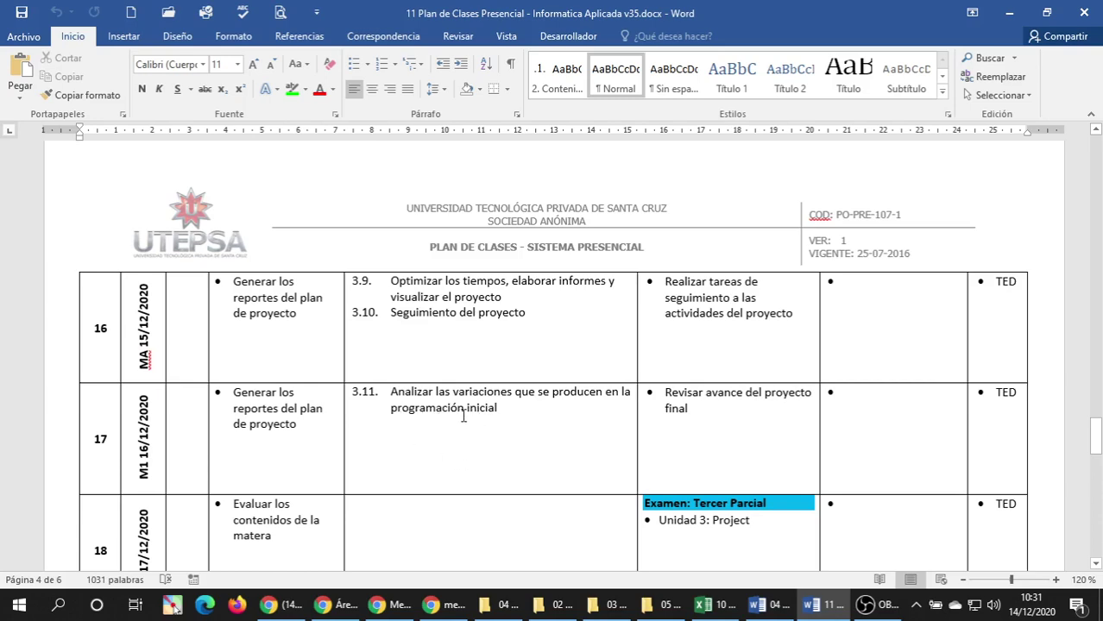
Review the class plan's final sessions 18 and 19, Unidad 3 Project and Exposición.
scroll(463, 415, "down", 3)
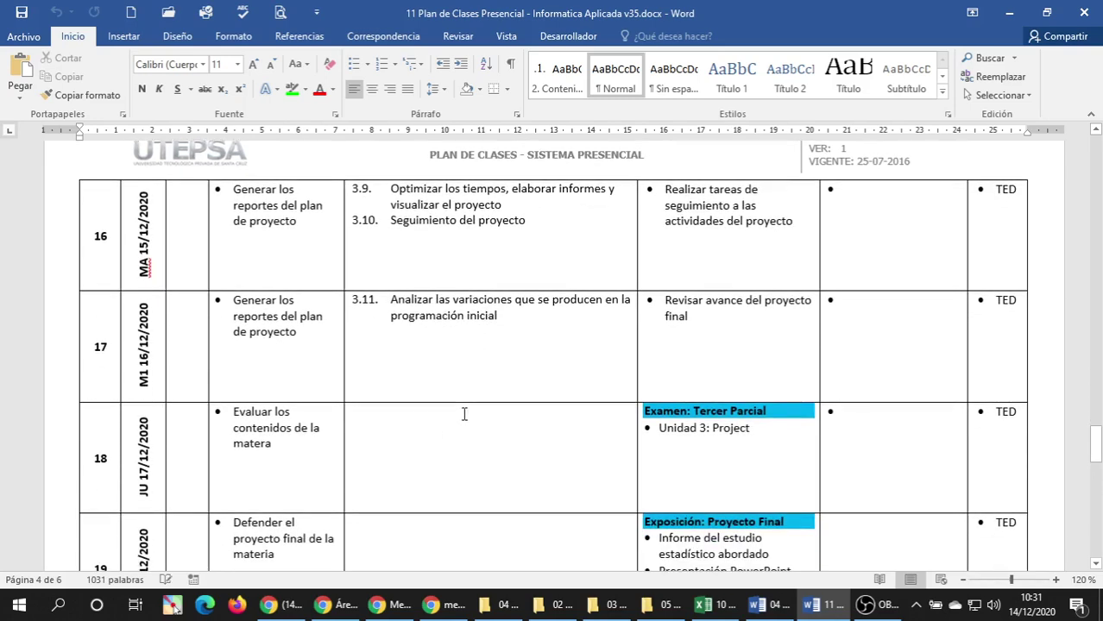
left_click(53, 470)
left_click(729, 463)
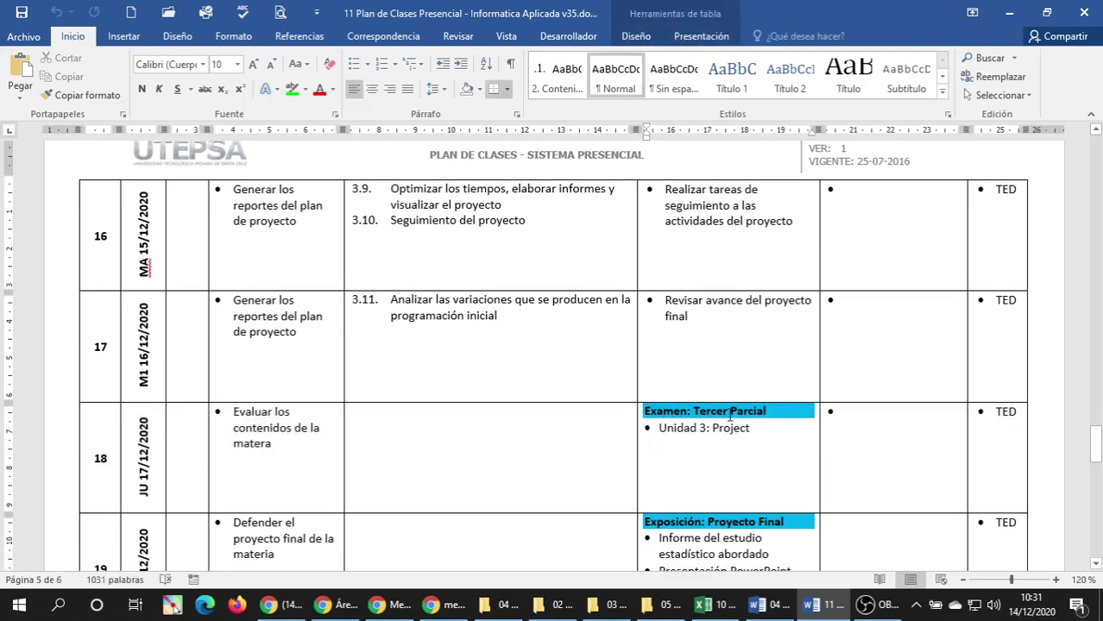
scroll(342, 460, "down", 3)
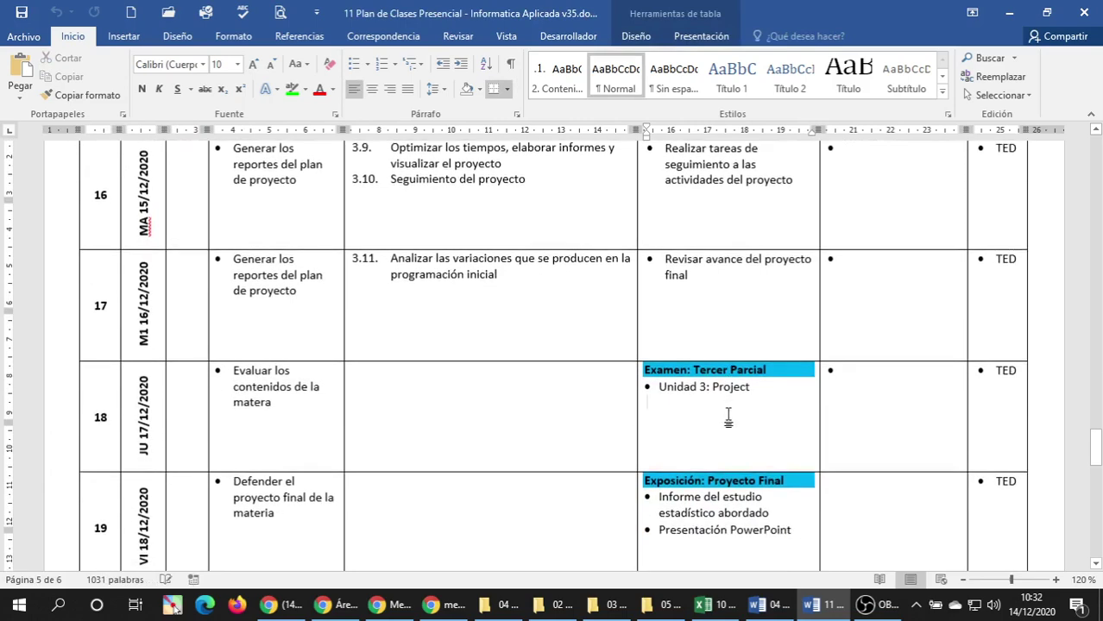
left_click(58, 466)
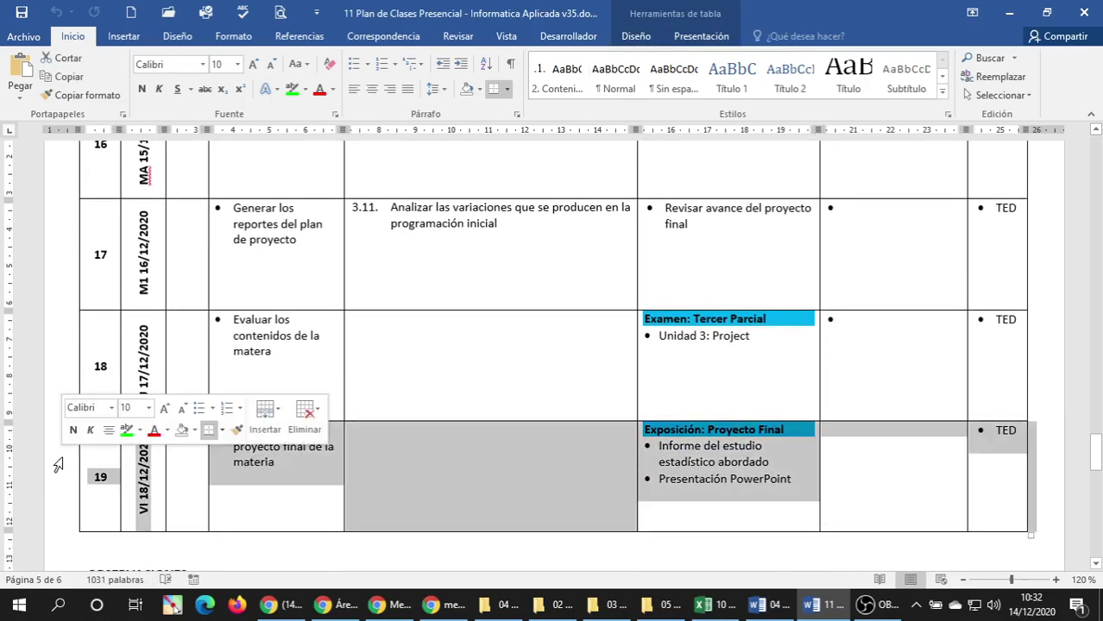
left_click(730, 464)
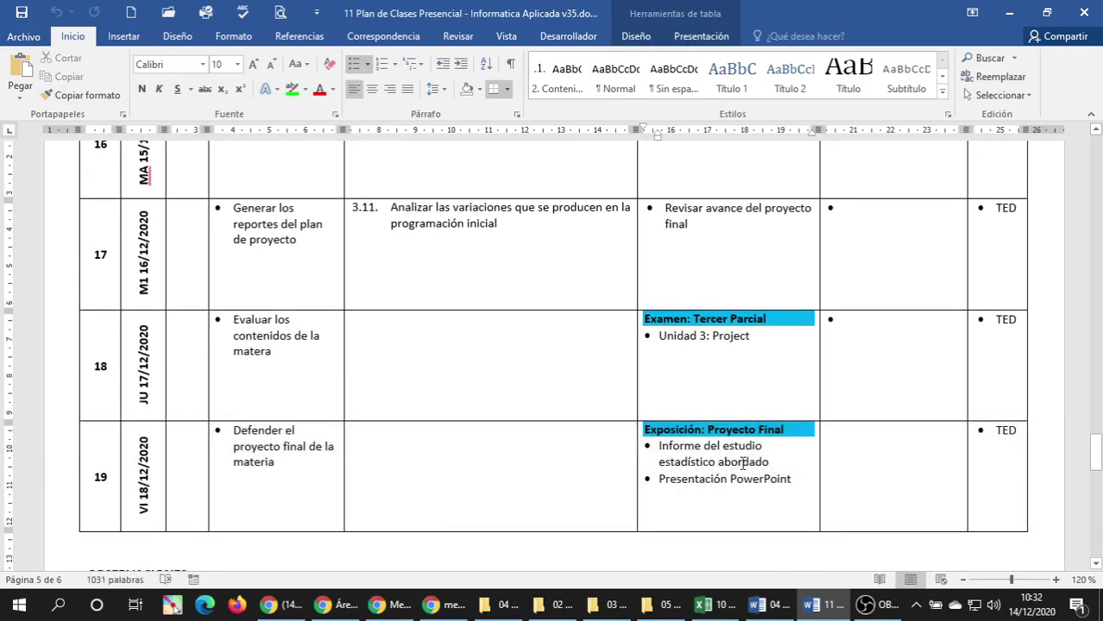
Return to the UNIDAD 3 heading, then save and close the class plan.
scroll(735, 462, "up", 7)
scroll(740, 461, "up", 14)
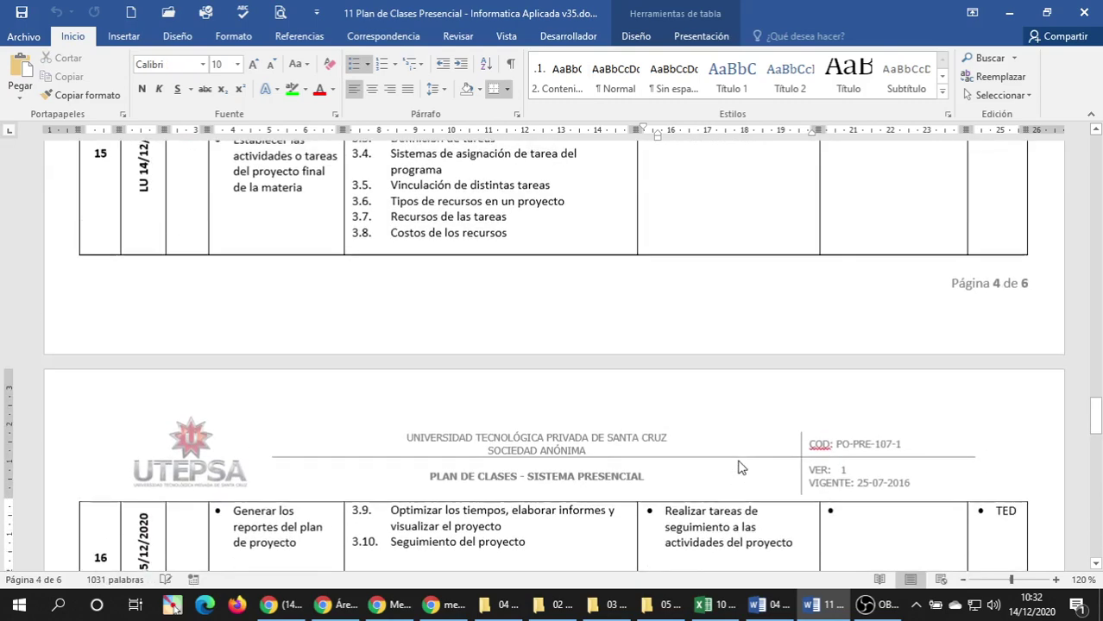
scroll(738, 462, "down", 6)
scroll(738, 462, "up", 1)
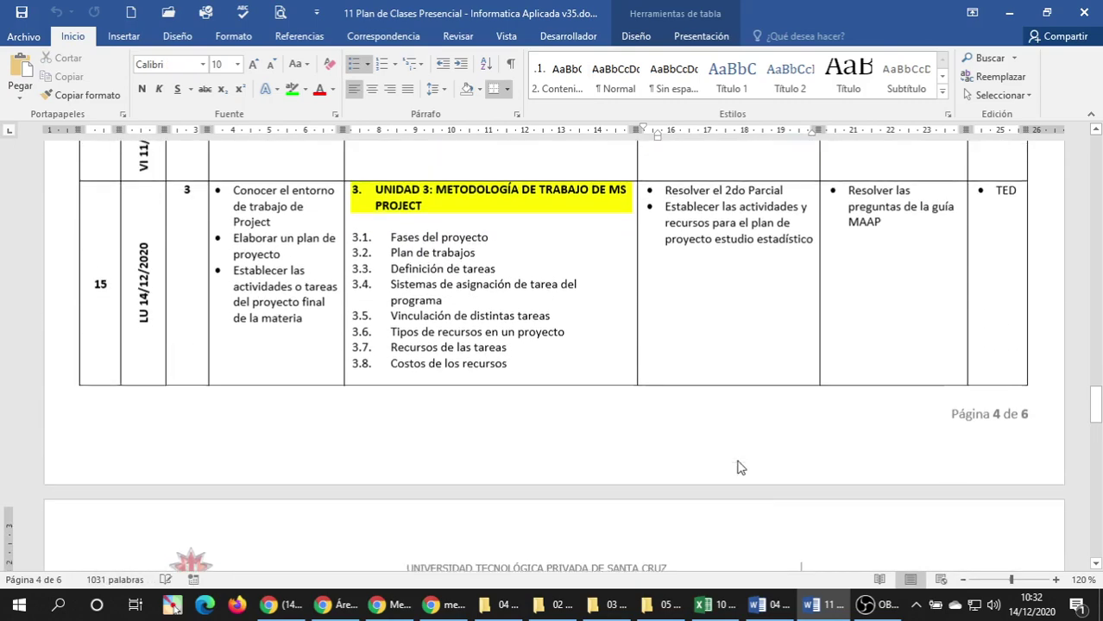
left_click(380, 205)
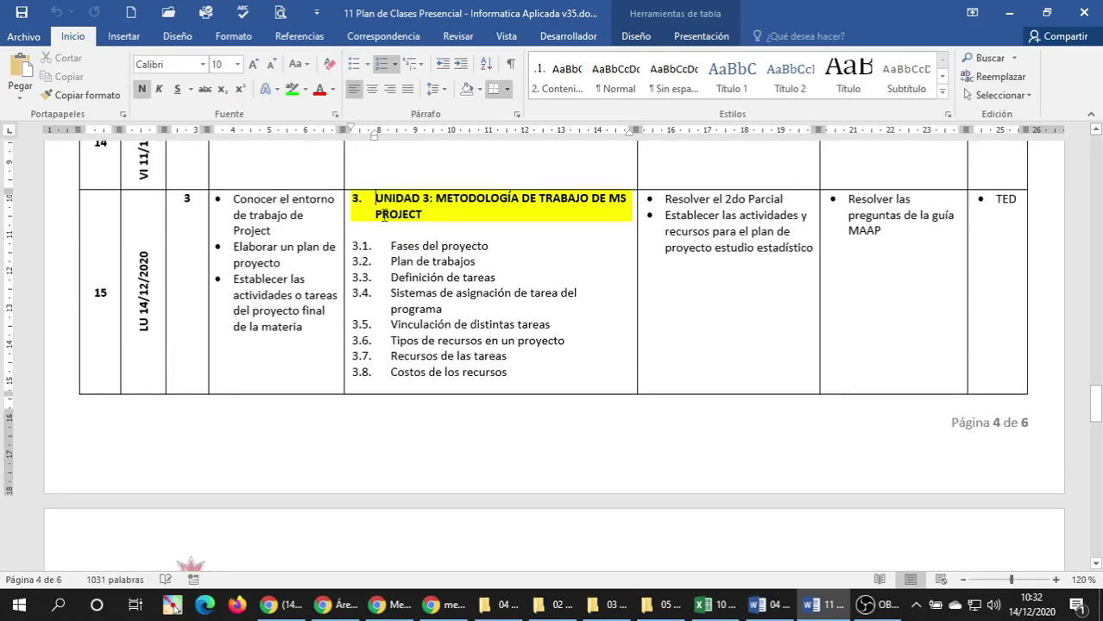
left_click(21, 12)
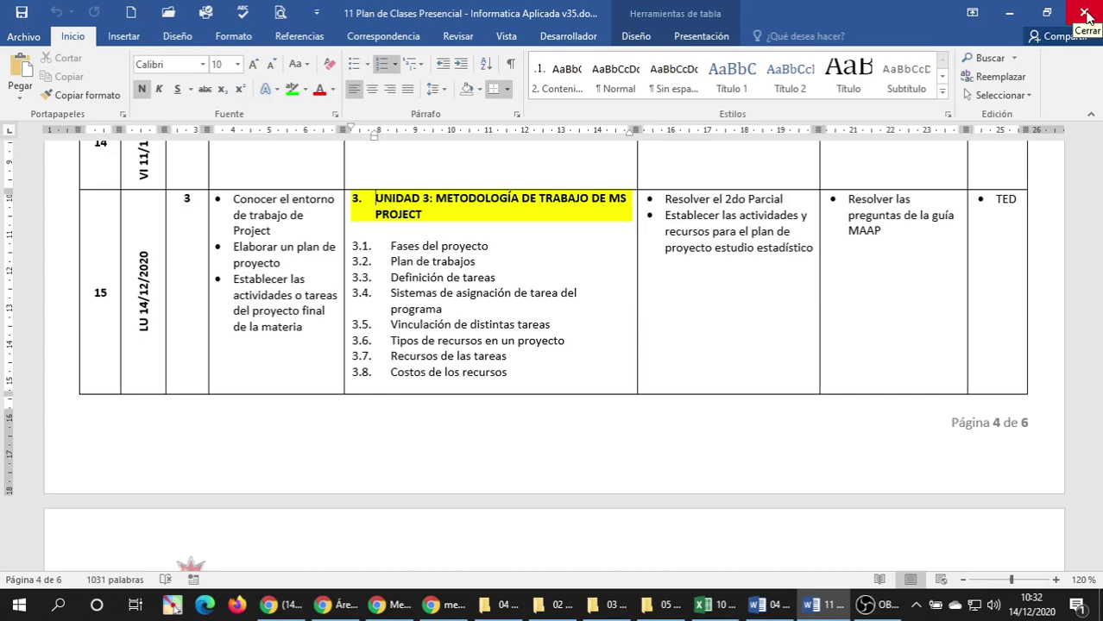
left_click(1085, 13)
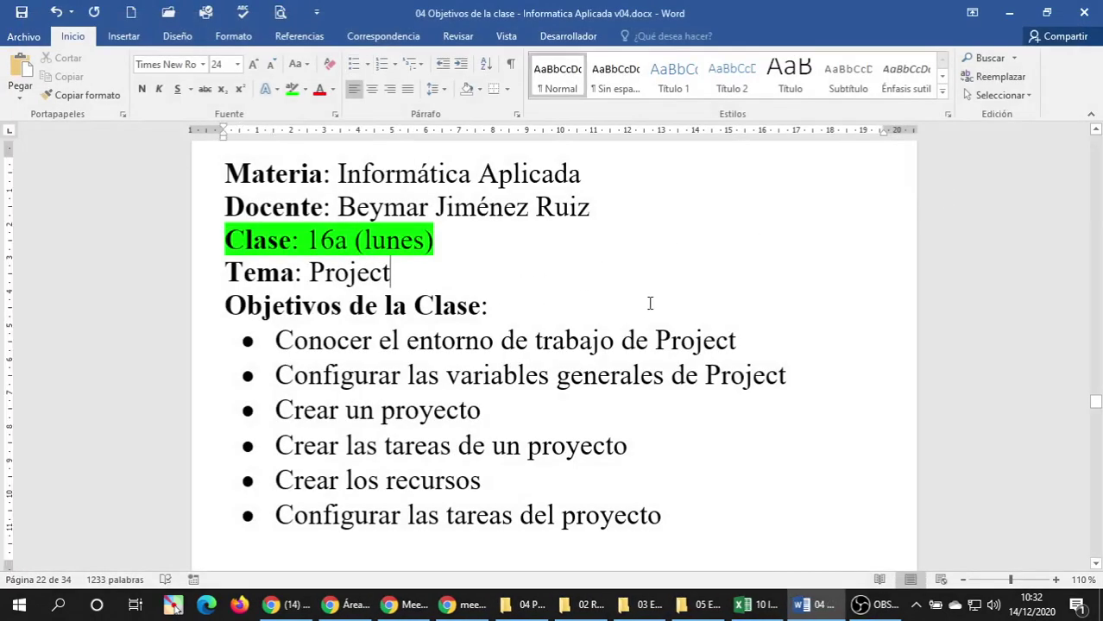
Review the 'Crear un proyecto' objective, then bring the Excel grade sheet to the front.
left_click(699, 410)
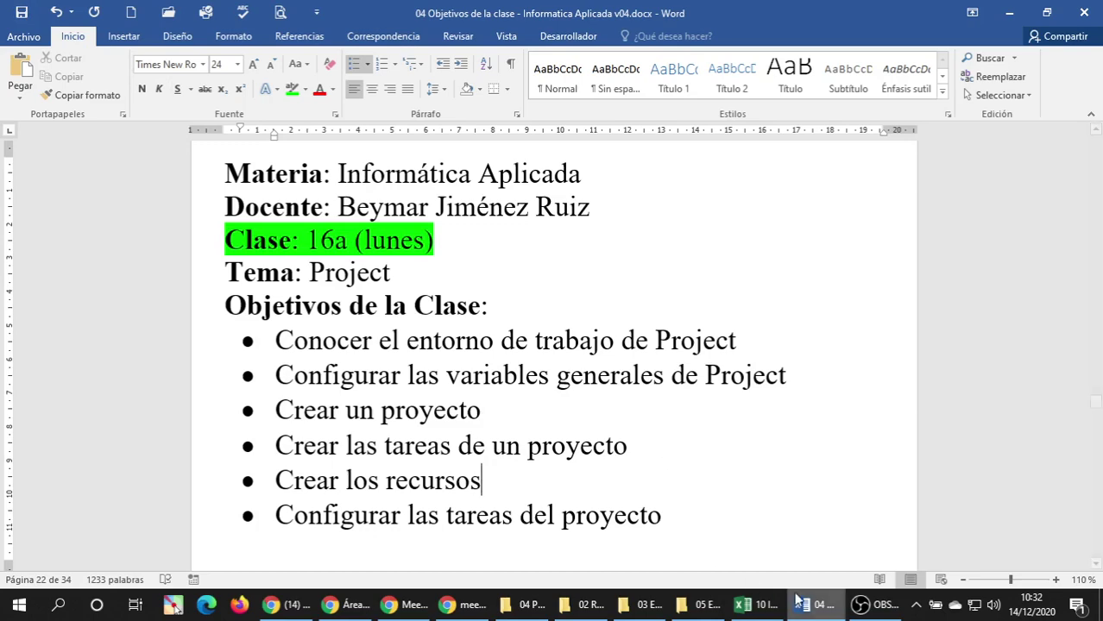
mouse_move(751, 604)
left_click(753, 540)
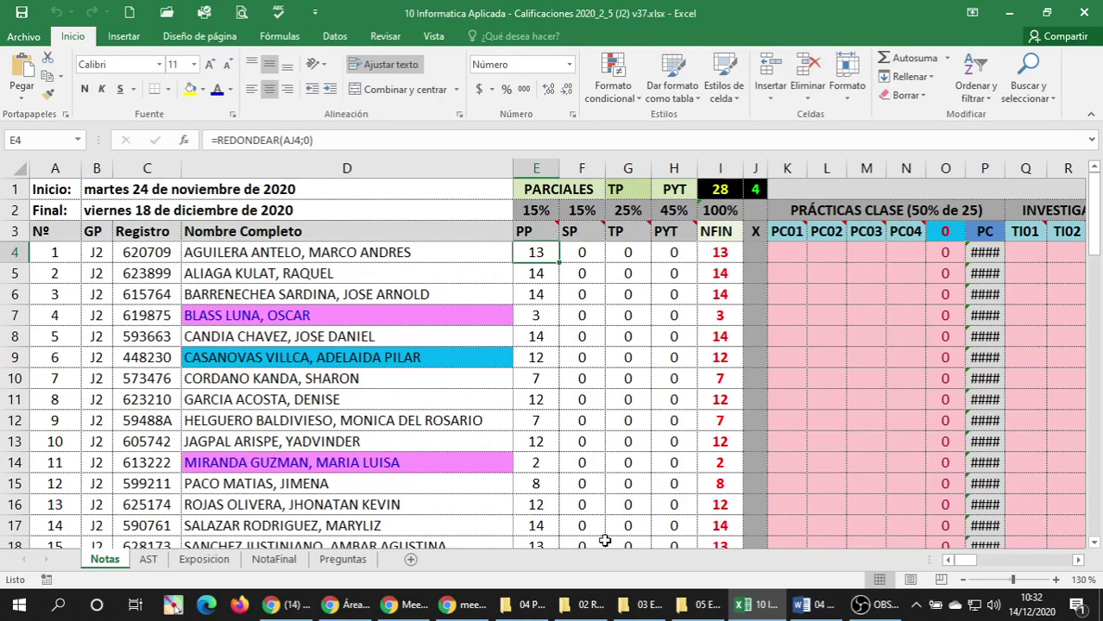
Select column E and scroll through the first partial (PP) grades.
left_click(535, 168)
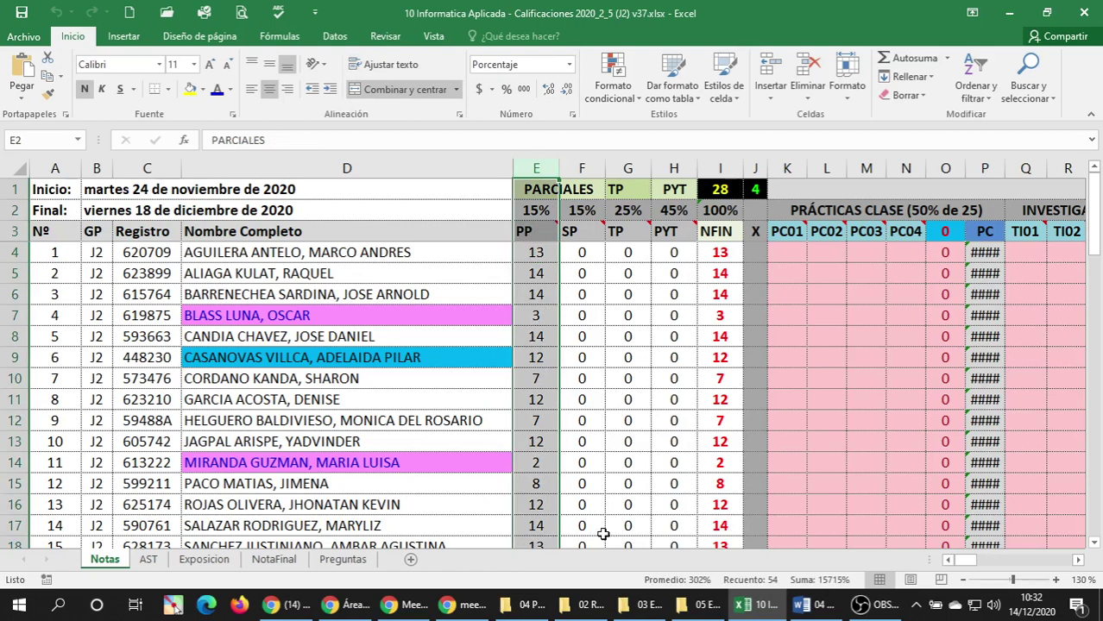
scroll(601, 534, "down", 2)
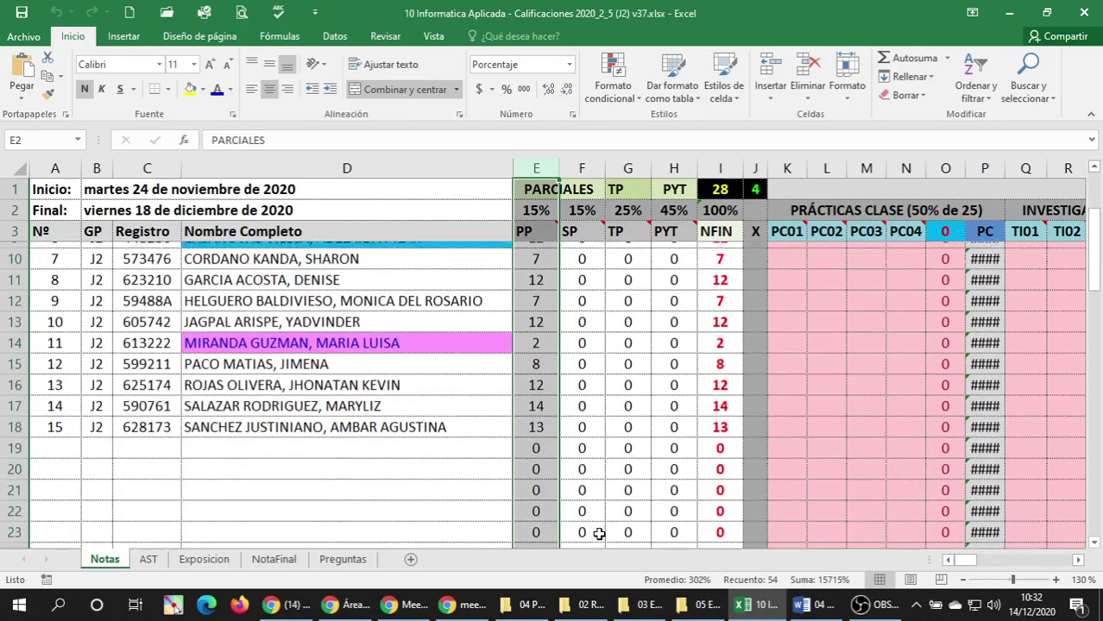
scroll(598, 534, "up", 2)
scroll(598, 534, "down", 1)
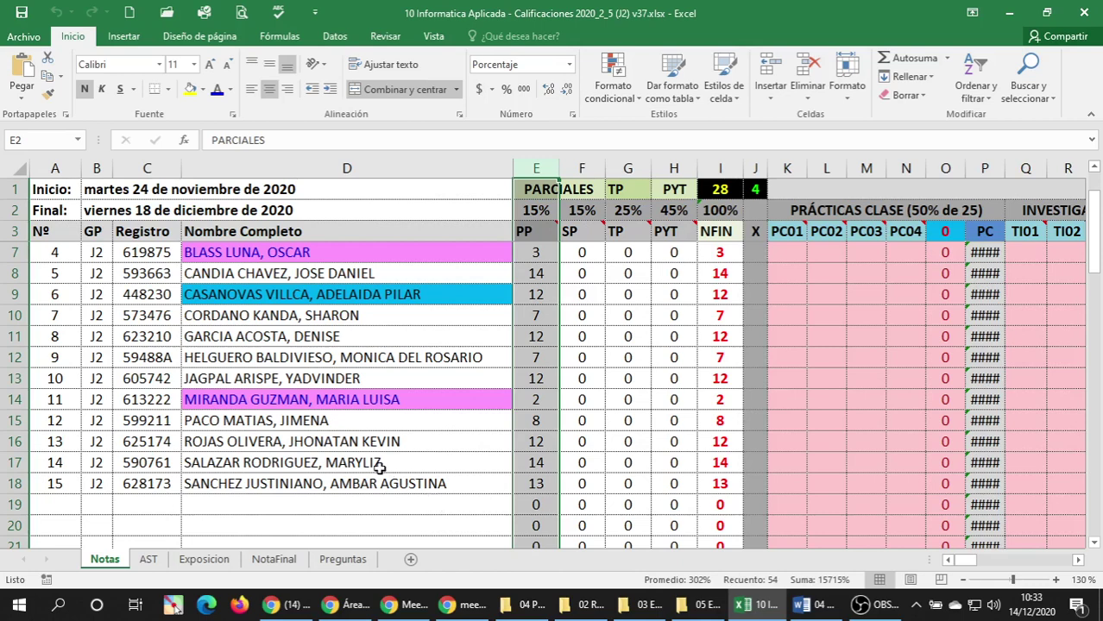
scroll(286, 419, "up", 1)
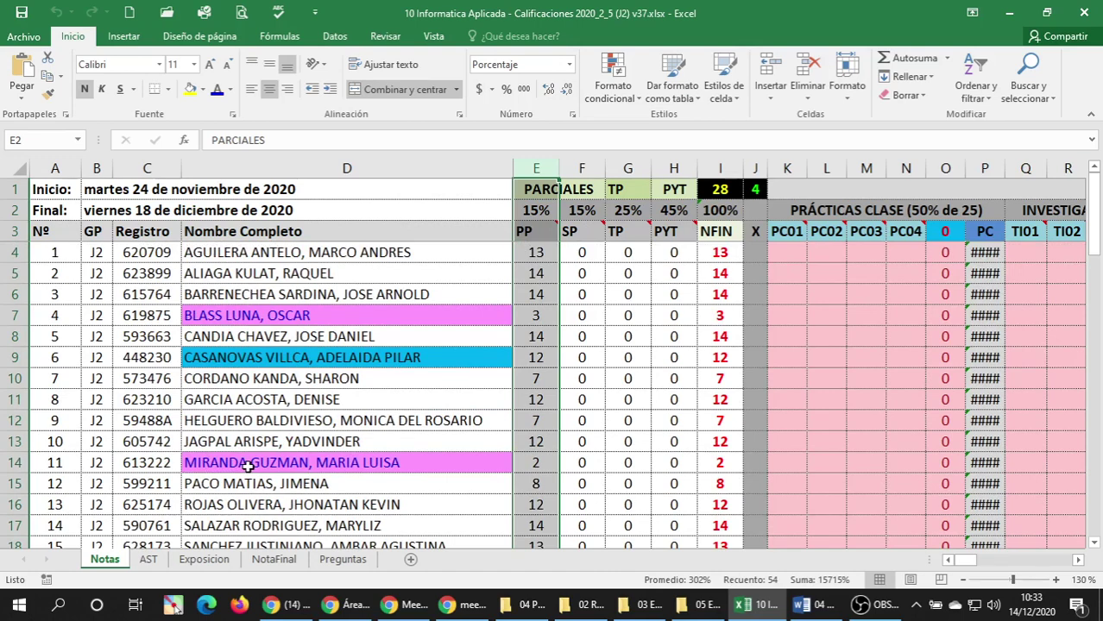
Inspect row 9 and its student name in D9, then switch to Moodle in Chrome.
left_click(12, 358)
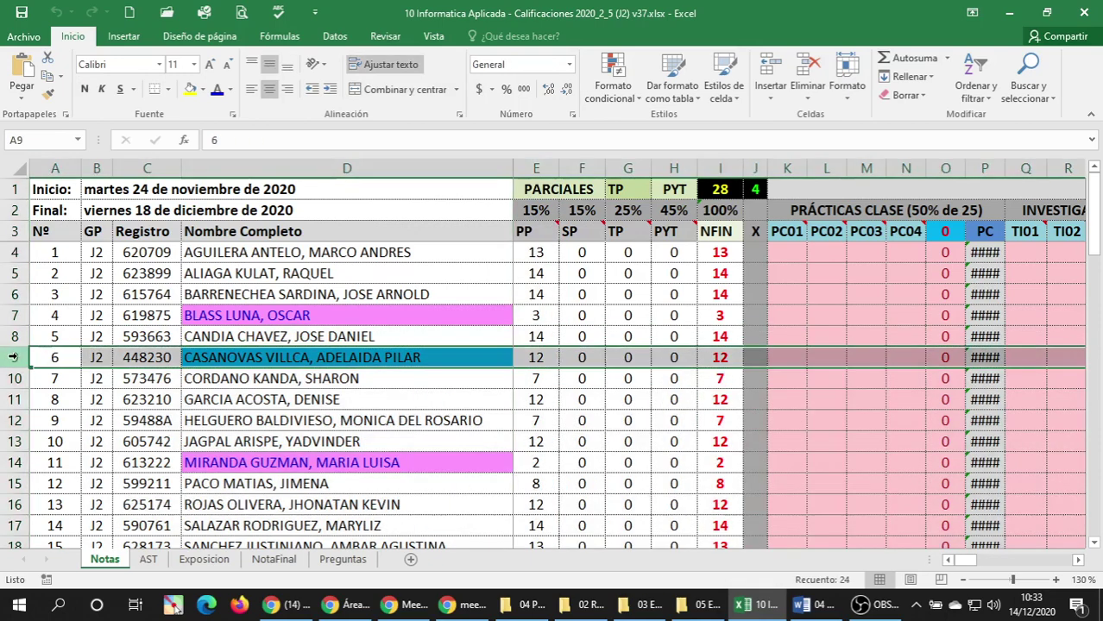
left_click_drag(964, 563, 949, 566)
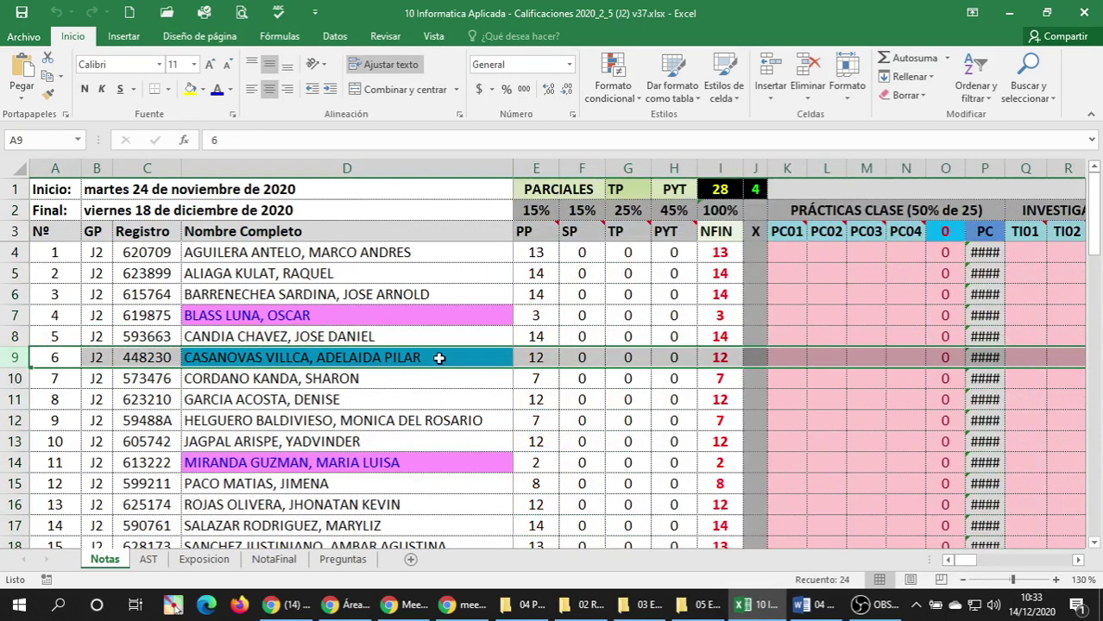
left_click(440, 359)
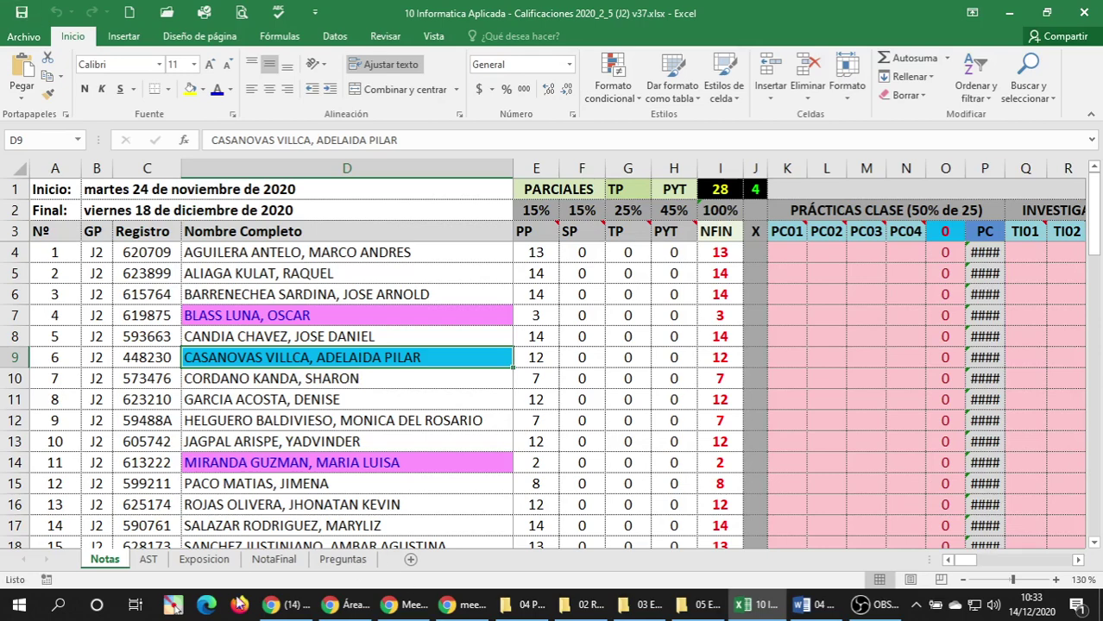
left_click(345, 604)
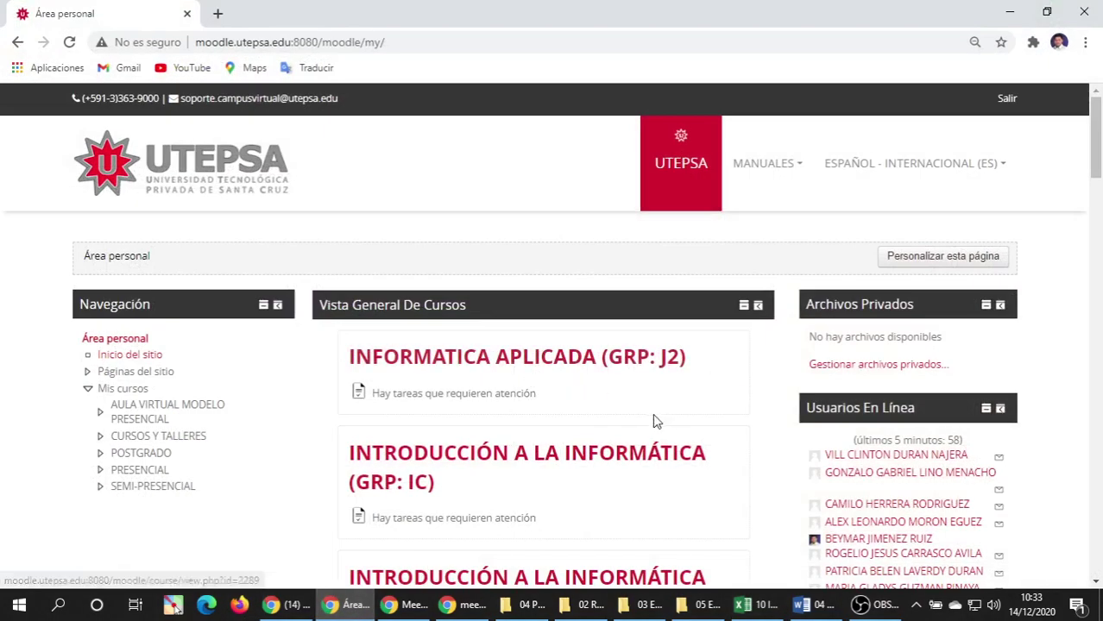
Open the INFORMATICA APLICADA (GRP: J2) course and its 1er Parcial Excel assignment.
left_click(507, 367)
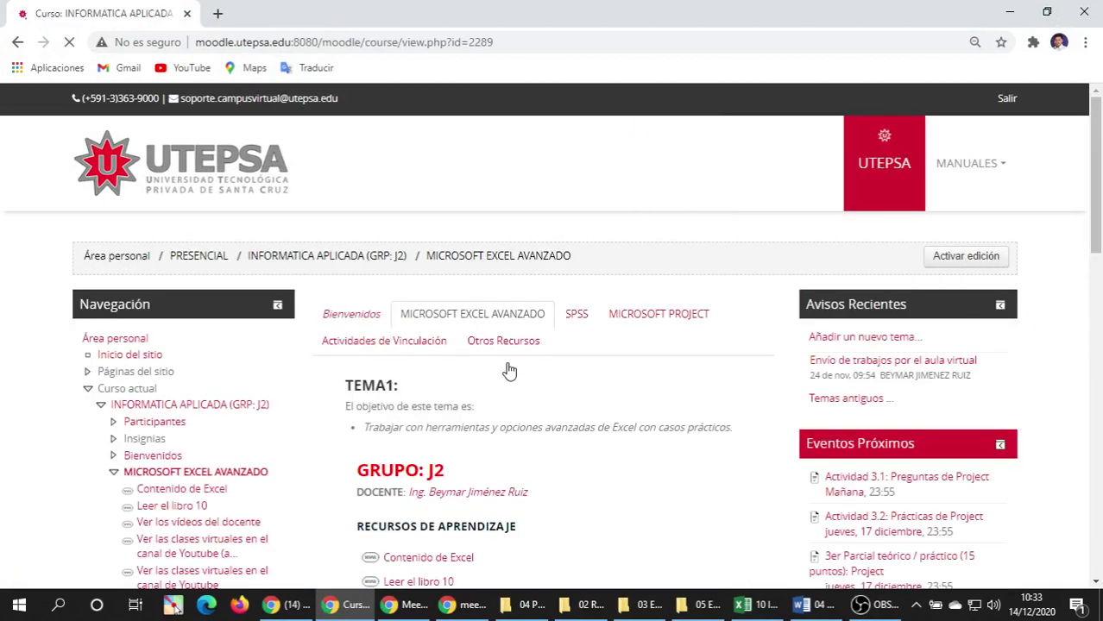
scroll(524, 322, "down", 2)
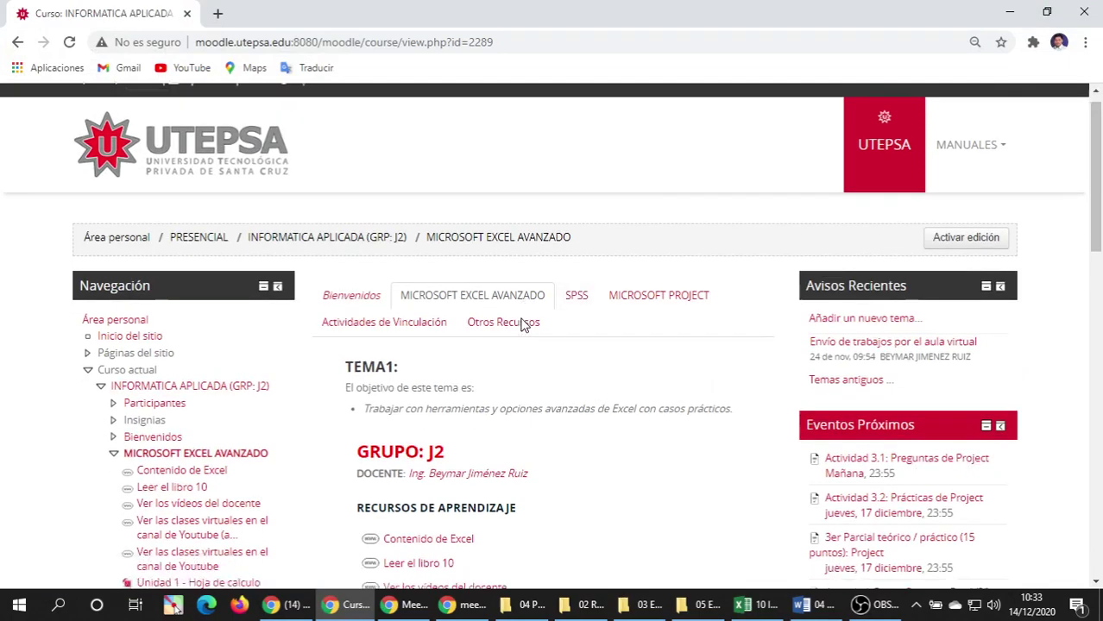
scroll(524, 324, "up", 2)
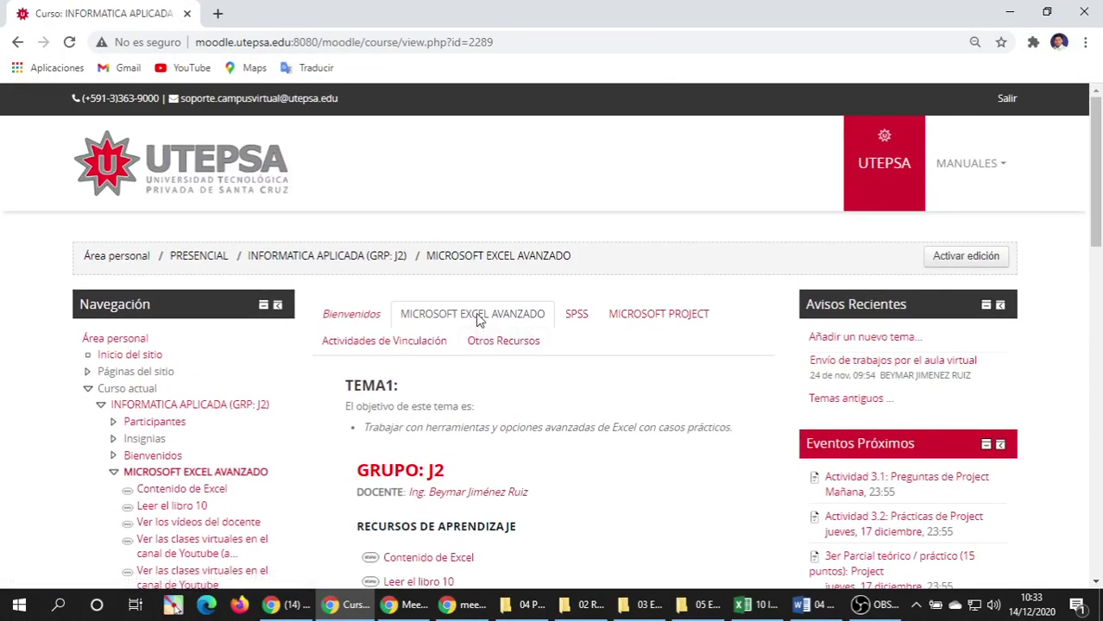
scroll(479, 322, "down", 8)
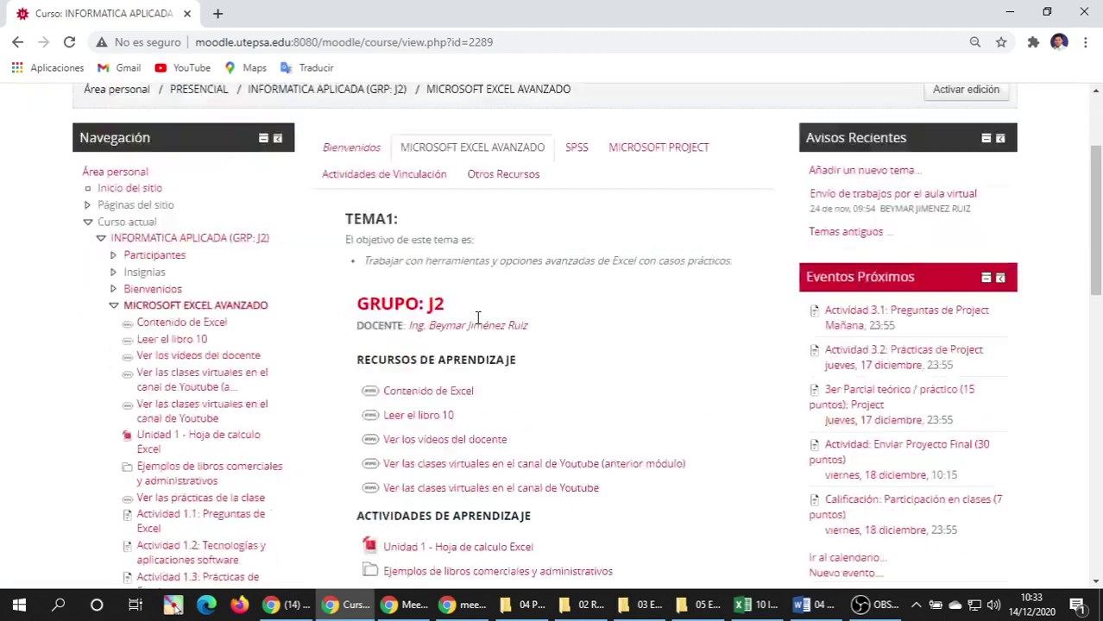
left_click(408, 252)
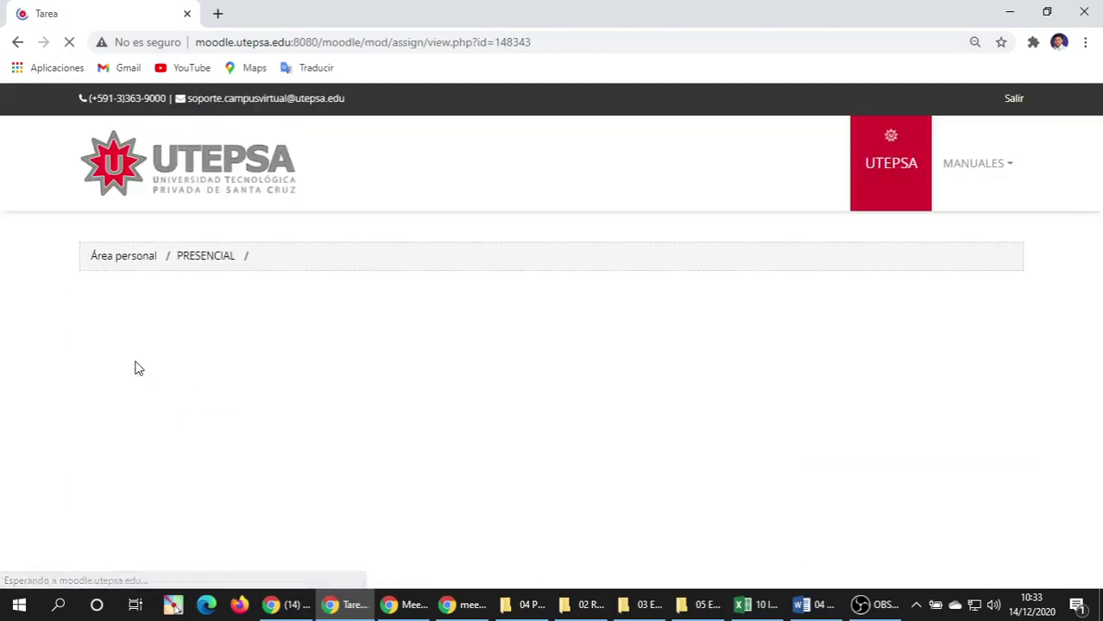
scroll(217, 380, "down", 7)
scroll(217, 370, "down", 3)
scroll(217, 370, "up", 2)
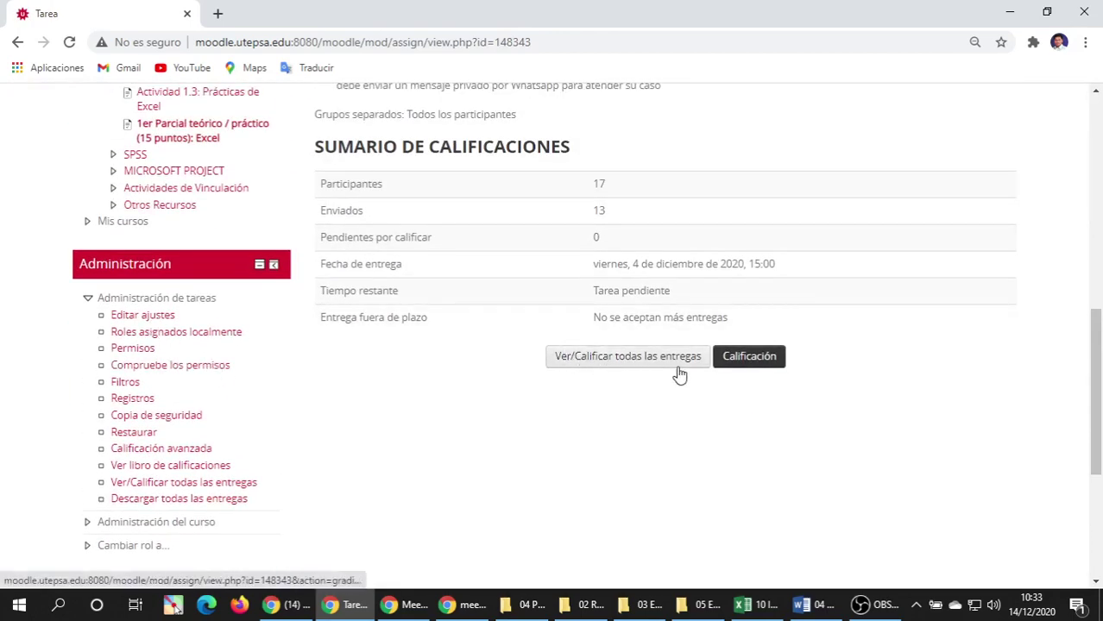
left_click(611, 361)
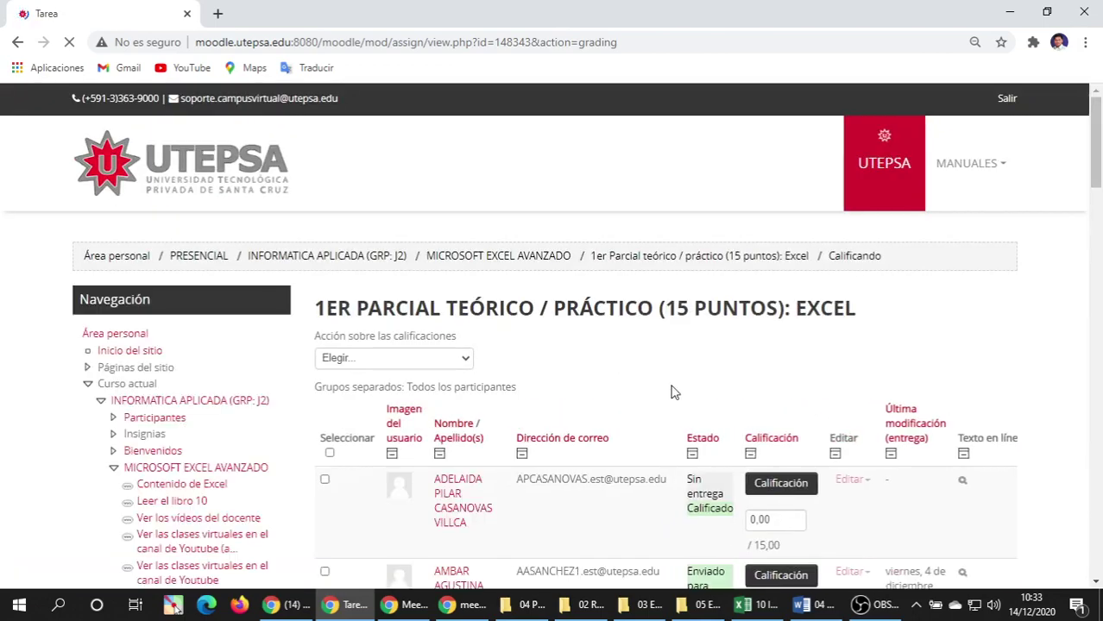
scroll(794, 387, "down", 2)
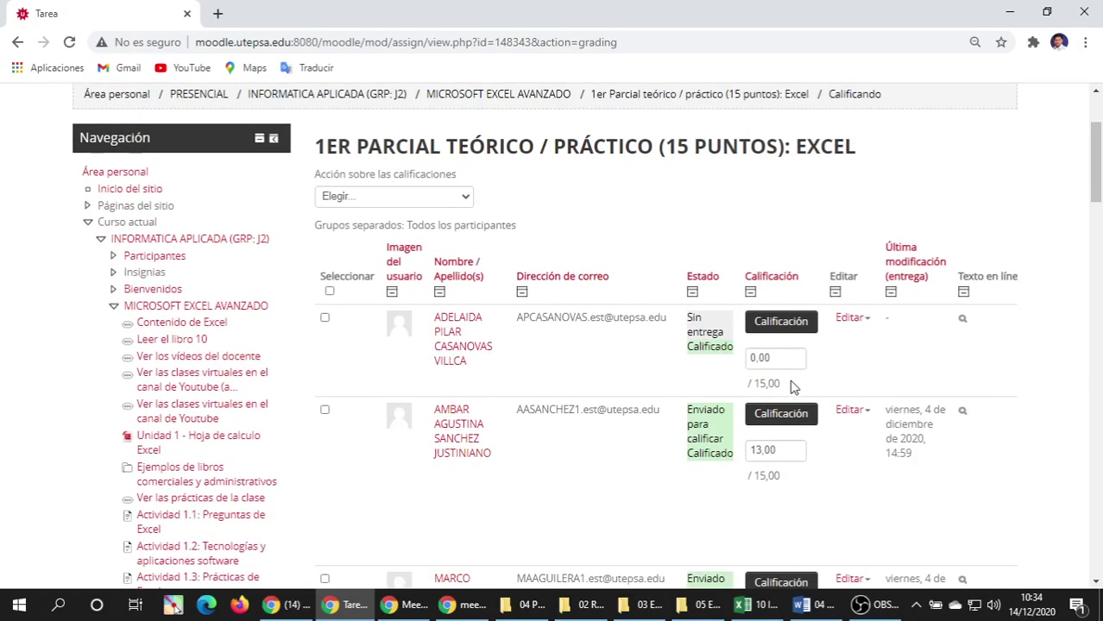
scroll(794, 387, "down", 3)
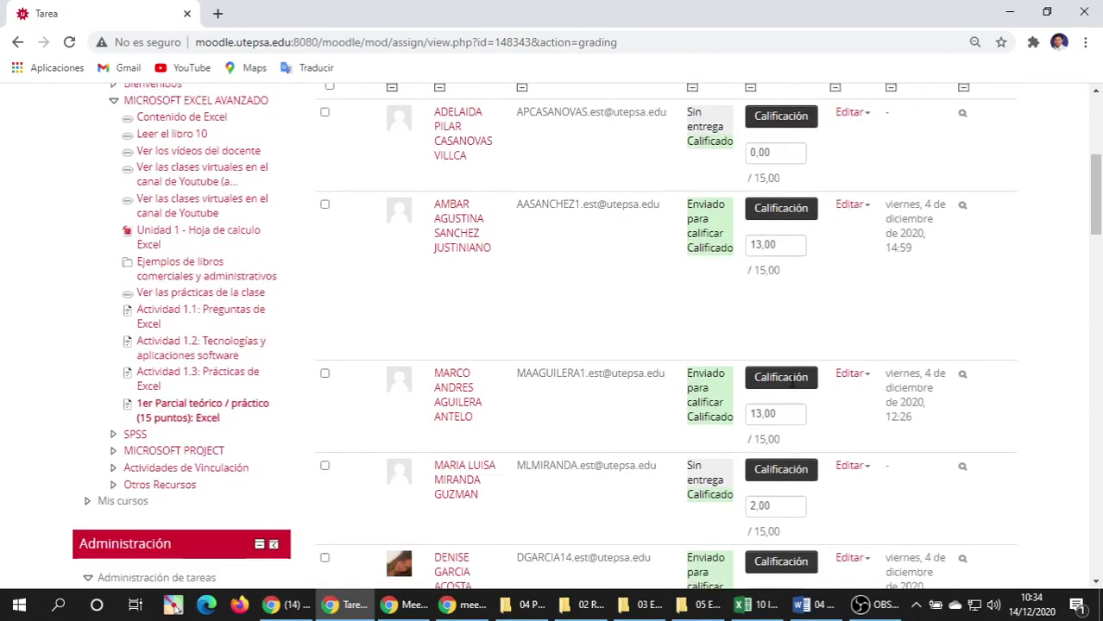
scroll(792, 381, "down", 8)
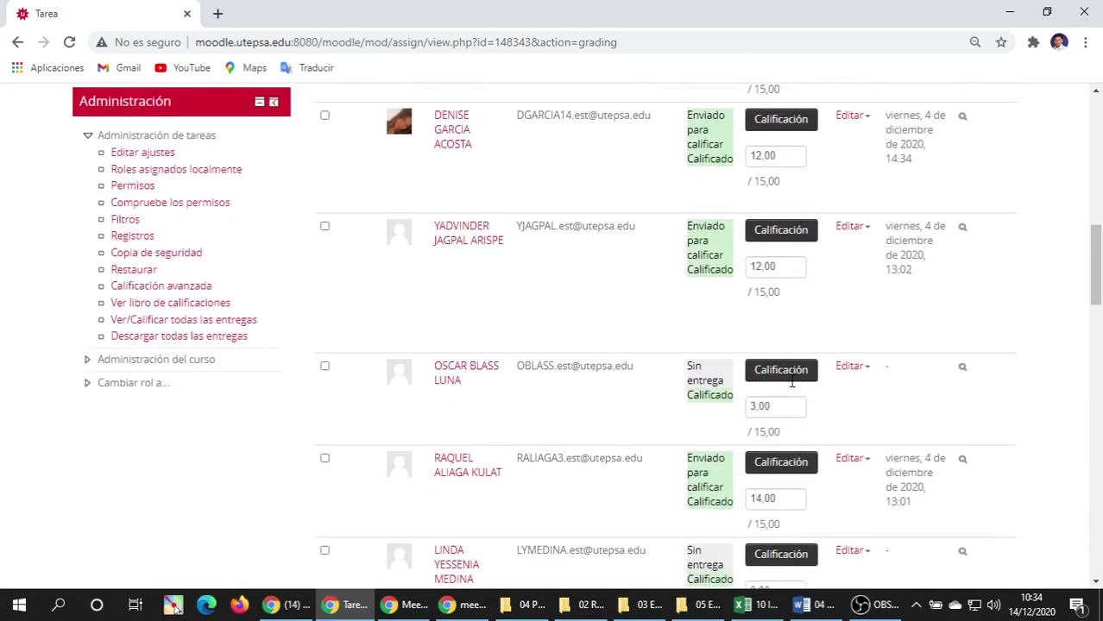
scroll(791, 381, "down", 2)
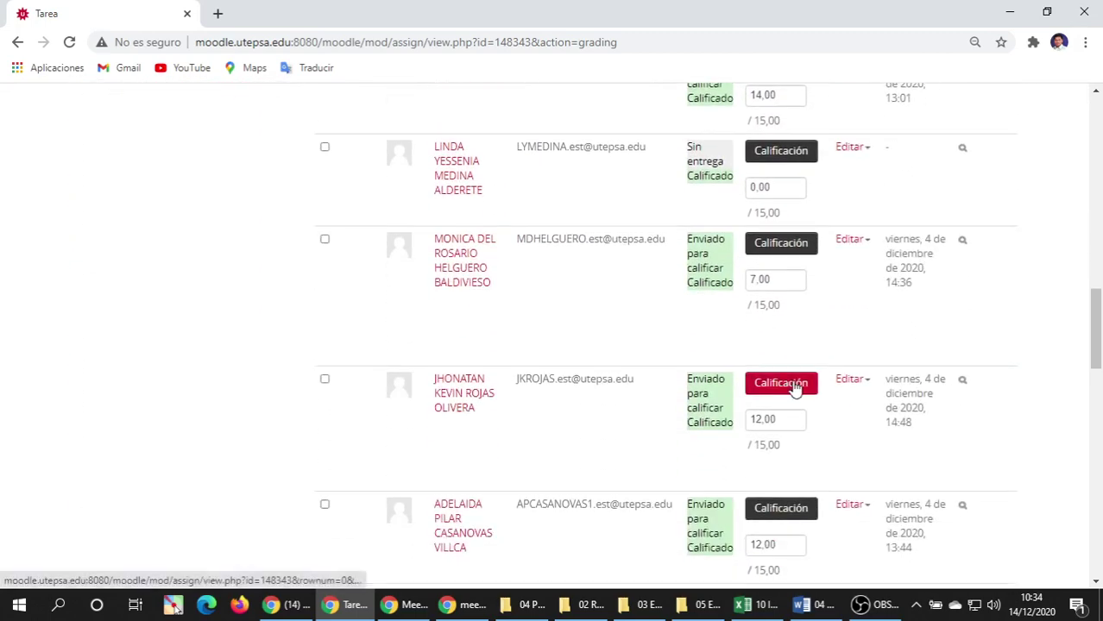
scroll(792, 393, "down", 9)
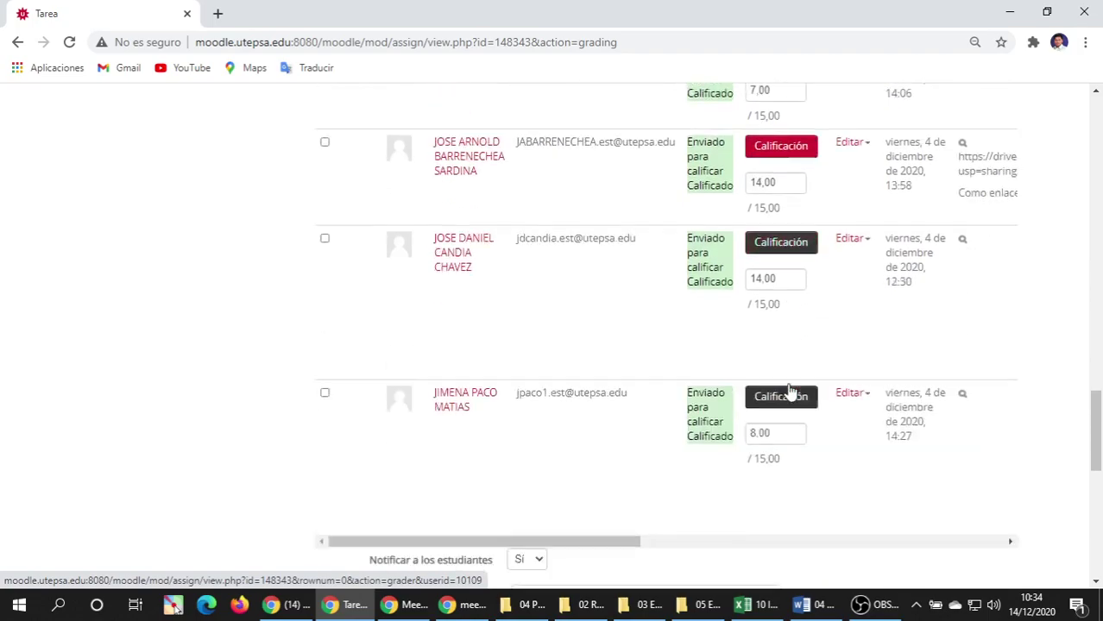
scroll(789, 390, "up", 20)
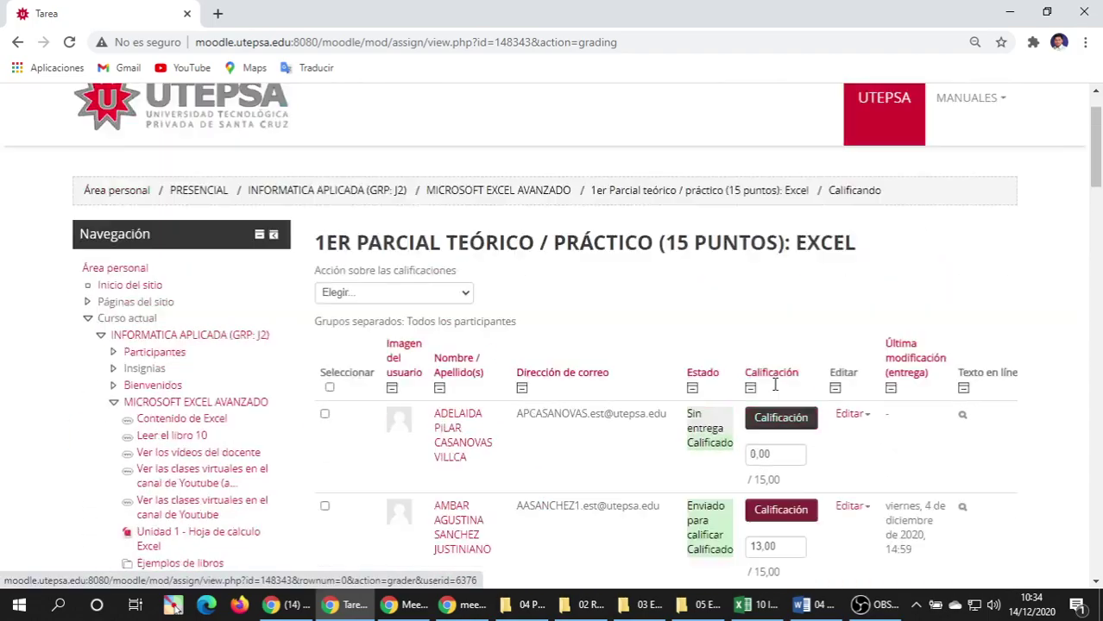
scroll(94, 375, "down", 9)
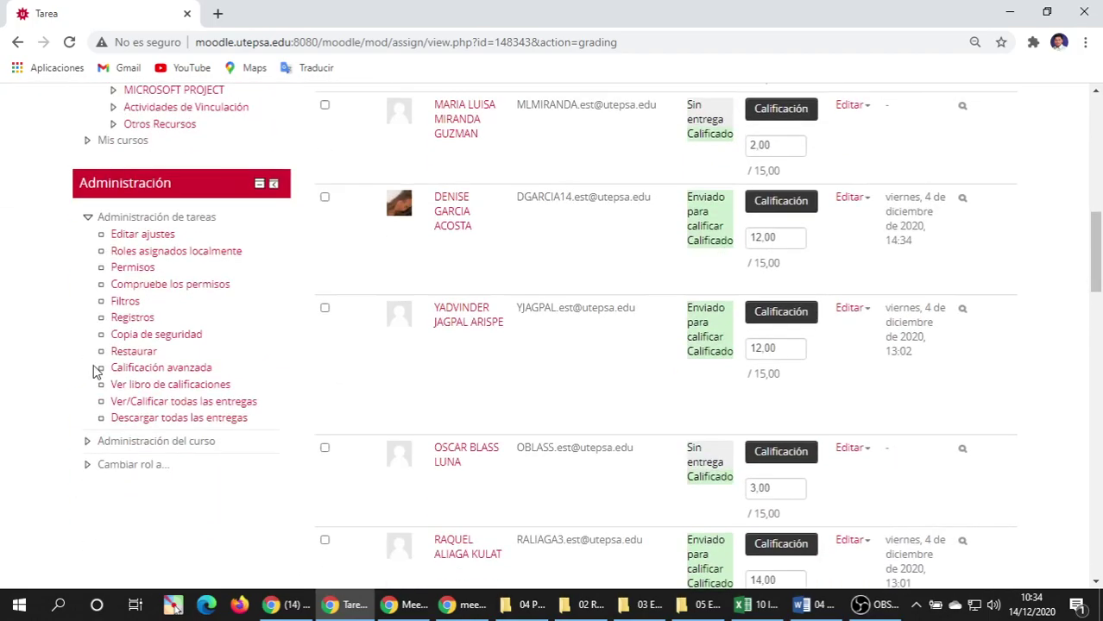
Open the assignment's settings, then go via MICROSOFT EXCEL AVANZADO to the MICROSOFT PROJECT topic.
left_click(140, 237)
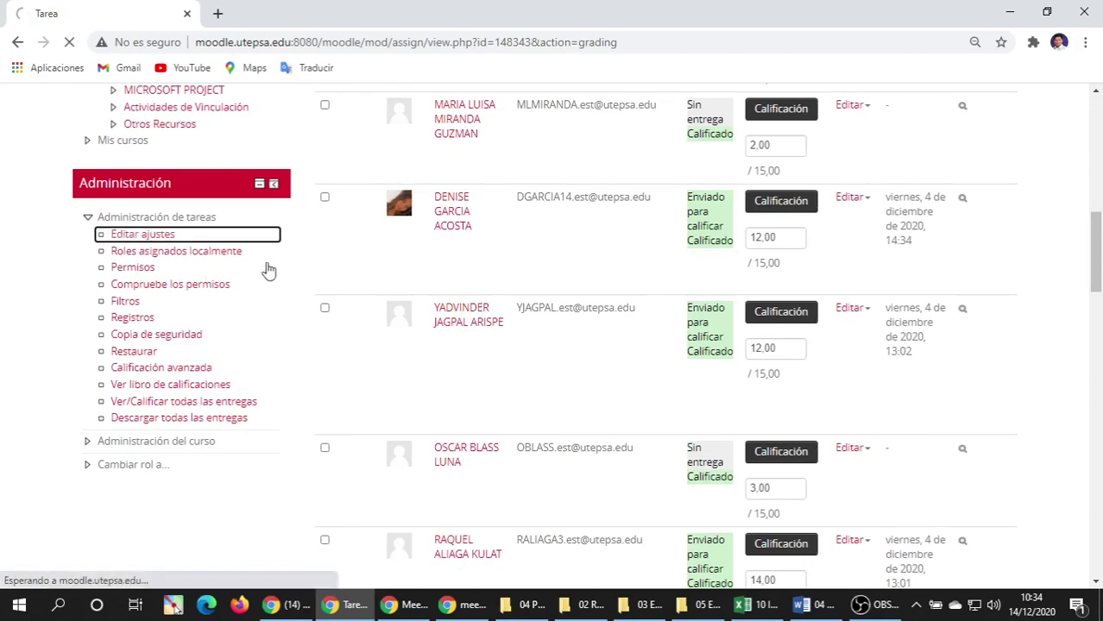
scroll(302, 268, "up", 3)
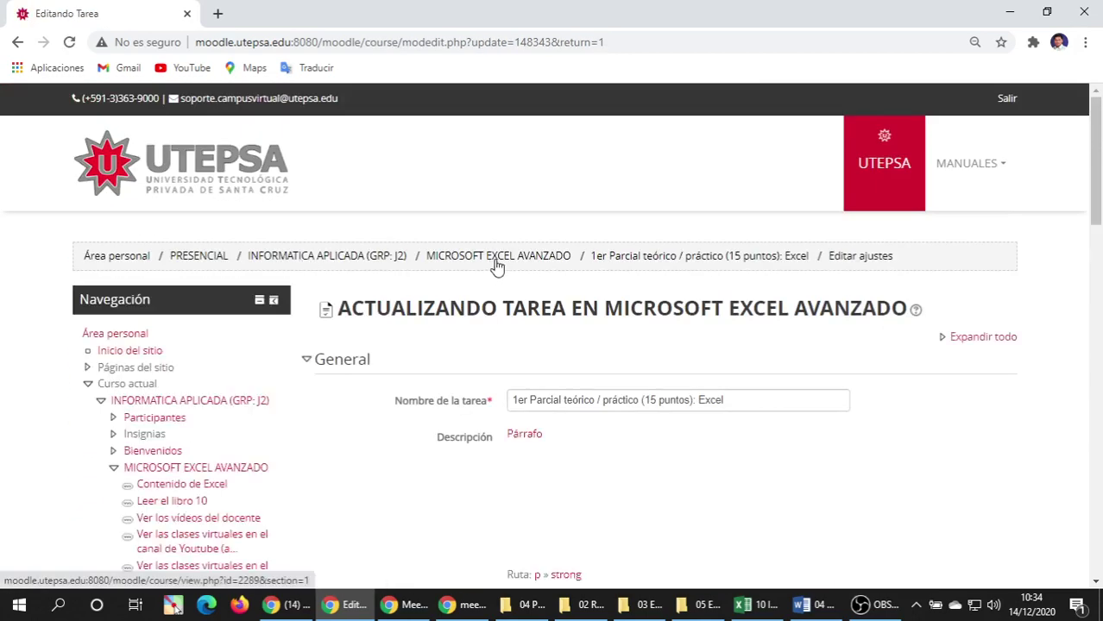
left_click(371, 257)
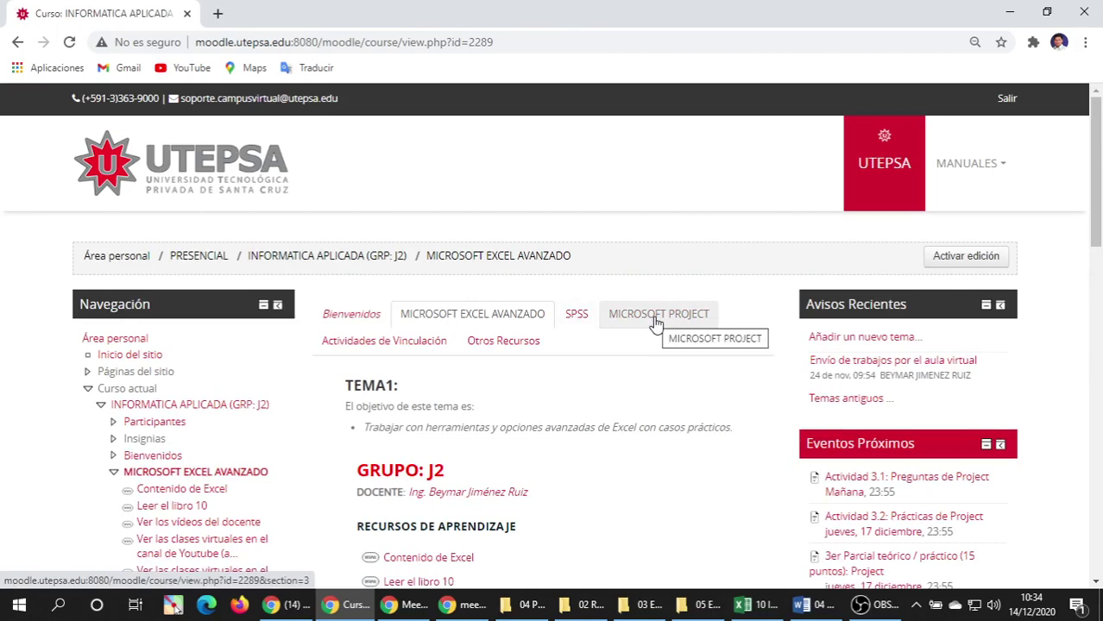
left_click(655, 319)
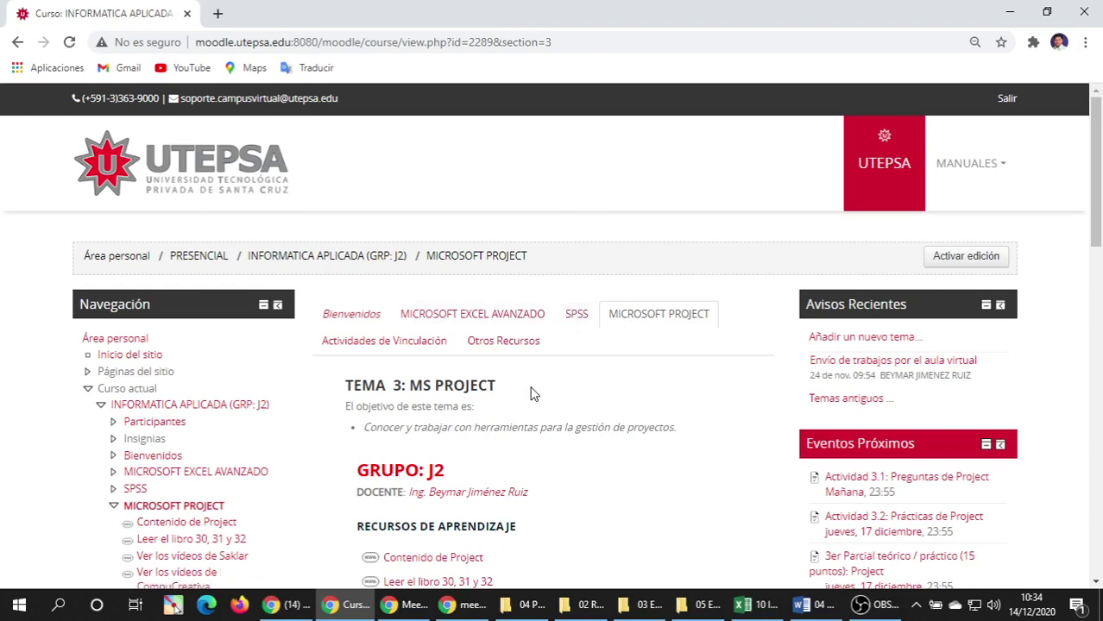
Look over the MICROSOFT PROJECT topic, then bring the Excel grades workbook forward.
scroll(529, 391, "down", 7)
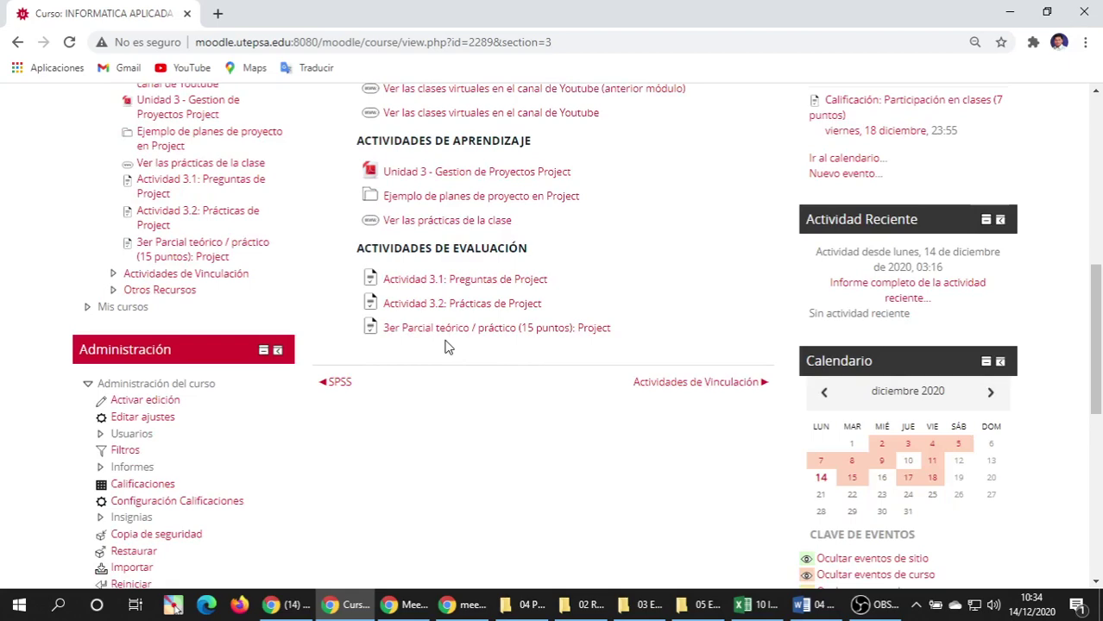
scroll(446, 346, "up", 1)
scroll(446, 346, "up", 2)
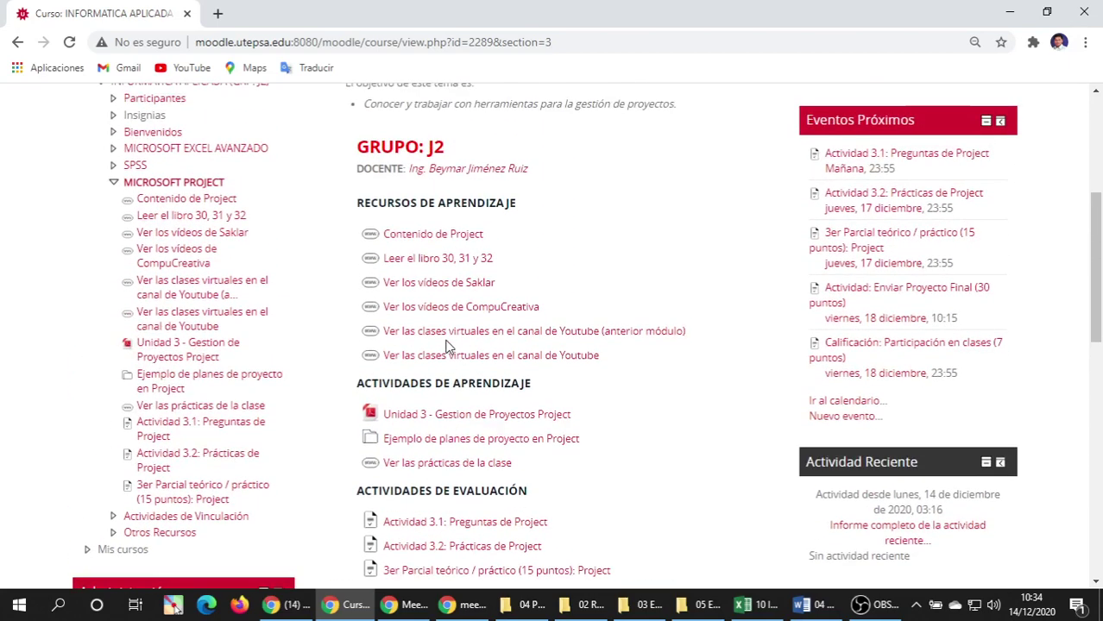
scroll(446, 346, "up", 2)
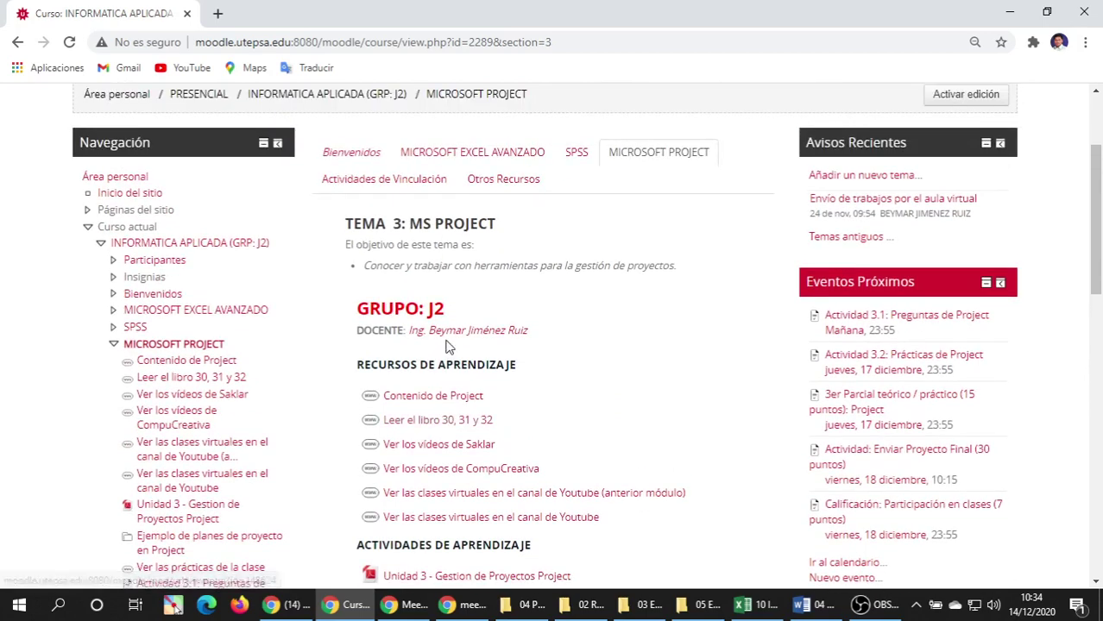
left_click(742, 604)
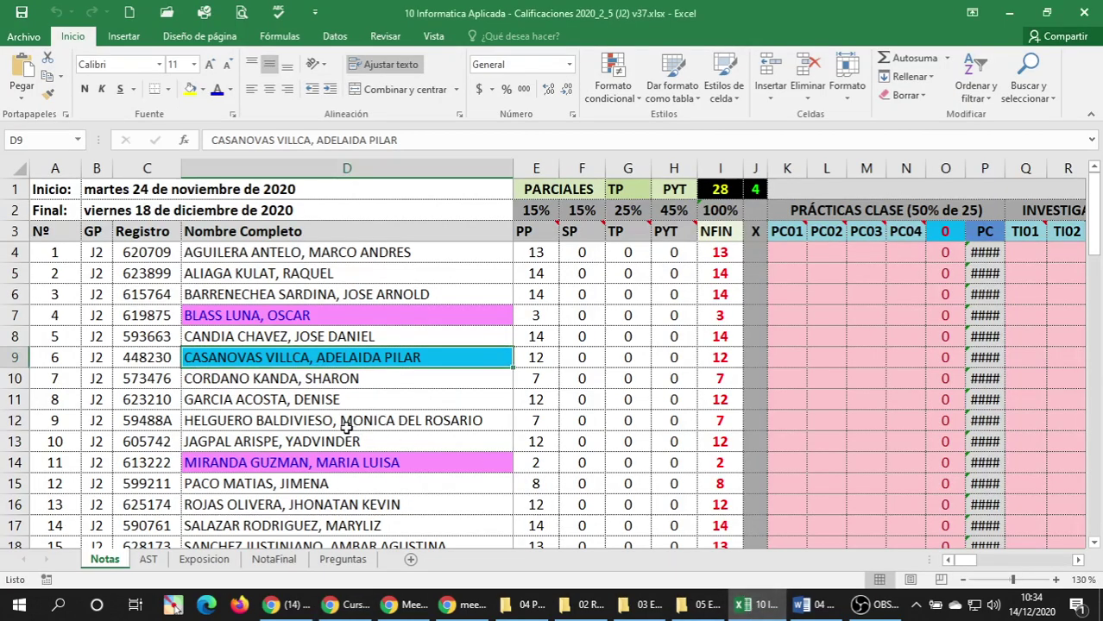
Compare the row 14 and row 7 students and row 14's PP formula, then select row 14.
left_click(260, 471)
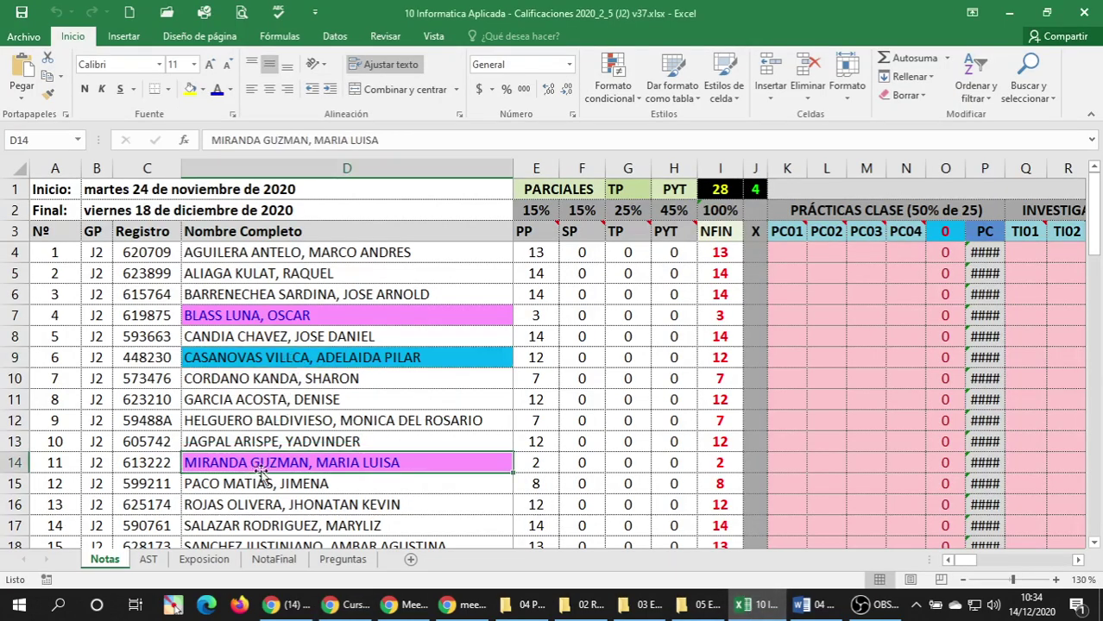
left_click(537, 466)
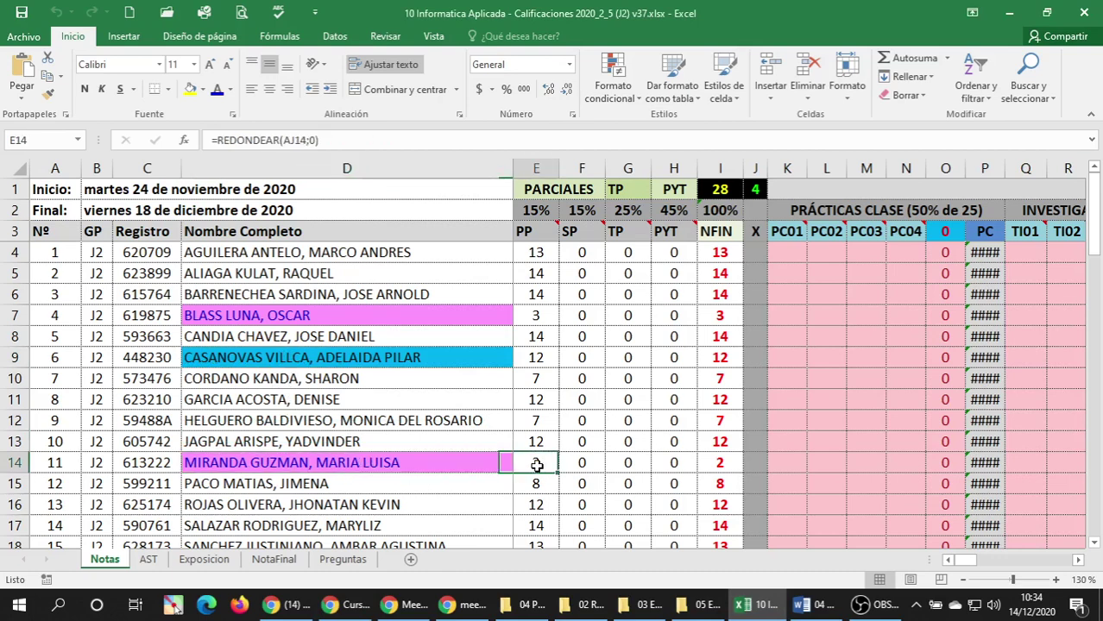
left_click(469, 467)
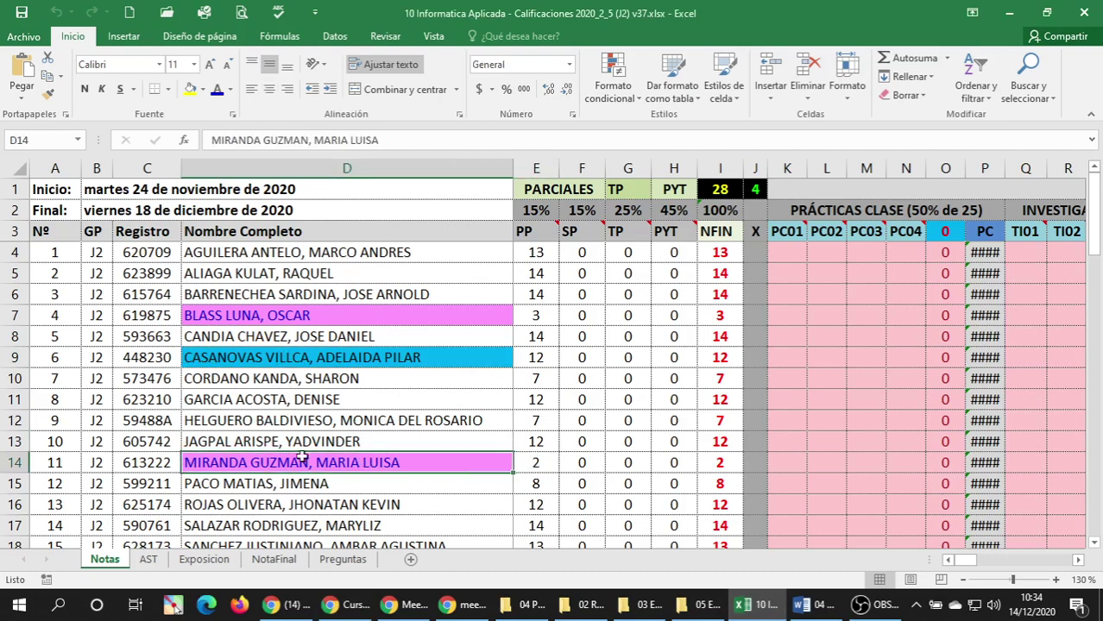
left_click(520, 463)
left_click(477, 462)
left_click(475, 317)
left_click(445, 462)
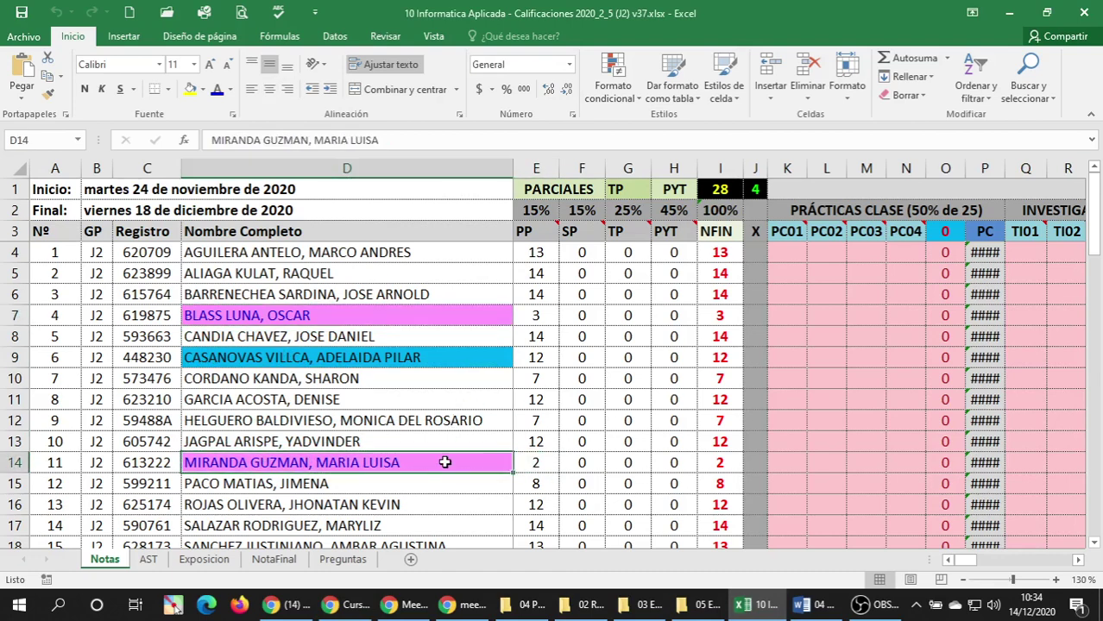
left_click(518, 463)
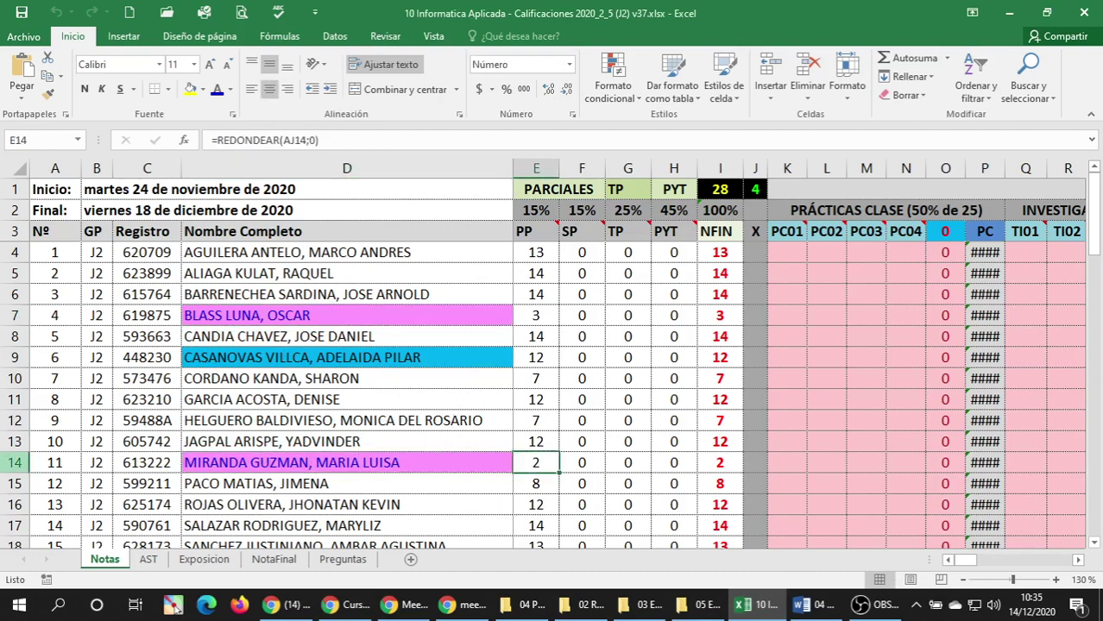
left_click(9, 463)
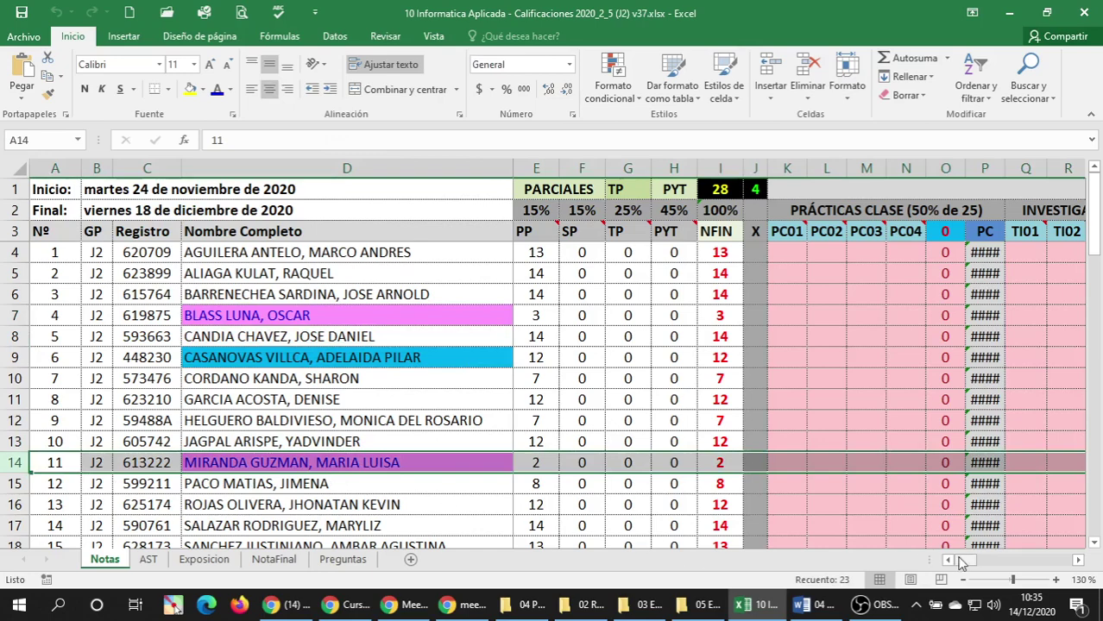
Scroll horizontally to the Parcial 1 ET, EP and P1 columns (AG–AV).
left_click_drag(961, 563, 980, 566)
left_click_drag(991, 566, 949, 562)
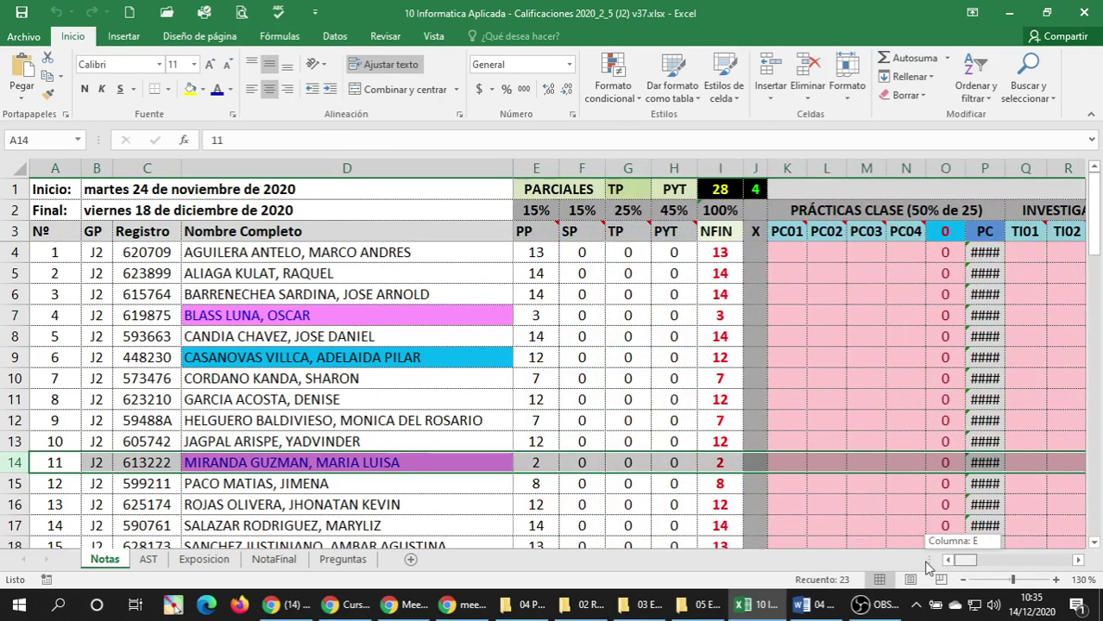
left_click_drag(965, 567, 1018, 562)
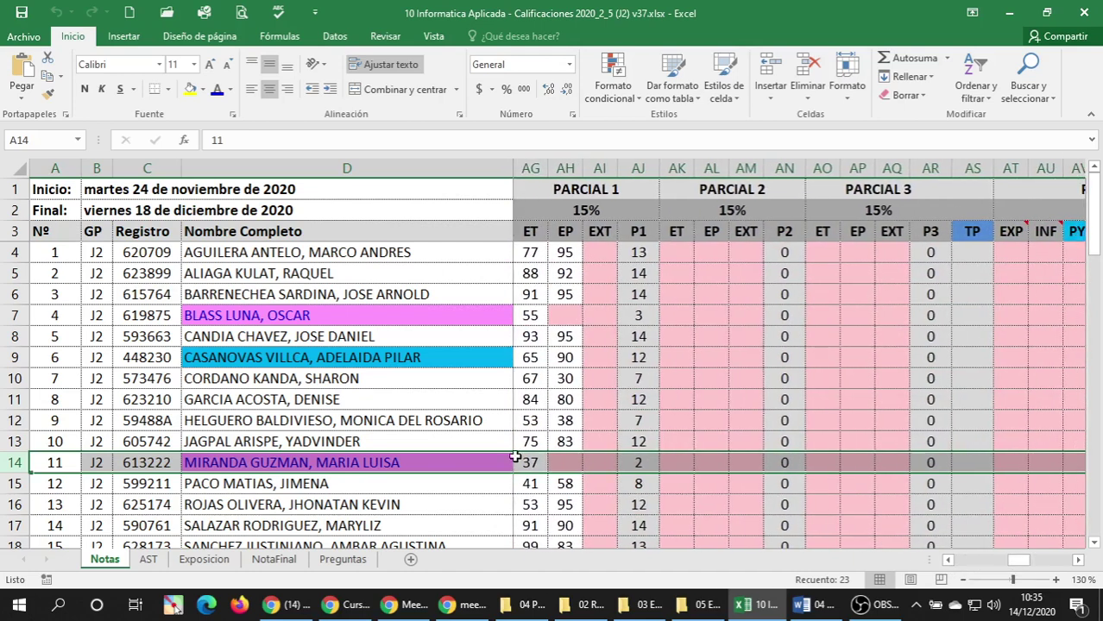
Compare the empty EP scores in rows 14 and 7, then scroll back to column E.
left_click(571, 463)
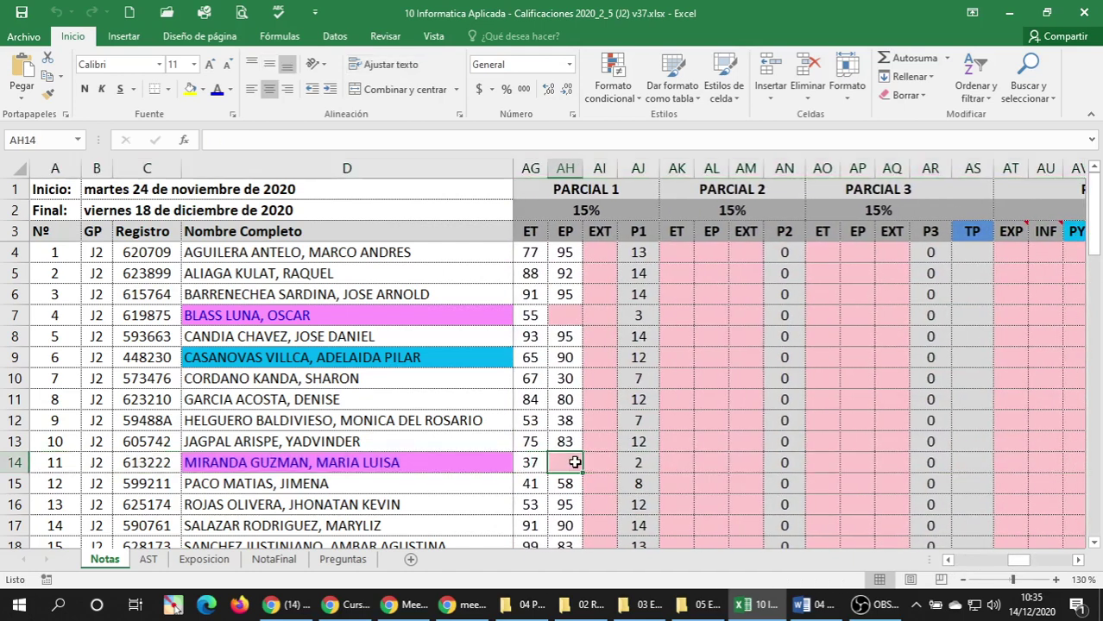
left_click(565, 316)
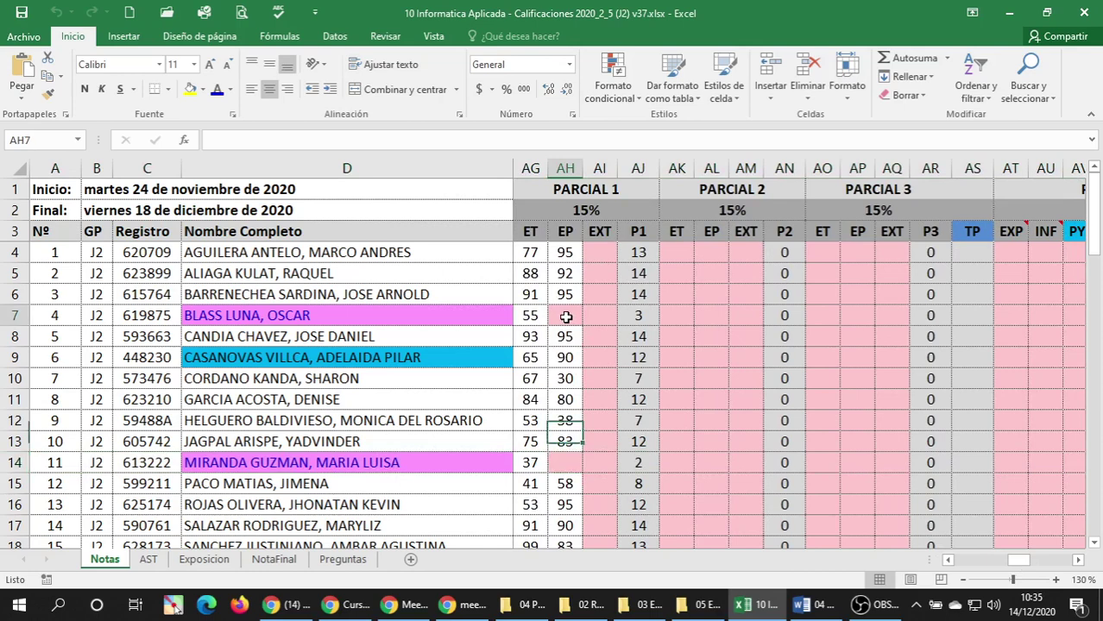
left_click(563, 464)
left_click(566, 318)
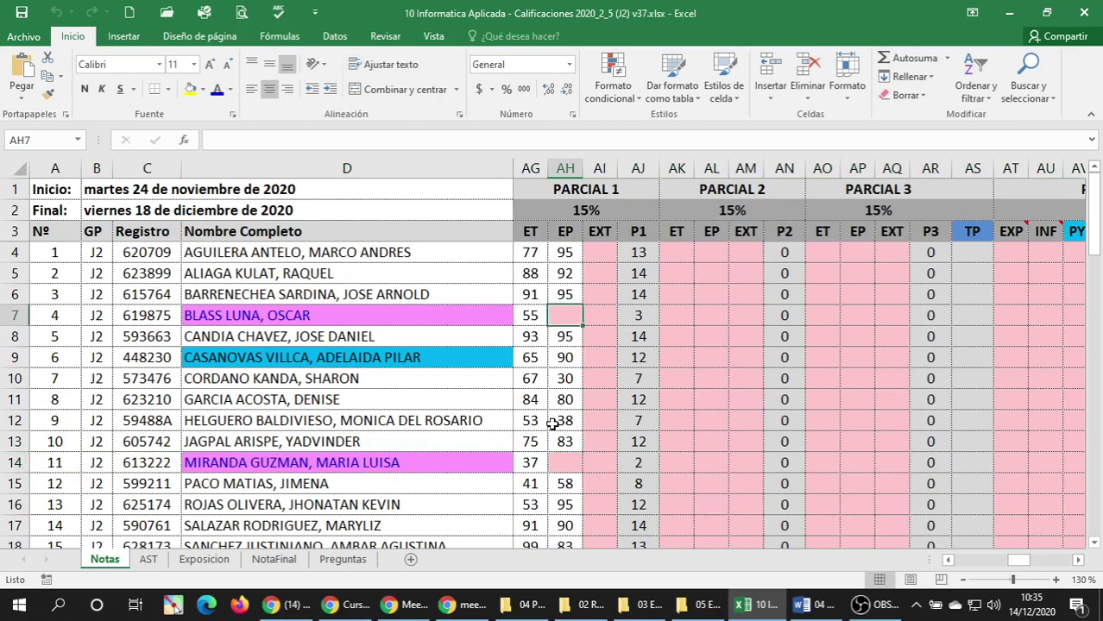
left_click(563, 461)
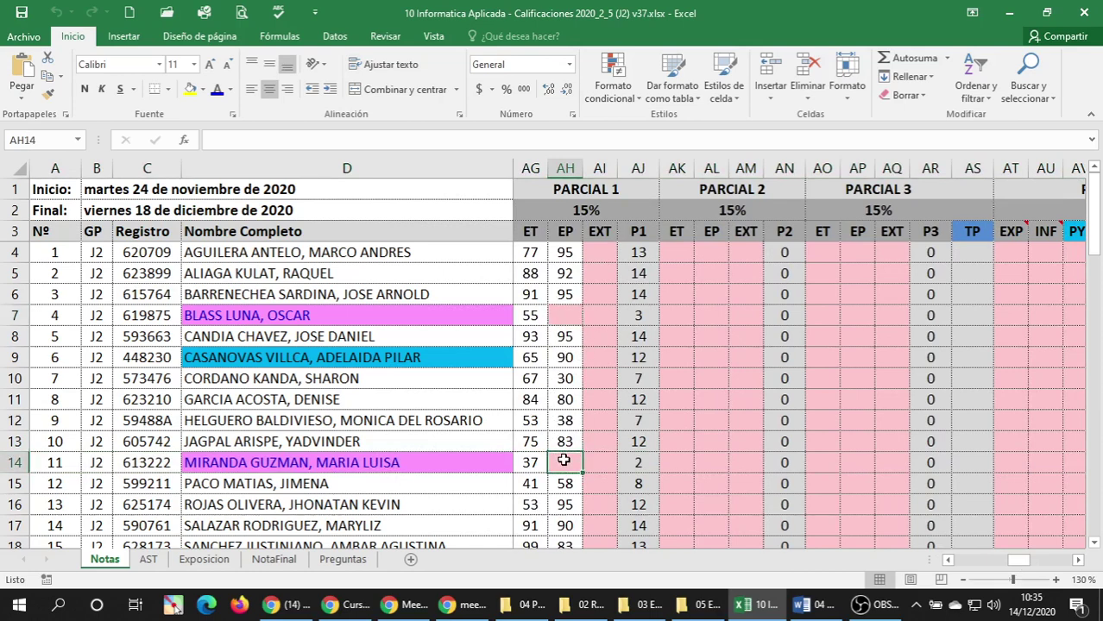
left_click_drag(1018, 561, 962, 565)
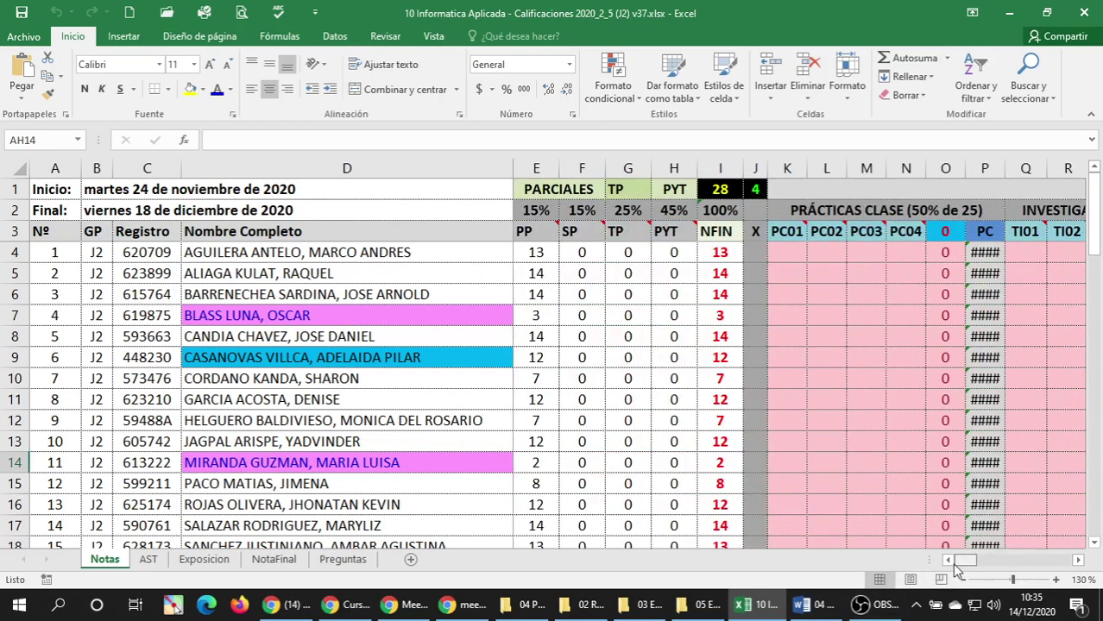
Compare the students in D14 and D7, then switch back to the Moodle course page.
left_click(432, 469)
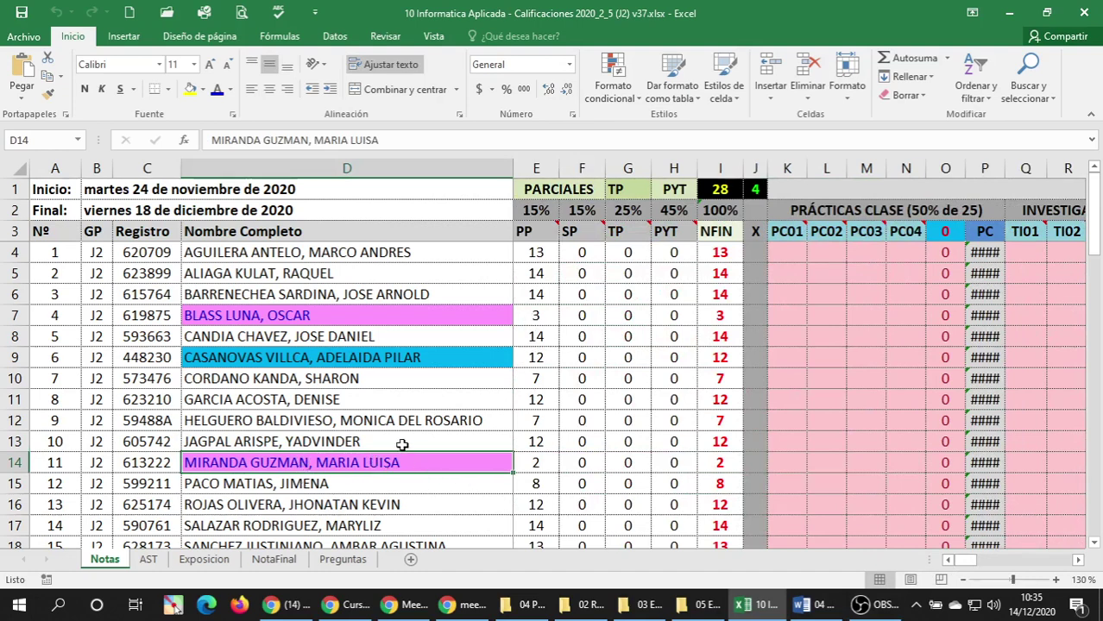
left_click(301, 318)
left_click(255, 465)
left_click(245, 316)
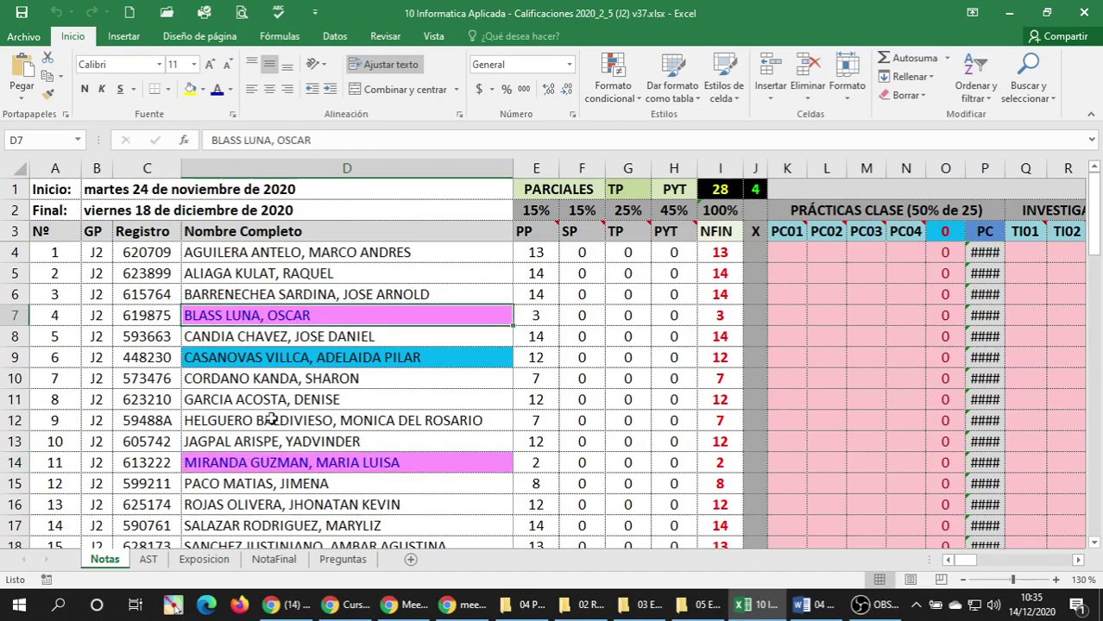
left_click(267, 457)
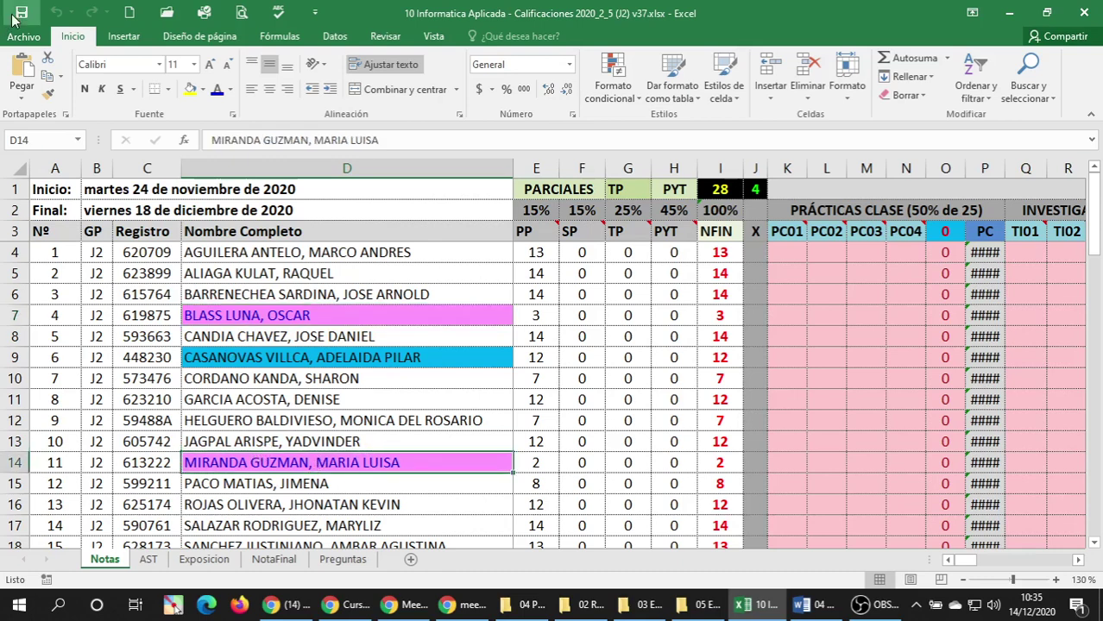
left_click(345, 608)
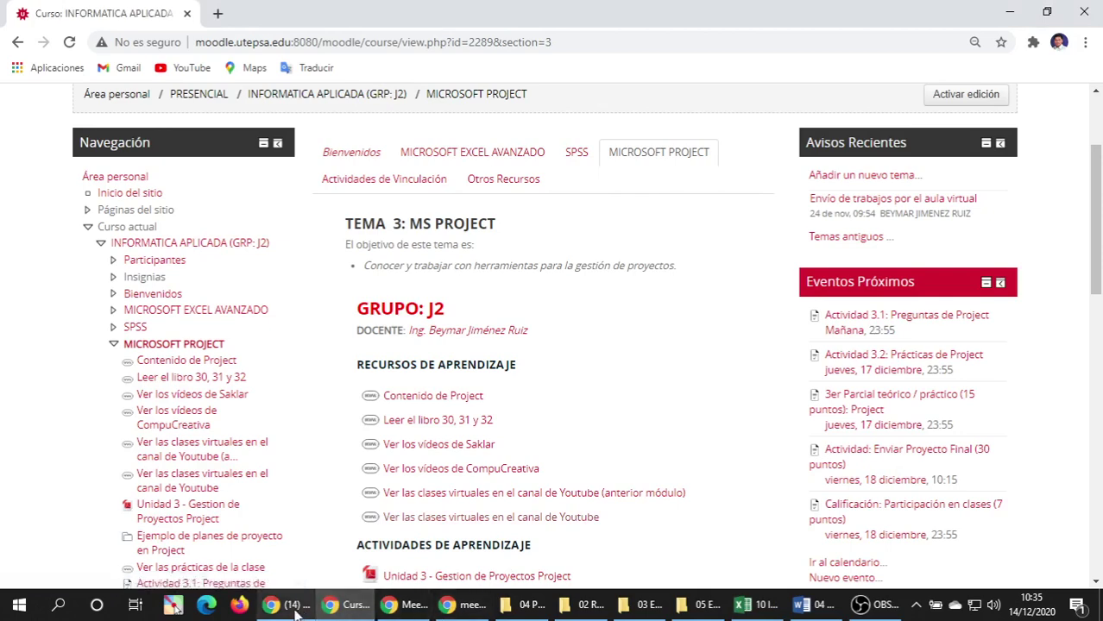
Pass through the WhatsApp class chat and bring the Google Meet presentation call forward.
left_click(312, 609)
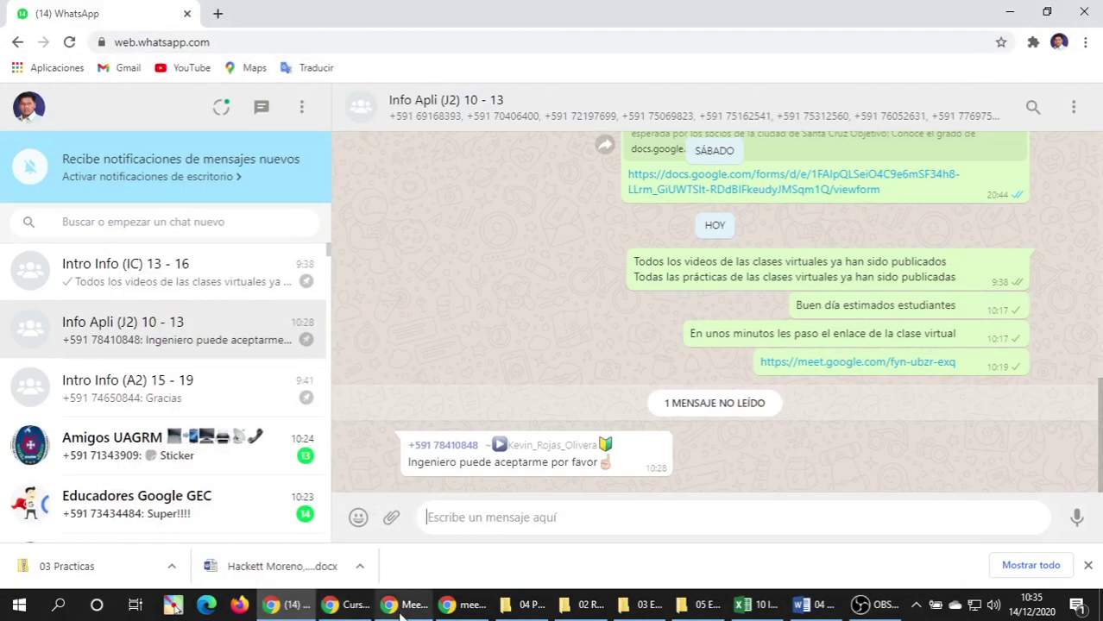
left_click(401, 609)
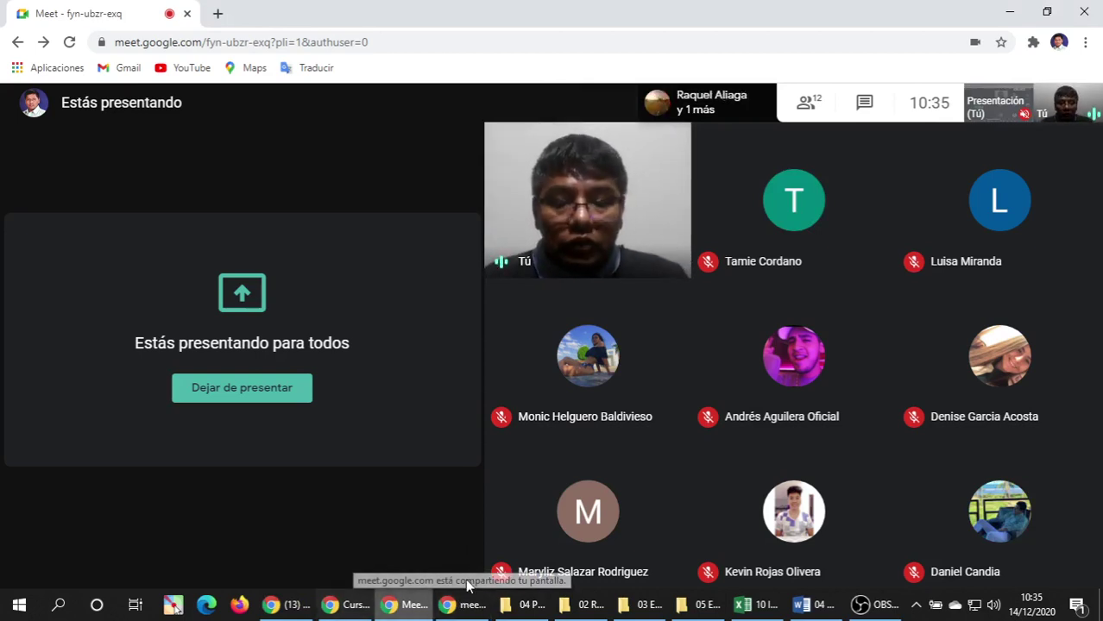
mouse_move(352, 611)
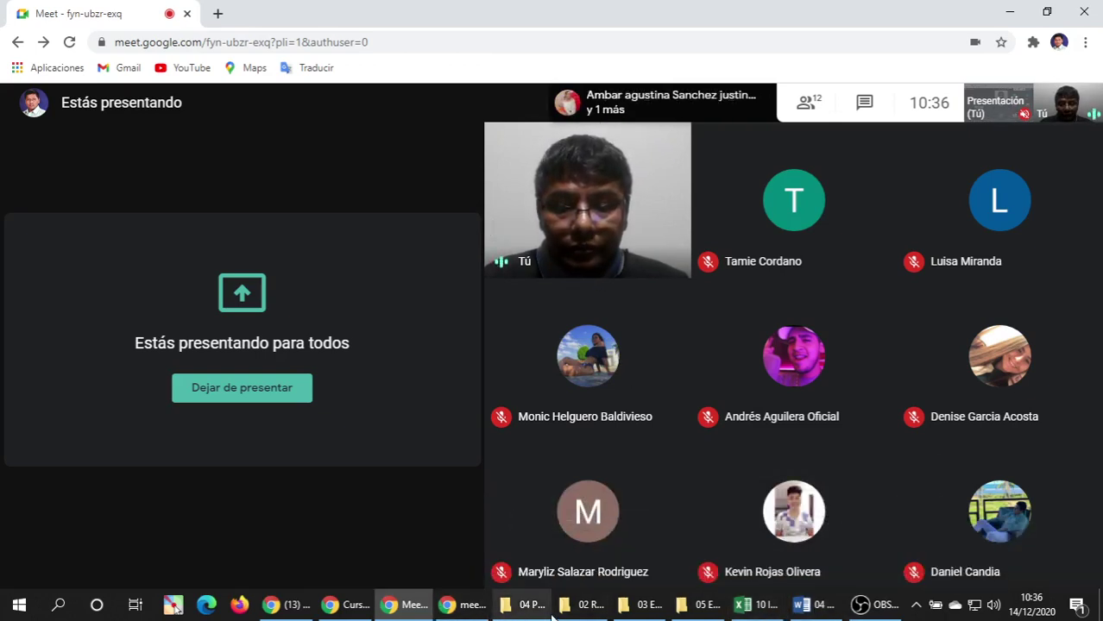
Return to the Moodle course page and turn on editing with Activar edición.
left_click(411, 609)
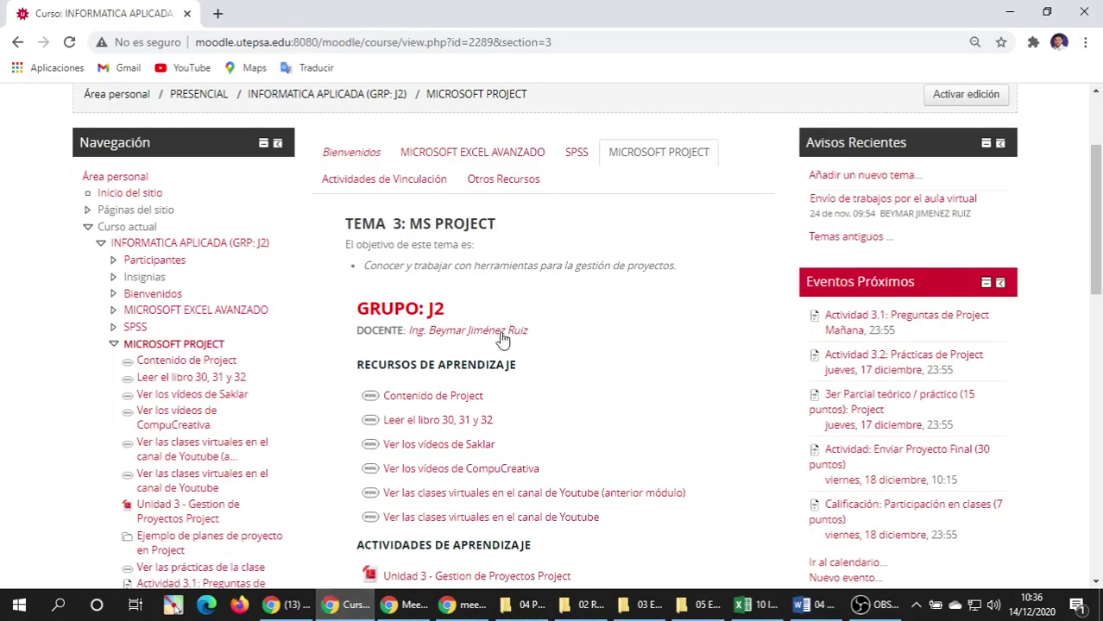
scroll(529, 315, "down", 2)
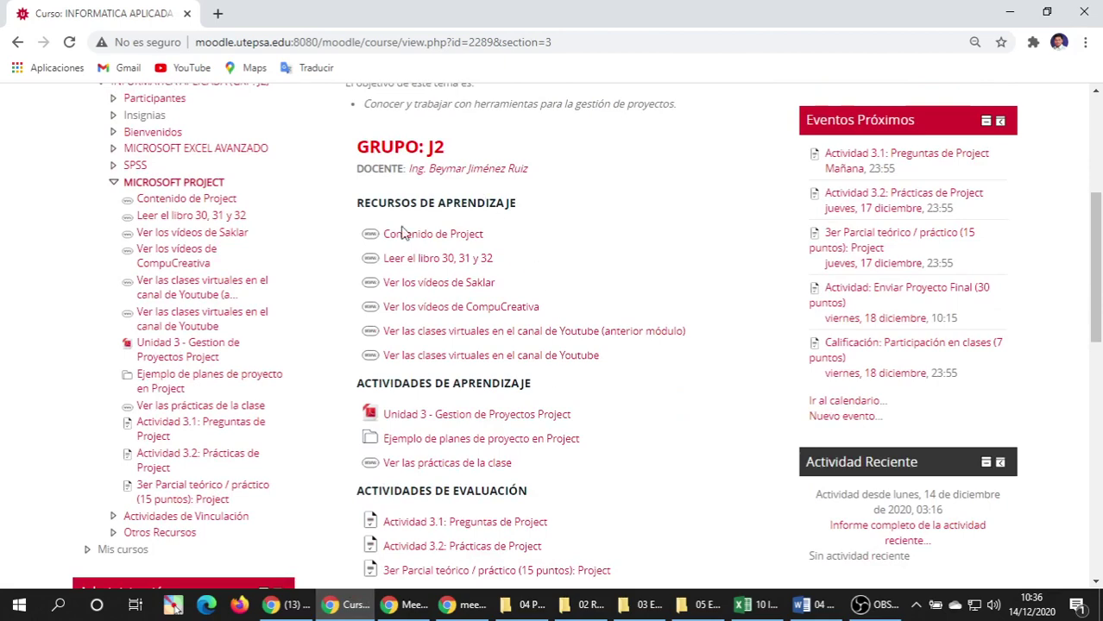
scroll(505, 380, "down", 1)
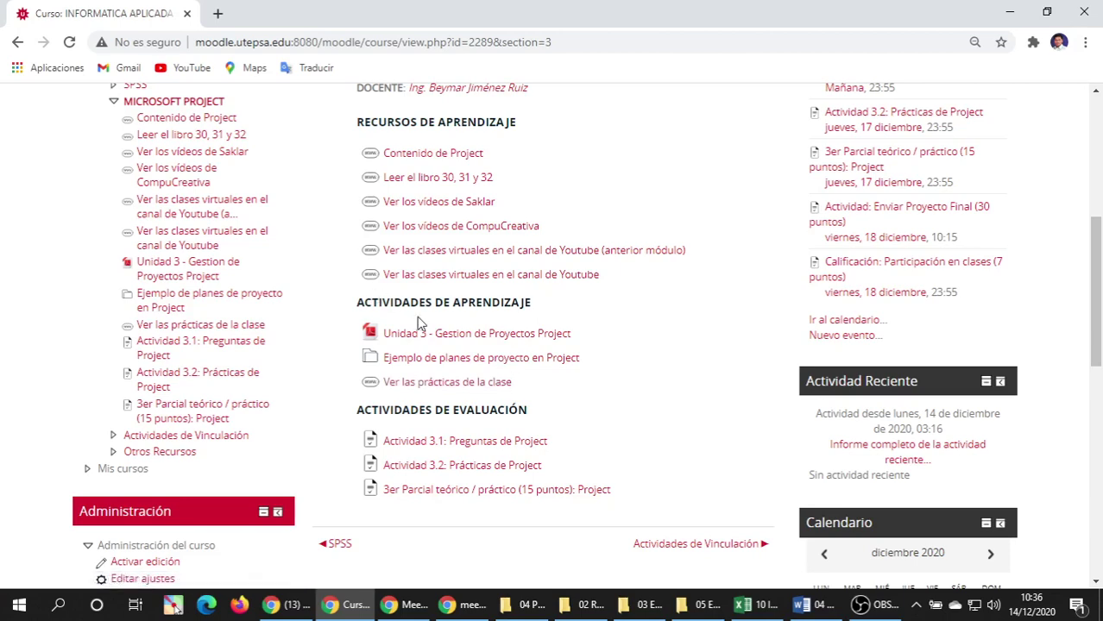
scroll(437, 350, "down", 1)
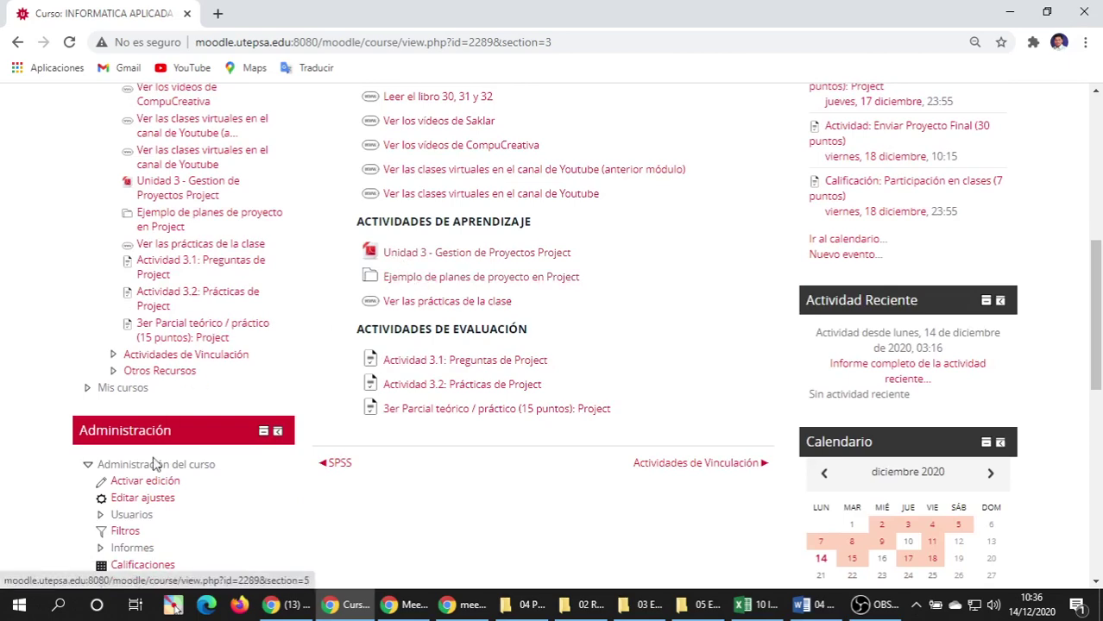
left_click(143, 482)
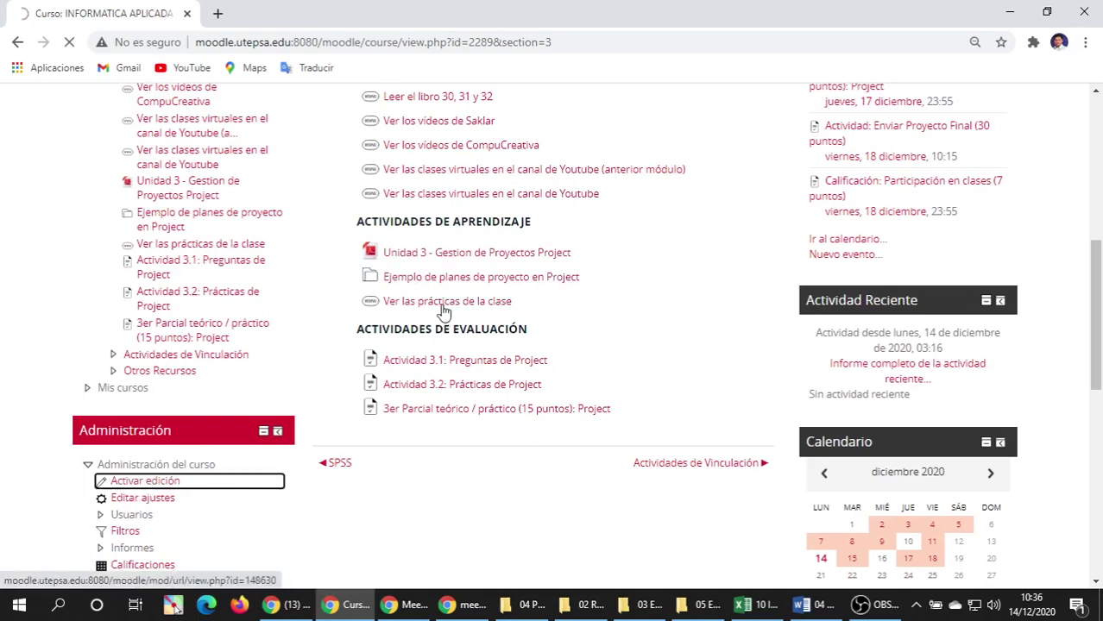
Open the 'Ejemplo de planes de proyecto en Project' folder in a new tab and view its files.
scroll(457, 315, "down", 6)
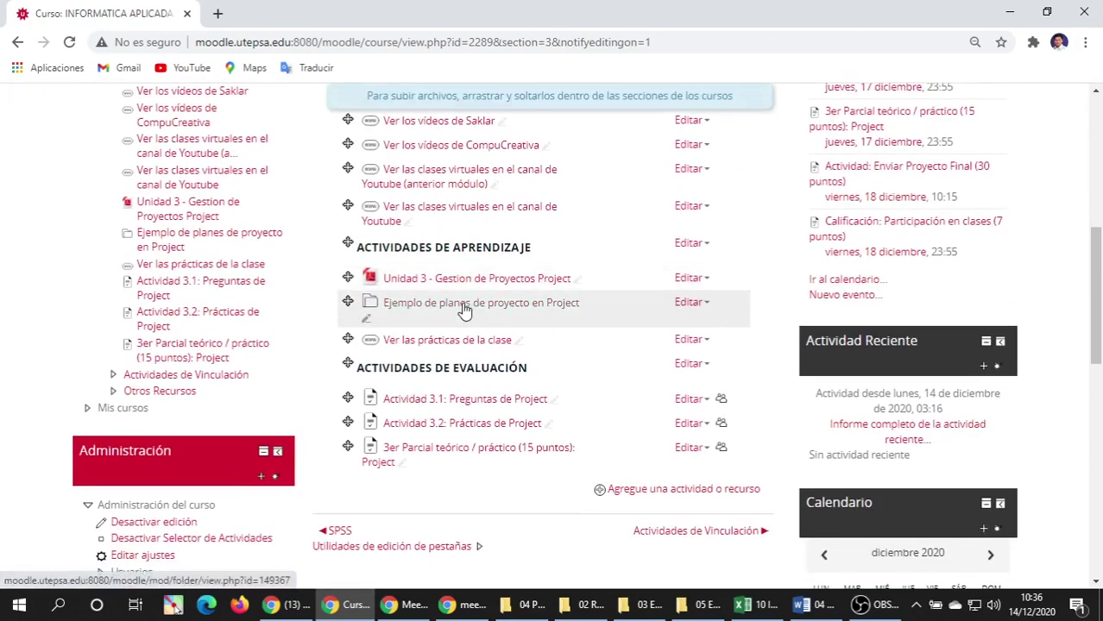
right_click(463, 307)
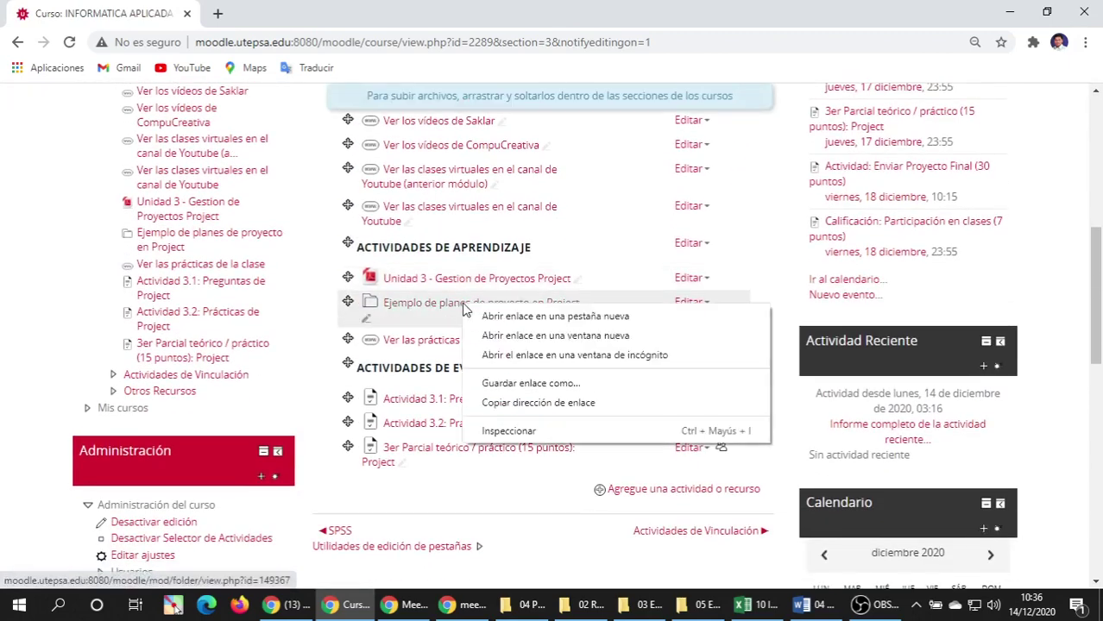
left_click(545, 317)
key("ctrl+Tab")
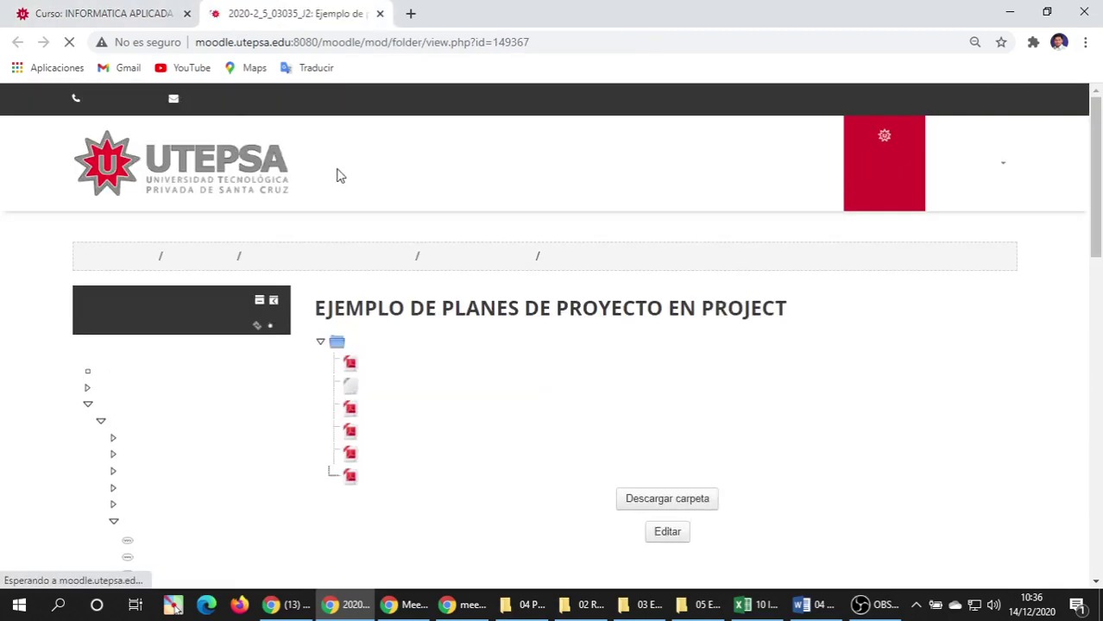
scroll(345, 186, "down", 3)
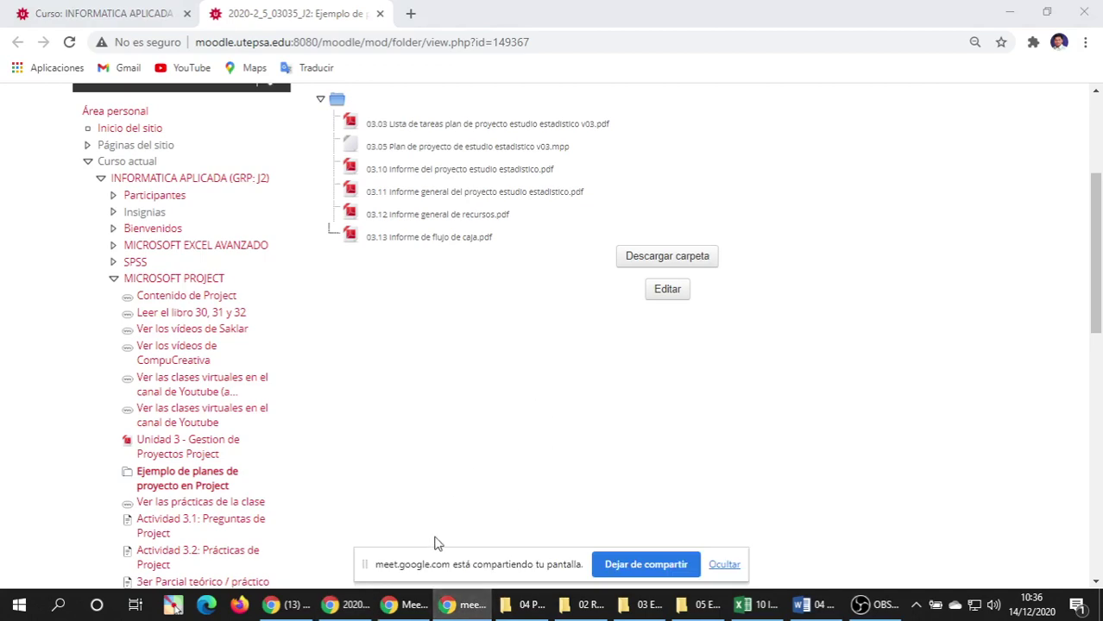
left_click(406, 607)
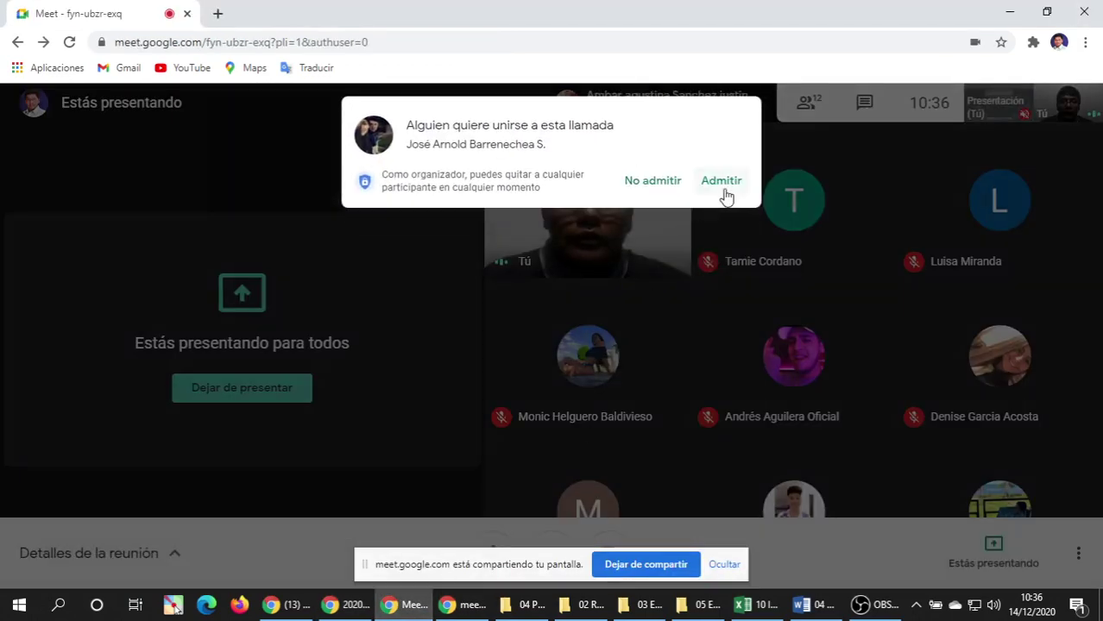
Admit the join request, hide the screen-sharing bar, and return to the Moodle folder page.
left_click(723, 184)
left_click(721, 564)
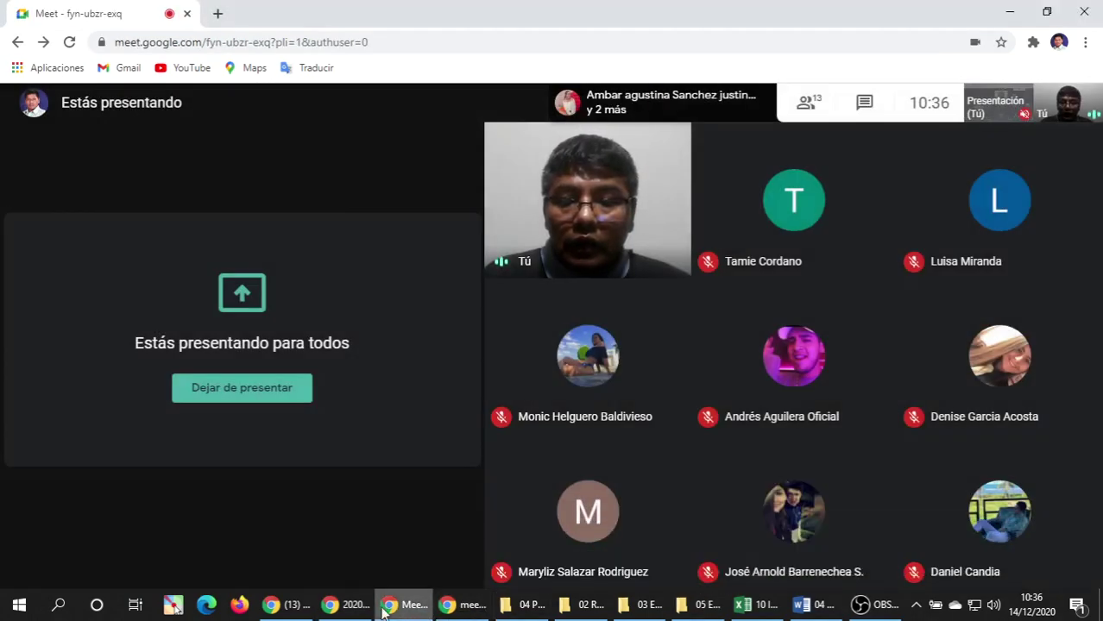
left_click(340, 607)
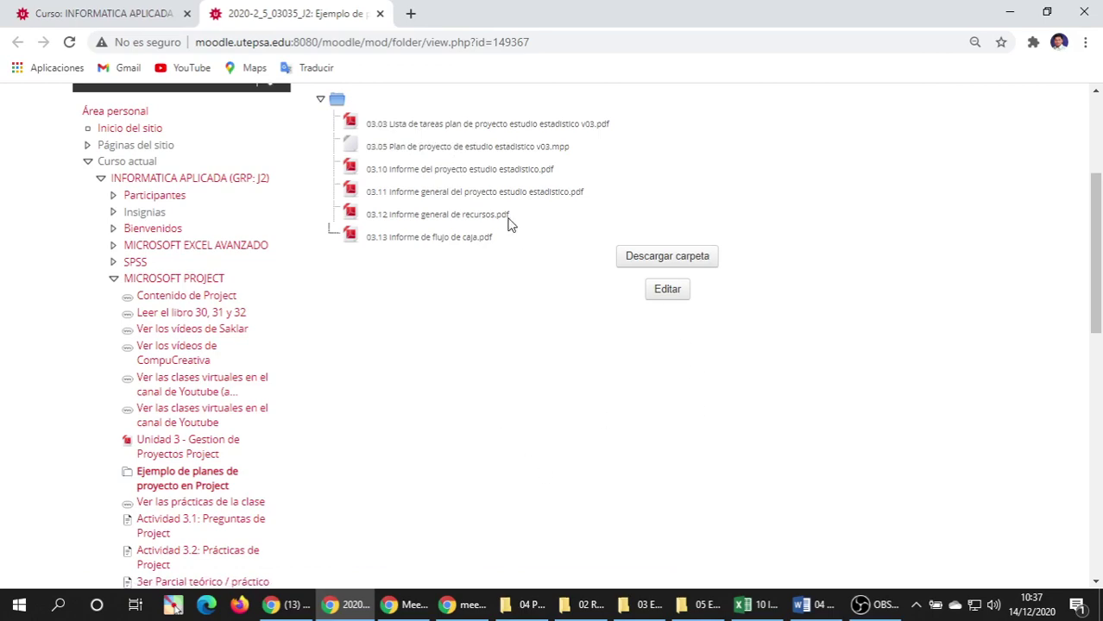
Close the project-plans folder tab and open Ver las prácticas de la clase in a new tab.
left_click(379, 14)
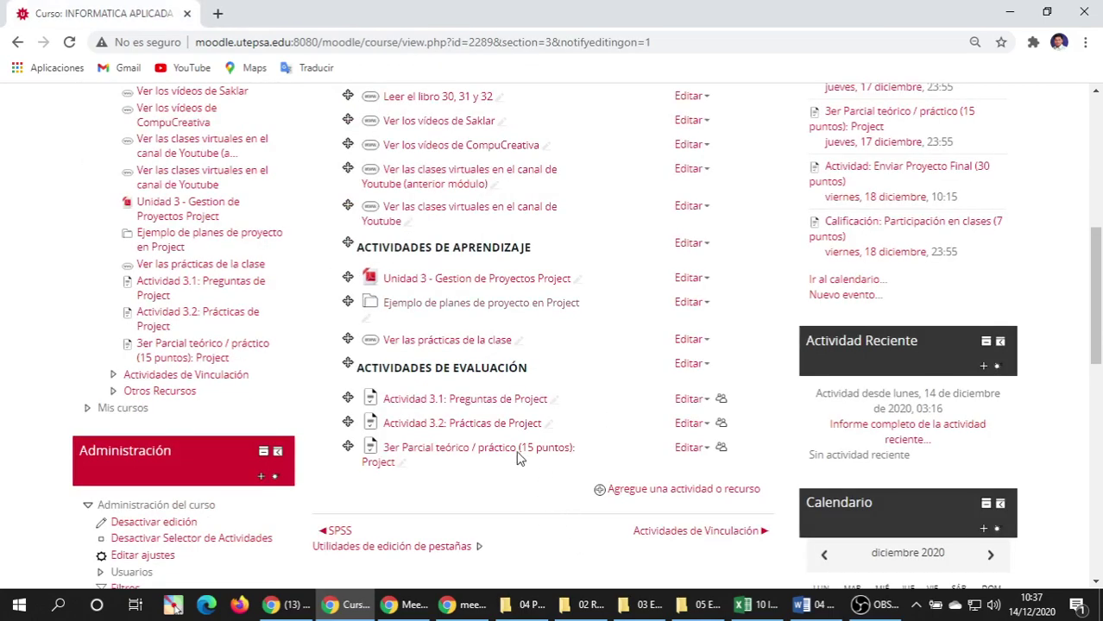
scroll(499, 352, "down", 1)
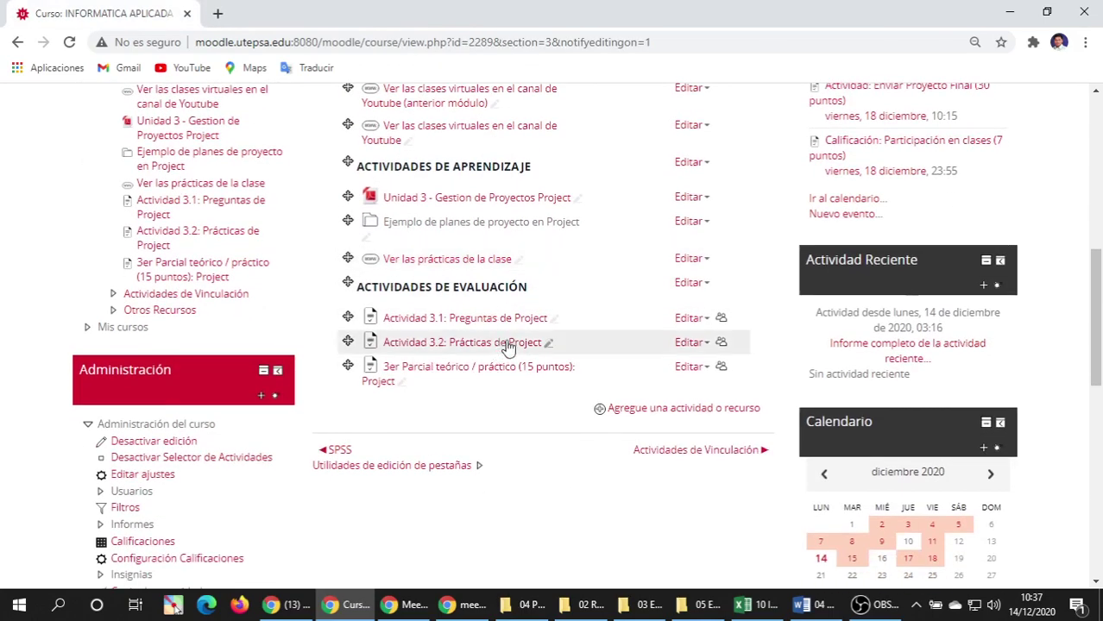
right_click(442, 263)
left_click(500, 270)
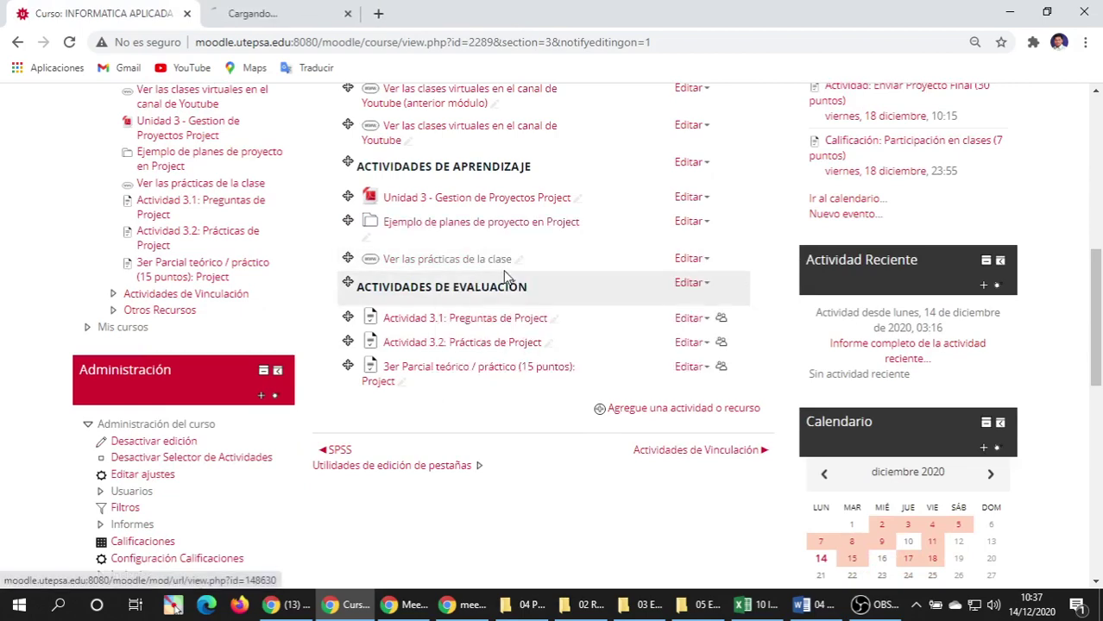
key("ctrl+Tab")
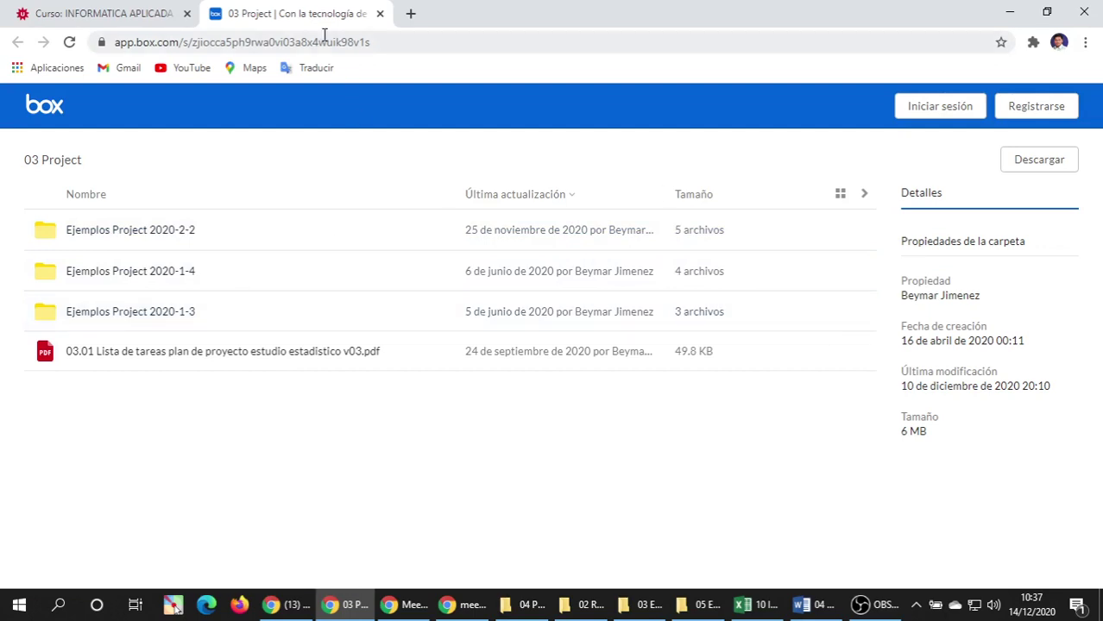
Close the Box folder tab and bring the Google Meet call window forward.
left_click(380, 14)
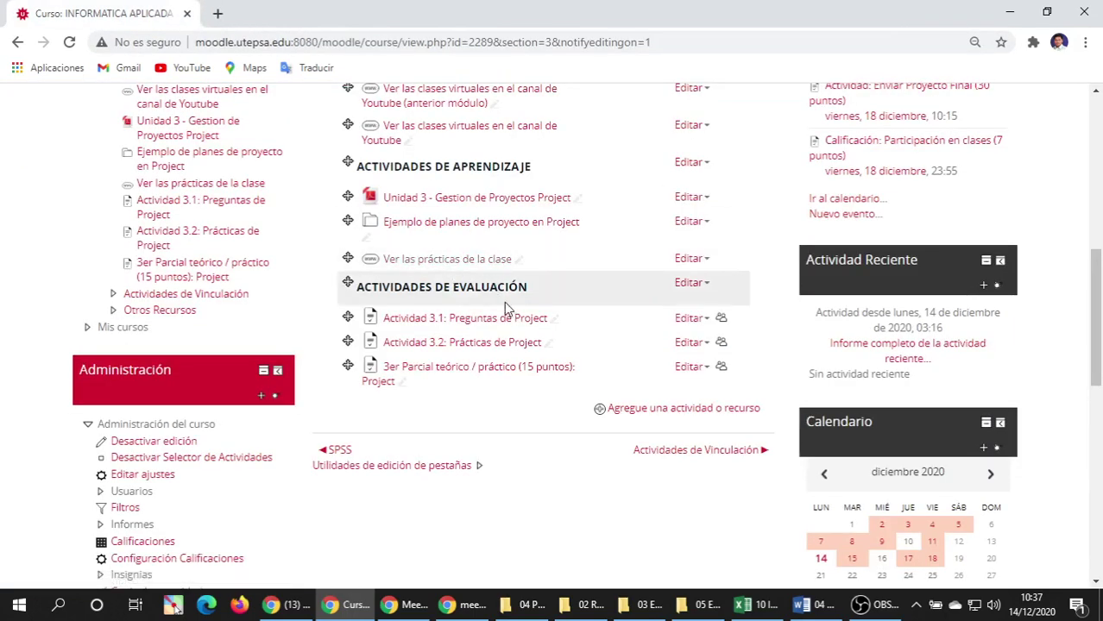
scroll(505, 279, "up", 1)
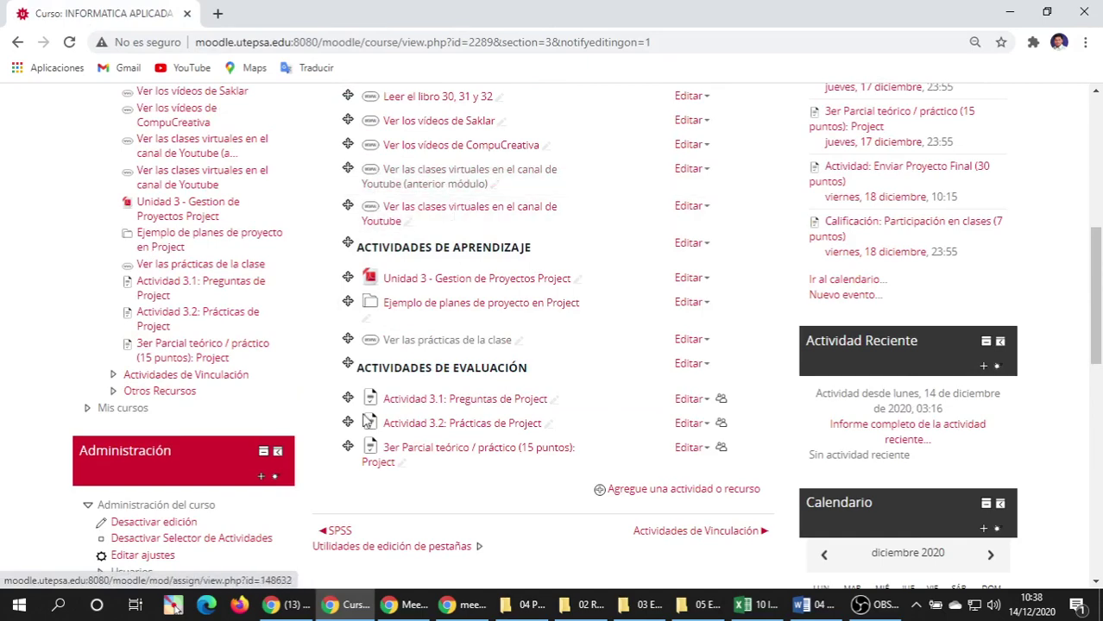
left_click(414, 609)
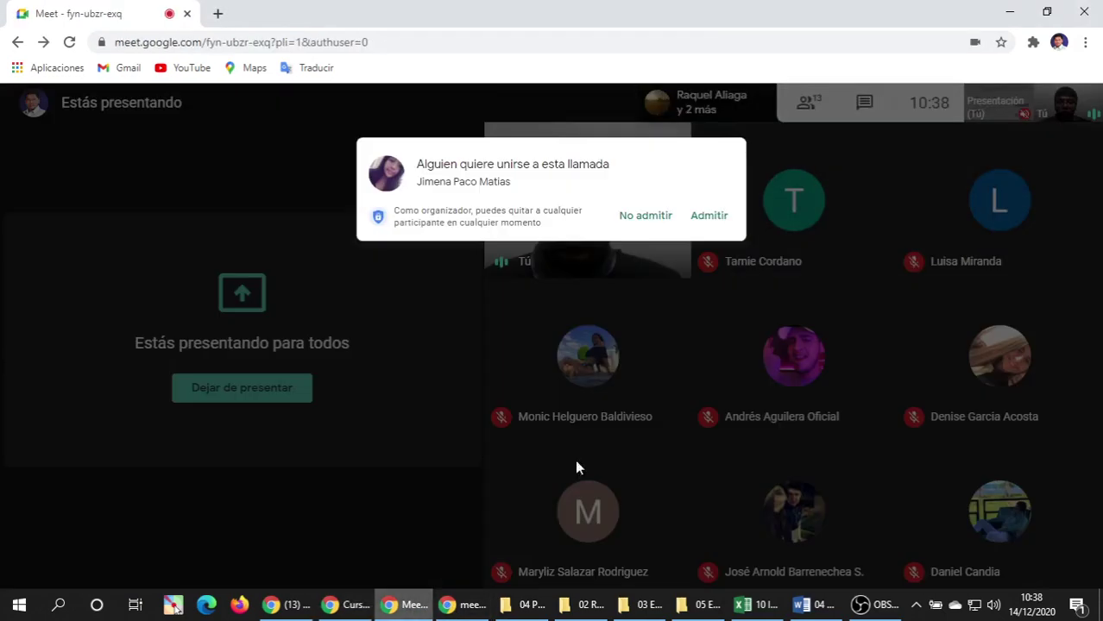
Admit the waiting person so the Meet call has 14 participants.
left_click(719, 187)
mouse_move(720, 194)
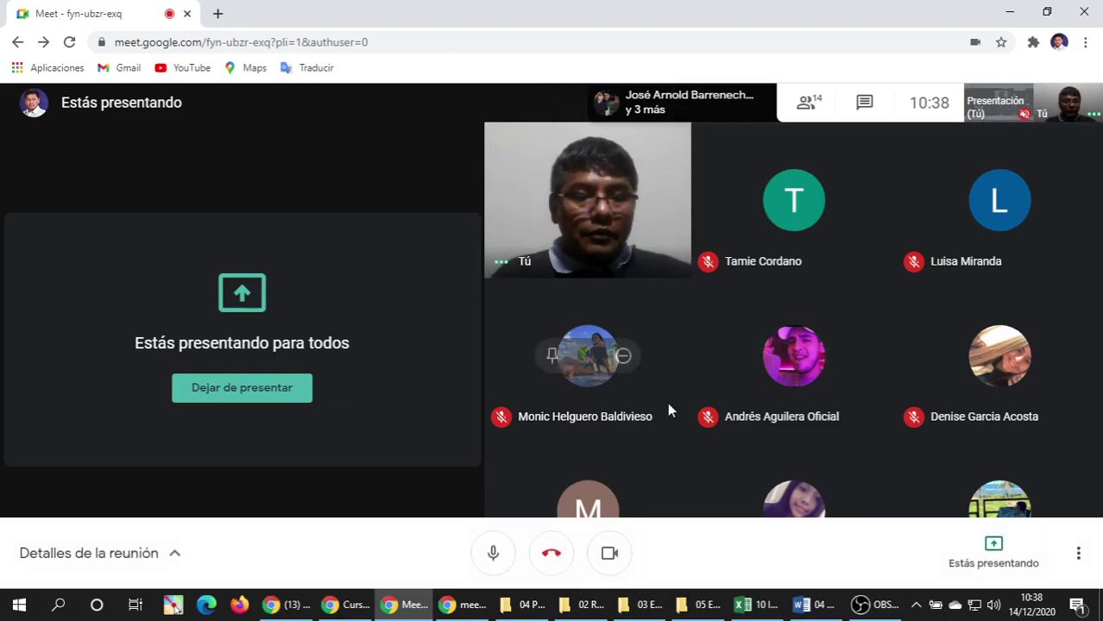
left_click(528, 607)
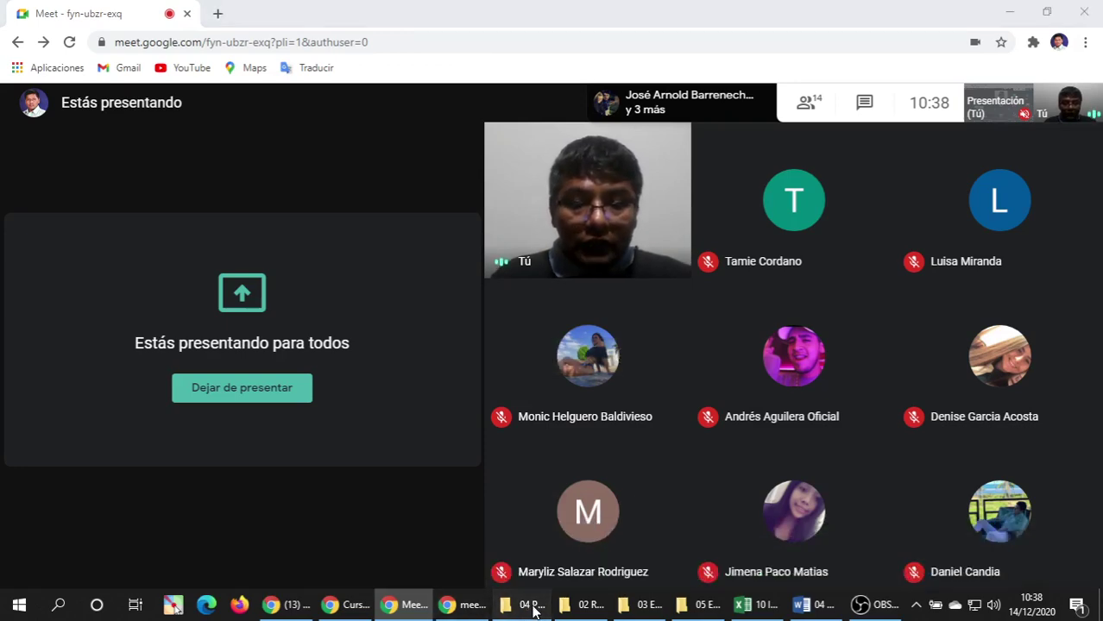
Open the Unidad 2 SPSS folder inside 01 Contenido de la Materia PRESENCIAL.
left_click(587, 606)
left_click(508, 418)
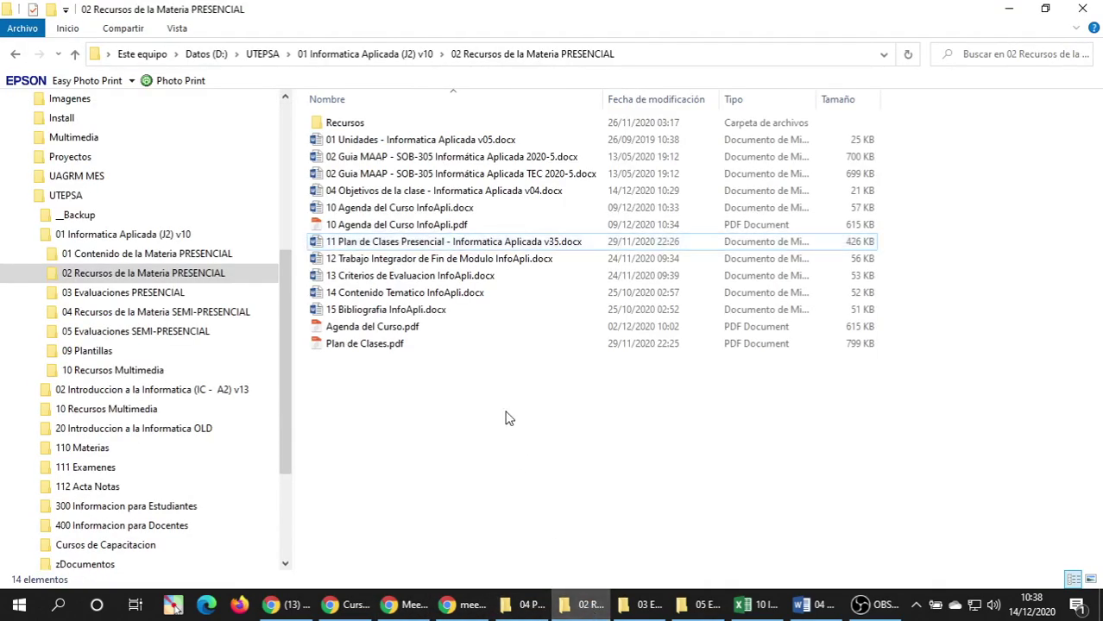
left_click_drag(290, 275, 289, 280)
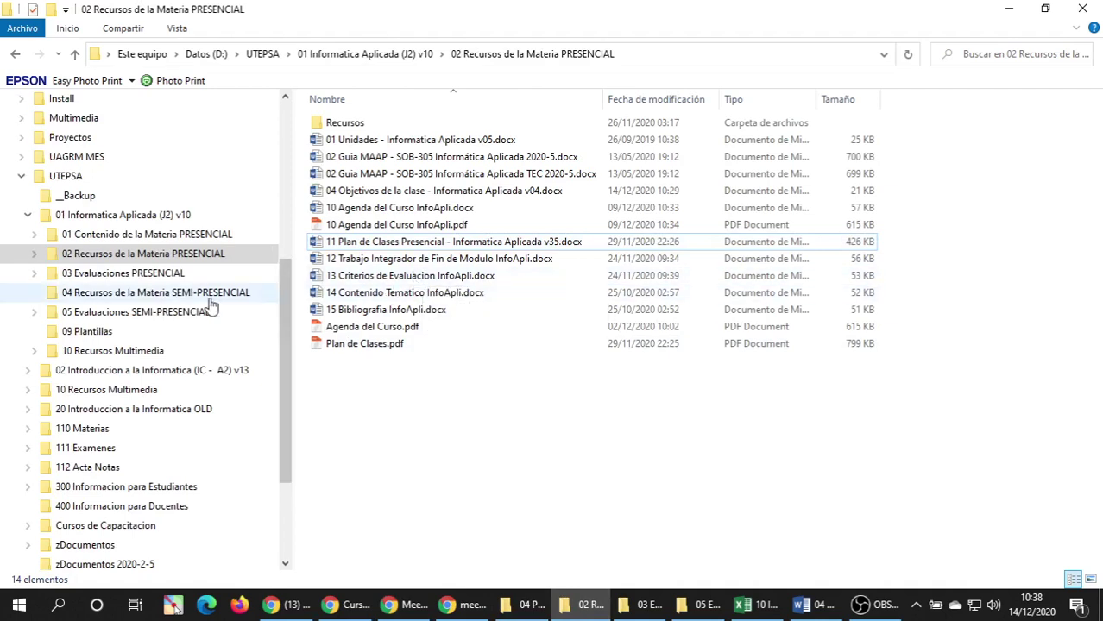
left_click(180, 234)
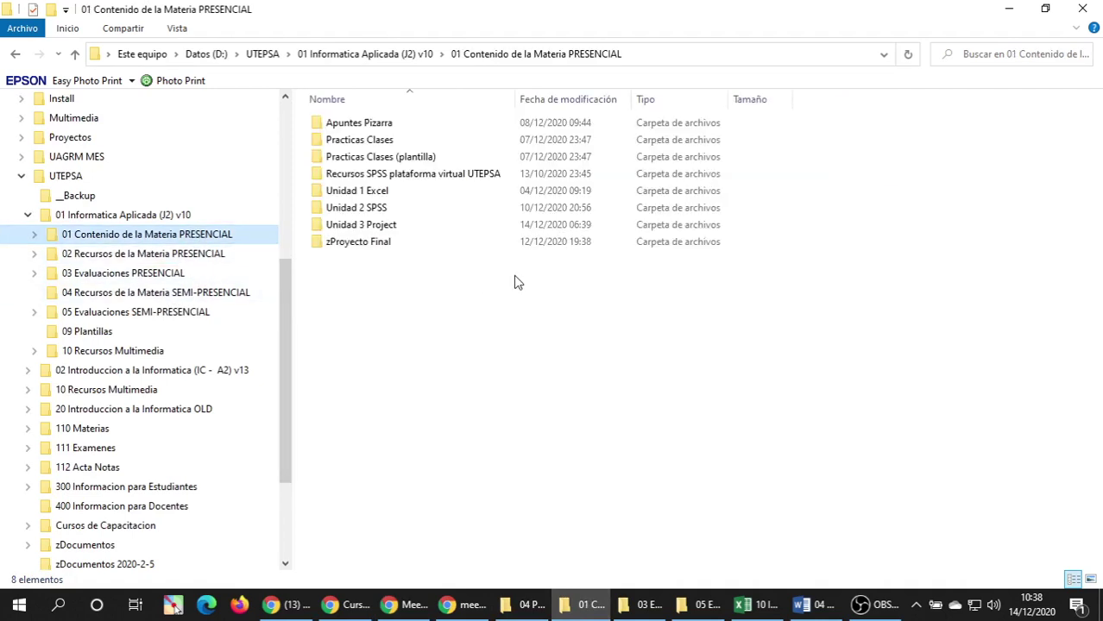
left_click(438, 312)
double_click(376, 211)
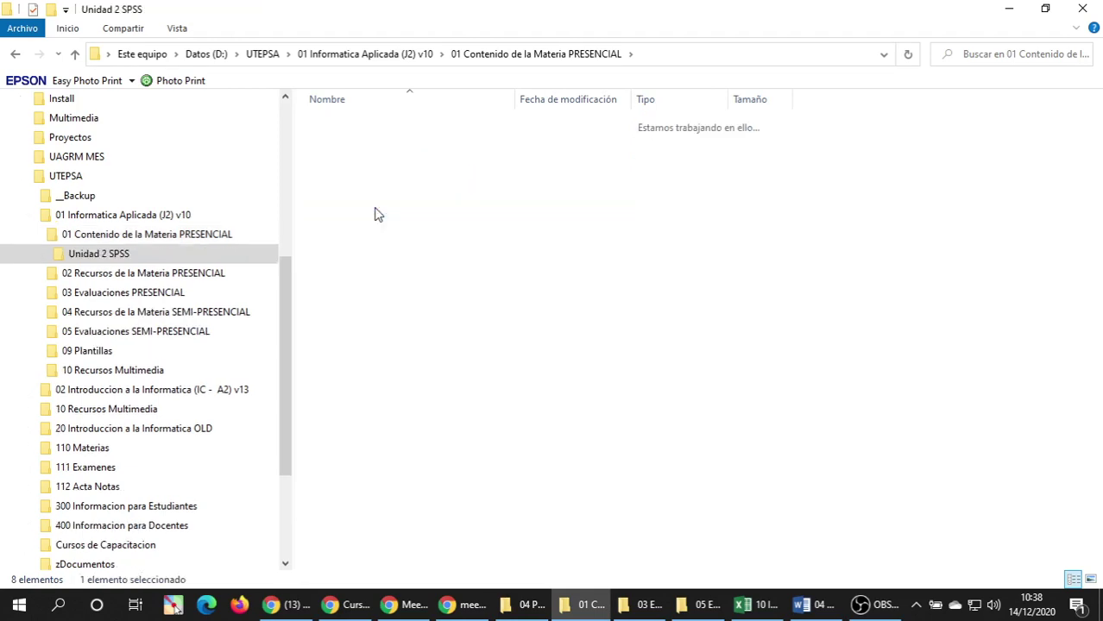
Autofit the Nombre column and open Cinco_Procesos_Bsicos_en_SPSS.png.
double_click(516, 98)
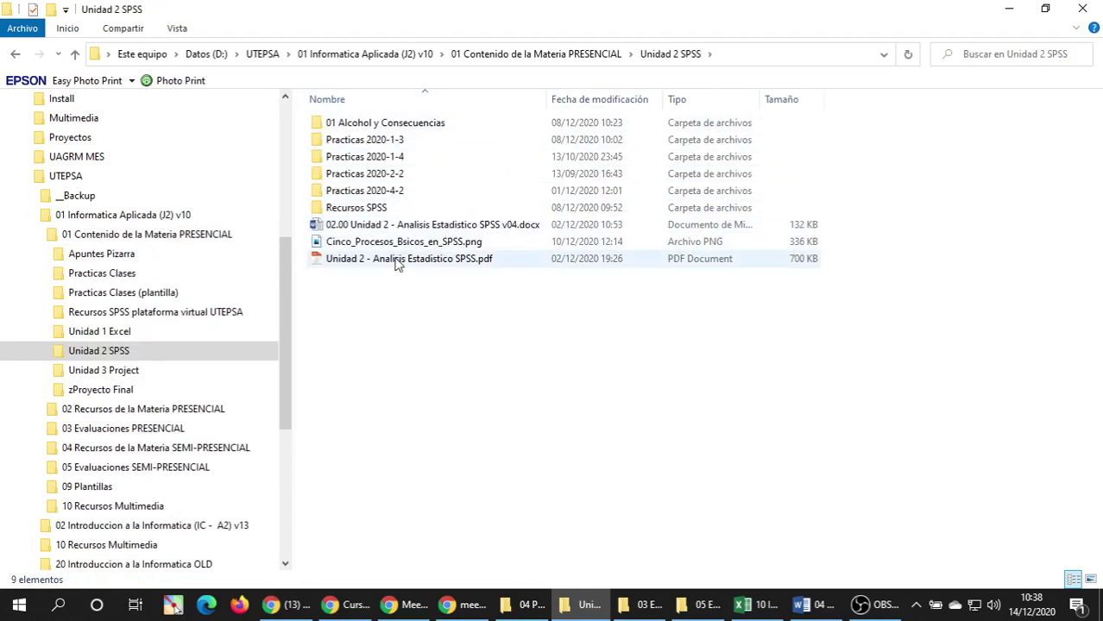
left_click(406, 226)
left_click(410, 245)
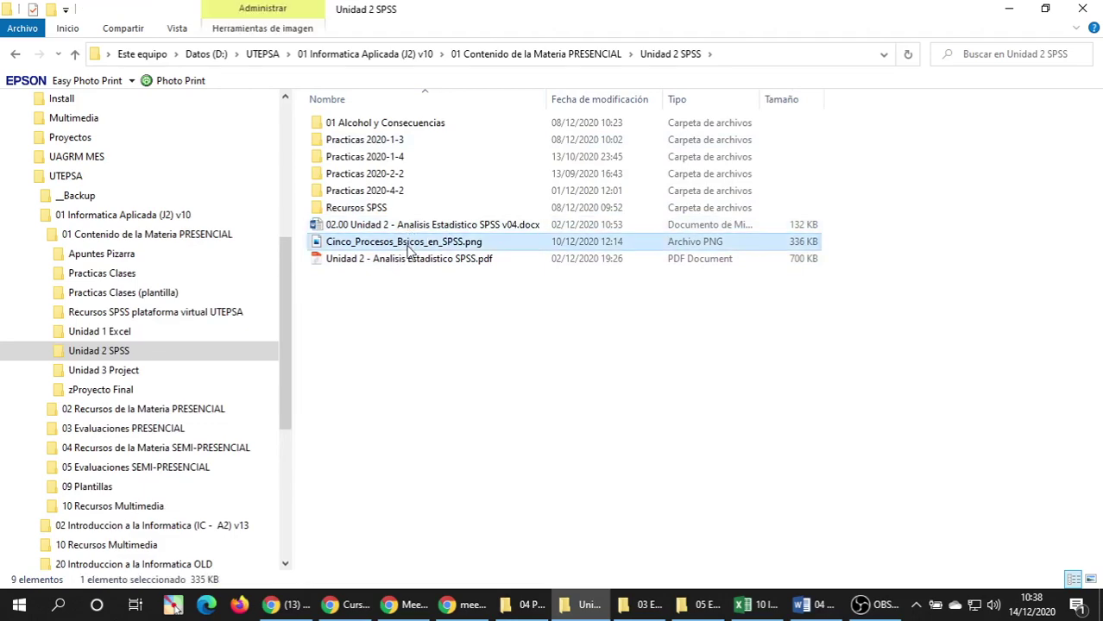
left_click(409, 311)
double_click(394, 247)
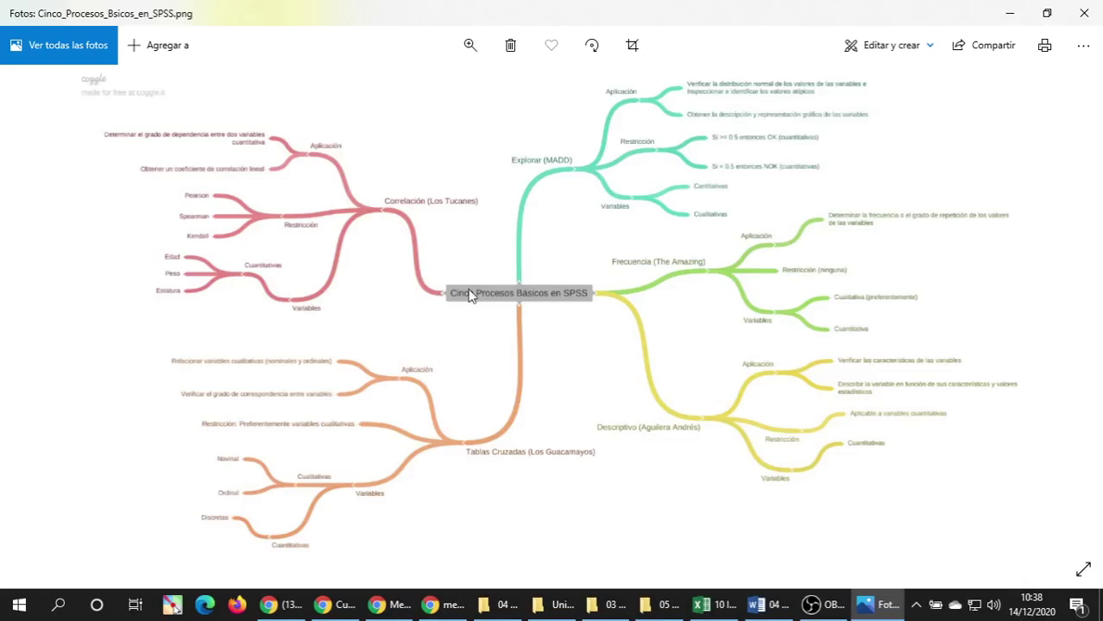
Zoom into the Cinco Procesos Básicos en SPSS mind map, then close Photos.
scroll(574, 343, "up", 3)
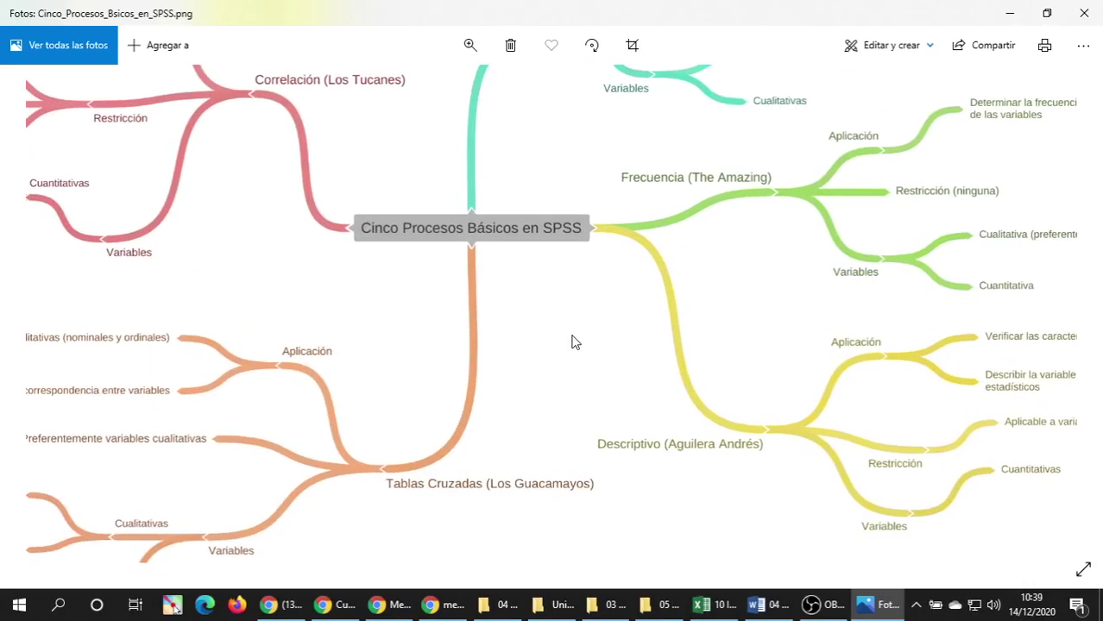
scroll(574, 343, "up", 1)
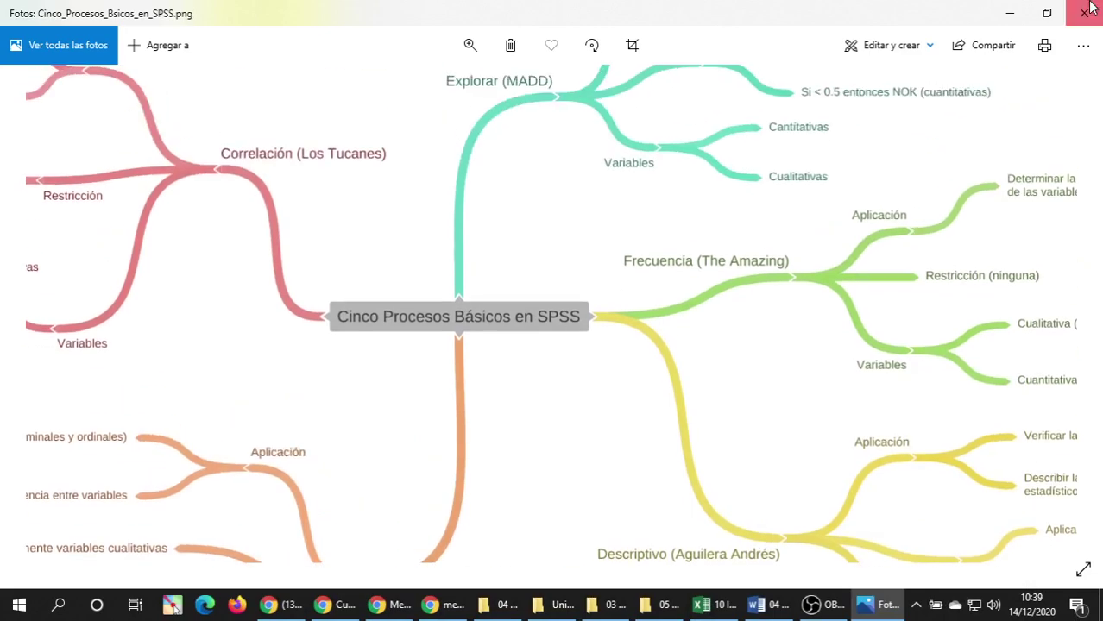
left_click(1084, 13)
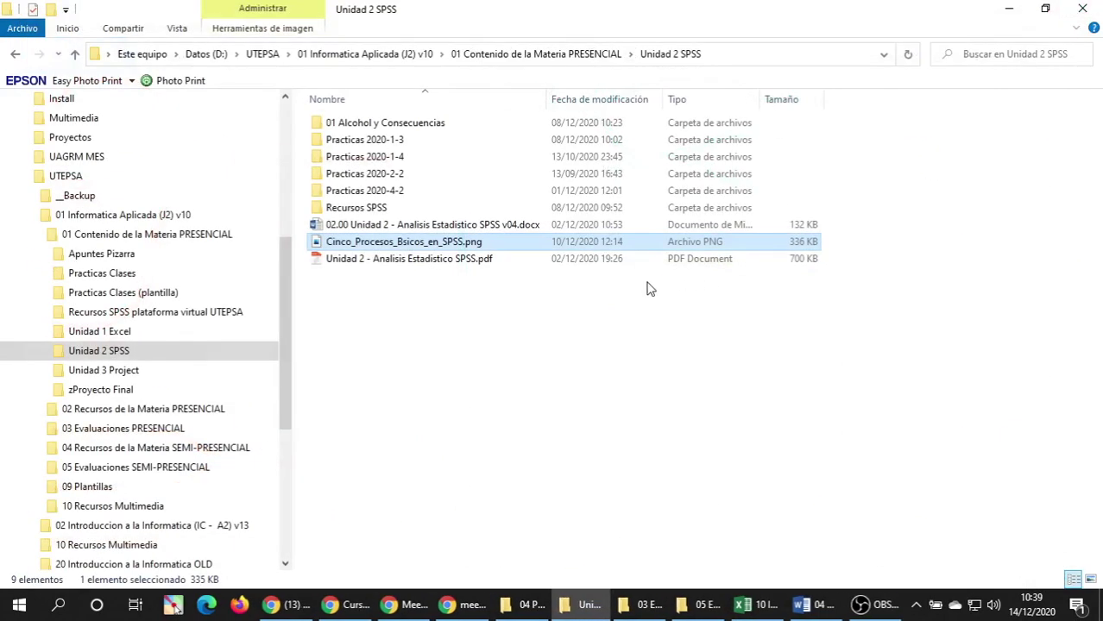
Rename the mind-map PNG to end with '(calificar por equipo)' before the extension.
left_click(470, 246)
key("Right")
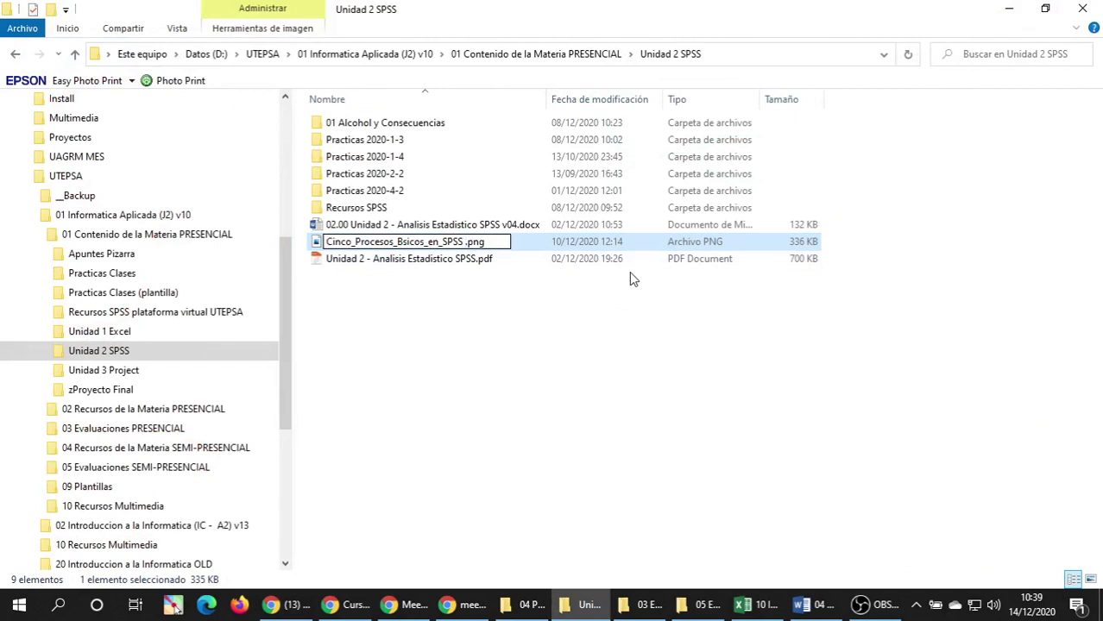
type("(calificar")
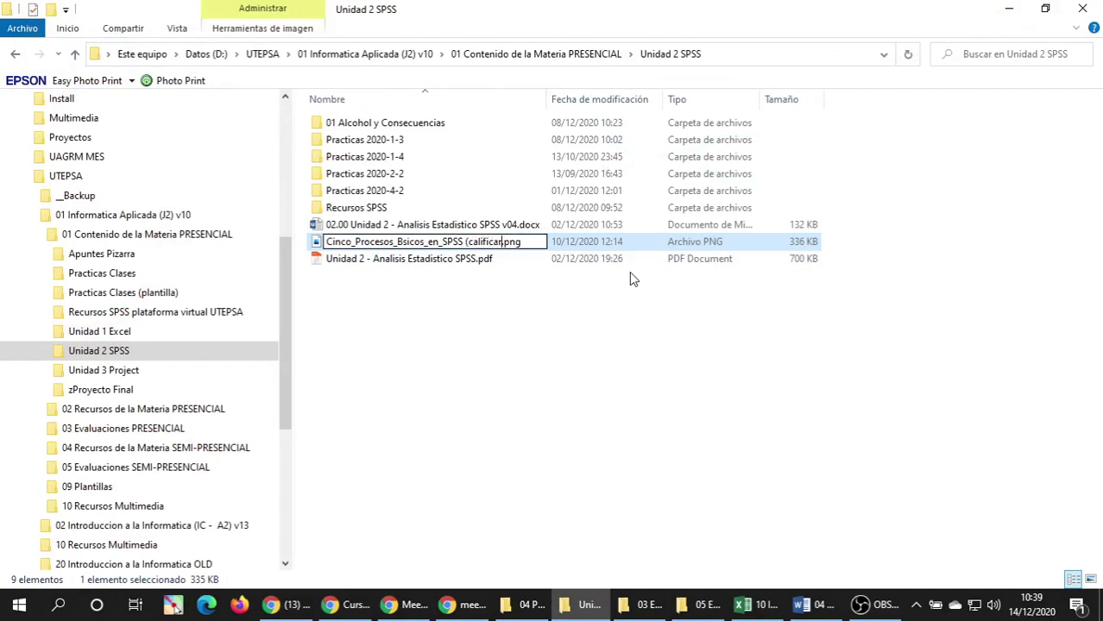
type(" por grup")
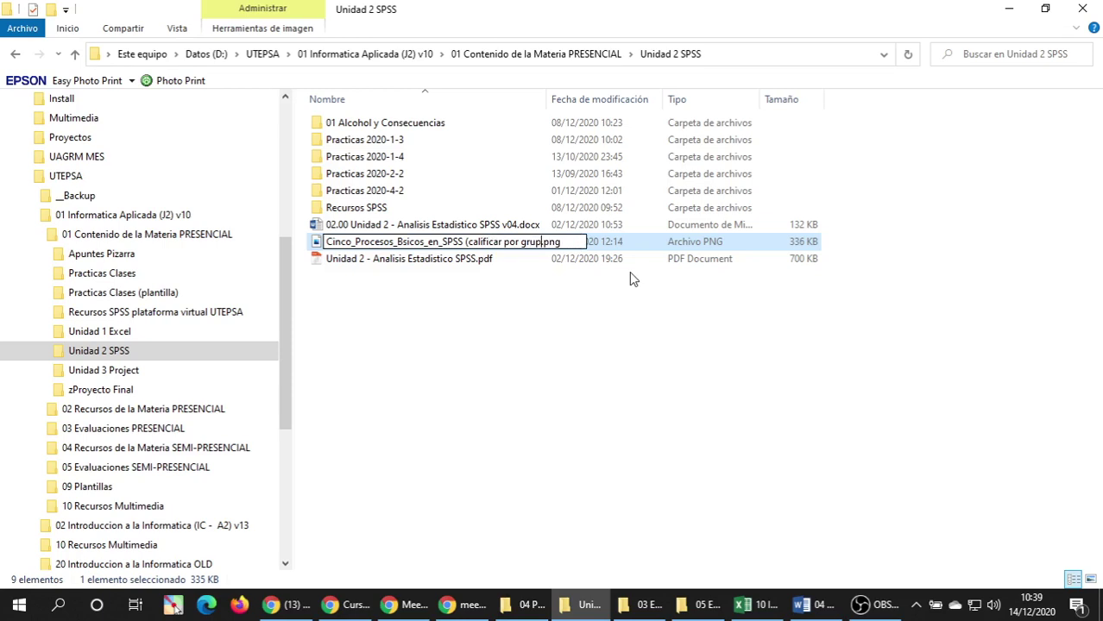
key("BackSpace")
key("BackSpace")
key("BackSpace")
key("BackSpace")
type("equipo)")
key("Return")
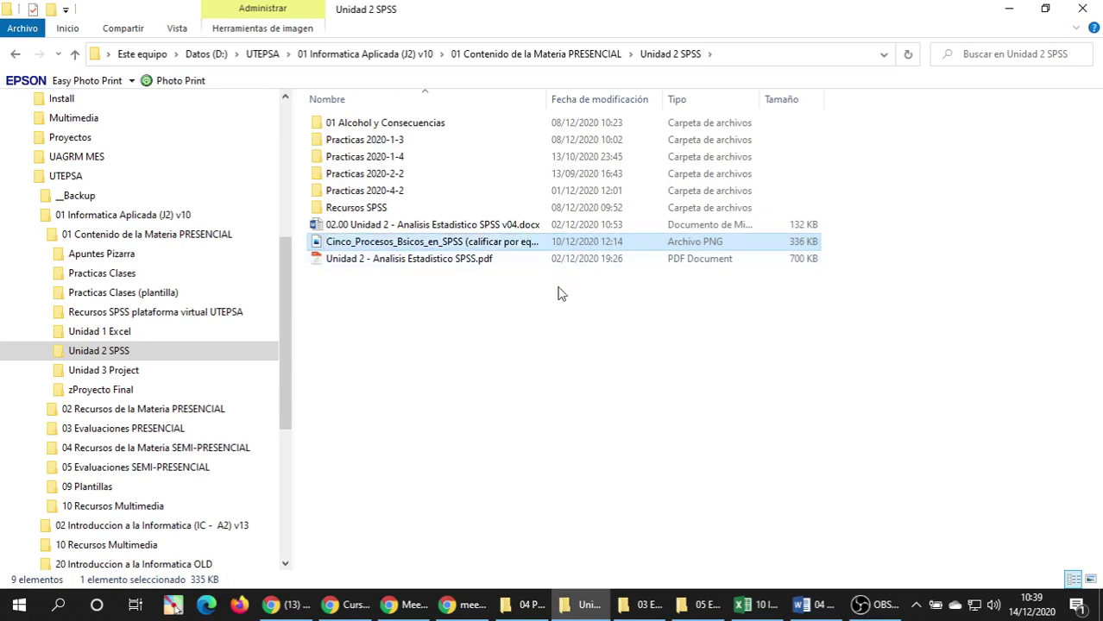
Delete the Unidad 2 SPSS PDF and confirm sending it to the recycle bin.
left_click(442, 261)
key("Delete")
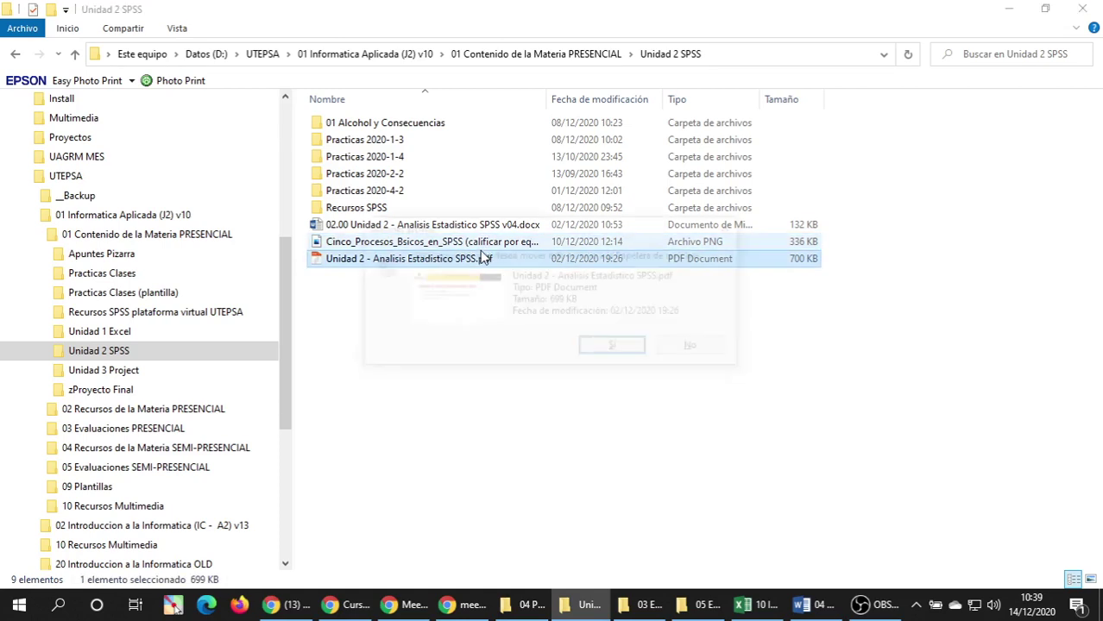
left_click(613, 346)
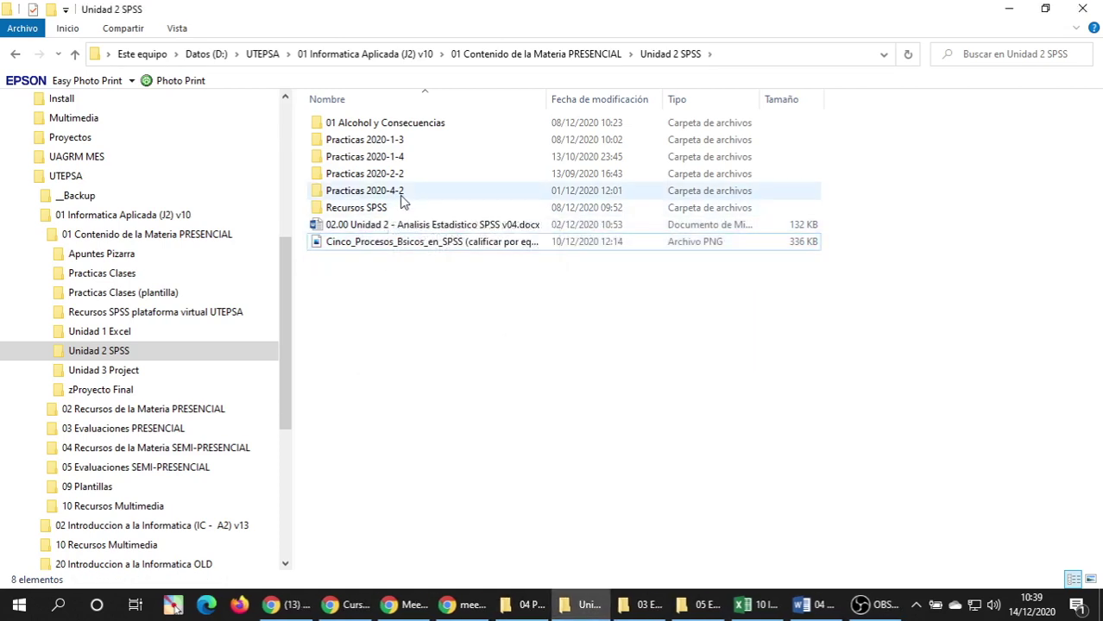
Open the Unidad 3 Project folder and select the 03.03 task-list v03 document.
left_click(377, 212)
double_click(377, 212)
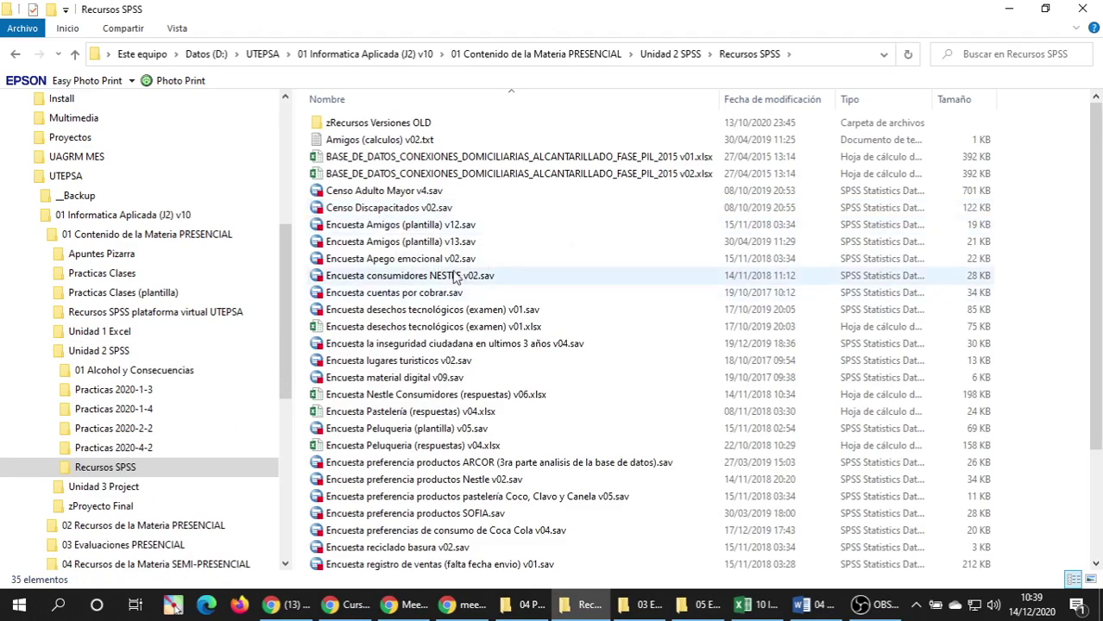
left_click(42, 352)
left_click(108, 371)
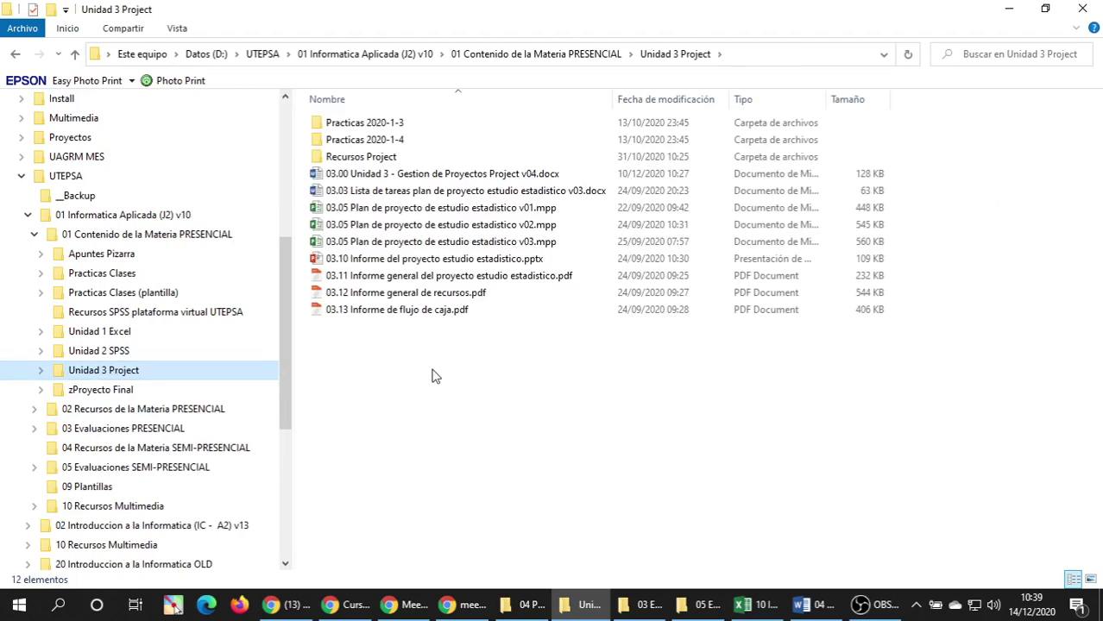
left_click(466, 175)
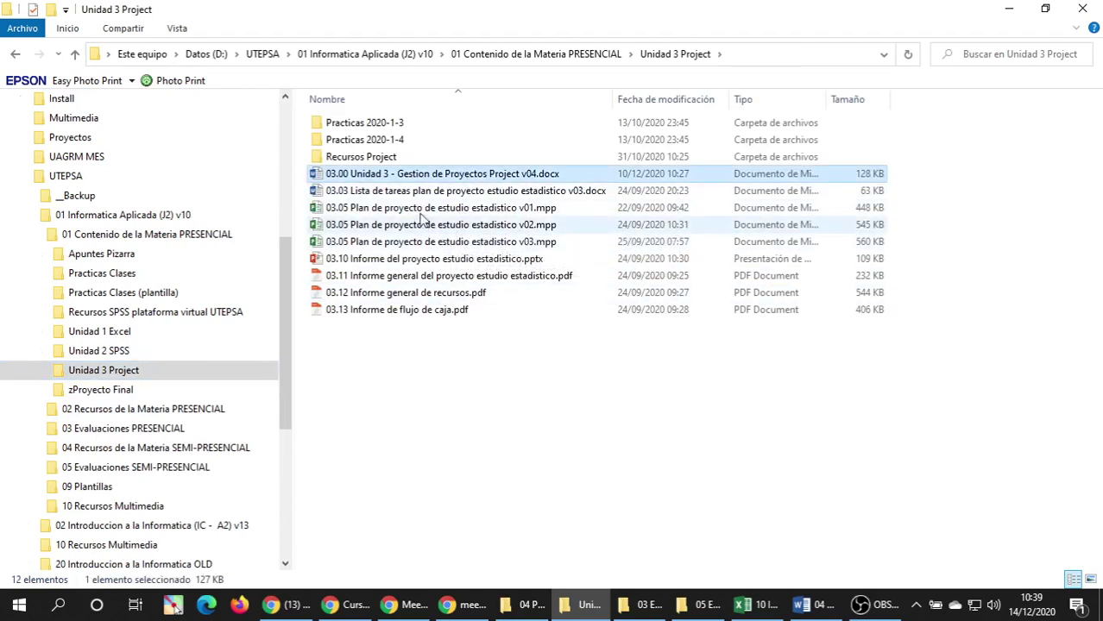
left_click(425, 194)
left_click(435, 210)
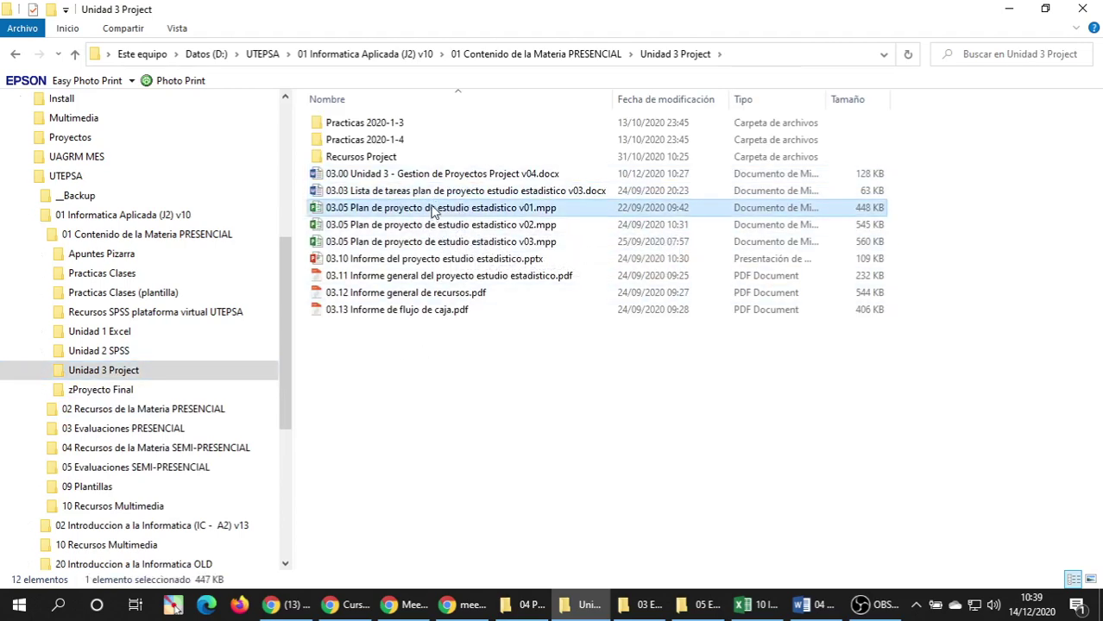
left_click(443, 195)
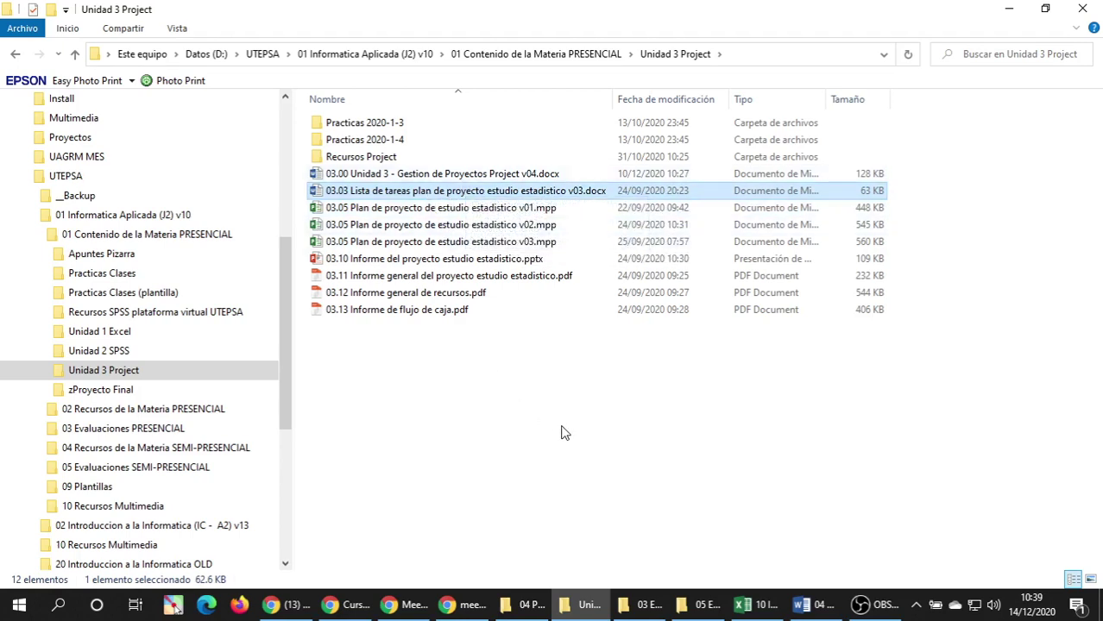
Paste a copy of the 03.03 task-list document and rename it to v04.
key("ctrl+v")
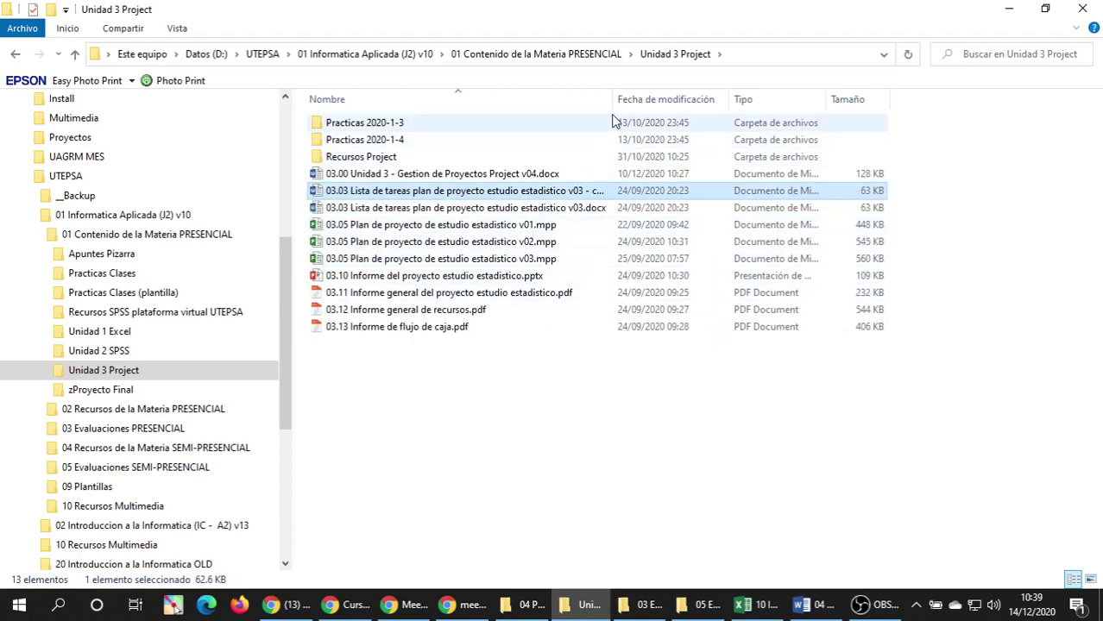
double_click(613, 100)
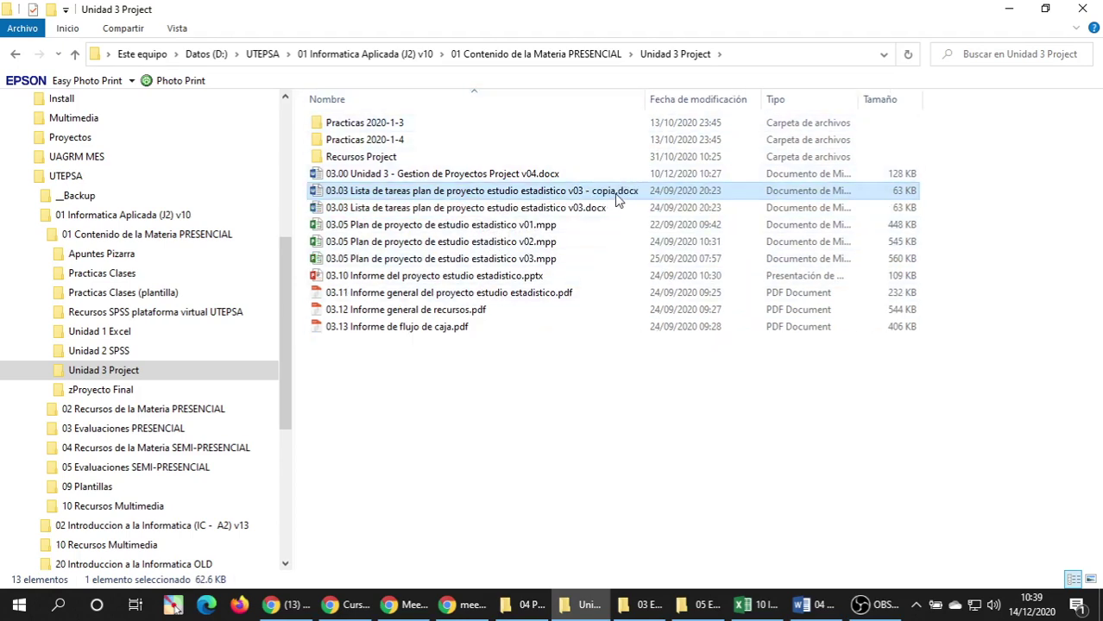
left_click(617, 195)
key("BackSpace")
key("BackSpace")
key("BackSpace")
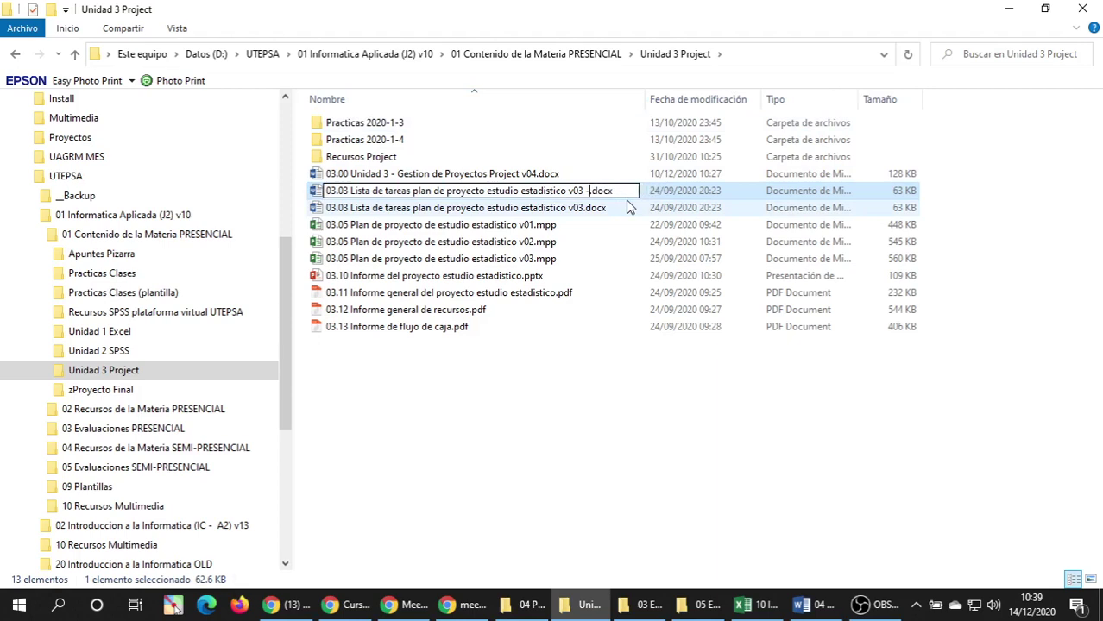
key("Return")
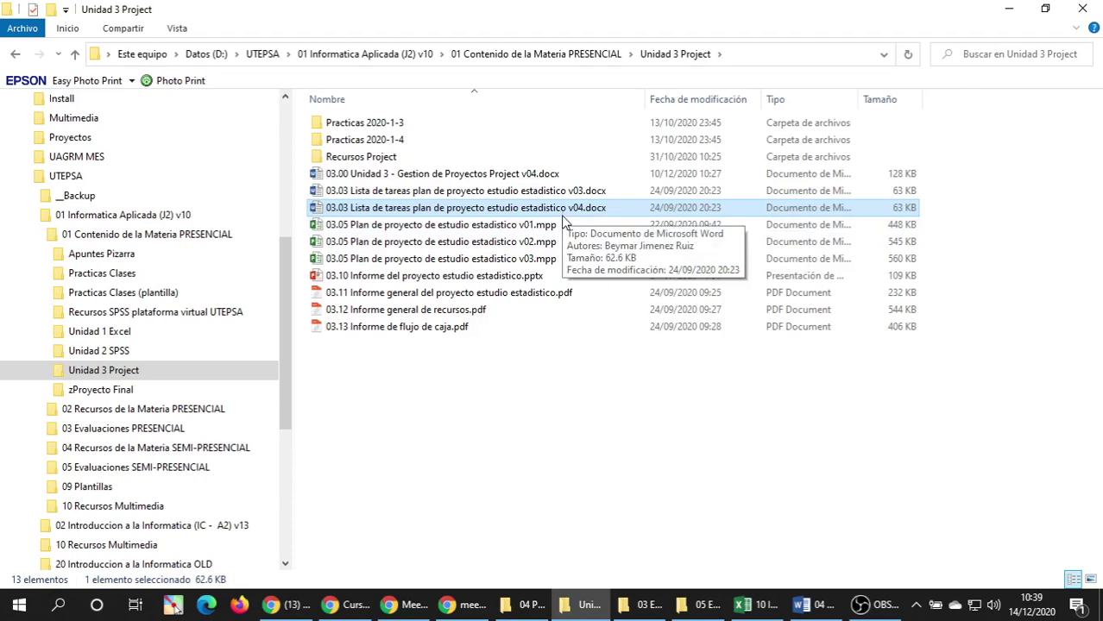
left_click(482, 459)
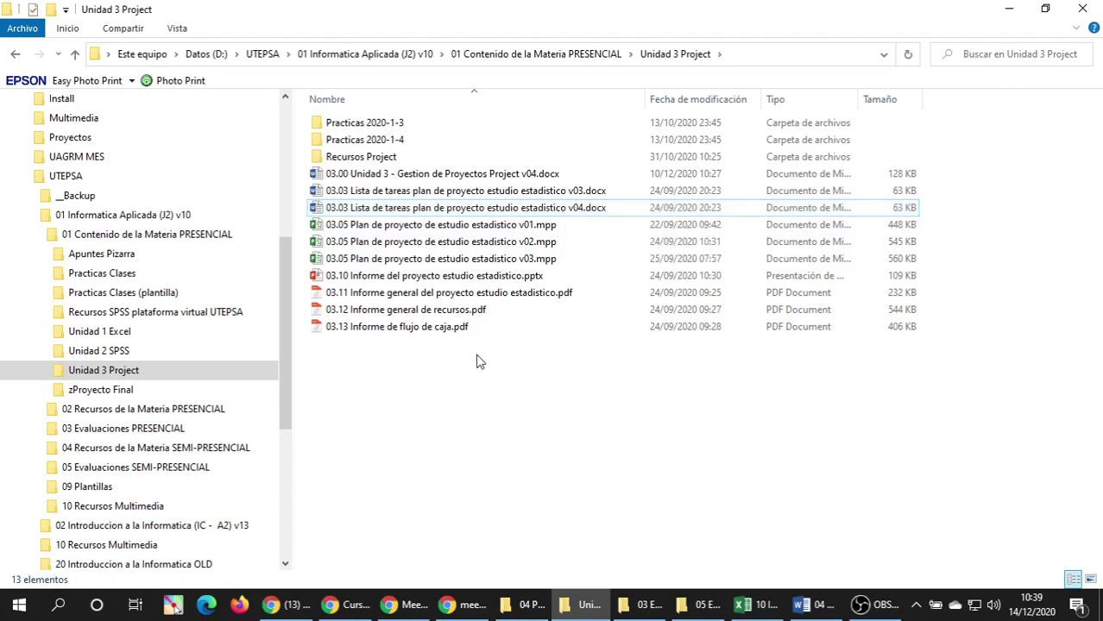
left_click(405, 605)
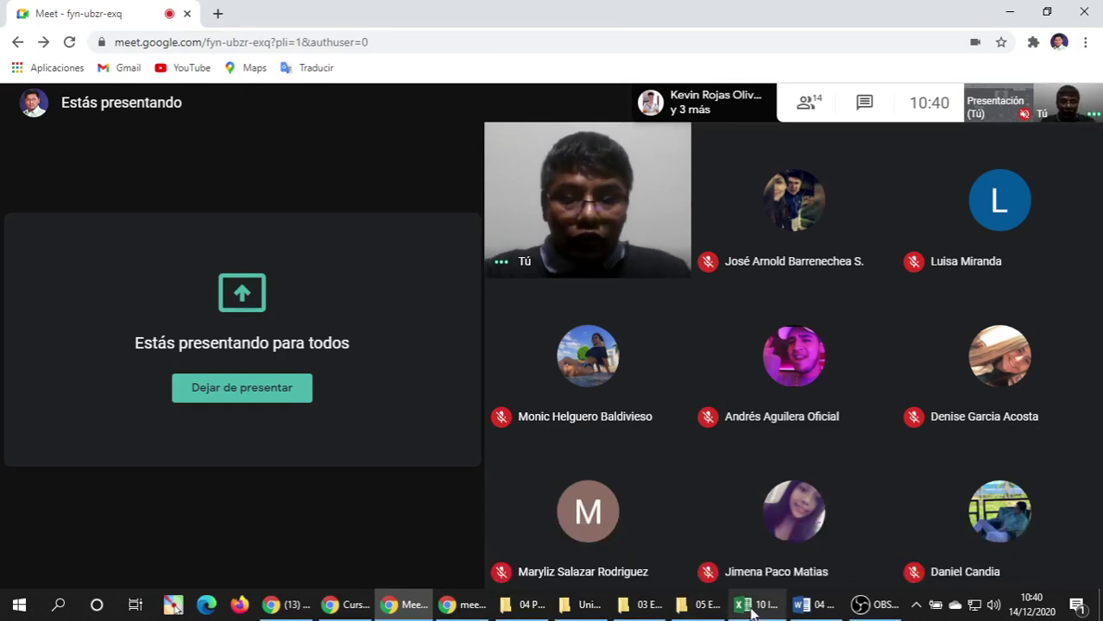
Open the 03.03 task-list v04.docx from the Unidad 3 Project folder in Word.
left_click(807, 606)
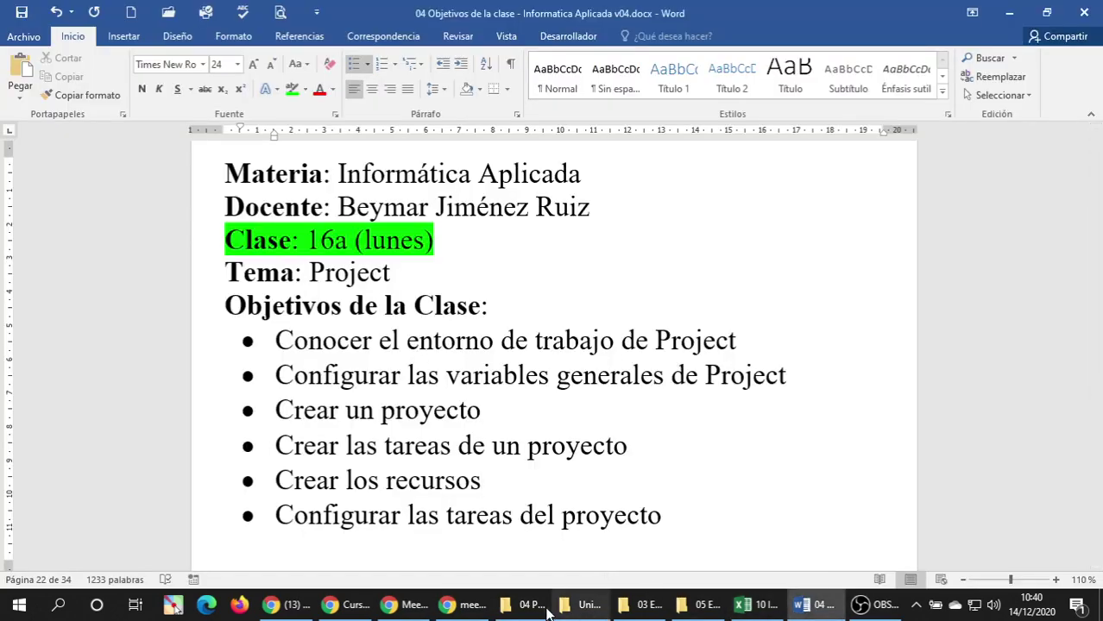
left_click(579, 604)
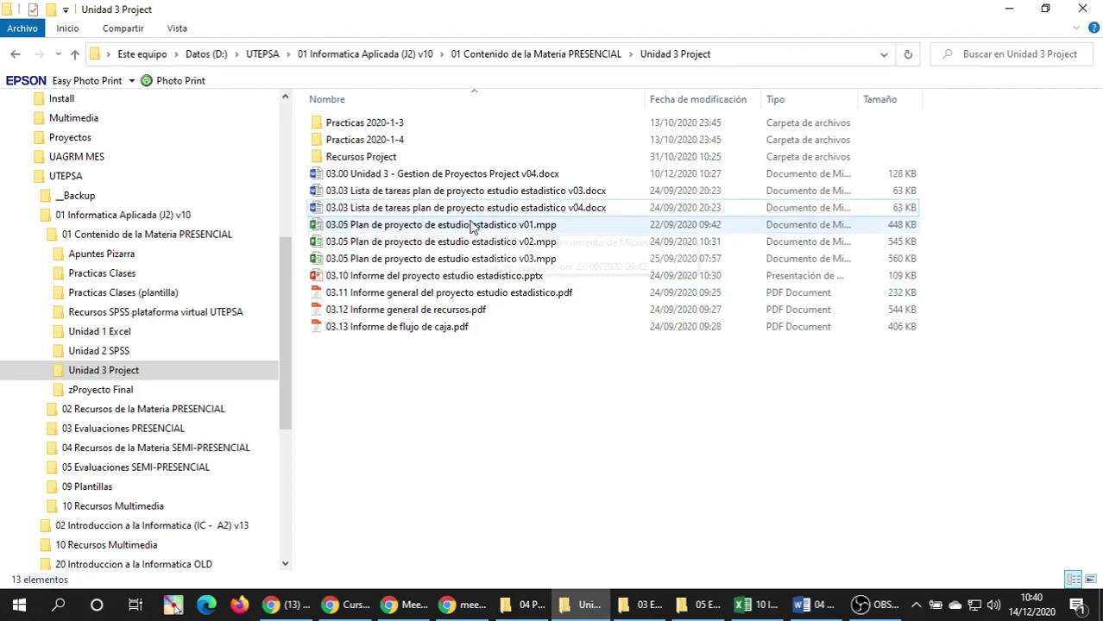
left_click(523, 209)
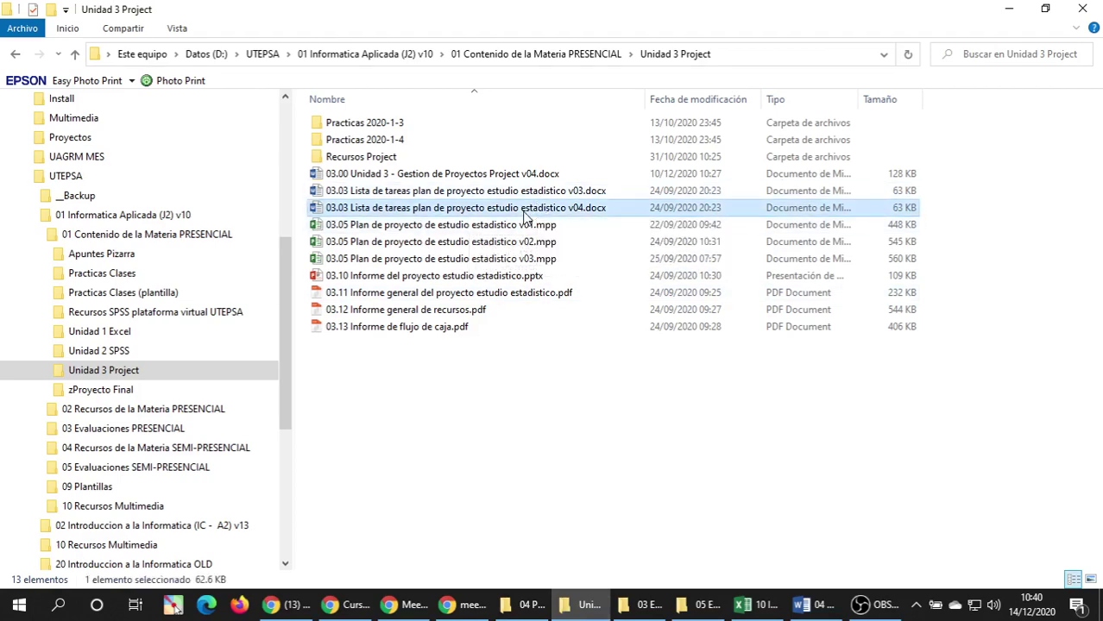
double_click(524, 209)
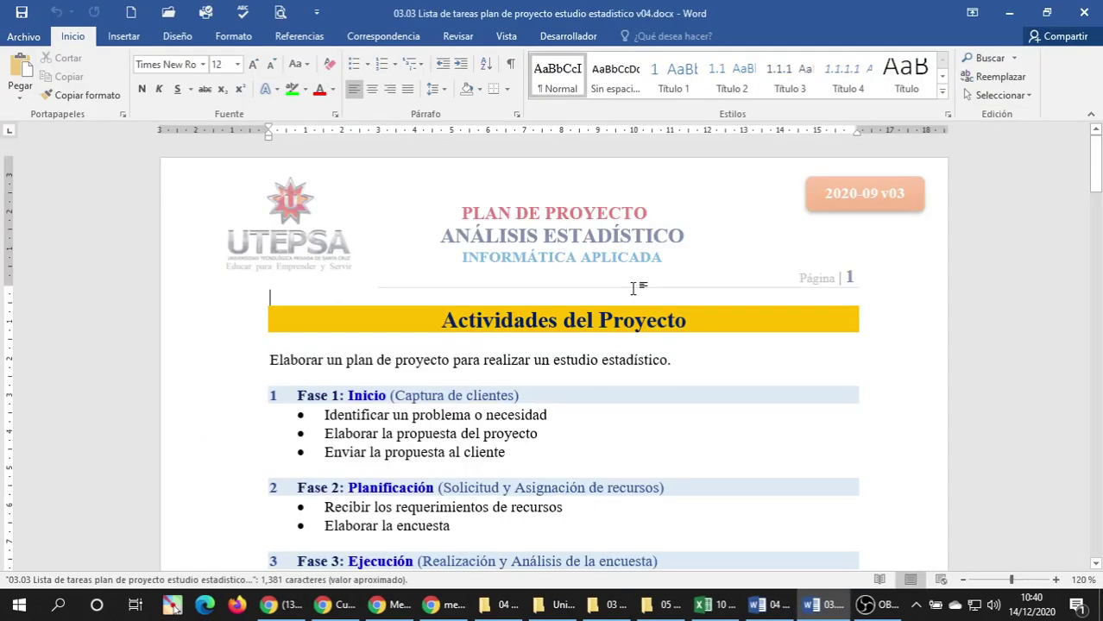
Change the month in the orange header label from 09 to 11.
scroll(633, 287, "up", 3)
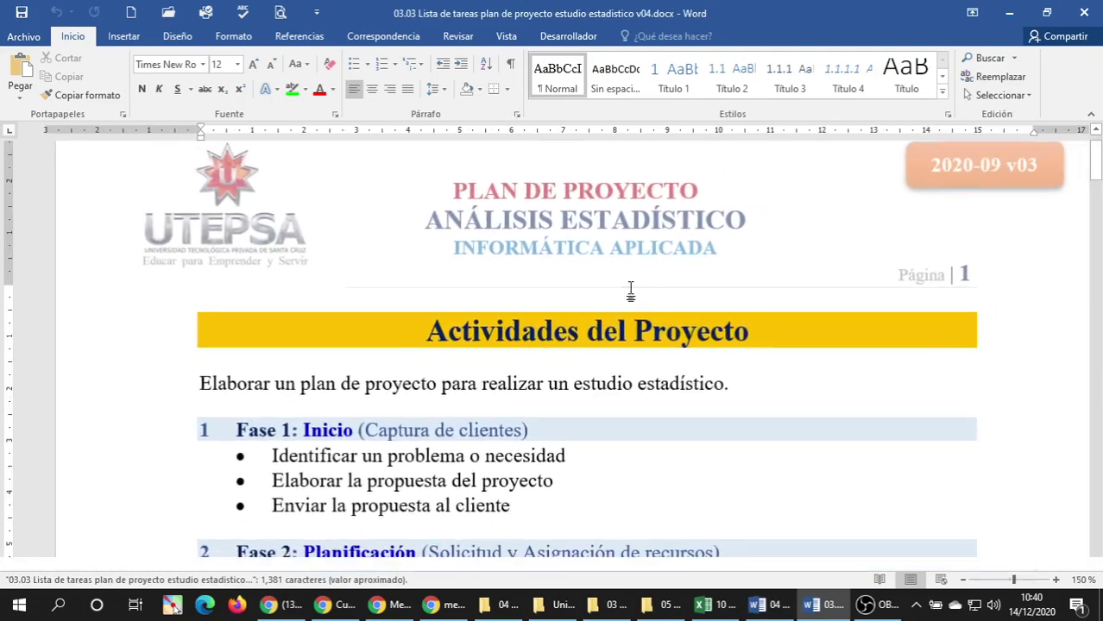
scroll(627, 287, "down", 2)
scroll(627, 287, "up", 3)
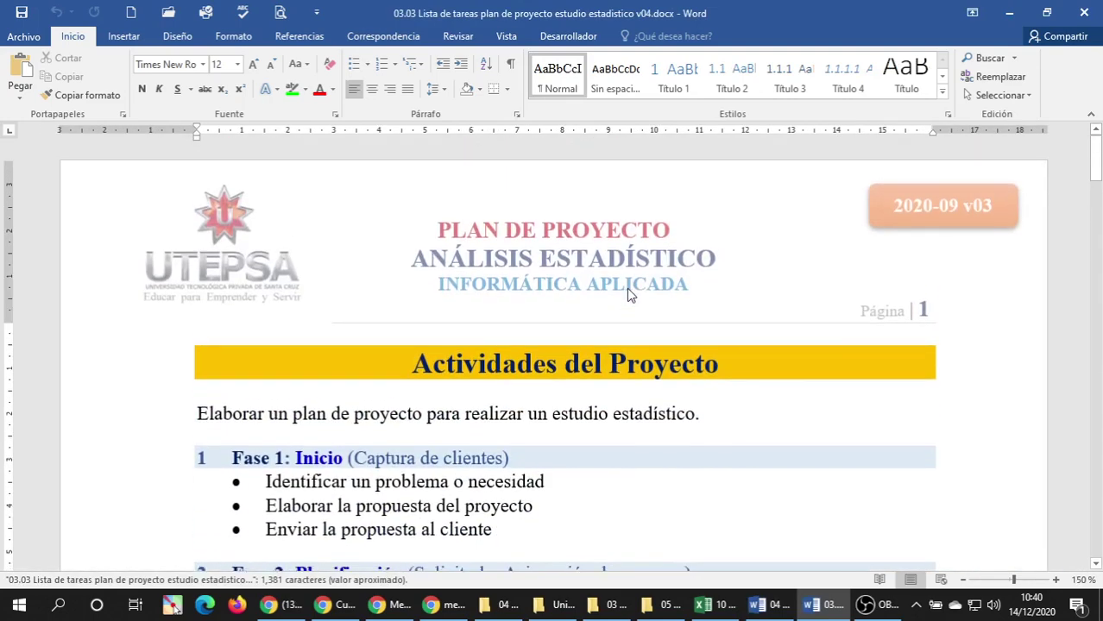
scroll(656, 291, "down", 4)
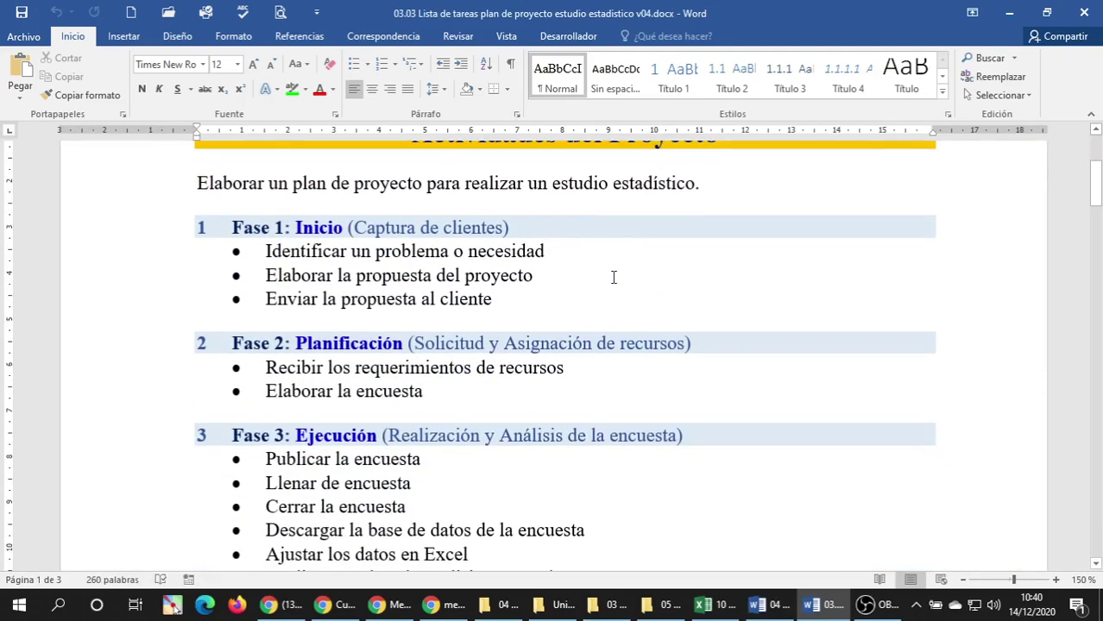
scroll(785, 242, "up", 1)
scroll(902, 243, "up", 2)
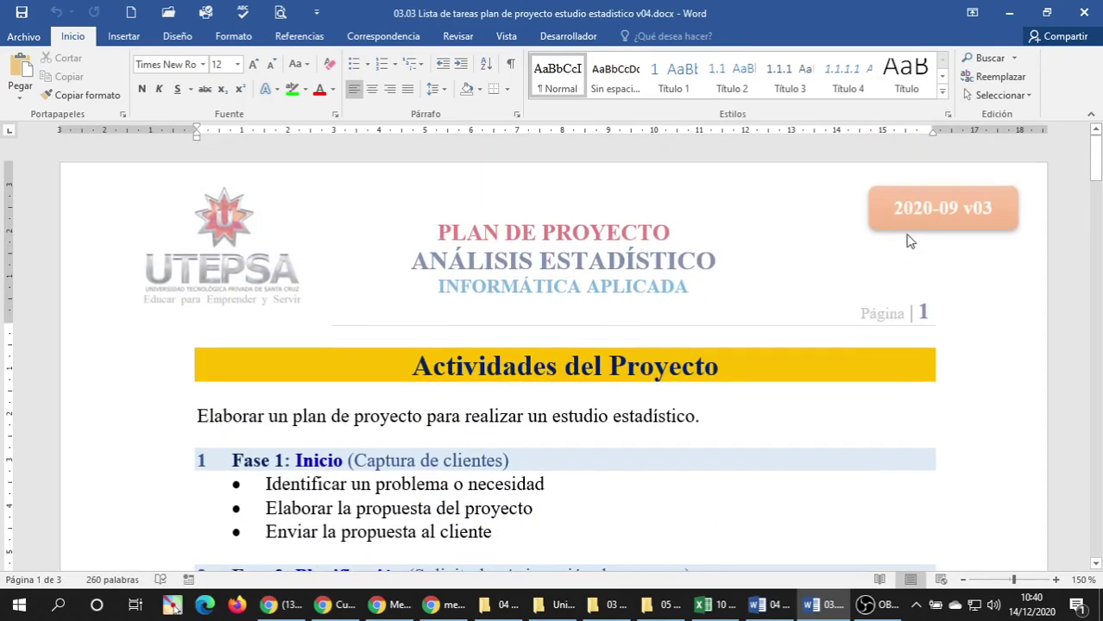
double_click(974, 210)
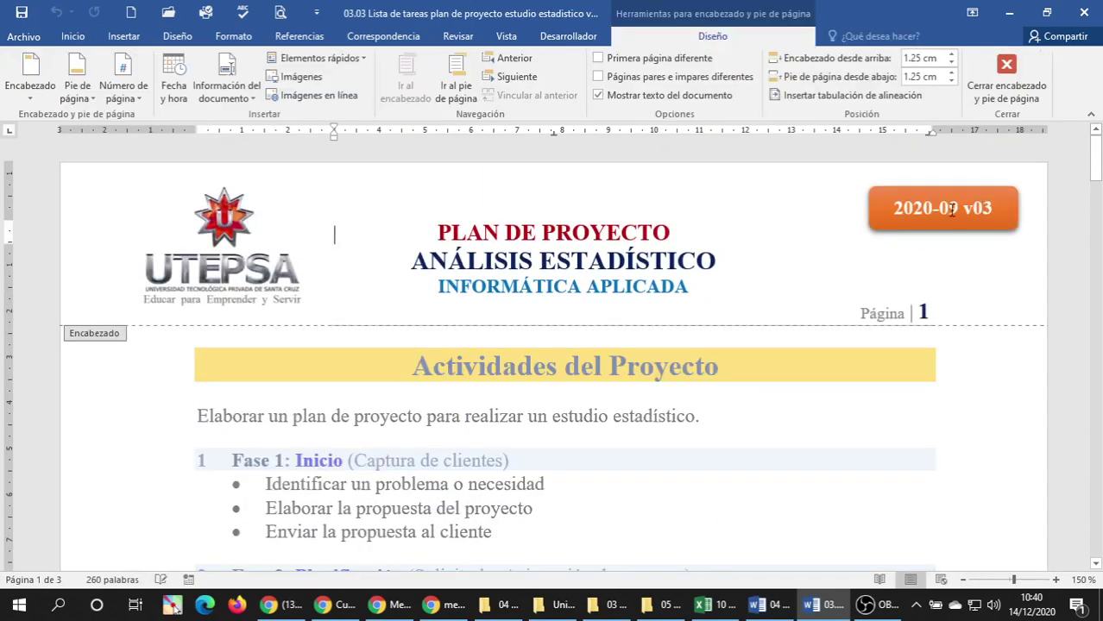
left_click(952, 209)
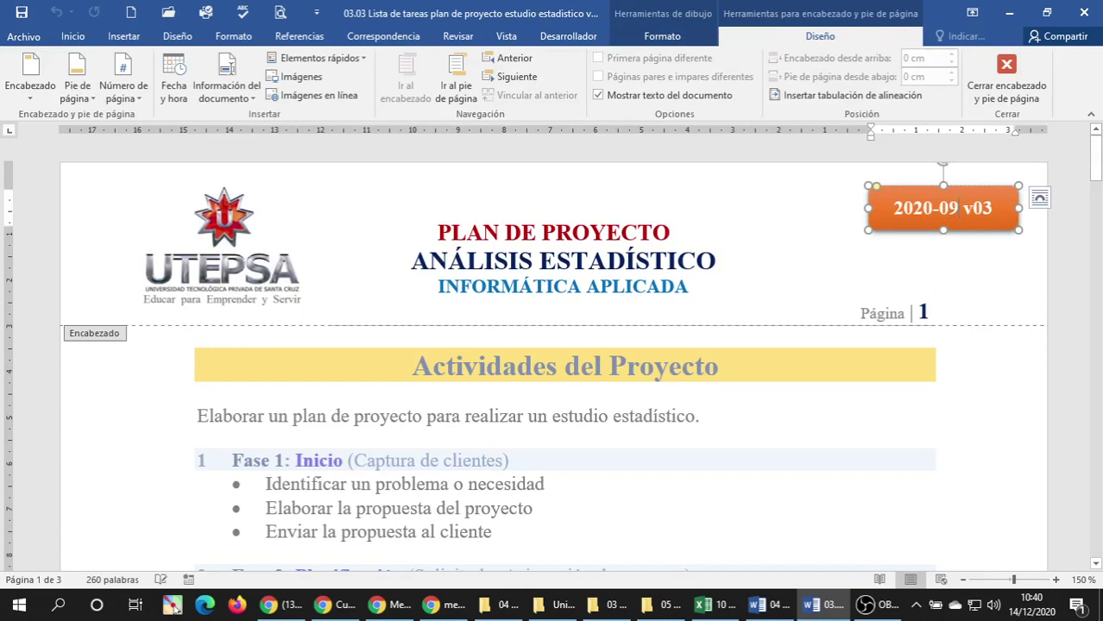
double_click(958, 208)
key("Delete")
type("11")
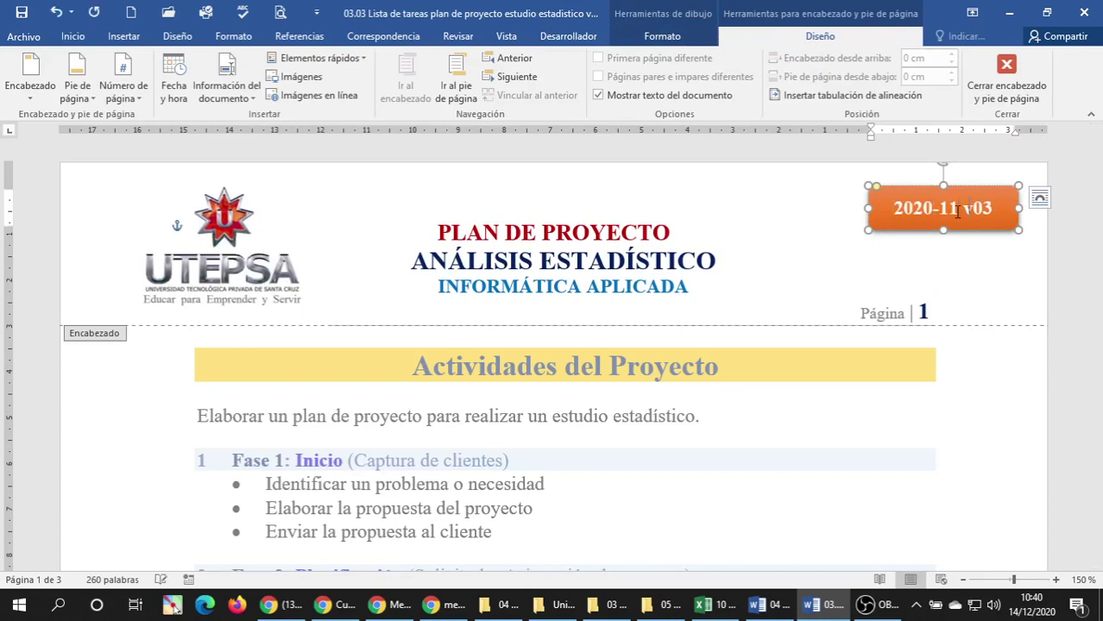
Change the version digit to 4 so the label reads '2020-11 v04', then close the header.
key("End")
key("BackSpace")
type("4")
double_click(697, 380)
scroll(684, 416, "down", 4)
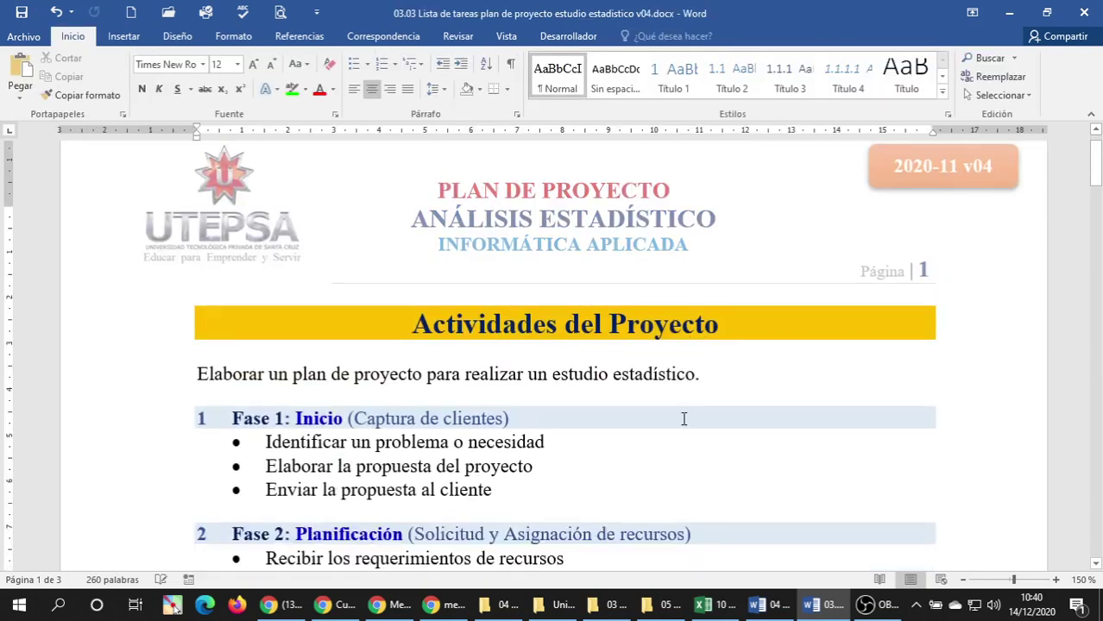
scroll(683, 418, "up", 3)
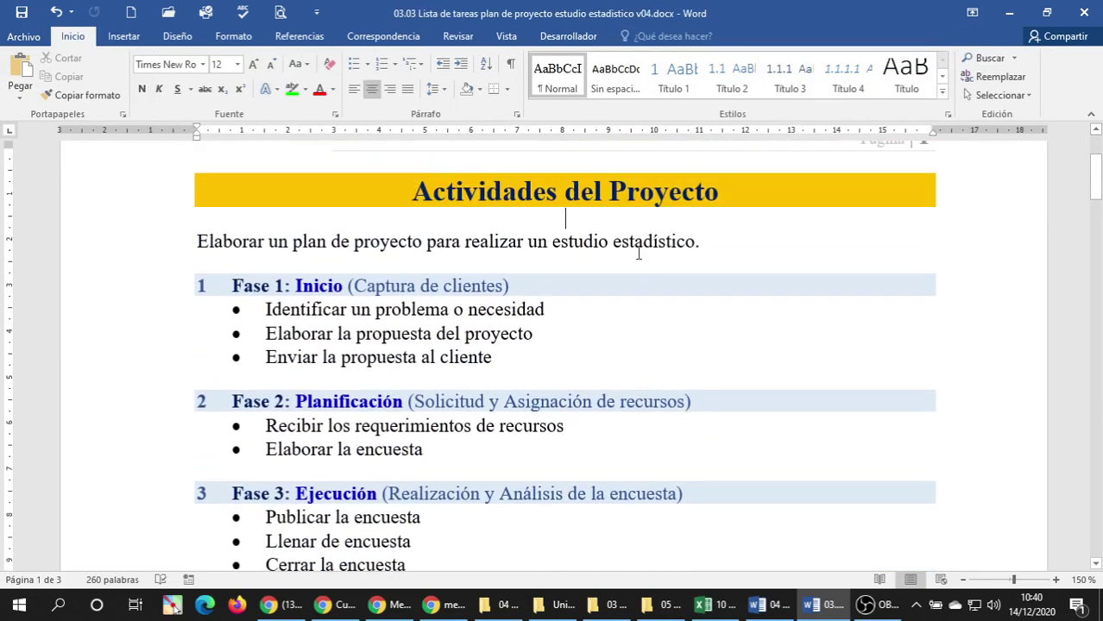
scroll(586, 304, "up", 3)
scroll(584, 305, "down", 3)
scroll(321, 292, "down", 3)
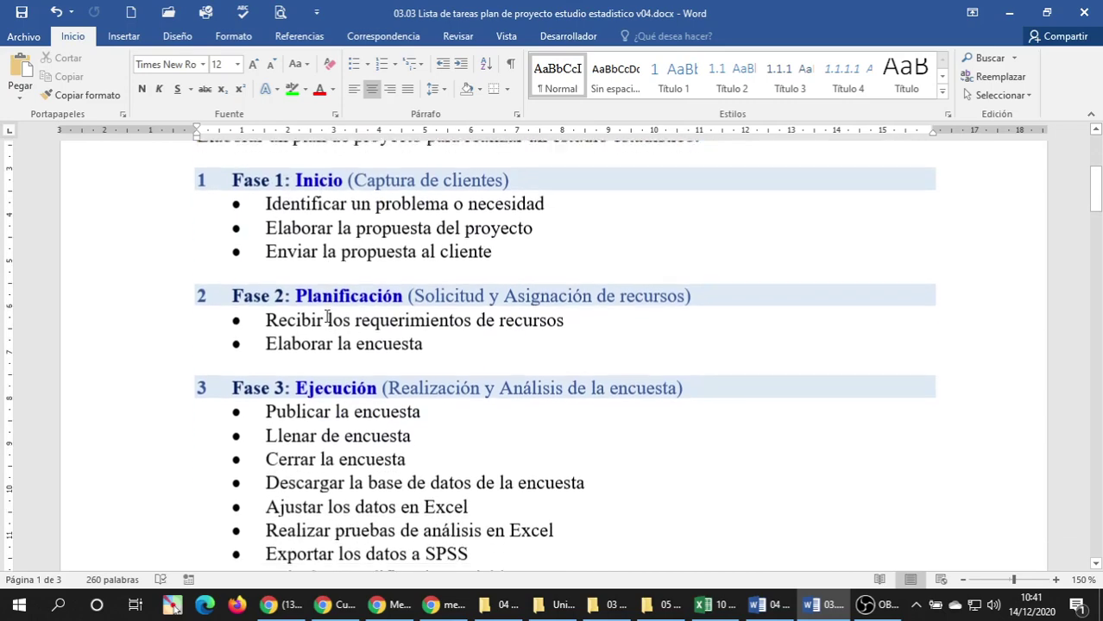
scroll(355, 295, "down", 3)
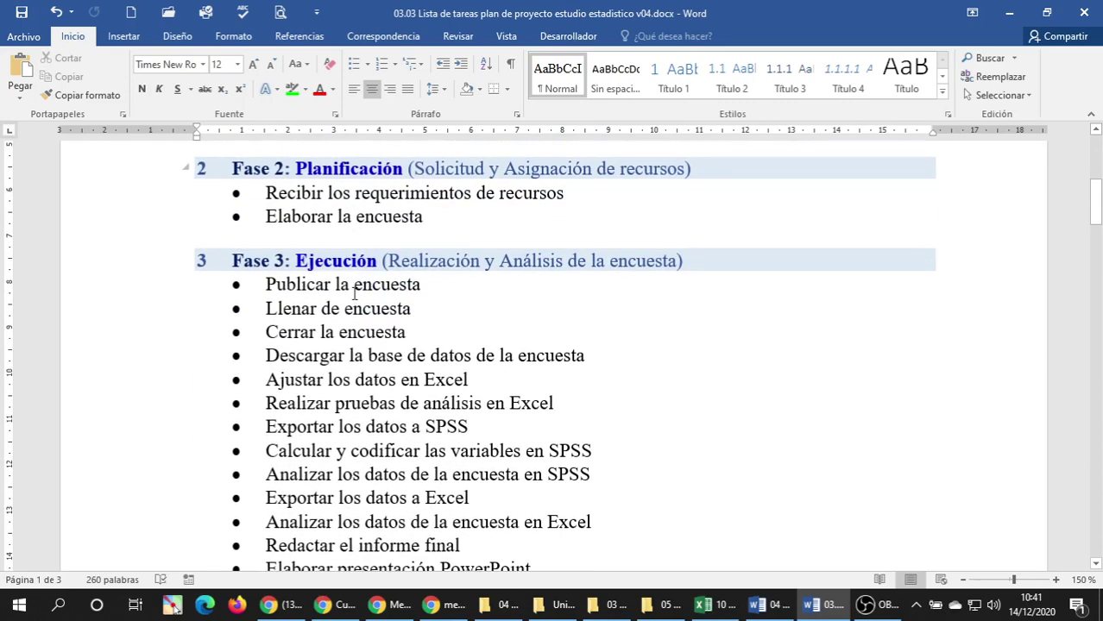
scroll(352, 296, "down", 10)
scroll(351, 294, "down", 1)
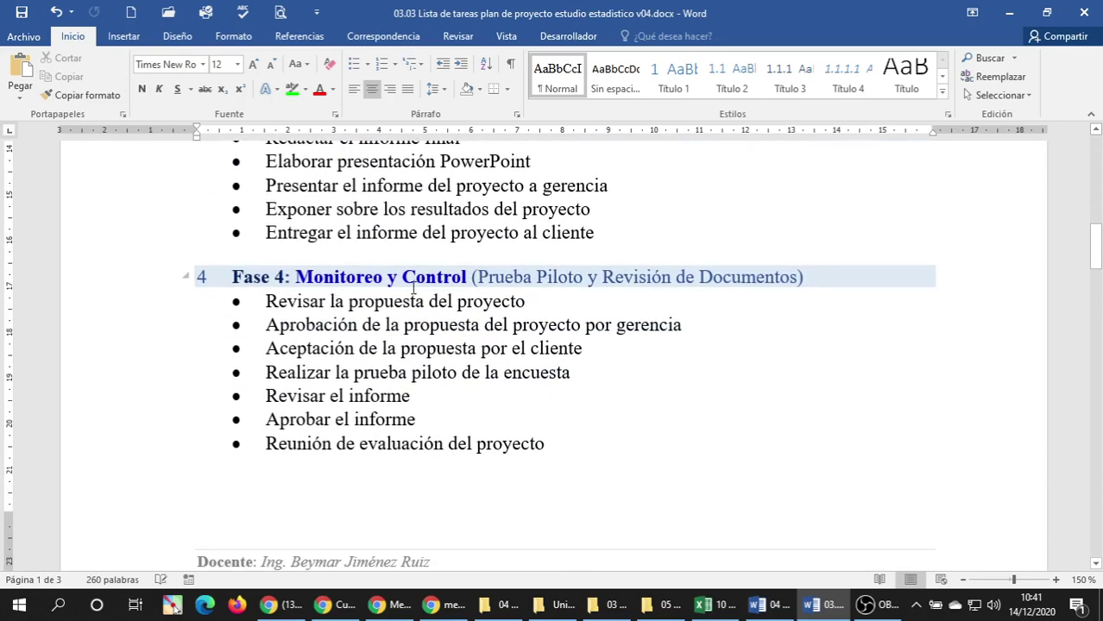
scroll(453, 289, "down", 12)
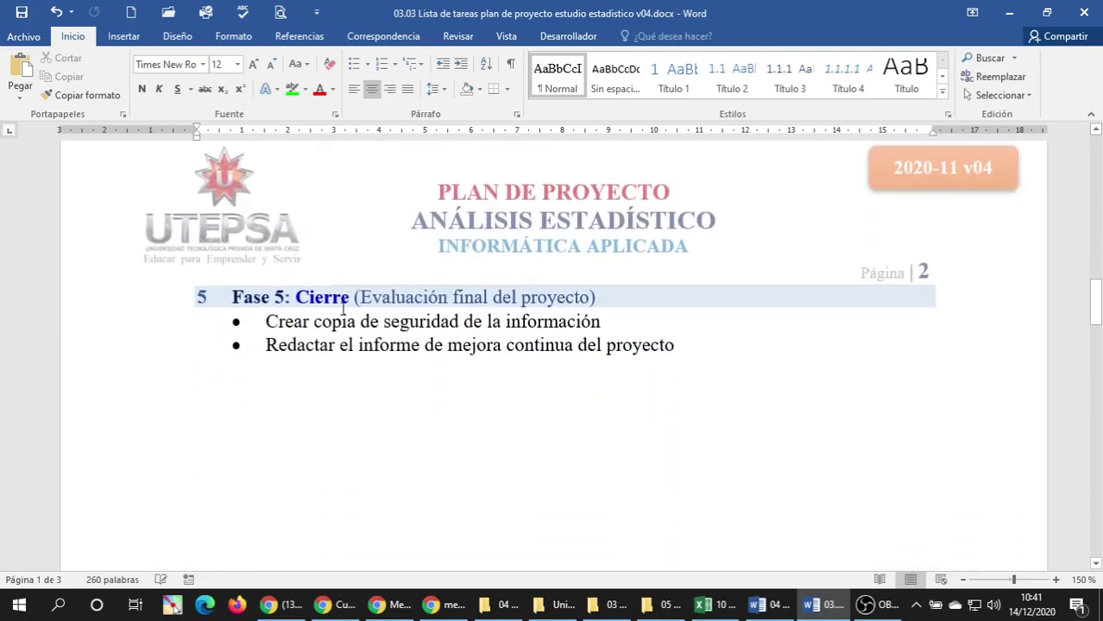
scroll(456, 315, "up", 11)
scroll(456, 315, "up", 15)
scroll(438, 318, "down", 5)
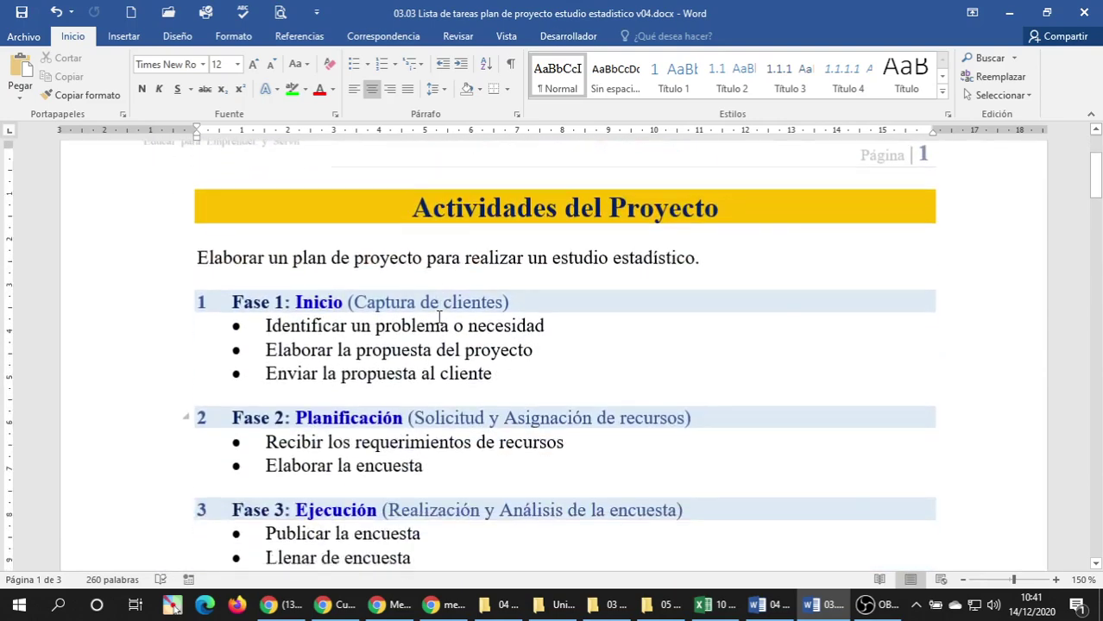
scroll(440, 316, "down", 2)
scroll(439, 315, "up", 2)
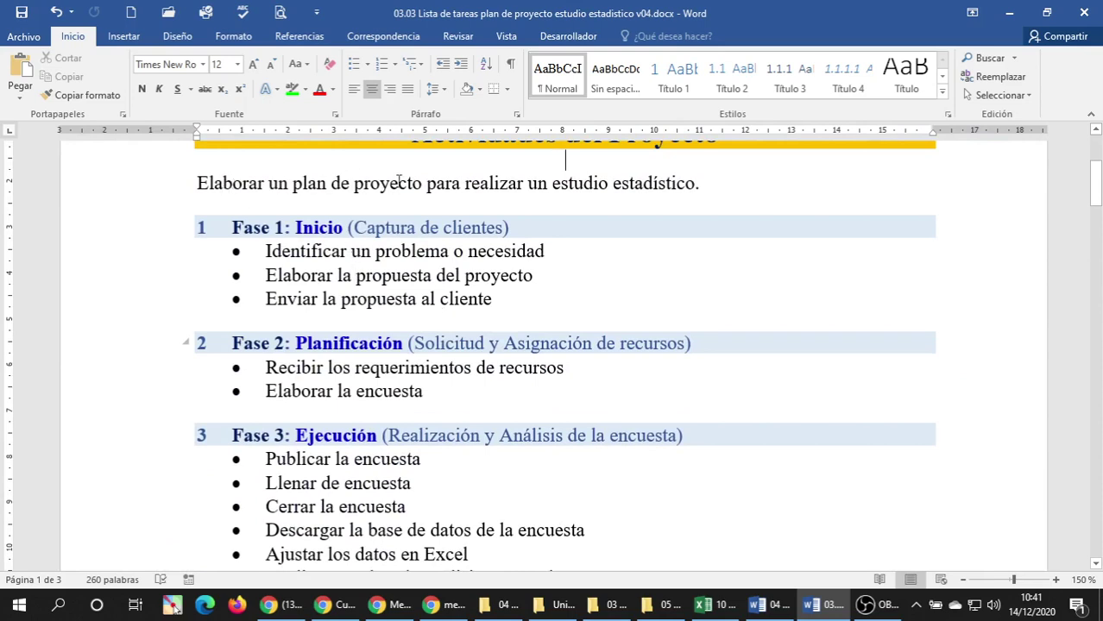
left_click(694, 184)
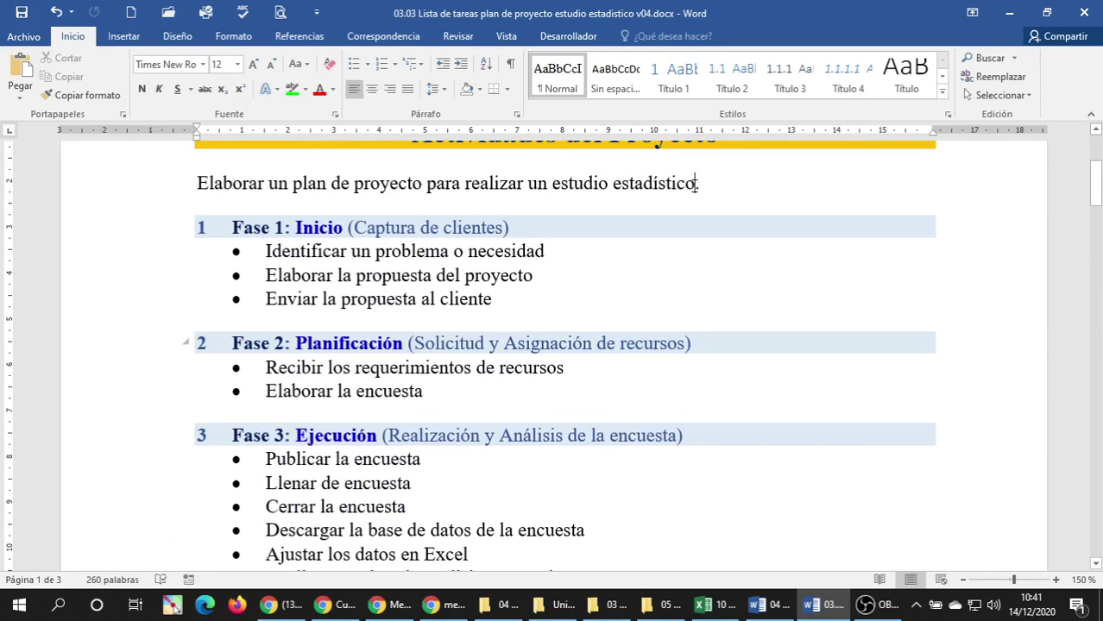
key("shift+Right")
key("Delete")
Lowercase 'asignación' and 'análisis' in the Fase 2 and Fase 3 heading parentheses.
double_click(319, 228)
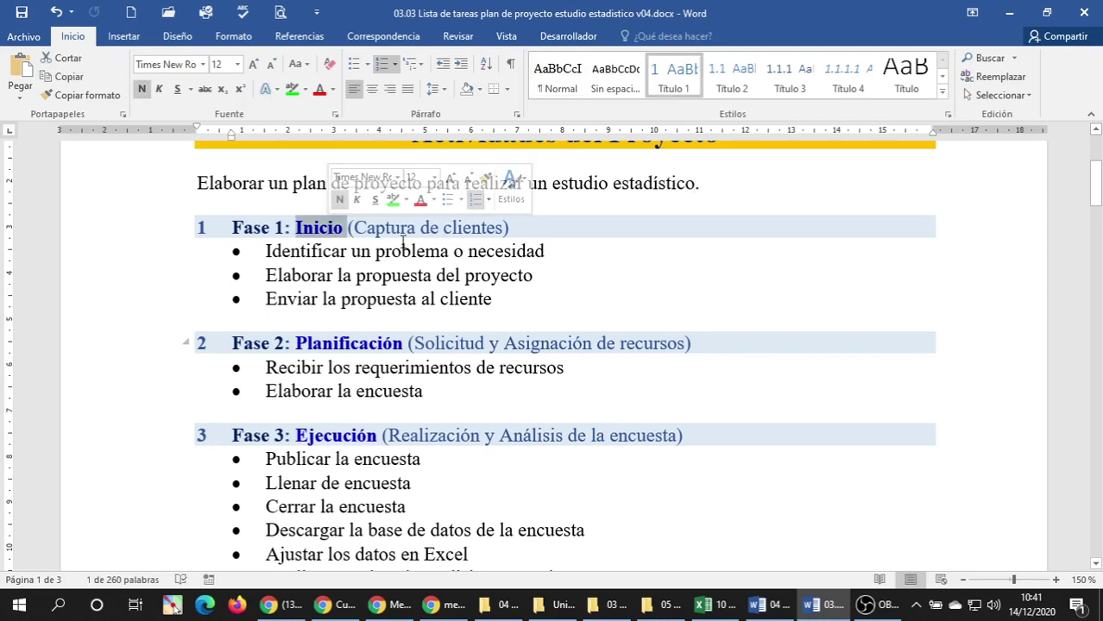
left_click(391, 228)
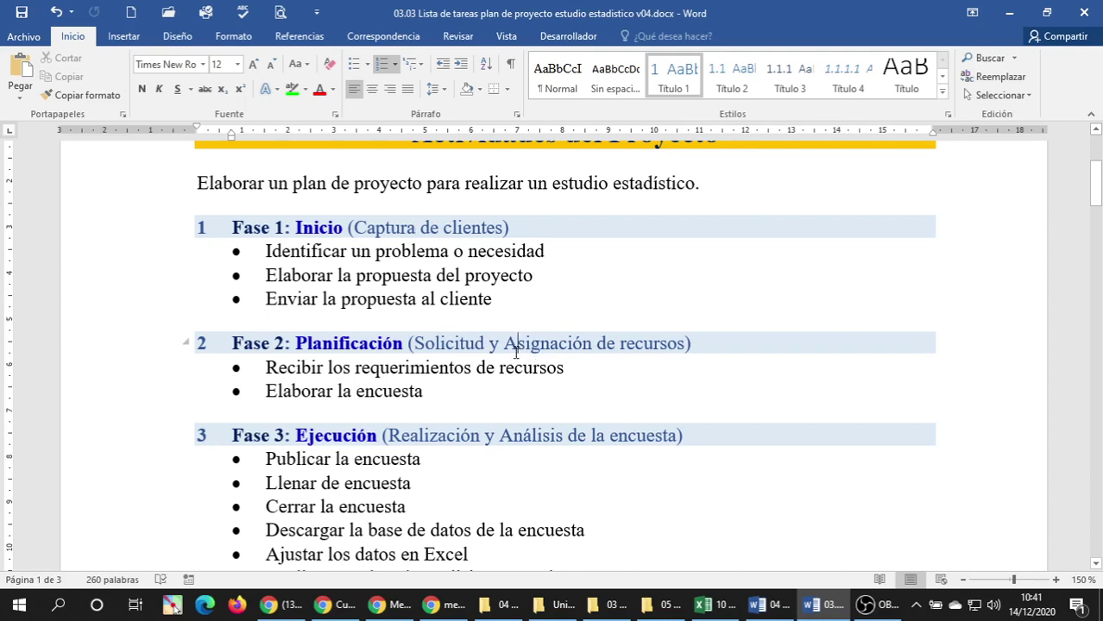
key("BackSpace")
type("a")
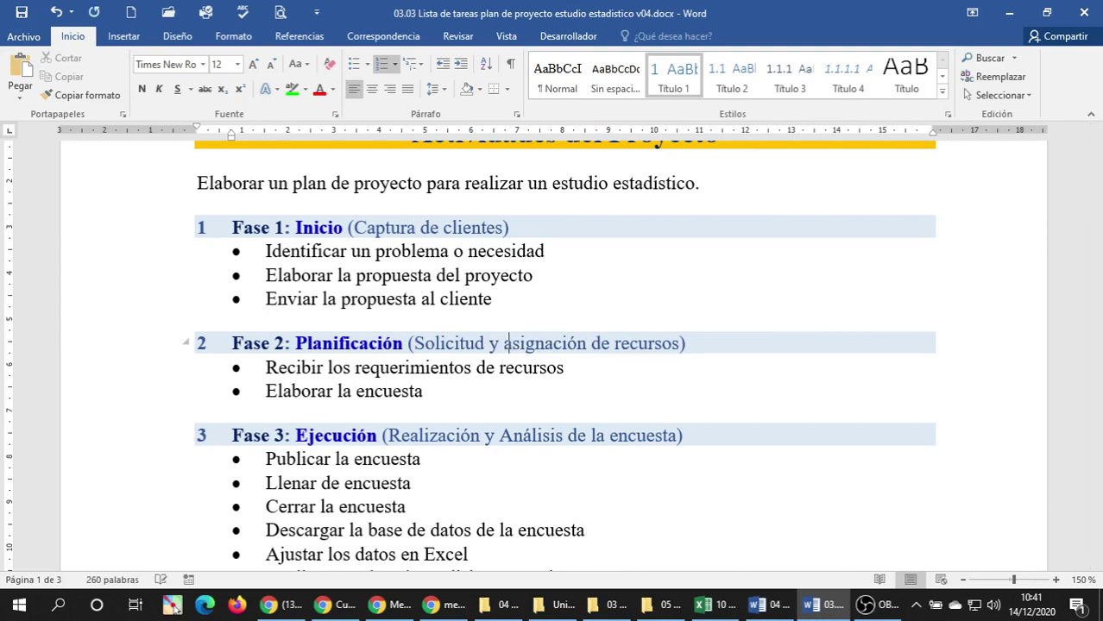
left_click(511, 390)
scroll(507, 383, "down", 3)
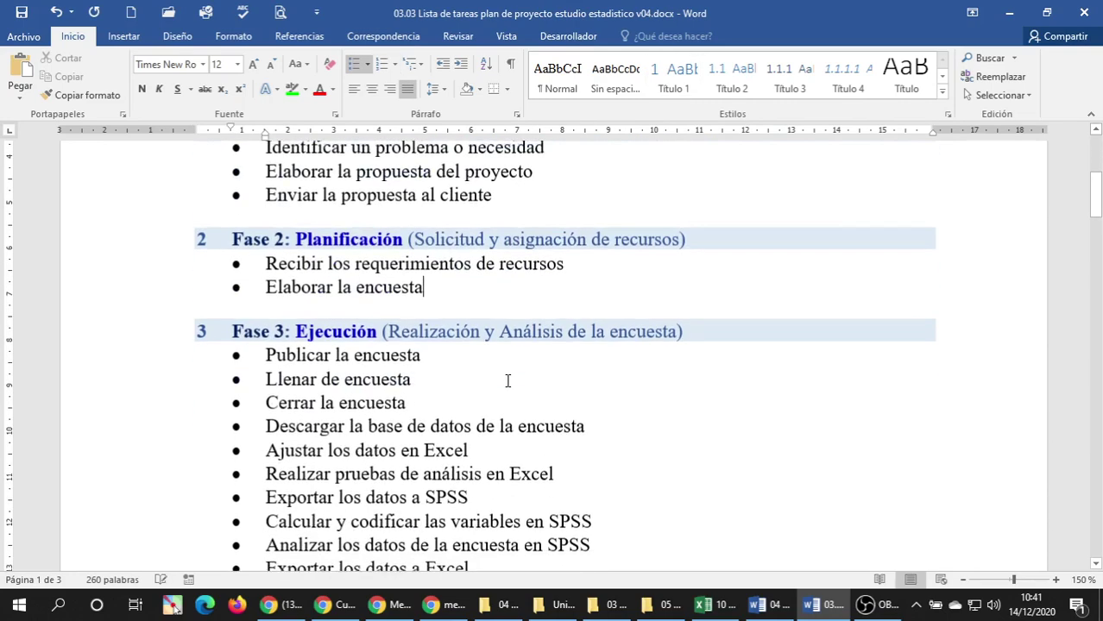
left_click(513, 319)
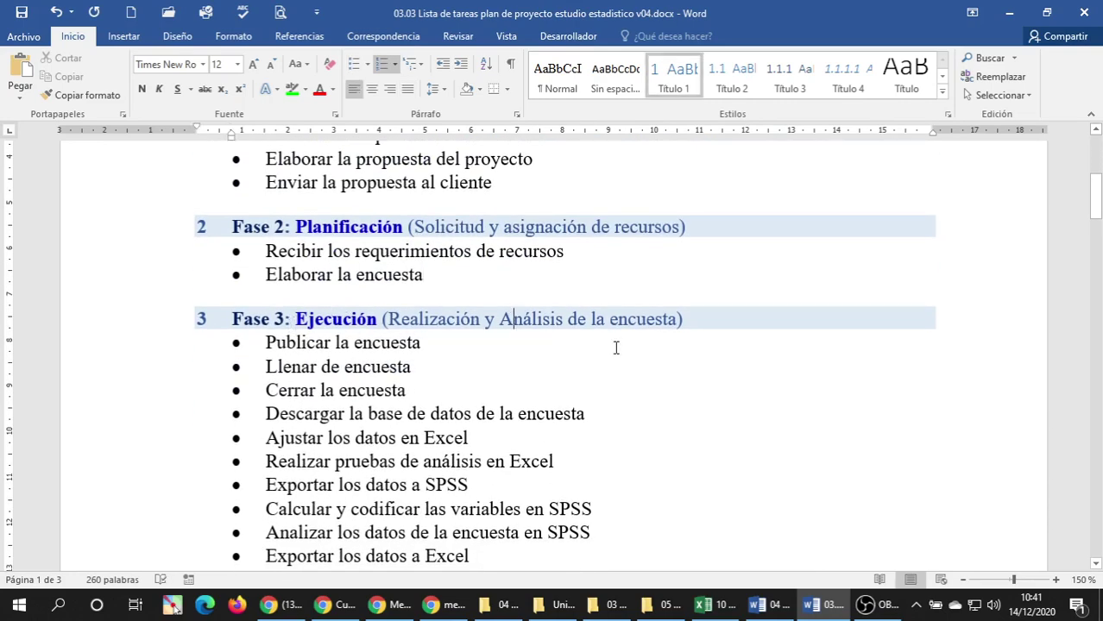
key("BackSpace")
type("a")
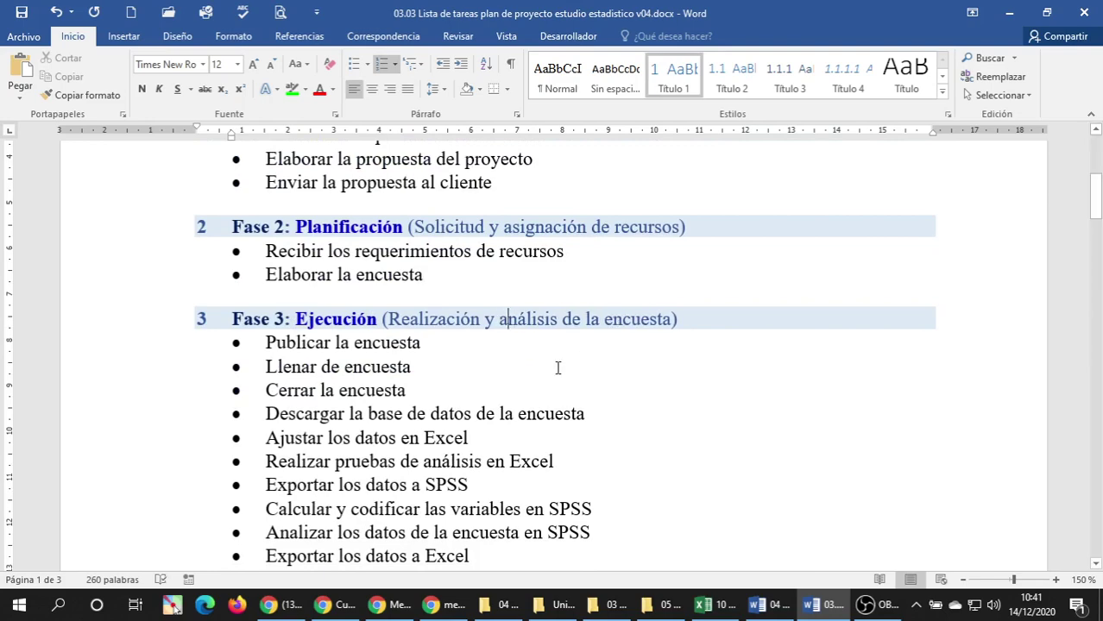
left_click(522, 382)
Lowercase 'piloto', 'revisión' and 'documentos' in the Fase 4 heading parentheses.
scroll(523, 384, "down", 1)
scroll(523, 384, "down", 4)
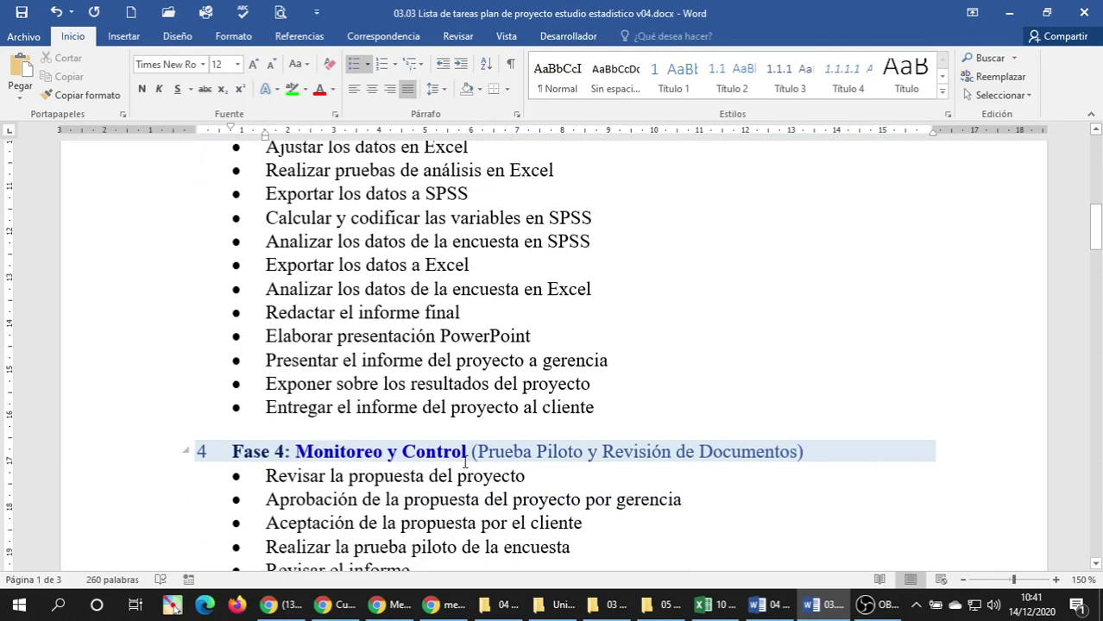
left_click(548, 453)
key("BackSpace")
type("p")
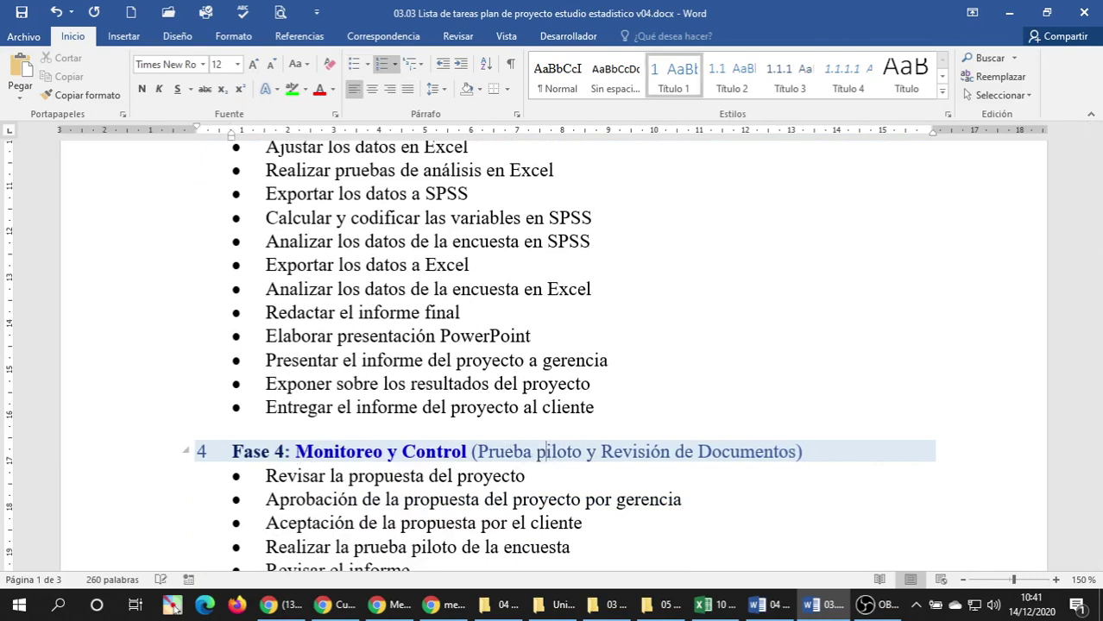
key("Delete")
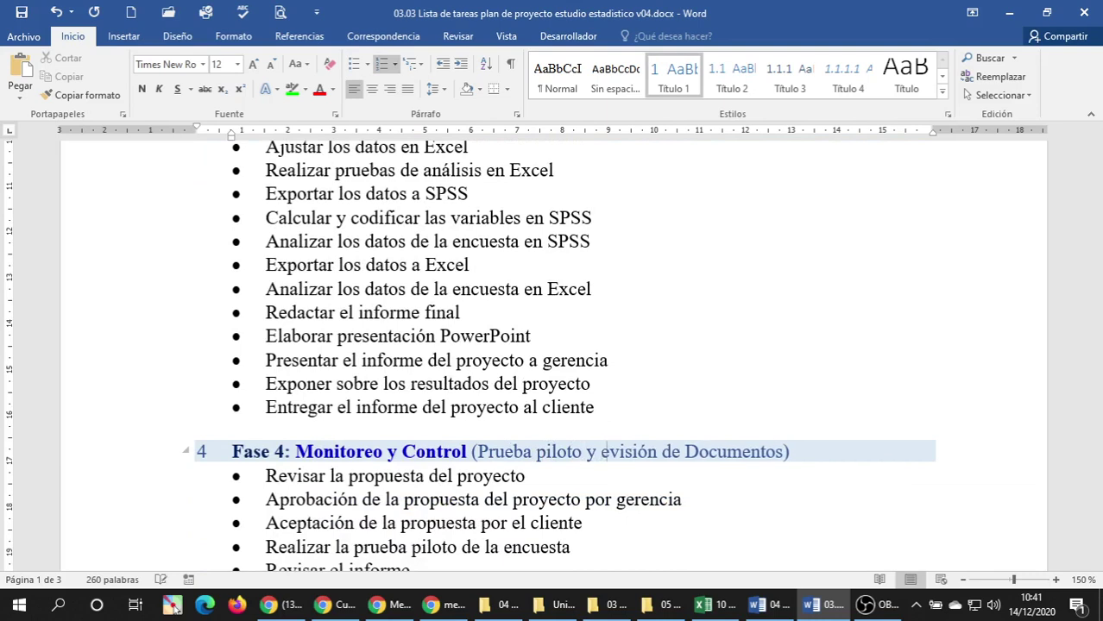
type("r")
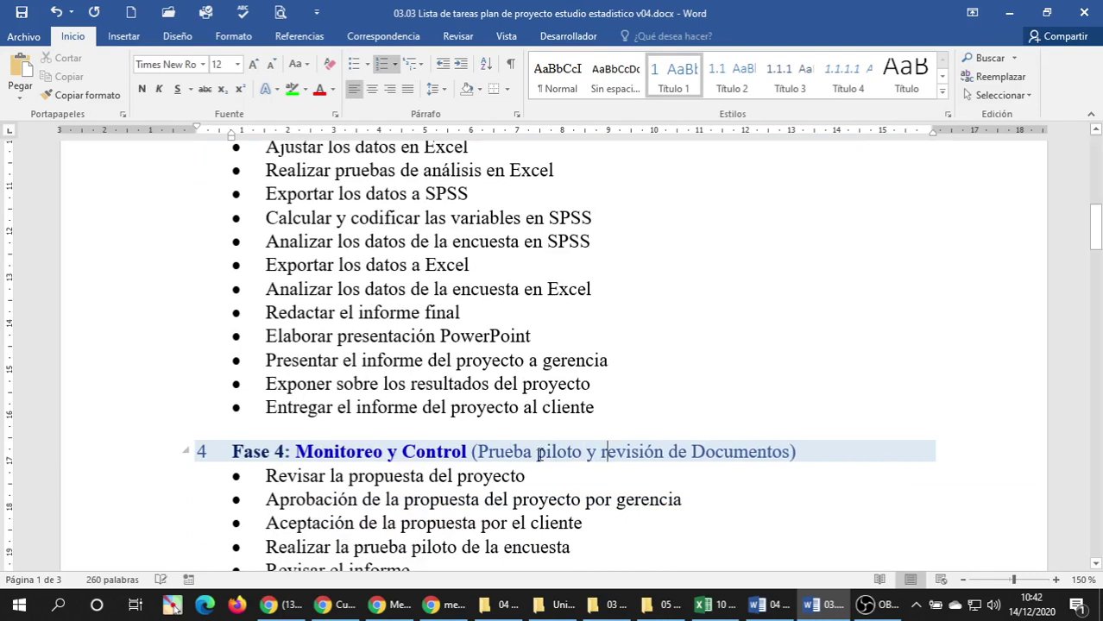
left_click(703, 454)
key("BackSpace")
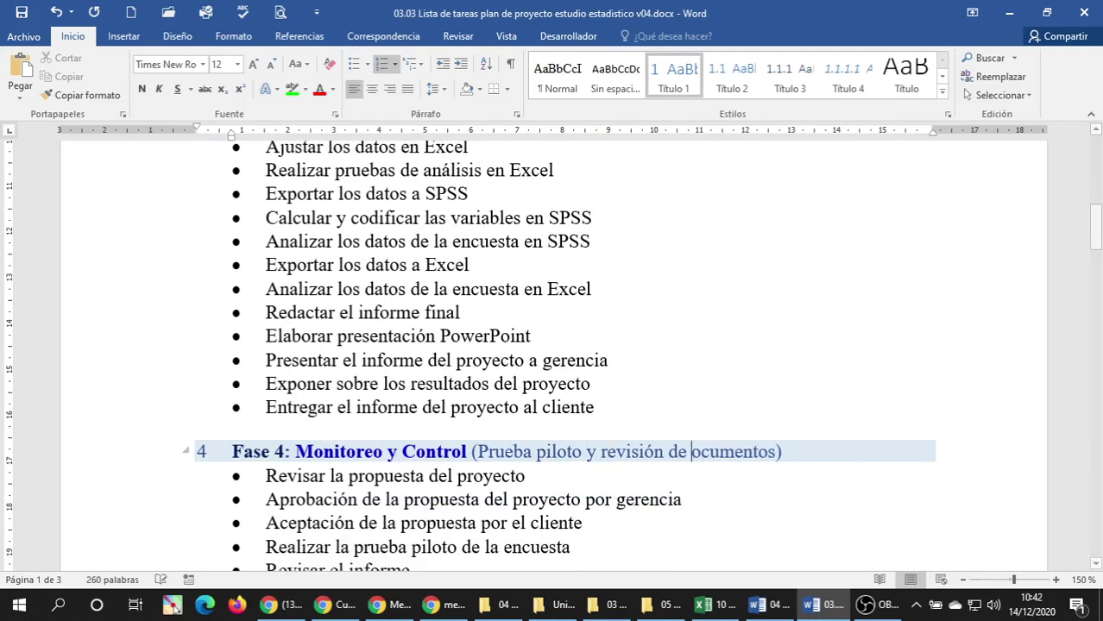
type("d")
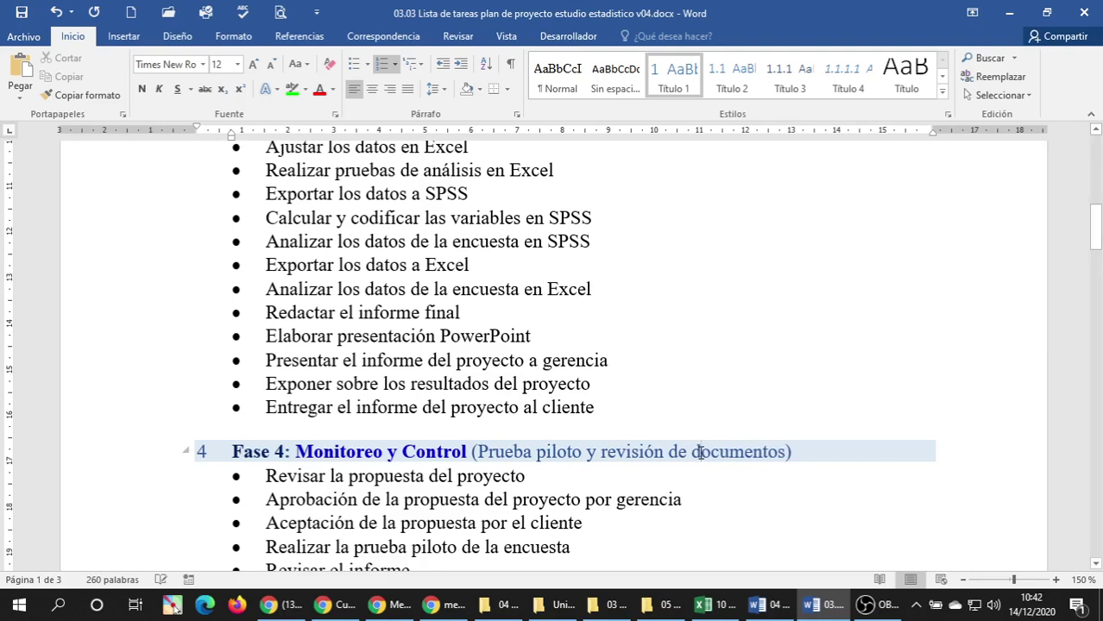
key("Down")
key("Up")
Insert 'y cierre' before 'del' in the Fase 5 heading.
left_click(599, 493)
scroll(599, 328, "down", 10)
scroll(583, 440, "down", 3)
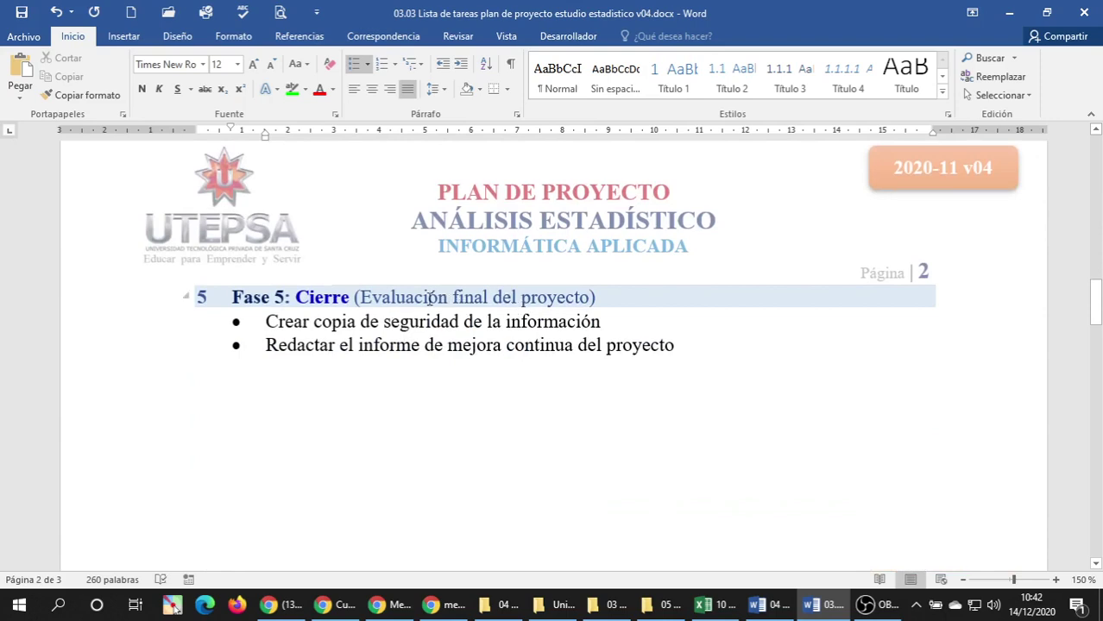
left_click(492, 297)
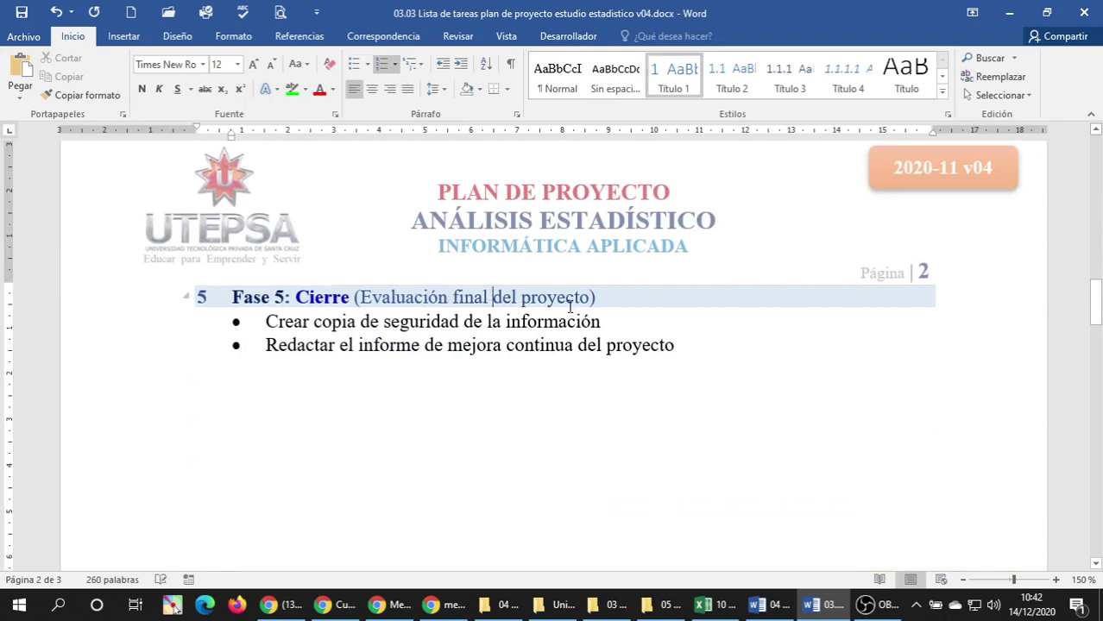
type("y cier")
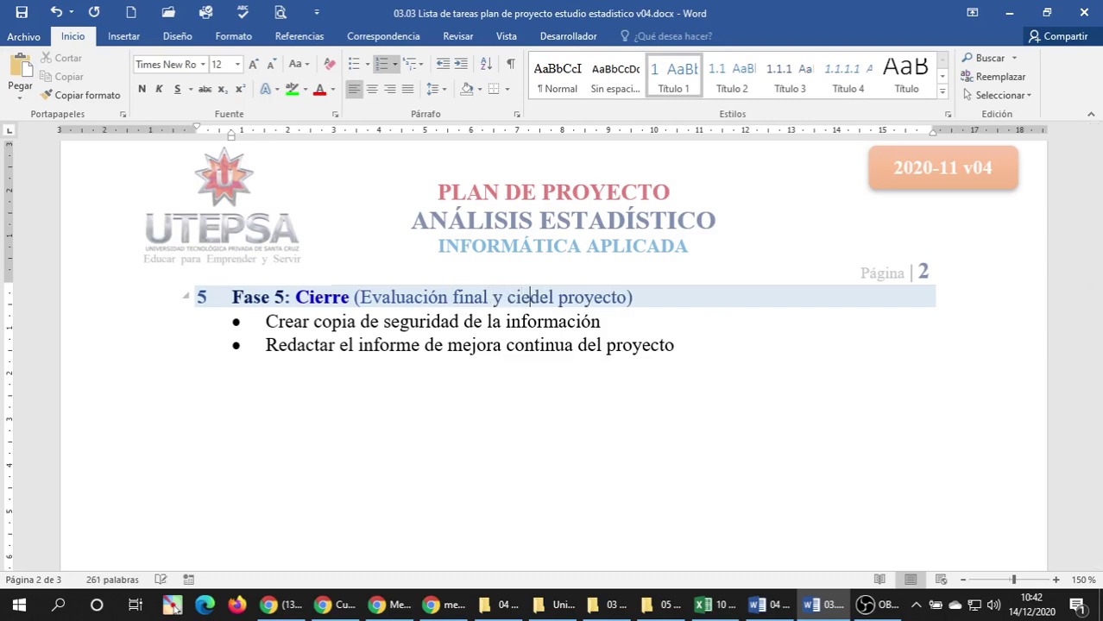
type("re")
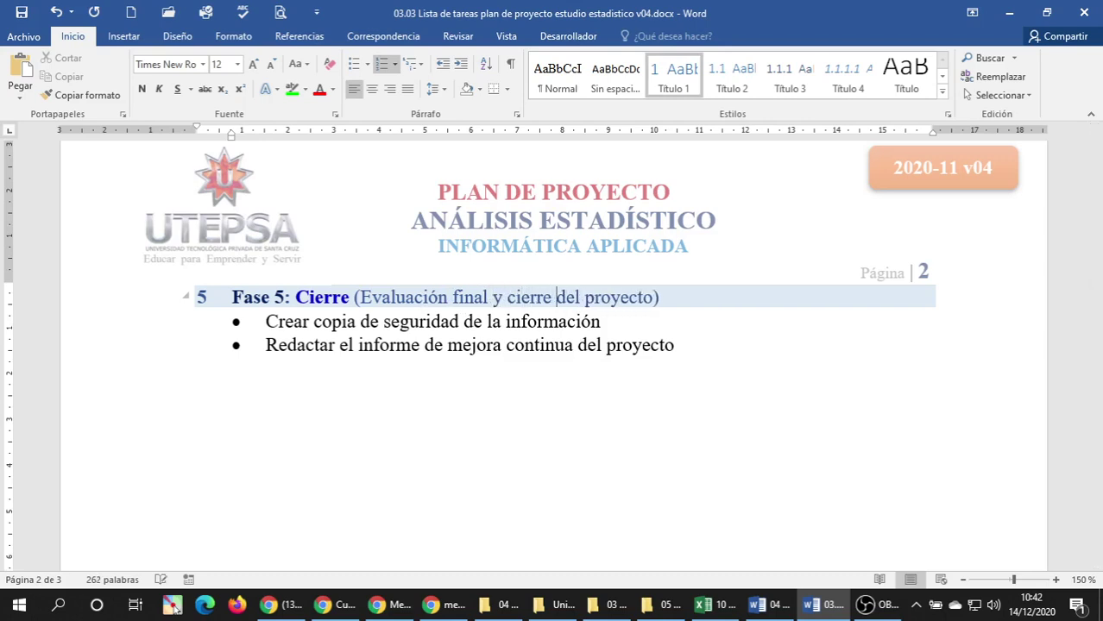
left_click(535, 344)
Save the document and put the cursor in the intro sentence under the title.
scroll(621, 380, "up", 8)
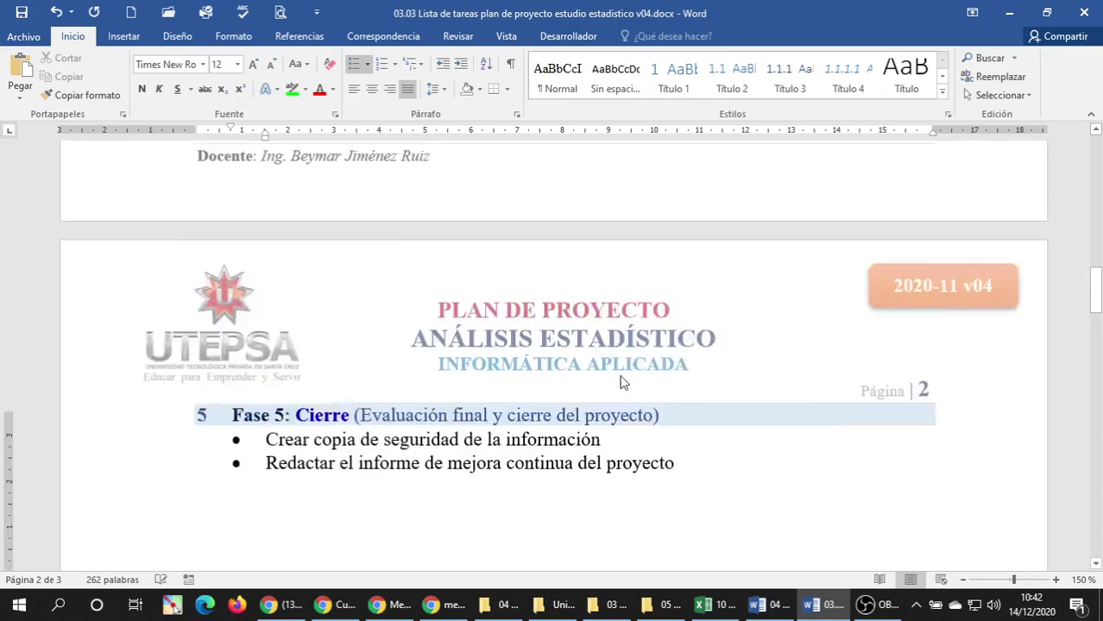
scroll(237, 216, "up", 4)
key("ctrl+s")
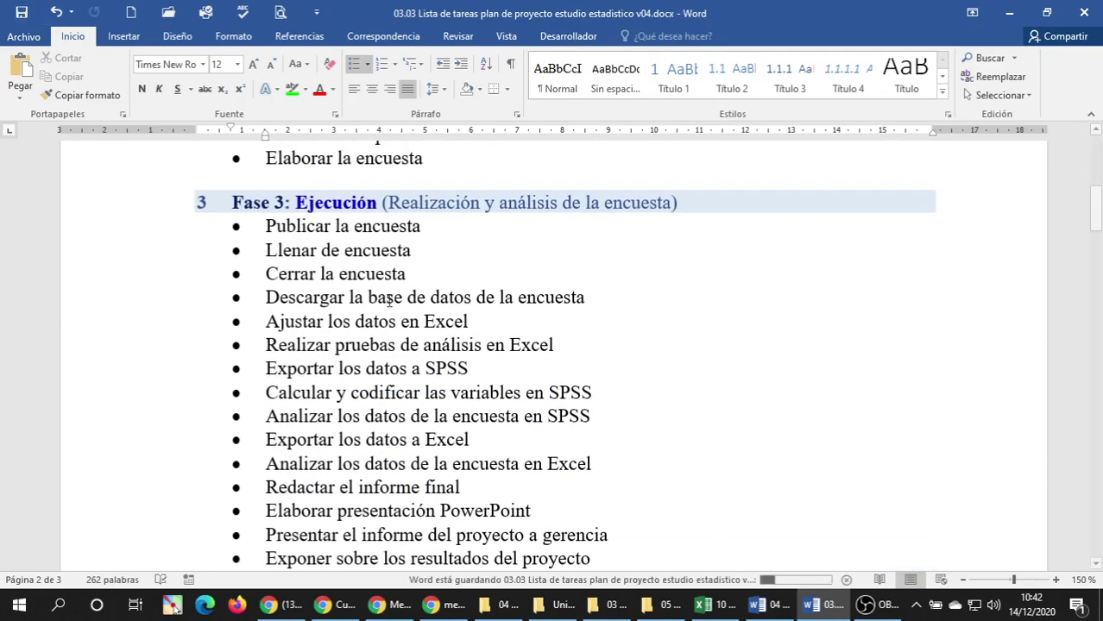
scroll(402, 299, "up", 5)
scroll(402, 302, "up", 2)
scroll(403, 303, "down", 5)
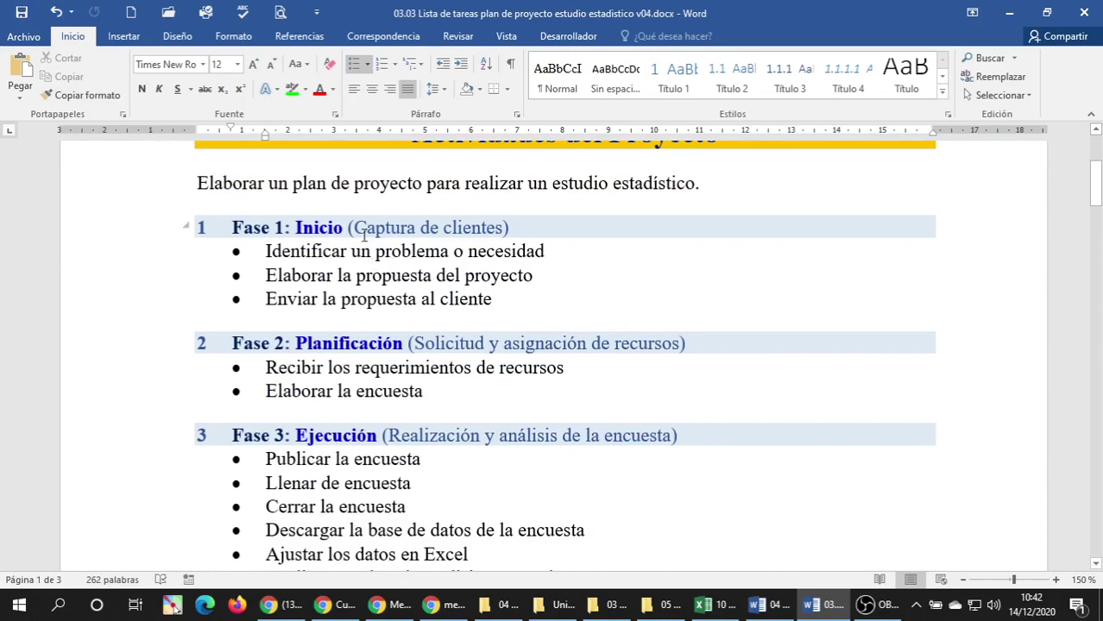
left_click(250, 183)
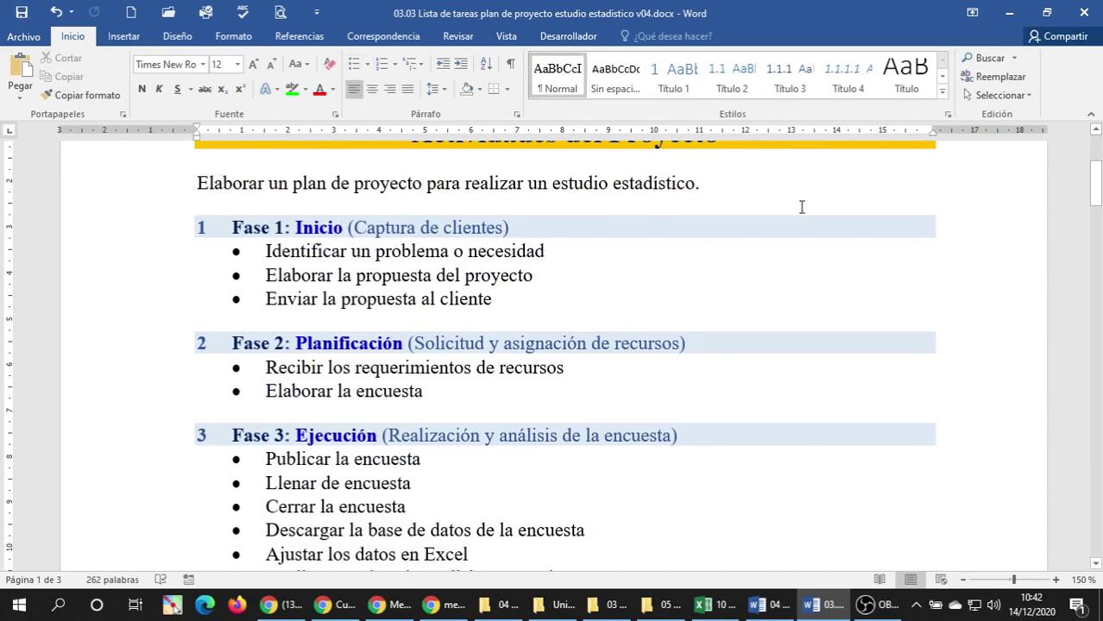
Add a new paragraph below the intro sentence beginning 'La esa consultora XYZ'.
left_click(730, 182)
key("Return")
key("Return")
key("Return")
key("Up")
key("Up")
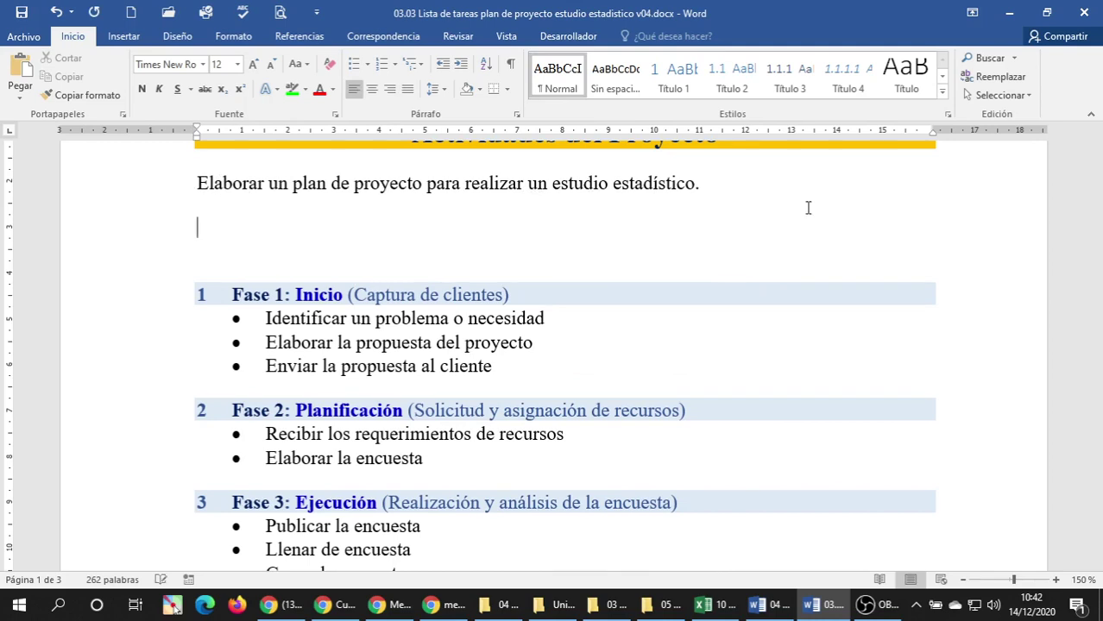
type("La empresa")
key("BackSpace")
key("BackSpace")
type("e")
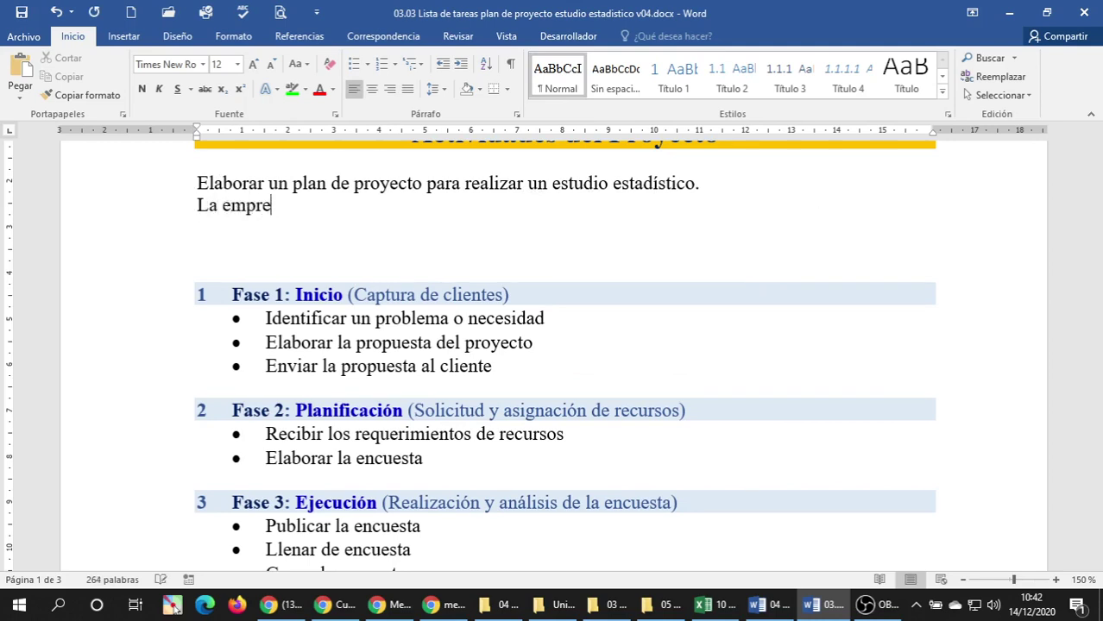
type("sa consultora")
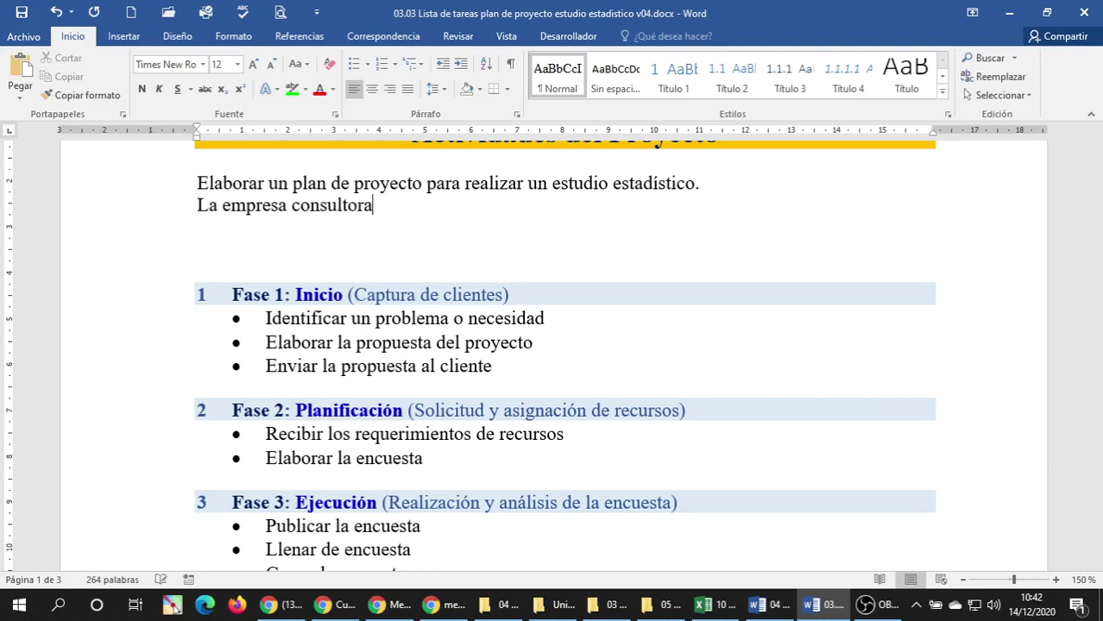
type(" XYZ")
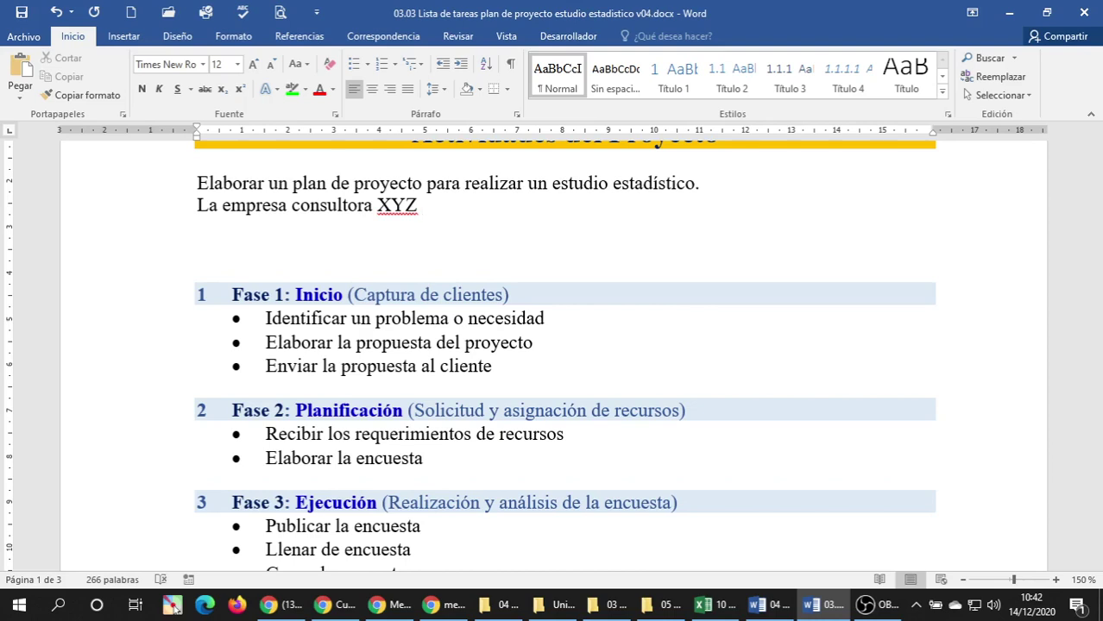
Continue with 'después de la cuarentena rígida ha tenido pocos servicios por atender en lo relacionado con'.
type("despu")
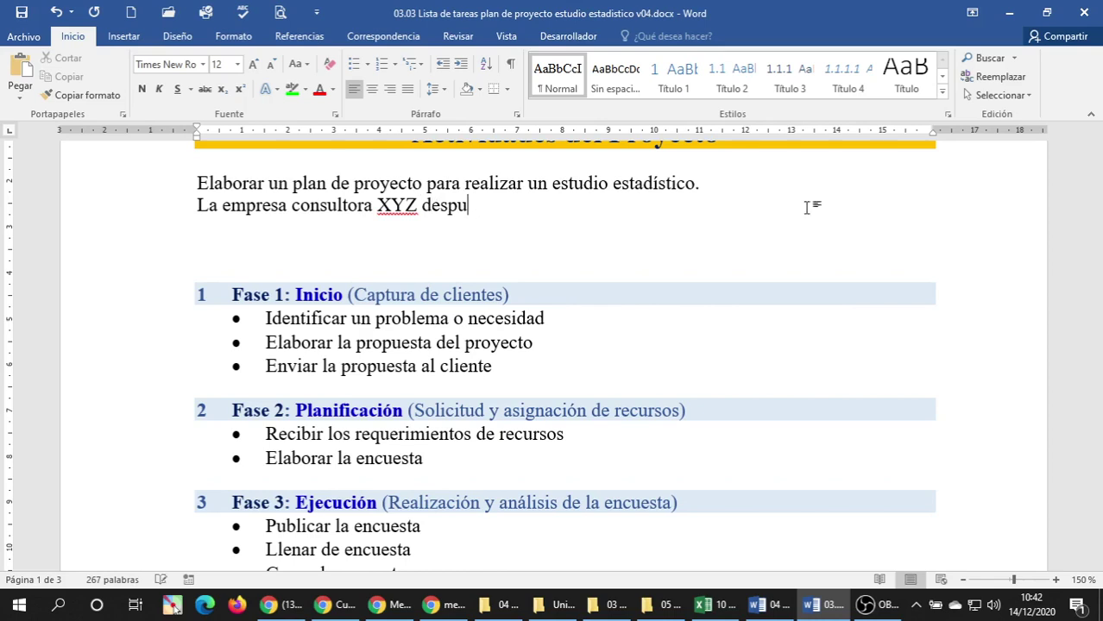
type("és de la ")
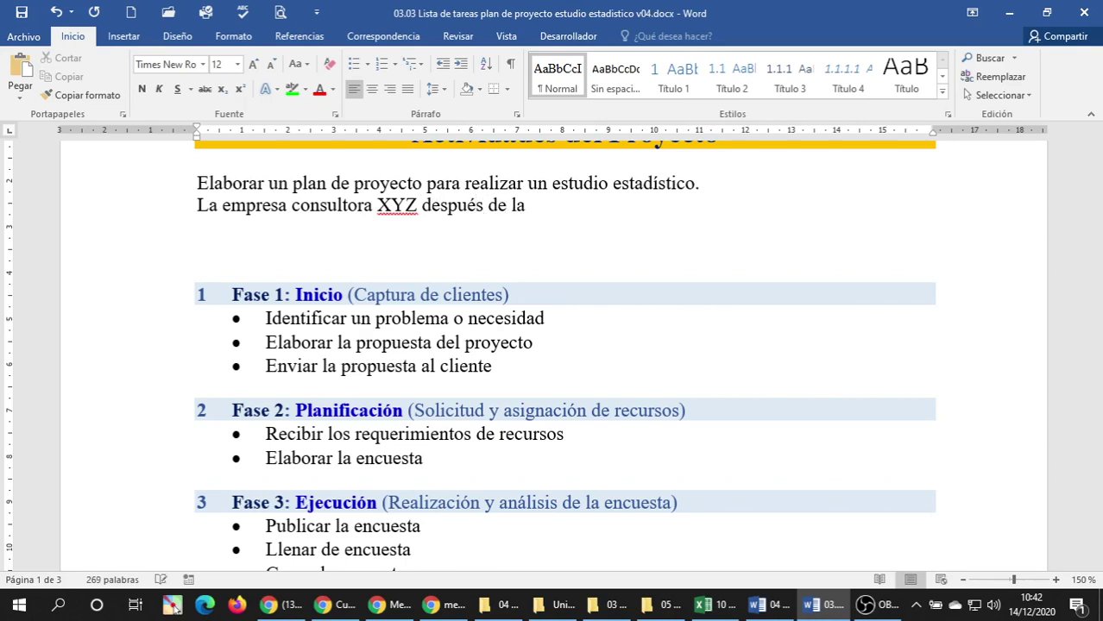
type("cuarentena ")
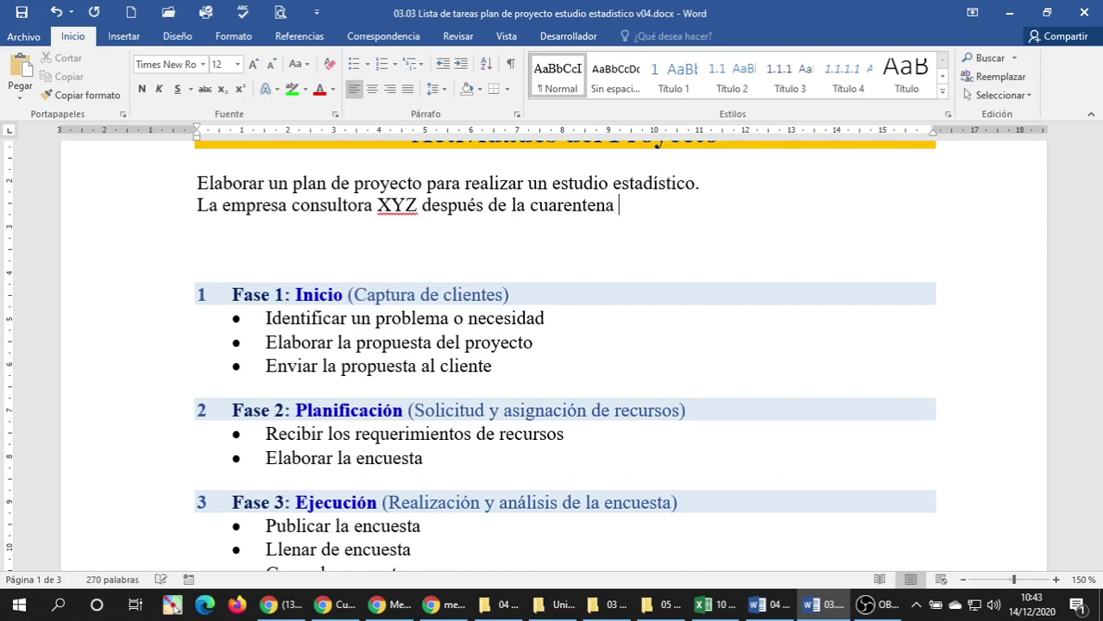
type("rígida ")
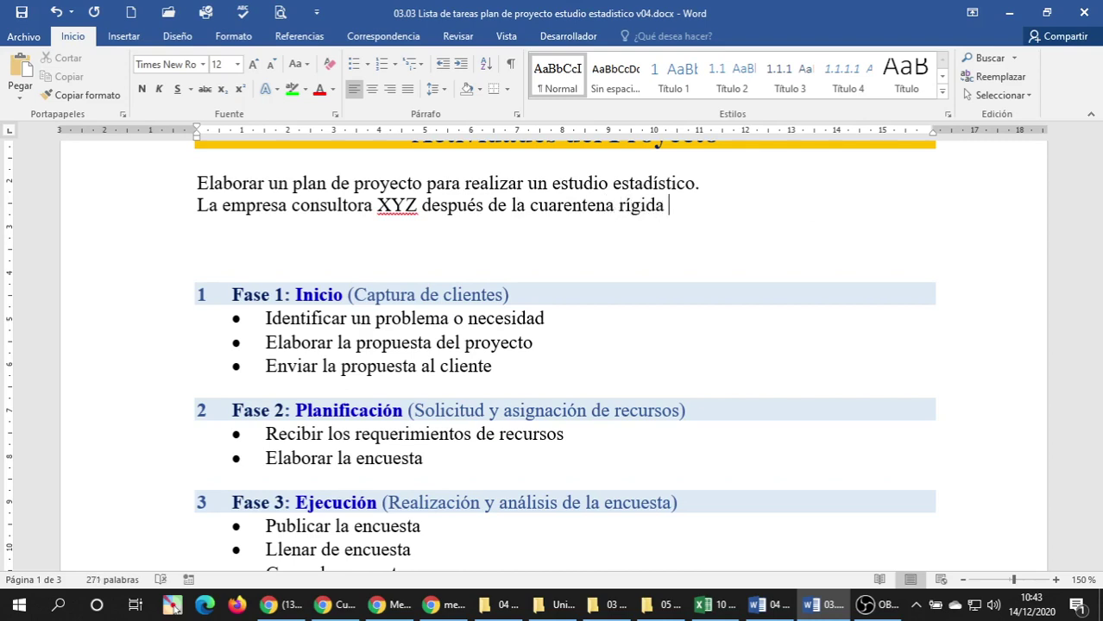
type("ha tenido ")
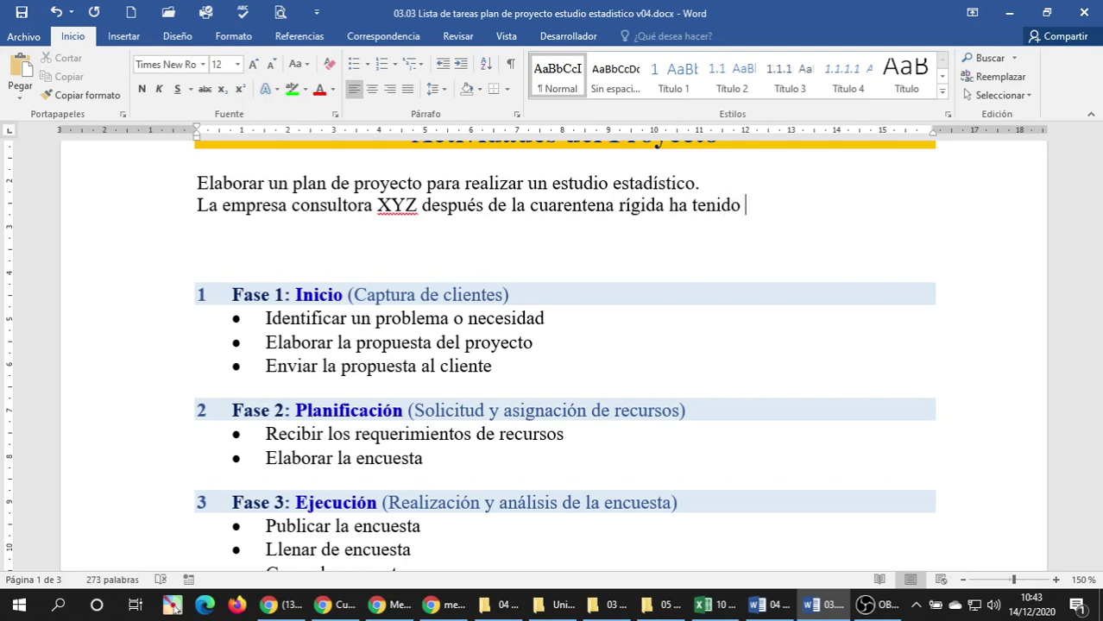
type("pocas")
key("BackSpace")
key("BackSpace")
key("BackSpace")
key("BackSpace")
type("po")
key("BackSpace")
key("BackSpace")
key("BackSpace")
key("BackSpace")
type("po")
type("cos servicio")
type("s pro")
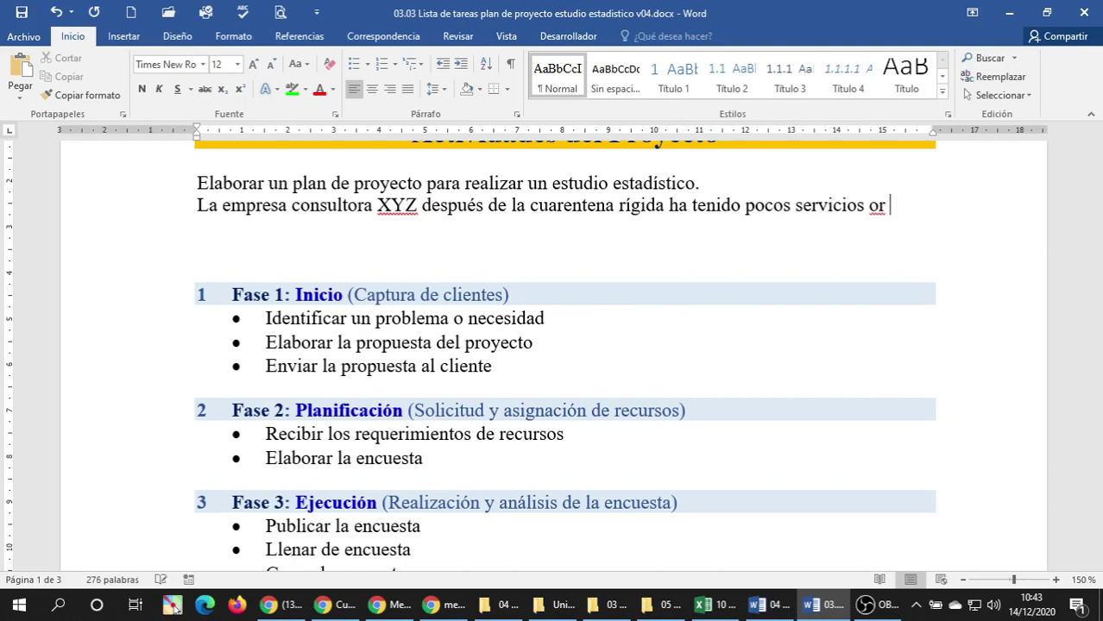
key("BackSpace")
key("BackSpace")
key("BackSpace")
type("por aten")
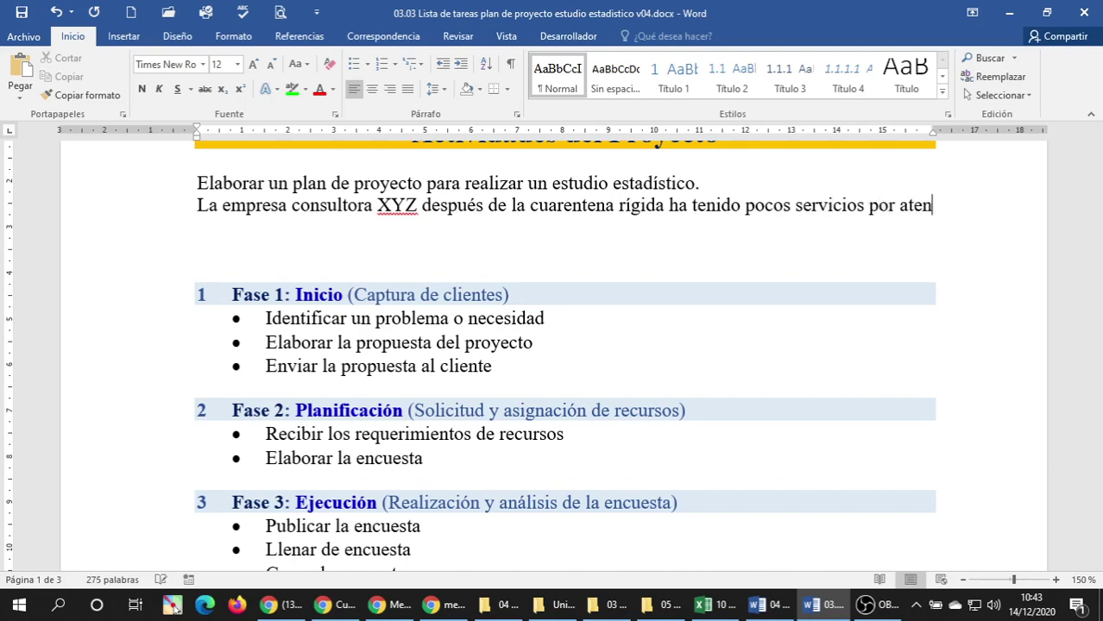
type("der en lo rela")
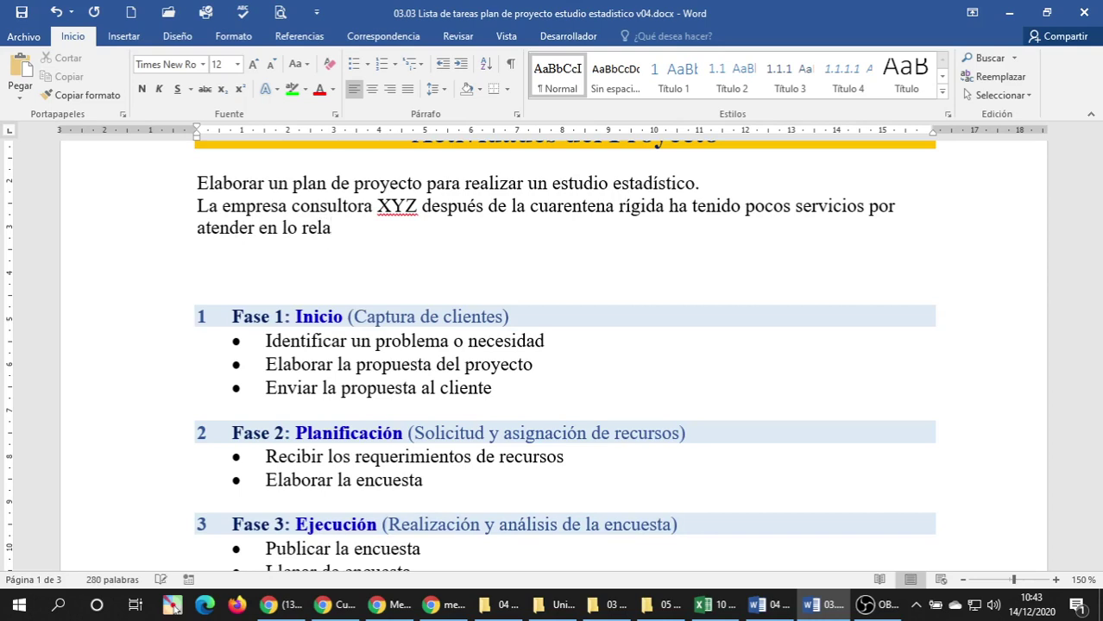
type("cionado con")
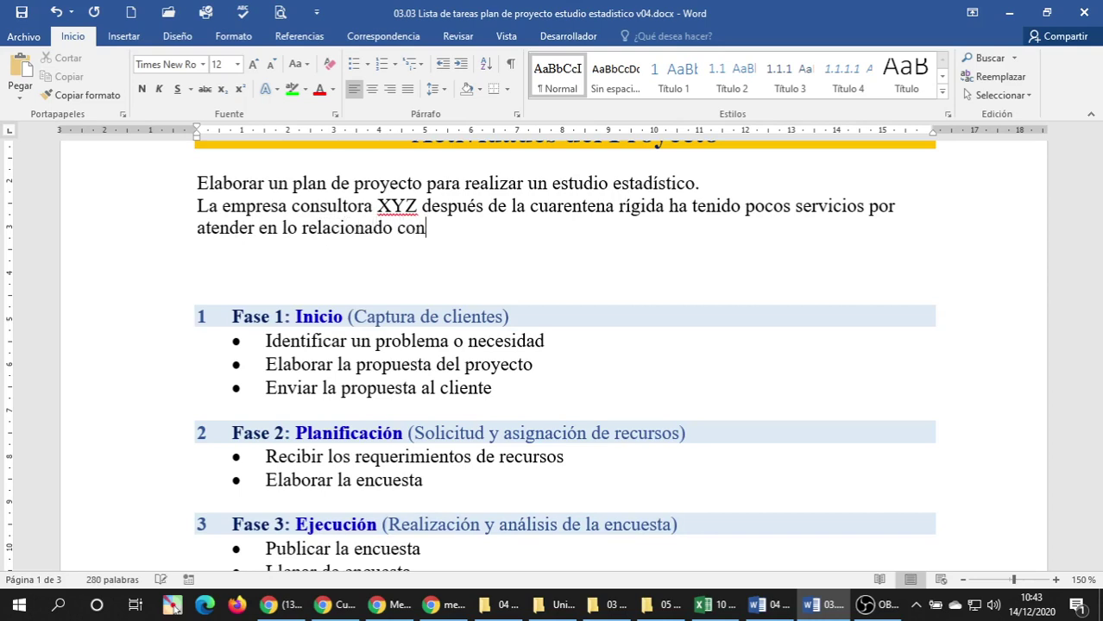
type(" la elaboració")
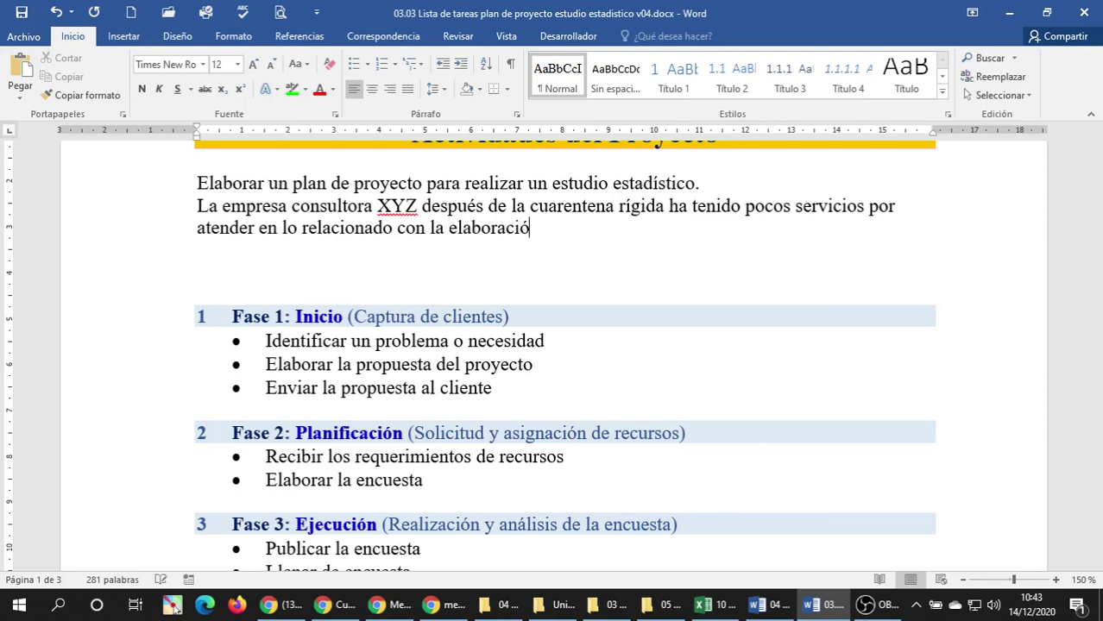
Add the clause about statistical market studies and the urgent need to capture new clients.
type("n estudios estadíco")
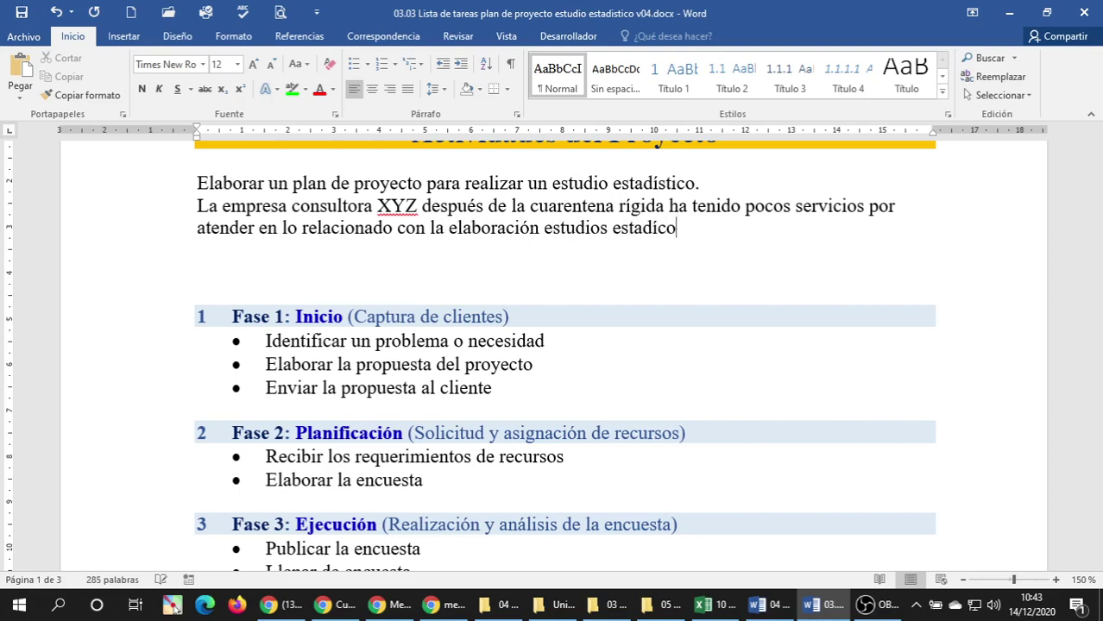
key("BackSpace")
type("sticos de ")
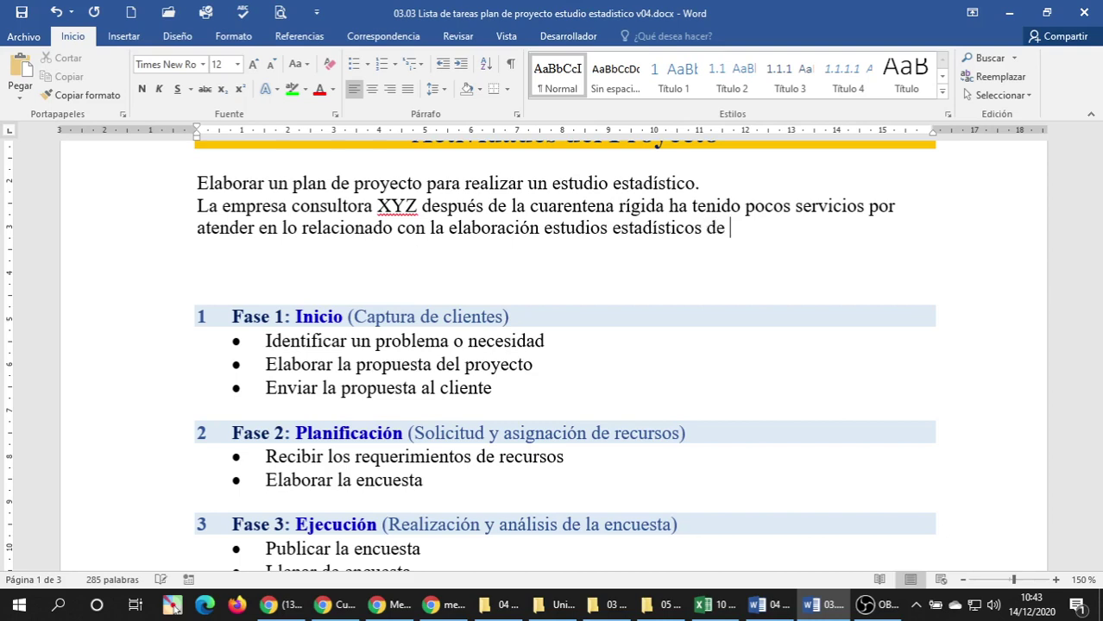
type("mercado u otros")
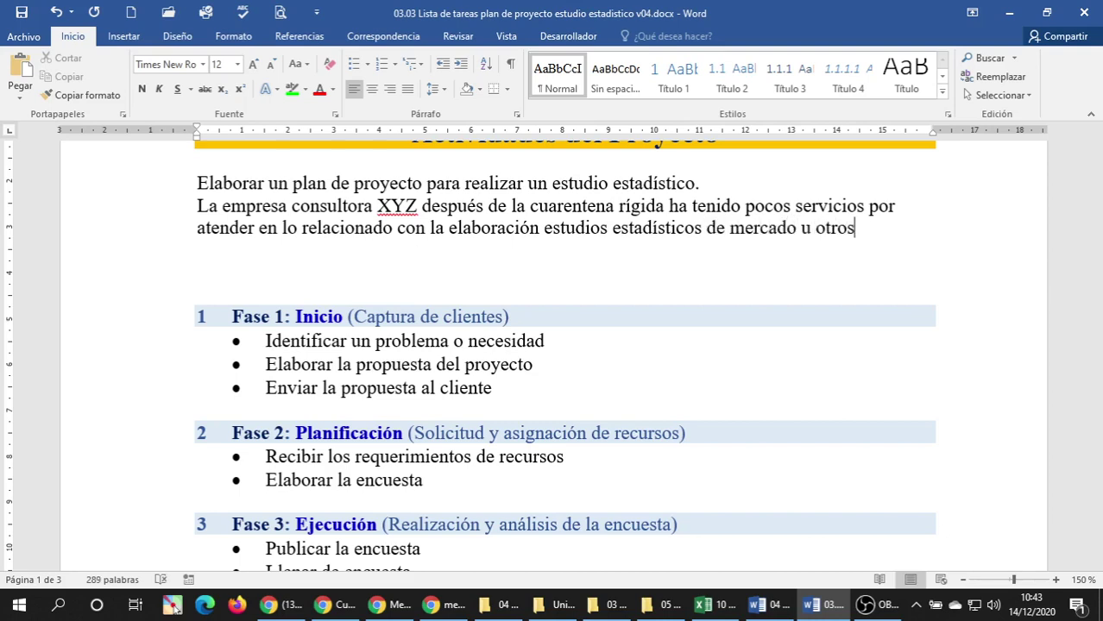
type(", motivo por ")
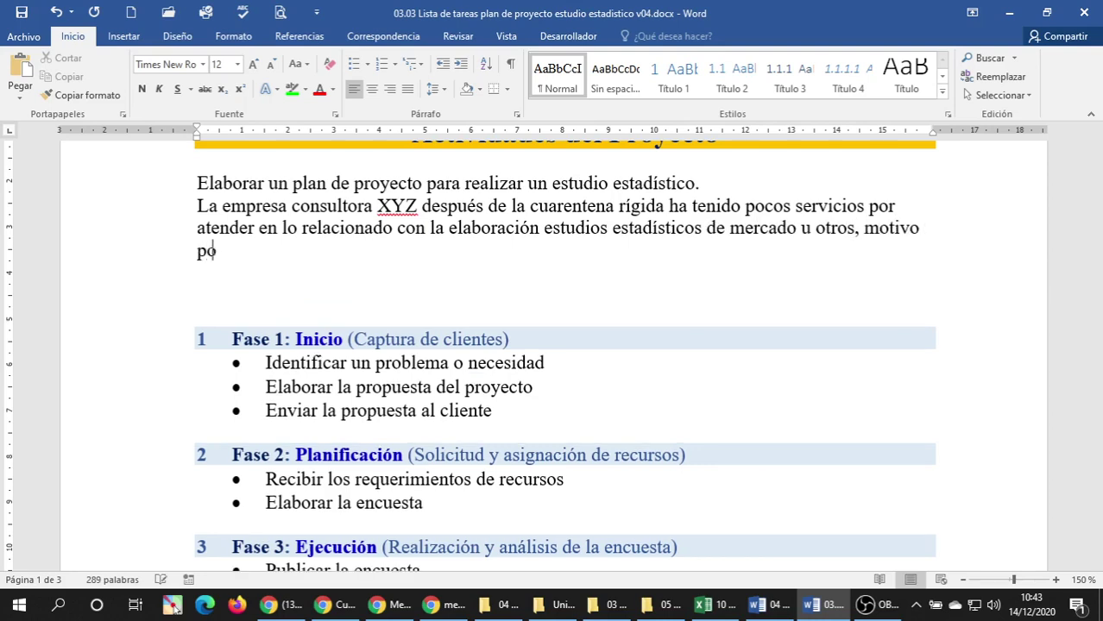
type("cual ")
type("se requi")
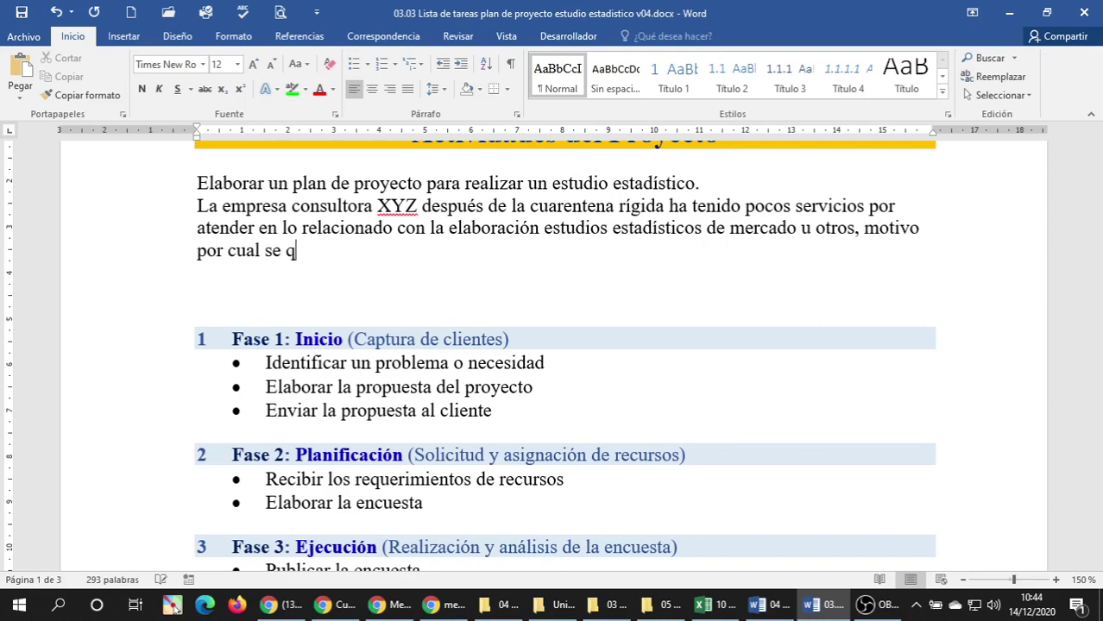
type("ere ")
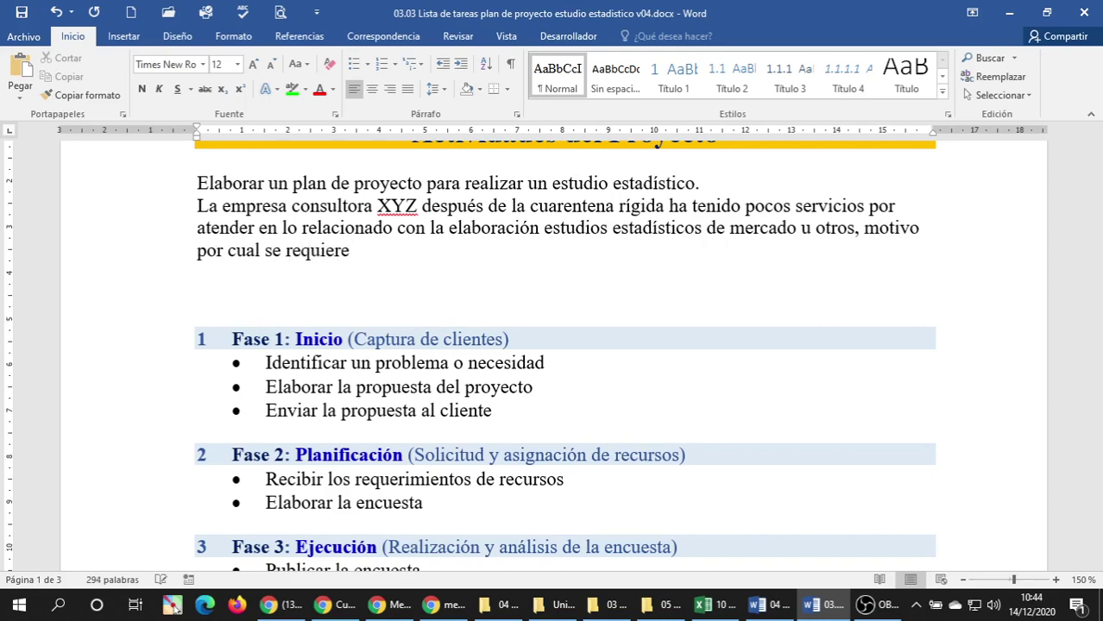
type("urgente")
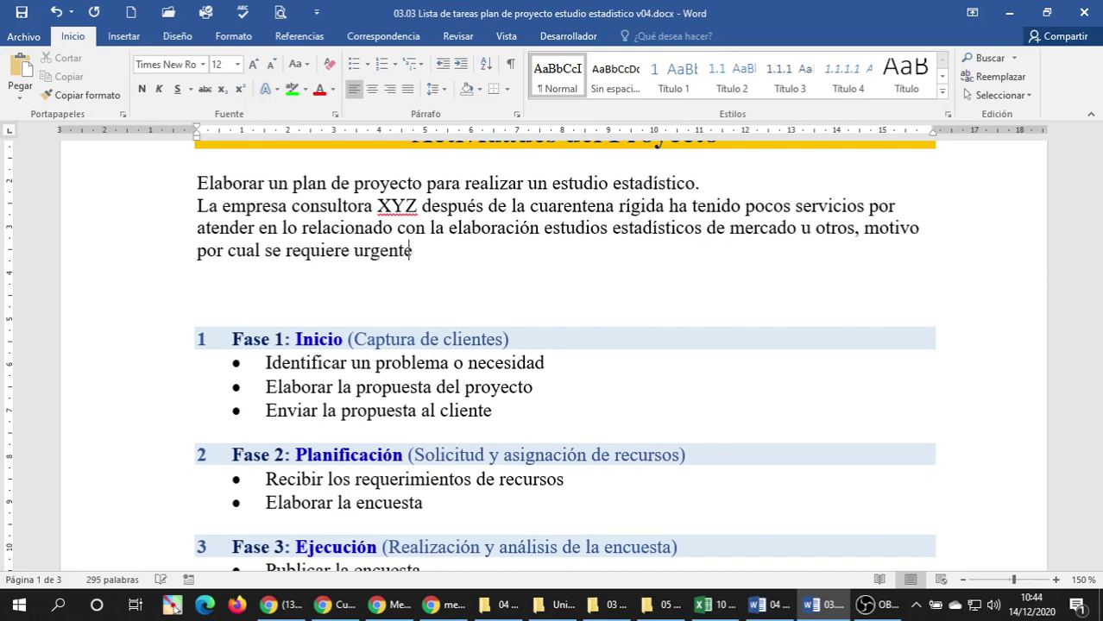
type("mente c")
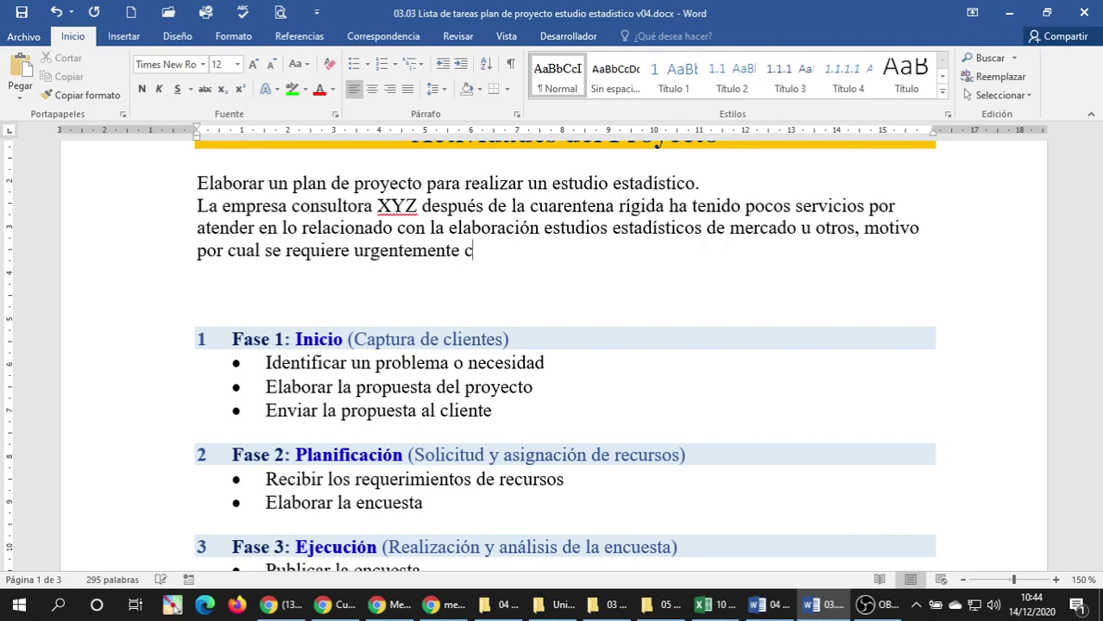
type("apturar nuevos clien")
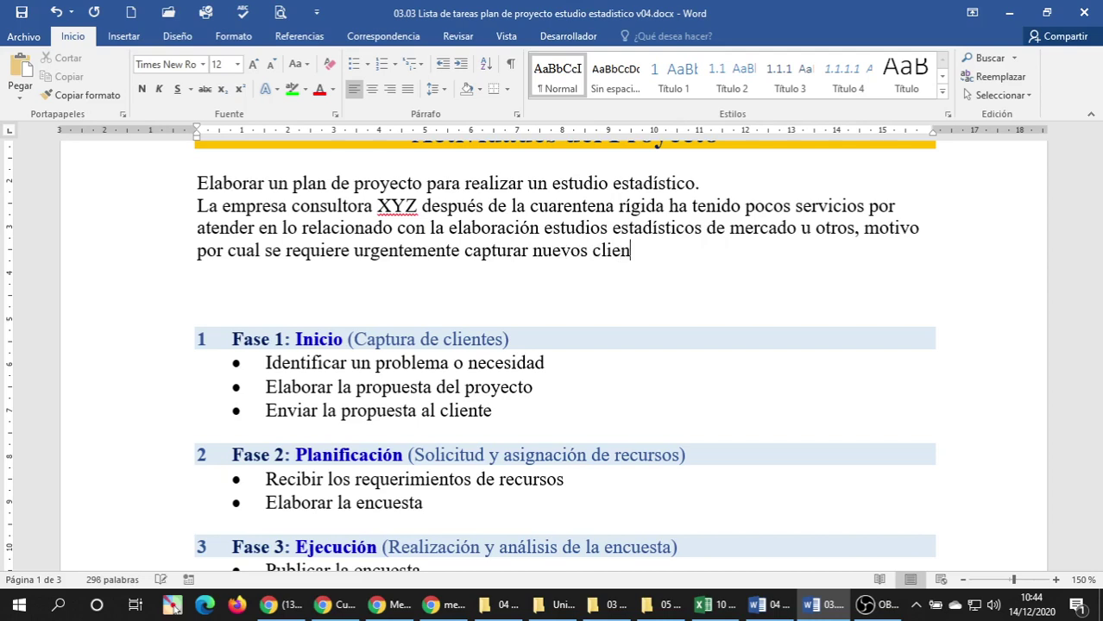
type("tes que")
key("BackSpace")
key("BackSpace")
key("BackSpace")
type("a los que se ")
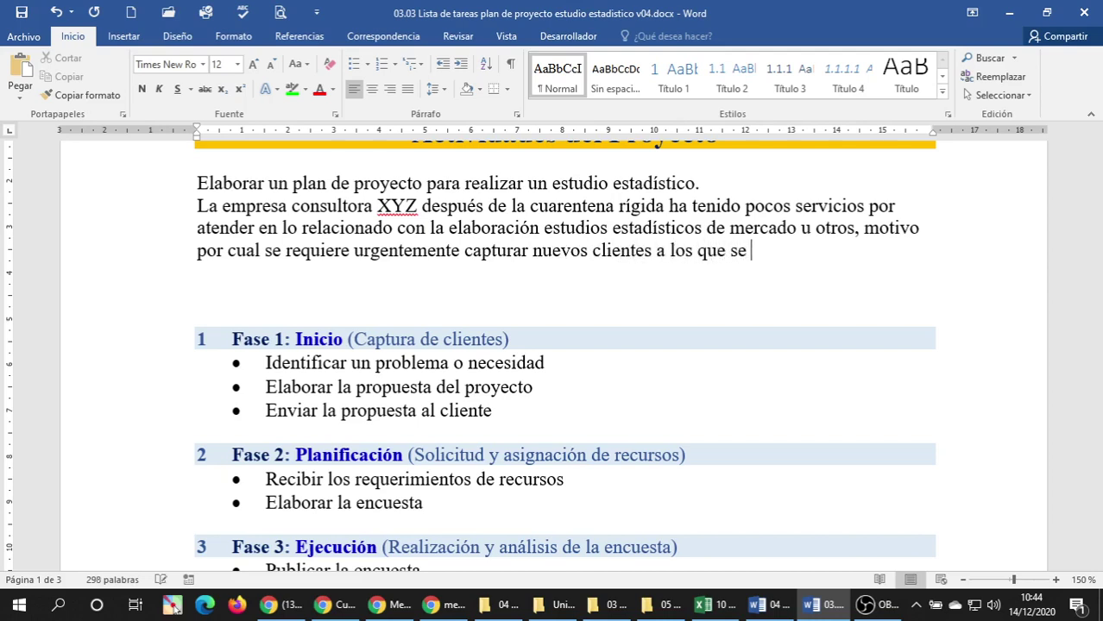
type("l")
key("BackSpace")
key("BackSpace")
key("BackSpace")
key("BackSpace")
key("BackSpace")
key("BackSpace")
key("BackSpace")
key("BackSpace")
key("BackSpace")
key("BackSpace")
key("BackSpace")
key("BackSpace")
key("BackSpace")
key("BackSpace")
type("que")
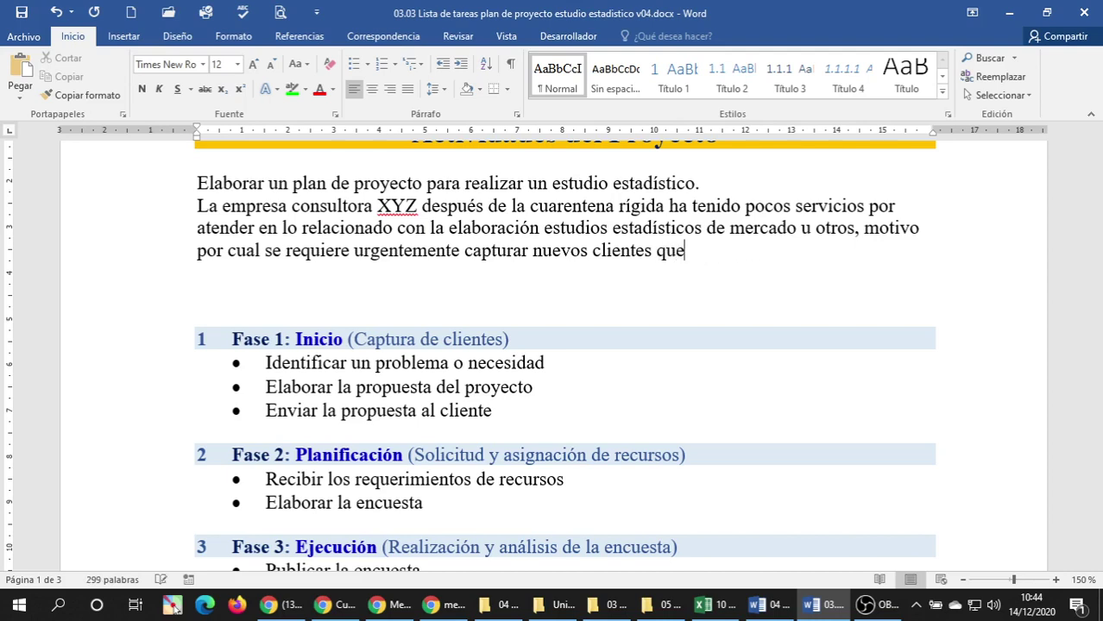
type(" requieran")
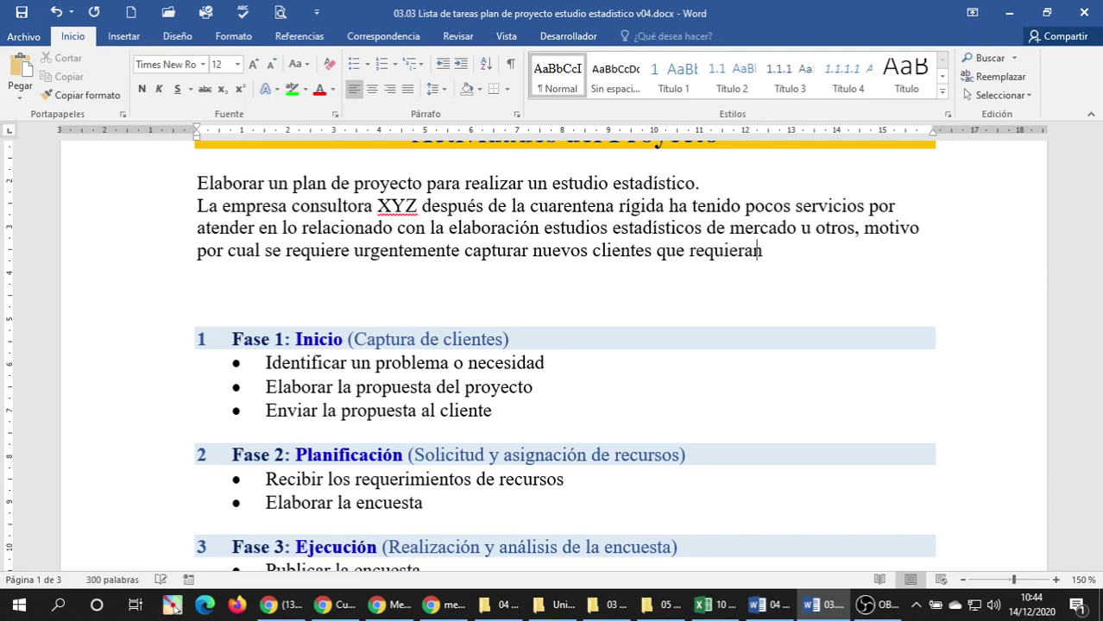
type(" de la reali")
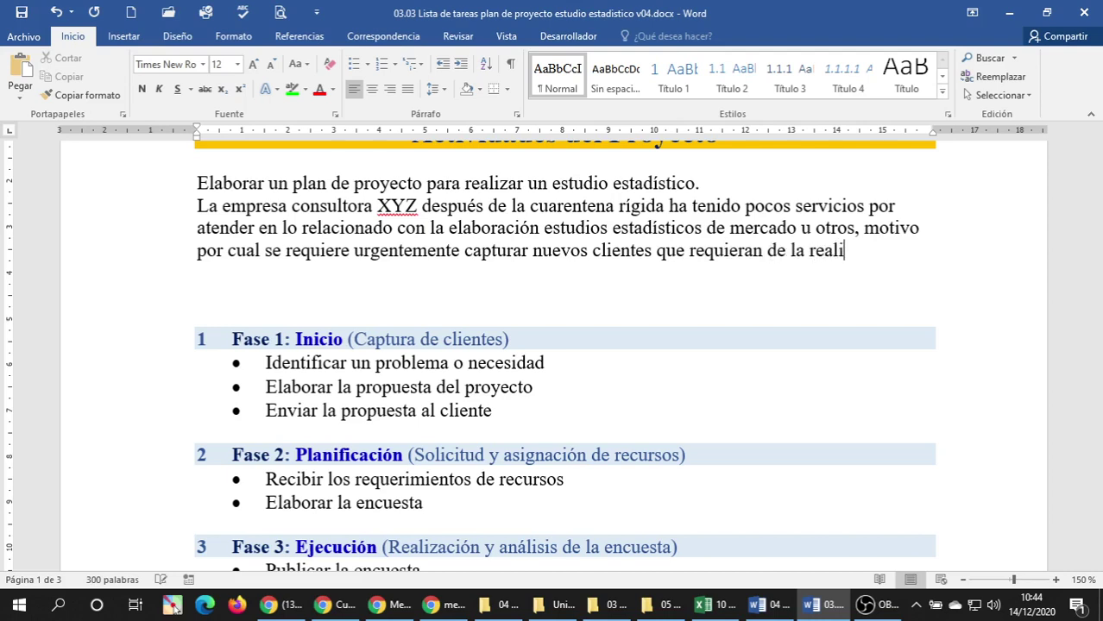
type("zación de un ")
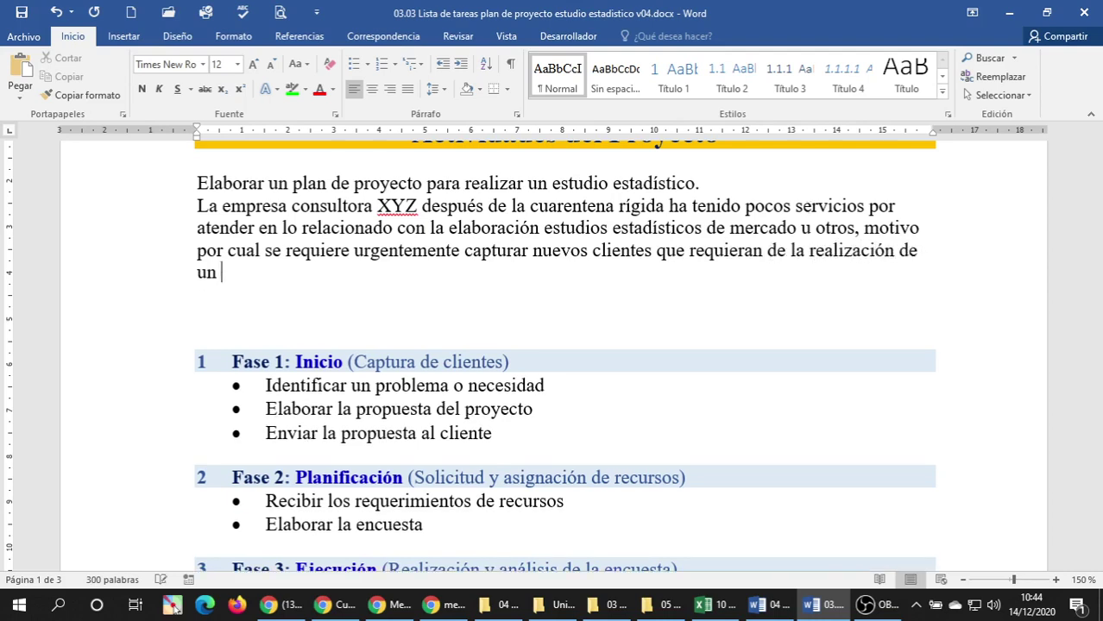
type("estudio")
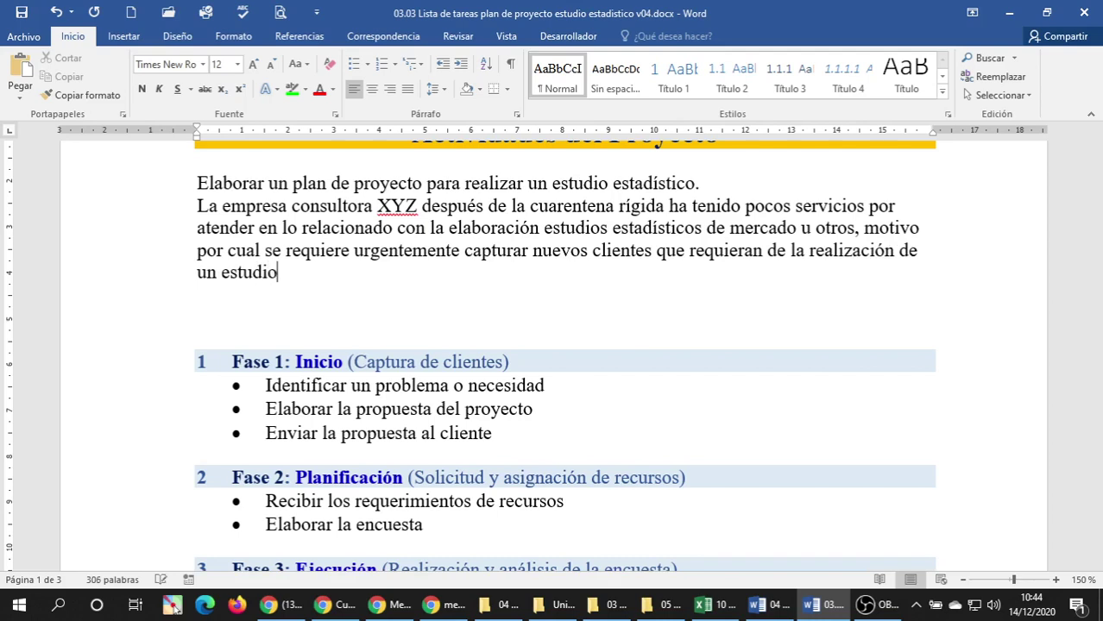
type(" estadístico")
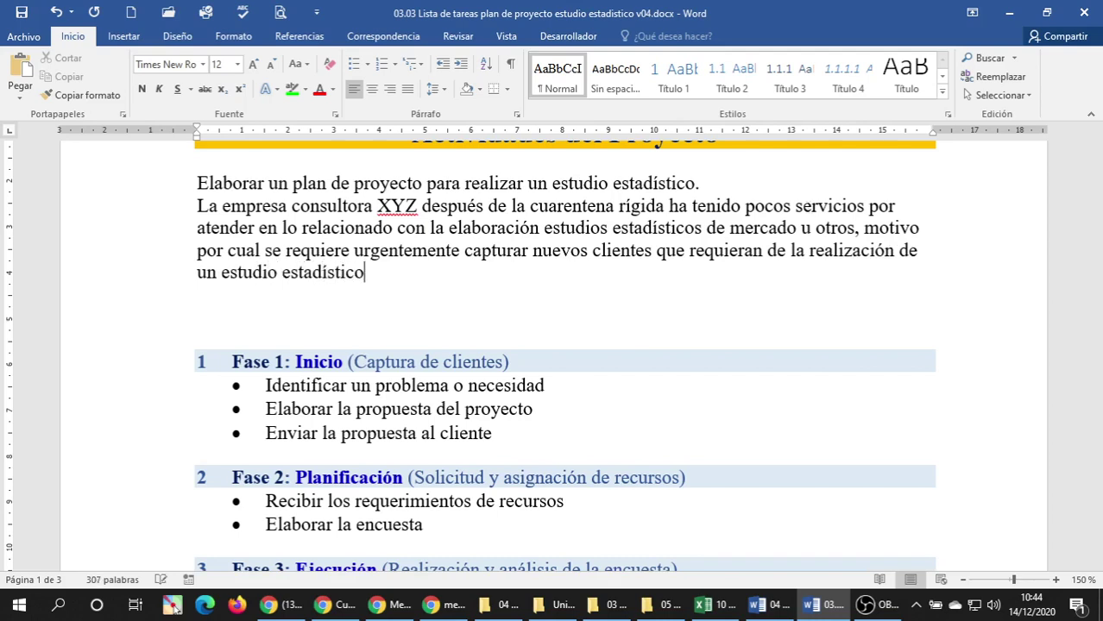
type(" para sus pro")
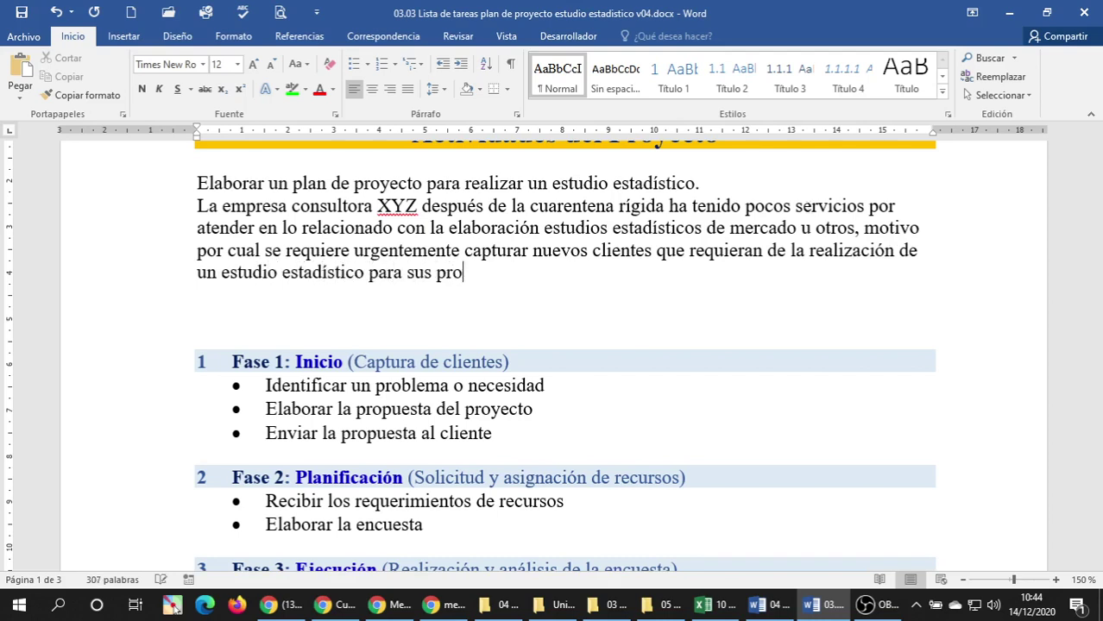
type("ductos o servicio")
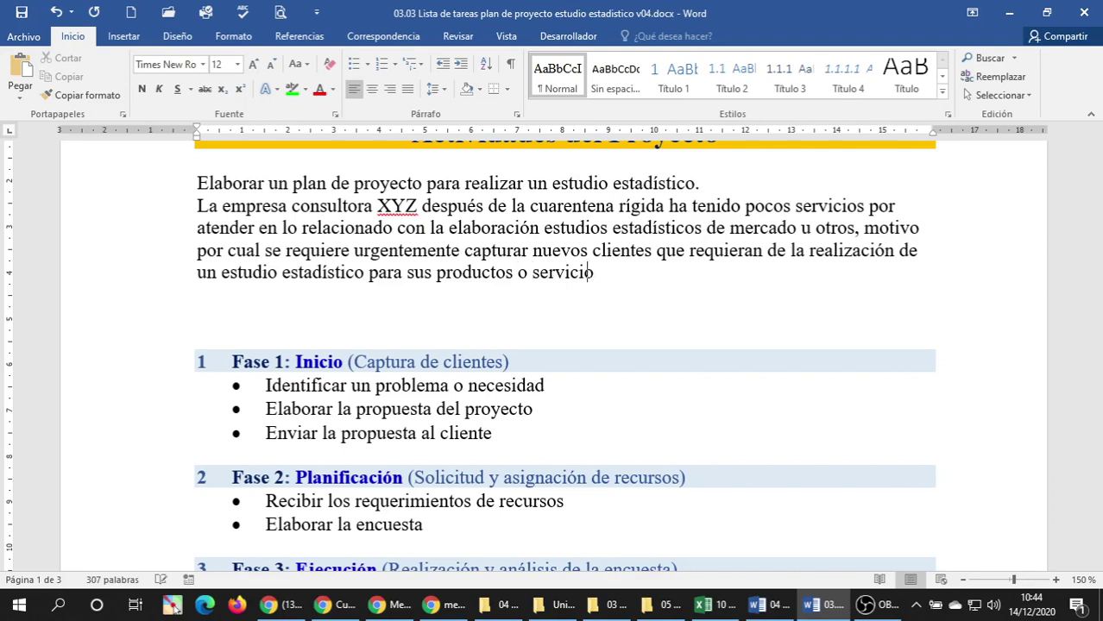
type("s que comercializa la empresa")
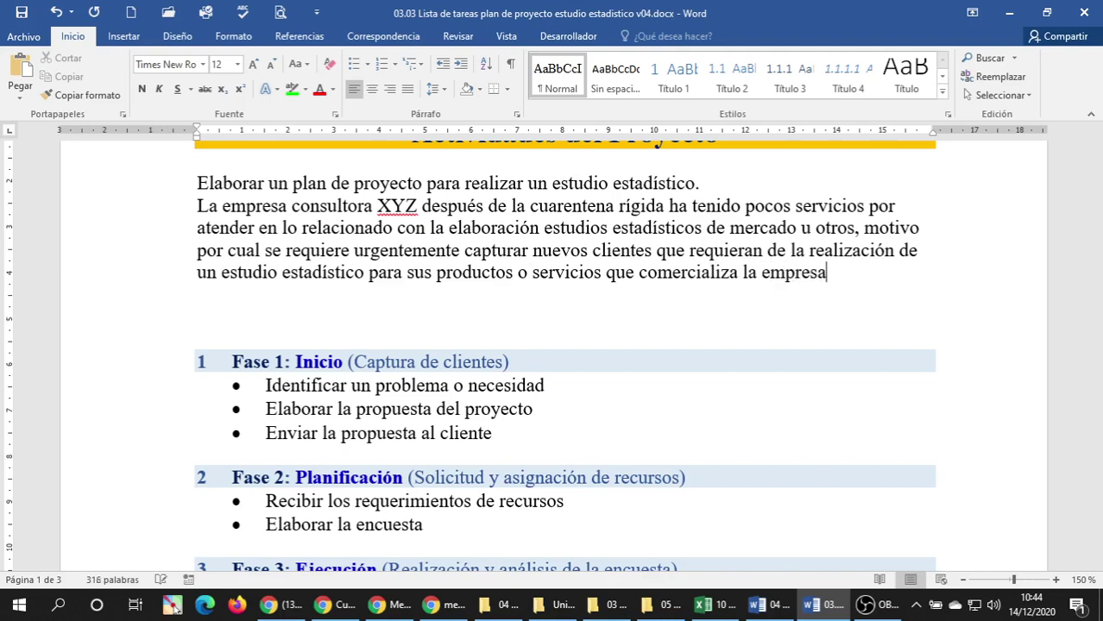
type(", de esta manera ")
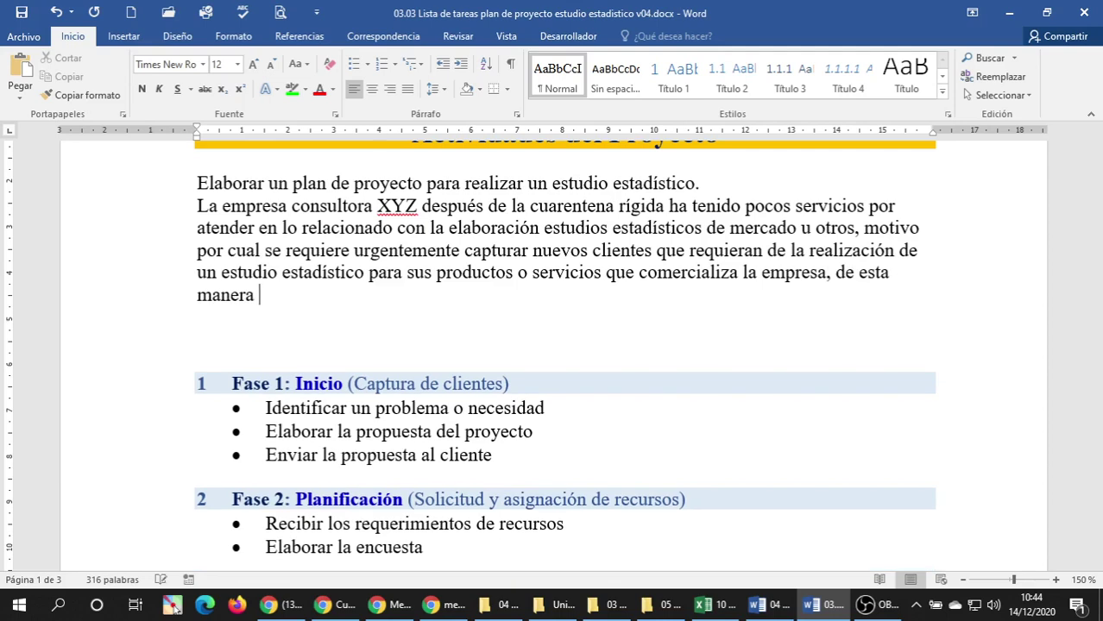
type("se lograr")
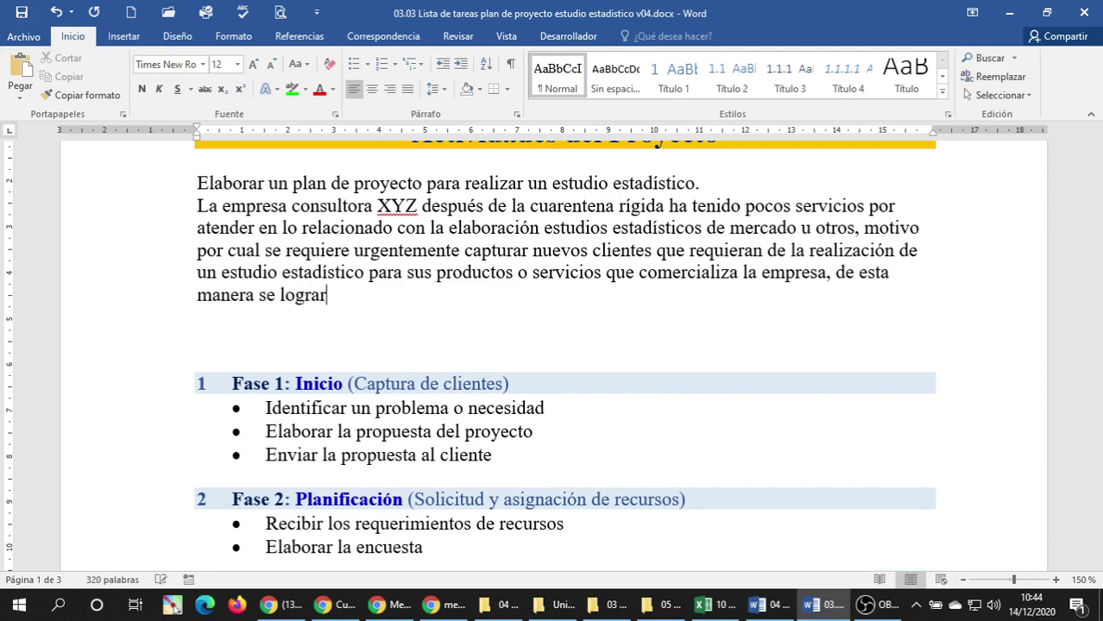
type("á la estabilidad laborarl de")
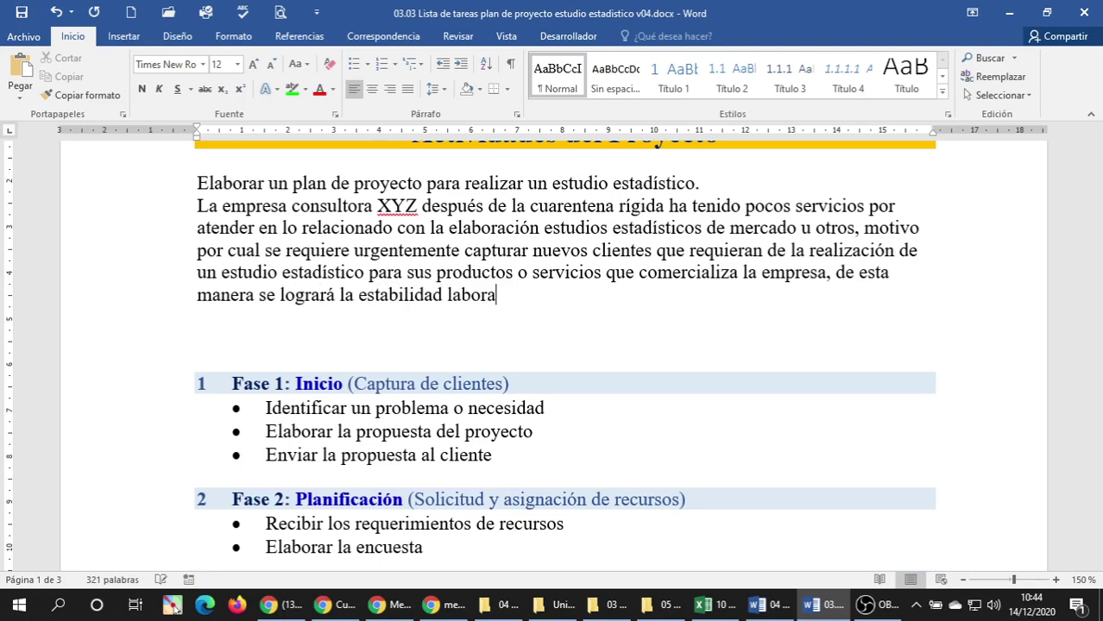
Continue the sentence through 'laboral de los trabajadores', then 'actualmente contratos y mejorar'.
key("BackSpace")
key("BackSpace")
key("BackSpace")
key("BackSpace")
key("BackSpace")
type("al de l")
key("BackSpace")
key("BackSpace")
key("BackSpace")
key("BackSpace")
key("BackSpace")
key("BackSpace")
key("BackSpace")
key("BackSpace")
type("l de los tr")
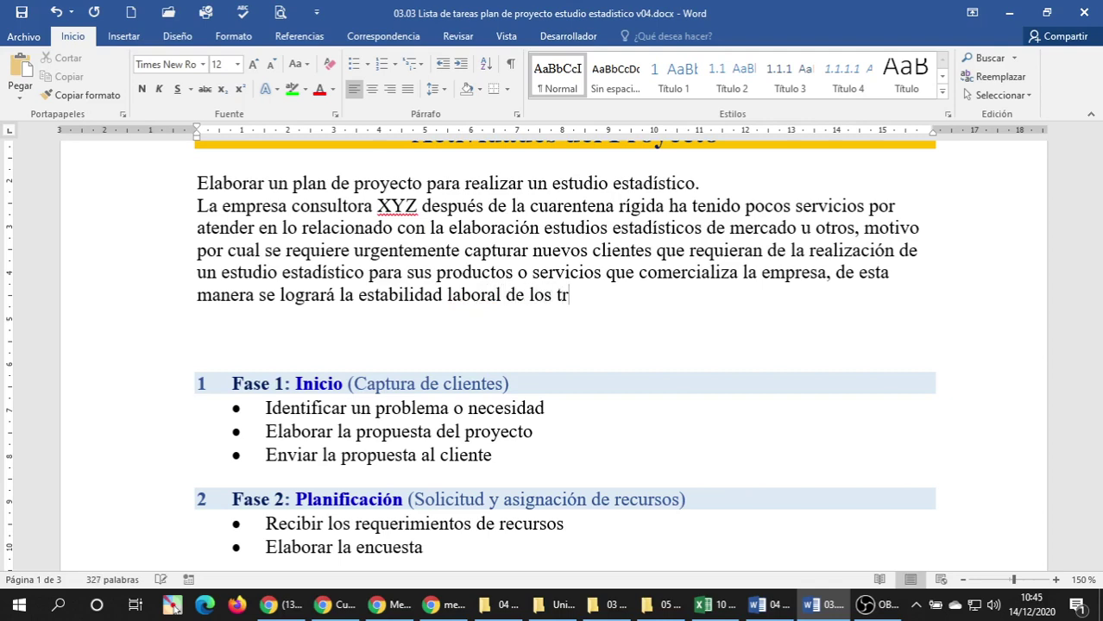
type("abaj")
type("adores e")
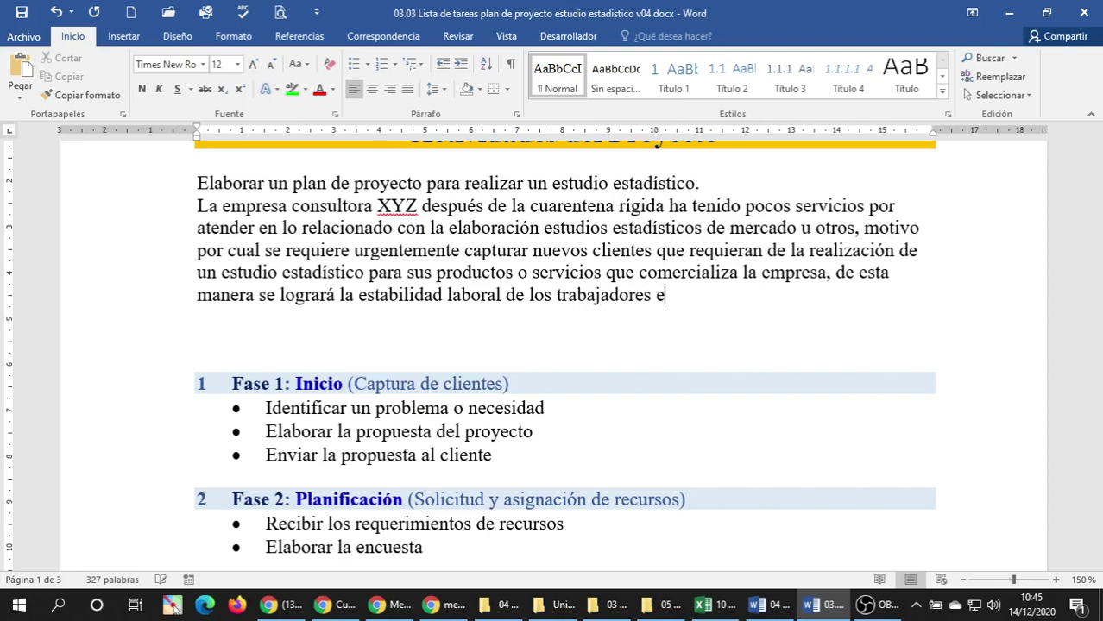
key("BackSpace")
type("actual")
key("BackSpace")
type("lmente contr")
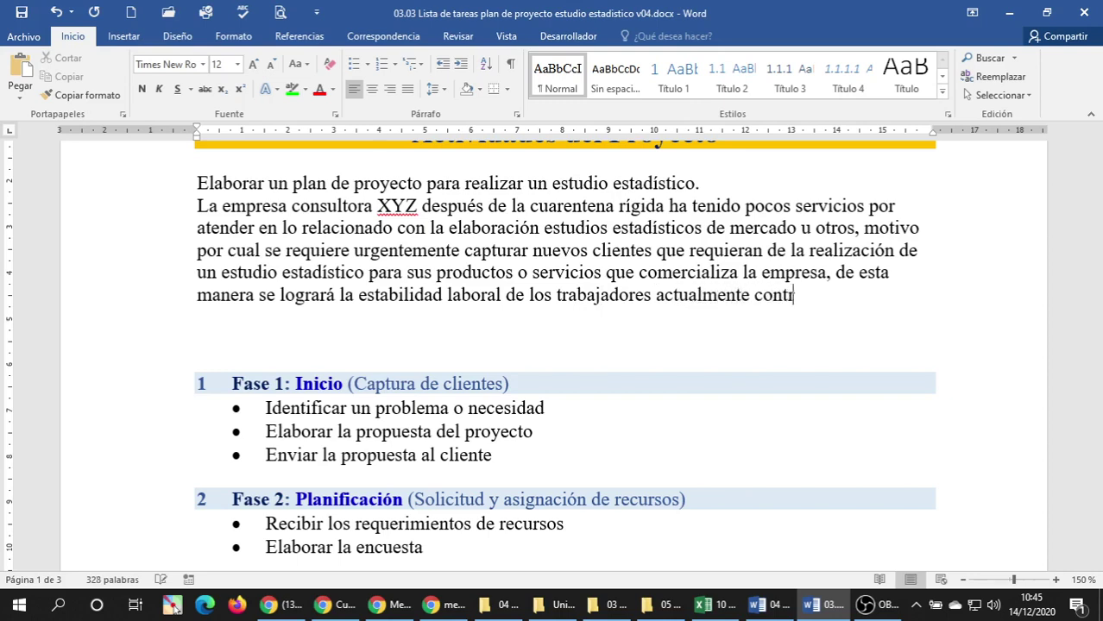
type("atos y mejorar")
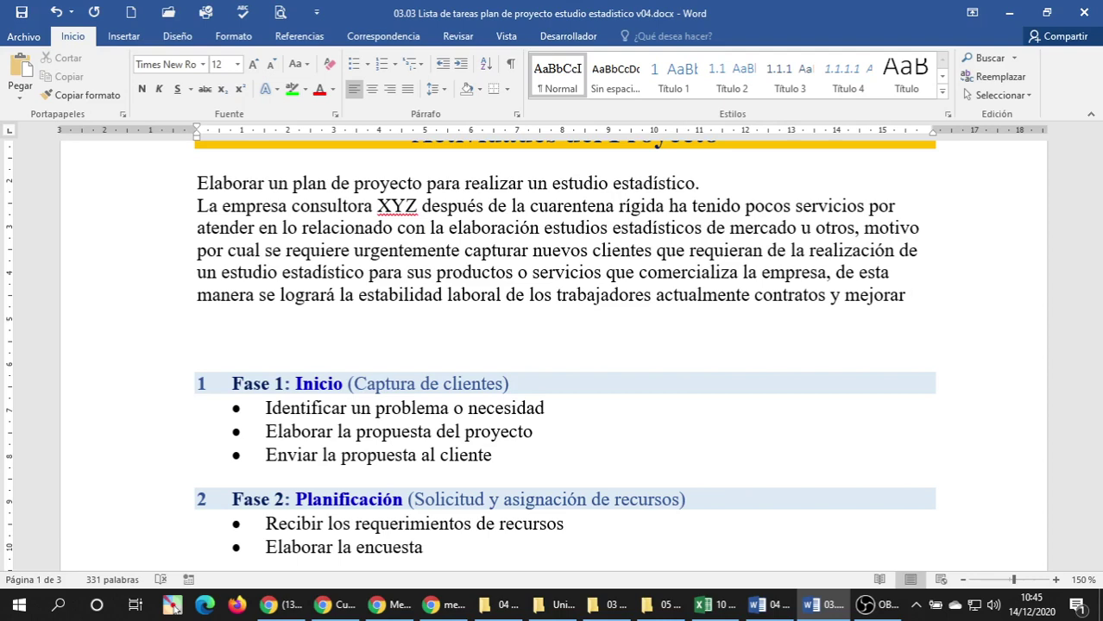
Add 'los ingresos de empresa para cumplir con sus obligaciones tributarias', fixing typos.
type("los ingresos de e")
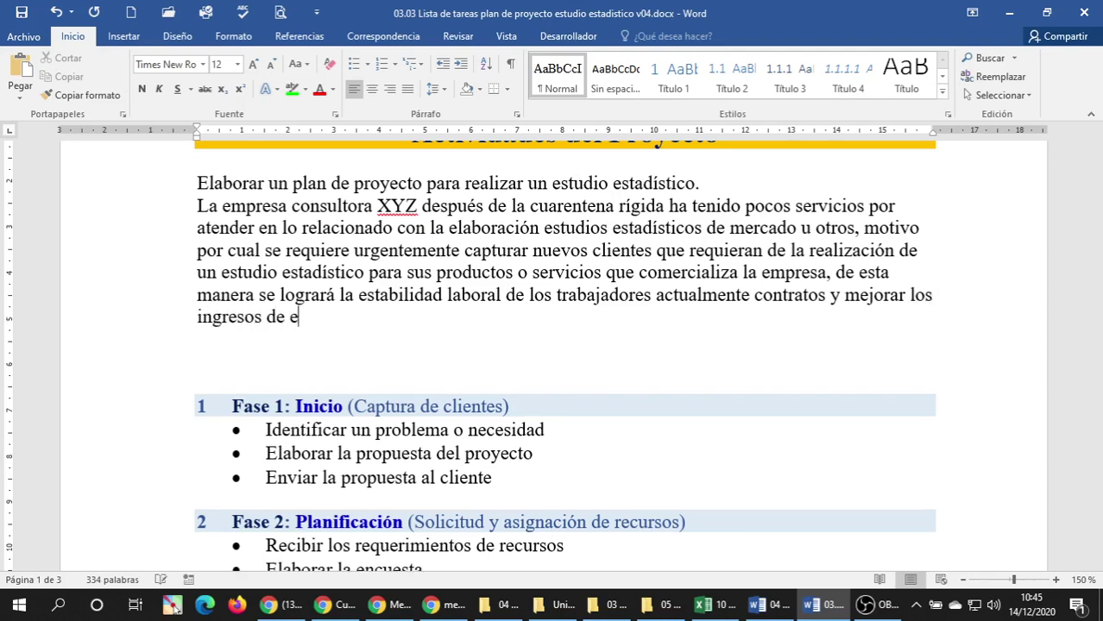
type("mpesa")
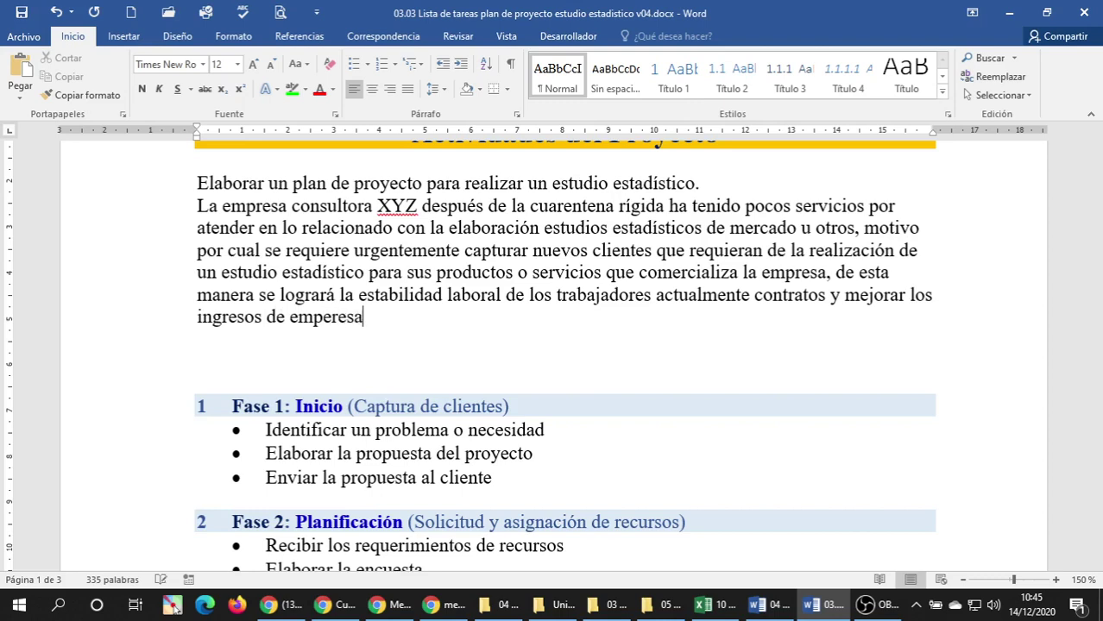
key("BackSpace")
key("BackSpace")
key("BackSpace")
type("resa para cump")
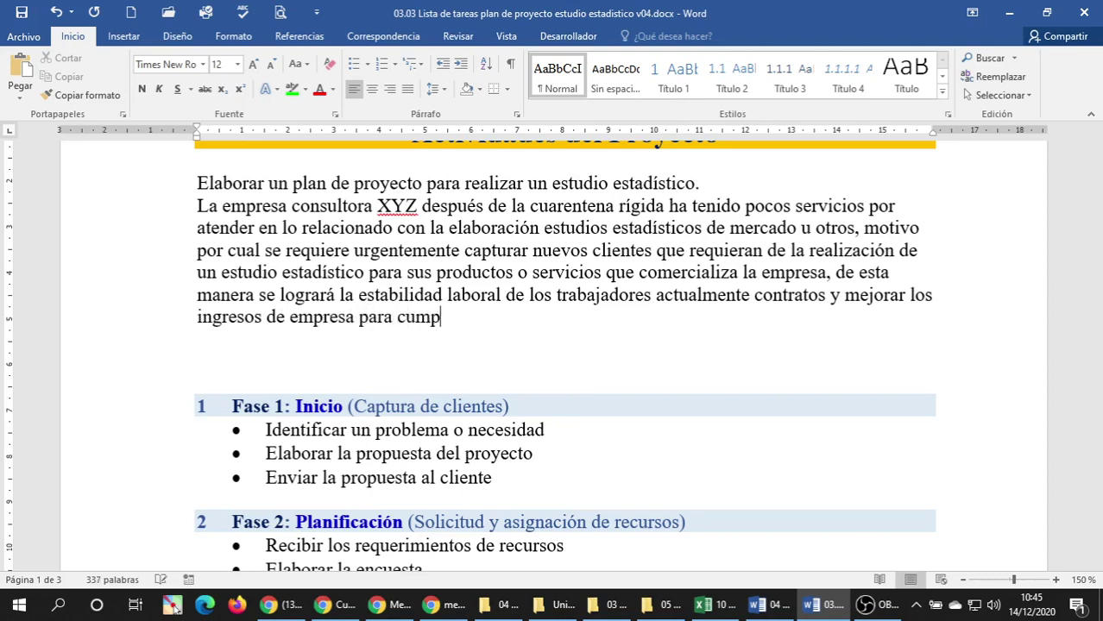
type("lir con sus obi")
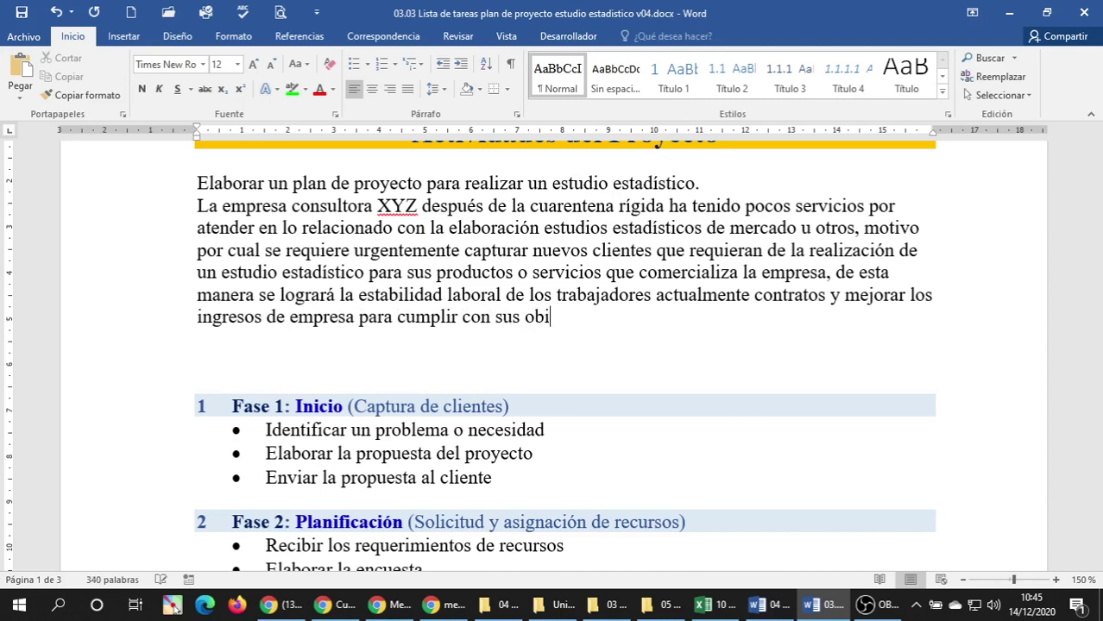
key("BackSpace")
type("ligaciones")
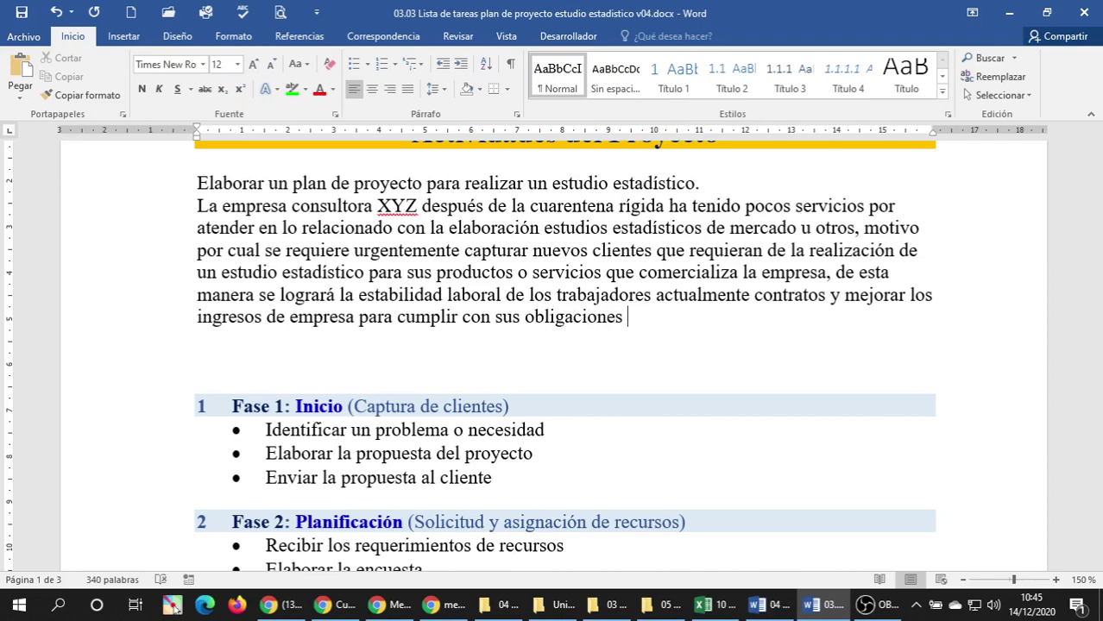
type(" tributario")
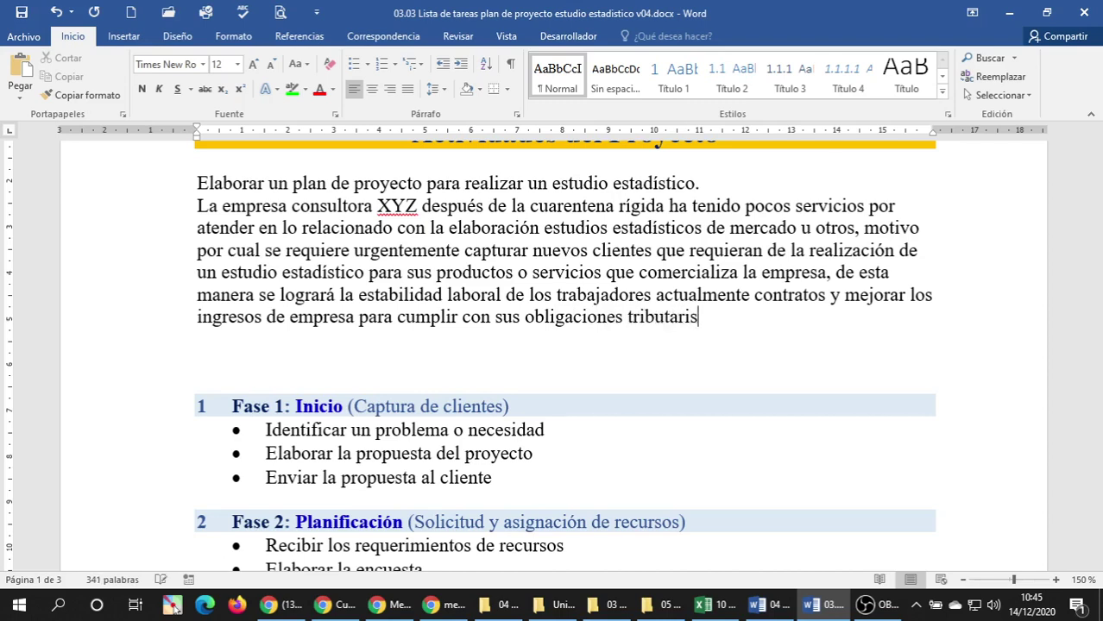
key("BackSpace")
type("atos y")
key("BackSpace")
key("BackSpace")
Finish the paragraph with ', gastos fijos y gastos variables.'.
type(", gastos f")
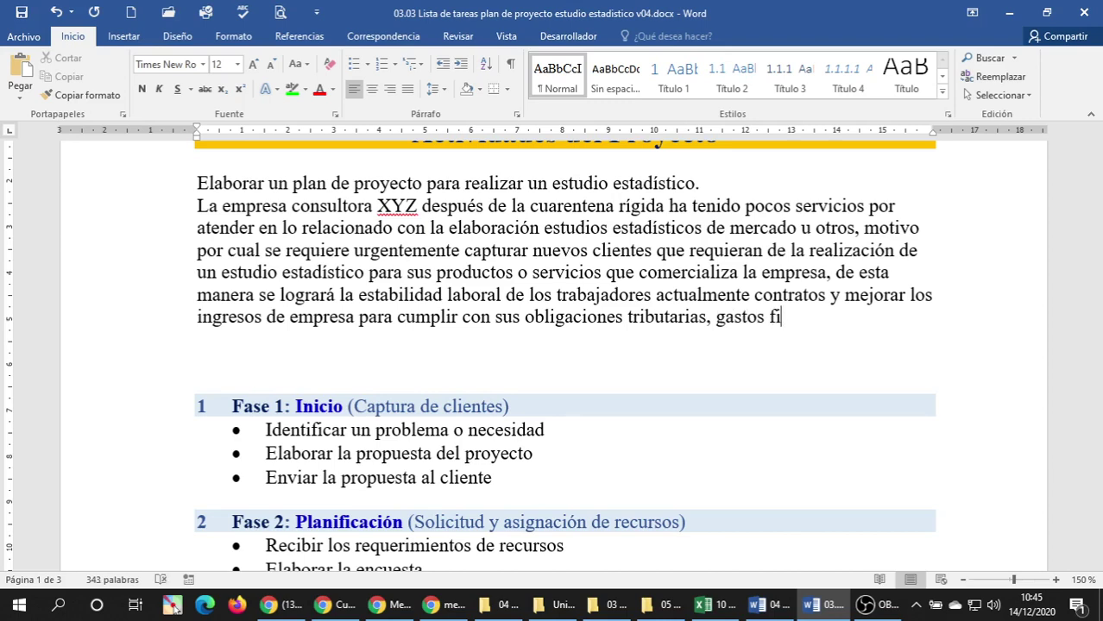
type("ijos")
key("BackSpace")
type(", gass")
key("BackSpace")
key("BackSpace")
key("BackSpace")
key("BackSpace")
key("BackSpace")
key("BackSpace")
type("y gas")
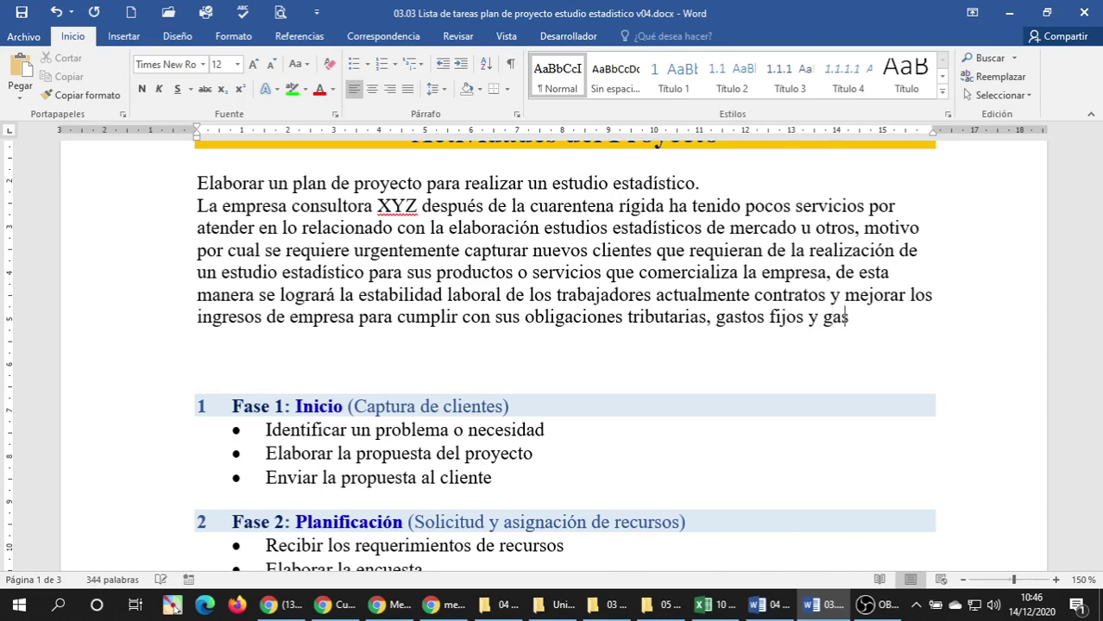
type("tos variables")
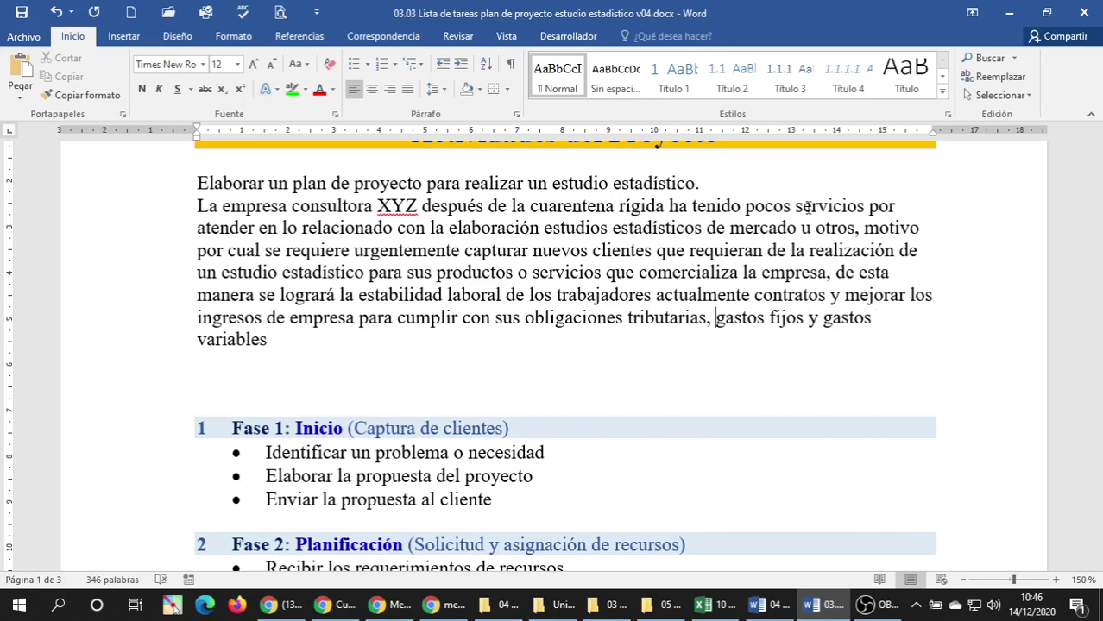
key("Left")
key("Left")
key("Right")
key("Right")
key("Right")
key("Right")
key("Right")
key("Right")
key("Right")
key("Right")
key("Right")
key("Right")
key("Right")
key("Right")
key("Right")
key("Right")
key("Right")
key("Right")
key("Right")
key("Right")
key("Right")
key("Right")
key("Right")
key("Right")
type(".")
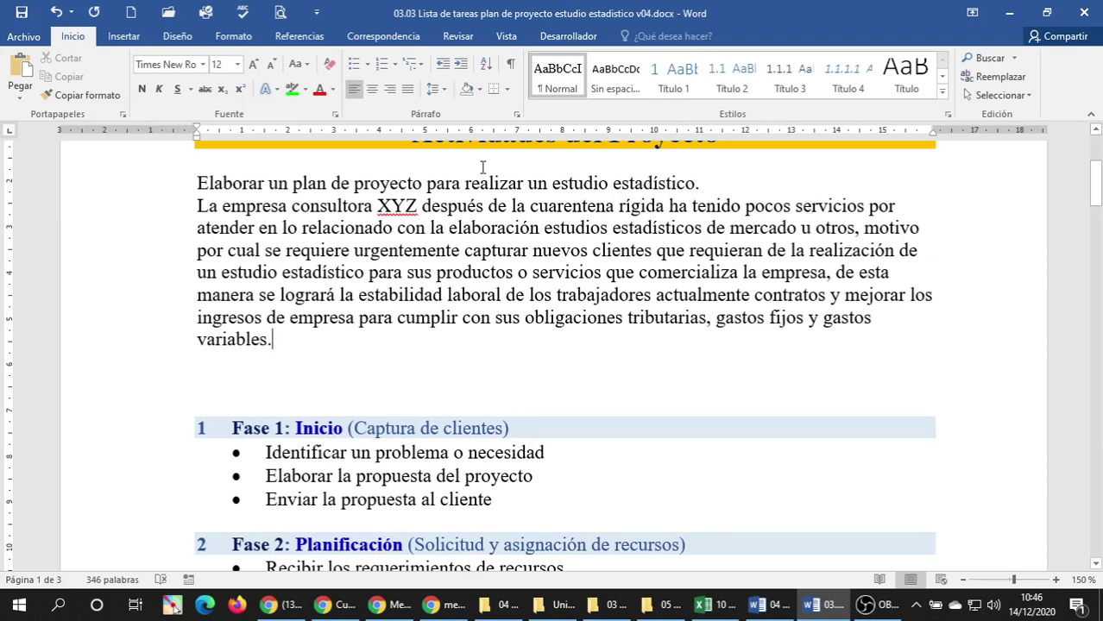
Save, then delete the empty line below the scenario paragraph.
triple_click(244, 208)
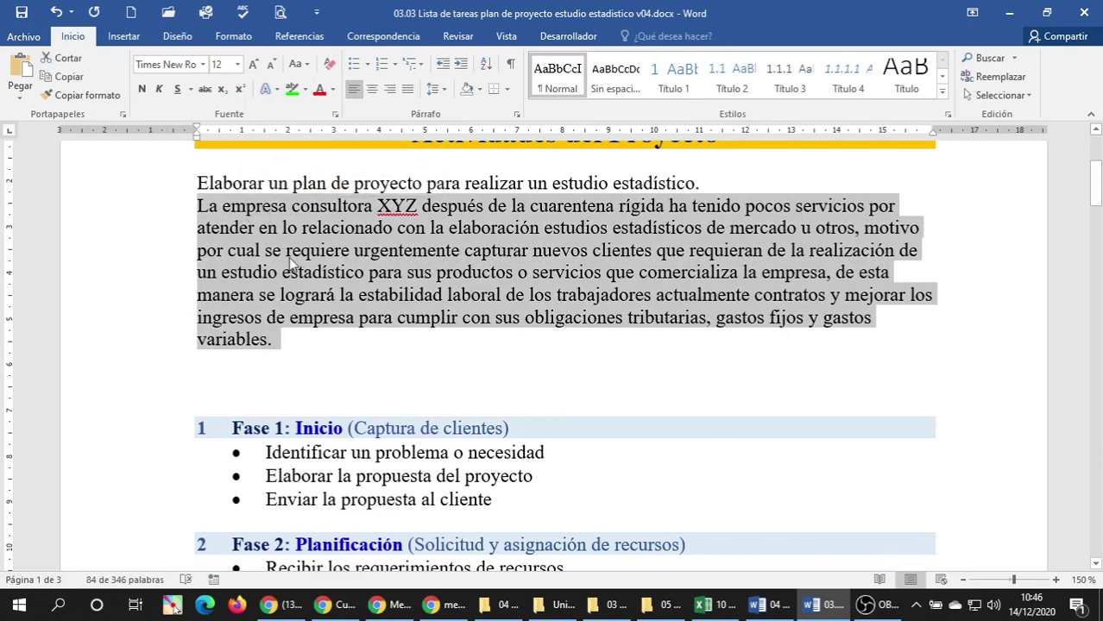
left_click(292, 252)
left_click(22, 17)
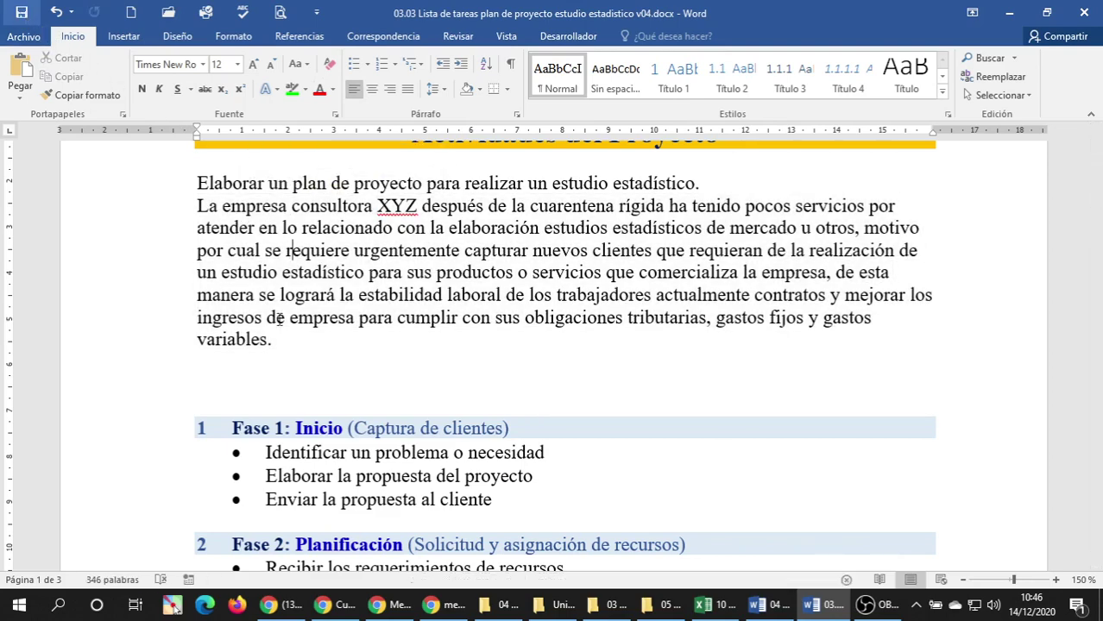
left_click(209, 375)
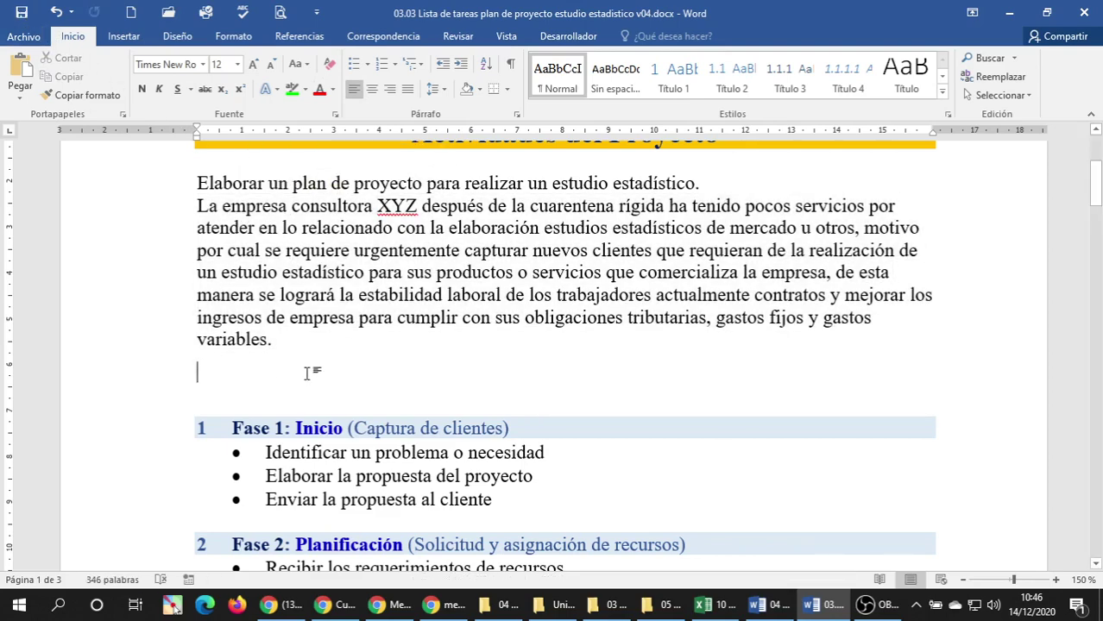
key("BackSpace")
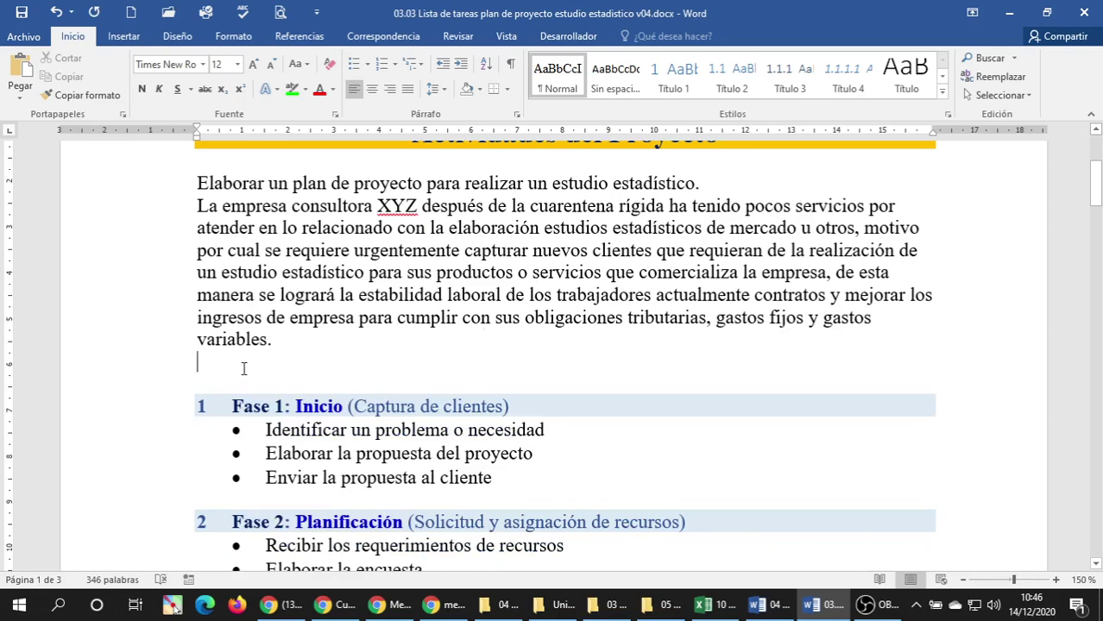
Check that the Fase 1 heading now follows the paragraph and save again.
scroll(243, 369, "down", 3)
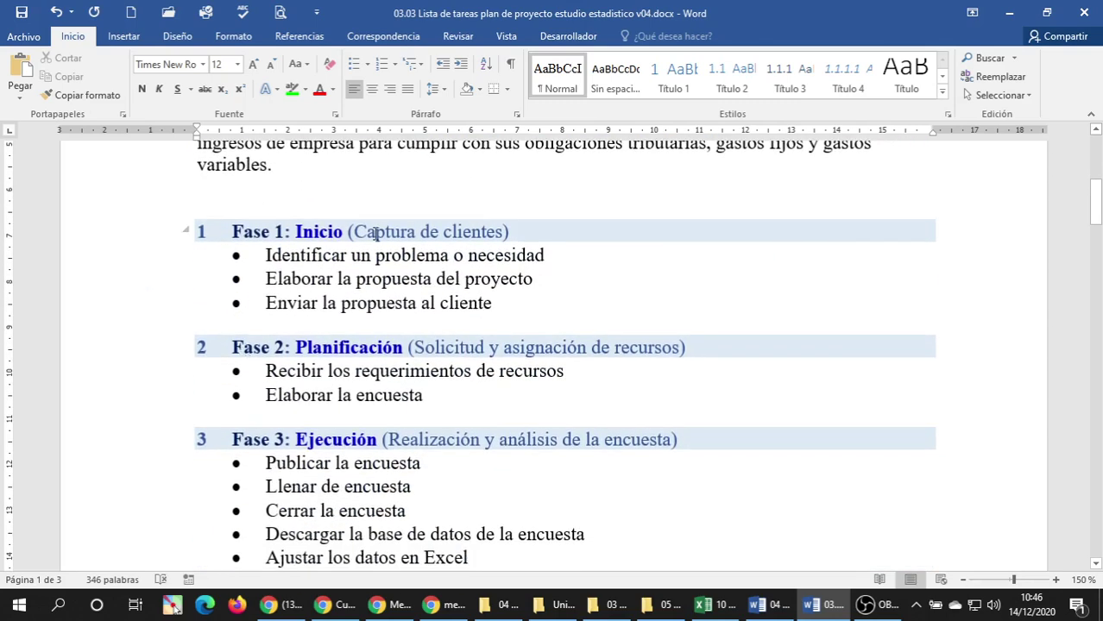
triple_click(376, 233)
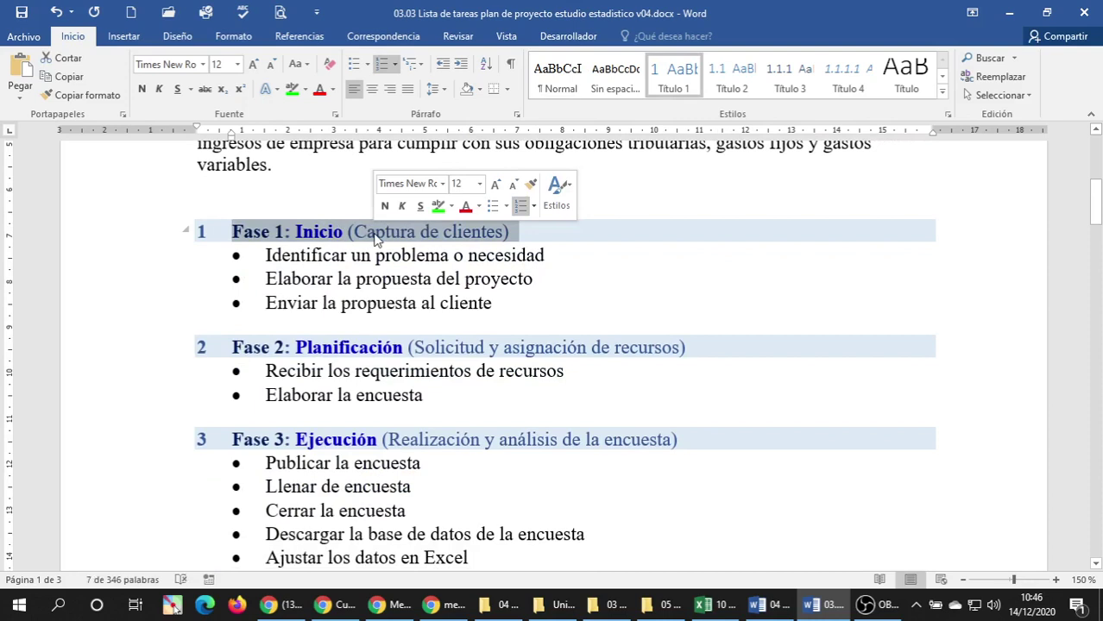
left_click(319, 303)
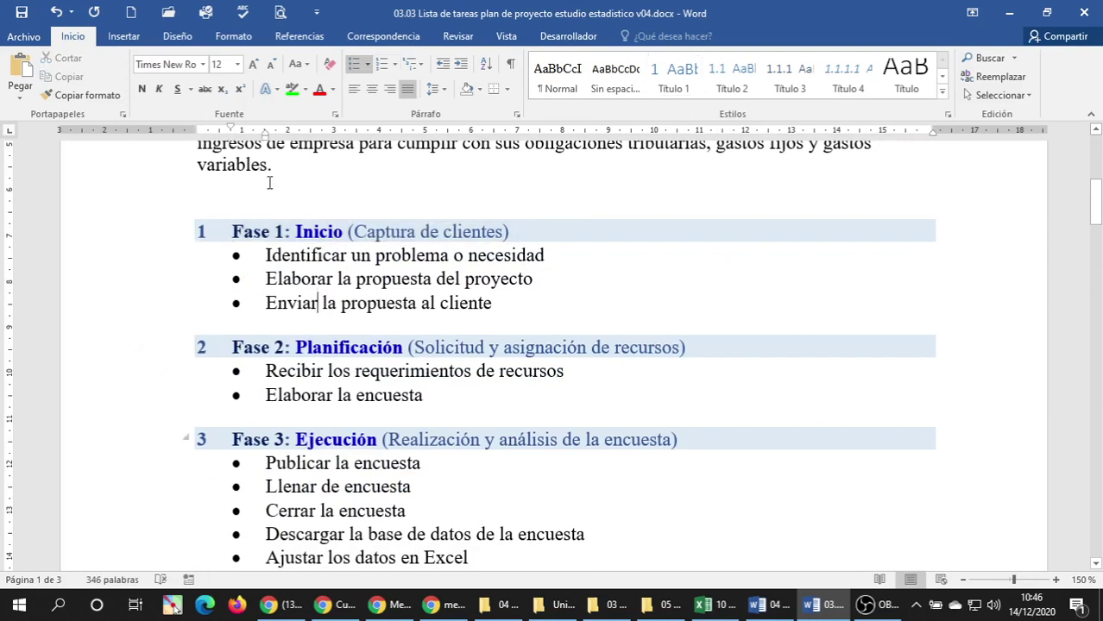
left_click(19, 12)
Launch Excel and go to File > Nuevo to create a new workbook.
left_click(19, 604)
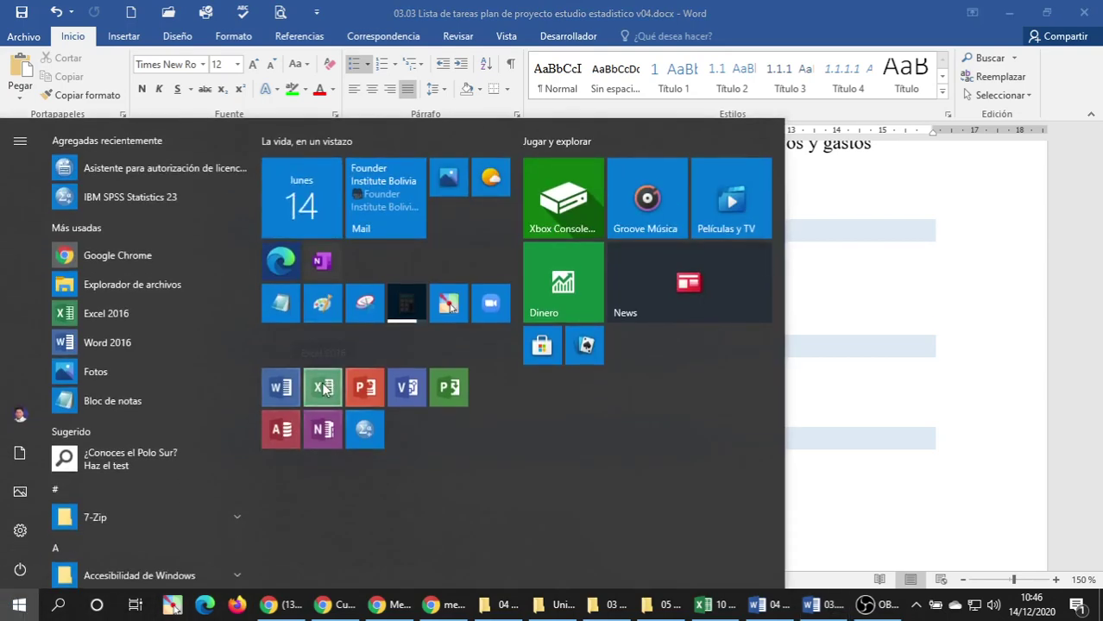
key("Escape")
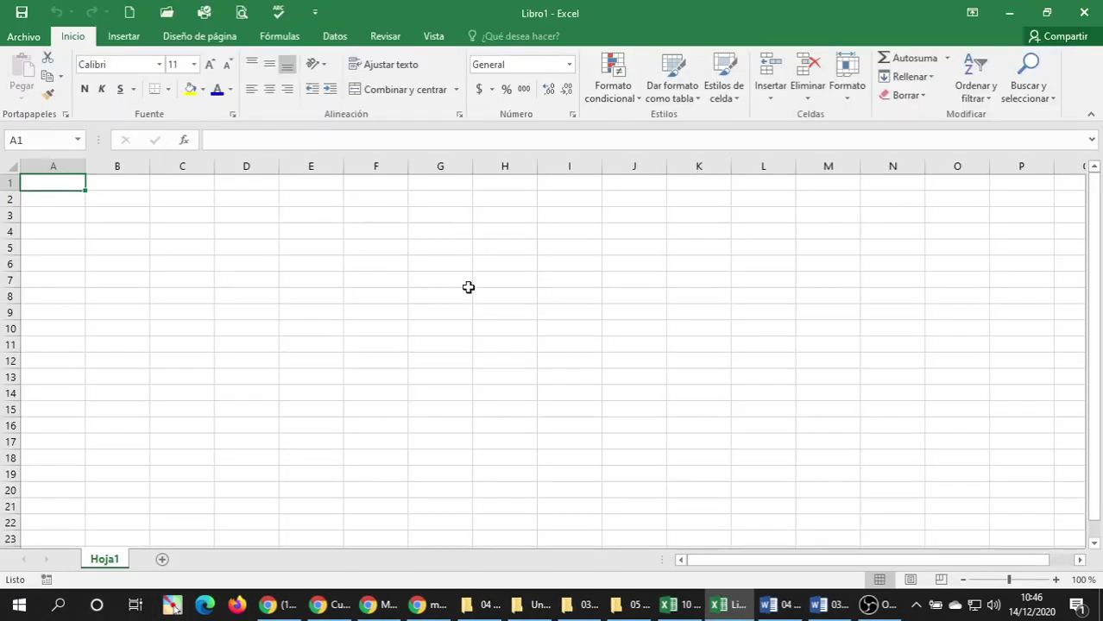
left_click(39, 40)
left_click(39, 106)
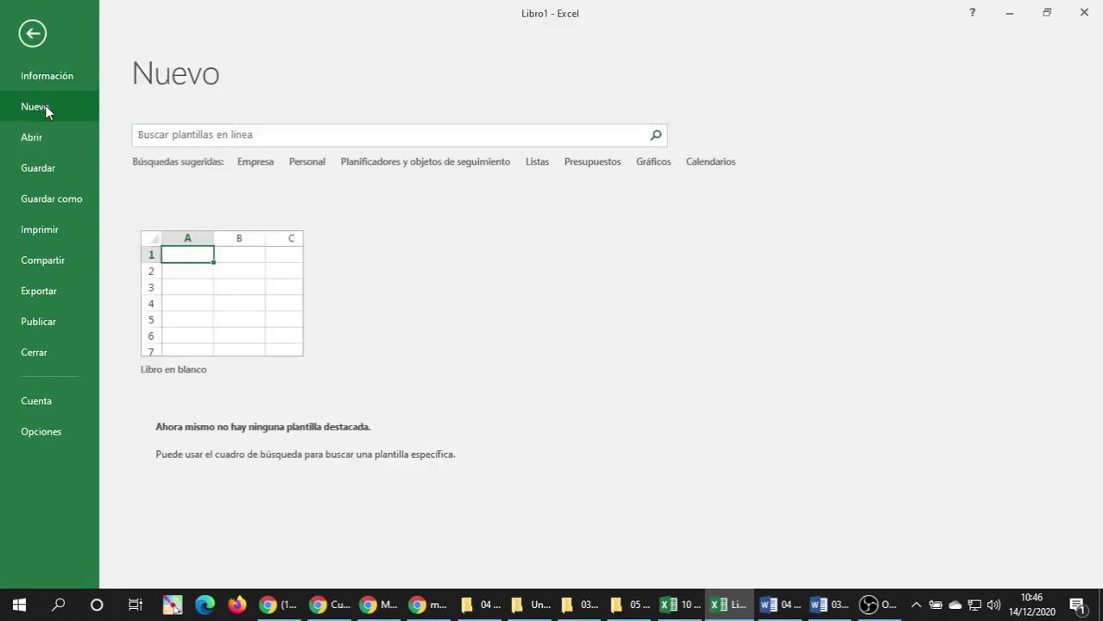
Search the online templates for 'diagrama de gantt', correcting the misspelled term.
left_click(181, 135)
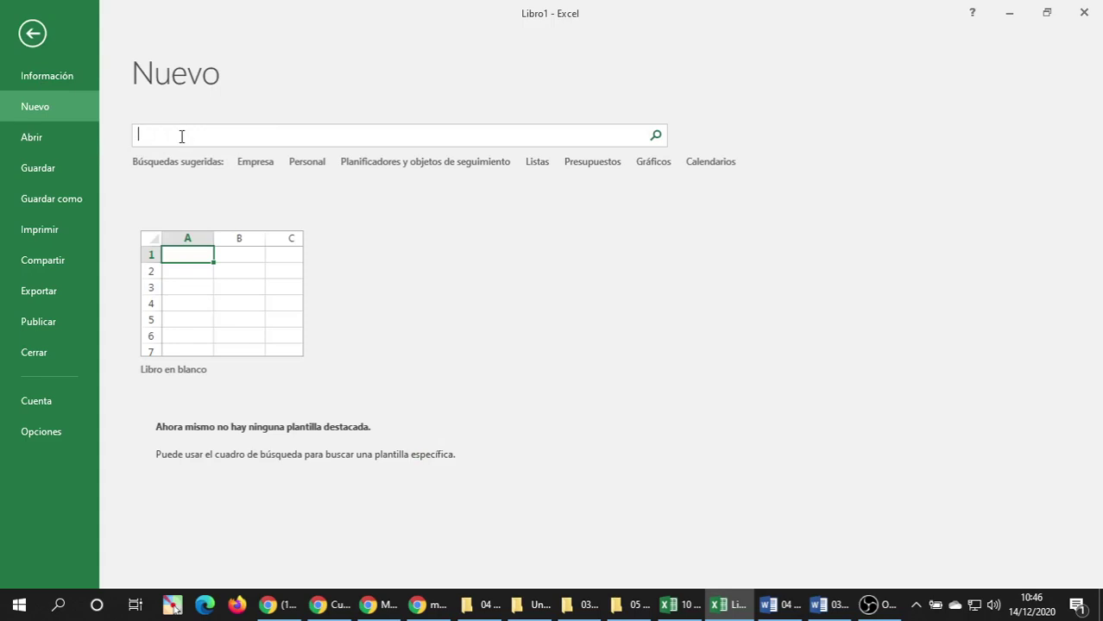
type("diagrma de gantt")
key("Return")
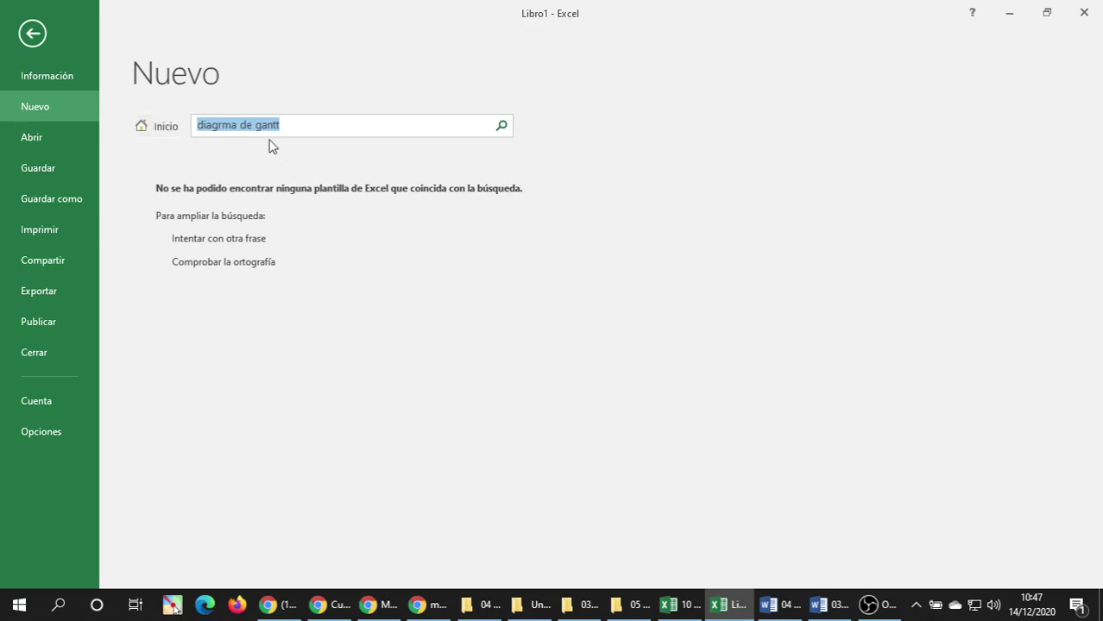
left_click(241, 126)
left_click(223, 127)
type("a")
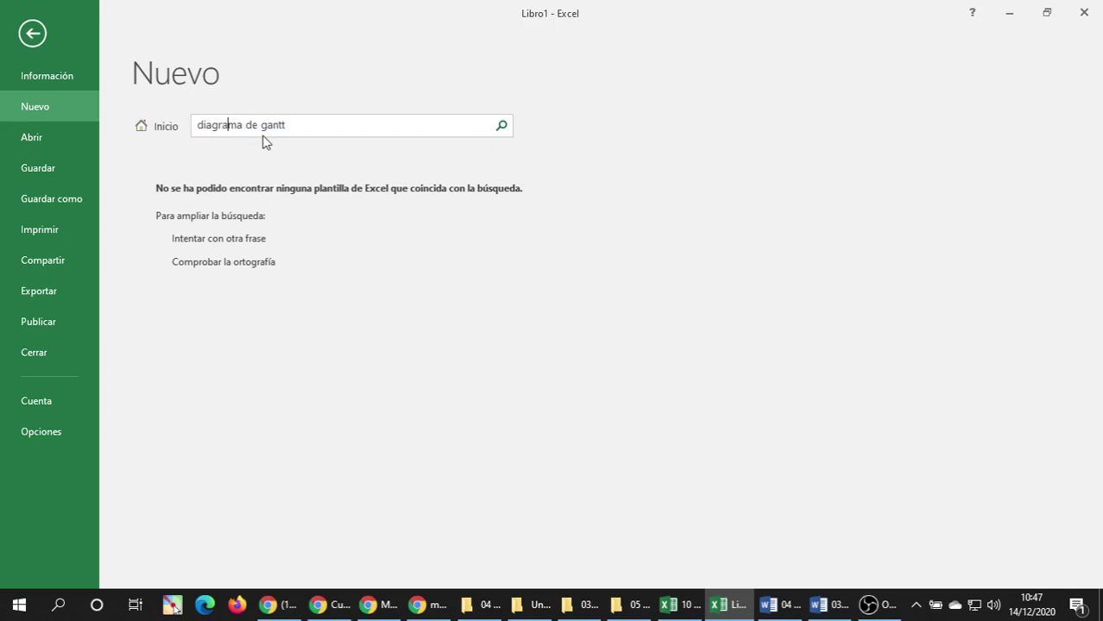
key("Return")
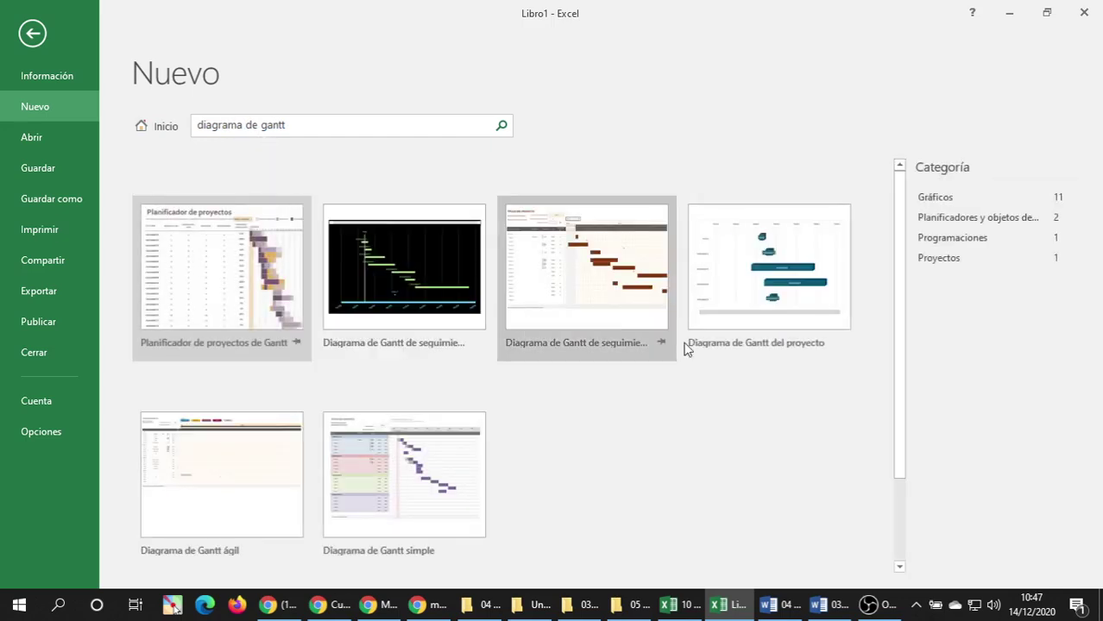
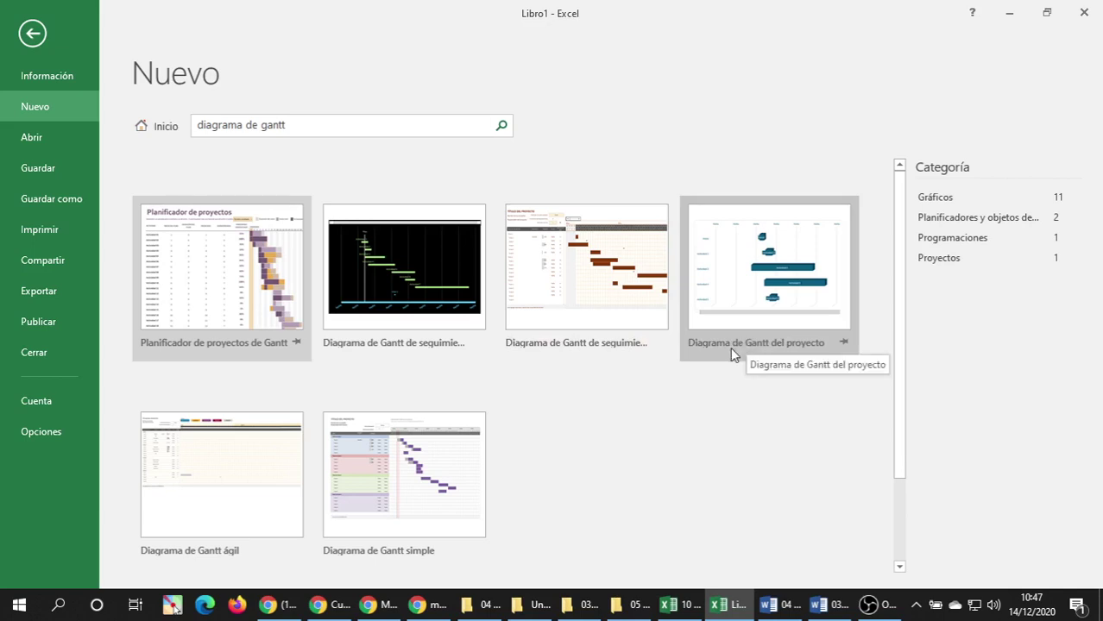
Preview the Planificador de proyectos de Gantt template, then close the preview.
scroll(730, 347, "down", 2)
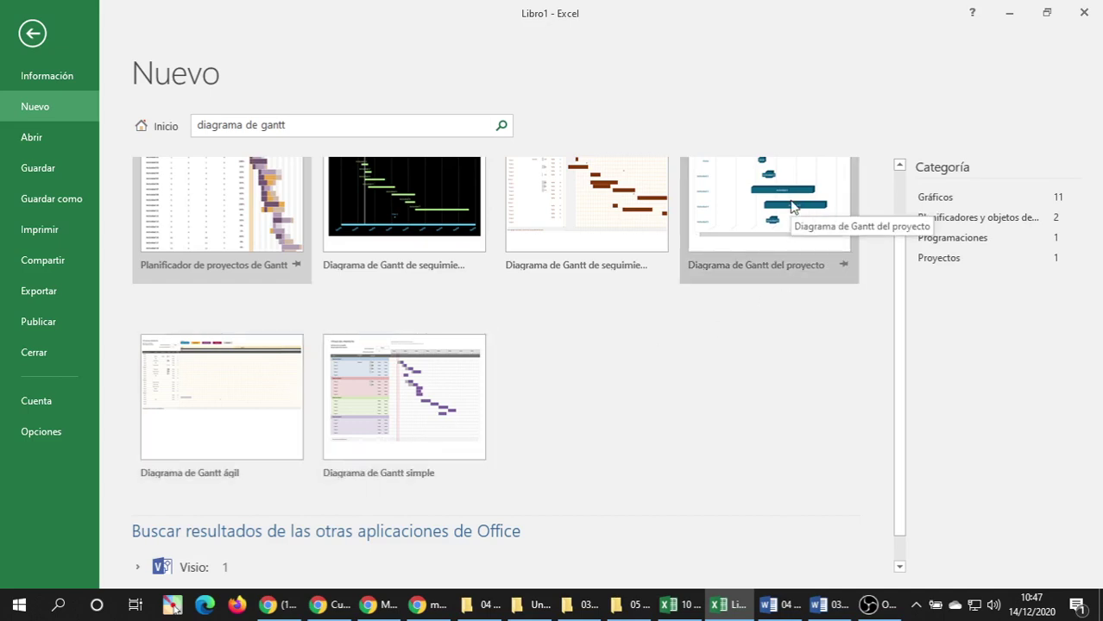
scroll(788, 267, "up", 2)
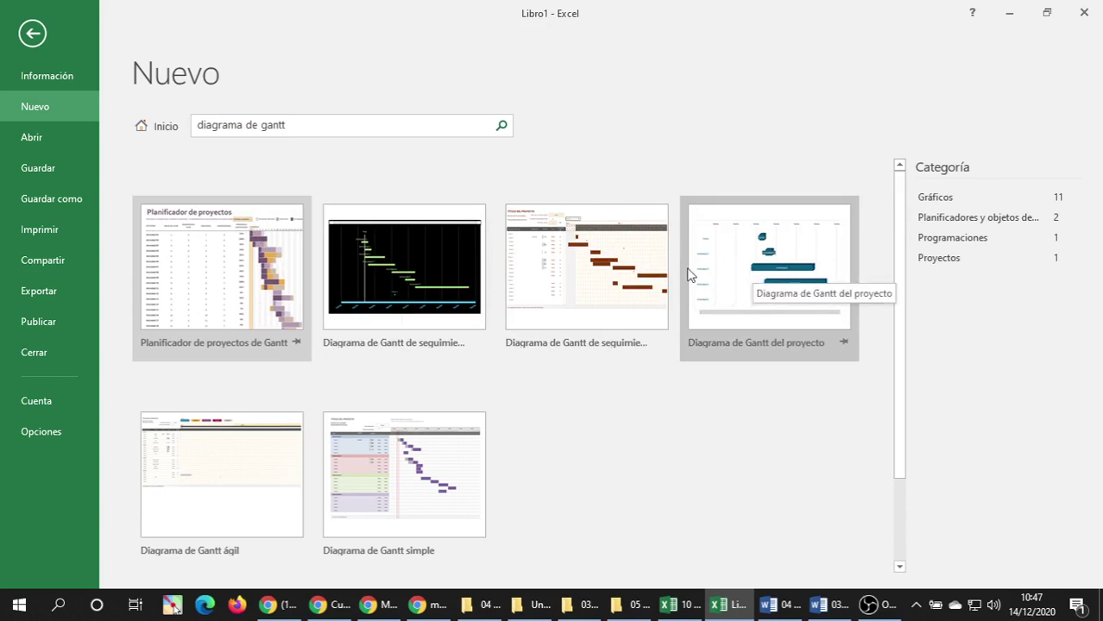
right_click(187, 248)
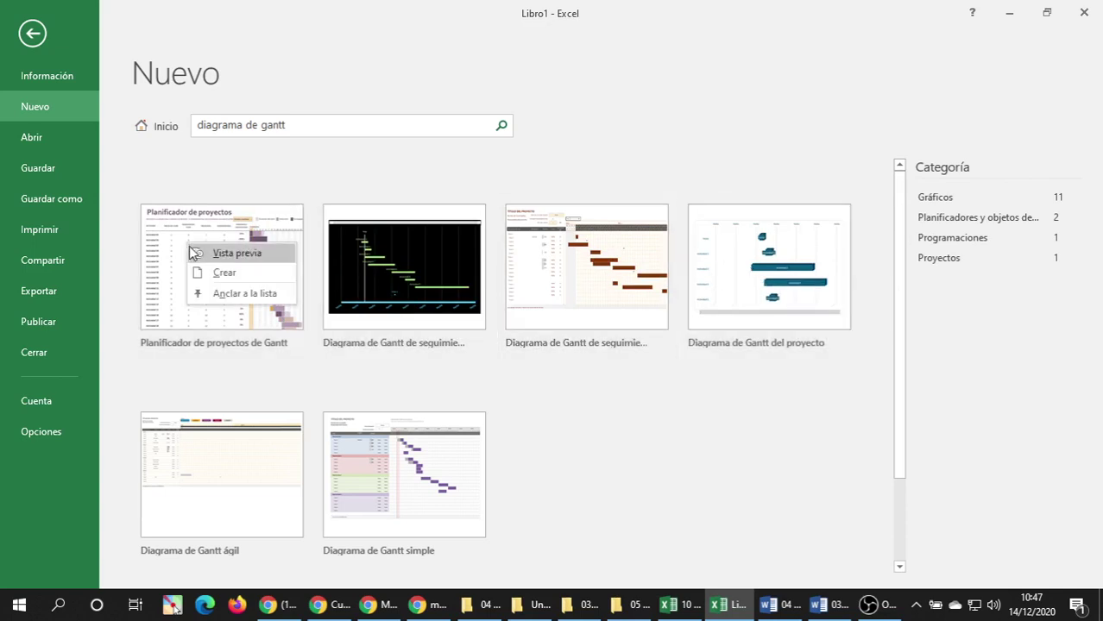
left_click(247, 255)
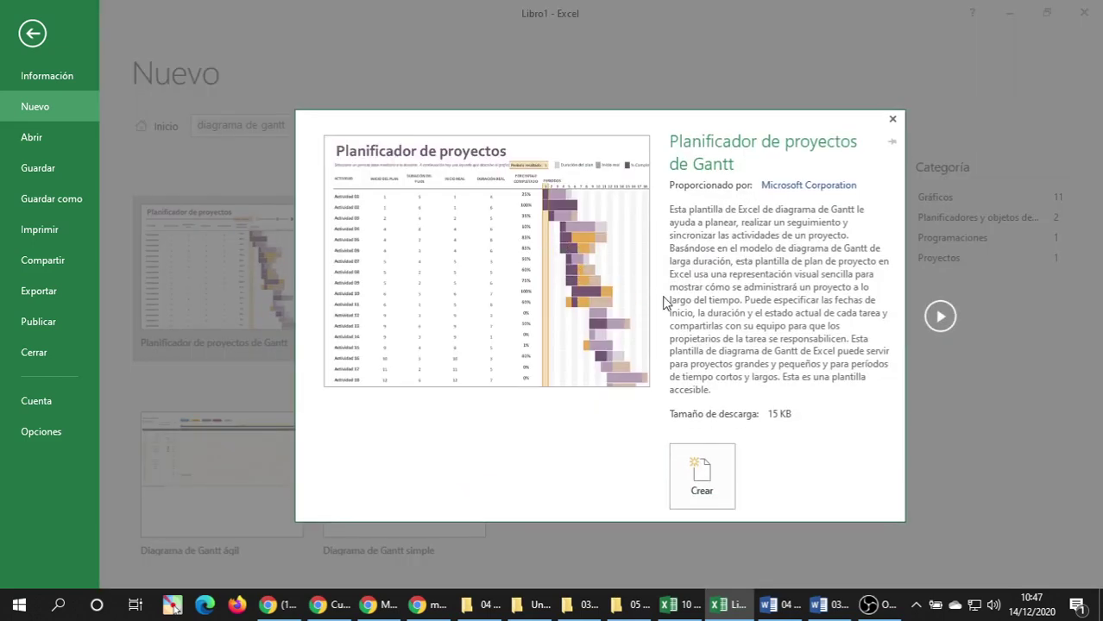
key("Escape")
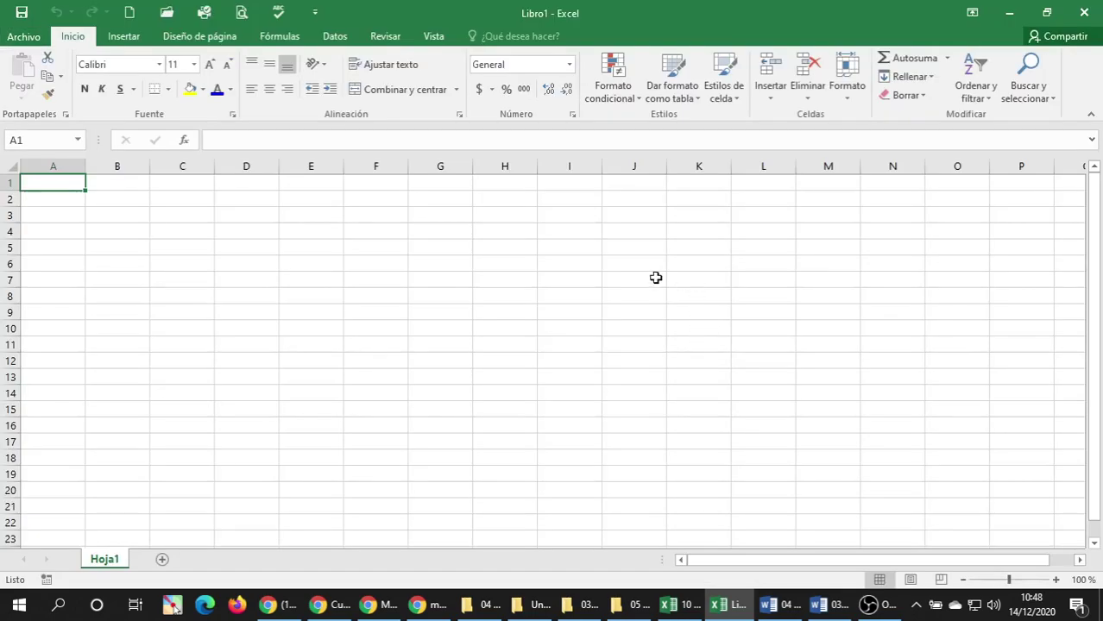
Search the templates for 'gantt' and preview the Diagrama de Gantt del proyecto template.
left_click(37, 35)
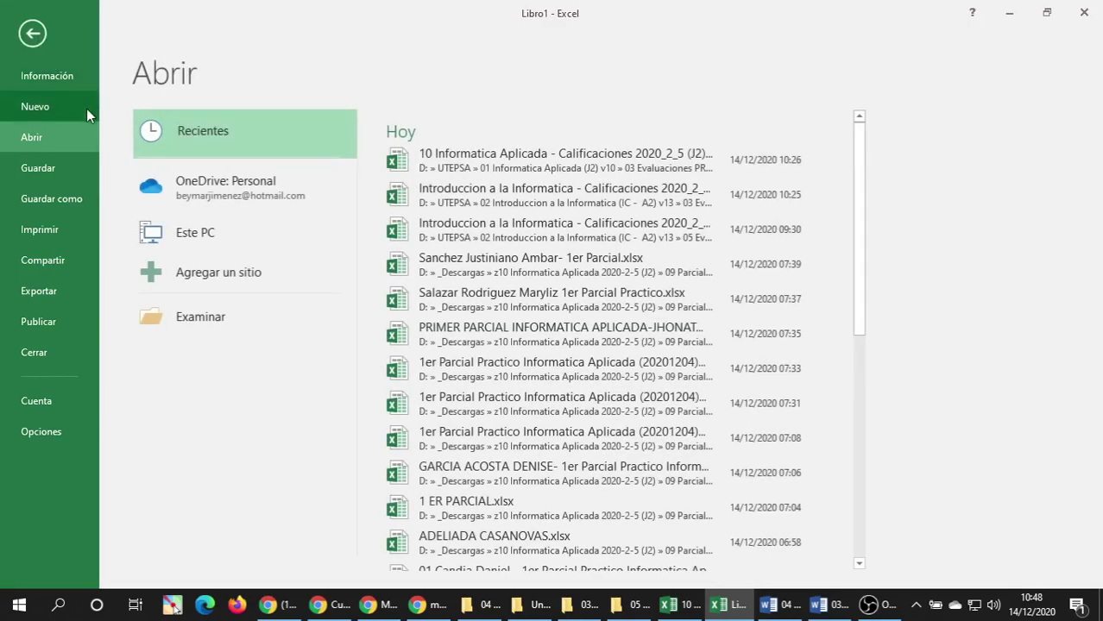
left_click(35, 108)
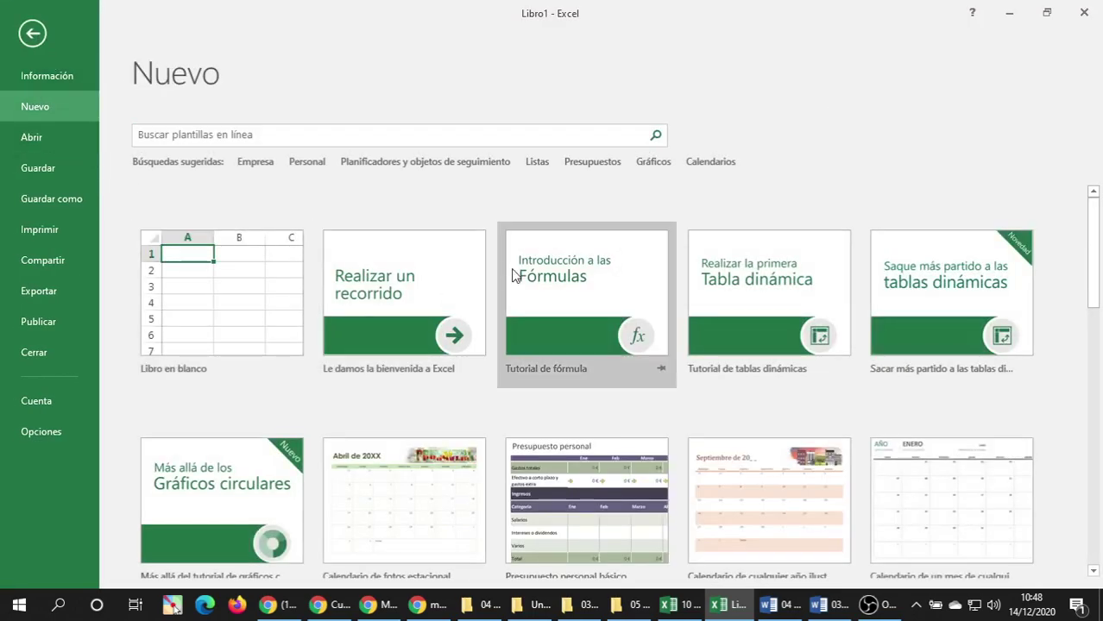
left_click(311, 138)
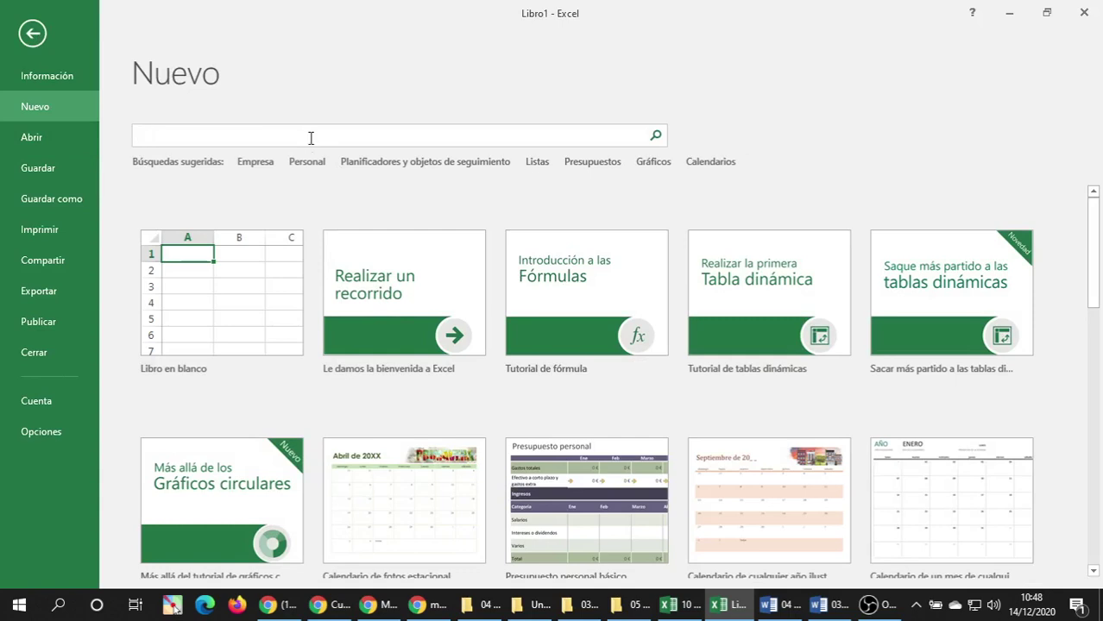
type("gantt")
key("Return")
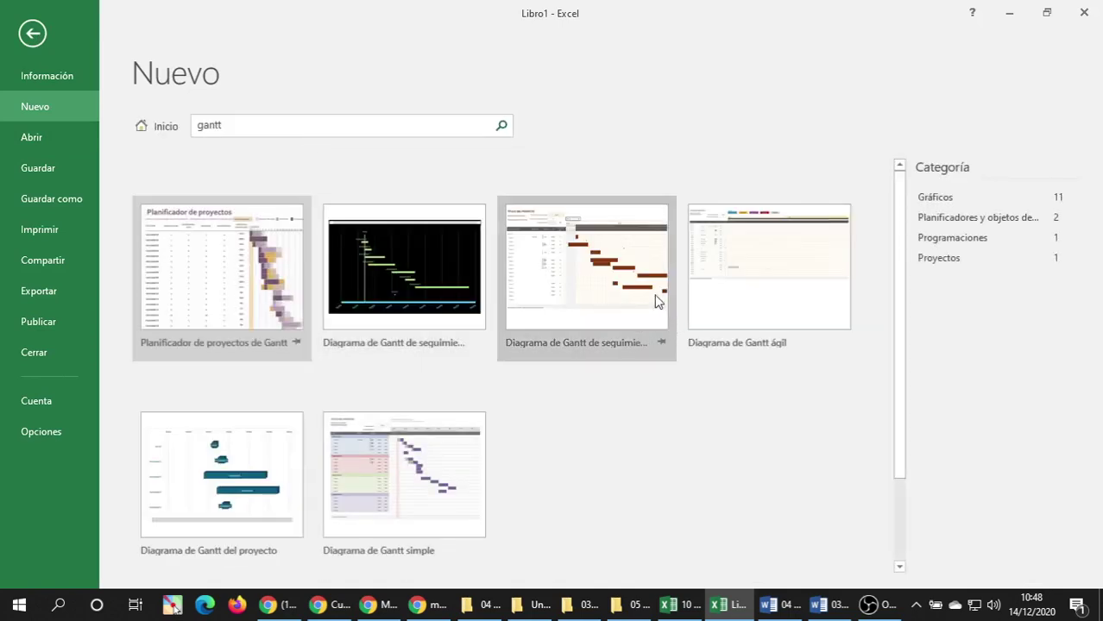
right_click(220, 444)
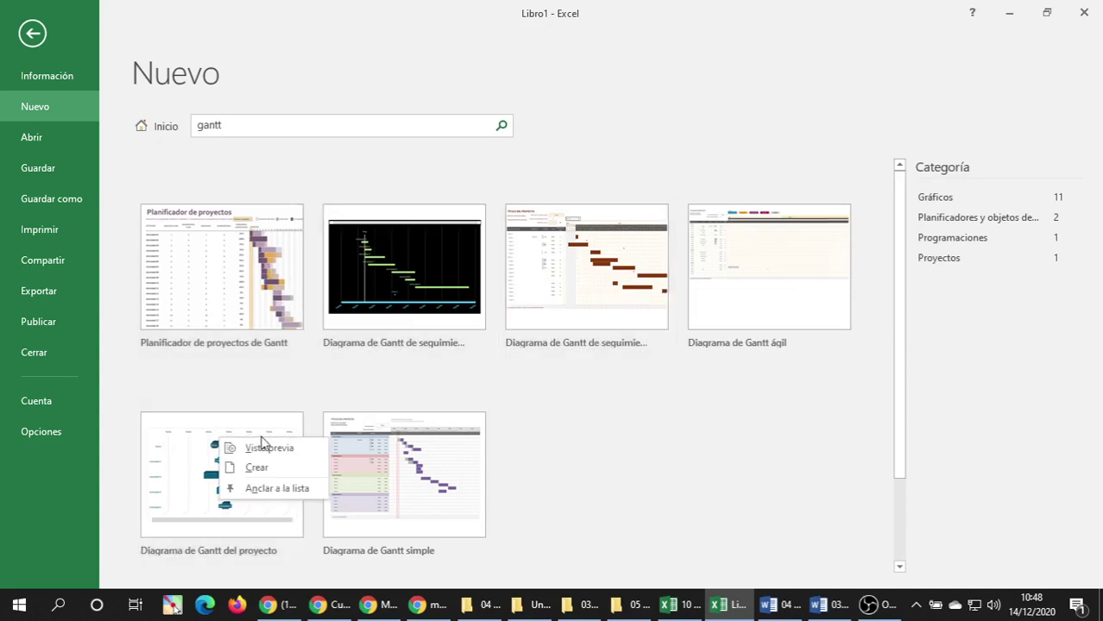
left_click(281, 447)
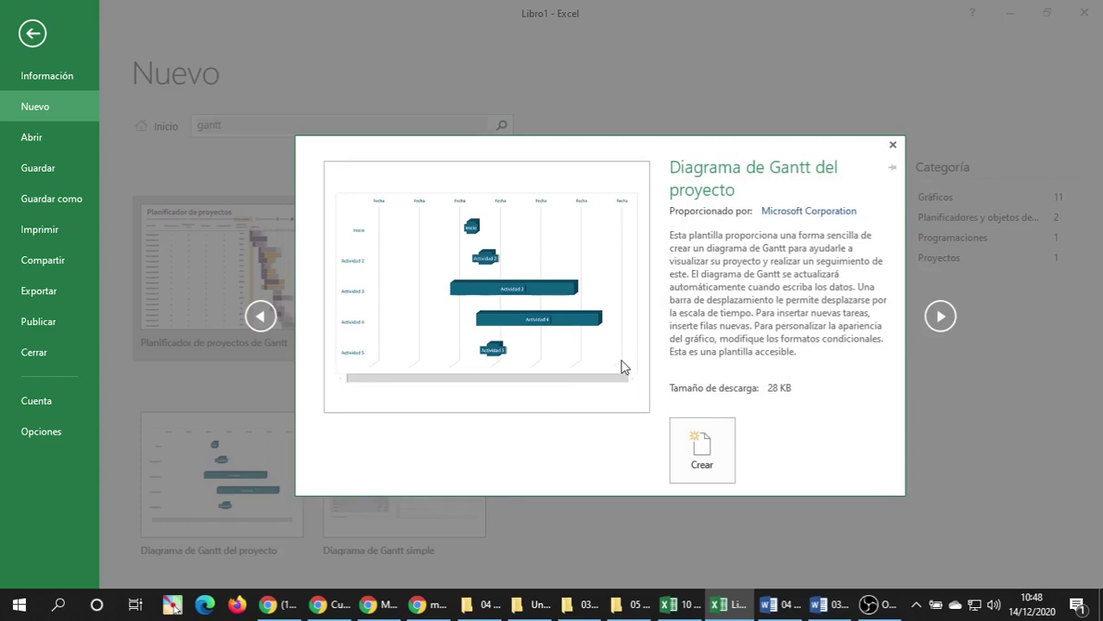
key("Escape")
key("Escape")
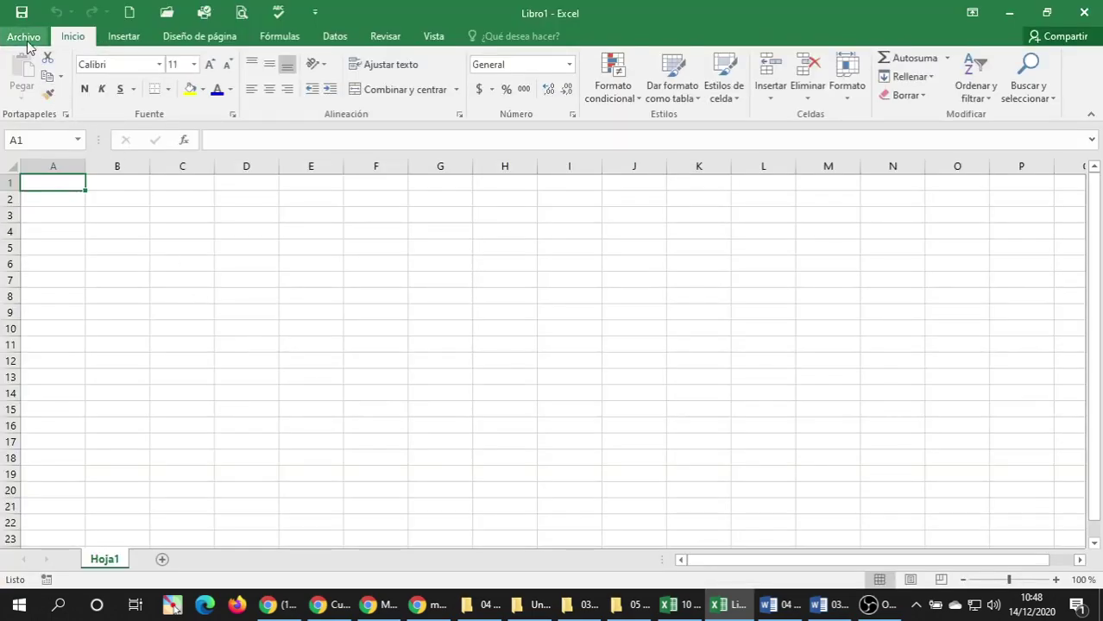
Search templates for 'gan' again and create a workbook from Planificador de proyectos de Gantt.
left_click(23, 36)
left_click(36, 107)
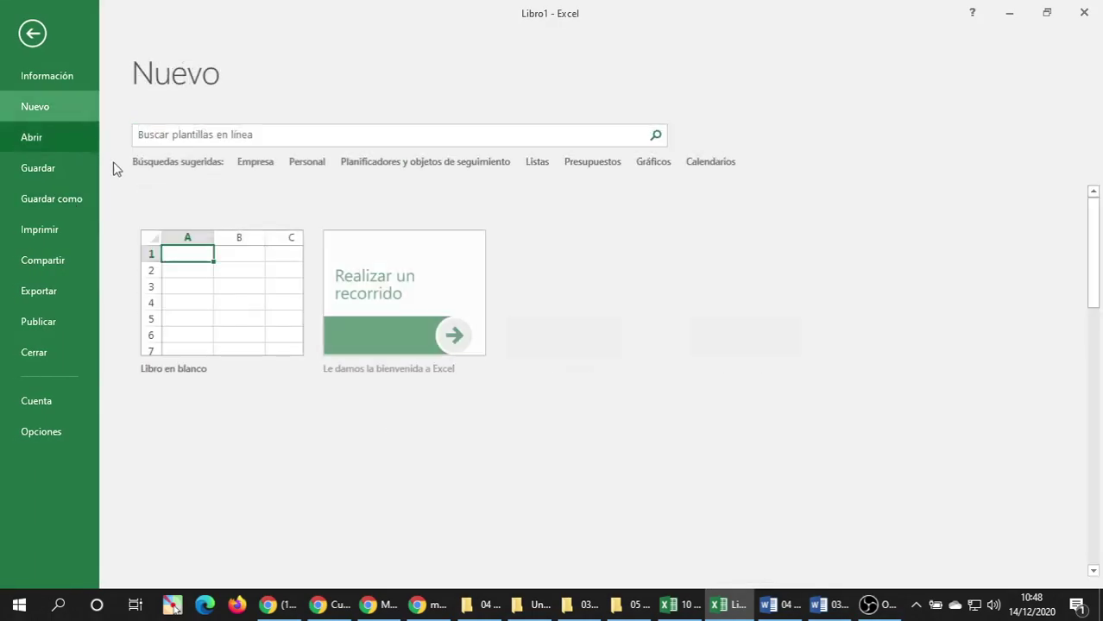
left_click(221, 136)
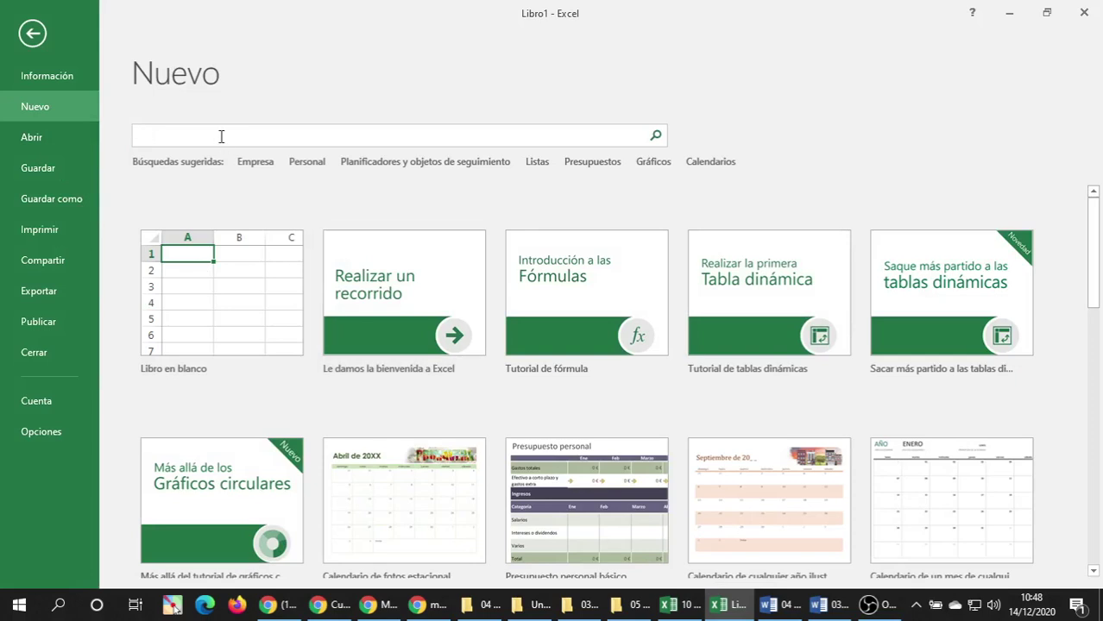
type("gantt")
key("Return")
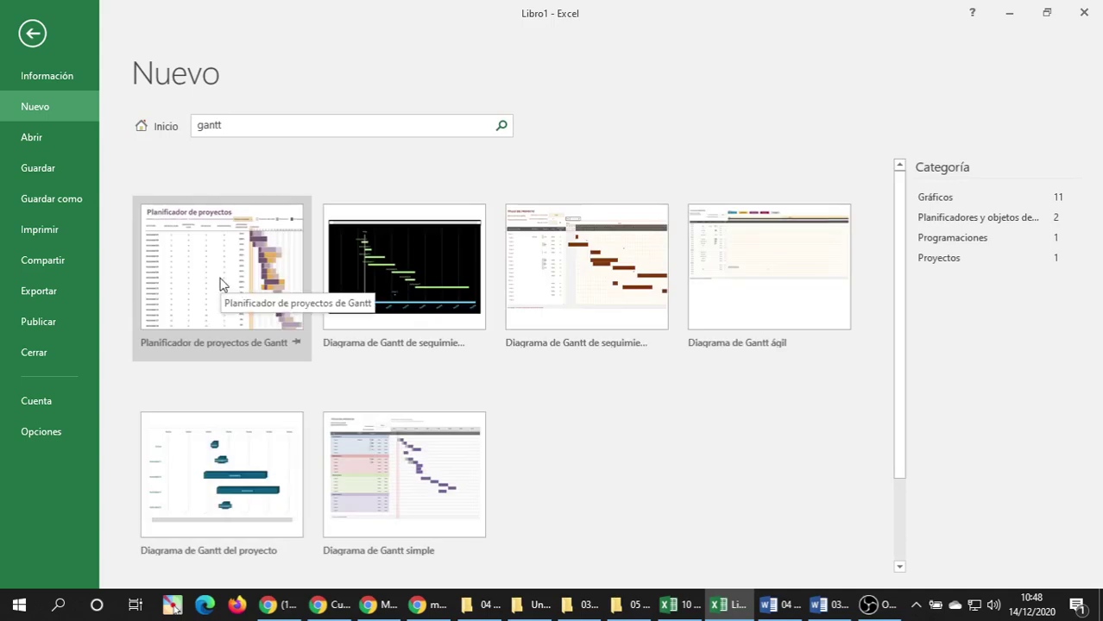
right_click(219, 285)
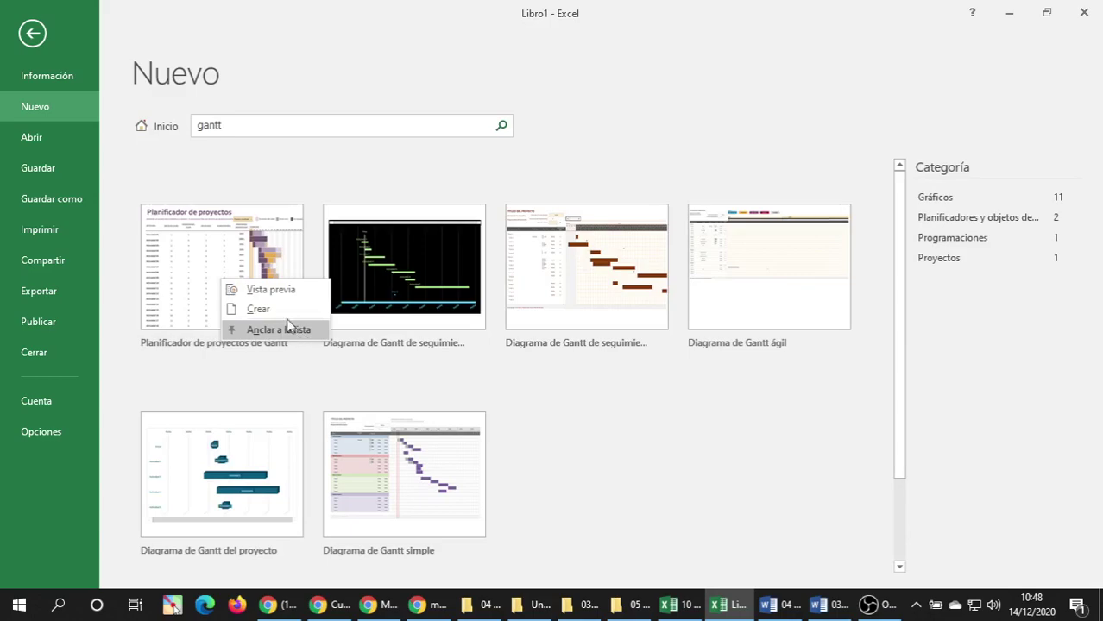
left_click(260, 311)
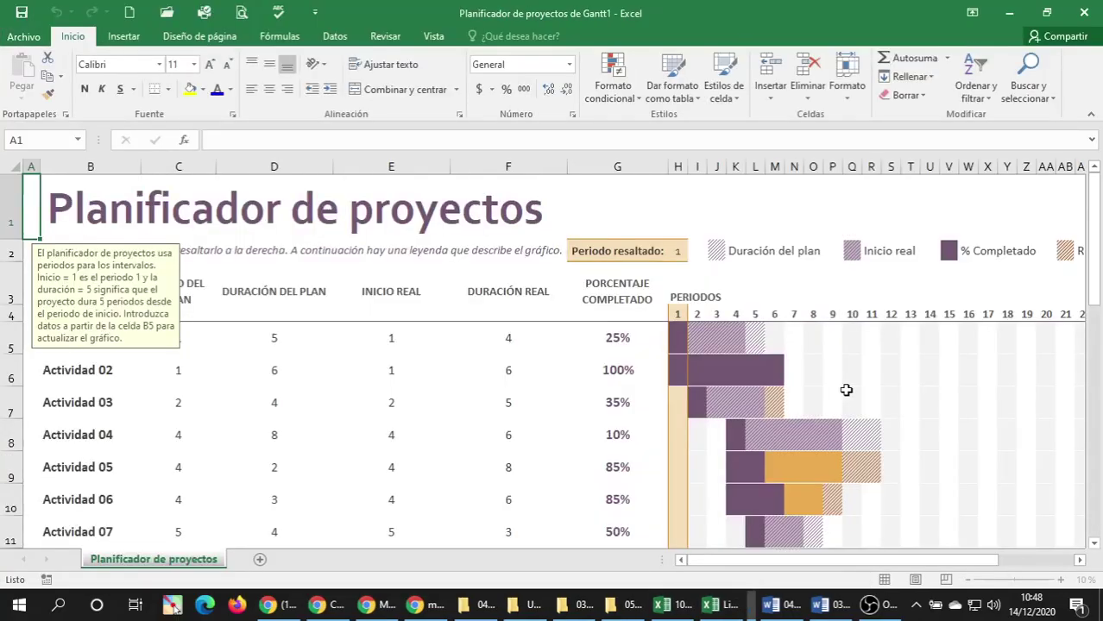
Search templates for 'gan' and create a workbook from the Diagrama de Gantt simple template.
left_click(12, 38)
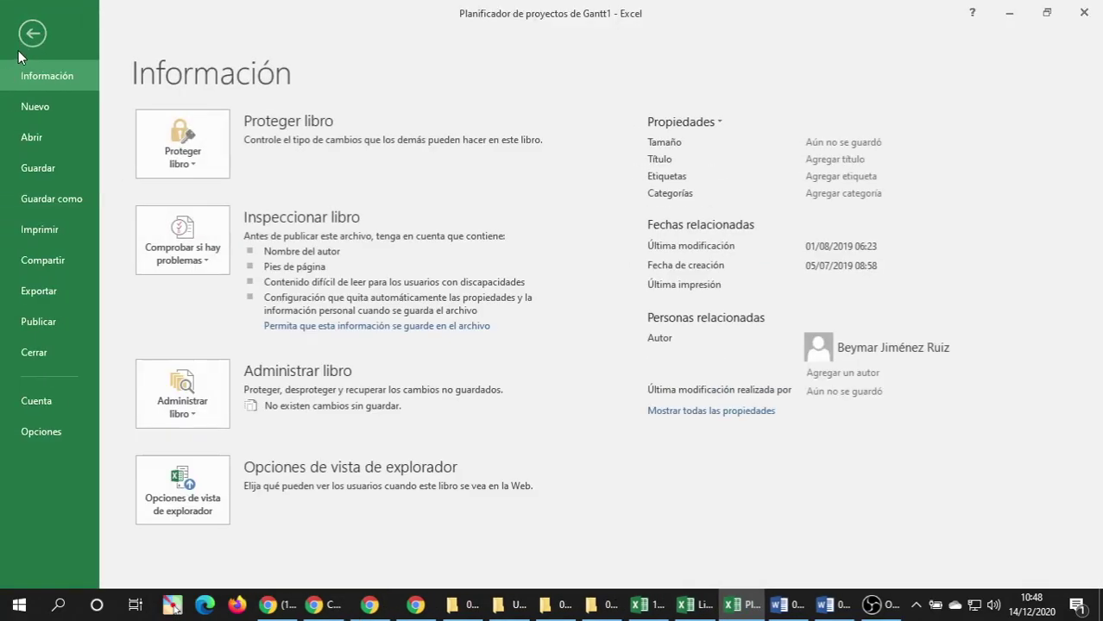
left_click(38, 109)
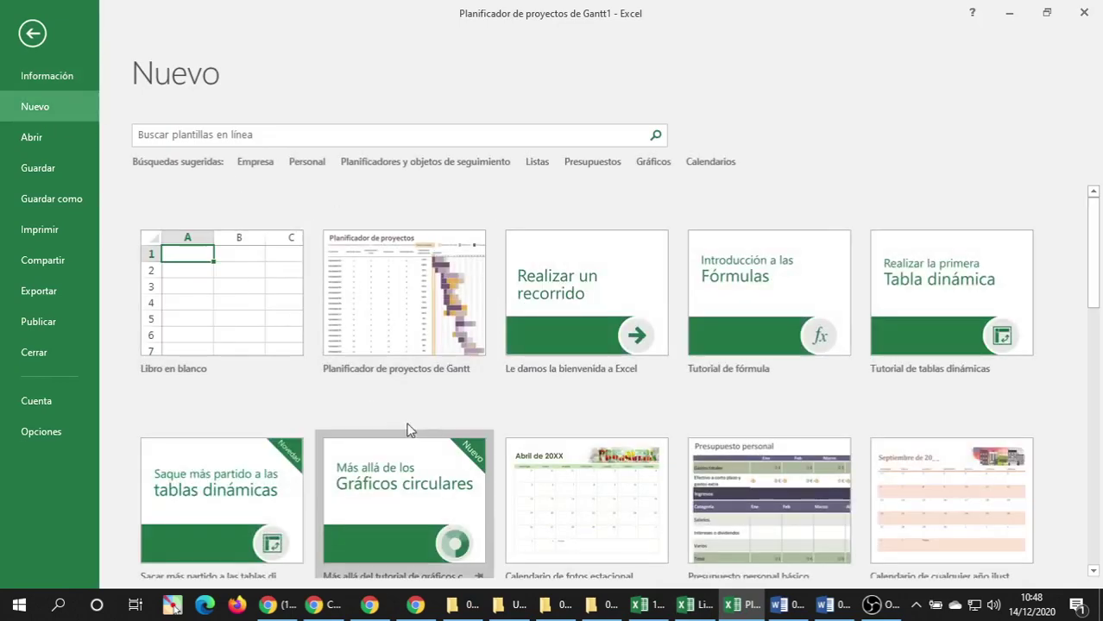
left_click(316, 143)
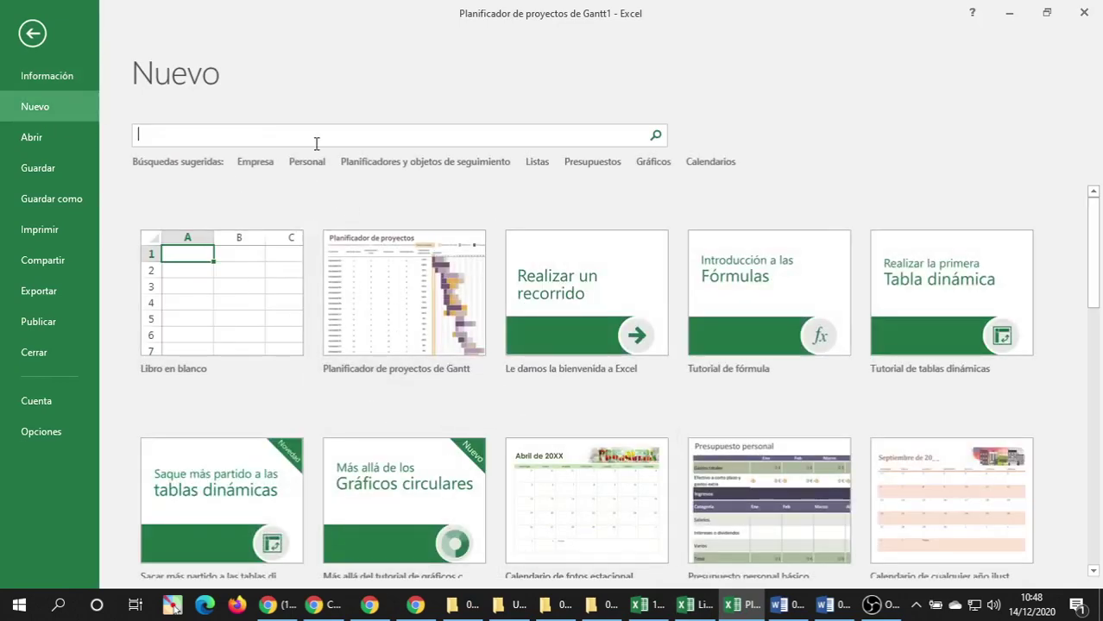
type("gantt")
key("Return")
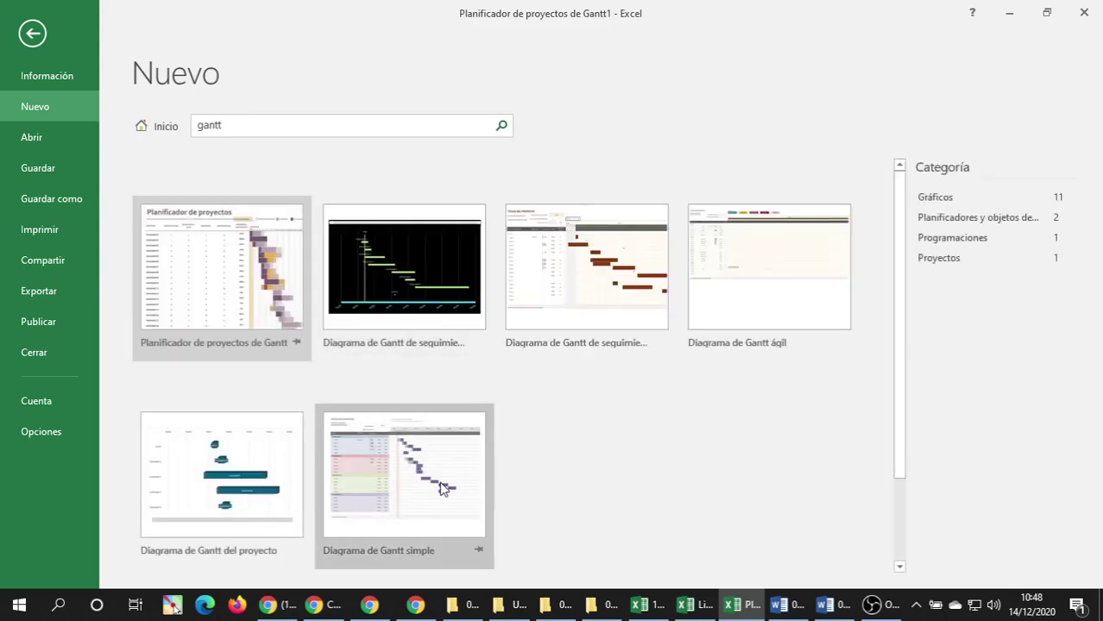
left_click(459, 471)
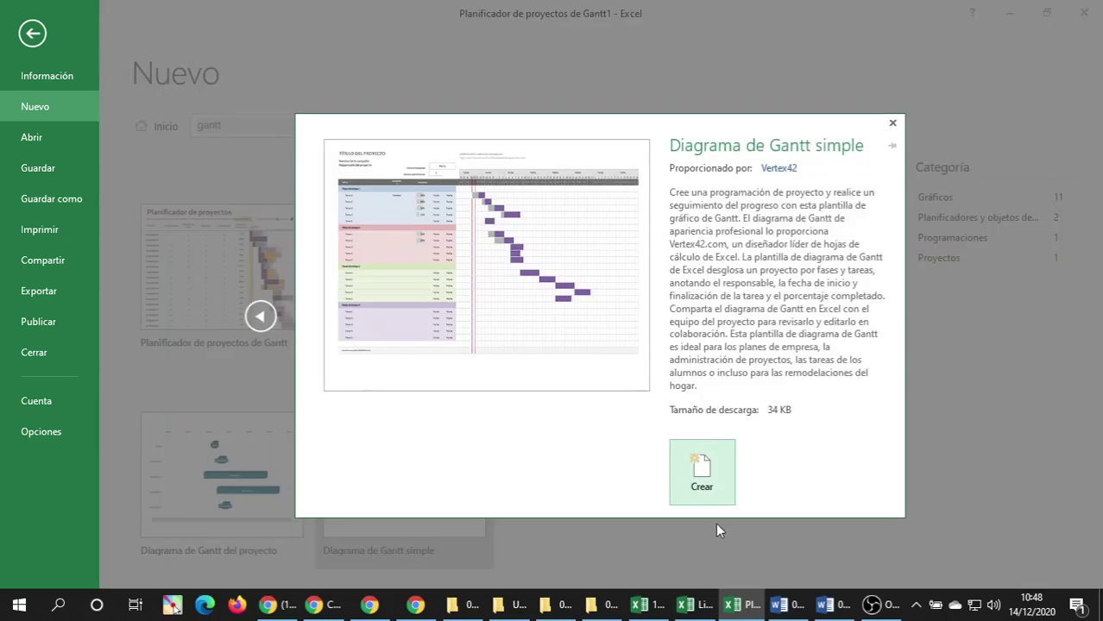
left_click(702, 489)
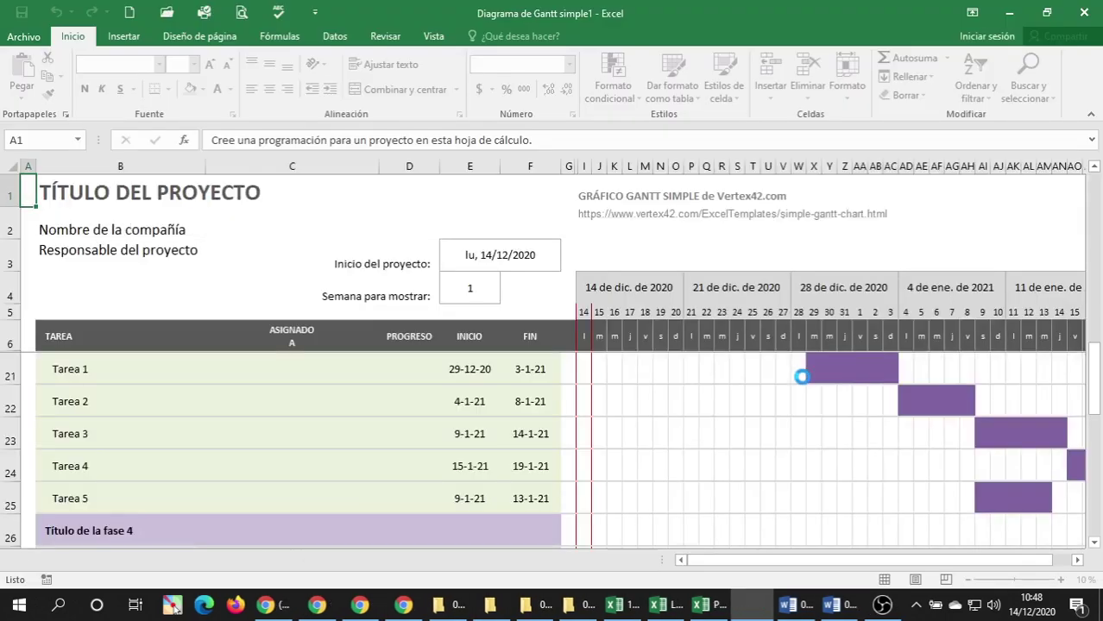
left_click(706, 604)
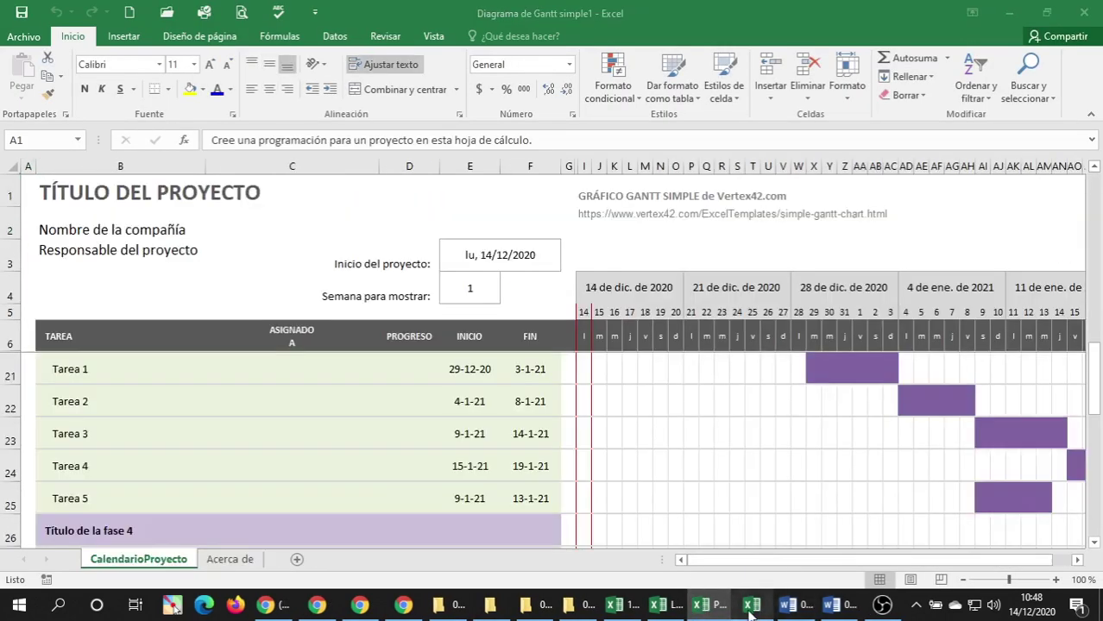
left_click(751, 604)
scroll(317, 407, "down", 4)
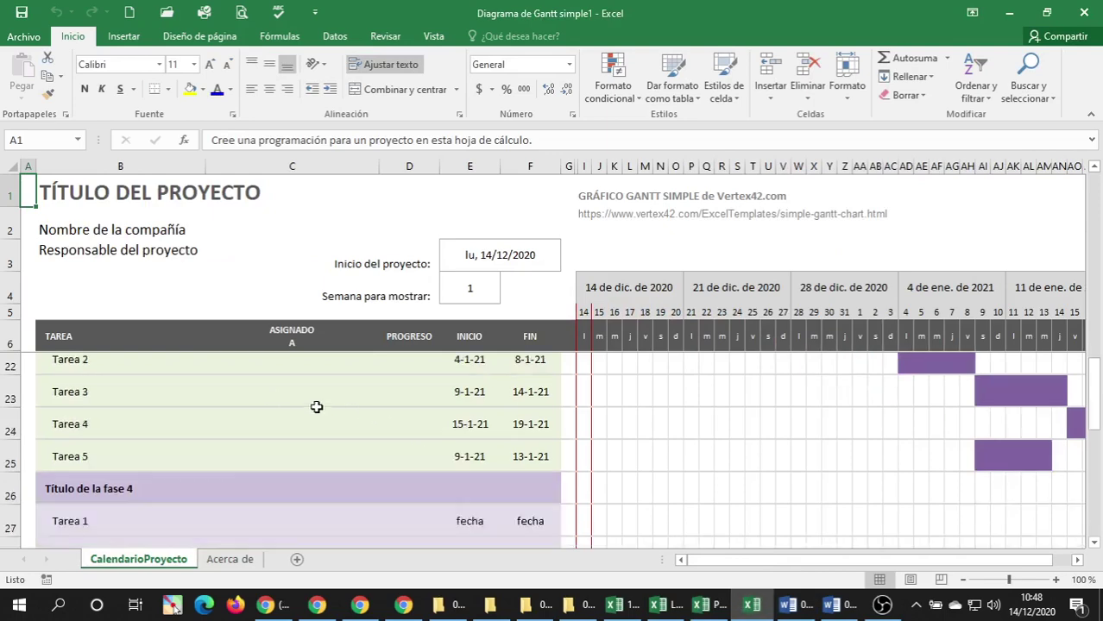
scroll(318, 408, "up", 6)
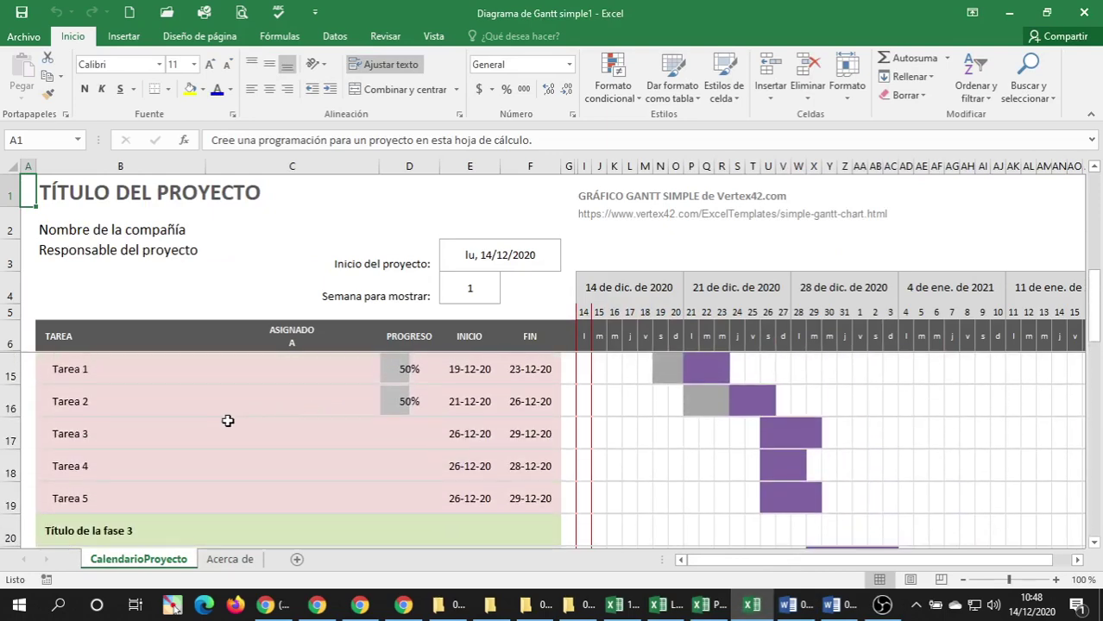
scroll(226, 420, "up", 3)
scroll(228, 420, "down", 2)
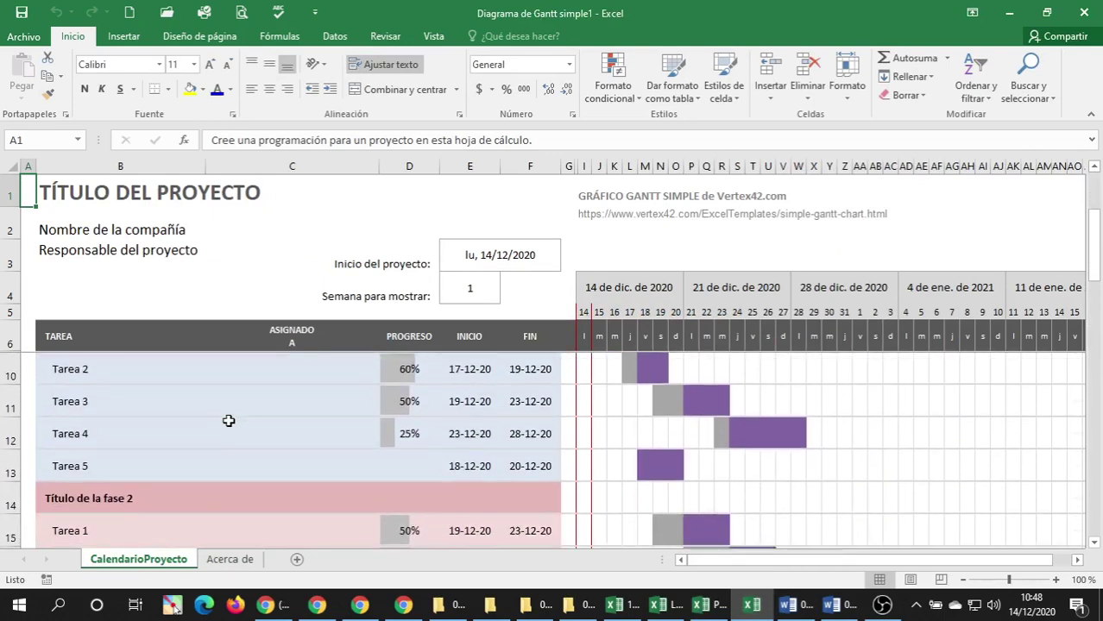
scroll(228, 420, "up", 2)
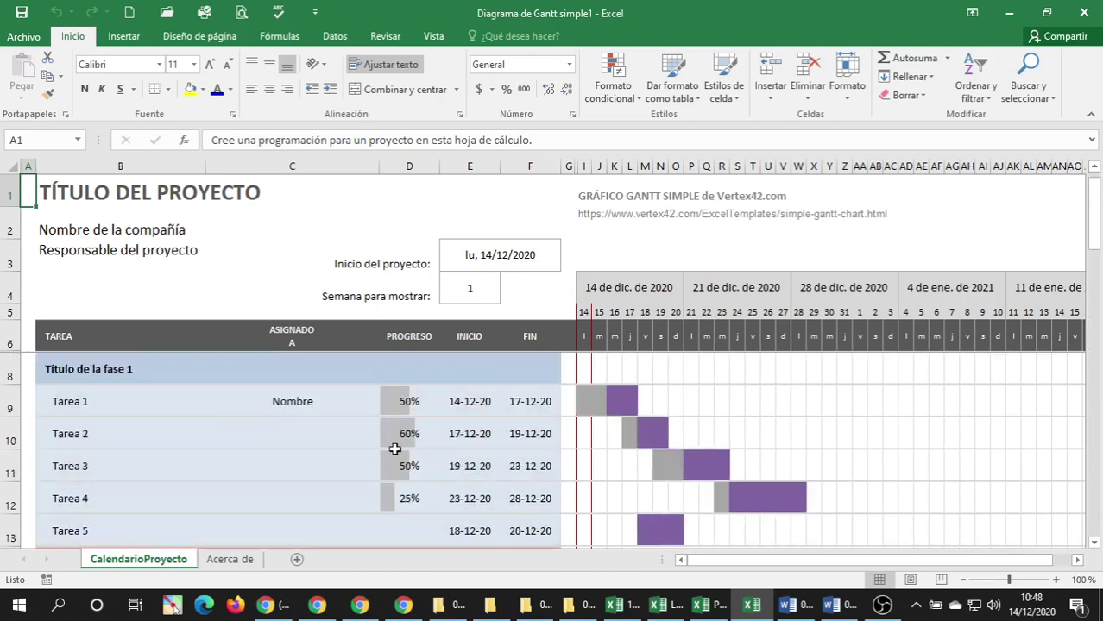
left_click(473, 408)
left_click(534, 406)
left_click(477, 420)
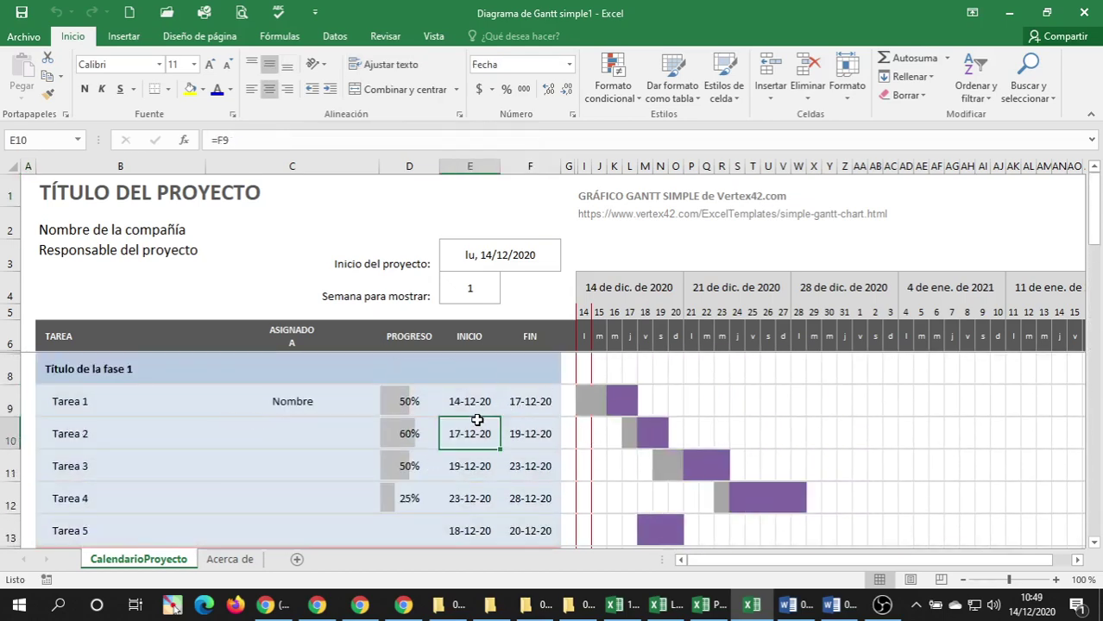
left_click(532, 433)
left_click(474, 461)
left_click(538, 473)
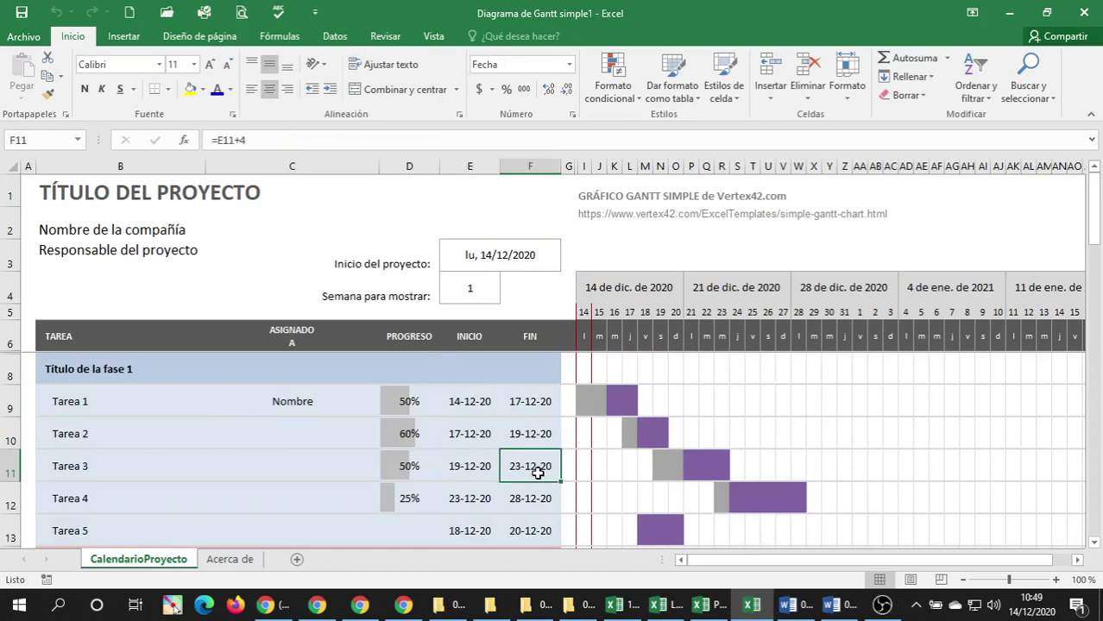
left_click(488, 492)
left_click(531, 497)
scroll(422, 439, "down", 3)
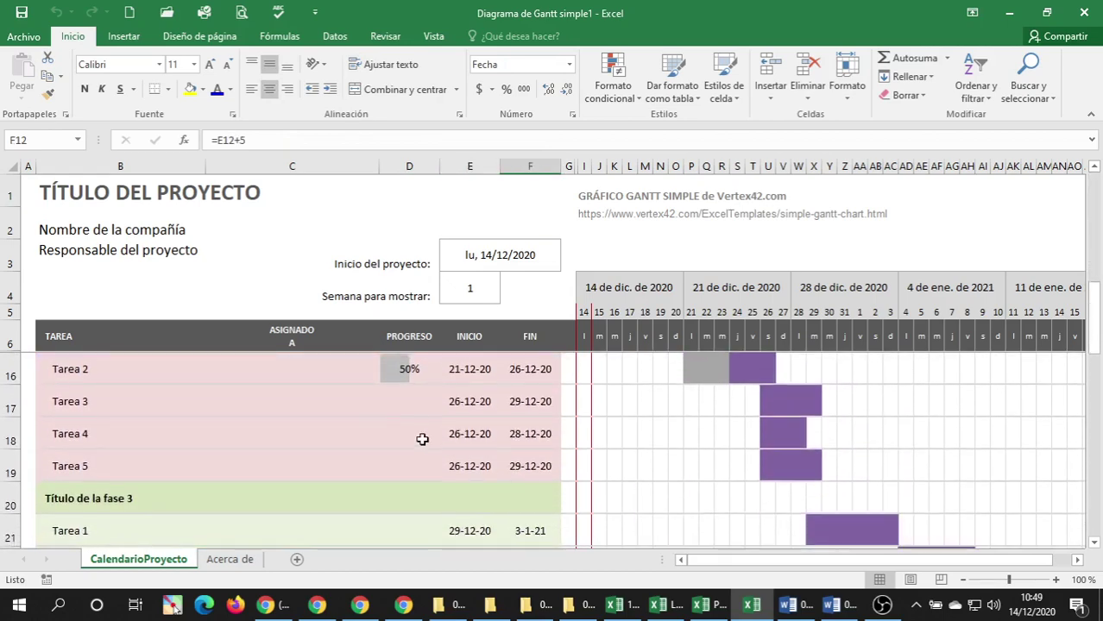
scroll(315, 419, "down", 2)
scroll(327, 418, "up", 5)
left_click(663, 607)
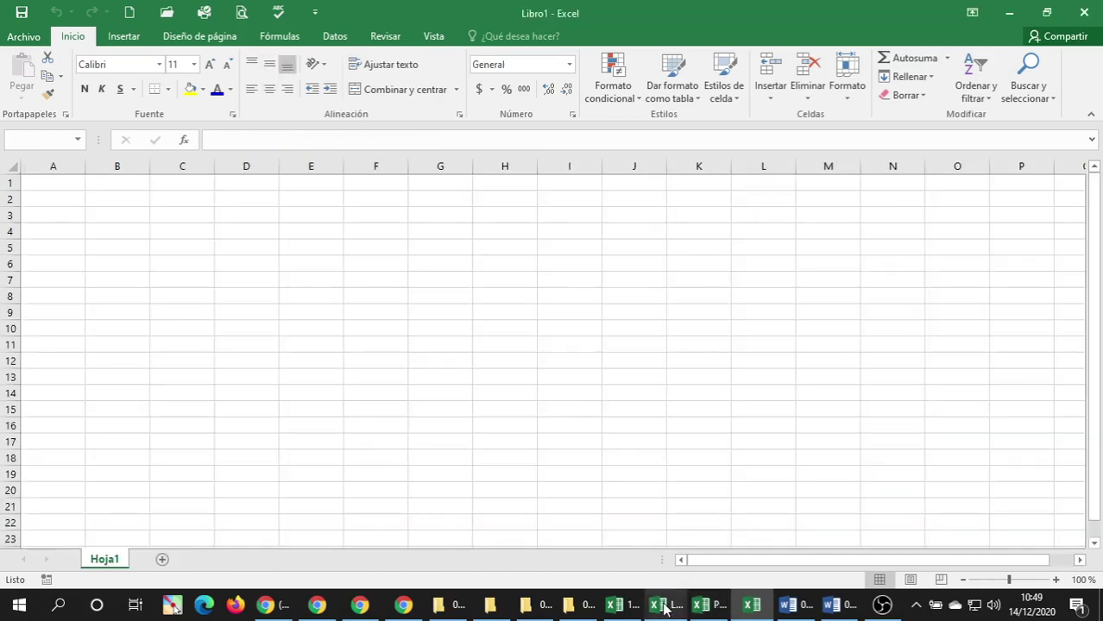
left_click(718, 608)
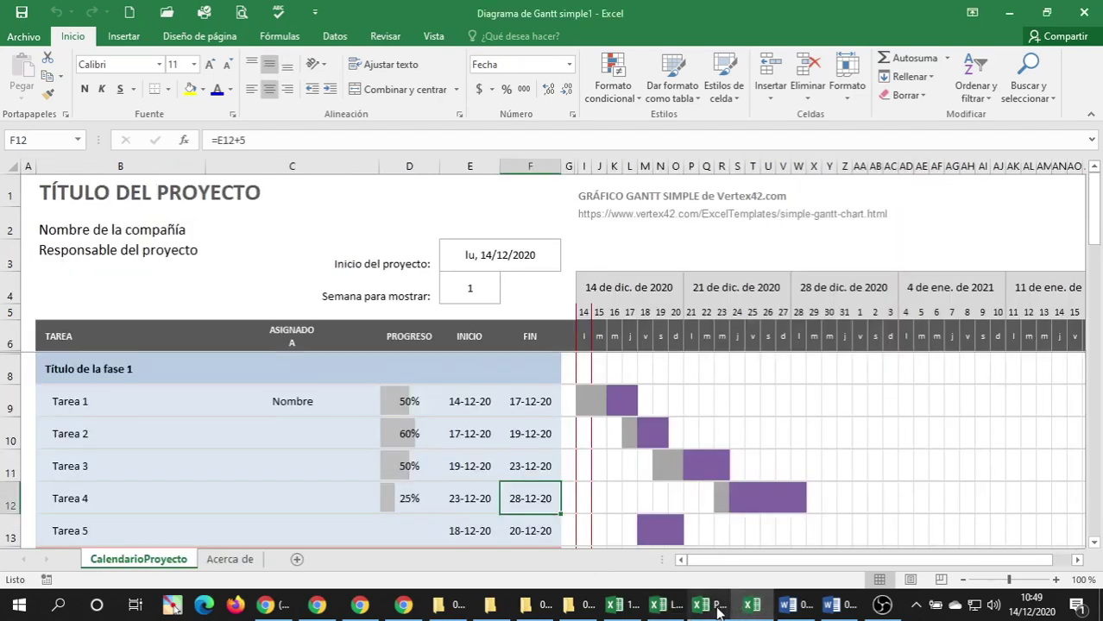
left_click(717, 608)
left_click(755, 608)
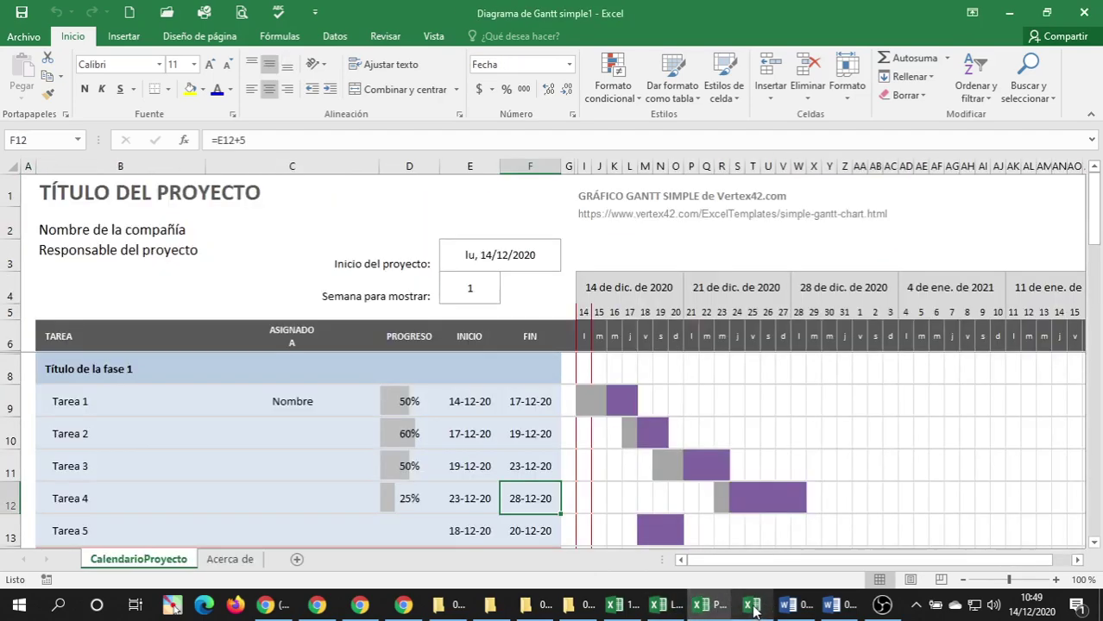
left_click(706, 609)
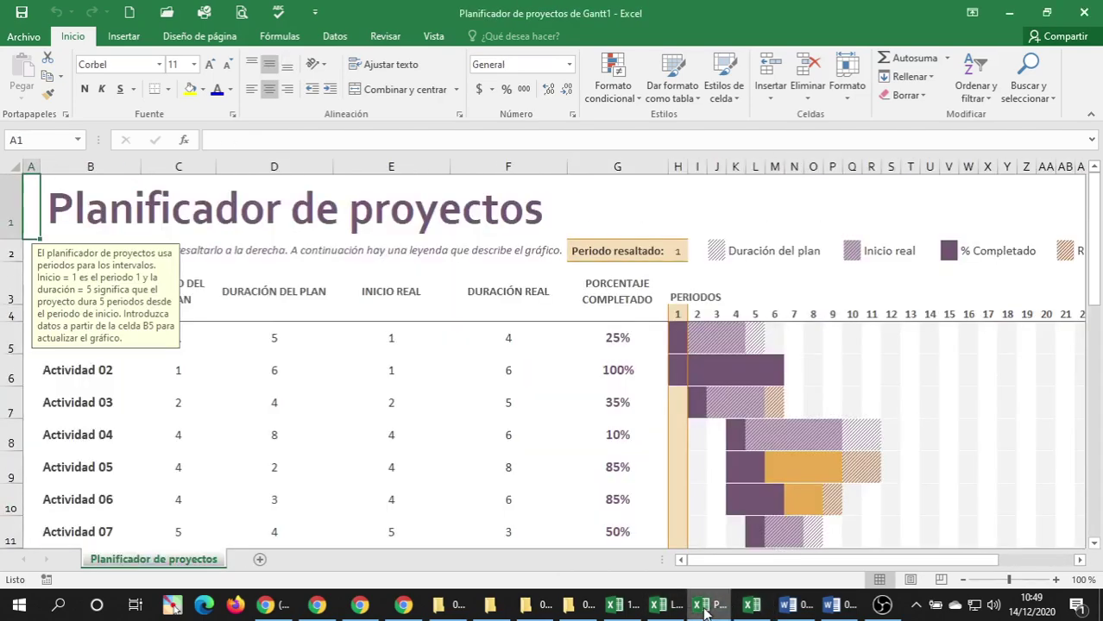
left_click(664, 607)
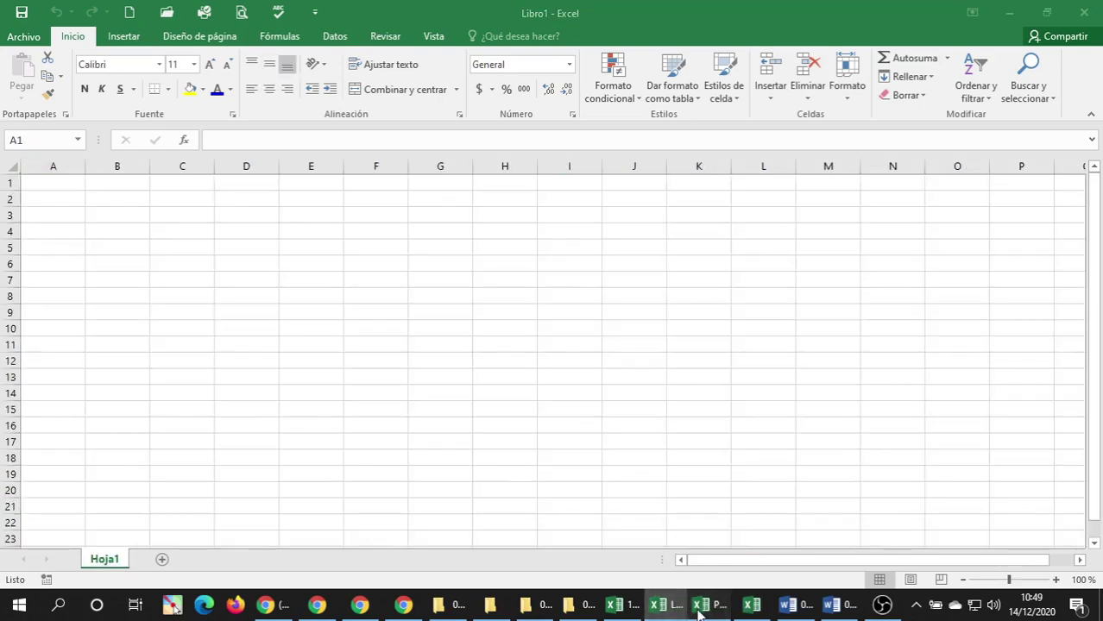
left_click(706, 607)
left_click(751, 606)
scroll(181, 395, "down", 3)
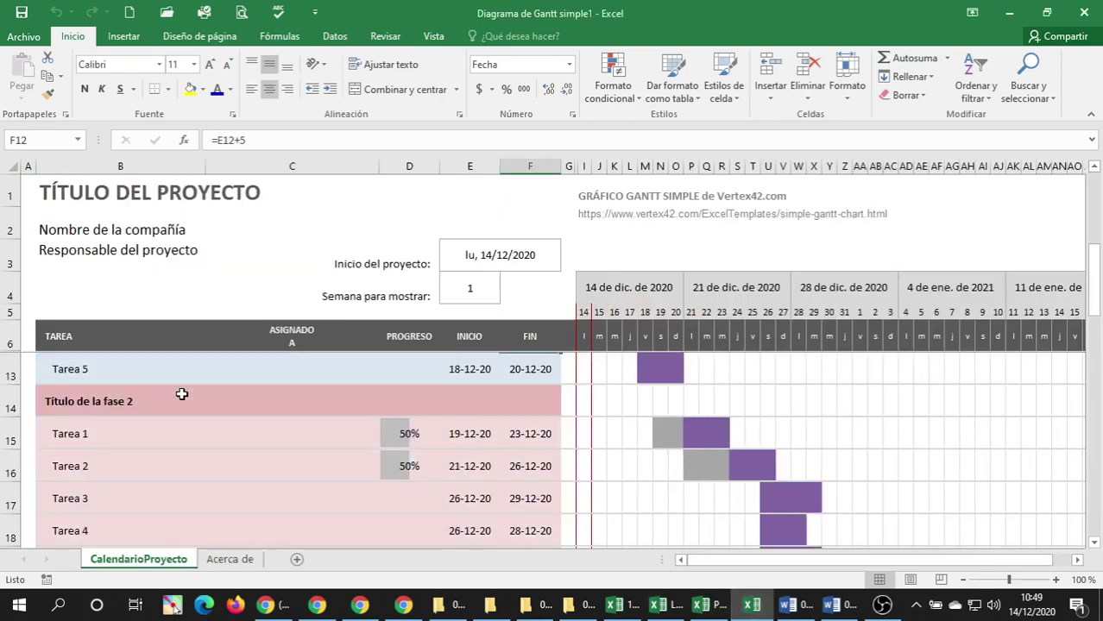
scroll(287, 393, "down", 1)
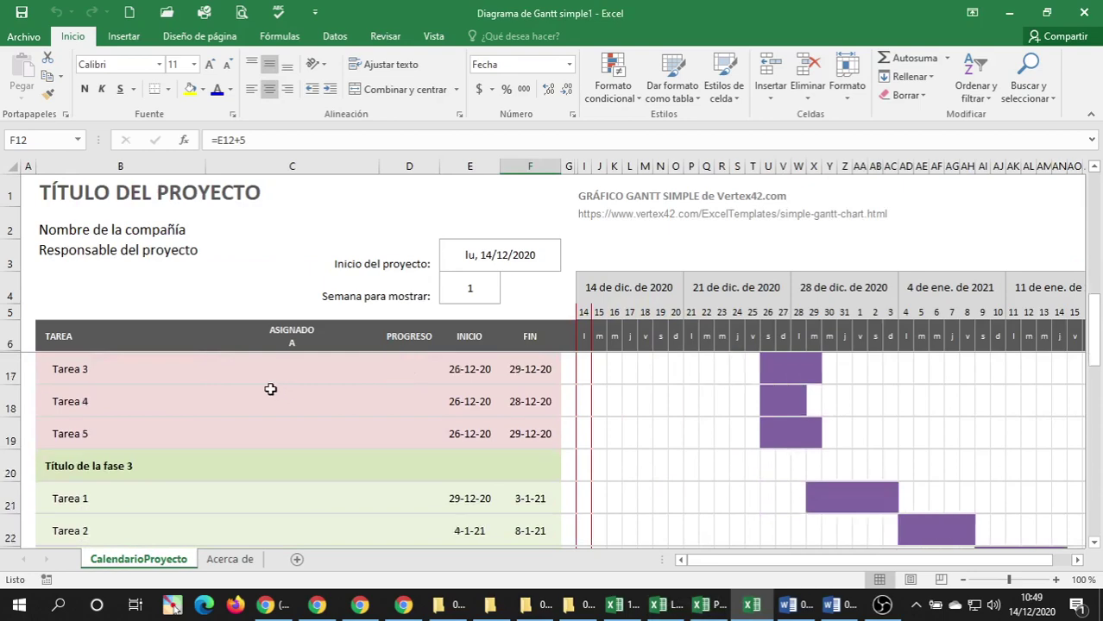
scroll(251, 379, "up", 4)
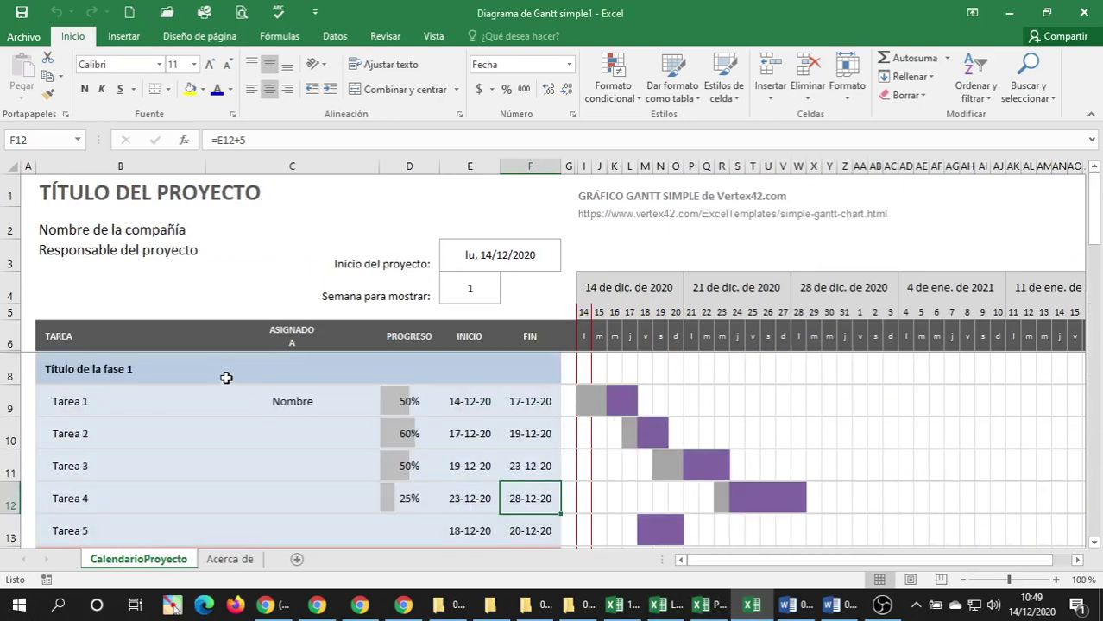
left_click(143, 383)
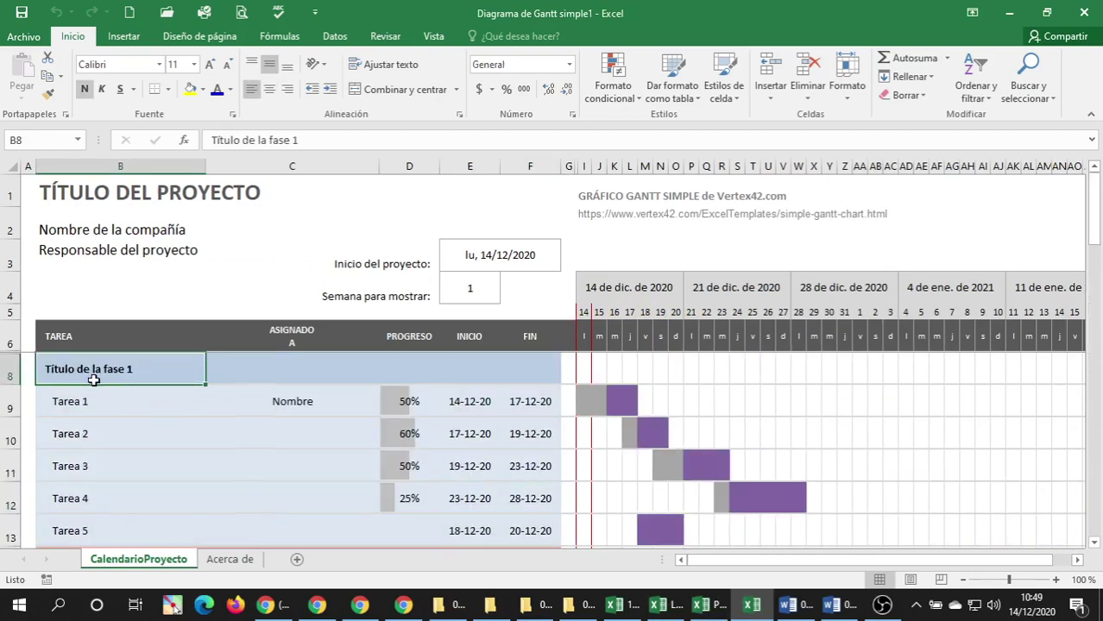
scroll(91, 379, "down", 1)
scroll(136, 400, "up", 1)
scroll(128, 470, "down", 2)
scroll(121, 466, "up", 1)
scroll(118, 462, "up", 1)
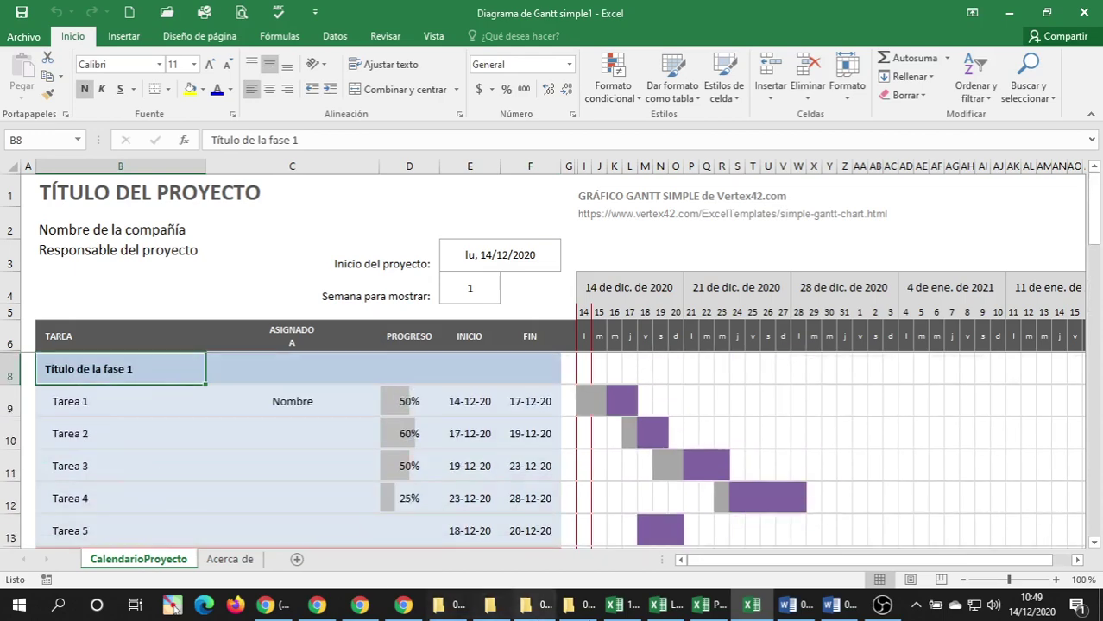
left_click(700, 604)
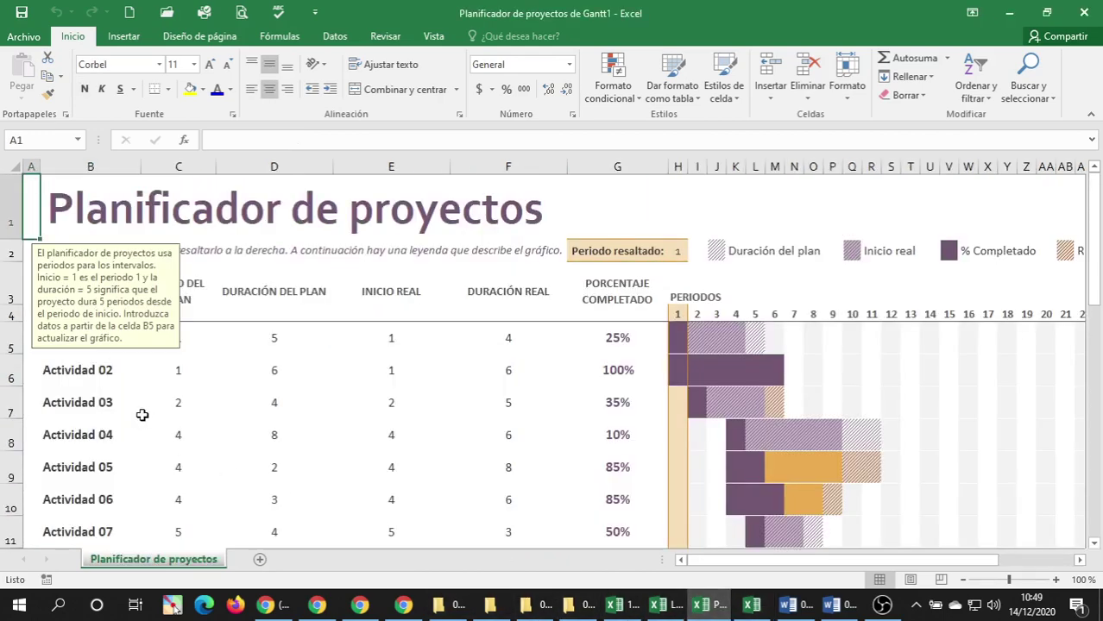
left_click(202, 409)
left_click(100, 349)
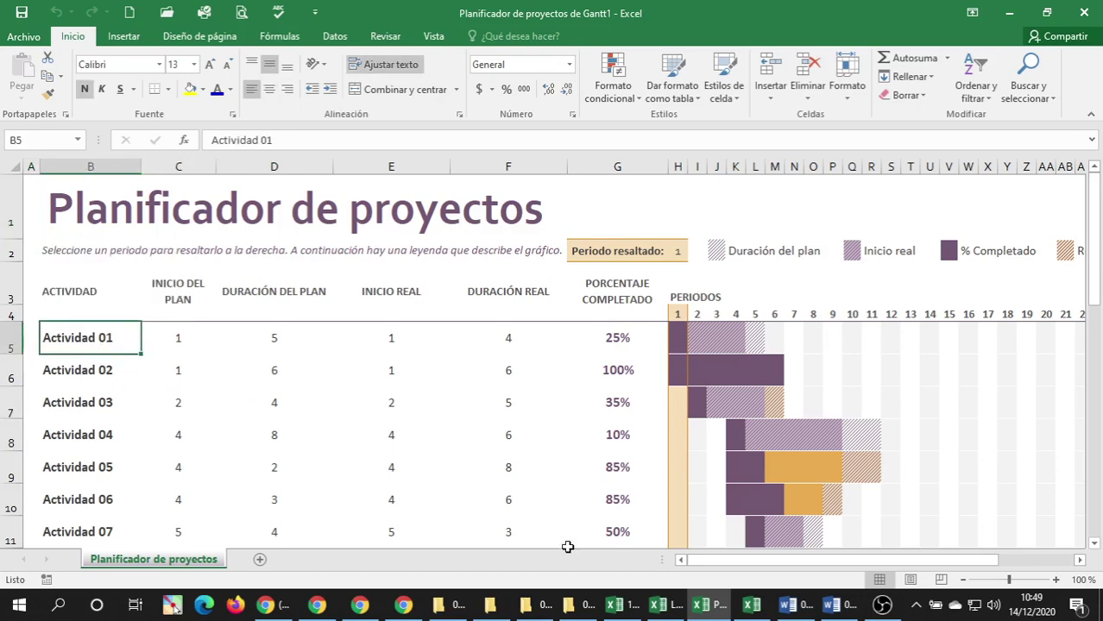
left_click(751, 604)
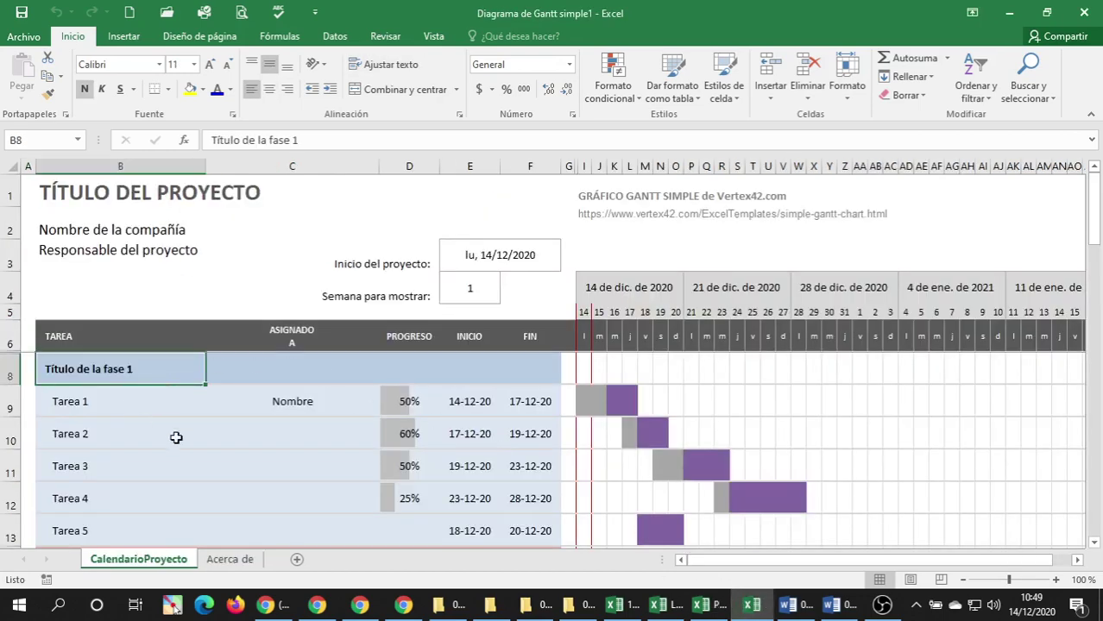
scroll(141, 402, "down", 8)
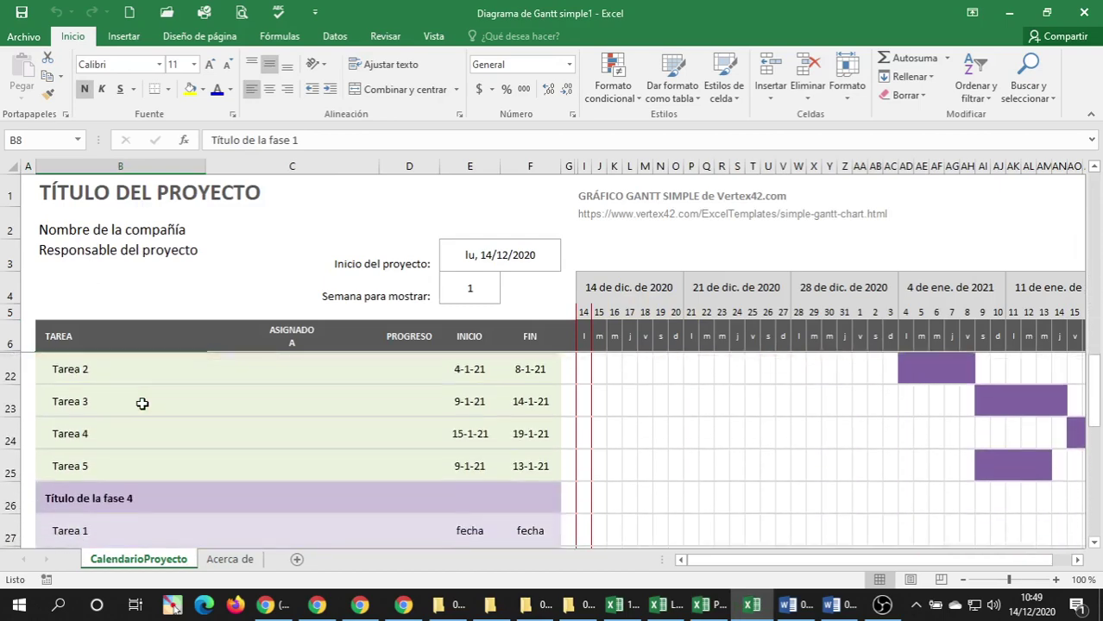
scroll(142, 402, "up", 1)
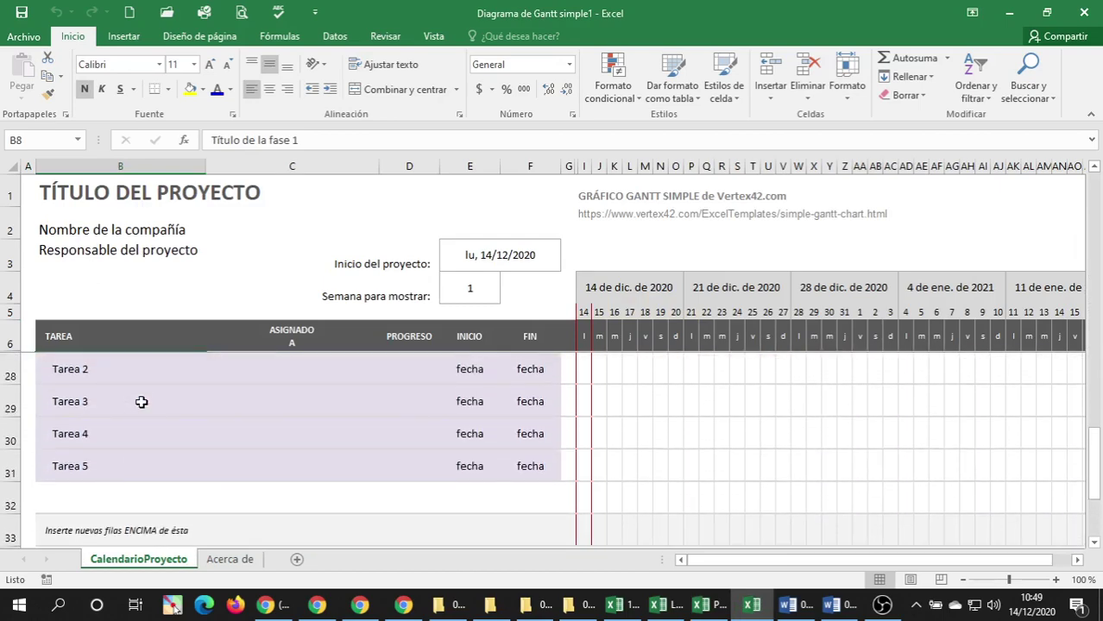
left_click(230, 560)
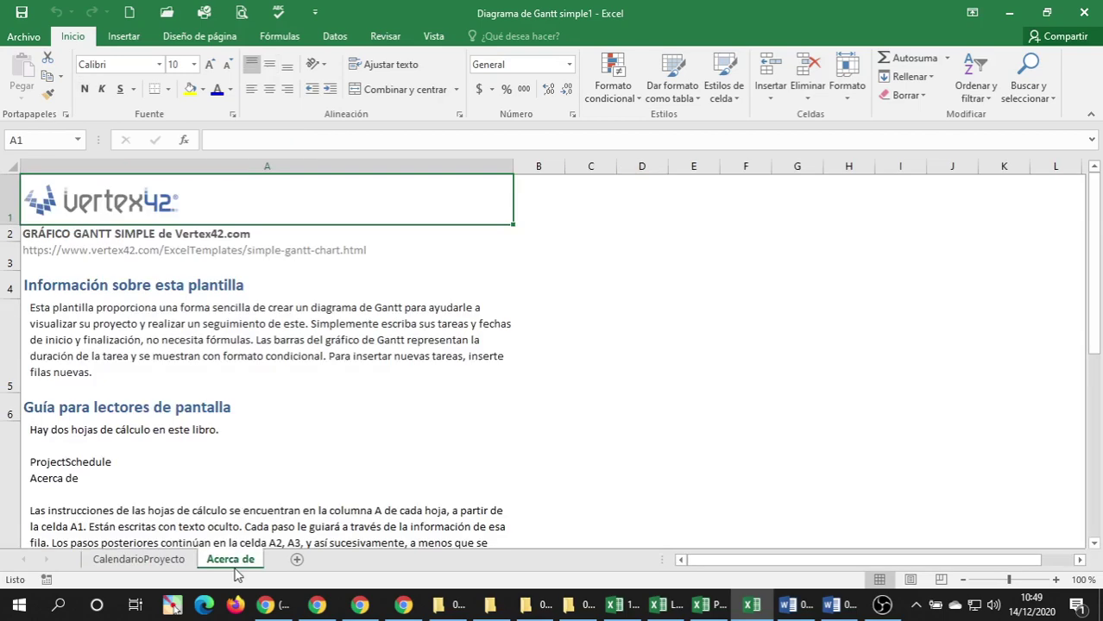
left_click(138, 559)
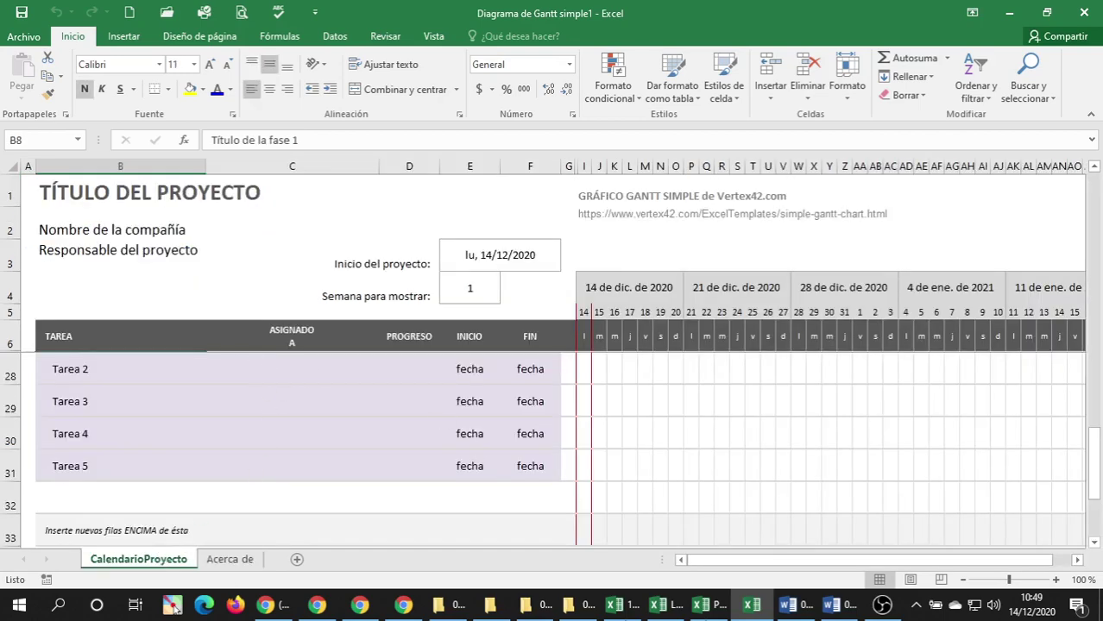
left_click(708, 606)
scroll(199, 389, "down", 4)
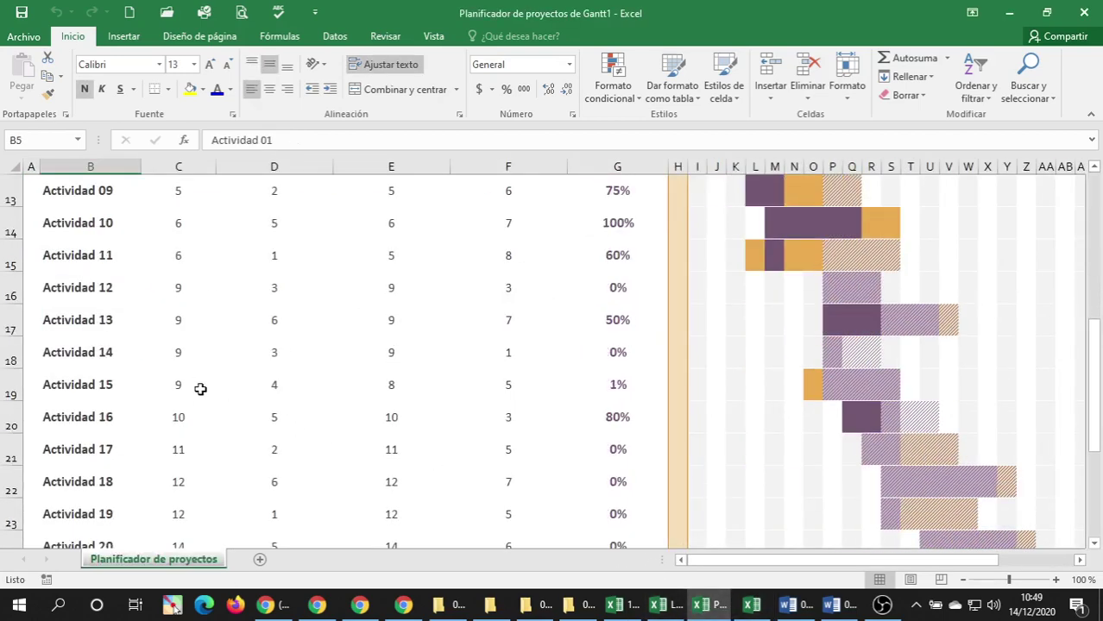
scroll(207, 389, "down", 6)
scroll(251, 402, "up", 10)
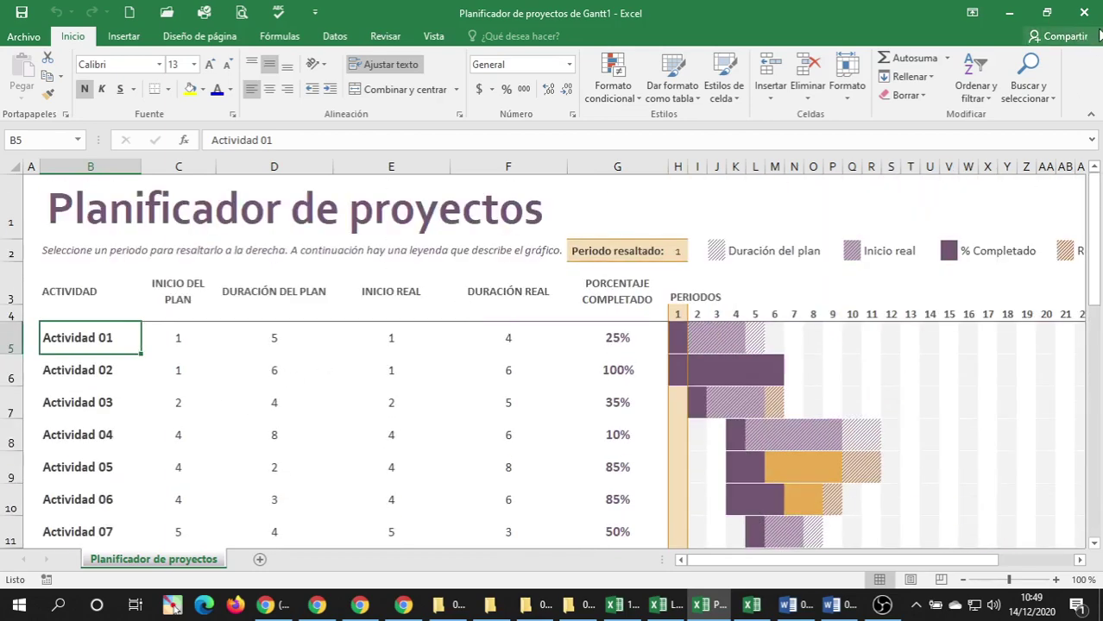
key("alt+Tab")
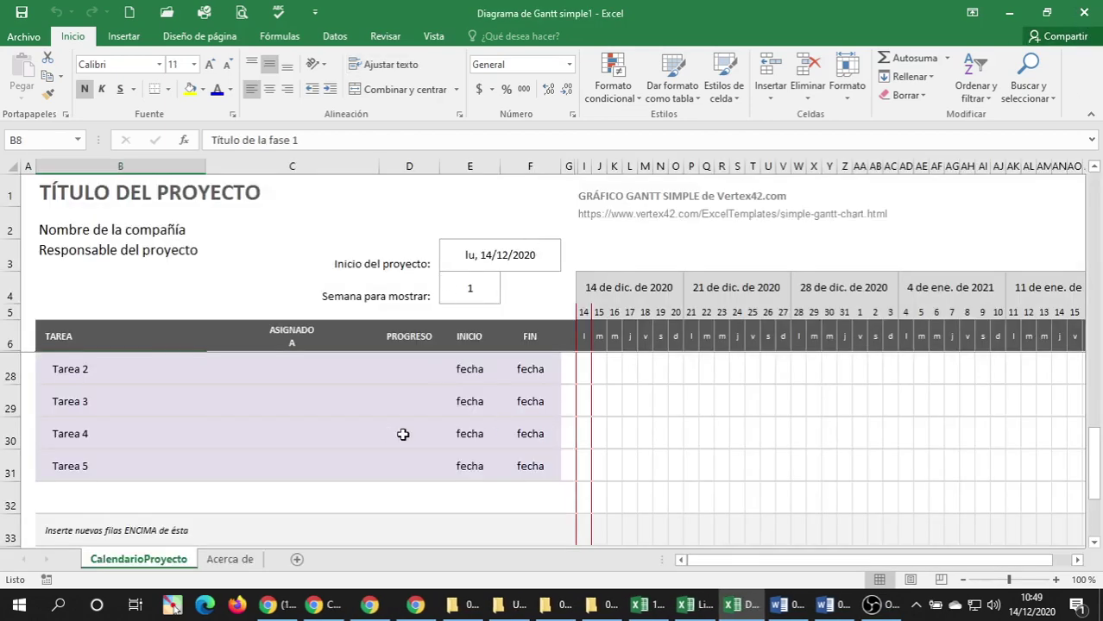
Title the Gantt sheet 'PLAN DE PROYECTO ESTUDIO ESTADÍSTICO' in B1.
left_click(60, 197)
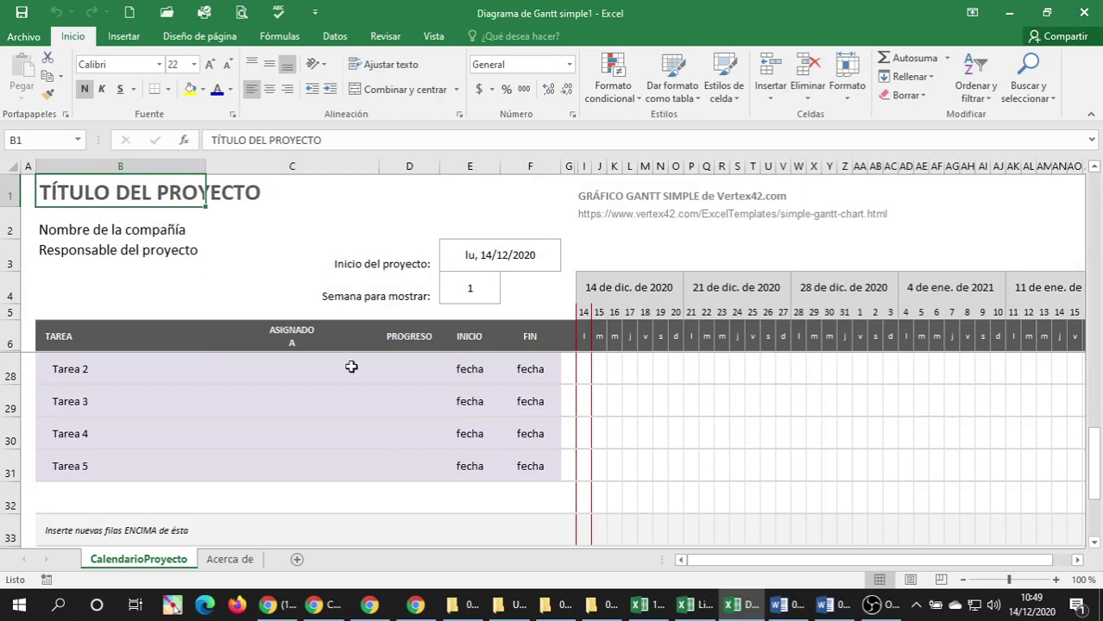
type("ESTU")
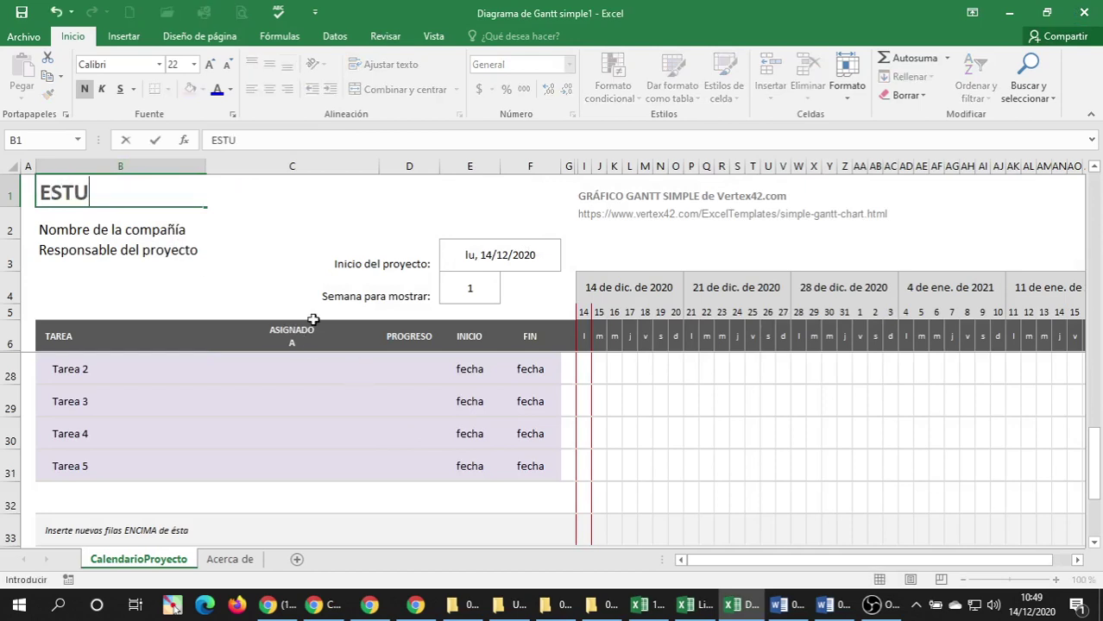
type("DIO ESTADÍSTICO")
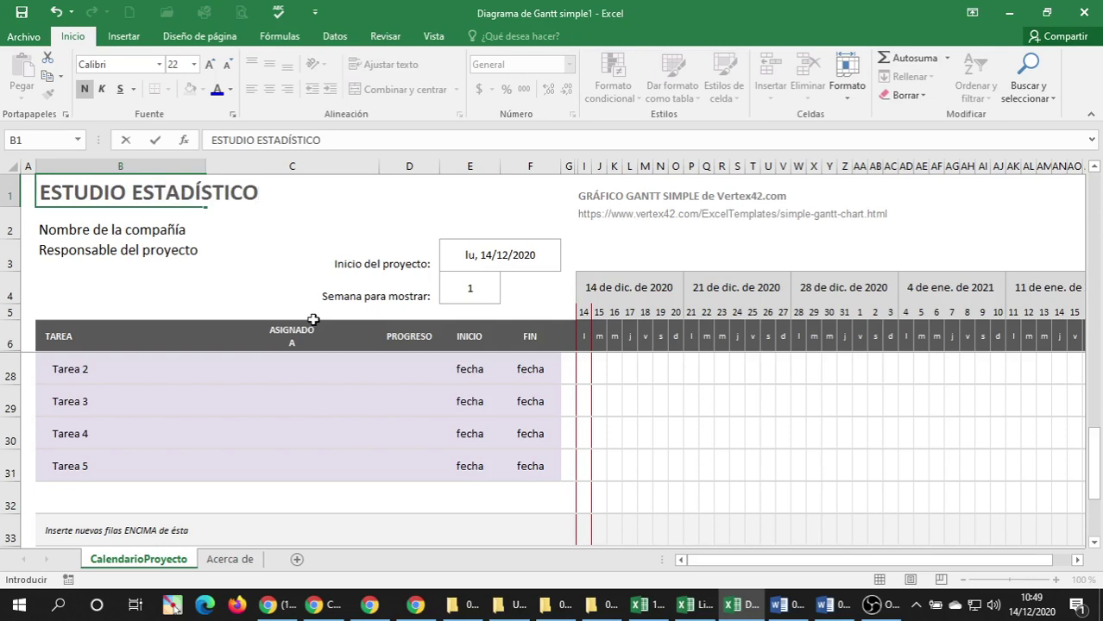
key("F2")
type("PLAN ")
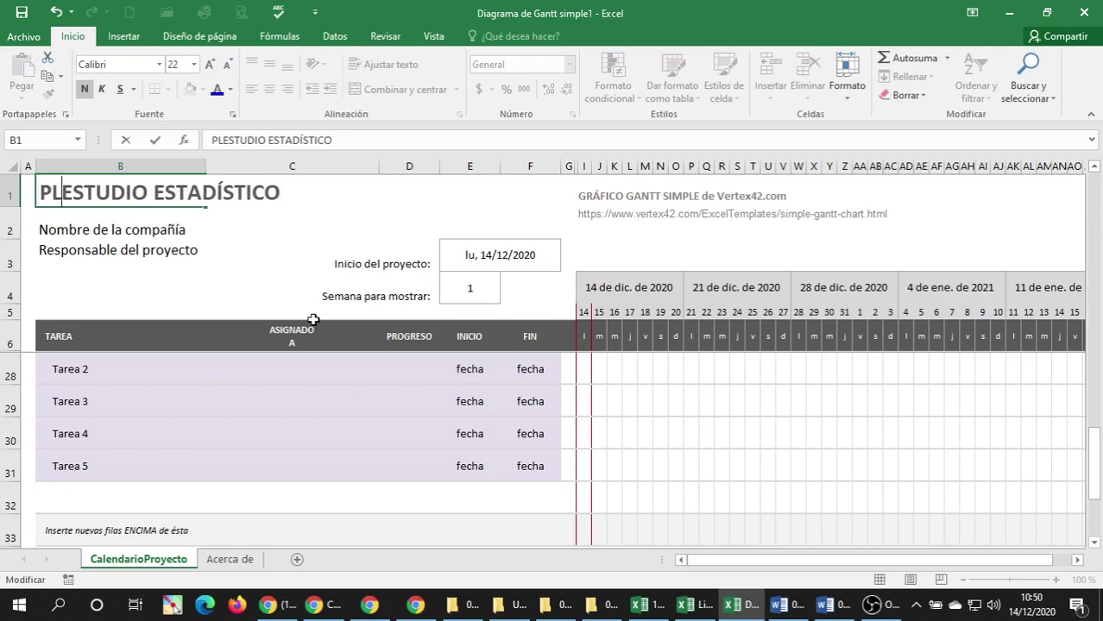
type("D")
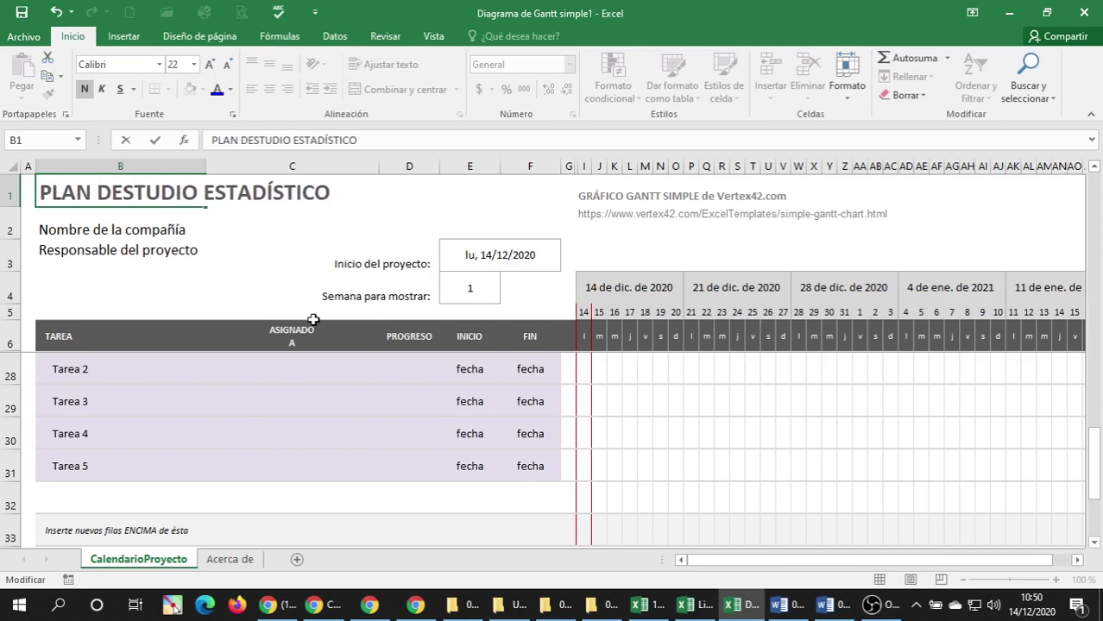
type("E PROYECTO")
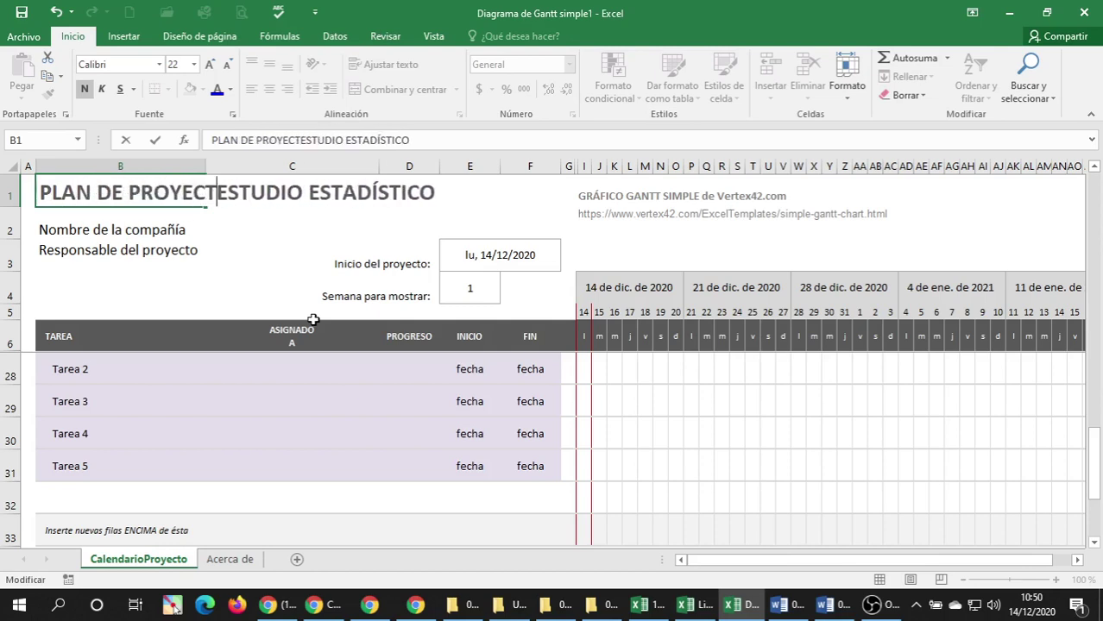
key("Return")
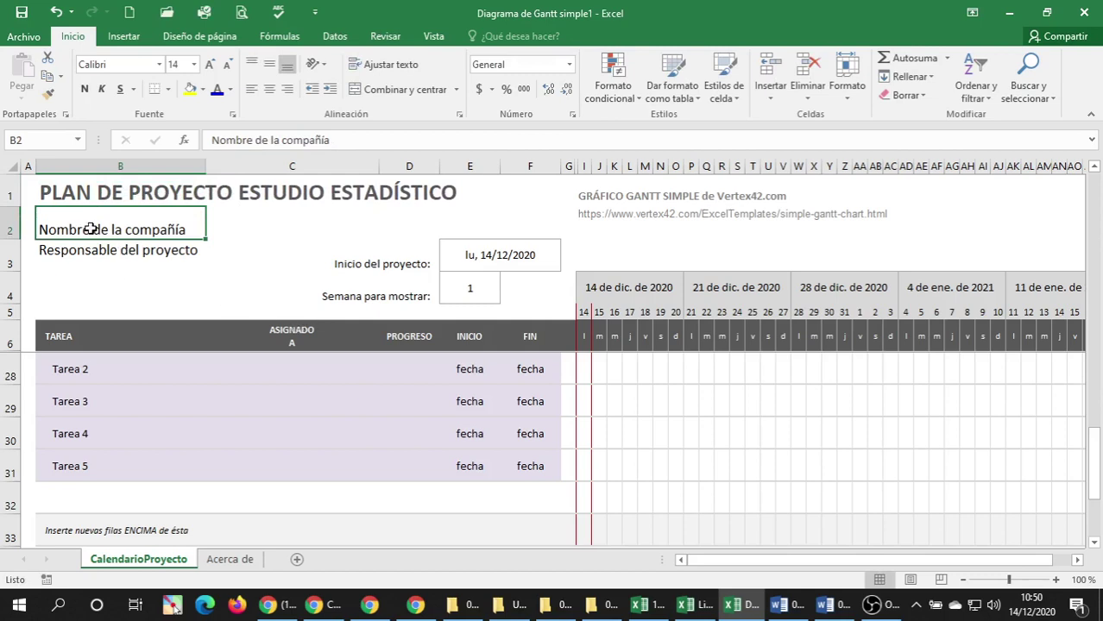
Enter the company 'groupbByte' and the project lead's name in the rows below.
type("g")
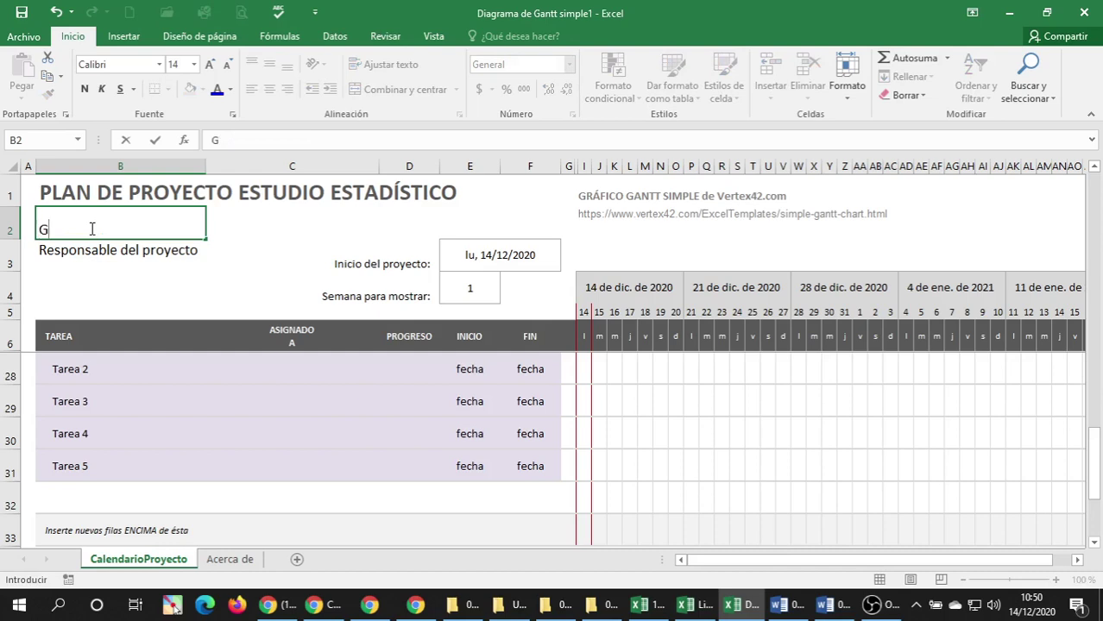
type("roupbBytes")
key("Return")
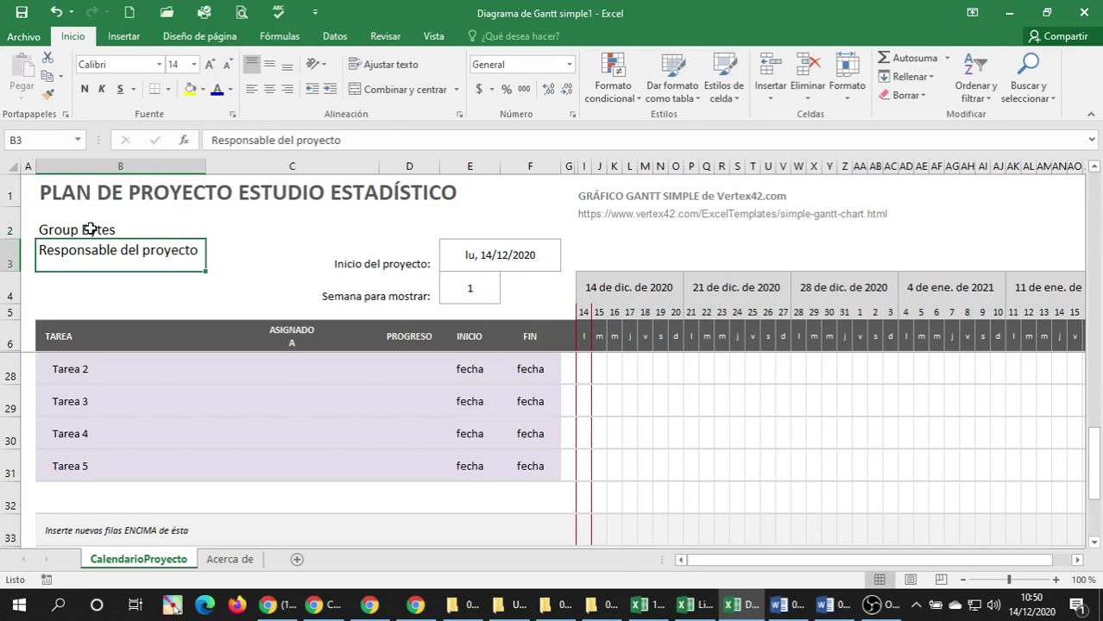
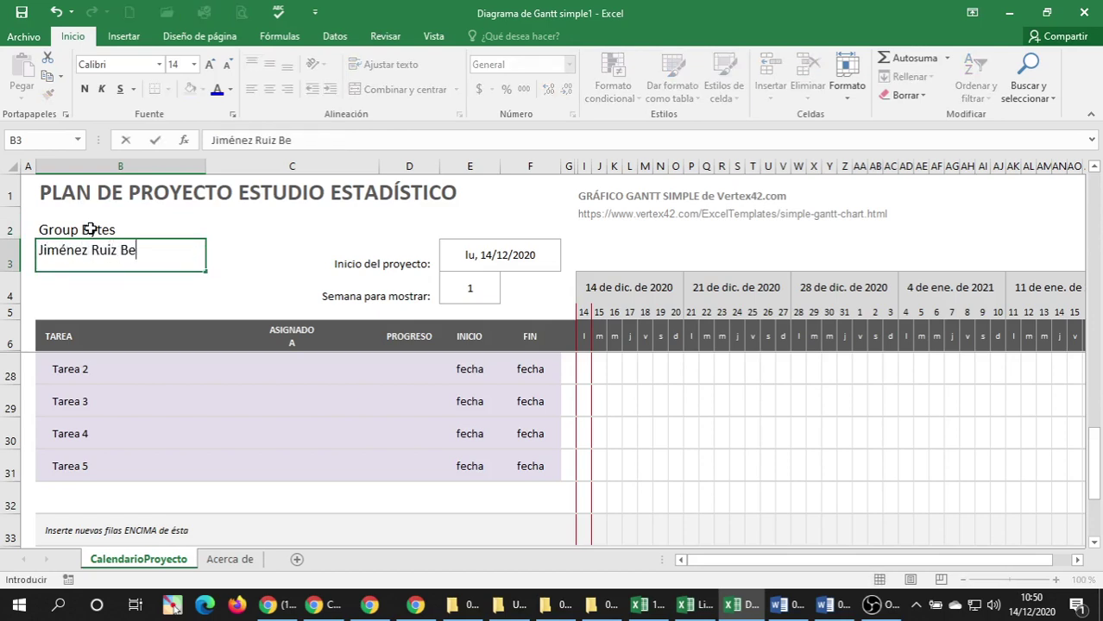
key("Return")
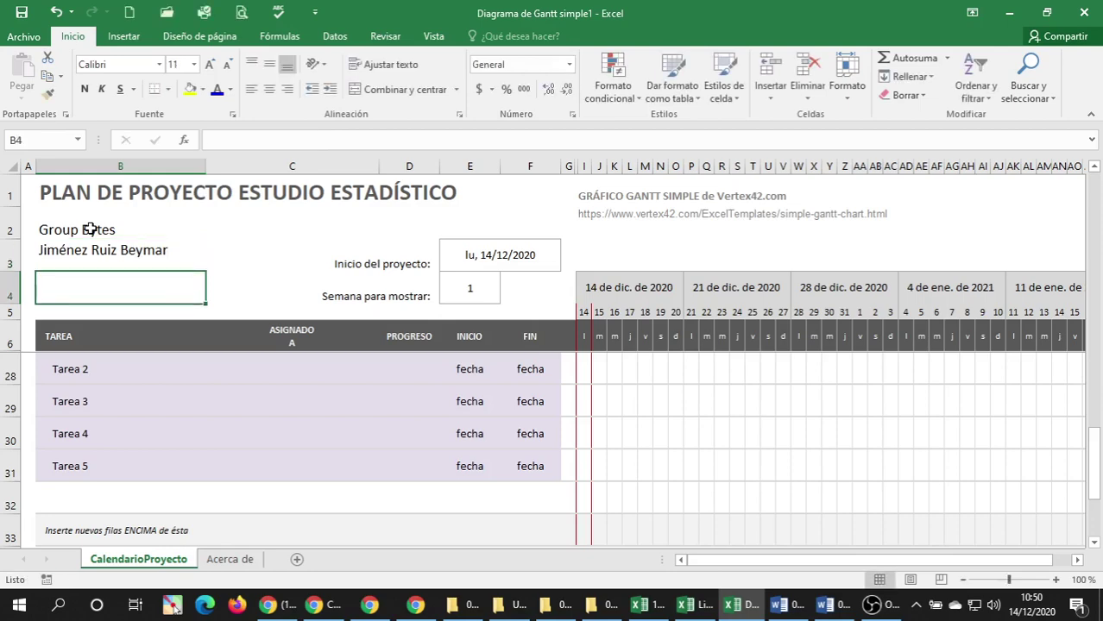
key("Up")
key("Right")
key("Right")
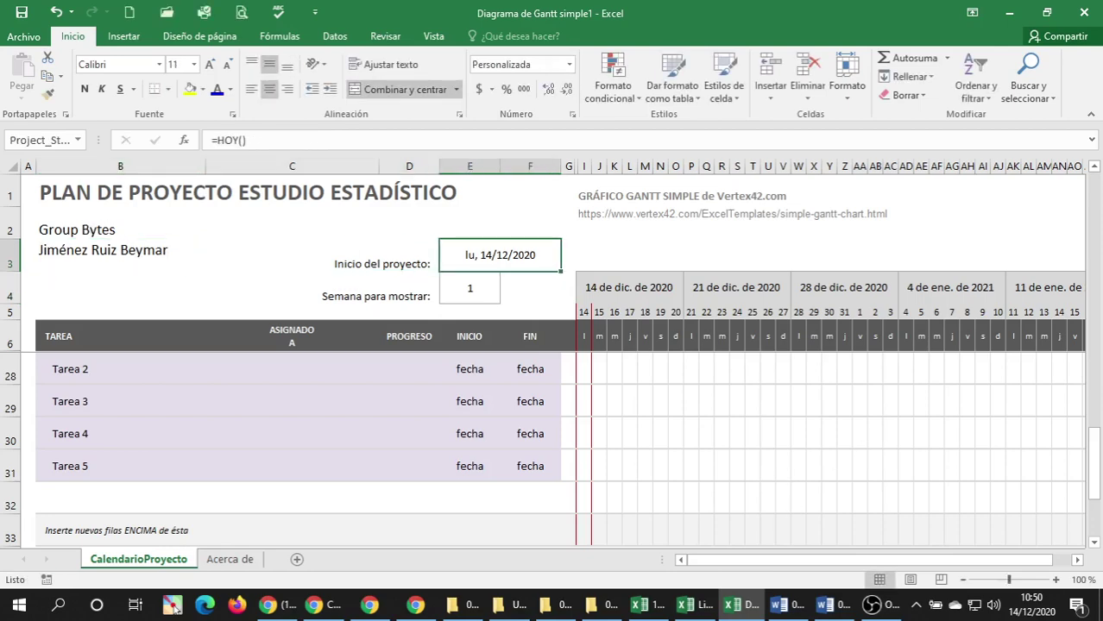
Check the system calendar and enter 23/11/20 as the project start date.
left_click(1037, 604)
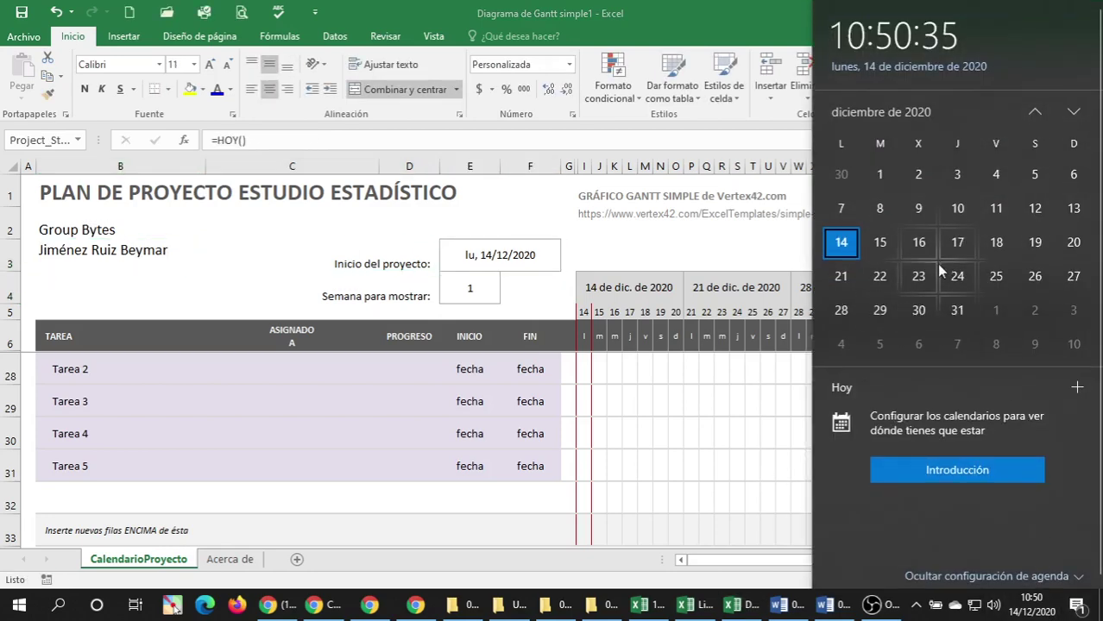
scroll(919, 246, "up", 2)
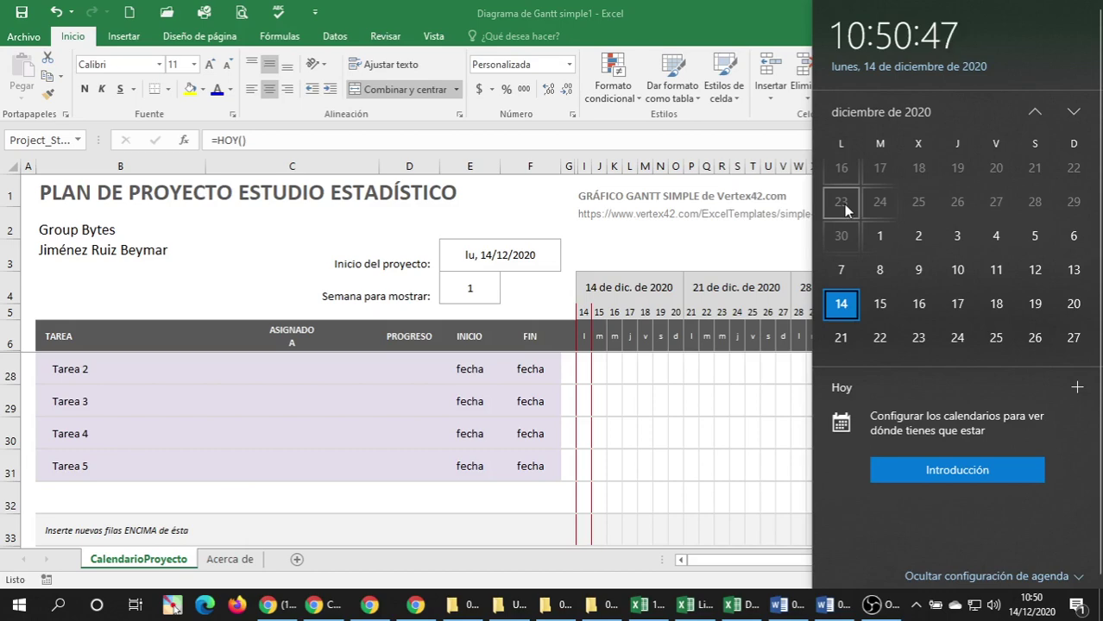
left_click(490, 256)
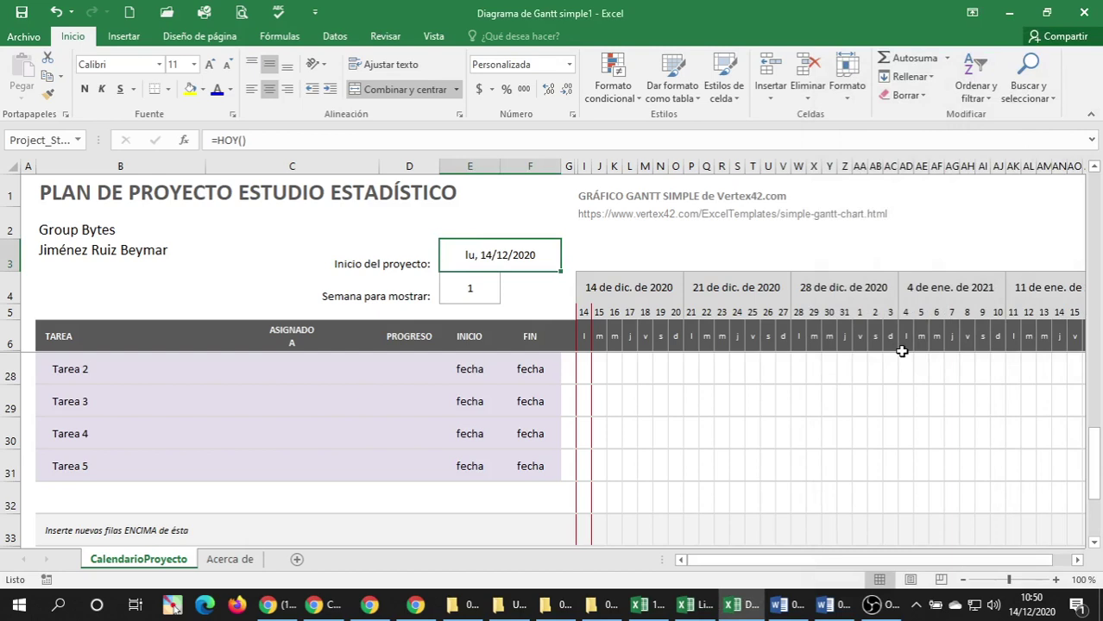
type("23")
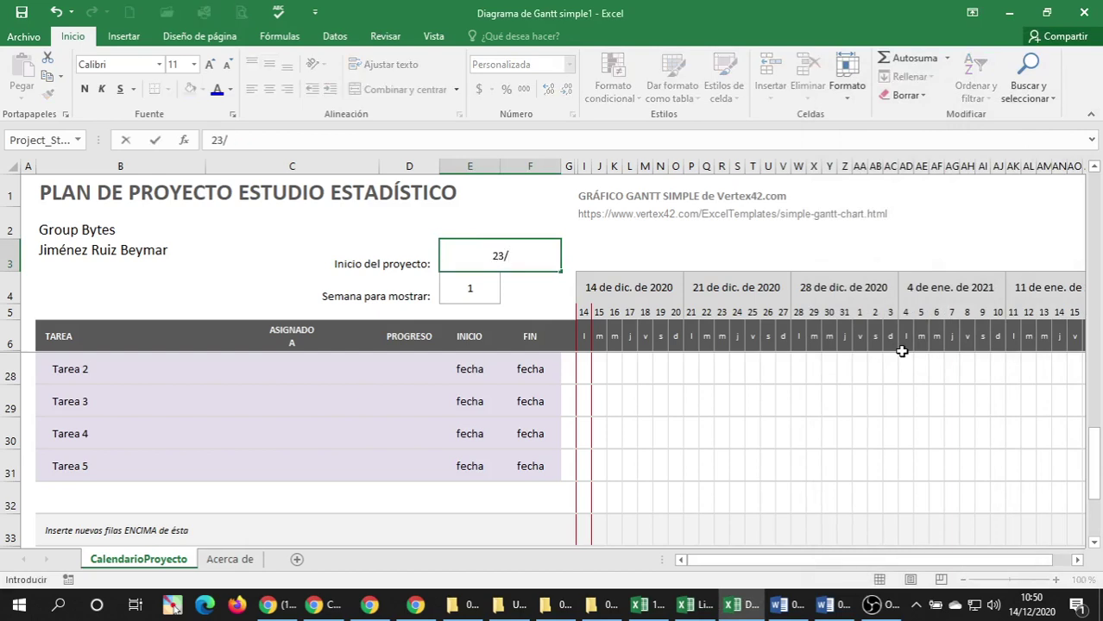
type("/1")
type("11/")
type("20")
key("Return")
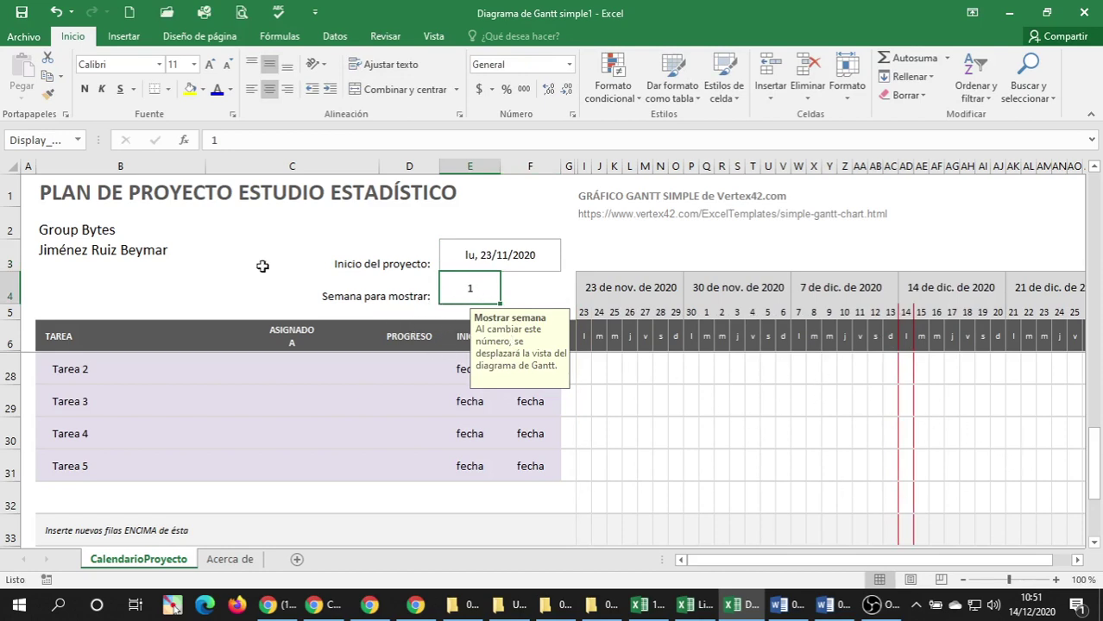
Scroll back up to row 8 and select the first phase title cell.
left_click(95, 376)
scroll(202, 370, "up", 5)
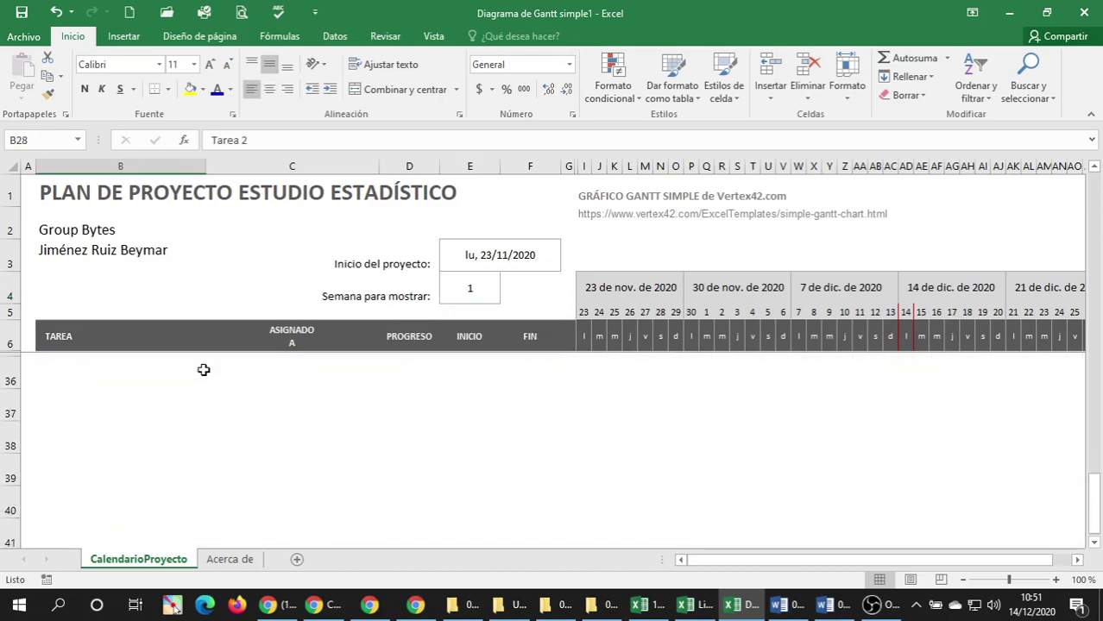
scroll(184, 400, "up", 2)
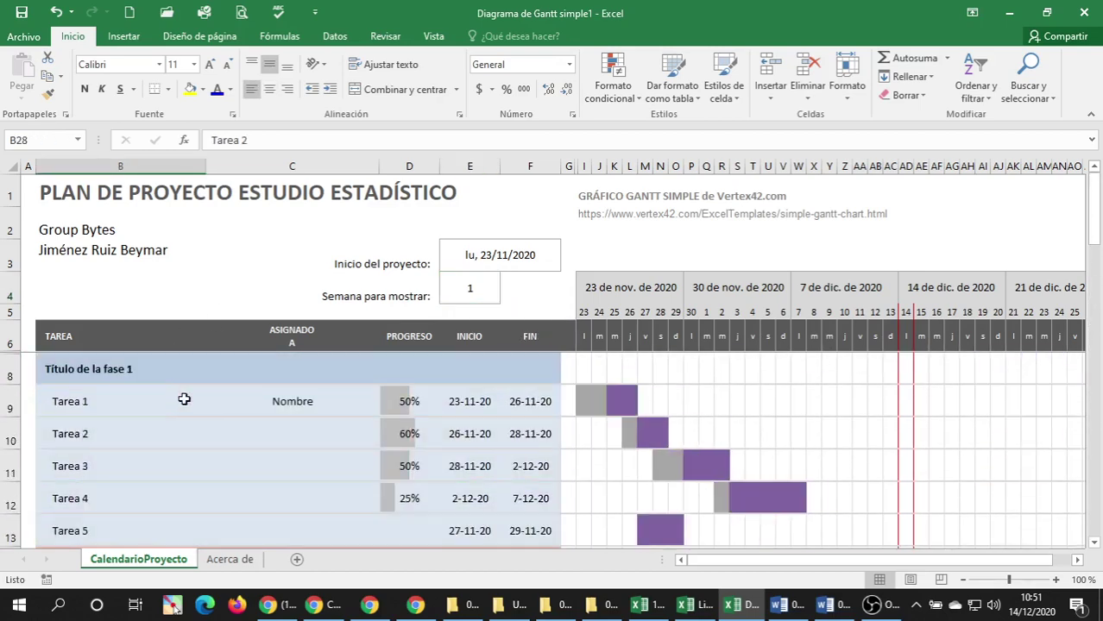
left_click(132, 370)
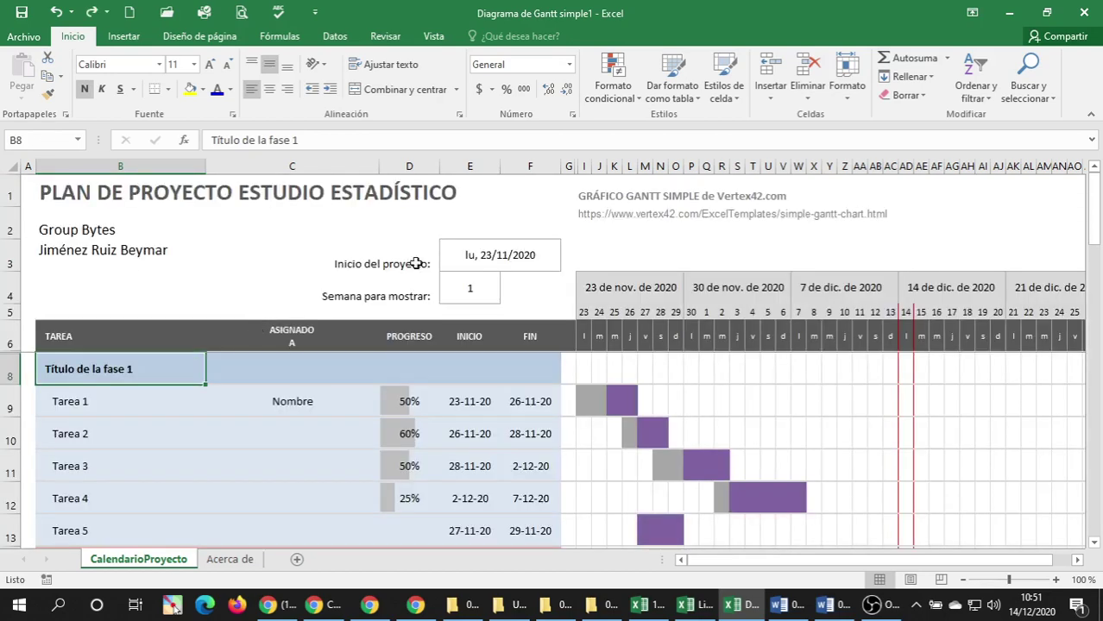
left_click(416, 263)
left_click(585, 198)
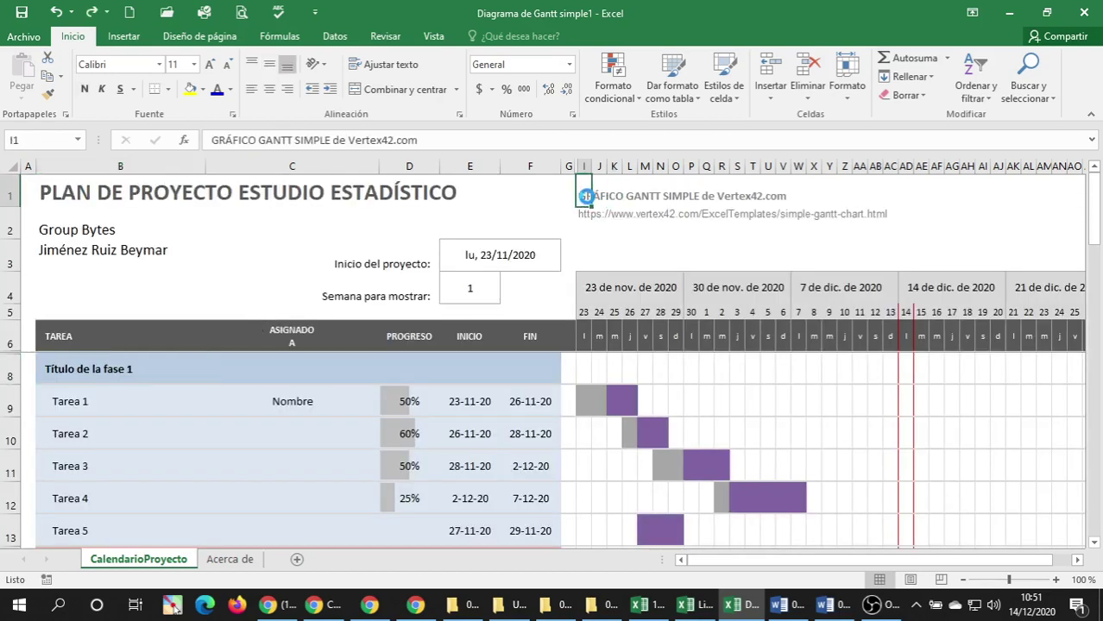
key("ctrl+n")
left_click(612, 213)
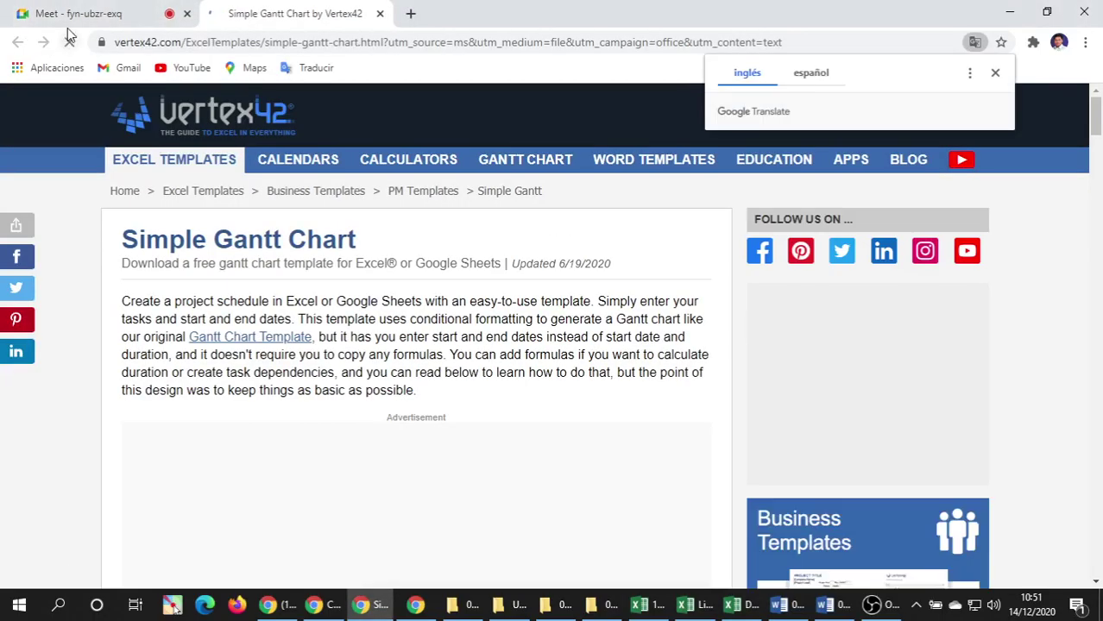
left_click(734, 609)
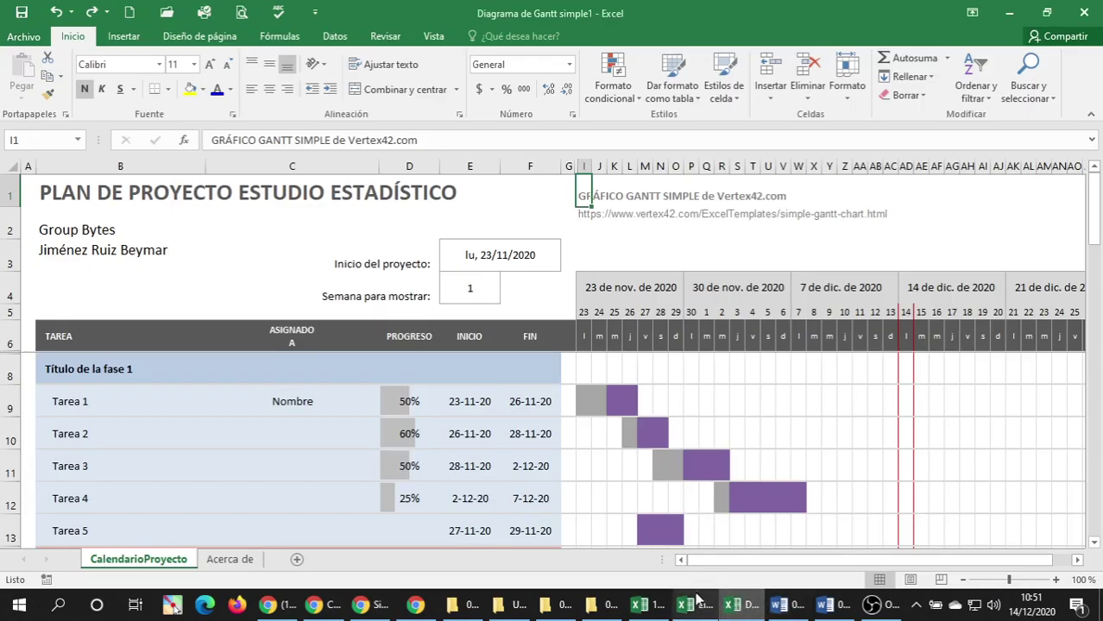
Select the 'Fase 1: Inicio (Captura de clientes)' heading in the Word task list and close Libro1.
left_click(75, 231)
scroll(115, 399, "down", 1)
scroll(116, 398, "up", 1)
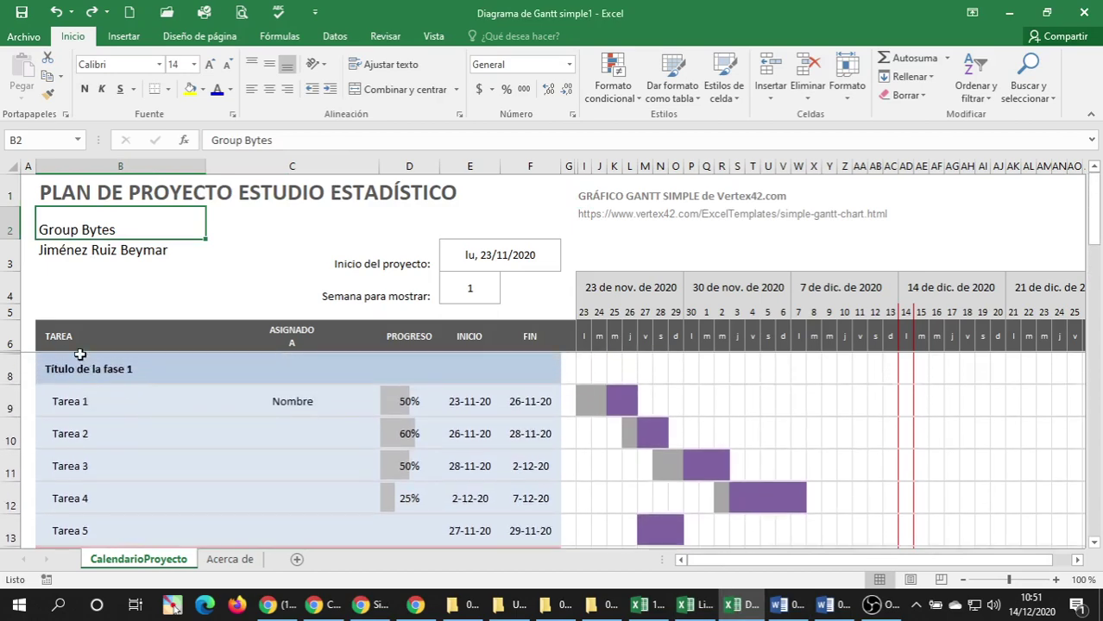
key("Down")
key("Down")
key("Down")
left_click(781, 606)
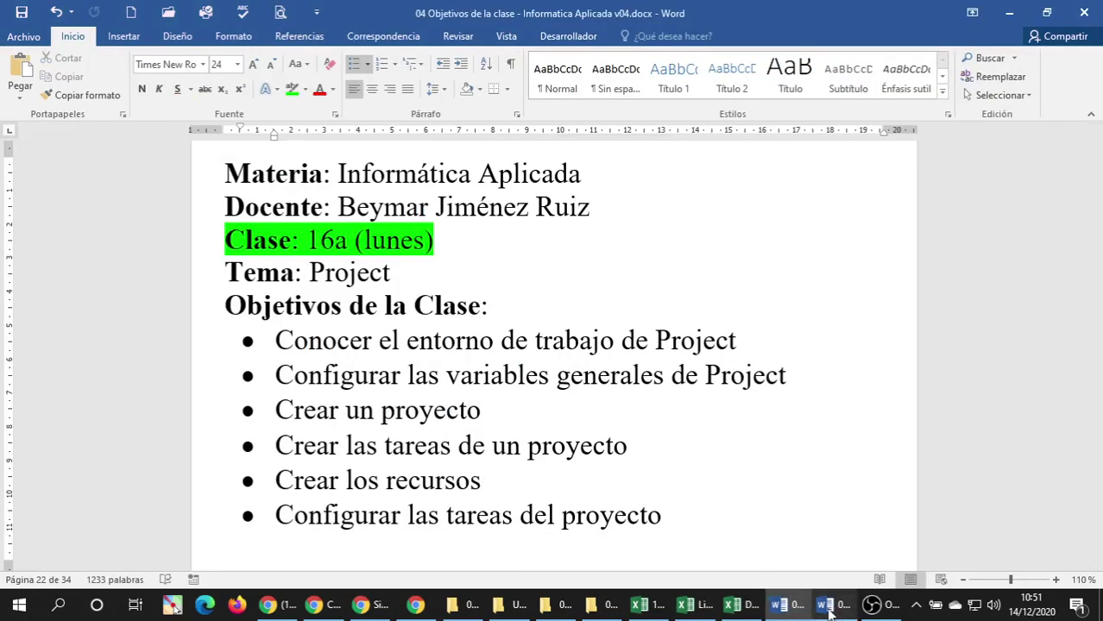
left_click(826, 606)
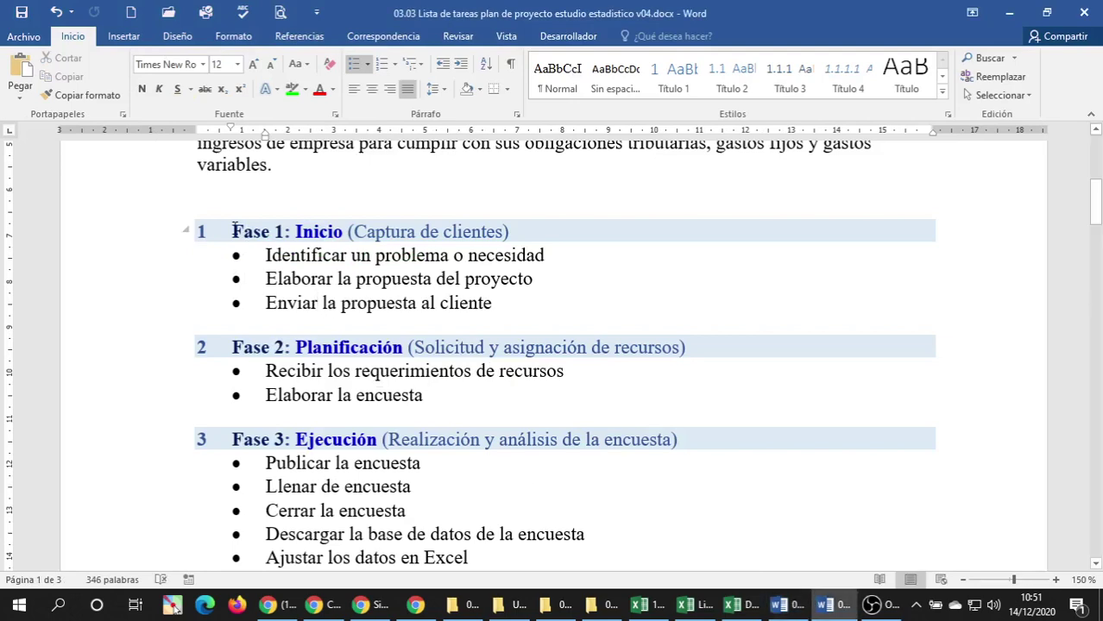
left_click_drag(234, 229, 518, 232)
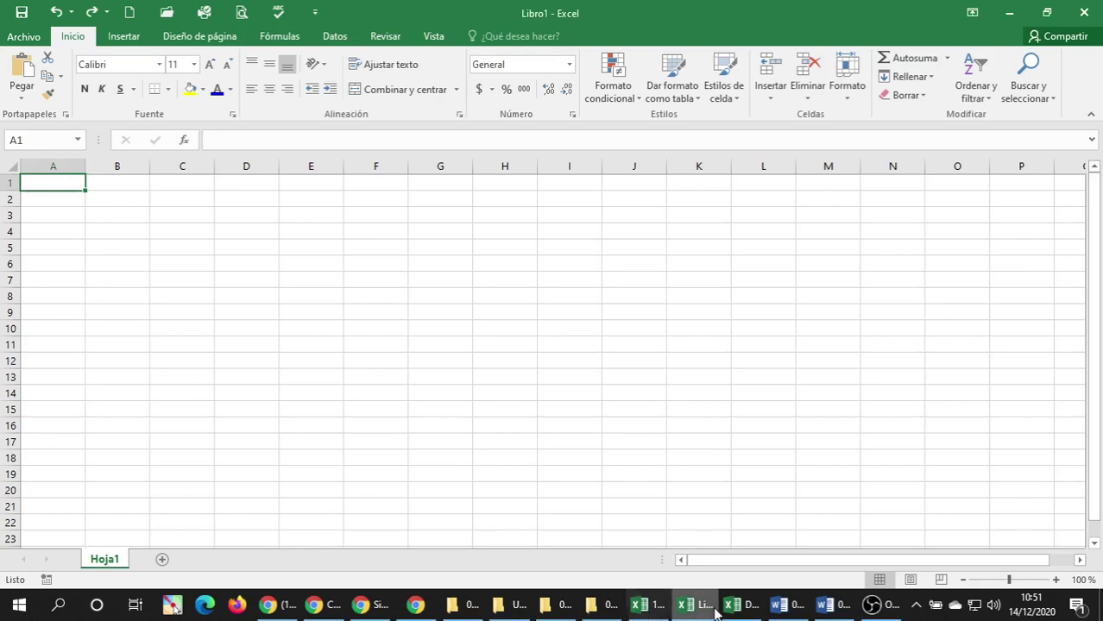
left_click(1083, 14)
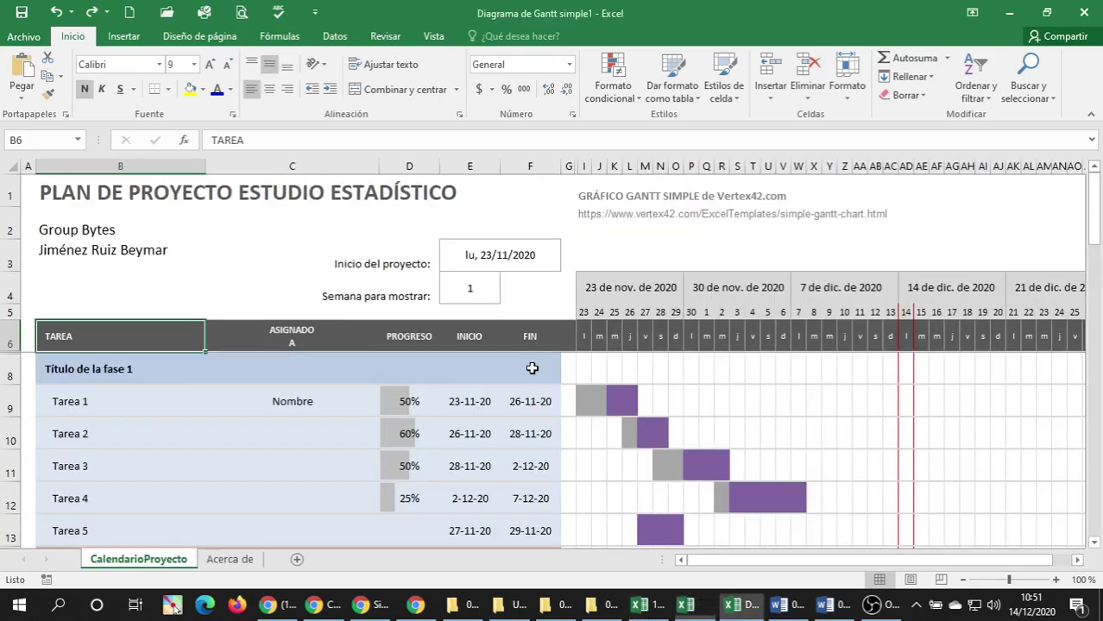
Paste the heading as text into B8, trimming the leading '1 ' to read 'Fase 1: Inicio (Captura de clientes)'.
left_click(73, 371)
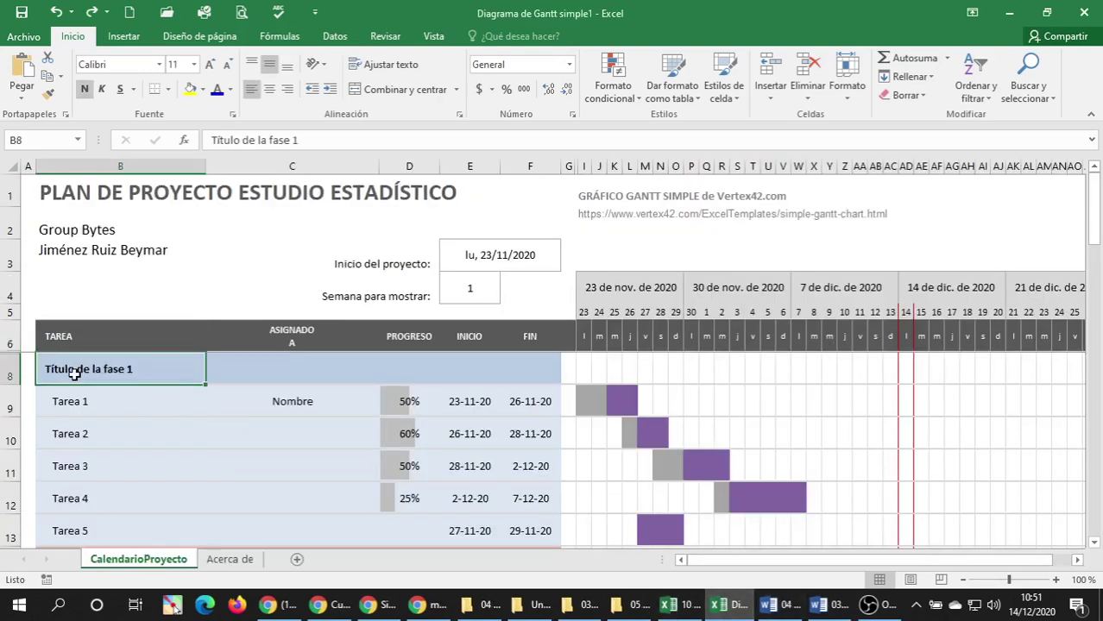
right_click(73, 370)
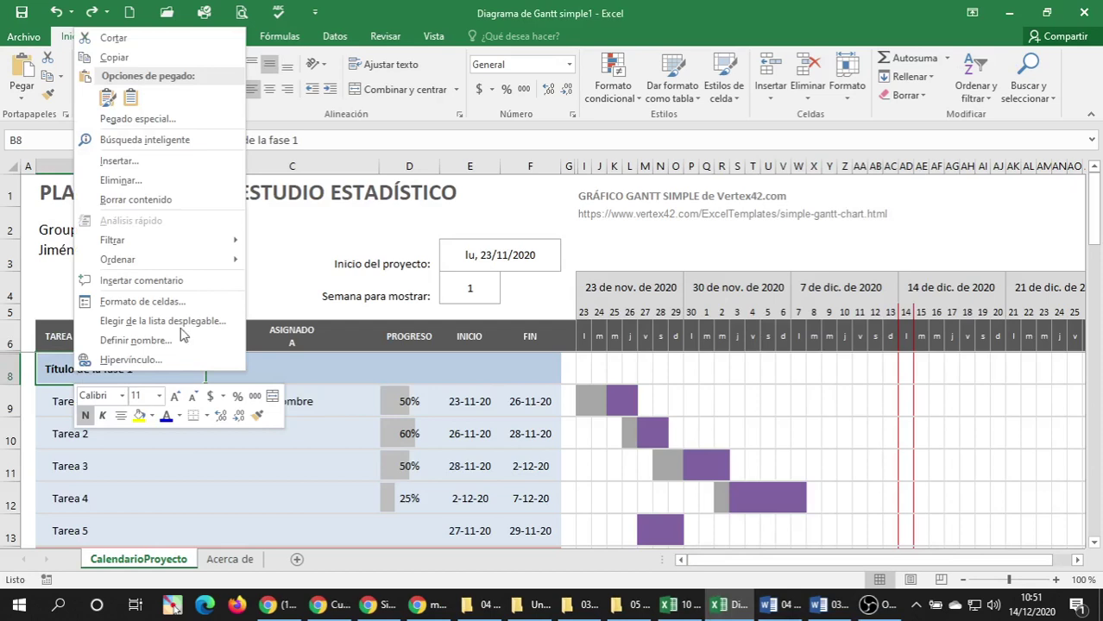
left_click(136, 101)
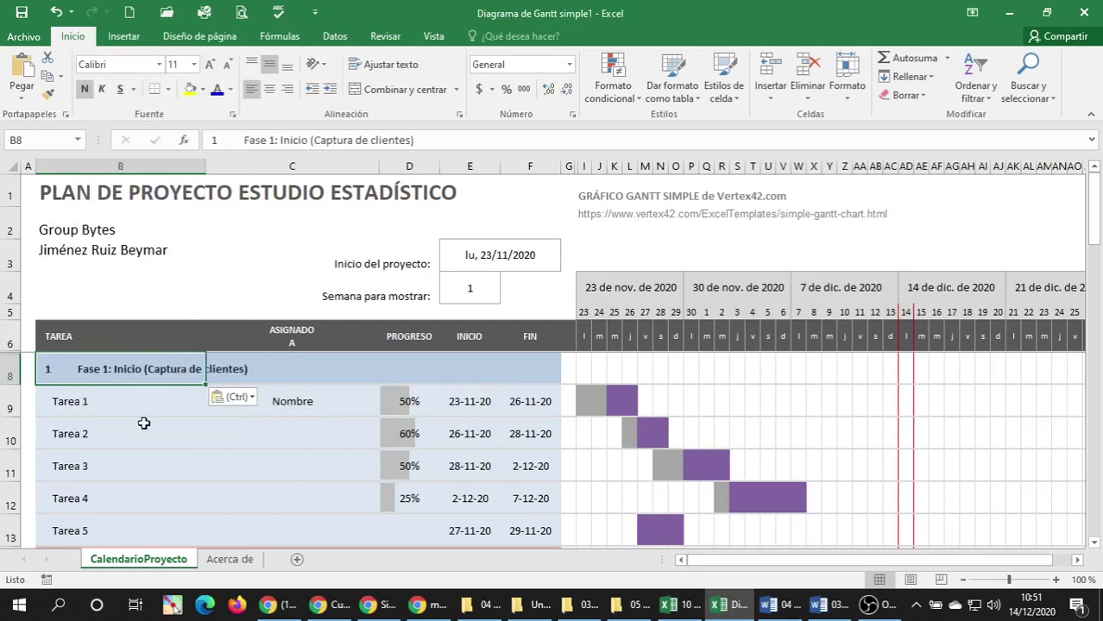
double_click(81, 372)
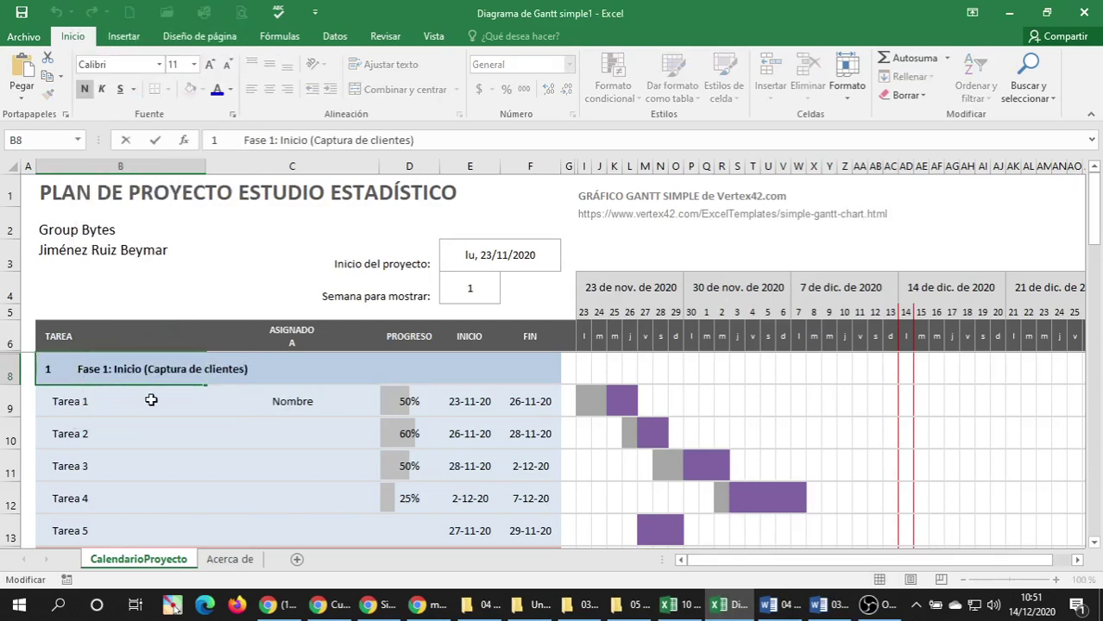
key("BackSpace")
key("BackSpace")
key("BackSpace")
key("BackSpace")
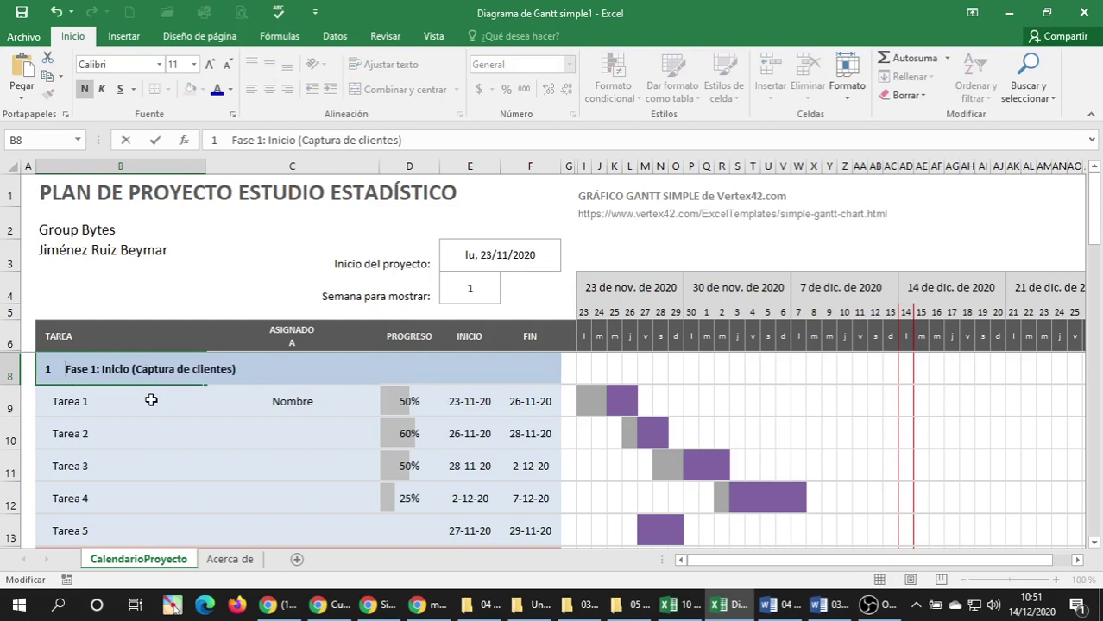
key("BackSpace")
key("BackSpace")
left_click(151, 400)
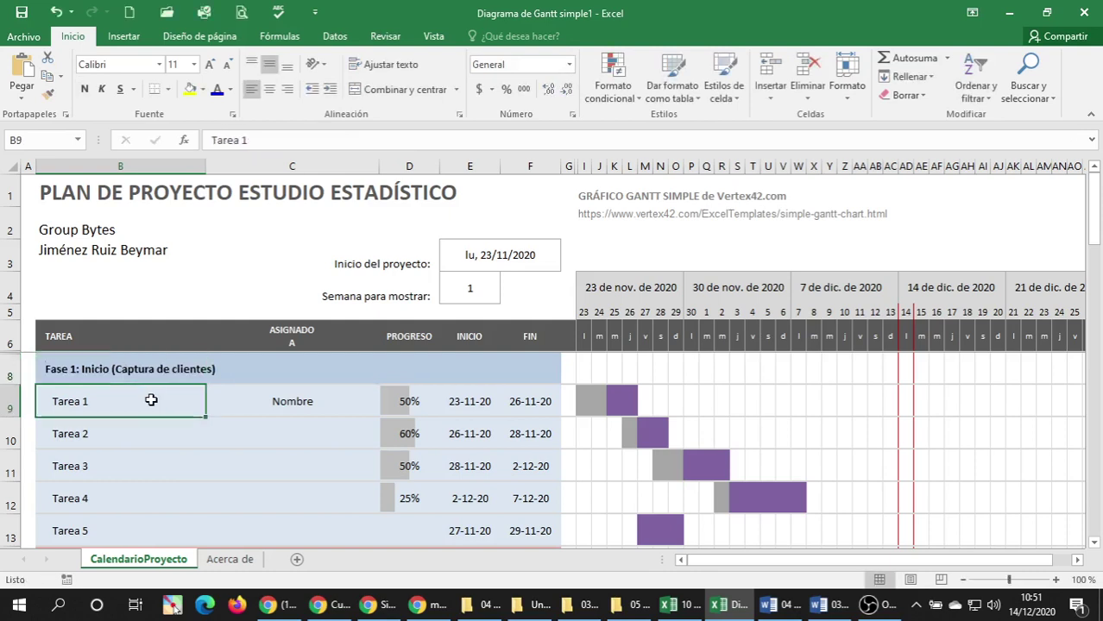
left_click(820, 609)
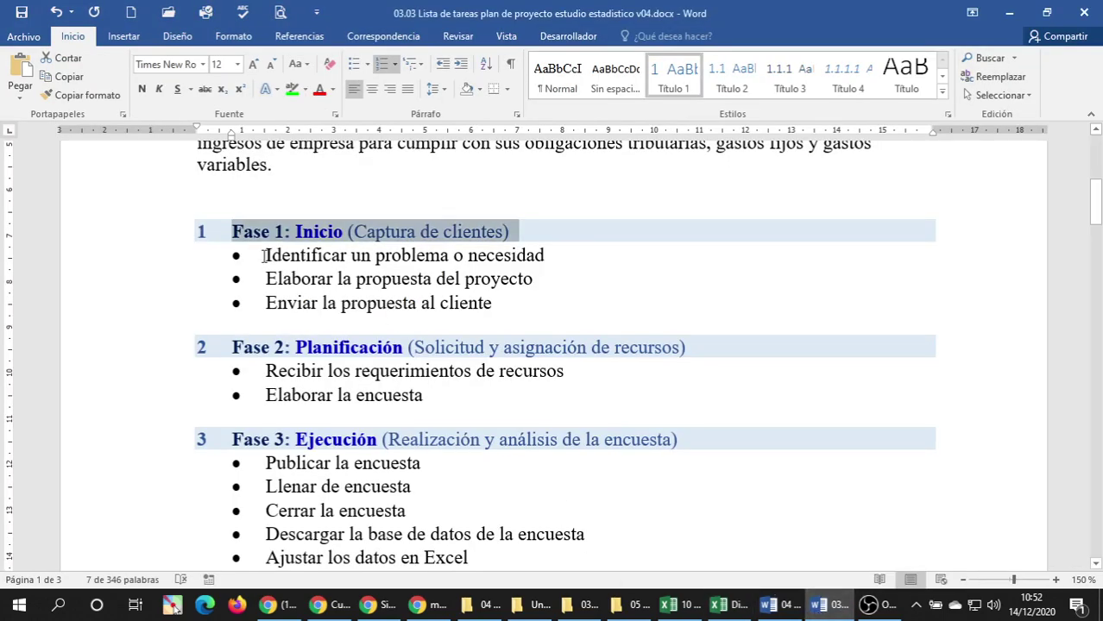
Paste the three Fase 1 task lines into a new Notepad document and remove their bullets.
left_click_drag(114, 259, 111, 305)
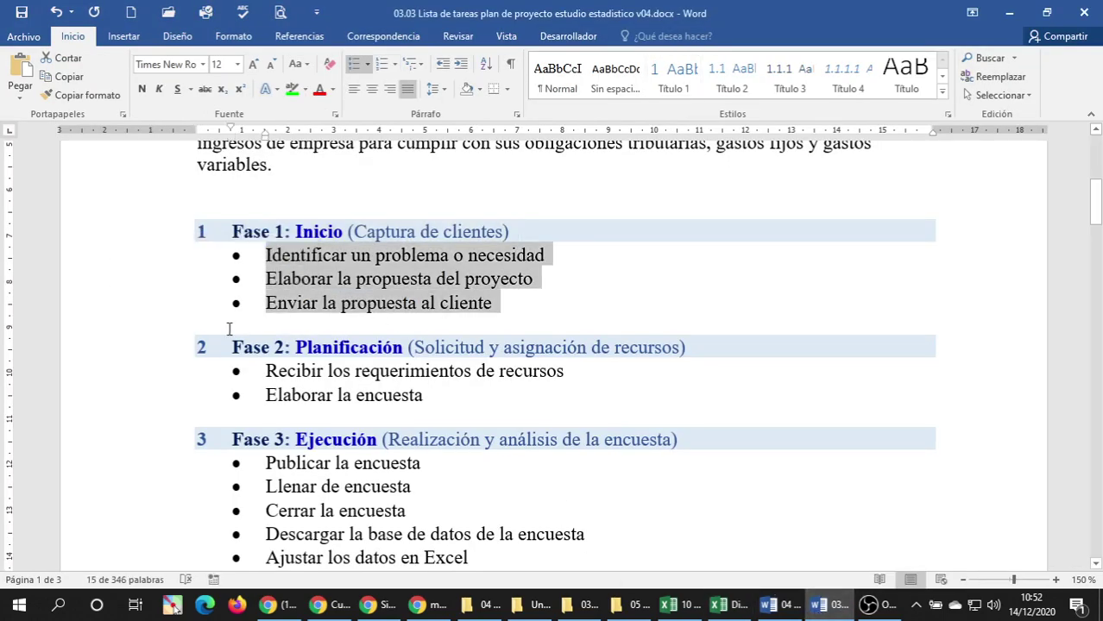
left_click(19, 606)
left_click(281, 306)
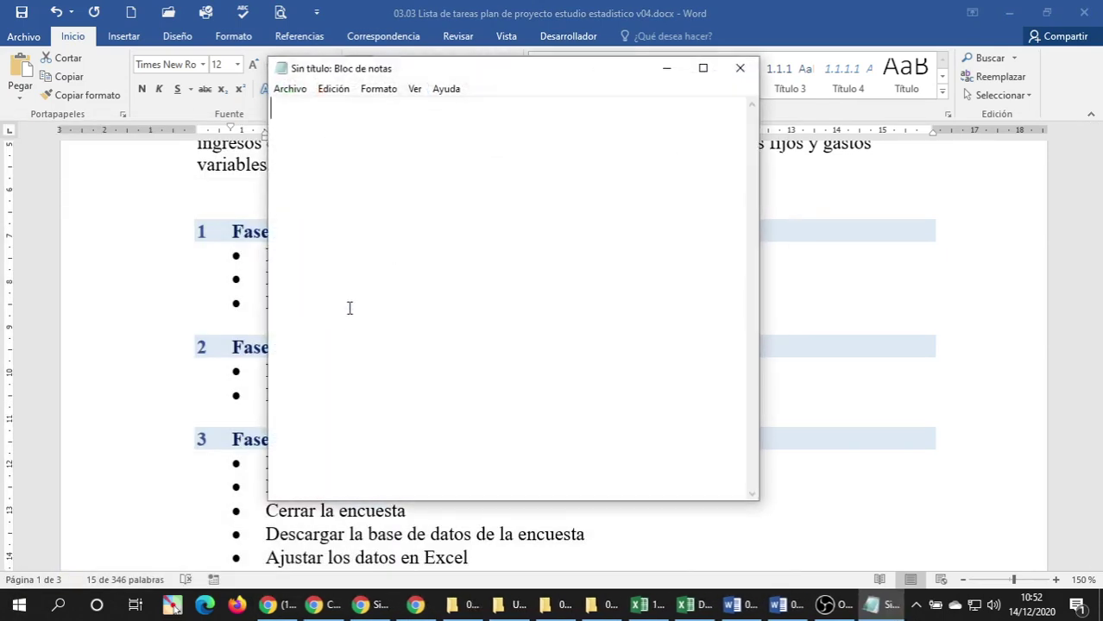
type("•\tIdentificar un problema o necesidad •\tElaborar la propuesta del proyecto •\tEnviar la propuesta al cliente")
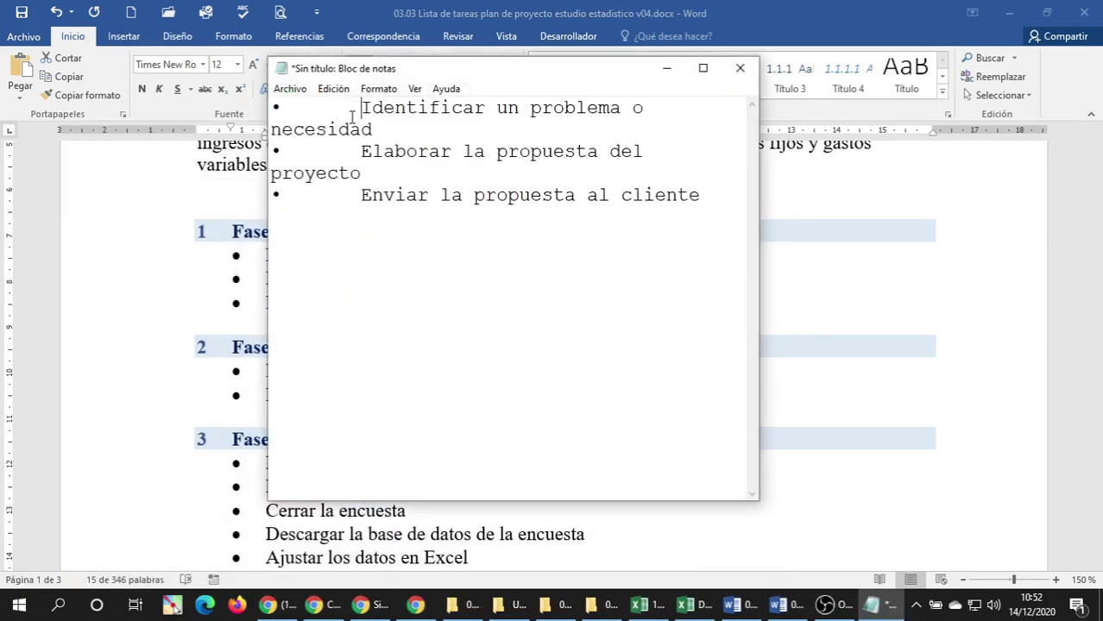
left_click(352, 116)
key("BackSpace")
key("BackSpace")
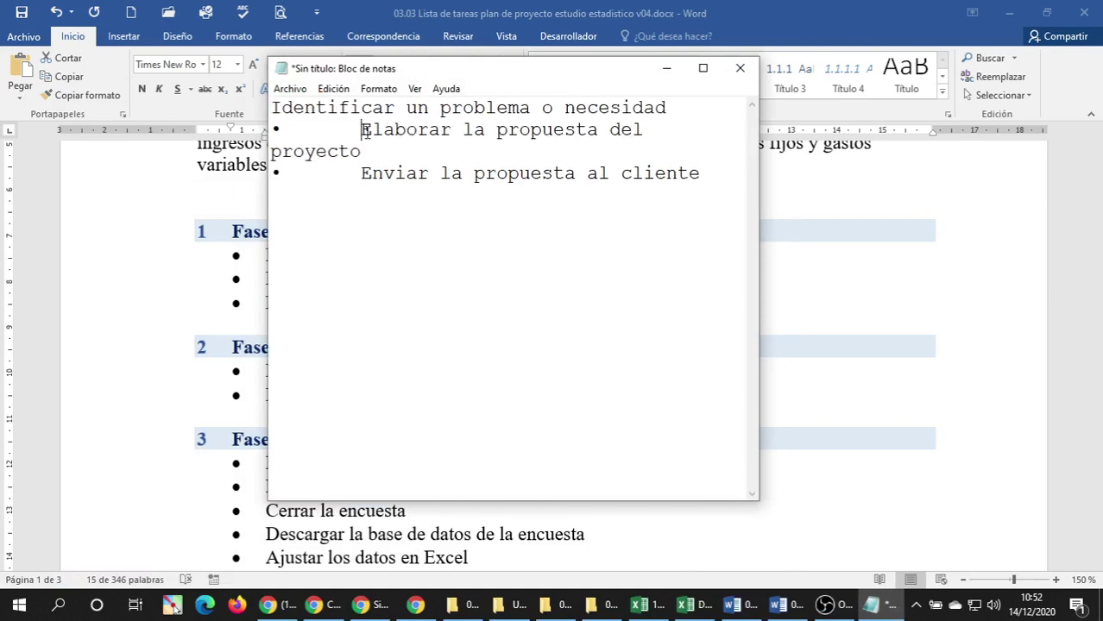
left_click(363, 129)
key("BackSpace")
key("BackSpace")
left_click(363, 154)
key("BackSpace")
key("BackSpace")
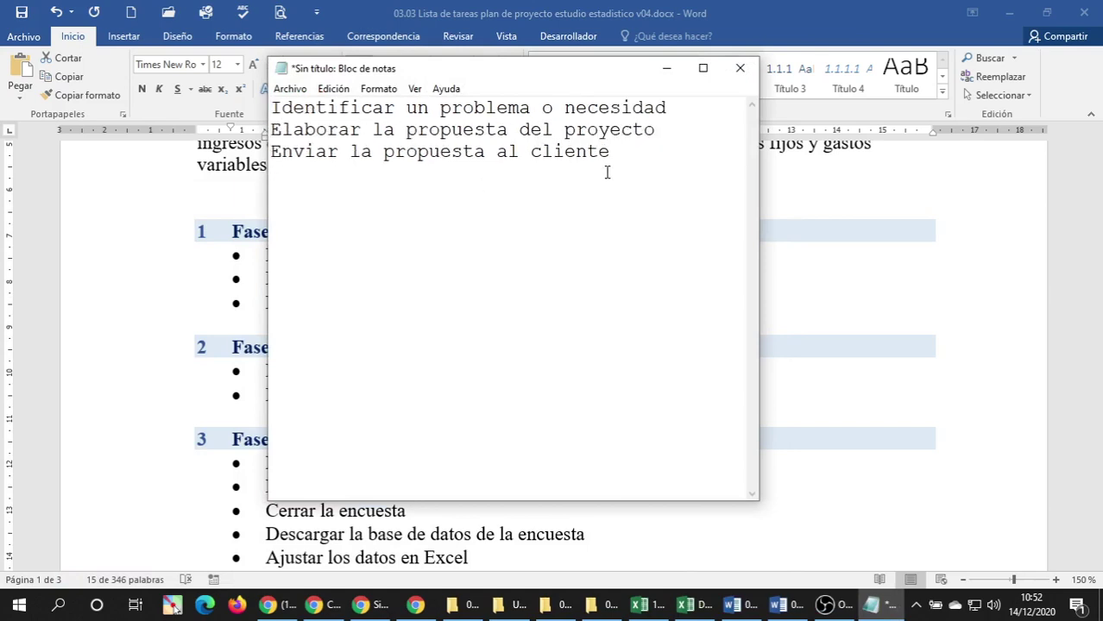
Cut the cleaned tasks and paste them into the Excel task rows 9 to 11.
key("ctrl+e")
key("ctrl+x")
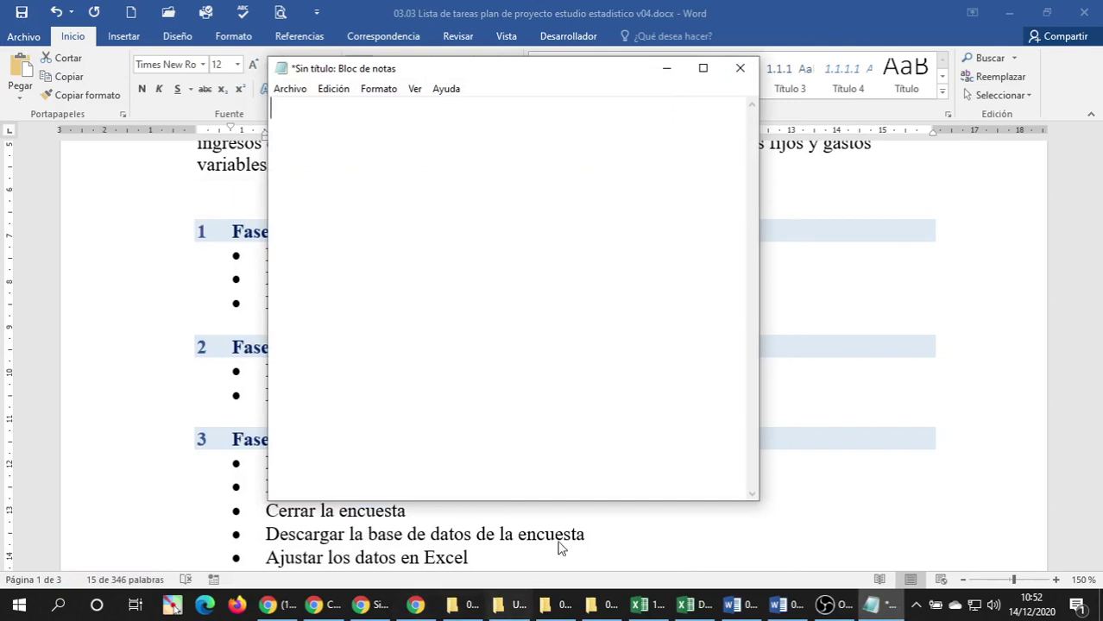
left_click(710, 607)
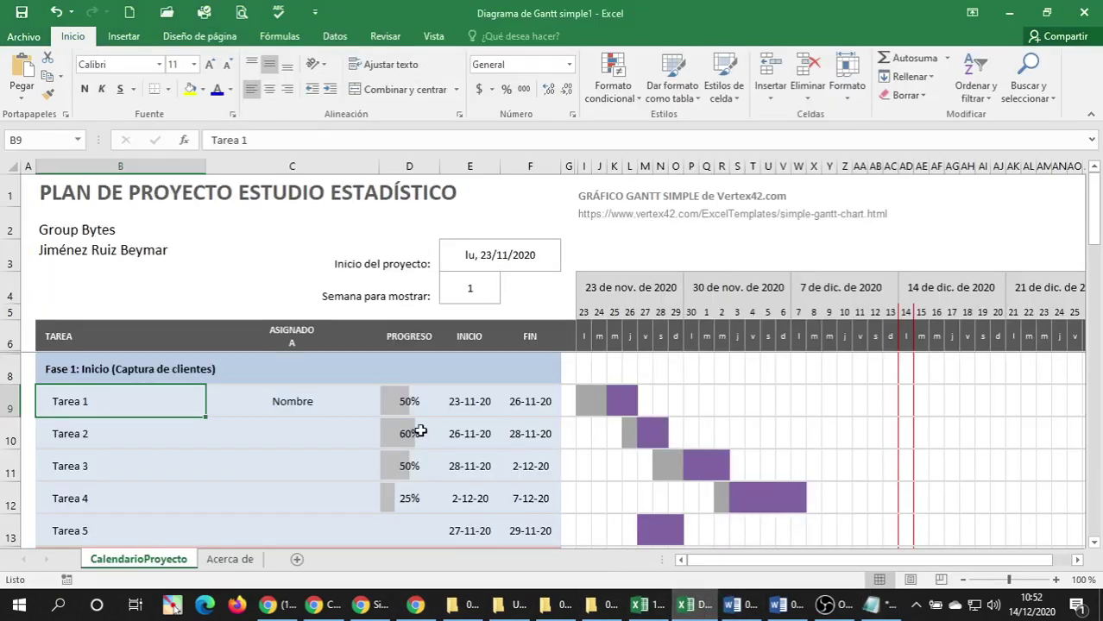
right_click(109, 406)
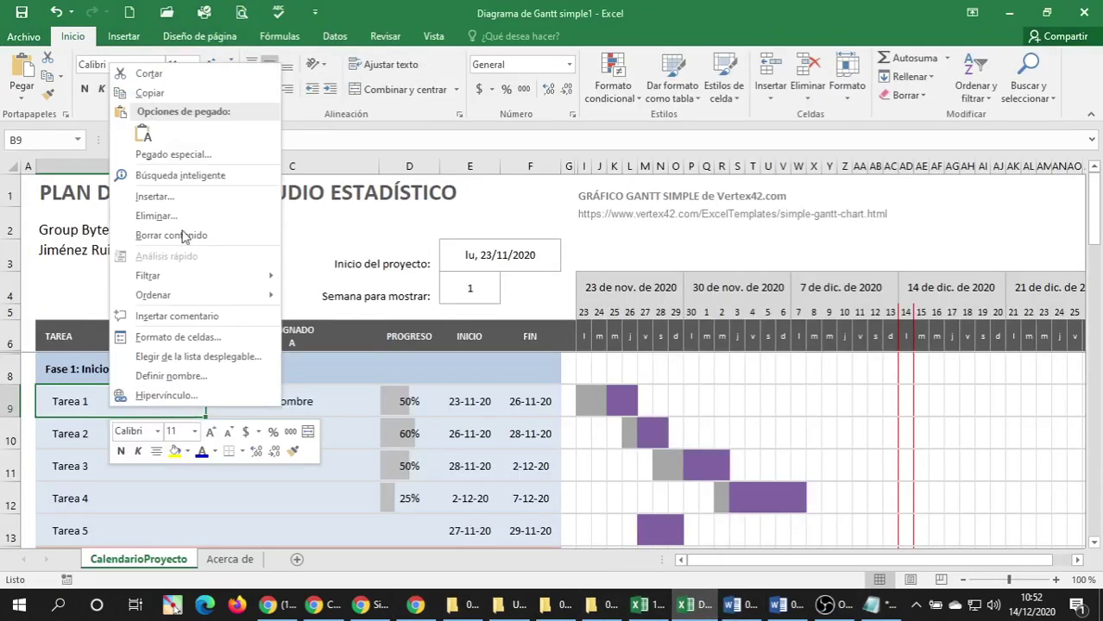
left_click(140, 132)
Delete the leftover Tarea 4 and Tarea 5 rows under Fase 1.
scroll(91, 425, "down", 2)
scroll(96, 426, "up", 1)
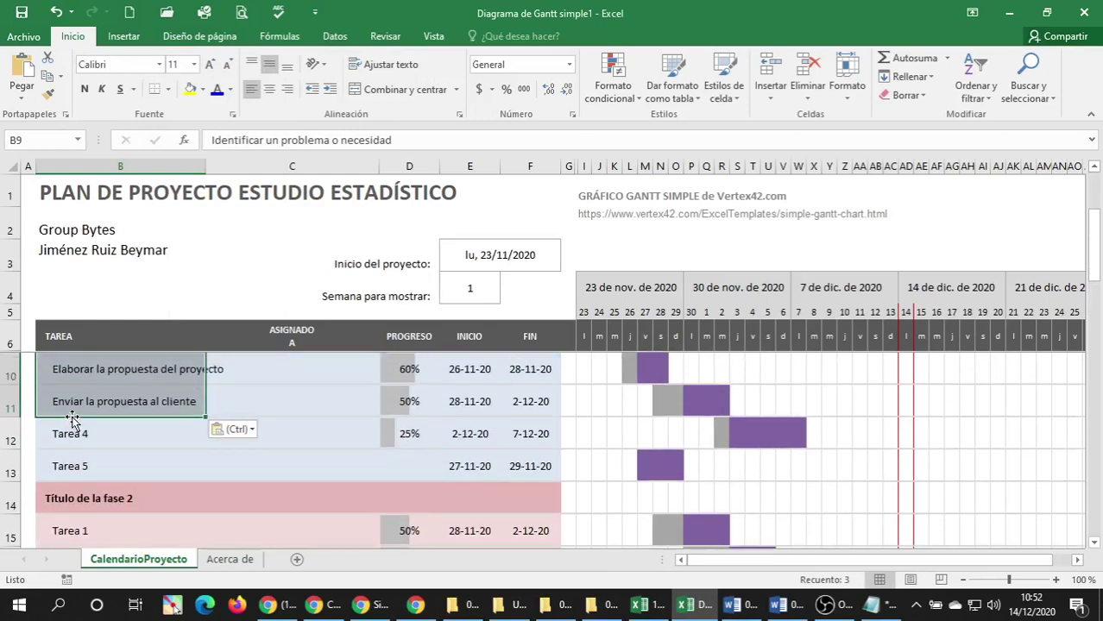
left_click(80, 432)
right_click(7, 436)
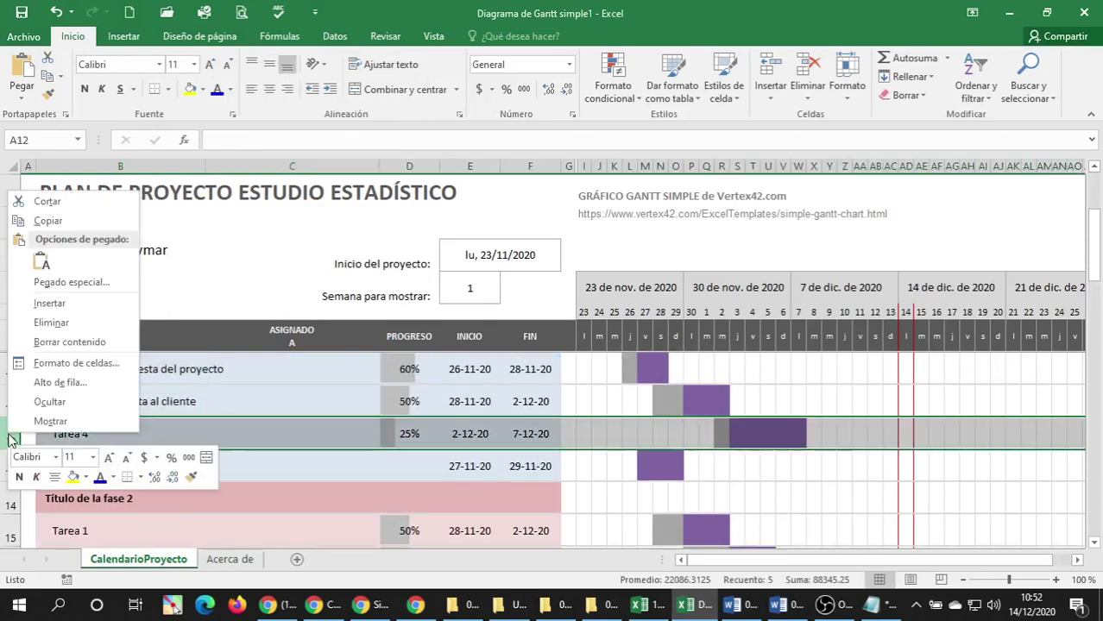
left_click(50, 322)
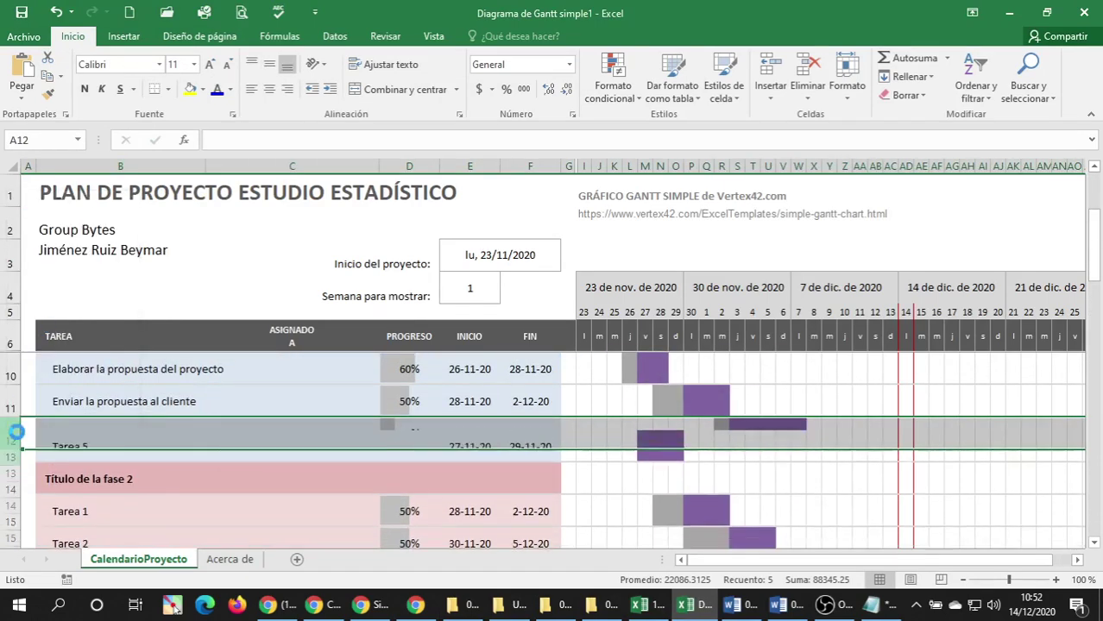
right_click(9, 437)
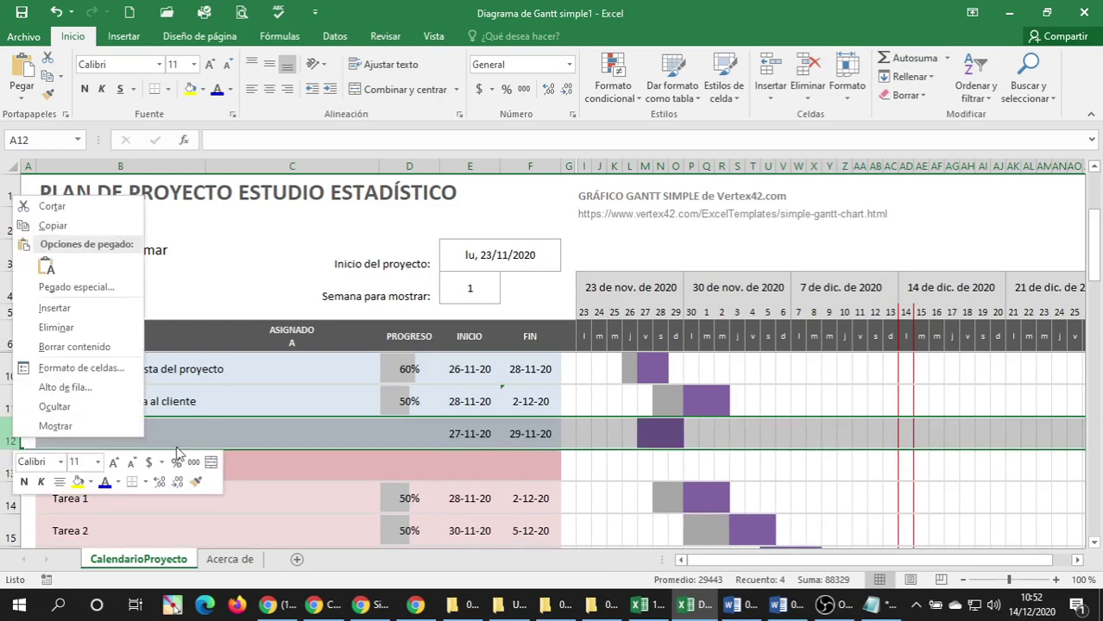
key("Escape")
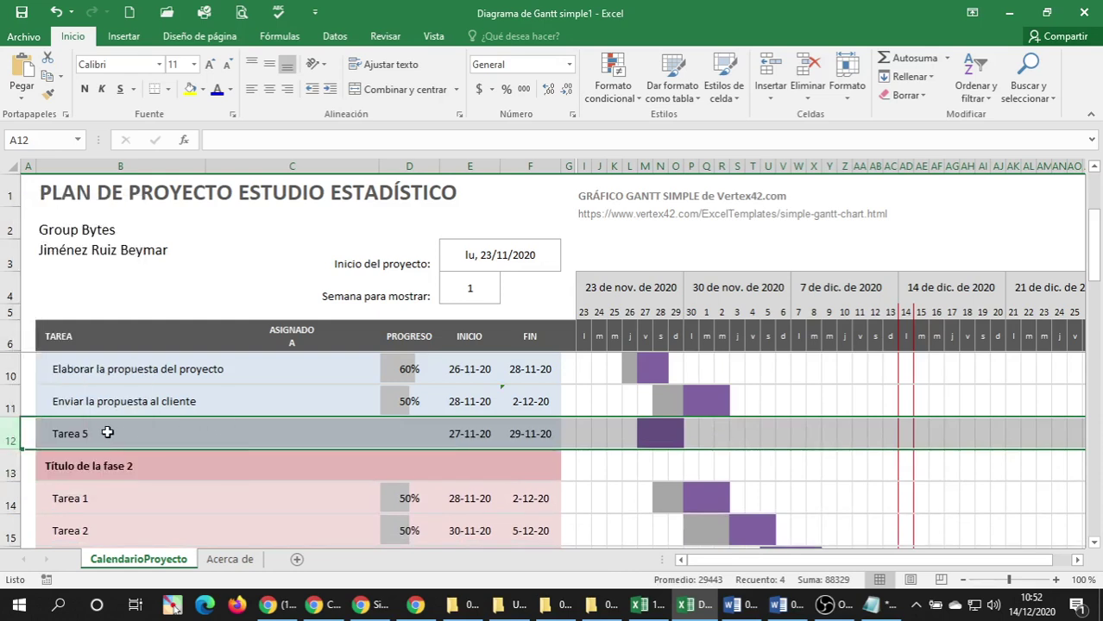
right_click(5, 438)
left_click(43, 321)
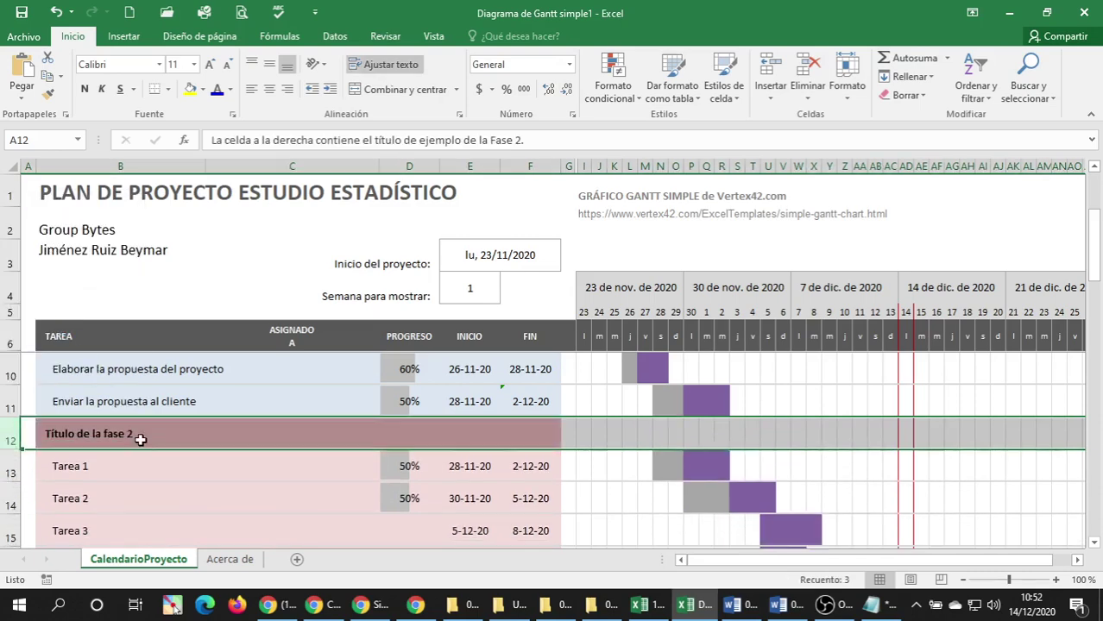
left_click(139, 440)
left_click(779, 608)
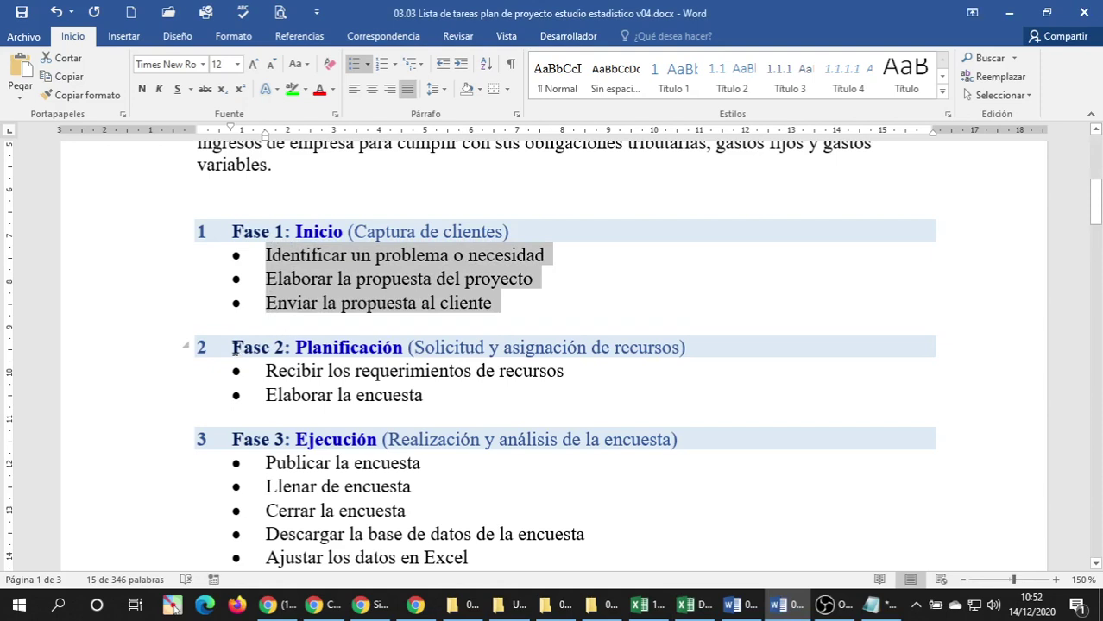
Paste the Fase 2 heading and its two tasks into Notepad and strip their numbers and bullets.
left_click_drag(76, 347, 74, 398)
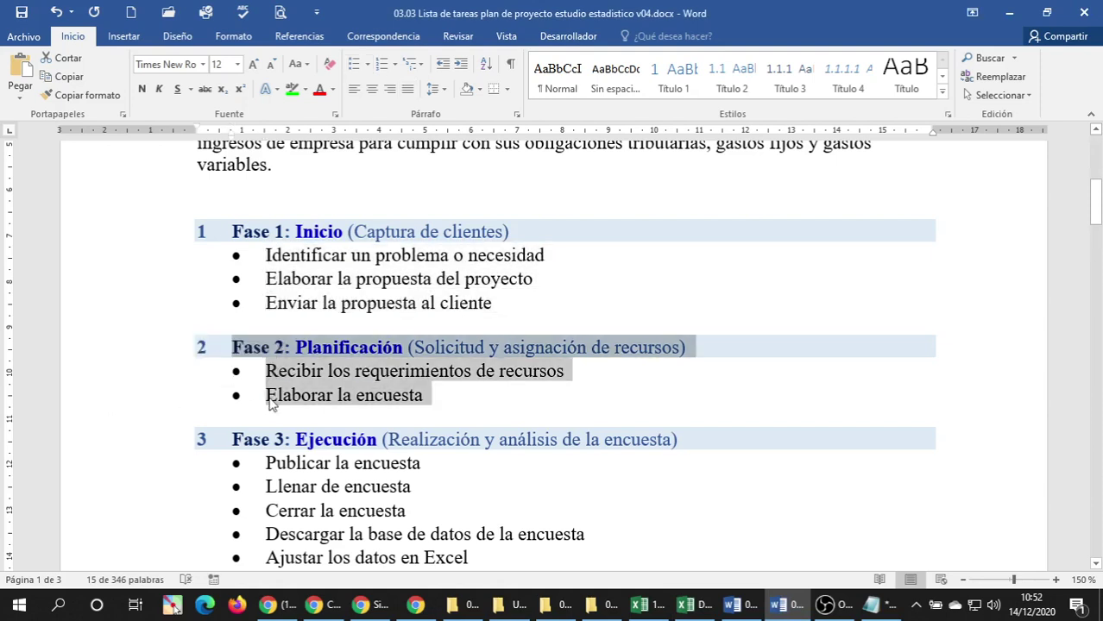
left_click(889, 612)
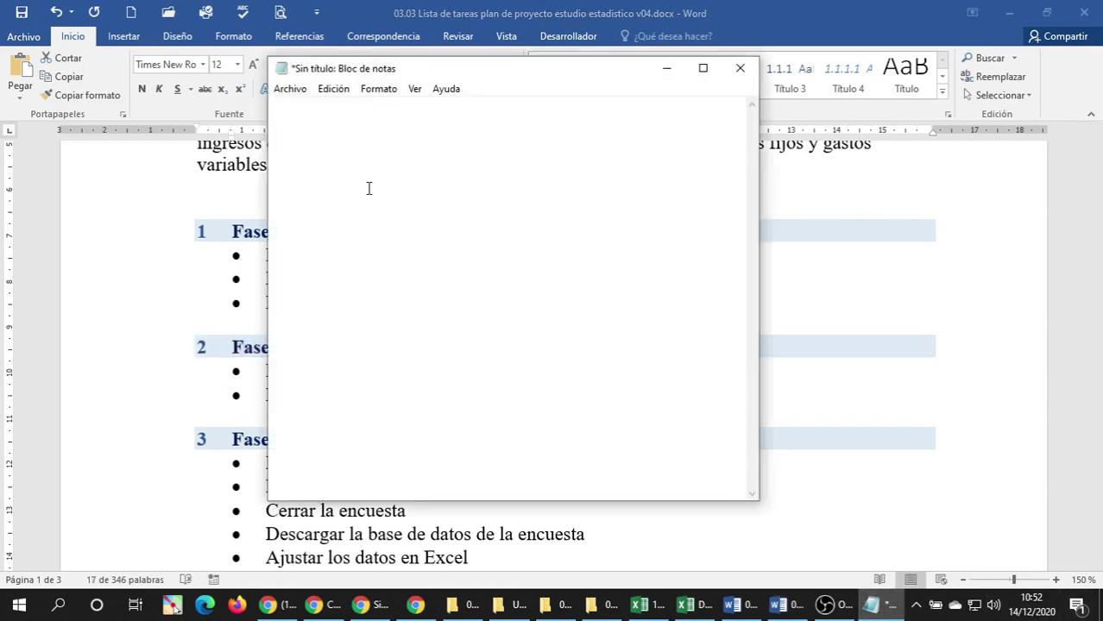
type("2\tFase 2: Planificación (Solicitud y asignación de recursos) •\tRecibir los requerimientos de recursos •\tElaborar la encuesta")
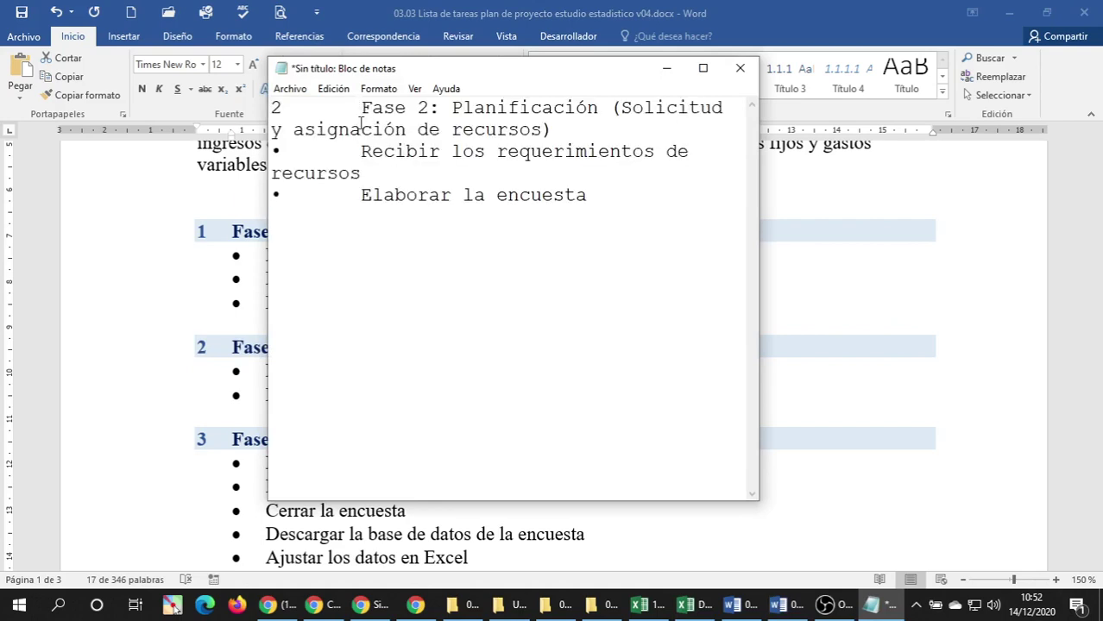
key("BackSpace")
key("BackSpace")
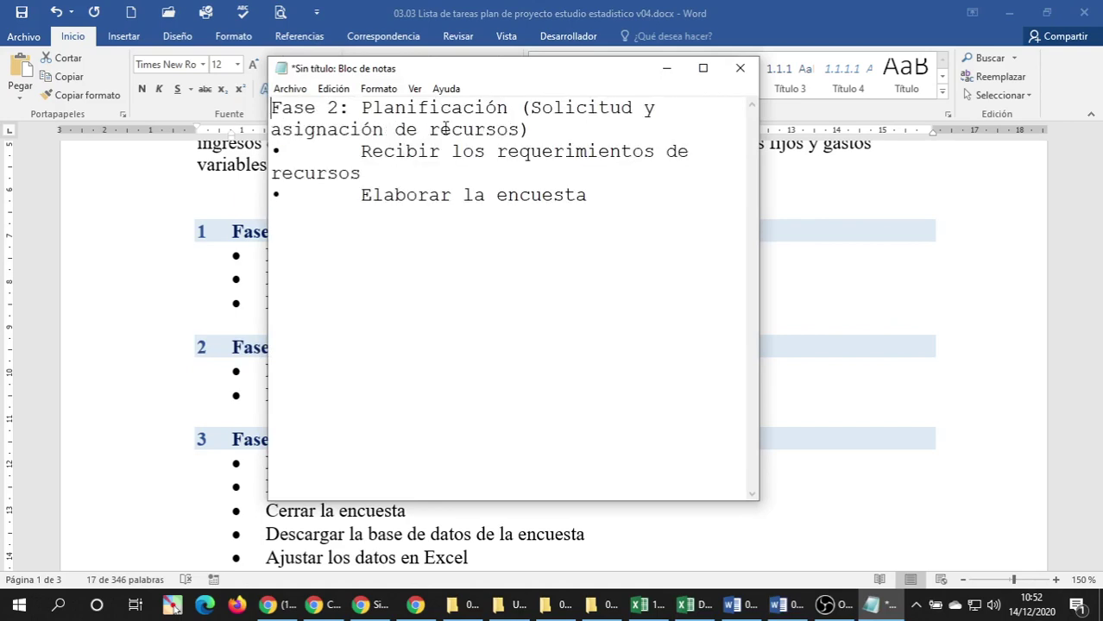
key("BackSpace")
key("BackSpace")
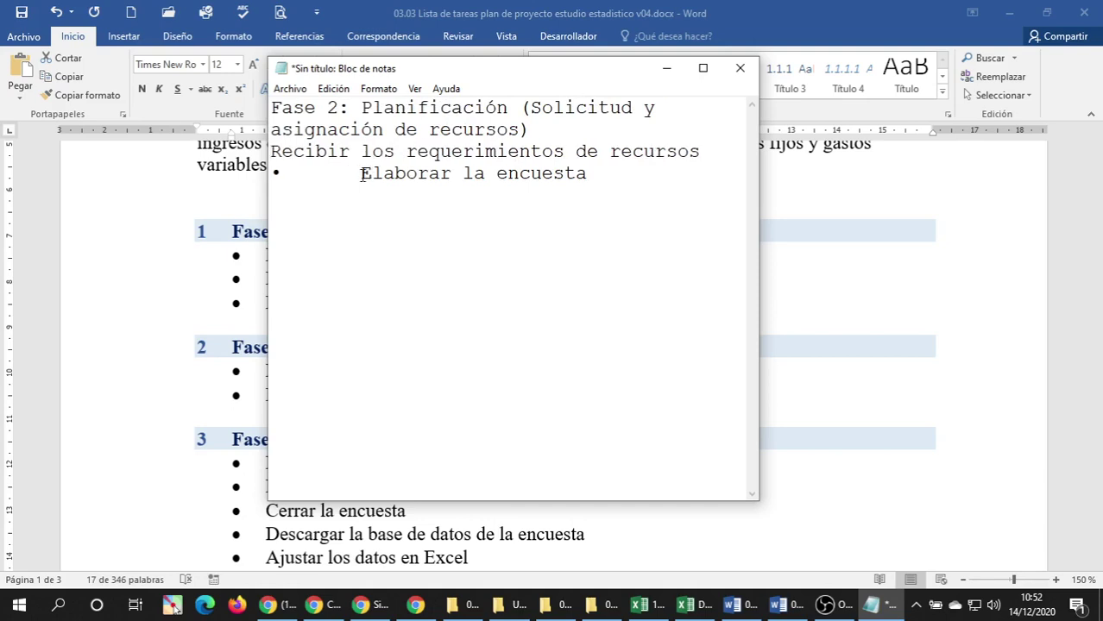
left_click(361, 173)
key("BackSpace")
key("BackSpace")
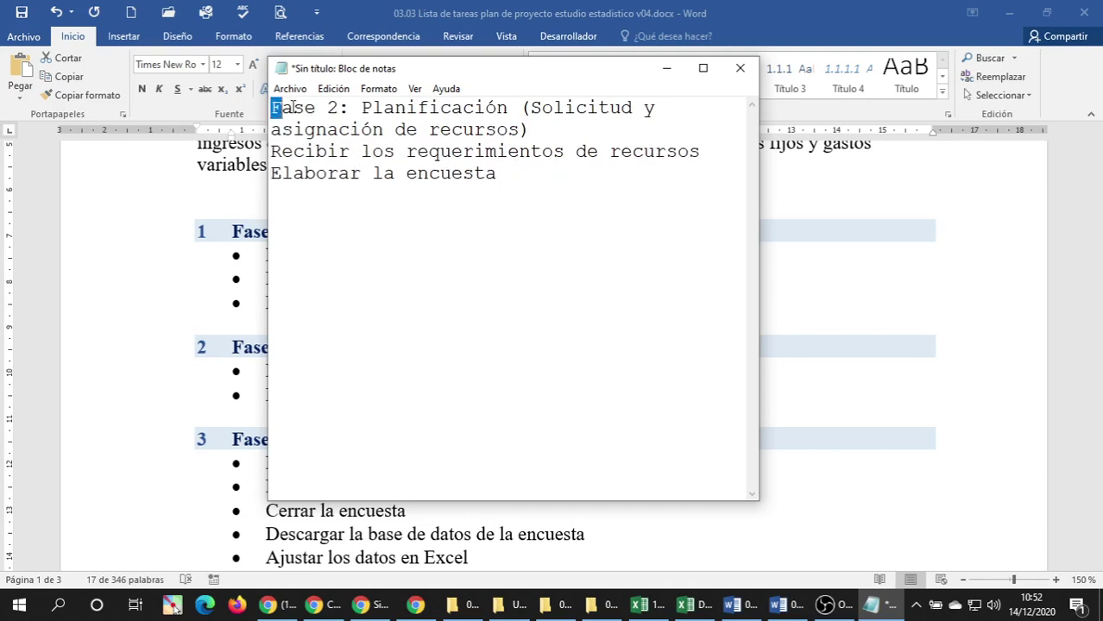
Cut the Fase 2 heading line out of Notepad.
left_click_drag(273, 107, 666, 107)
left_click(452, 151)
left_click_drag(533, 129, 271, 107)
key("ctrl+x")
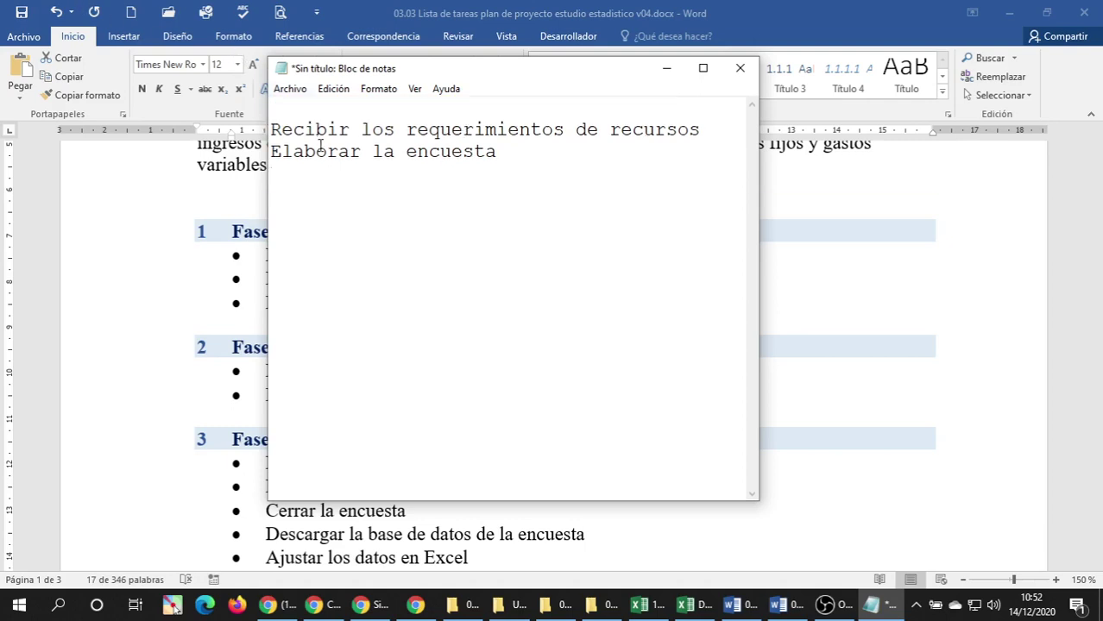
left_click(665, 604)
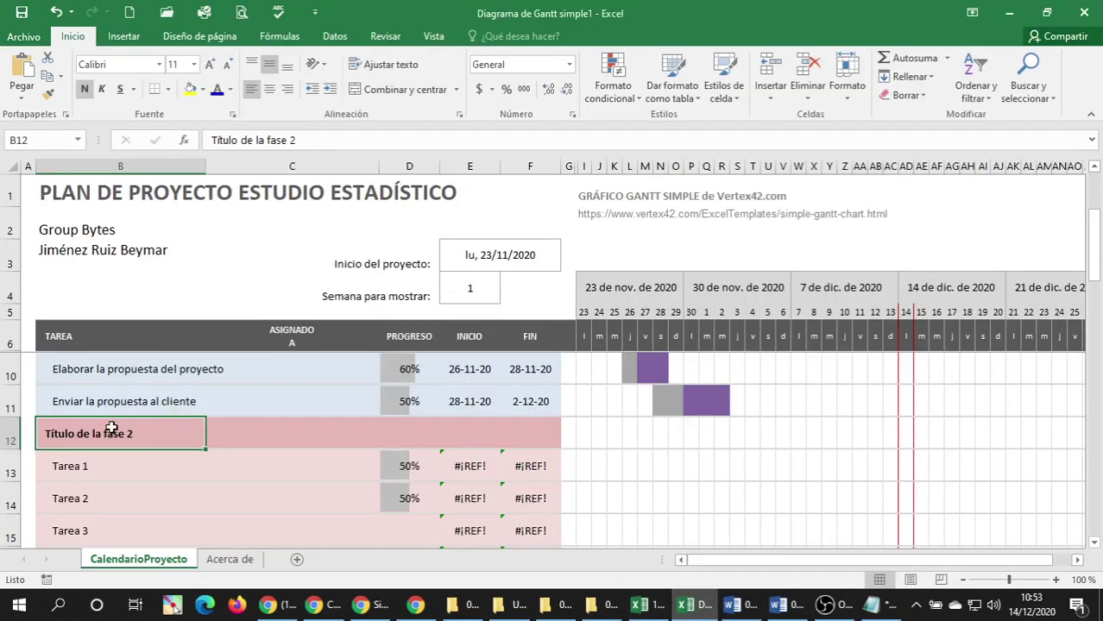
Paste the 'Fase 2: Planificación' heading into B12 and its two tasks into B13–B14.
key("ctrl+v")
left_click(69, 466)
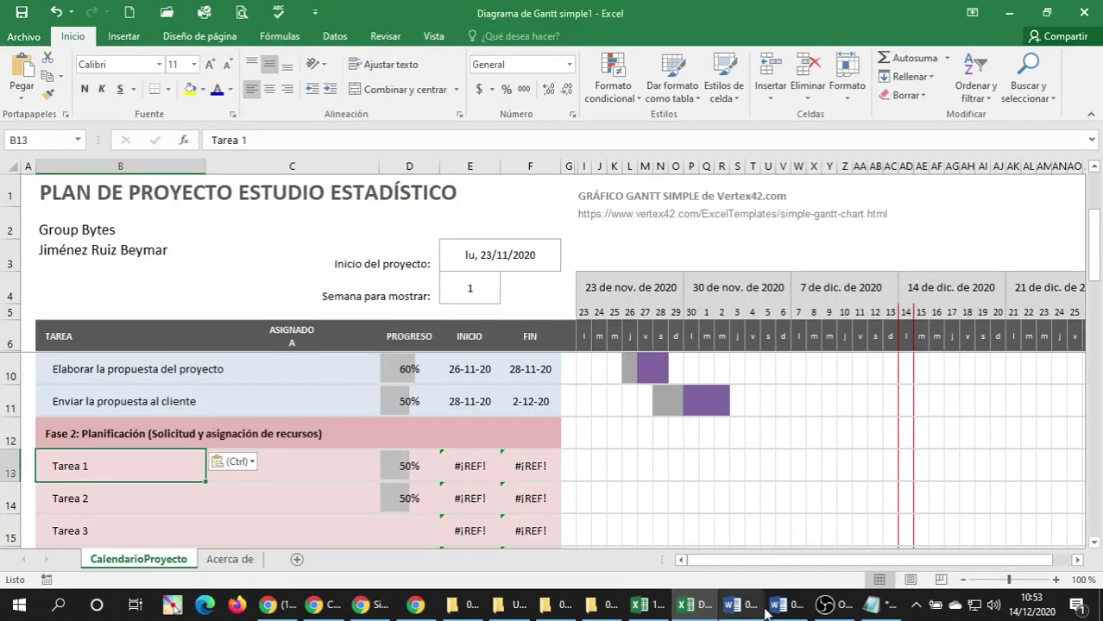
left_click(779, 604)
left_click(321, 393)
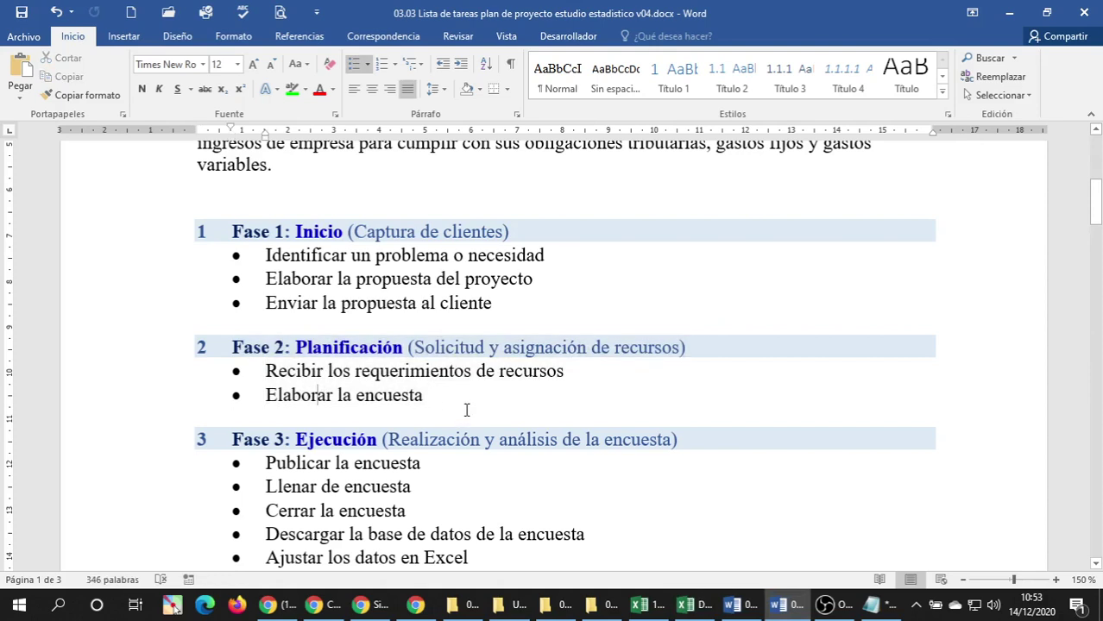
left_click(871, 604)
left_click_drag(517, 169, 251, 140)
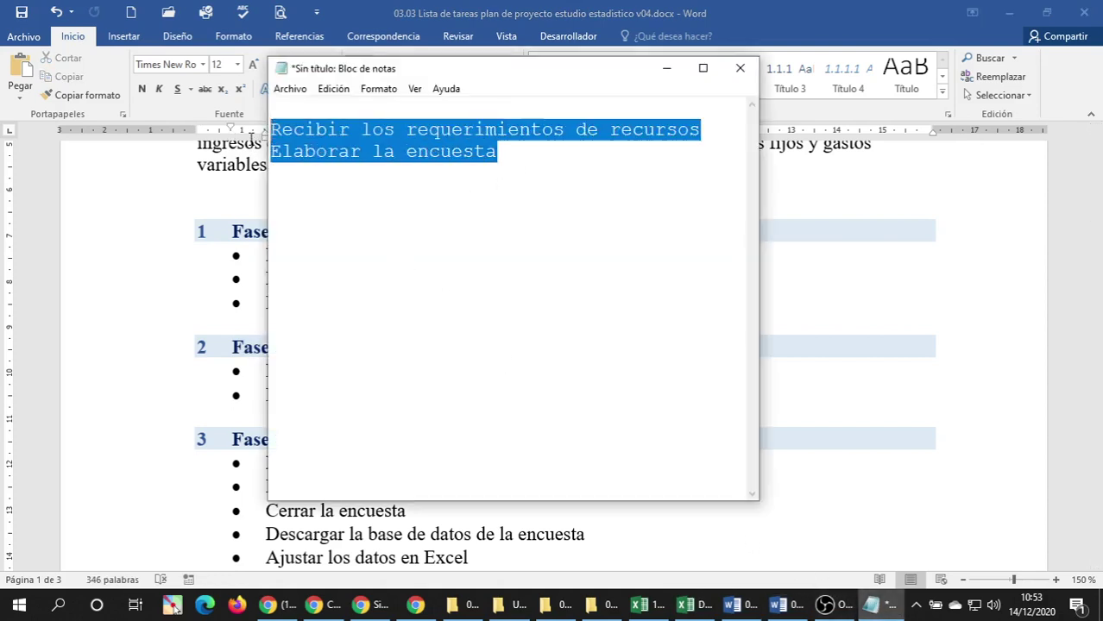
key("ctrl+x")
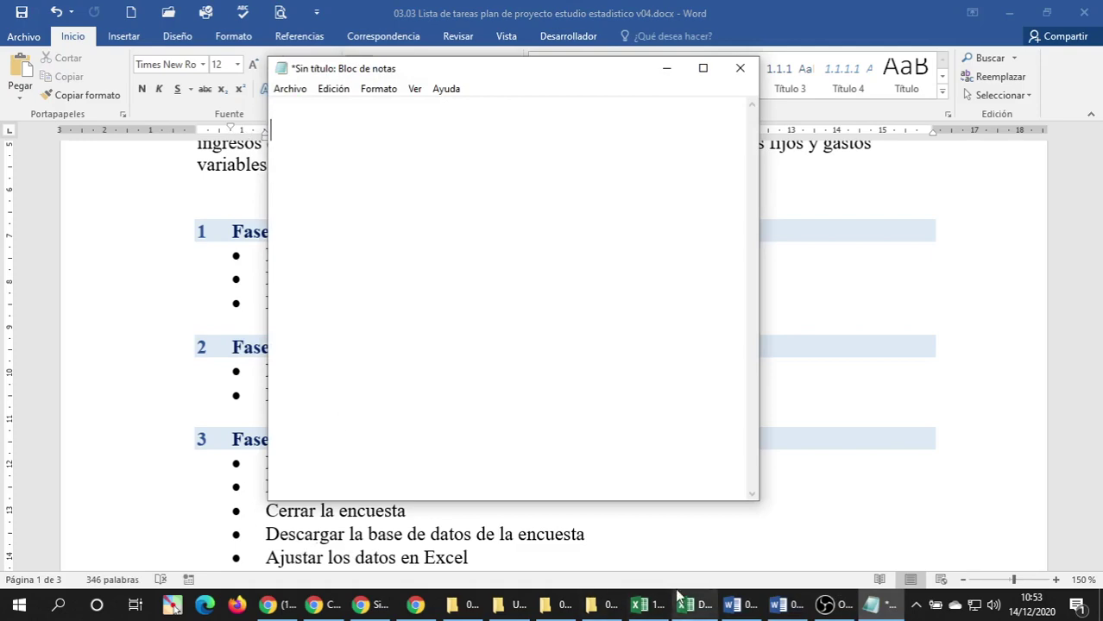
left_click(686, 604)
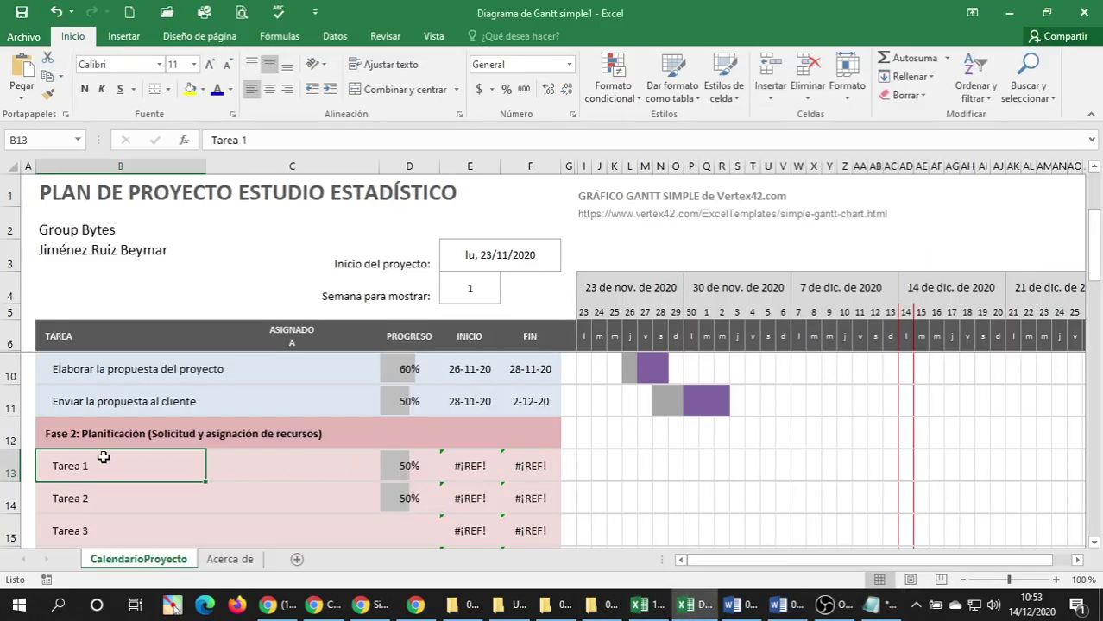
key("ctrl+v")
Delete the unused Tarea 3–5 rows of phase 2.
scroll(103, 456, "down", 2)
scroll(130, 445, "up", 1)
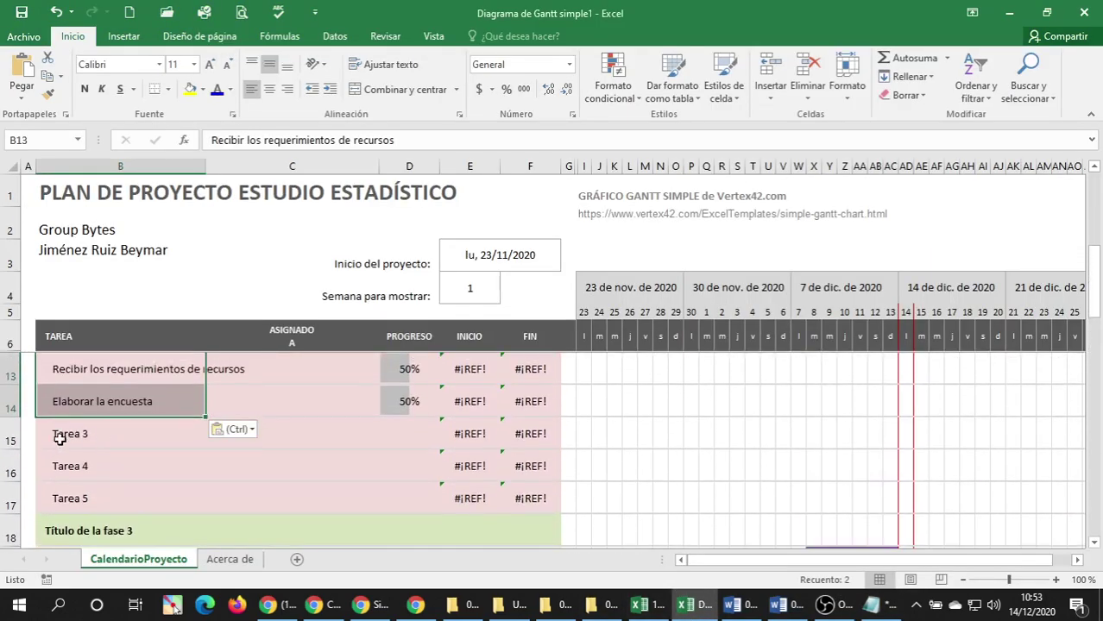
left_click(4, 434)
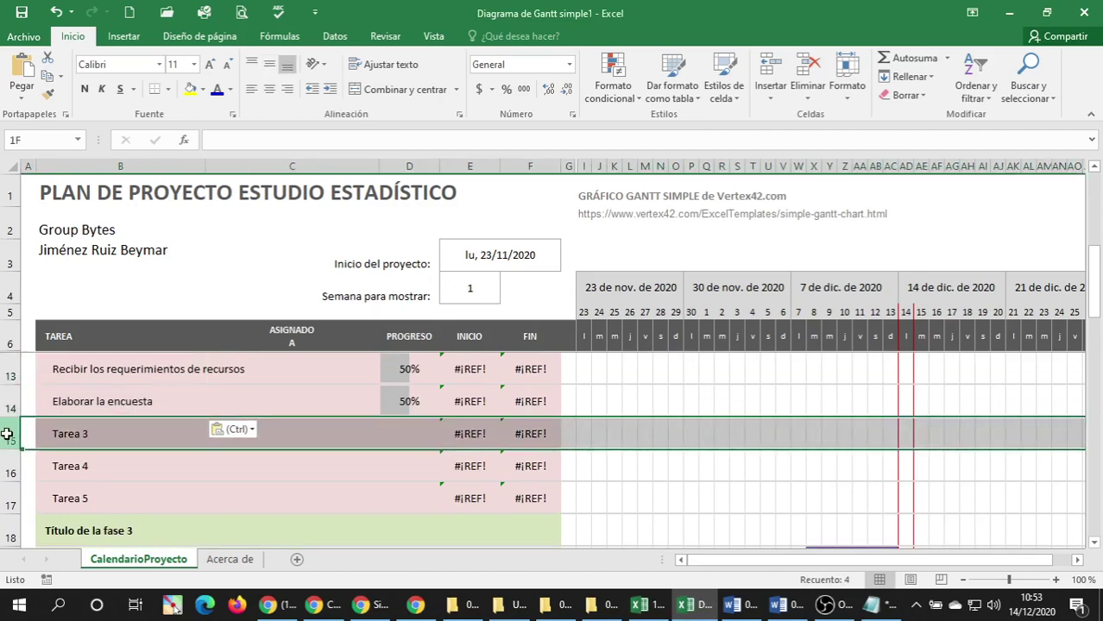
left_click_drag(6, 434, 5, 502)
right_click(27, 448)
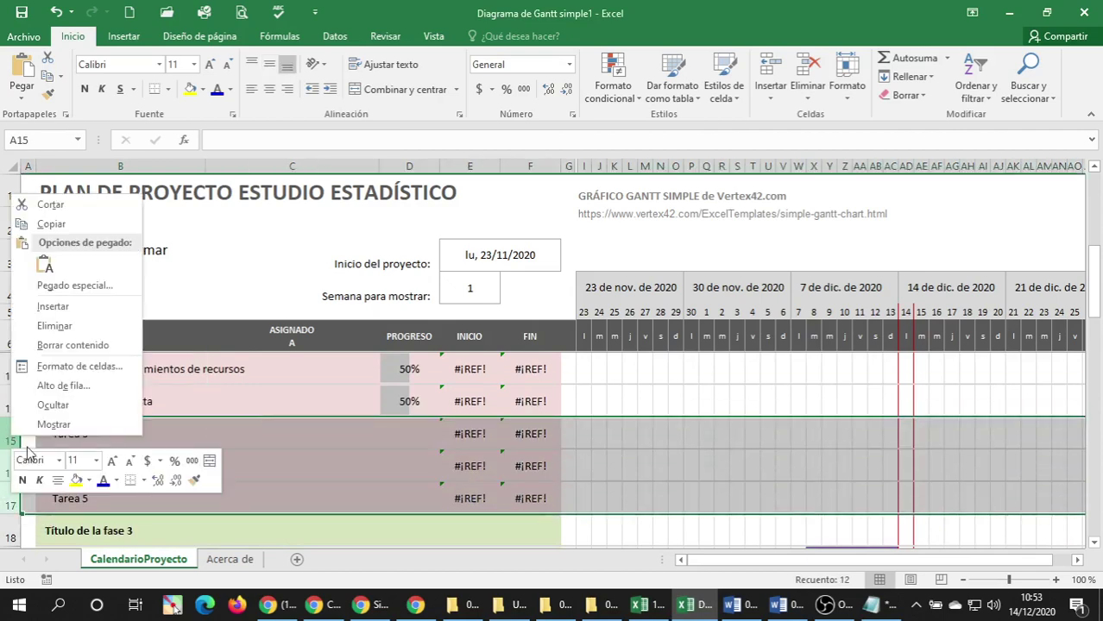
left_click(76, 325)
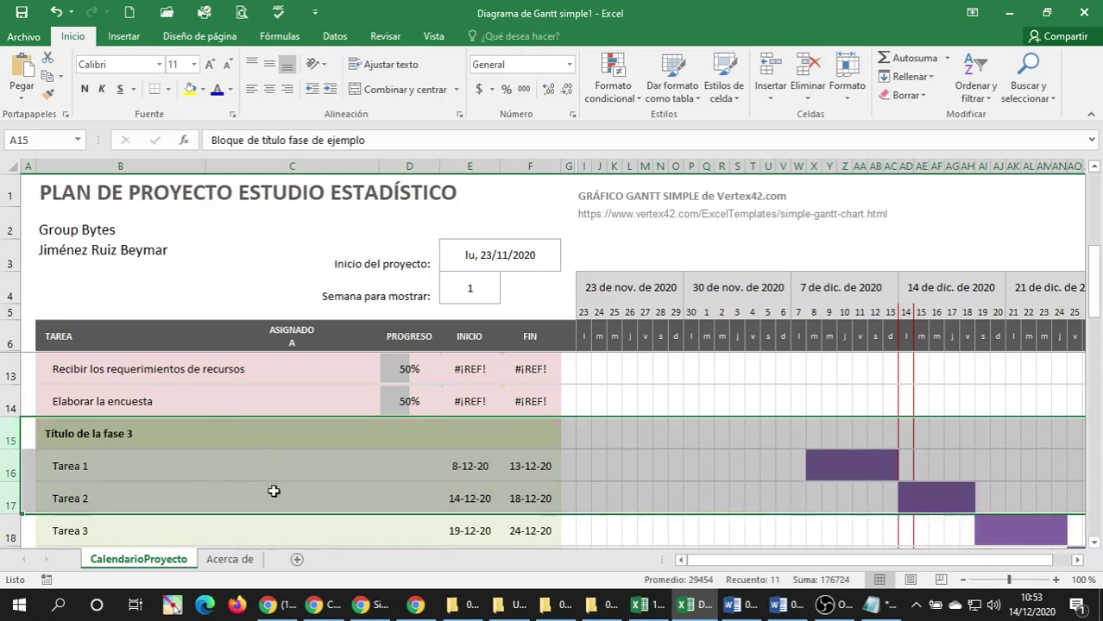
Inspect the #¡REF! start date in E14 and select the phase 3 title cell B15.
left_click(181, 462)
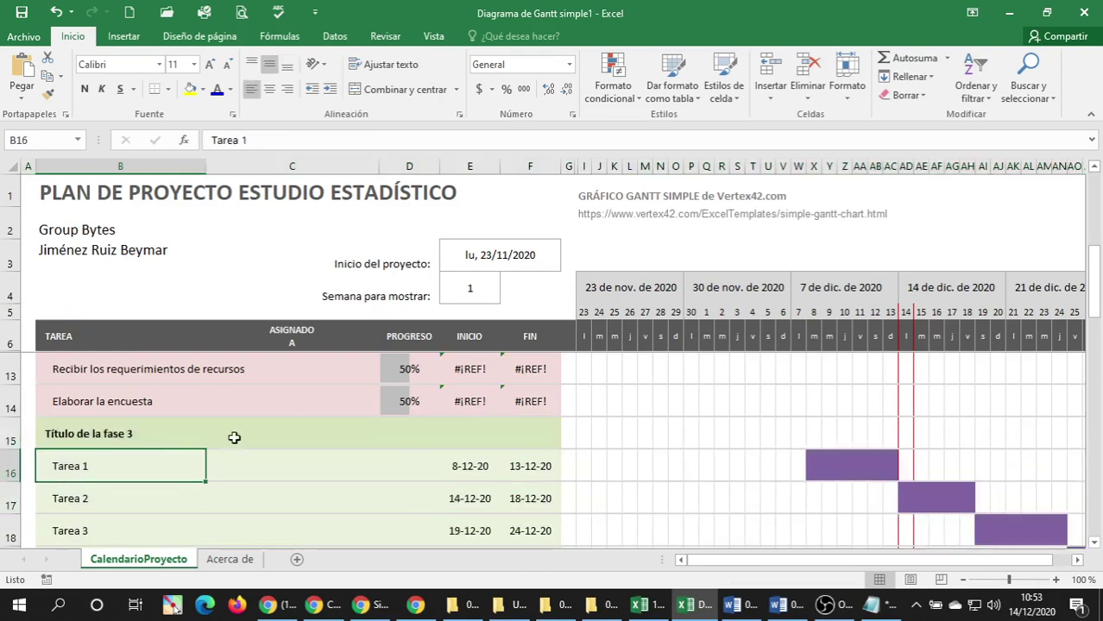
left_click(471, 403)
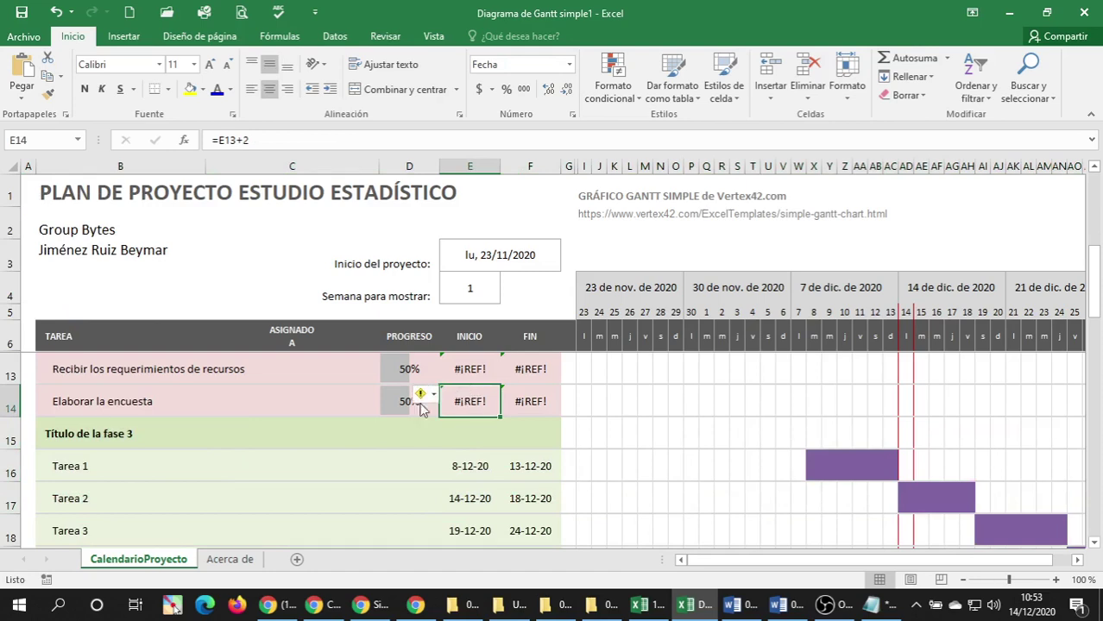
scroll(128, 384, "up", 1)
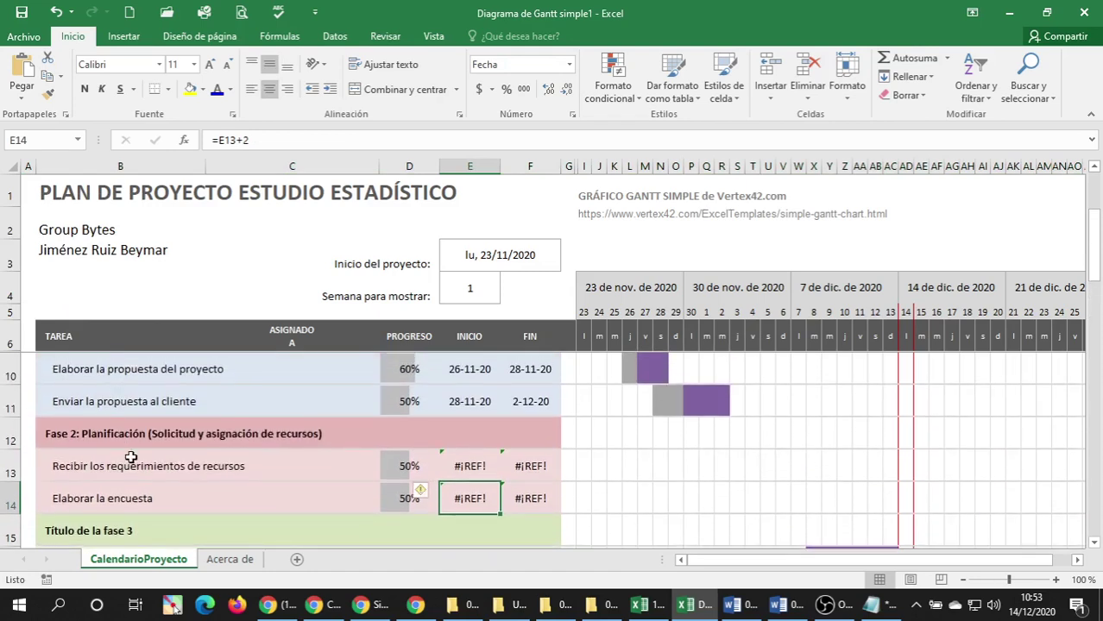
scroll(130, 455, "down", 1)
left_click(130, 433)
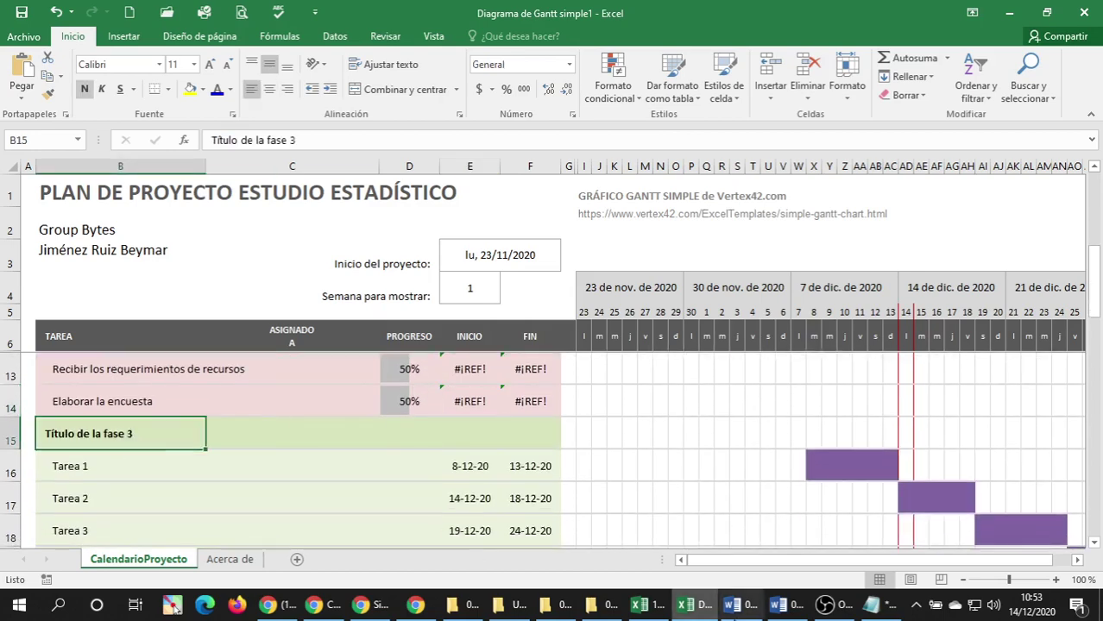
left_click(796, 604)
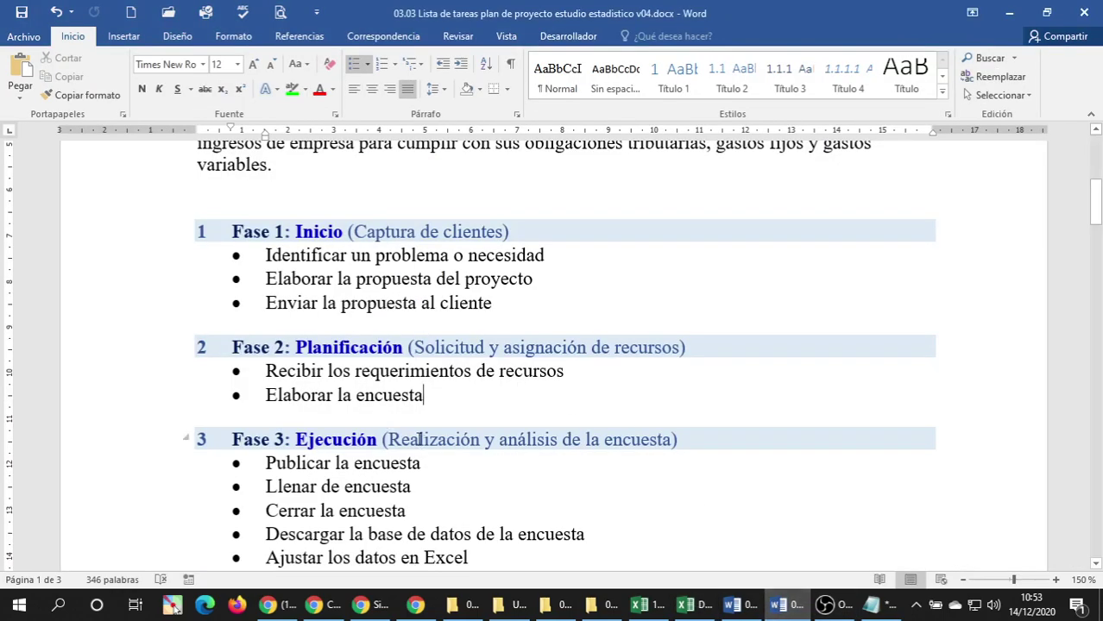
Insert four blank rows 17–20 under phase 3's Tarea 1 and paste copies of row 16 into them.
scroll(383, 393, "down", 5)
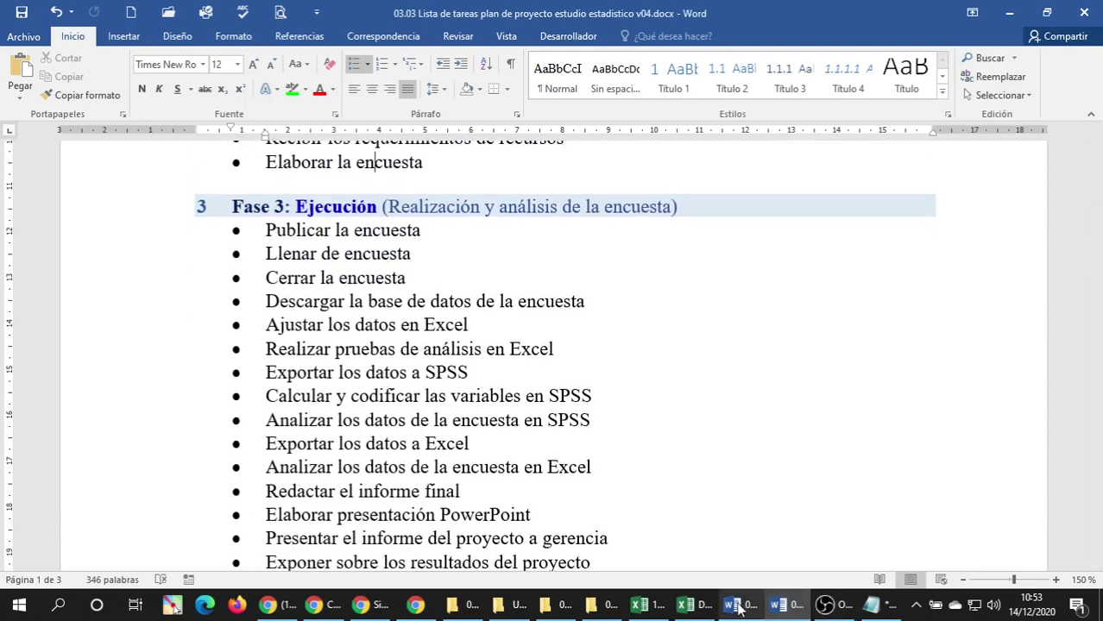
left_click(708, 604)
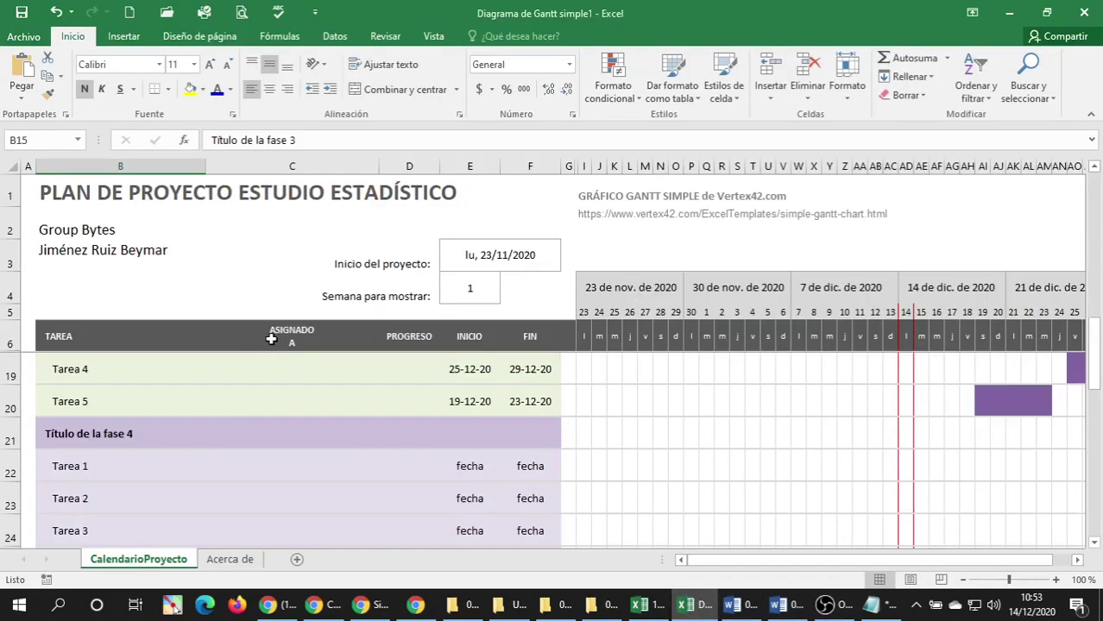
scroll(85, 445, "up", 1)
scroll(21, 425, "up", 1)
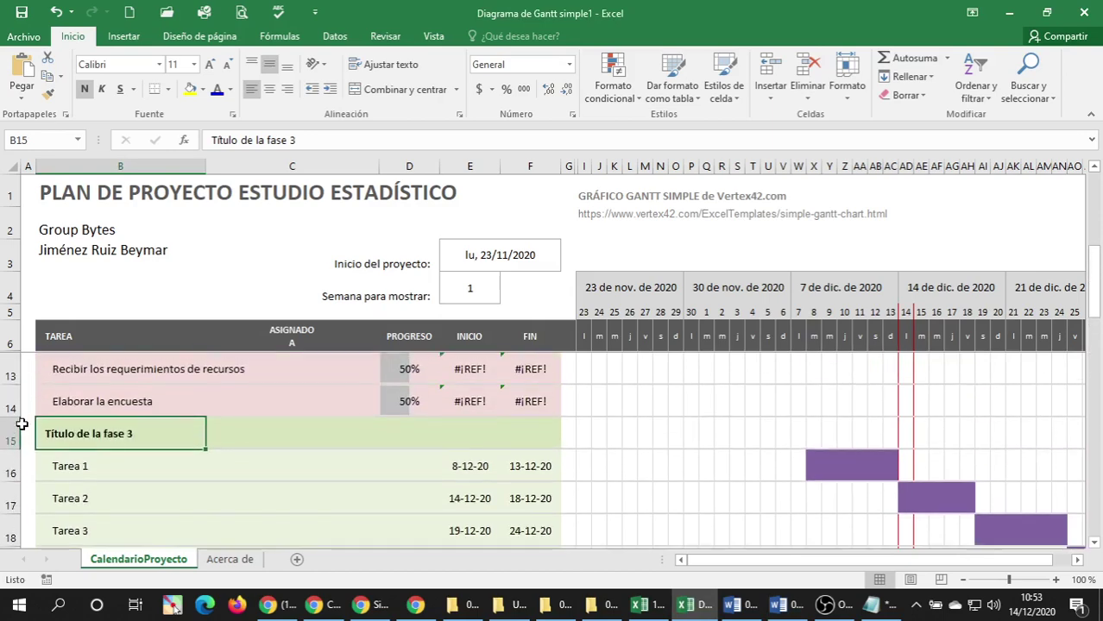
scroll(22, 425, "down", 1)
left_click_drag(10, 405, 10, 502)
right_click(9, 435)
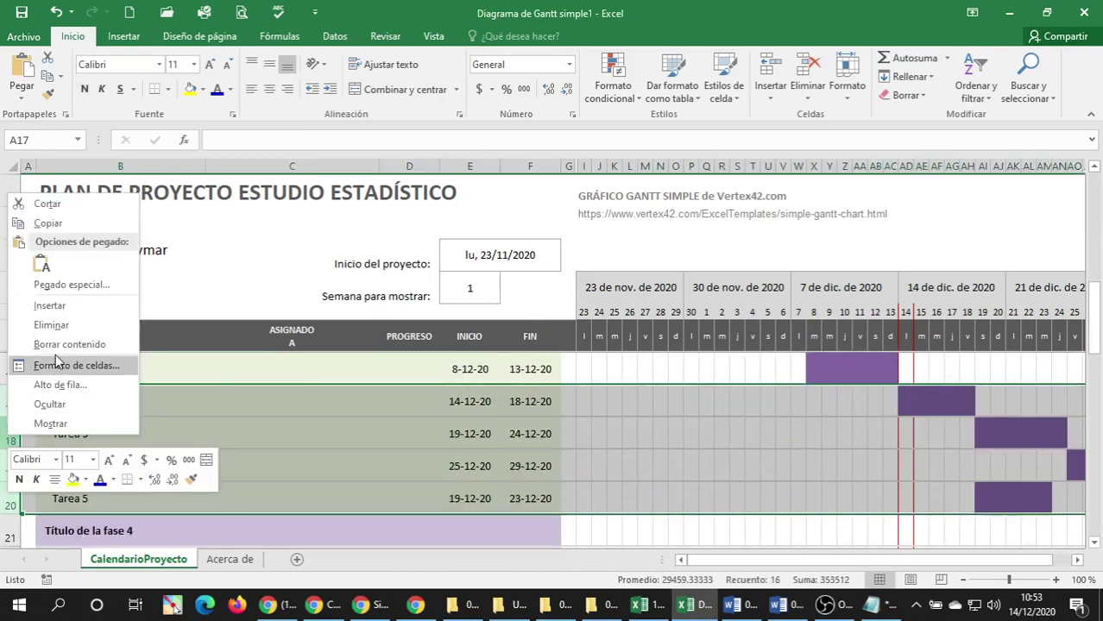
left_click(52, 305)
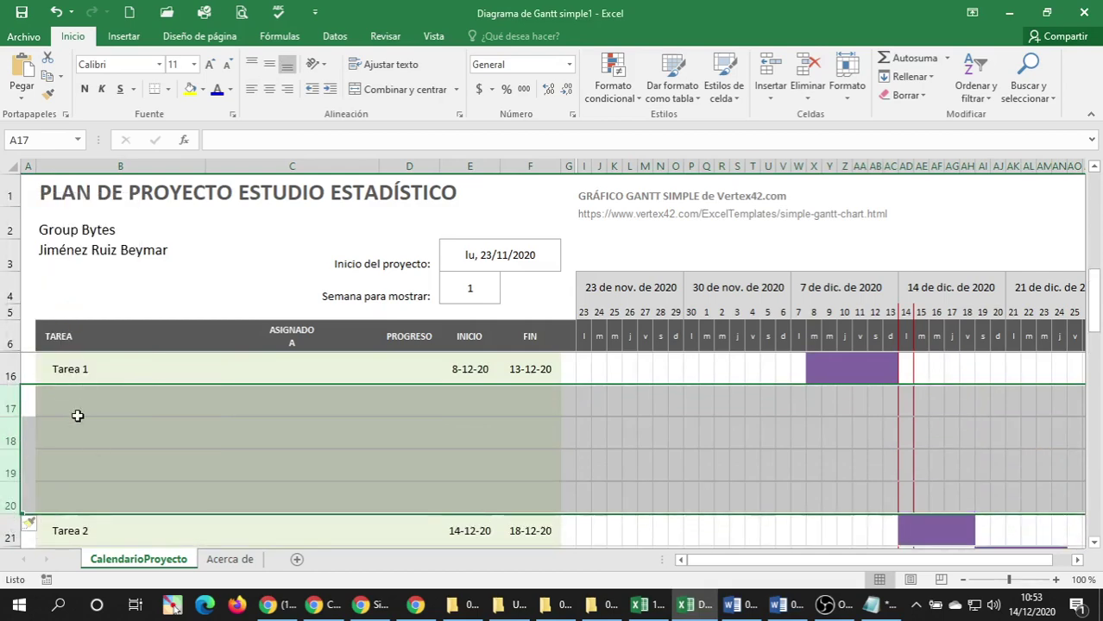
left_click(4, 368)
key("ctrl+c")
left_click_drag(28, 401, 28, 500)
key("Return")
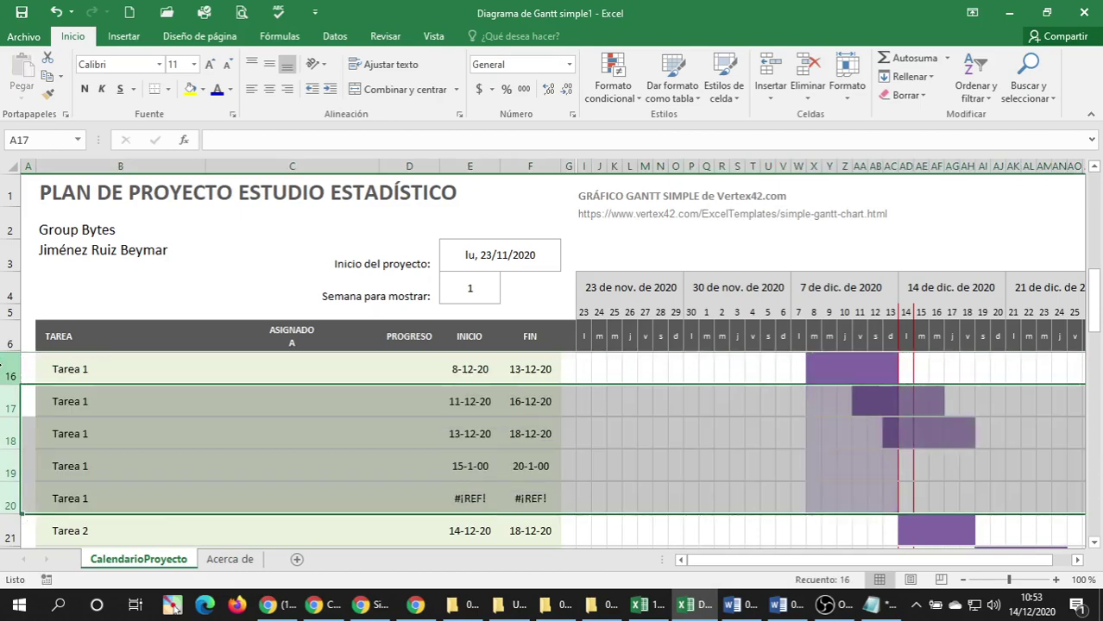
Insert four more rows below row 16 and paste the Tarea 1 row into them again.
right_click(17, 407)
left_click(53, 276)
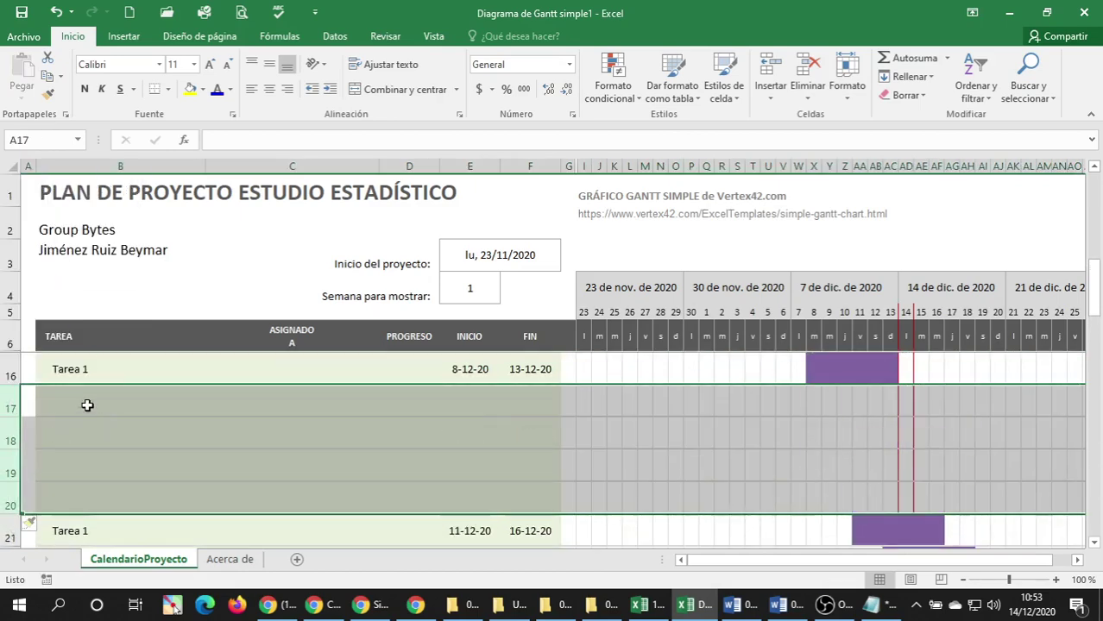
left_click(81, 367)
left_click(14, 369)
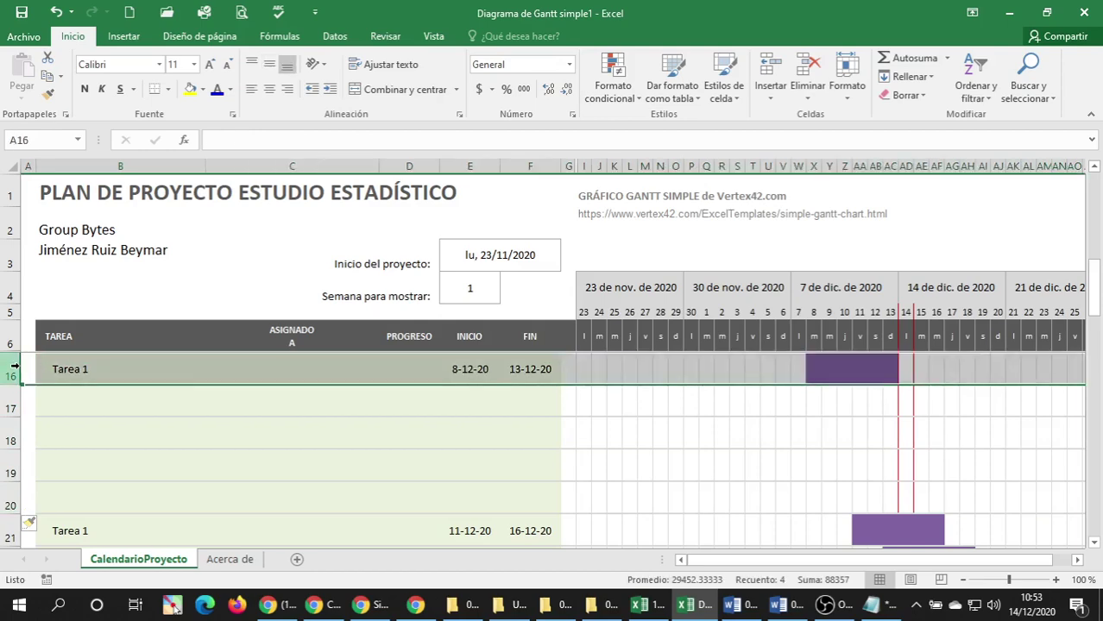
key("ctrl+c")
key("Down")
key("shift+Down")
key("shift+Down")
key("shift+Down")
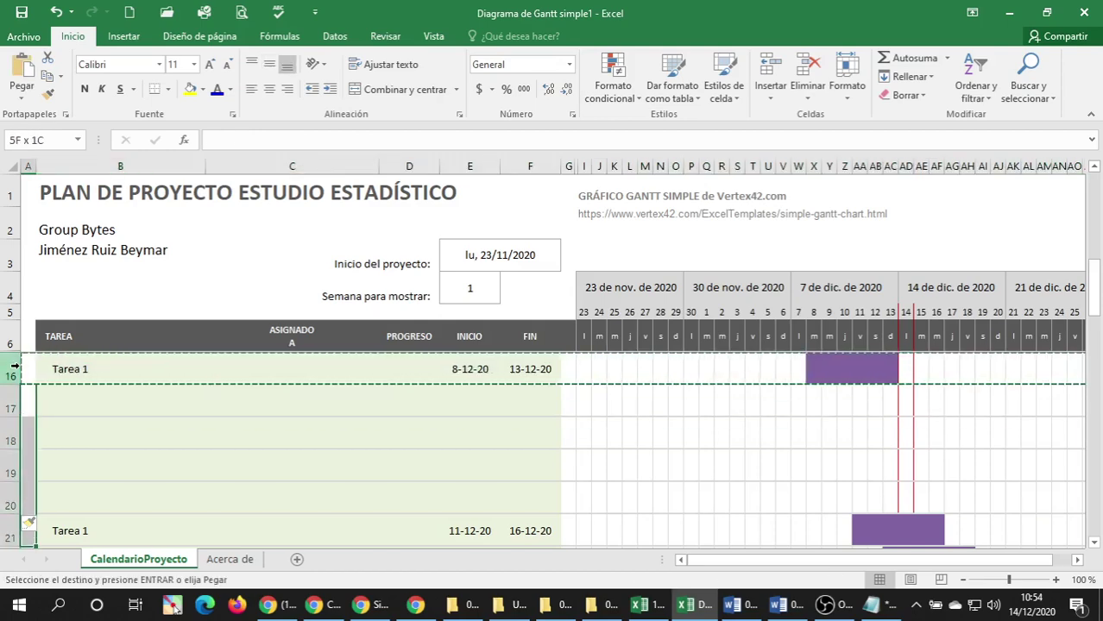
key("Return")
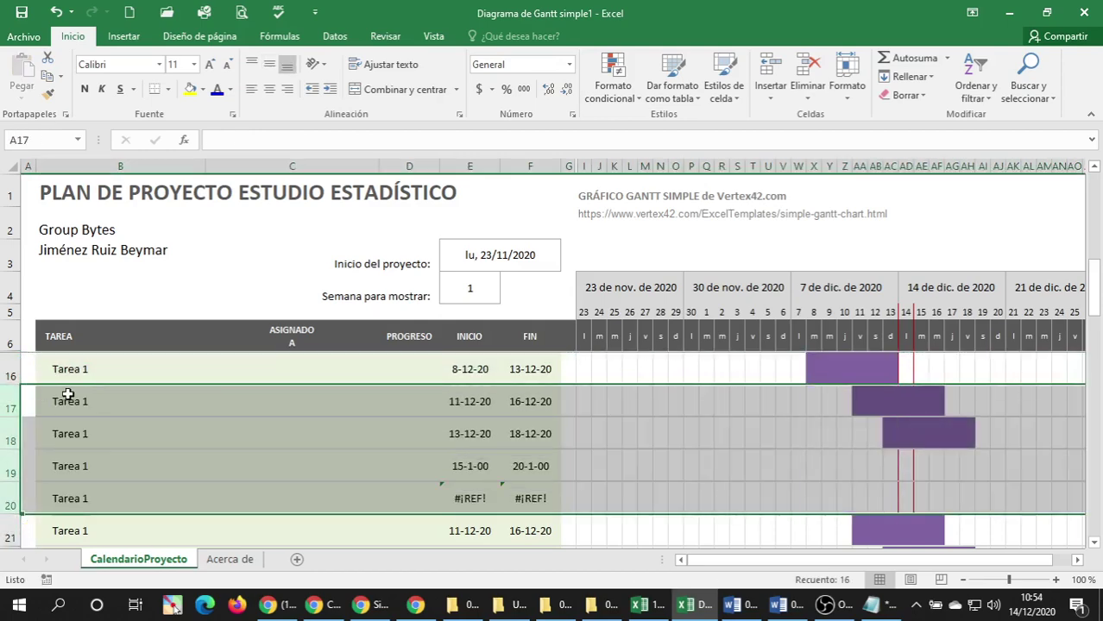
scroll(63, 397, "up", 1)
left_click(76, 431)
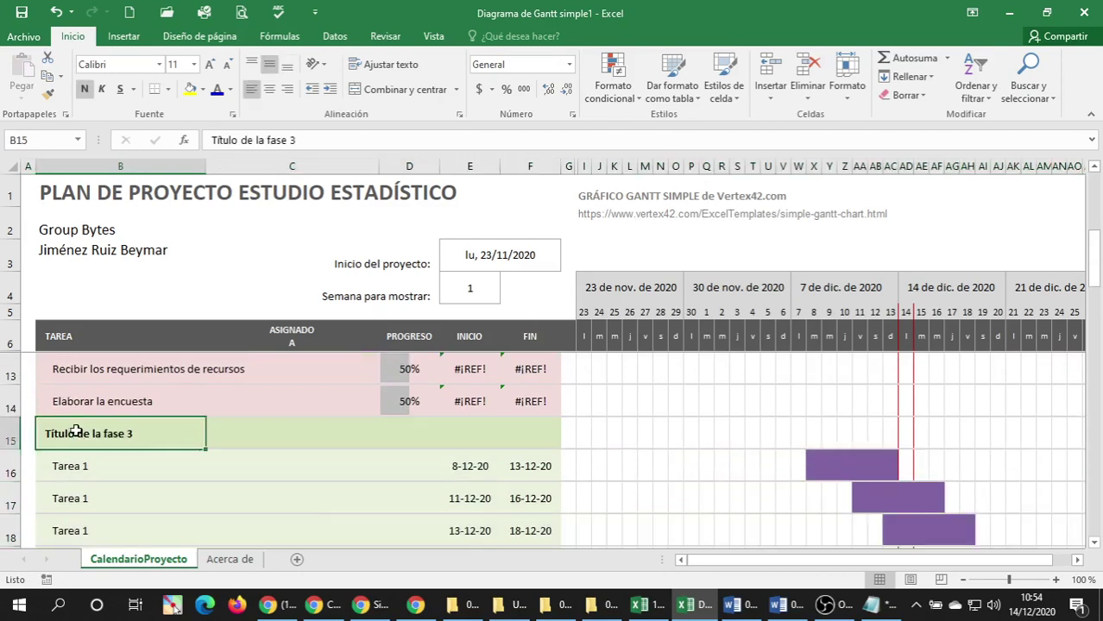
left_click(776, 604)
Copy the Fase 3 heading and its tasks from Word and paste them into Notepad.
left_click_drag(95, 222, 117, 446)
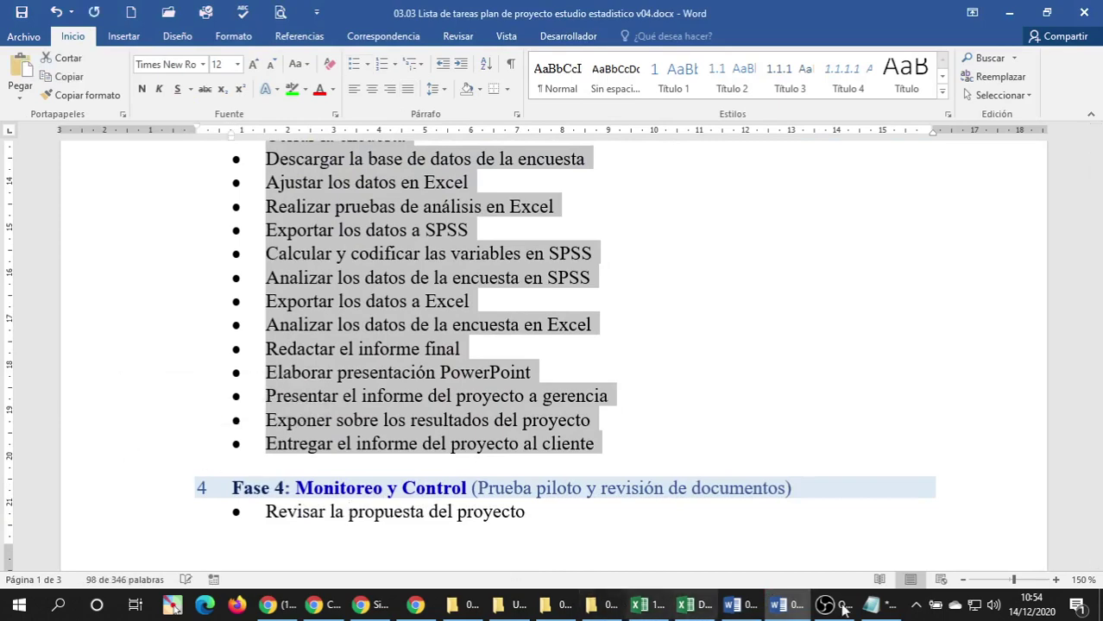
left_click(871, 605)
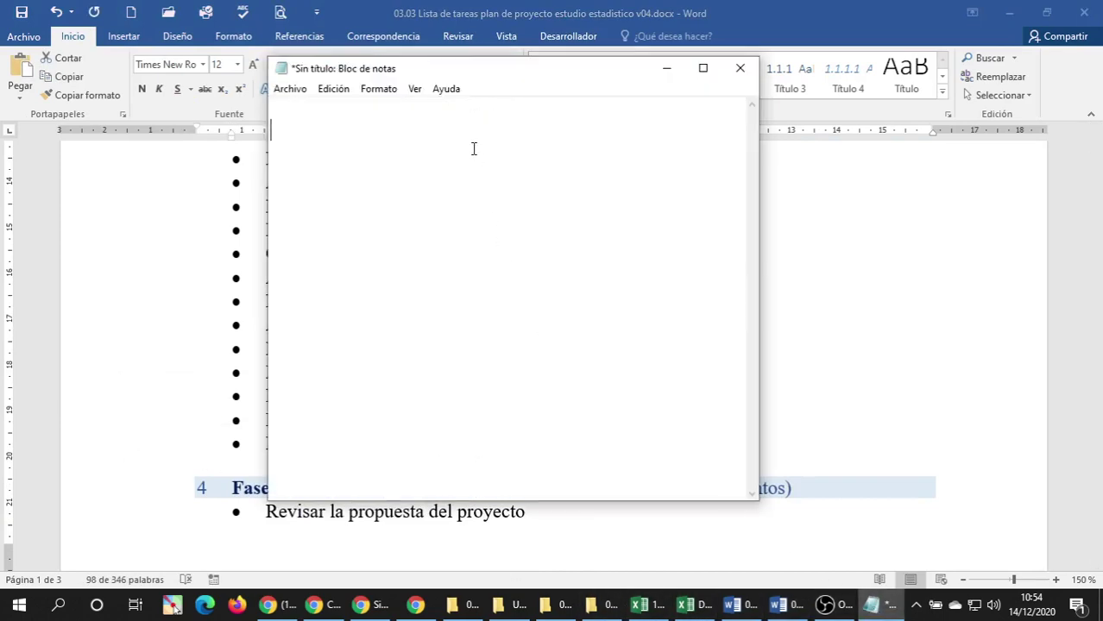
key("ctrl+v")
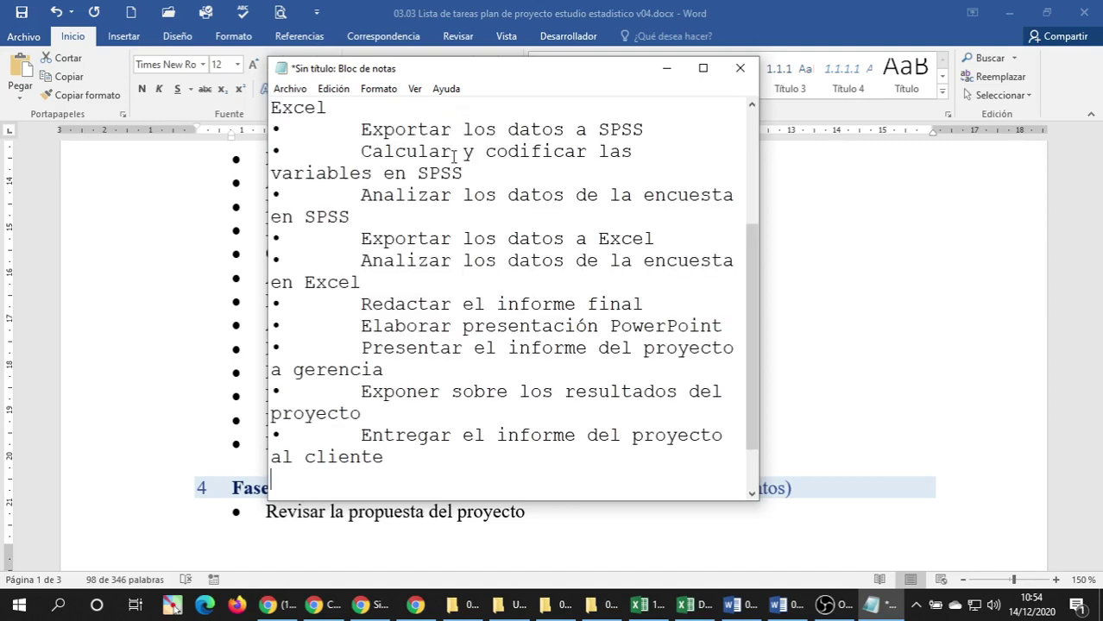
scroll(432, 194, "up", 3)
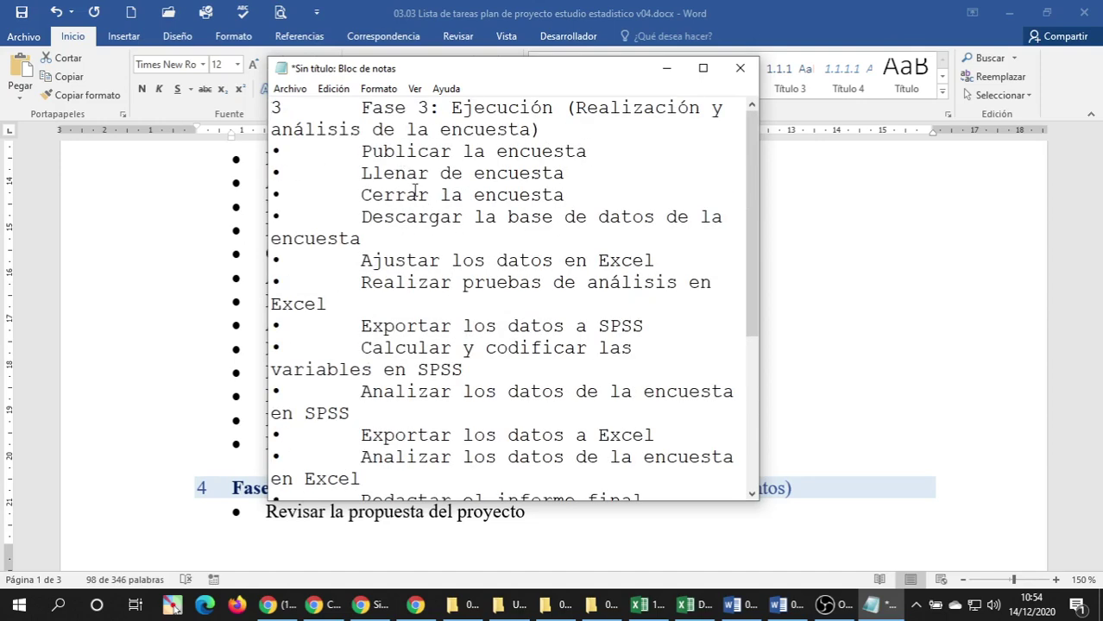
Strip numbers, bullets and tabs from the Fase 3 heading down through Exportar los datos a SPSS.
left_click(362, 107)
key("BackSpace")
key("BackSpace")
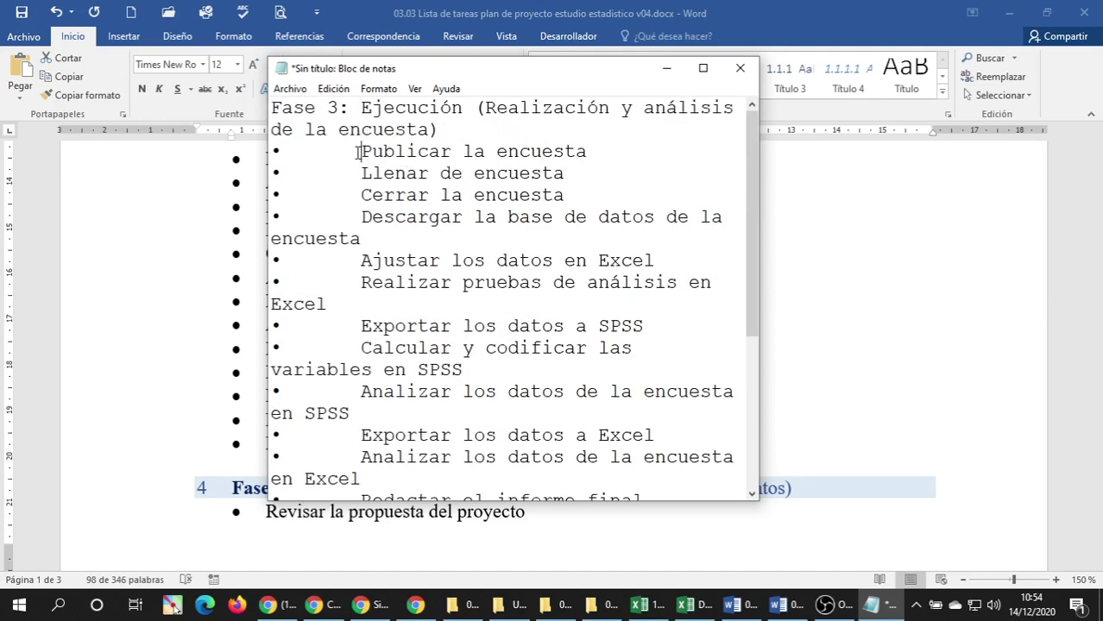
left_click(359, 152)
key("BackSpace")
key("BackSpace")
left_click(360, 173)
key("BackSpace")
key("BackSpace")
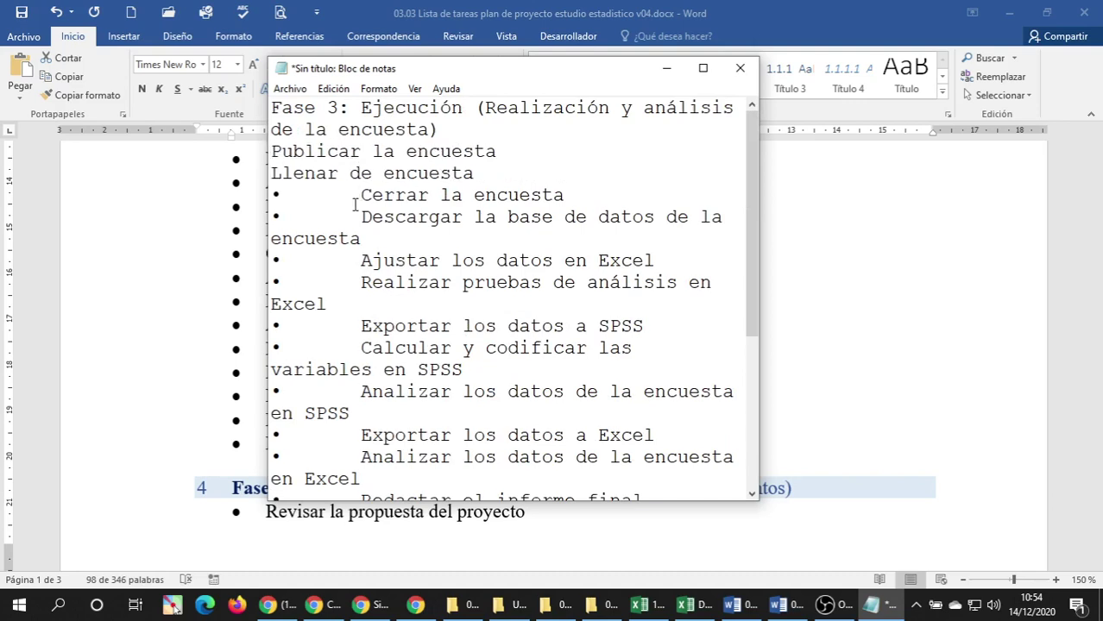
key("BackSpace")
key("BackSpace")
left_click(361, 216)
key("BackSpace")
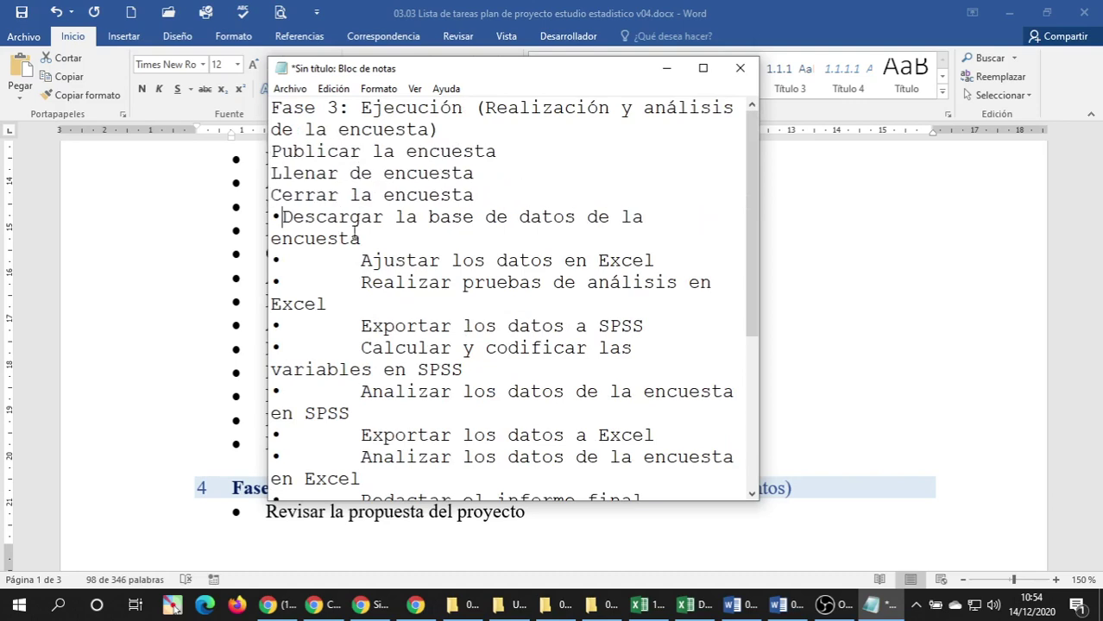
key("BackSpace")
left_click(359, 239)
key("BackSpace")
key("BackSpace")
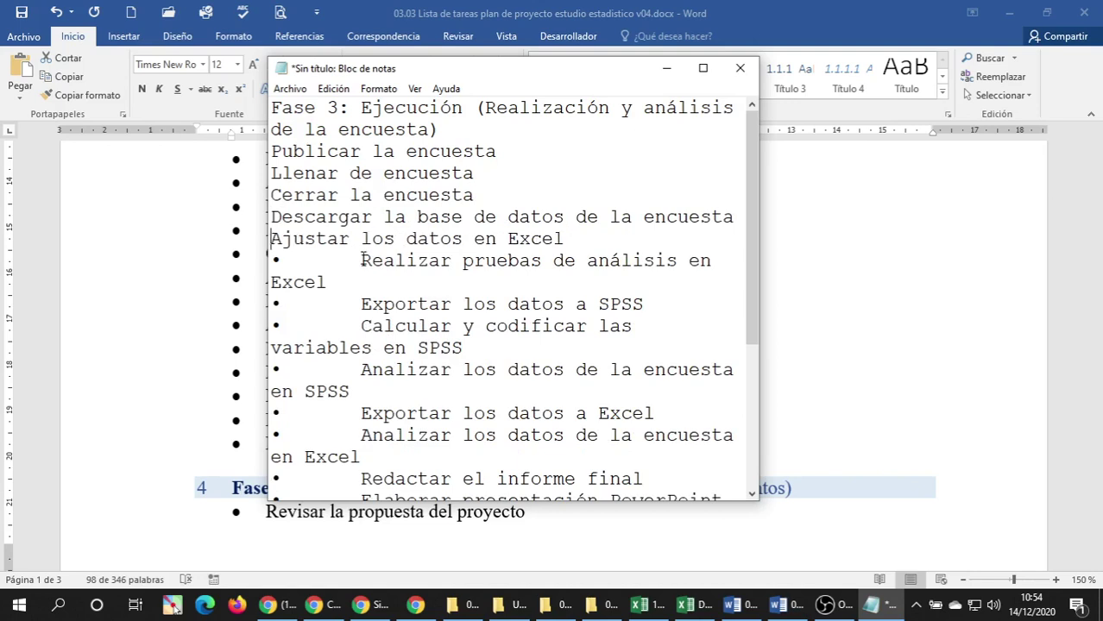
left_click(360, 261)
key("BackSpace")
key("BackSpace")
left_click(361, 283)
key("BackSpace")
key("BackSpace")
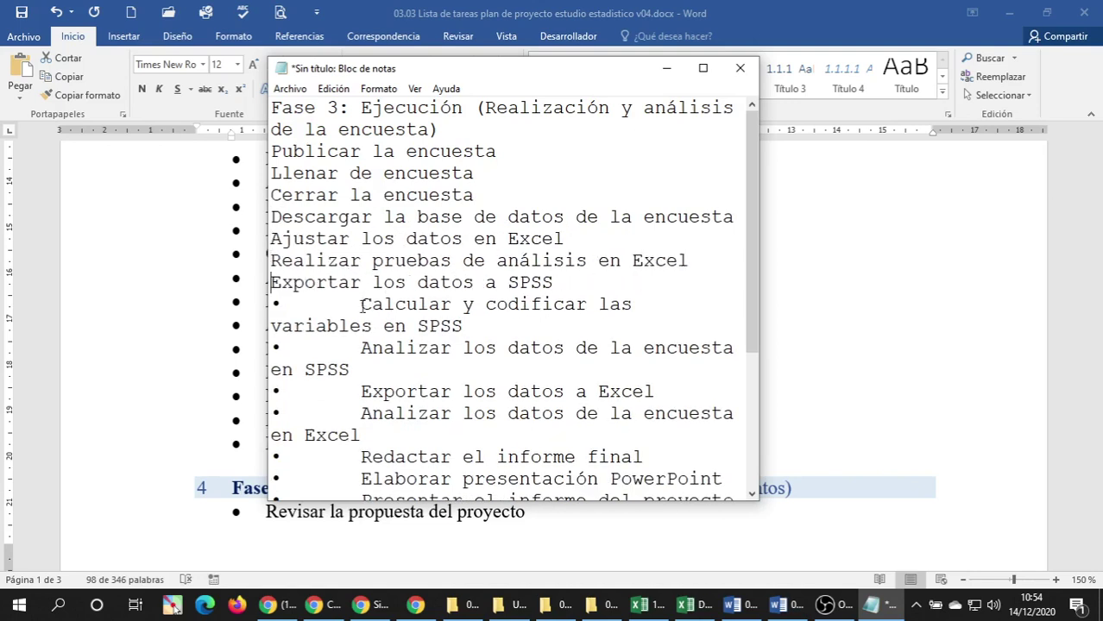
left_click(361, 304)
Strip bullets and tabs from the remaining lines, Calcular y codificar through Exponer sobre los resultados.
key("BackSpace")
key("BackSpace")
left_click(361, 347)
key("BackSpace")
key("BackSpace")
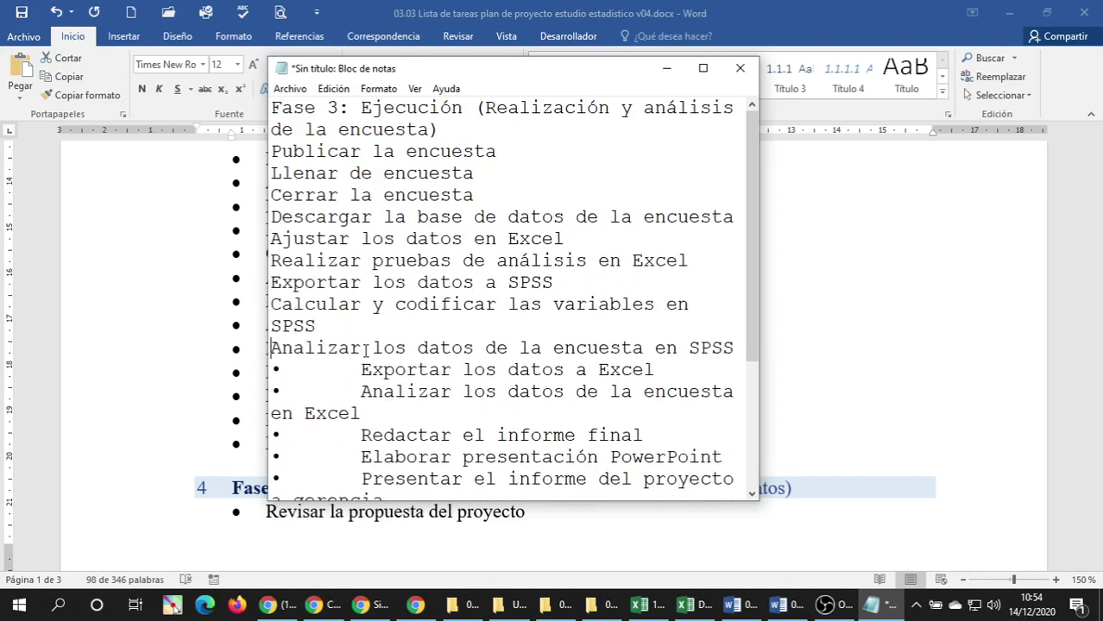
key("BackSpace")
key("BackSpace")
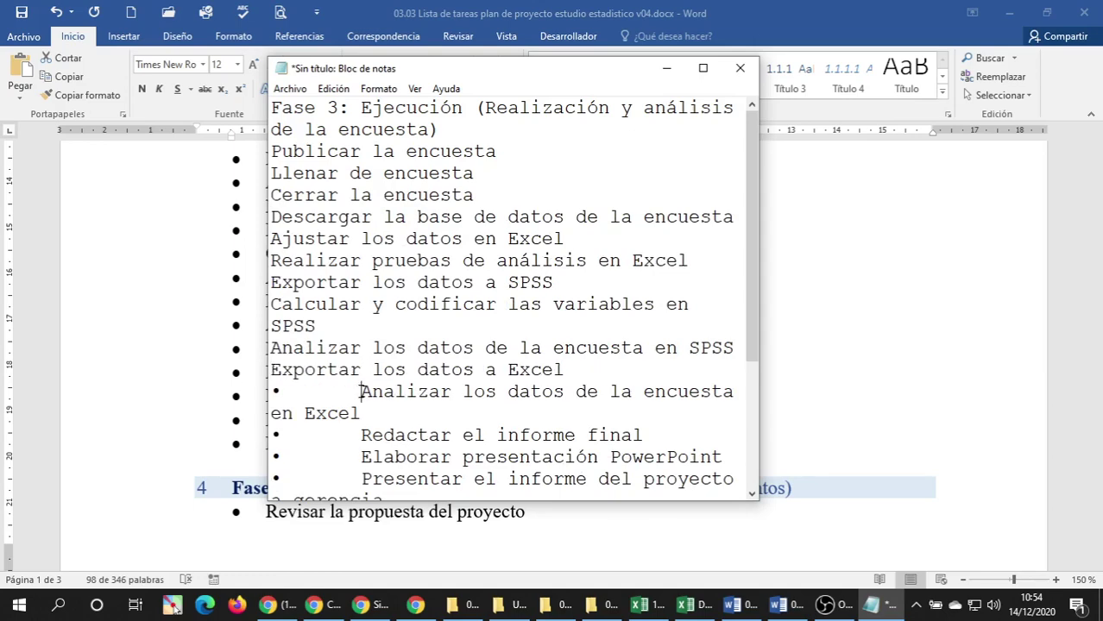
left_click(361, 391)
key("BackSpace")
key("BackSpace")
left_click(361, 435)
key("BackSpace")
key("BackSpace")
scroll(369, 411, "down", 2)
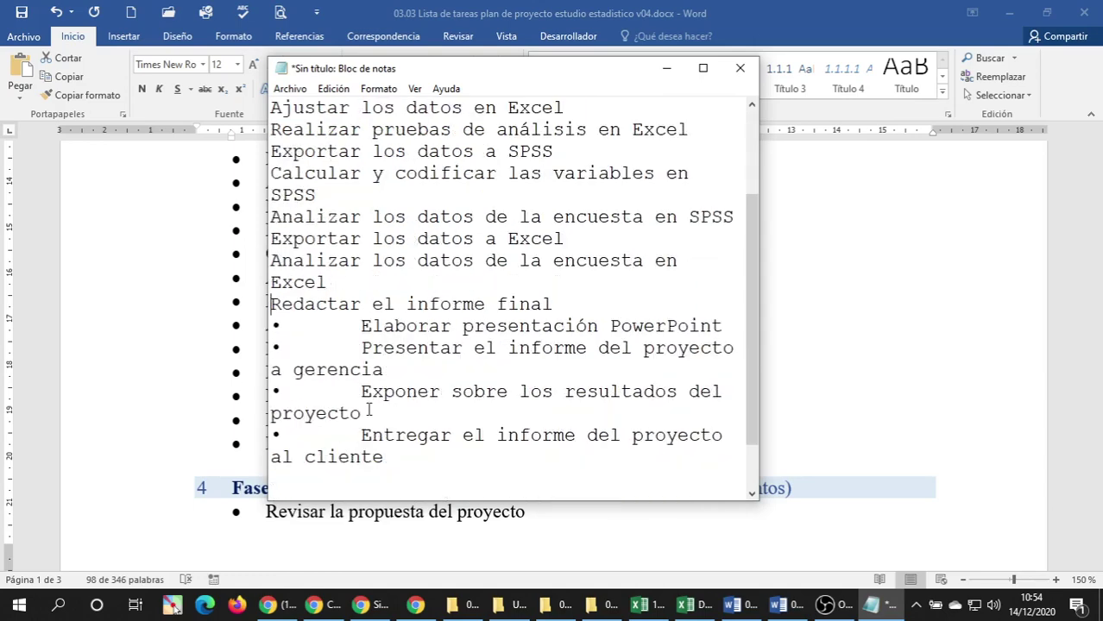
left_click(361, 326)
key("BackSpace")
key("BackSpace")
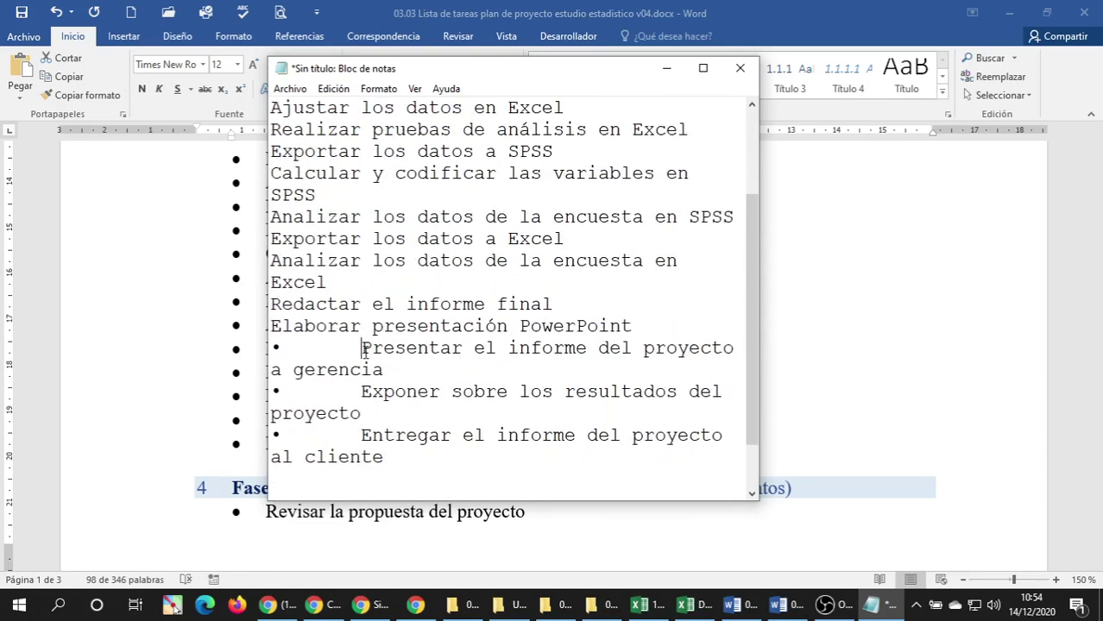
left_click(362, 348)
key("BackSpace")
key("BackSpace")
left_click(362, 393)
key("BackSpace")
key("BackSpace")
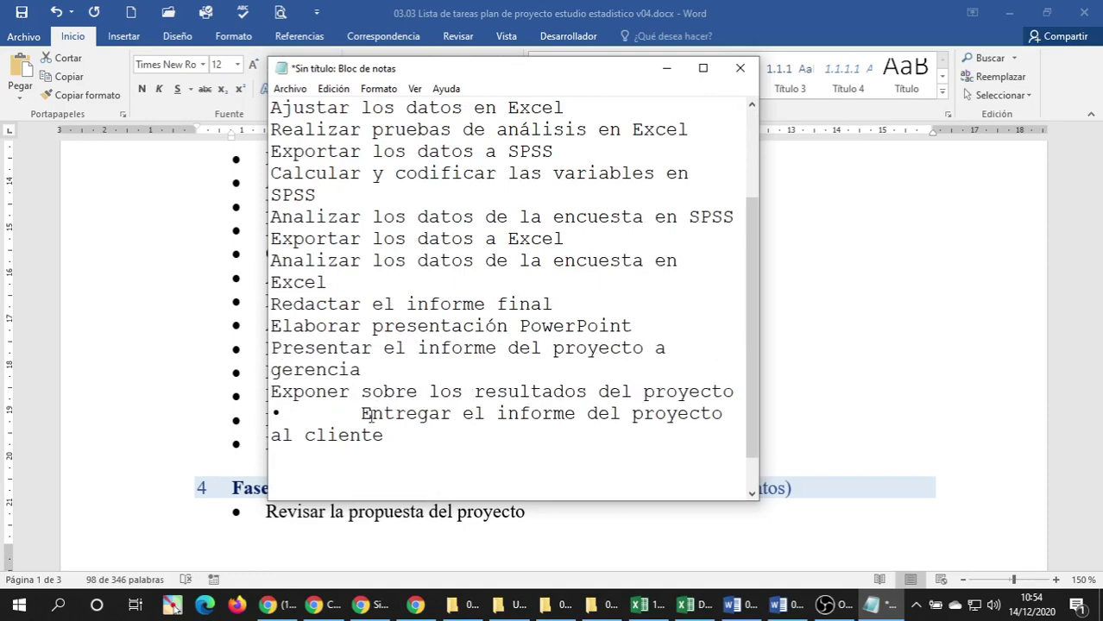
left_click(361, 413)
key("BackSpace")
key("BackSpace")
Cut the Fase 3 heading line out of the Notepad text.
scroll(390, 380, "up", 2)
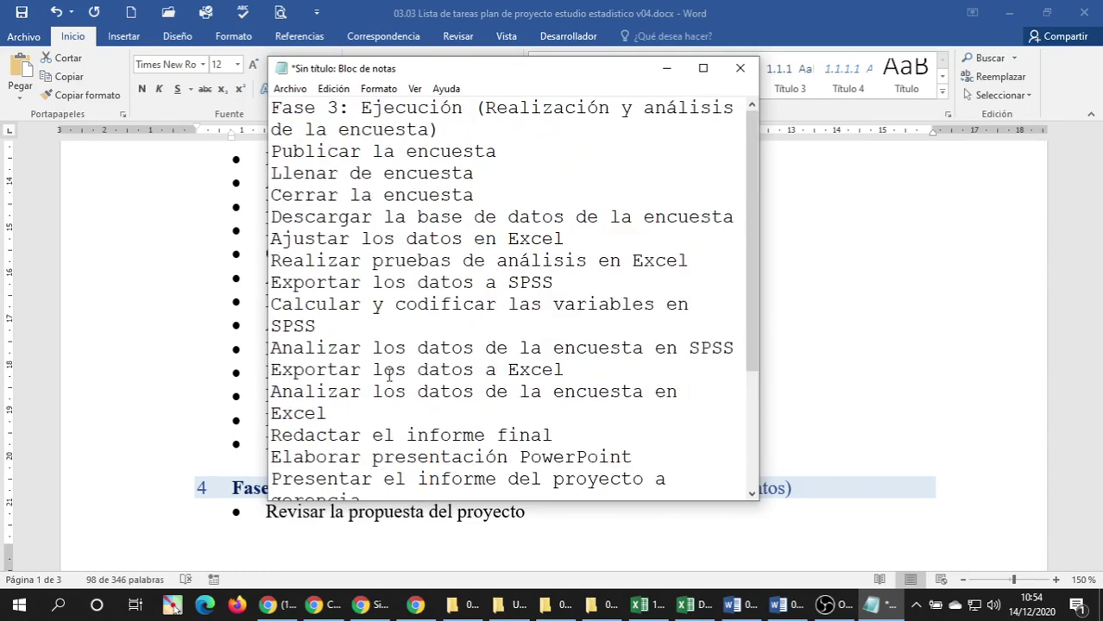
left_click_drag(451, 120, 271, 107)
key("ctrl+c")
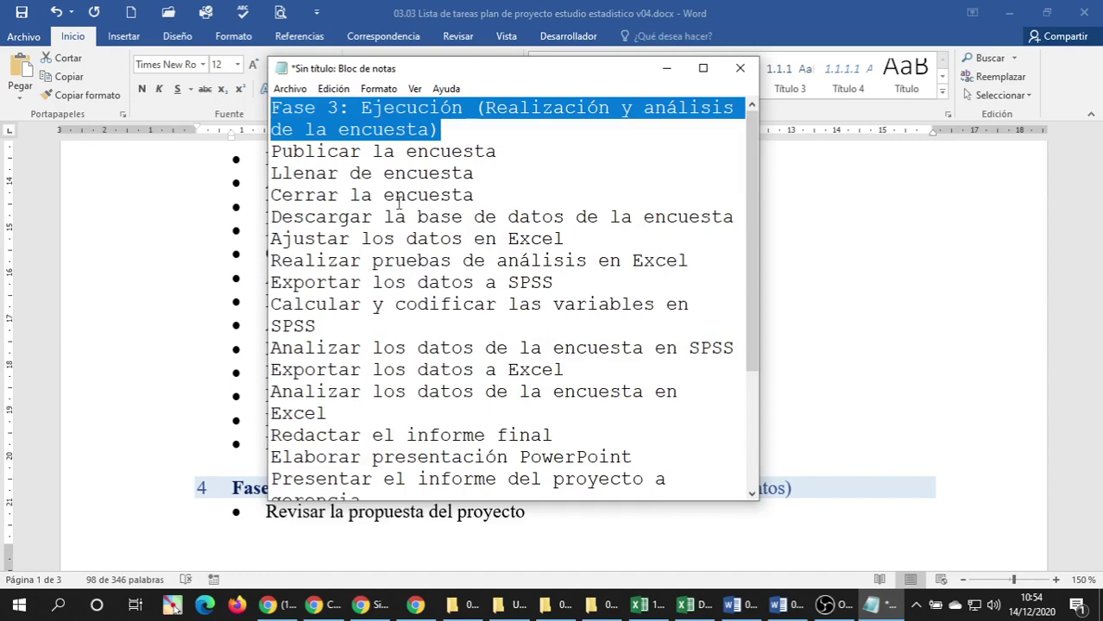
key("Delete")
Paste the Fase 3: Ejecución heading into Excel's phase 3 title row.
left_click(682, 608)
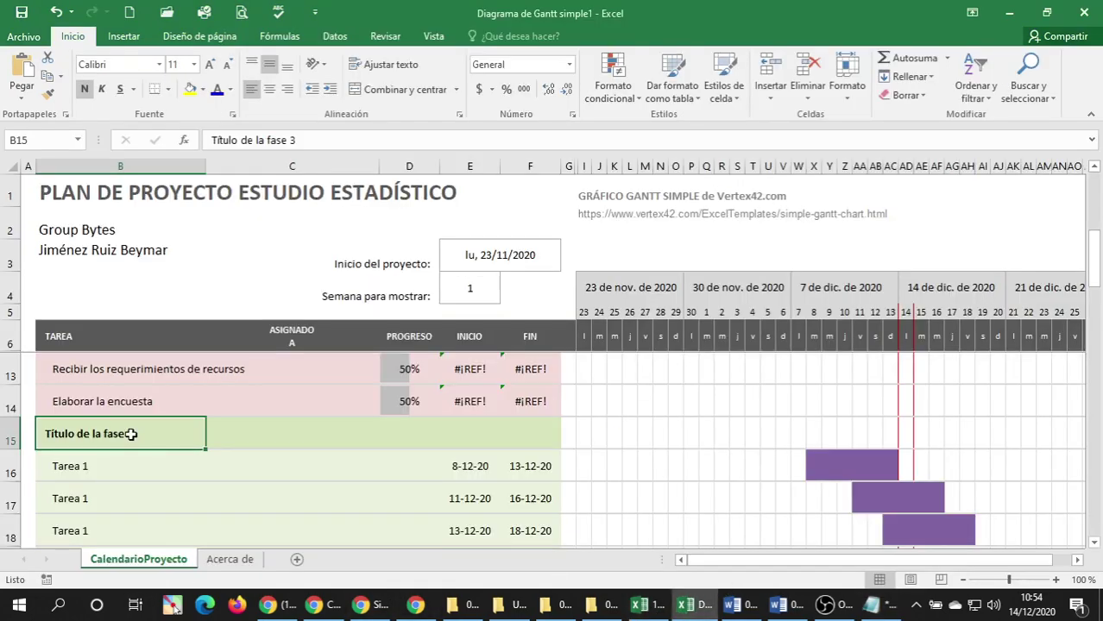
key("ctrl+v")
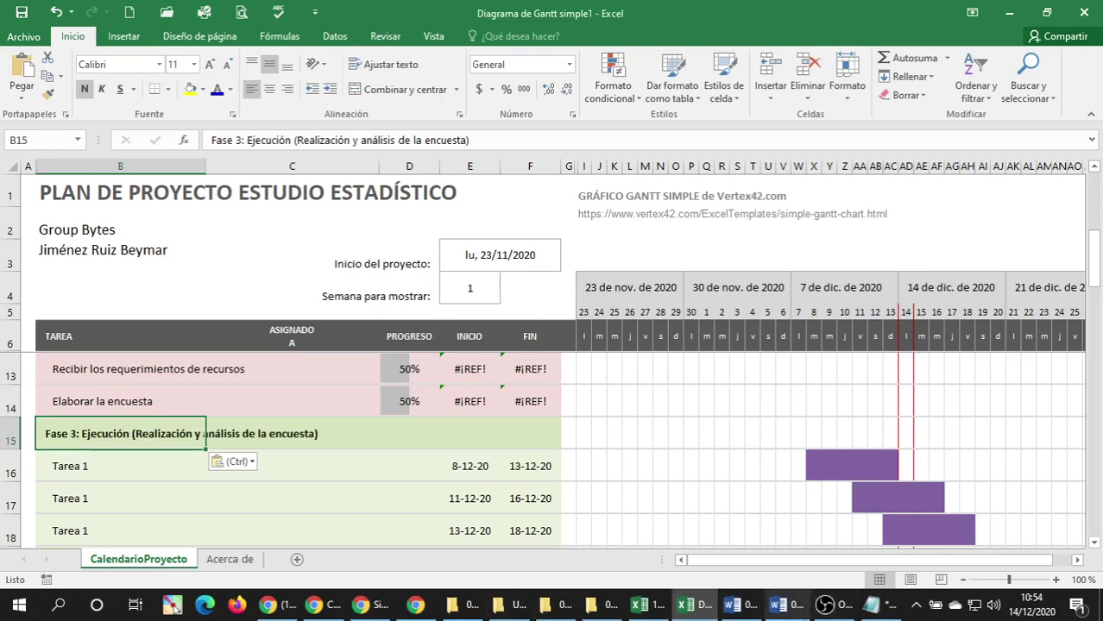
left_click(783, 611)
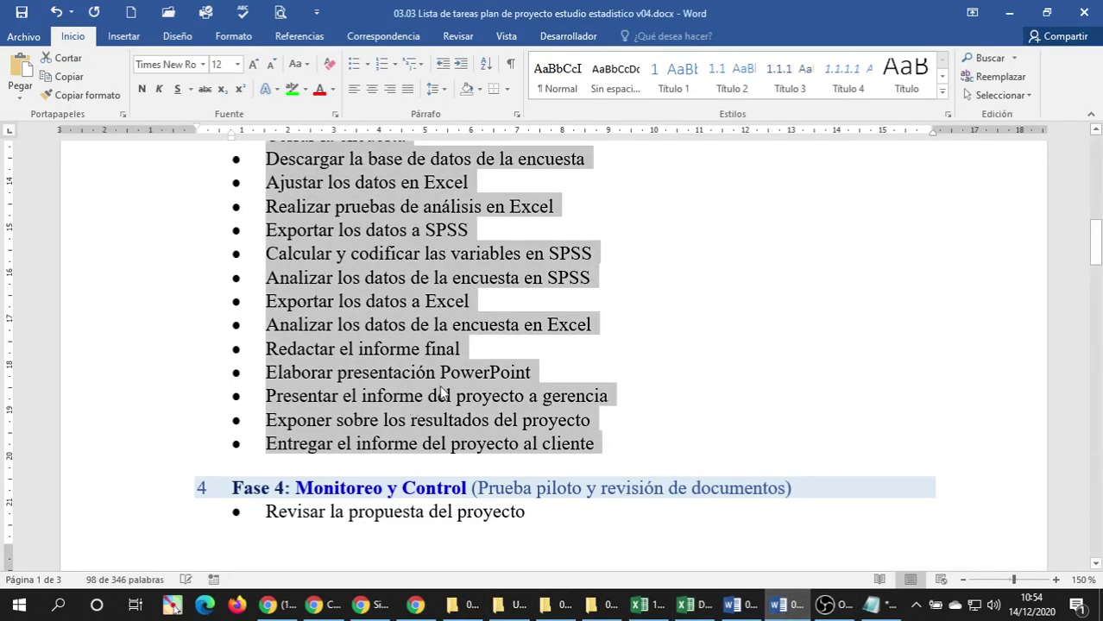
scroll(863, 518, "up", 3)
Paste the Notepad task lines, Publicar through cliente, over the Tarea 1 rows starting at B16.
left_click(871, 604)
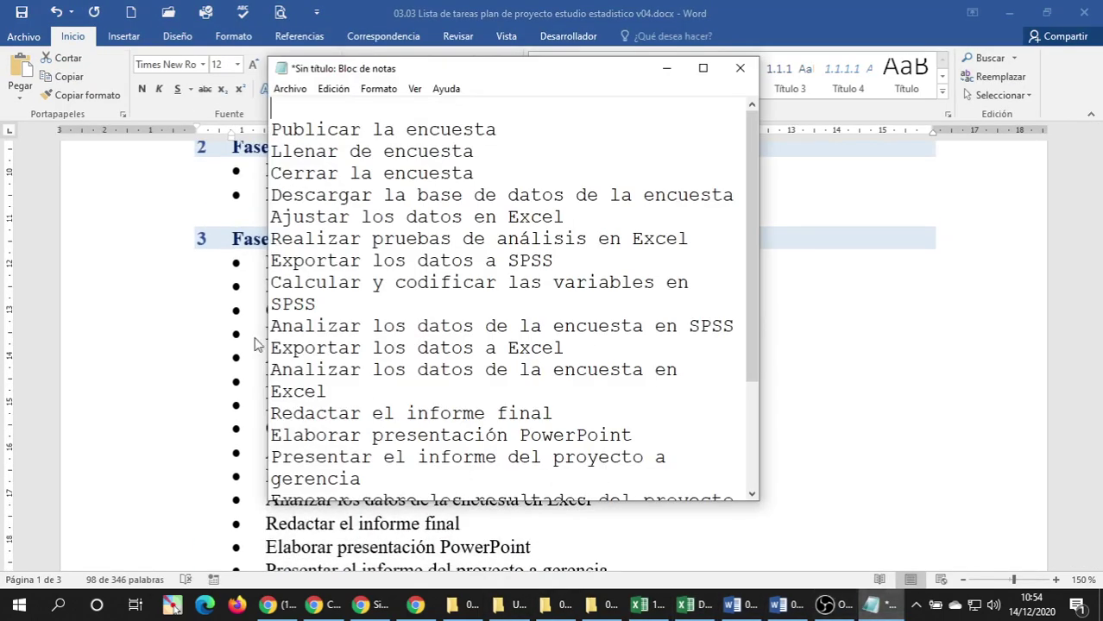
left_click_drag(274, 133, 427, 386)
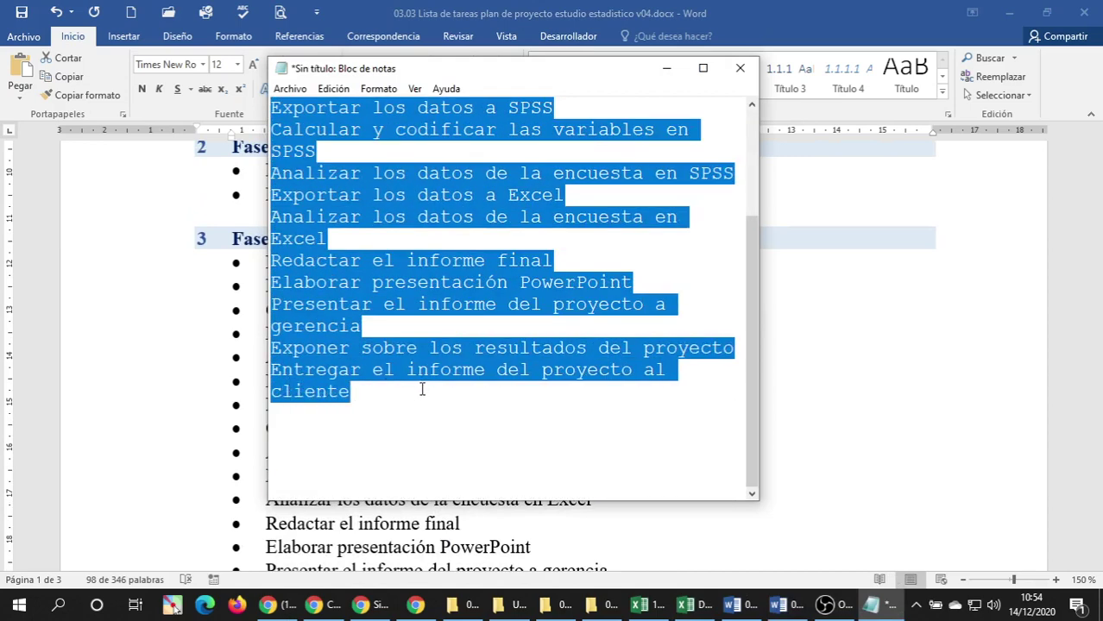
left_click(685, 604)
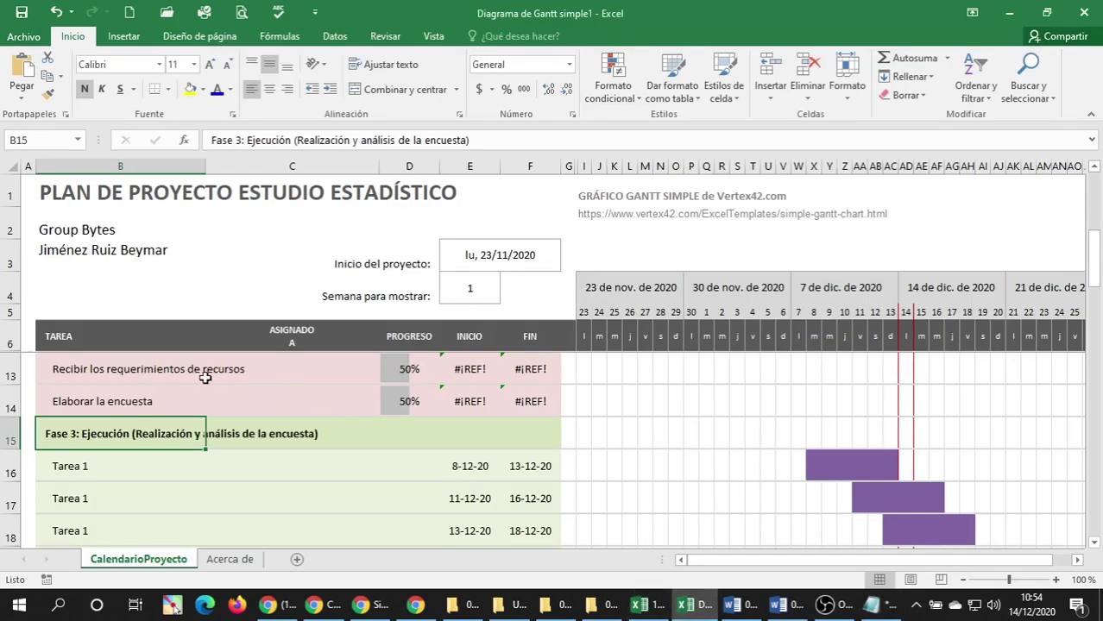
scroll(157, 401, "down", 1)
scroll(157, 401, "down", 1)
left_click(85, 373)
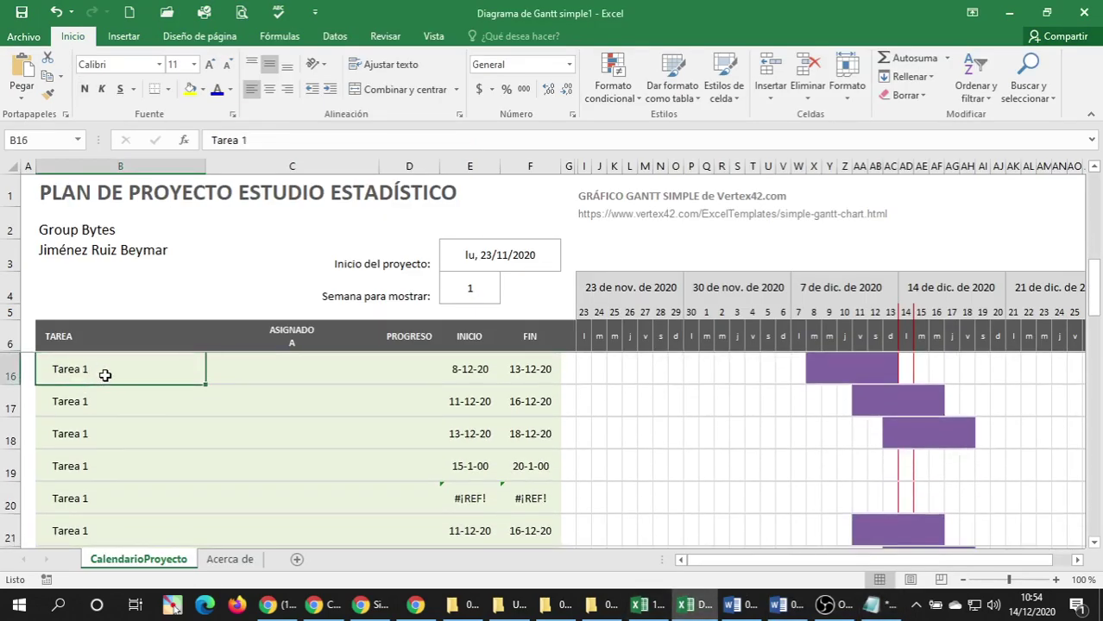
key("ctrl+v")
Insert five blank rows below row 18 and fill rows 19–23 with copies of that Tarea 1 row.
scroll(148, 399, "down", 3)
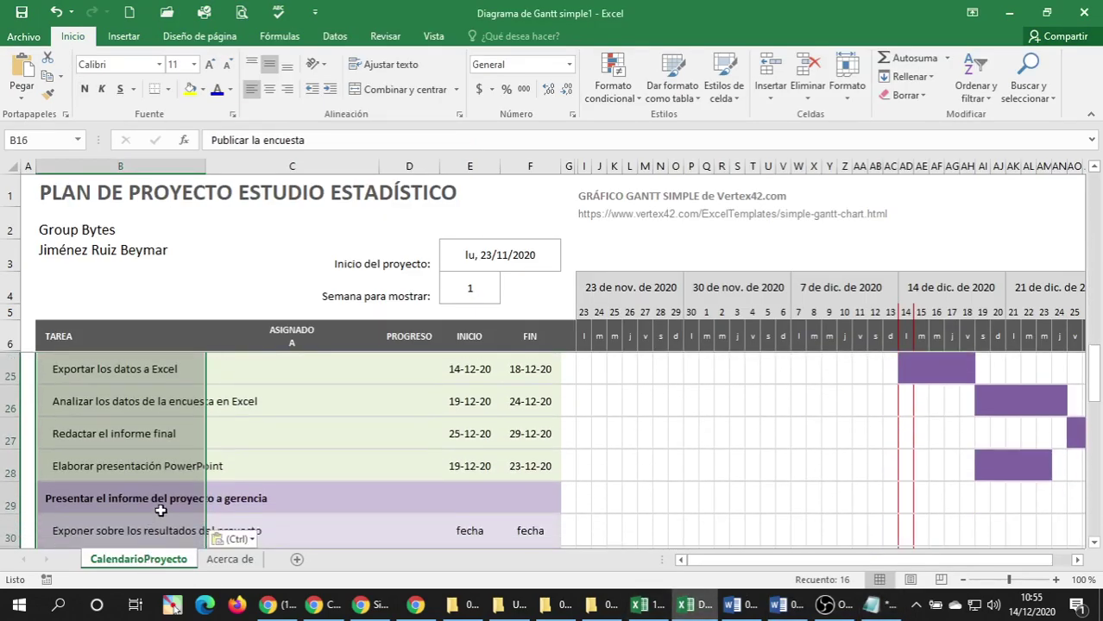
scroll(164, 509, "down", 2)
scroll(169, 504, "up", 1)
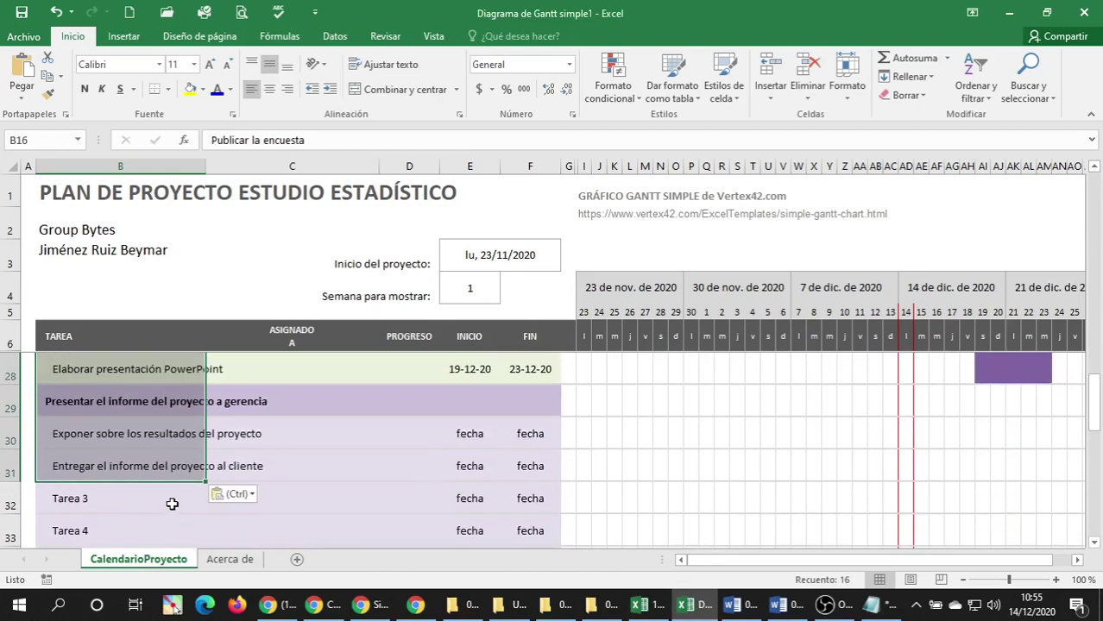
left_click(95, 448)
scroll(93, 449, "down", 1)
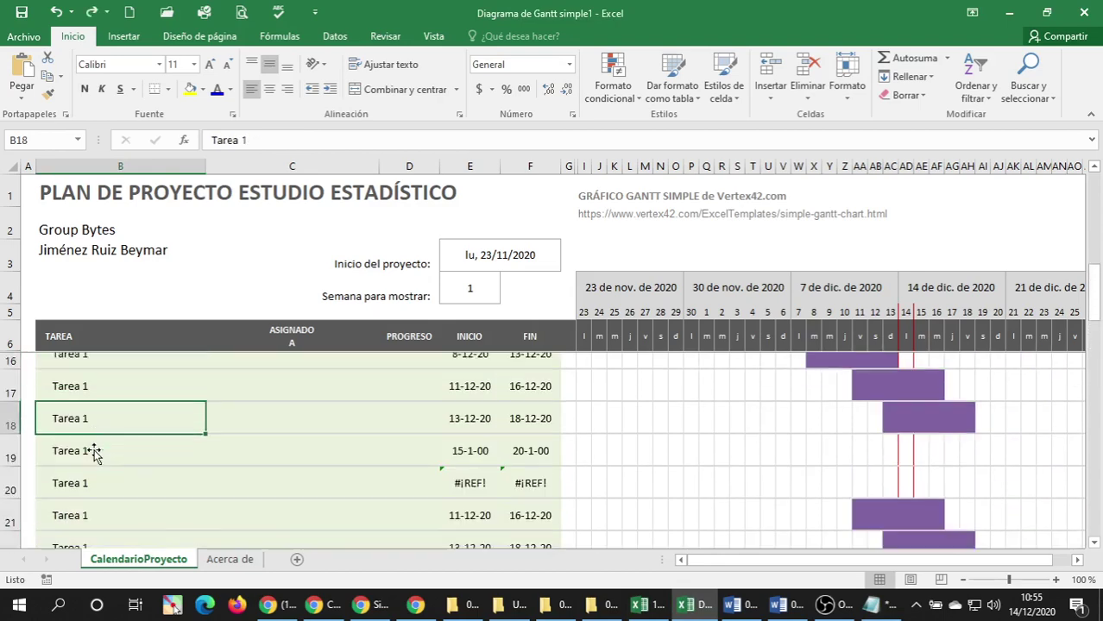
left_click_drag(10, 373, 9, 502)
right_click(3, 429)
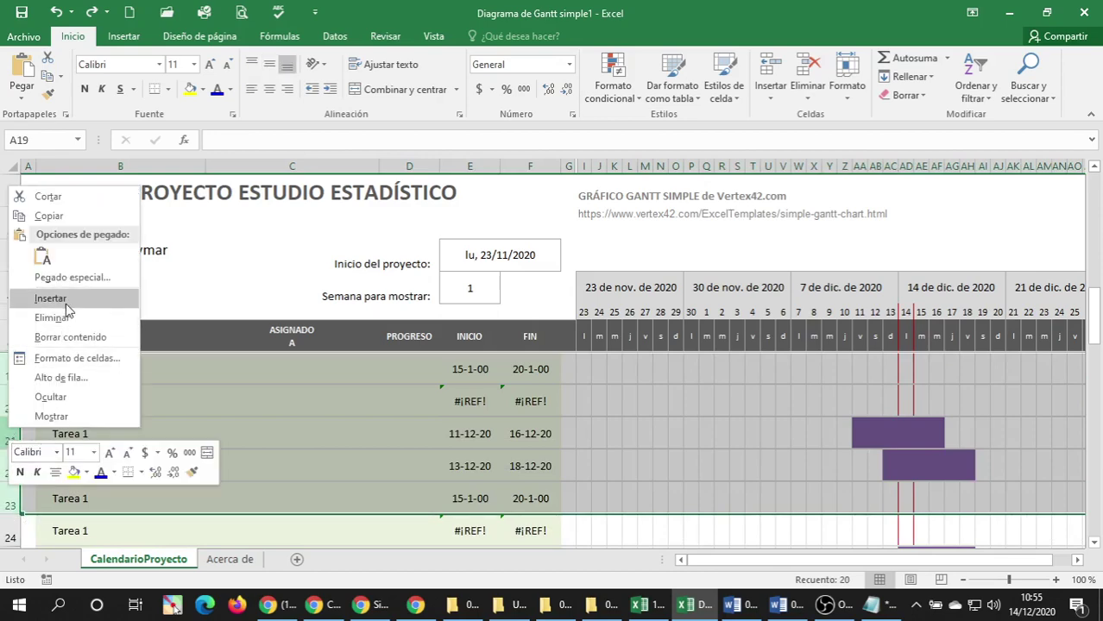
left_click(39, 294)
scroll(35, 475, "up", 1)
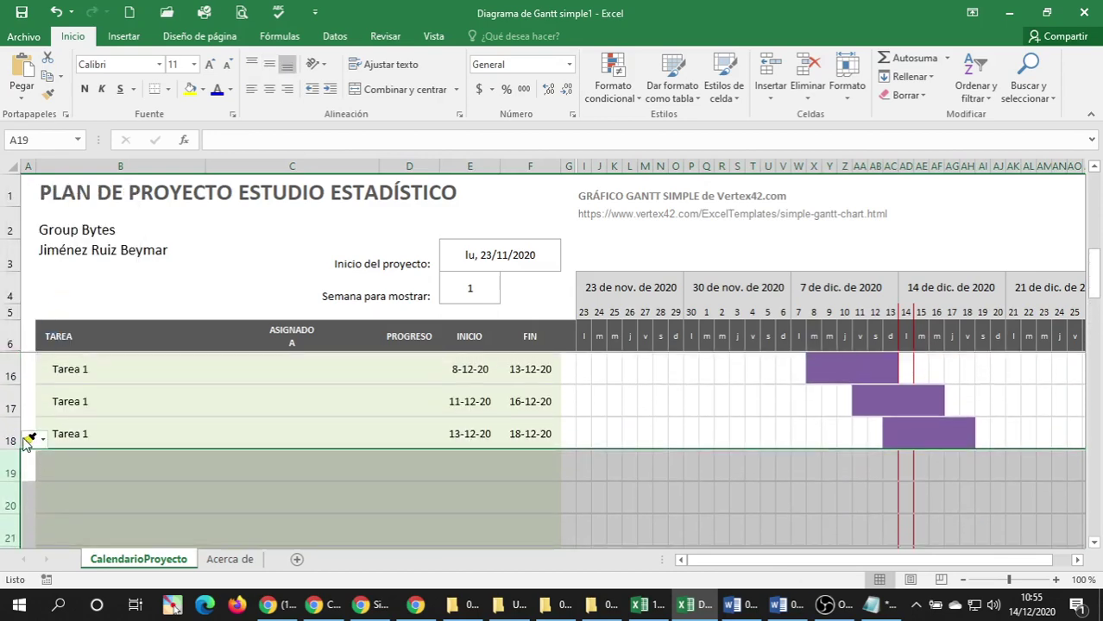
left_click(4, 431)
key("ctrl+c")
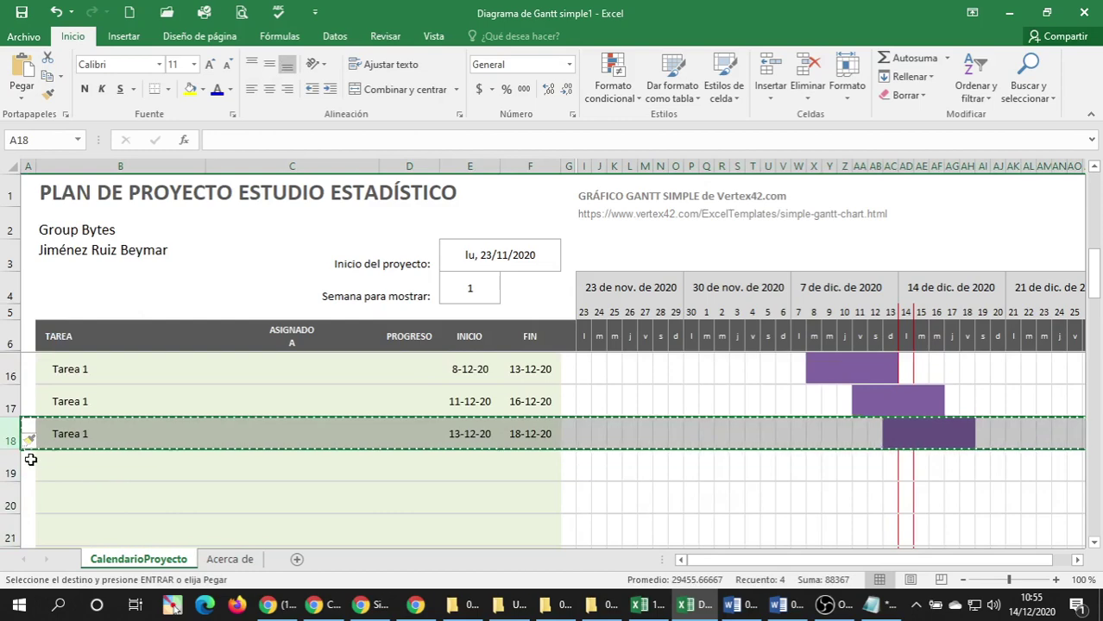
left_click(29, 459)
left_click_drag(28, 459, 29, 459)
key("Return")
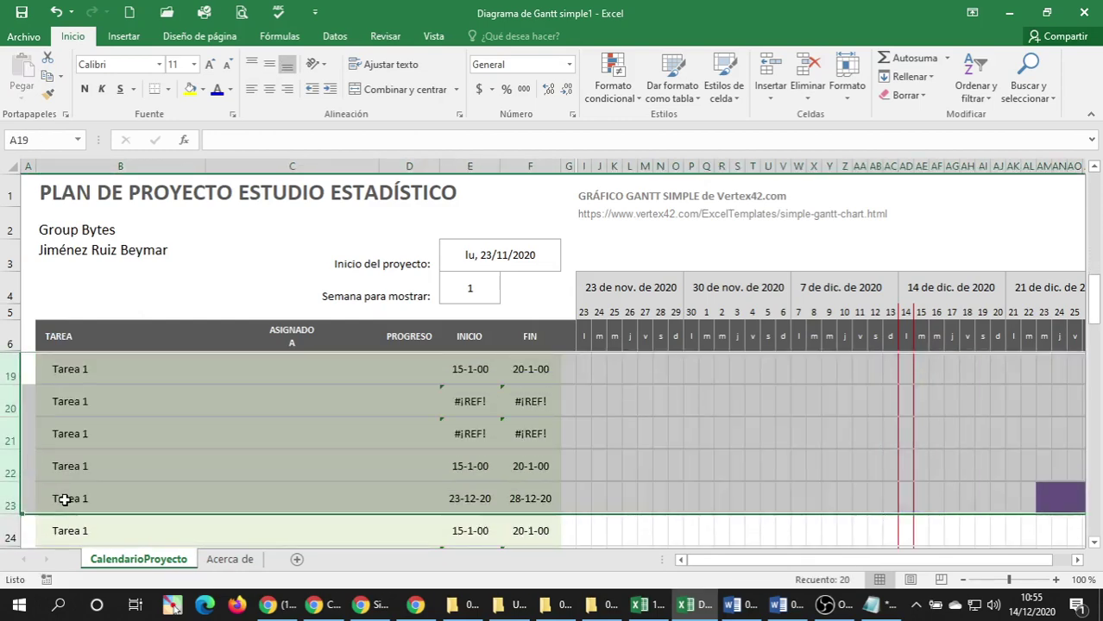
scroll(64, 501, "up", 2)
left_click(87, 470)
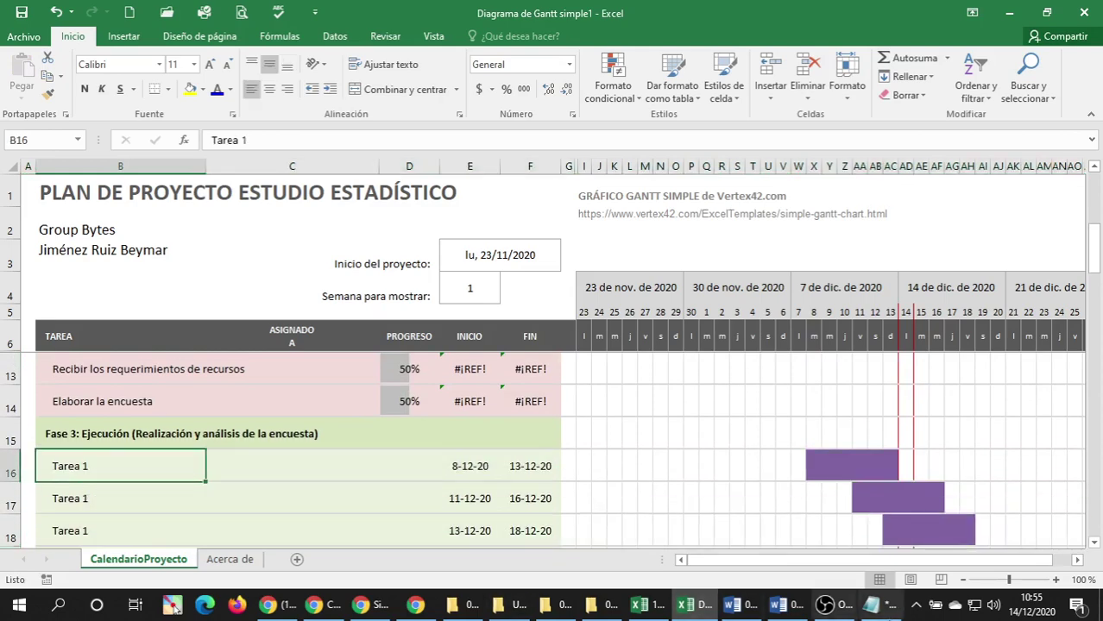
Paste the Notepad task list into the Fase 3 rows starting at B16.
left_click(871, 611)
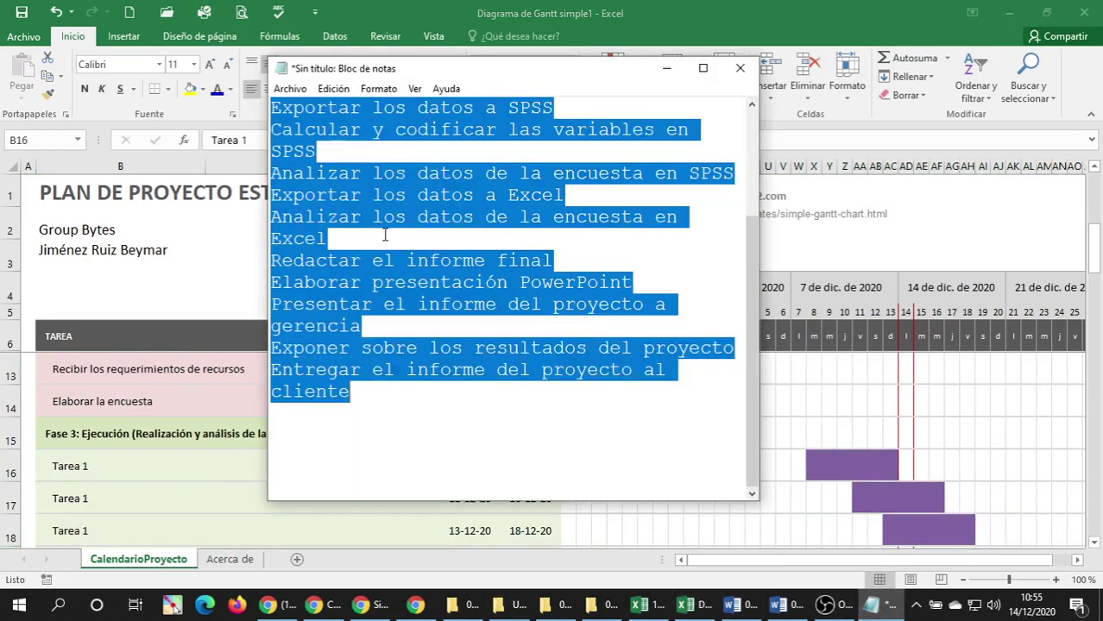
left_click(82, 454)
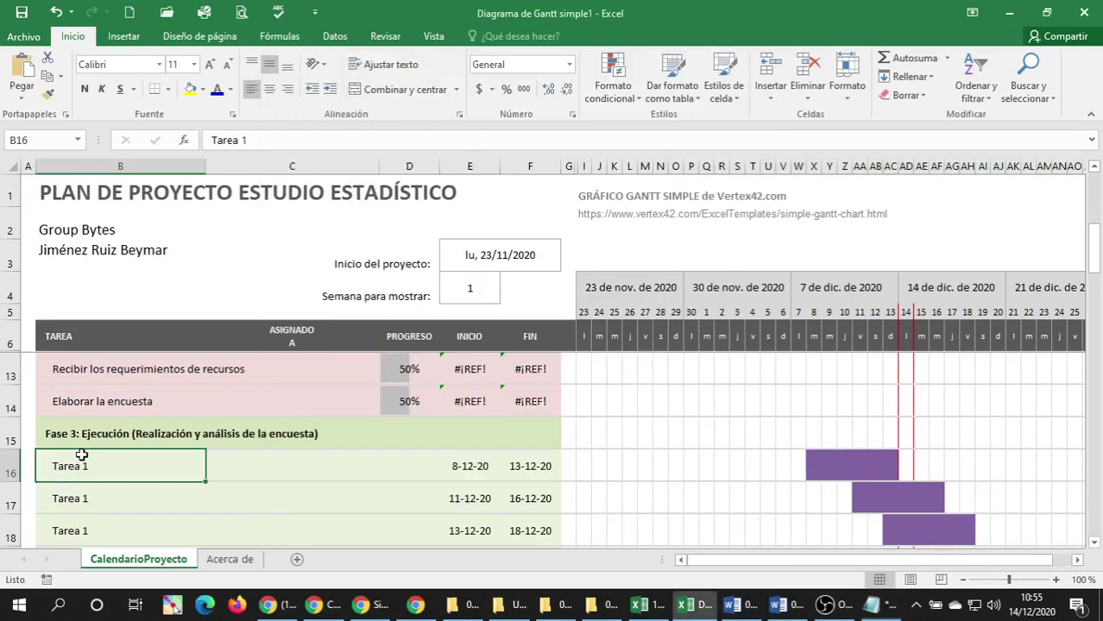
right_click(53, 466)
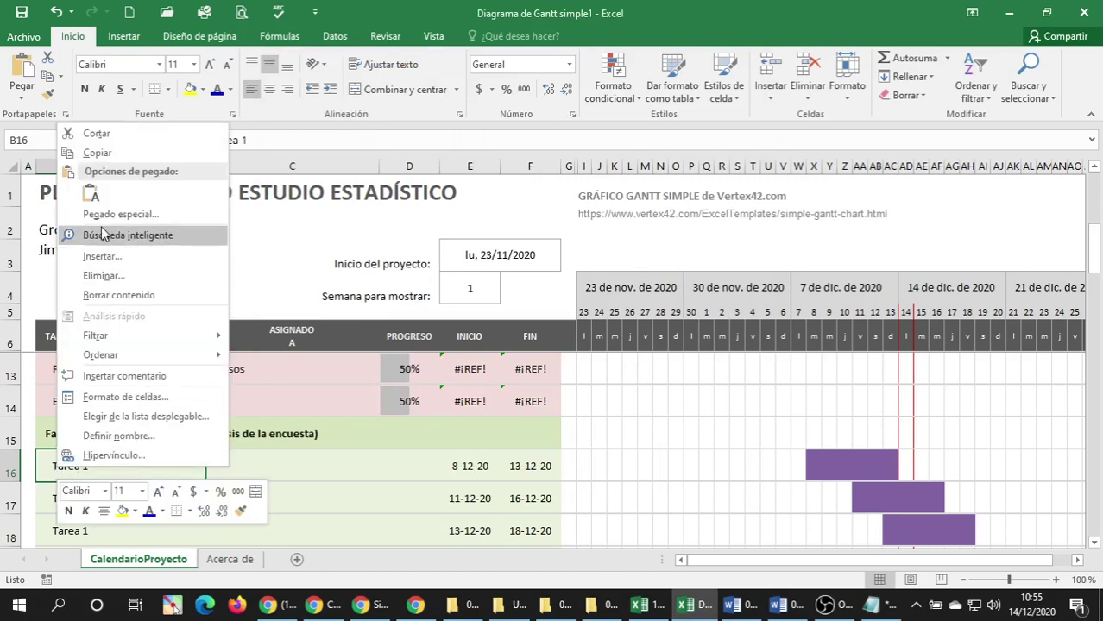
left_click(86, 190)
scroll(127, 376, "down", 6)
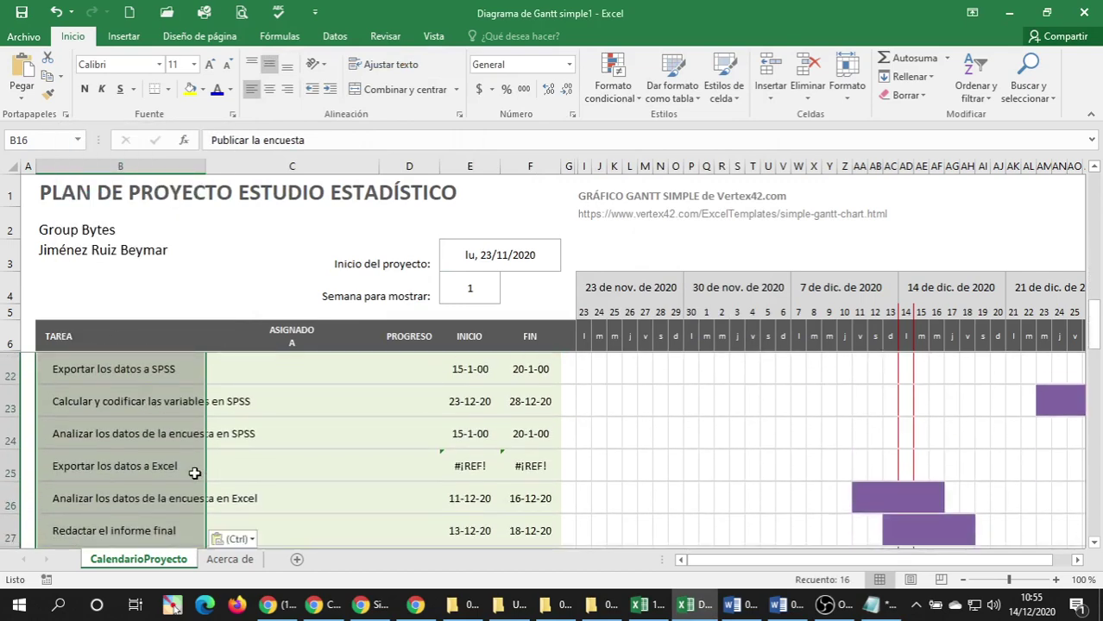
Delete the leftover Tarea 4 and Tarea 5 rows at row 32.
left_click(110, 416)
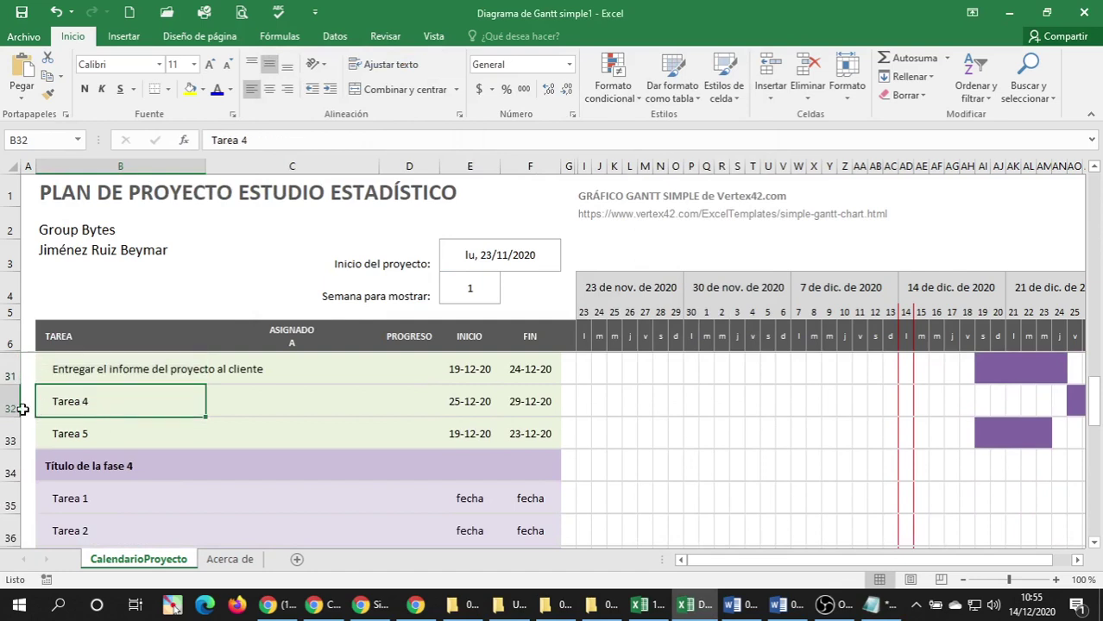
right_click(6, 405)
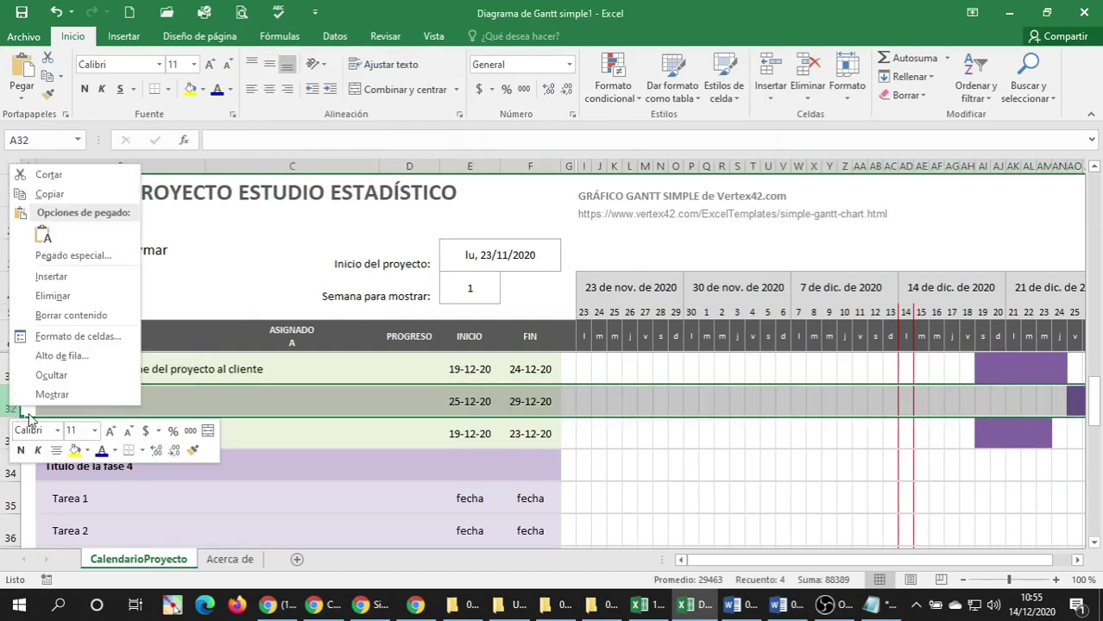
left_click(54, 296)
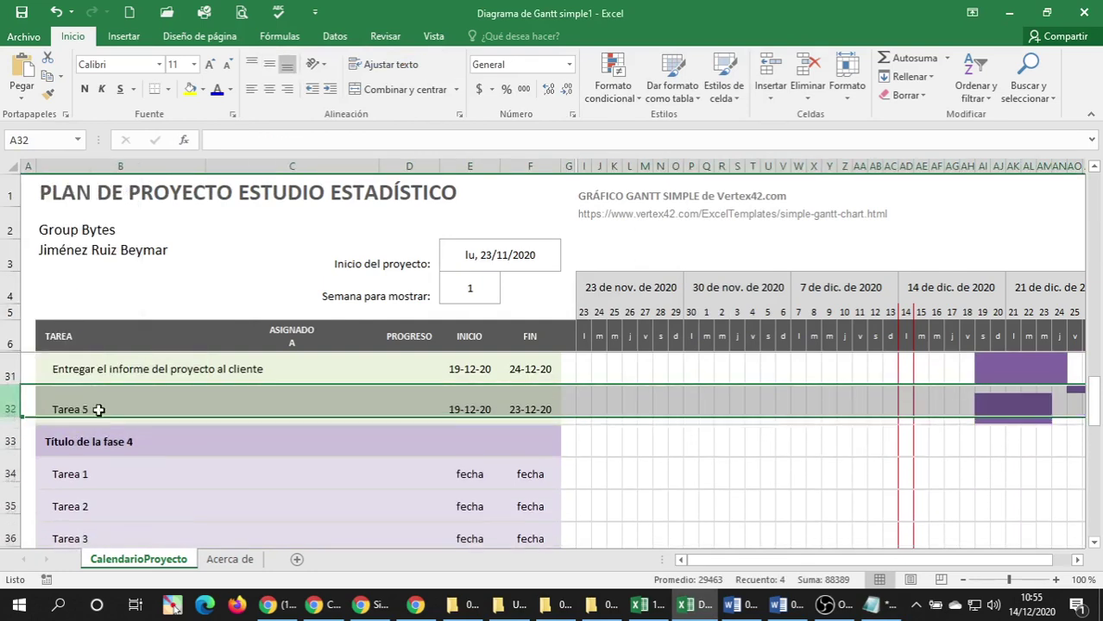
right_click(5, 401)
left_click(54, 290)
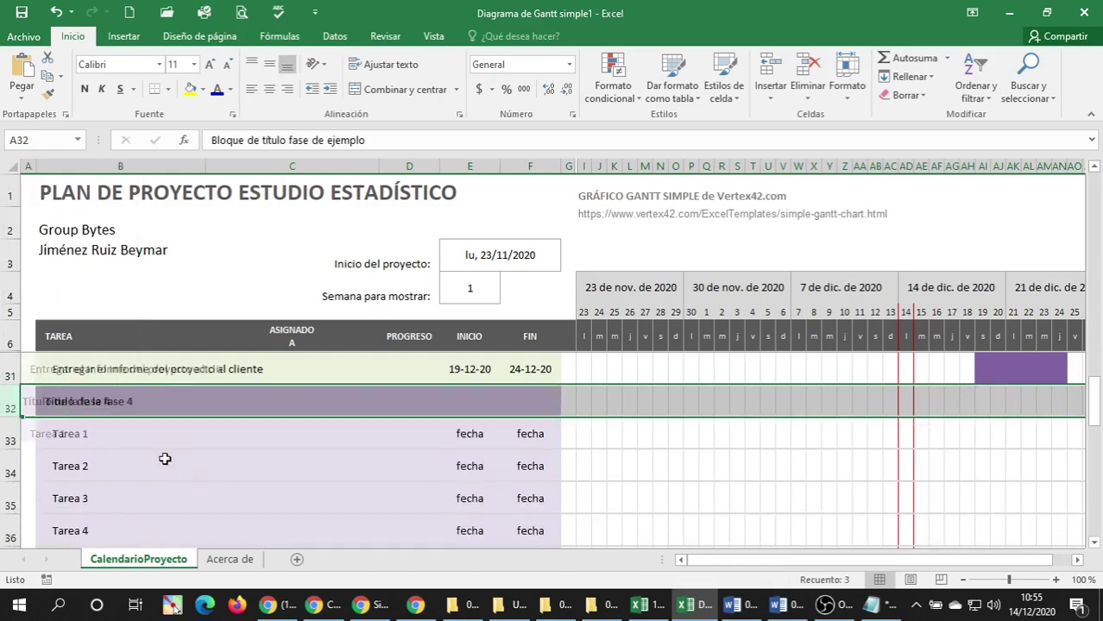
left_click(109, 401)
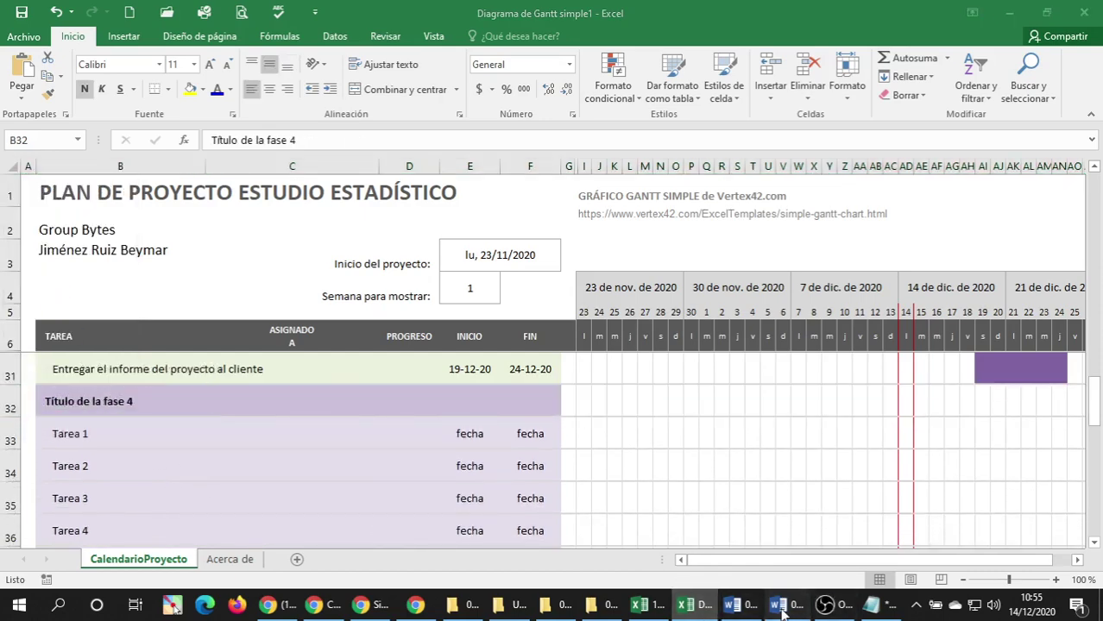
left_click(779, 607)
scroll(387, 355, "down", 5)
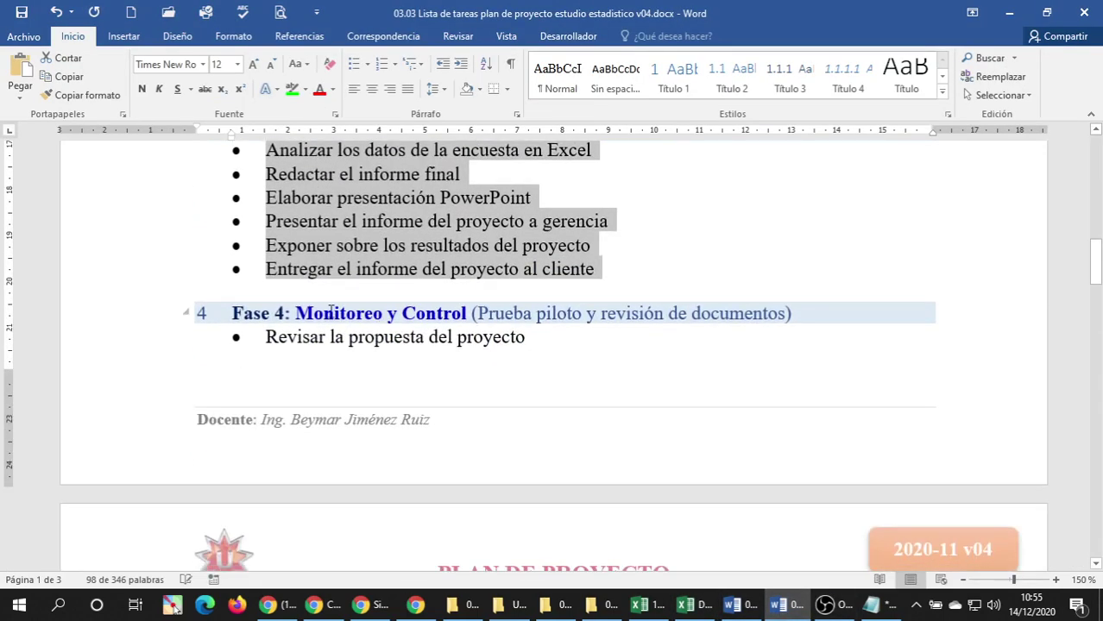
Replace the Notepad text with the Fase 4 heading and task list copied from Word.
scroll(129, 388, "down", 5)
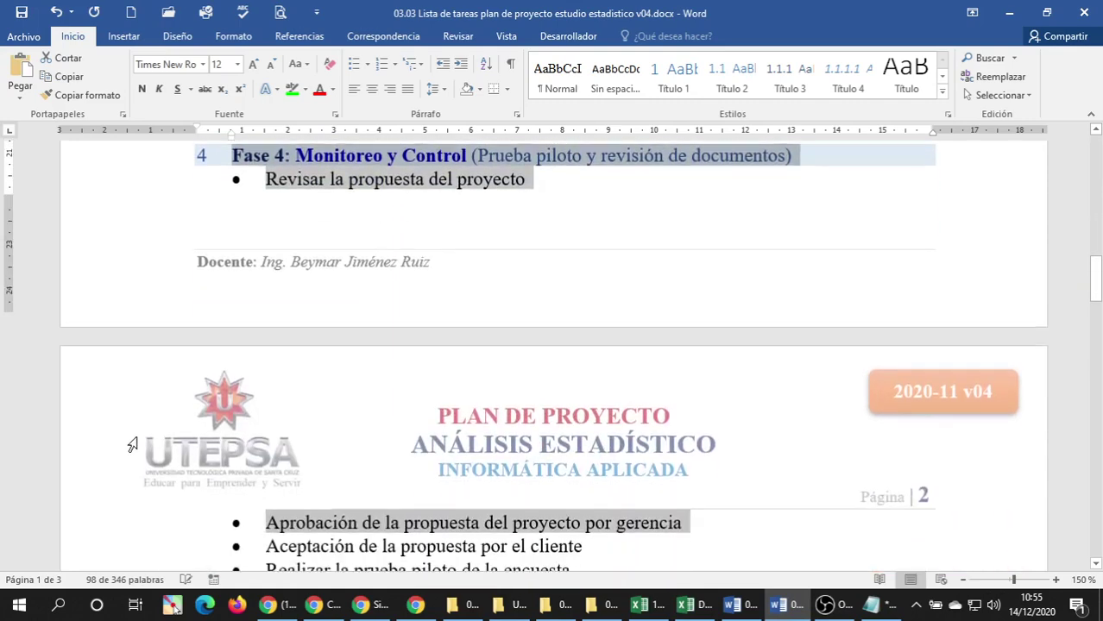
scroll(141, 417, "down", 1)
left_click_drag(142, 417, 147, 445)
left_click(871, 607)
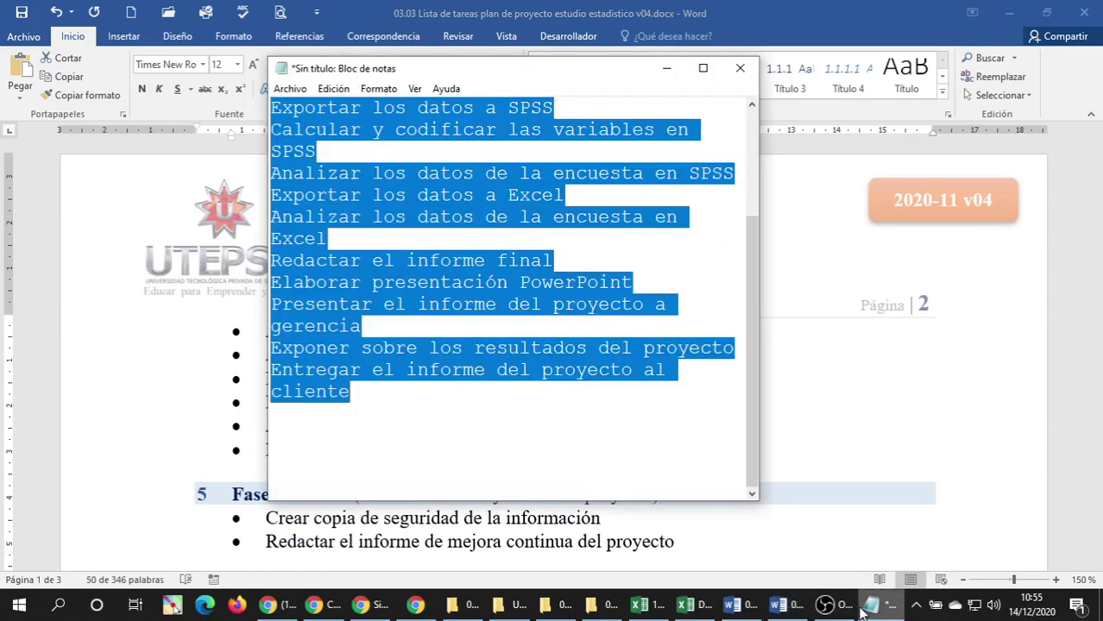
key("Delete")
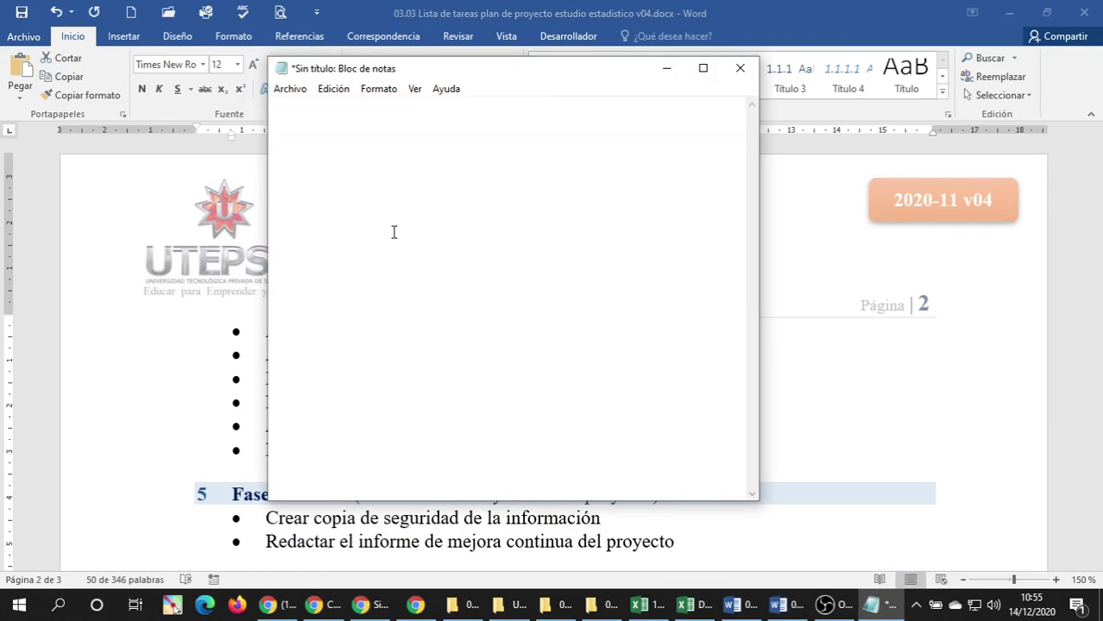
type("4\tFase 4: Monitoreo y Control (Prueba piloto y revisión de documentos) •\tRevisar la propuesta del proyecto •\tAprobación de la propuesta del proyecto por gerencia •\tAceptación de la propuesta por el cliente •\tRealizar la prueba piloto de la encuesta •\tRevisar el informe •\tAprobar el informe •\tReunión de evaluación del proyecto")
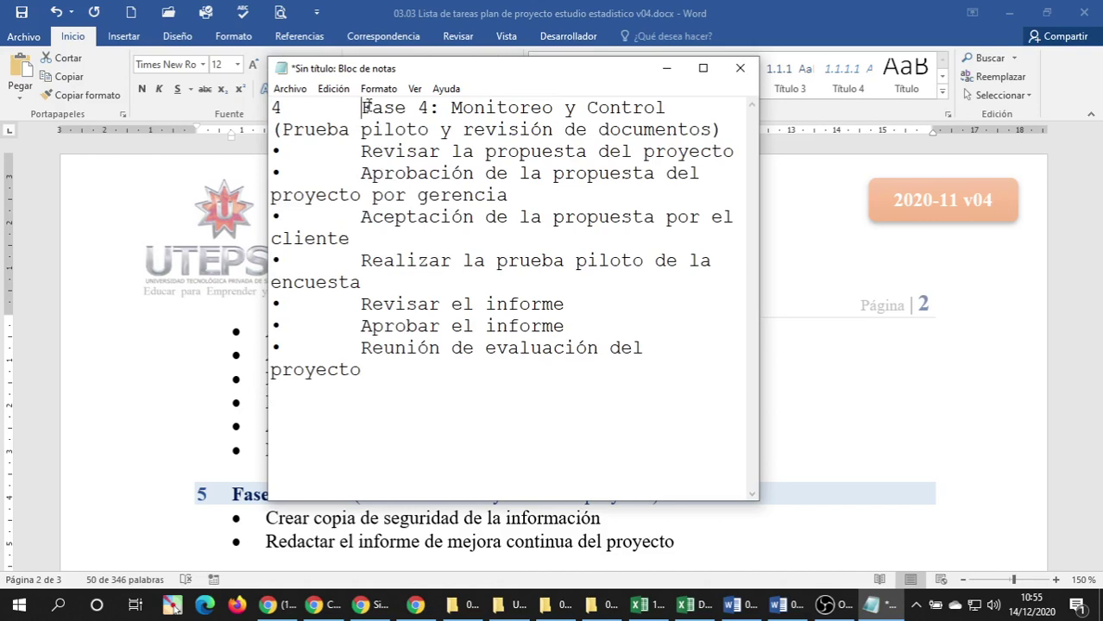
Remove the numbers, bullets and tabs from the Fase 4 heading and its seven task lines.
key("BackSpace")
key("BackSpace")
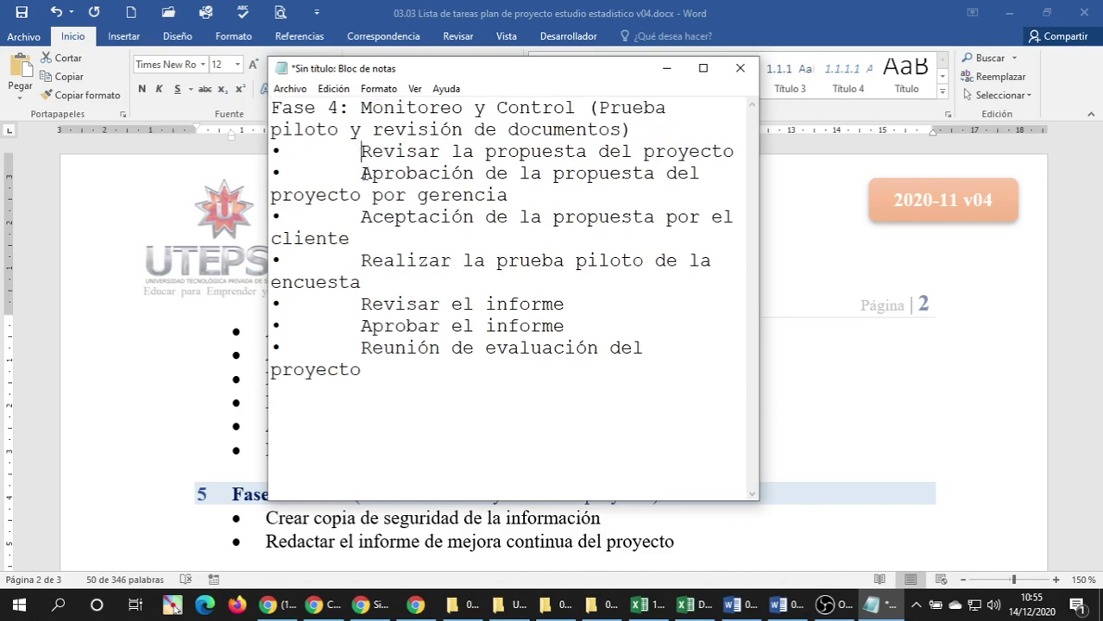
key("BackSpace")
key("BackSpace")
key("BackSpace")
key("BackSpace")
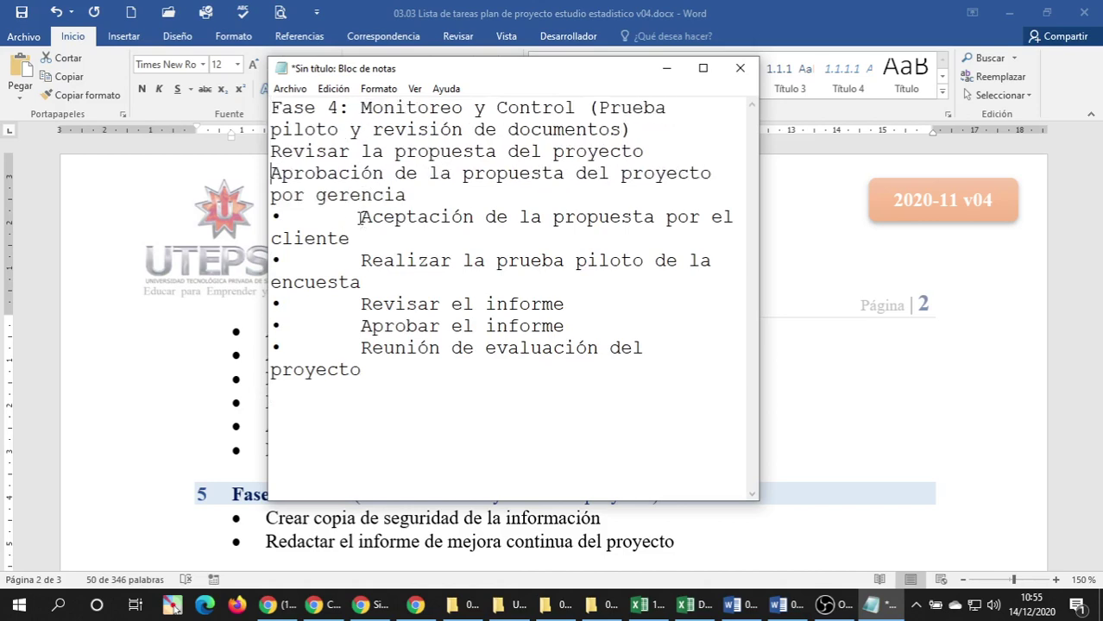
key("BackSpace")
key("BackSpace")
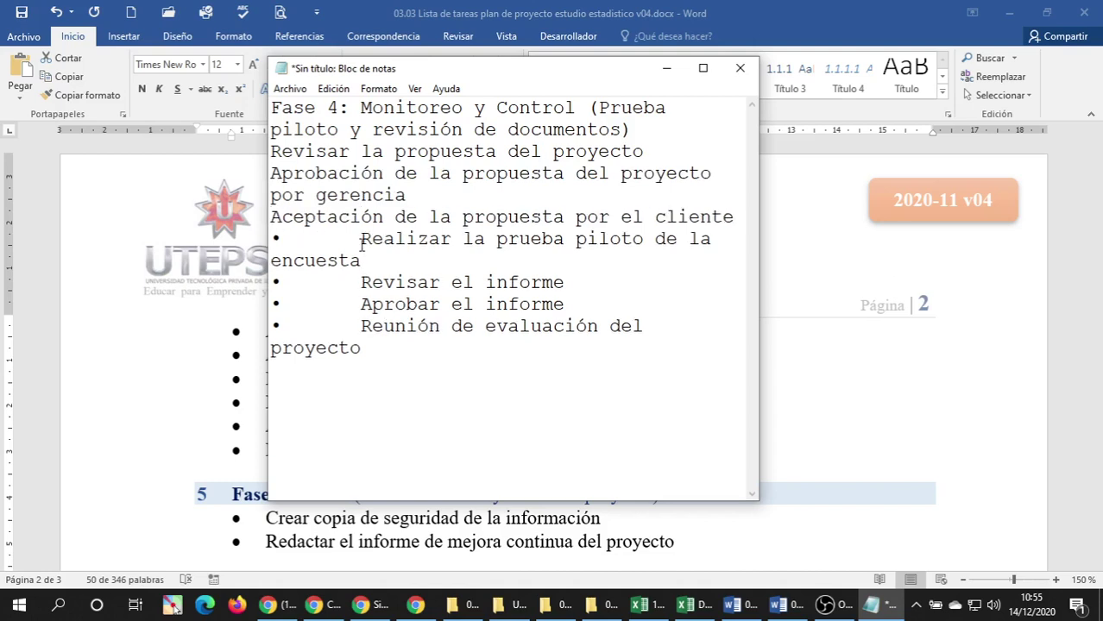
key("BackSpace")
key("BackSpace")
left_click(361, 261)
key("BackSpace")
key("BackSpace")
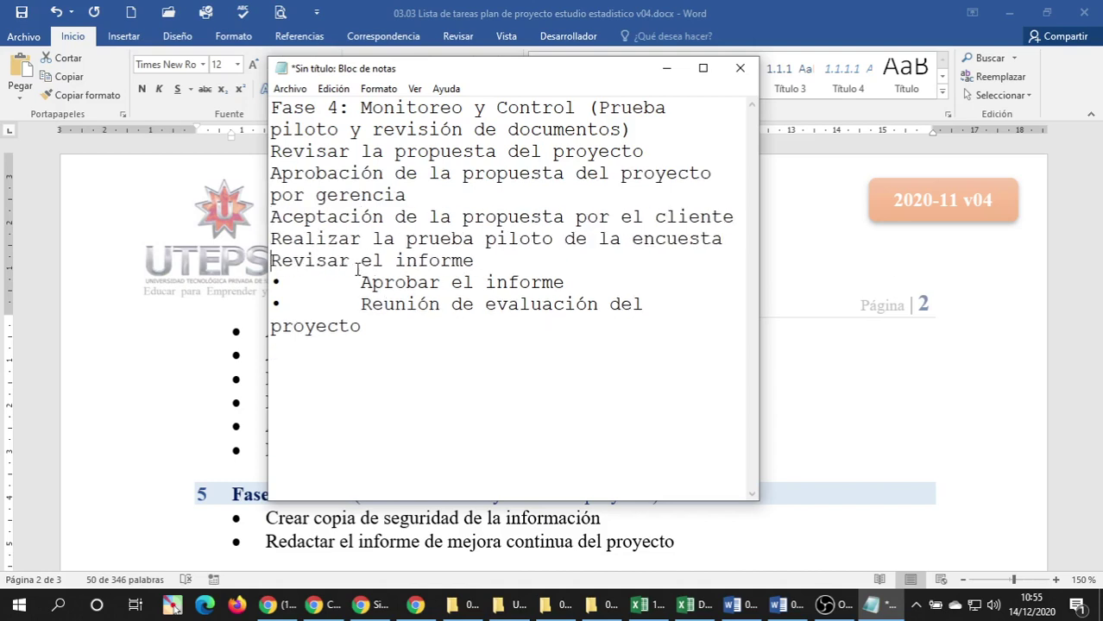
left_click(361, 282)
key("BackSpace")
key("BackSpace")
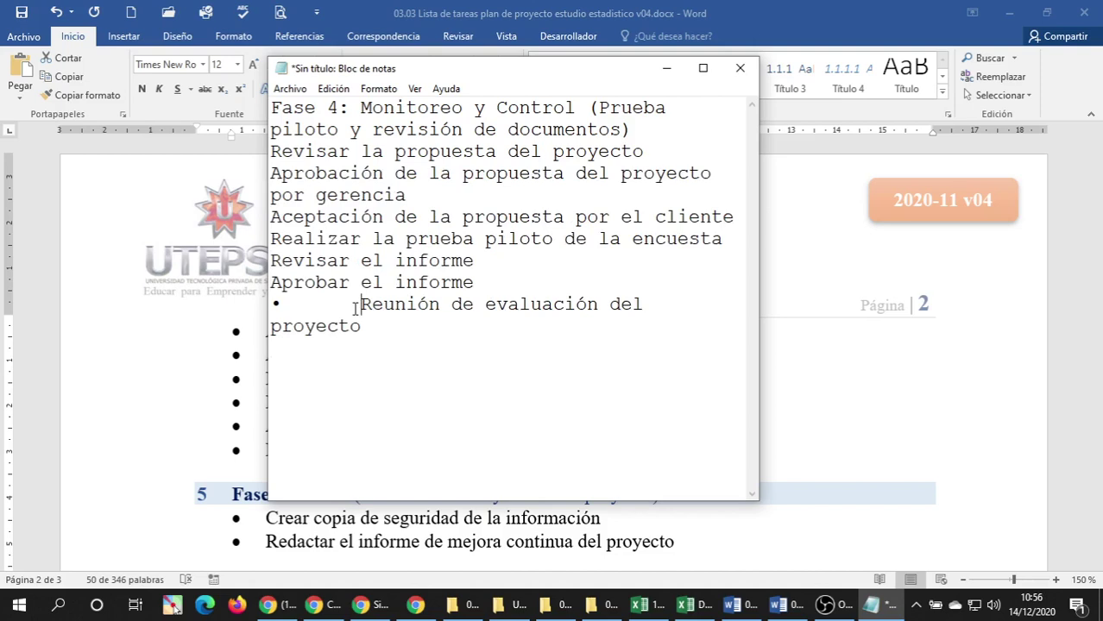
key("BackSpace")
key("BackSpace")
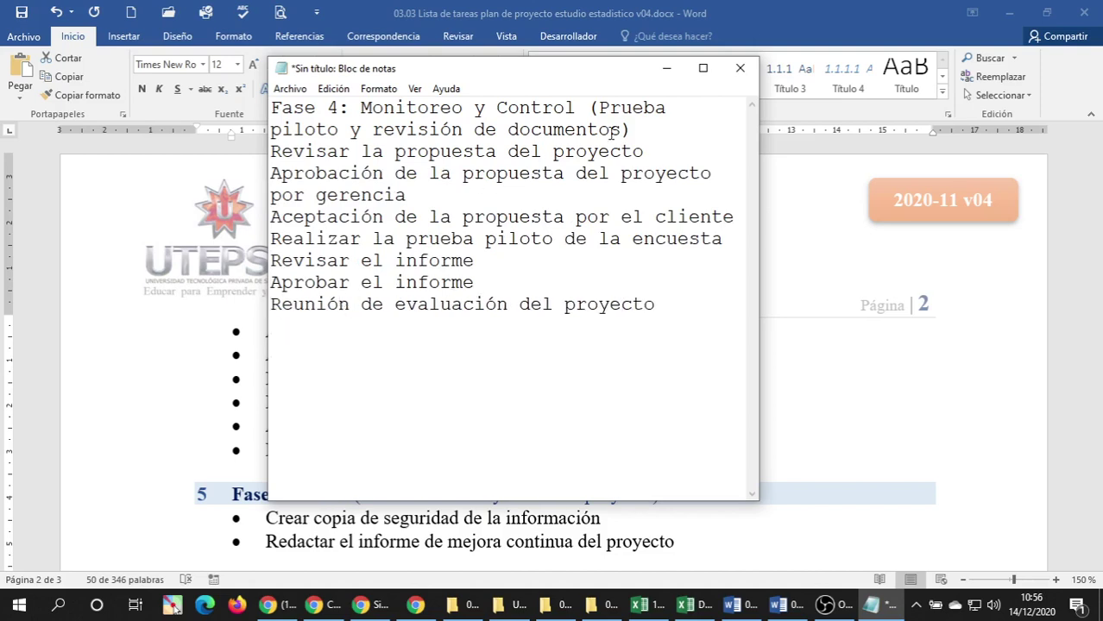
Cut the Fase 4 heading line out of the list.
left_click_drag(629, 127, 281, 102)
left_click(671, 138)
left_click_drag(649, 129, 201, 106)
key("ctrl+c")
key("BackSpace")
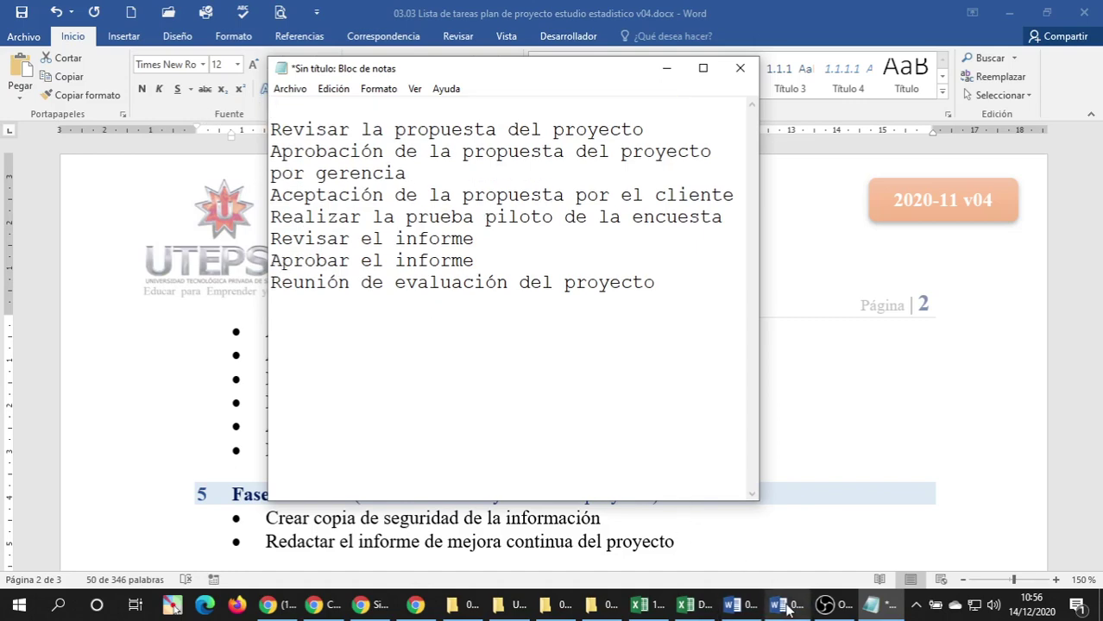
Paste 'Fase 4: Monitoreo y Control (Prueba piloto y revisión de documentos)' into B32.
mouse_move(787, 609)
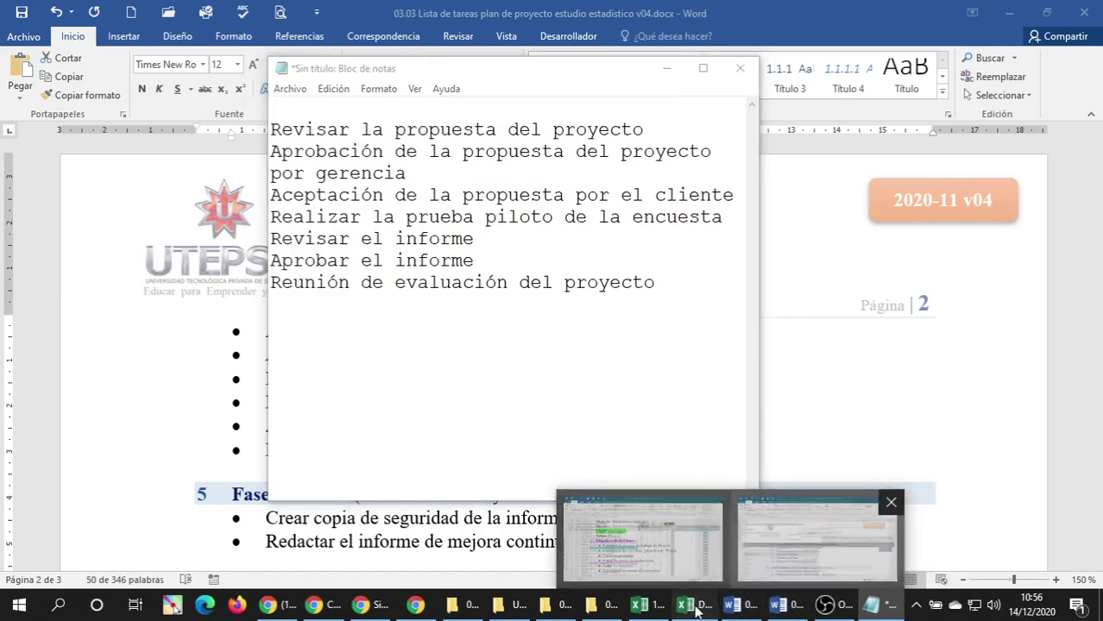
left_click(686, 604)
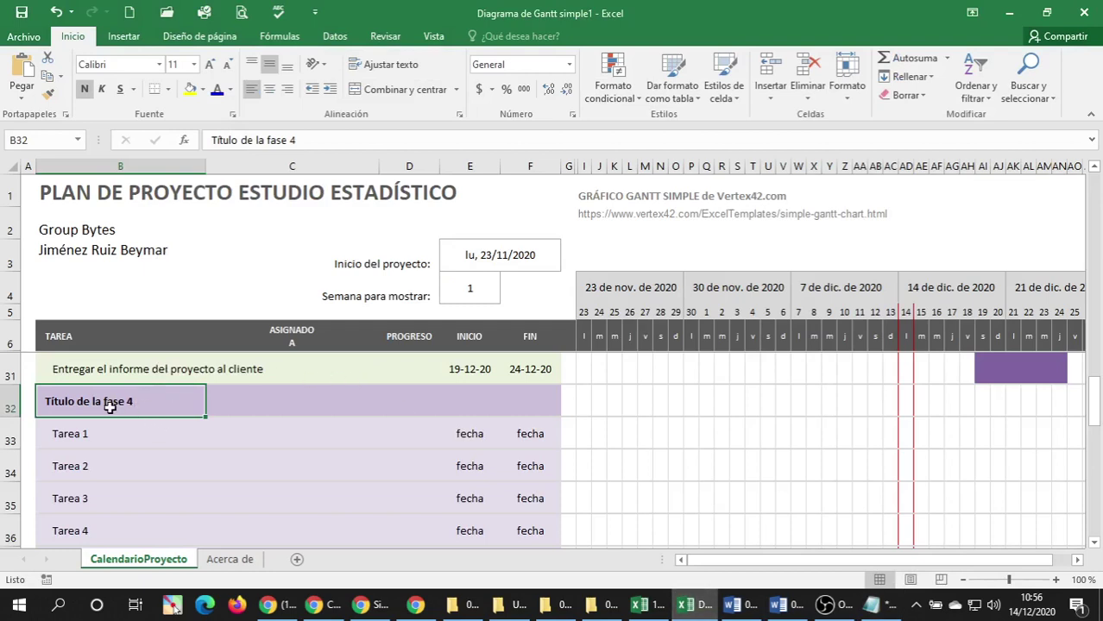
key("ctrl+v")
left_click(91, 424)
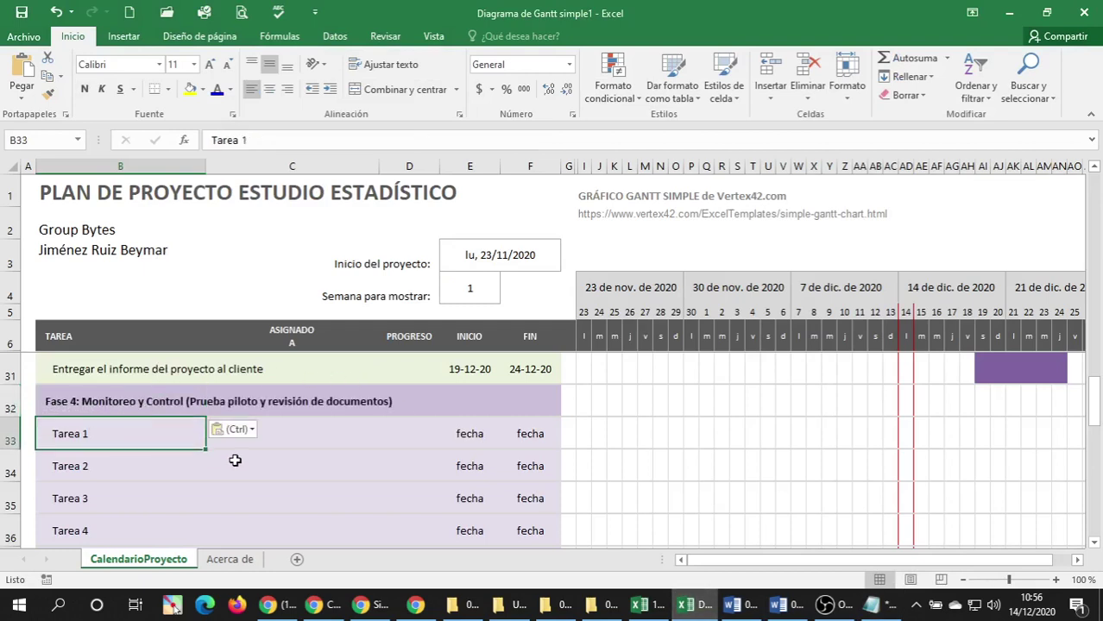
scroll(143, 486, "down", 1)
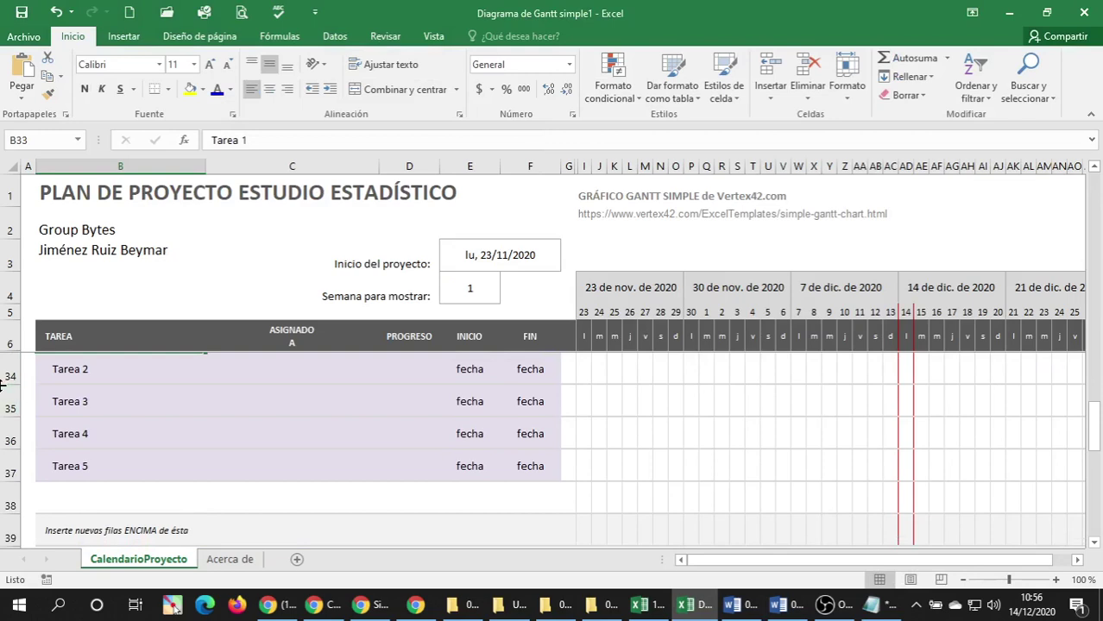
scroll(67, 412, "up", 1)
scroll(69, 526, "down", 1)
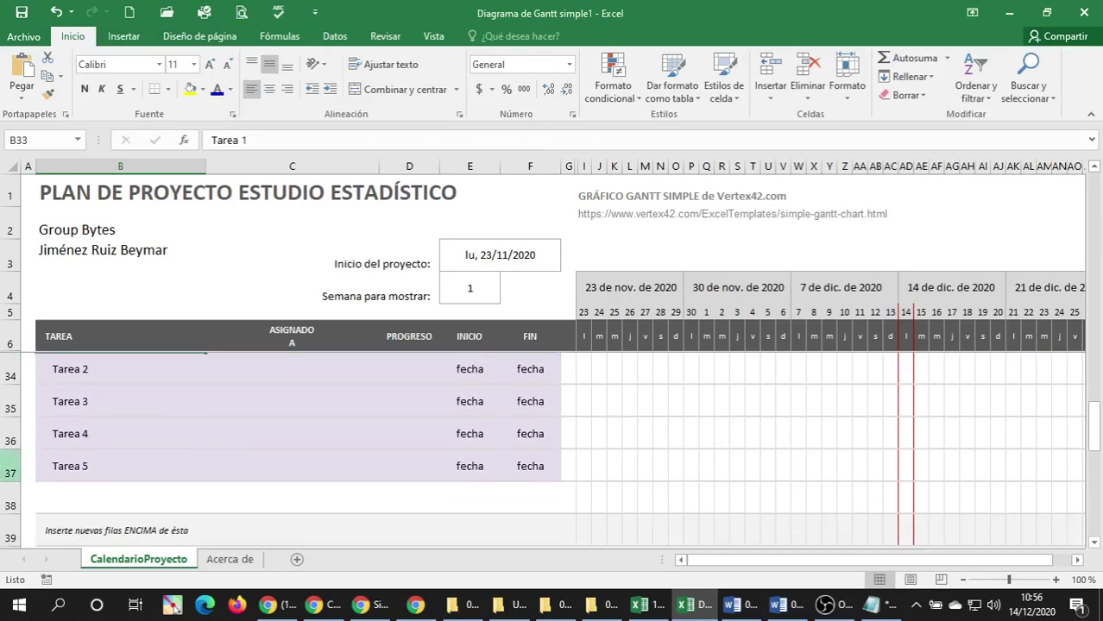
Insert a blank row above Tarea 4 and paste a copy of the Fase 4 header row into it.
right_click(7, 436)
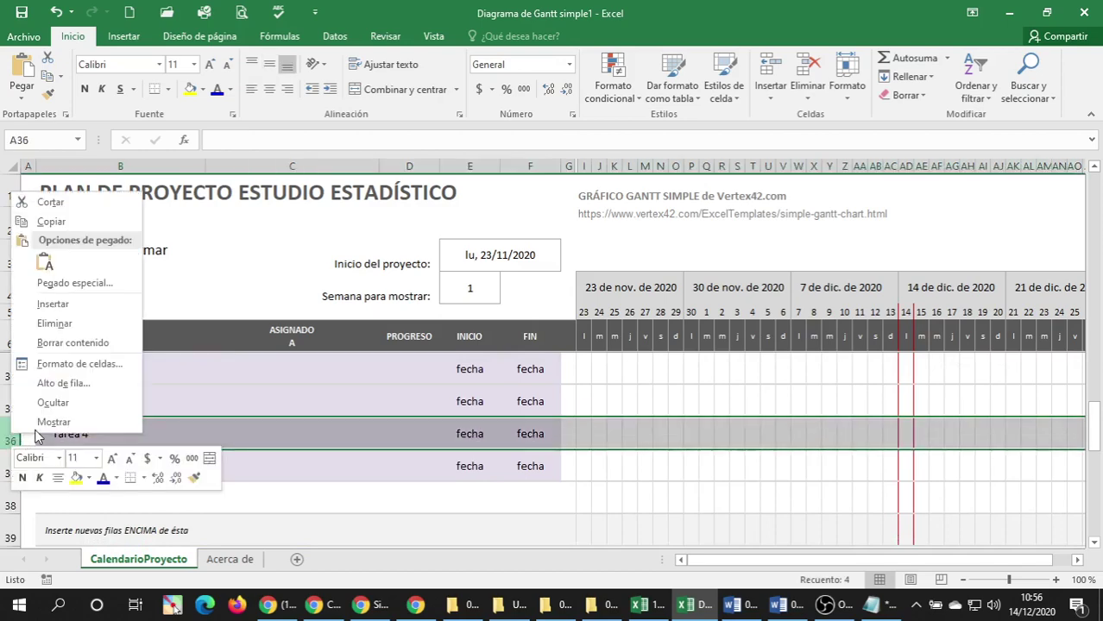
left_click(53, 305)
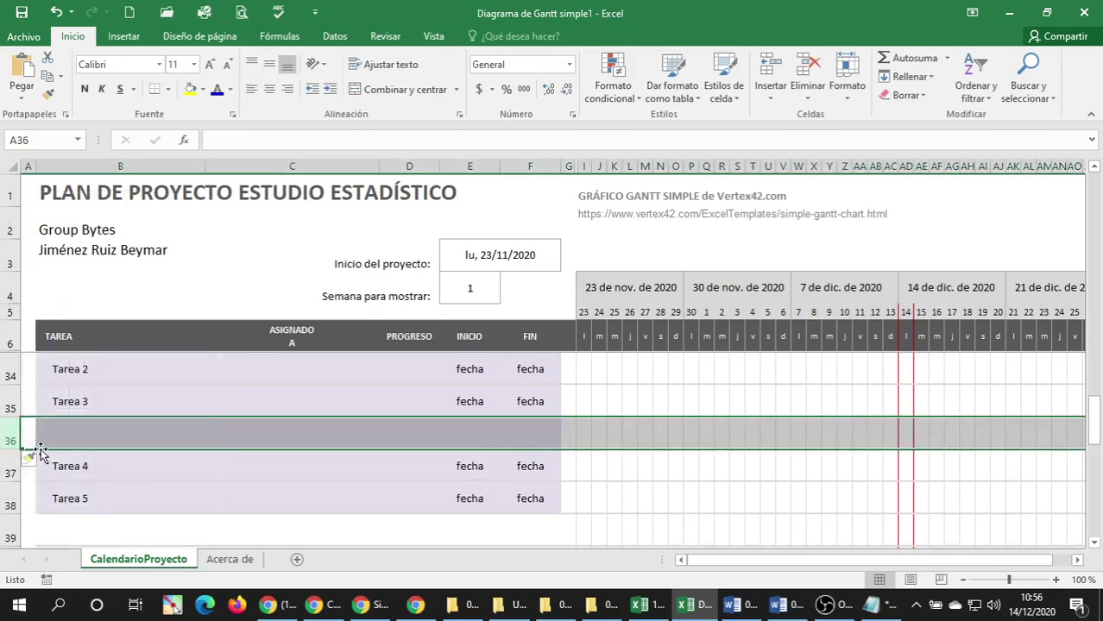
scroll(30, 418, "up", 1)
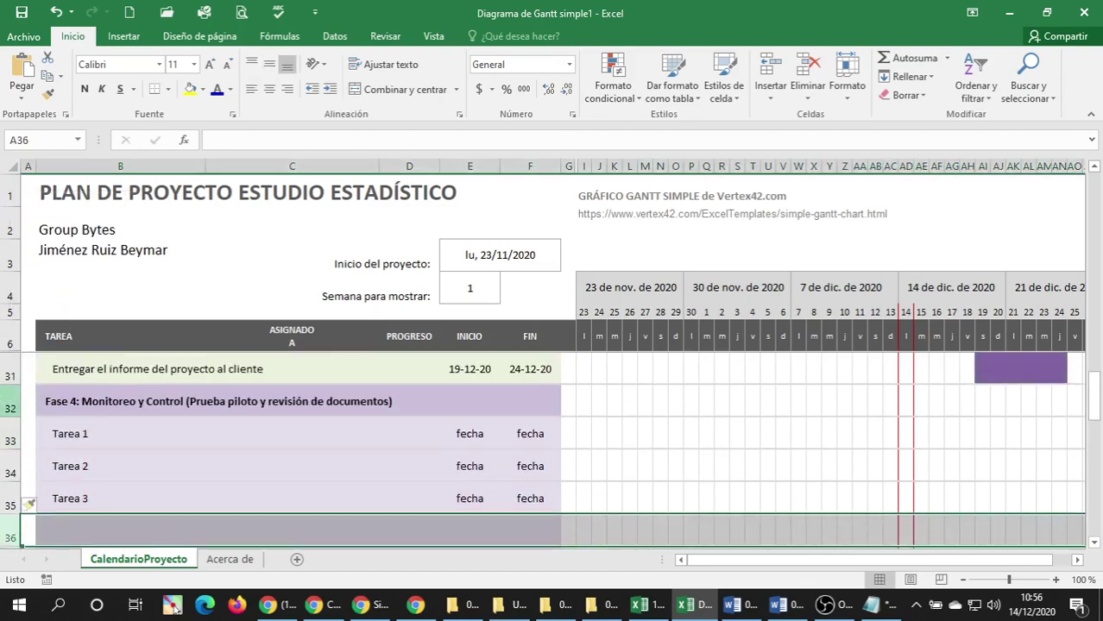
left_click(11, 406)
key("ctrl+c")
scroll(42, 414, "down", 2)
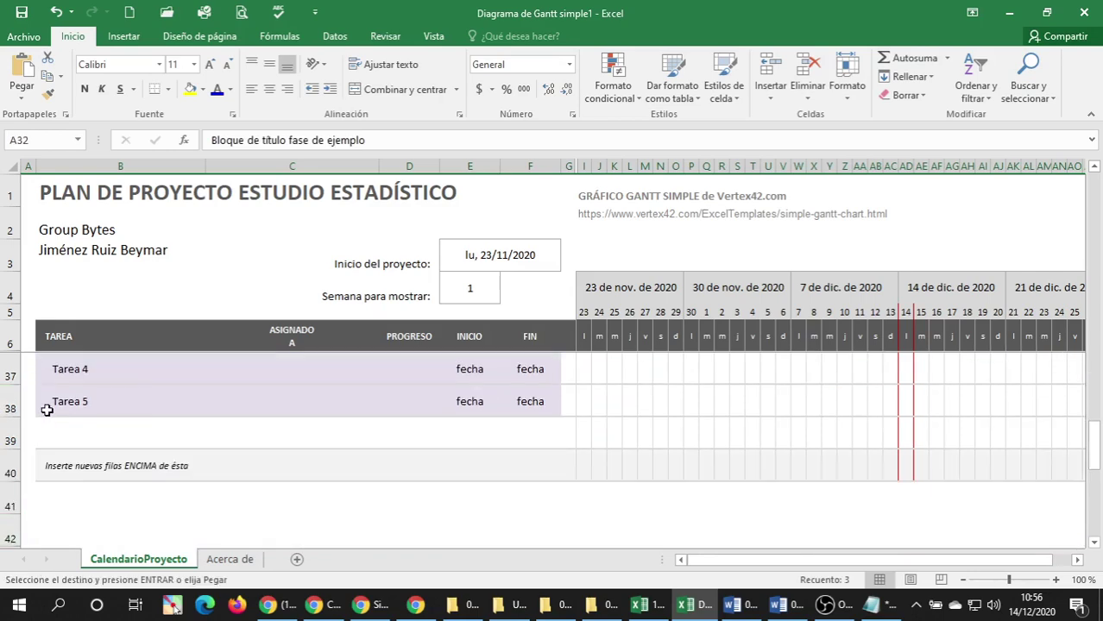
scroll(43, 410, "up", 1)
left_click(34, 431)
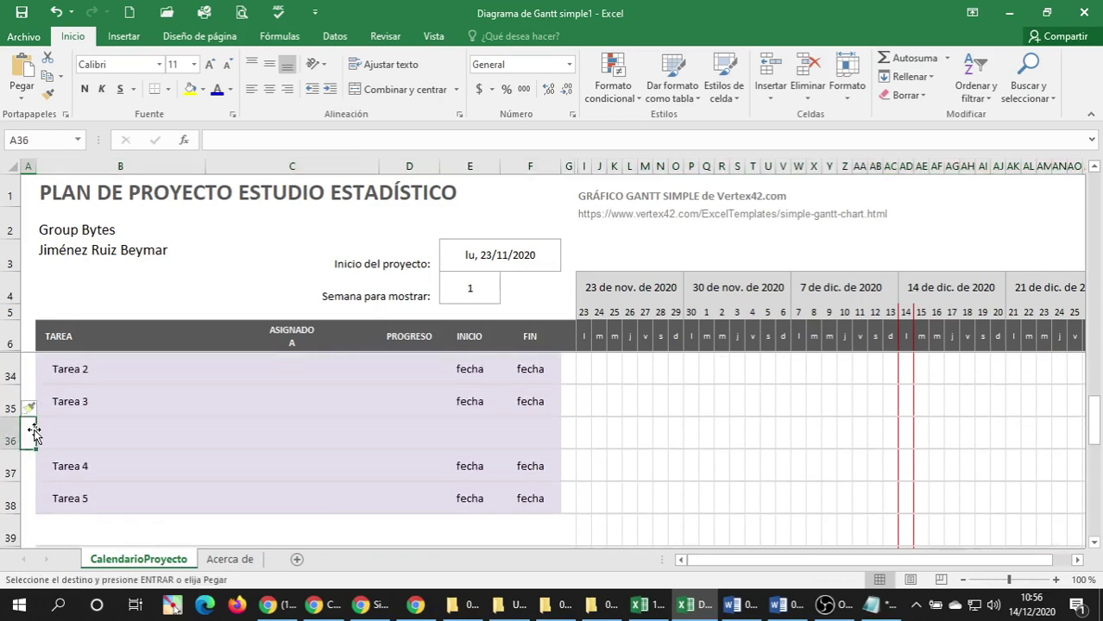
key("Return")
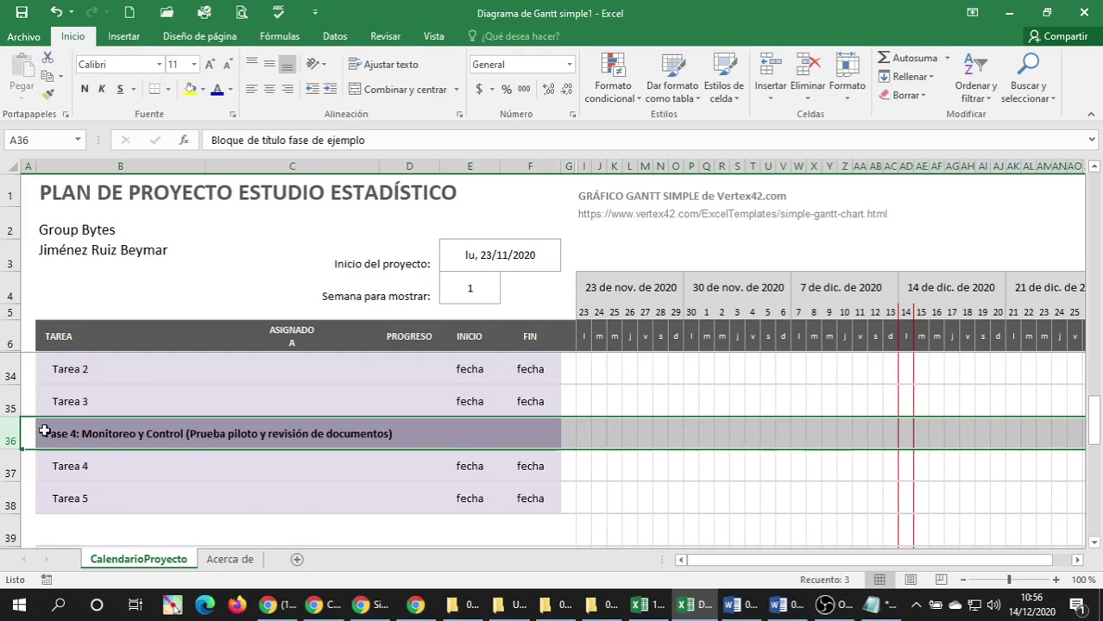
Change the pasted header's text to 'Fase 5:'.
double_click(76, 436)
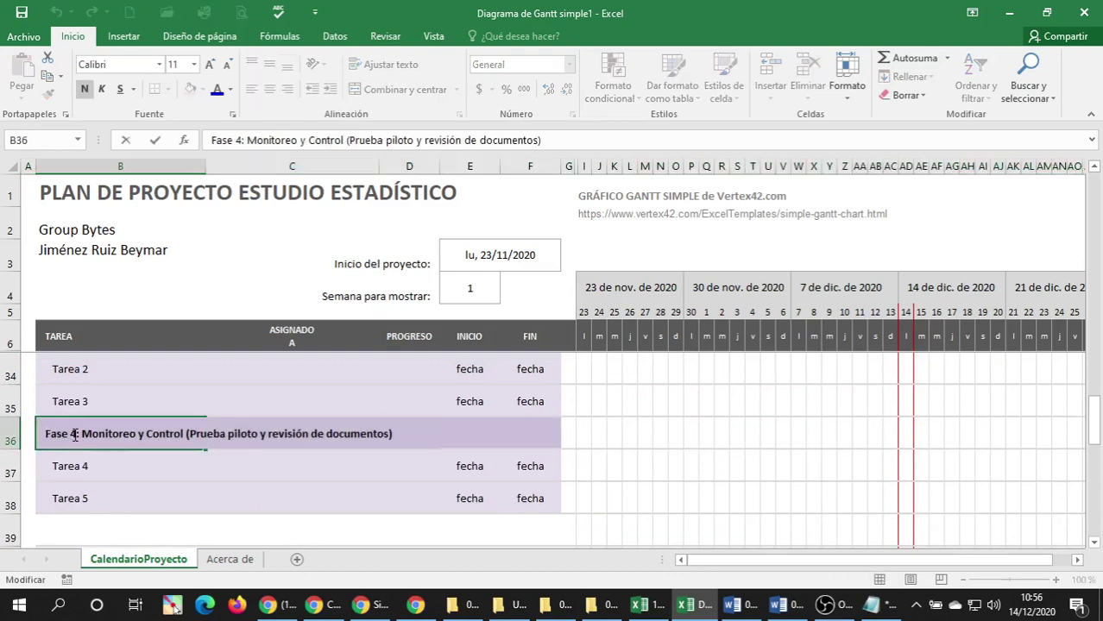
key("BackSpace")
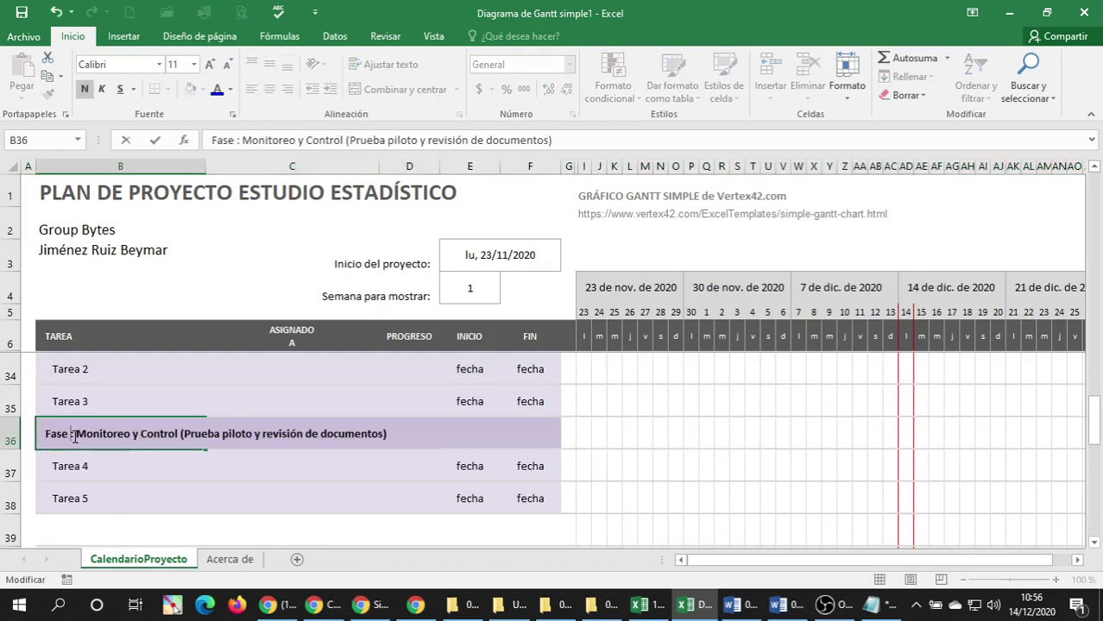
type("5")
key("Delete")
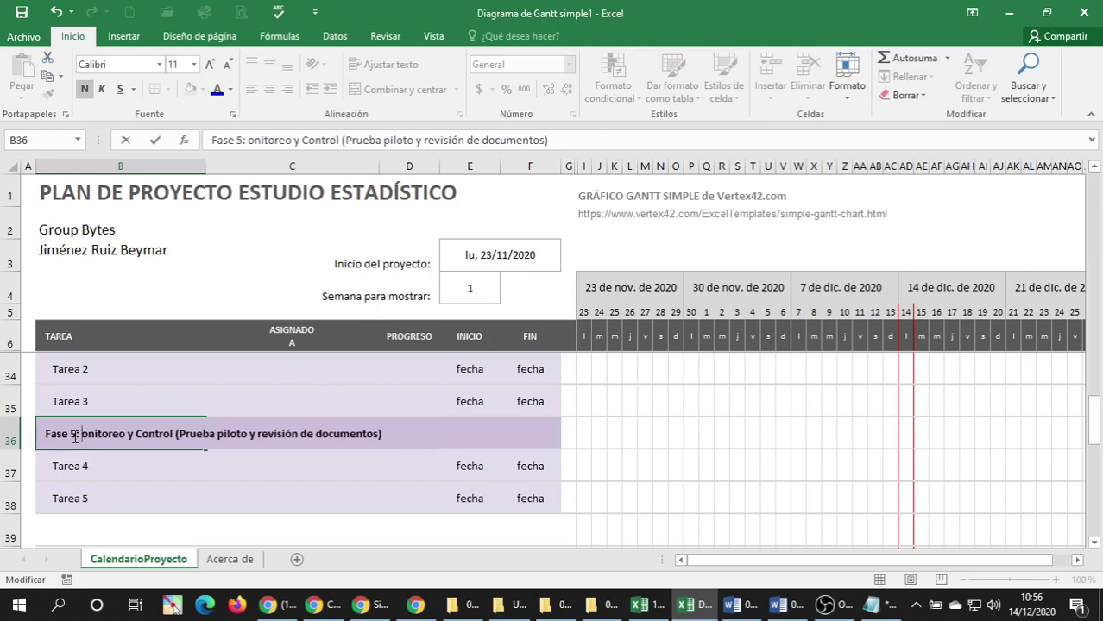
key("Delete")
key("Delete")
key("Delete")
key("Delete")
key("Delete")
key("Delete")
key("Delete")
key("Delete")
key("Delete")
key("Delete")
key("Delete")
key("Delete")
key("Delete")
key("Delete")
key("Delete")
key("Delete")
key("Delete")
key("Delete")
key("Delete")
key("Delete")
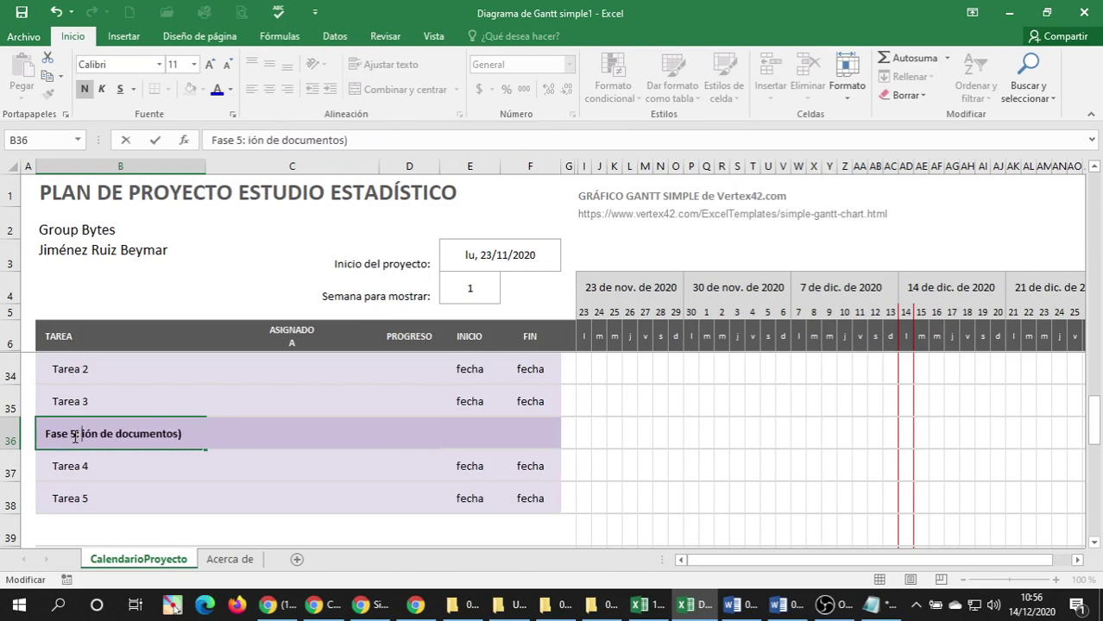
key("Return")
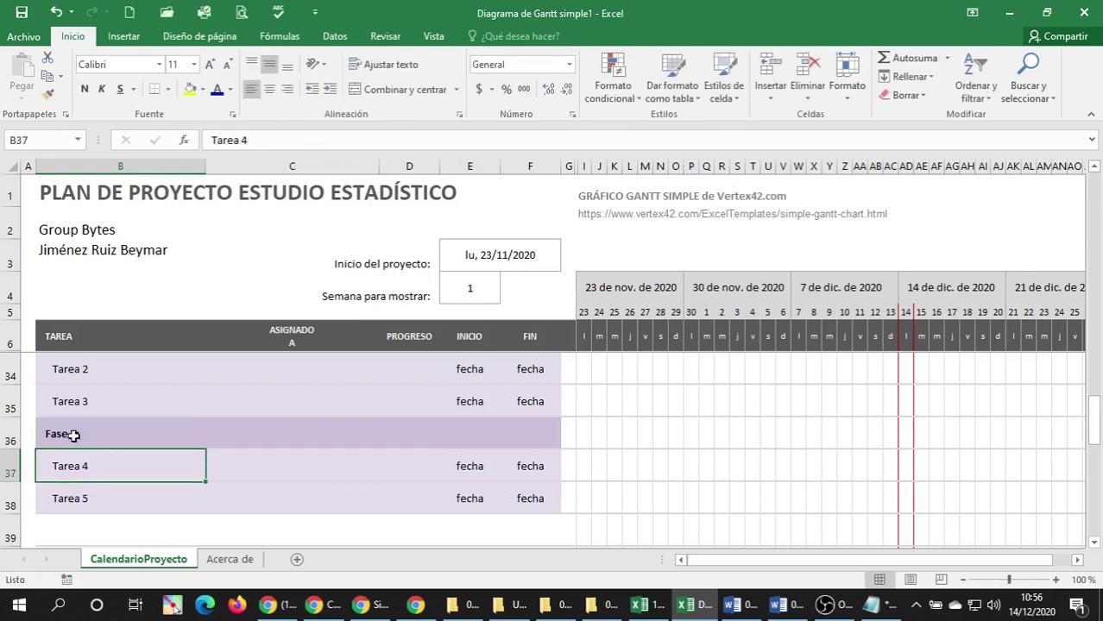
scroll(77, 431, "up", 2)
scroll(55, 473, "down", 2)
scroll(55, 473, "up", 1)
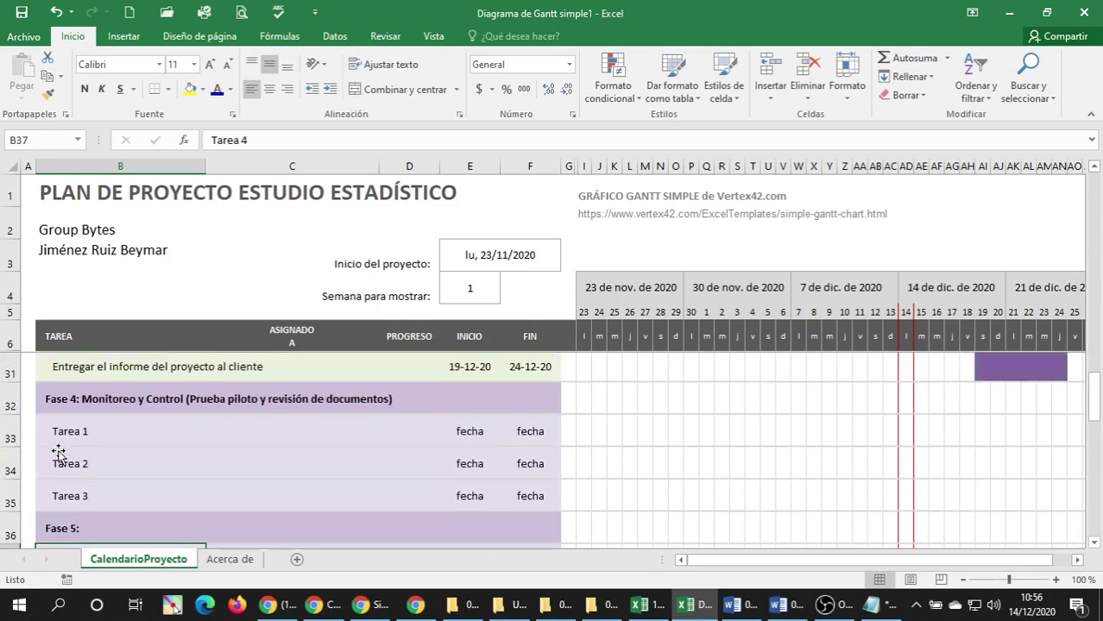
scroll(55, 474, "down", 1)
scroll(52, 474, "up", 1)
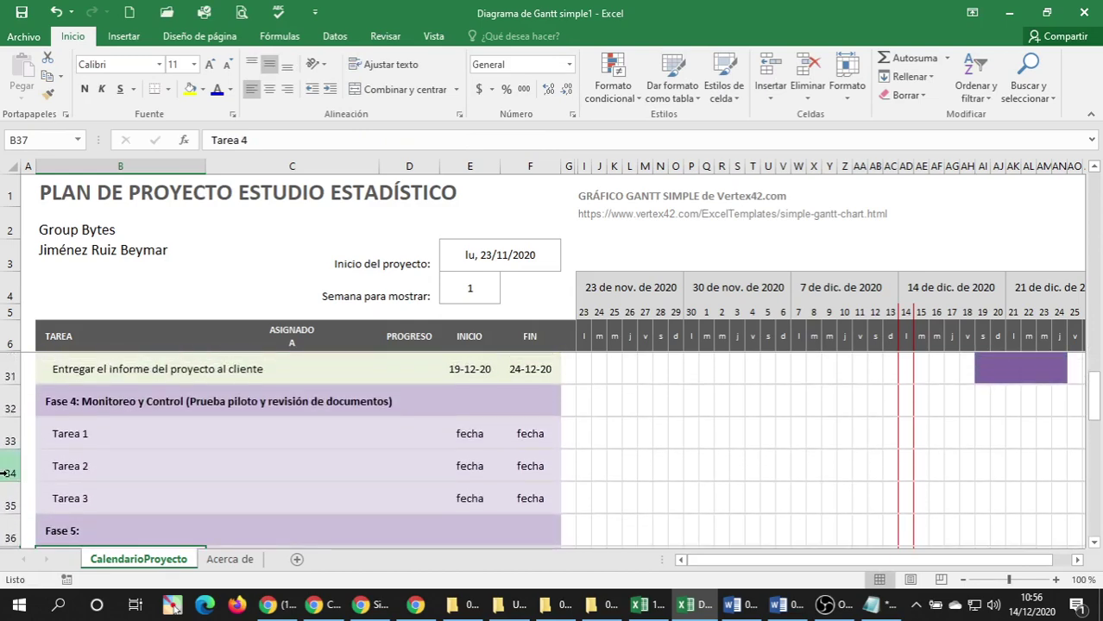
left_click_drag(3, 466, 4, 493)
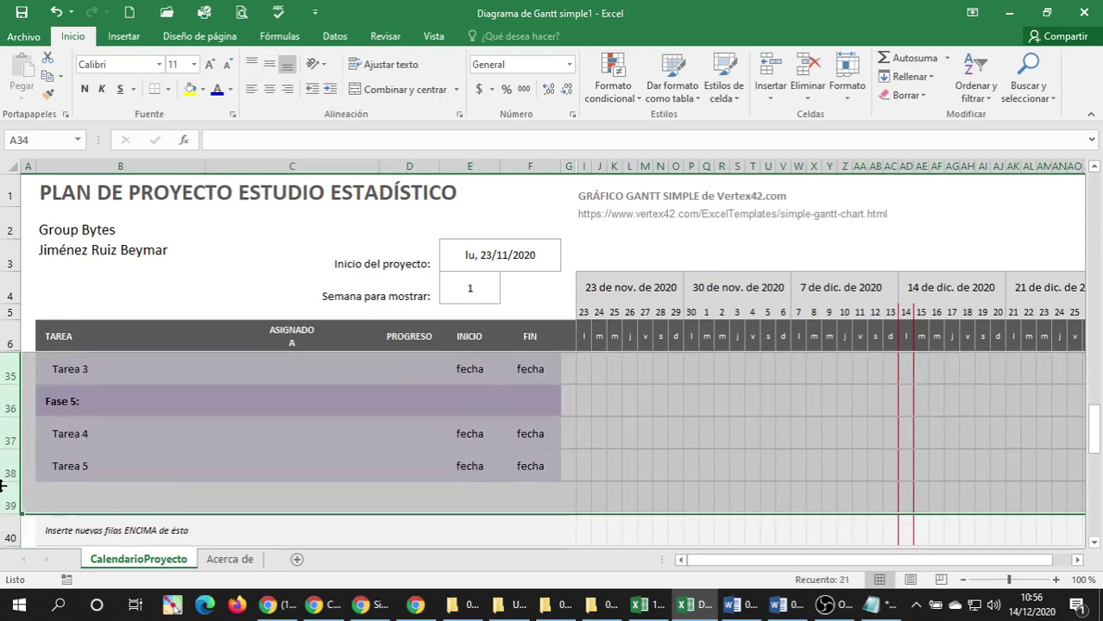
right_click(9, 405)
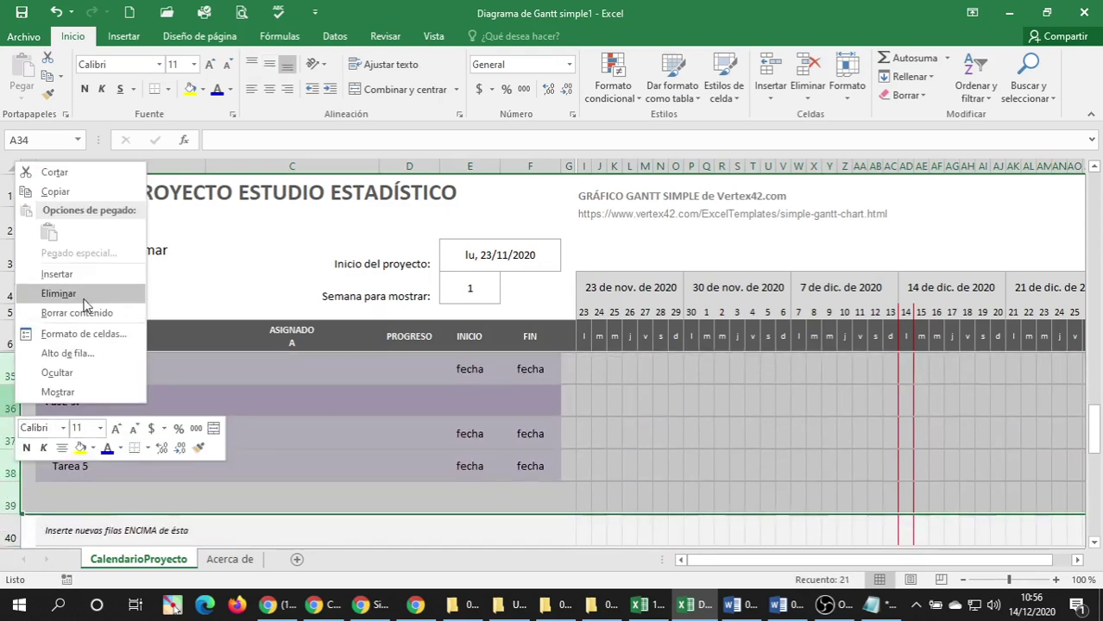
left_click(56, 294)
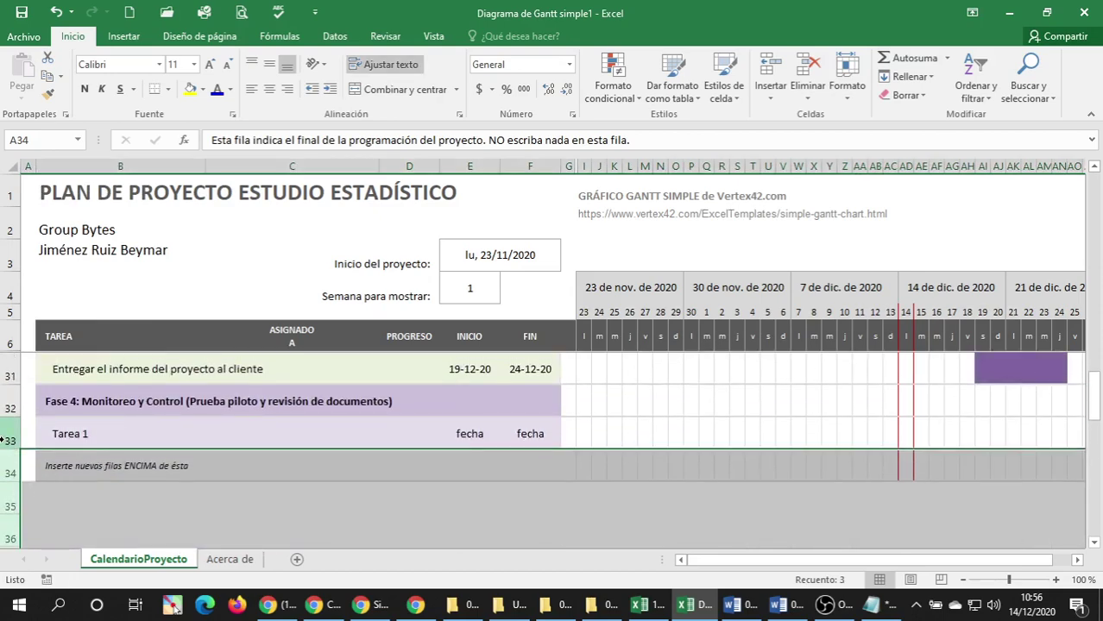
left_click(5, 440)
key("ctrl+c")
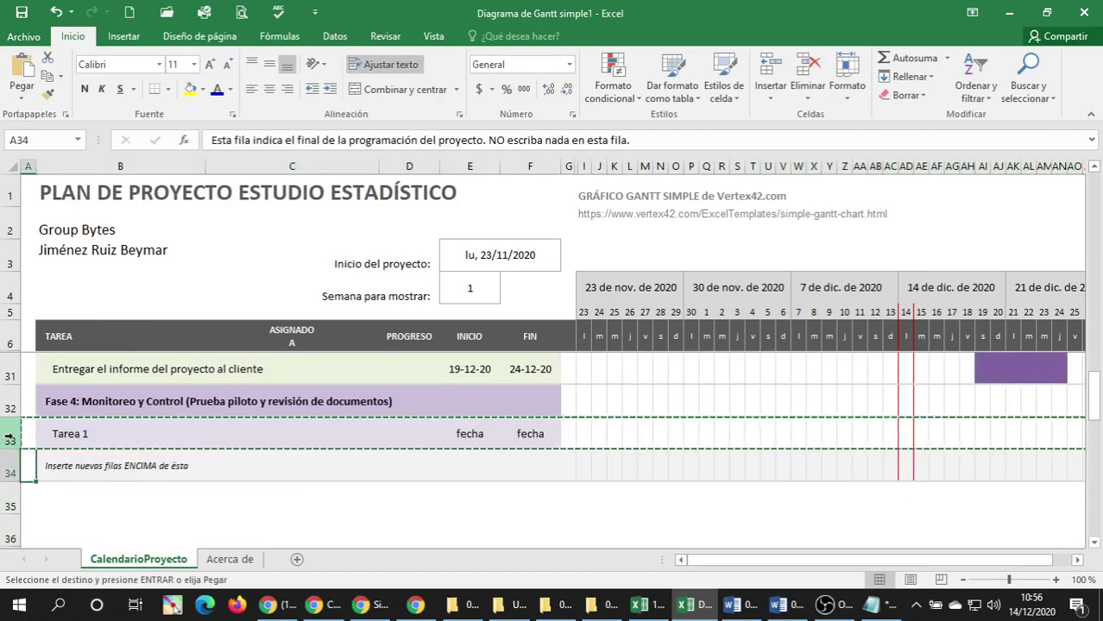
scroll(8, 438, "down", 2)
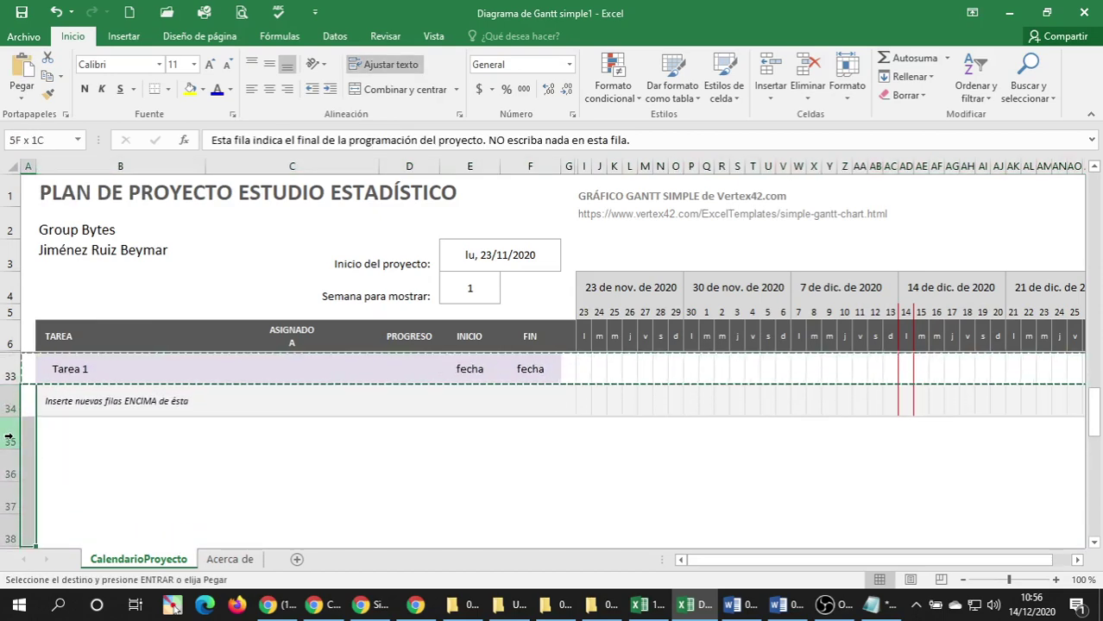
scroll(7, 436, "up", 2)
scroll(6, 439, "up", 8)
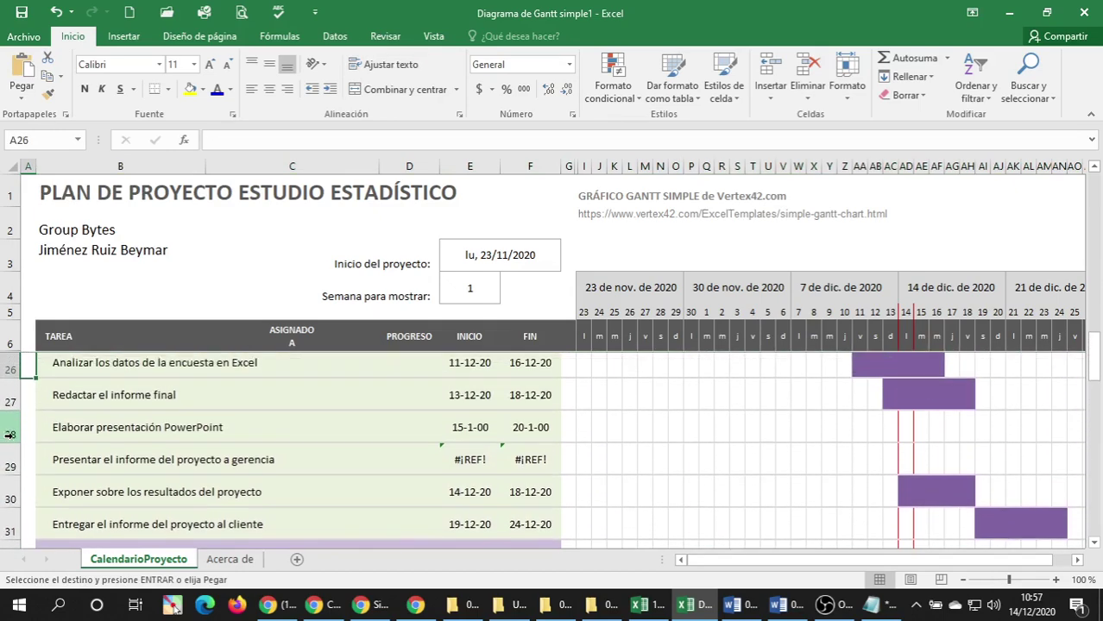
scroll(7, 447, "up", 3)
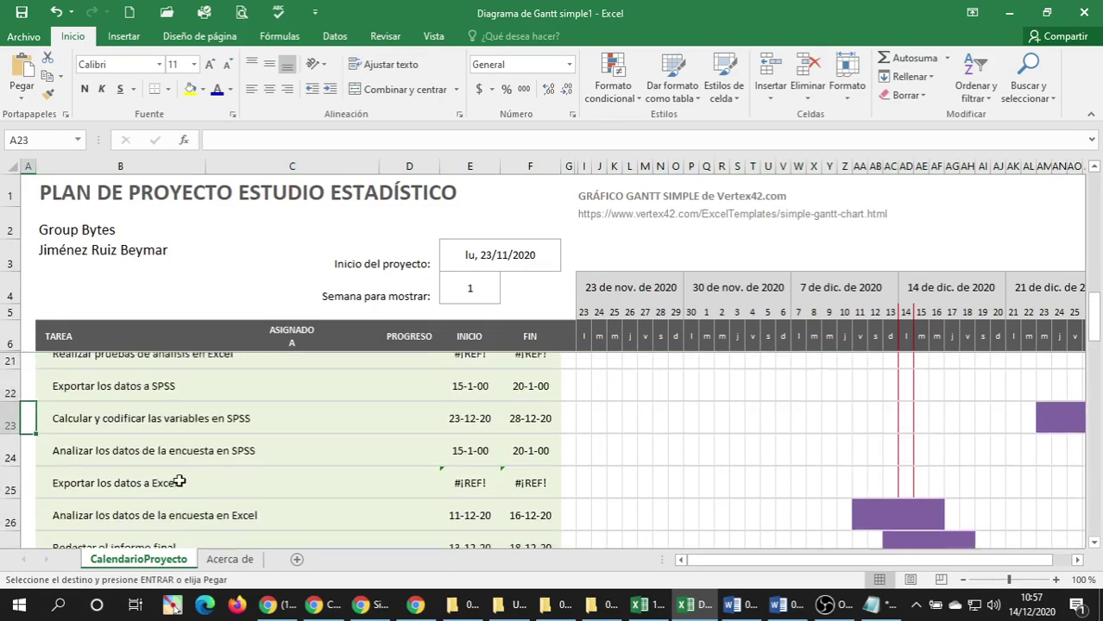
scroll(177, 483, "down", 5)
scroll(179, 480, "down", 3)
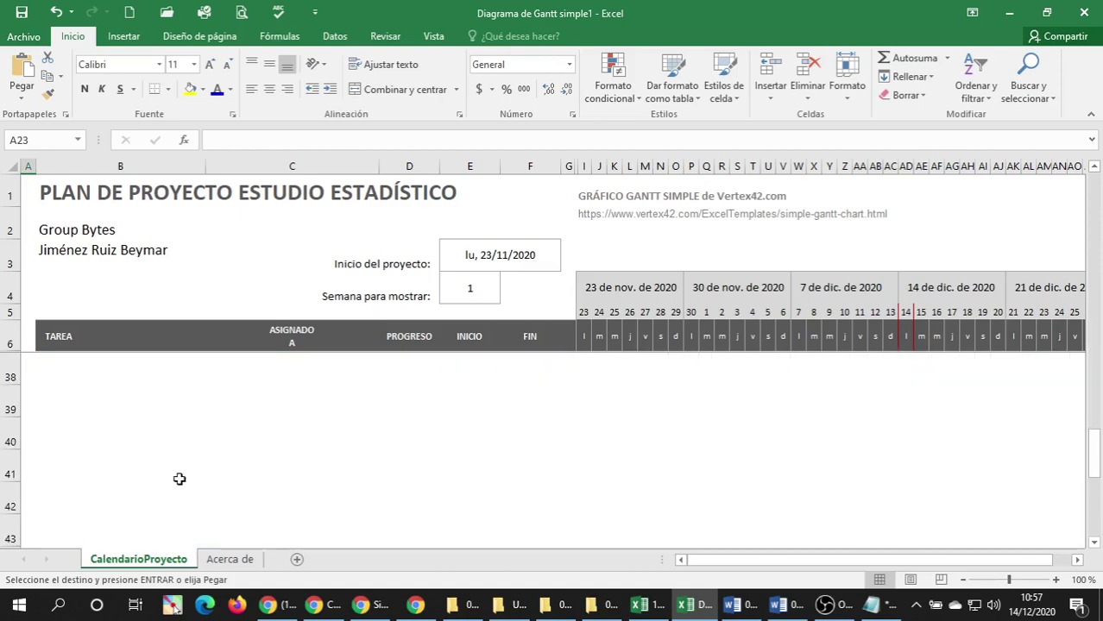
scroll(177, 478, "up", 2)
left_click(165, 459)
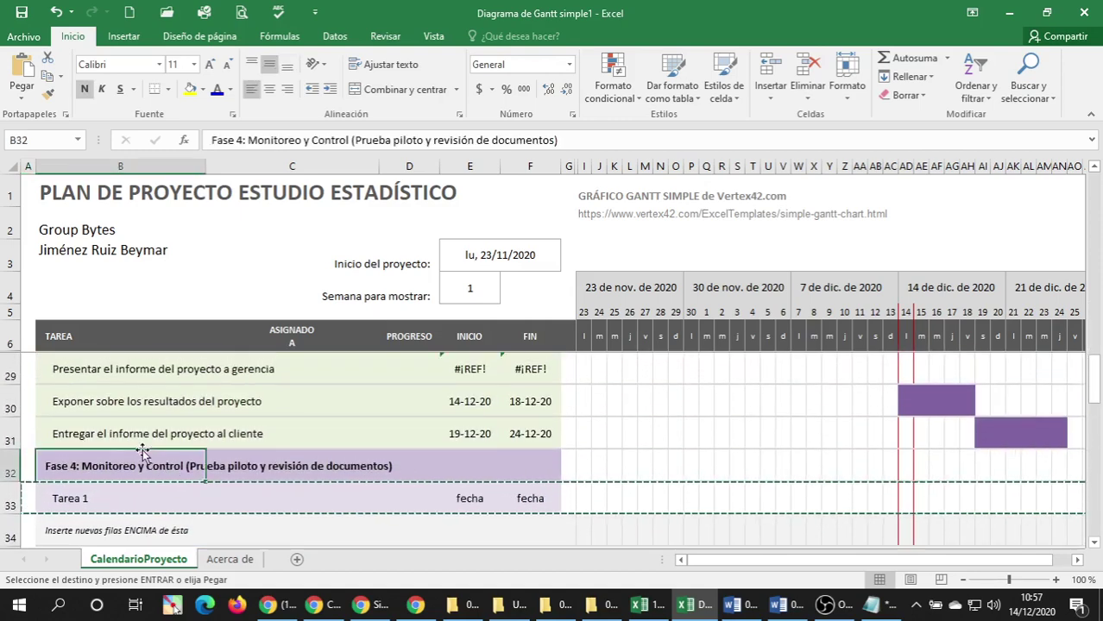
key("Down")
key("Down")
key("shift+space")
key("ctrl+shift+plus")
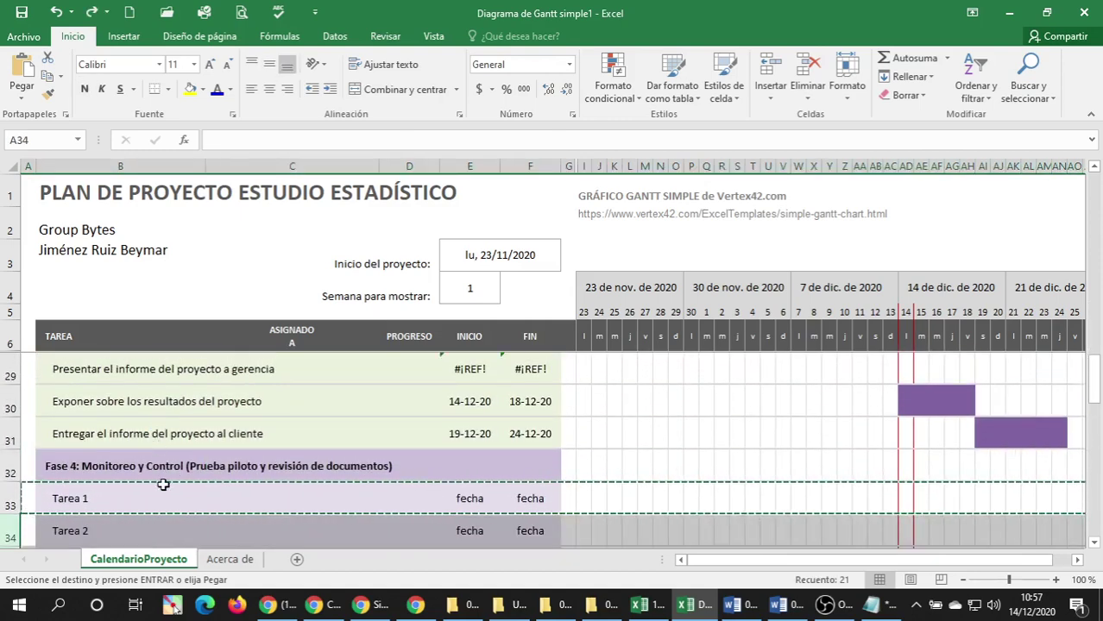
scroll(160, 473, "down", 2)
scroll(159, 473, "up", 1)
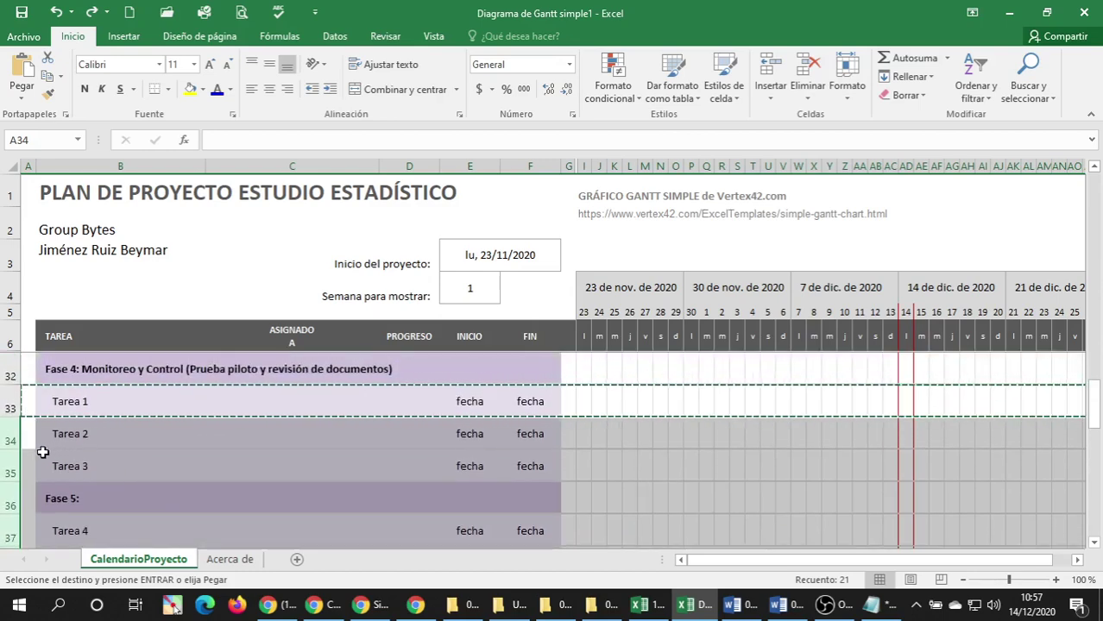
right_click(10, 440)
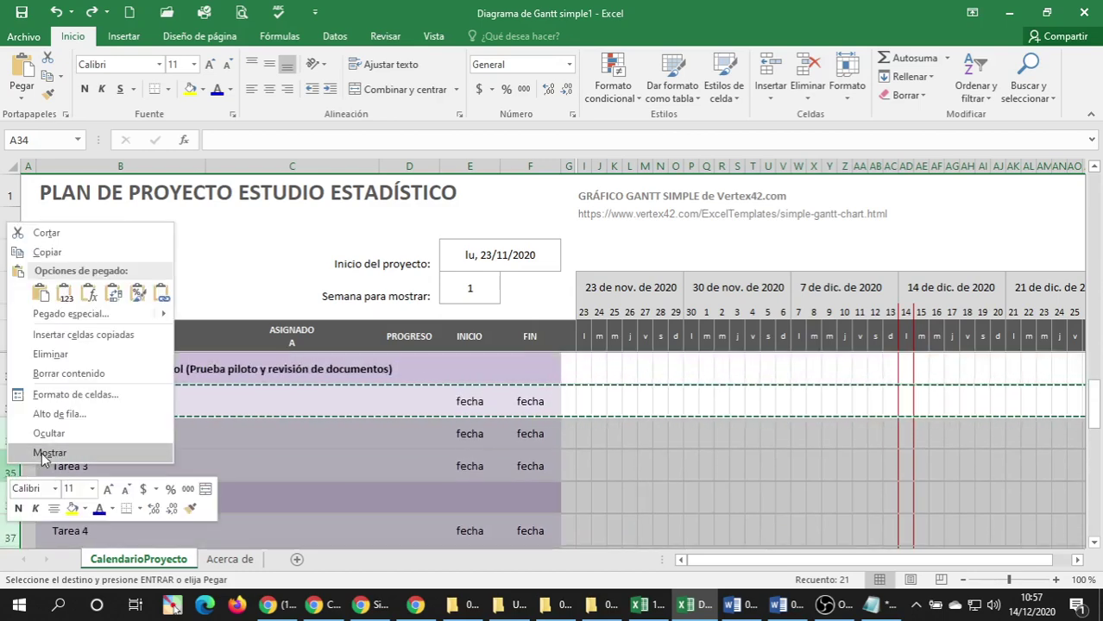
key("Escape")
key("Escape")
left_click(104, 436)
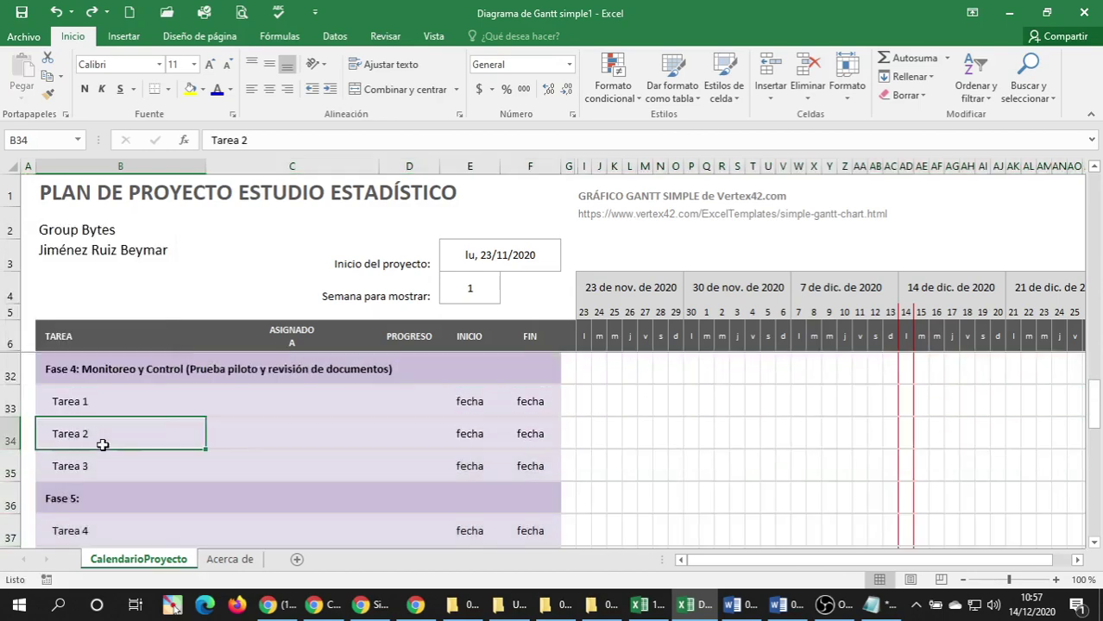
scroll(129, 438, "down", 1)
scroll(103, 435, "up", 1)
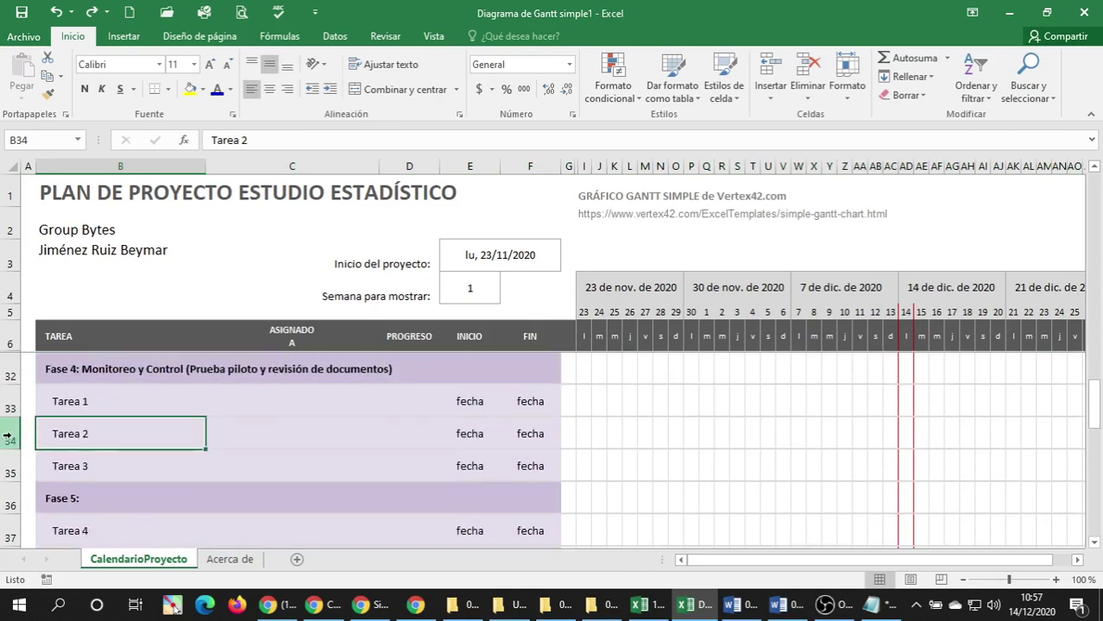
left_click_drag(8, 437, 7, 522)
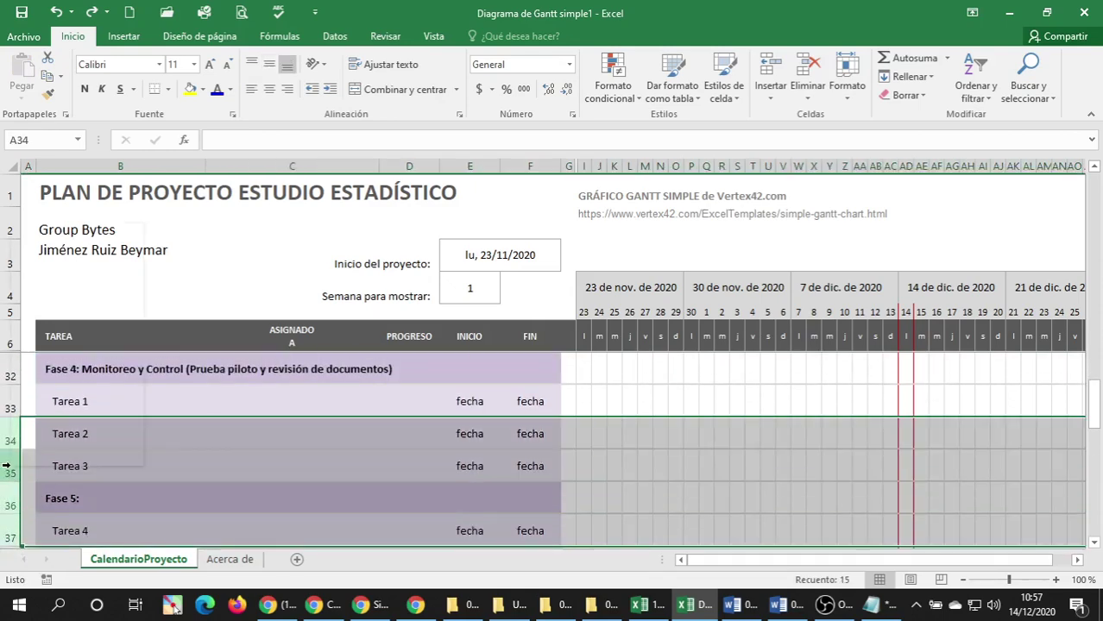
Insert blank rows under Tarea 1 and fill rows 34–41 with copies of the Tarea 1 row.
left_click(57, 339)
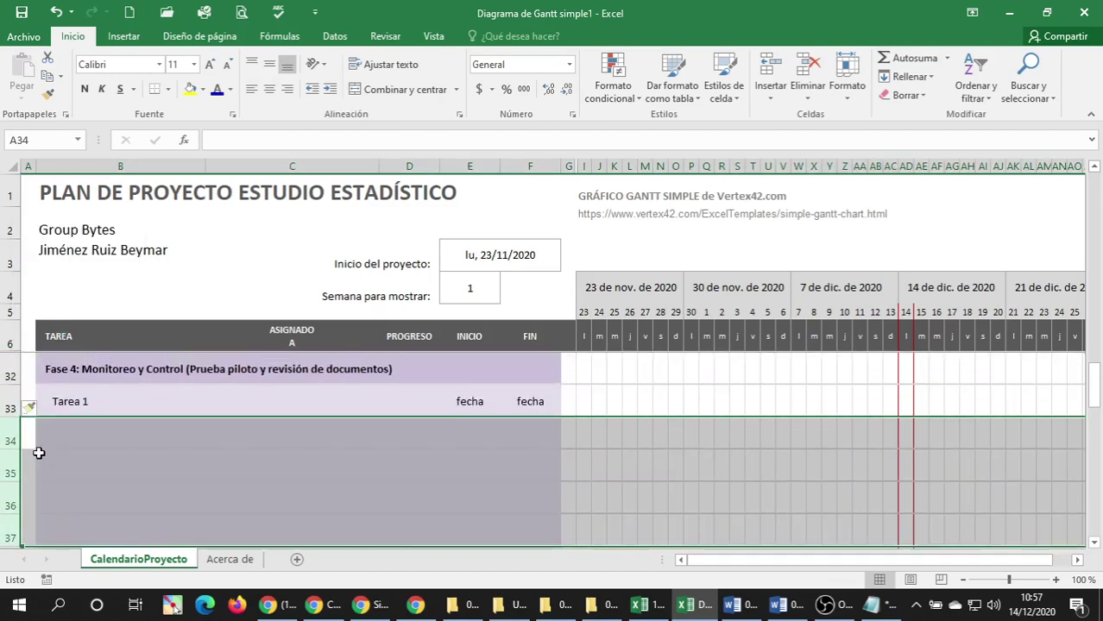
right_click(2, 440)
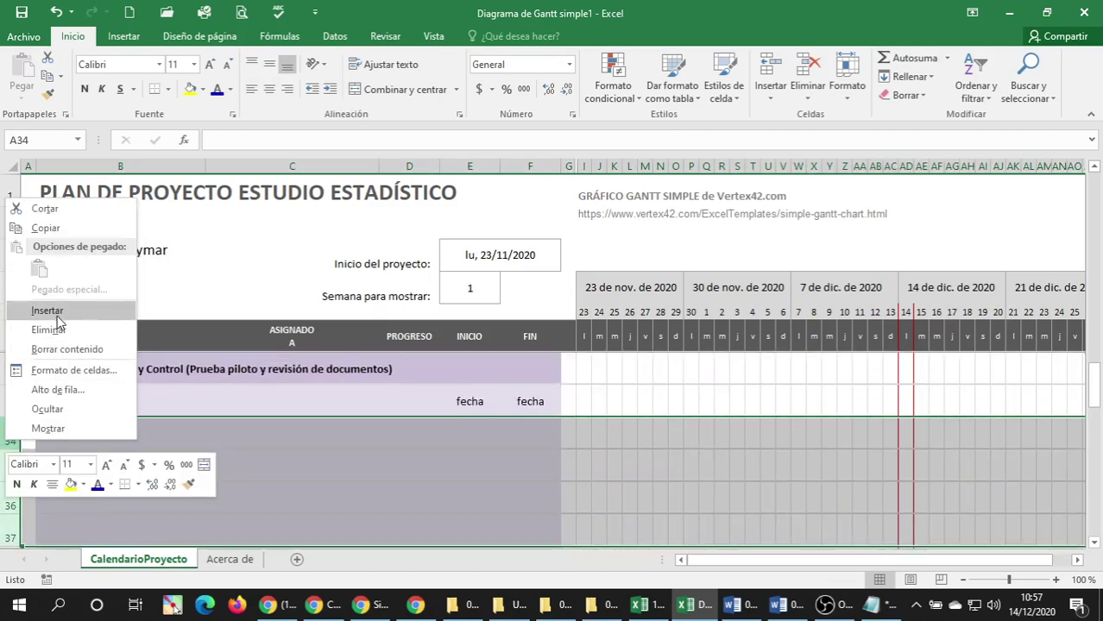
left_click(49, 382)
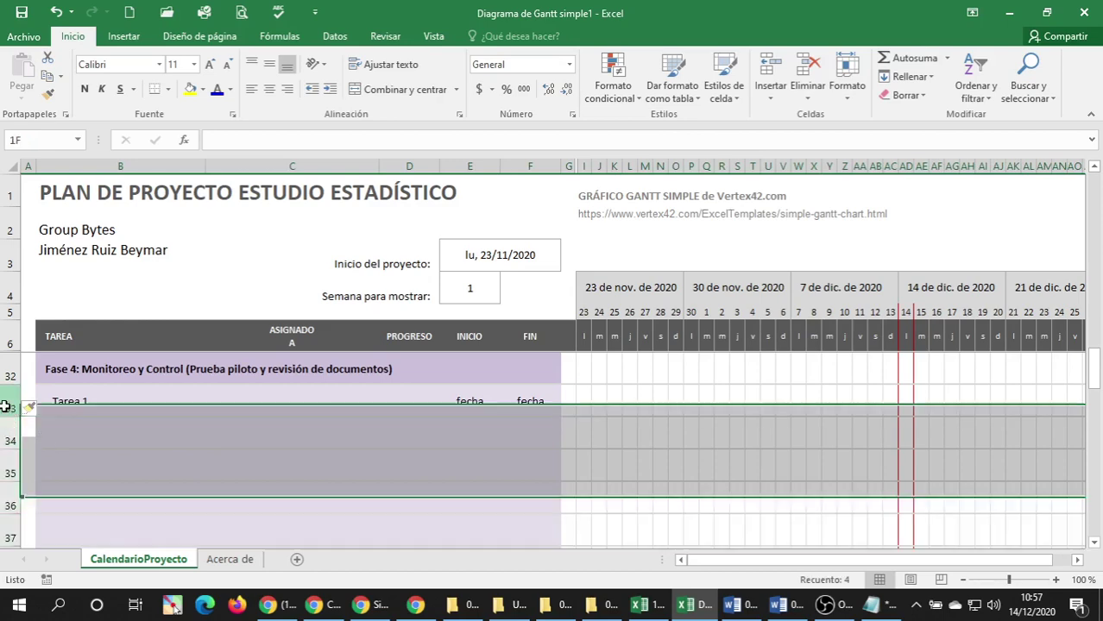
left_click(5, 406)
key("ctrl+c")
left_click_drag(43, 434, 57, 439)
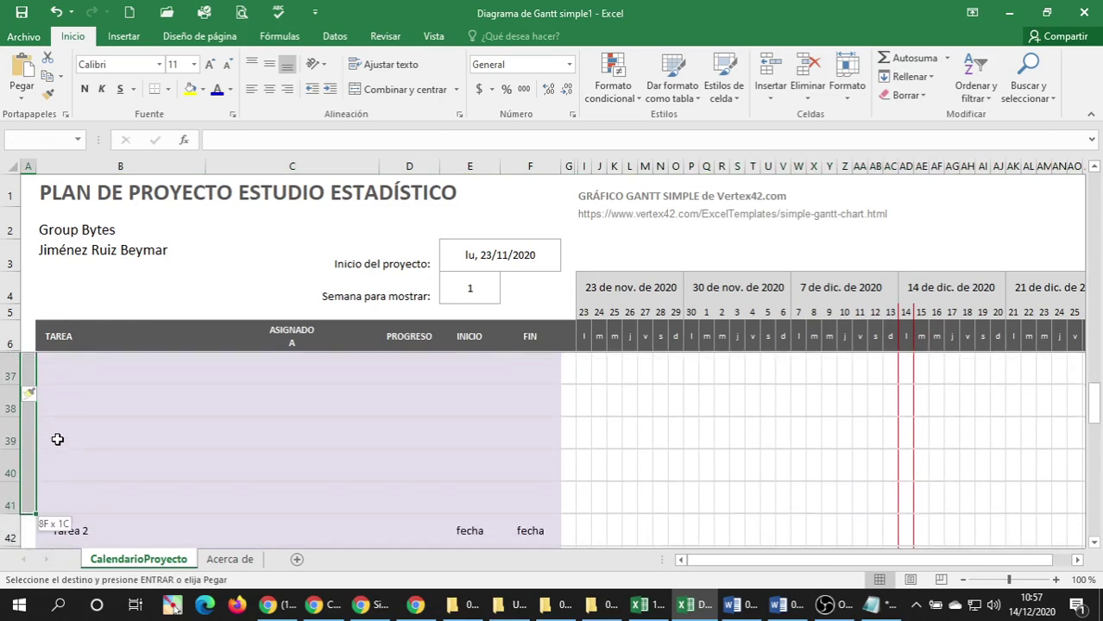
key("Return")
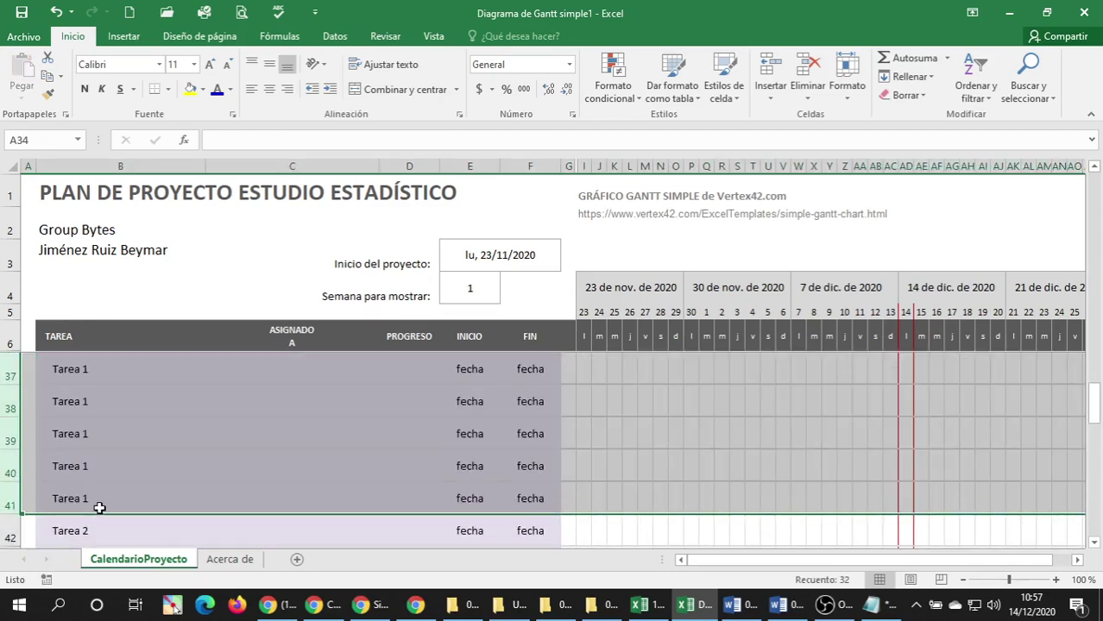
Select B33, the first Fase 4 task, and switch to the Word task list.
scroll(99, 508, "down", 1)
scroll(101, 483, "up", 3)
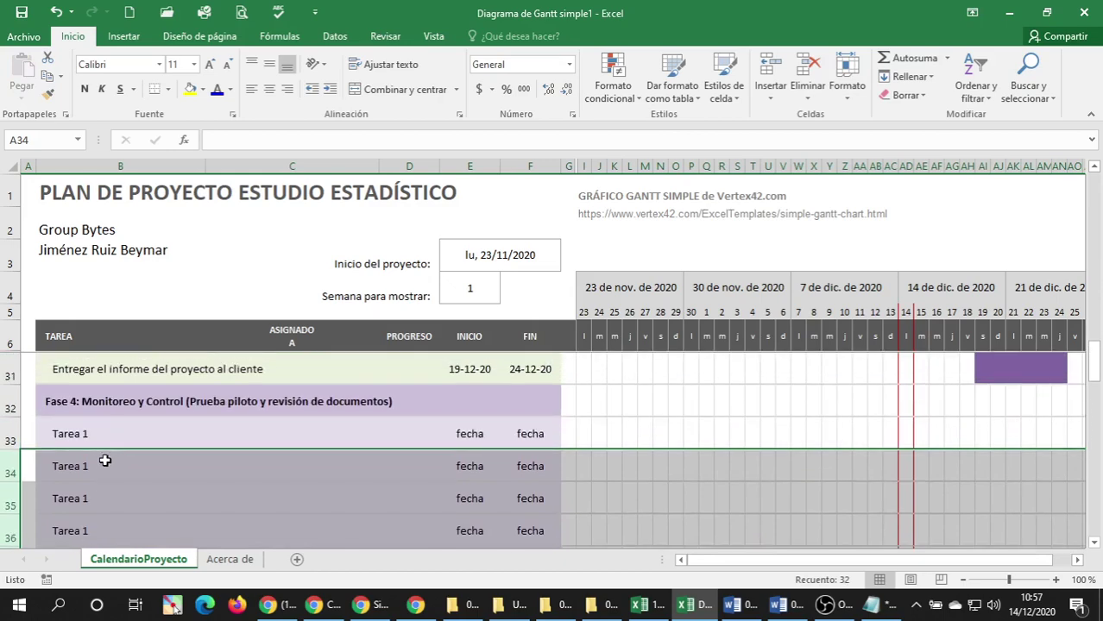
left_click(99, 438)
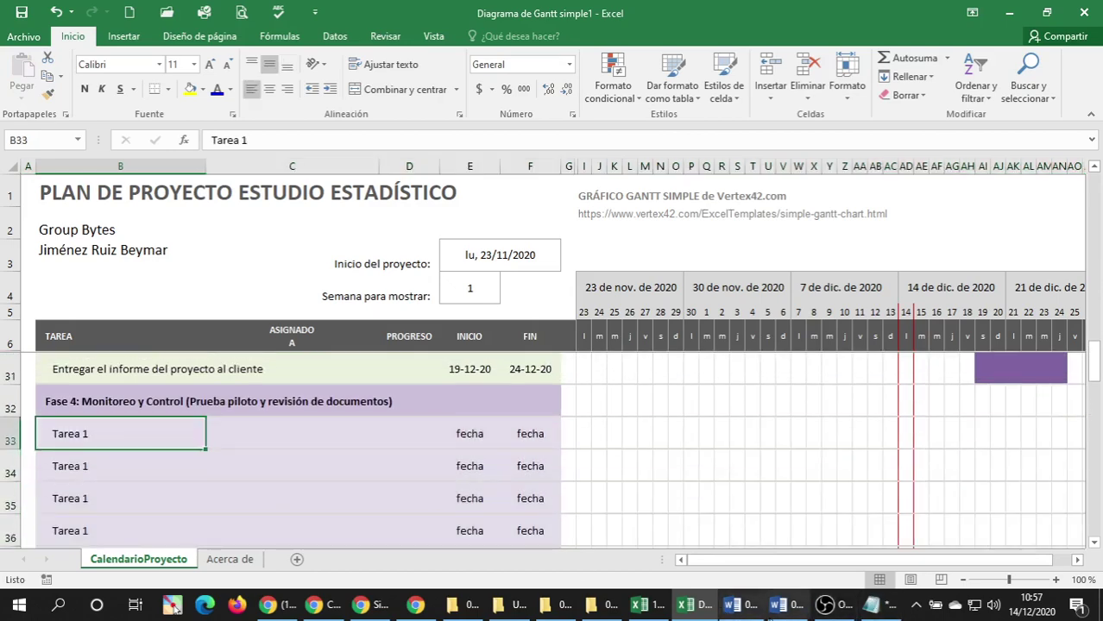
left_click(776, 605)
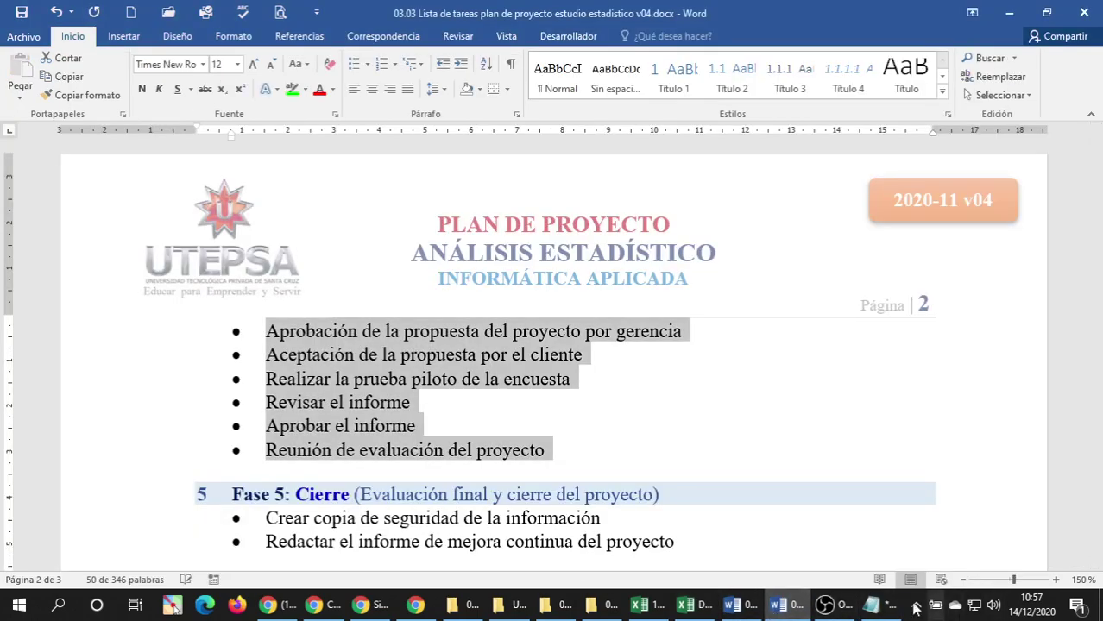
Cut all seven Fase 4 task lines out of Notepad, leaving it empty.
left_click(873, 605)
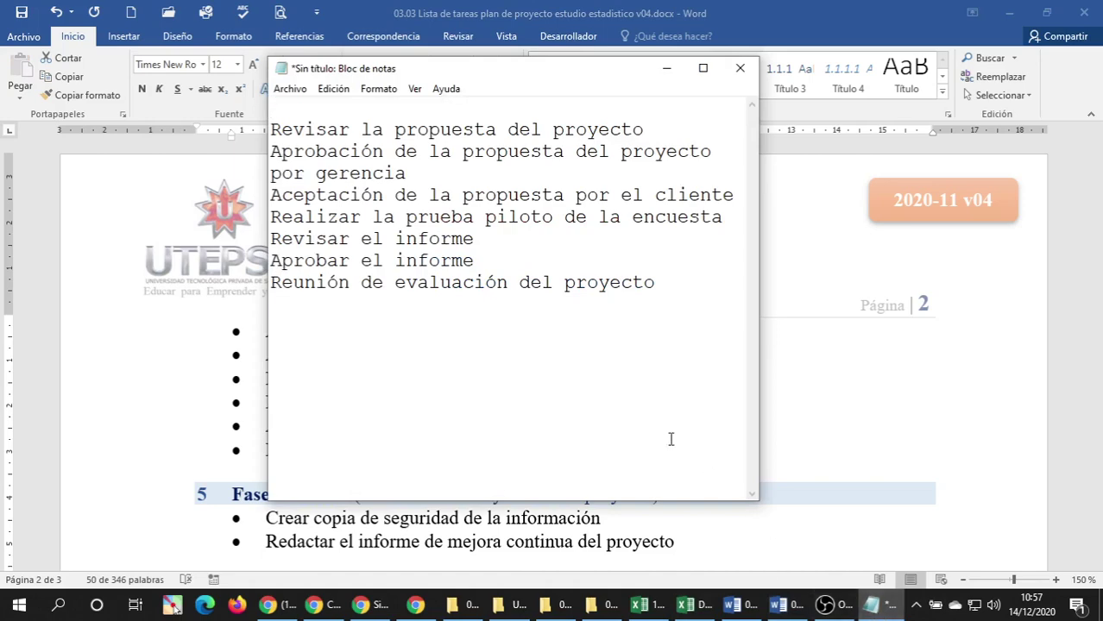
key("alt+Tab")
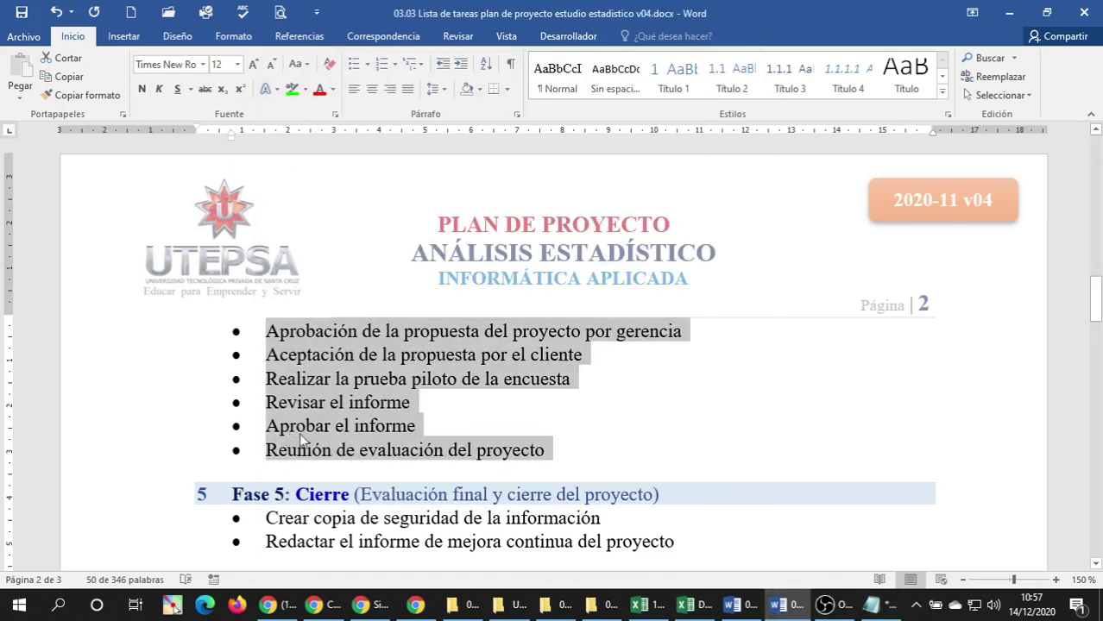
scroll(338, 446, "up", 5)
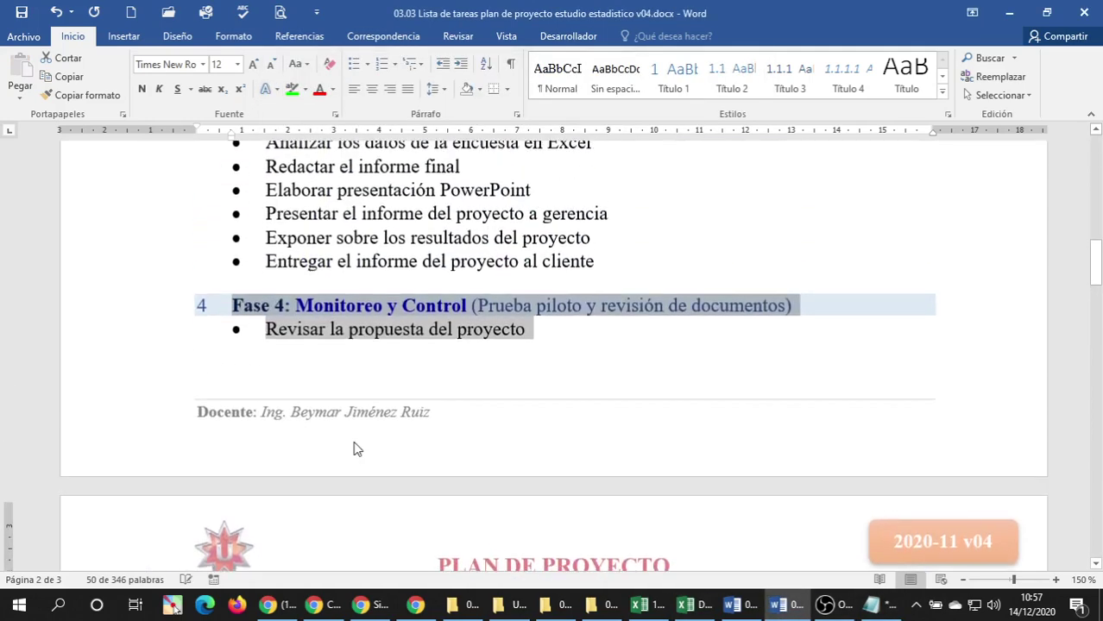
scroll(357, 449, "down", 1)
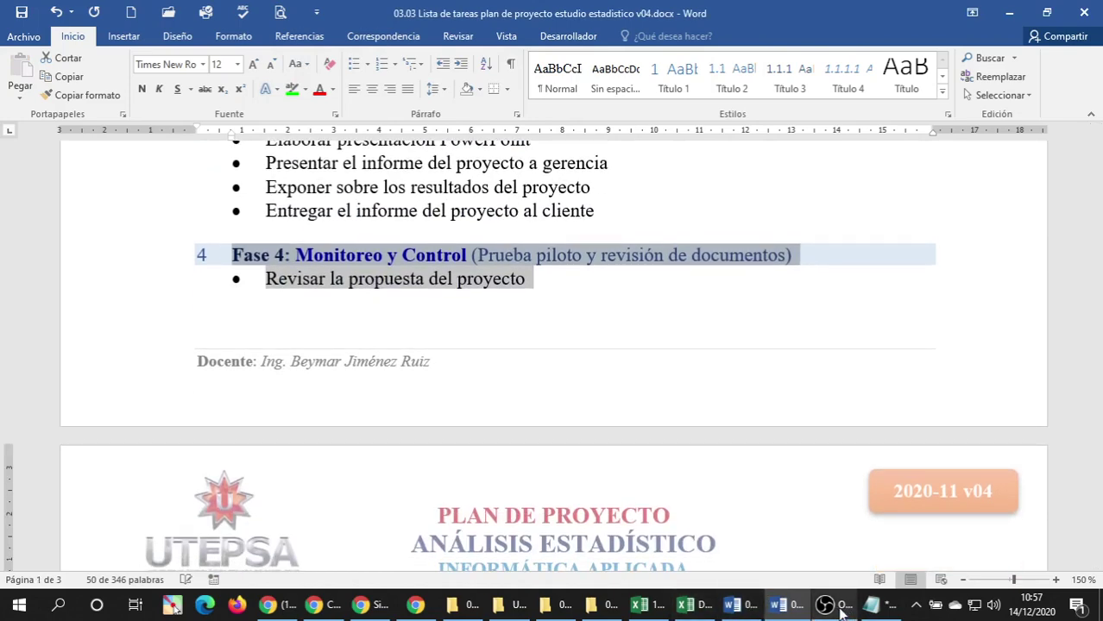
left_click(872, 605)
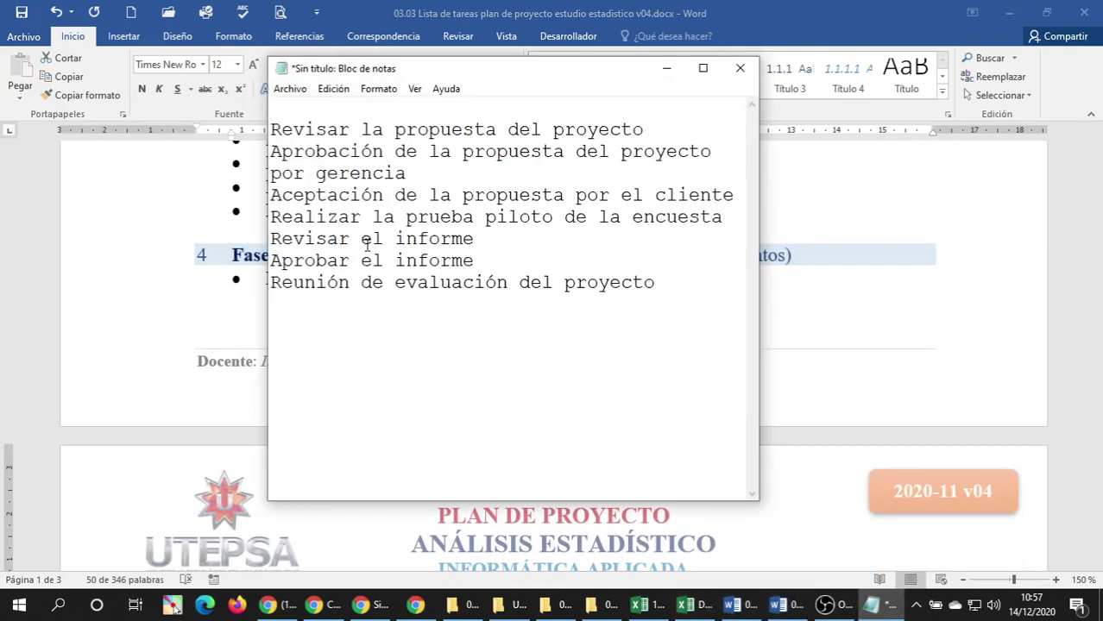
left_click_drag(272, 129, 264, 302)
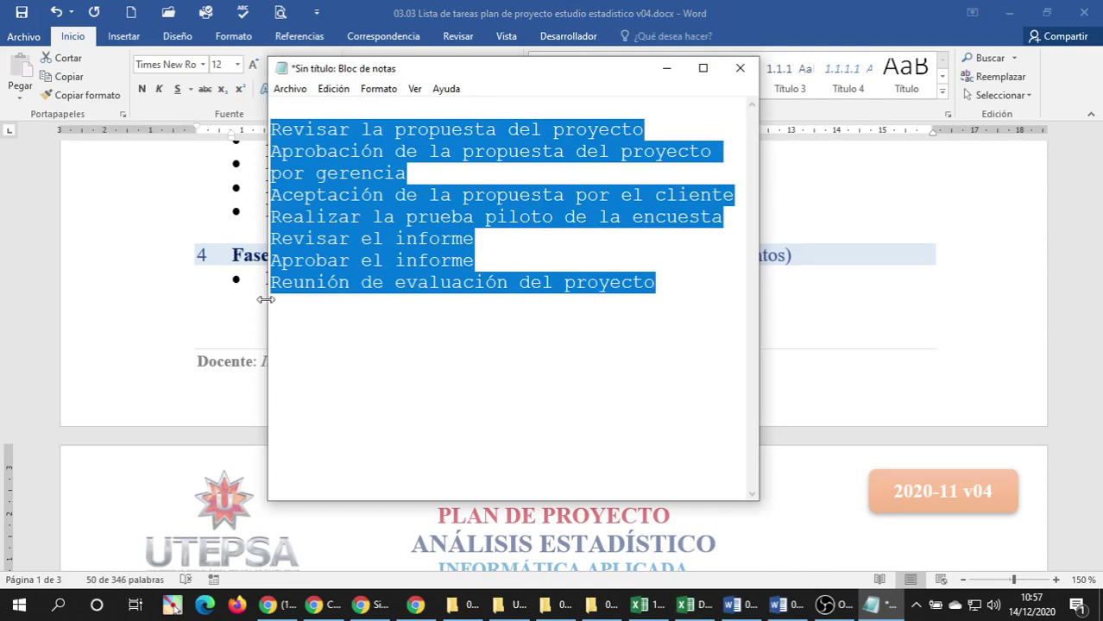
key("ctrl+x")
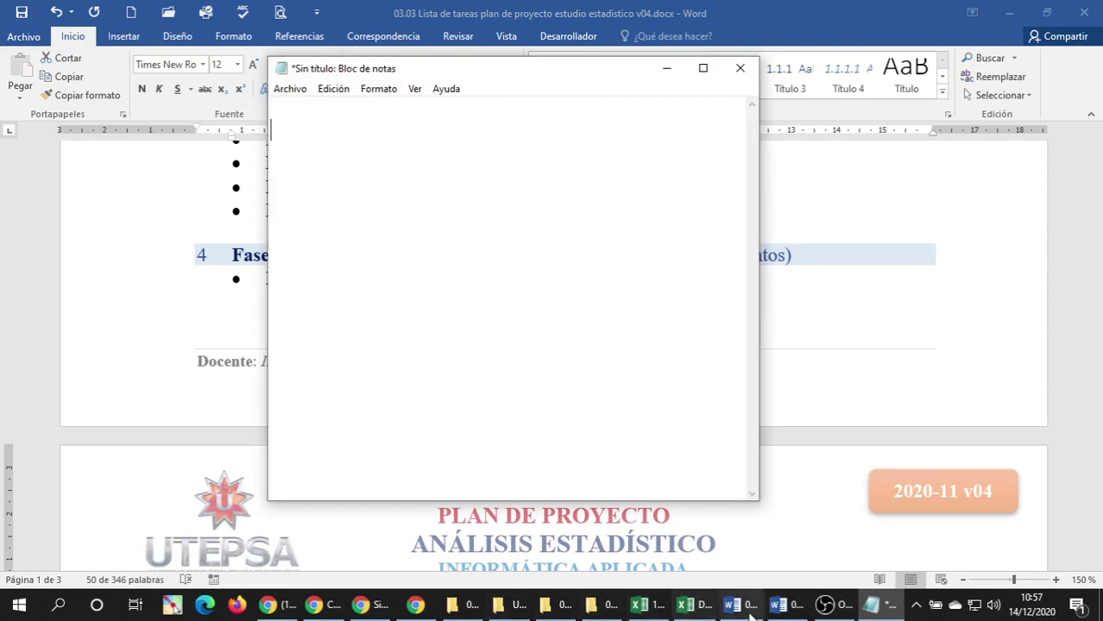
left_click(681, 605)
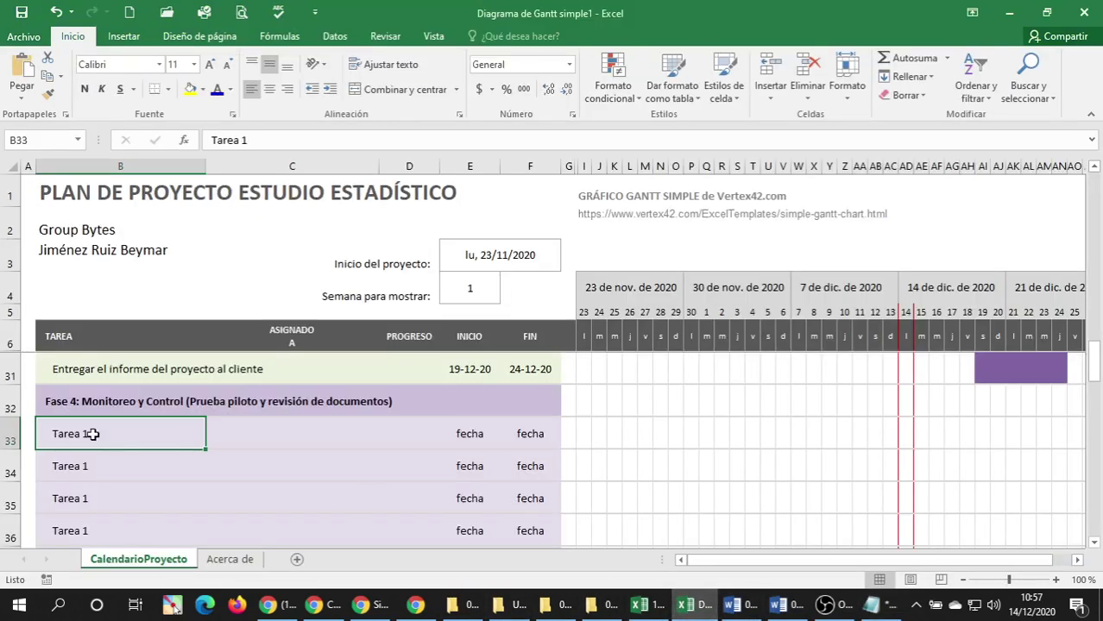
Paste the seven Fase 4 tasks from B33 and delete leftover placeholder rows 40–43.
key("ctrl+v")
scroll(119, 440, "down", 3)
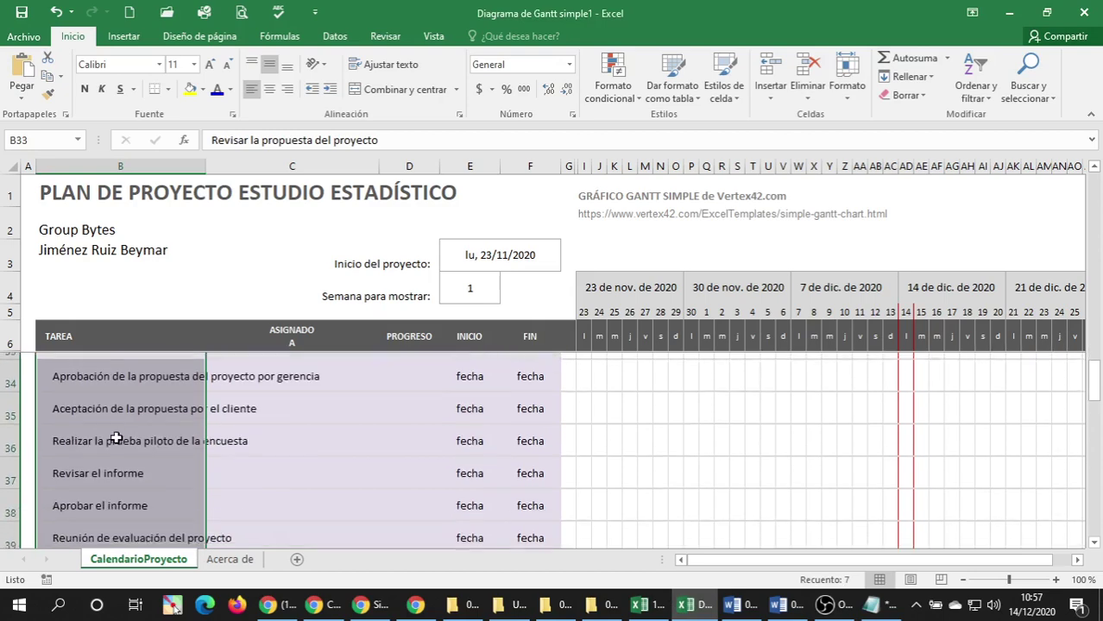
left_click_drag(11, 372, 8, 461)
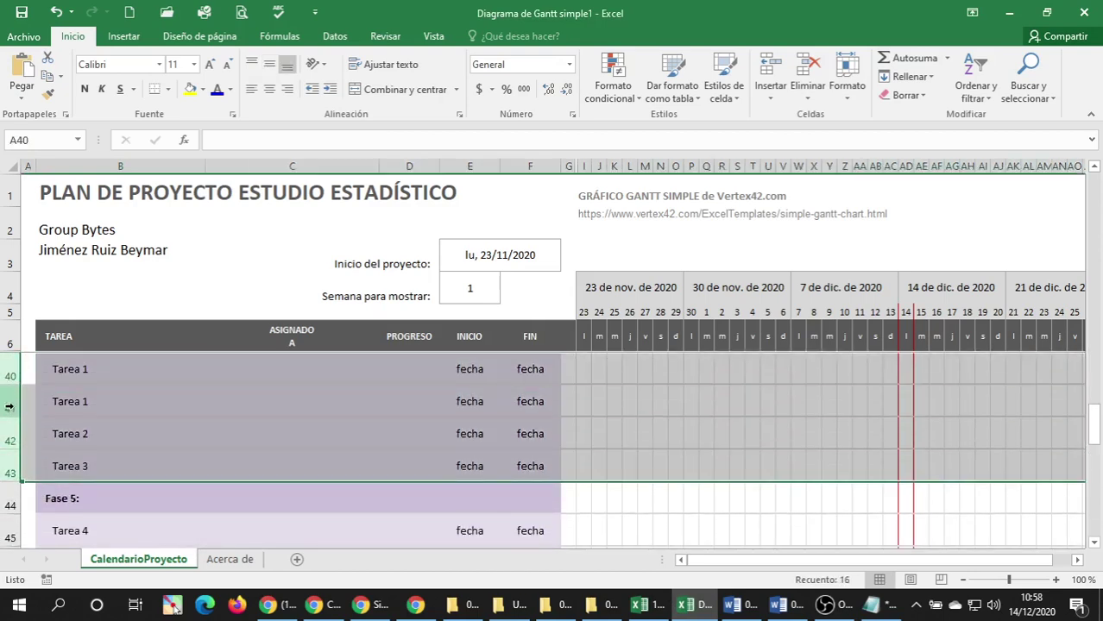
right_click(8, 408)
left_click(84, 303)
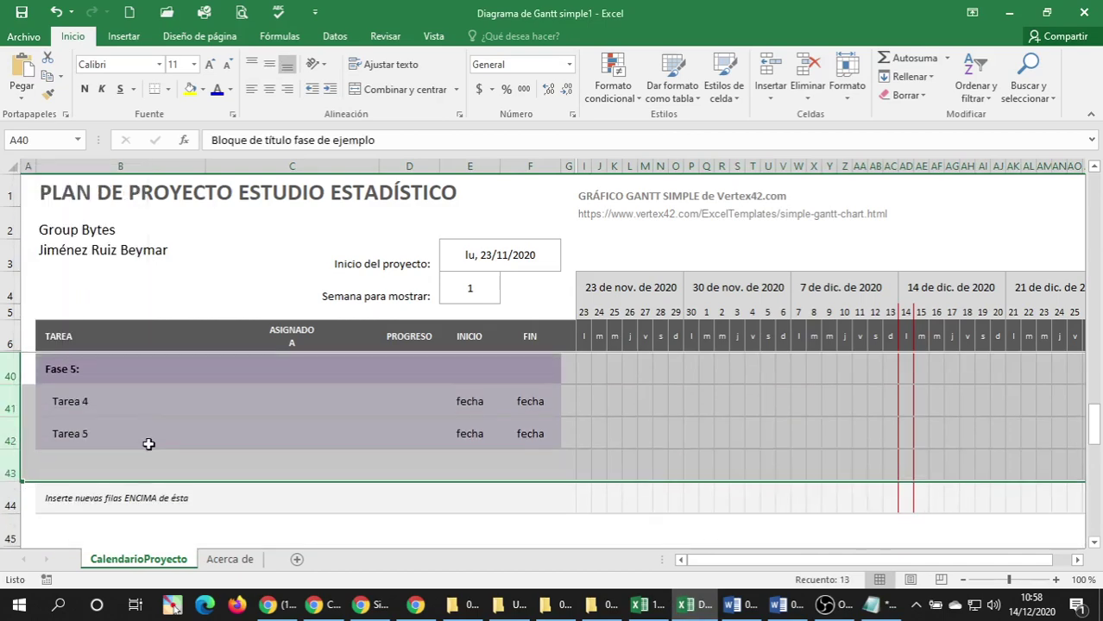
left_click(130, 429)
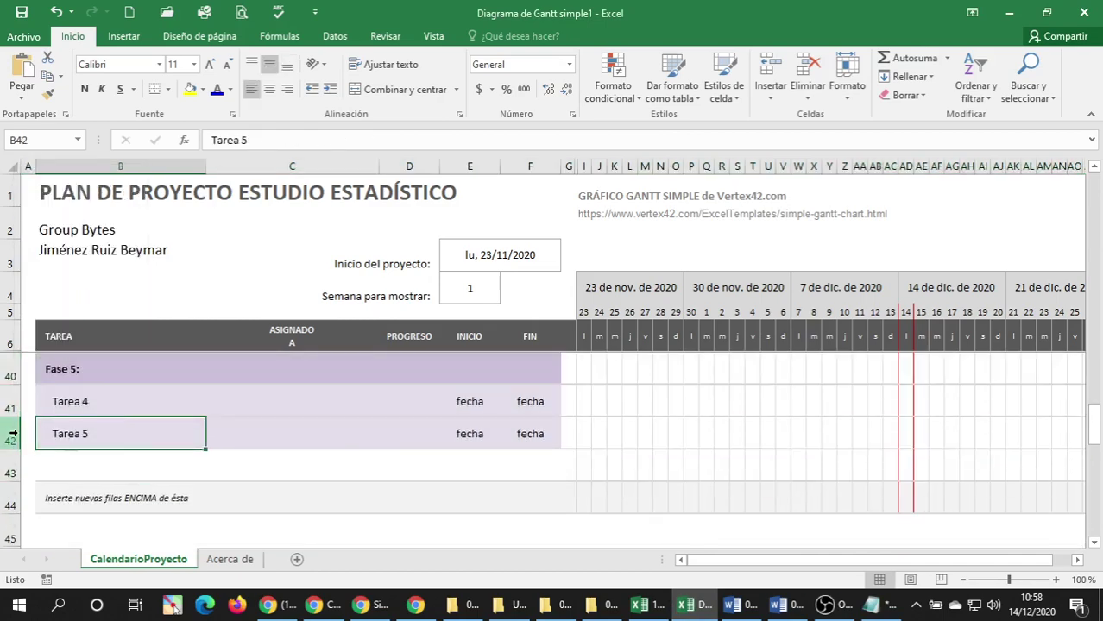
Insert three blank rows (42–44) above Tarea 5.
right_click(13, 434)
left_click(64, 304)
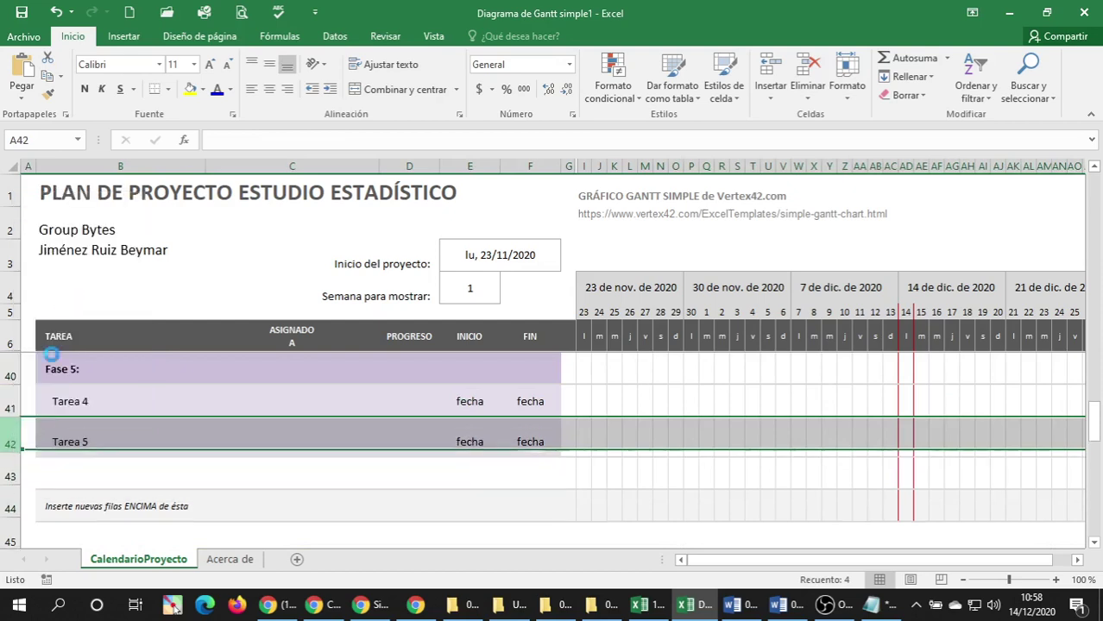
right_click(9, 435)
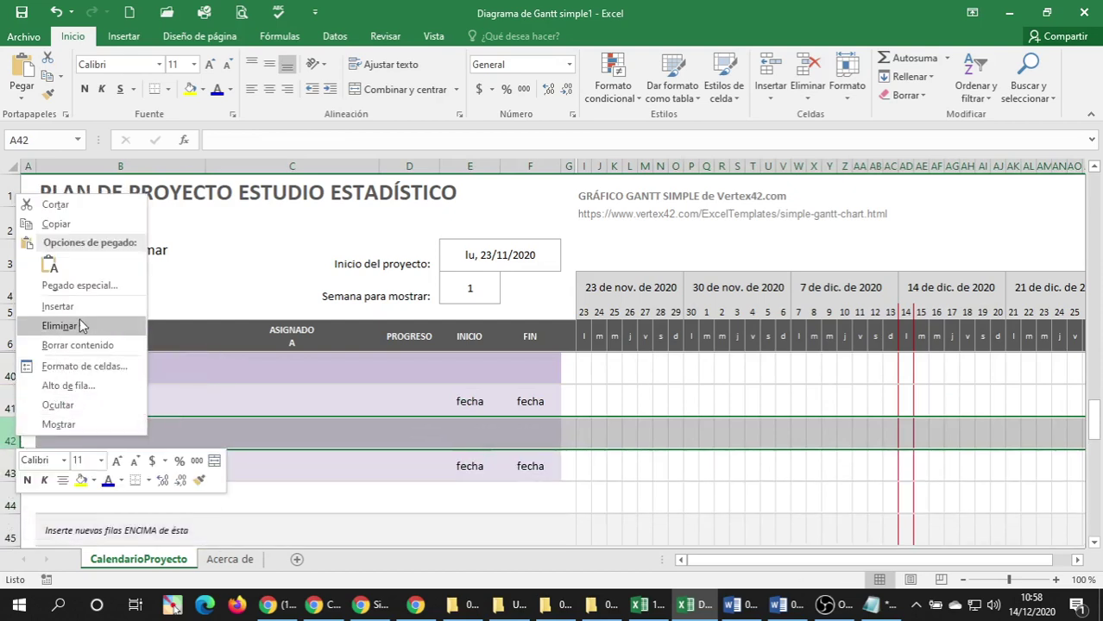
left_click(61, 326)
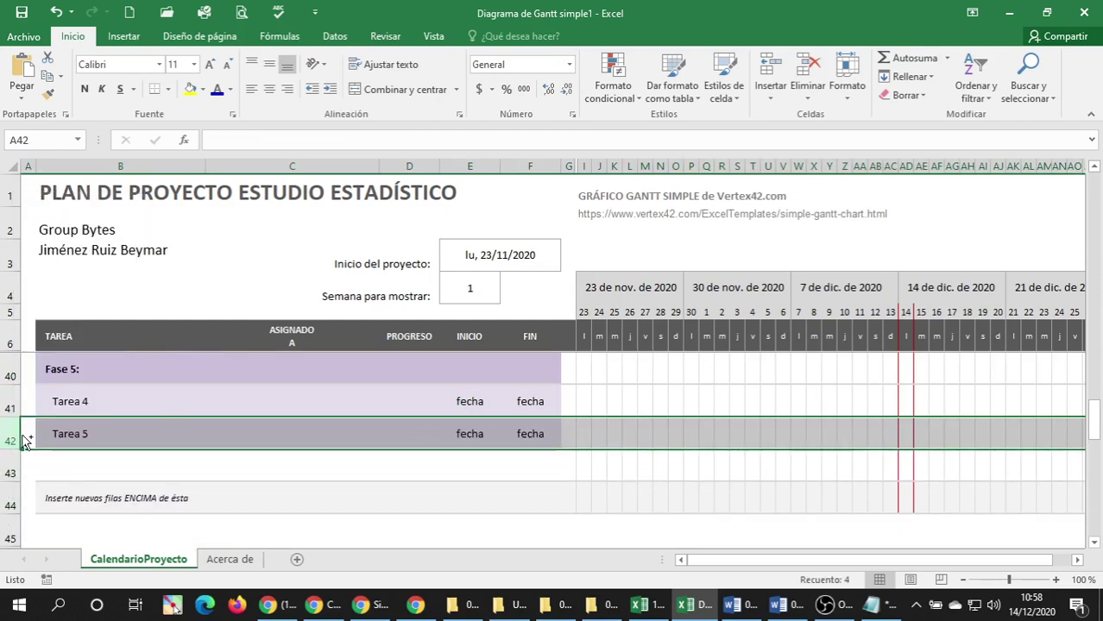
key("ctrl+plus")
left_click_drag(12, 433, 12, 491)
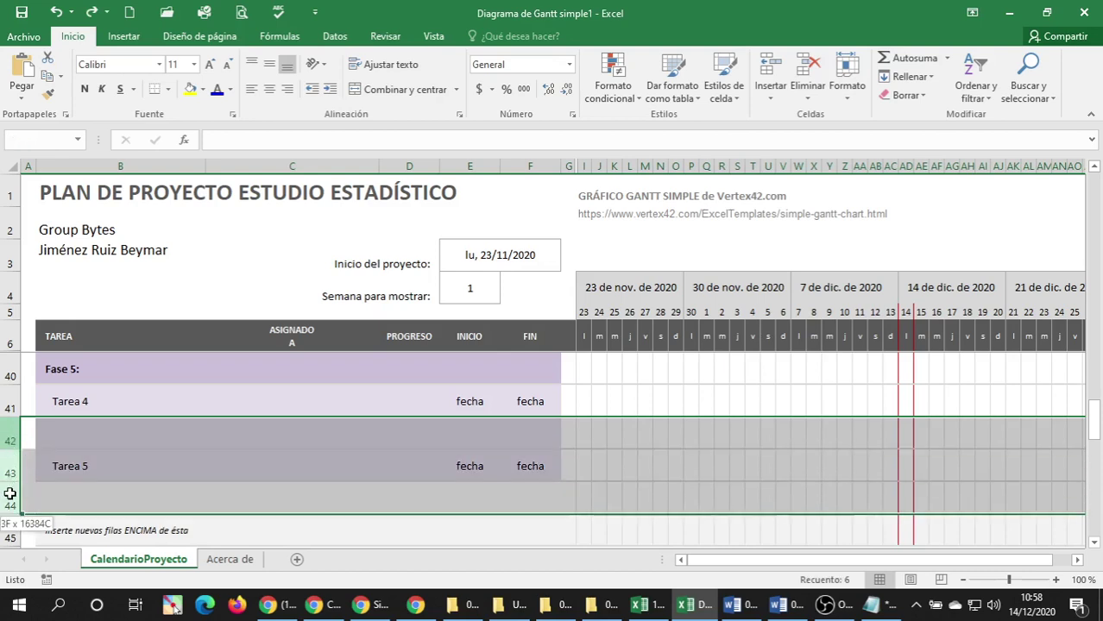
right_click(11, 458)
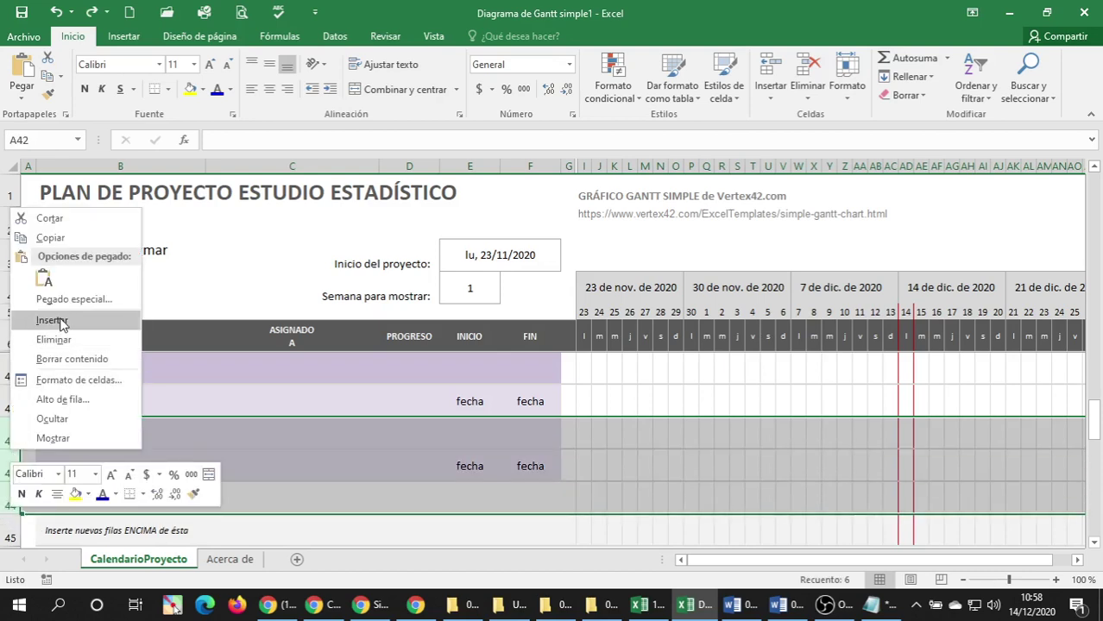
left_click(51, 320)
Copy the Tarea 4 row 41 into rows 42–45.
left_click(11, 407)
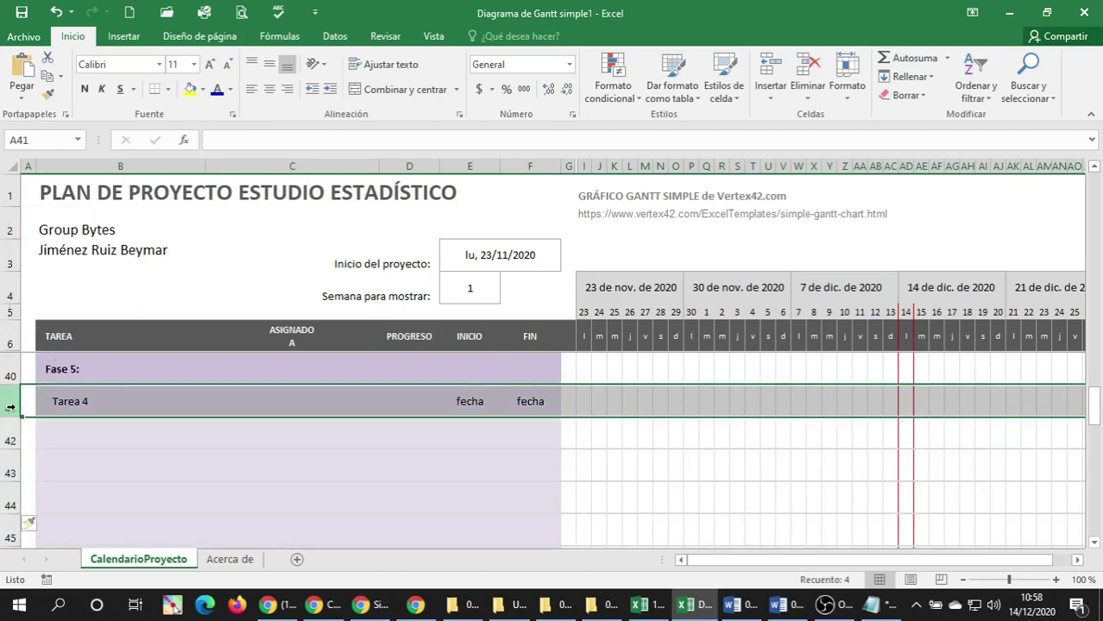
key("ctrl+c")
key("Down")
key("shift+Down")
key("shift+Down")
key("shift+Down")
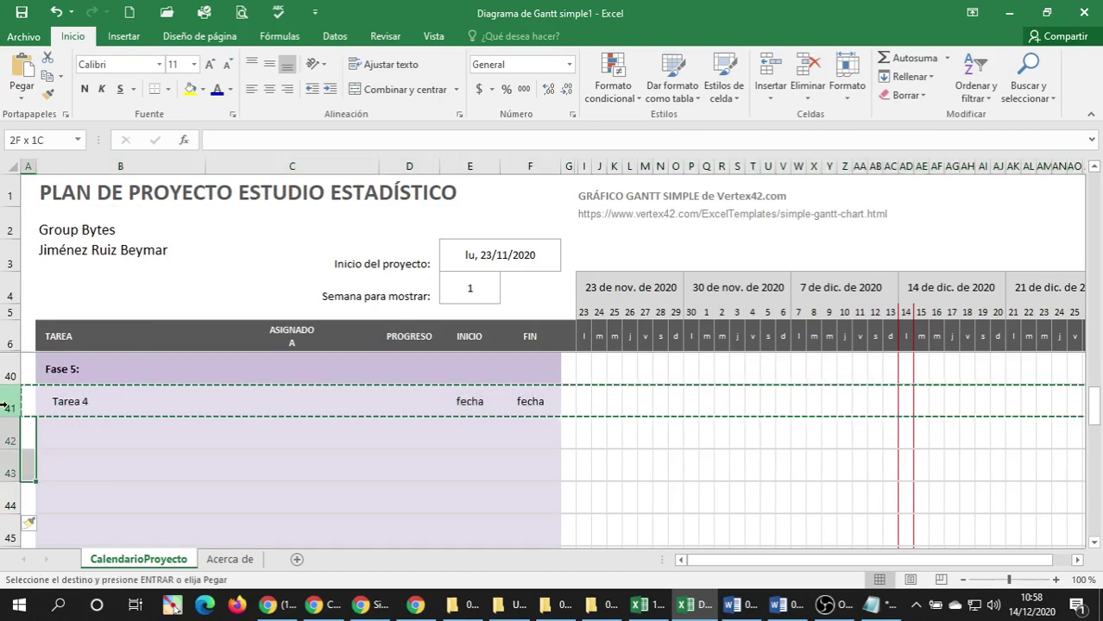
key("Return")
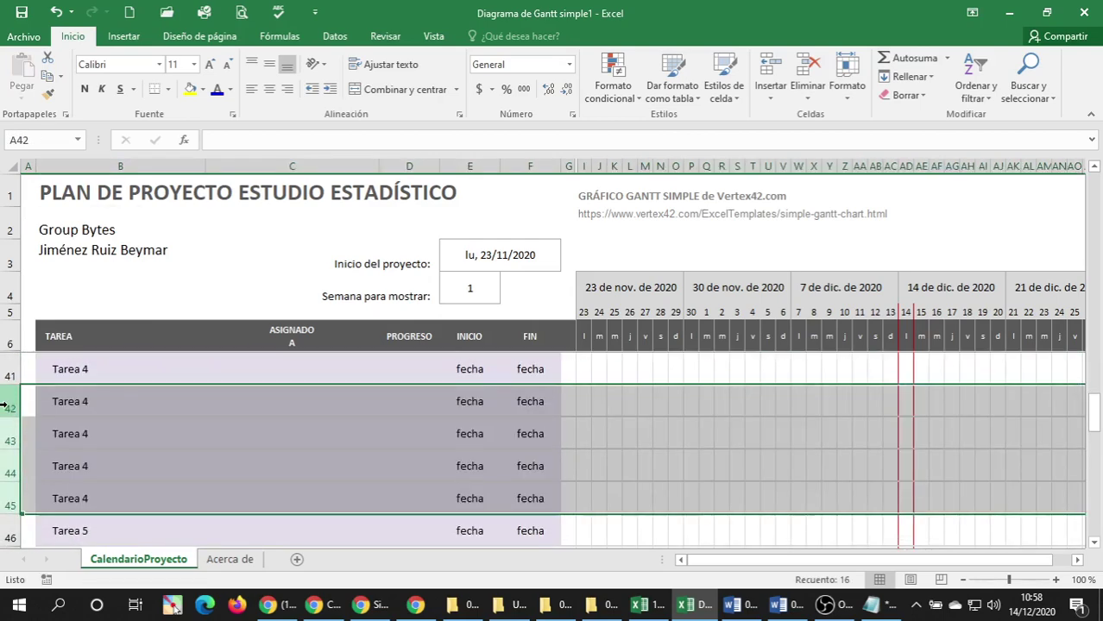
left_click(104, 369)
scroll(155, 408, "up", 1)
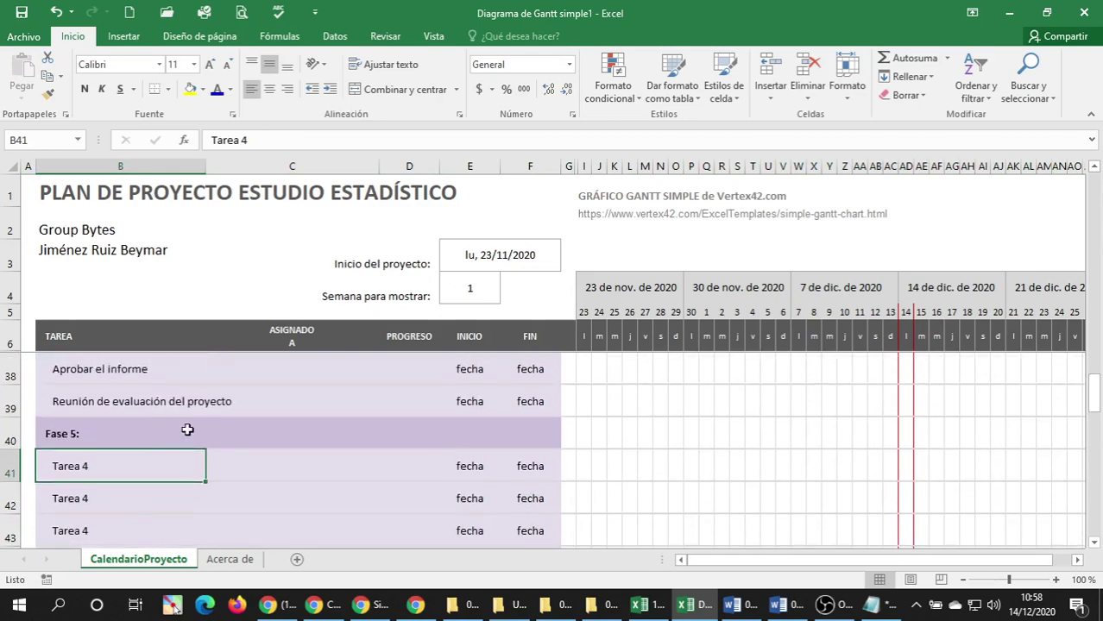
In Word, select the Fase 5 heading and its two tasks, then bring Notepad forward.
left_click(779, 605)
scroll(354, 313, "down", 6)
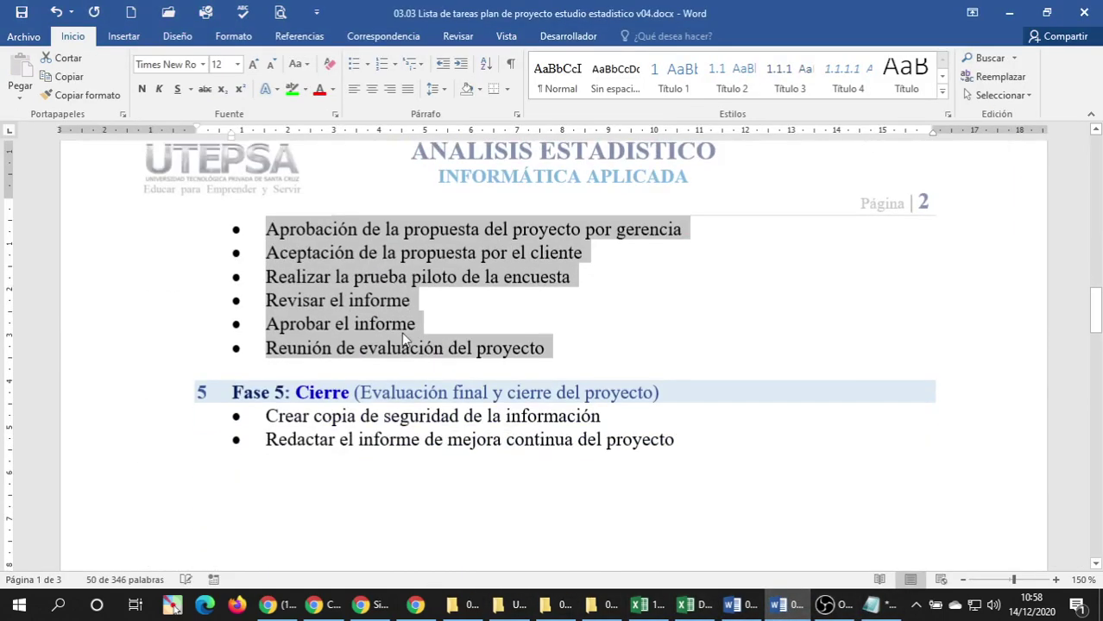
left_click_drag(134, 200, 131, 257)
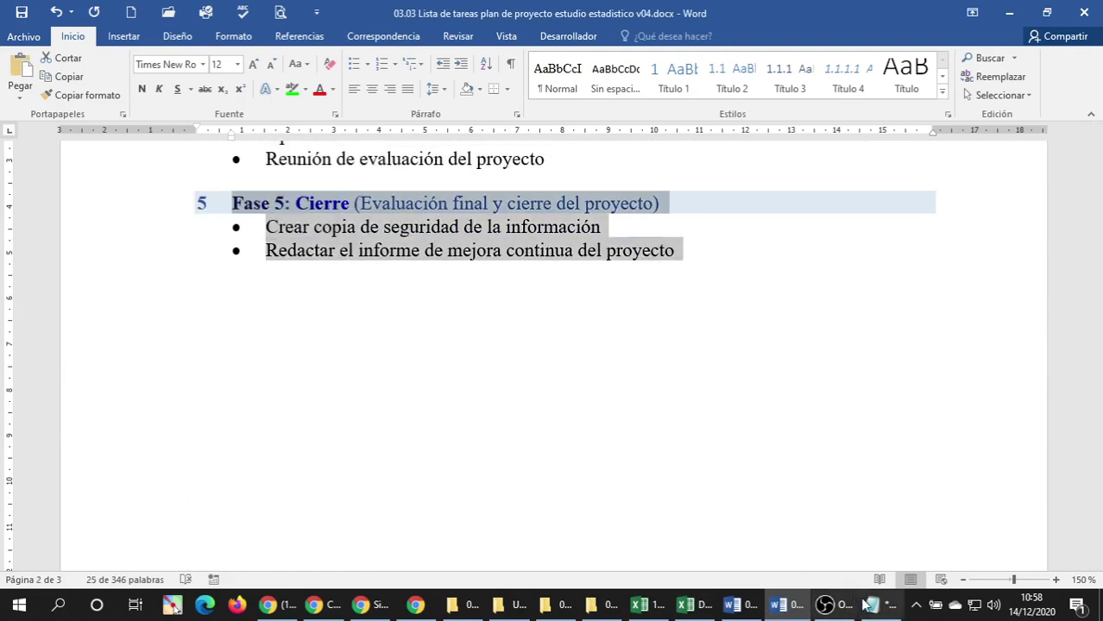
left_click(872, 604)
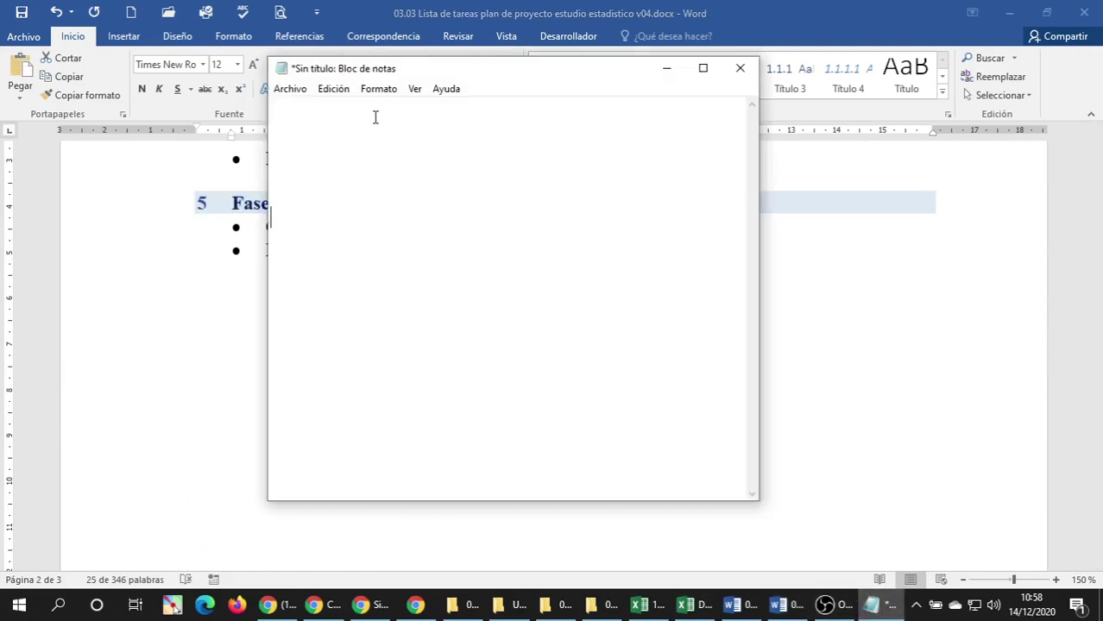
Paste the Fase 5 list into Notepad, strip its bullets and tabs, and delete the heading line.
key("ctrl+v")
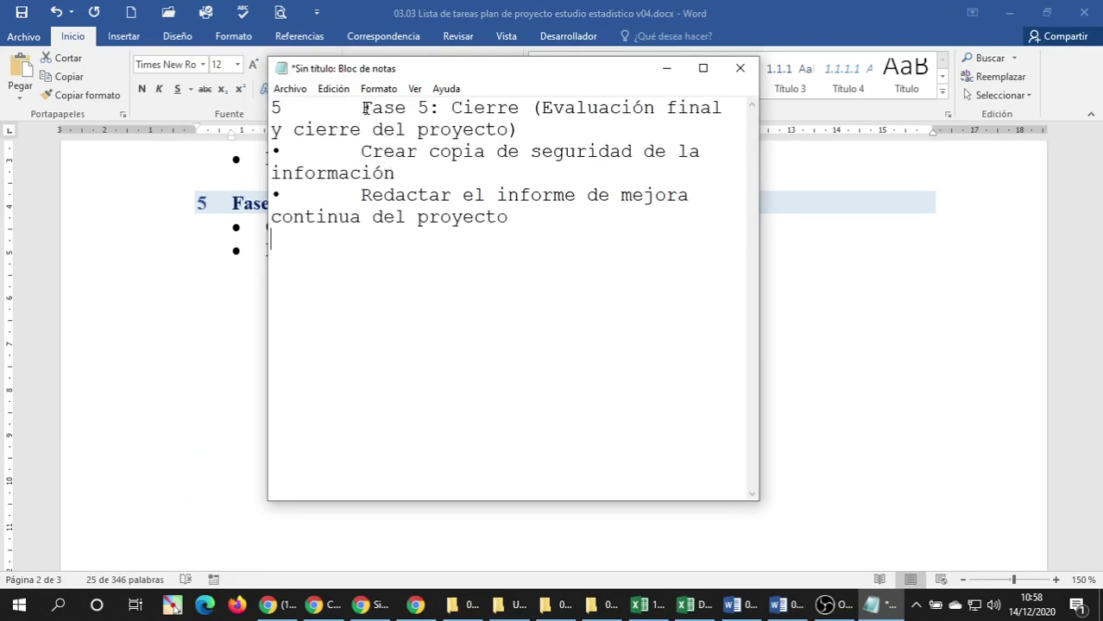
left_click(362, 109)
key("BackSpace")
key("BackSpace")
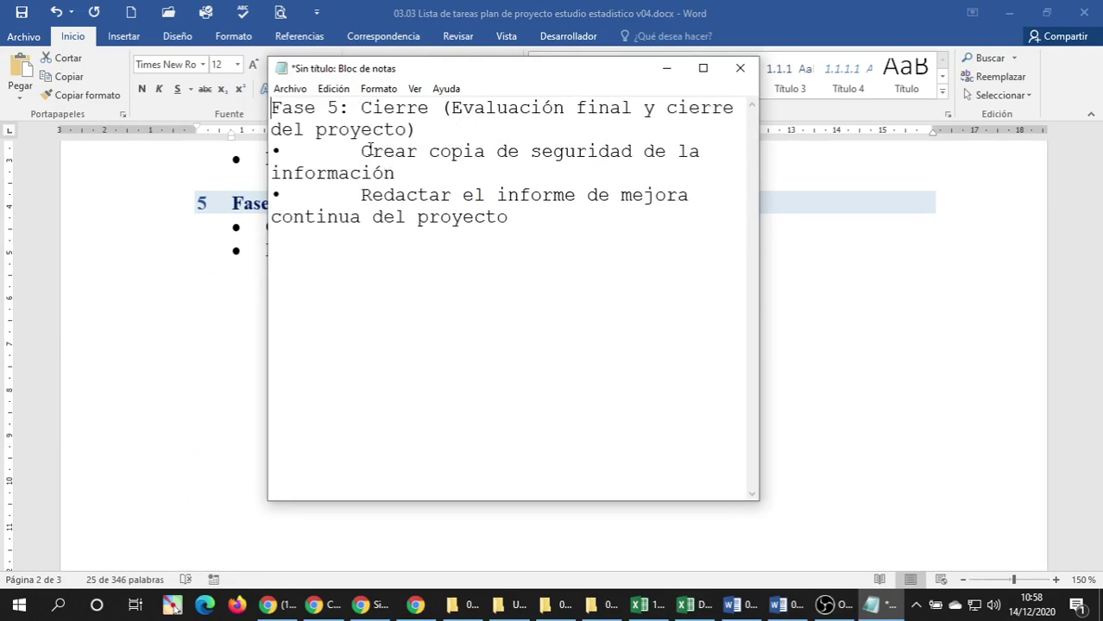
key("BackSpace")
key("BackSpace")
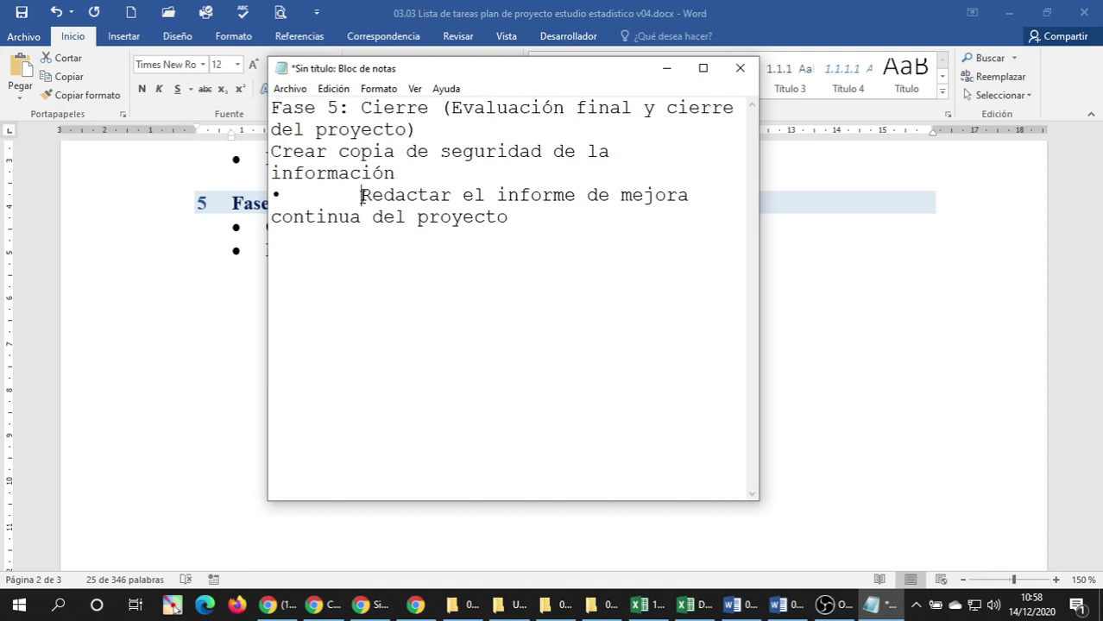
left_click(361, 195)
key("BackSpace")
key("BackSpace")
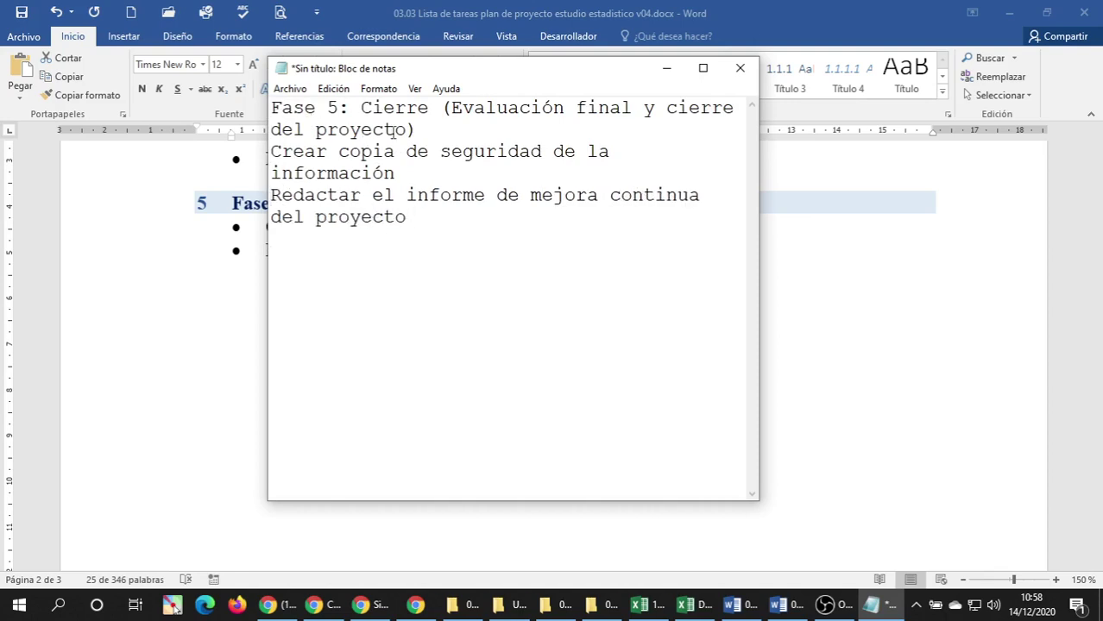
left_click_drag(438, 131, 201, 103)
key("ctrl+c")
key("BackSpace")
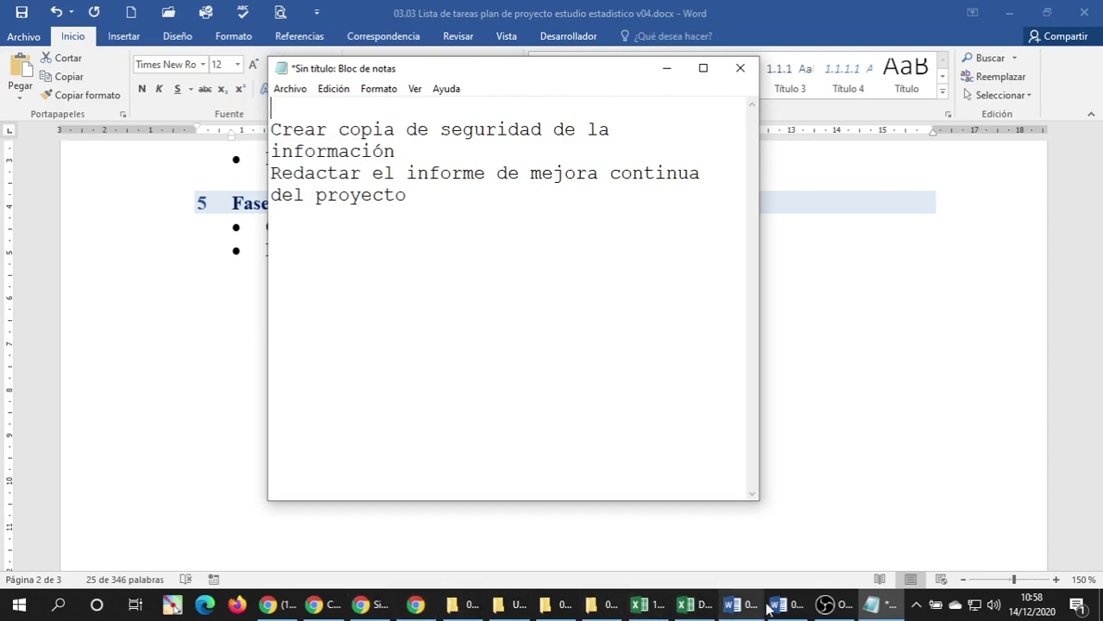
left_click(695, 605)
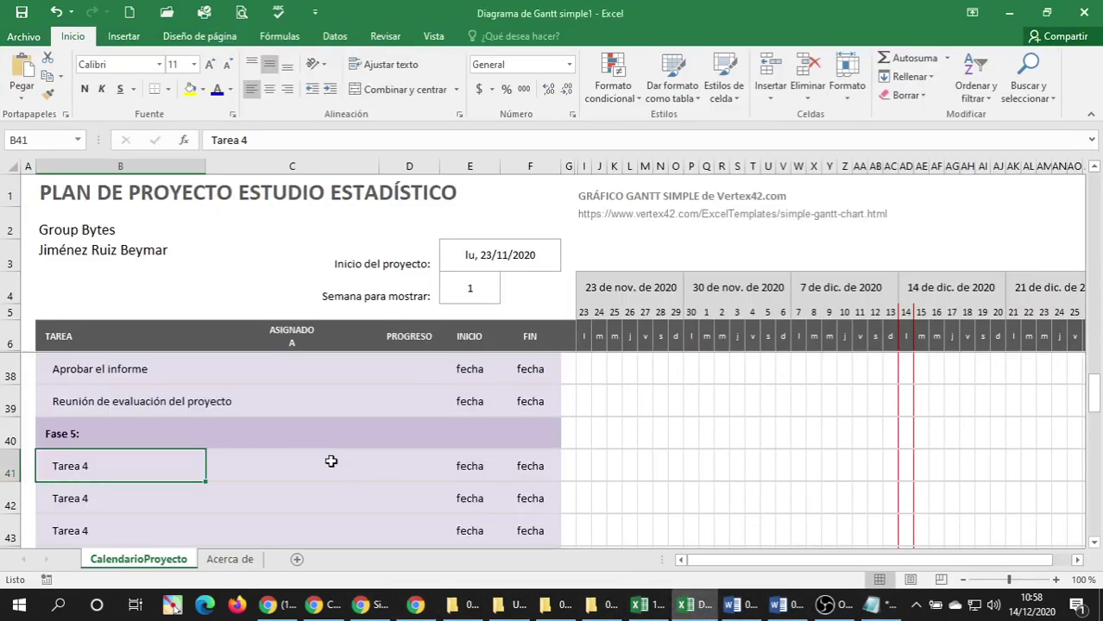
Paste the full Fase 5 heading into B40 as text.
left_click(93, 436)
right_click(93, 436)
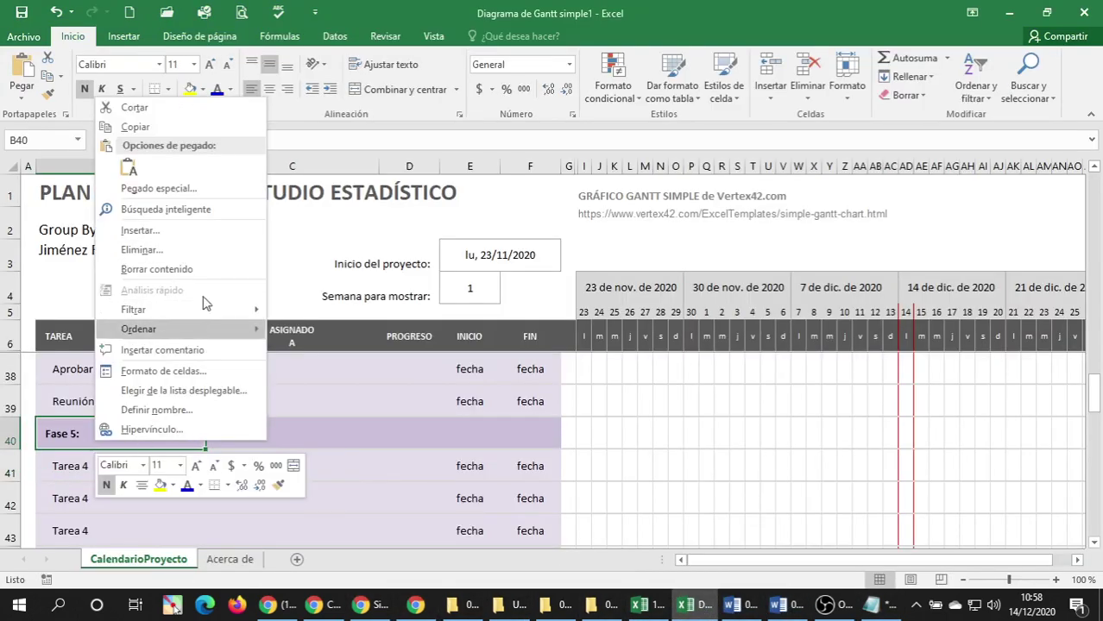
left_click(129, 168)
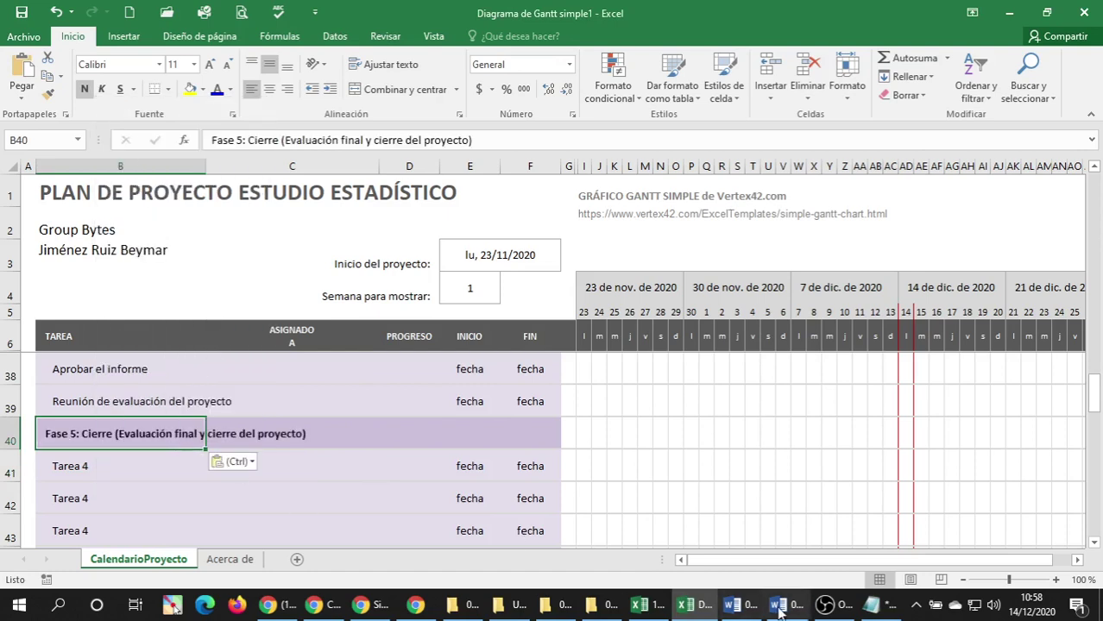
Cut the two Fase 5 task lines from Notepad and paste them as text into B41:B42.
left_click(872, 605)
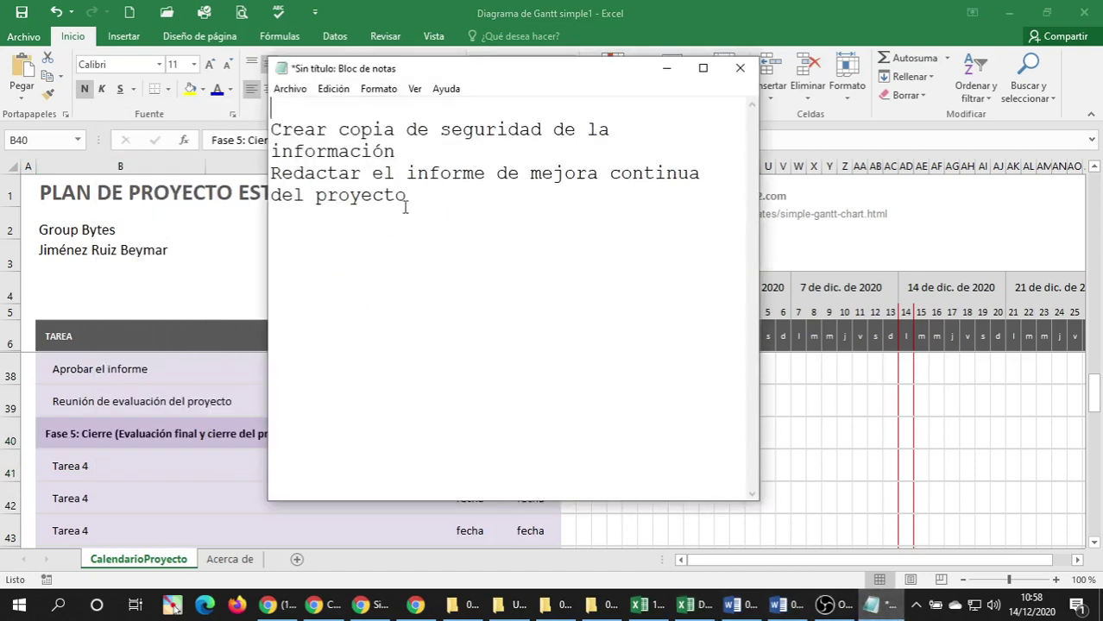
left_click_drag(405, 207, 196, 140)
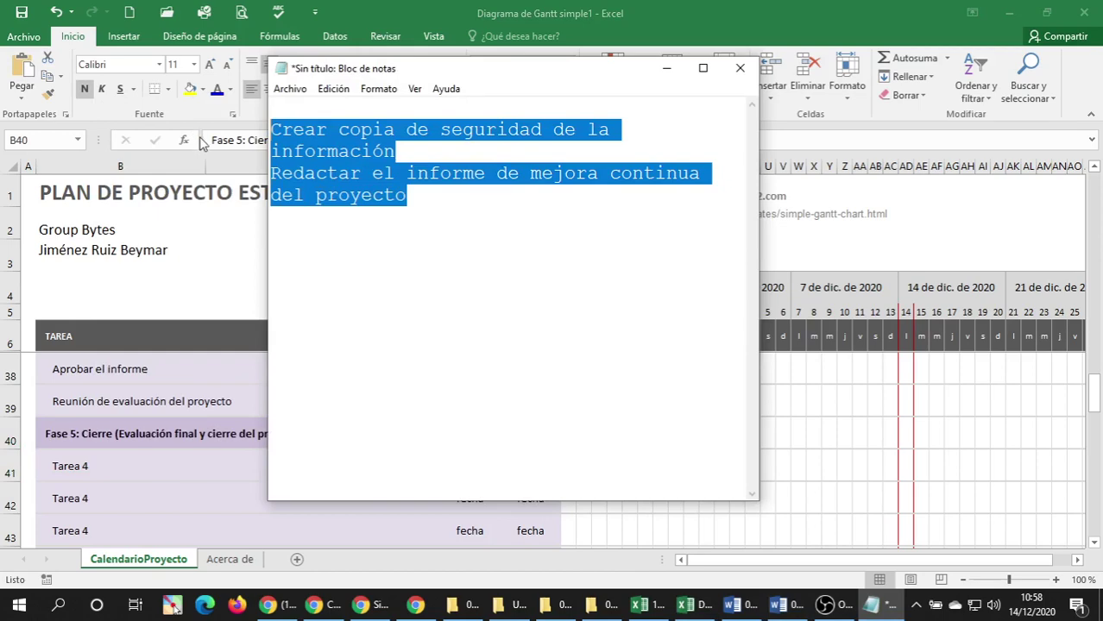
key("ctrl+x")
left_click(77, 466)
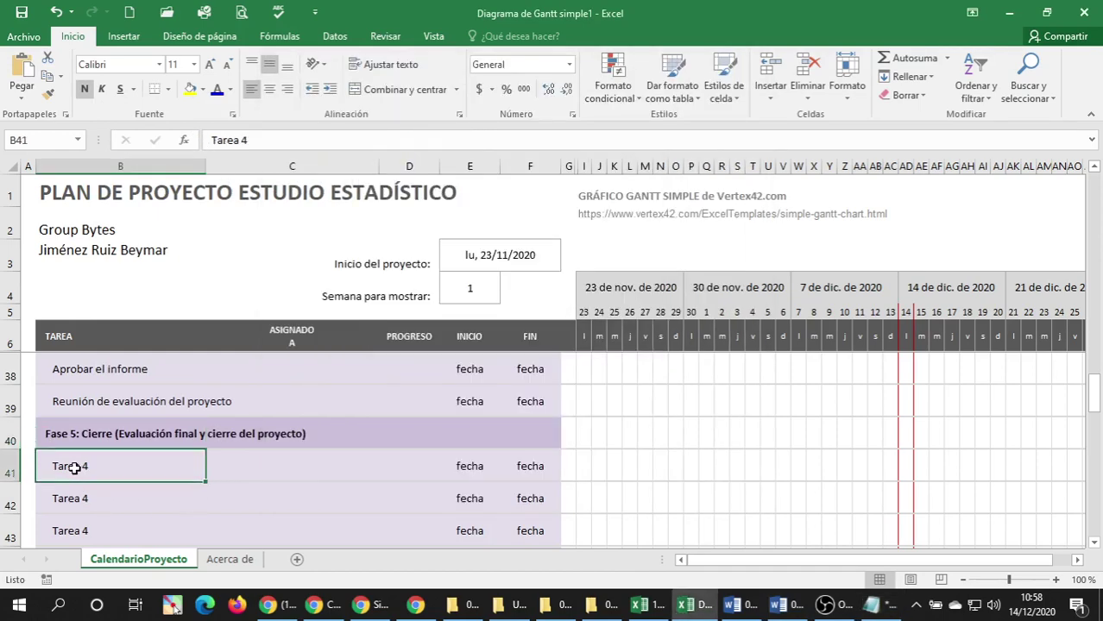
right_click(76, 467)
left_click(109, 198)
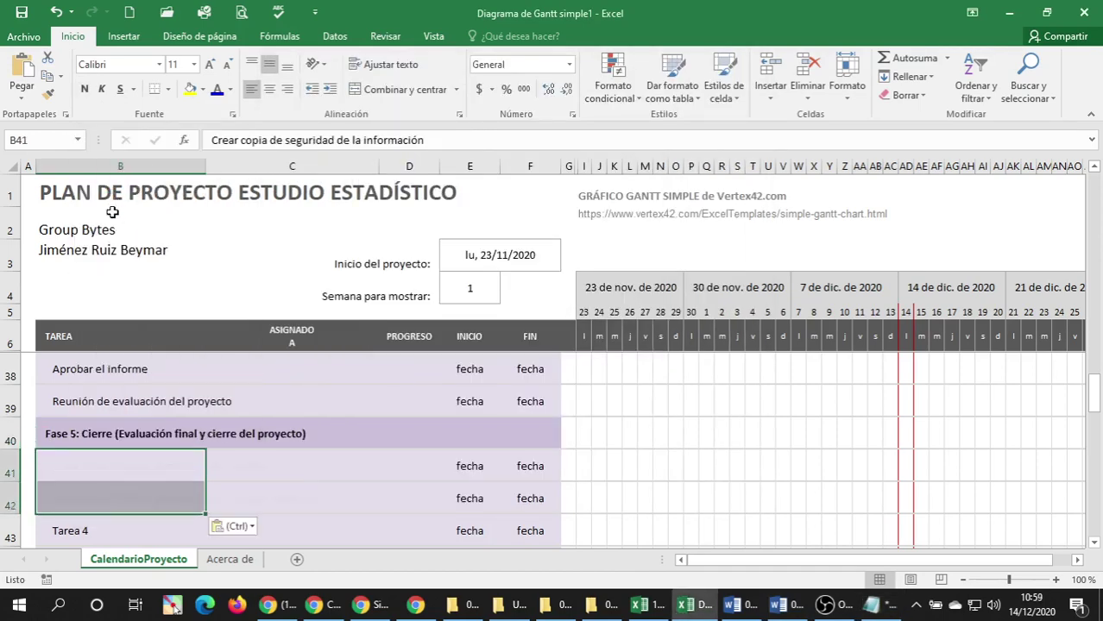
scroll(112, 456, "down", 3)
scroll(112, 456, "up", 1)
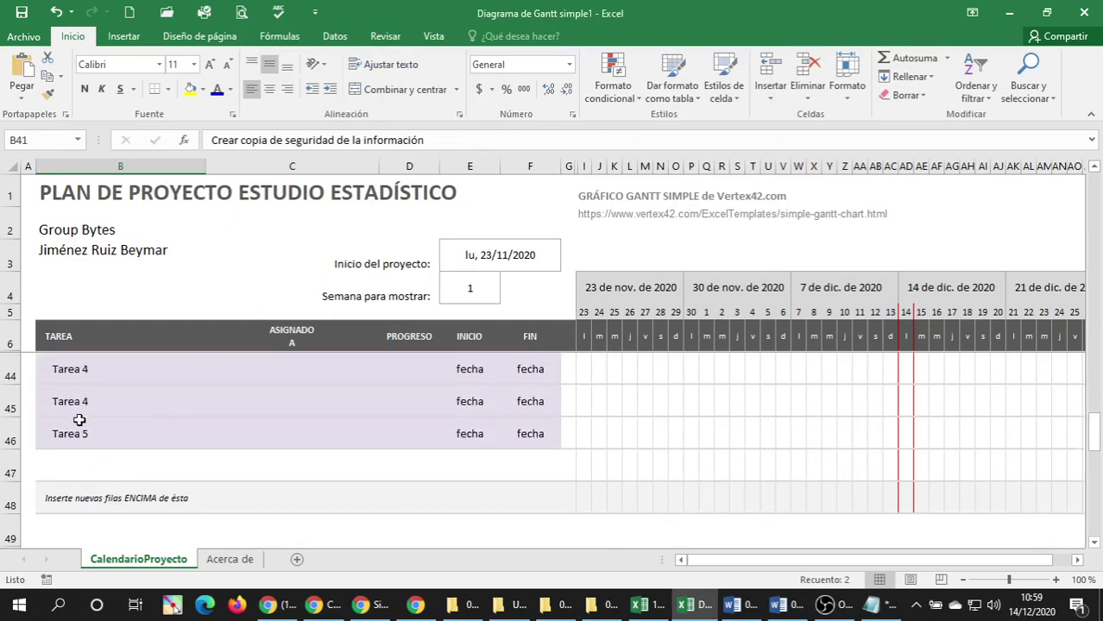
Delete the four leftover placeholder rows, ending with Tarea 5.
left_click(81, 428)
scroll(81, 429, "up", 1)
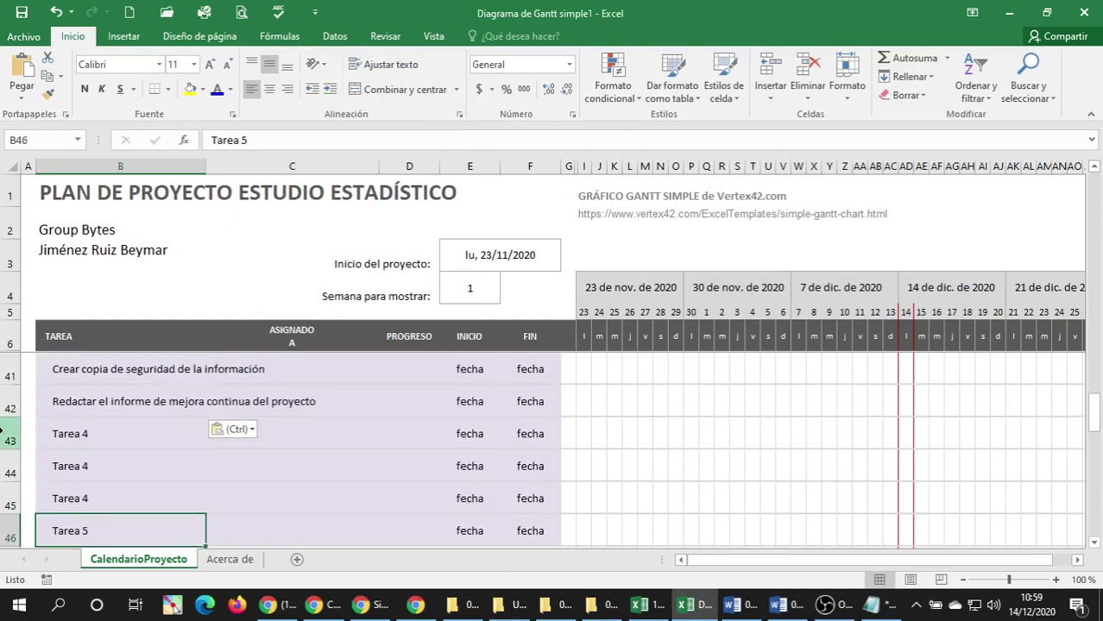
right_click(26, 445)
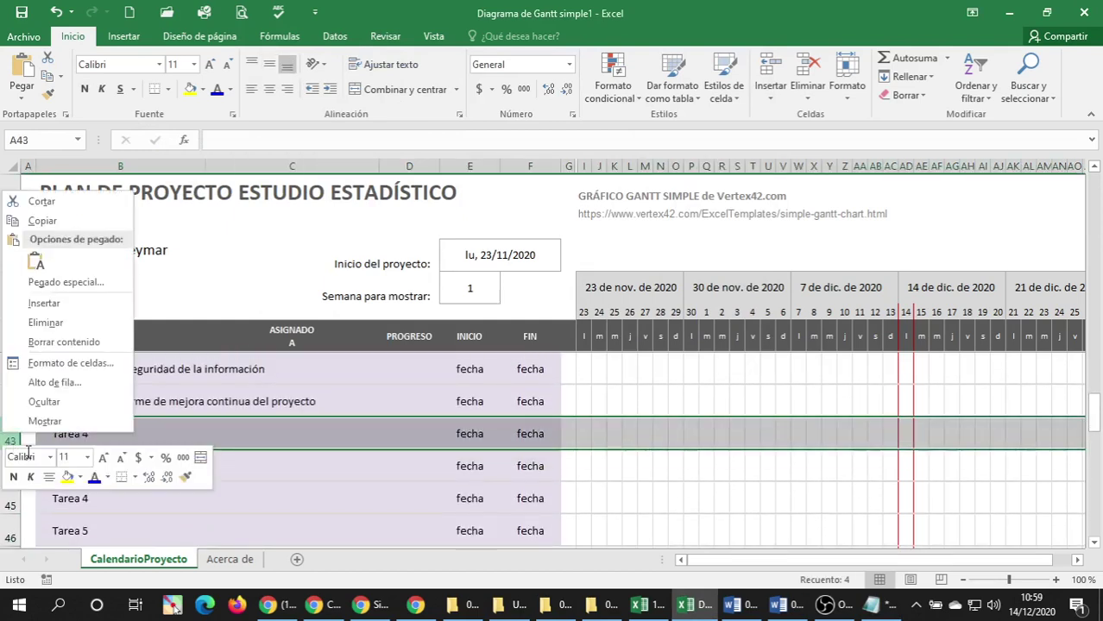
left_click(69, 322)
right_click(23, 446)
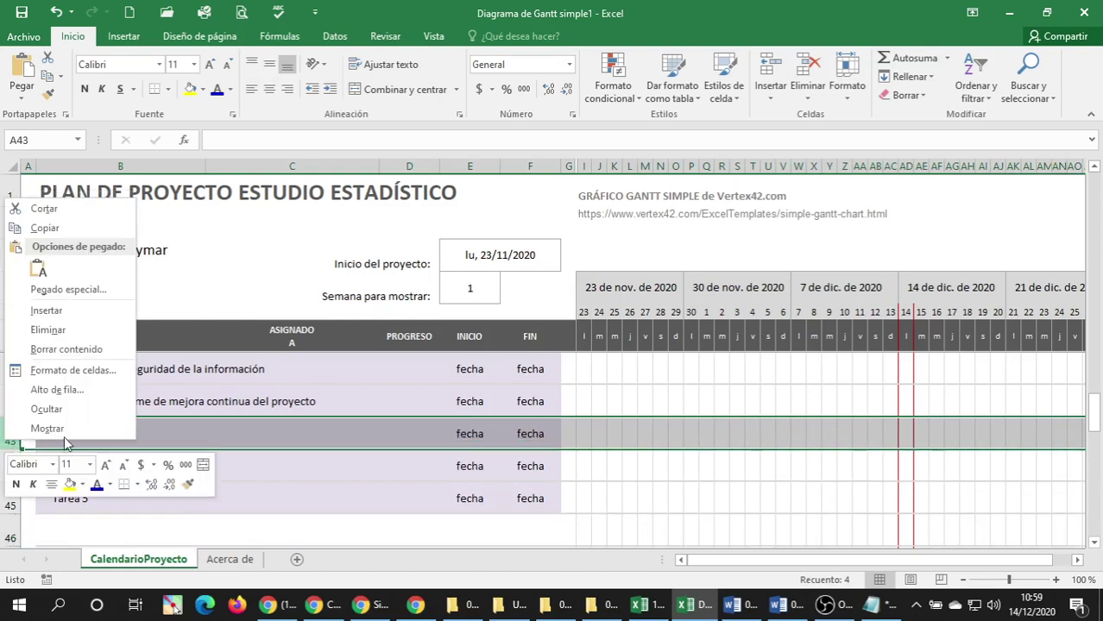
left_click(71, 335)
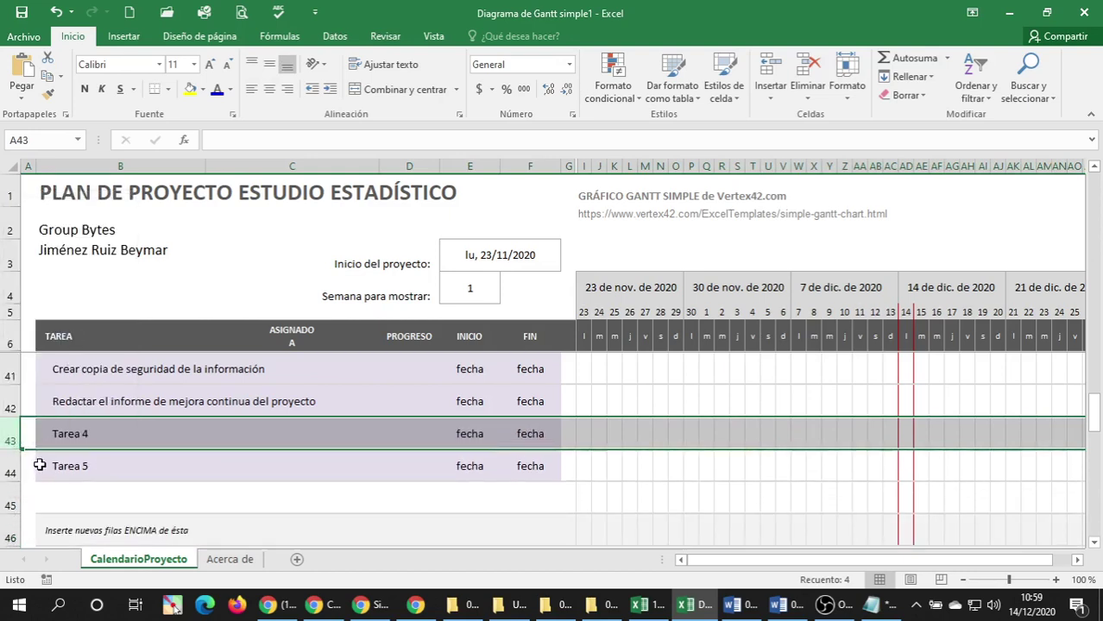
right_click(10, 445)
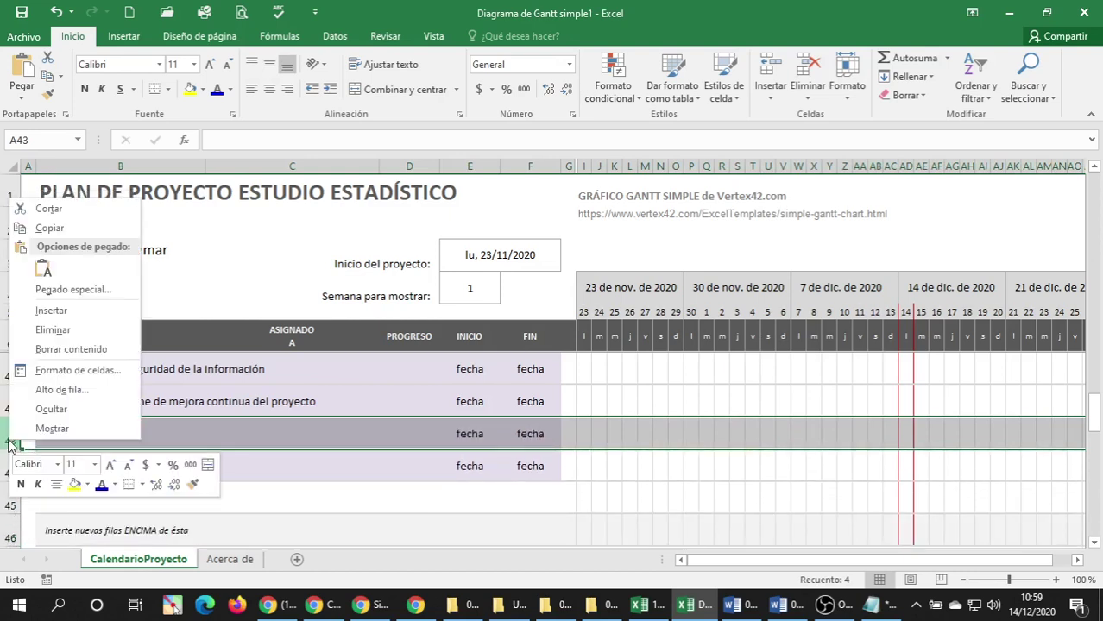
left_click(75, 330)
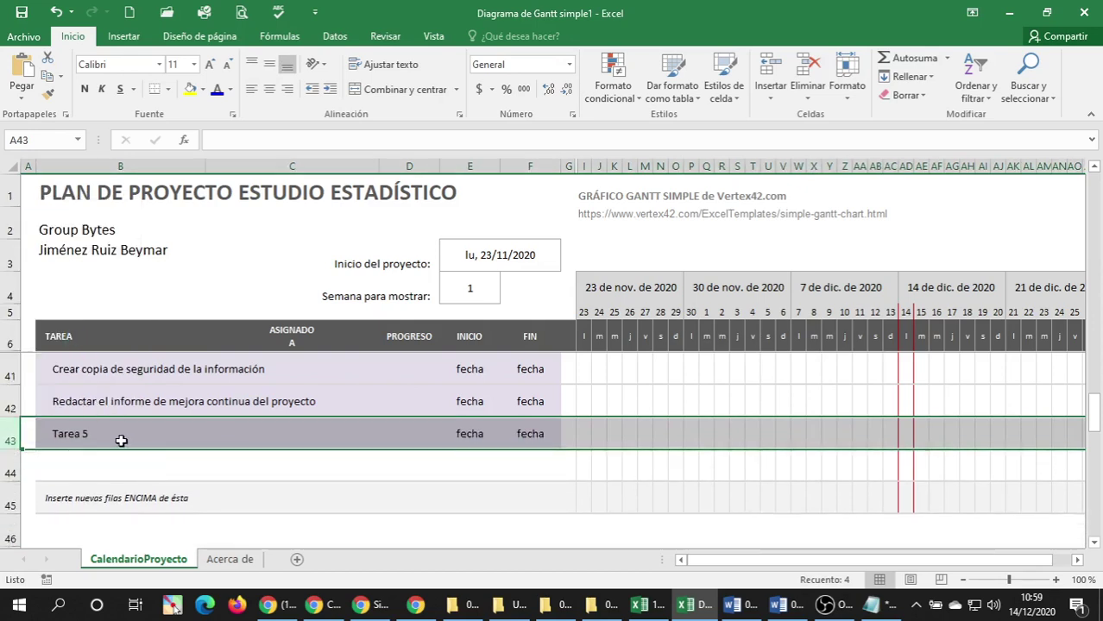
right_click(10, 440)
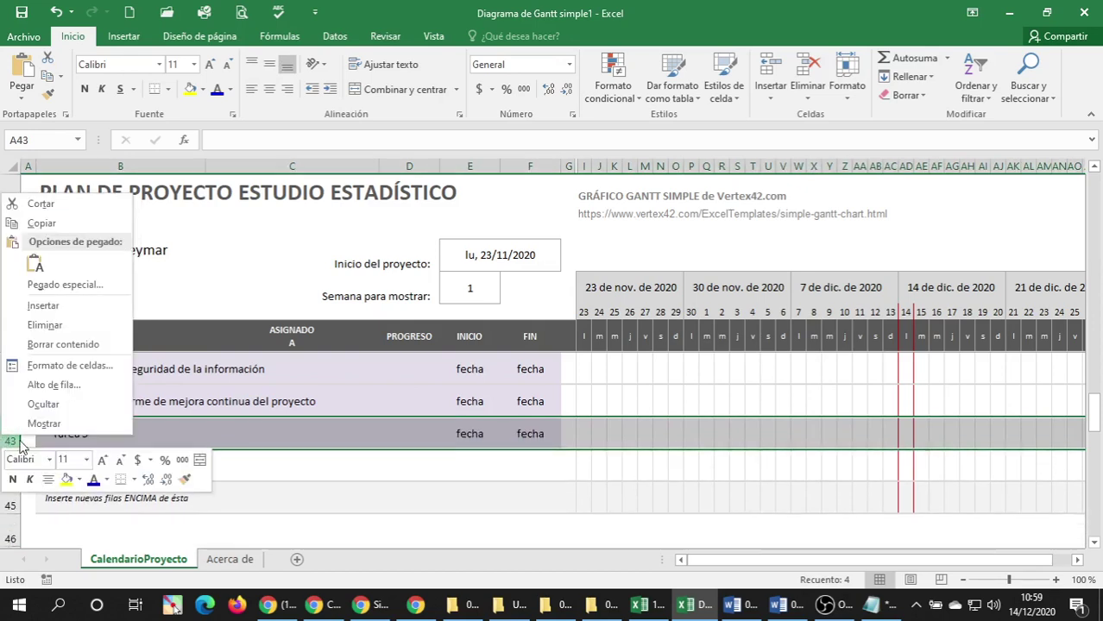
left_click(67, 333)
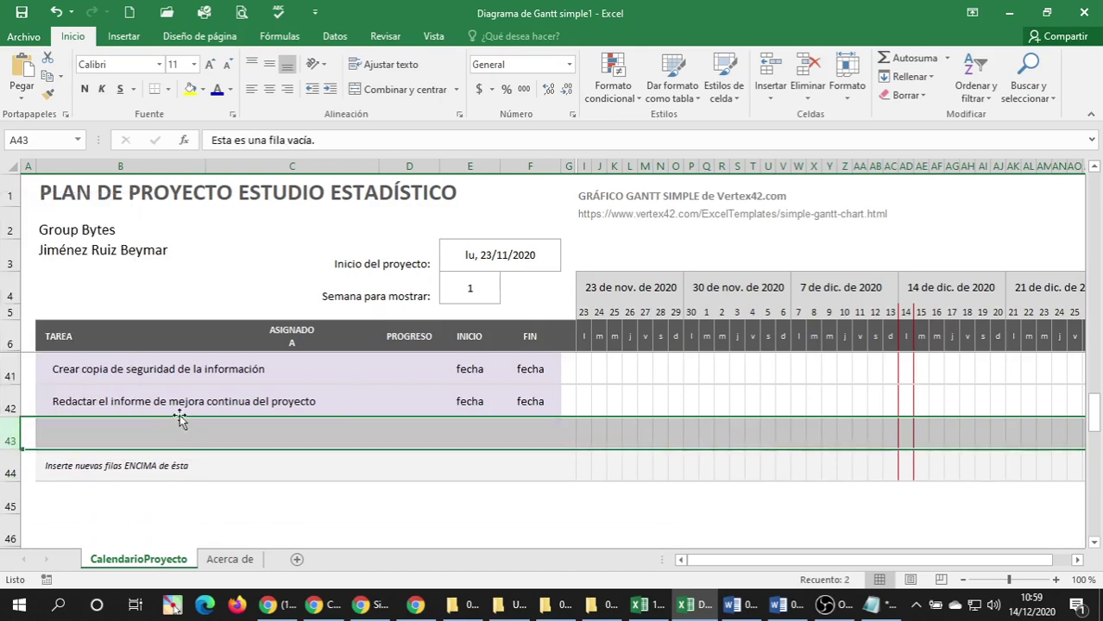
Widen task column B so 'necesidad' shows in full.
scroll(177, 433, "up", 1)
left_click(184, 465)
scroll(214, 475, "up", 5)
scroll(214, 475, "up", 6)
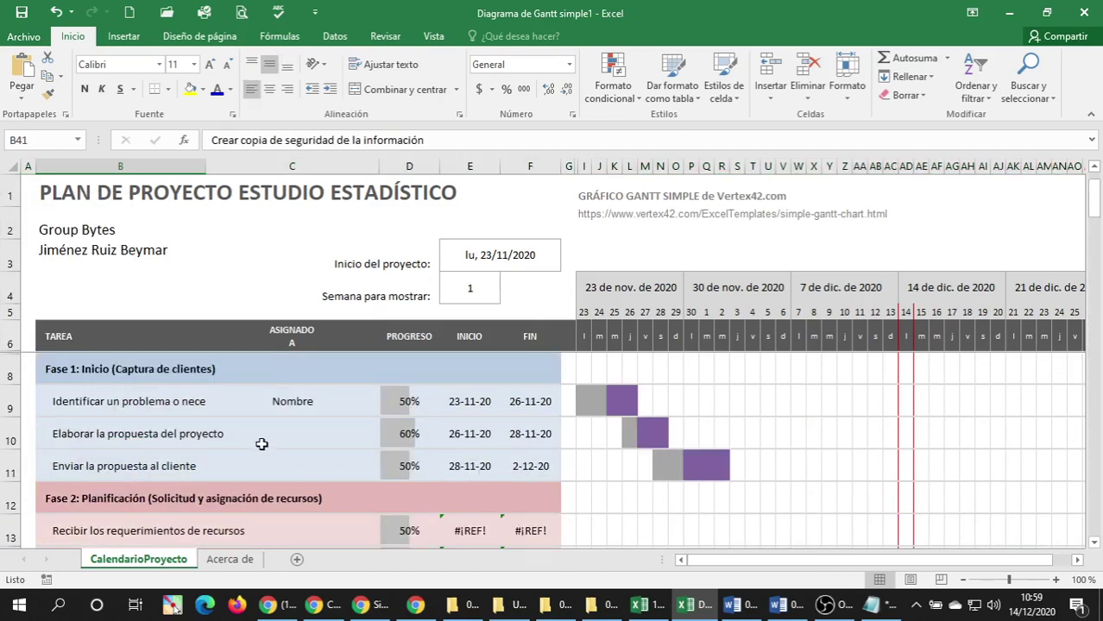
left_click(238, 164)
left_click_drag(206, 172, 242, 171)
scroll(309, 316, "down", 3)
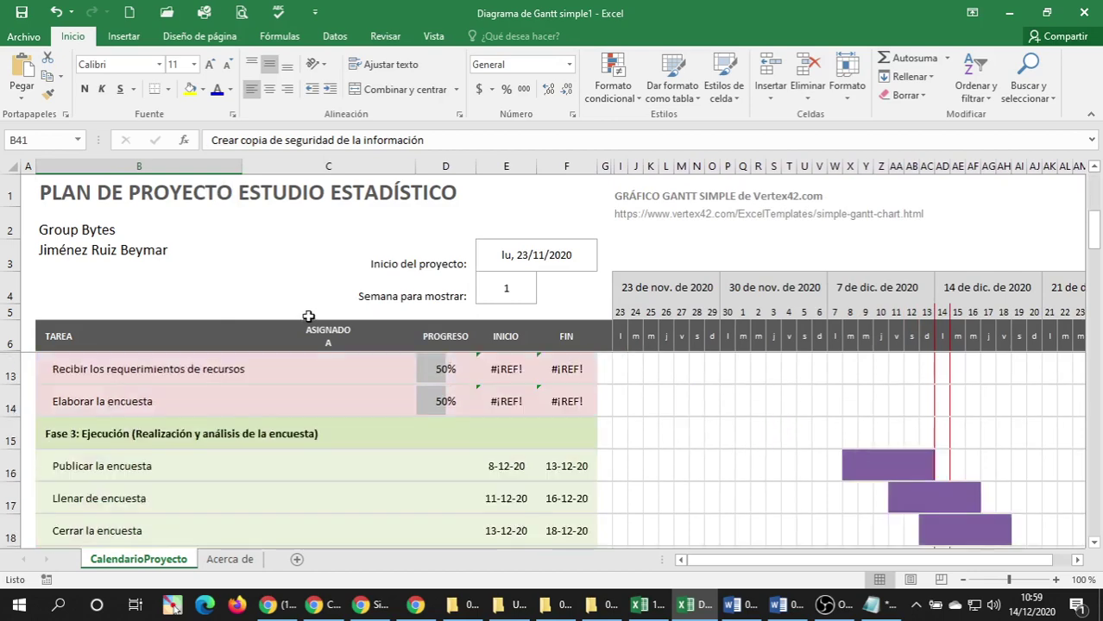
scroll(308, 316, "up", 3)
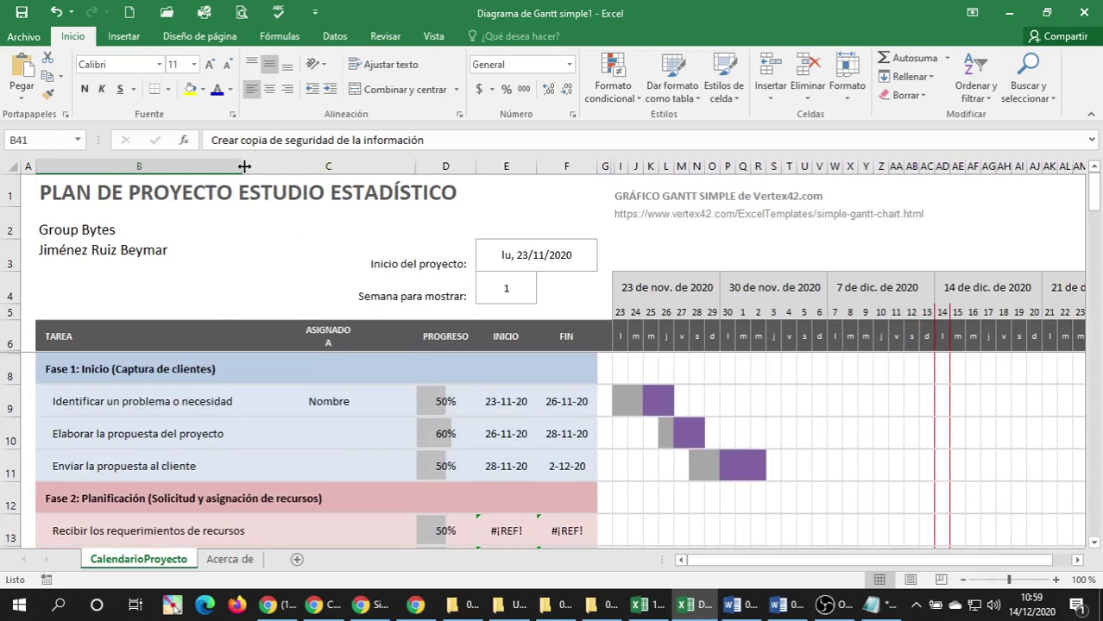
left_click_drag(243, 169, 256, 169)
scroll(263, 345, "down", 8)
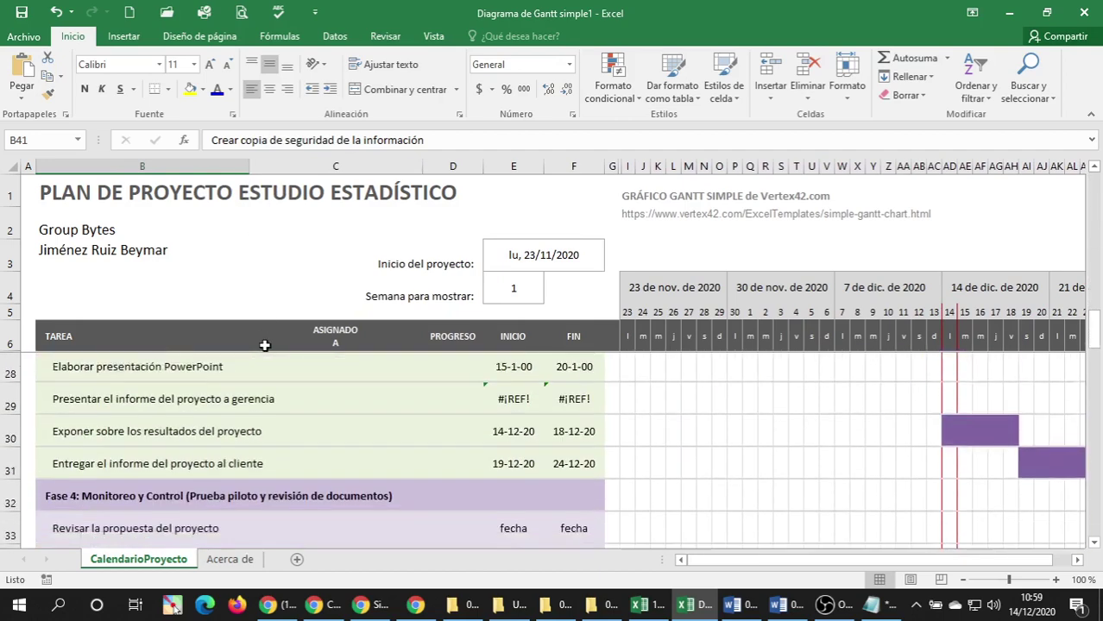
left_click_drag(249, 169, 264, 174)
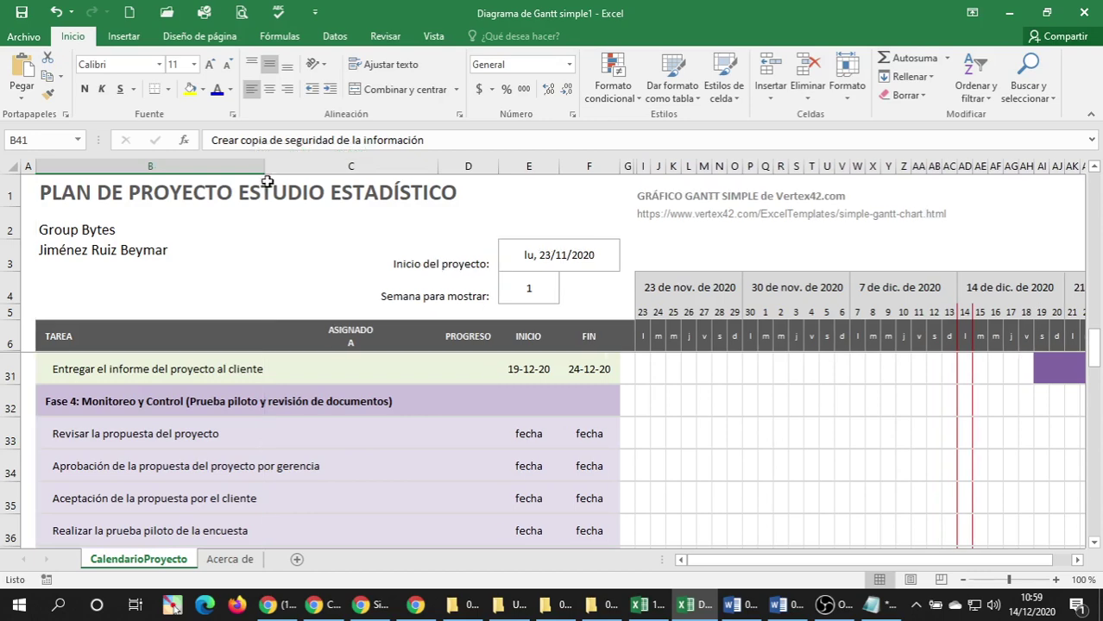
Clear the Nombre placeholder from cell C9.
left_click(357, 372)
scroll(367, 379, "up", 8)
left_click(365, 412)
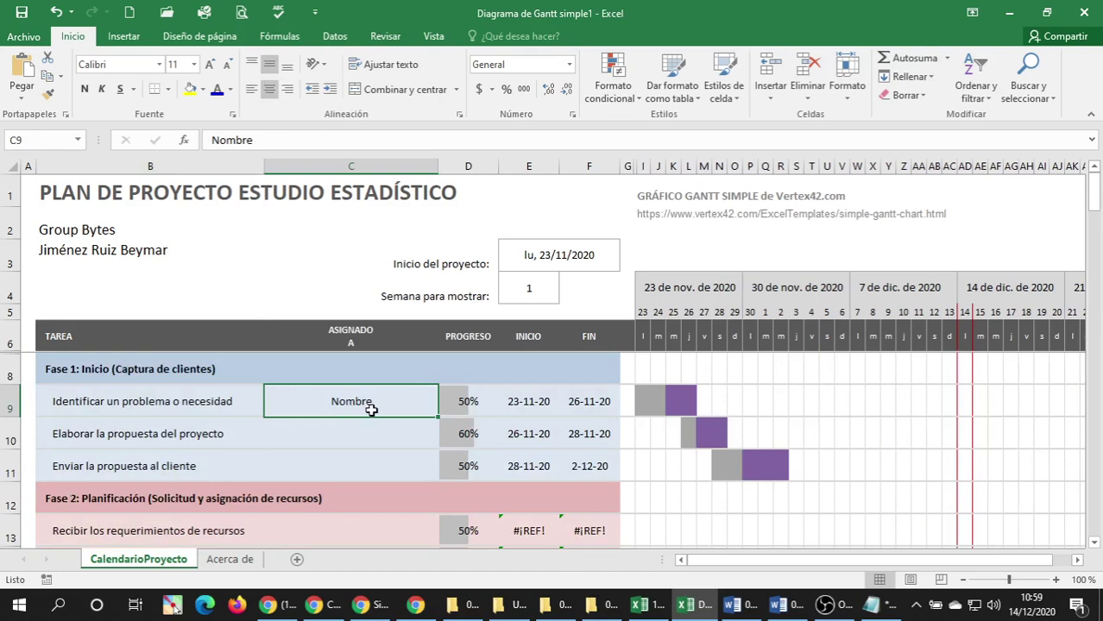
key("Delete")
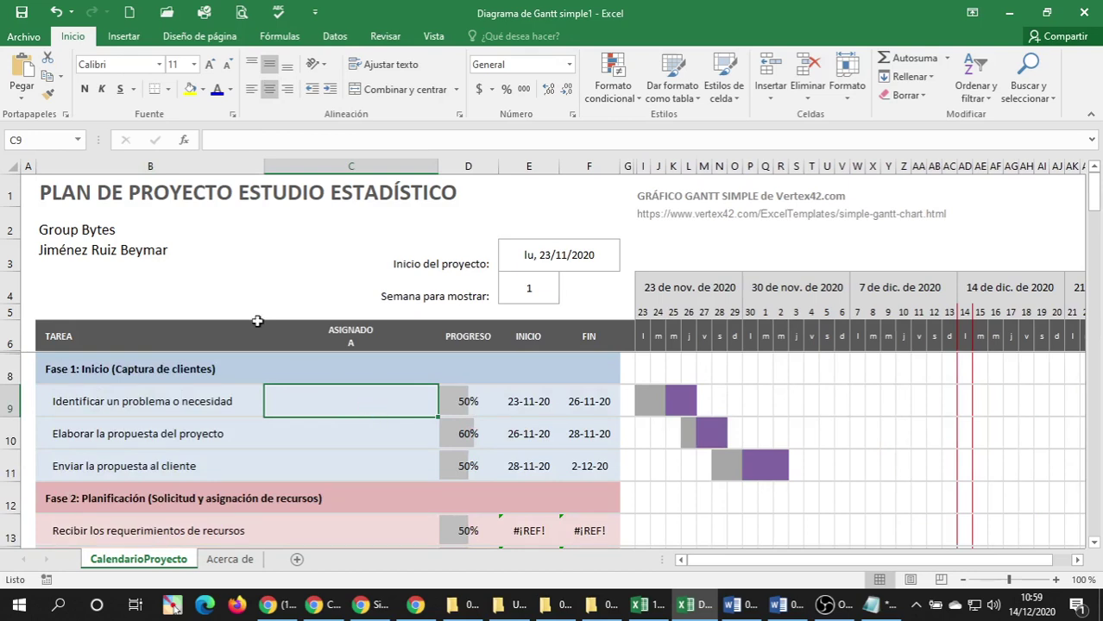
Widen the task column further so long task names fit, then save the workbook.
left_click_drag(258, 160, 299, 168)
scroll(296, 176, "down", 1)
scroll(312, 285, "down", 8)
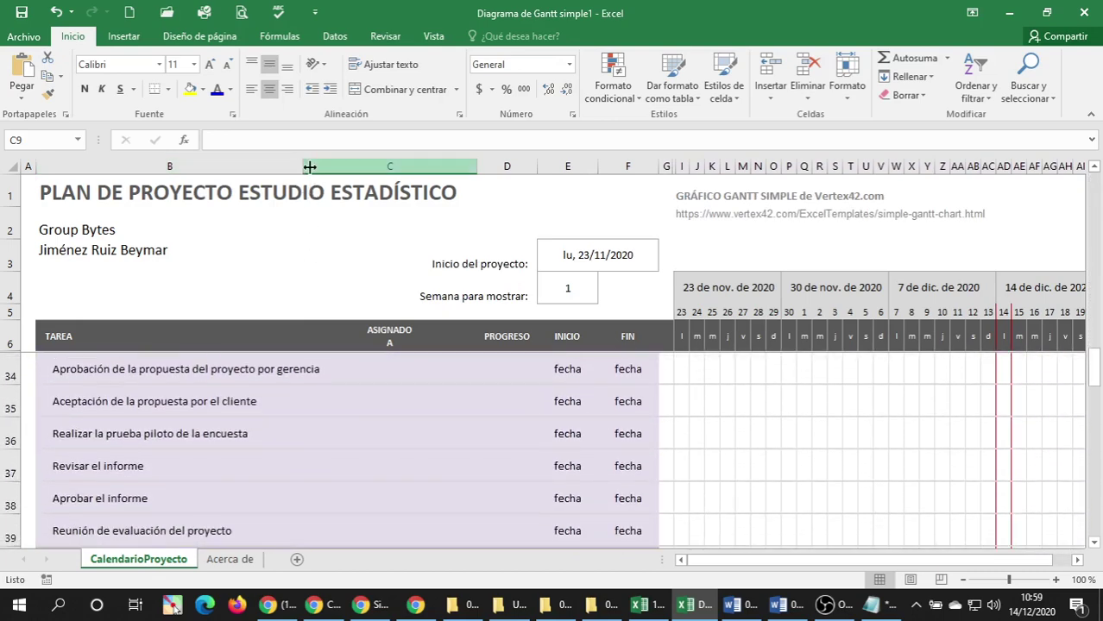
left_click_drag(303, 165, 331, 165)
scroll(302, 370, "down", 2)
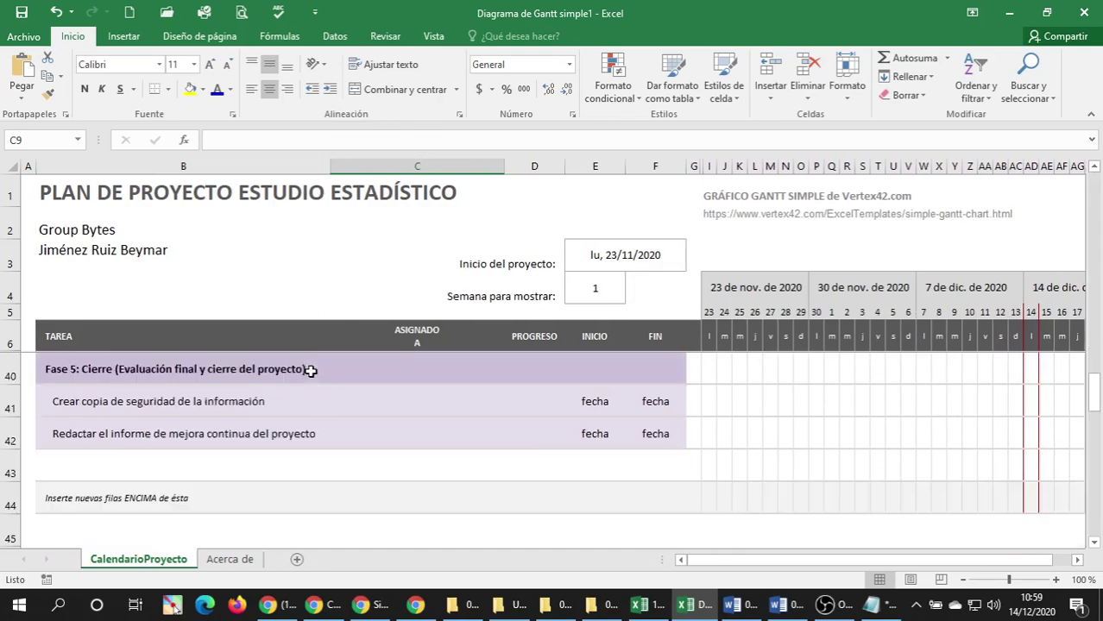
scroll(306, 384, "up", 1)
scroll(307, 384, "down", 2)
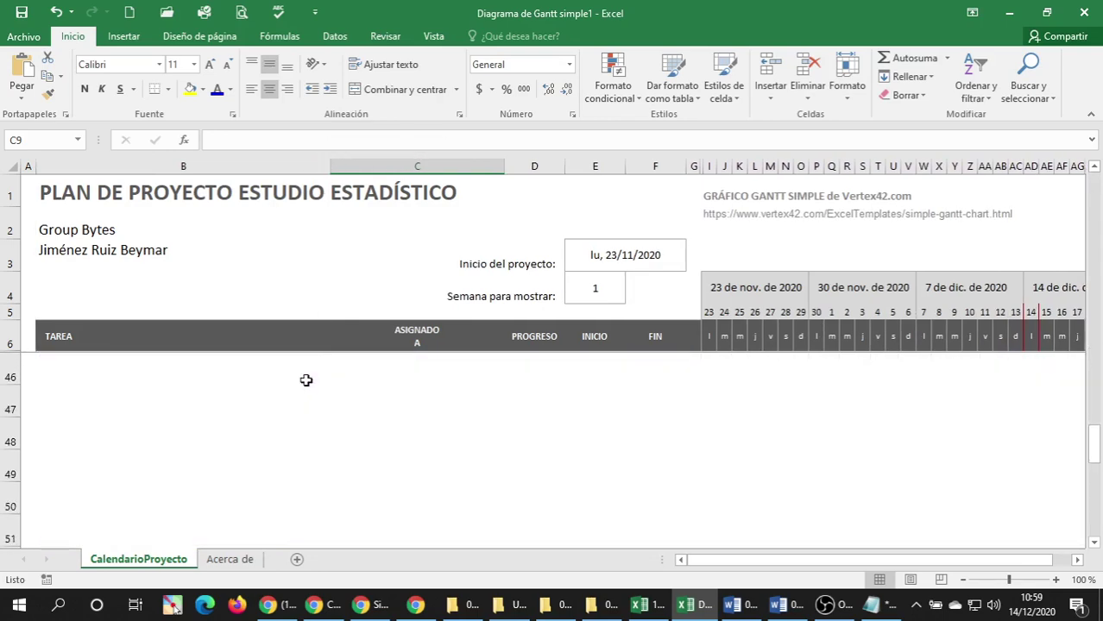
scroll(302, 379, "up", 10)
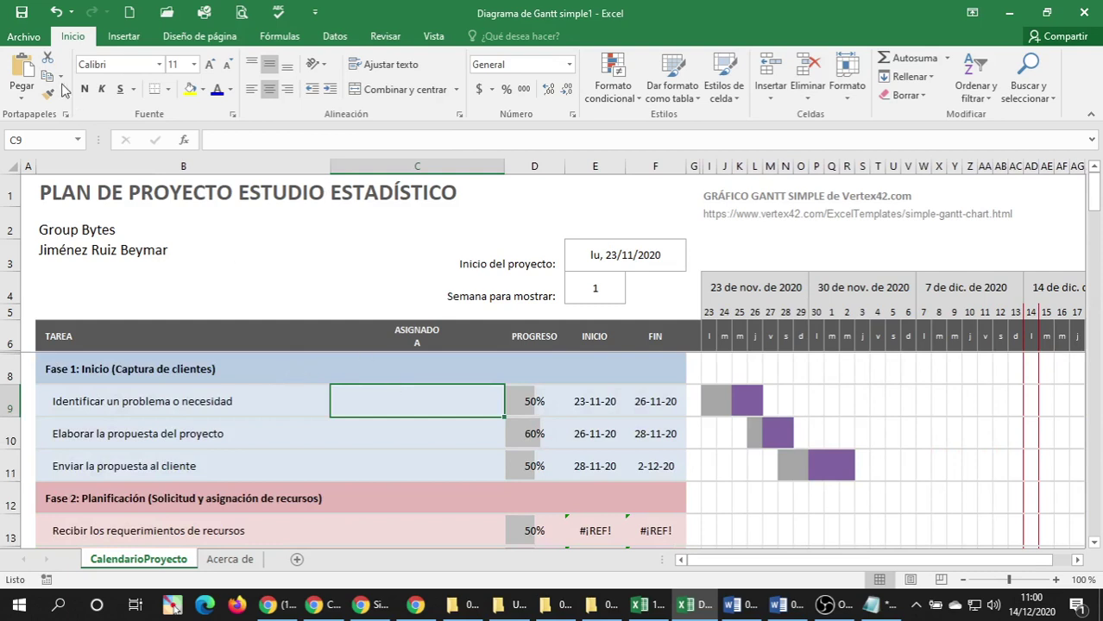
left_click(20, 12)
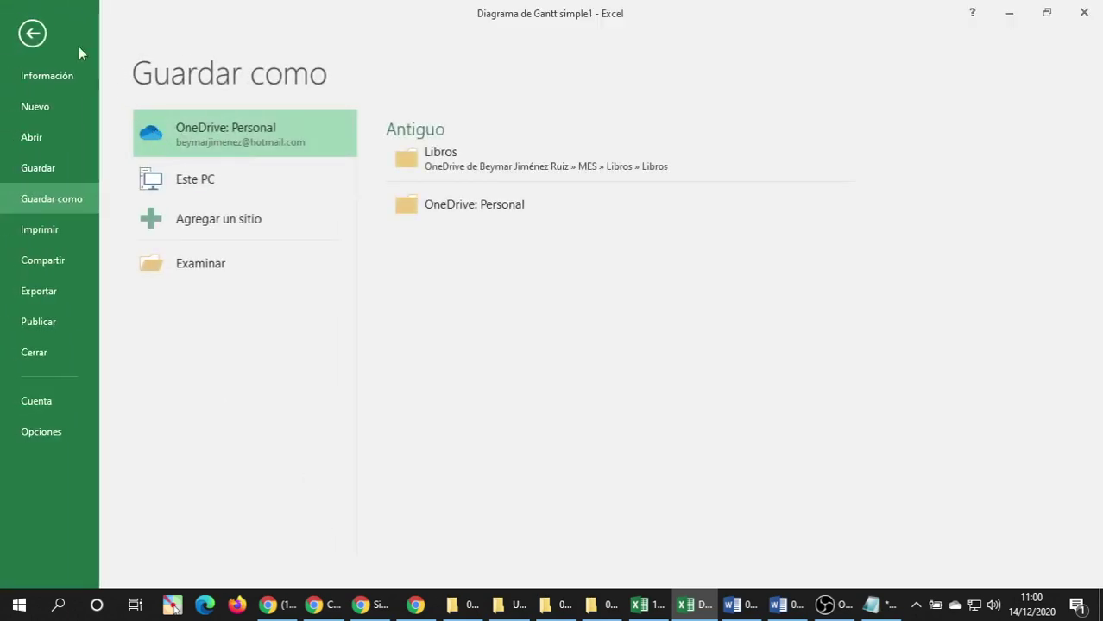
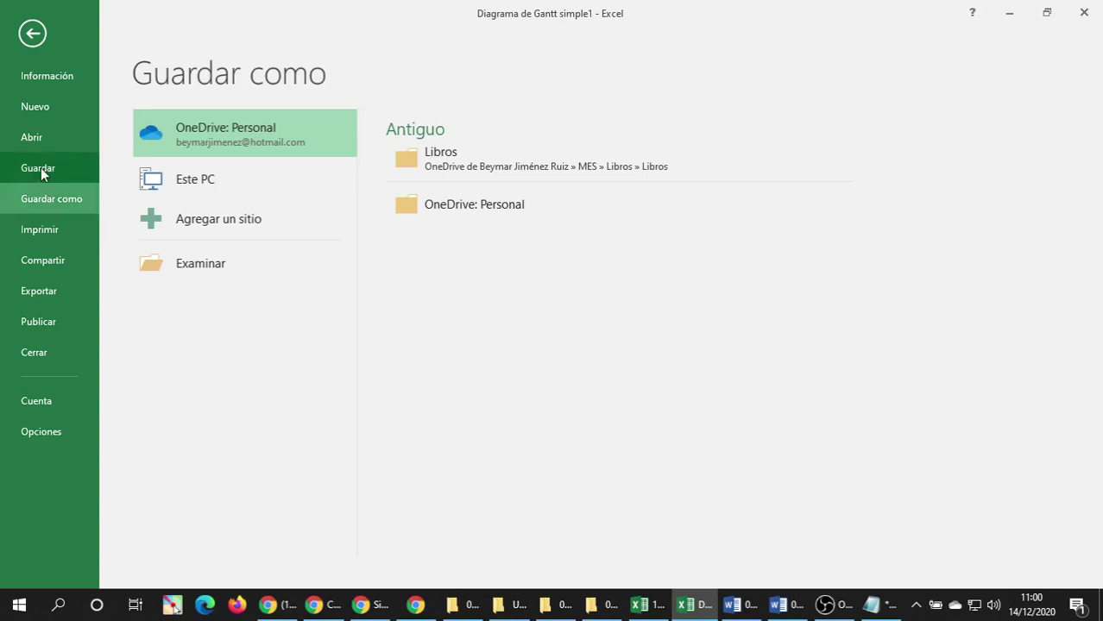
Save the workbook as 'Lista de tareas del Plan de Proyecto Estudio Estadístico v01.xlsx' under Programas (C:) > Informatica Aplicada J2 > 04 Practicas de Project.
left_click(197, 271)
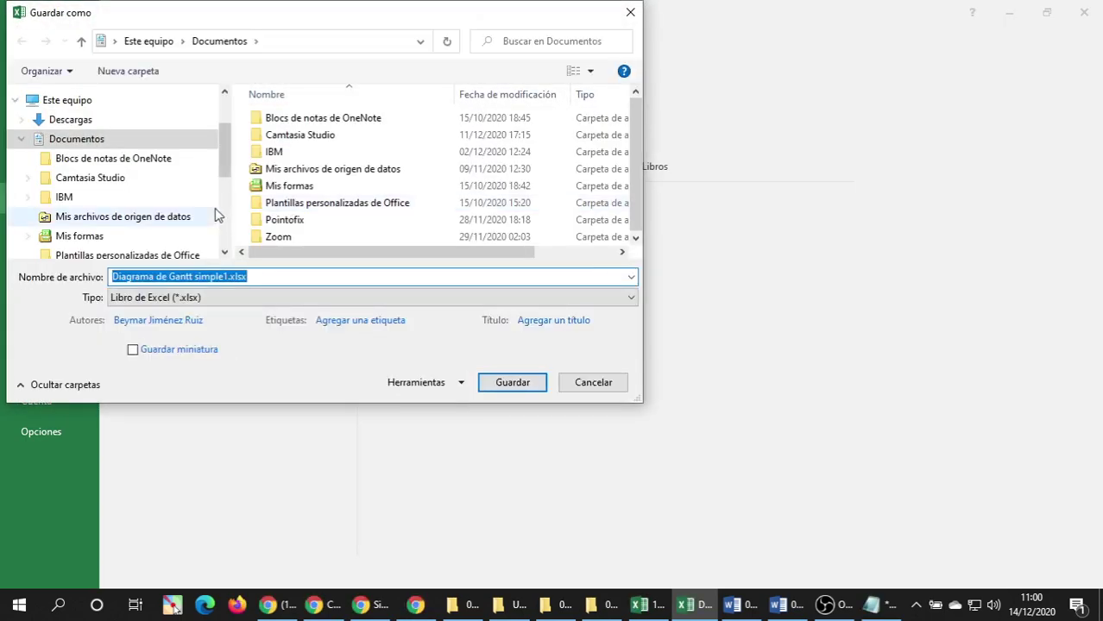
scroll(226, 153, "down", 3)
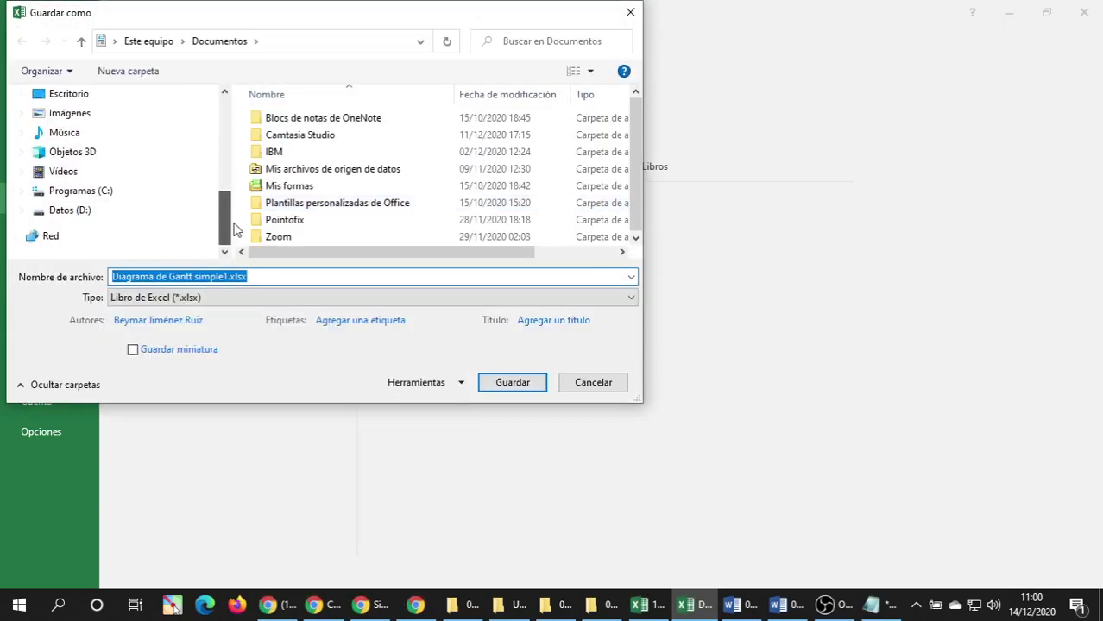
left_click(102, 195)
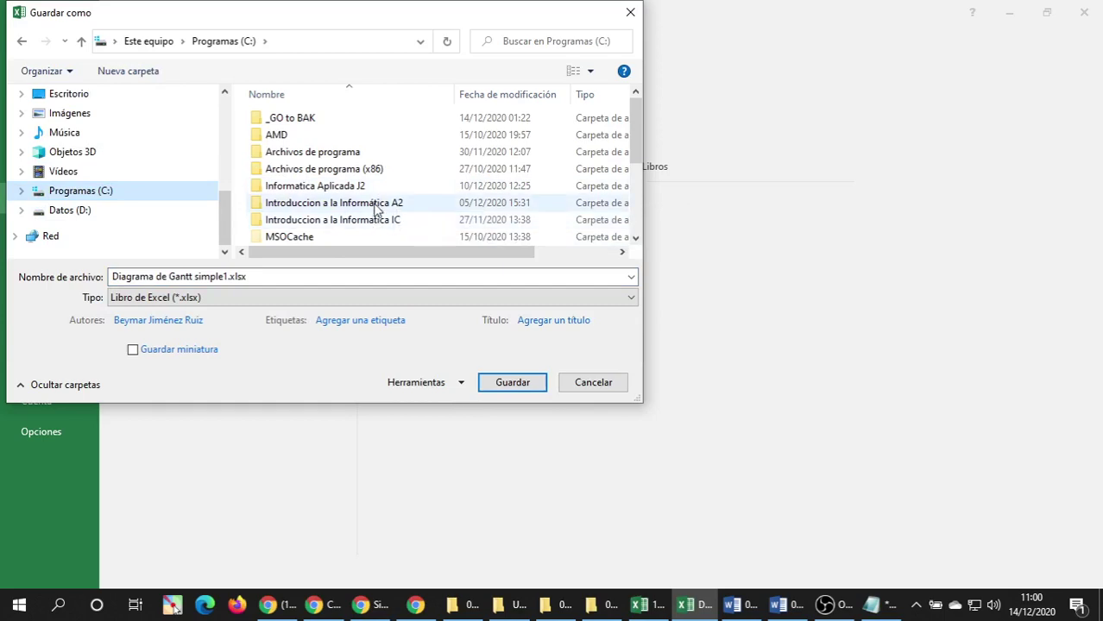
left_click(375, 207)
double_click(339, 187)
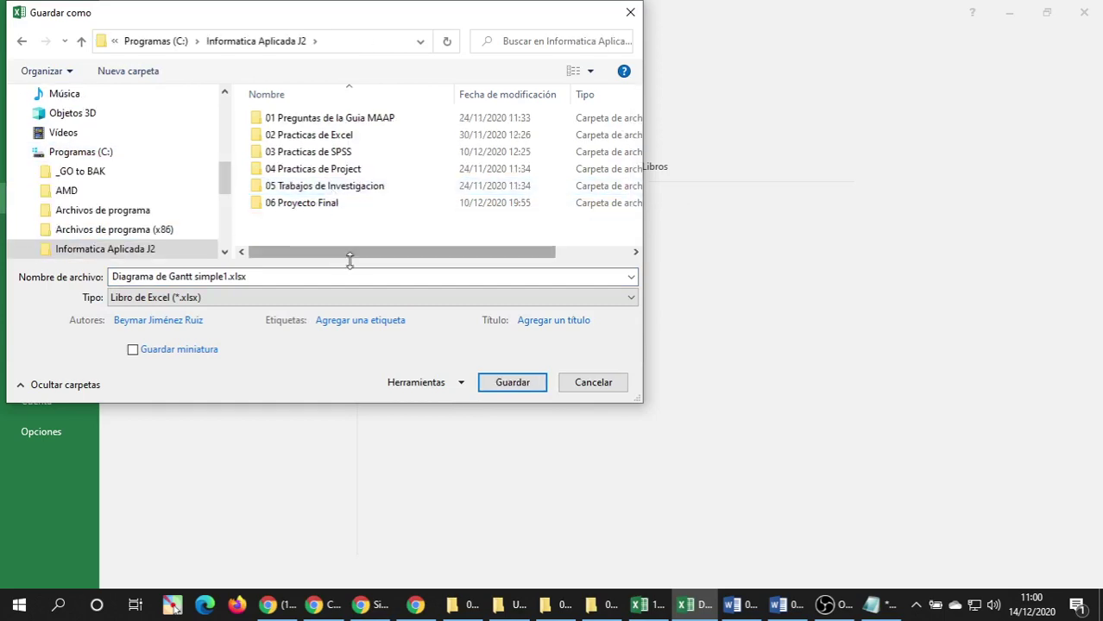
double_click(336, 169)
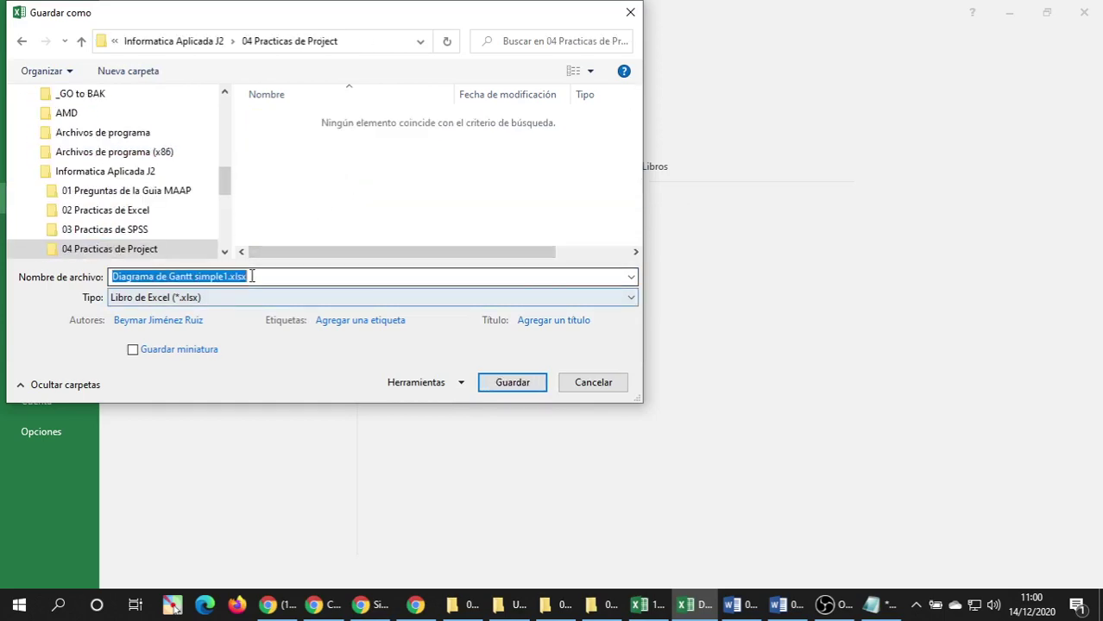
left_click(779, 608)
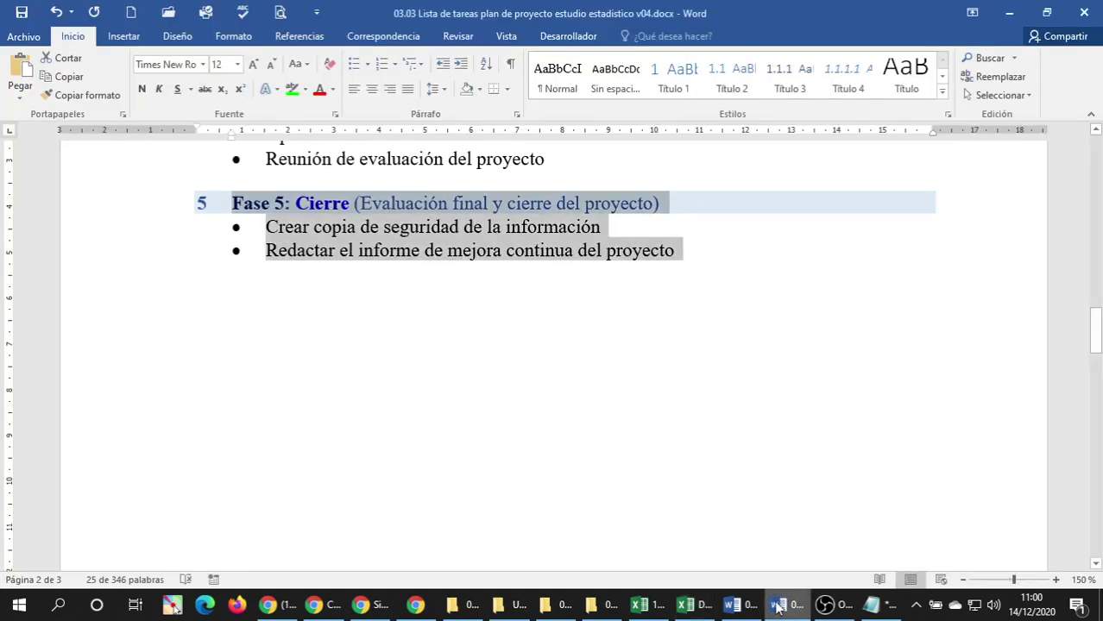
left_click(701, 607)
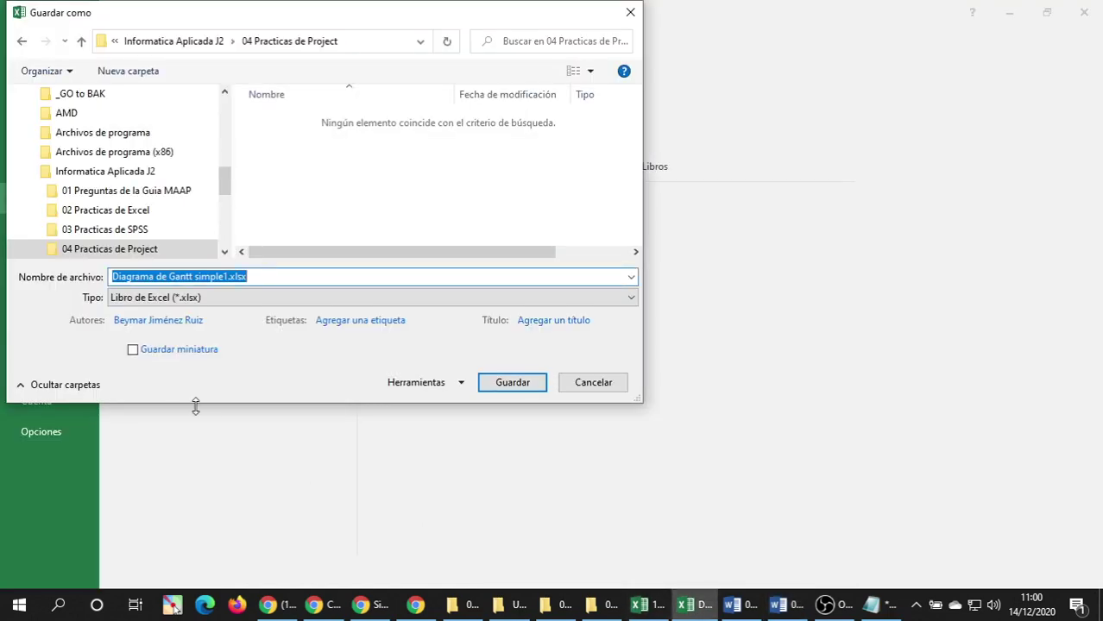
type("L")
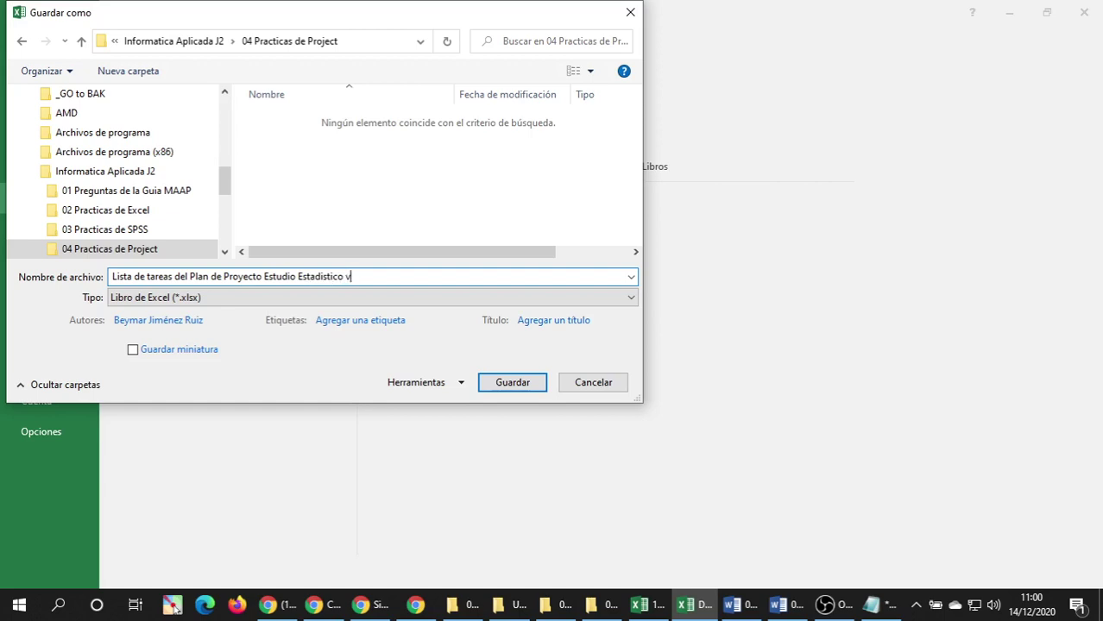
key("Return")
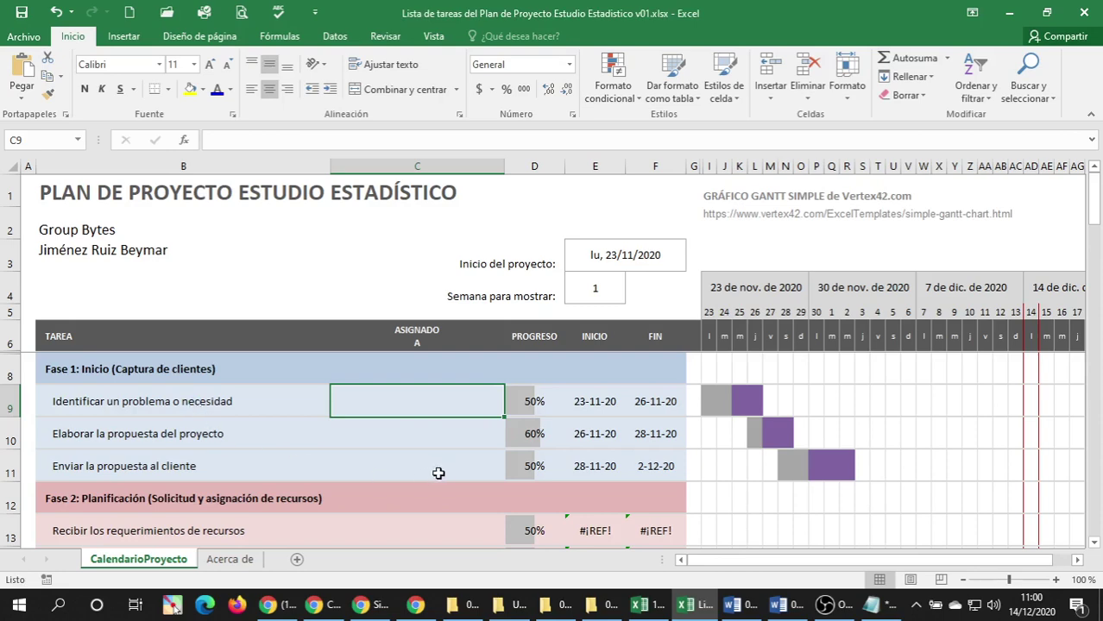
With cell A6 selected, choose Vista > Inmovilizar > Movilizar paneles to unfreeze the header rows.
scroll(428, 476, "down", 2)
scroll(428, 472, "up", 2)
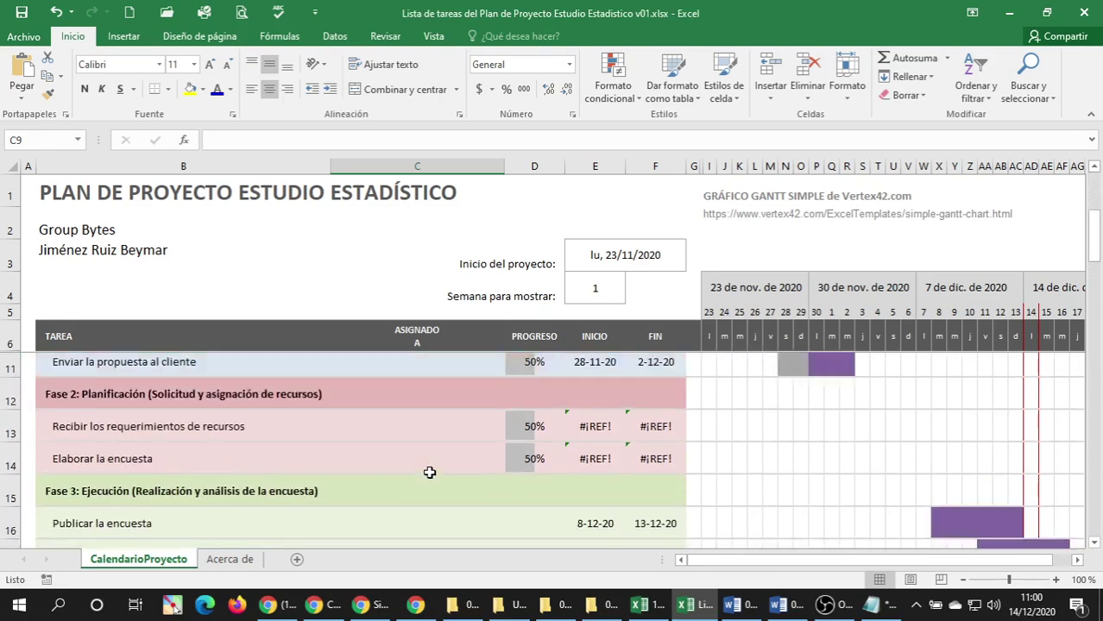
scroll(457, 467, "down", 1)
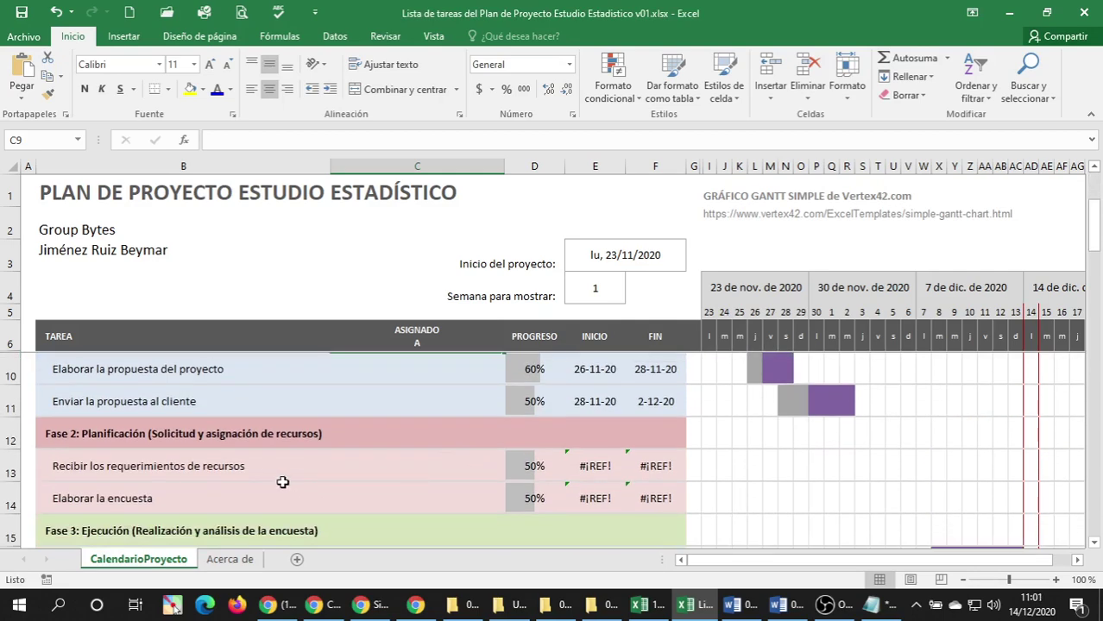
scroll(281, 479, "up", 1)
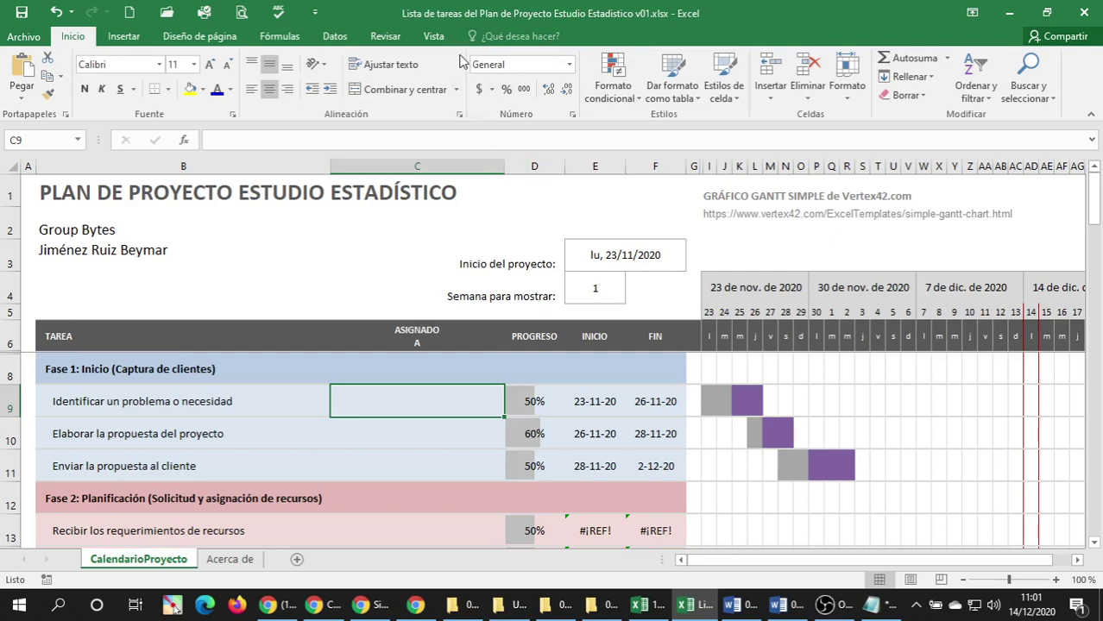
left_click(140, 330)
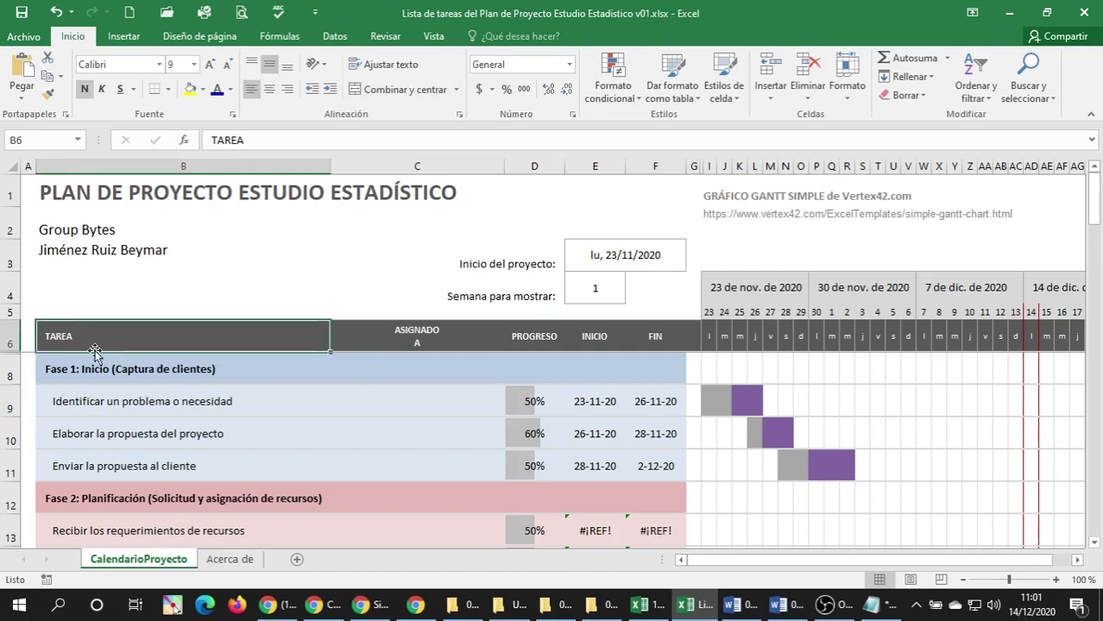
left_click(32, 339)
left_click(433, 39)
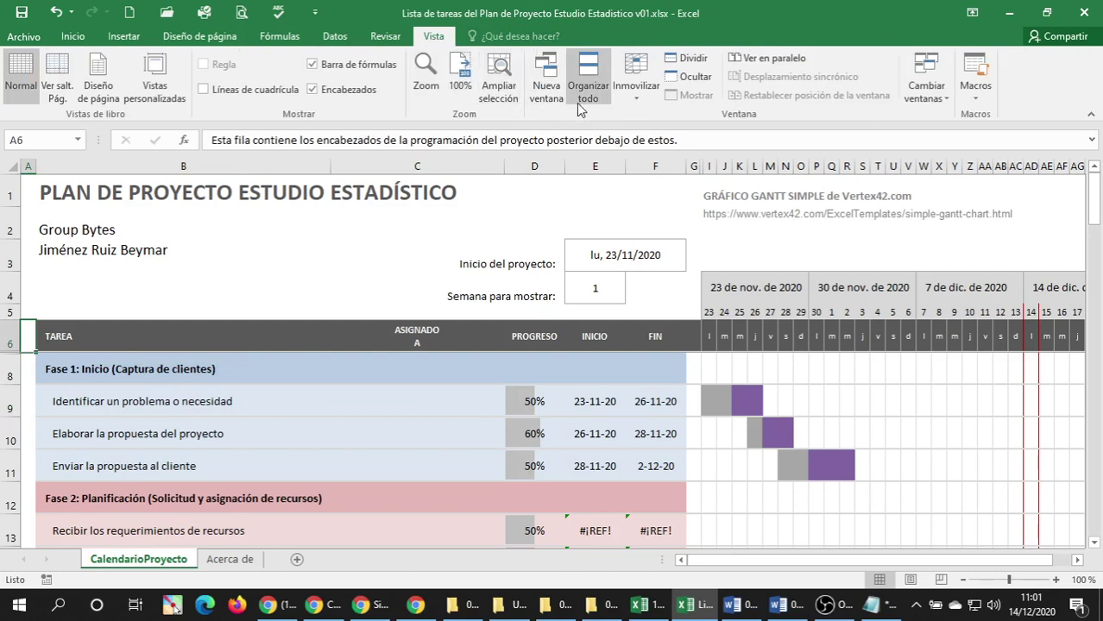
left_click(636, 102)
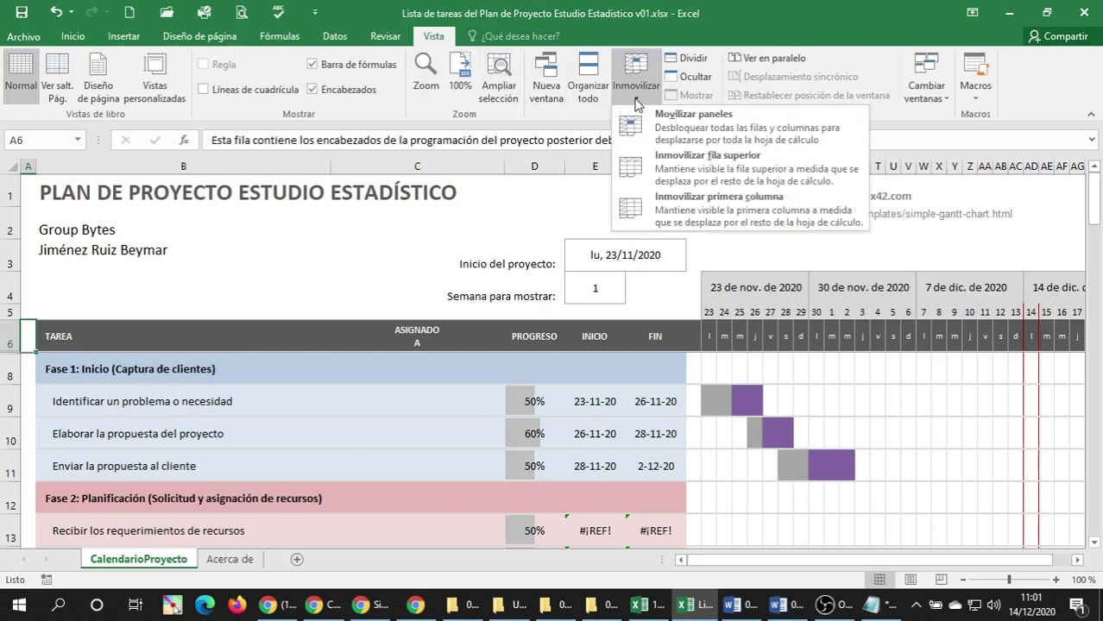
left_click(690, 120)
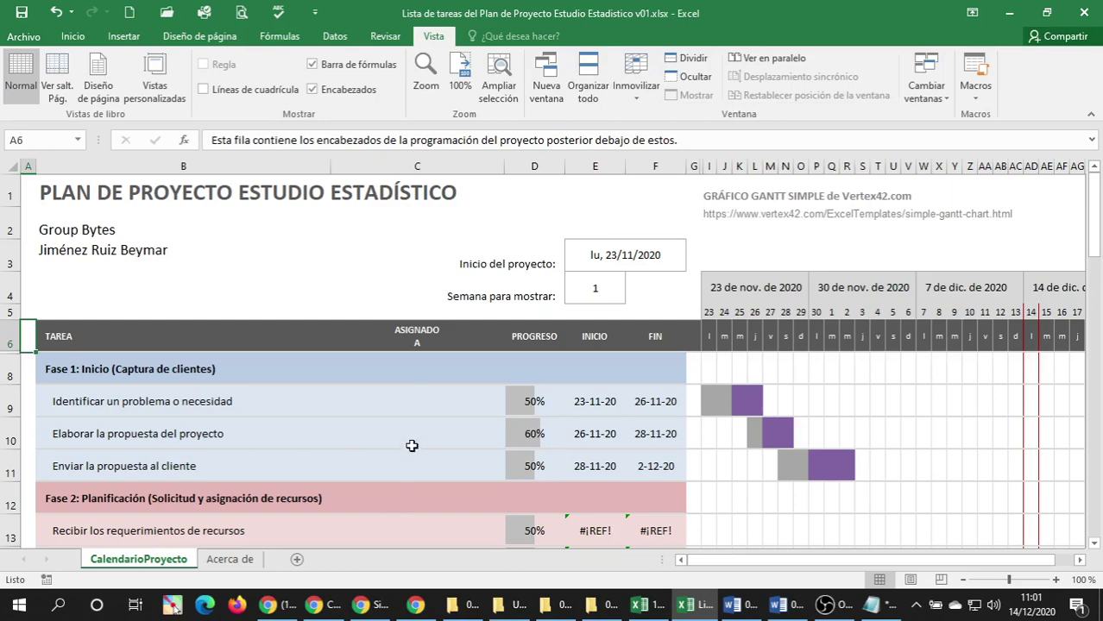
Scroll the task list to confirm the headers now scroll, returning to the Fase 1 heading.
scroll(411, 445, "down", 1)
scroll(411, 445, "down", 1)
scroll(500, 439, "up", 1)
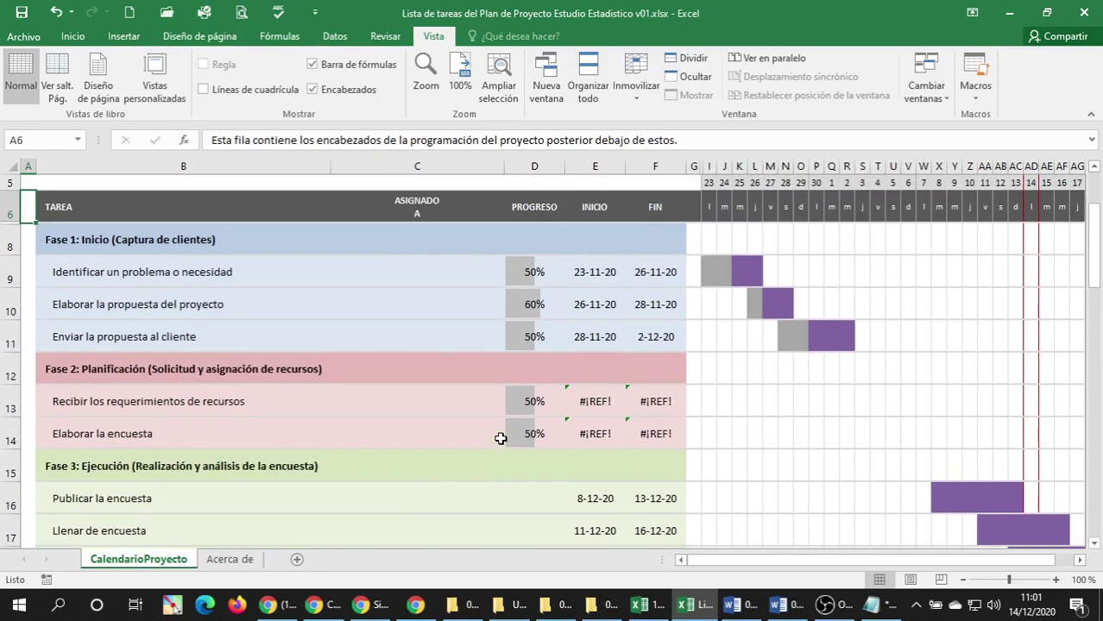
scroll(501, 438, "down", 2)
scroll(496, 435, "down", 9)
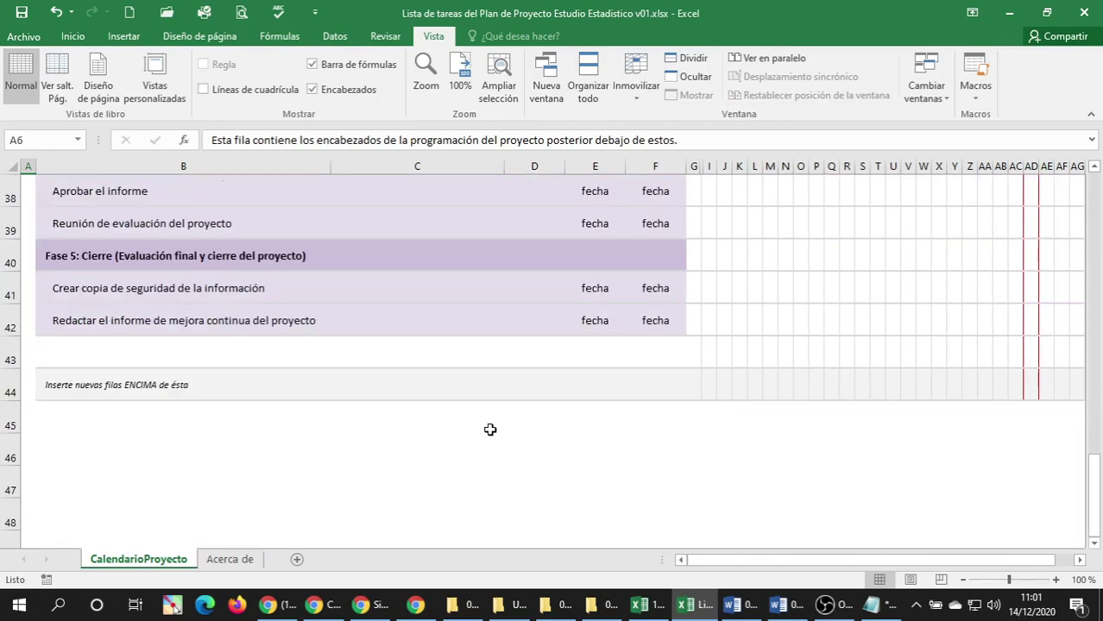
scroll(489, 430, "up", 2)
scroll(489, 431, "down", 2)
scroll(486, 429, "up", 9)
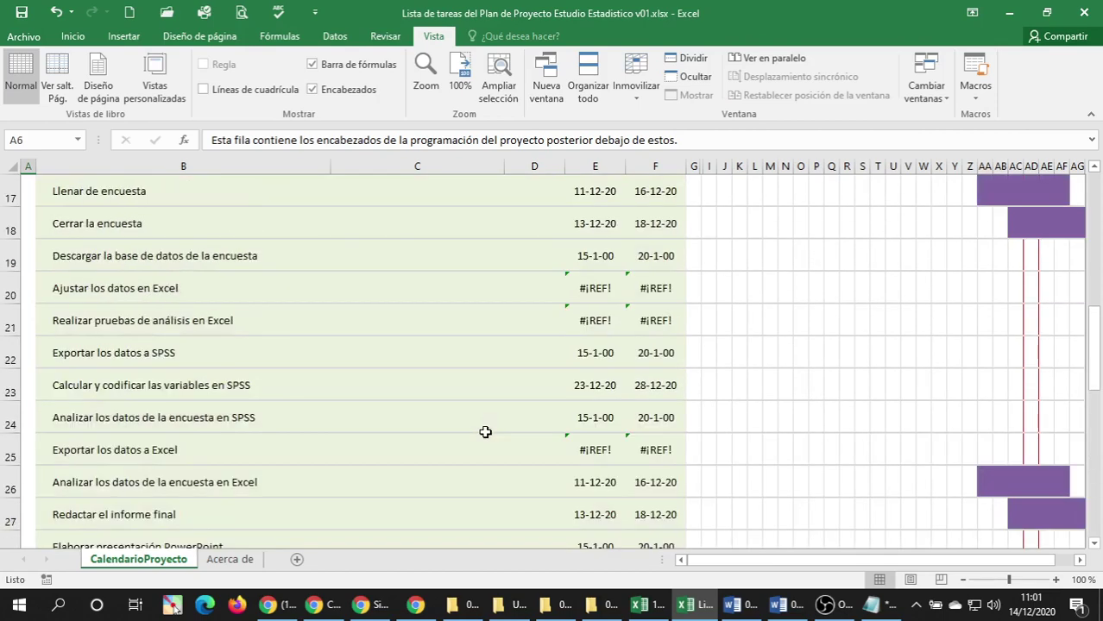
left_click(231, 331)
scroll(293, 389, "up", 4)
scroll(291, 389, "down", 3)
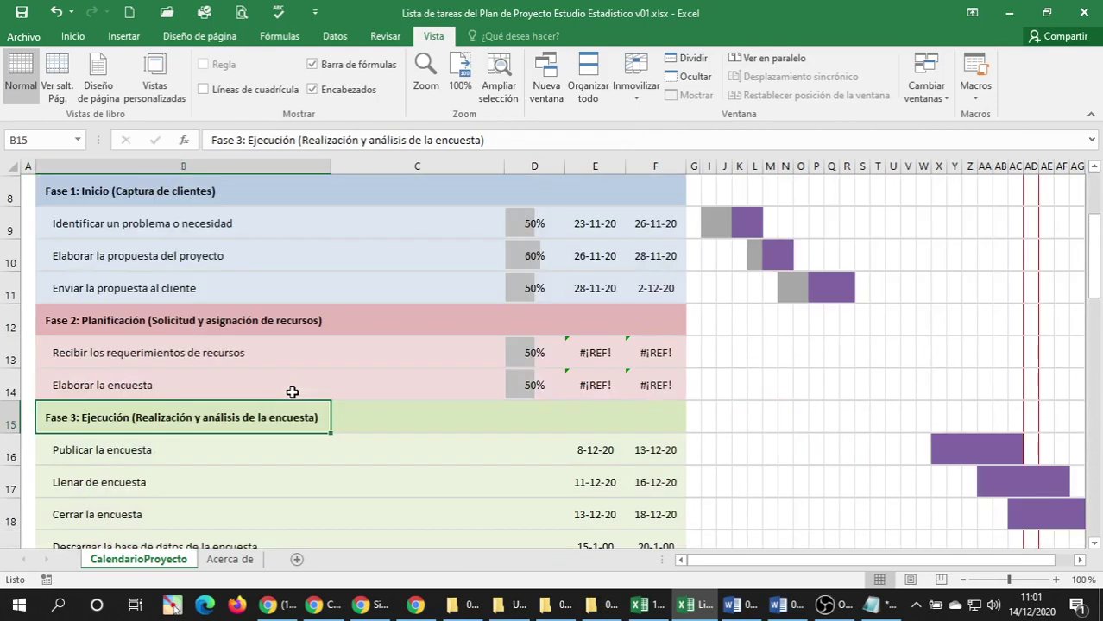
left_click(127, 195)
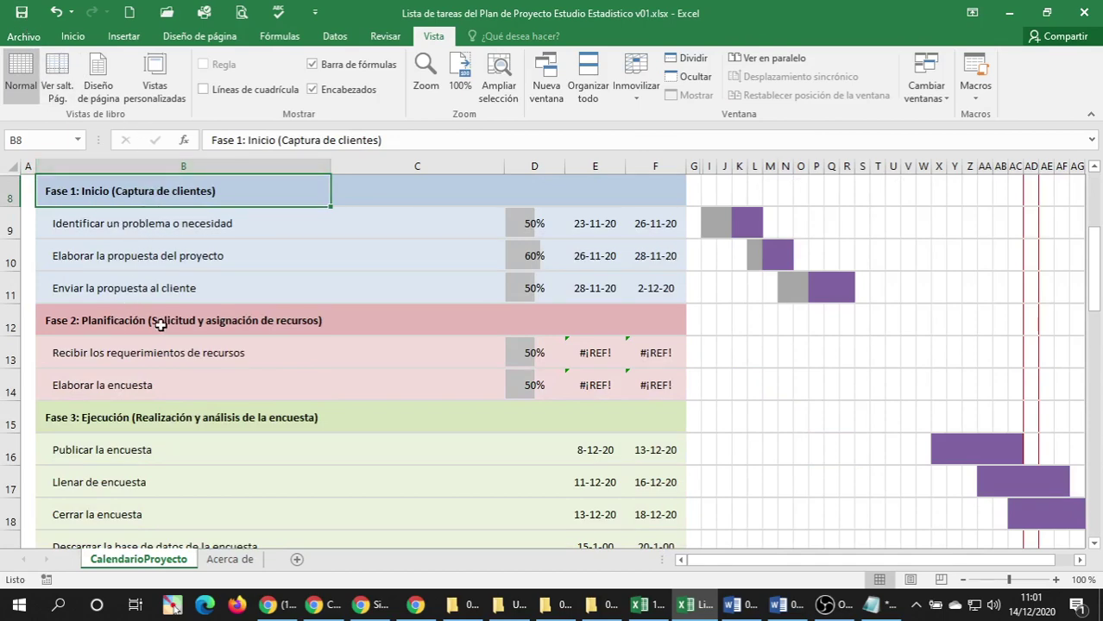
scroll(142, 321, "up", 3)
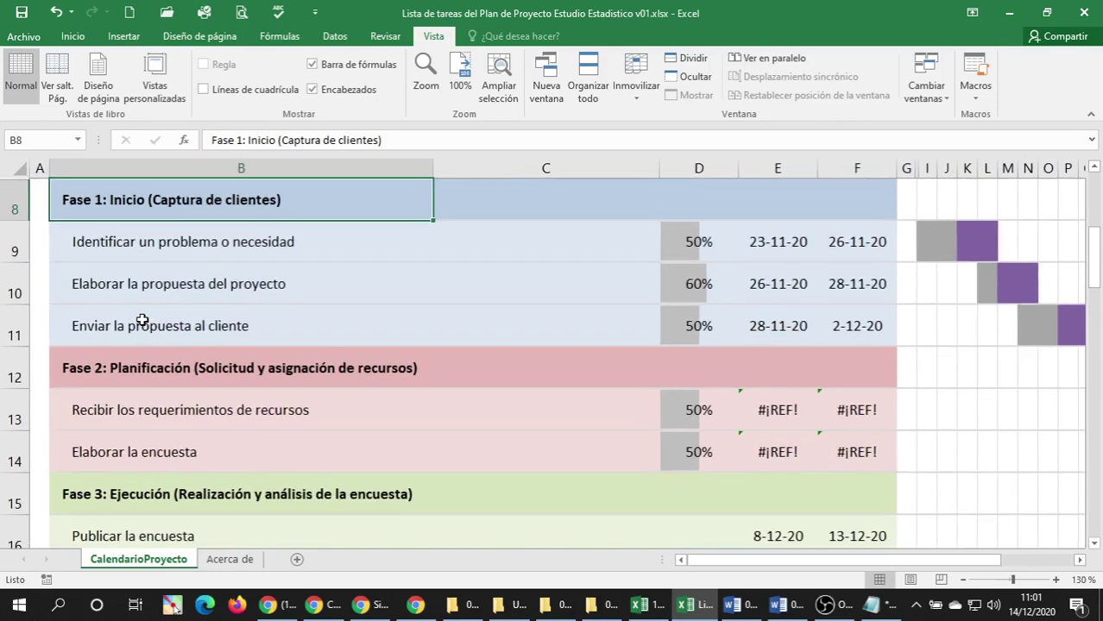
key("ctrl+Home")
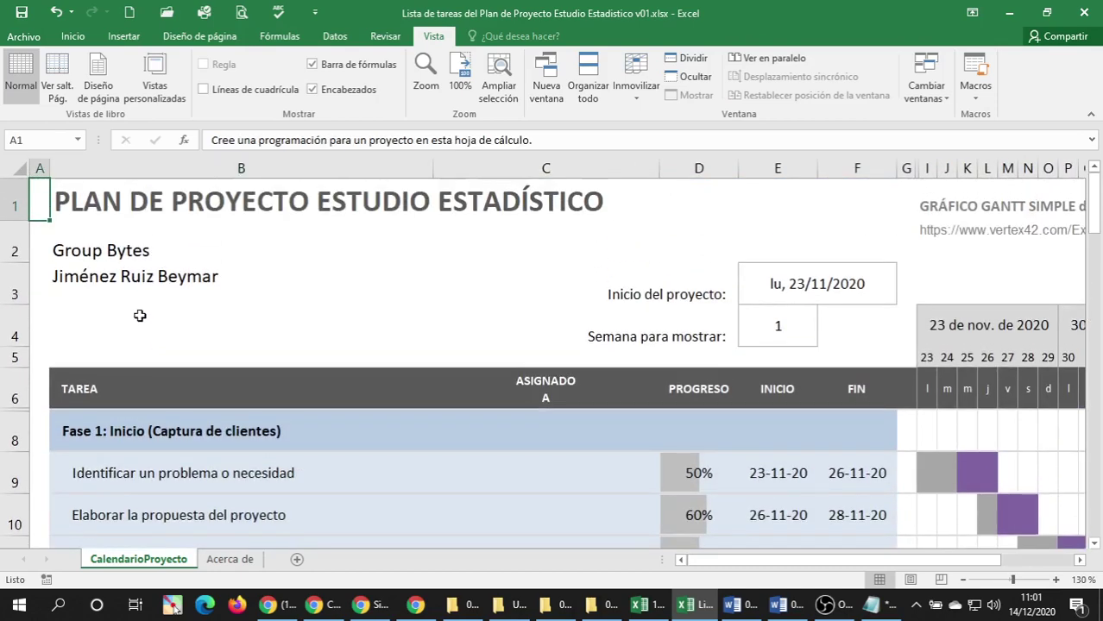
scroll(140, 315, "down", 2)
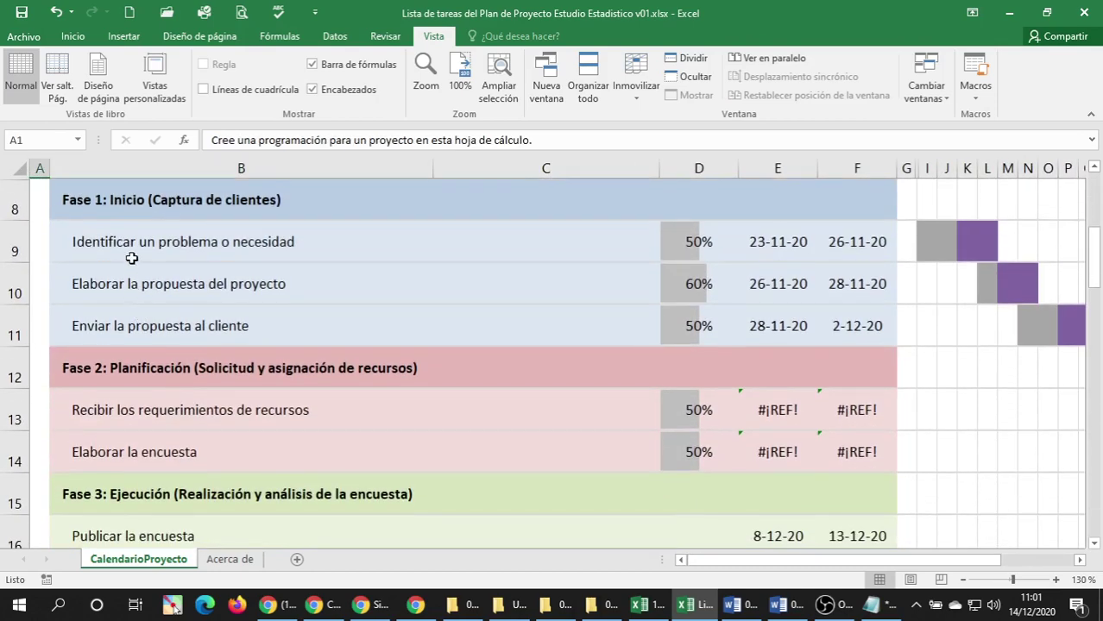
left_click(155, 205)
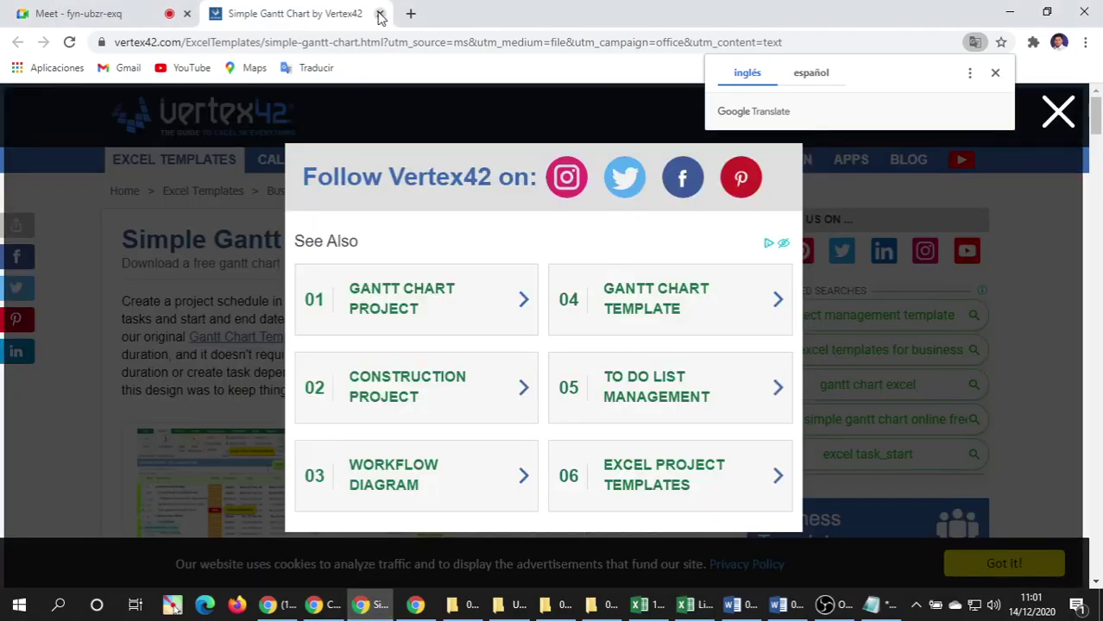
Close the Vertex42 tab in Chrome and bring the Excel workbook back to the front.
left_click(380, 14)
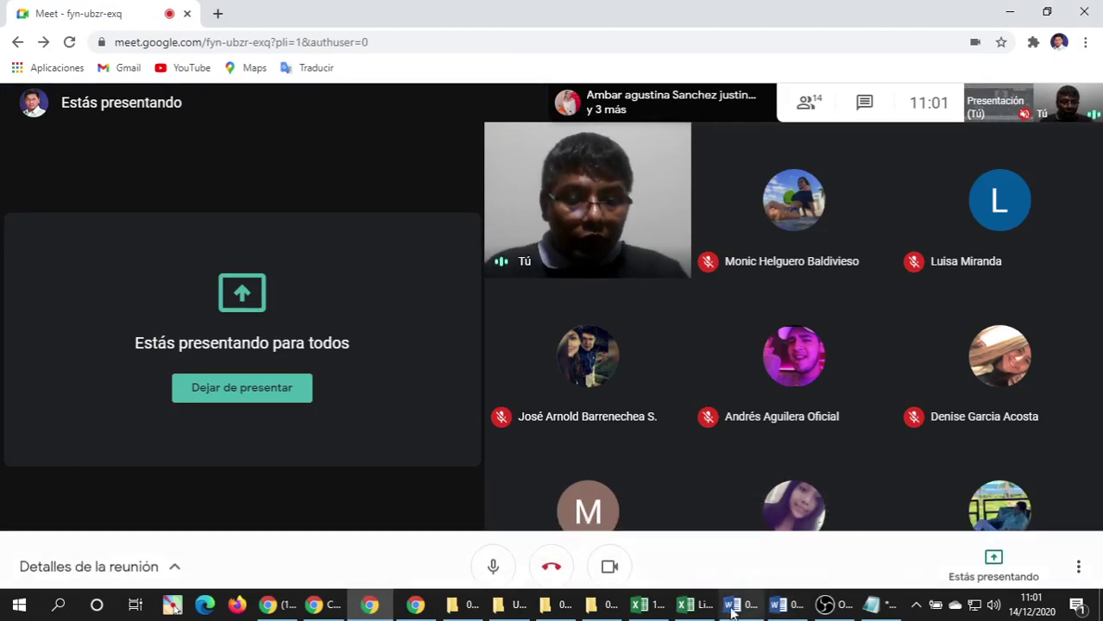
left_click(696, 611)
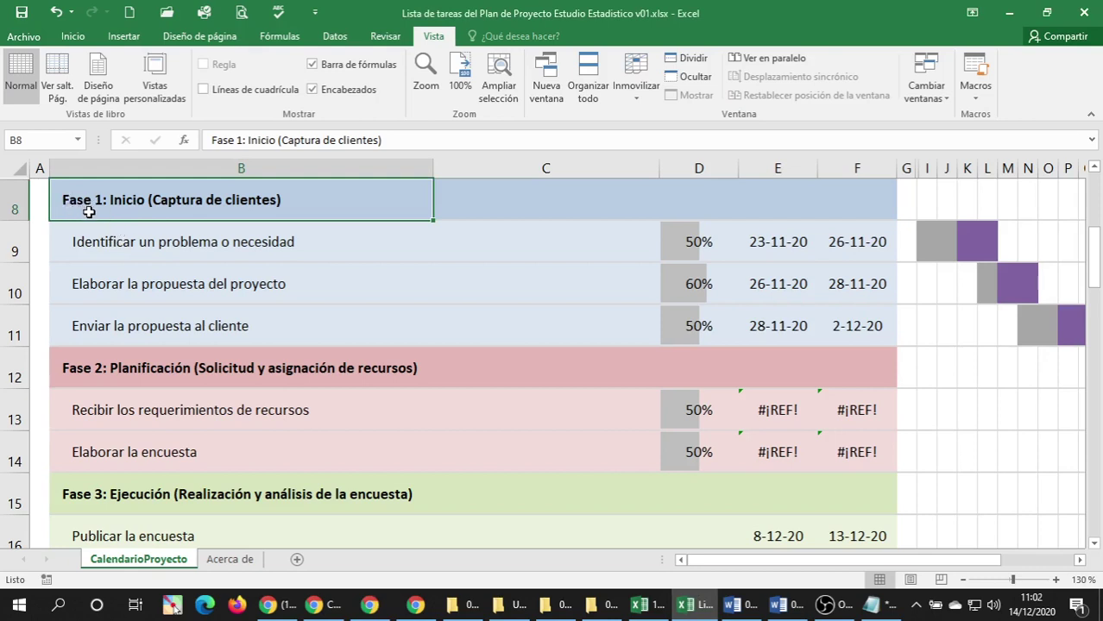
Run through the Fase 2 to Fase 5 headings, then return to the Fase 1: Inicio heading in B8.
left_click(111, 356)
scroll(108, 359, "down", 2)
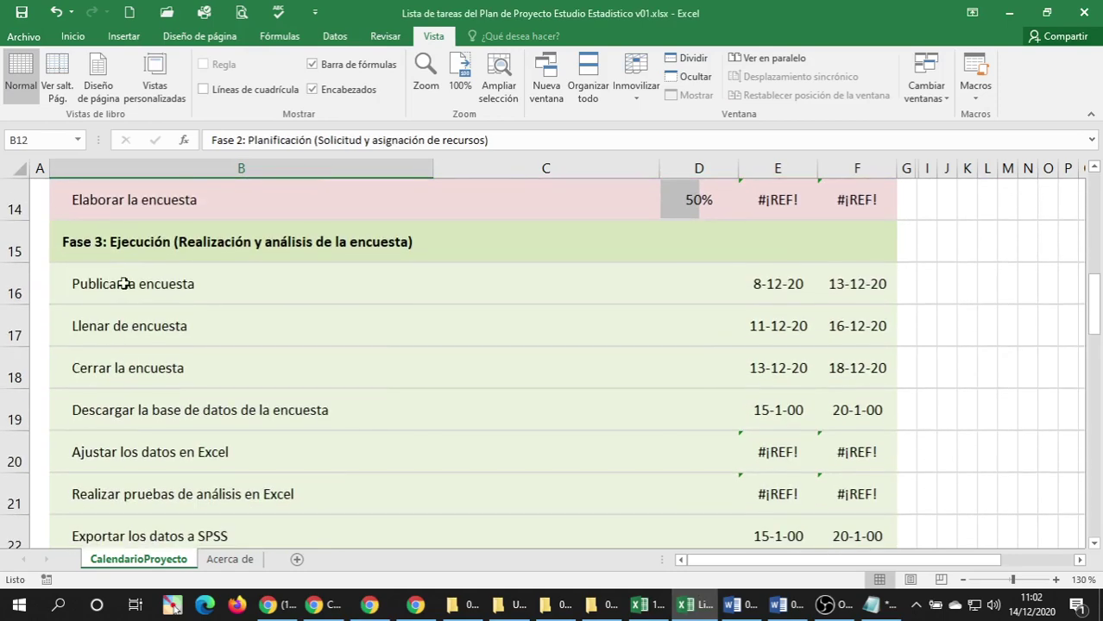
left_click(121, 247)
scroll(121, 259, "down", 5)
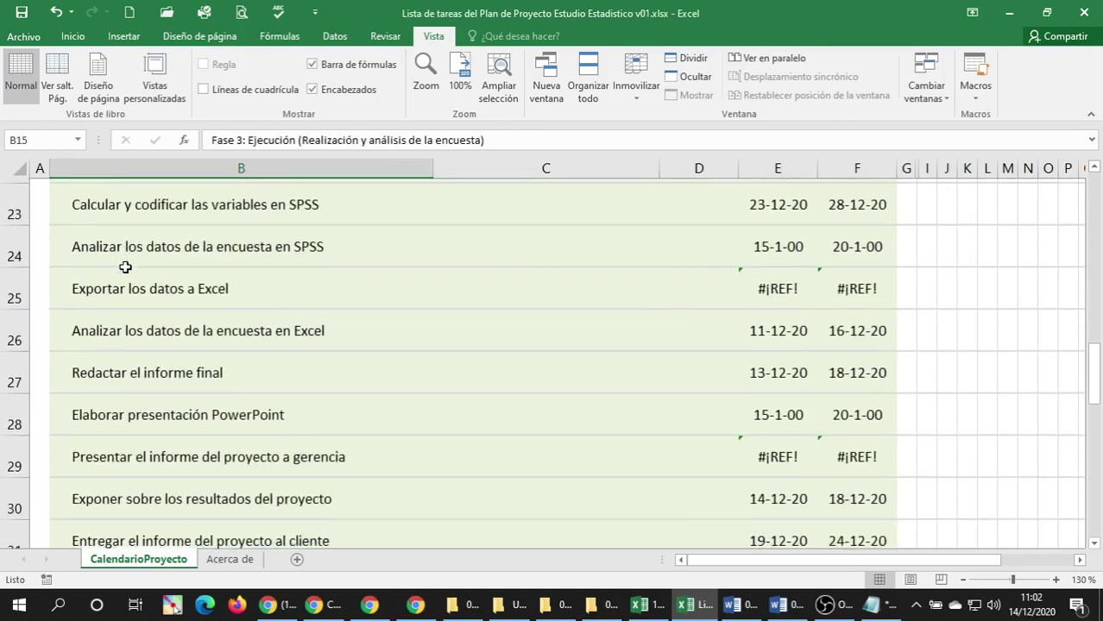
left_click(131, 328)
scroll(130, 329, "down", 3)
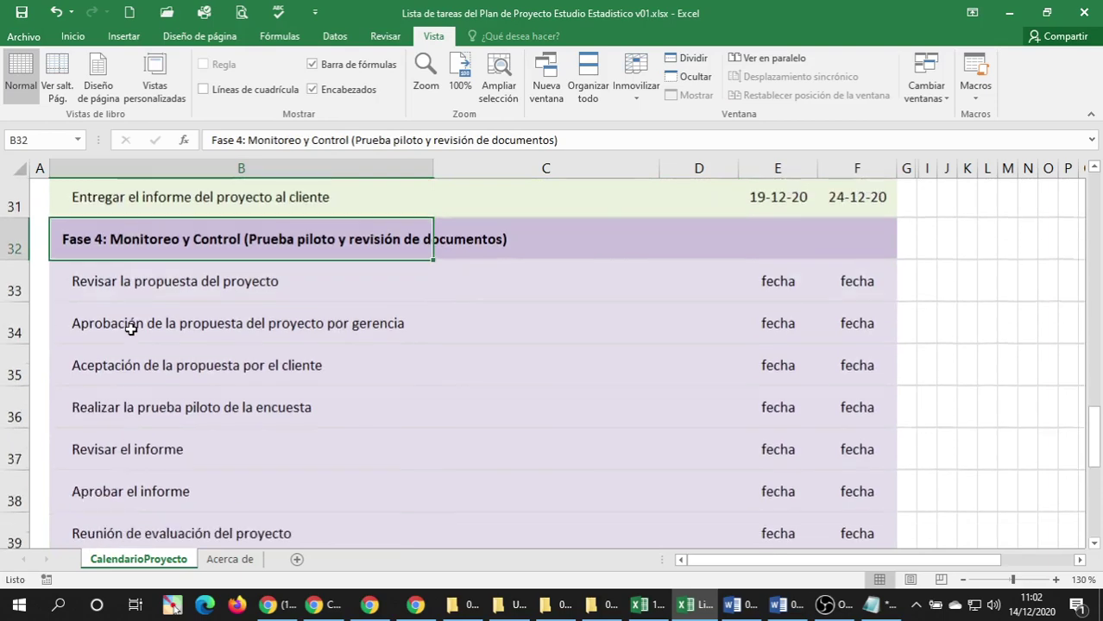
left_click(117, 284)
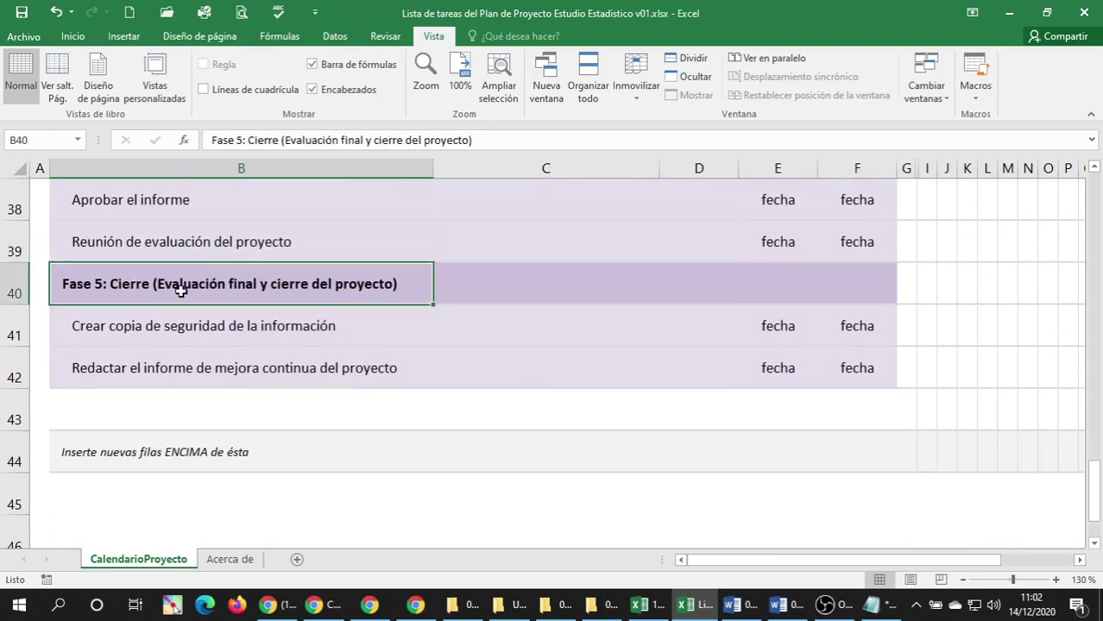
scroll(177, 285, "up", 6)
scroll(175, 291, "up", 4)
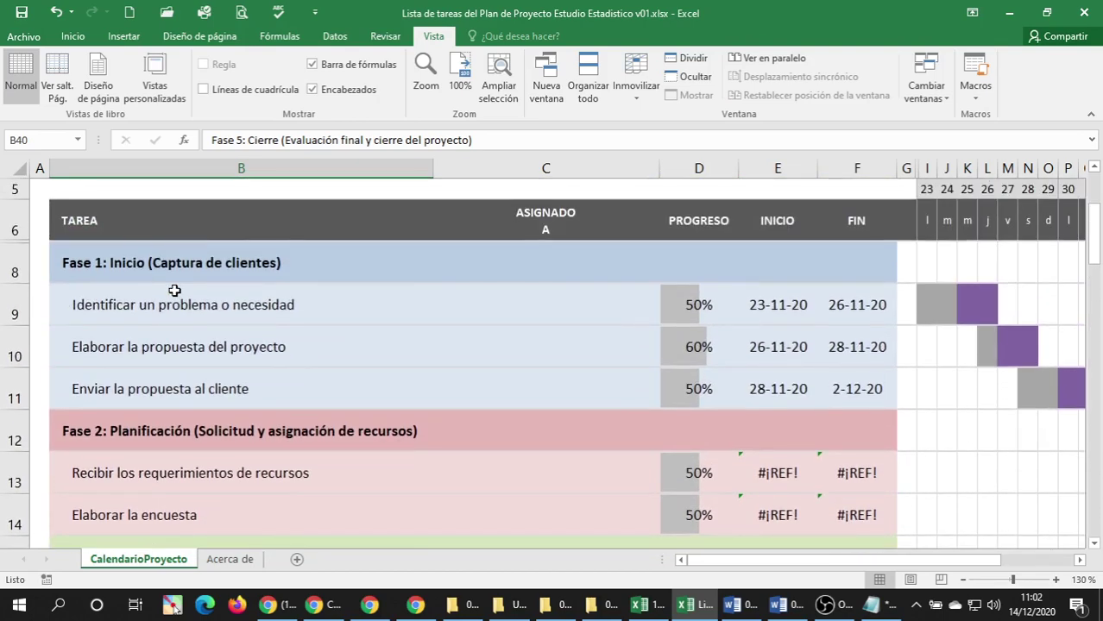
scroll(175, 290, "down", 1)
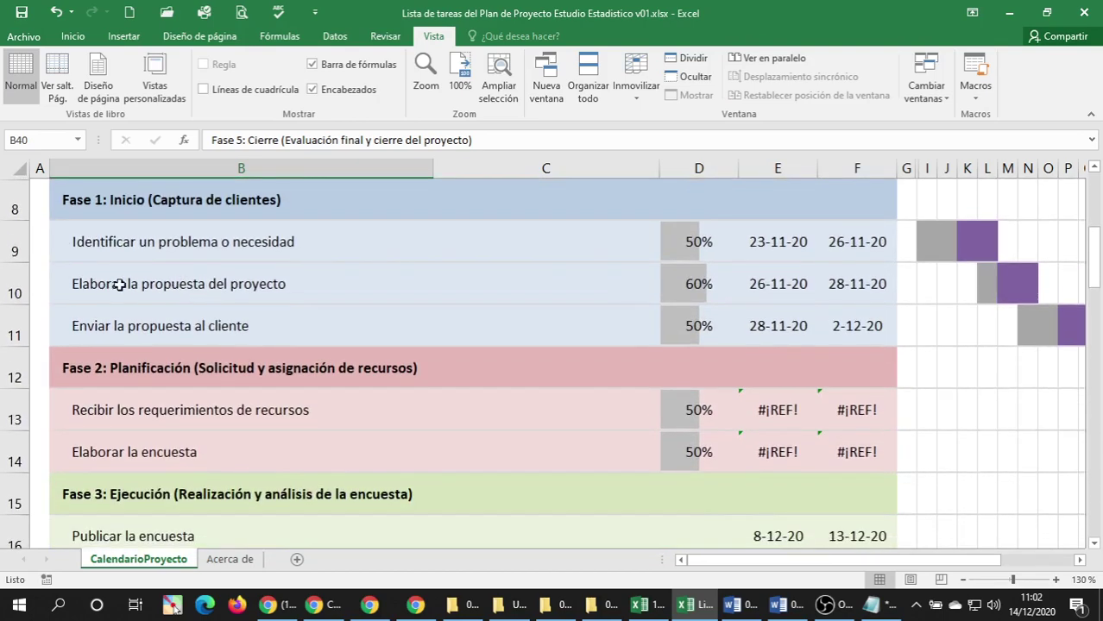
left_click(117, 200)
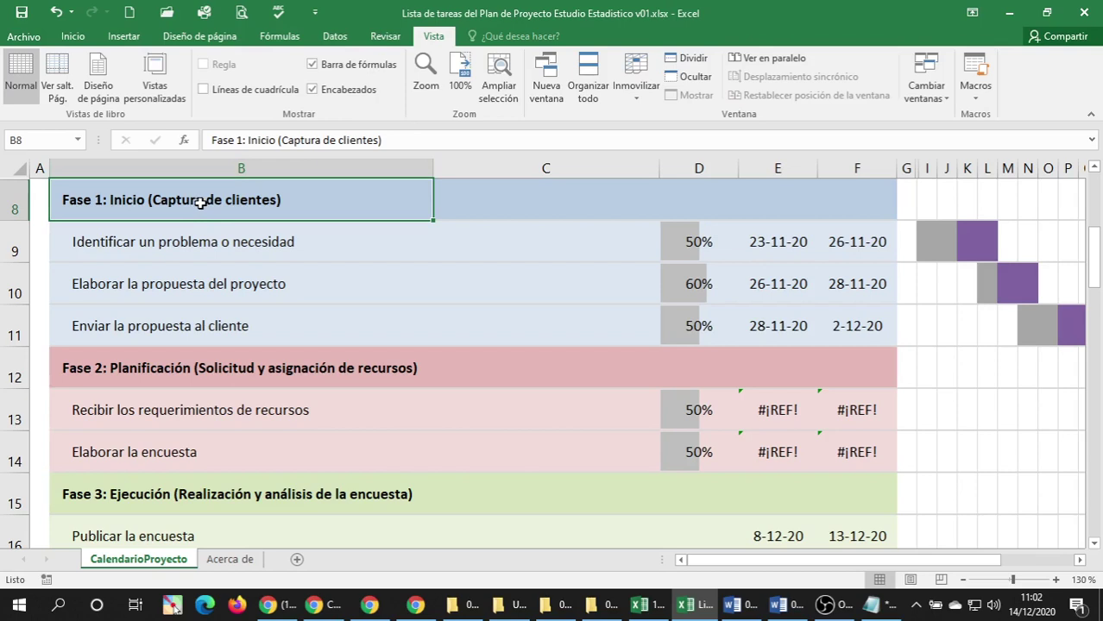
Undo a stray edit in the Fase 1 heading, restoring its original wording.
double_click(204, 199)
type("r")
key("Right")
key("Right")
key("Right")
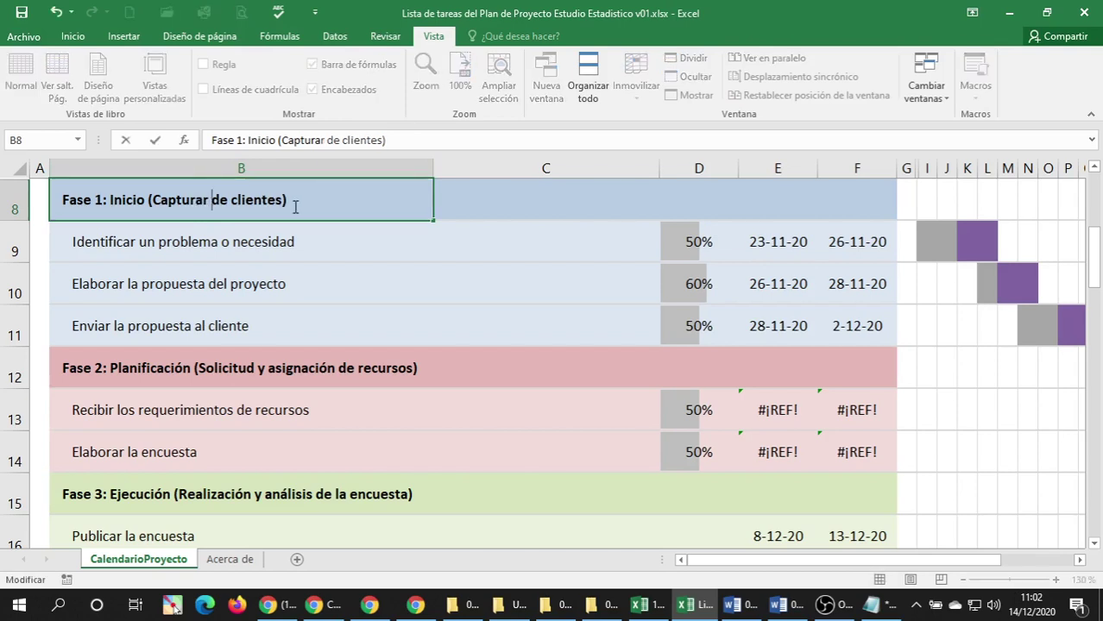
key("BackSpace")
key("BackSpace")
key("BackSpace")
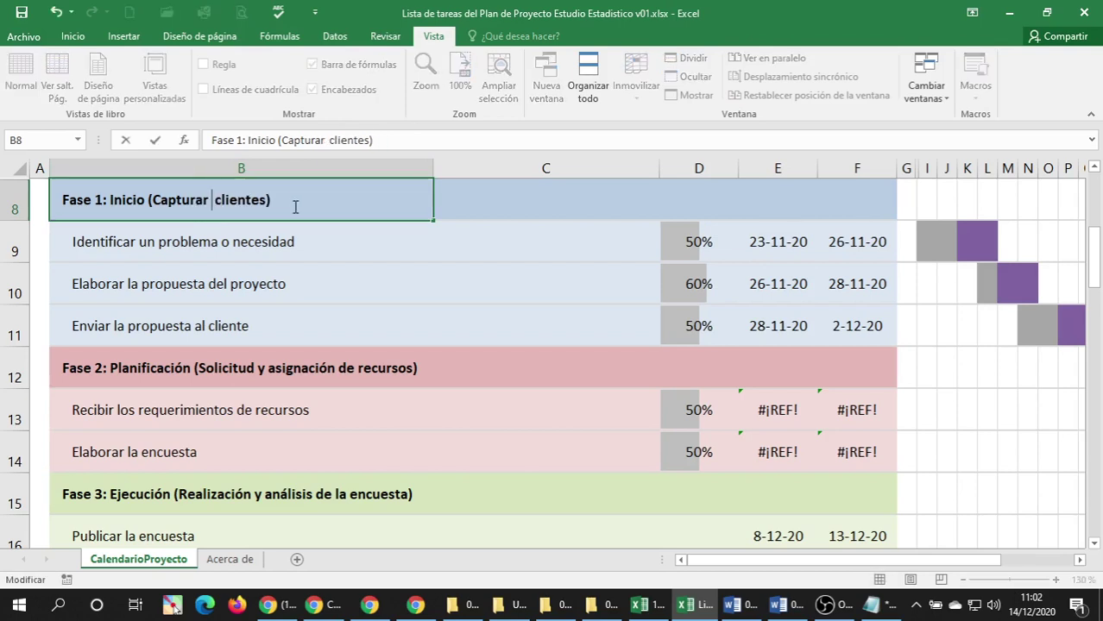
key("BackSpace")
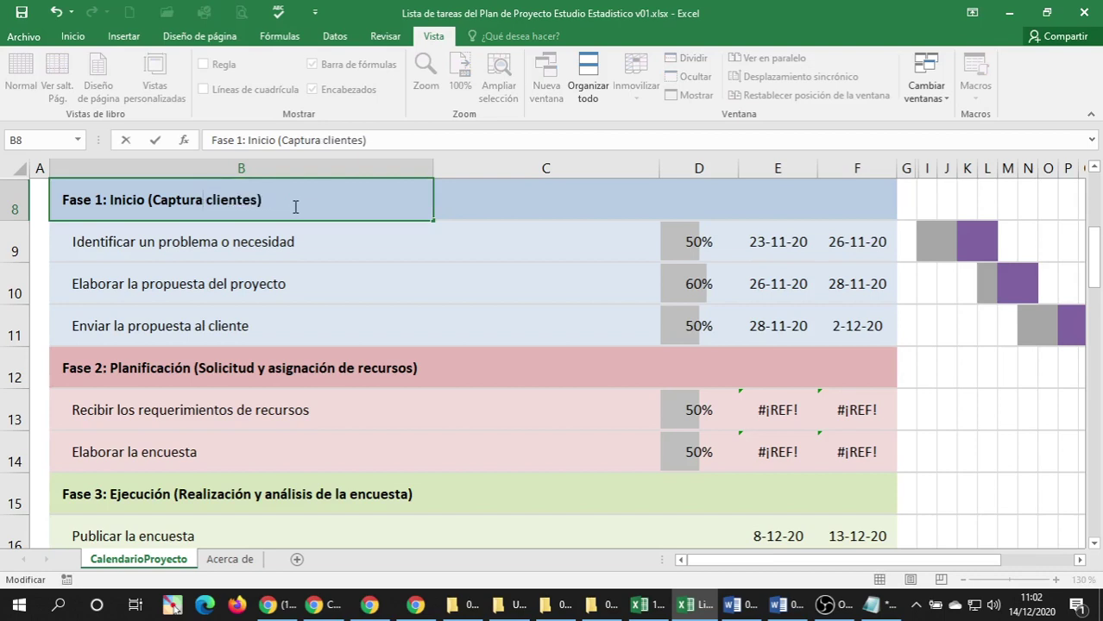
type("de")
key("Return")
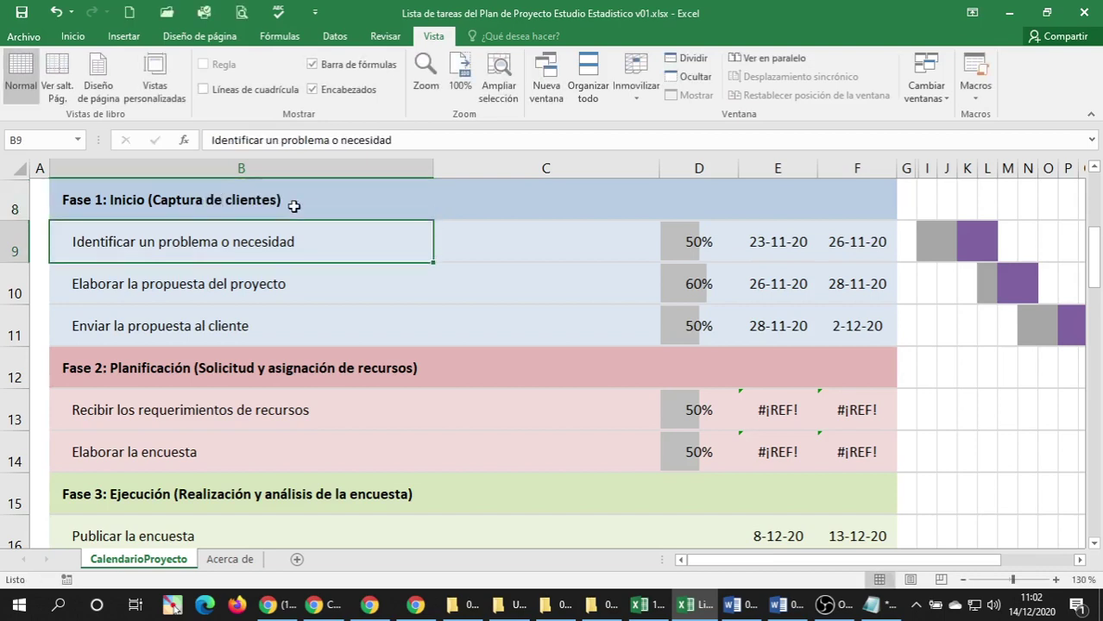
Append 'de cliente potencial' to the B9 task name and widen column B.
left_click(148, 292)
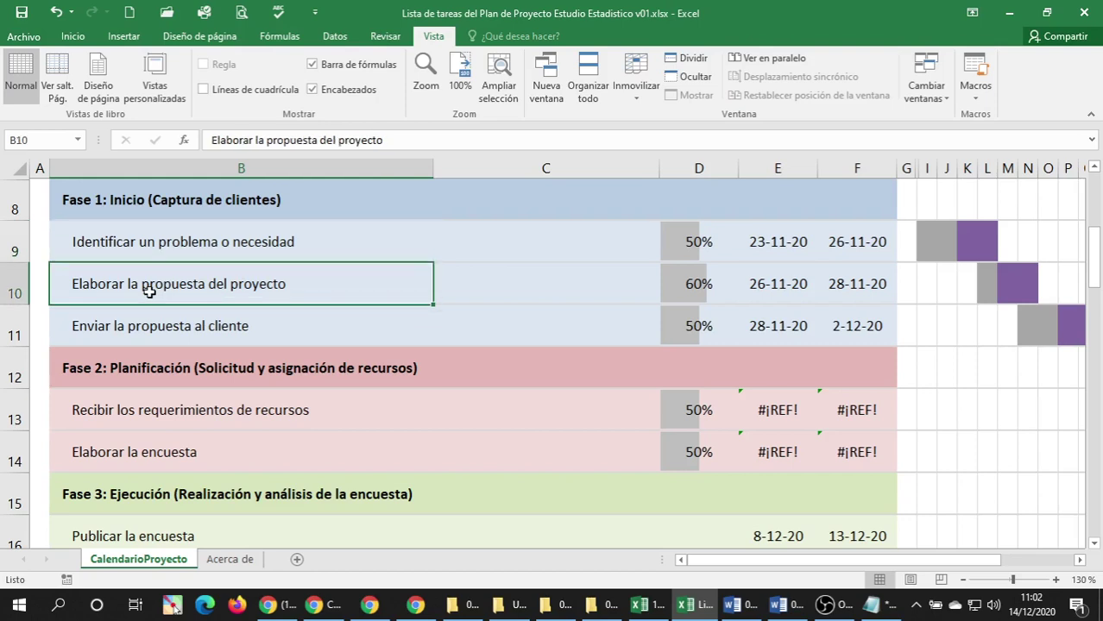
left_click(146, 319)
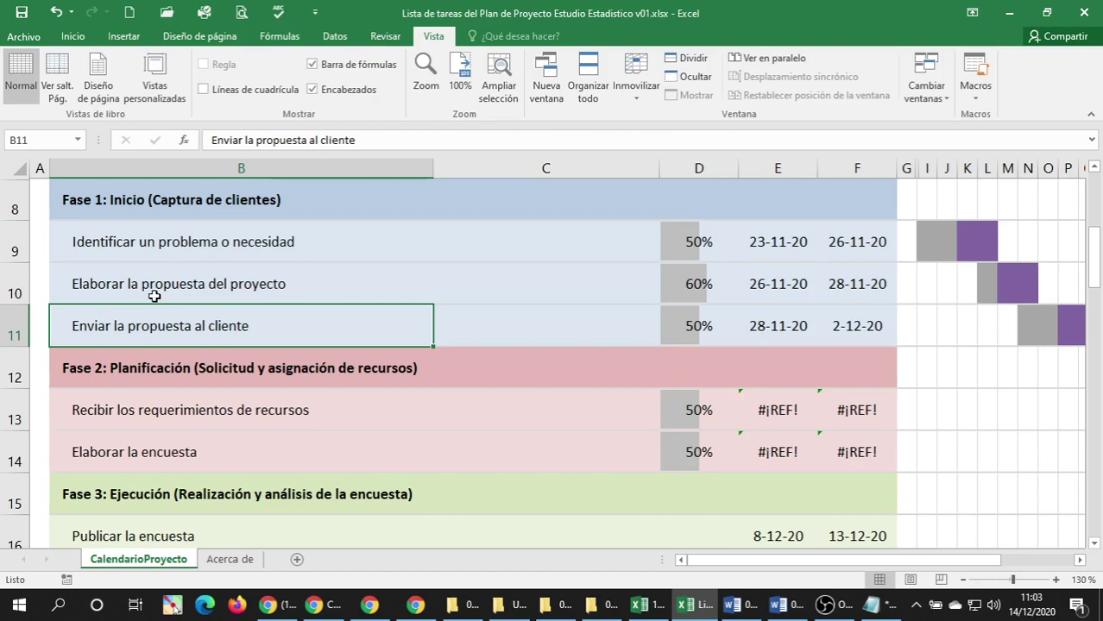
left_click(152, 255)
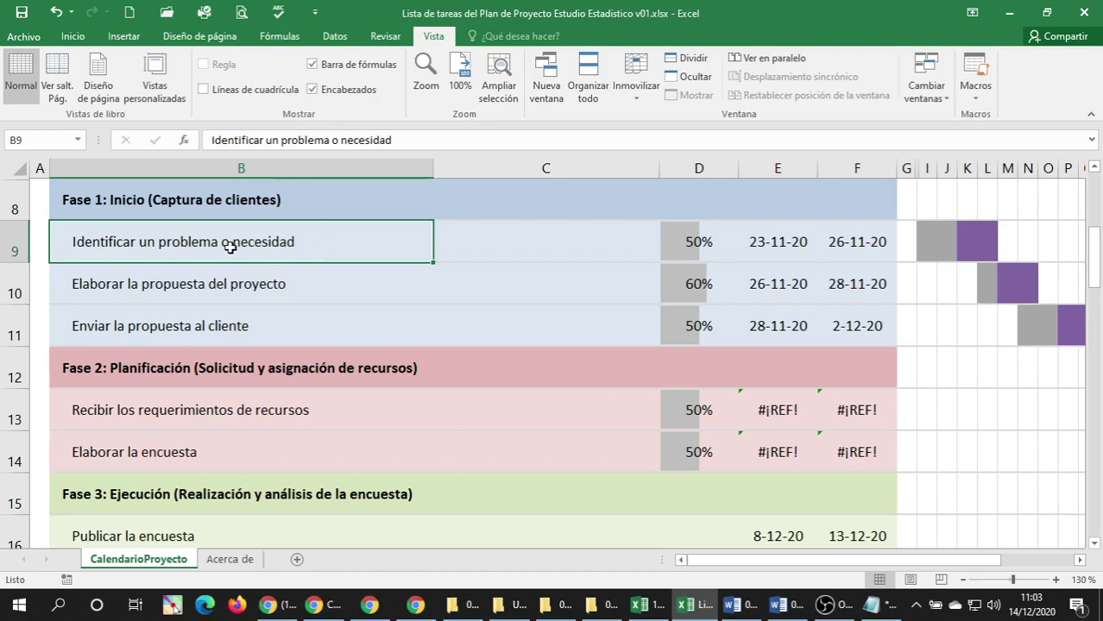
double_click(310, 247)
type("dl")
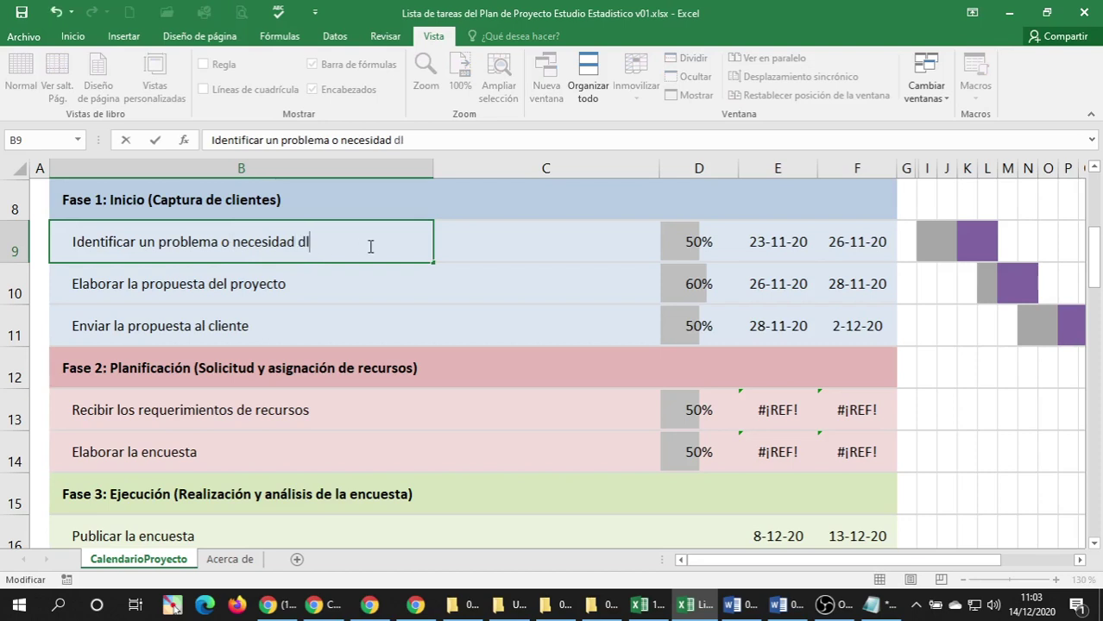
key("BackSpace")
type("de")
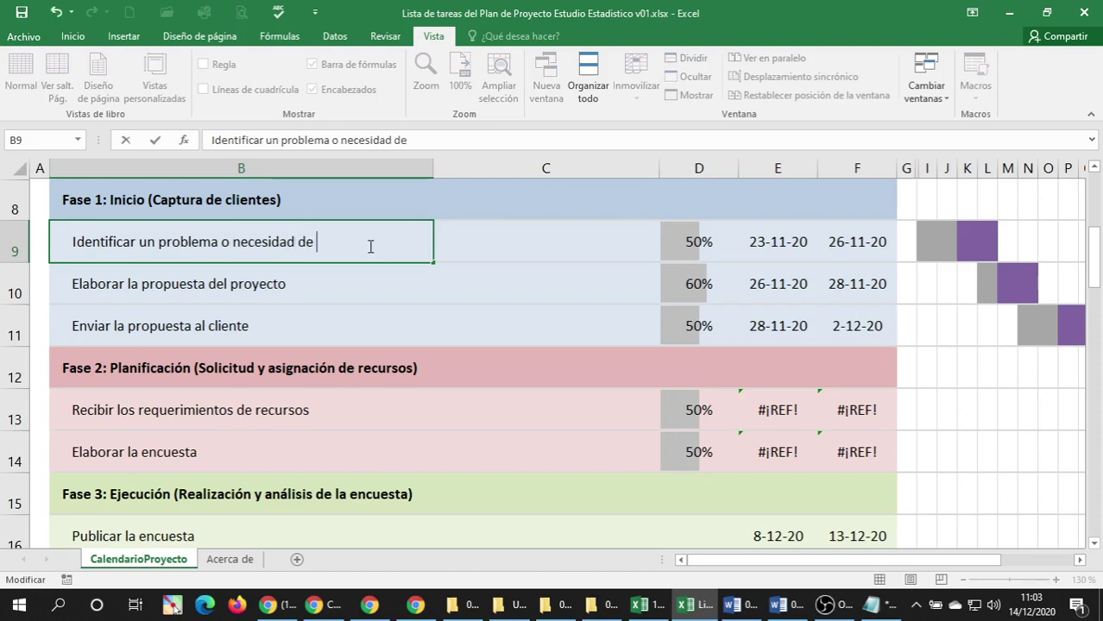
type(" cliente potencial")
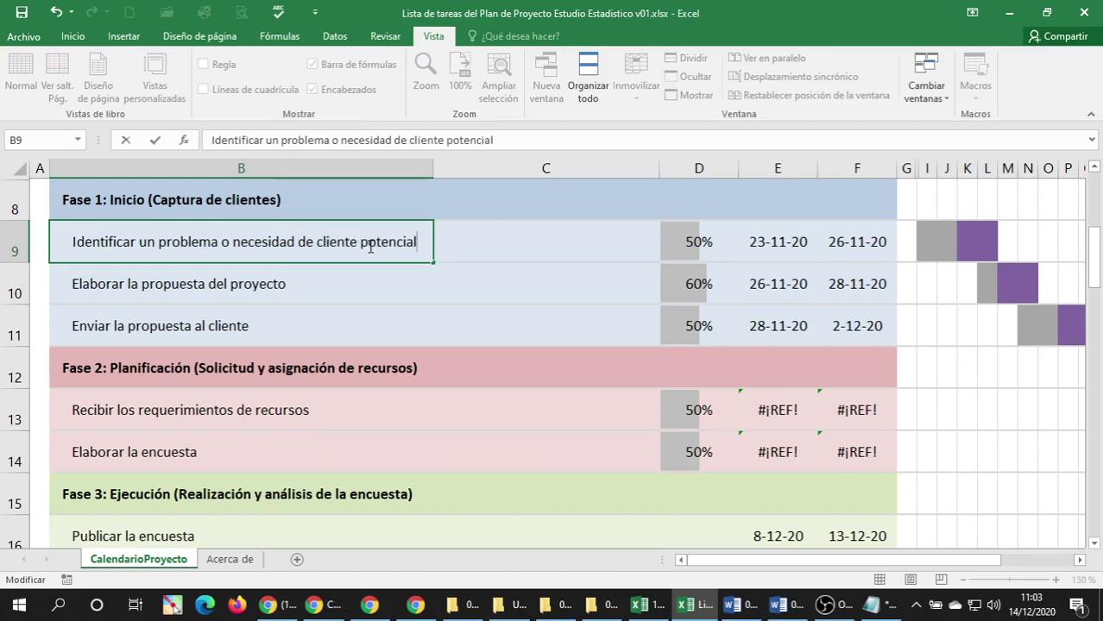
key("Return")
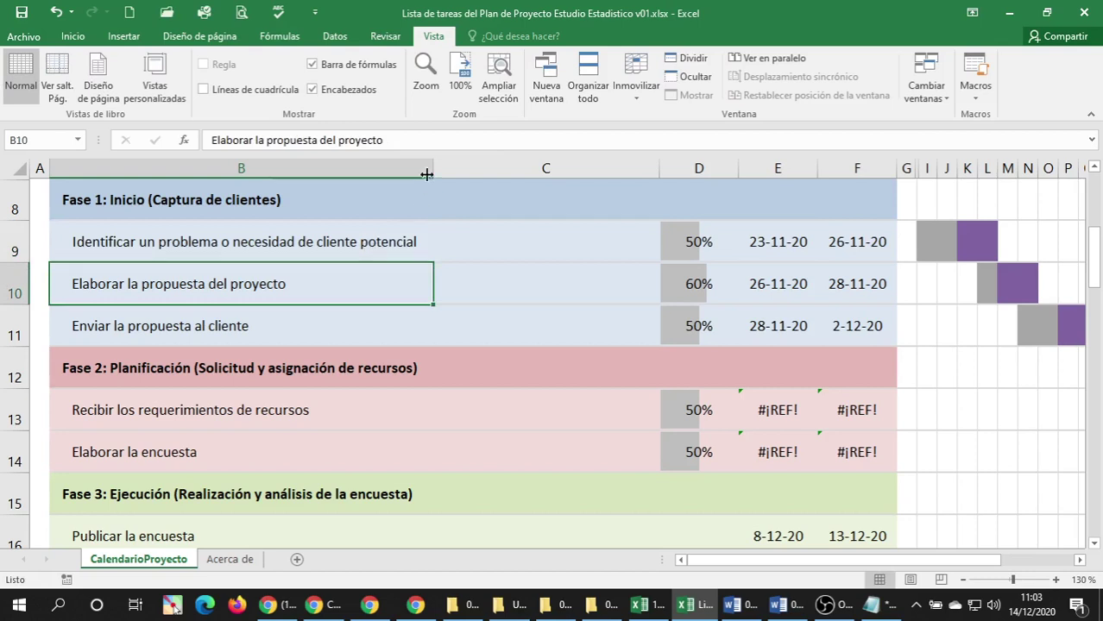
left_click_drag(432, 167, 444, 167)
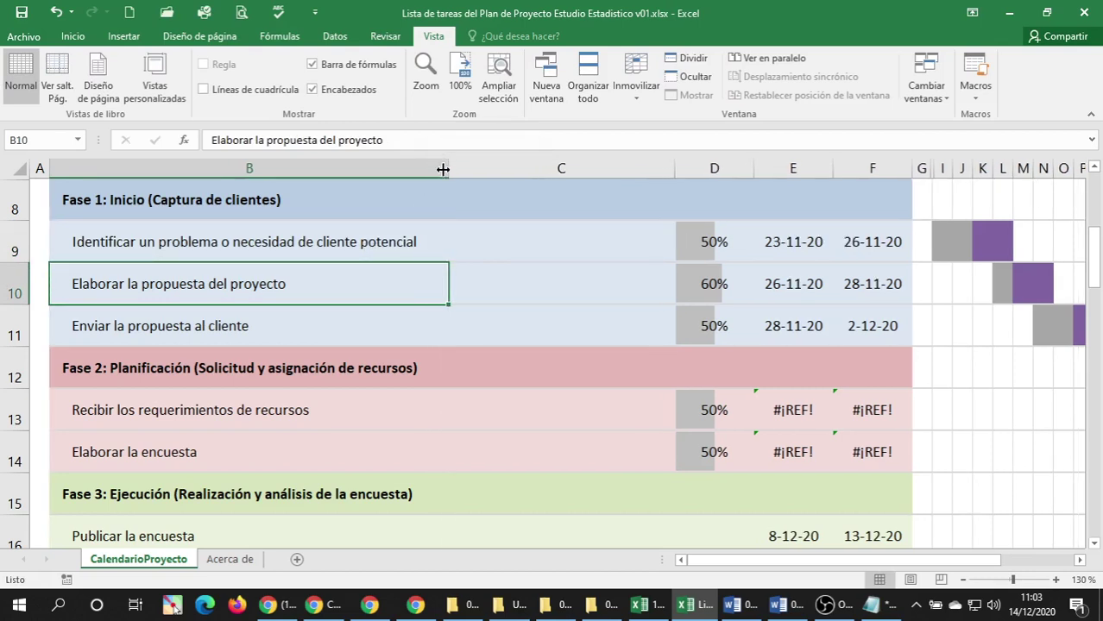
left_click(328, 249)
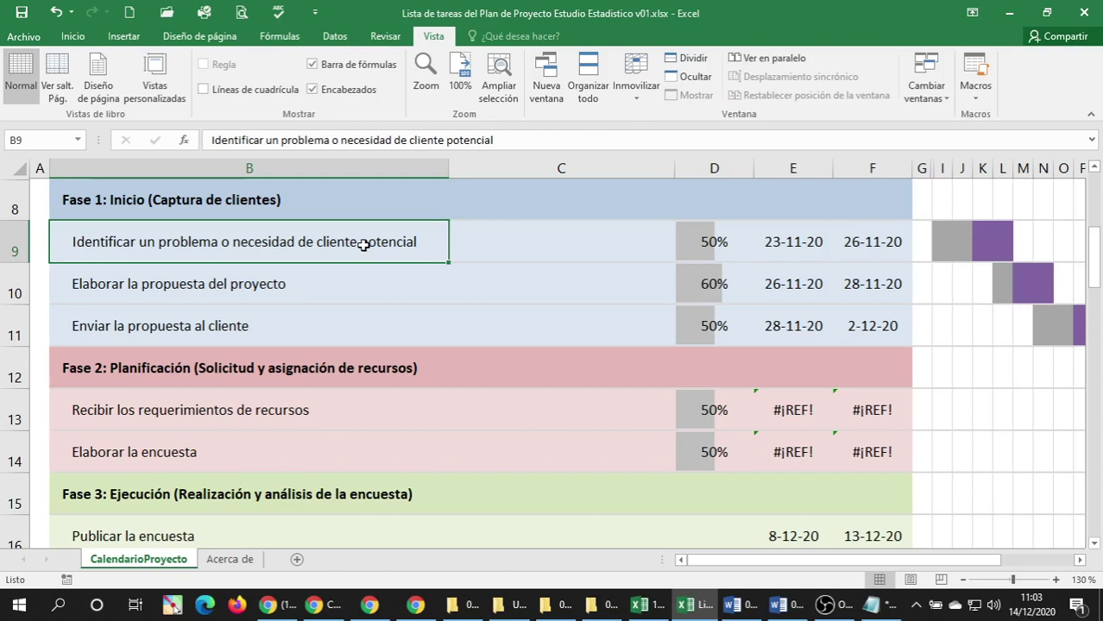
Append 'de estudio estadístico' to the B10 task and 'potencial' to the B11 task.
left_click(311, 283)
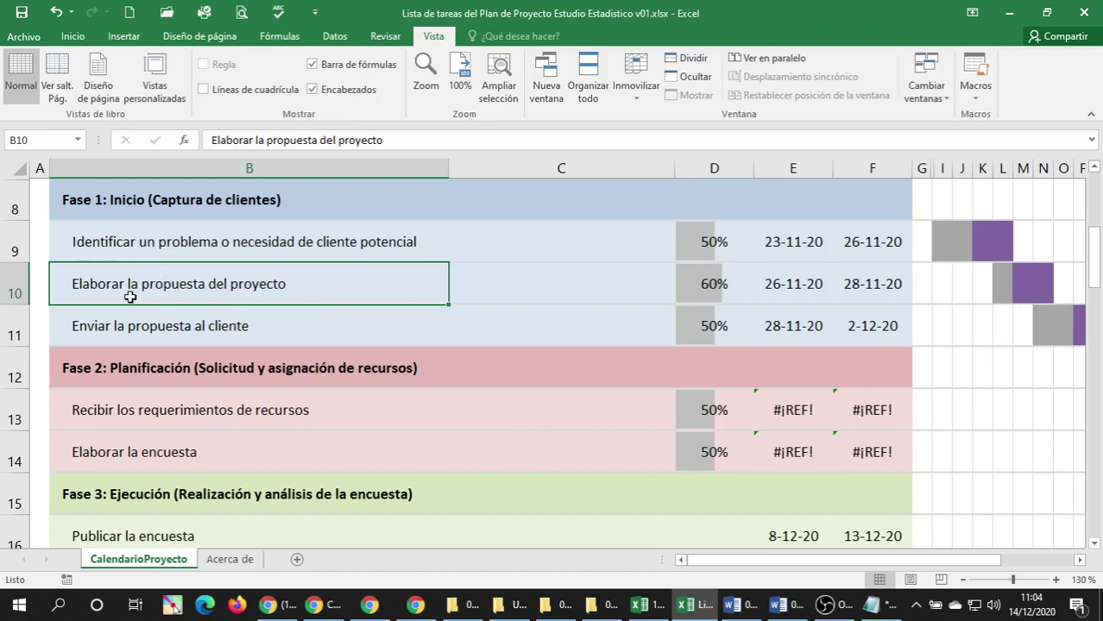
double_click(317, 285)
type("d")
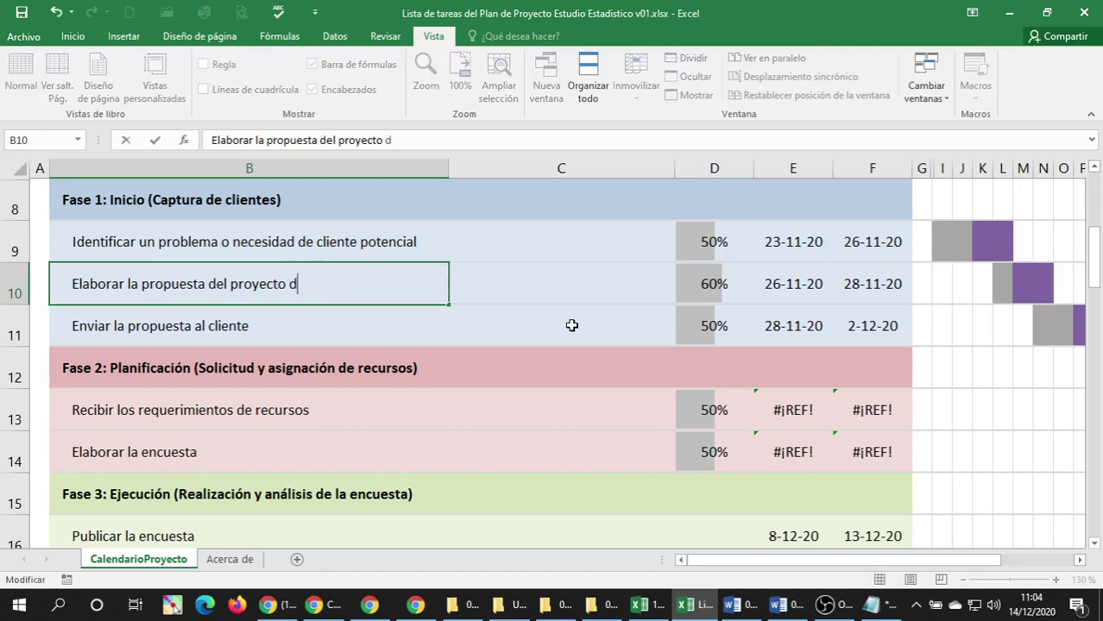
type("e es")
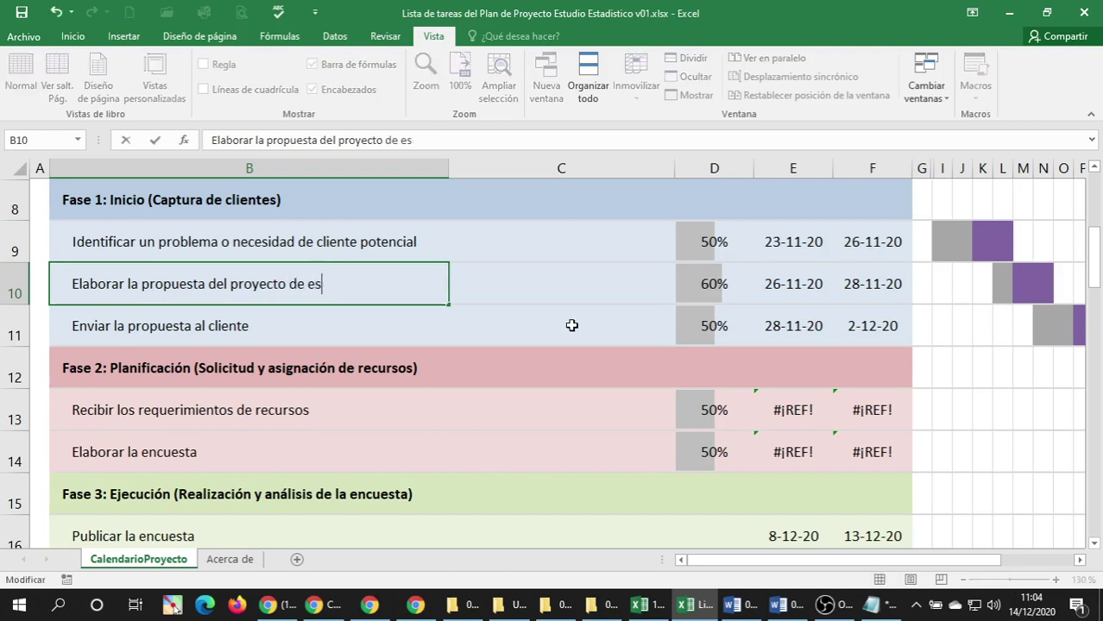
type("tudio esta")
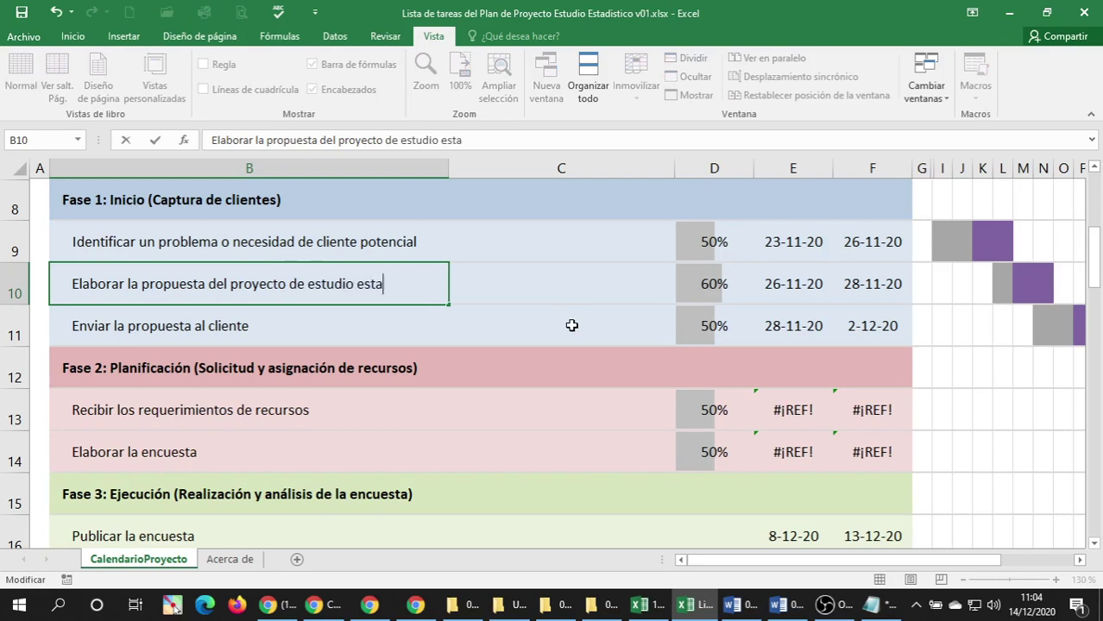
type("dístico")
key("Return")
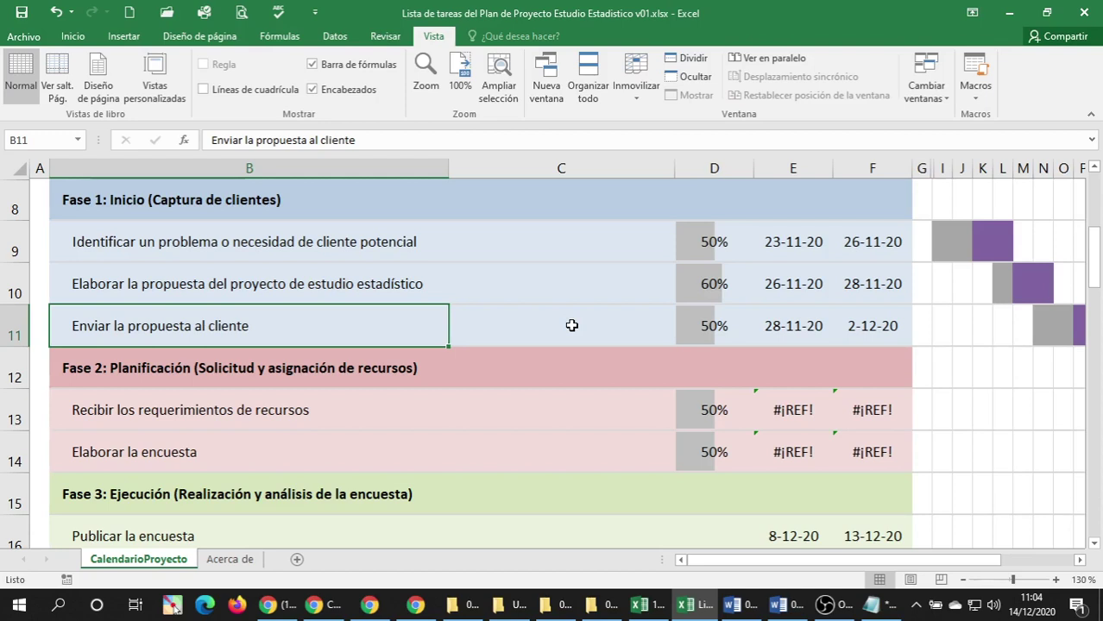
double_click(107, 332)
left_click(256, 328)
type("p")
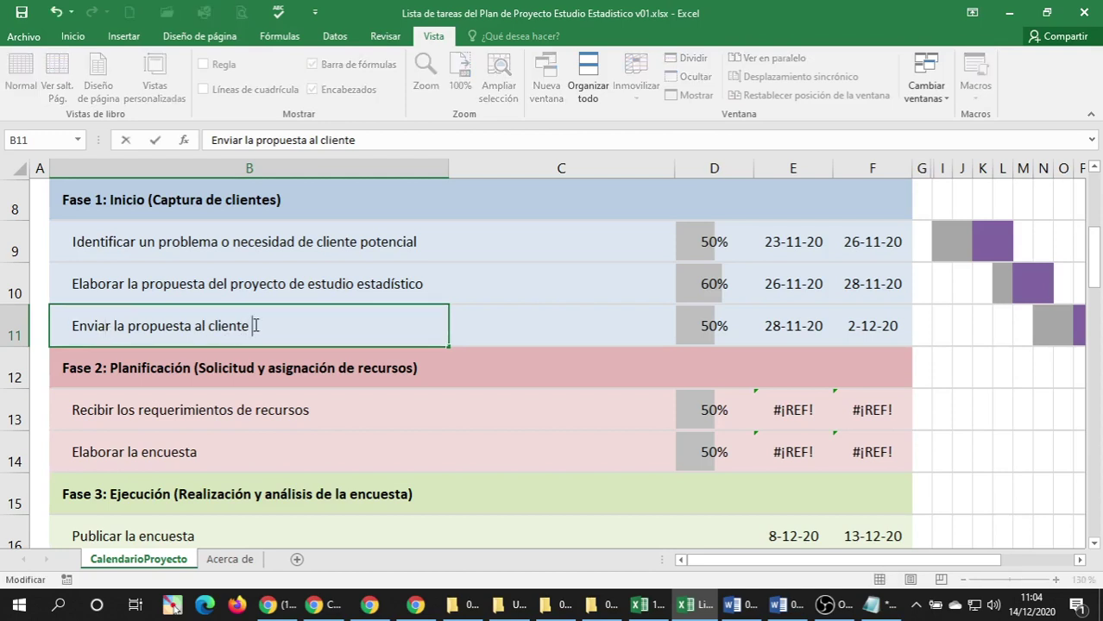
type("otencial")
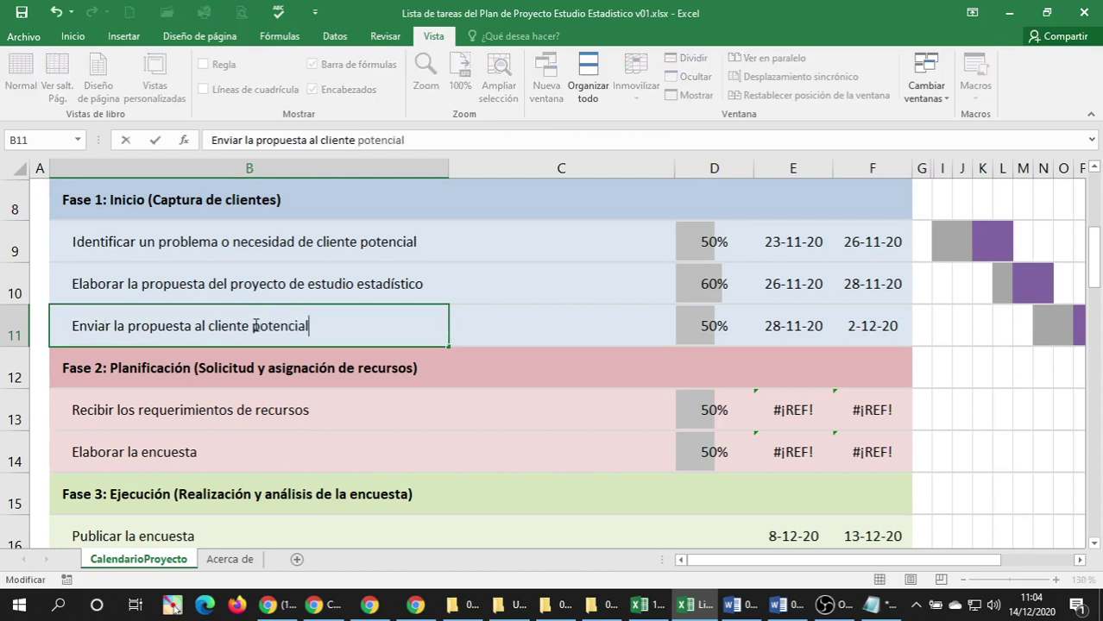
key("Return")
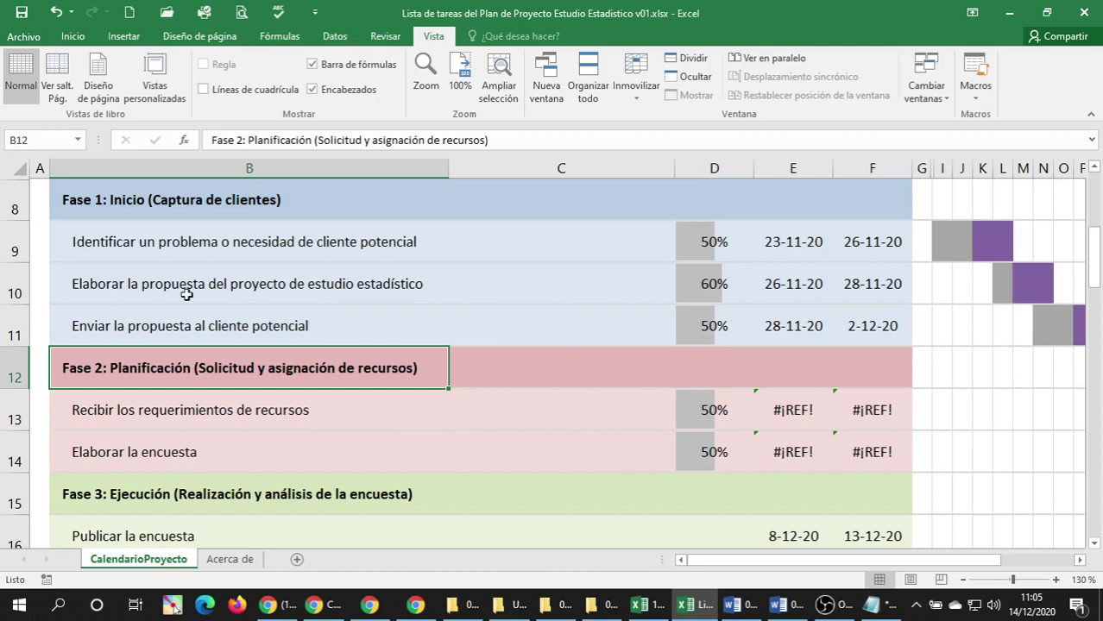
left_click(41, 205)
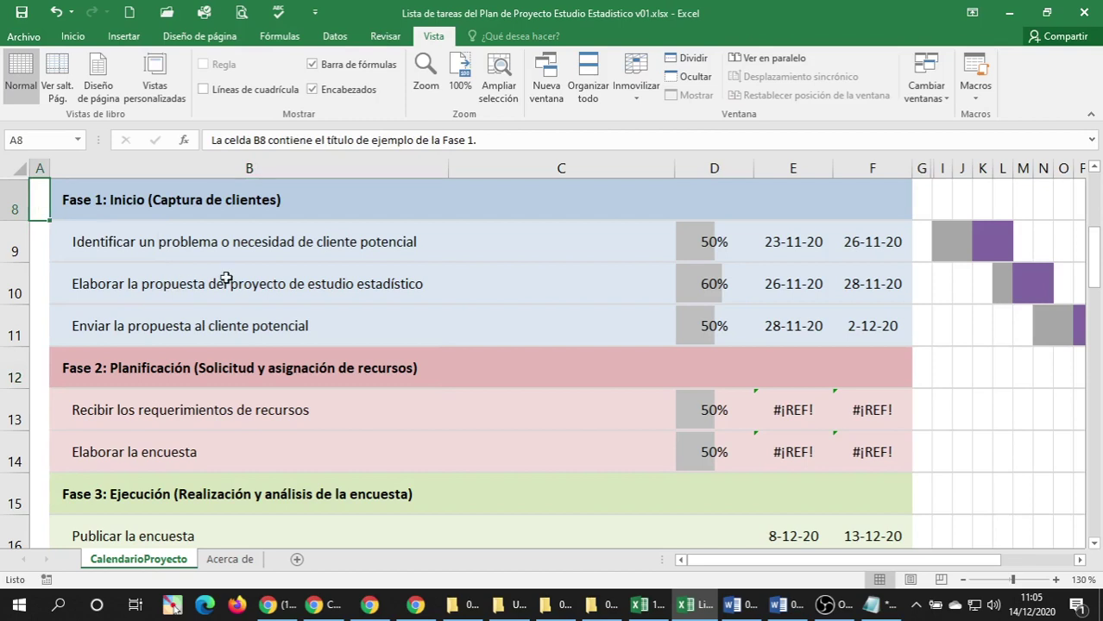
left_click(71, 38)
left_click(202, 90)
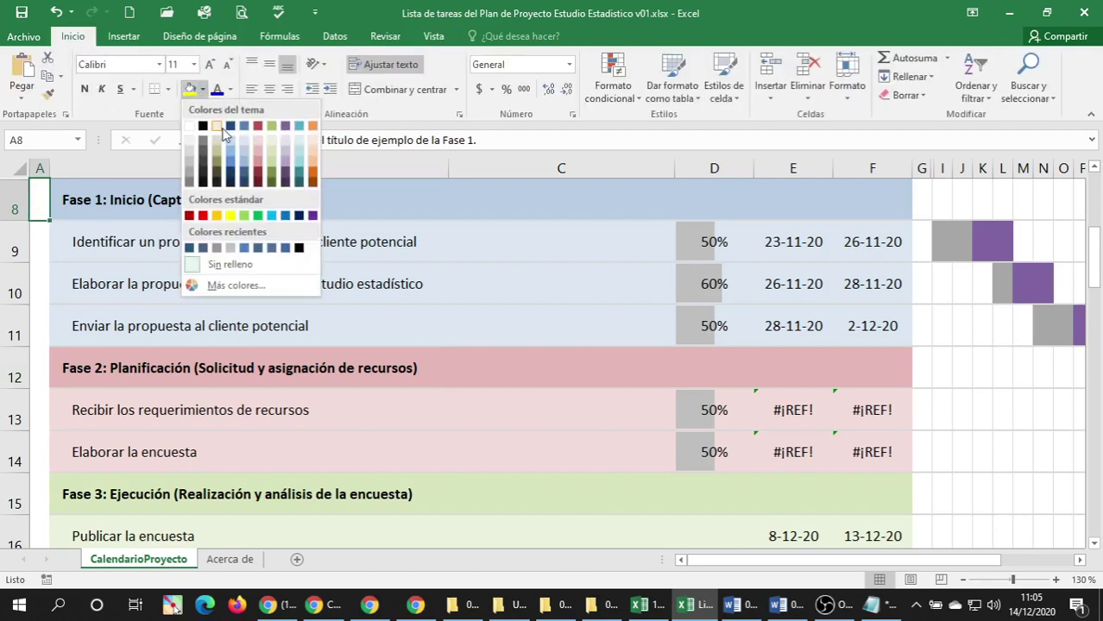
left_click(233, 285)
left_click(464, 243)
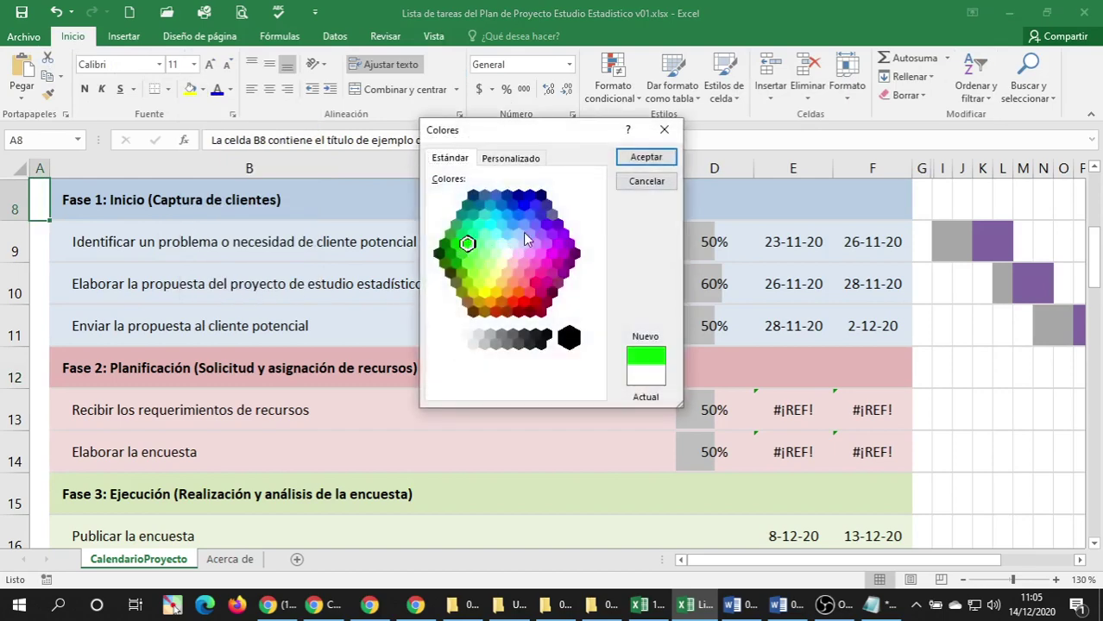
left_click(645, 157)
left_click(151, 274)
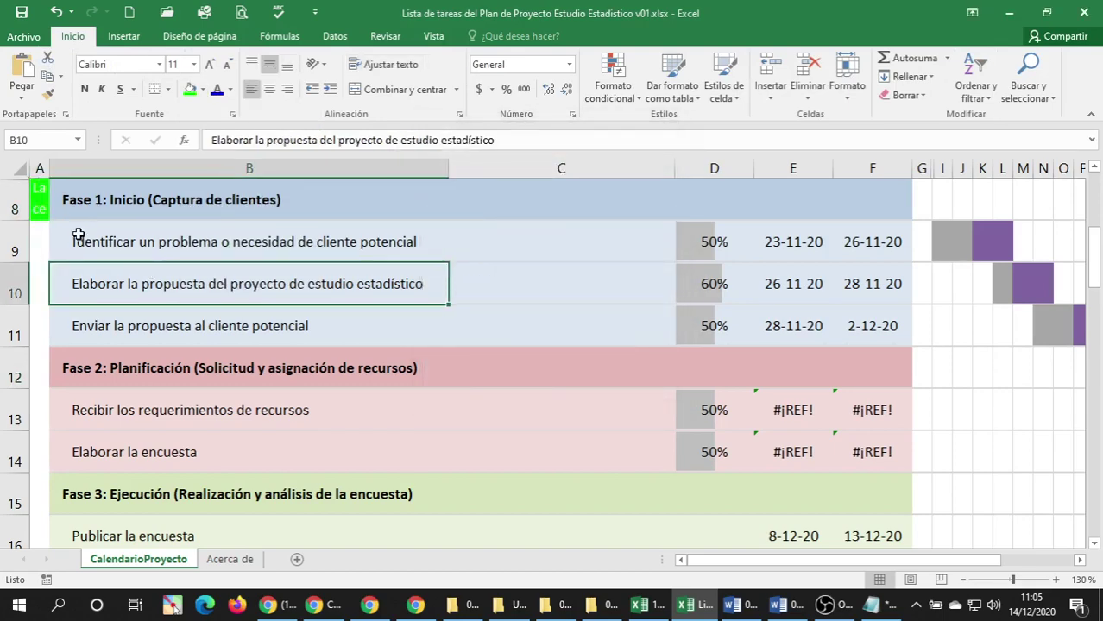
key("ctrl+z")
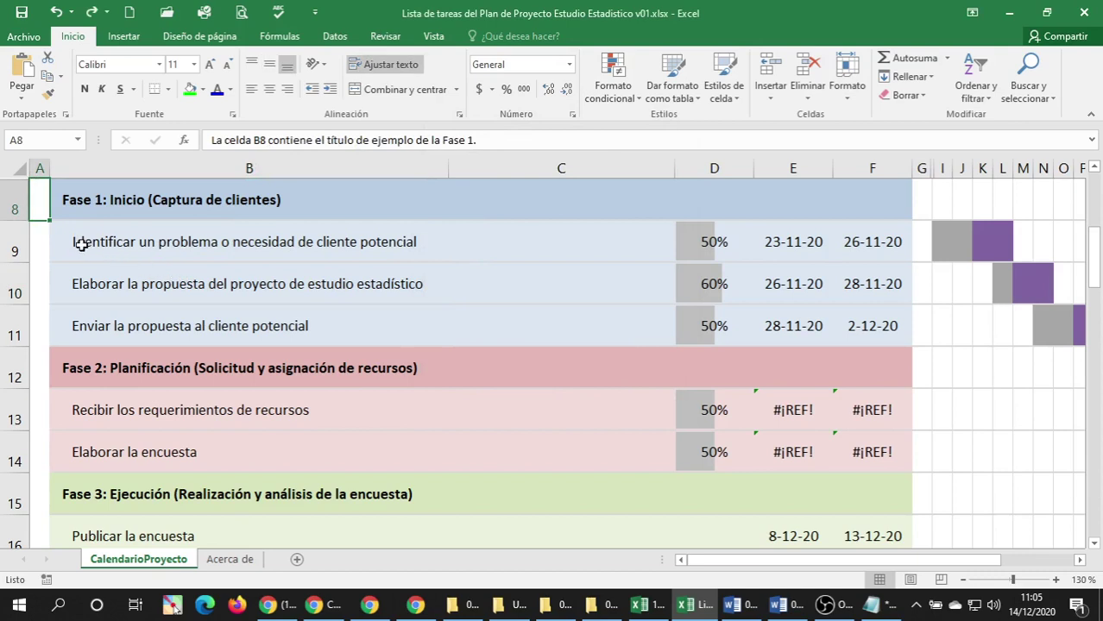
left_click(53, 234)
left_click(41, 205)
left_click(64, 215)
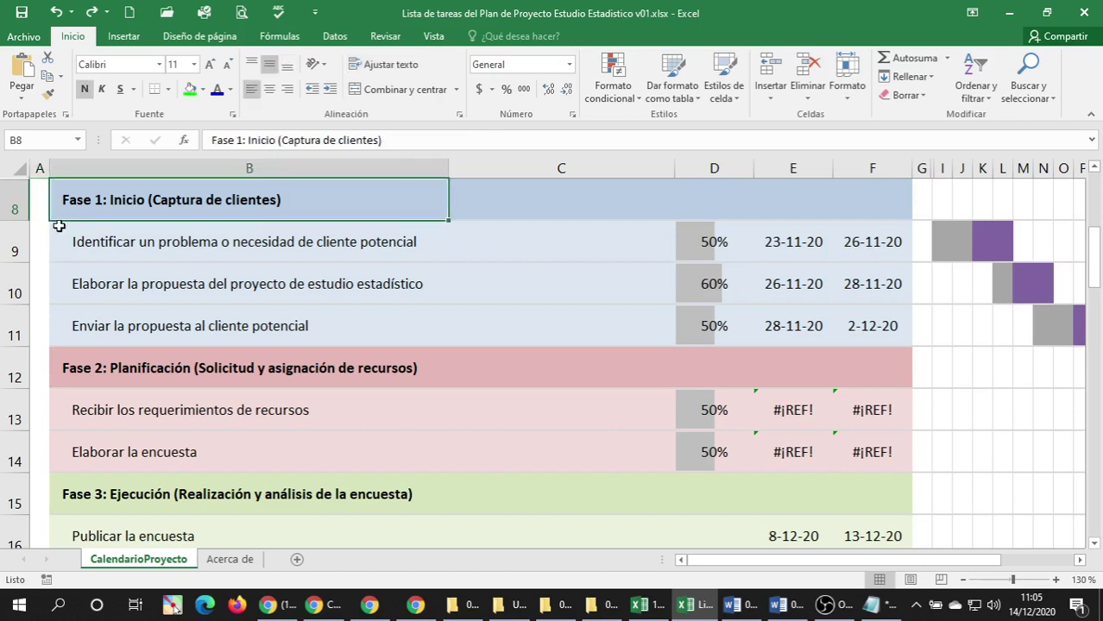
left_click(44, 245)
left_click(189, 92)
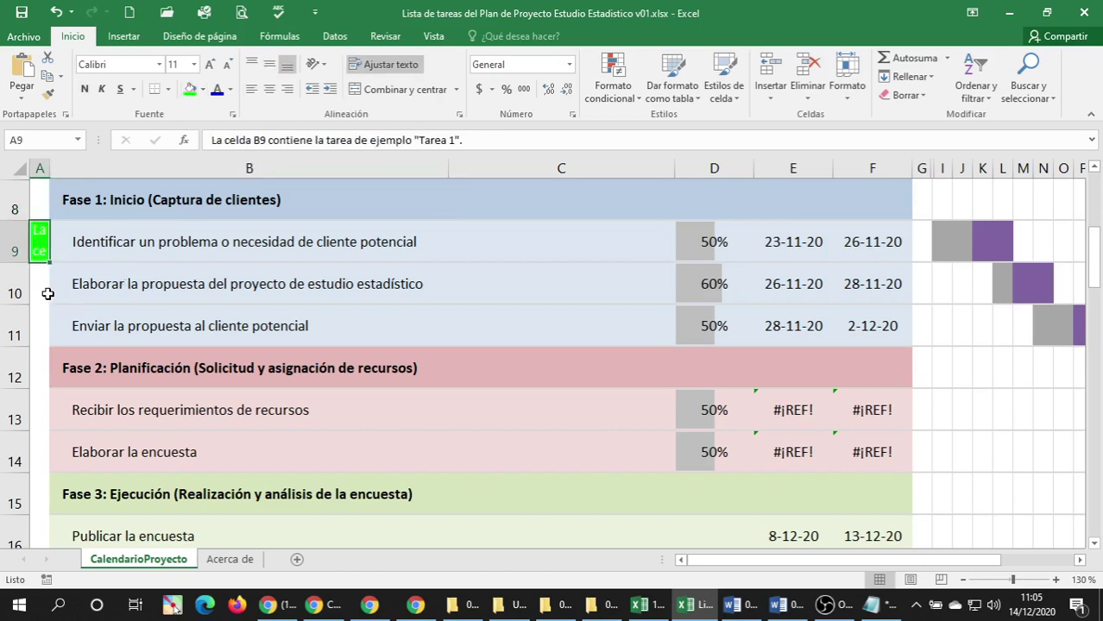
key("ctrl+z")
left_click(427, 242)
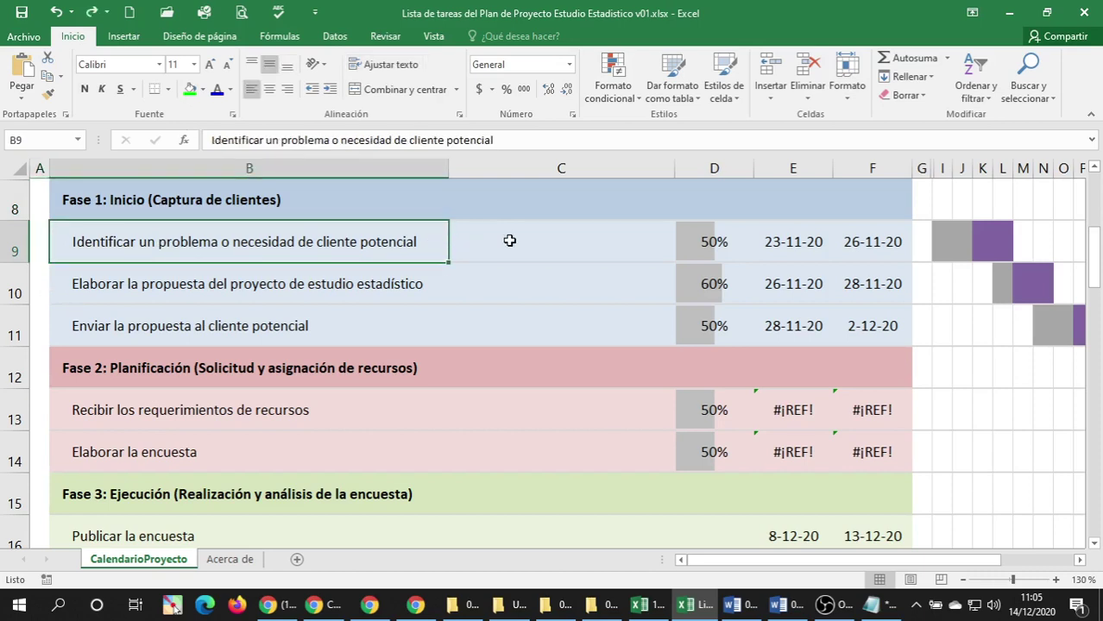
left_click(531, 241)
left_click(251, 247)
left_click(209, 201)
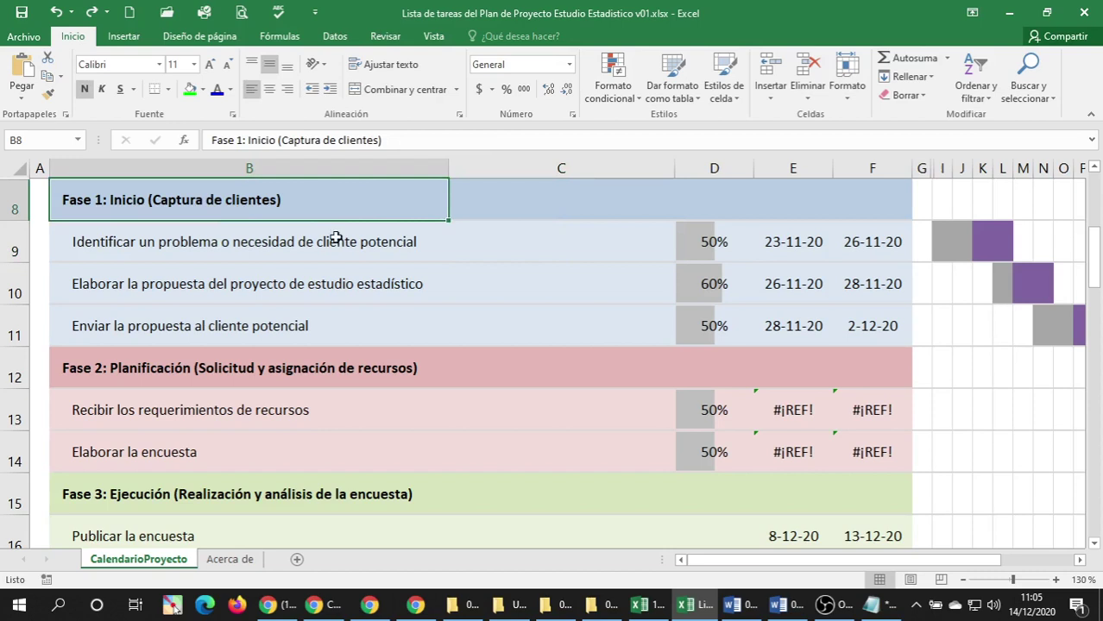
left_click(232, 91)
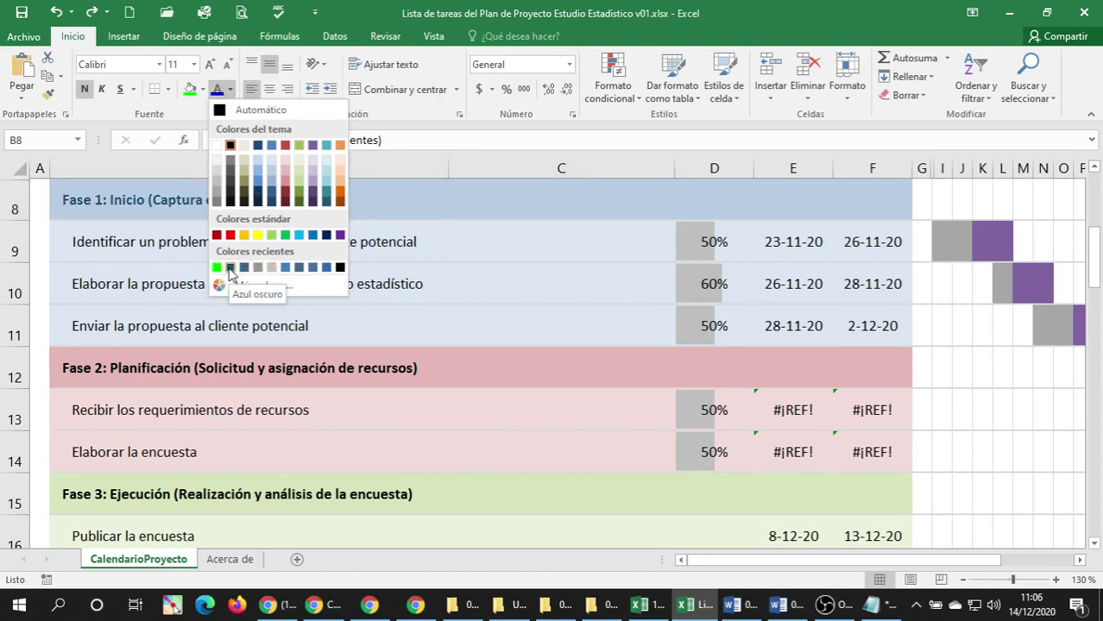
left_click(79, 276)
left_click(172, 257)
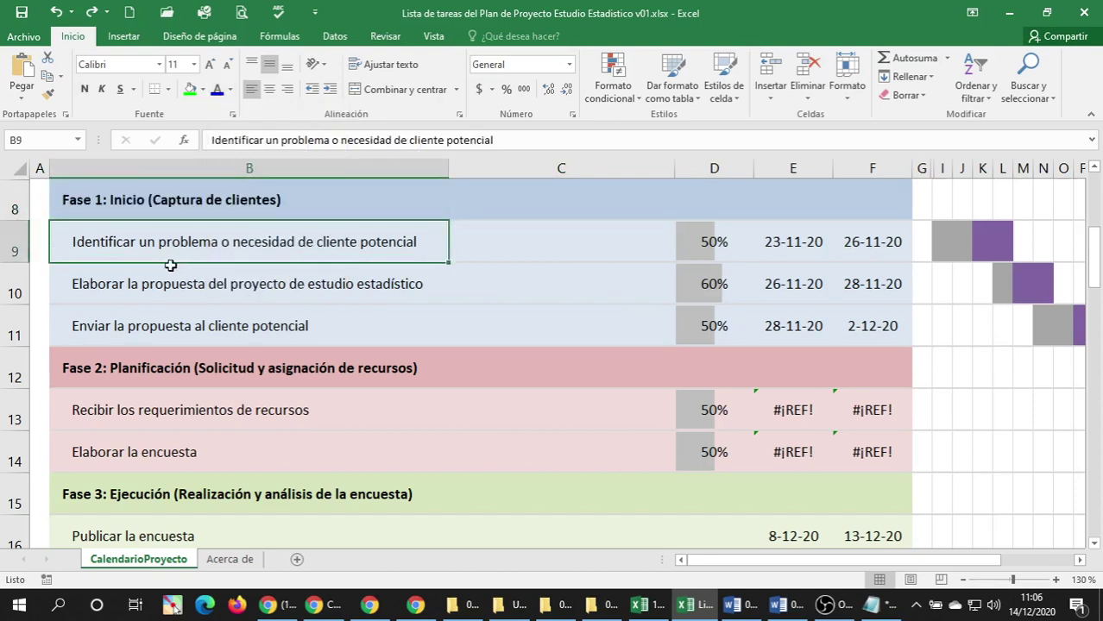
Scroll the task list, checking the Fase 1 heading and the Revisar la propuesta task.
scroll(186, 286, "down", 1)
scroll(188, 287, "down", 3)
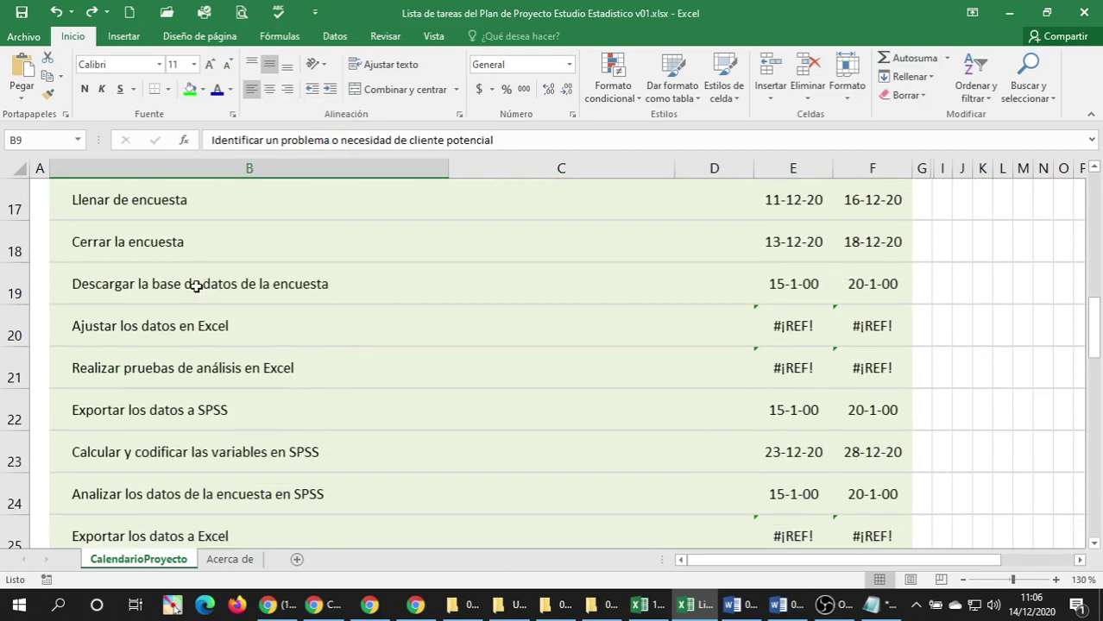
scroll(194, 285, "up", 2)
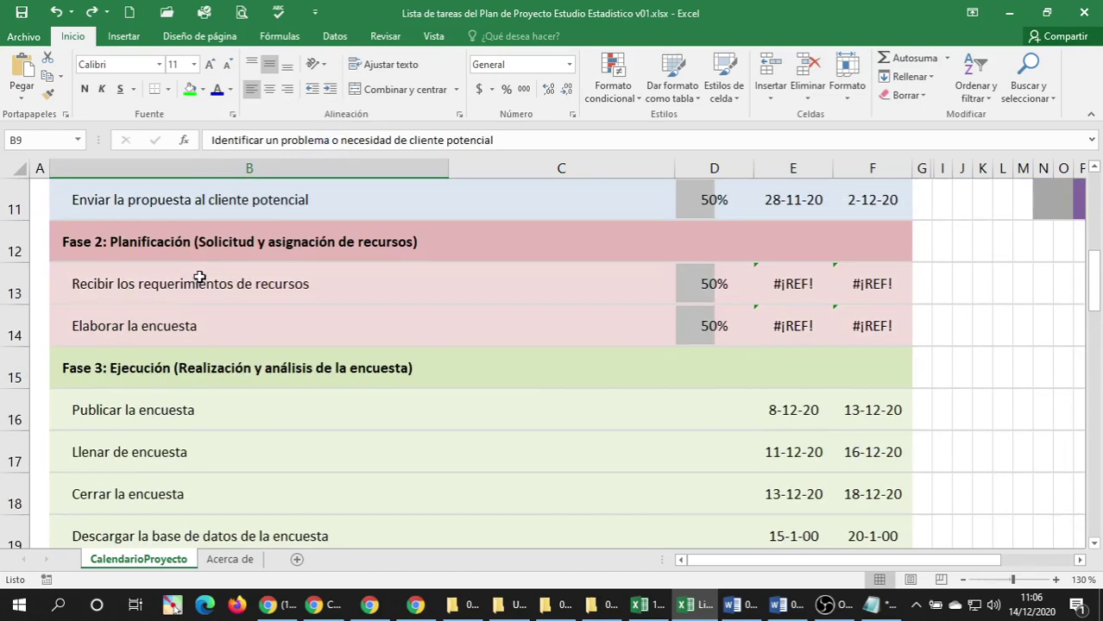
scroll(199, 278, "up", 4)
scroll(176, 296, "down", 2)
left_click(206, 215)
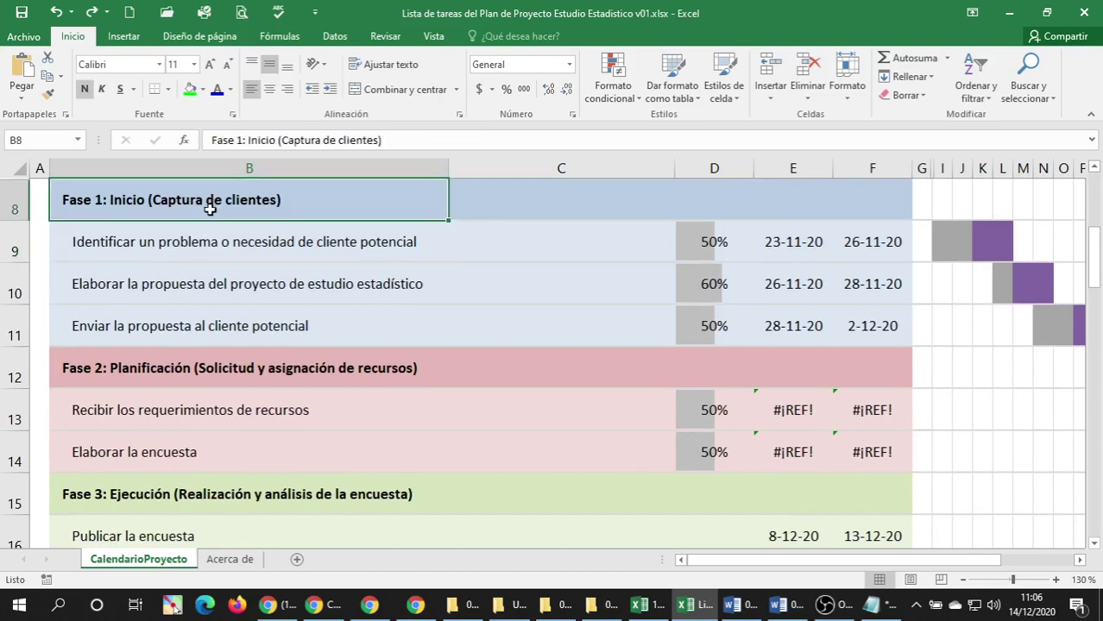
scroll(242, 281, "down", 6)
scroll(242, 282, "down", 2)
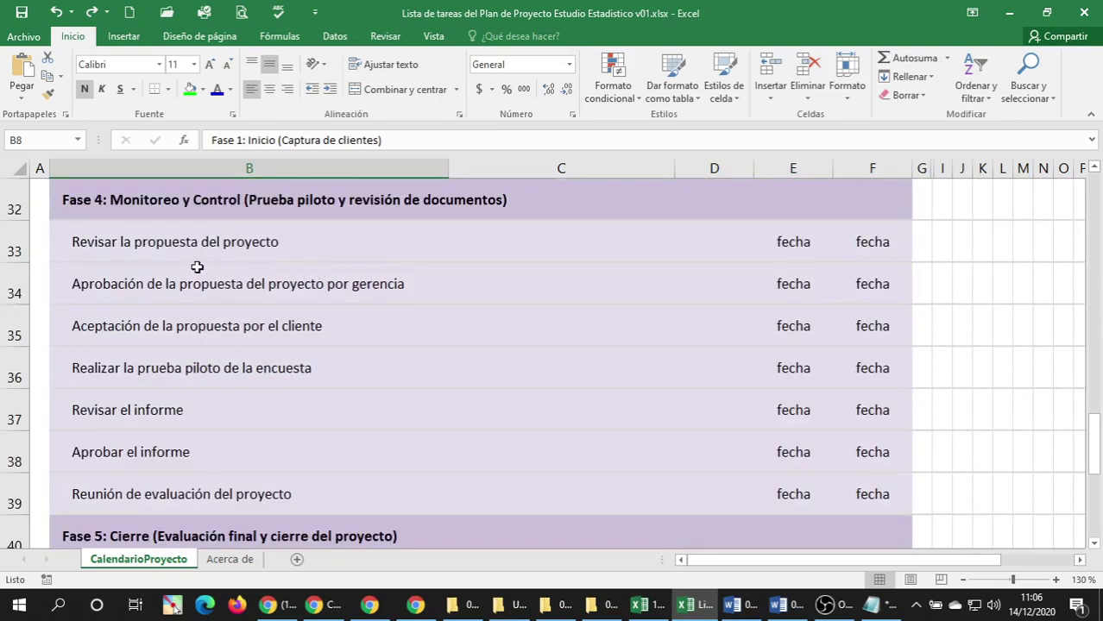
left_click(247, 260)
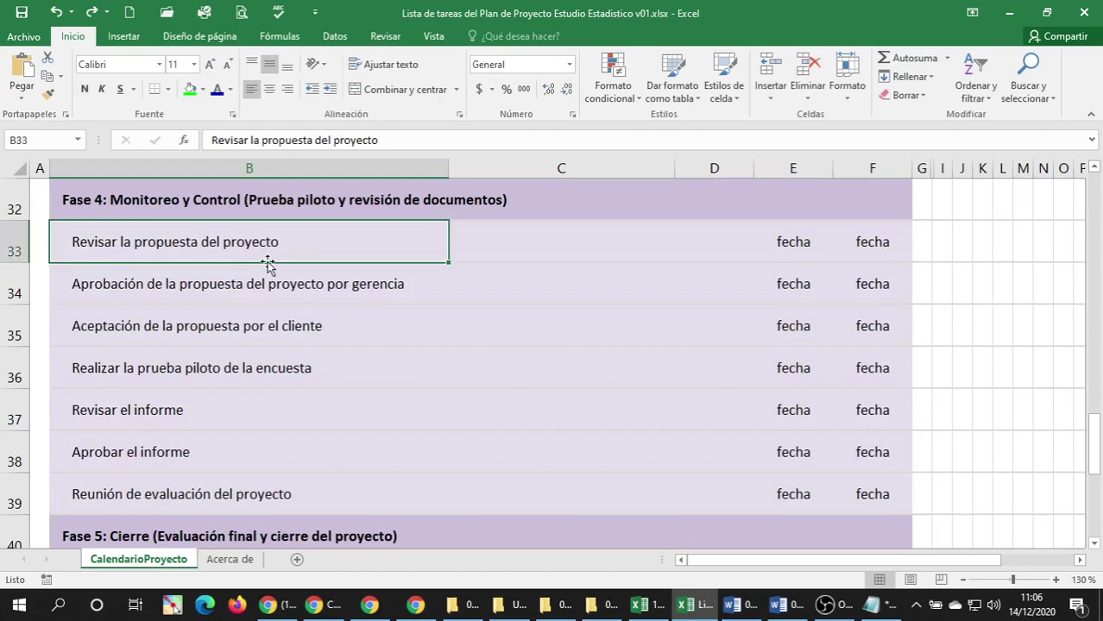
scroll(298, 266, "up", 8)
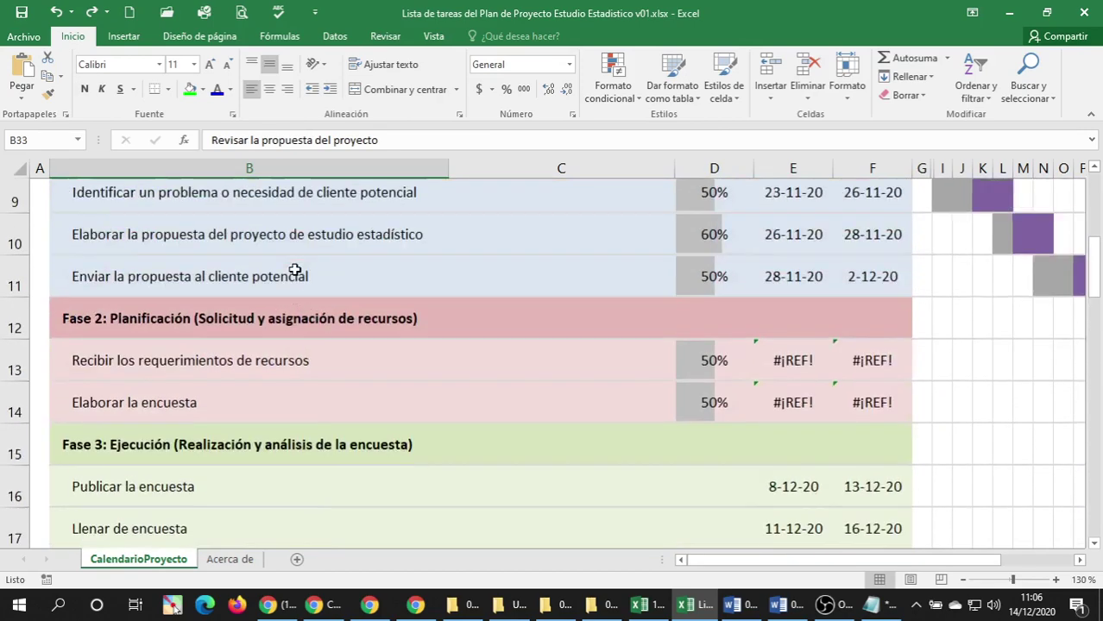
Give the Fase 1 task names in B9 and B10 dark blue font, then select B11.
left_click(195, 253)
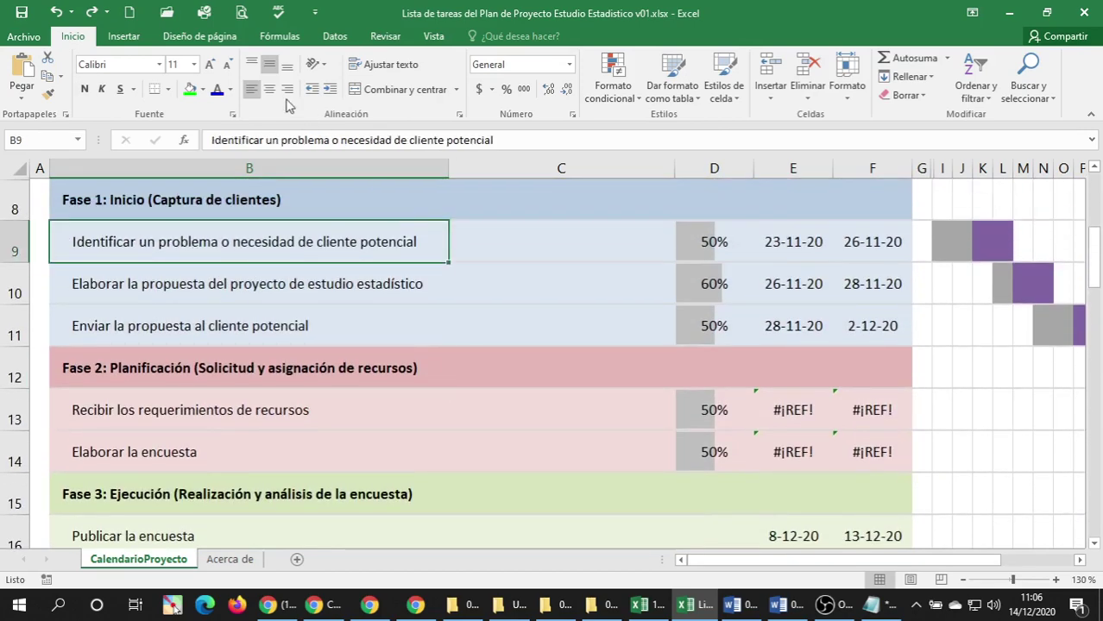
left_click(216, 89)
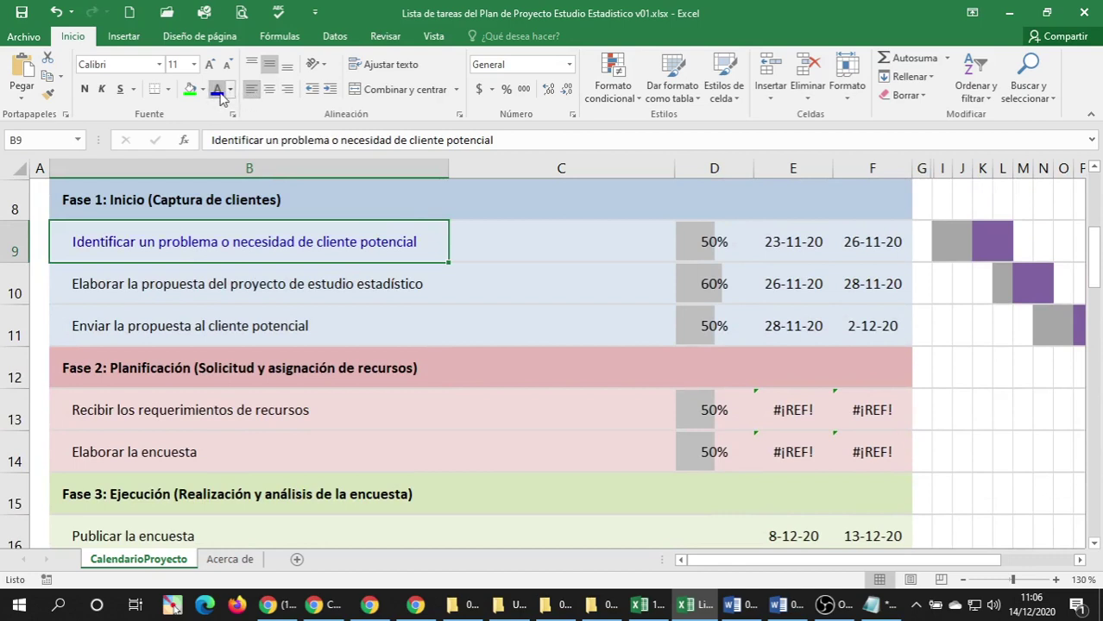
left_click(228, 284)
left_click(217, 88)
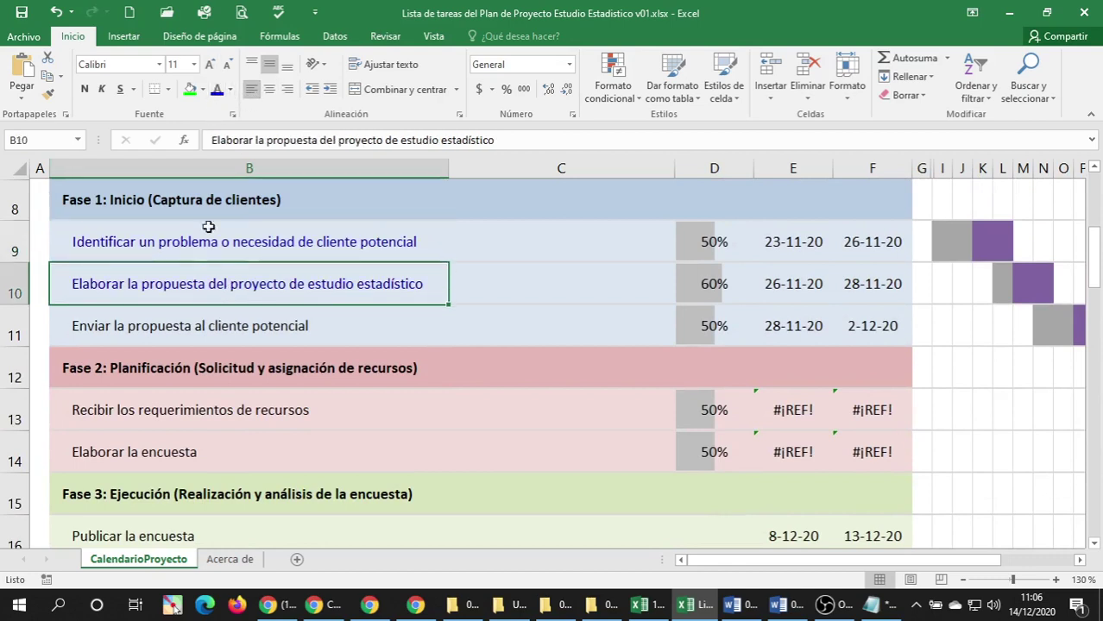
left_click(167, 308)
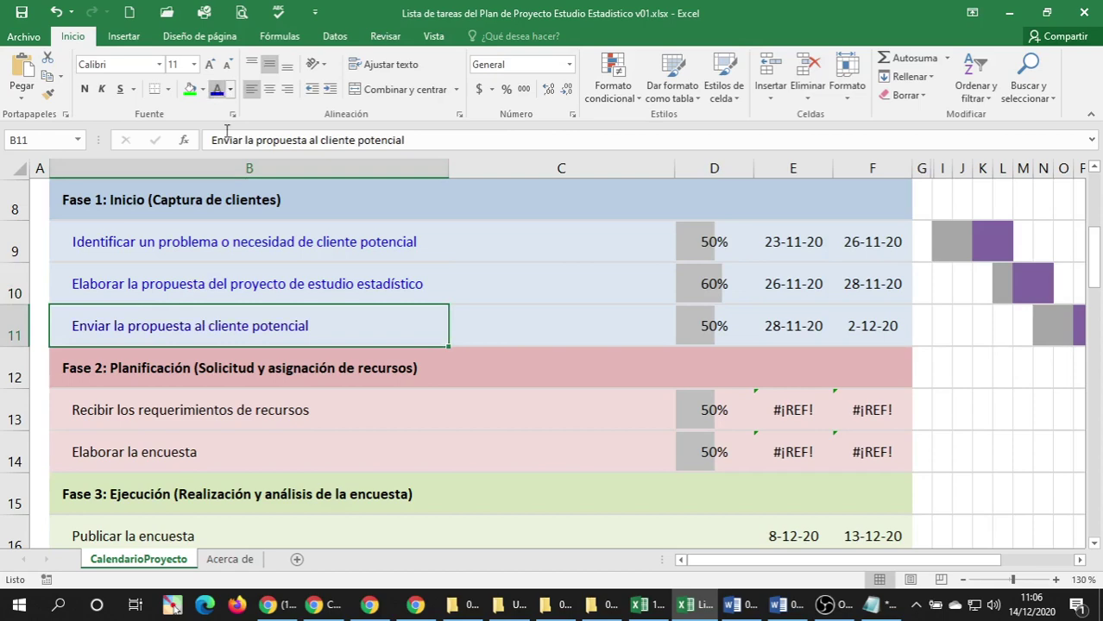
scroll(257, 331, "down", 5)
scroll(257, 331, "down", 4)
scroll(258, 327, "up", 3)
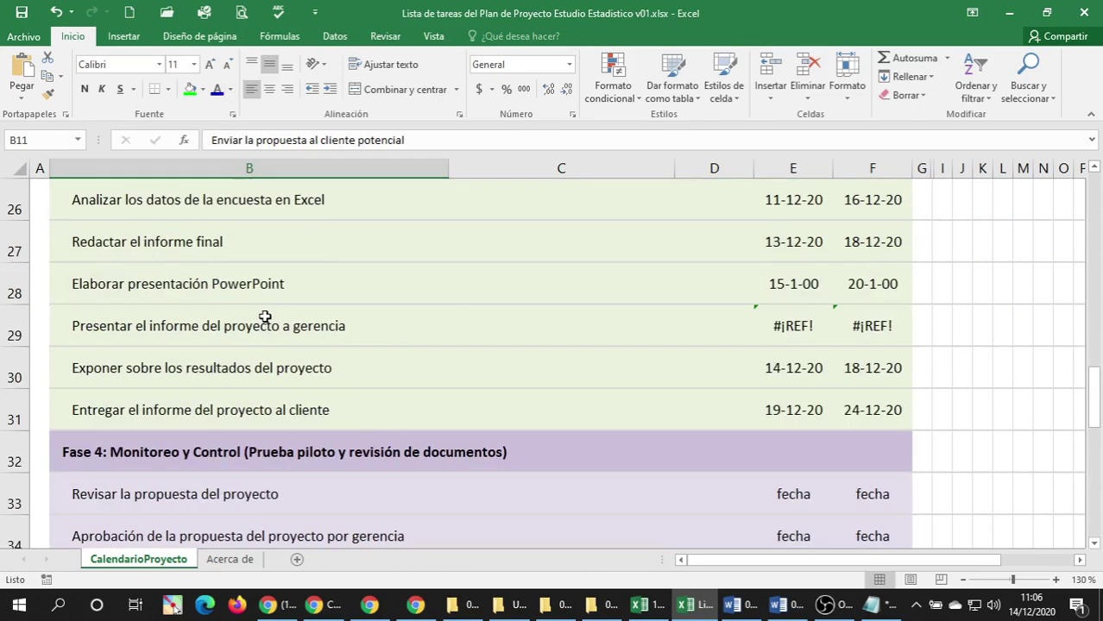
Reword the B34 task to 'Aprobar la propuesta del proyecto por gerencia'.
scroll(259, 315, "down", 1)
scroll(265, 317, "down", 1)
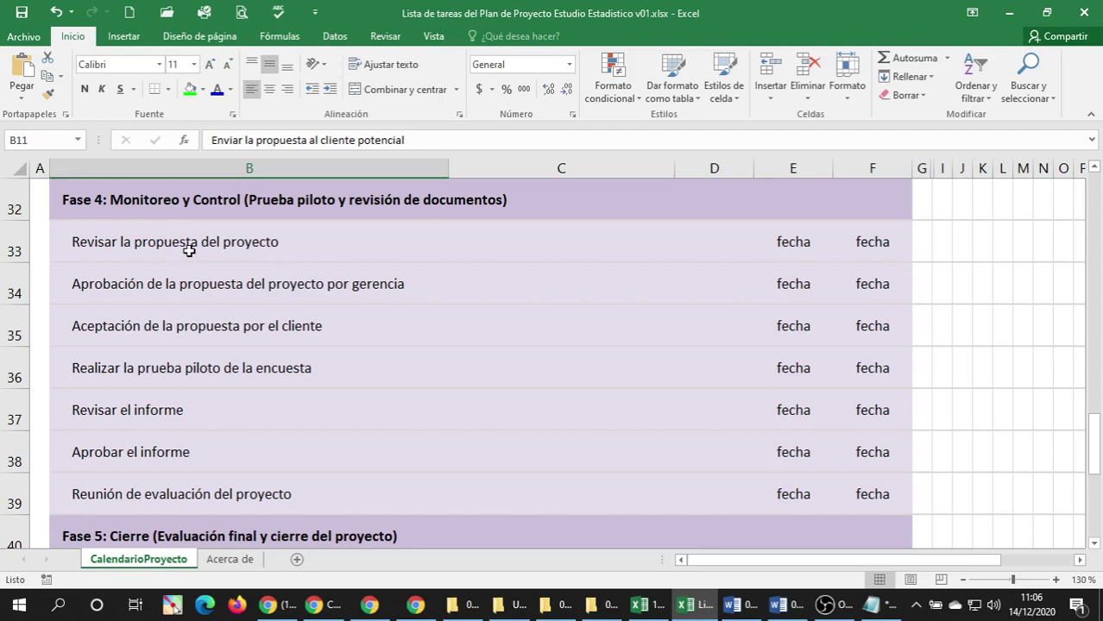
left_click(188, 250)
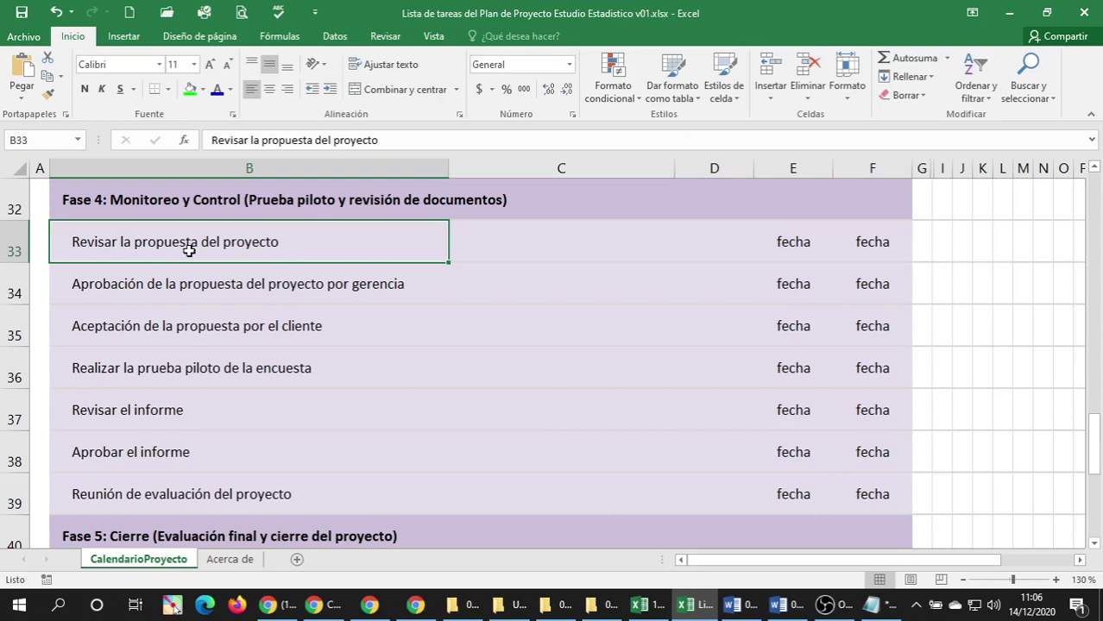
left_click(185, 297)
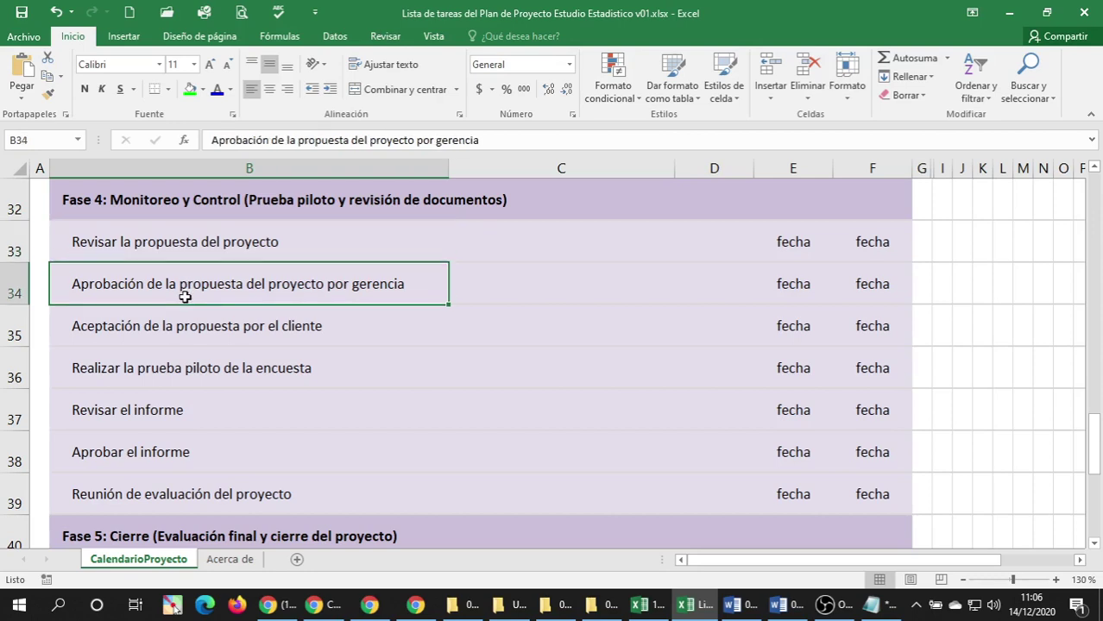
double_click(118, 287)
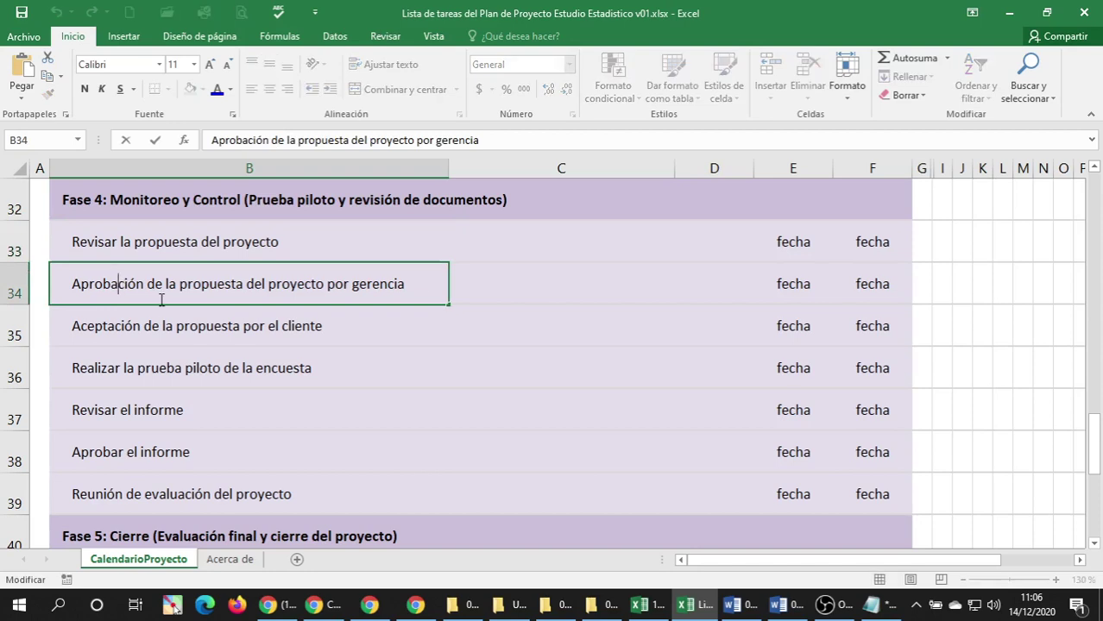
type("r")
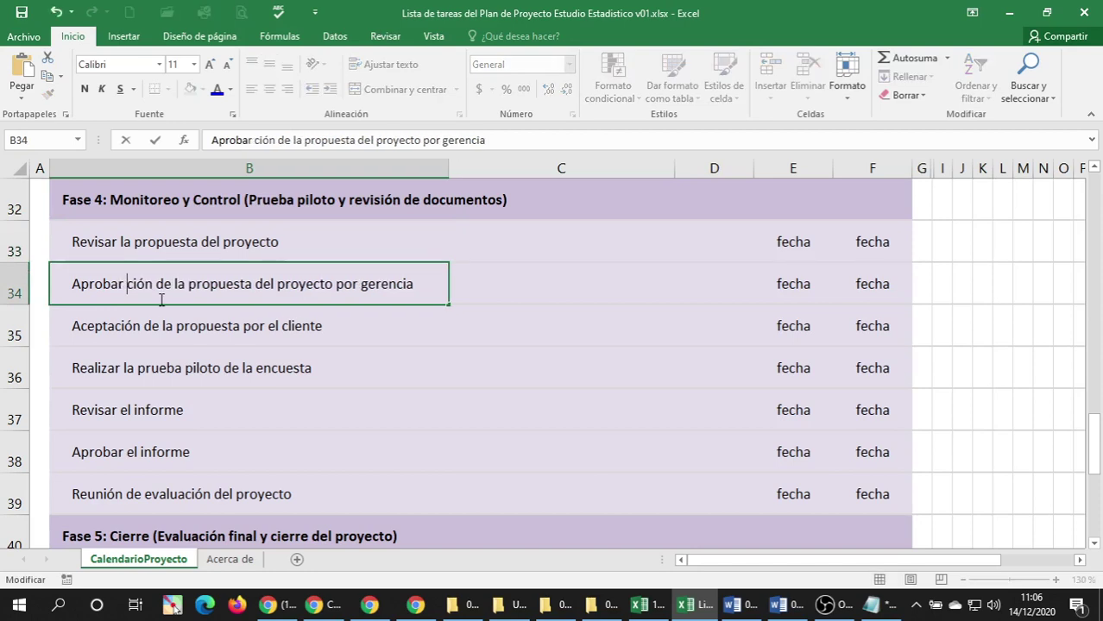
key("Delete")
key("Delete")
key("Delete")
key("Delete")
key("Delete")
key("Delete")
key("Delete")
key("Delete")
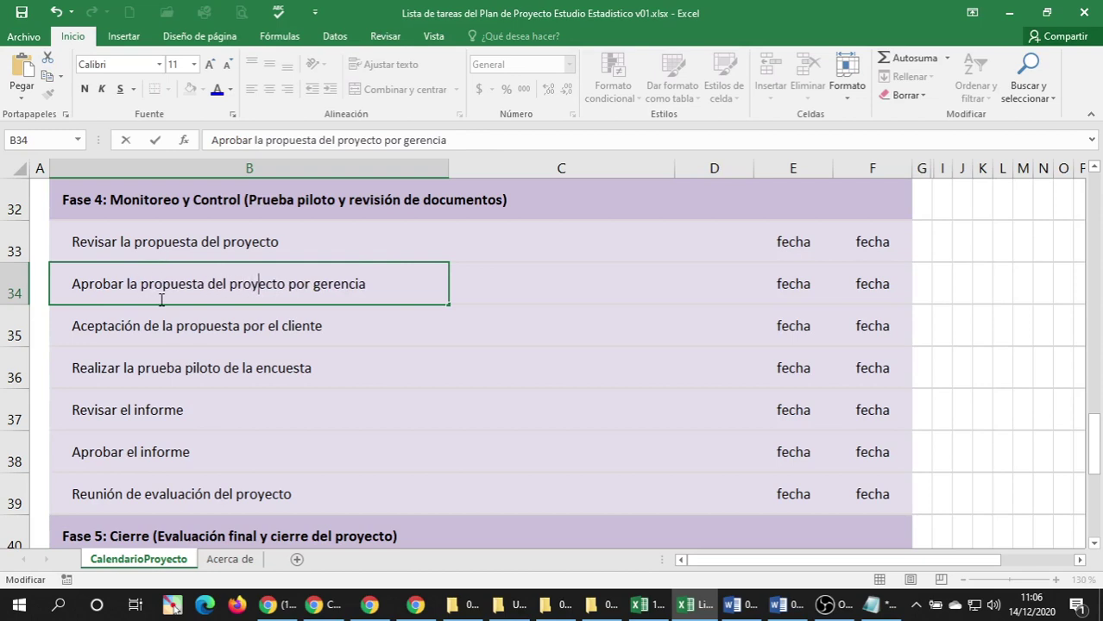
key("Right")
key("Right")
key("Right")
key("Right")
key("Right")
key("Right")
key("Right")
key("Return")
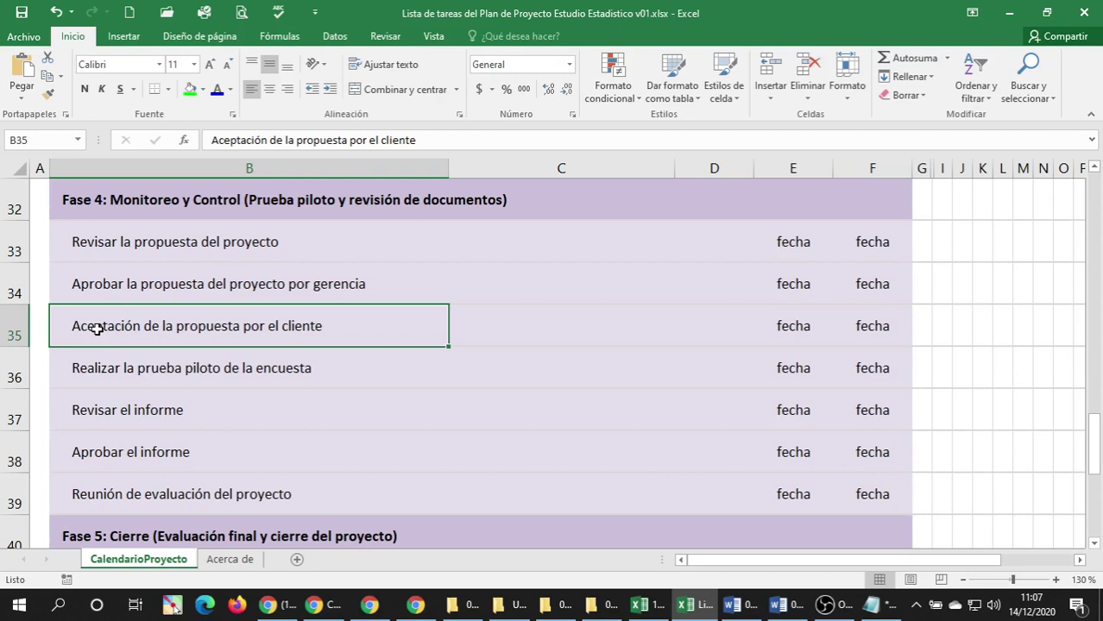
Reword the B35 task to 'Aceptación de la propuesta de parte del cliente potencial'.
double_click(98, 329)
left_click(176, 329)
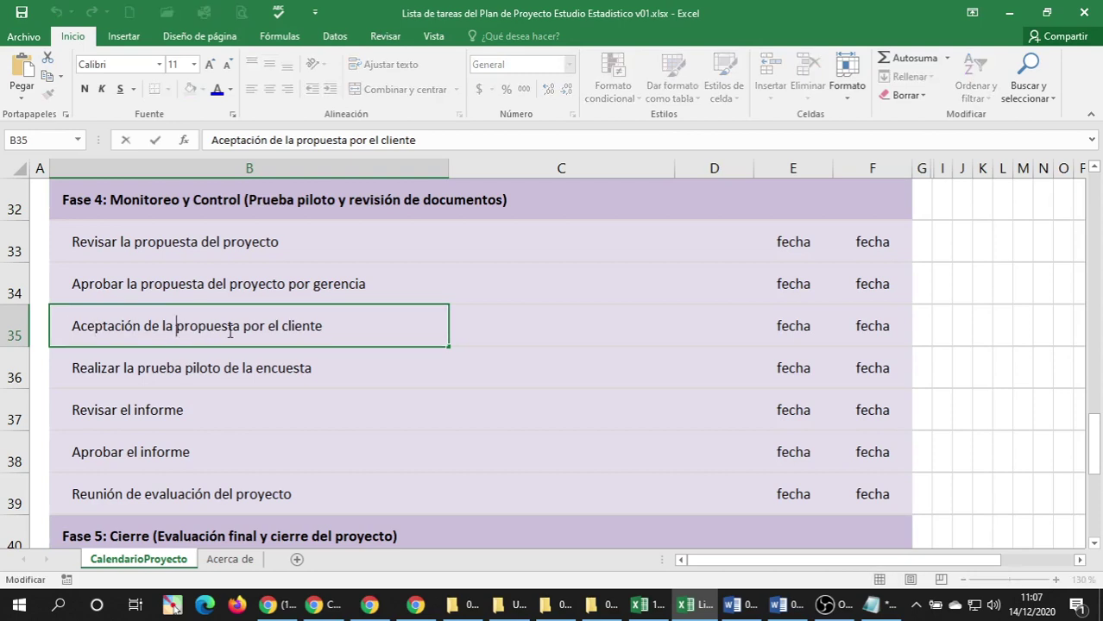
key("ctrl+Right")
type("de parte ")
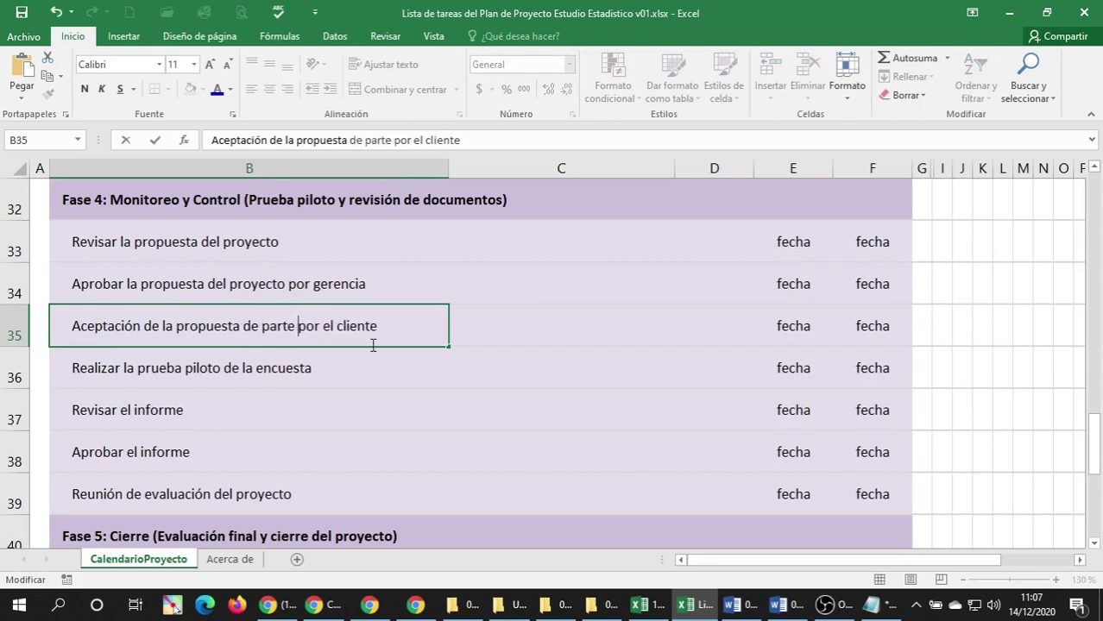
type("del")
key("Delete")
key("Delete")
key("Delete")
key("Delete")
key("Delete")
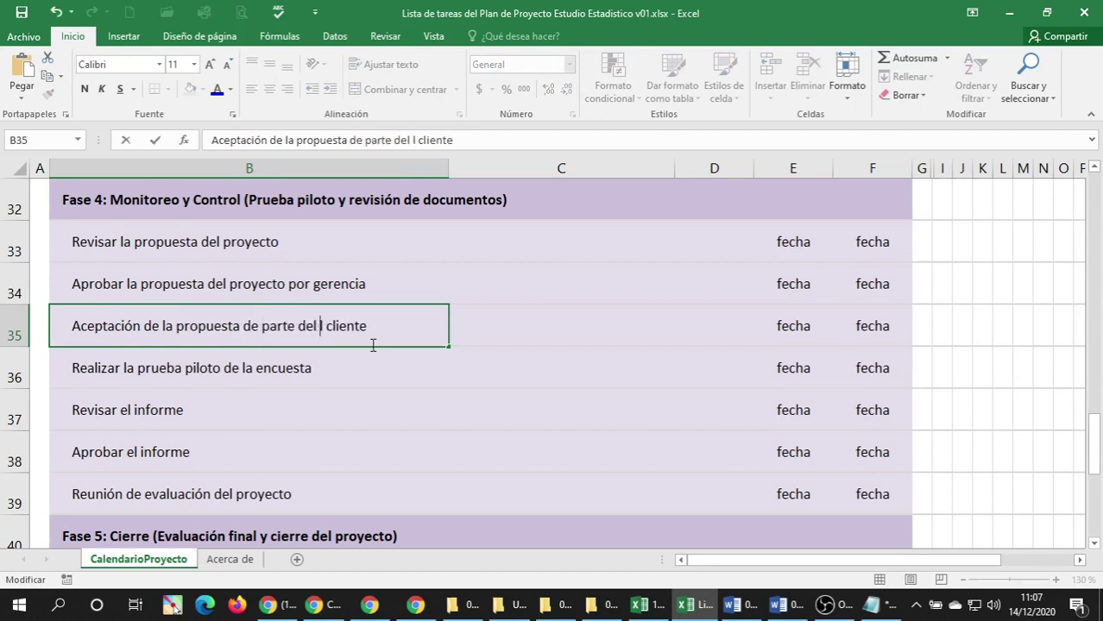
key("Delete")
key("Delete")
type("potencial")
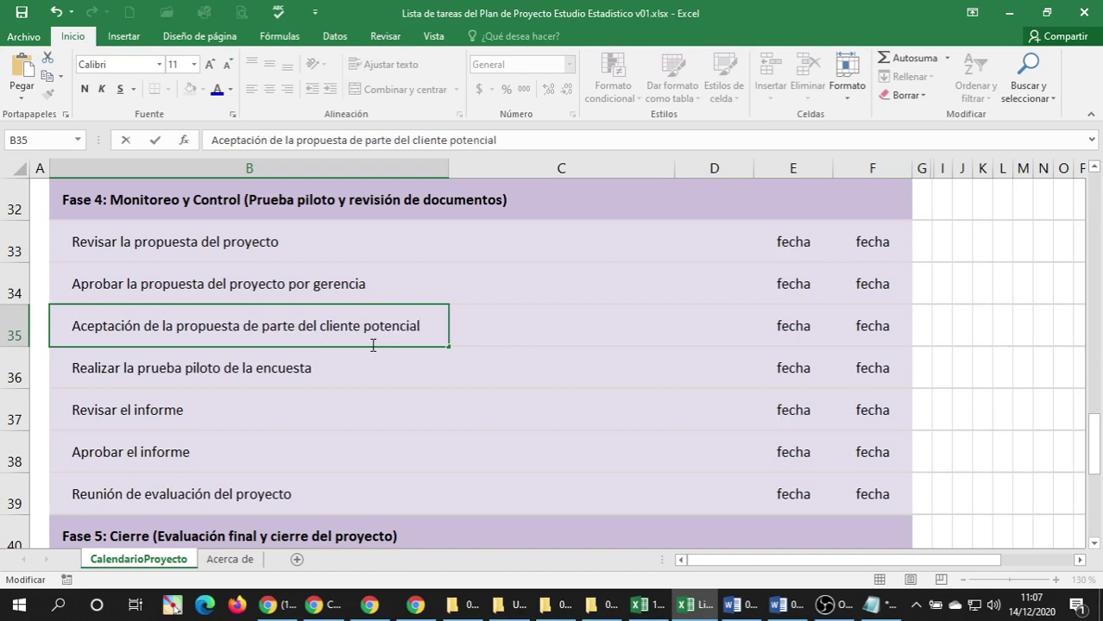
key("Return")
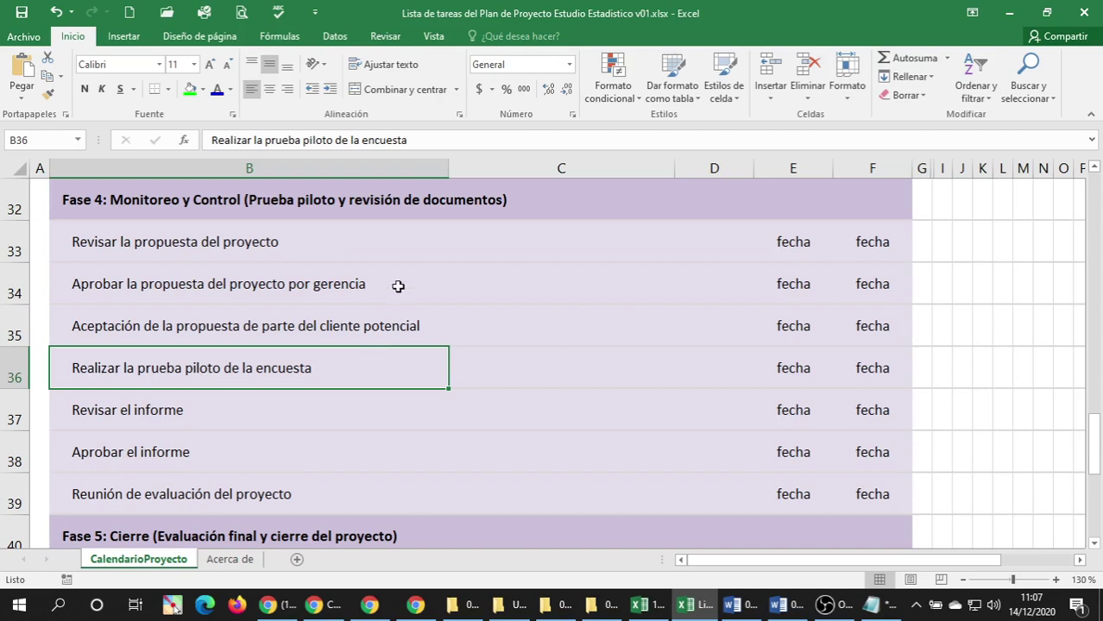
left_click_drag(449, 169, 450, 168)
left_click(192, 409)
left_click(220, 371)
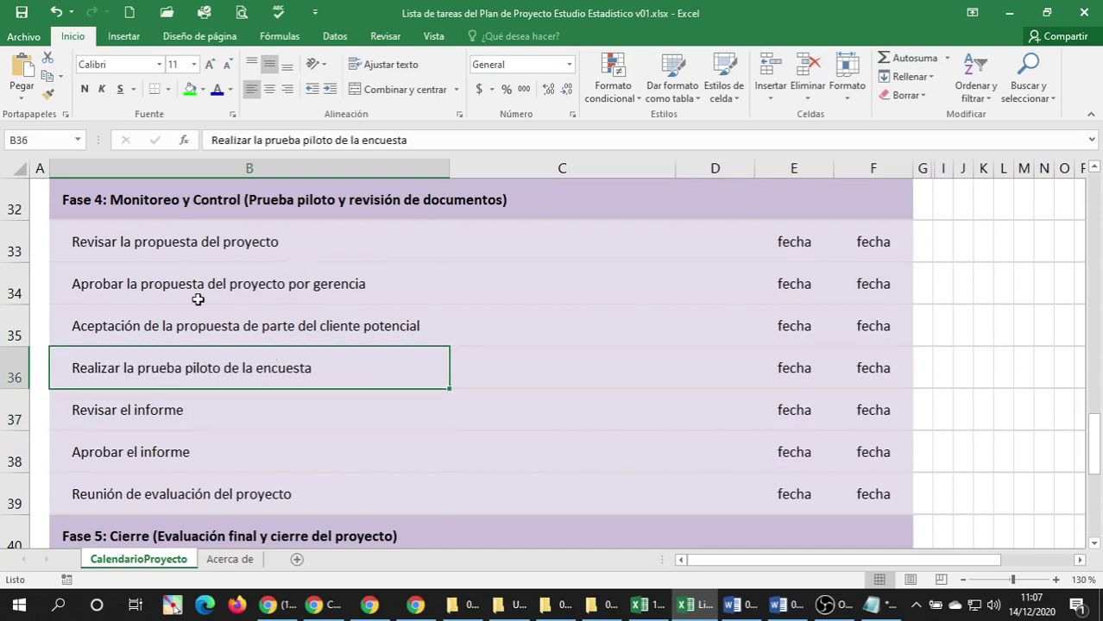
Give the task names in B33, B34 and B35 dark blue font.
left_click(121, 245)
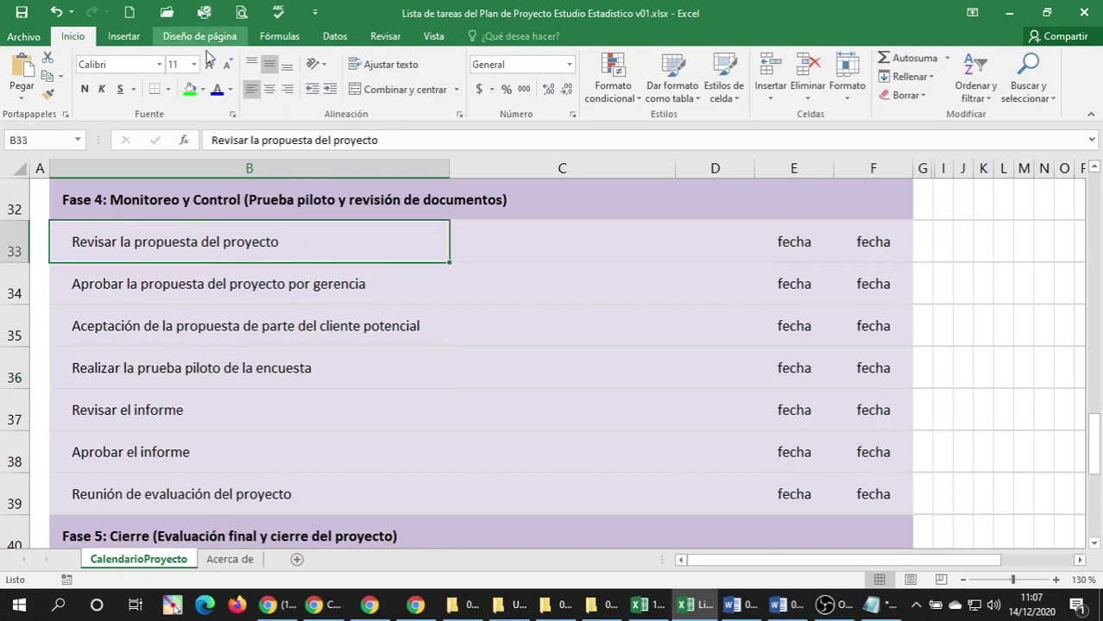
left_click(217, 89)
left_click(189, 289)
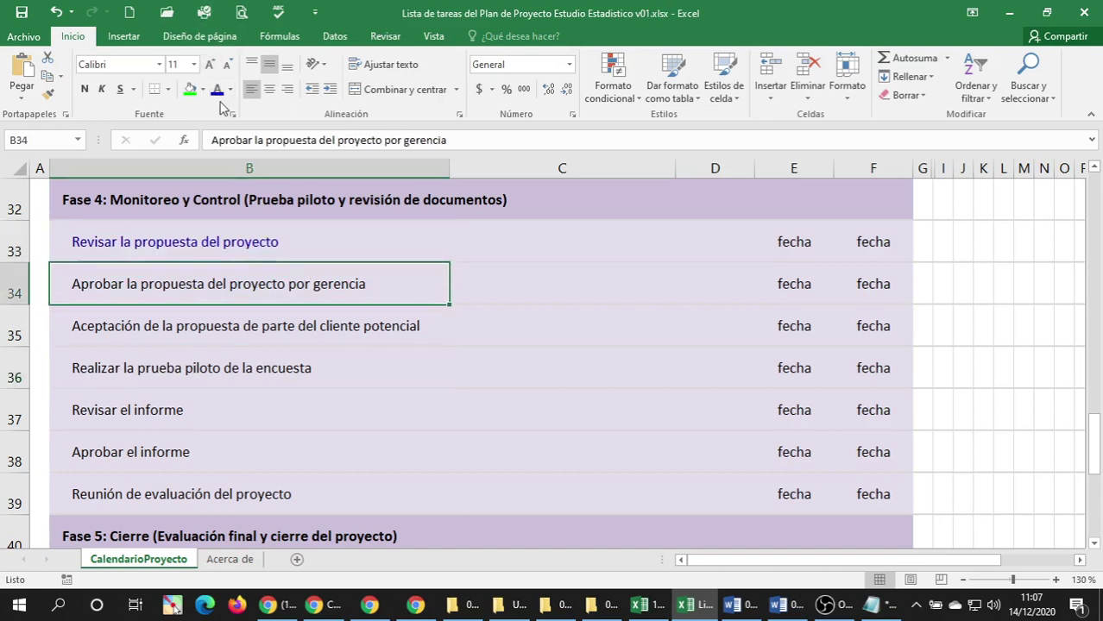
left_click(216, 89)
left_click(187, 319)
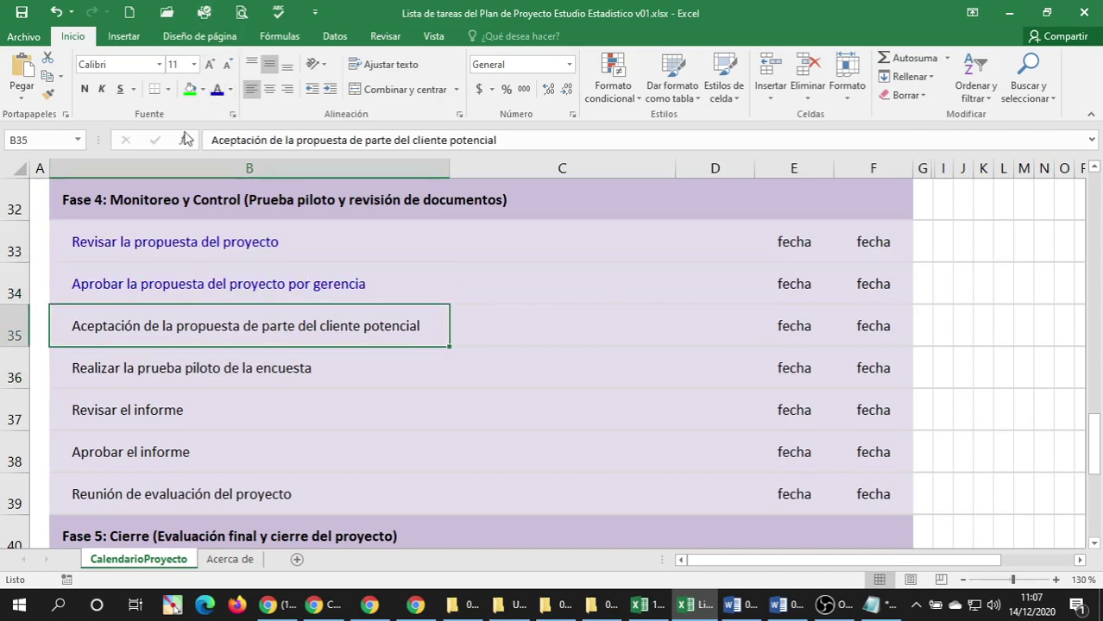
left_click(216, 89)
left_click(268, 368)
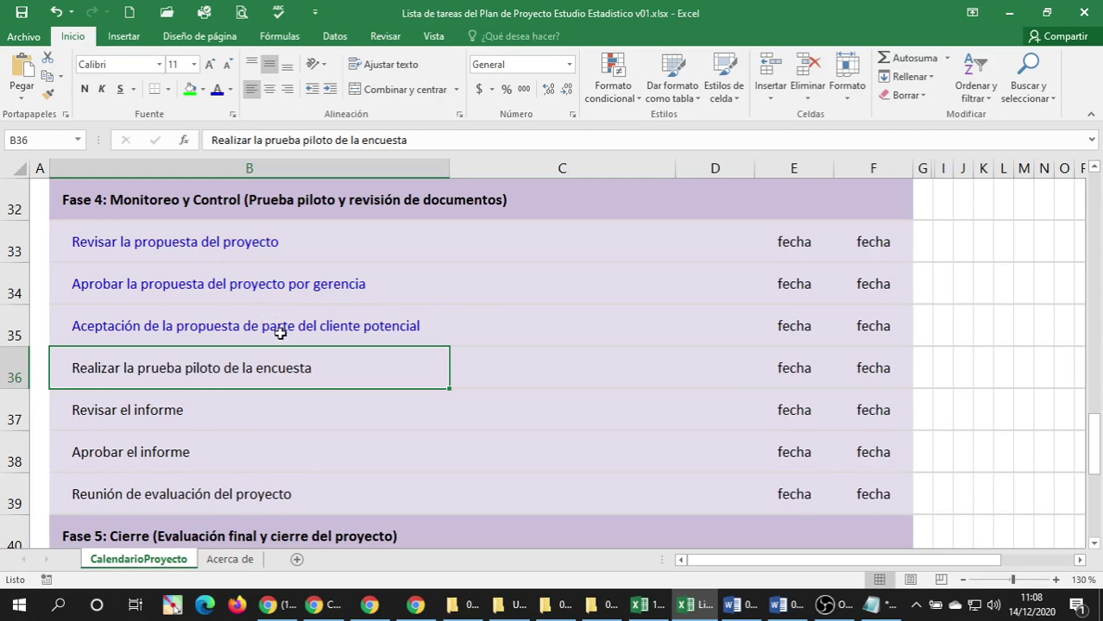
scroll(335, 329, "up", 9)
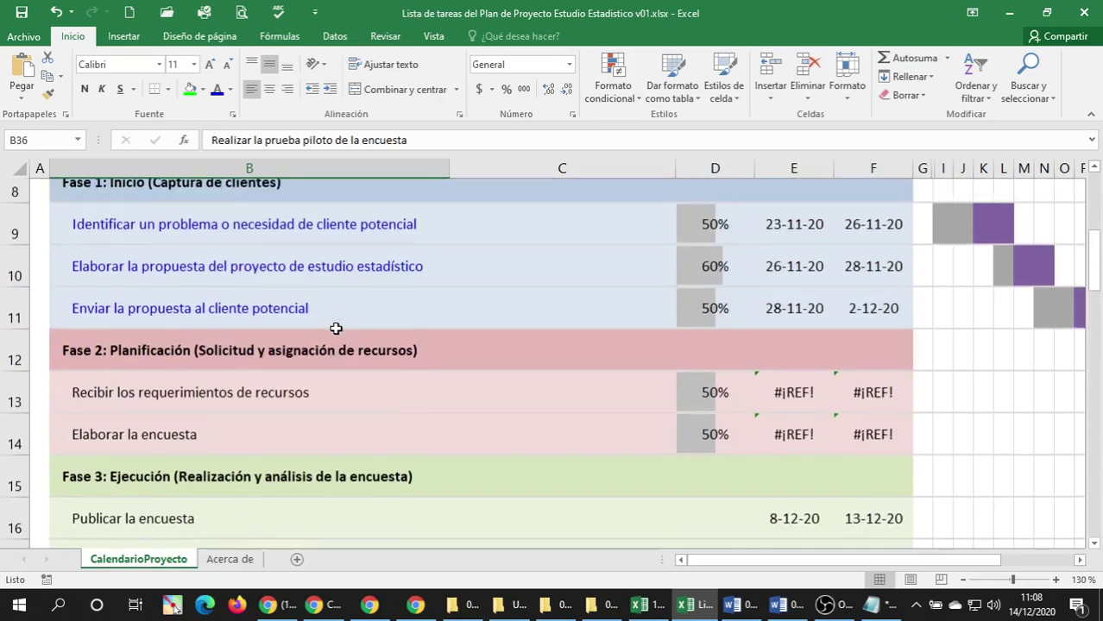
scroll(335, 327, "down", 2)
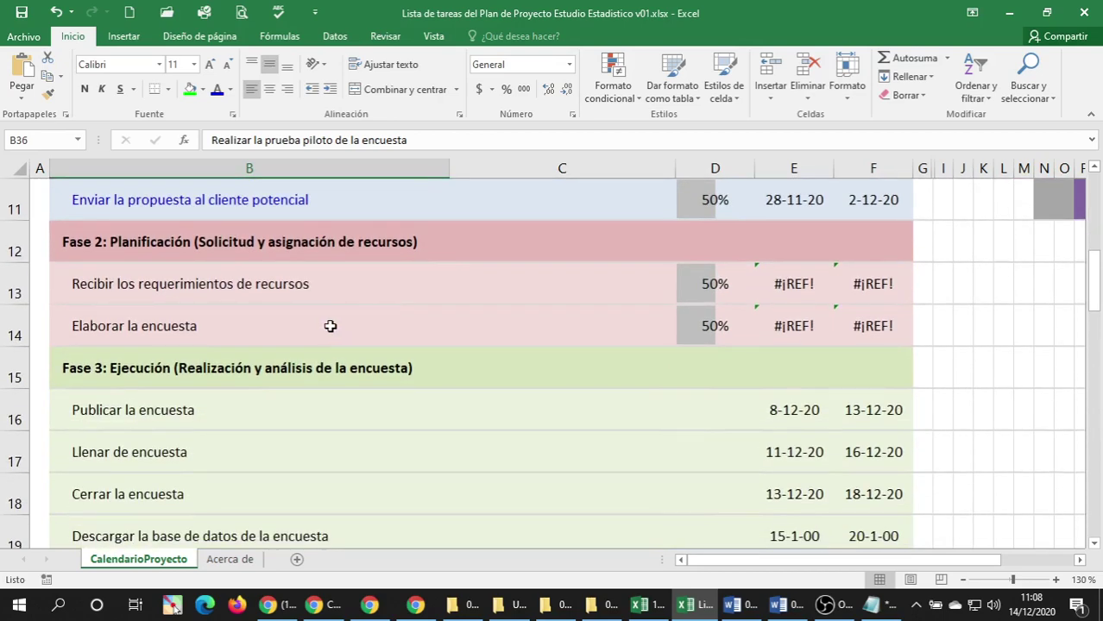
scroll(332, 326, "down", 1)
scroll(331, 326, "up", 1)
left_click(148, 246)
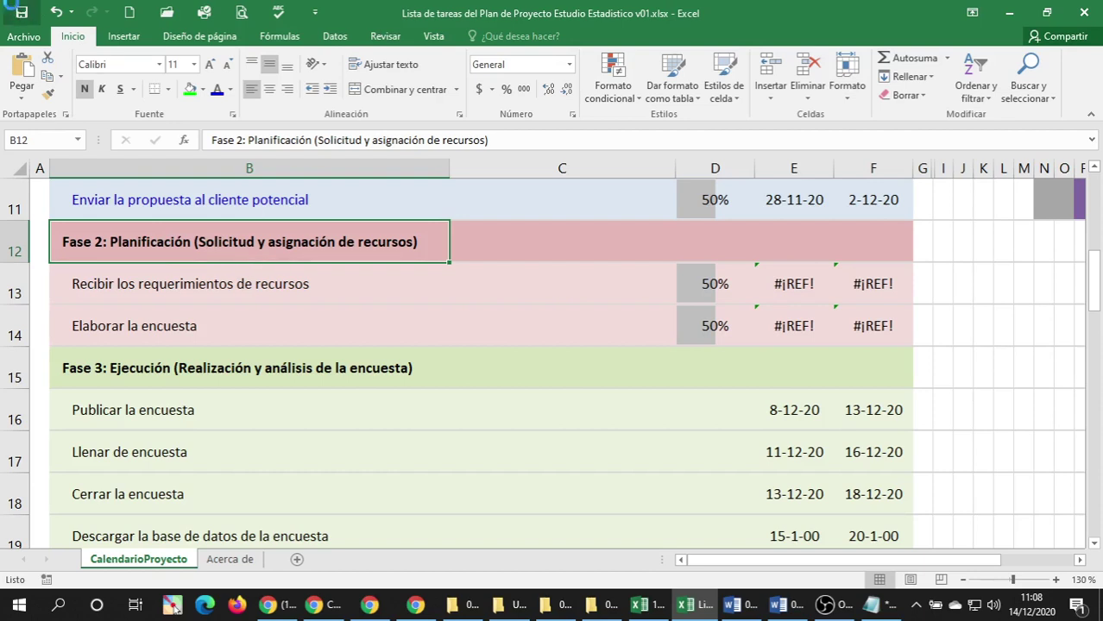
scroll(269, 316, "up", 1)
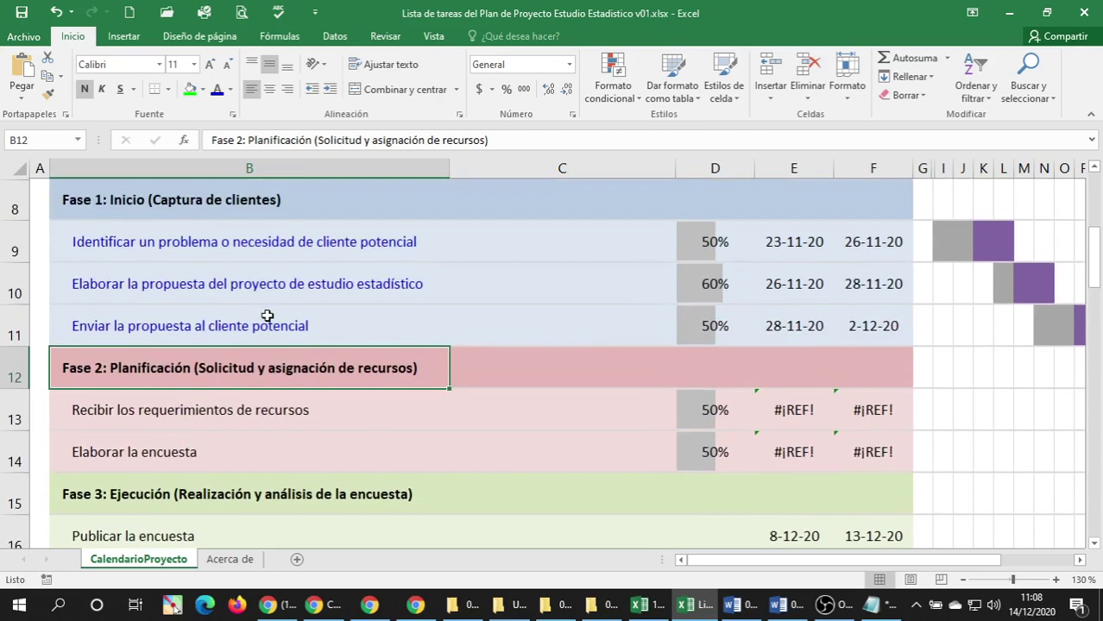
left_click(167, 250)
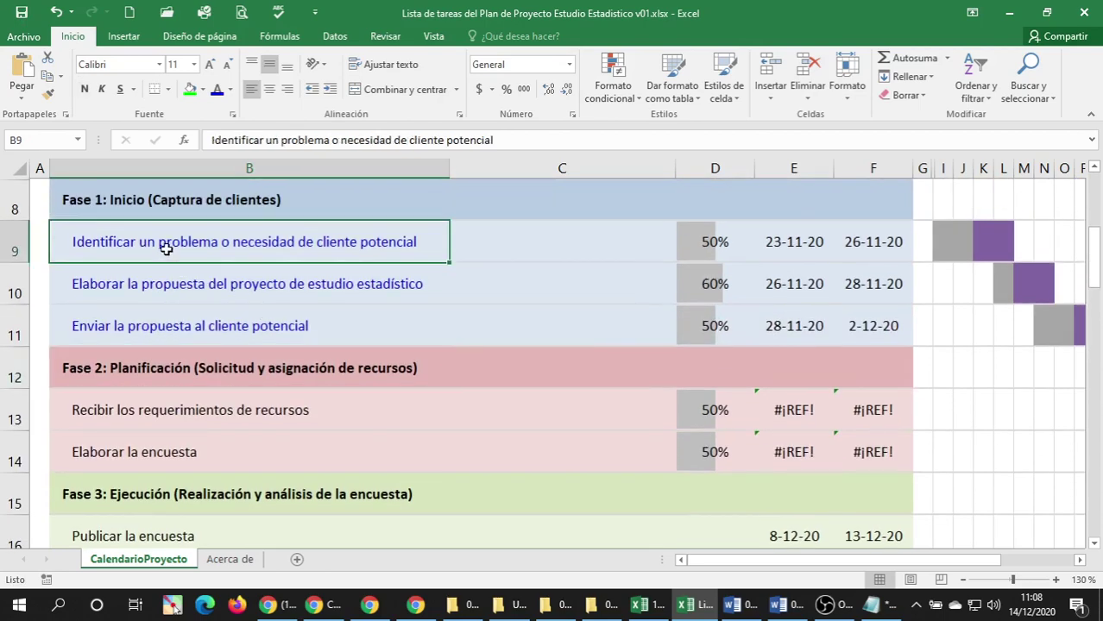
left_click(197, 281)
left_click(179, 248)
left_click(163, 276)
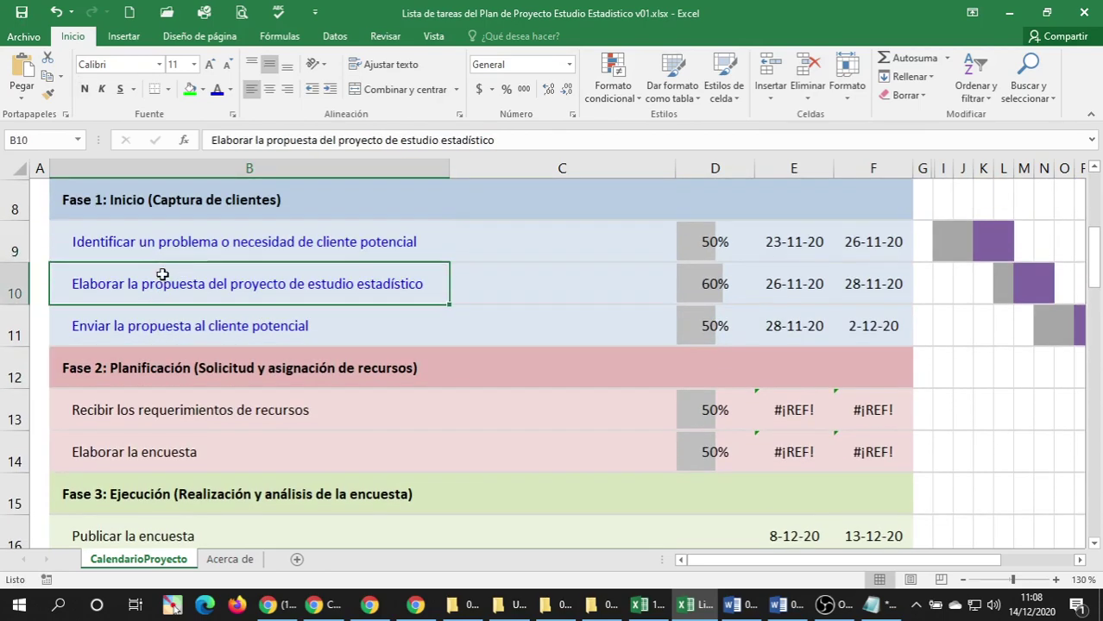
left_click(143, 252)
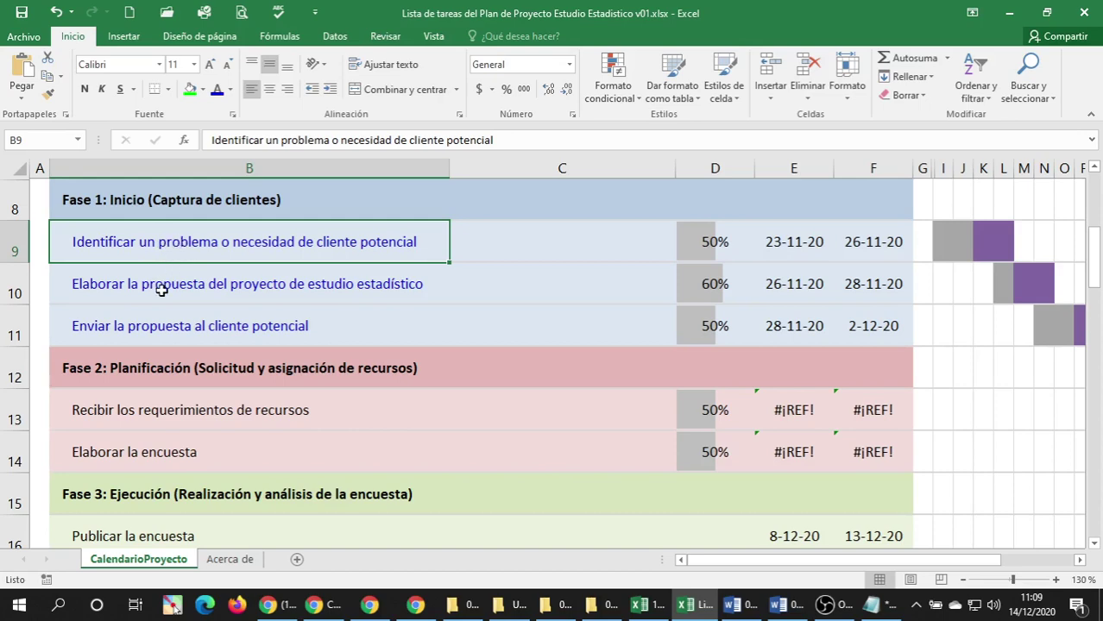
left_click(160, 289)
left_click(153, 335)
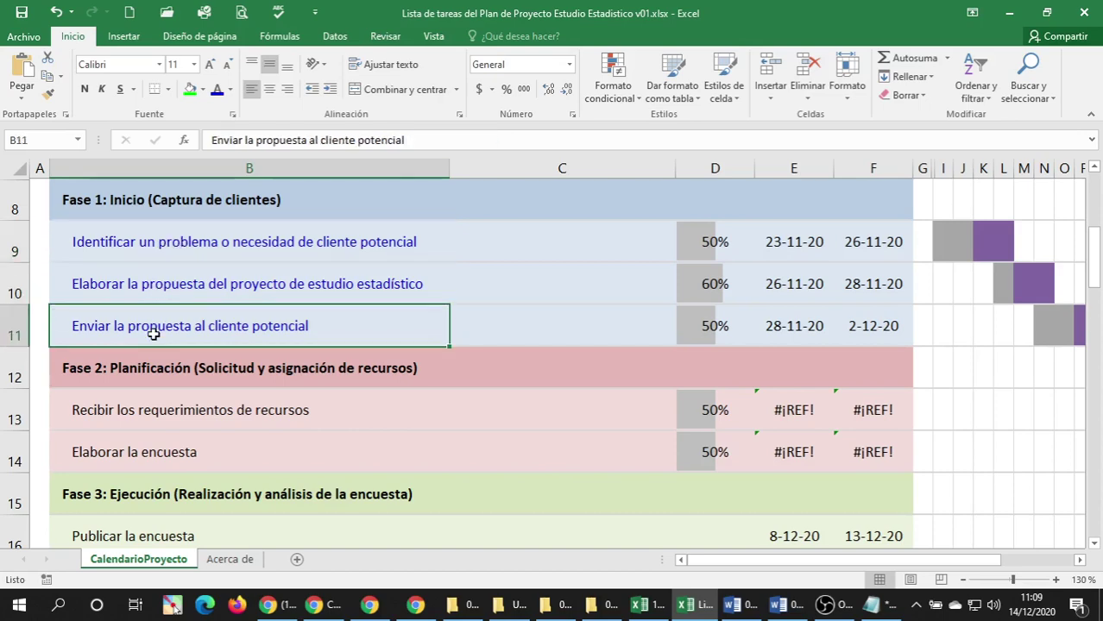
scroll(217, 349, "down", 8)
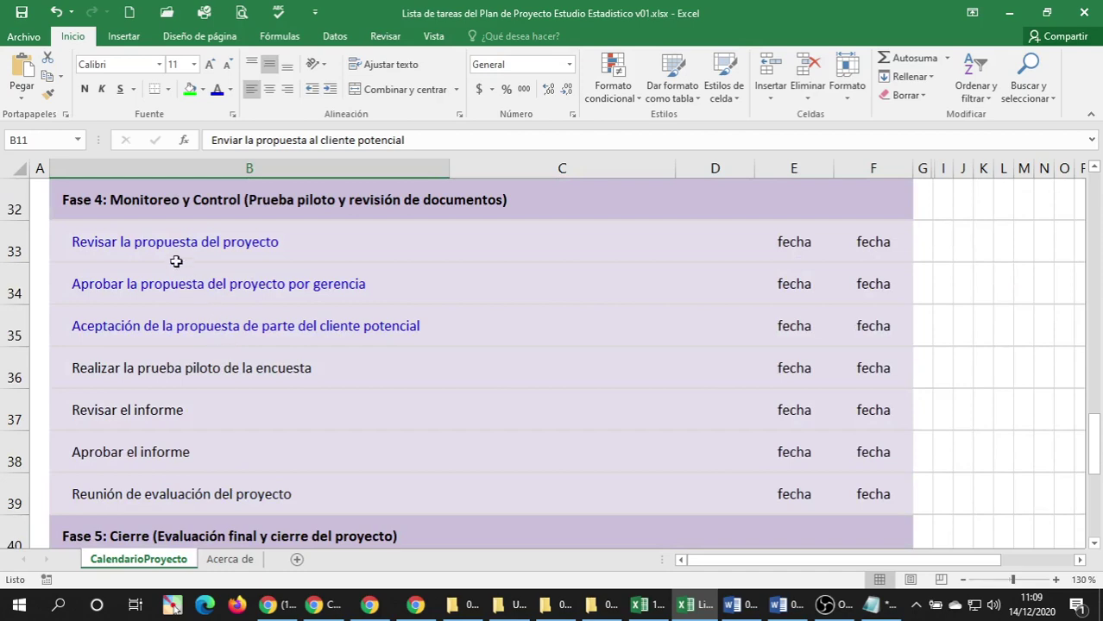
scroll(177, 259, "up", 8)
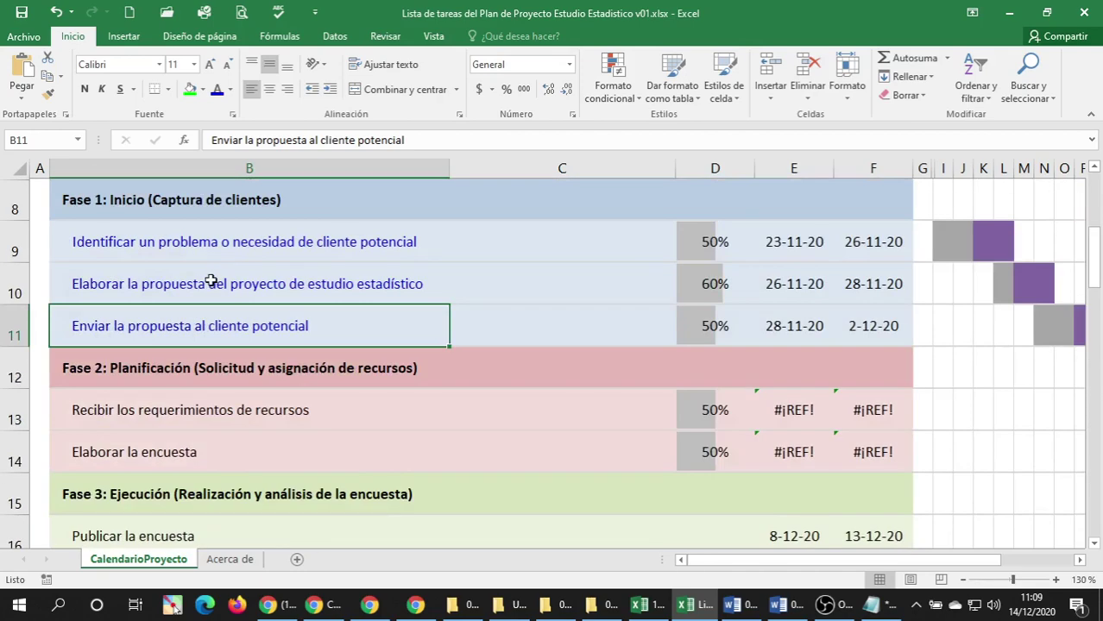
left_click(212, 284)
scroll(216, 285, "down", 9)
scroll(215, 280, "up", 1)
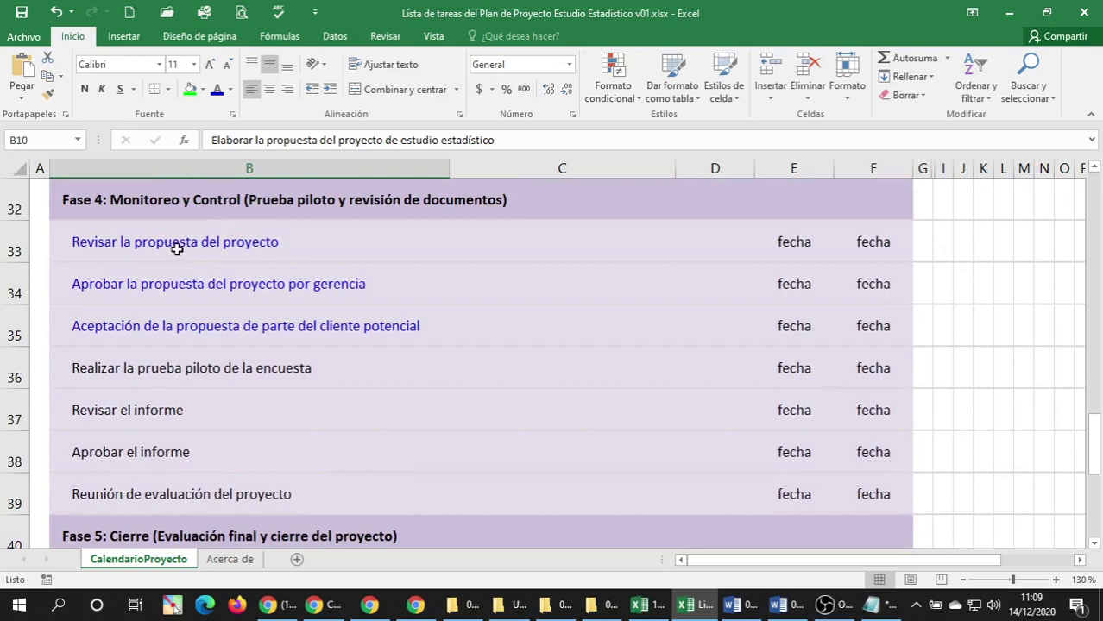
left_click(177, 249)
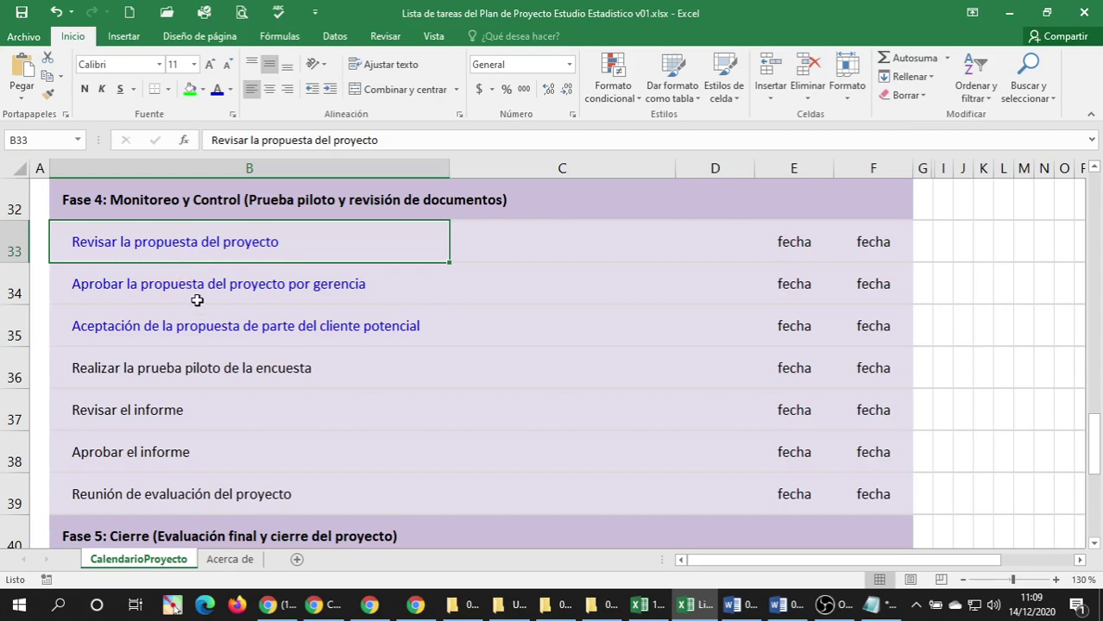
scroll(192, 298, "up", 1)
scroll(192, 298, "up", 7)
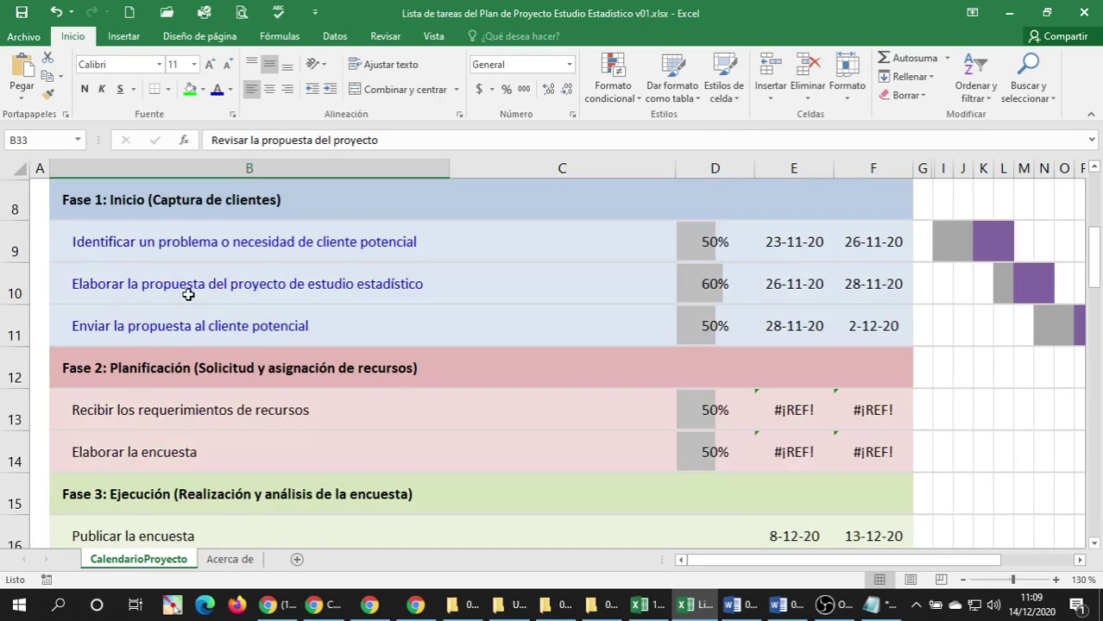
left_click(188, 294)
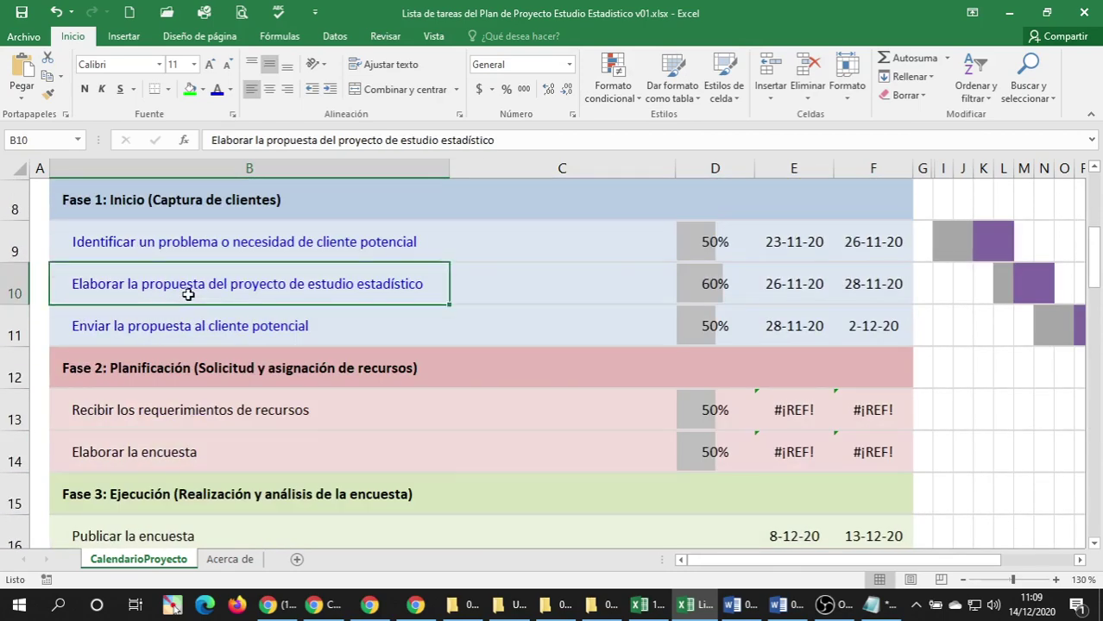
left_click(145, 334)
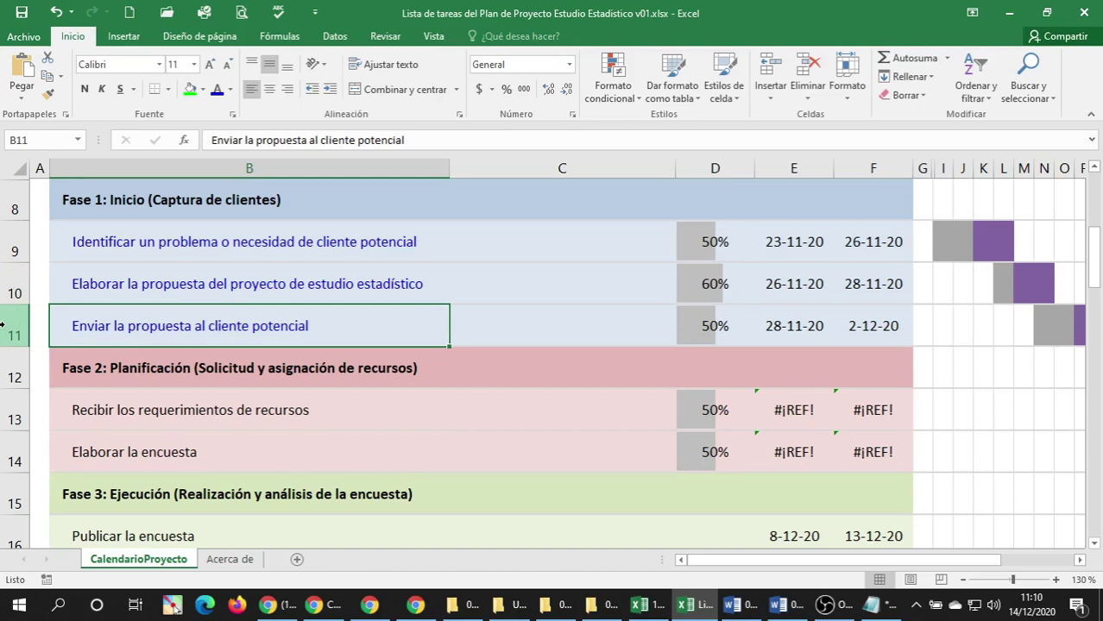
scroll(228, 321, "down", 8)
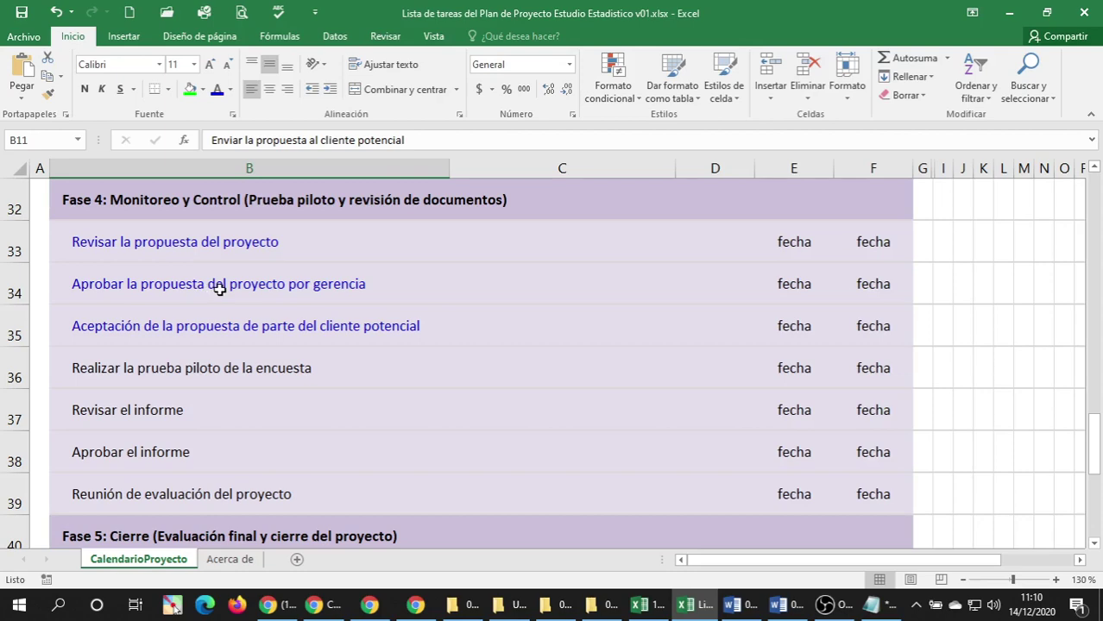
scroll(220, 291, "up", 9)
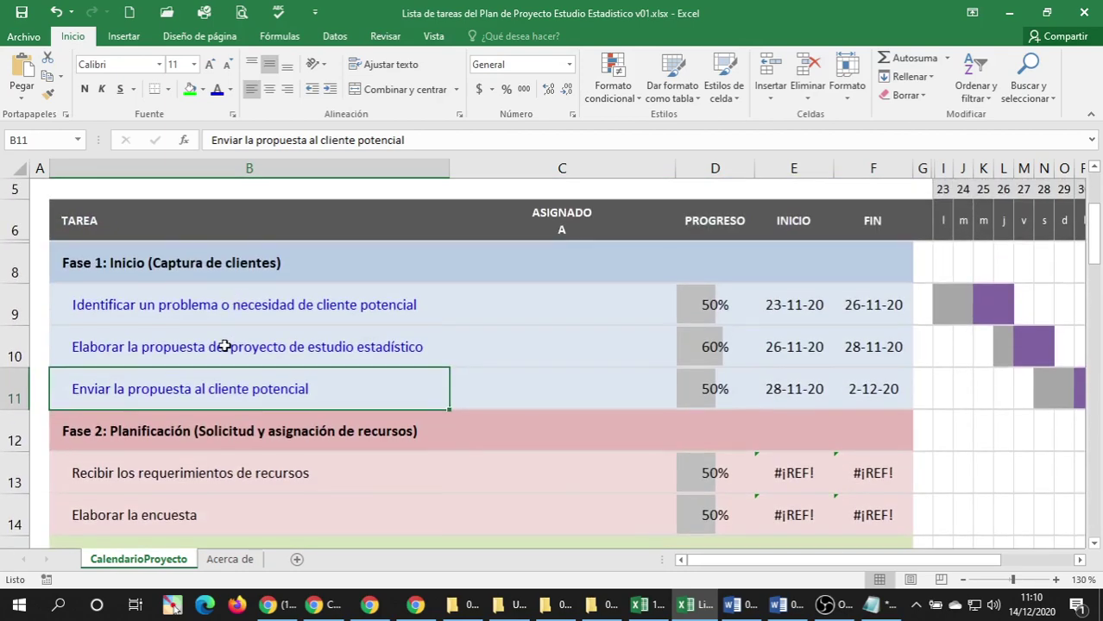
left_click(223, 346)
left_click(175, 378)
left_click(215, 358)
left_click(175, 382)
left_click(176, 356)
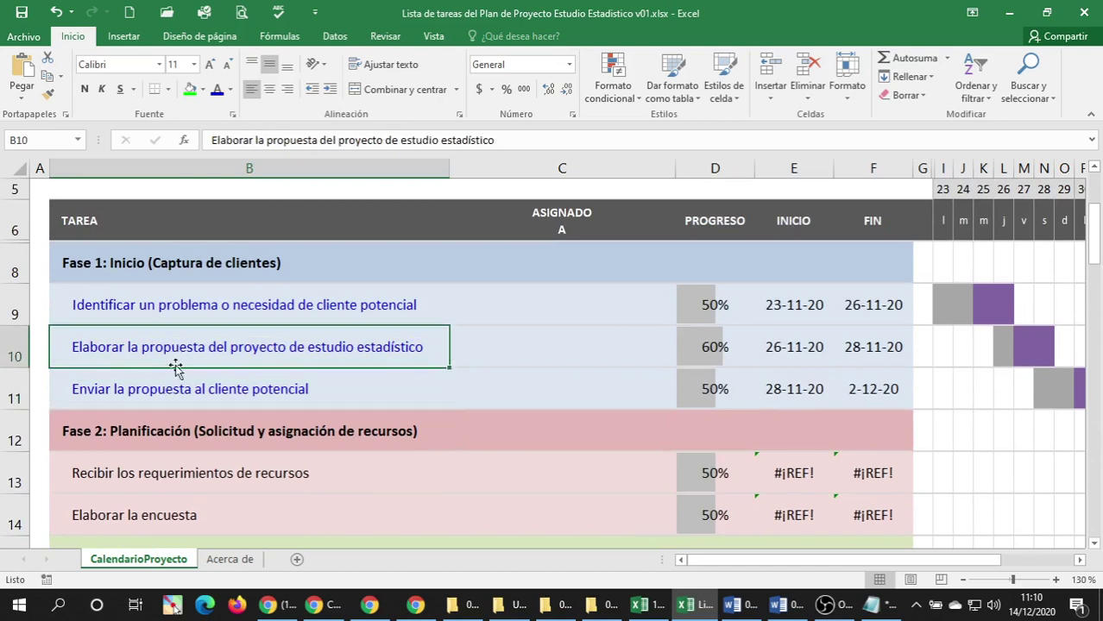
left_click(171, 374)
left_click(169, 357)
left_click(165, 377)
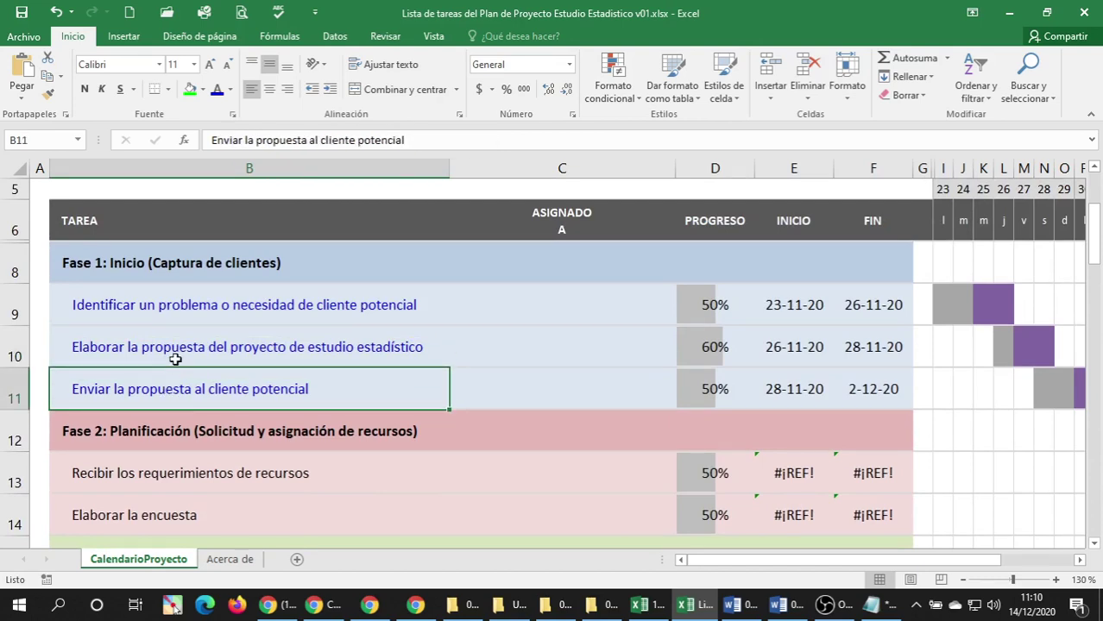
left_click(175, 359)
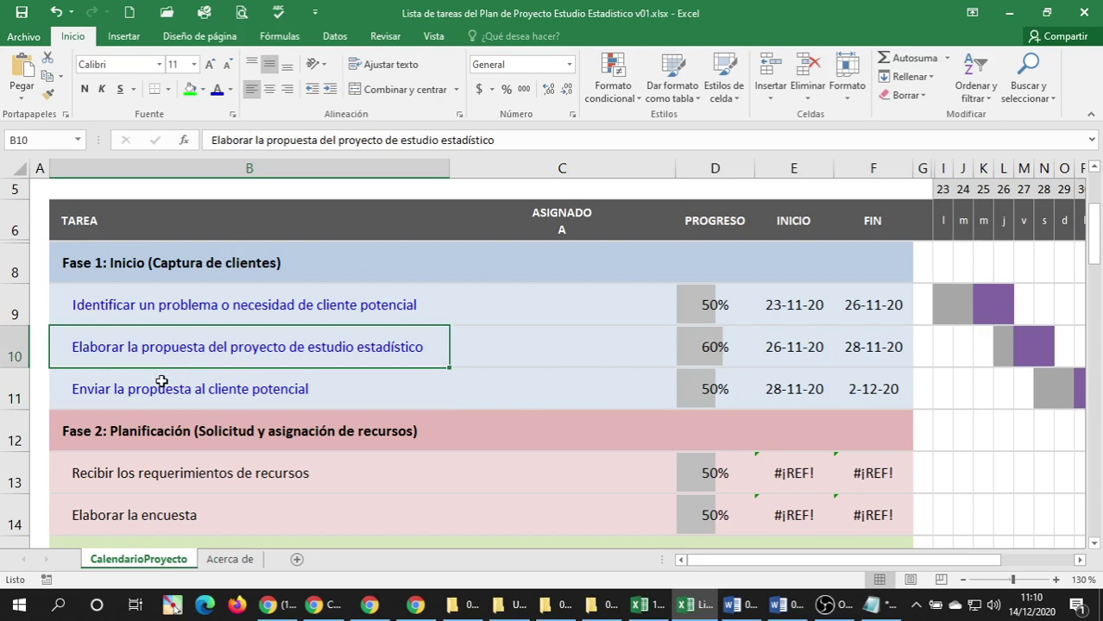
left_click(160, 383)
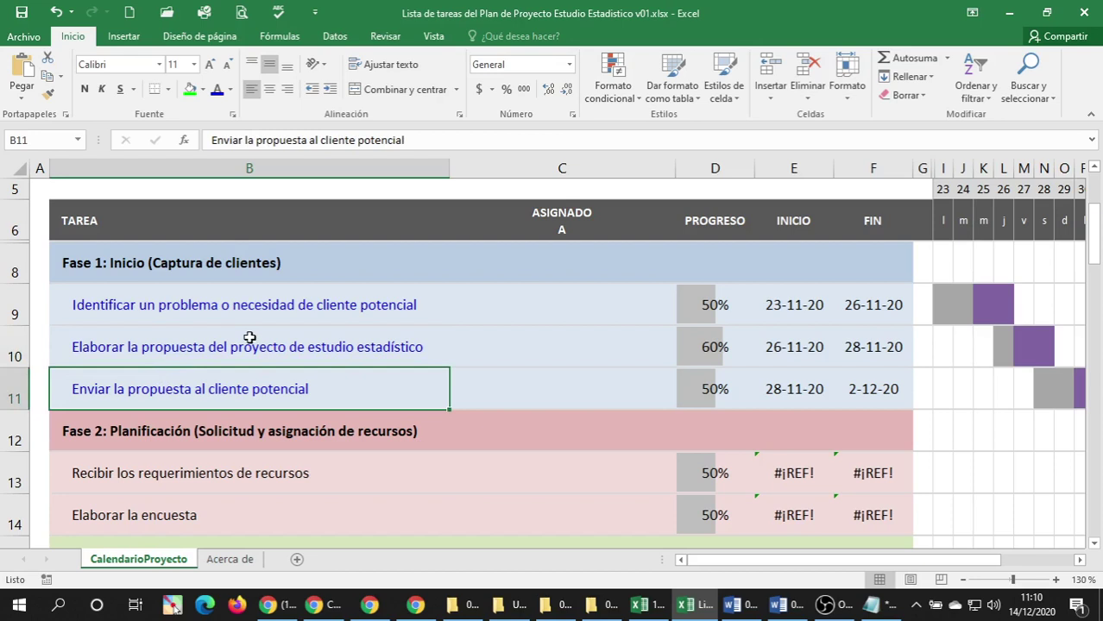
left_click(250, 343)
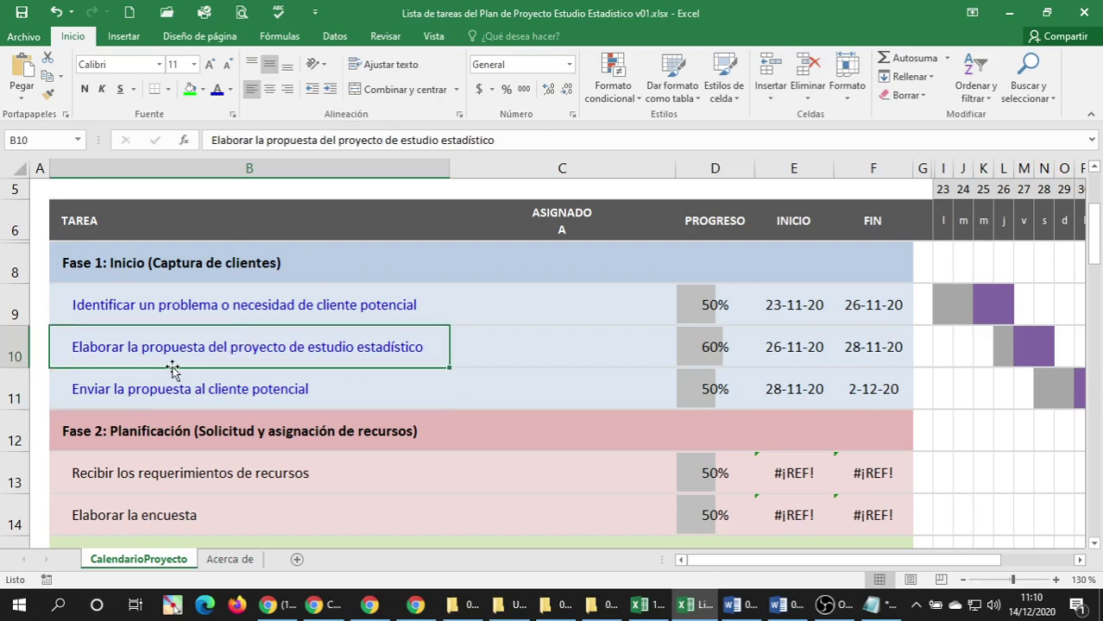
left_click(143, 385)
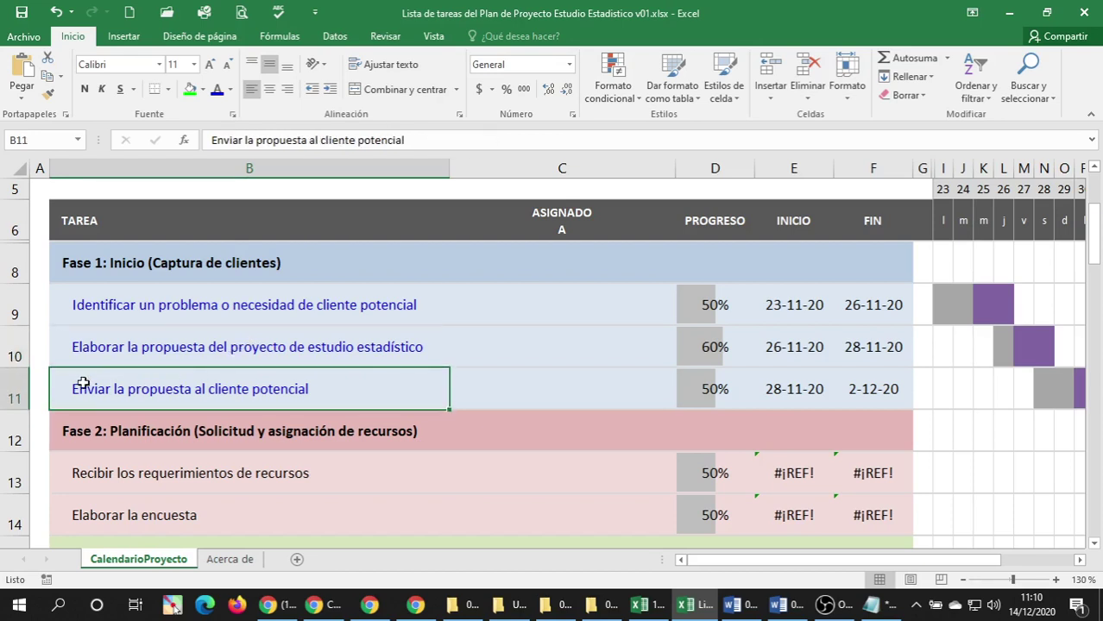
left_click(8, 386)
left_click(229, 385)
left_click(185, 348)
left_click(177, 385)
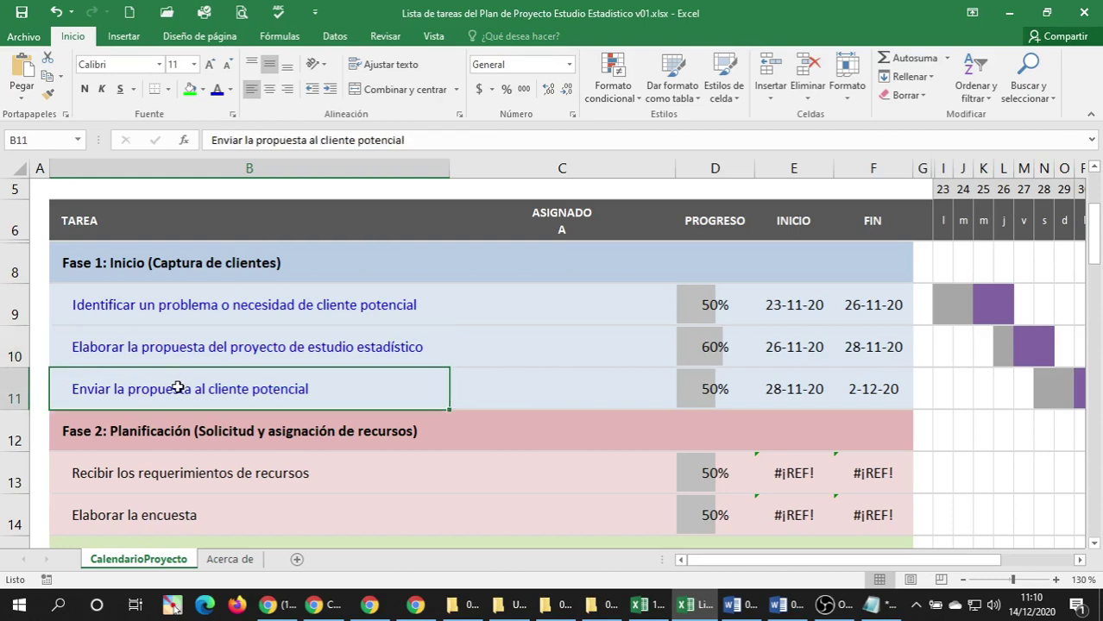
scroll(184, 380, "down", 11)
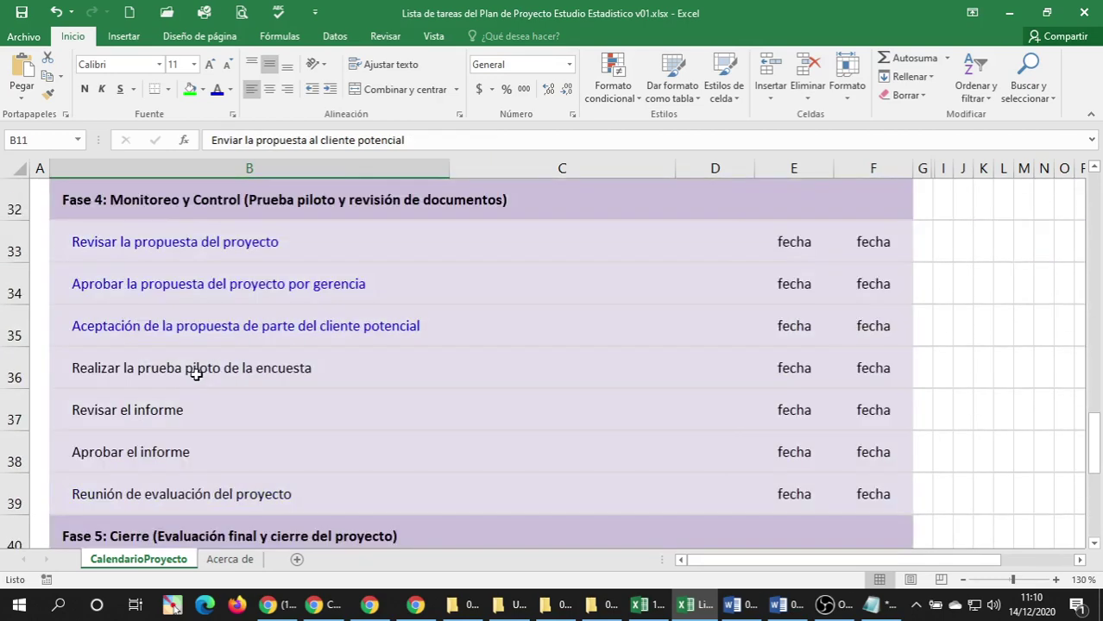
scroll(197, 374, "up", 4)
scroll(222, 378, "down", 2)
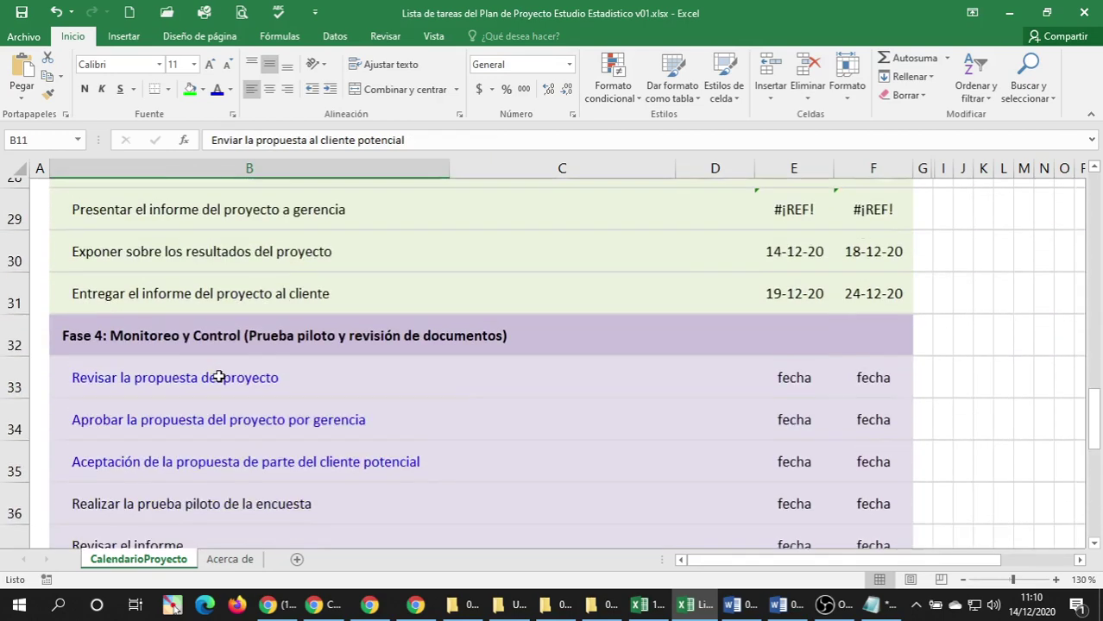
left_click(175, 256)
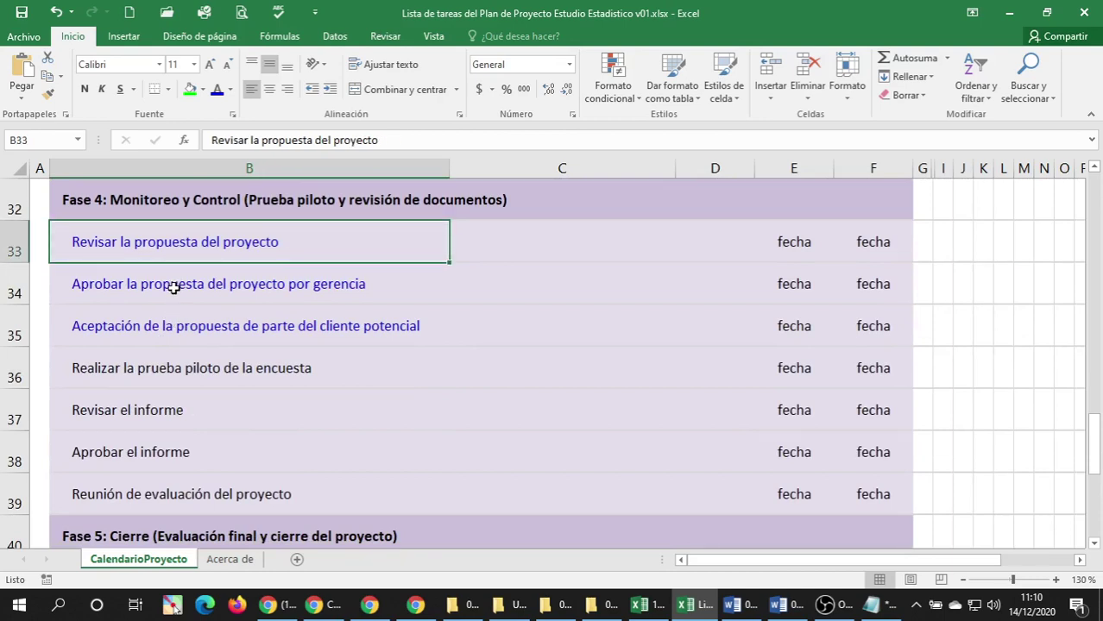
left_click(175, 288)
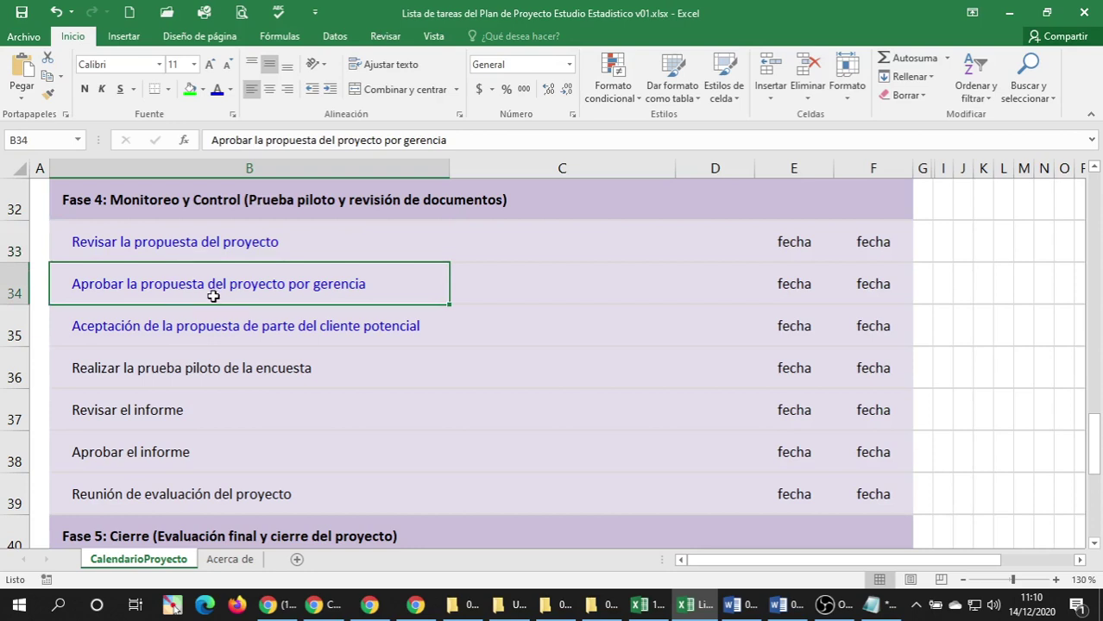
left_click(197, 252)
left_click(189, 289)
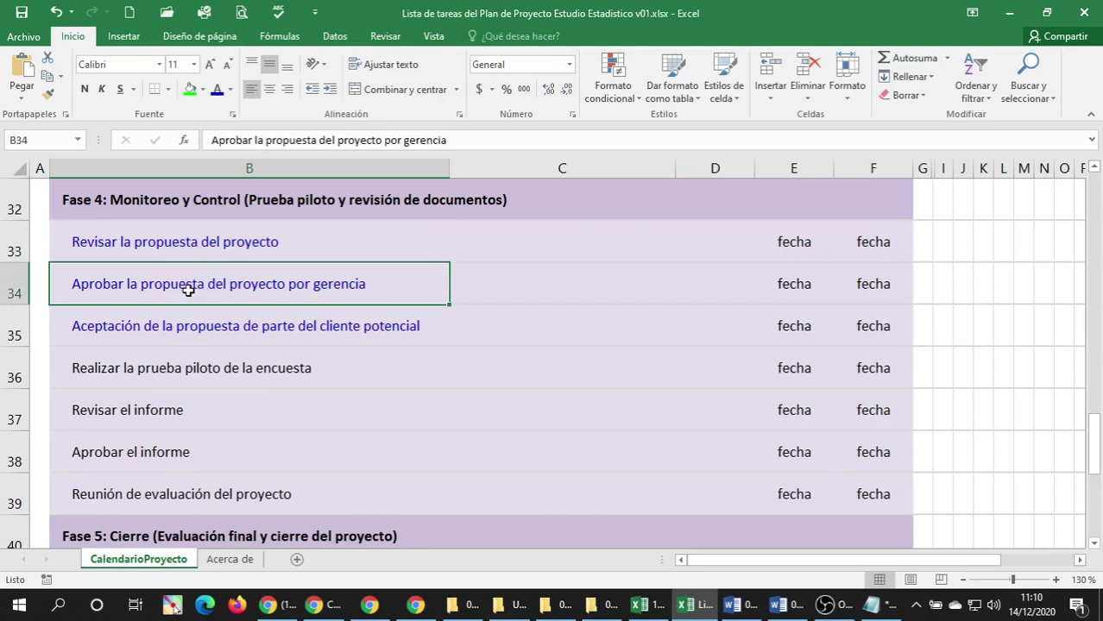
left_click(170, 333)
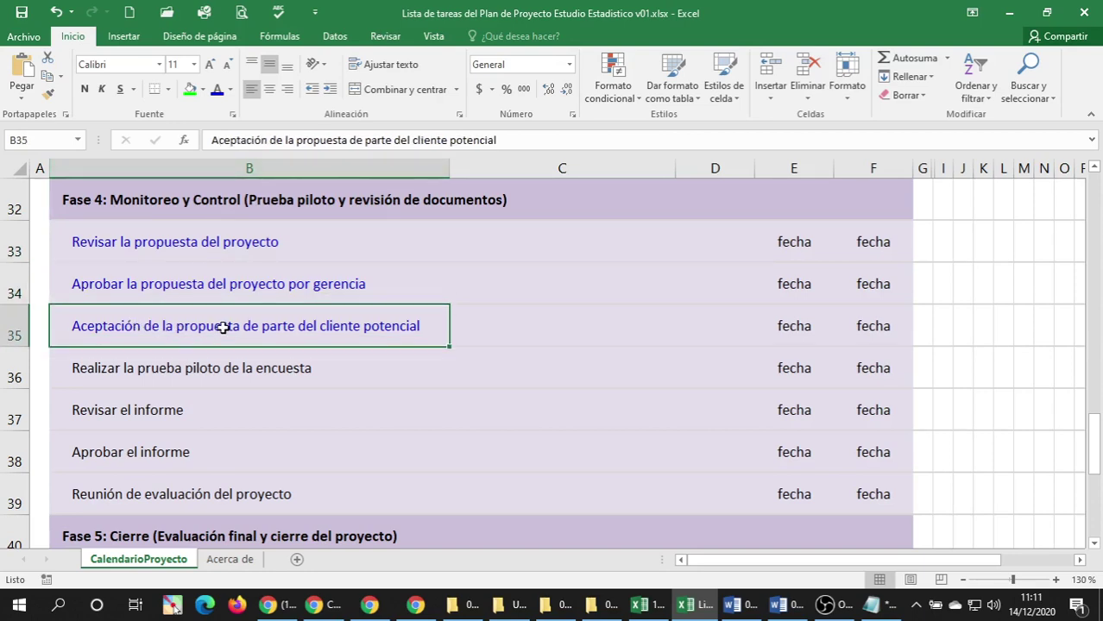
scroll(224, 310, "up", 10)
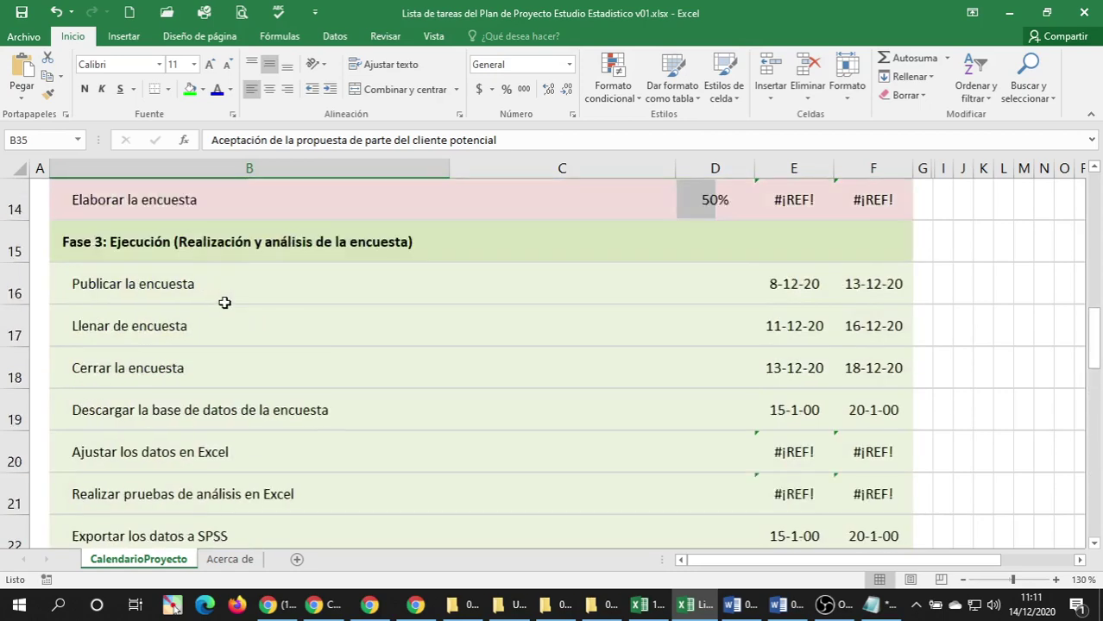
scroll(225, 302, "down", 4)
scroll(223, 303, "up", 1)
scroll(224, 302, "up", 1)
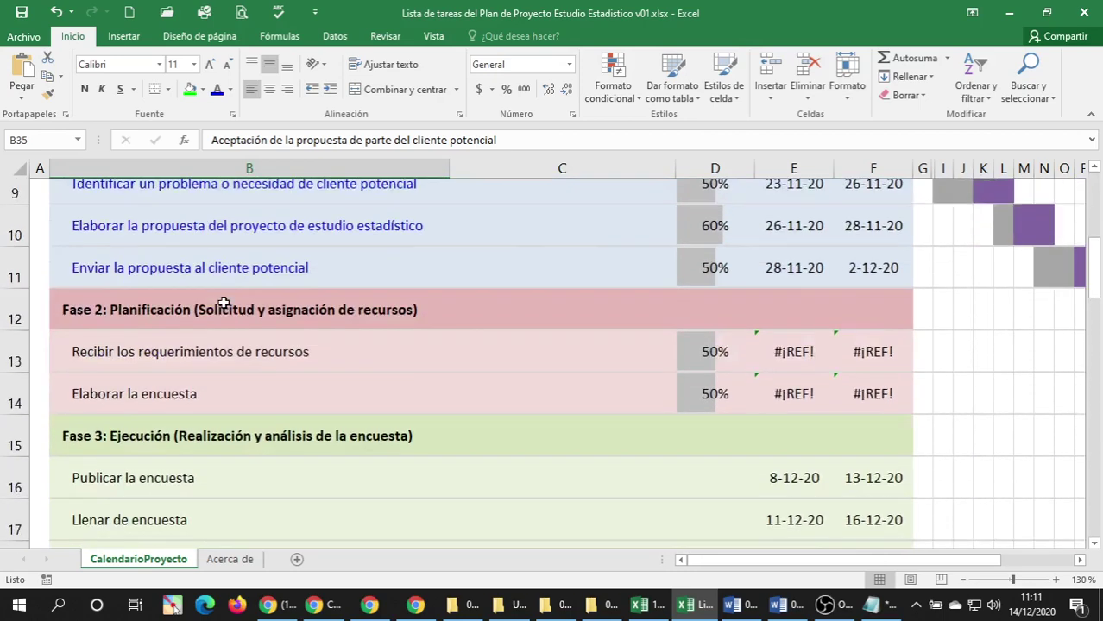
scroll(223, 301, "down", 1)
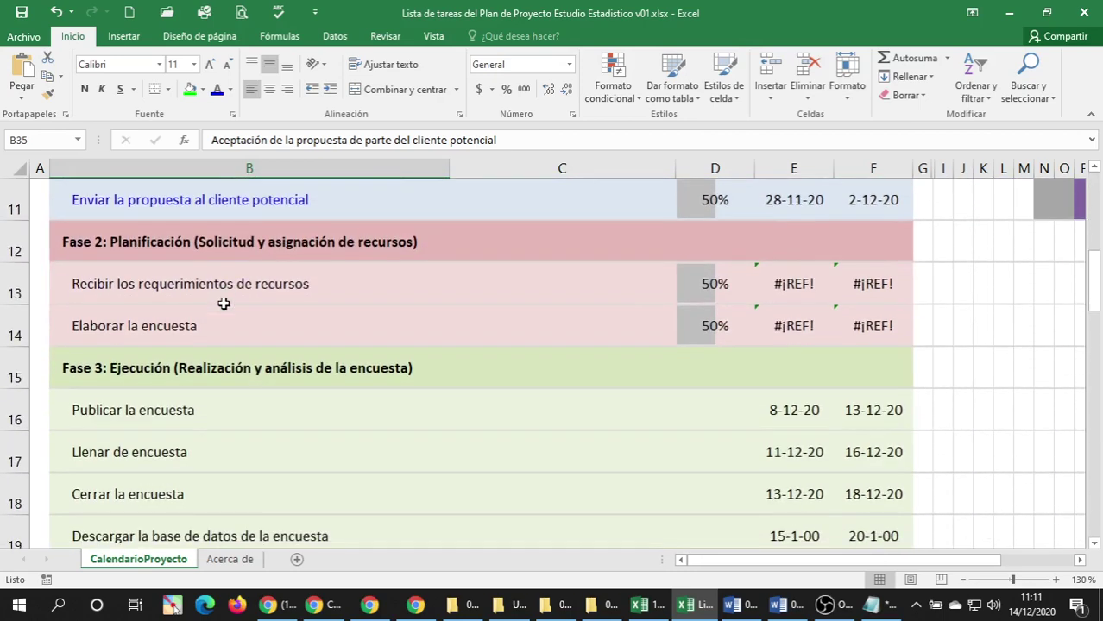
left_click(177, 250)
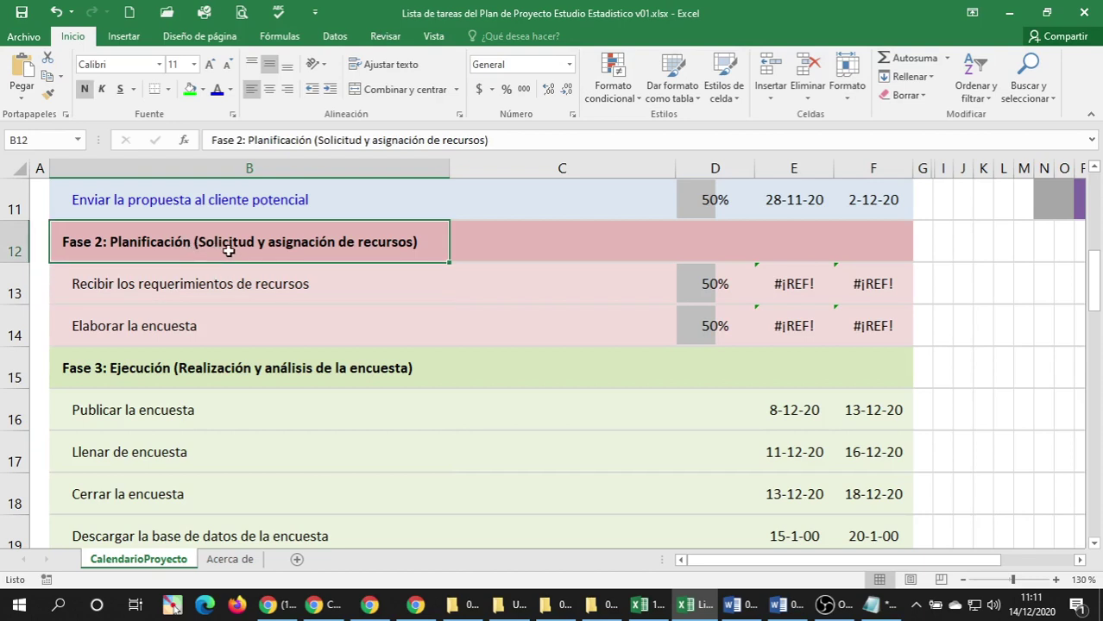
left_click(220, 295)
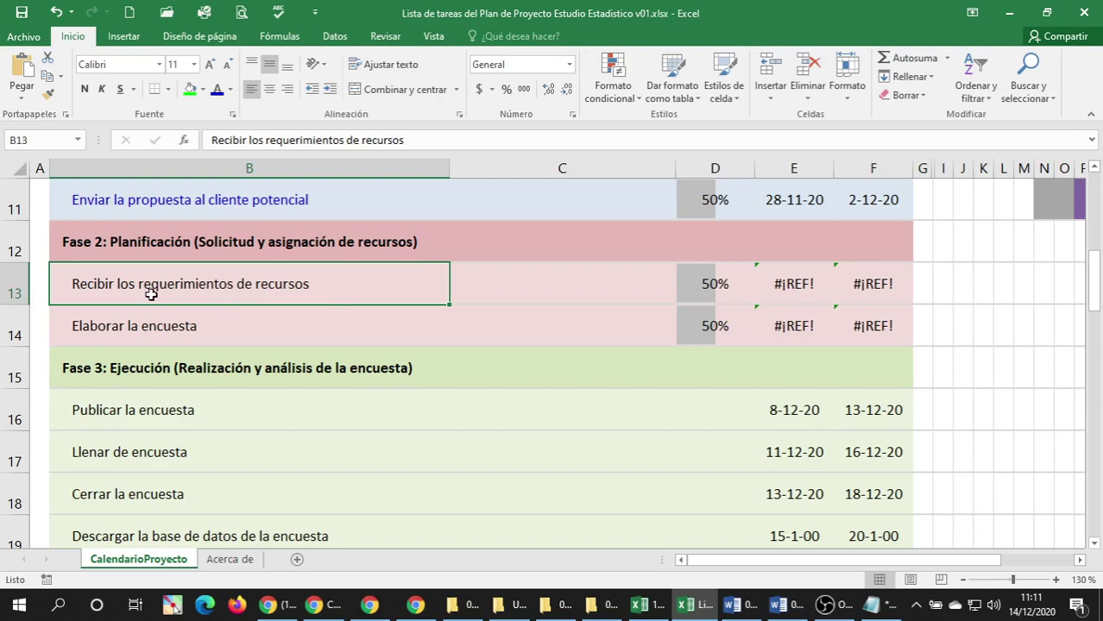
left_click(211, 318)
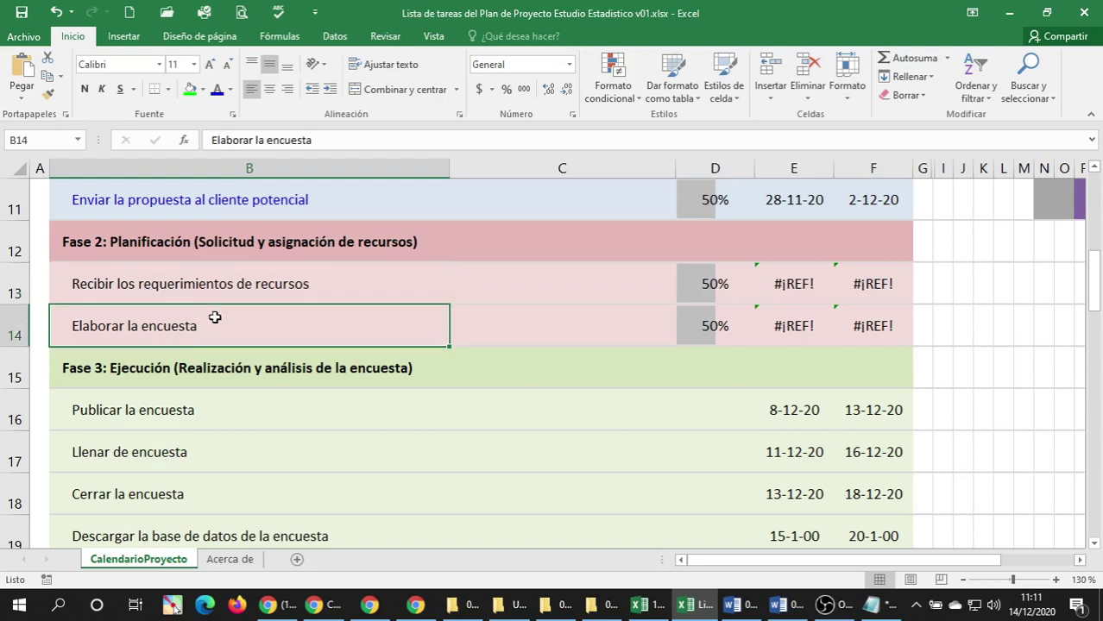
left_click(239, 298)
left_click(195, 325)
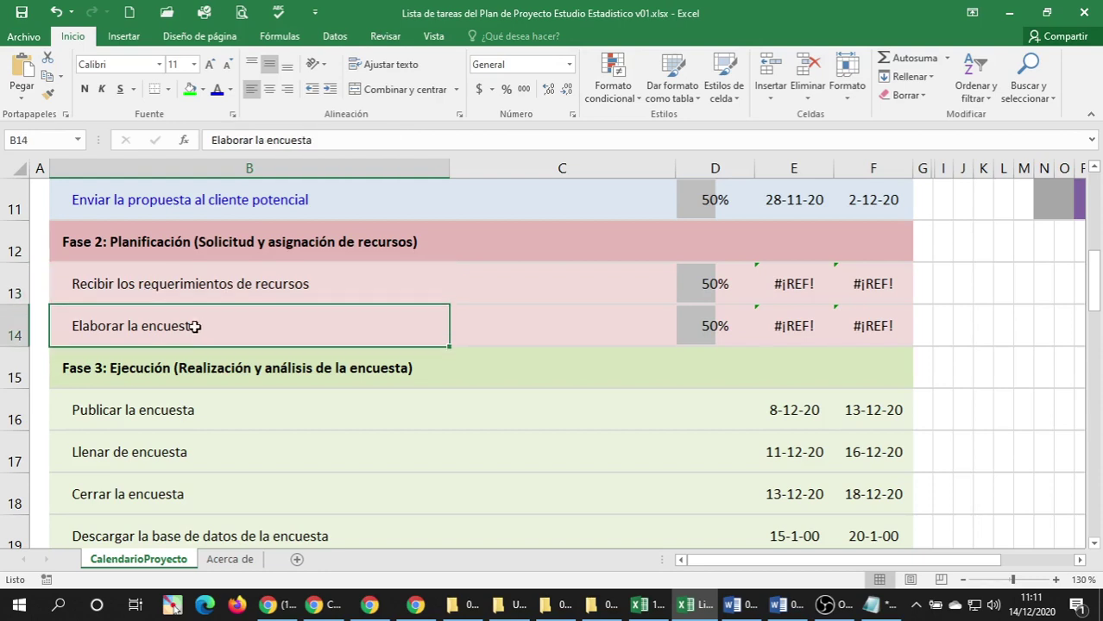
left_click(149, 297)
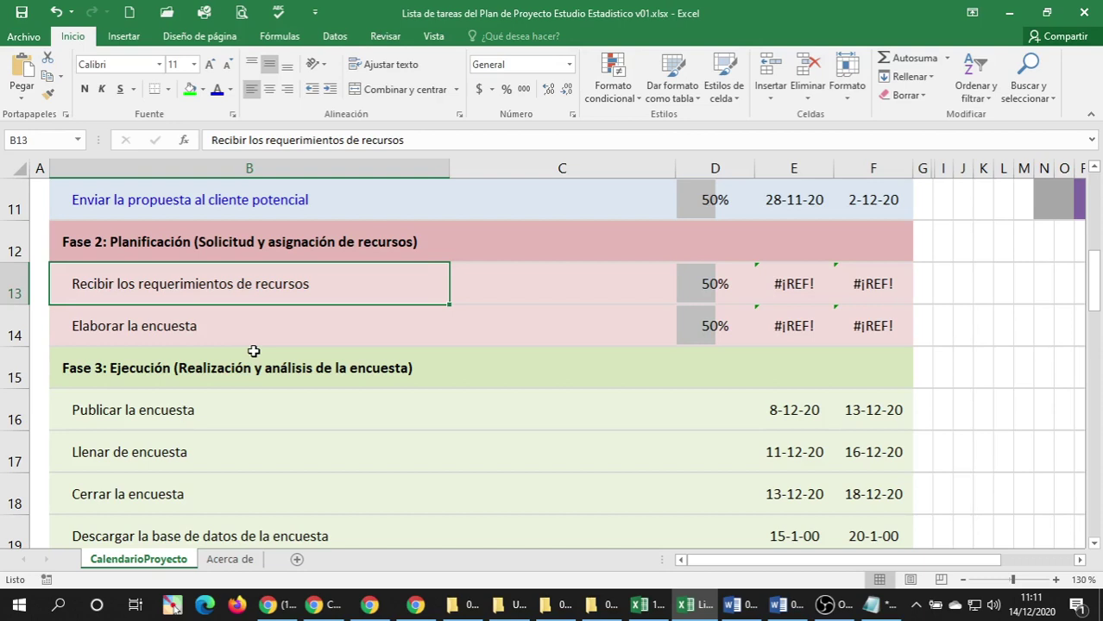
left_click(115, 321)
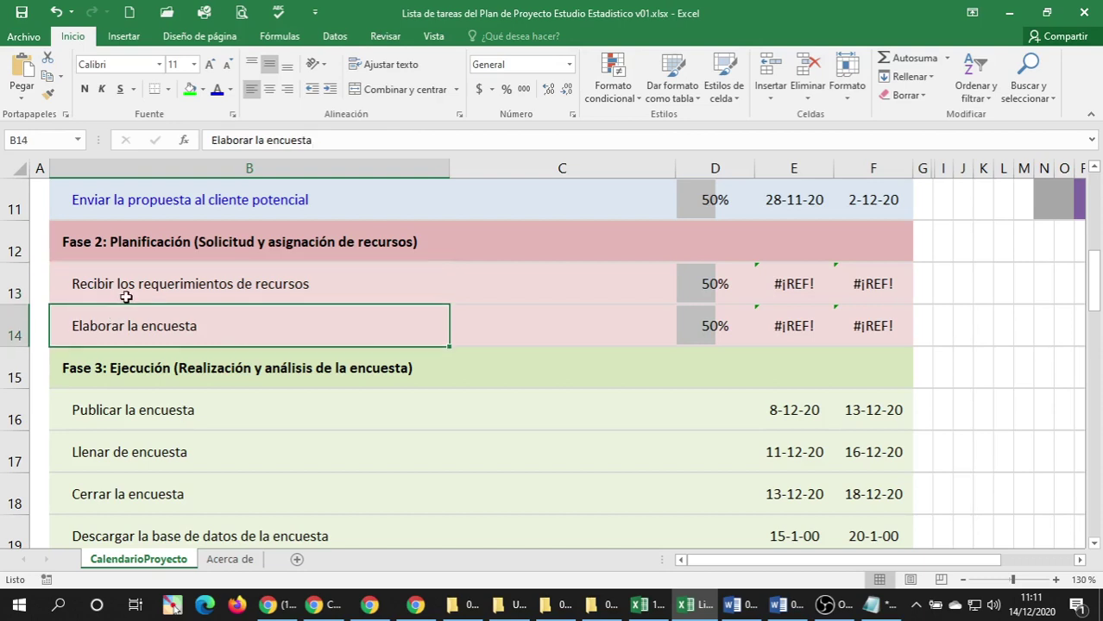
left_click(126, 294)
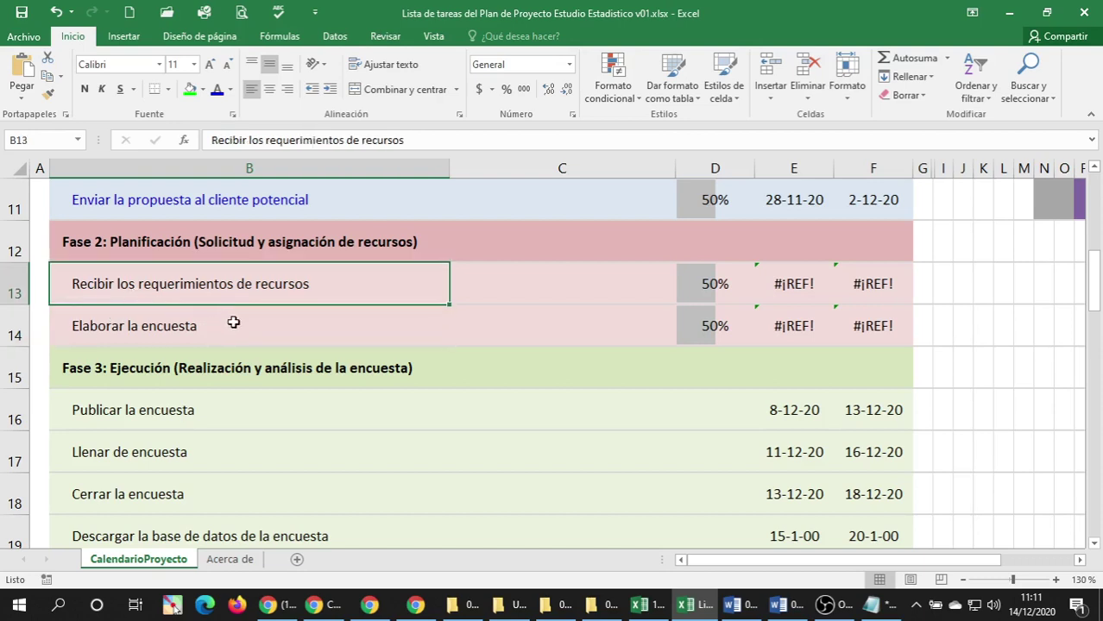
left_click(161, 319)
left_click(128, 290)
left_click(183, 326)
left_click(177, 298)
scroll(279, 295, "down", 1)
scroll(279, 295, "up", 1)
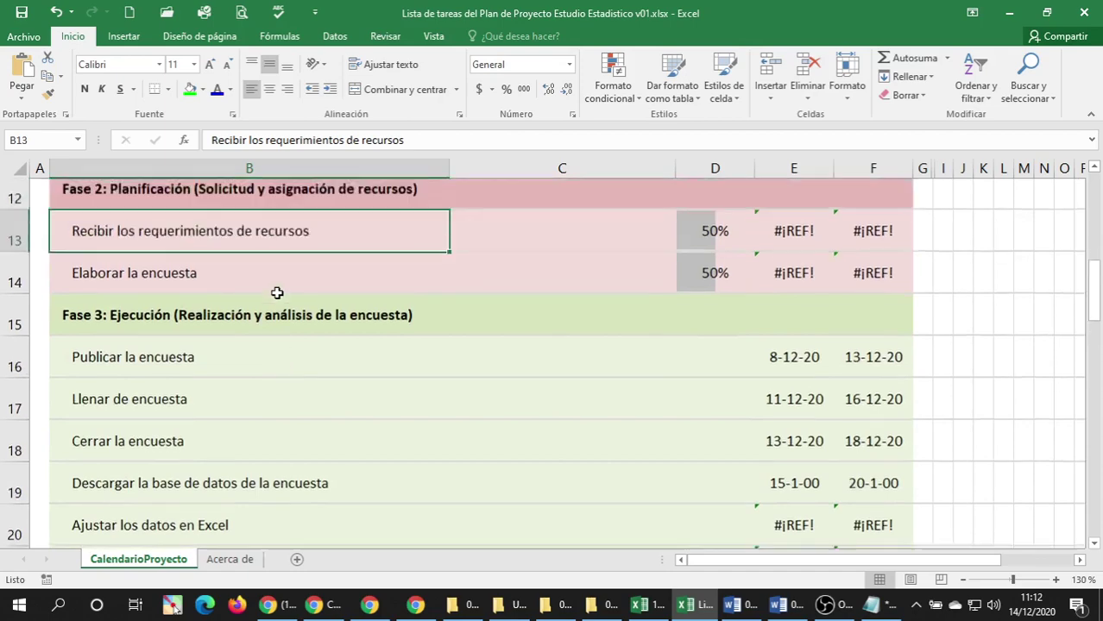
left_click(182, 327)
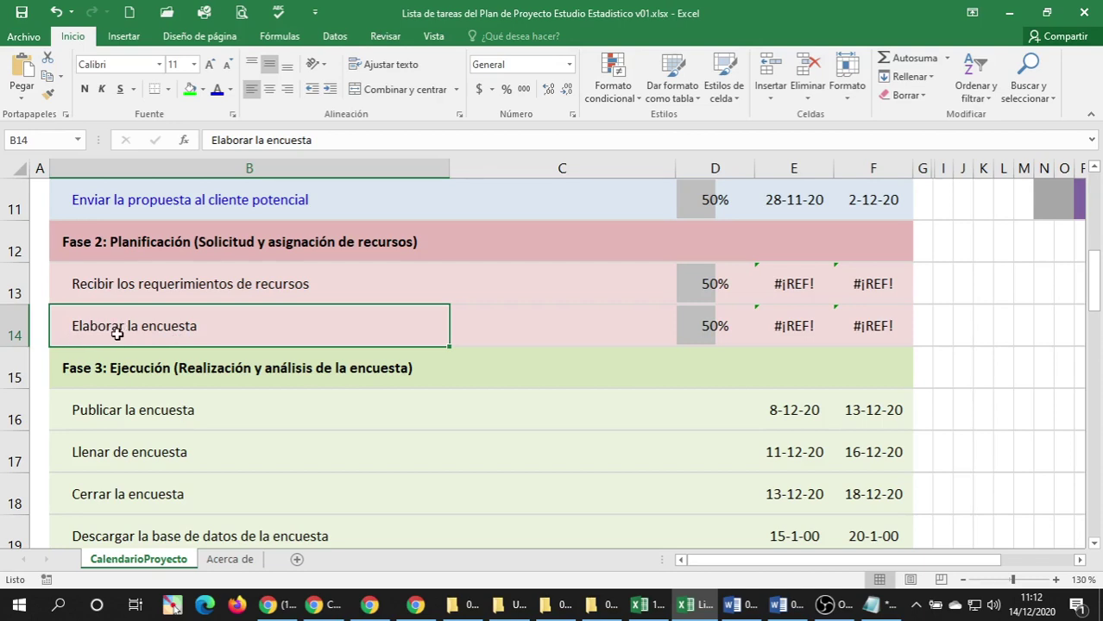
double_click(117, 334)
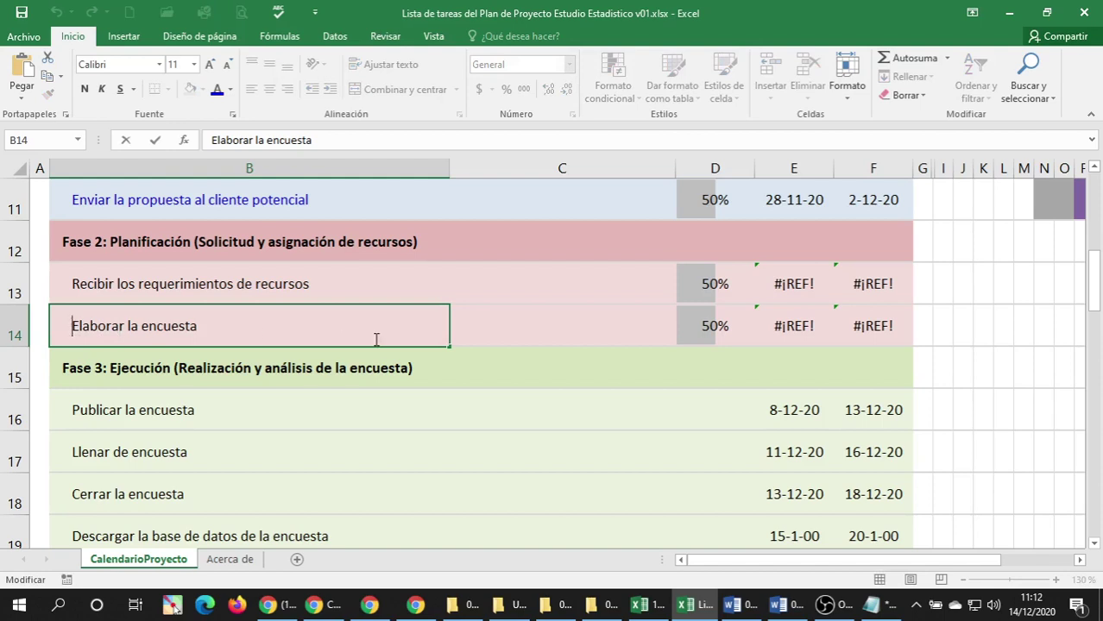
Replace 'Elaborar la' with 'Diseñar la' in the B14 task, making it 'Diseñar la encuesta'.
type("Di")
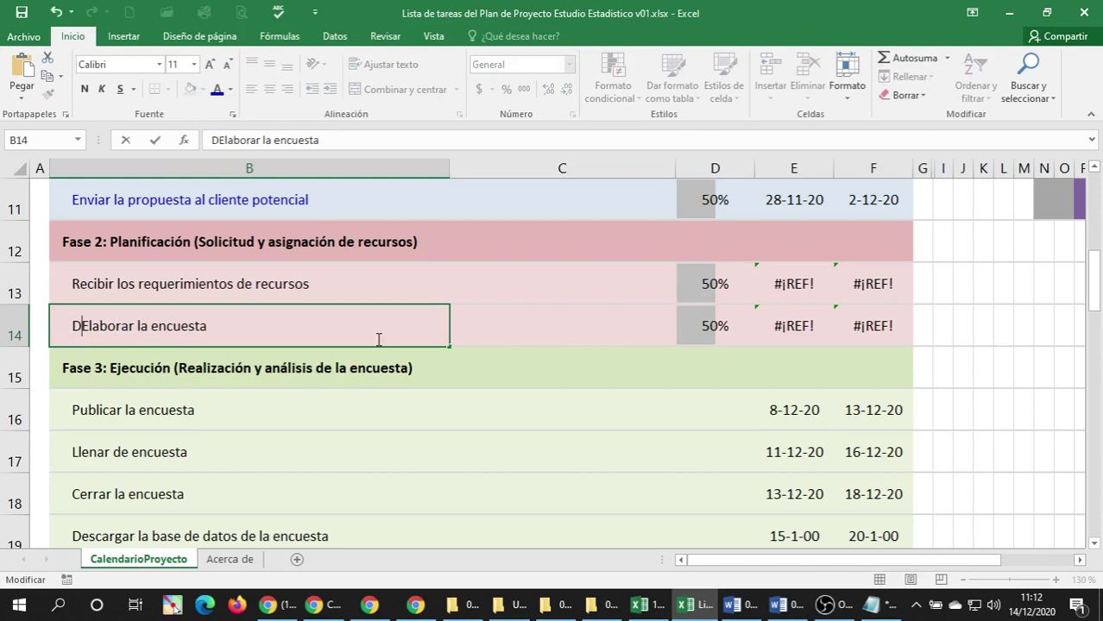
type("señar la")
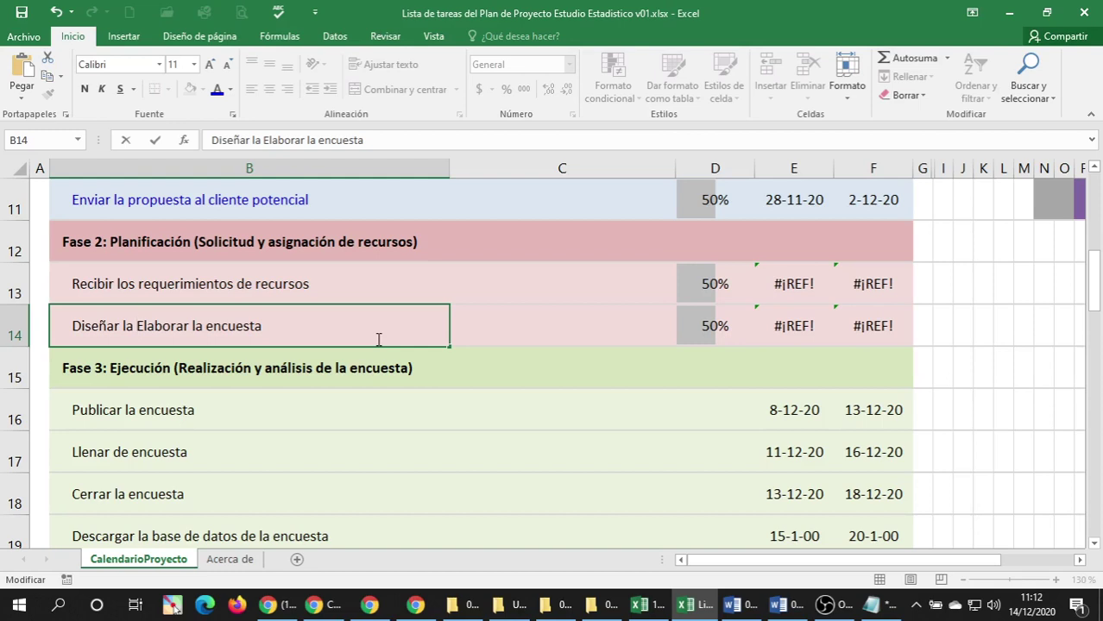
key("Delete")
key("Delete")
key("Delete")
key("Delete")
key("Delete")
key("Delete")
key("Delete")
key("Delete")
key("Delete")
key("Delete")
key("Delete")
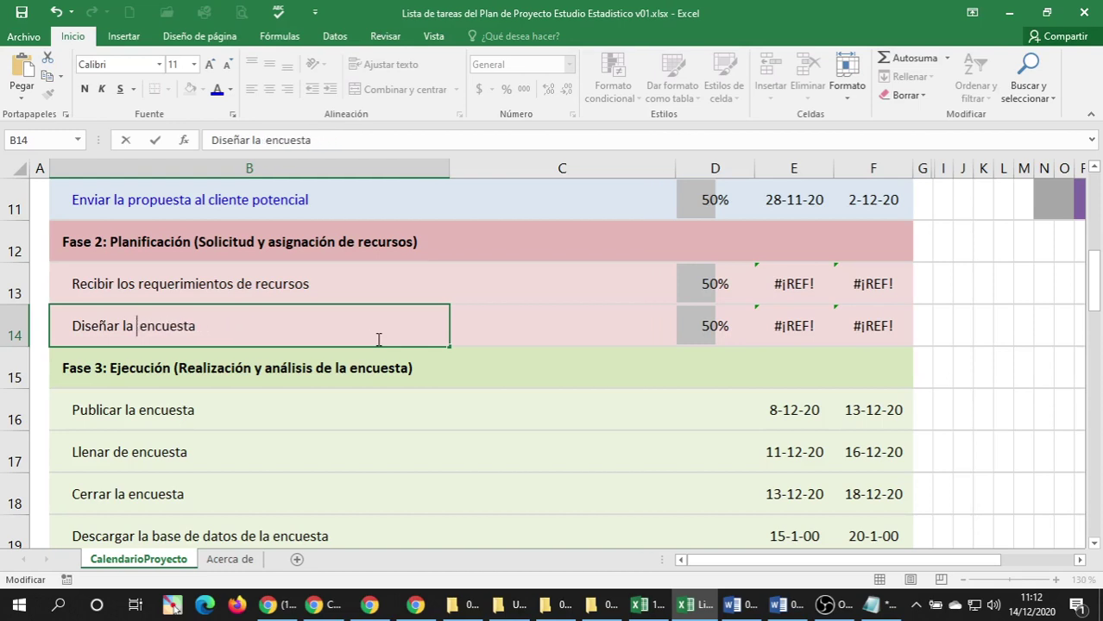
key("Delete")
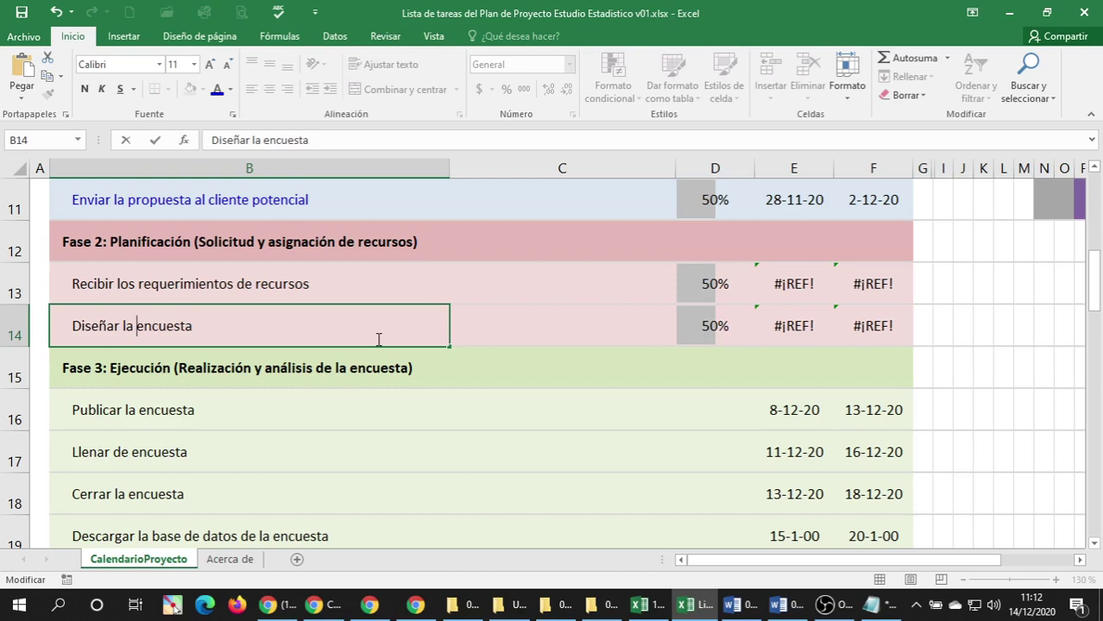
key("Return")
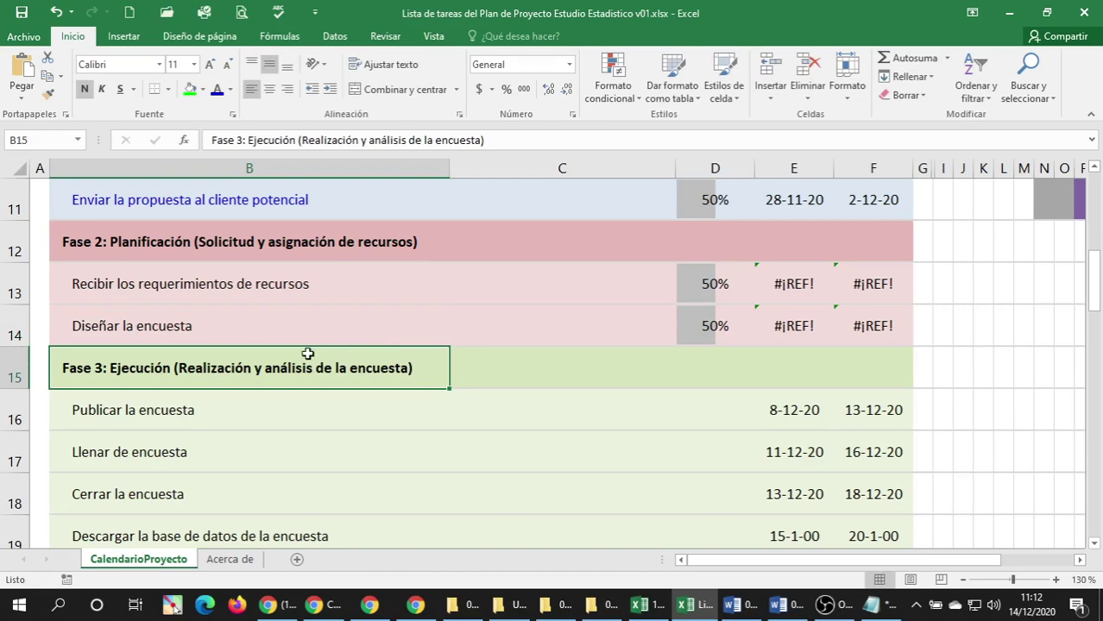
left_click(148, 330)
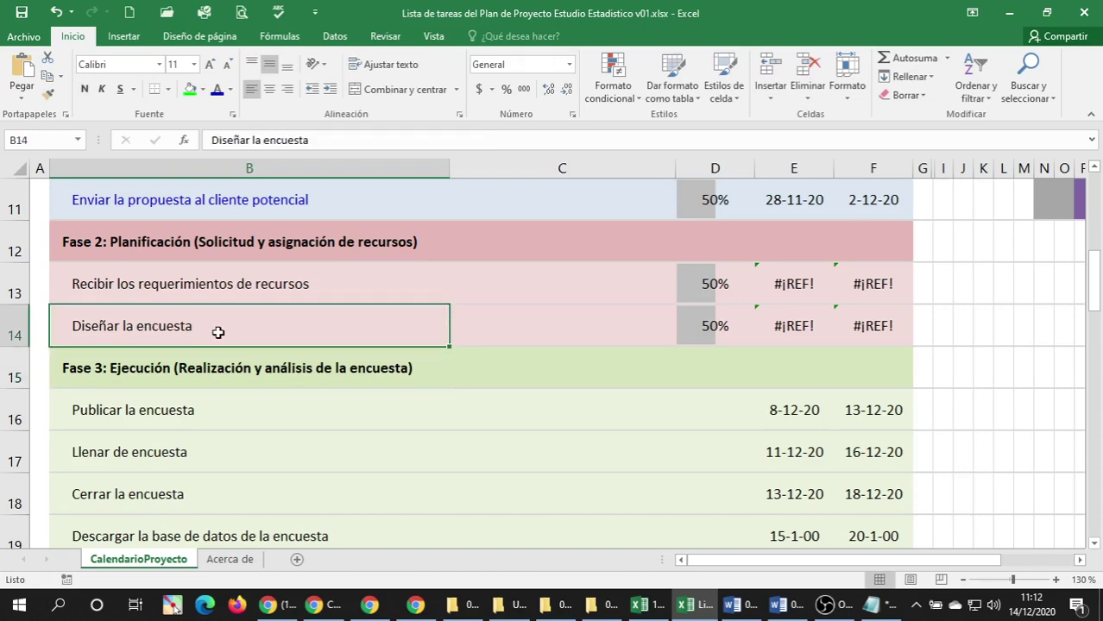
scroll(219, 331, "down", 9)
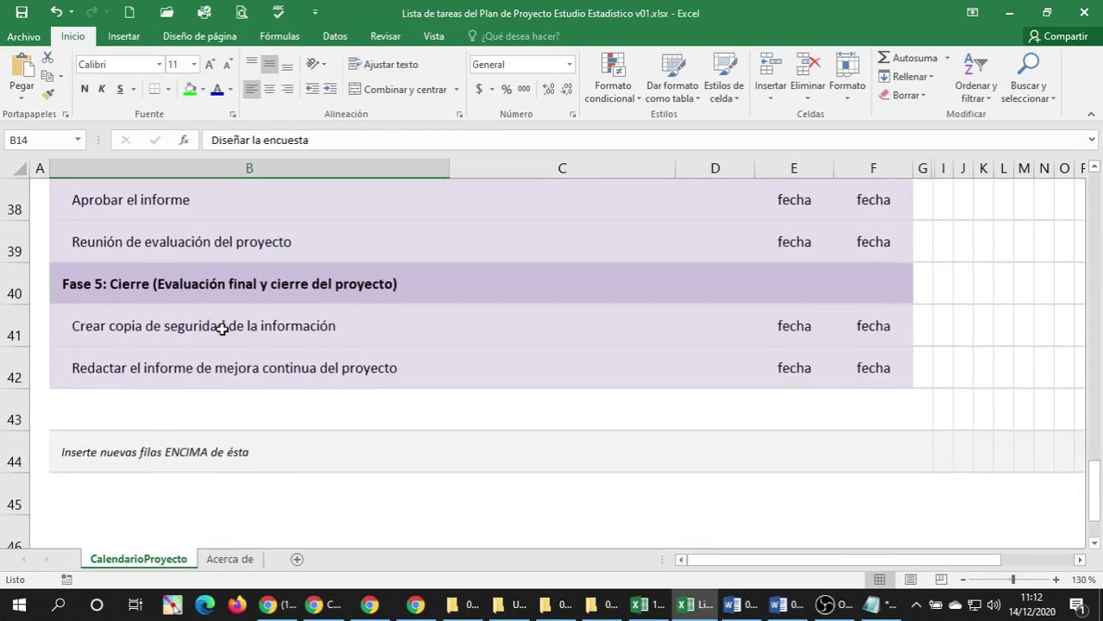
scroll(222, 329, "down", 1)
scroll(222, 325, "up", 4)
scroll(222, 326, "down", 1)
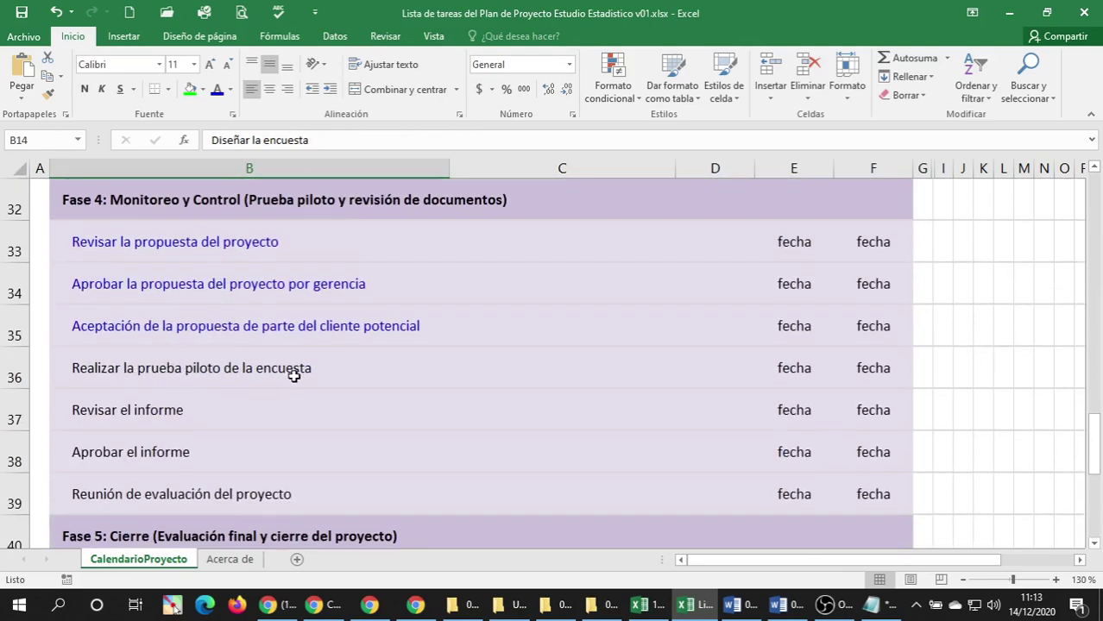
scroll(272, 388, "up", 6)
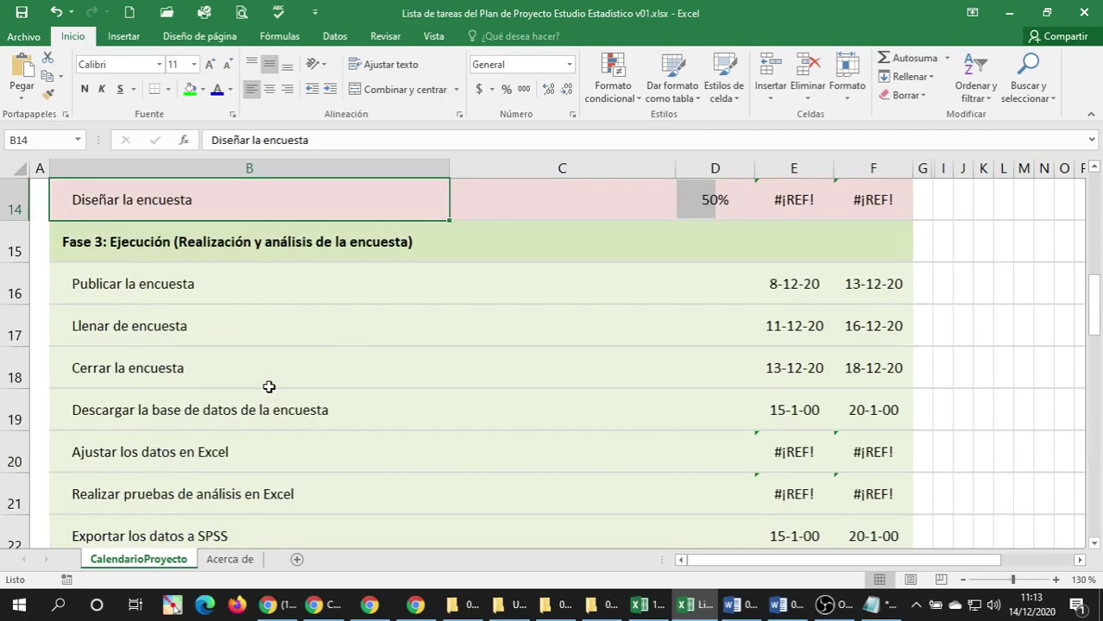
left_click(158, 283)
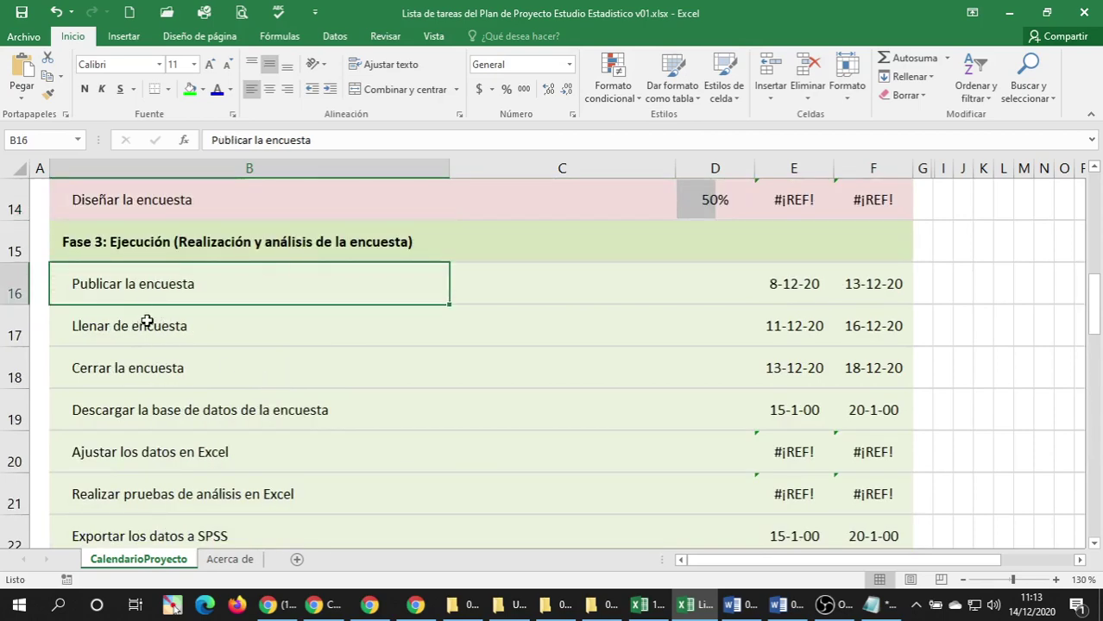
left_click(95, 326)
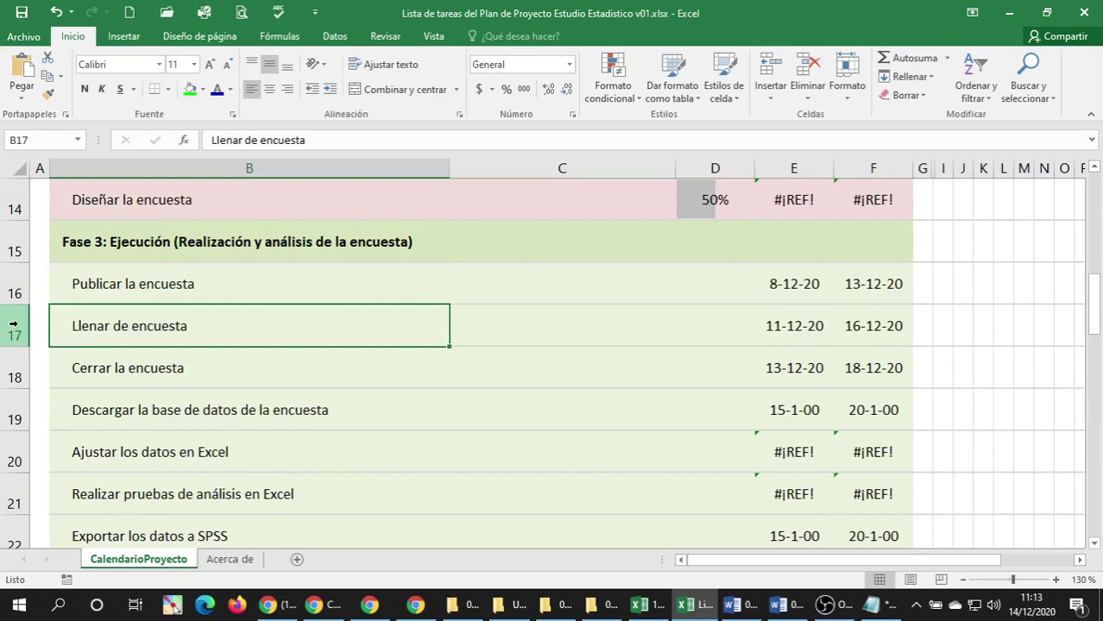
Insert a blank row 17 and paste a copy of the Publicar la encuesta row into it.
right_click(13, 324)
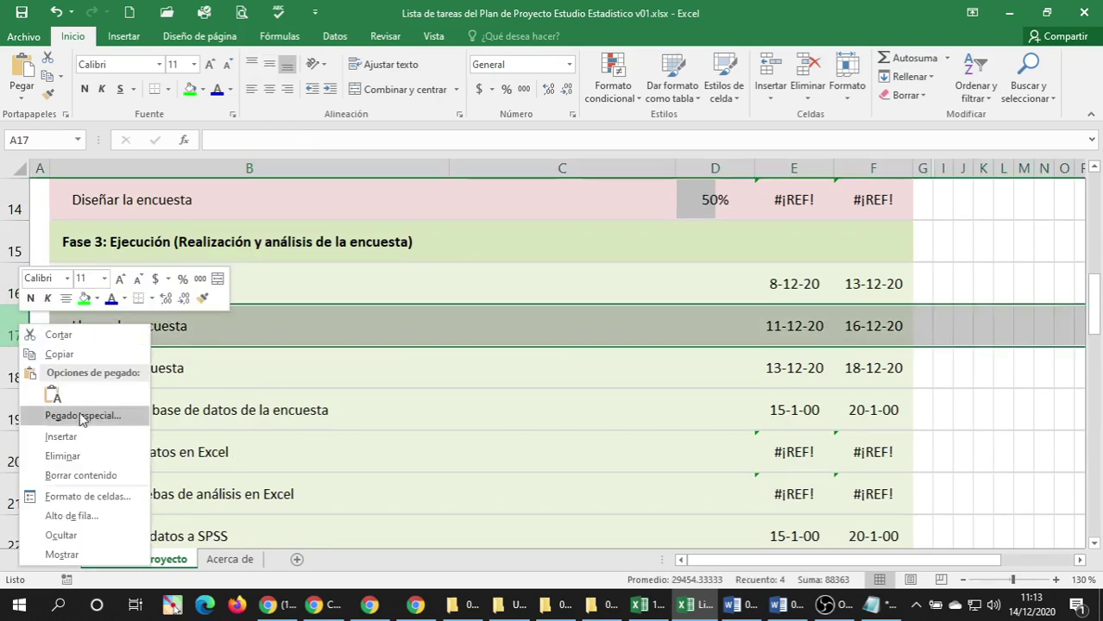
left_click(119, 442)
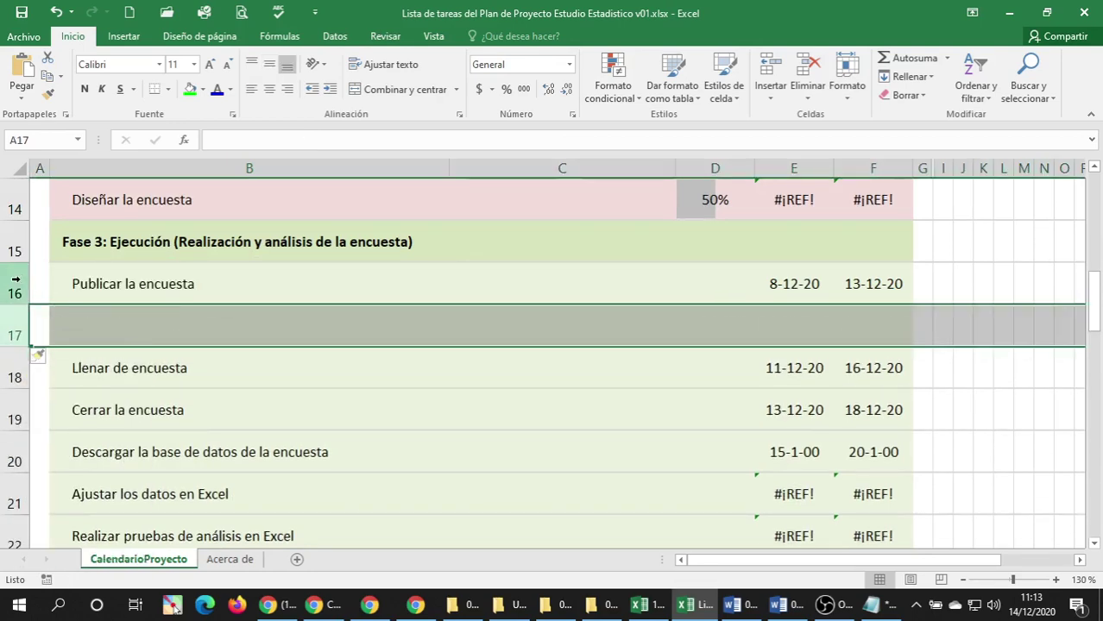
left_click(5, 283)
key("ctrl+c")
key("Down")
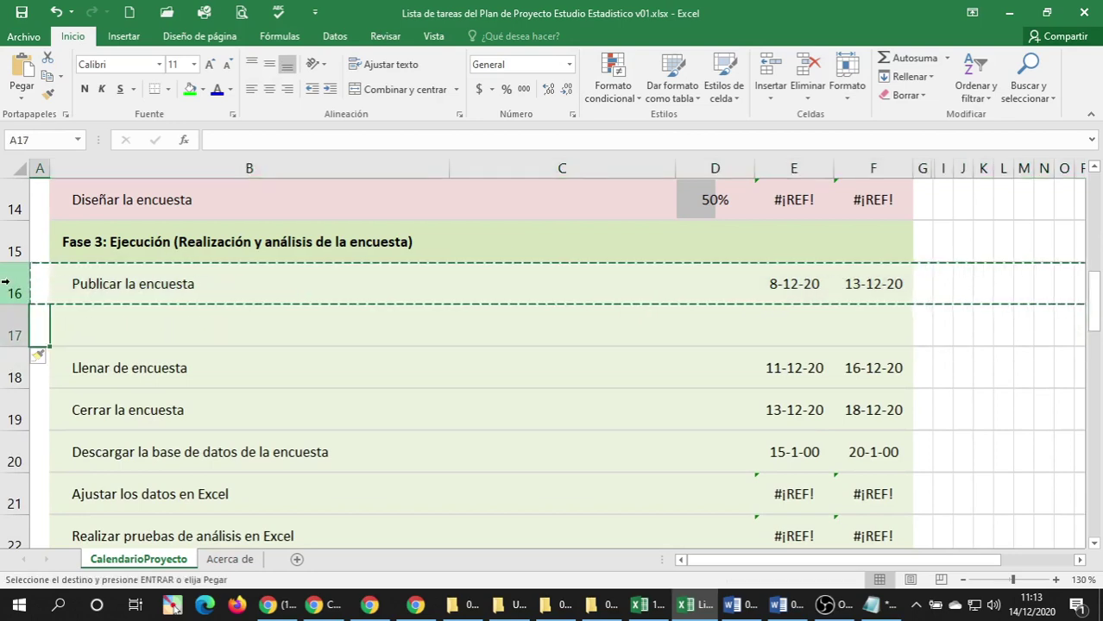
key("ctrl+v")
Name the task in B16 'Elaborar la encuesta'.
key("Up")
key("Right")
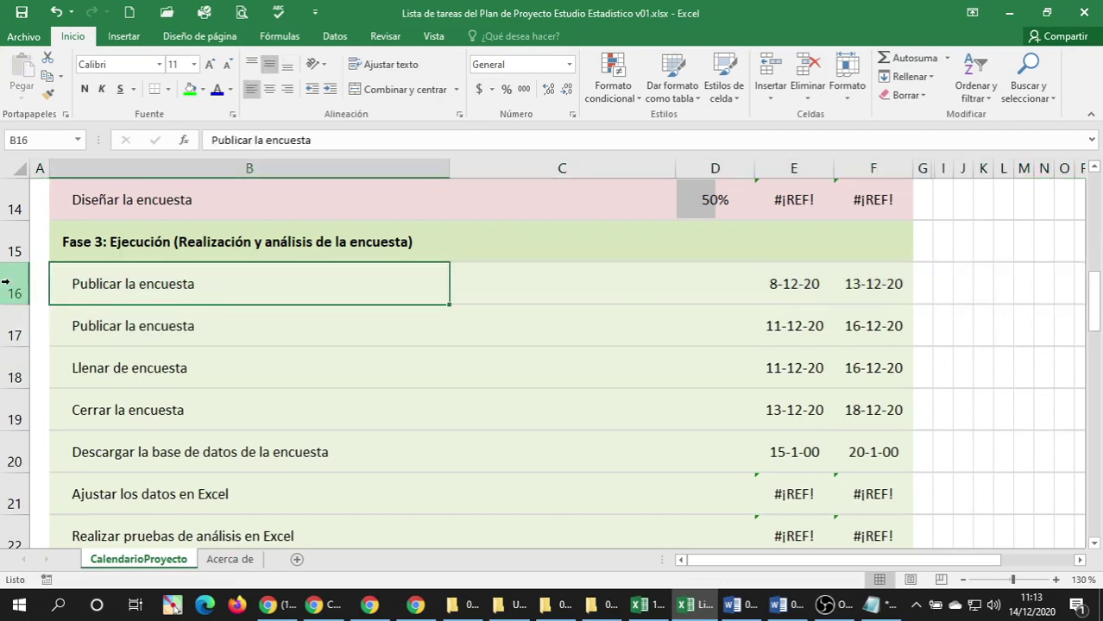
type("Elaborar ")
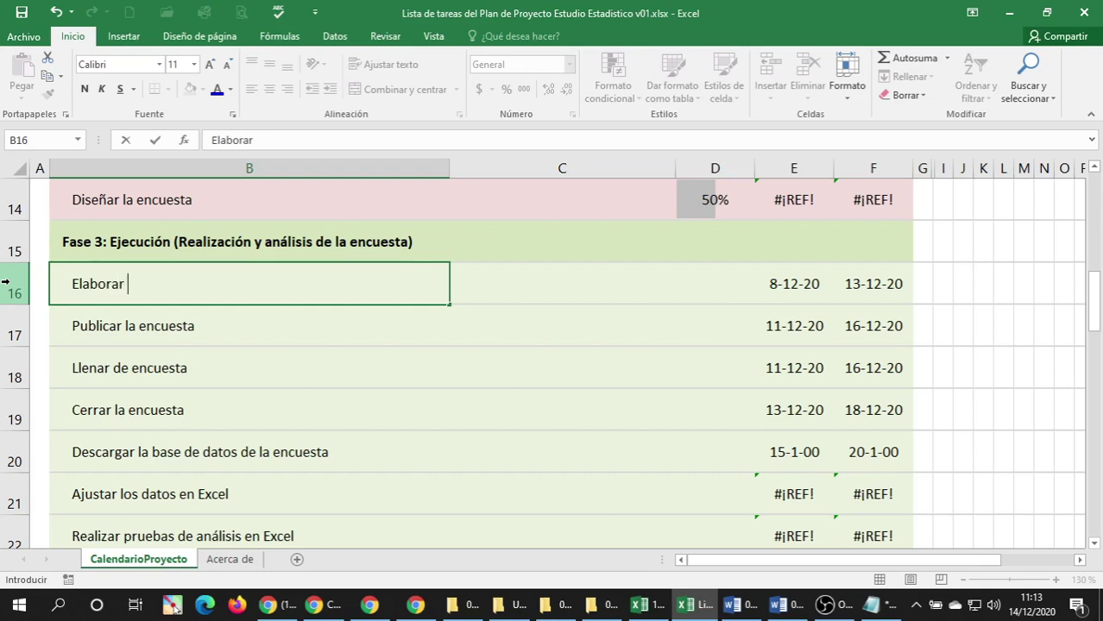
type("la encuesta")
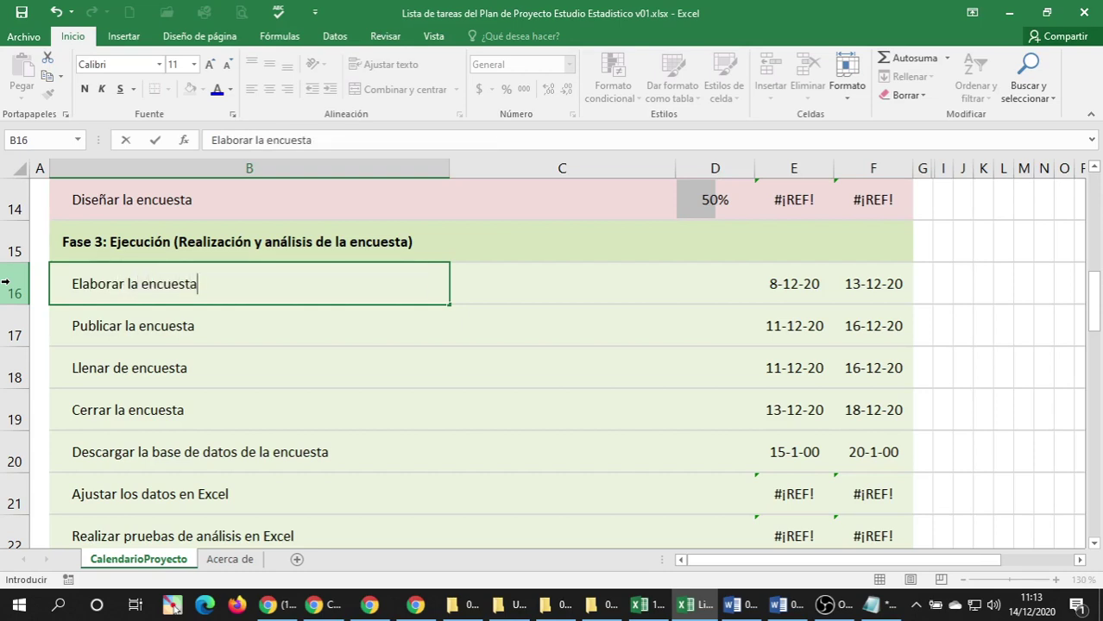
key("Return")
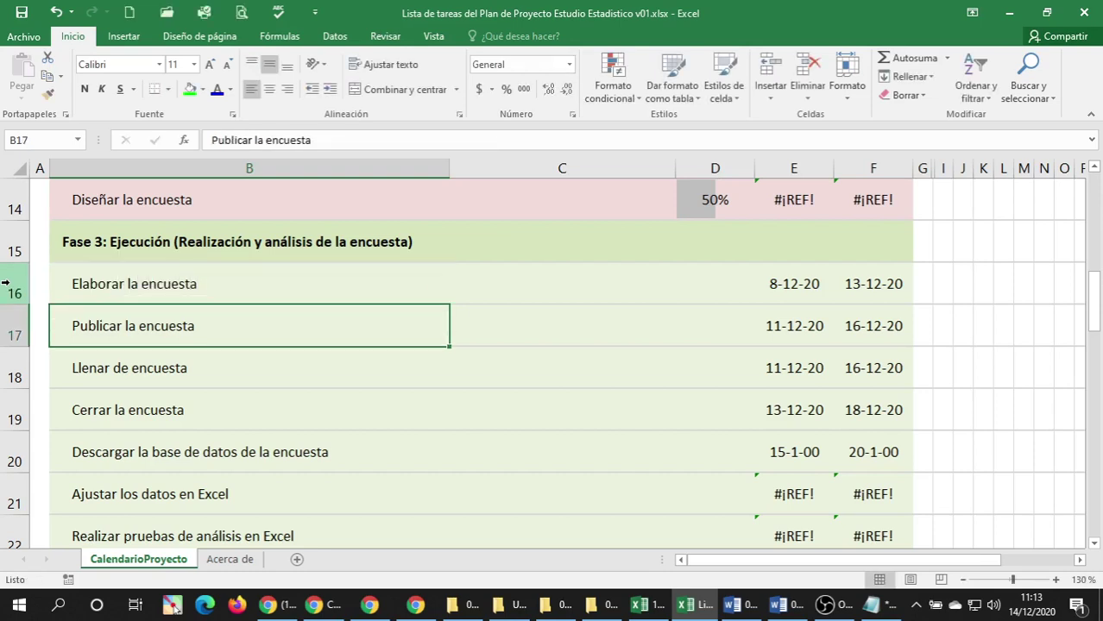
scroll(5, 283, "up", 2)
scroll(74, 291, "down", 1)
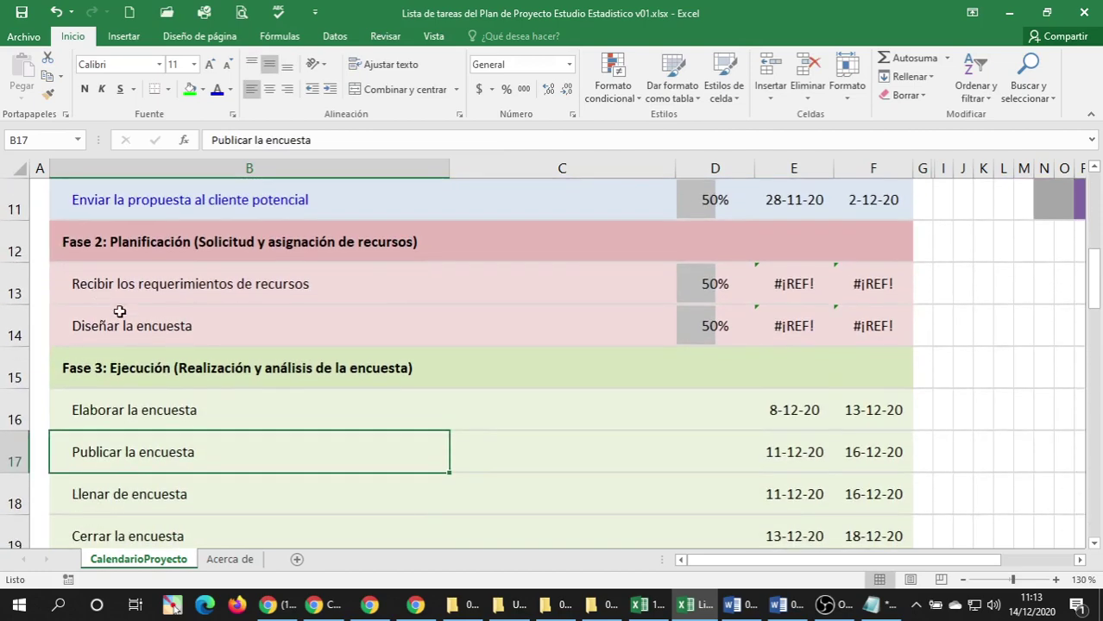
left_click(121, 315)
scroll(141, 303, "down", 1)
left_click(140, 284)
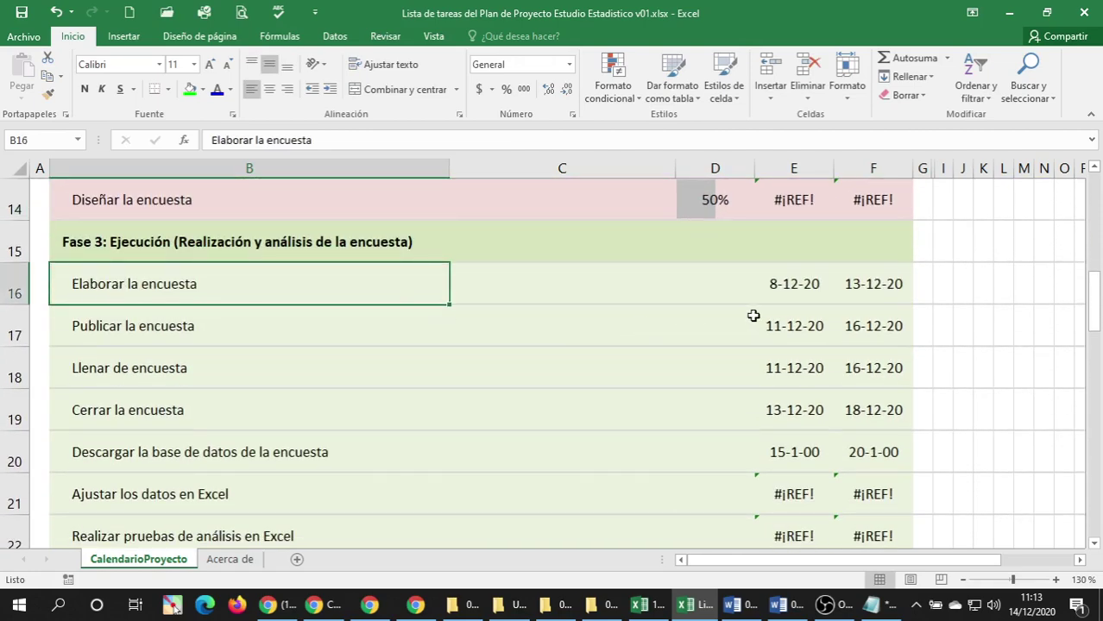
Edit the B16 task name, typing the 'Google Formulario' wording, and confirm the entry.
double_click(199, 286)
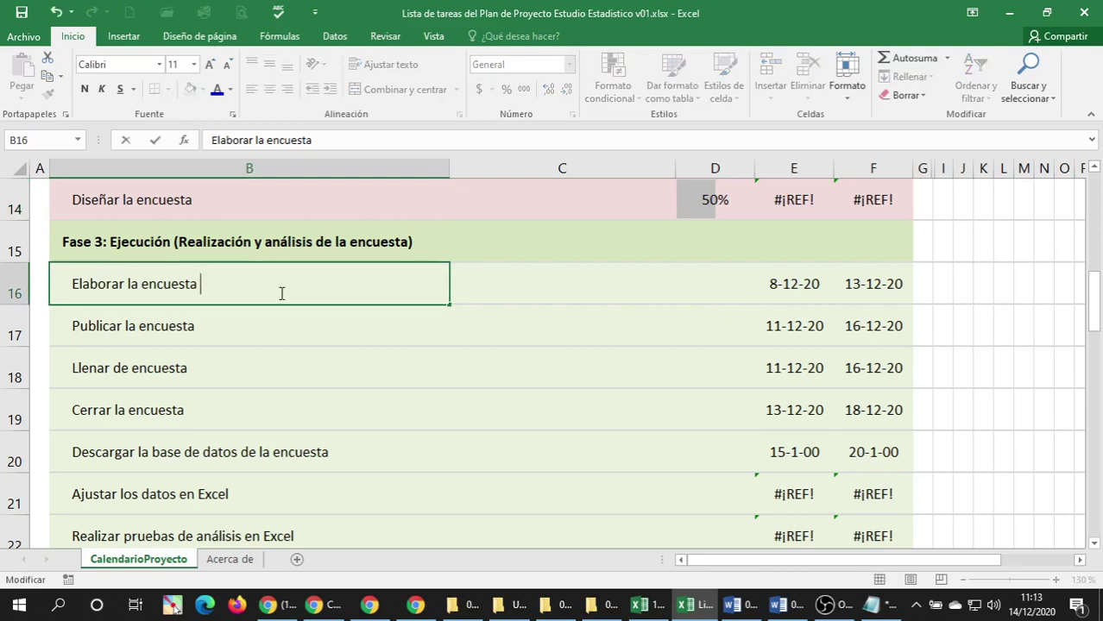
type("en ")
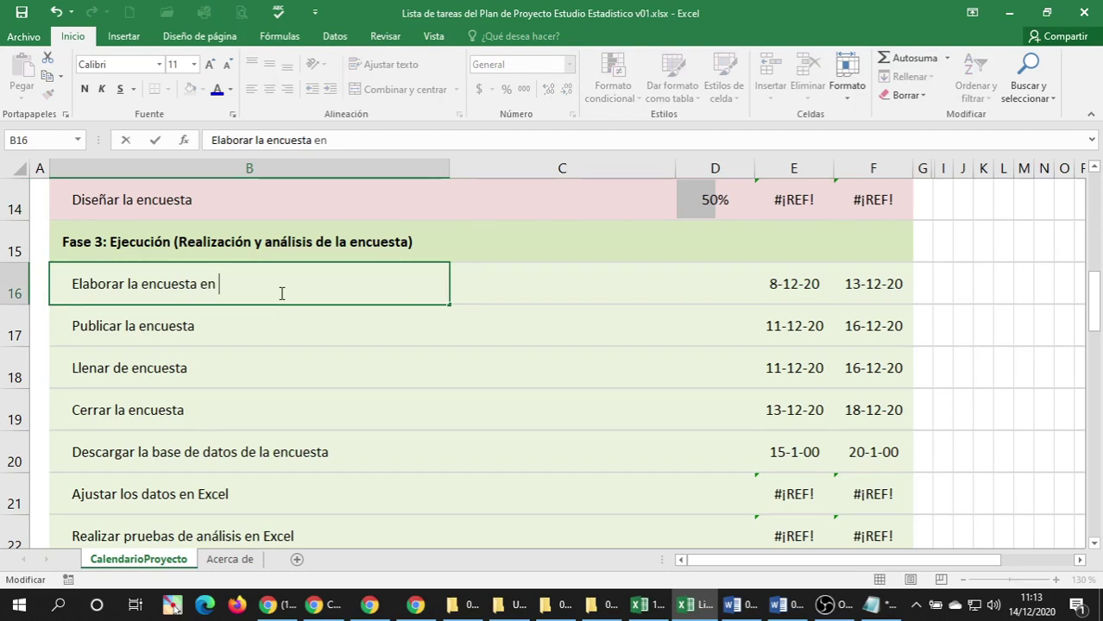
type("goog")
key("BackSpace")
key("BackSpace")
key("BackSpace")
key("BackSpace")
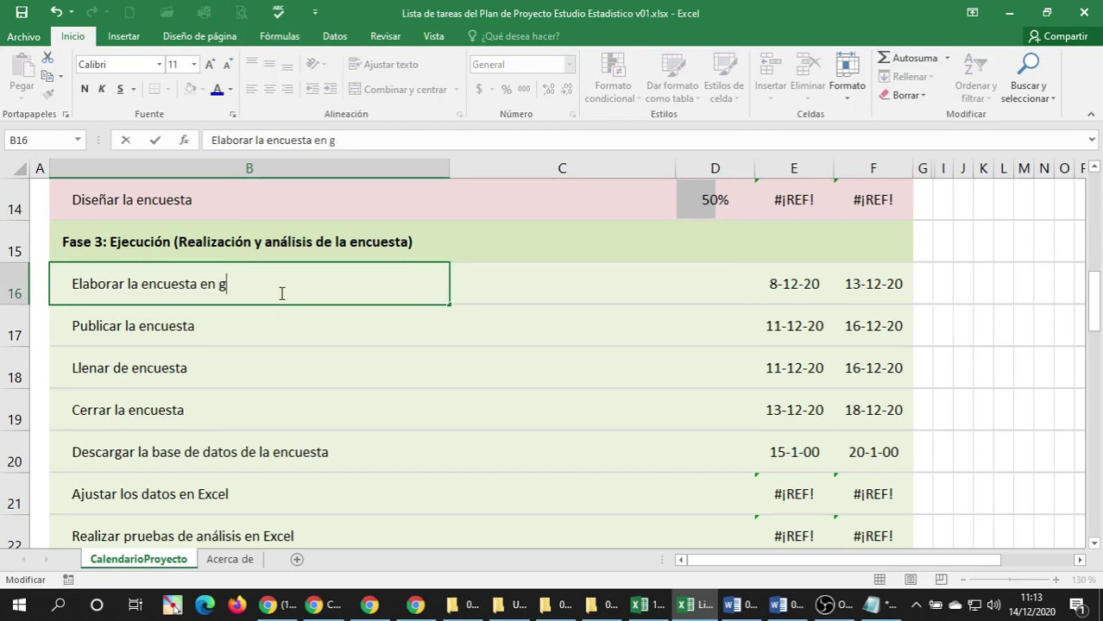
type("Google F")
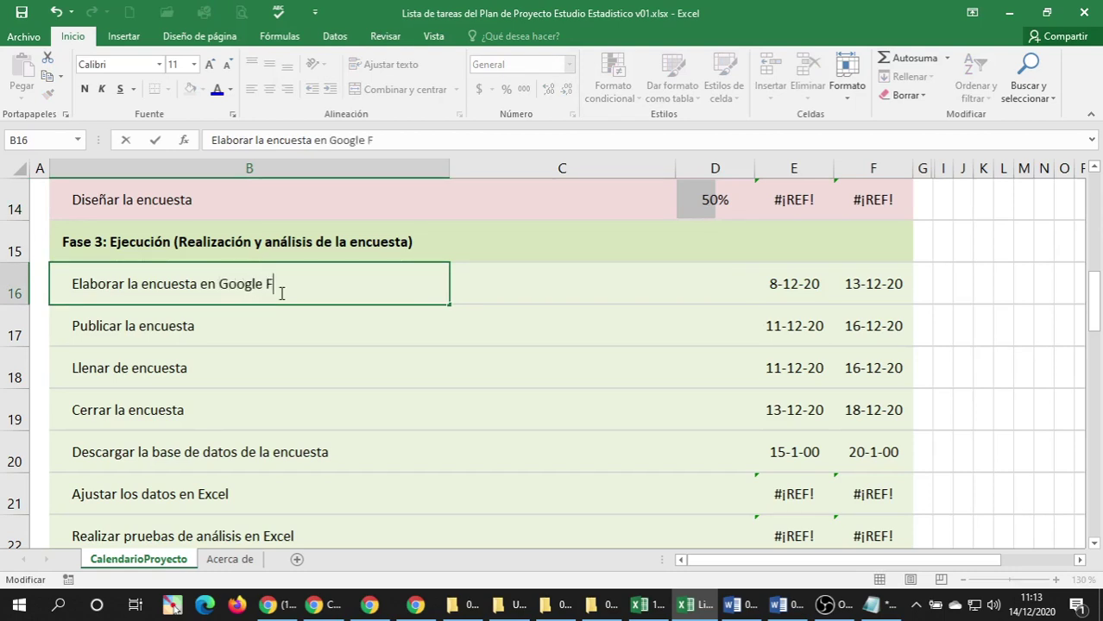
type("ormulario")
key("BackSpace")
key("BackSpace")
key("BackSpace")
key("BackSpace")
key("BackSpace")
key("BackSpace")
key("BackSpace")
key("BackSpace")
key("BackSpace")
key("BackSpace")
key("BackSpace")
key("BackSpace")
key("BackSpace")
key("BackSpace")
key("BackSpace")
key("BackSpace")
key("BackSpace")
key("BackSpace")
key("BackSpace")
key("BackSpace")
key("BackSpace")
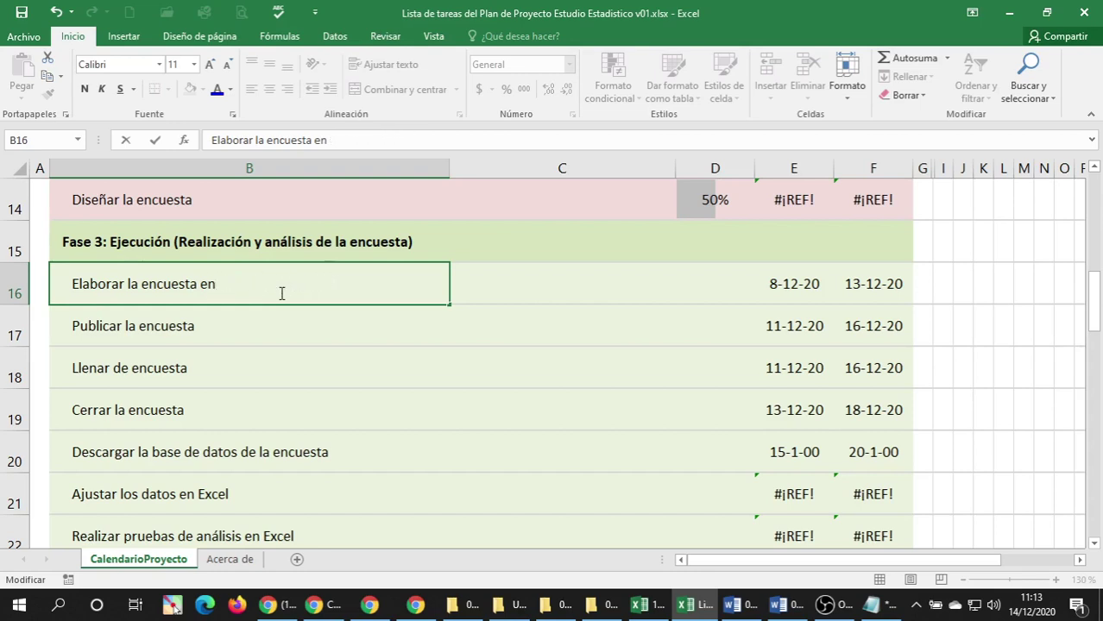
key("Return")
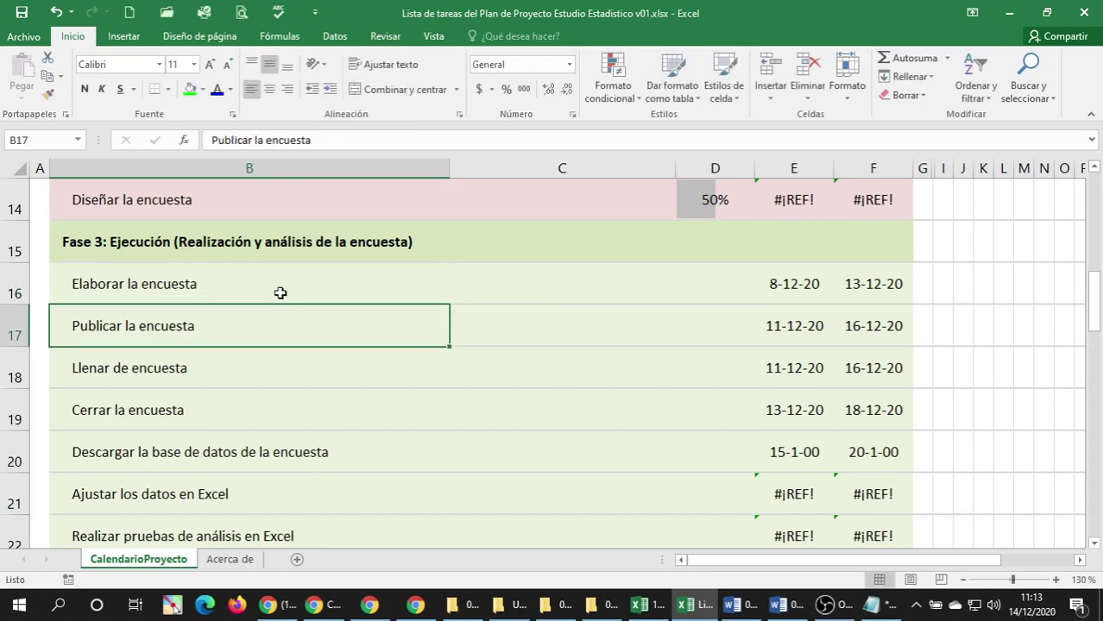
Review the Elaborar and Publicar la encuesta cells and scroll through the task list.
left_click(277, 277)
left_click(195, 330)
left_click(208, 289)
scroll(202, 316, "down", 8)
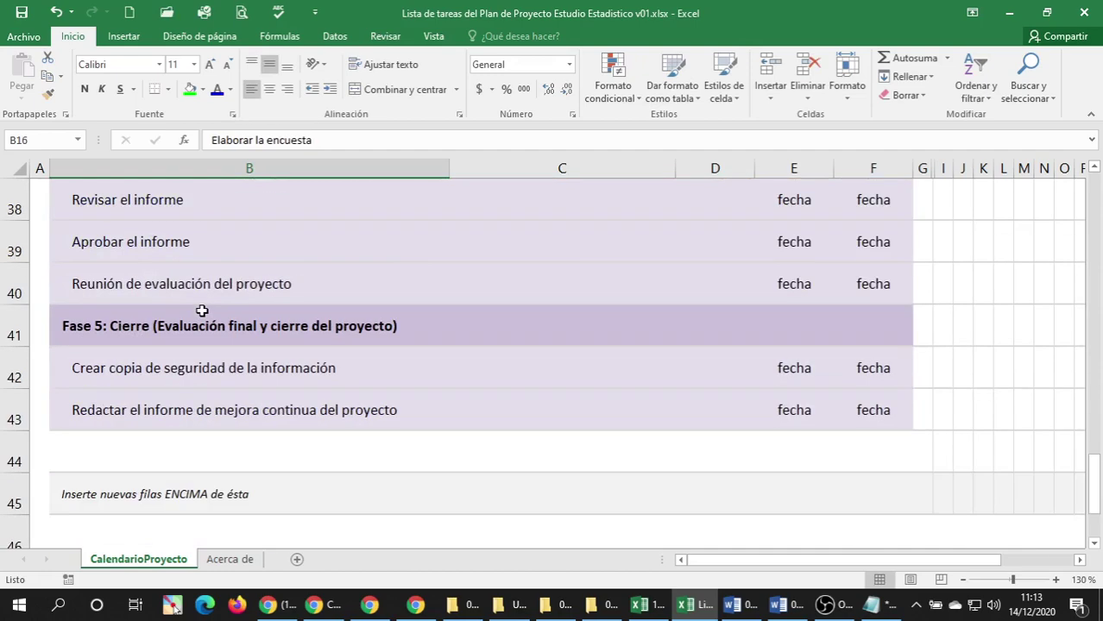
scroll(201, 306, "up", 7)
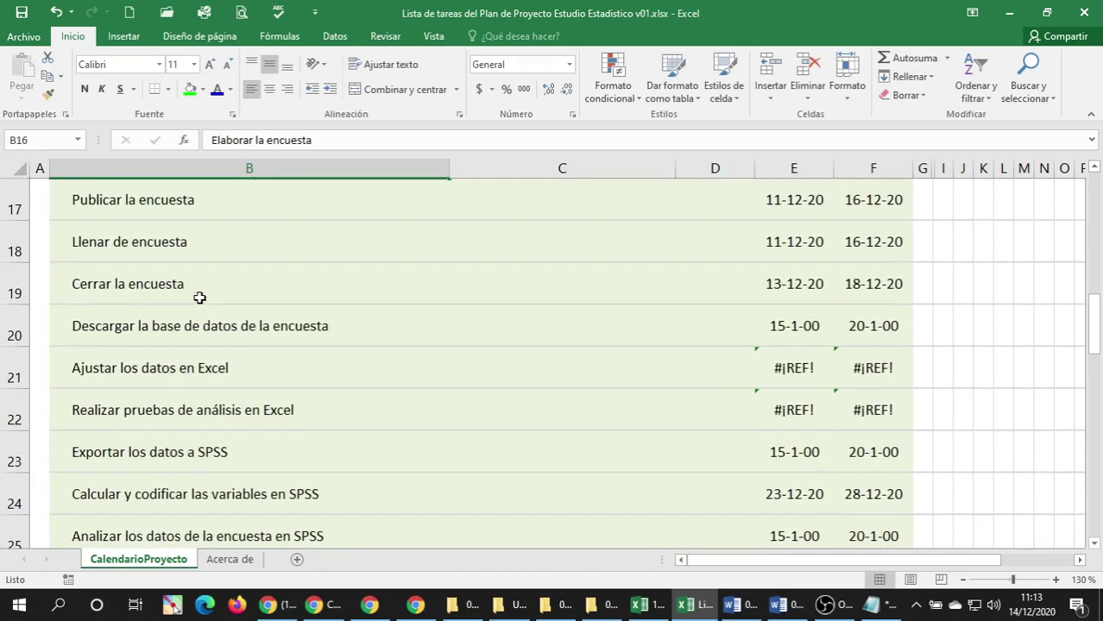
scroll(199, 298, "up", 1)
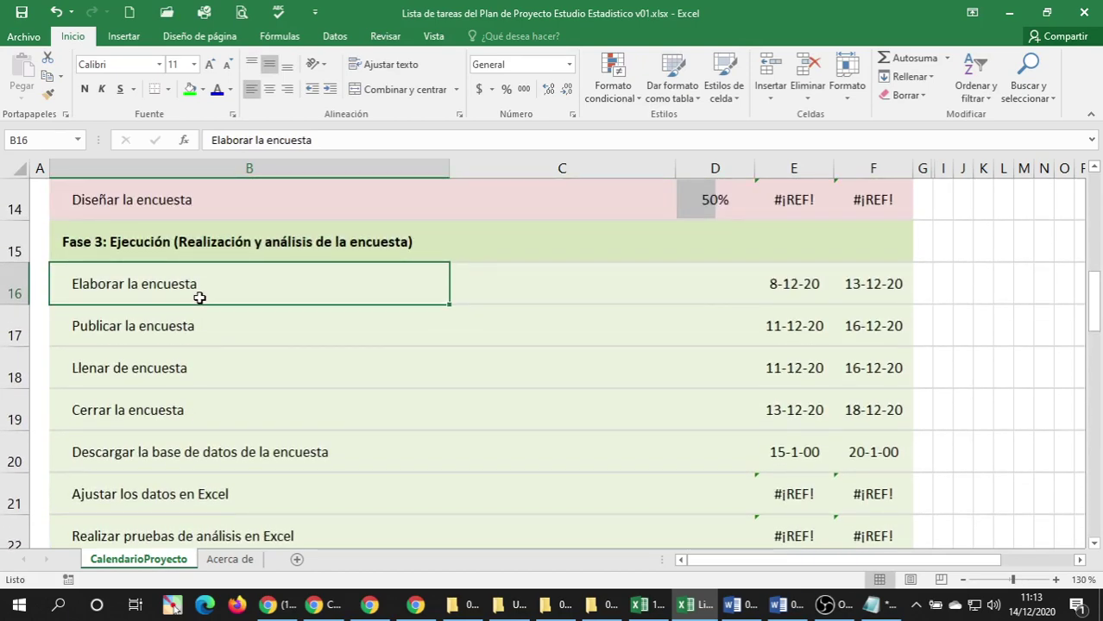
scroll(199, 298, "up", 1)
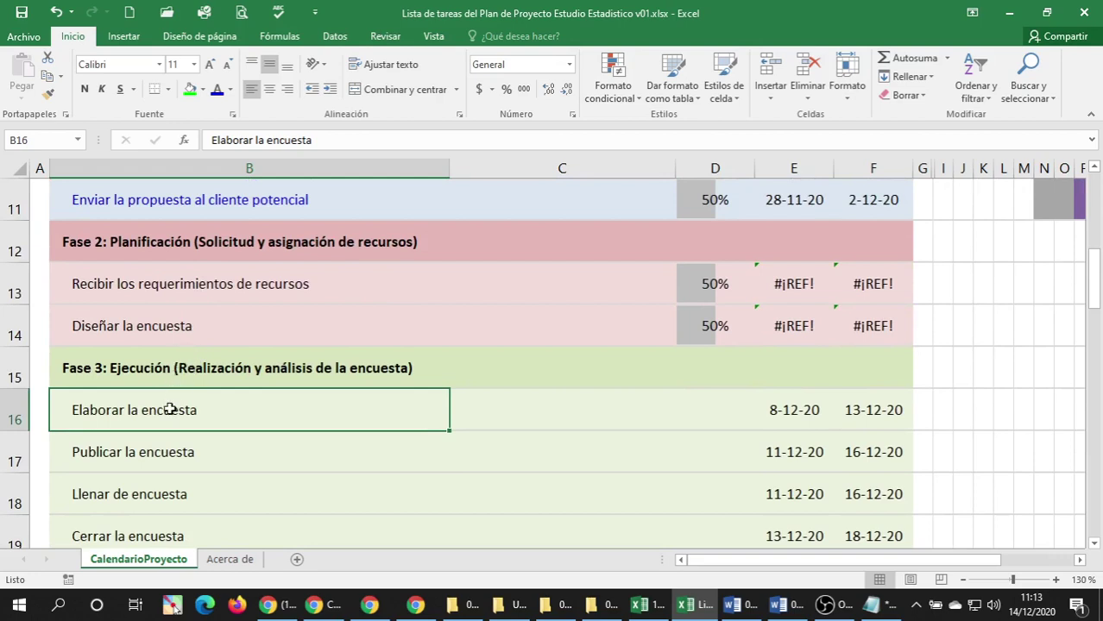
Color the Recibir los requerimientos de recursos and Diseñar la encuesta task names blue.
left_click(100, 333)
left_click(124, 293)
left_click(217, 89)
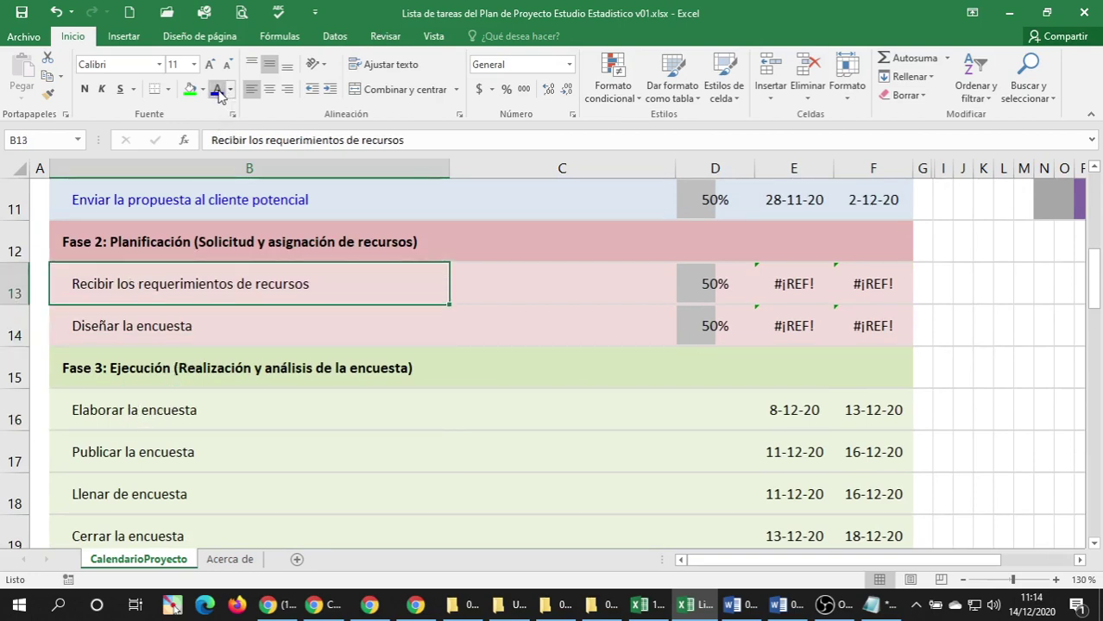
left_click(173, 325)
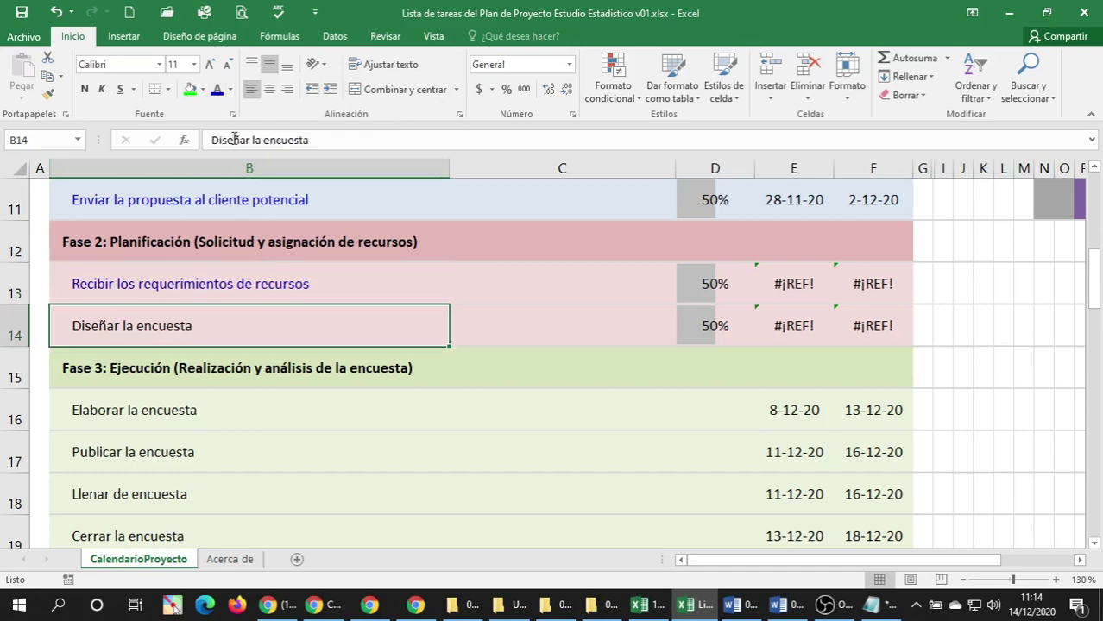
left_click(217, 91)
Check the Elaborar la encuesta and Diseñar la encuesta cells around the Fase 2/3 boundary.
scroll(190, 321, "down", 2)
scroll(160, 278, "up", 1)
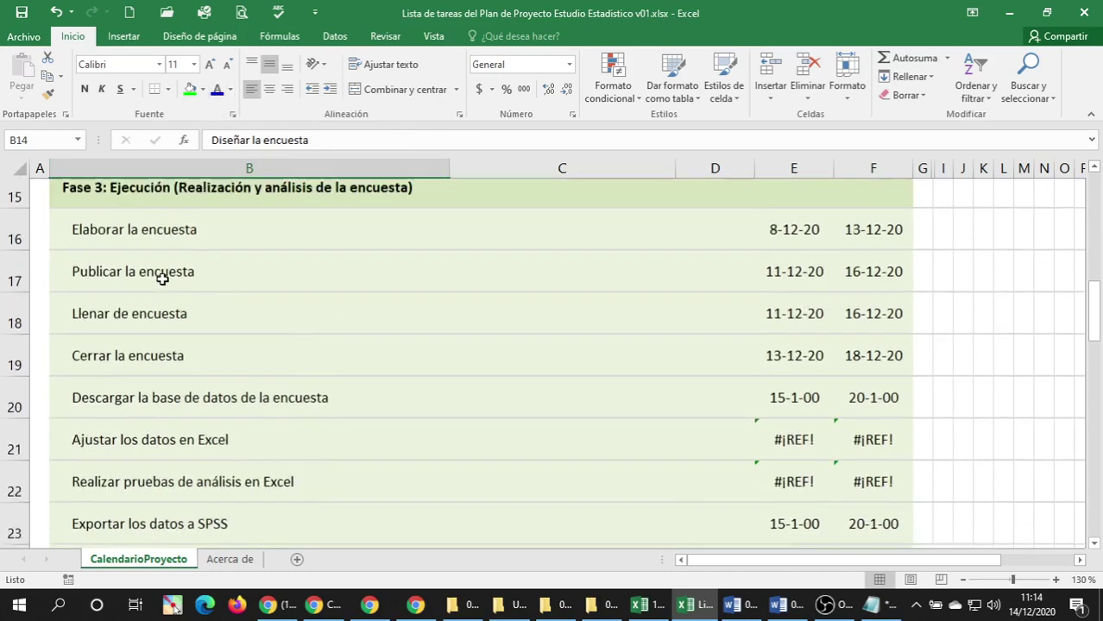
left_click(148, 298)
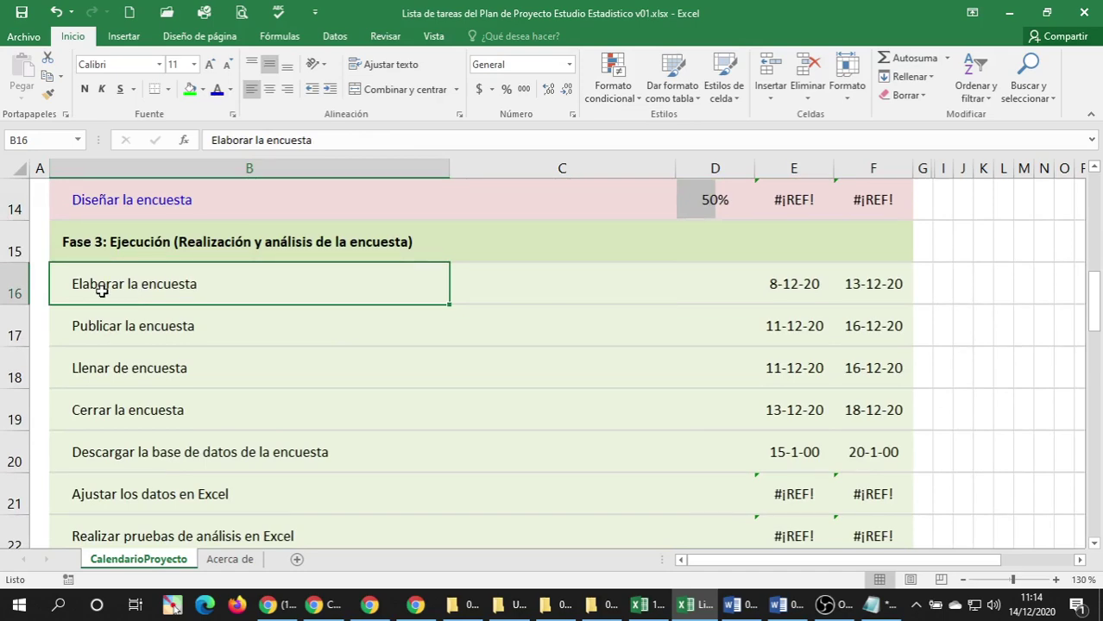
scroll(103, 285, "up", 1)
left_click(106, 326)
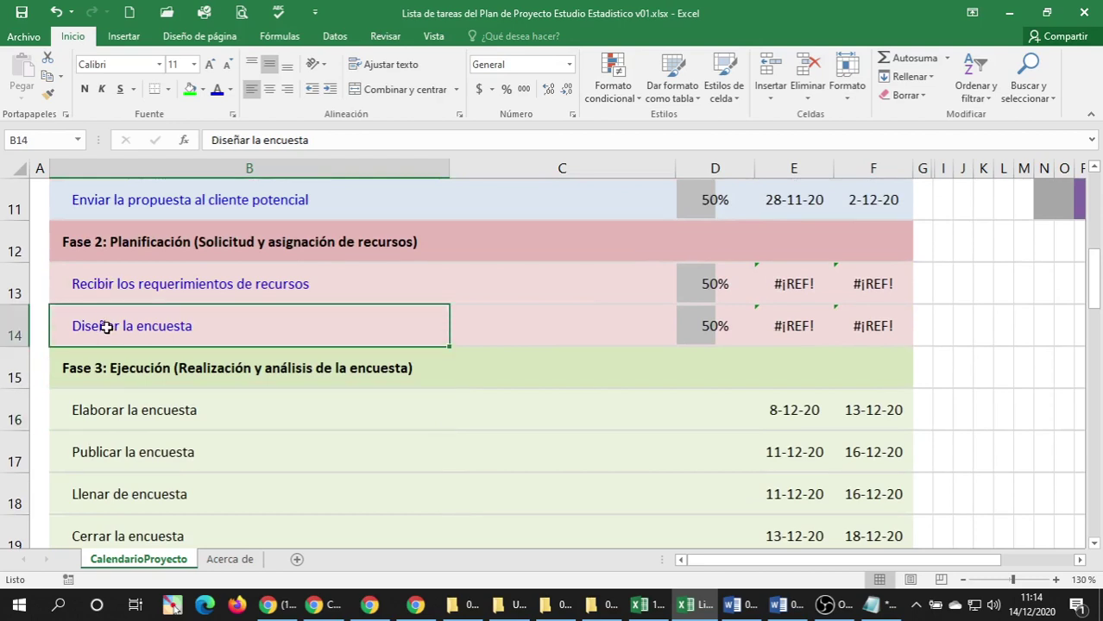
left_click(79, 411)
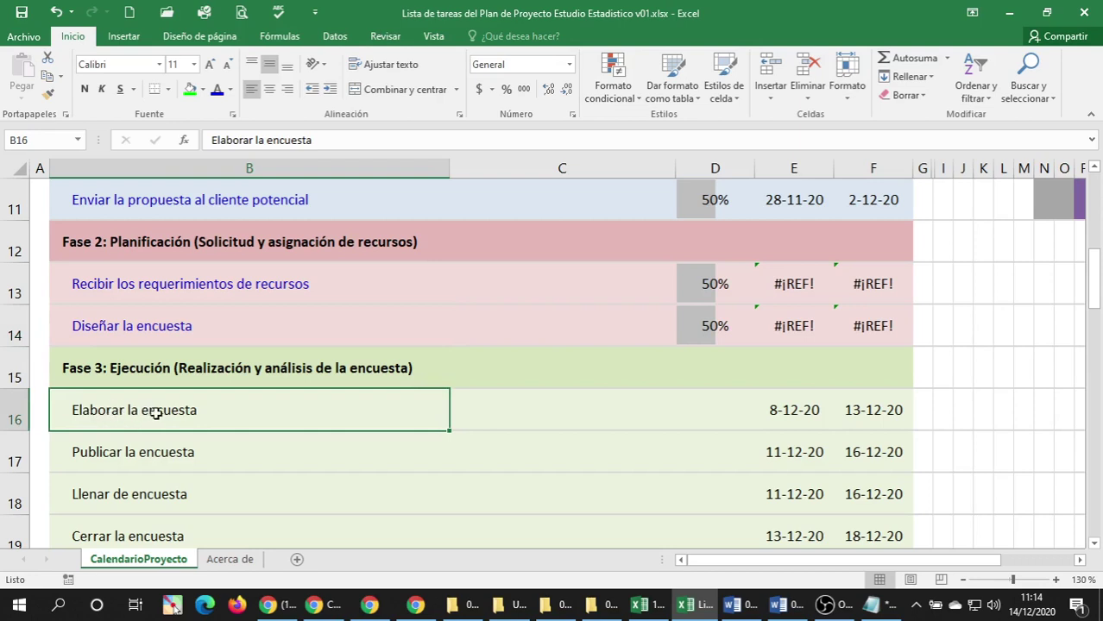
left_click(117, 336)
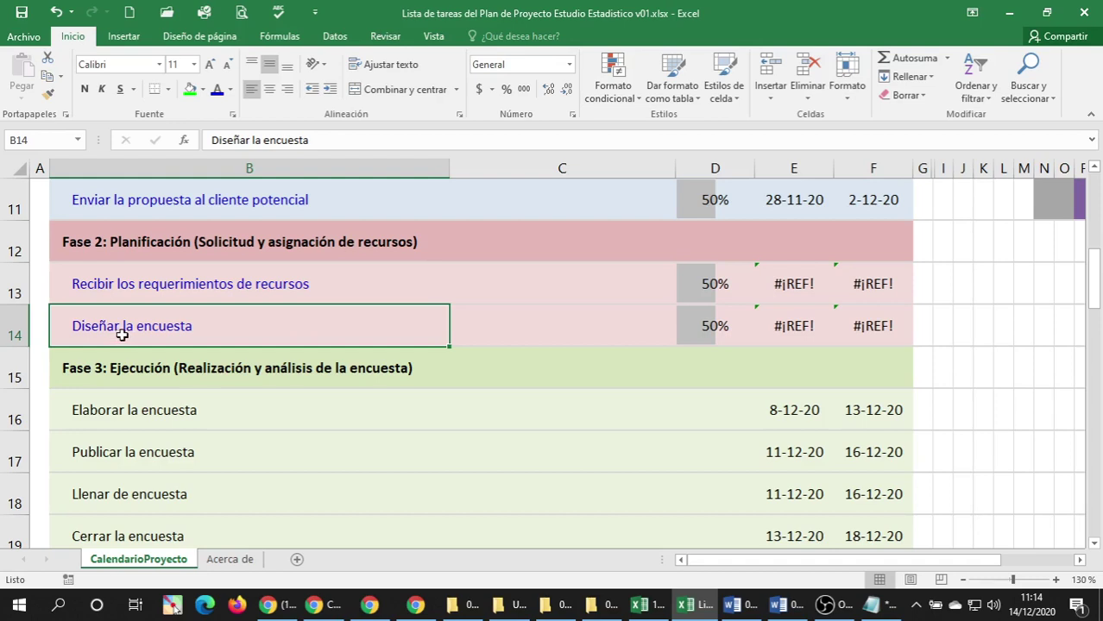
left_click(115, 407)
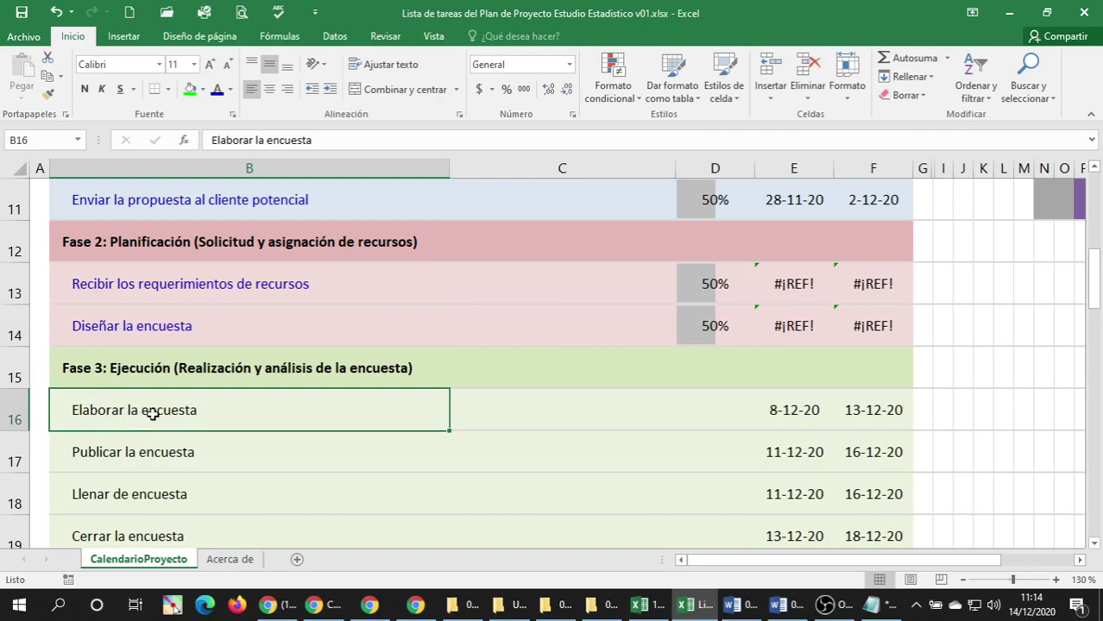
scroll(173, 436, "down", 1)
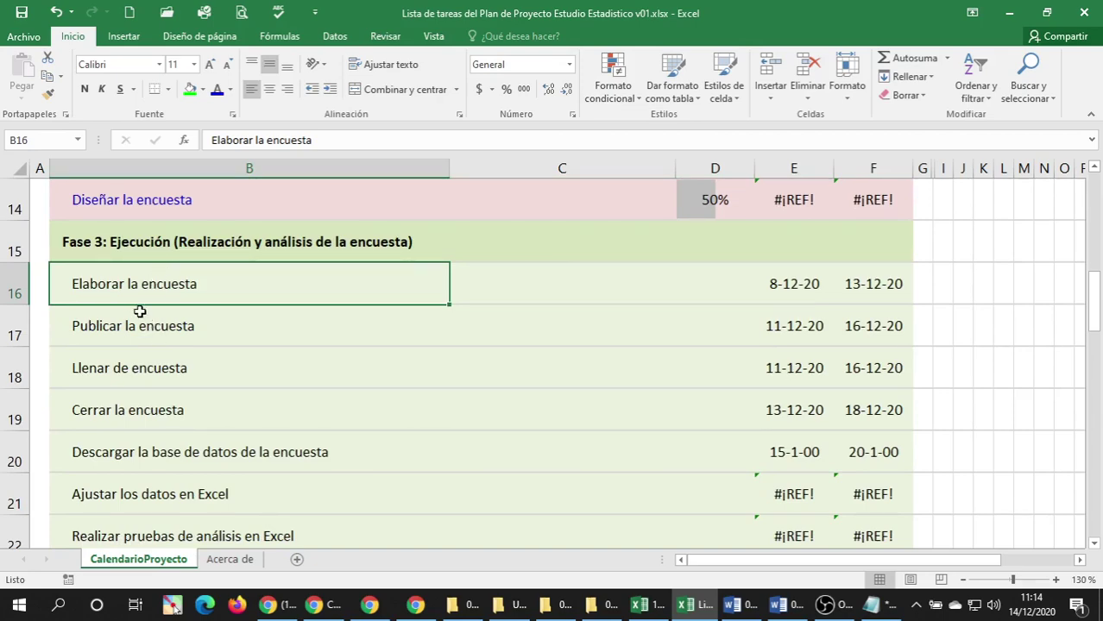
scroll(171, 338, "down", 8)
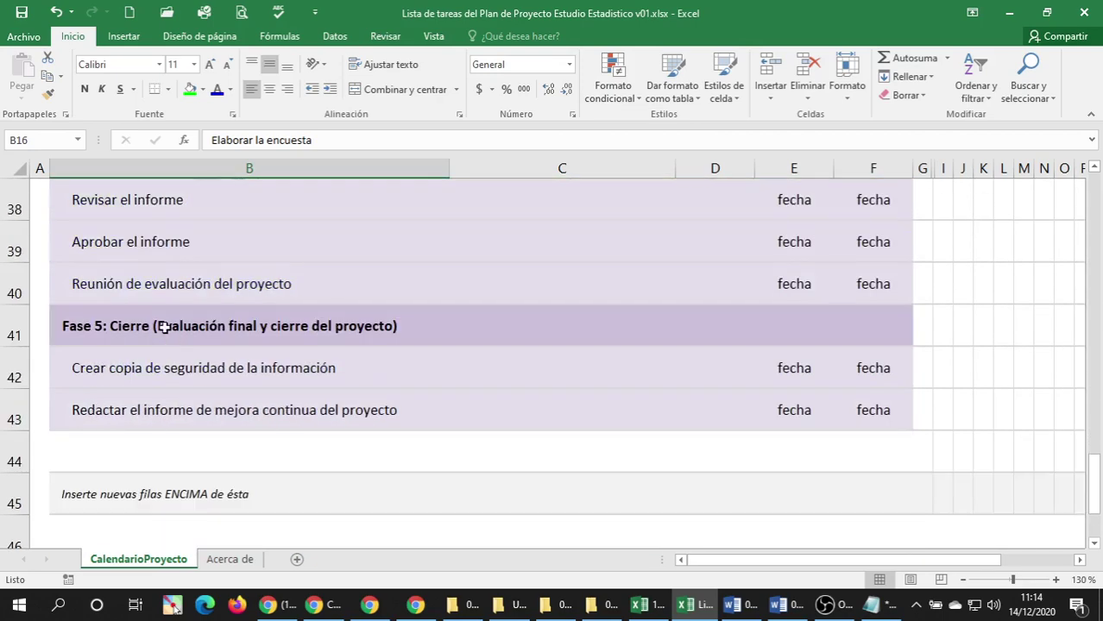
scroll(170, 336, "up", 1)
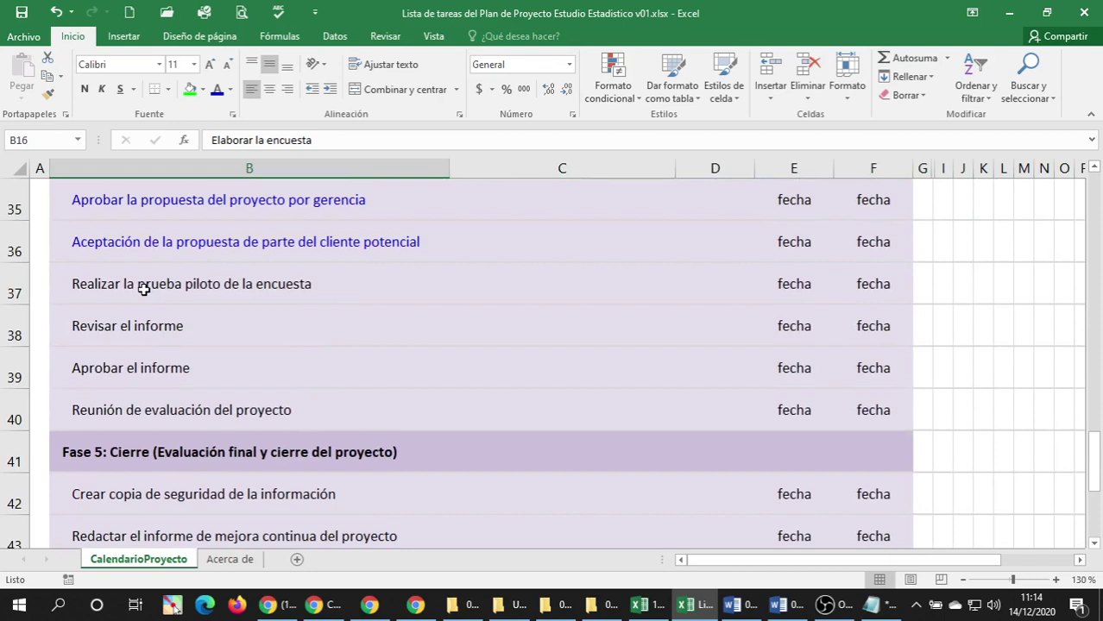
left_click(143, 290)
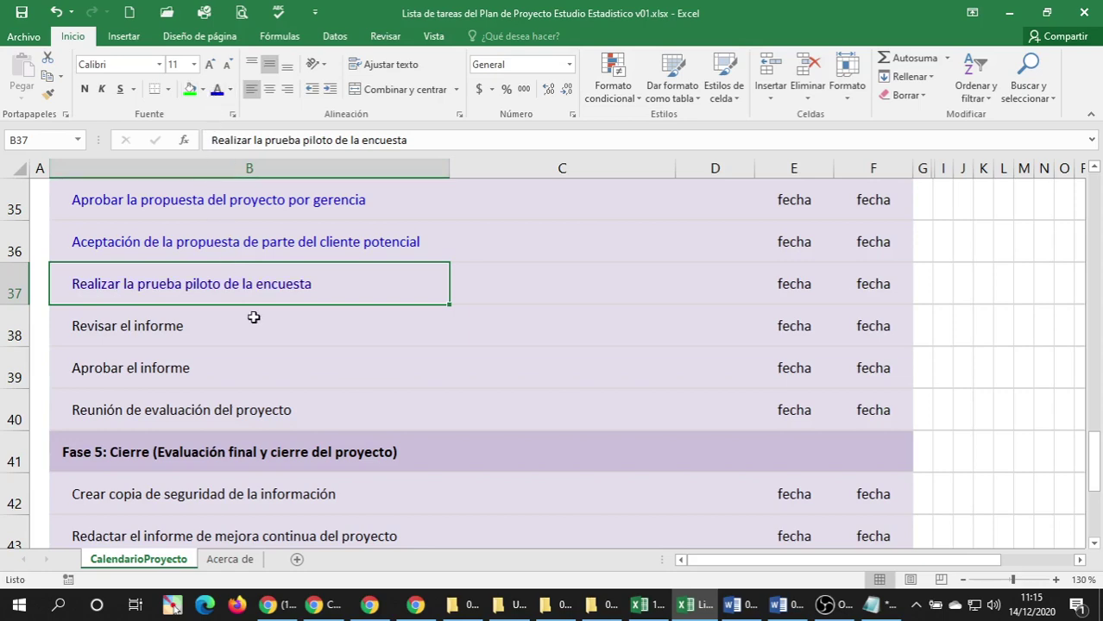
scroll(252, 321, "up", 3)
scroll(252, 321, "up", 3)
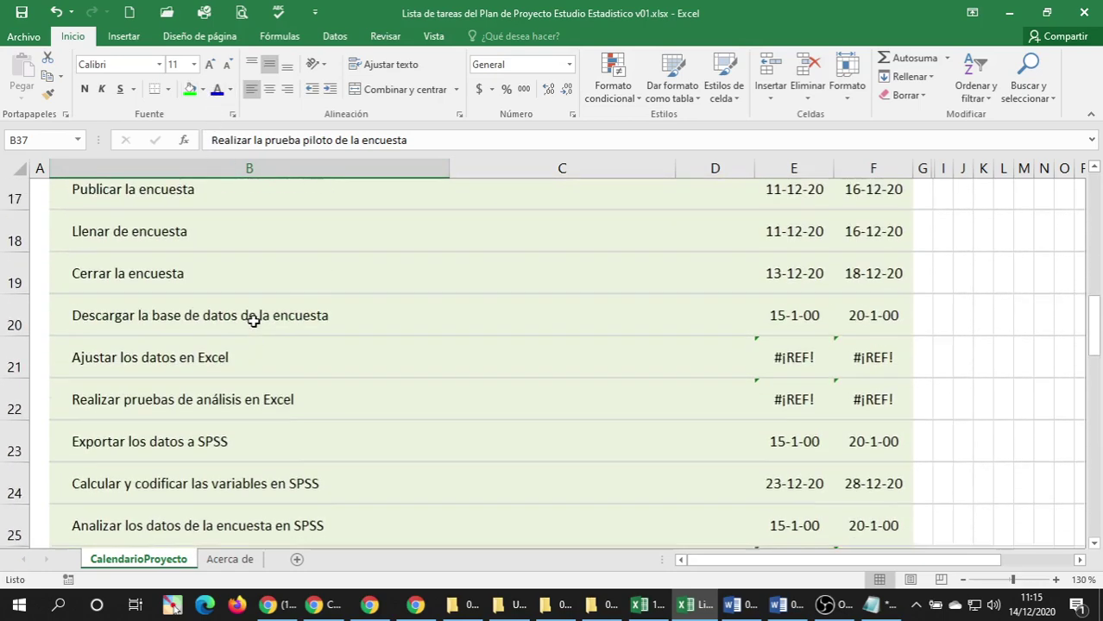
scroll(252, 321, "up", 1)
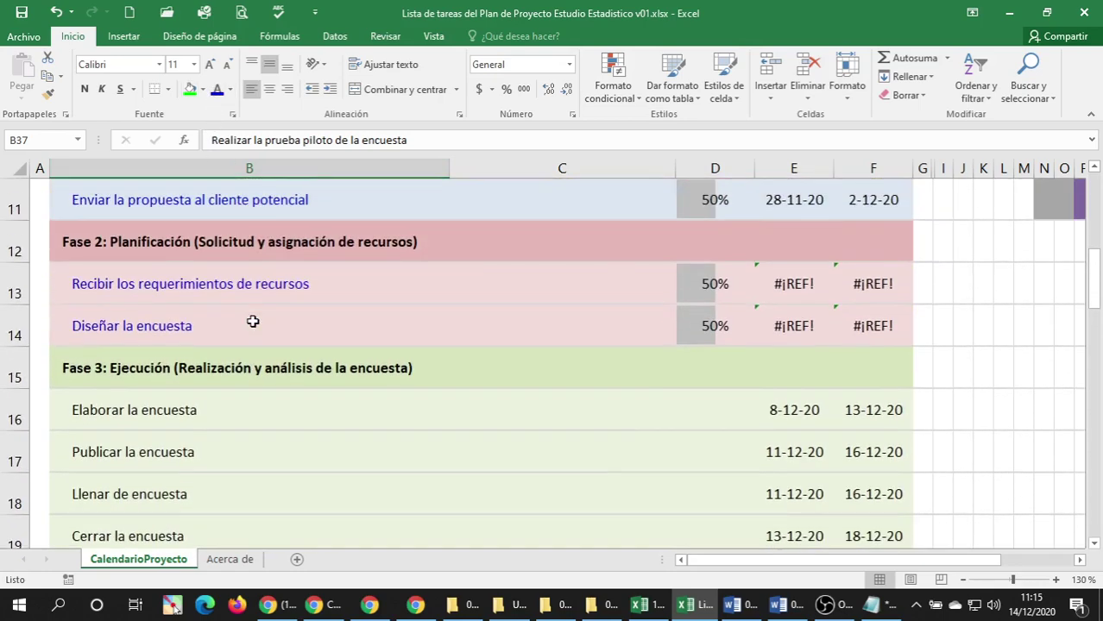
scroll(253, 321, "down", 1)
Turn the Publicar la encuesta and Llenar de encuesta task names blue.
left_click(229, 296)
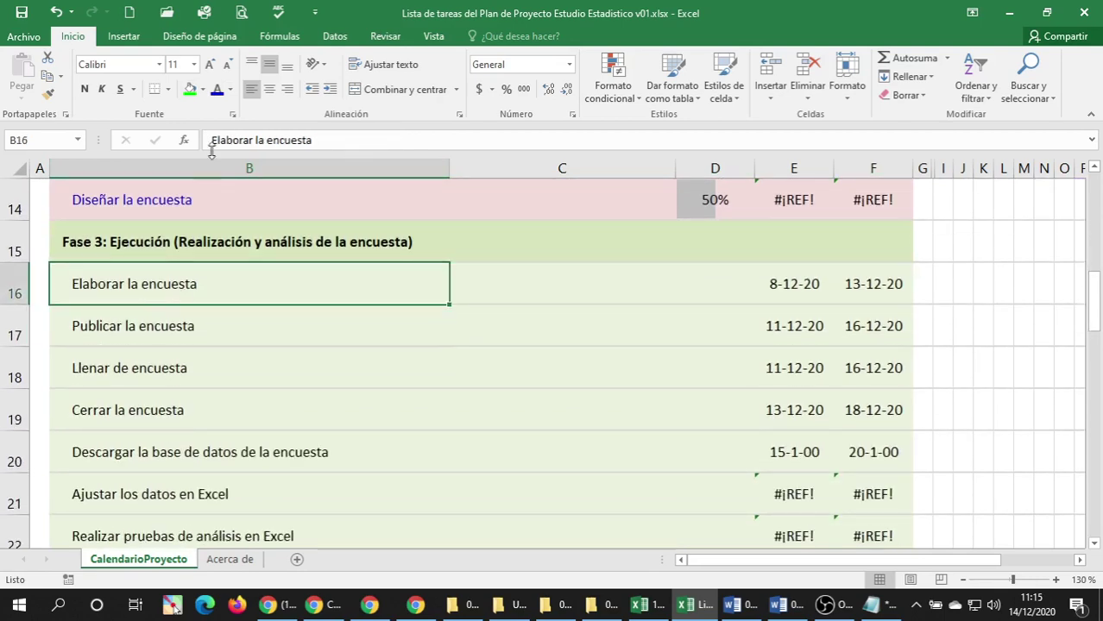
left_click(134, 337)
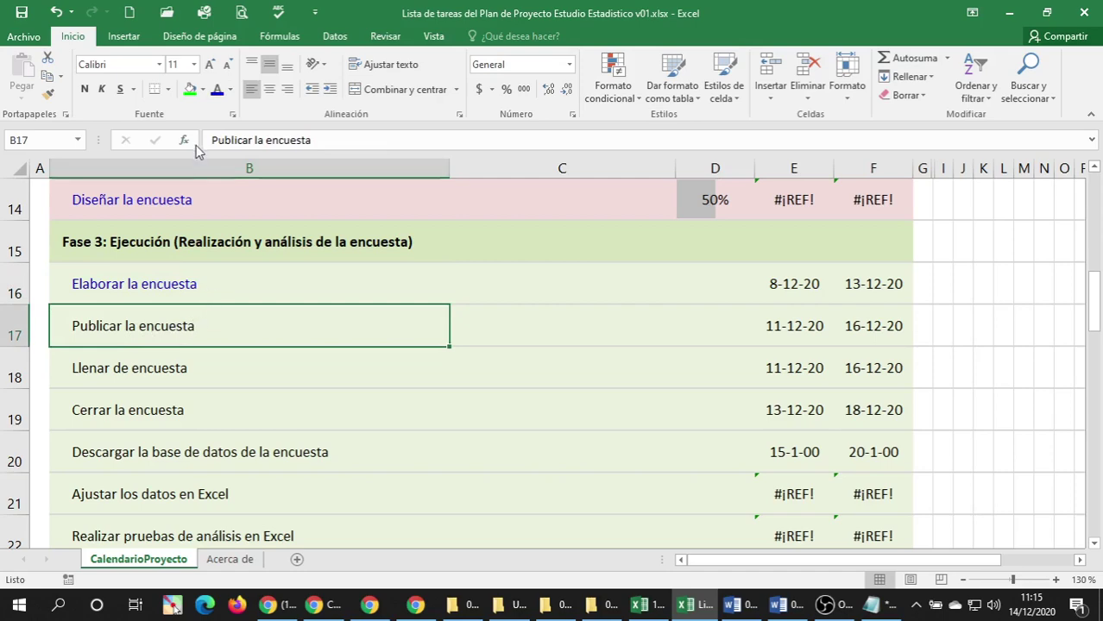
left_click(216, 89)
scroll(278, 398, "down", 6)
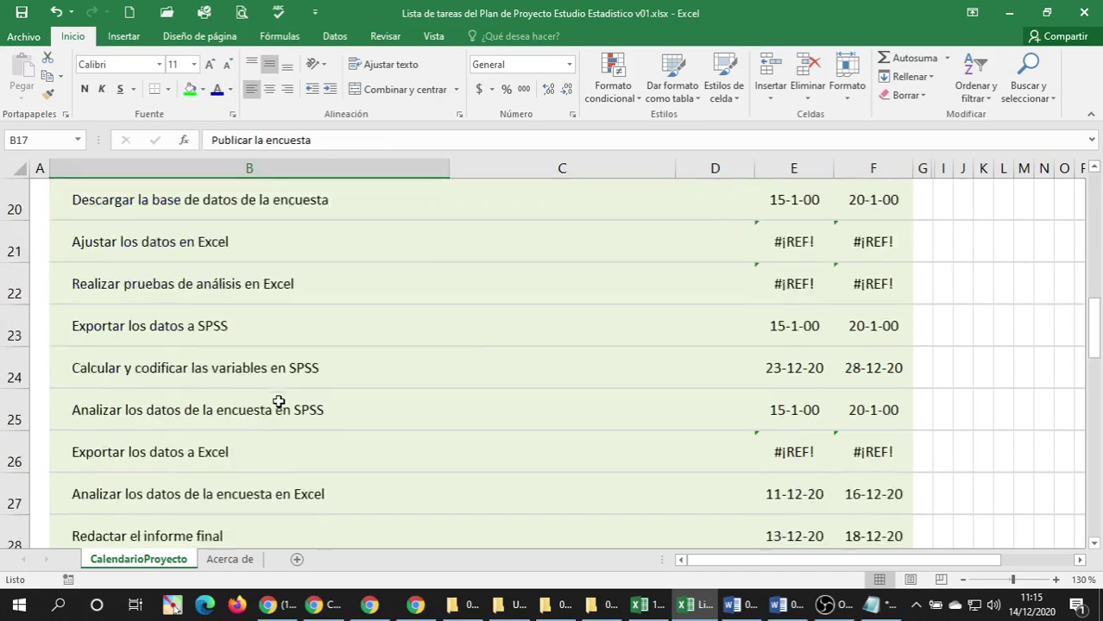
scroll(284, 388, "down", 1)
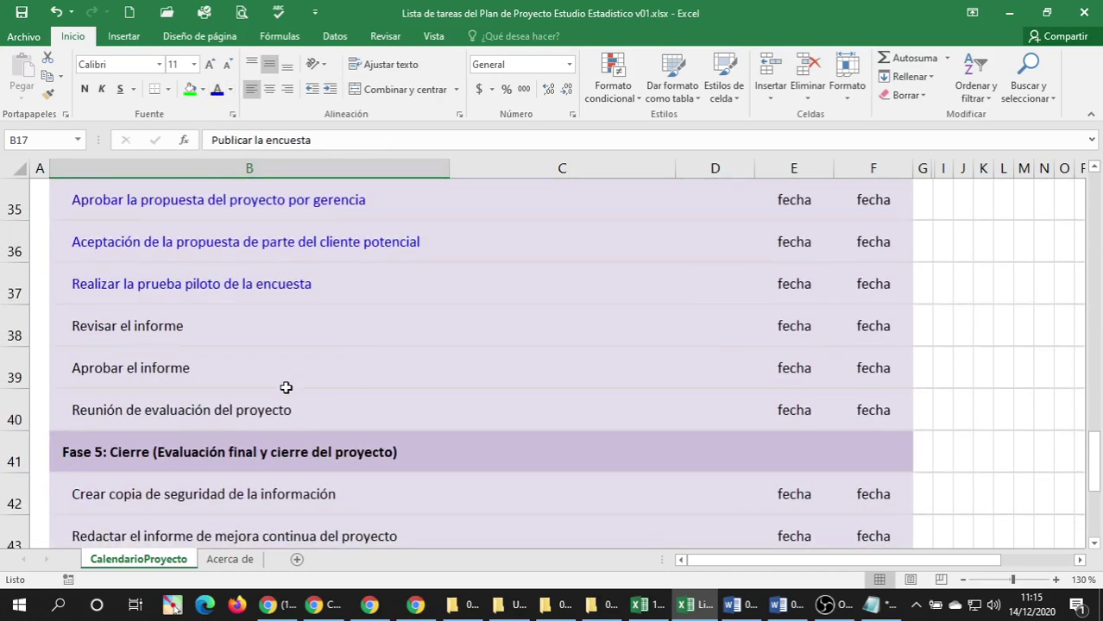
scroll(286, 388, "up", 9)
scroll(276, 386, "down", 2)
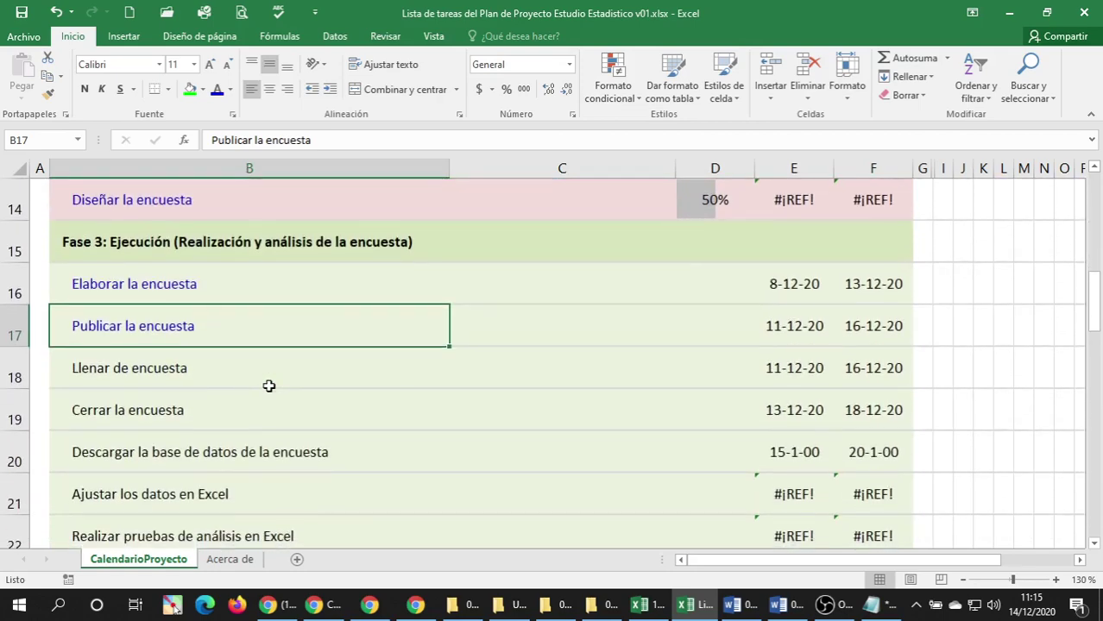
left_click(168, 380)
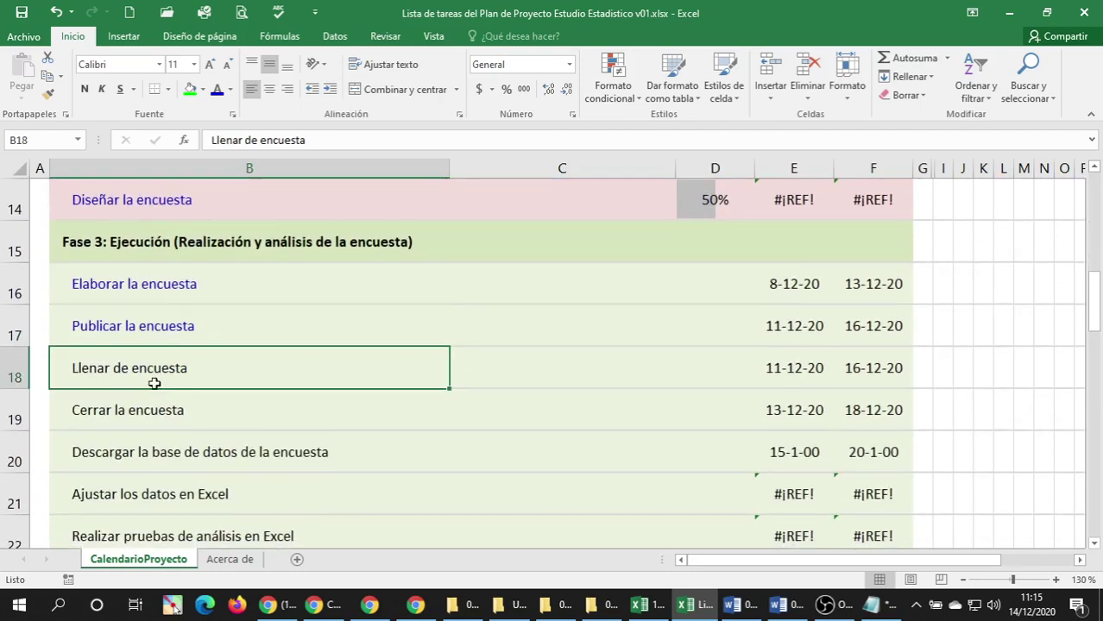
left_click(216, 89)
Color Cerrar la encuesta blue, then move on to the Descargar la base de datos task.
scroll(210, 443, "down", 1)
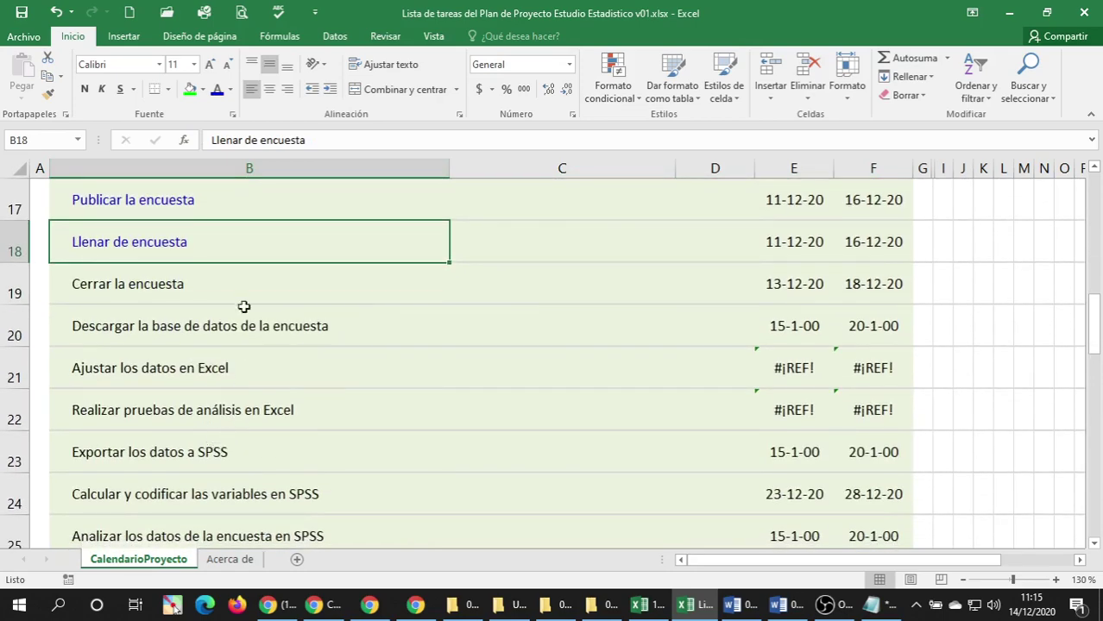
left_click(182, 287)
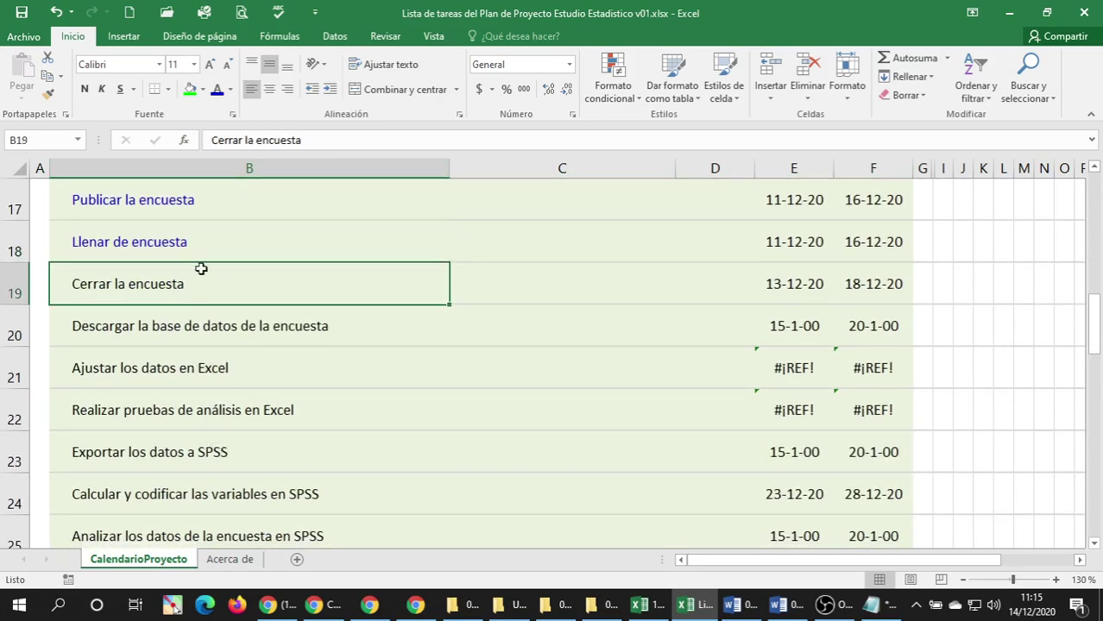
left_click(216, 89)
scroll(196, 362, "down", 6)
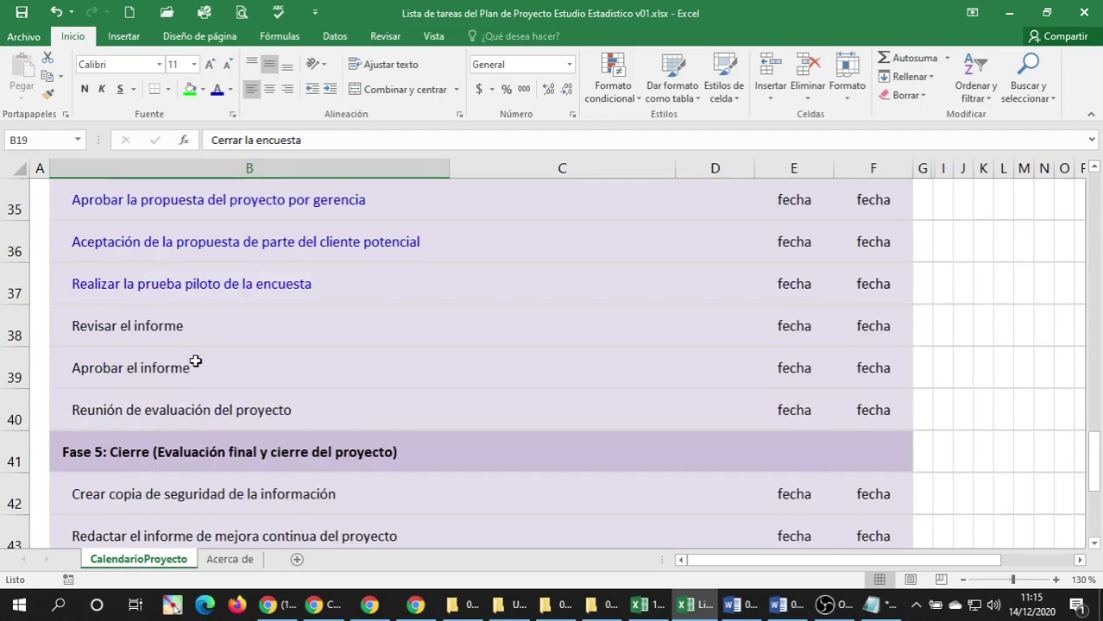
scroll(196, 362, "down", 1)
scroll(196, 362, "up", 1)
scroll(196, 362, "up", 7)
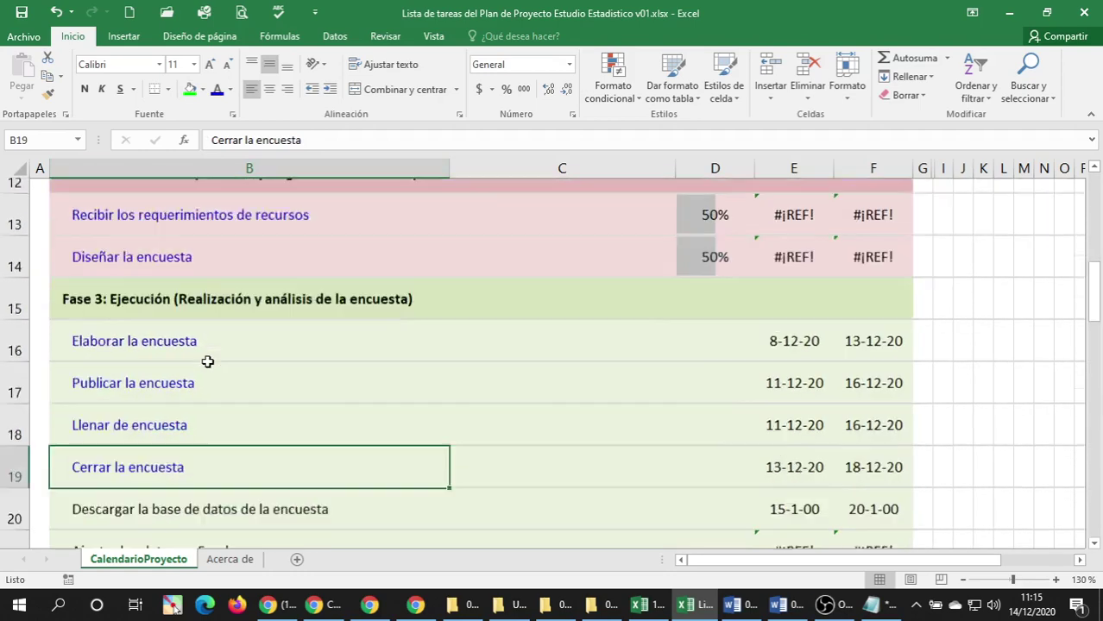
scroll(205, 362, "down", 1)
left_click(165, 332)
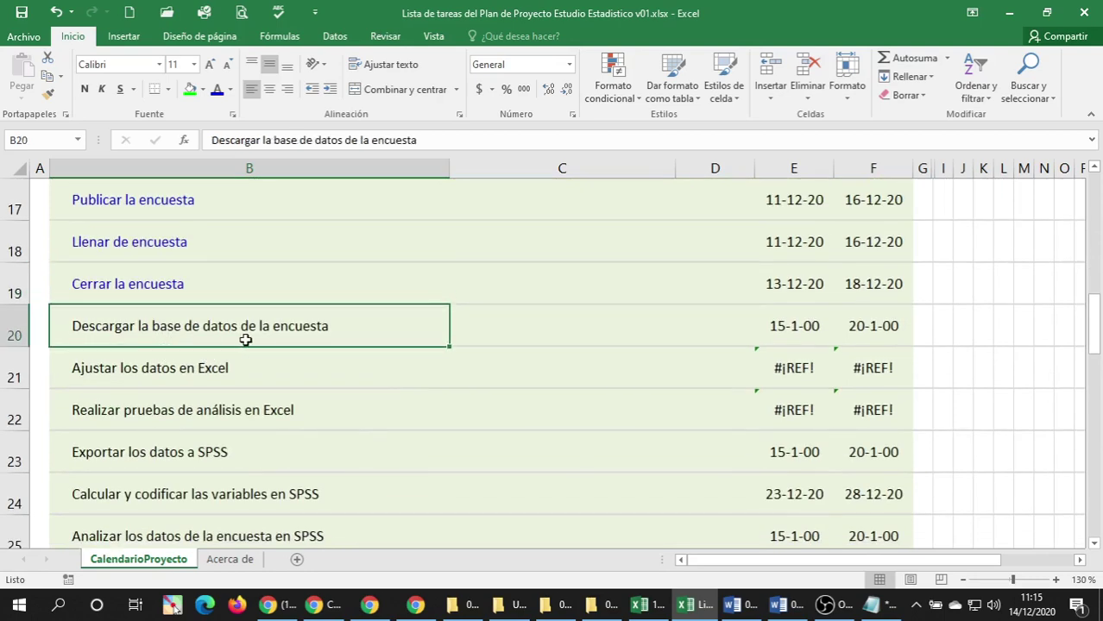
Confirm the download task name edit and color the row 20–22 task names blue.
double_click(312, 332)
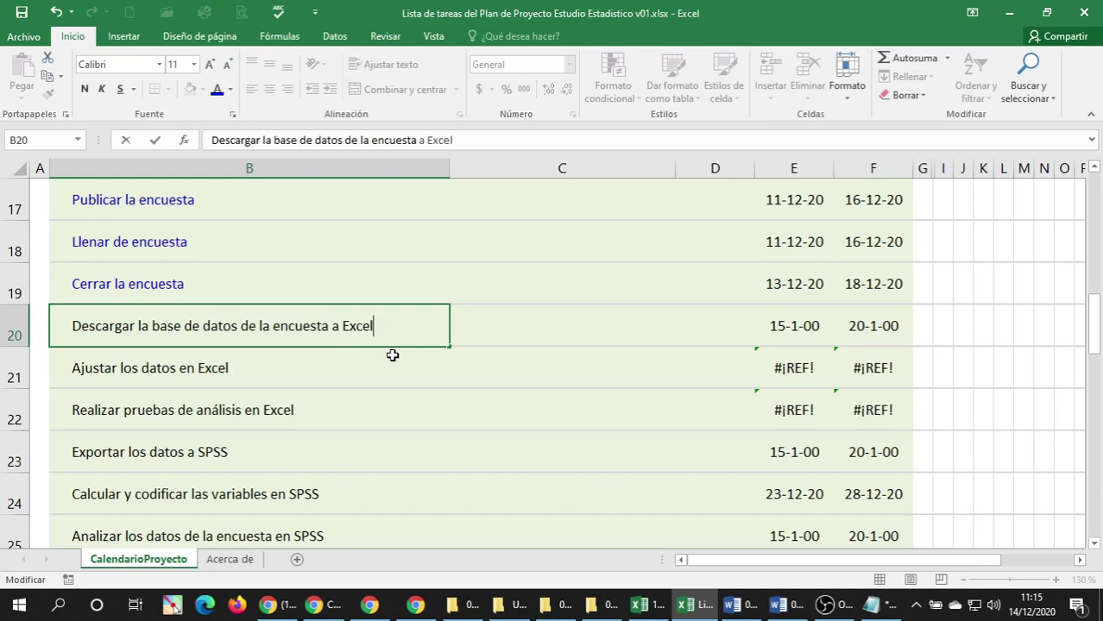
key("Return")
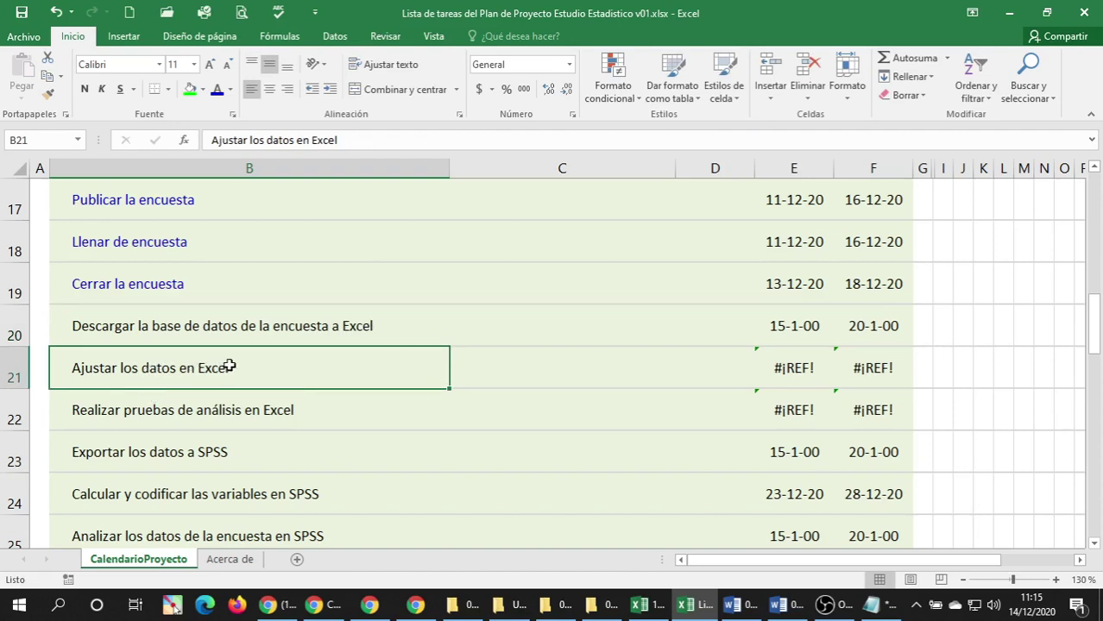
left_click(223, 328)
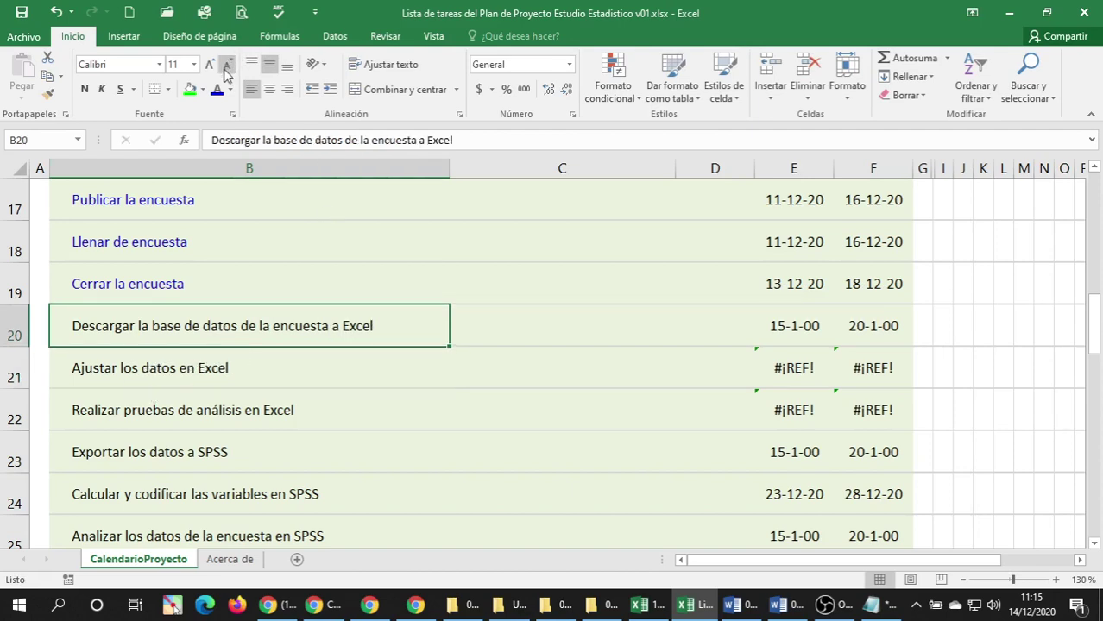
left_click(170, 369)
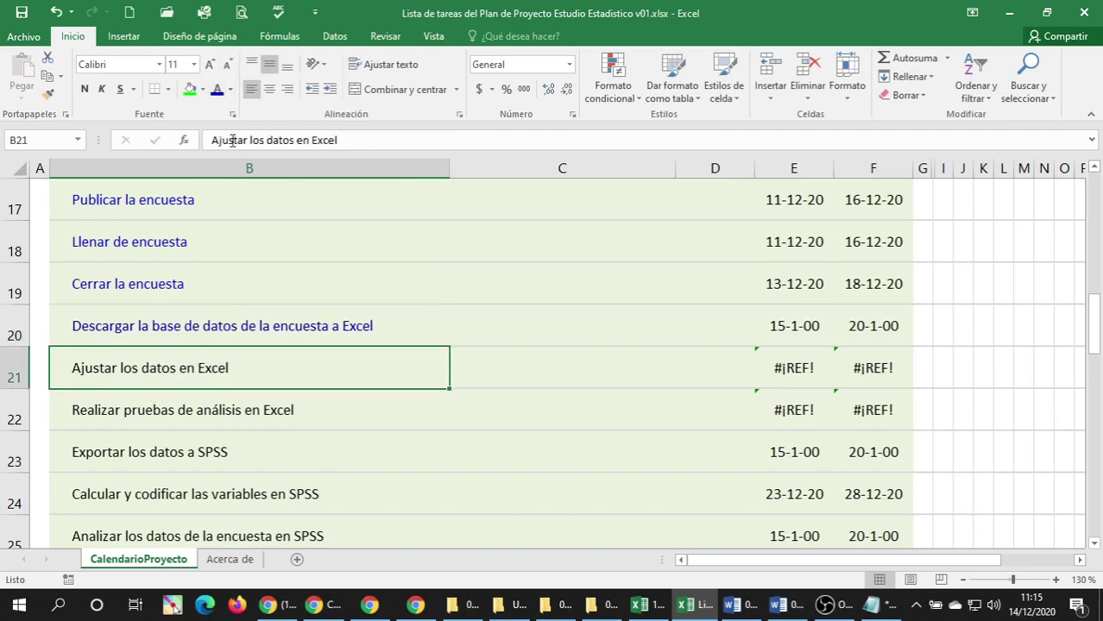
left_click(216, 89)
scroll(208, 300, "down", 1)
left_click(143, 289)
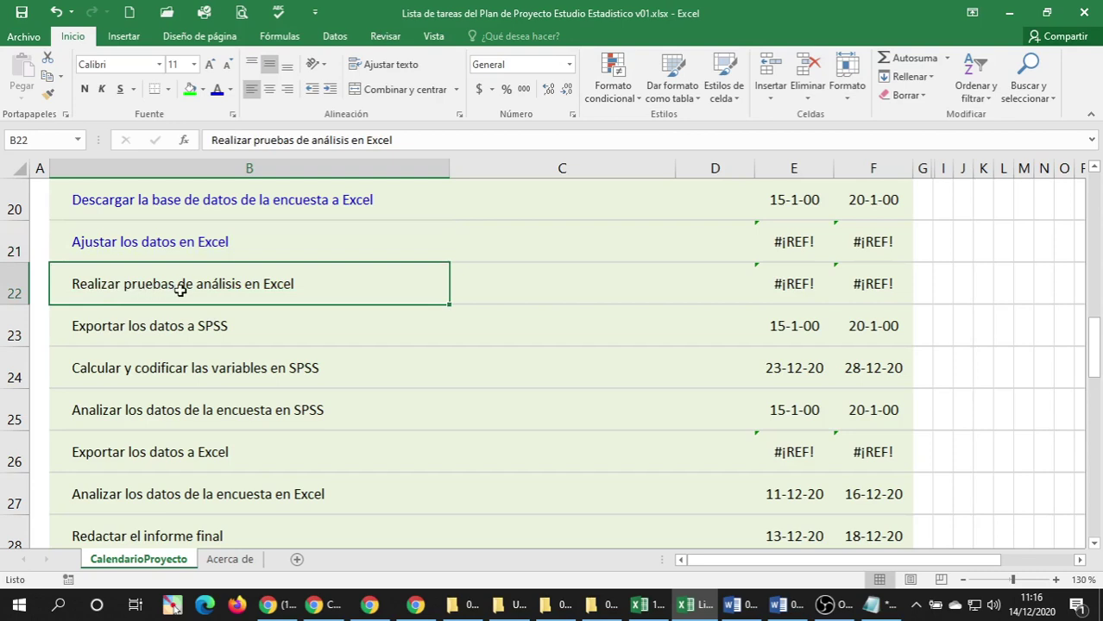
left_click(217, 91)
Reword the row 23 task to 'Exportar los datos de la encuesta de Excel a SPSS'.
left_click(226, 335)
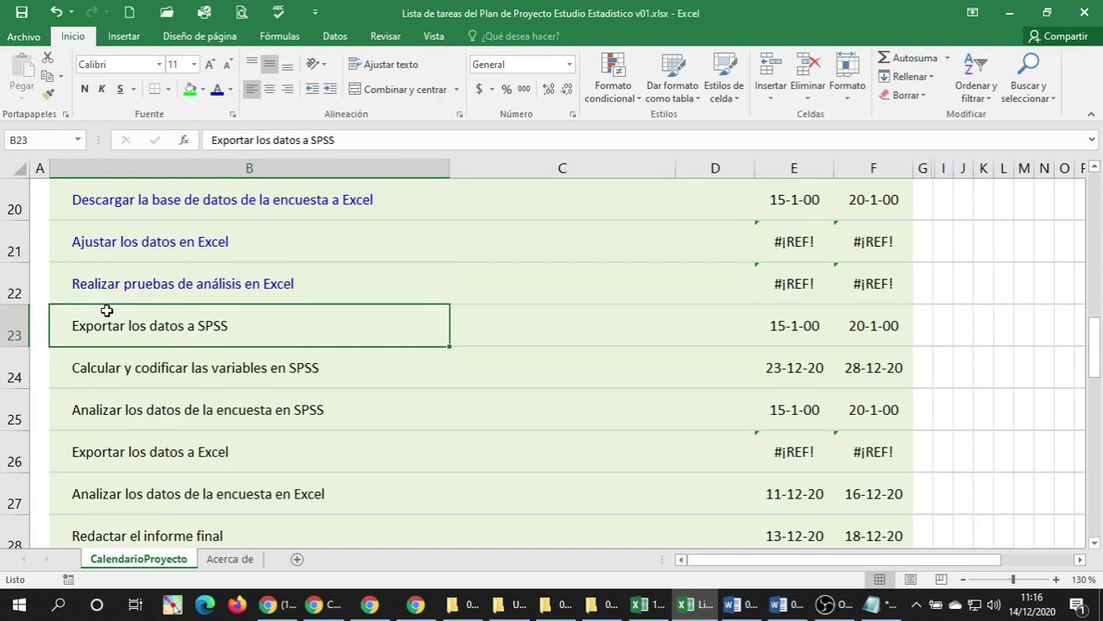
double_click(186, 328)
type("de ")
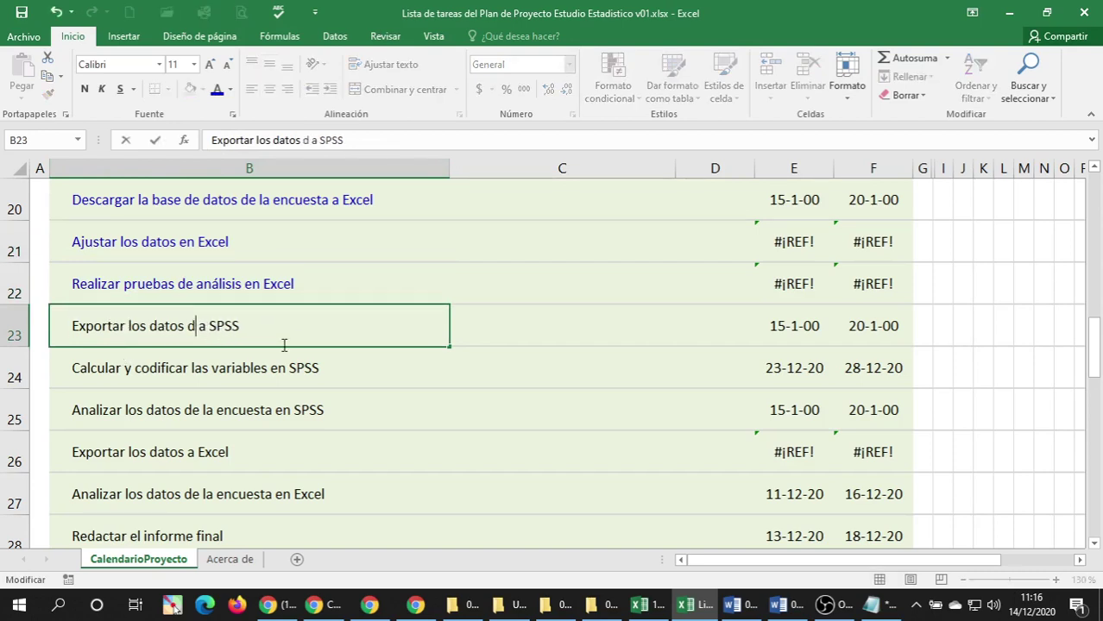
type("la encuesta ")
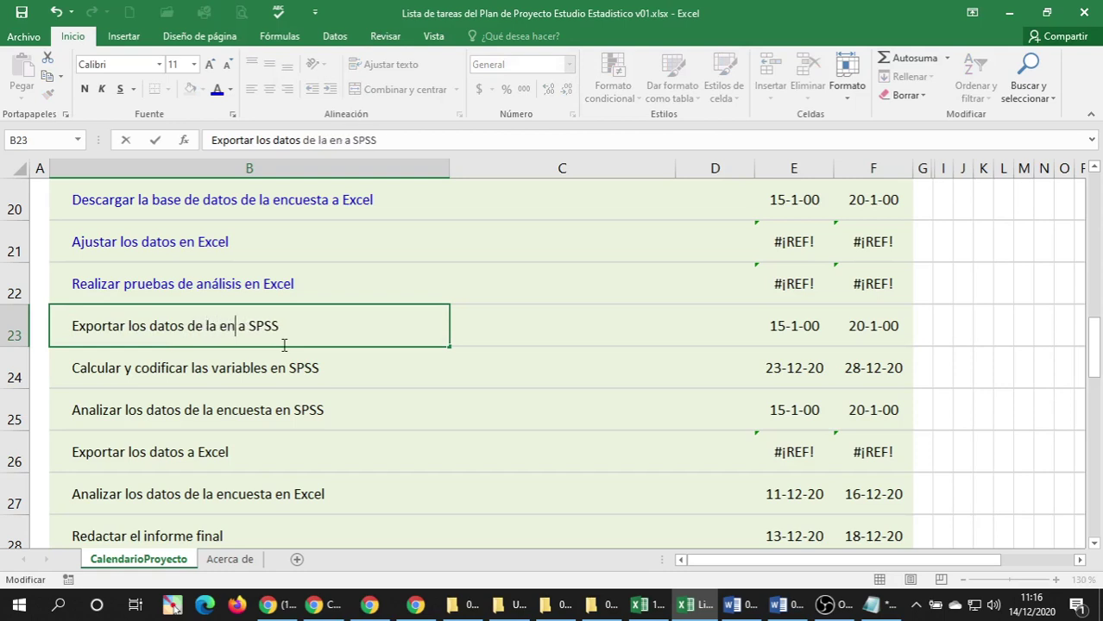
type("de Ec")
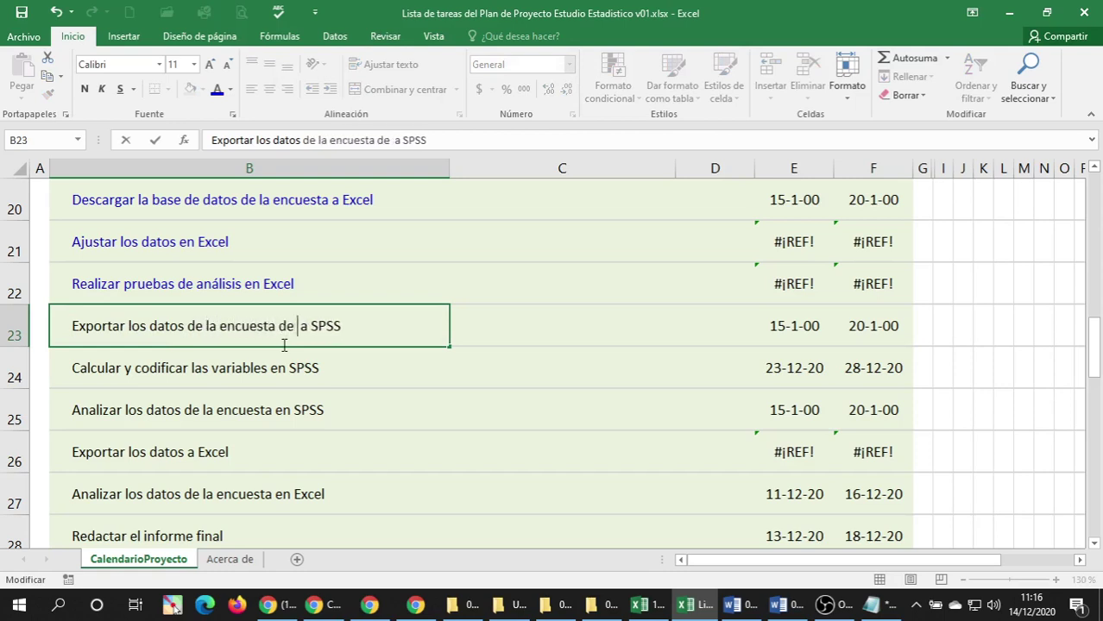
key("BackSpace")
type("xcel")
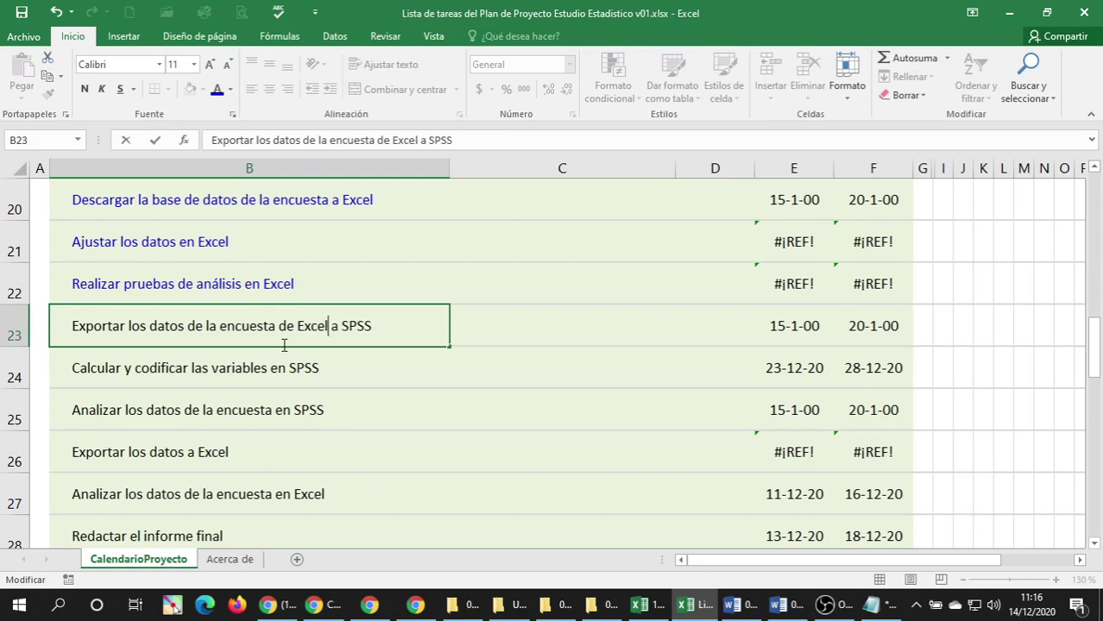
key("Return")
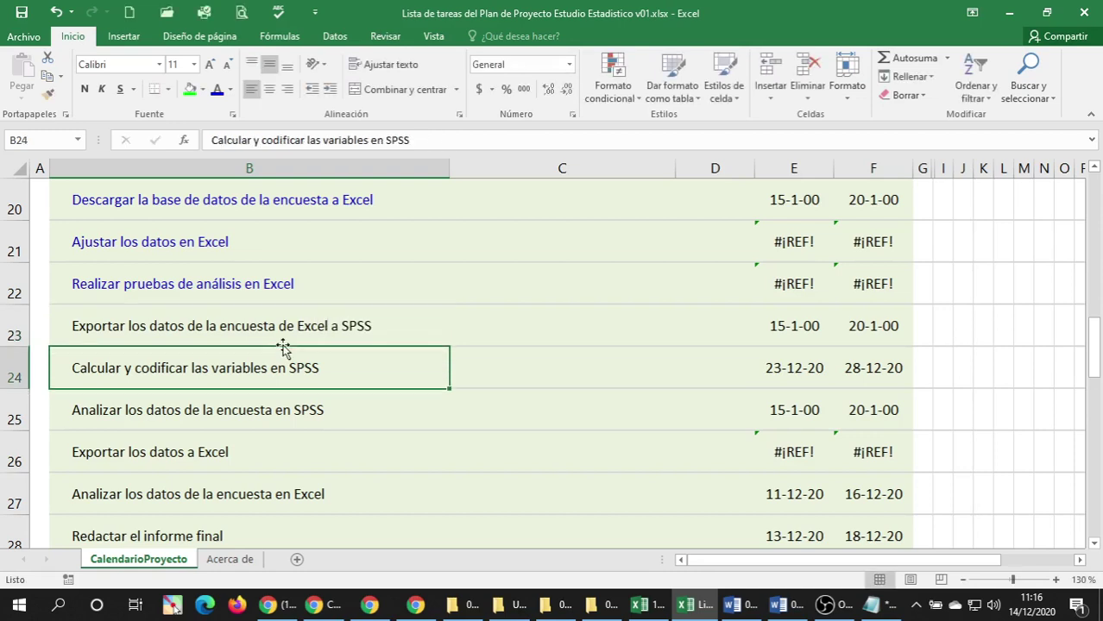
Admit a waiting participant in the video call, then return to row 23 in Excel.
left_click(292, 332)
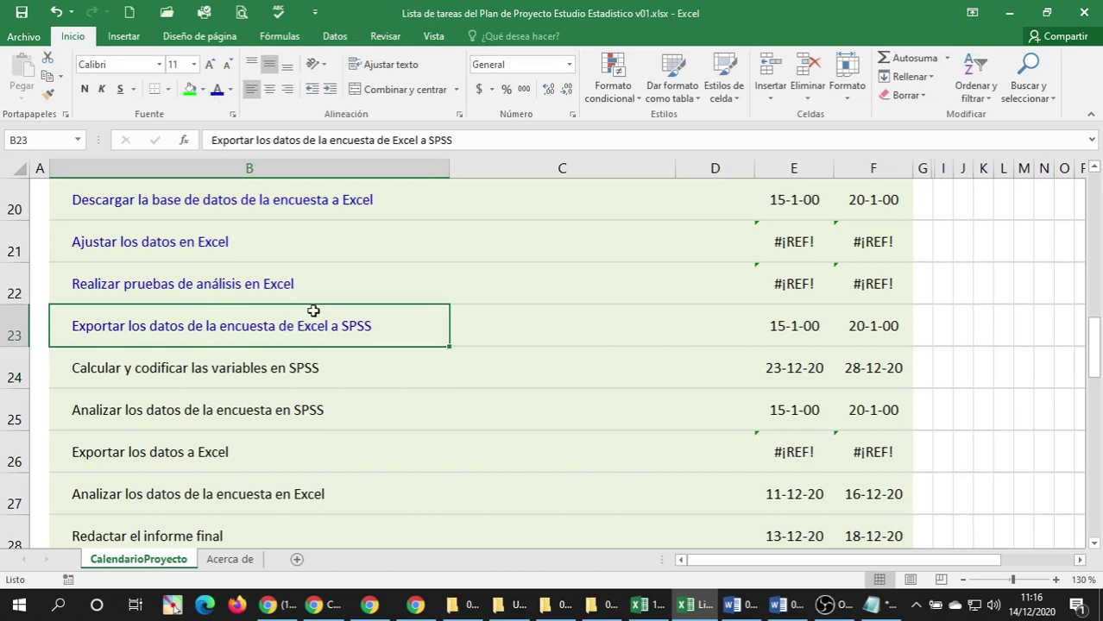
left_click(369, 604)
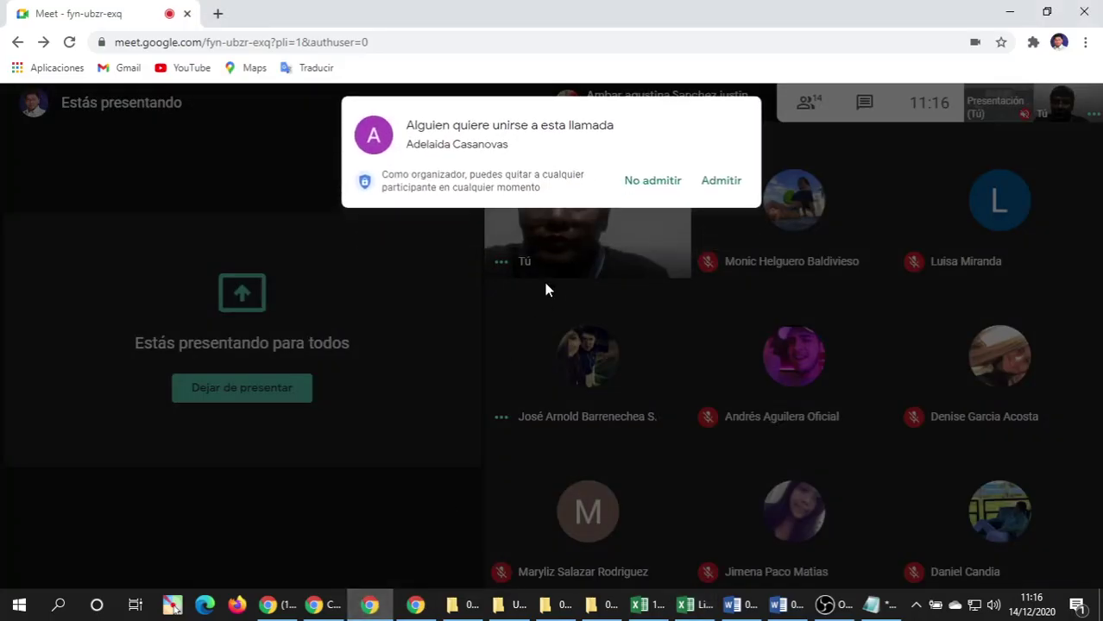
left_click(723, 180)
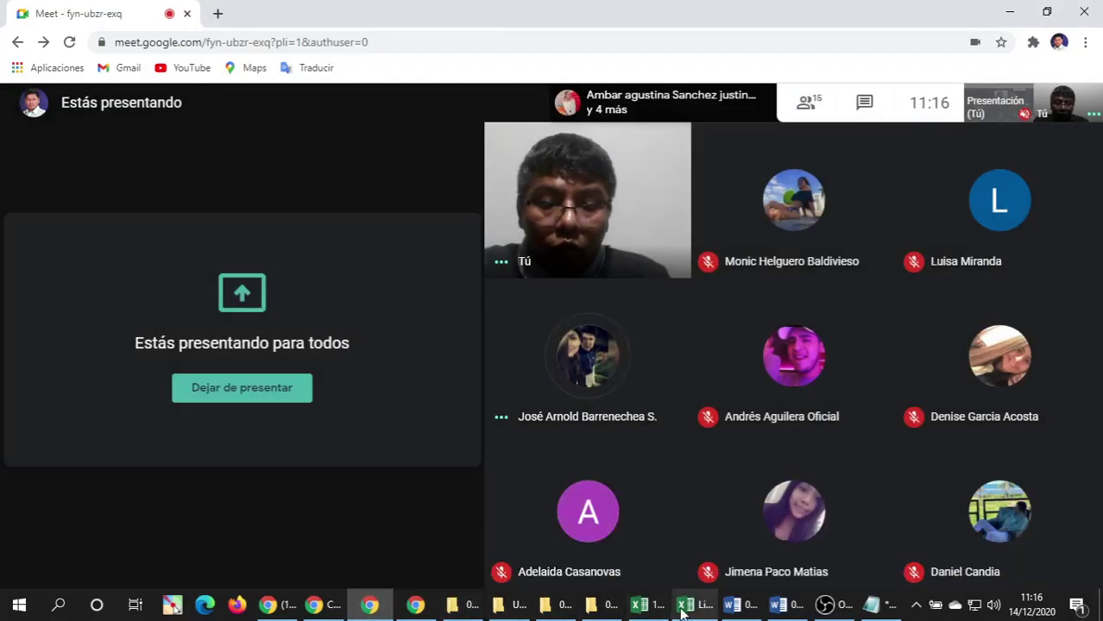
left_click(683, 607)
scroll(332, 309, "down", 1)
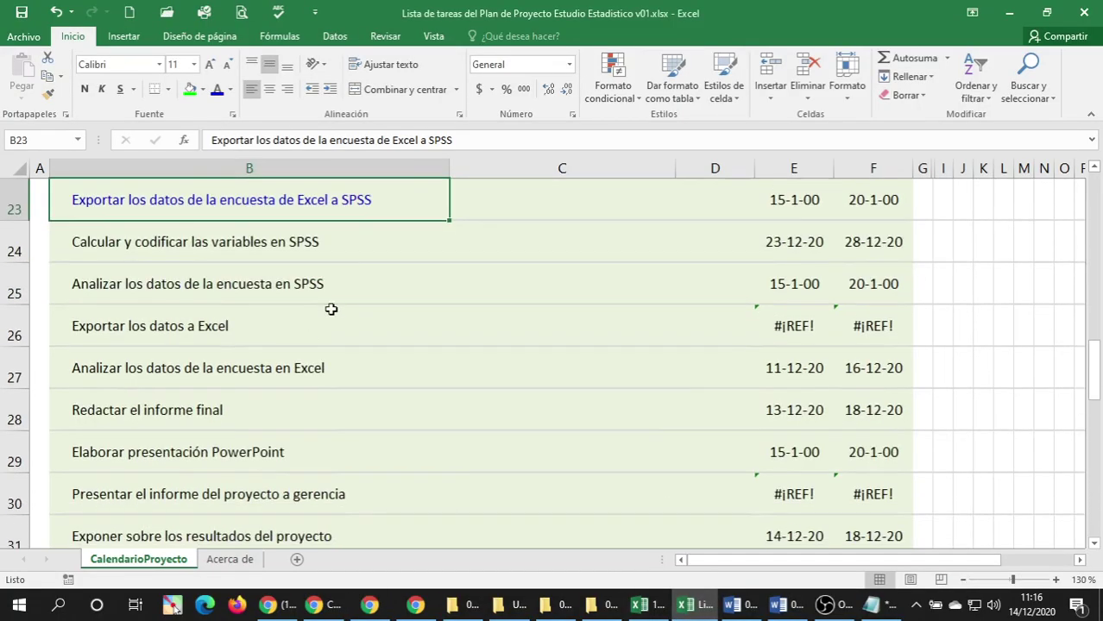
left_click(149, 255)
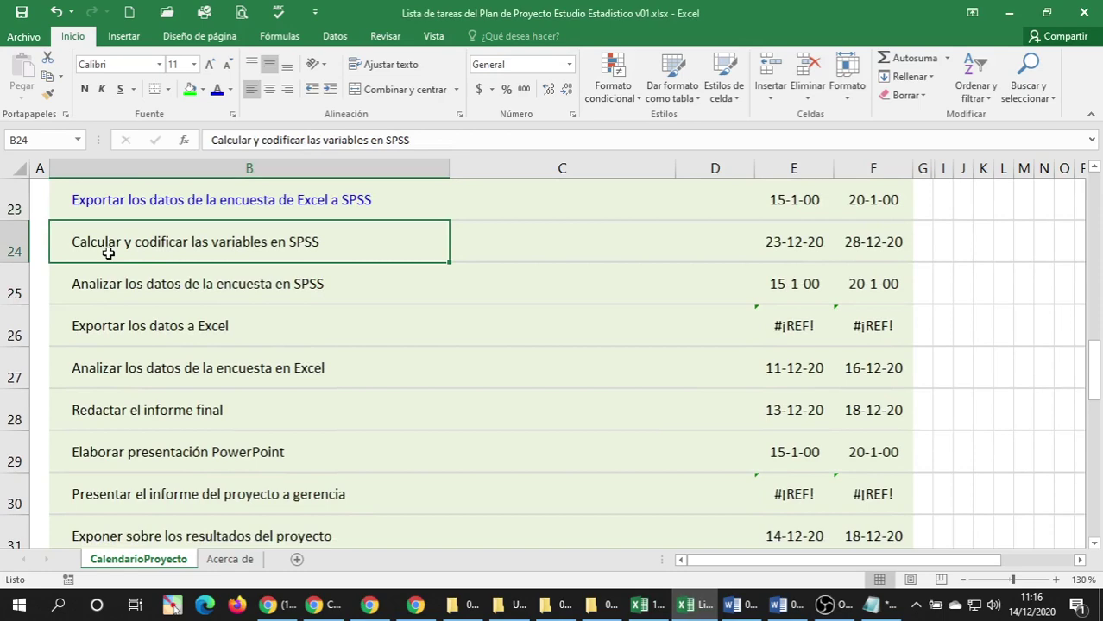
scroll(114, 252, "up", 1)
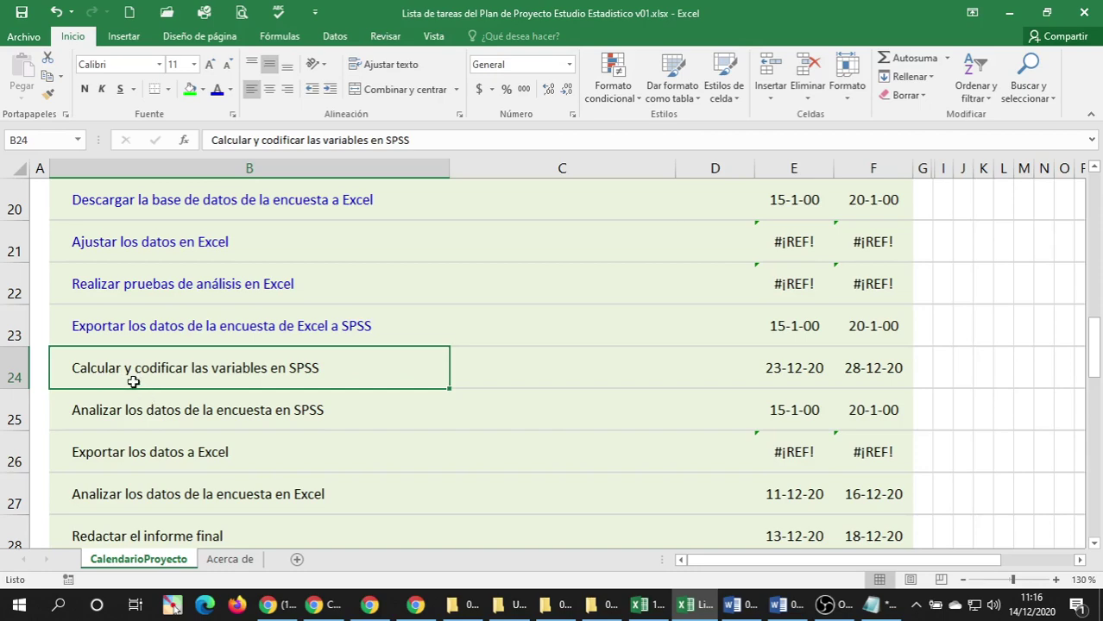
scroll(123, 375, "down", 6)
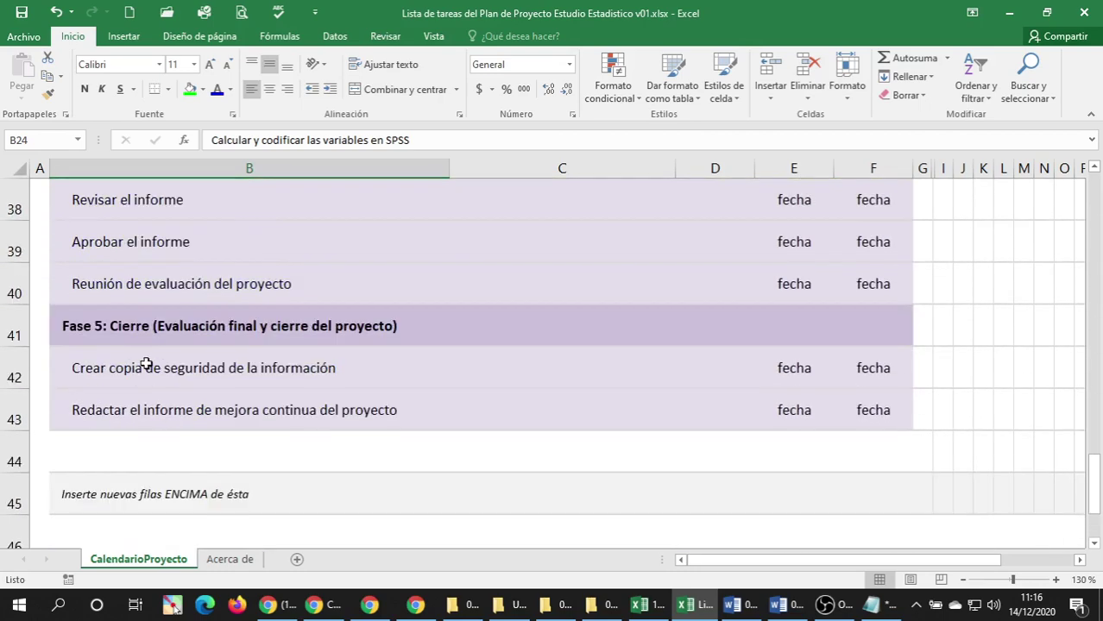
scroll(142, 350, "up", 1)
scroll(142, 351, "up", 1)
scroll(139, 351, "up", 3)
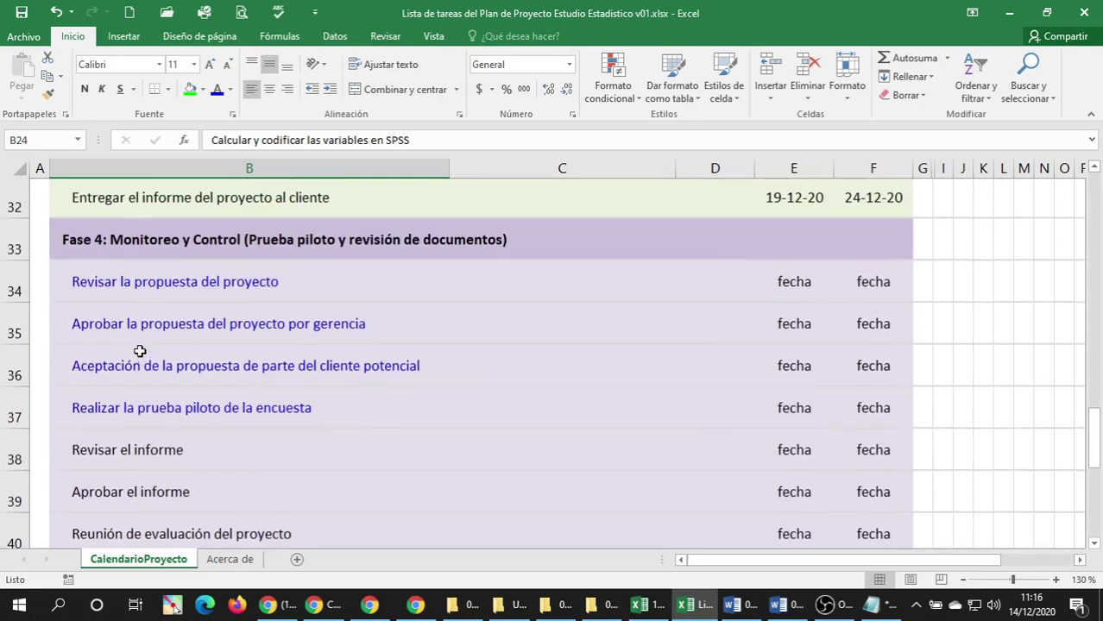
scroll(139, 351, "down", 3)
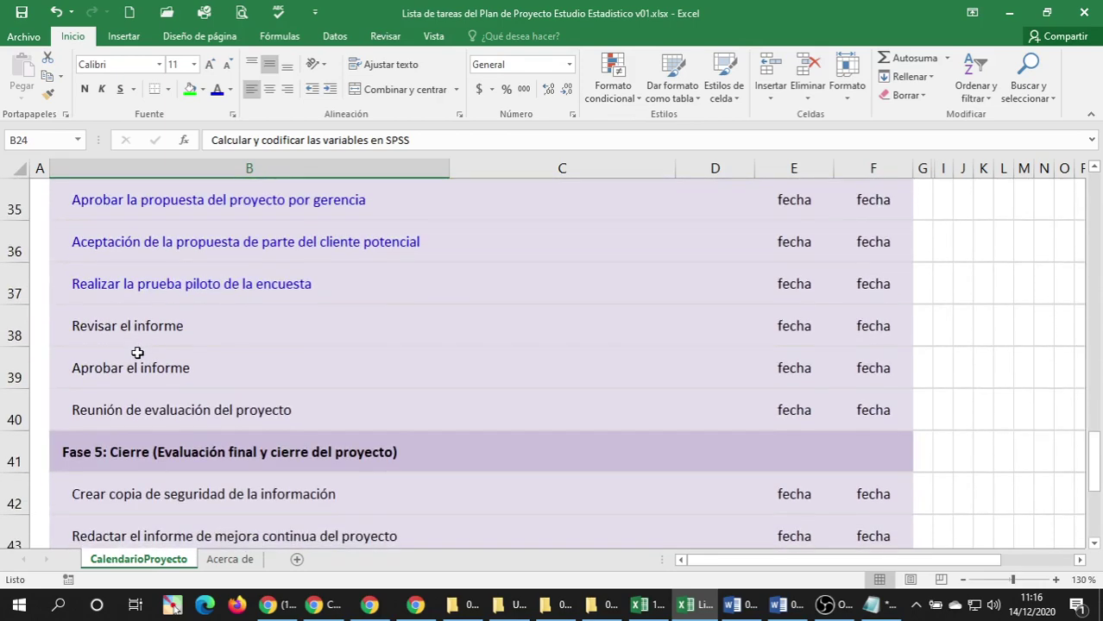
scroll(137, 352, "down", 1)
scroll(256, 378, "up", 6)
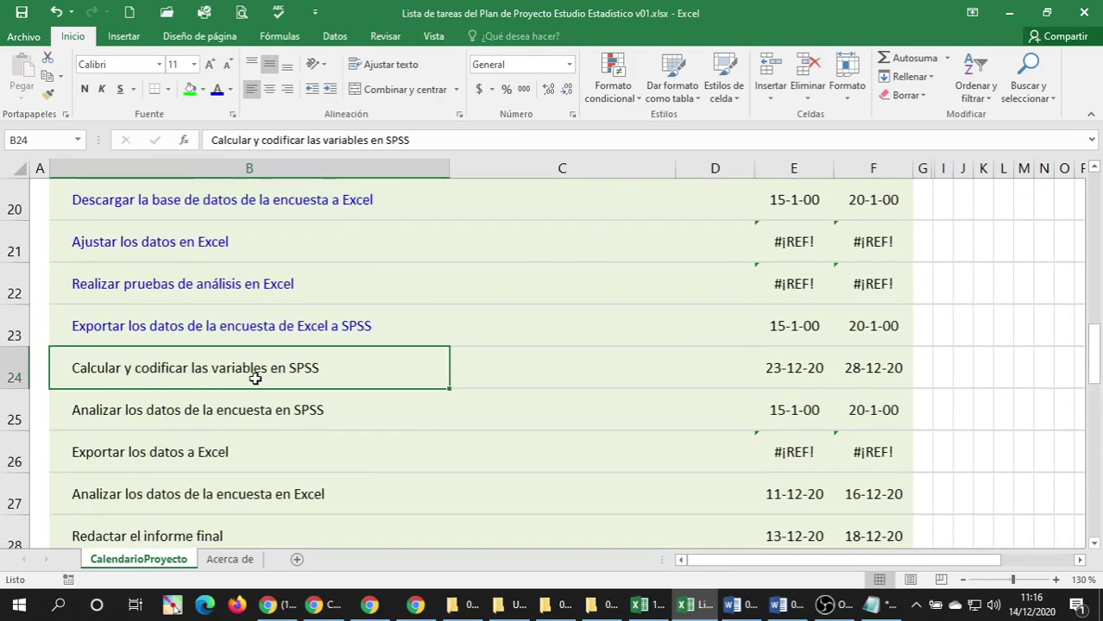
scroll(255, 378, "up", 3)
scroll(249, 375, "down", 6)
scroll(127, 315, "up", 3)
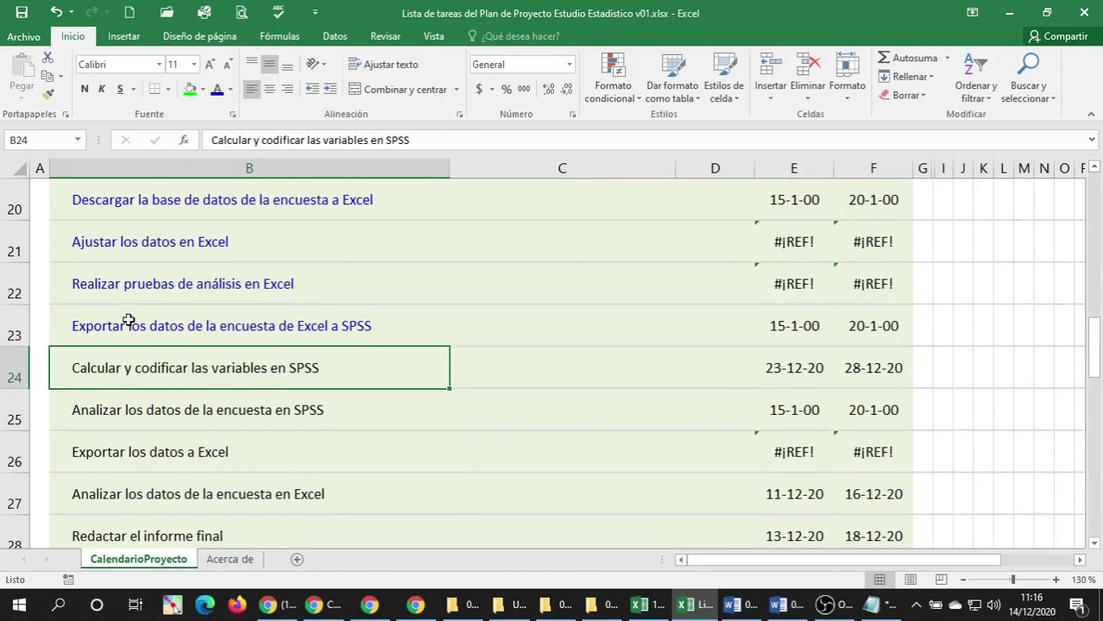
Insert a blank row 24 and paste a copy of the row 21 Ajustar los datos task into it.
right_click(14, 373)
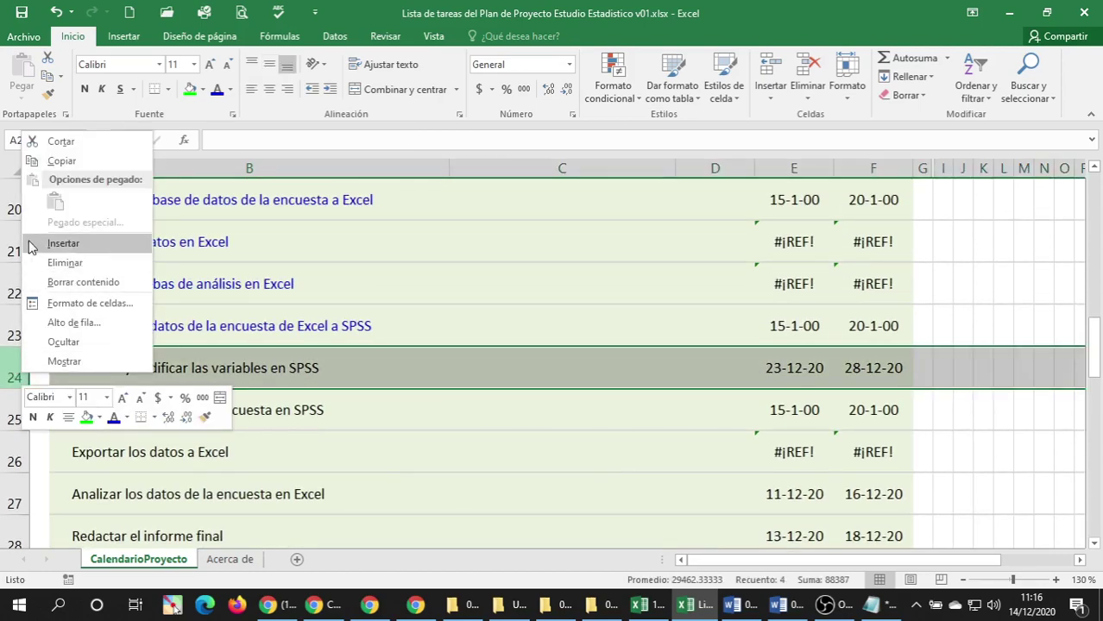
left_click(62, 243)
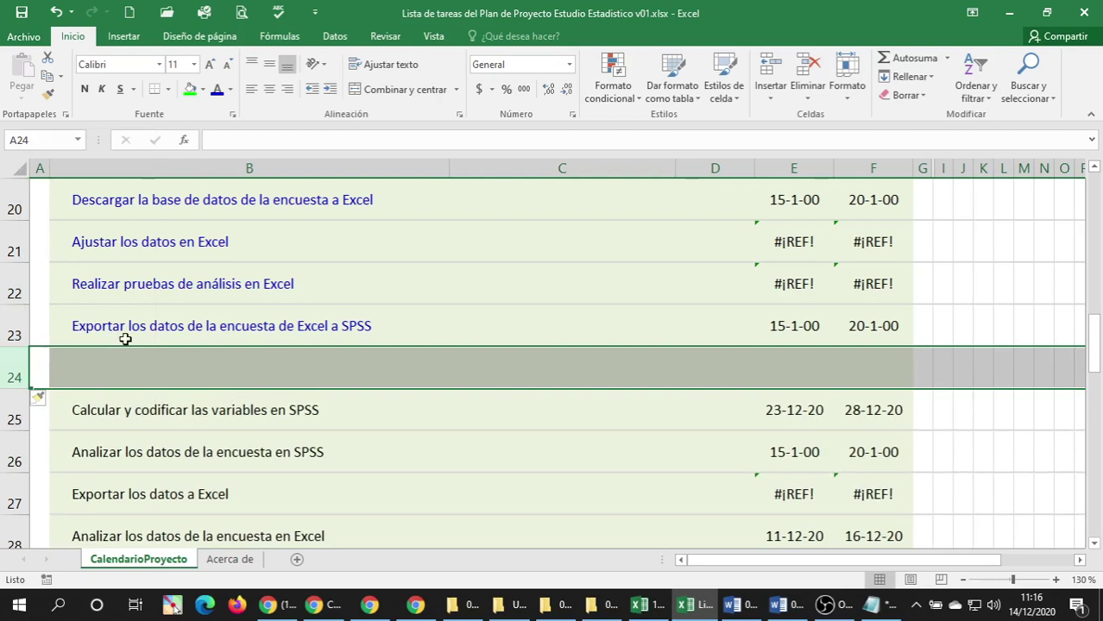
left_click(7, 244)
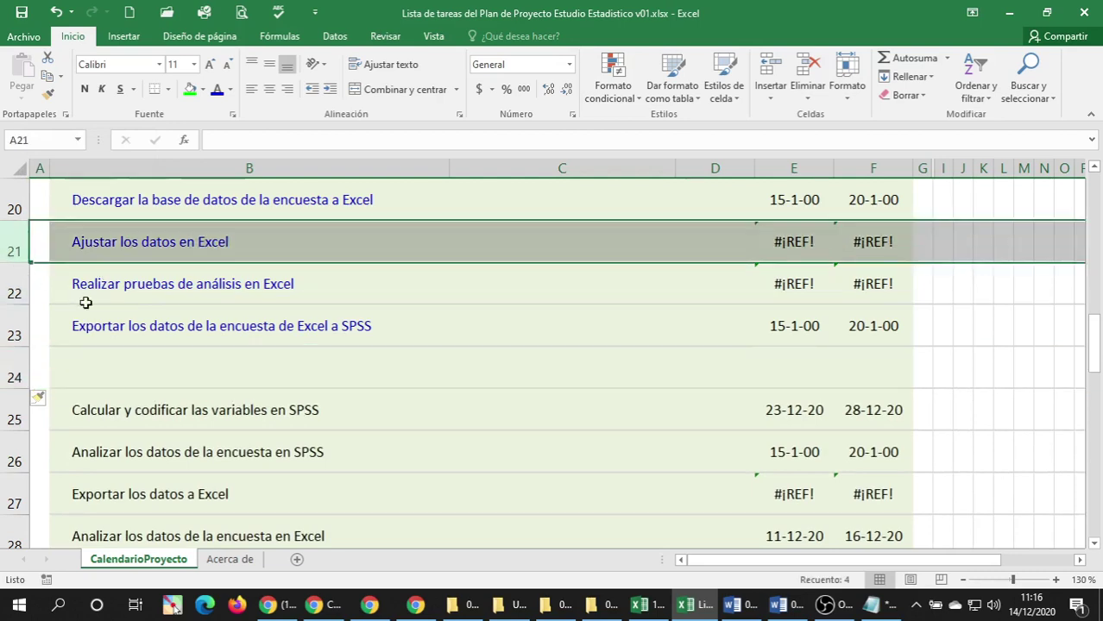
key("ctrl+c")
left_click(54, 372)
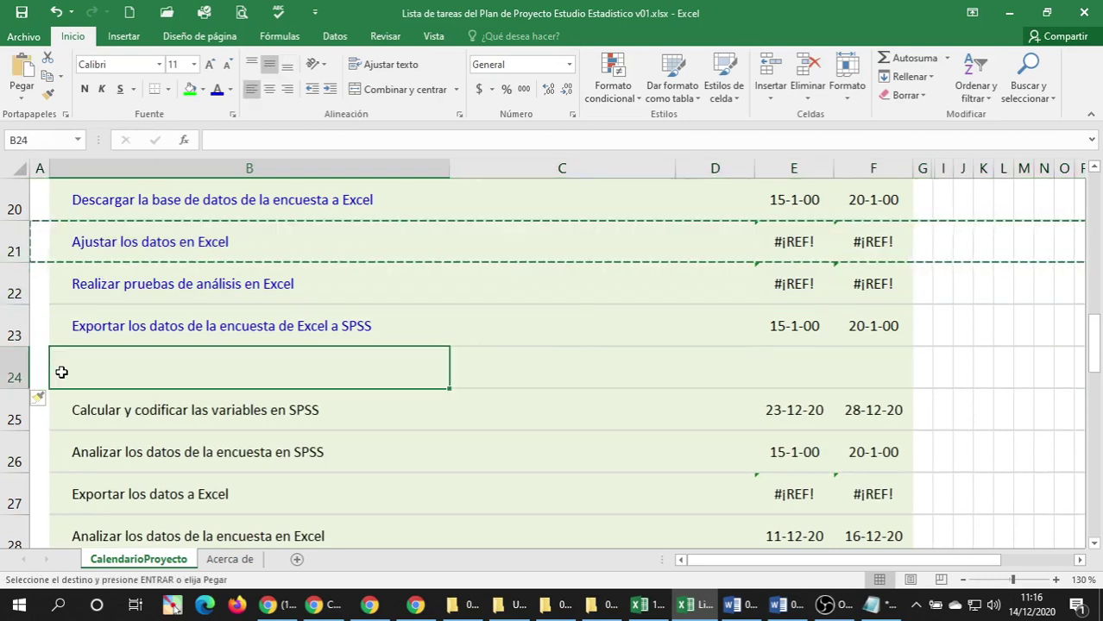
key("Left")
key("ctrl+v")
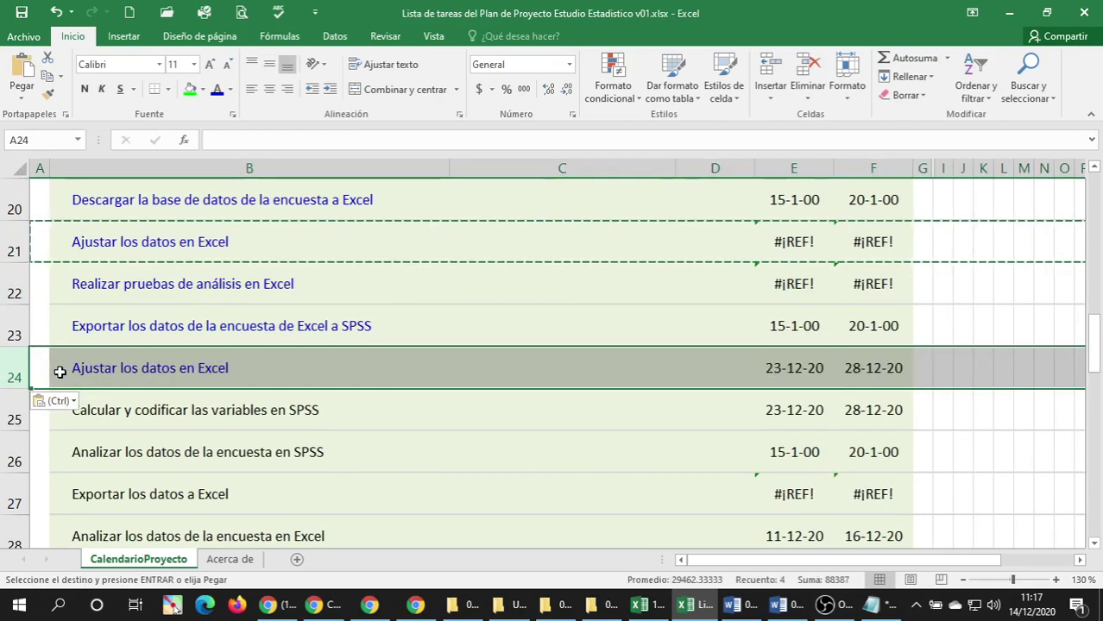
Change 'Excel' to 'SPSS' in B24 so the task reads 'Ajustar los datos en SPSS'.
double_click(179, 371)
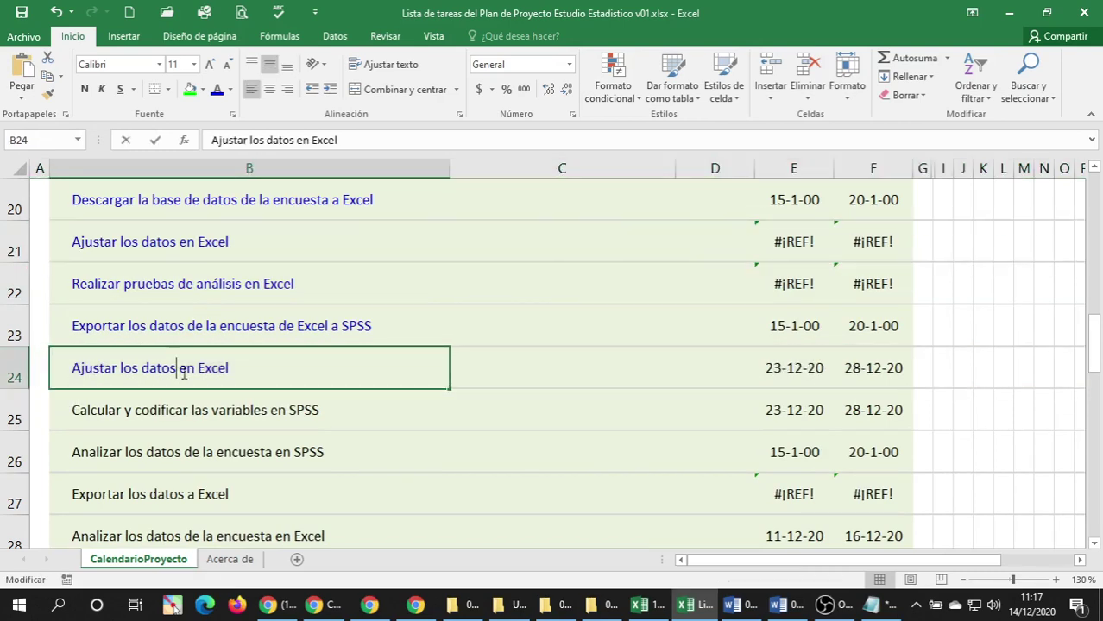
double_click(207, 368)
type("SPSS")
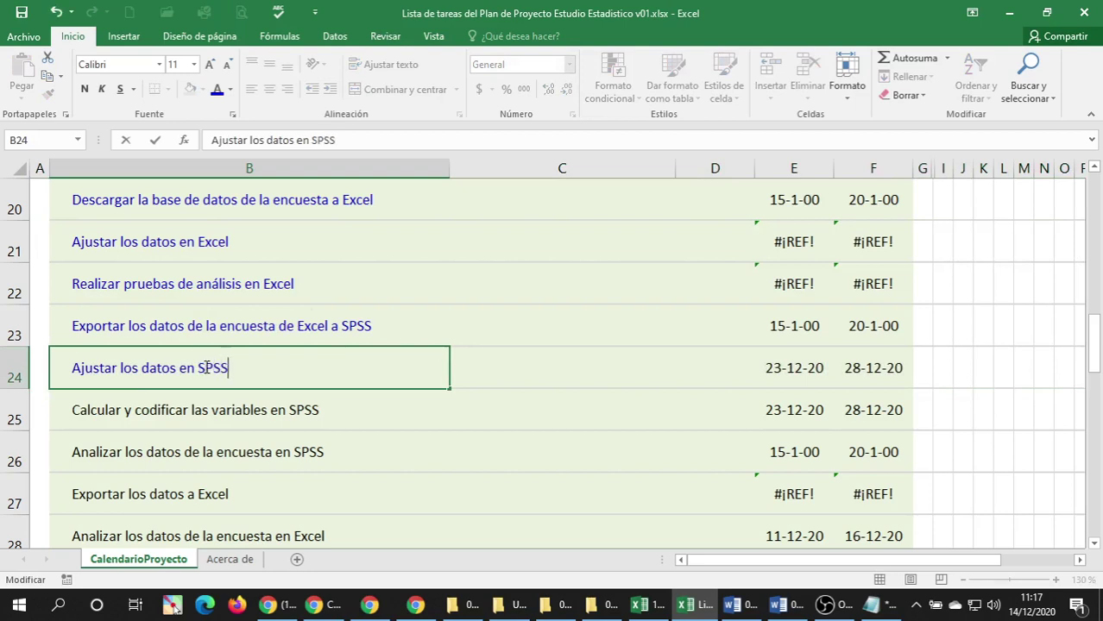
key("Return")
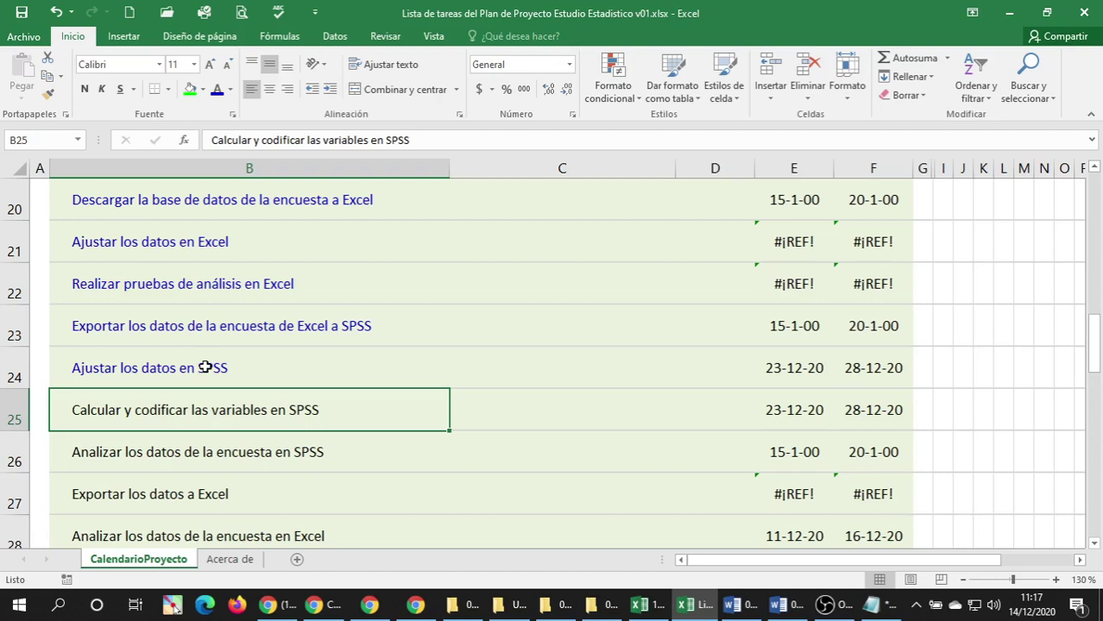
Reword the row 25 task to 'Calcular y recodificar variables en SPSS'.
left_click(205, 368)
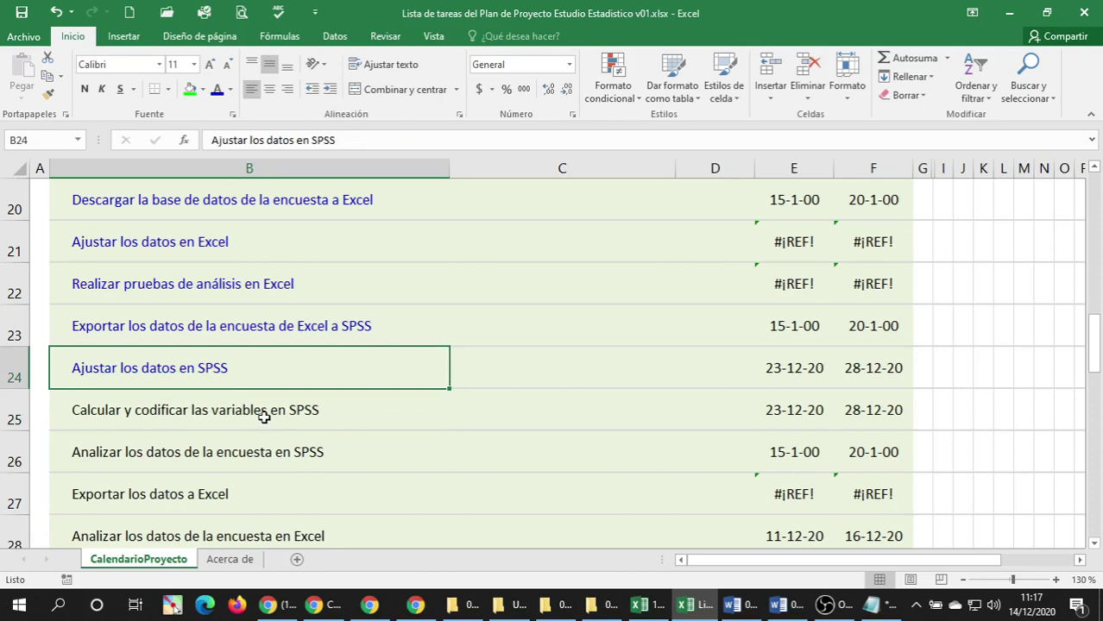
scroll(263, 417, "down", 1)
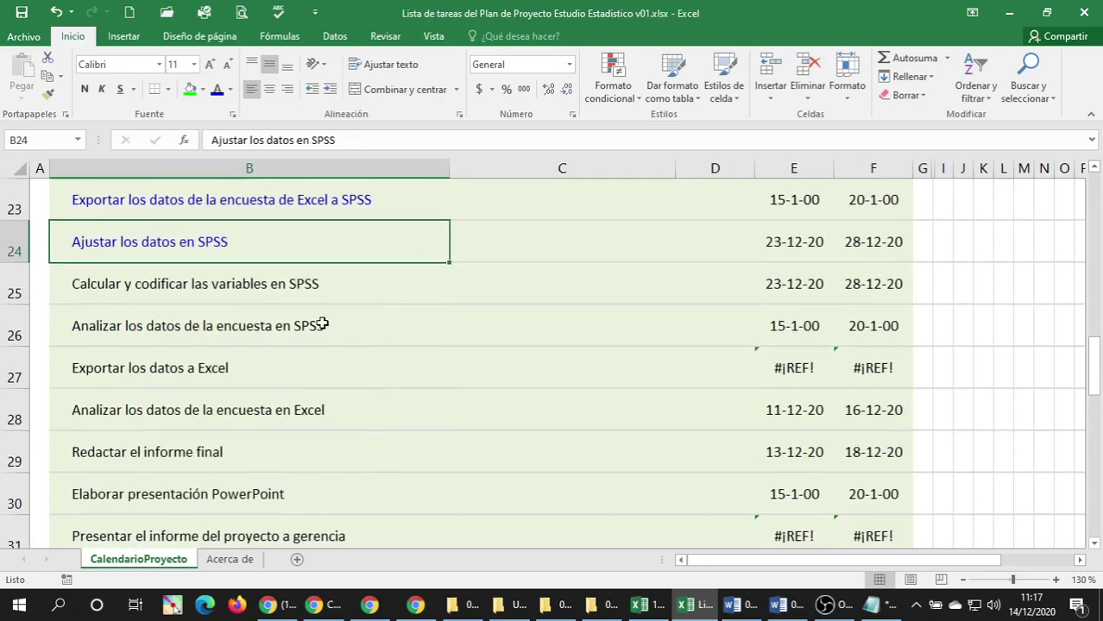
left_click(280, 285)
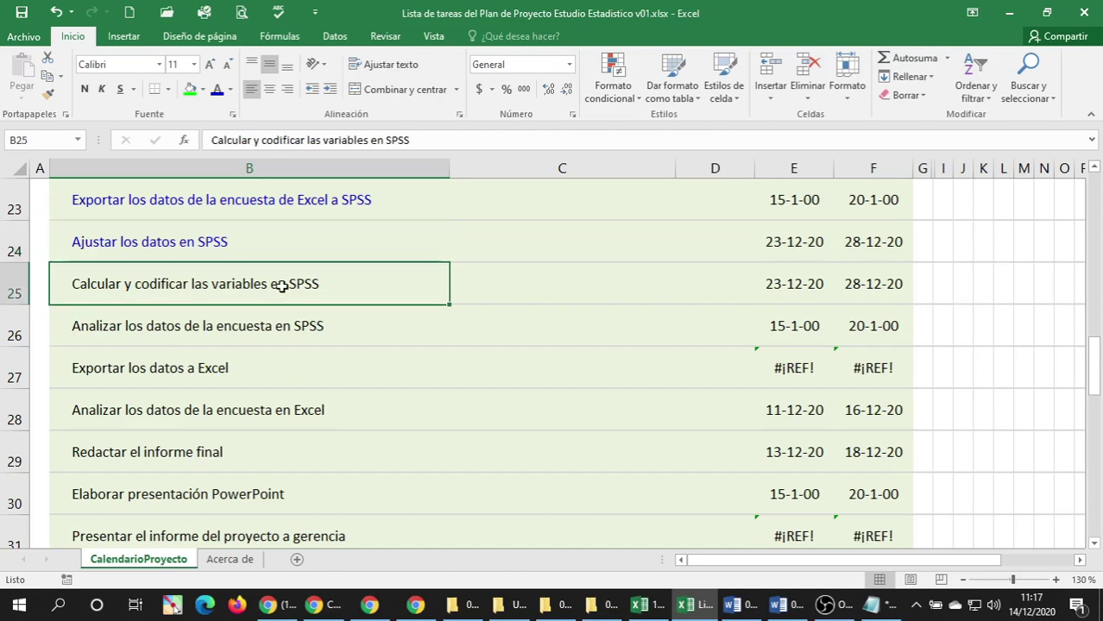
left_click(194, 246)
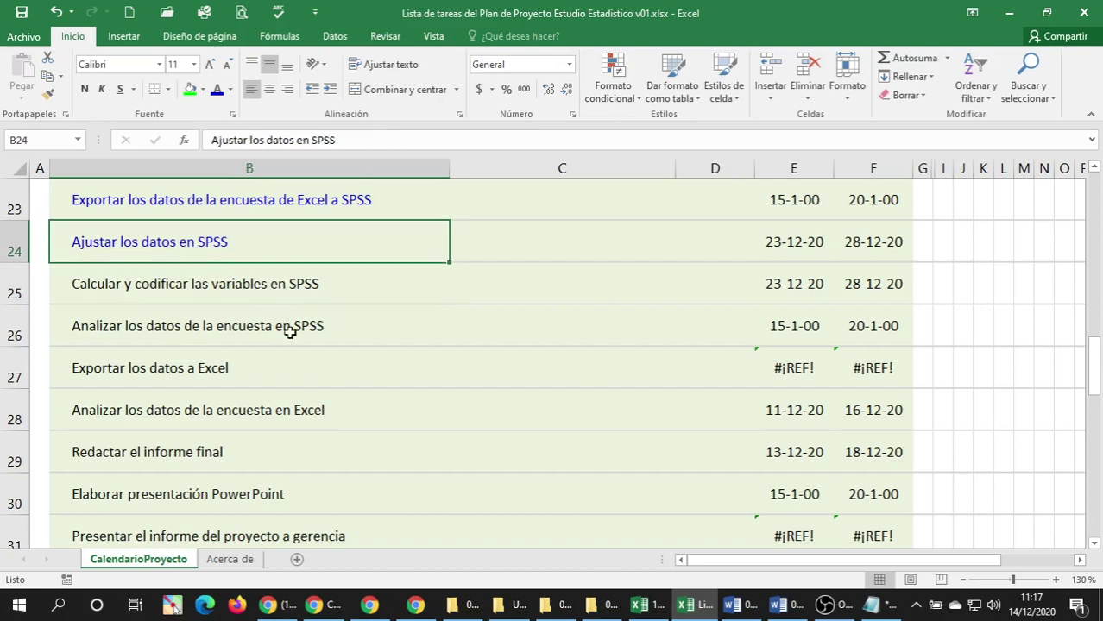
left_click(238, 294)
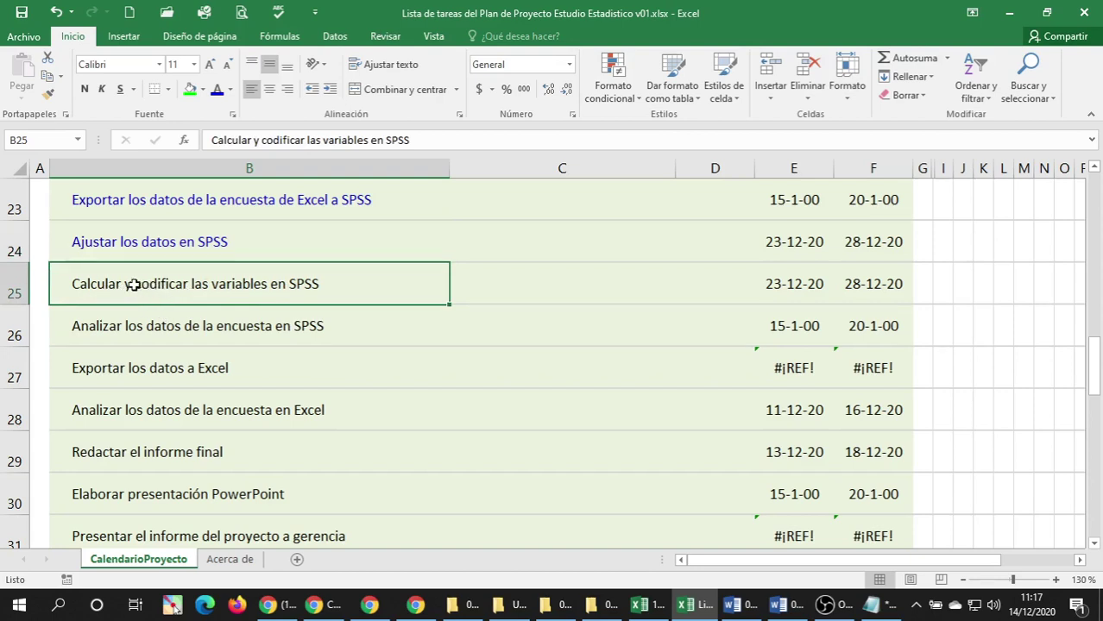
double_click(136, 287)
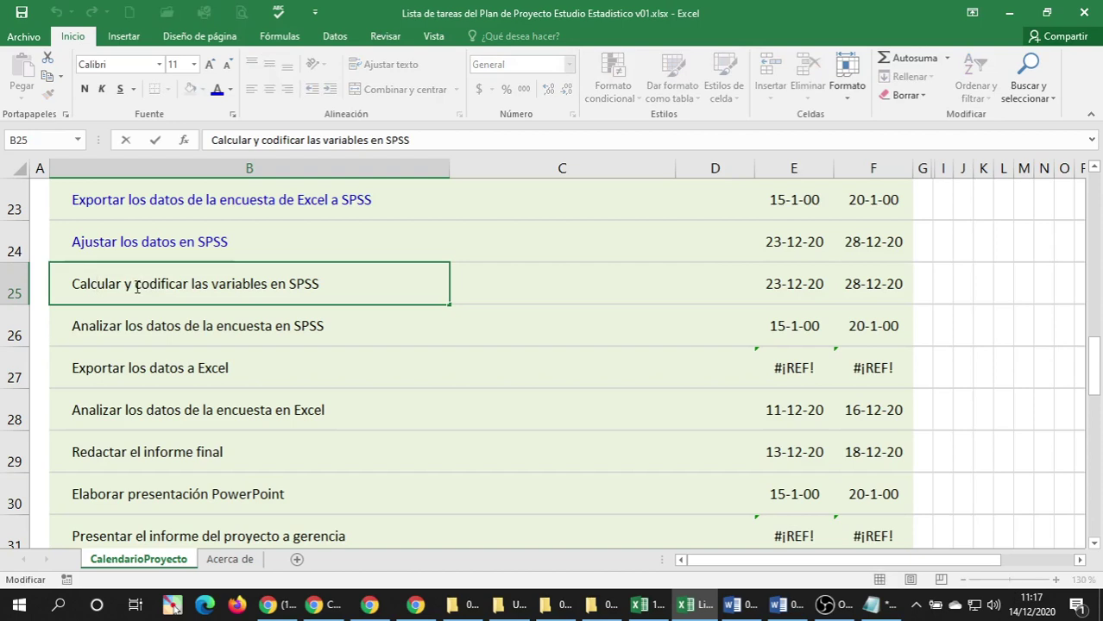
type("RE")
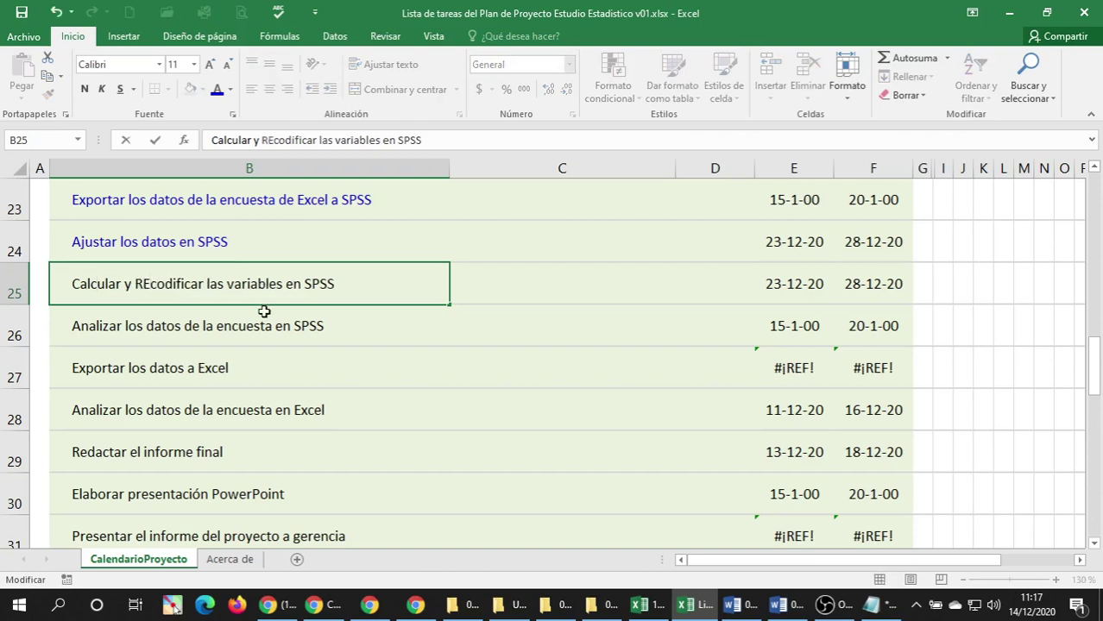
key("BackSpace")
key("BackSpace")
type("re")
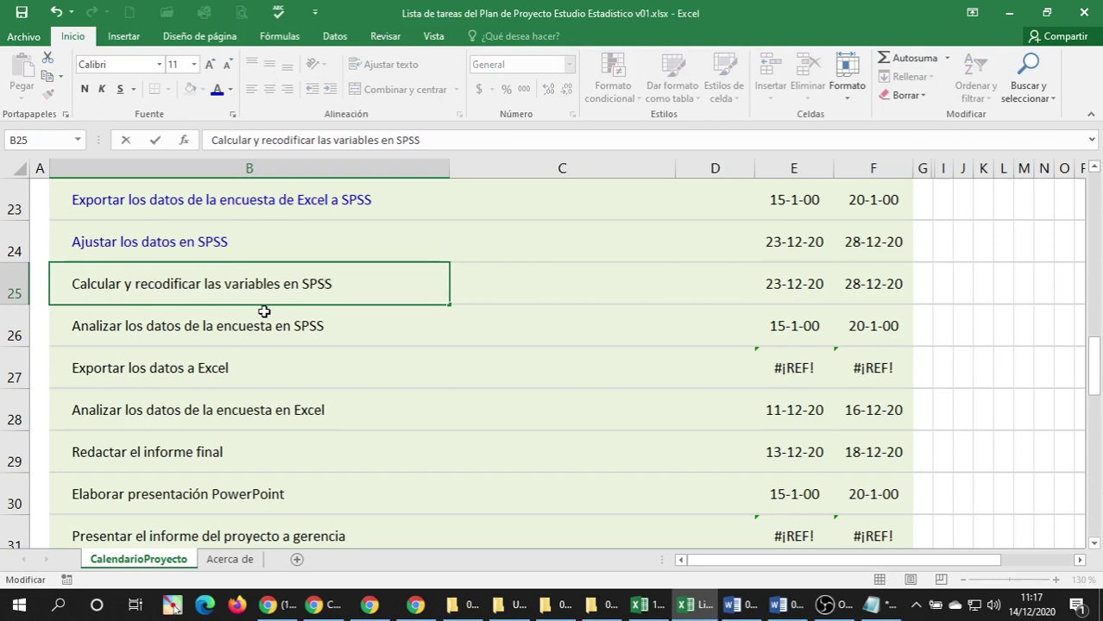
key("Left")
key("Left")
key("BackSpace")
key("BackSpace")
key("BackSpace")
key("BackSpace")
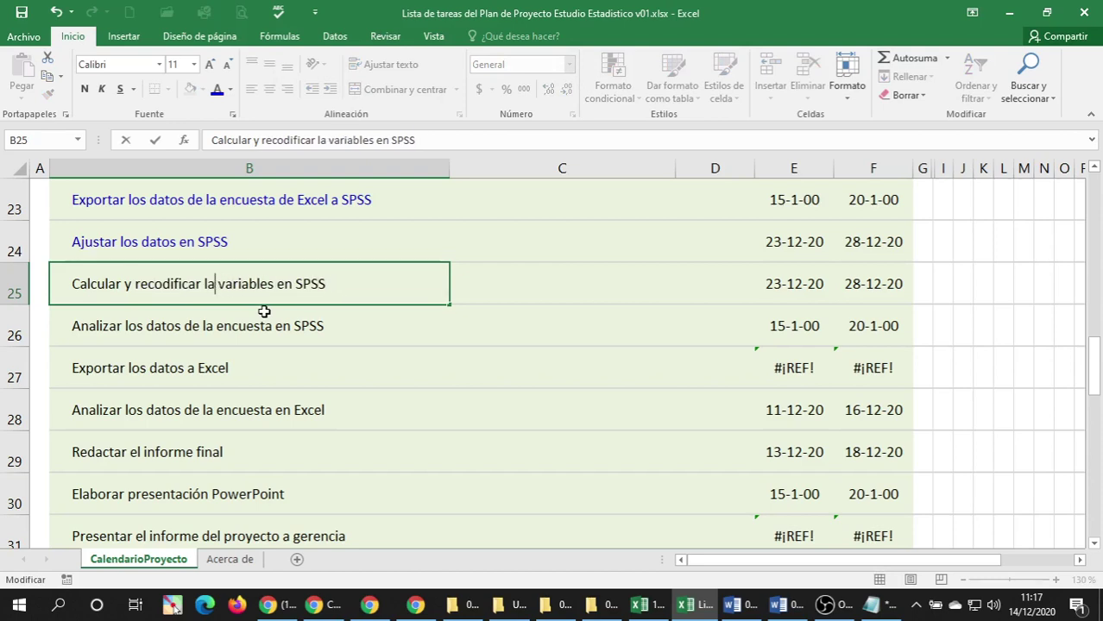
key("Return")
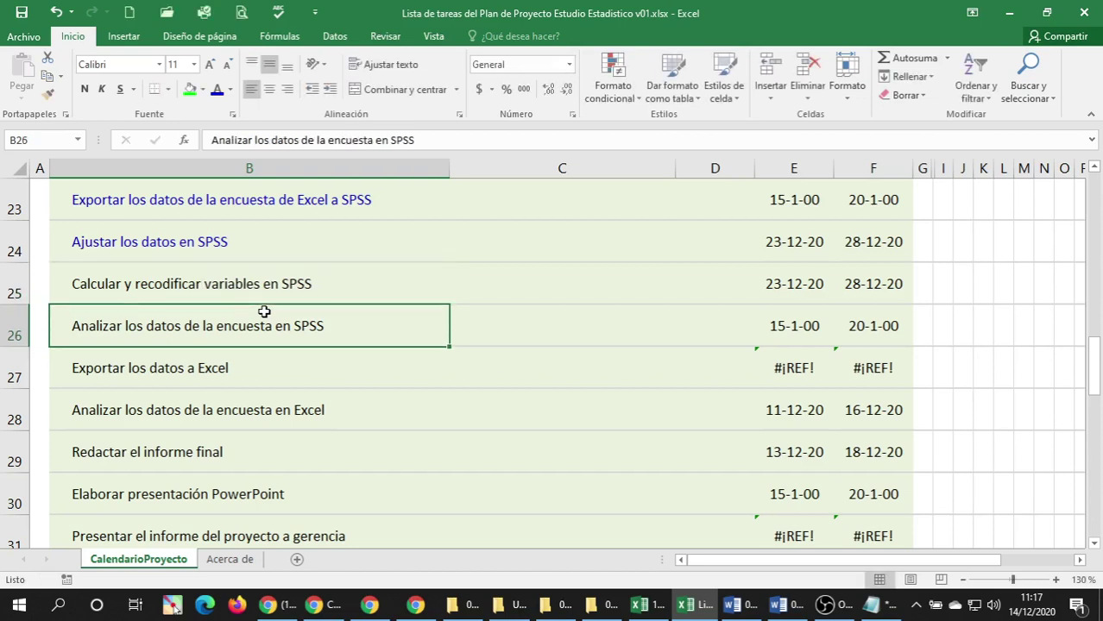
Make the reworded row 25 task text blue.
left_click(275, 292)
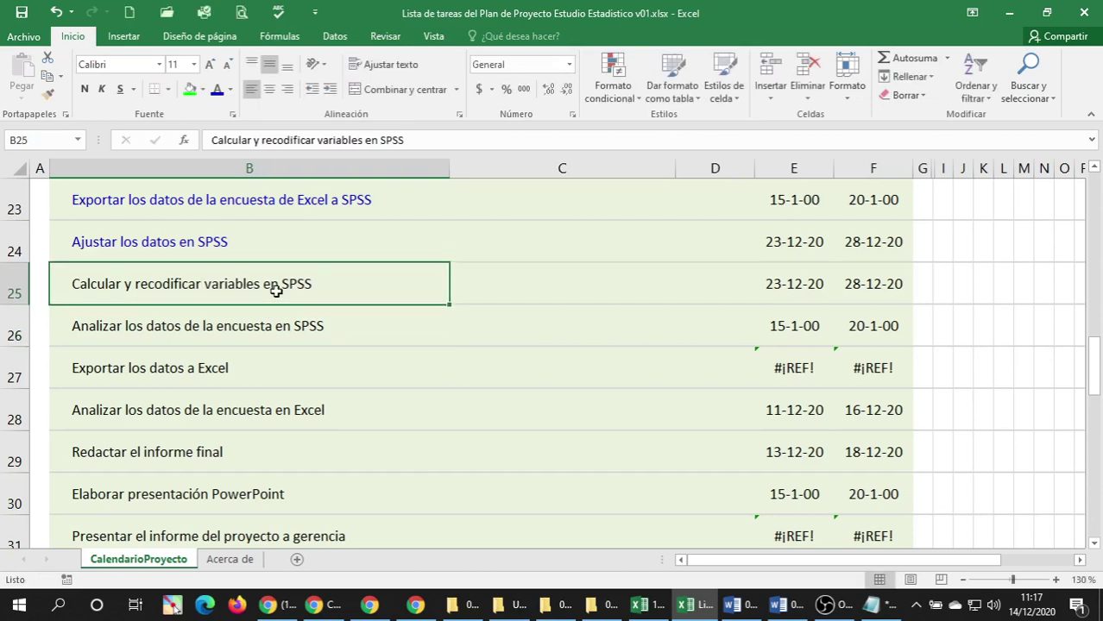
left_click(218, 89)
left_click(196, 329)
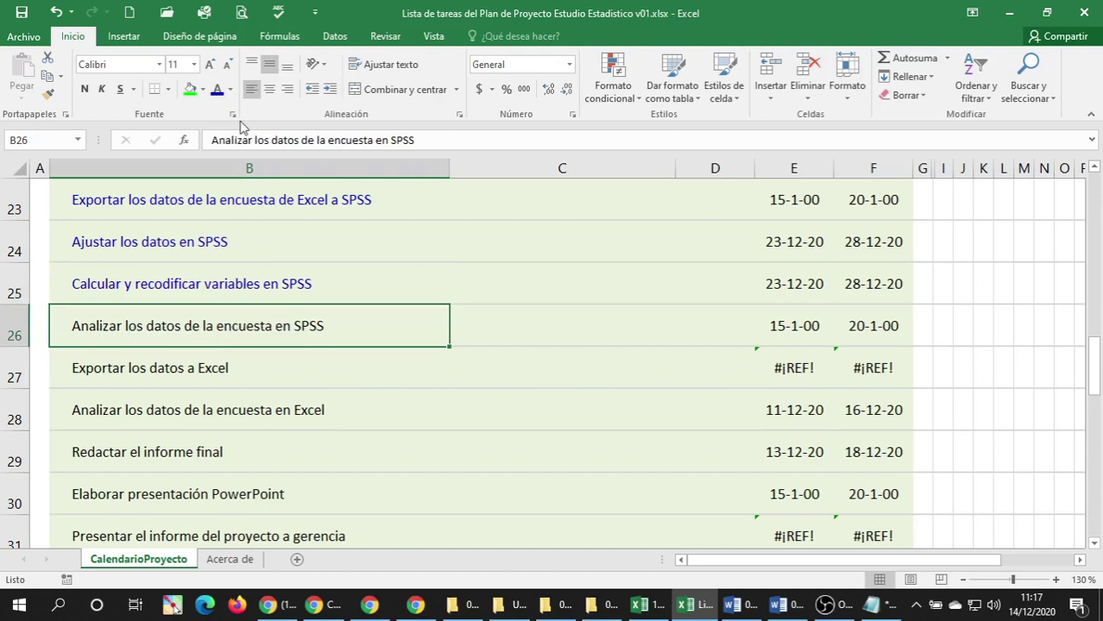
Apply blue font to rows 26–29, including 'Exportar los datos a Excel' and 'Redactar el informe final'.
left_click(217, 90)
scroll(213, 384, "down", 1)
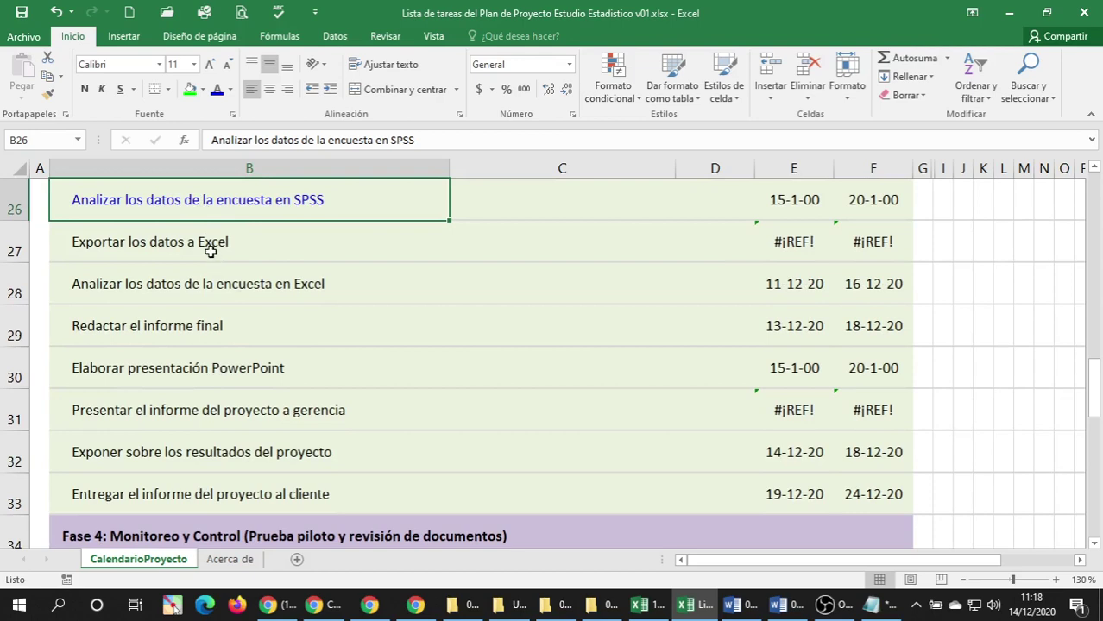
left_click(211, 249)
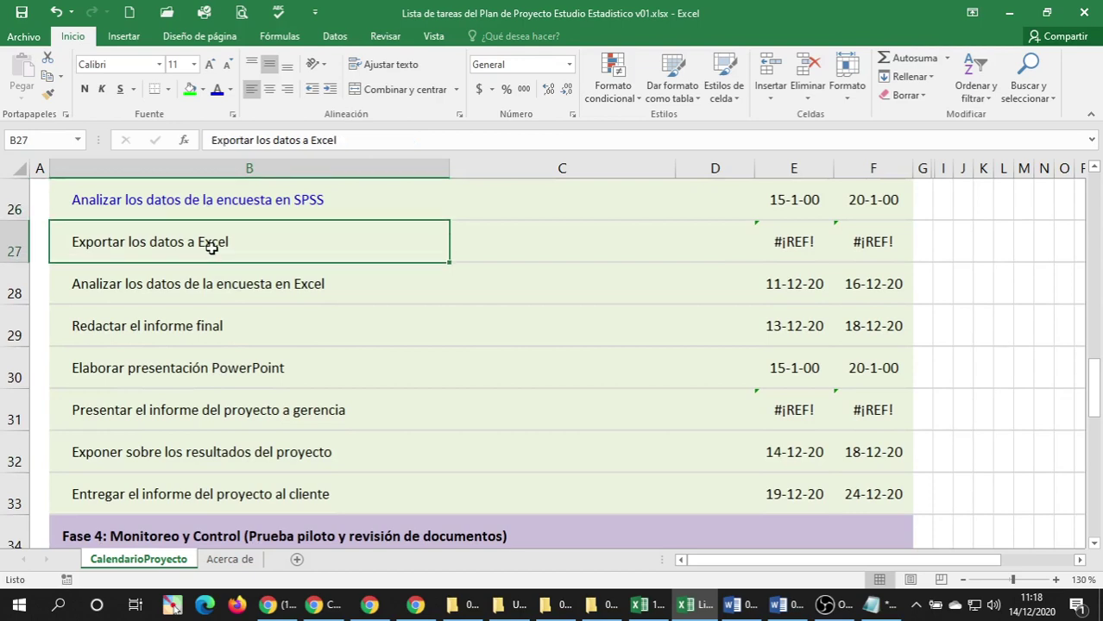
left_click(216, 89)
left_click(233, 296)
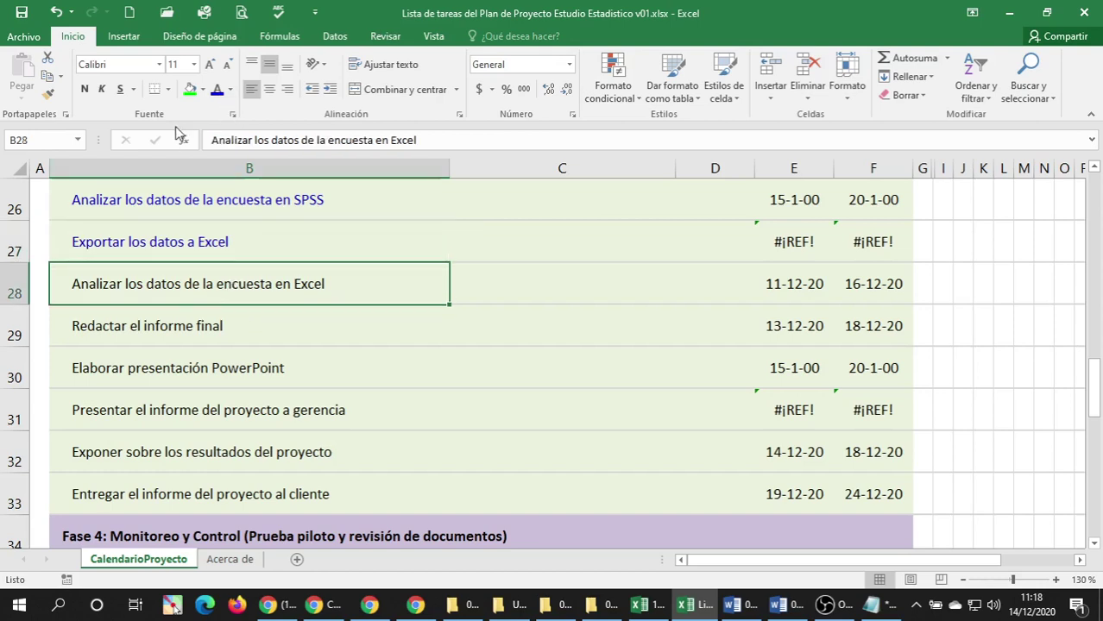
left_click(216, 91)
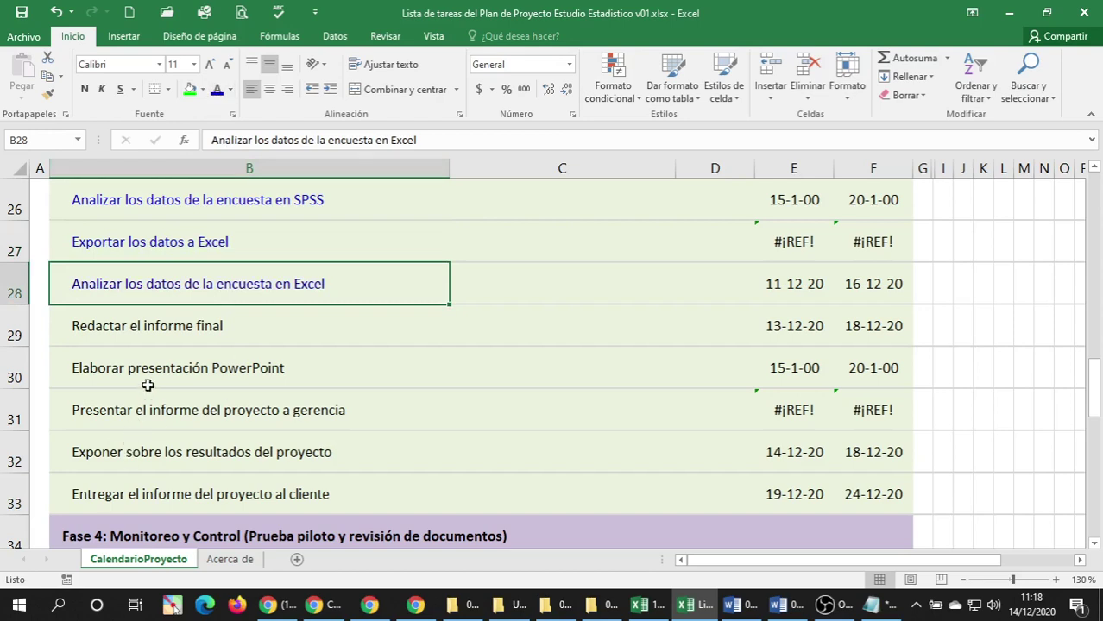
left_click(169, 336)
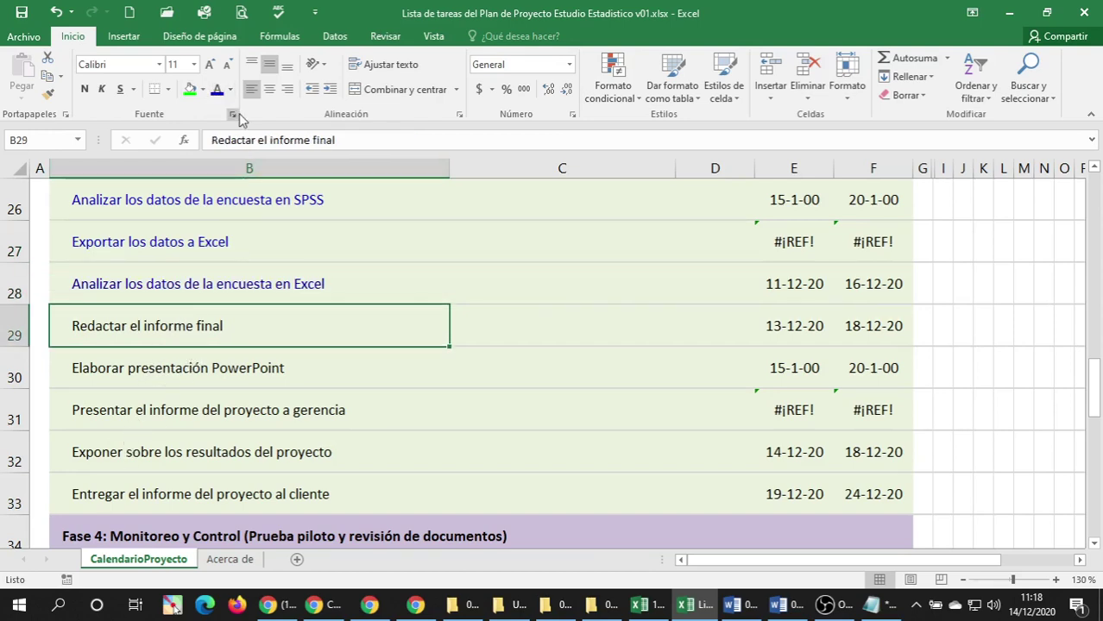
left_click(167, 284)
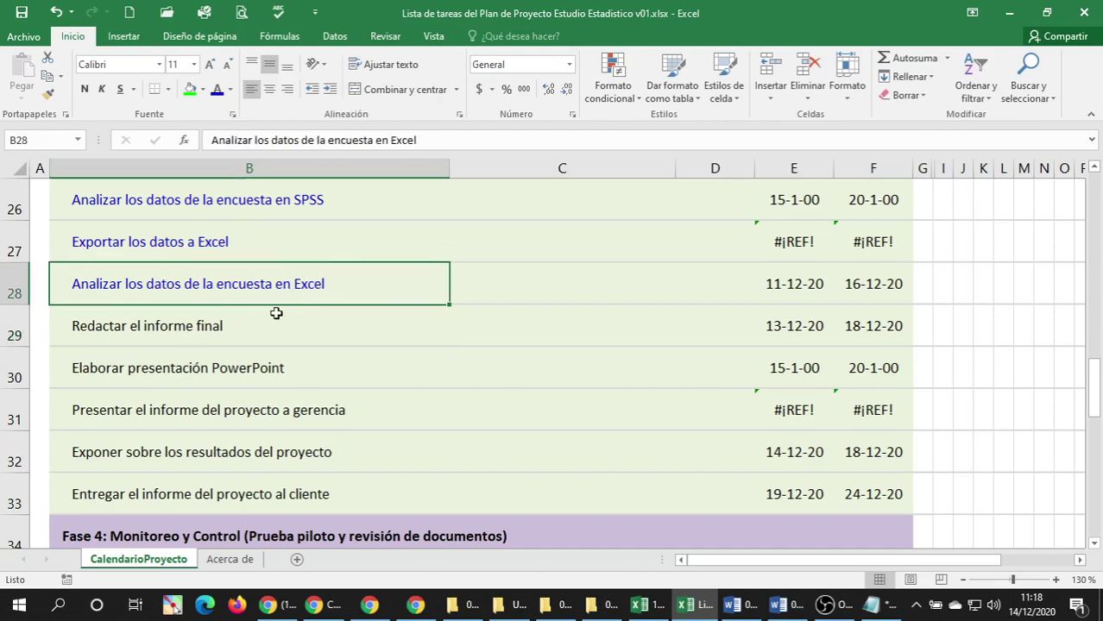
left_click(198, 325)
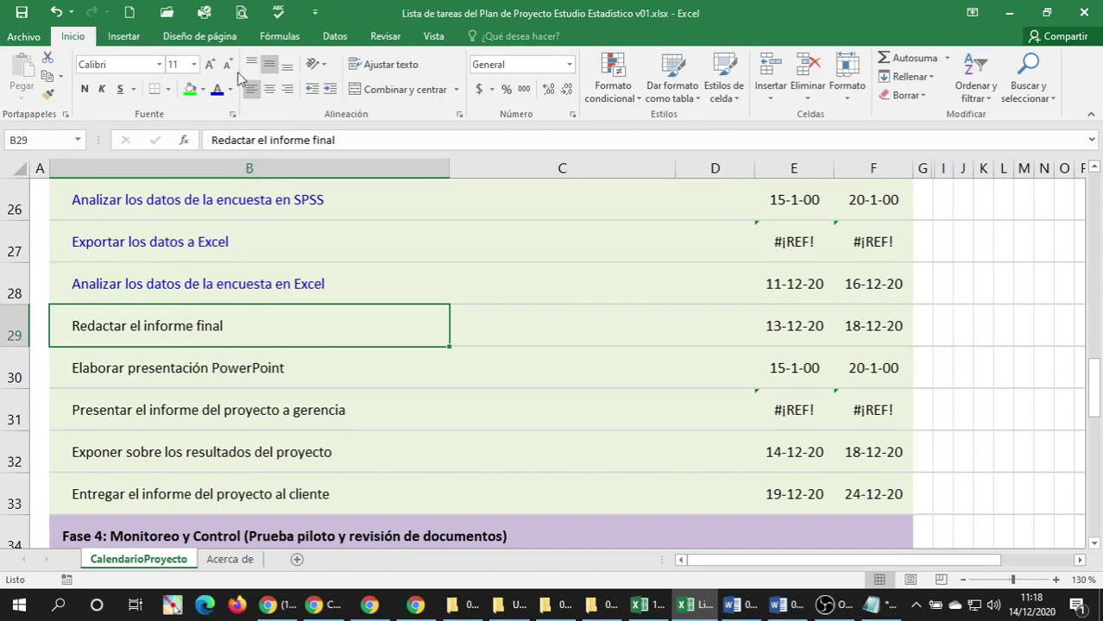
left_click(217, 89)
Extend the row 39 task to read 'Revisar el informe final'.
scroll(229, 332, "down", 3)
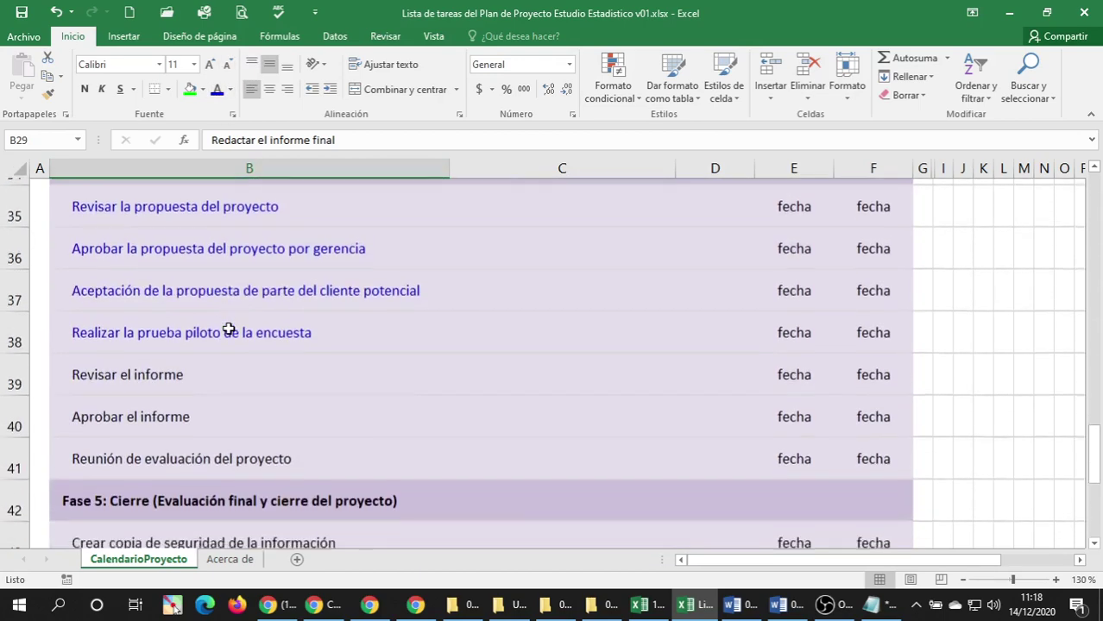
scroll(229, 329, "down", 2)
scroll(226, 320, "up", 2)
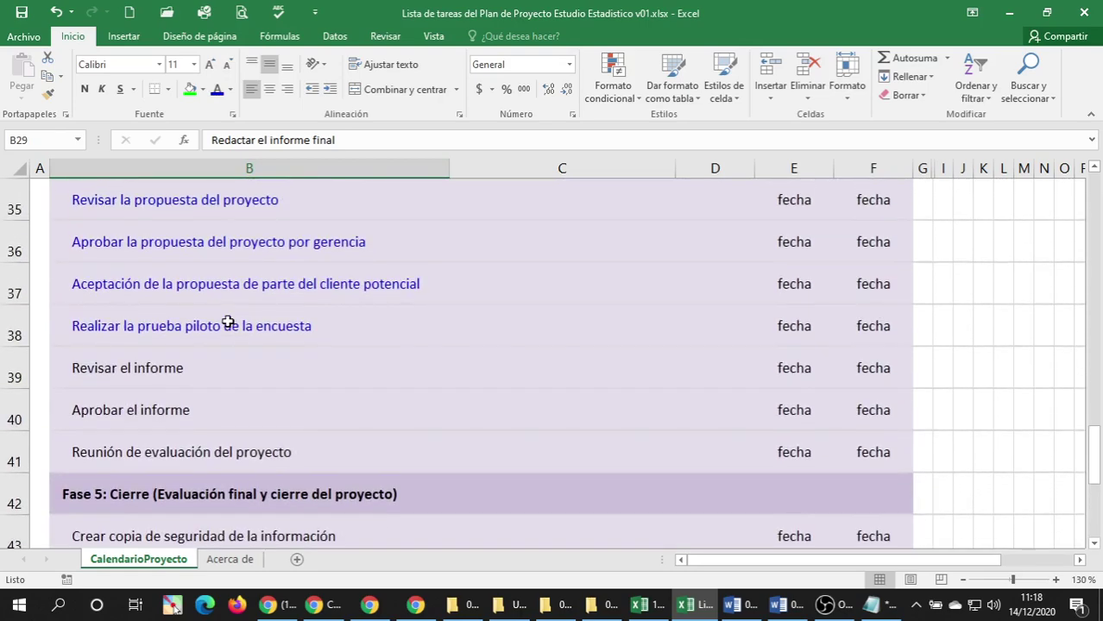
scroll(227, 322, "down", 1)
left_click(128, 242)
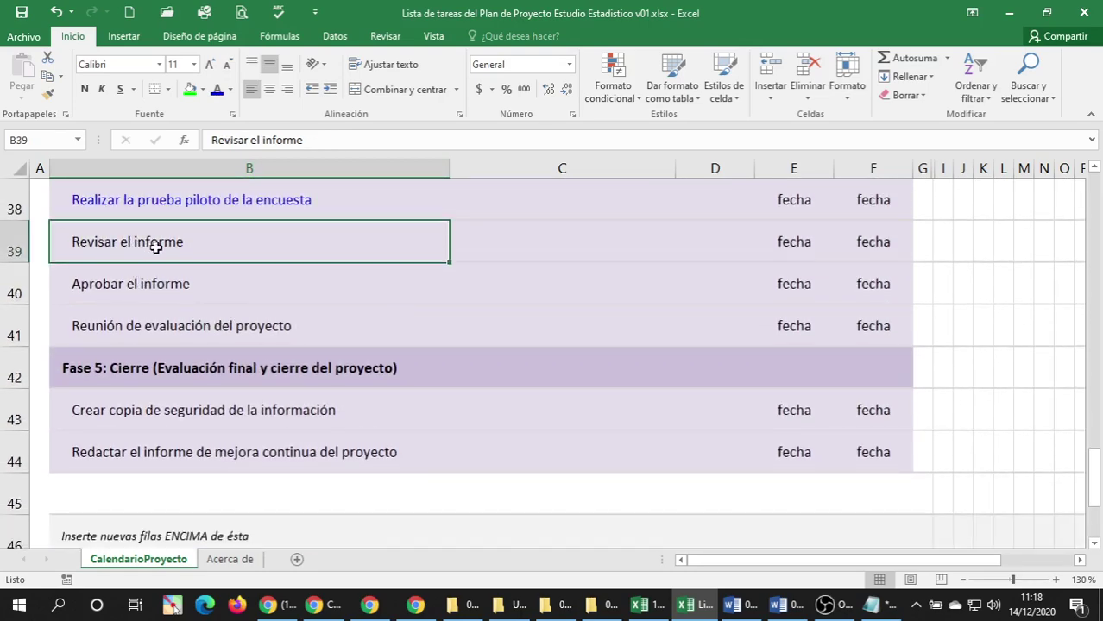
double_click(190, 242)
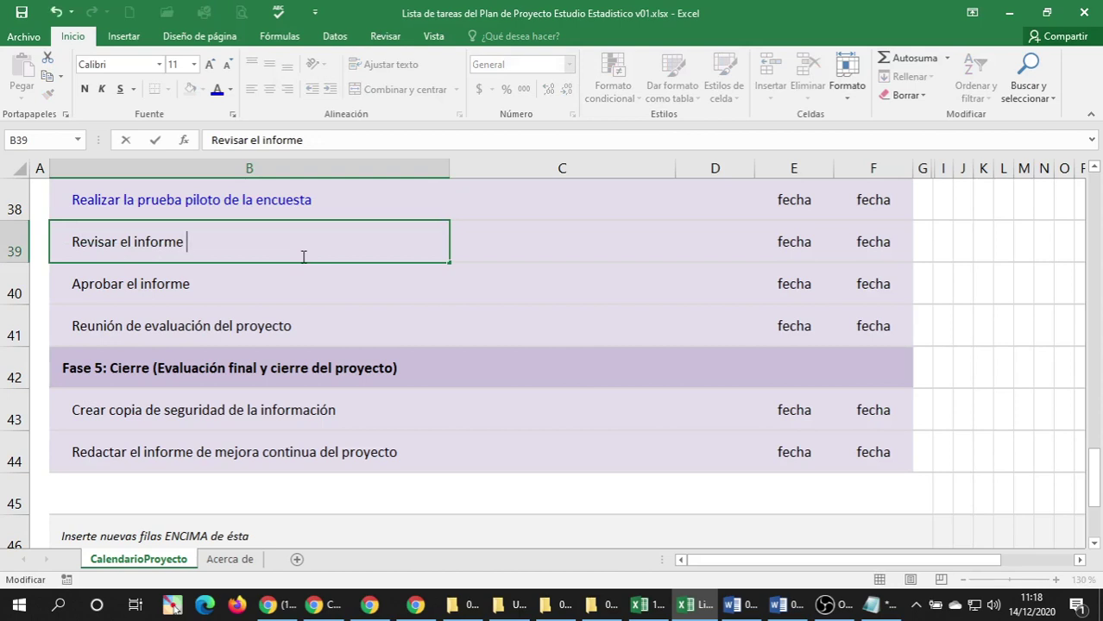
type("final")
key("Return")
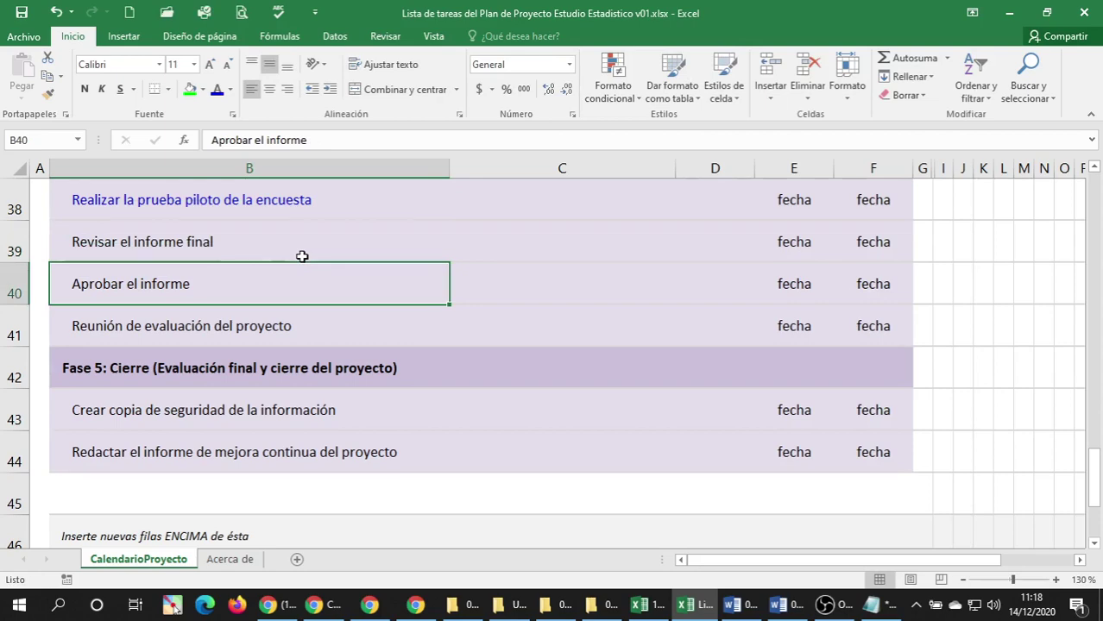
Replace 'final' in row 29 with 'del estudio estadístico'.
scroll(297, 254, "up", 6)
scroll(246, 302, "down", 2)
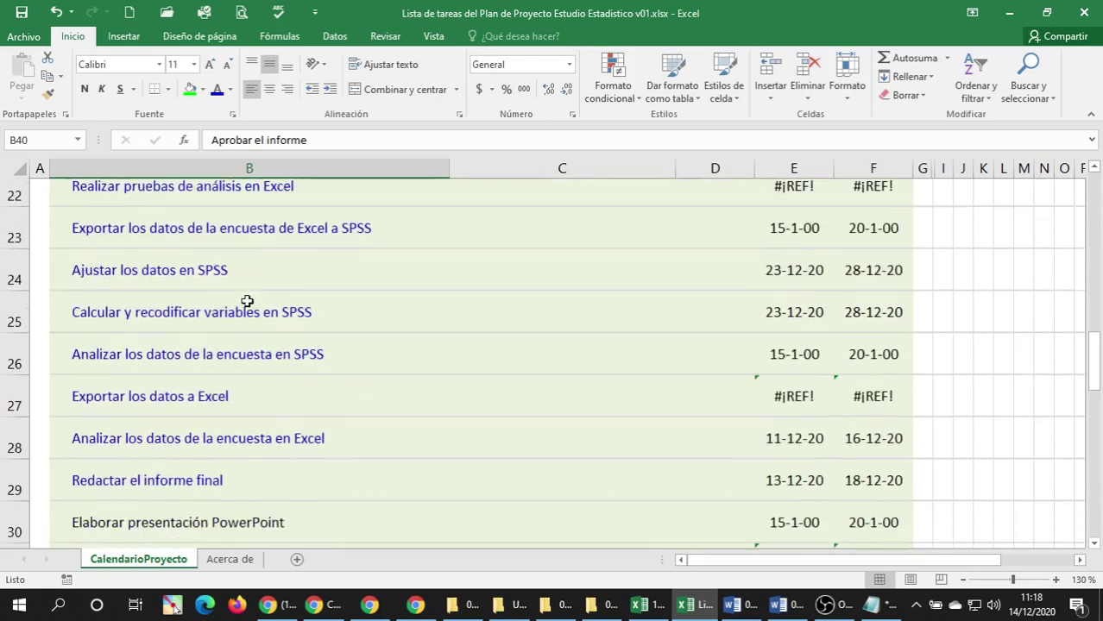
double_click(218, 327)
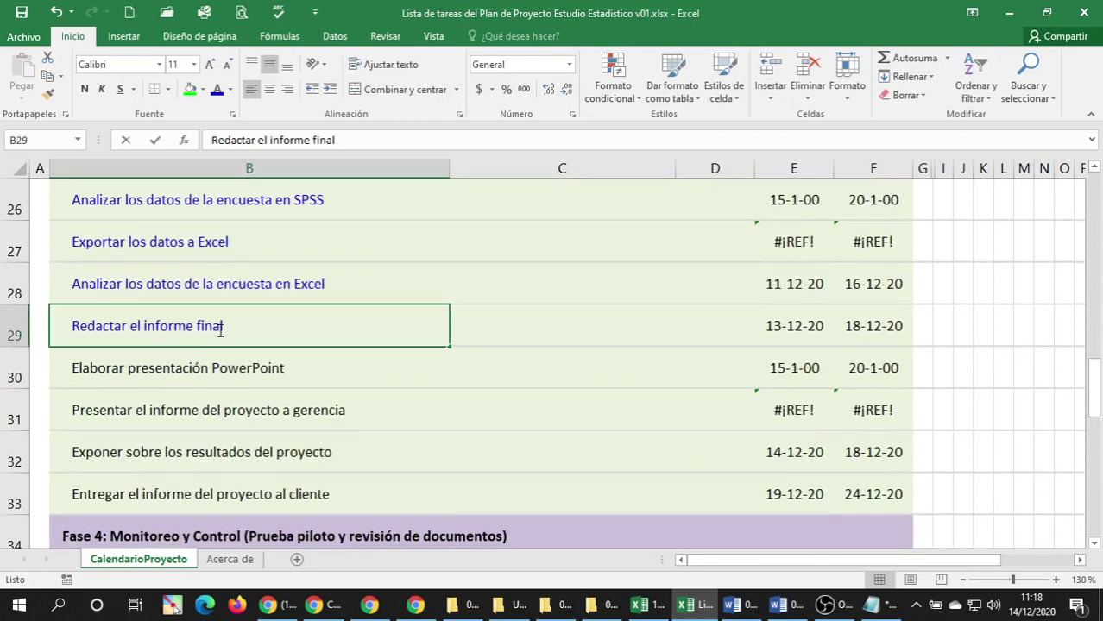
key("BackSpace")
key("BackSpace")
key("BackSpace")
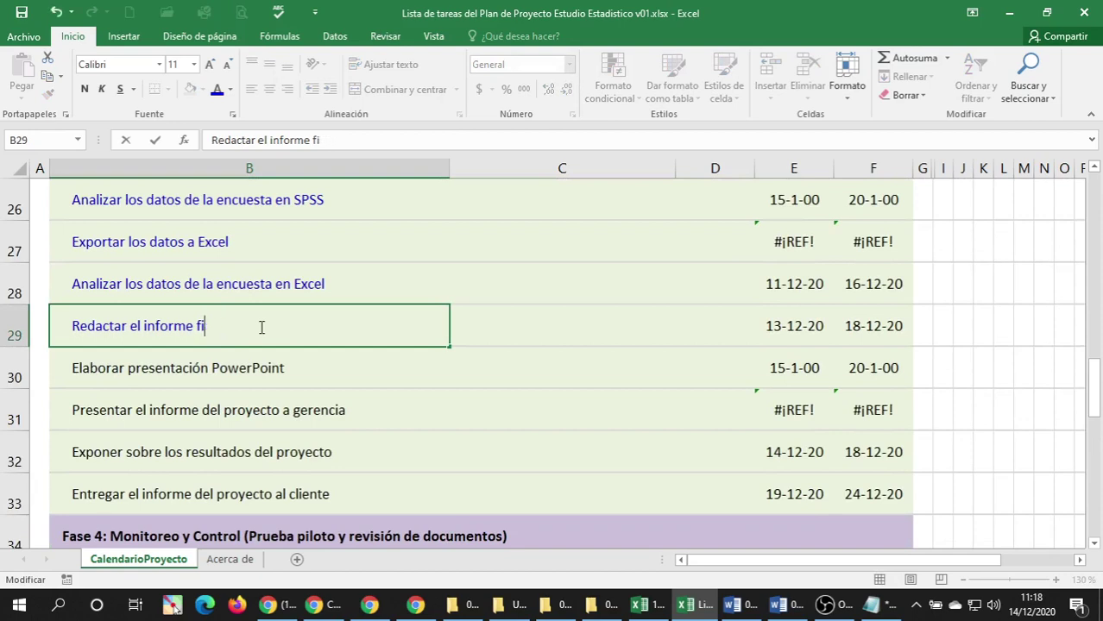
type("del estudio estadí")
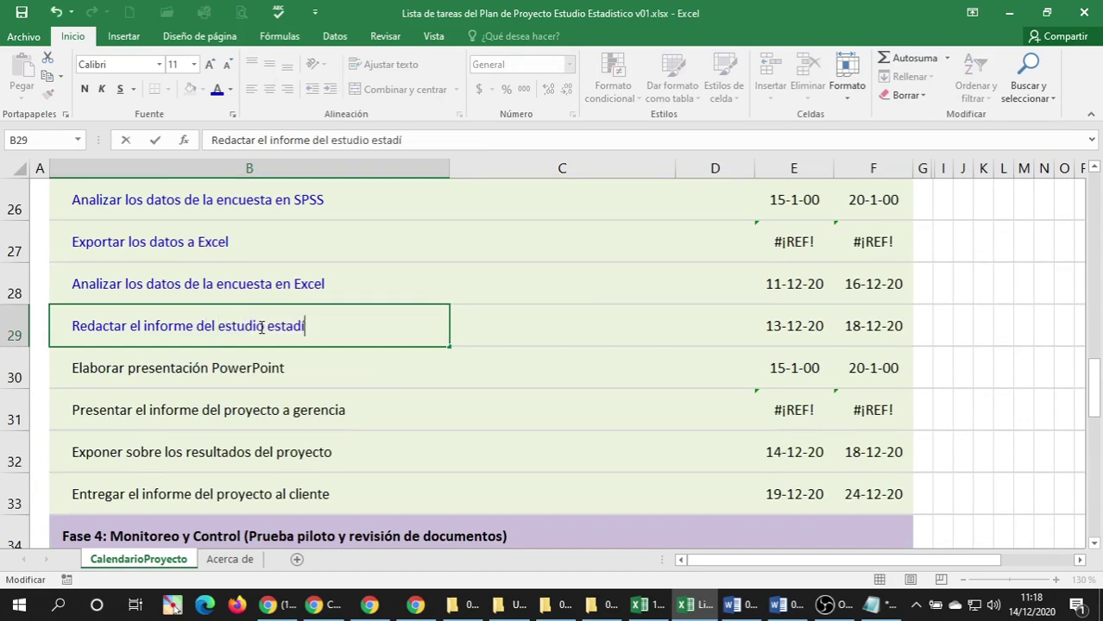
type("stico")
key("Return")
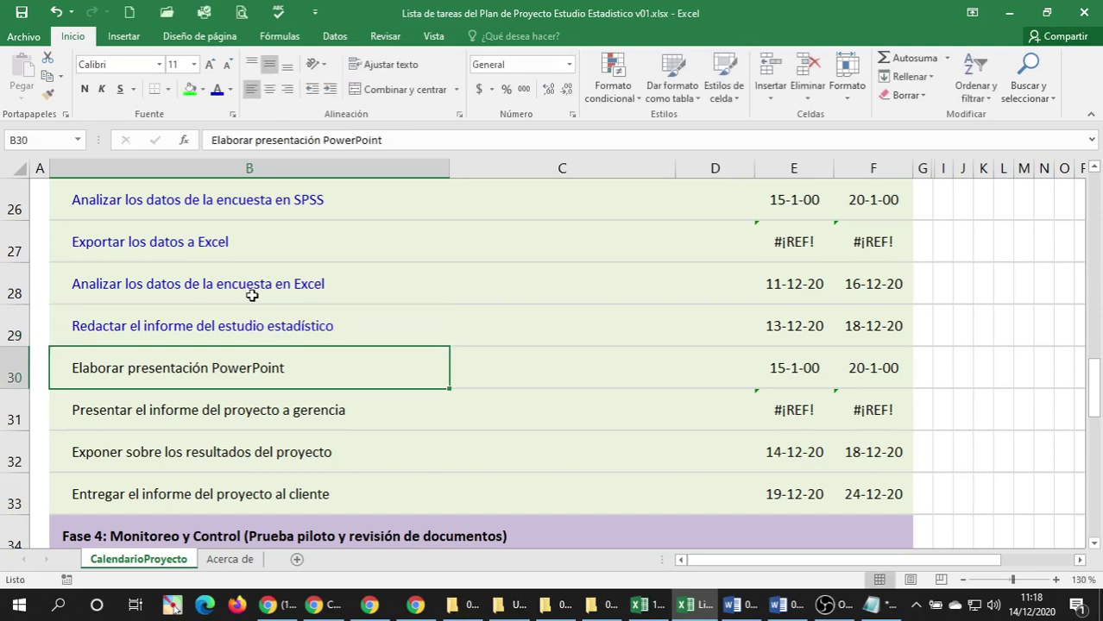
scroll(252, 295, "down", 1)
scroll(253, 298, "down", 3)
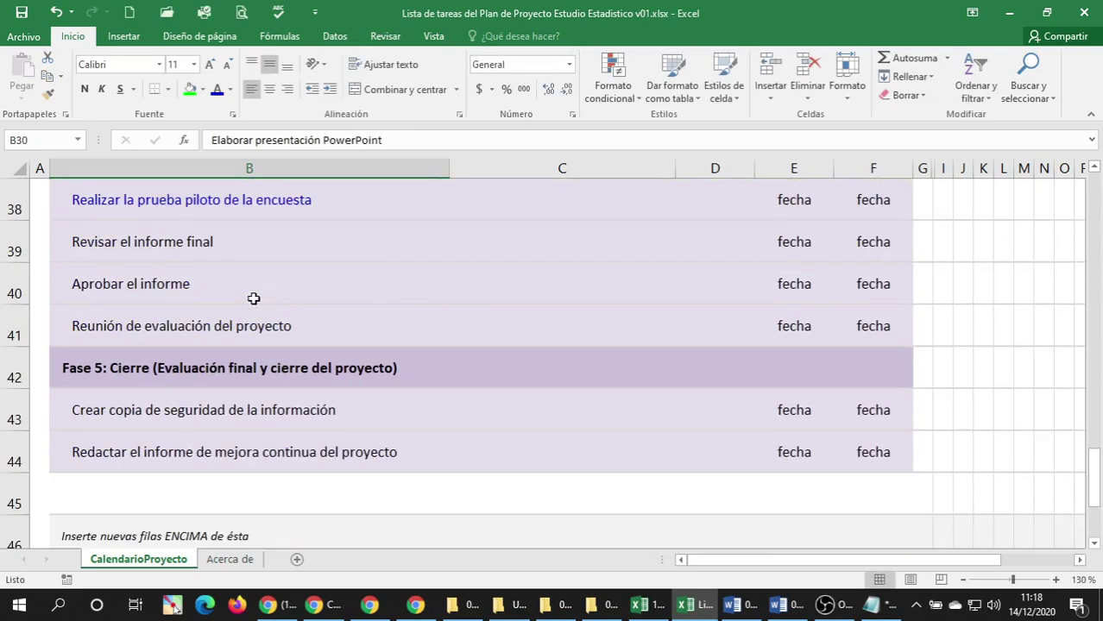
Change row 39 to 'Revisar el informe del estudio estadístico' and colour it blue.
left_click(179, 246)
double_click(209, 242)
double_click(205, 243)
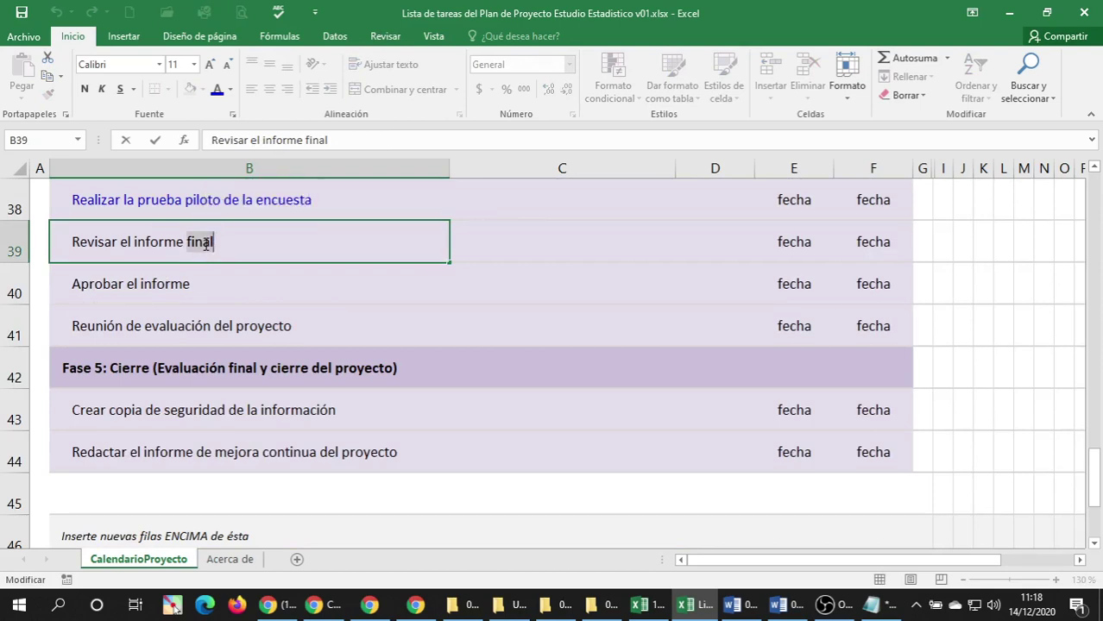
type("del estudio esta")
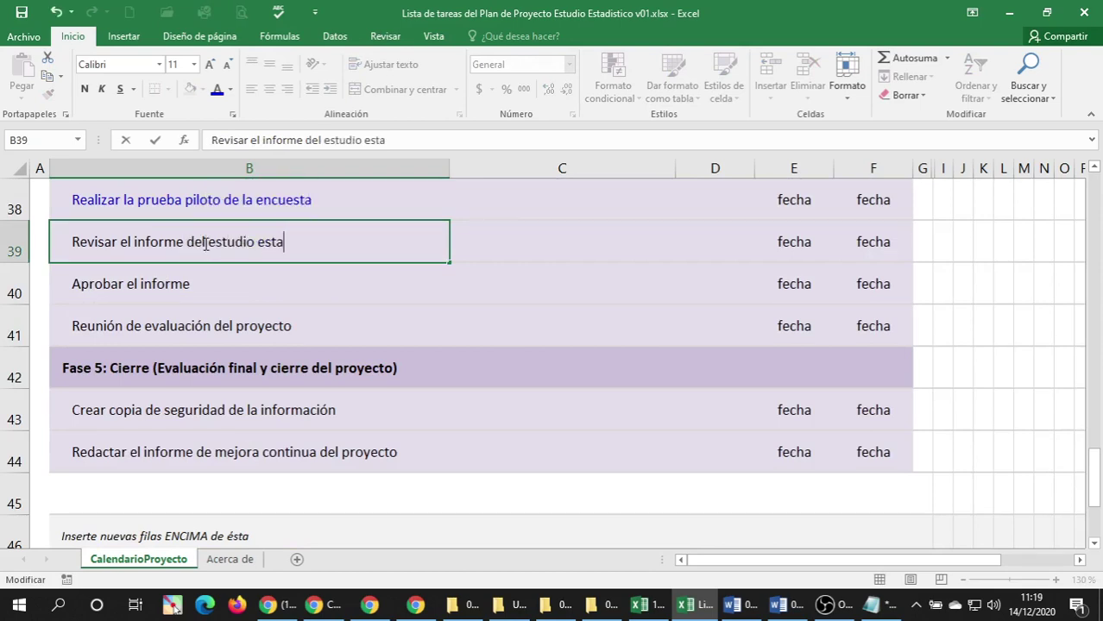
type("dístico")
key("Return")
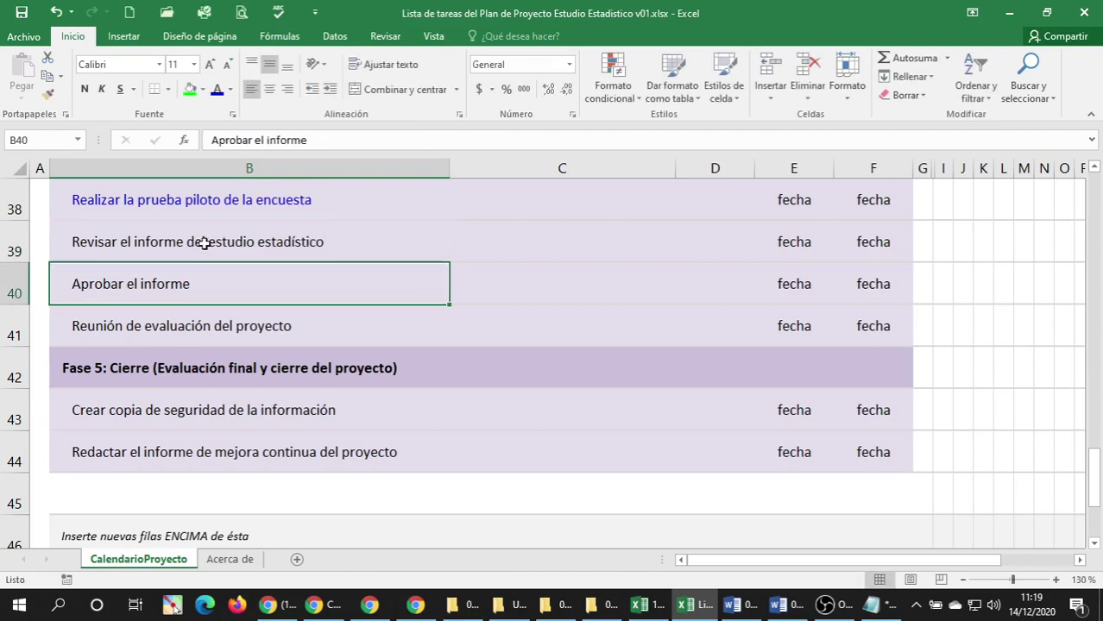
left_click(205, 244)
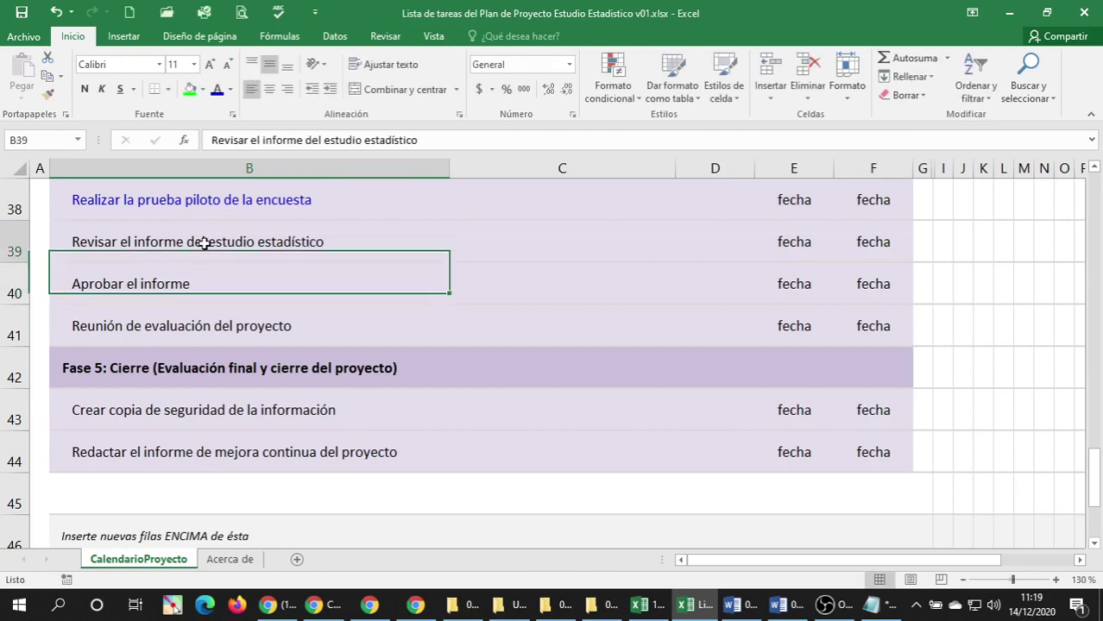
left_click(217, 89)
Append 'del estudio estadístico' to the row 40 'Aprobar el informe' task.
scroll(253, 297, "up", 3)
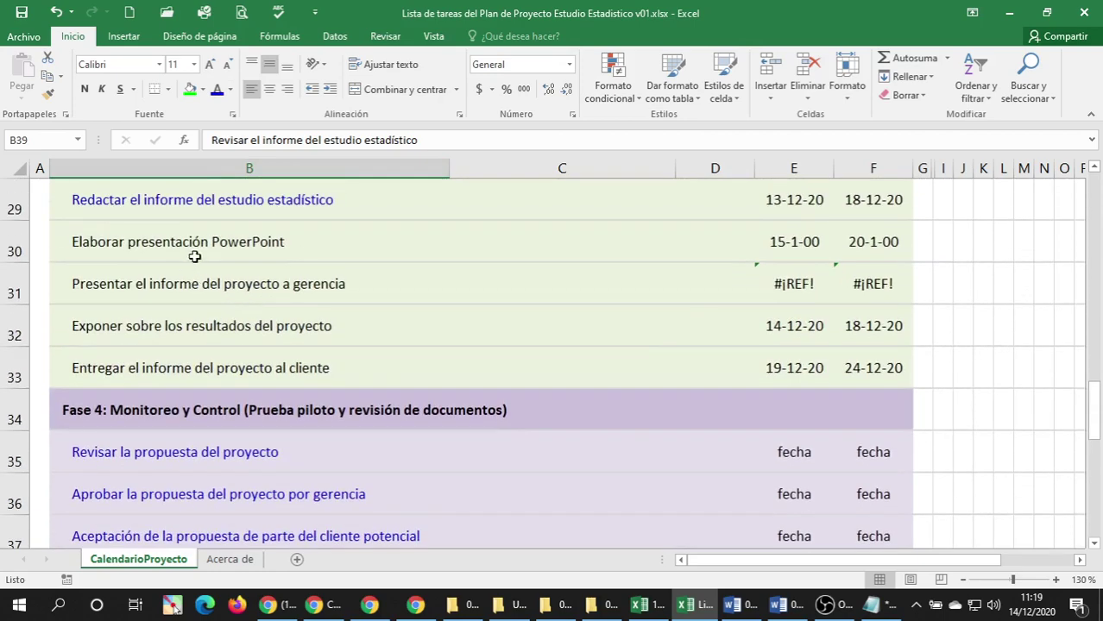
scroll(194, 257, "down", 3)
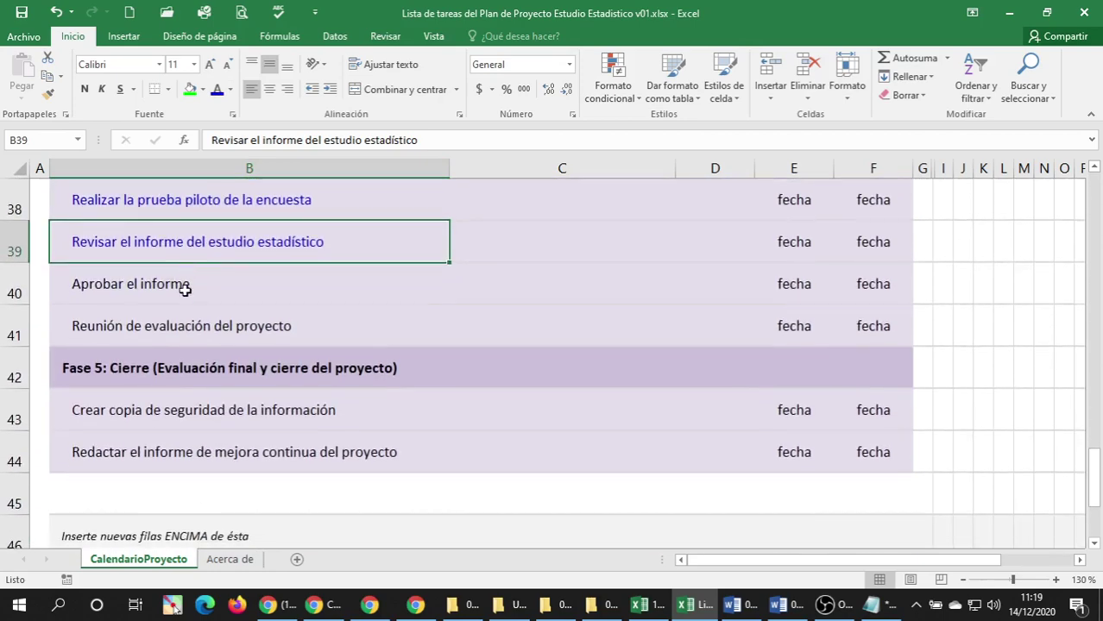
left_click(186, 286)
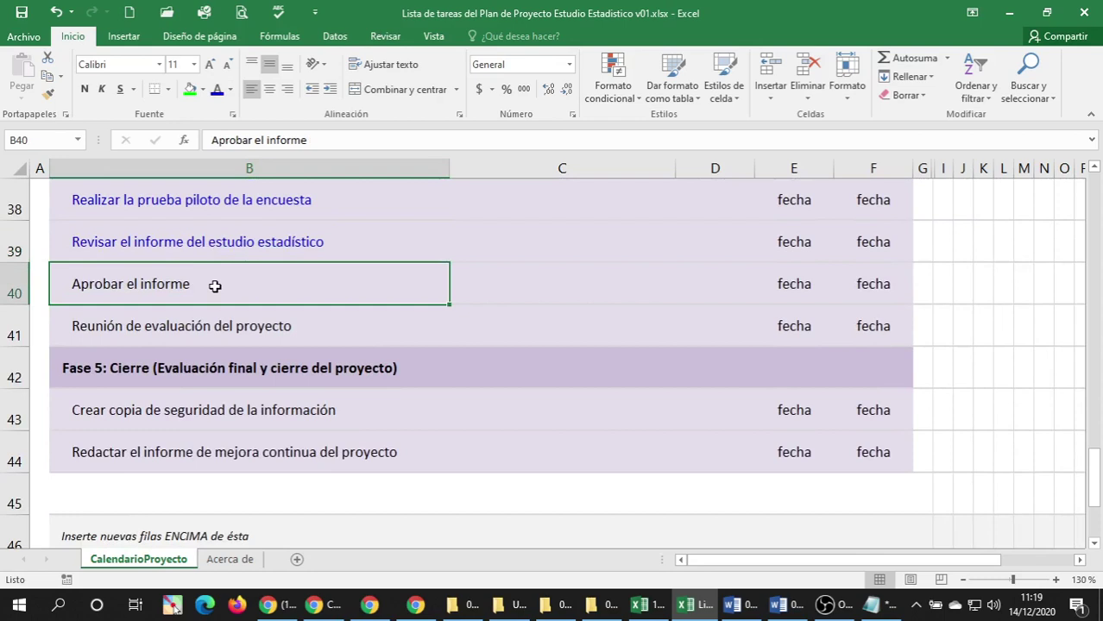
double_click(215, 287)
type("de")
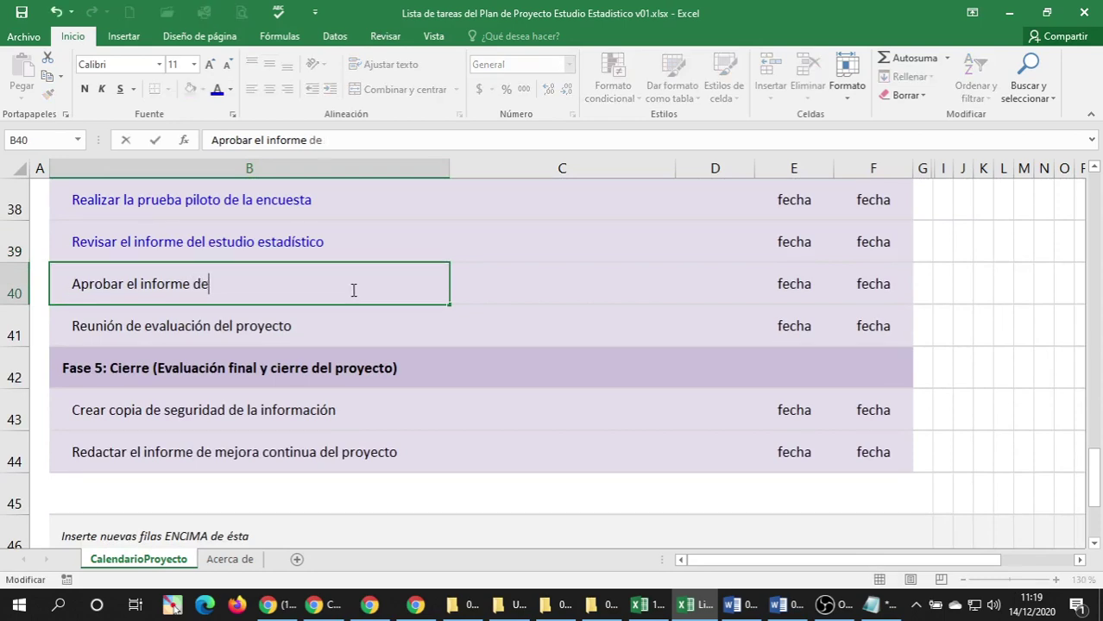
type("l estudio esta")
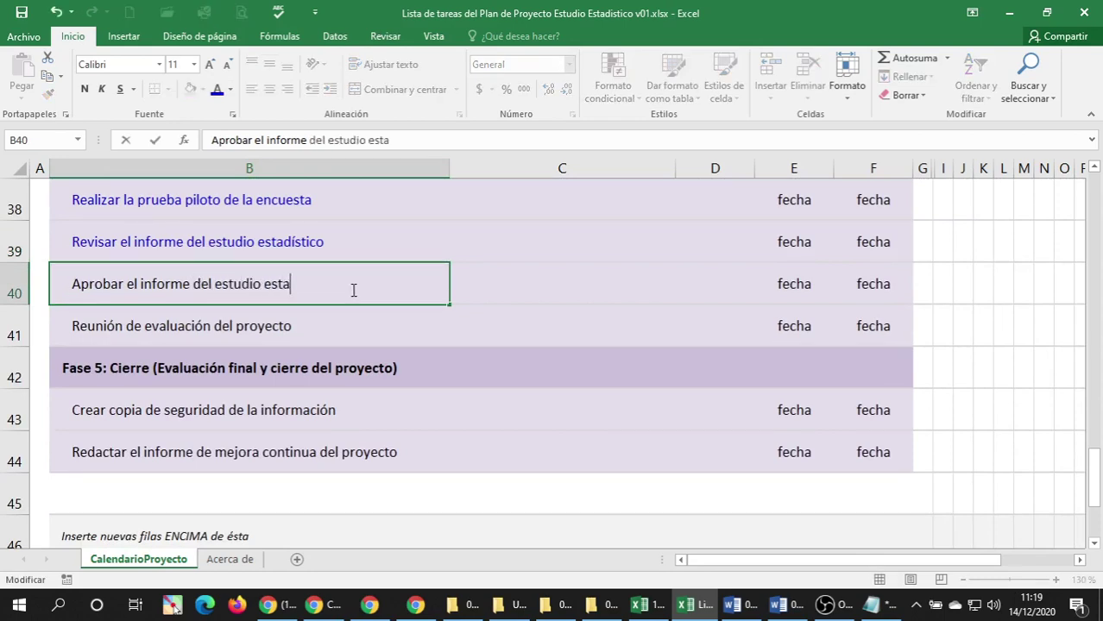
type("dístico")
key("Return")
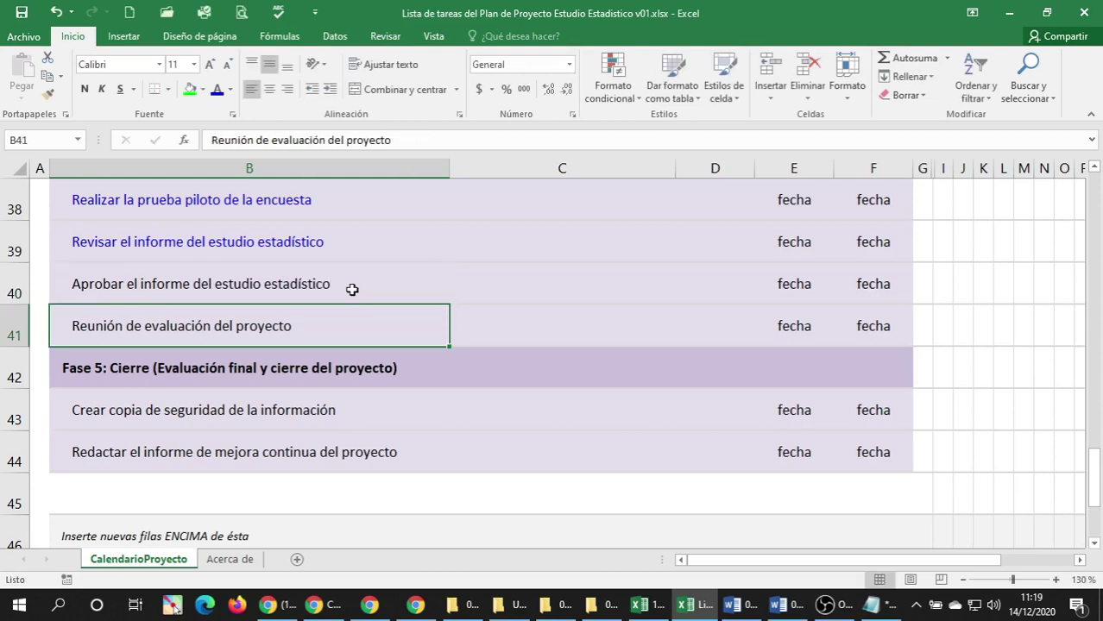
left_click(350, 290)
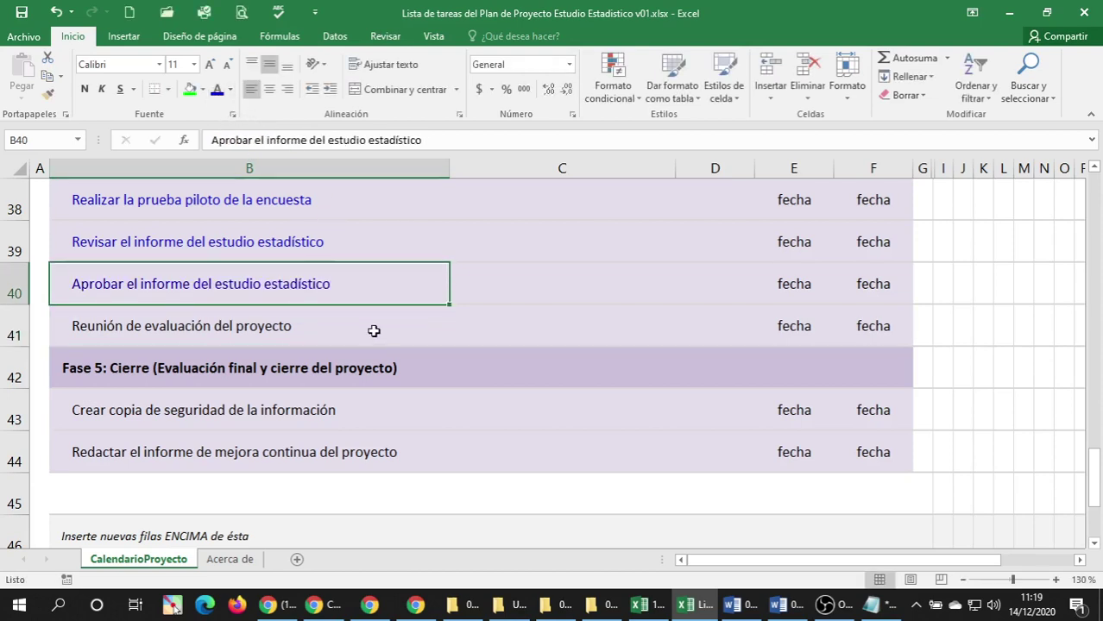
Extend row 30 to 'Elaborar presentación PowerPoint del estudio estadístico' in blue text.
scroll(354, 332, "up", 3)
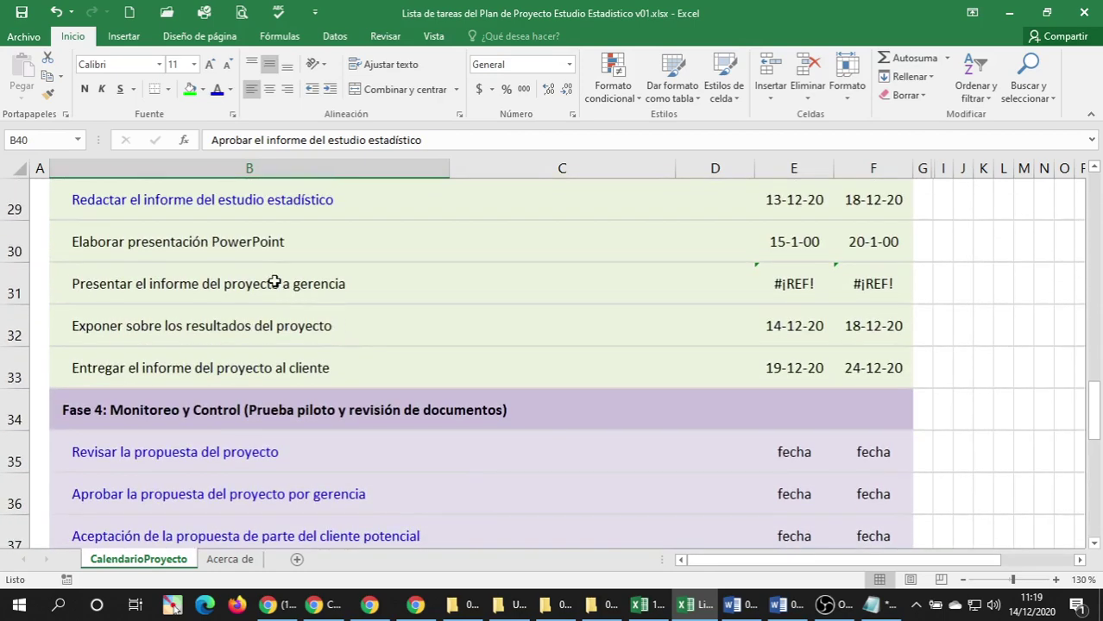
left_click(257, 242)
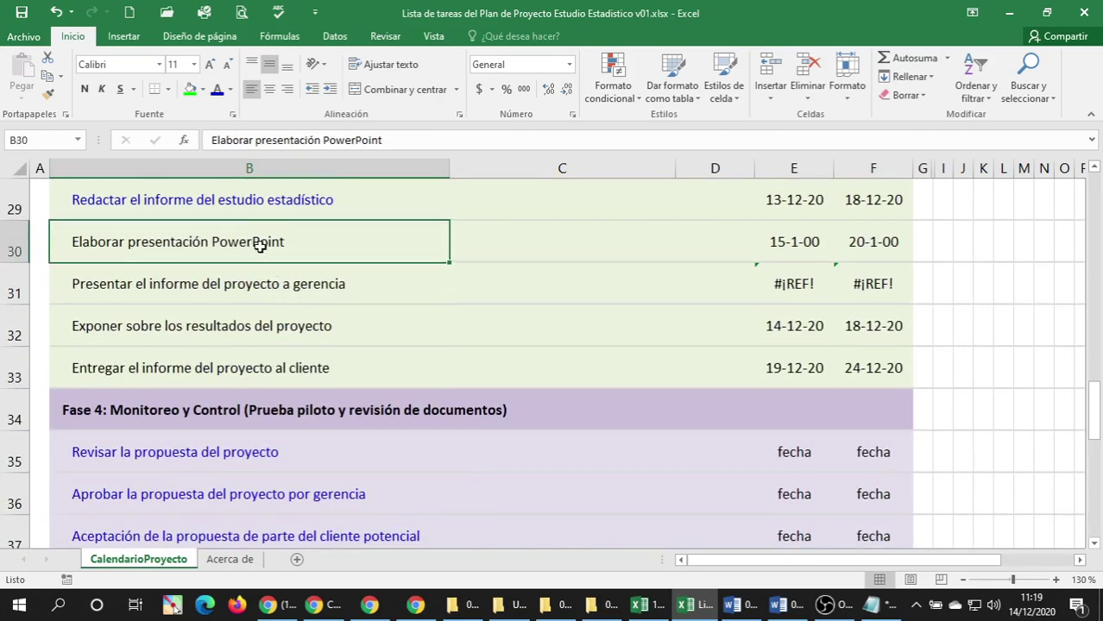
scroll(259, 258, "up", 1)
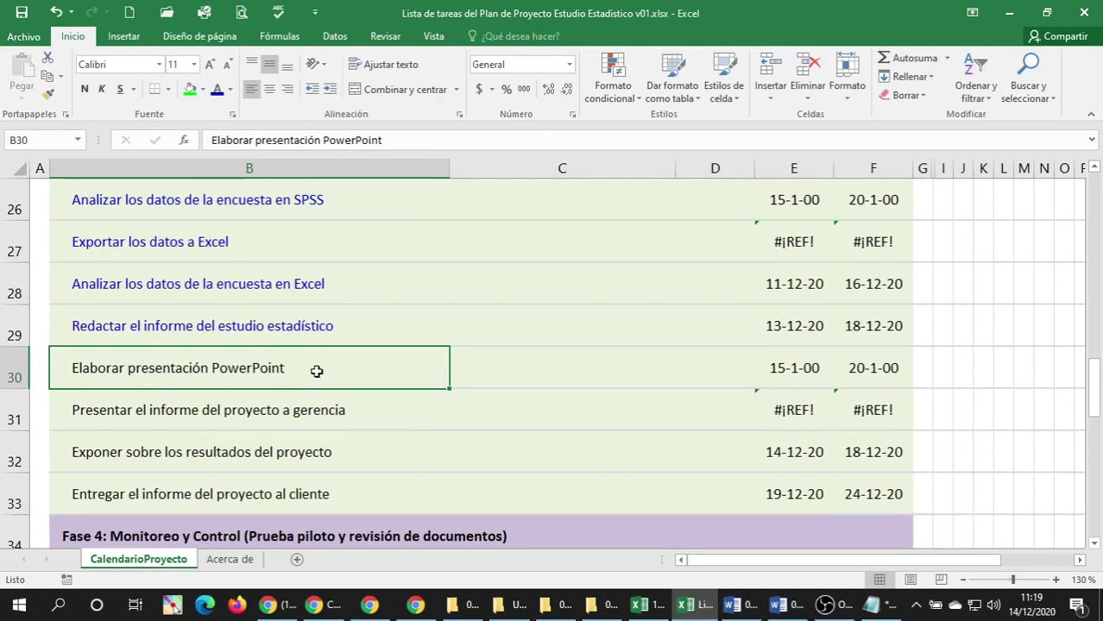
double_click(379, 377)
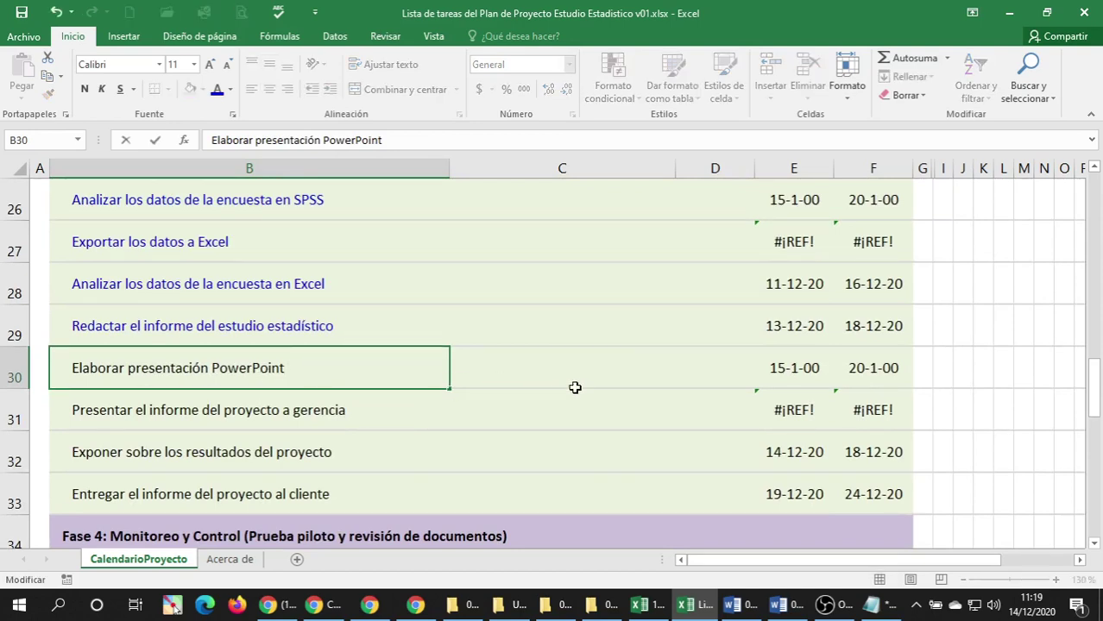
type("del estudio estadístico")
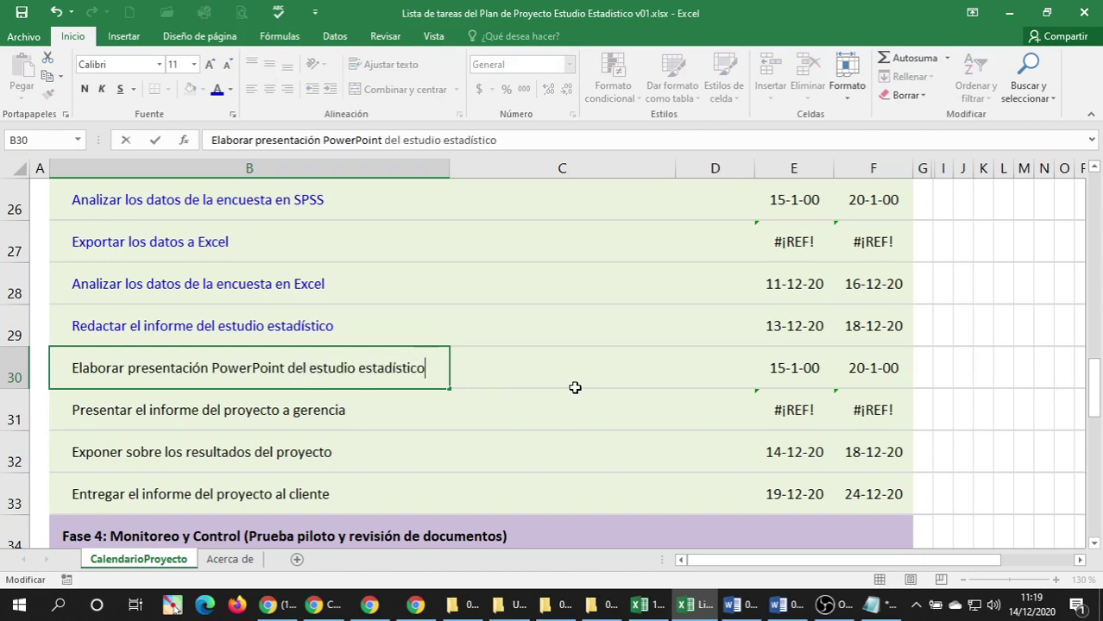
key("Return")
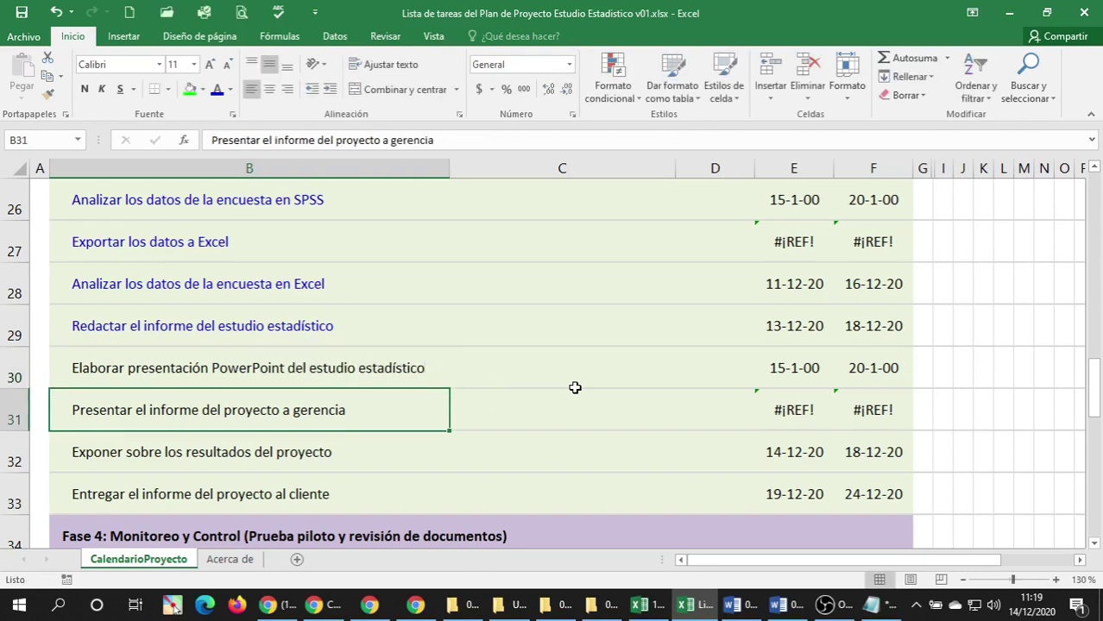
key("Up")
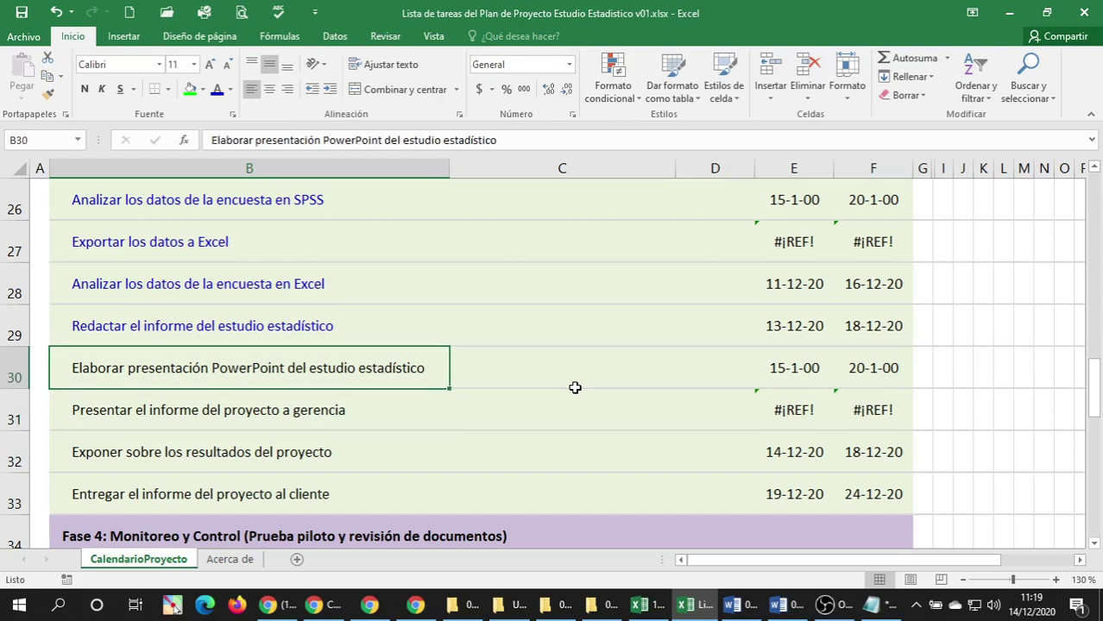
left_click(215, 91)
Save the workbook.
left_click(19, 19)
left_click(242, 405)
scroll(246, 411, "down", 1)
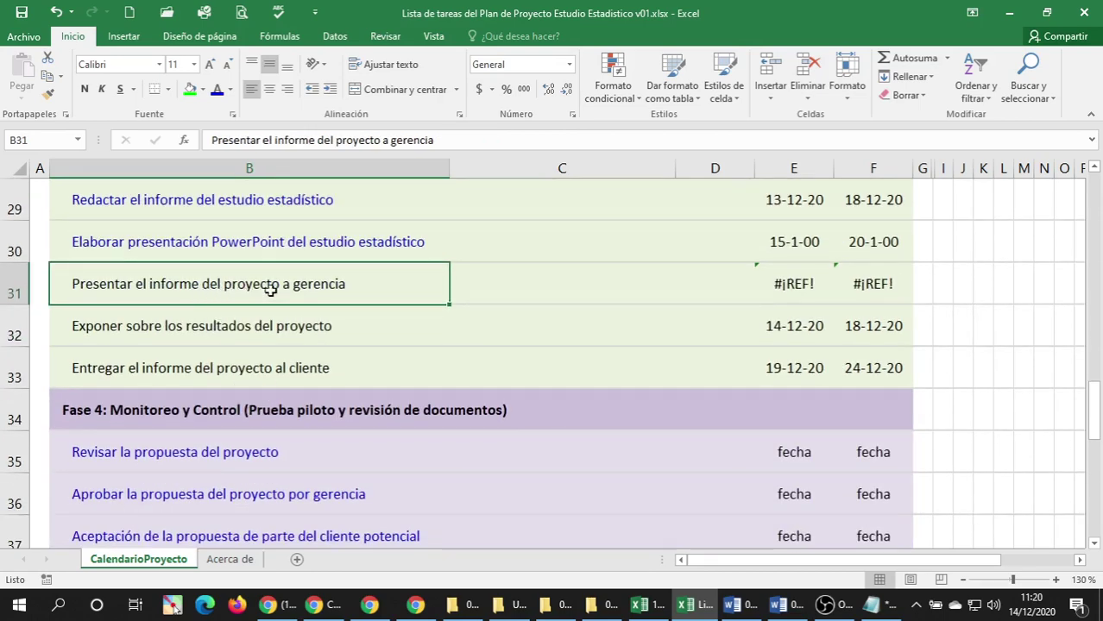
Replace 'proyecto' with 'estudio estadístico' in the row 31 task.
double_click(116, 285)
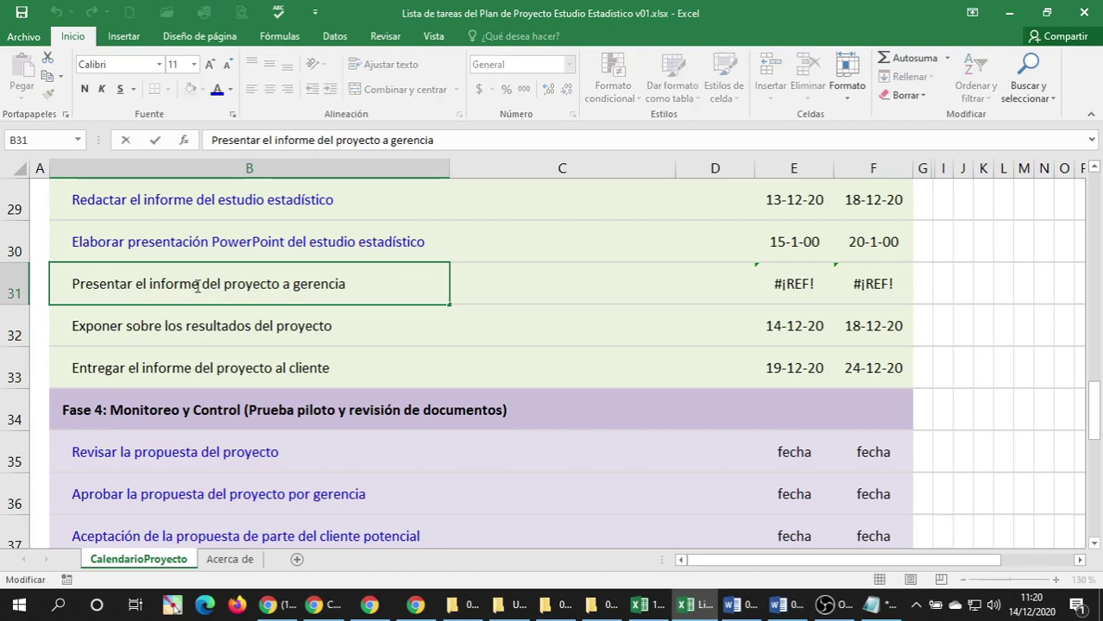
left_click(222, 284)
type("e ")
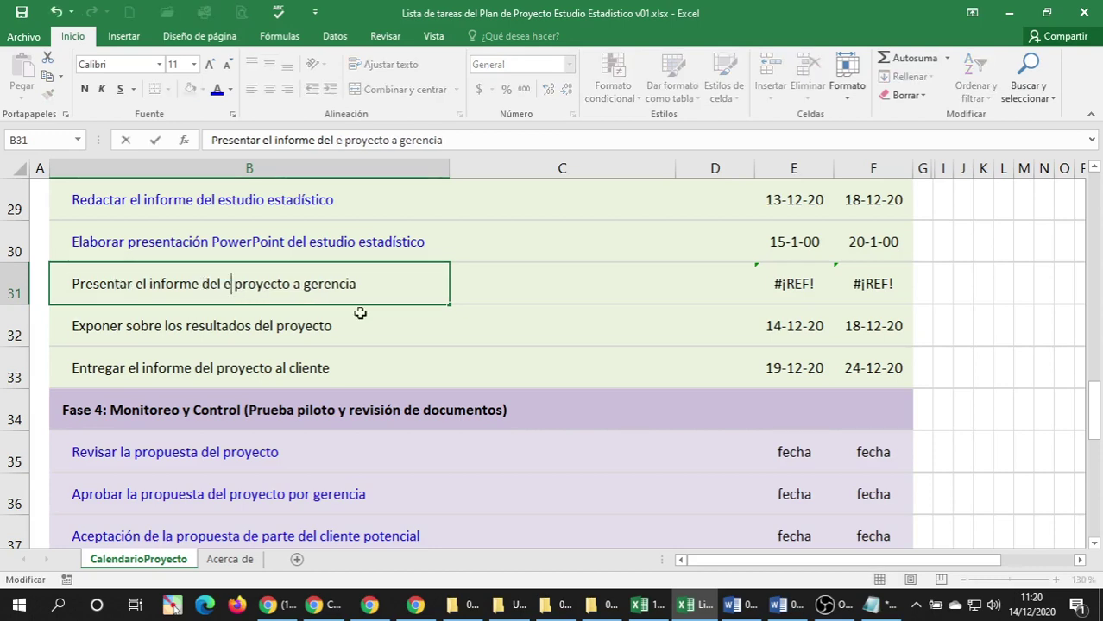
type("studio ")
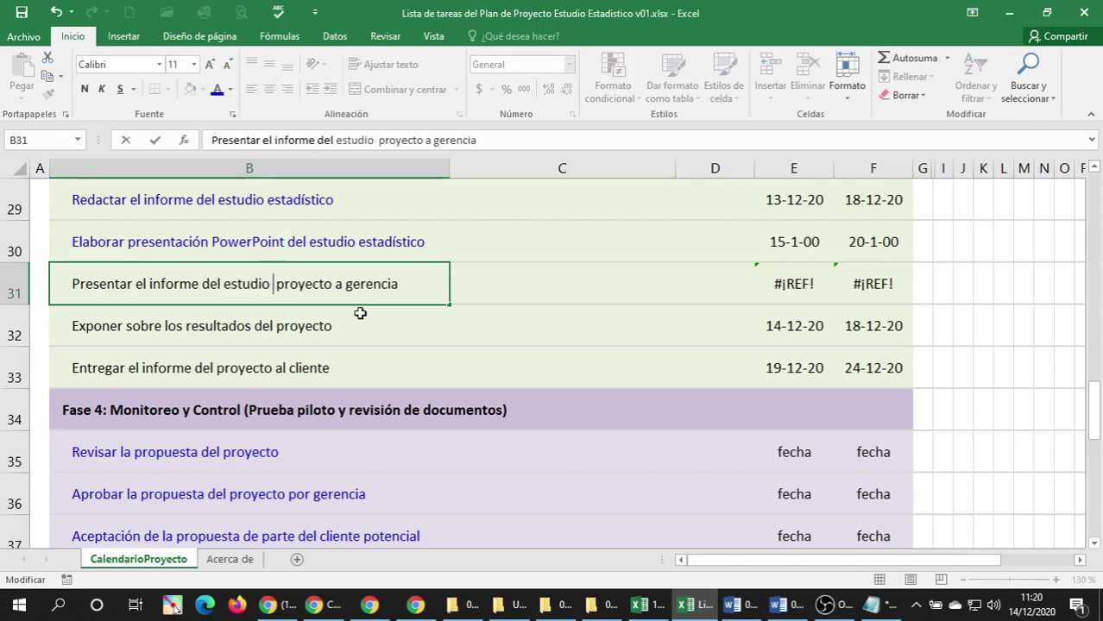
type("estadístico")
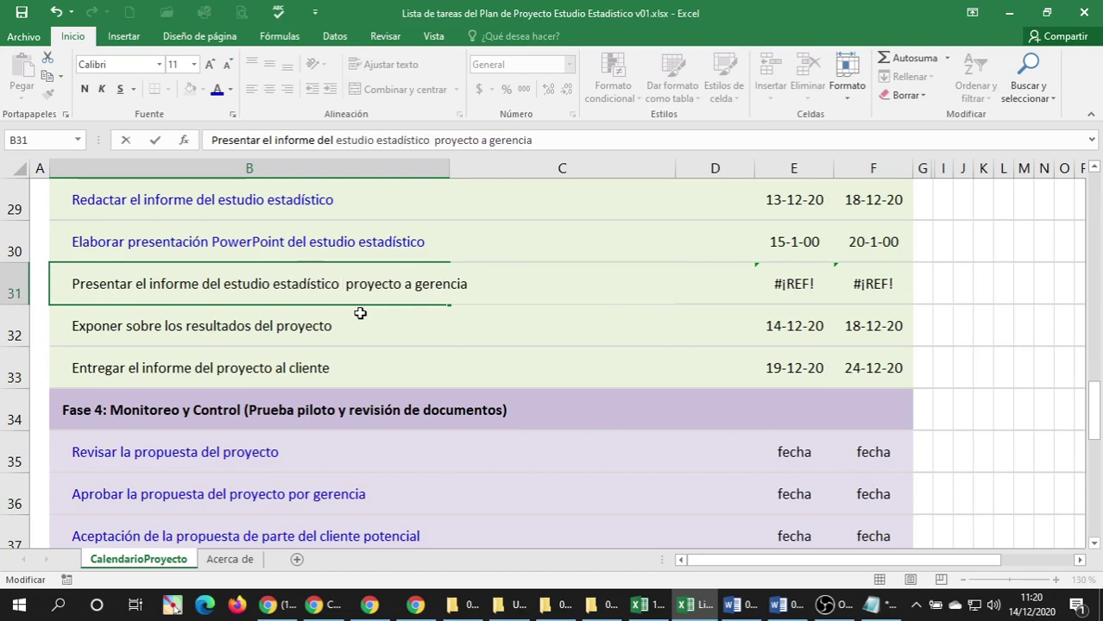
key("Delete")
key("Delete")
key("Delete")
key("Delete")
key("Delete")
key("Delete")
key("Delete")
key("Delete")
key("Delete")
key("Delete")
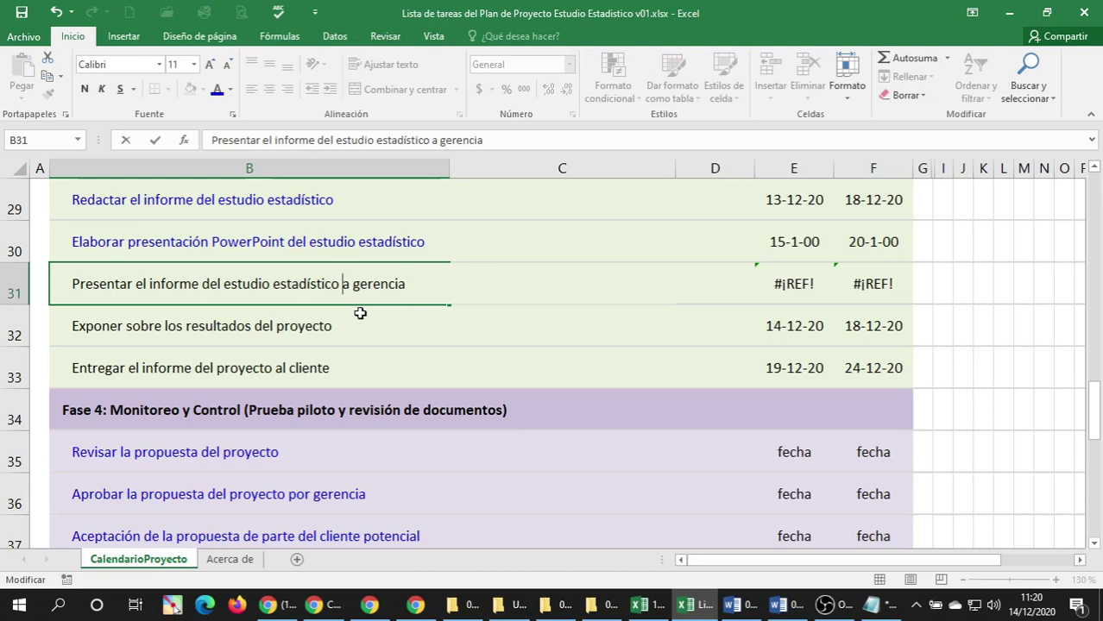
left_click(360, 314)
Colour the row 31 task blue and review it against the rest of the list.
left_click(358, 285)
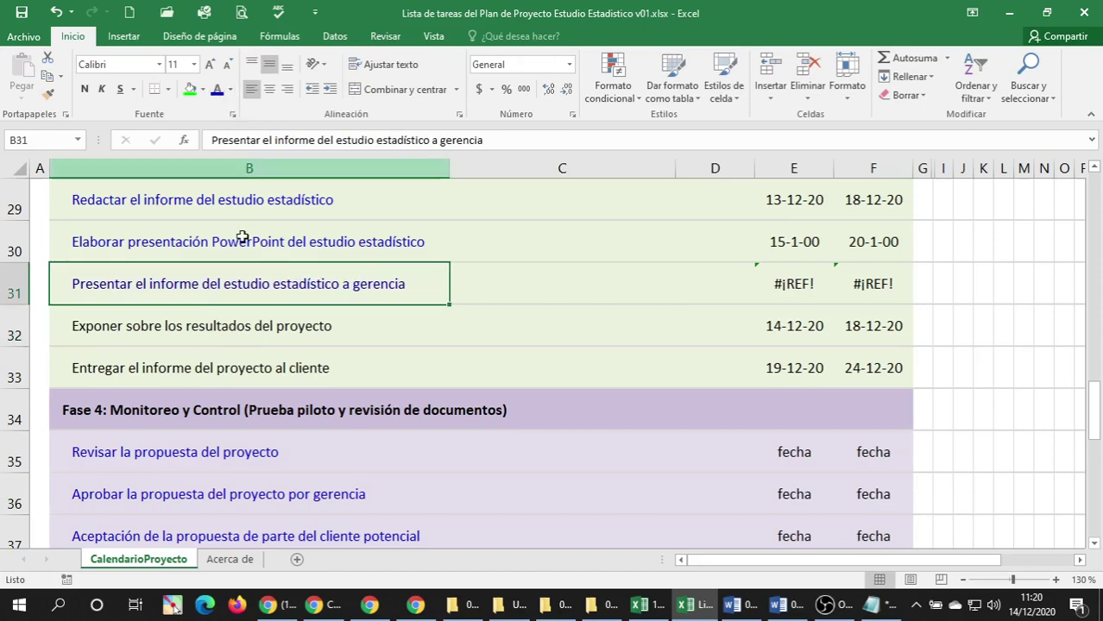
scroll(310, 335, "down", 5)
scroll(310, 333, "up", 4)
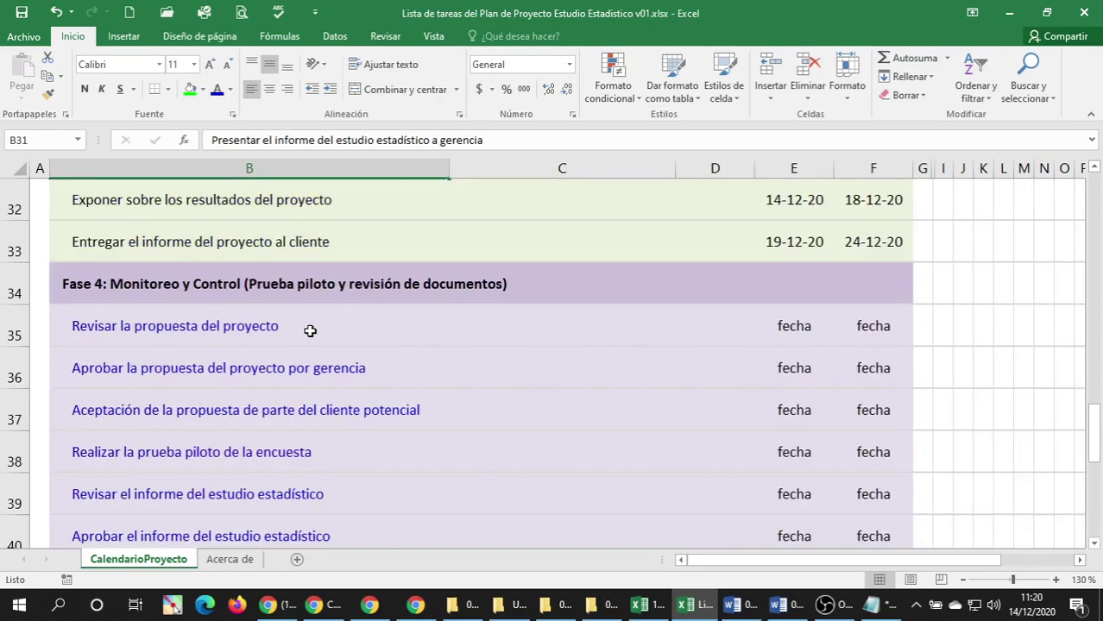
scroll(311, 331, "down", 2)
scroll(309, 328, "down", 1)
scroll(308, 328, "up", 3)
scroll(306, 325, "down", 1)
scroll(306, 324, "down", 1)
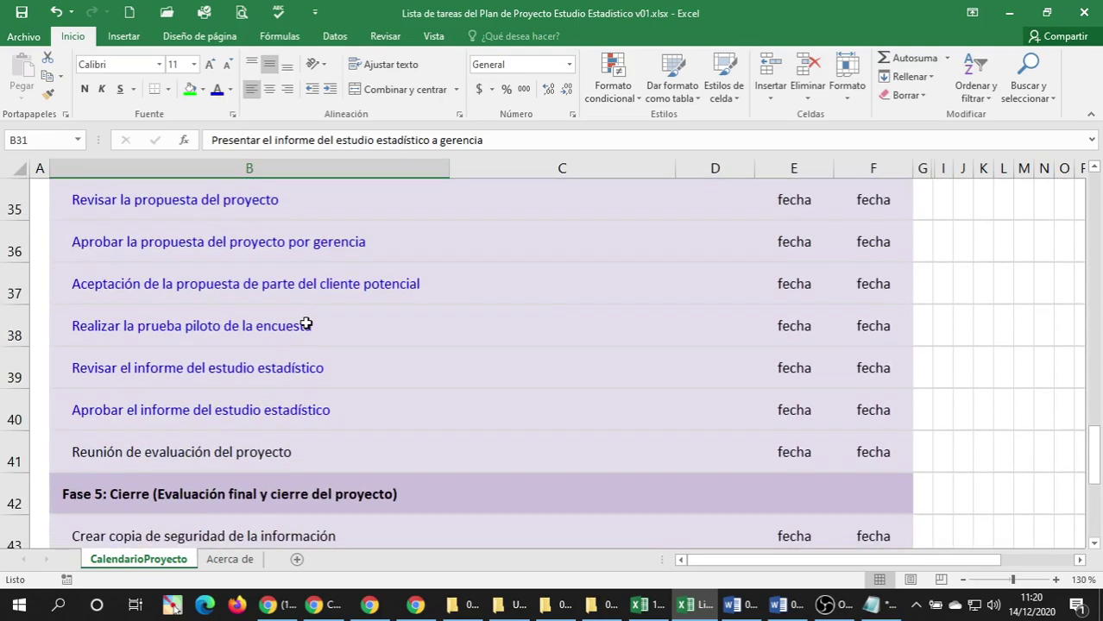
left_click(202, 452)
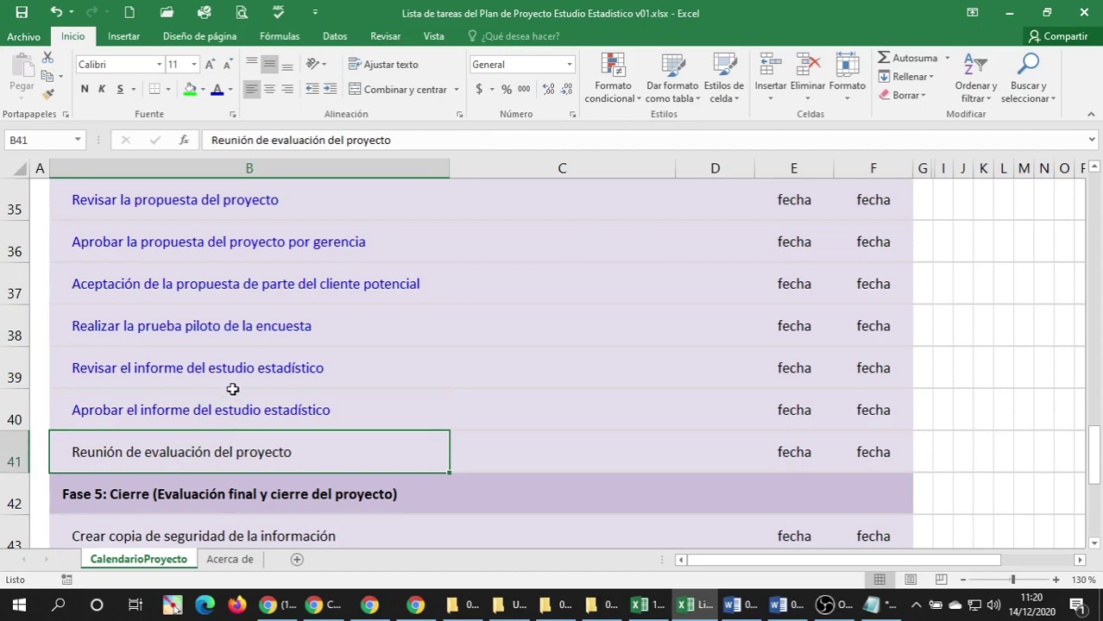
scroll(229, 383, "up", 2)
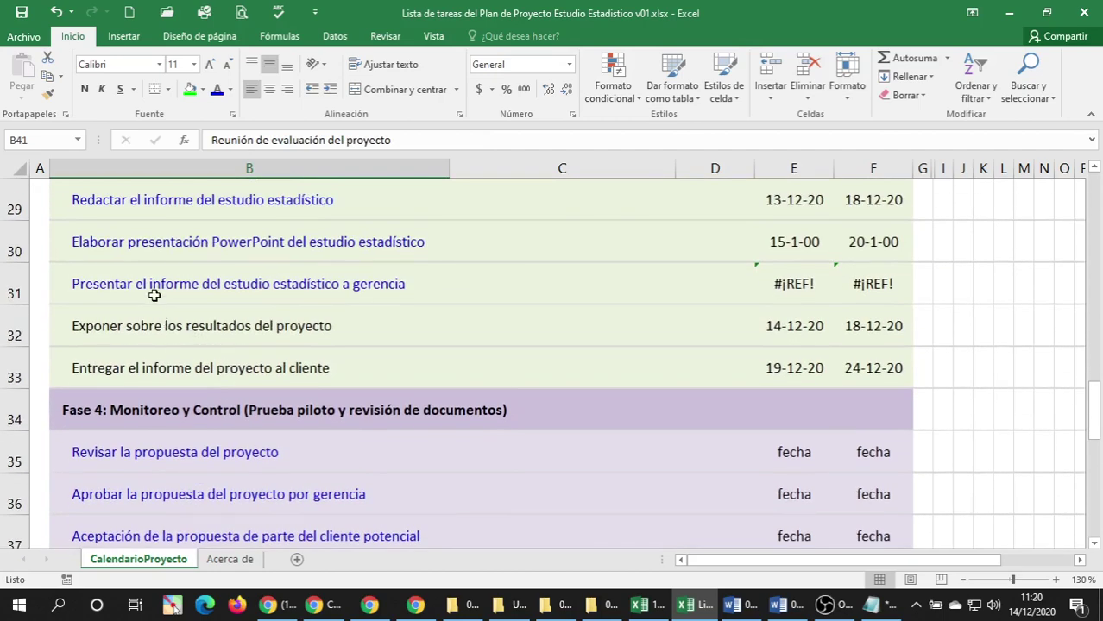
left_click(154, 296)
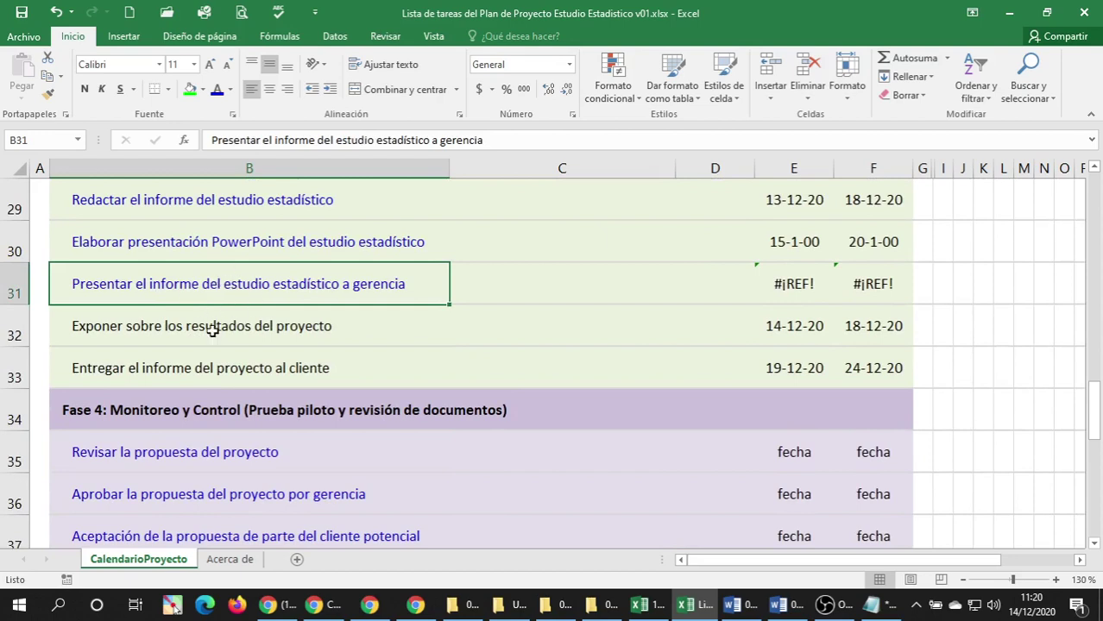
Replace 'proyecto' in B32 with 'estudio estadístico en las instalaciones del cliente'.
left_click(212, 330)
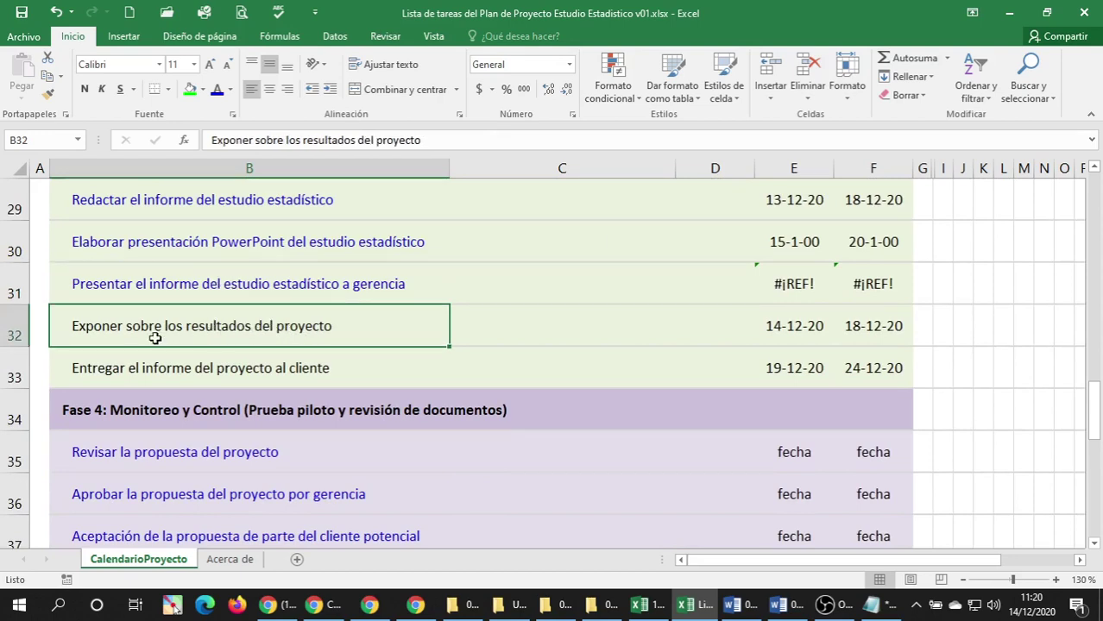
scroll(199, 334, "down", 3)
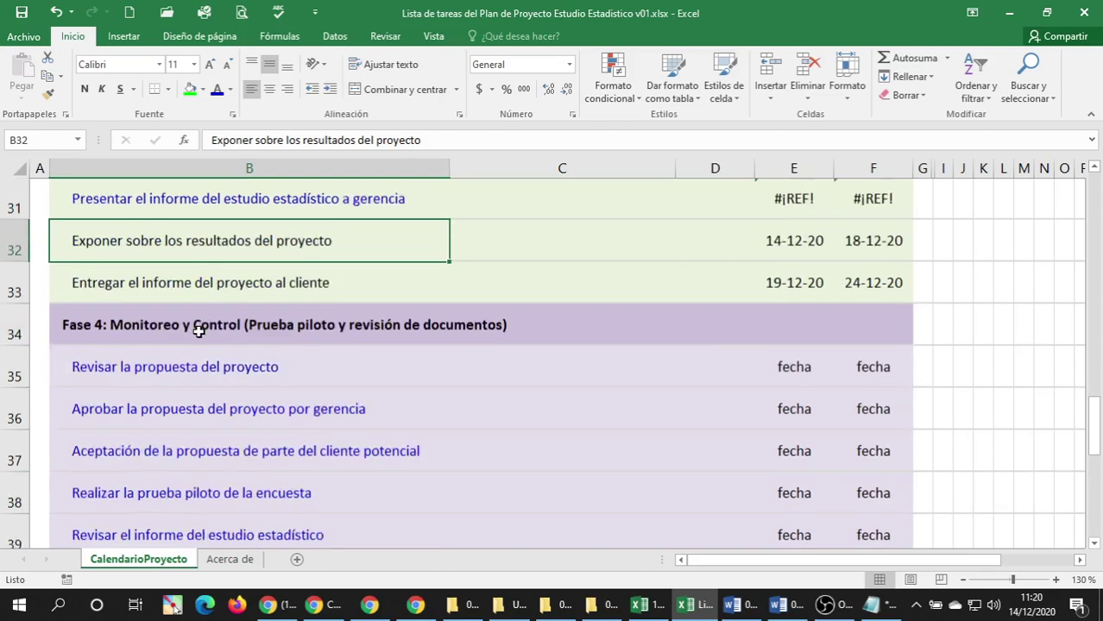
scroll(199, 334, "down", 1)
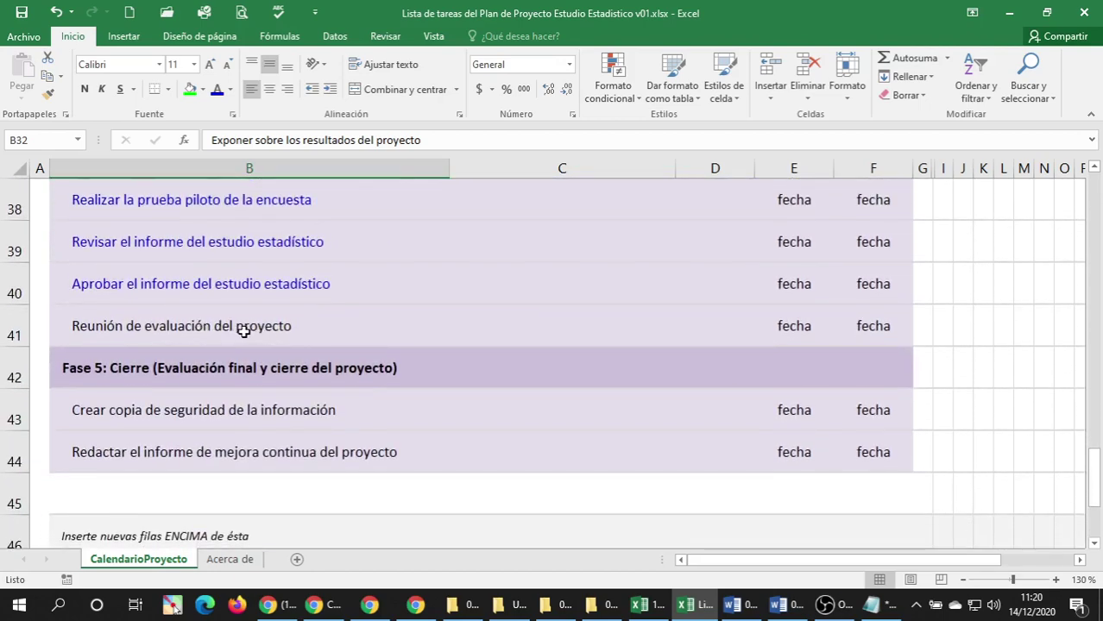
scroll(242, 330, "up", 4)
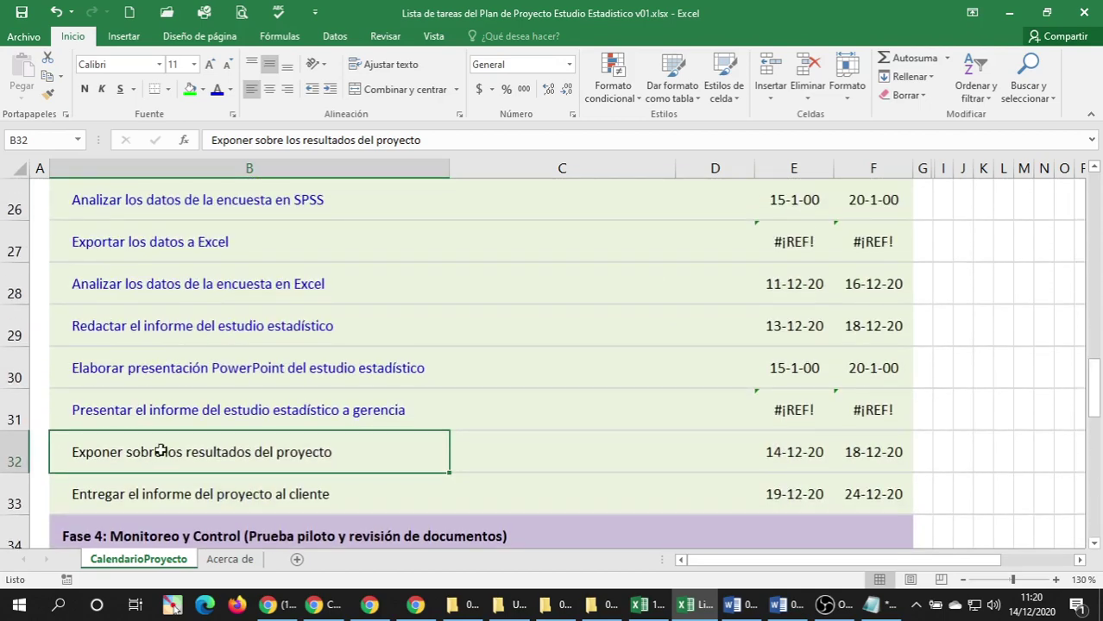
scroll(192, 436, "down", 1)
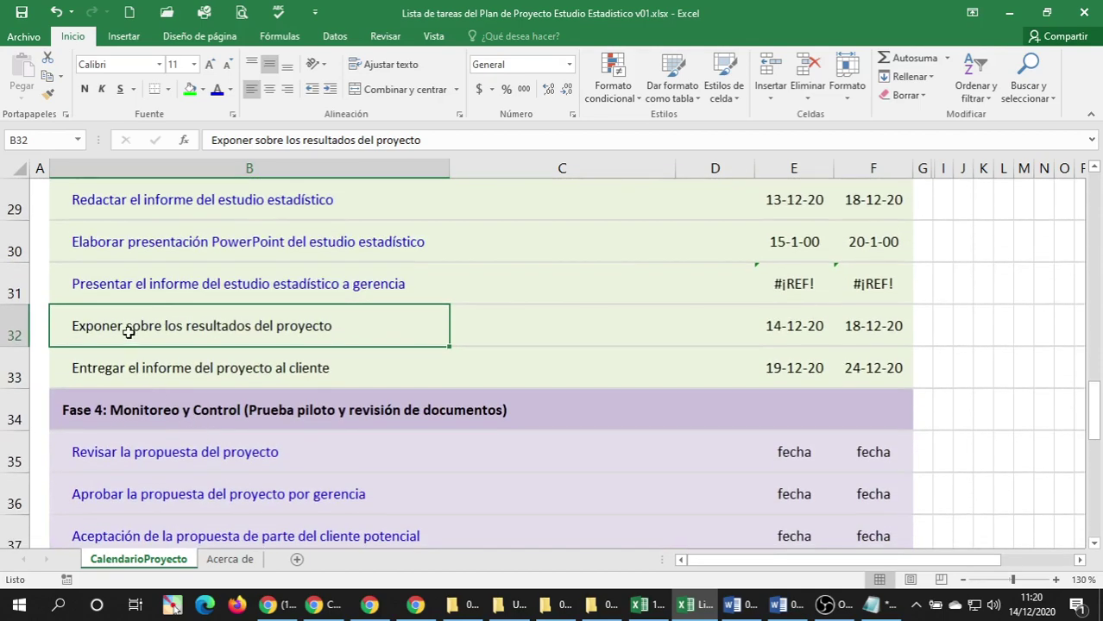
double_click(323, 326)
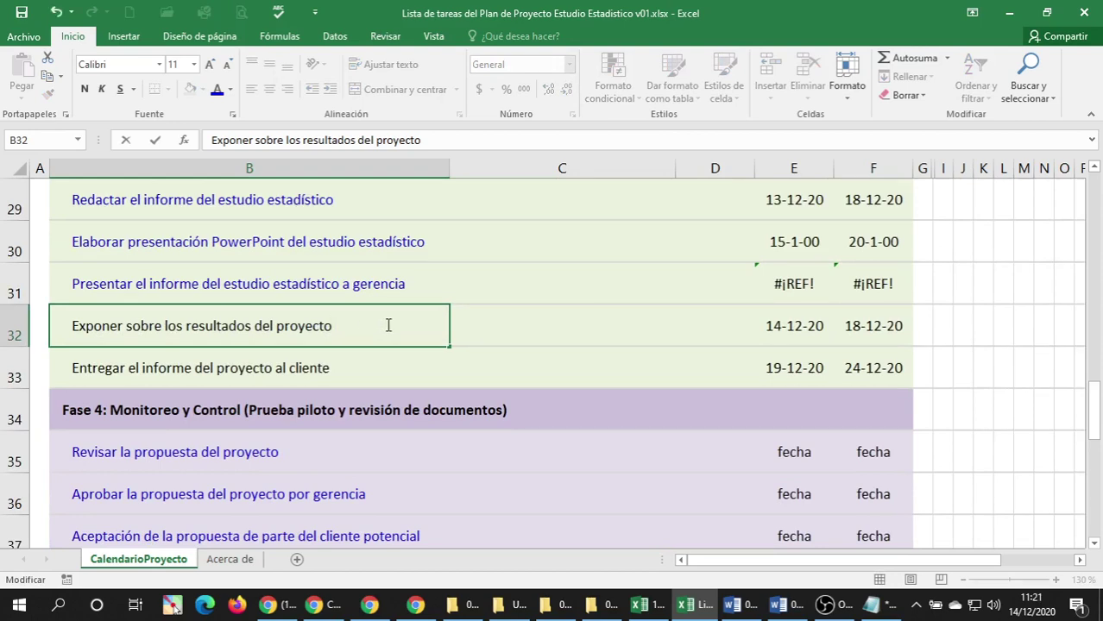
key("BackSpace")
key("BackSpace")
key("BackSpace")
key("BackSpace")
key("BackSpace")
key("BackSpace")
key("BackSpace")
key("BackSpace")
key("BackSpace")
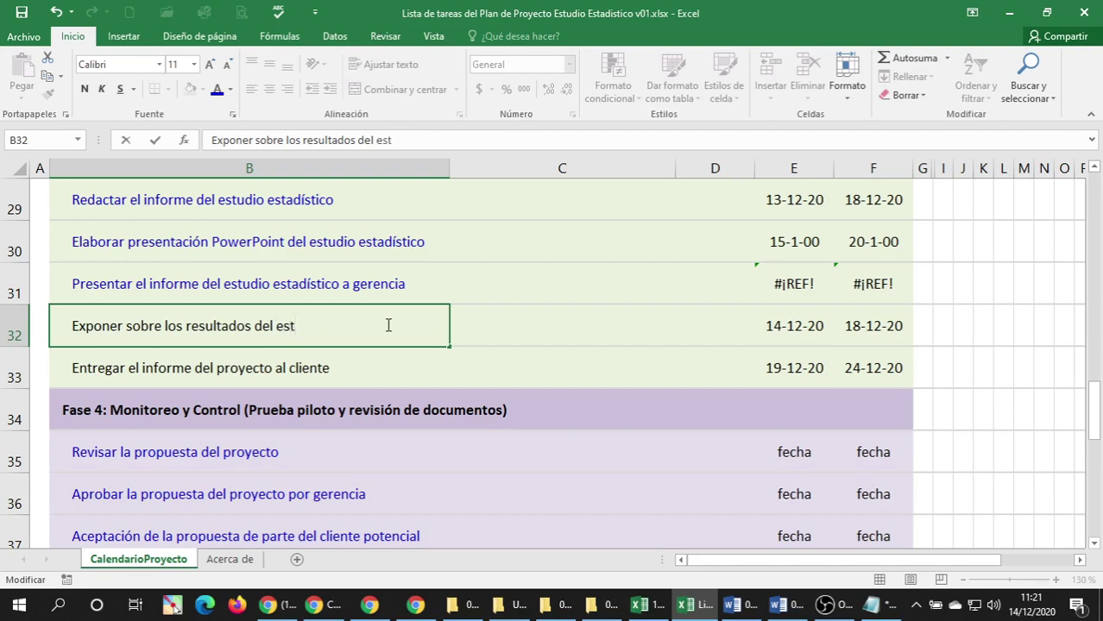
type("estudio estadístico")
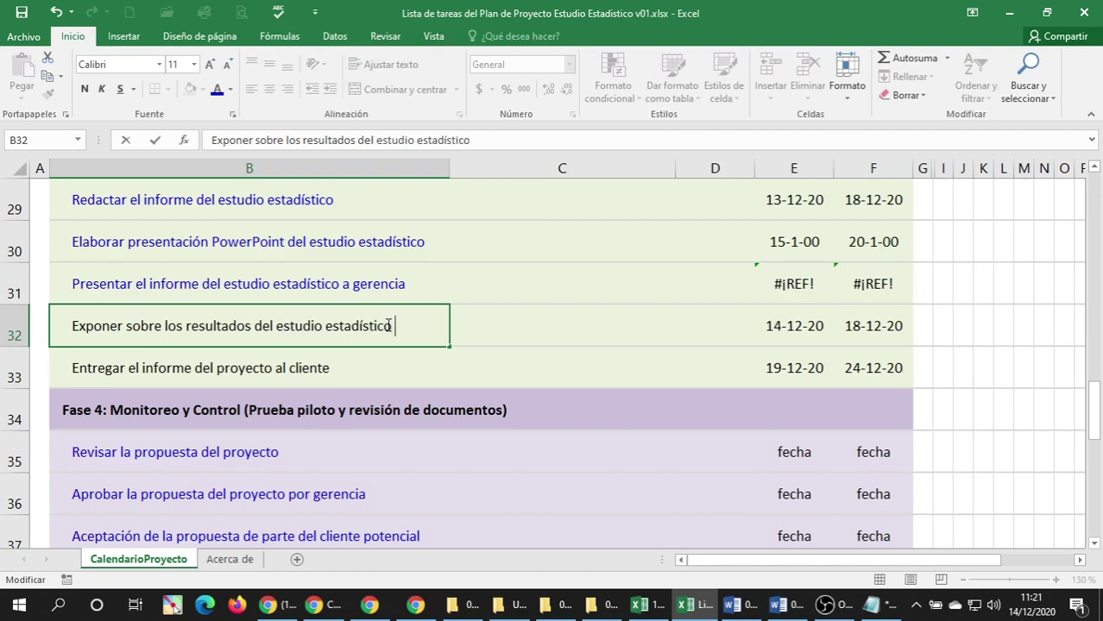
type(" en ls")
key("BackSpace")
key("BackSpace")
type("as")
key("BackSpace")
key("BackSpace")
type("instalaciones")
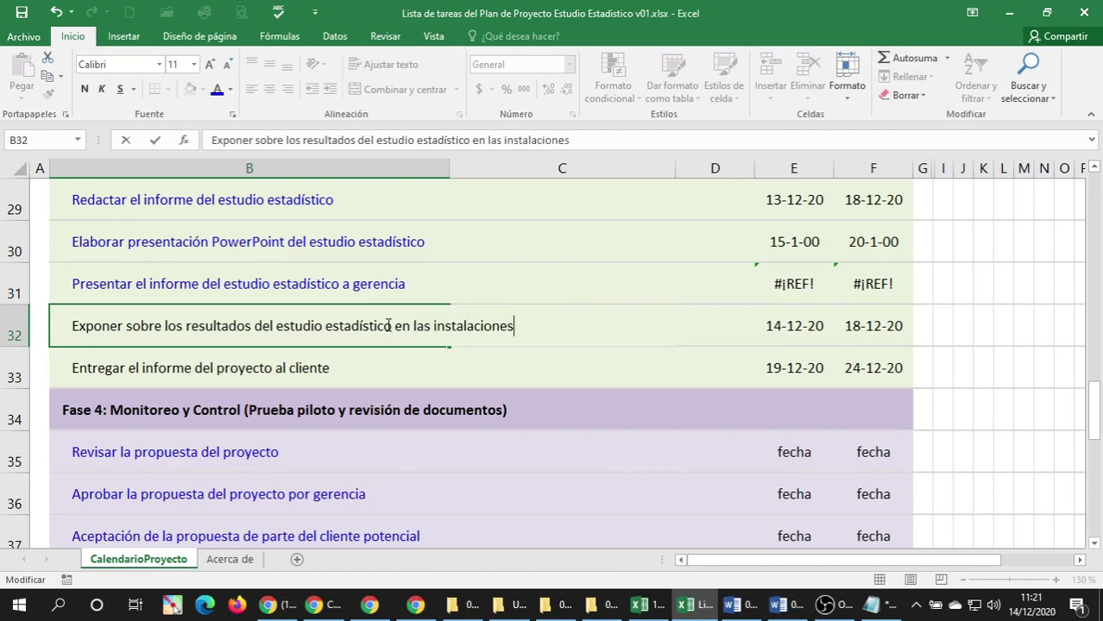
type(" del cliente")
key("Return")
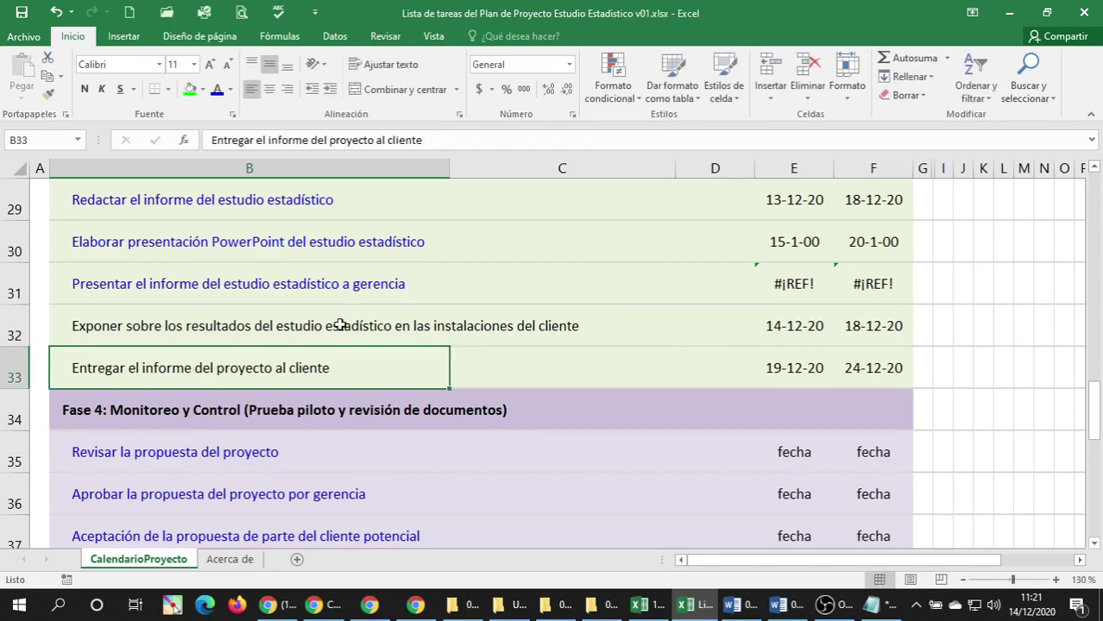
Make the B32 task text dark blue.
left_click(278, 330)
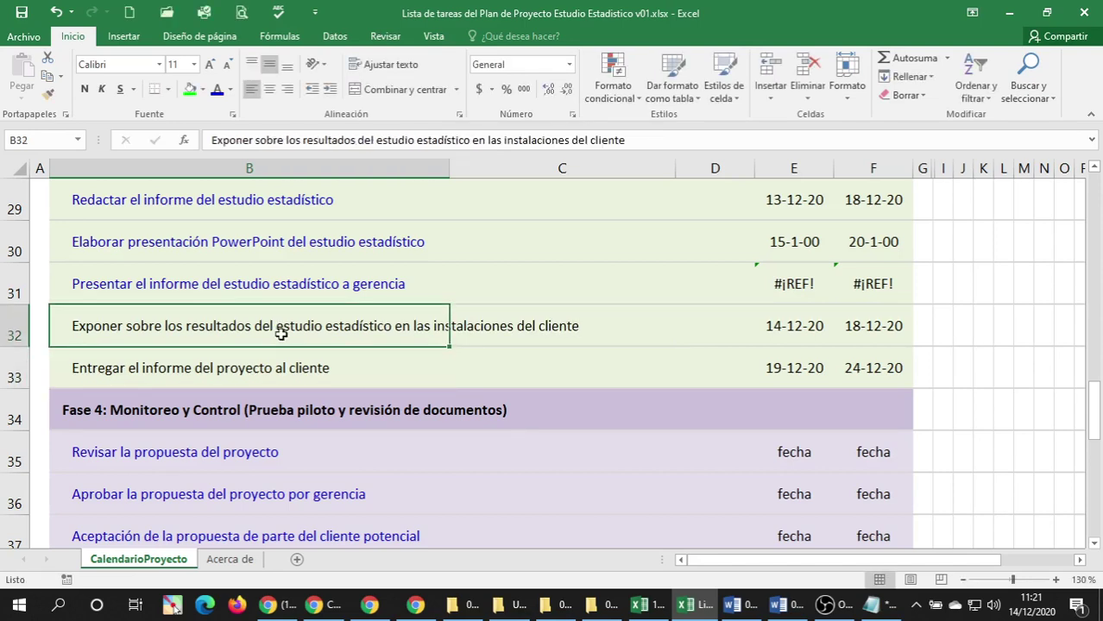
left_click(216, 89)
left_click(153, 369)
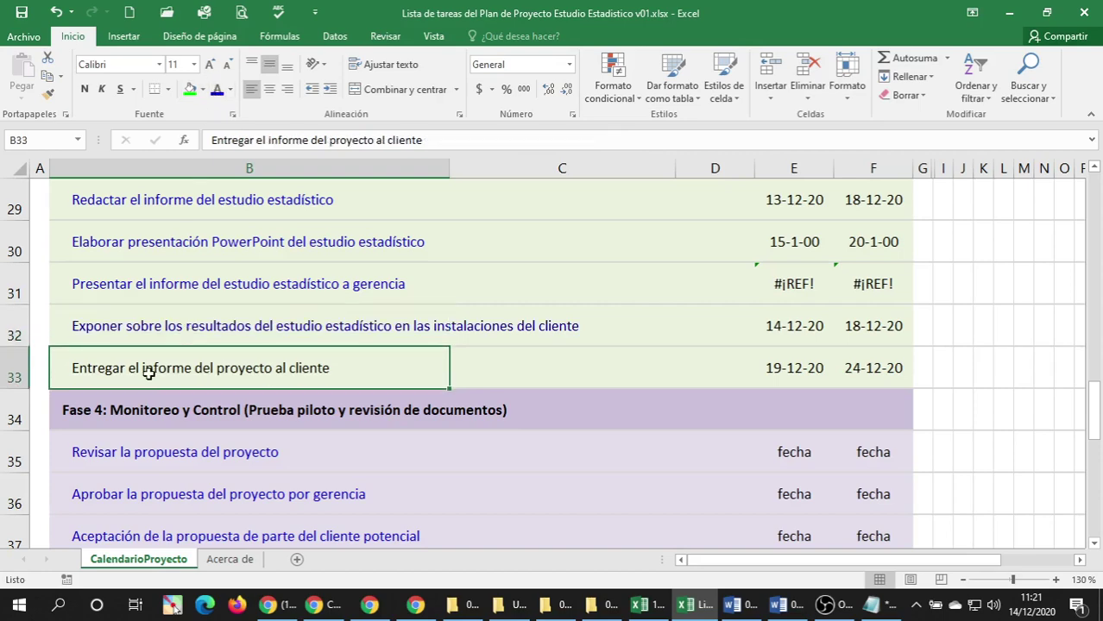
Change B41 to 'Reunión de evaluación sobre los resultados del proyecto de estudio estadístico'.
left_click(133, 323)
scroll(146, 345, "down", 1)
scroll(145, 345, "down", 3)
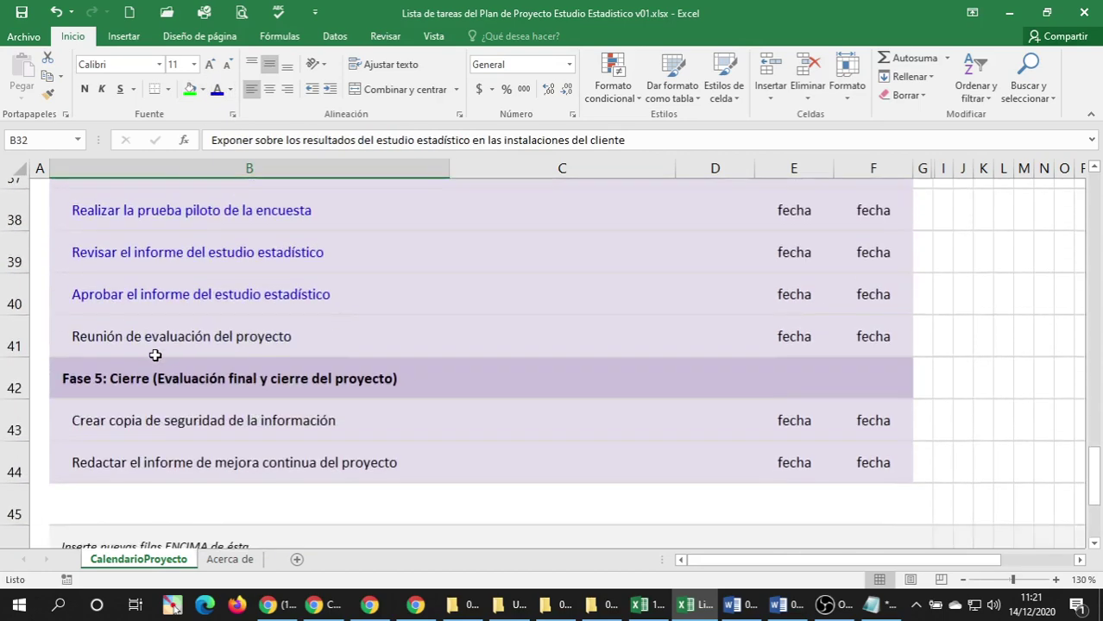
left_click(105, 333)
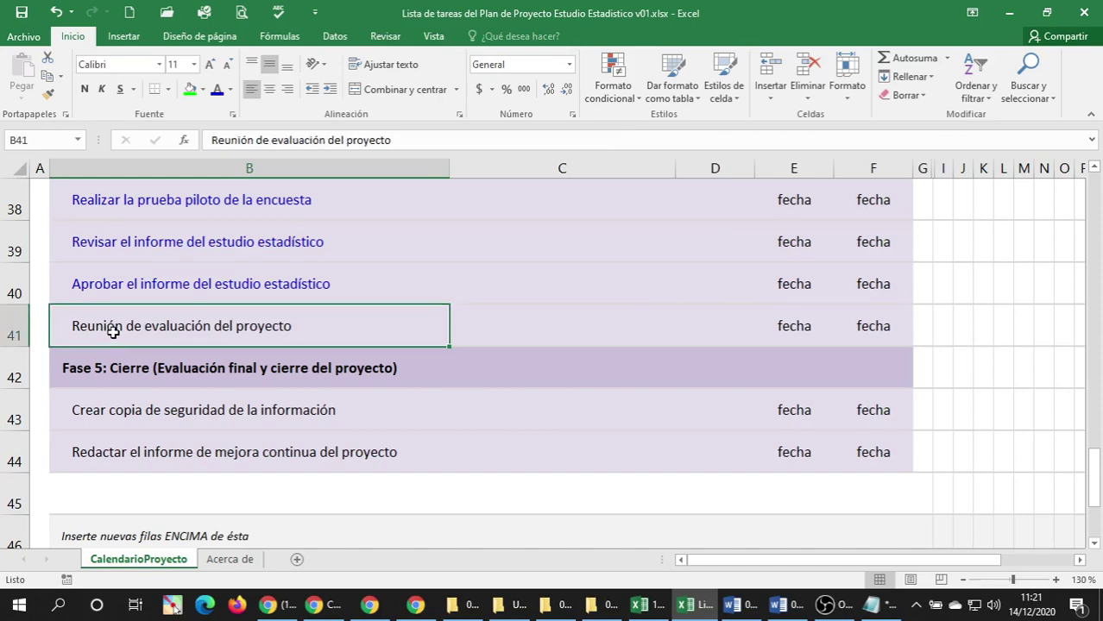
scroll(136, 331, "up", 2)
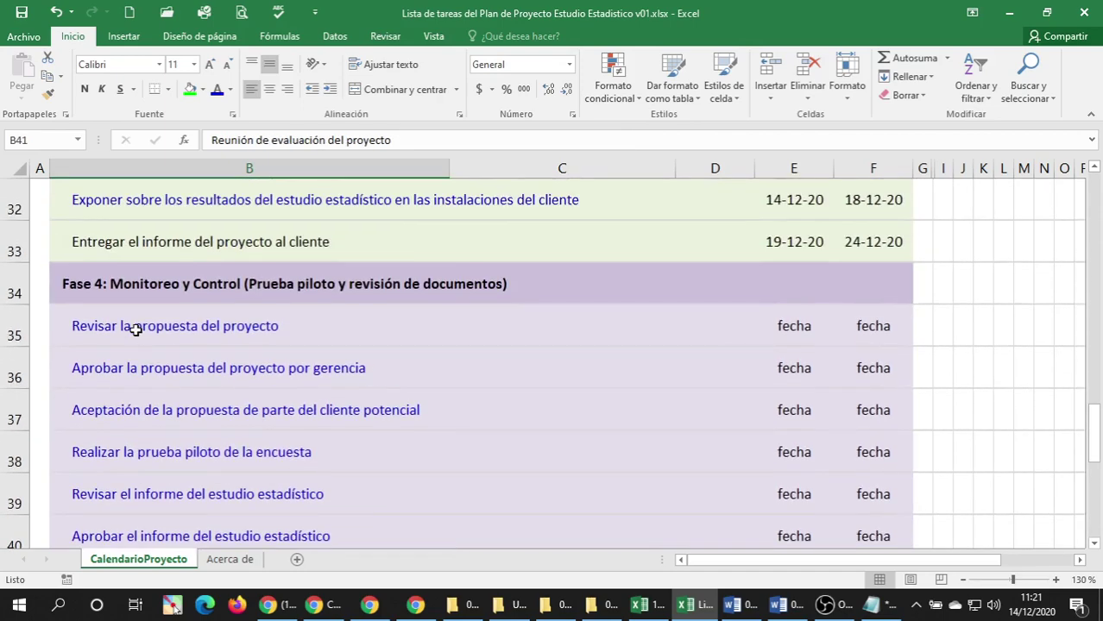
scroll(136, 330, "down", 3)
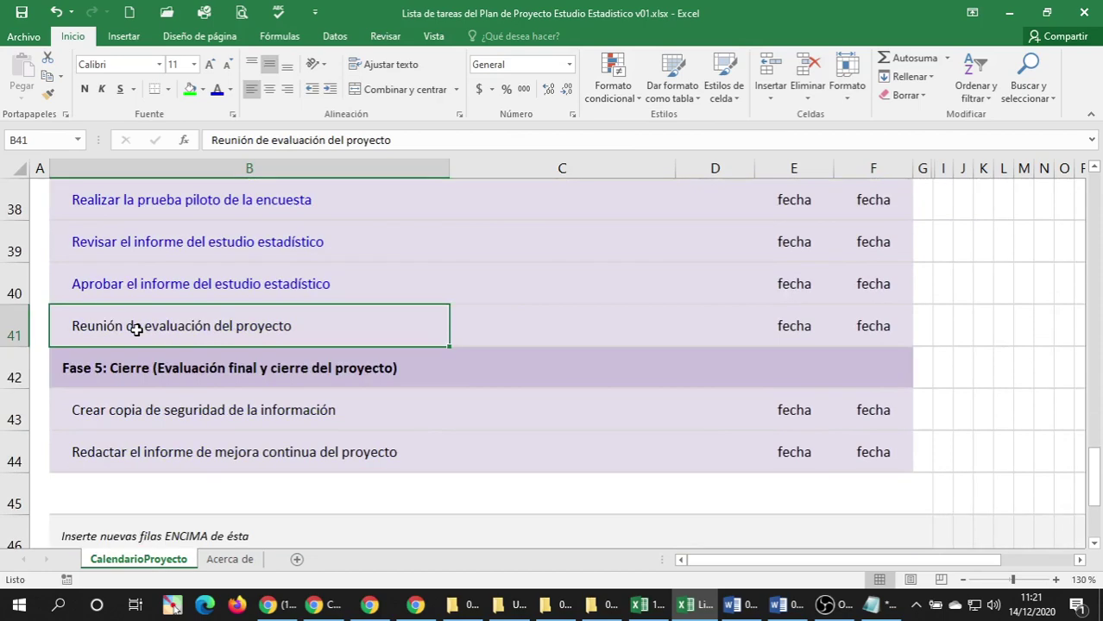
scroll(126, 339, "up", 1)
double_click(153, 335)
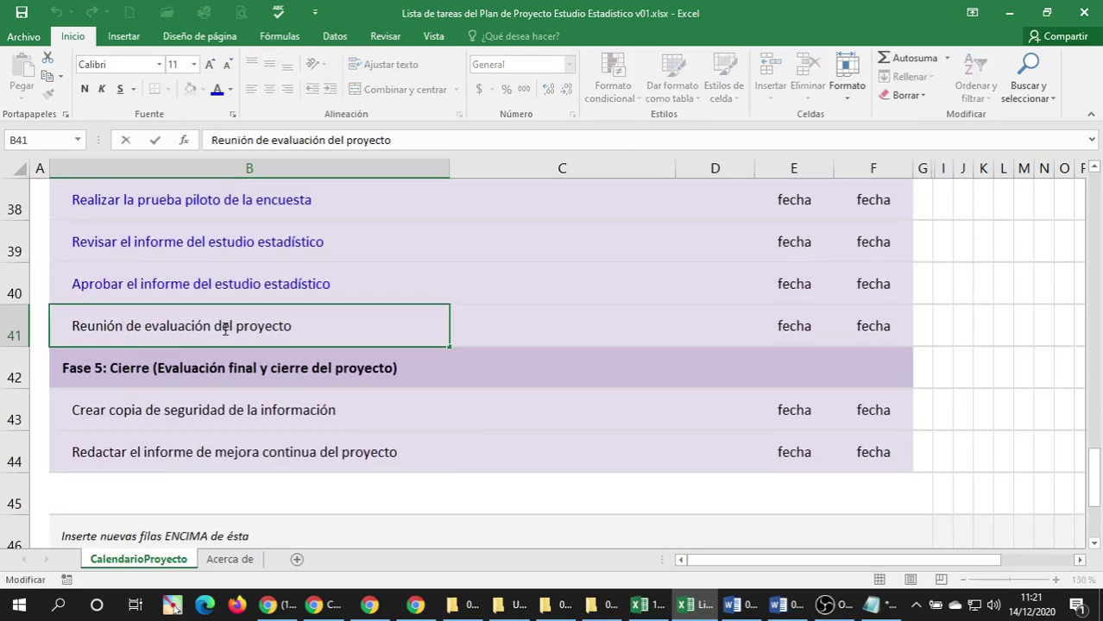
left_click_drag(218, 326, 314, 327)
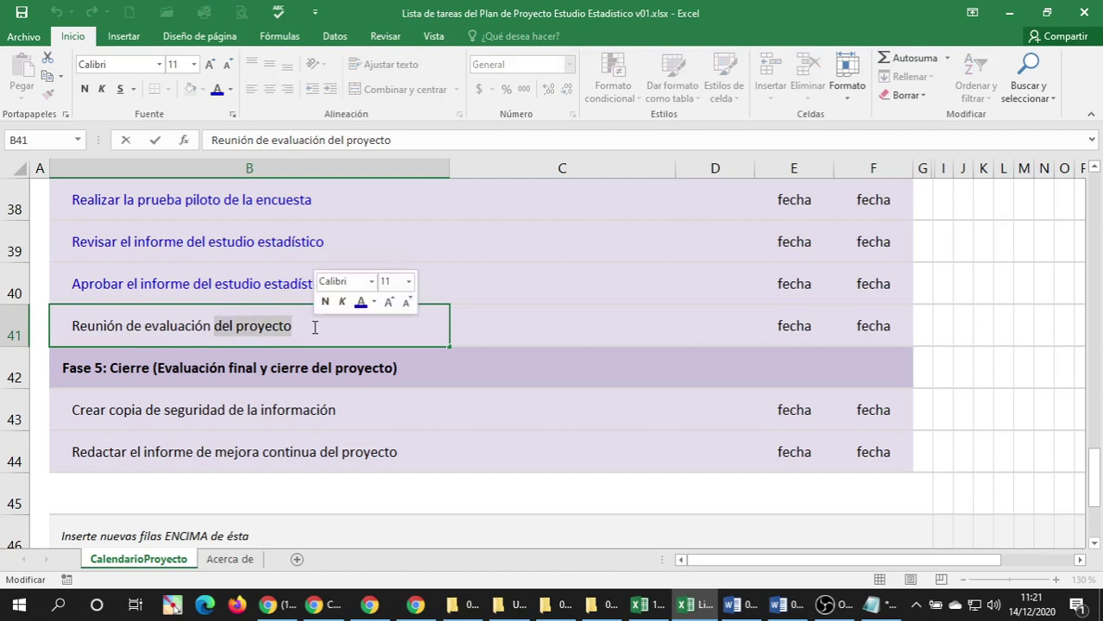
type("sobre")
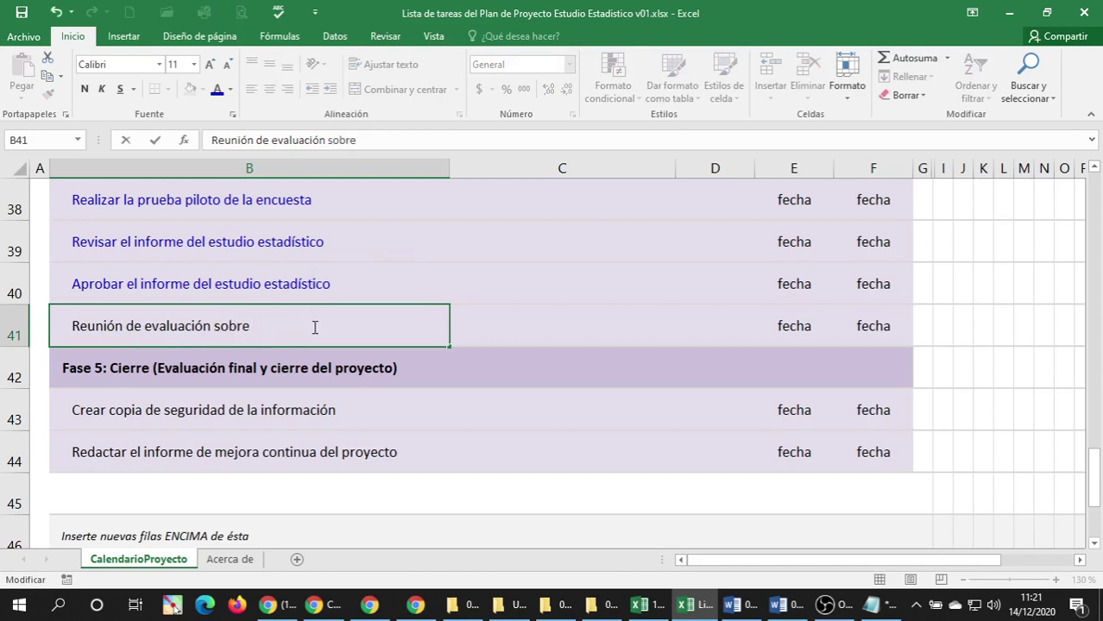
type(" los resultados")
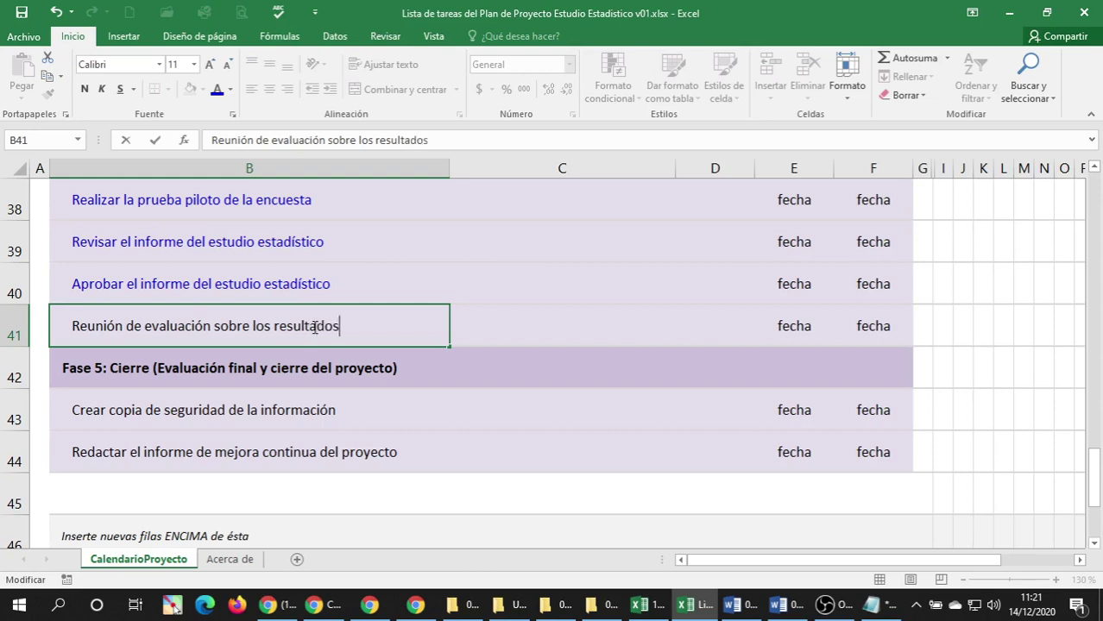
type(" del proyecto")
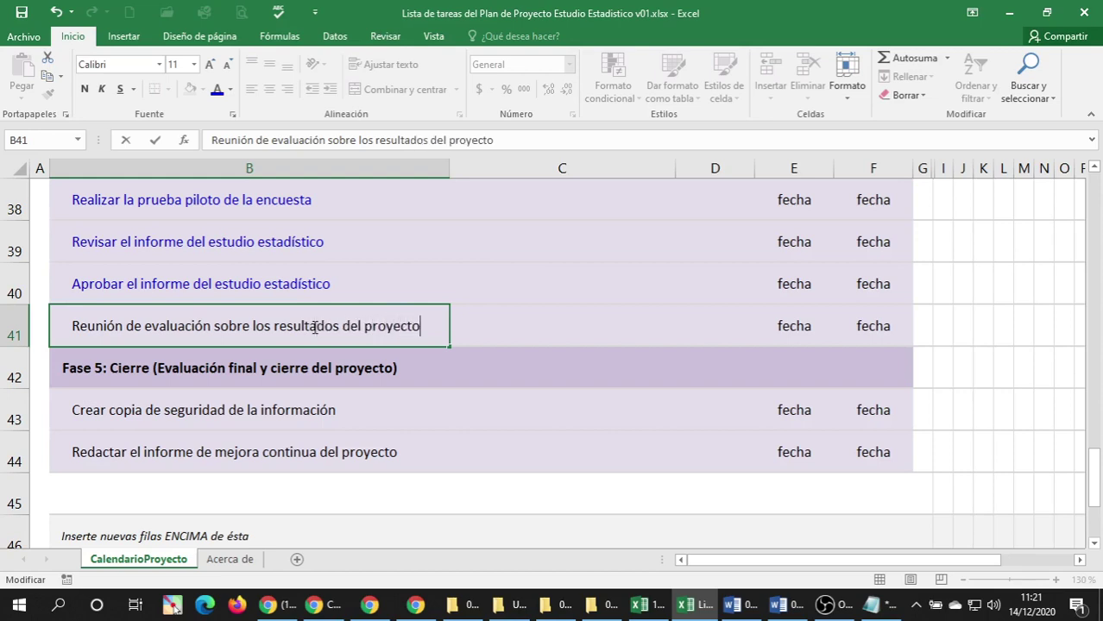
type(" de estudio e")
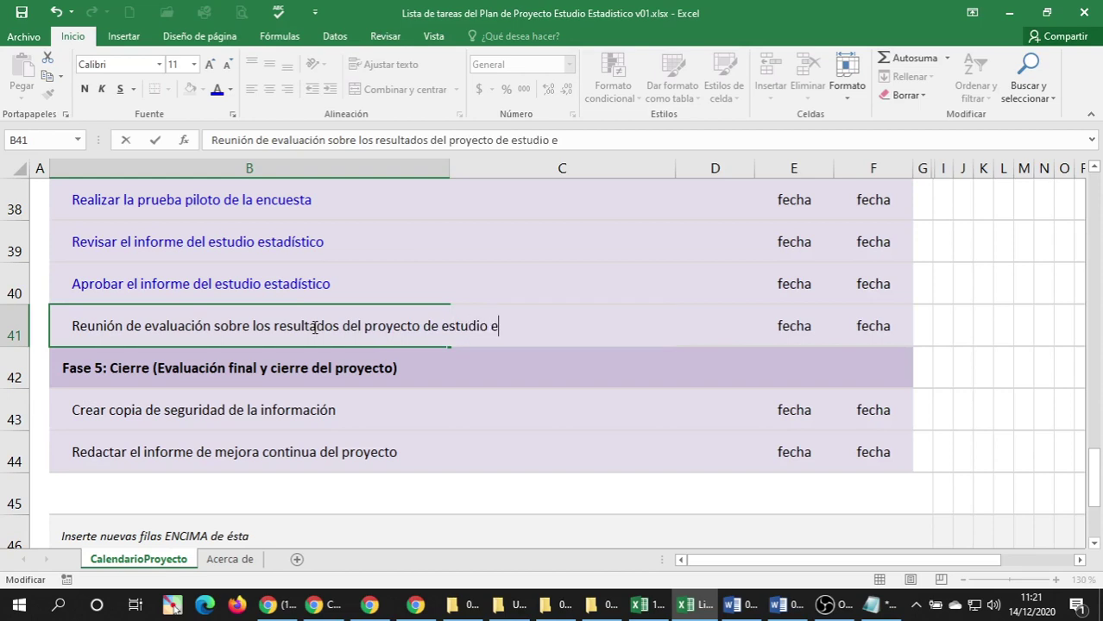
type("stadístico")
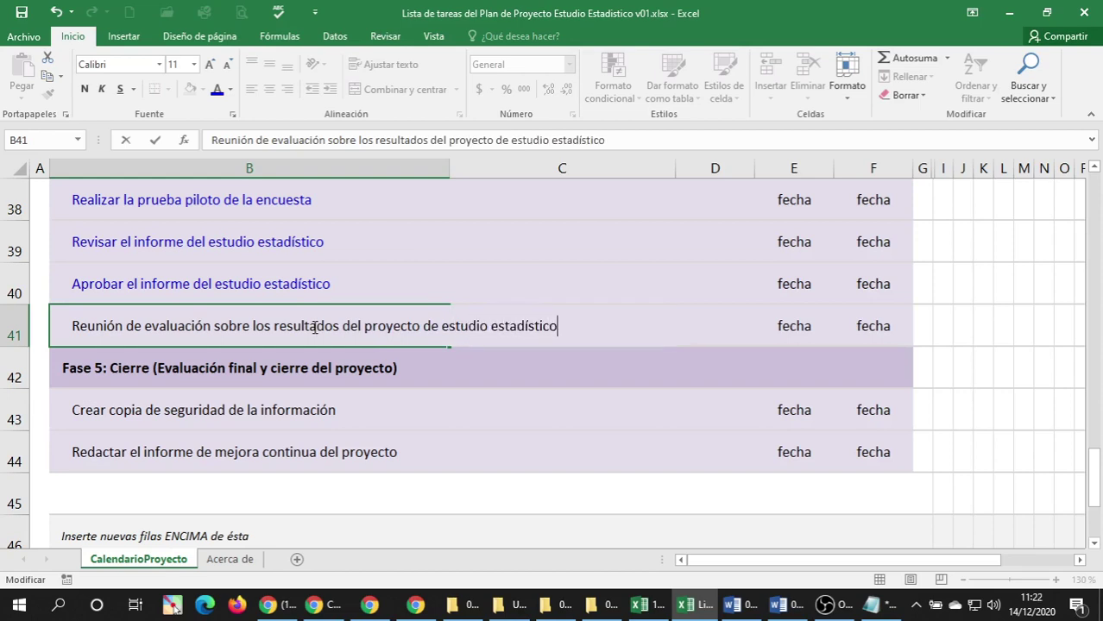
key("Return")
left_click(314, 326)
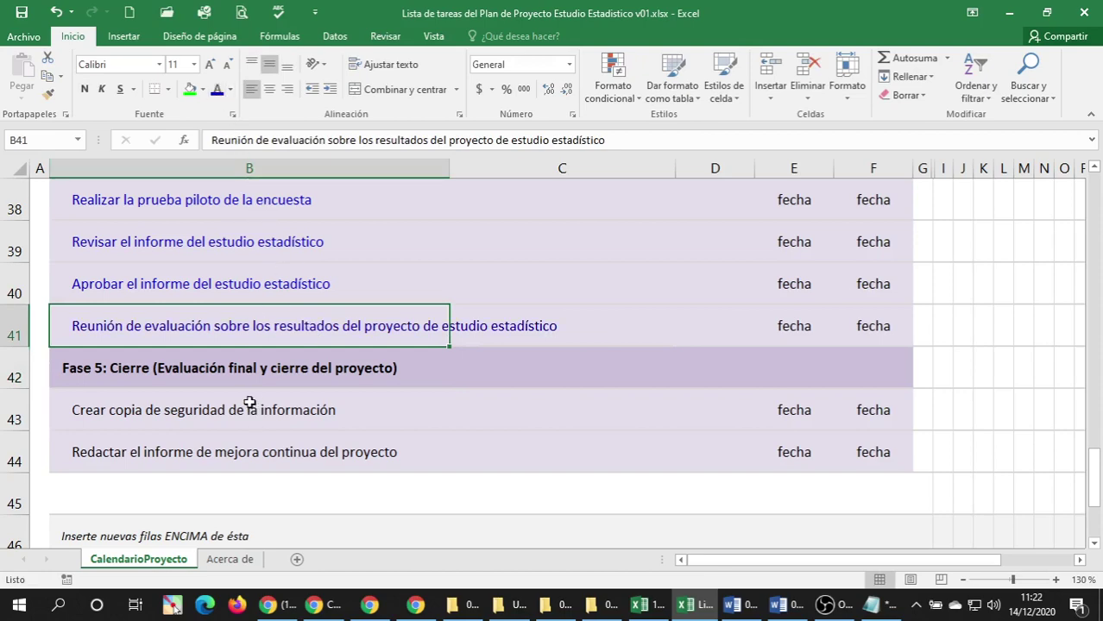
scroll(229, 364, "up", 2)
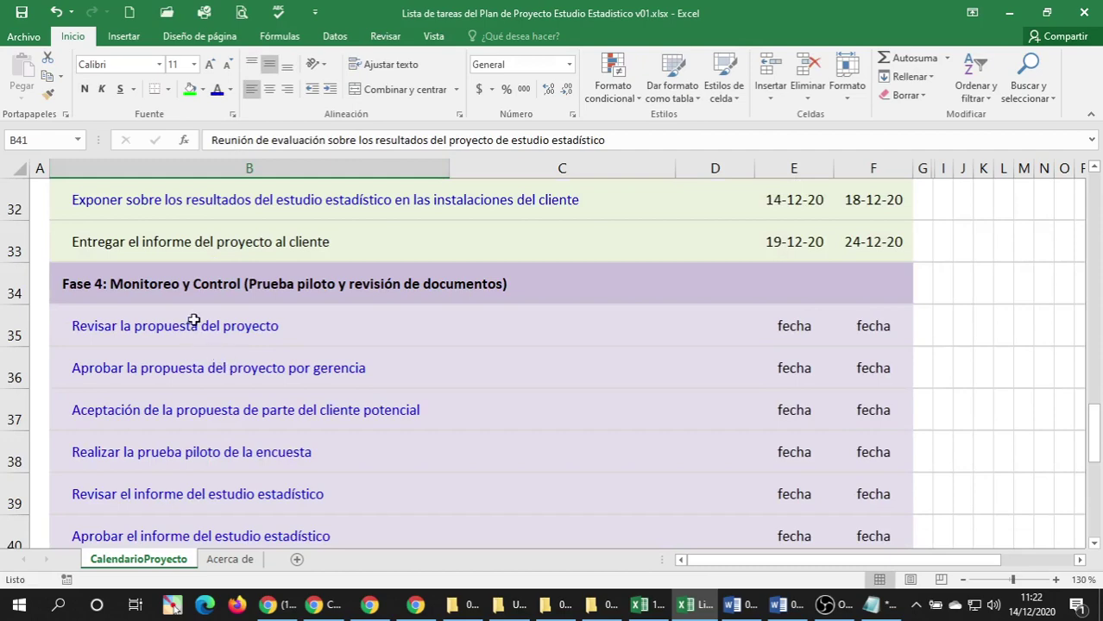
Replace 'proyecto al cliente' in B33 so it reads 'Entregar el informe del estudio estadístico'.
left_click(181, 249)
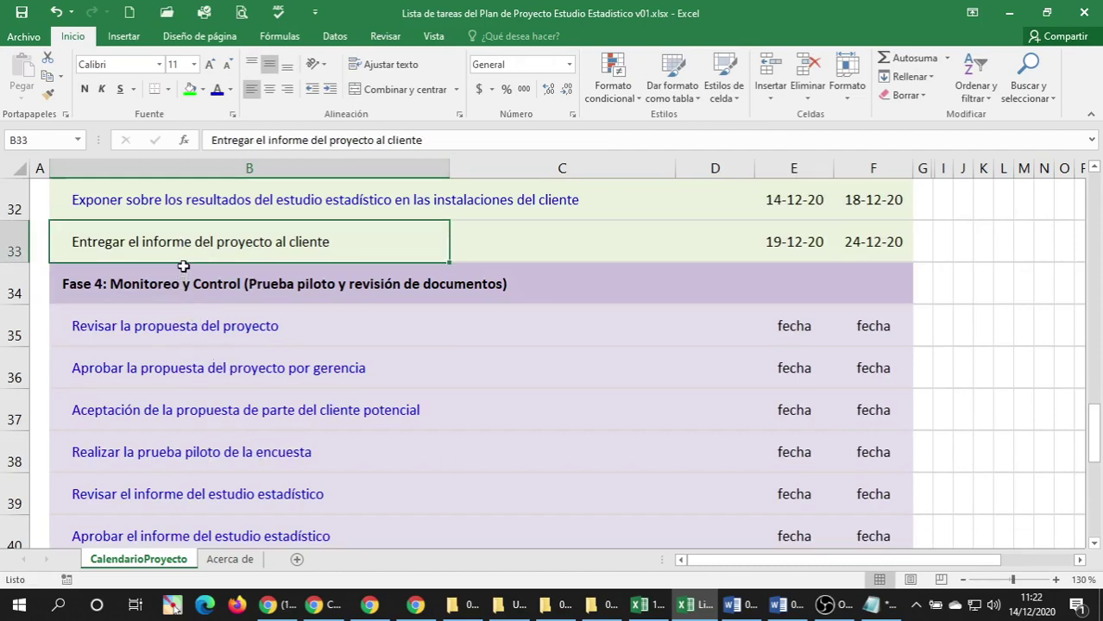
scroll(226, 240, "up", 1)
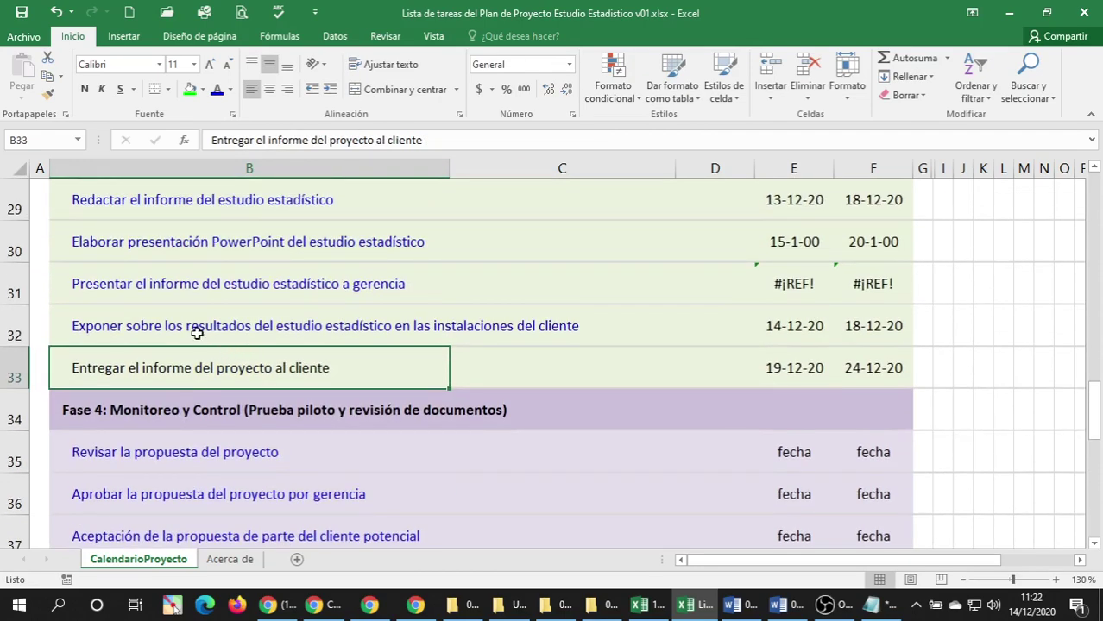
left_click(197, 332)
left_click(180, 359)
double_click(227, 375)
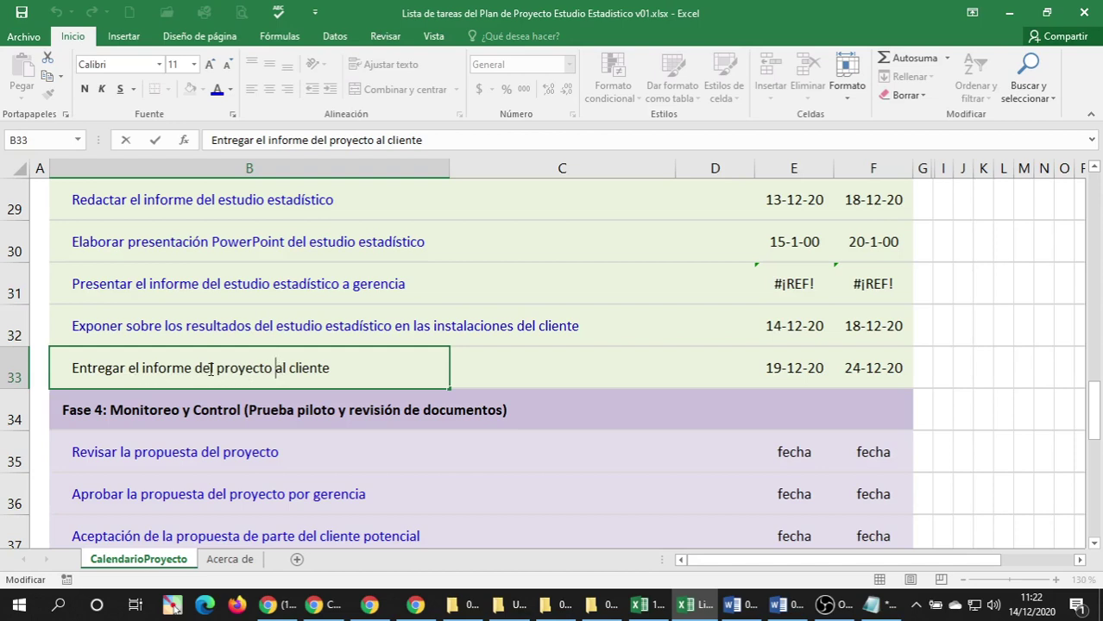
left_click_drag(218, 370, 449, 371)
type("es")
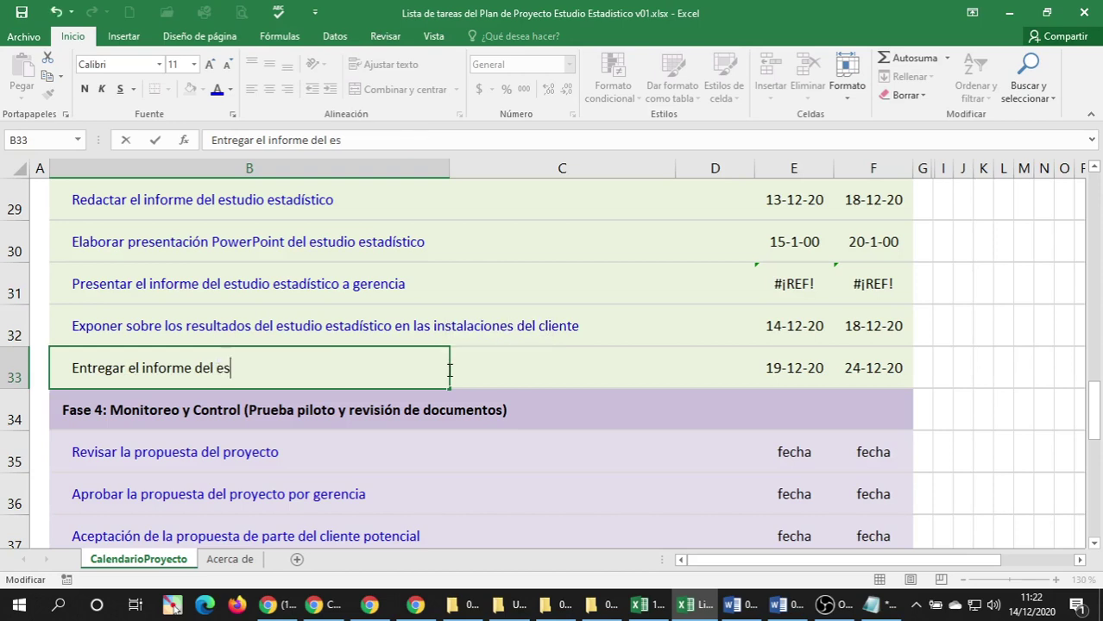
type("tudio estad")
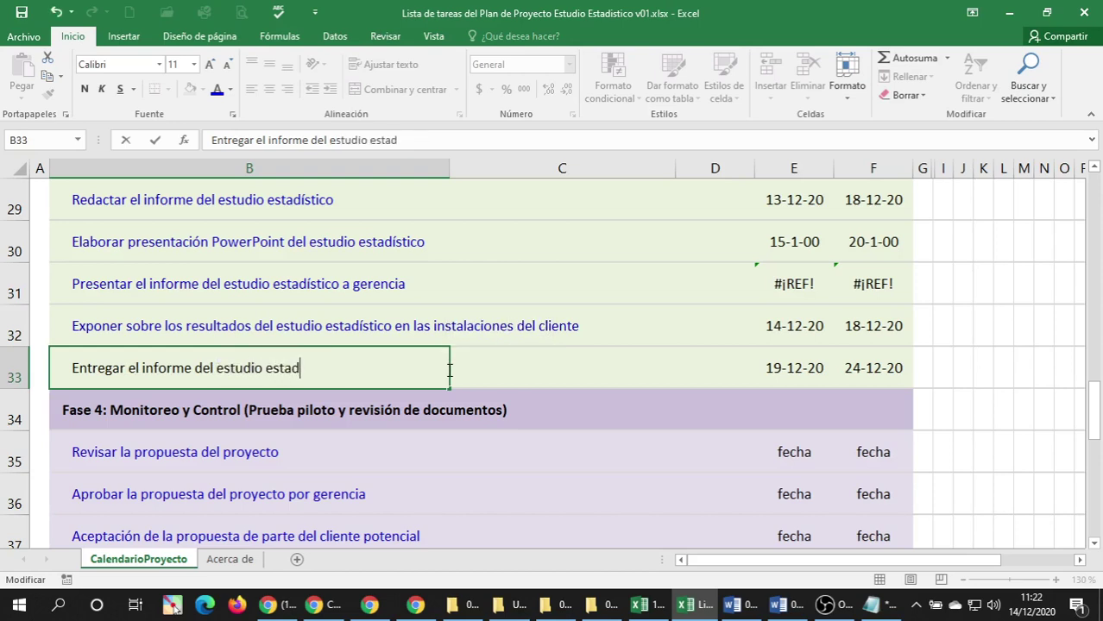
type("ístico")
key("Return")
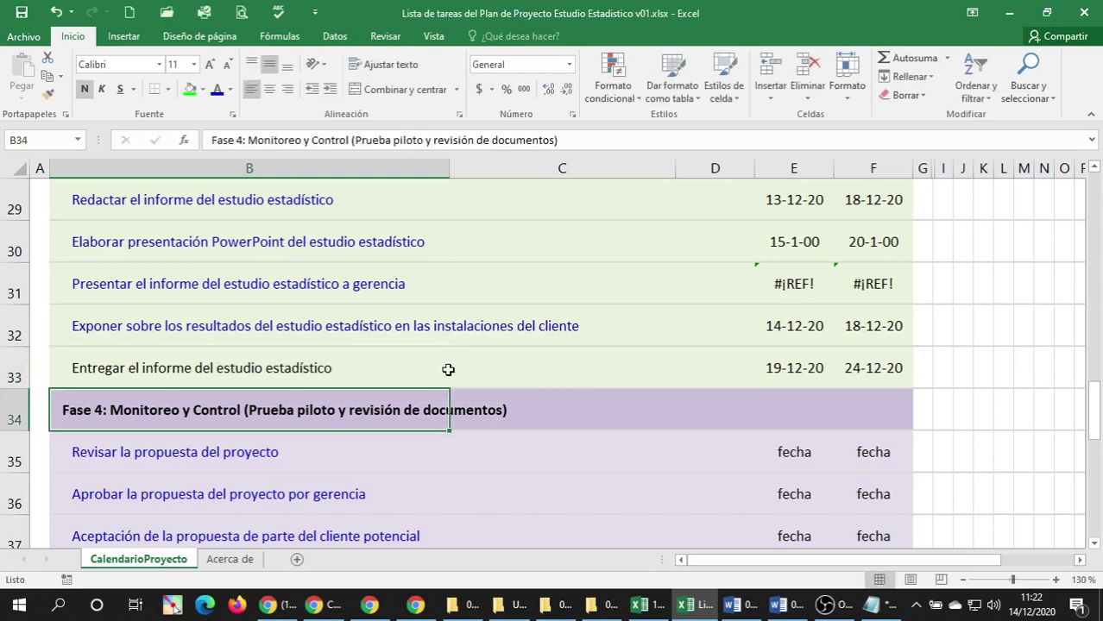
left_click(436, 367)
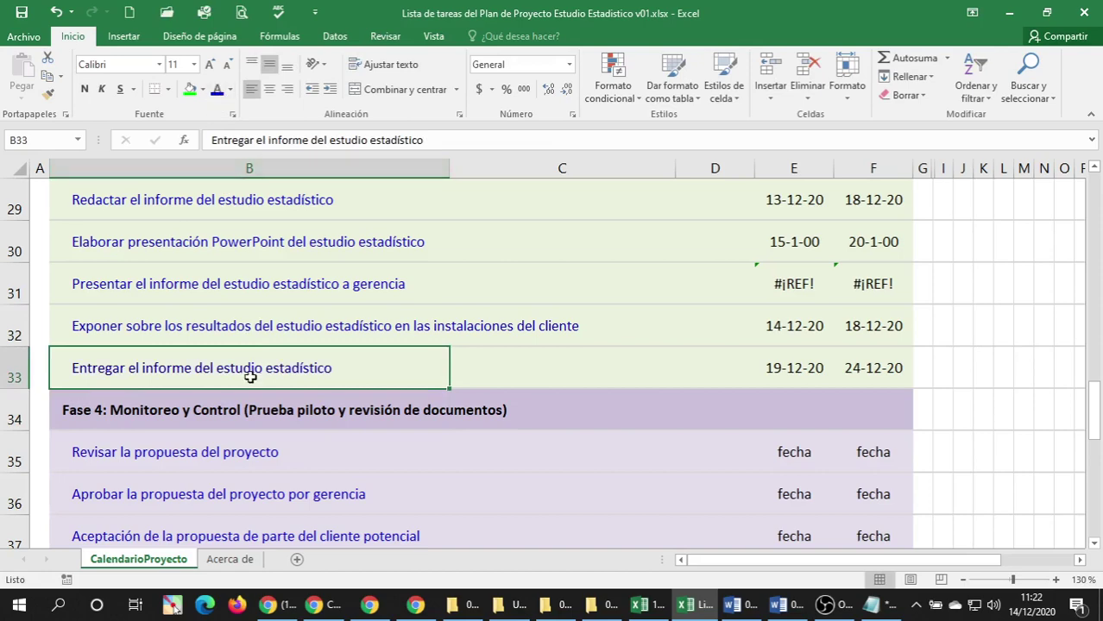
Append 'del proyecto de estudio estadístico' to the row 43 backup task.
scroll(250, 377, "down", 4)
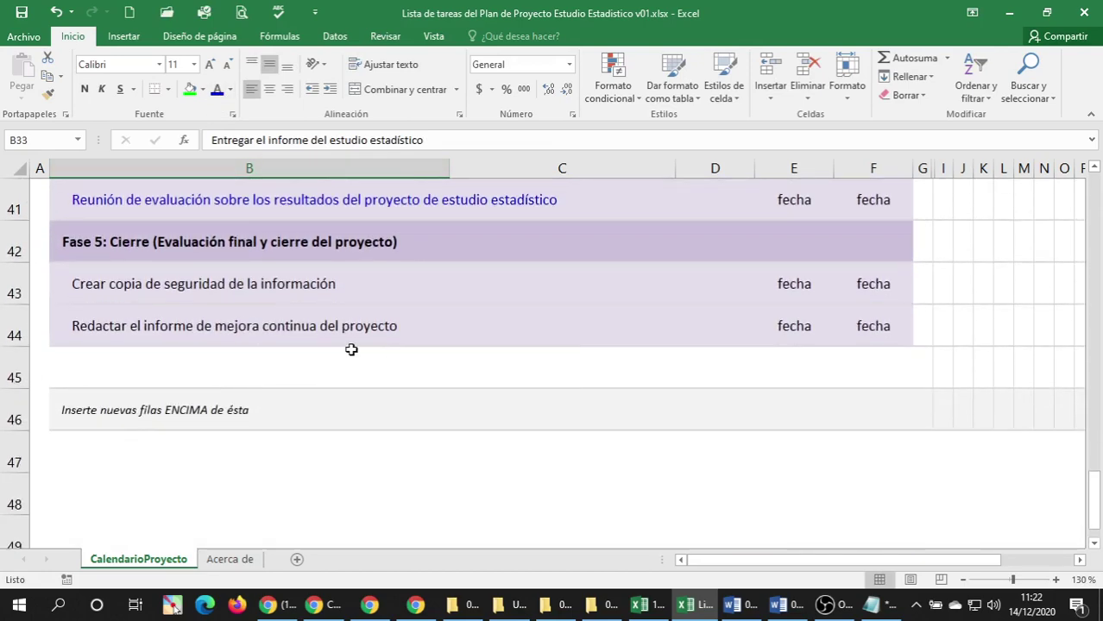
scroll(349, 349, "up", 1)
left_click(180, 323)
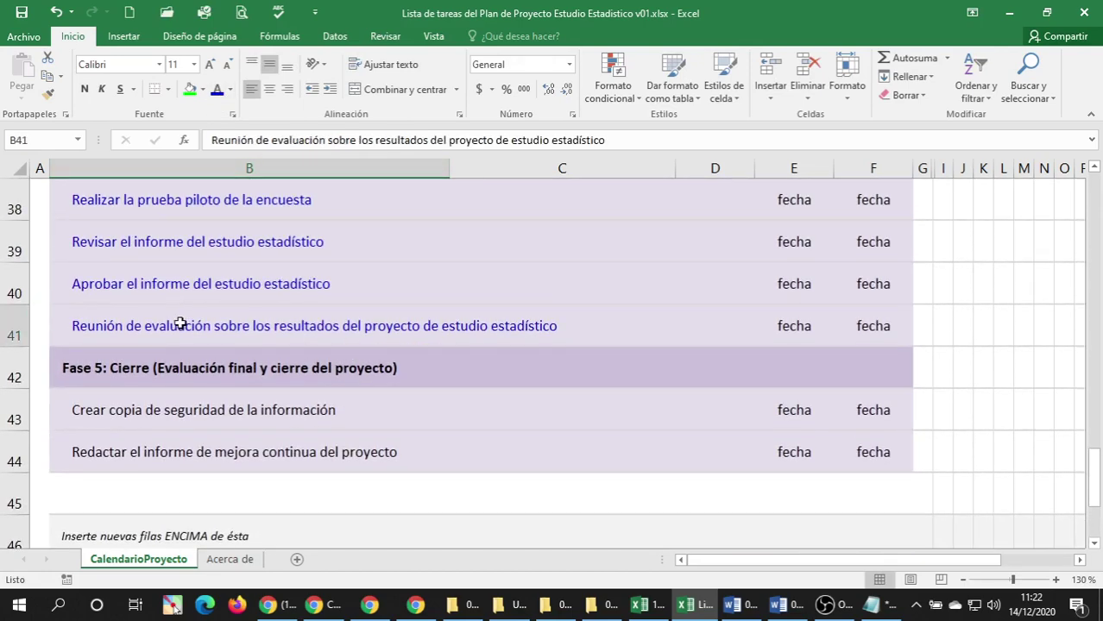
left_click(101, 414)
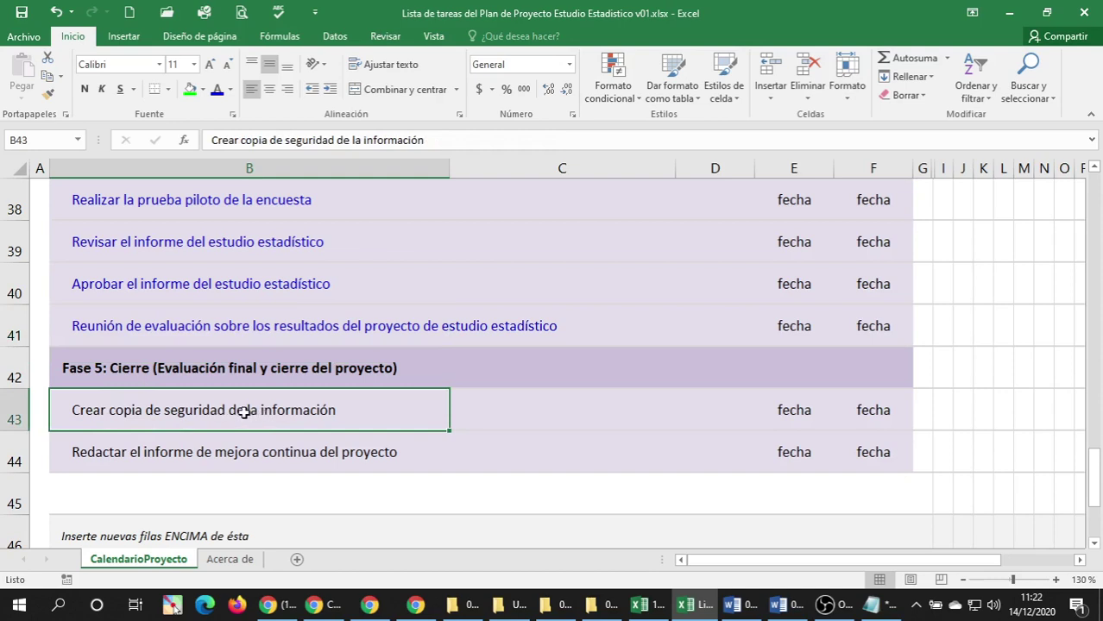
double_click(137, 412)
left_click(342, 409)
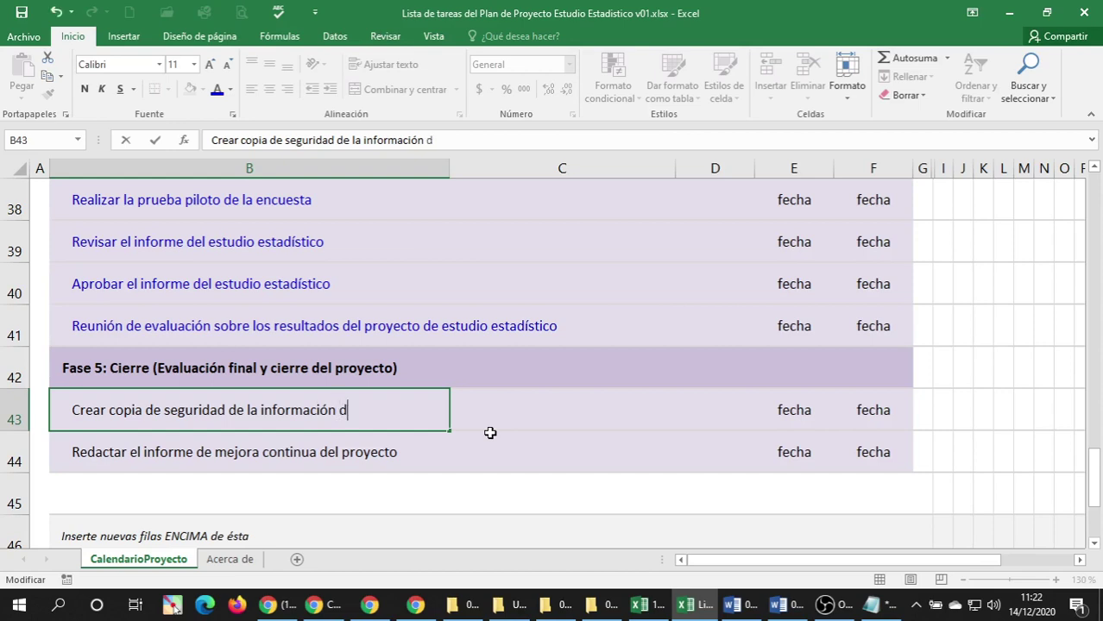
type("del proyecto de")
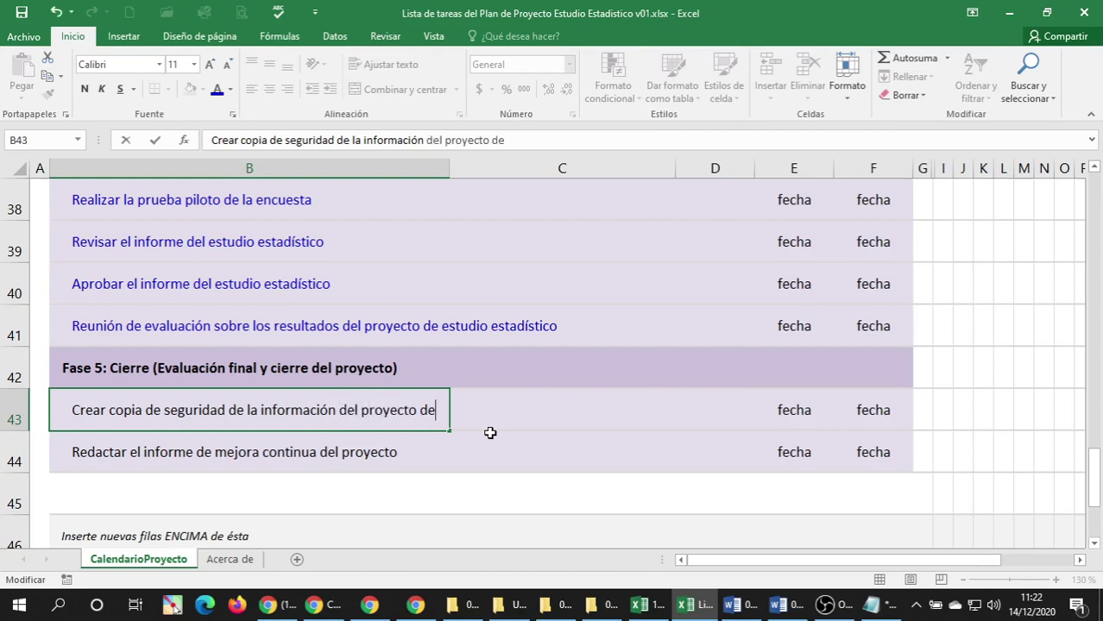
type(" estudio estadís")
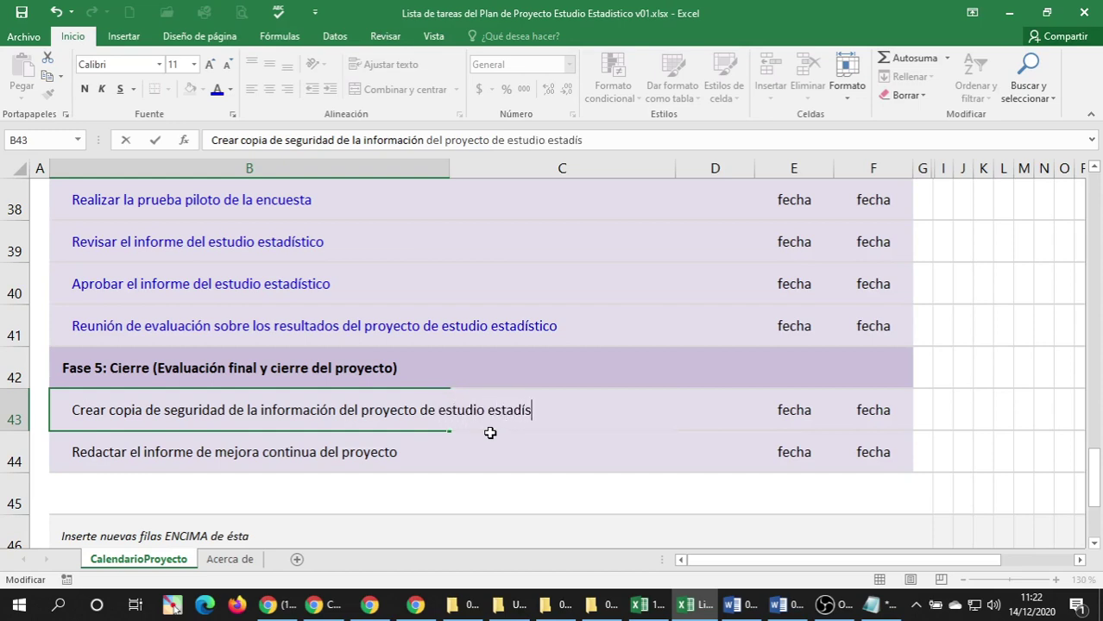
key("BackSpace")
key("BackSpace")
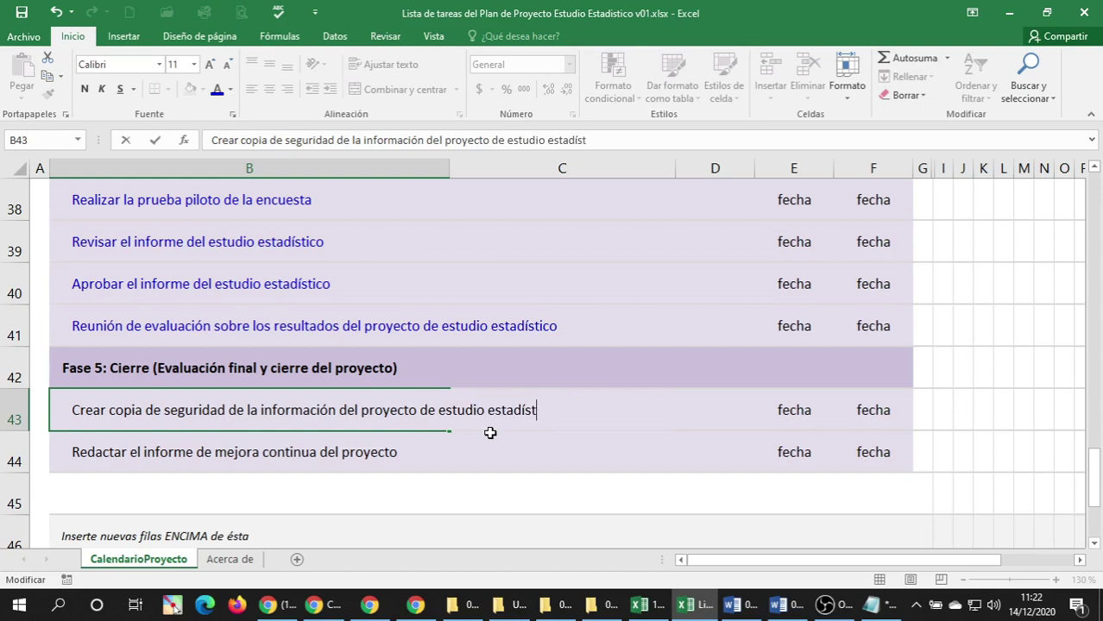
type("ico")
key("Return")
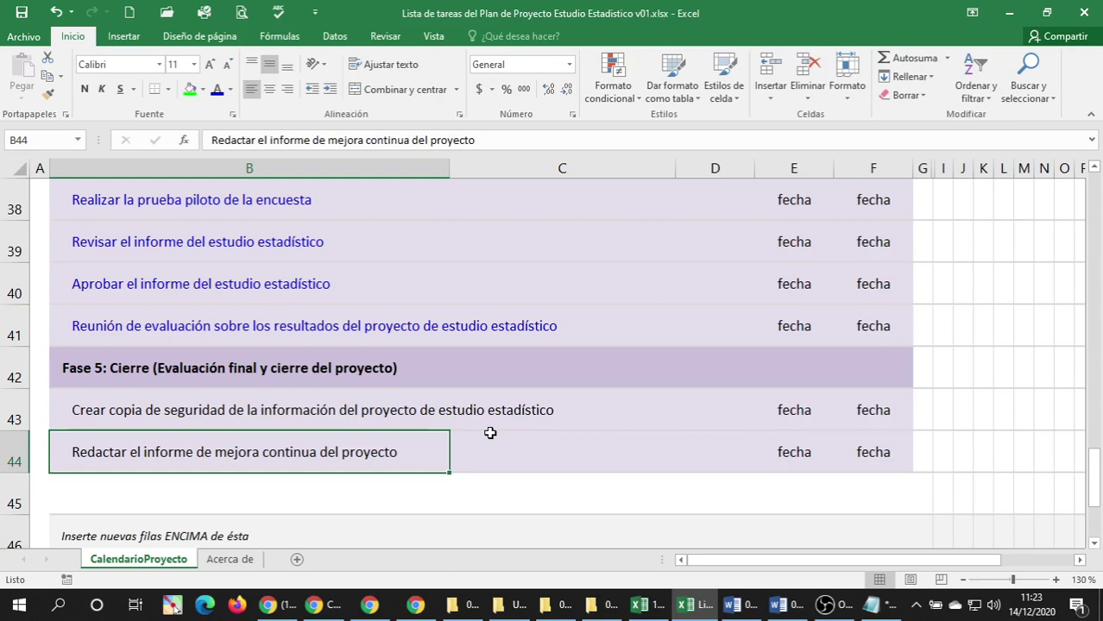
Reword row 44 to 'Redactar el informe de mejora continua para proyectos de estudio estadístico'.
double_click(294, 448)
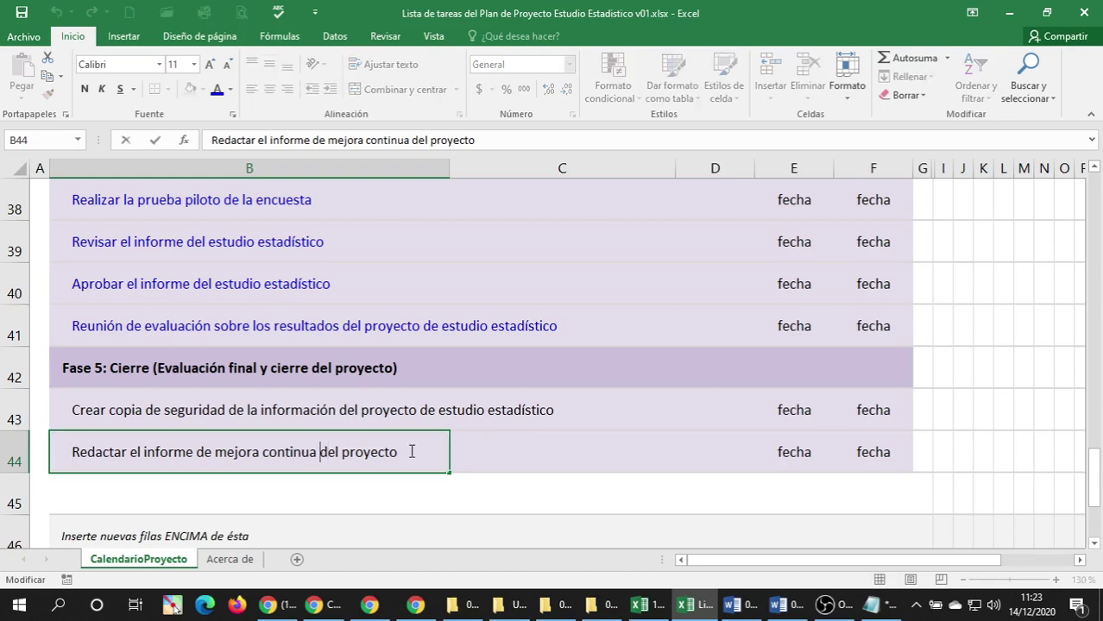
type("para ")
type("proyectos de ")
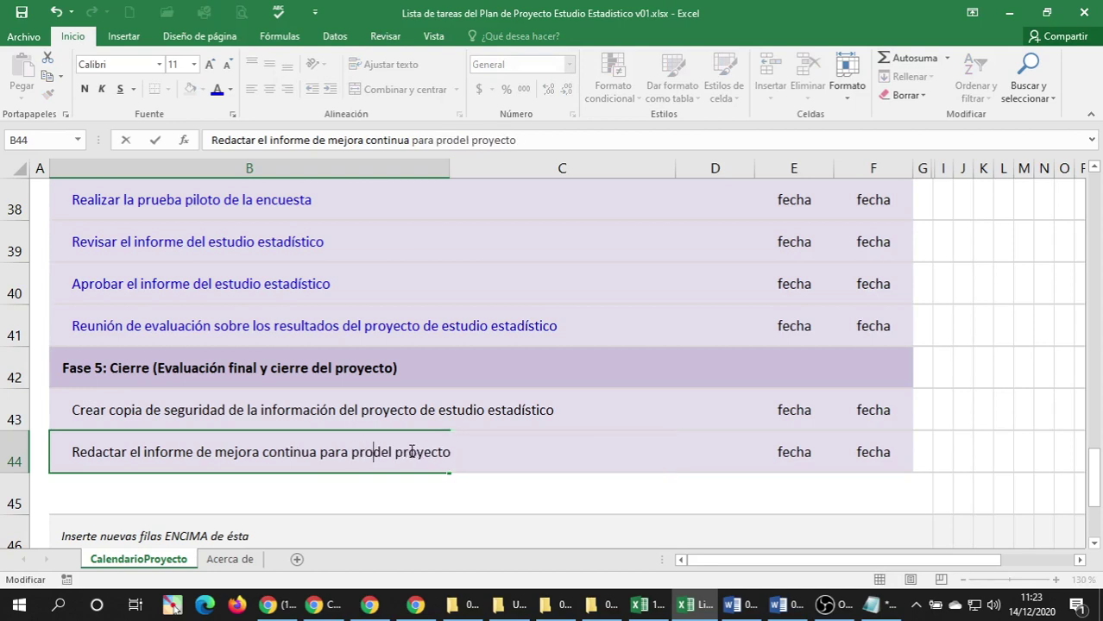
type("estucio")
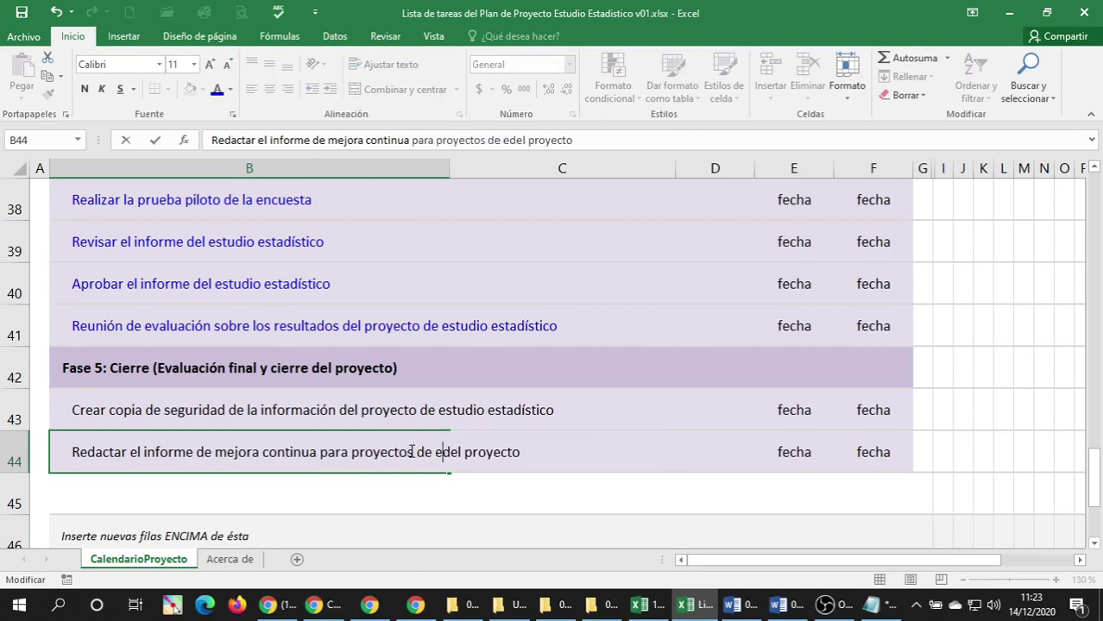
key("BackSpace")
key("BackSpace")
key("BackSpace")
key("BackSpace")
key("BackSpace")
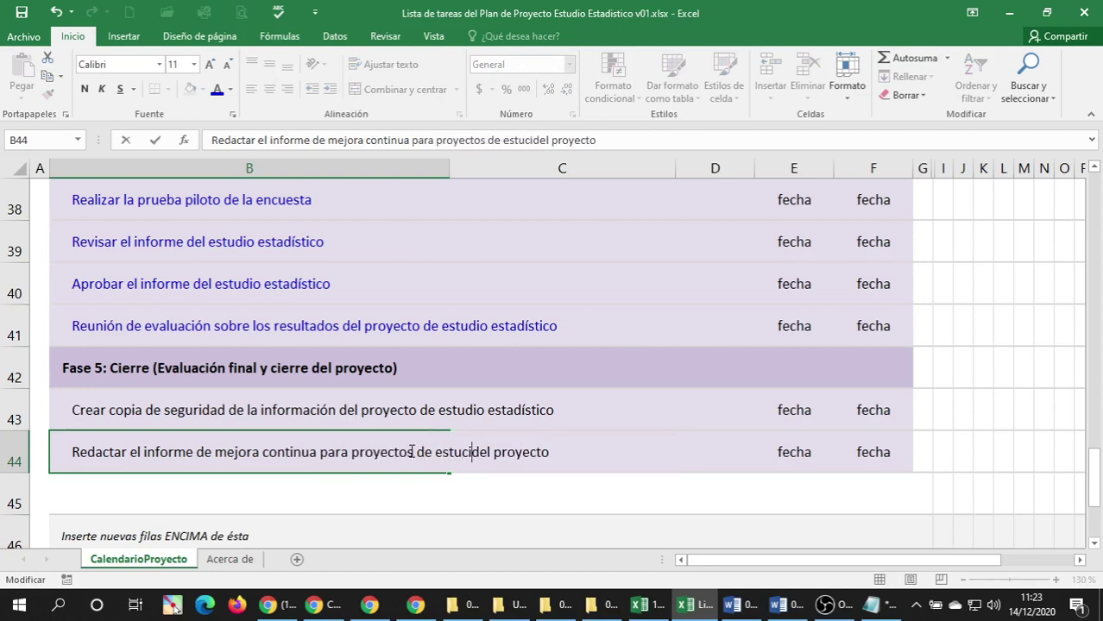
type("udio estad")
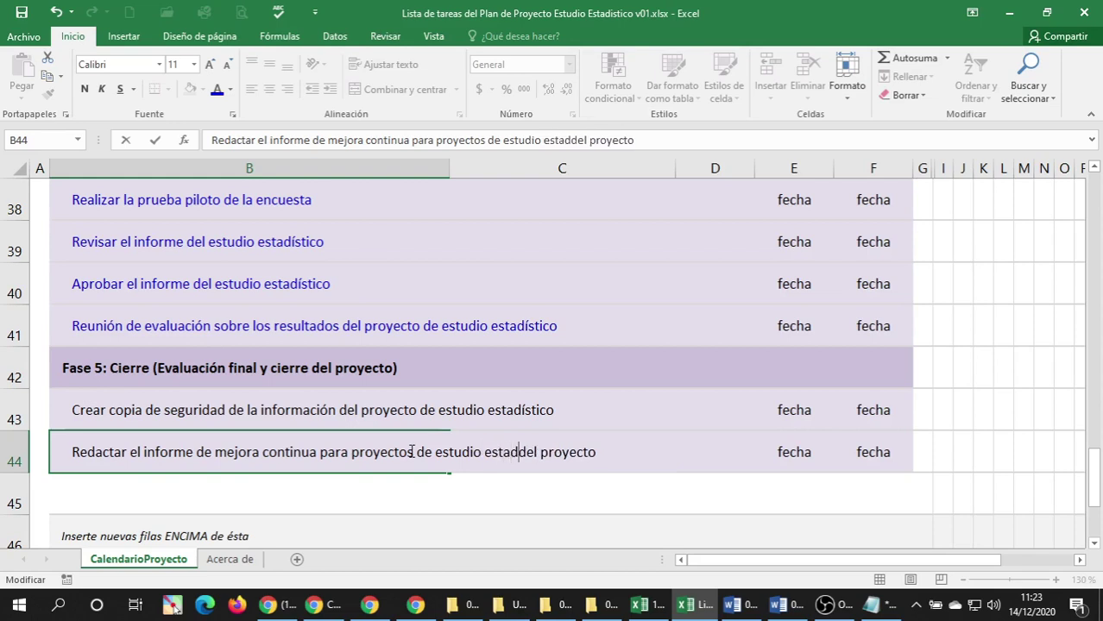
type("ístico")
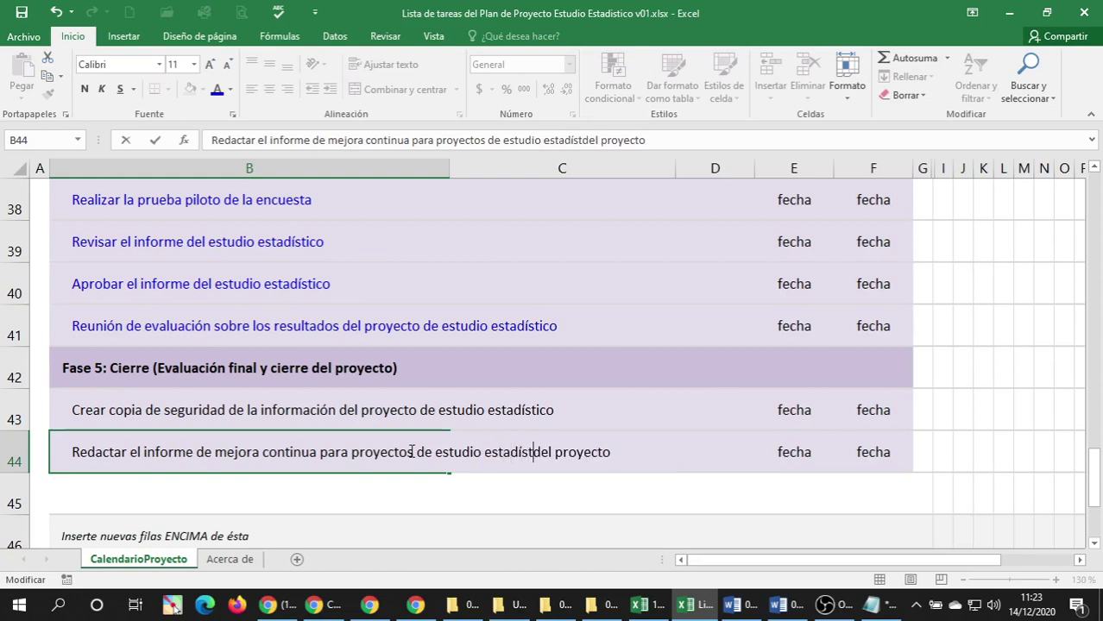
key("Delete")
key("Delete")
key("Delete")
key("Delete")
key("Delete")
key("Delete")
key("Delete")
key("Delete")
key("Delete")
key("Delete")
key("Delete")
key("Delete")
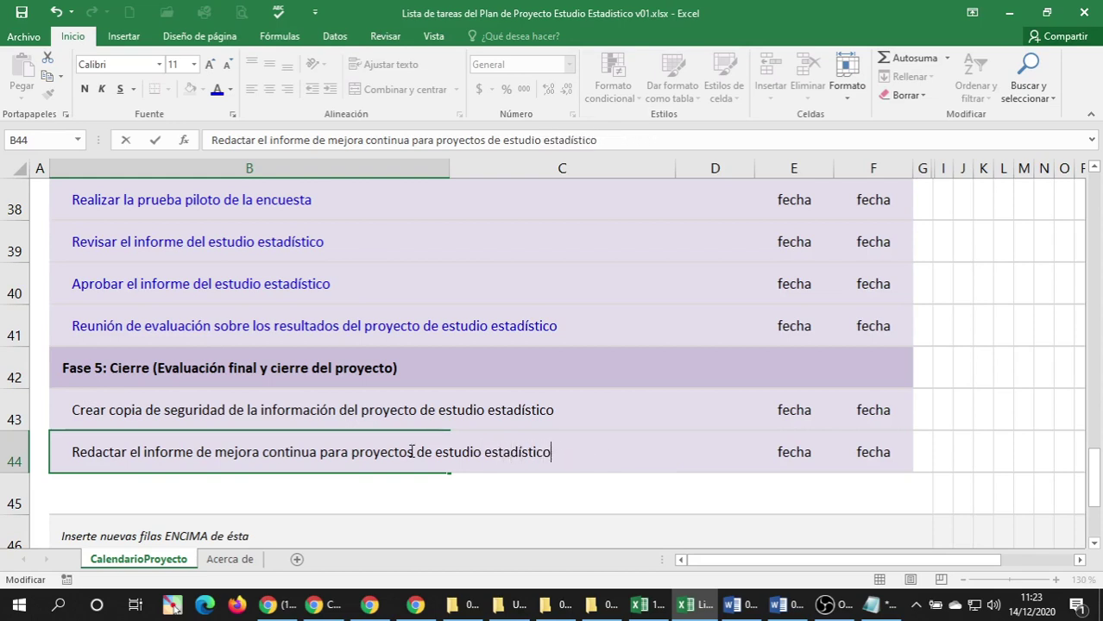
key("Return")
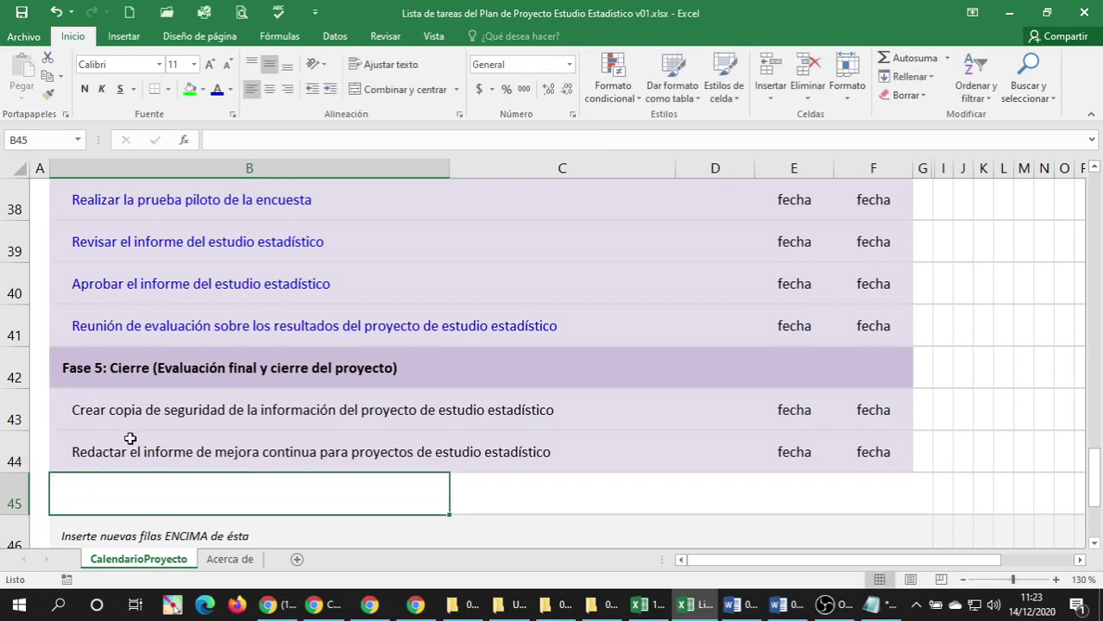
Make the row 43 and 44 task texts blue.
left_click(126, 437)
left_click(107, 410)
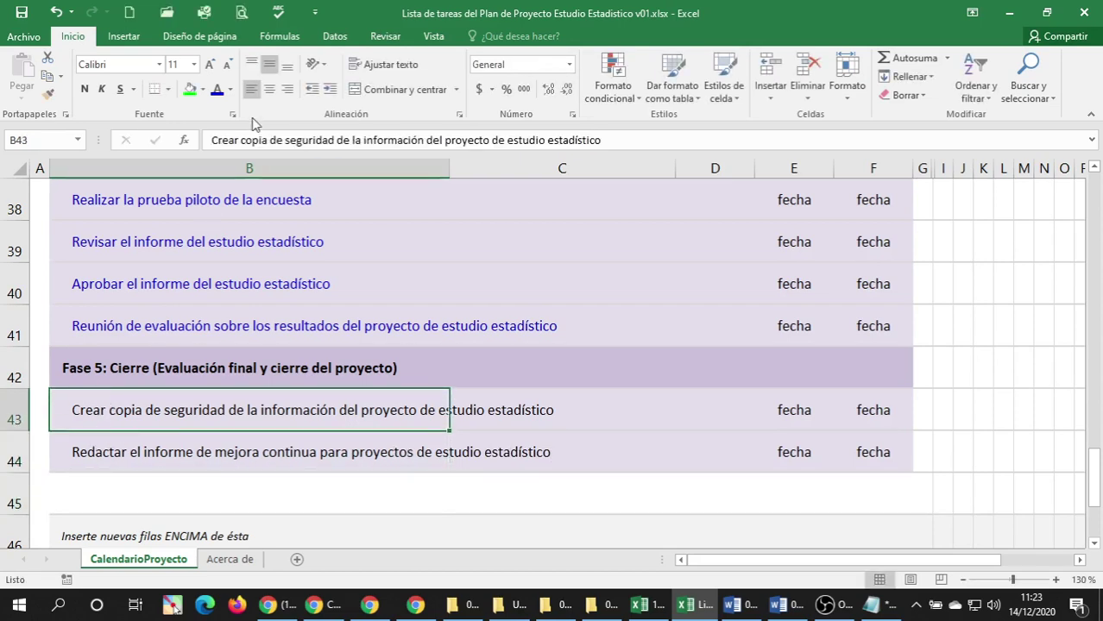
left_click(106, 450)
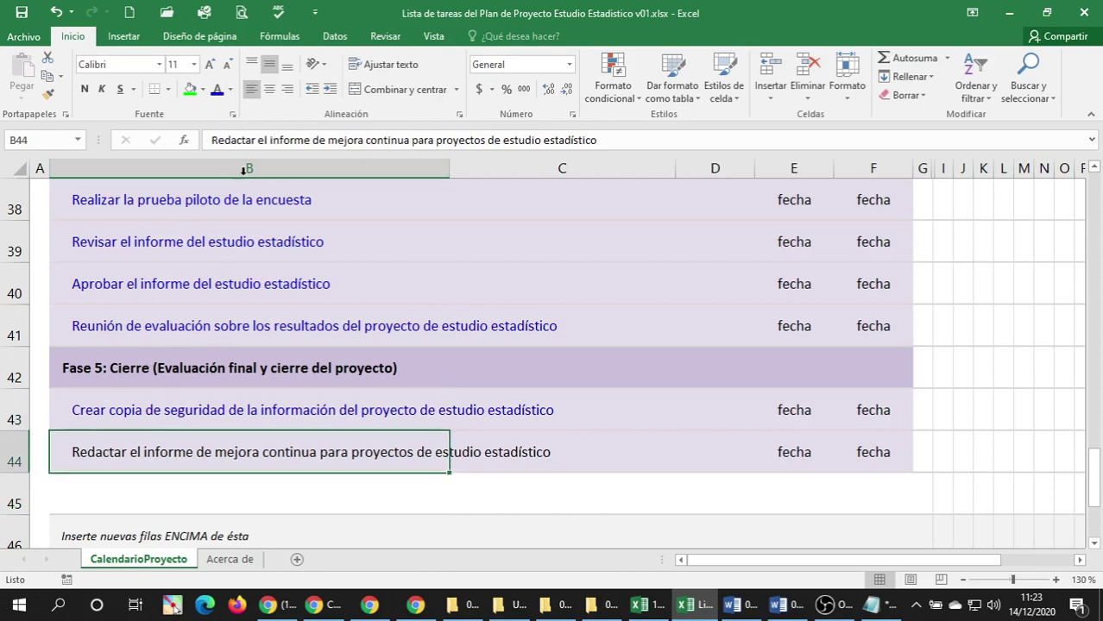
left_click(216, 89)
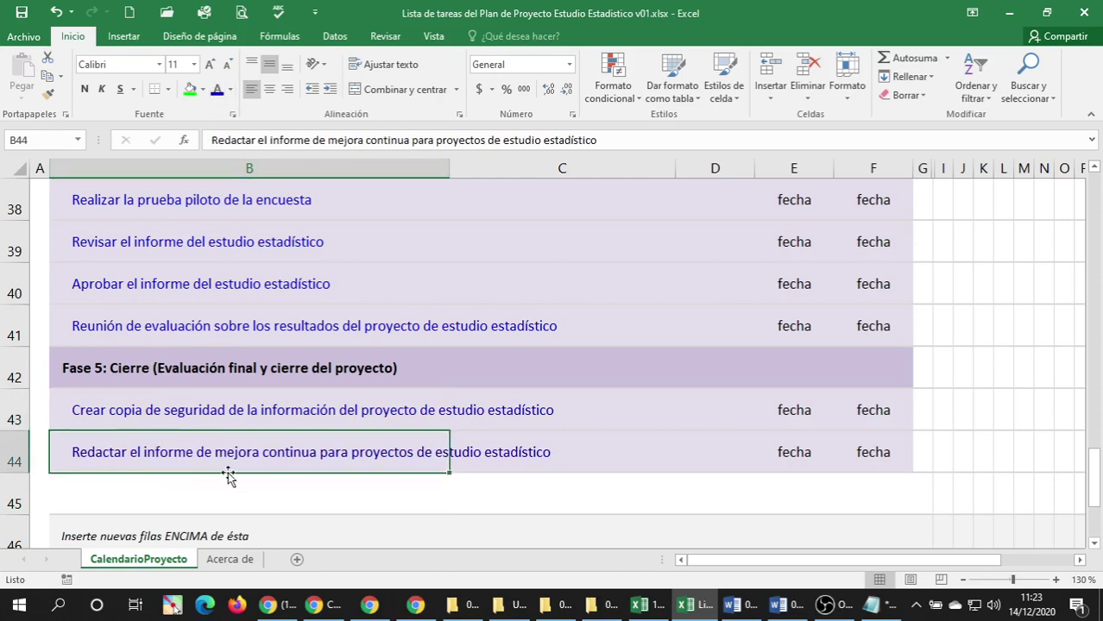
Turn on Ajustar texto for task cells B8 through B44 in Formato de celdas.
scroll(142, 420, "up", 3)
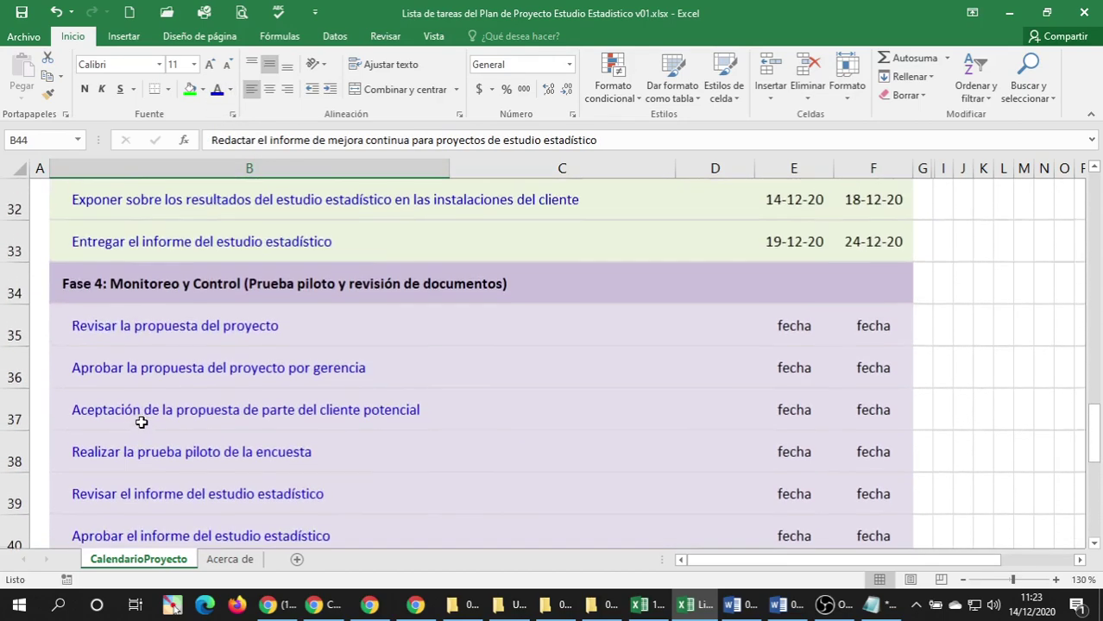
scroll(142, 420, "up", 6)
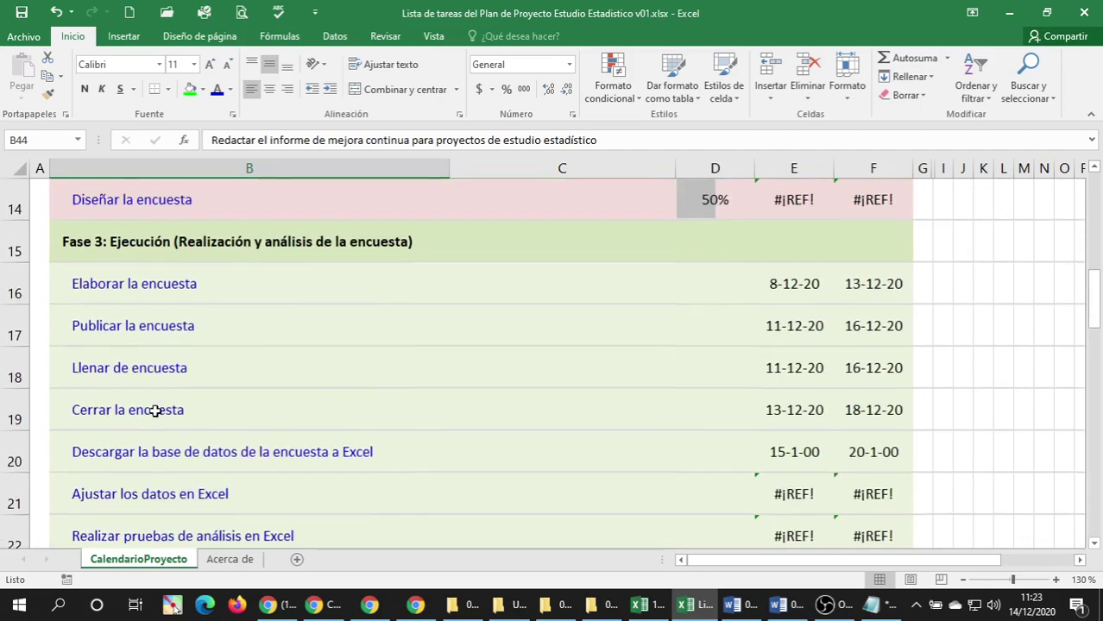
scroll(153, 408, "up", 2)
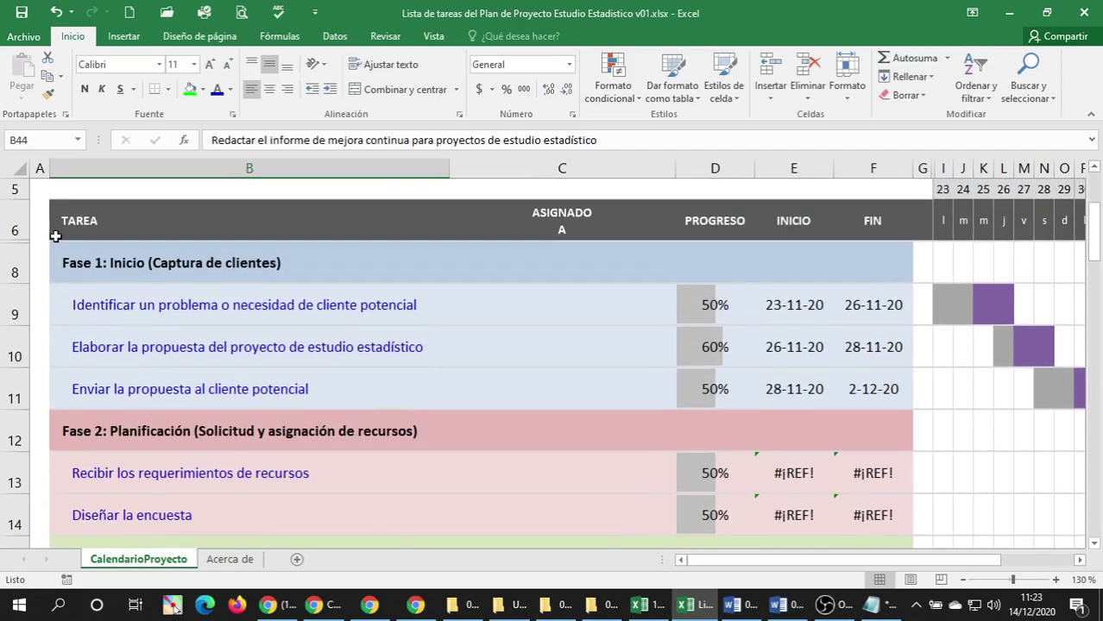
left_click(129, 266)
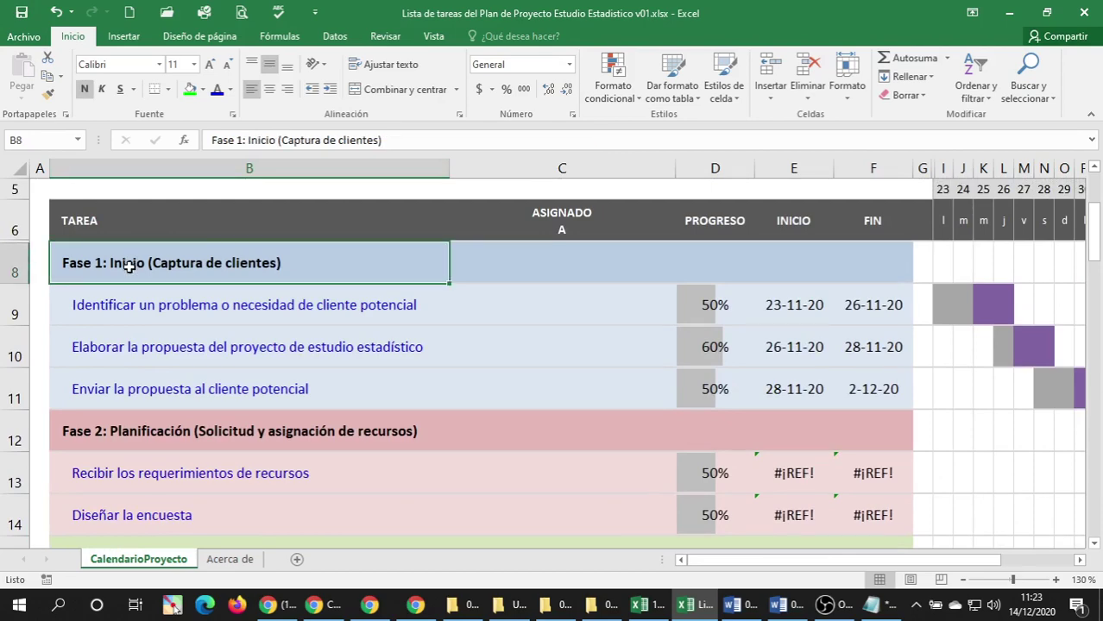
left_click_drag(129, 262, 213, 351)
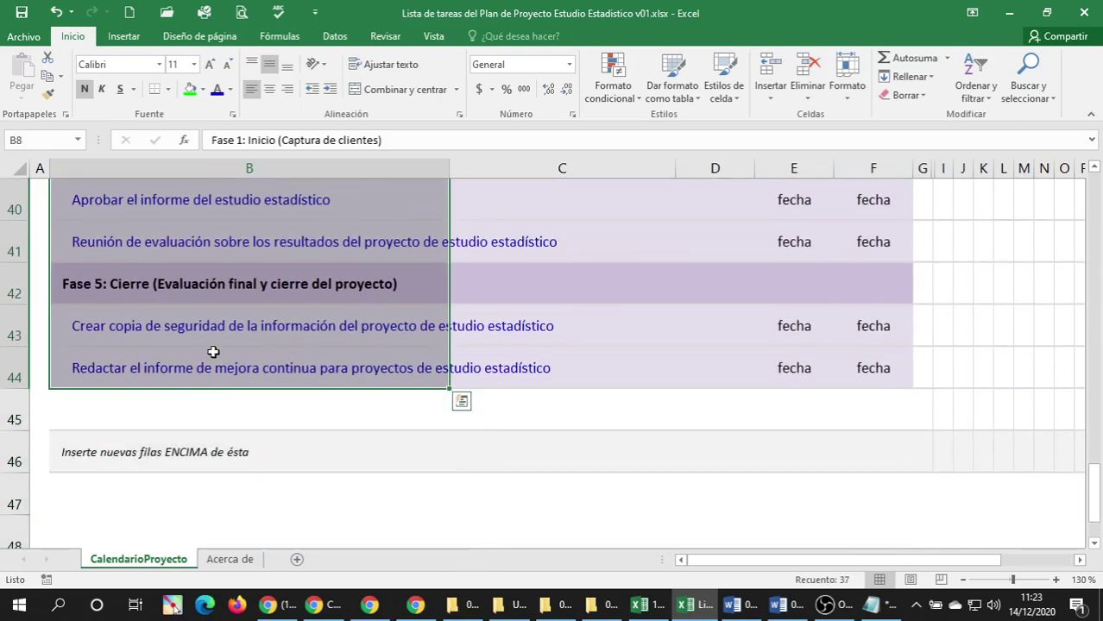
right_click(211, 236)
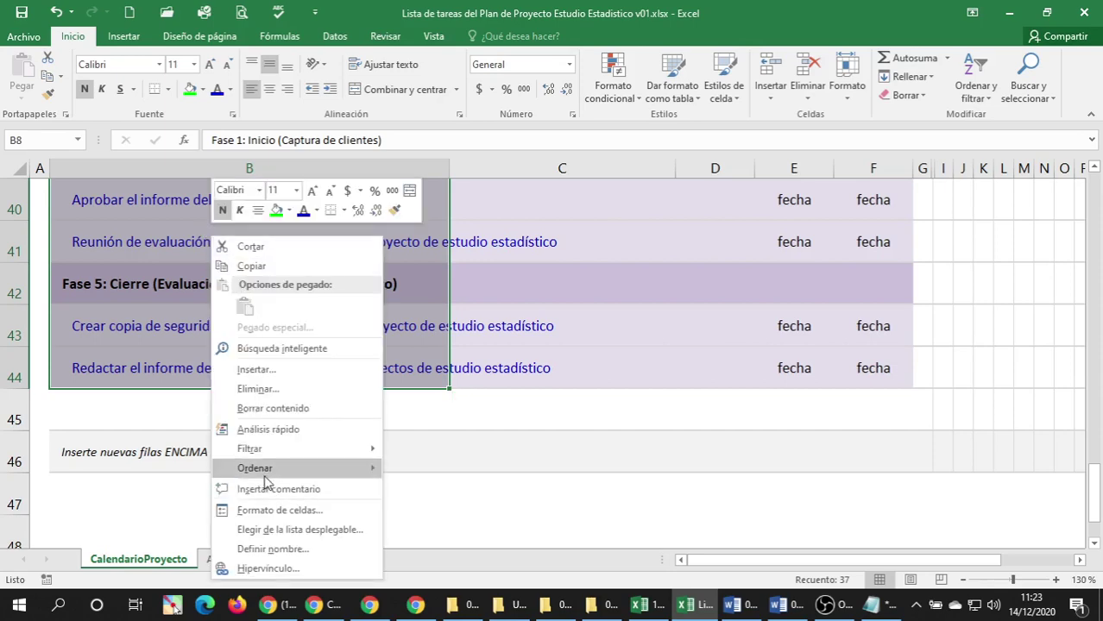
left_click(301, 512)
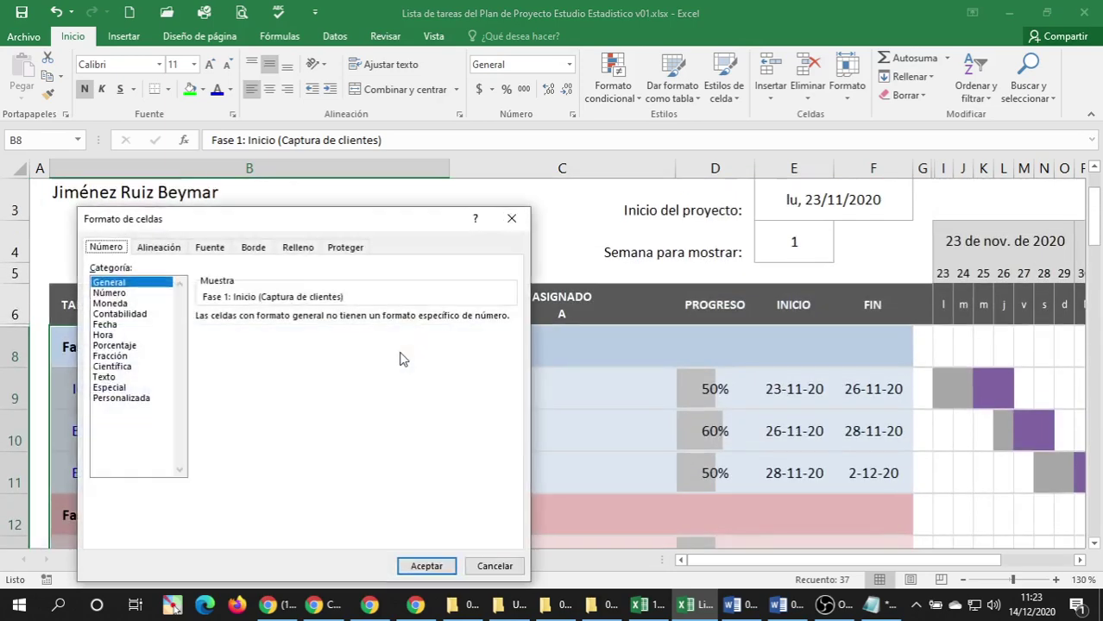
left_click(159, 249)
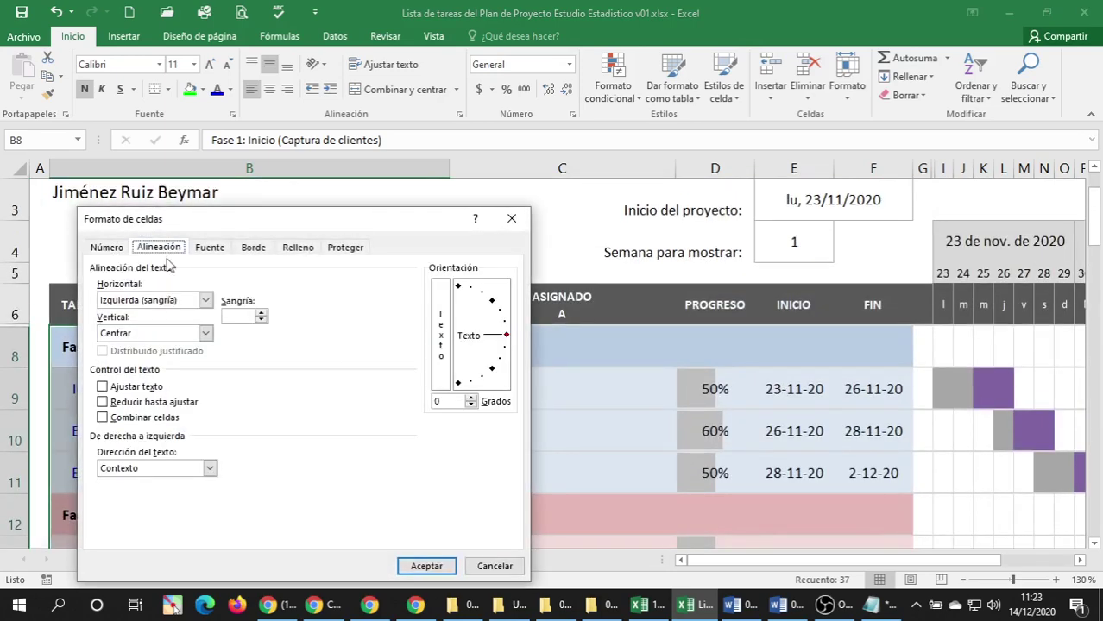
left_click(103, 388)
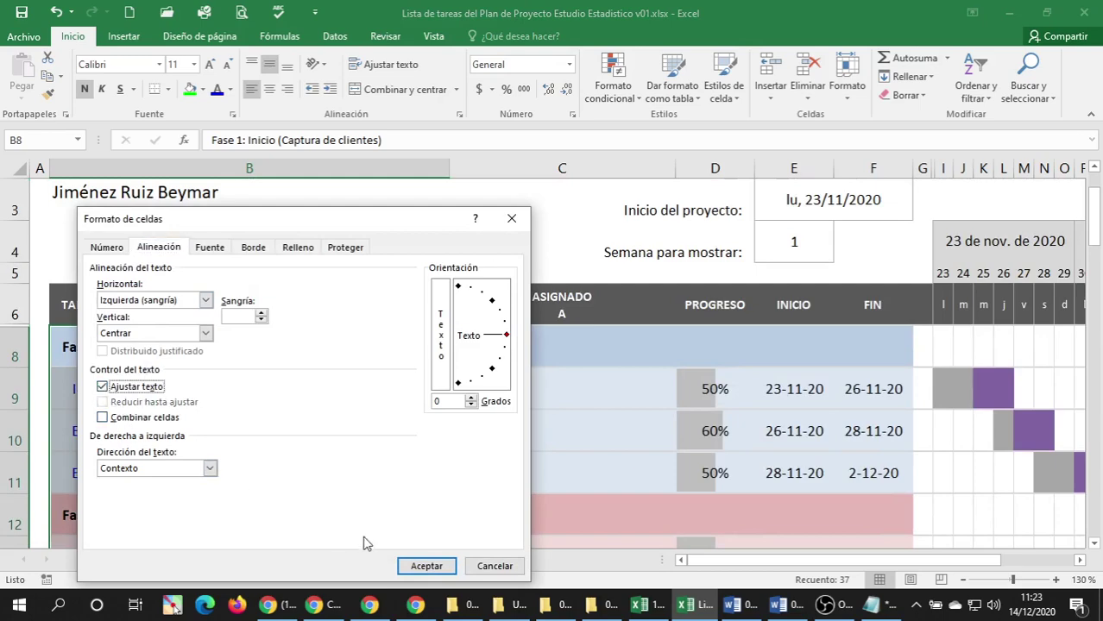
left_click(423, 565)
left_click(213, 422)
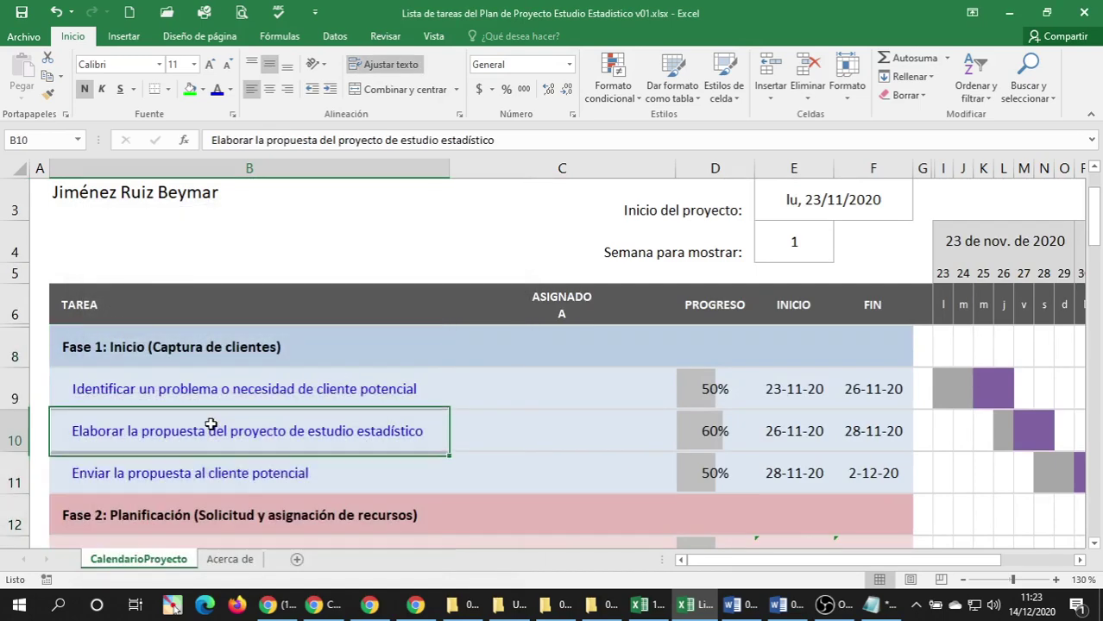
Resize column B, narrowing it and then widening it slightly so long task names wrap.
scroll(212, 412, "down", 2)
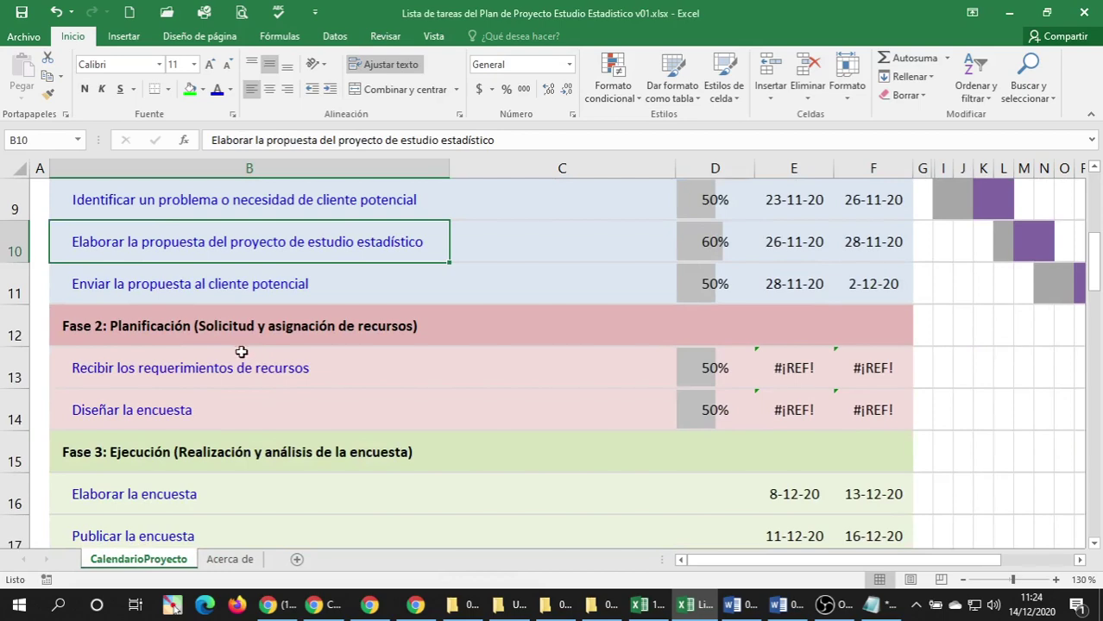
scroll(277, 349, "up", 2)
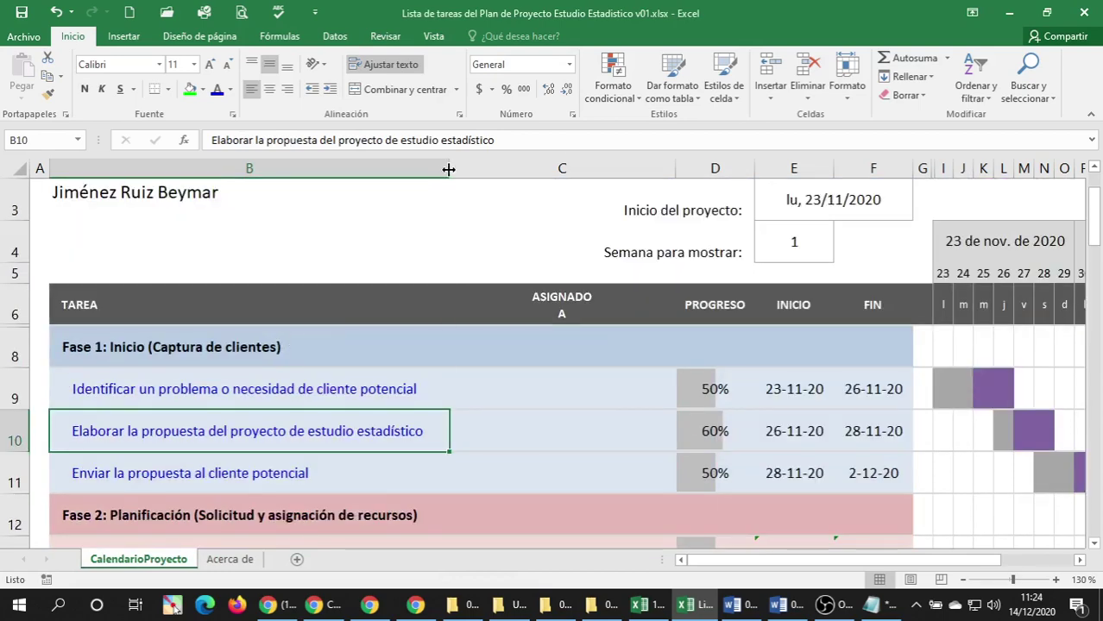
left_click_drag(448, 170, 356, 170)
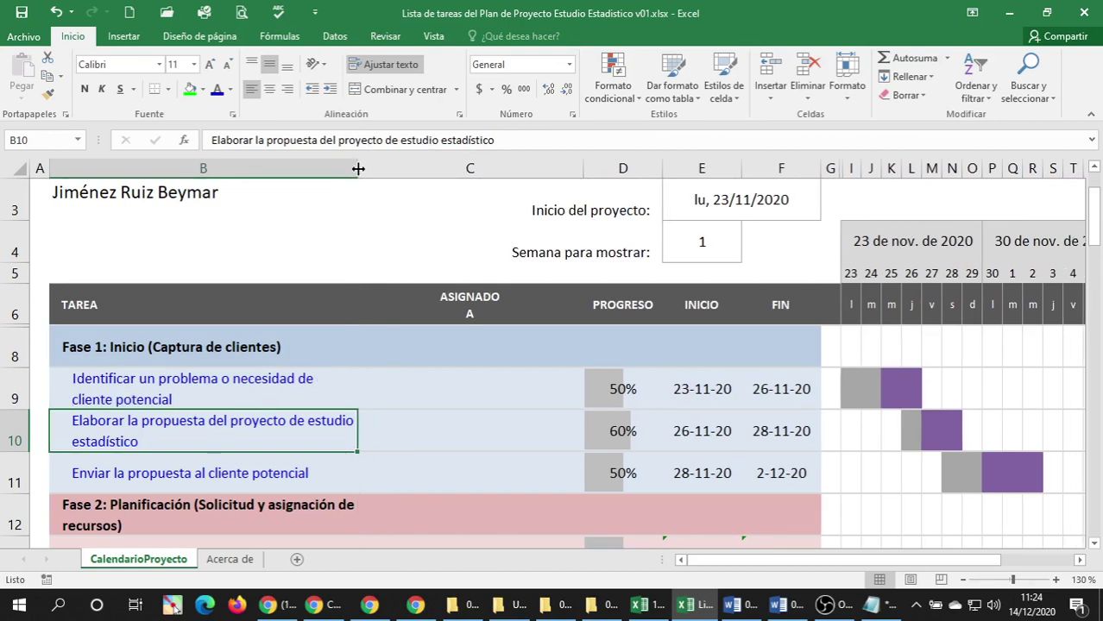
left_click_drag(358, 169, 368, 167)
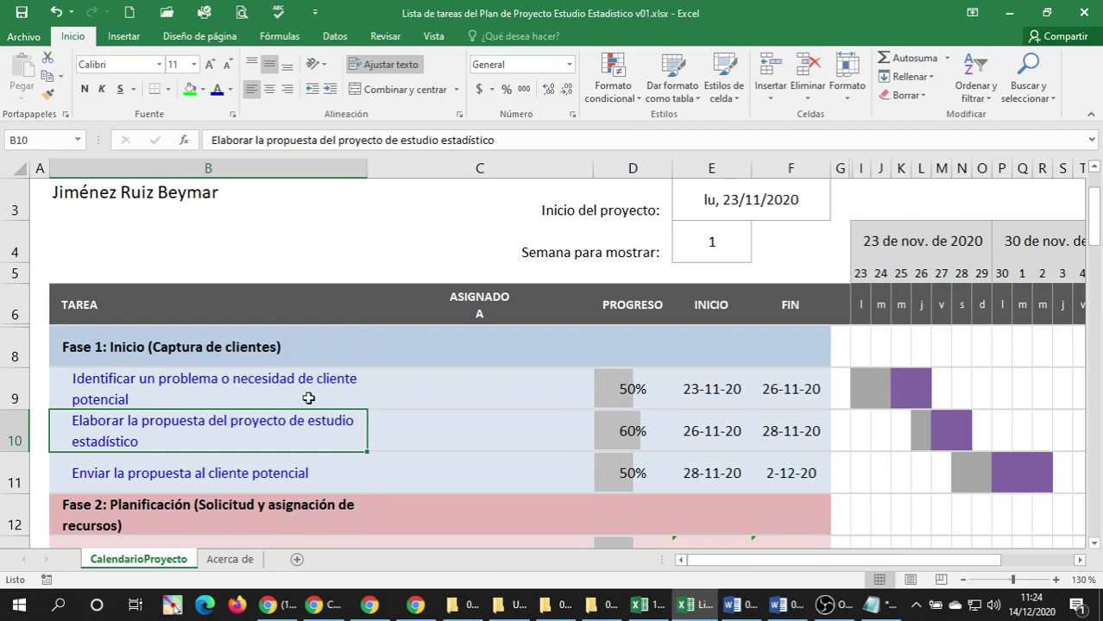
left_click(177, 390)
Widen the TAREA column a few more pixels while scrolling through the phases.
left_click(165, 419)
scroll(166, 419, "down", 7)
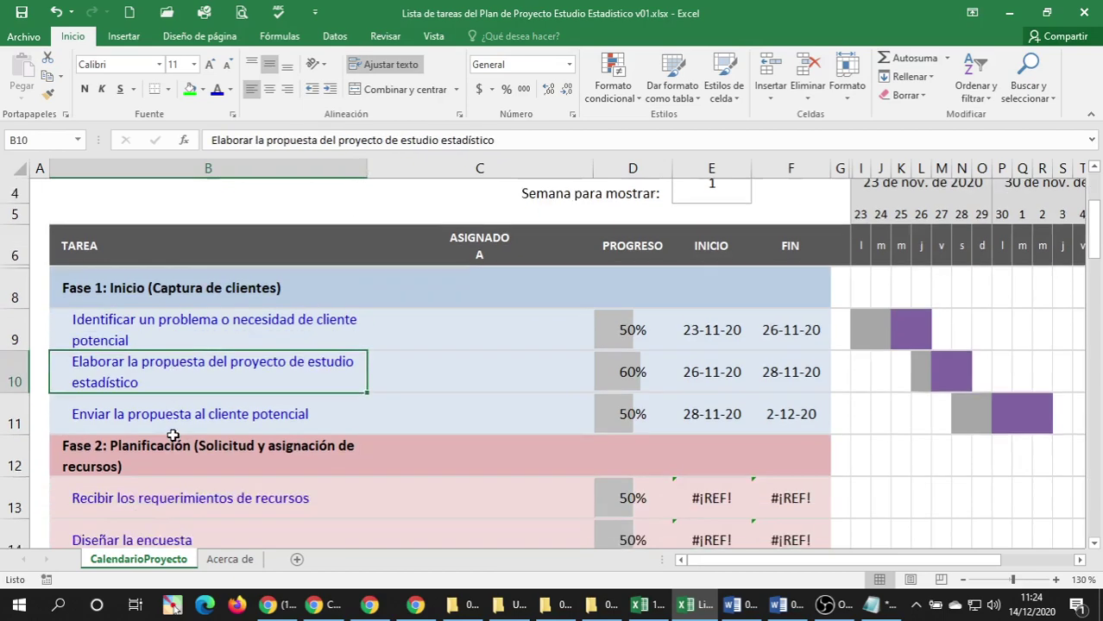
scroll(197, 417, "down", 2)
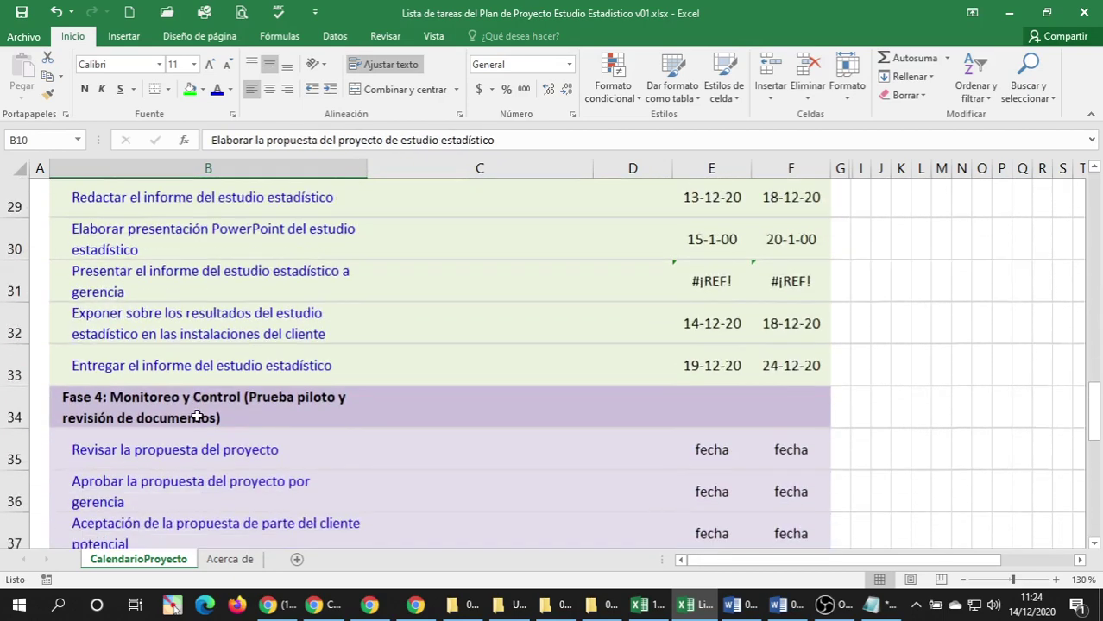
scroll(197, 406, "up", 1)
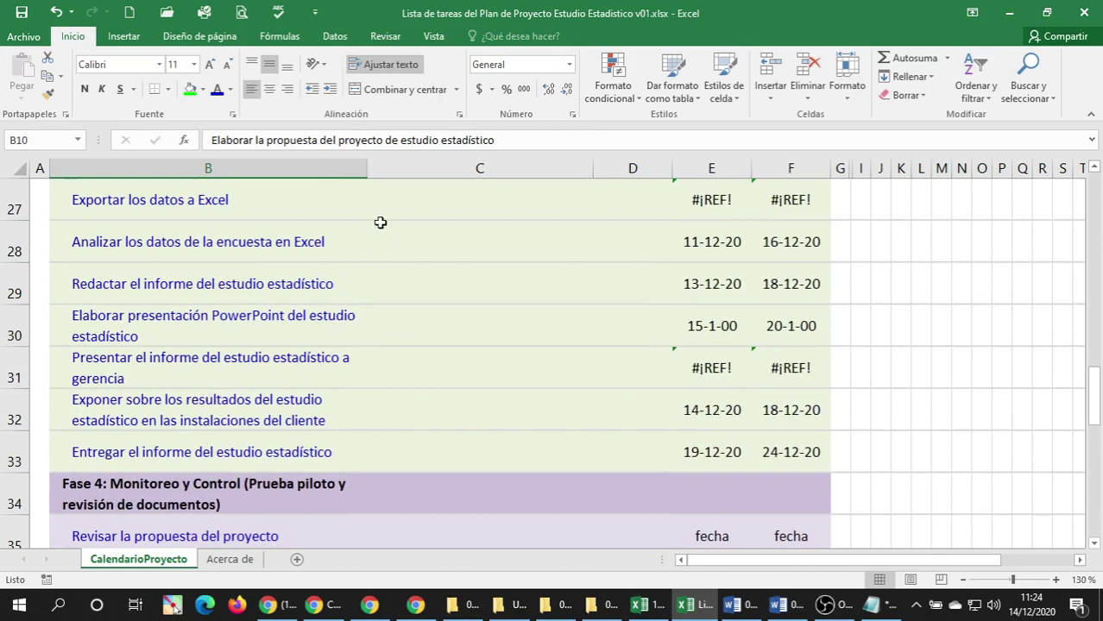
left_click_drag(364, 169, 365, 168)
scroll(291, 389, "down", 4)
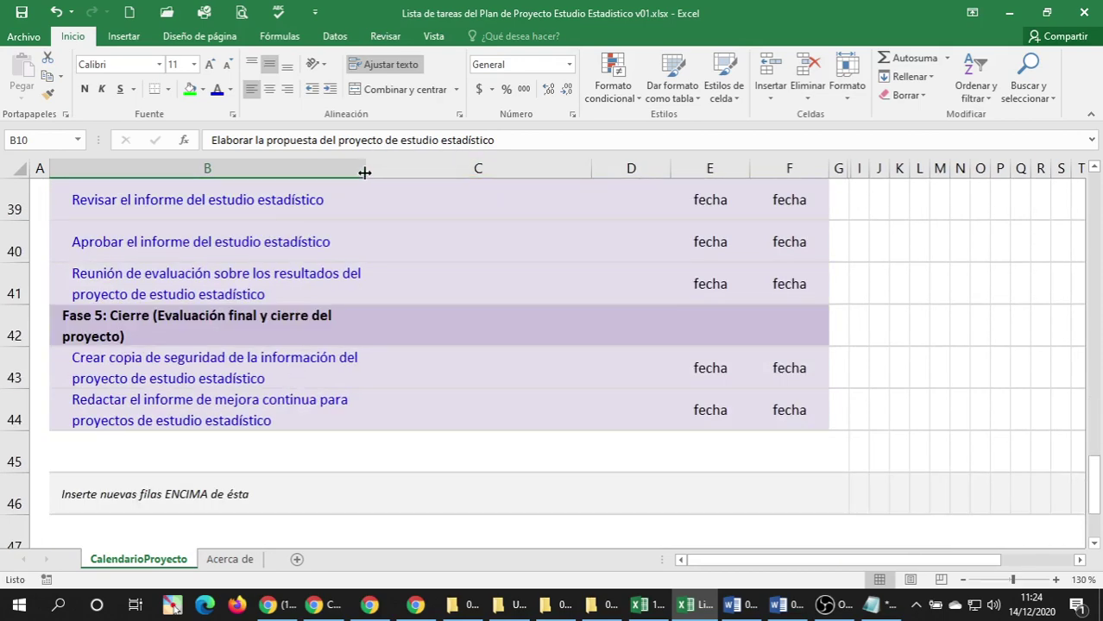
left_click_drag(364, 169, 372, 168)
Check the wrapped task text in cells B8 through B11.
scroll(302, 270, "up", 4)
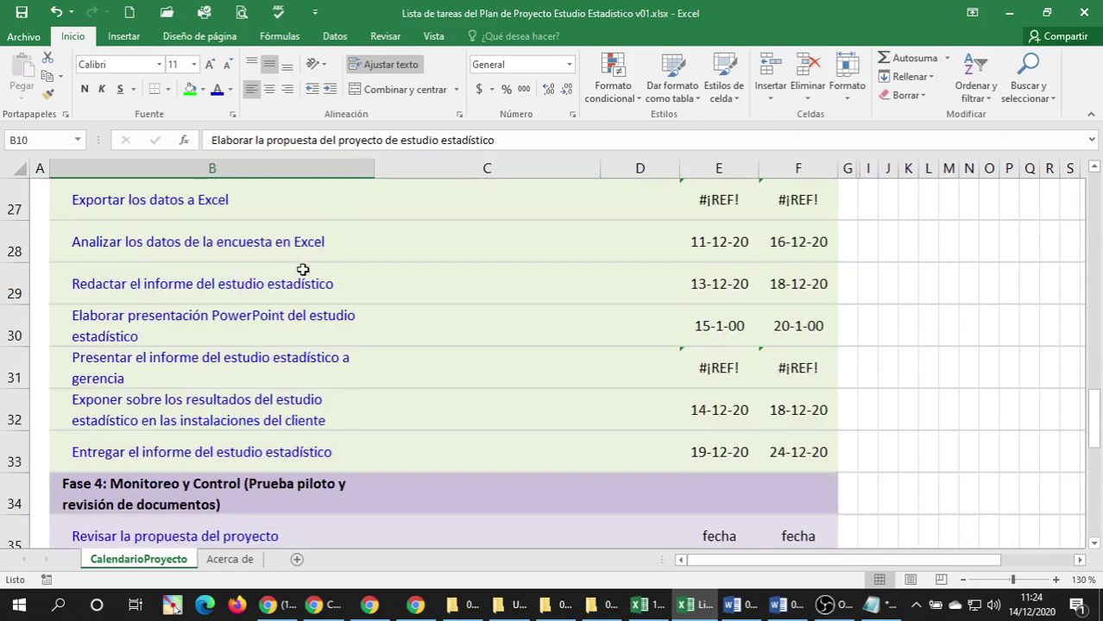
scroll(303, 270, "up", 9)
scroll(160, 382, "down", 2)
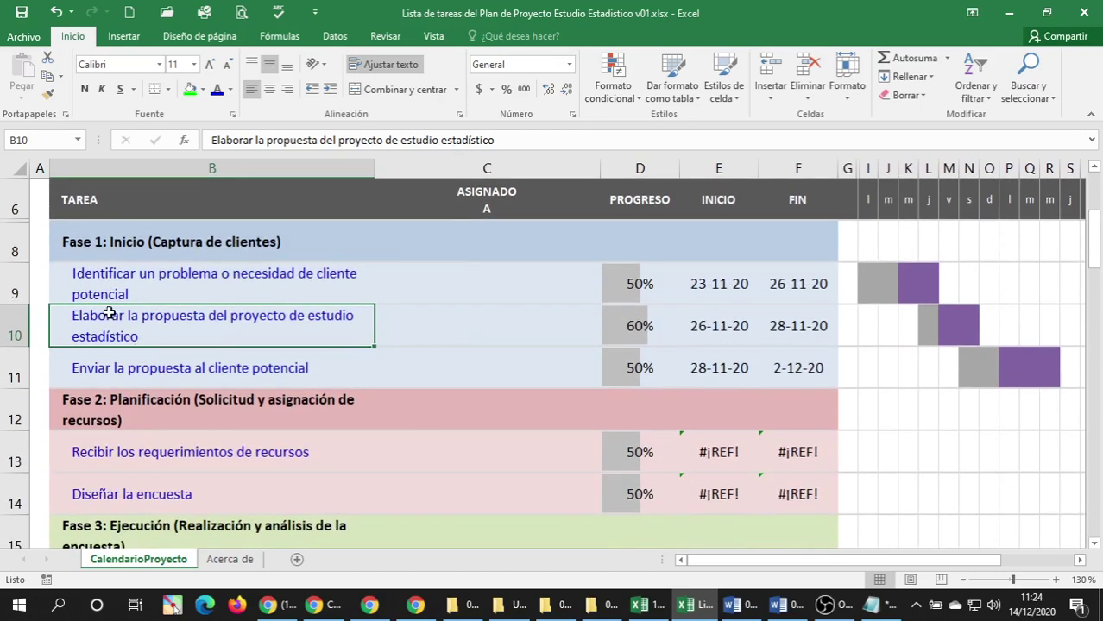
left_click(98, 287)
left_click(107, 324)
left_click(124, 370)
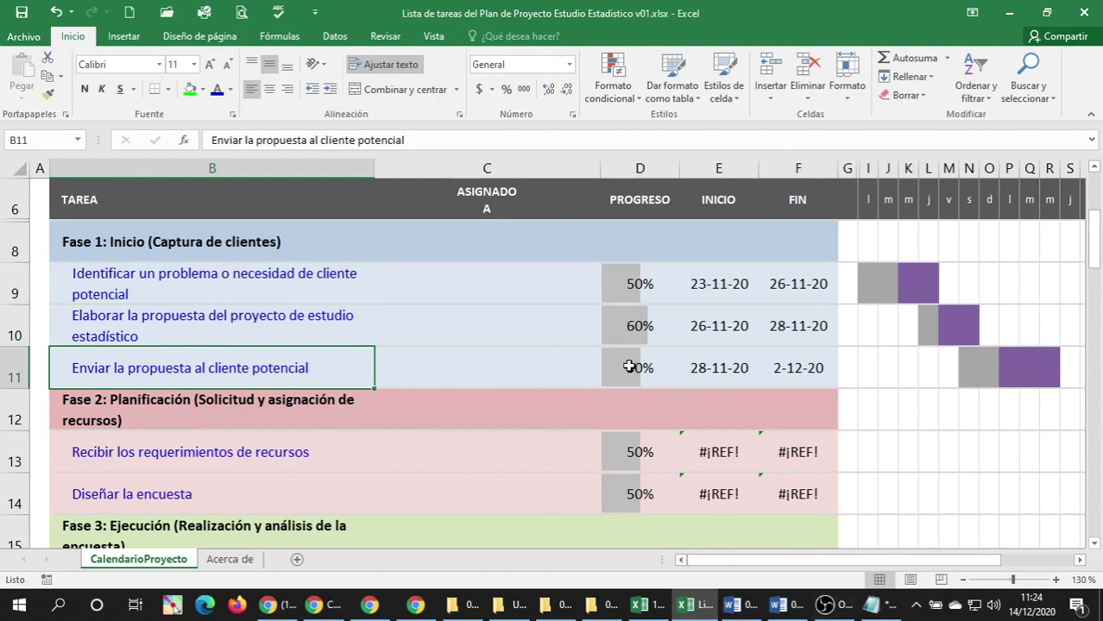
left_click(207, 296)
left_click(210, 240)
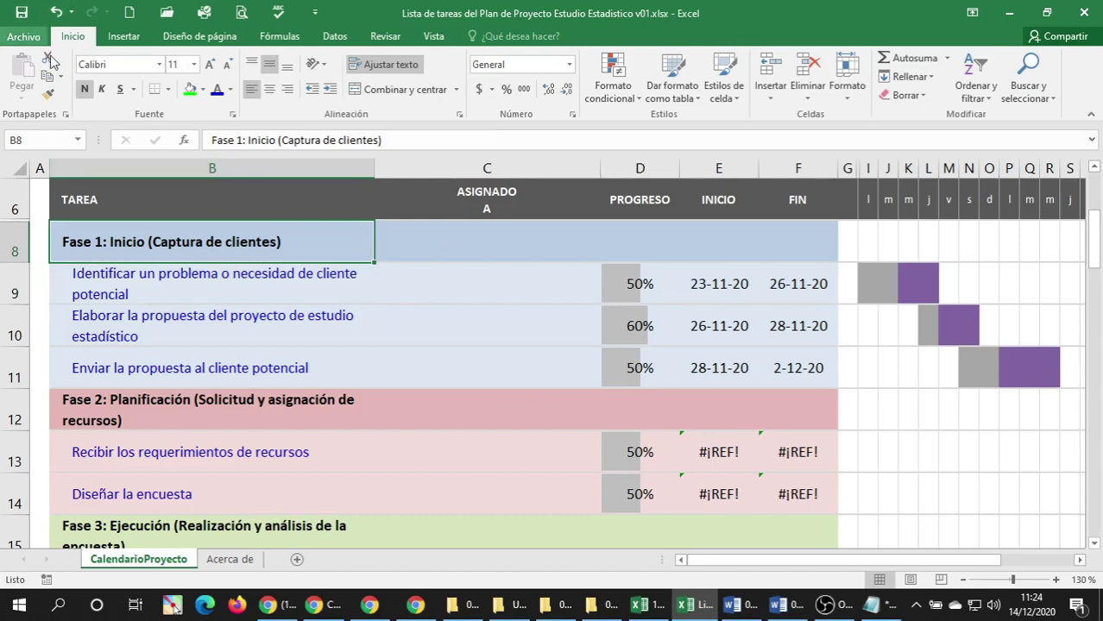
Scroll through the remaining phases of the task list to review them.
scroll(252, 309, "down", 7)
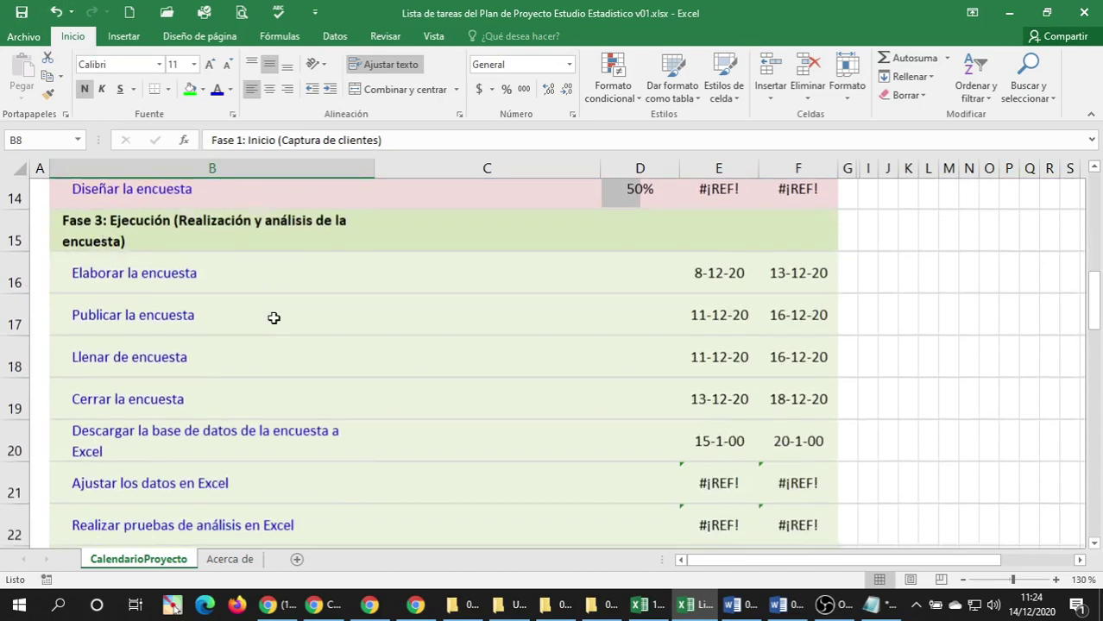
scroll(294, 300, "down", 2)
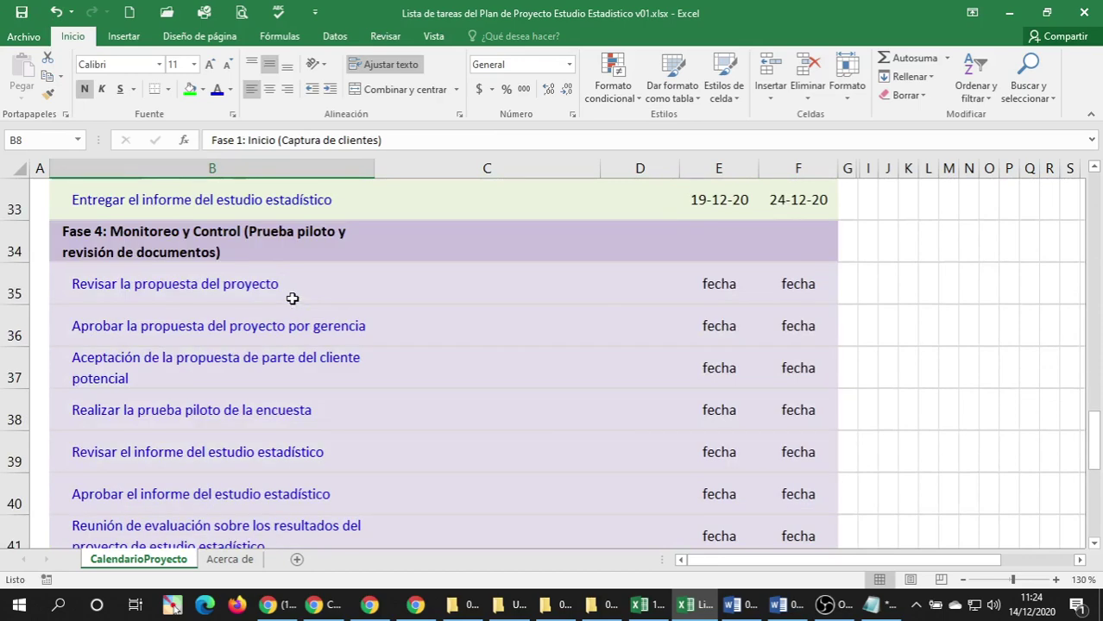
scroll(292, 298, "down", 5)
scroll(292, 298, "up", 1)
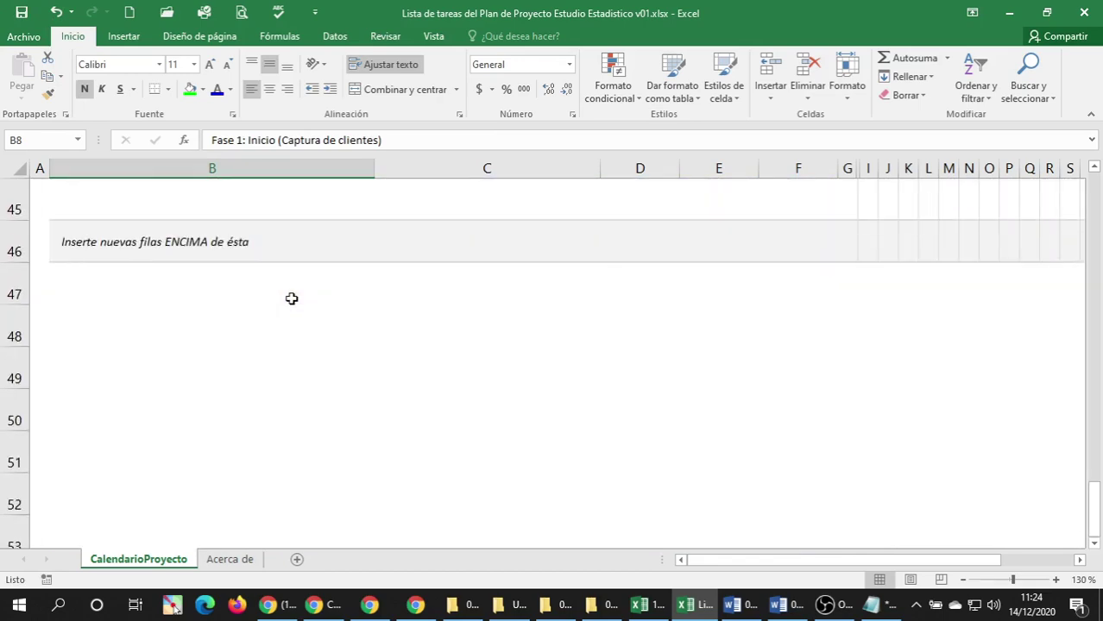
scroll(292, 298, "up", 13)
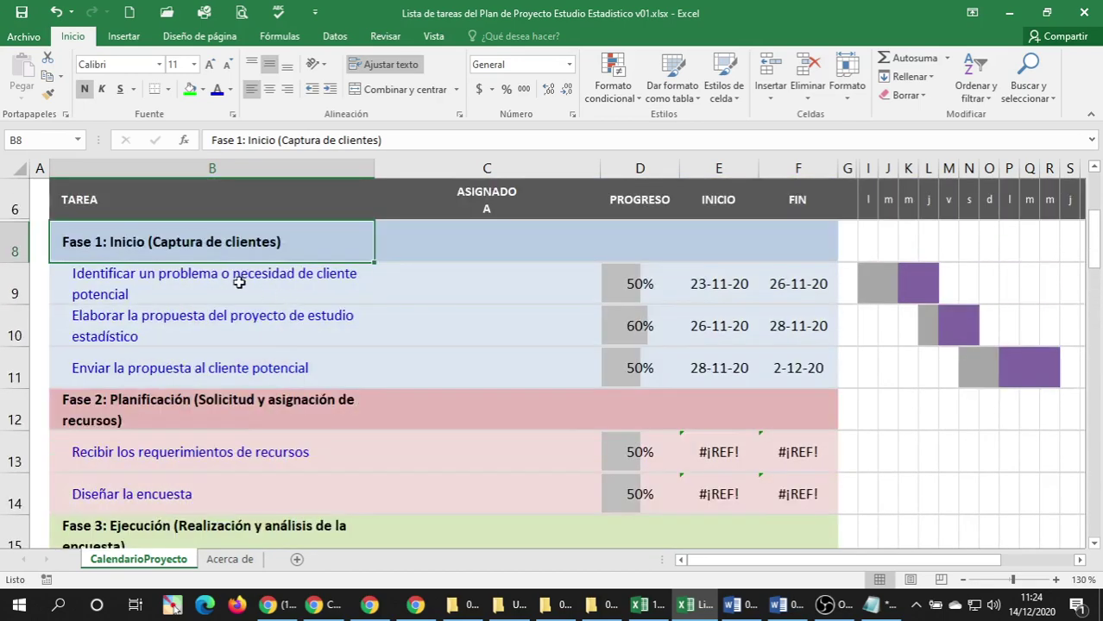
left_click(130, 277)
left_click(149, 249)
left_click(778, 604)
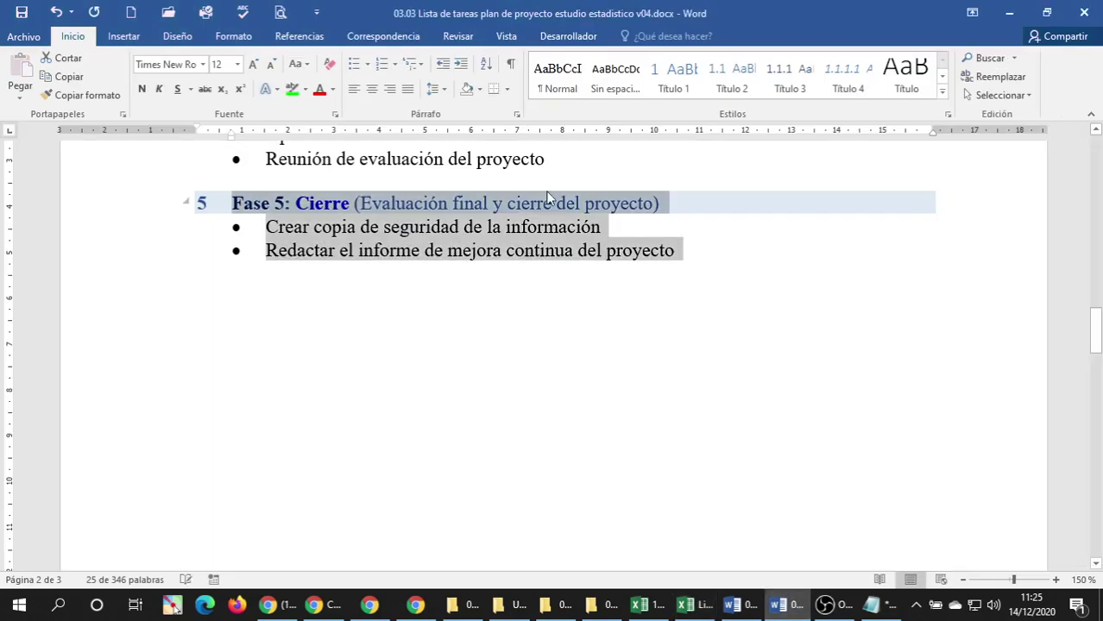
left_click(643, 370)
scroll(635, 362, "down", 10)
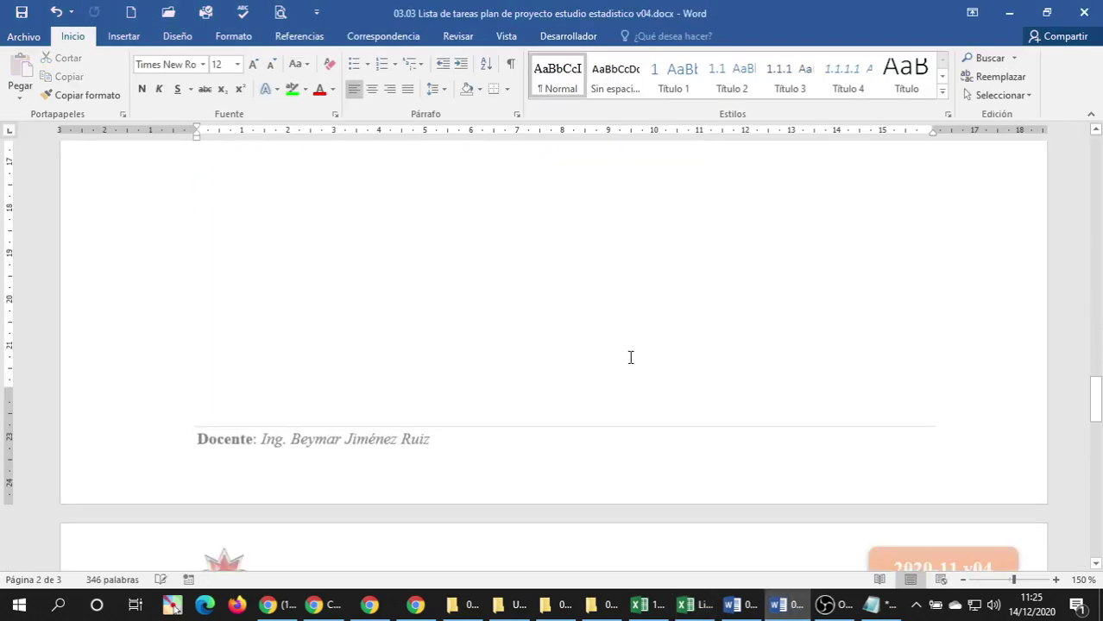
scroll(630, 356, "down", 3)
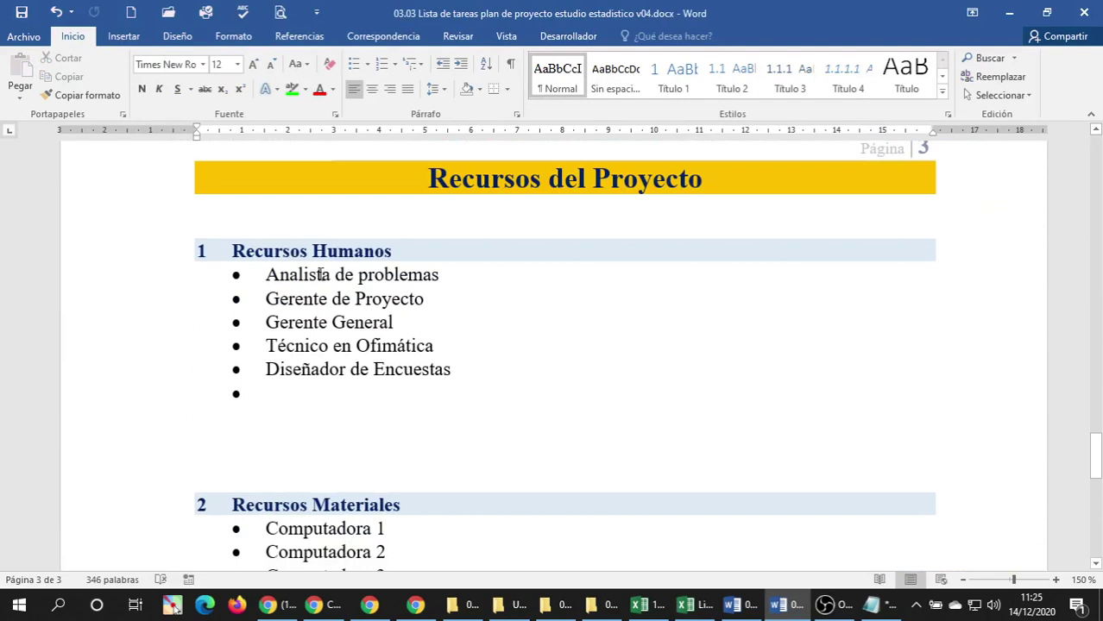
scroll(322, 275, "down", 1)
scroll(321, 275, "down", 5)
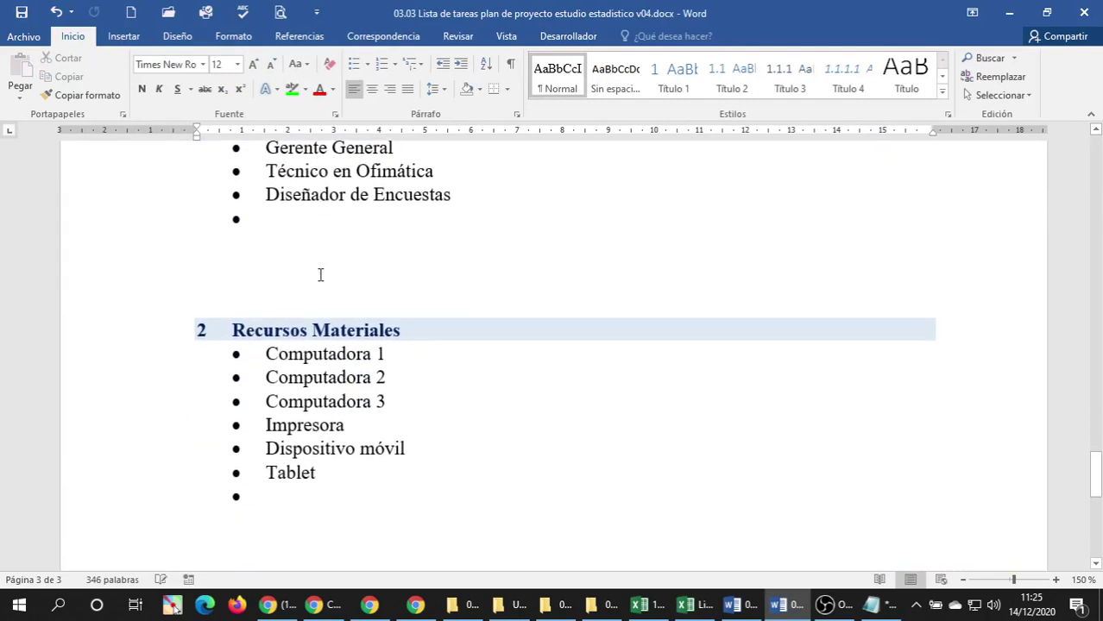
scroll(326, 282, "down", 2)
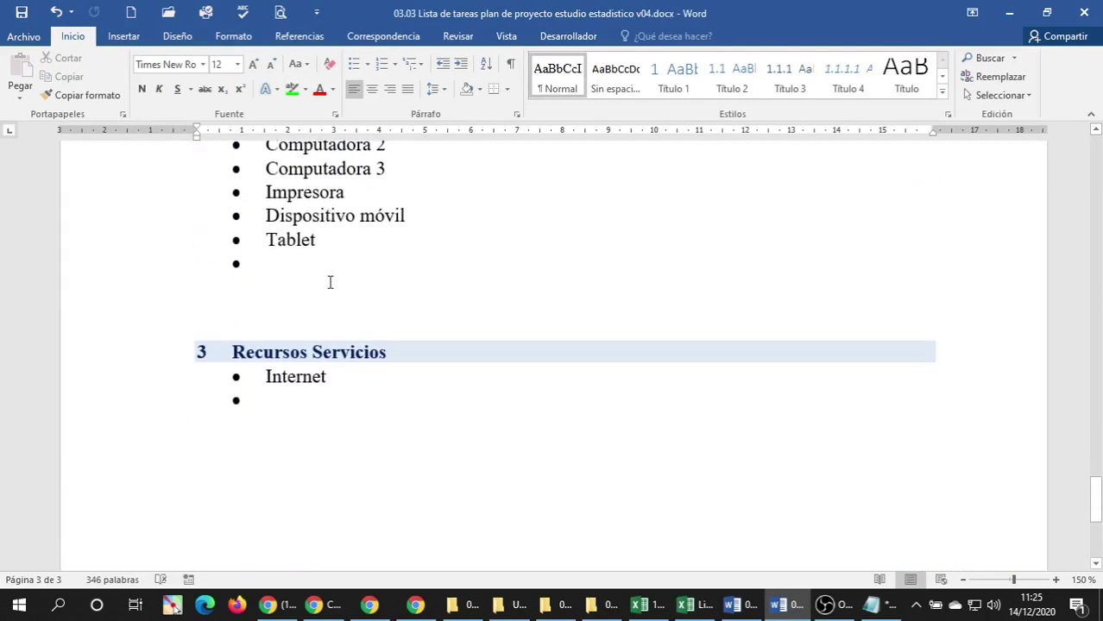
scroll(330, 282, "down", 5)
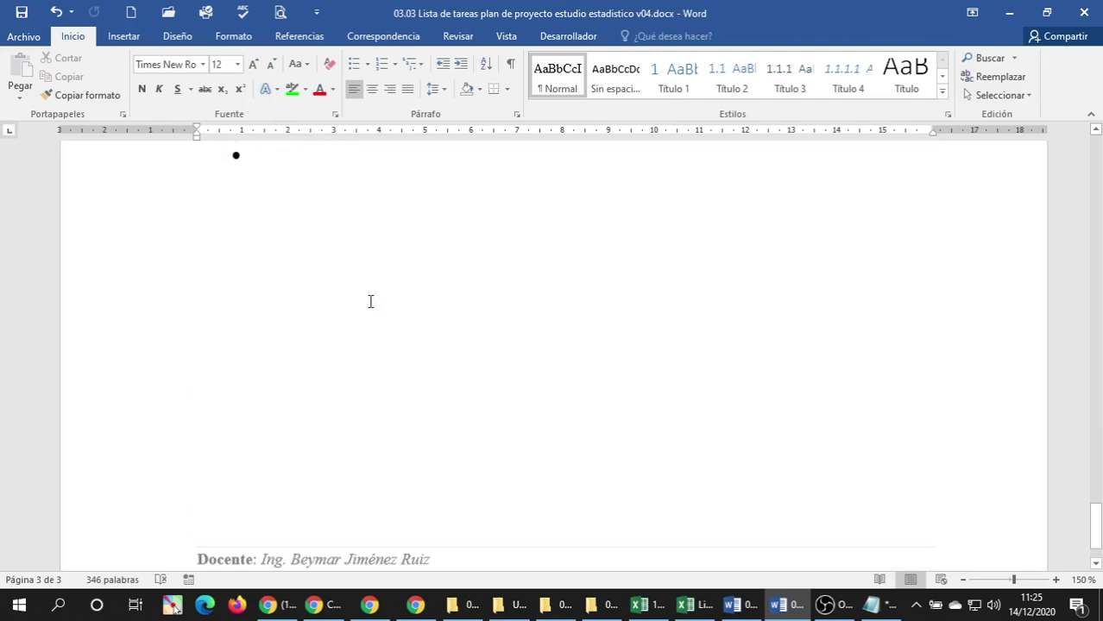
scroll(370, 301, "up", 15)
scroll(366, 300, "down", 1)
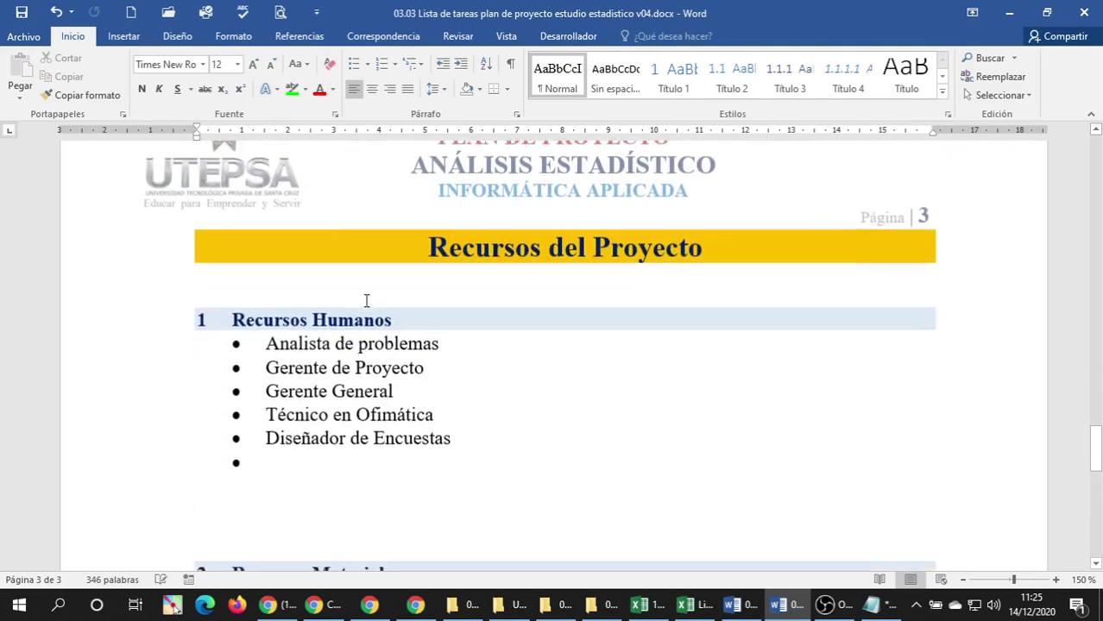
scroll(366, 301, "down", 3)
scroll(366, 300, "up", 3)
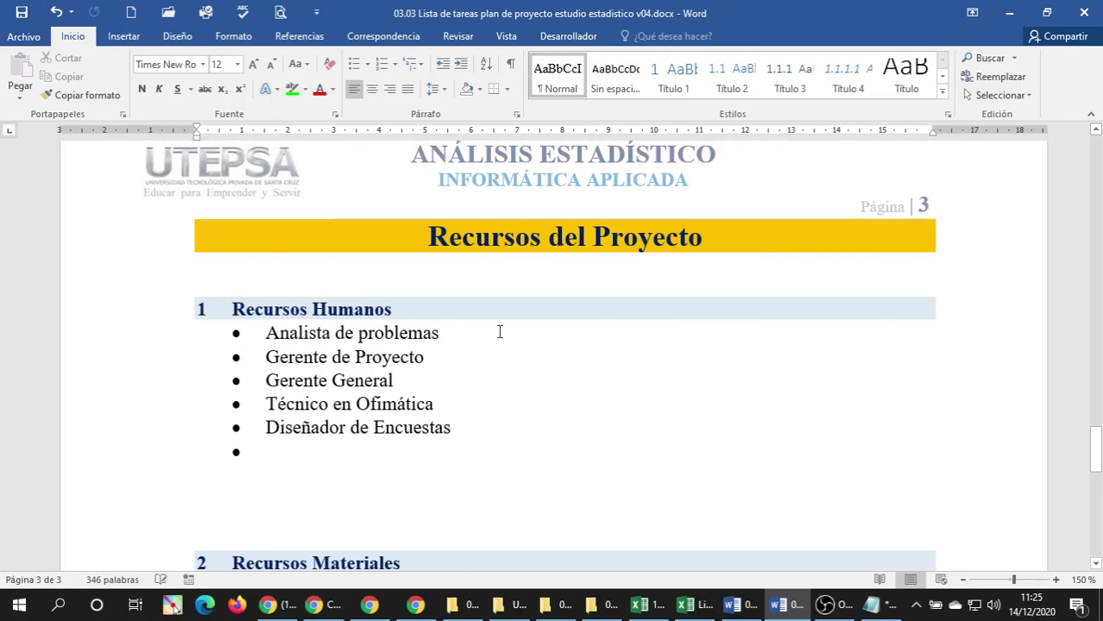
left_click(371, 359)
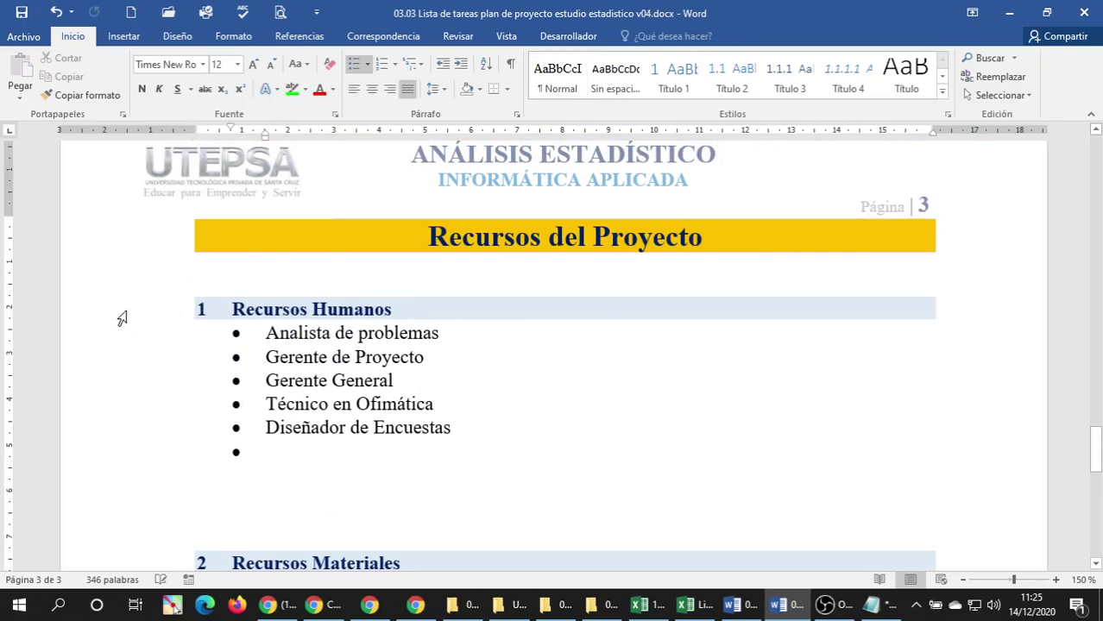
left_click(686, 604)
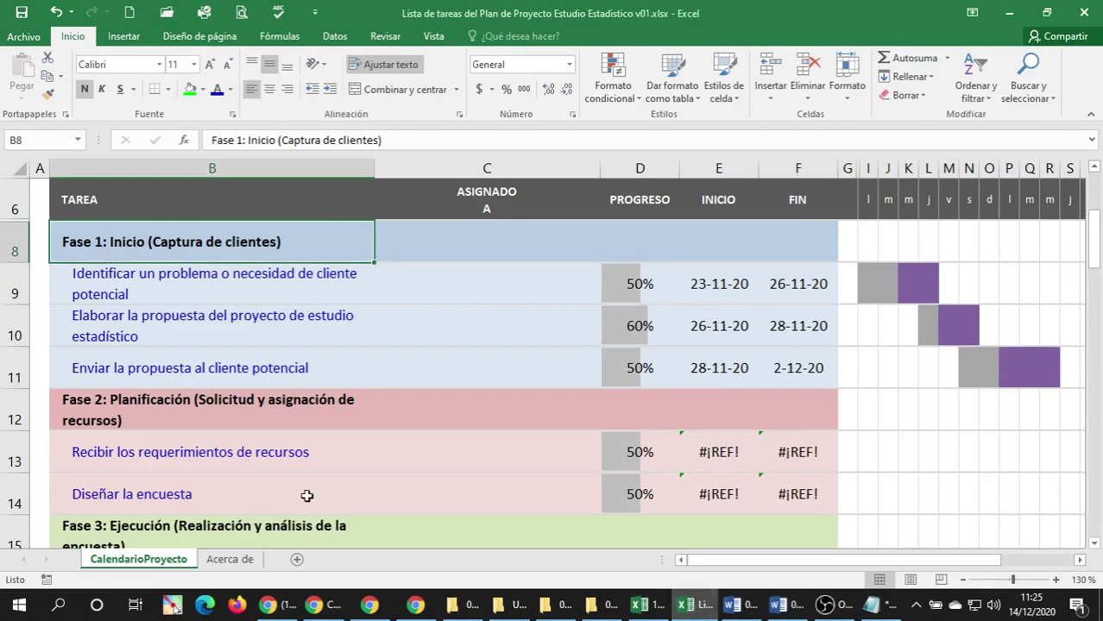
Add a new worksheet after 'Acerca de' and rename Hoja1 to 'Recursos'.
left_click(245, 561)
left_click(297, 559)
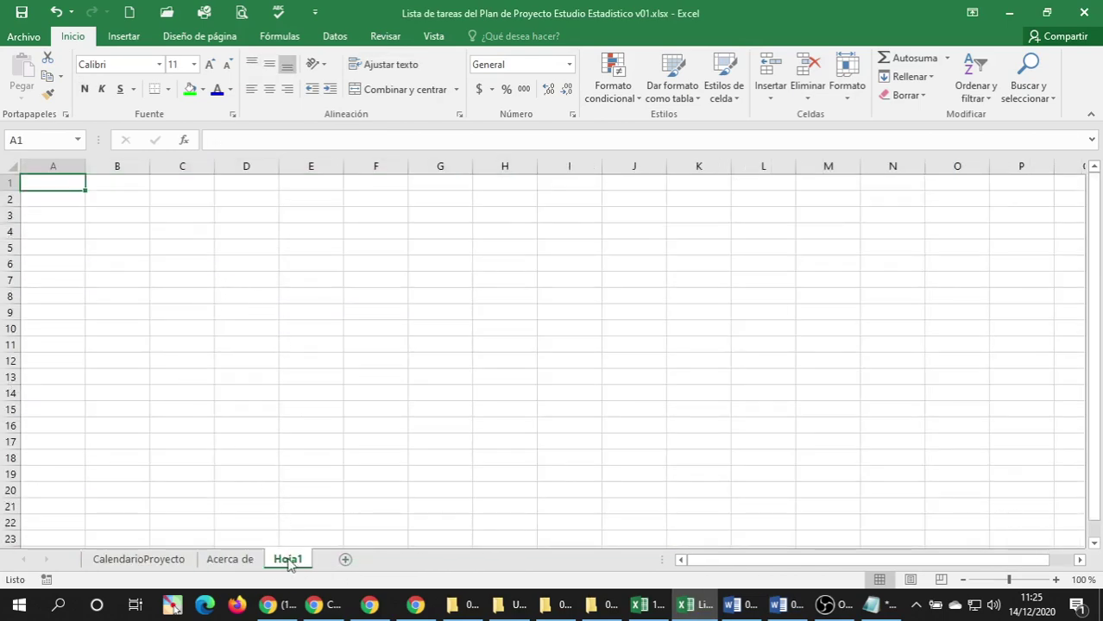
type("R")
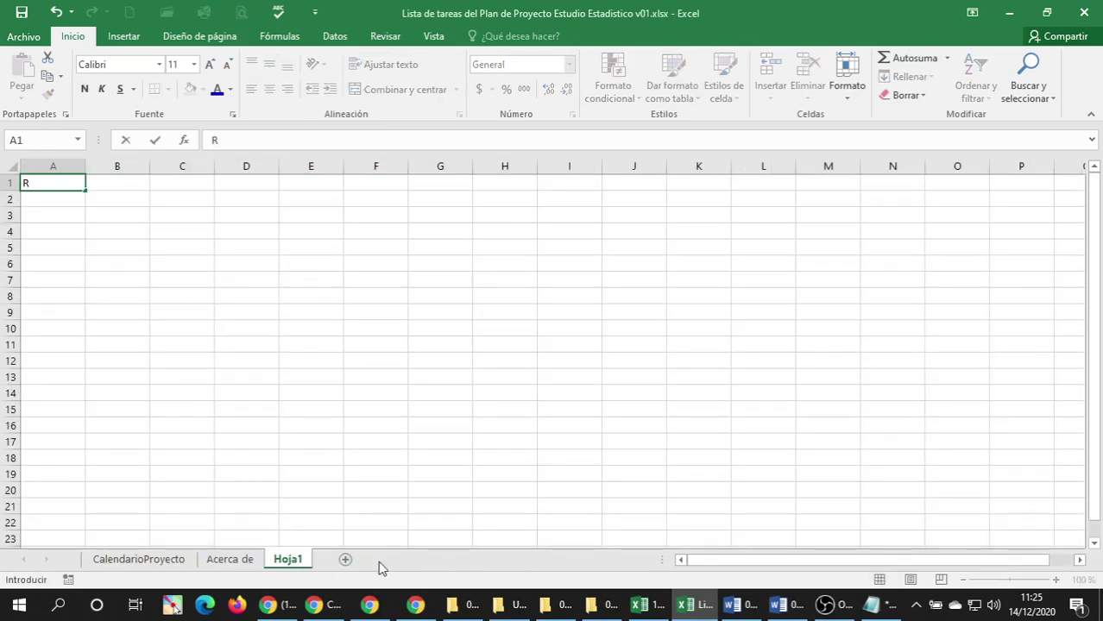
key("Escape")
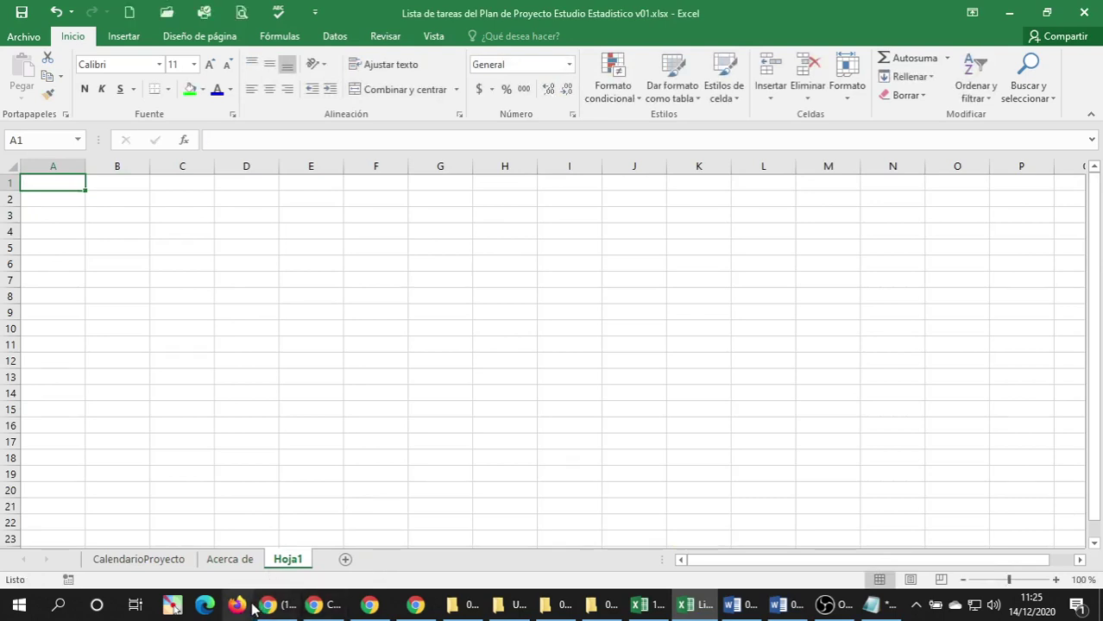
double_click(284, 561)
type("re")
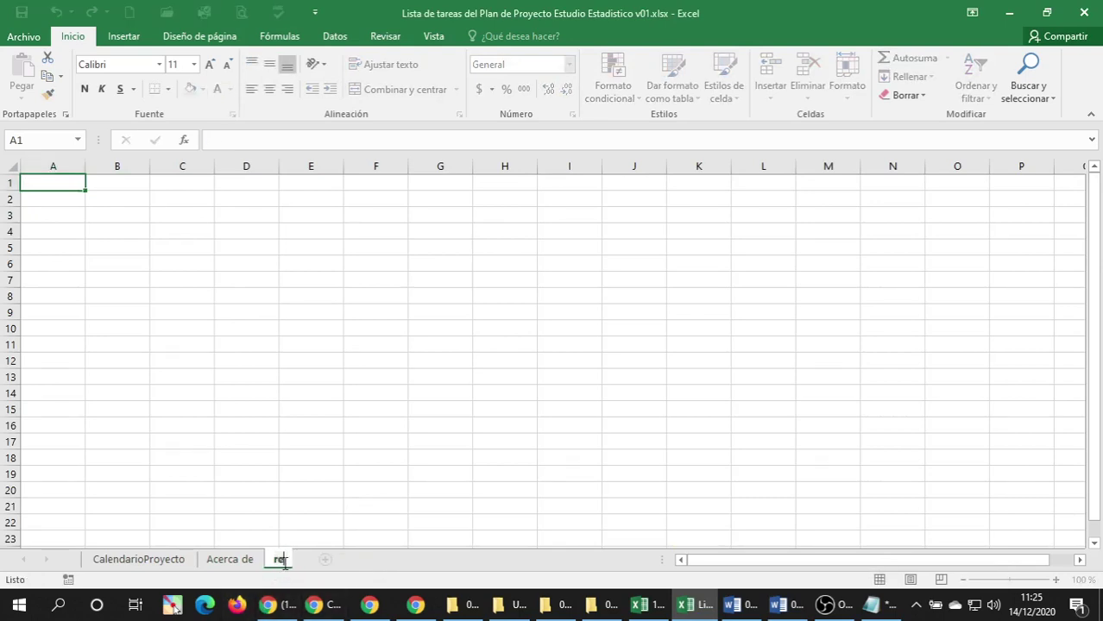
key("BackSpace")
key("BackSpace")
type("re")
key("BackSpace")
type("ecursos")
key("Return")
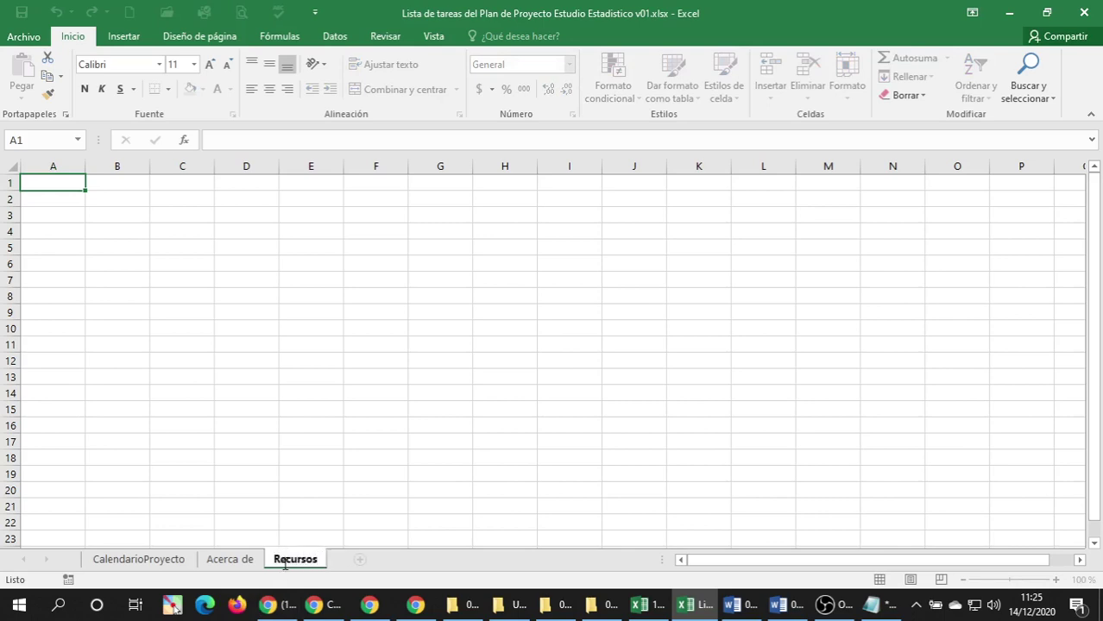
Select the Recursos del Proyecto resource lists in the Word document.
left_click(779, 604)
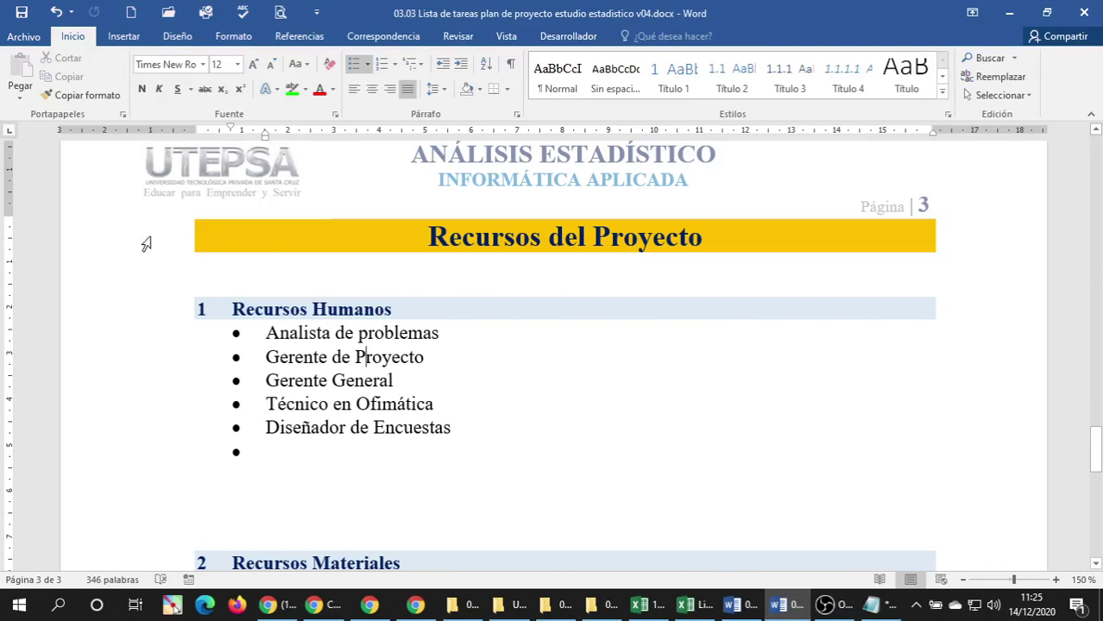
left_click_drag(145, 244, 167, 415)
left_click_drag(253, 388, 259, 379)
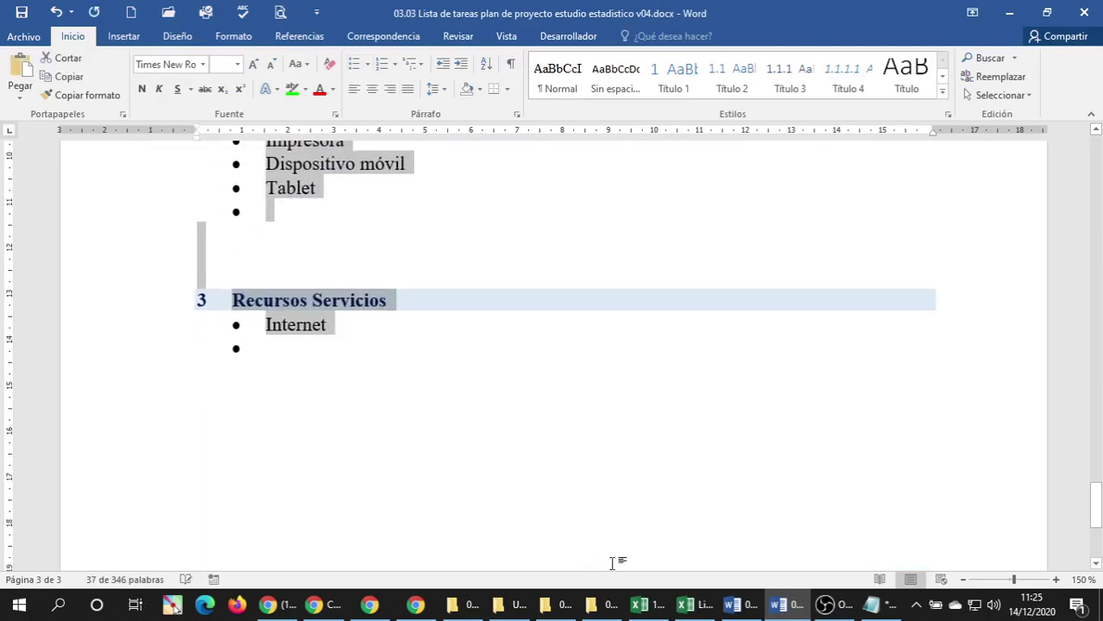
left_click(701, 608)
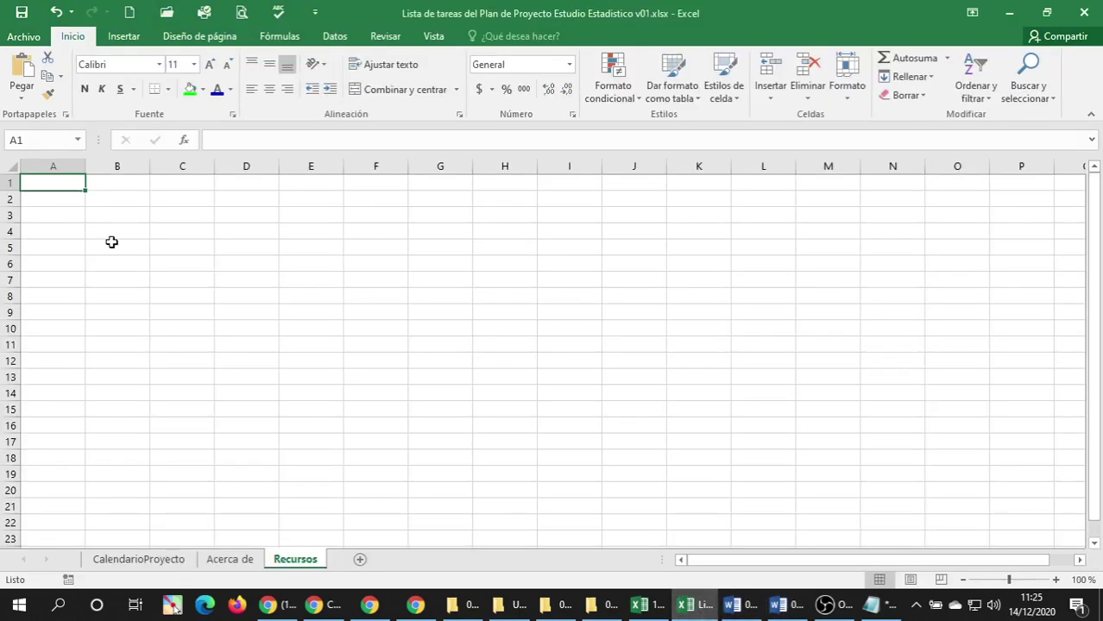
Paste the Word resources list into A1 and auto-fit column A and all row heights.
key("ctrl+v")
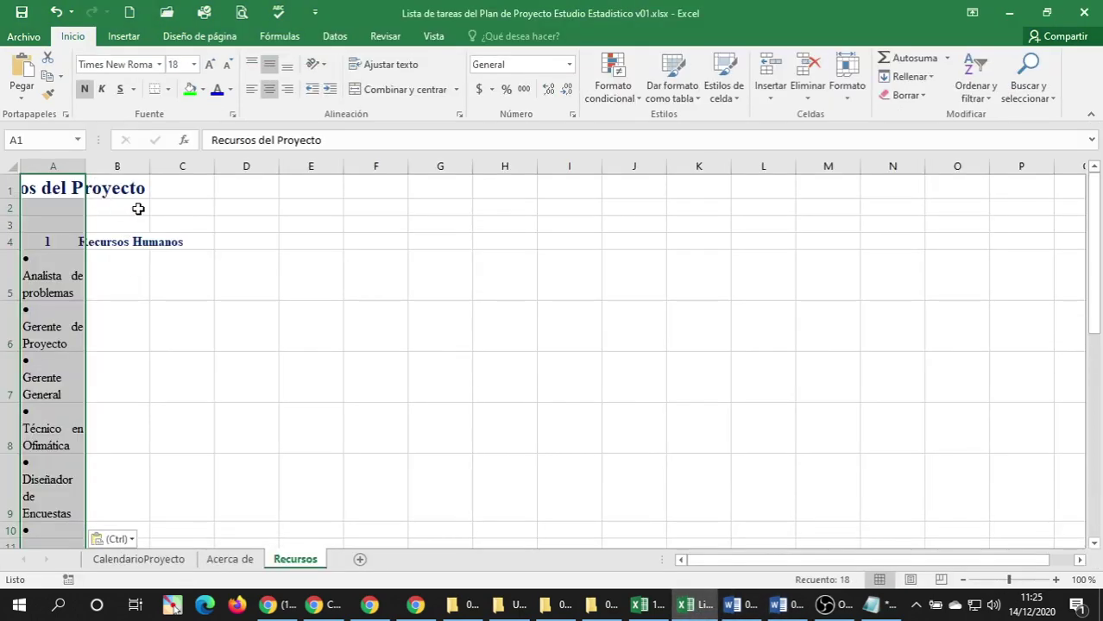
left_click(138, 209)
double_click(86, 166)
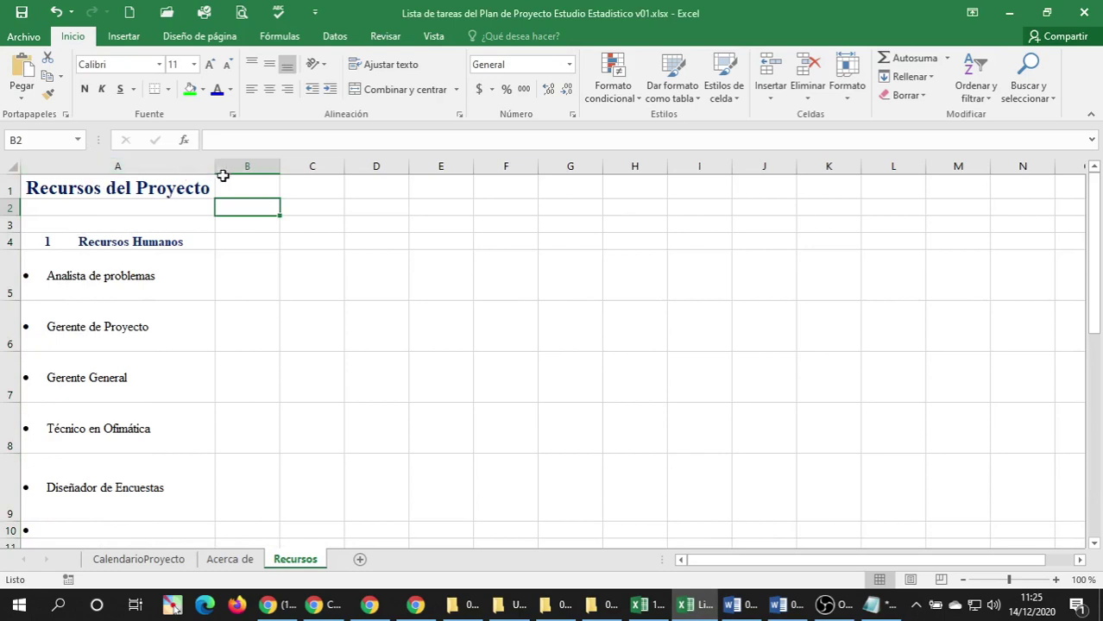
left_click(12, 167)
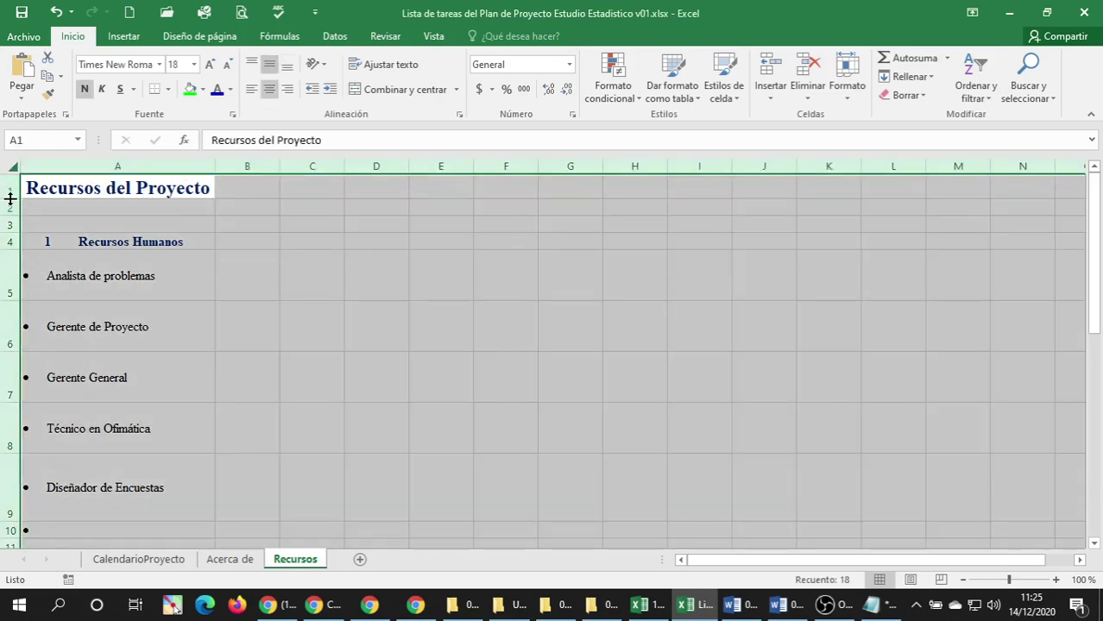
double_click(12, 199)
left_click(81, 292)
Delete the leading 1 from the Recursos Humanos heading.
left_click(81, 258)
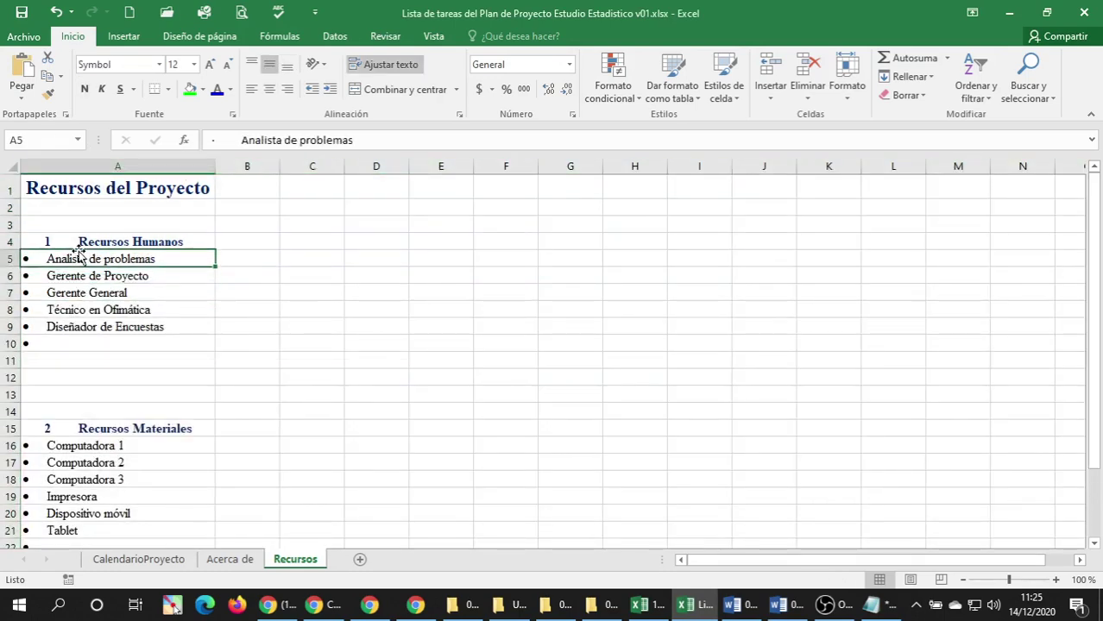
left_click(78, 241)
double_click(78, 242)
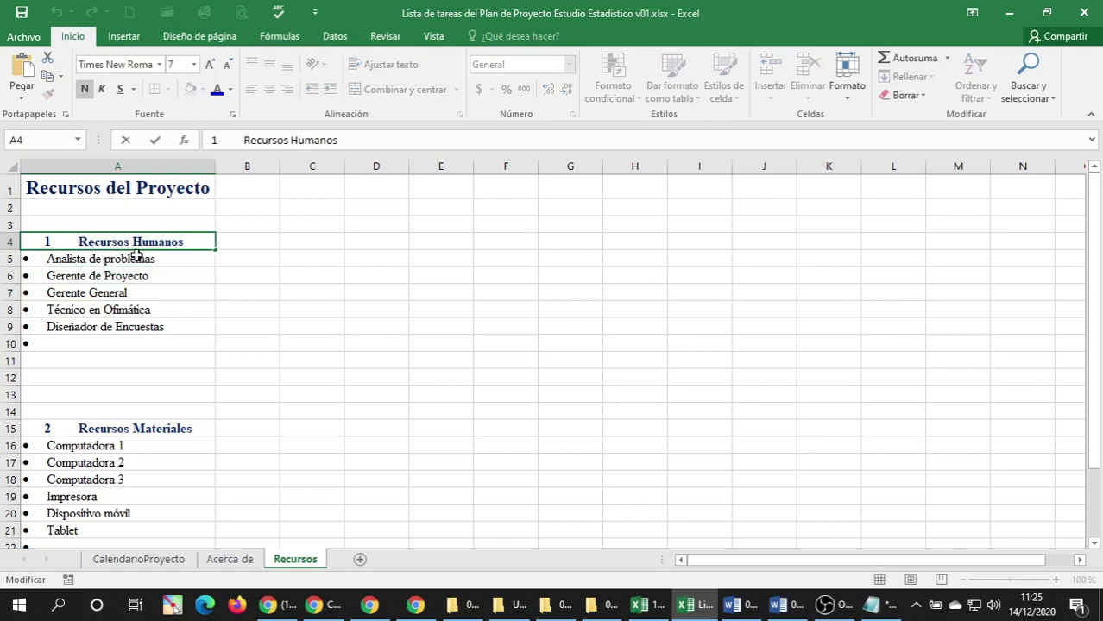
key("BackSpace")
key("BackSpace")
key("BackSpace")
key("BackSpace")
key("BackSpace")
key("BackSpace")
key("BackSpace")
key("BackSpace")
key("BackSpace")
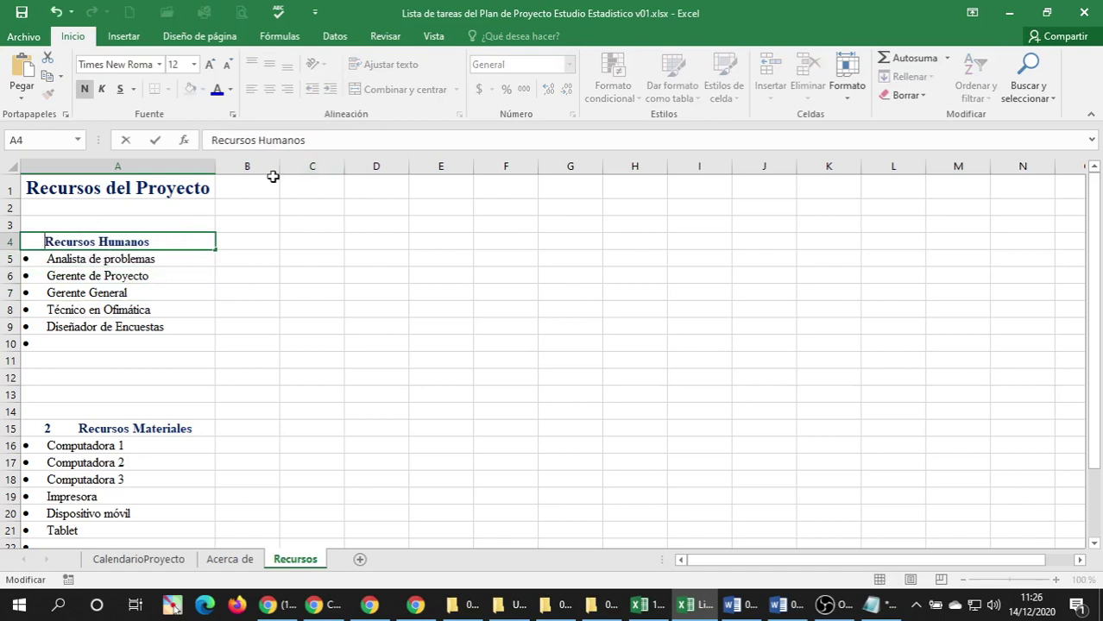
key("Return")
Reset the Recursos Humanos heading's indent so it sits flush with the cell's left edge.
left_click(220, 242)
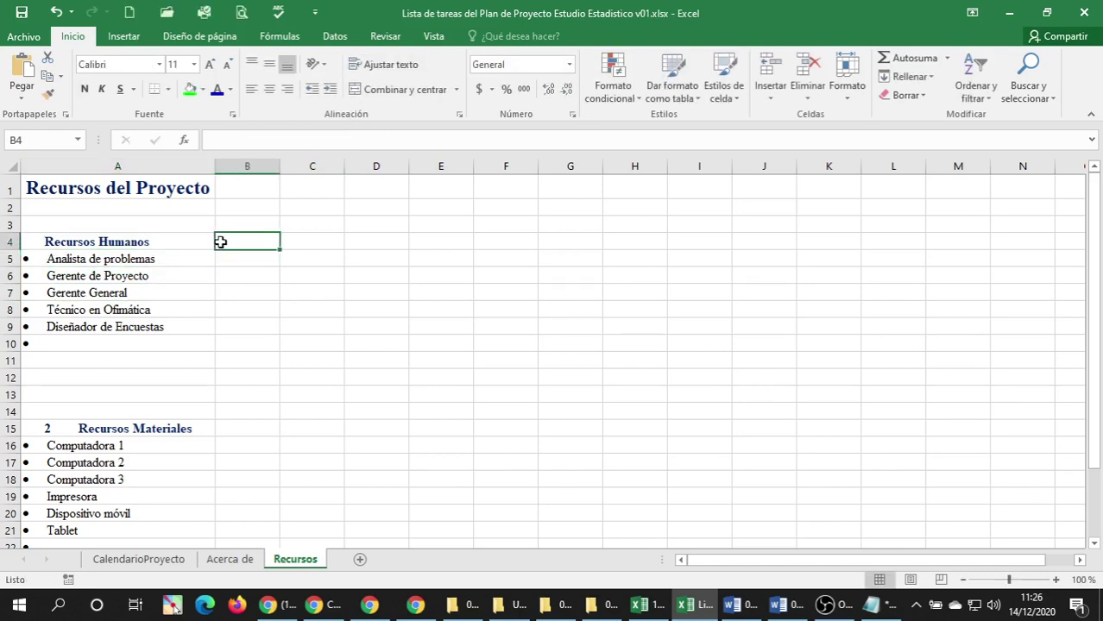
left_click(192, 240)
left_click(311, 90)
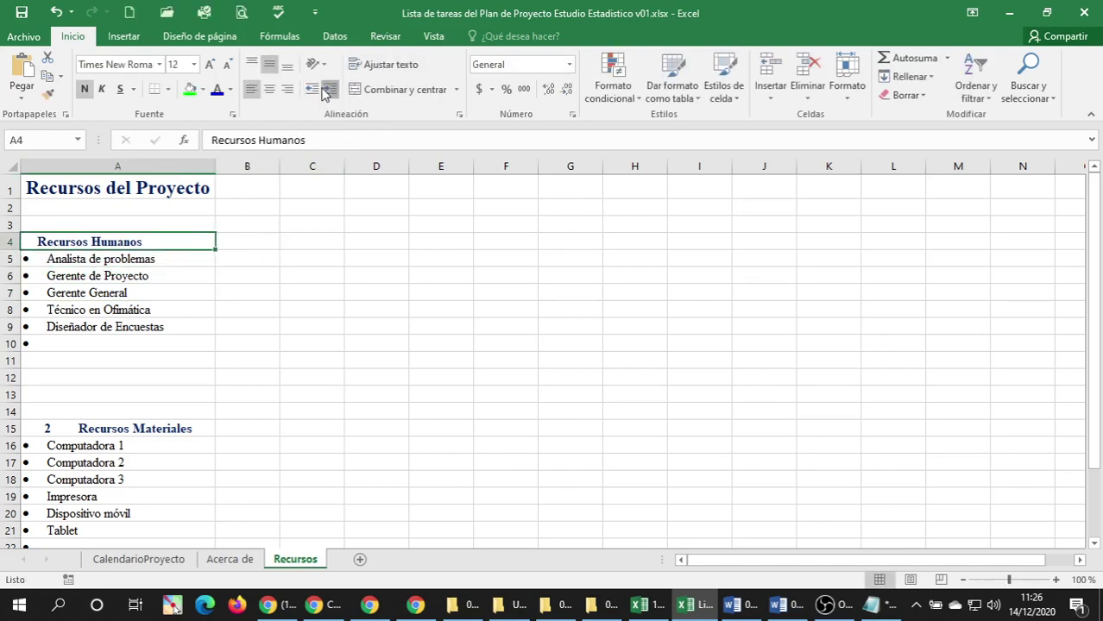
left_click(329, 90)
left_click(328, 91)
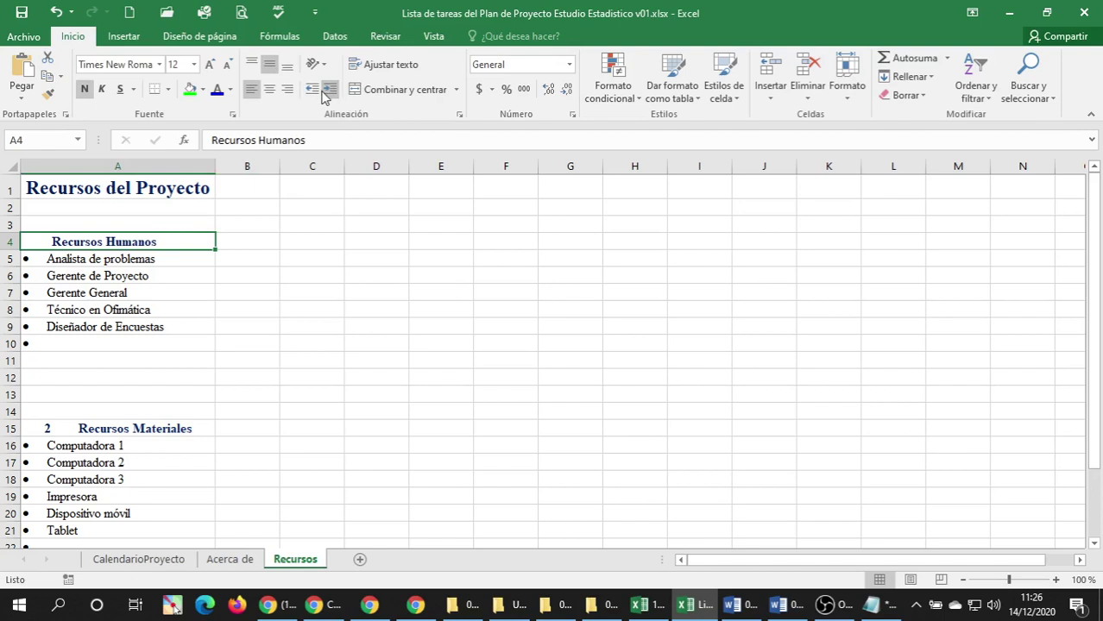
left_click(312, 90)
left_click(312, 90)
left_click(311, 89)
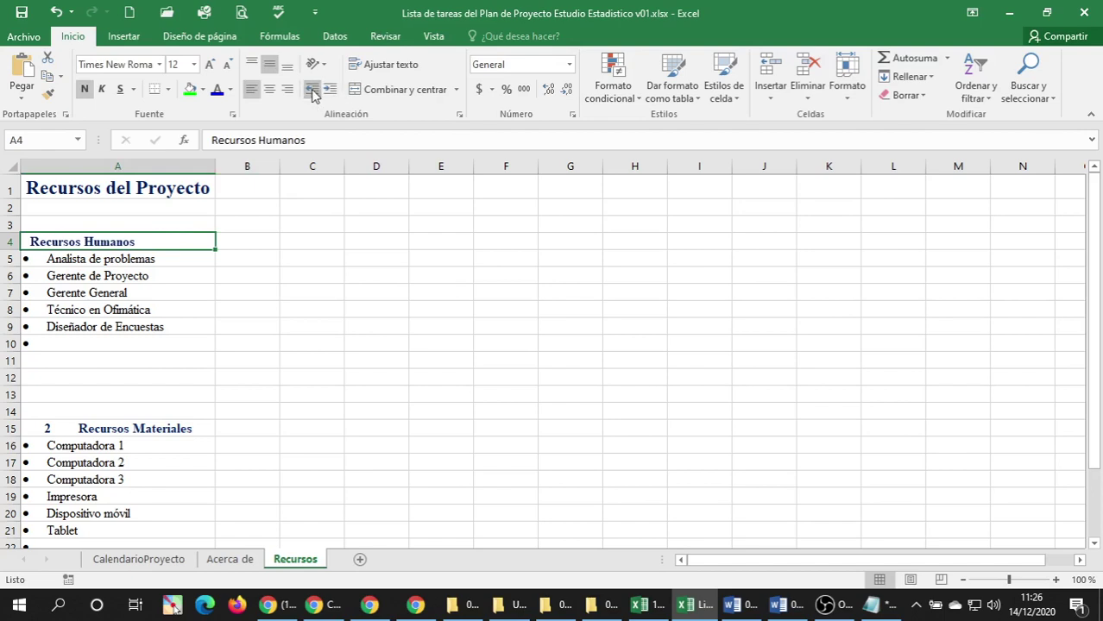
left_click(312, 89)
right_click(45, 166)
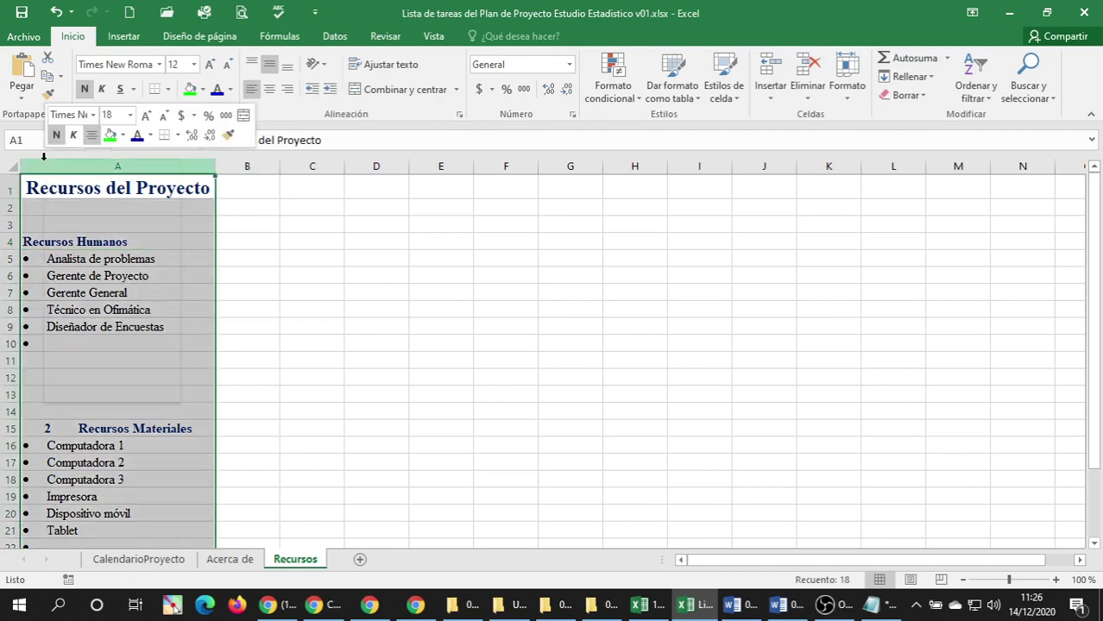
left_click(309, 304)
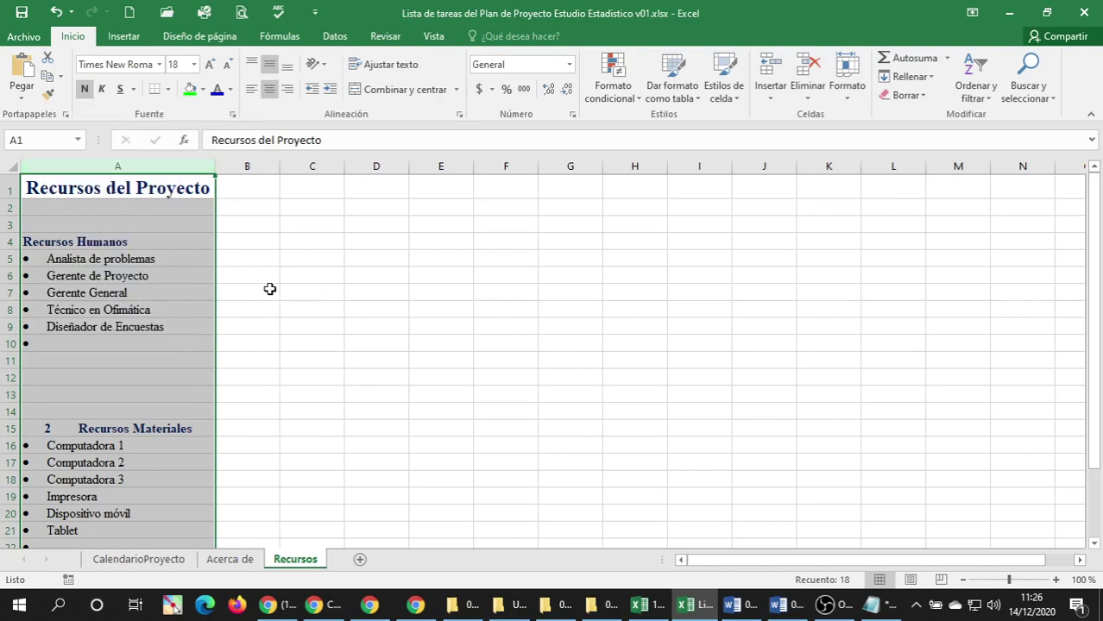
Insert a new column A, enter a left-aligned 1 in A4, and narrow the column.
right_click(76, 165)
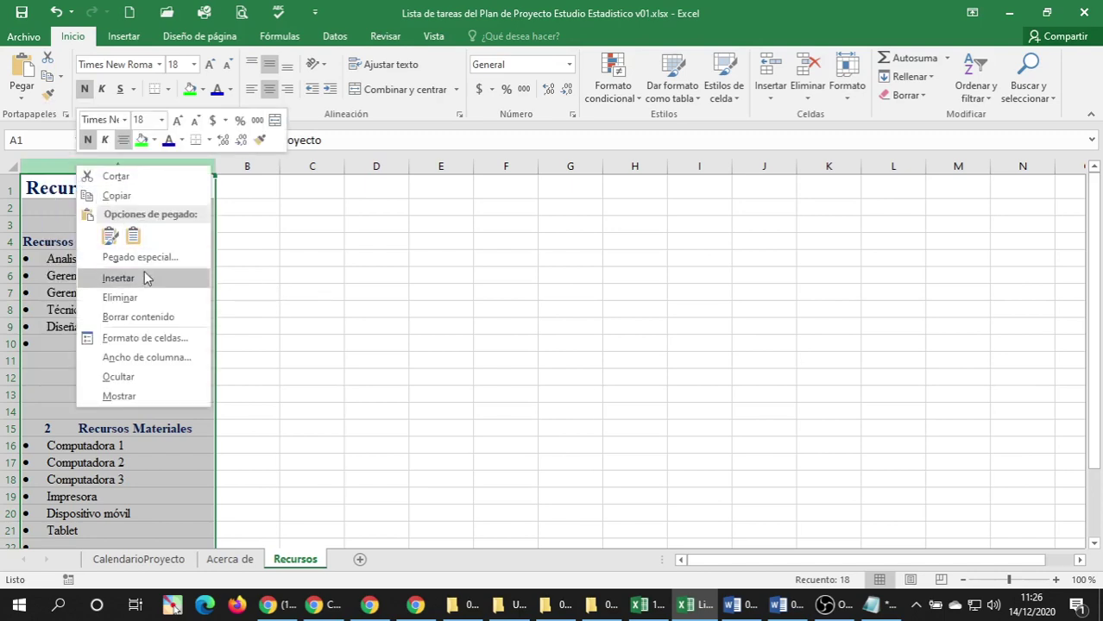
left_click(119, 278)
left_click(57, 259)
left_click(47, 243)
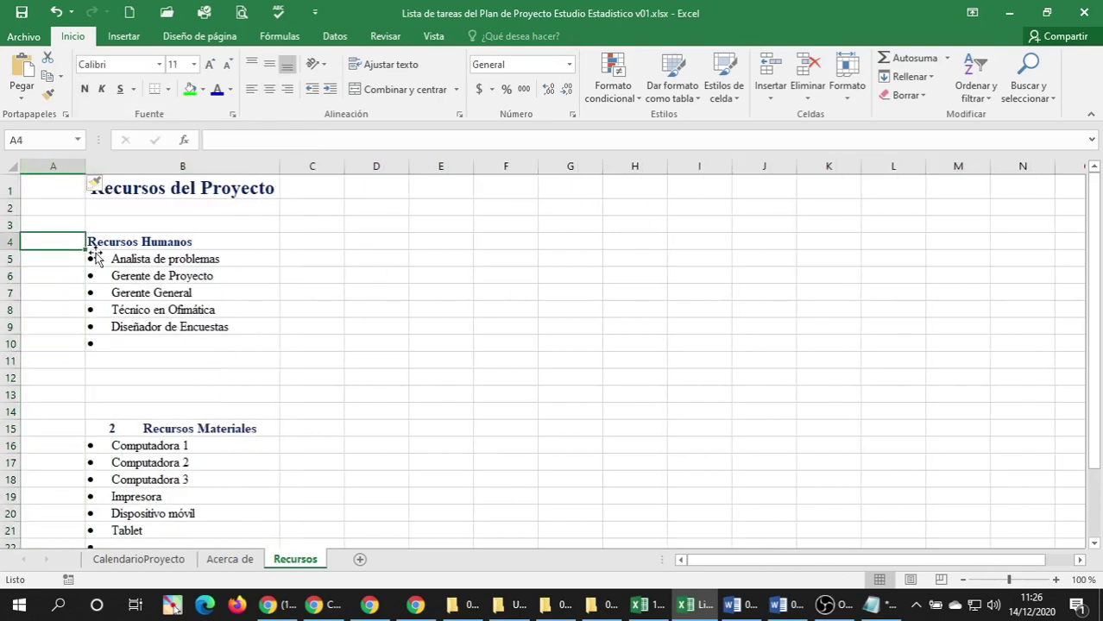
type("1")
key("Return")
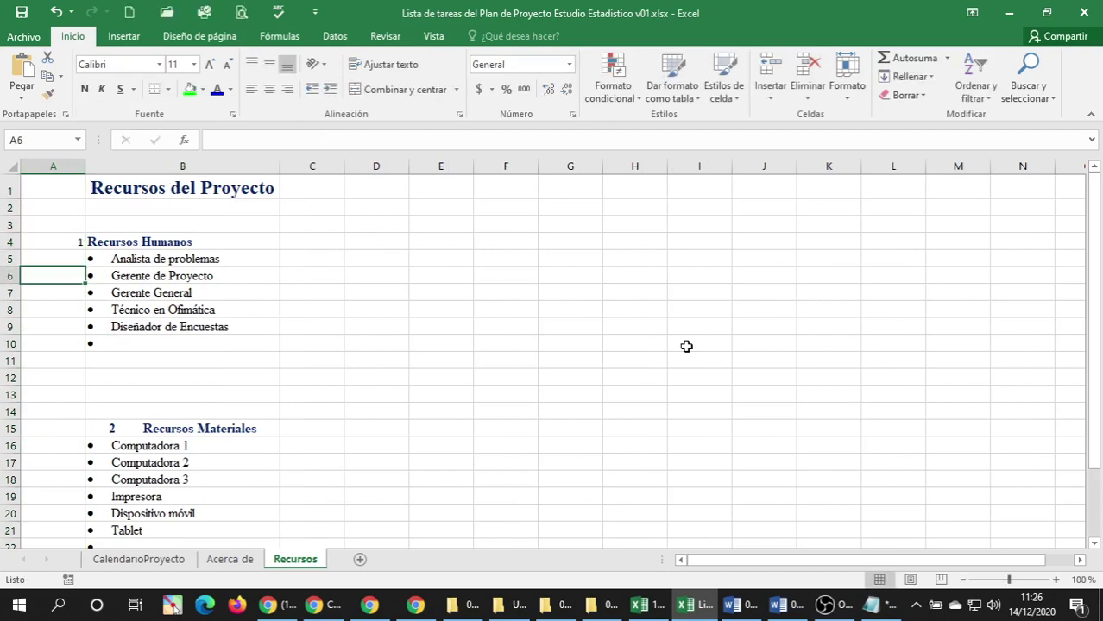
key("Up")
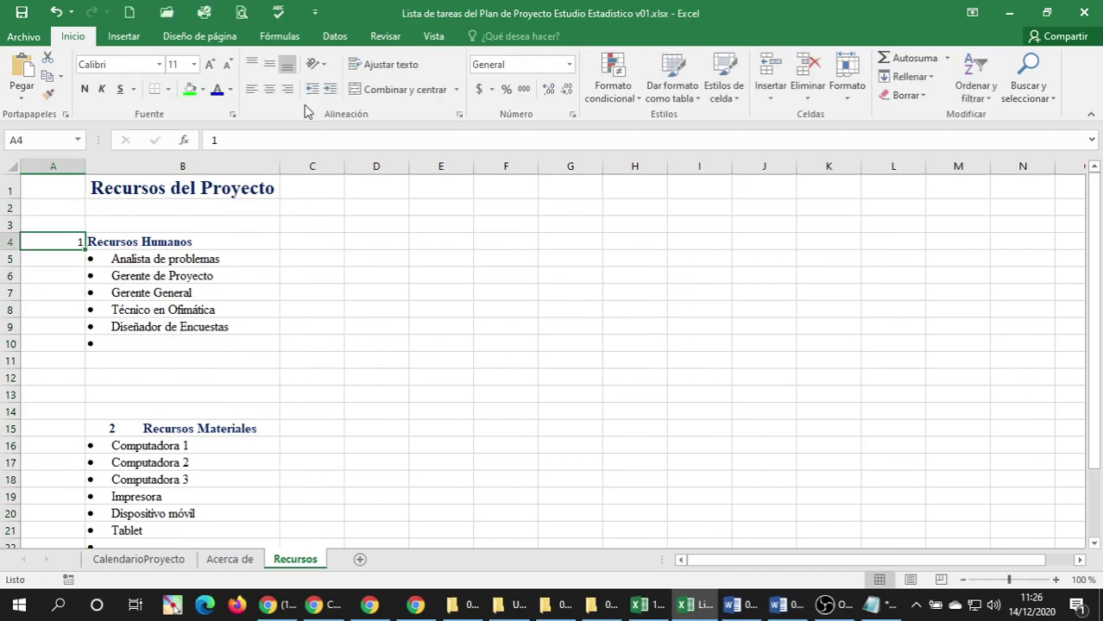
left_click(251, 89)
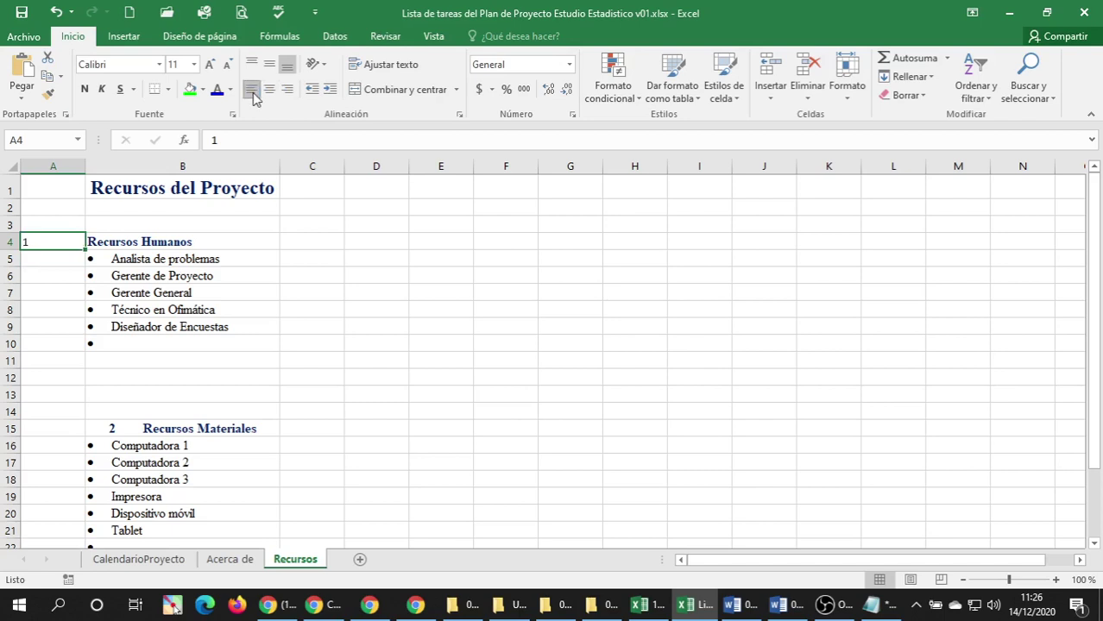
left_click_drag(85, 167, 46, 175)
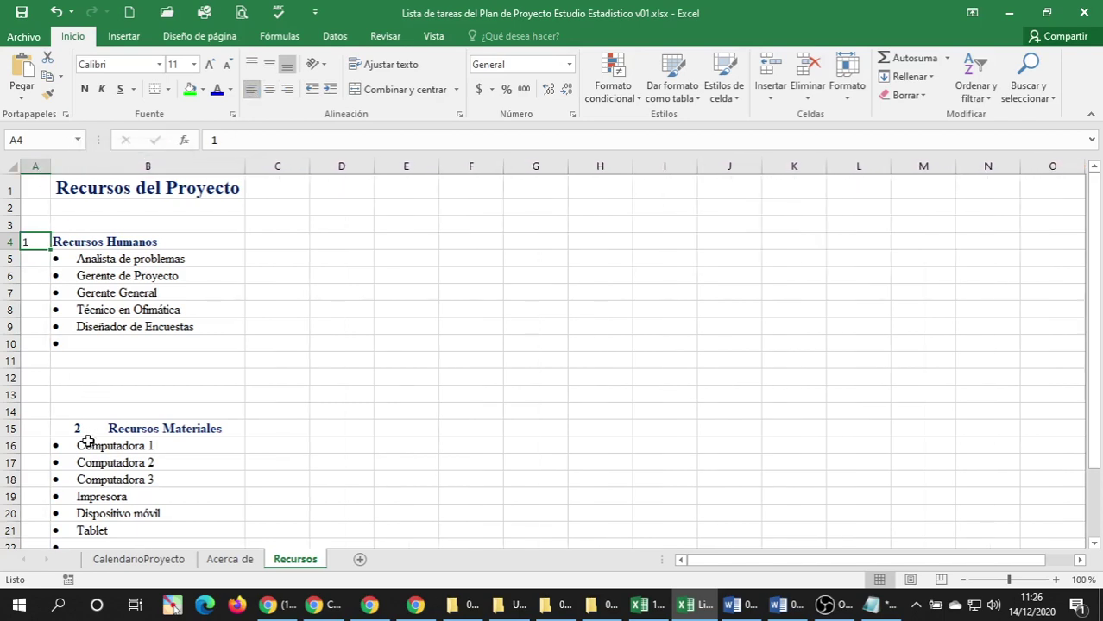
Enter 2 in A15 and give Recursos Materiales the Recursos Humanos heading style, removing its leading 2.
left_click(29, 427)
type("2")
key("Return")
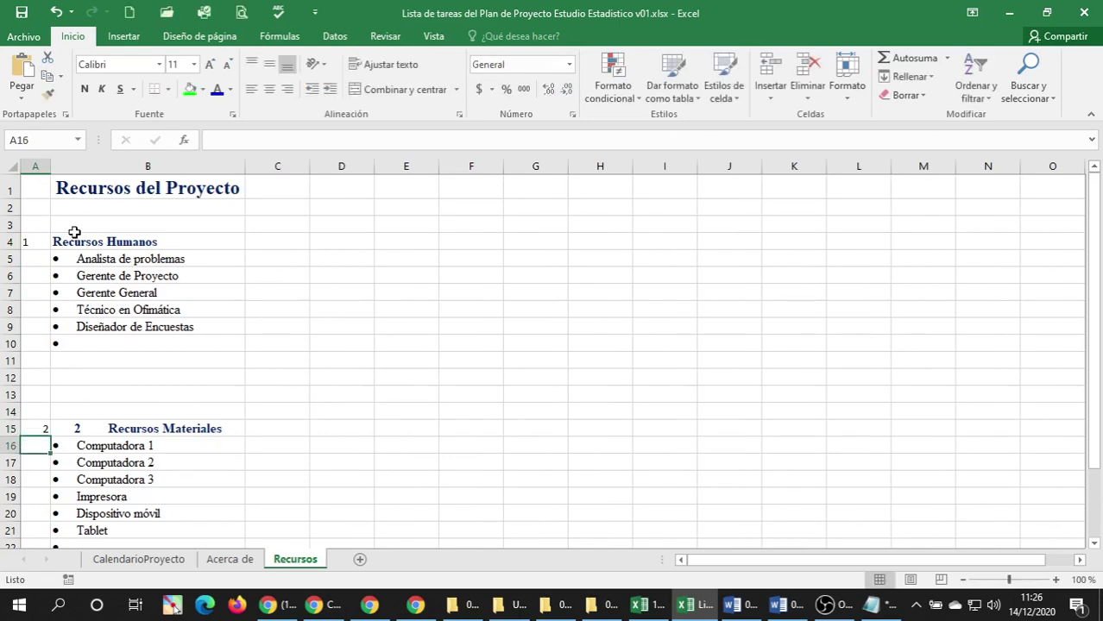
left_click(74, 234)
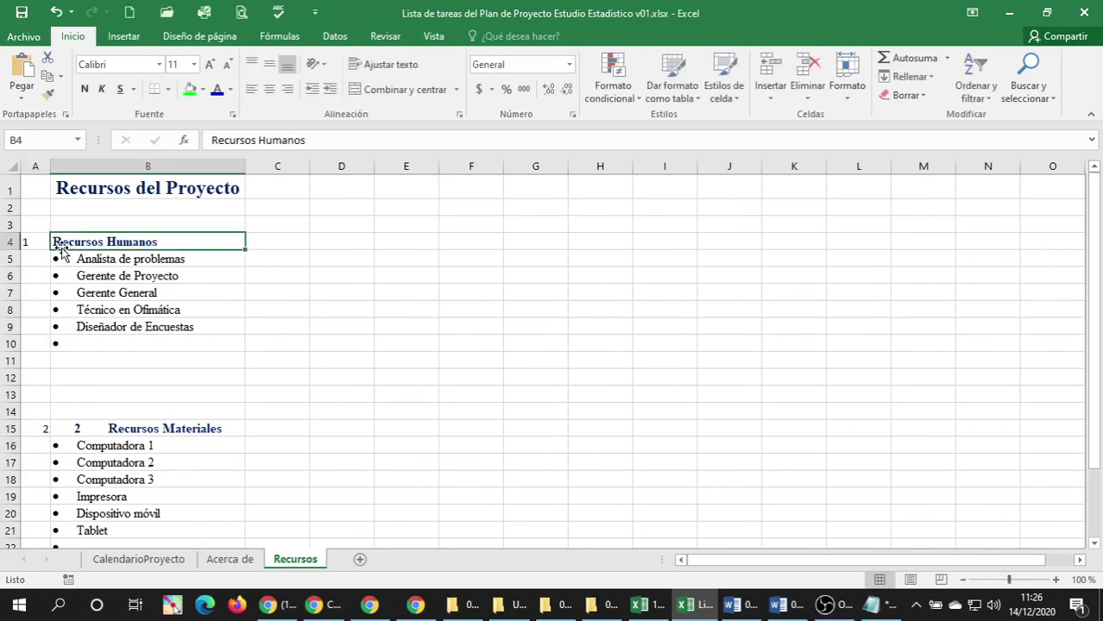
left_click(50, 93)
left_click(96, 423)
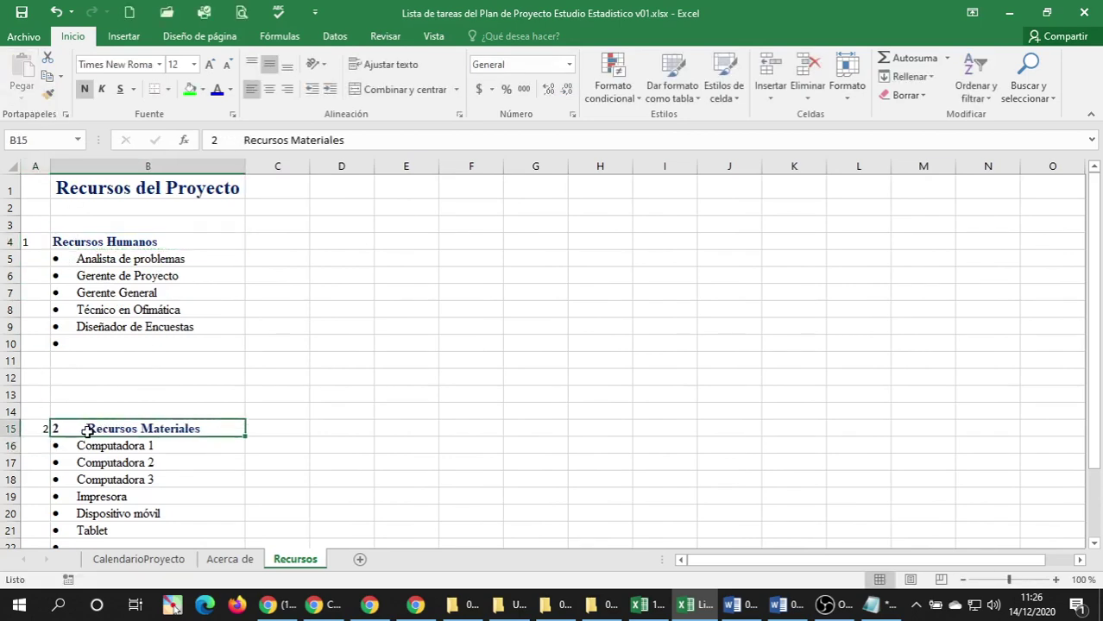
double_click(89, 429)
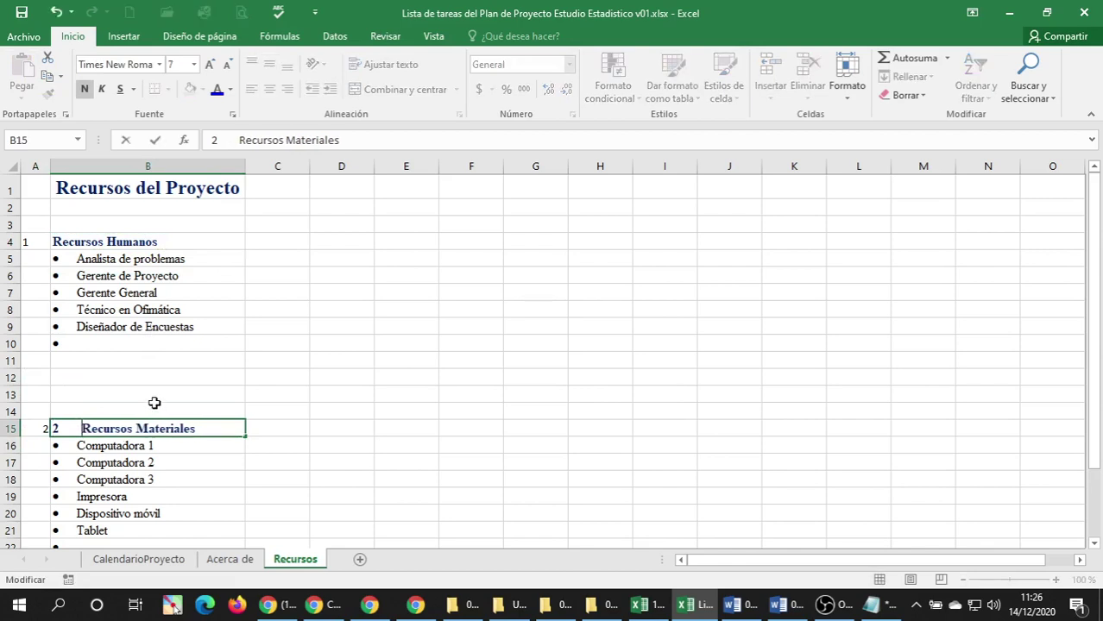
key("BackSpace")
key("BackSpace")
left_click(112, 460)
Apply the Recursos Humanos heading formatting to the number 1 in A4.
scroll(98, 443, "down", 2)
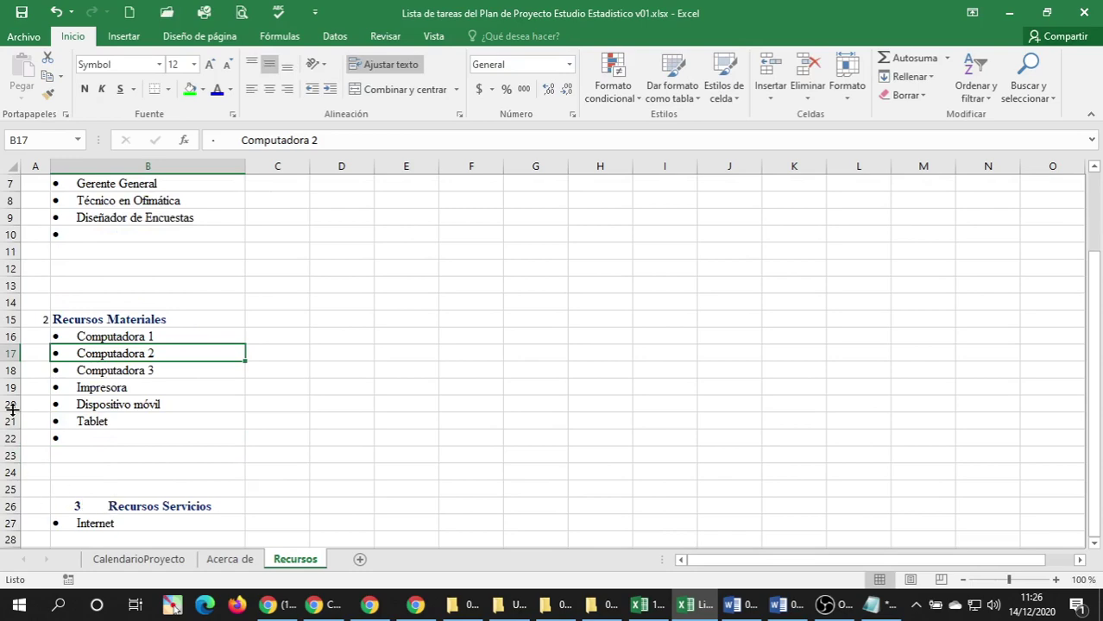
left_click(35, 322)
scroll(37, 303, "up", 2)
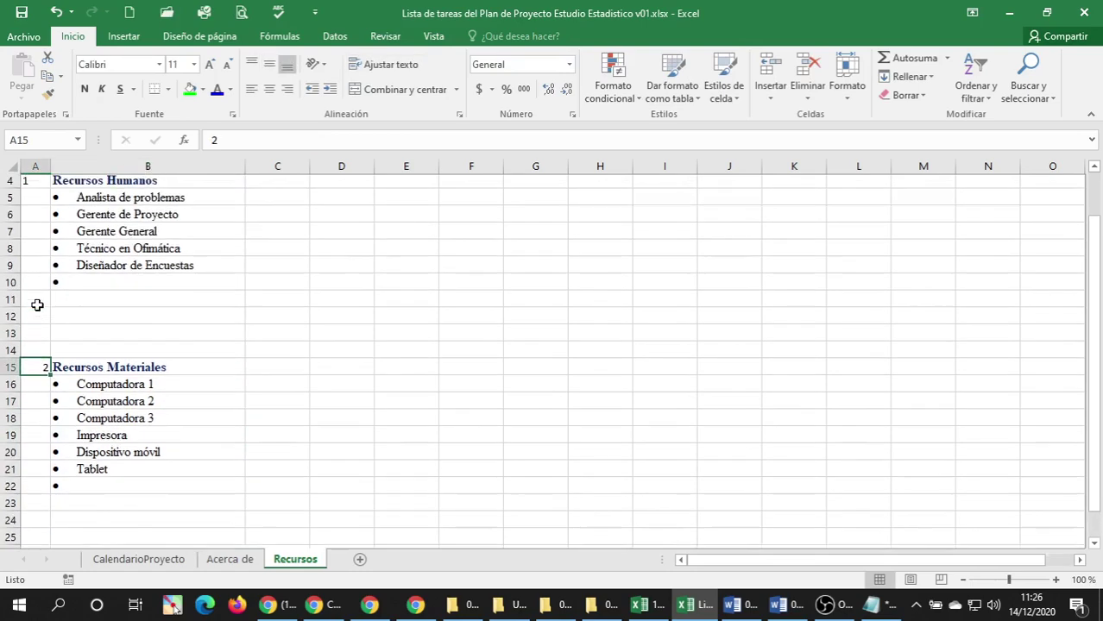
left_click(68, 235)
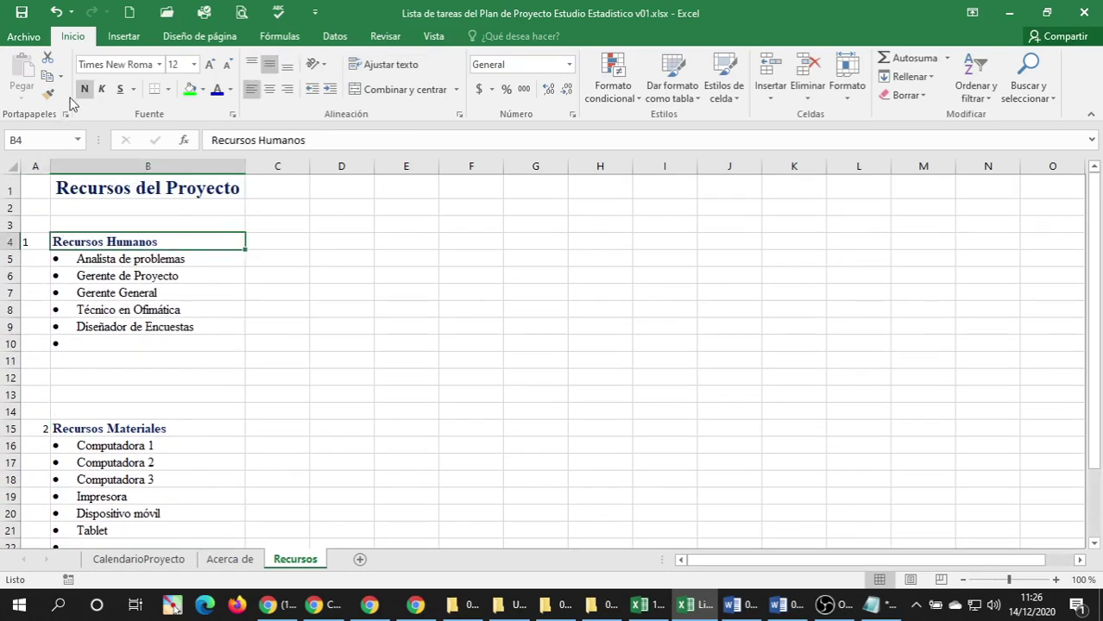
left_click(48, 94)
left_click(36, 242)
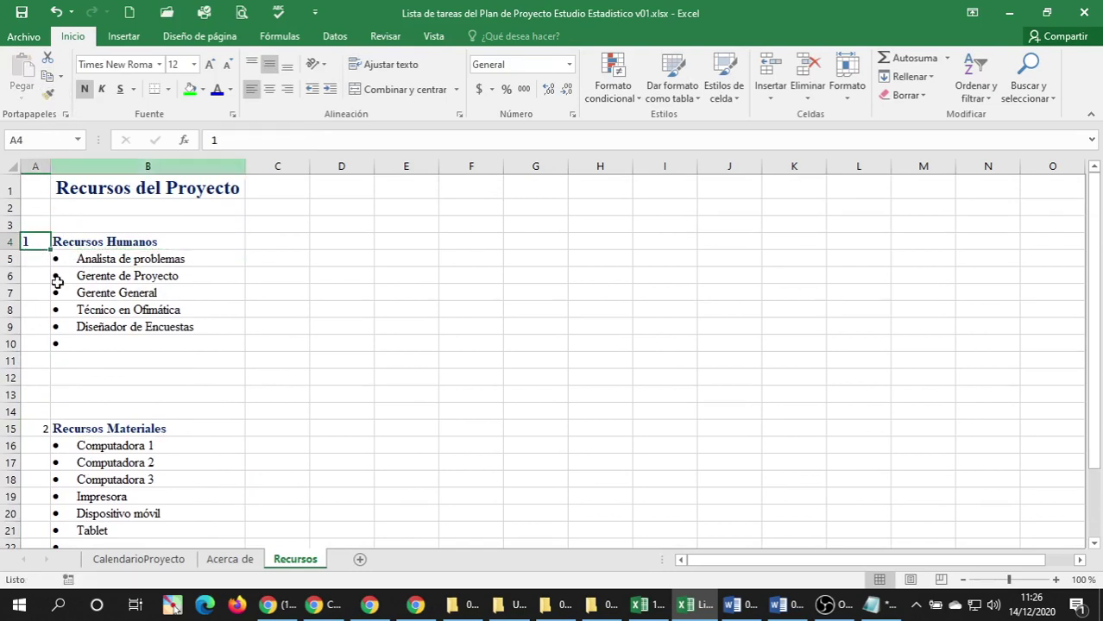
Copy A4's number formatting onto cells A15 and A26.
left_click(42, 429)
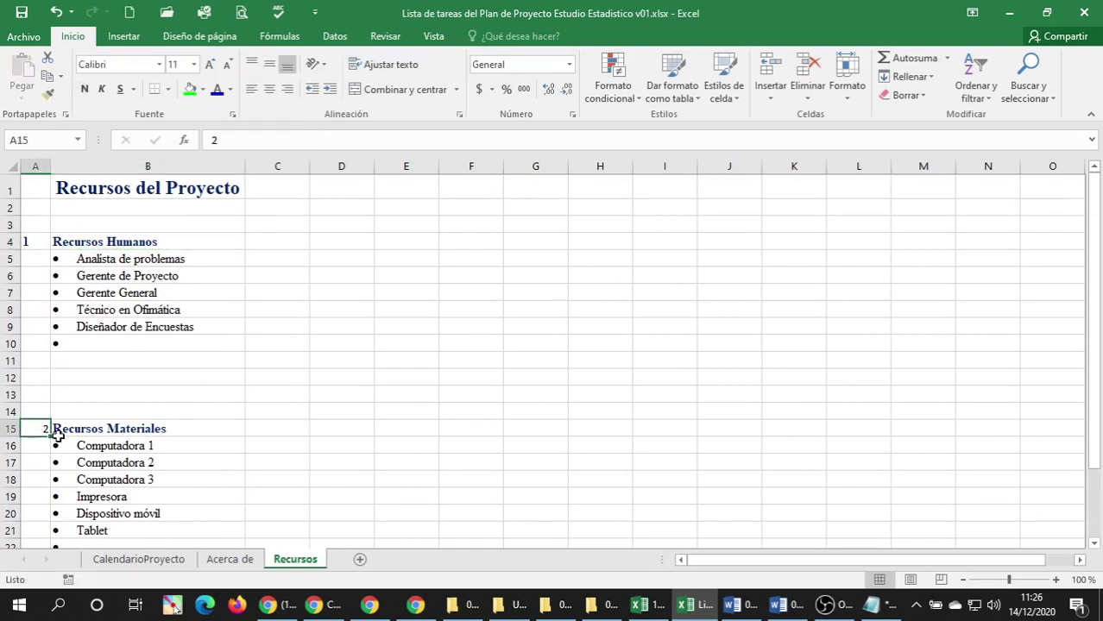
left_click(34, 246)
left_click(48, 93)
scroll(52, 321, "down", 2)
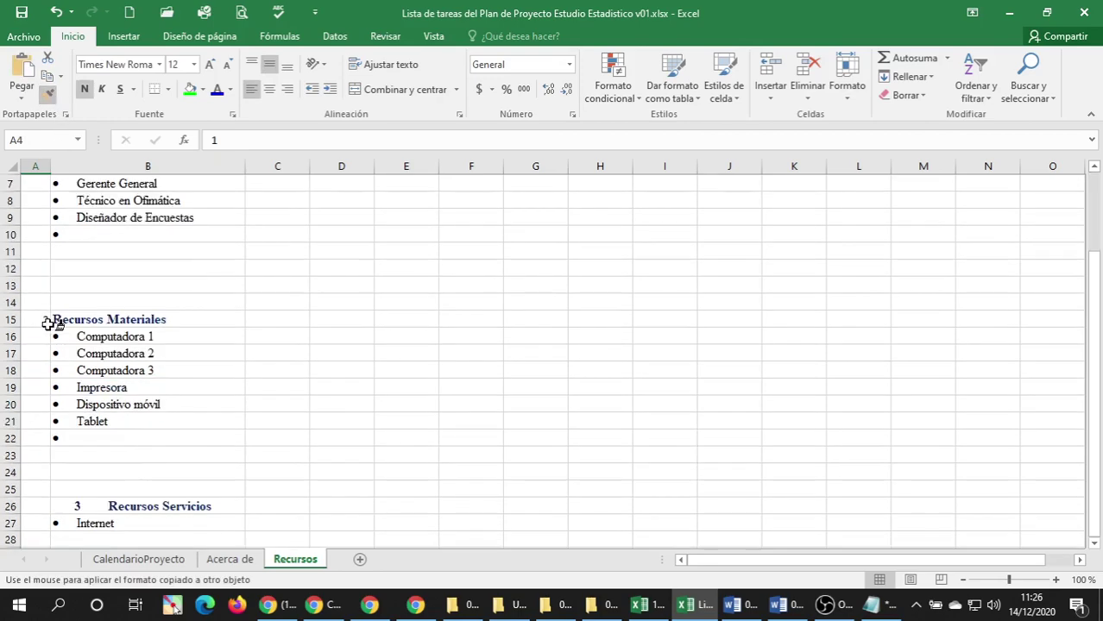
left_click(38, 321)
scroll(40, 388, "down", 1)
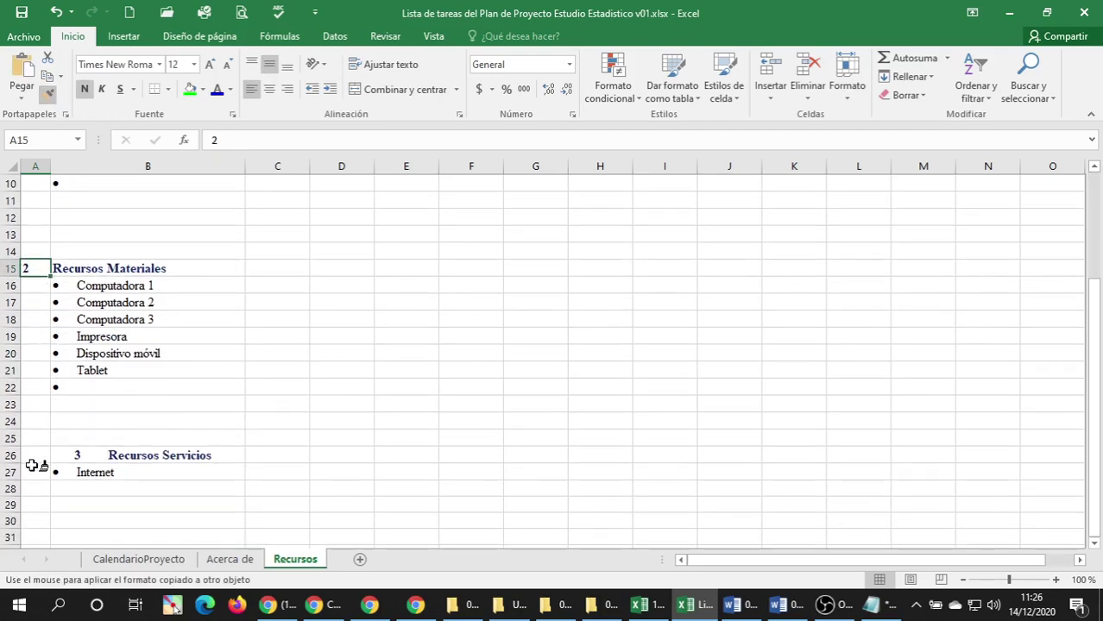
left_click(34, 370)
left_click(35, 455)
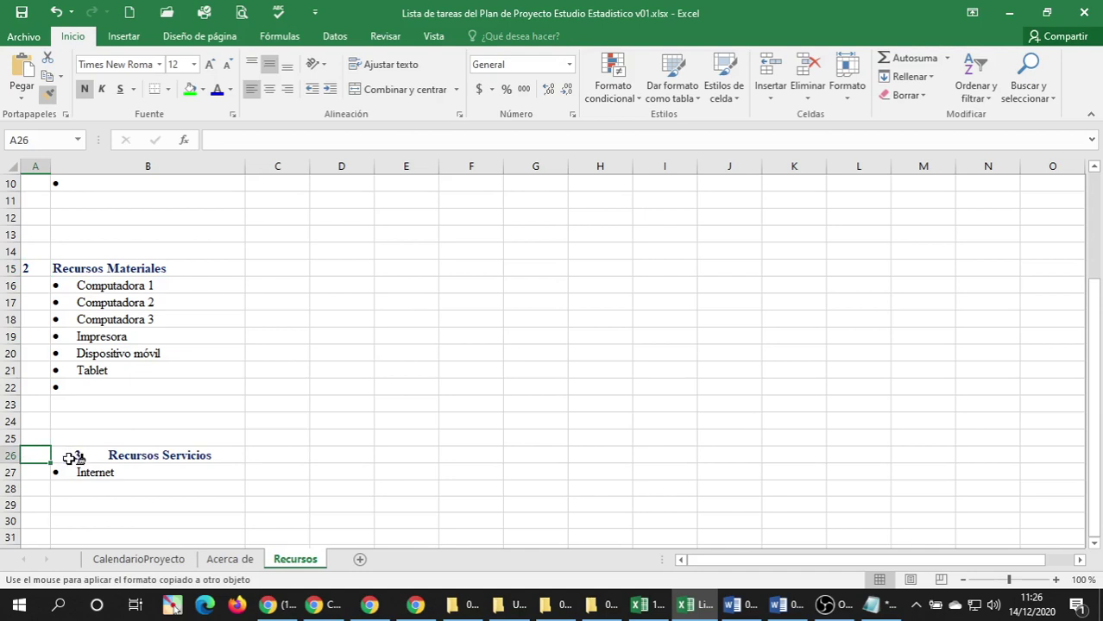
key("Escape")
Enter 3 in A26 and style Recursos Servicios like Recursos Materiales, deleting its leading 3.
type("3")
key("Return")
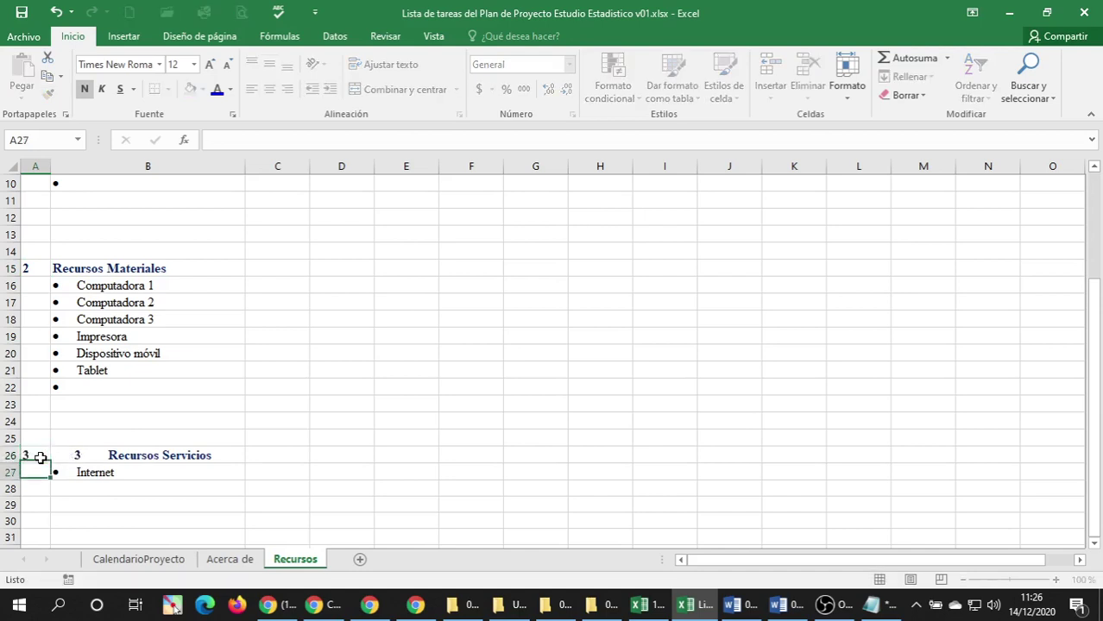
left_click(83, 268)
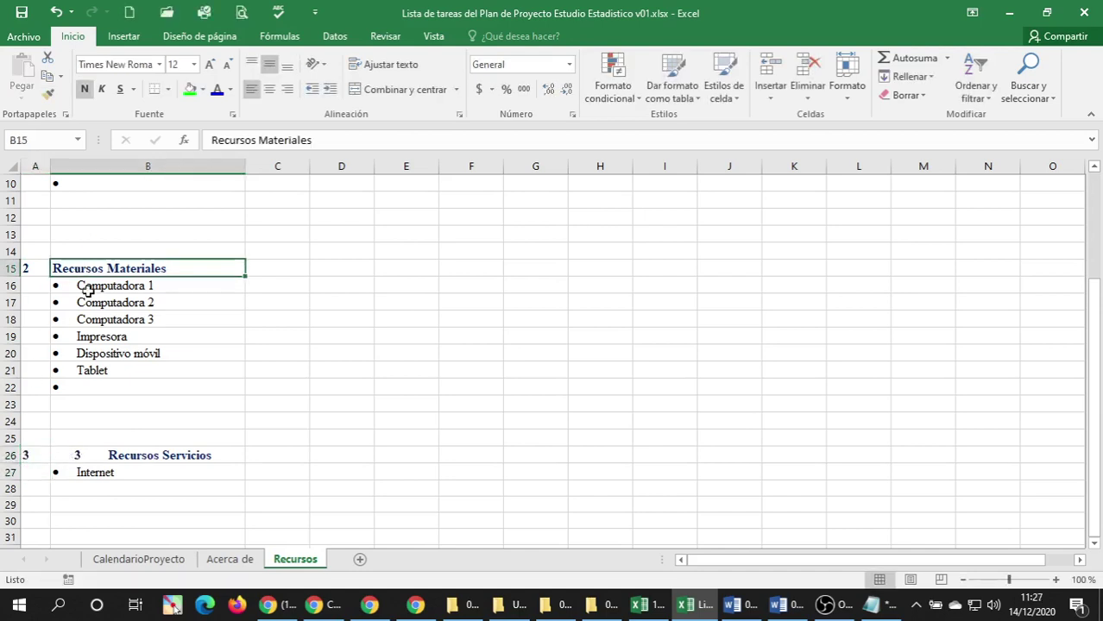
left_click(48, 93)
left_click(88, 454)
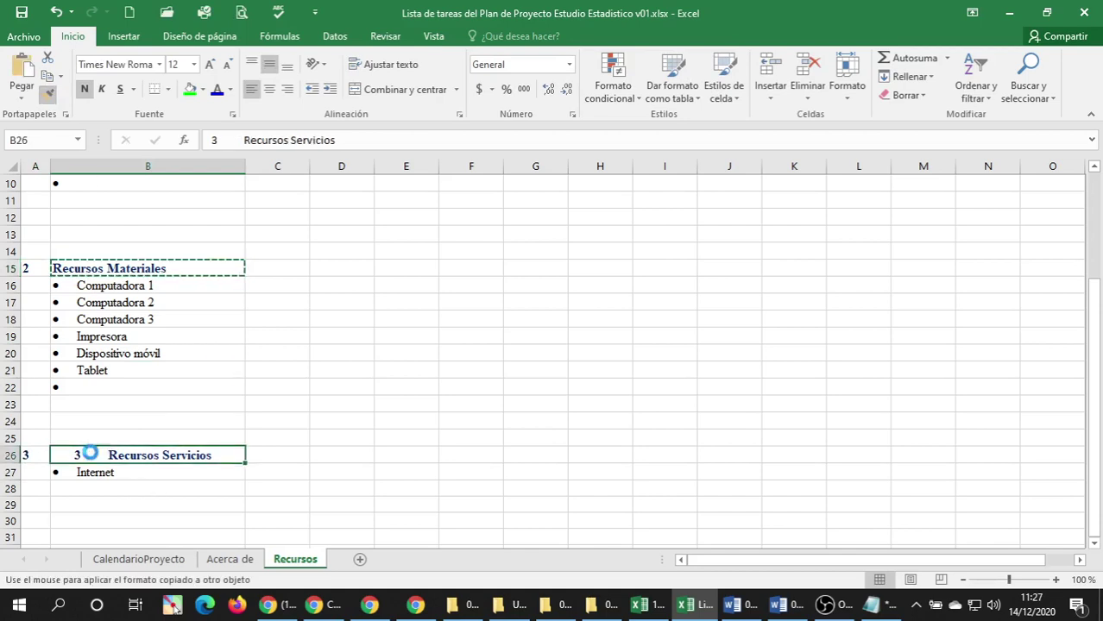
double_click(134, 459)
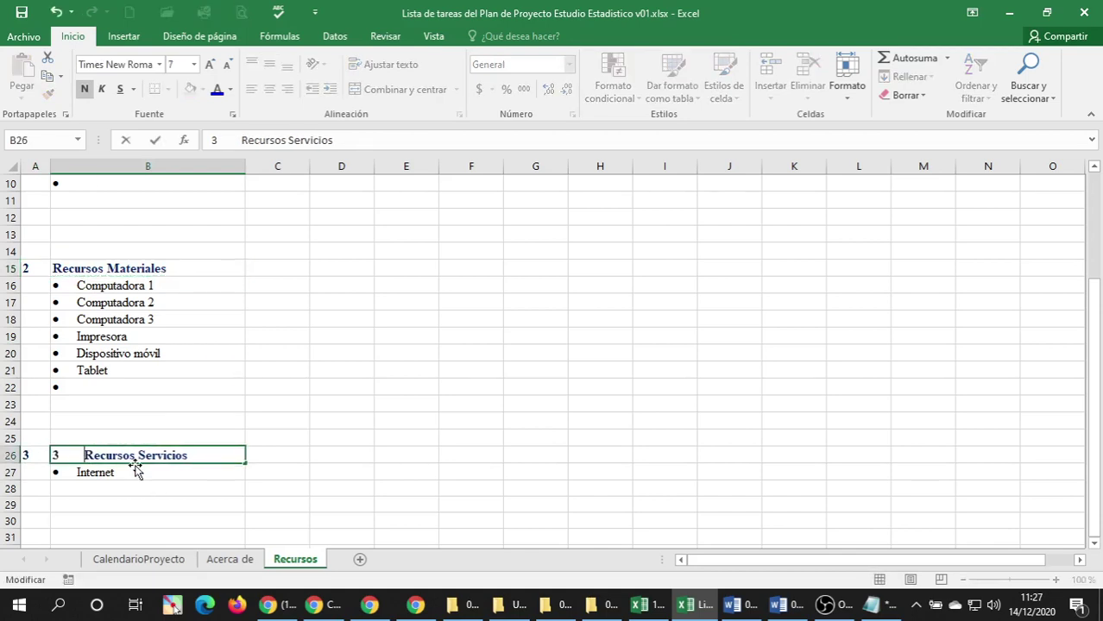
key("Home")
key("Delete")
key("Delete")
key("Delete")
left_click(82, 471)
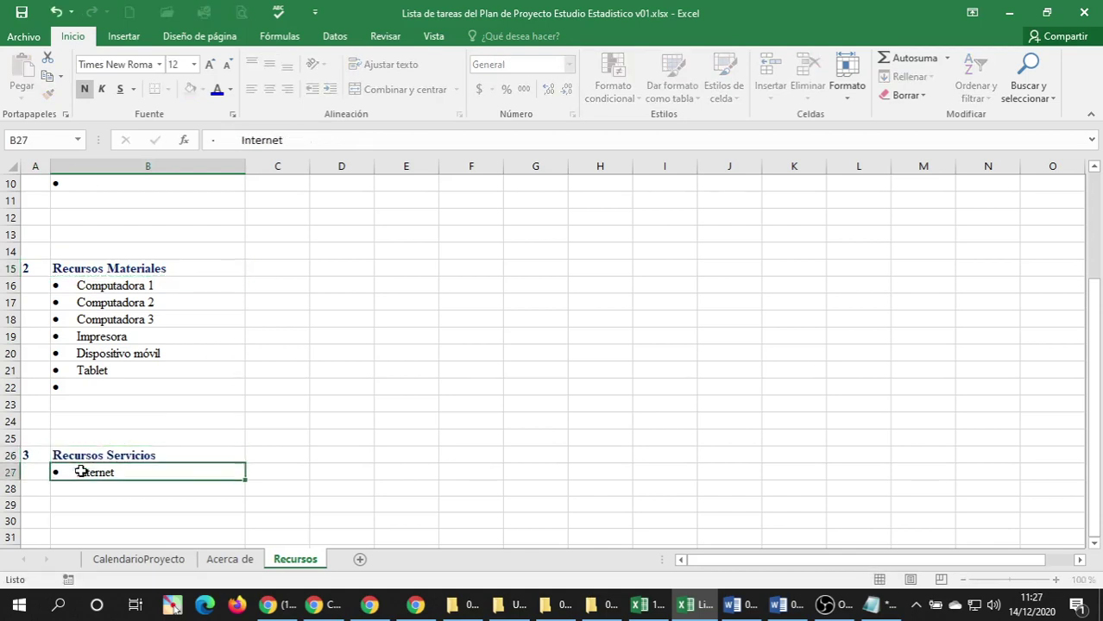
scroll(86, 350, "up", 3)
Remove the bullet and indent from the Analista de problemas and Gerente de Proyecto cells.
left_click(82, 267)
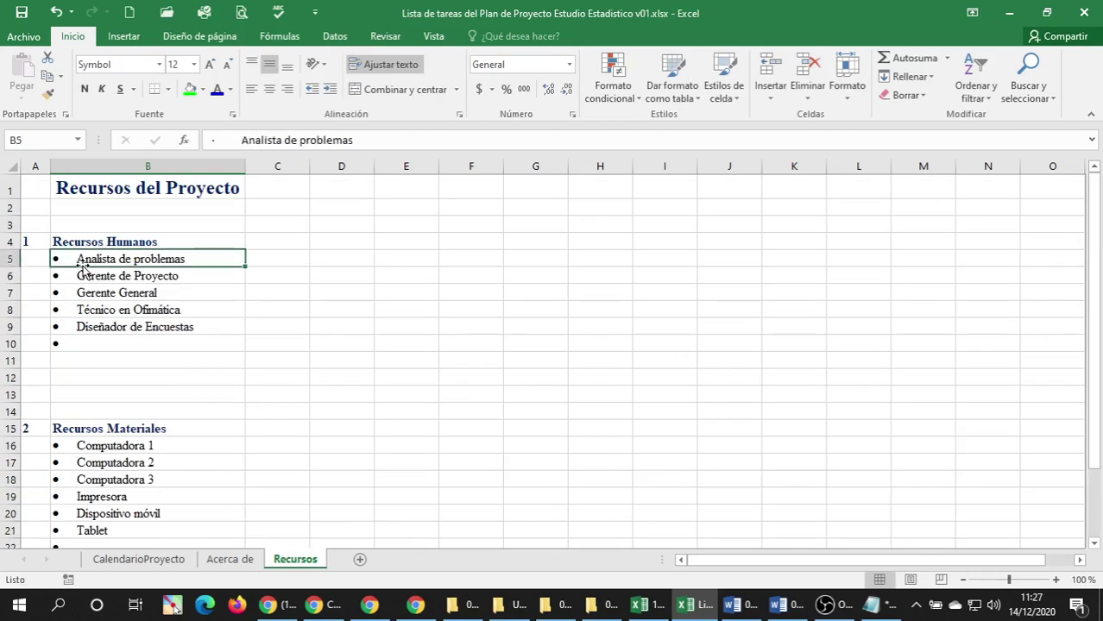
left_click_drag(78, 263, 82, 343)
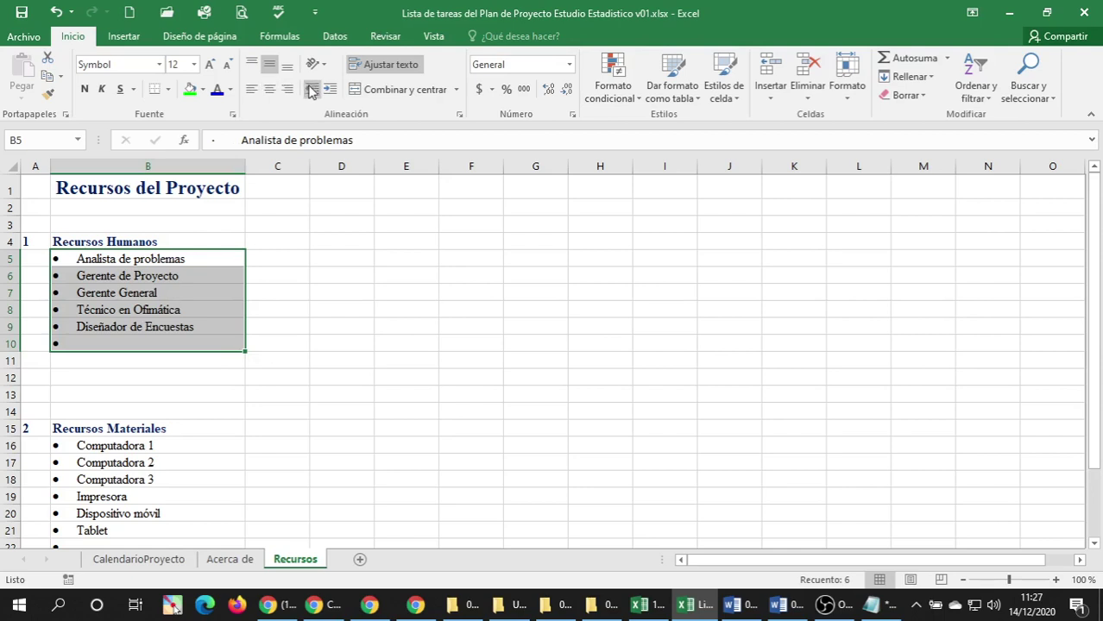
left_click(71, 324)
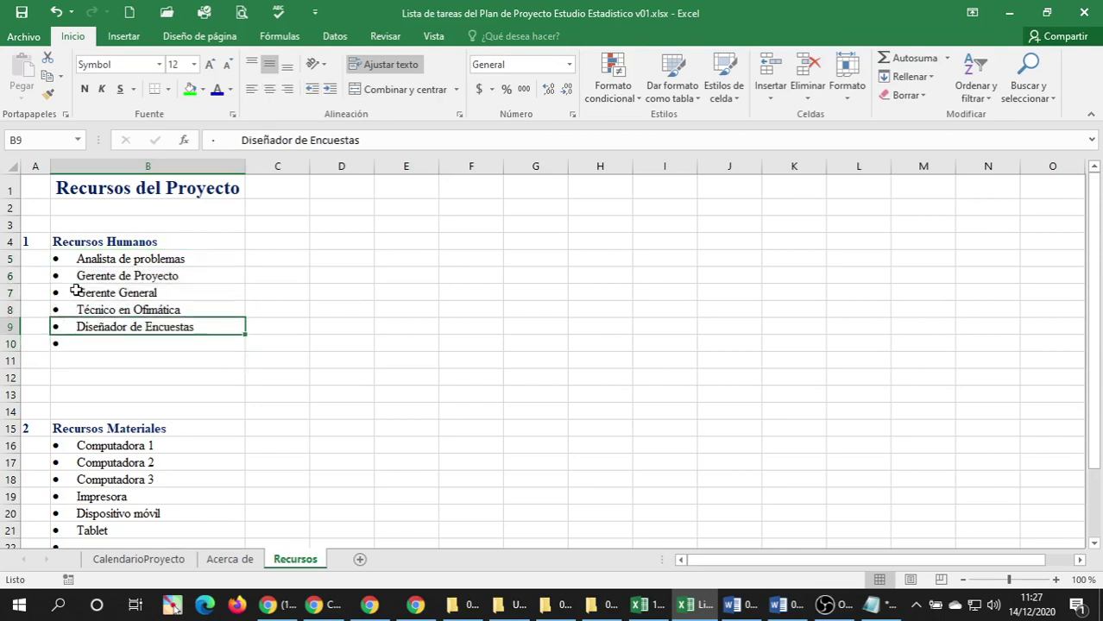
left_click(74, 259)
left_click(66, 327)
double_click(77, 259)
key("BackSpace")
key("BackSpace")
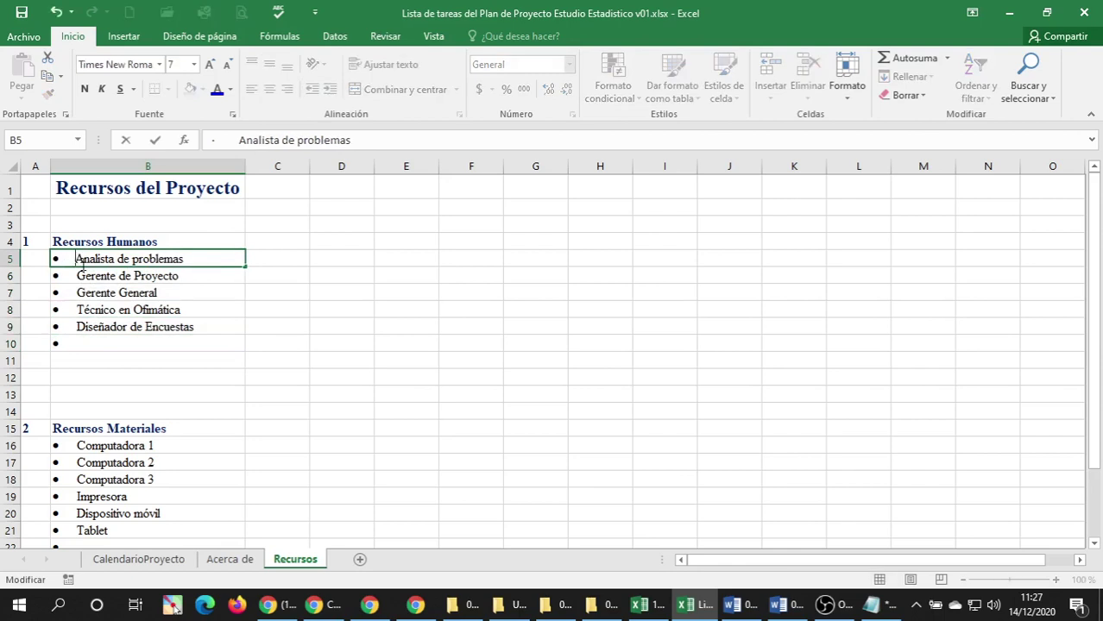
left_click(70, 276)
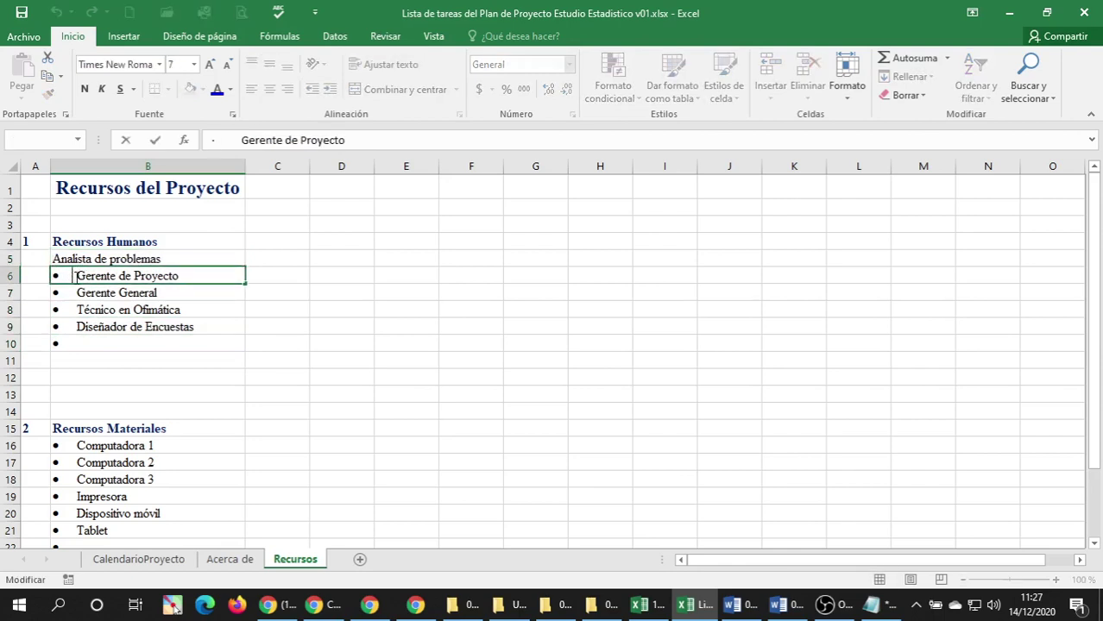
double_click(78, 278)
key("BackSpace")
key("BackSpace")
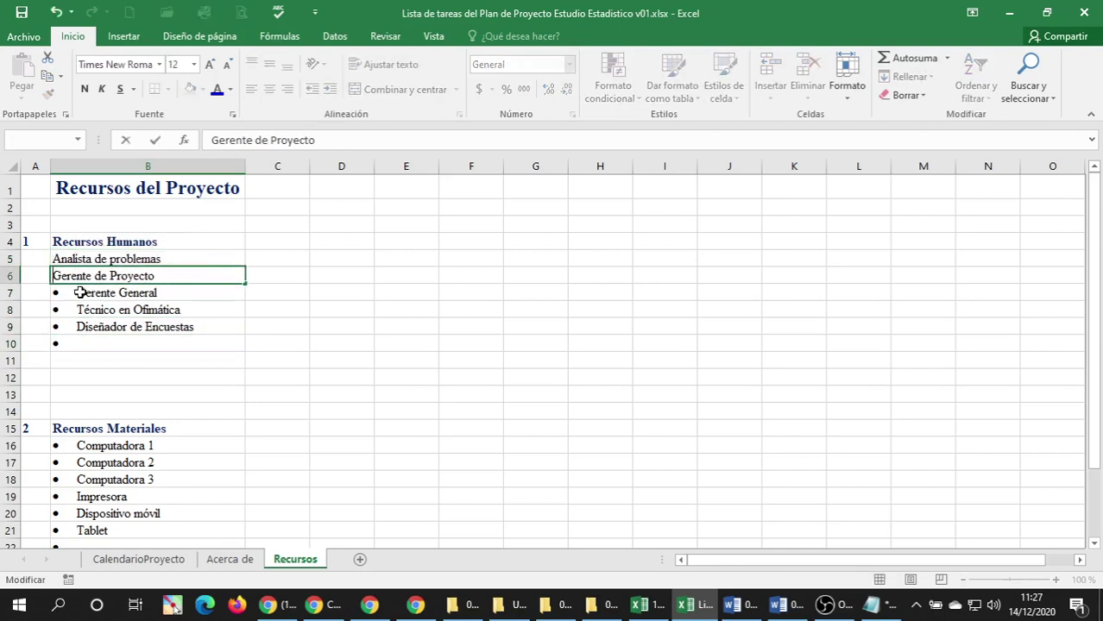
Strip the bullets from Gerente General, Técnico en Ofimática and Diseñador de Encuestas.
left_click(79, 293)
double_click(78, 293)
key("BackSpace")
key("BackSpace")
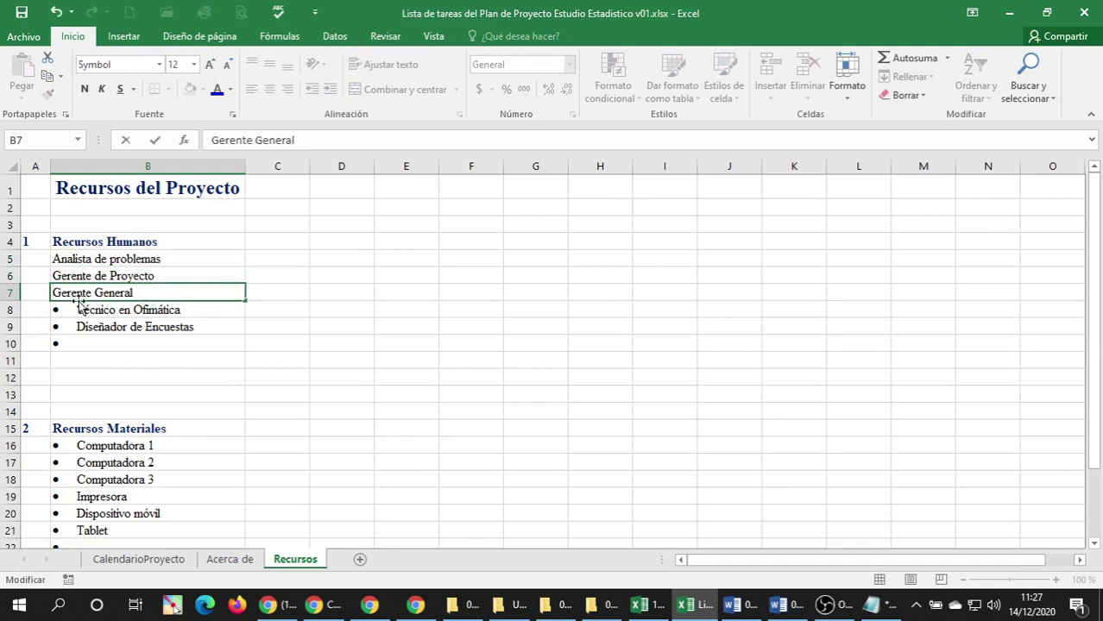
left_click(76, 310)
double_click(76, 310)
key("BackSpace")
key("BackSpace")
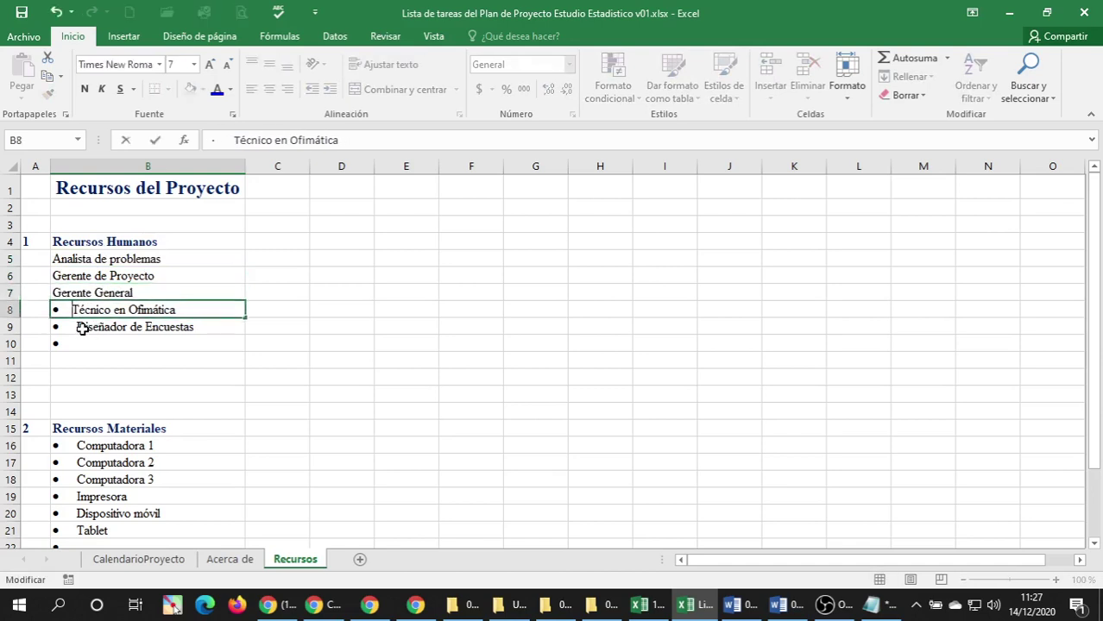
left_click(82, 329)
double_click(82, 329)
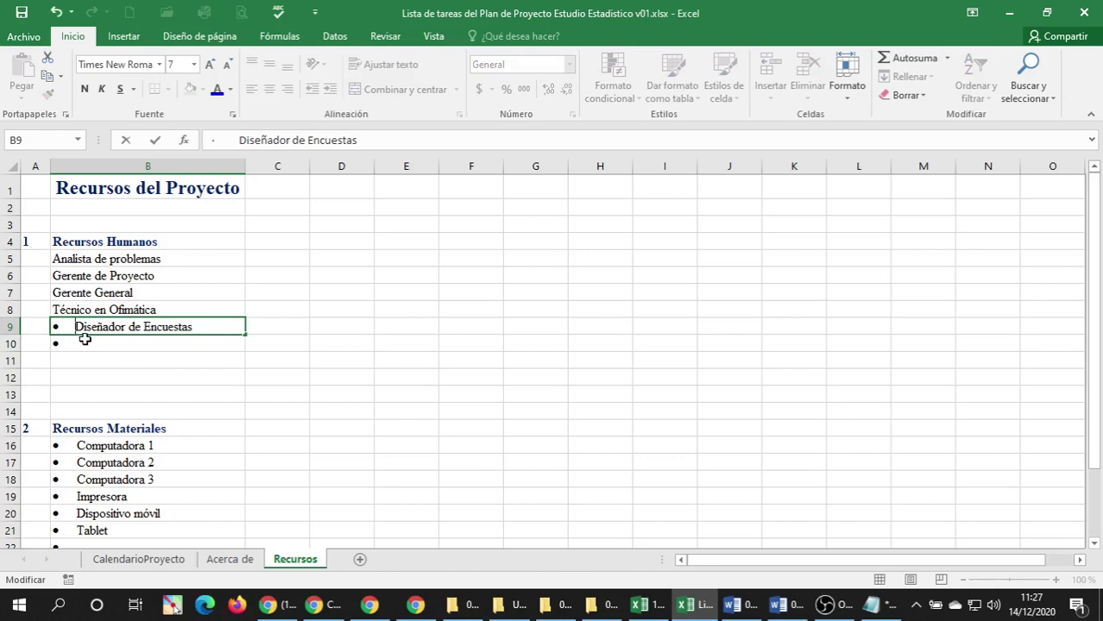
key("BackSpace")
key("BackSpace")
left_click(77, 345)
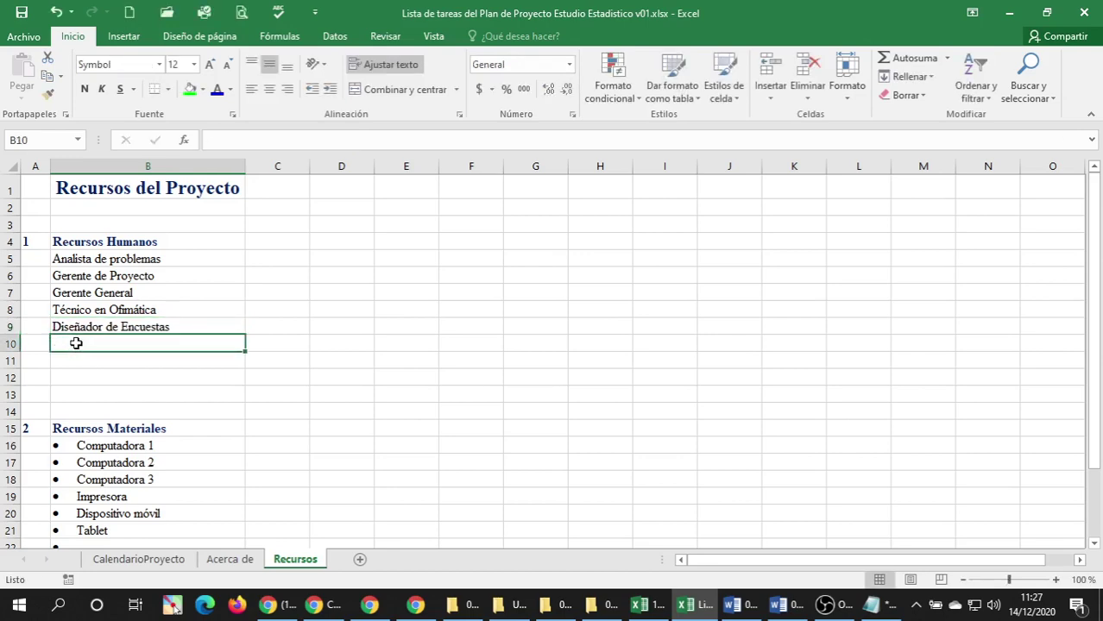
Remove the bullets from Computadora 1, Computadora 2 and Computadora 3 under Recursos Materiales.
scroll(76, 344, "down", 1)
left_click(76, 387)
double_click(76, 387)
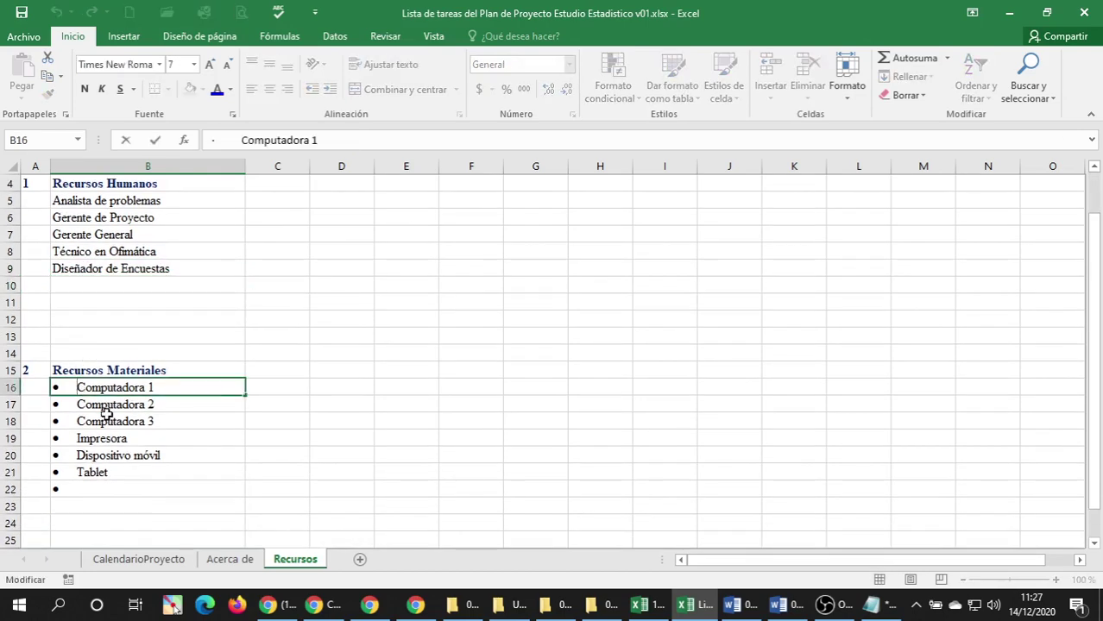
key("BackSpace")
key("BackSpace")
key("BackSpace")
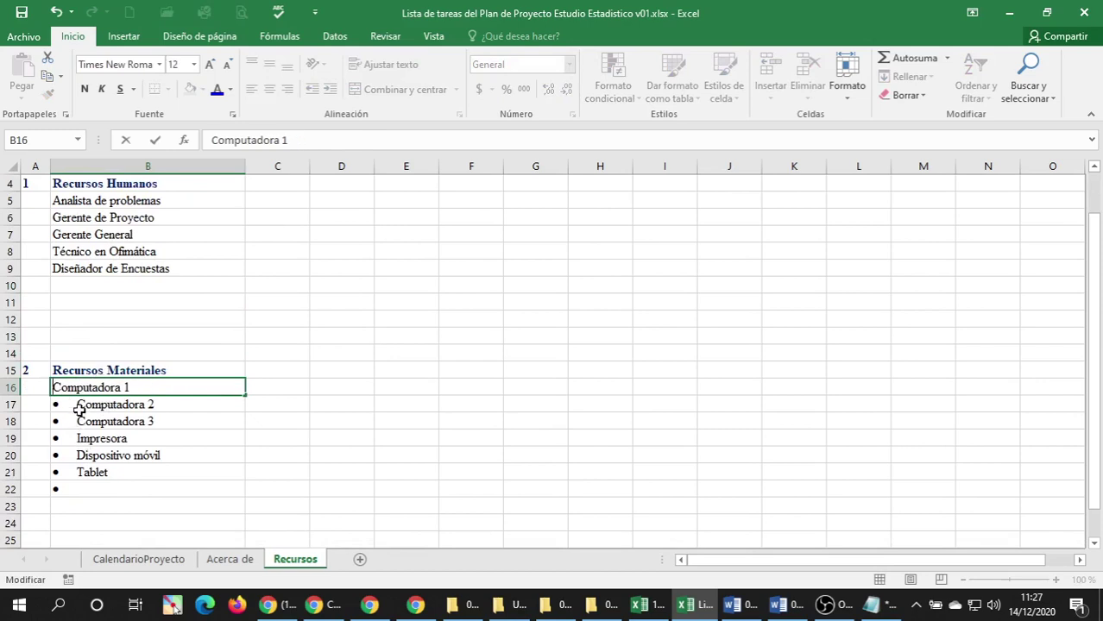
key("Return")
key("F2")
key("Home")
key("Delete")
key("Delete")
key("Delete")
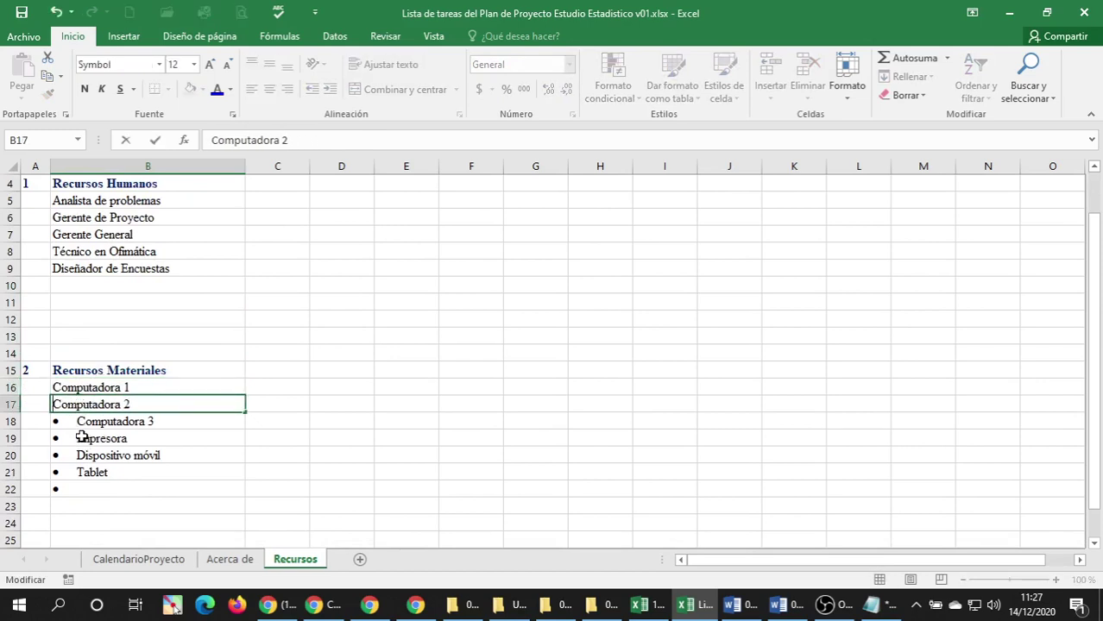
key("Return")
key("F2")
key("Home")
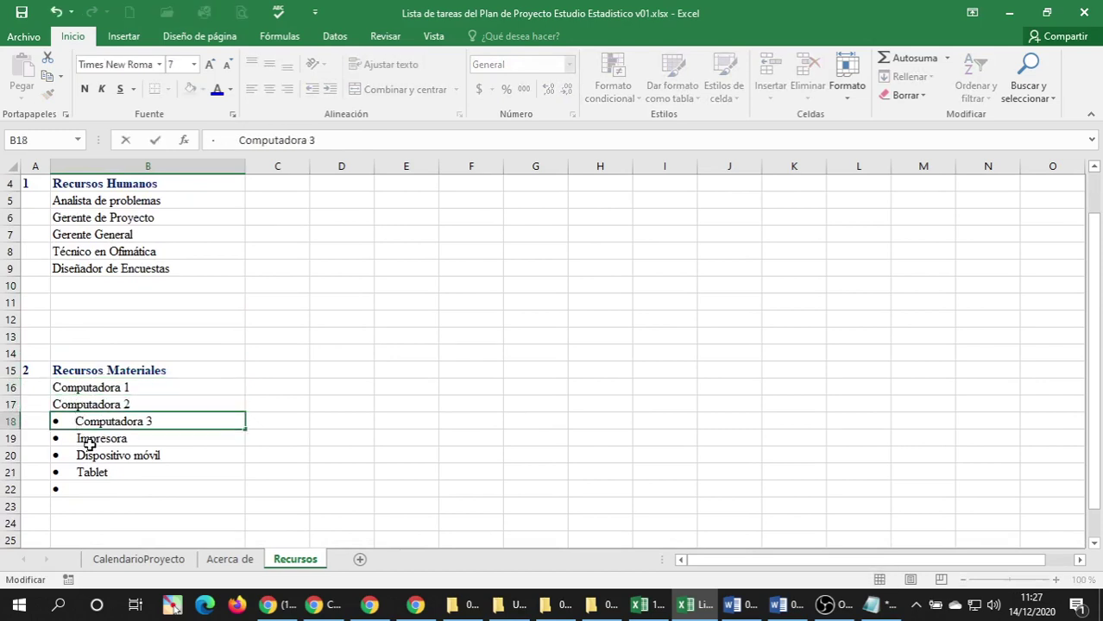
key("Delete")
key("Delete")
key("Delete")
key("Return")
Strip bullets from Impresora, Dispositivo móvil and Tablet, and clear the leftover bullet in row 22.
key("F2")
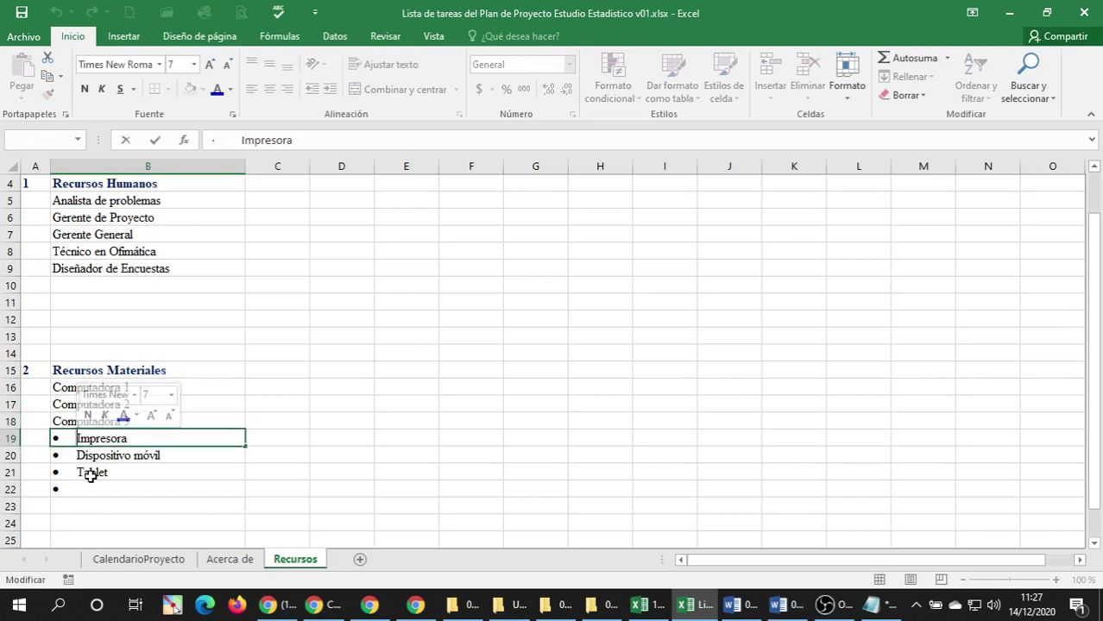
key("Home")
key("Delete")
key("Delete")
key("Return")
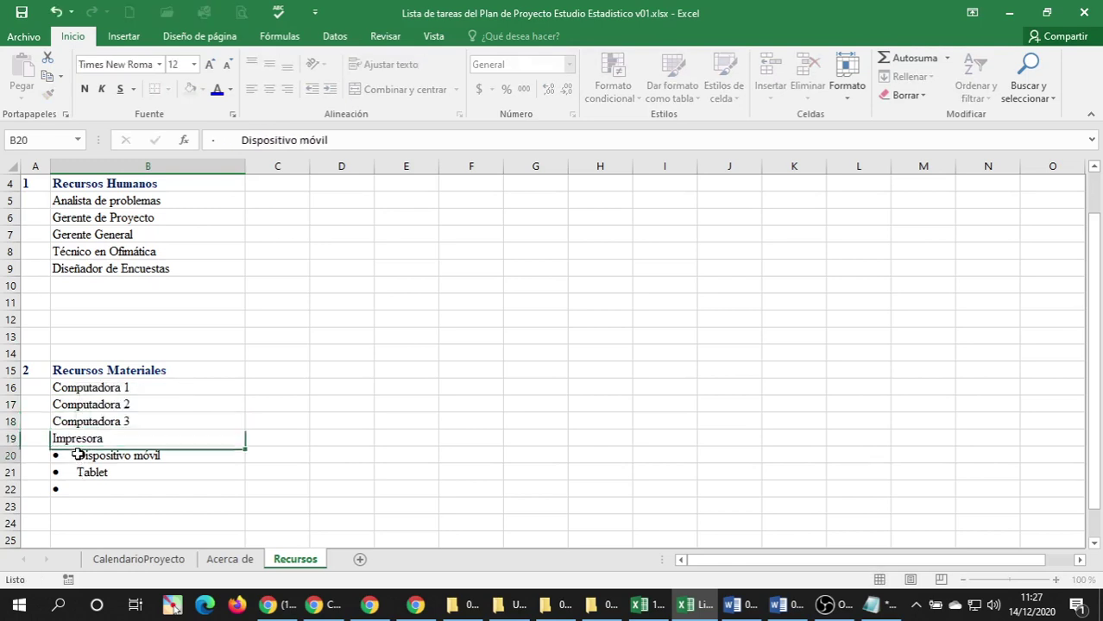
key("F2")
key("Home")
key("Delete")
key("Delete")
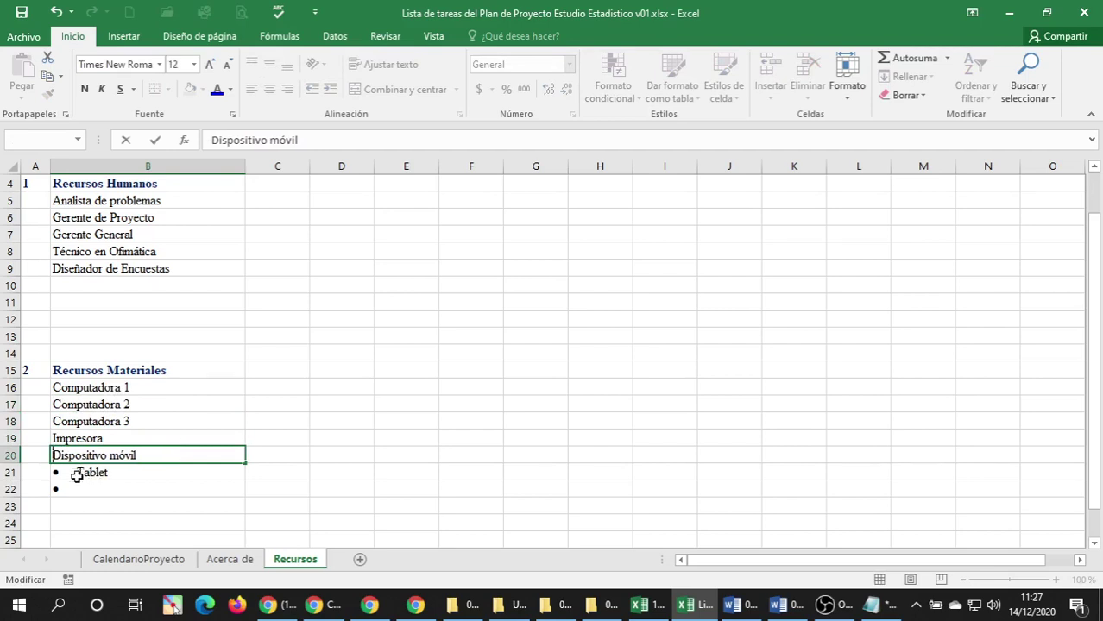
key("Return")
key("F2")
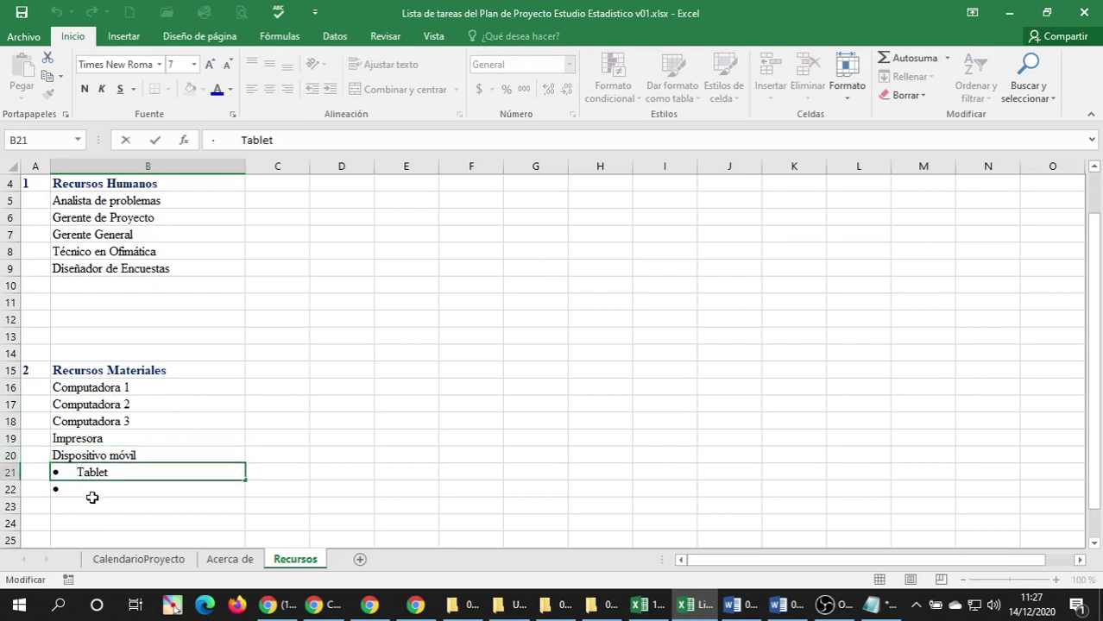
key("Home")
key("Delete")
key("Delete")
key("Return")
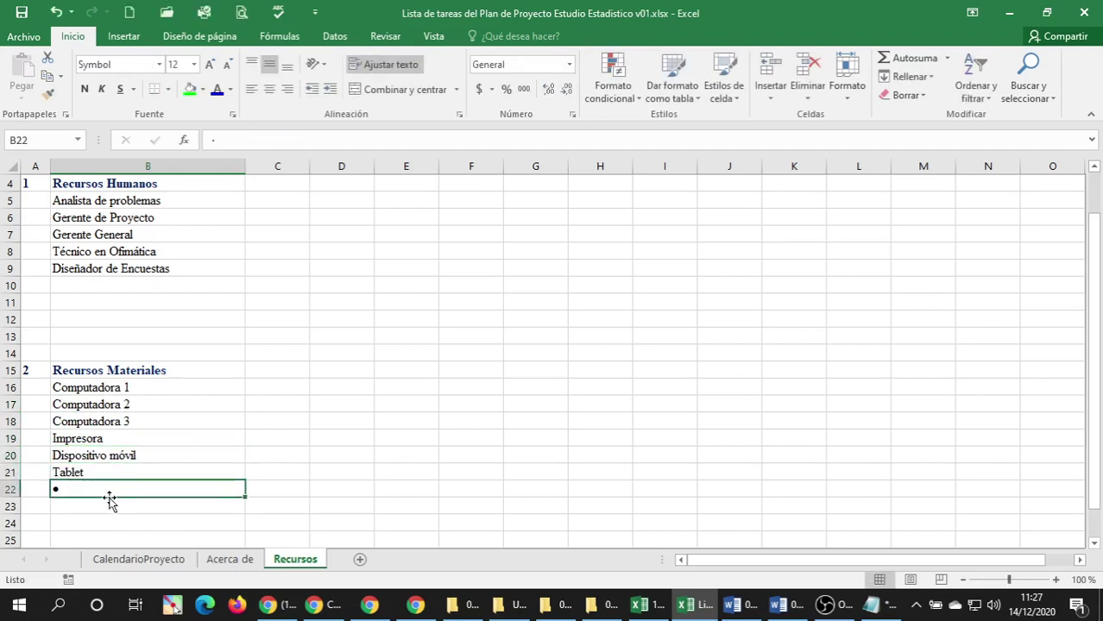
key("Delete")
key("Return")
Remove the bullet and indent from the Internet item under Recursos Servicios.
scroll(69, 492, "down", 3)
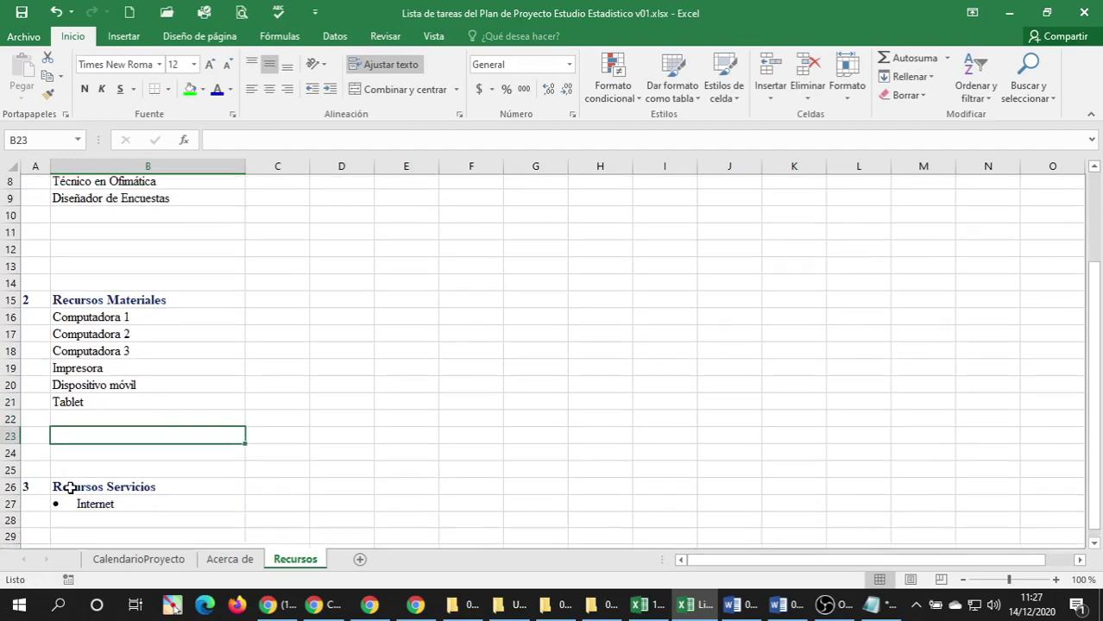
left_click(76, 420)
key("F2")
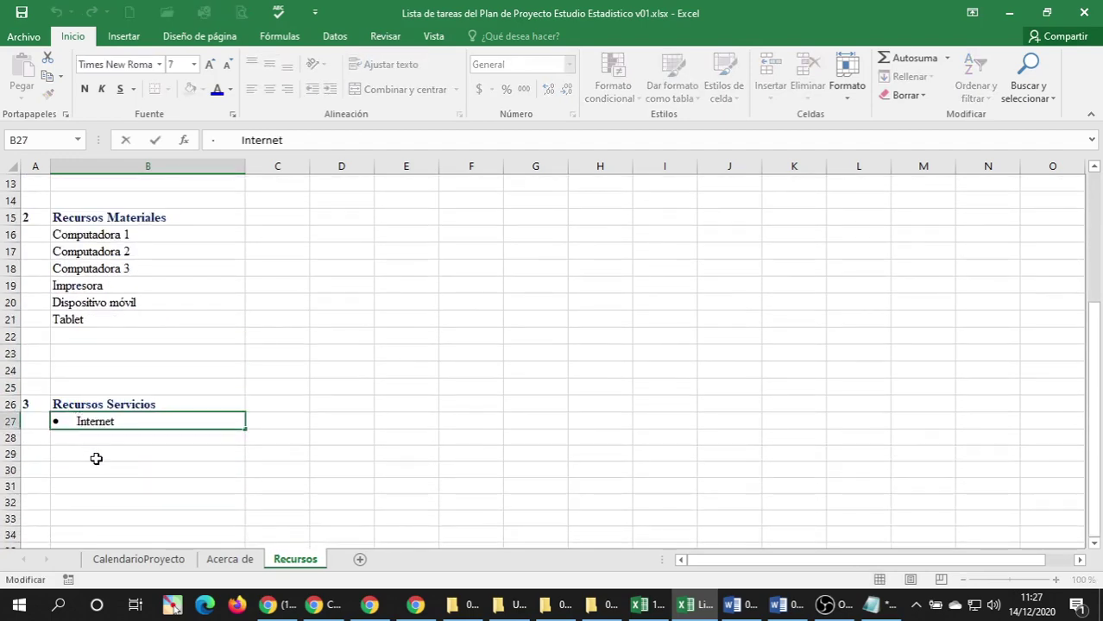
key("Home")
key("Delete")
key("Delete")
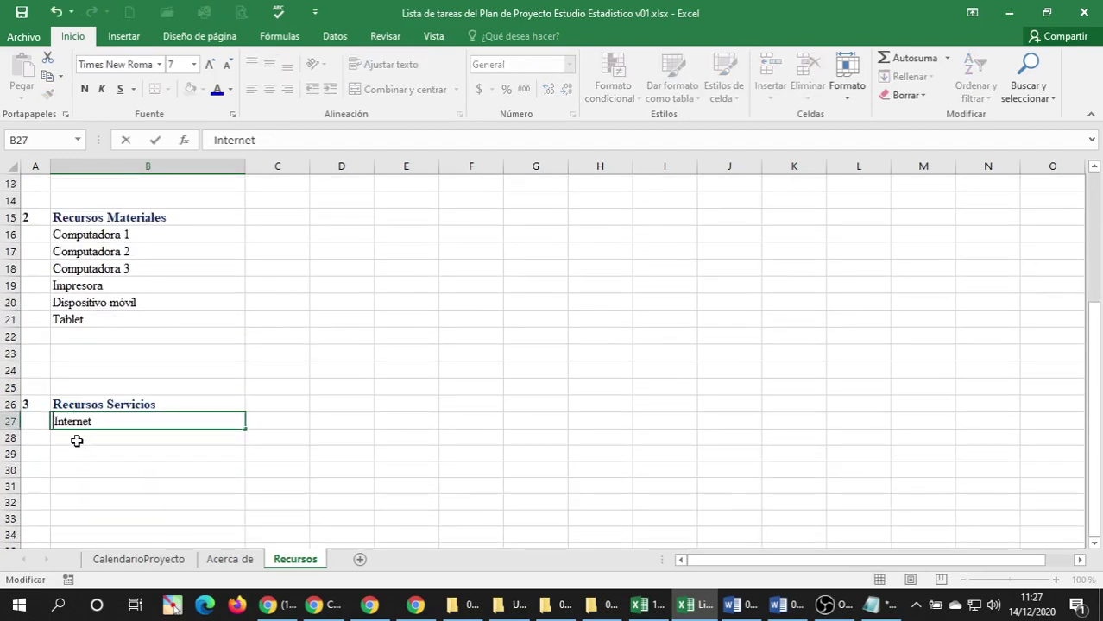
key("Return")
Narrow column A and move the Recursos del Proyecto title into A1, left-aligned.
scroll(68, 381, "up", 4)
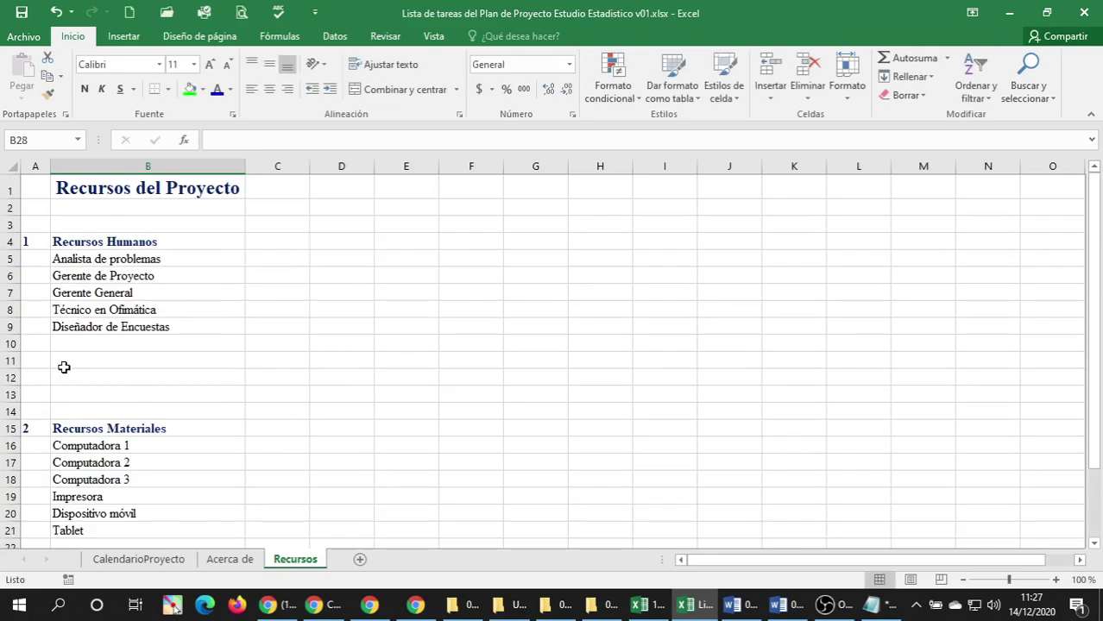
left_click_drag(51, 165, 44, 166)
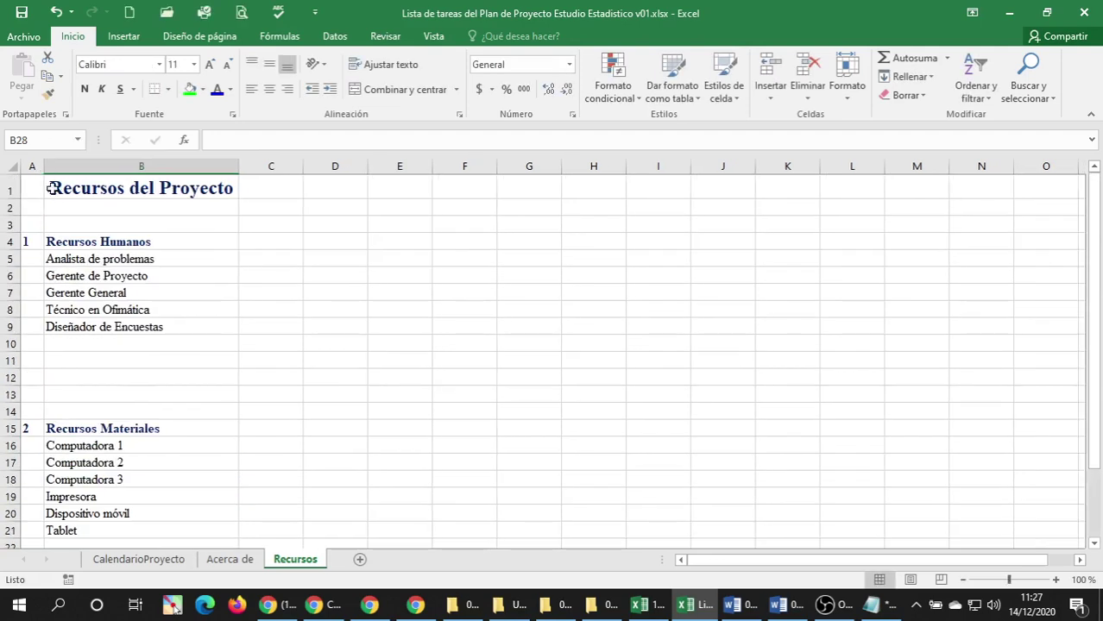
left_click(54, 190)
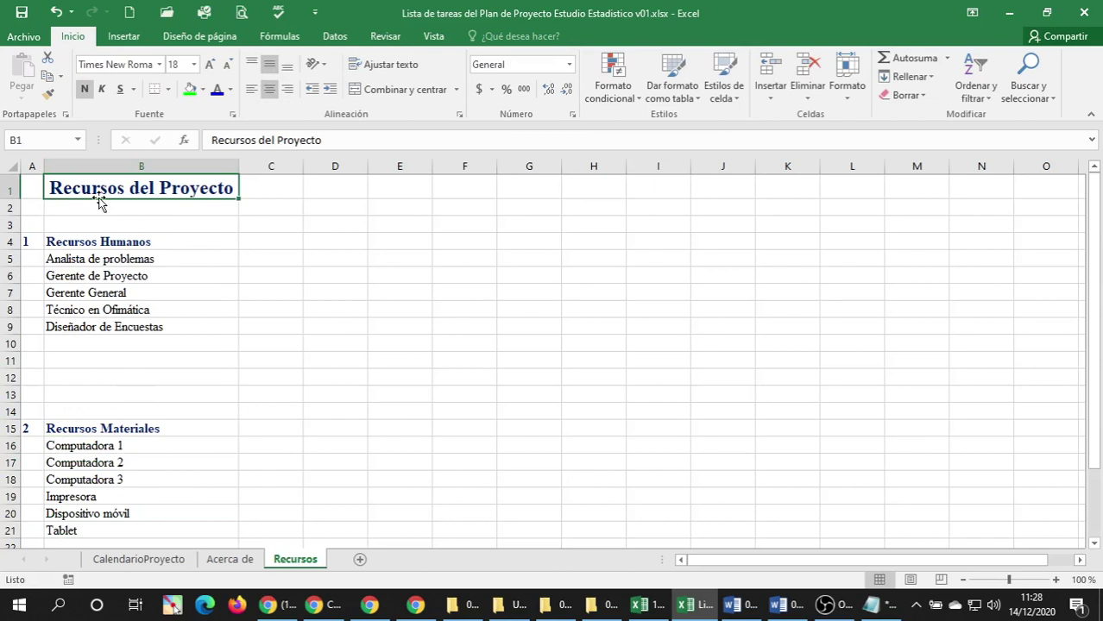
left_click_drag(98, 201, 36, 207)
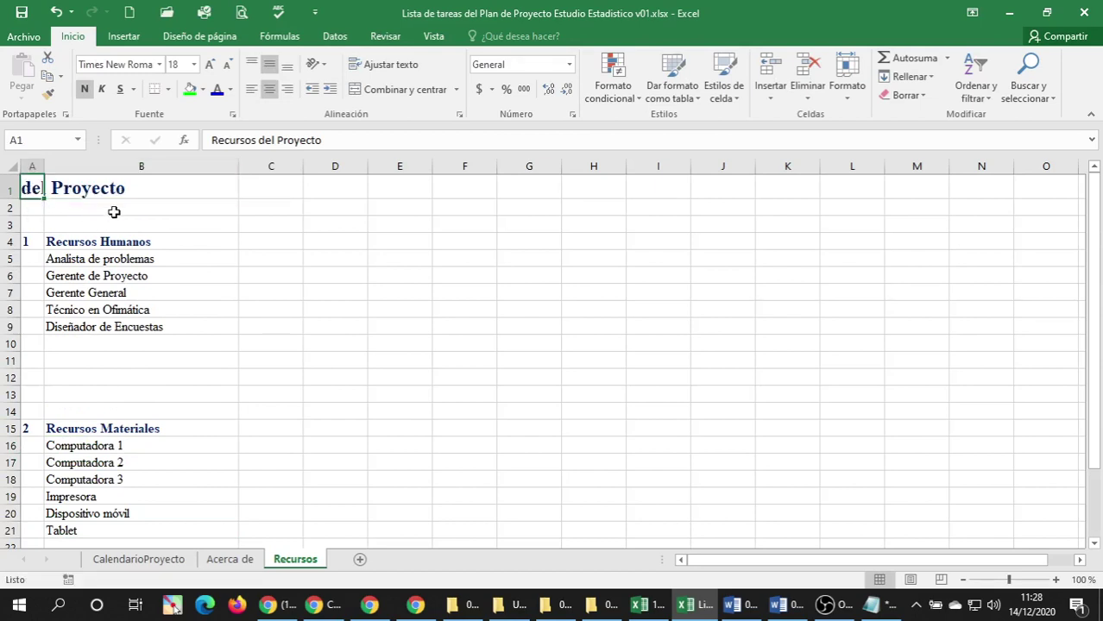
left_click(251, 89)
Leave the Recursos sheet and go to the CalendarioProyecto task schedule sheet.
left_click(83, 223)
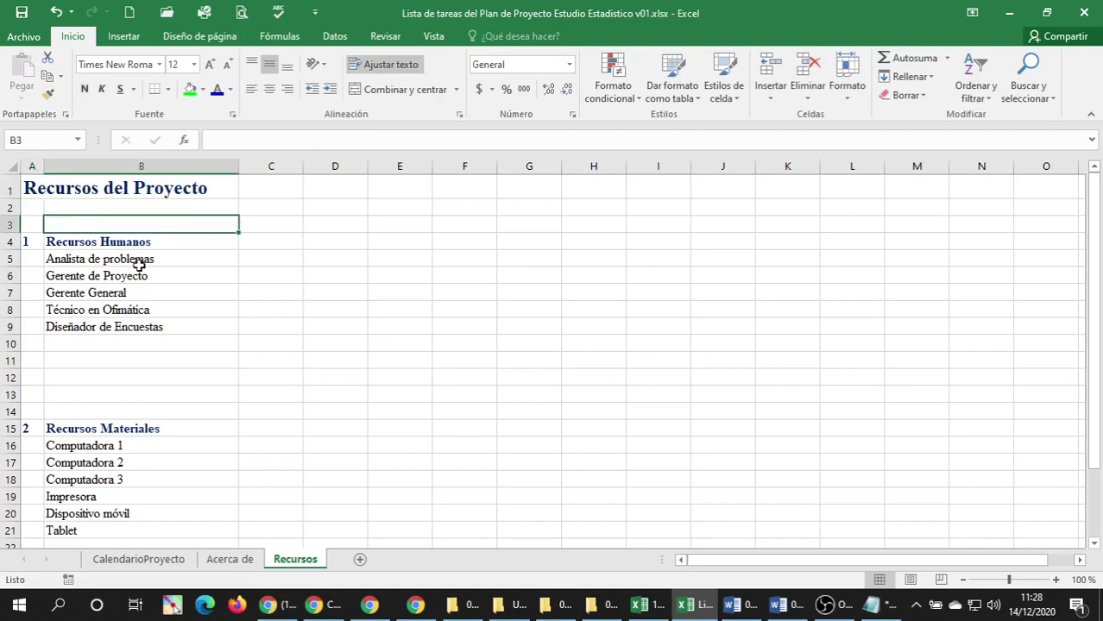
scroll(214, 234, "down", 2)
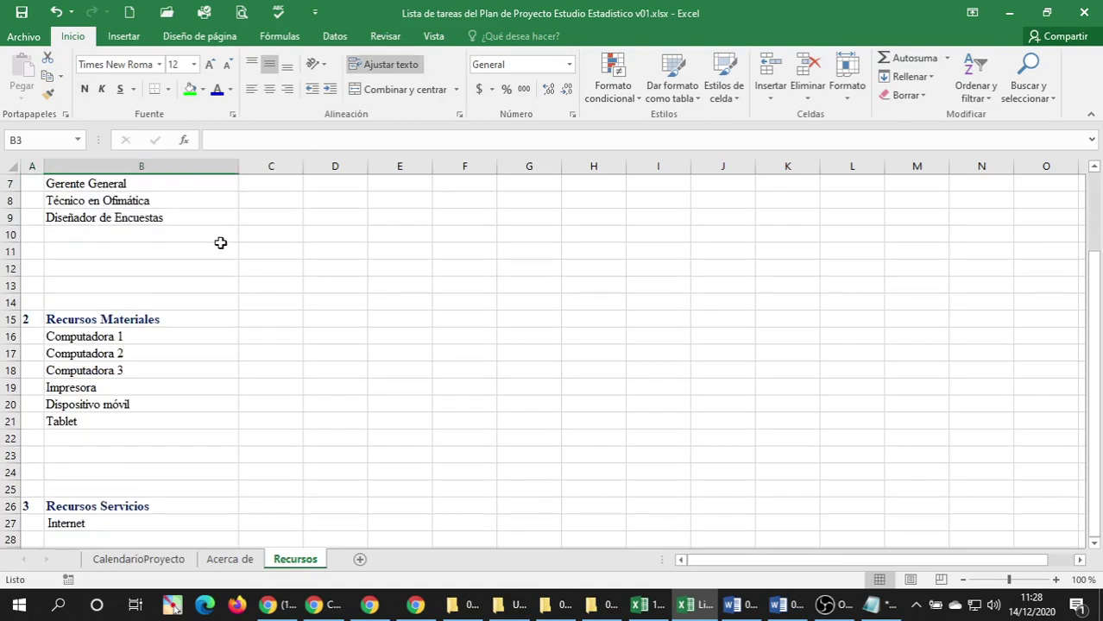
scroll(216, 241, "up", 2)
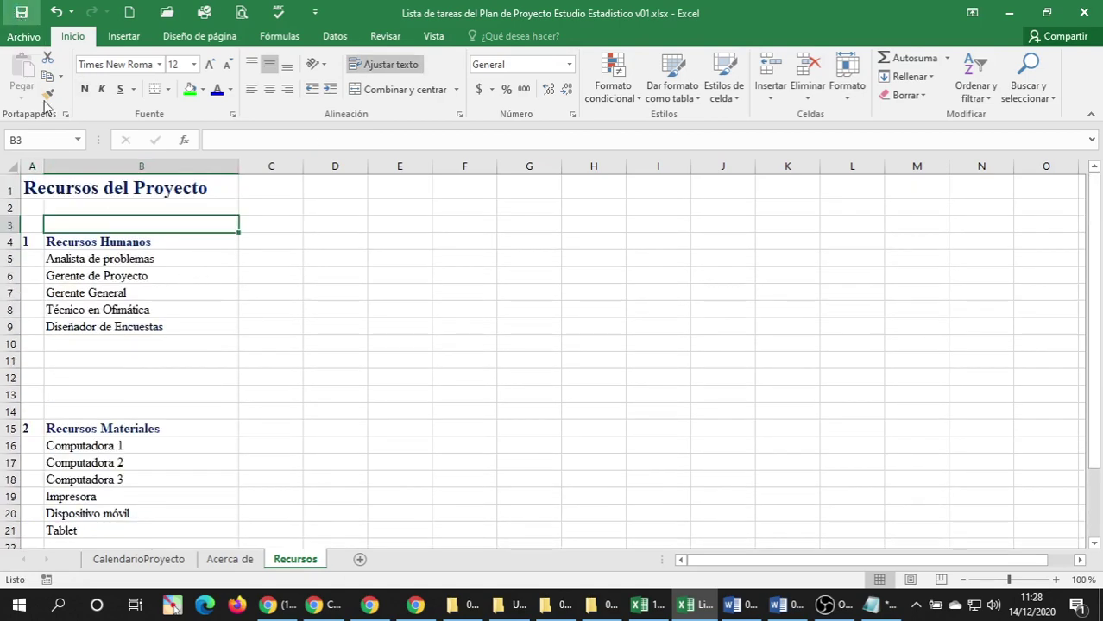
left_click(138, 559)
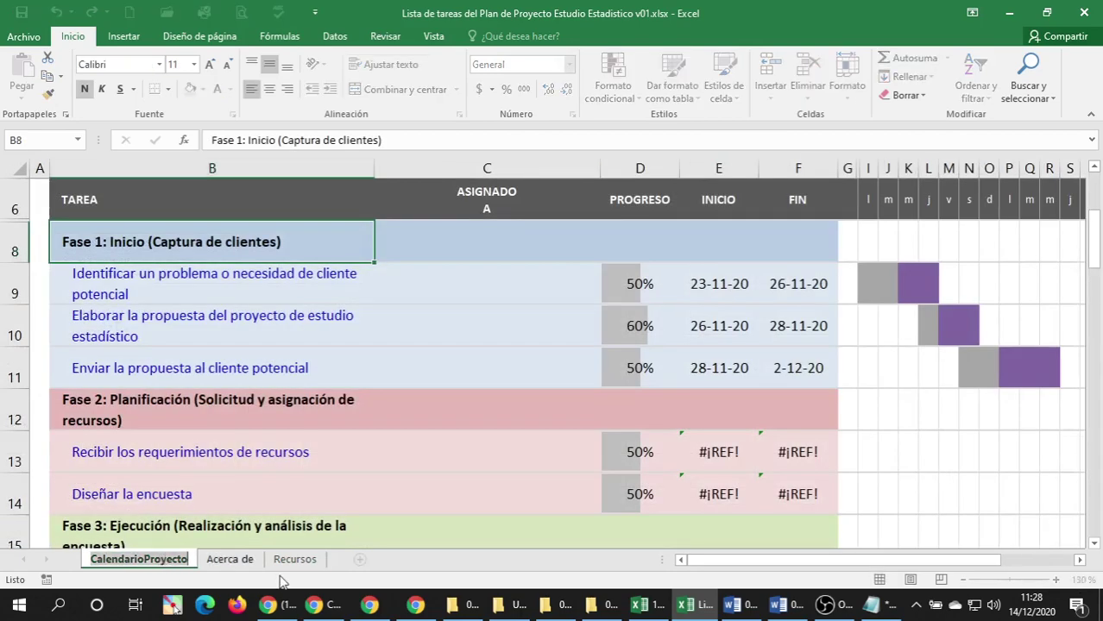
Rename the schedule sheet tab to 'Diagrama de Gantt'.
type("P")
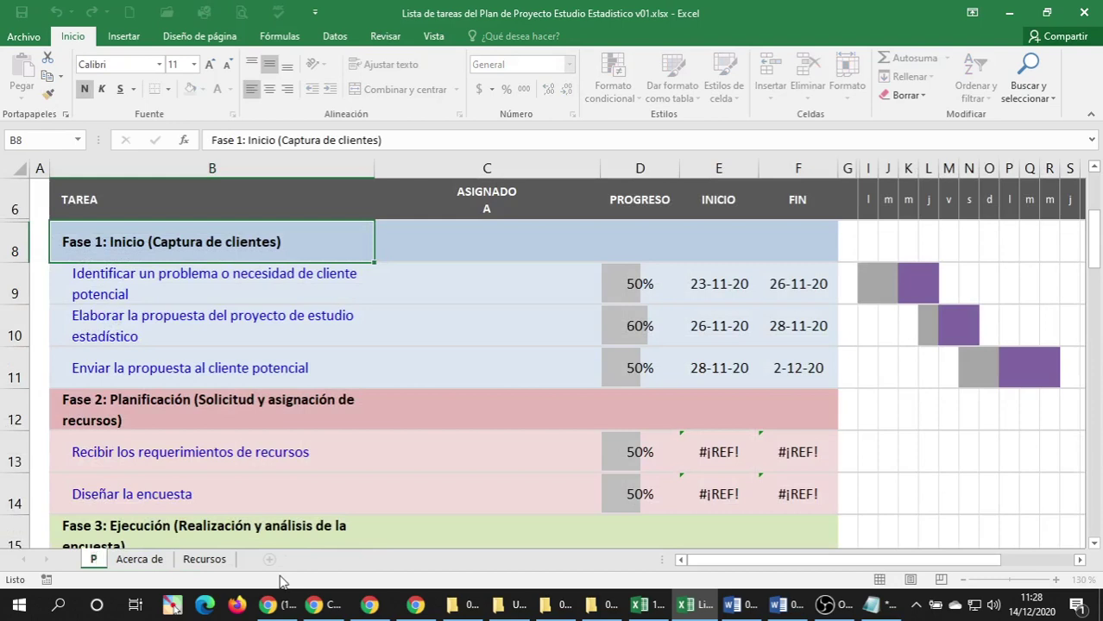
key("BackSpace")
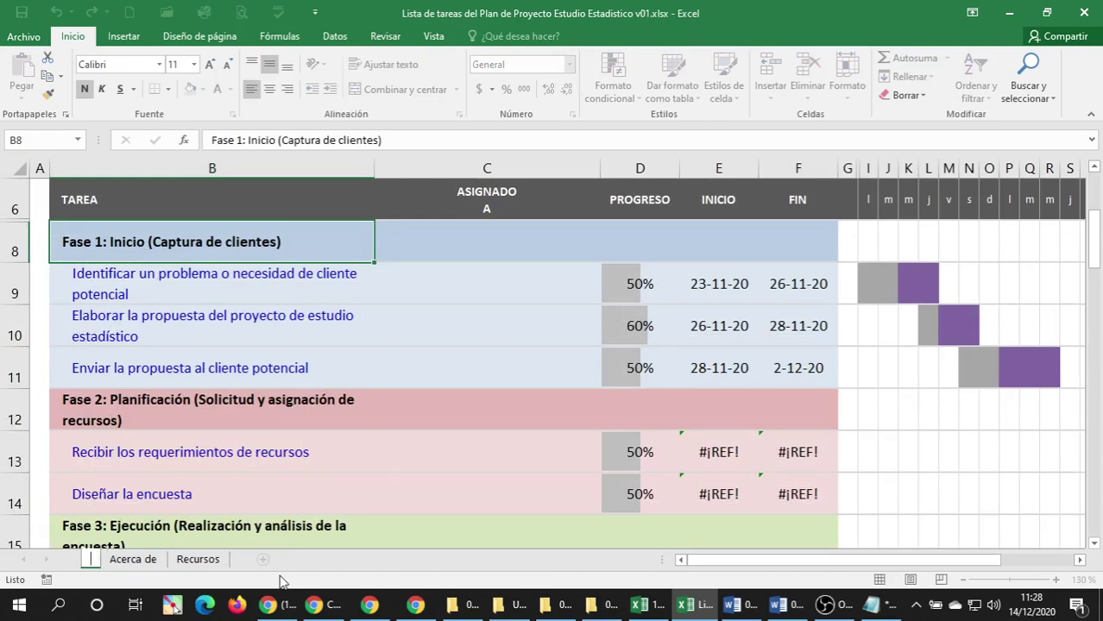
type("Diagrama")
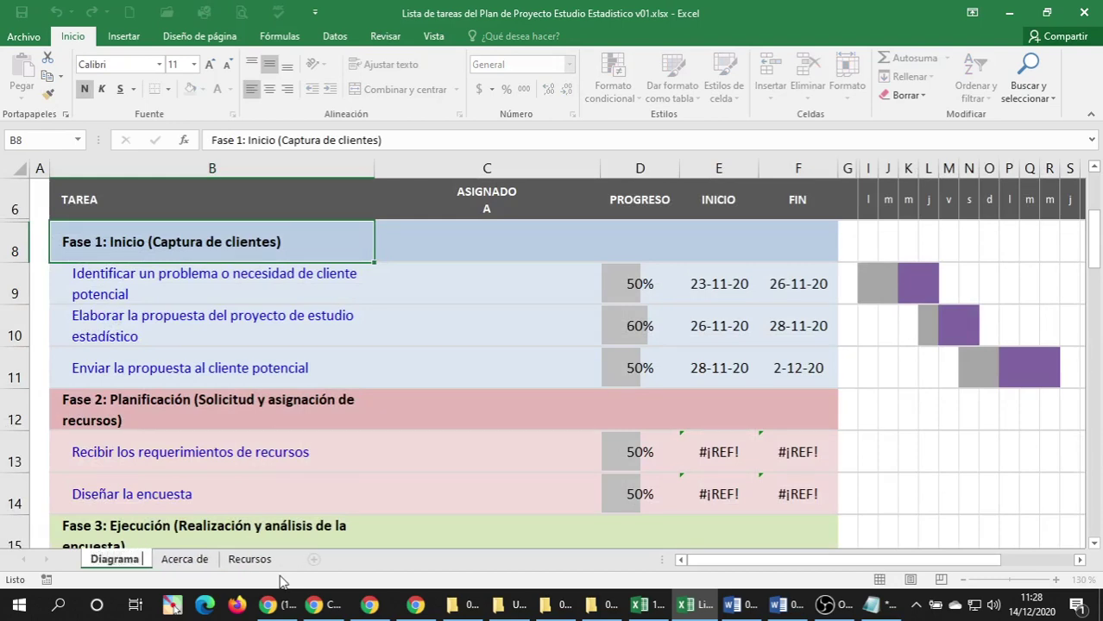
type(" de Gantt")
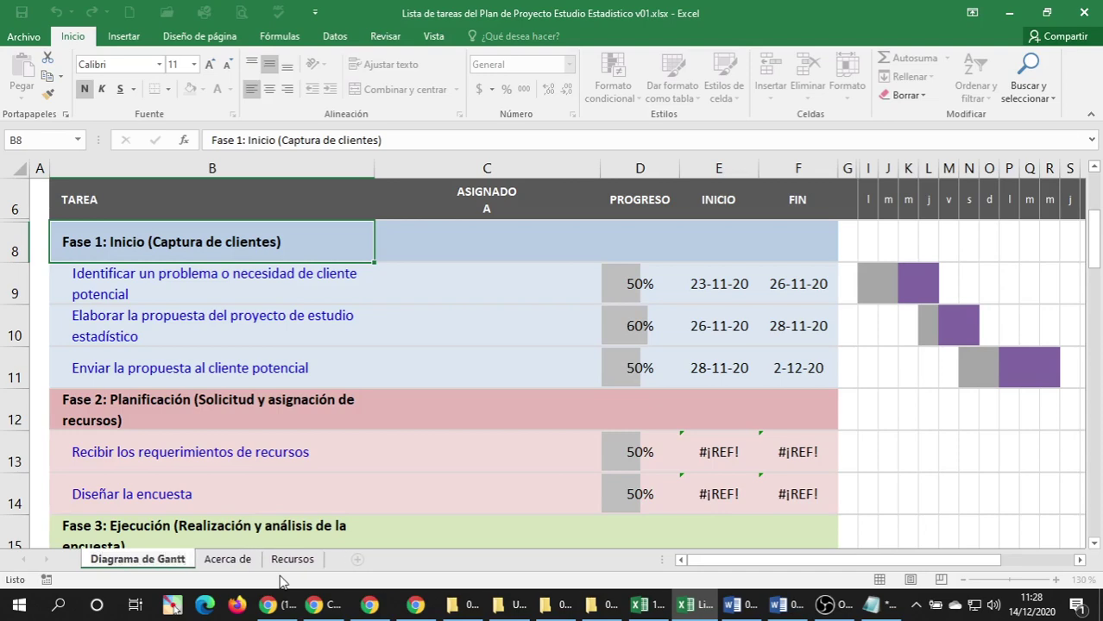
key("Return")
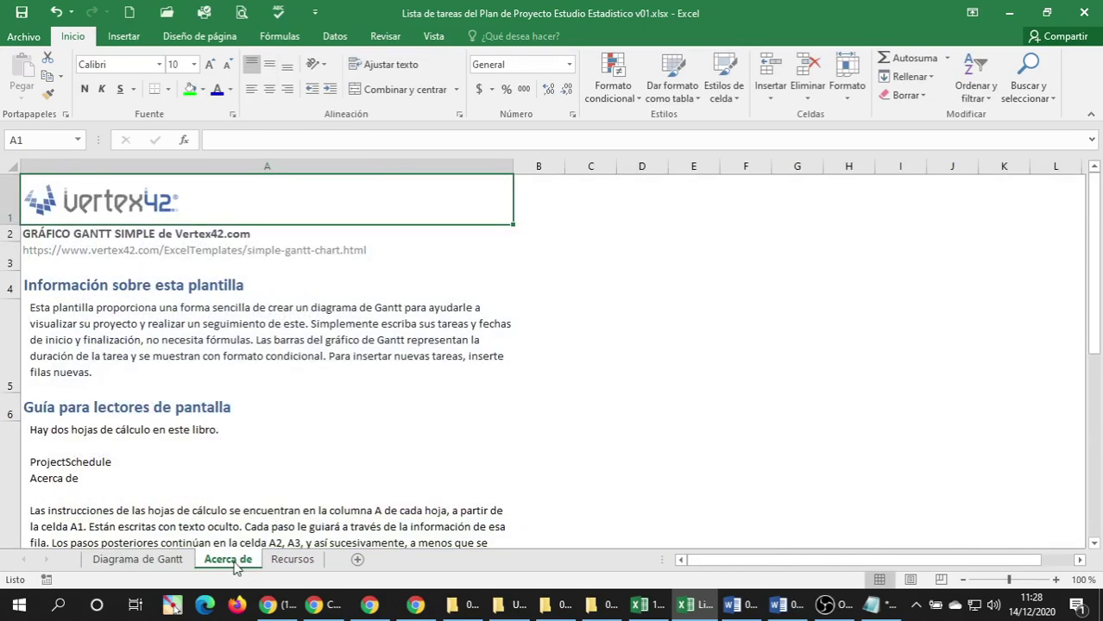
Move the Acerca de sheet after Recursos and check the tab order.
left_click_drag(246, 563, 347, 566)
left_click(227, 561)
left_click(155, 561)
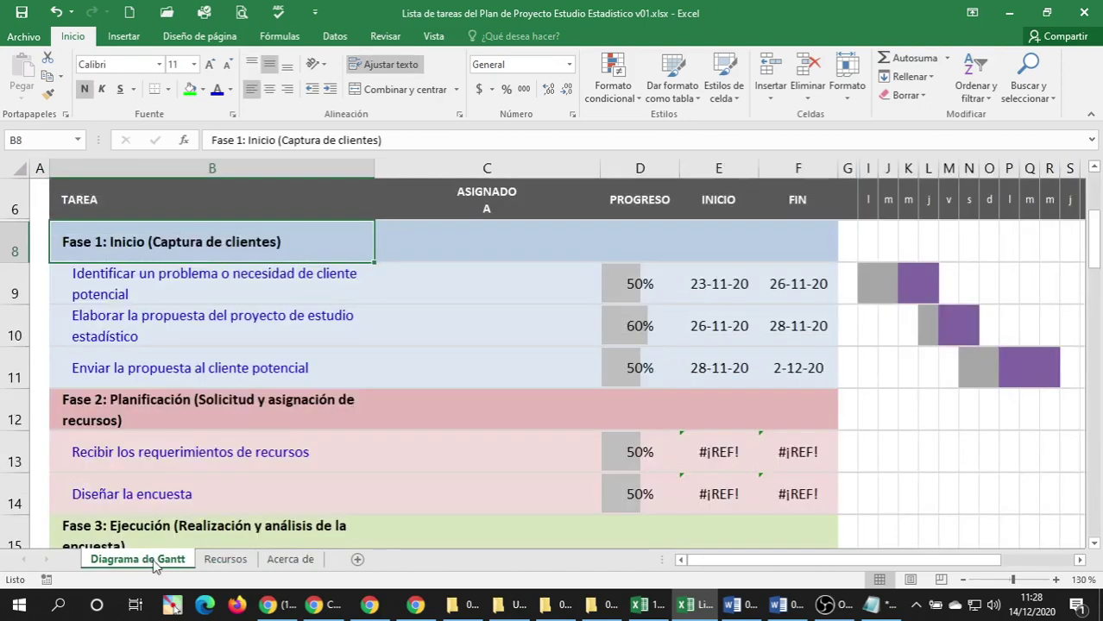
left_click(226, 561)
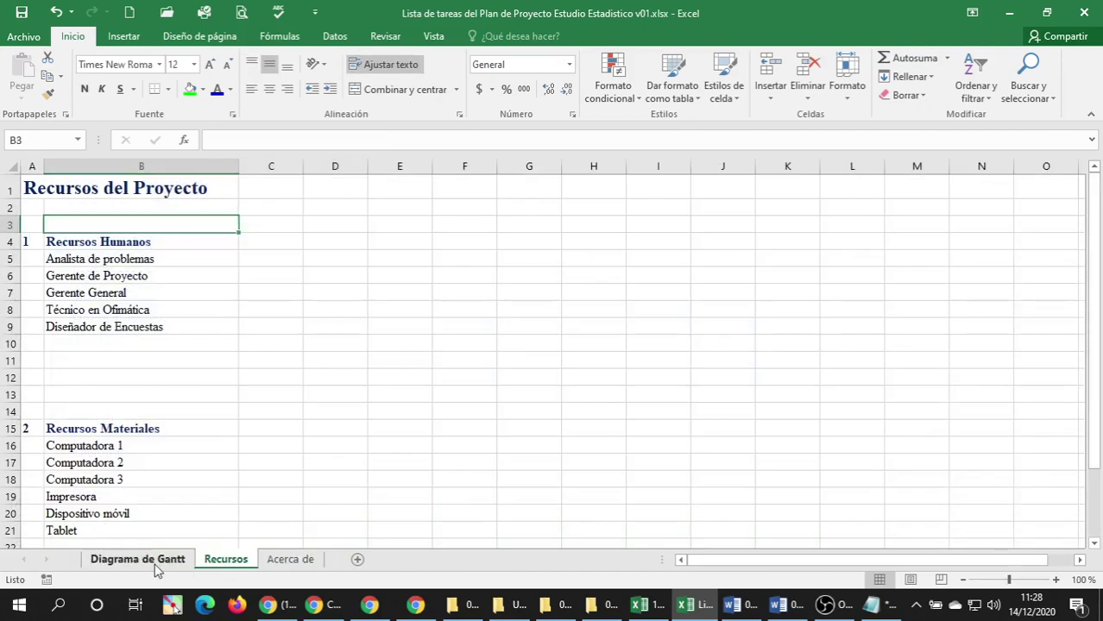
left_click(155, 561)
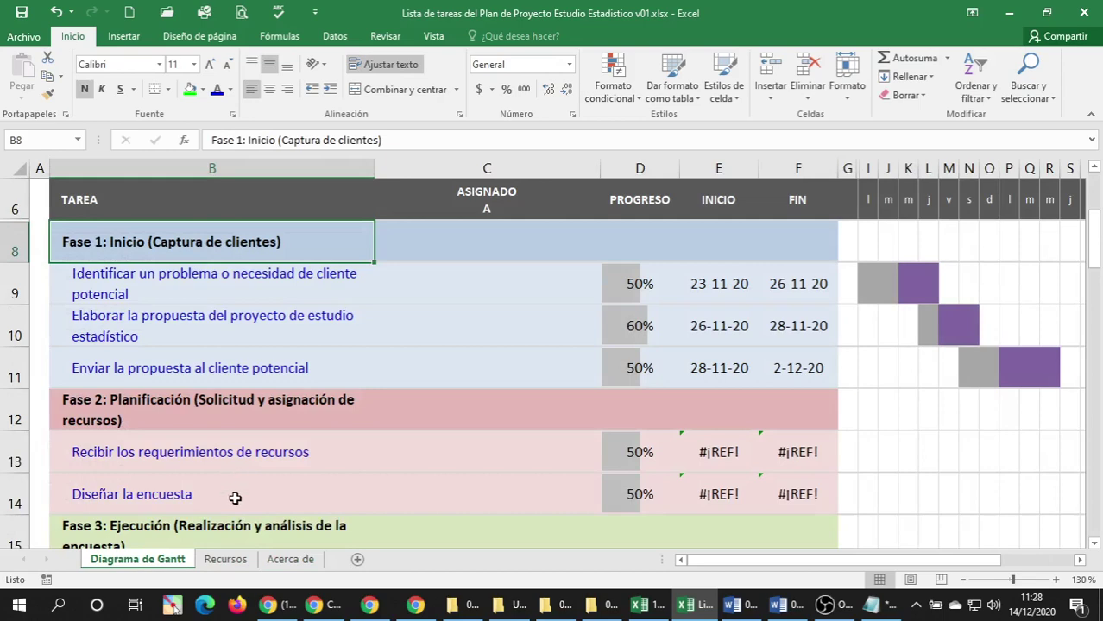
Set the task names' font colour to Automático black, then minimise to the desktop.
scroll(138, 400, "up", 2)
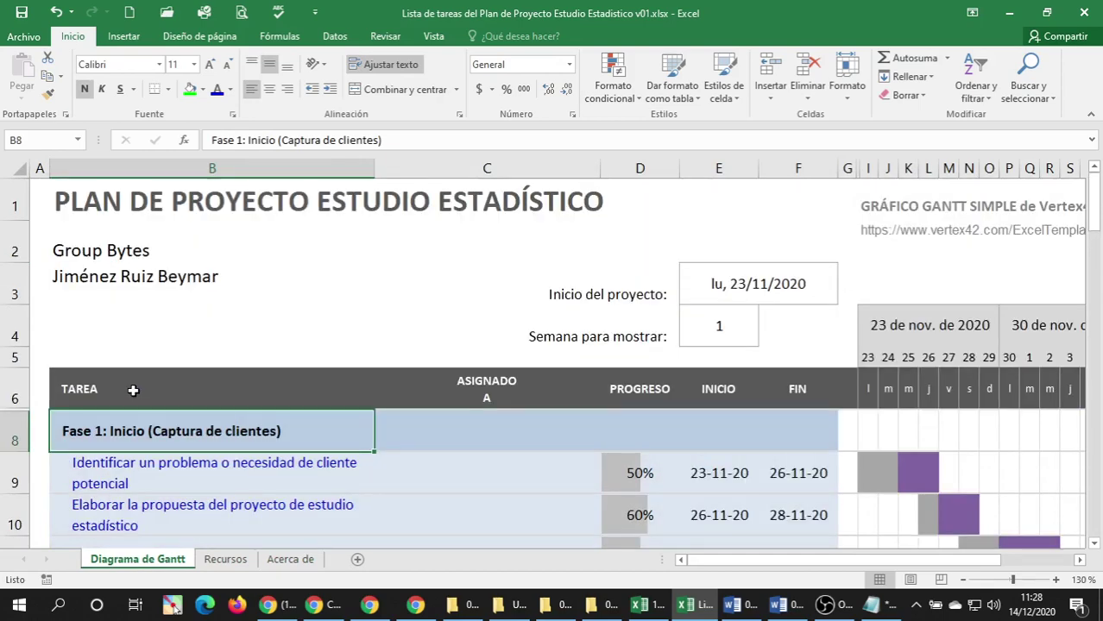
scroll(135, 388, "down", 5)
scroll(167, 400, "up", 2)
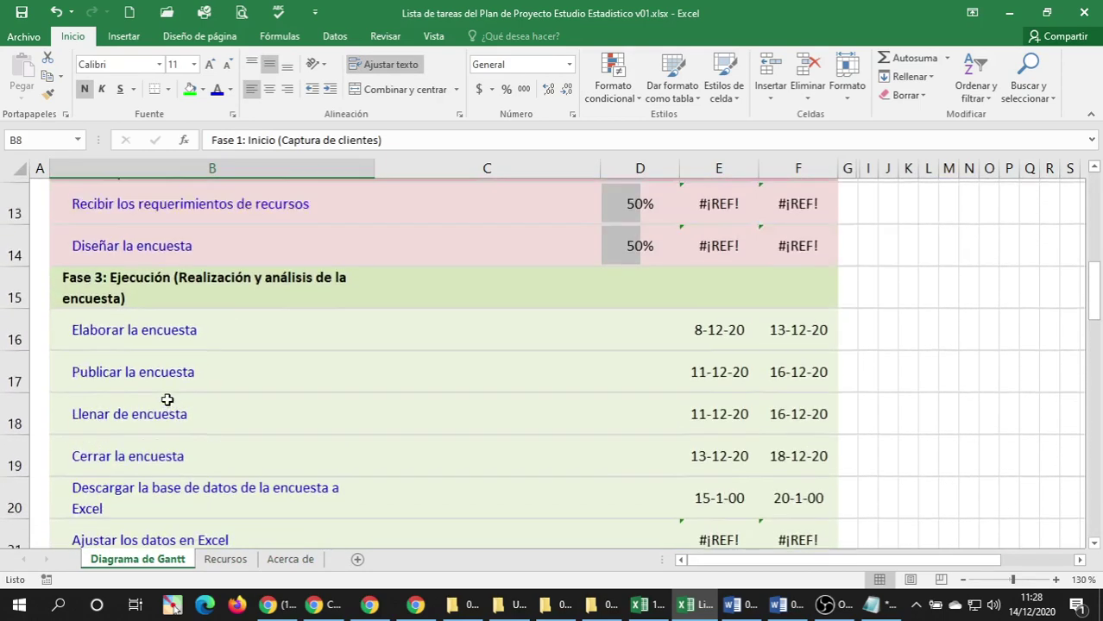
scroll(167, 400, "up", 1)
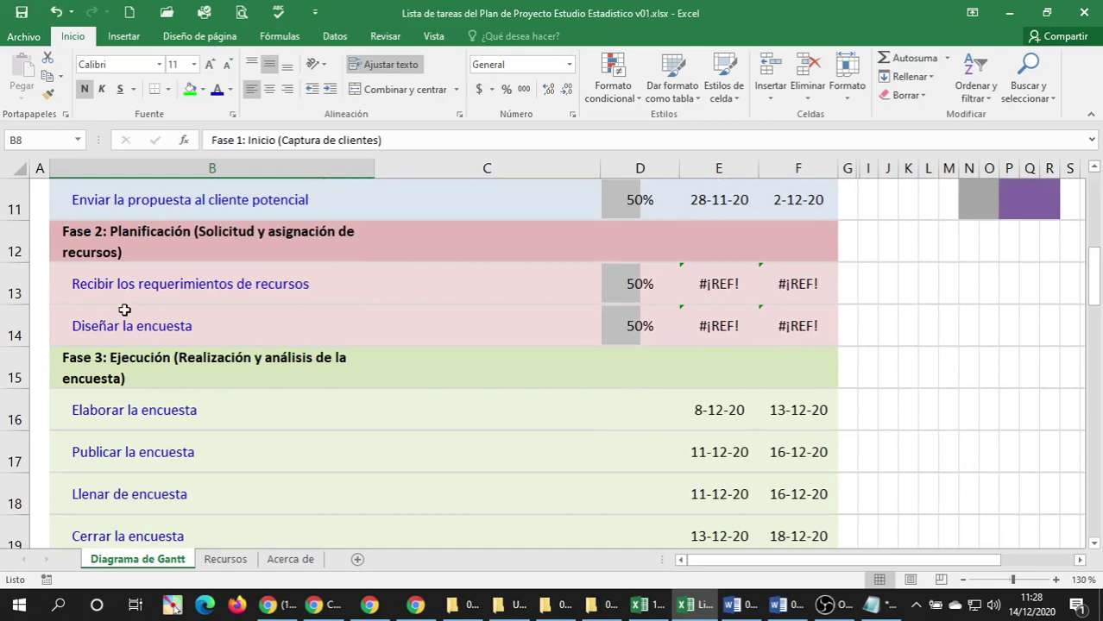
scroll(124, 310, "up", 1)
left_click_drag(121, 232, 127, 322)
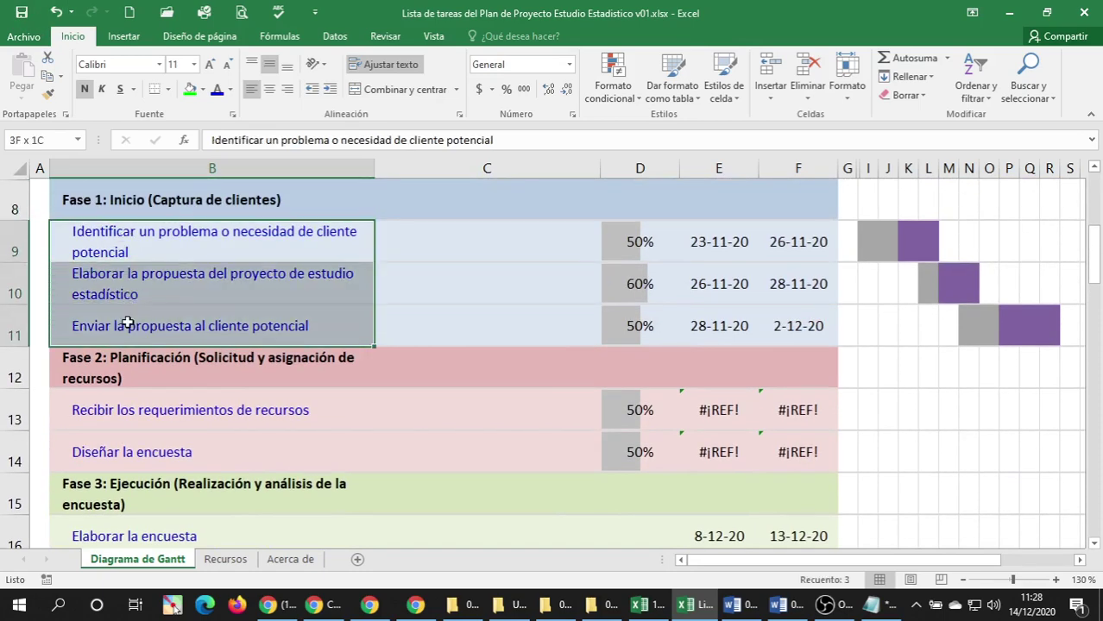
scroll(125, 251, "up", 2)
left_click_drag(121, 253, 147, 327)
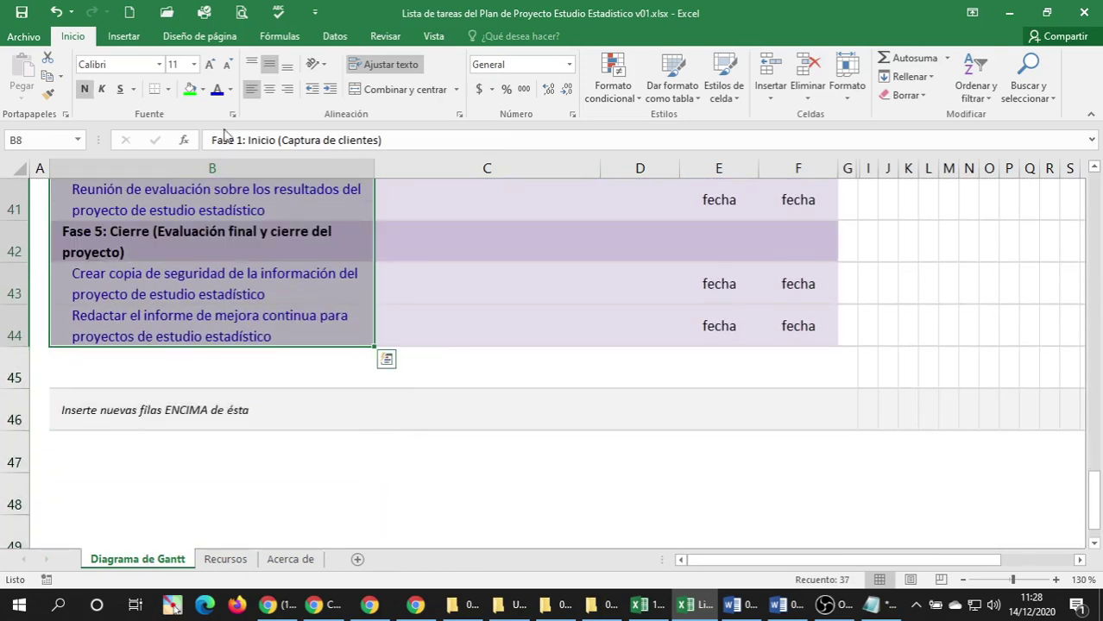
left_click(229, 89)
left_click(254, 109)
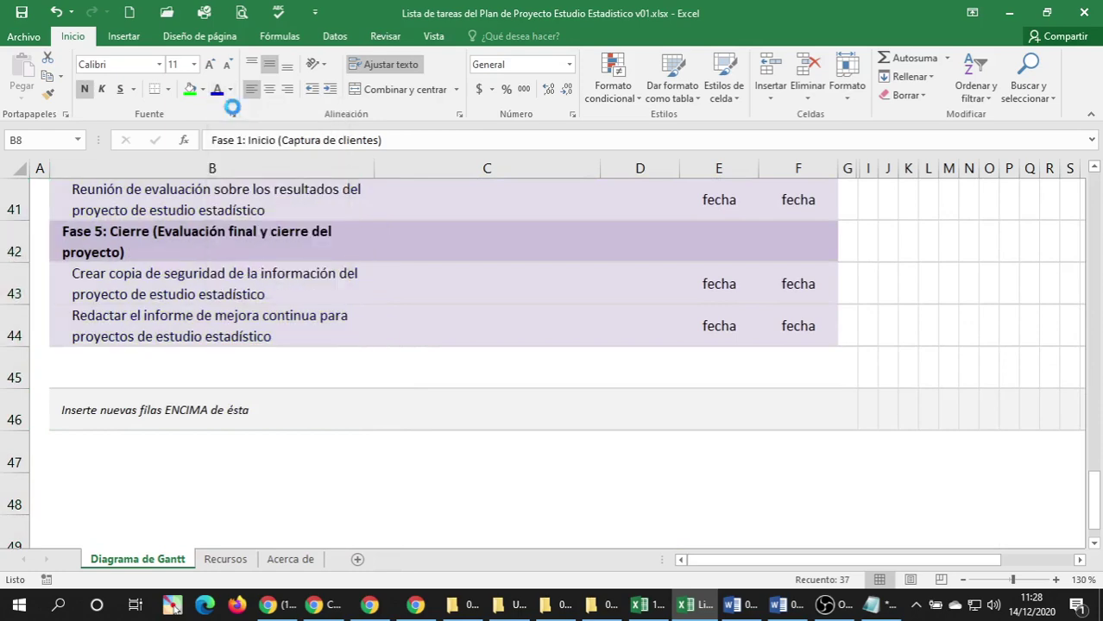
scroll(162, 345, "up", 13)
left_click(153, 380)
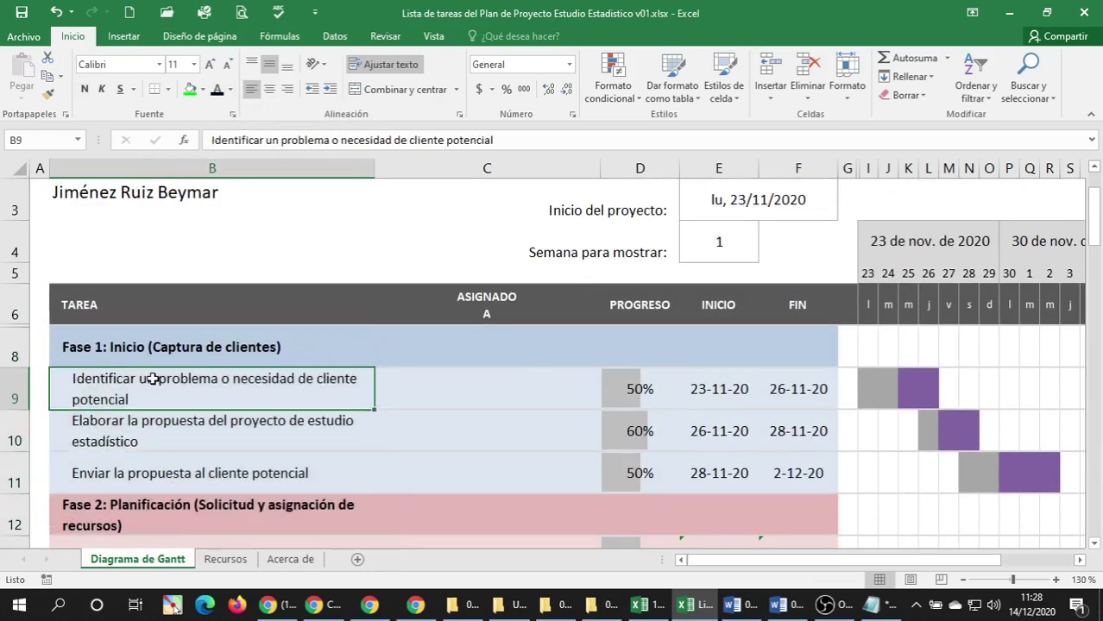
scroll(153, 380, "down", 2)
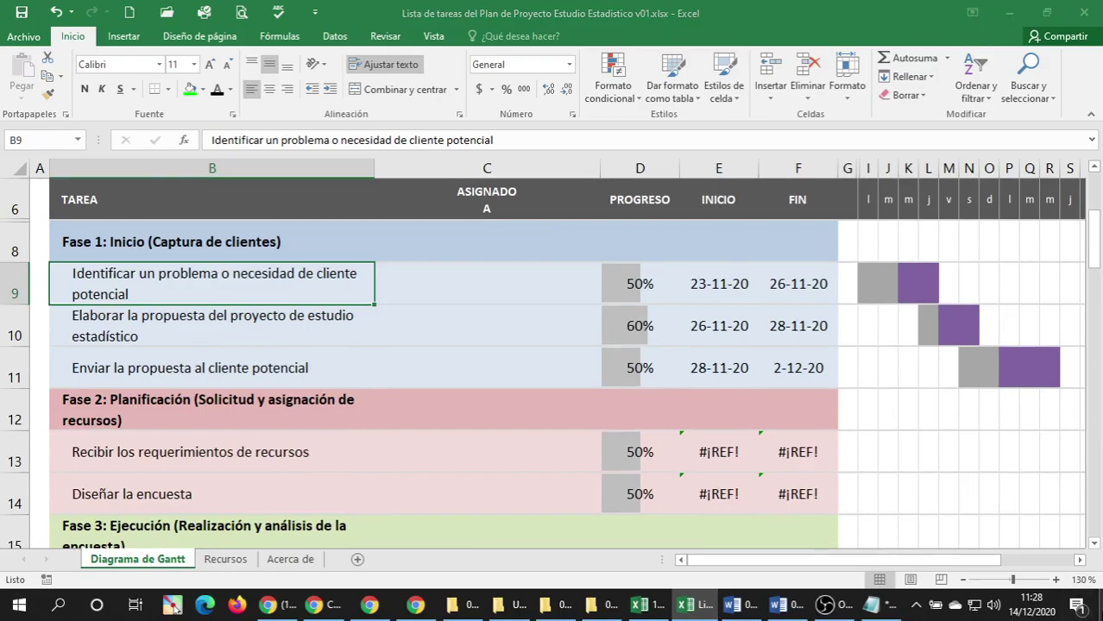
left_click(1096, 609)
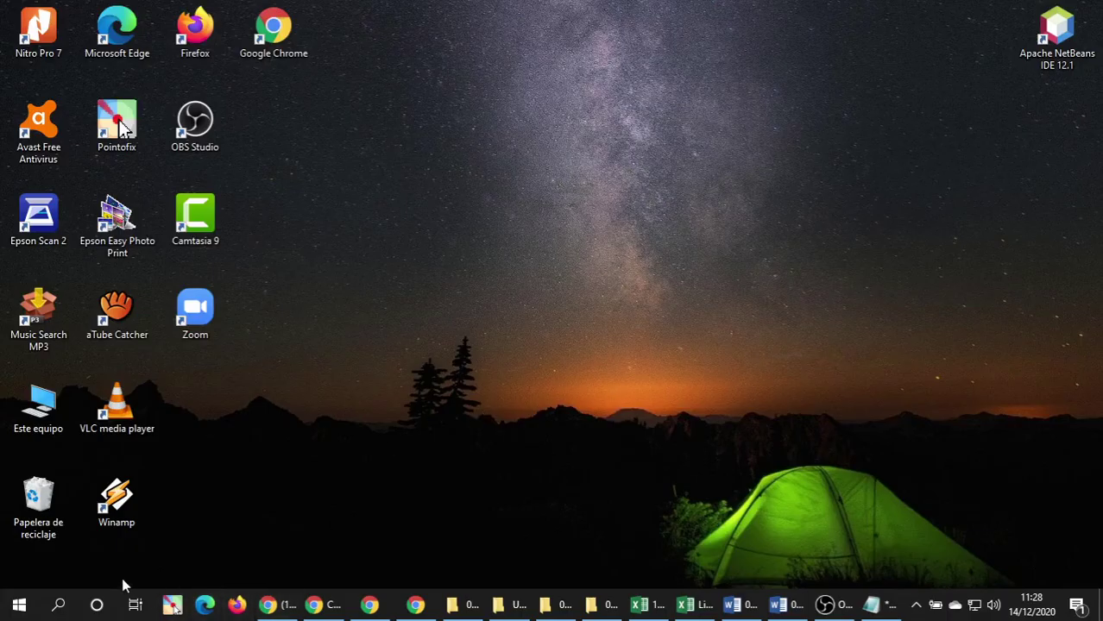
Search for 'project', launch Project 2016 and dismiss the licence-update notice.
left_click(58, 605)
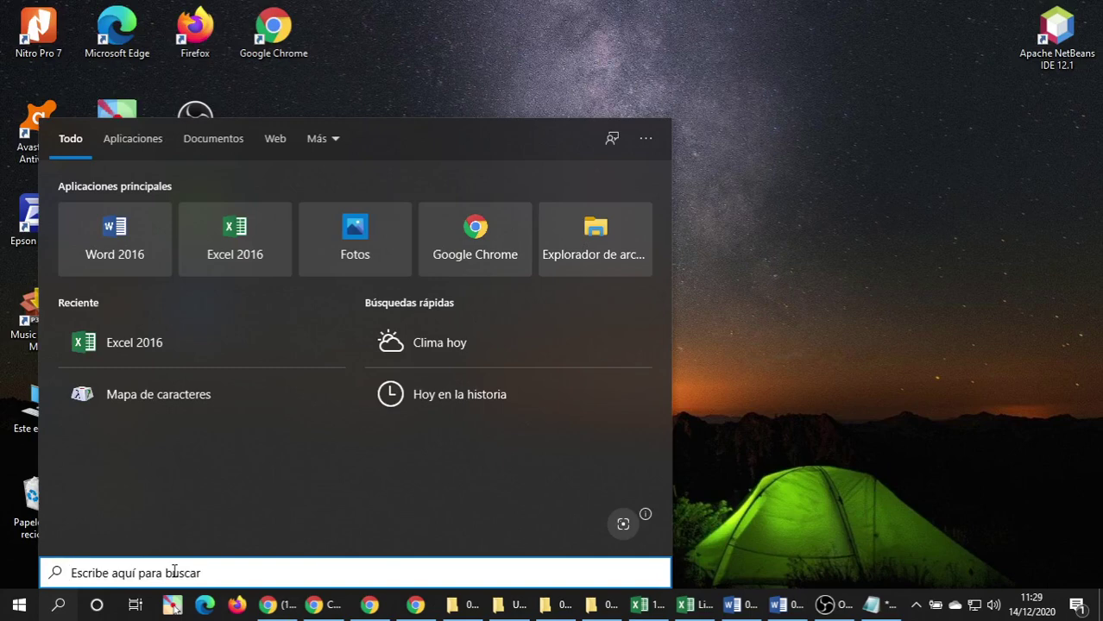
type("project")
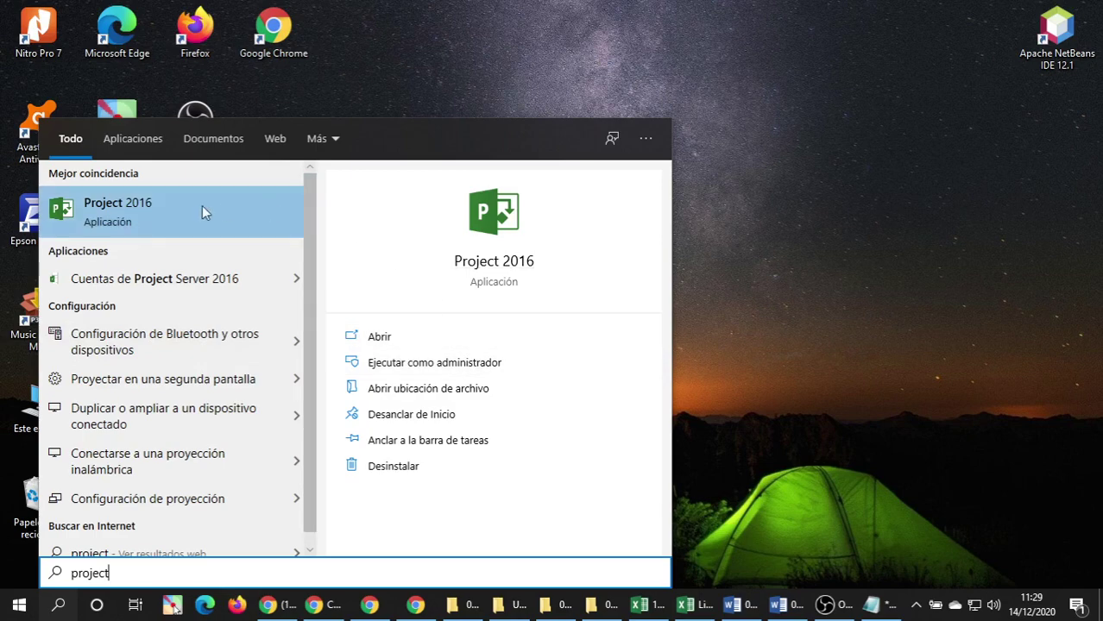
left_click(155, 223)
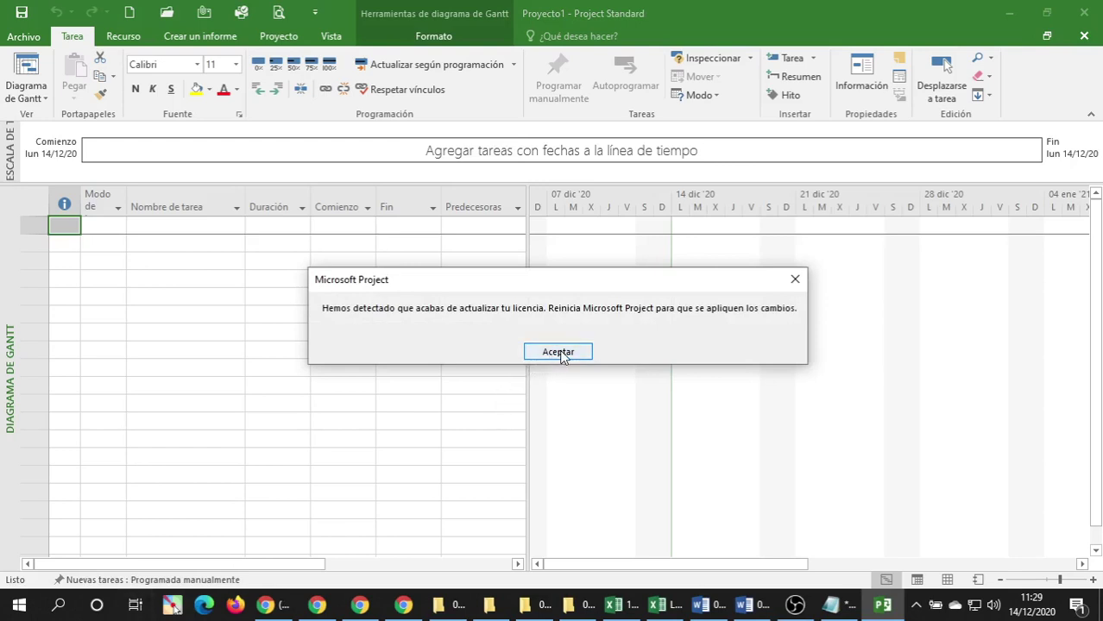
left_click(561, 355)
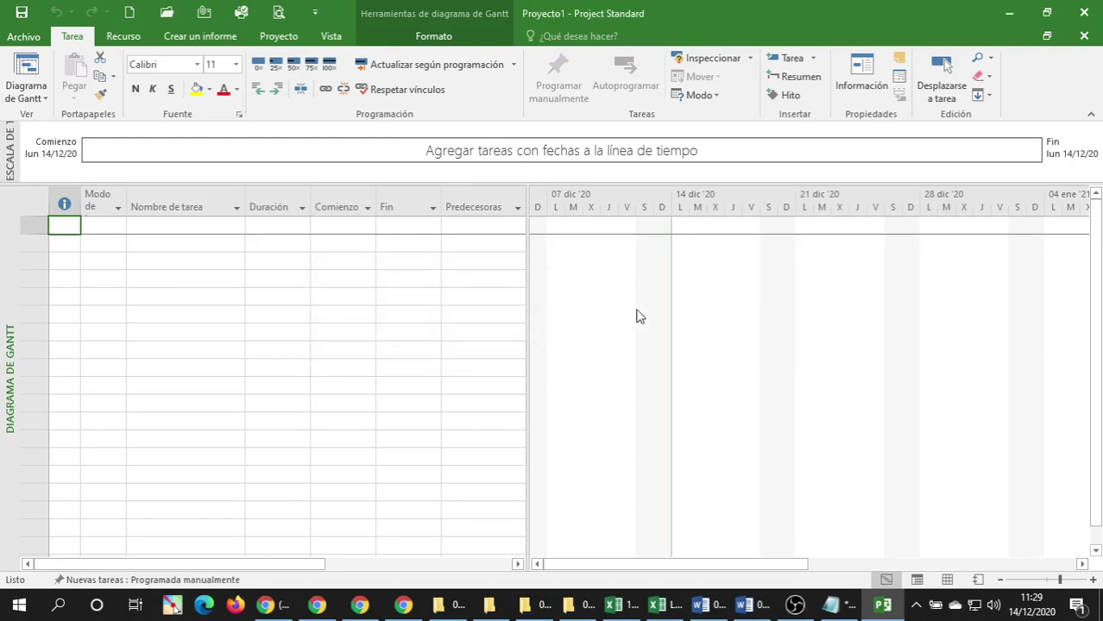
Save the blank plan in 04 Practicas de Project as '04.01 Plan de proyecto estudio estadistico.mpp'.
left_click(19, 13)
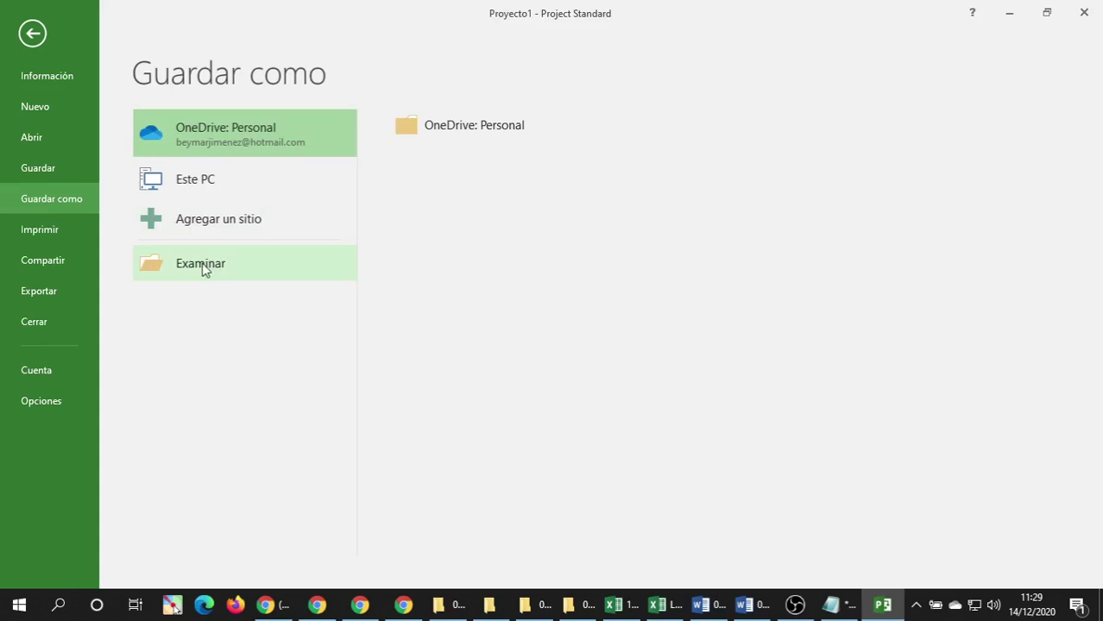
left_click(312, 261)
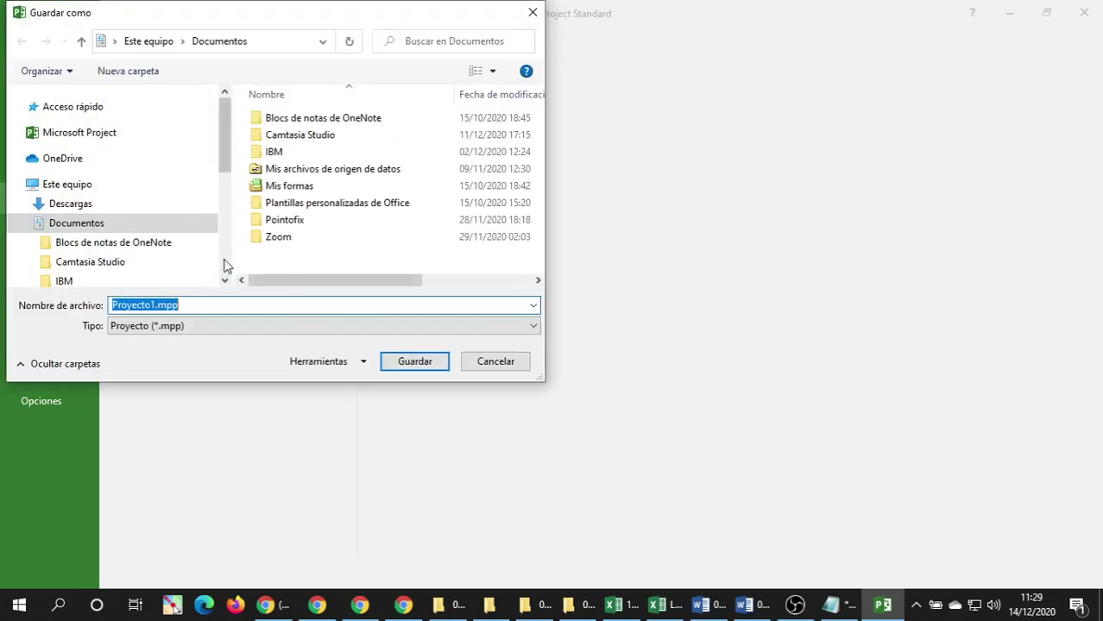
left_click_drag(229, 141, 221, 240)
left_click(86, 210)
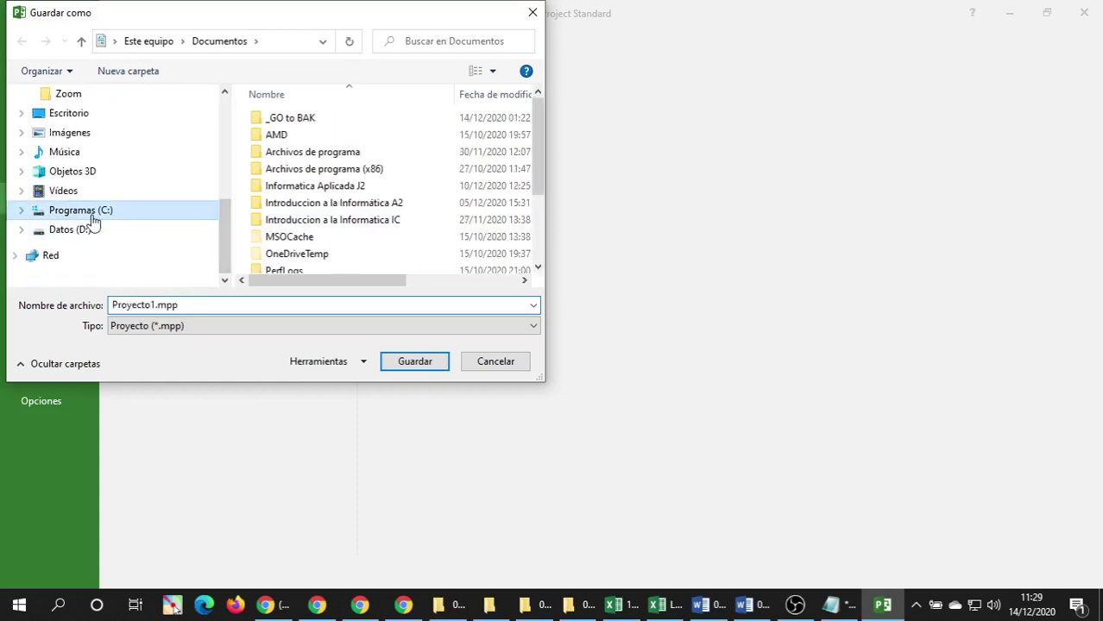
left_click(387, 223)
double_click(357, 185)
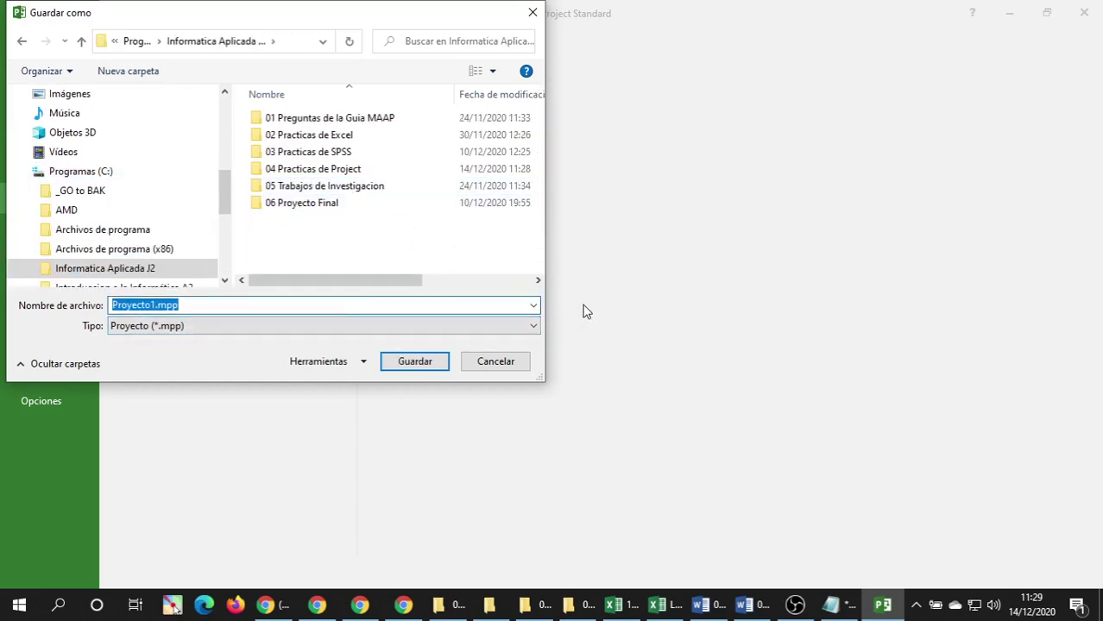
double_click(305, 171)
left_click(196, 303)
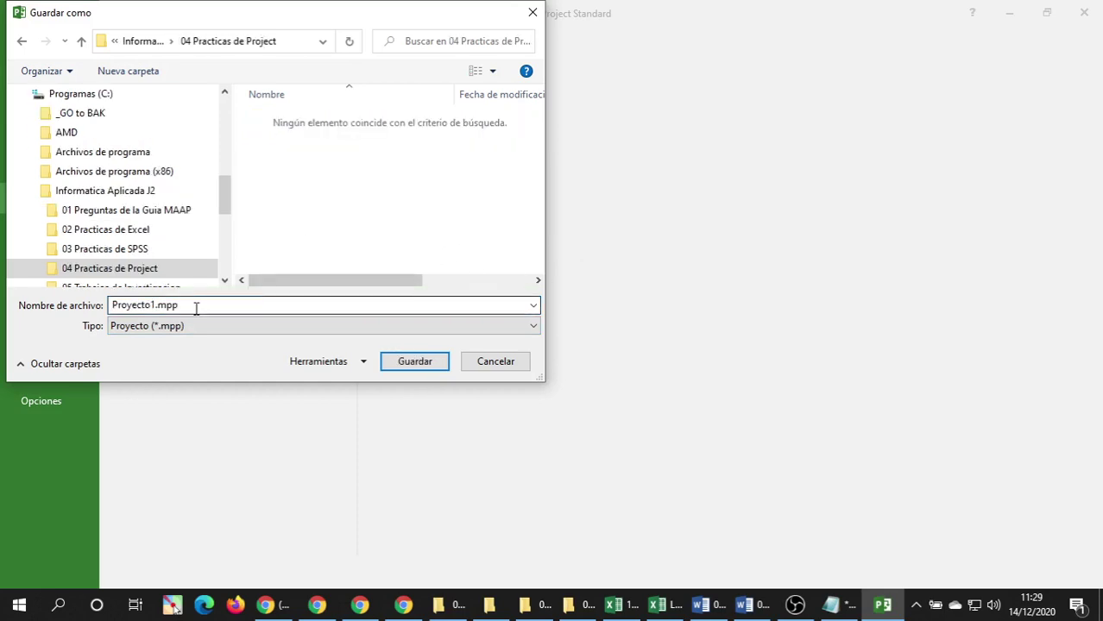
double_click(196, 303)
type("04.01 Plan de p")
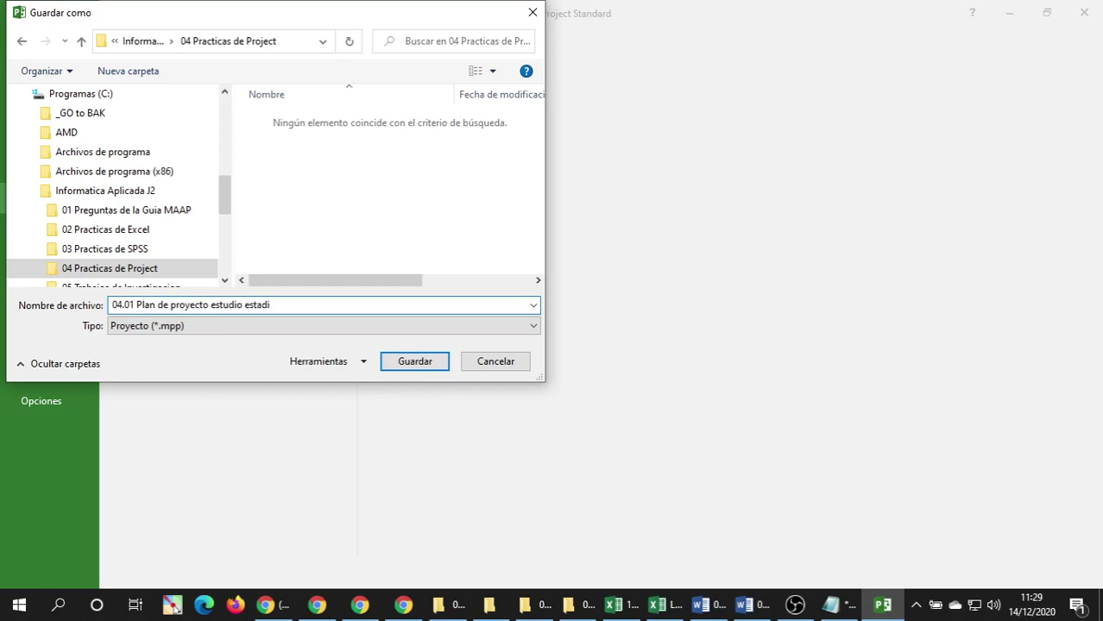
key("Return")
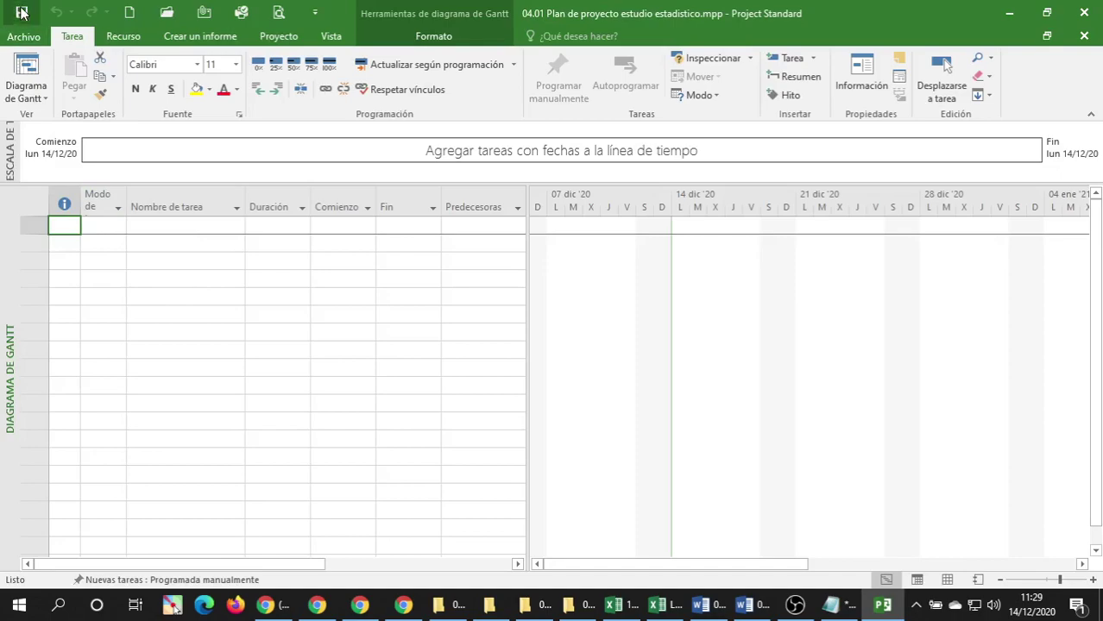
Close Project, relaunch and close it again, then bring up the 04 Practicas de Project folder.
left_click(1084, 12)
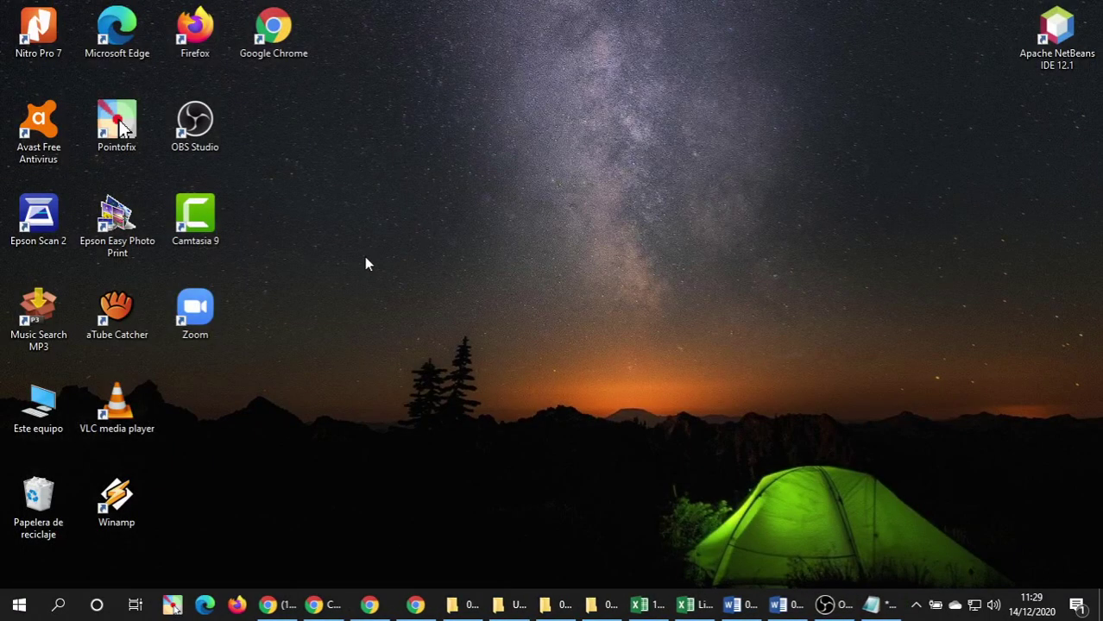
left_click(59, 604)
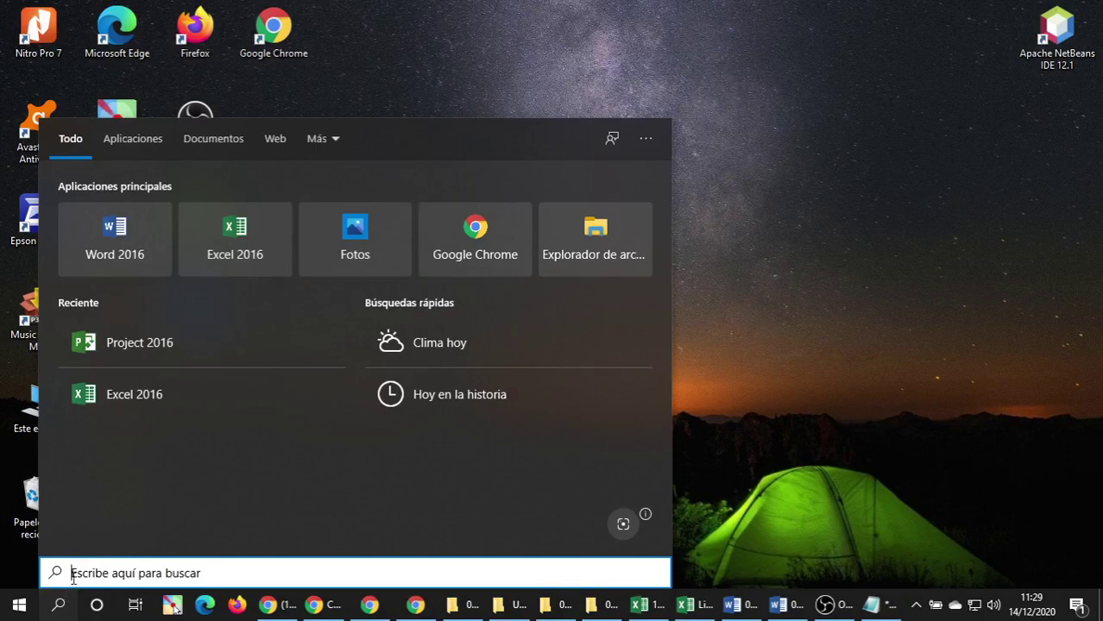
left_click(125, 351)
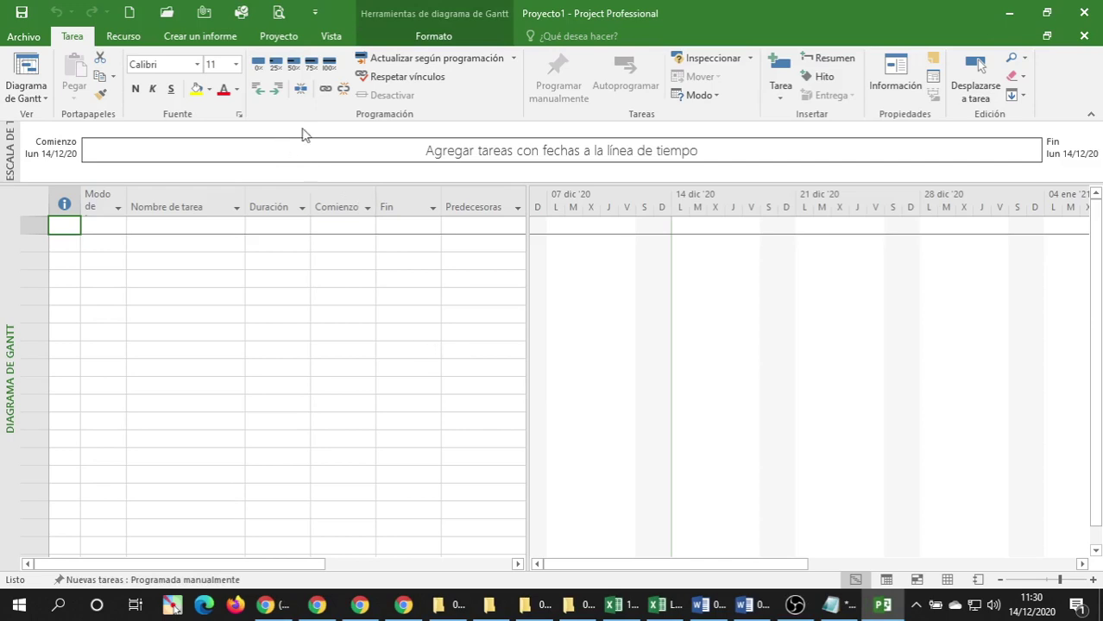
left_click(1089, 11)
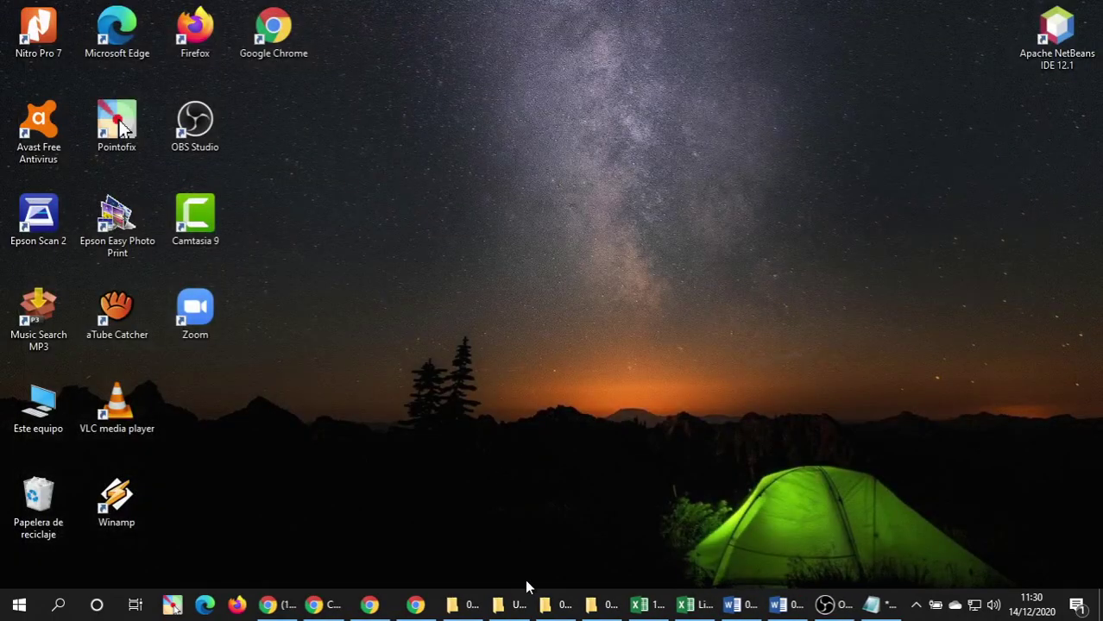
left_click(462, 607)
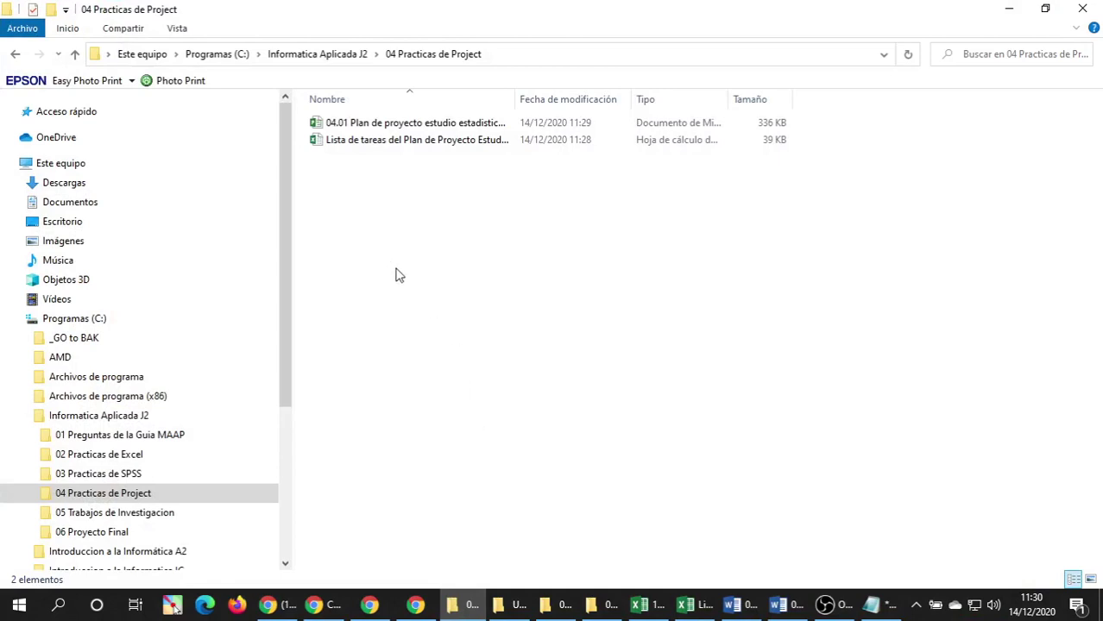
Rename the Project plan file's prefix from 04.01 to 04.02.
left_click(389, 145)
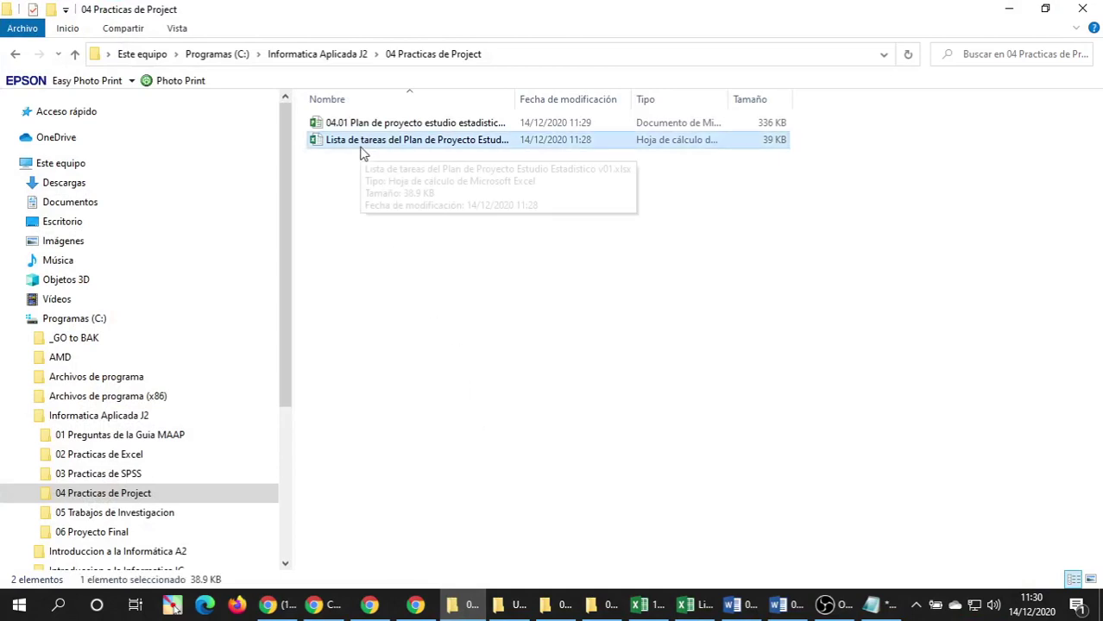
left_click(336, 145)
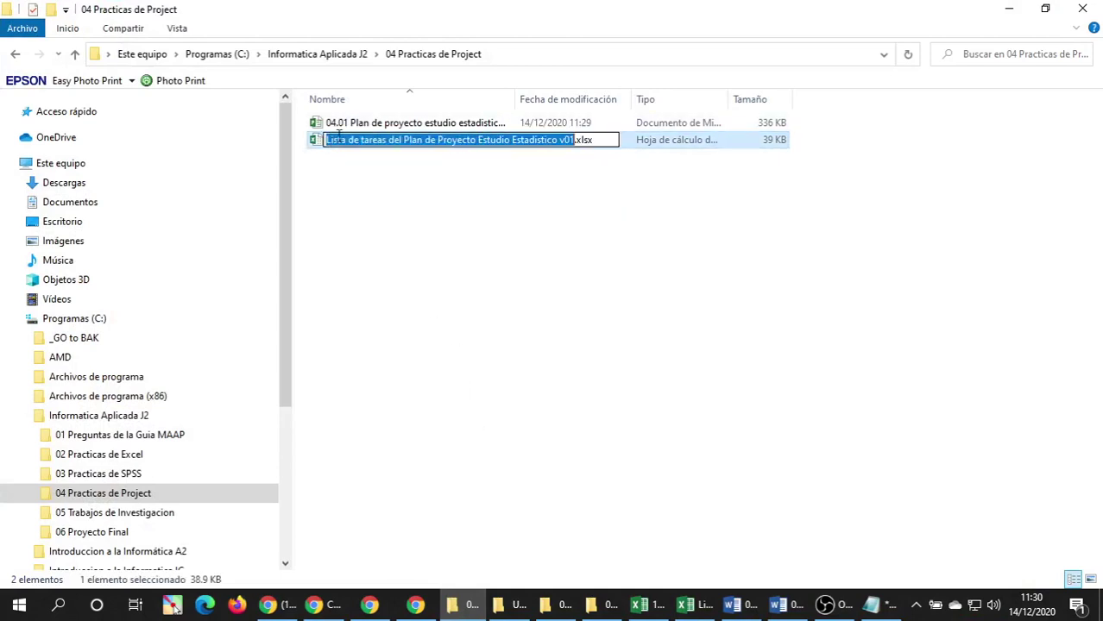
left_click(345, 126)
left_click(348, 128)
left_click(347, 124)
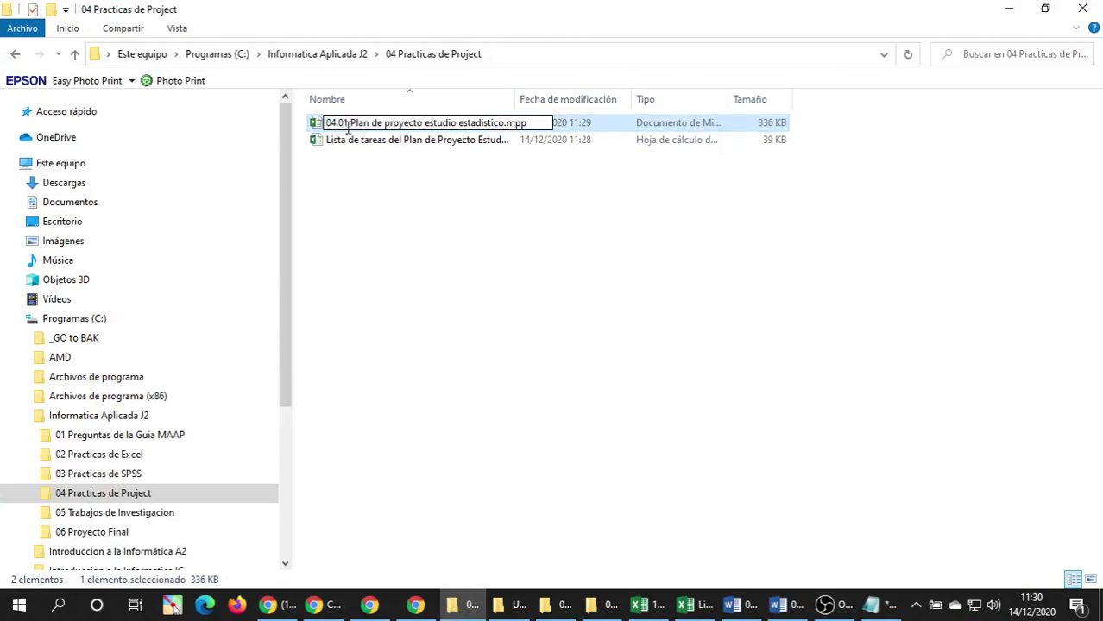
key("BackSpace")
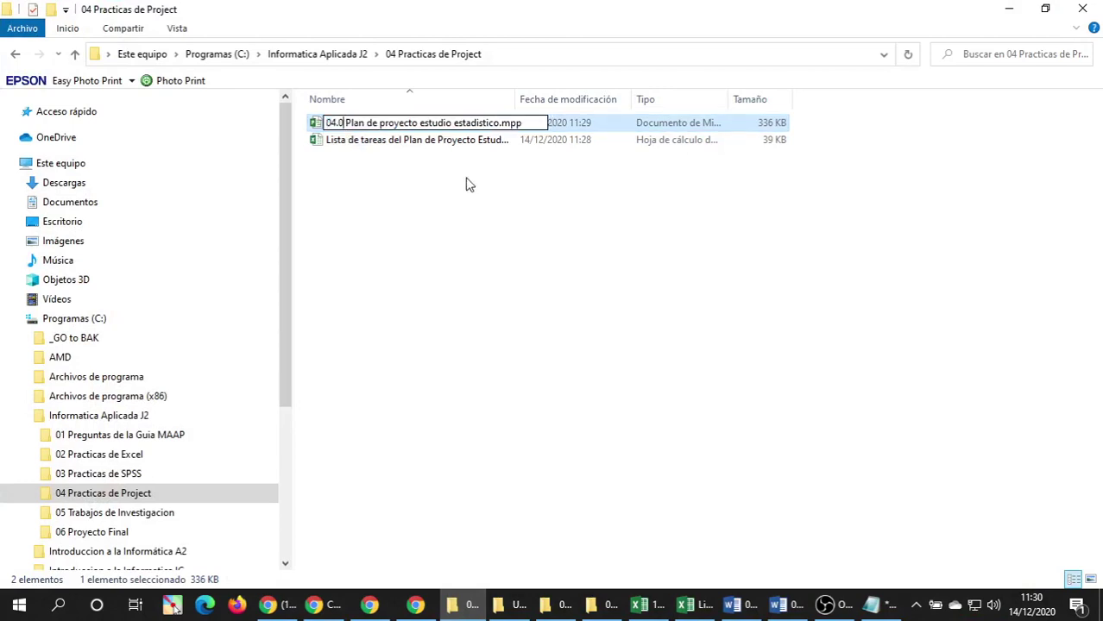
type("2")
key("Return")
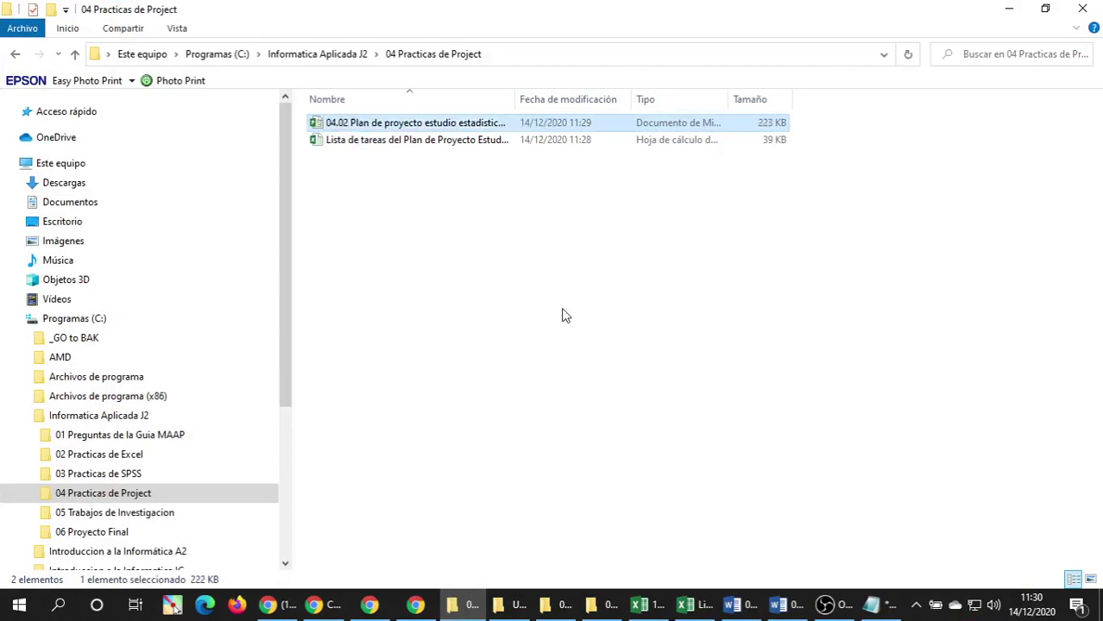
left_click(561, 315)
Prefix the task-list workbook with 04.01, closing Word and Excel so the rename completes.
left_click(783, 604)
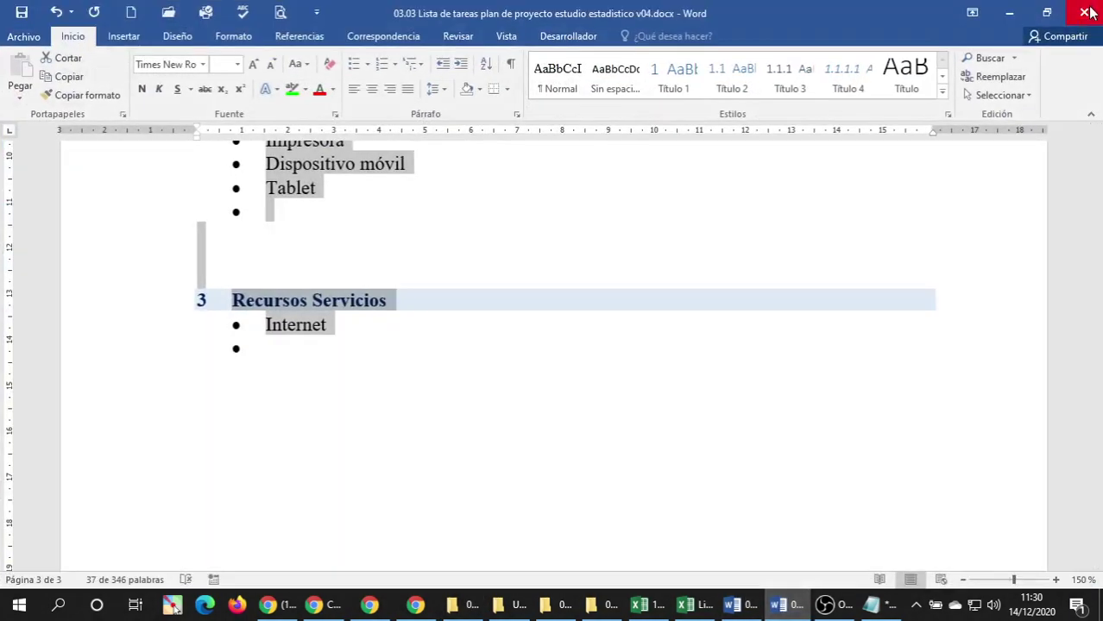
left_click(1090, 10)
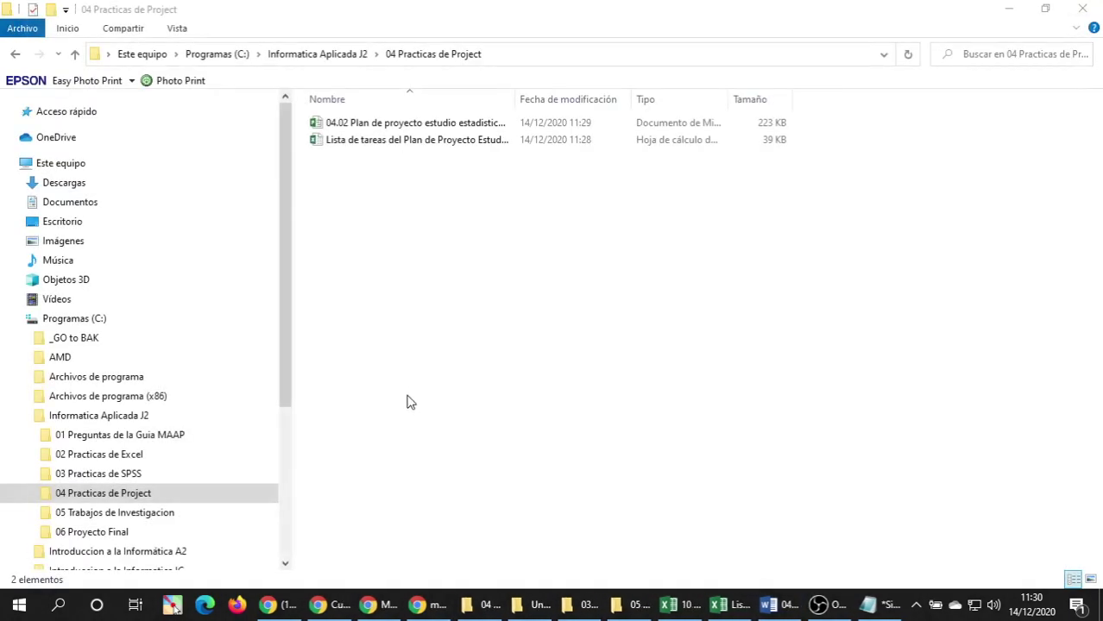
left_click(339, 145)
left_click(328, 144)
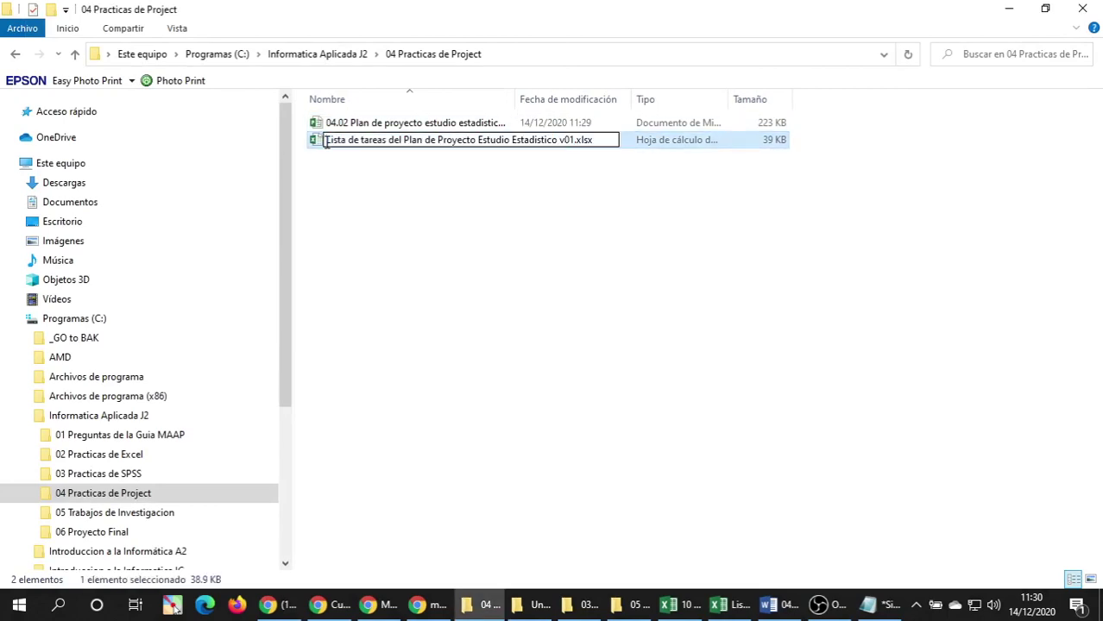
type("04.01")
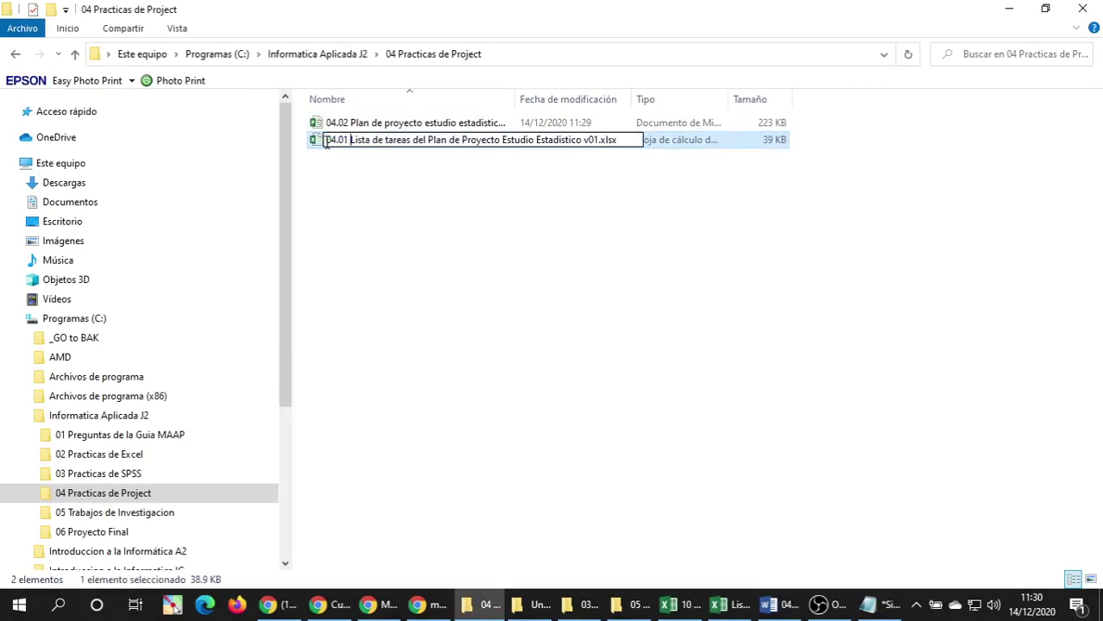
key("Return")
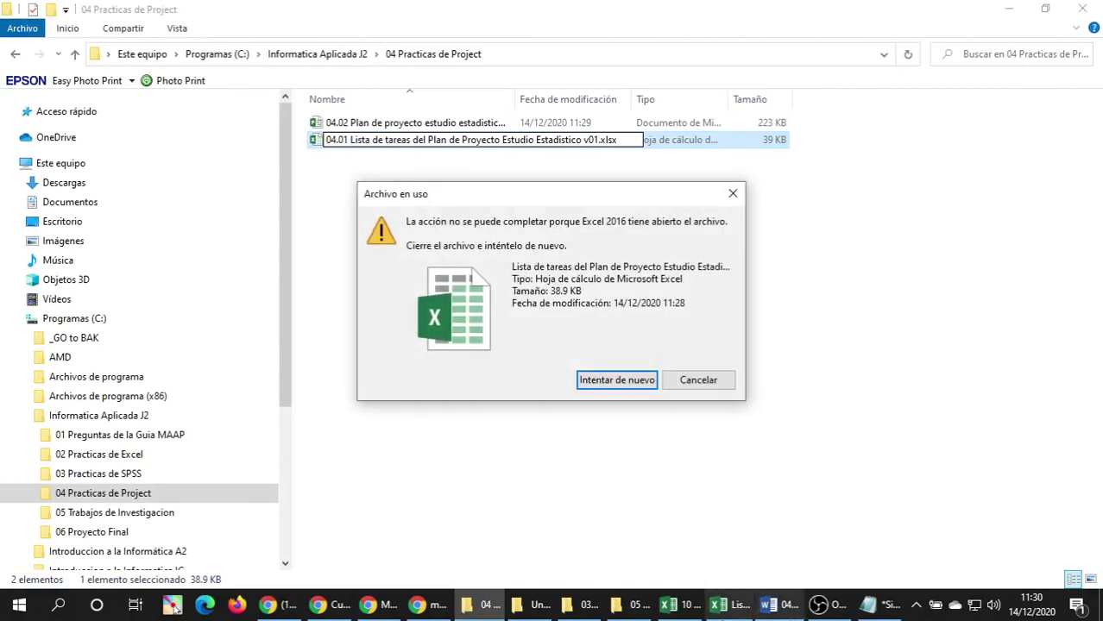
left_click(731, 604)
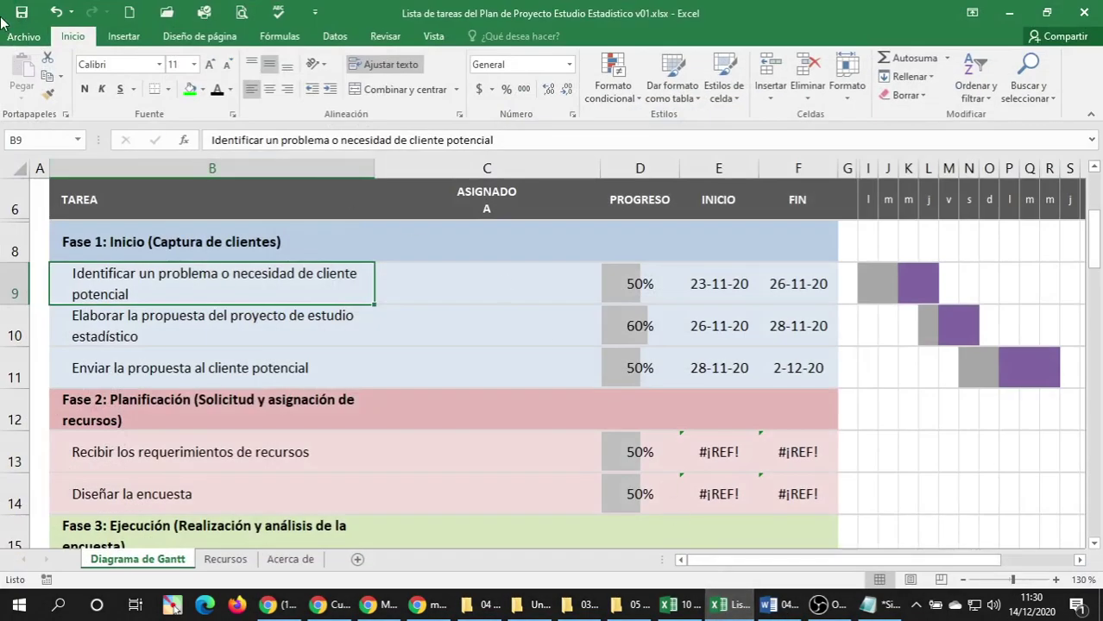
left_click(1086, 11)
left_click(623, 380)
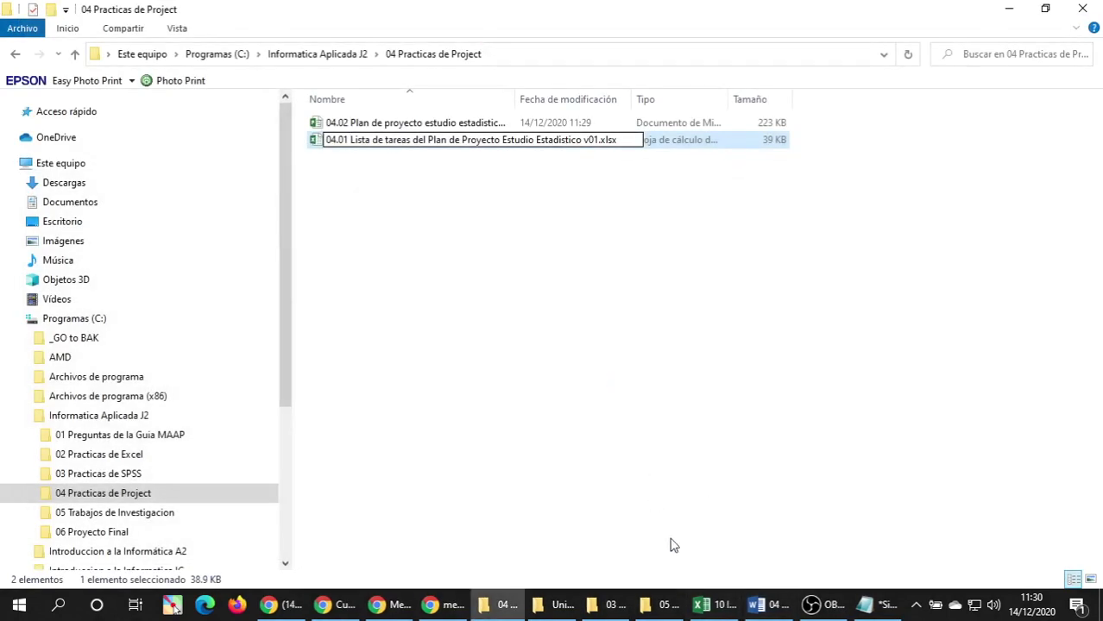
left_click(764, 605)
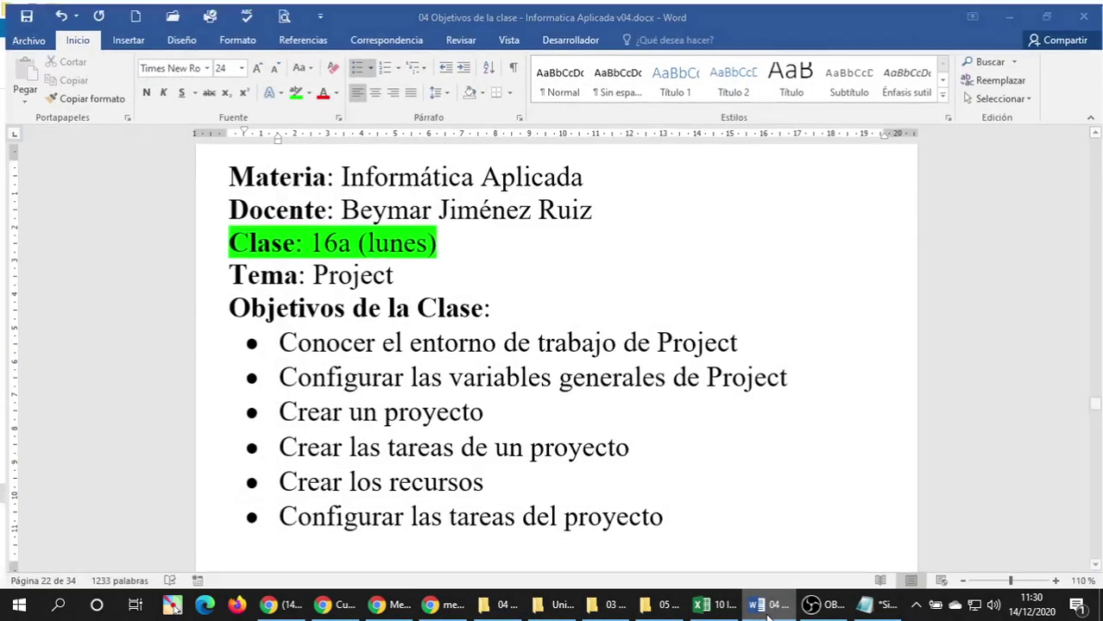
left_click(767, 608)
left_click(423, 405)
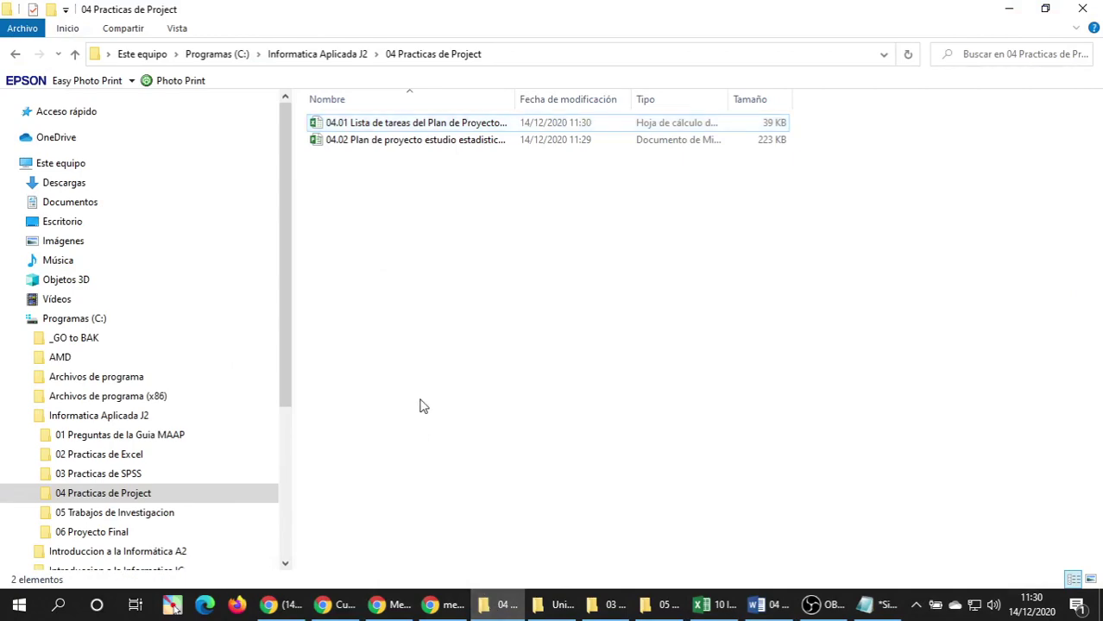
Widen the Nombre column, then open the 04.01 workbook in Excel and the 04.02 plan in Project.
double_click(516, 99)
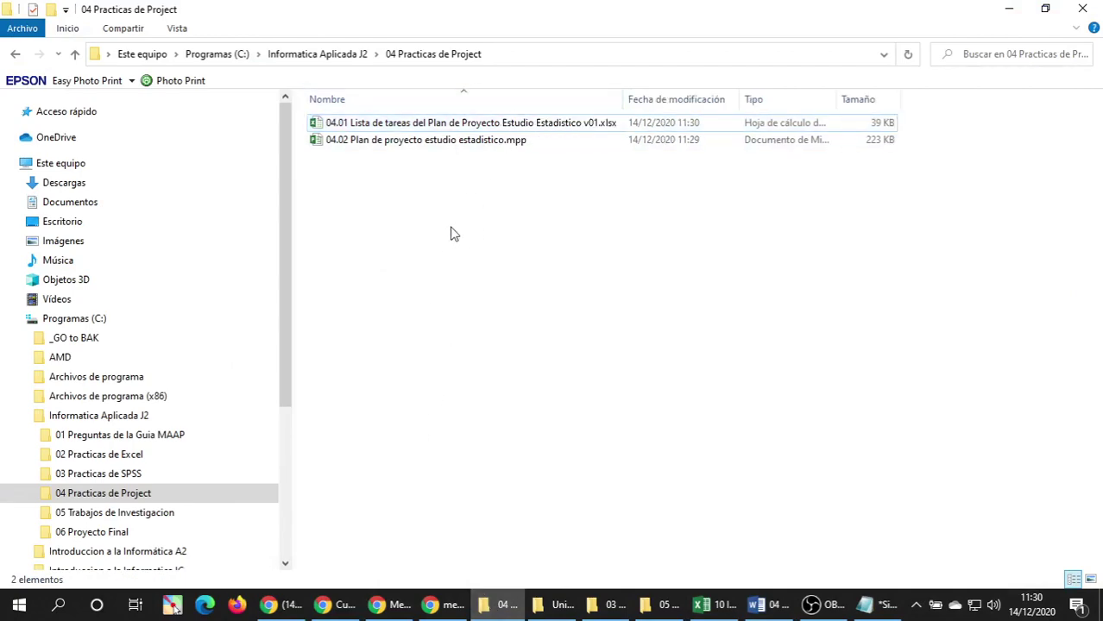
double_click(448, 123)
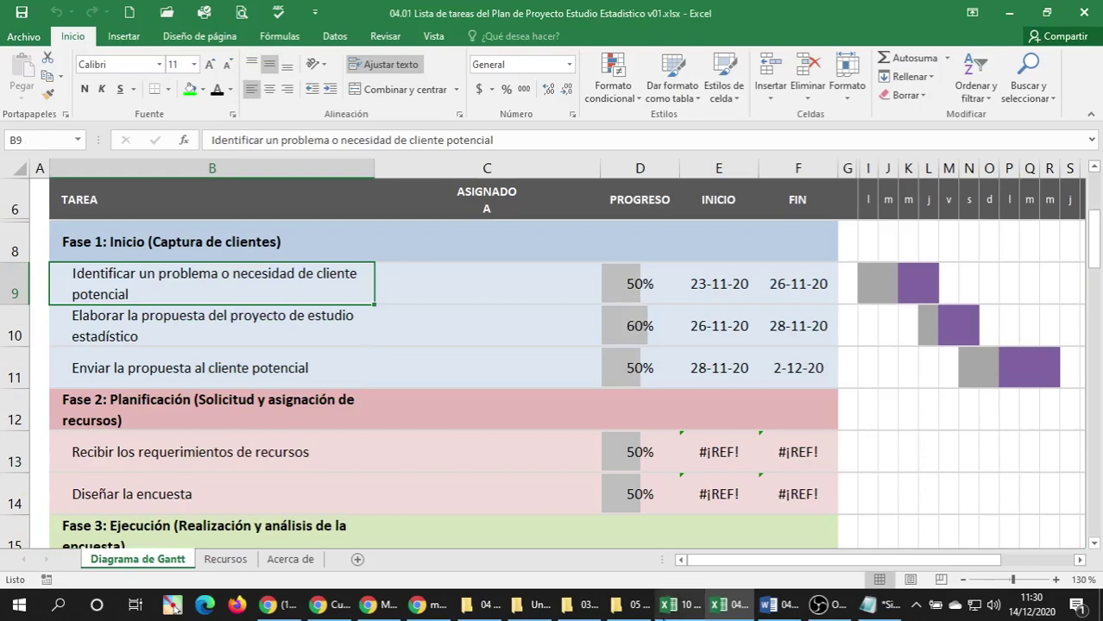
left_click(528, 605)
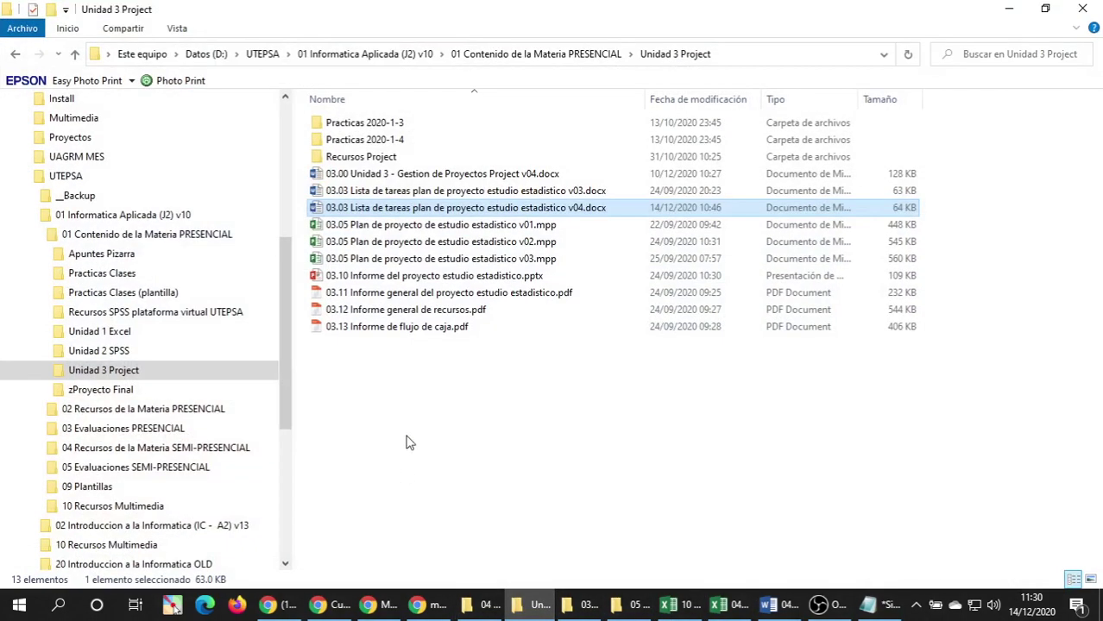
left_click(484, 604)
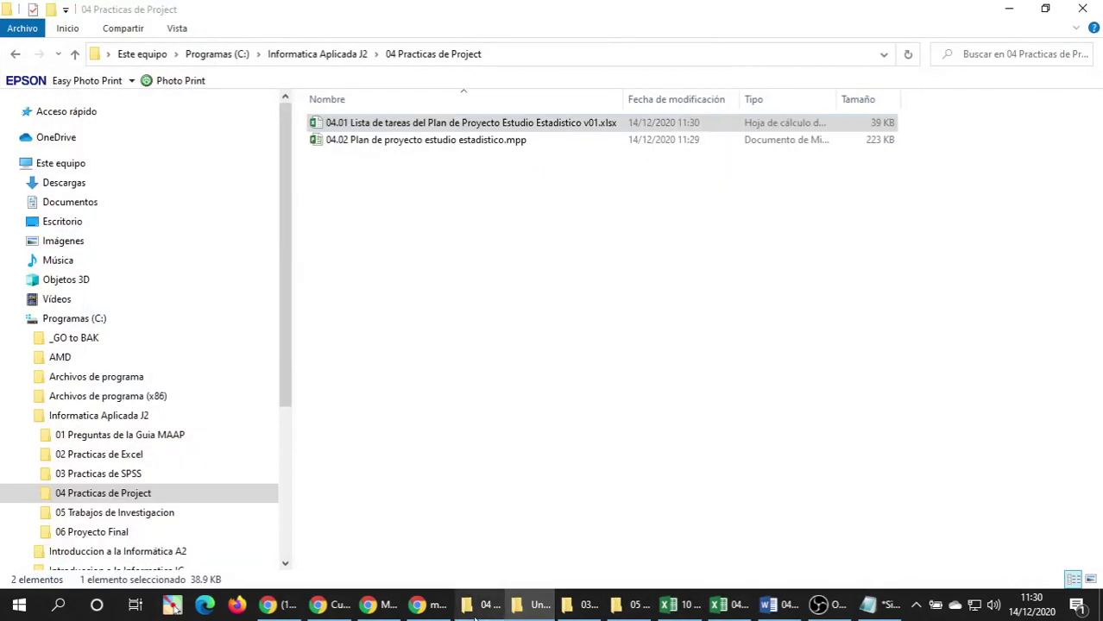
left_click(360, 143)
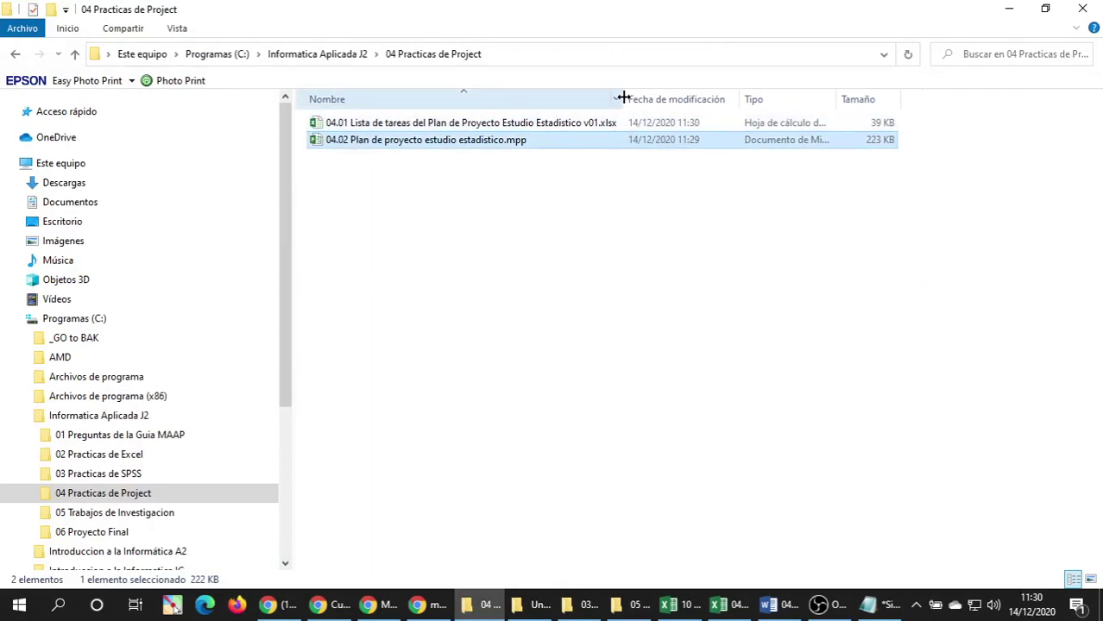
left_click_drag(623, 98, 638, 98)
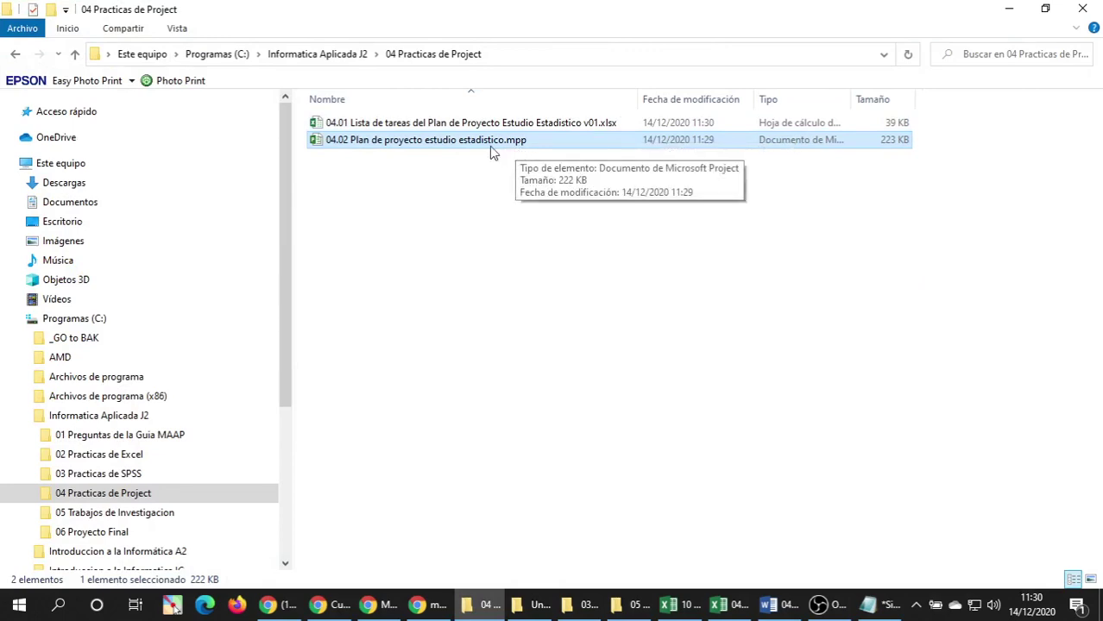
double_click(423, 143)
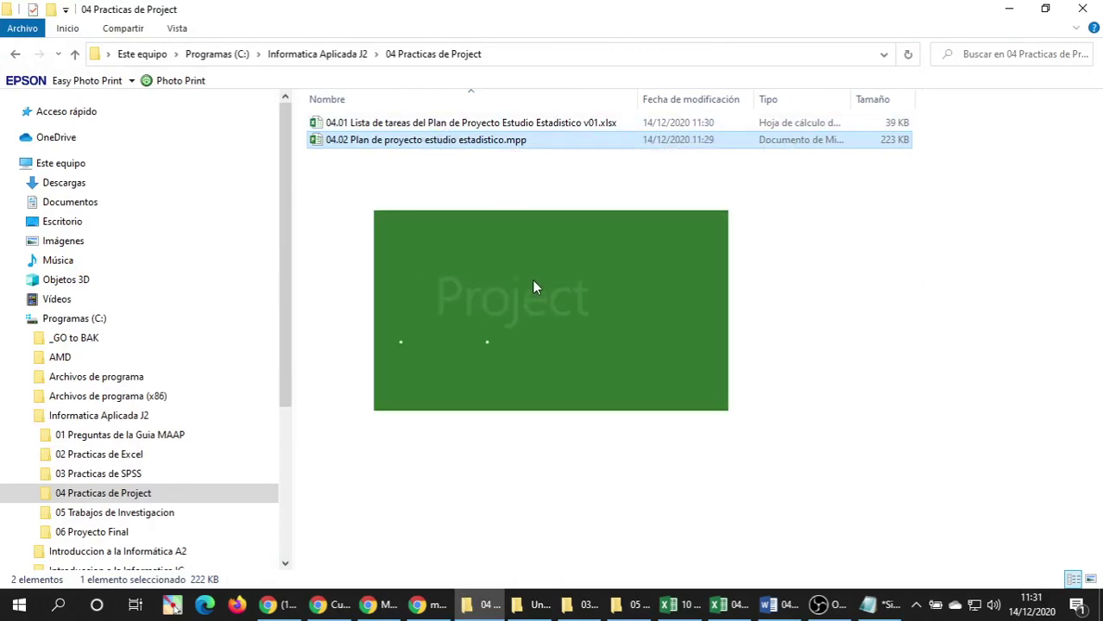
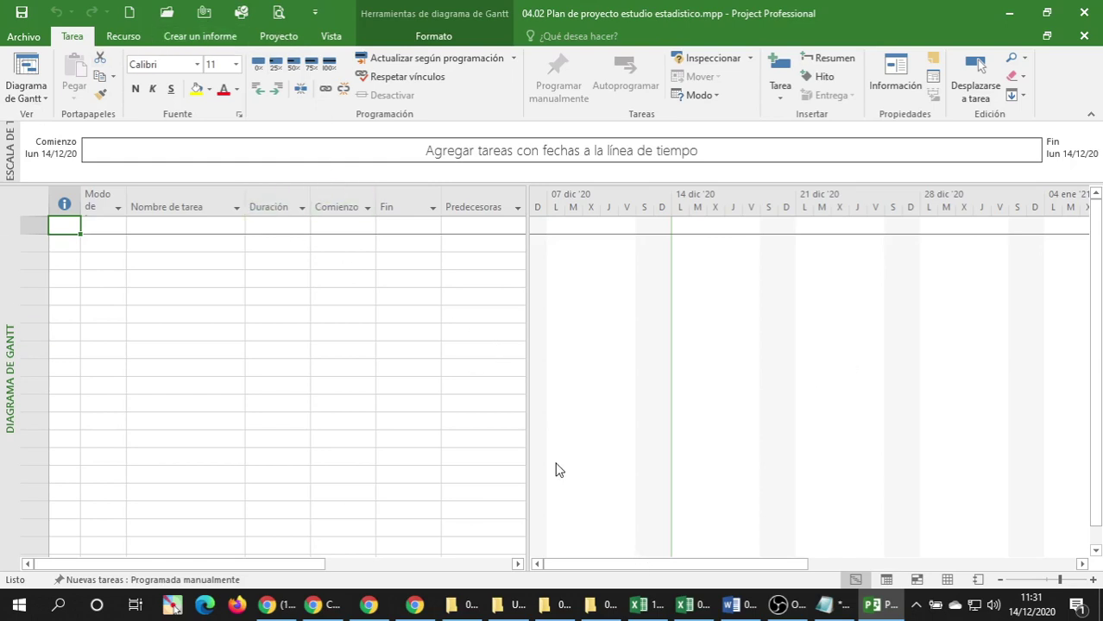
Open the Contenido de Project link from the Moodle course in a new browser tab and switch to it.
left_click(314, 606)
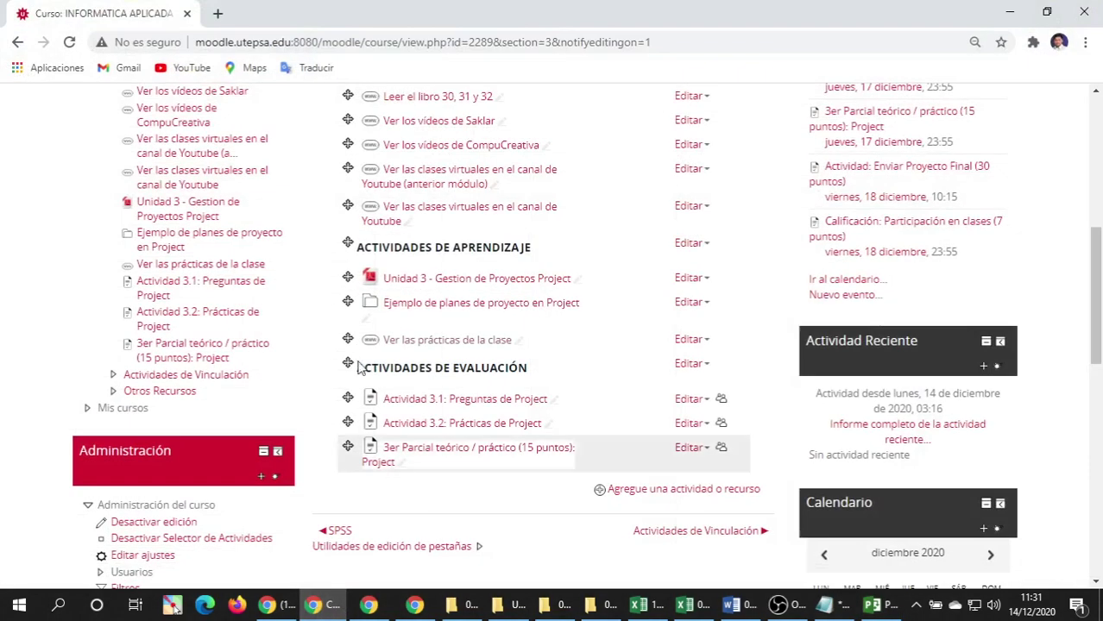
scroll(434, 239, "up", 2)
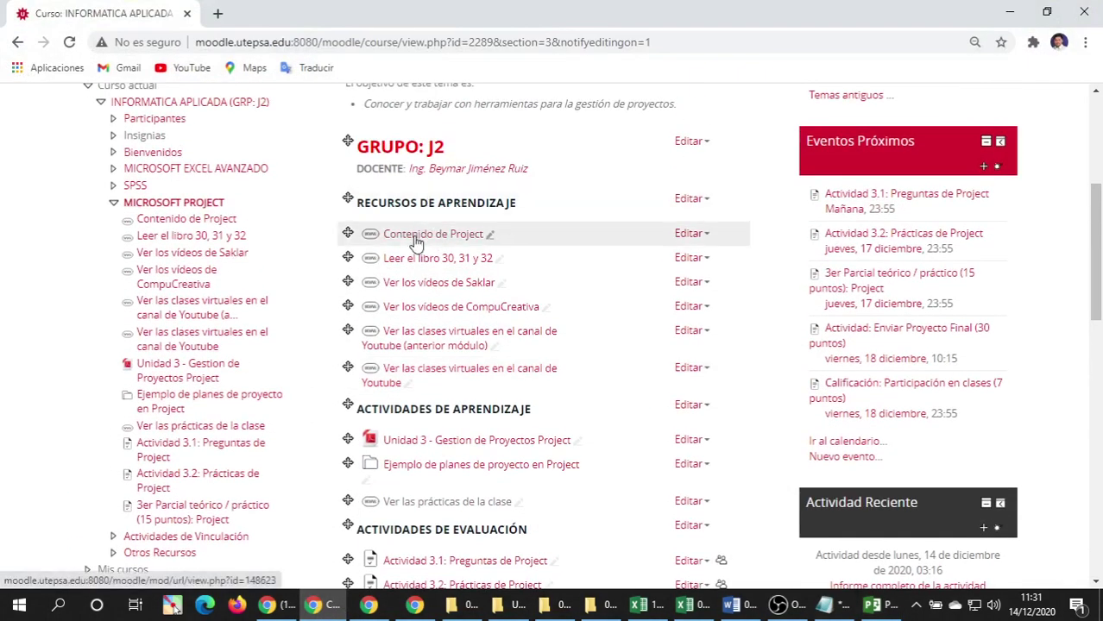
right_click(433, 238)
left_click(468, 250)
left_click(292, 21)
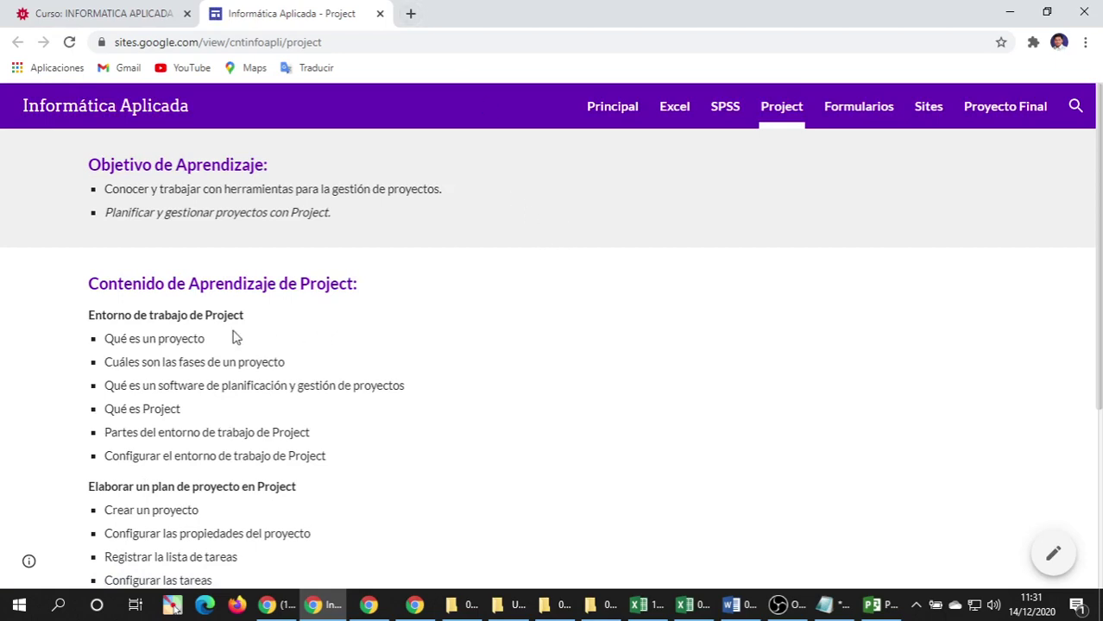
Highlight the Crear un proyecto and Configurar las propiedades del proyecto topics on the Project page.
scroll(233, 337, "down", 3)
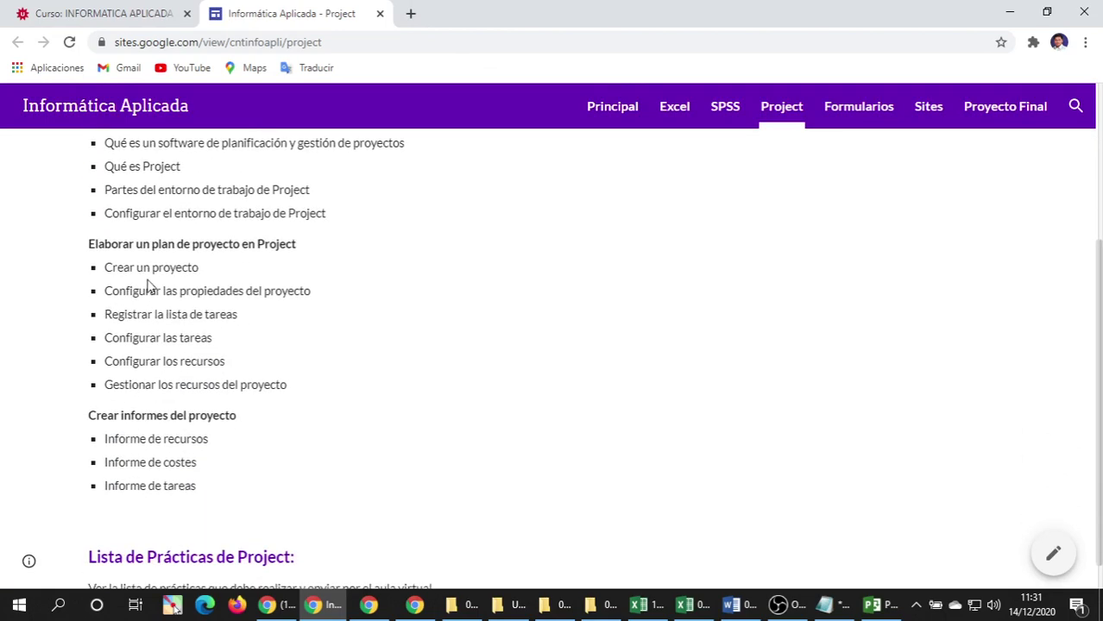
triple_click(146, 273)
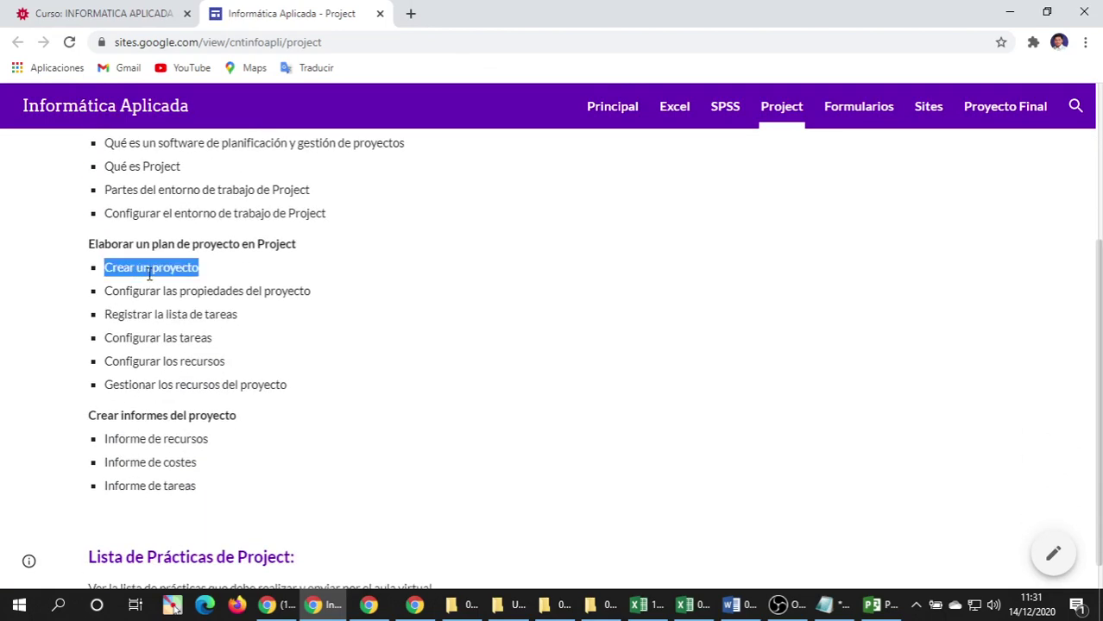
scroll(177, 276, "down", 1)
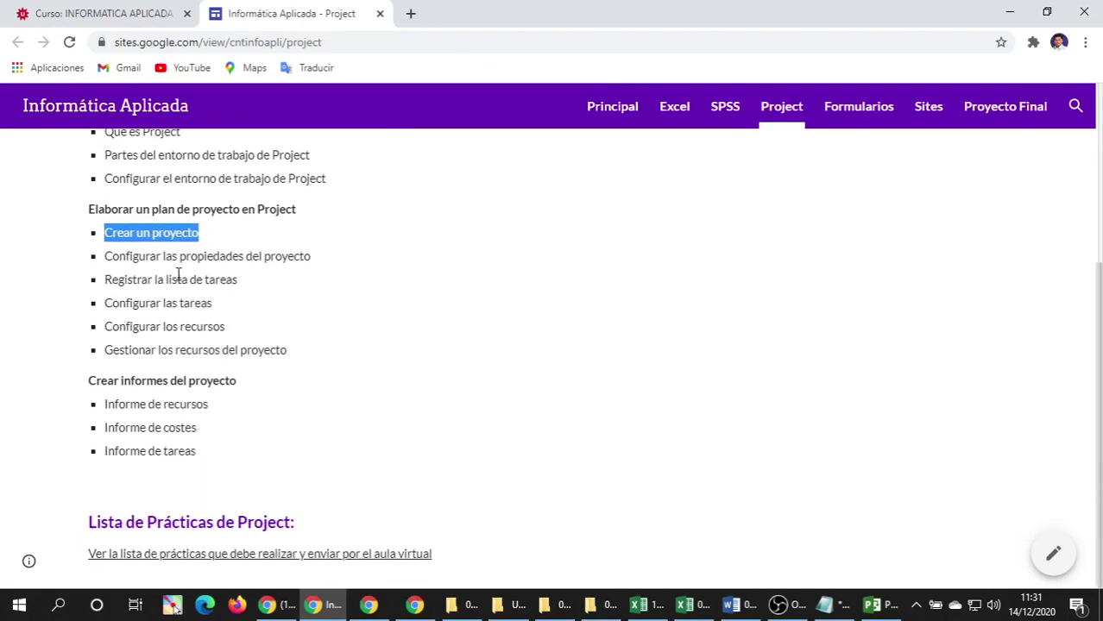
triple_click(136, 258)
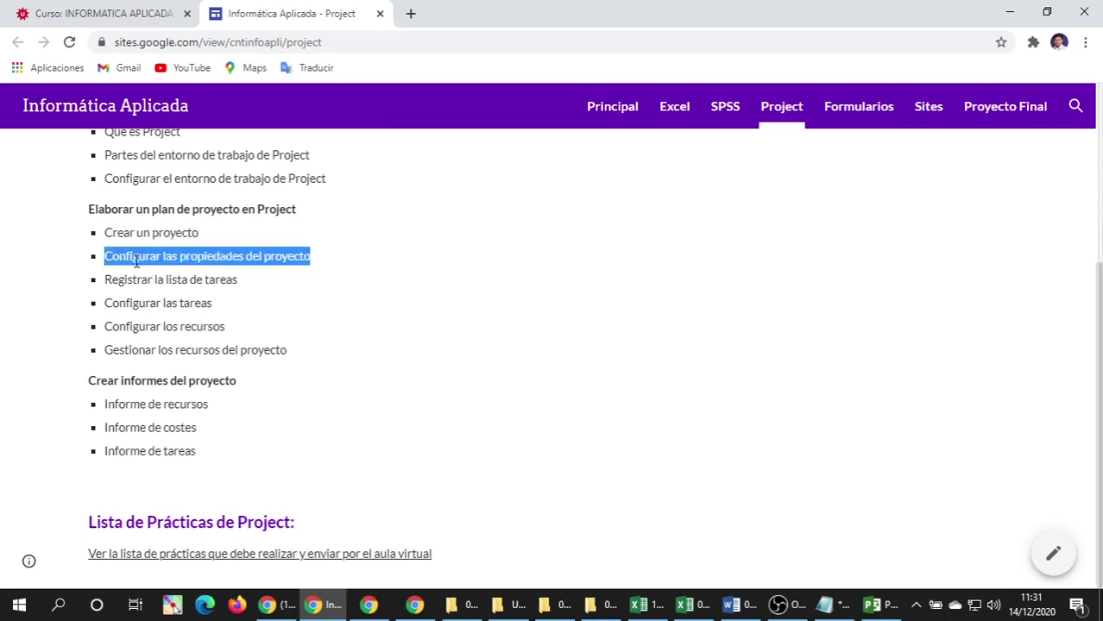
double_click(132, 259)
left_click(132, 260)
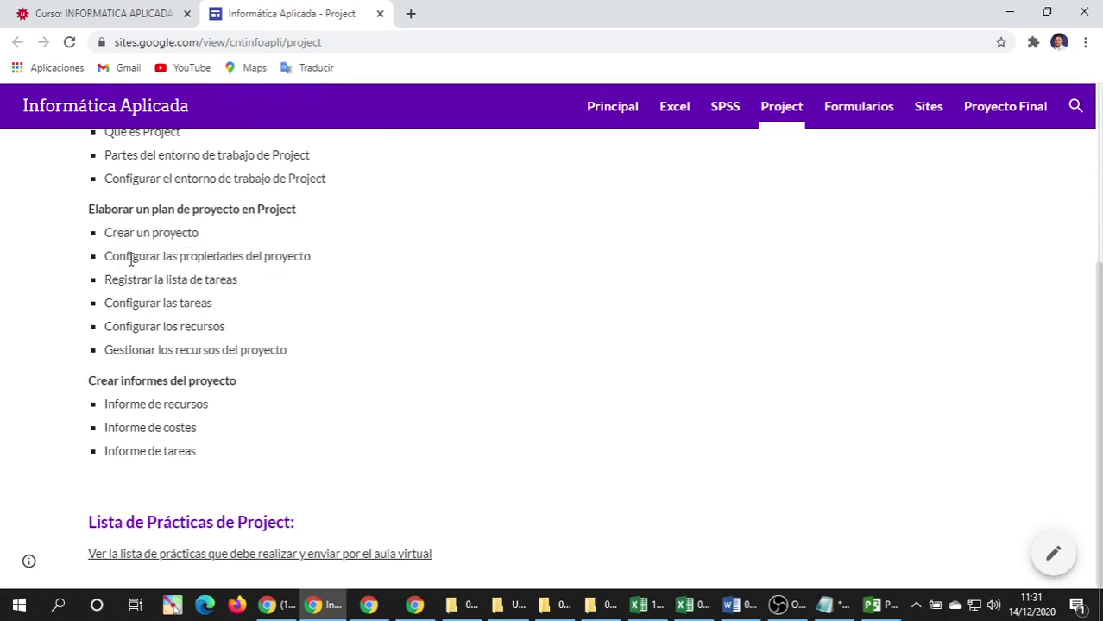
Highlight the Partes del entorno de trabajo de Project topic, then bring back the Project Gantt chart.
left_click(878, 605)
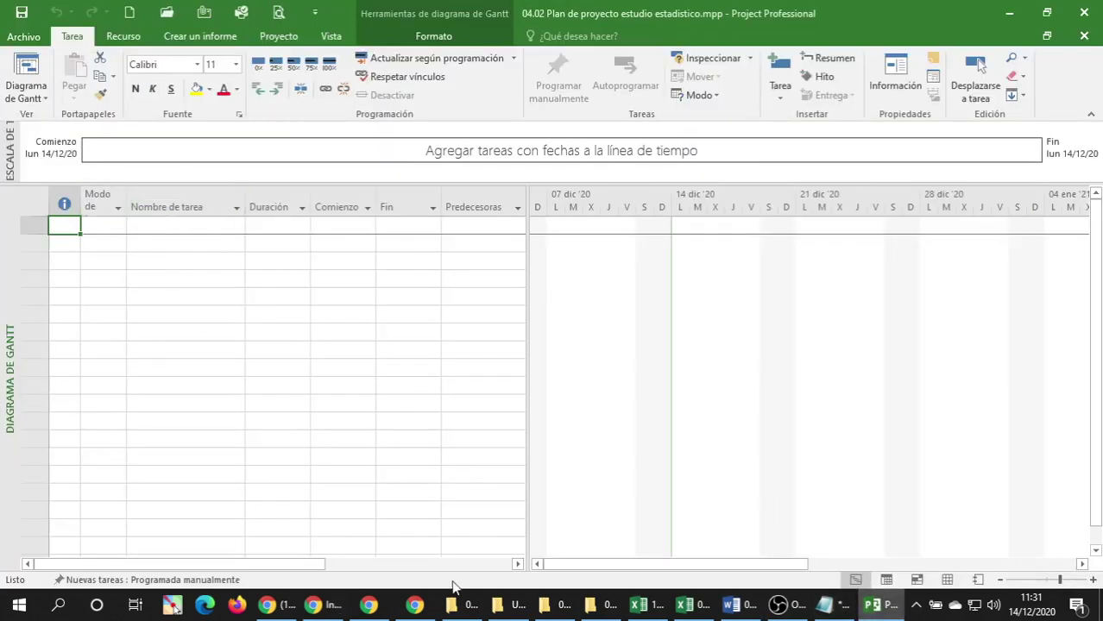
left_click(328, 605)
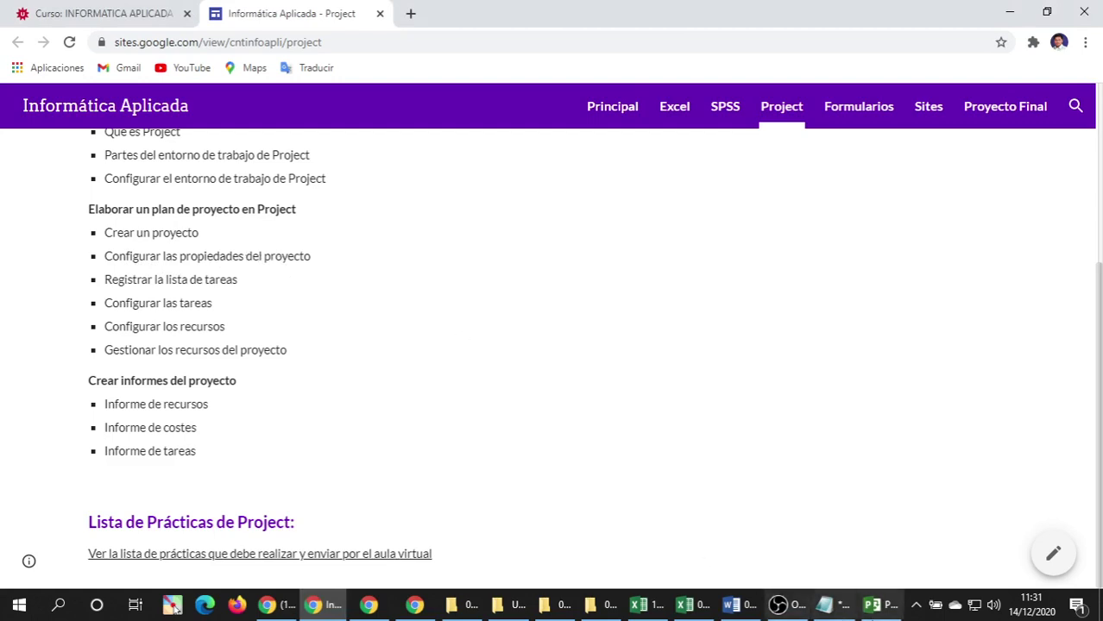
mouse_move(874, 608)
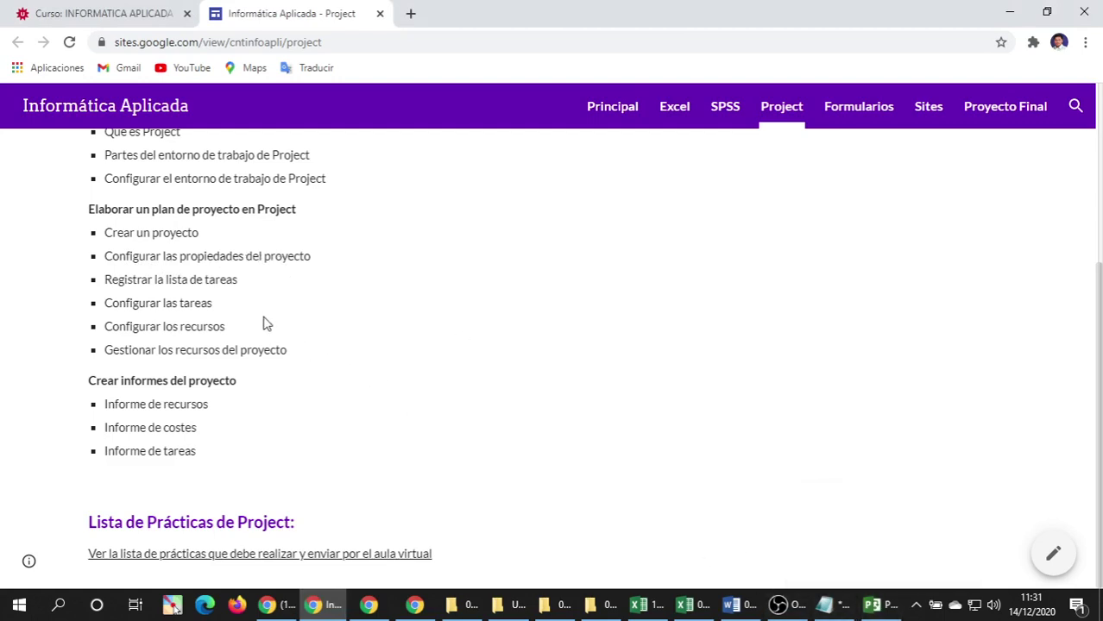
scroll(266, 326, "up", 1)
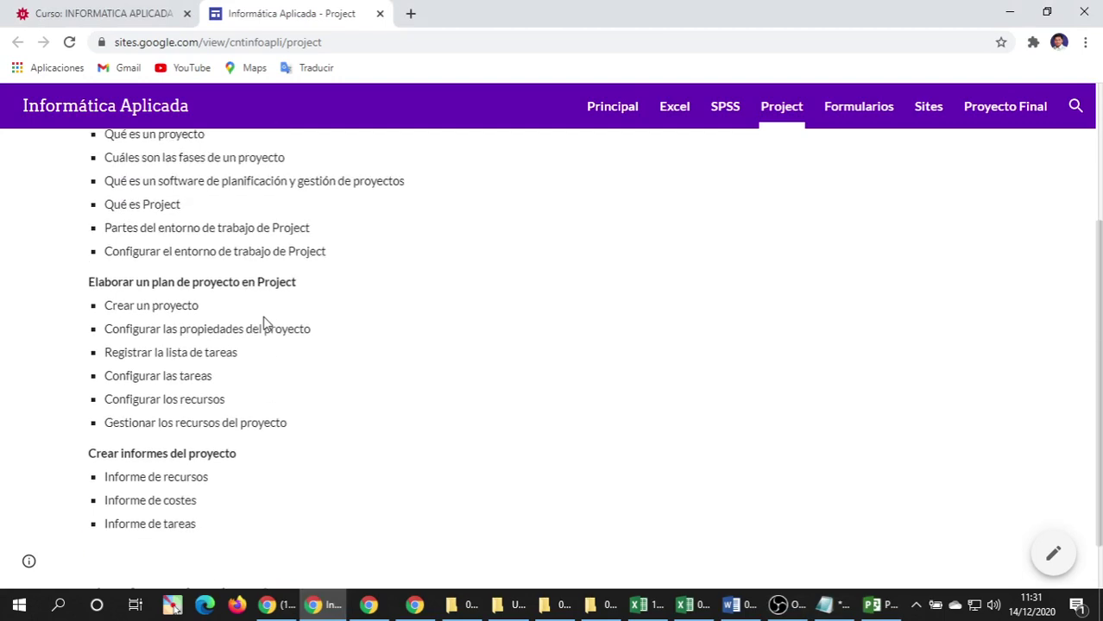
triple_click(165, 239)
left_click(167, 258)
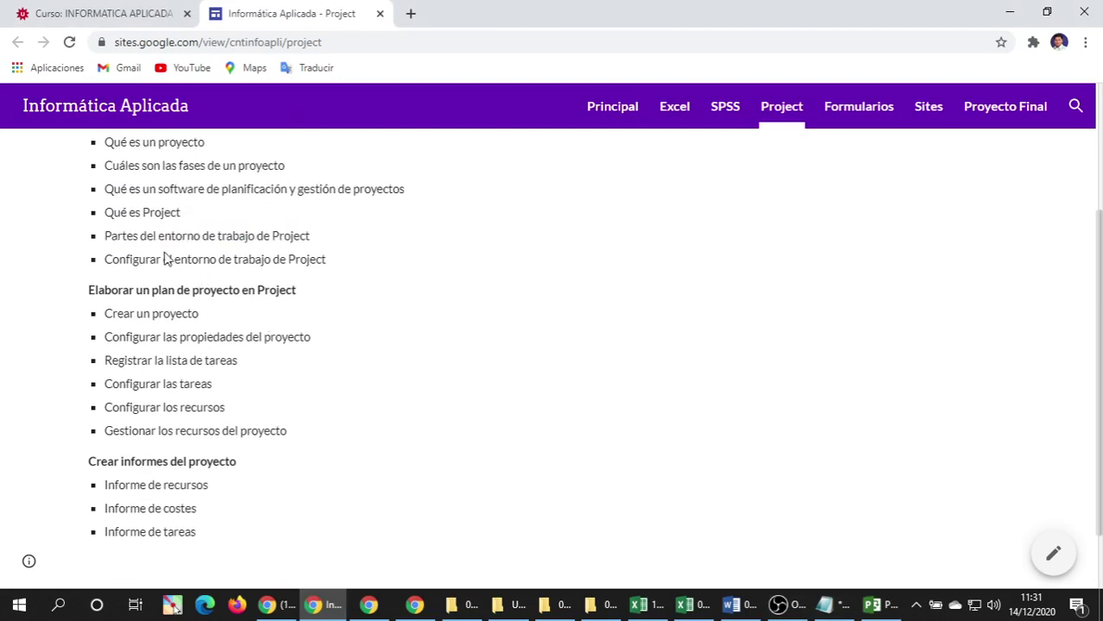
triple_click(165, 234)
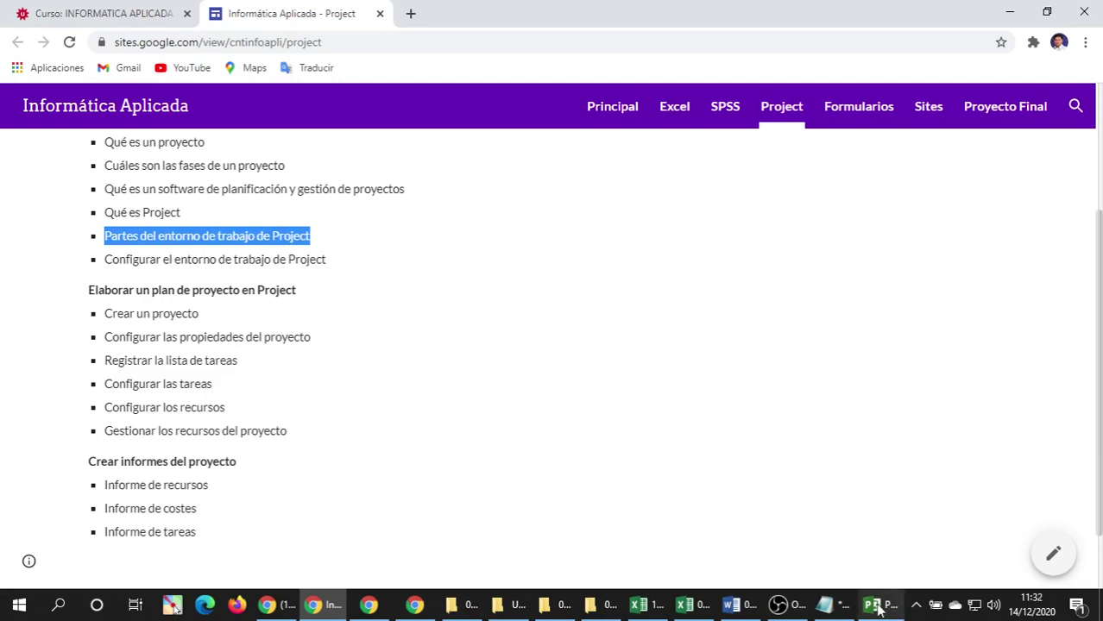
left_click(873, 604)
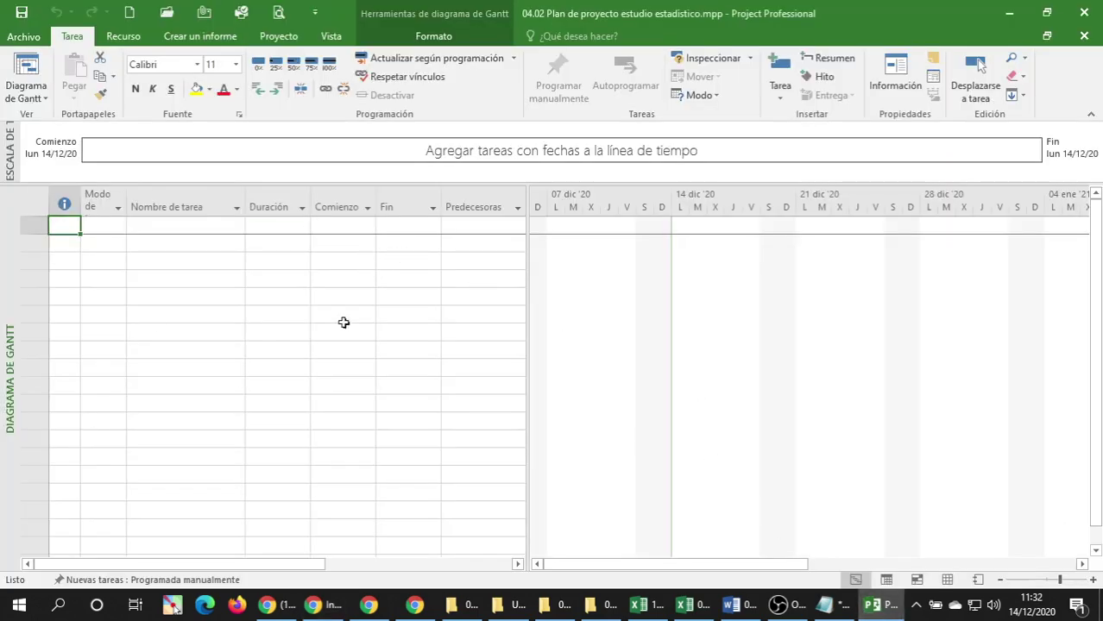
left_click(316, 602)
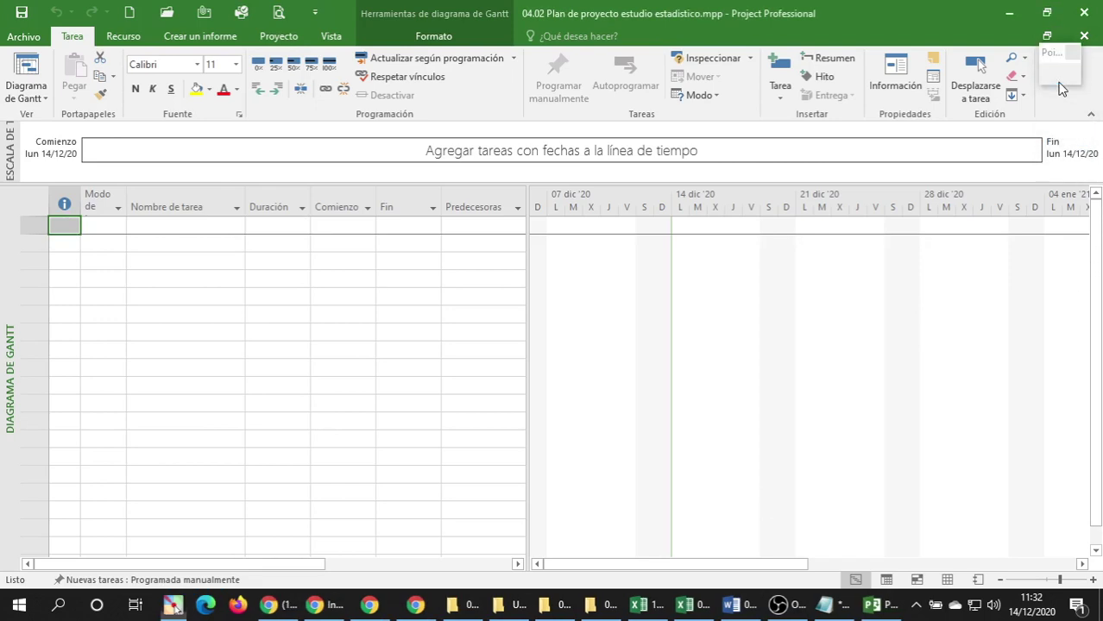
left_click(1060, 75)
left_click(1070, 266)
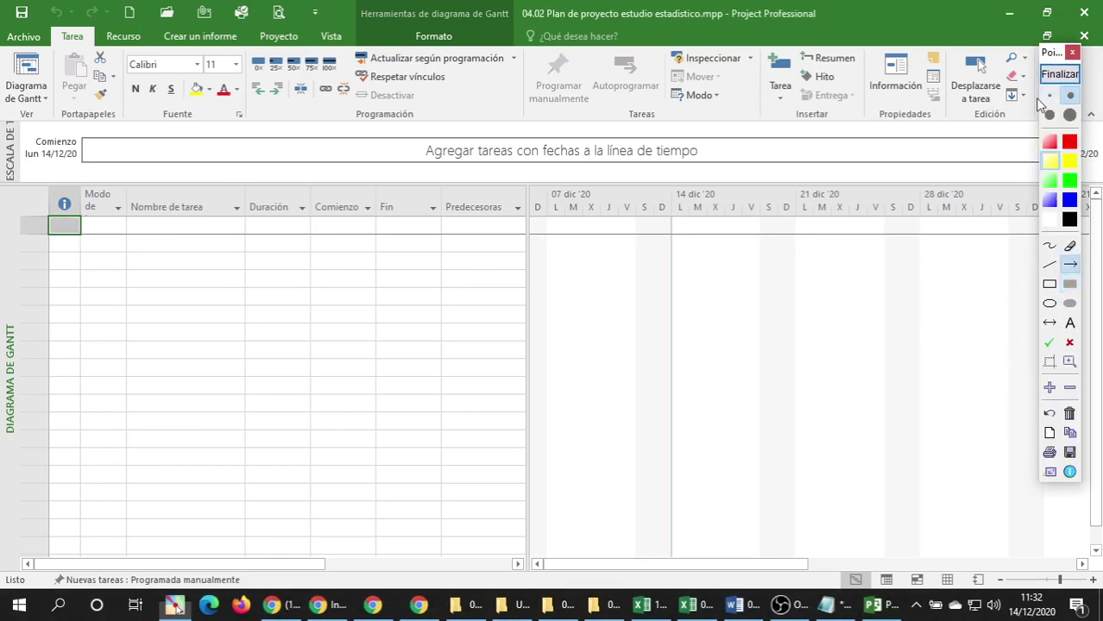
left_click(1068, 172)
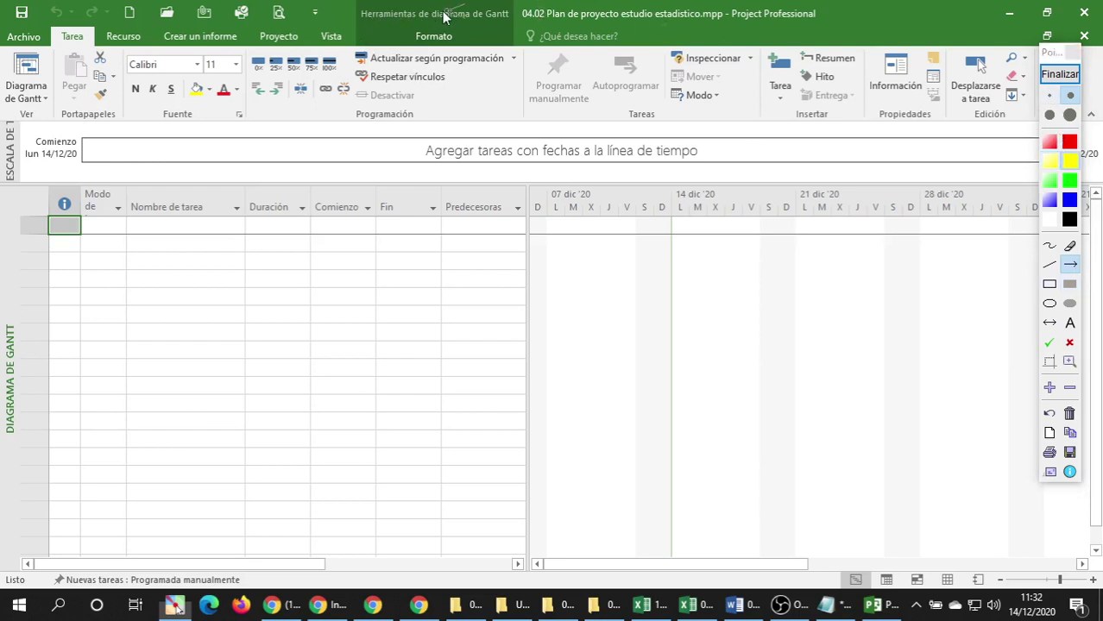
left_click_drag(409, 14, 317, 12)
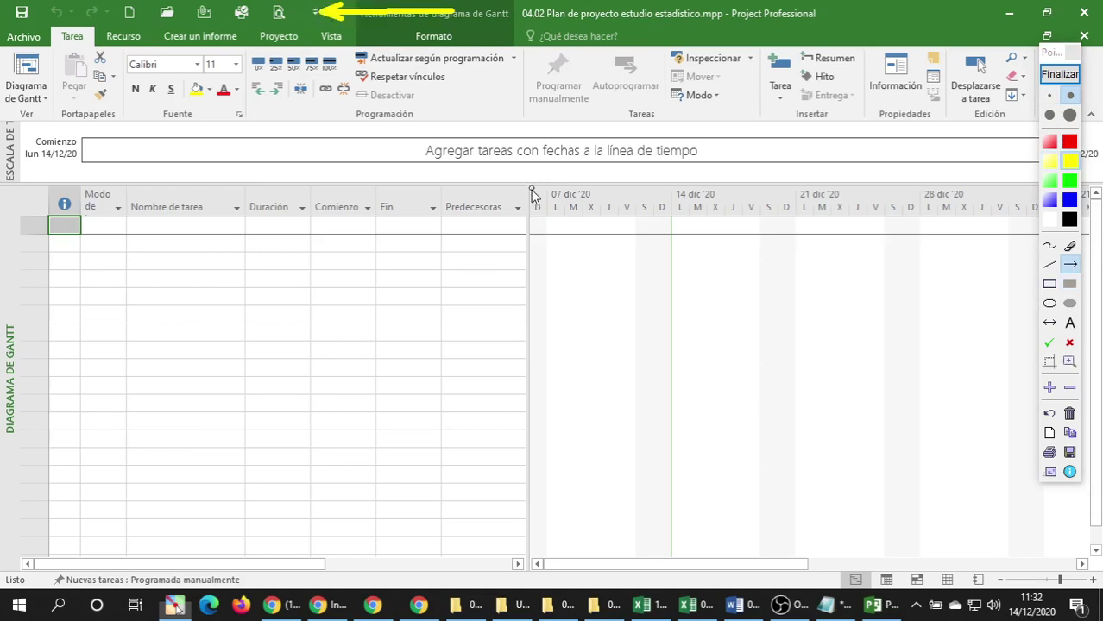
left_click(1071, 270)
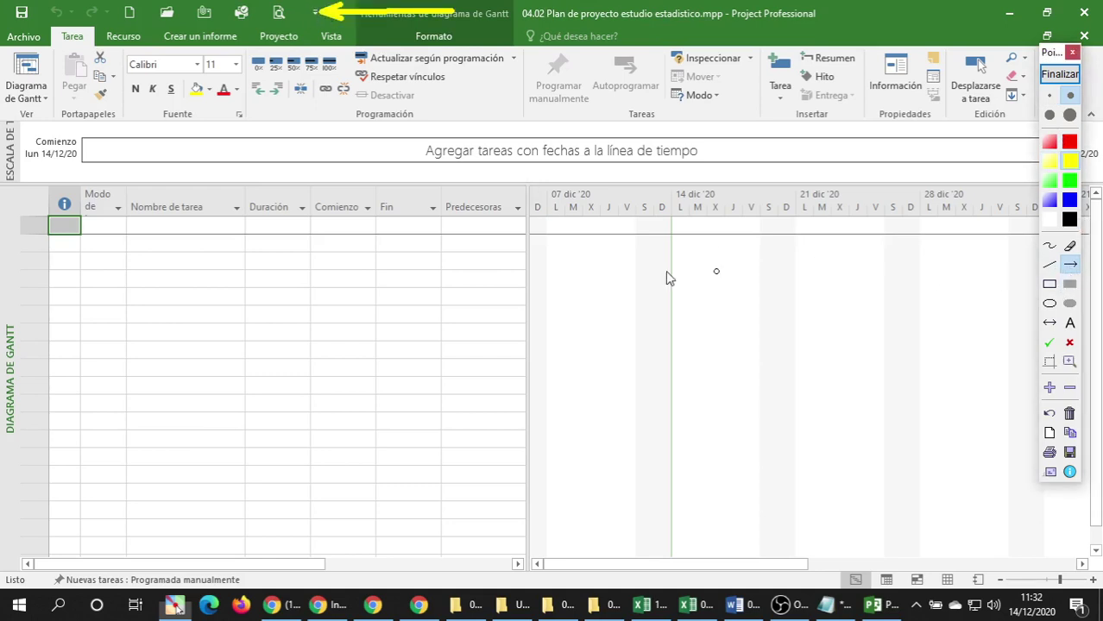
left_click_drag(246, 263, 125, 39)
left_click_drag(325, 272, 279, 40)
left_click_drag(250, 195, 216, 41)
left_click_drag(385, 172, 333, 40)
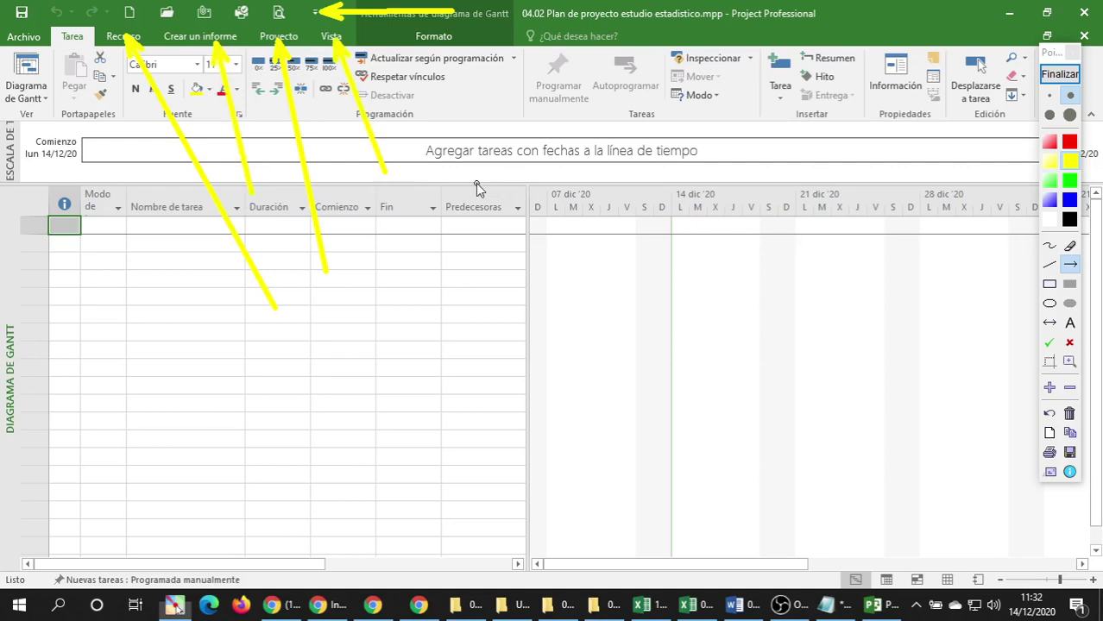
left_click(1051, 288)
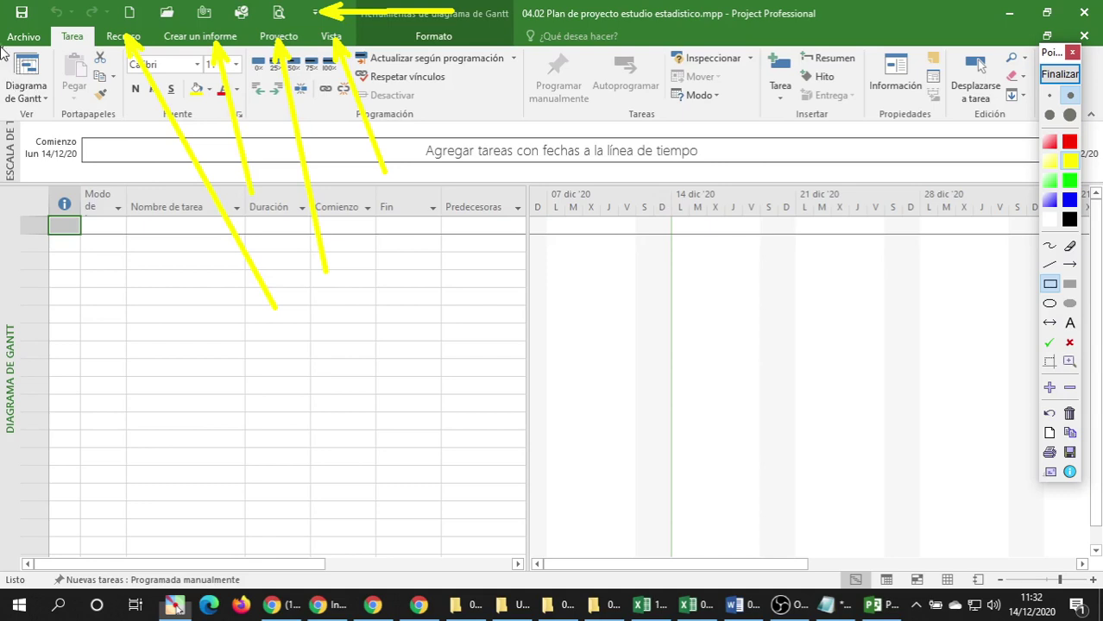
left_click_drag(3, 49, 65, 110)
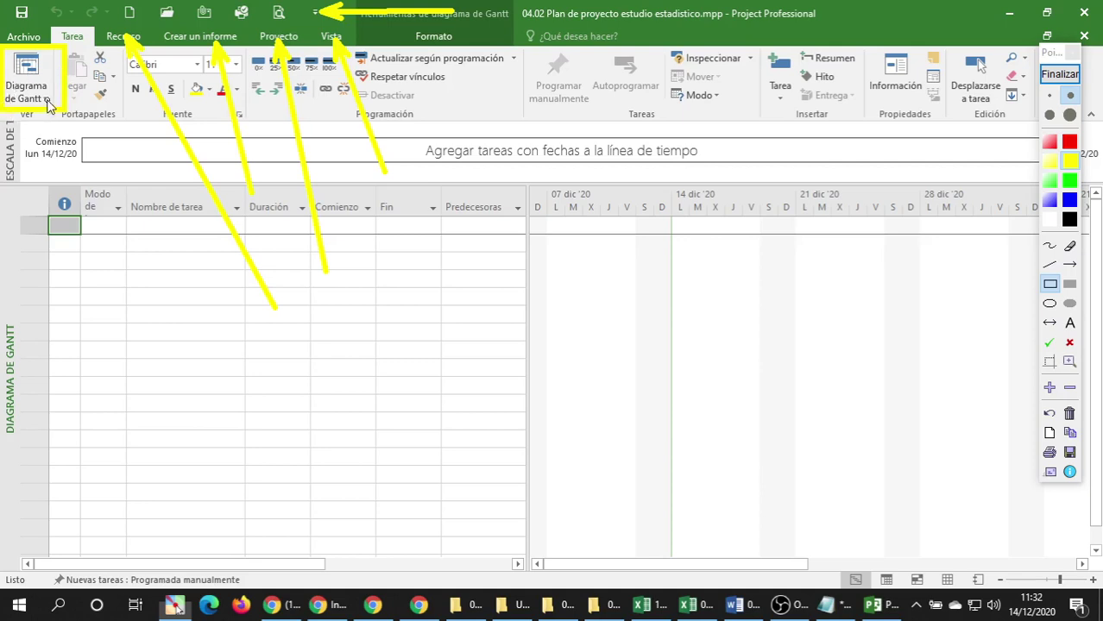
left_click(1070, 154)
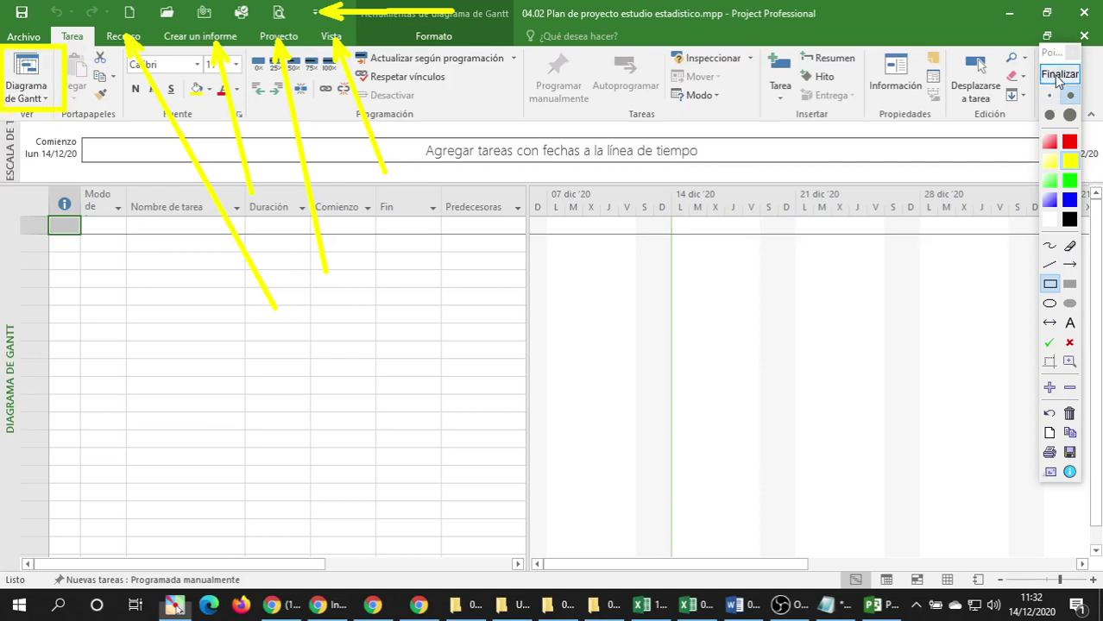
left_click(1070, 415)
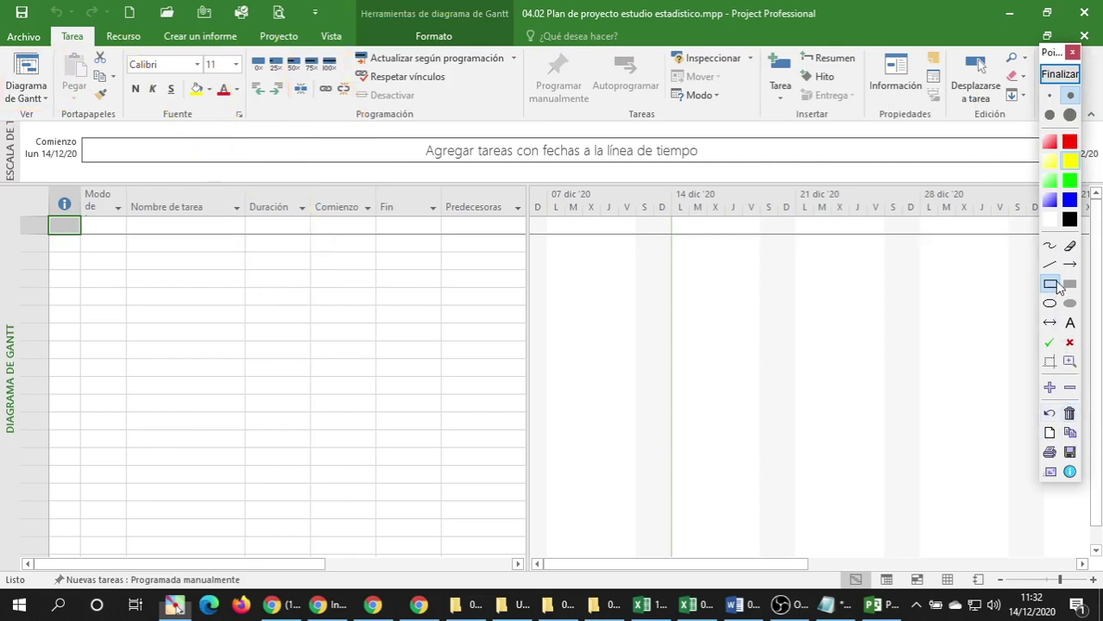
left_click(1070, 264)
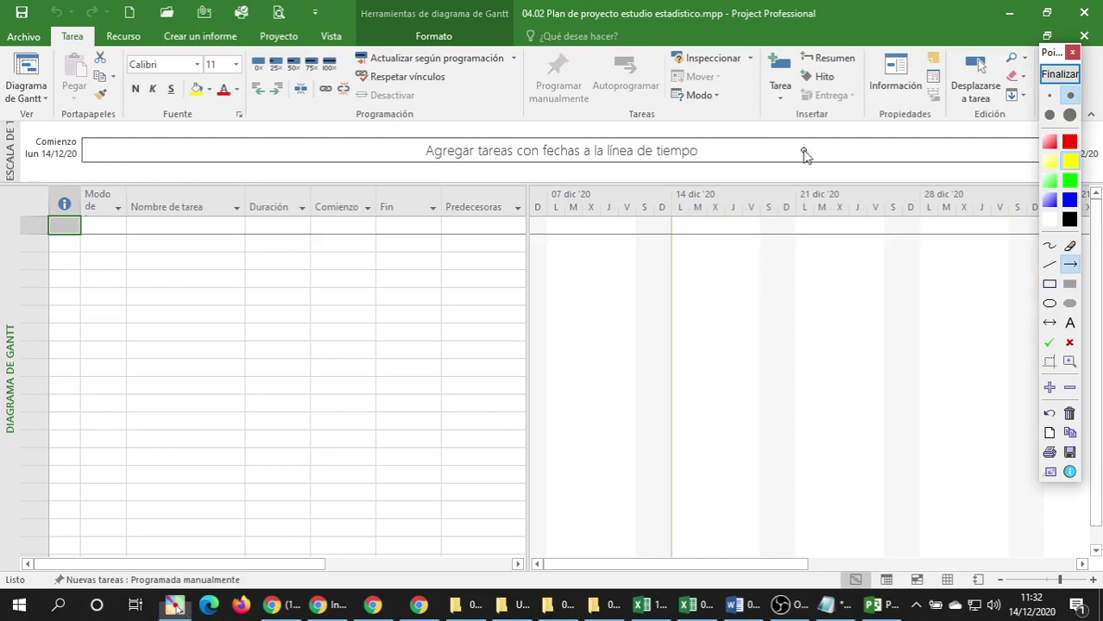
left_click_drag(806, 150, 704, 151)
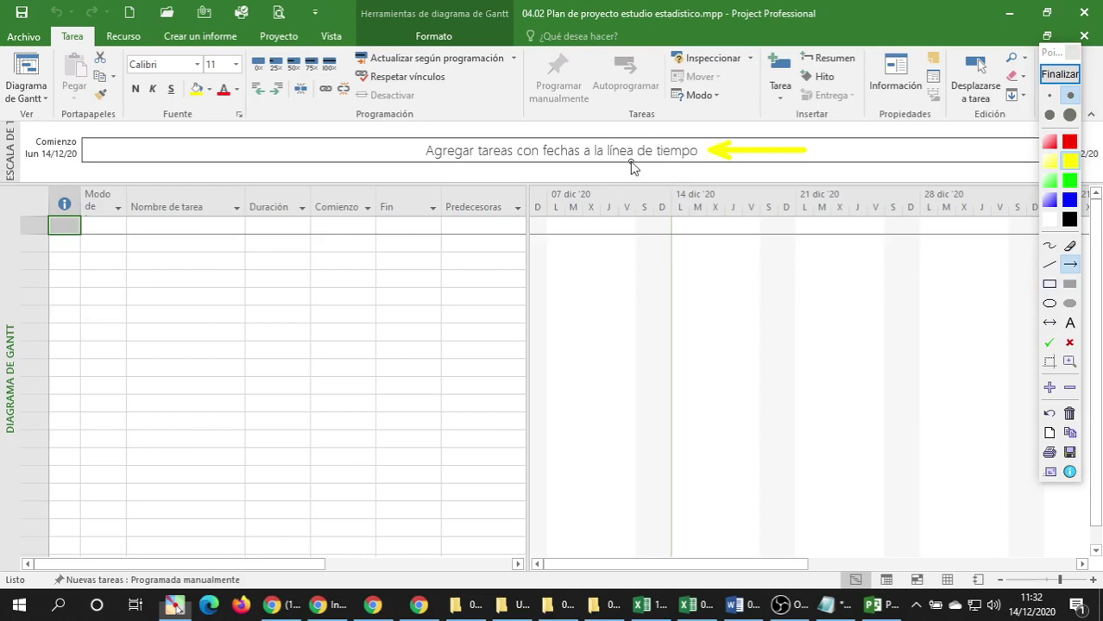
left_click(1050, 285)
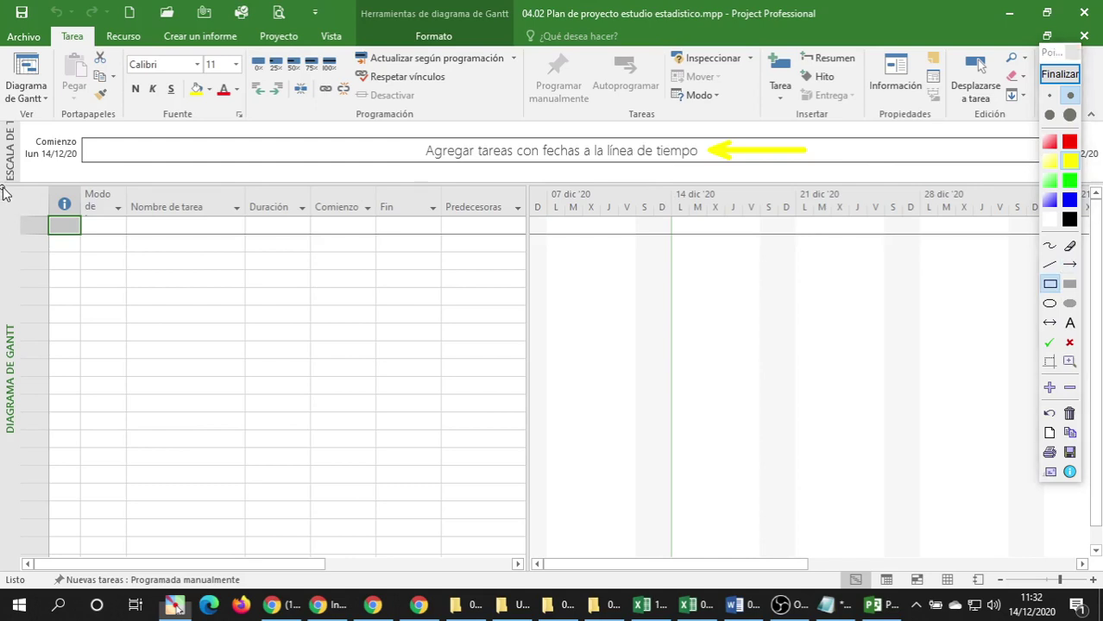
mouse_move(2, 191)
left_mouse_down()
mouse_move(1027, 494)
mouse_move(1089, 562)
left_mouse_up()
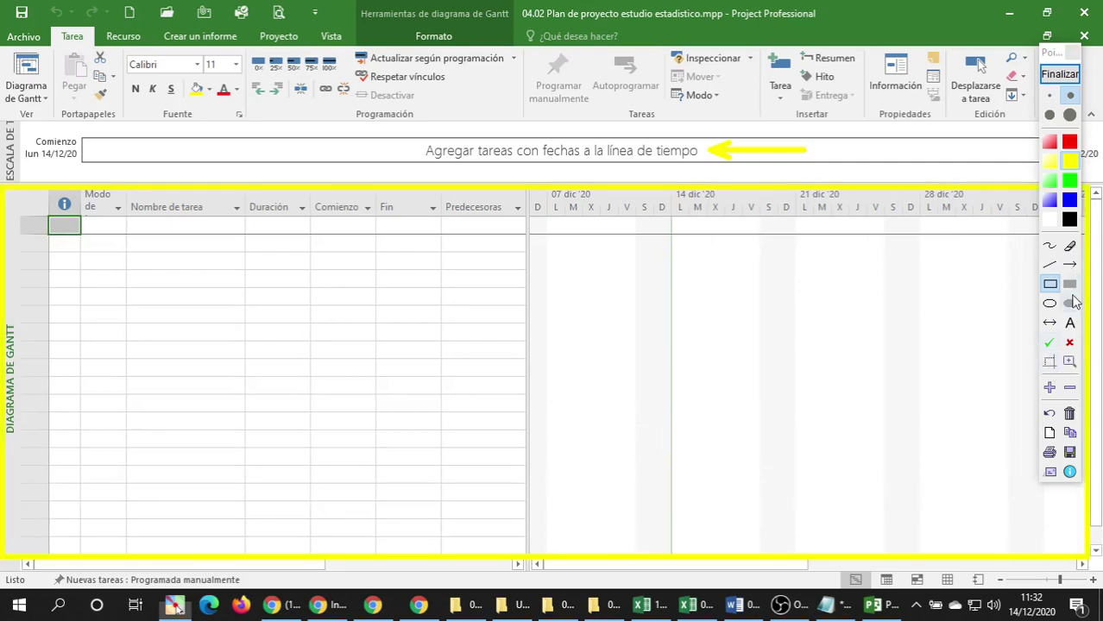
left_click(1070, 182)
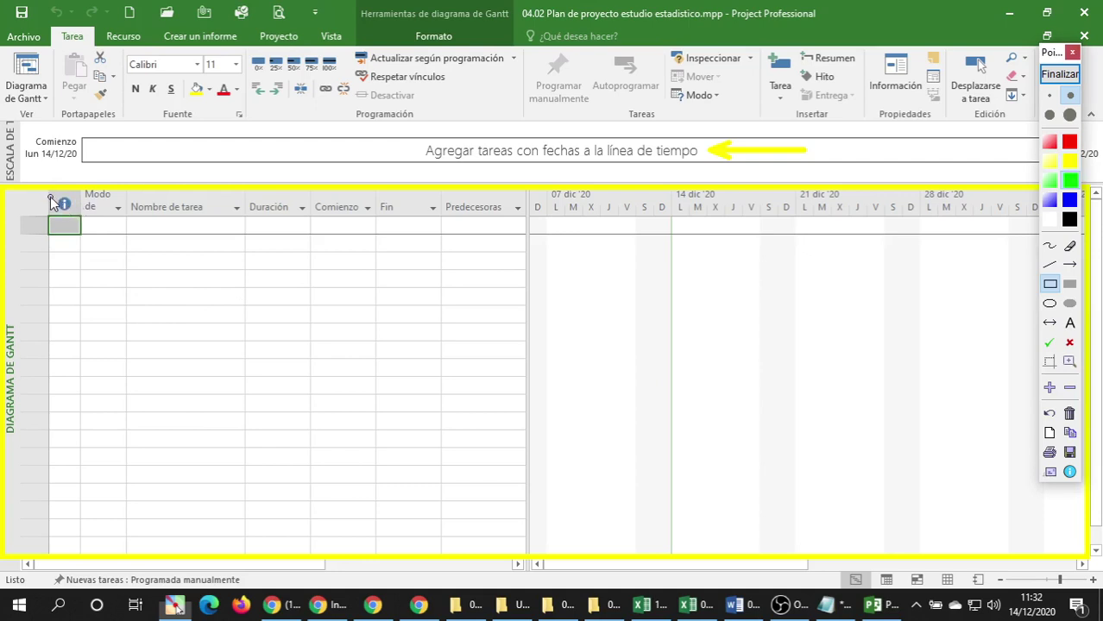
mouse_move(50, 196)
left_mouse_down()
mouse_move(125, 249)
mouse_move(494, 417)
mouse_move(517, 465)
mouse_move(520, 552)
left_mouse_up()
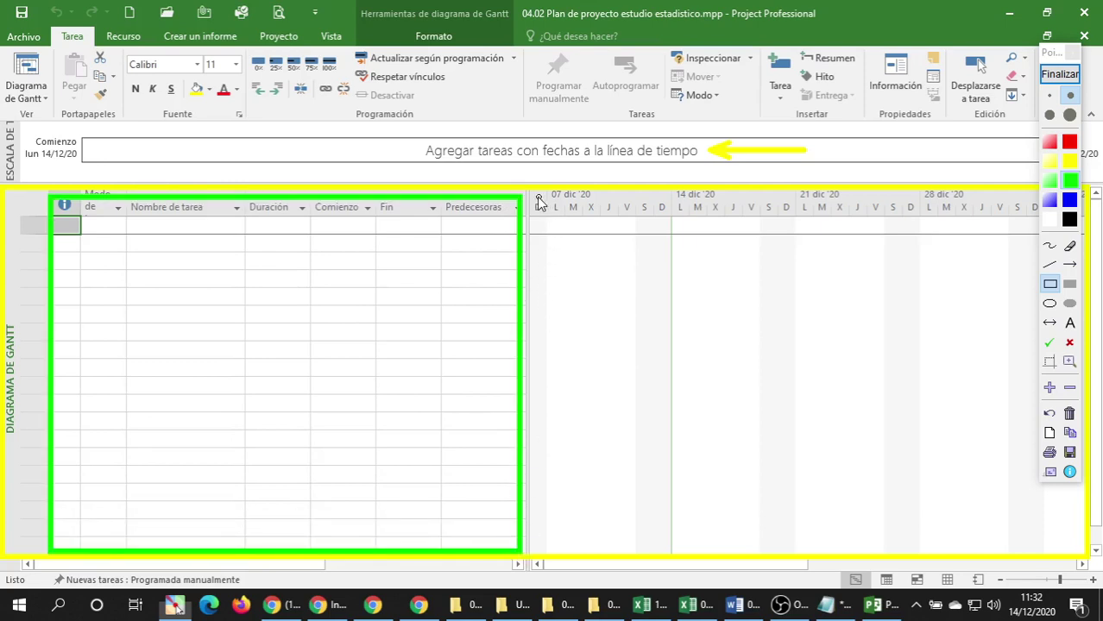
mouse_move(534, 197)
left_mouse_down()
mouse_move(586, 256)
mouse_move(1017, 414)
mouse_move(1044, 489)
mouse_move(1046, 551)
left_mouse_up()
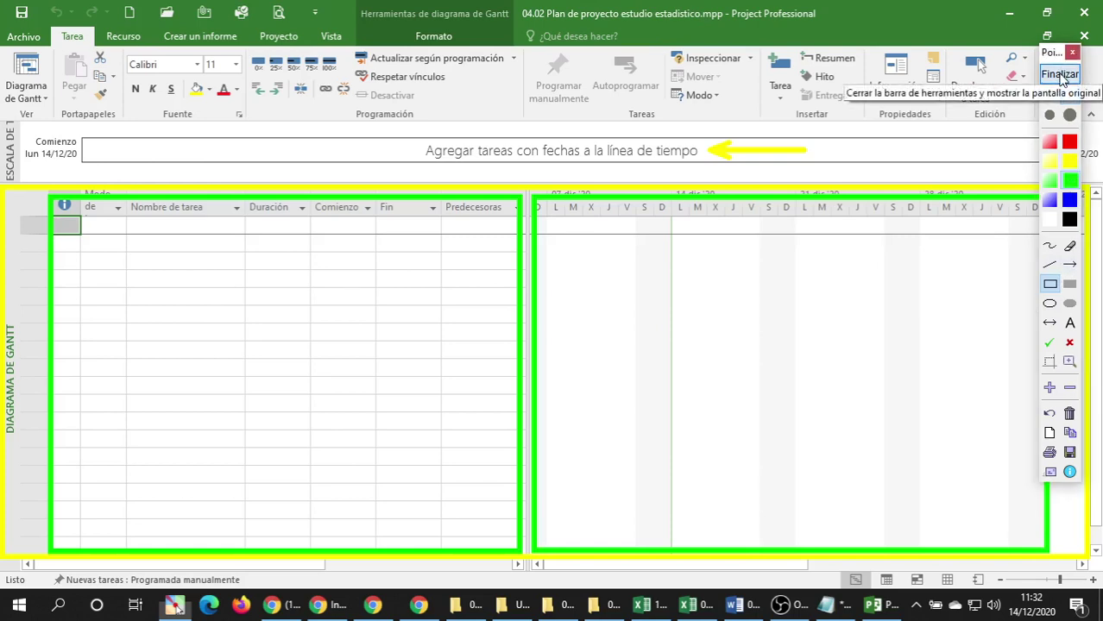
left_click(1061, 76)
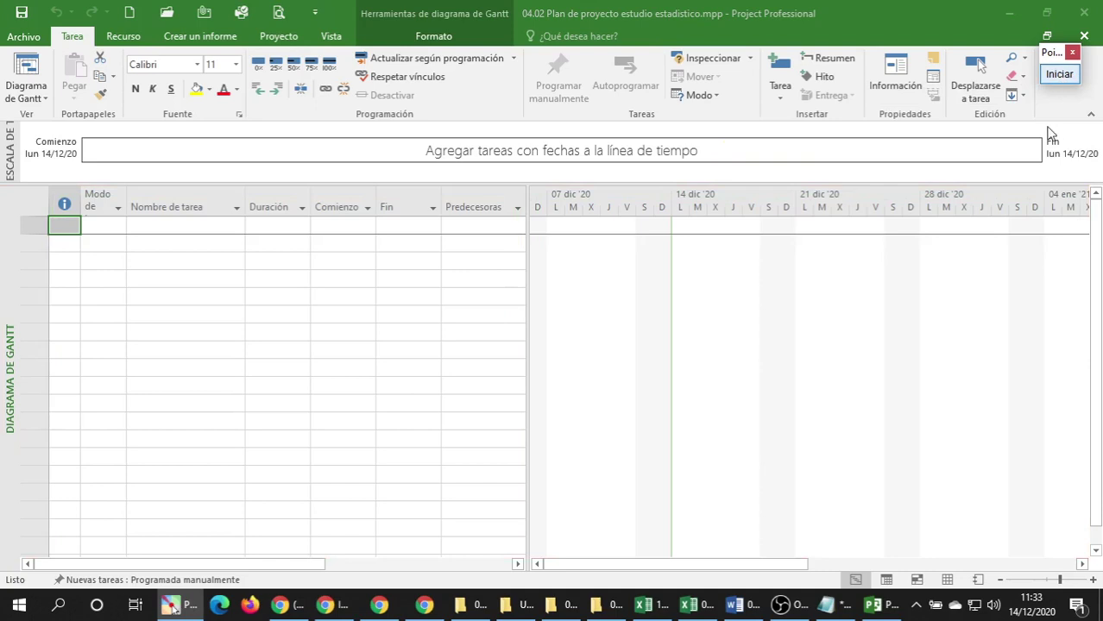
left_click(1058, 75)
left_click(1069, 264)
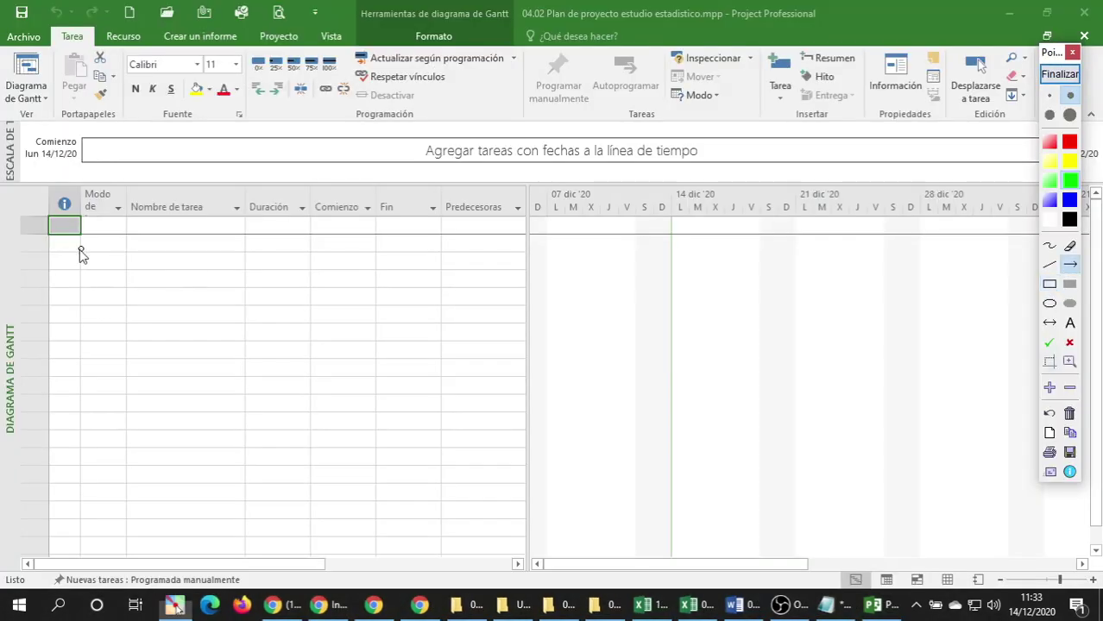
left_click_drag(192, 313, 169, 218)
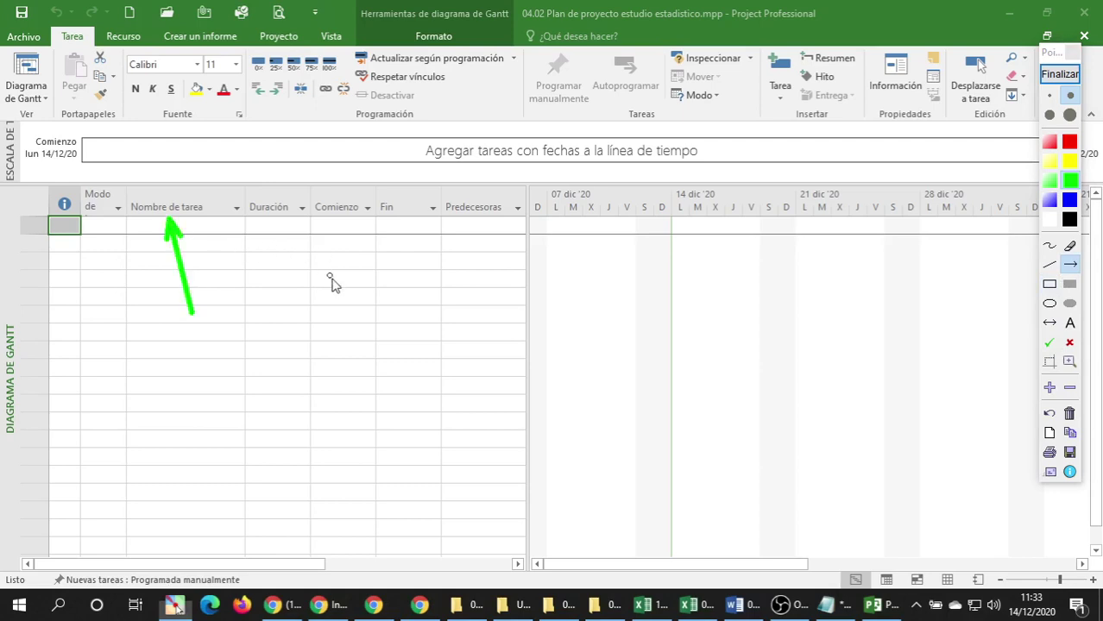
left_click_drag(344, 287, 340, 220)
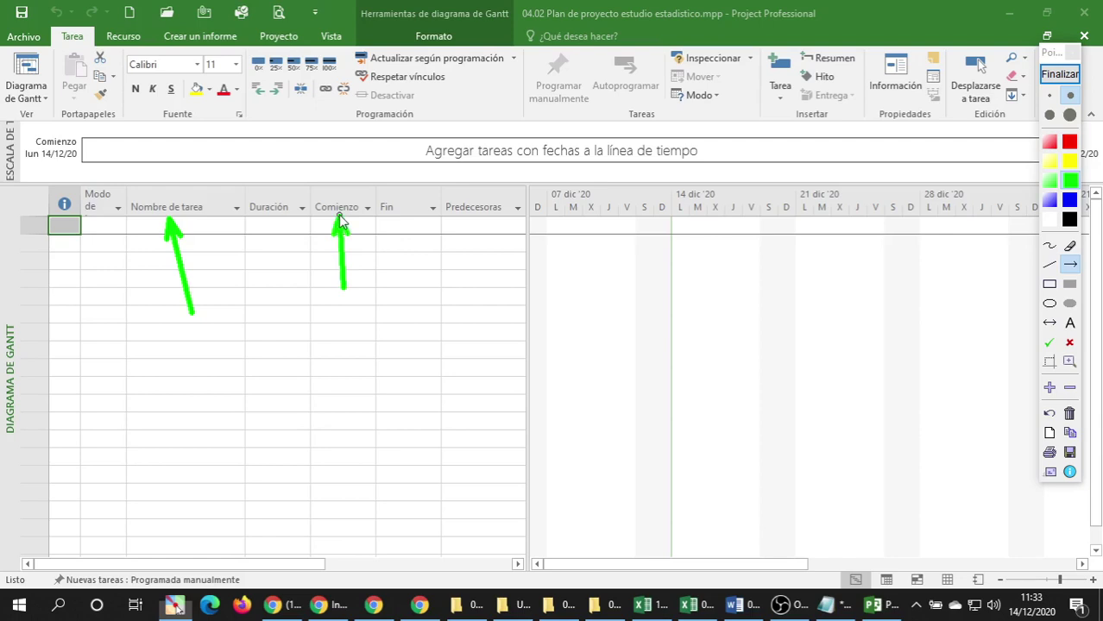
left_click_drag(411, 287, 395, 219)
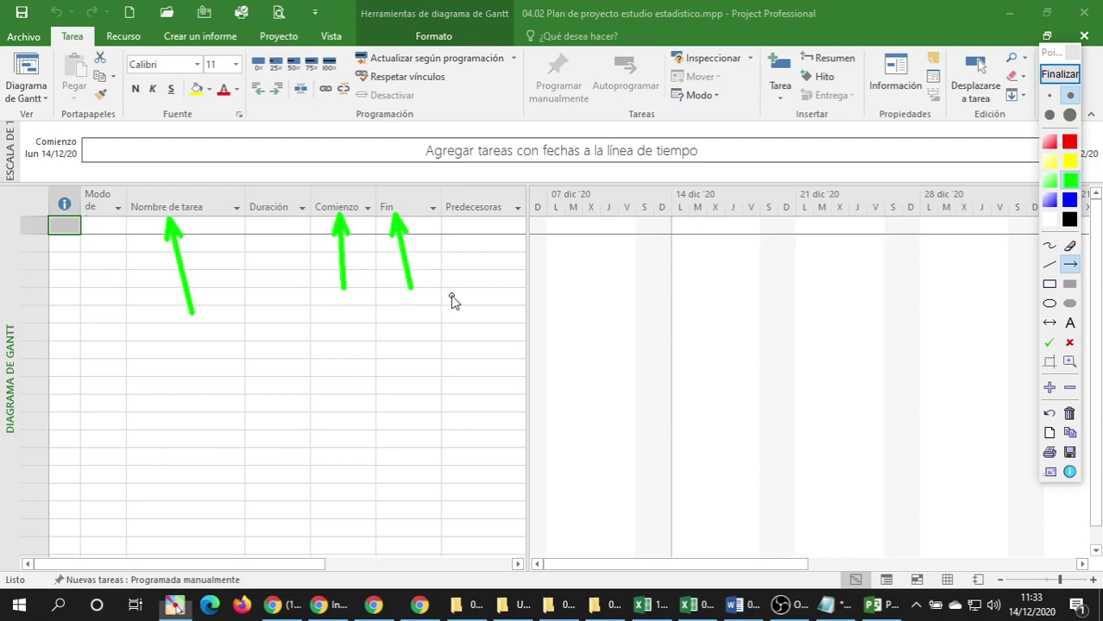
left_click_drag(462, 287, 475, 218)
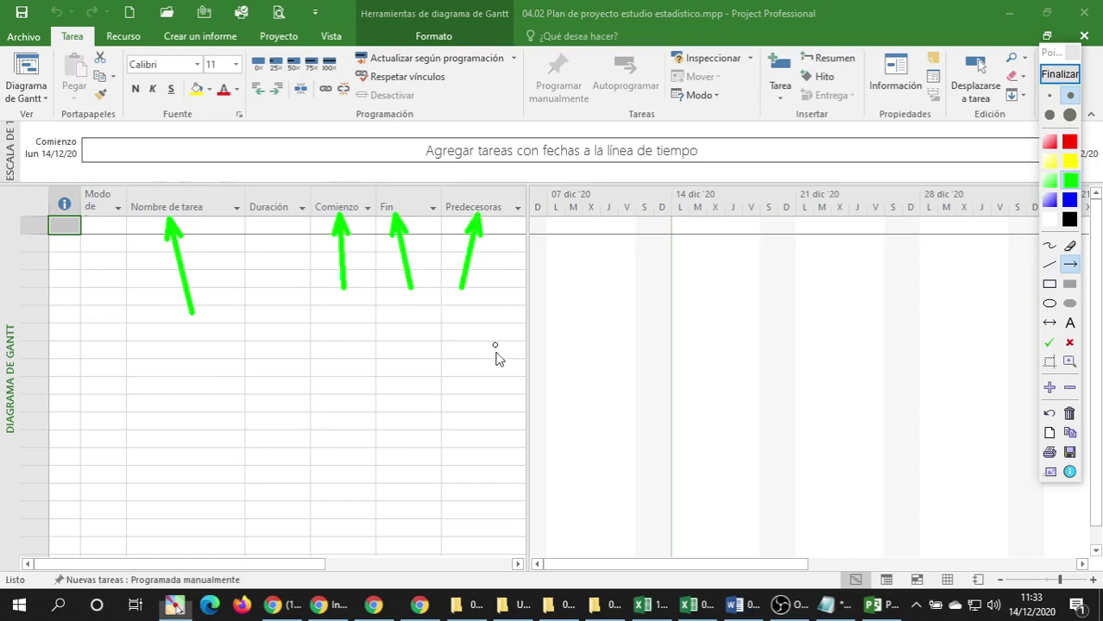
left_click_drag(443, 319, 518, 321)
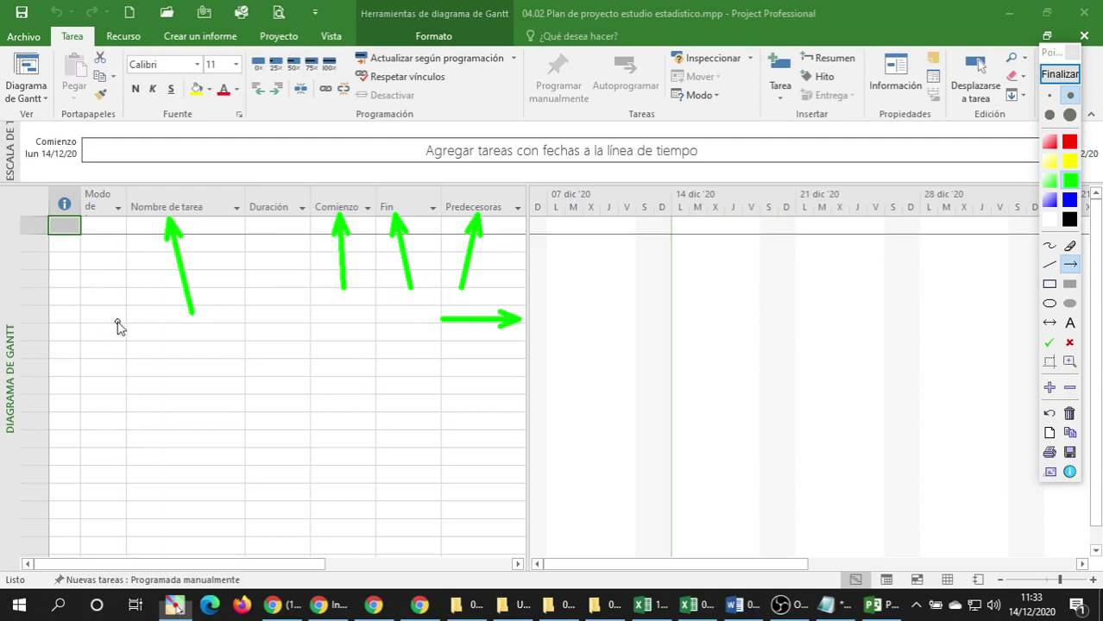
left_click_drag(102, 327, 103, 226)
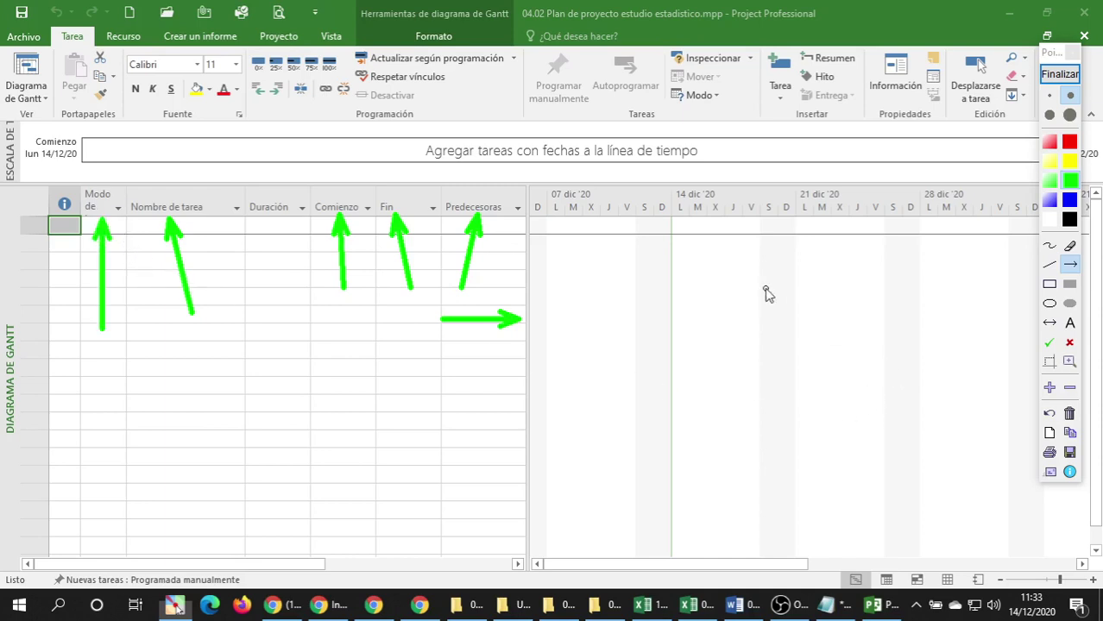
left_click(1050, 265)
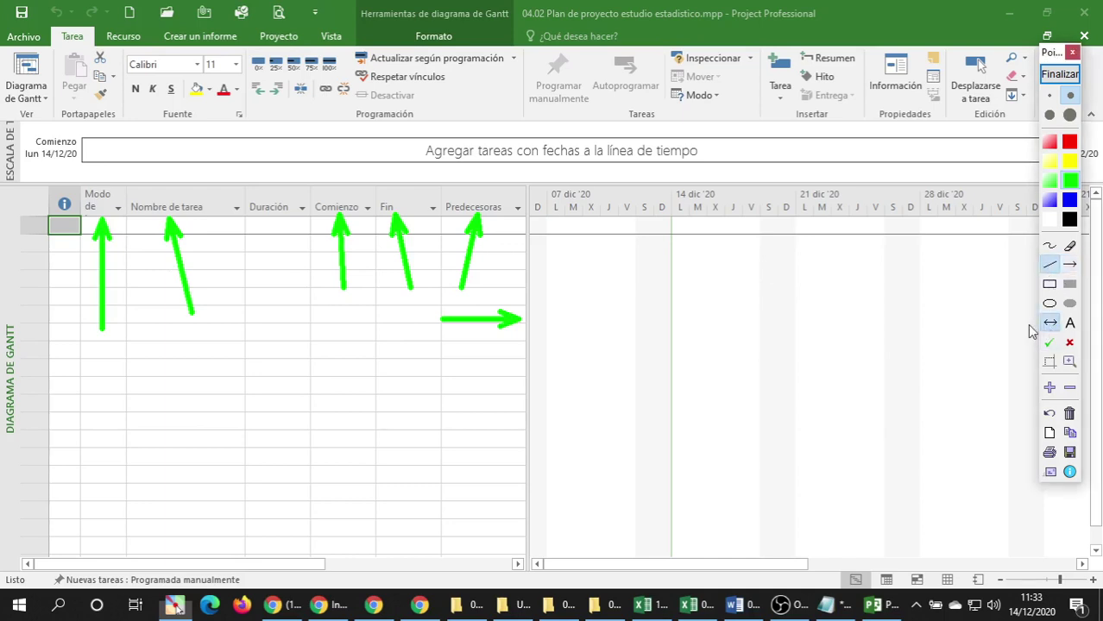
left_click(1050, 323)
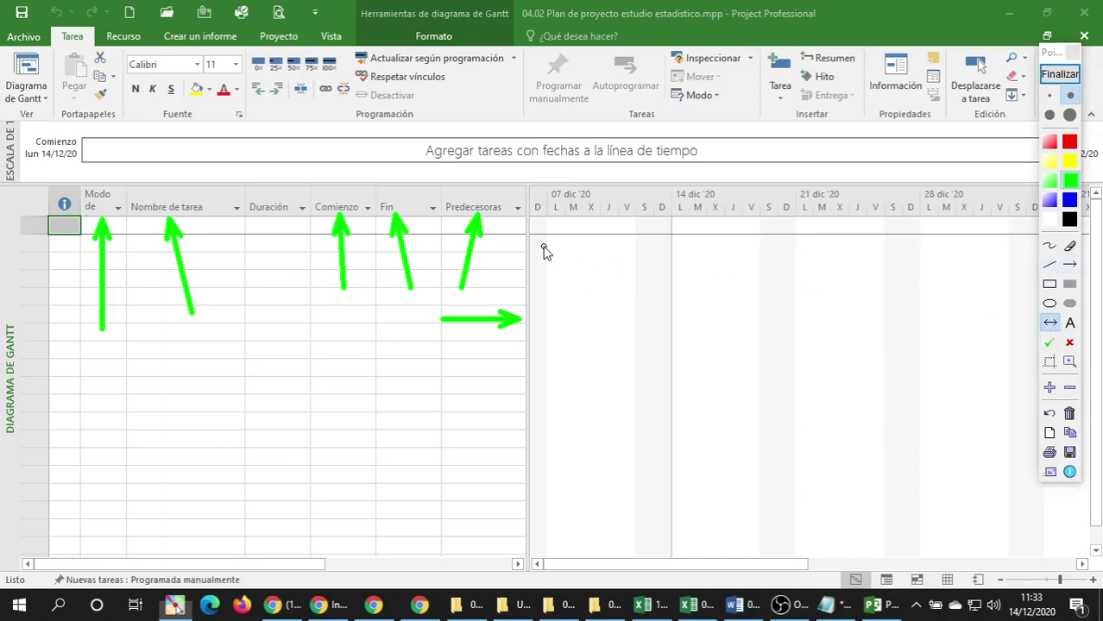
left_click_drag(544, 251, 953, 269)
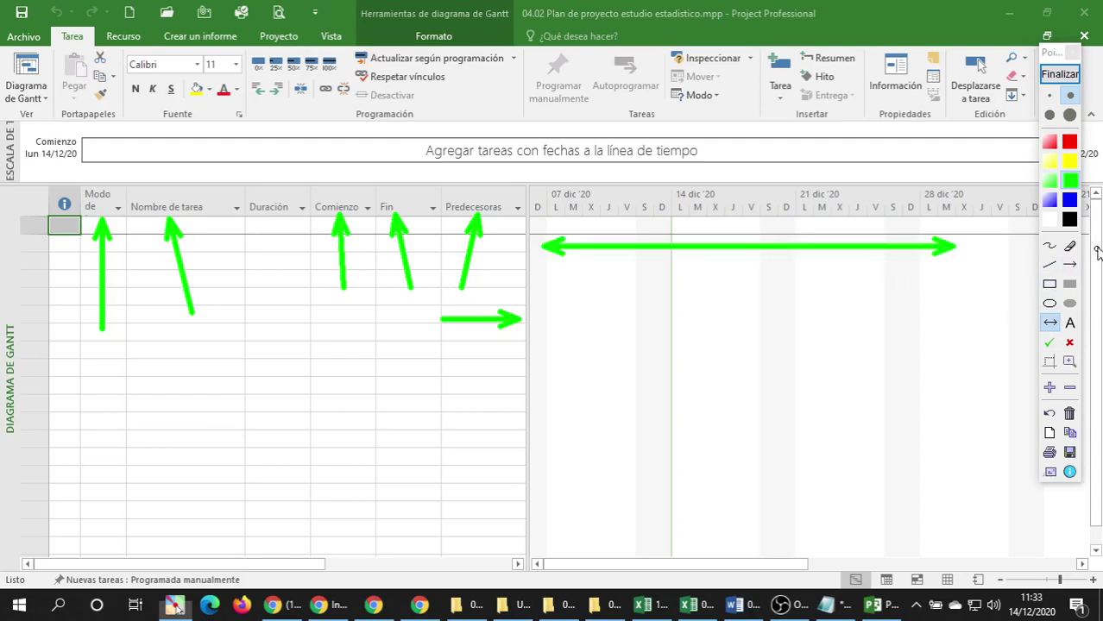
left_click(1070, 201)
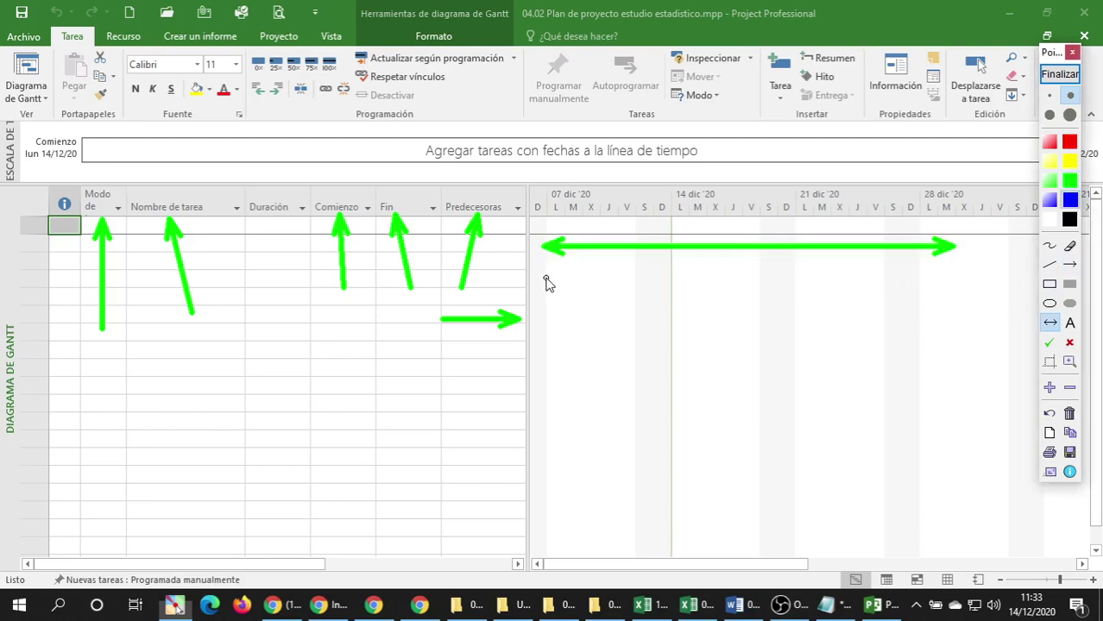
left_click_drag(546, 280, 850, 279)
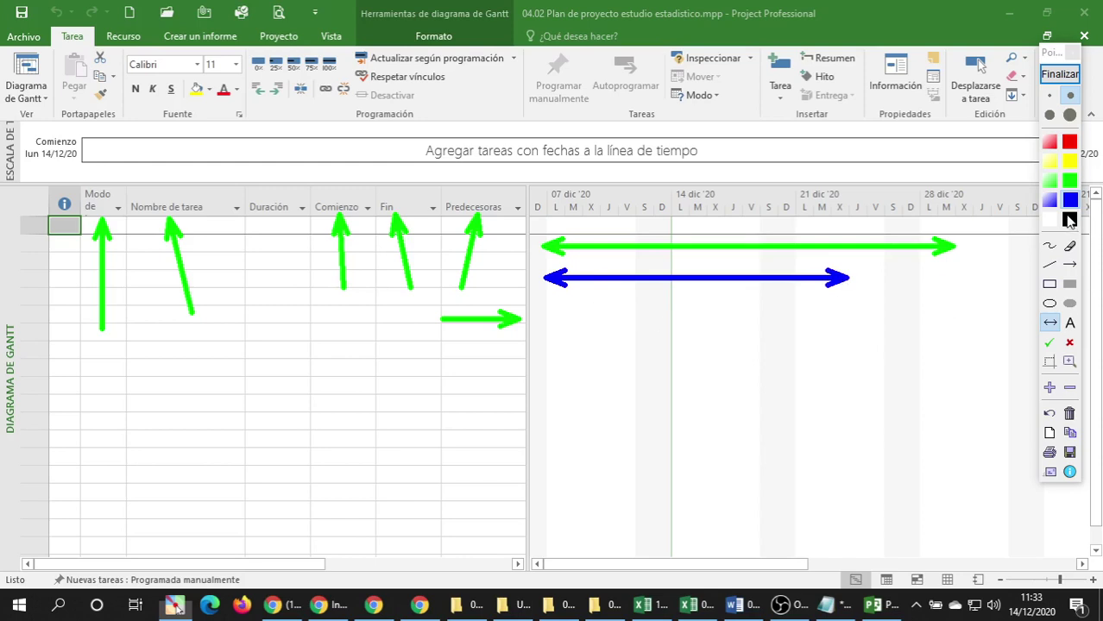
left_click(1070, 164)
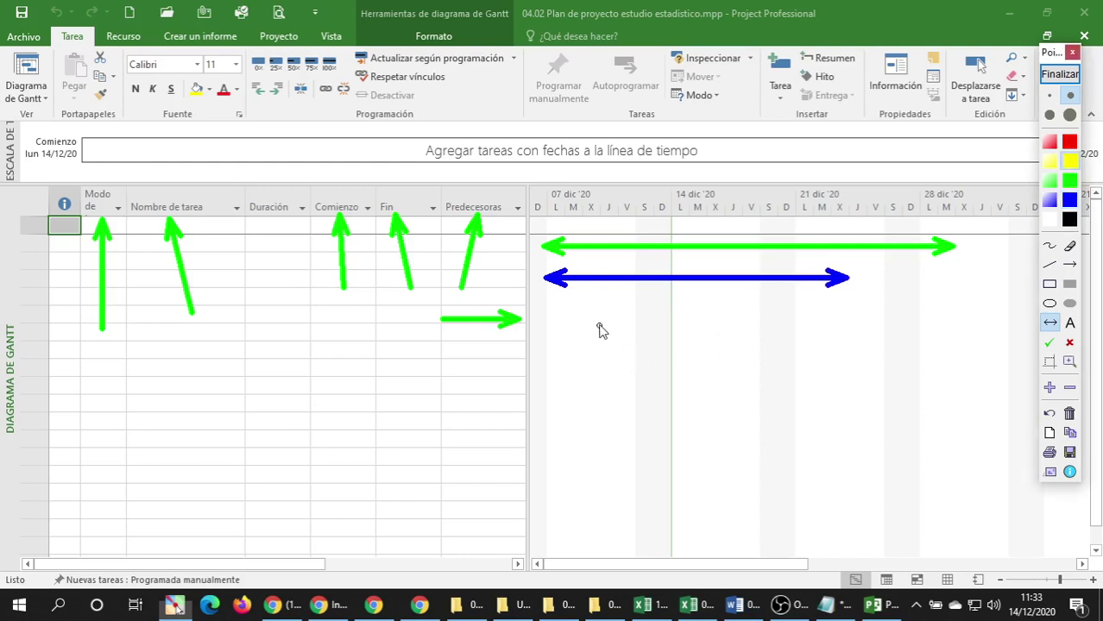
mouse_move(592, 320)
left_mouse_down()
mouse_move(1016, 320)
mouse_move(1002, 322)
left_mouse_up()
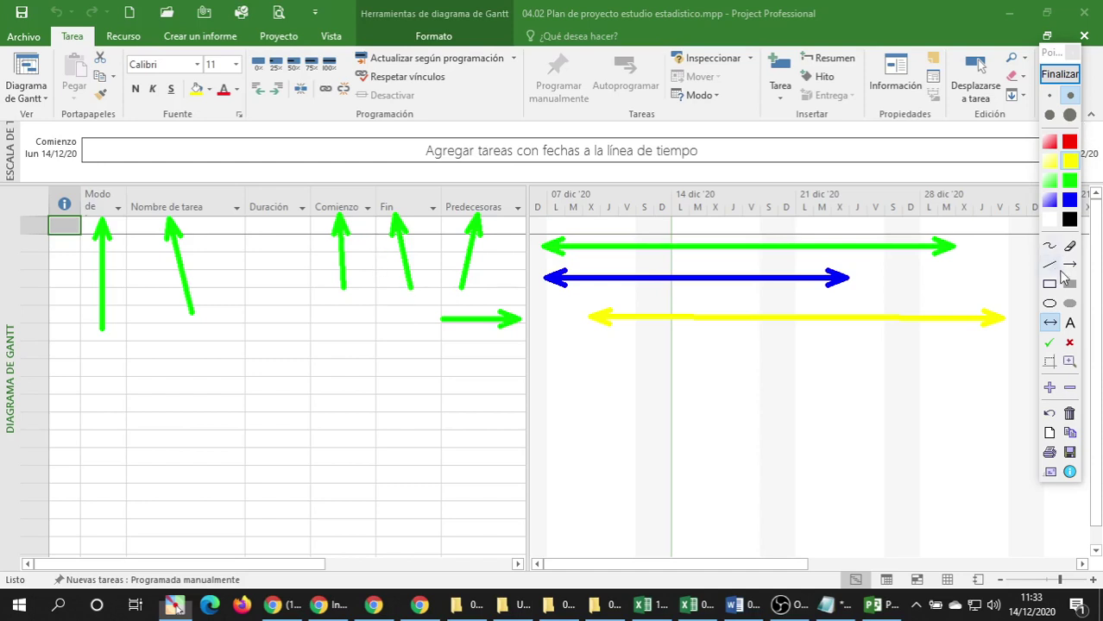
left_click(1070, 265)
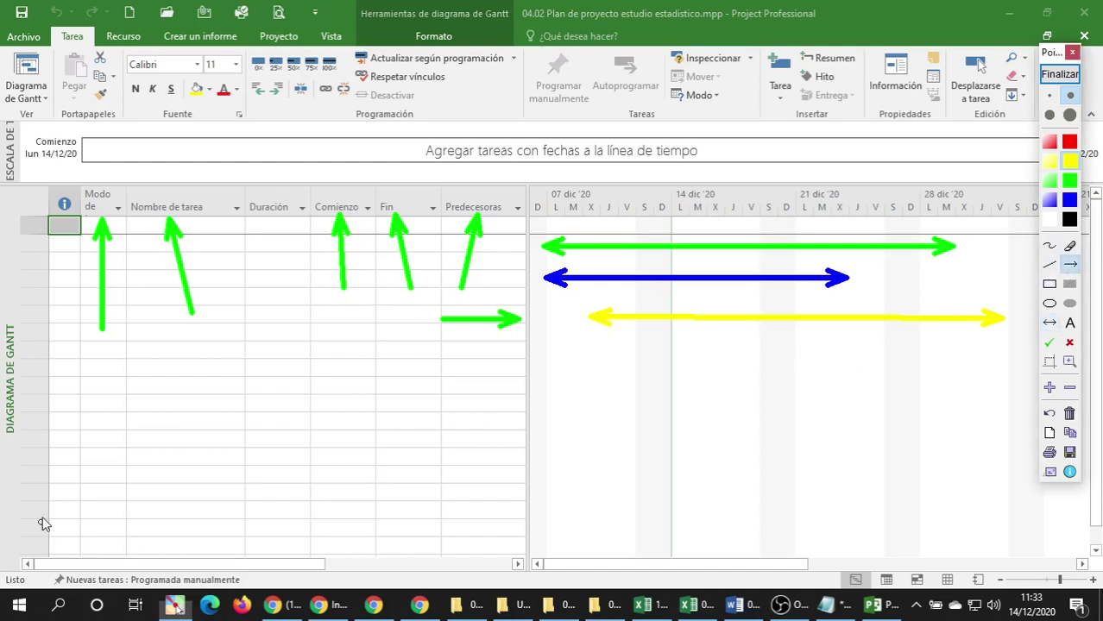
mouse_move(125, 454)
left_mouse_down()
mouse_move(104, 544)
mouse_move(113, 570)
left_mouse_up()
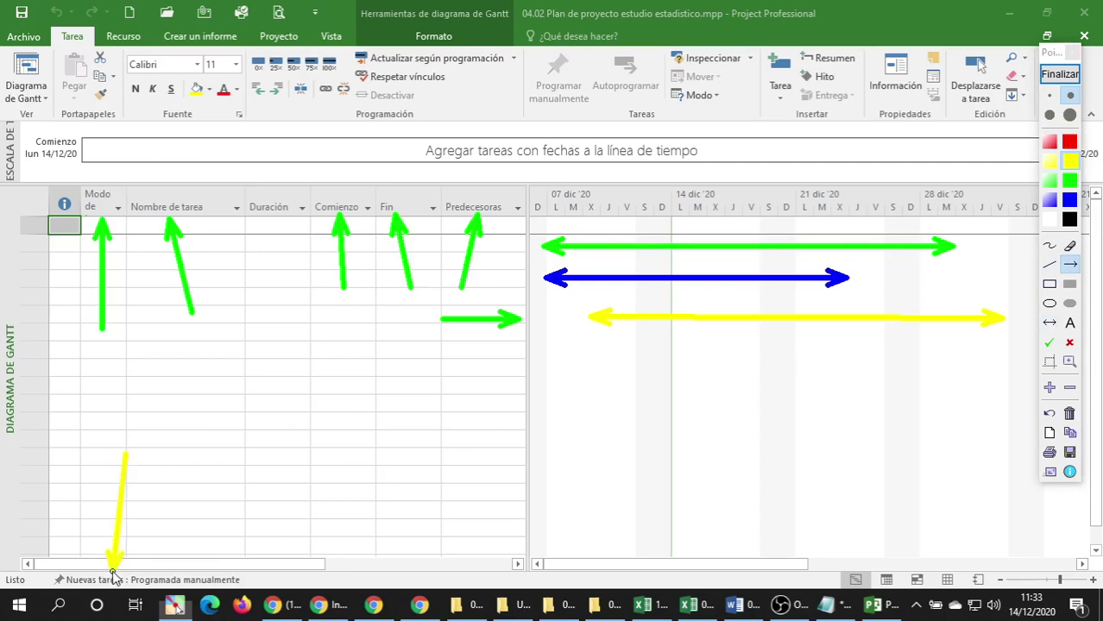
left_click_drag(868, 464, 861, 570)
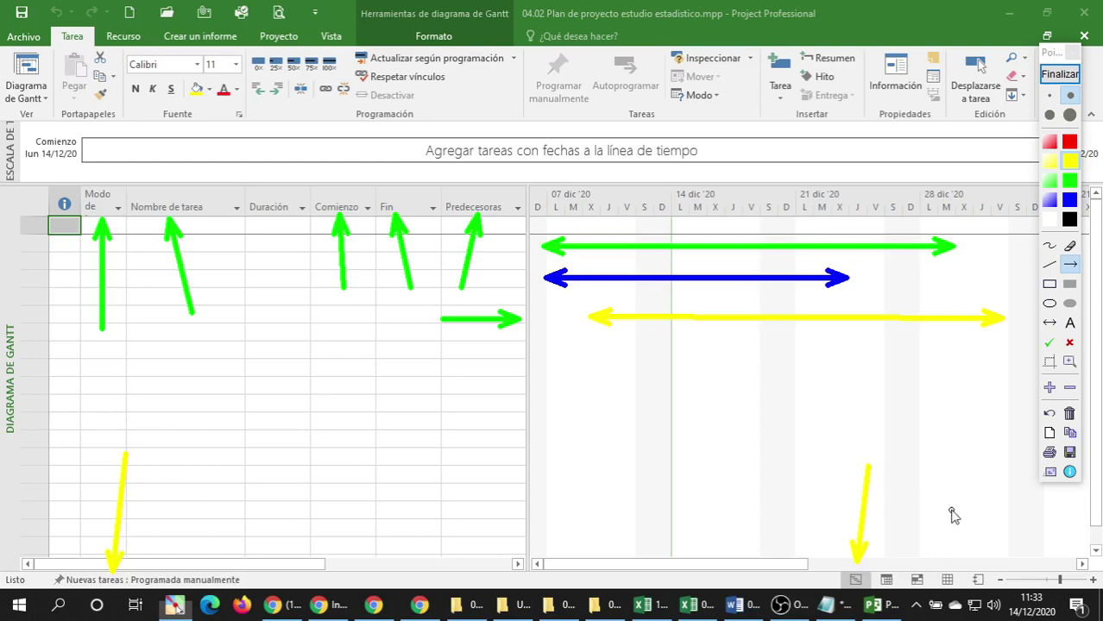
left_click_drag(958, 483, 1021, 559)
left_click_drag(1048, 580, 1039, 573)
left_click(1058, 76)
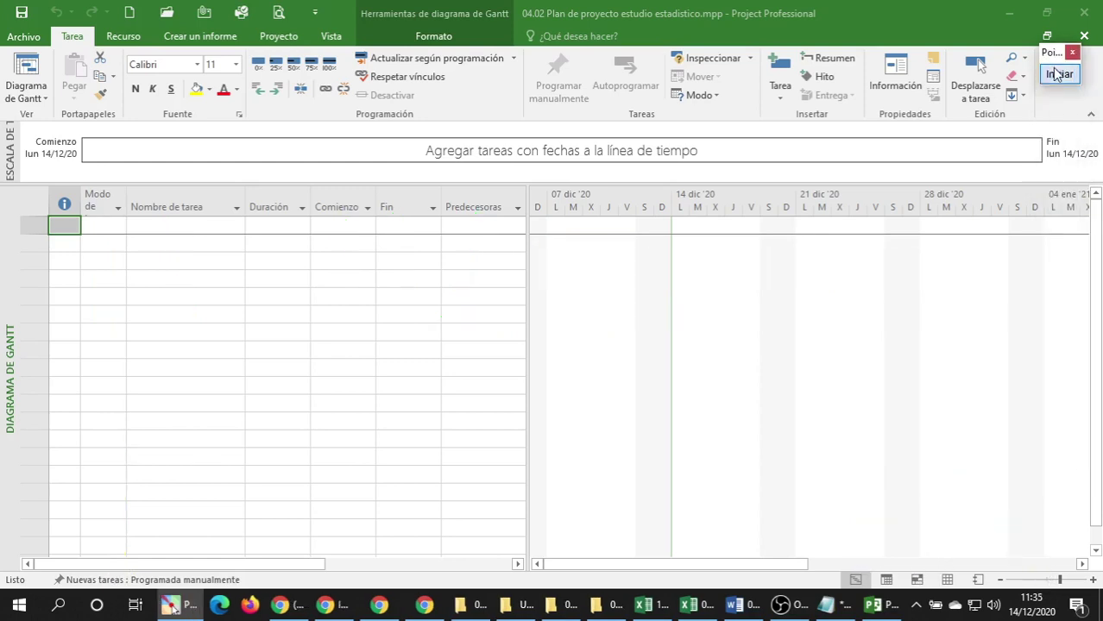
Mute one participant for everyone in the Google Meet call, then return to the Project plan.
left_click(379, 606)
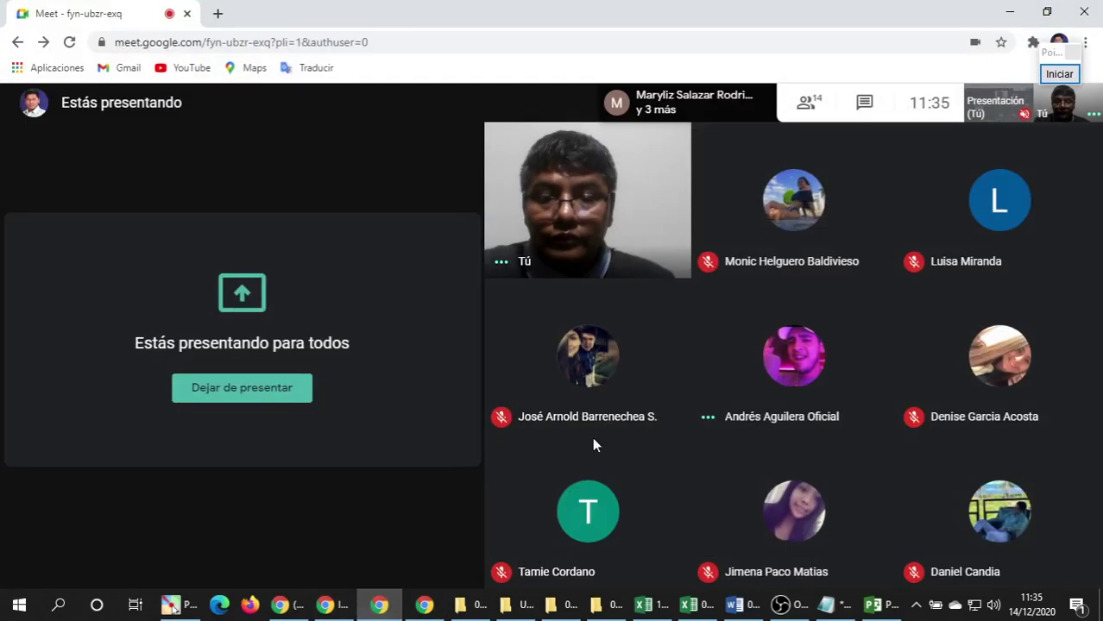
mouse_move(1035, 360)
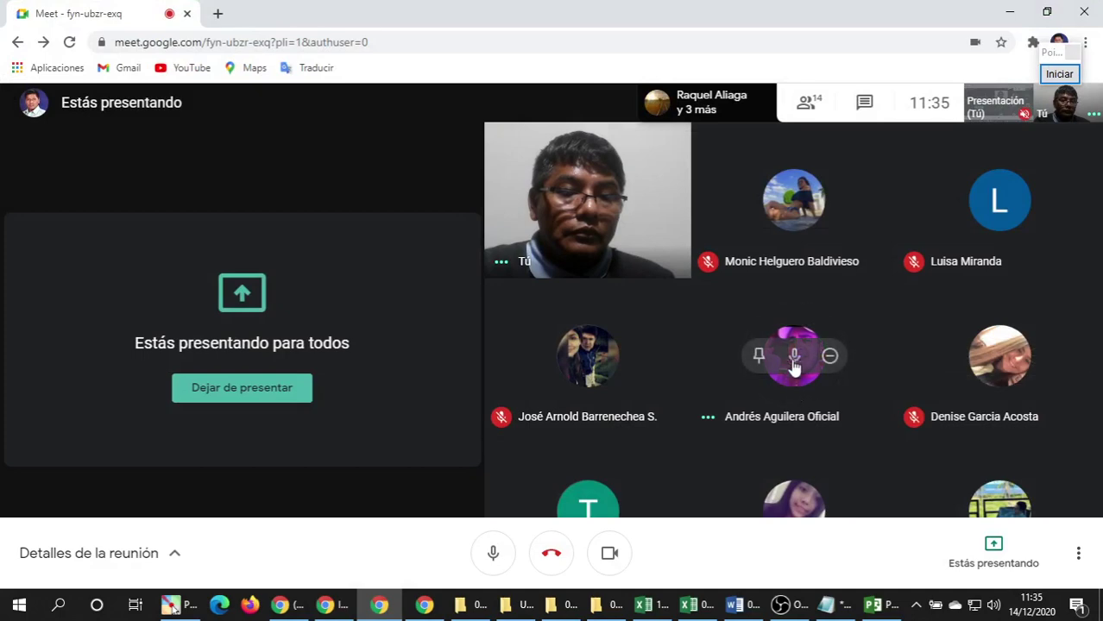
left_click(793, 358)
left_click(655, 378)
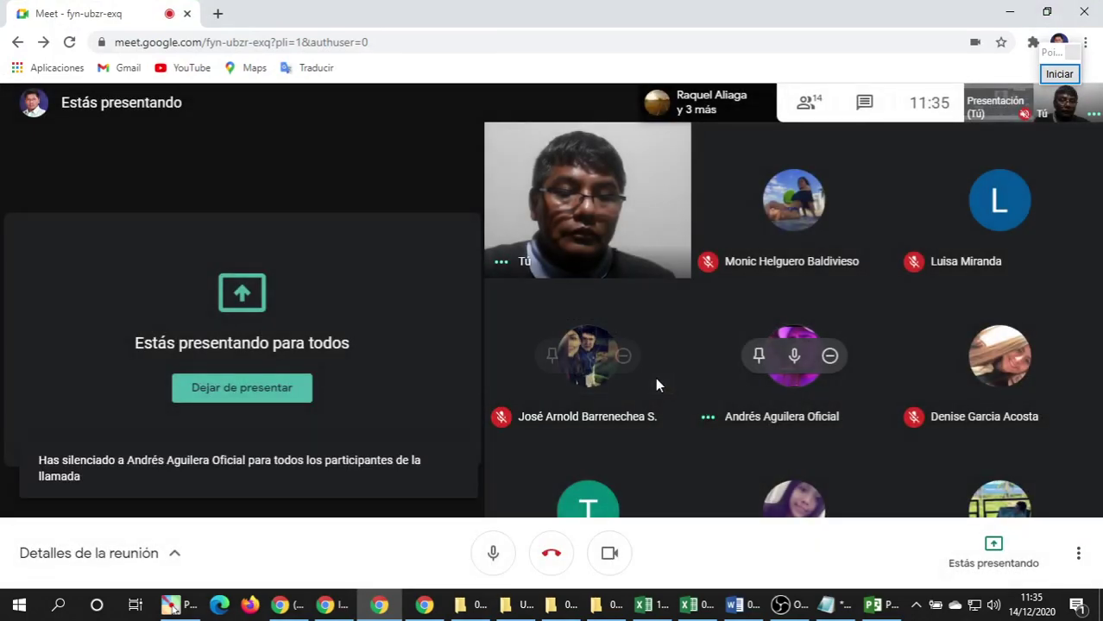
left_click(881, 605)
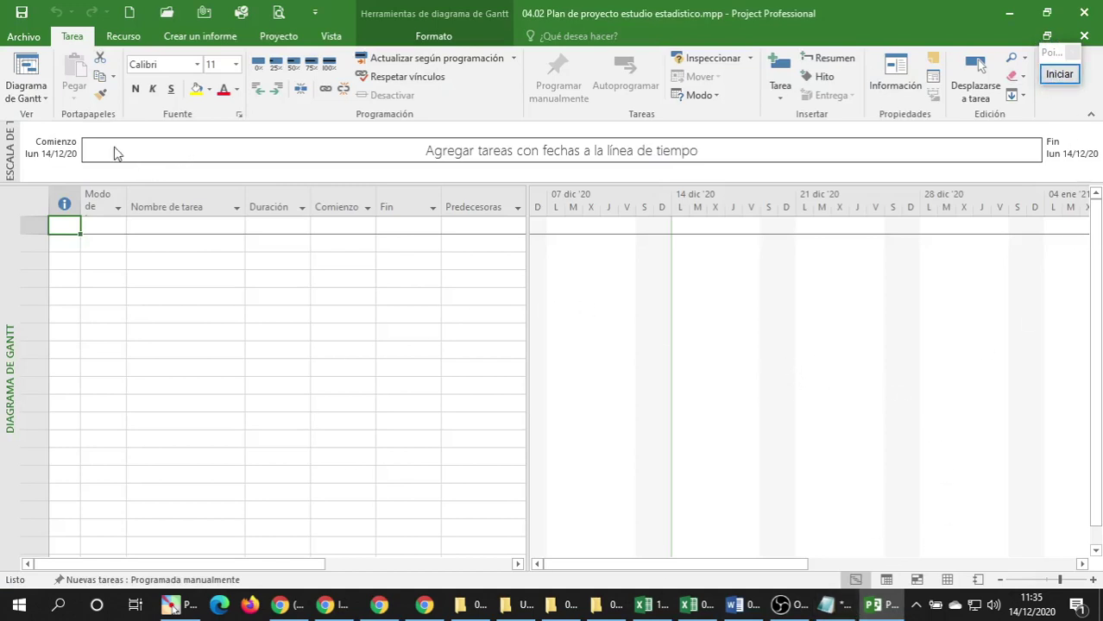
left_click(42, 100)
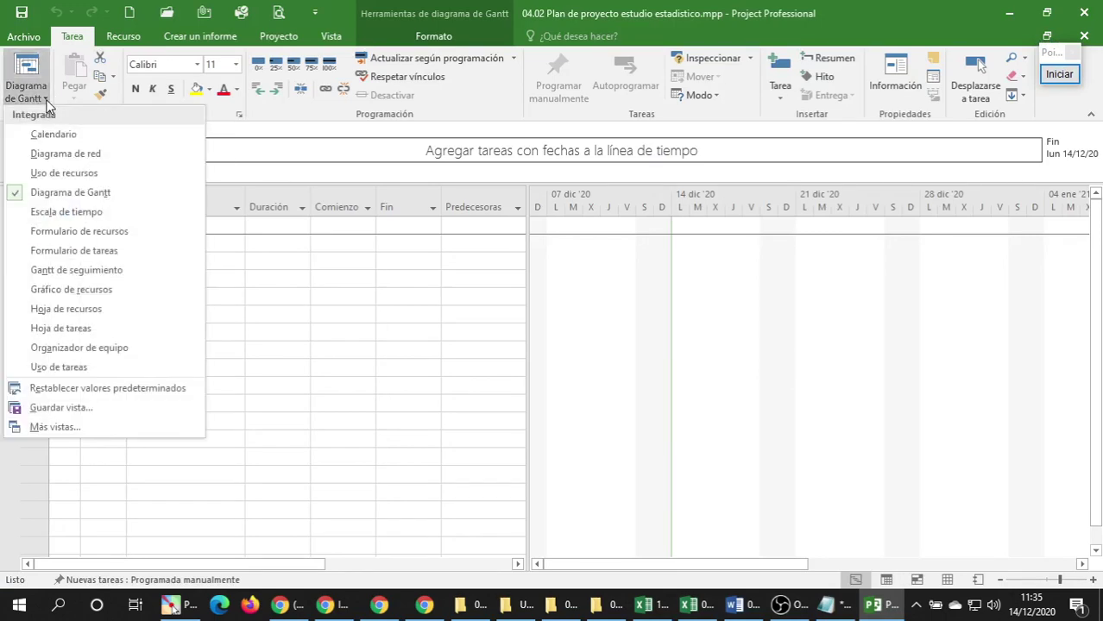
left_click(45, 98)
left_click(335, 39)
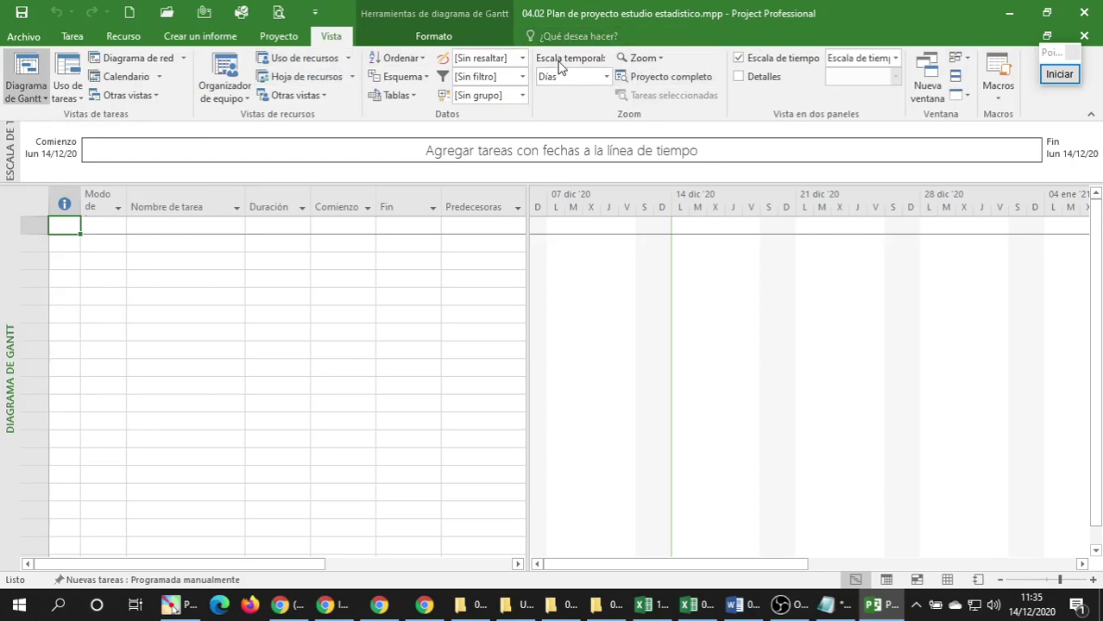
left_click(743, 62)
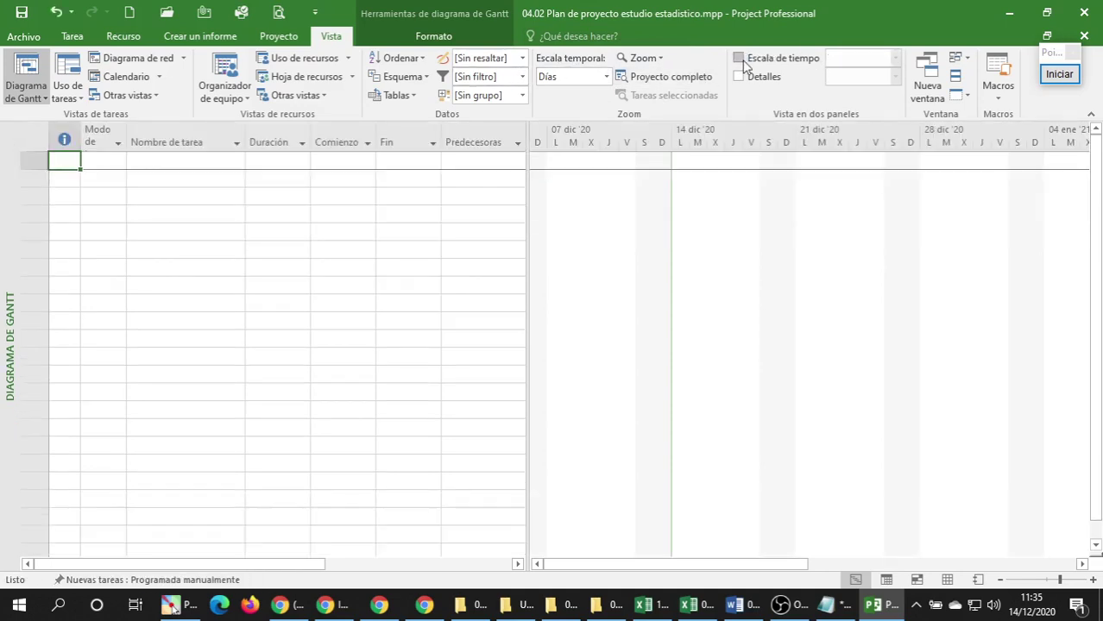
left_click(743, 63)
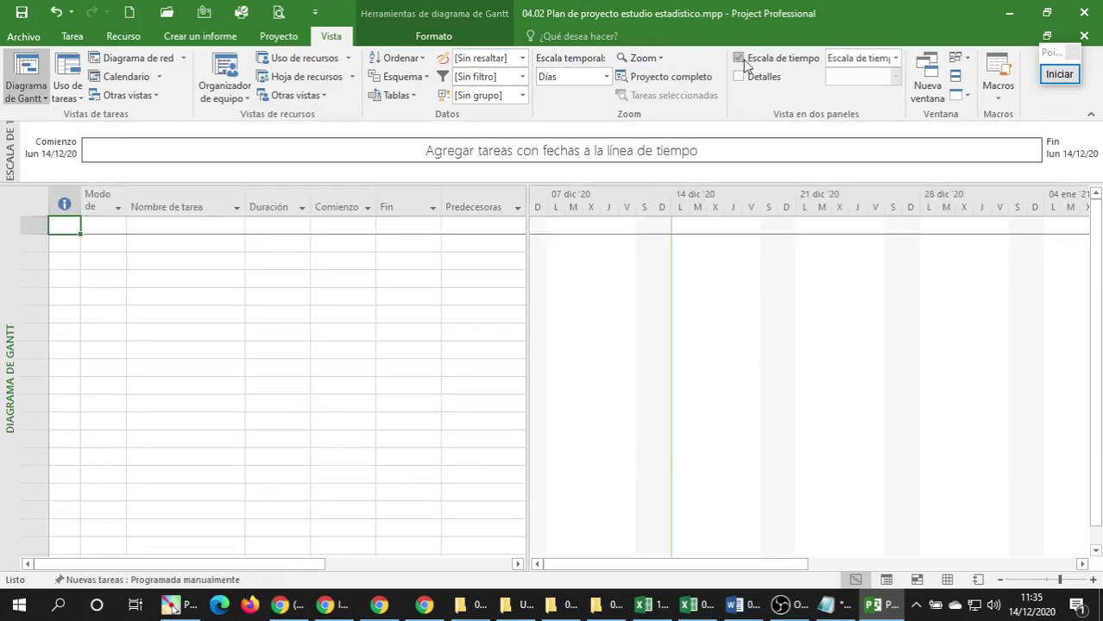
left_click(741, 76)
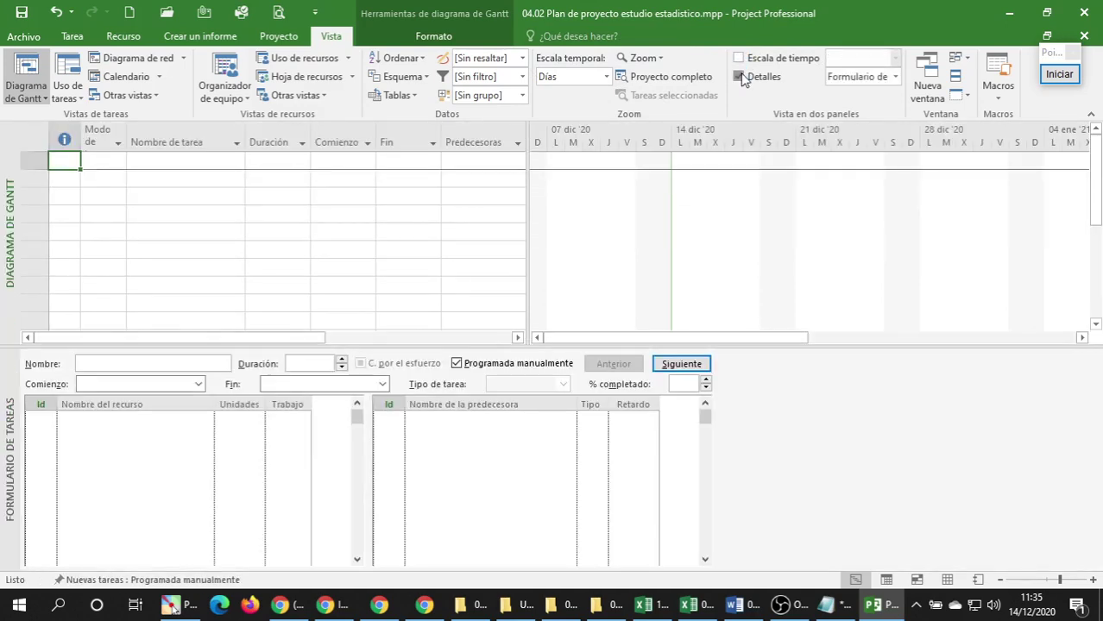
left_click(741, 77)
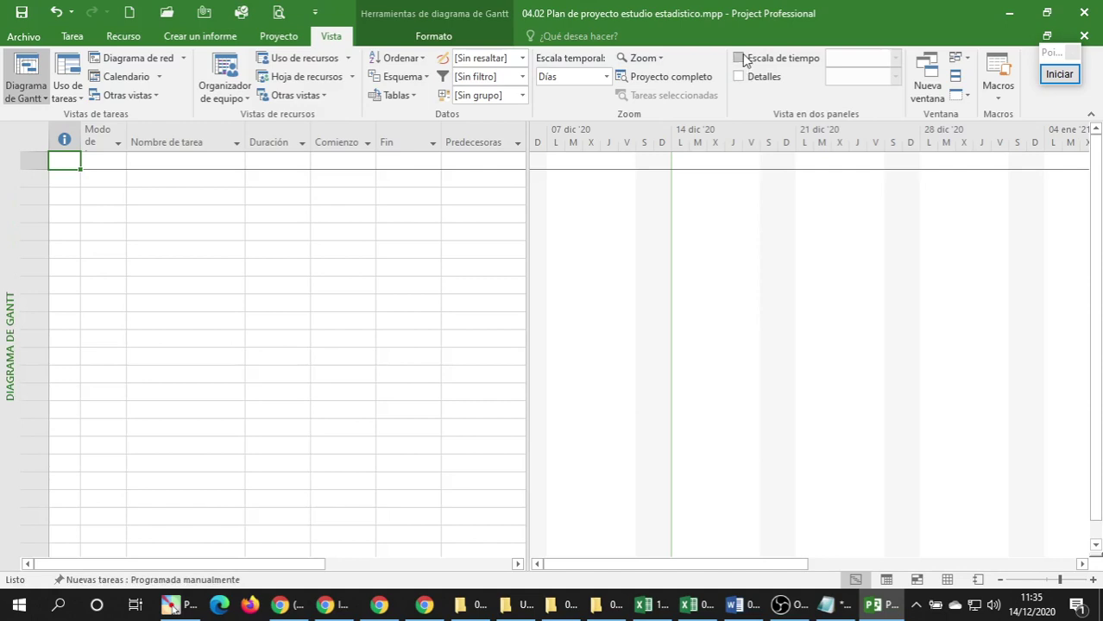
left_click(740, 60)
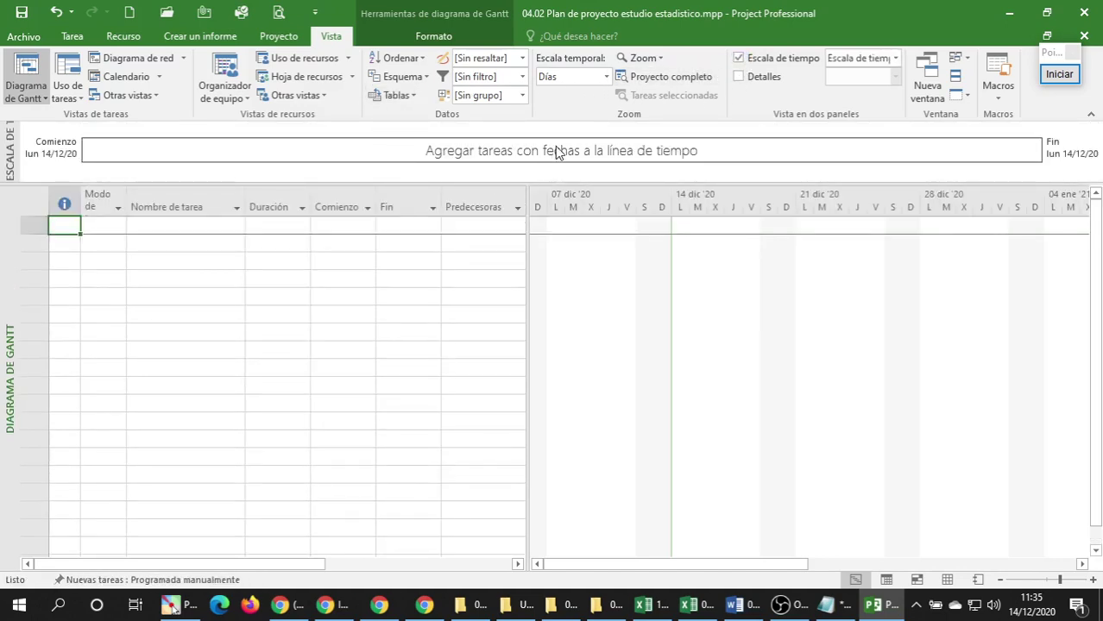
left_click(608, 78)
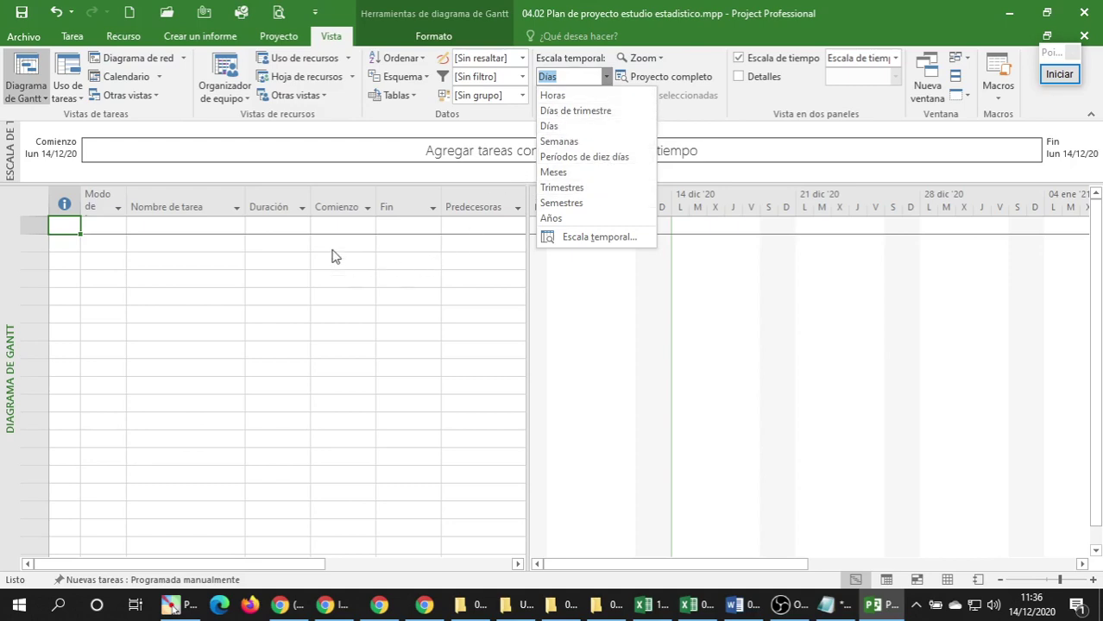
left_click(118, 267)
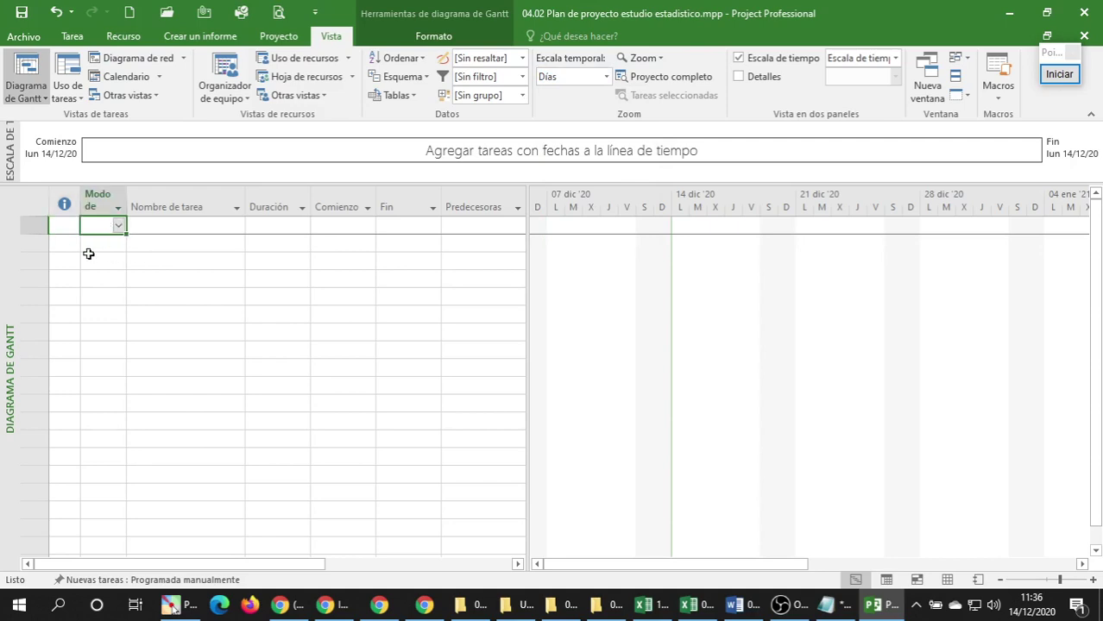
Widen the Nombre de tarea column and expand the table to reveal the Predecesoras and resource columns.
left_click(90, 254)
left_click(164, 226)
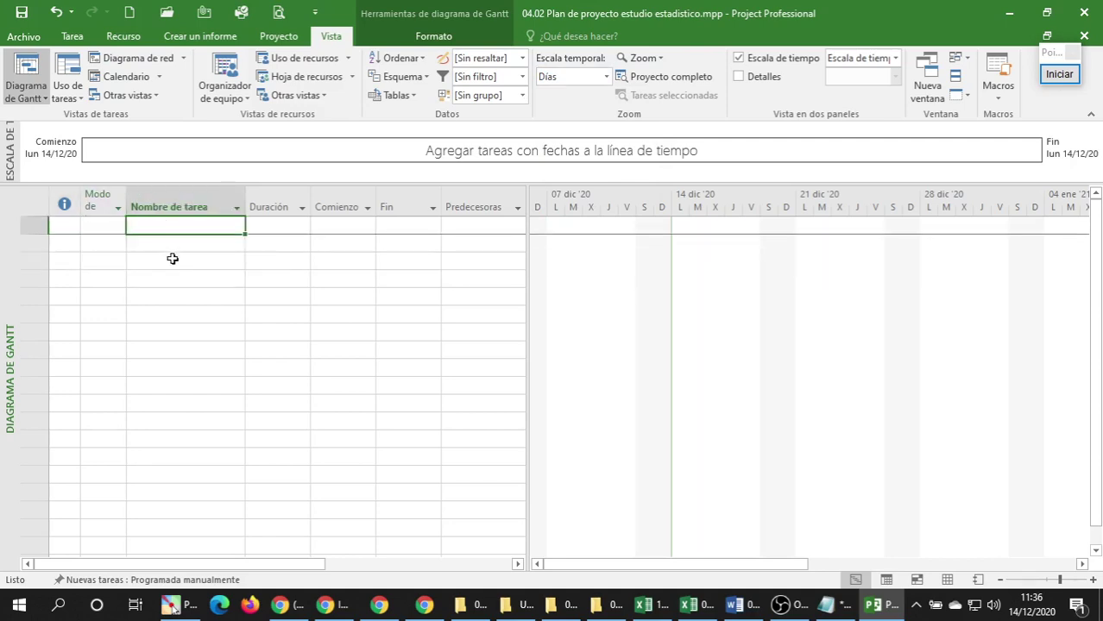
left_click(172, 258)
left_click(163, 328)
left_click(173, 226)
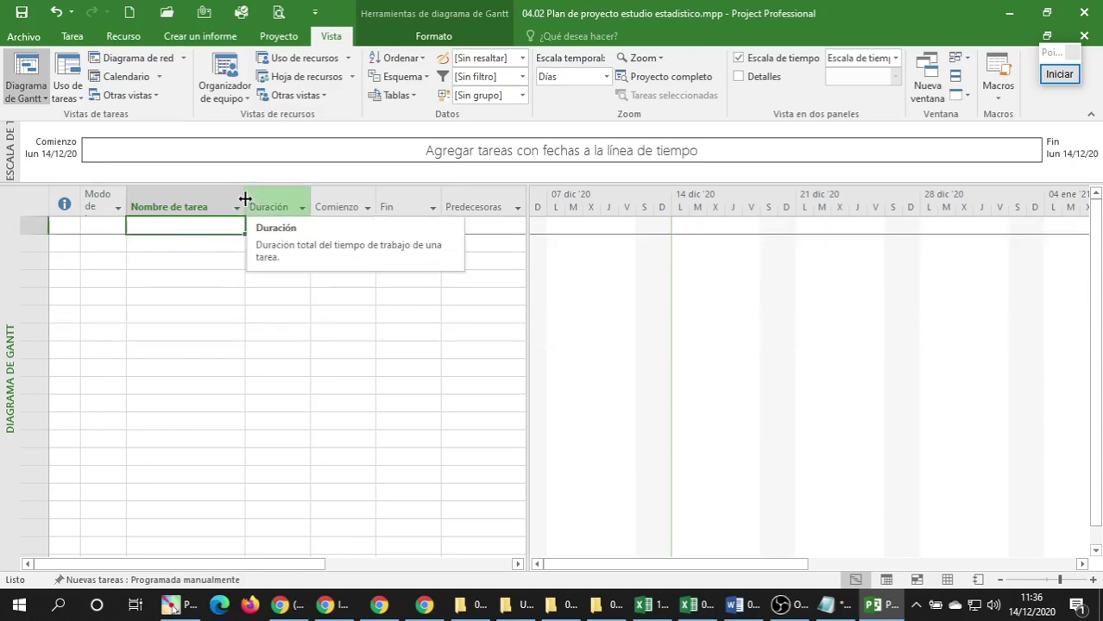
left_click_drag(245, 200, 309, 195)
left_click_drag(525, 314, 712, 318)
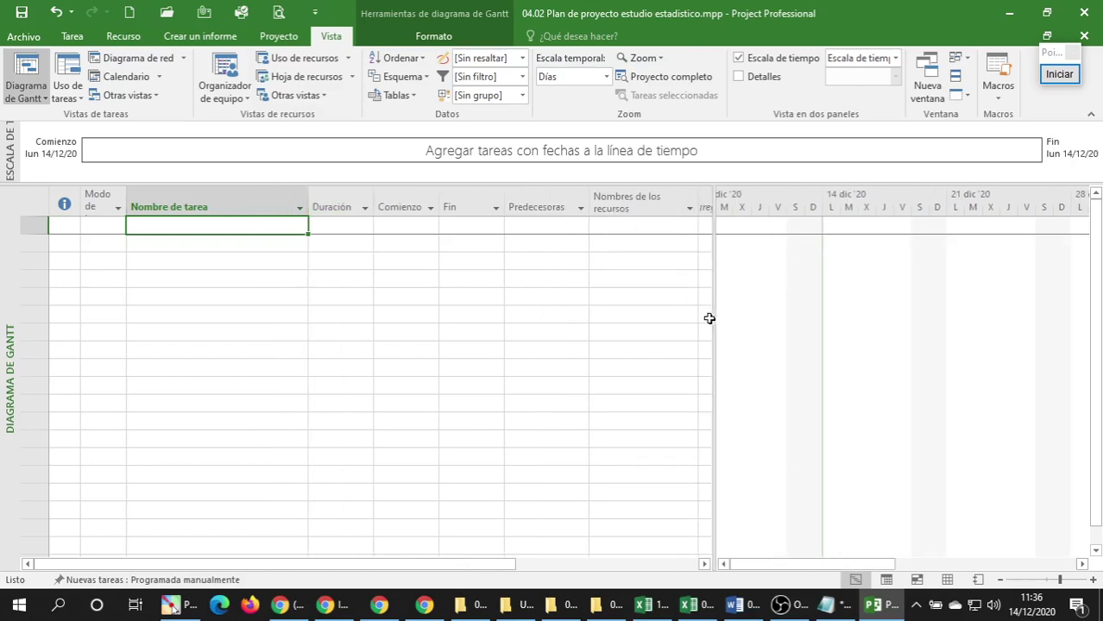
left_click(316, 189)
left_click(255, 275)
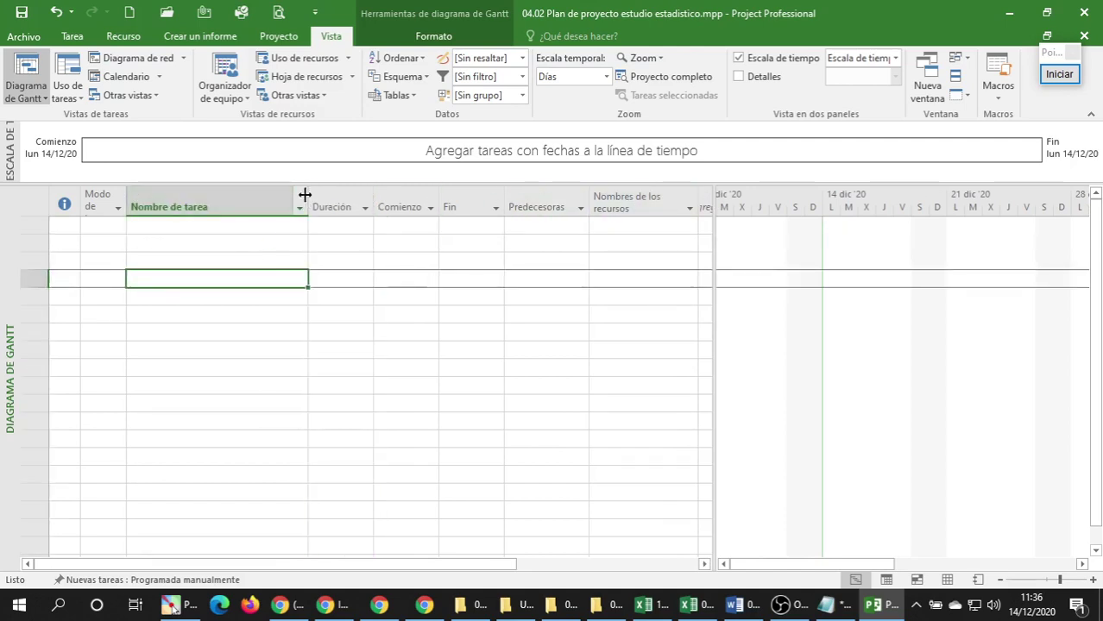
left_click_drag(308, 191, 379, 194)
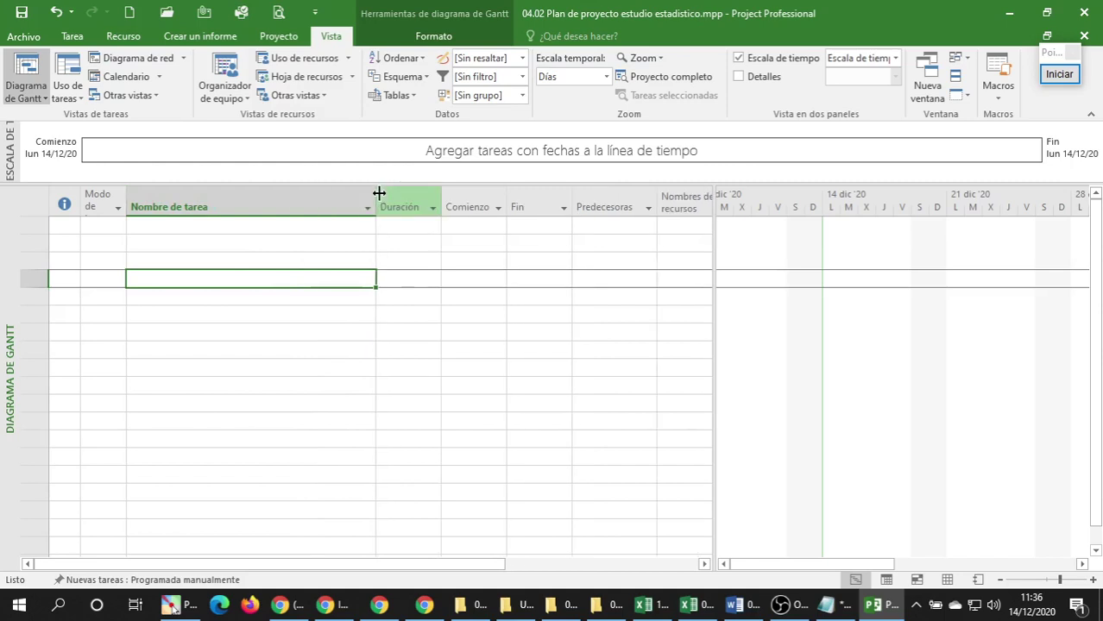
left_click(319, 243)
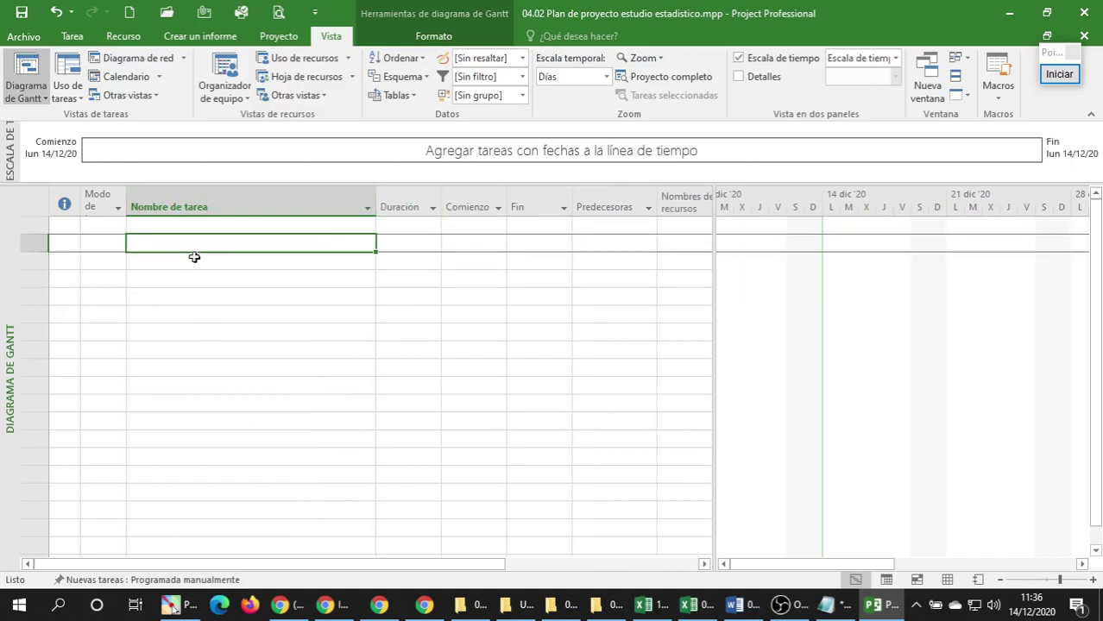
left_click(203, 223)
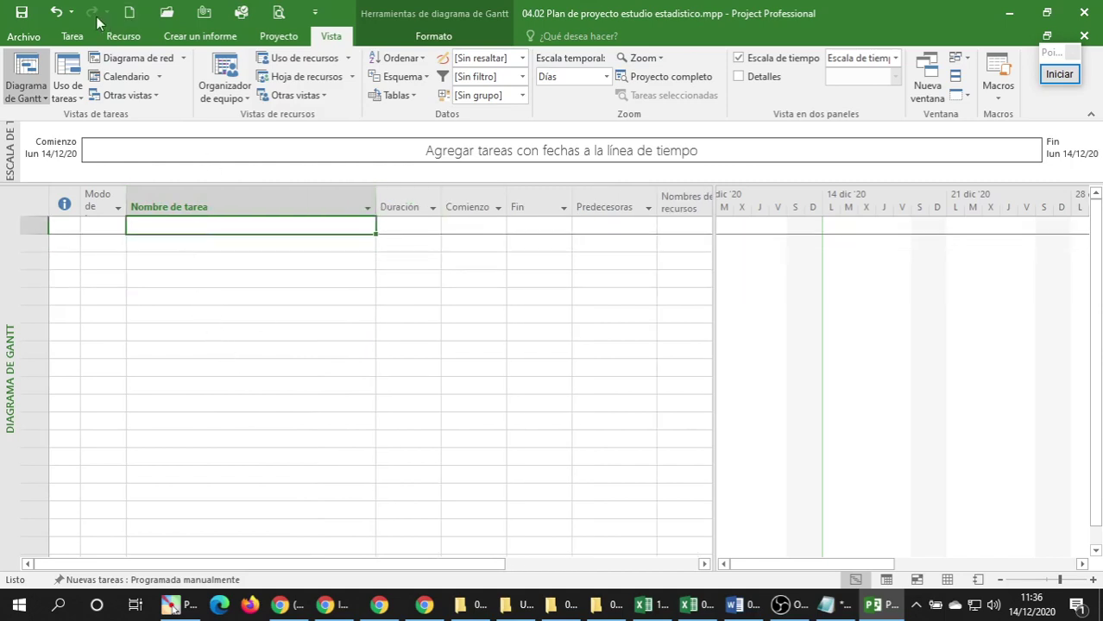
Save the project plan, then select the Fase 1 heading in the Excel task list workbook.
left_click(21, 12)
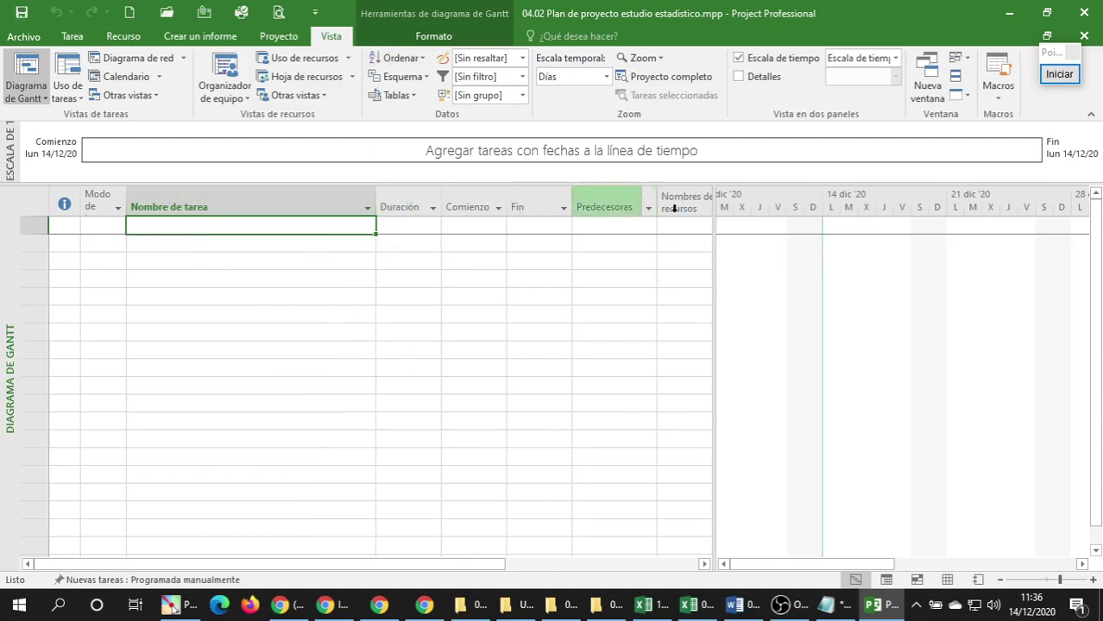
left_click(73, 38)
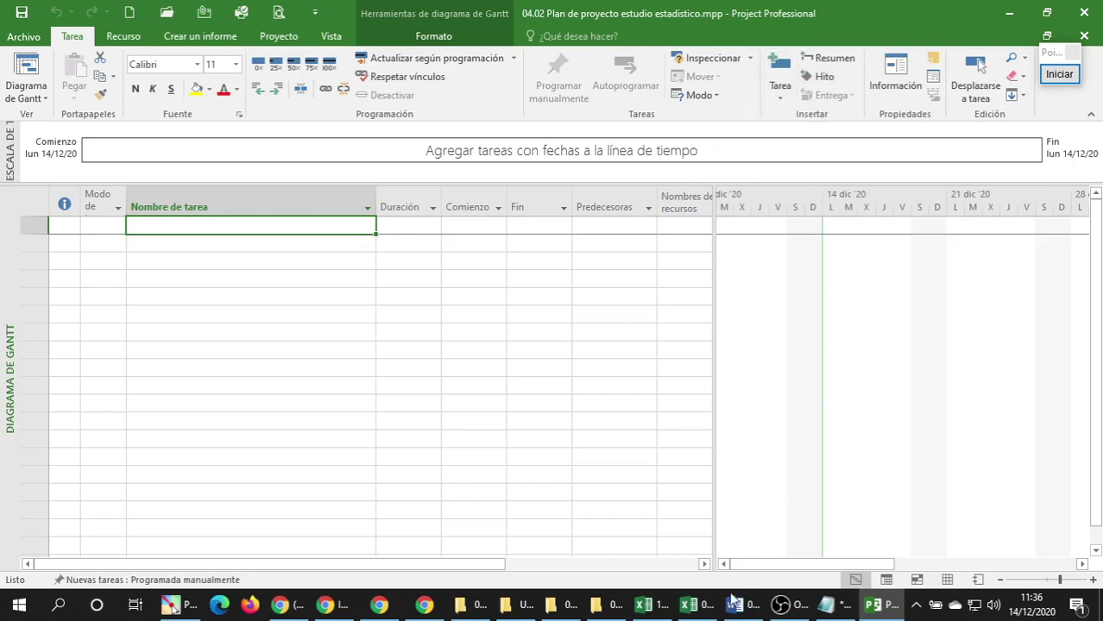
left_click(688, 604)
left_click(113, 248)
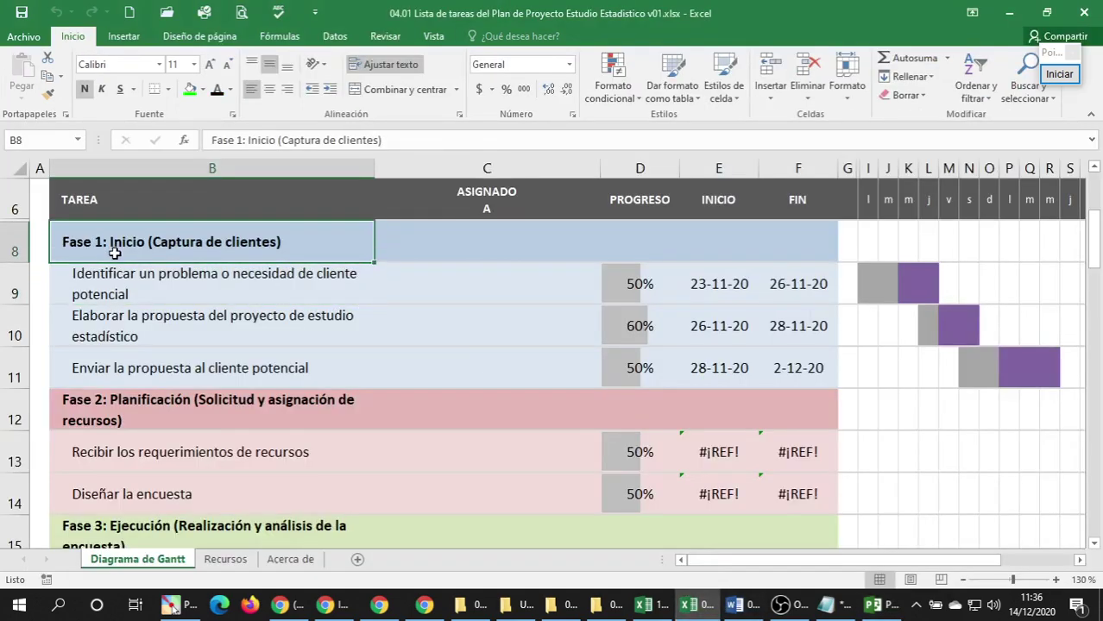
Scroll through the Fase 1 tasks in the Diagrama de Gantt sheet, then switch to the course website.
scroll(142, 254, "up", 2)
scroll(138, 283, "down", 1)
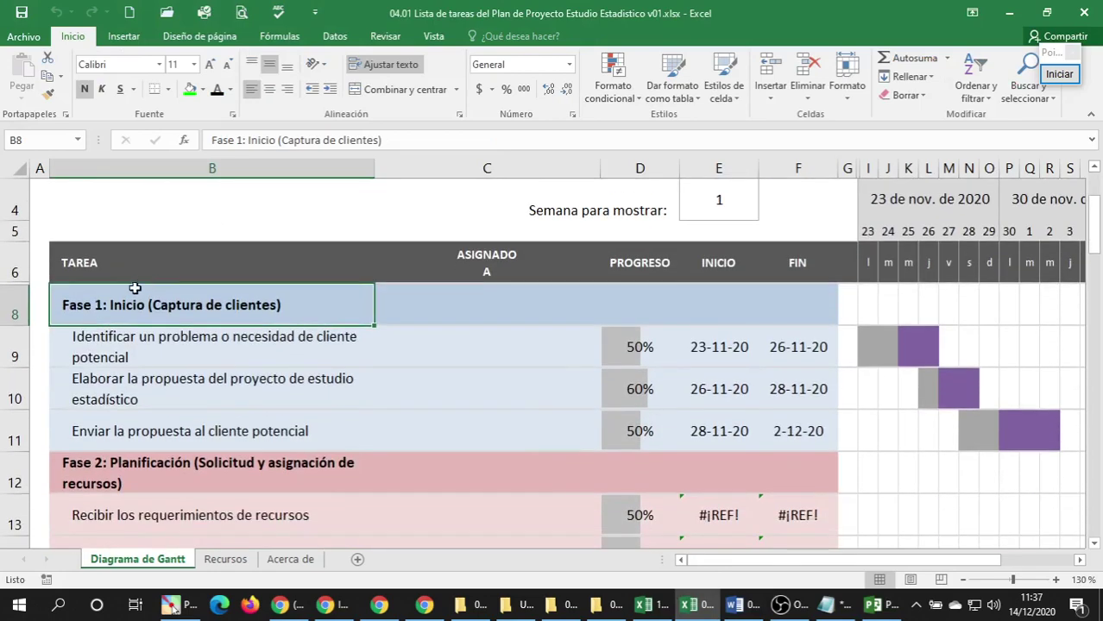
scroll(134, 288, "down", 1)
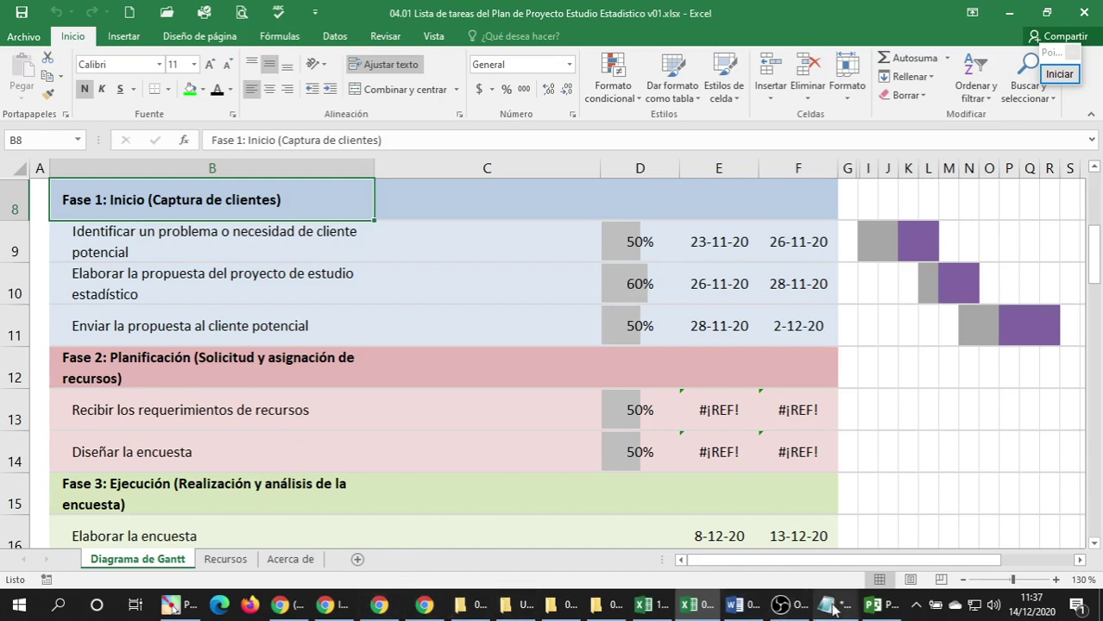
left_click(780, 604)
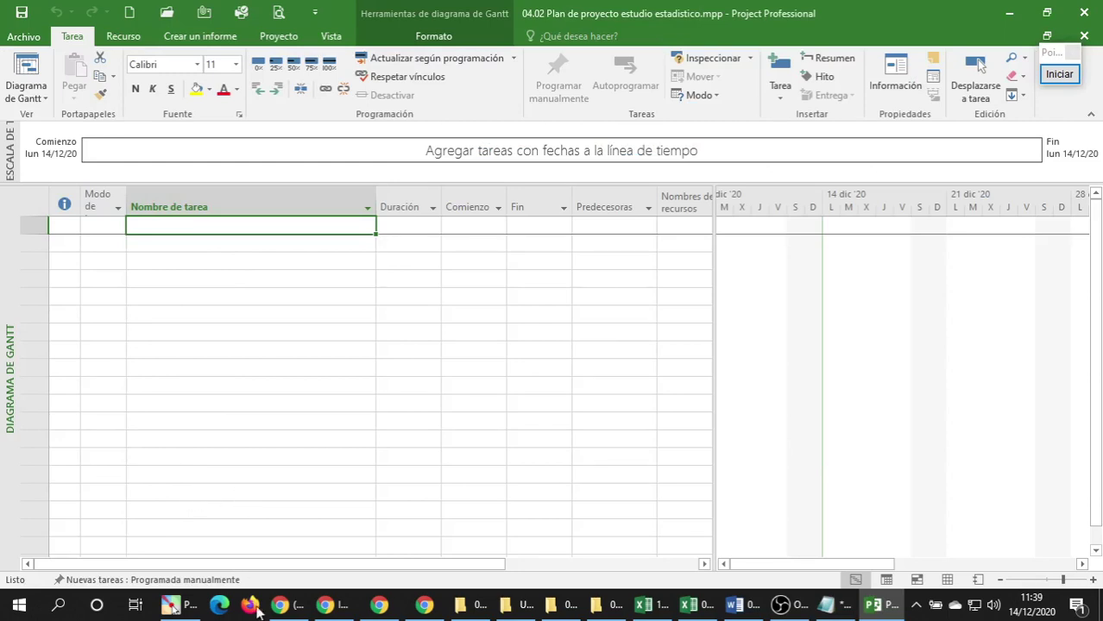
left_click(330, 605)
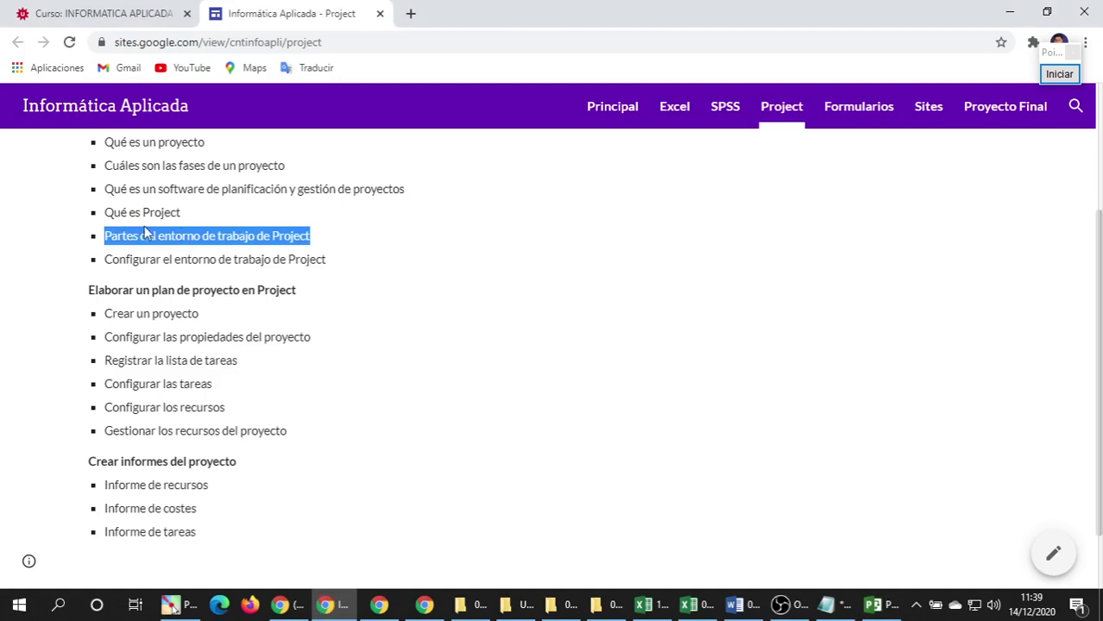
Highlight the 'Configurar el entorno de trabajo de Project' topic, then return to the Project plan.
triple_click(121, 257)
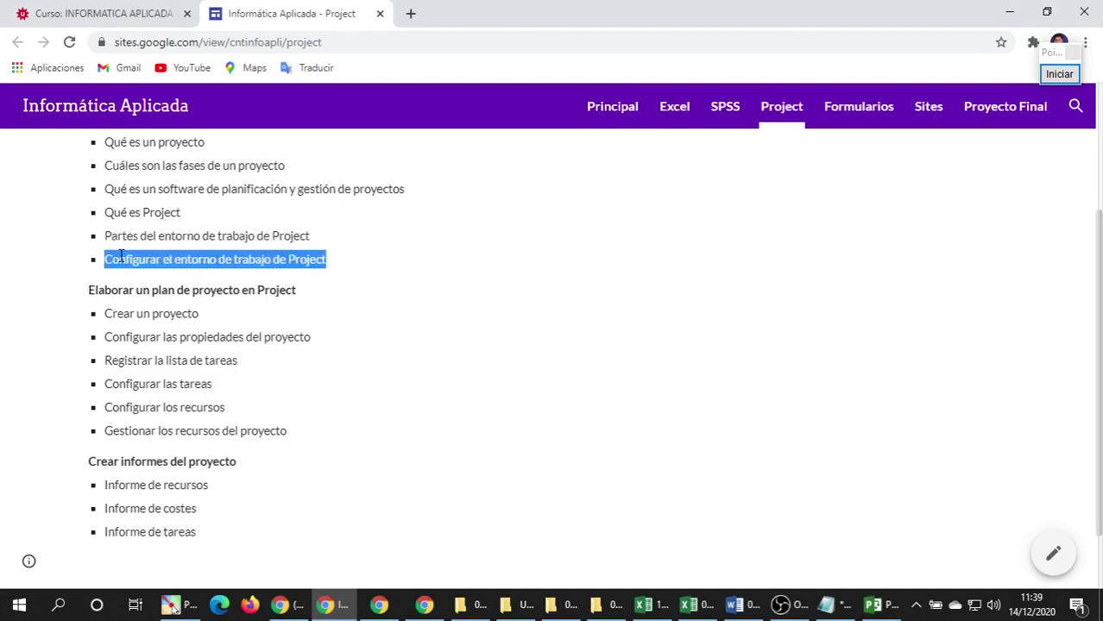
left_click(118, 256)
double_click(130, 261)
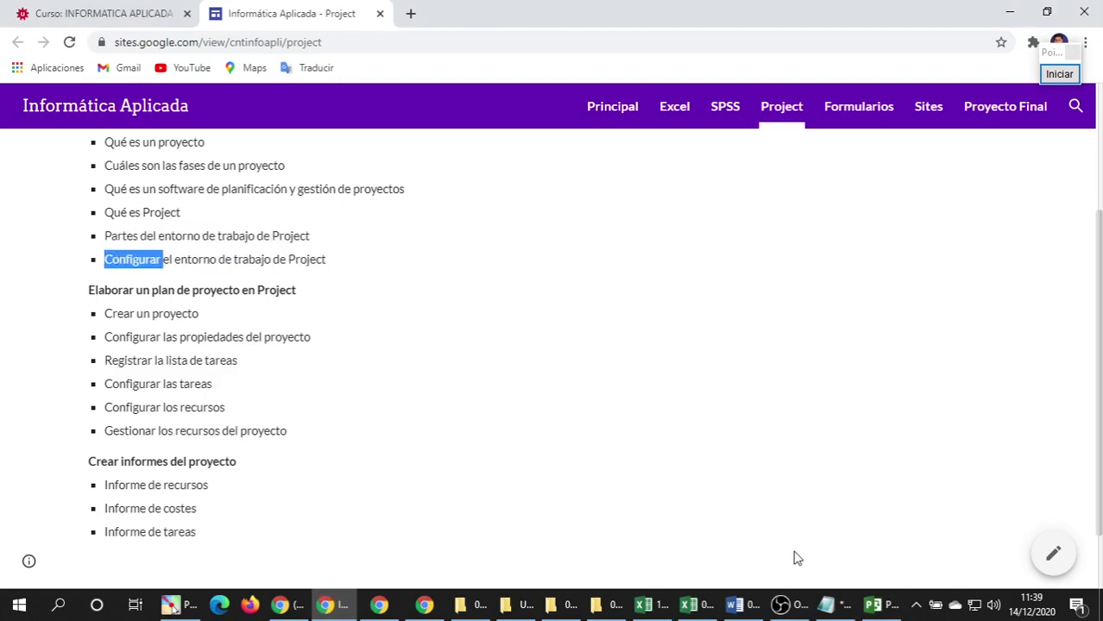
left_click(879, 605)
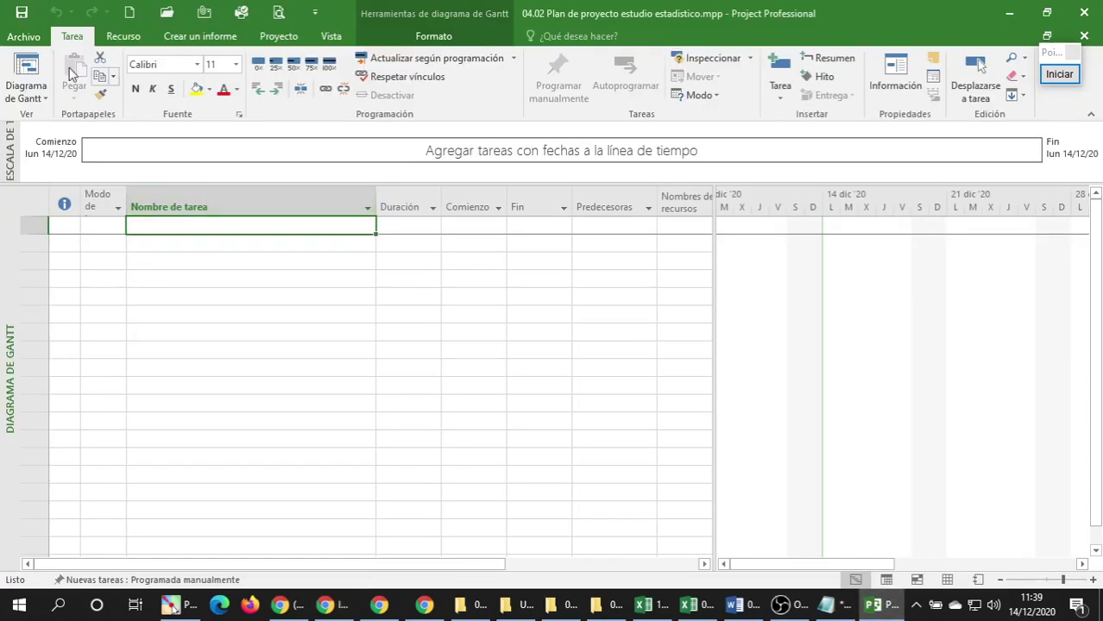
In Project Options, set the date format to 'mié 28/01/09 12:33'.
left_click(24, 37)
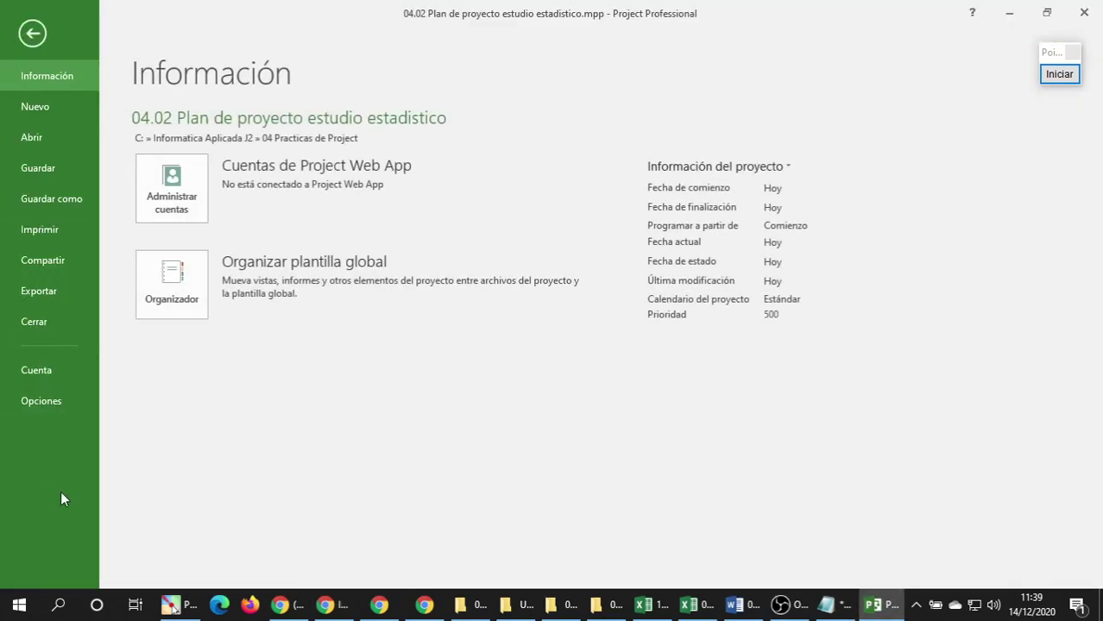
left_click(30, 402)
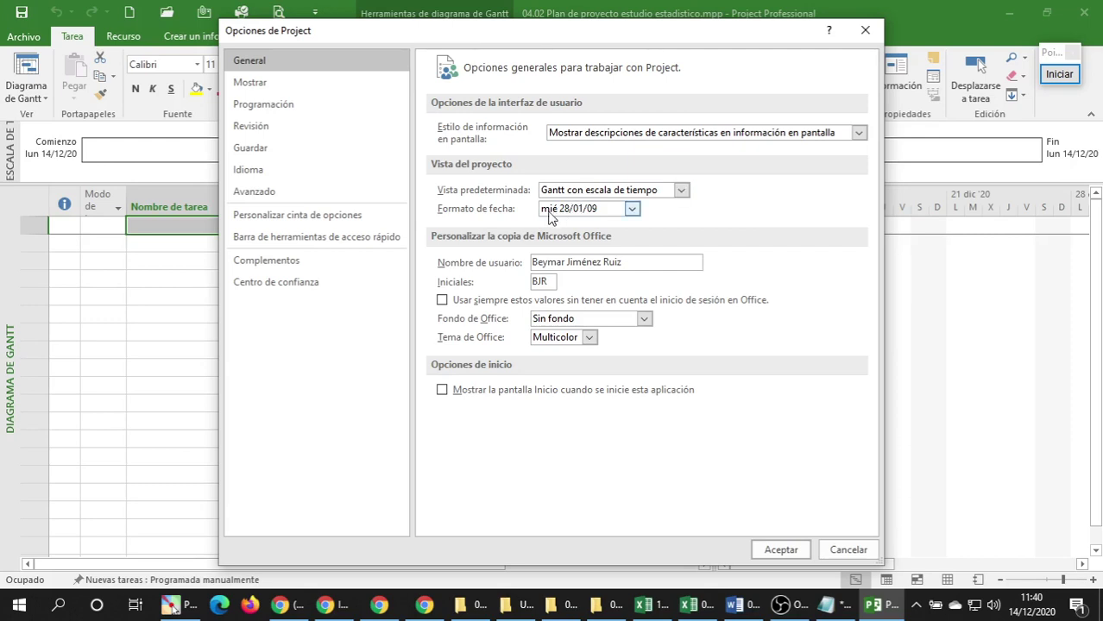
left_click(631, 212)
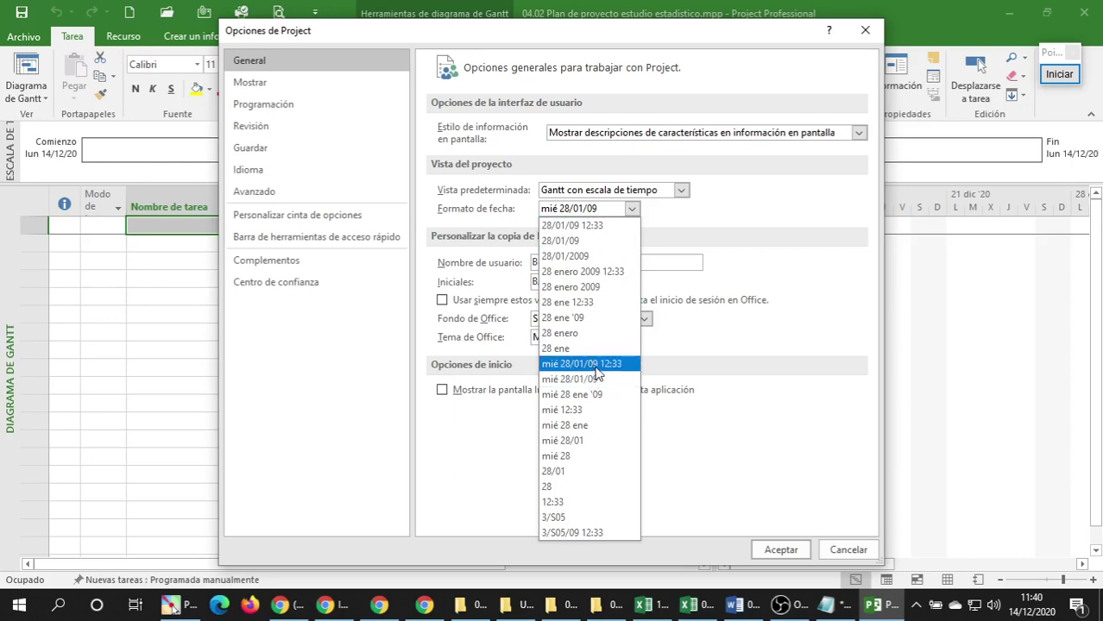
left_click(595, 365)
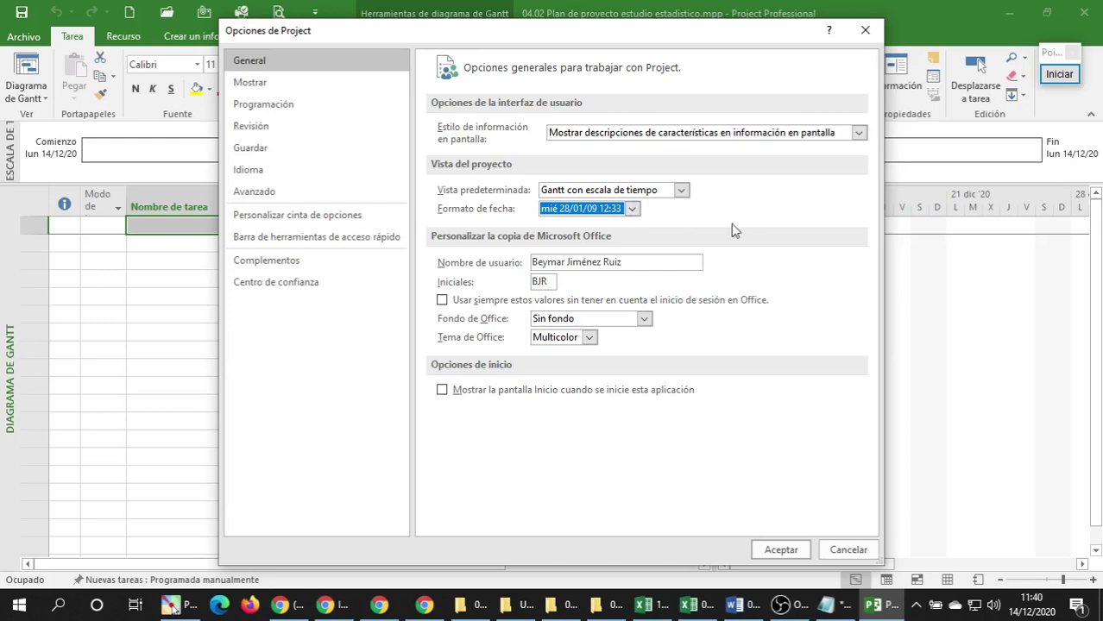
Make BOB, with symbol Bs., the project currency on the Mostrar page.
left_click(243, 90)
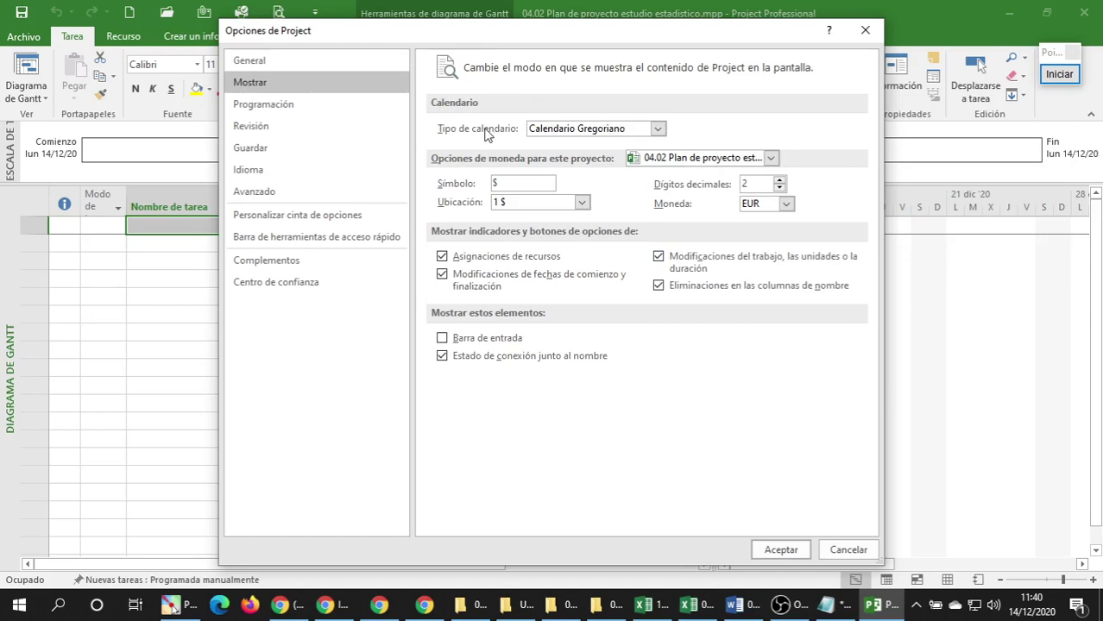
left_click(661, 130)
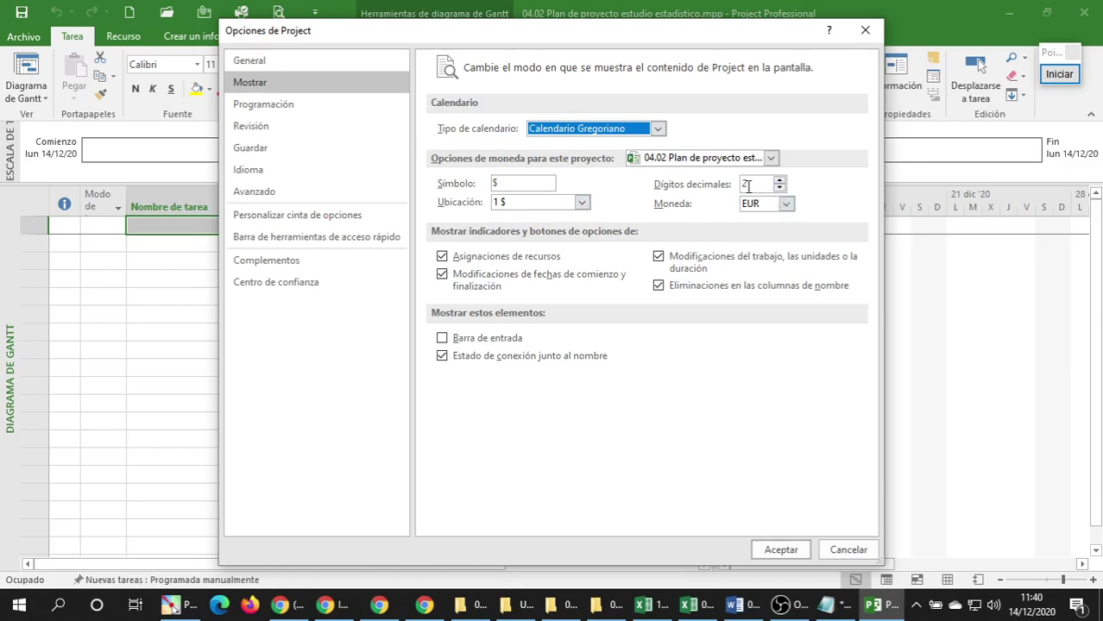
left_click(787, 205)
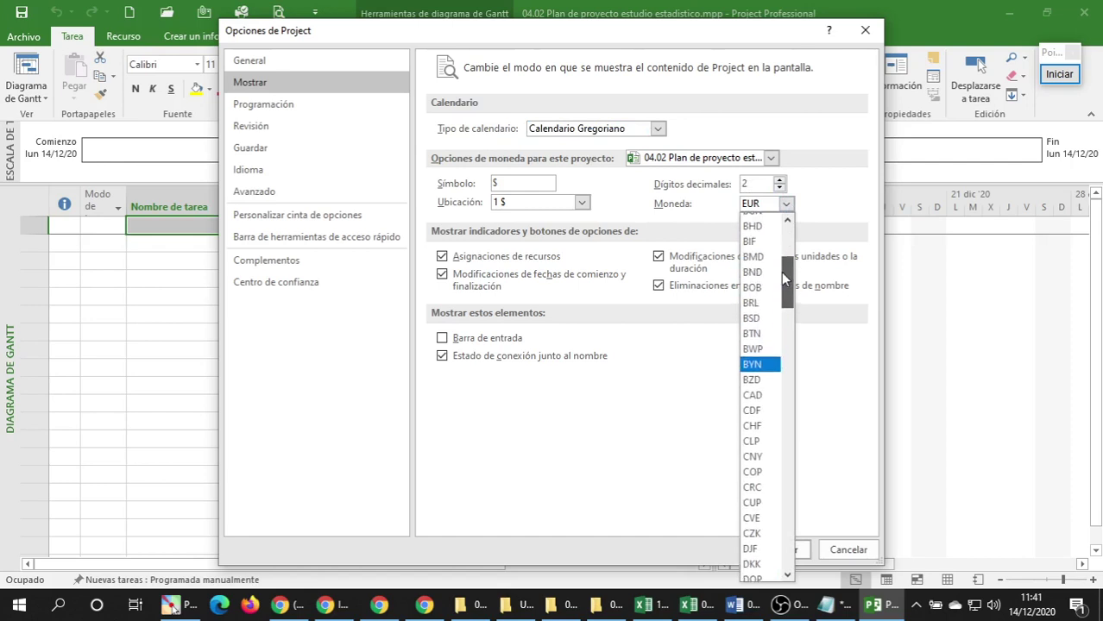
scroll(782, 284, "up", 2)
left_click(761, 288)
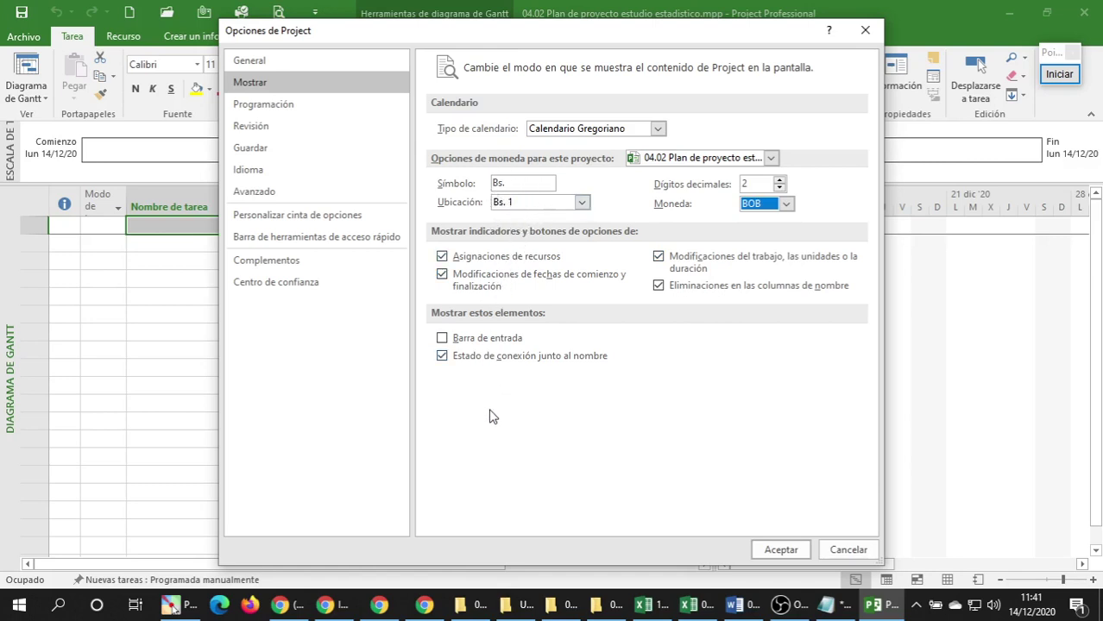
left_click(290, 107)
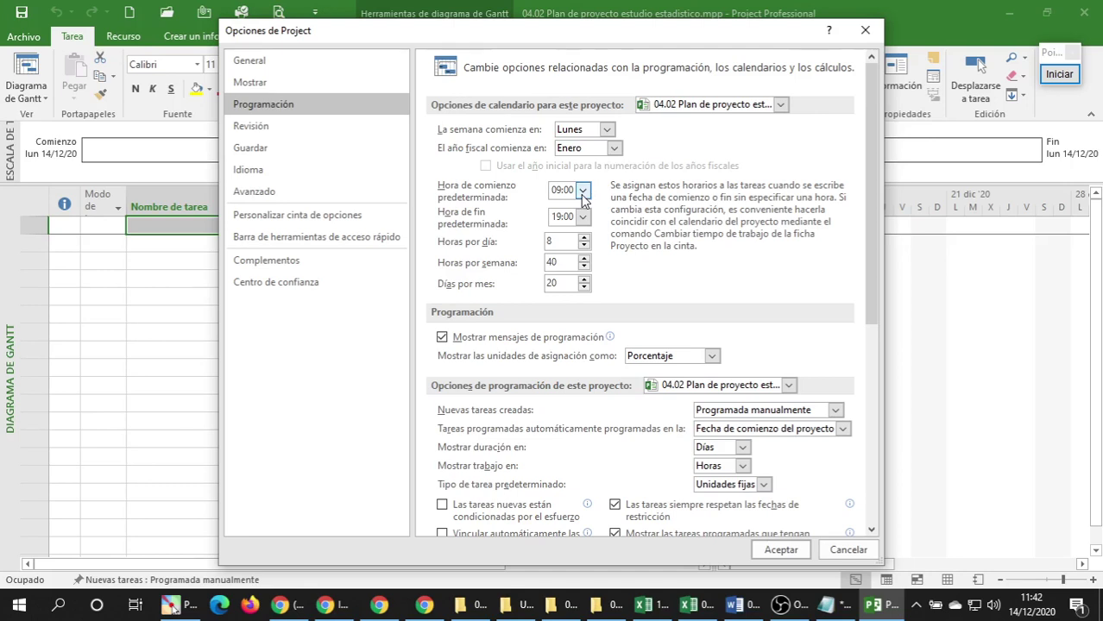
Set the default working hours to start at 08:30 and end at 18:30.
left_click(582, 191)
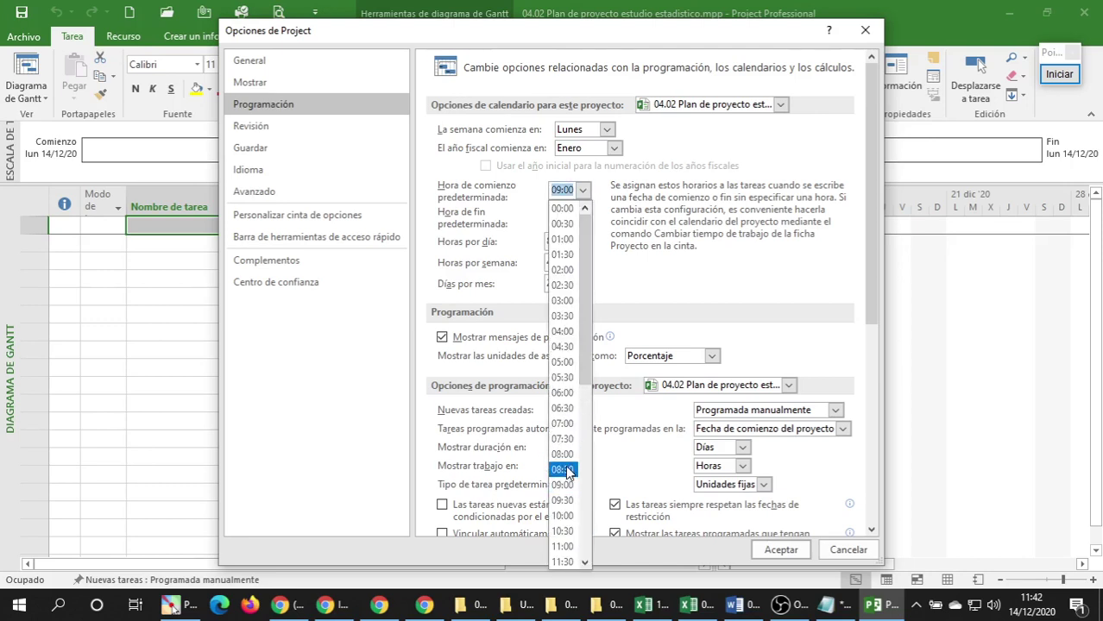
left_click(563, 469)
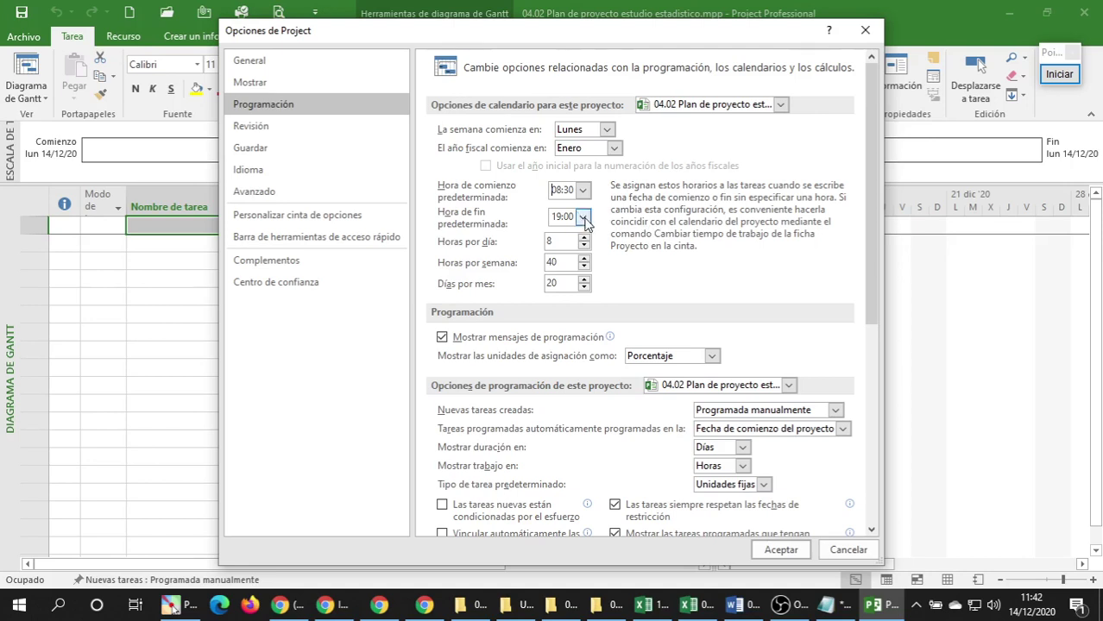
left_click(583, 217)
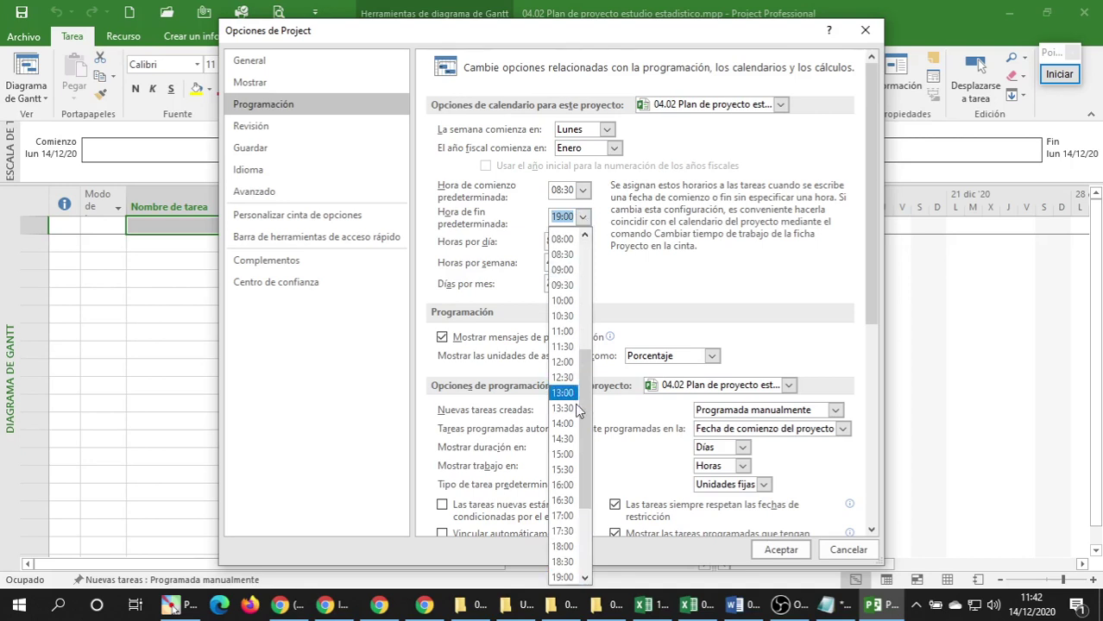
left_click_drag(585, 477, 576, 547)
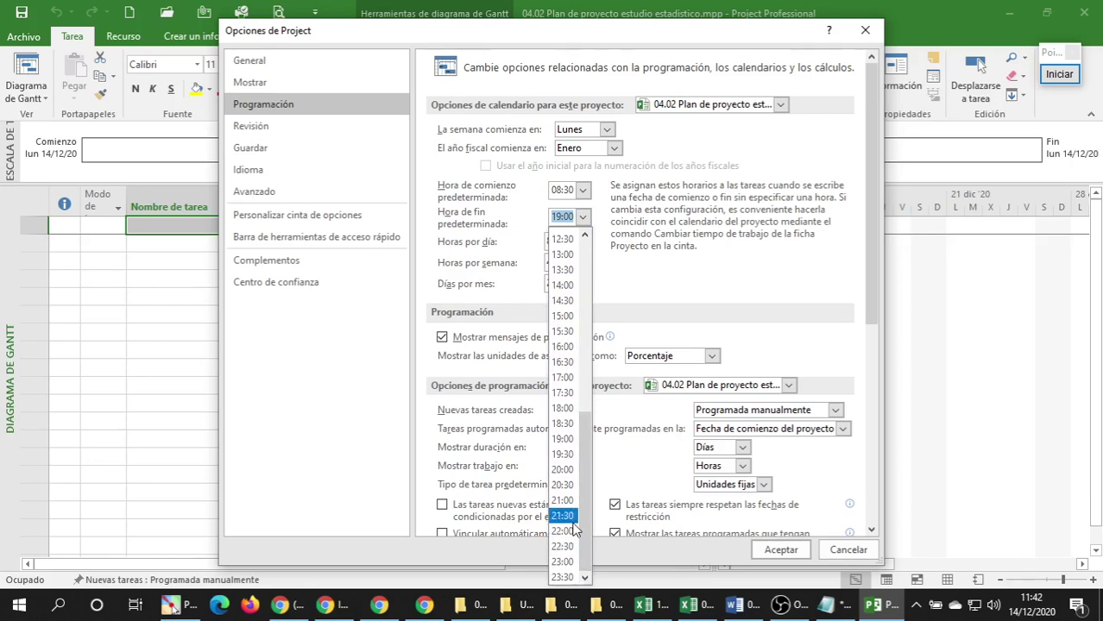
left_click(565, 424)
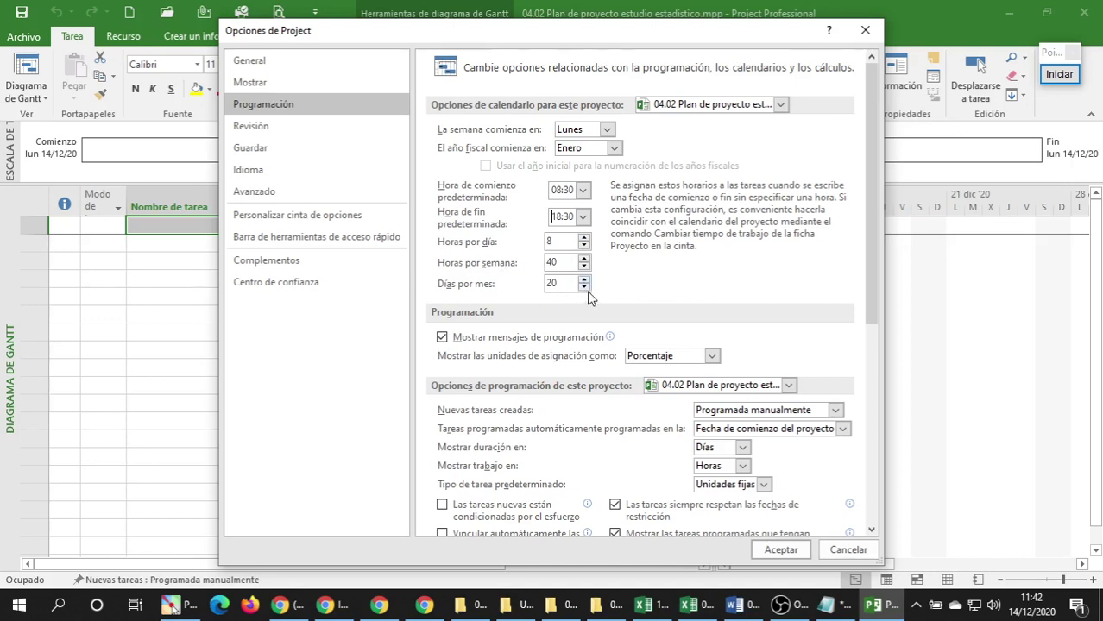
Keep assignment units shown as Porcentaje, review the Revisión page, and apply the options with Aceptar.
scroll(686, 293, "down", 1)
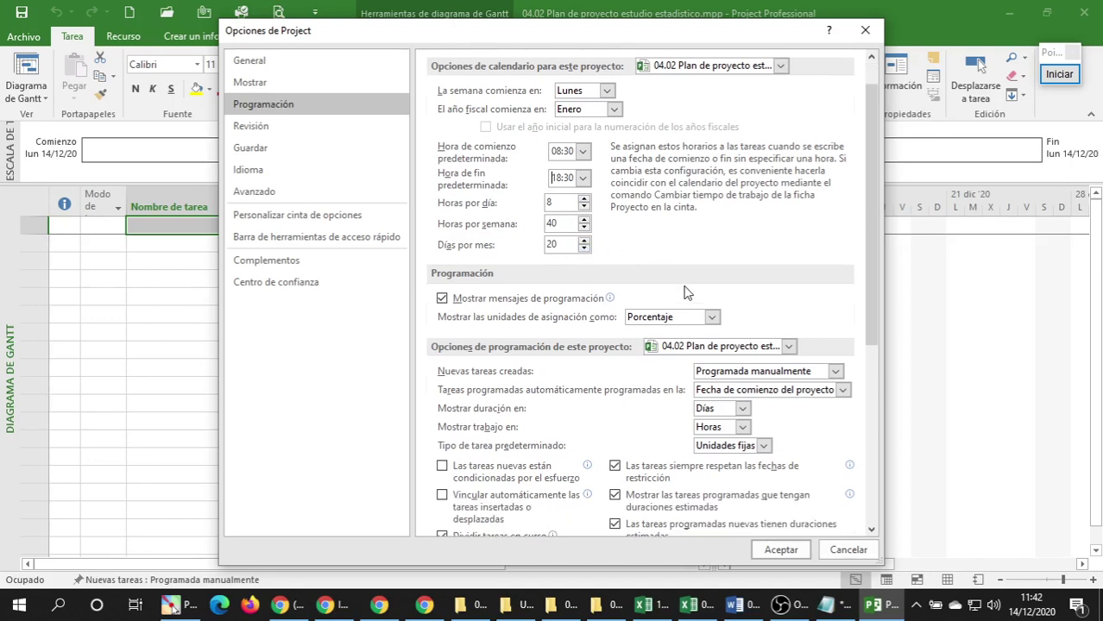
scroll(686, 292, "down", 4)
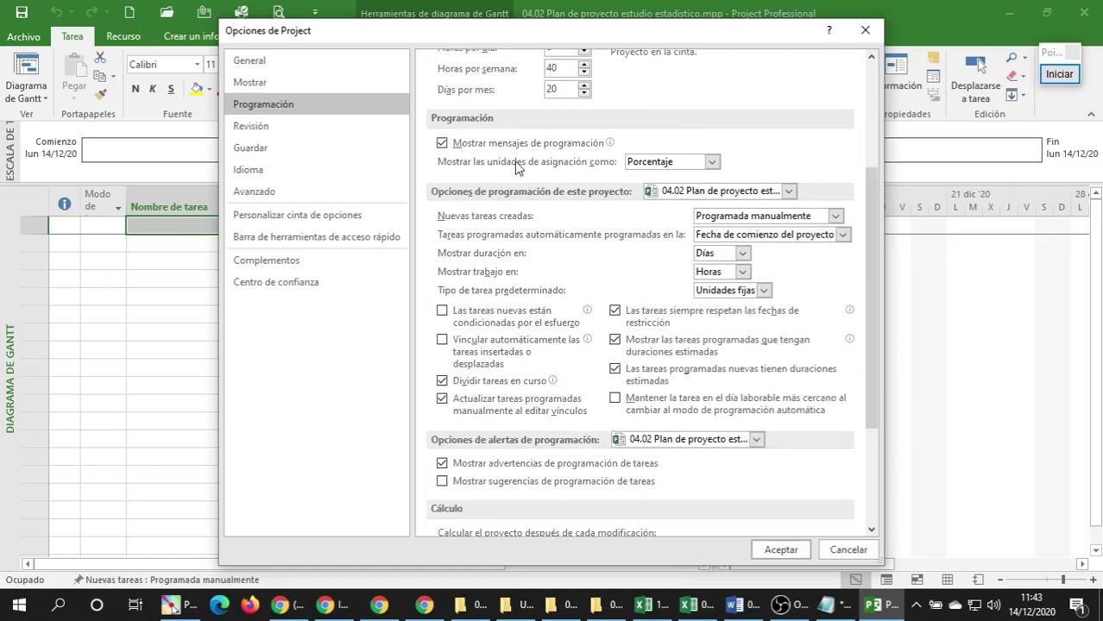
left_click(712, 163)
left_click(765, 169)
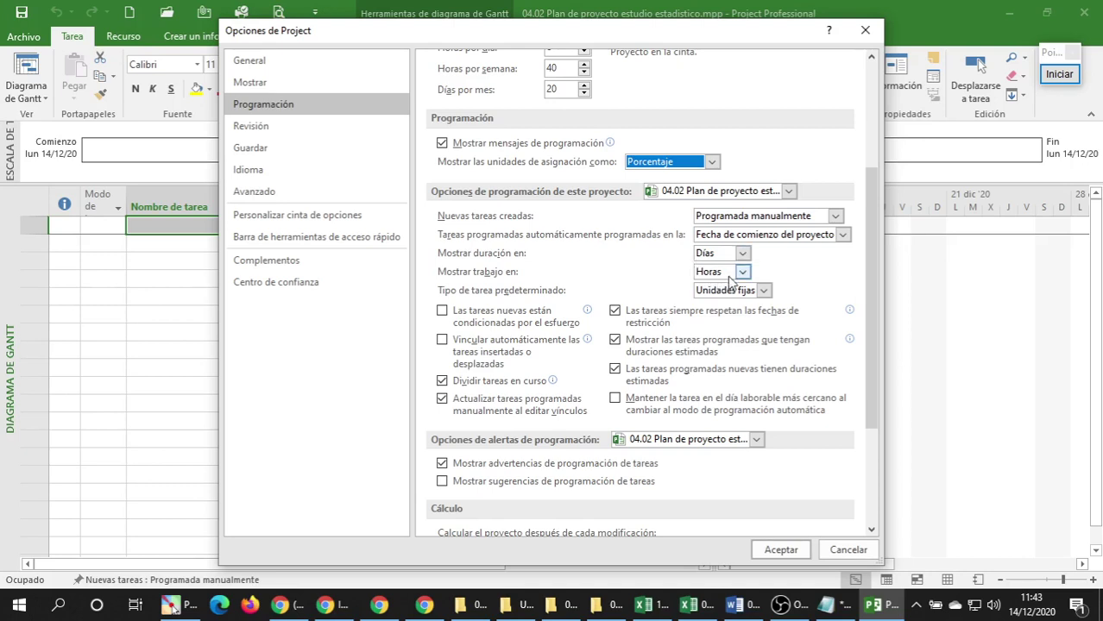
scroll(733, 282, "down", 4)
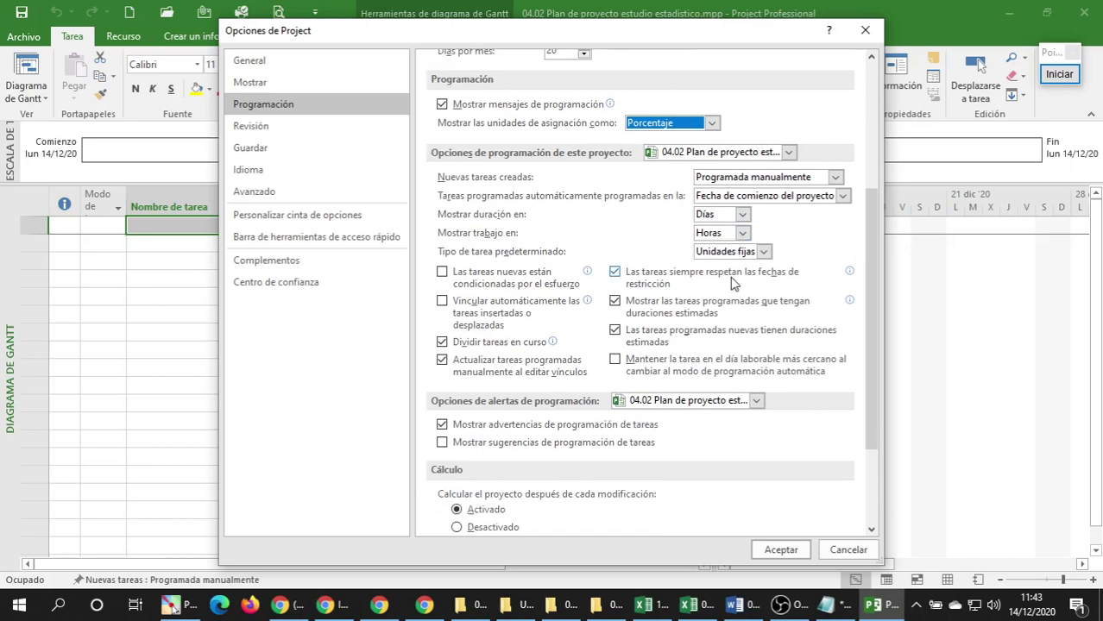
scroll(732, 282, "down", 1)
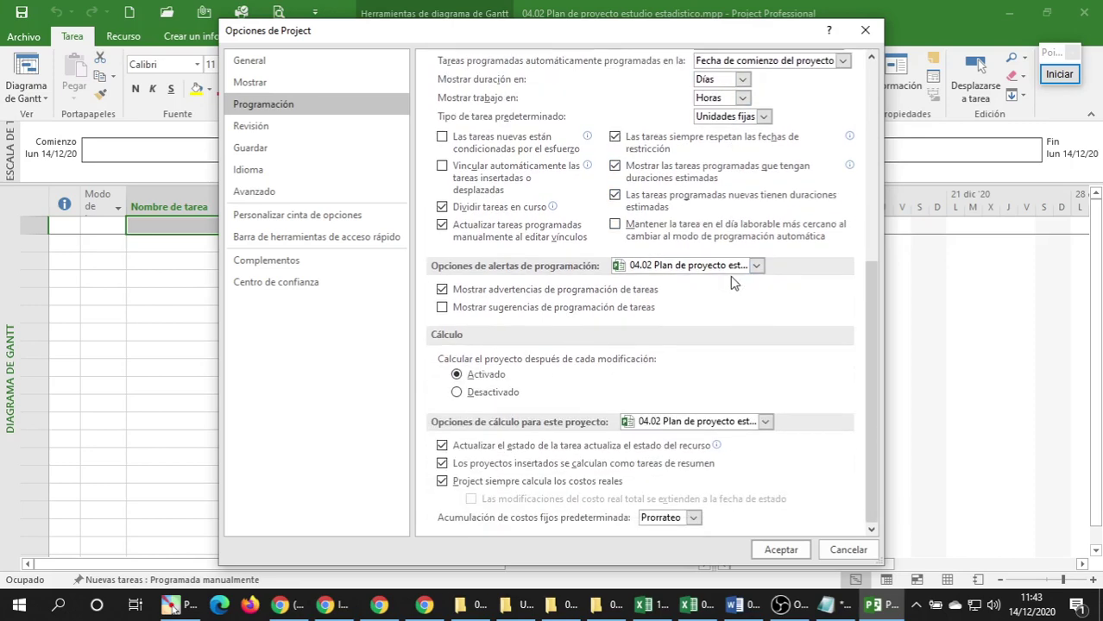
left_click(291, 134)
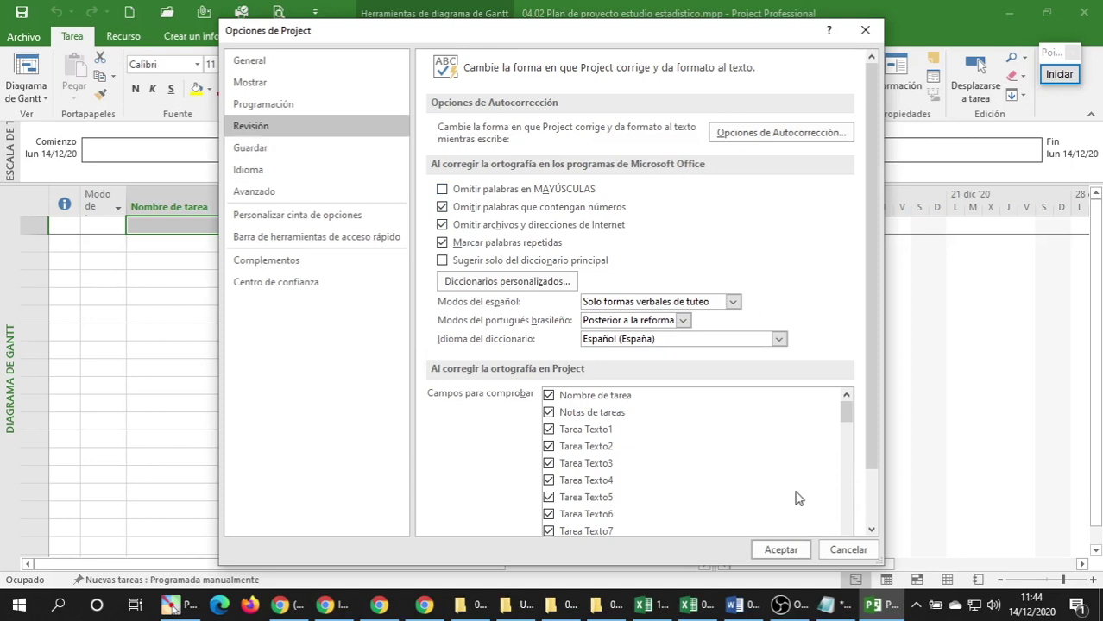
left_click(771, 550)
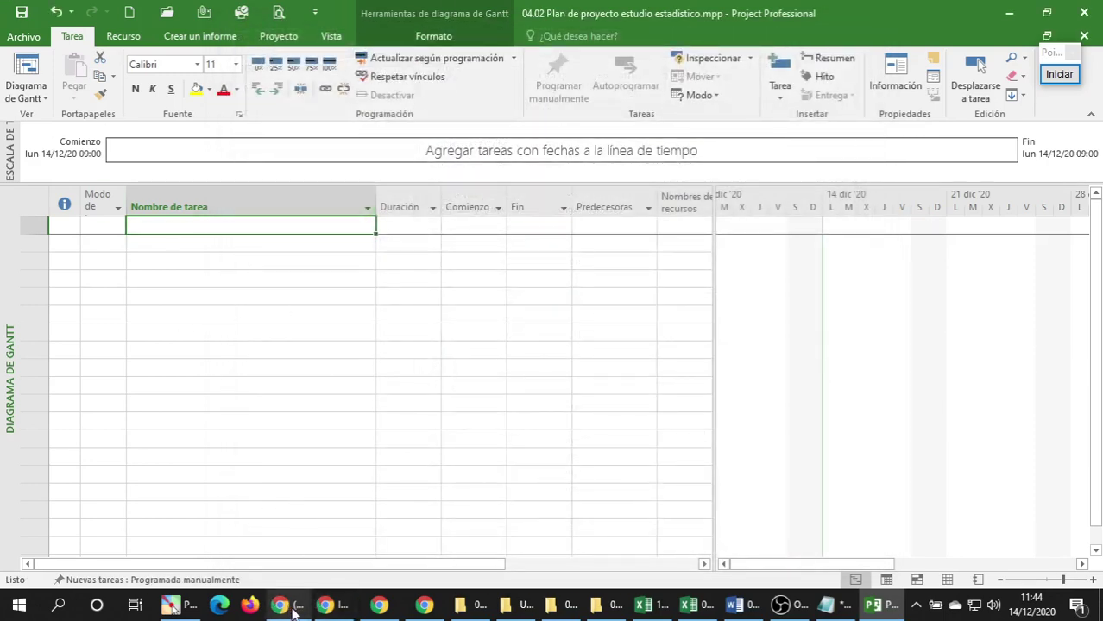
Highlight the Crear un proyecto and Configurar las propiedades del proyecto topics, then return to Project.
left_click(332, 604)
scroll(136, 261, "down", 1)
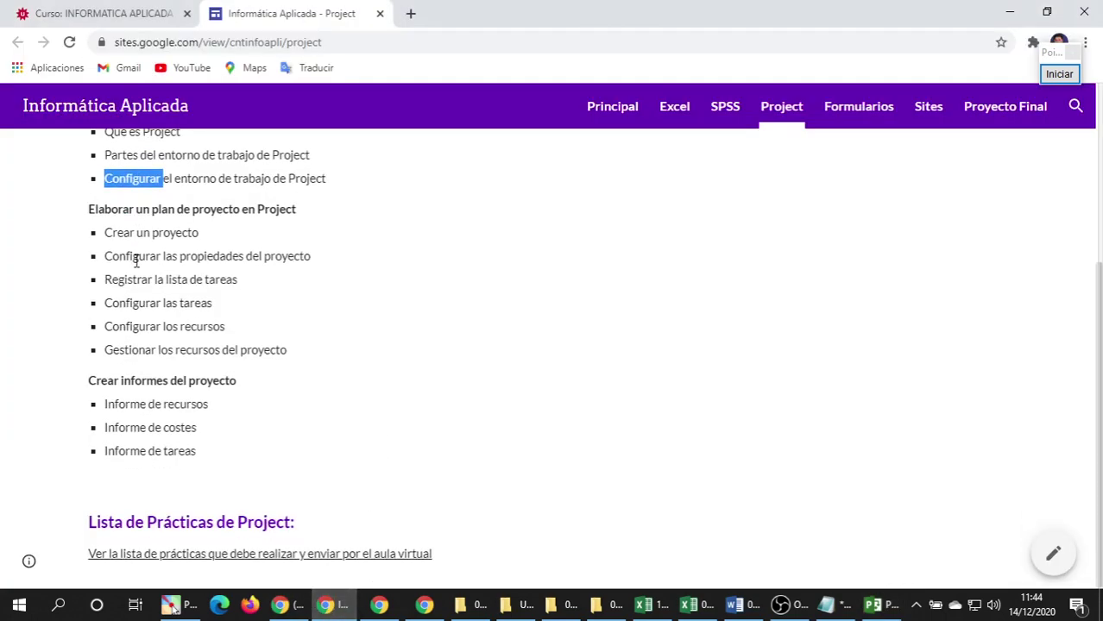
triple_click(129, 232)
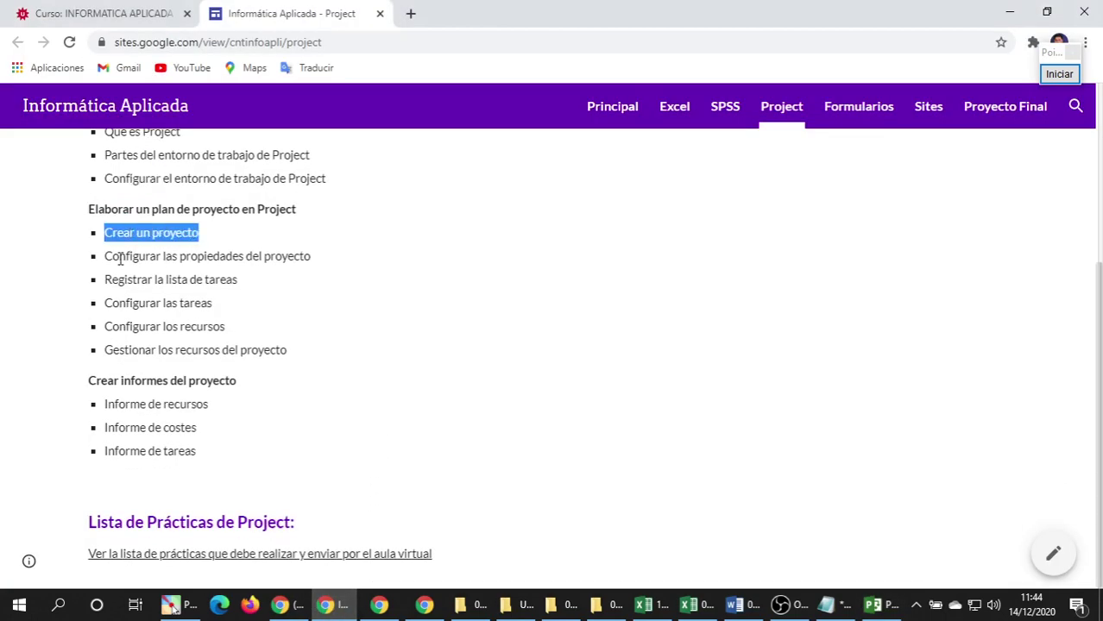
triple_click(118, 256)
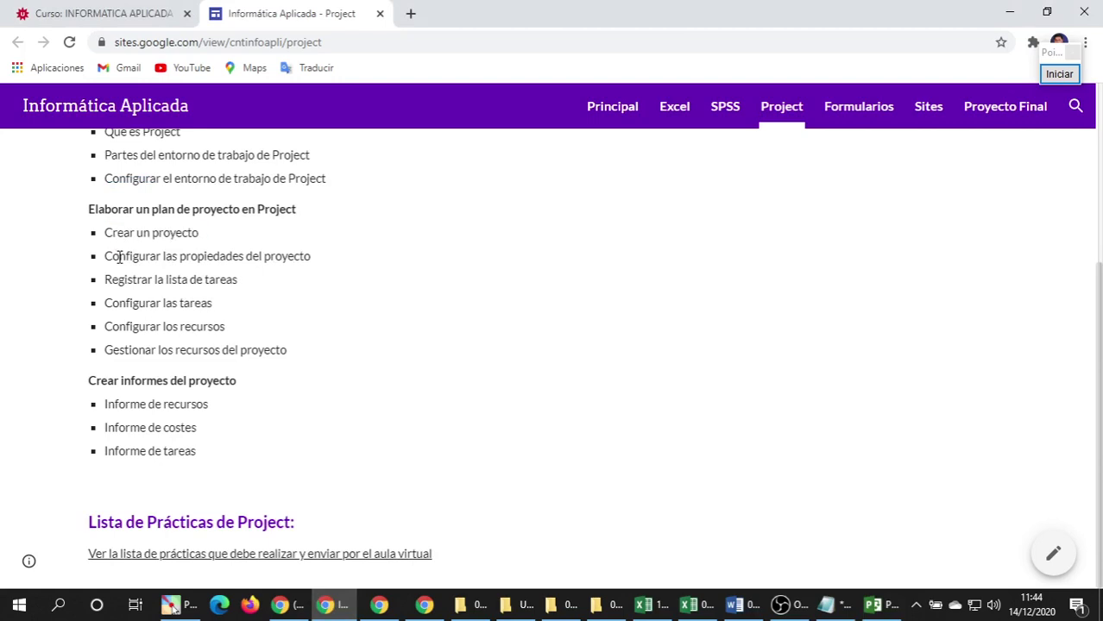
left_click(164, 281)
double_click(105, 256)
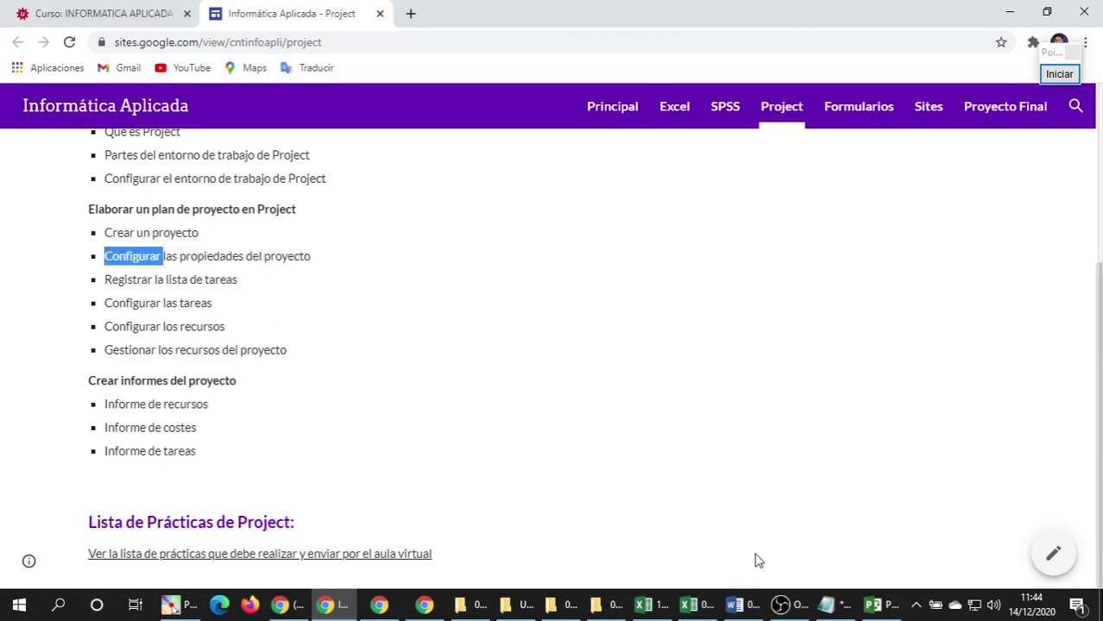
left_click(874, 607)
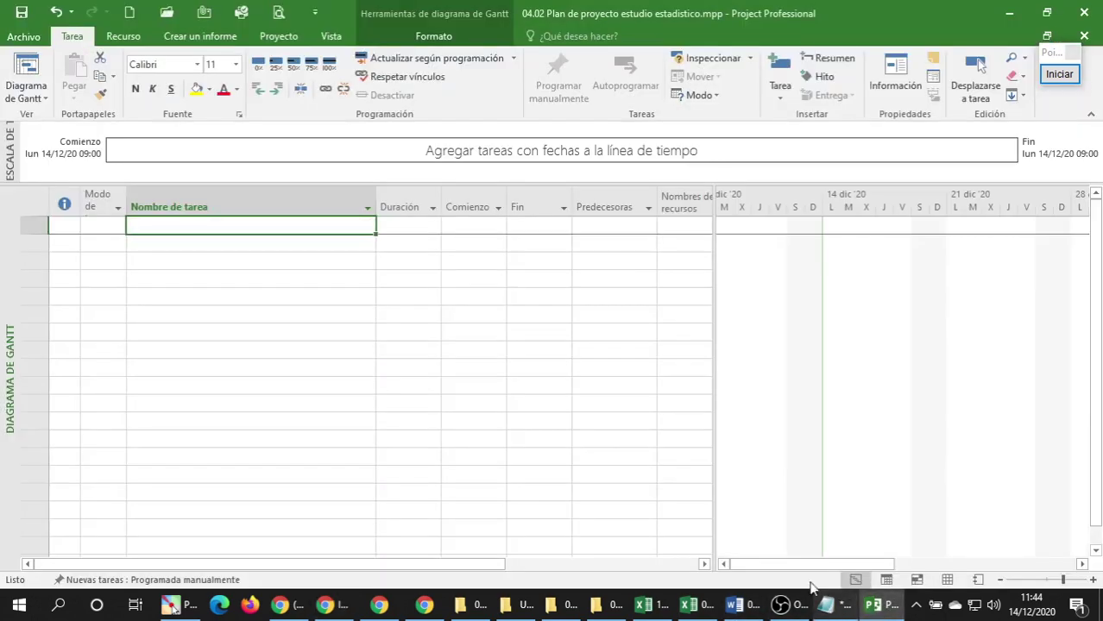
In Project Information, set the project start date to Monday 23 November 2020.
left_click(276, 37)
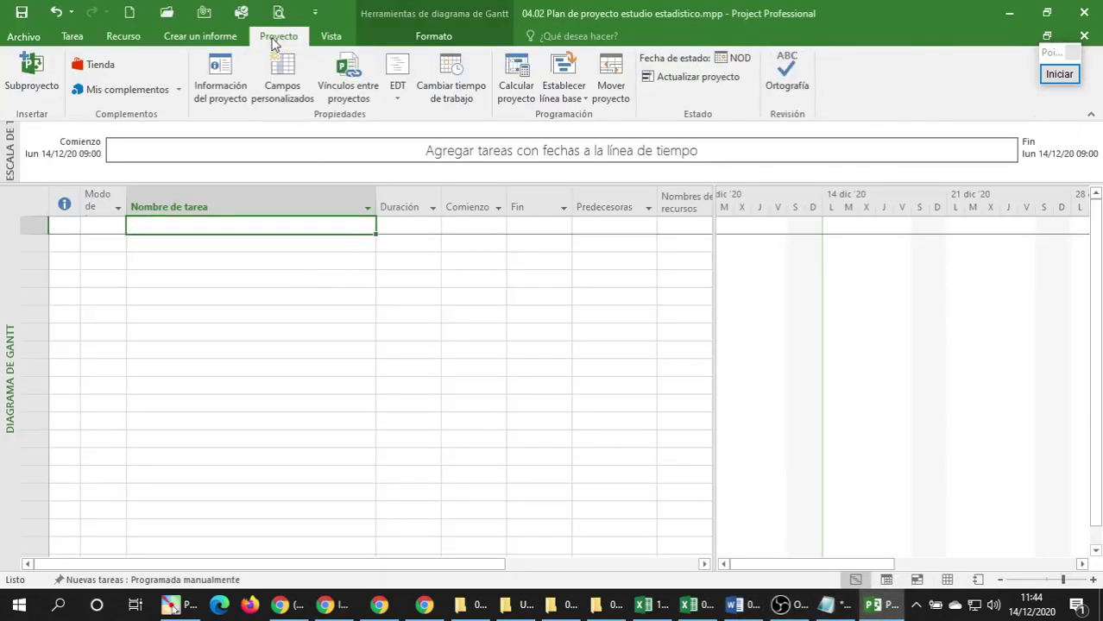
left_click(211, 105)
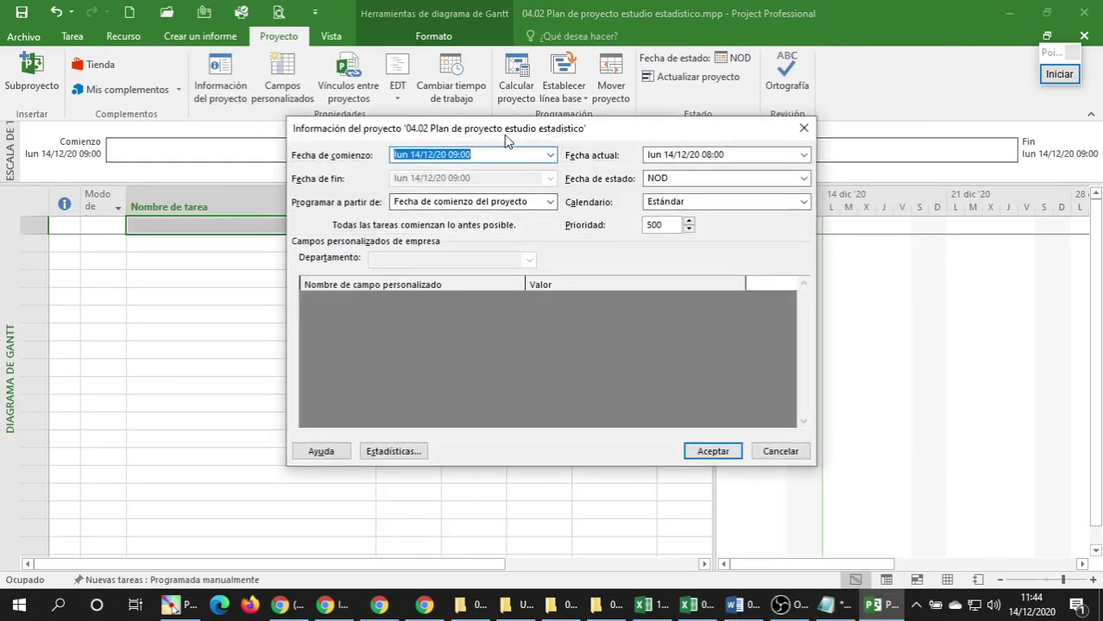
left_click_drag(513, 132, 664, 224)
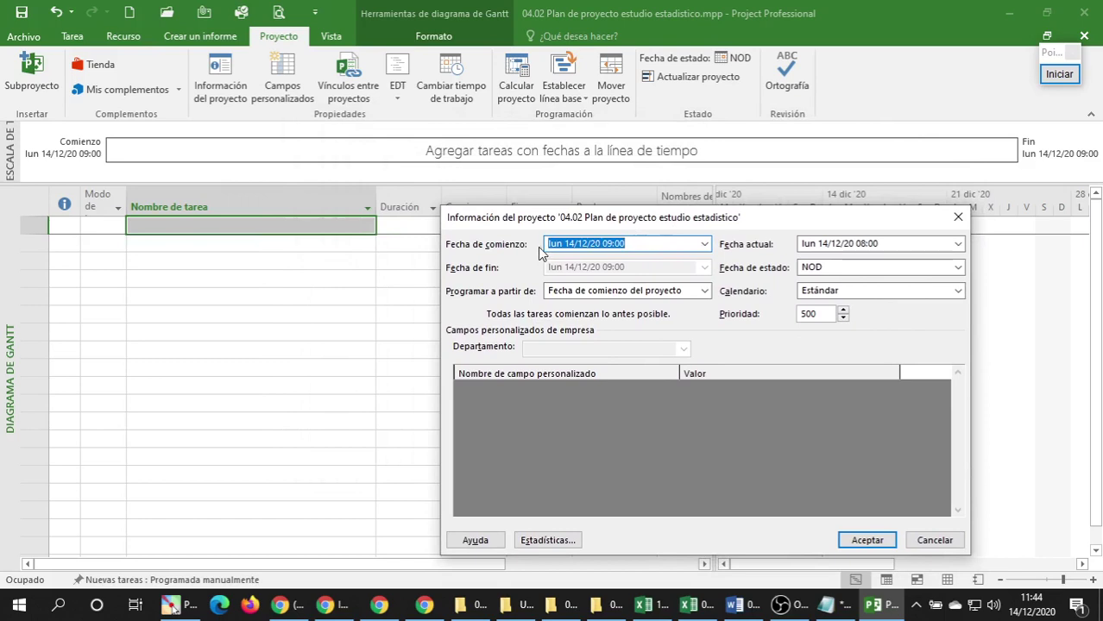
left_click(704, 244)
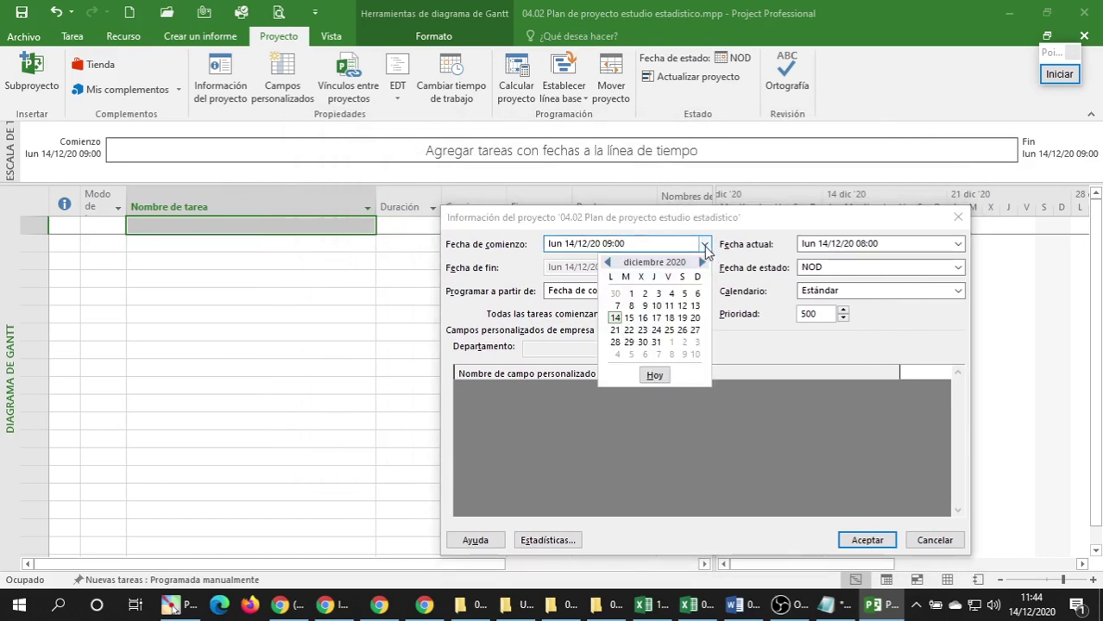
left_click(607, 263)
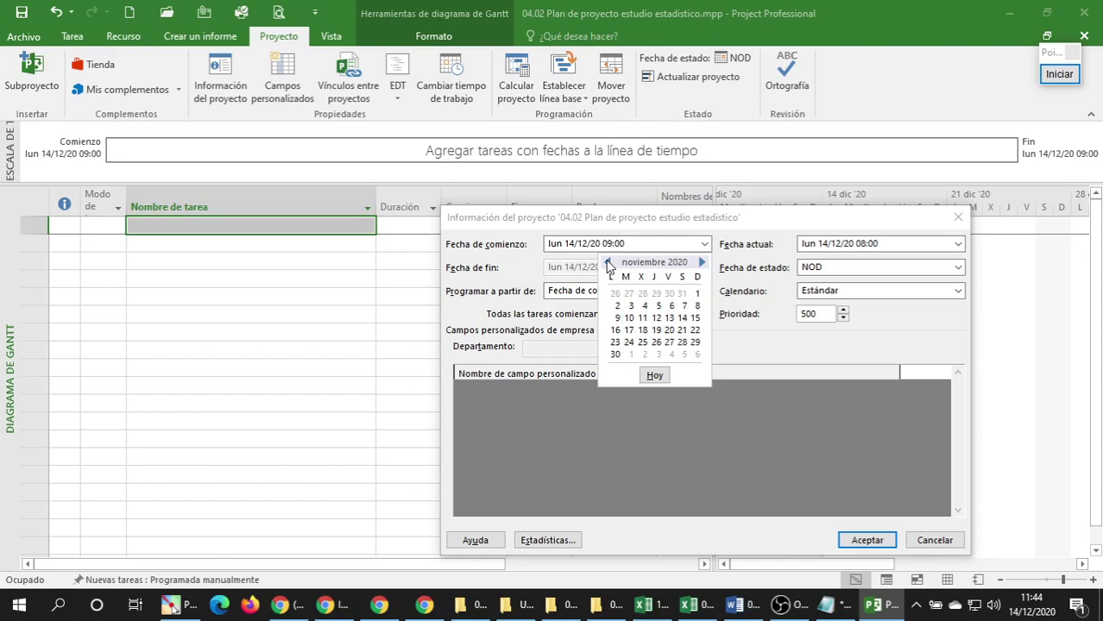
left_click(614, 343)
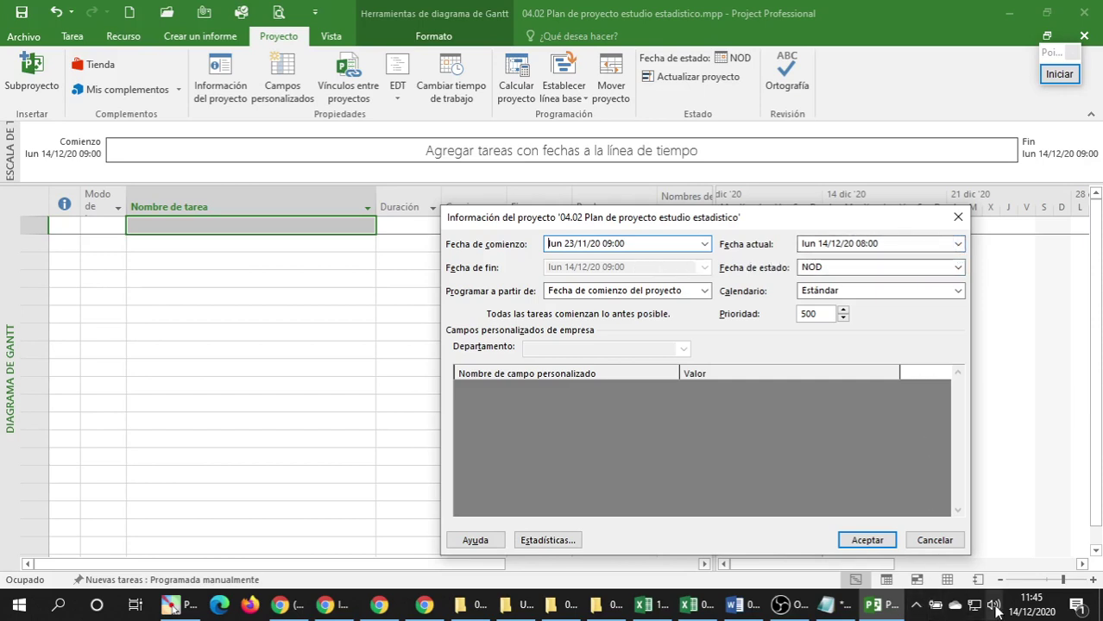
Set current date to 18 December 2020, keep the Estándar calendar, set priority 480, and accept.
left_click(958, 245)
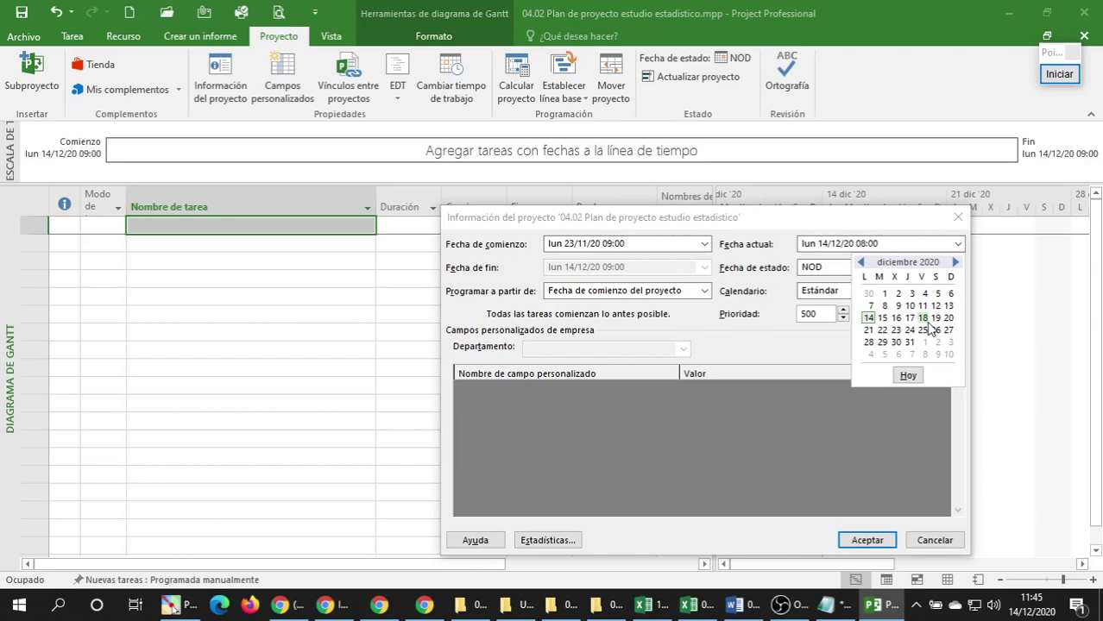
left_click(922, 317)
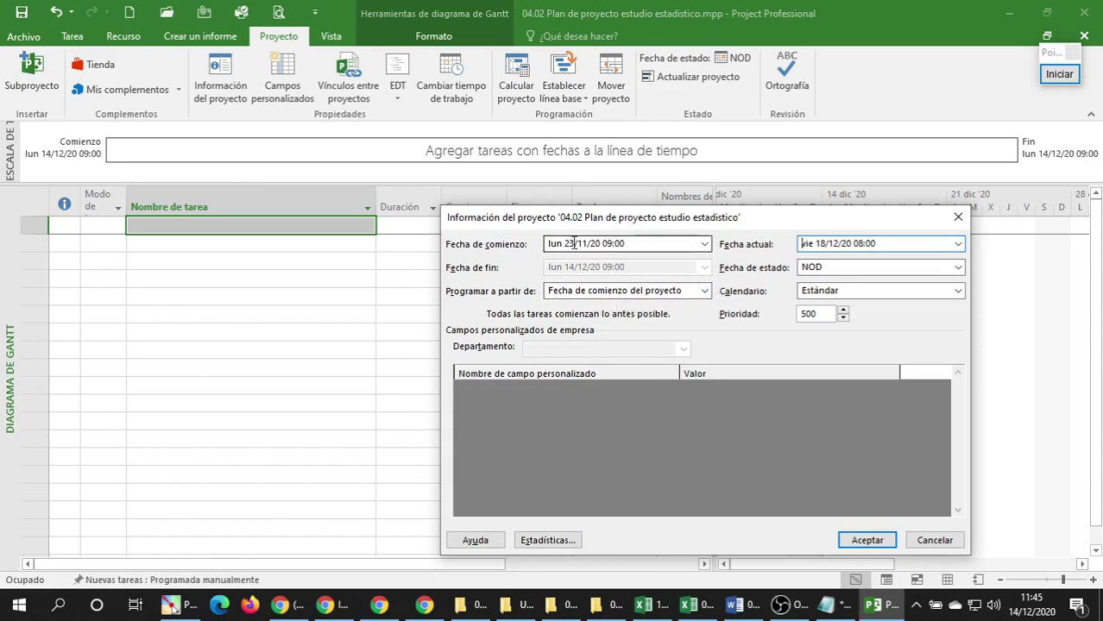
left_click(959, 293)
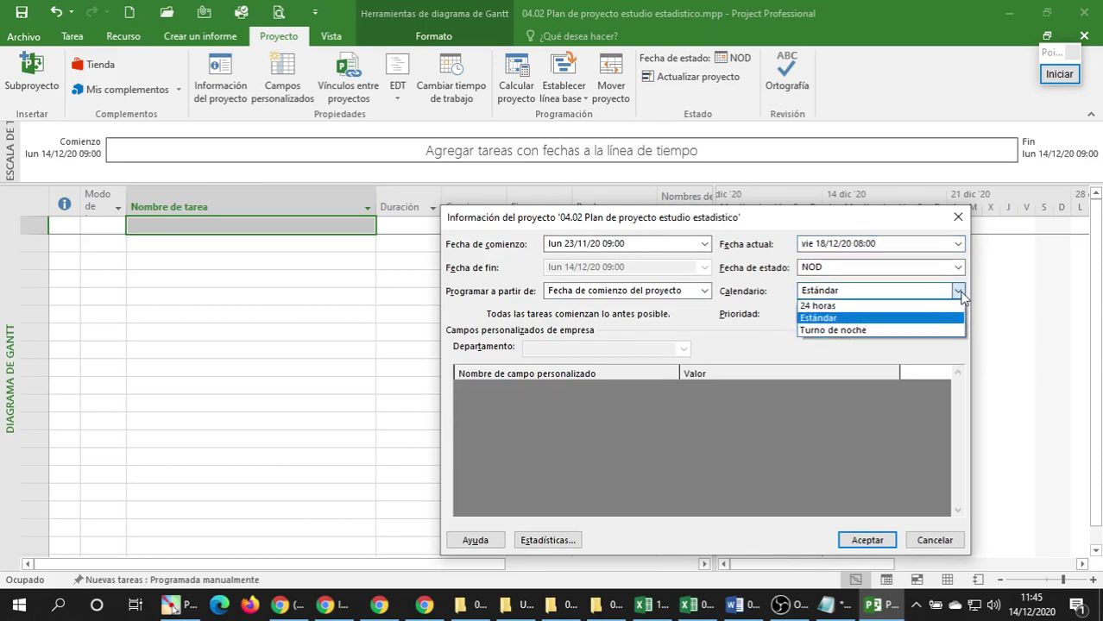
left_click(959, 293)
left_click(958, 294)
left_click(964, 349)
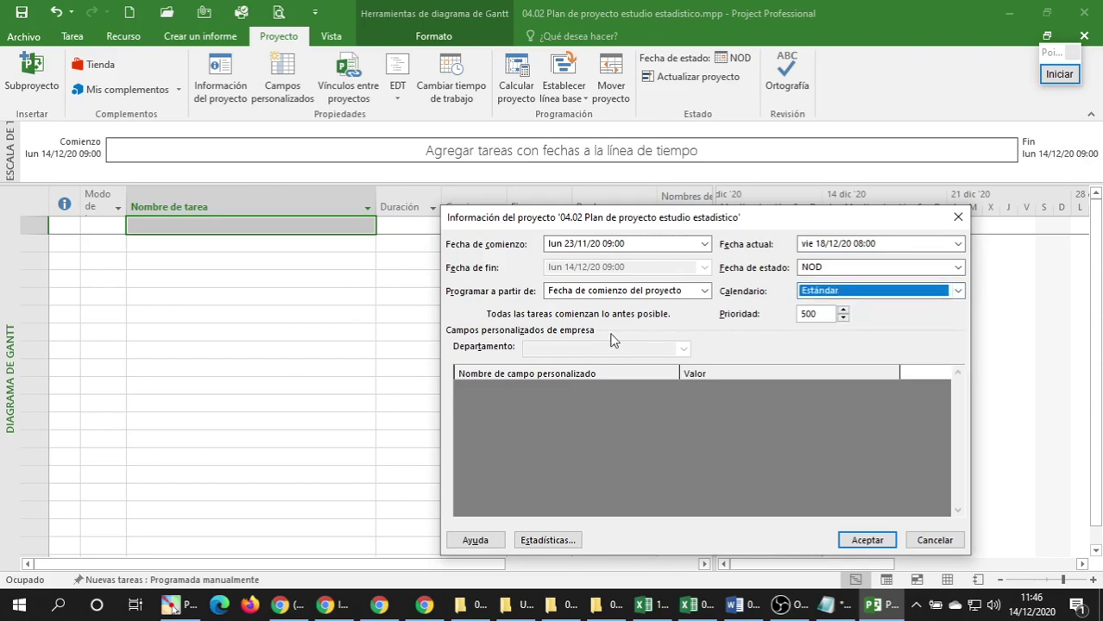
left_click(843, 318)
left_click(843, 317)
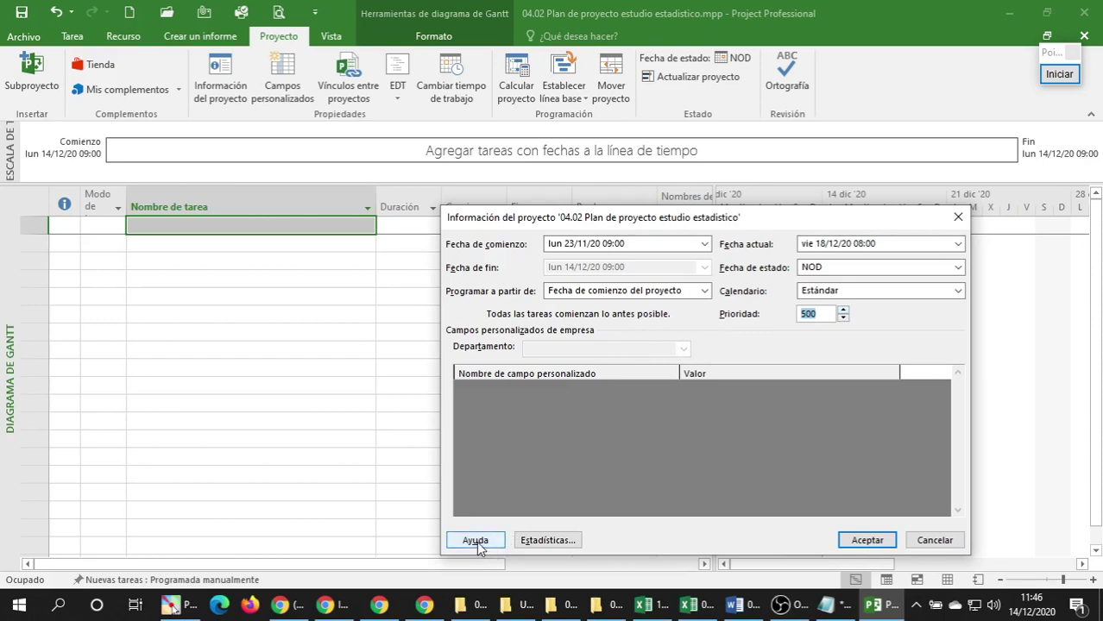
left_click(874, 538)
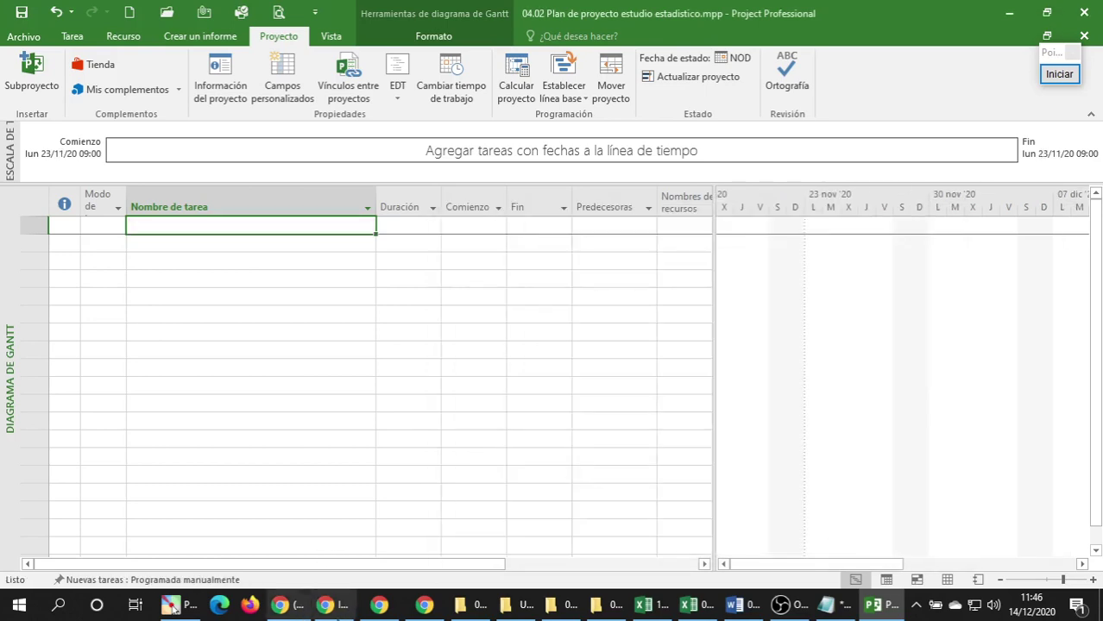
Select the word 'Registrar' in the 'Registrar la lista de tareas' topic, then bring up Notepad.
left_click(327, 605)
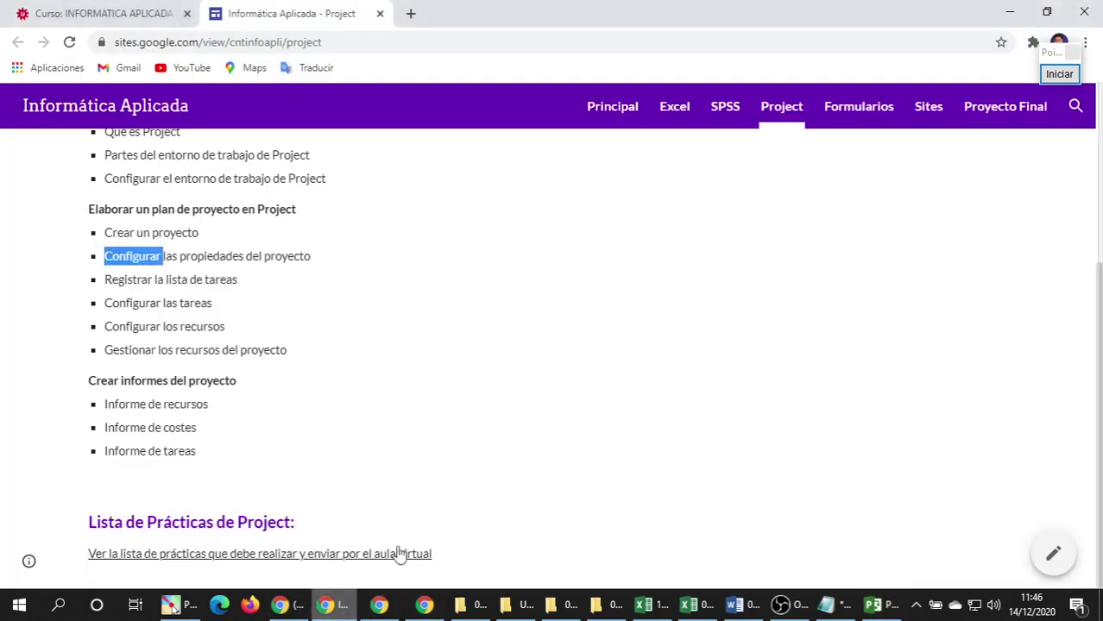
left_click(179, 257)
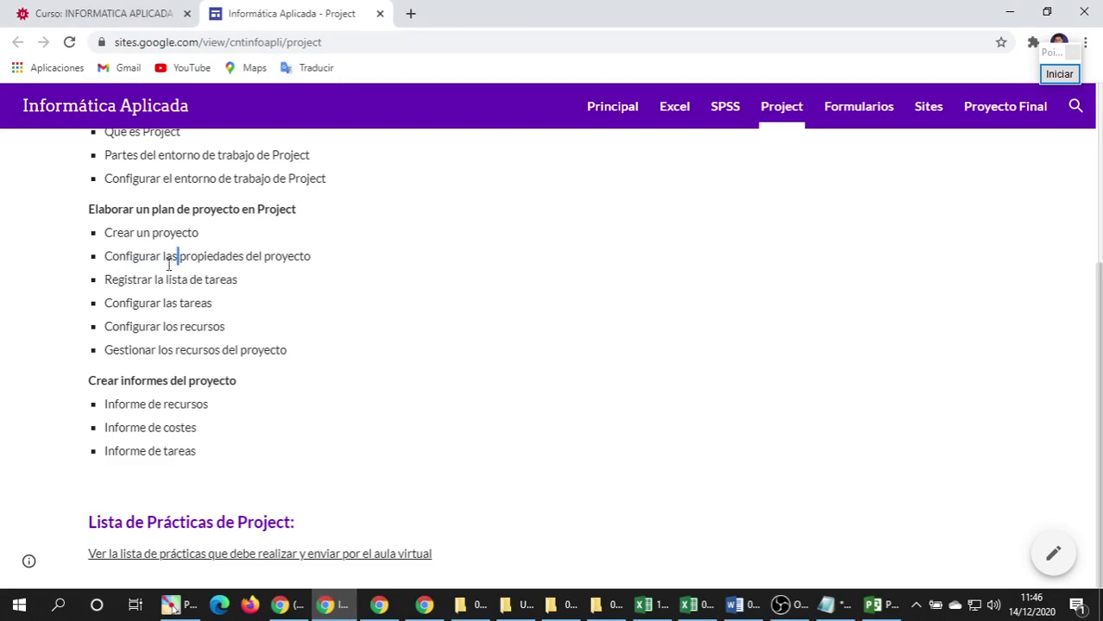
triple_click(116, 277)
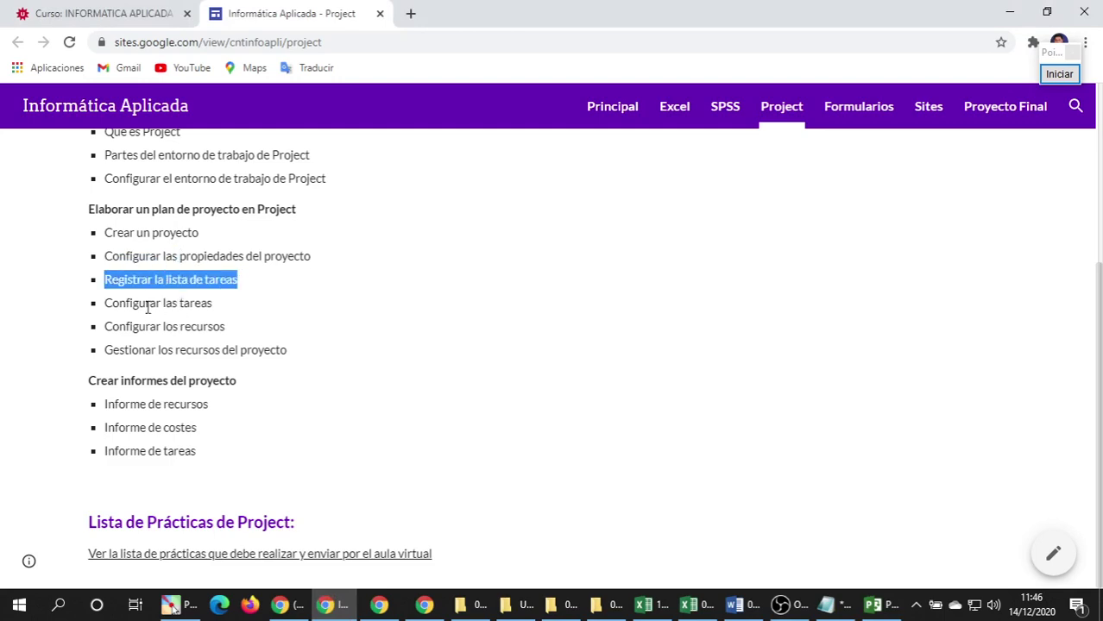
double_click(143, 277)
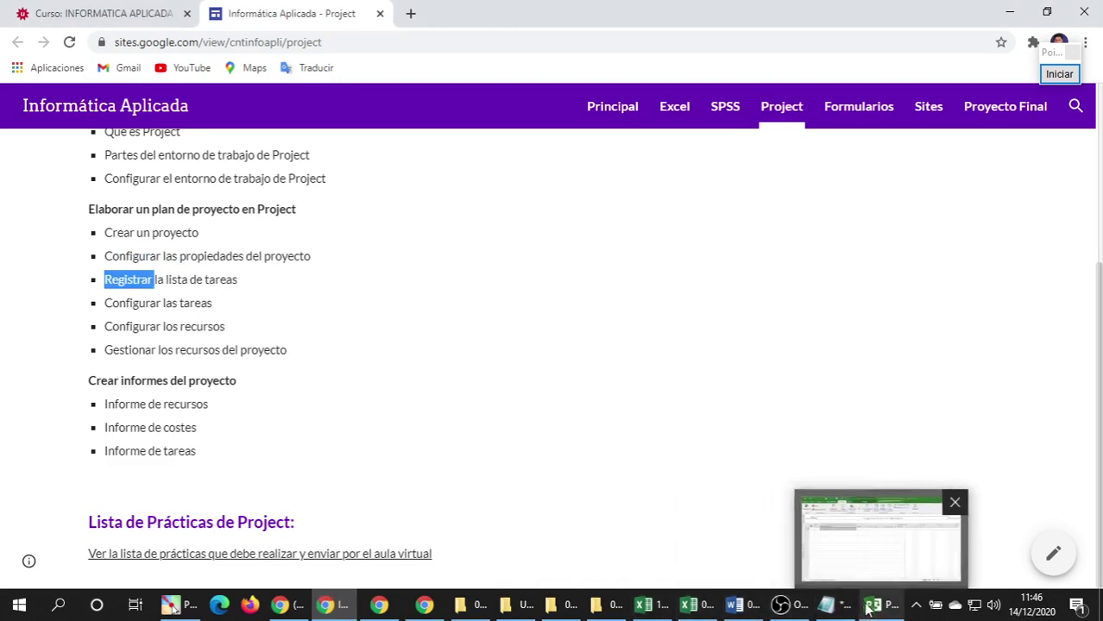
left_click(834, 610)
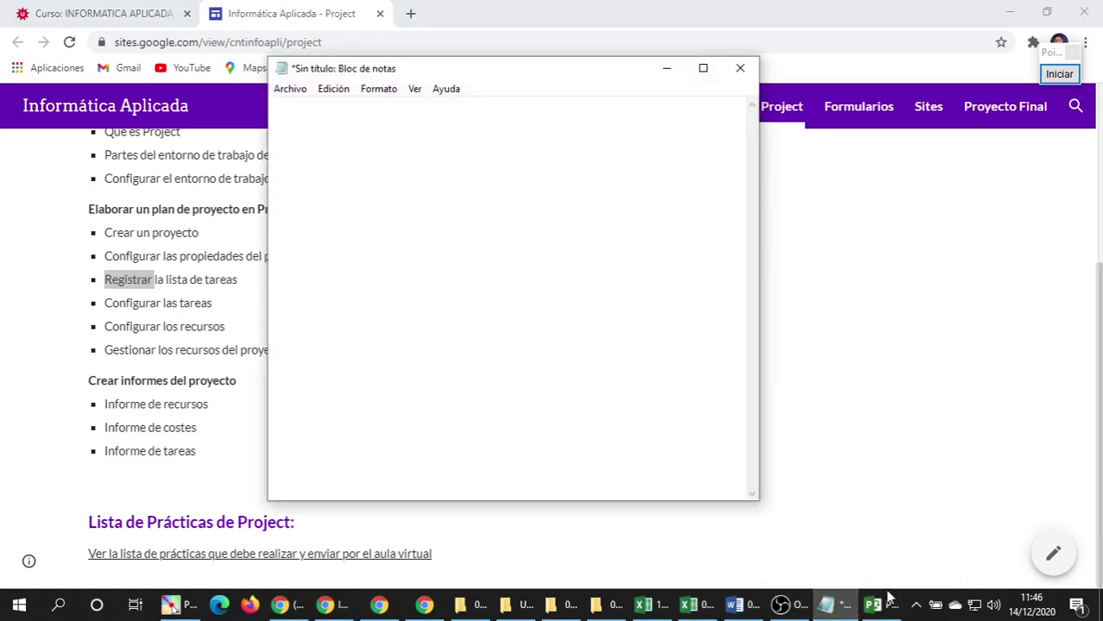
left_click(876, 607)
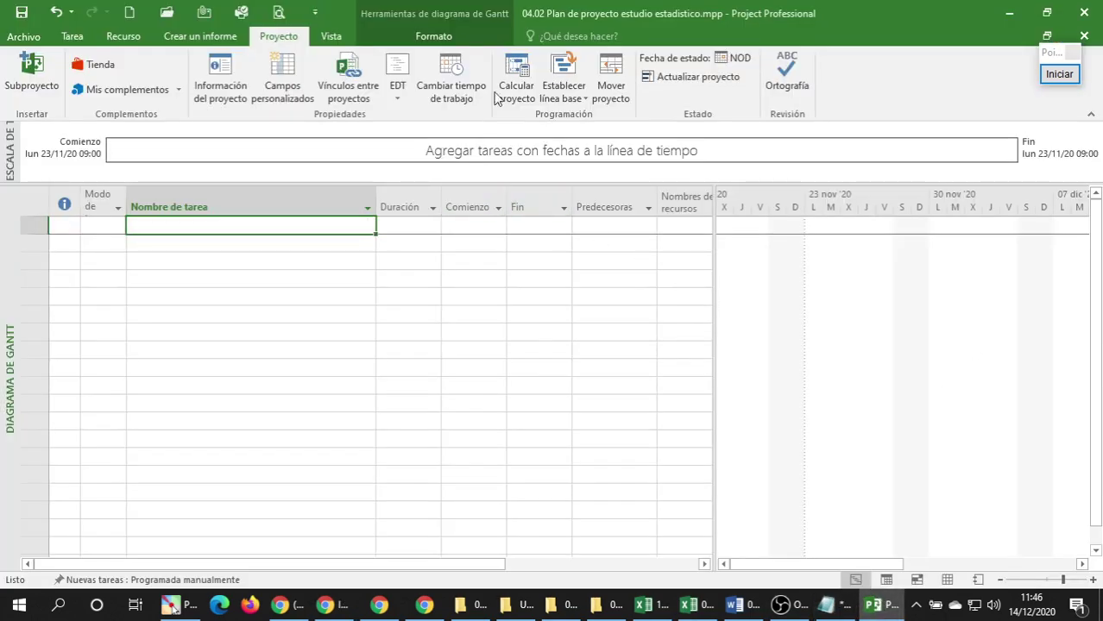
Show the Tarea ribbon commands in Project, then return to the Excel task list.
left_click(72, 36)
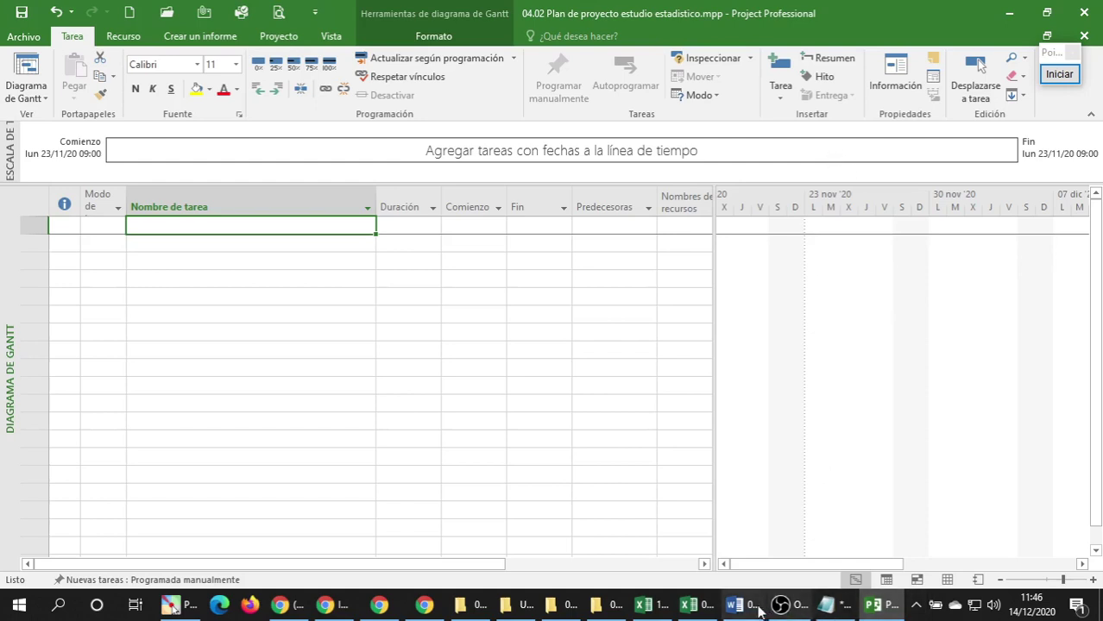
left_click(703, 610)
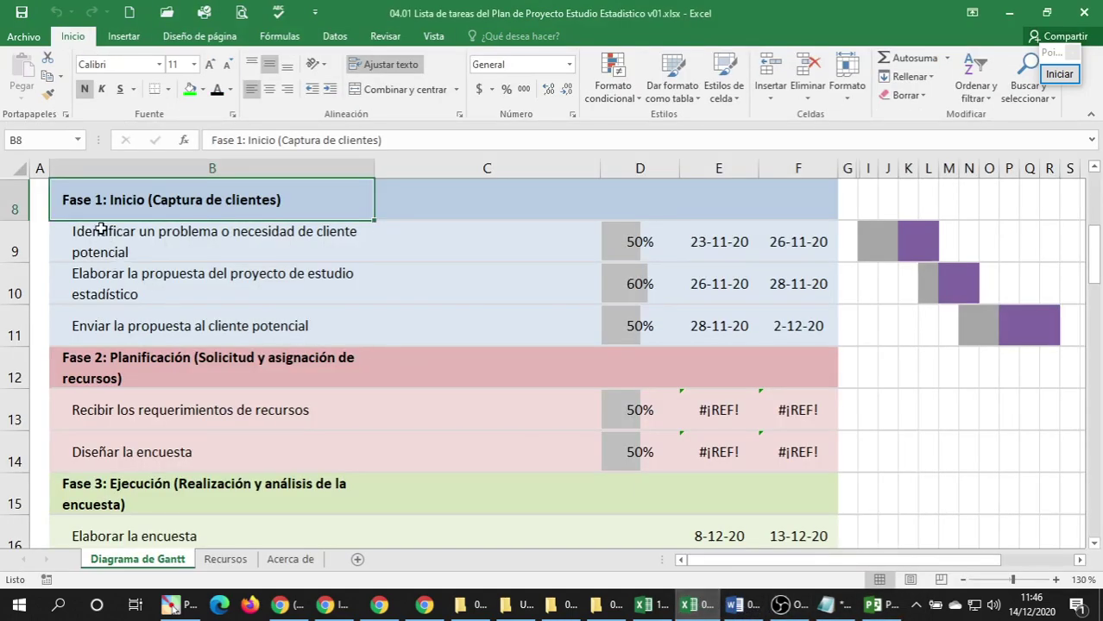
Look over the Fase 2, 3 and 4 headings in the task list, briefly checking Project.
left_click(106, 373)
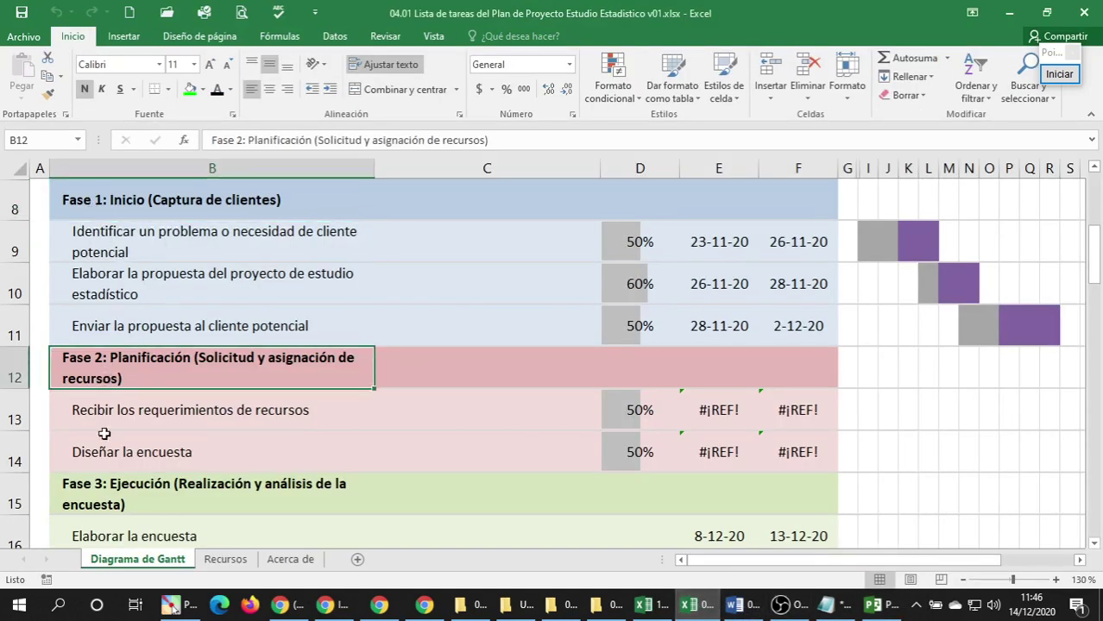
left_click(112, 484)
scroll(159, 451, "down", 7)
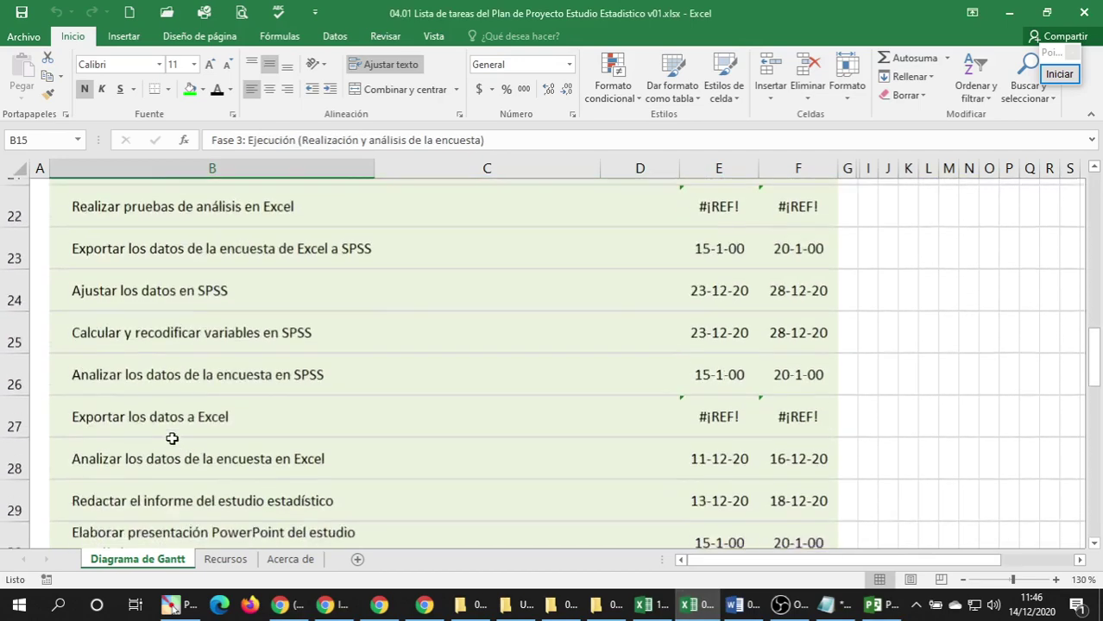
left_click(159, 428)
scroll(163, 418, "down", 5)
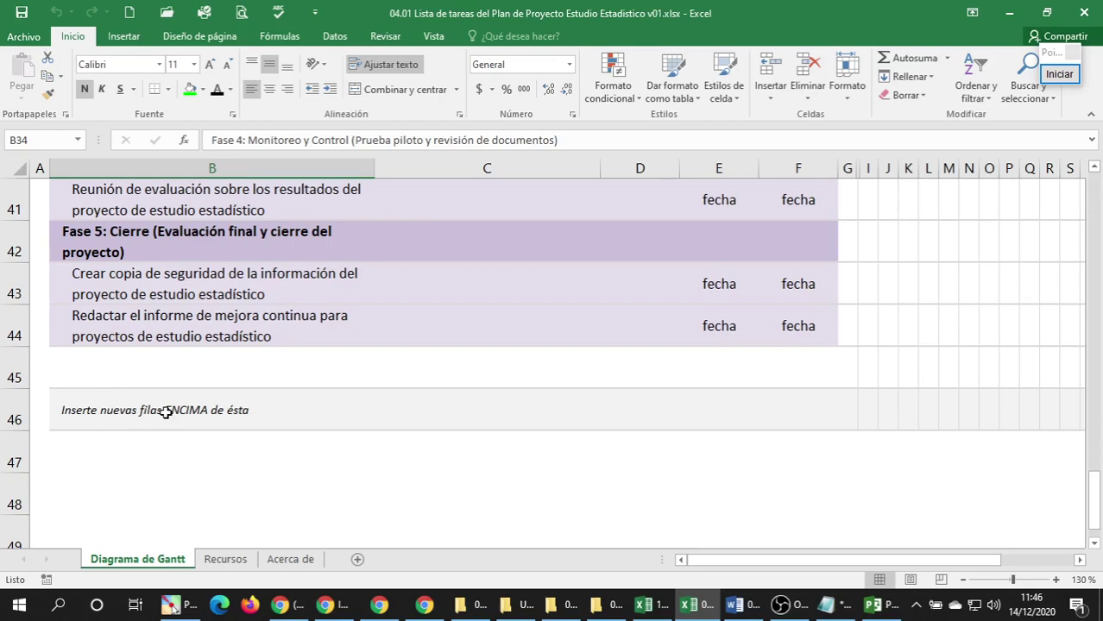
scroll(166, 412, "up", 13)
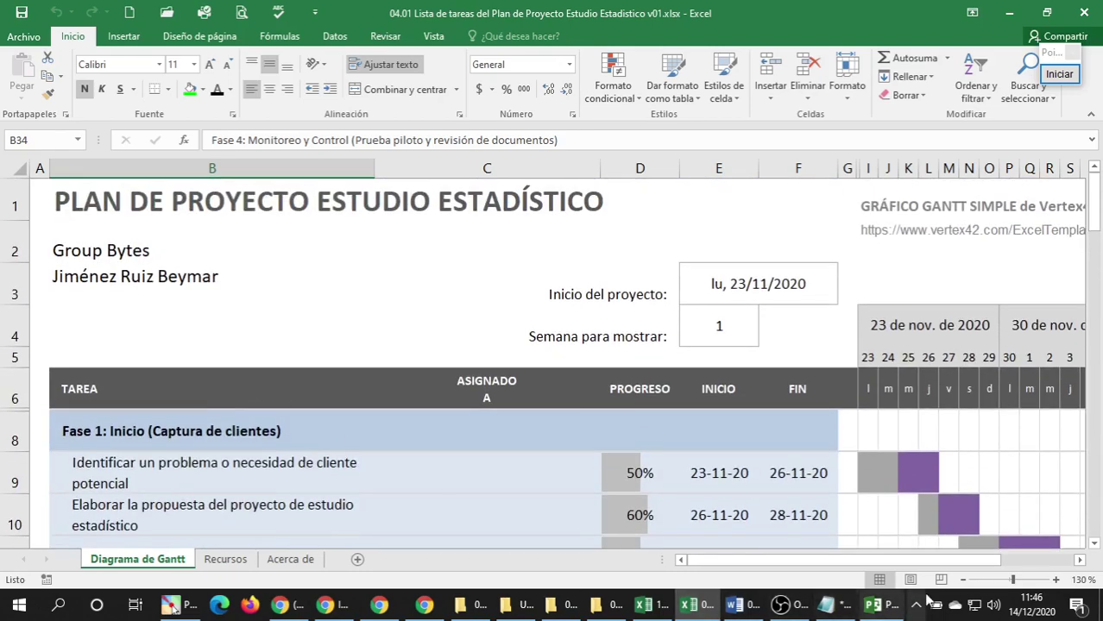
mouse_move(874, 609)
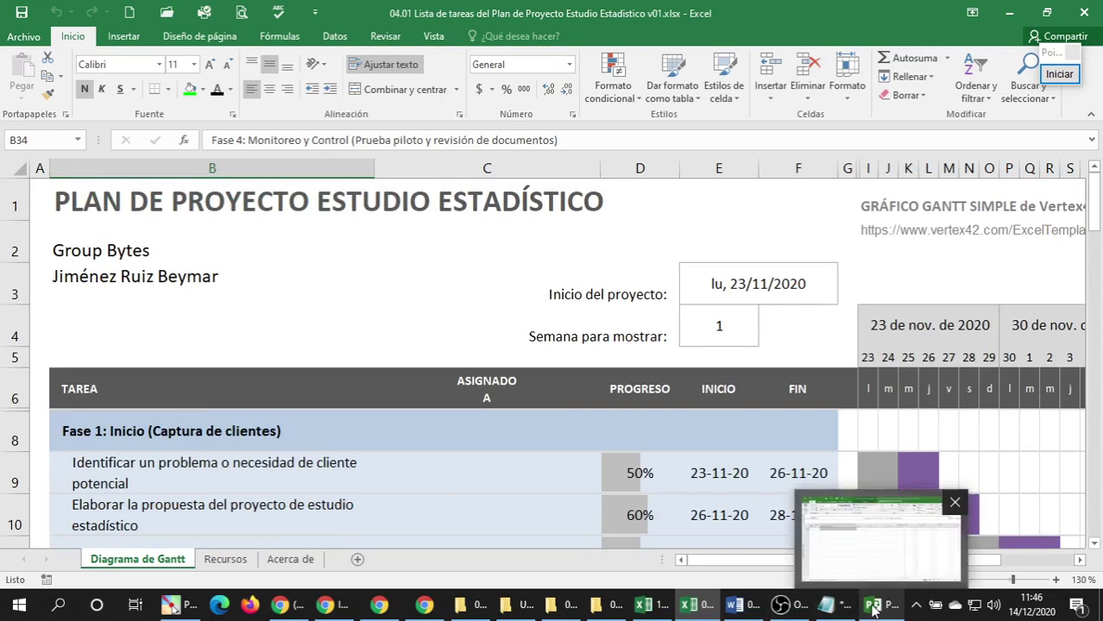
left_click(874, 609)
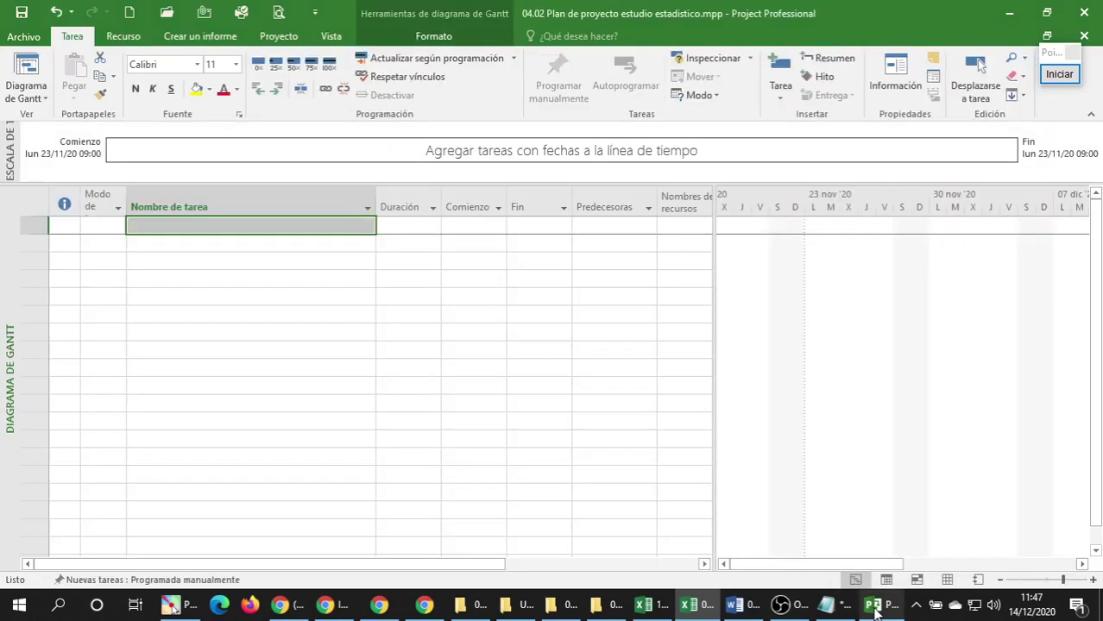
left_click(691, 609)
scroll(411, 334, "down", 3)
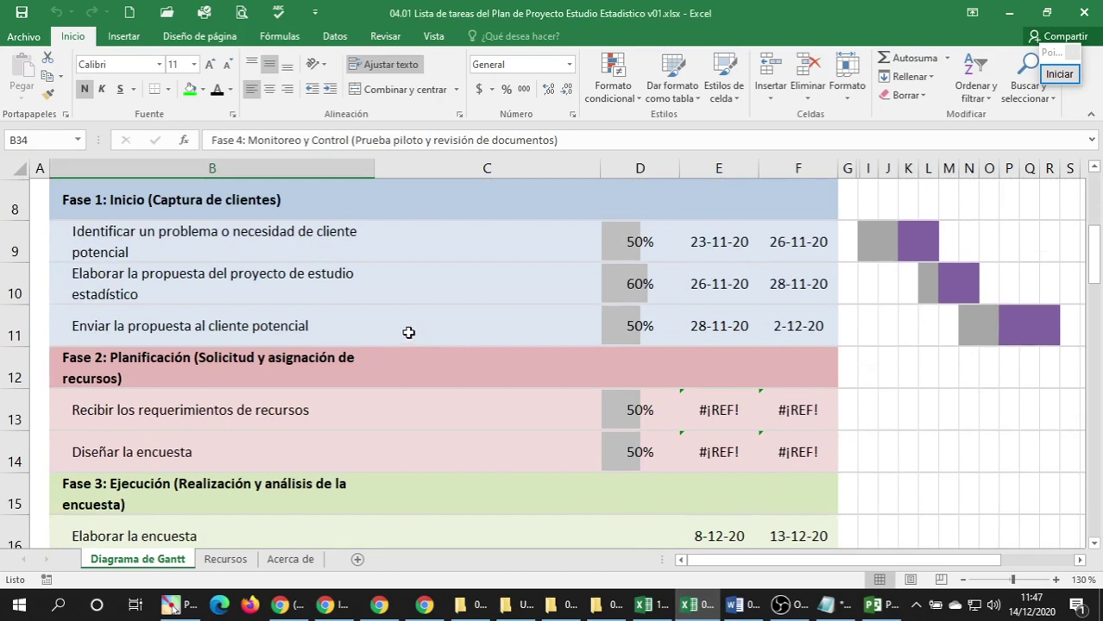
Select the Fase 1, 2, 4 and 5 headings and copy them.
left_click(106, 192)
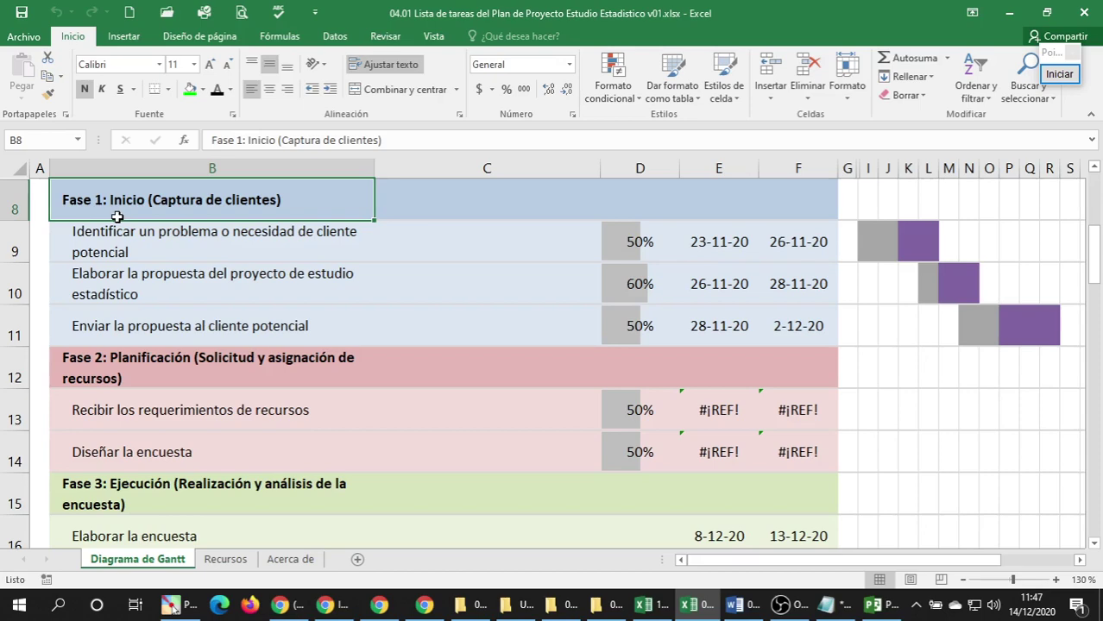
left_click(115, 378)
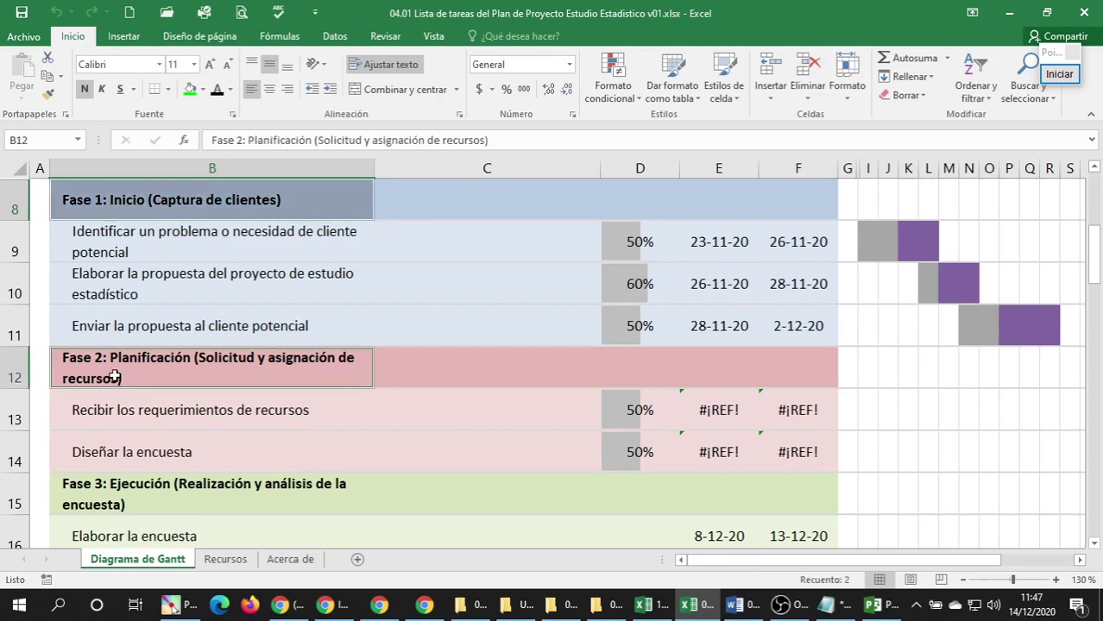
scroll(147, 345, "down", 3)
scroll(143, 331, "up", 1)
scroll(142, 331, "down", 7)
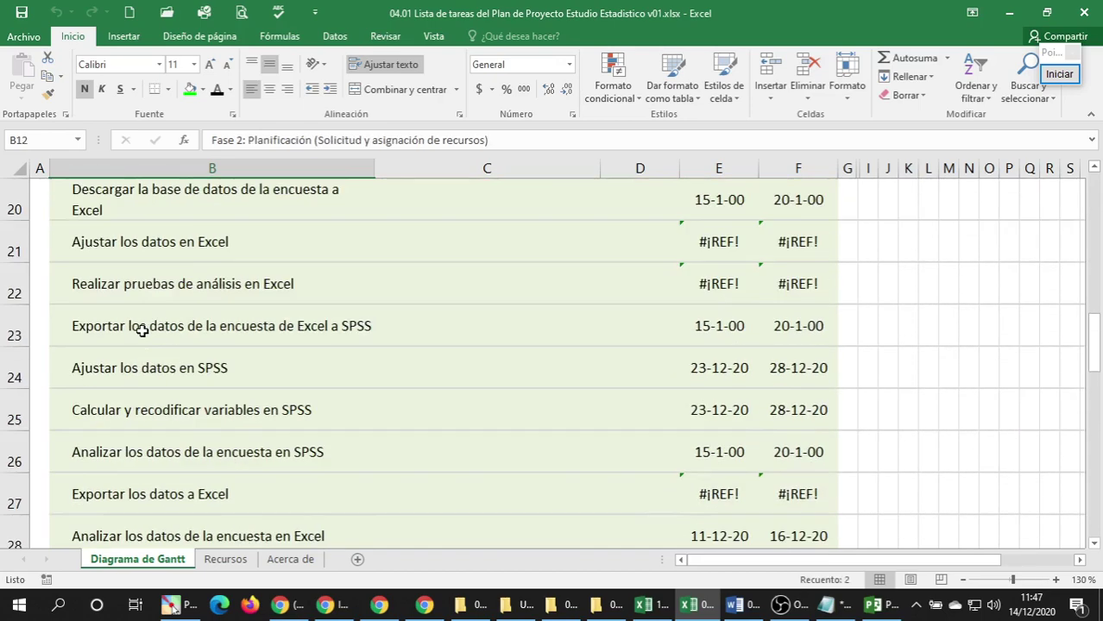
scroll(130, 293, "up", 1)
scroll(127, 286, "up", 1)
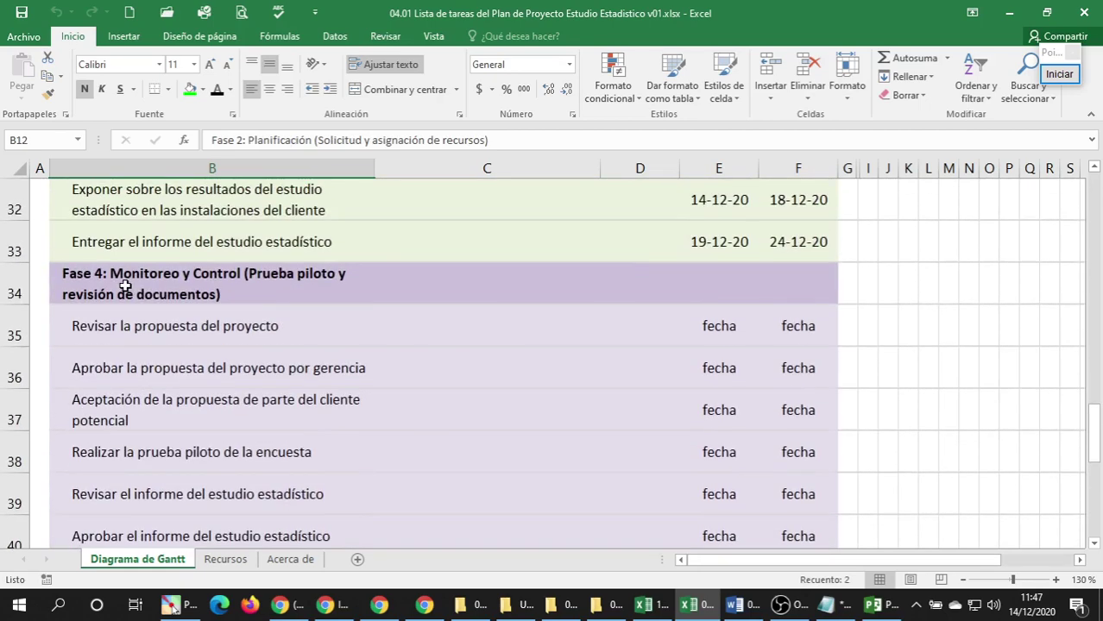
left_click(128, 288)
scroll(138, 313, "down", 3)
left_click(138, 255)
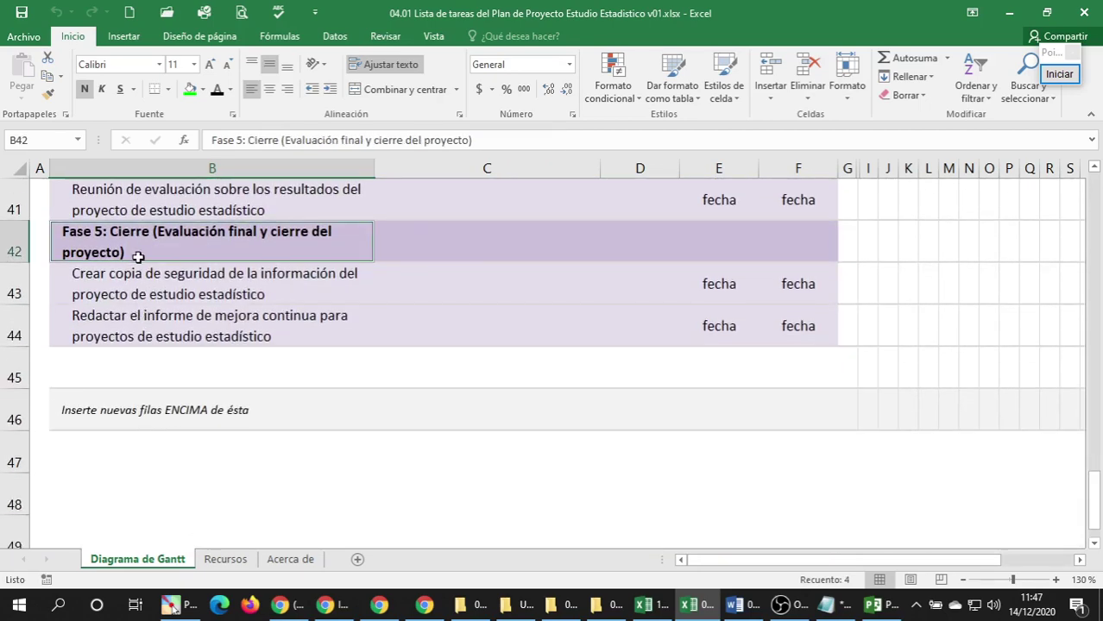
key("ctrl+c")
Paste the copied task names into Notepad.
left_click(825, 604)
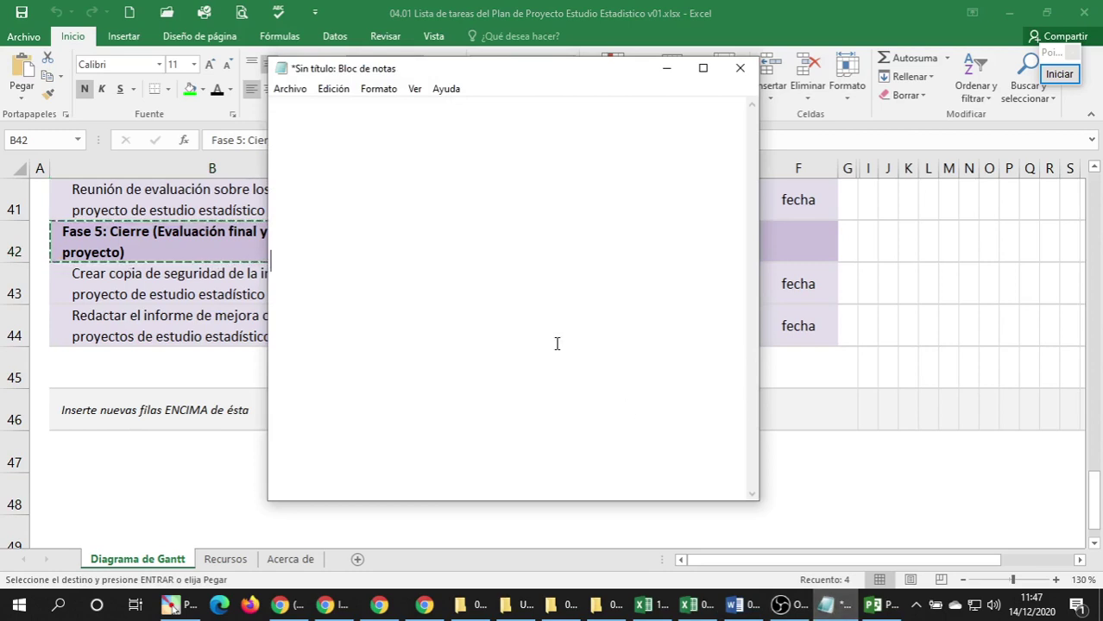
key("ctrl+v")
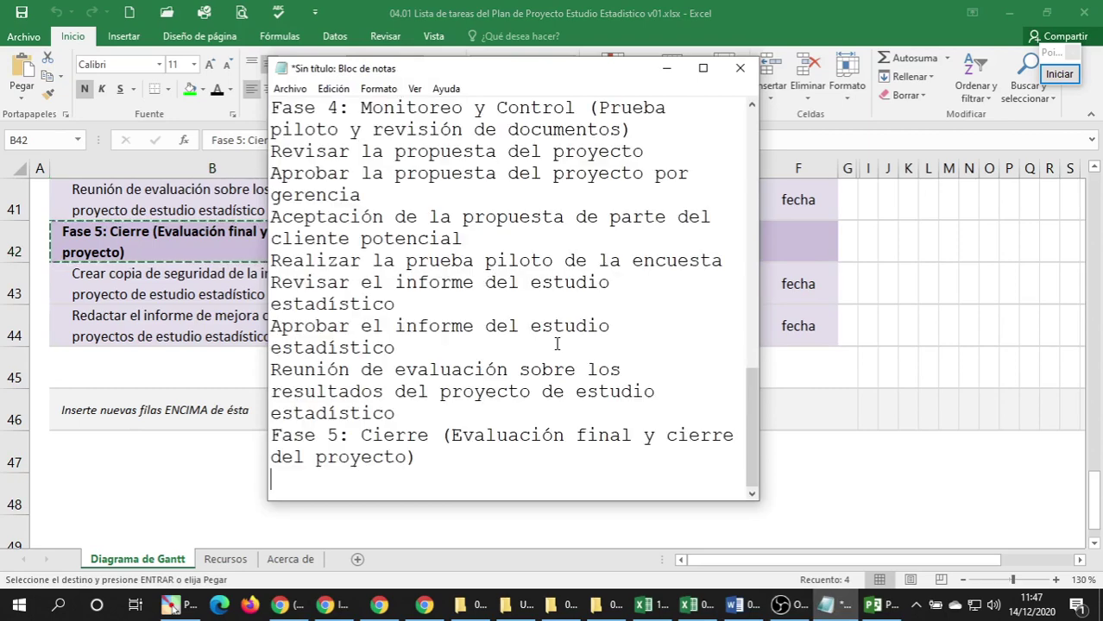
scroll(465, 306, "up", 11)
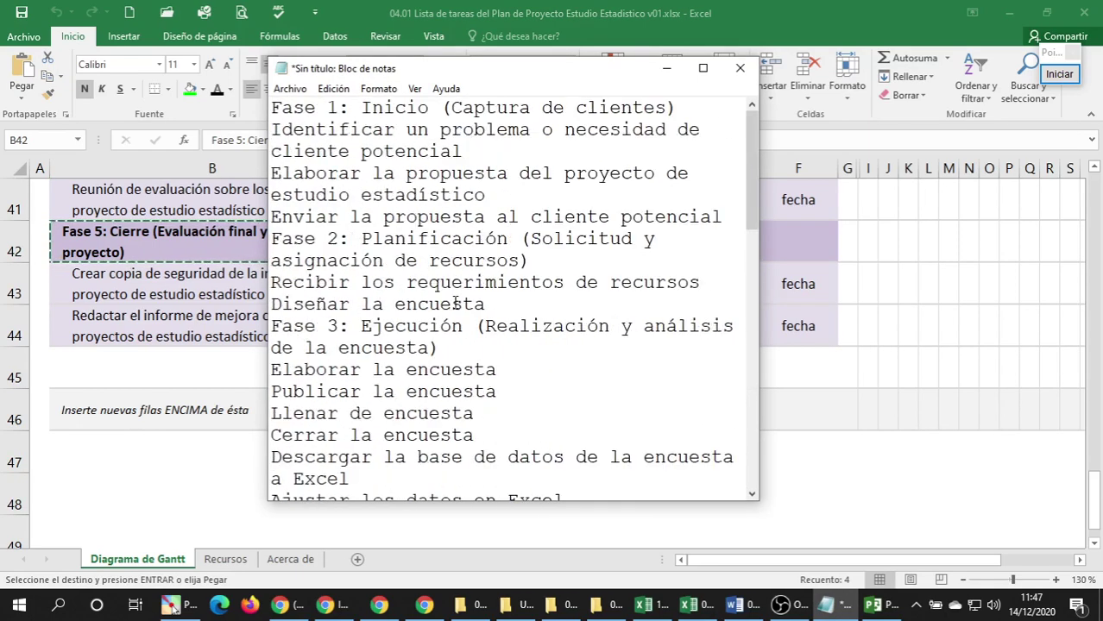
scroll(516, 280, "down", 10)
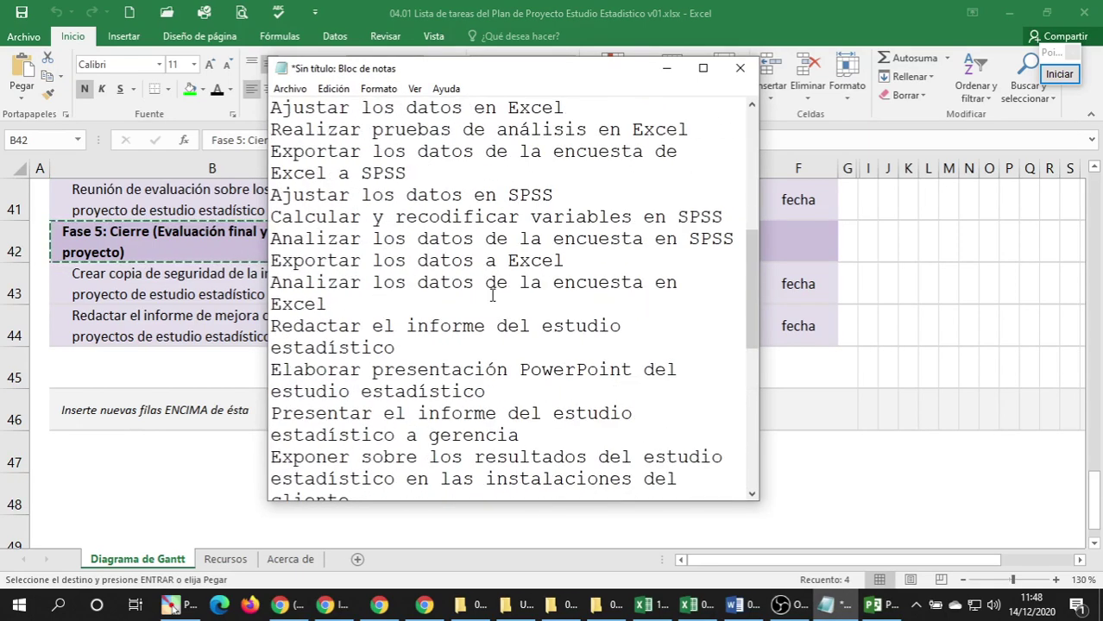
scroll(447, 302, "up", 10)
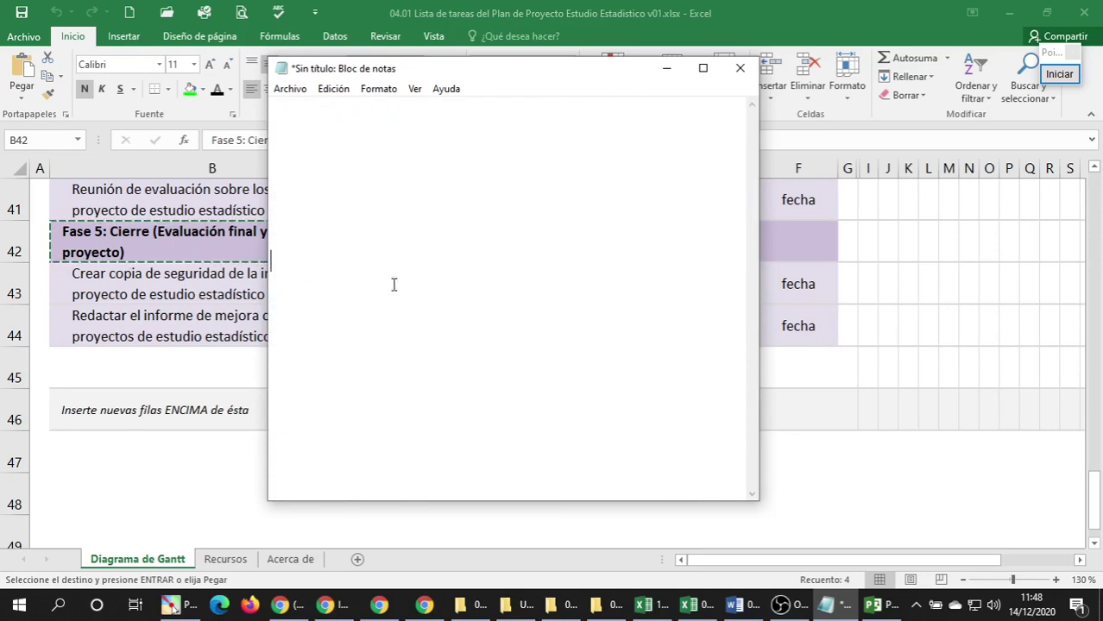
Copy the Fase 1 heading from cell B8 in Excel.
left_click(140, 246)
scroll(201, 283, "up", 6)
scroll(201, 283, "up", 7)
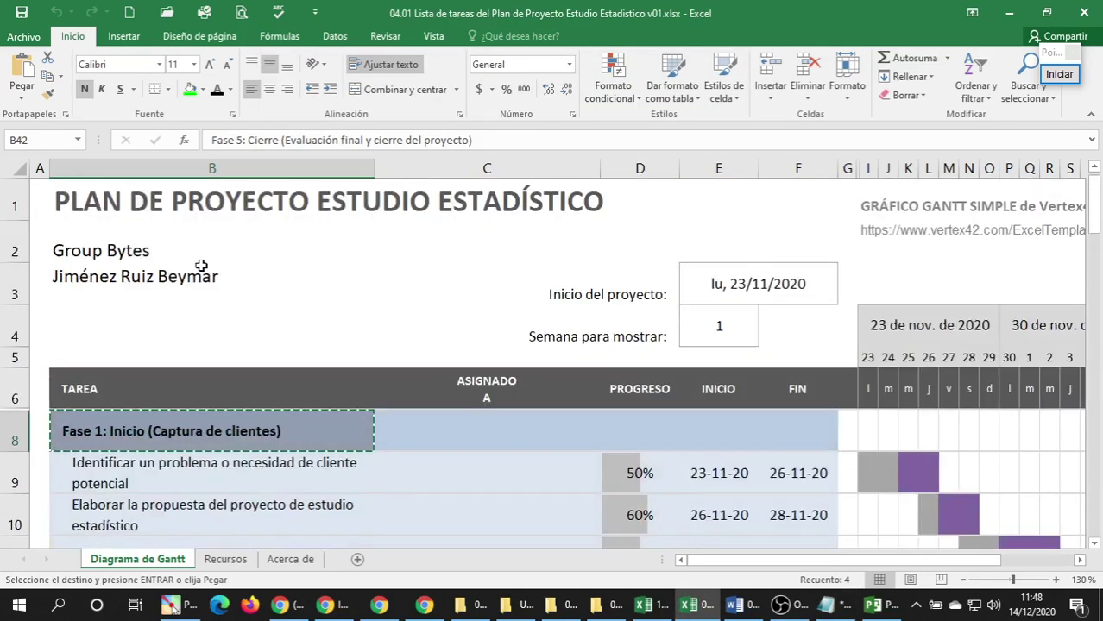
scroll(201, 268, "down", 12)
scroll(198, 266, "up", 8)
scroll(196, 266, "up", 4)
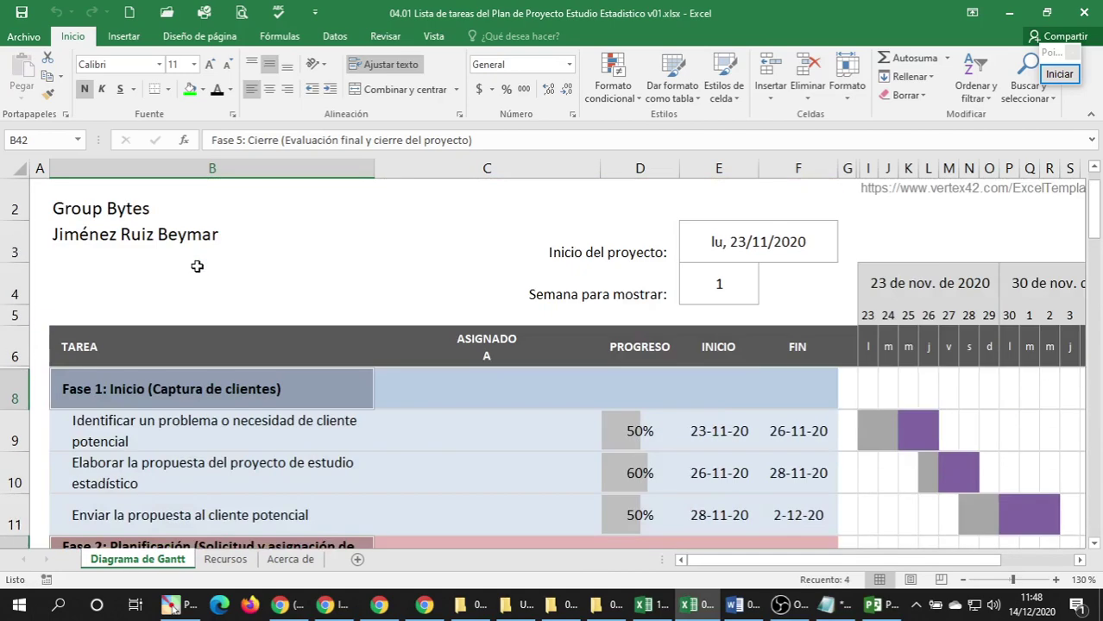
scroll(196, 266, "down", 1)
left_click(196, 265)
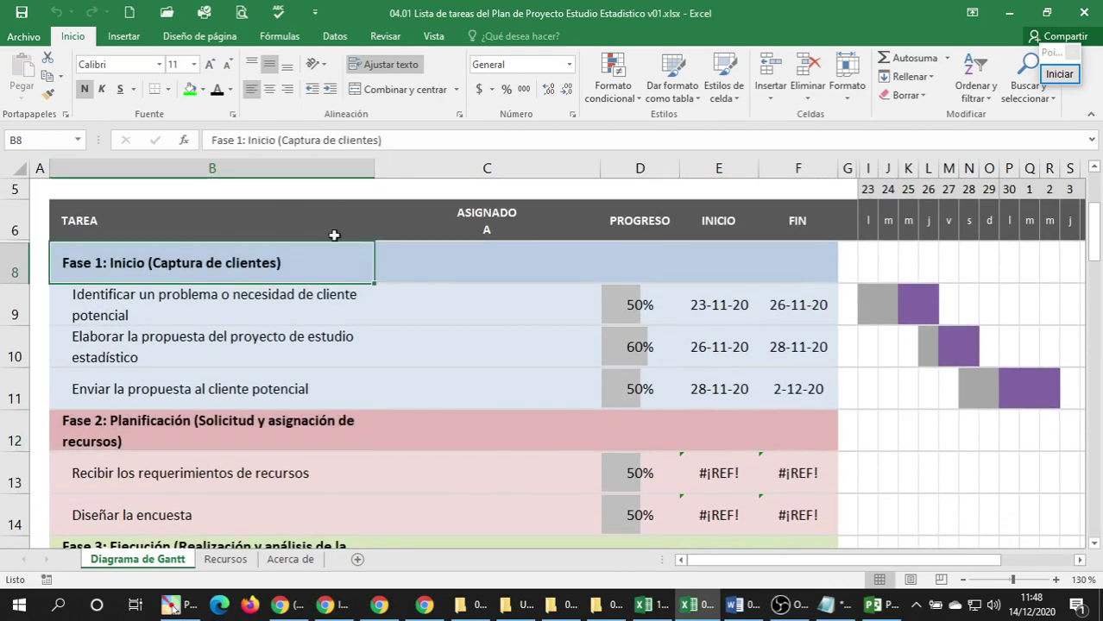
key("ctrl+c")
Pass the Fase 1 heading through Notepad as plain text and cut it to the clipboard.
left_click(825, 606)
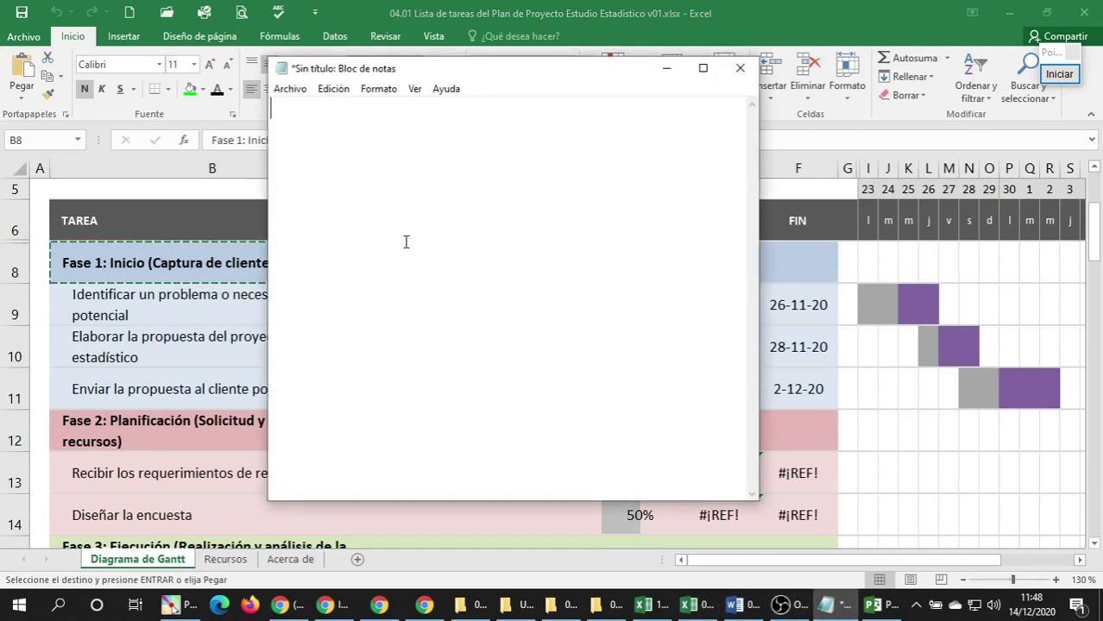
key("ctrl+v")
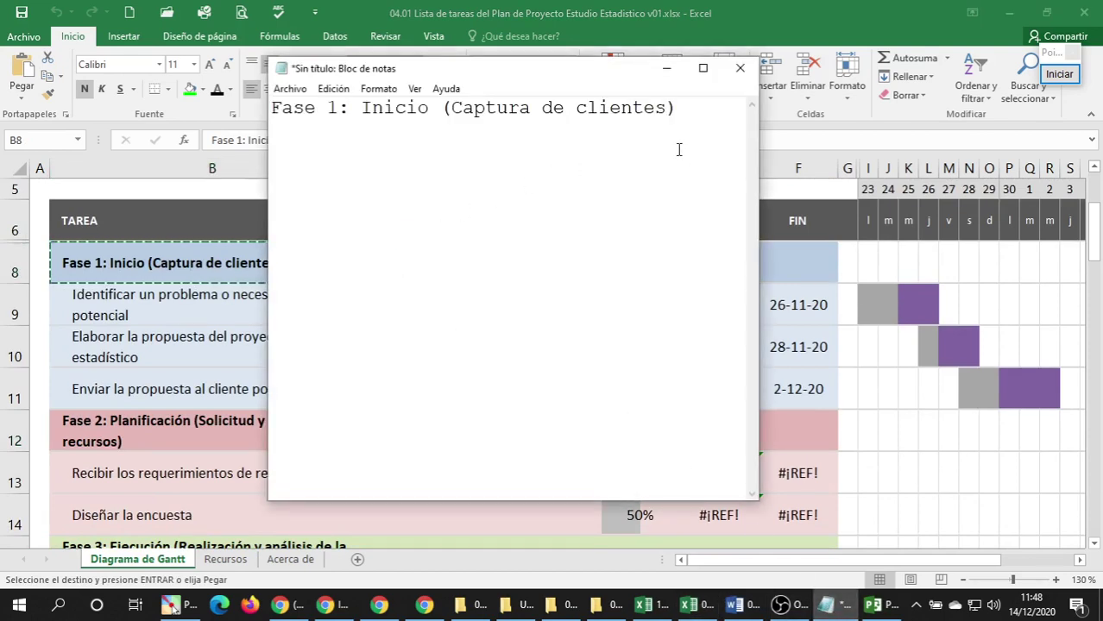
left_click_drag(678, 108, 55, 102)
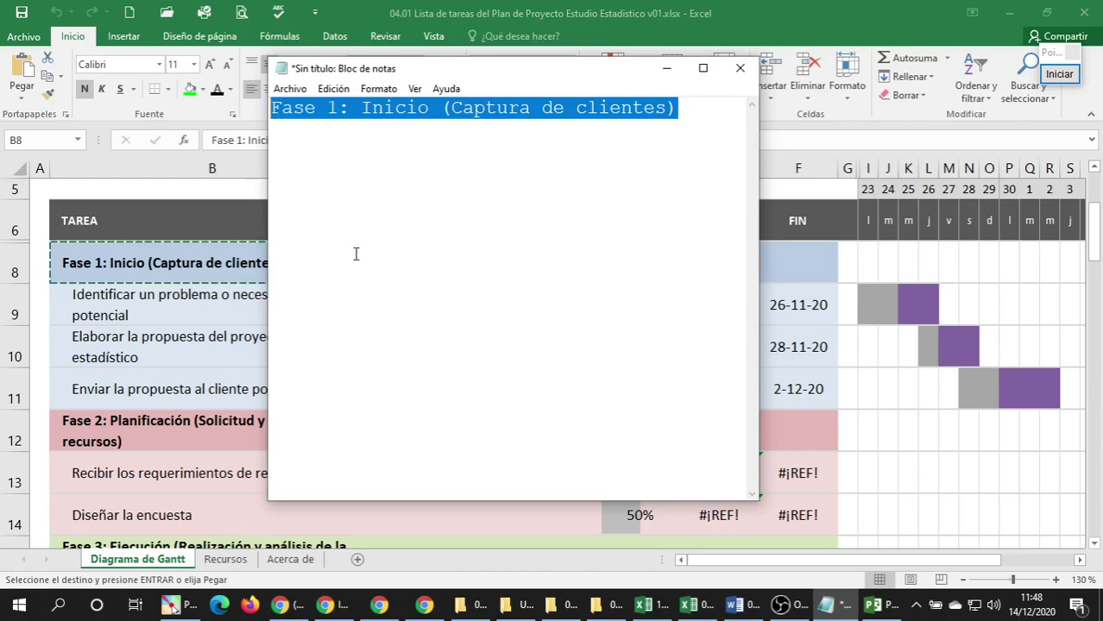
key("ctrl+x")
left_click(882, 611)
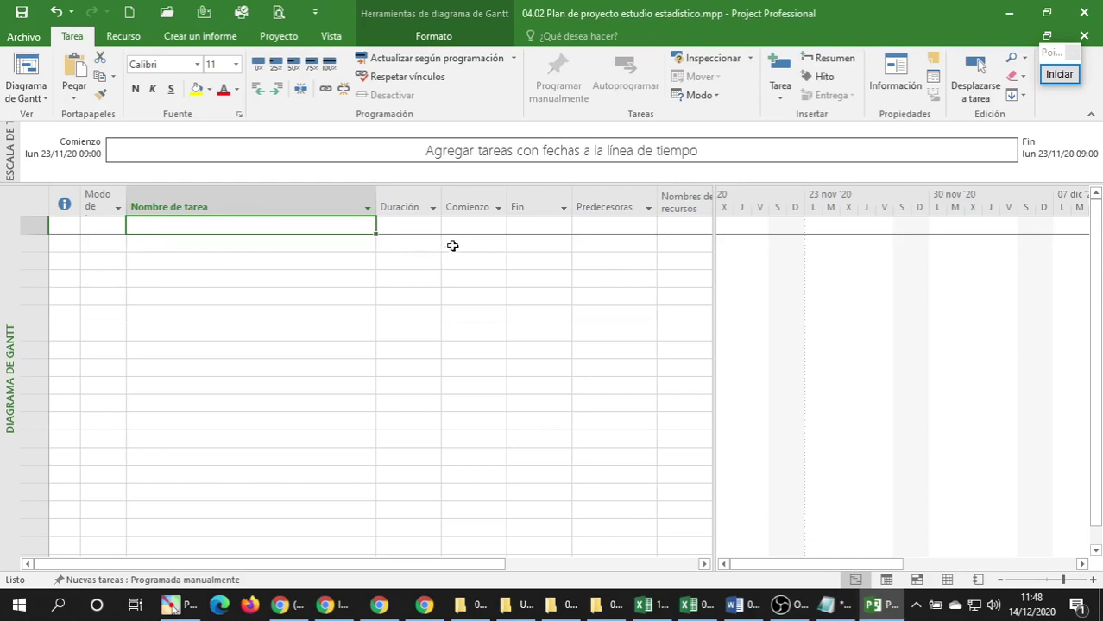
Paste 'Fase 1: Inicio (Captura de clientes)' as the first task's name.
left_click(813, 78)
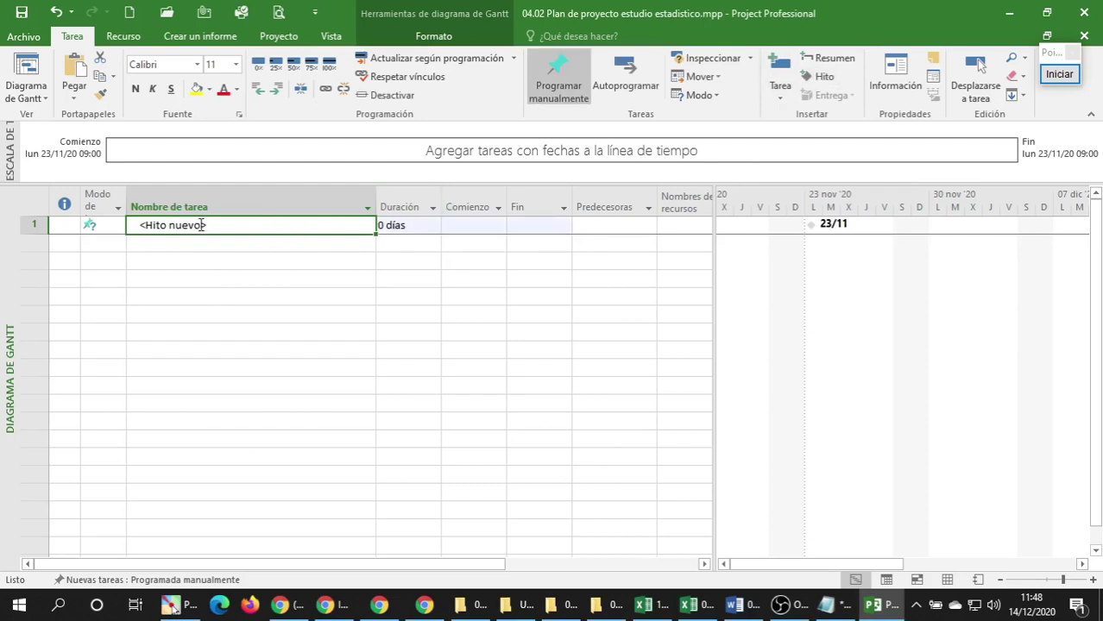
key("ctrl+v")
left_click(156, 348)
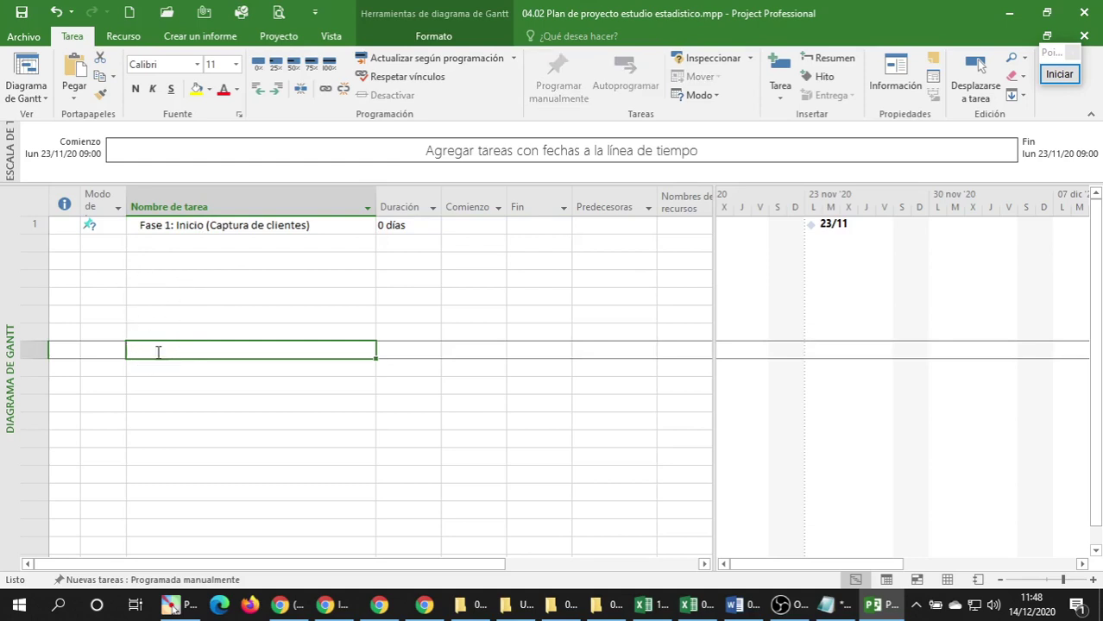
left_click(157, 369)
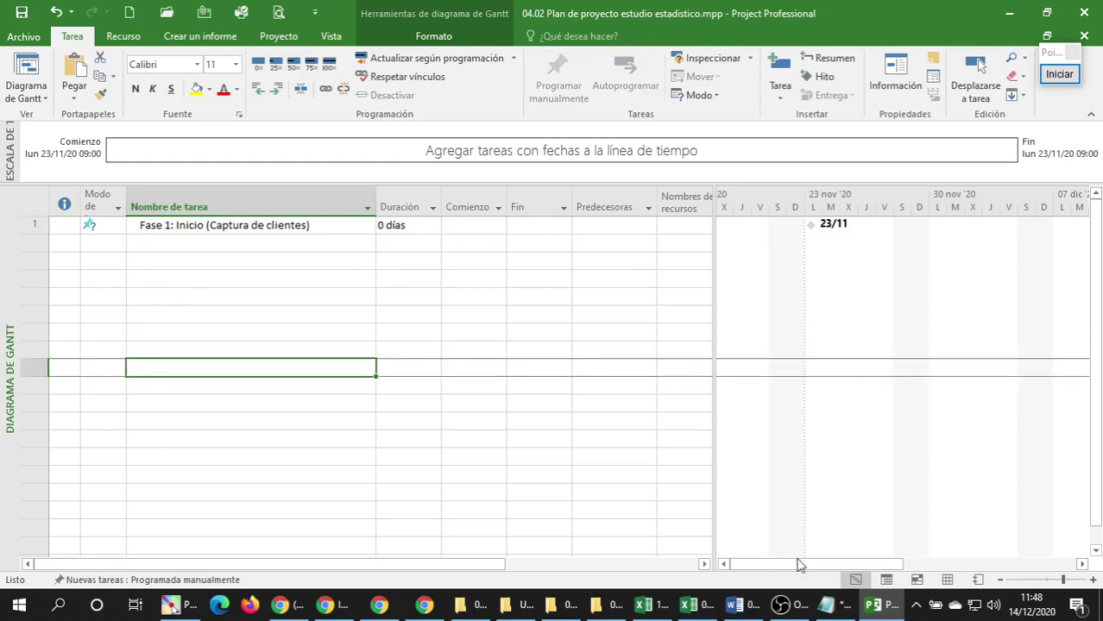
Review the Fase 1 task's information without changes, then return to Excel.
left_click(152, 224)
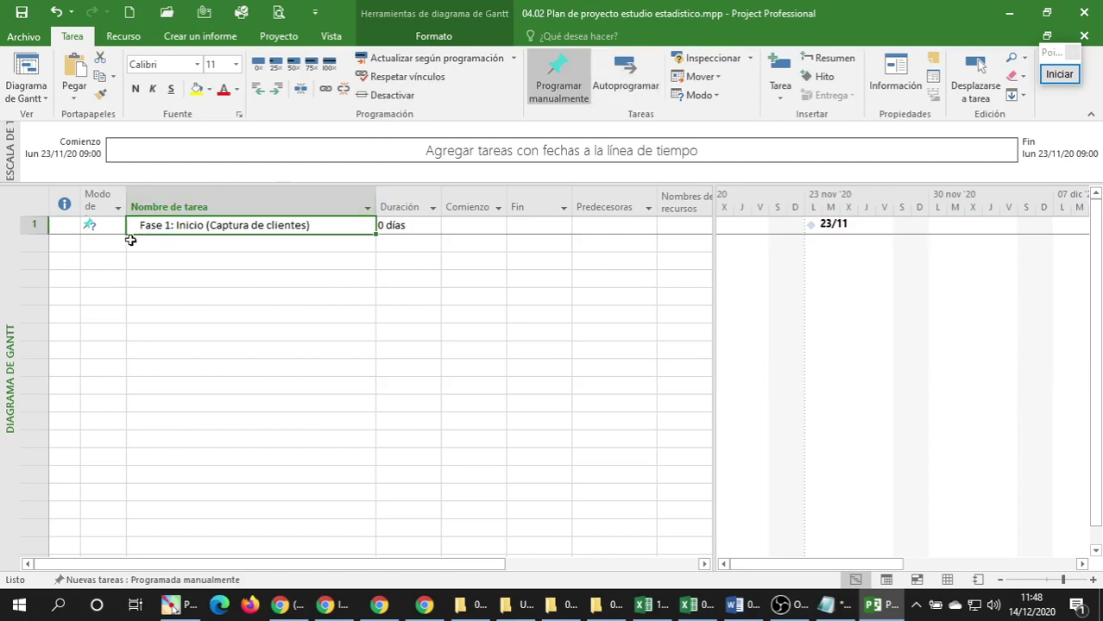
double_click(140, 228)
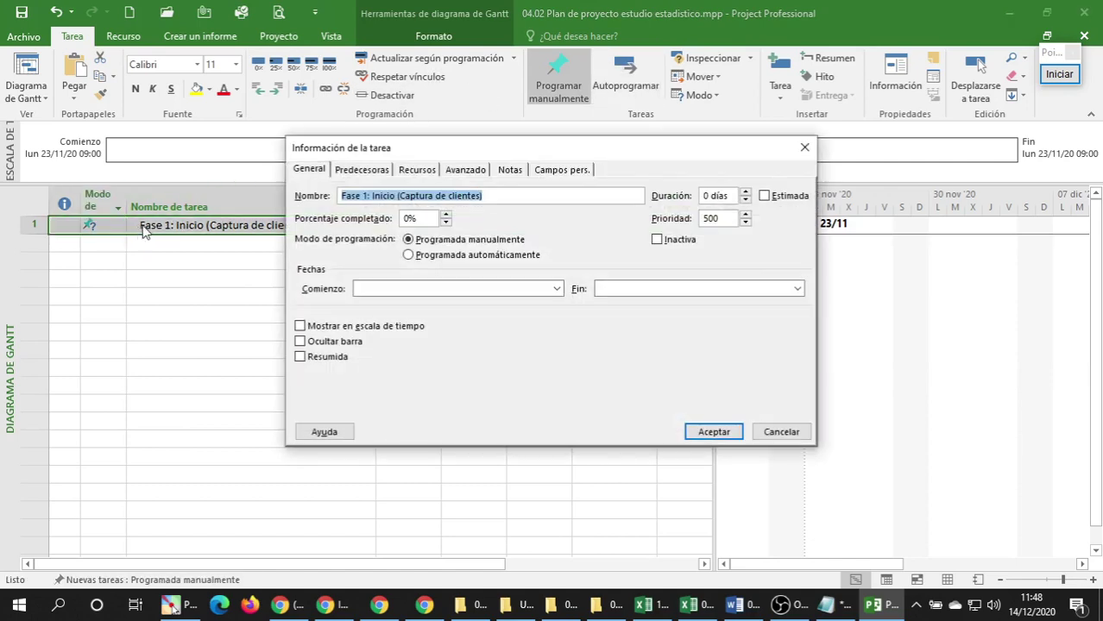
left_click(341, 196)
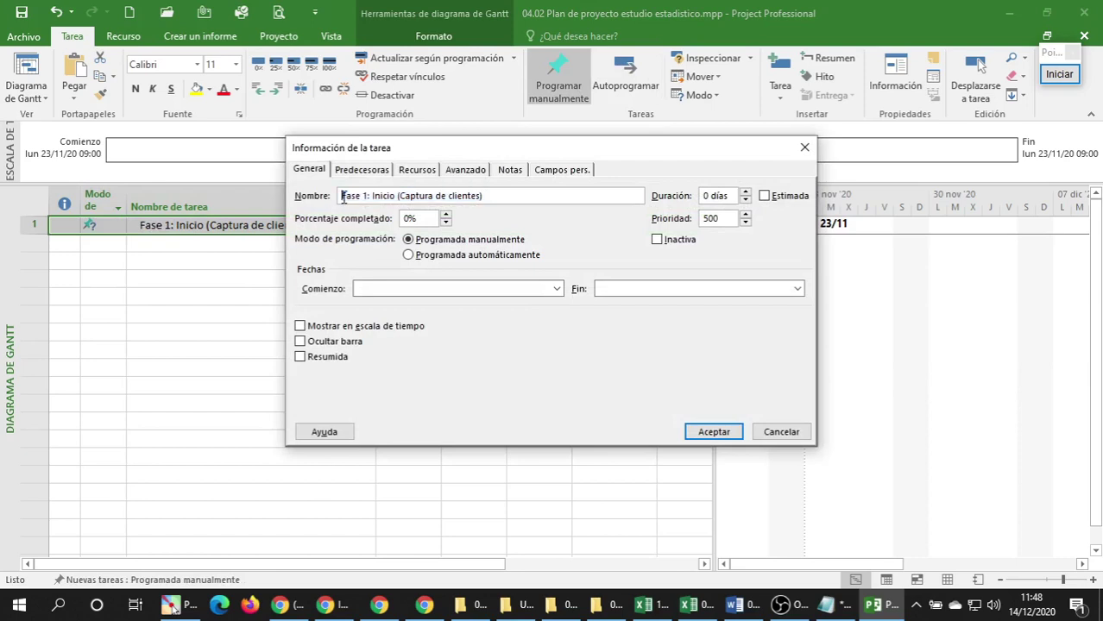
left_click(777, 434)
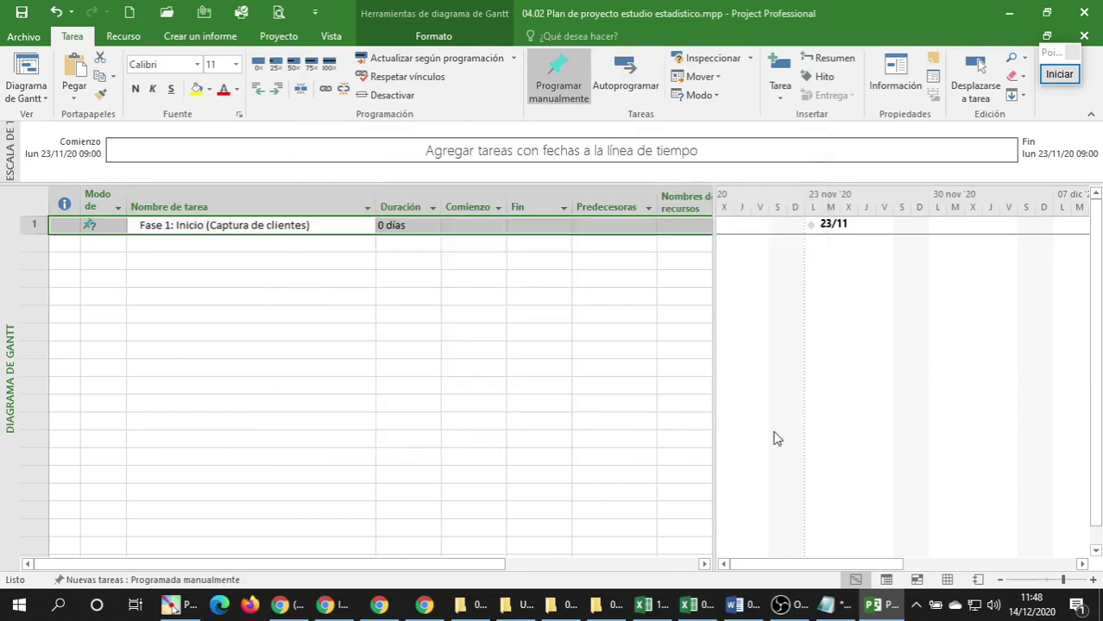
left_click(191, 385)
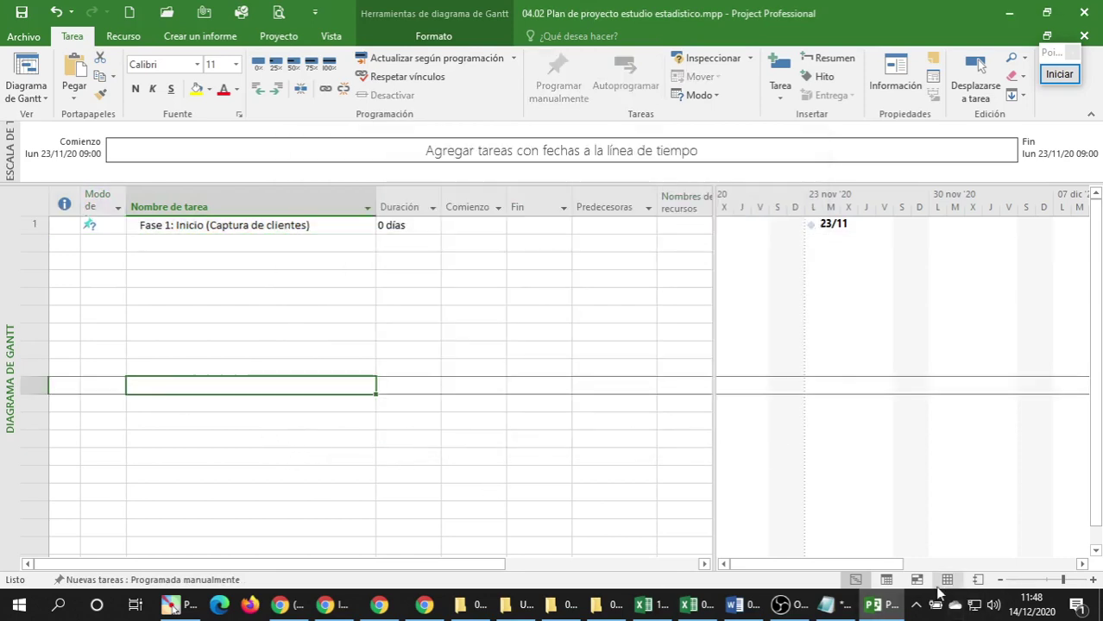
left_click(706, 605)
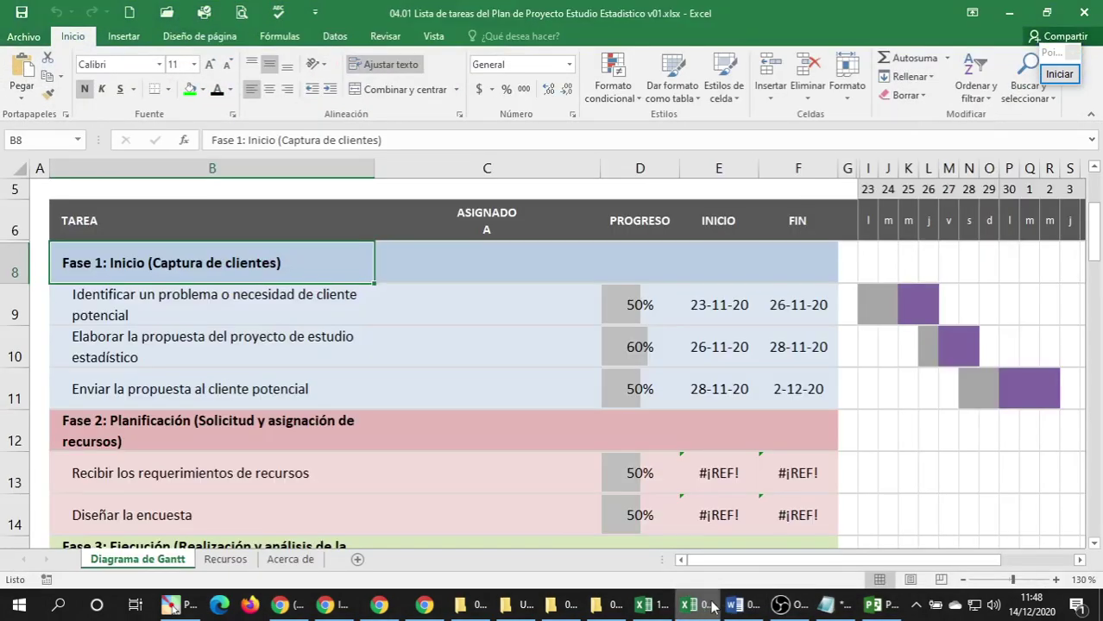
Copy the Fase 2: Planificación heading from B12 as plain text via Notepad.
left_click(113, 421)
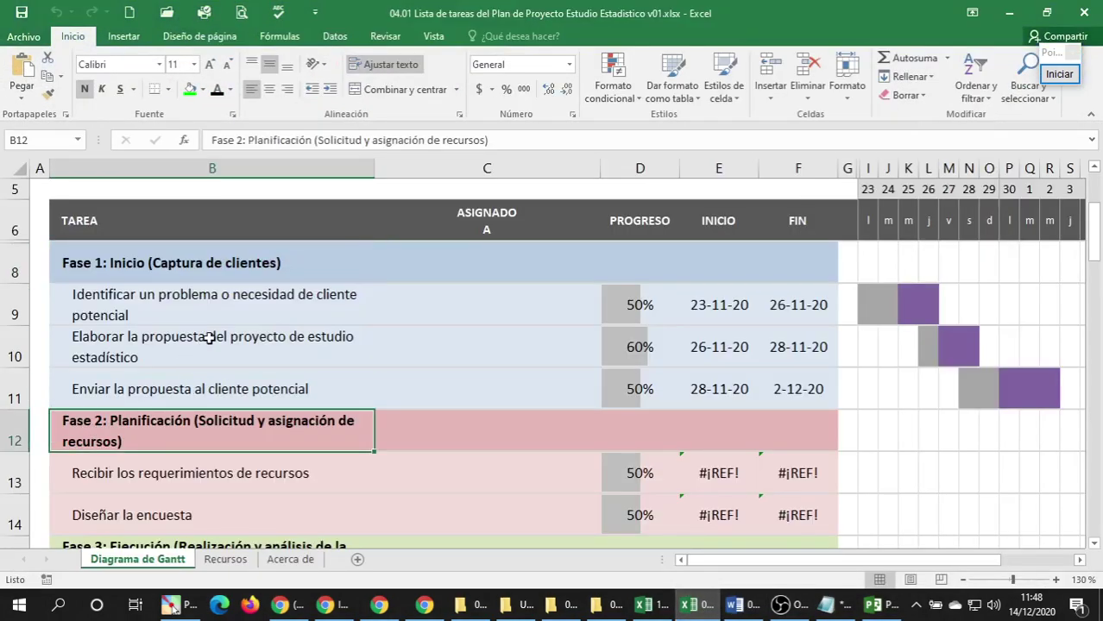
key("ctrl+c")
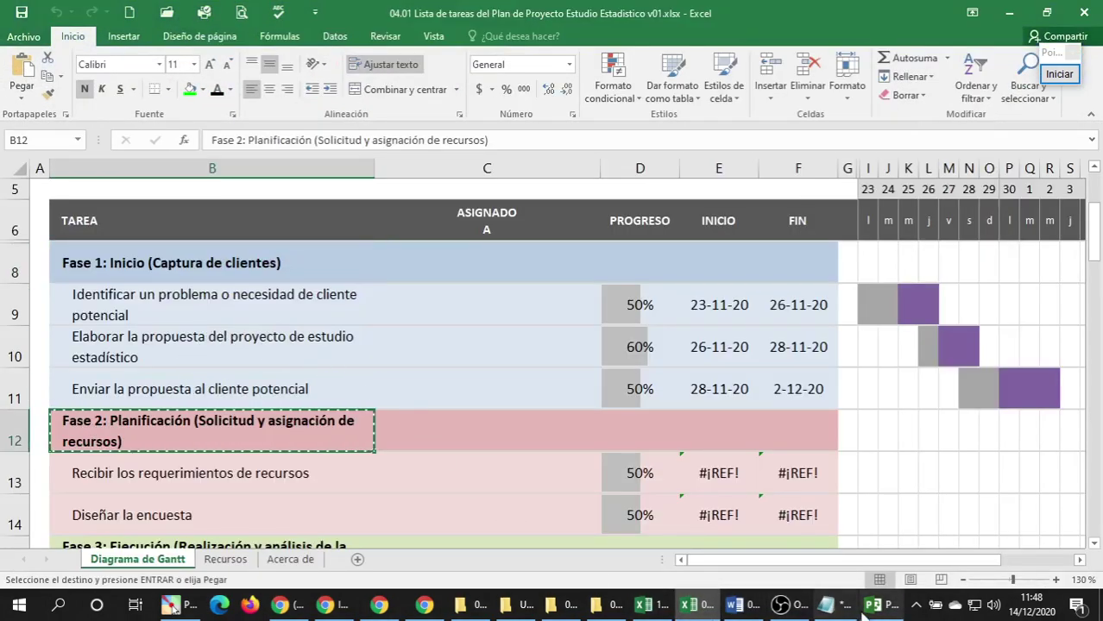
left_click(826, 605)
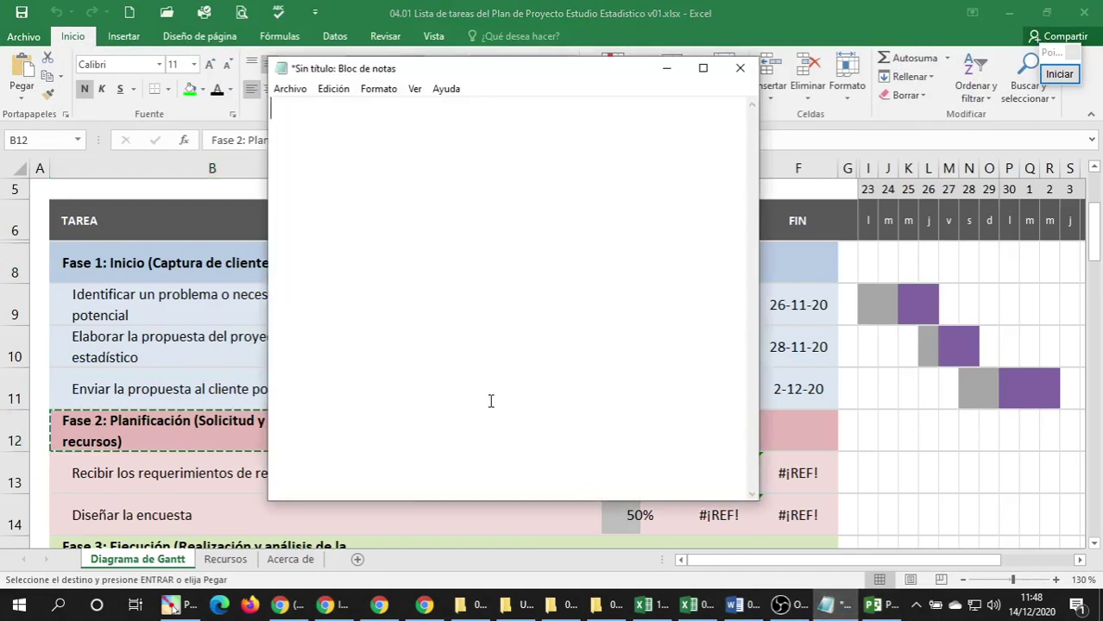
key("ctrl+v")
left_click_drag(530, 131, 110, 76)
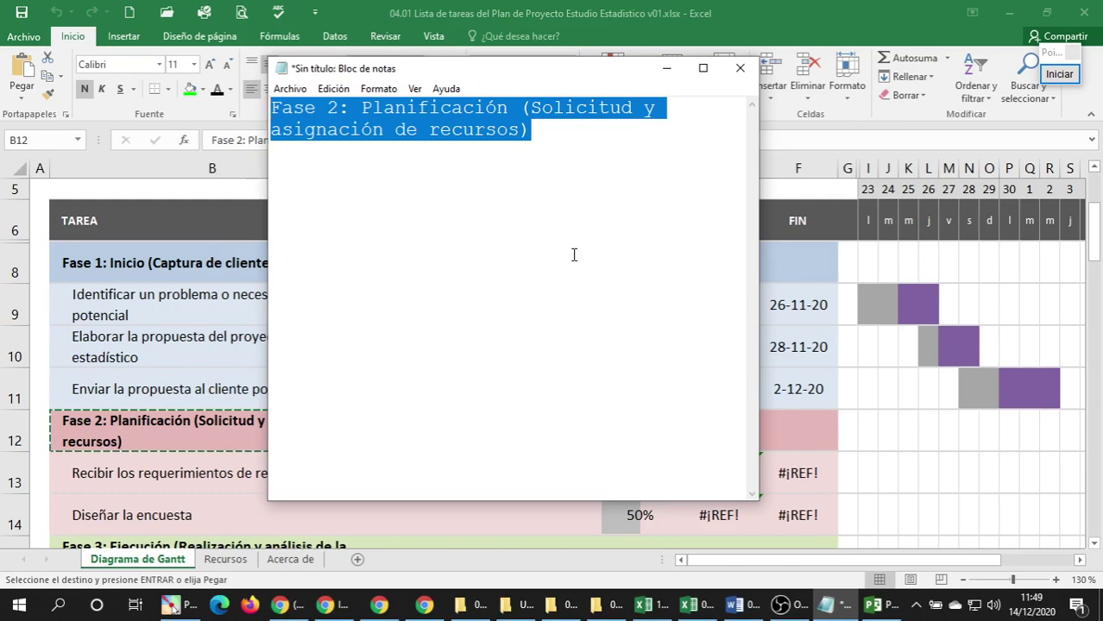
key("ctrl+x")
left_click(866, 608)
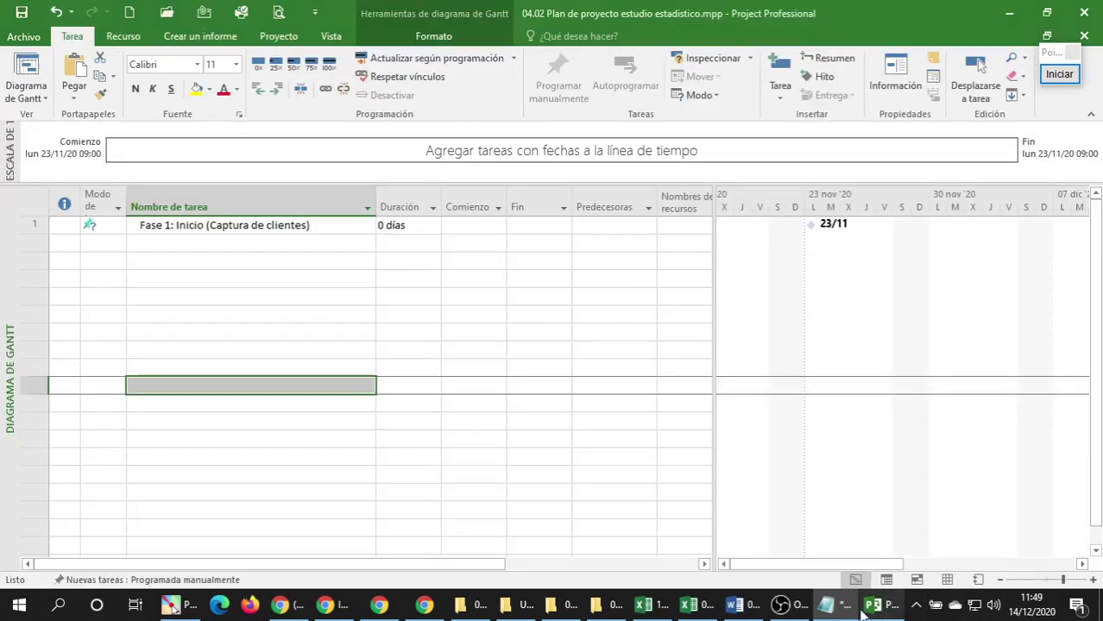
key("ctrl+v")
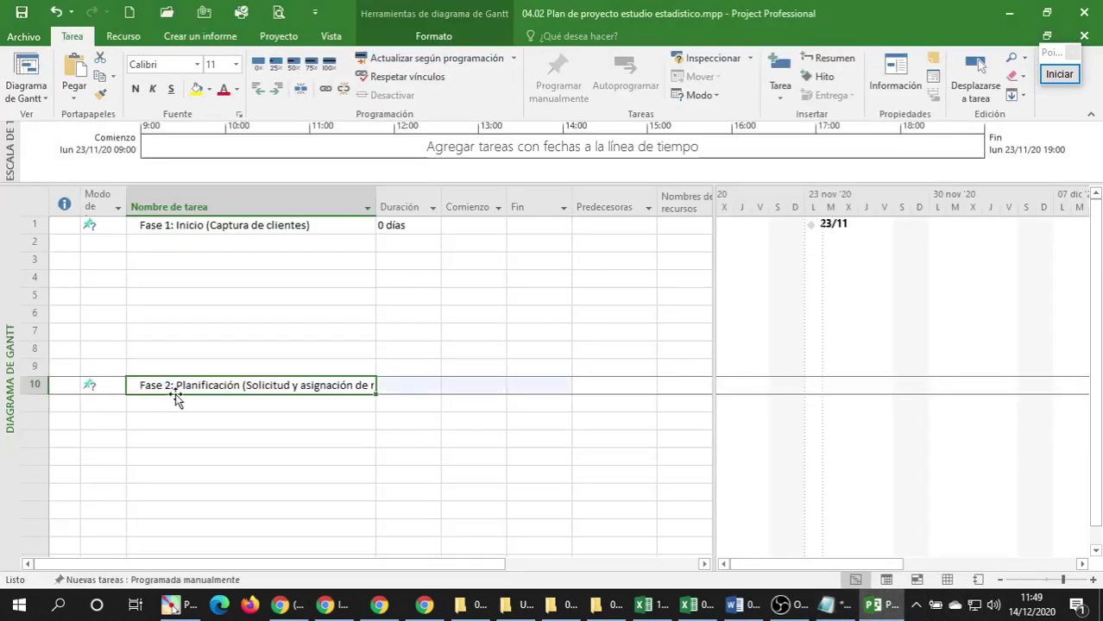
key("ctrl+z")
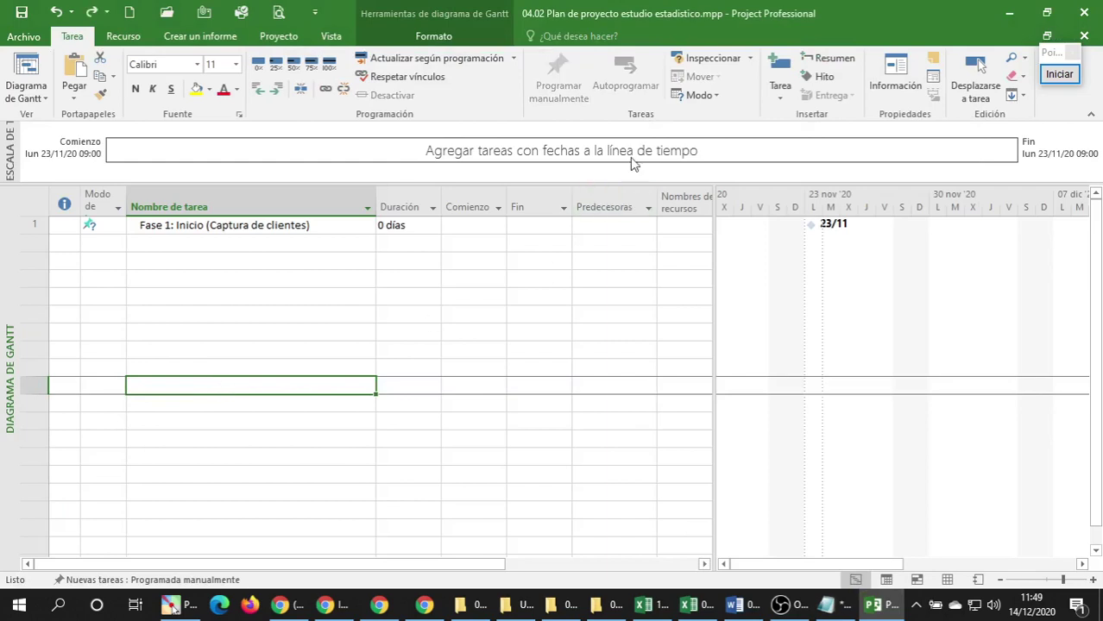
left_click(820, 76)
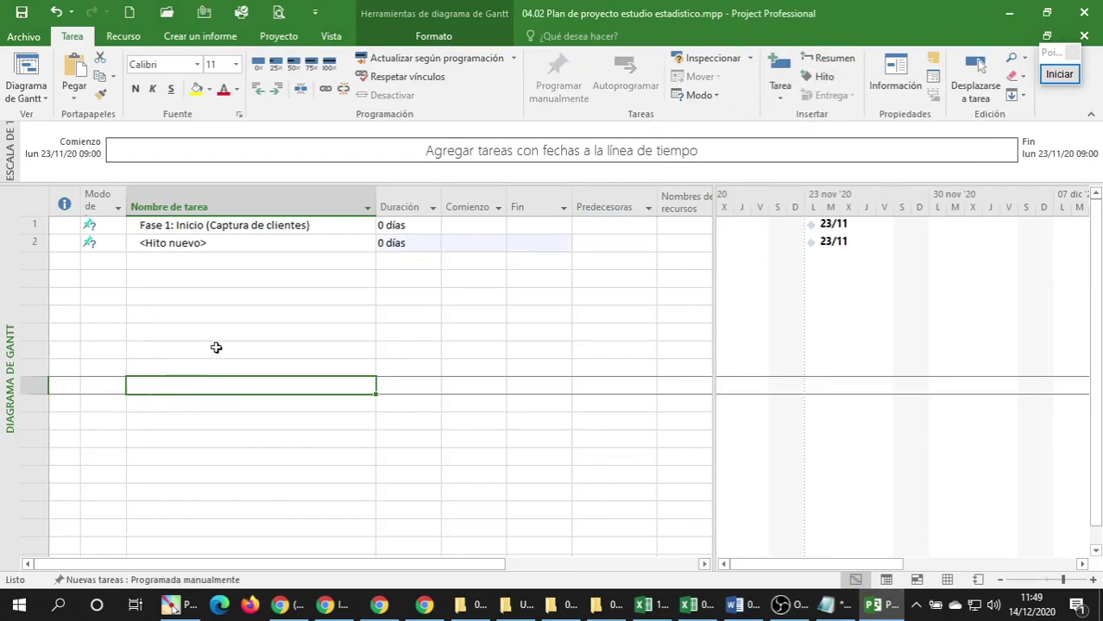
key("ctrl+z")
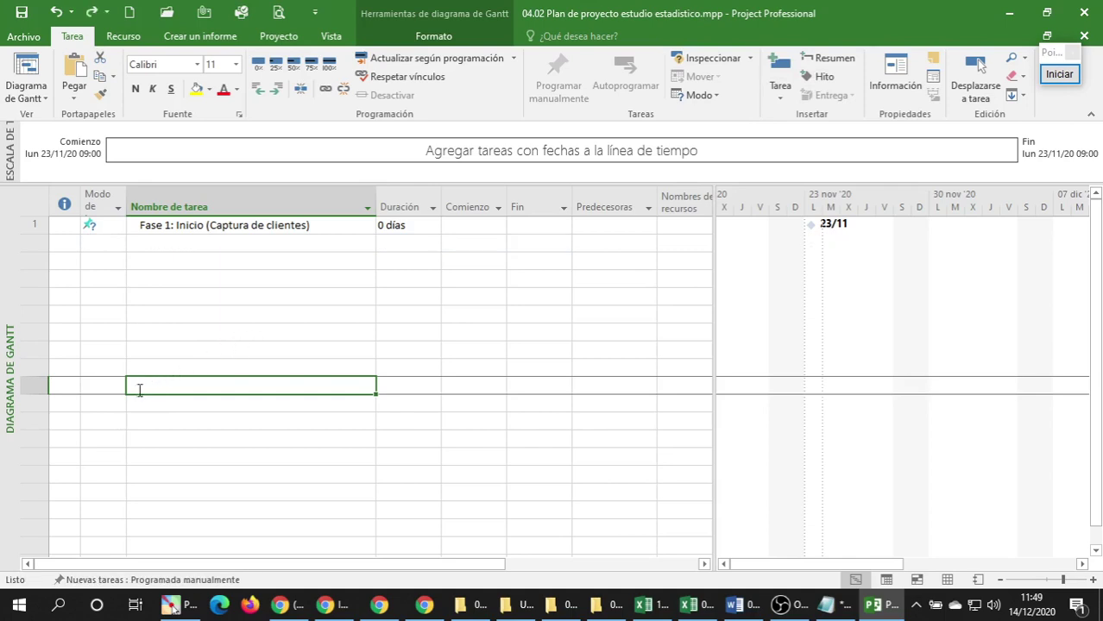
left_click(144, 403)
left_click(139, 384)
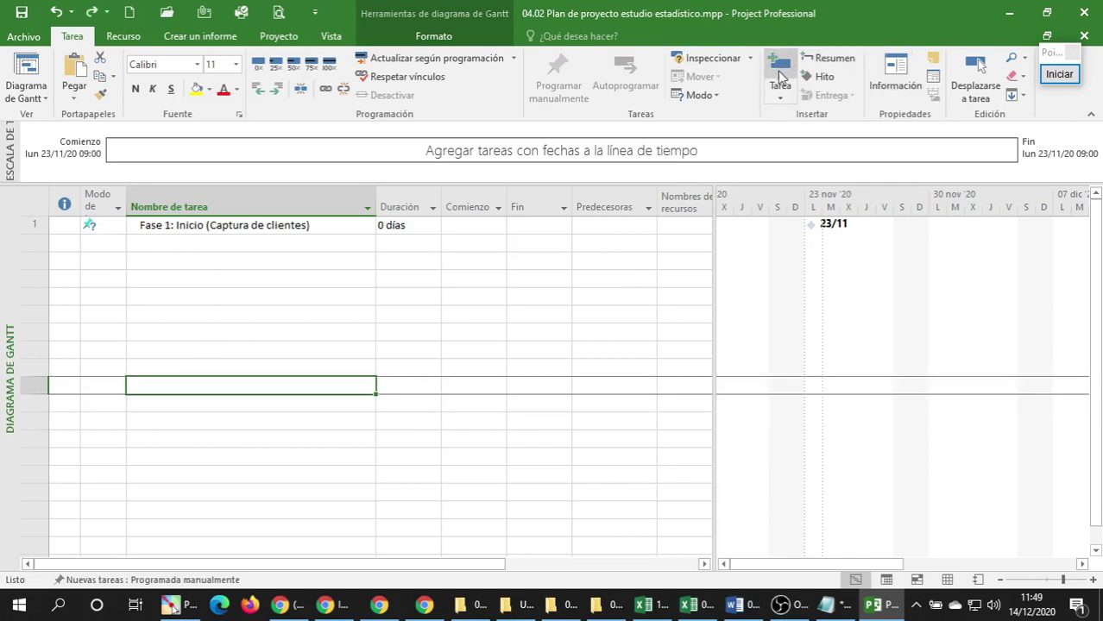
left_click(820, 78)
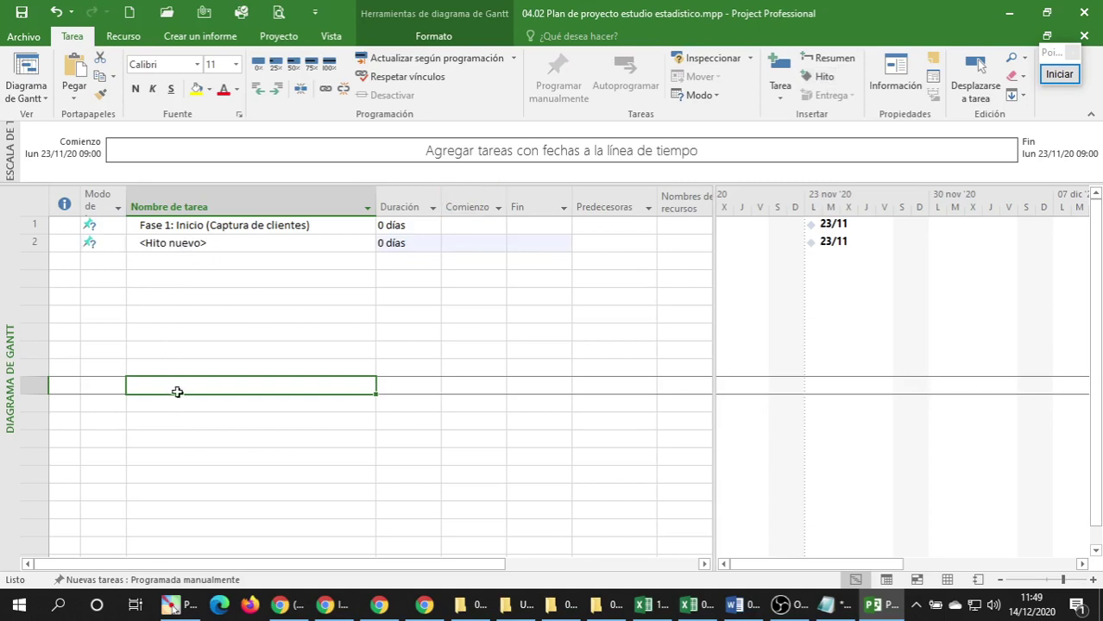
key("ctrl+z")
left_click(171, 229)
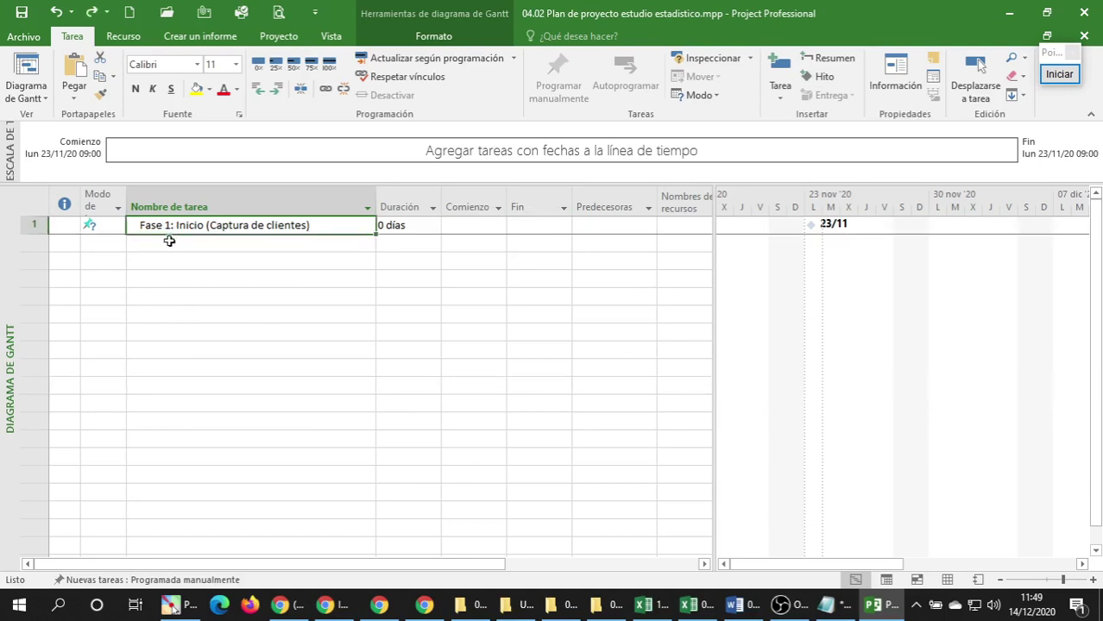
left_click(169, 241)
mouse_move(705, 613)
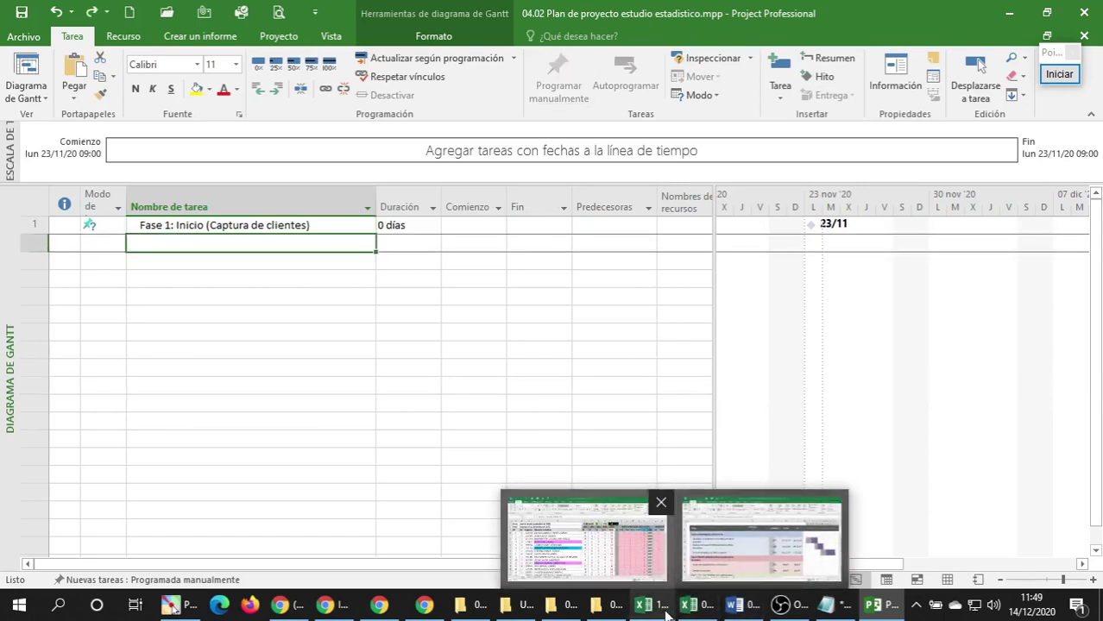
Copy the three Fase 1 subtask names in B9:B11 as plain text via Notepad.
left_click(759, 539)
left_click(102, 315)
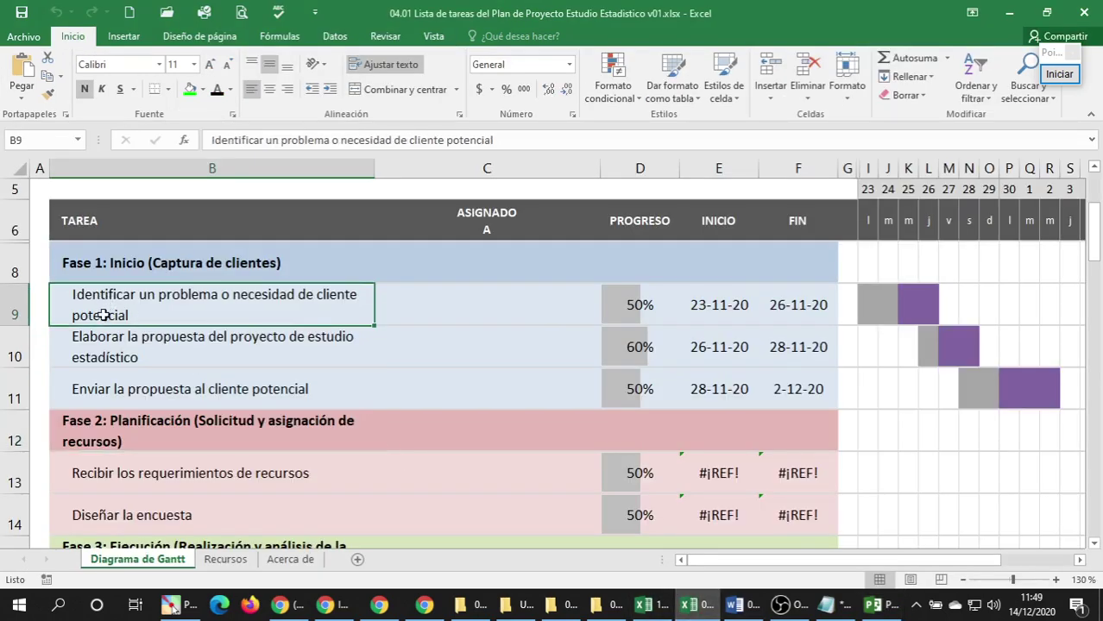
left_click_drag(103, 315, 99, 383)
key("ctrl+c")
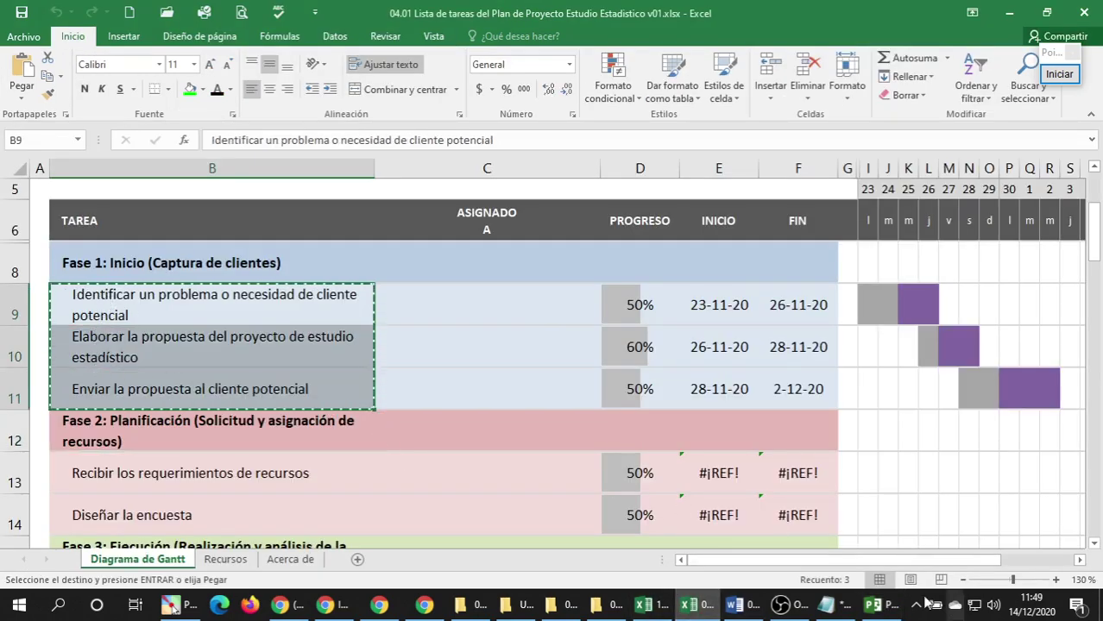
left_click(826, 604)
key("ctrl+v")
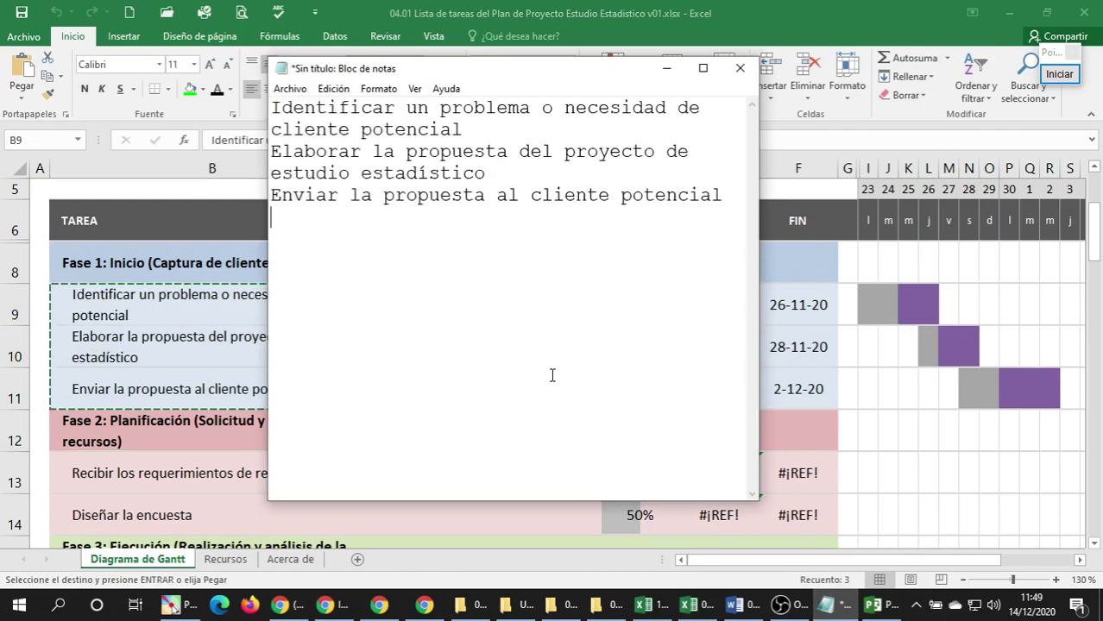
key("ctrl+a")
key("ctrl+x")
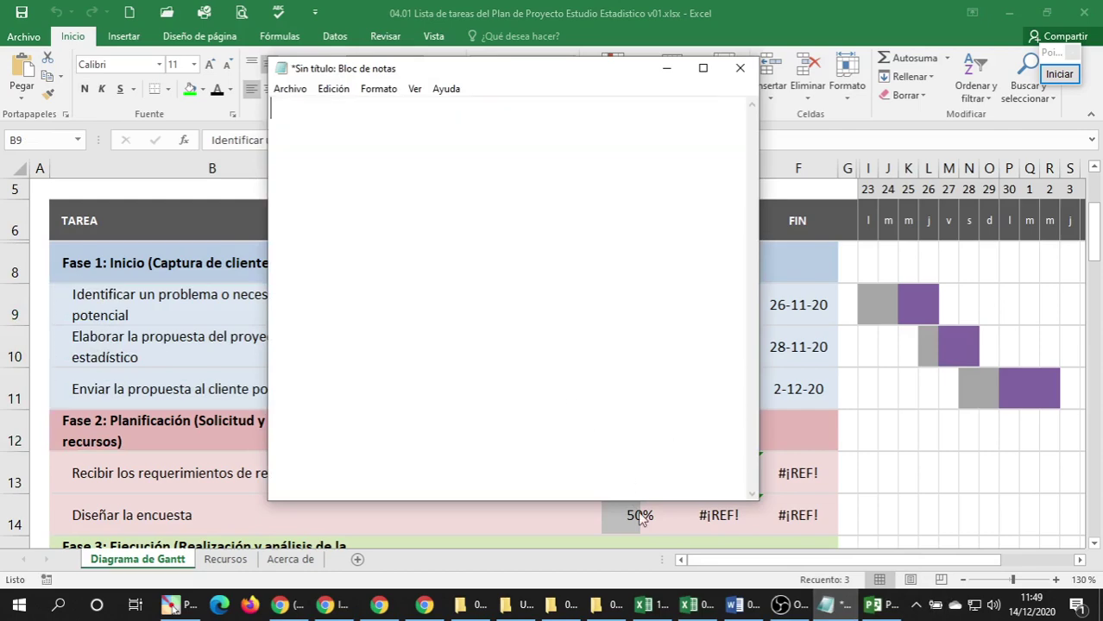
left_click(871, 609)
left_click(164, 259)
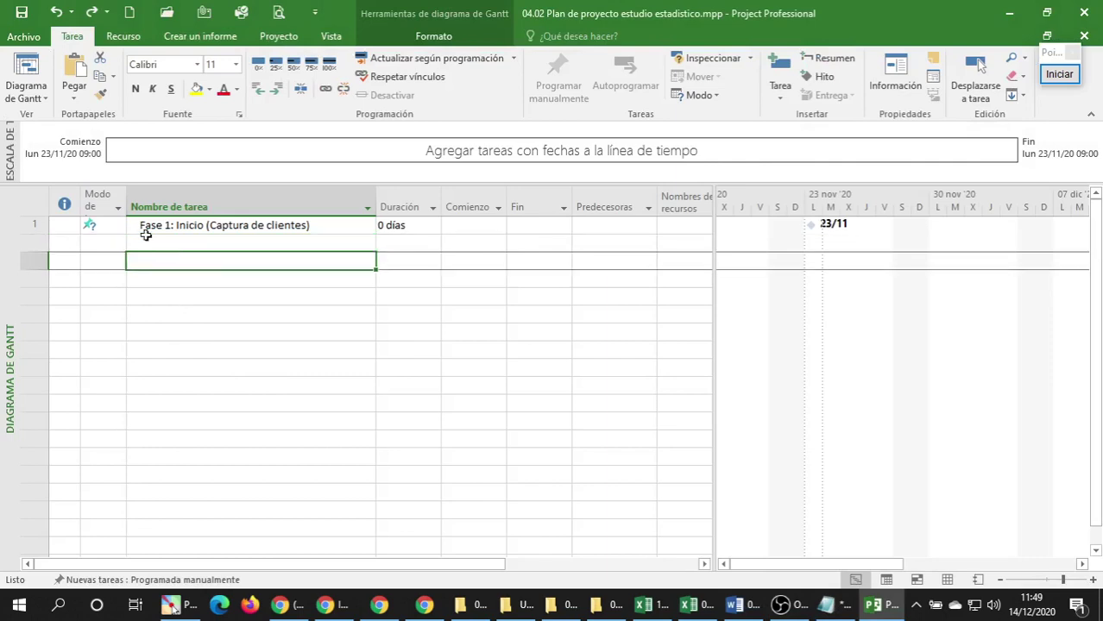
Paste the three Fase 1 subtasks into rows 2–4 and indent them under Fase 1.
left_click(194, 244)
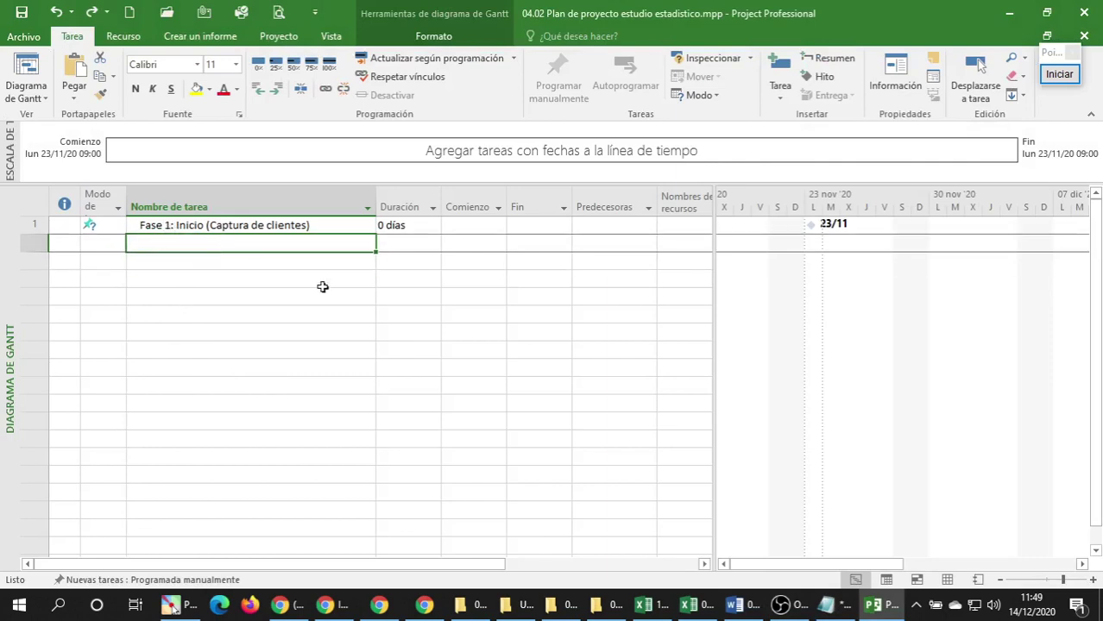
key("ctrl+v")
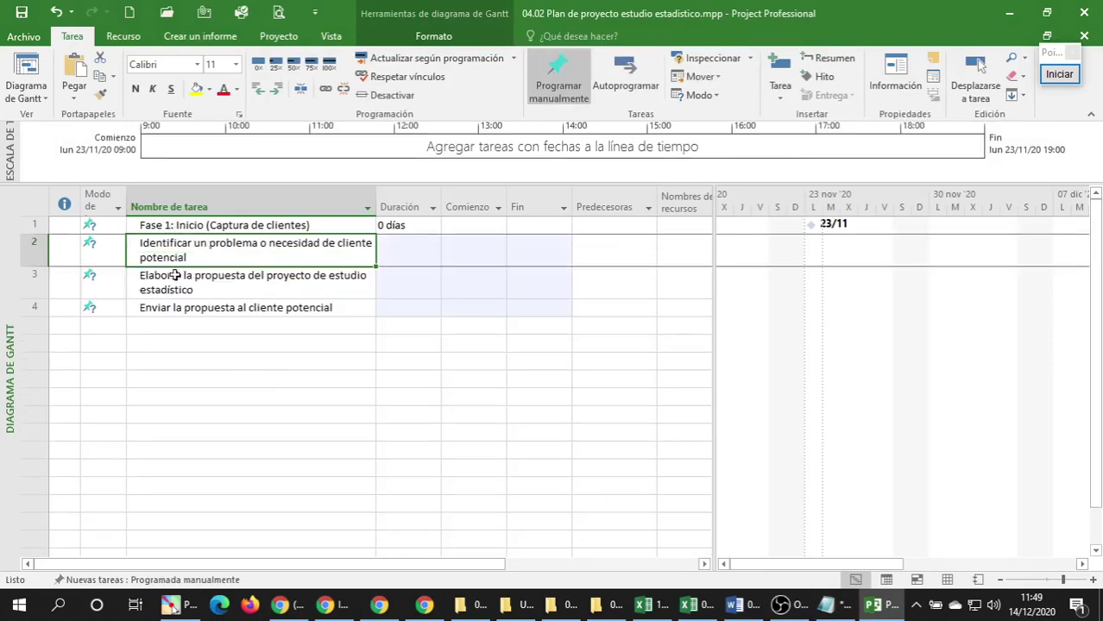
left_click_drag(163, 246, 147, 309)
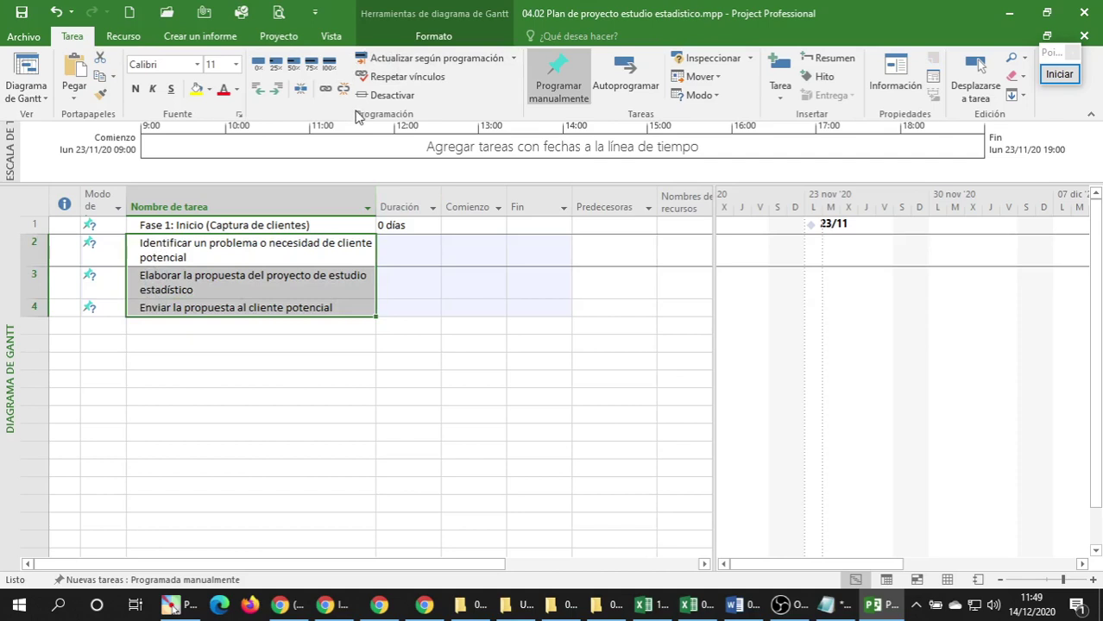
left_click(278, 93)
left_click(281, 287)
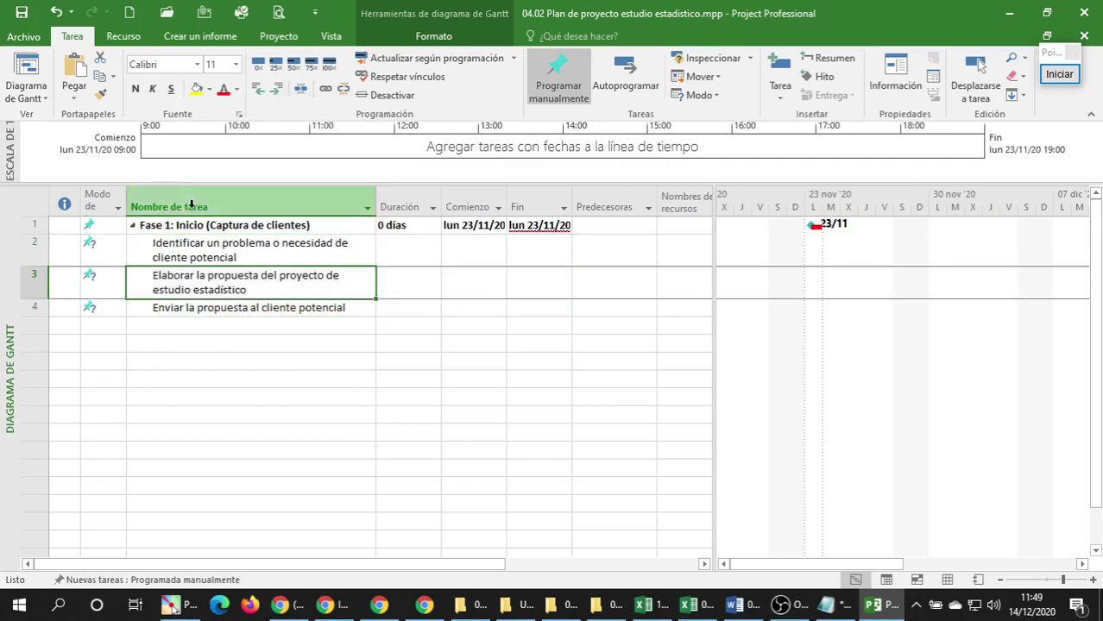
left_click(161, 226)
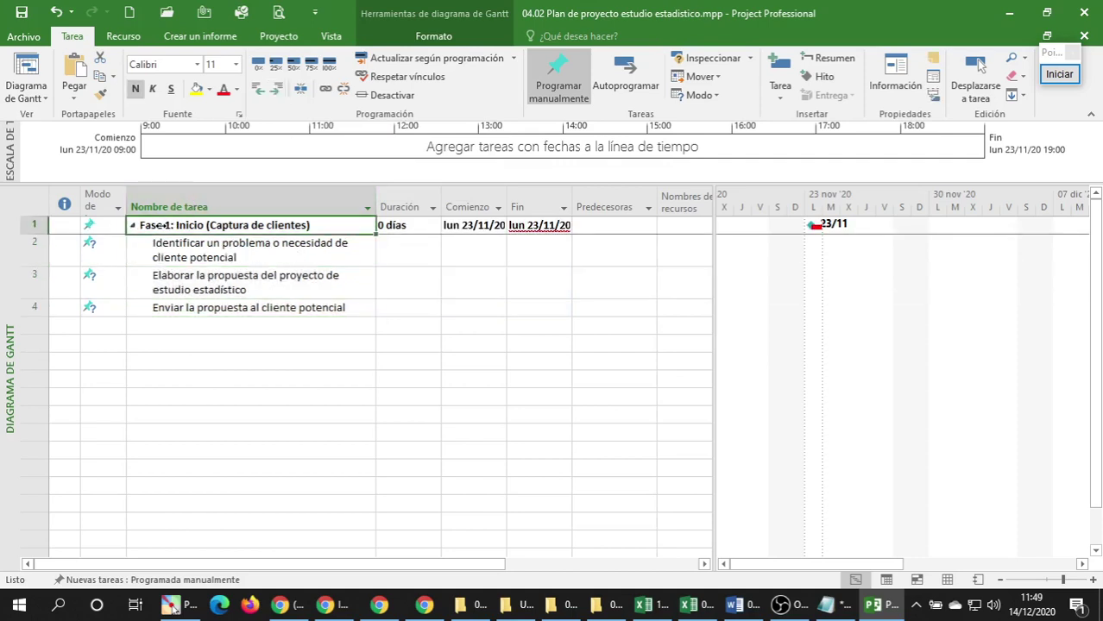
left_click(170, 302)
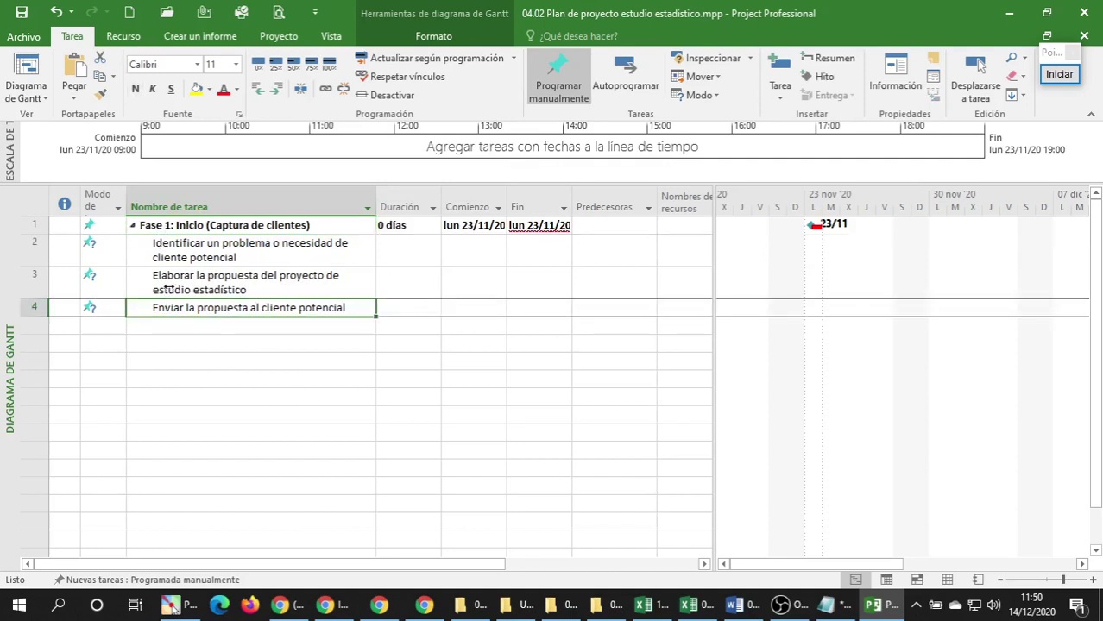
left_click(170, 283)
left_click(169, 247)
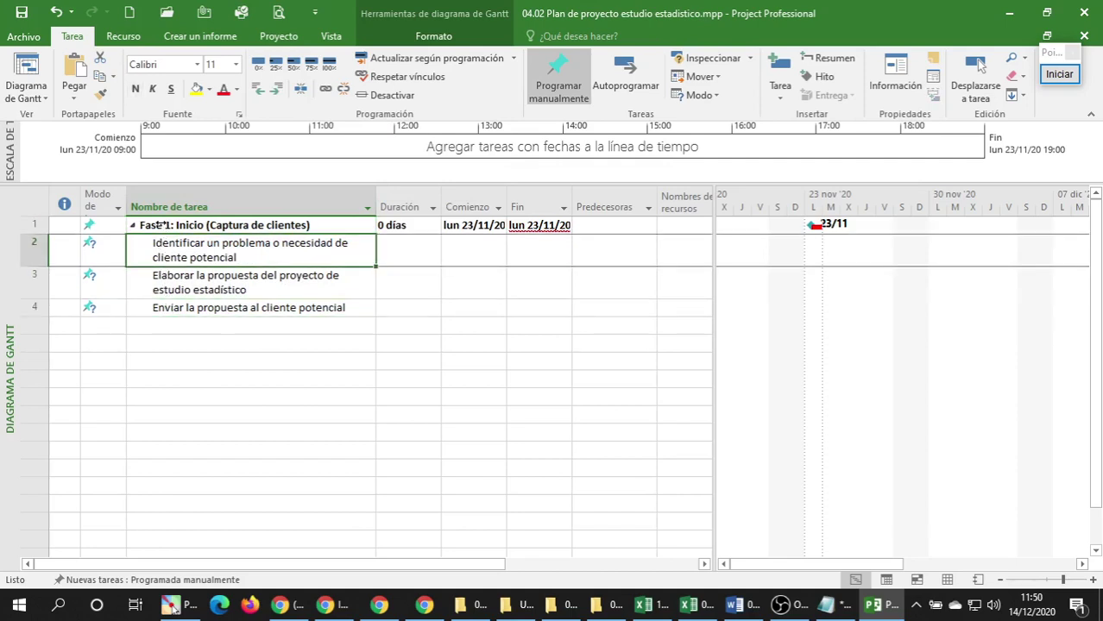
left_click(158, 225)
Insert a milestone in row 5 and outdent it to phase level, dismissing the warning.
left_click(164, 329)
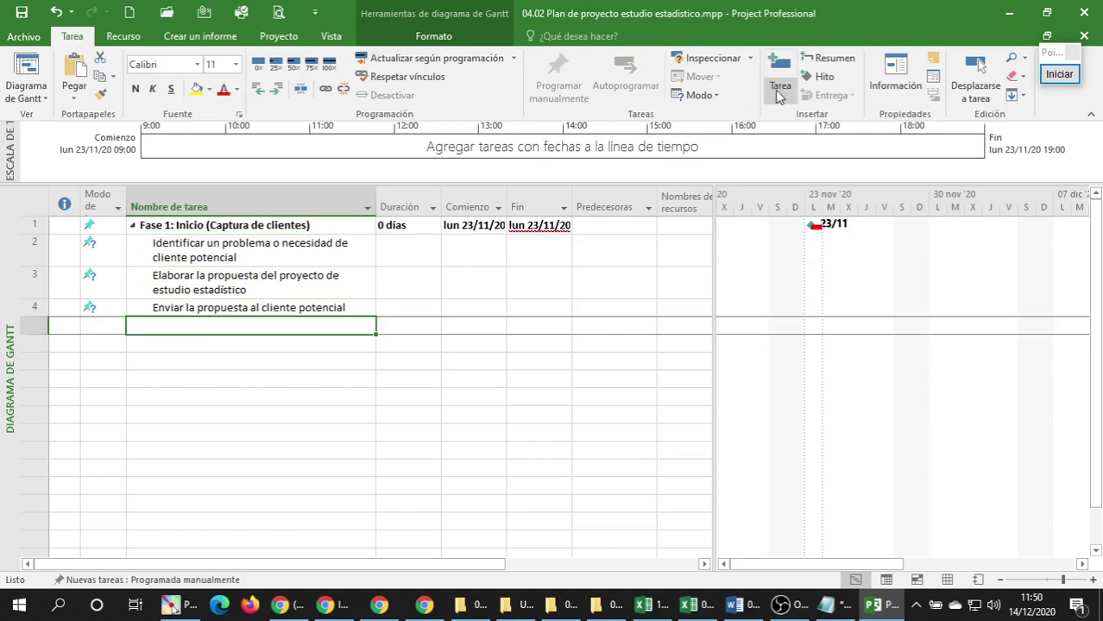
left_click(819, 77)
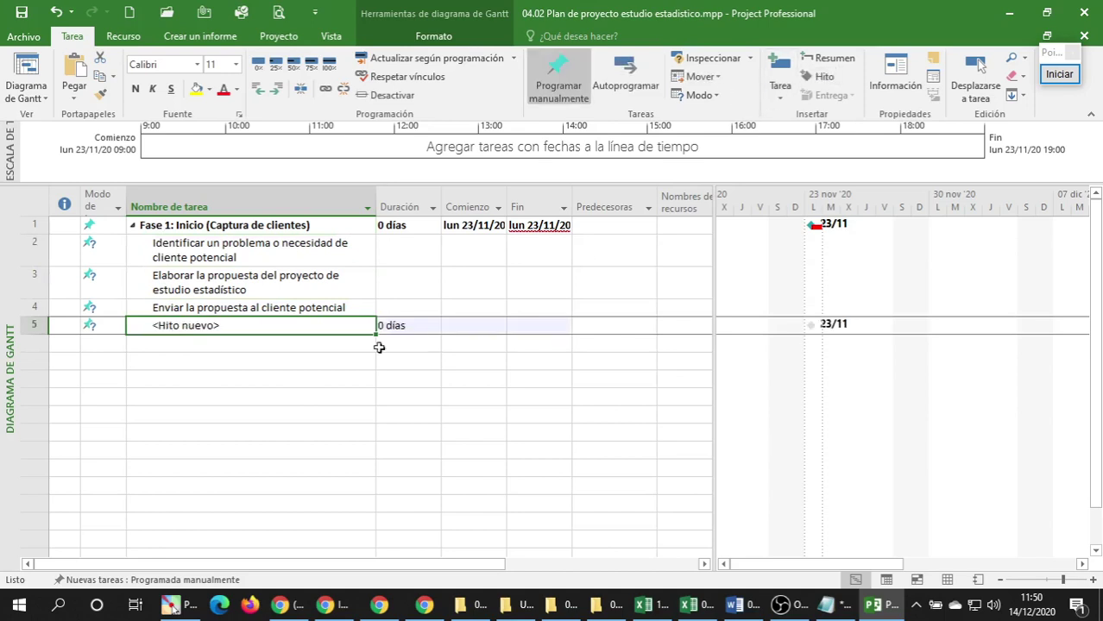
left_click(230, 327)
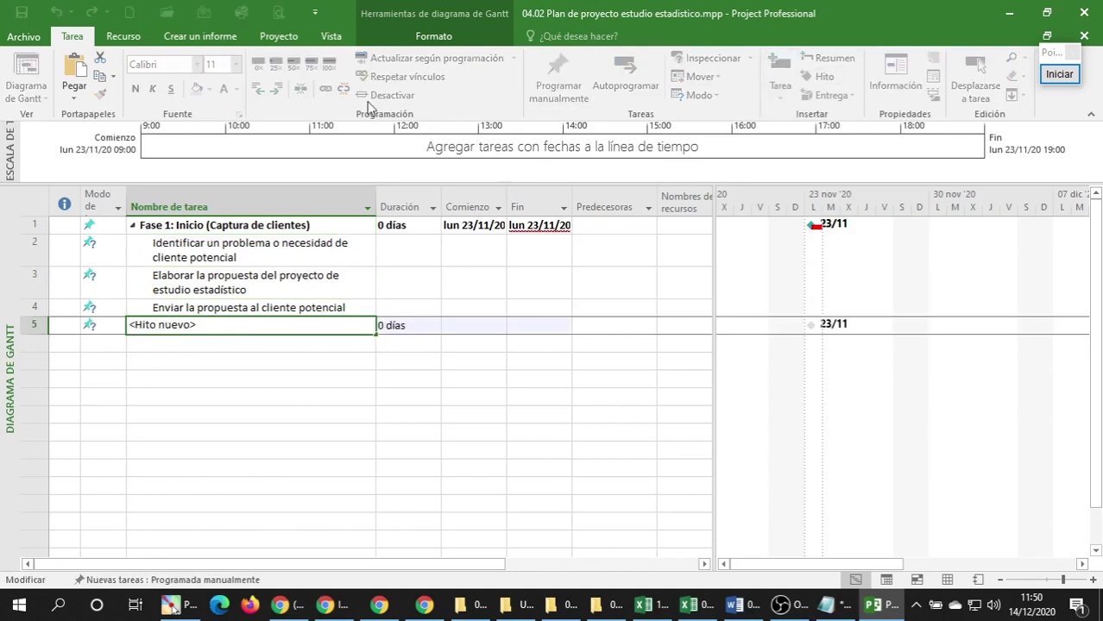
left_click(176, 378)
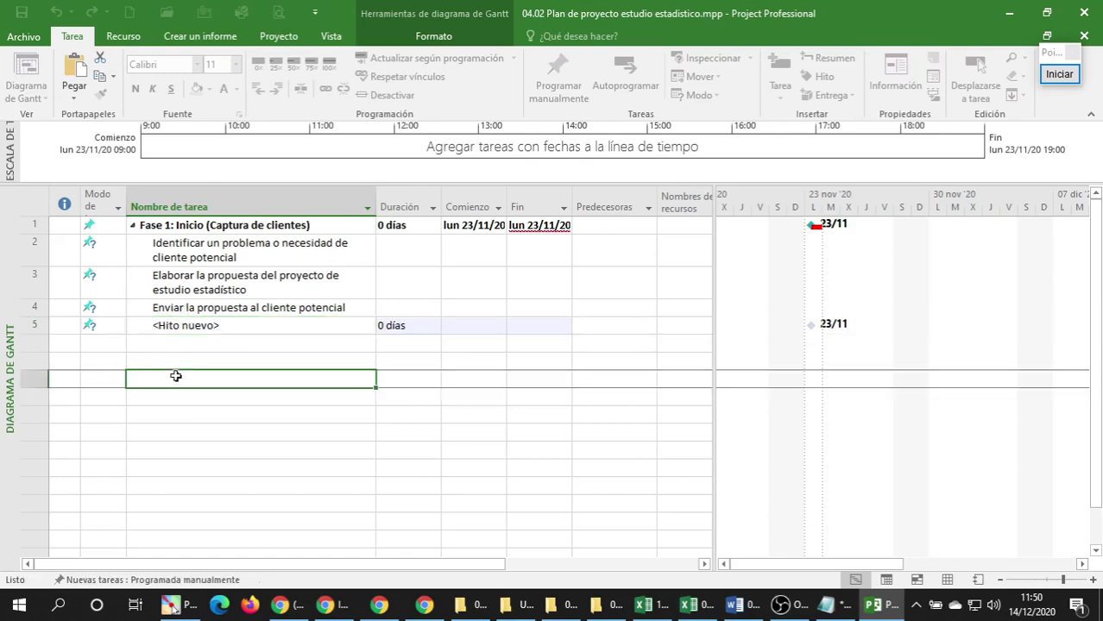
left_click(168, 333)
left_click(258, 88)
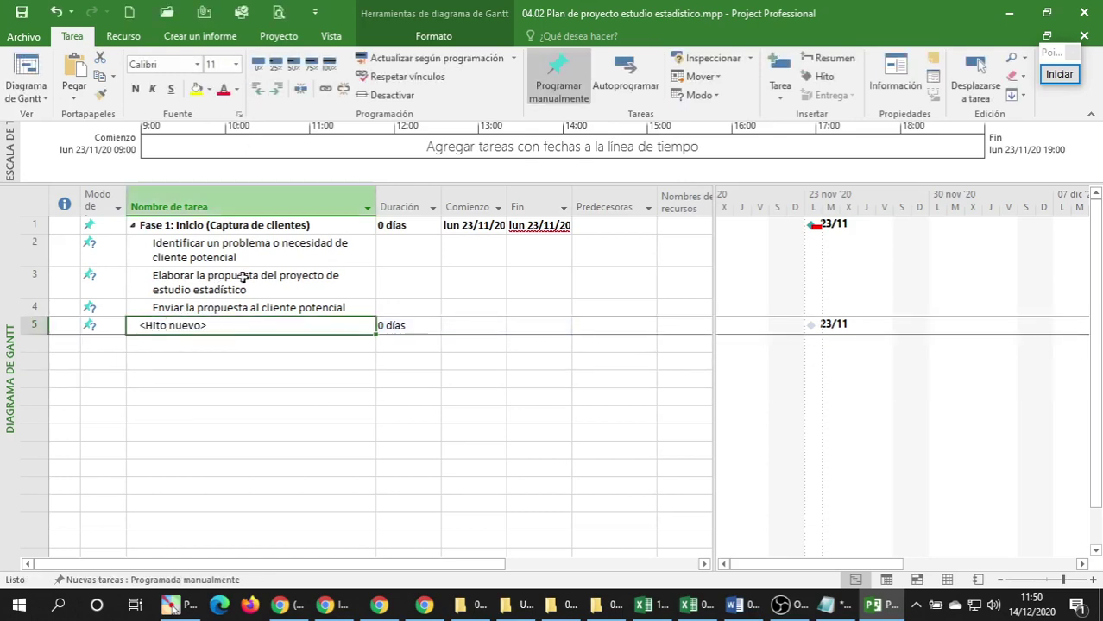
left_click(258, 89)
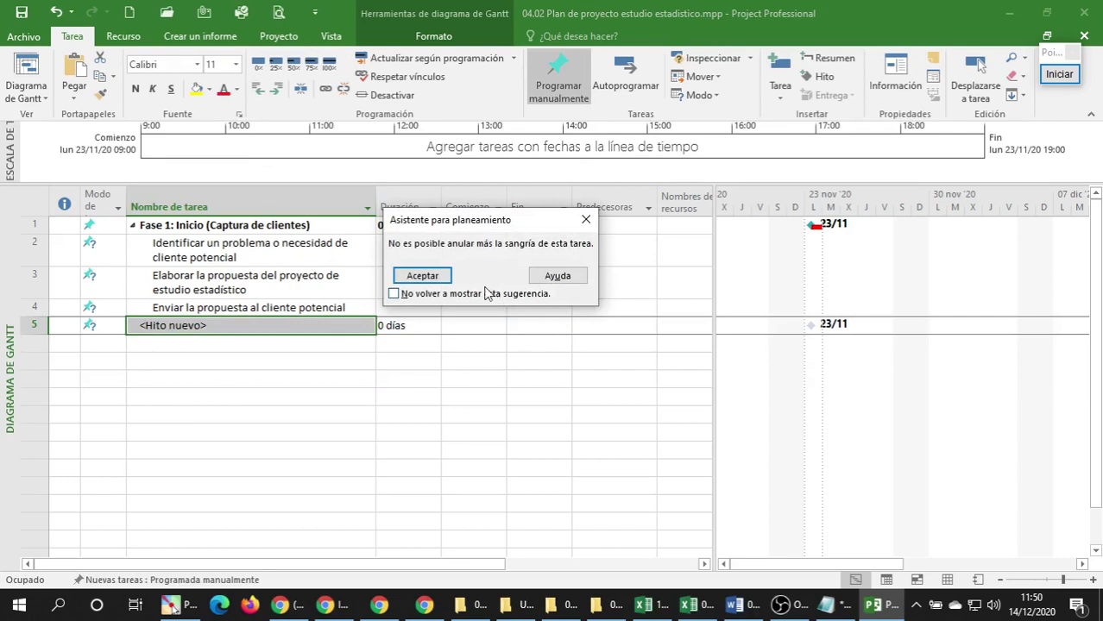
key("Return")
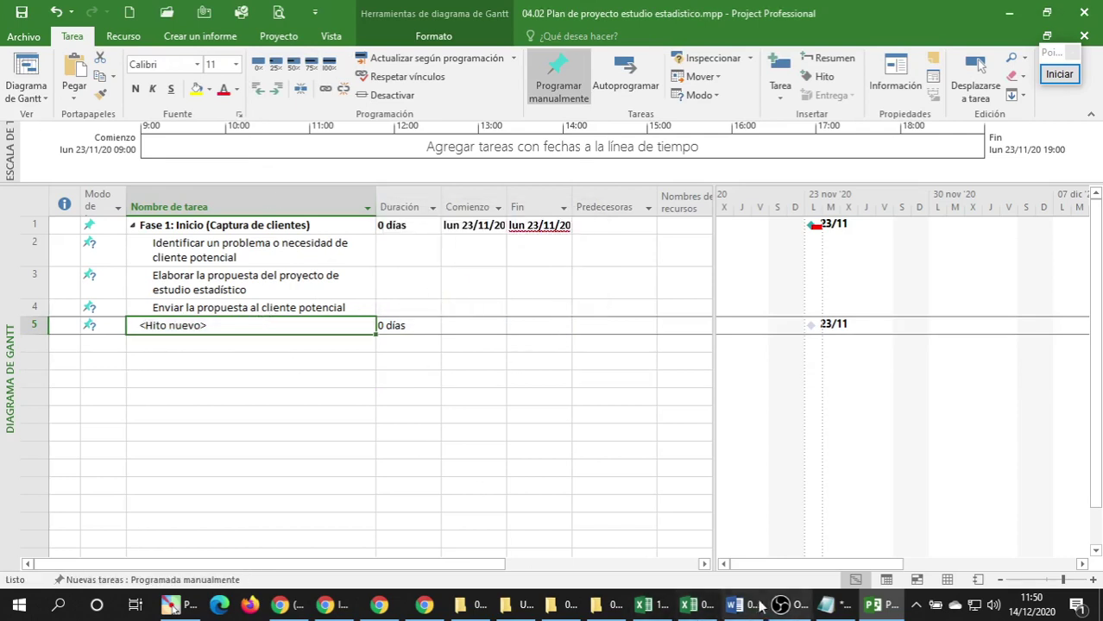
Name Project's row 5 with the Fase 2 heading from Excel cell B12, cleaned through Notepad.
left_click(687, 607)
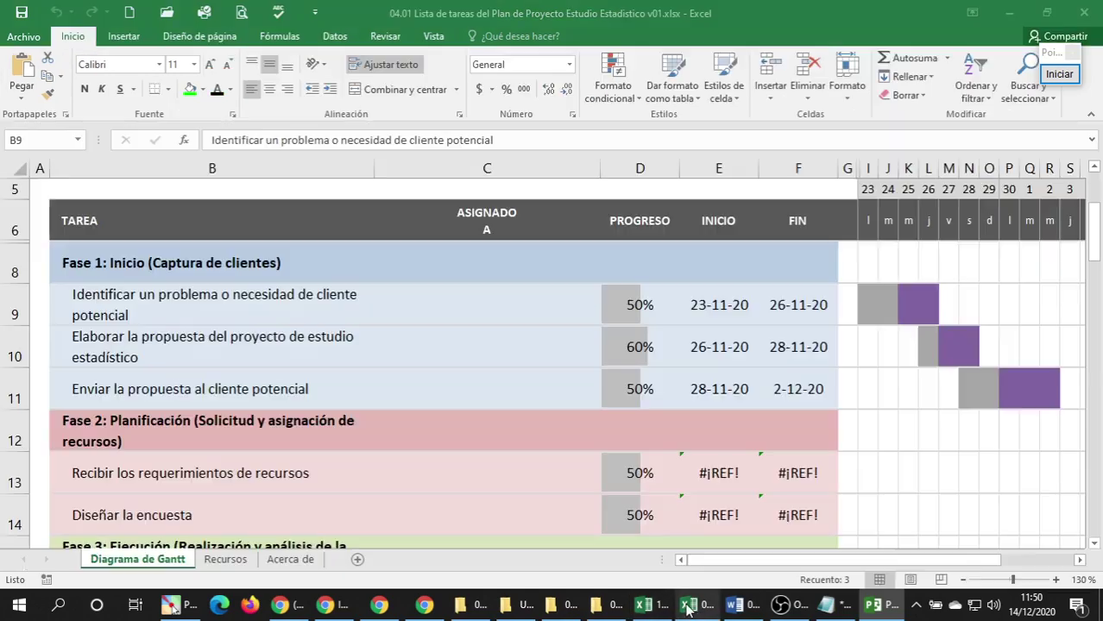
scroll(222, 354, "down", 2)
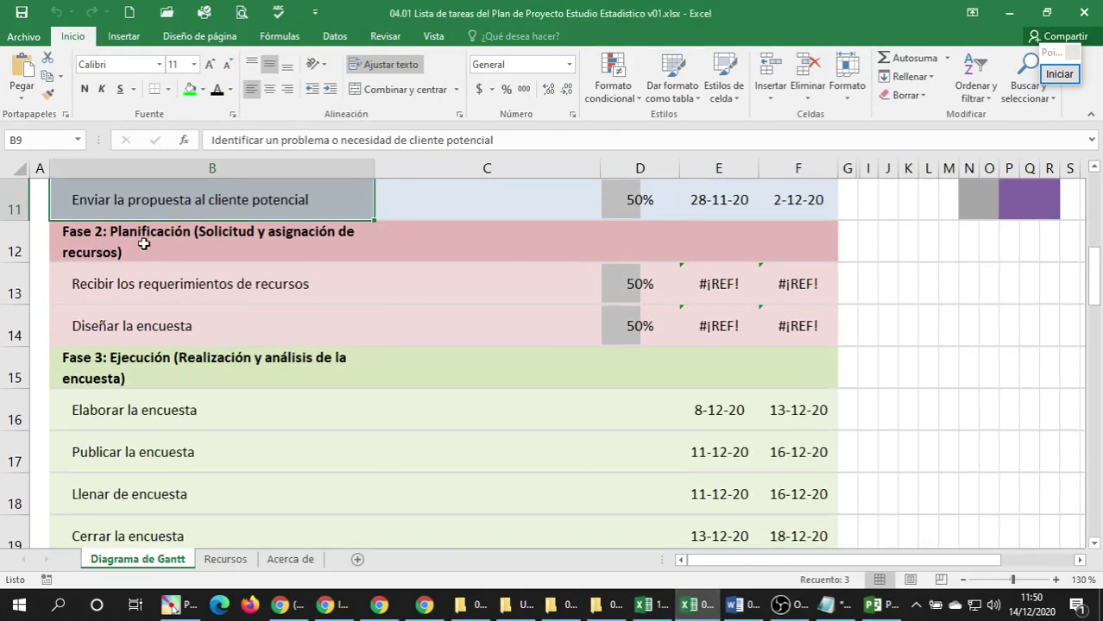
left_click(143, 244)
key("ctrl+c")
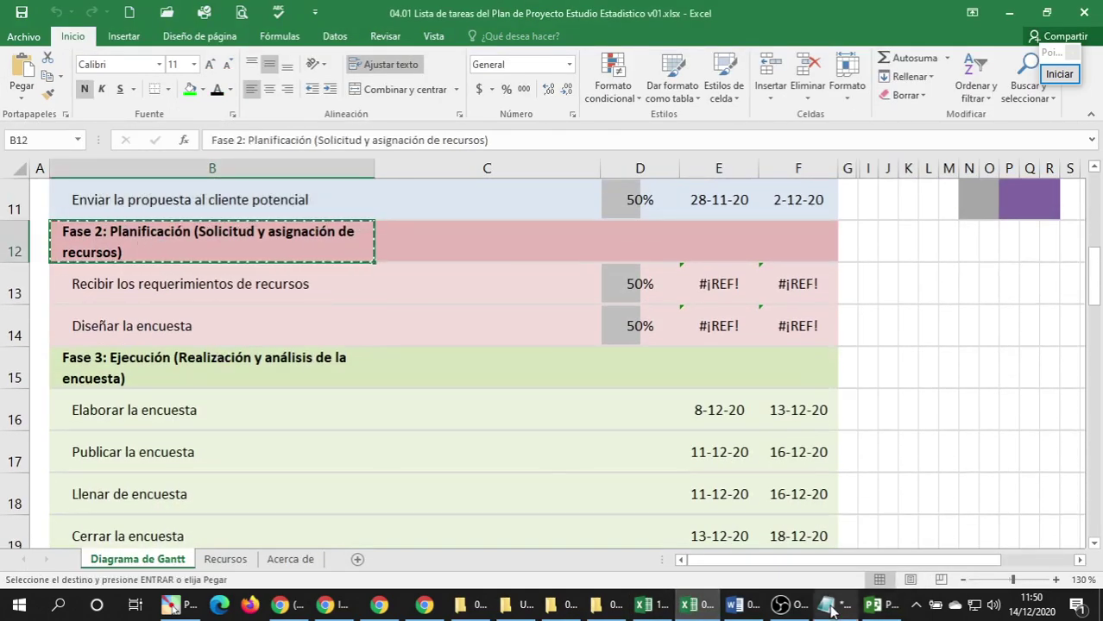
left_click(826, 604)
key("ctrl+v")
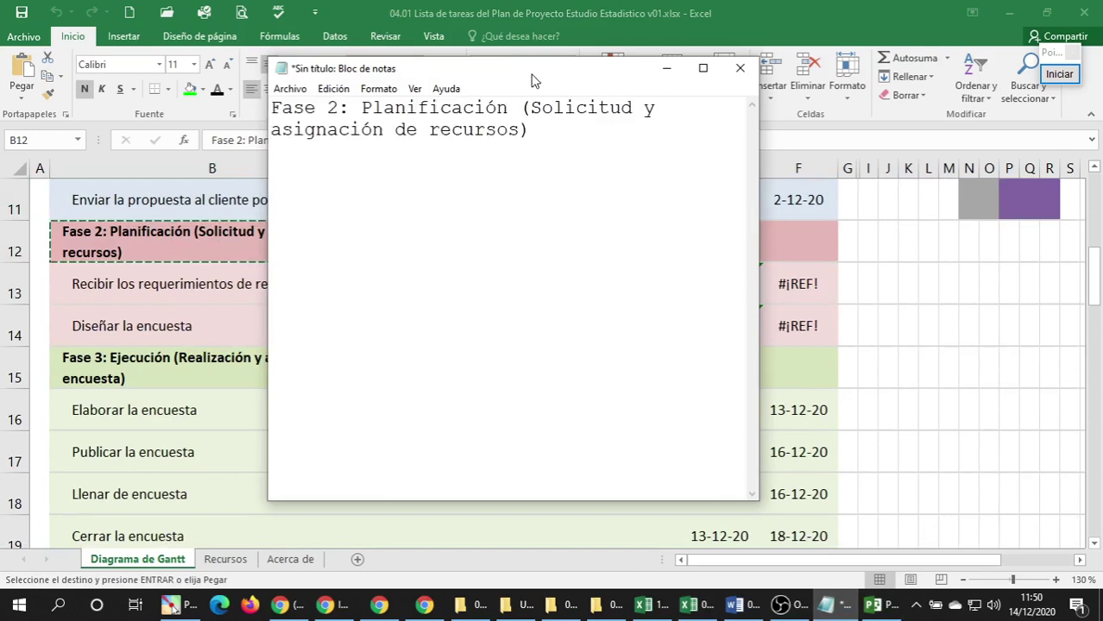
key("BackSpace")
key("ctrl+a")
key("ctrl+x")
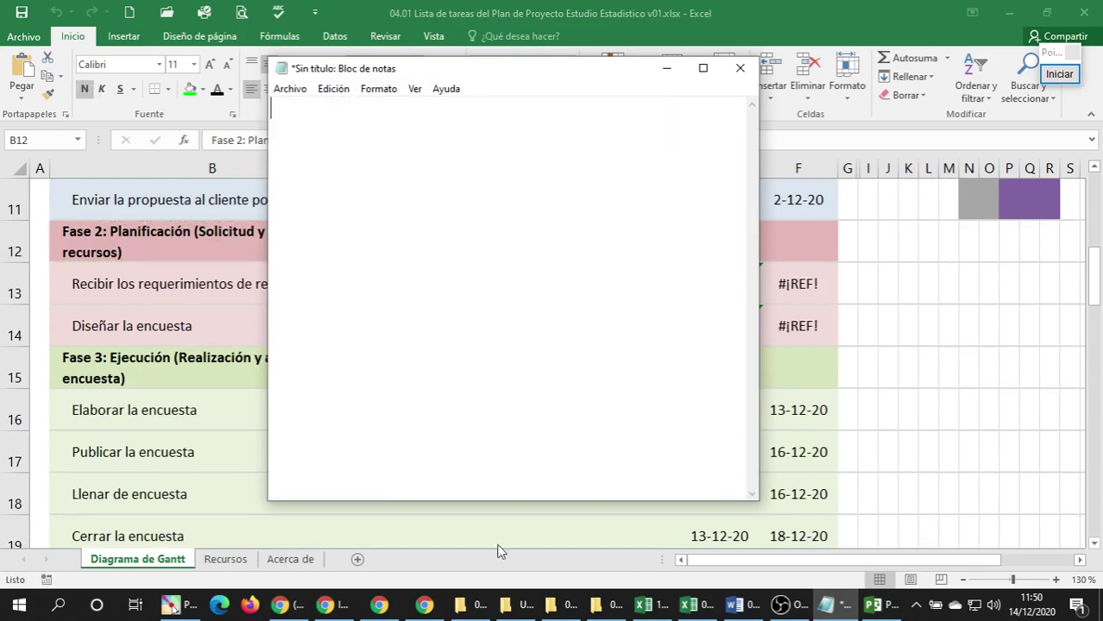
left_click(874, 604)
key("ctrl+v")
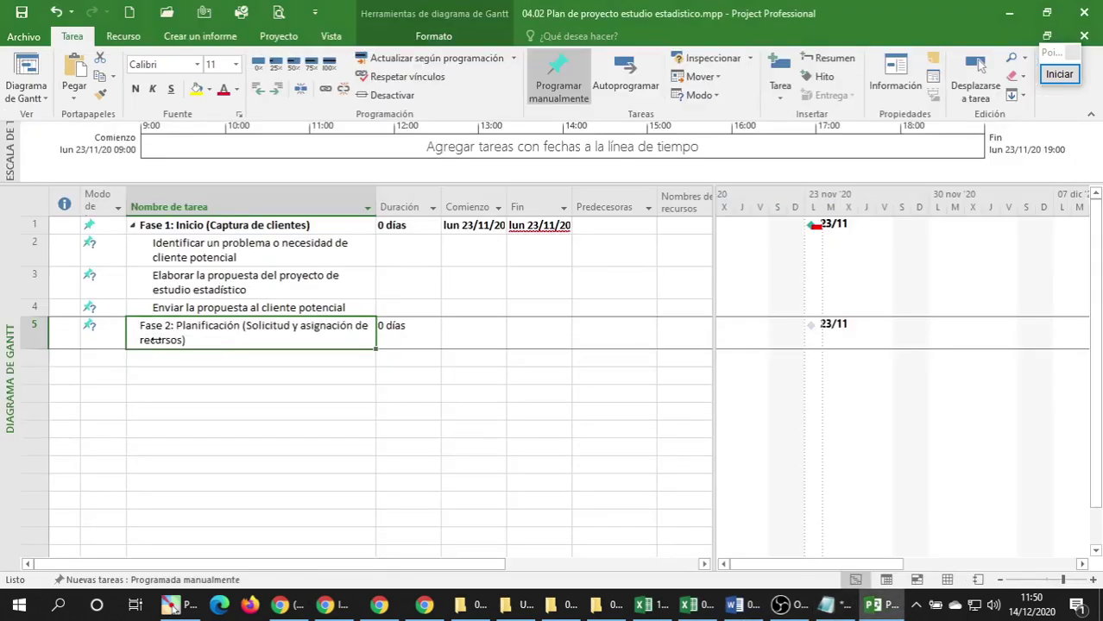
left_click(145, 367)
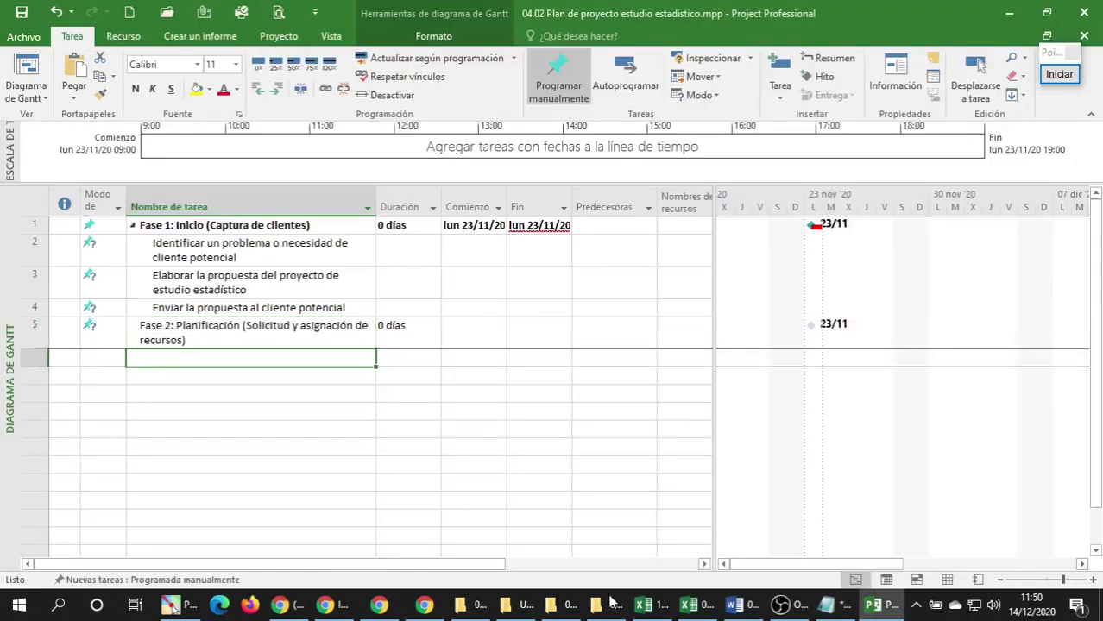
Copy the two Fase 2 task names in B13:B14 as plain text via Notepad.
left_click(713, 609)
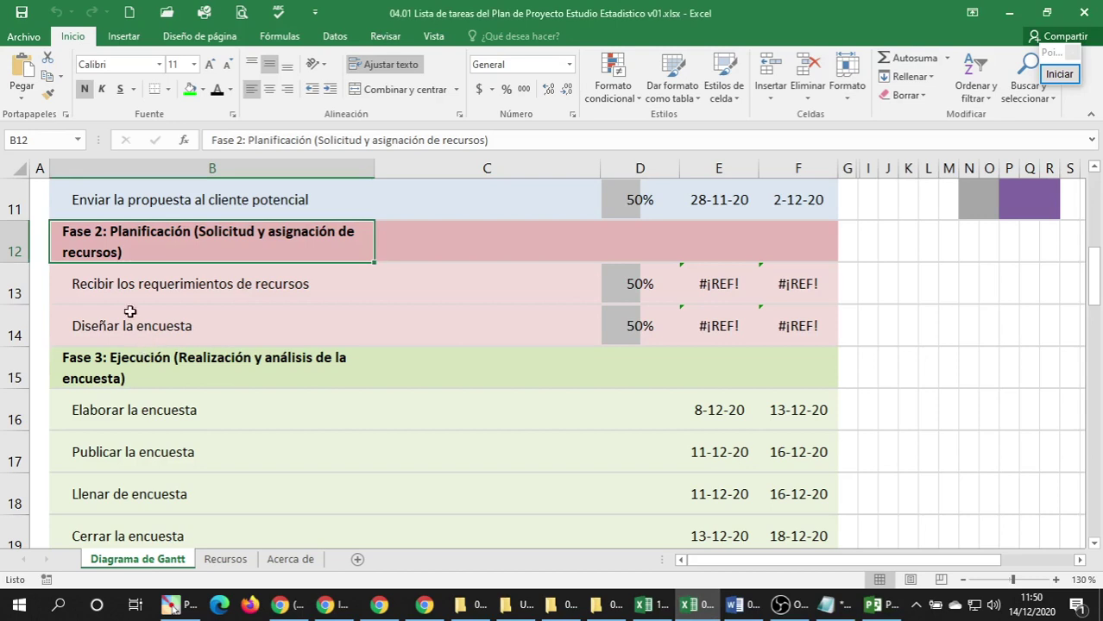
left_click_drag(121, 296, 118, 314)
key("ctrl+c")
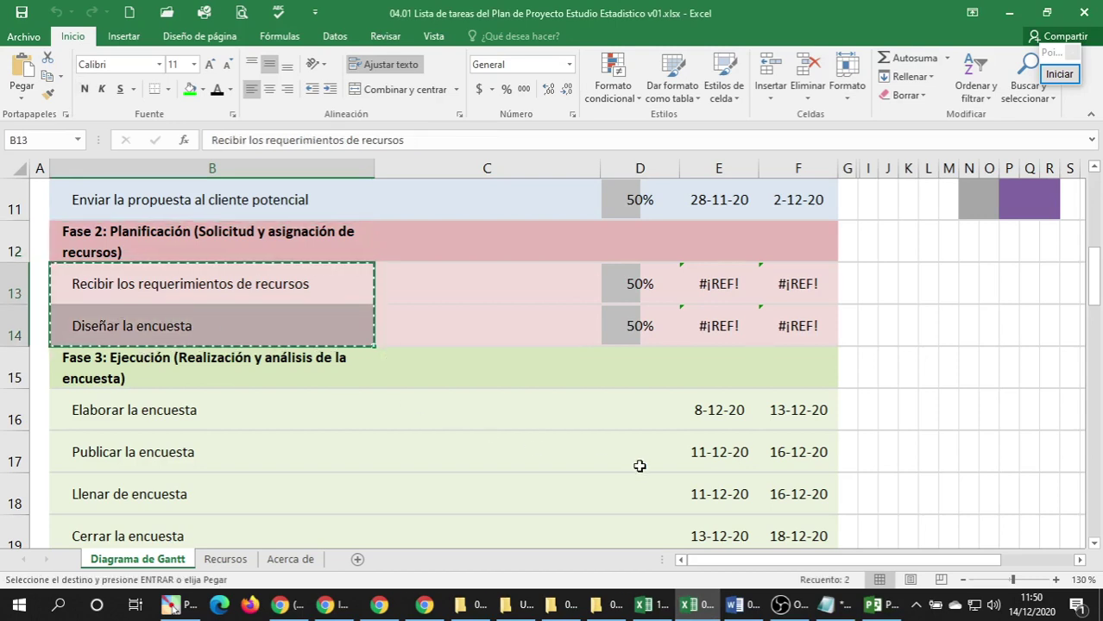
left_click(824, 604)
key("ctrl+v")
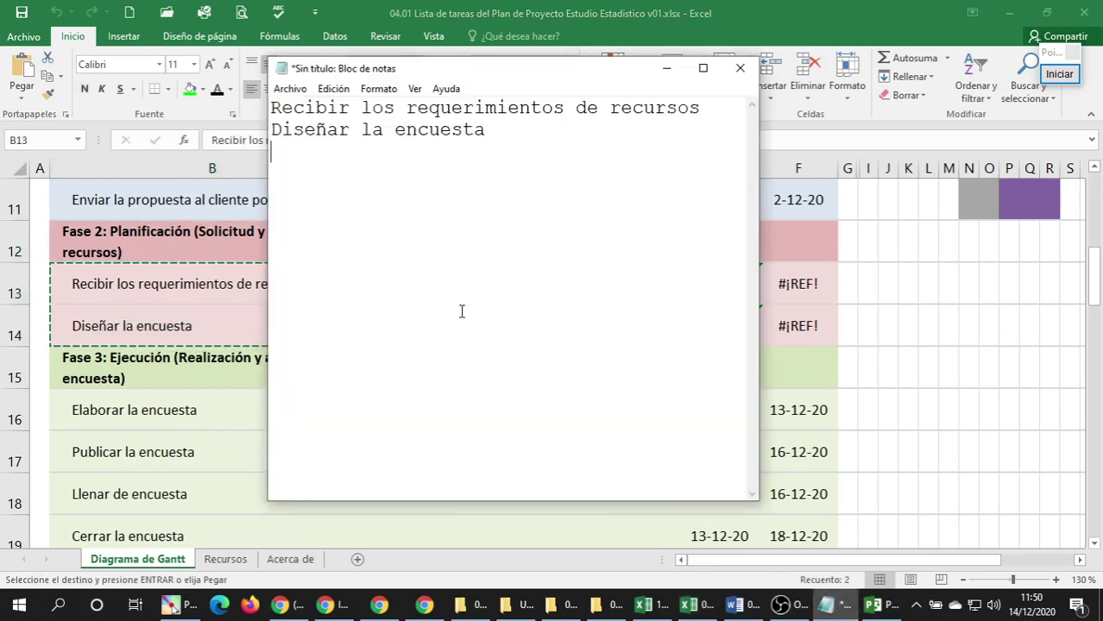
key("ctrl+a")
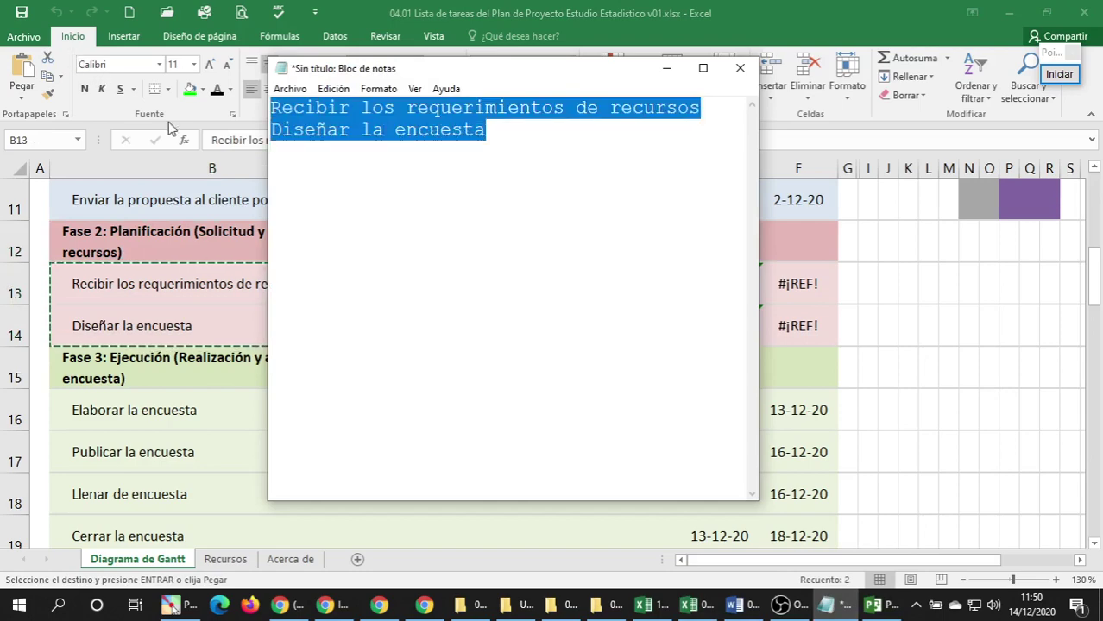
key("ctrl+x")
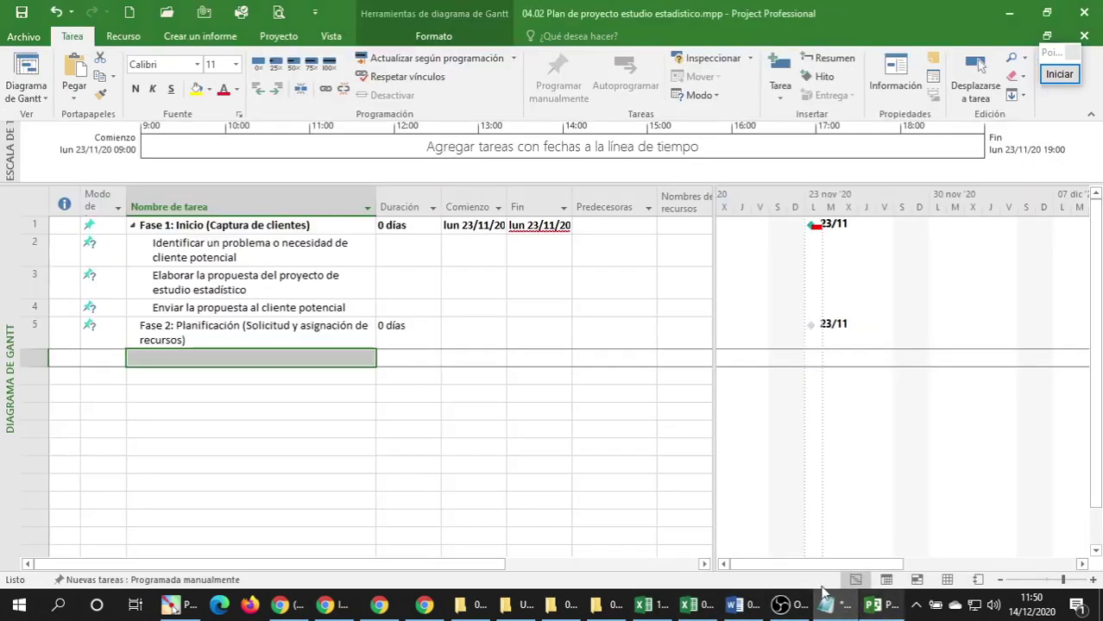
left_click(873, 604)
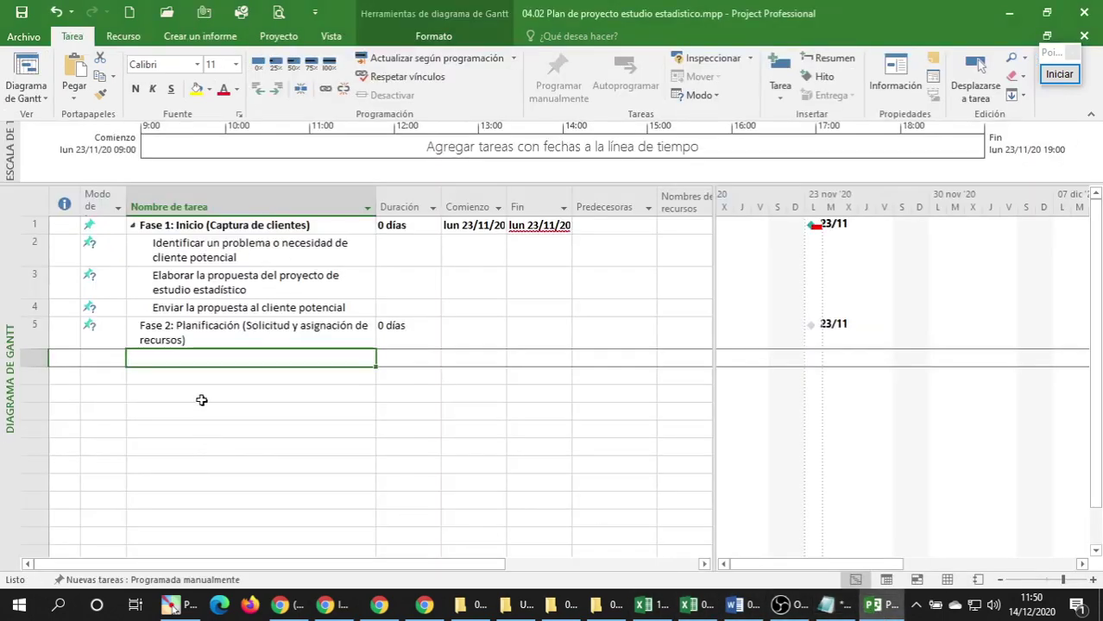
Paste Recibir los requerimientos de recursos and Diseñar la encuesta into rows 6–7 and indent them.
key("ctrl+v")
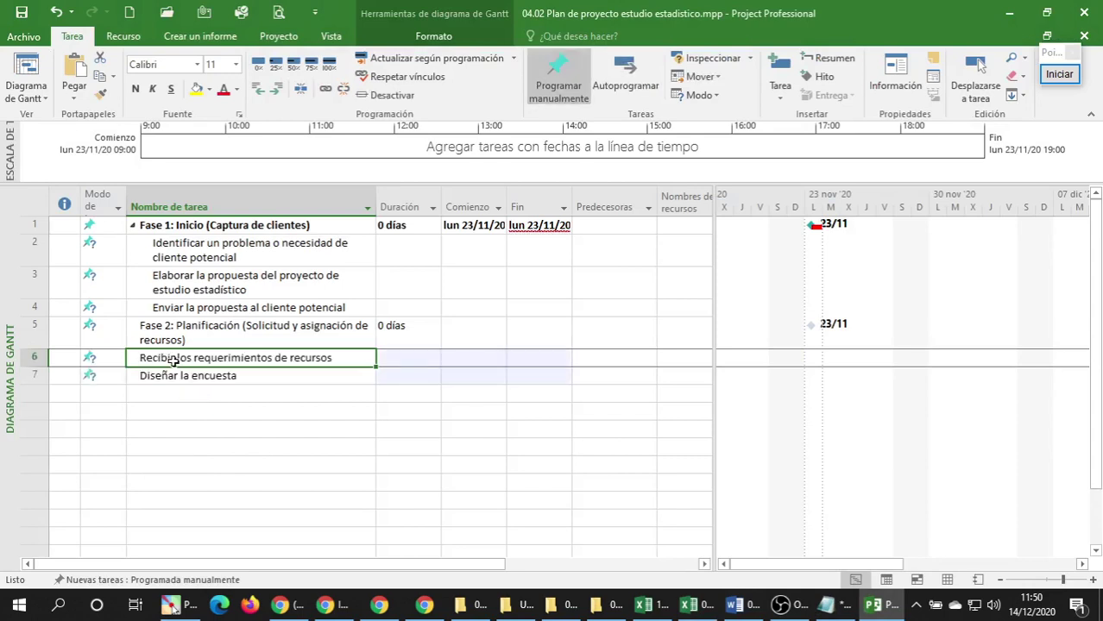
left_click_drag(172, 361, 171, 376)
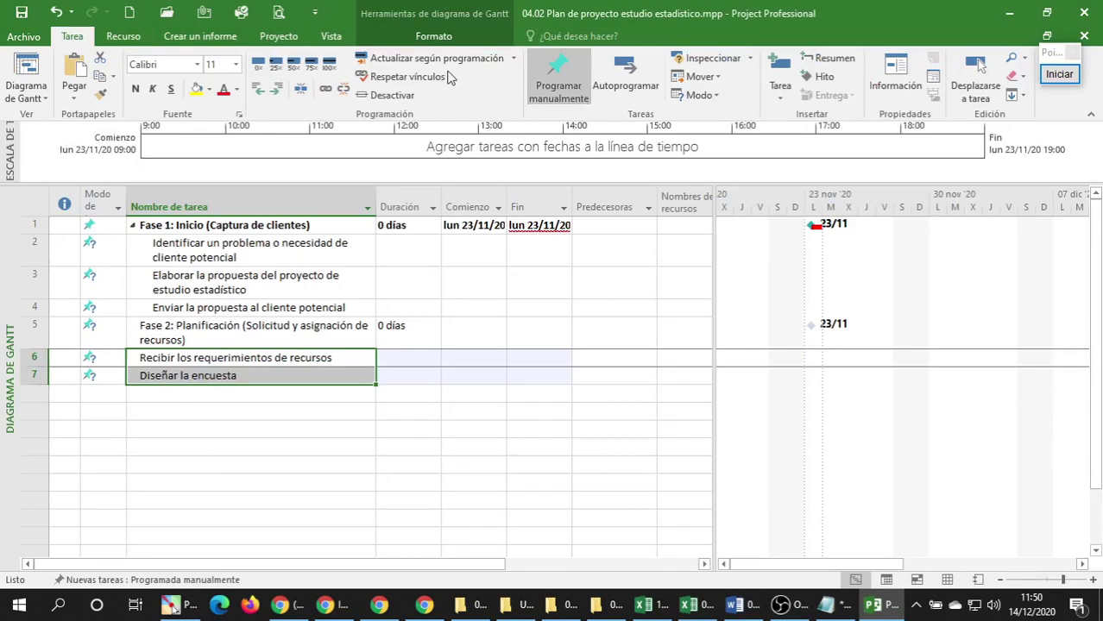
left_click(278, 91)
left_click(173, 404)
left_click(161, 395)
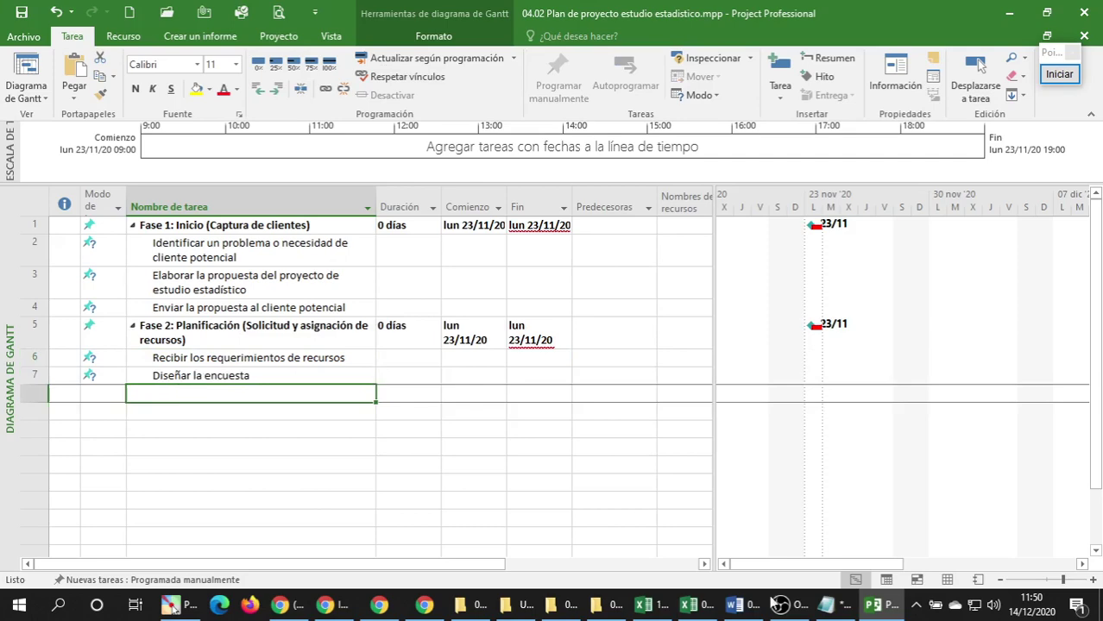
left_click(697, 605)
Copy the Fase 3 heading from Excel cell B15 as plain text via Notepad.
scroll(220, 351, "down", 1)
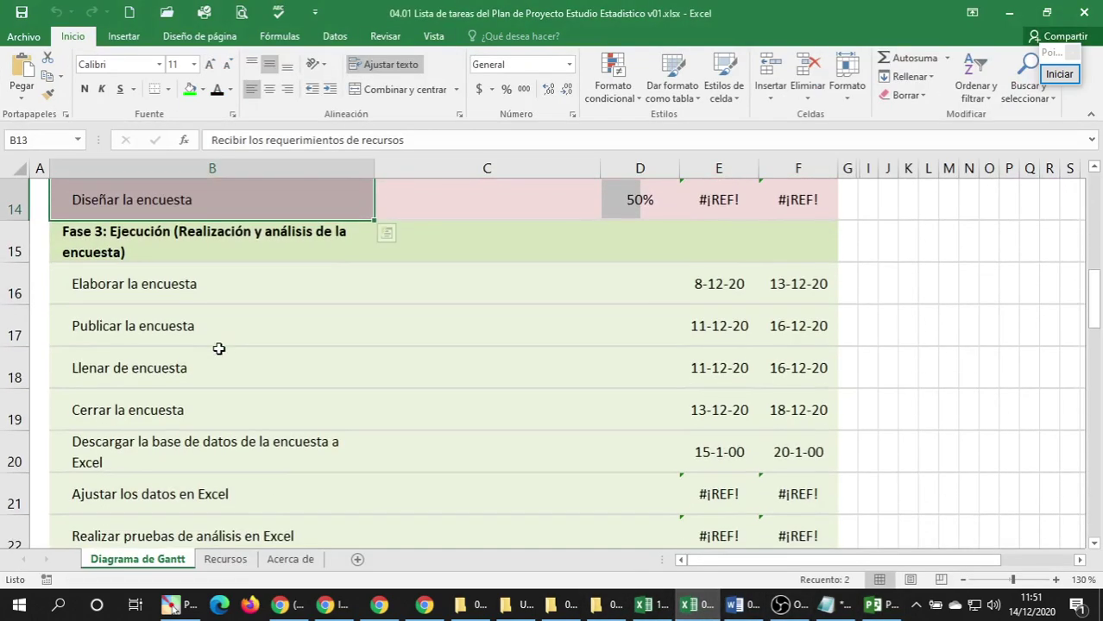
left_click(130, 254)
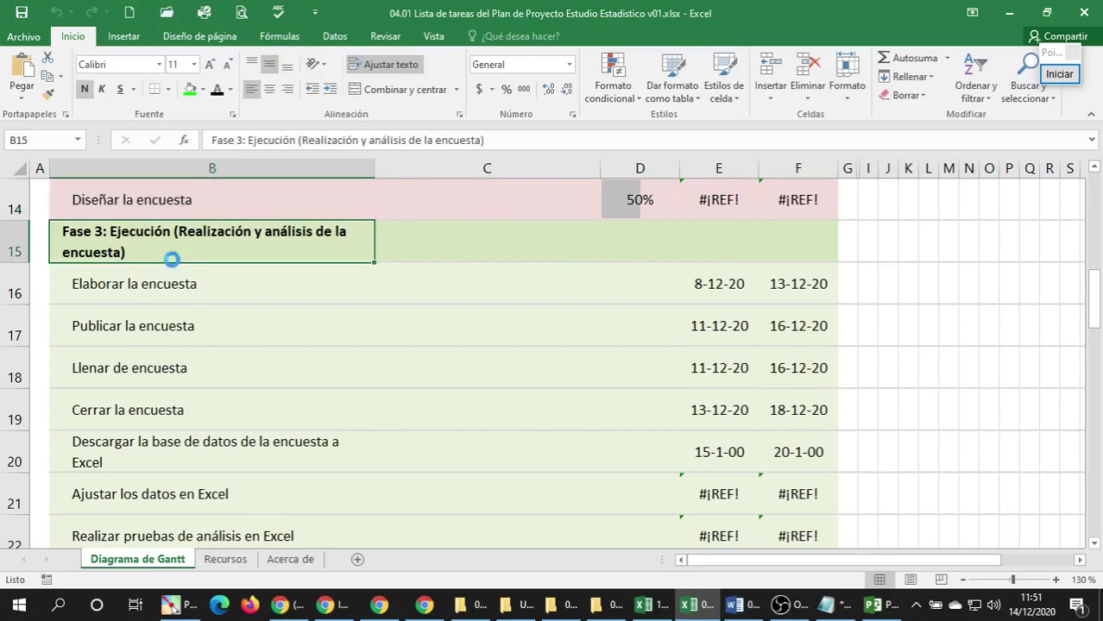
key("ctrl+c")
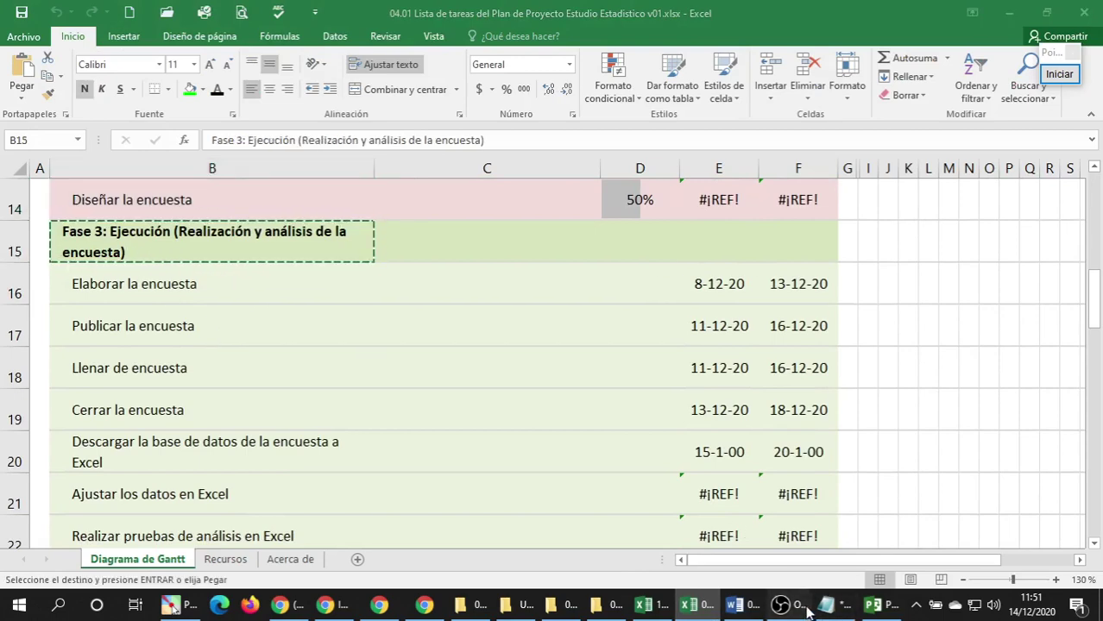
left_click(808, 611)
left_click(826, 605)
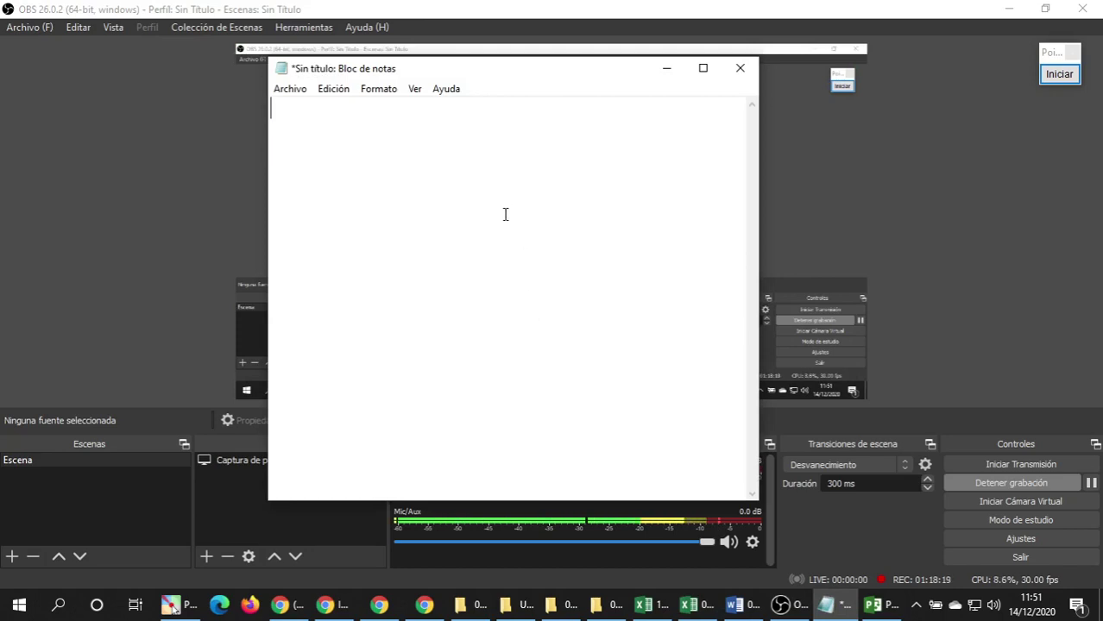
key("ctrl+v")
left_click_drag(441, 130, 269, 106)
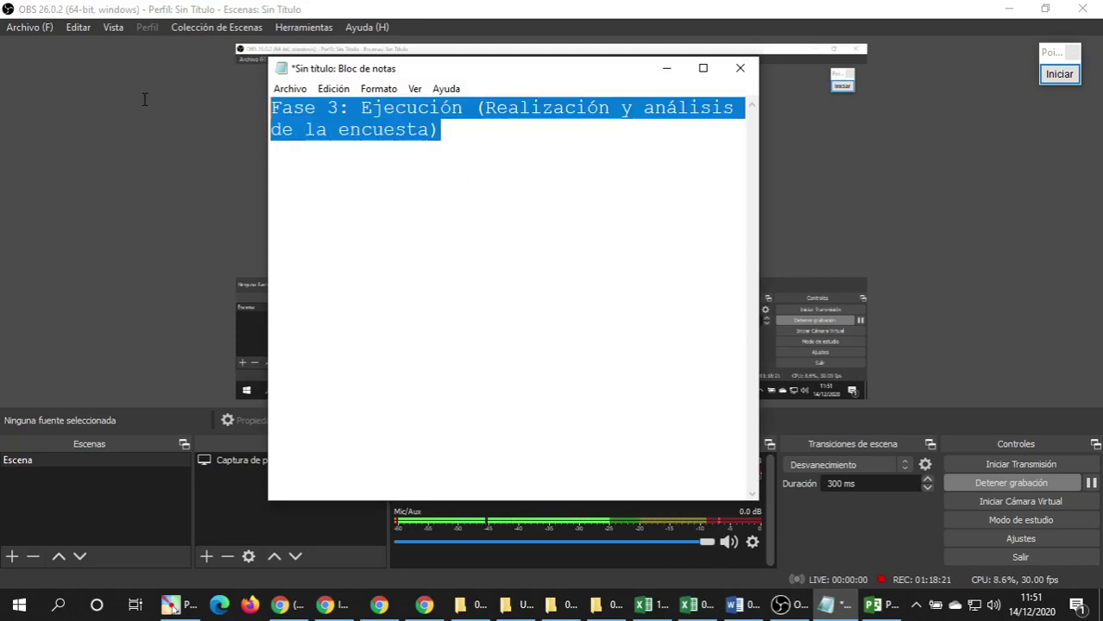
key("ctrl+x")
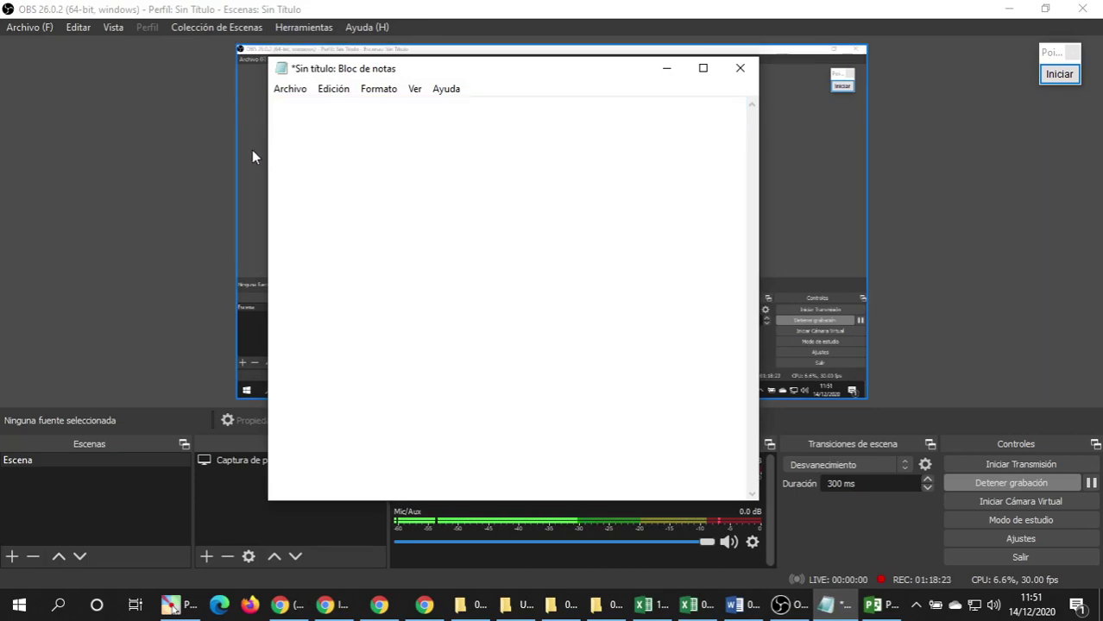
Insert an outdented milestone in row 8 named 'Fase 3: Ejecución (Realización y análisis de la encuesta)'.
left_click(691, 607)
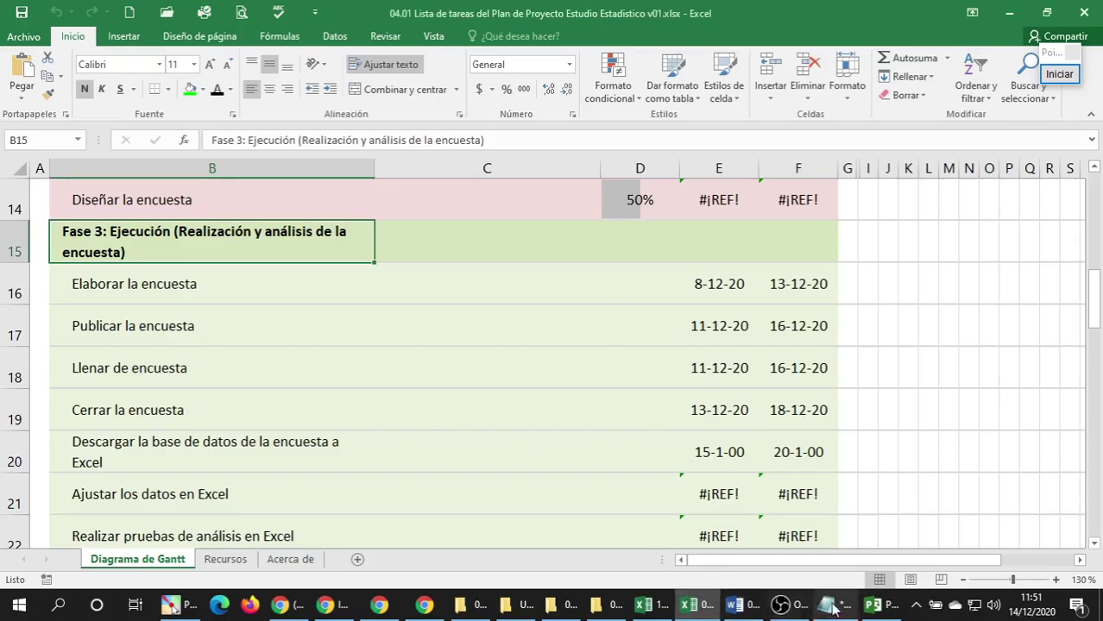
left_click(875, 605)
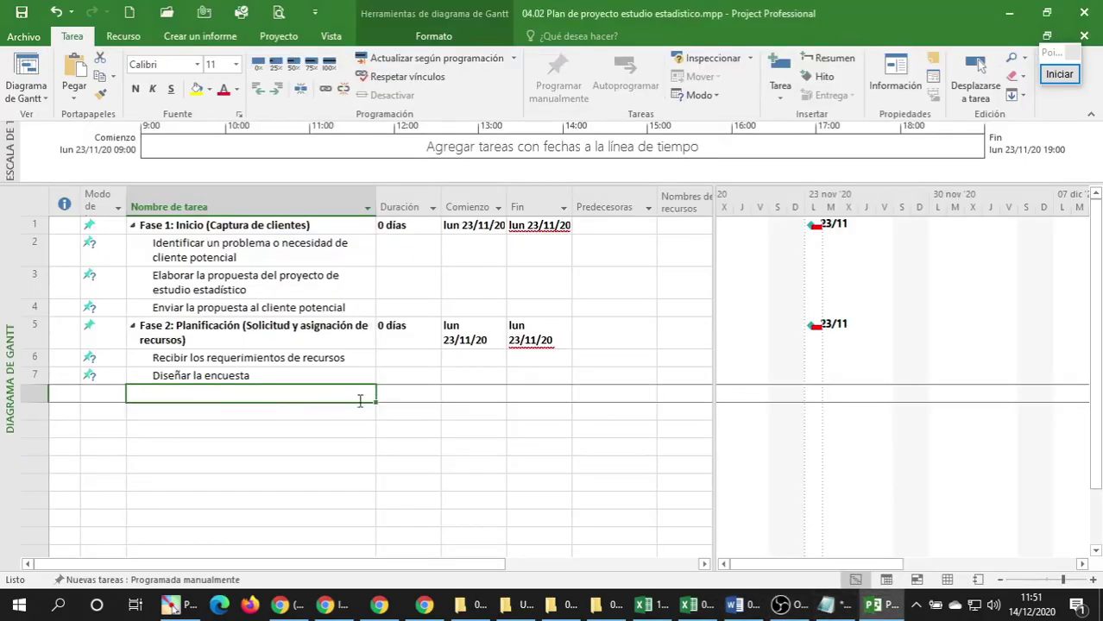
left_click(820, 76)
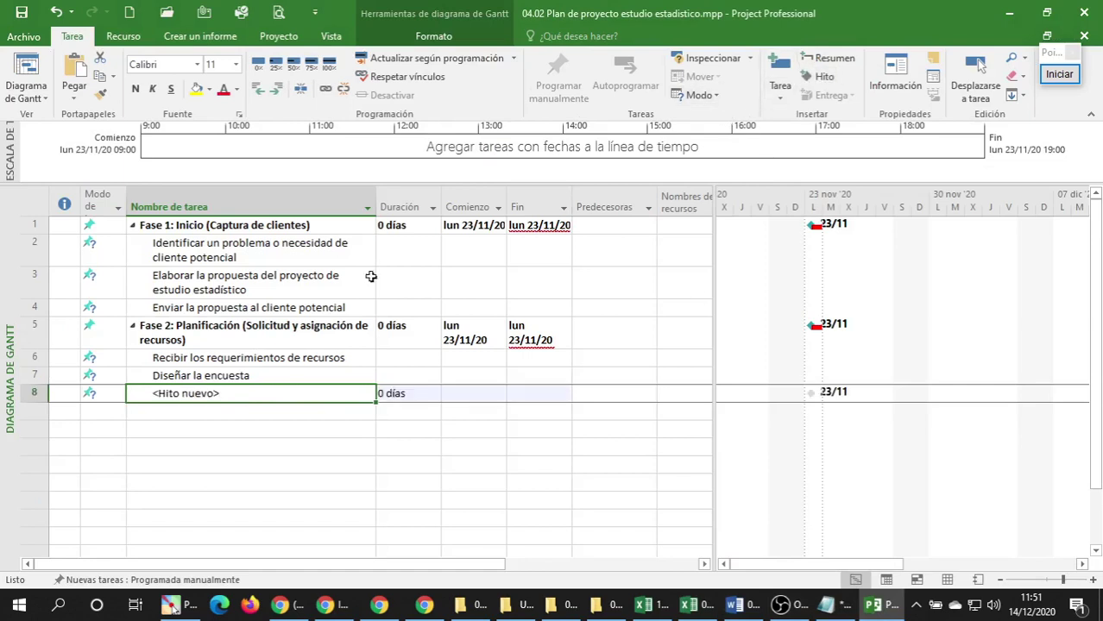
left_click(258, 89)
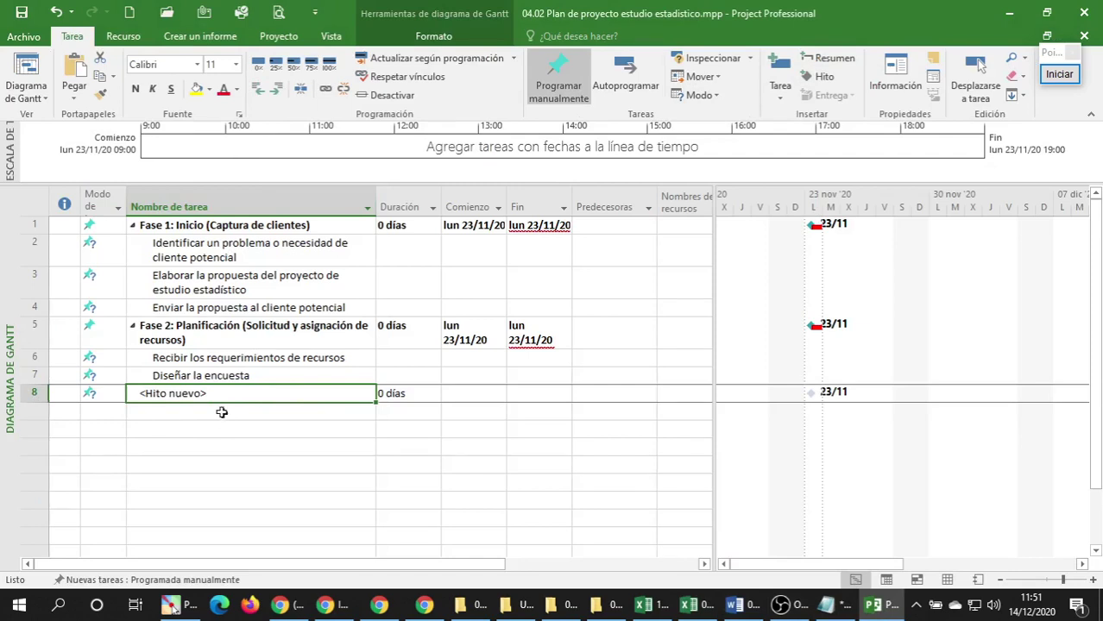
key("ctrl+v")
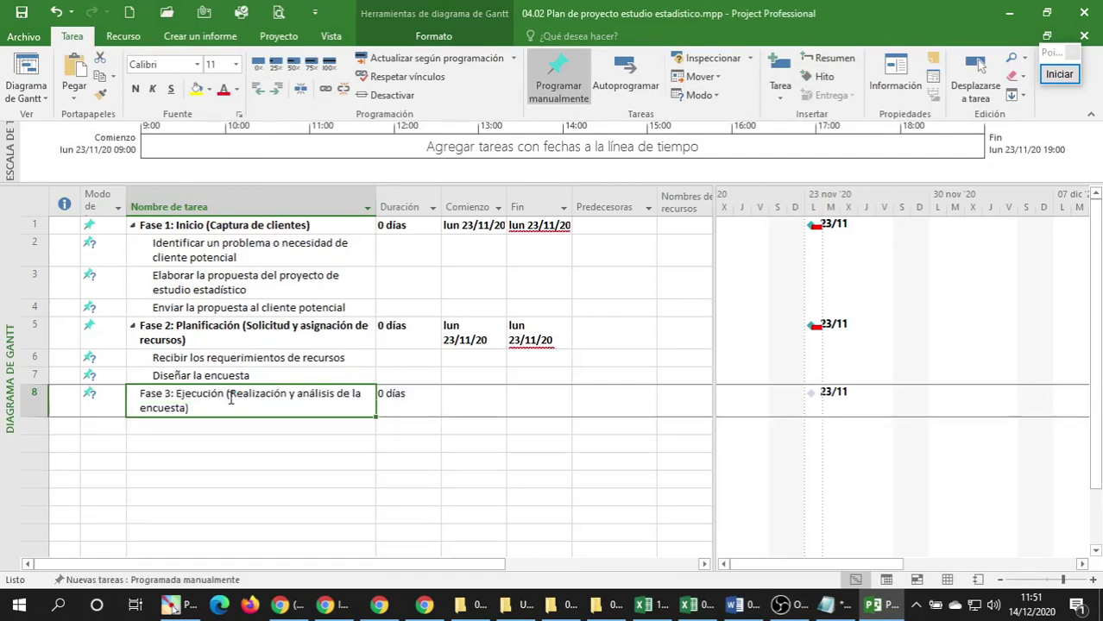
left_click(193, 434)
left_click(145, 404)
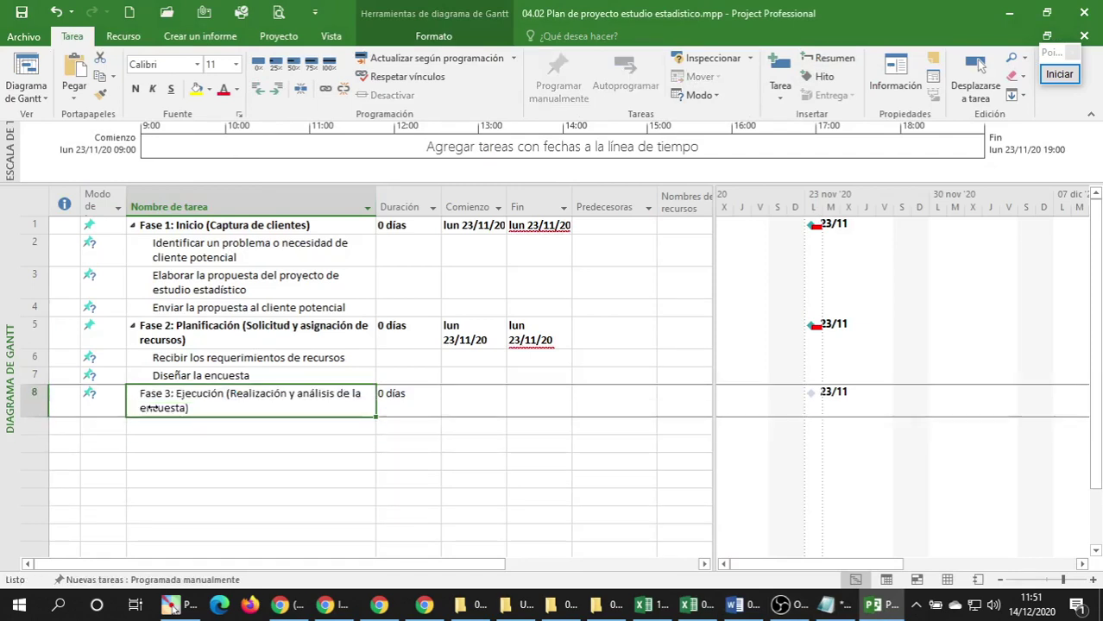
left_click(184, 429)
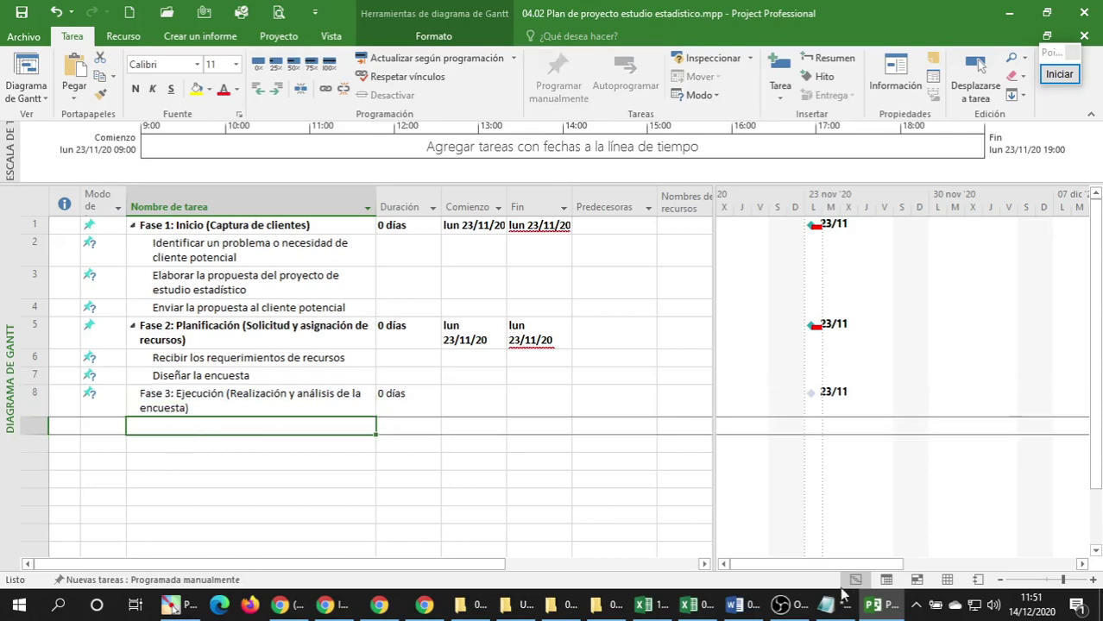
left_click(742, 607)
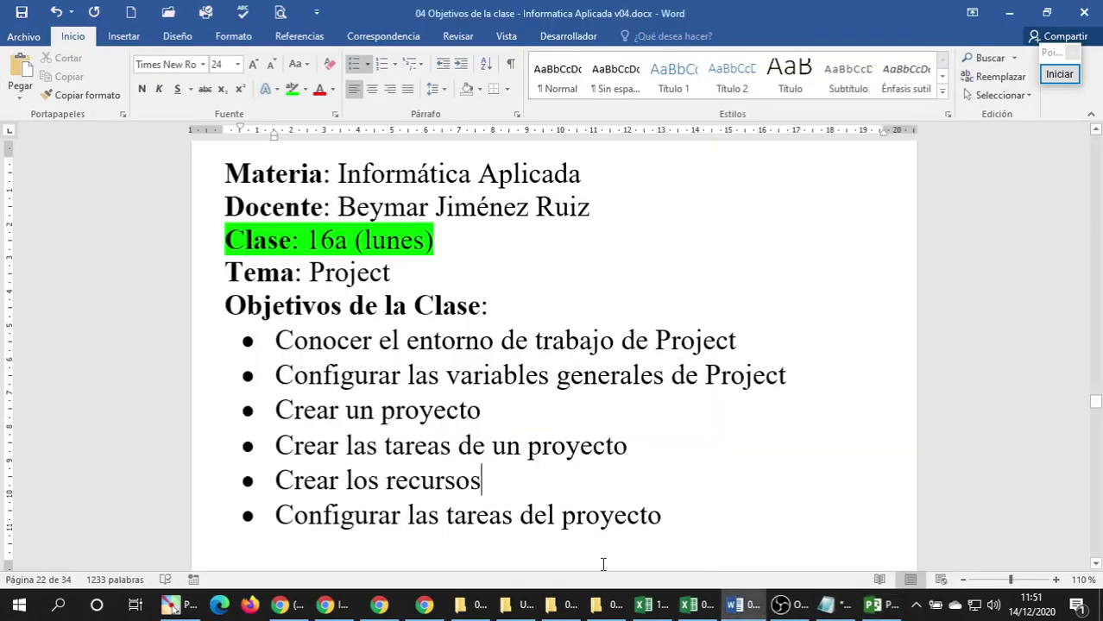
Paste the eighteen Fase 3 task names from Excel B16:B33 into Project rows 9–26.
left_click(688, 607)
scroll(345, 440, "down", 1)
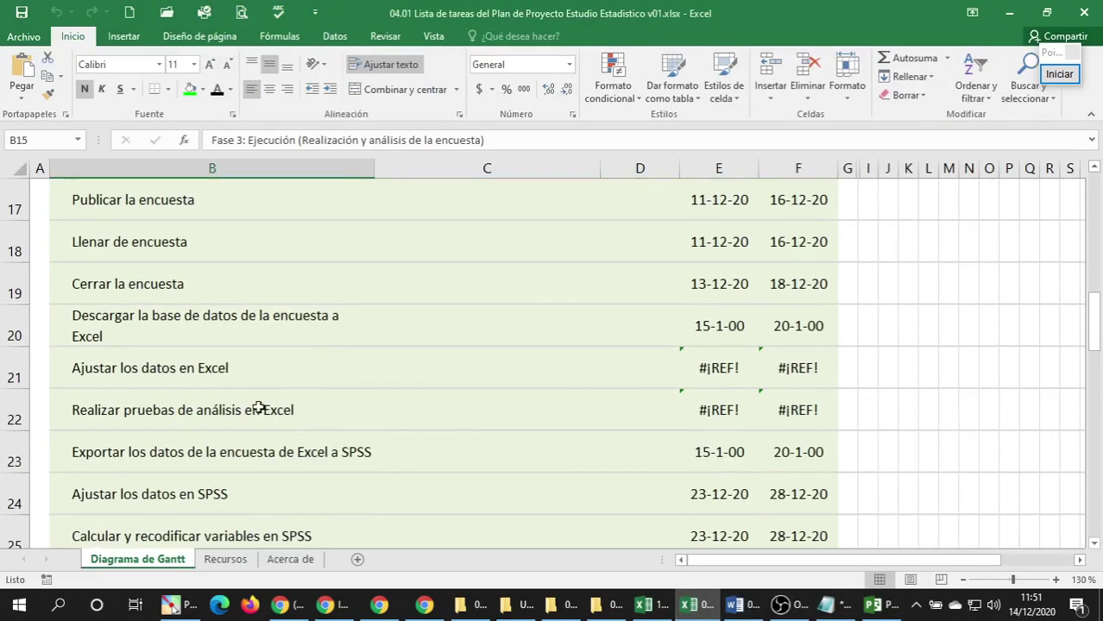
scroll(158, 316, "up", 1)
left_click_drag(156, 289, 141, 450)
key("ctrl+c")
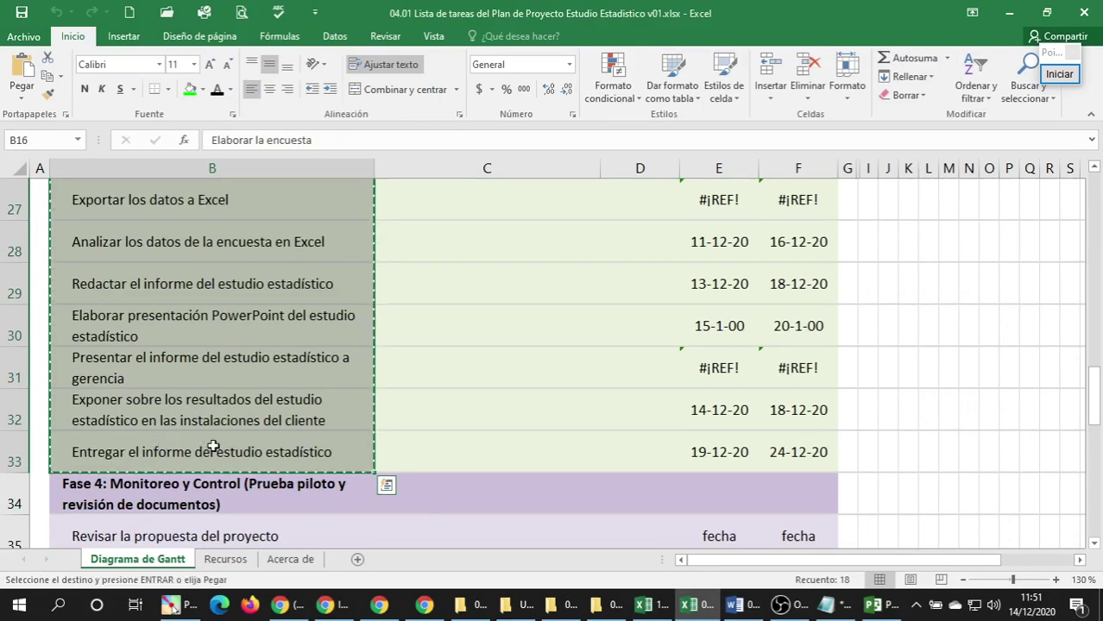
left_click(826, 604)
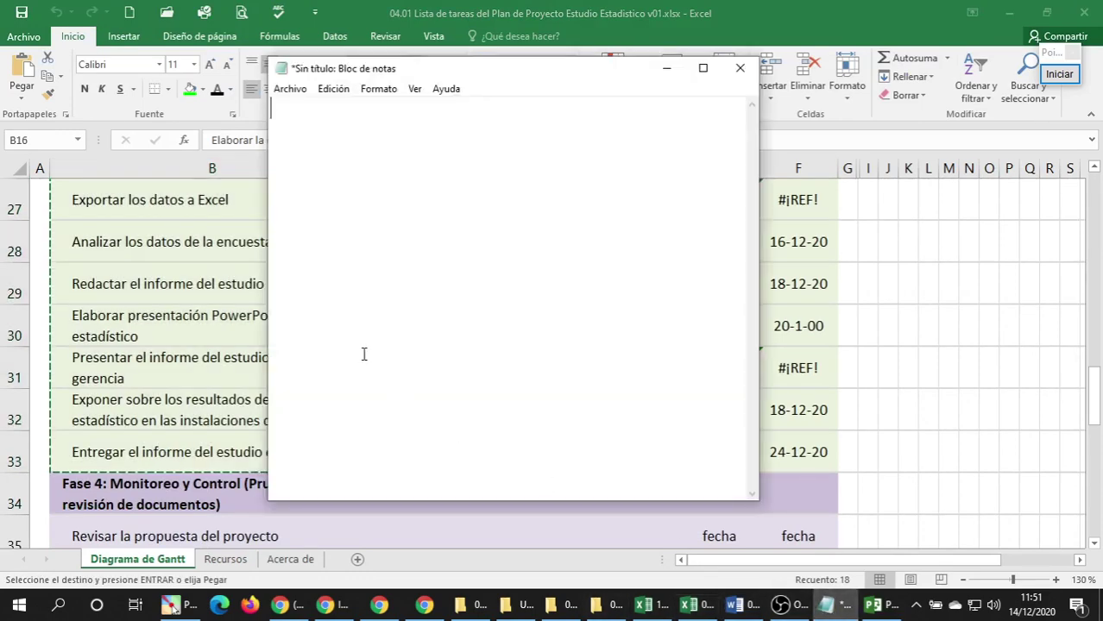
key("ctrl+v")
key("ctrl+a")
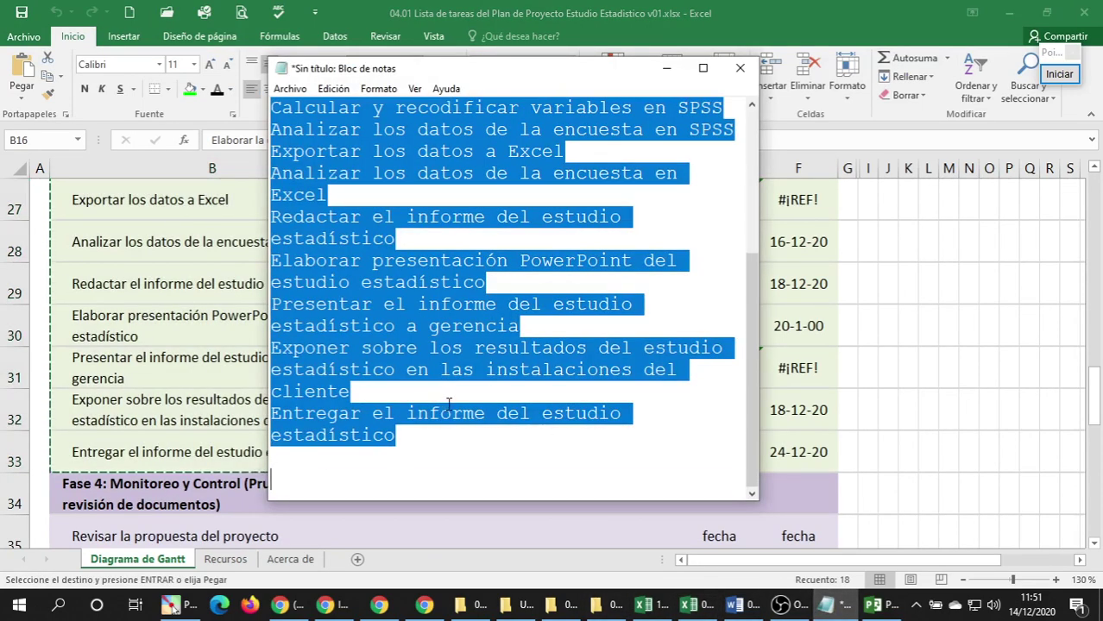
key("ctrl+x")
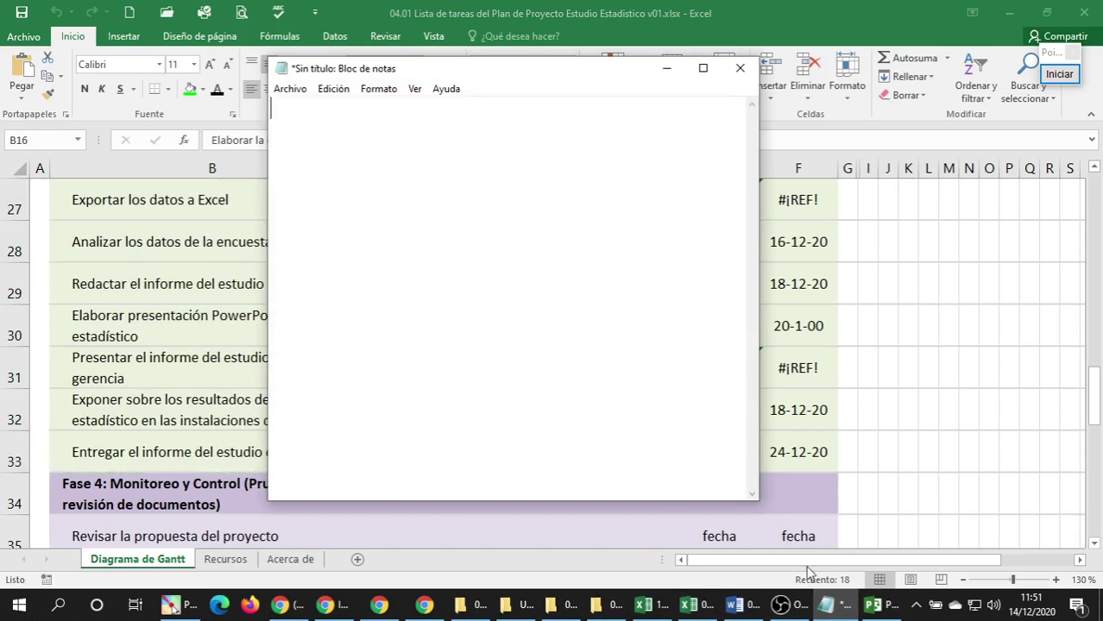
left_click(873, 604)
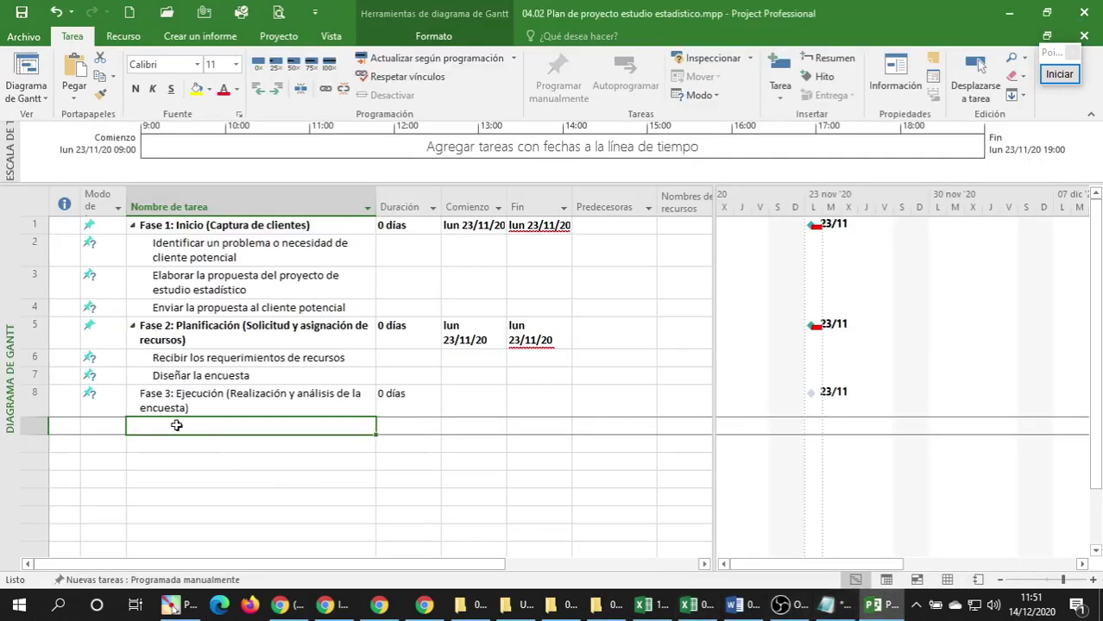
key("ctrl+v")
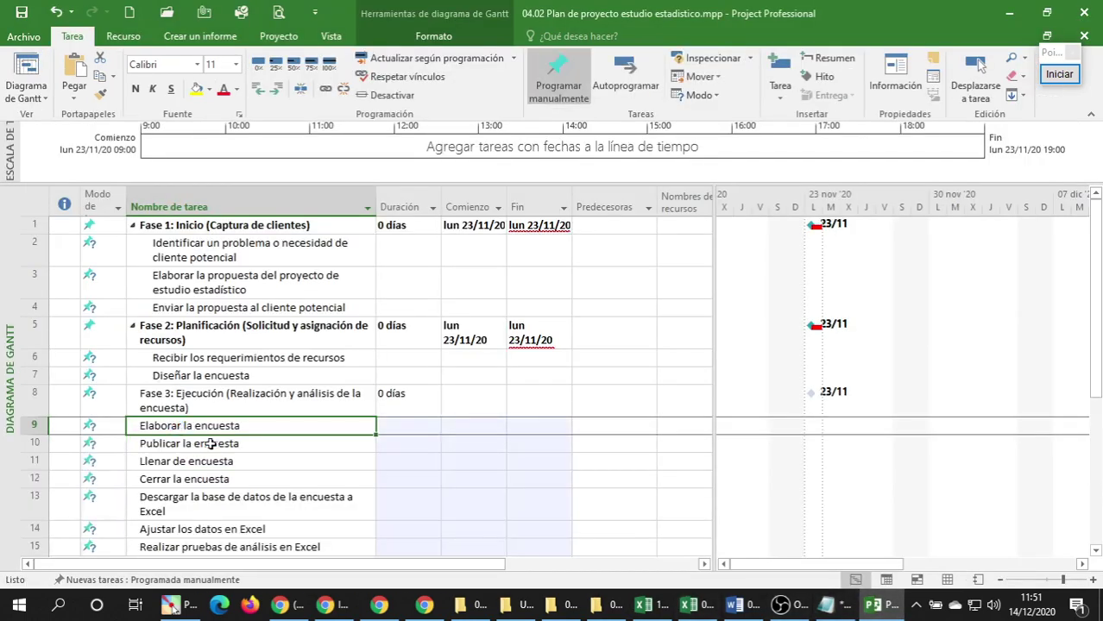
Indent the pasted tasks, including rows 24–26, under Fase 3.
scroll(207, 441, "down", 3)
scroll(206, 441, "down", 4)
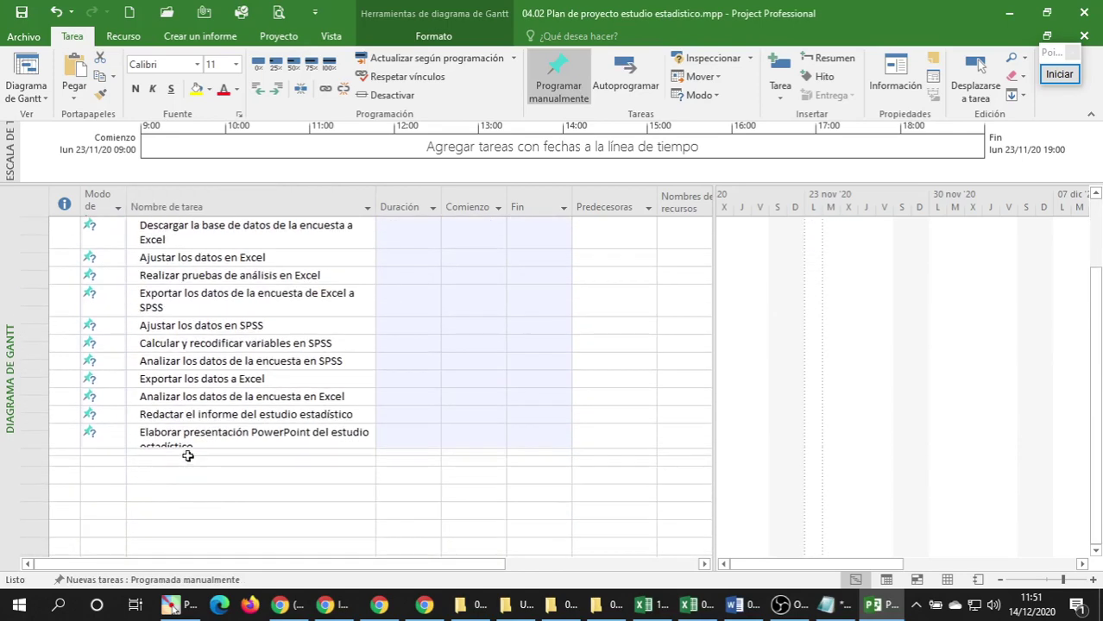
scroll(396, 382, "up", 5)
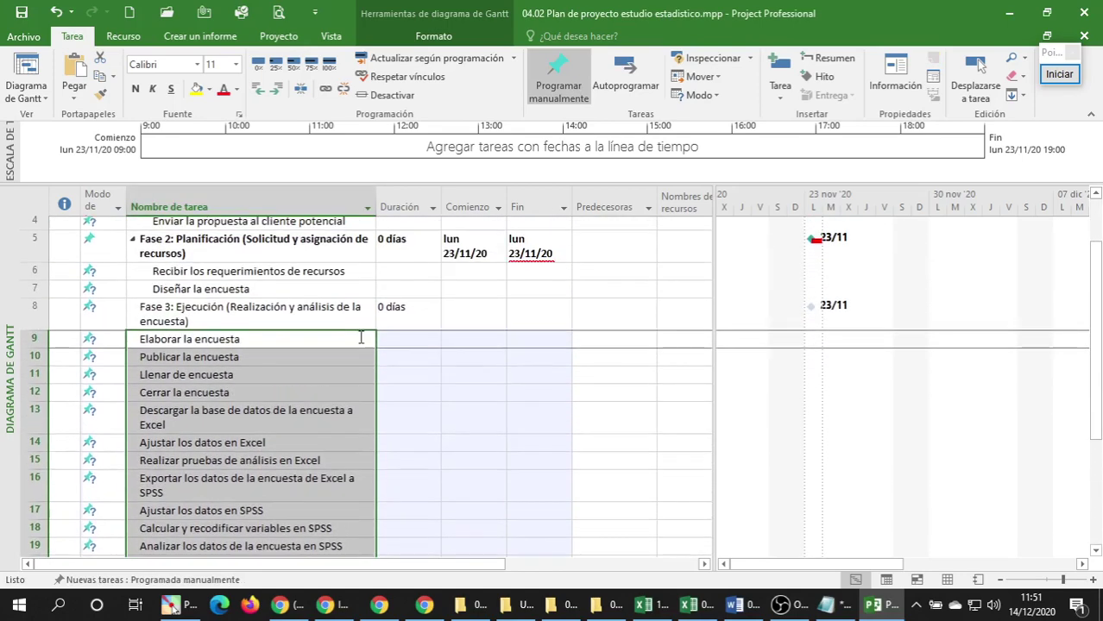
left_click(276, 89)
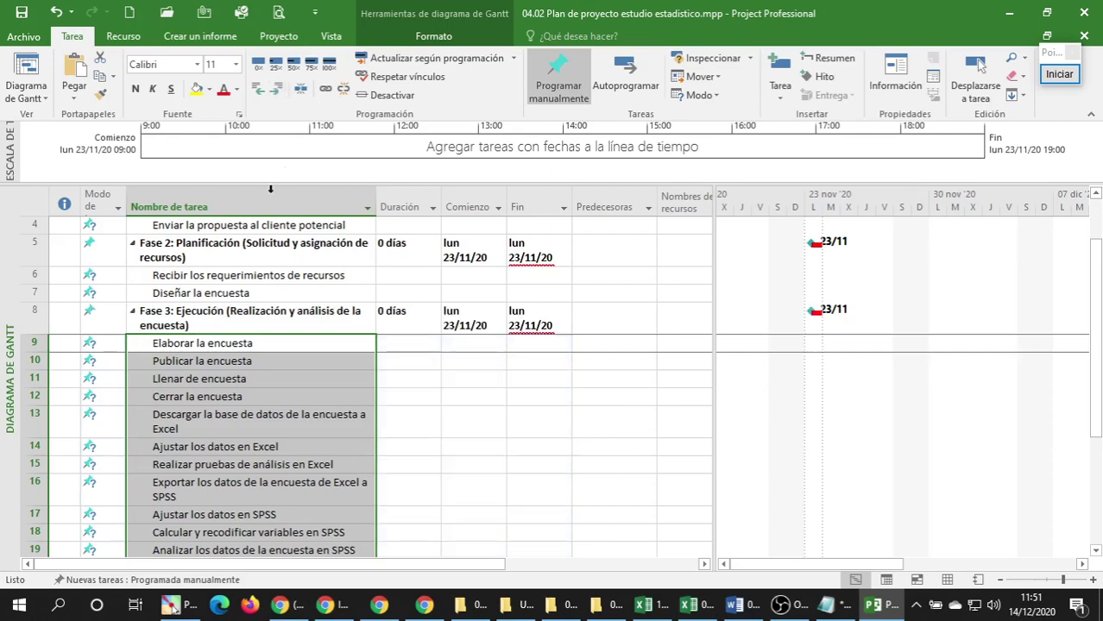
left_click(168, 325)
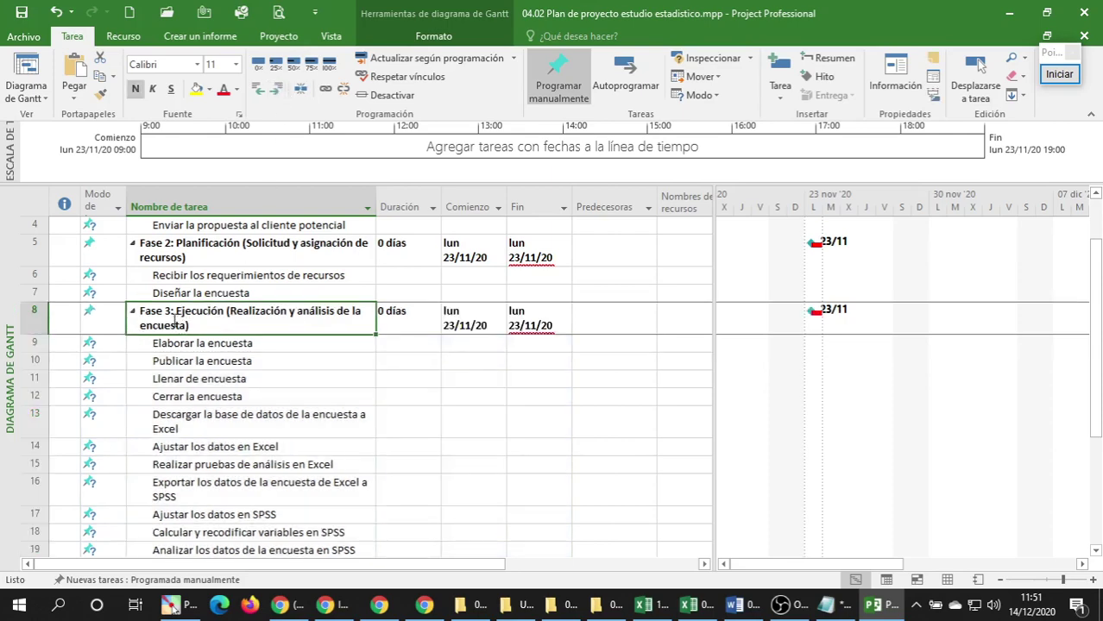
scroll(170, 340, "down", 6)
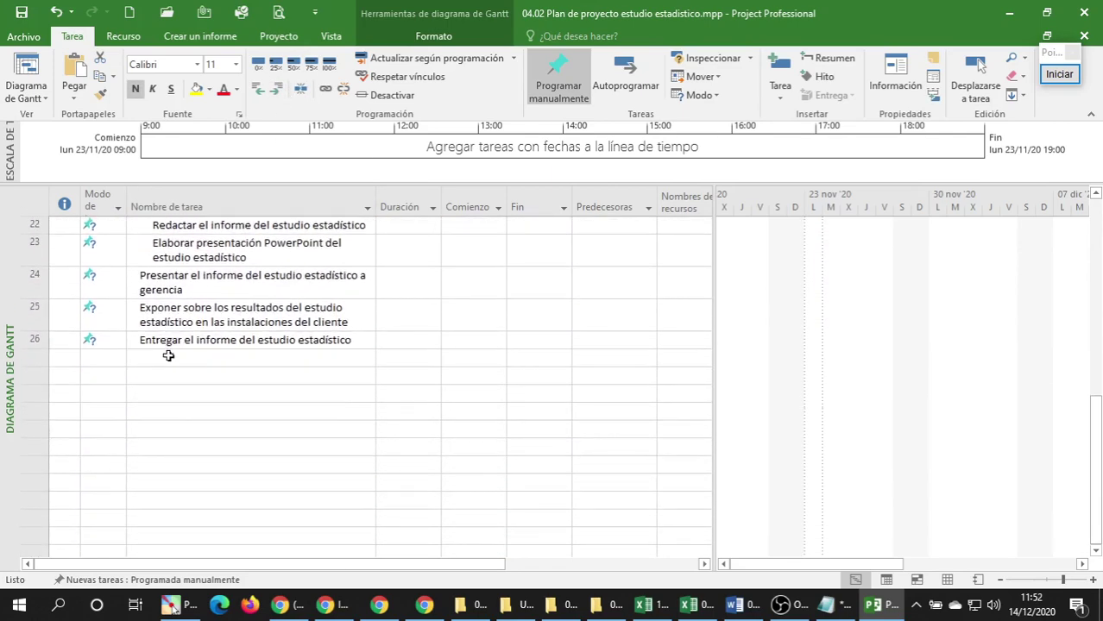
left_click_drag(183, 279, 176, 341)
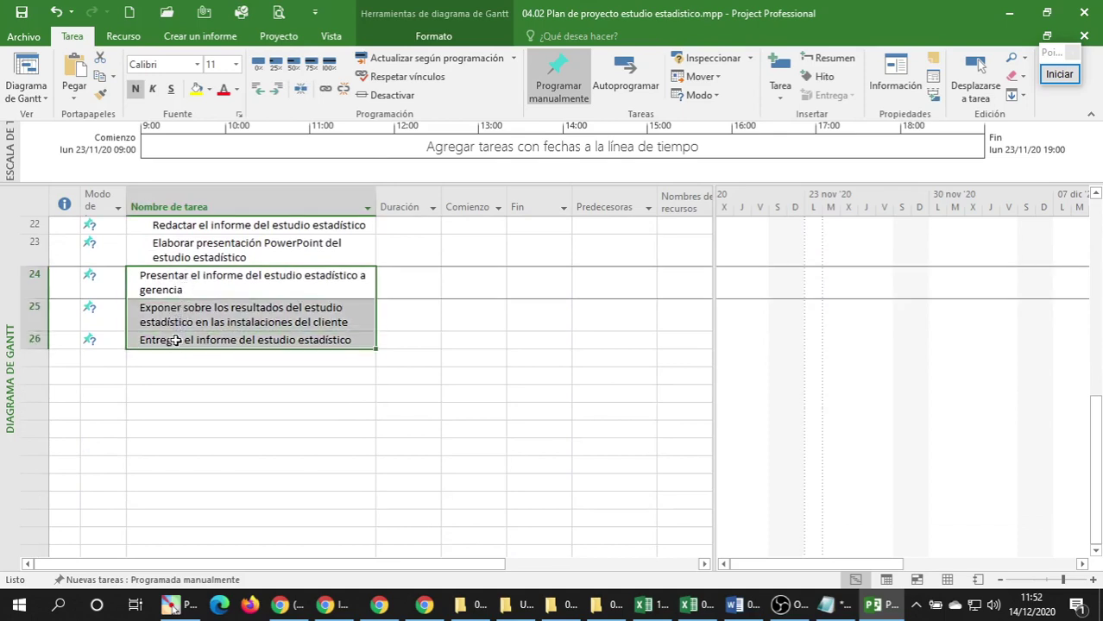
left_click(276, 89)
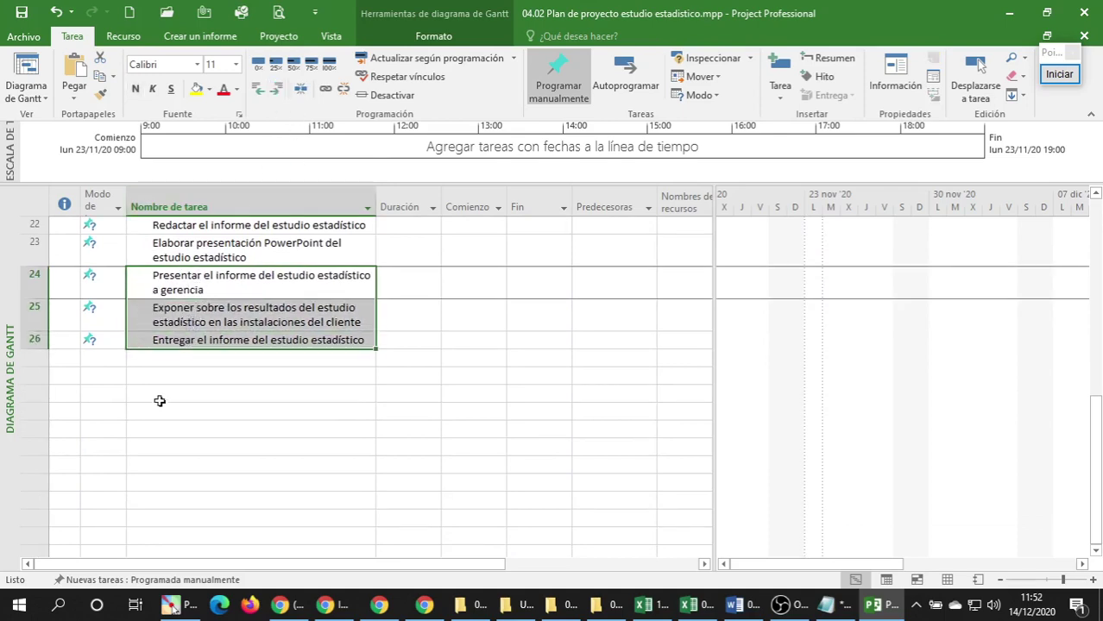
left_click(163, 365)
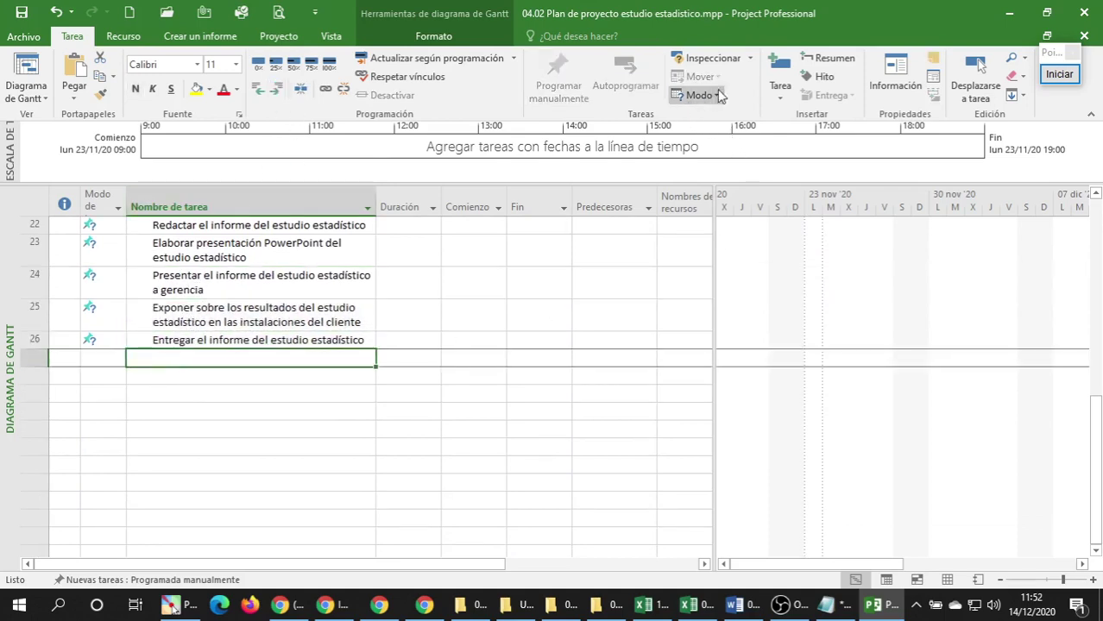
Insert a phase-level milestone in row 27 and copy the Fase 4 heading from B34 via Notepad.
left_click(816, 77)
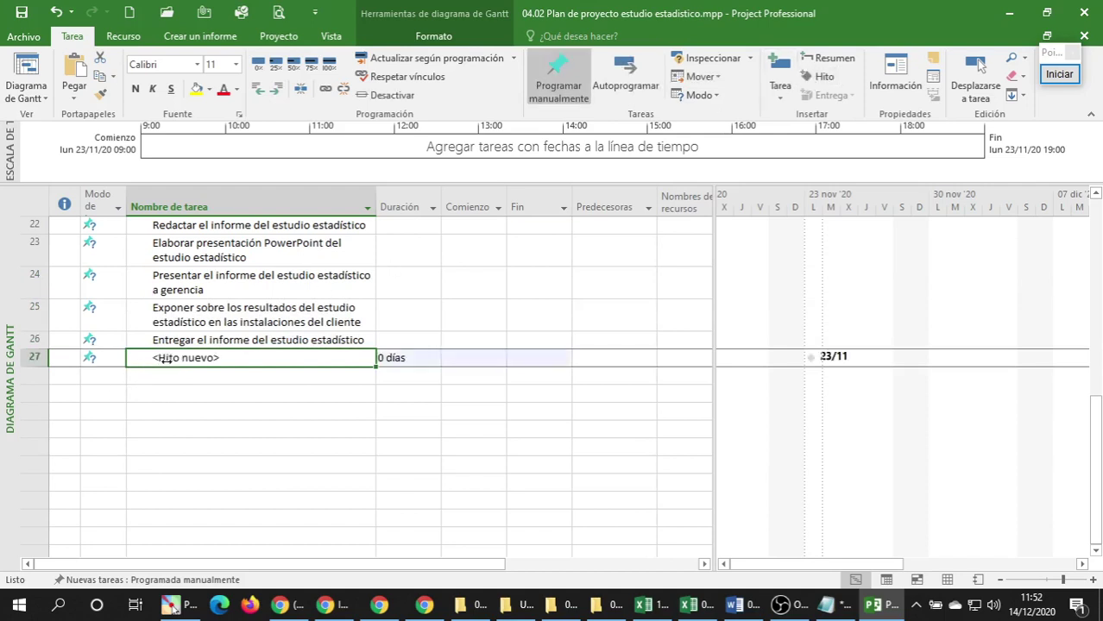
left_click(258, 89)
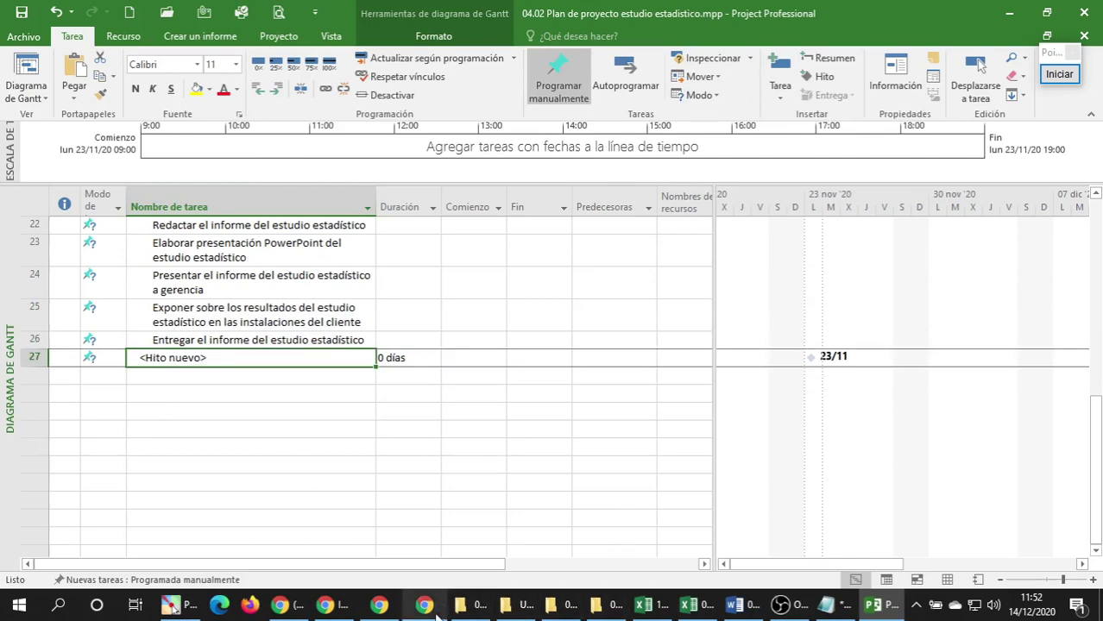
left_click(697, 609)
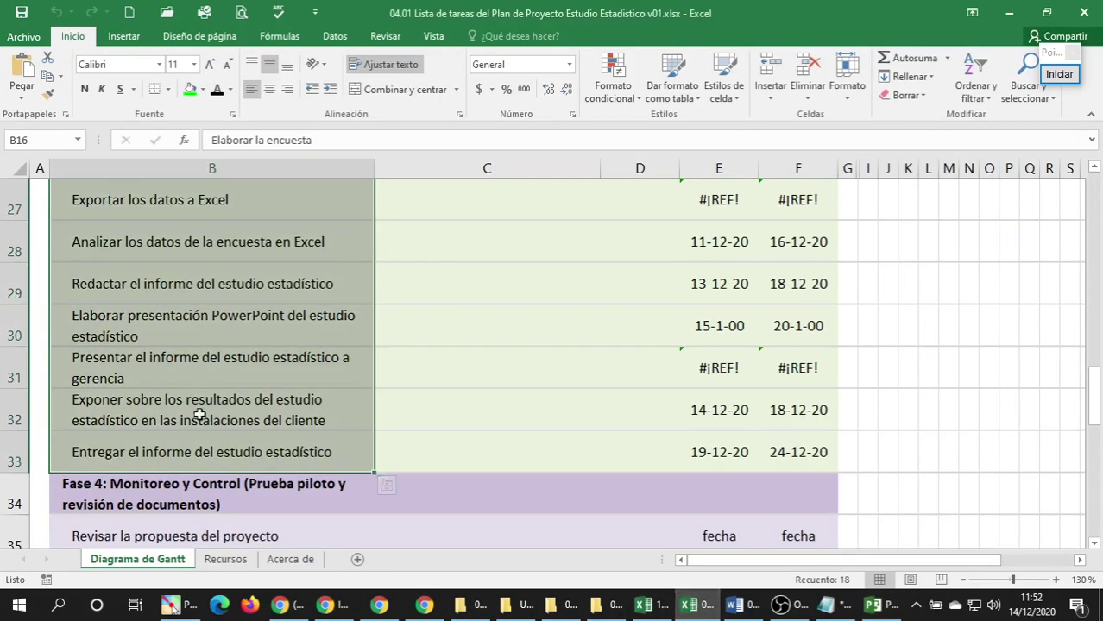
scroll(198, 416, "down", 1)
scroll(198, 416, "down", 1)
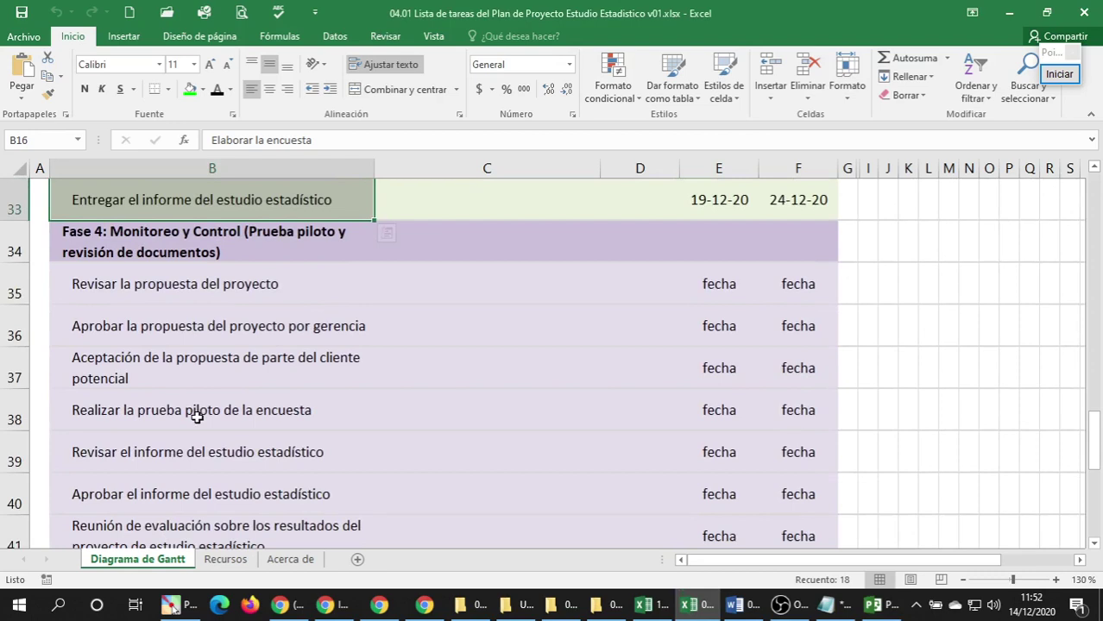
left_click(249, 244)
key("ctrl+c")
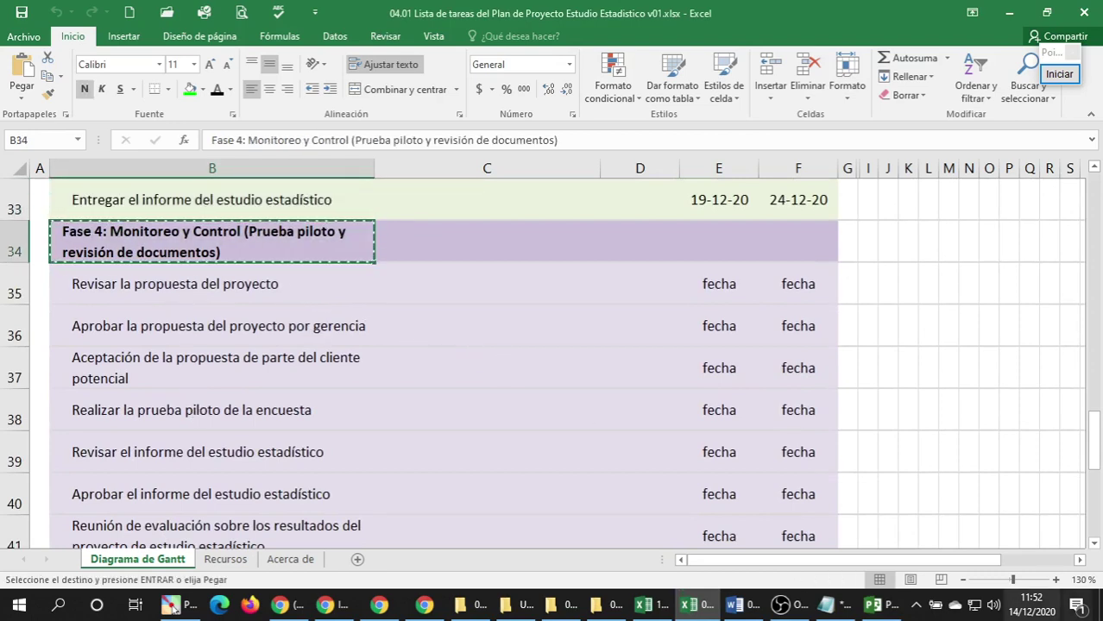
left_click(826, 604)
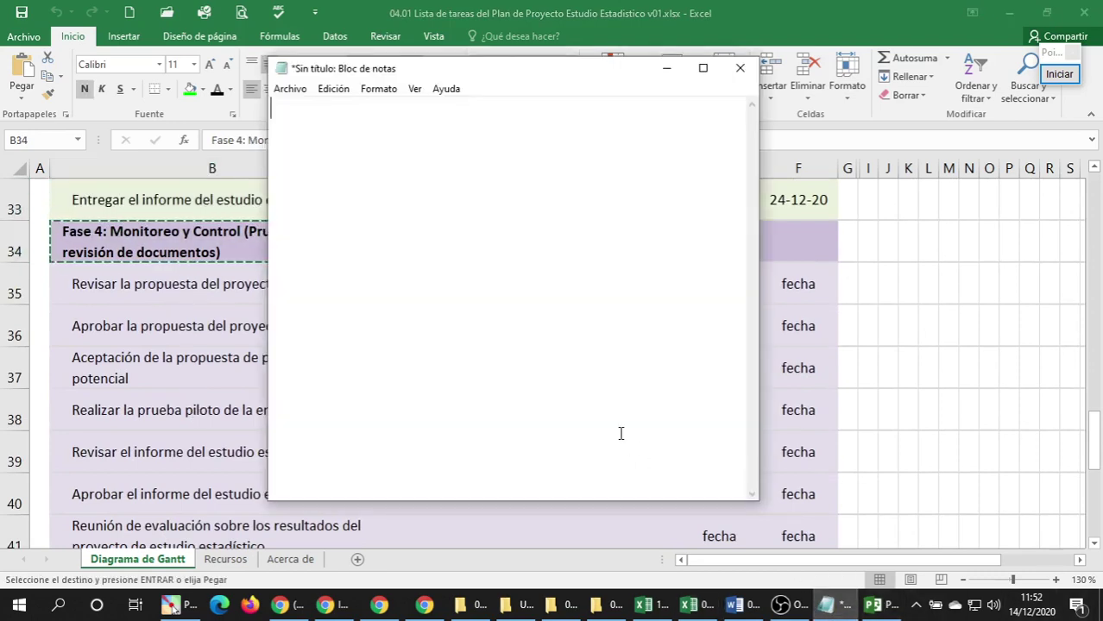
key("ctrl+v")
key("ctrl+a")
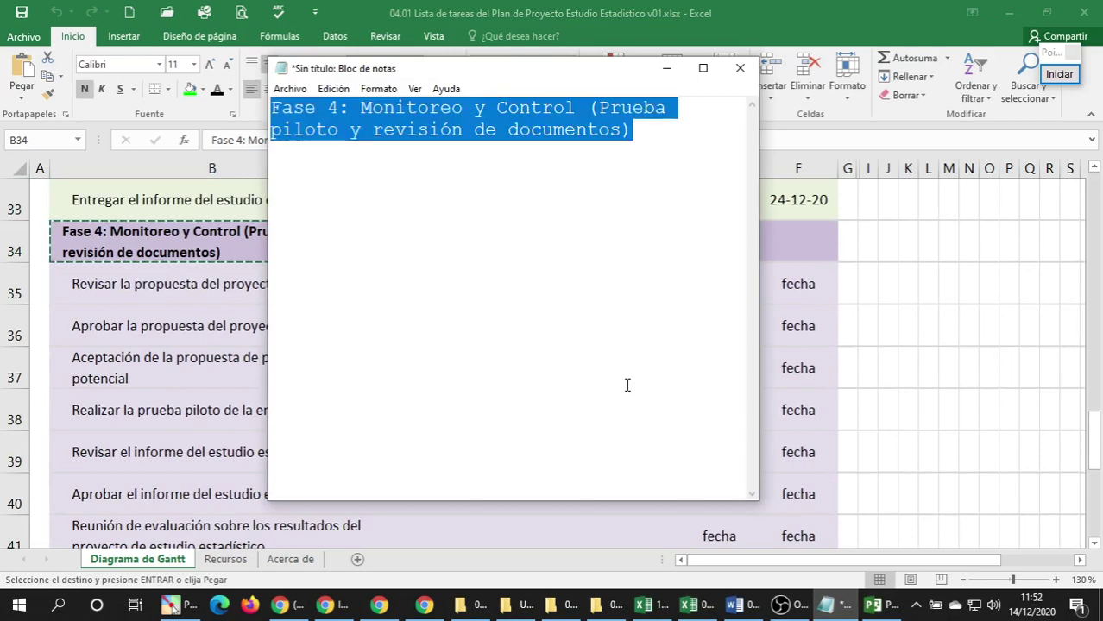
key("ctrl+x")
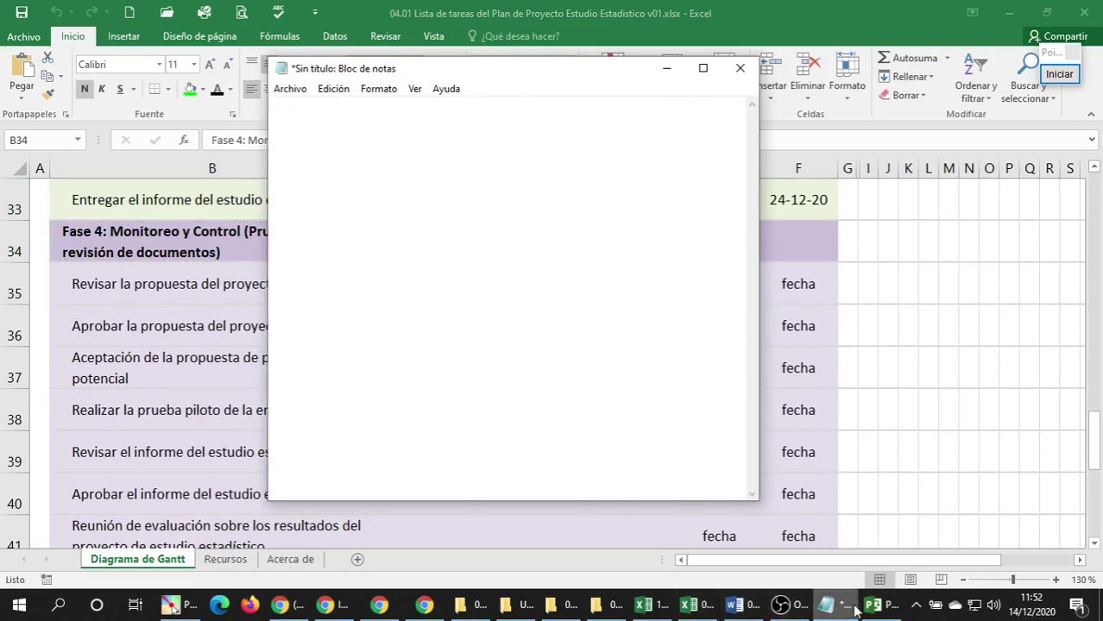
Name the row 27 milestone 'Fase 4: Monitoreo y Control (Prueba piloto y revisión de documentos)'.
left_click(878, 604)
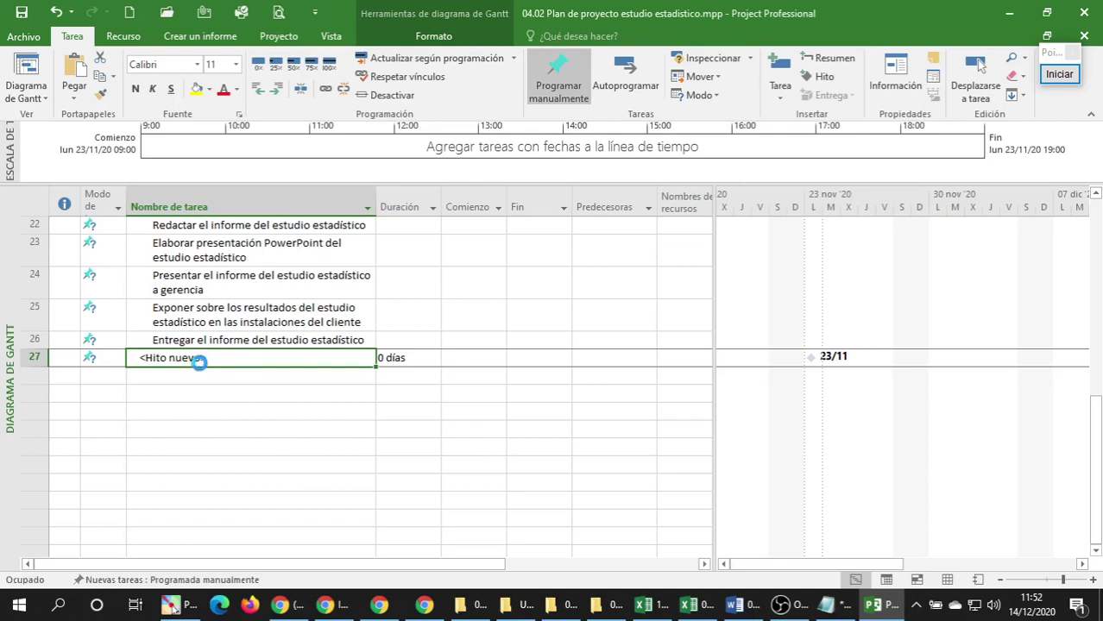
key("ctrl+v")
left_click(202, 403)
left_click(196, 373)
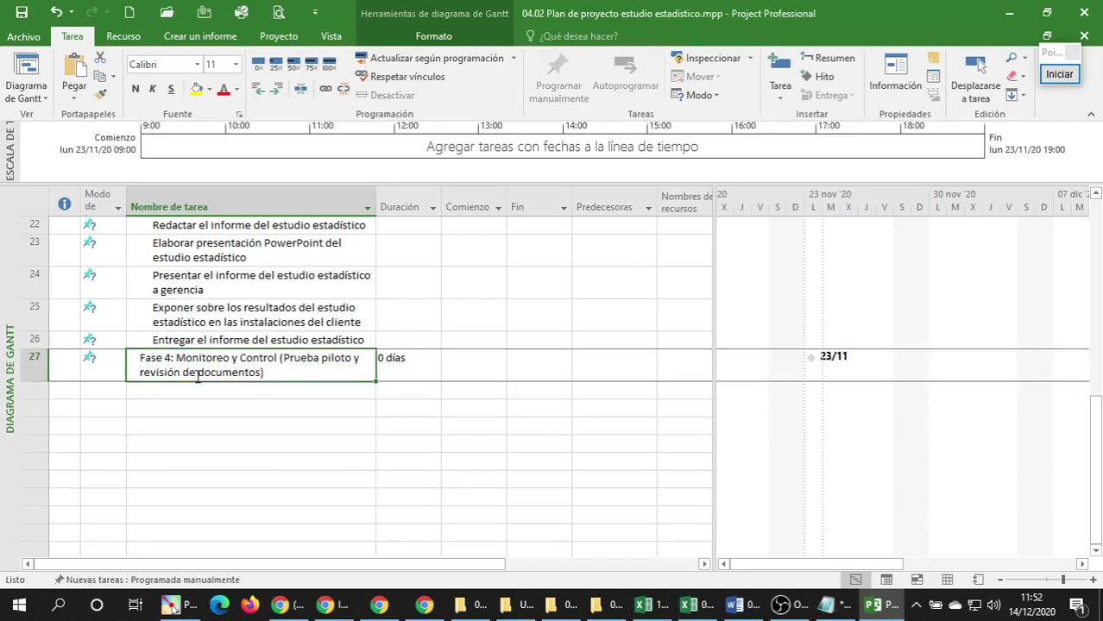
left_click(240, 392)
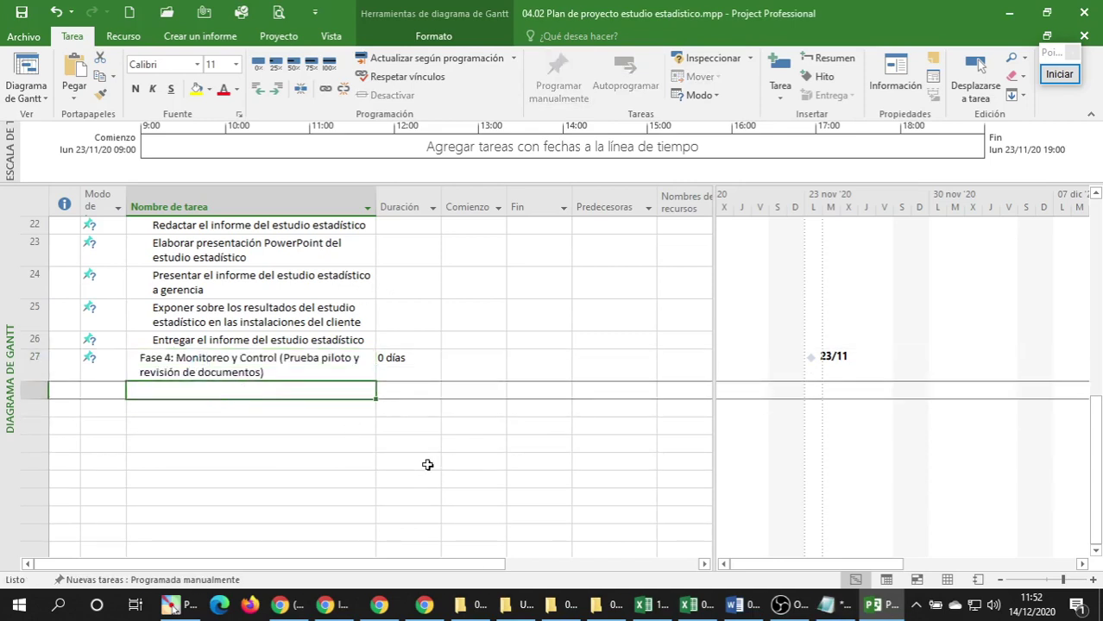
left_click(709, 607)
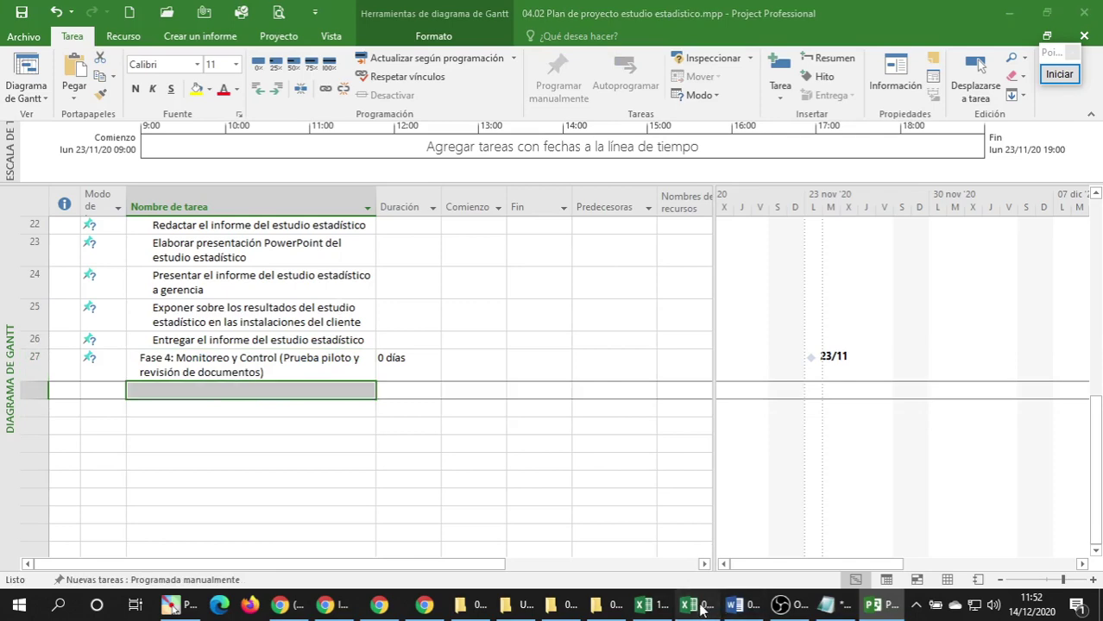
Paste the seven Fase 4 subtasks from Excel B35:B41 into Project rows 28–34.
left_click(170, 308)
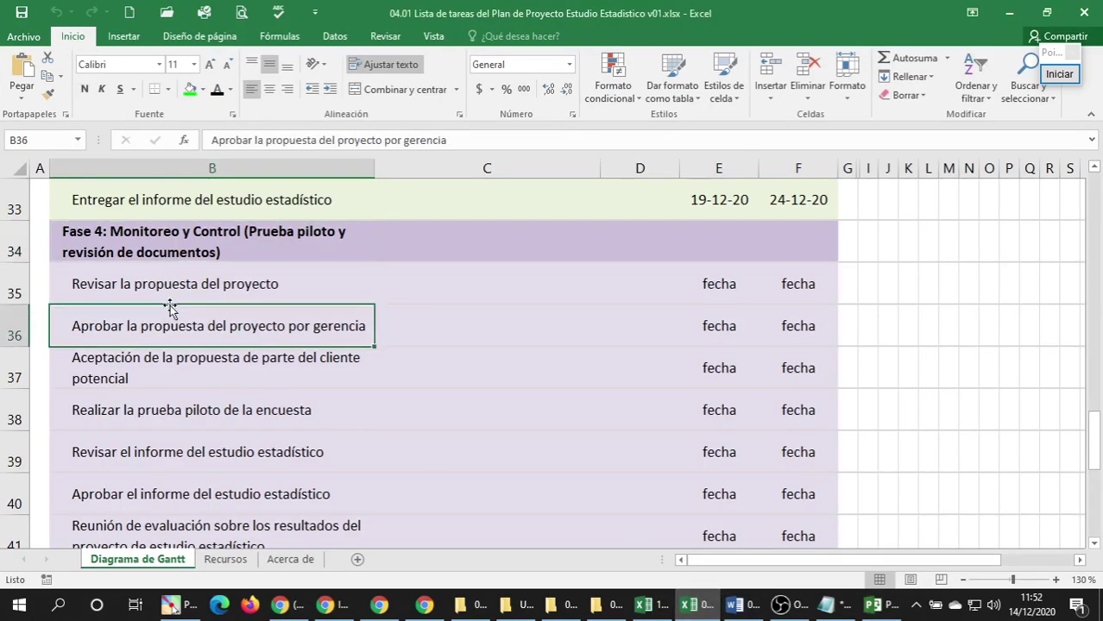
left_click(172, 289)
scroll(173, 293, "down", 2)
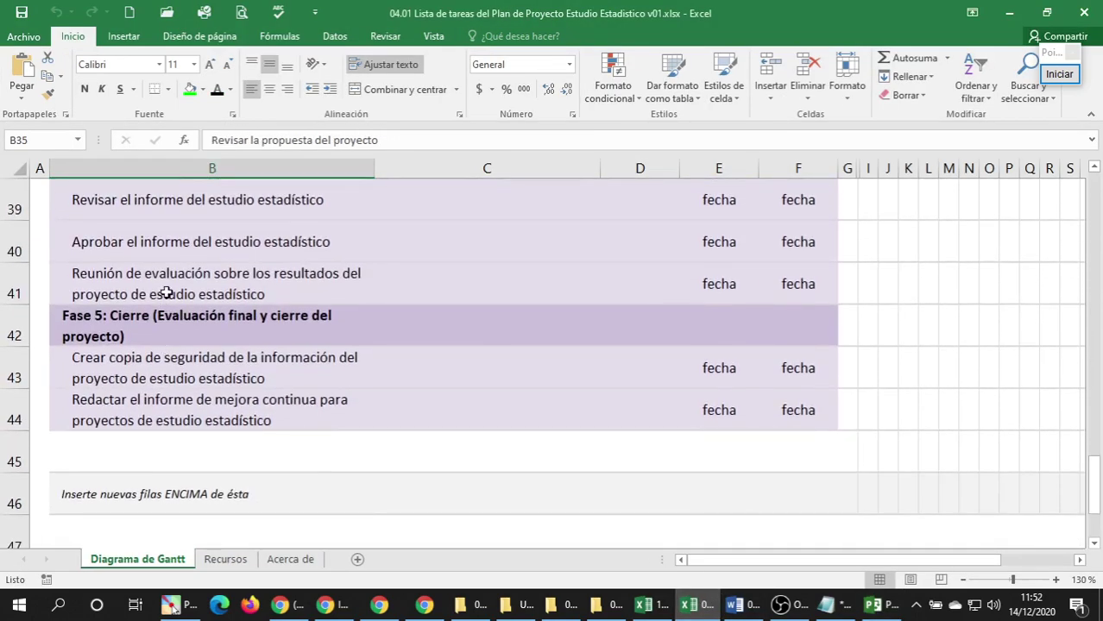
left_click(166, 291, "shift")
key("ctrl+c")
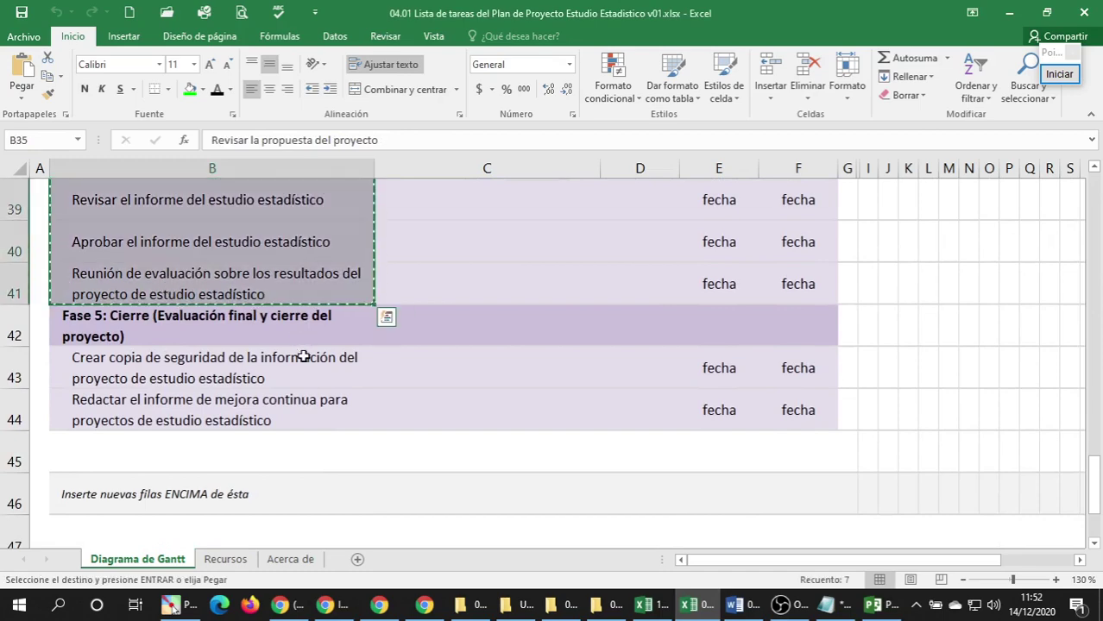
left_click(826, 604)
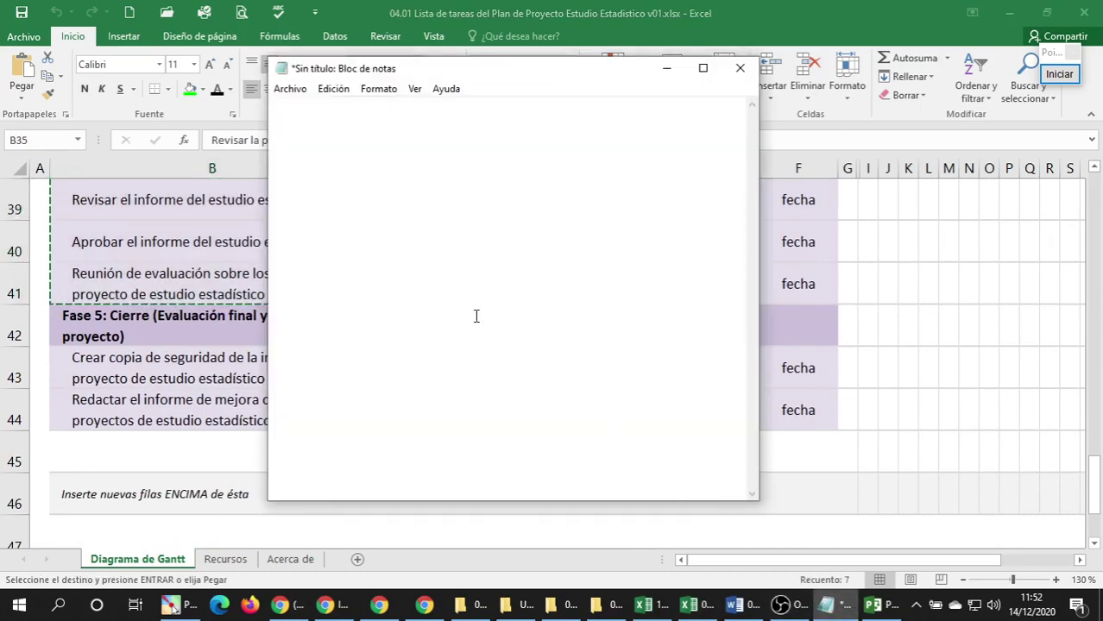
key("ctrl+v")
key("ctrl+a")
key("ctrl+x")
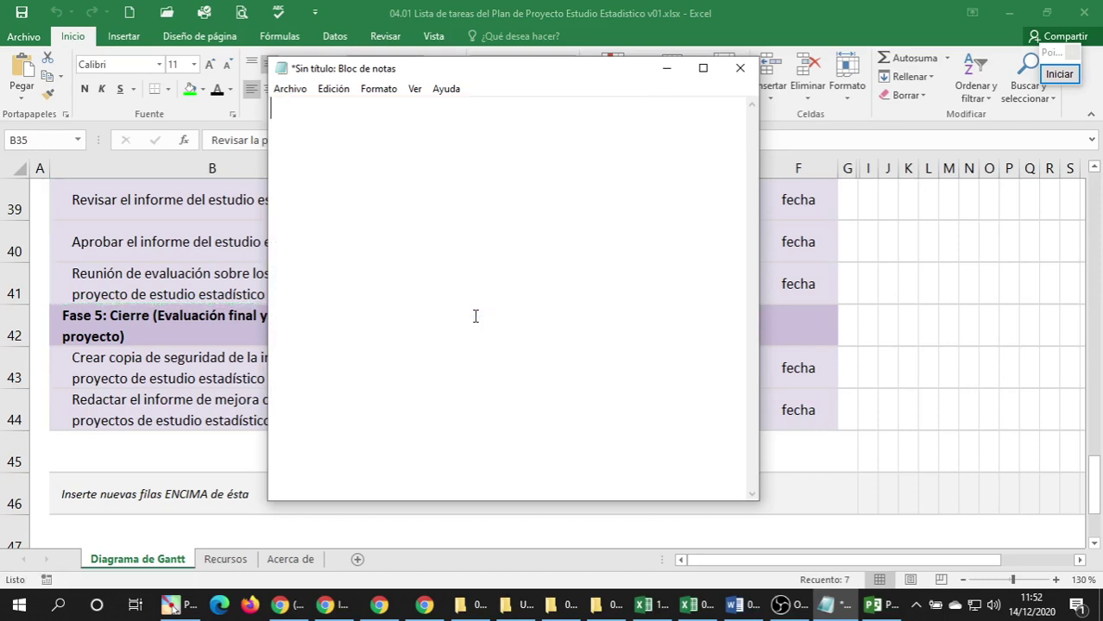
left_click(874, 604)
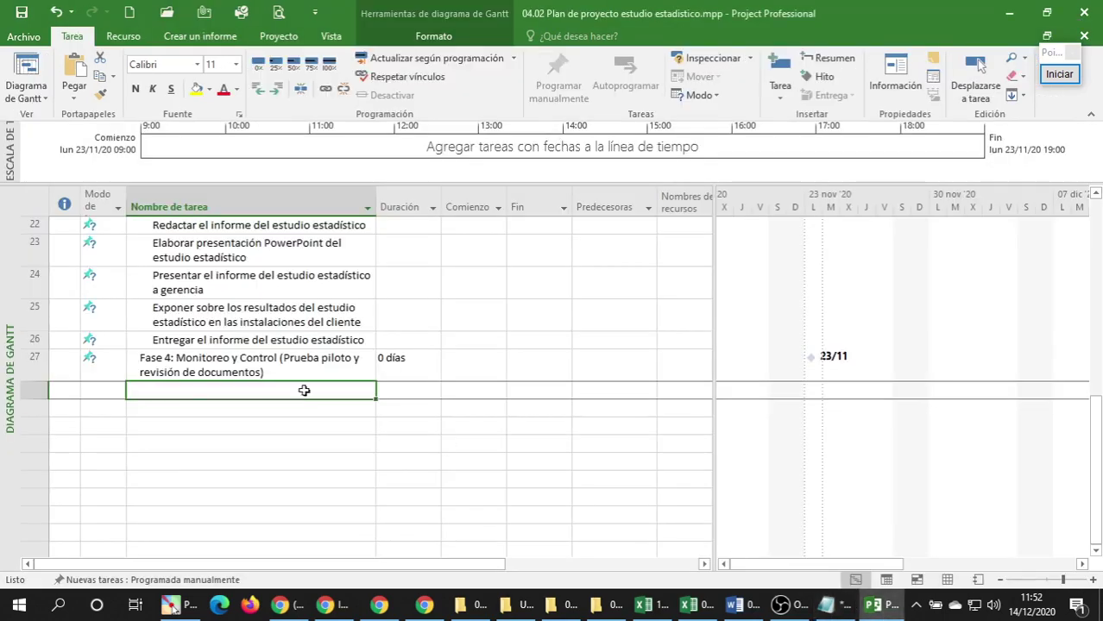
key("ctrl+v")
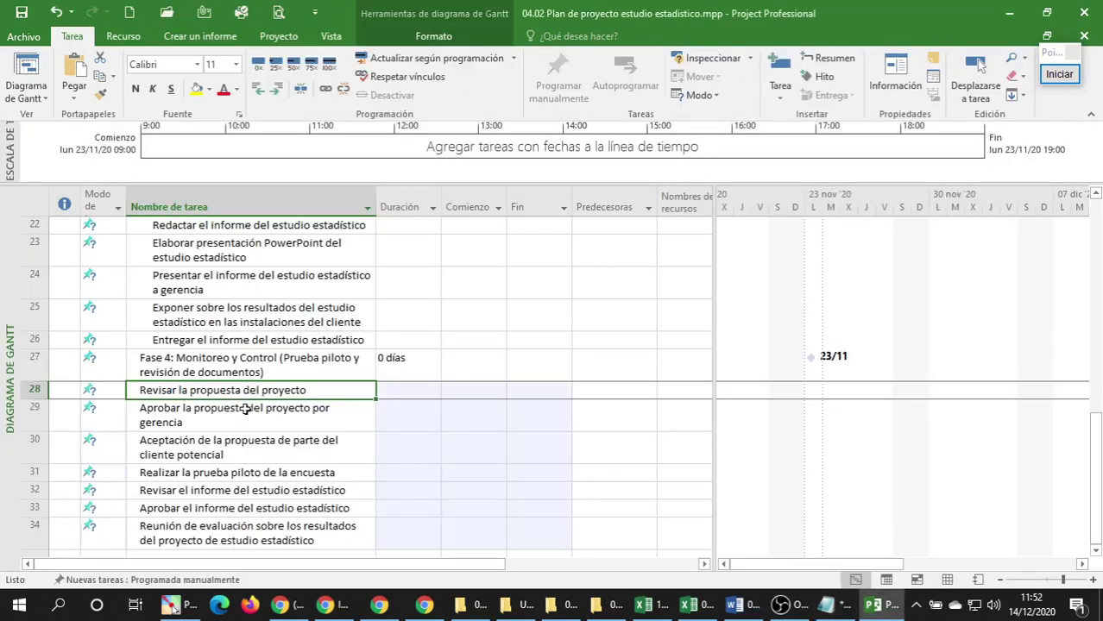
Indent rows 28–34 under Fase 4.
scroll(231, 357, "down", 1)
left_click(192, 463, "shift")
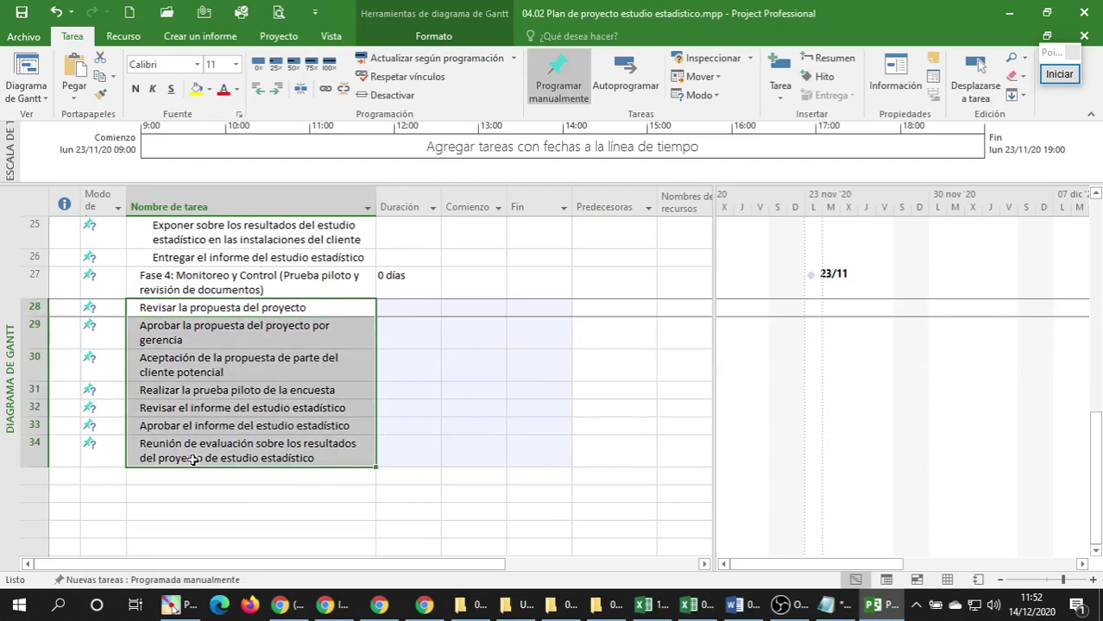
left_click(277, 88)
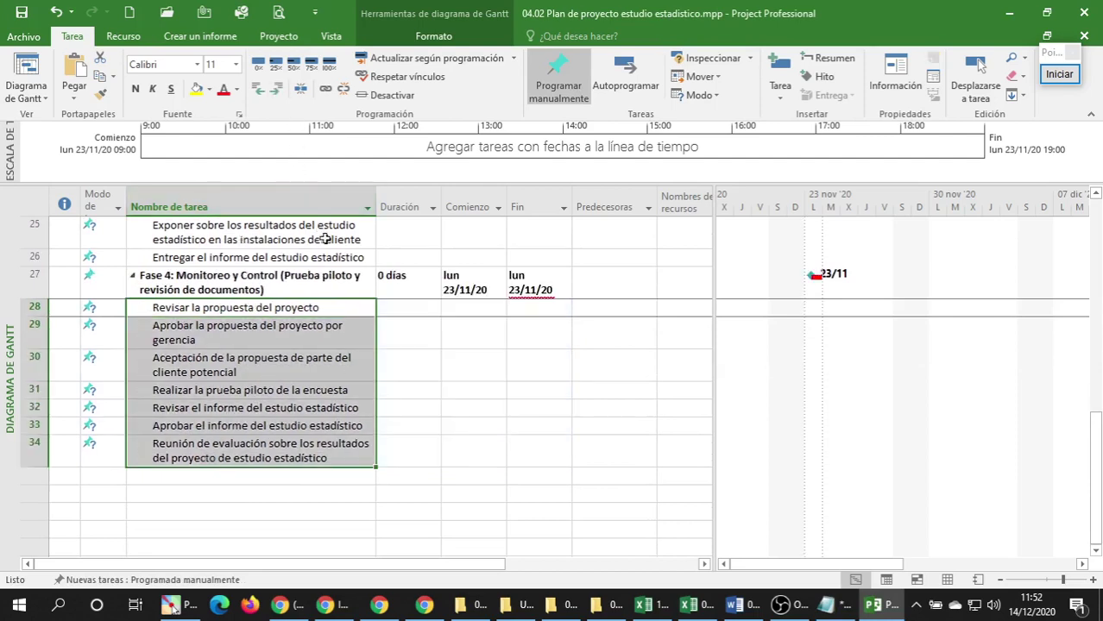
left_click(319, 373)
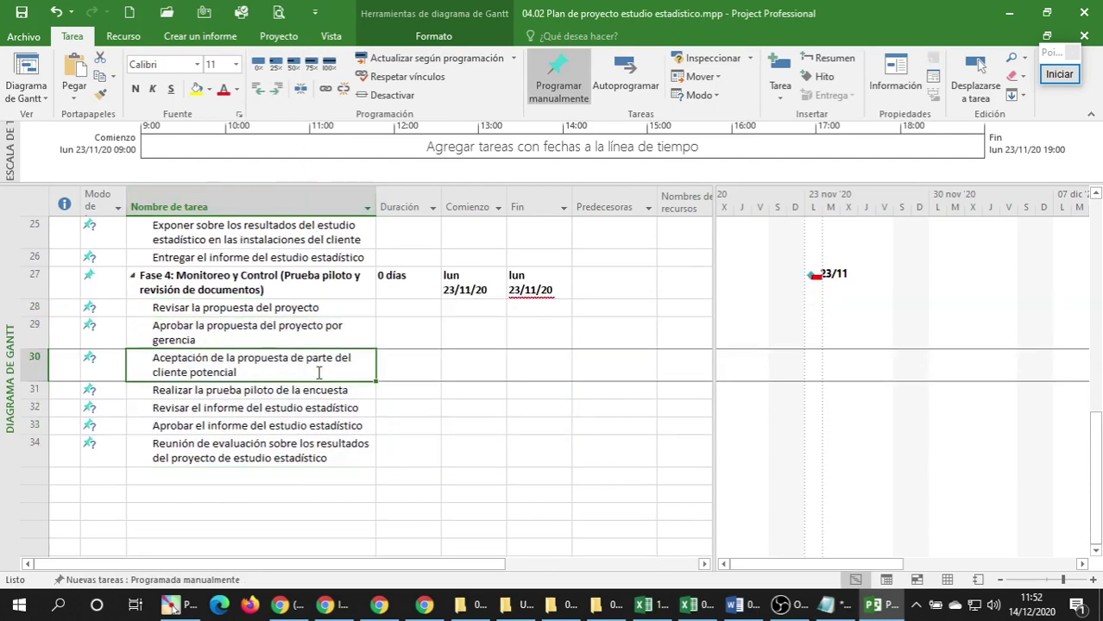
left_click(177, 471)
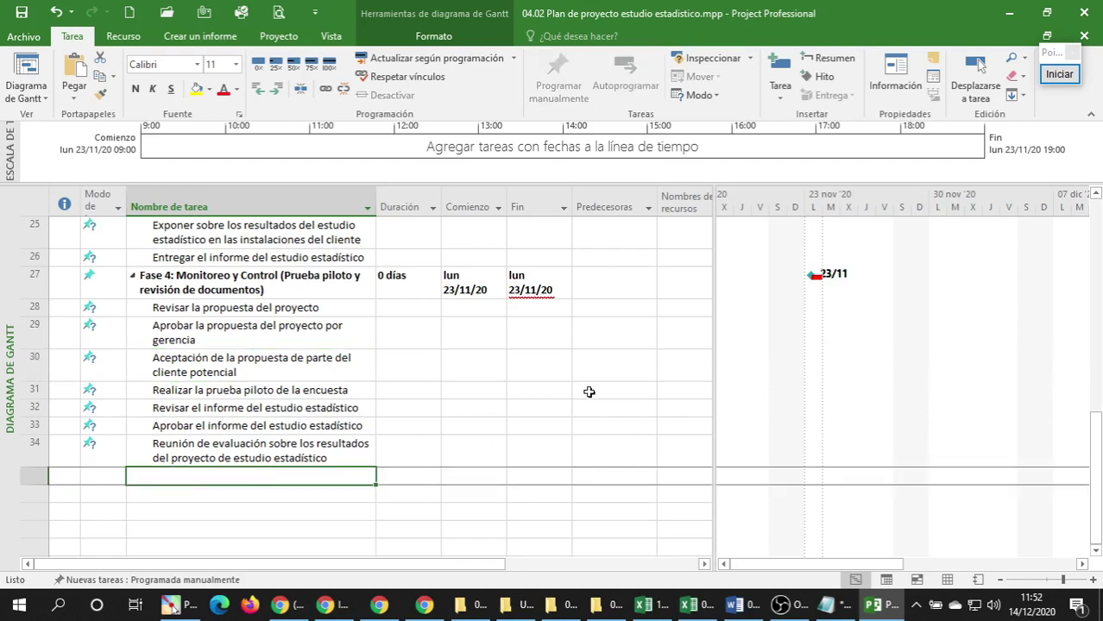
Insert an outdented milestone in row 35 and copy the Fase 5 heading from cell B42.
left_click(820, 76)
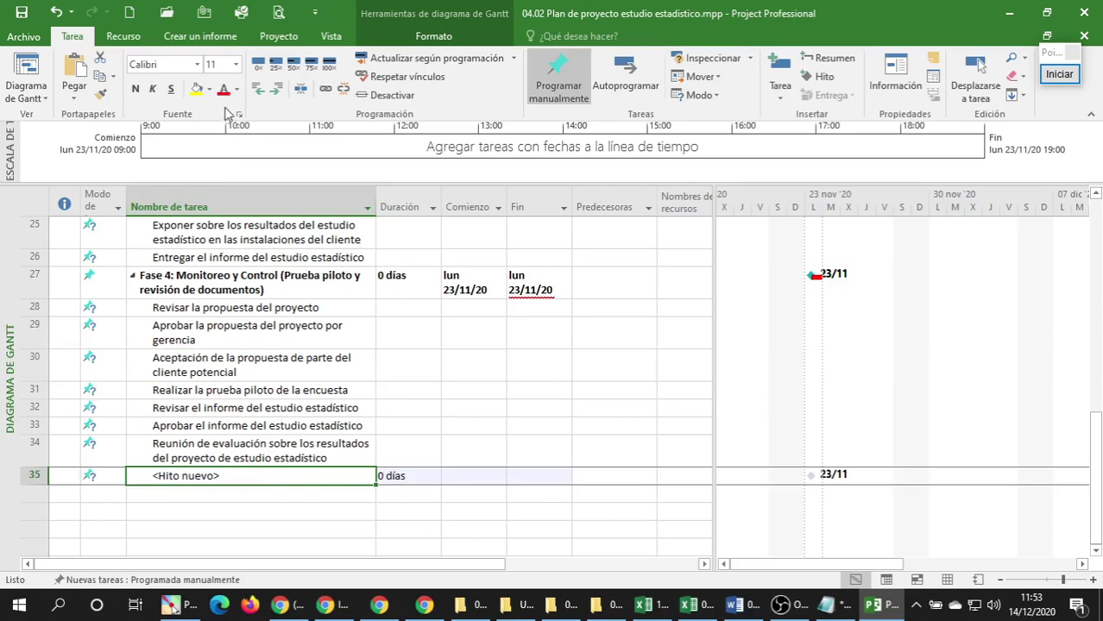
left_click(259, 90)
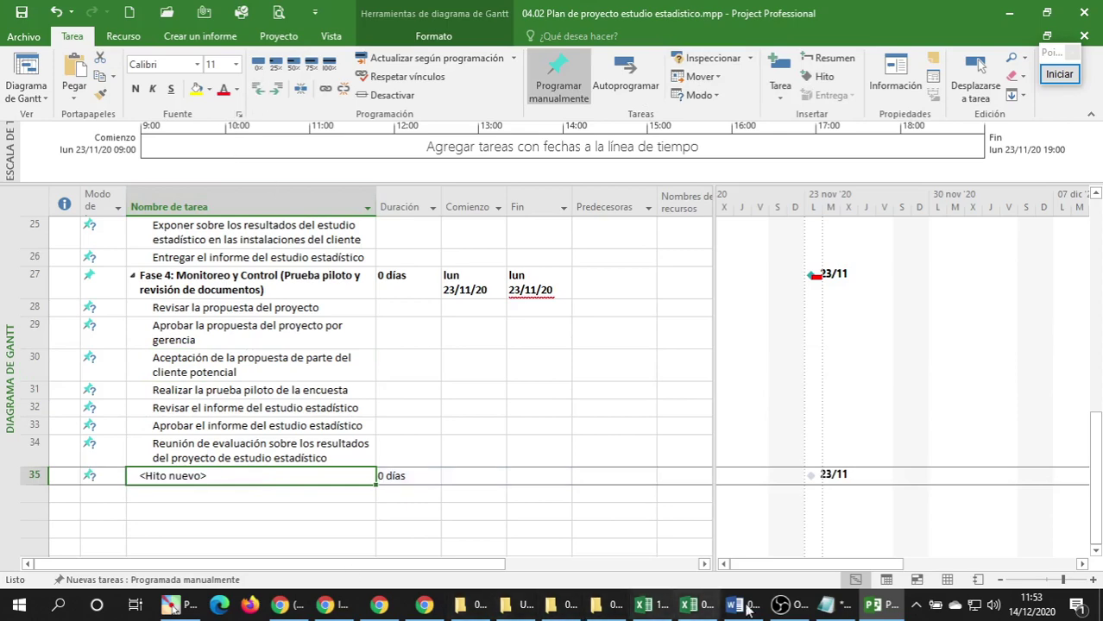
left_click(704, 608)
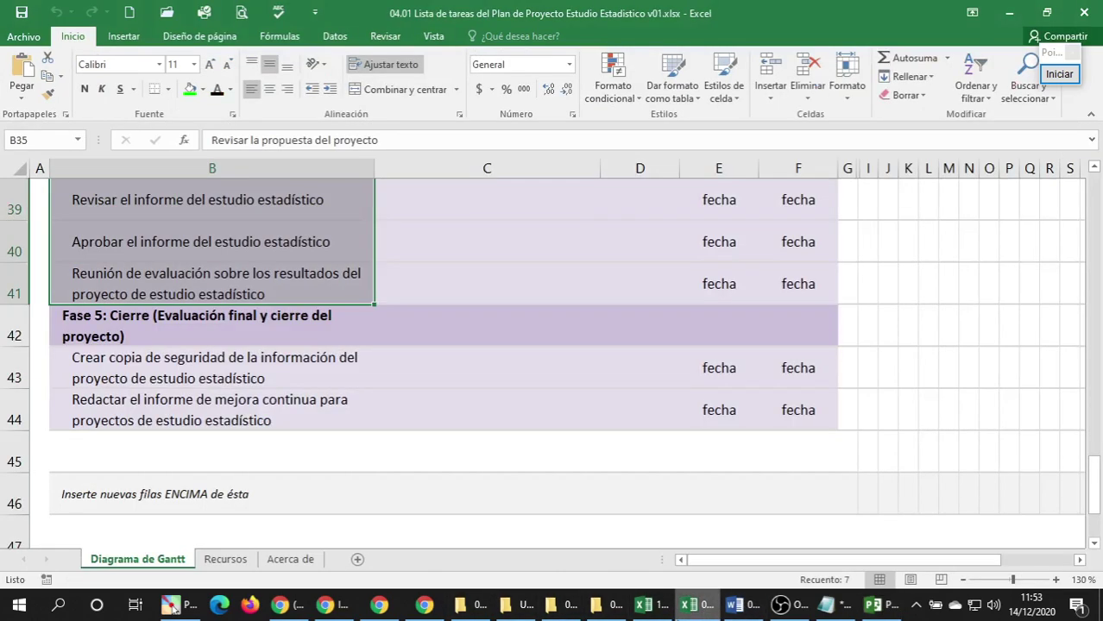
left_click(145, 332)
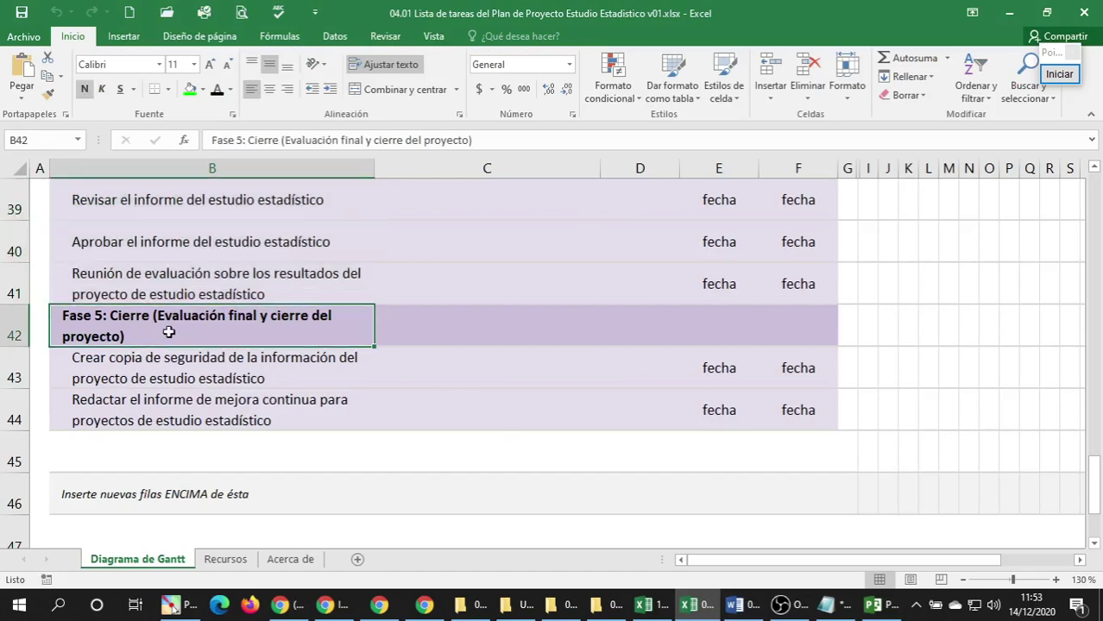
key("ctrl+c")
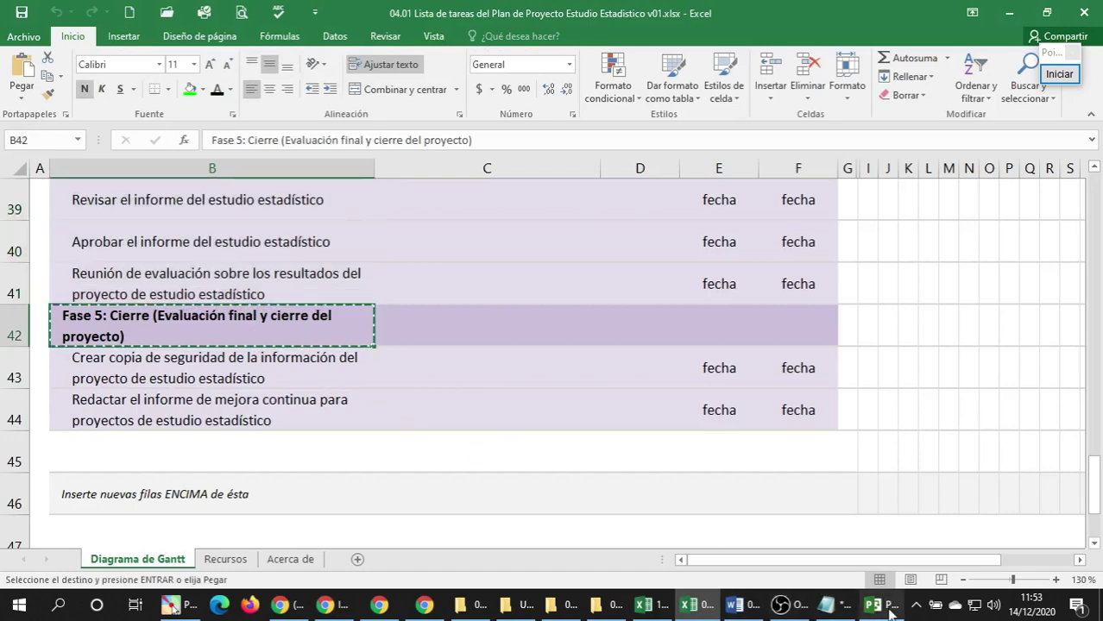
Name the row 35 milestone 'Fase 5: Cierre (Evaluación final y cierre del proyecto)' via Notepad plain text.
left_click(891, 611)
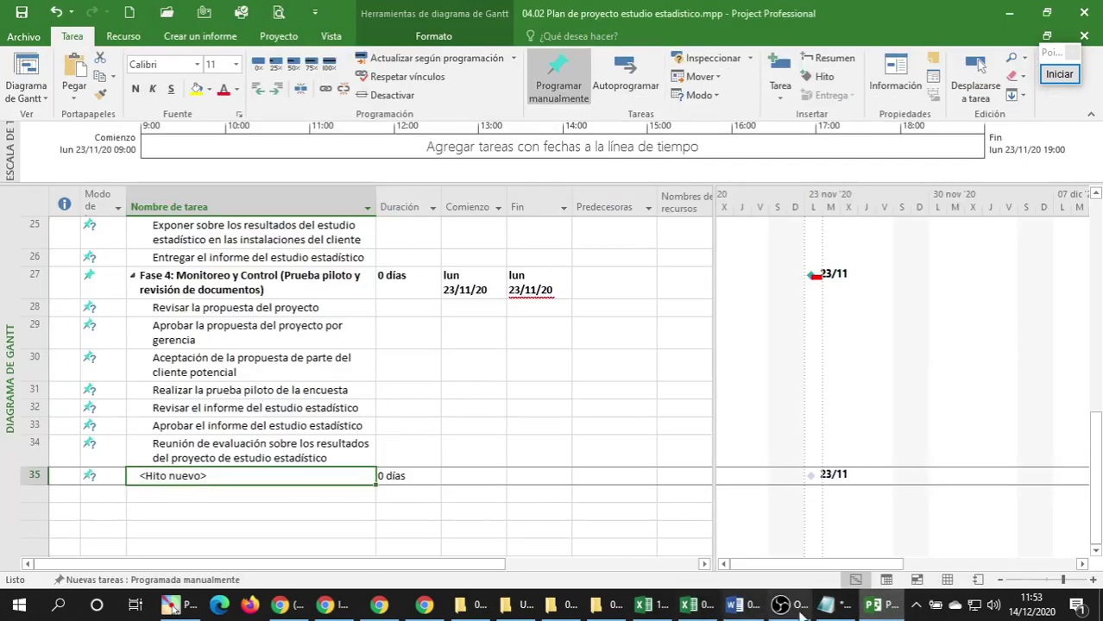
left_click(826, 605)
key("ctrl+v")
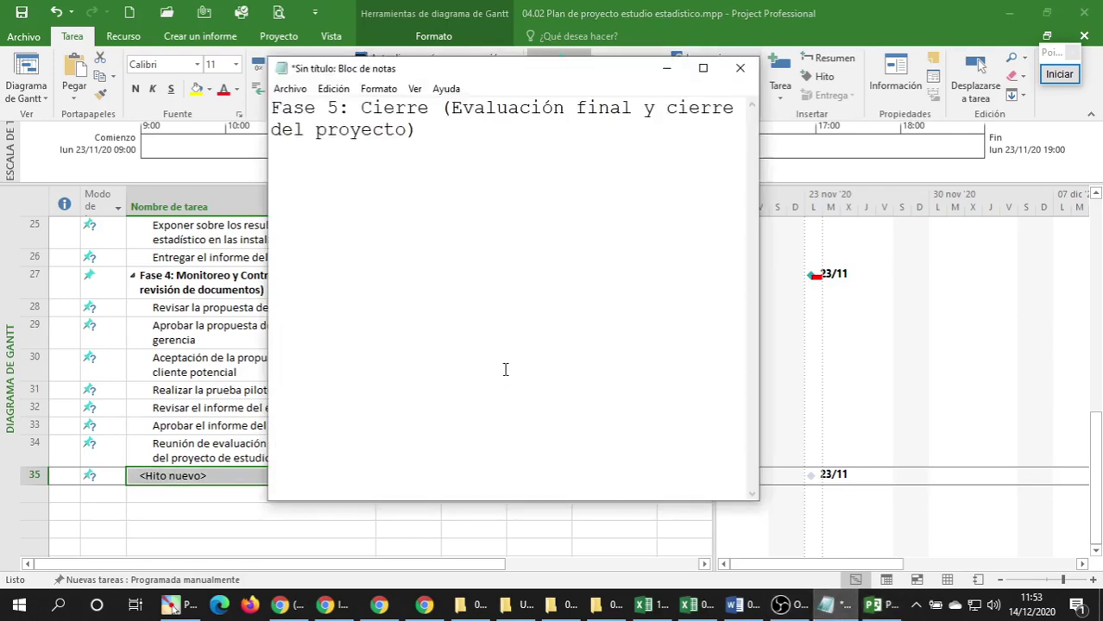
key("ctrl+a")
key("ctrl+x")
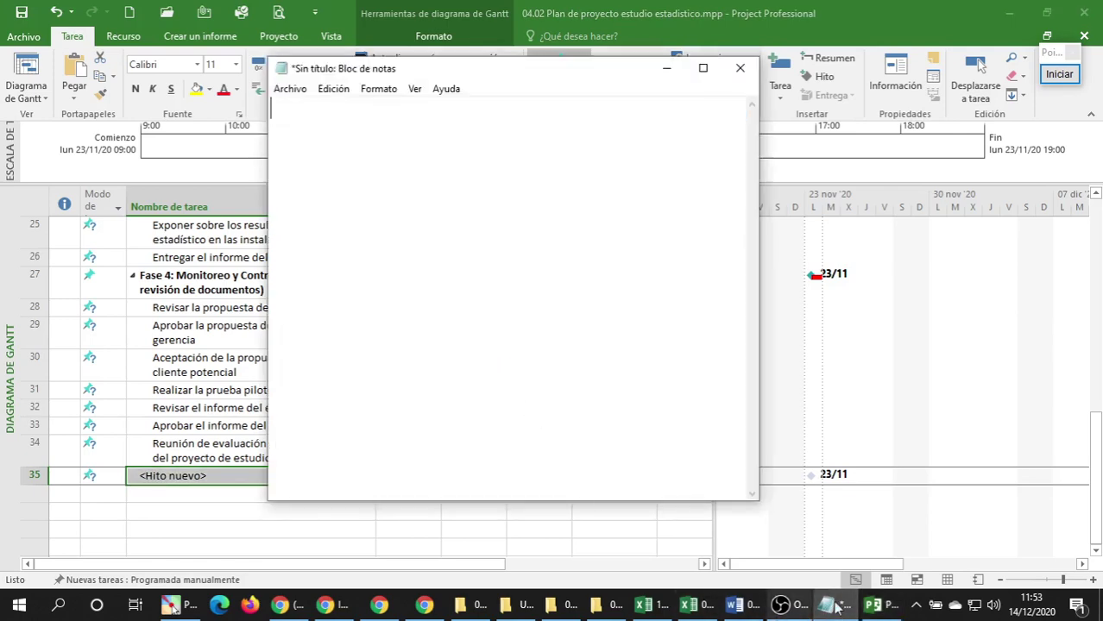
left_click(255, 476)
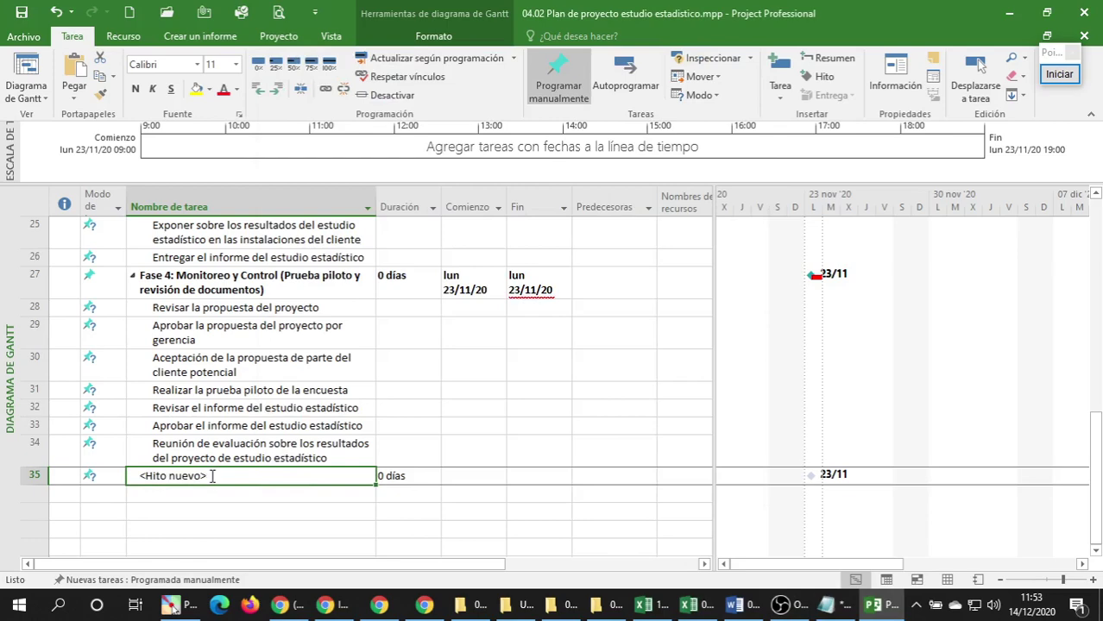
left_click(211, 475)
key("ctrl+v")
left_click(184, 512)
scroll(201, 493, "down", 2)
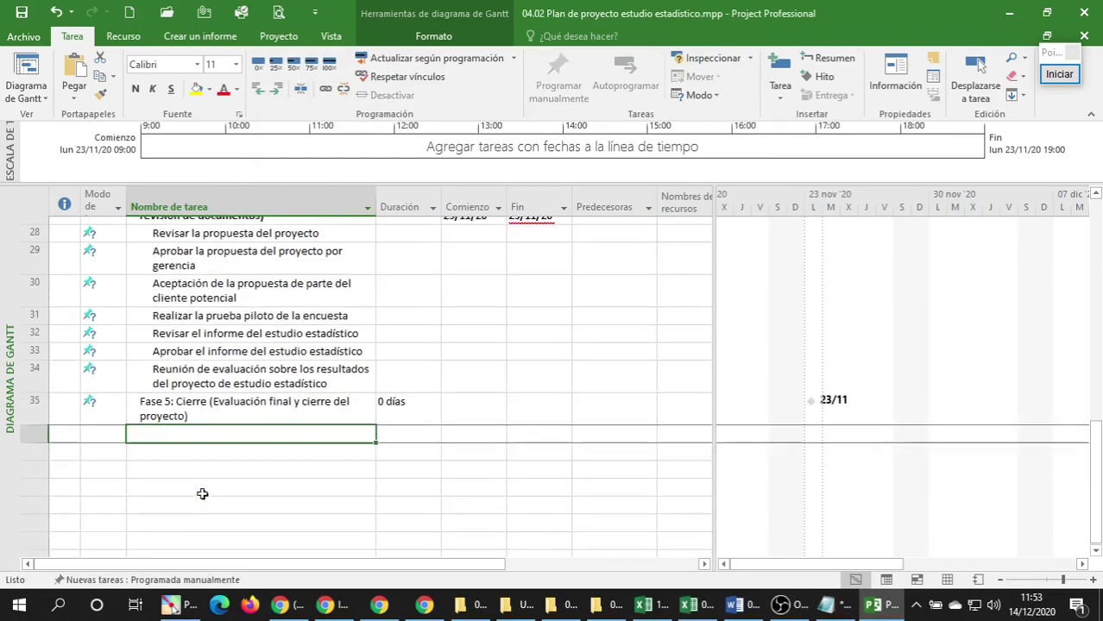
Paste the two Fase 5 closing tasks from Excel B43:B44 into Project rows 36–37.
left_click(686, 606)
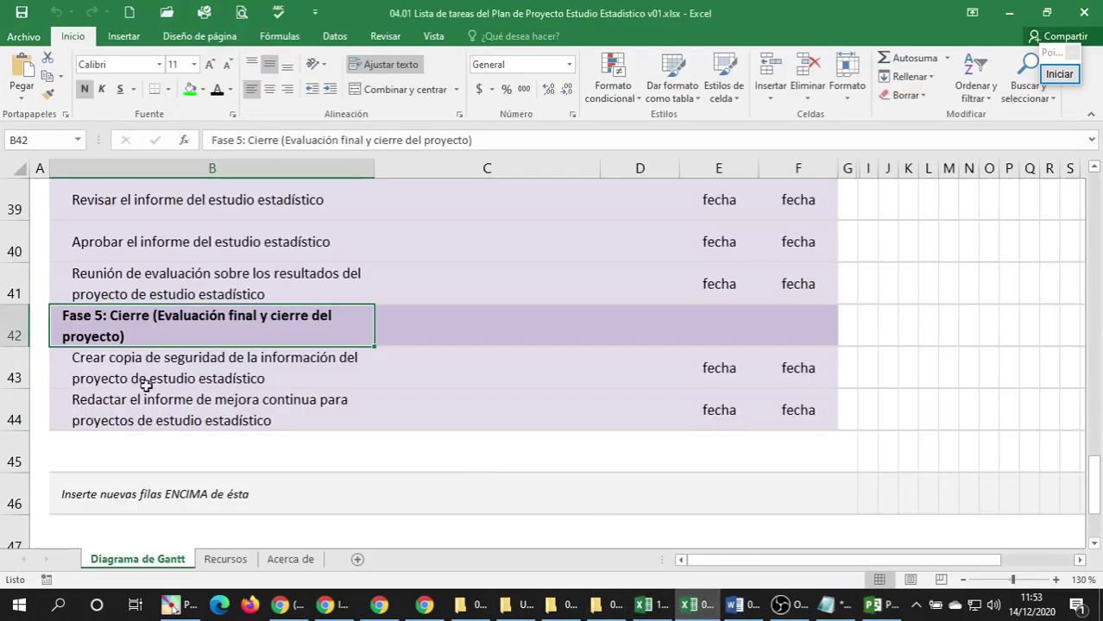
left_click(132, 358)
left_click_drag(126, 418, 140, 421)
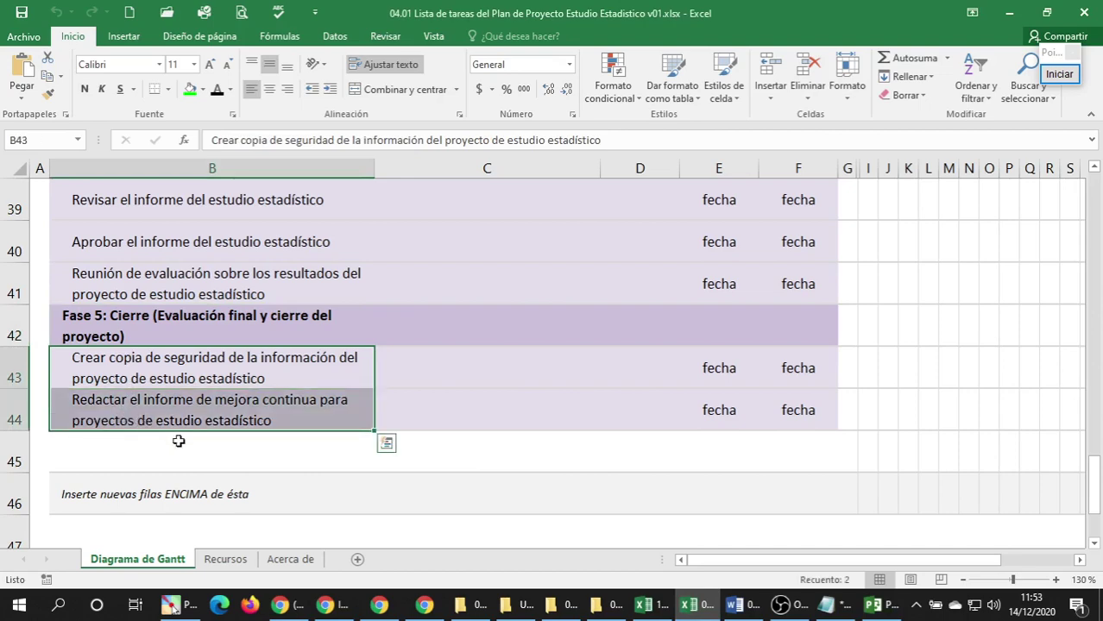
key("ctrl+c")
left_click(828, 610)
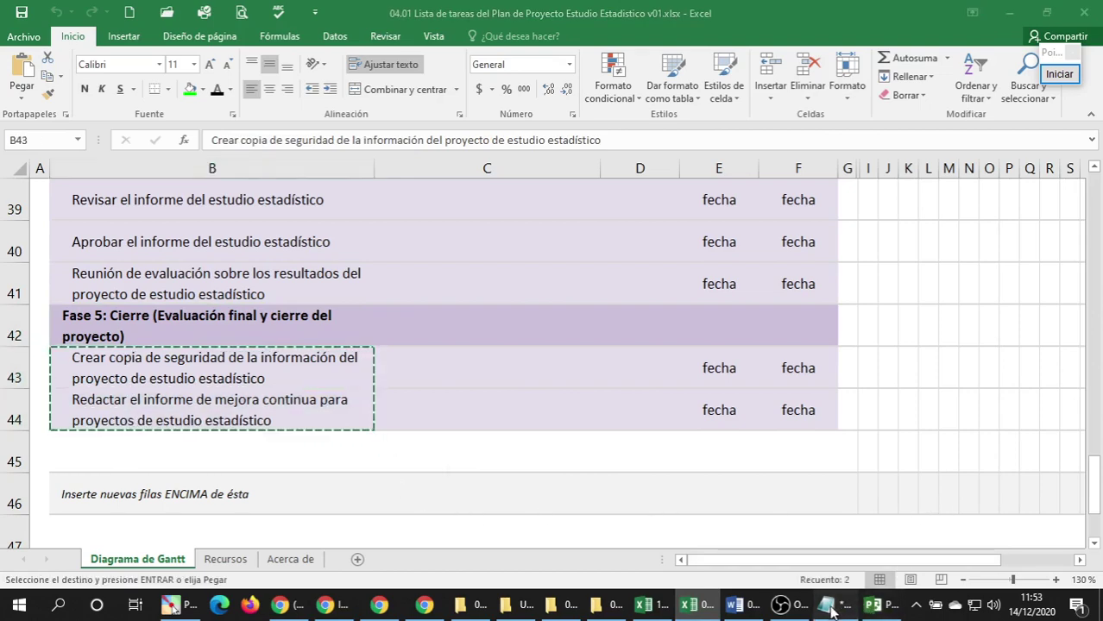
key("ctrl+v")
key("ctrl+a")
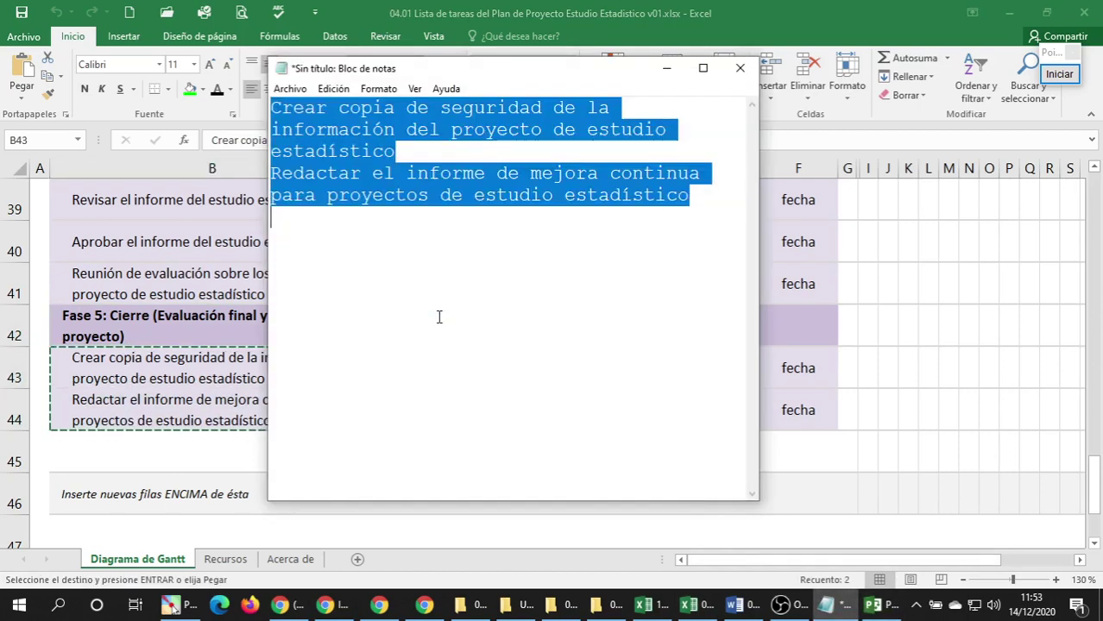
key("ctrl+x")
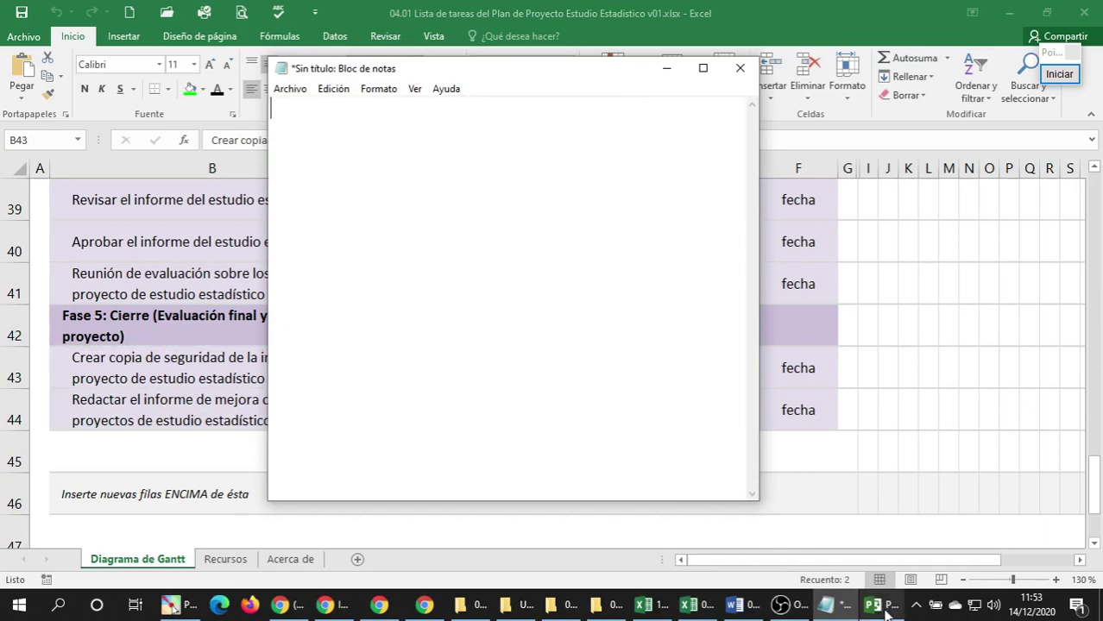
left_click(874, 604)
key("ctrl+v")
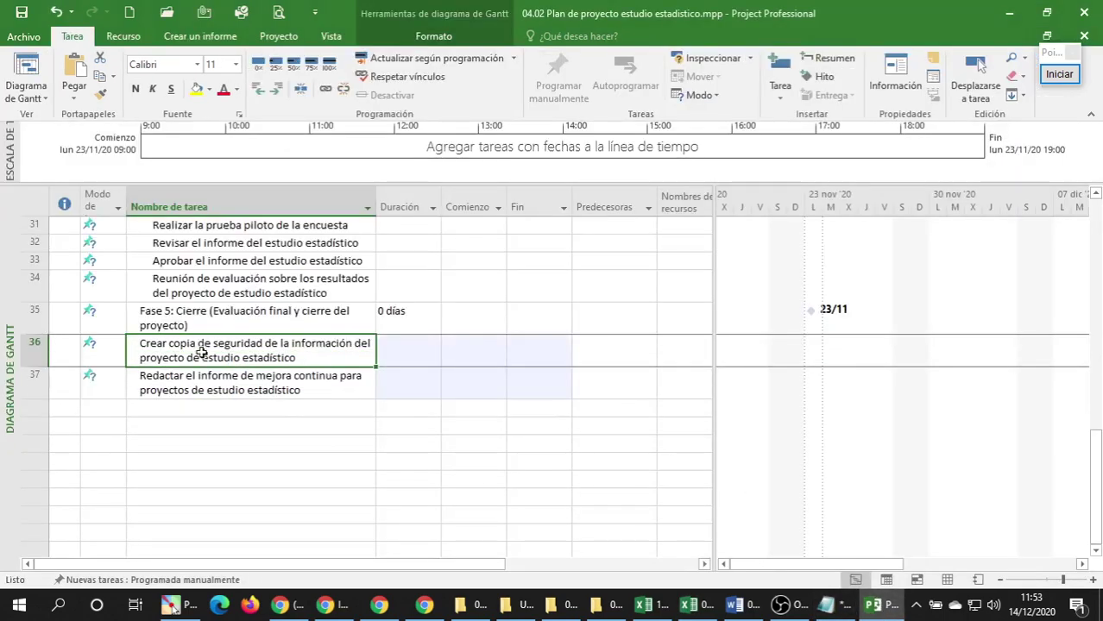
Indent rows 36–37 under Fase 5.
left_click(192, 393, "shift")
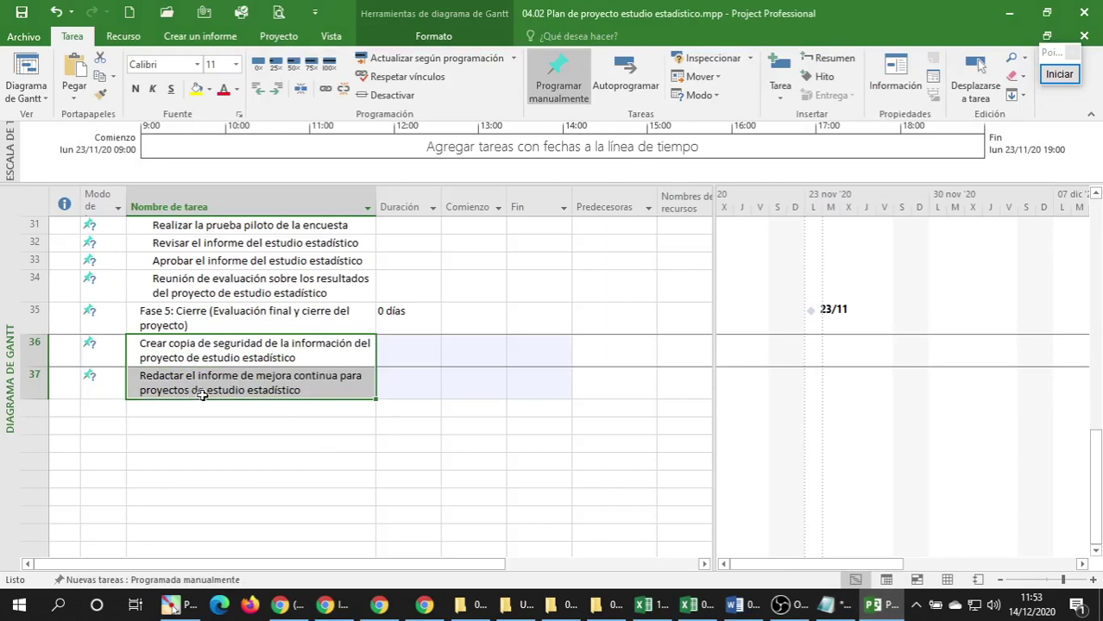
left_click(276, 92)
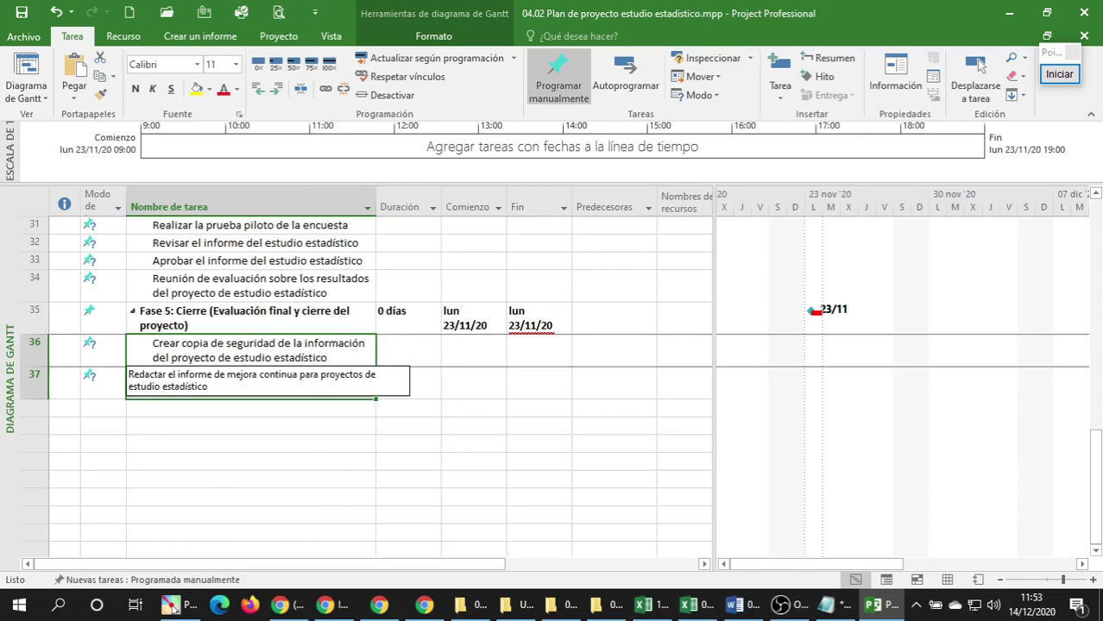
left_click(170, 438)
scroll(200, 418, "up", 10)
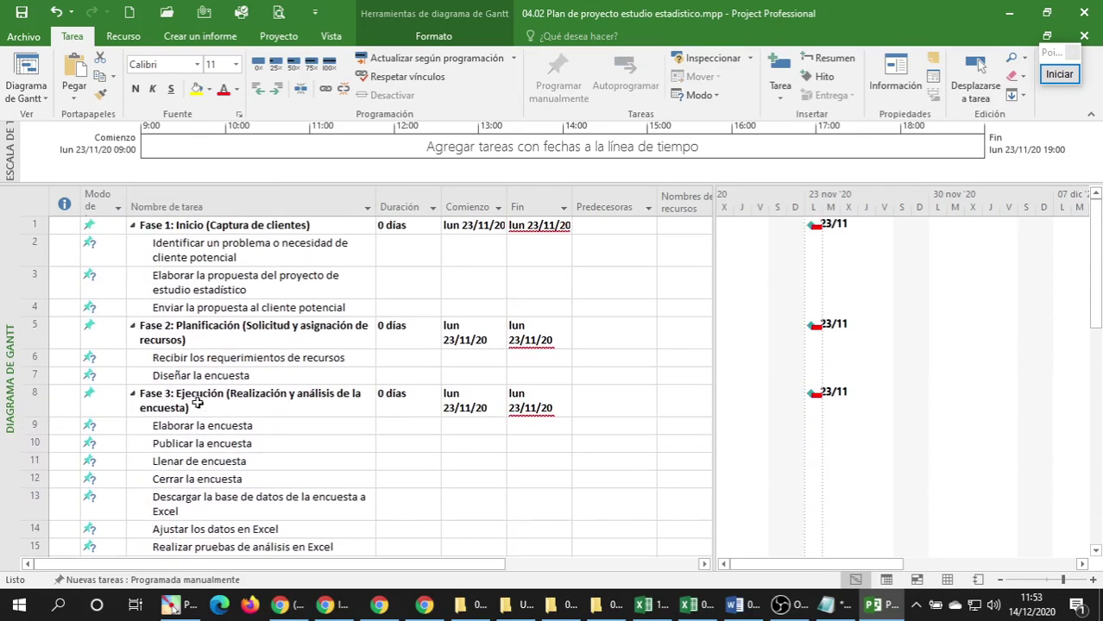
Collapse the Fase 1 through Fase 5 summary tasks.
left_click(133, 227)
left_click(134, 245)
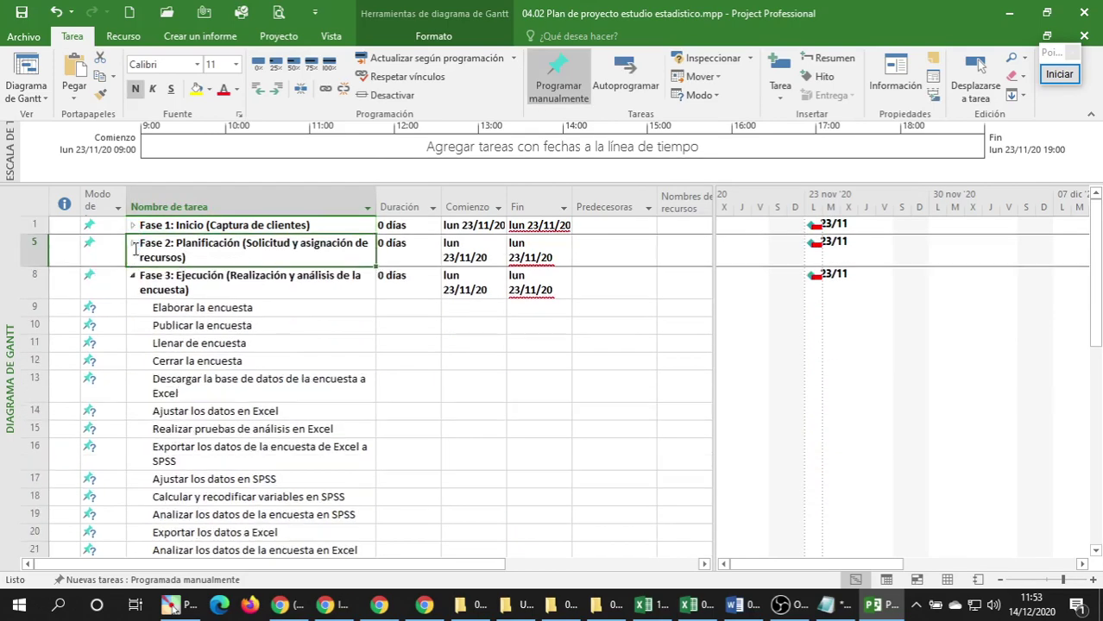
left_click(133, 277)
left_click(133, 310)
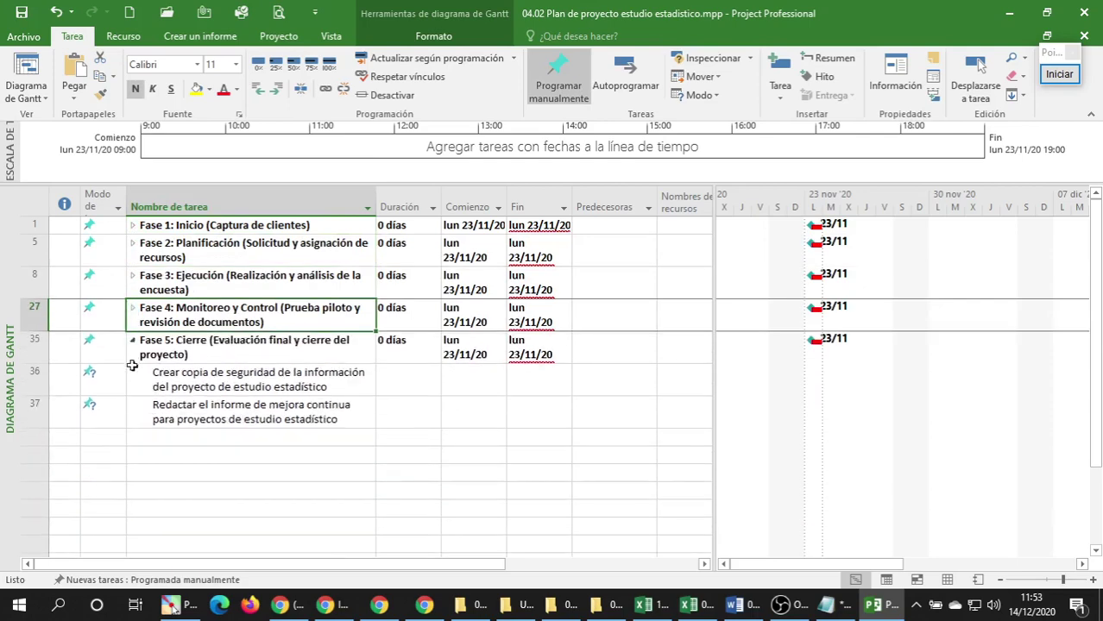
left_click(133, 352)
left_click(134, 342)
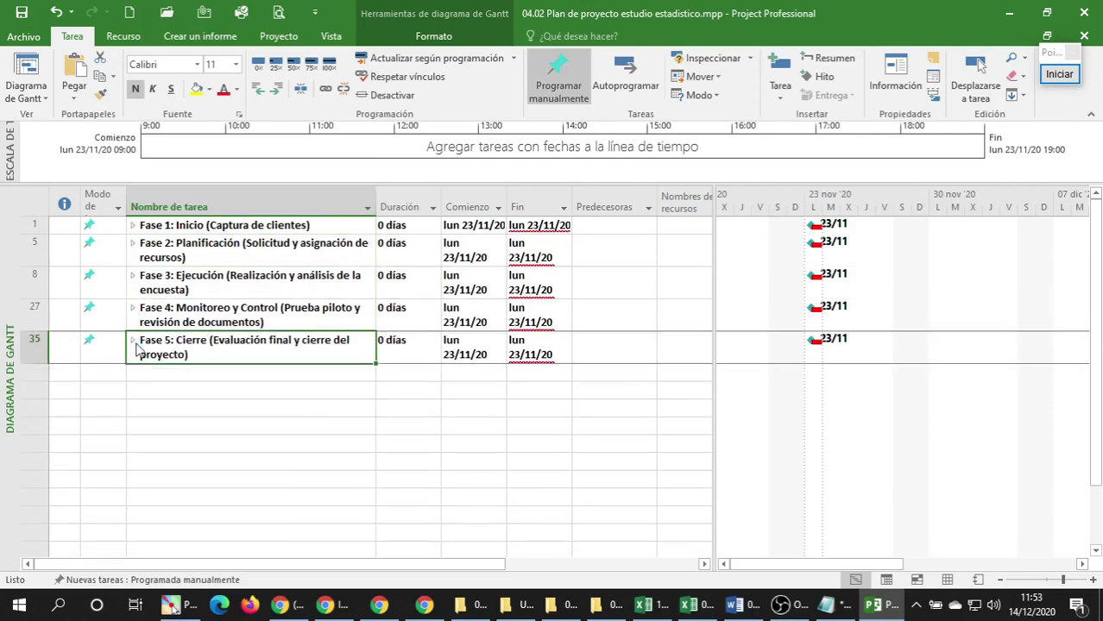
Select each collapsed phase row in turn, Fase 1 through Fase 5.
left_click(232, 238)
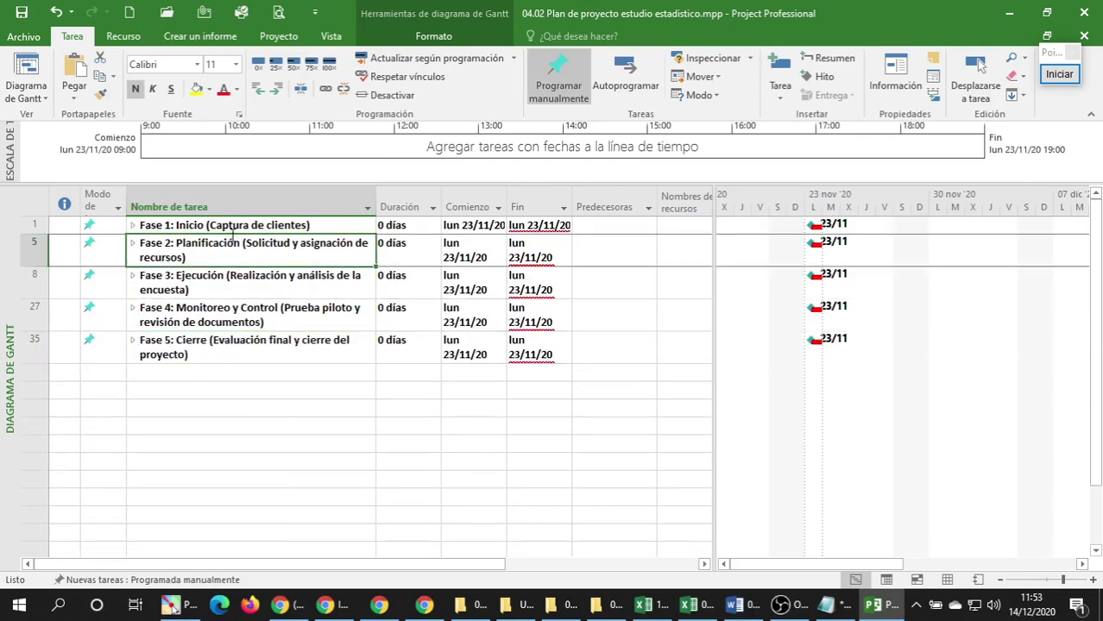
left_click(236, 226)
left_click(223, 252)
left_click(212, 288)
left_click(201, 319)
left_click(195, 347)
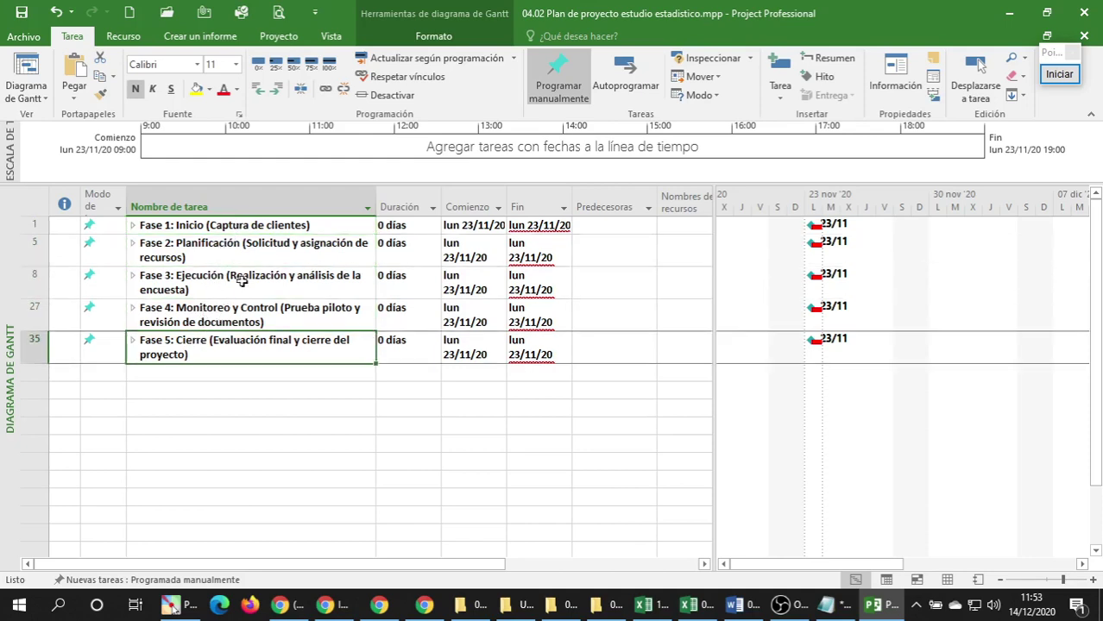
left_click(280, 223)
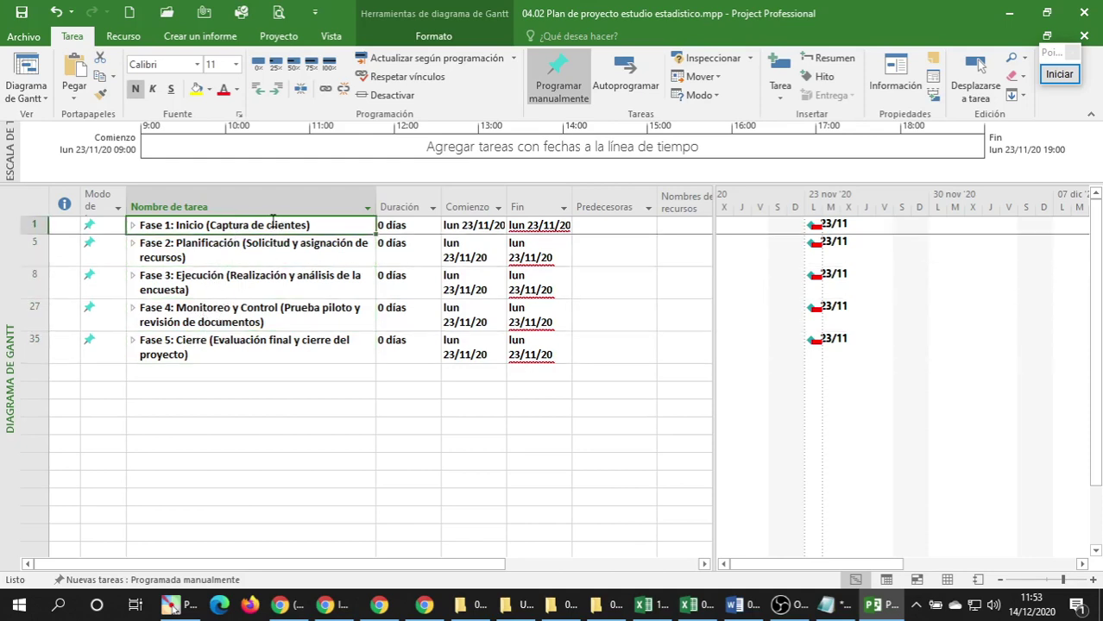
Shade the Fase 1 name light blue and the Fase 2 name orange.
left_click(211, 90)
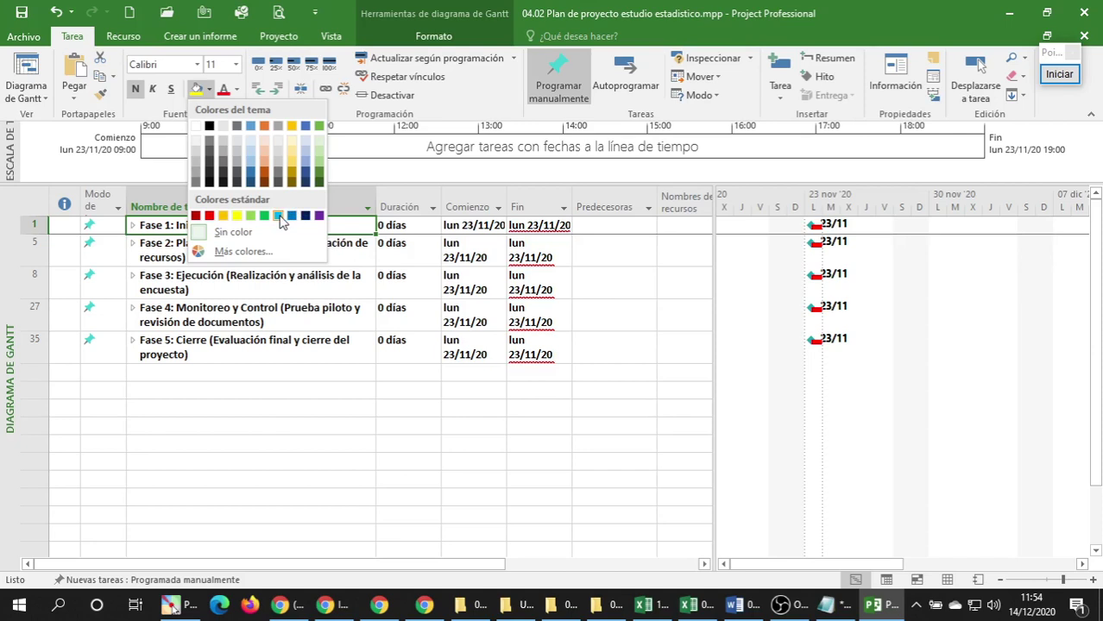
left_click(279, 216)
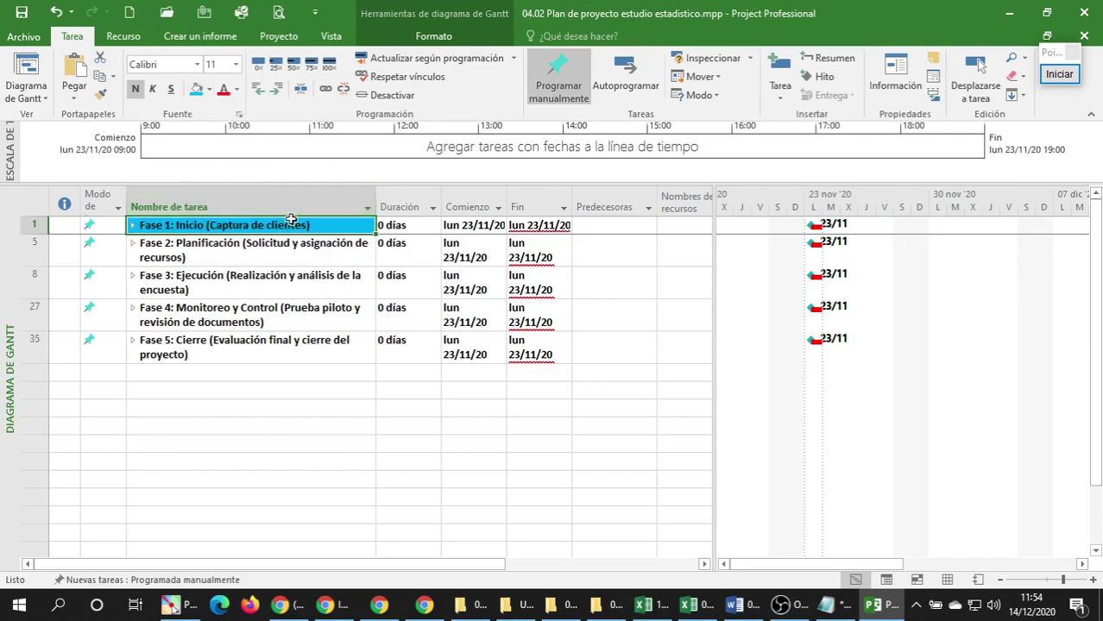
left_click(233, 251)
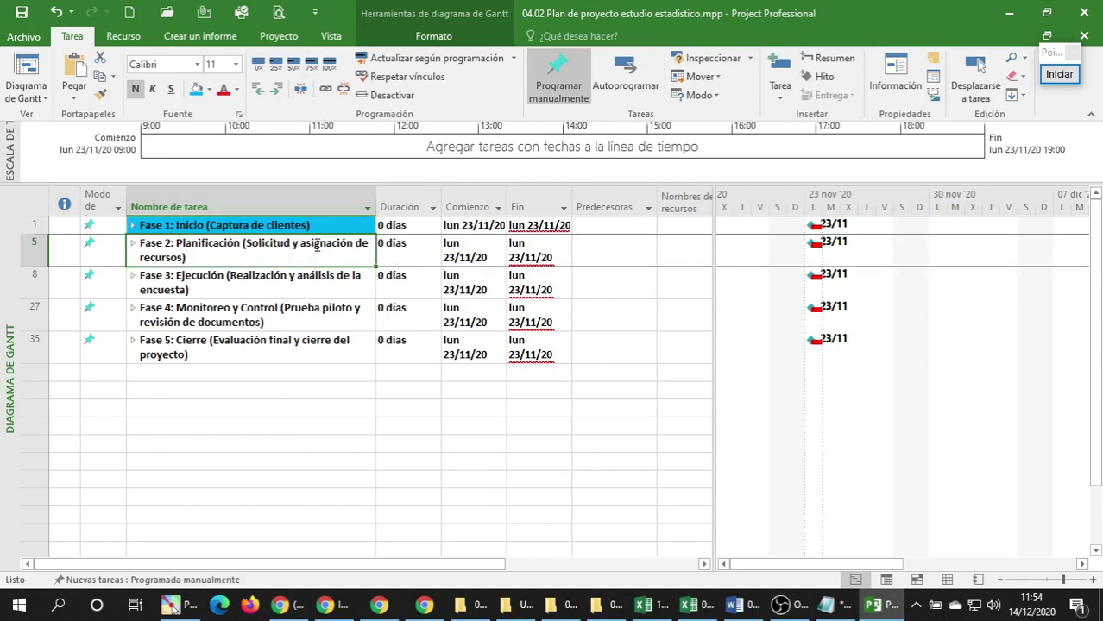
left_click(209, 90)
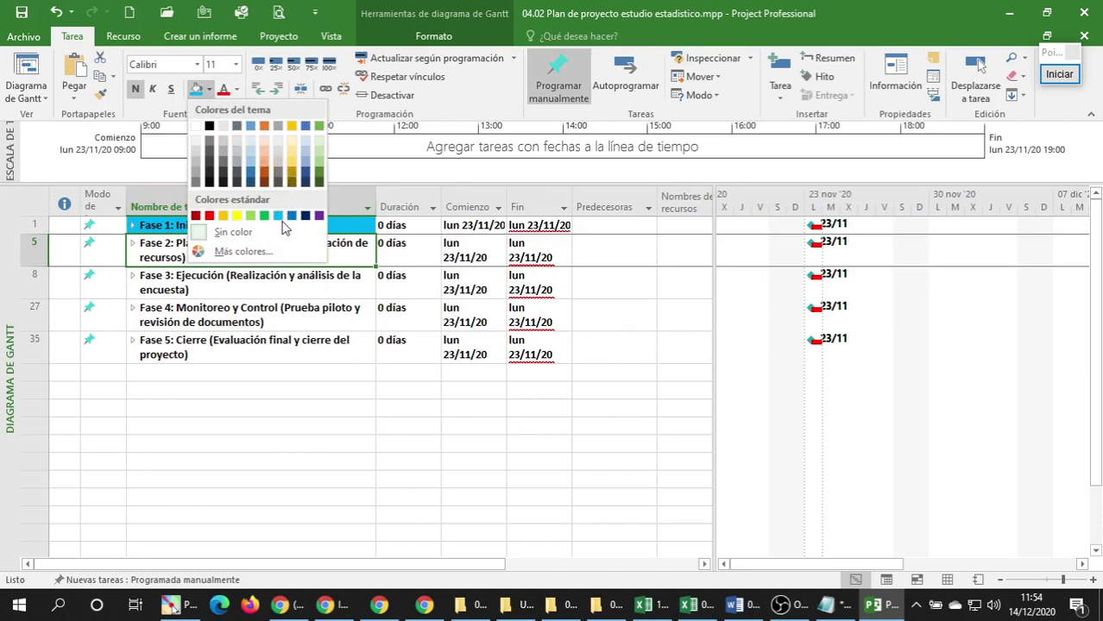
left_click(223, 216)
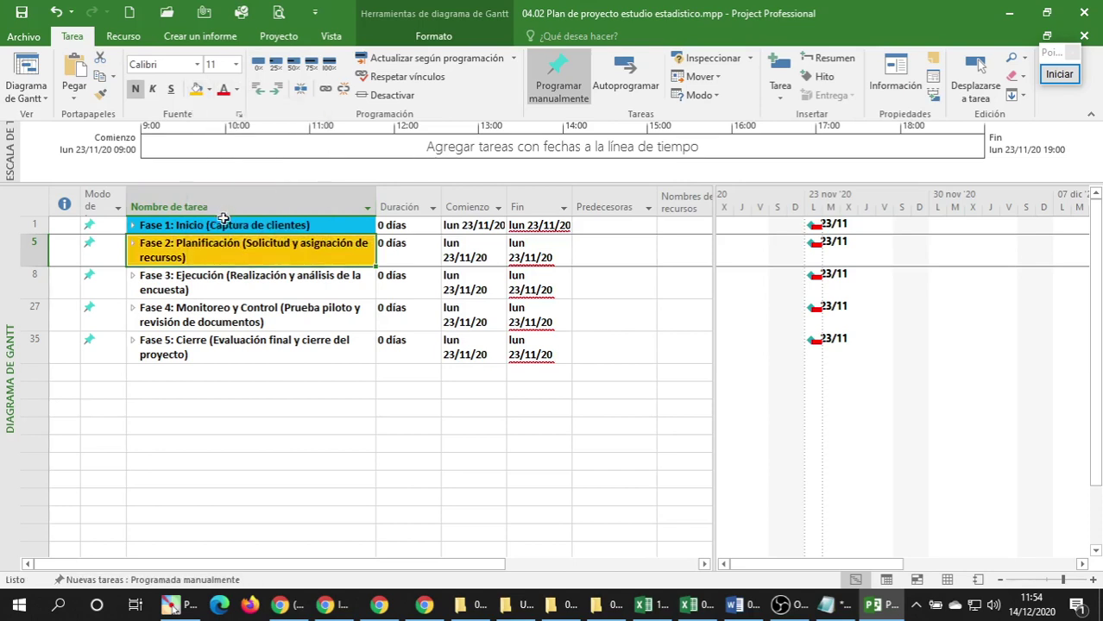
Bring up More Colors on its Standard colour hexagon for a custom background.
left_click(208, 89)
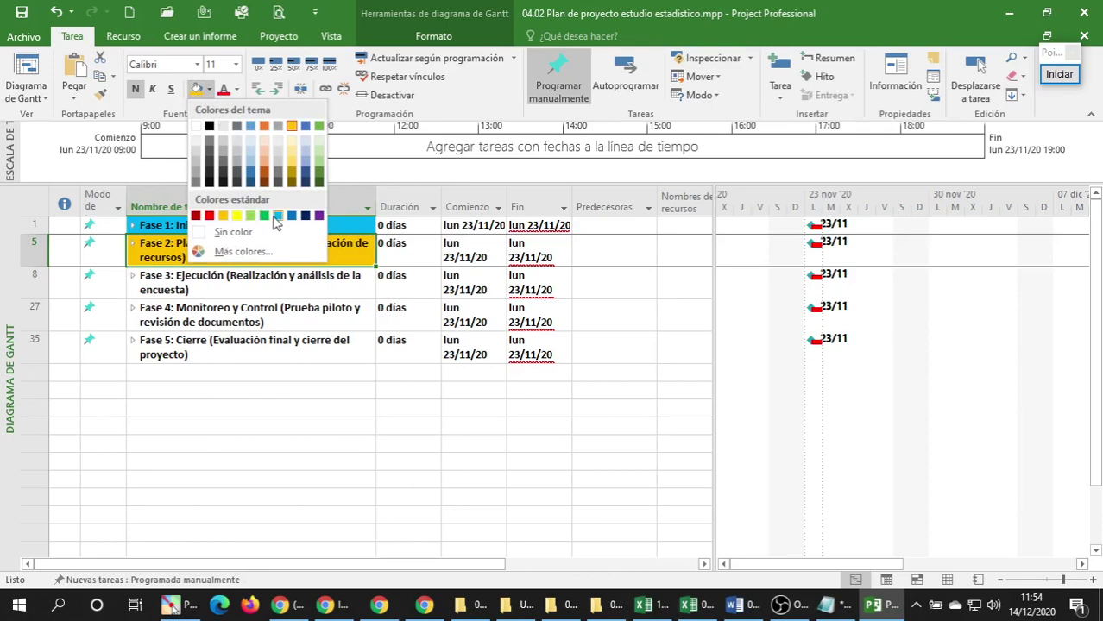
left_click(244, 252)
left_click(450, 179)
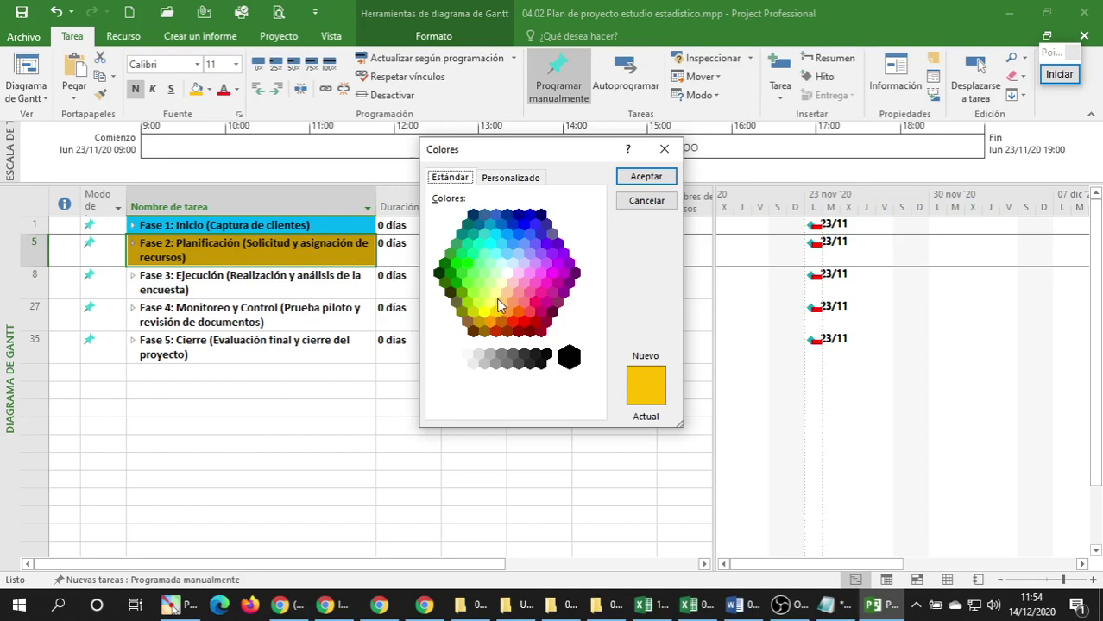
Give the Fase 2 task name a pale yellow background after trying several yellow shades.
left_click(490, 303)
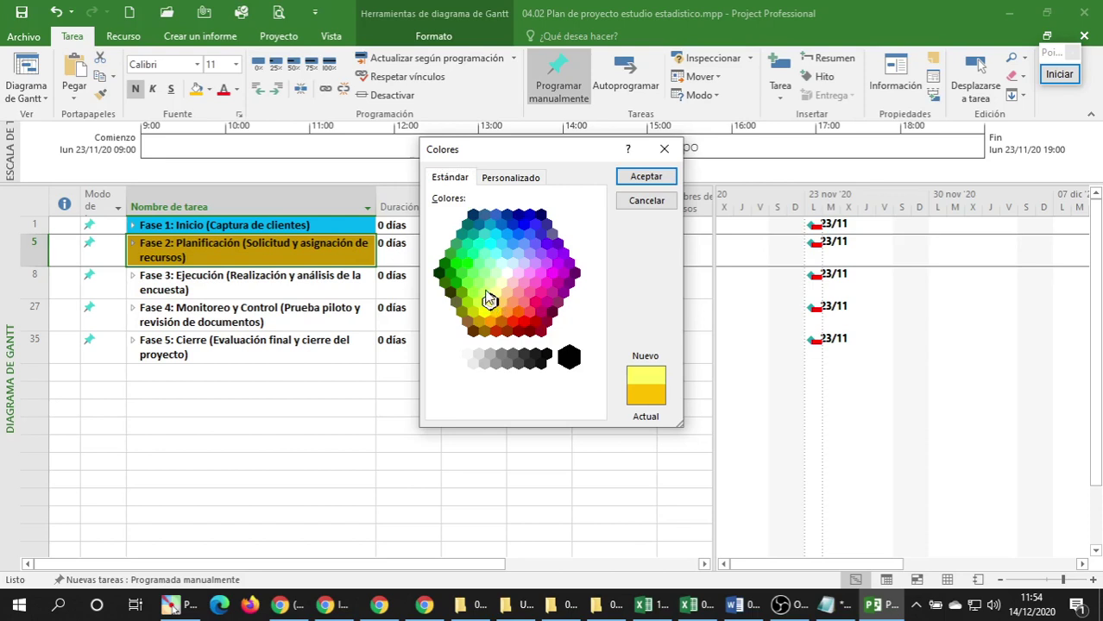
left_click(485, 292)
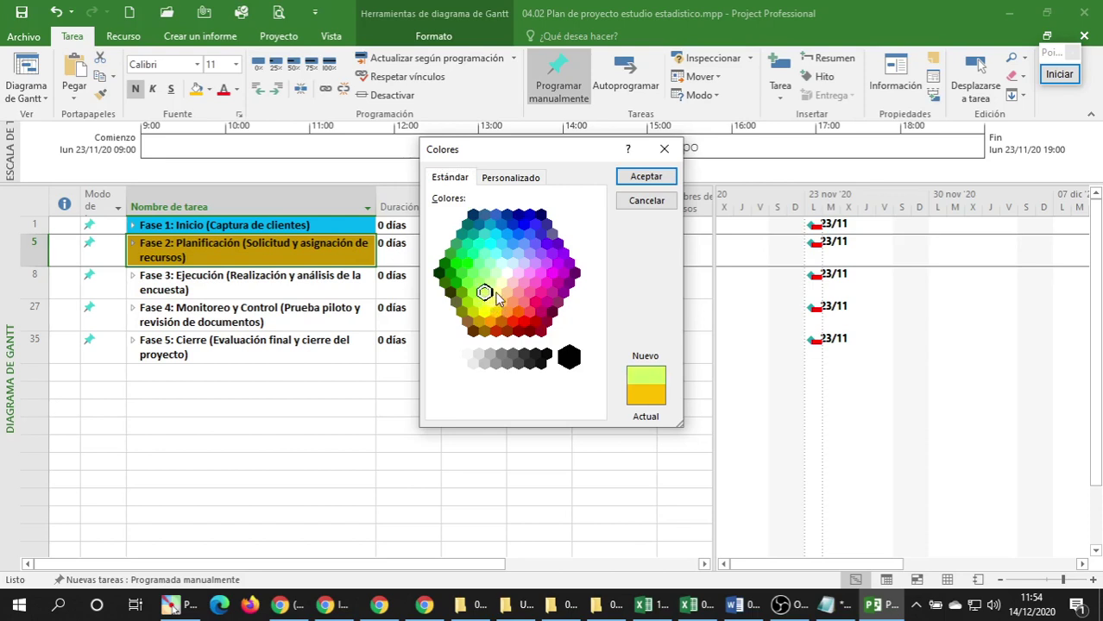
left_click(497, 293)
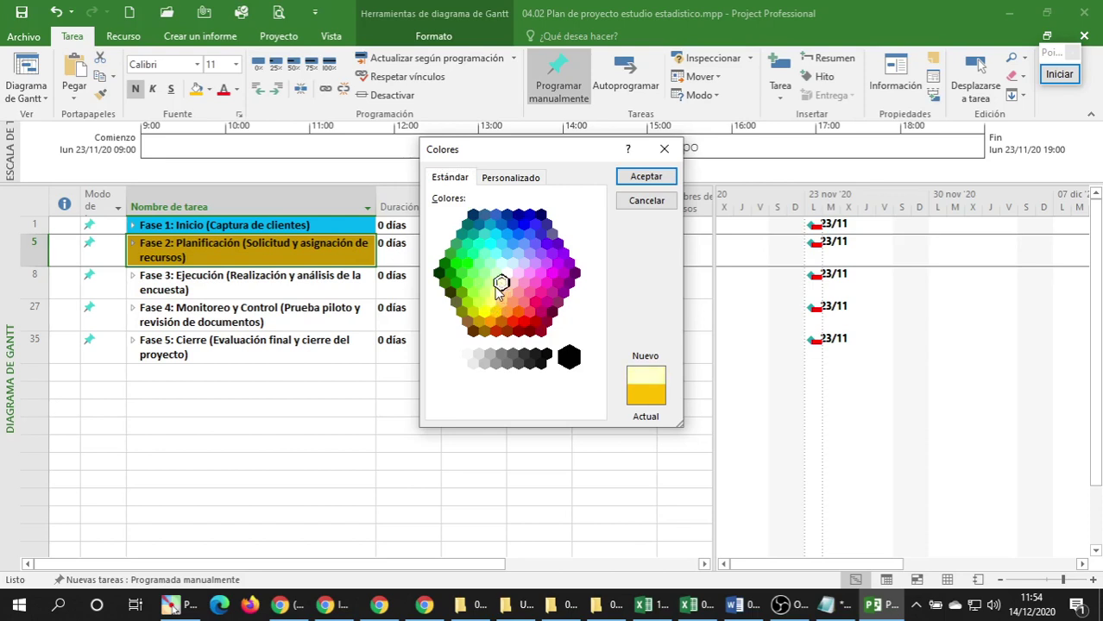
left_click(485, 291)
left_click(490, 301)
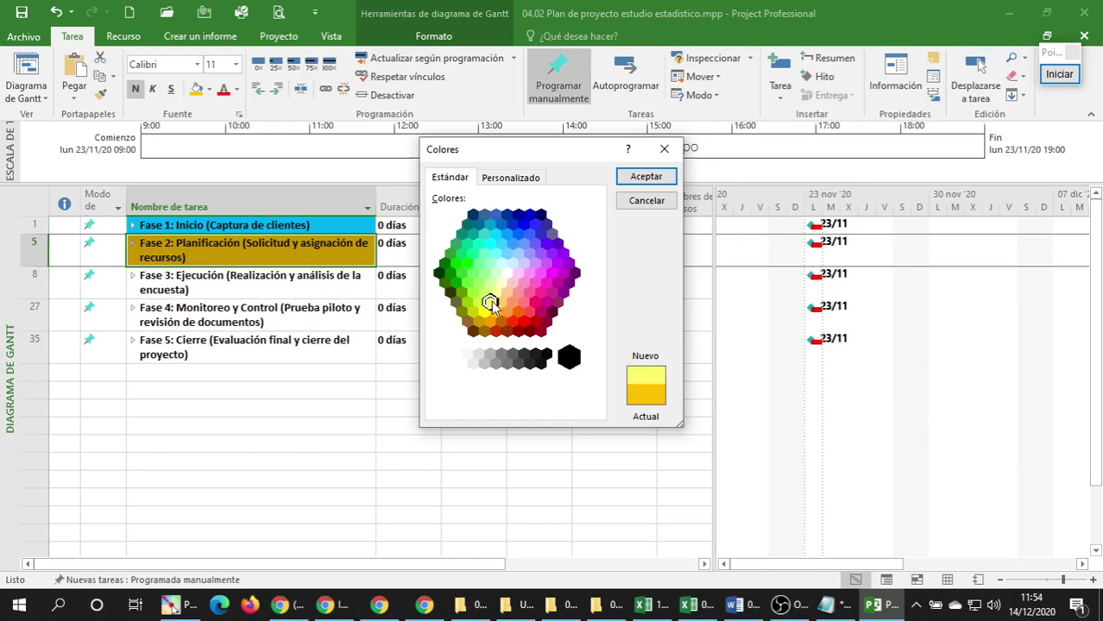
left_click(645, 172)
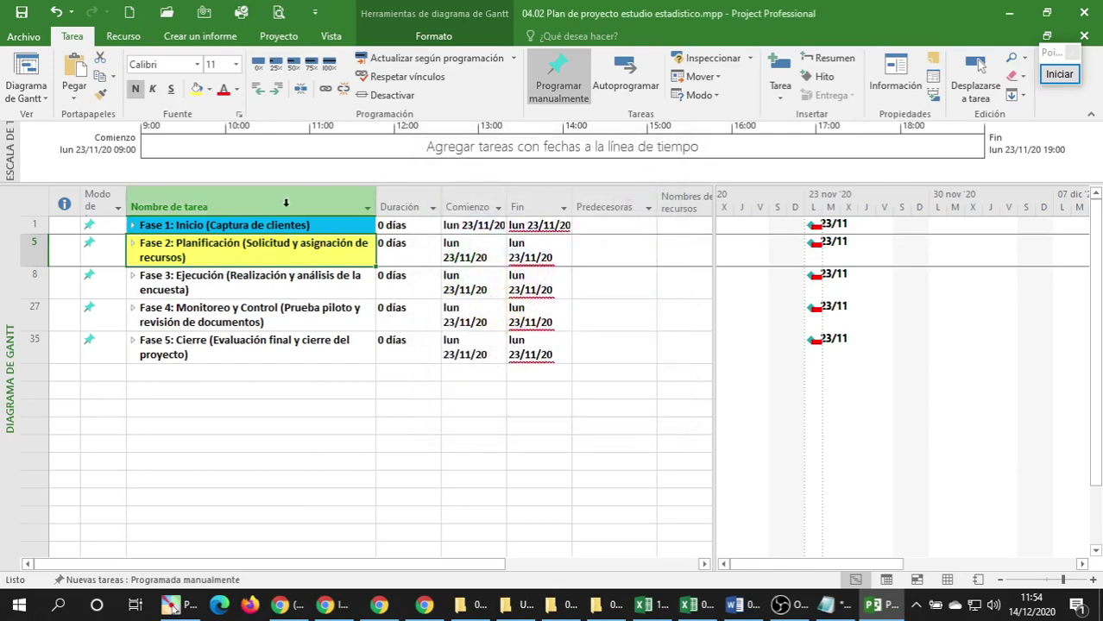
Change Fase 1's background to mint green using the hexagon colour palette.
left_click(205, 225)
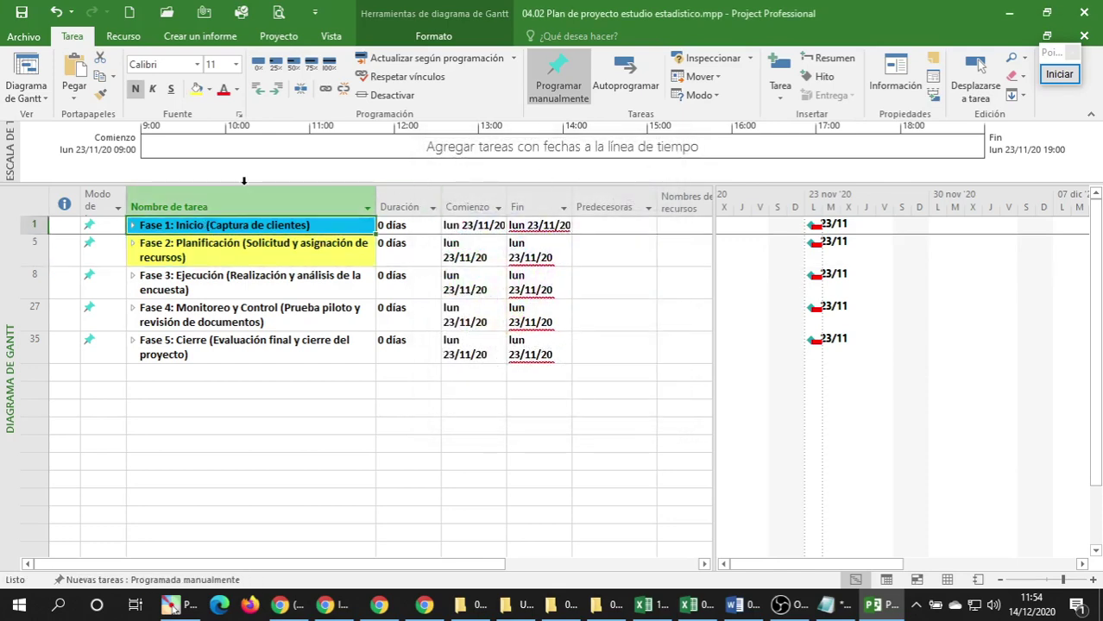
left_click(210, 90)
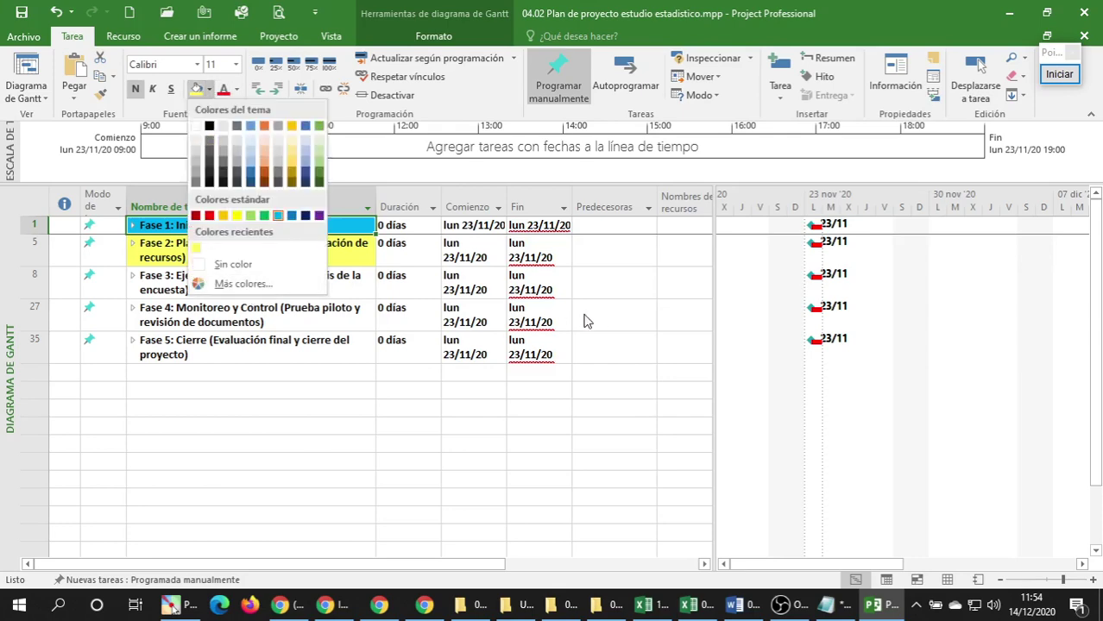
left_click(270, 287)
left_click(450, 177)
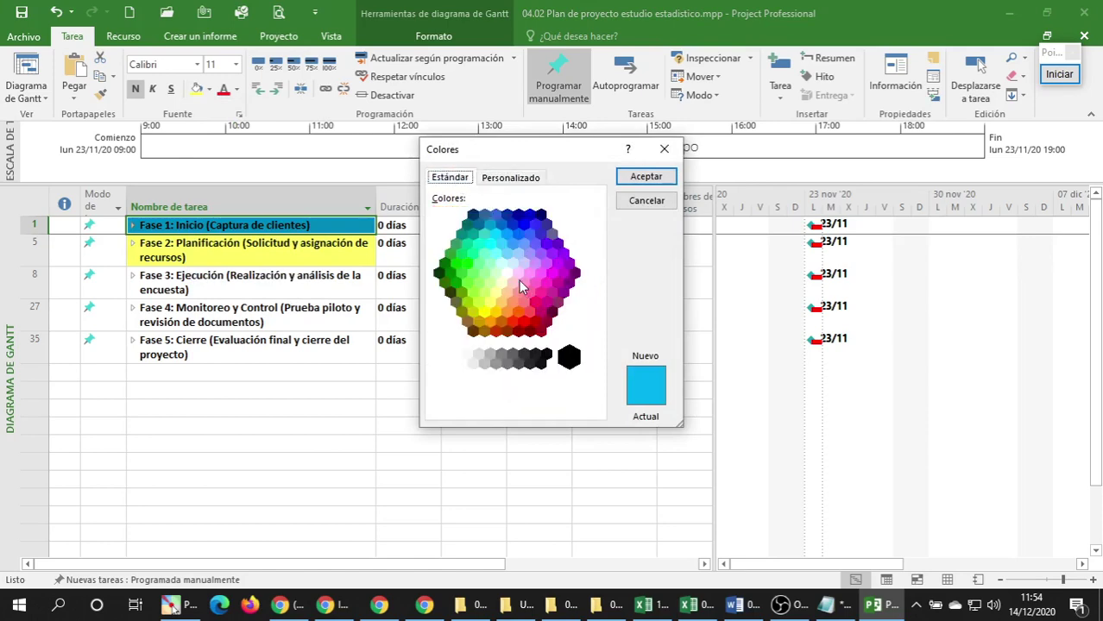
left_click(490, 263)
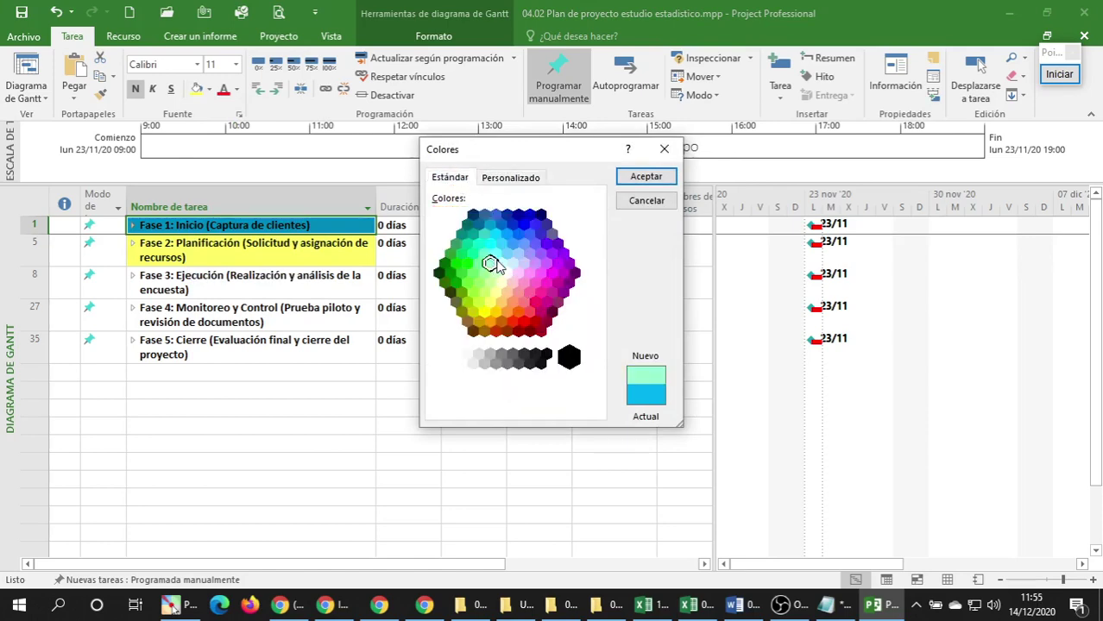
left_click(648, 177)
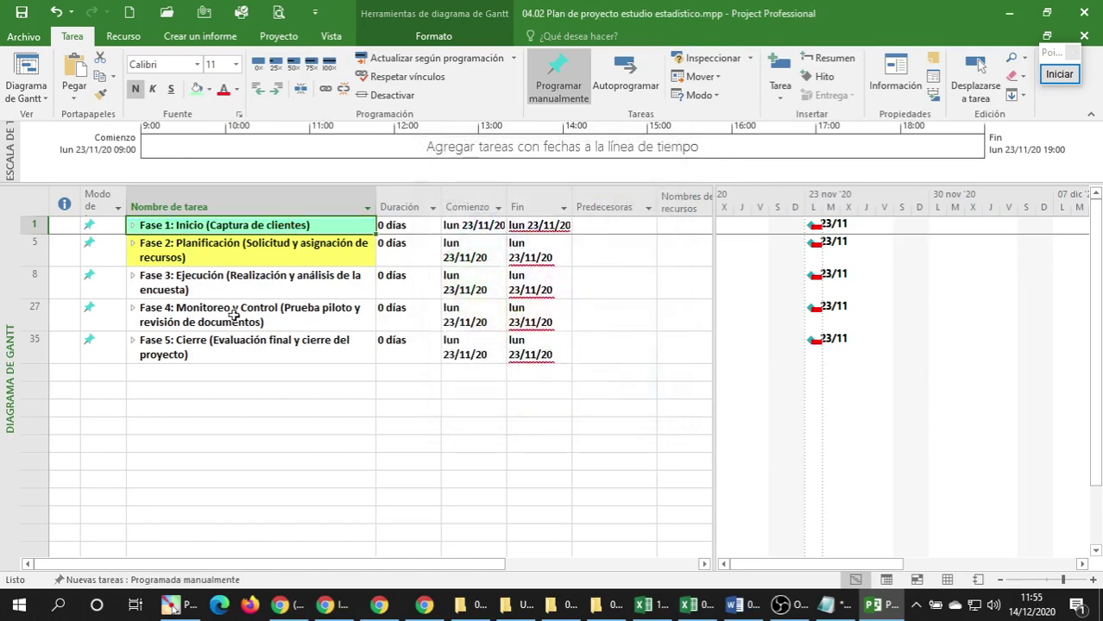
Click through the phase names and end with the Fase 3 task name selected.
left_click(231, 312)
left_click(252, 225)
left_click(242, 256)
left_click(231, 282)
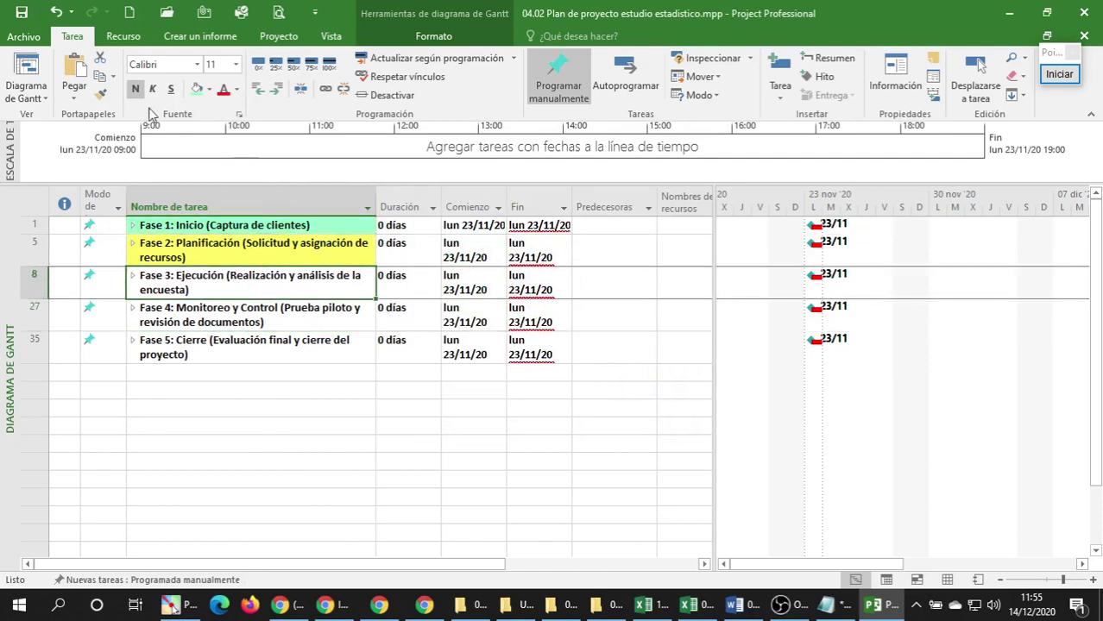
Fill the Fase 3 task name with light green.
left_click(207, 93)
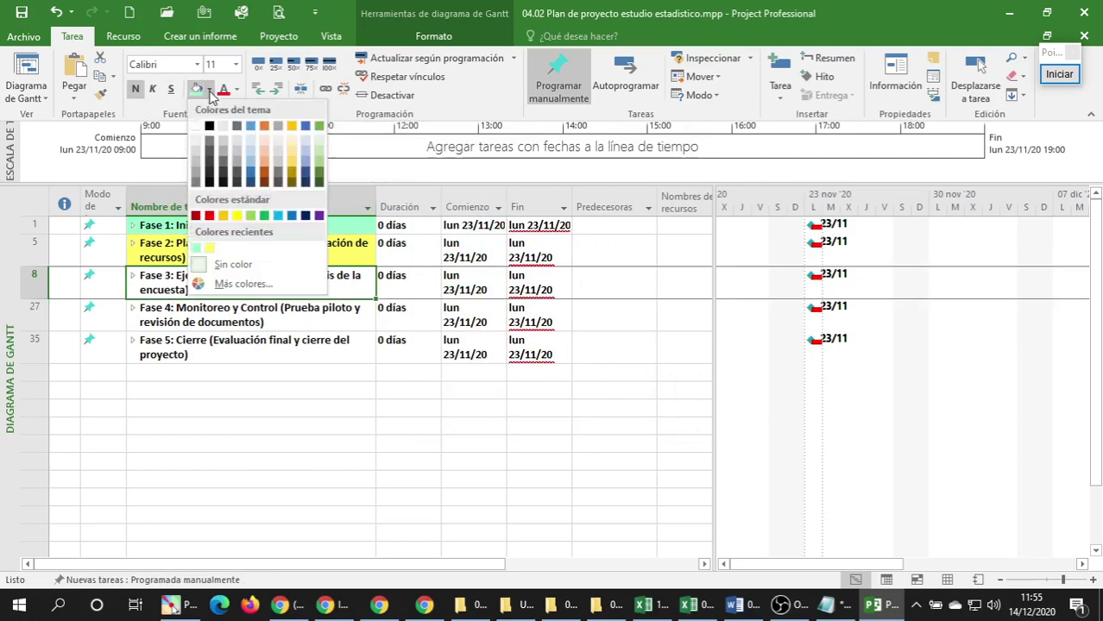
left_click(254, 290)
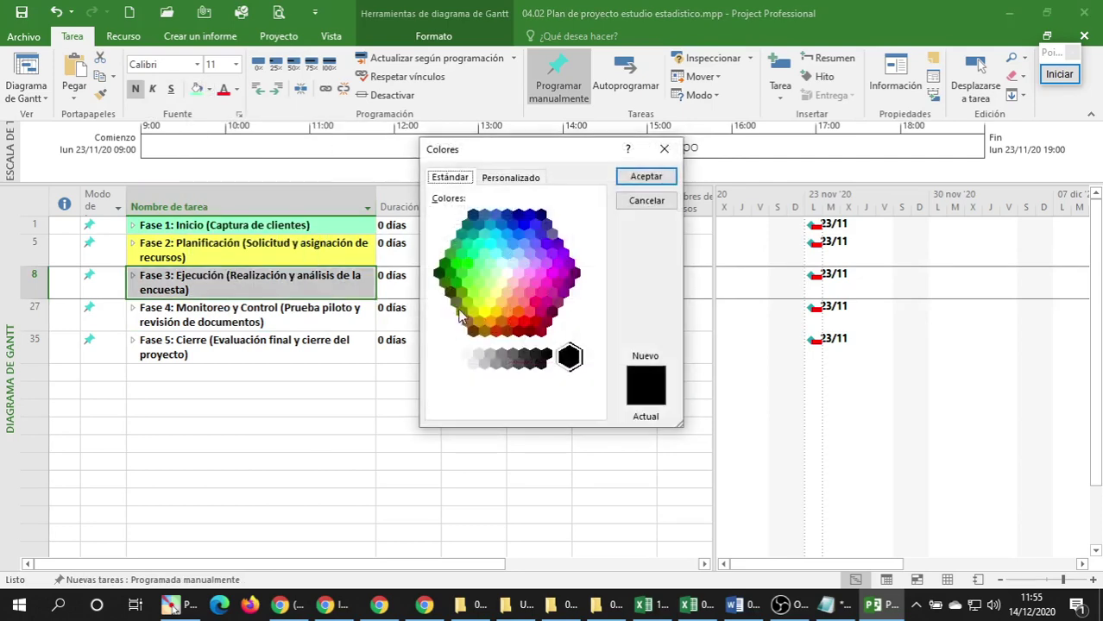
left_click(485, 272)
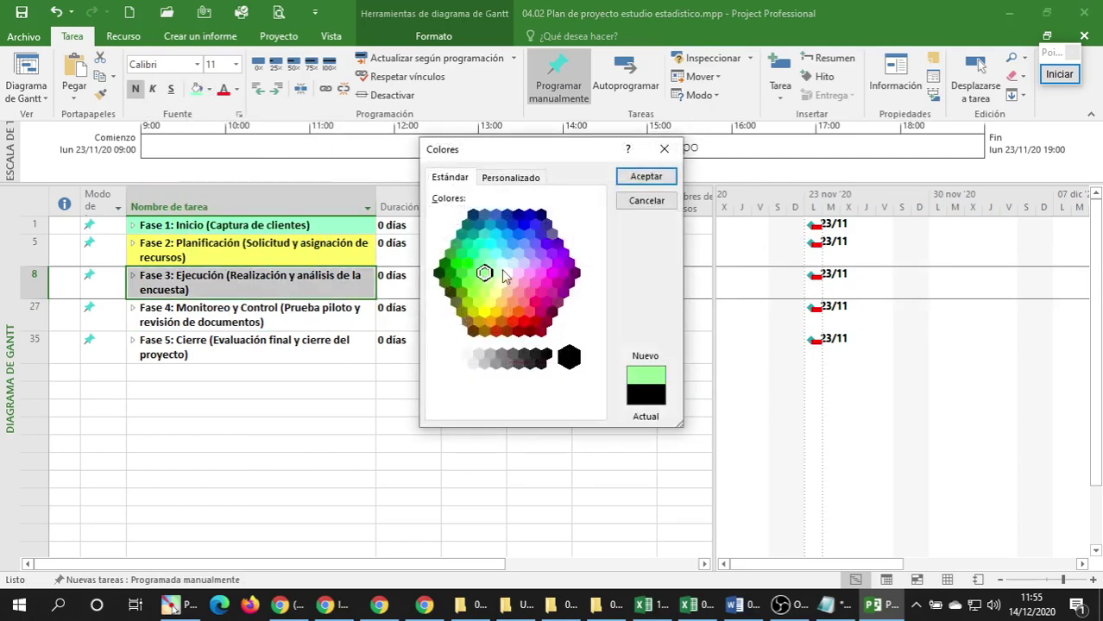
left_click(640, 178)
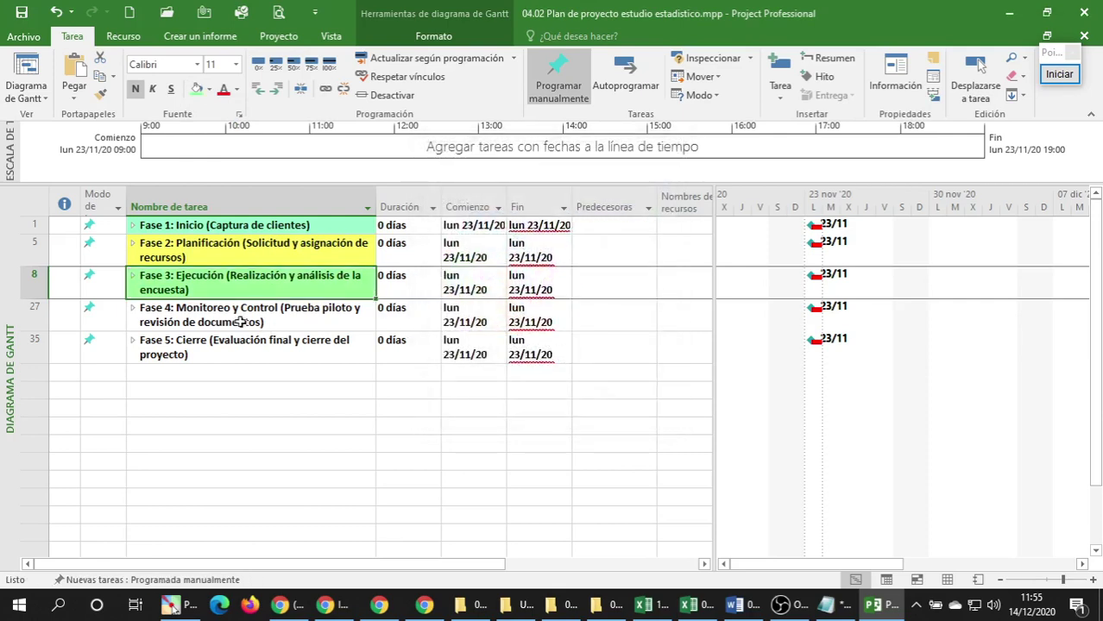
Give the Fase 4 task name a light pink background.
left_click(237, 317)
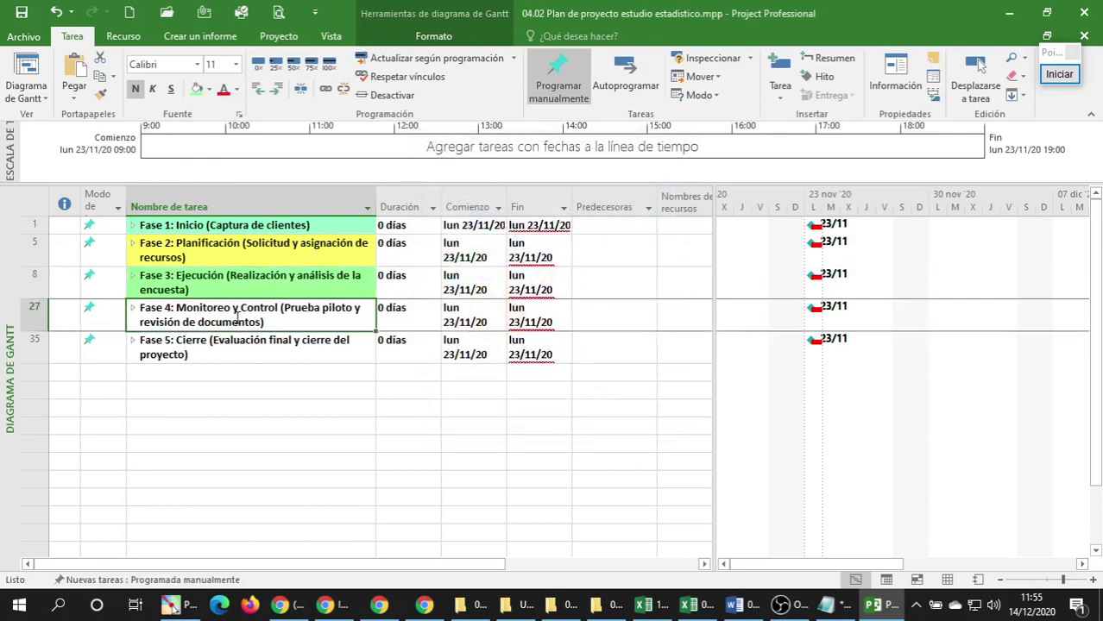
left_click(209, 90)
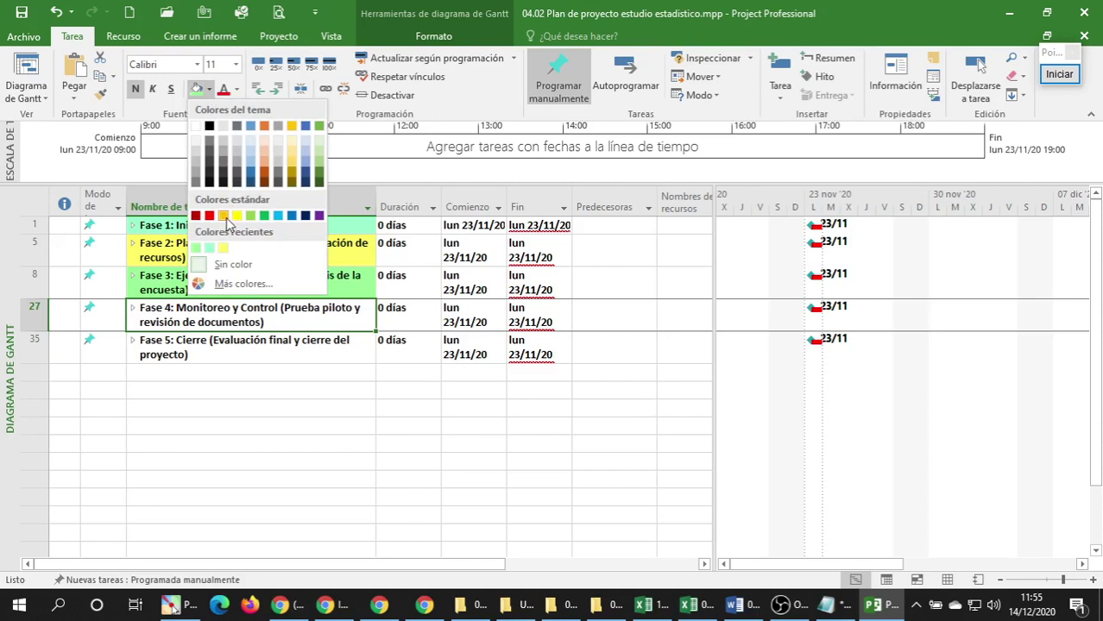
left_click(247, 283)
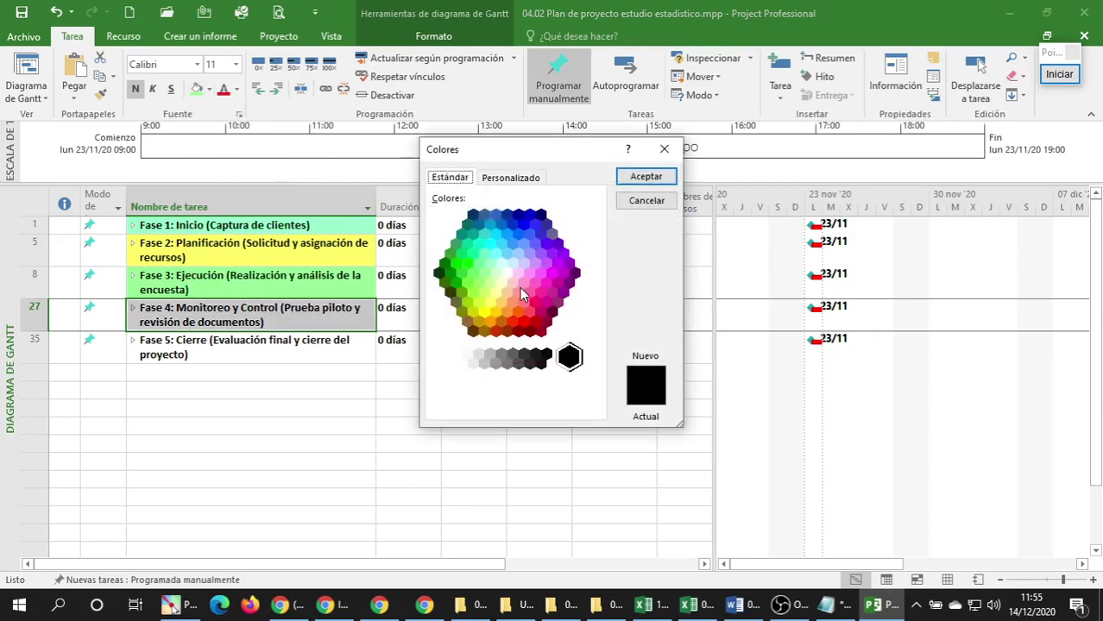
left_click(518, 275)
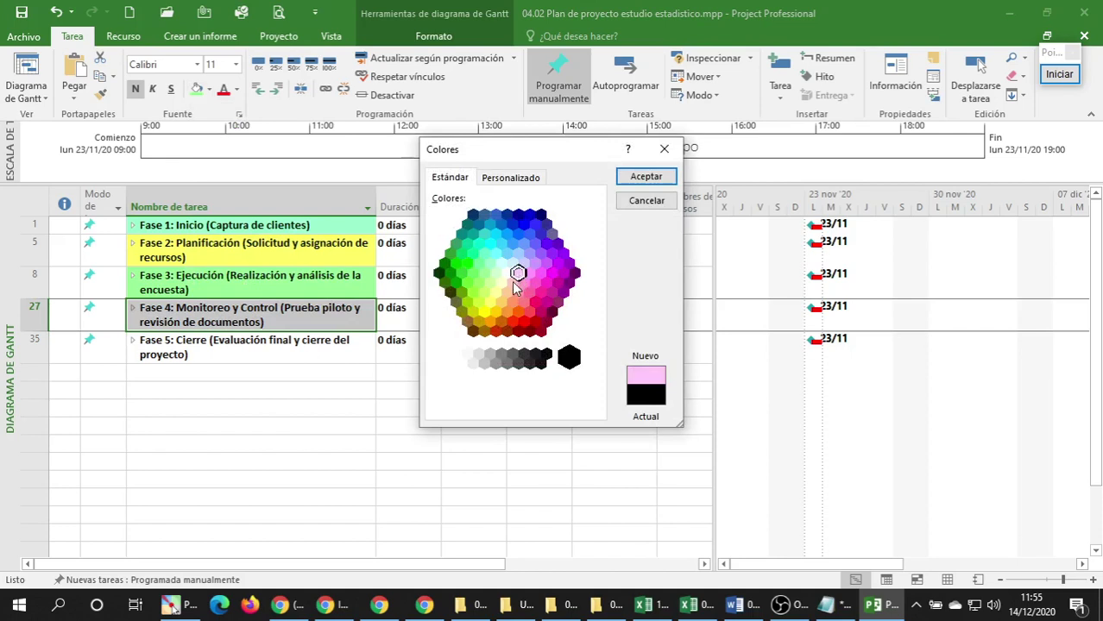
left_click(513, 282)
left_click(645, 178)
Select the Fase 5 task name to recolour next.
left_click(212, 354)
left_click(270, 316)
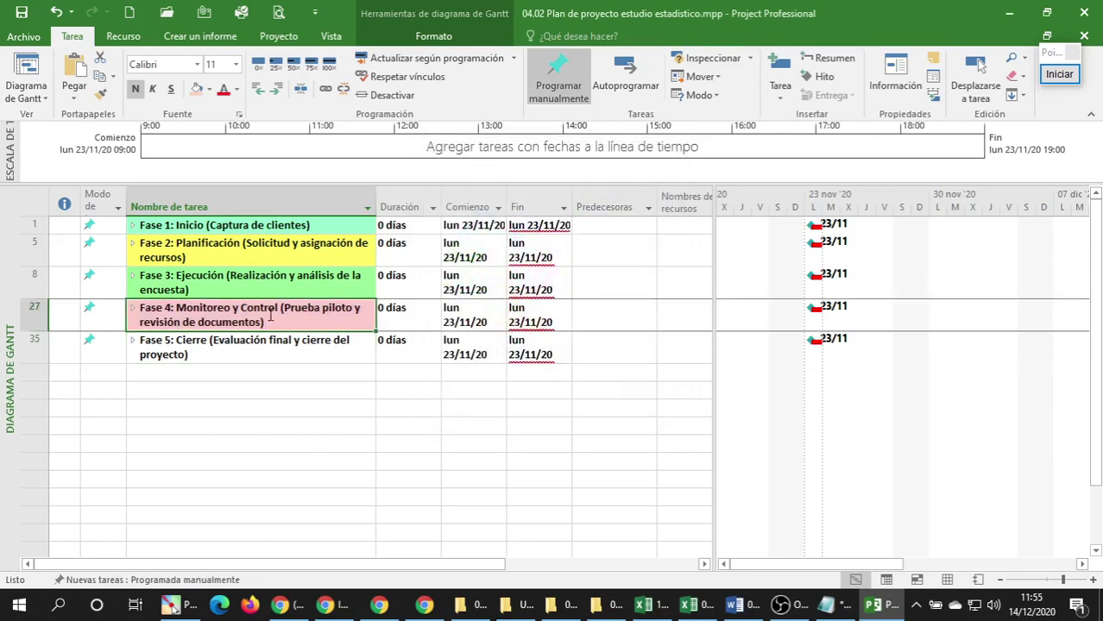
left_click(239, 346)
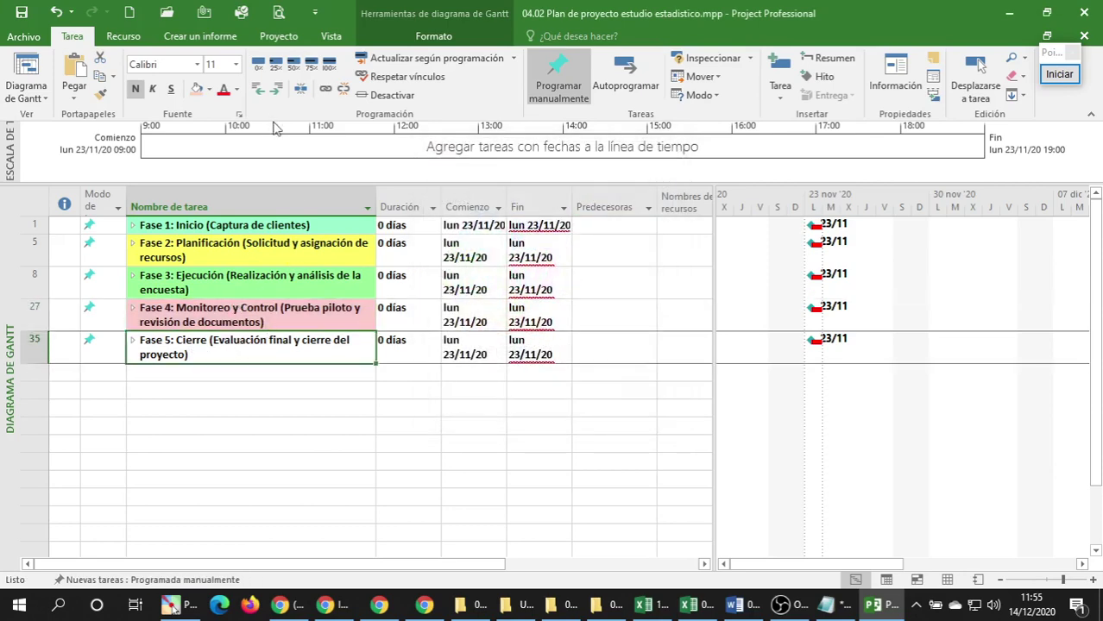
Fill the Fase 5 task name with bright green, then reselect it.
left_click(208, 92)
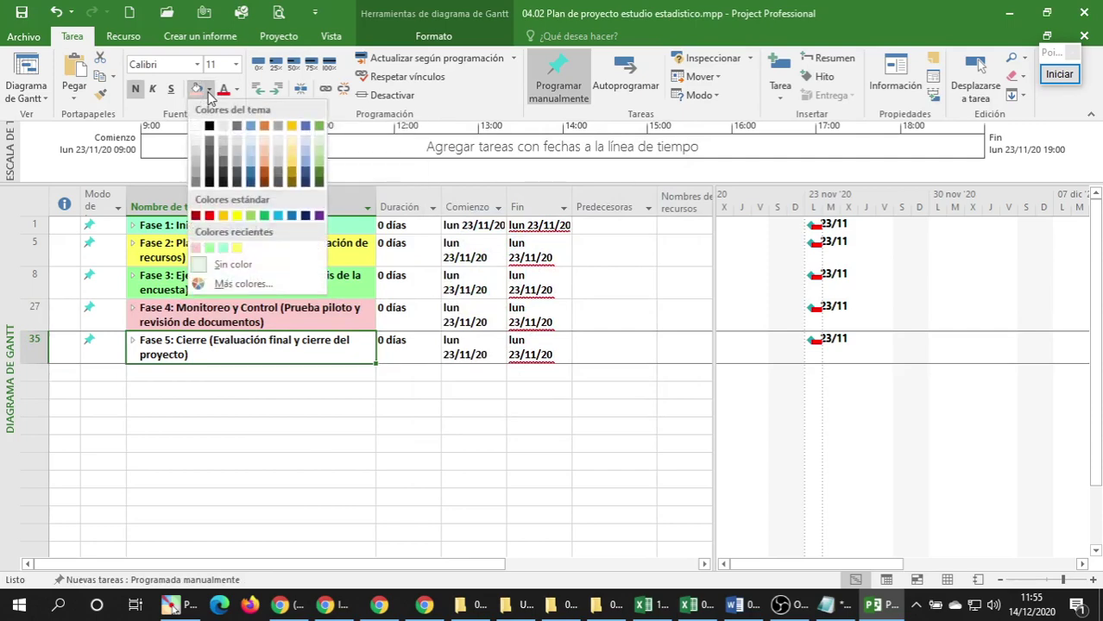
left_click(216, 284)
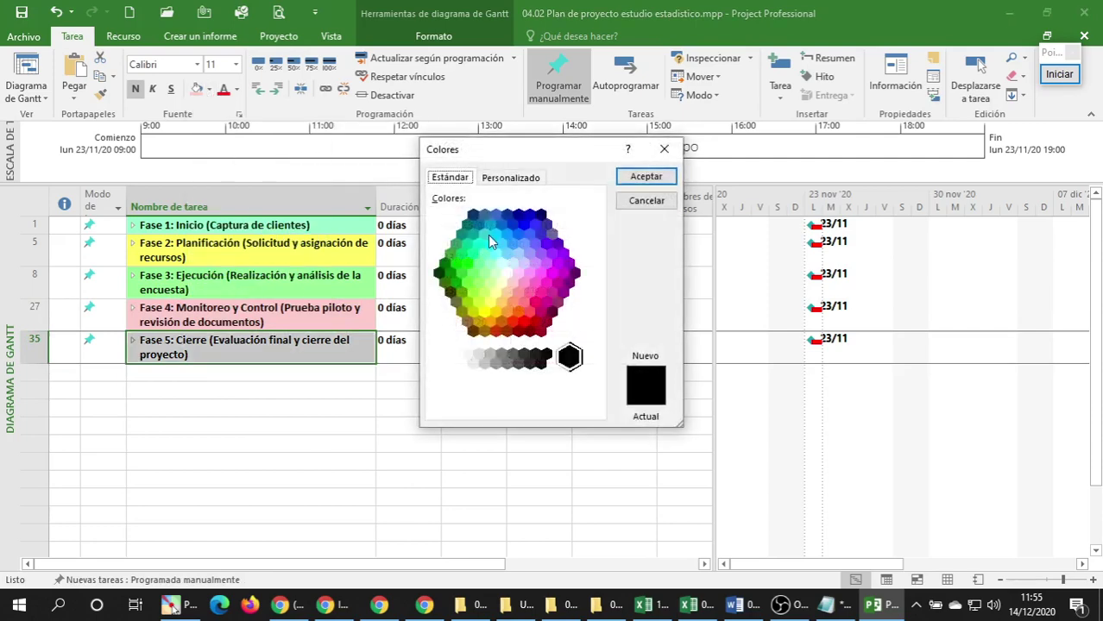
left_click(484, 312)
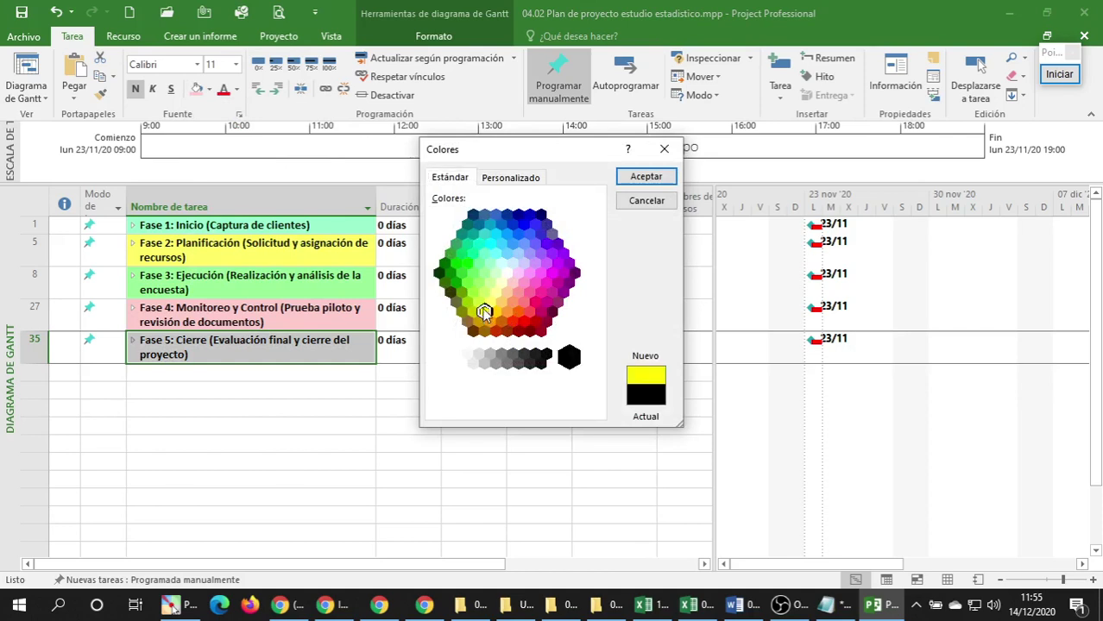
left_click(467, 265)
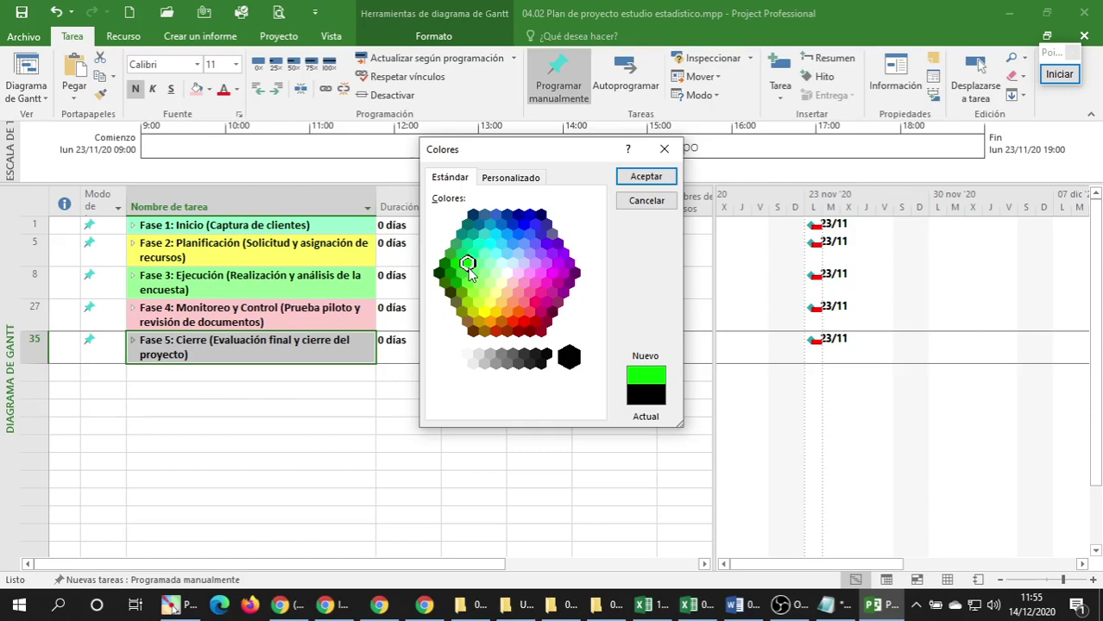
left_click(646, 178)
left_click(278, 392)
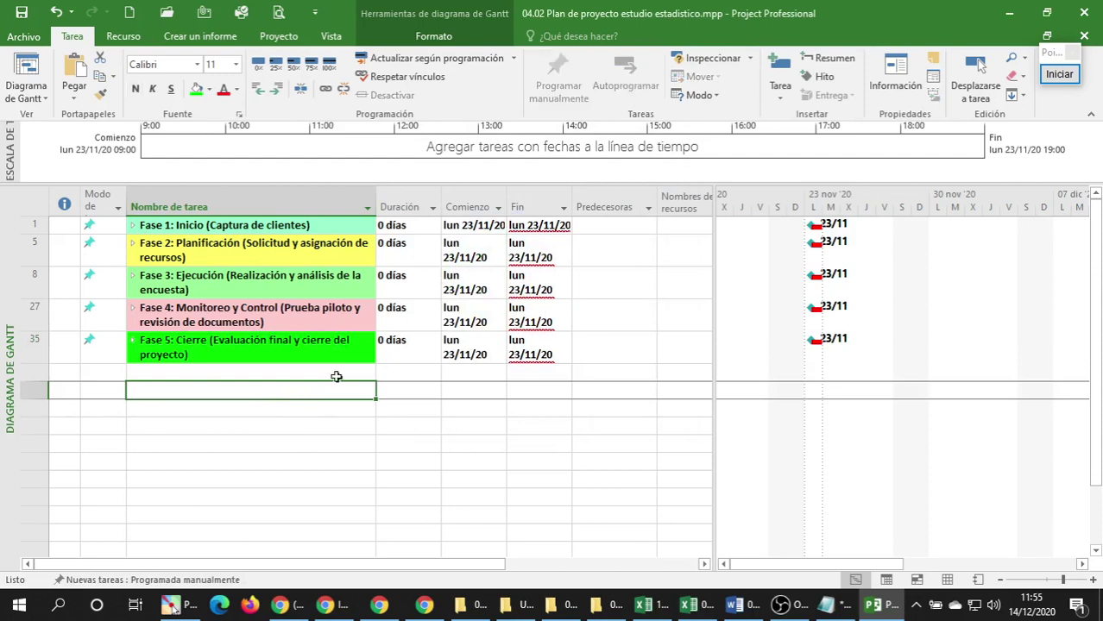
left_click(297, 345)
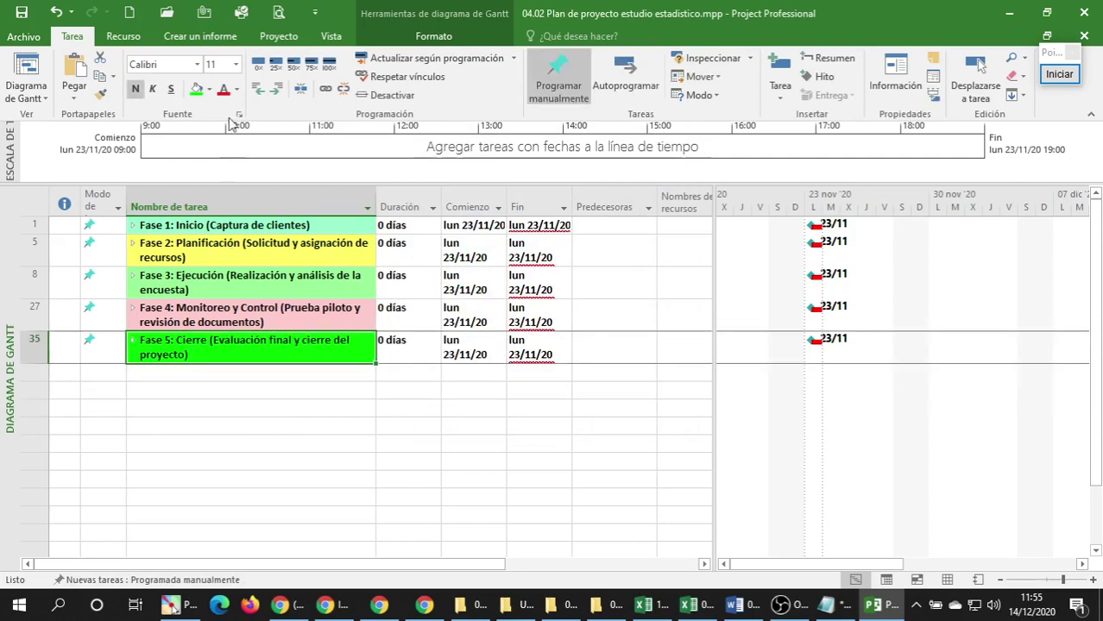
Change Fase 5's background from green to yellow after previewing pink and yellow-green.
left_click(209, 90)
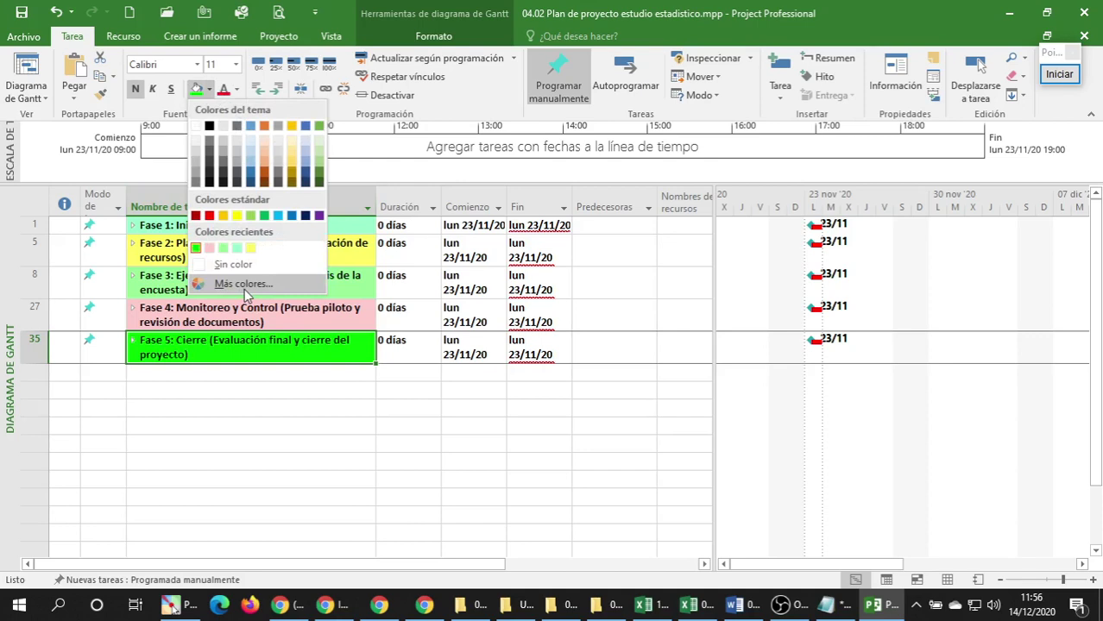
left_click(244, 287)
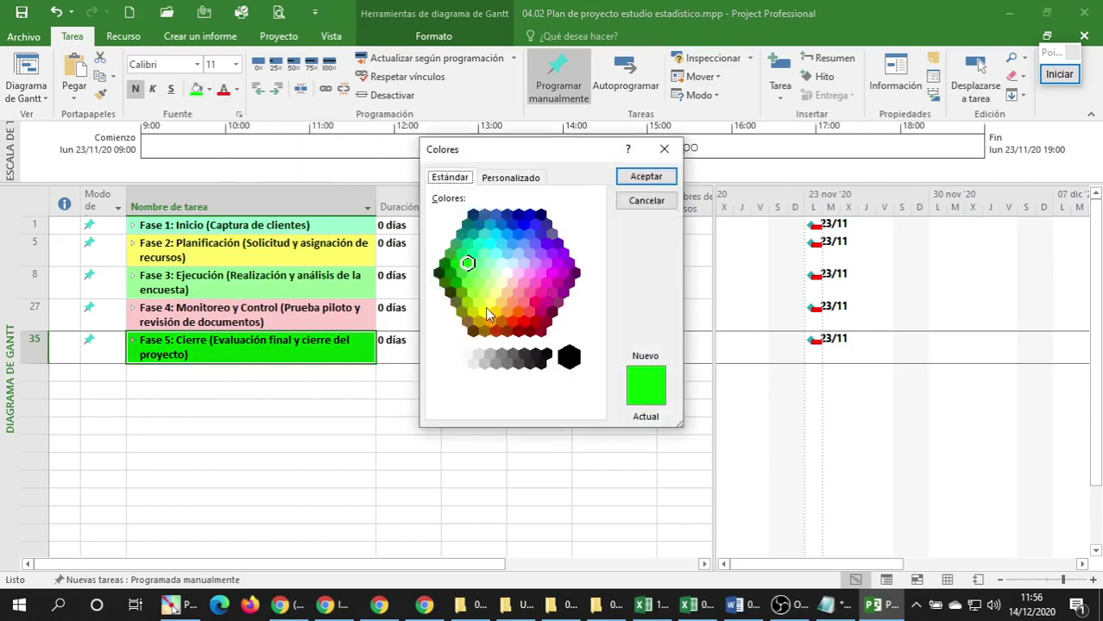
left_click(528, 273)
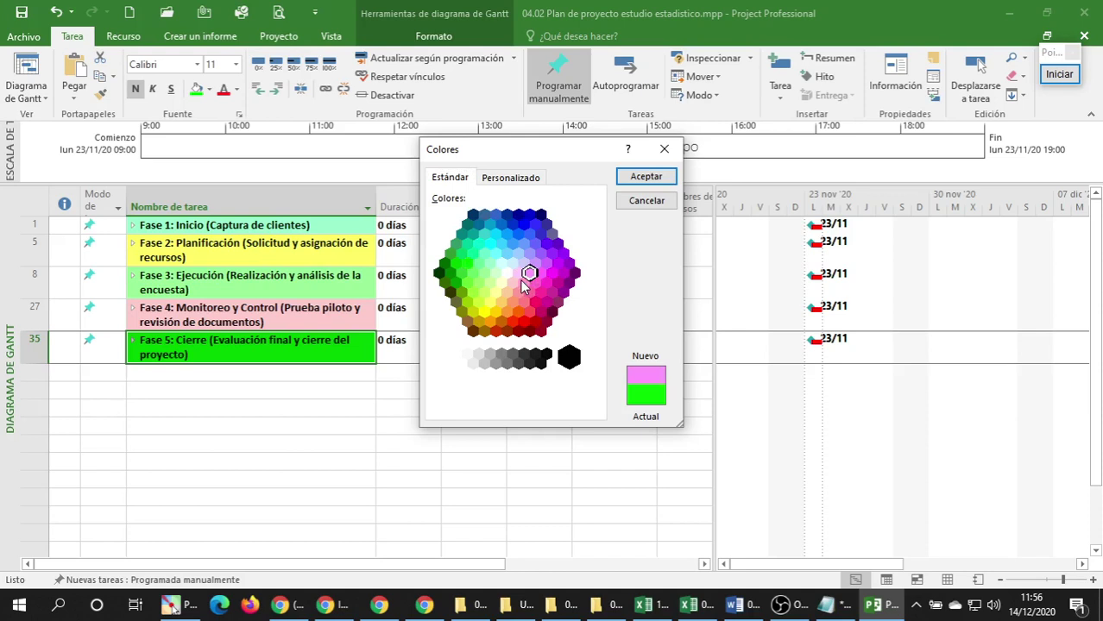
left_click(485, 312)
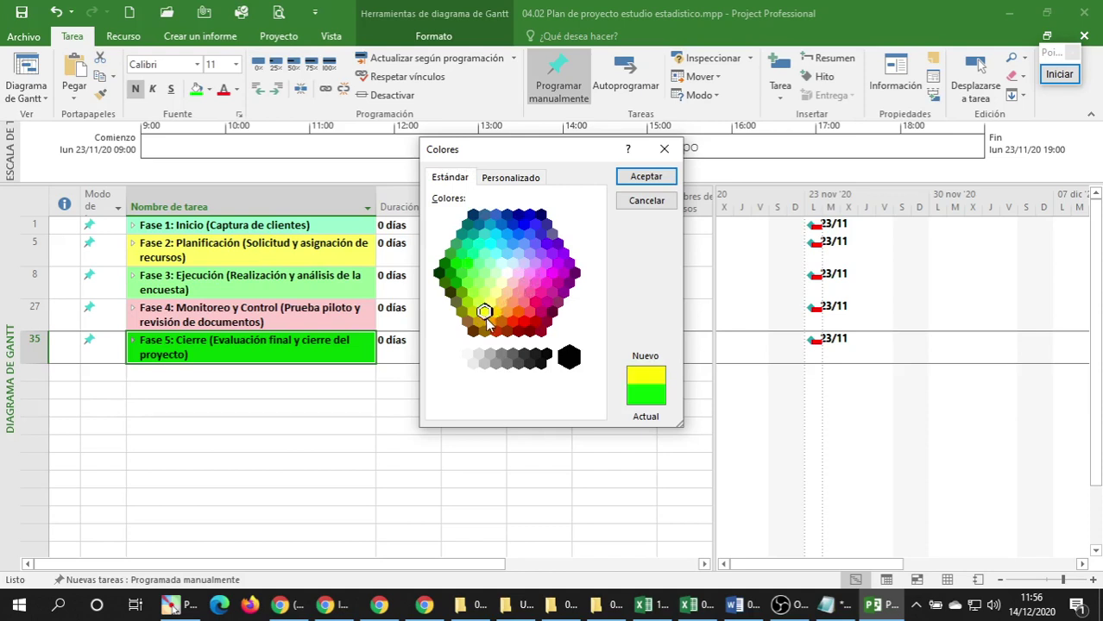
left_click(478, 302)
left_click(485, 311)
left_click(647, 177)
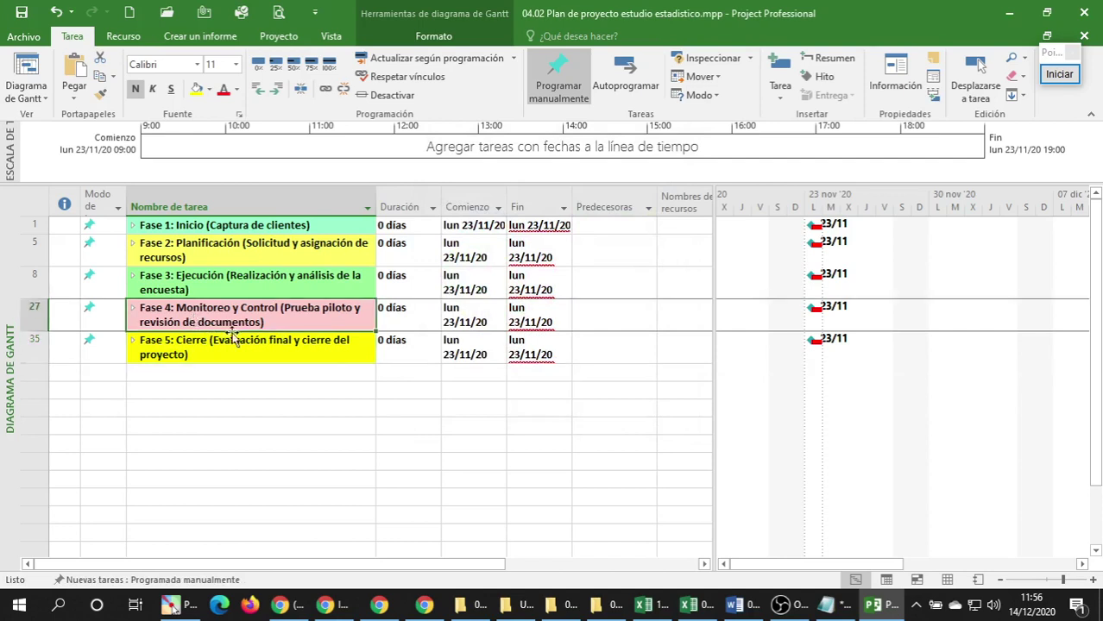
Compare Fase 5's colour with Fase 2 and select the Fase 1 phase.
left_click(228, 241)
left_click(294, 344)
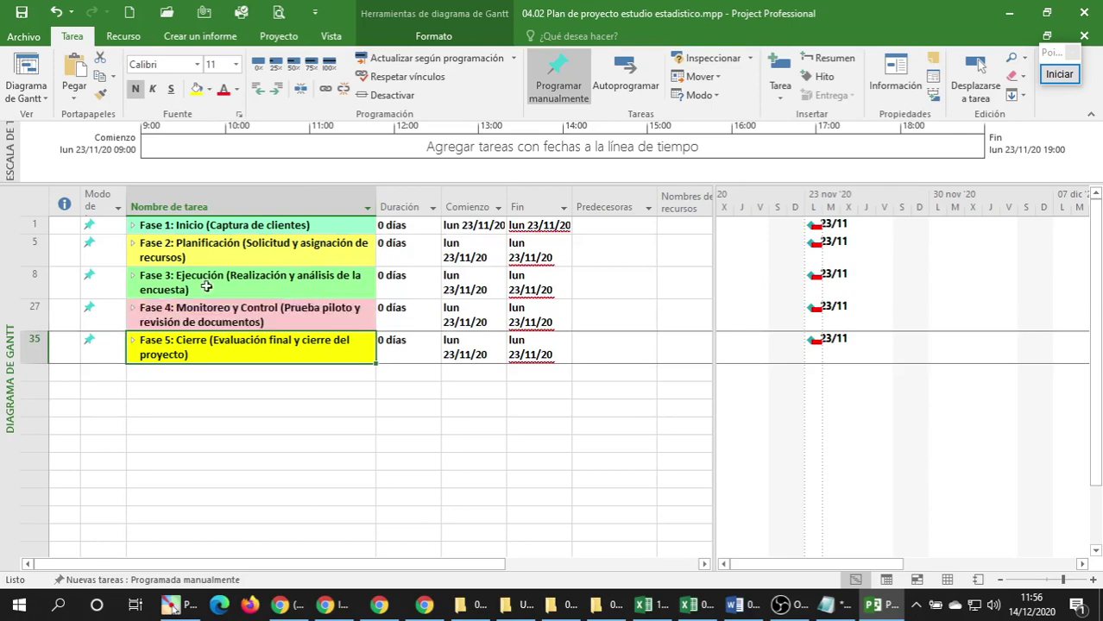
left_click(134, 226)
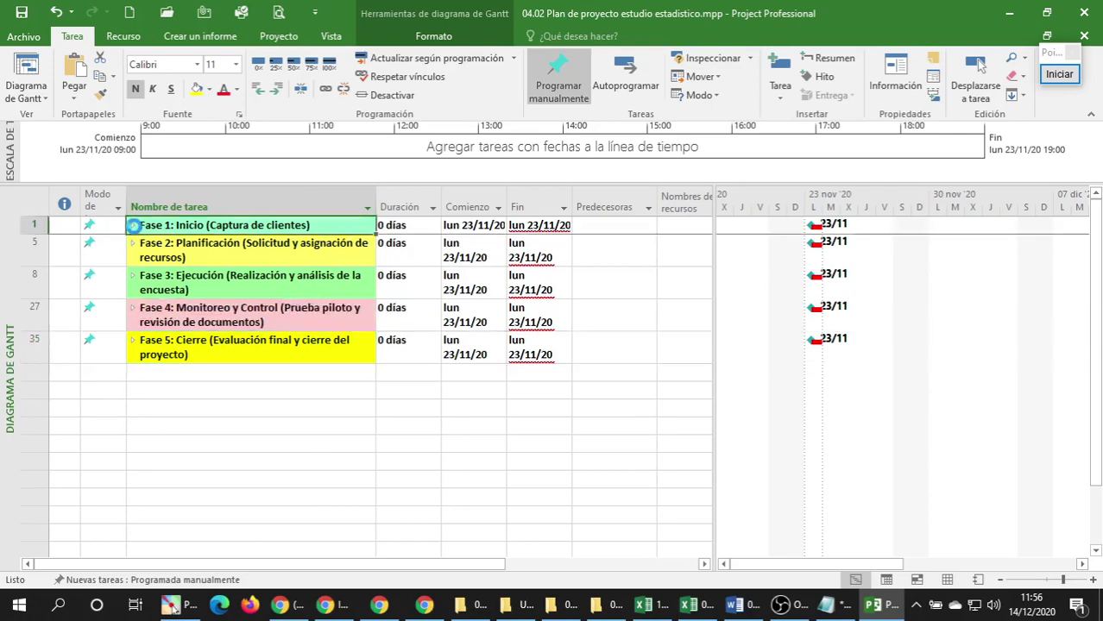
Expand phases Fase 1 through Fase 5 to list all their subtasks.
left_click(133, 226)
left_click(135, 329)
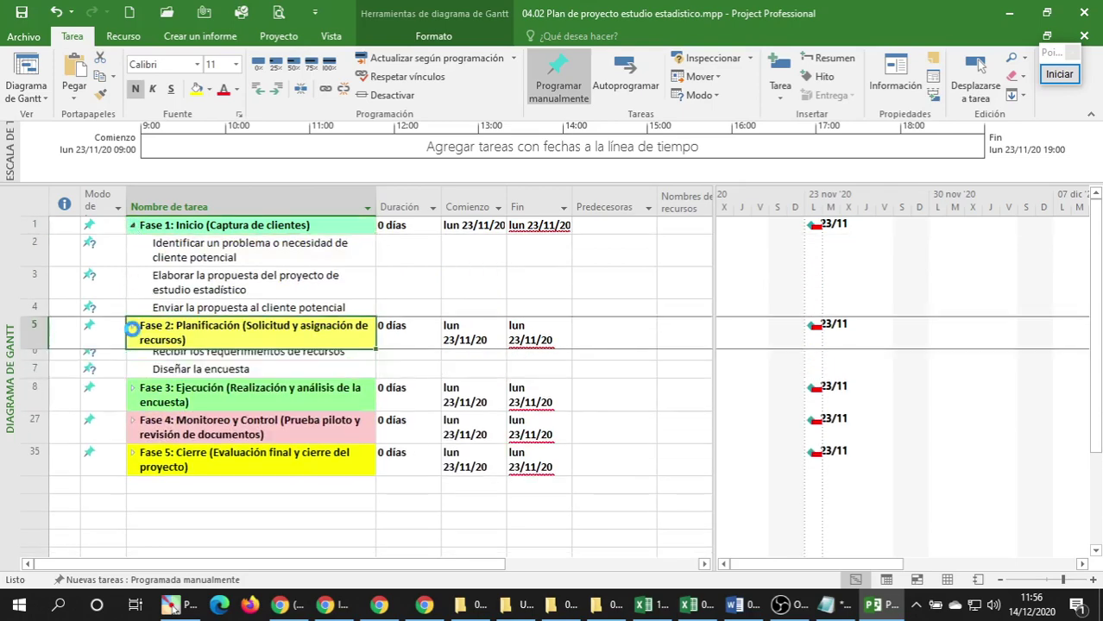
left_click(135, 401)
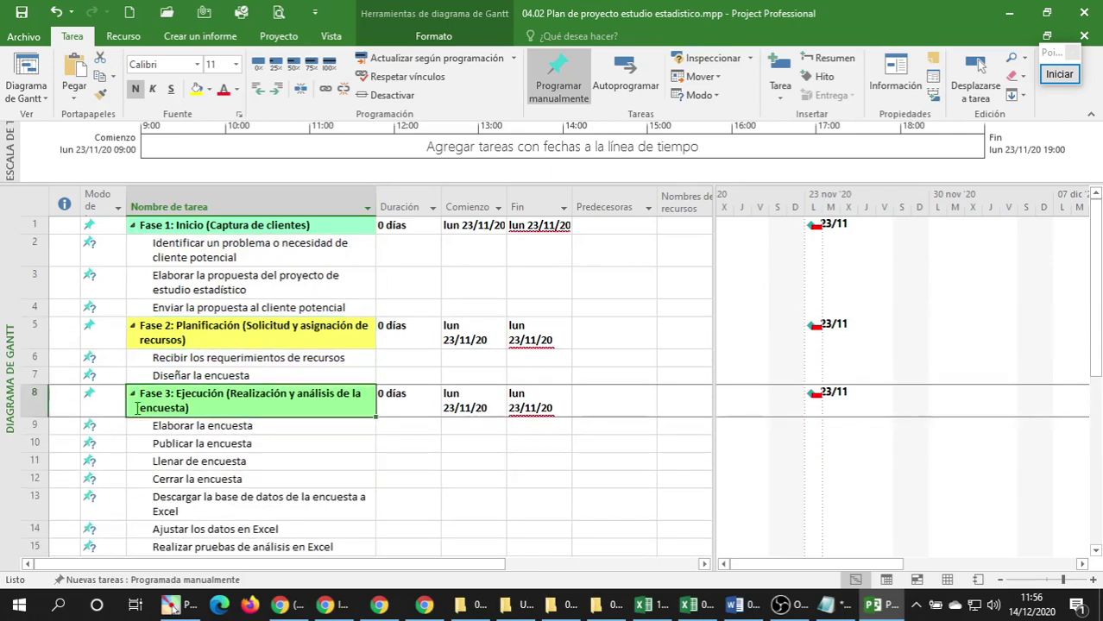
scroll(138, 407, "down", 5)
scroll(151, 414, "down", 2)
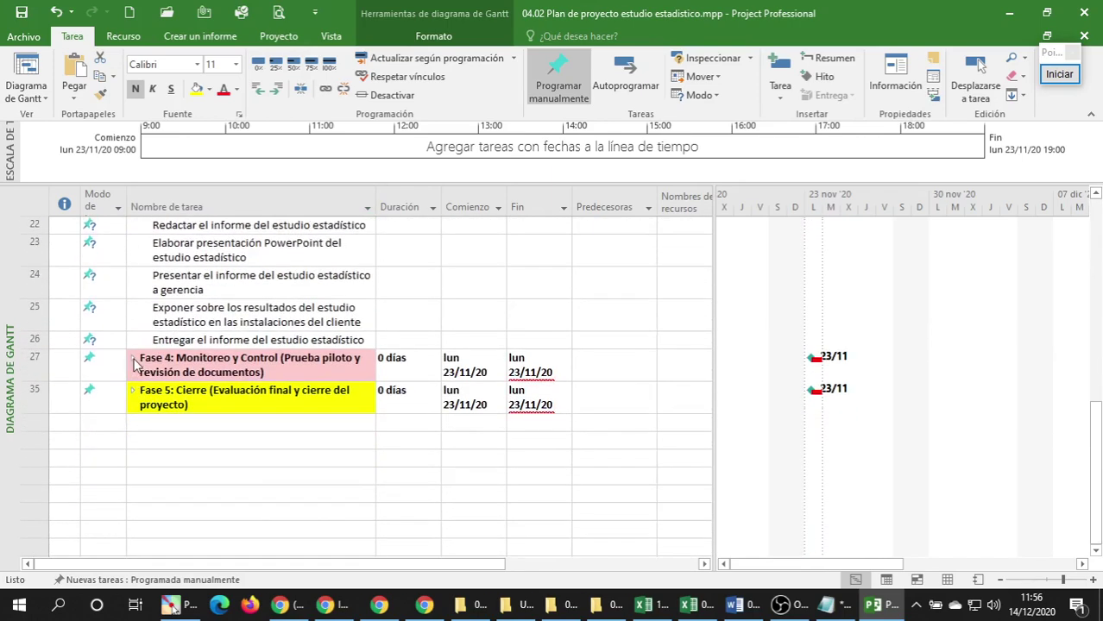
left_click(136, 363)
scroll(136, 380, "down", 3)
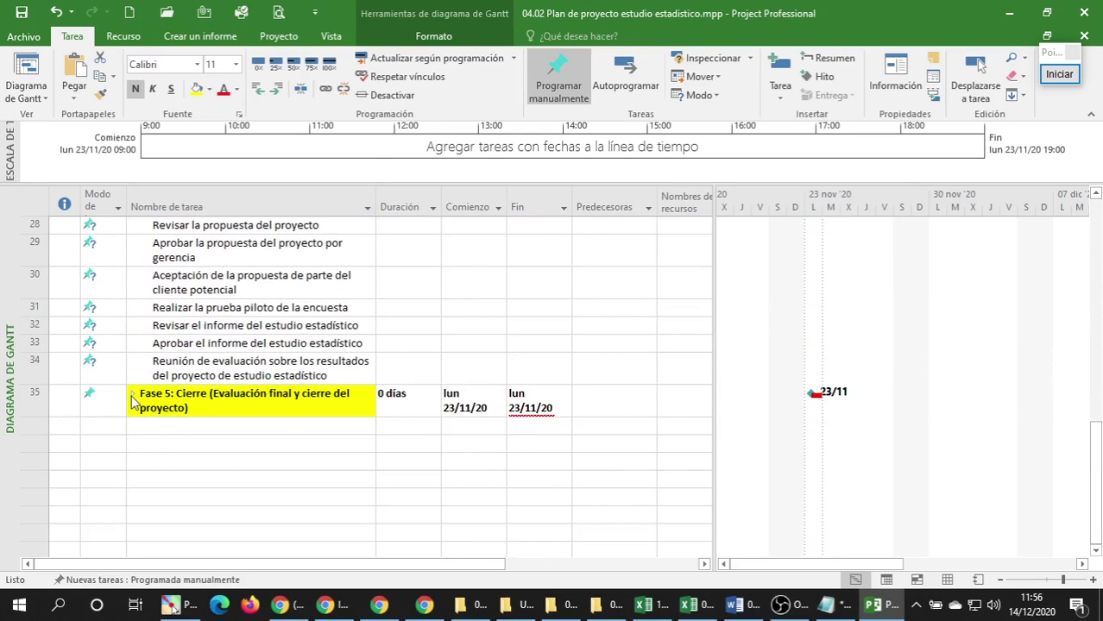
left_click(133, 400)
Review the pilot survey task in row 31 and the Fase 1 subtasks in rows 2–4.
left_click(264, 311)
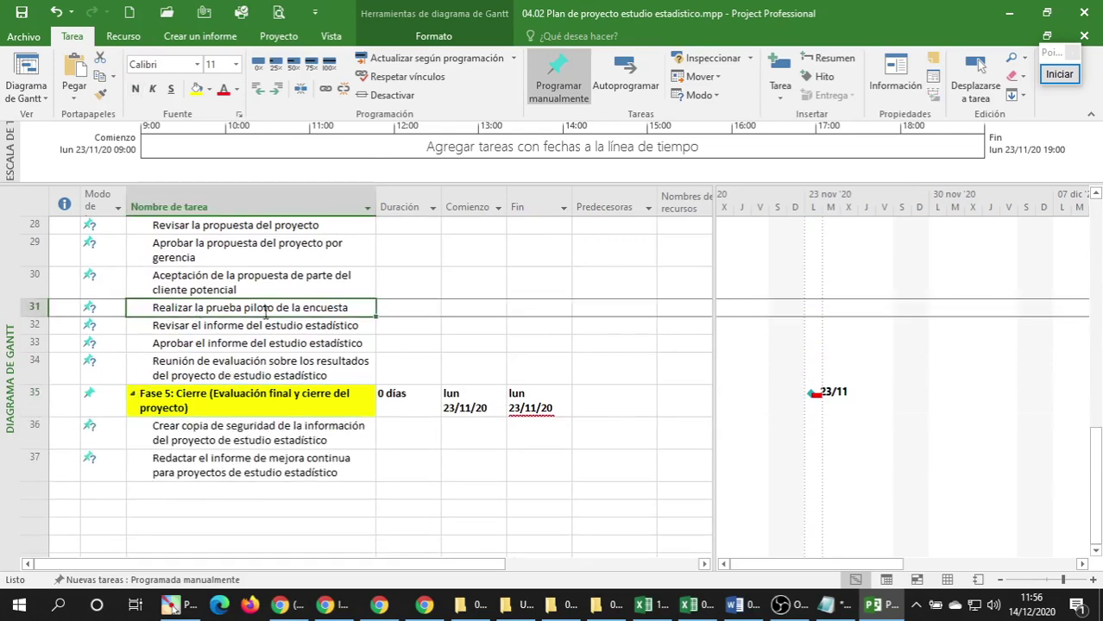
scroll(264, 311, "up", 9)
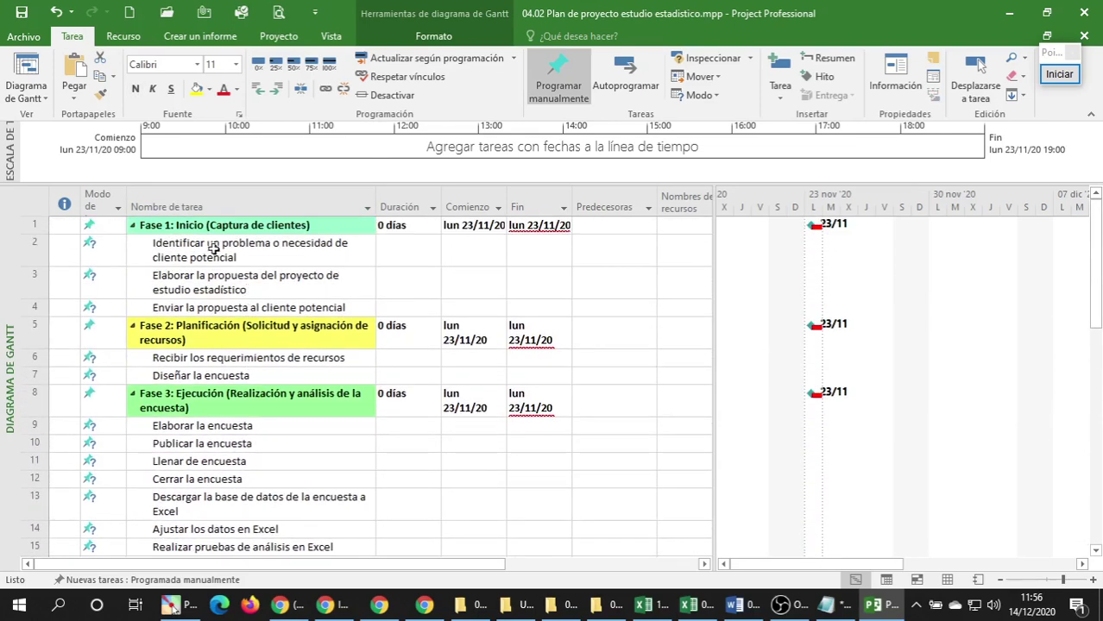
left_click(213, 249)
left_click(208, 278)
left_click(211, 309)
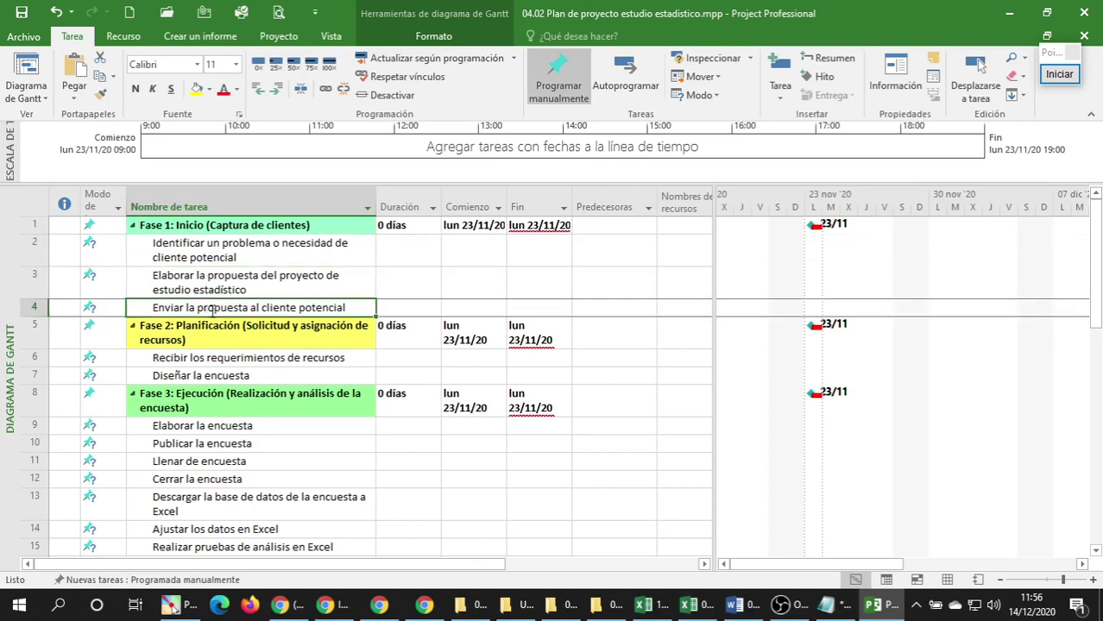
left_click(242, 260)
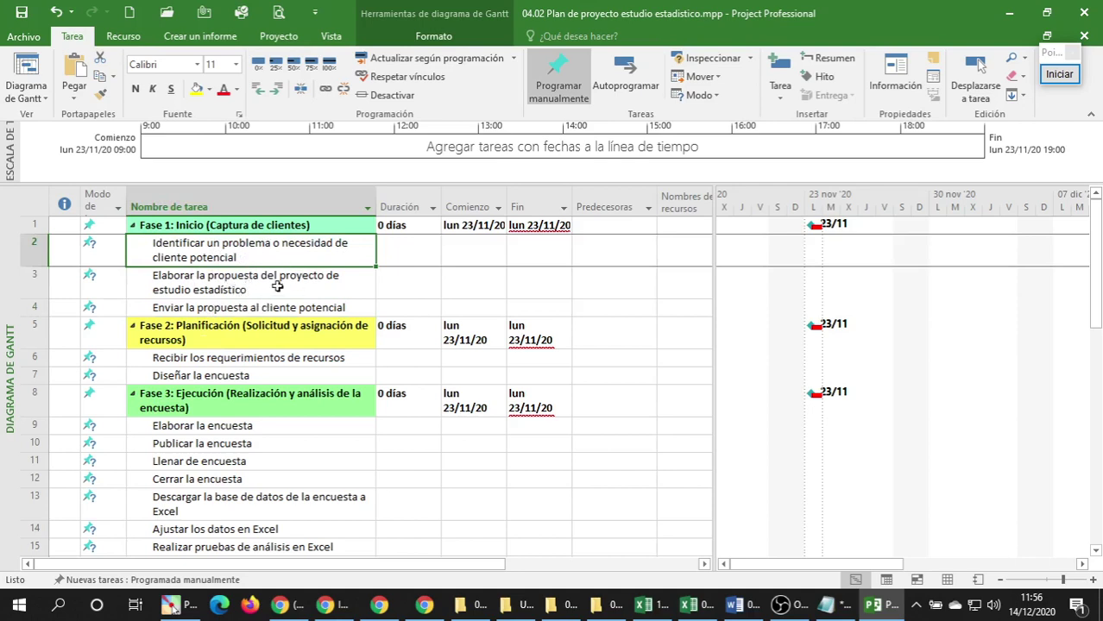
left_click(277, 285)
left_click(265, 306)
left_click(274, 282)
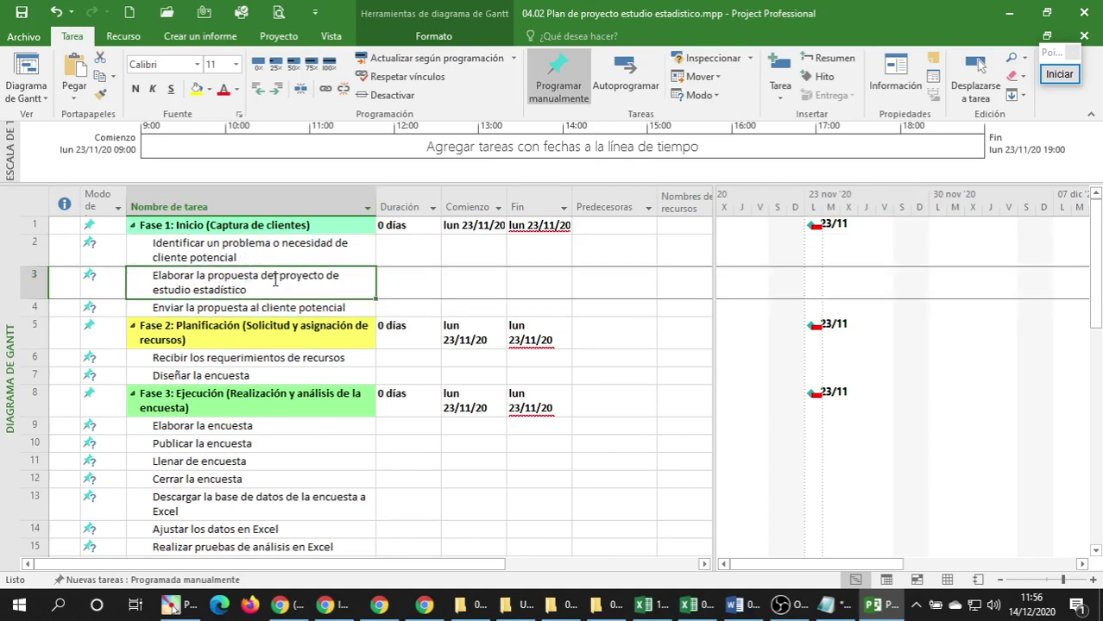
left_click(280, 249)
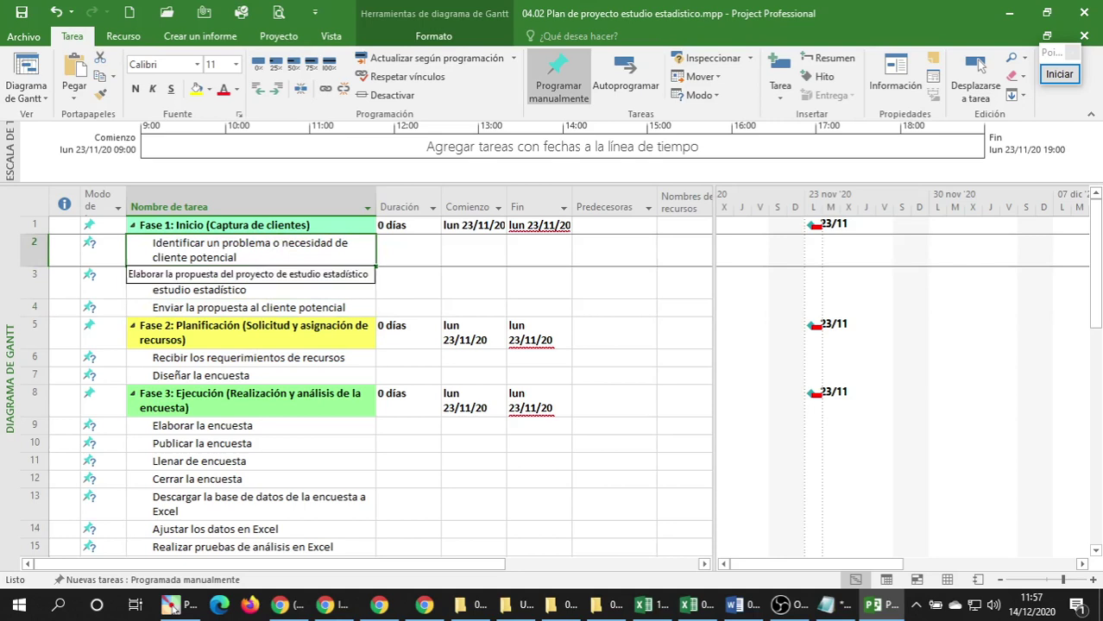
left_click(278, 283)
left_click(252, 249)
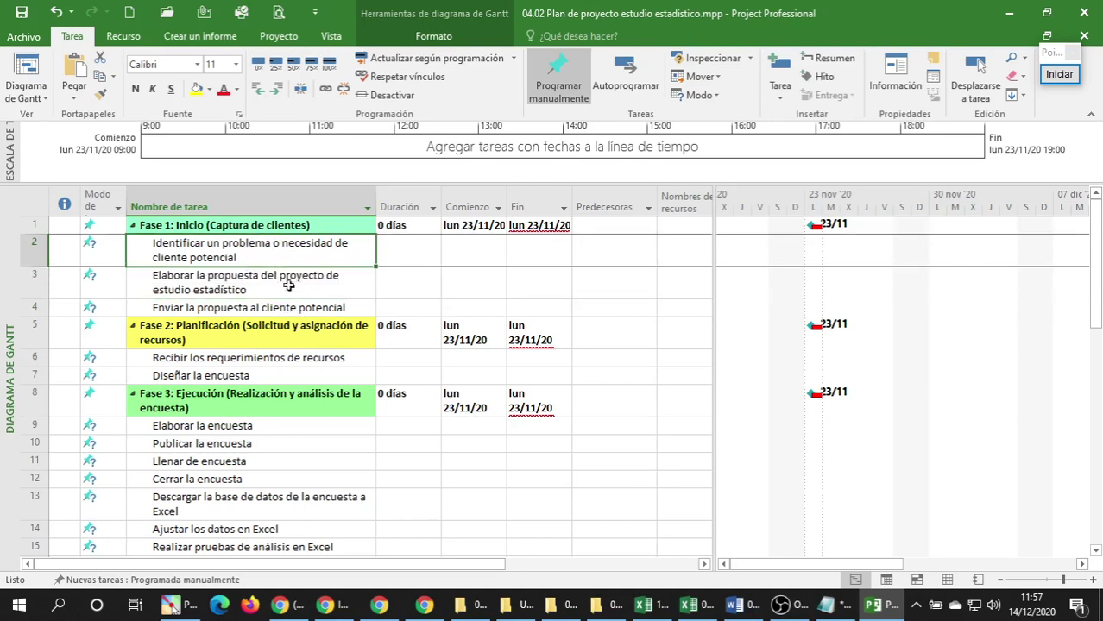
Bring up Excel's Recursos sheet and look over the resource names in B5–B9.
left_click(688, 606)
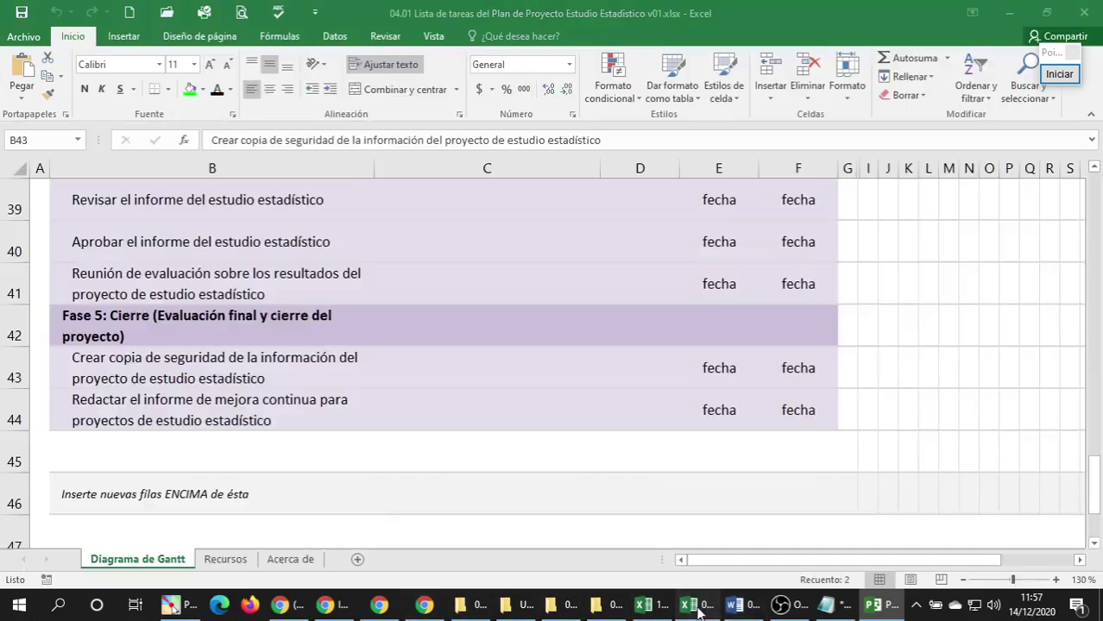
left_click(229, 563)
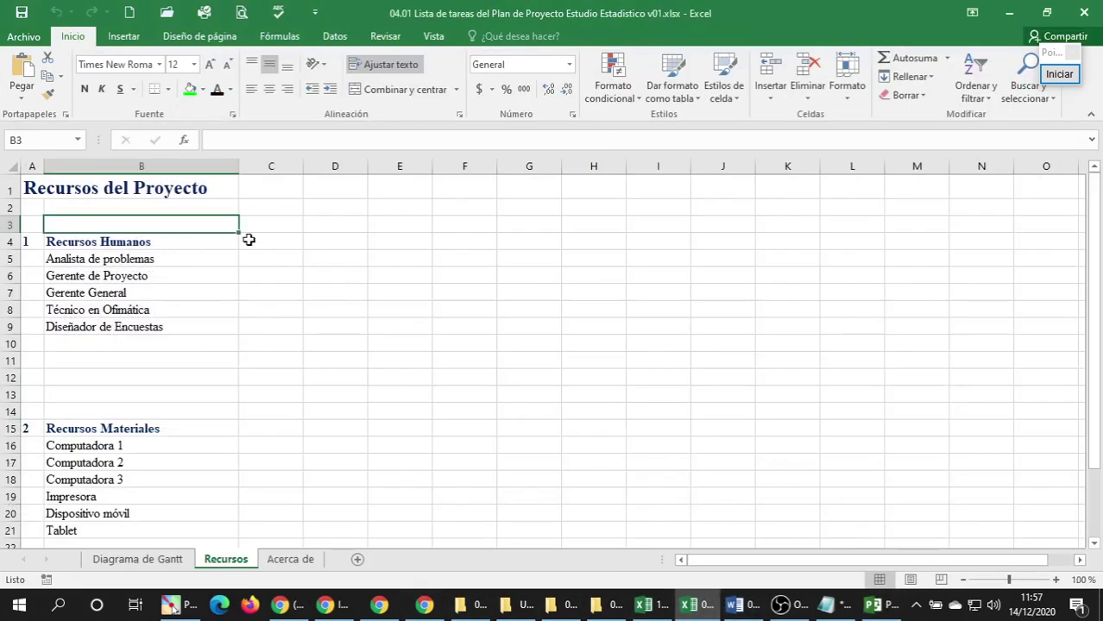
left_click(157, 262)
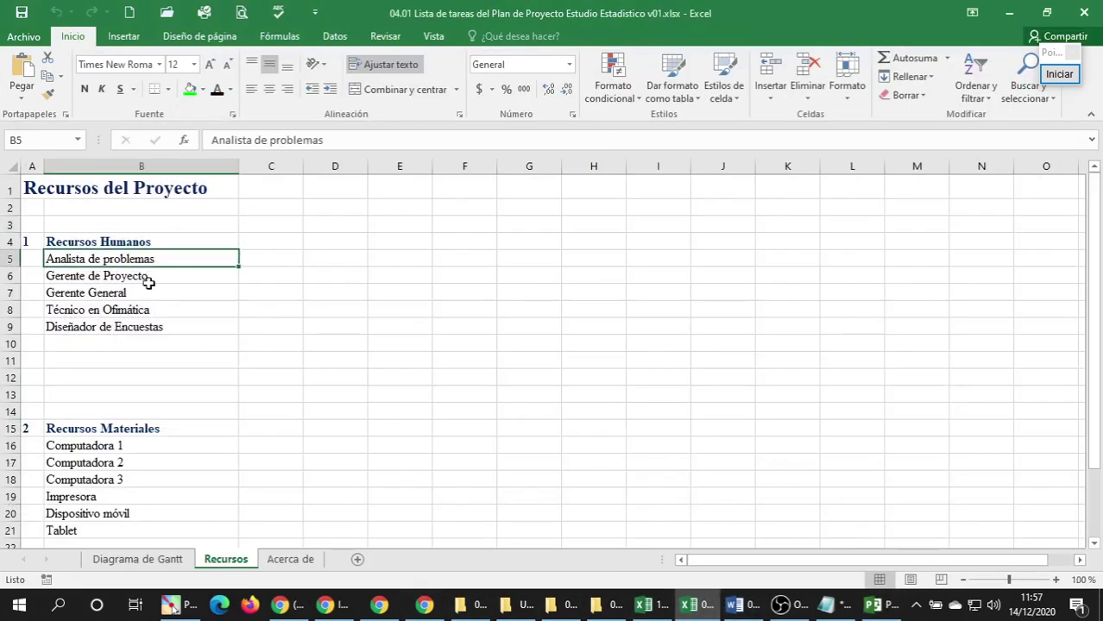
left_click(149, 283)
left_click(144, 298)
left_click(131, 330)
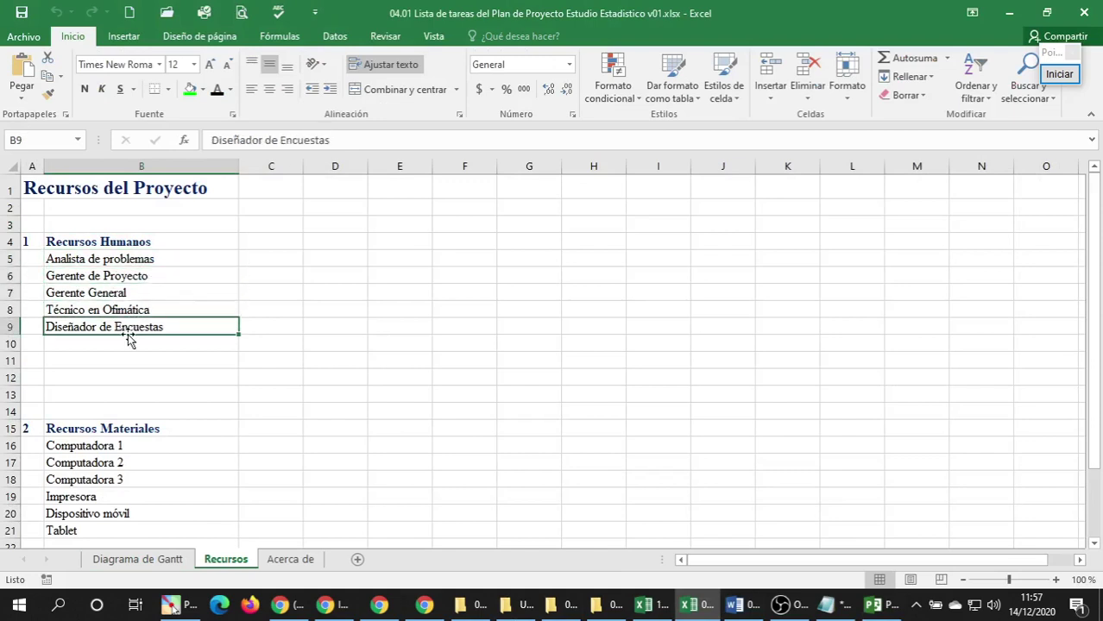
left_click(128, 273)
left_click(115, 307)
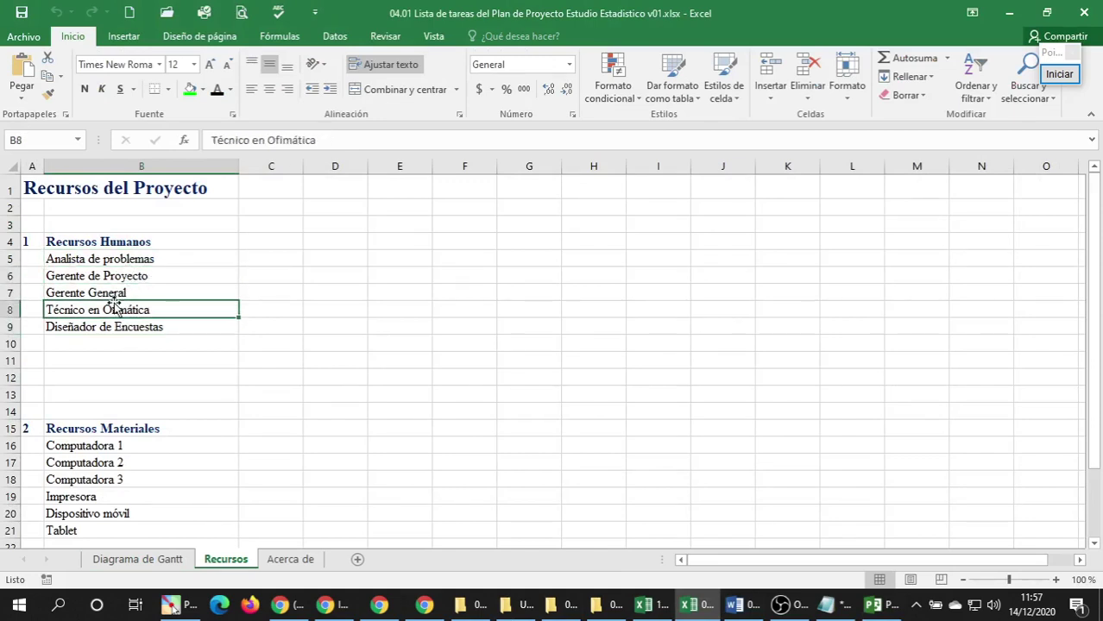
Delete the empty rows 10 to 12 on the Recursos sheet.
left_click(4, 344)
left_click_drag(4, 343, 4, 372)
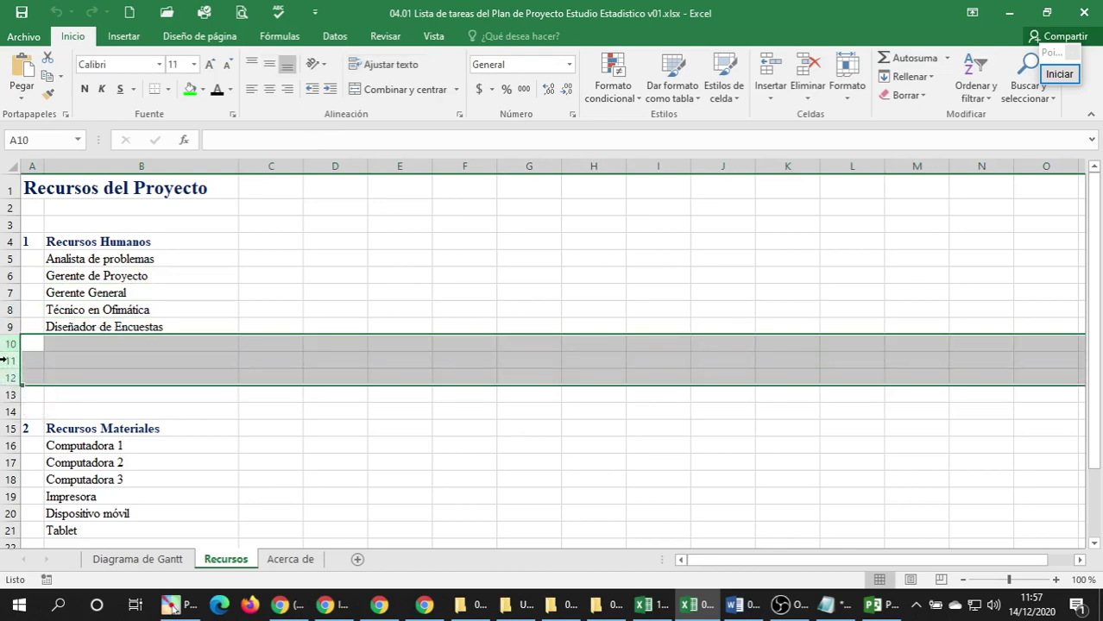
right_click(6, 356)
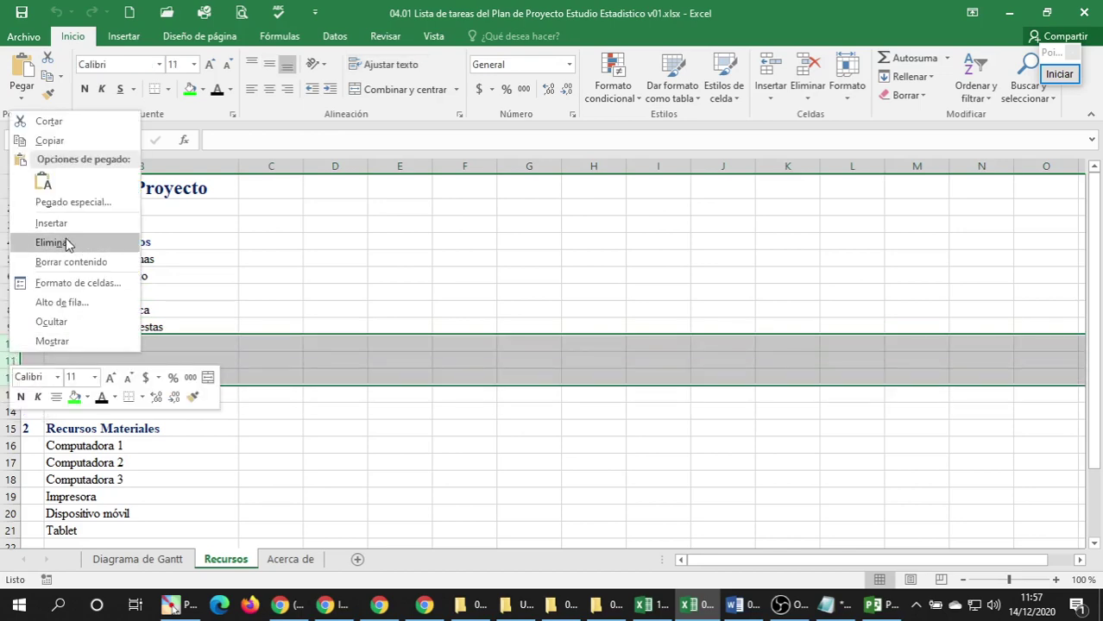
left_click(65, 239)
Delete the empty row 2 under the title.
left_click(129, 326)
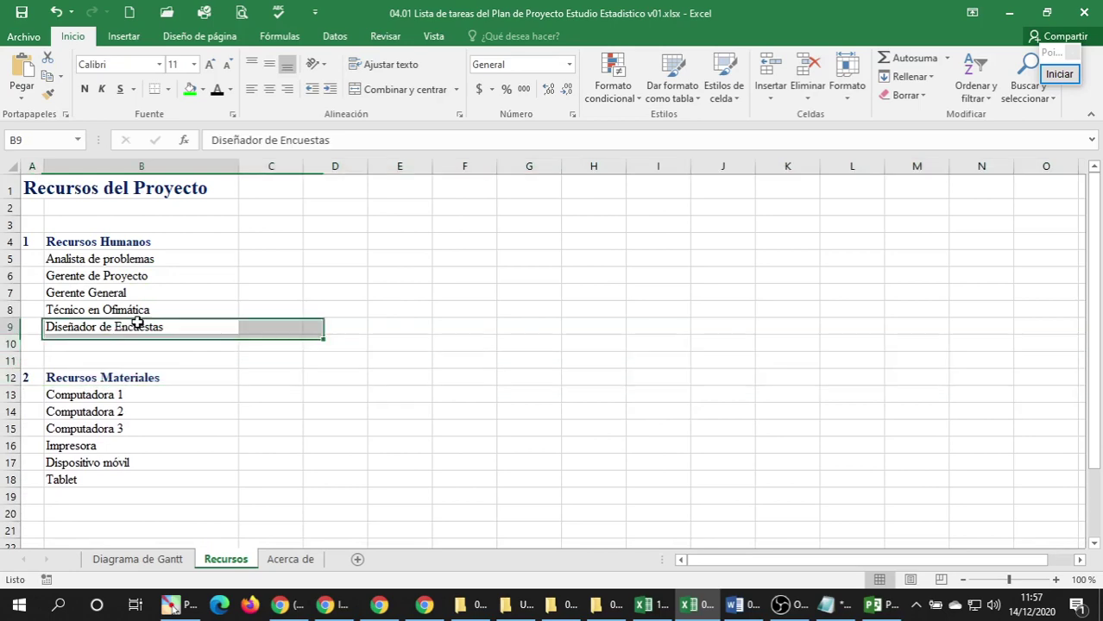
right_click(9, 209)
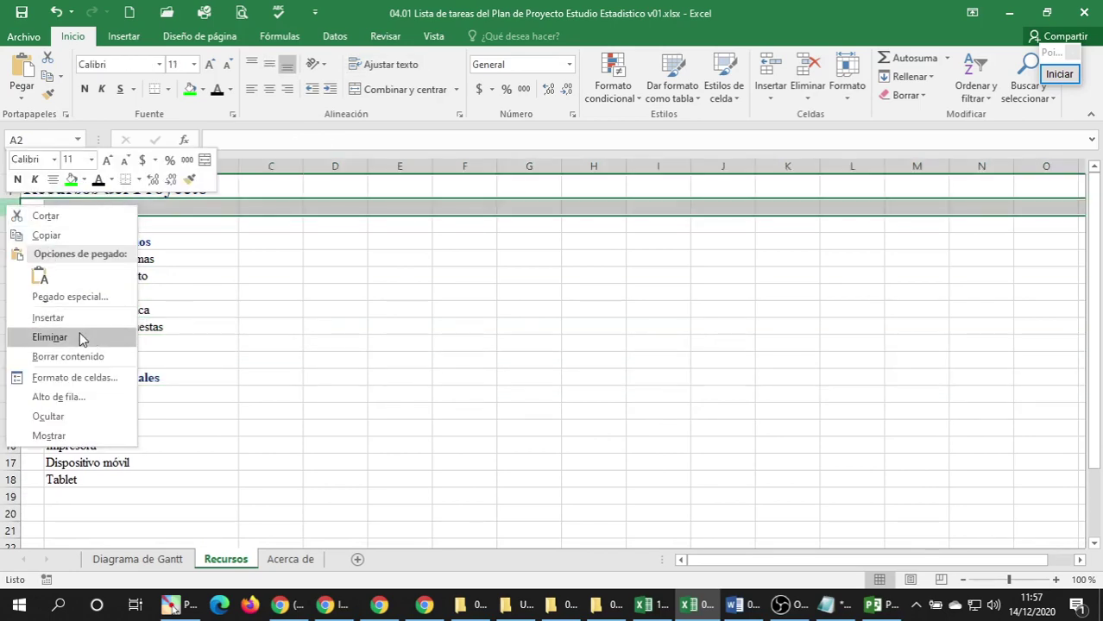
left_click(90, 337)
left_click(197, 292)
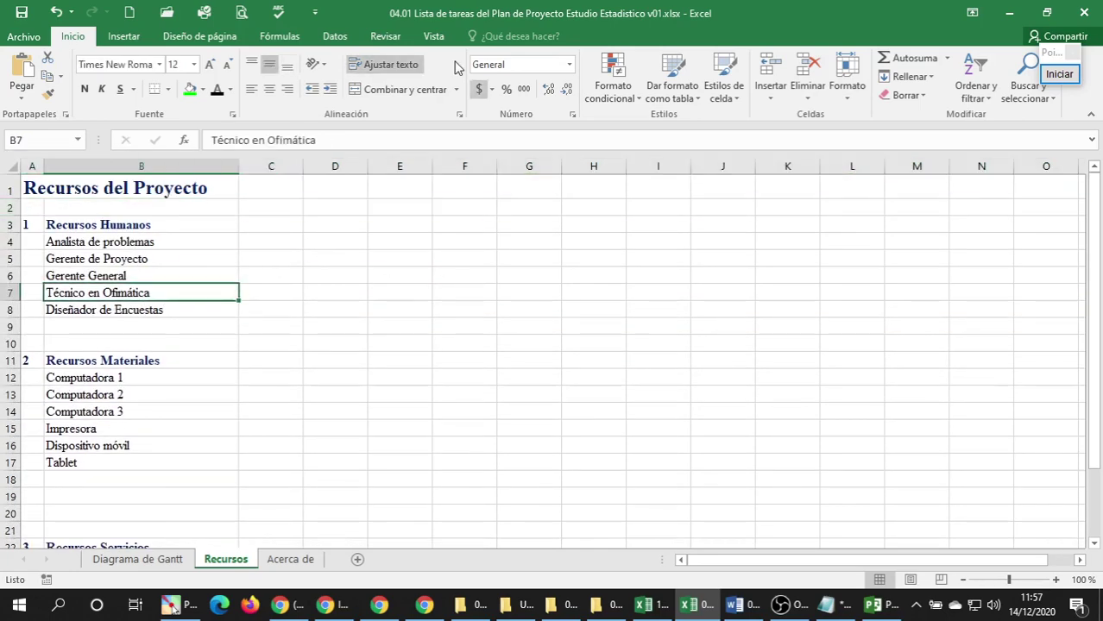
Hide the gridlines on the Recursos sheet.
left_click(433, 36)
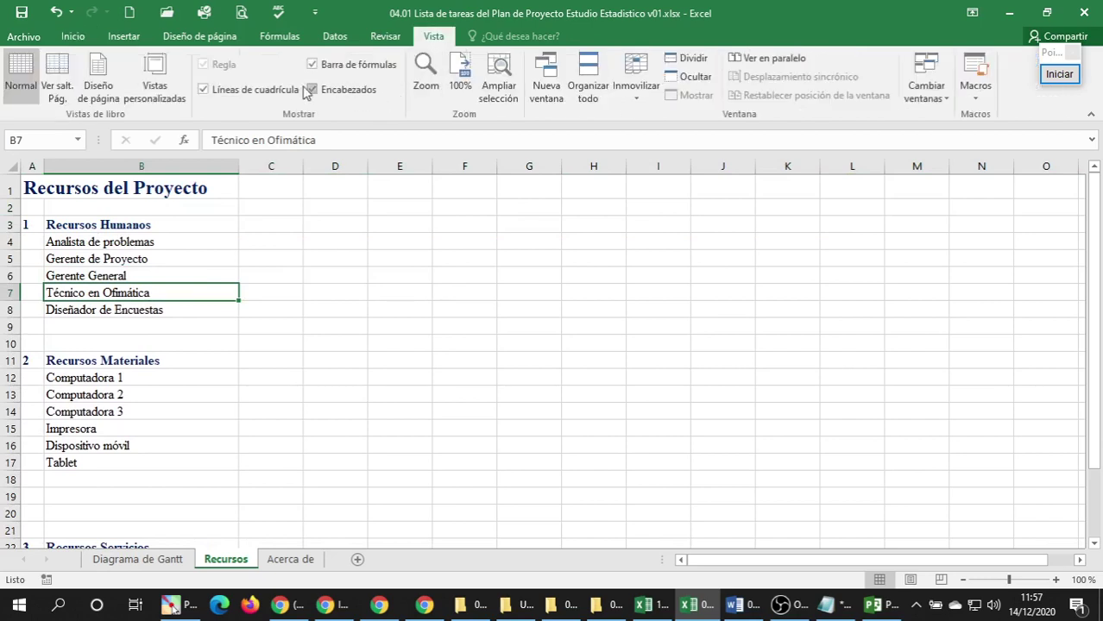
left_click(246, 91)
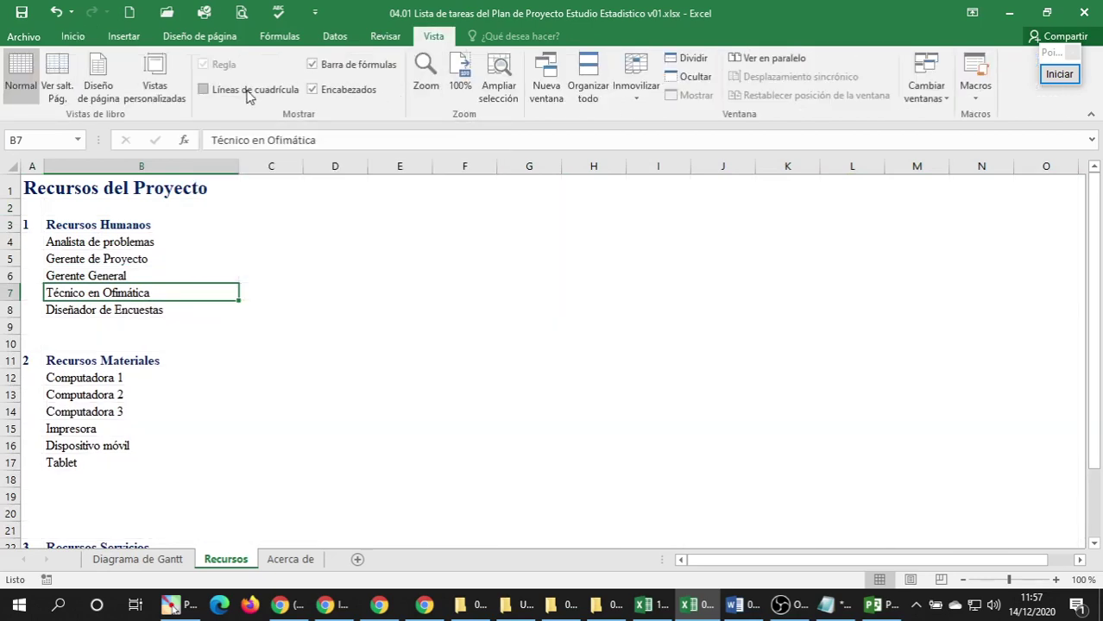
left_click(129, 257)
Delete the empty rows 18 and 19 so Recursos Servicios moves up.
scroll(130, 251, "down", 2)
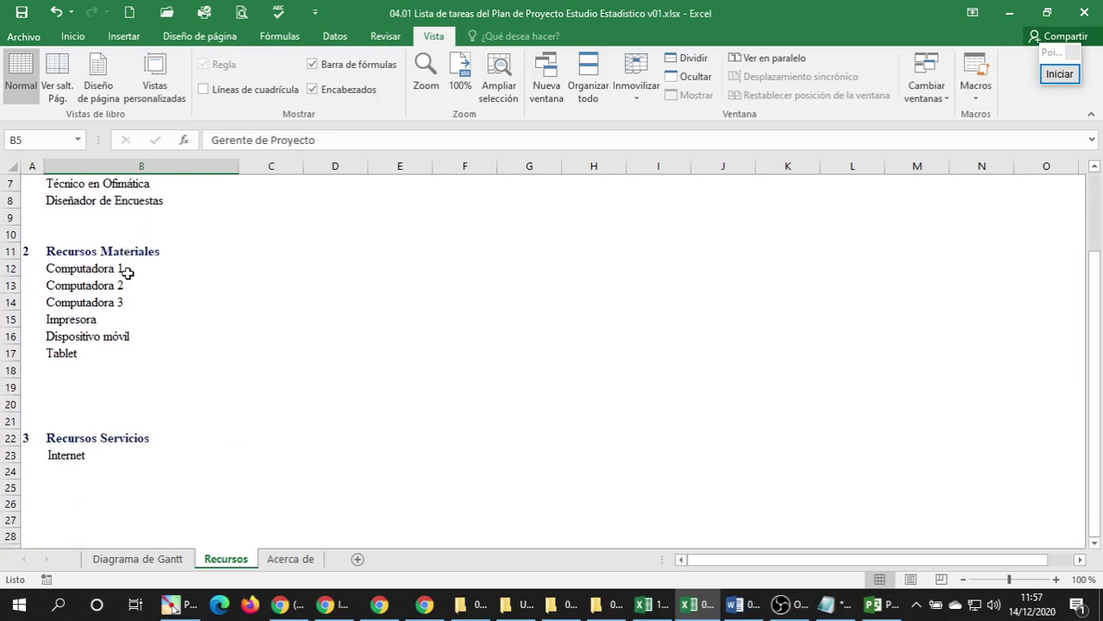
left_click_drag(10, 370, 9, 386)
right_click(9, 387)
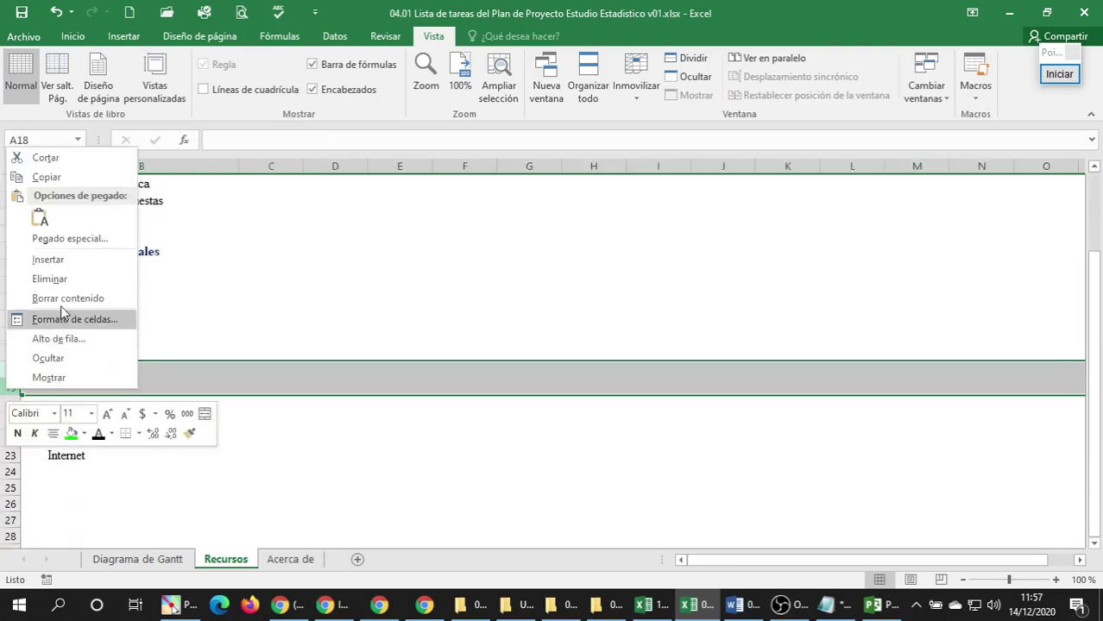
left_click(60, 281)
left_click(93, 439)
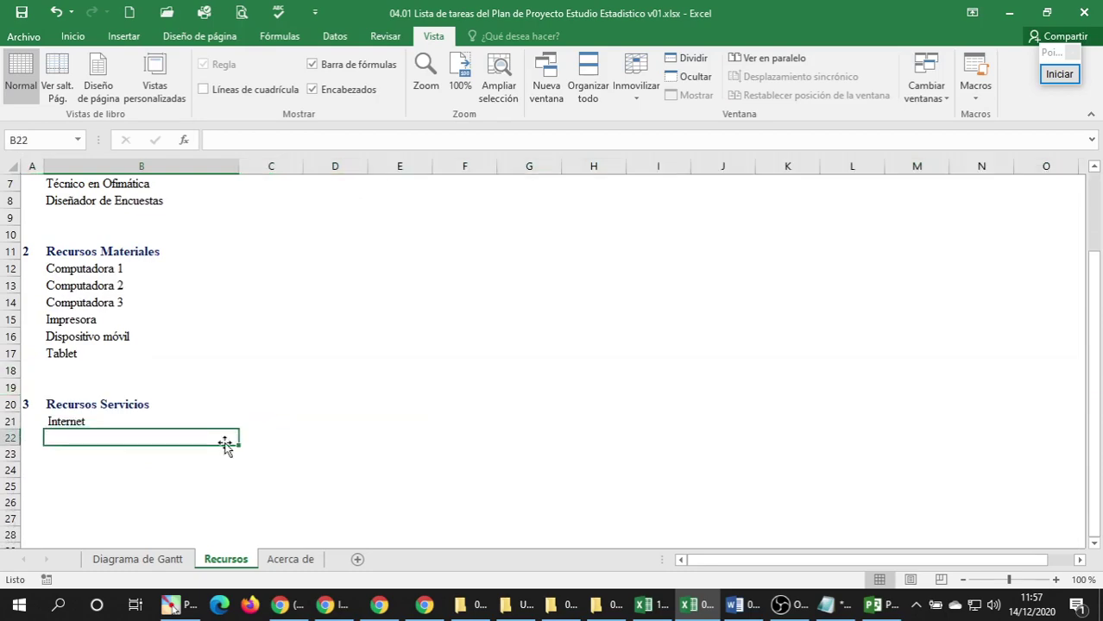
Return to the top of Recursos, then go to the Diagrama de Gantt sheet.
scroll(118, 398, "up", 2)
scroll(115, 384, "up", 1, "ctrl")
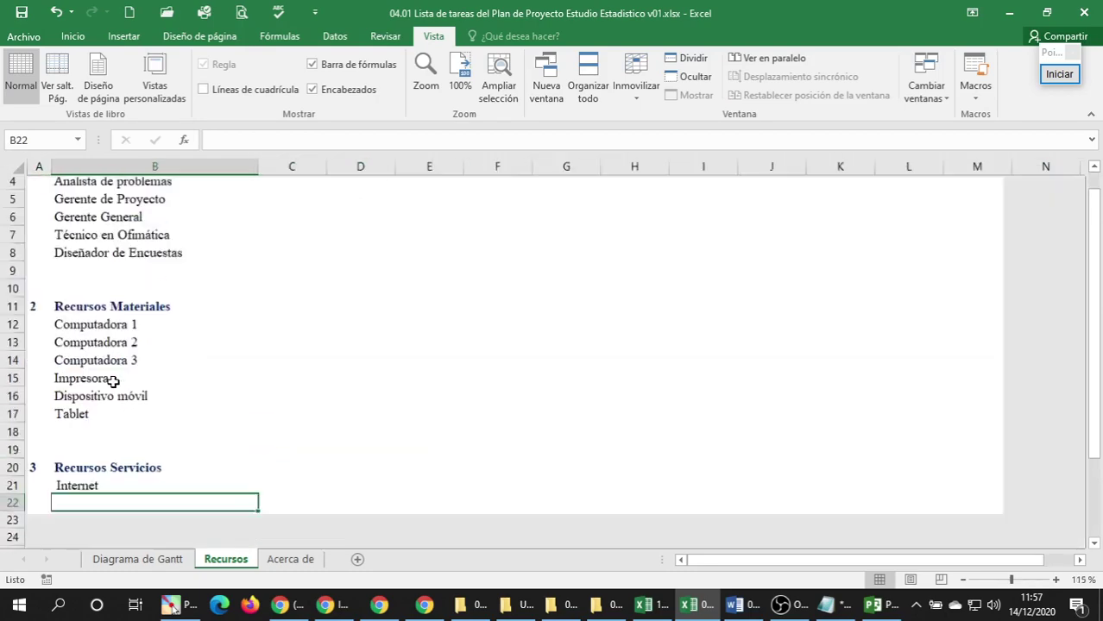
scroll(113, 382, "up", 1, "ctrl")
scroll(111, 381, "up", 2)
scroll(108, 362, "down", 1, "ctrl")
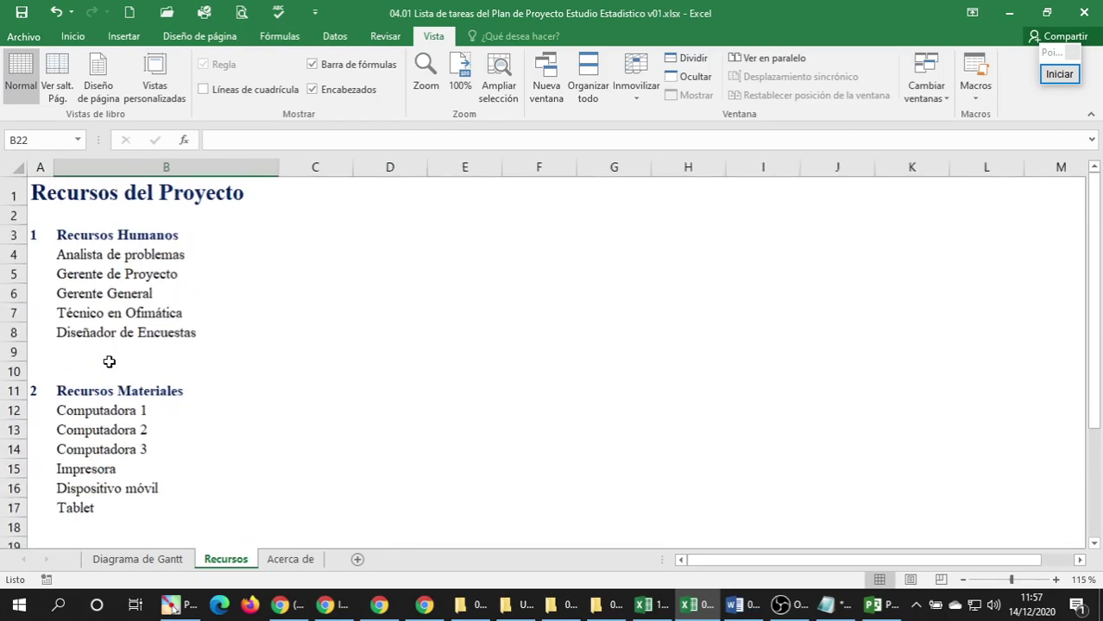
left_click(161, 276)
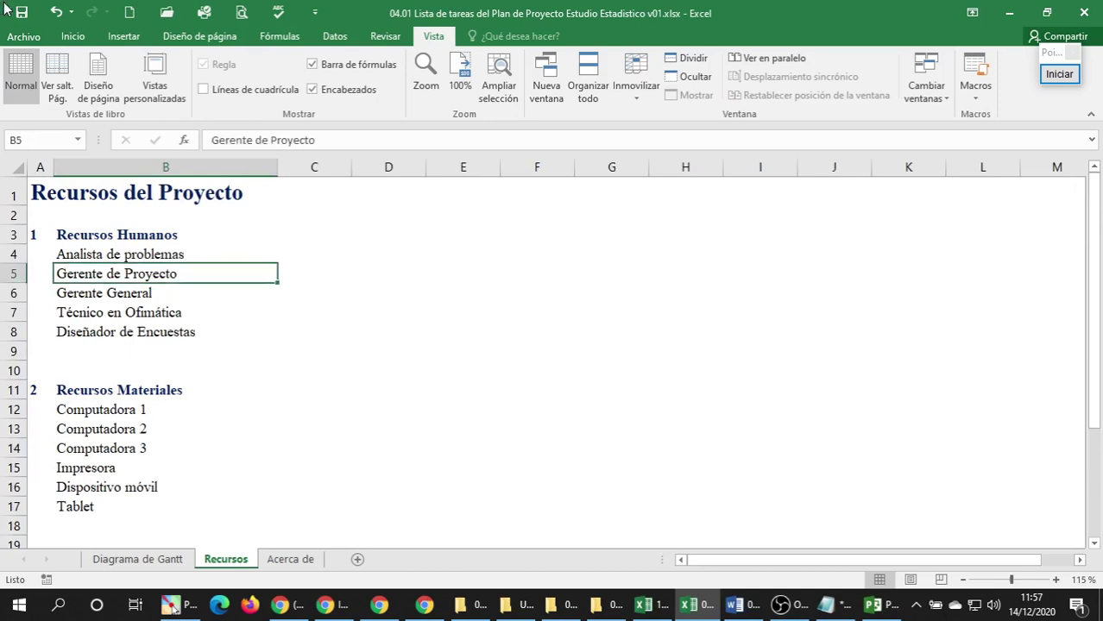
left_click(156, 561)
scroll(338, 317, "up", 1, "ctrl")
scroll(338, 316, "up", 6)
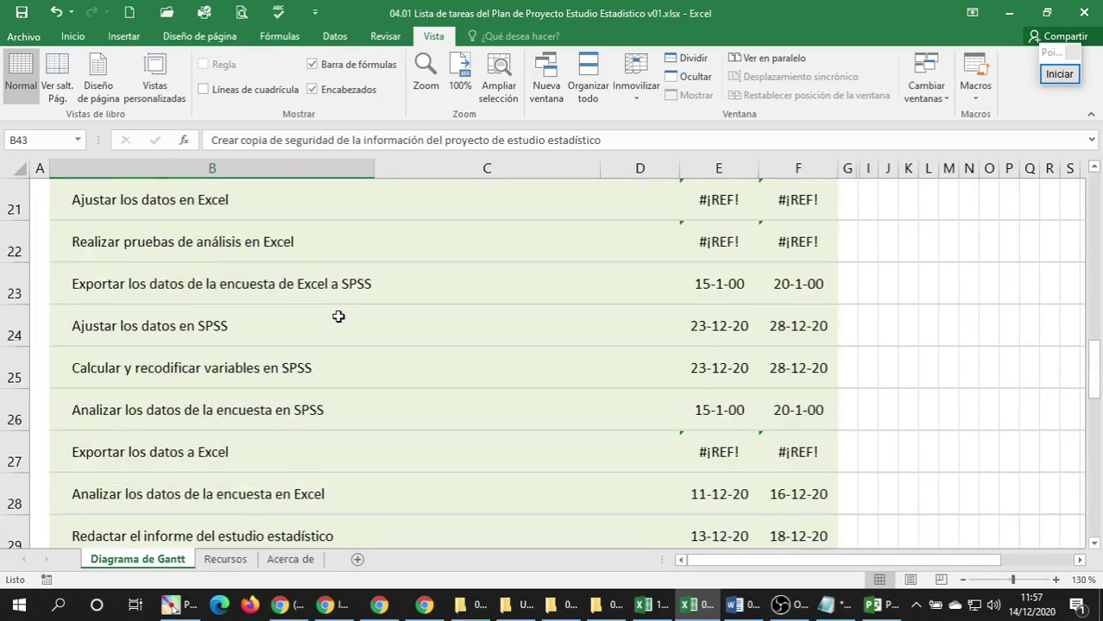
scroll(338, 317, "up", 7)
Return to the Recursos sheet and review Analista de problemas and Gerente de Proyecto.
left_click(294, 279)
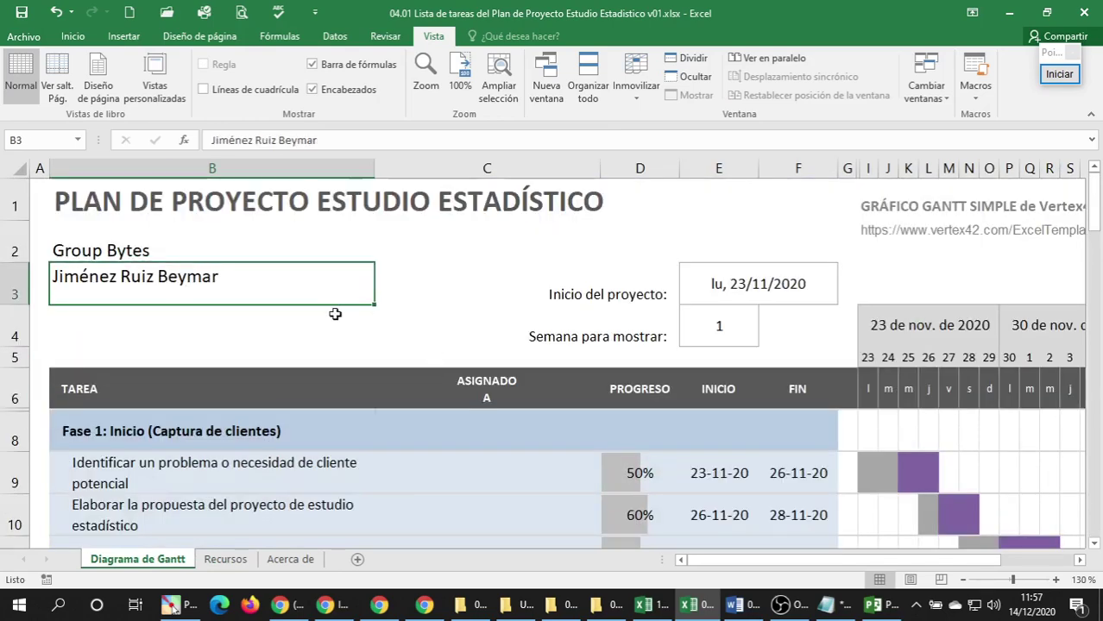
left_click(226, 559)
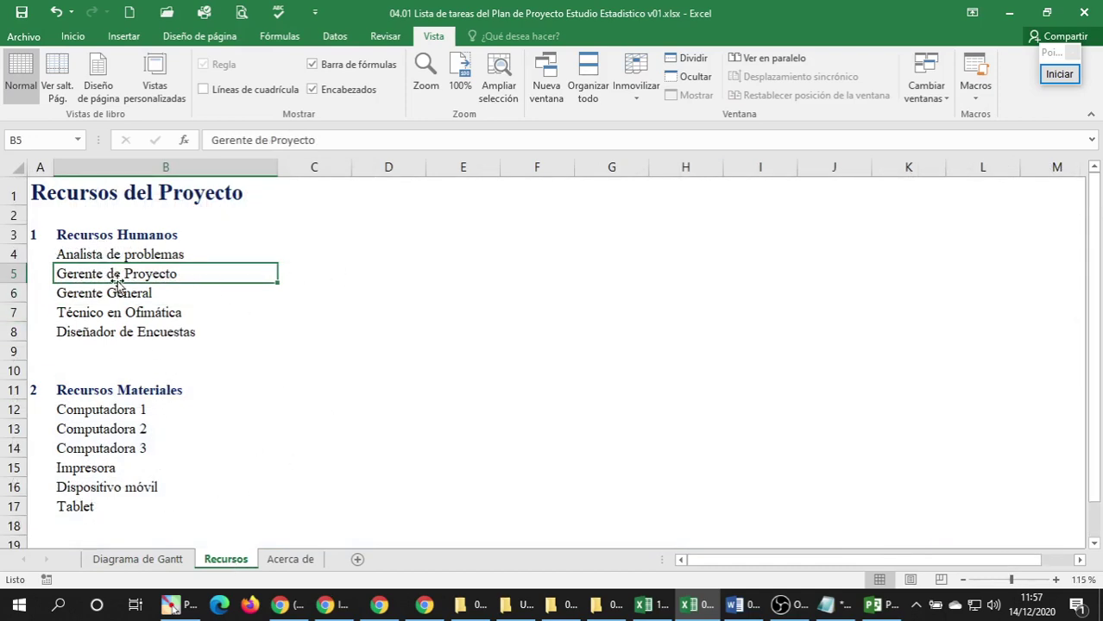
left_click(129, 252)
left_click(125, 274)
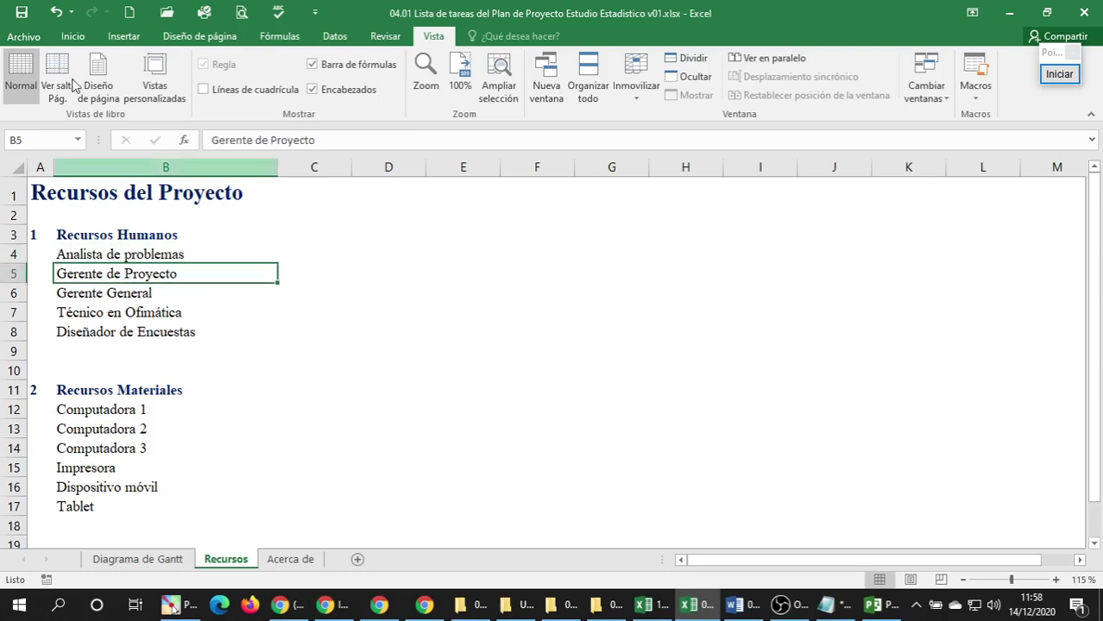
Look over the first tasks in the Project plan, then move to the course page.
left_click(875, 607)
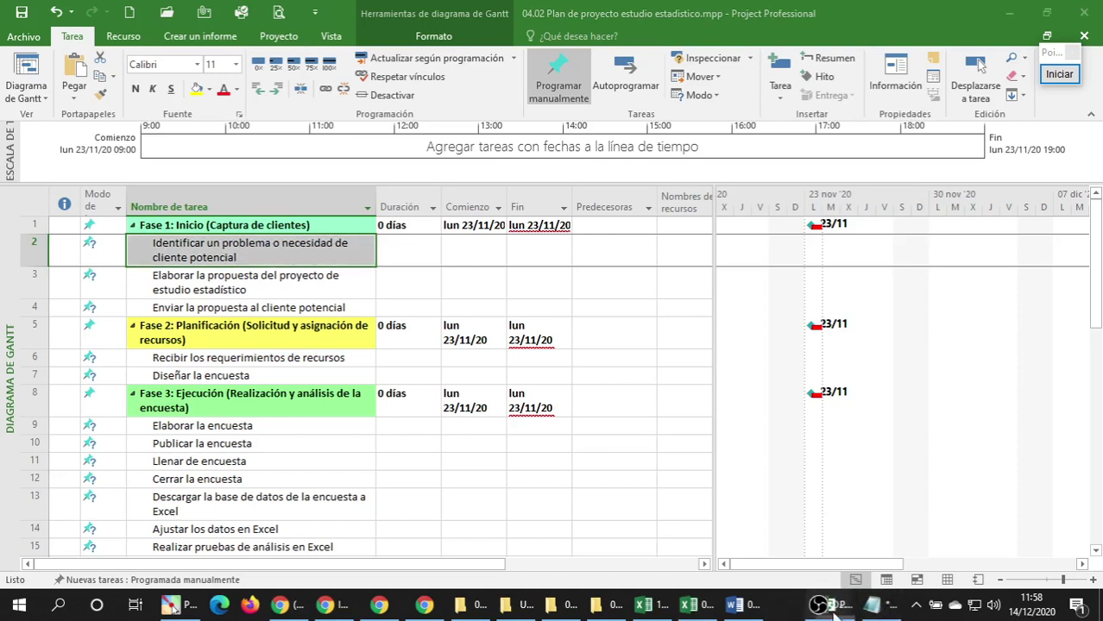
left_click_drag(833, 608, 781, 606)
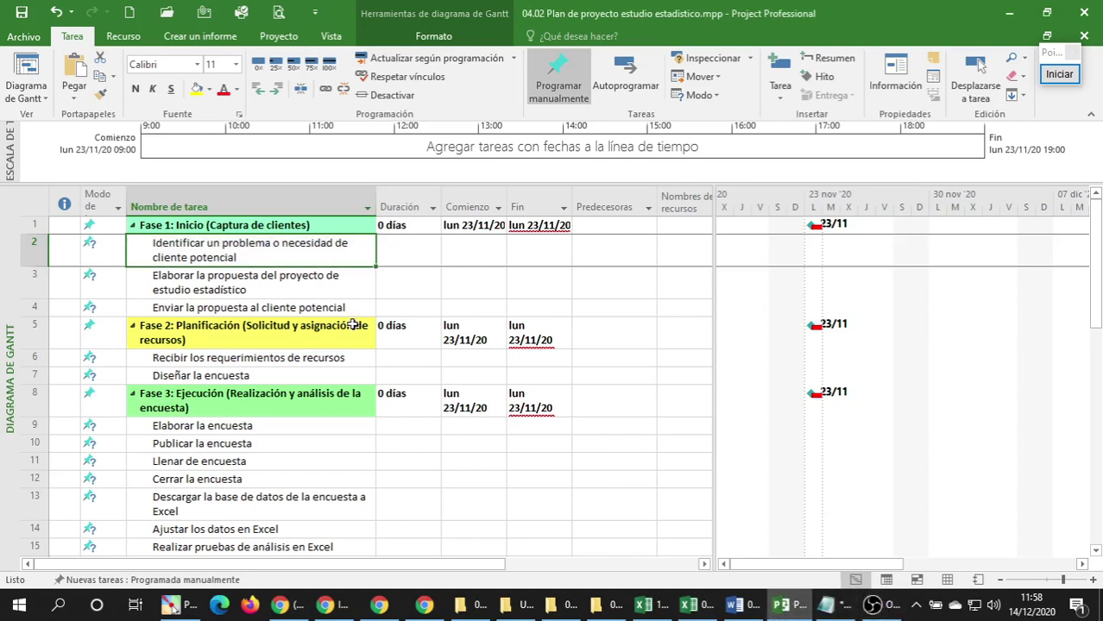
left_click(228, 283)
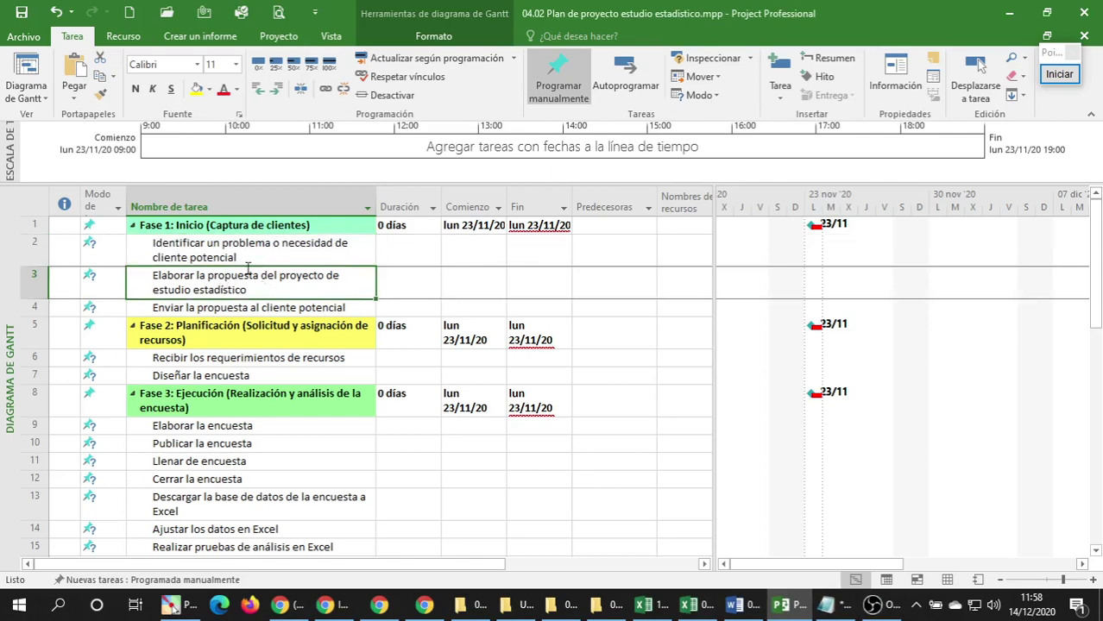
left_click(246, 250)
left_click(326, 607)
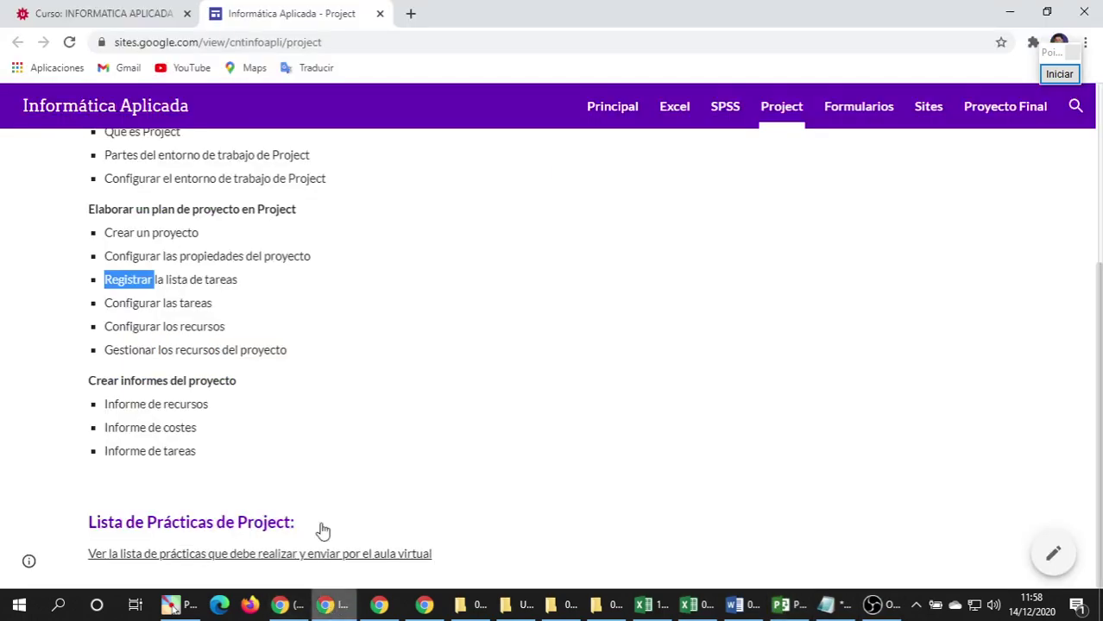
Highlight the topics Configurar las tareas and Registrar la lista de tareas on the Project page.
left_click(189, 284)
left_click_drag(105, 303, 212, 304)
triple_click(138, 280)
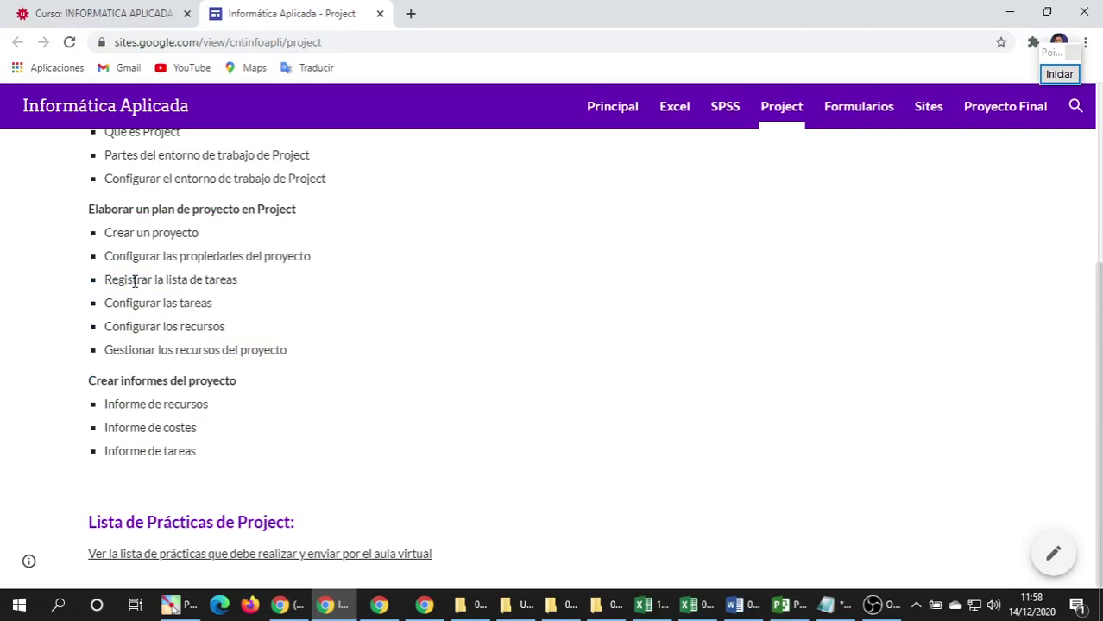
left_click(121, 316)
double_click(118, 310)
left_click(118, 311)
double_click(118, 311)
left_click(118, 311)
Highlight Configurar los recursos and Configurar las tareas, then return to the Project plan.
triple_click(118, 328)
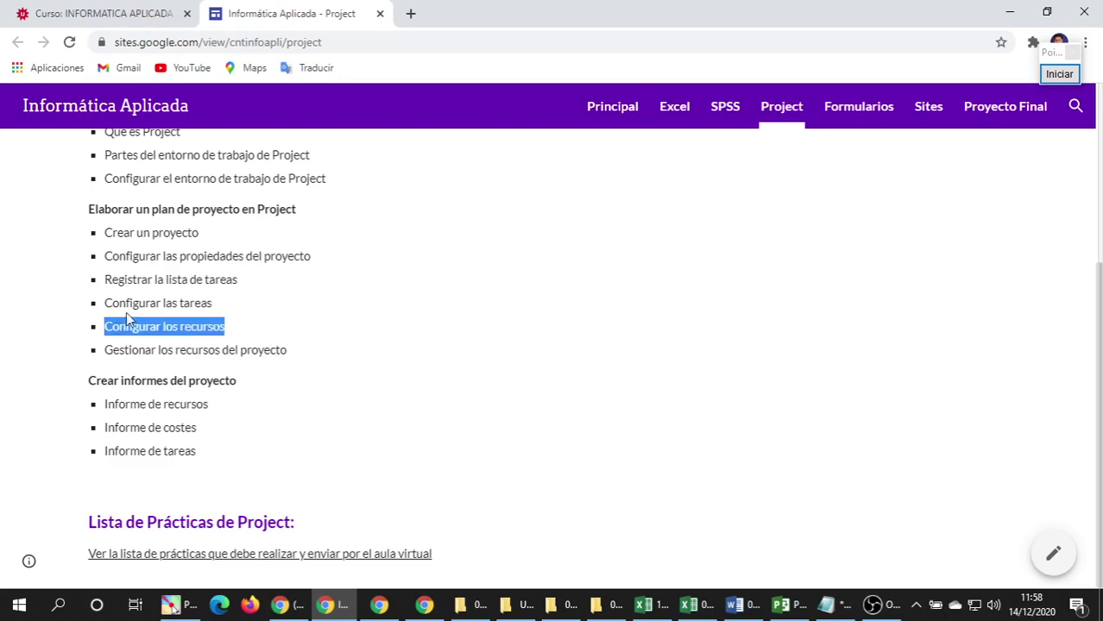
left_click(131, 302)
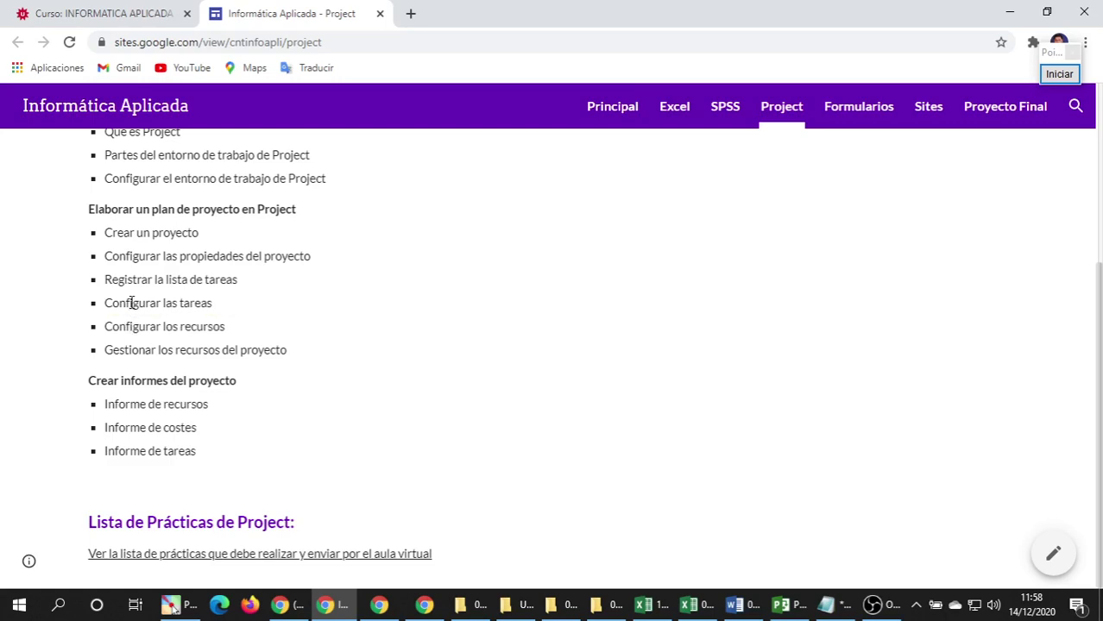
triple_click(126, 304)
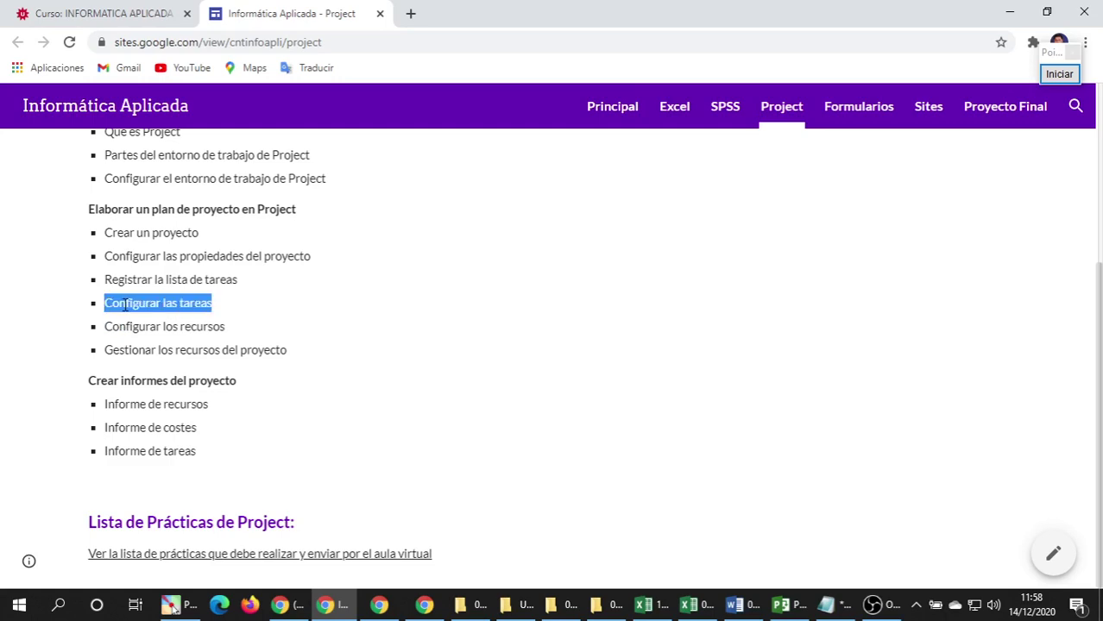
left_click(127, 306)
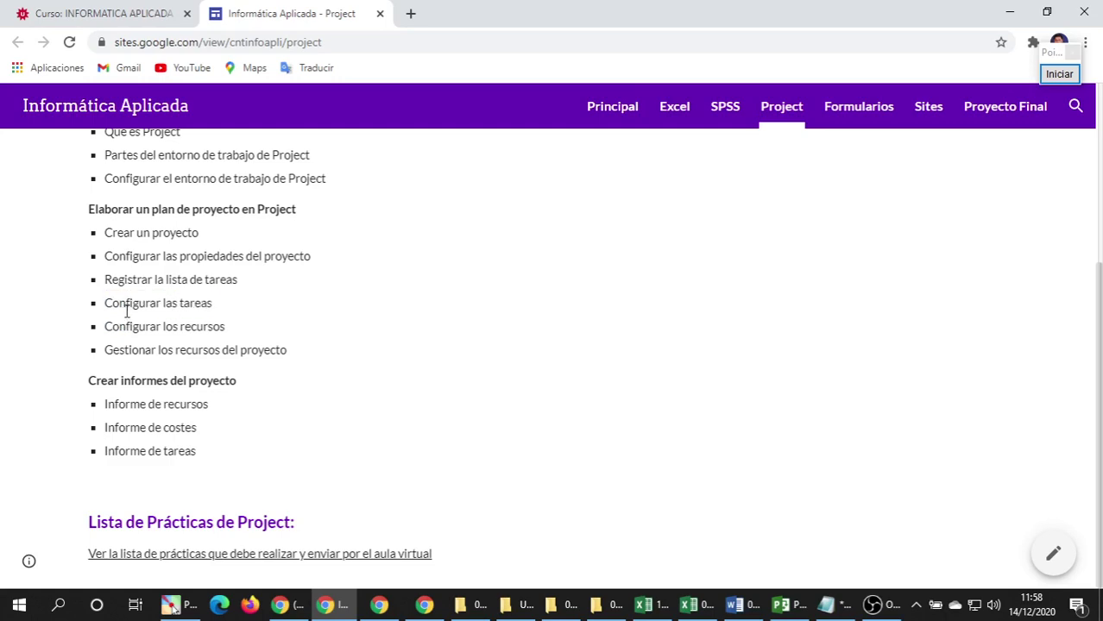
left_click(779, 608)
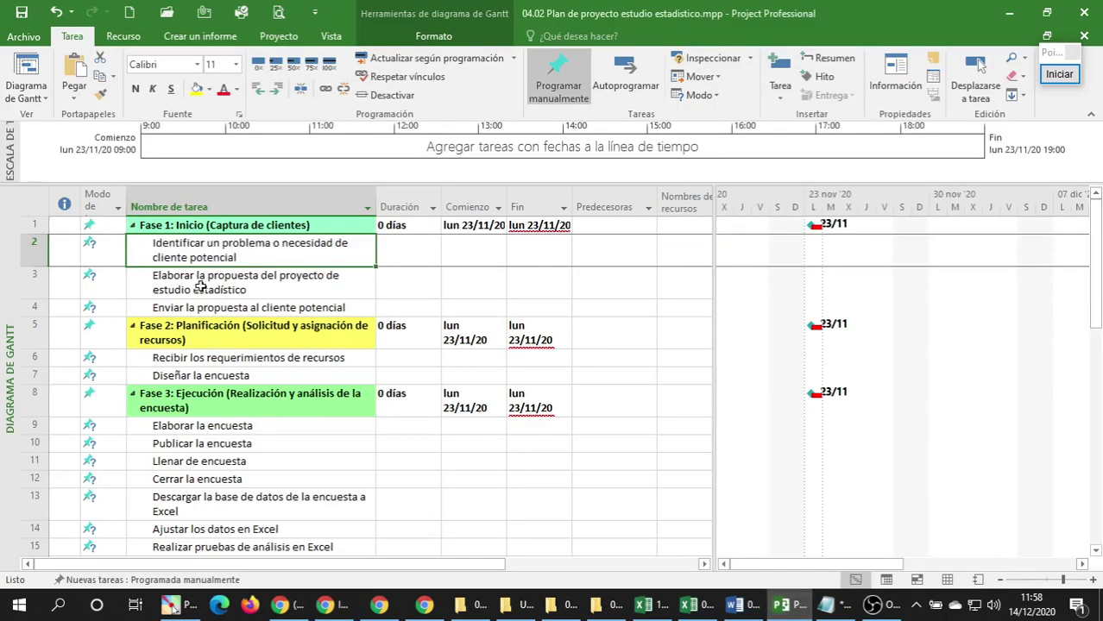
Open Task Information for 'Identificar un problema o necesidad de cliente potencial'.
left_click(203, 283)
left_click(189, 308)
left_click(203, 257)
right_click(211, 251)
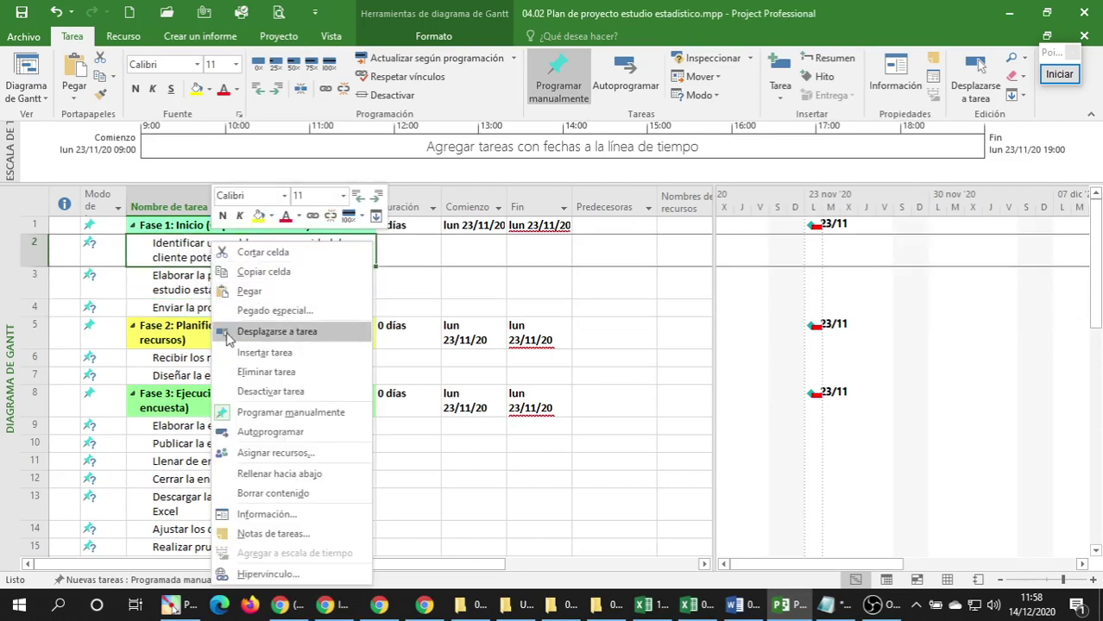
left_click(266, 516)
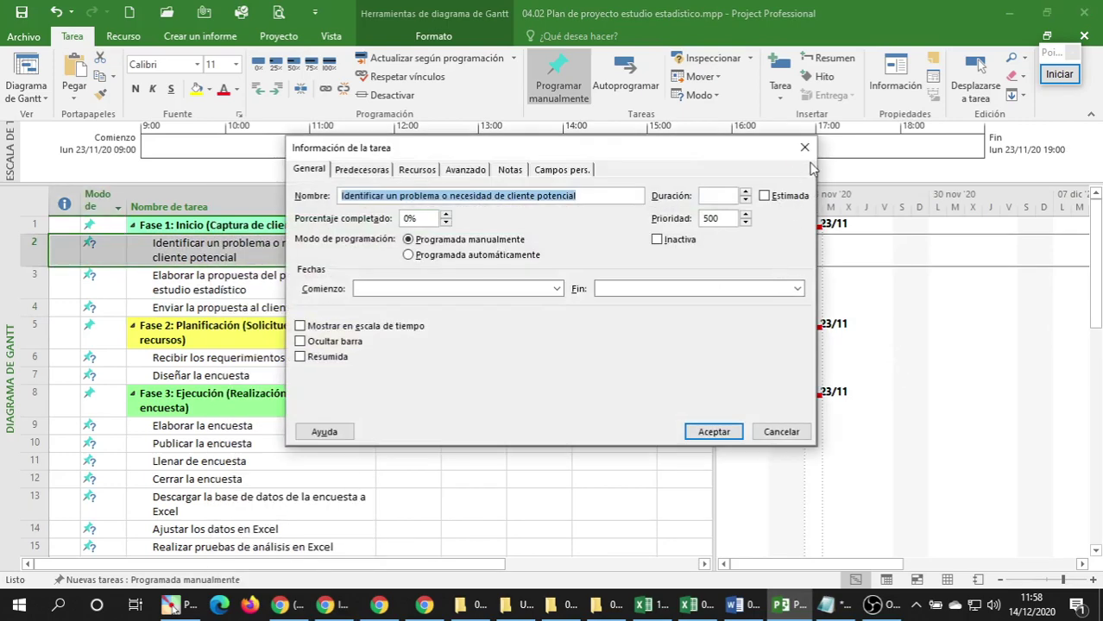
left_click(800, 148)
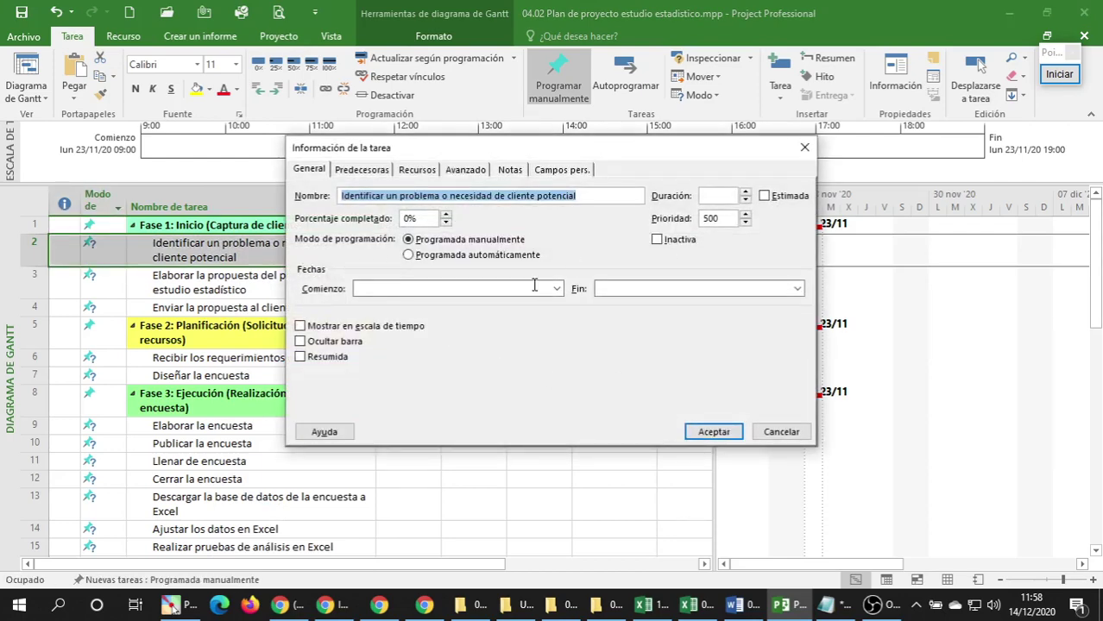
left_click(590, 191)
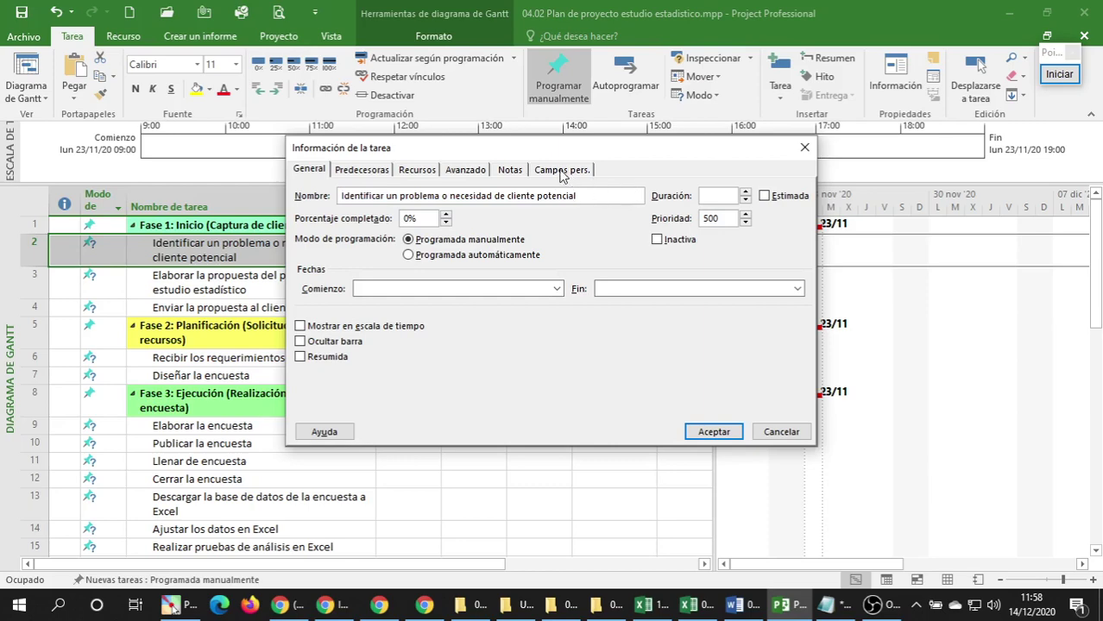
left_click_drag(536, 152, 706, 169)
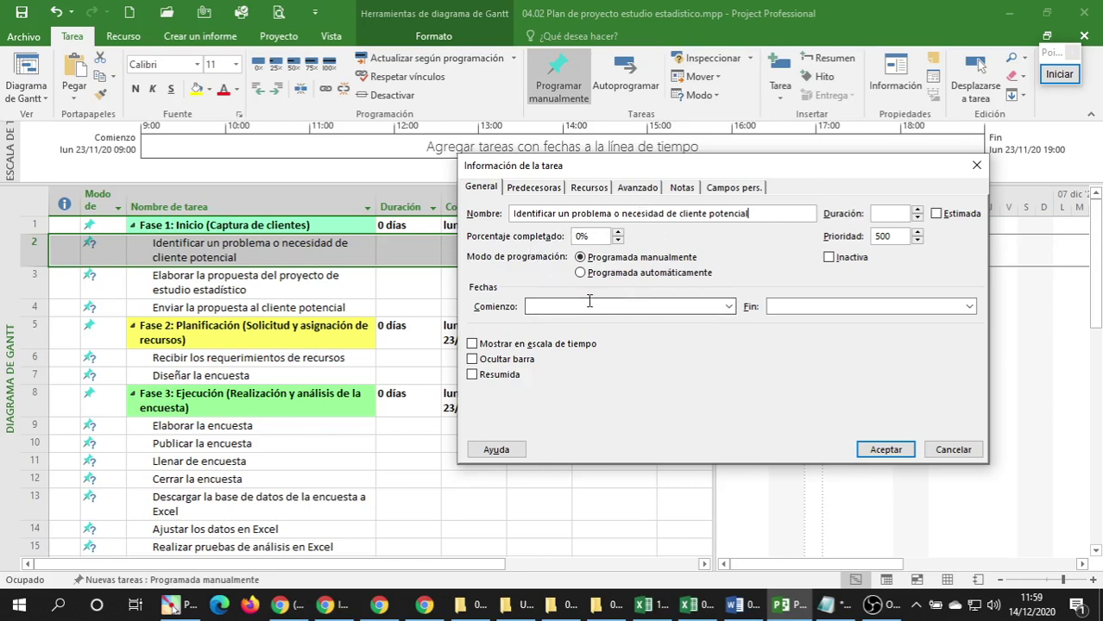
Set the task's start date to 23/11/20.
left_click(729, 307)
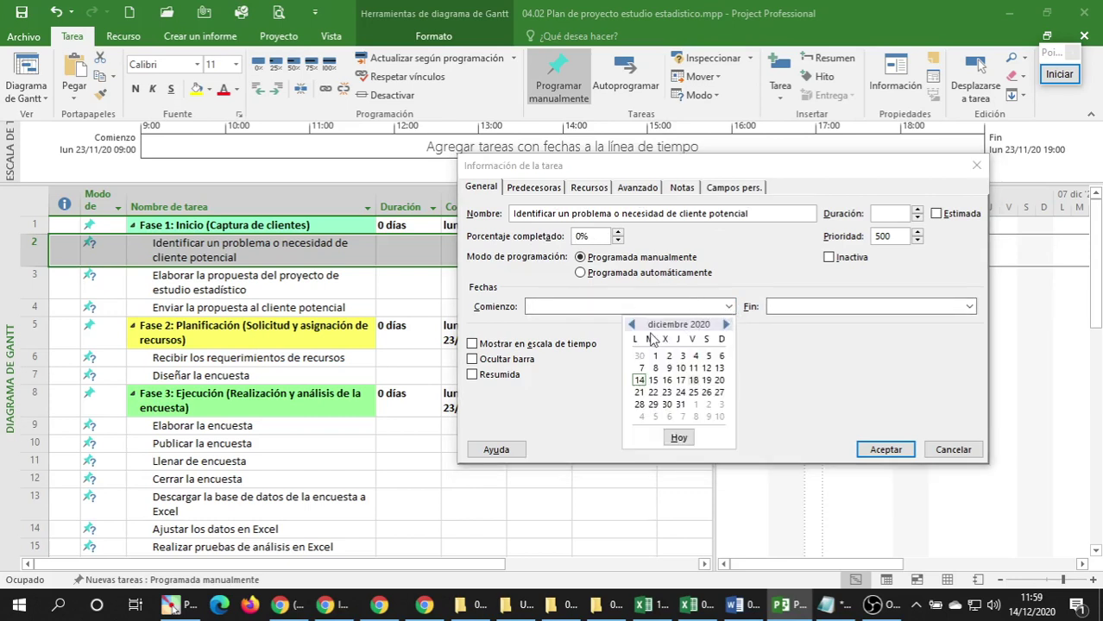
double_click(631, 325)
left_click(632, 325)
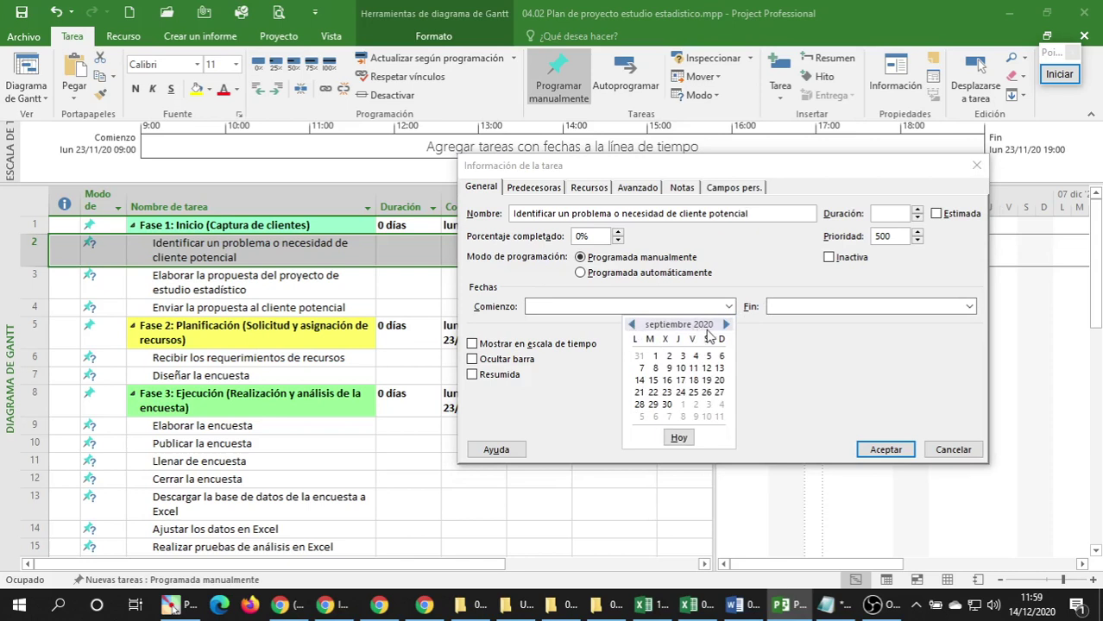
left_click(726, 324)
left_click(727, 324)
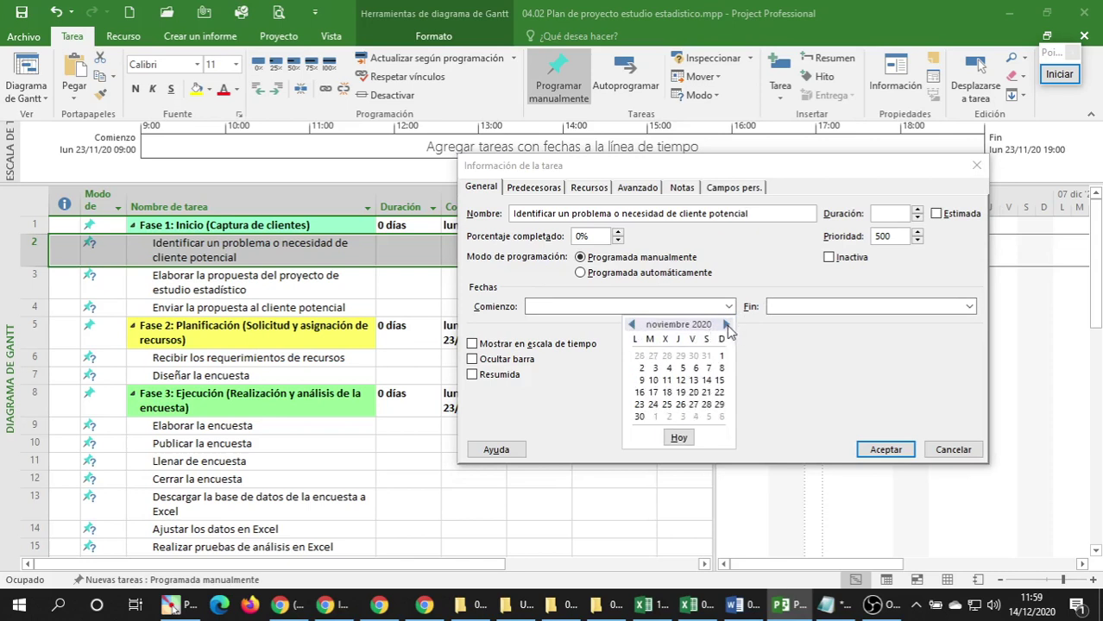
left_click(639, 404)
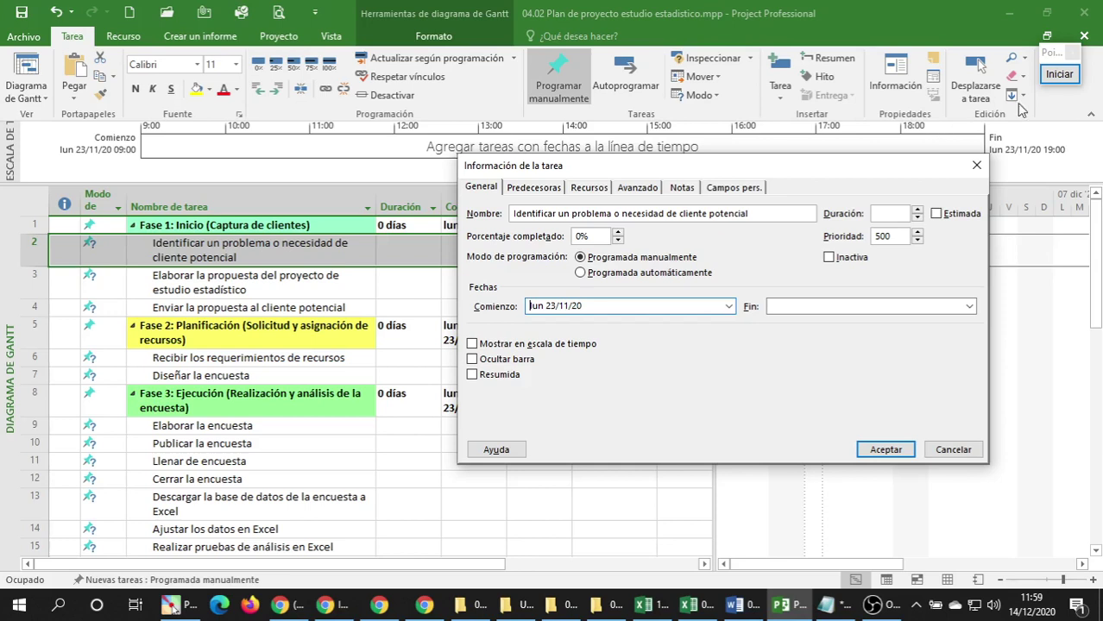
Set the task's finish date to 25/11/20, correcting an earlier 16/12/20 pick.
left_click(969, 306)
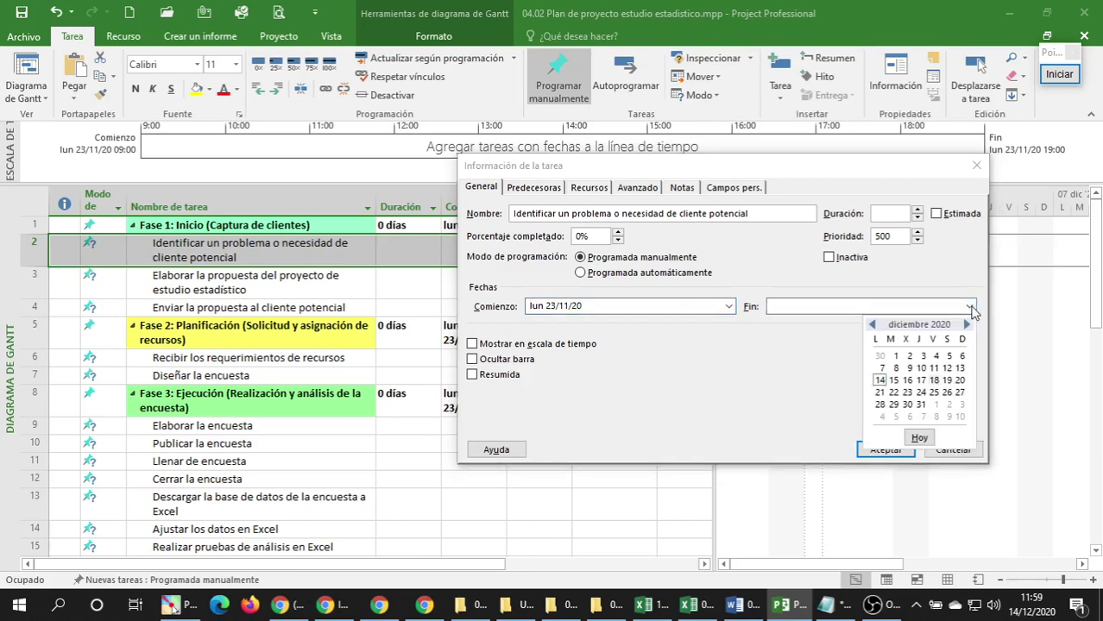
left_click(907, 381)
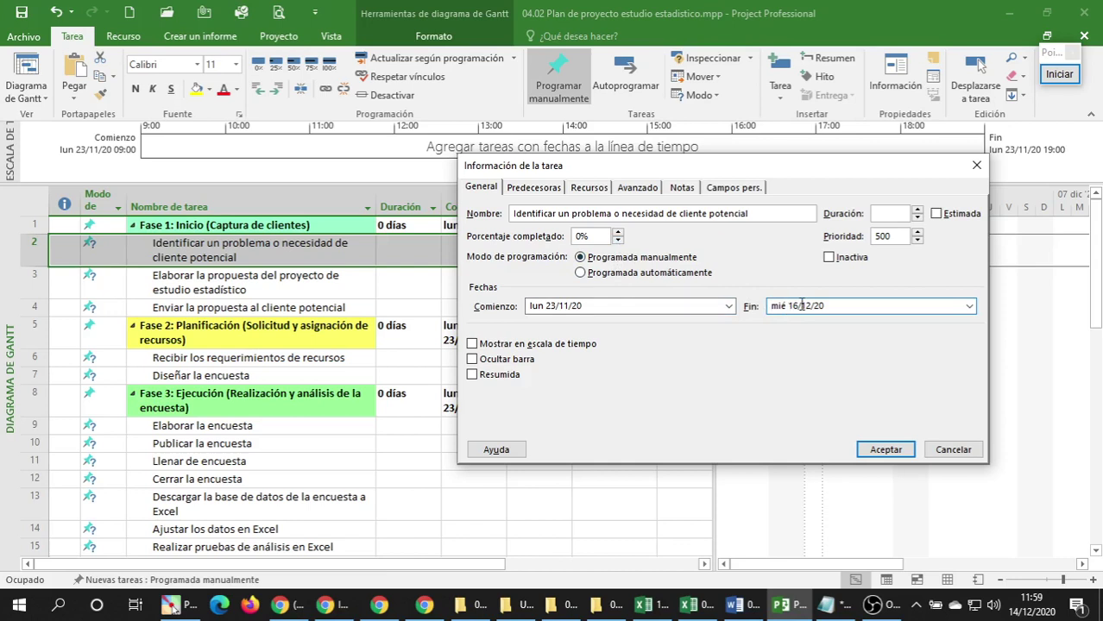
left_click(969, 306)
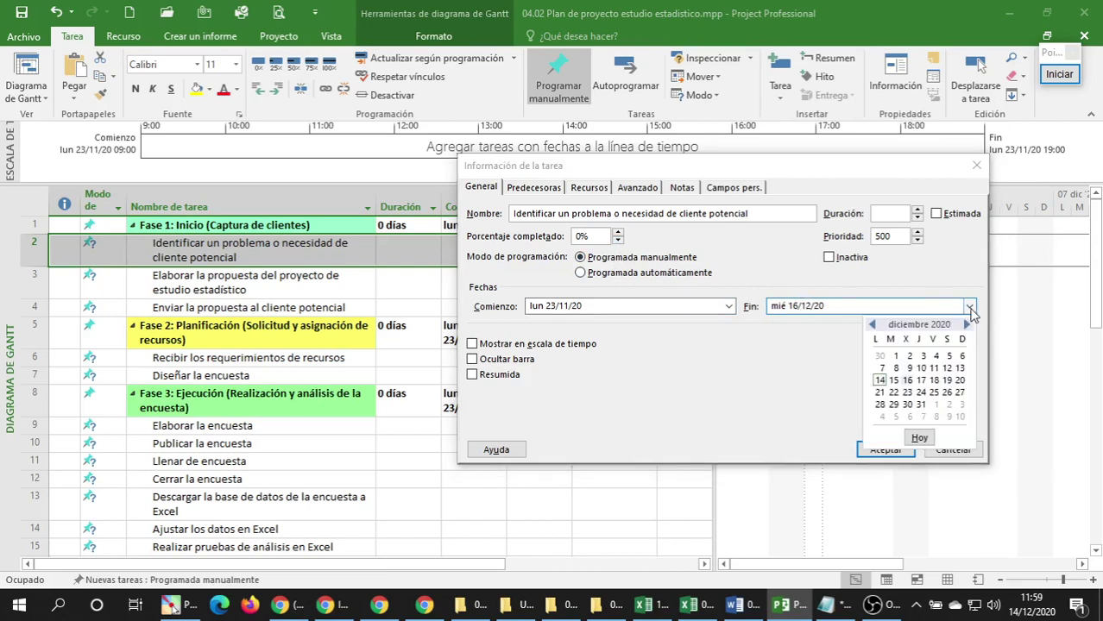
left_click(871, 325)
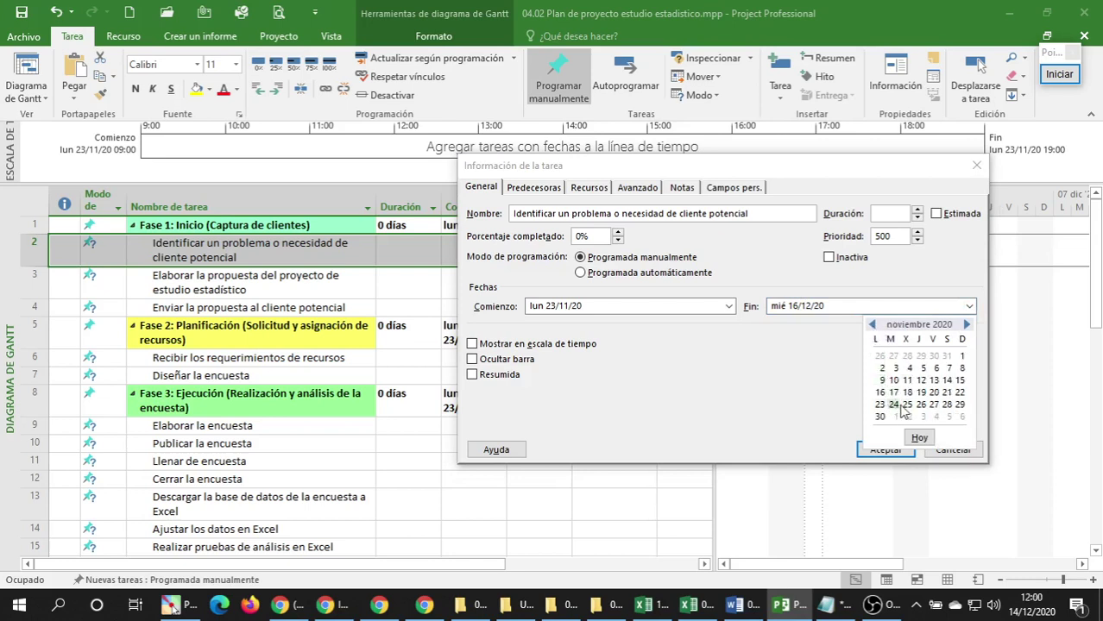
left_click(906, 404)
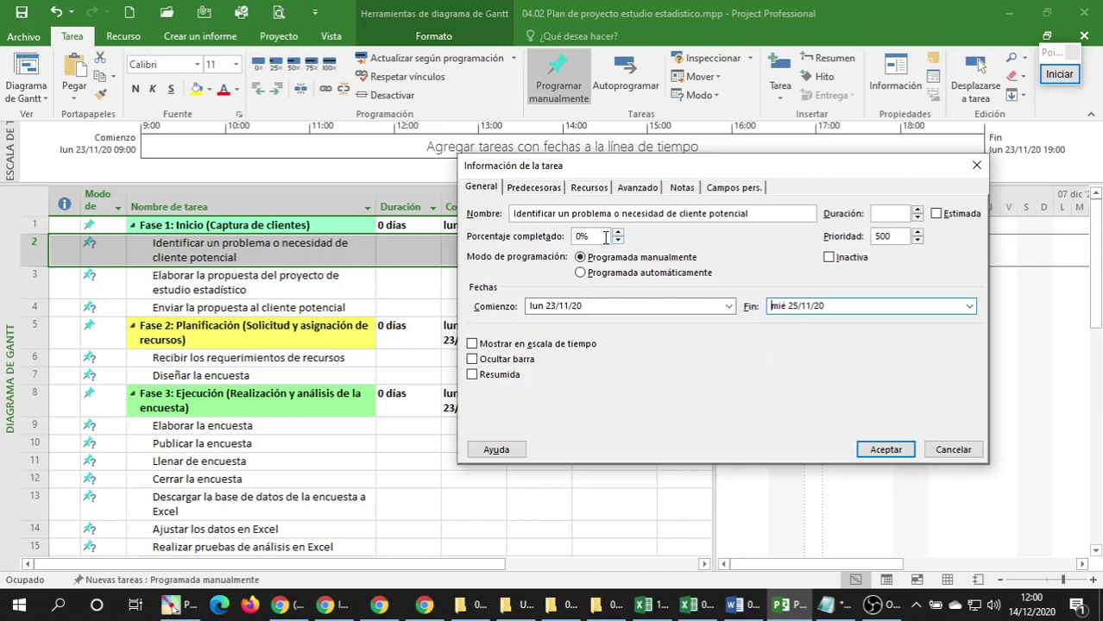
double_click(581, 235)
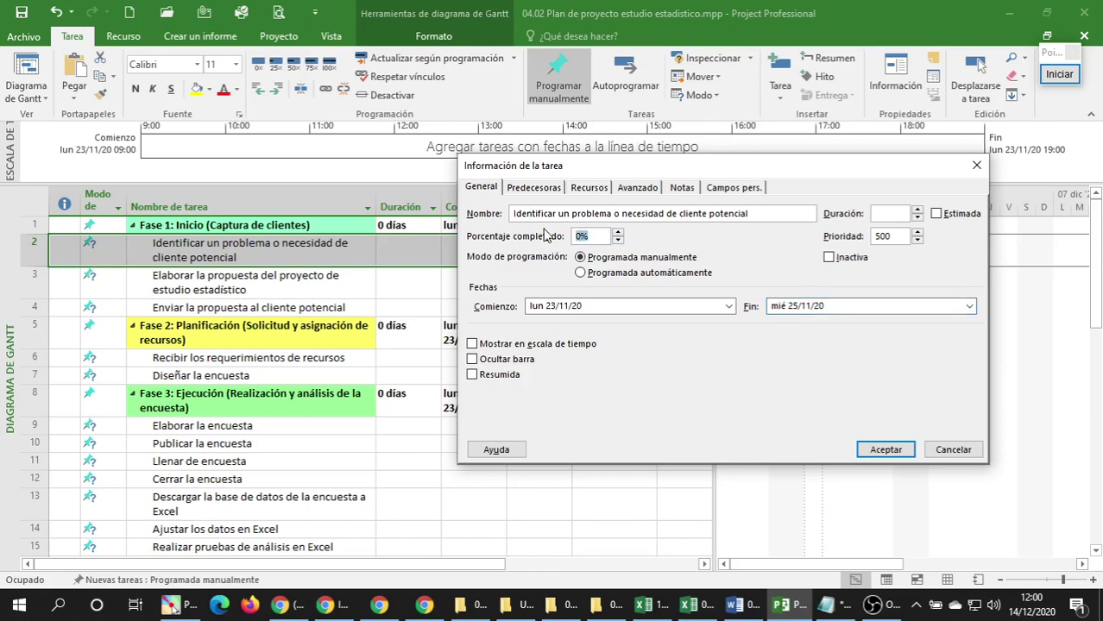
Enter 10 as the percent complete and go to the task's resource assignments.
type("100")
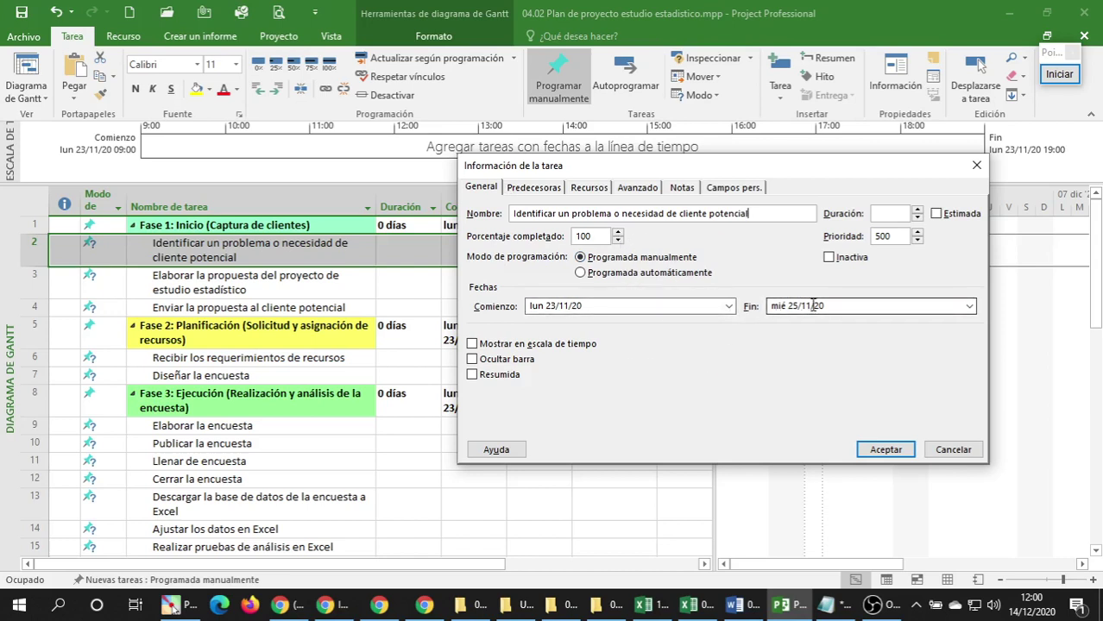
left_click(535, 187)
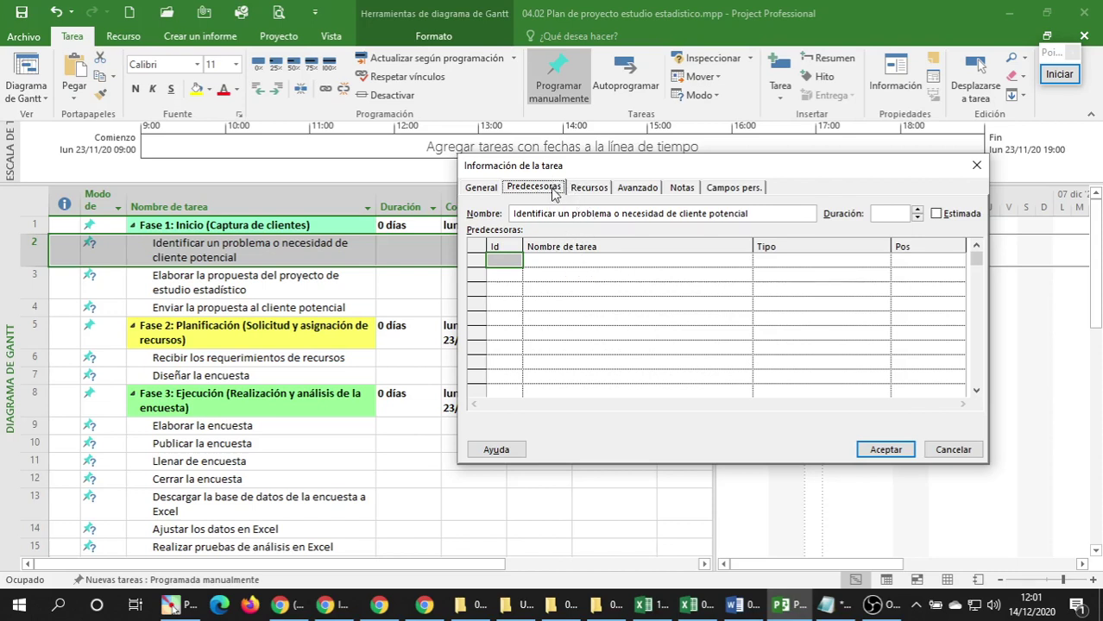
left_click(589, 190)
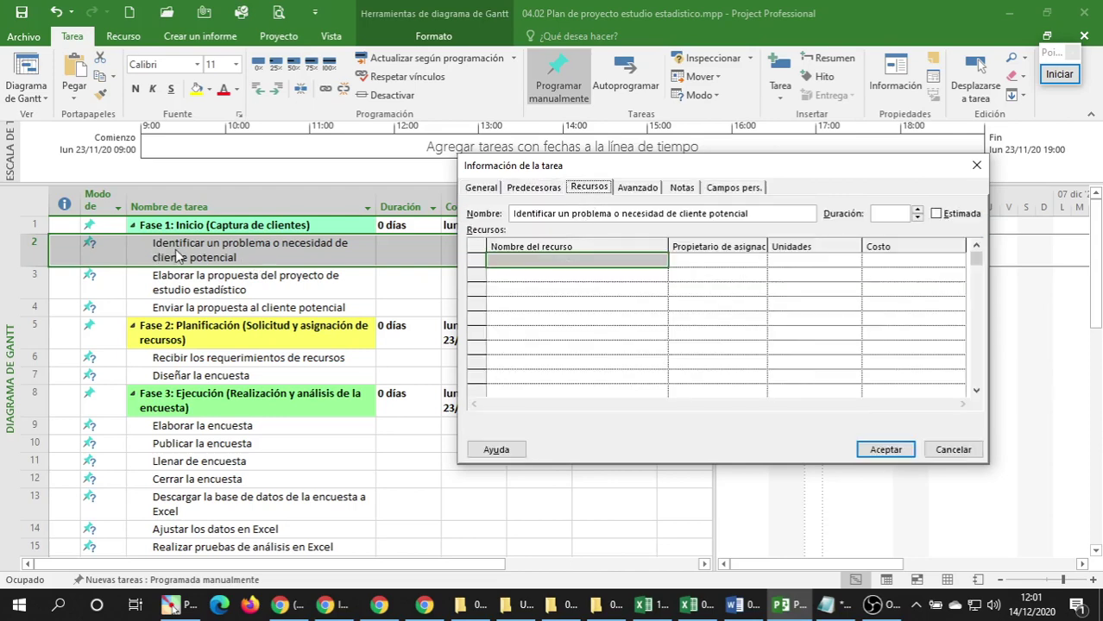
left_click(570, 259)
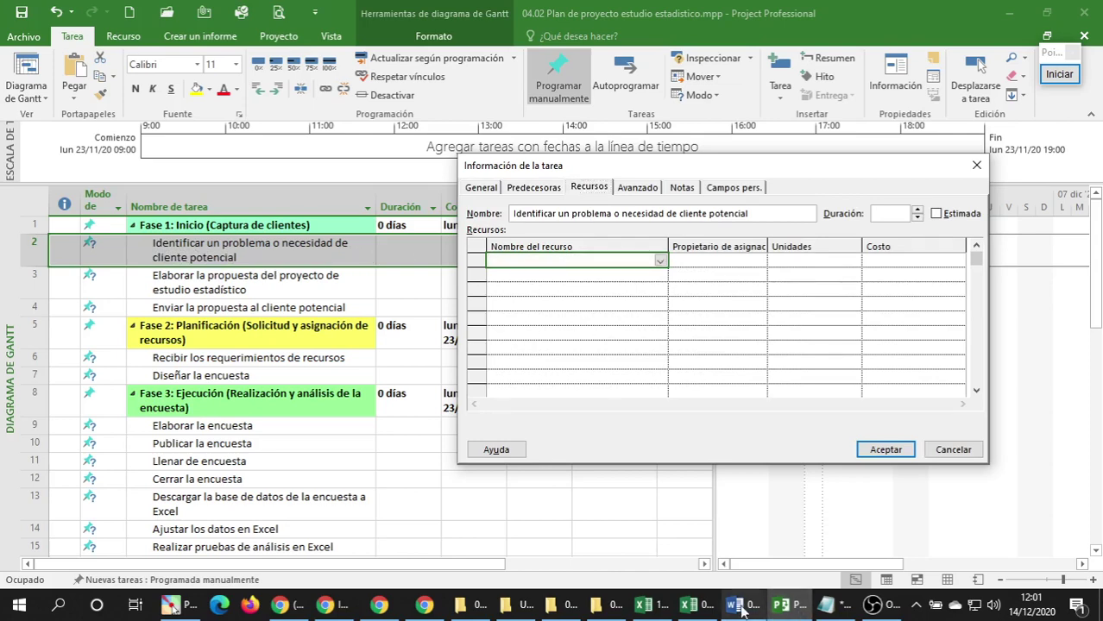
Bring the Excel workbook forward and review the human resources on the Recursos sheet.
mouse_move(699, 609)
left_click(742, 542)
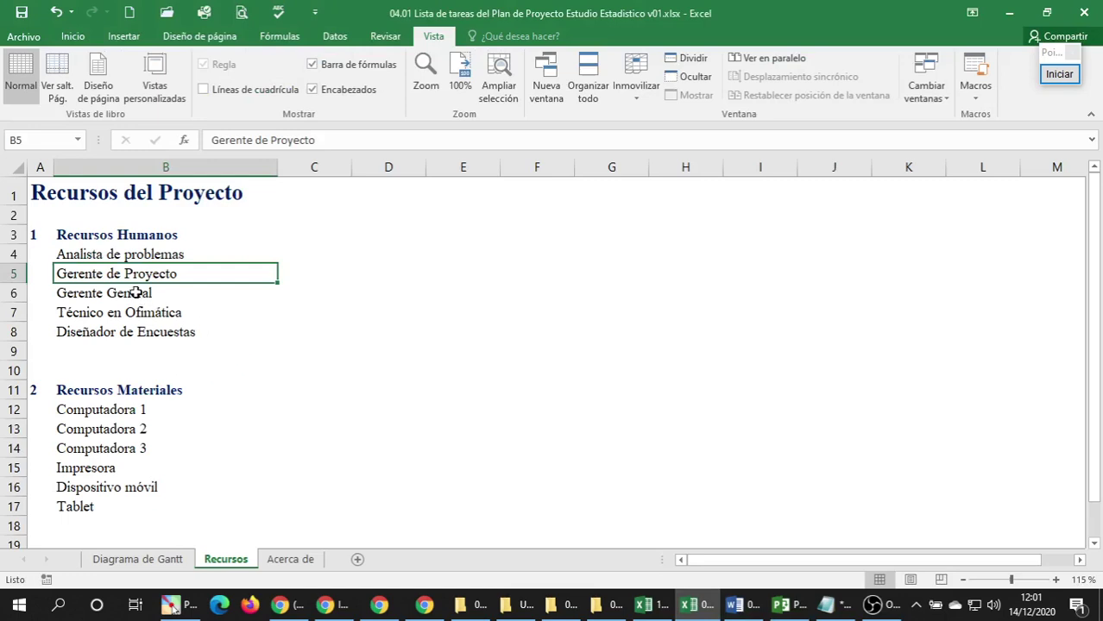
scroll(136, 293, "up", 1)
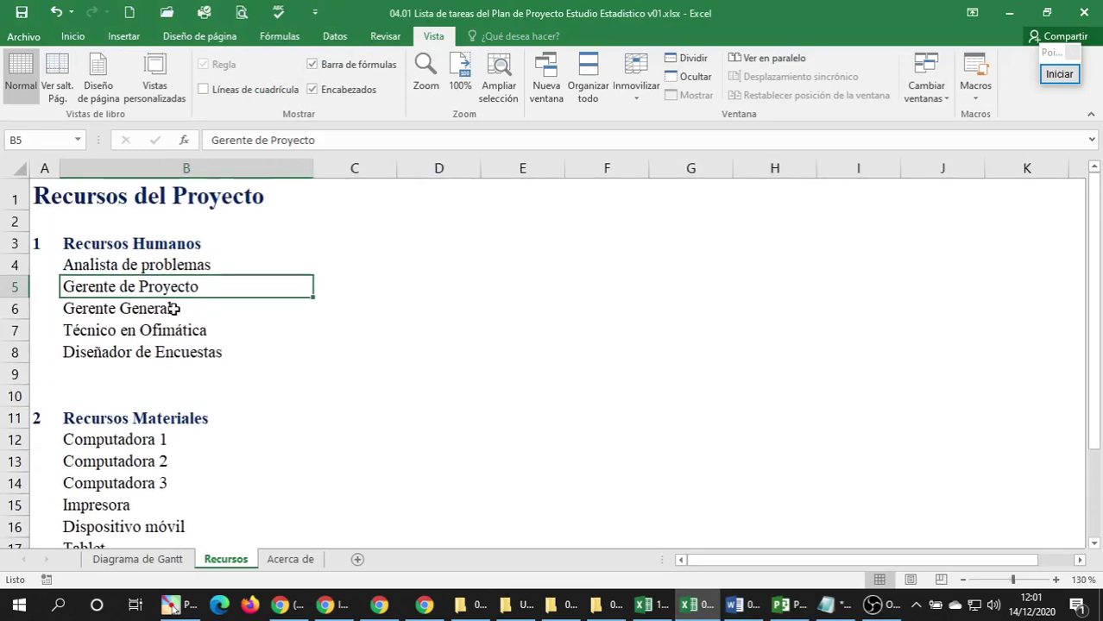
left_click(222, 269)
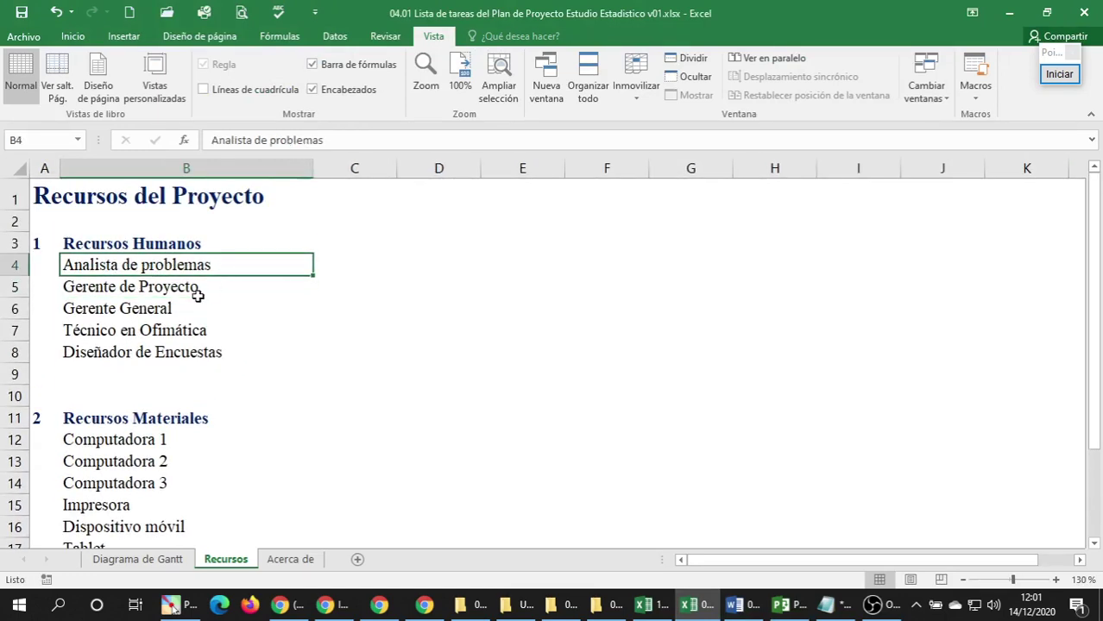
left_click(198, 296)
left_click(183, 311)
left_click(184, 332)
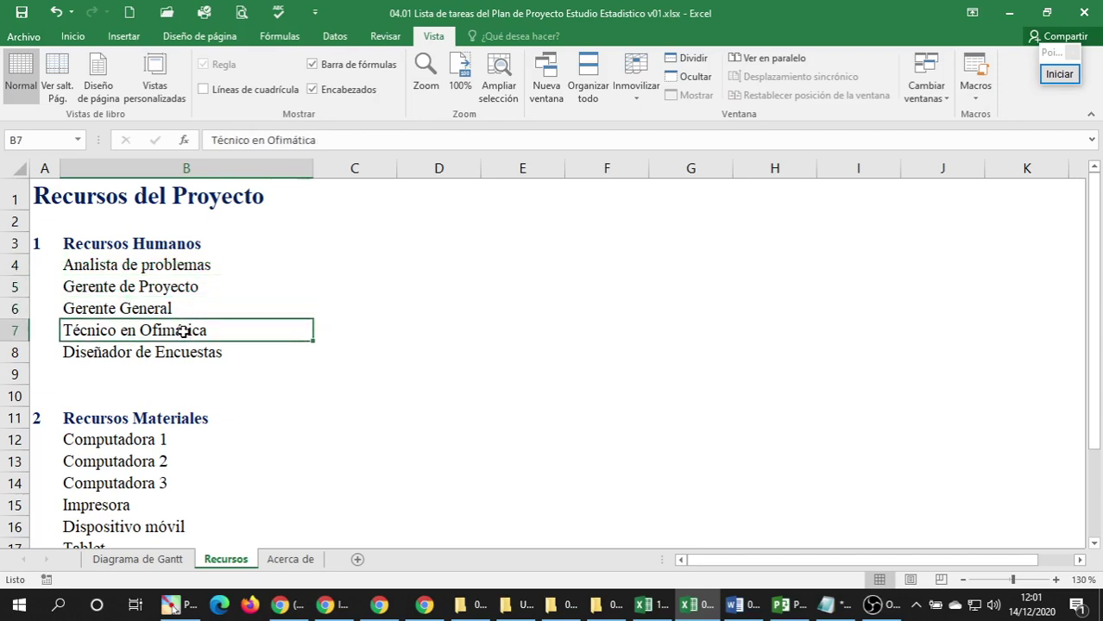
left_click(175, 356)
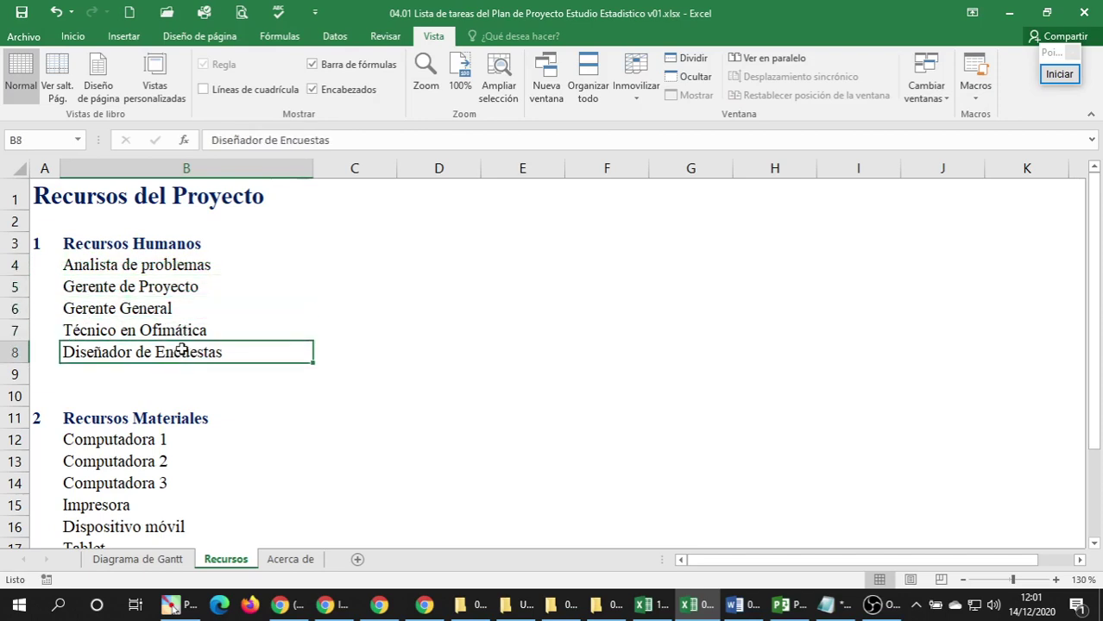
scroll(163, 345, "down", 2)
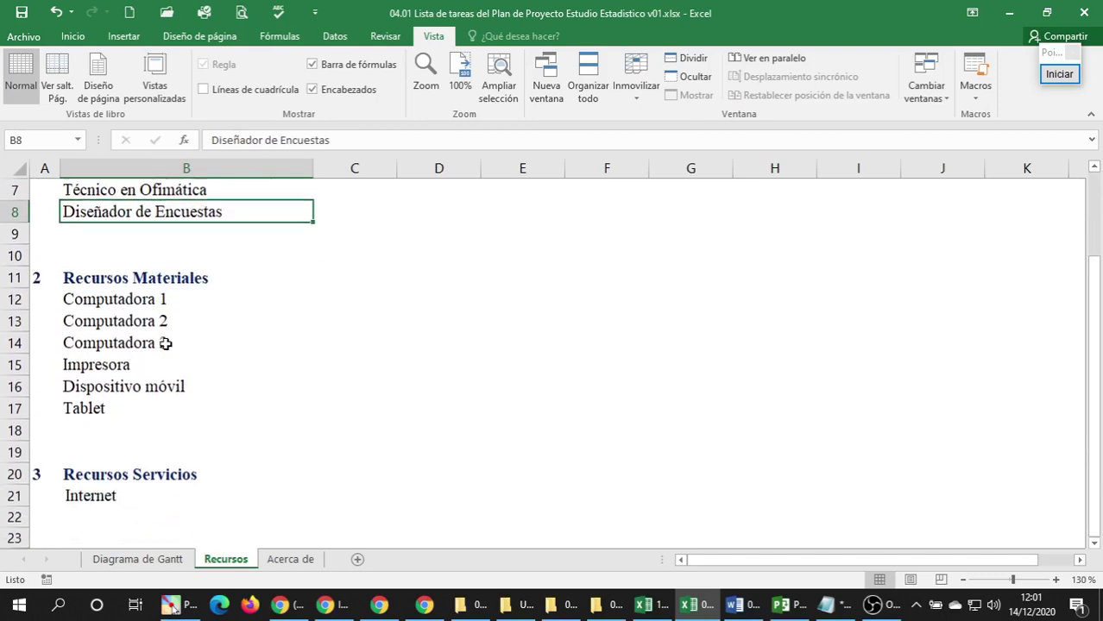
scroll(165, 343, "up", 1)
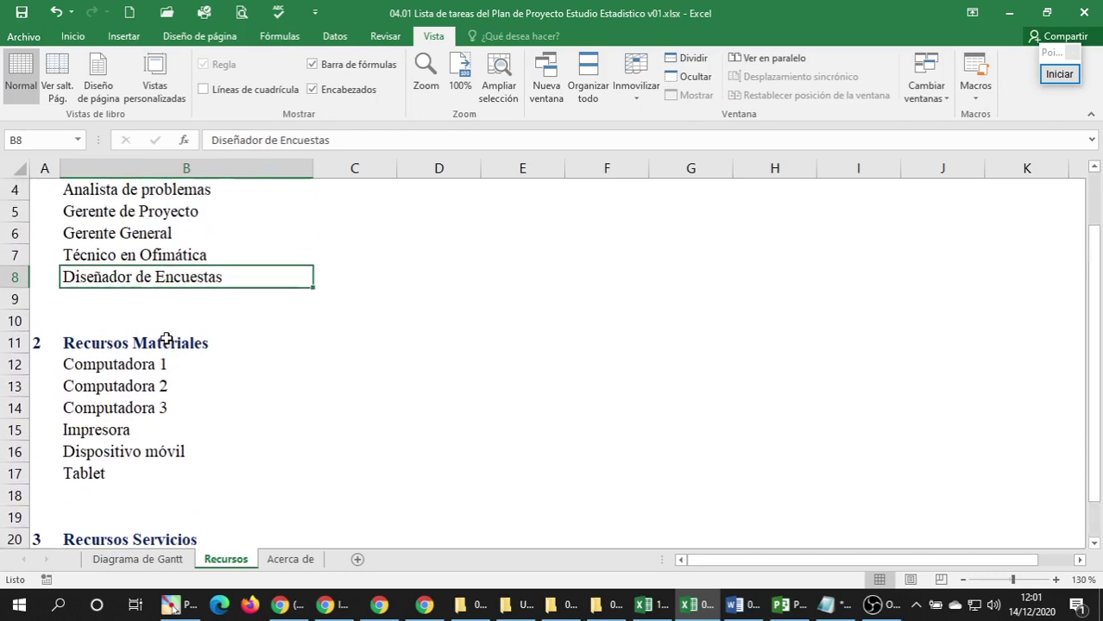
scroll(165, 342, "down", 1)
scroll(165, 343, "up", 2)
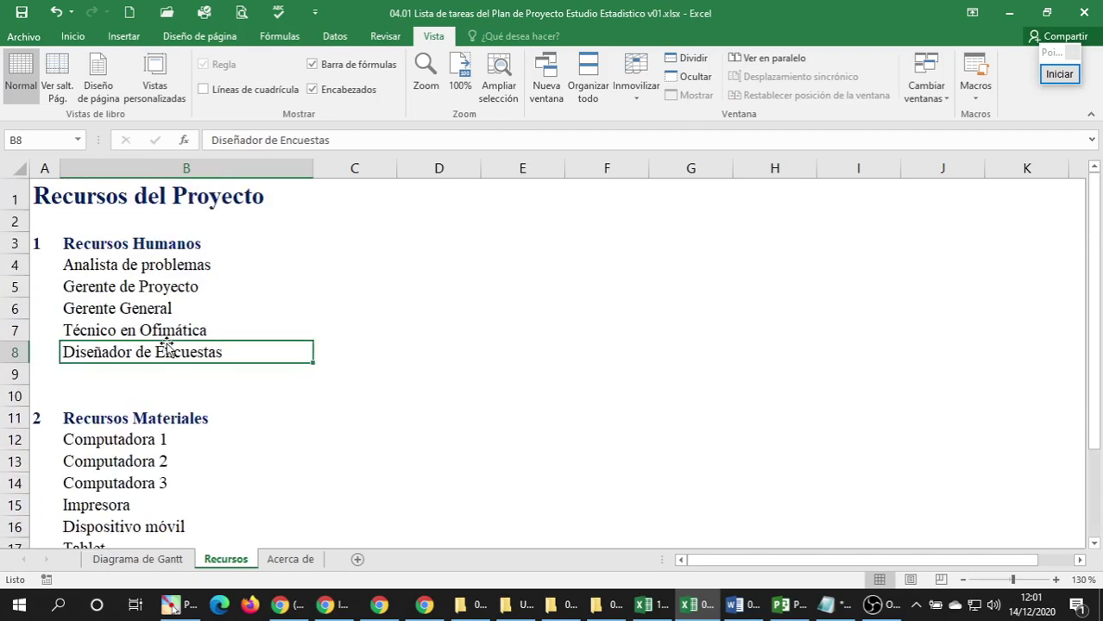
Move Recursos Materiales beside Recursos Humanos at C3:D9, widen column D and AutoFit rows.
left_click_drag(52, 422, 156, 496)
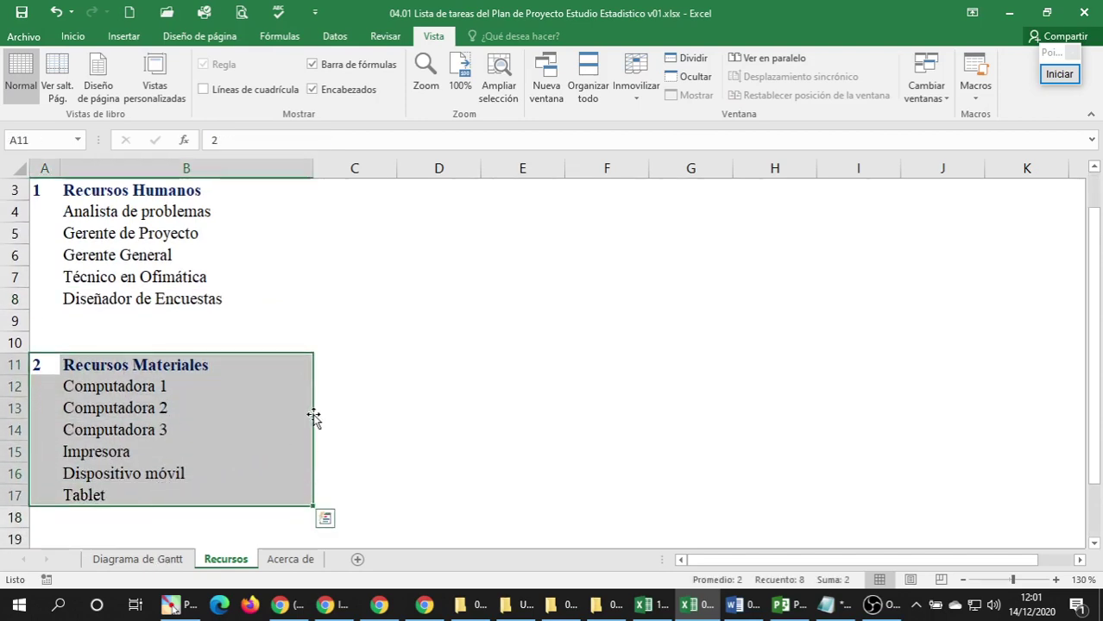
left_click_drag(312, 417, 454, 235)
left_click(459, 257)
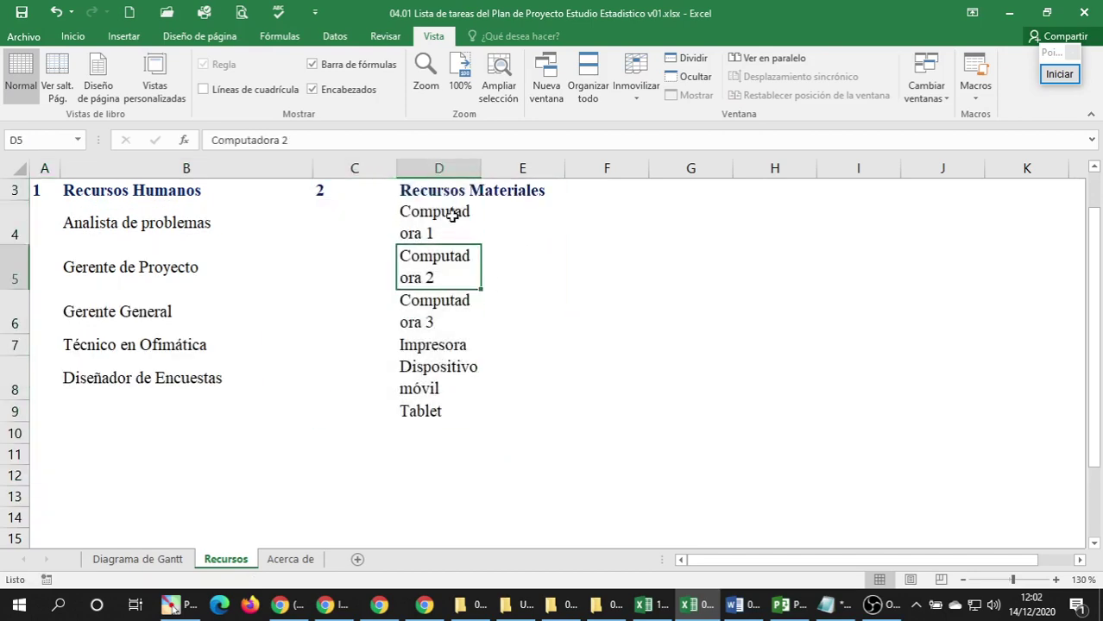
left_click_drag(475, 174, 600, 170)
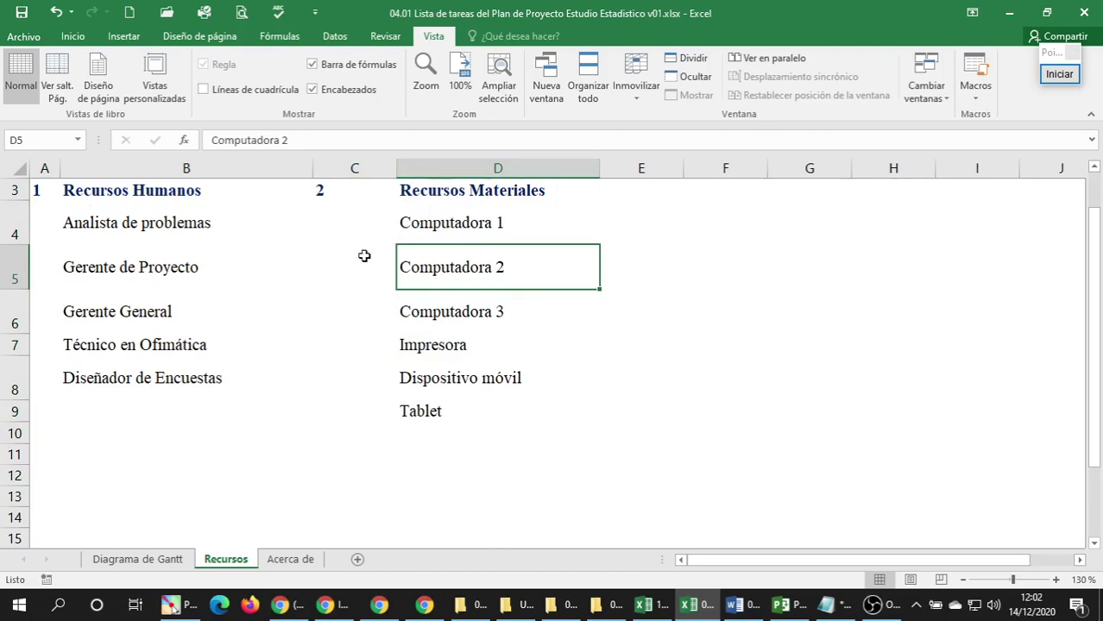
left_click(18, 167)
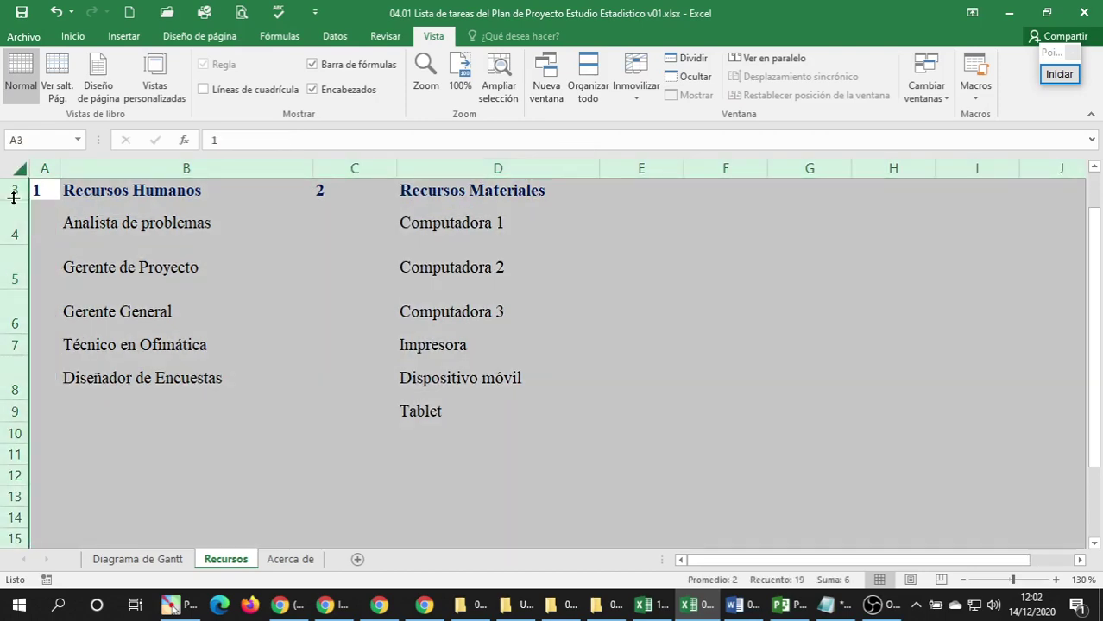
double_click(13, 202)
double_click(399, 165)
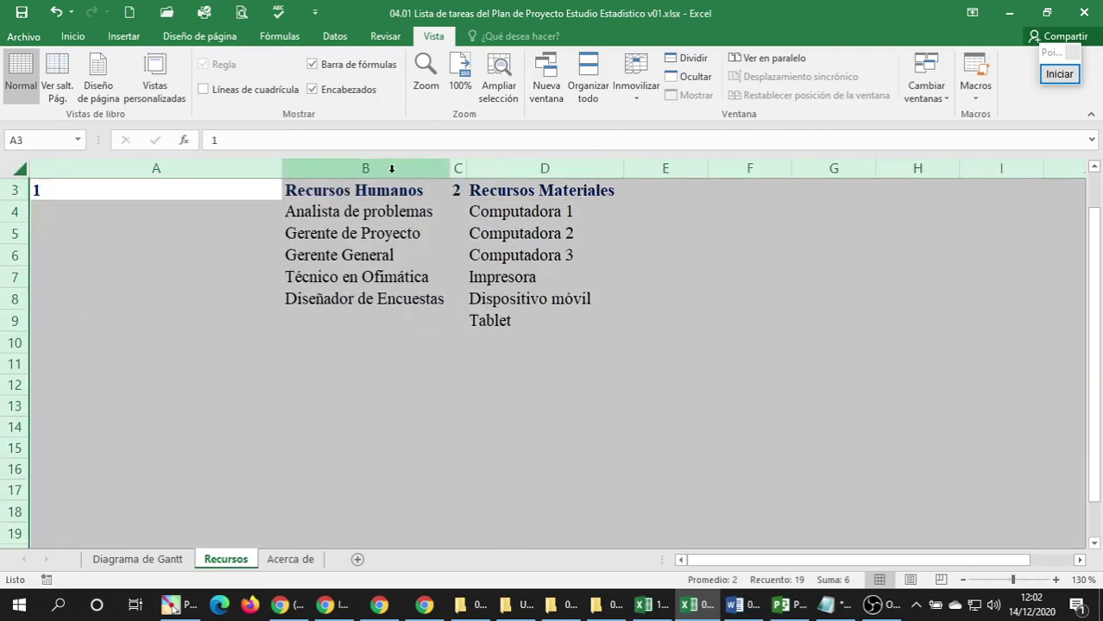
key("ctrl+z")
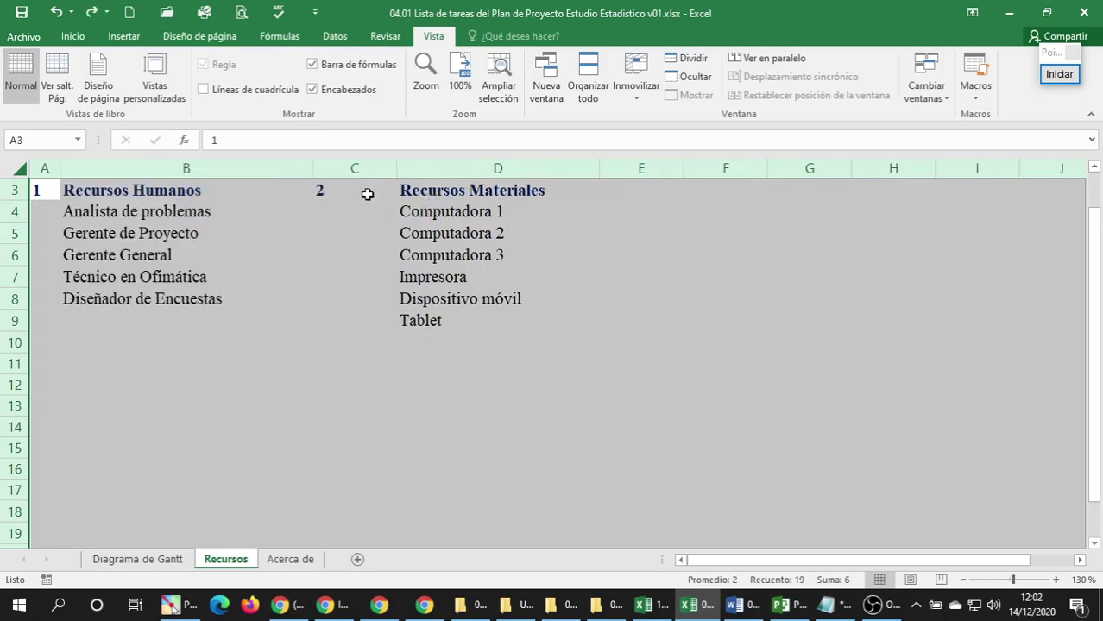
Narrow columns C and A.
left_click(365, 190)
left_click_drag(396, 168, 340, 169)
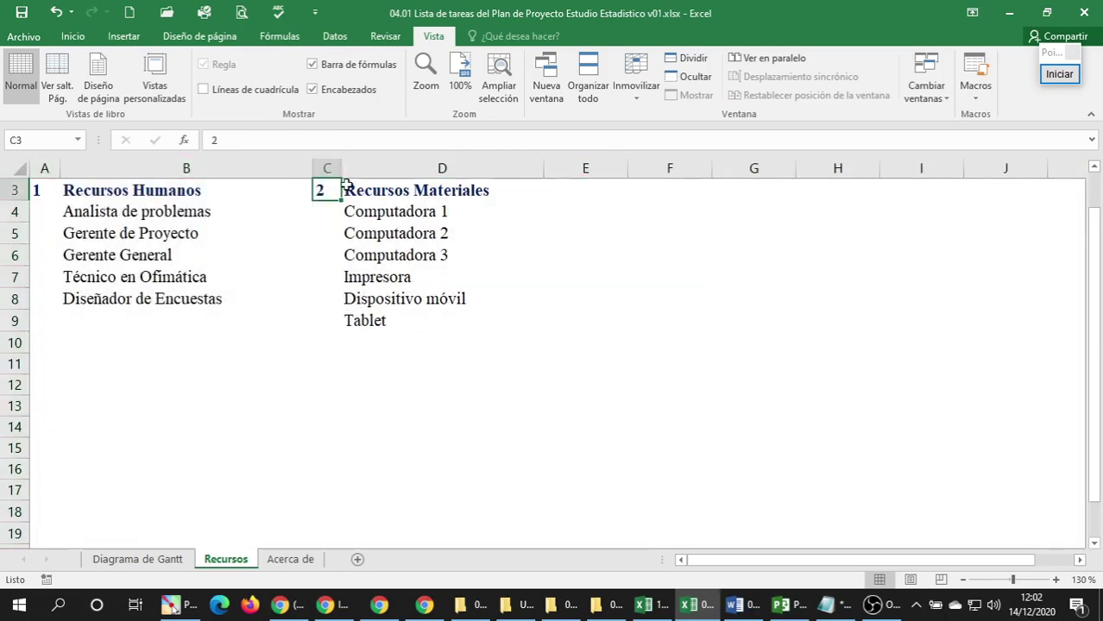
left_click_drag(59, 168, 58, 174)
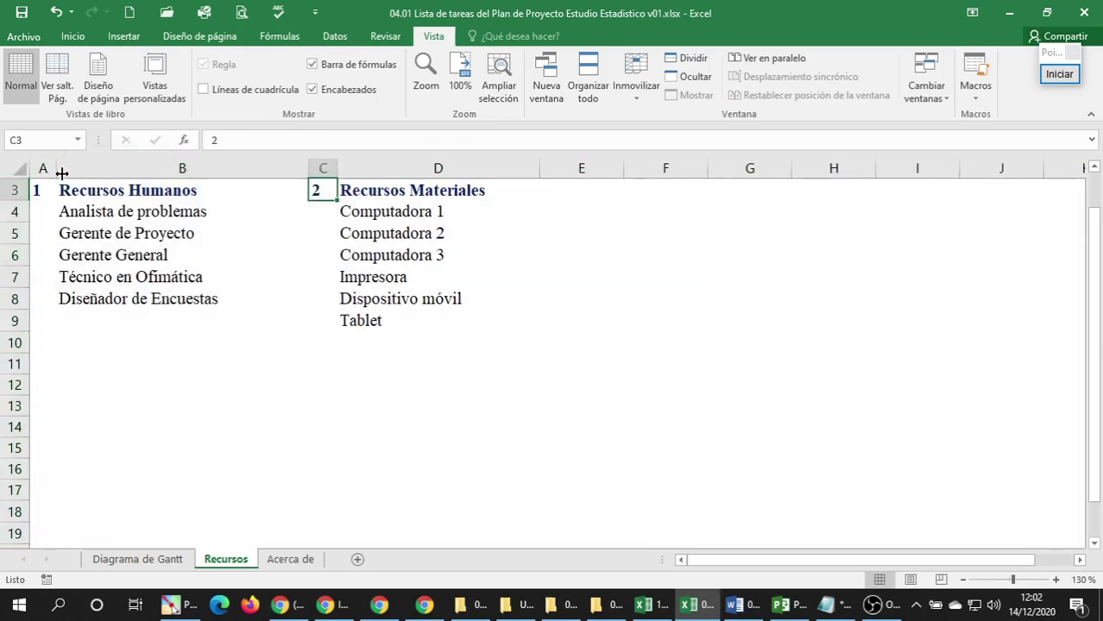
left_click(352, 226)
left_click(393, 207)
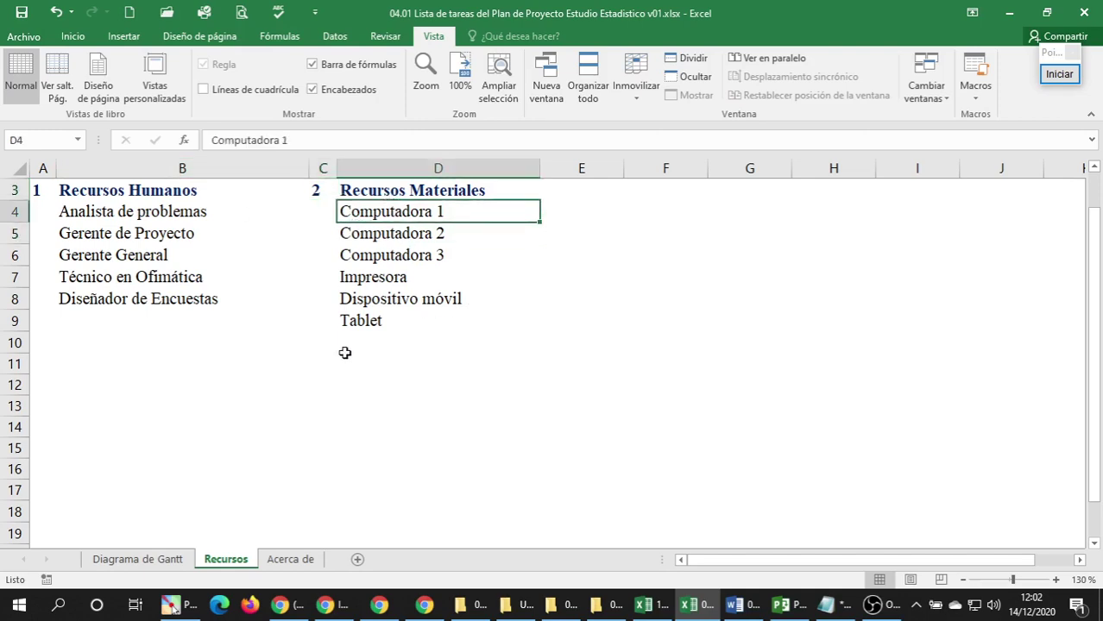
scroll(344, 352, "down", 2)
Move the Recursos Servicios block to E3:F4 and narrow column E.
left_click_drag(36, 429, 104, 446)
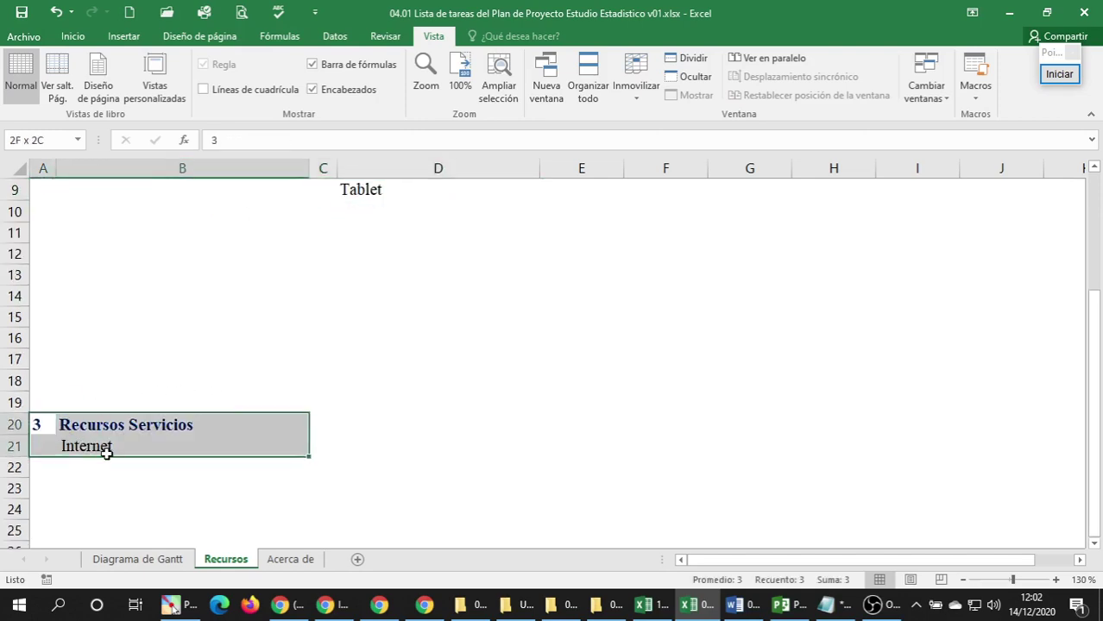
left_click_drag(145, 415, 785, 221)
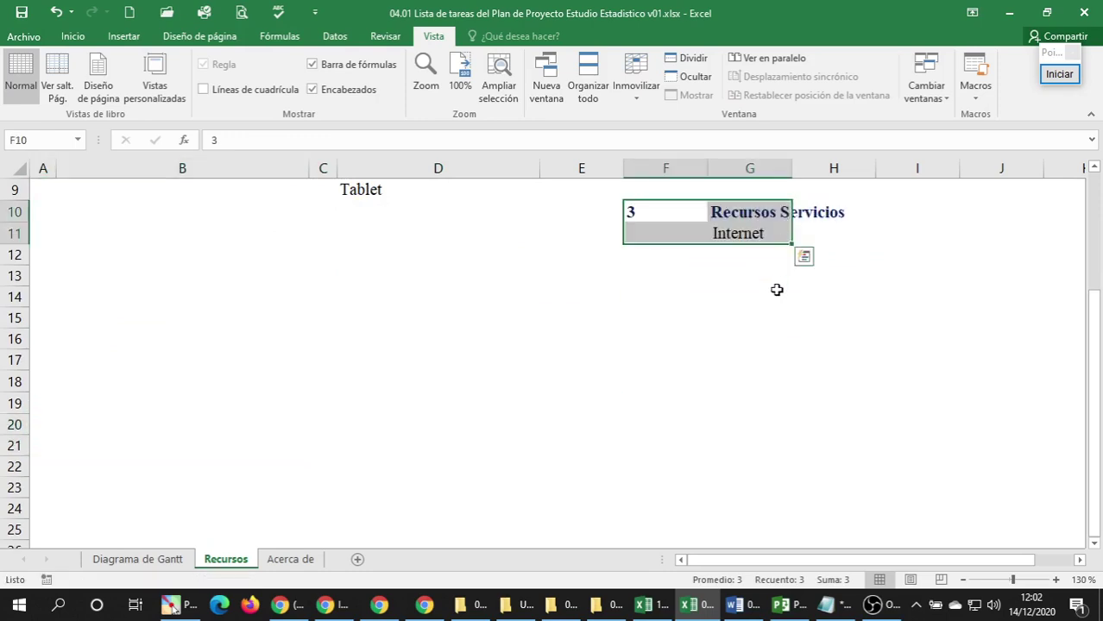
scroll(776, 288, "up", 3)
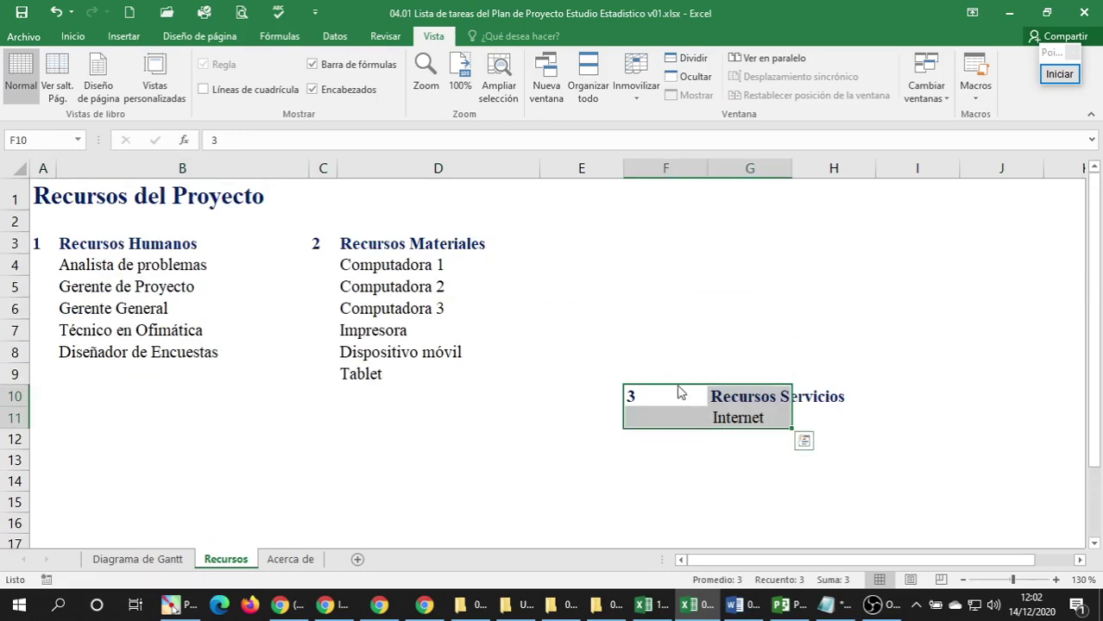
left_click_drag(678, 393, 592, 252)
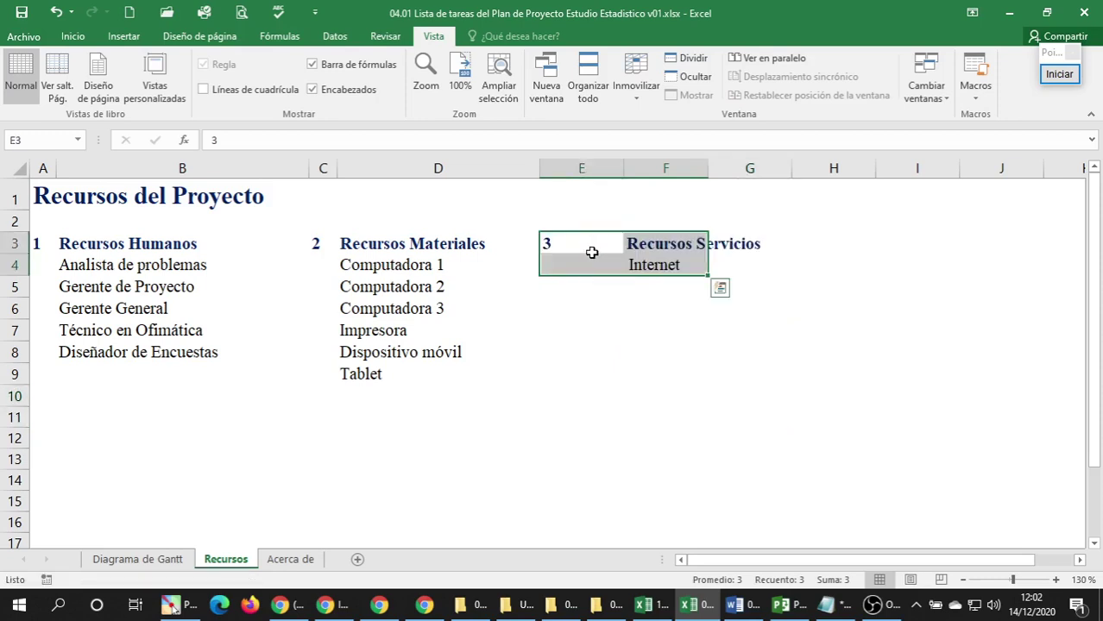
left_click(592, 252)
left_click_drag(623, 170, 568, 166)
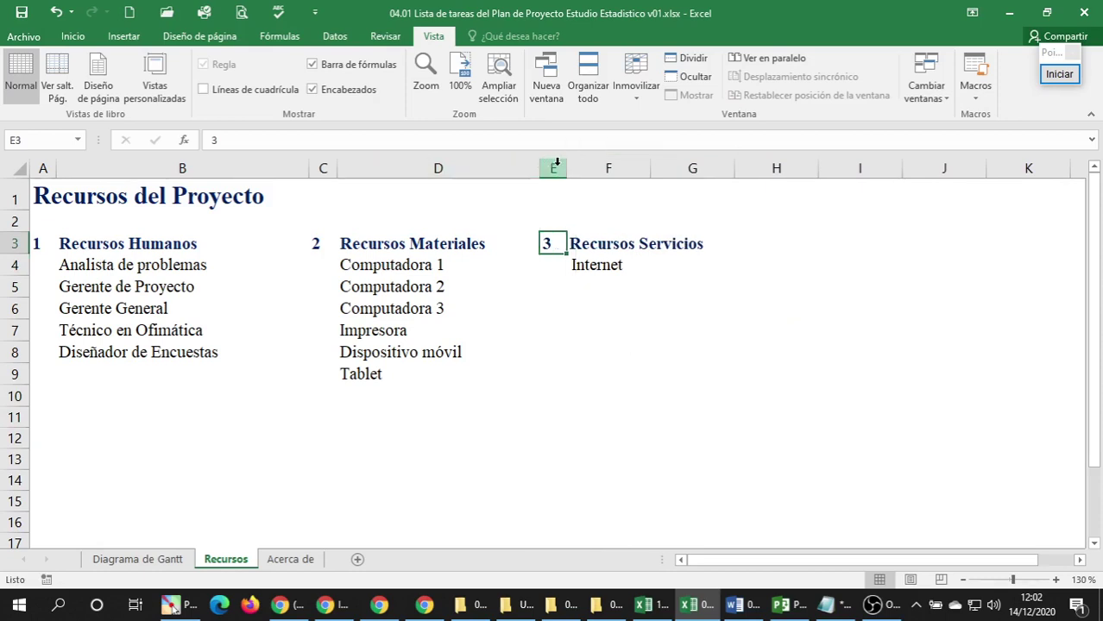
Give columns A, C and E the same narrow width of 2.86.
left_click(553, 168)
left_click(321, 167, "ctrl")
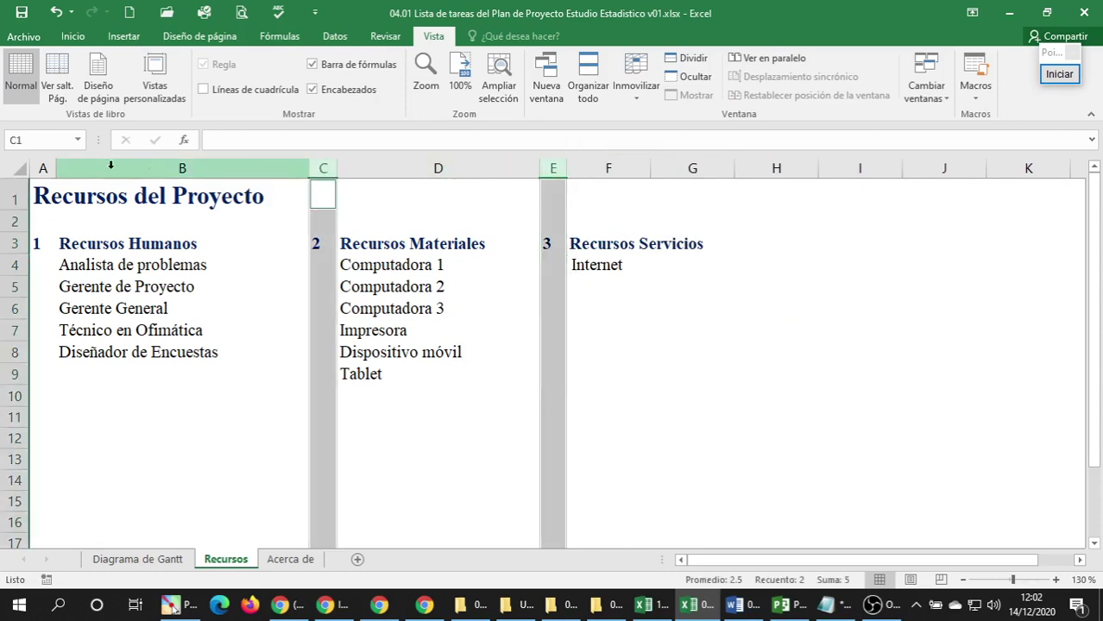
left_click(43, 168, "ctrl")
left_click_drag(335, 165, 328, 164)
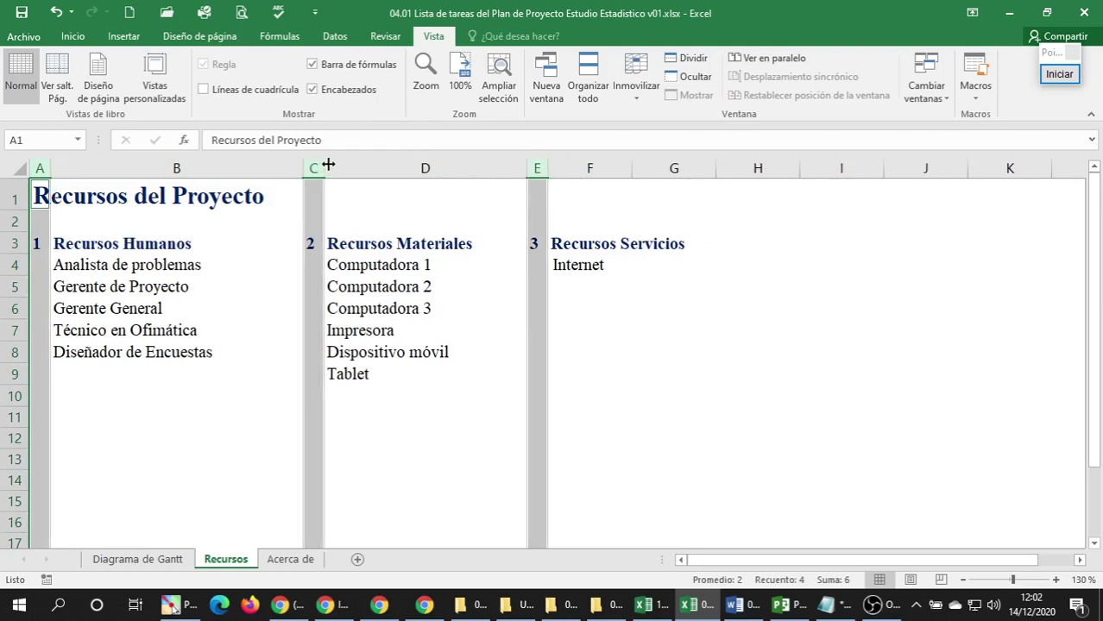
left_click(554, 292)
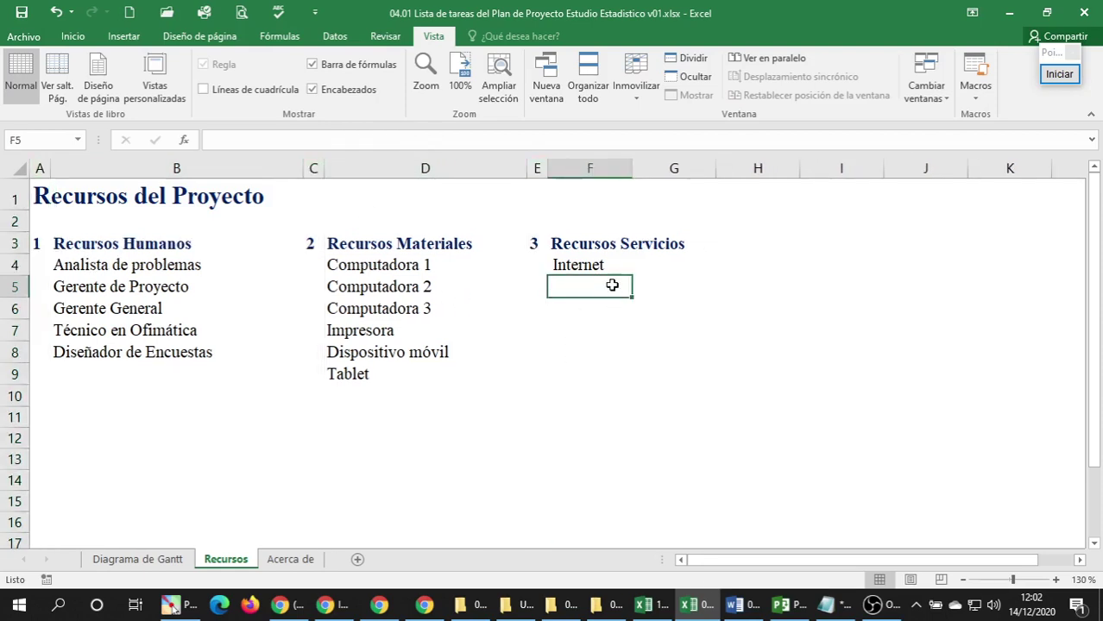
left_click(601, 250)
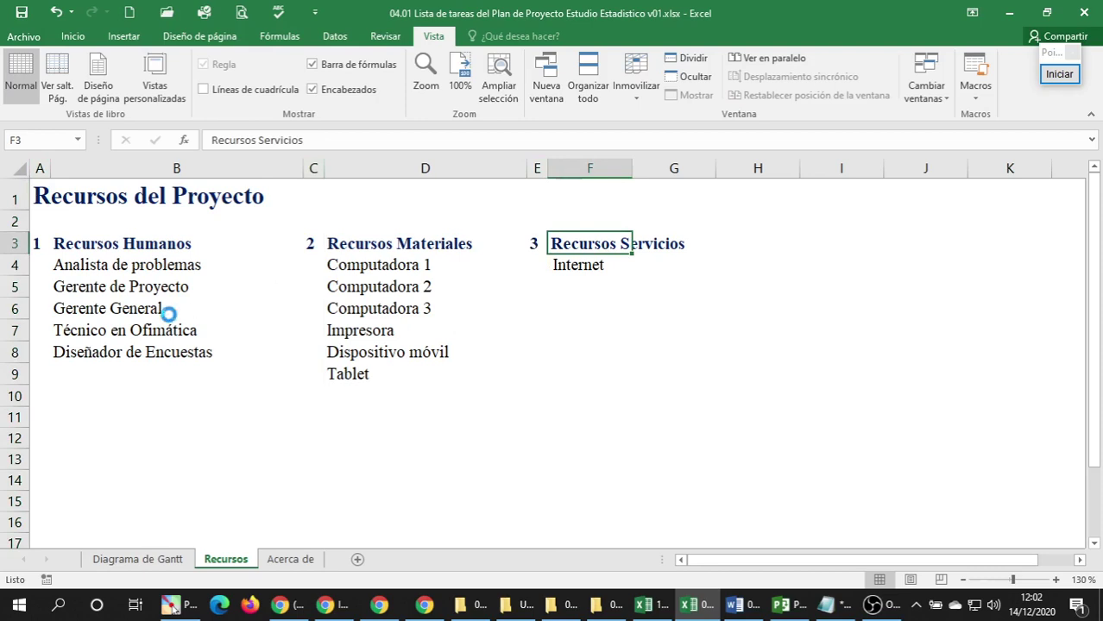
Select Analista de problemas, browse the fill colours without applying one, and check the project plan.
scroll(167, 314, "up", 1, "ctrl")
scroll(170, 315, "up", 1)
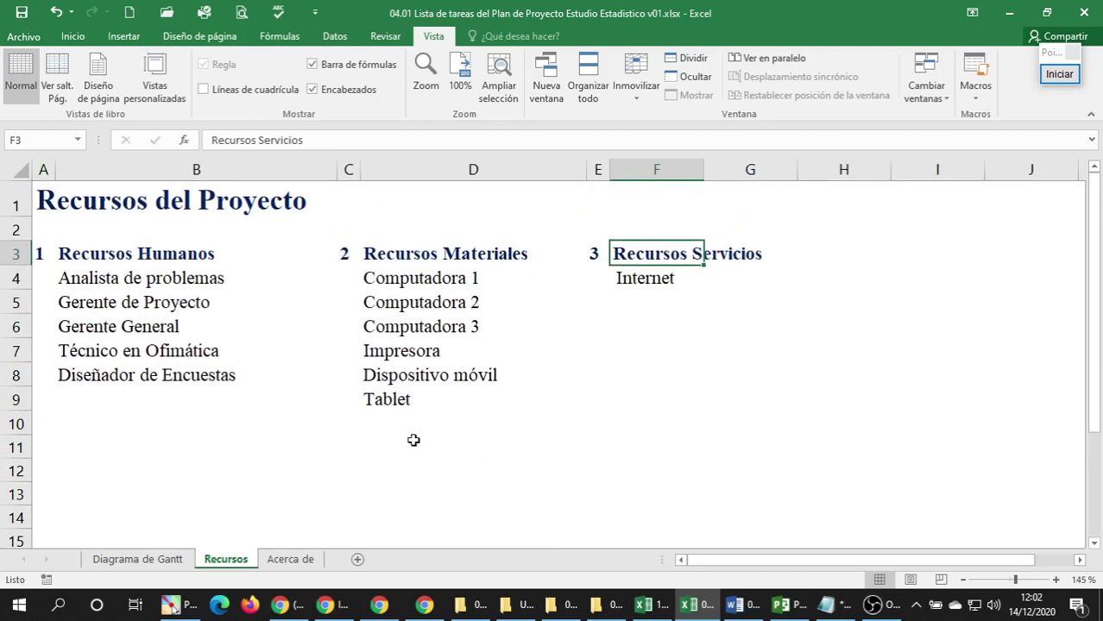
left_click(78, 210)
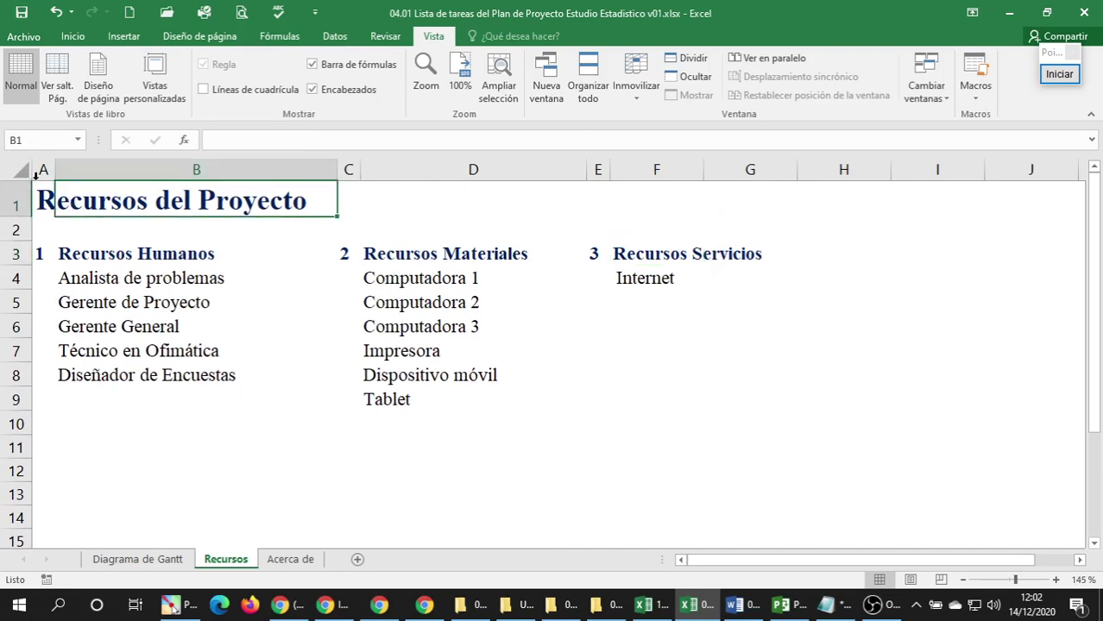
left_click(43, 192)
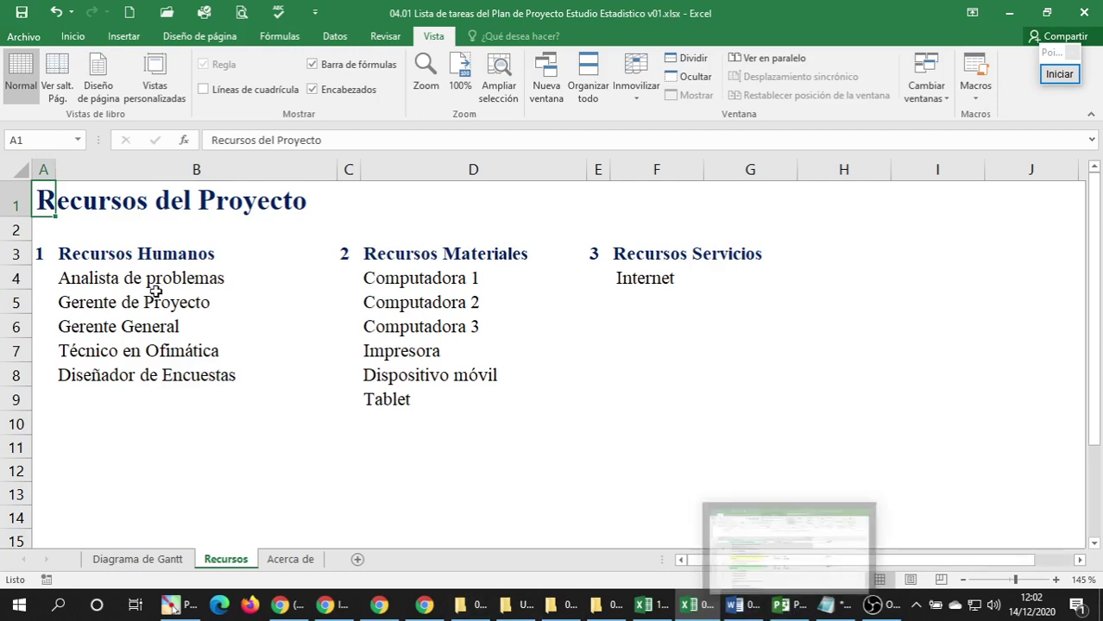
left_click(133, 276)
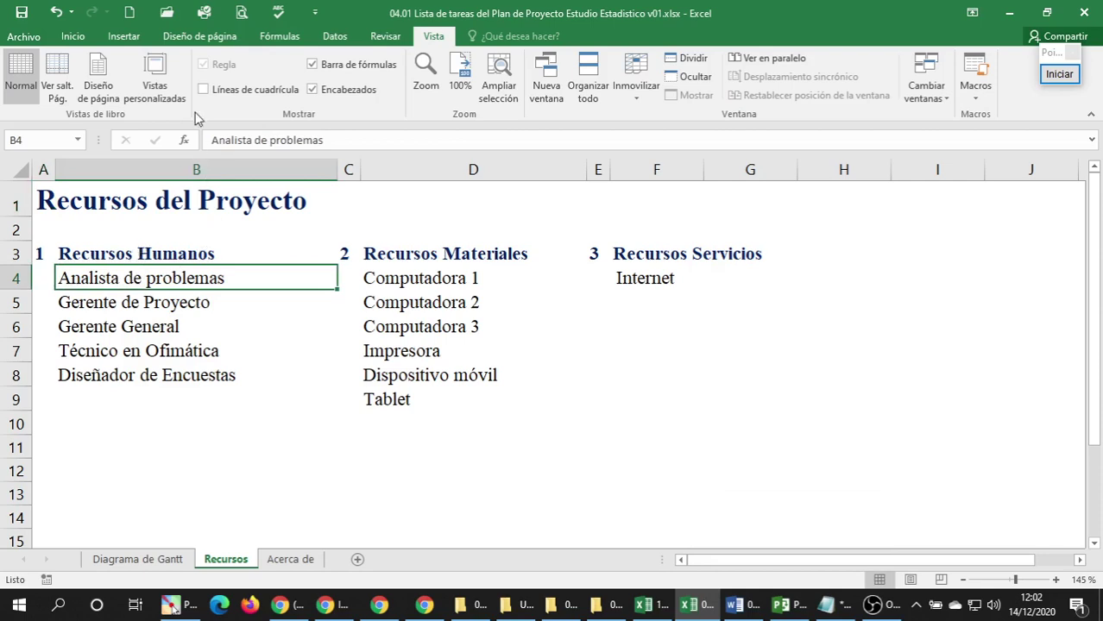
left_click(78, 36)
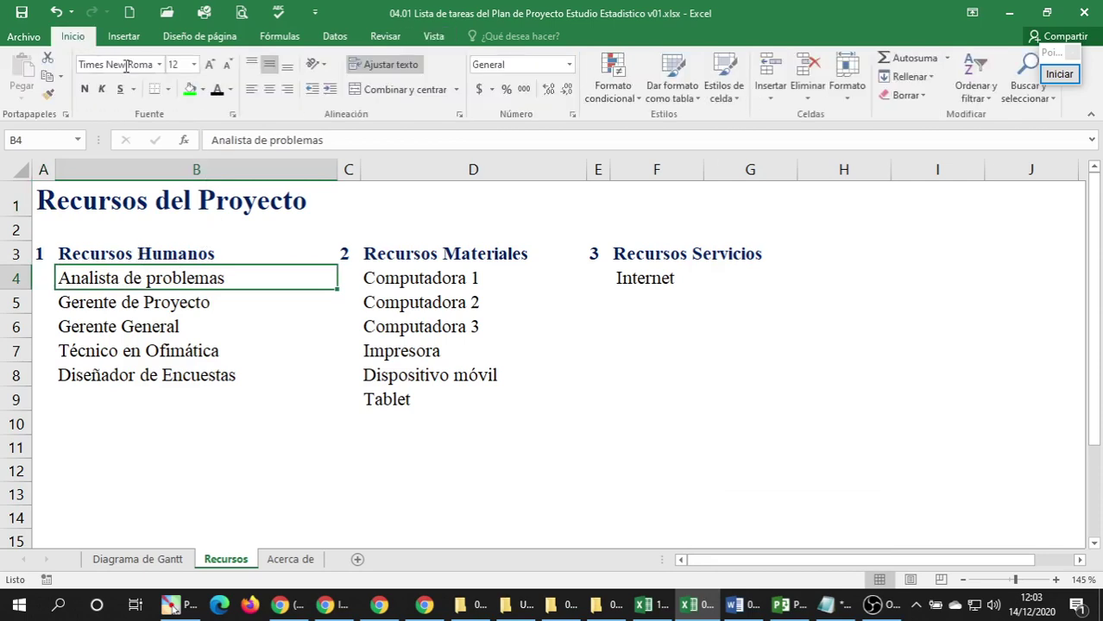
left_click(204, 90)
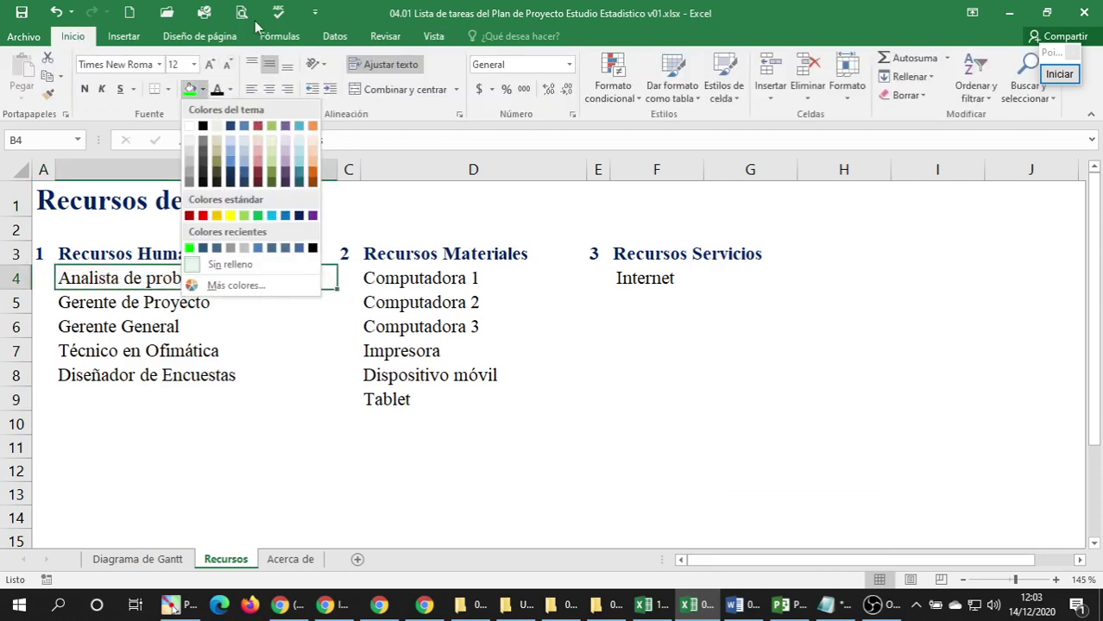
left_click(351, 13)
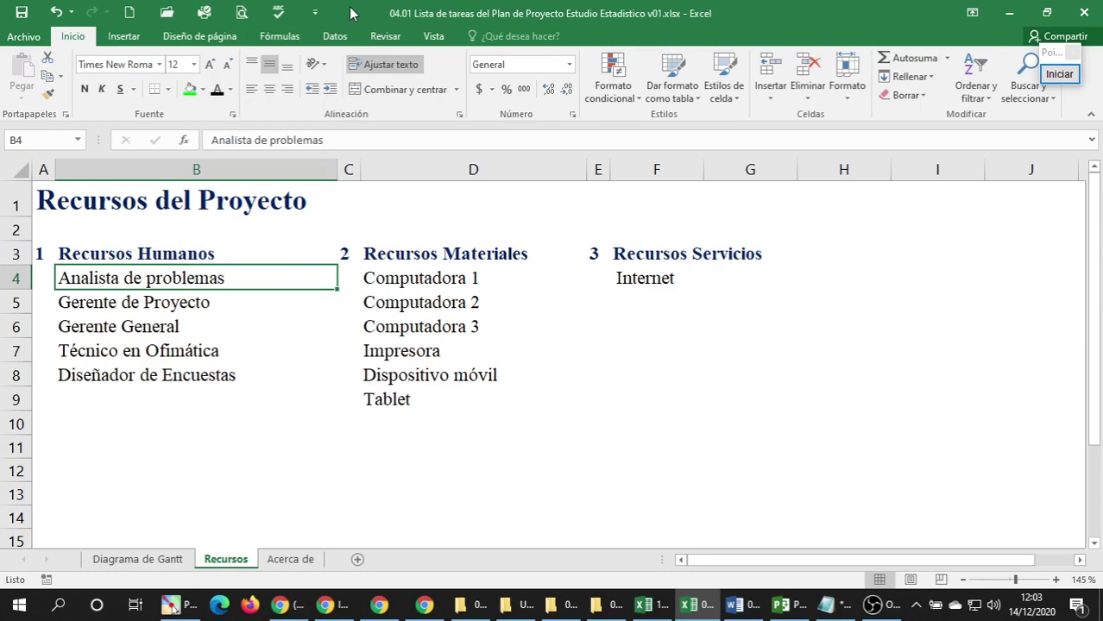
left_click(780, 604)
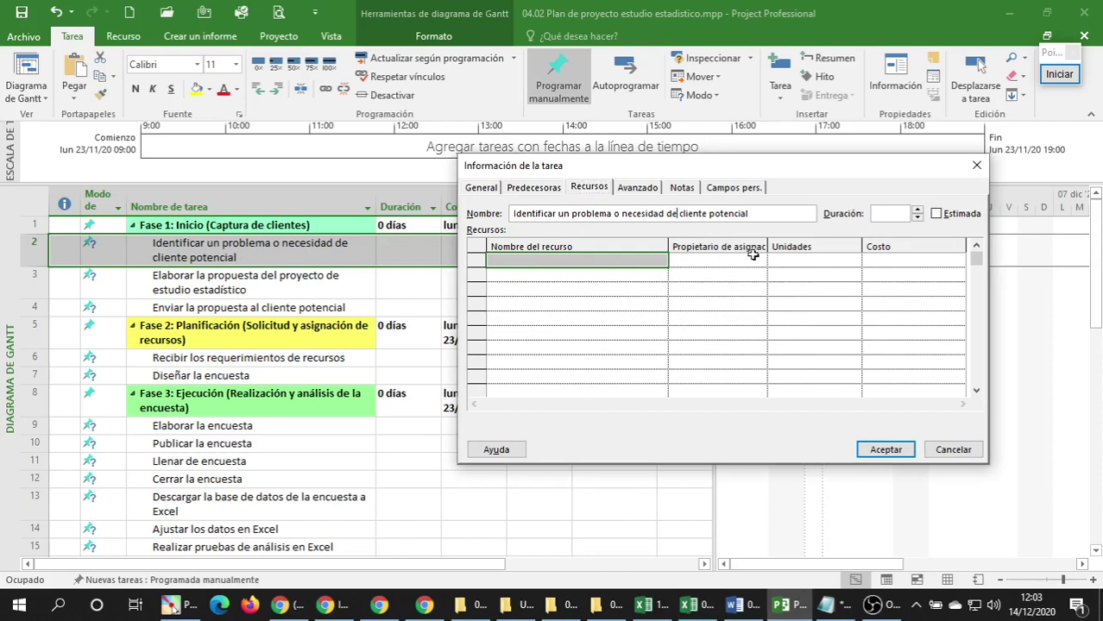
type("l")
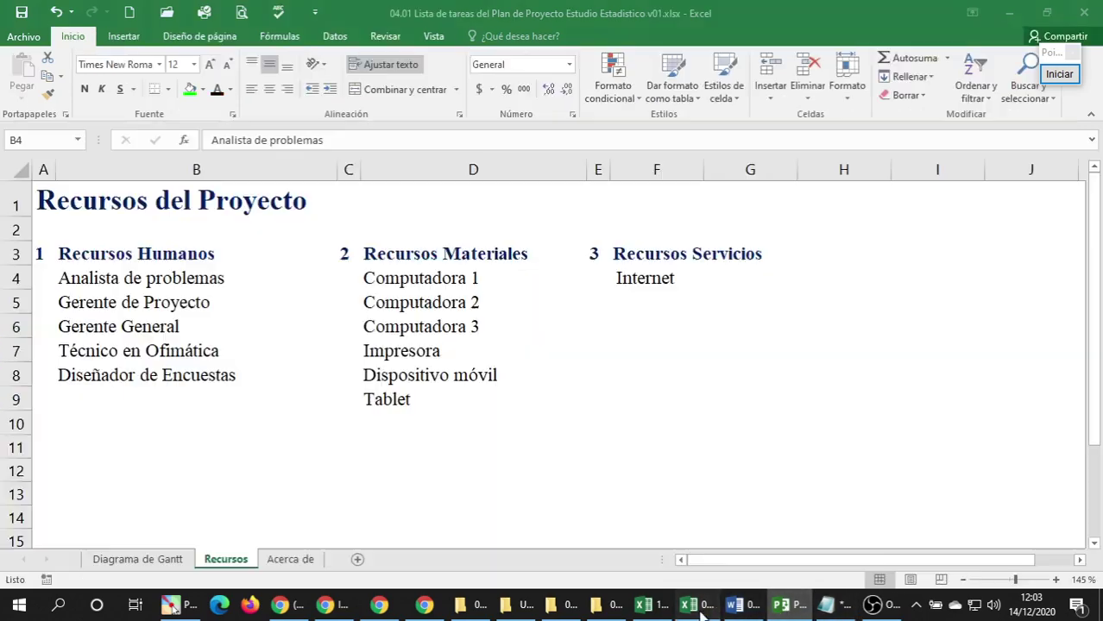
left_click(688, 604)
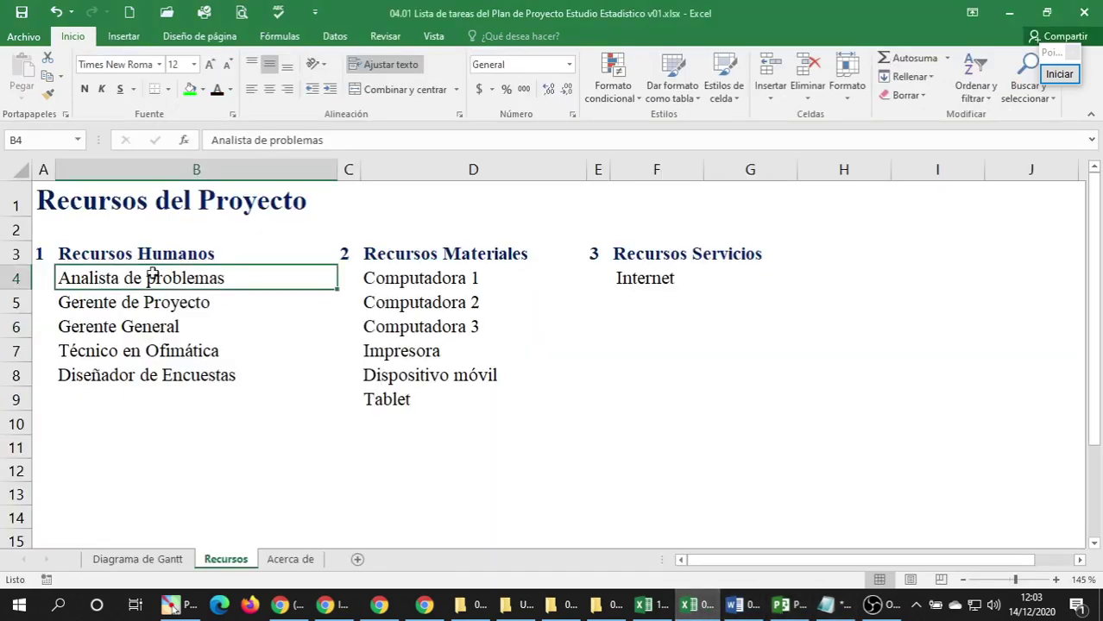
Fill Computadora 1, Internet and Analista de problemas with standard yellow.
left_click(463, 280)
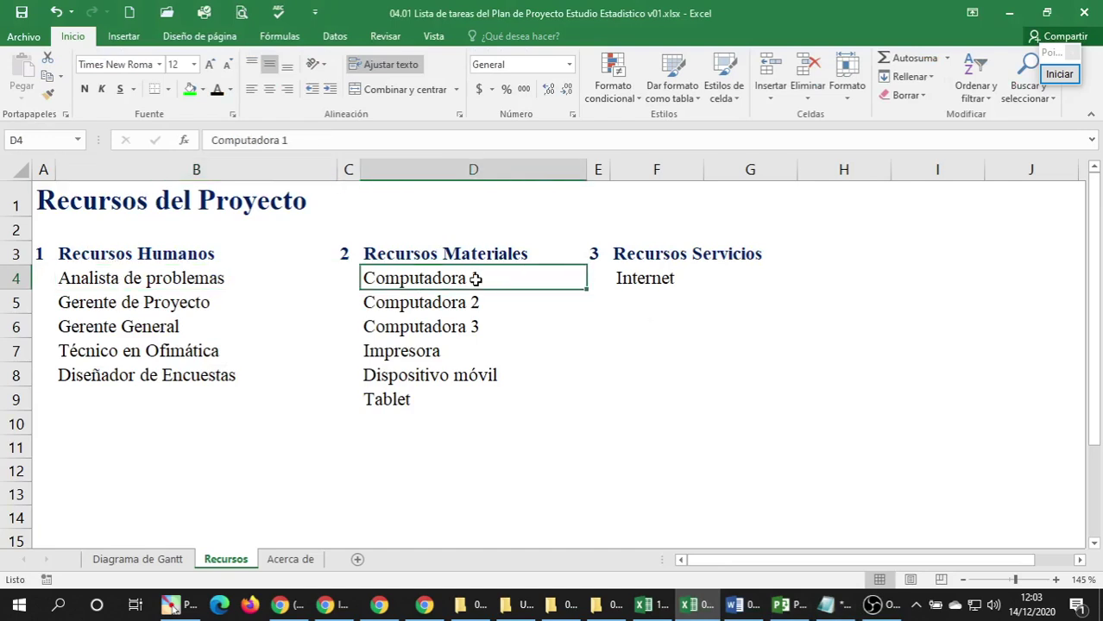
left_click(202, 90)
left_click(230, 215)
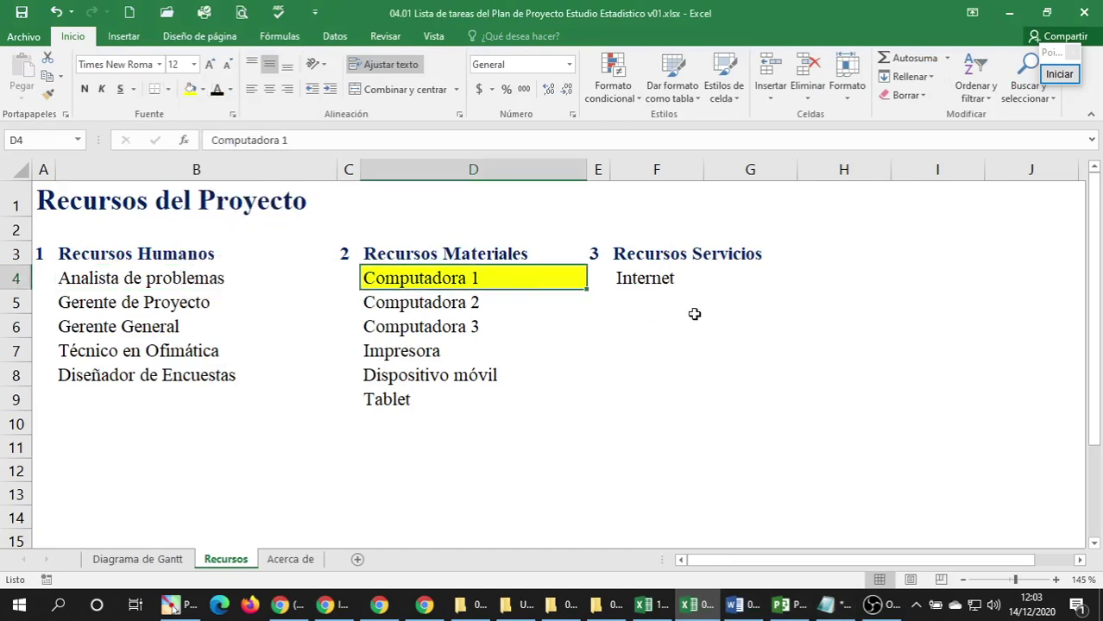
left_click(659, 289)
left_click(191, 90)
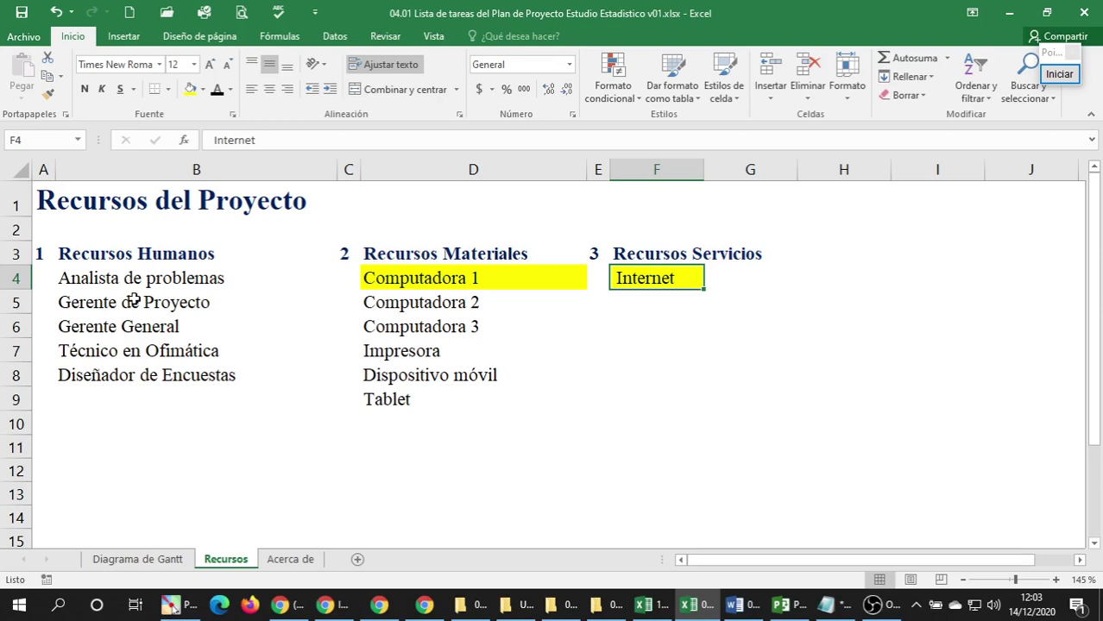
left_click(134, 283)
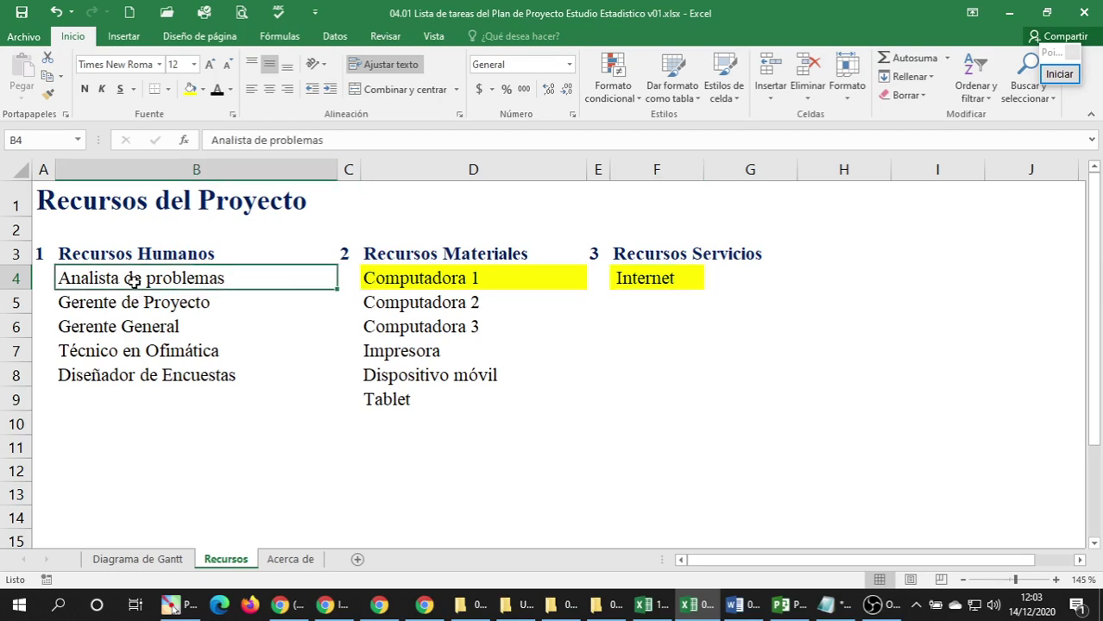
left_click(190, 89)
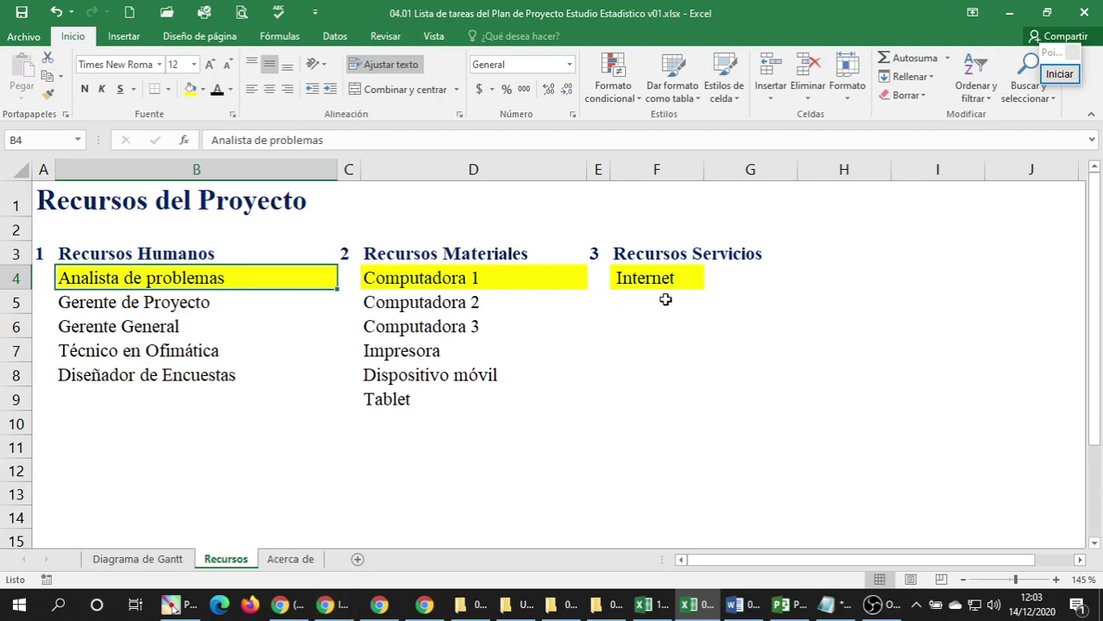
left_click(783, 606)
Enter Analista de problemas, Computadora 1 and Internet as the task's resource names.
left_click(537, 261)
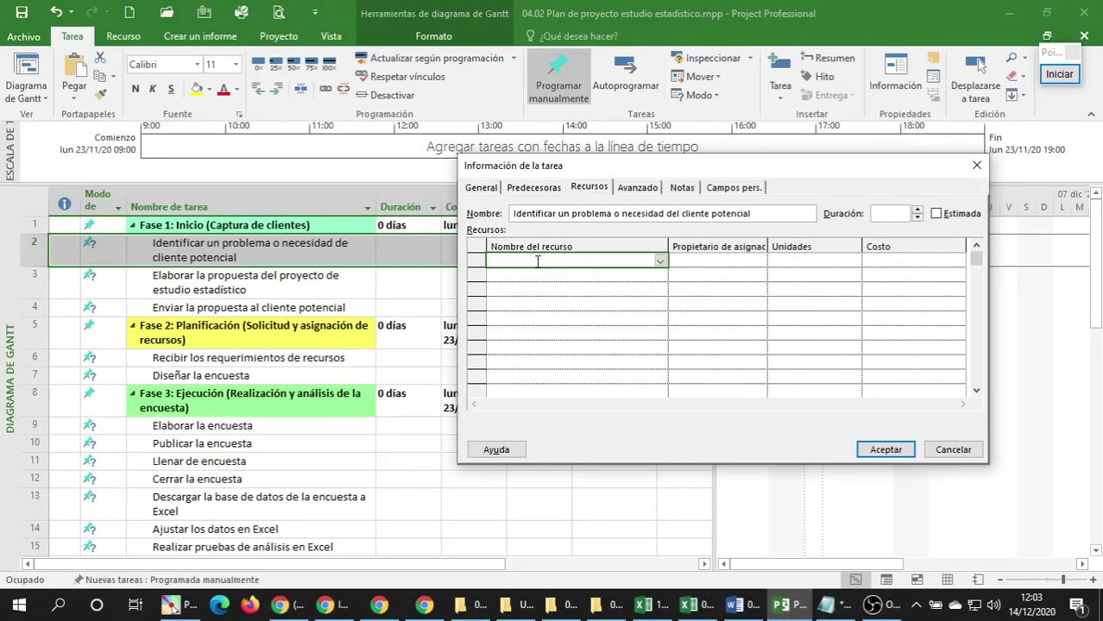
type("Analista de problemas")
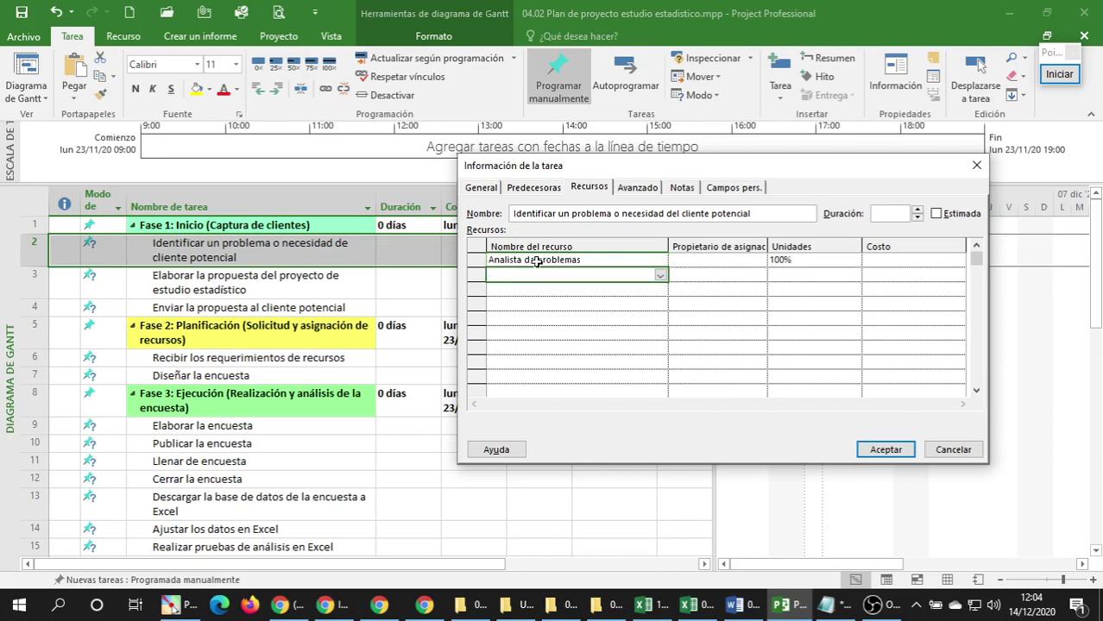
type("Computadora 1")
key("Return")
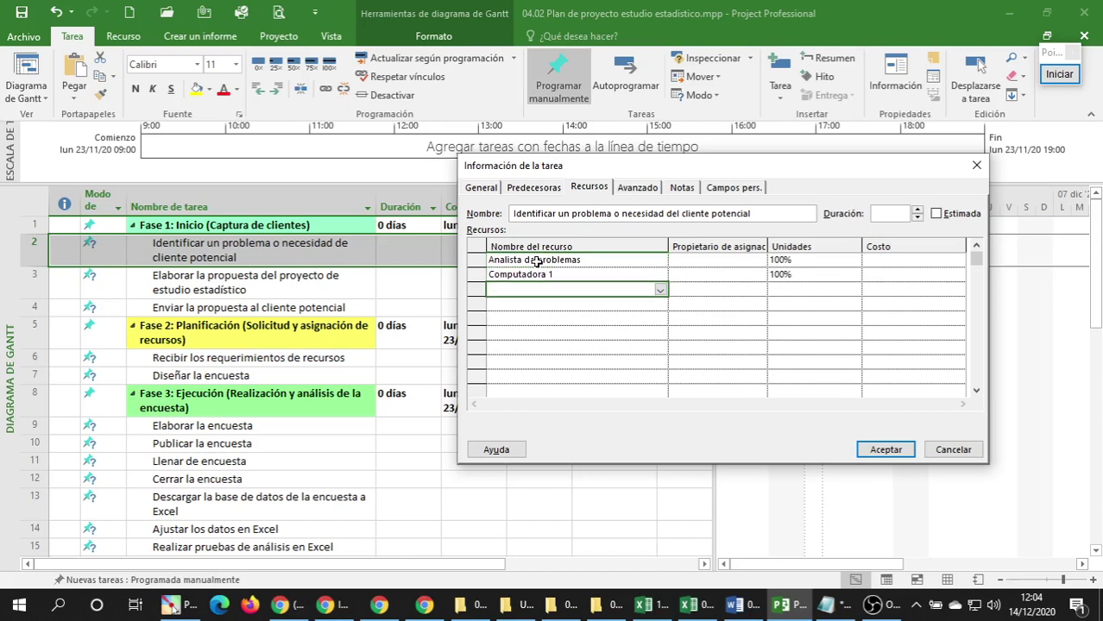
type("Internet")
key("Return")
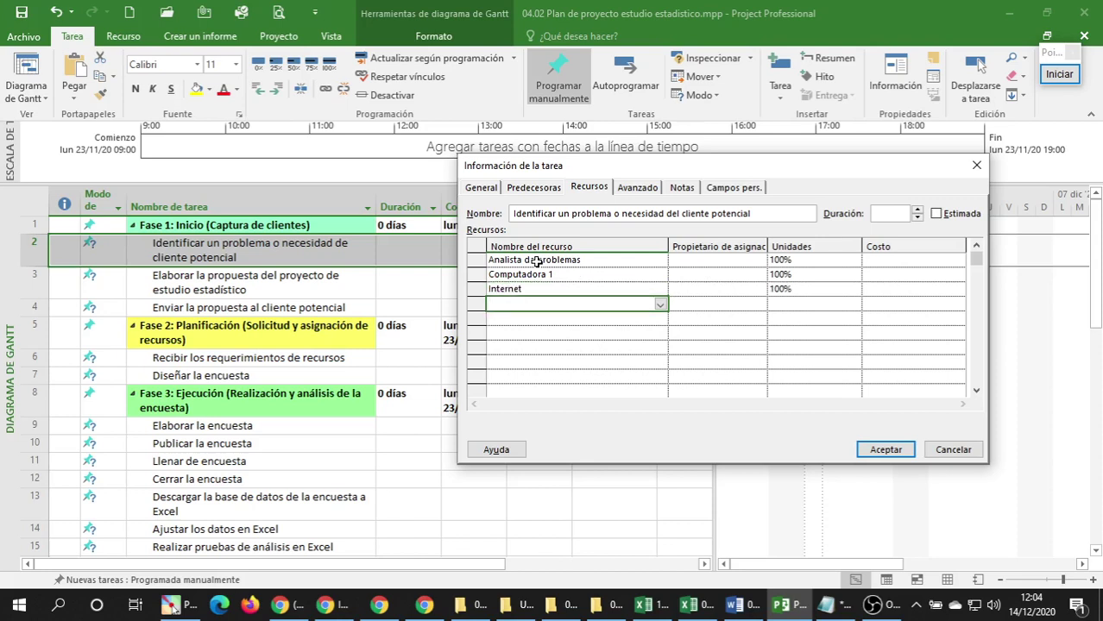
left_click(536, 260)
left_click(516, 275)
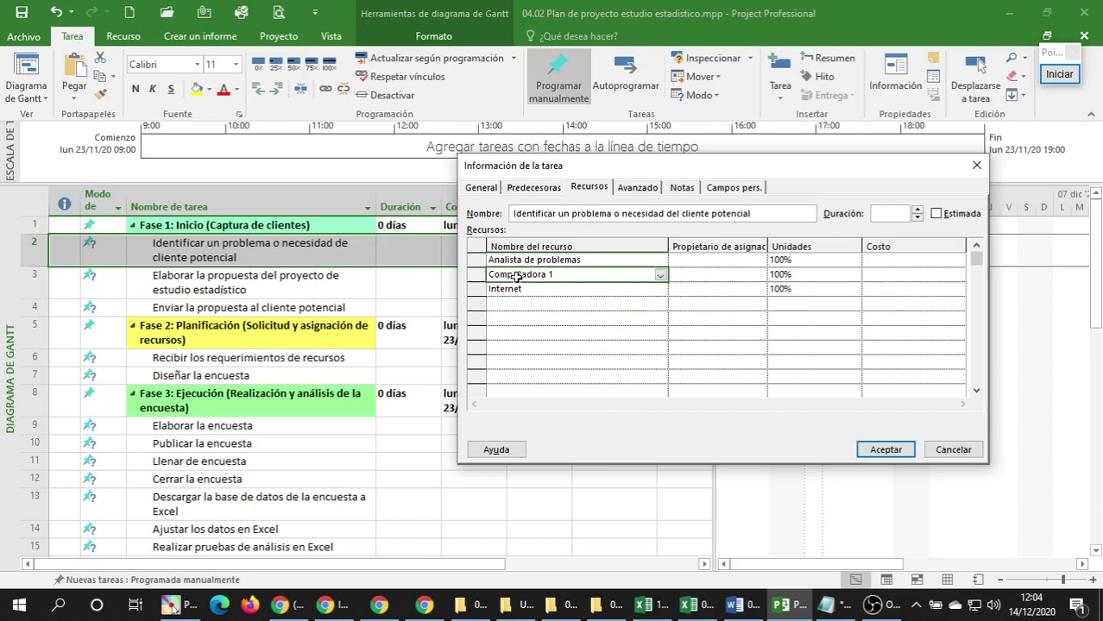
left_click(538, 290)
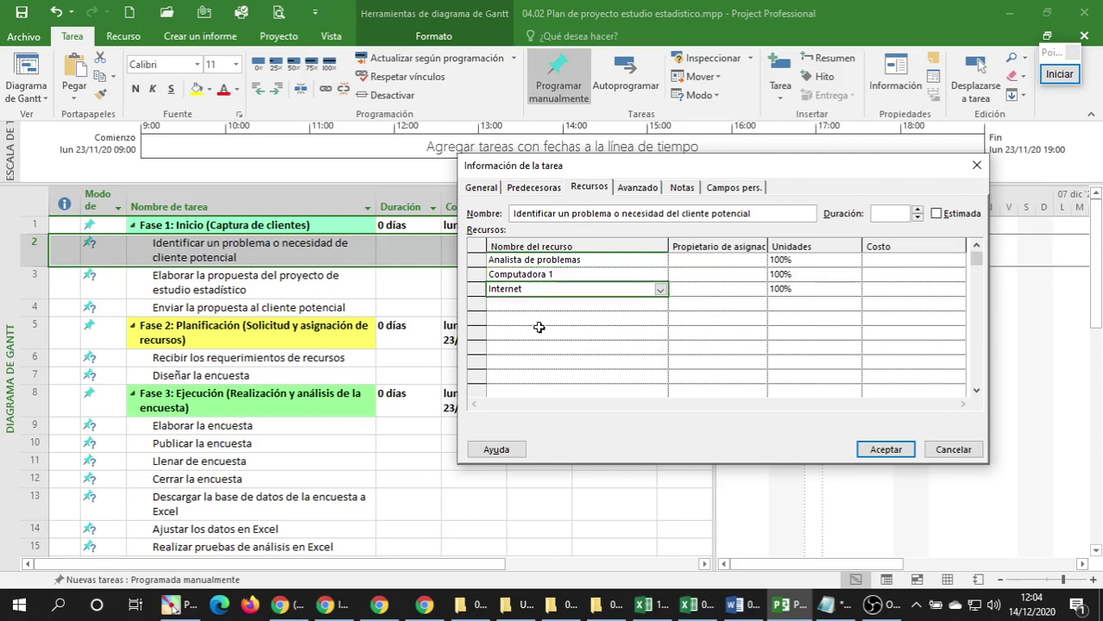
left_click(643, 191)
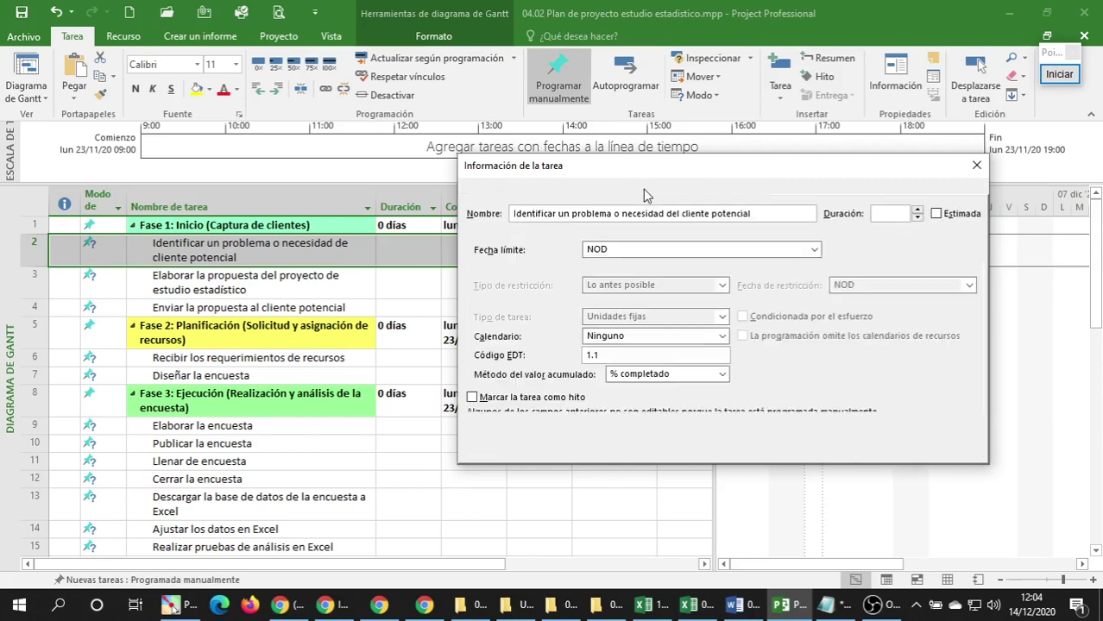
Set the task deadline to 25 November 2020.
left_click(597, 190)
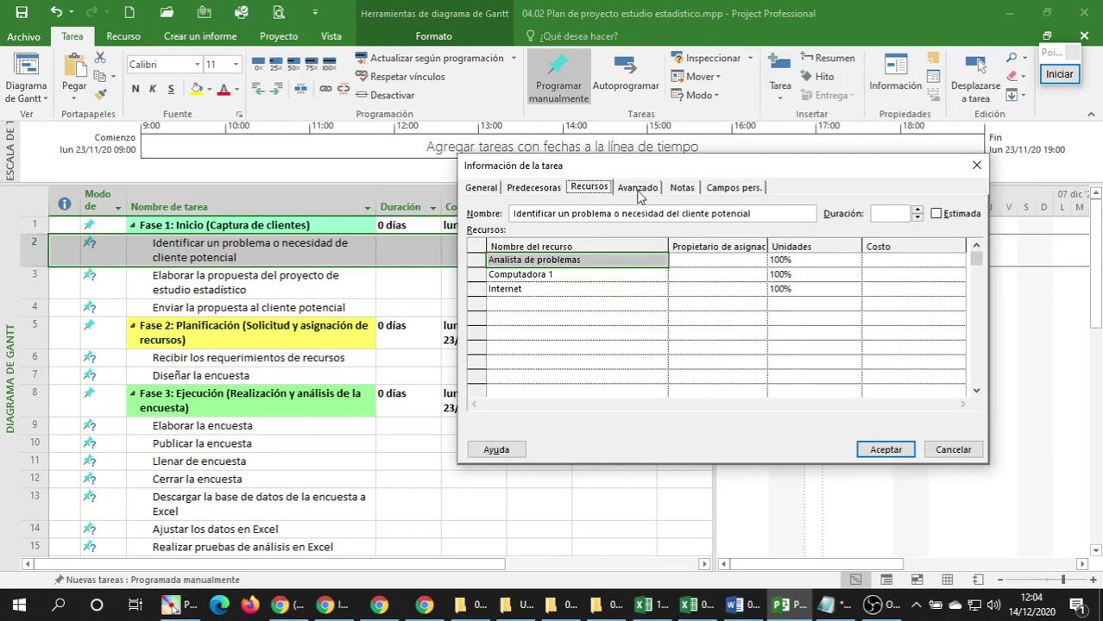
left_click(649, 192)
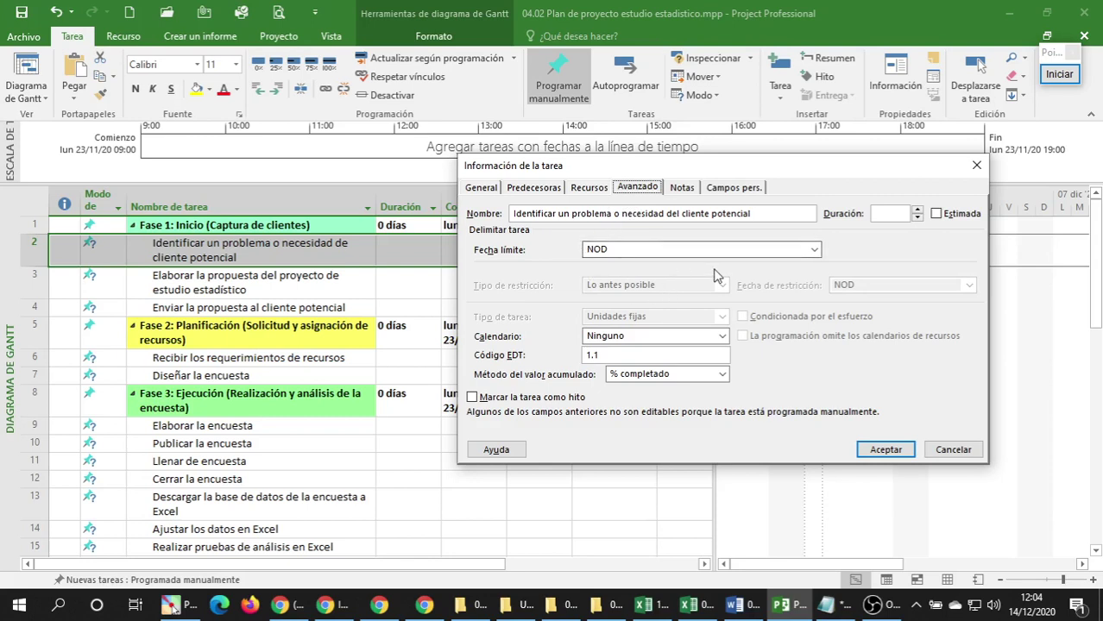
left_click(815, 252)
left_click(815, 251)
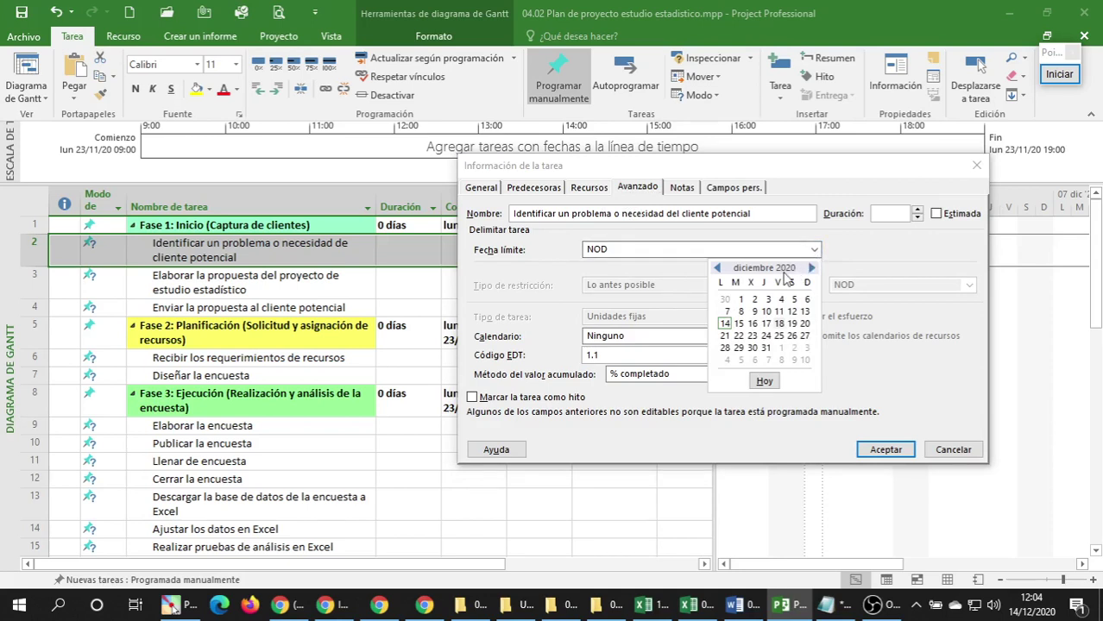
left_click(717, 269)
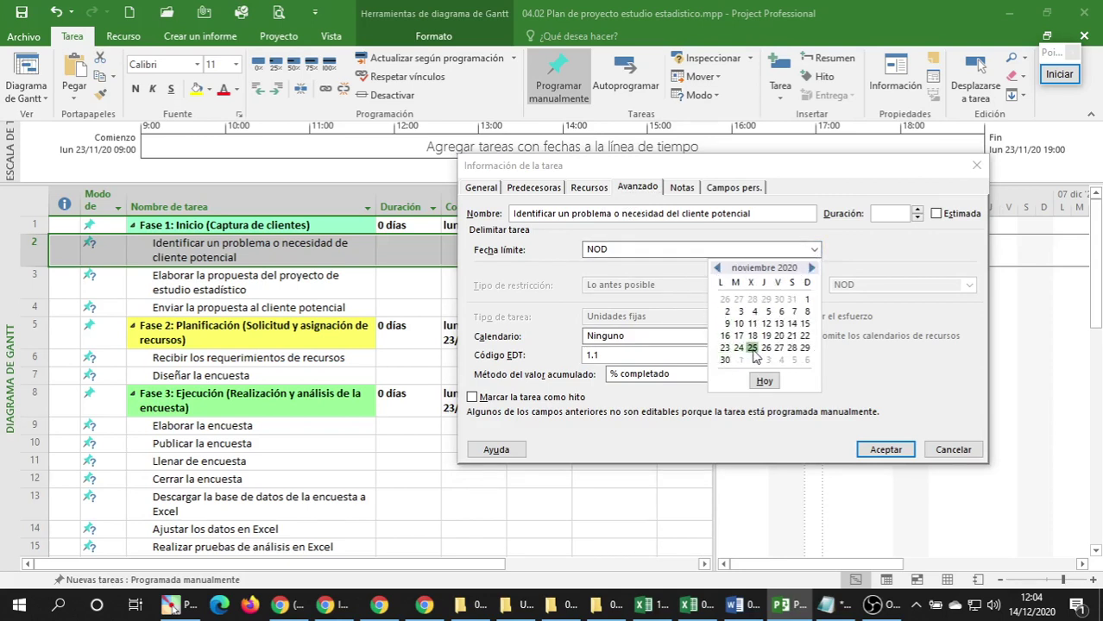
left_click(752, 349)
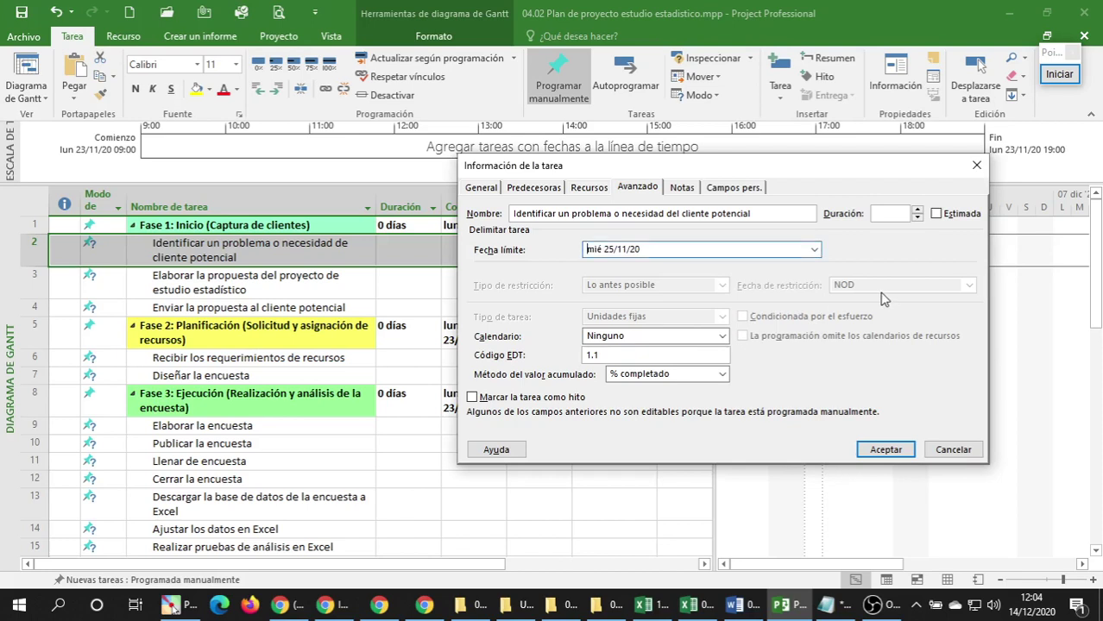
Choose Estándar as the task calendar.
left_click(722, 337)
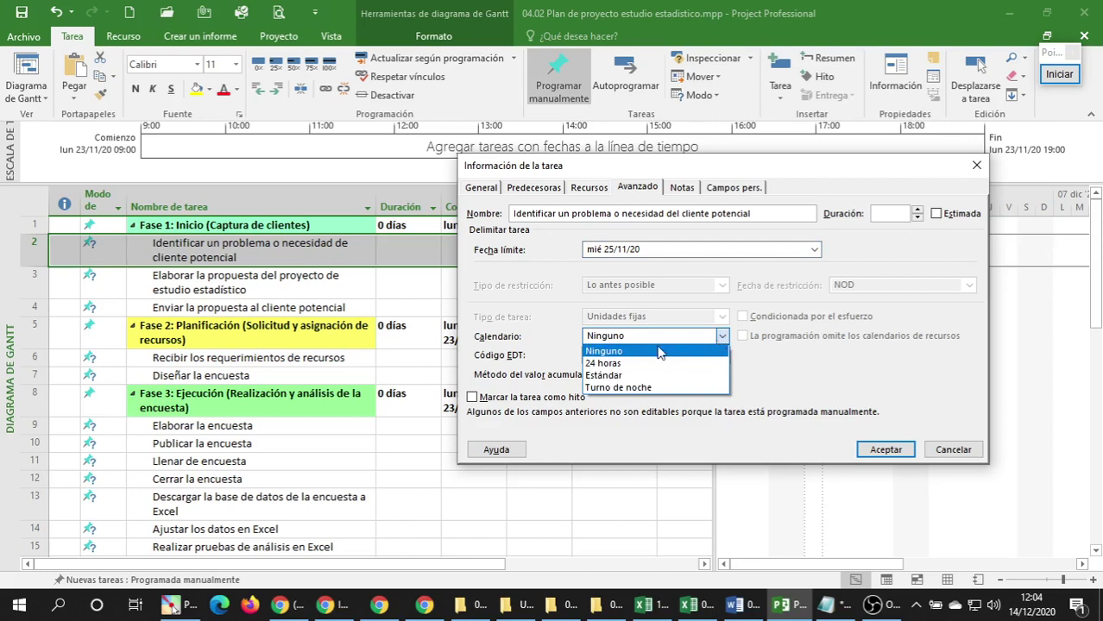
left_click(623, 377)
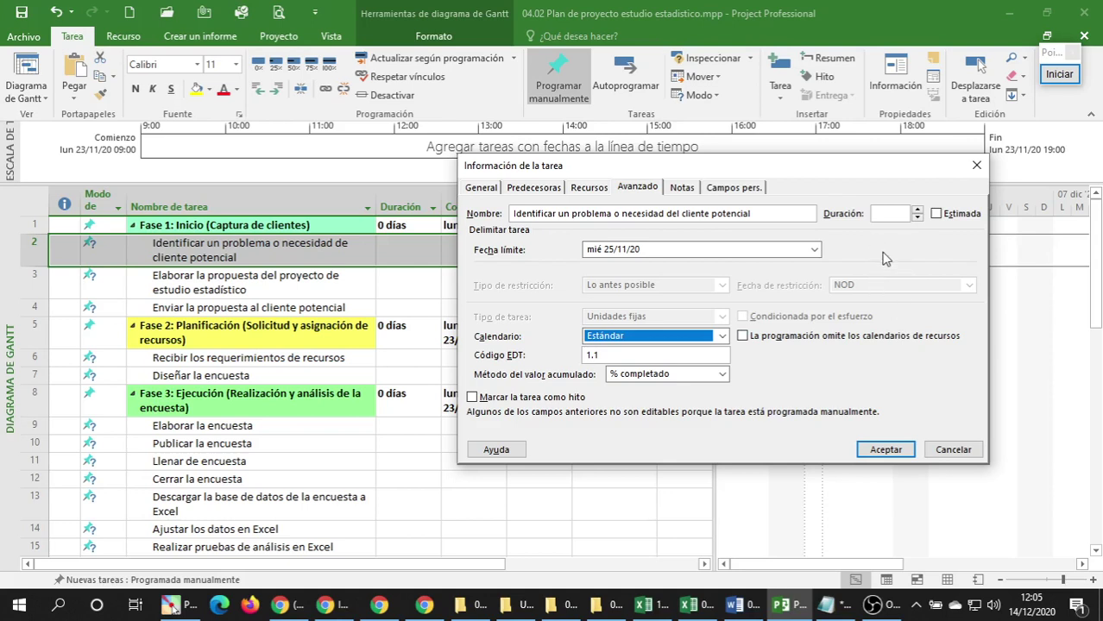
left_click(684, 190)
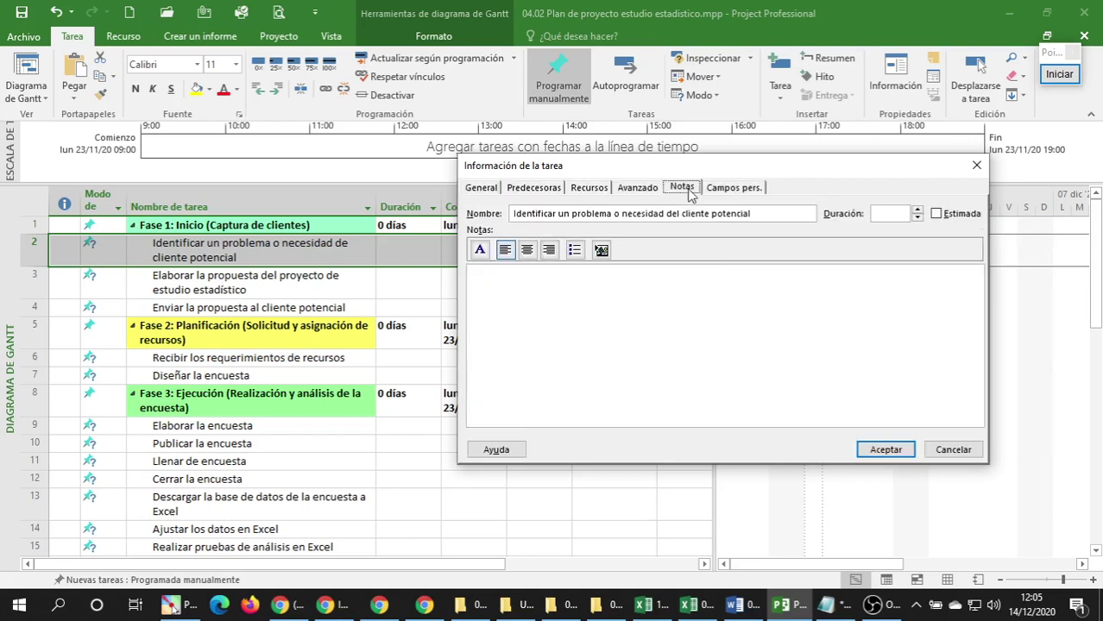
Add bullets 'Revisar la página oficial del cliente potencial' and 'Revisar estudios similares realizados en otros paises'.
left_click_drag(660, 169, 706, 180)
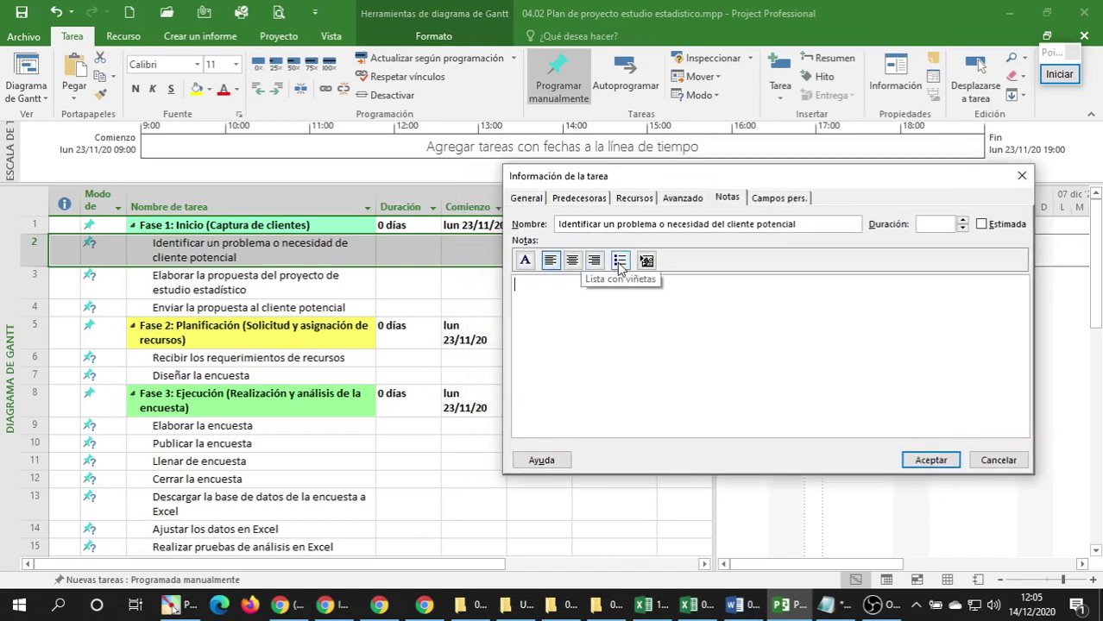
left_click(620, 261)
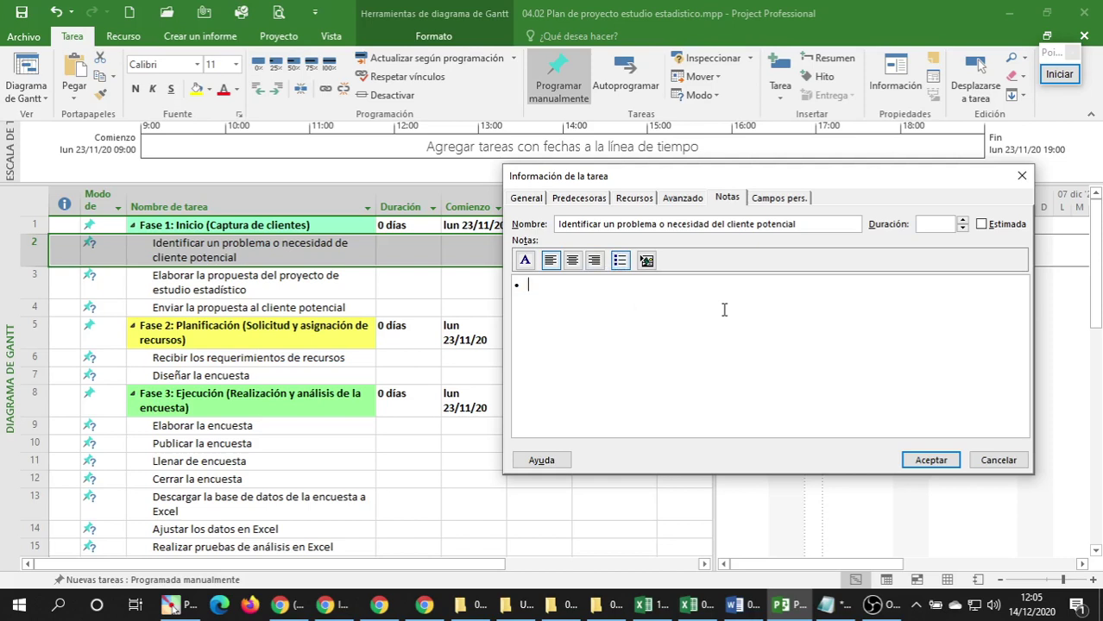
type("Revisar la página oficial")
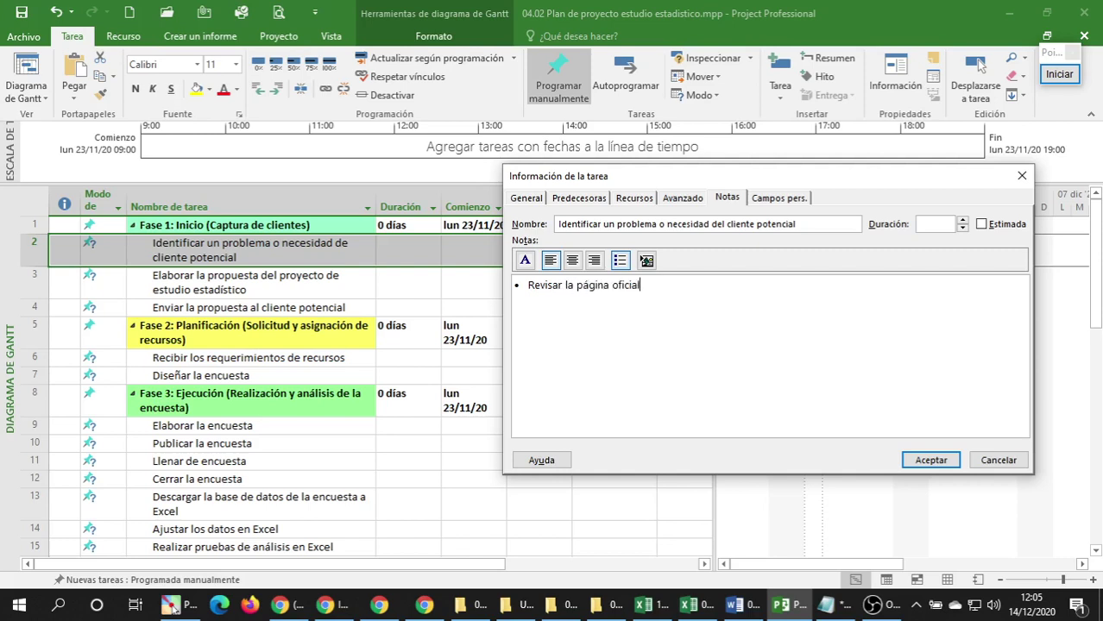
type(" del cliente potencial")
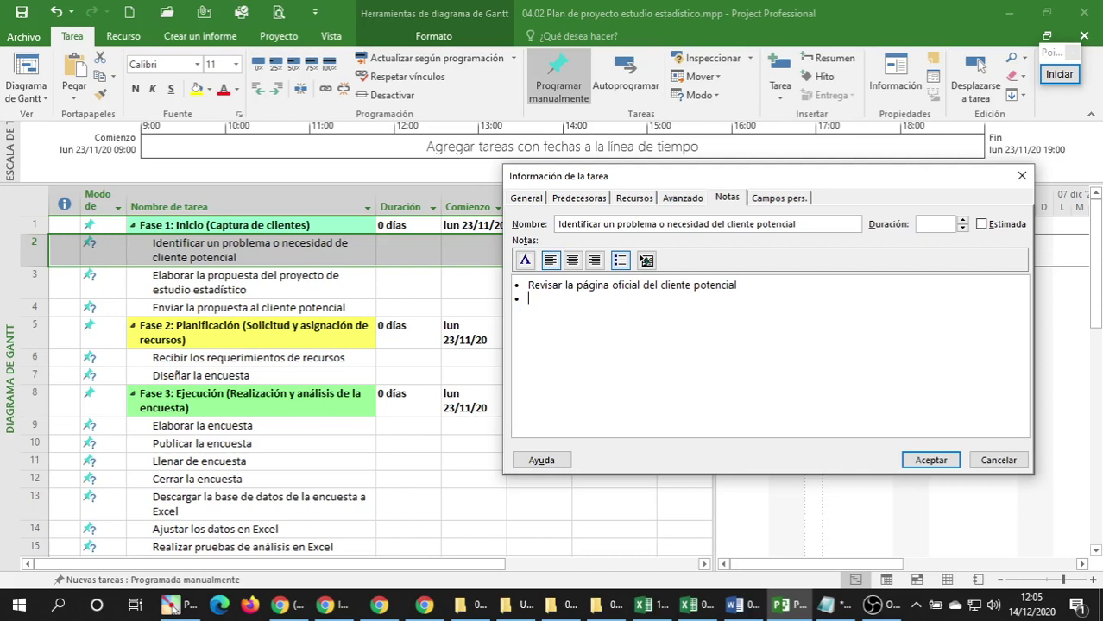
type("Revisar estudios simi")
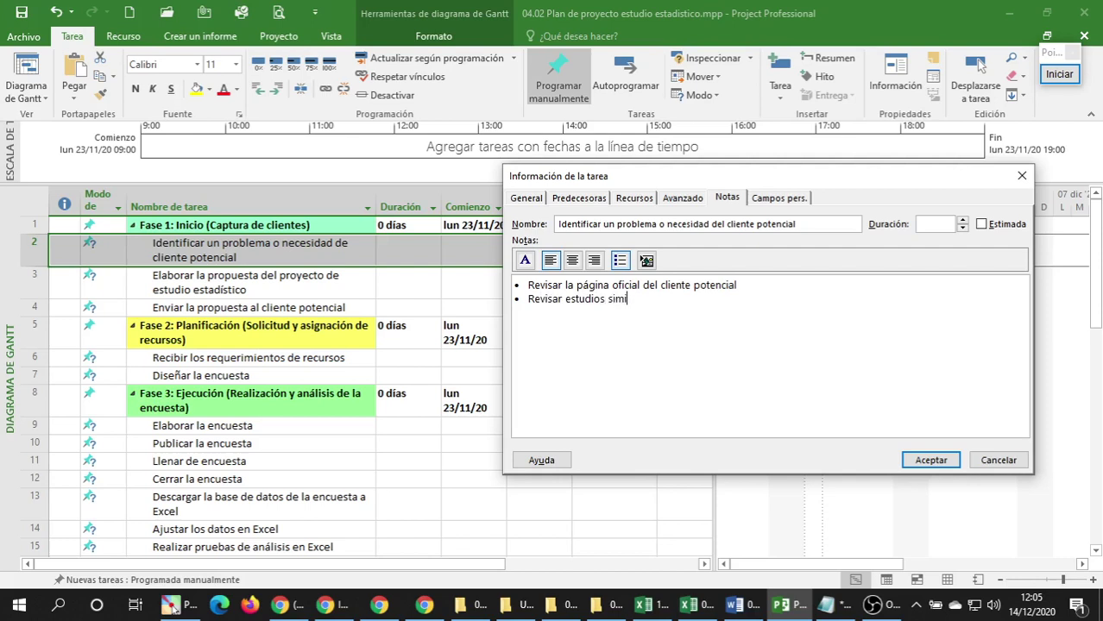
type("lares realizados en otro")
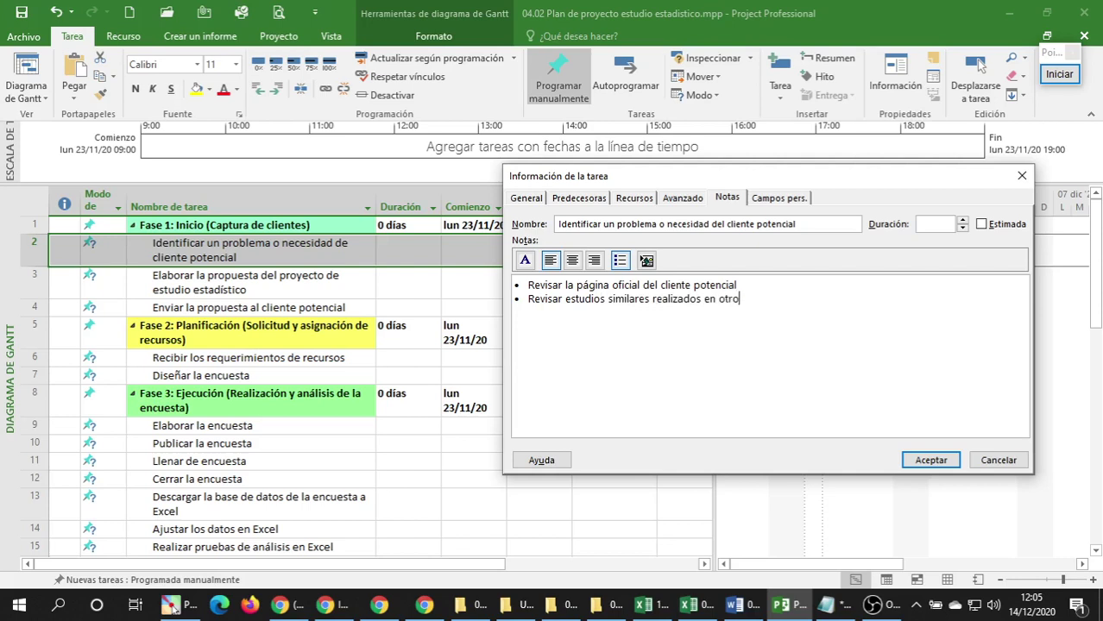
type("s paices")
key("BackSpace")
key("BackSpace")
key("BackSpace")
type("se")
Type a third bullet about reviewing the company library, ending 'existe un proyecto similar'.
type("evisar ")
type("l")
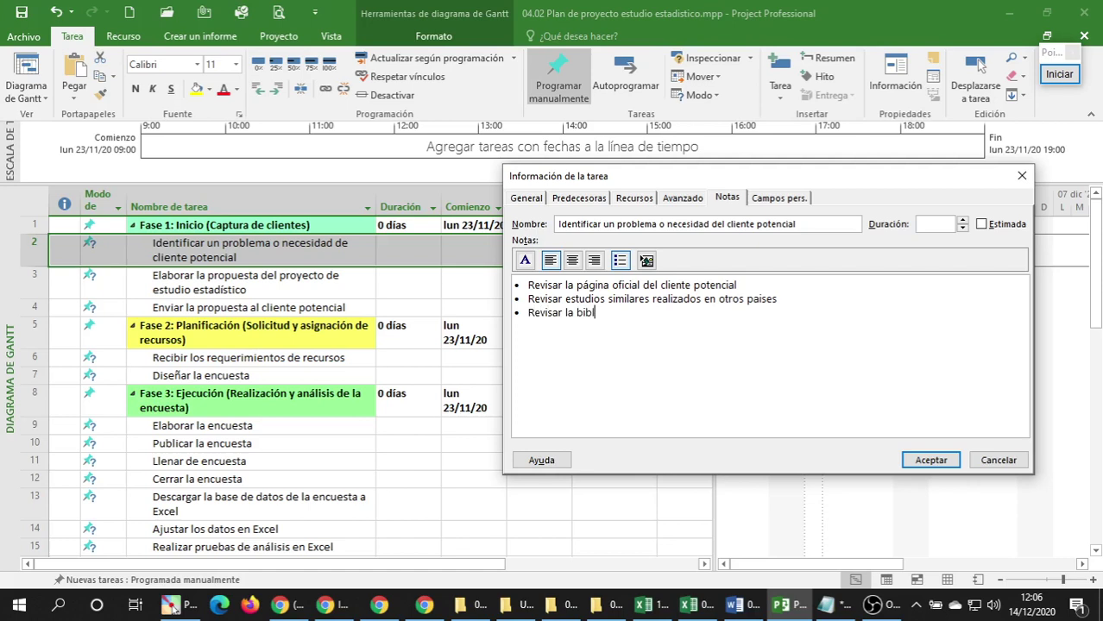
type("a bilioteca deempresa pa")
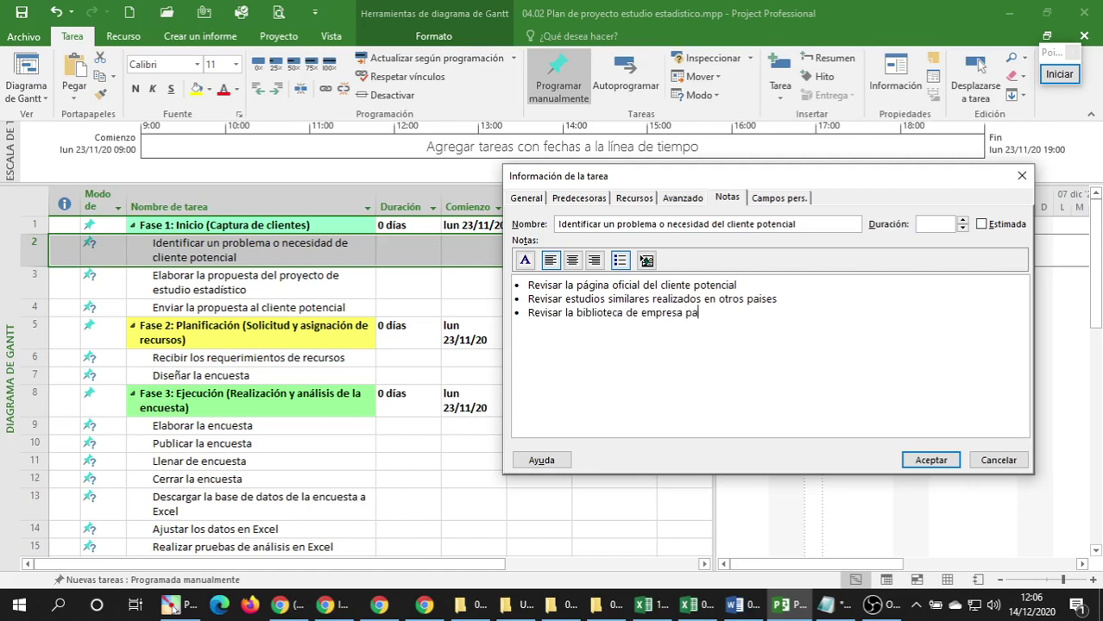
type("ra verssi existe un estudio")
key("BackSpace")
key("BackSpace")
key("BackSpace")
key("BackSpace")
key("BackSpace")
key("BackSpace")
key("BackSpace")
key("BackSpace")
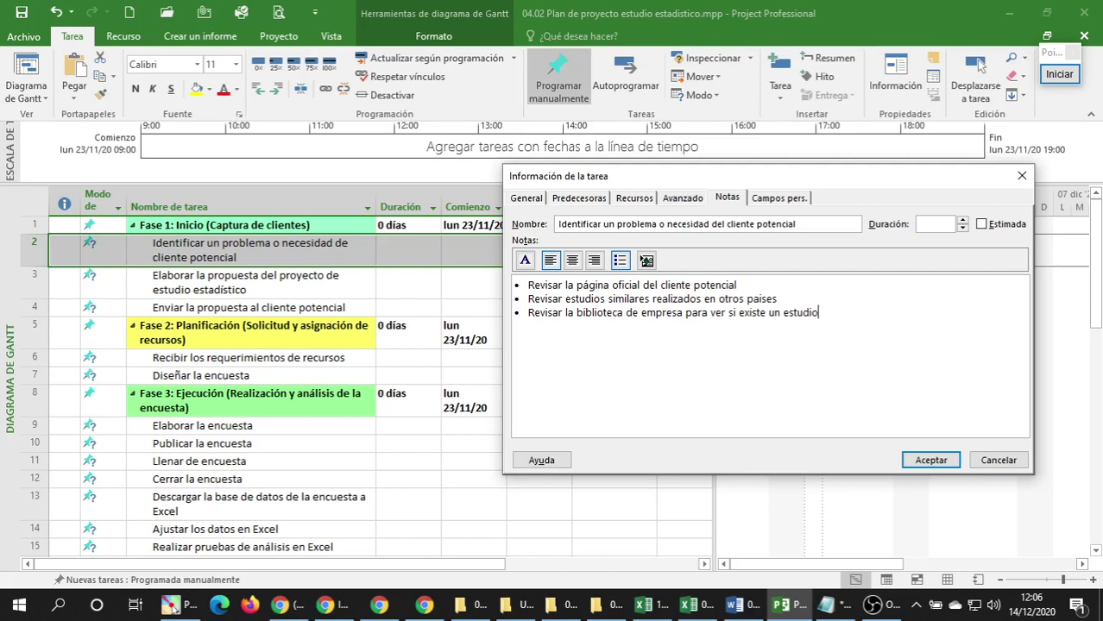
type("proyecto e")
key("BackSpace")
key("BackSpace")
type("s similar")
left_click_drag(863, 316, 487, 278)
key("ctrl+c")
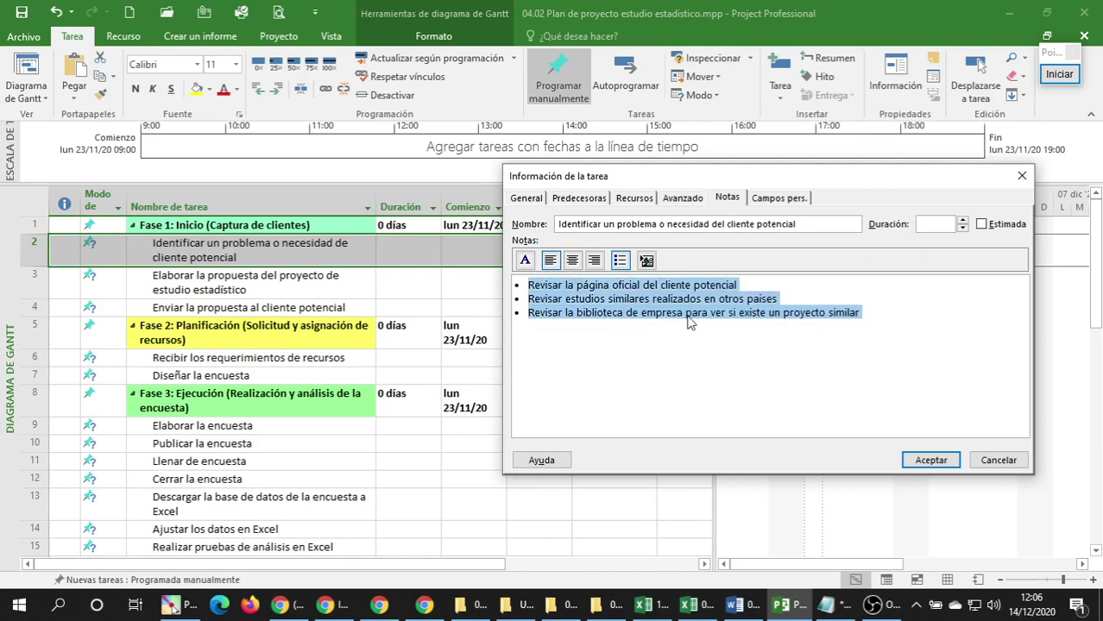
left_click(687, 314)
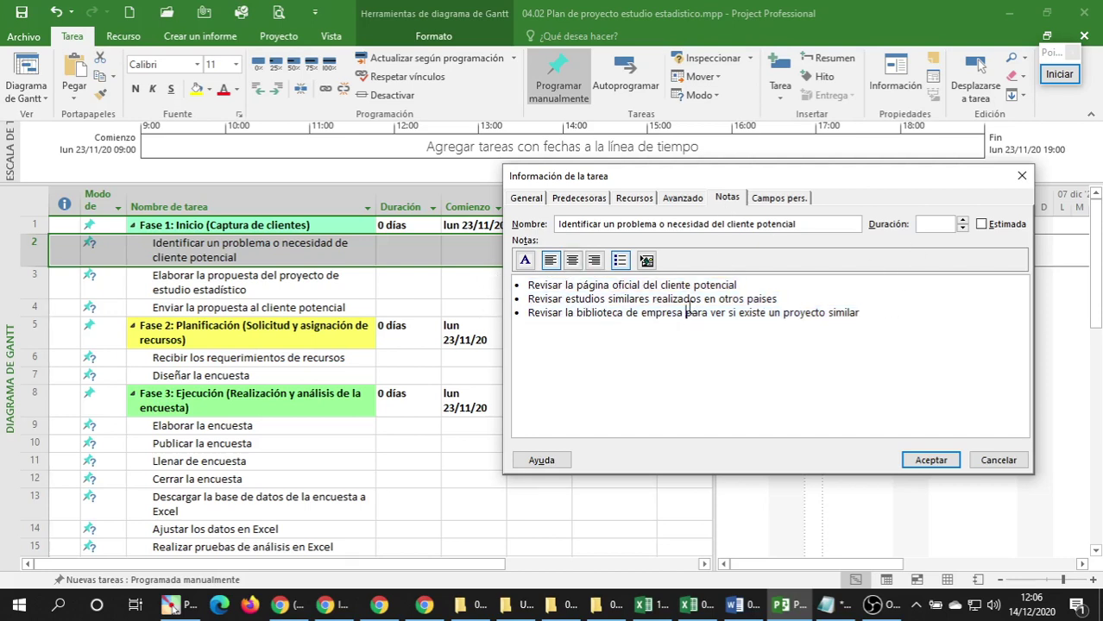
Apply the notes and return to the Excel workbook.
left_click(923, 454)
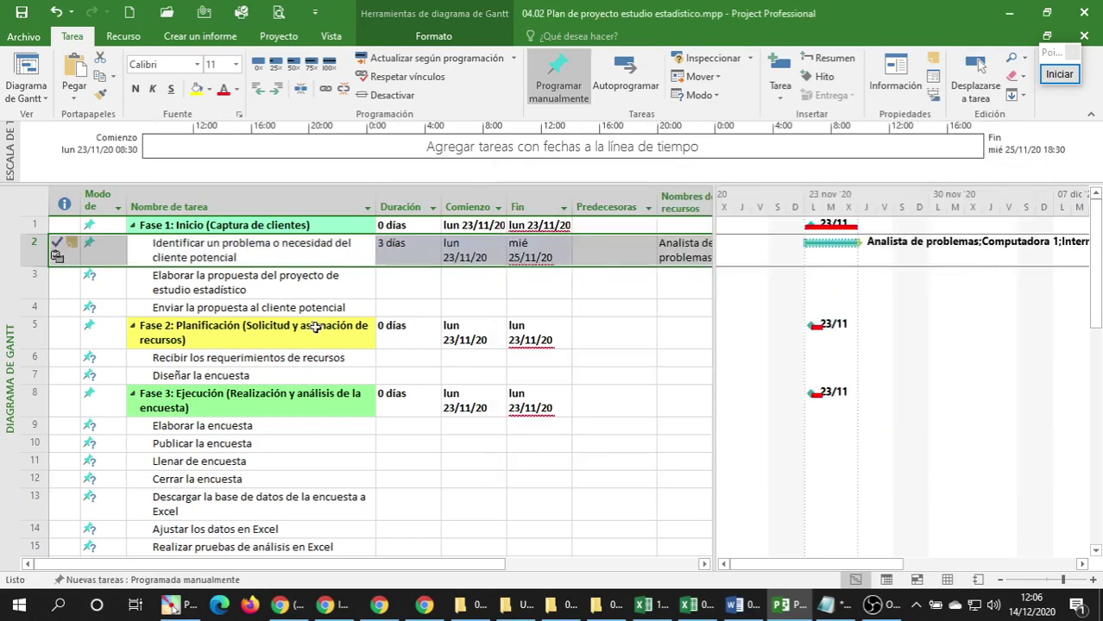
left_click(293, 284)
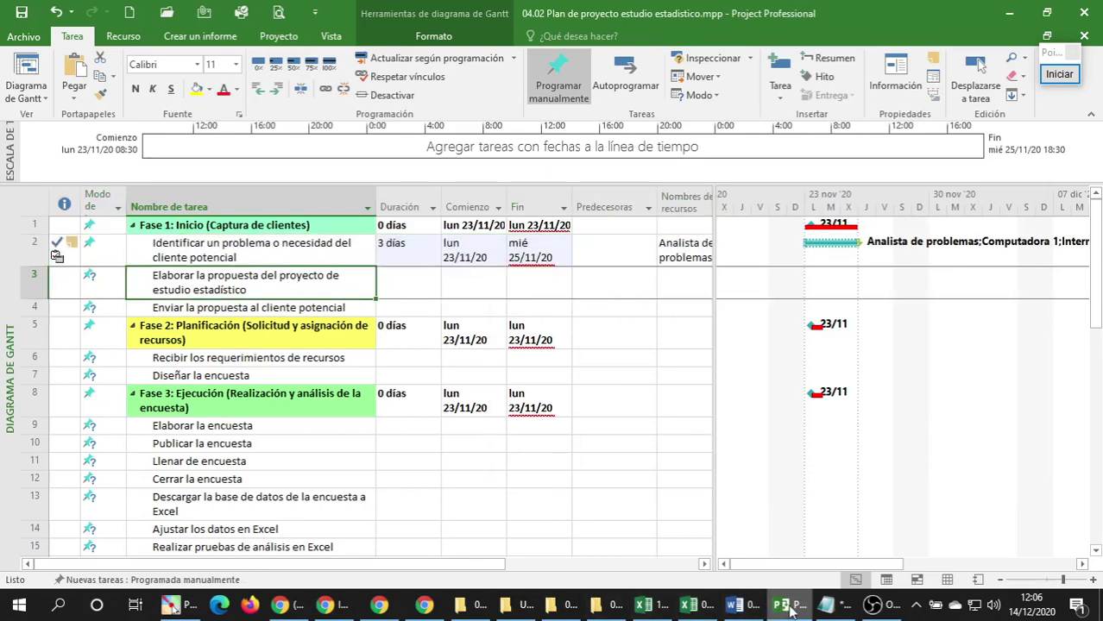
left_click(690, 606)
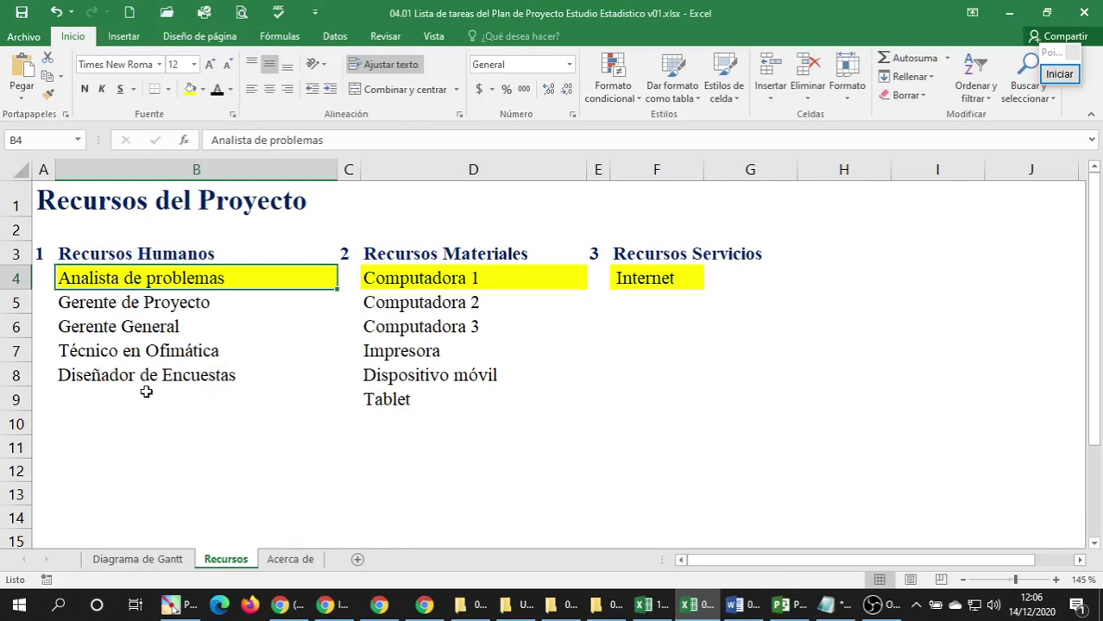
Add a new sheet with heading 'Sub Actividades' in A1 and paste the three sub-activities below.
left_click(56, 454)
left_click(57, 475)
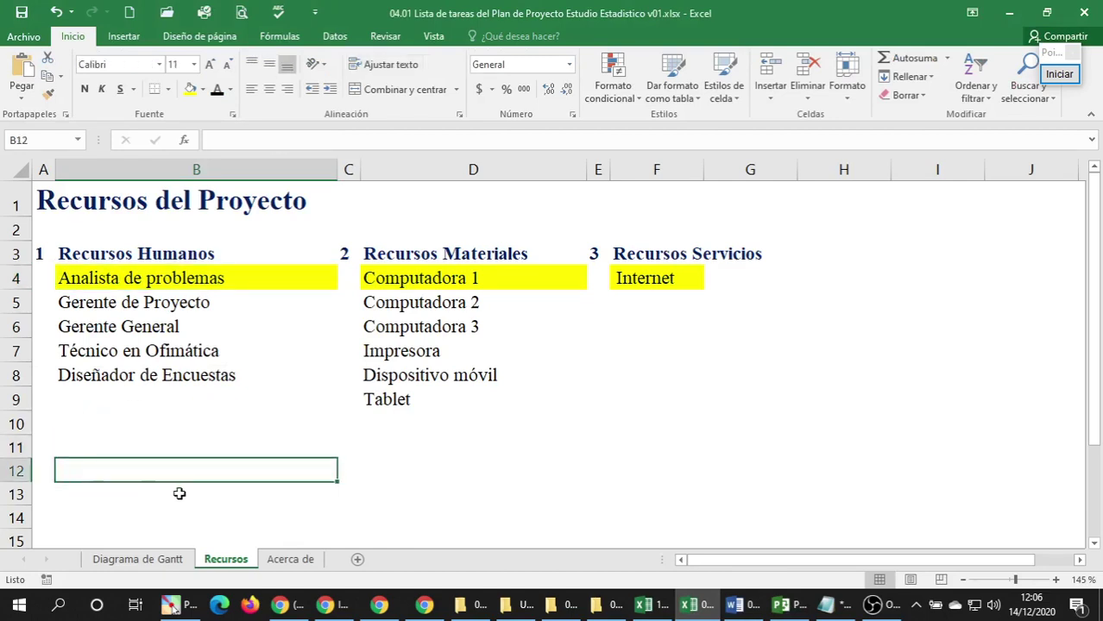
left_click(358, 561)
left_click(40, 247)
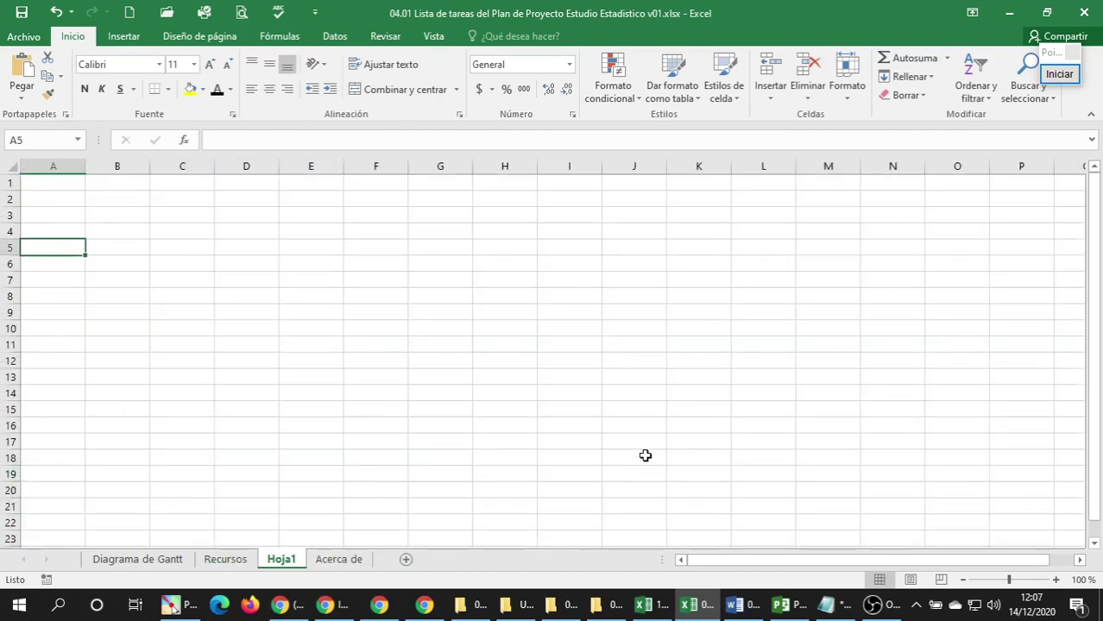
type("S")
key("Escape")
key("Up")
key("Up")
key("Up")
key("Up")
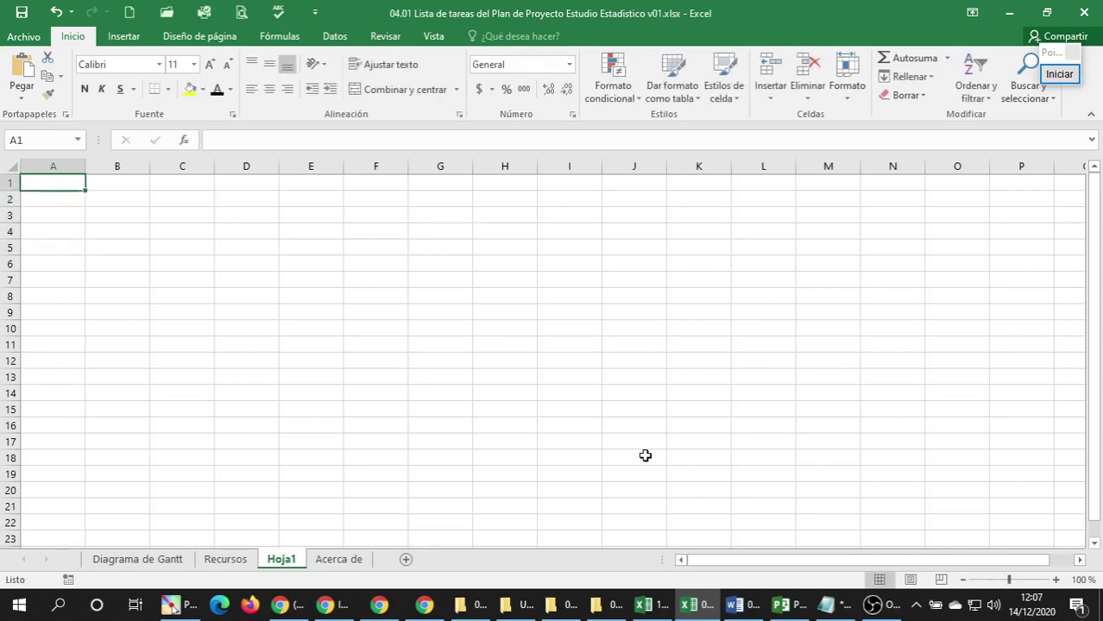
type("Sub Actividades")
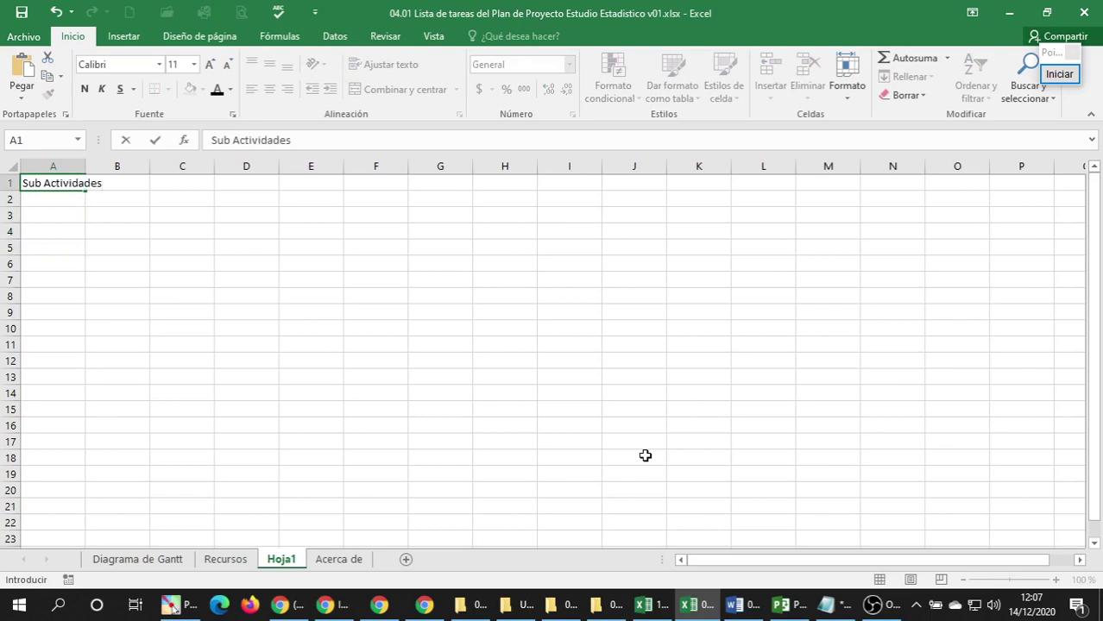
key("Return")
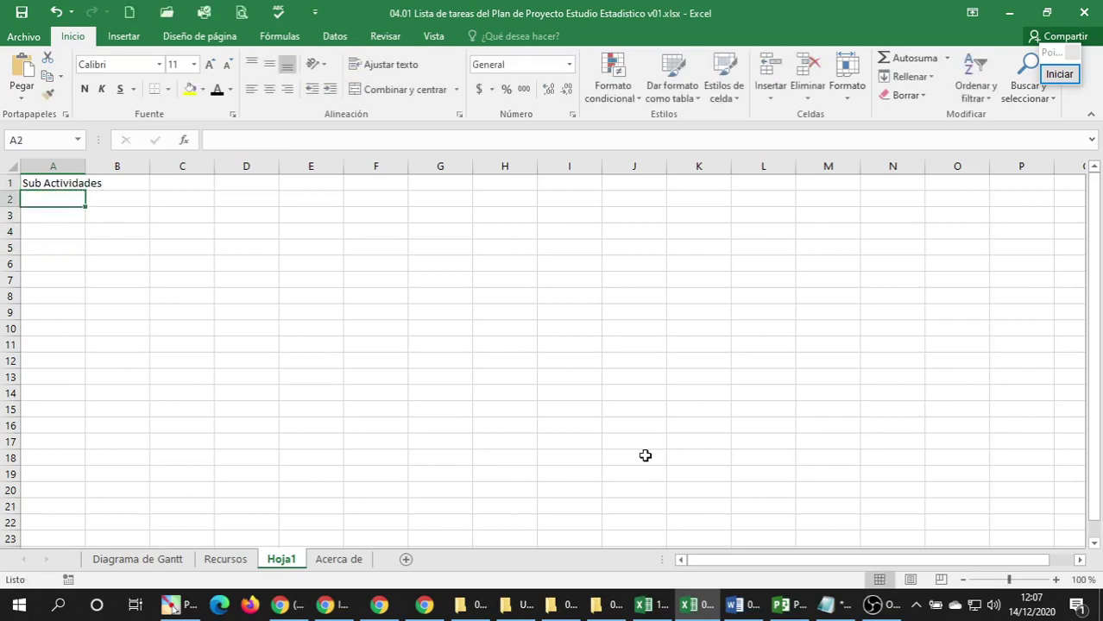
key("Down")
key("Down")
key("ctrl+v")
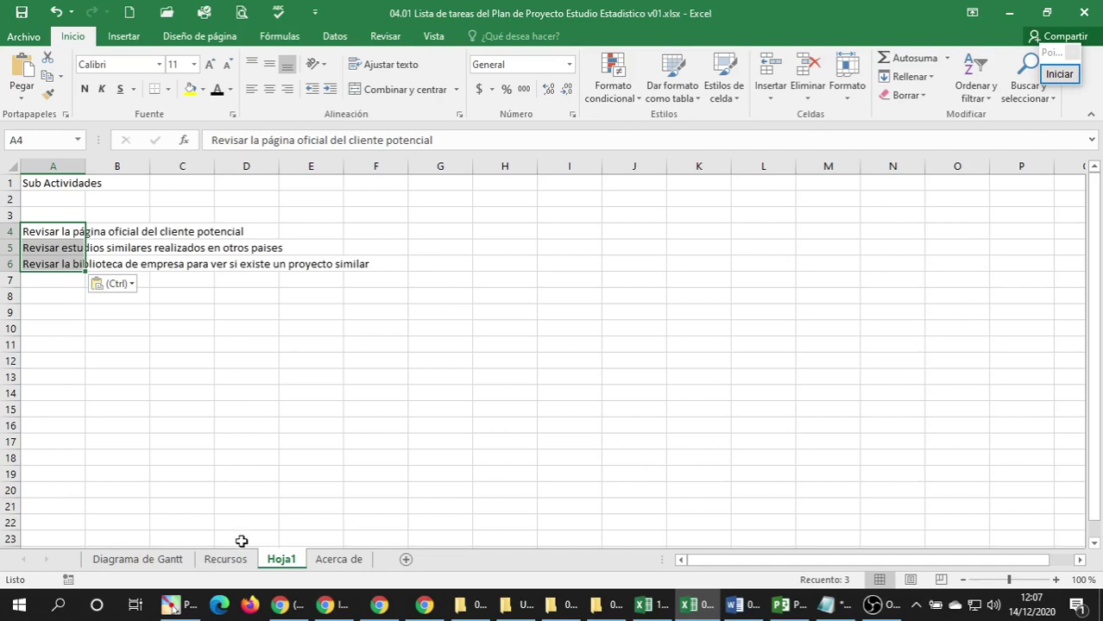
Paste the task name from Diagrama de Gantt B9 as values into A3, indenting sub-activities in column B.
left_click(151, 561)
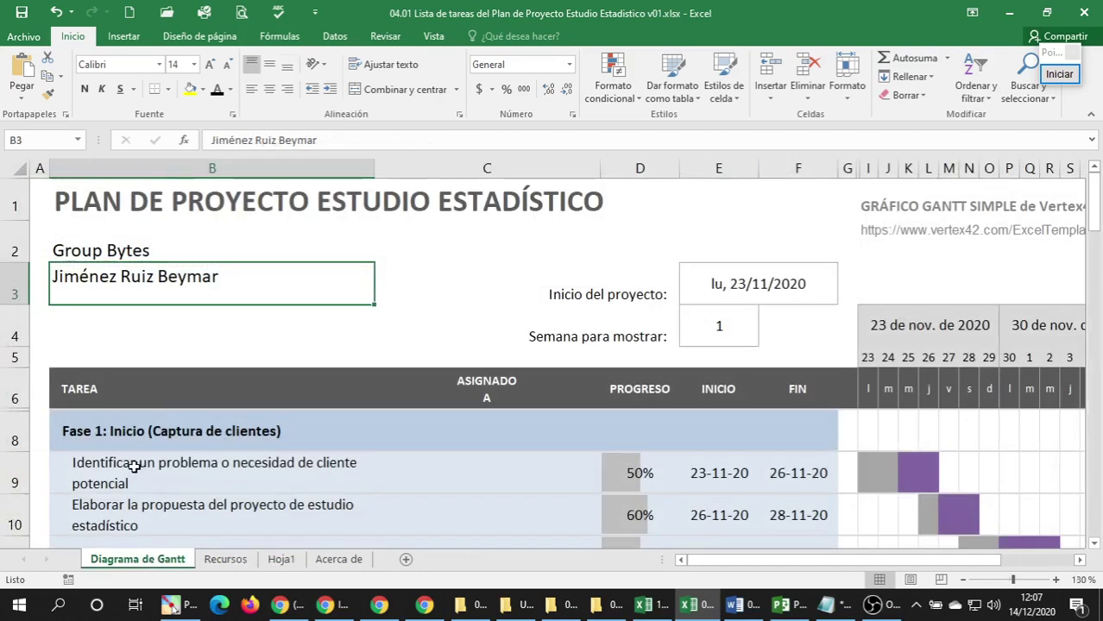
left_click(143, 464)
key("ctrl+c")
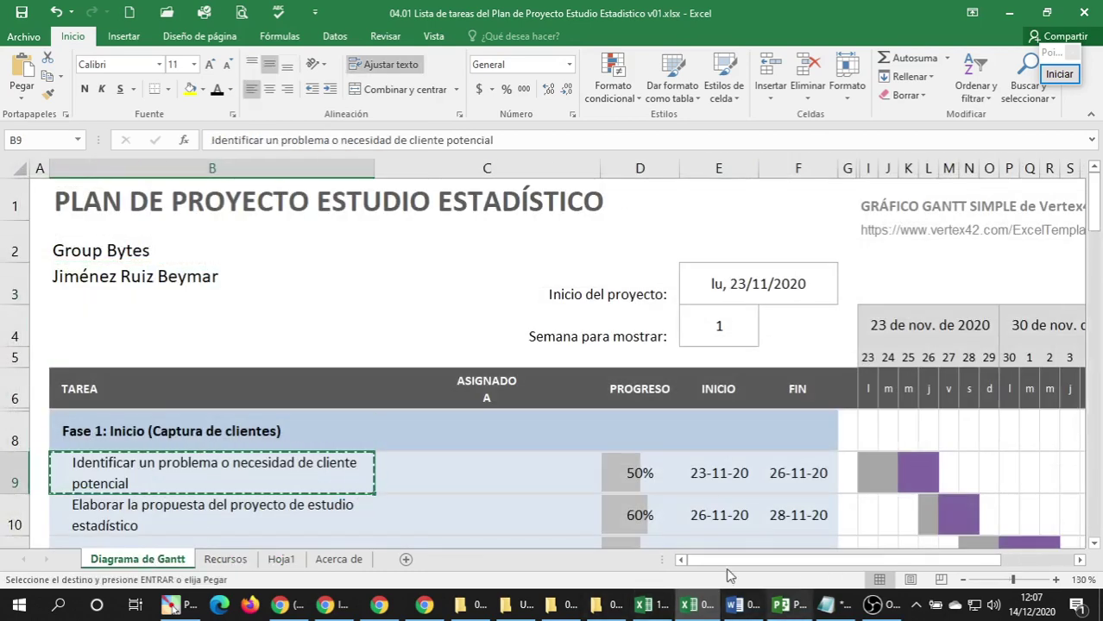
left_click(296, 561)
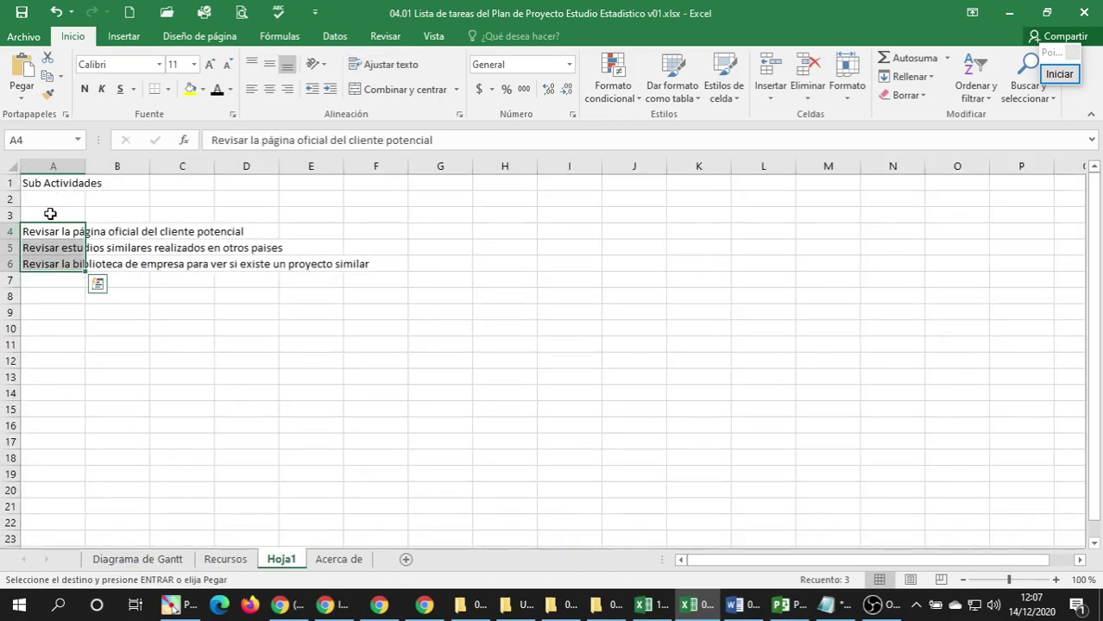
left_click(29, 215)
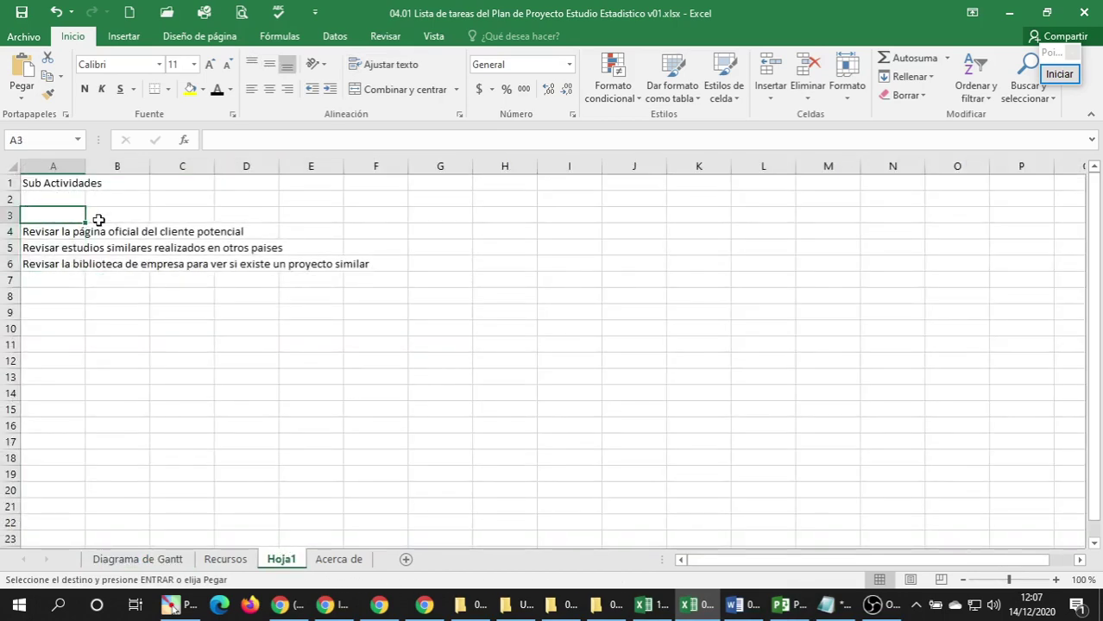
right_click(52, 212)
left_click(112, 283)
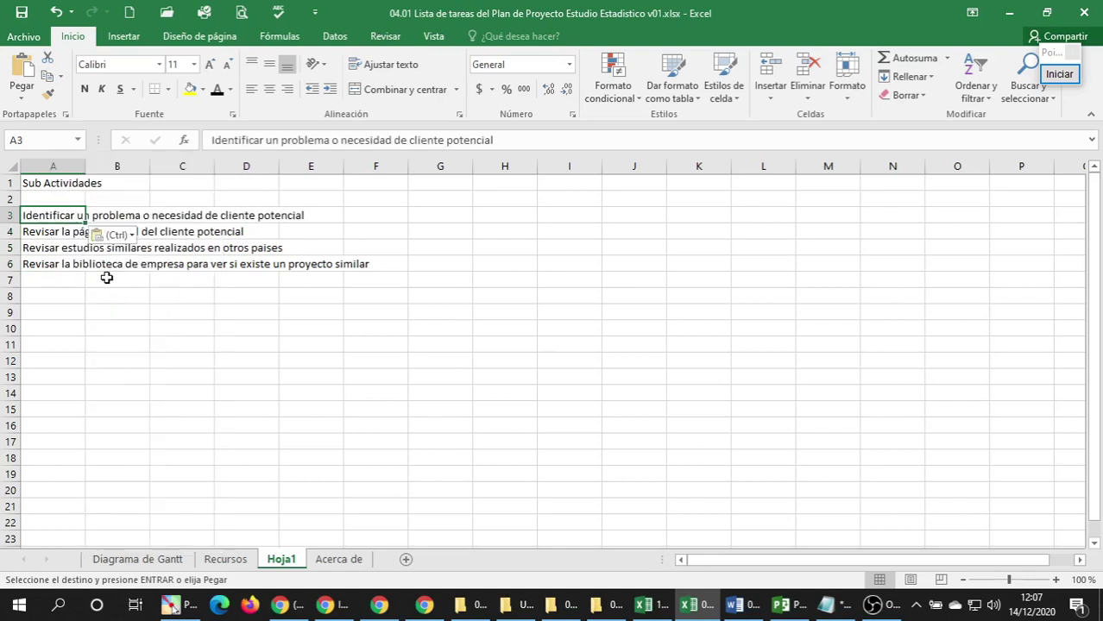
left_click_drag(44, 234, 87, 239)
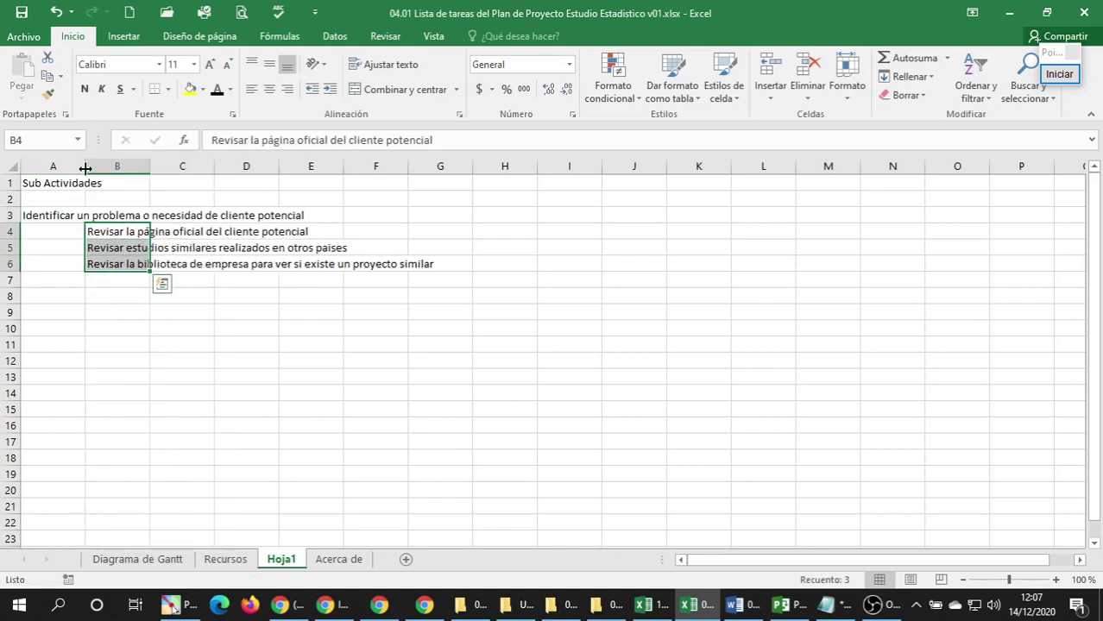
left_click_drag(84, 166, 35, 166)
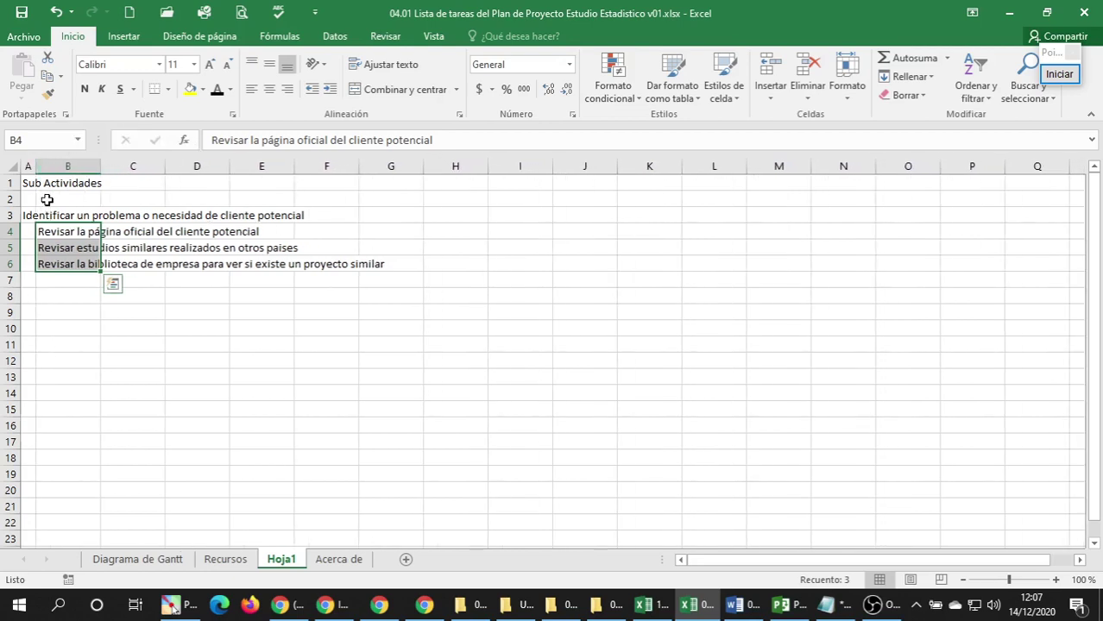
left_click(40, 245)
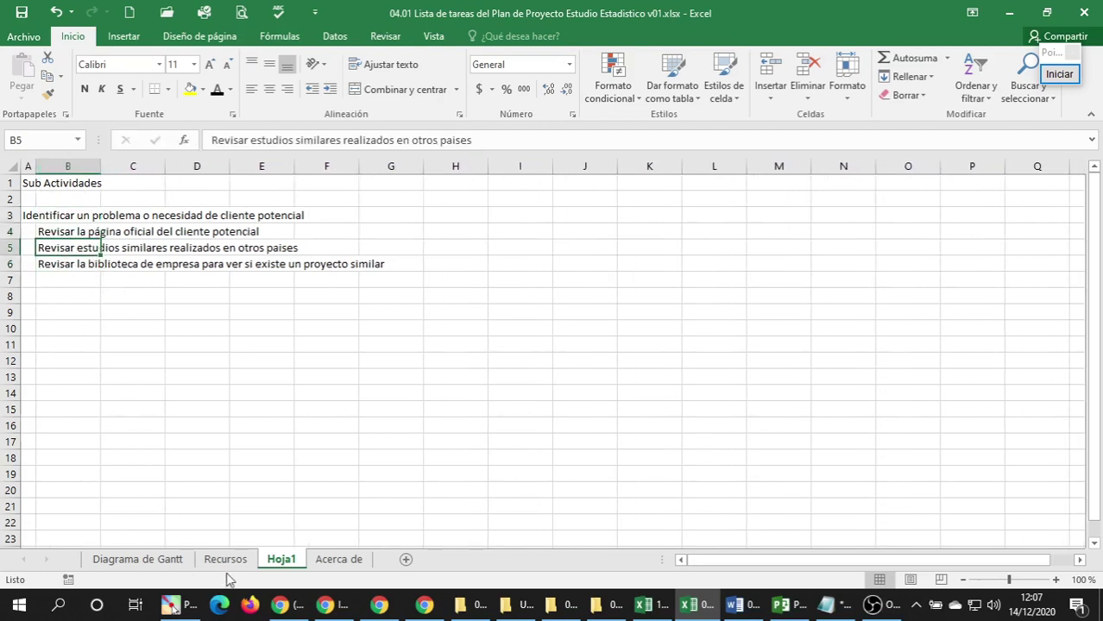
left_click(226, 561)
Copy the Recursos sheet's title and Recursos Humanos heading formatting onto Hoja1's Sub Actividades title and A3.
left_click(53, 205)
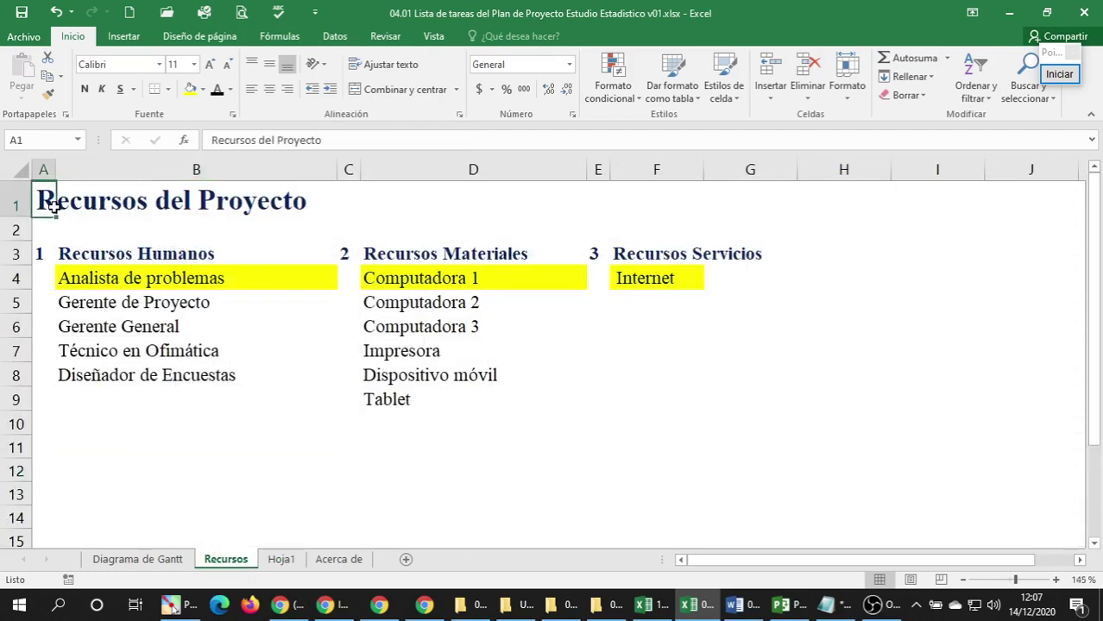
left_click(48, 93)
left_click(283, 559)
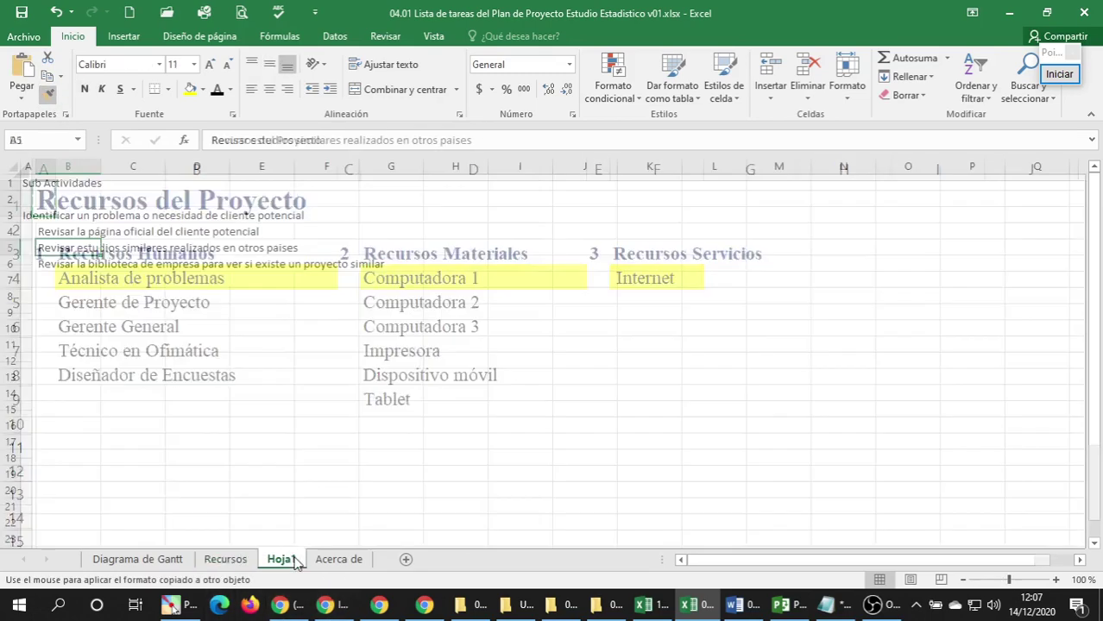
left_click(28, 182)
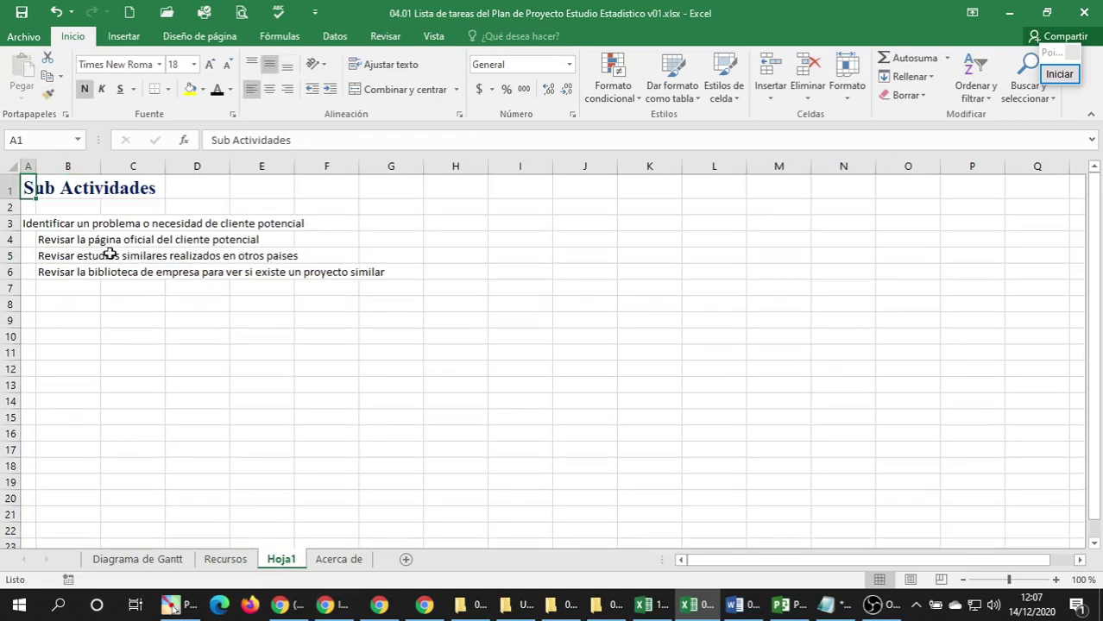
left_click(227, 559)
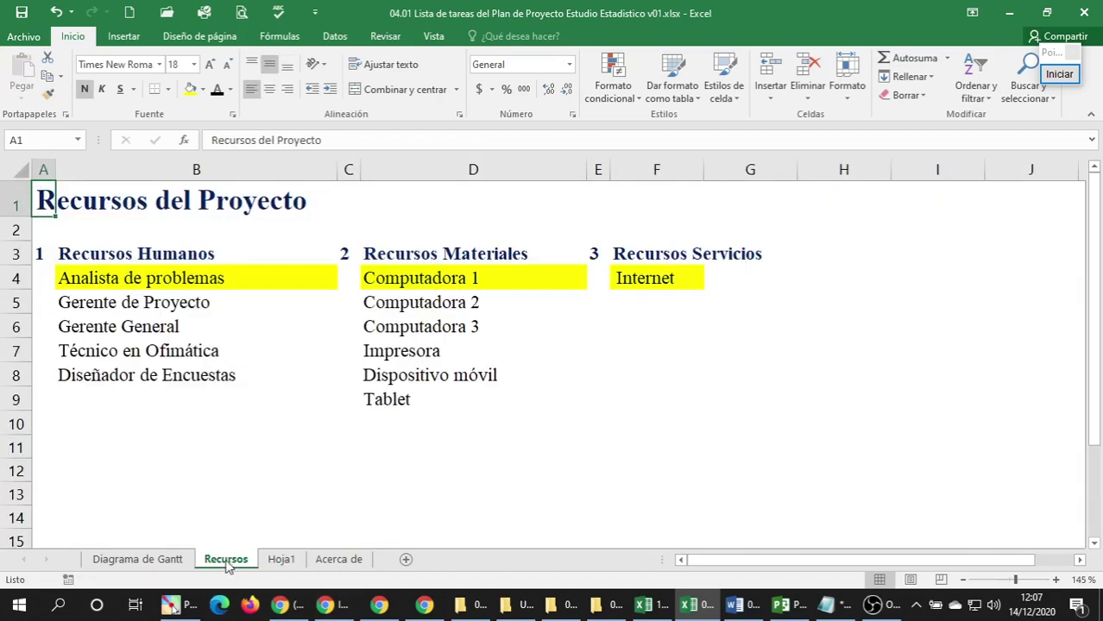
left_click(74, 253)
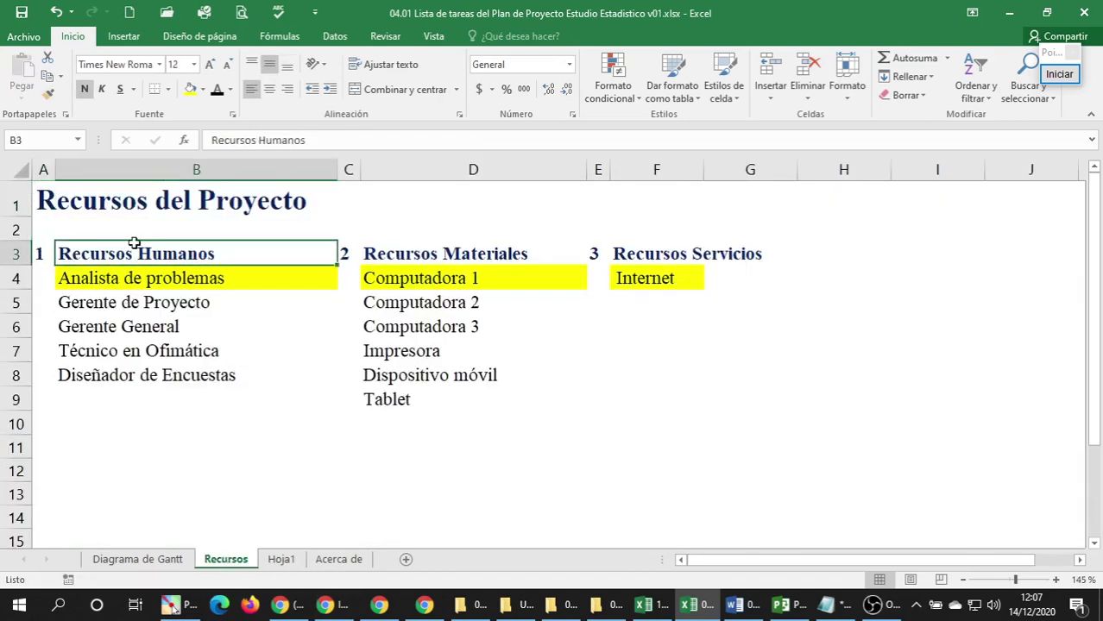
left_click(48, 95)
left_click(283, 561)
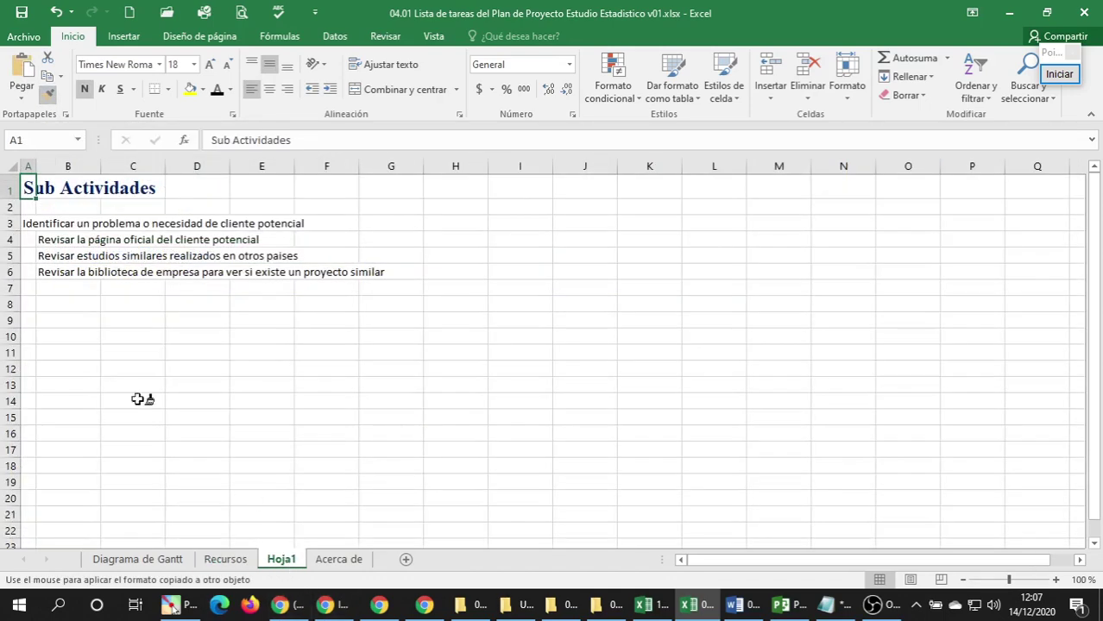
left_click(28, 225)
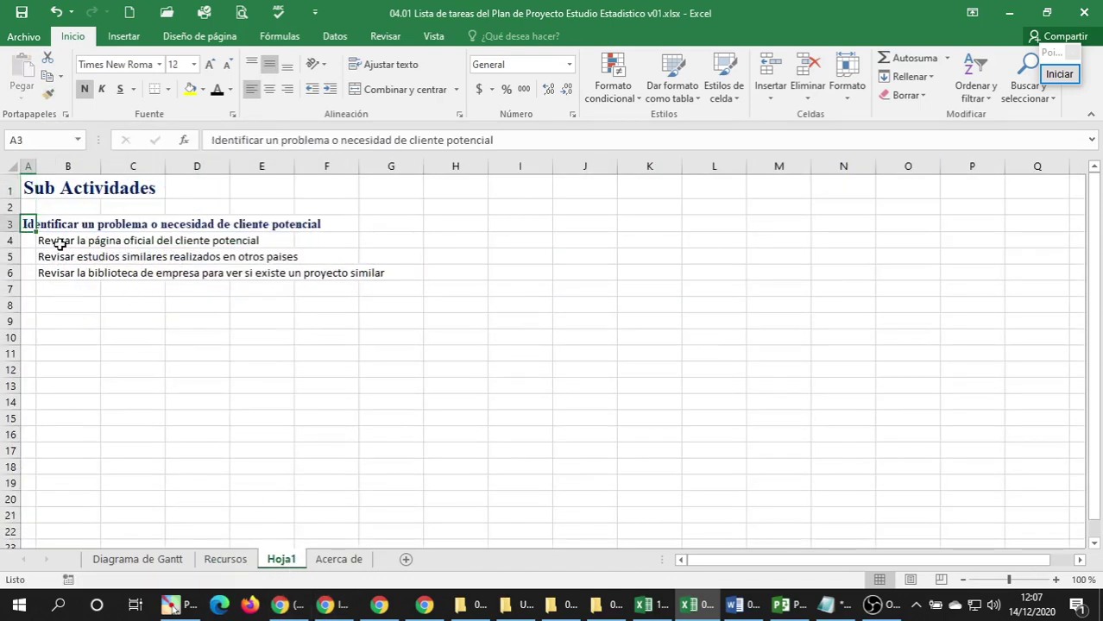
Turn off Líneas de cuadrícula on Hoja1 so the list sits on plain white.
left_click(59, 244)
left_click(69, 304)
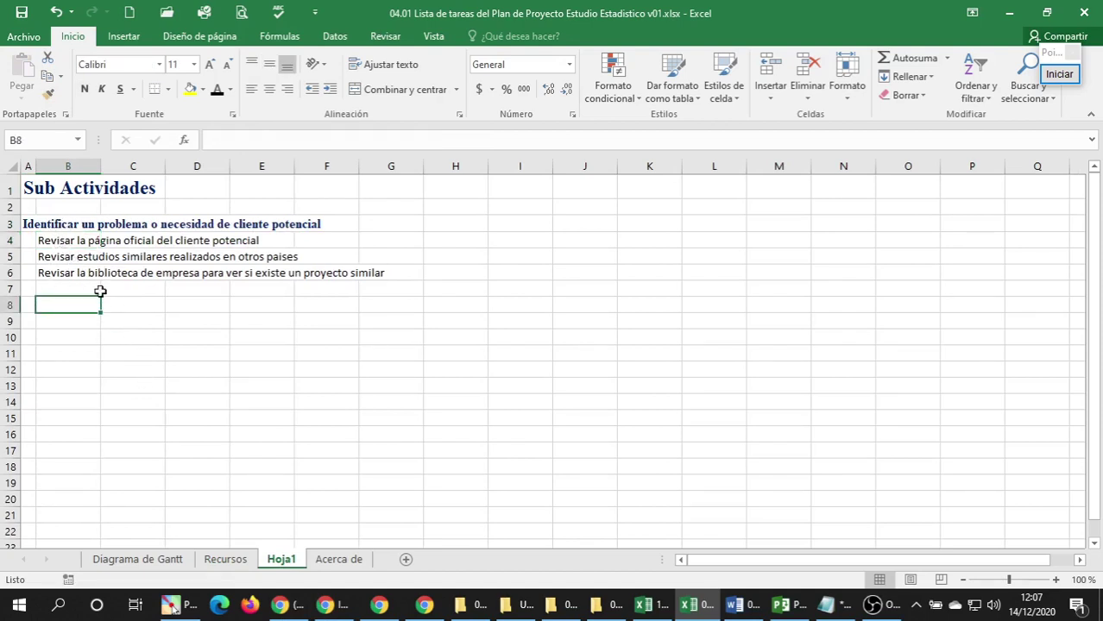
left_click(29, 302)
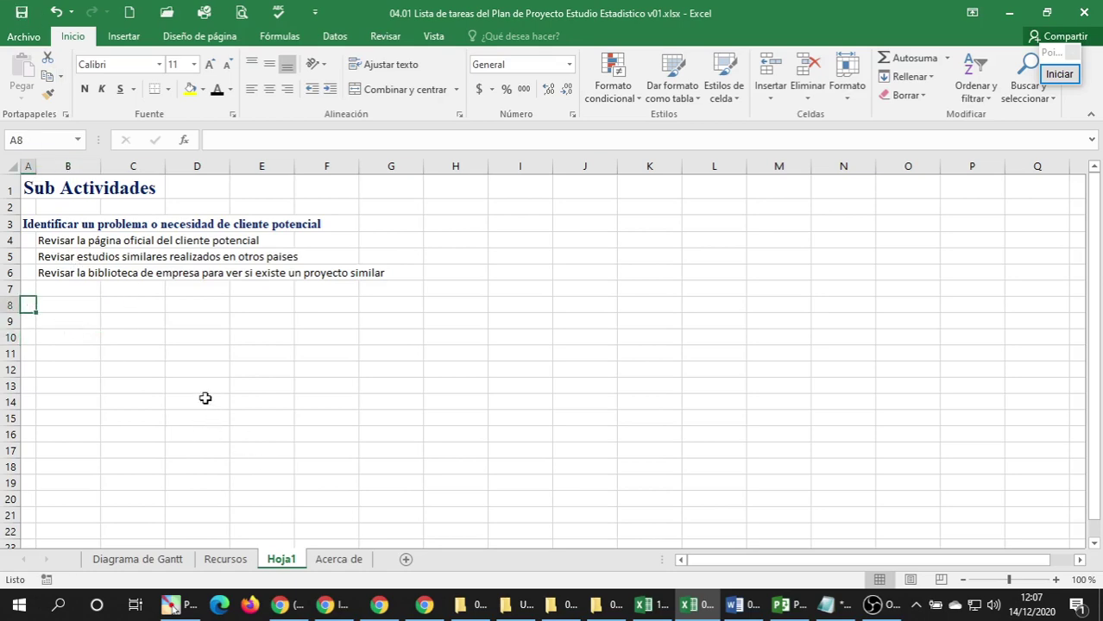
scroll(145, 318, "up", 3)
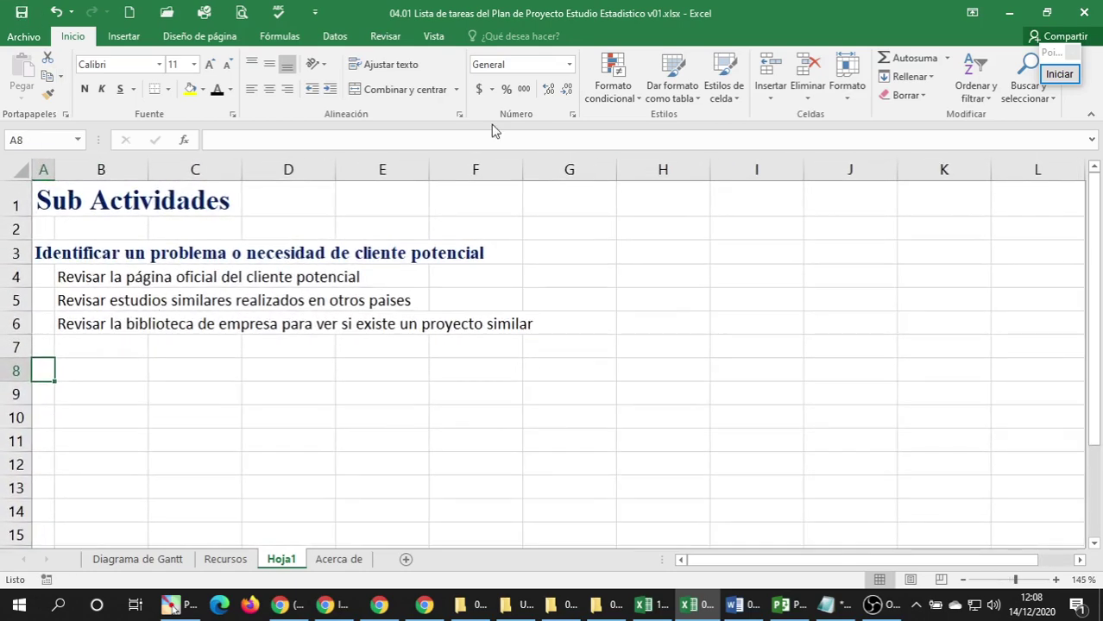
left_click(433, 36)
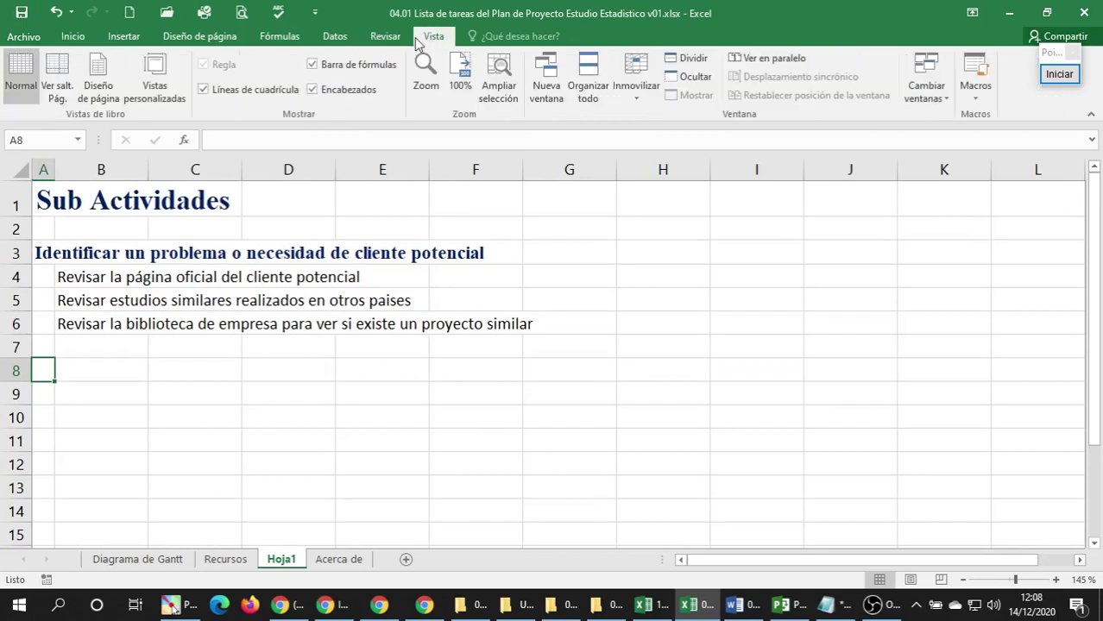
left_click(256, 93)
left_click(66, 325)
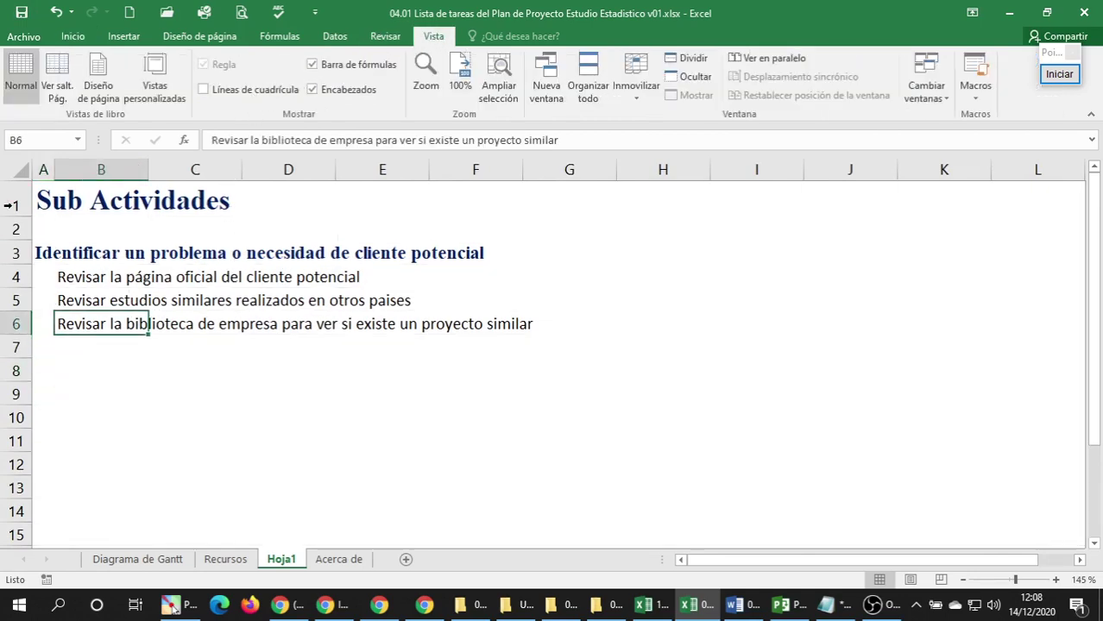
left_click(49, 386)
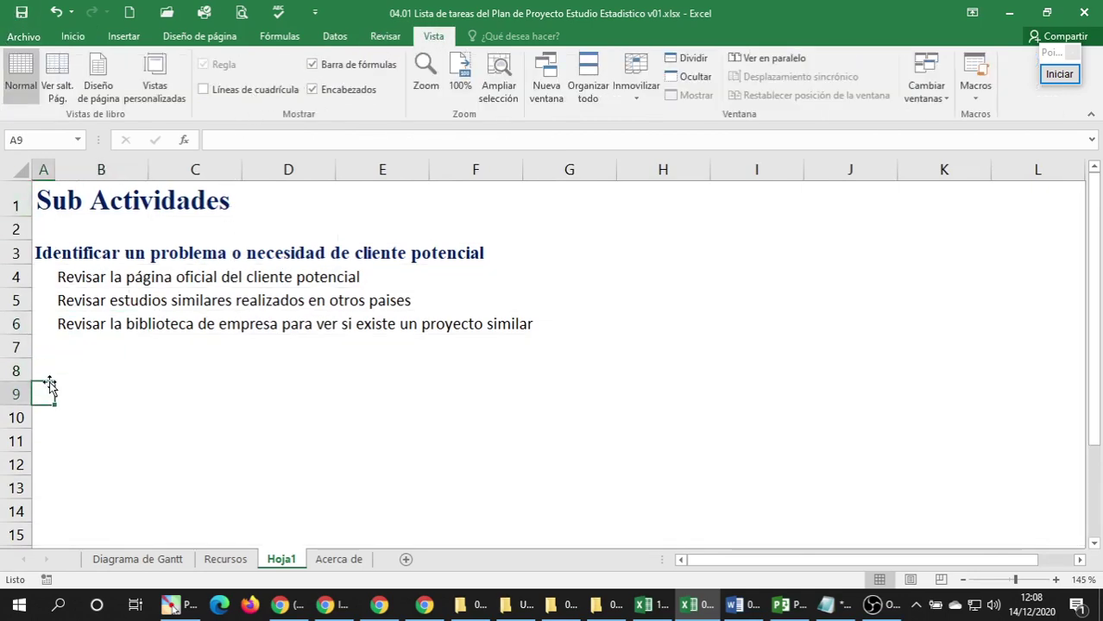
left_click(51, 364)
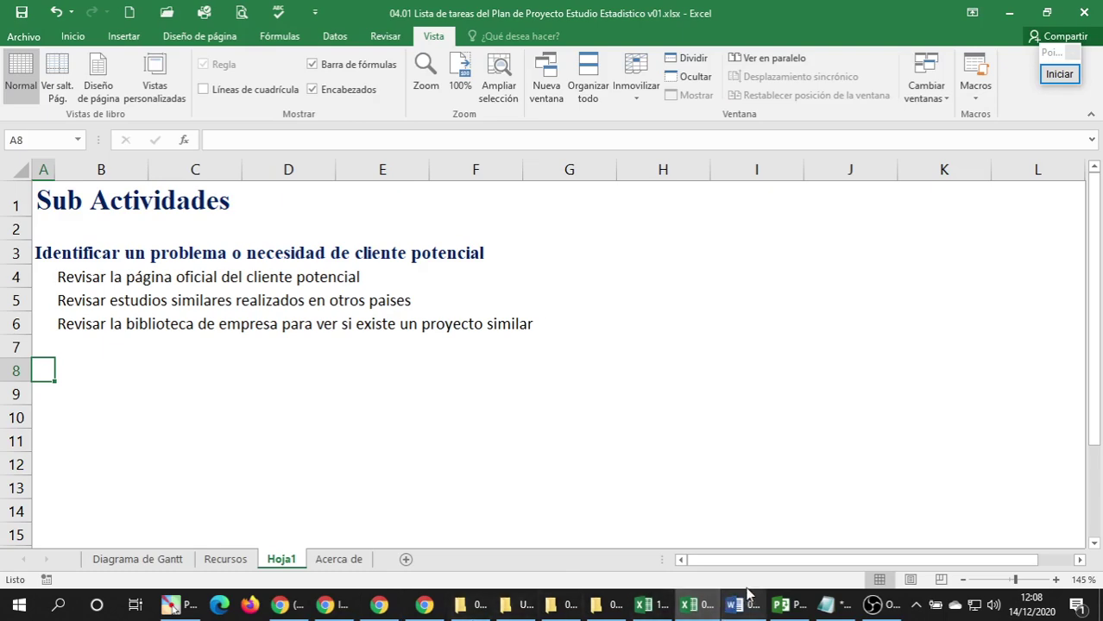
In the Project plan, review Enviar la propuesta, Recibir los requerimientos, Diseñar and Elaborar la encuesta.
mouse_move(732, 608)
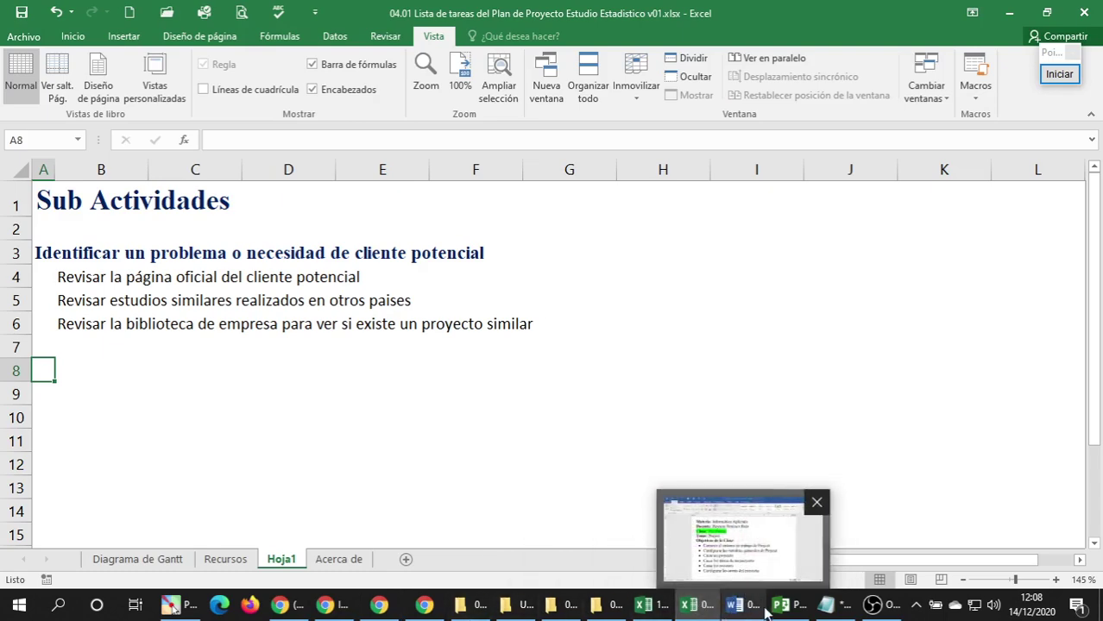
mouse_move(783, 609)
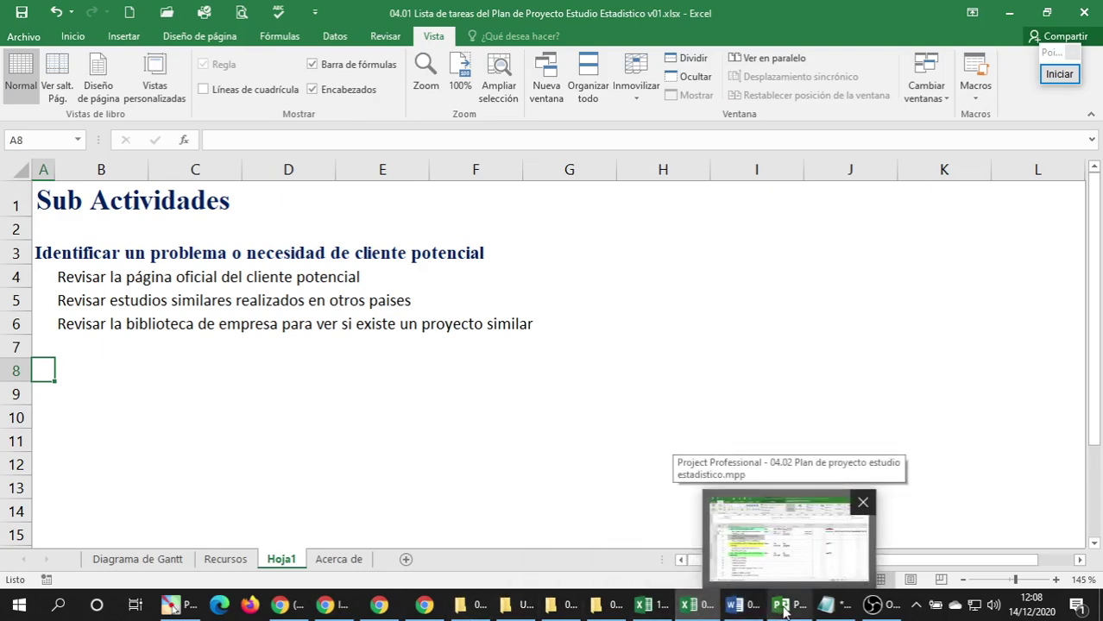
left_click(782, 610)
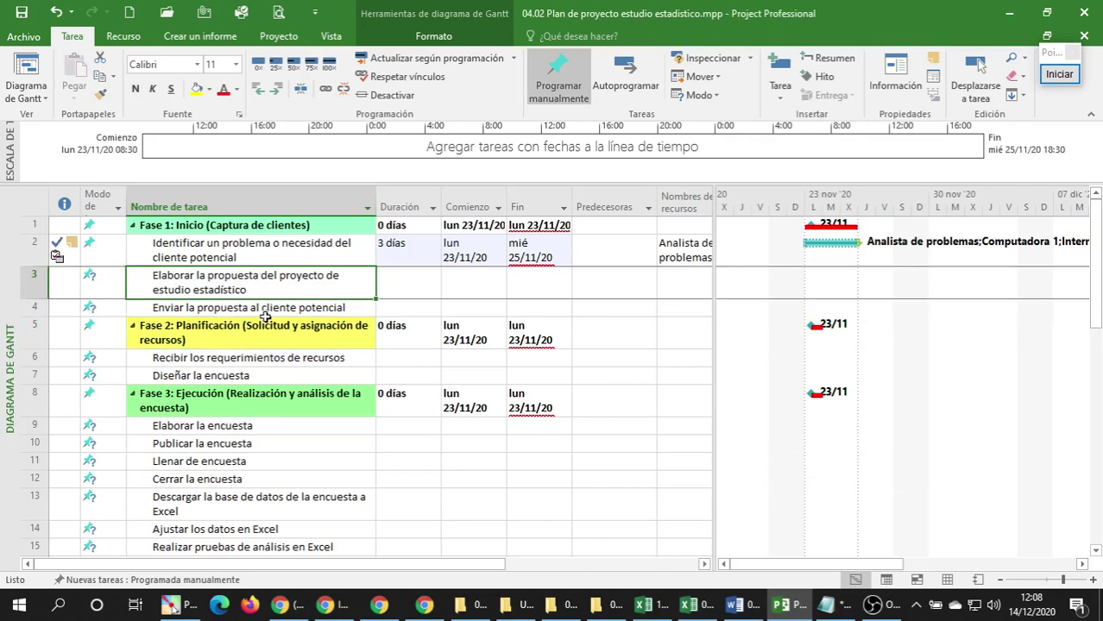
left_click(265, 313)
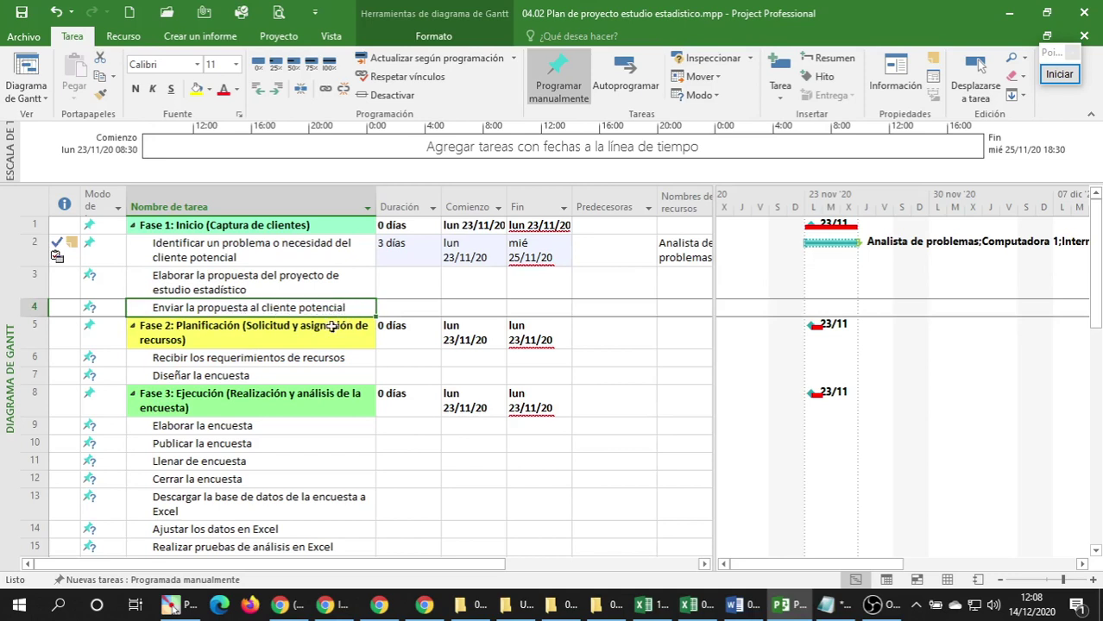
left_click(227, 361)
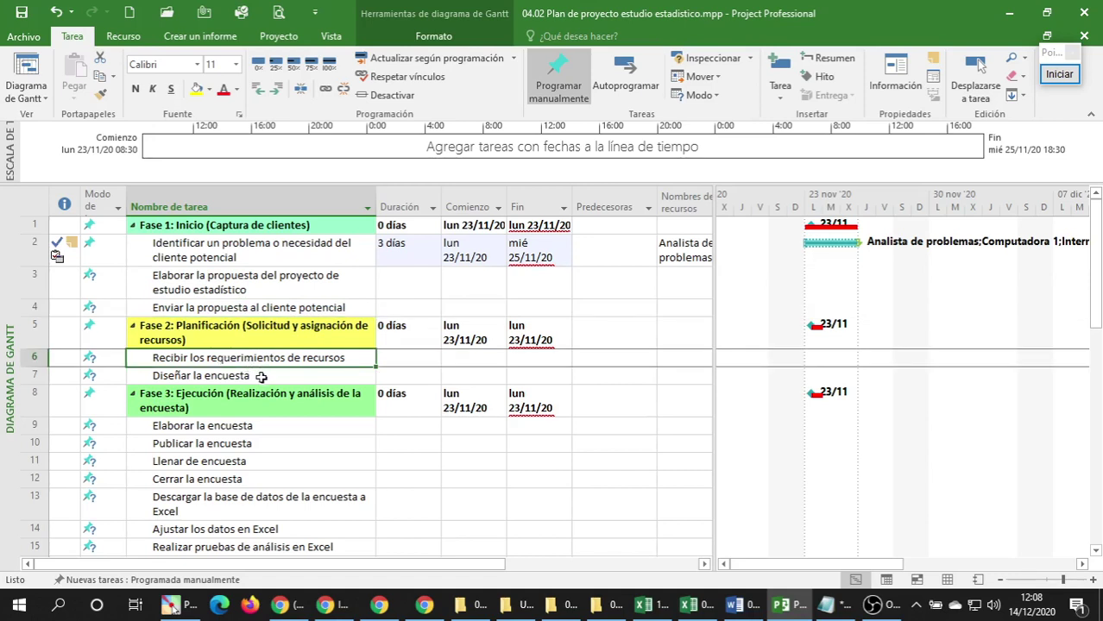
left_click(263, 377)
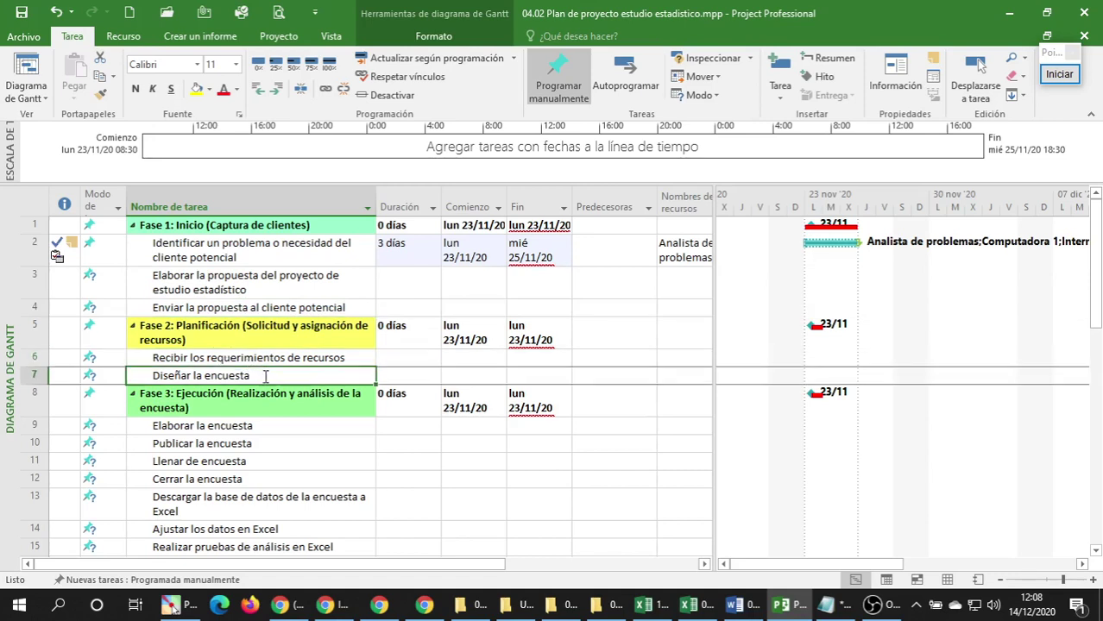
left_click(249, 430)
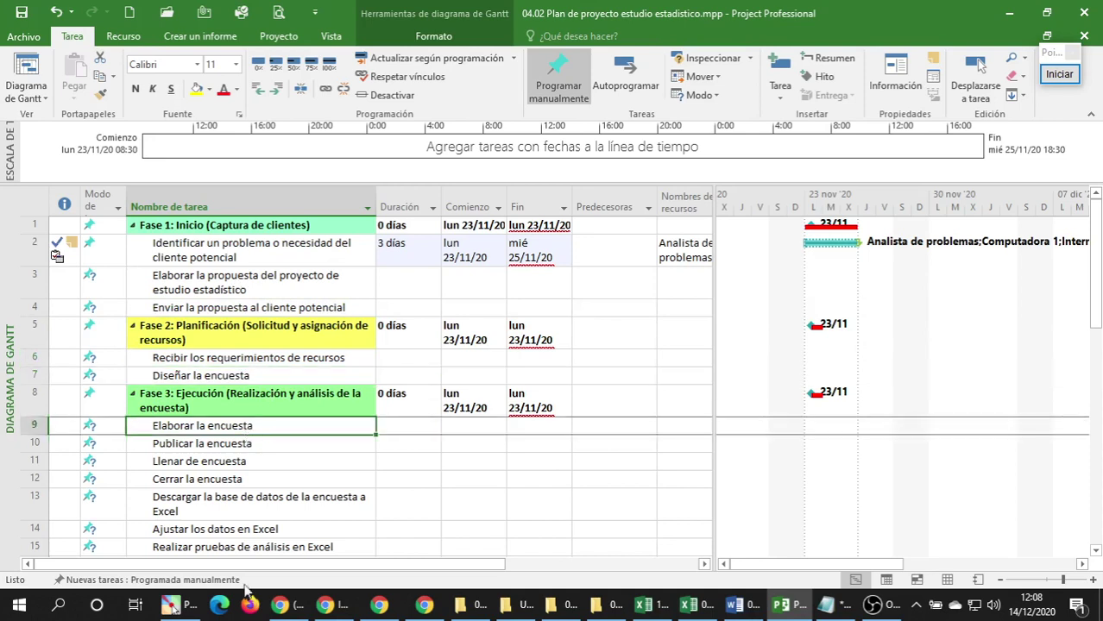
left_click(256, 269)
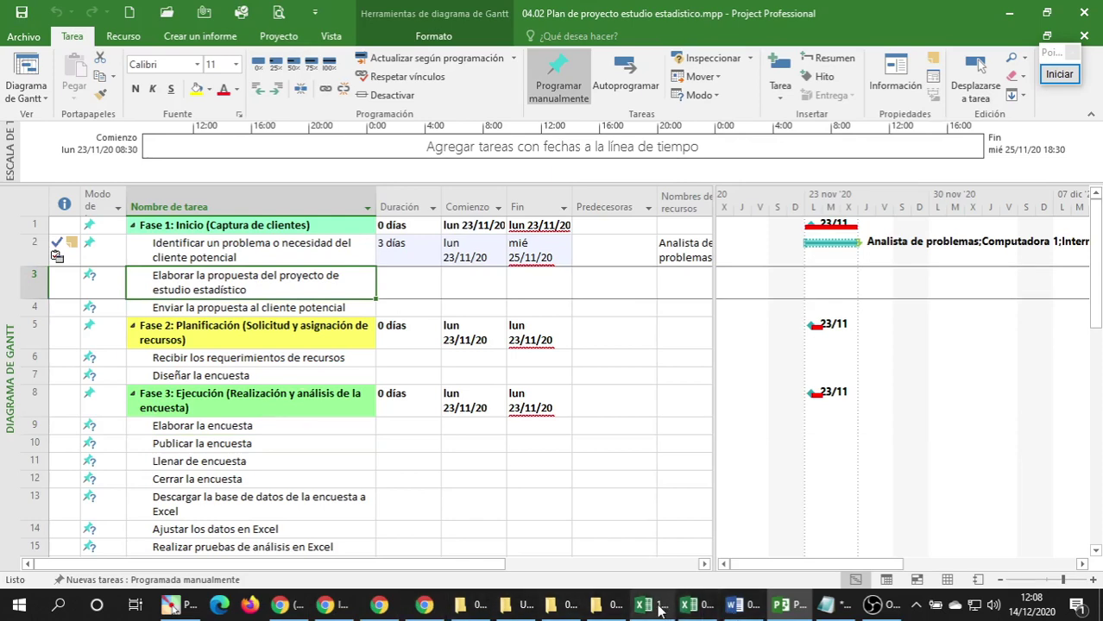
left_click(684, 608)
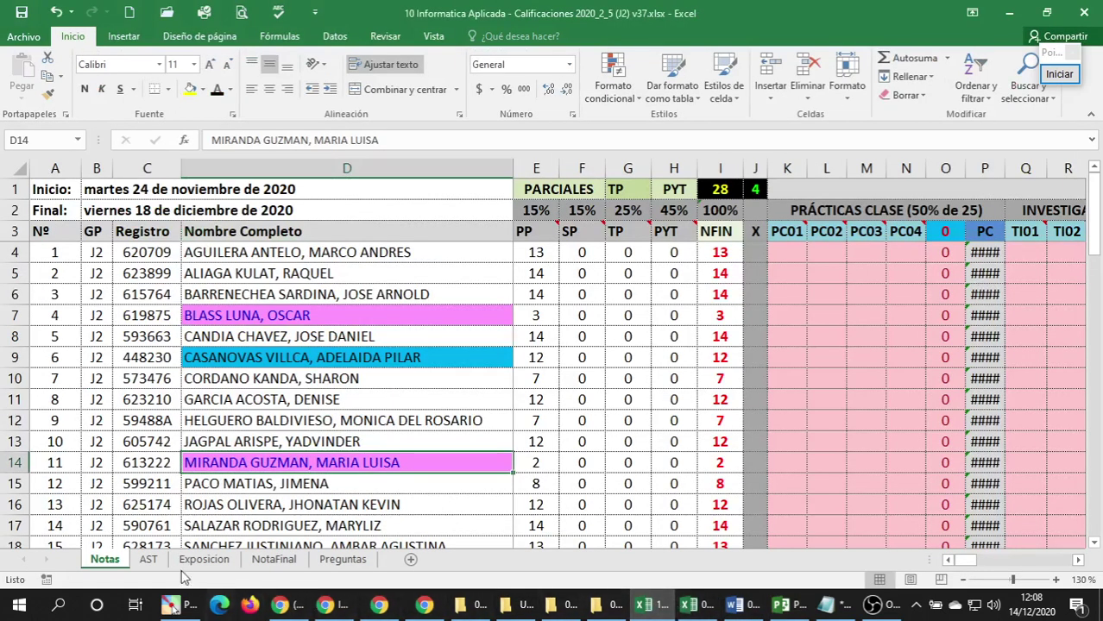
On the Exposicion sheet, copy the EQUIPO team names in K3:K14.
left_click(148, 561)
left_click(204, 560)
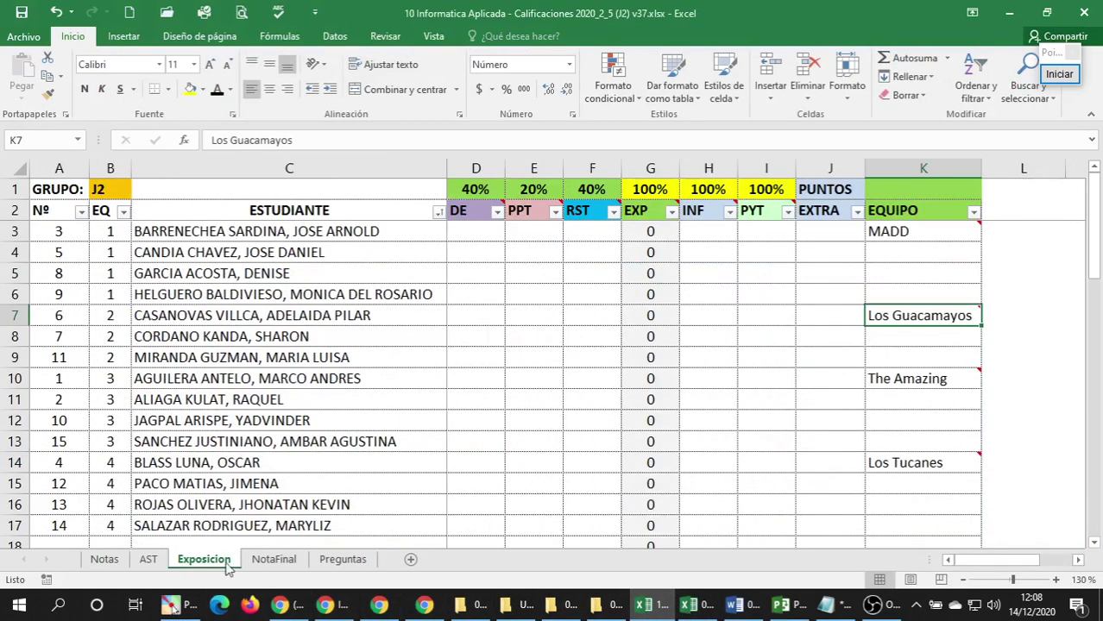
left_click(899, 231)
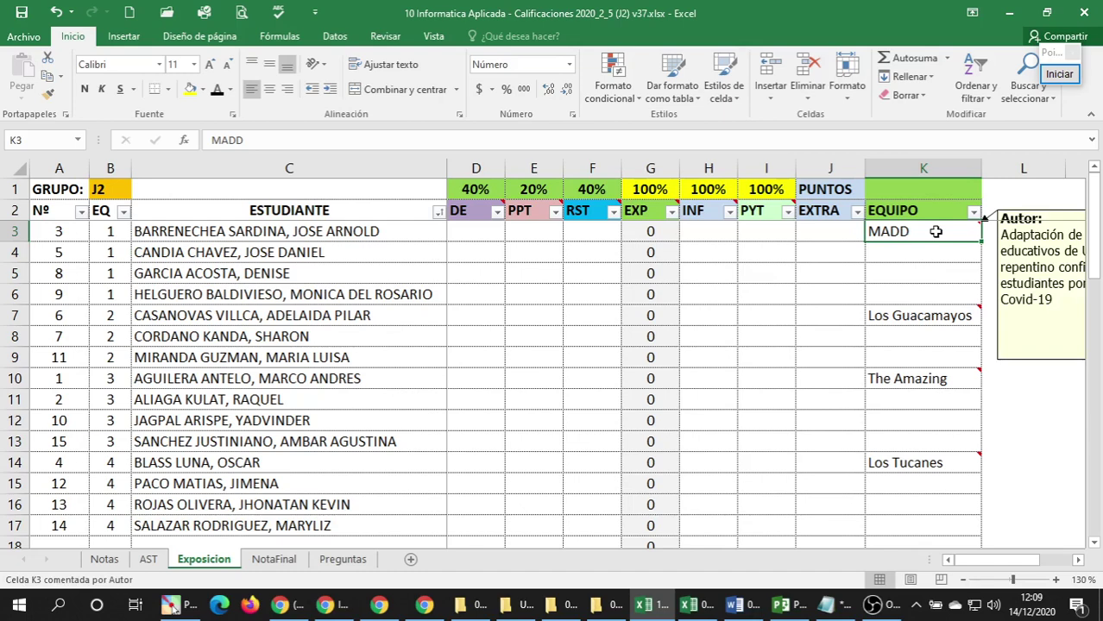
left_click(924, 316)
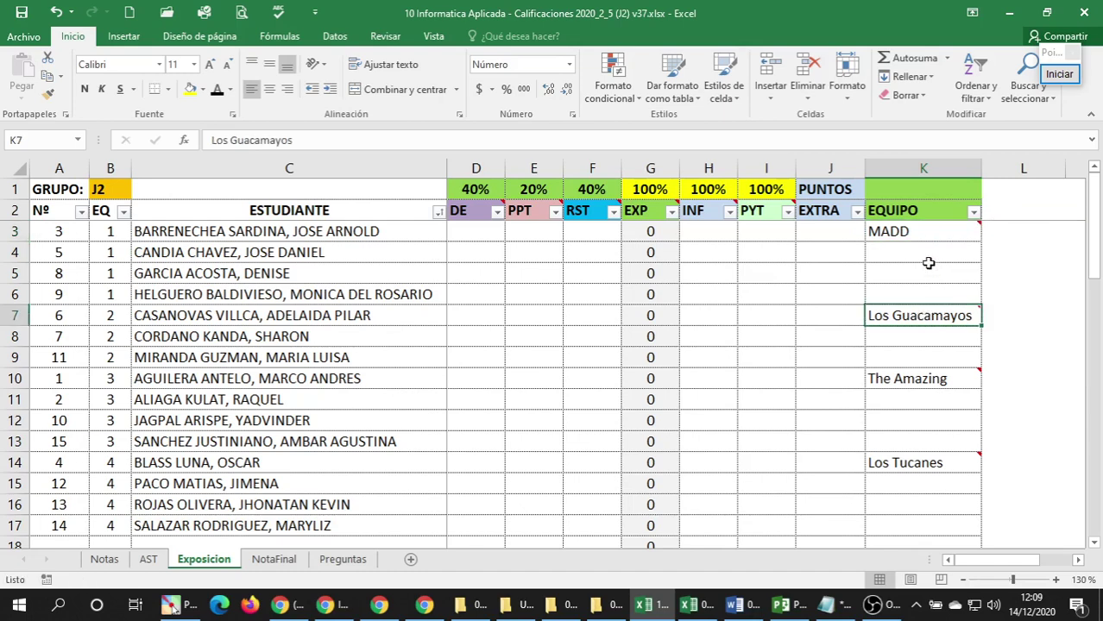
left_click_drag(919, 235, 924, 462)
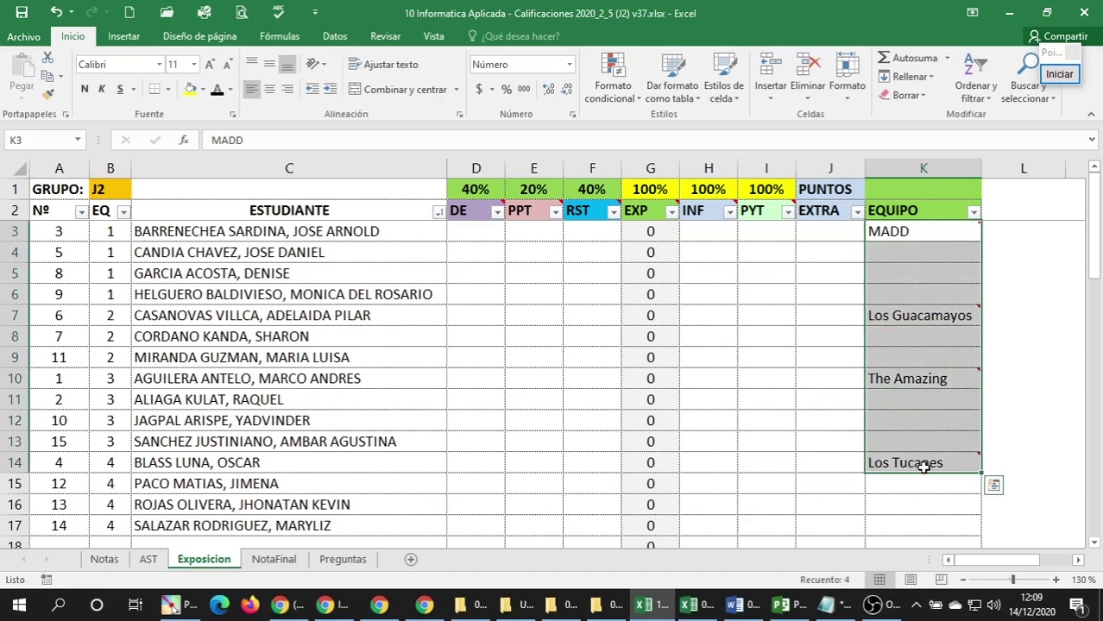
scroll(924, 466, "down", 1)
scroll(925, 466, "up", 1)
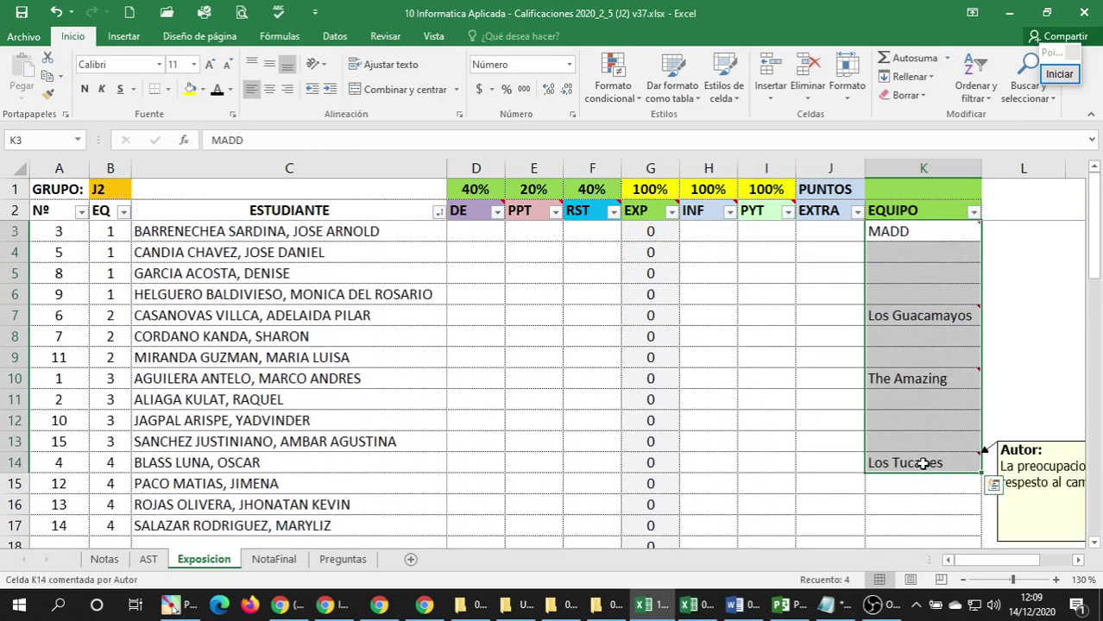
key("ctrl+c")
Paste the team names into Notepad, remove the blank lines between them, and select them.
left_click(826, 604)
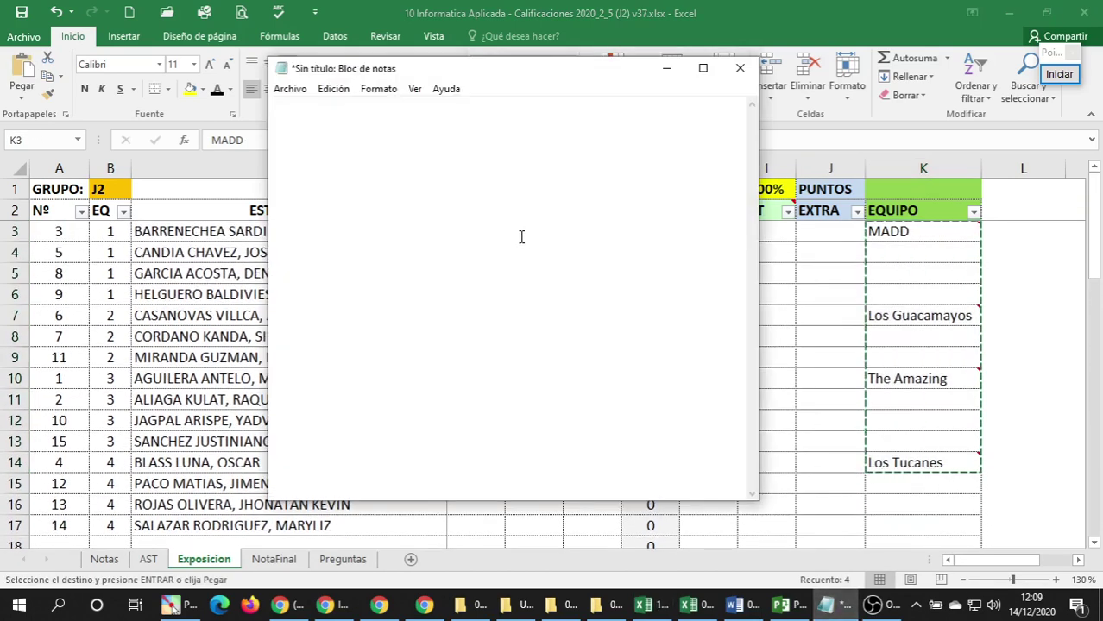
key("ctrl+v")
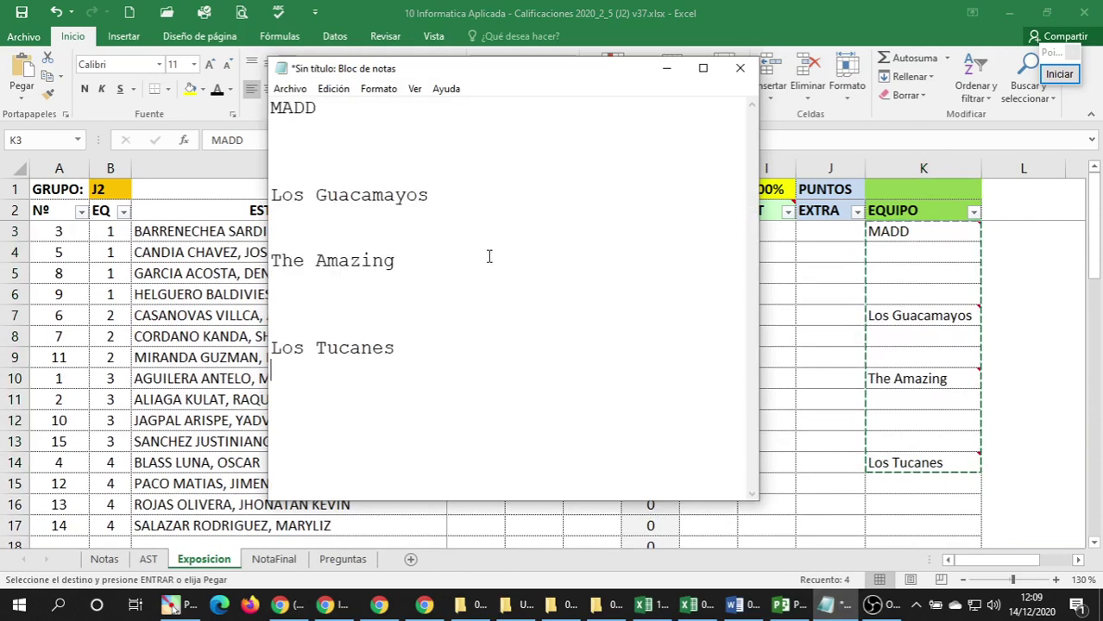
left_click(315, 139)
key("Delete")
key("Delete")
key("Delete")
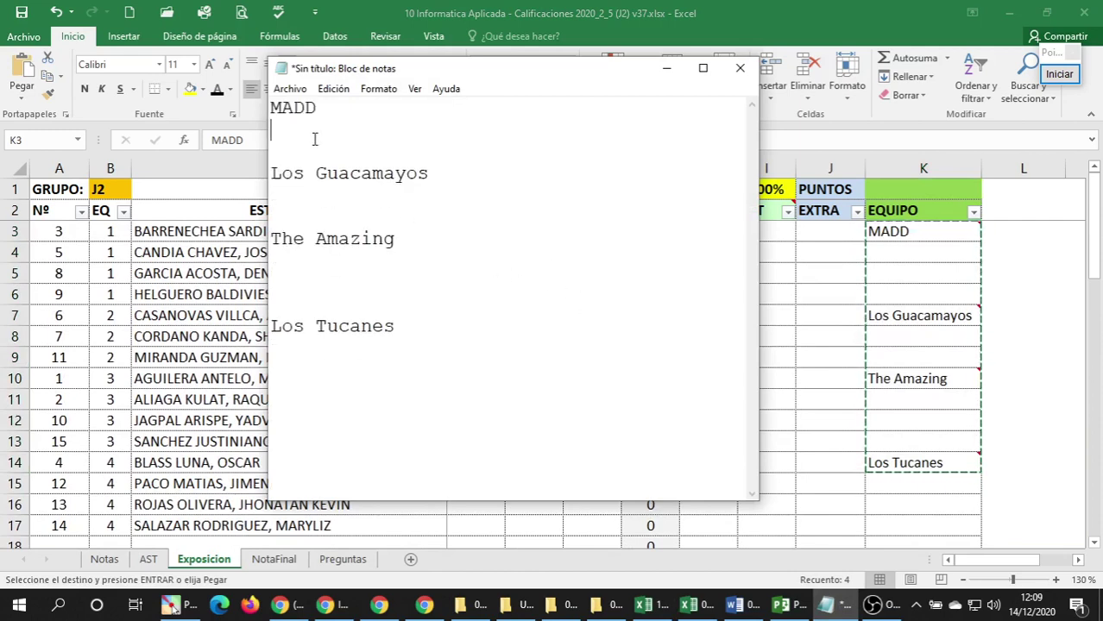
left_click(313, 151)
key("Delete")
key("Delete")
left_click(305, 167)
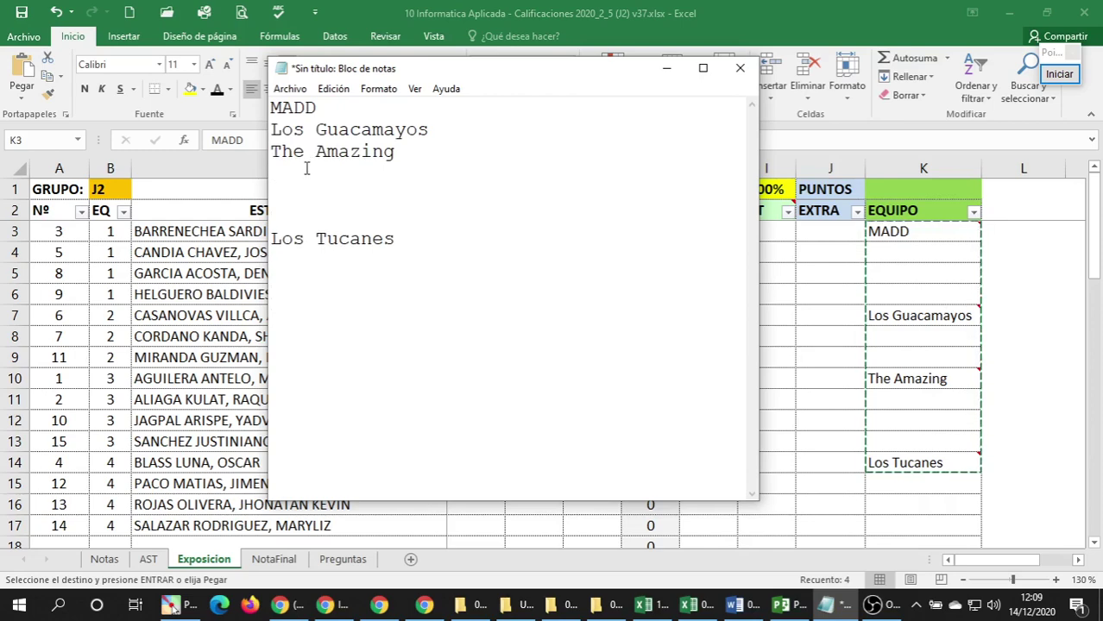
key("Delete")
key("Delete")
key("Delete")
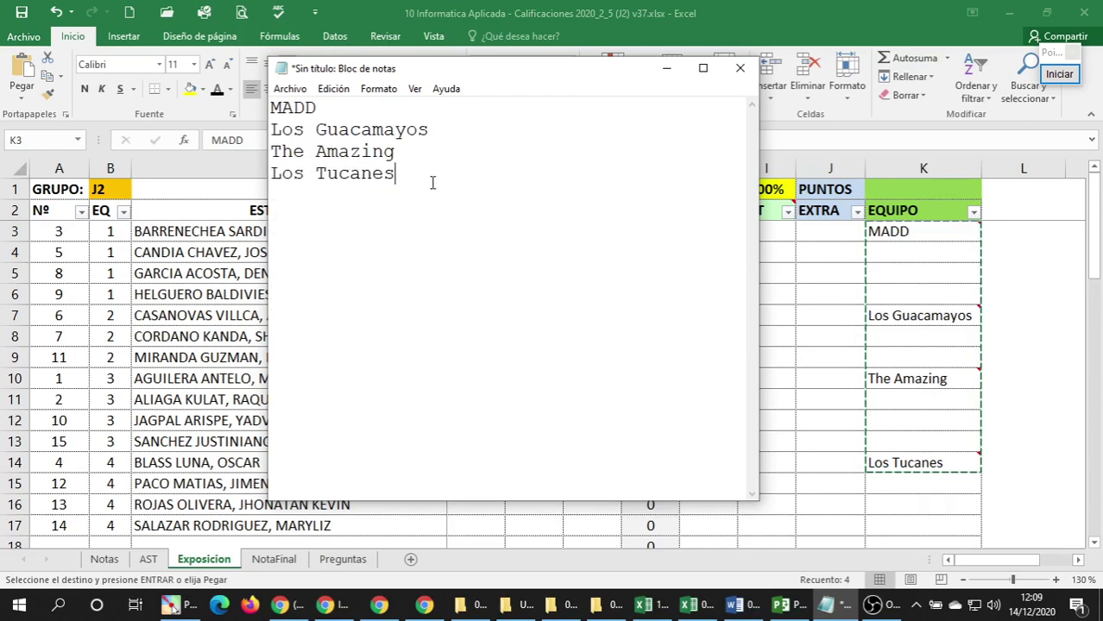
left_click_drag(431, 177, 191, 108)
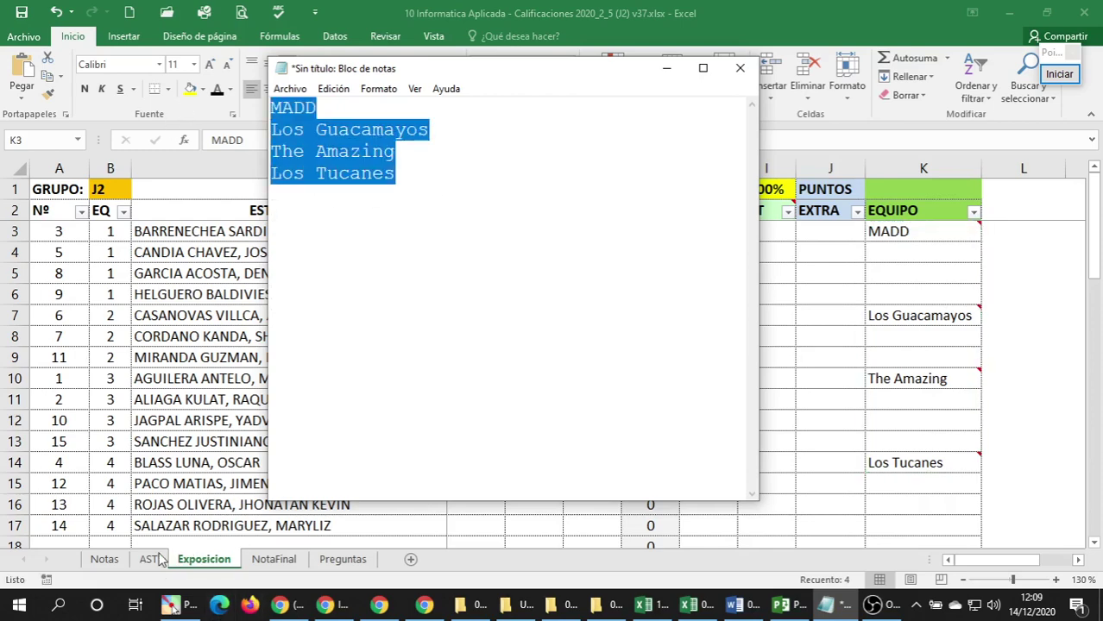
Widen the Project task table to show more columns.
left_click(148, 561)
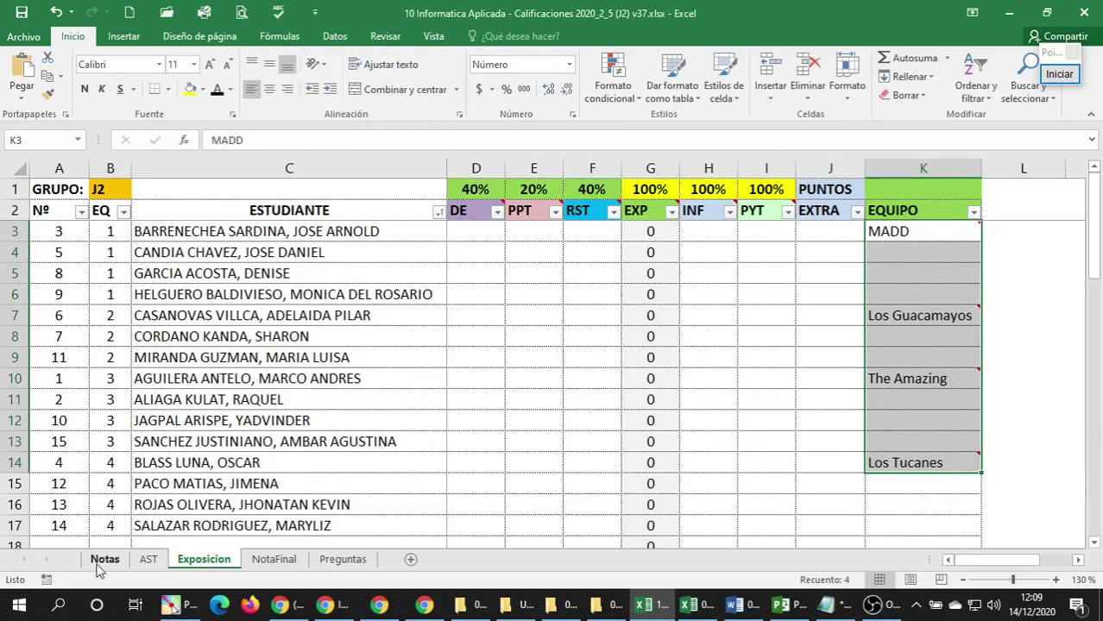
left_click(781, 605)
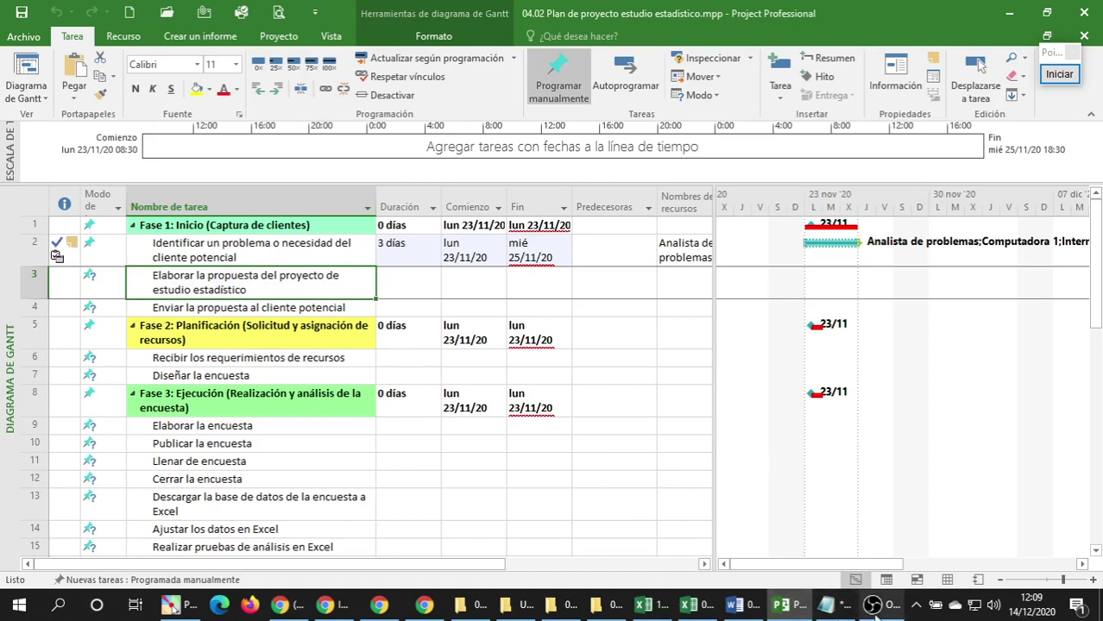
mouse_move(838, 607)
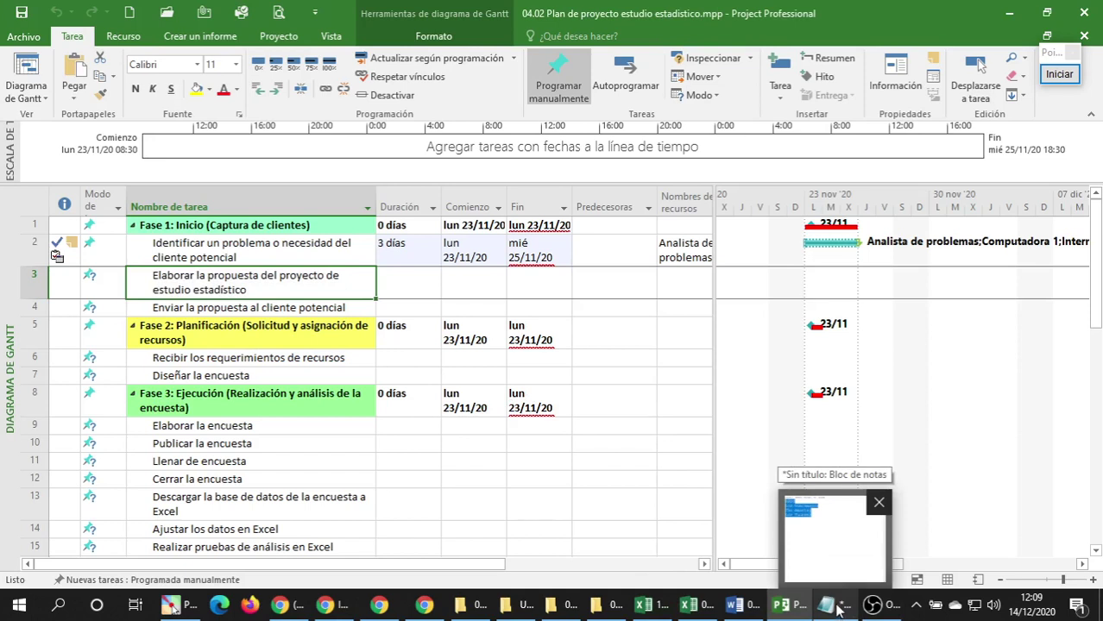
left_click_drag(711, 362, 832, 362)
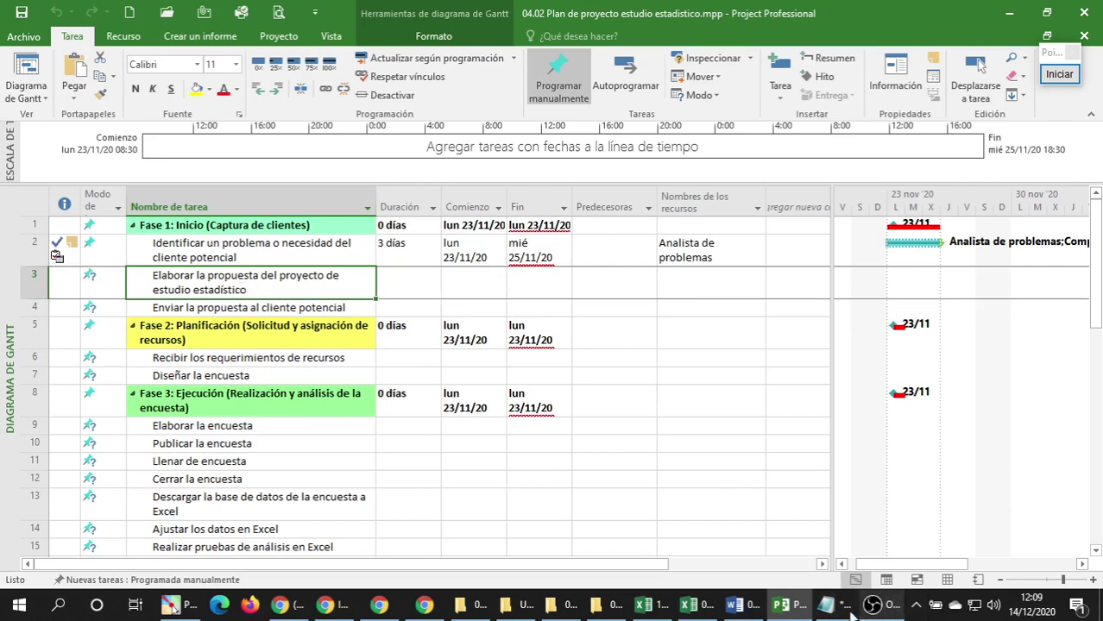
Place the Notepad list over the Gantt chart and add a blank line after Los Guacamayos.
left_click(825, 604)
left_click_drag(336, 75, 576, 252)
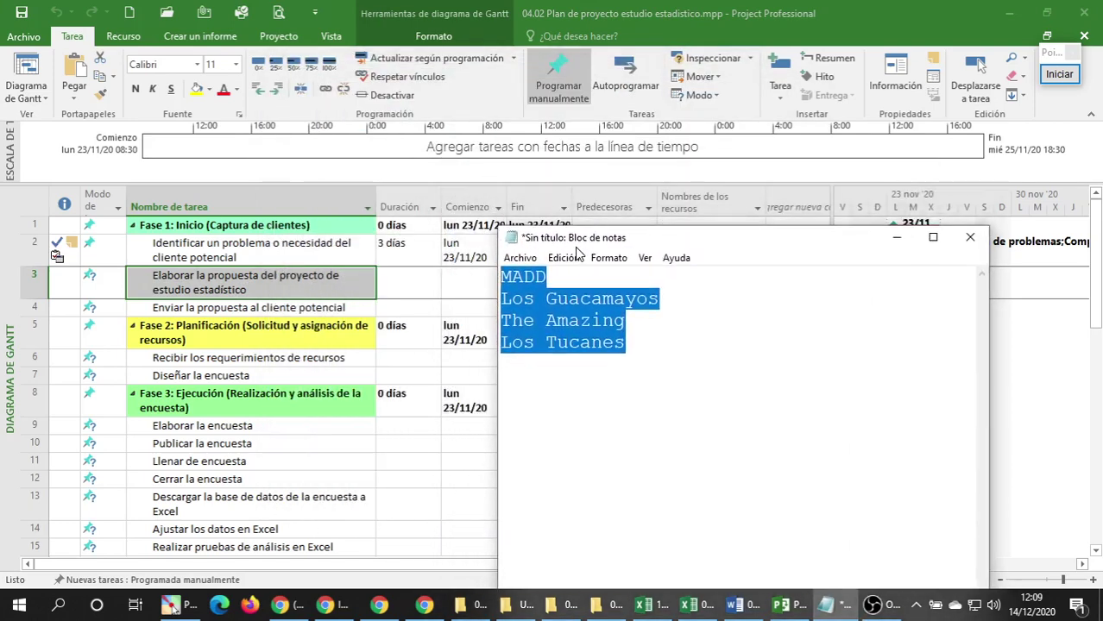
left_click(554, 293)
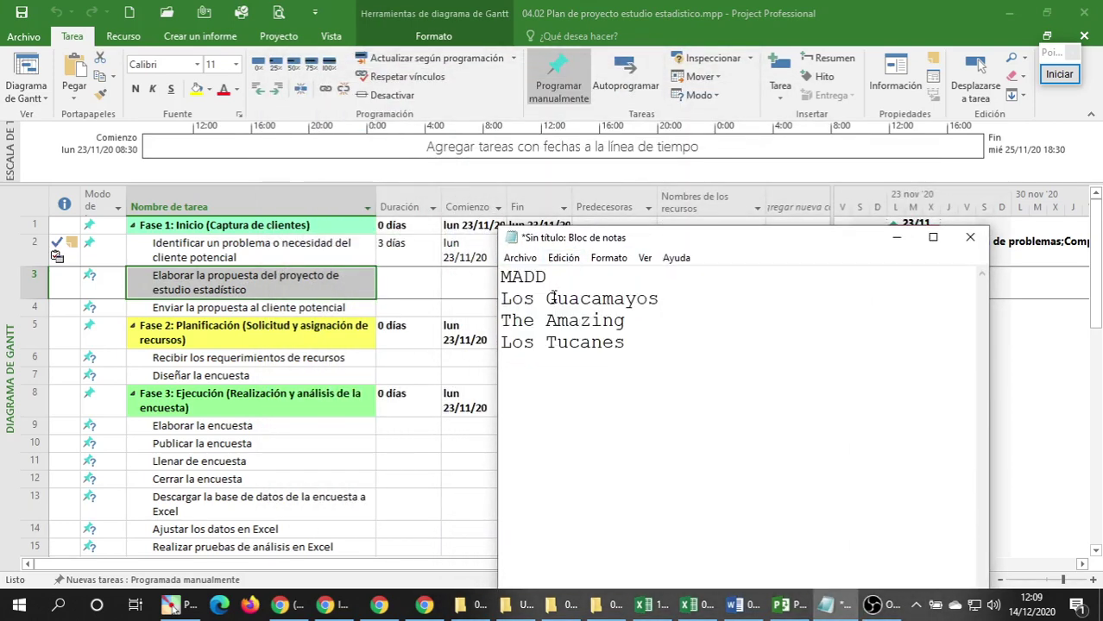
left_click_drag(570, 239, 575, 248)
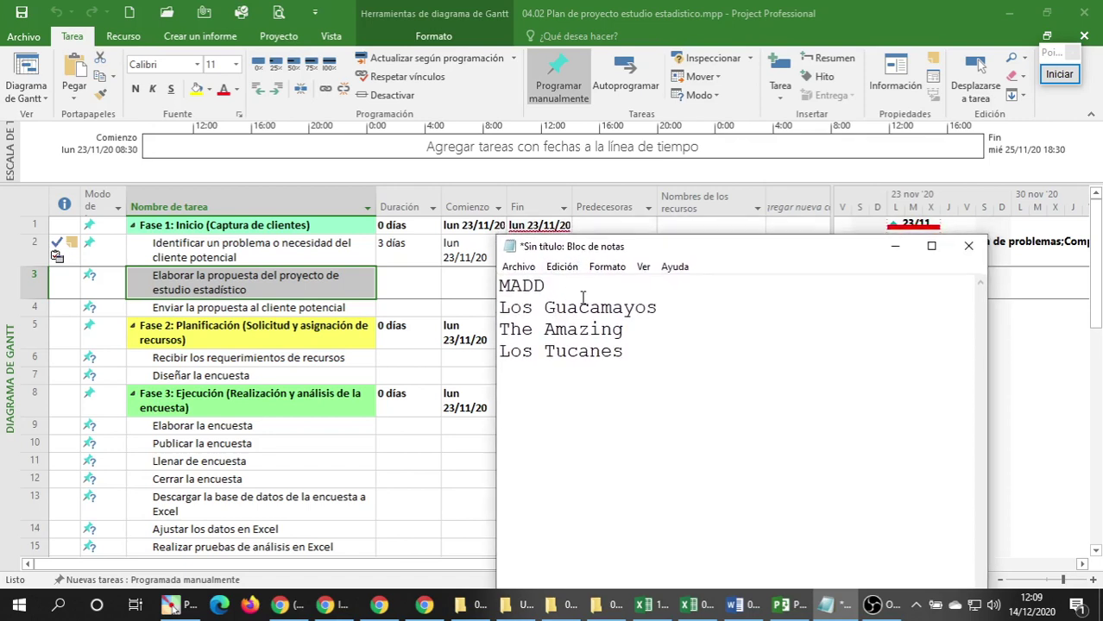
left_click(686, 313)
key("Return")
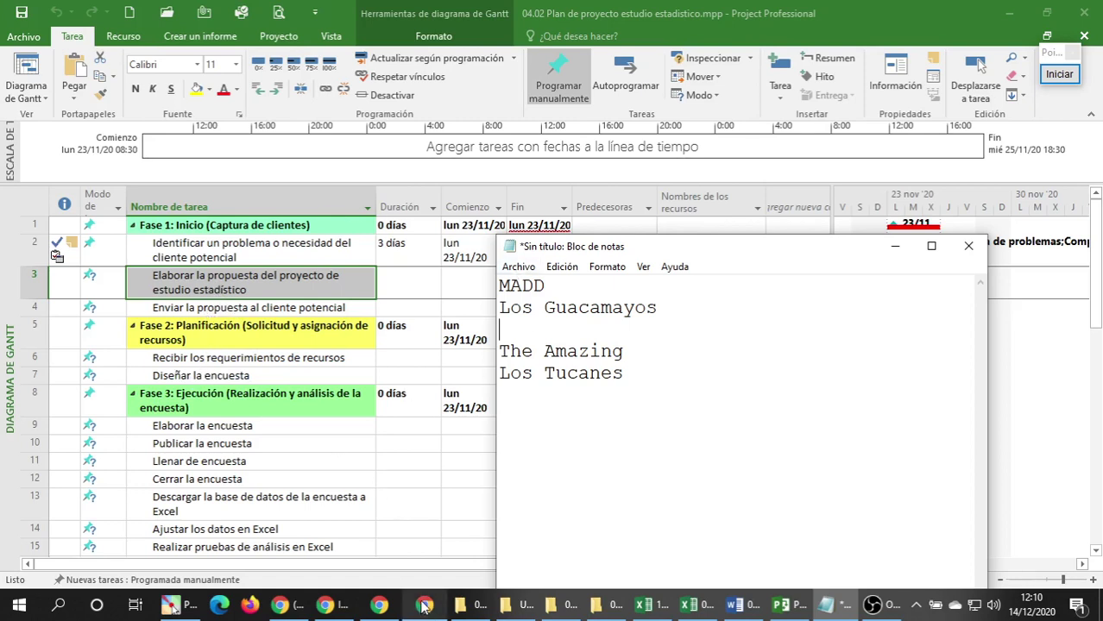
mouse_move(426, 606)
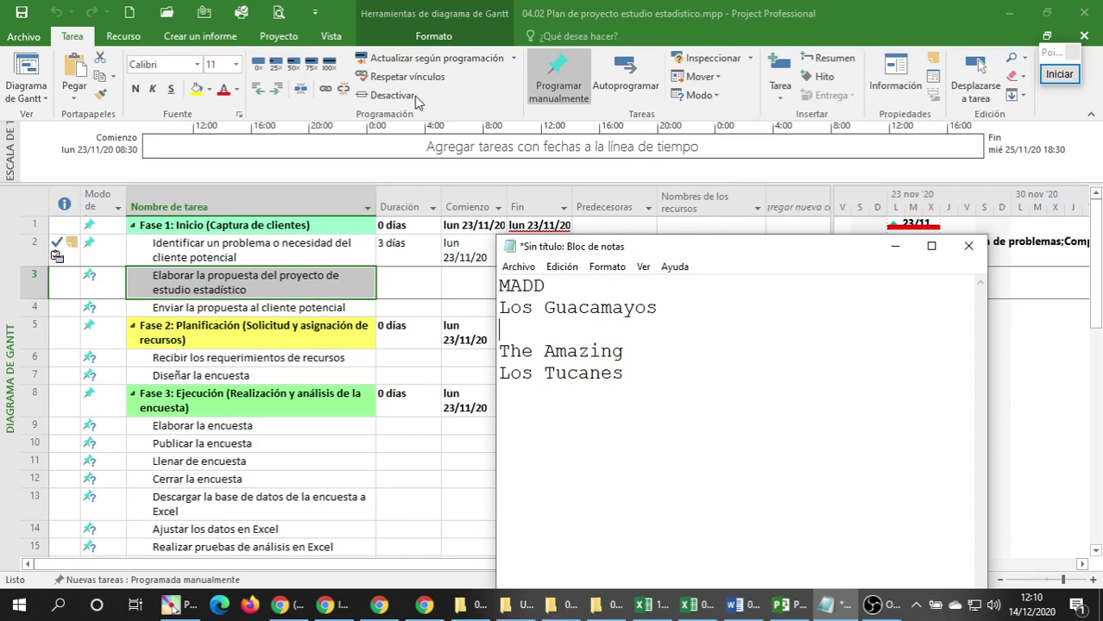
Review the row 2 task's General, Predecesoras, Recursos, Avanzado and Notas details, then click Aceptar.
left_click(230, 274)
left_click(240, 249)
double_click(240, 250)
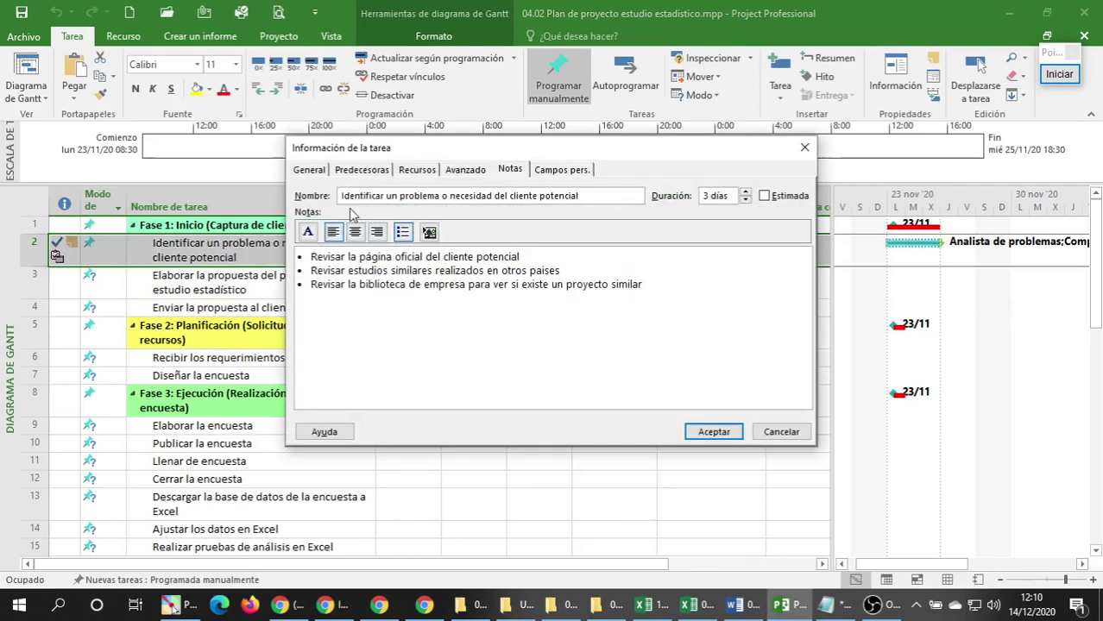
left_click(312, 175)
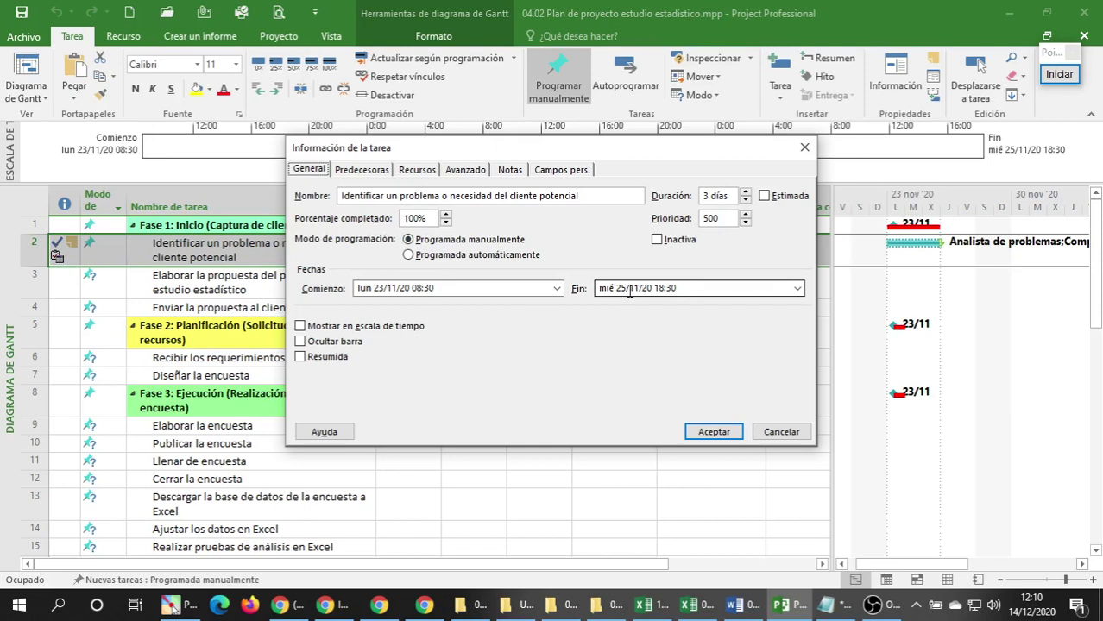
left_click(363, 173)
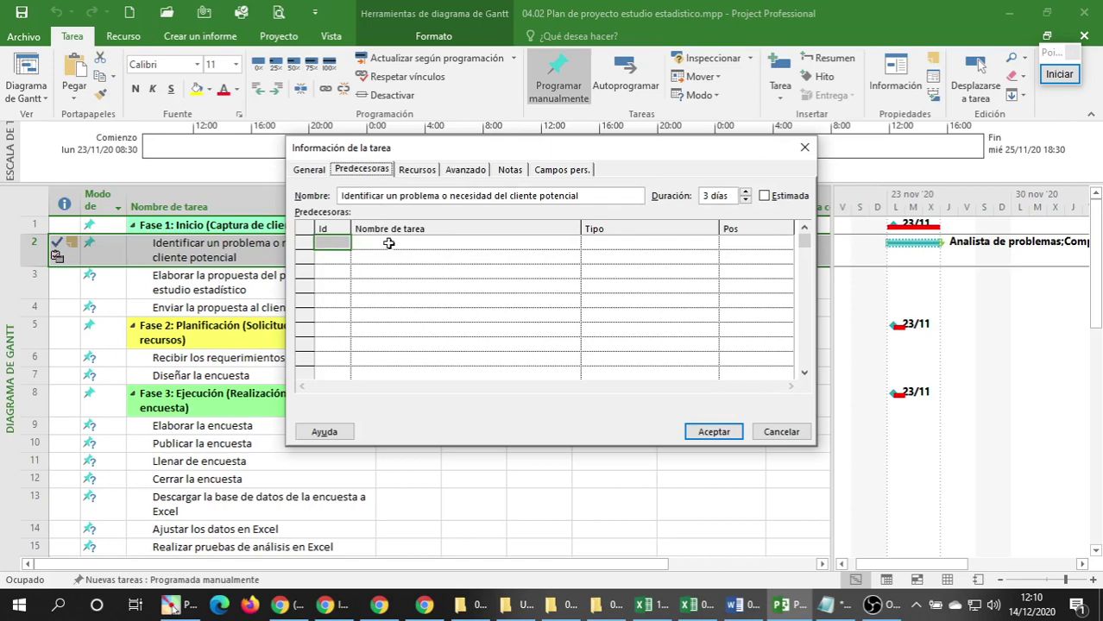
left_click(418, 175)
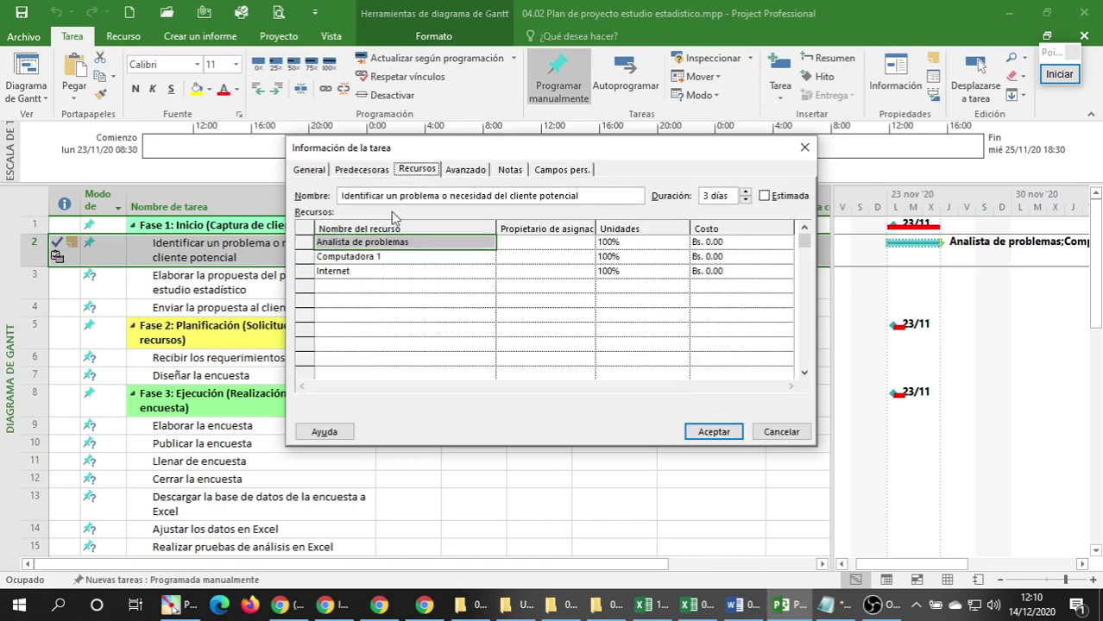
left_click(472, 170)
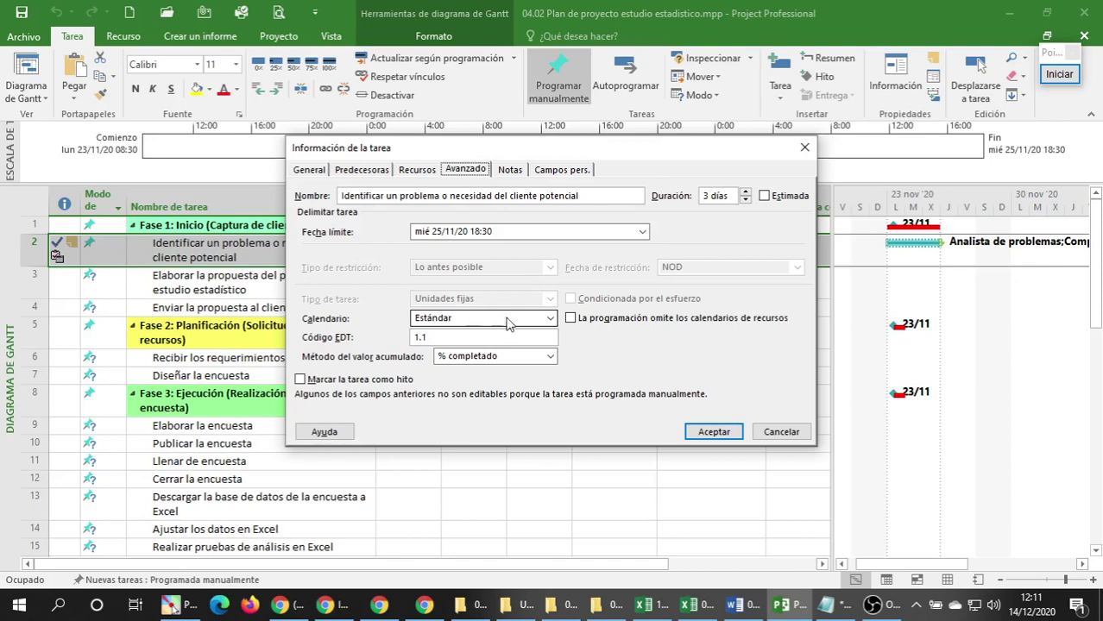
left_click(509, 173)
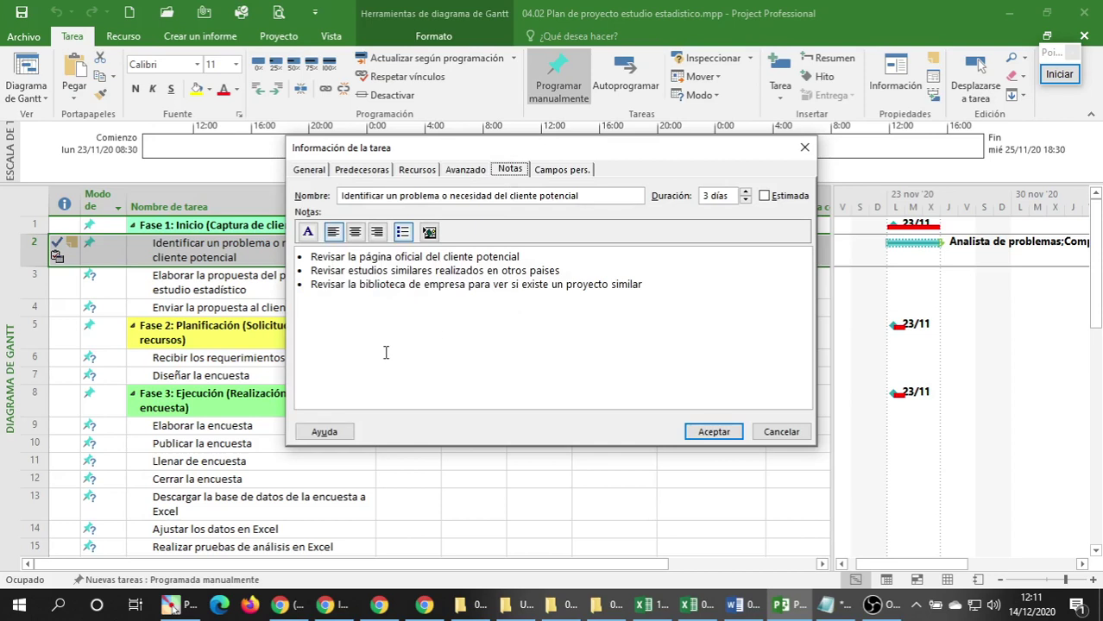
left_click(446, 354)
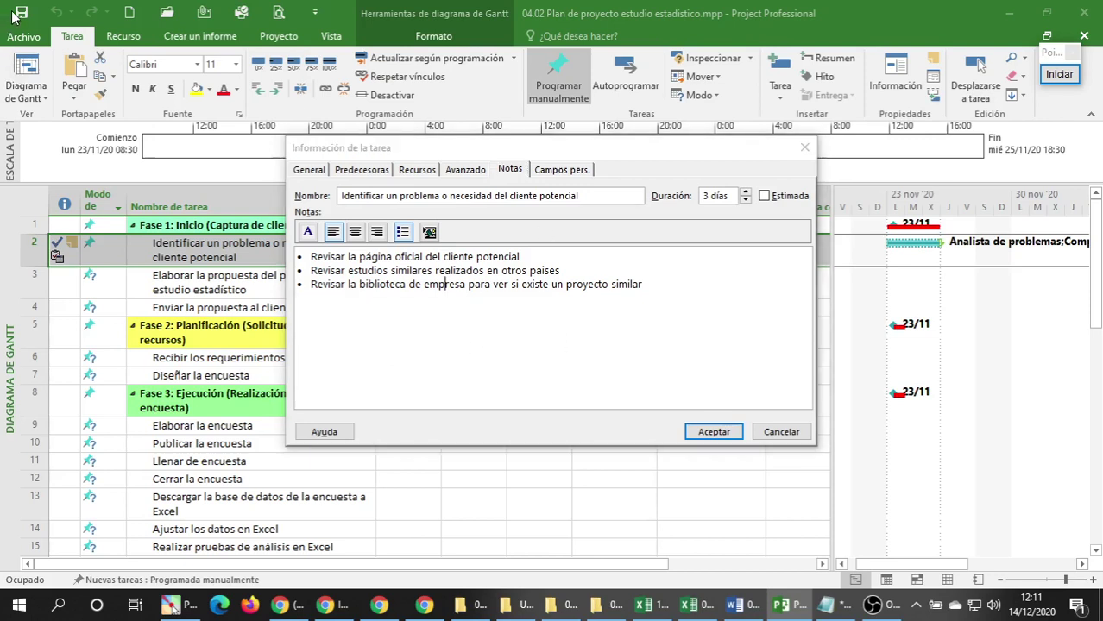
left_click(712, 432)
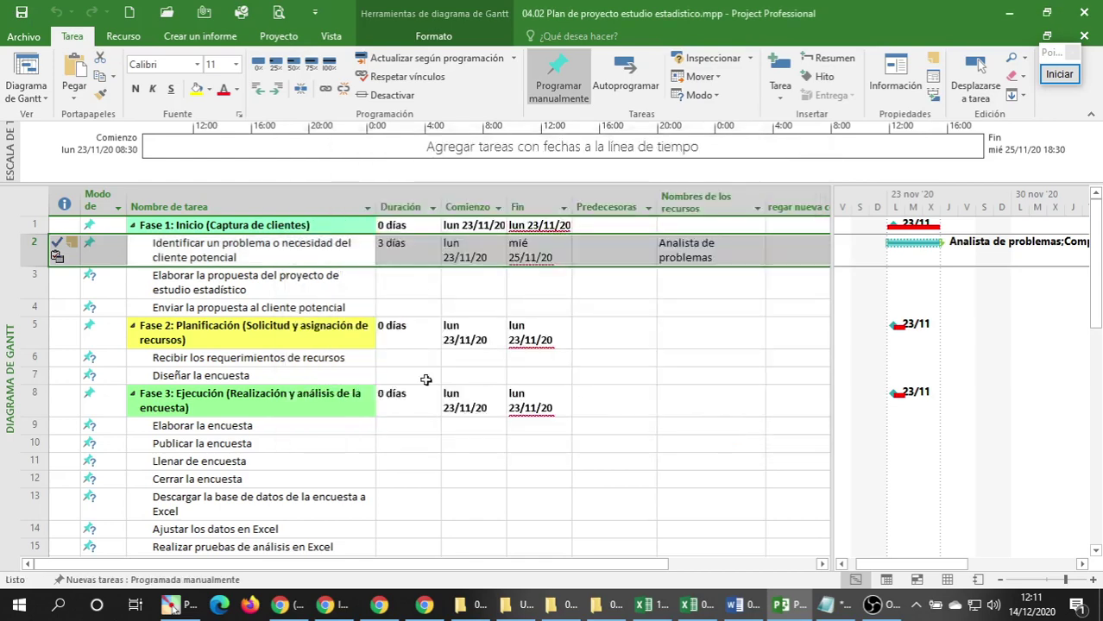
Save the statistical study plan and close Microsoft Project.
left_click(265, 324)
left_click(271, 263)
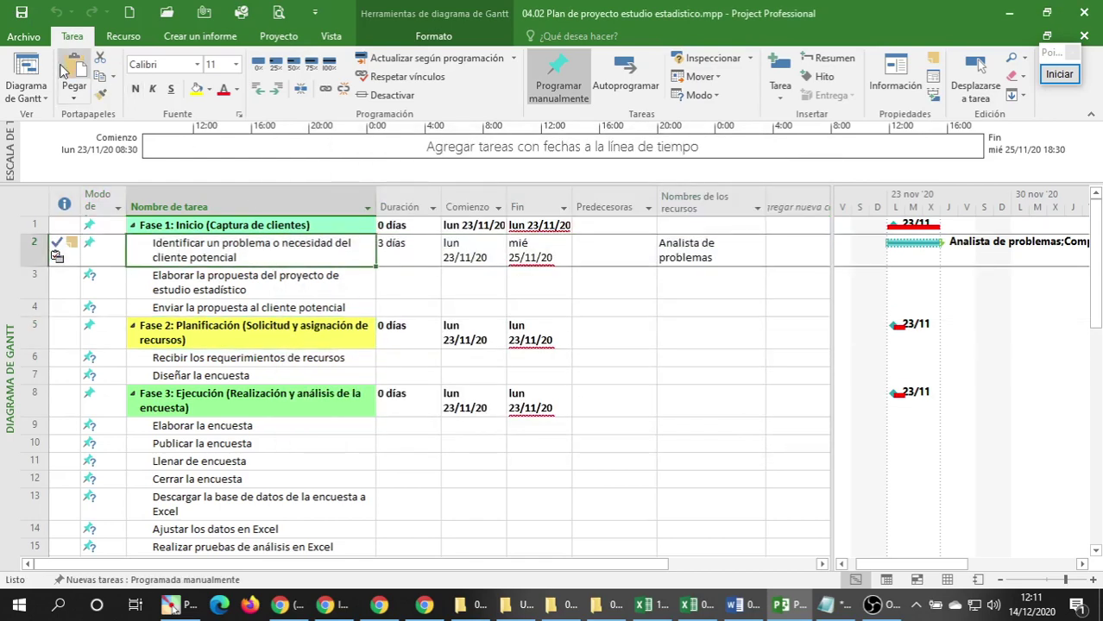
left_click(22, 13)
left_click(1083, 13)
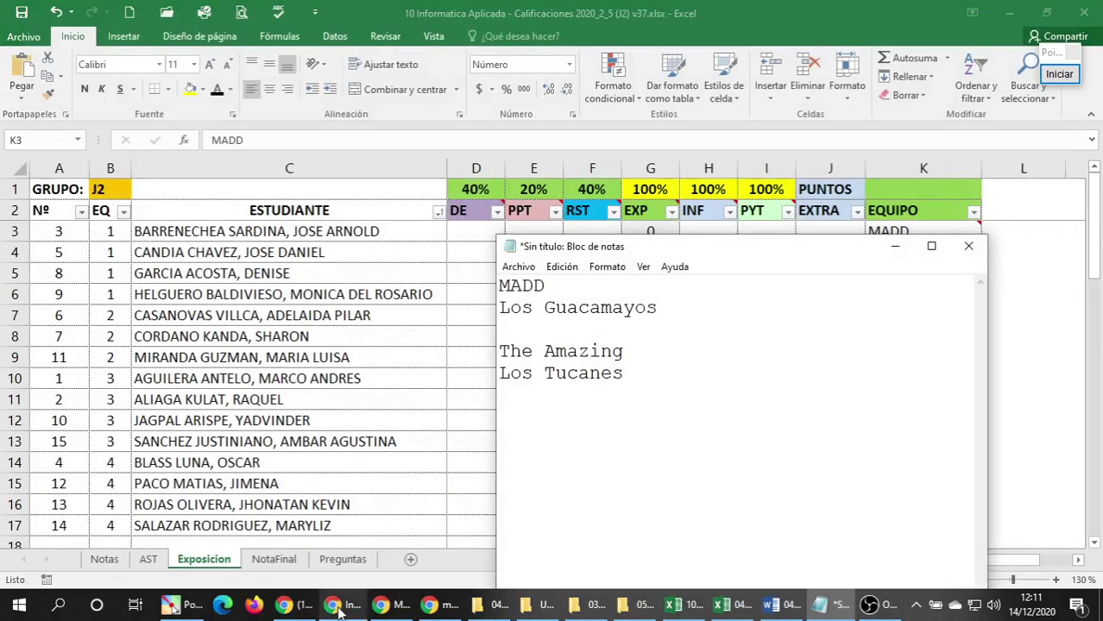
Confirm in the practice files folder that the plan and workbook show 12:11 modified times.
left_click(491, 605)
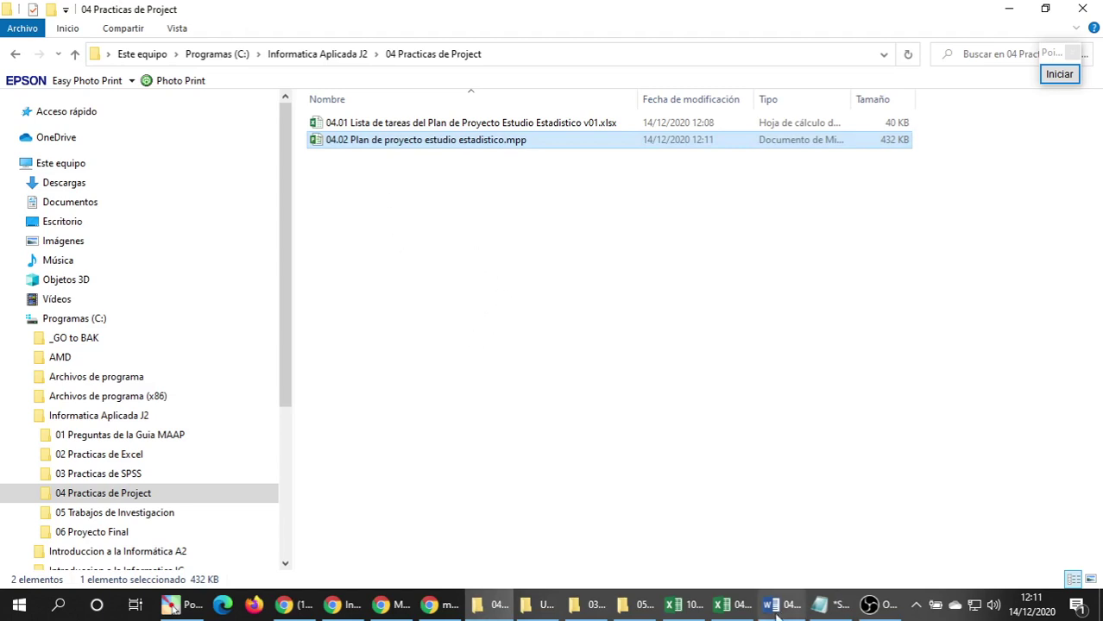
left_click(732, 604)
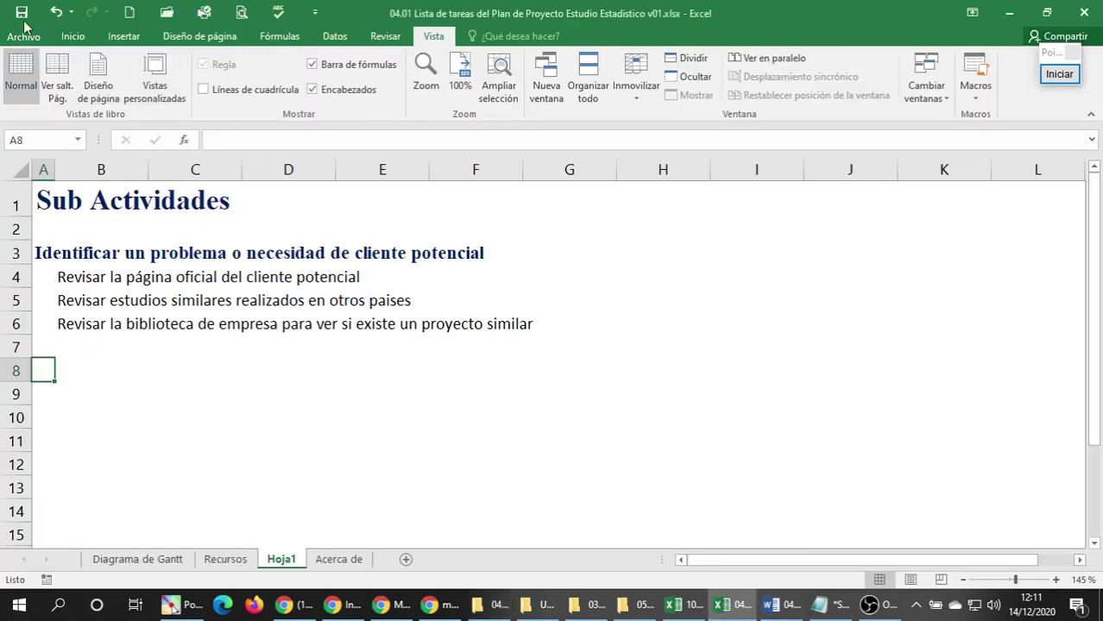
left_click(505, 611)
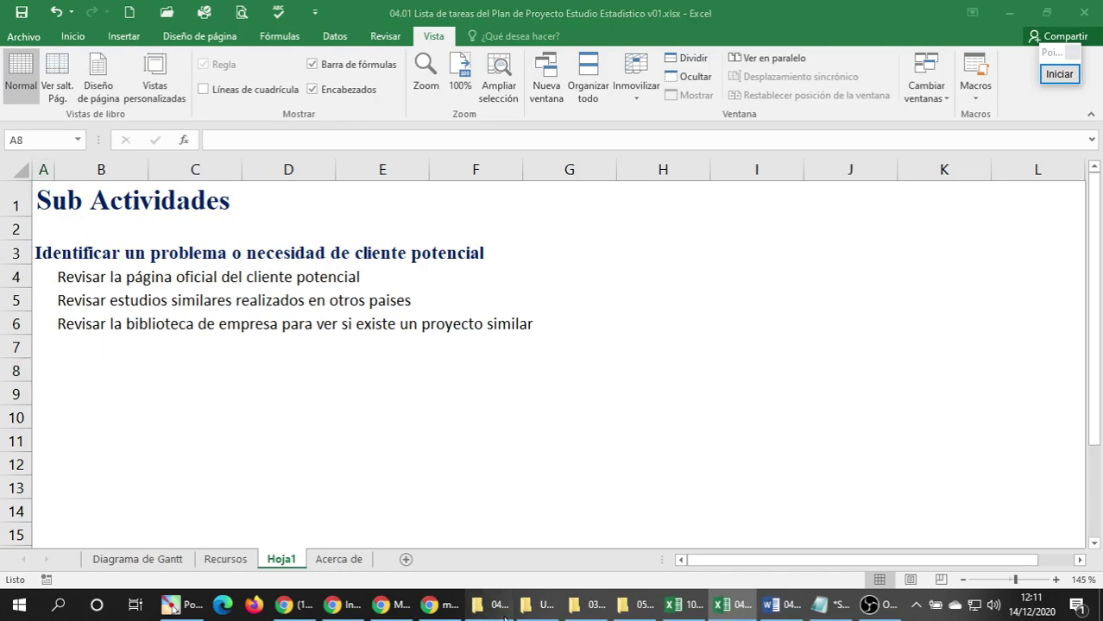
left_click(424, 243)
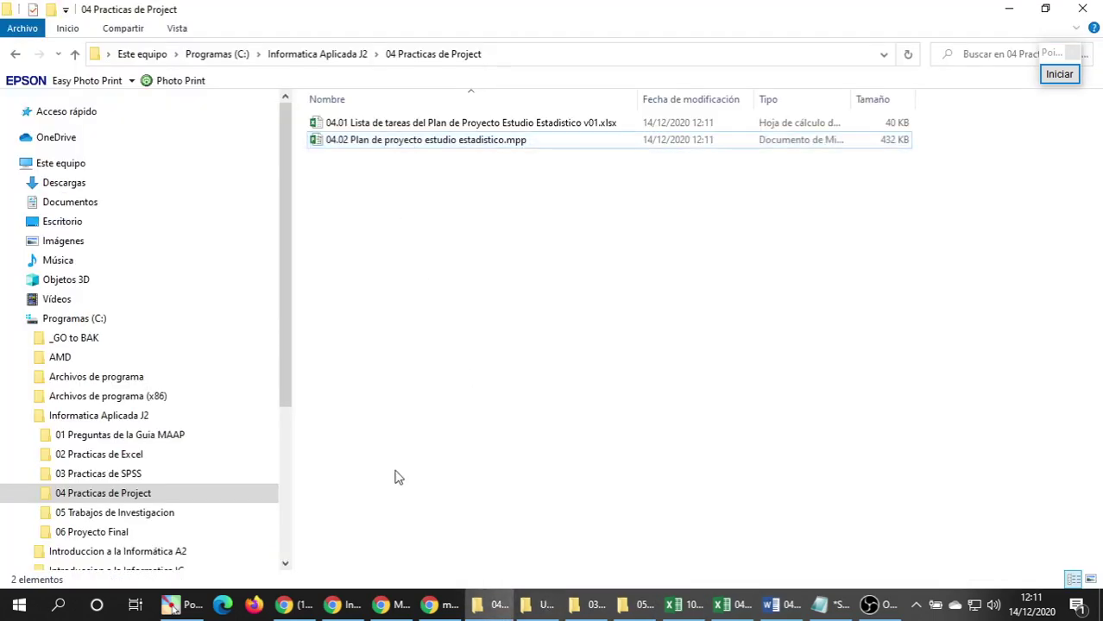
left_click(293, 605)
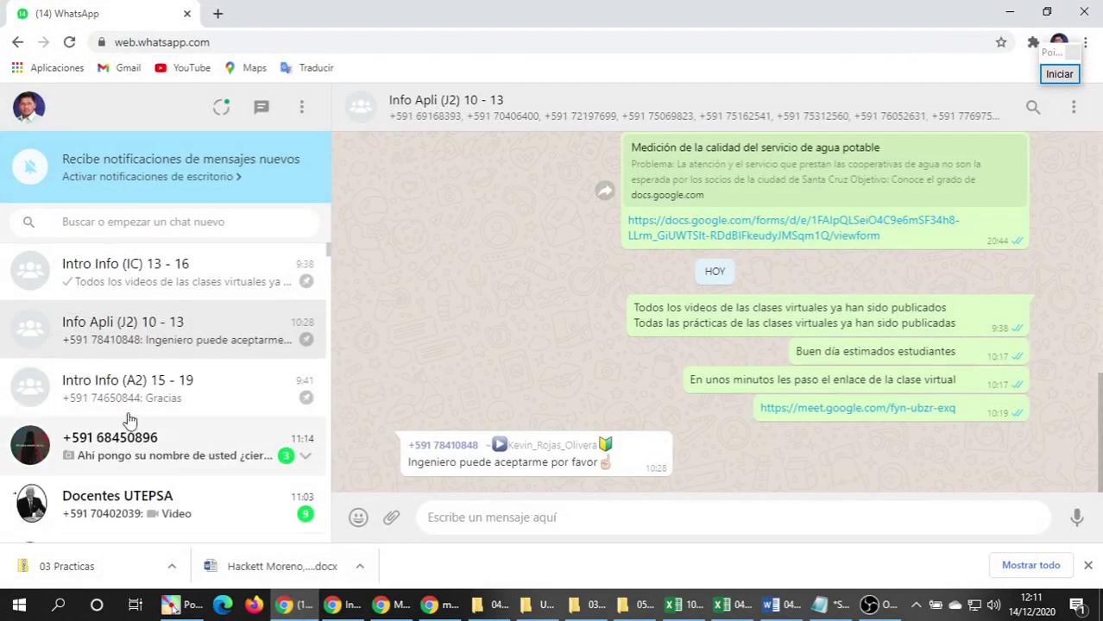
Drag the .mpp plan and .xlsx task list into the Info Apli (J2) 10 - 13 chat and send them.
left_click(521, 602)
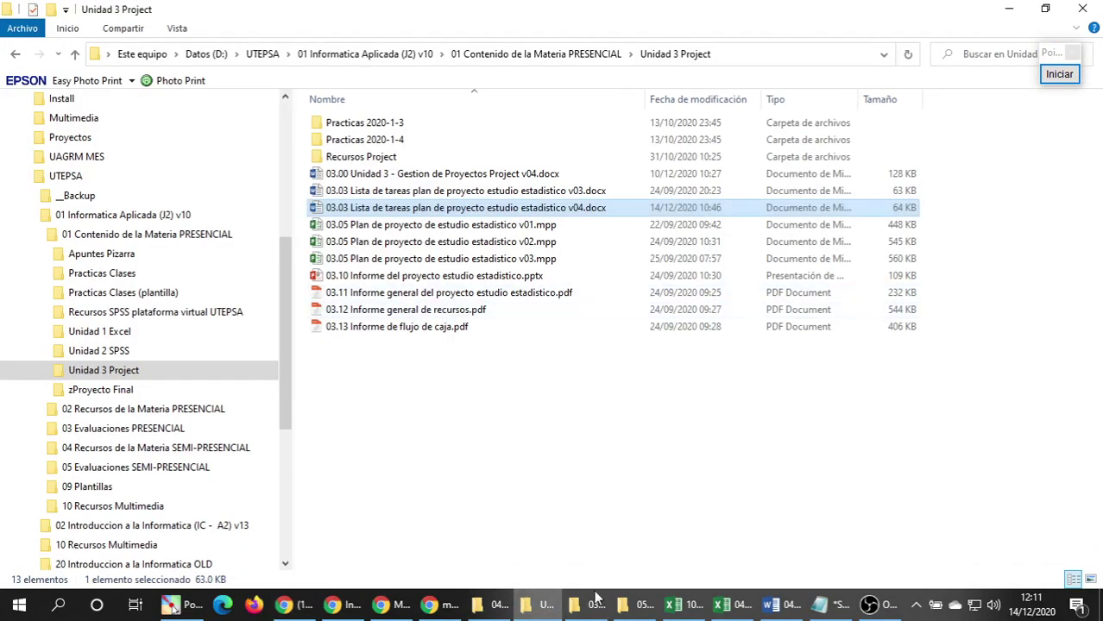
left_click(497, 607)
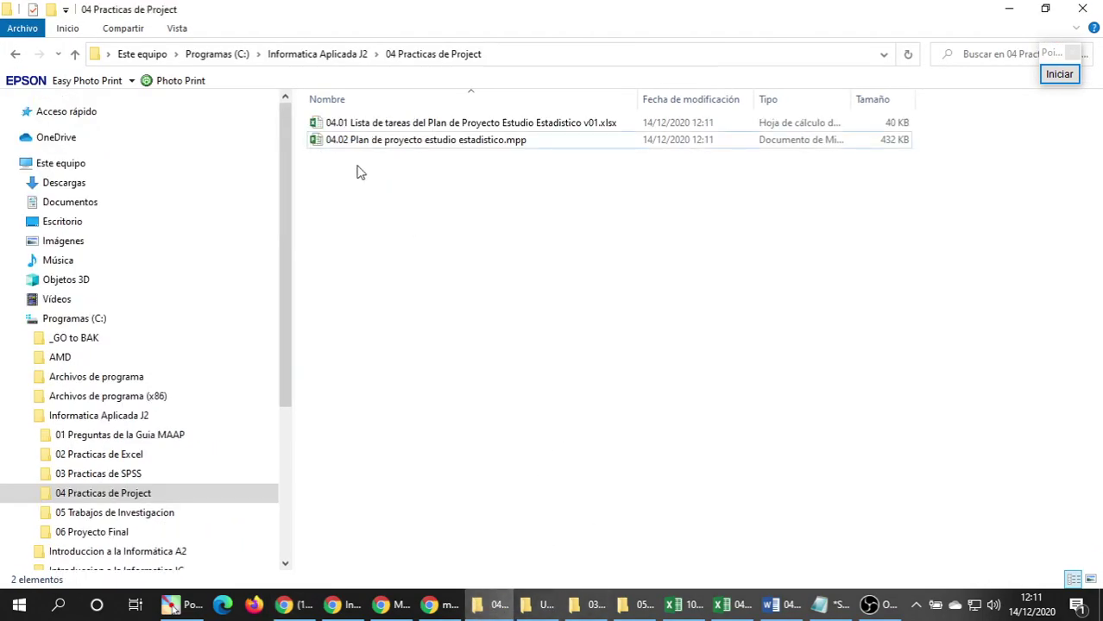
left_click_drag(361, 173, 357, 109)
left_click_drag(320, 148, 514, 383)
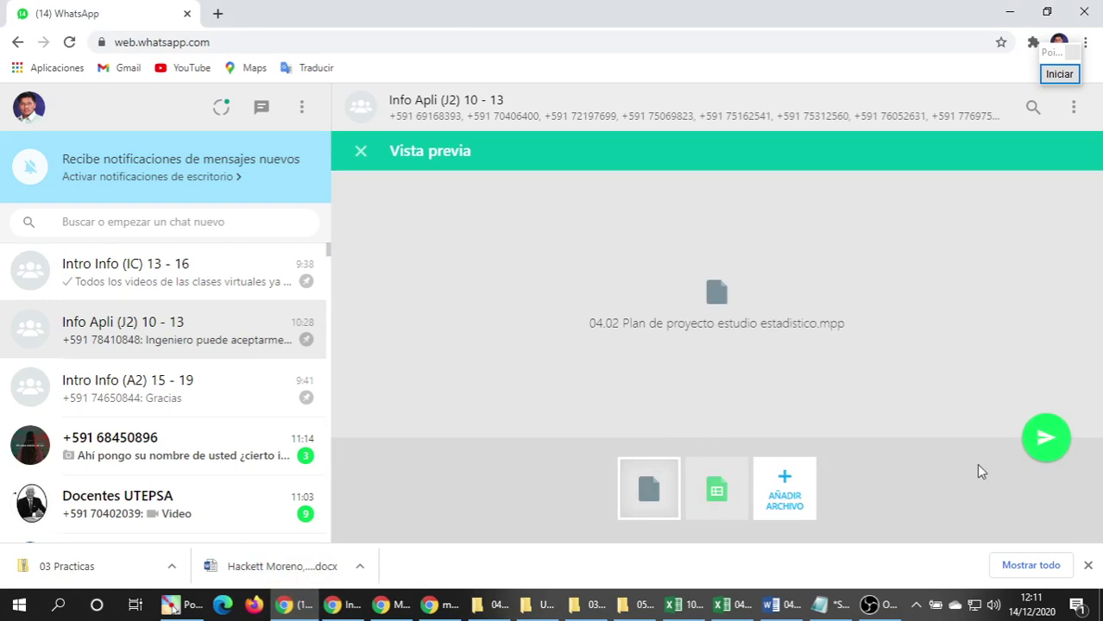
left_click(1045, 438)
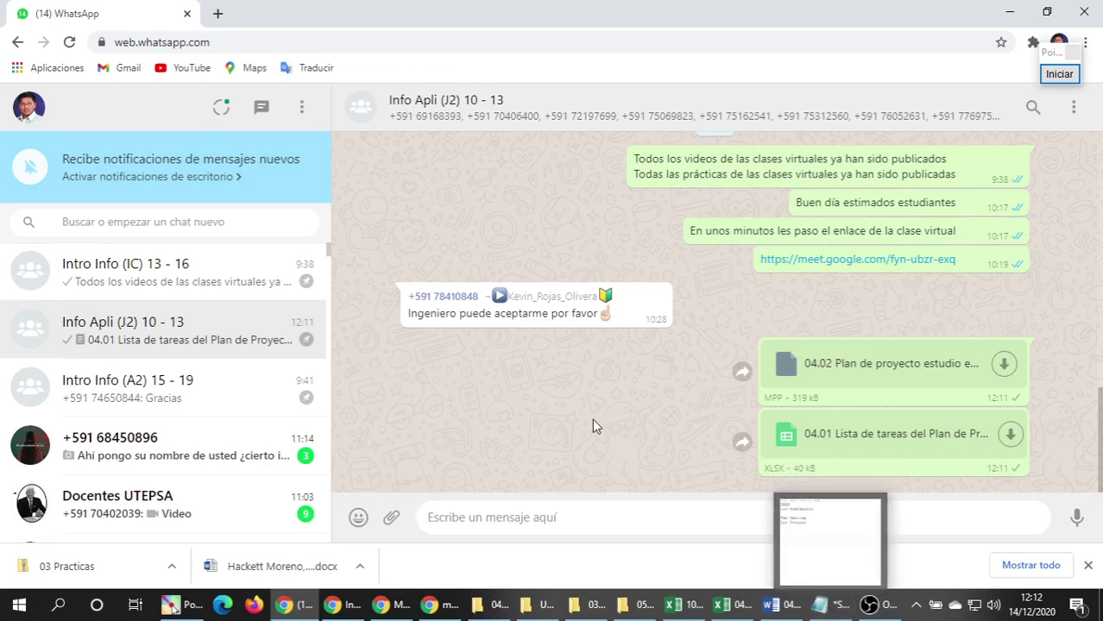
left_click(453, 604)
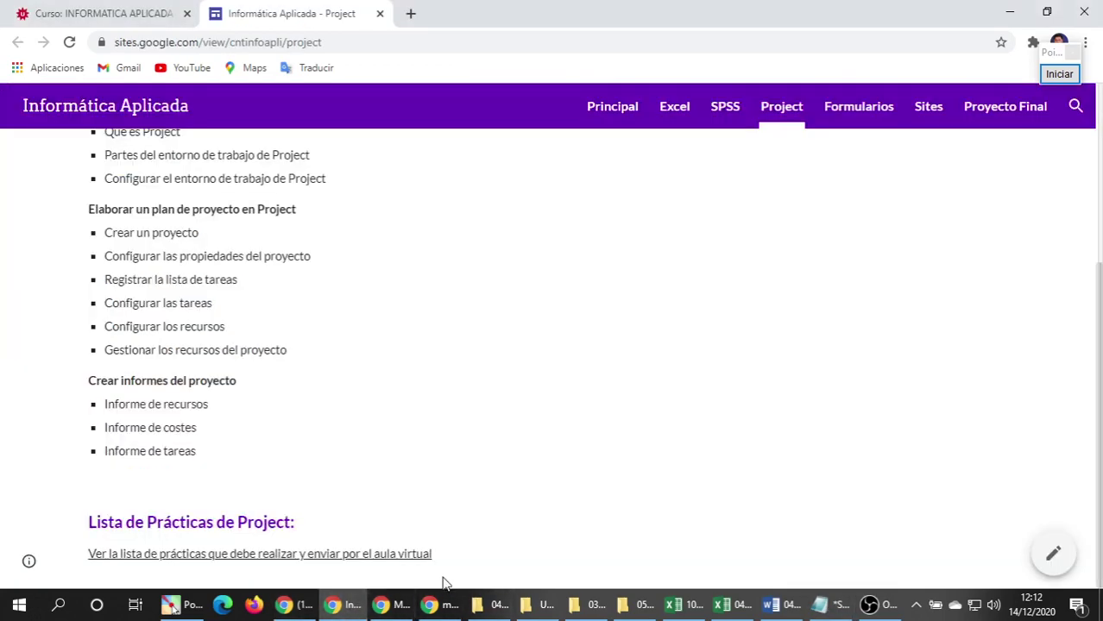
Reopen the task-list workbook to check its Recursos and Hoja1 sheets, then reopen the .mpp plan.
left_click(491, 604)
left_click(539, 604)
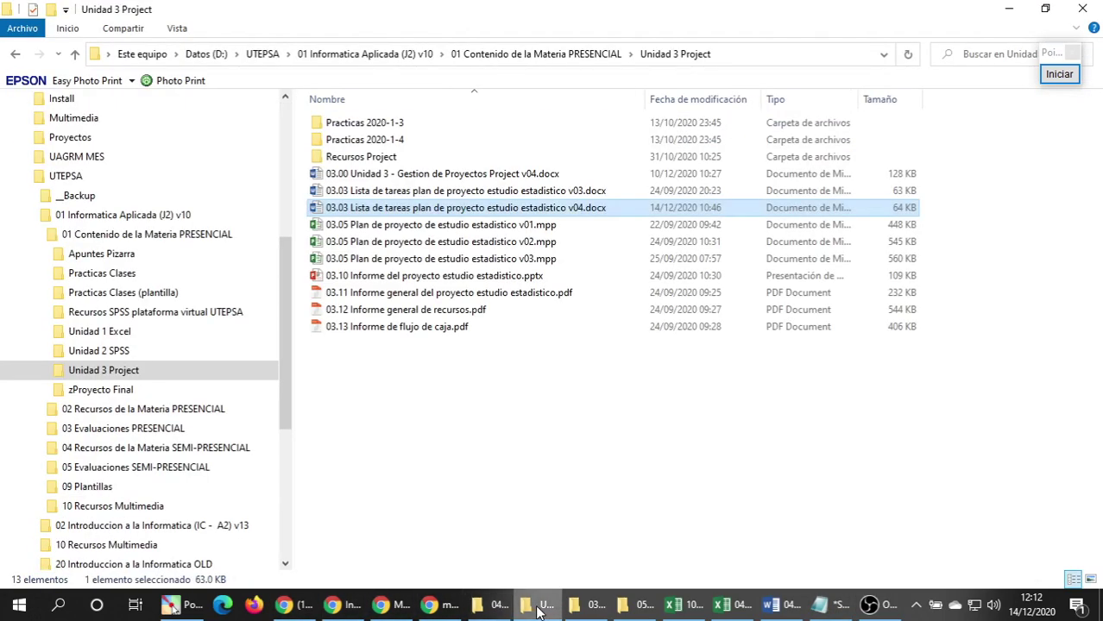
left_click(513, 433)
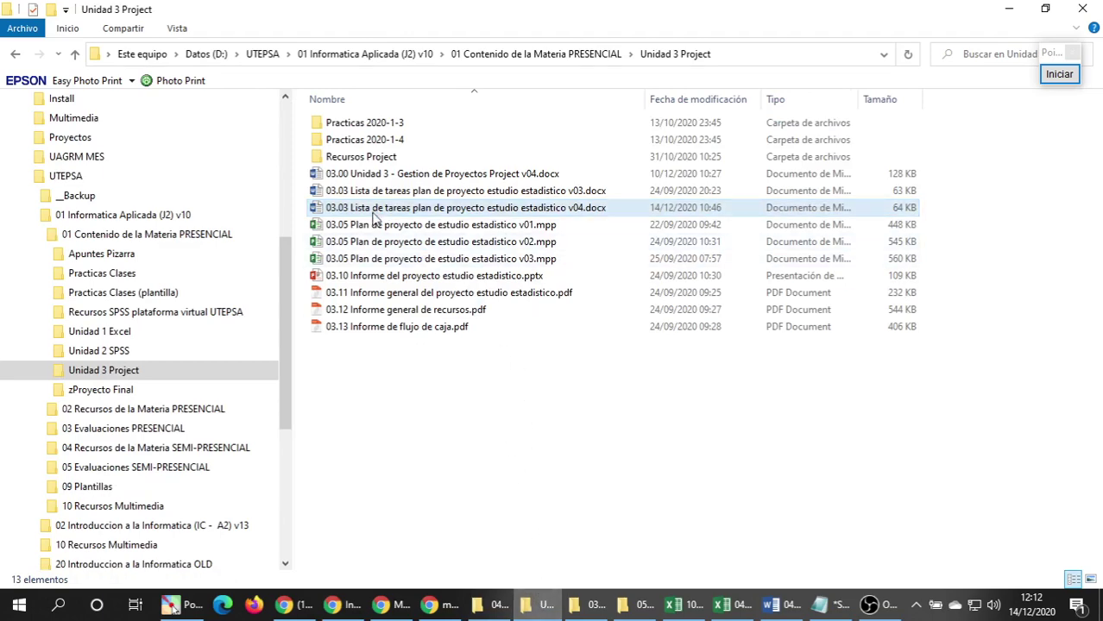
left_click(492, 604)
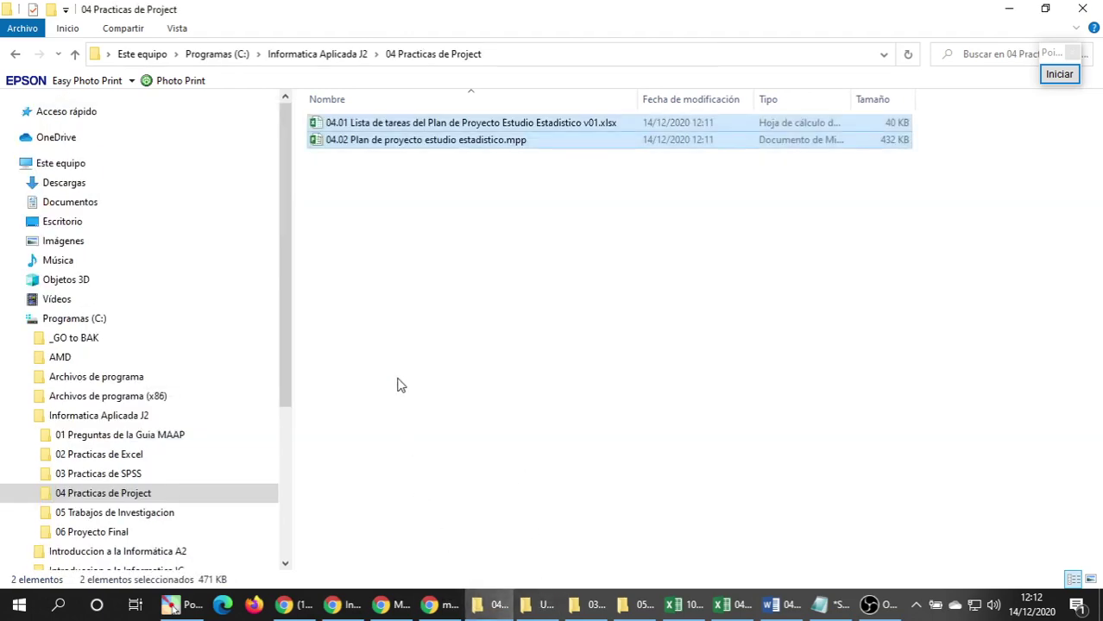
double_click(384, 127)
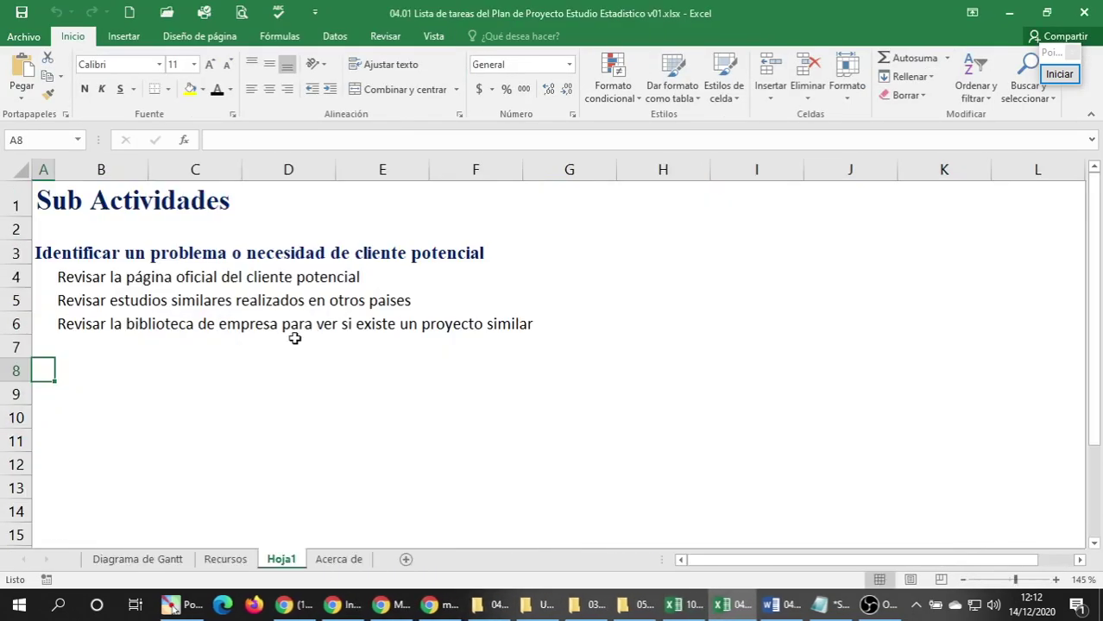
left_click(234, 563)
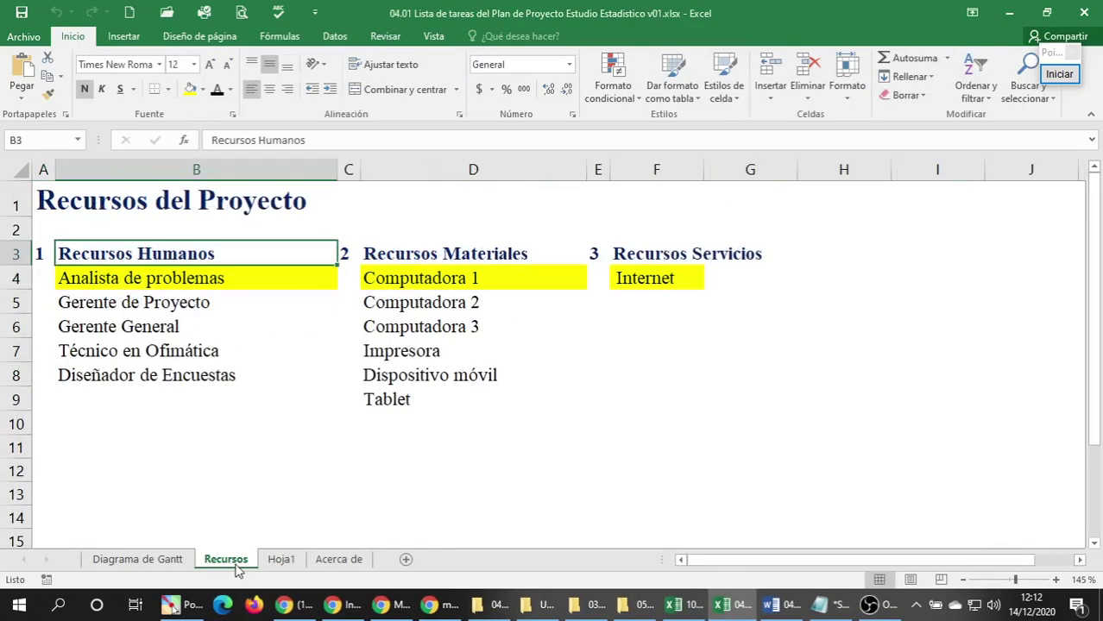
left_click(282, 560)
left_click(230, 561)
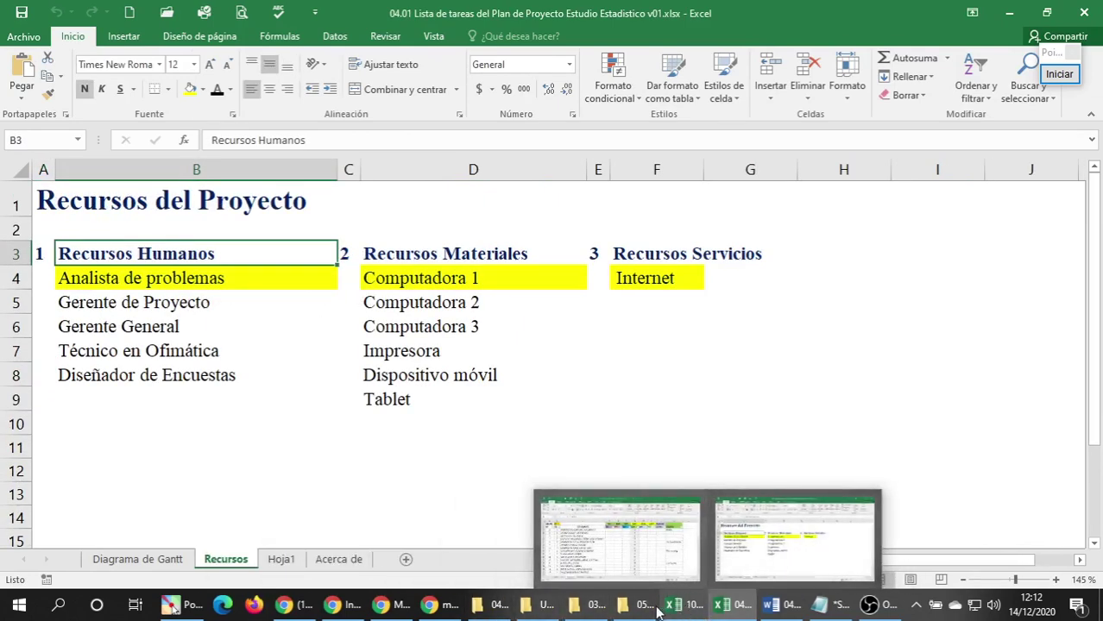
left_click(294, 531)
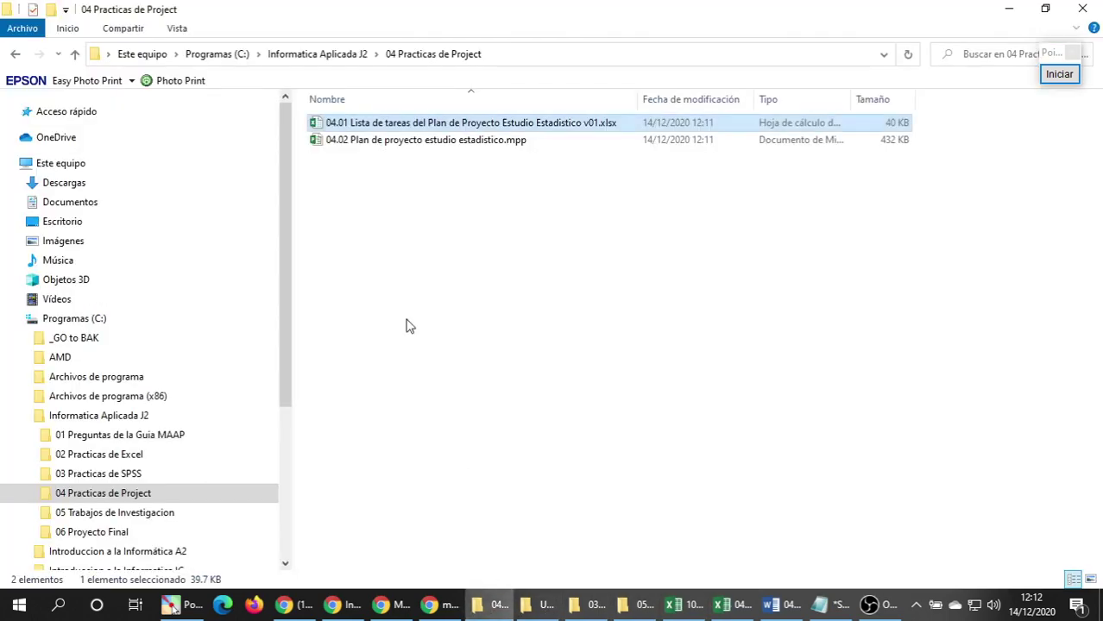
double_click(338, 141)
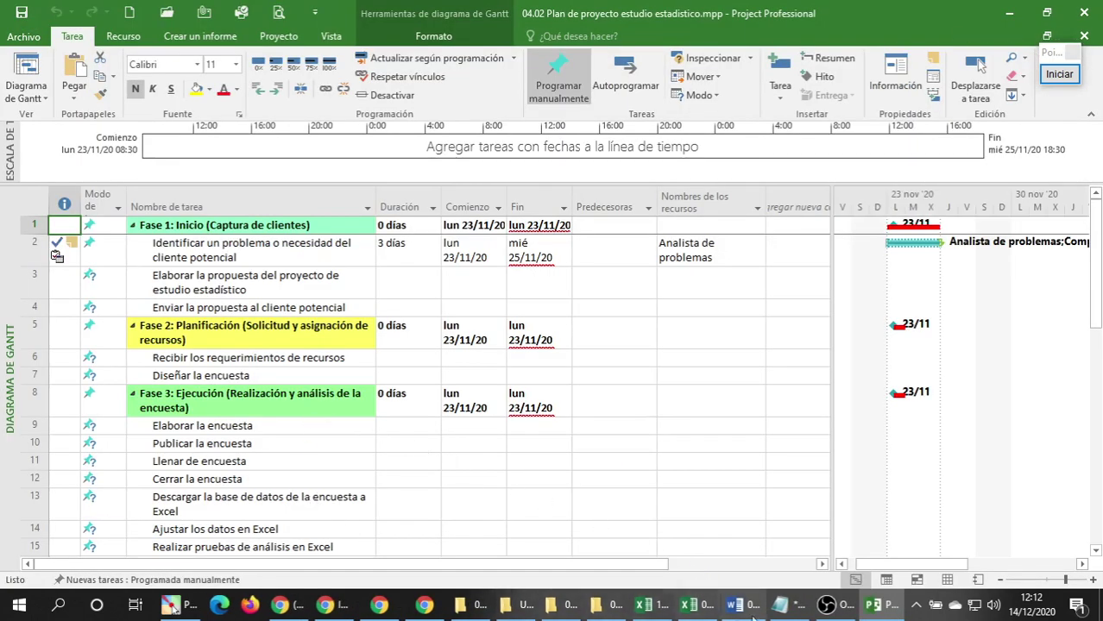
Position the Notepad list of four team names in front of the reopened Gantt chart.
left_click(779, 605)
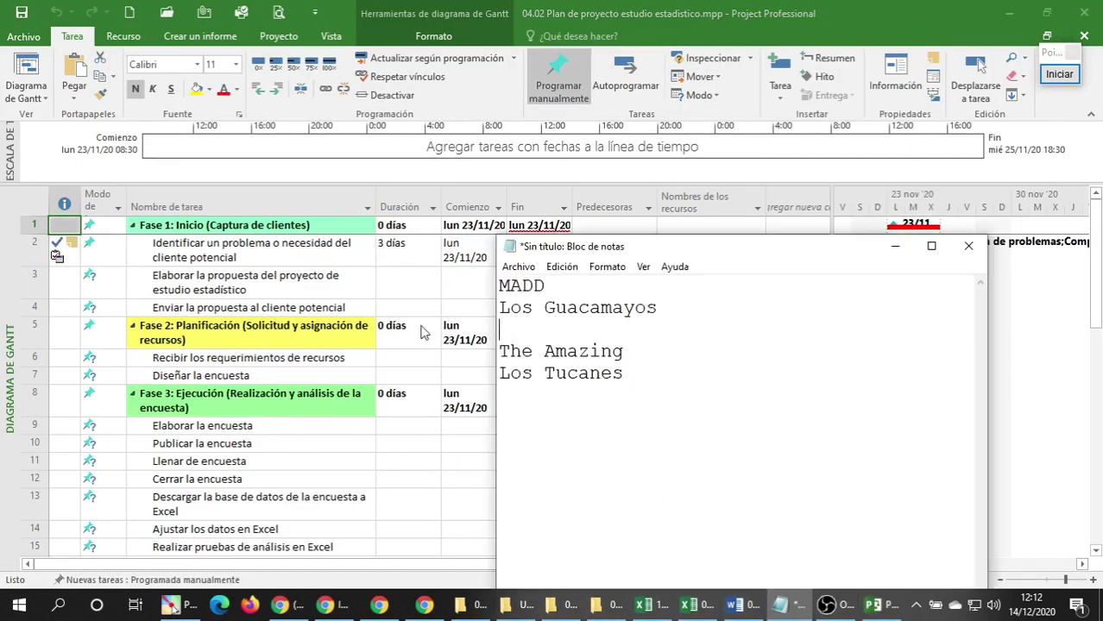
left_click_drag(613, 250, 497, 246)
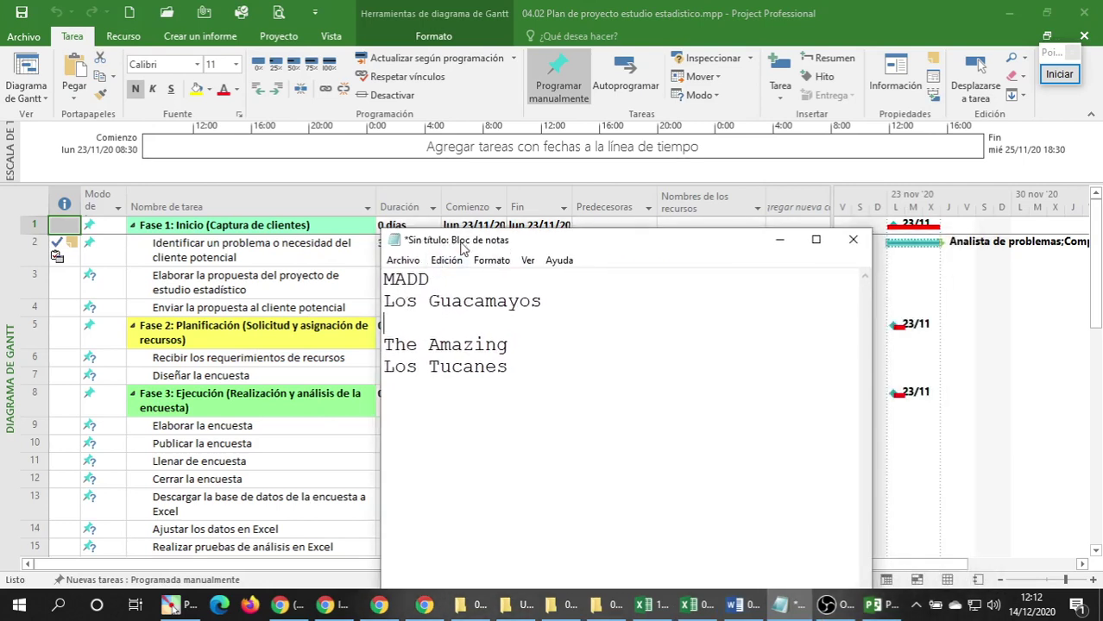
left_click_drag(448, 253, 449, 259)
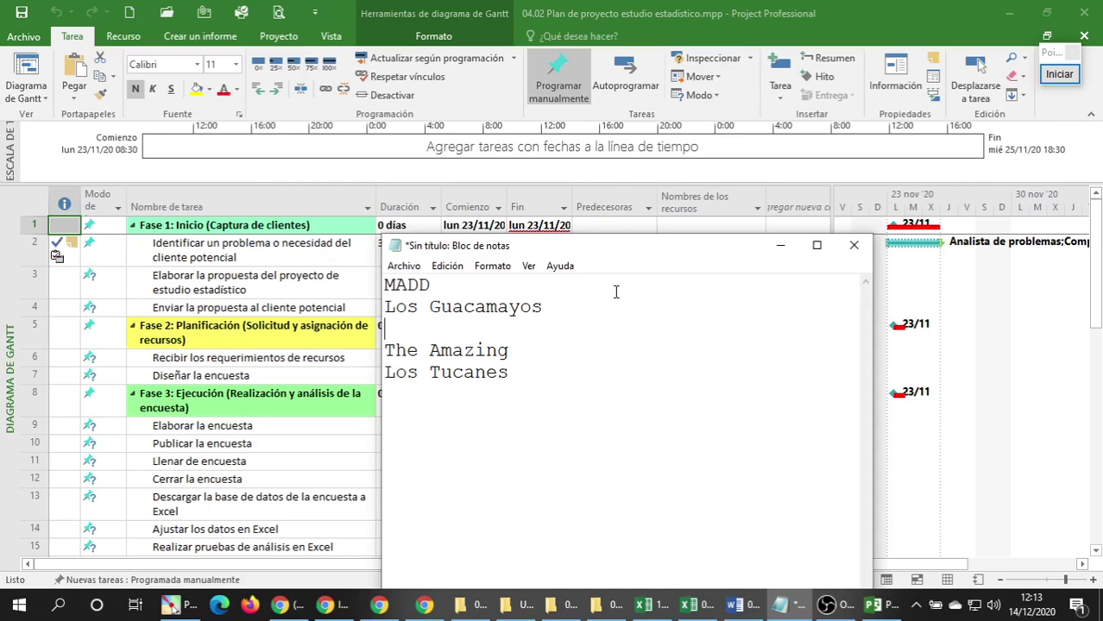
Pause the OBS screen recording and bring the Project Gantt plan back to the front.
left_click(826, 604)
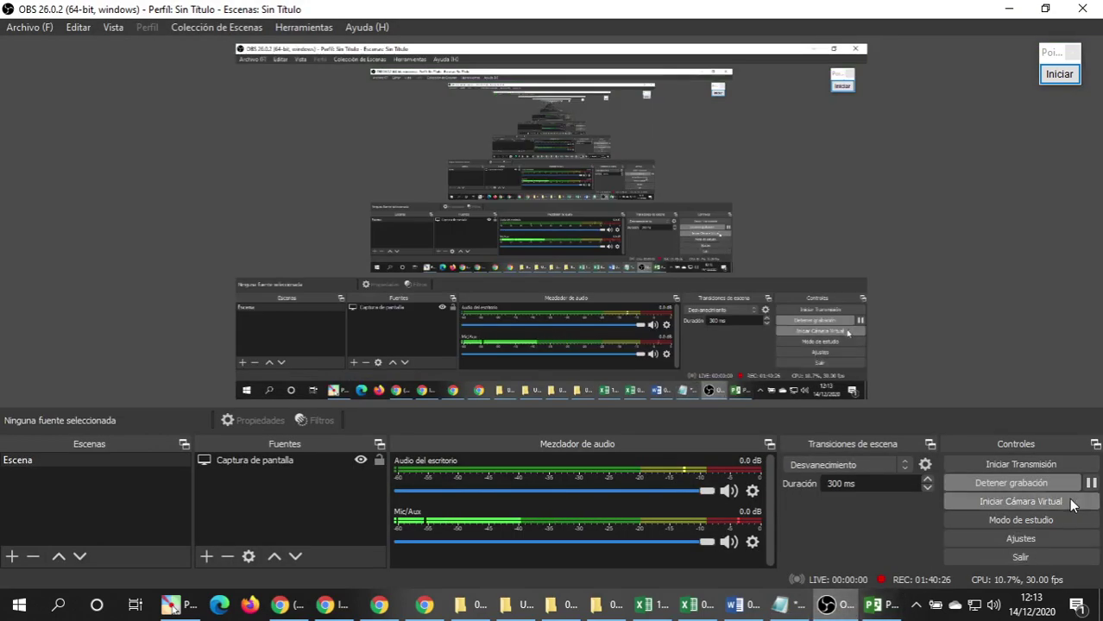
left_click(1090, 484)
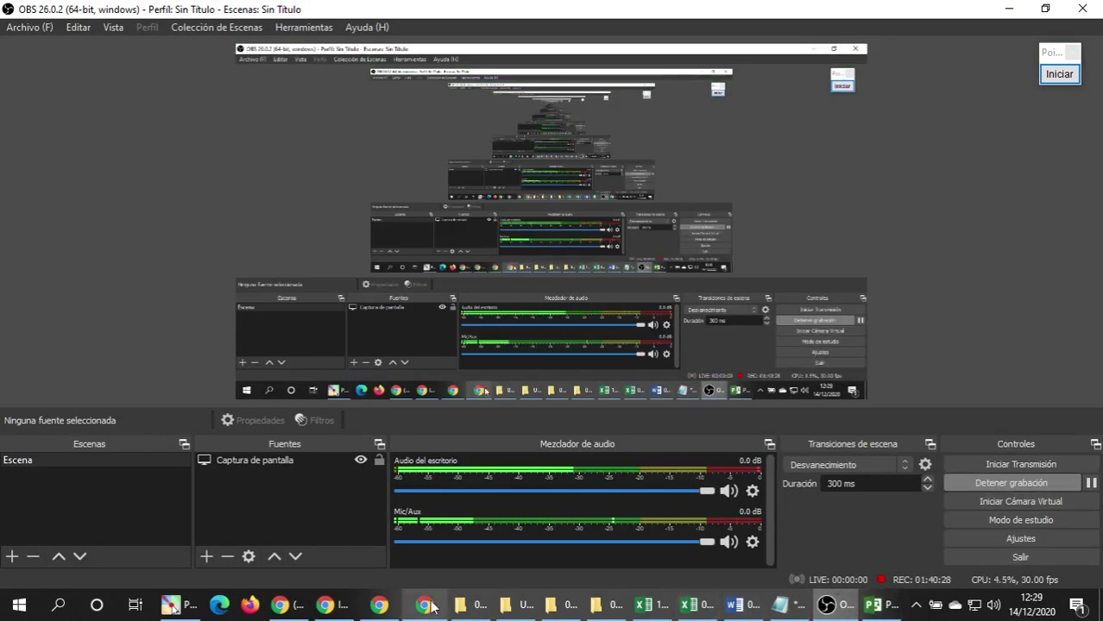
left_click(881, 609)
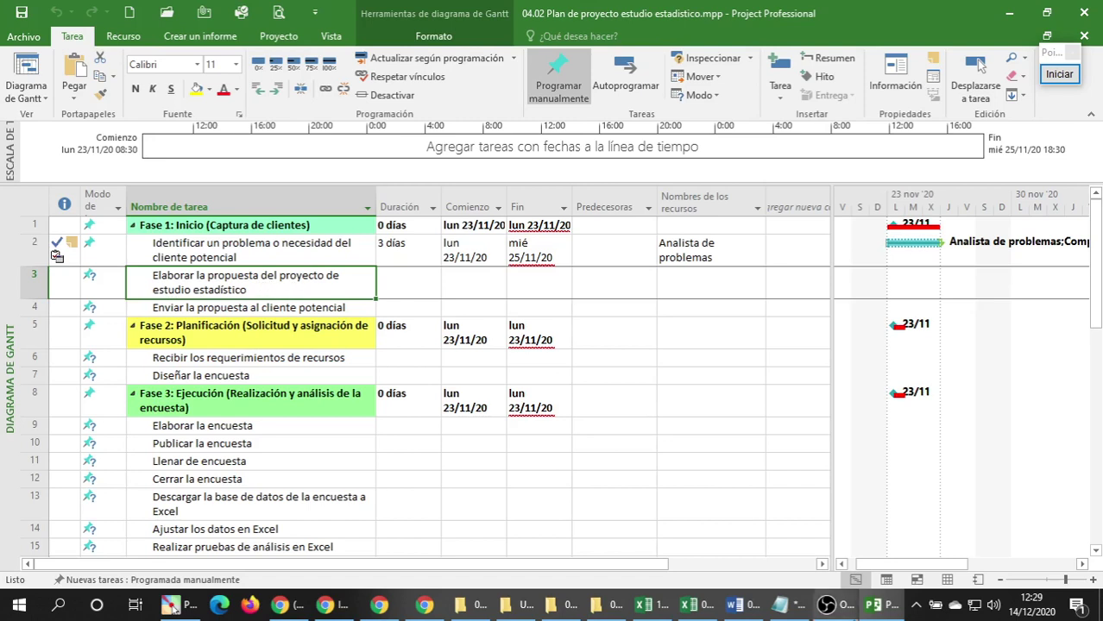
Add a blank line after MADD in the Notepad notes.
left_click(778, 602)
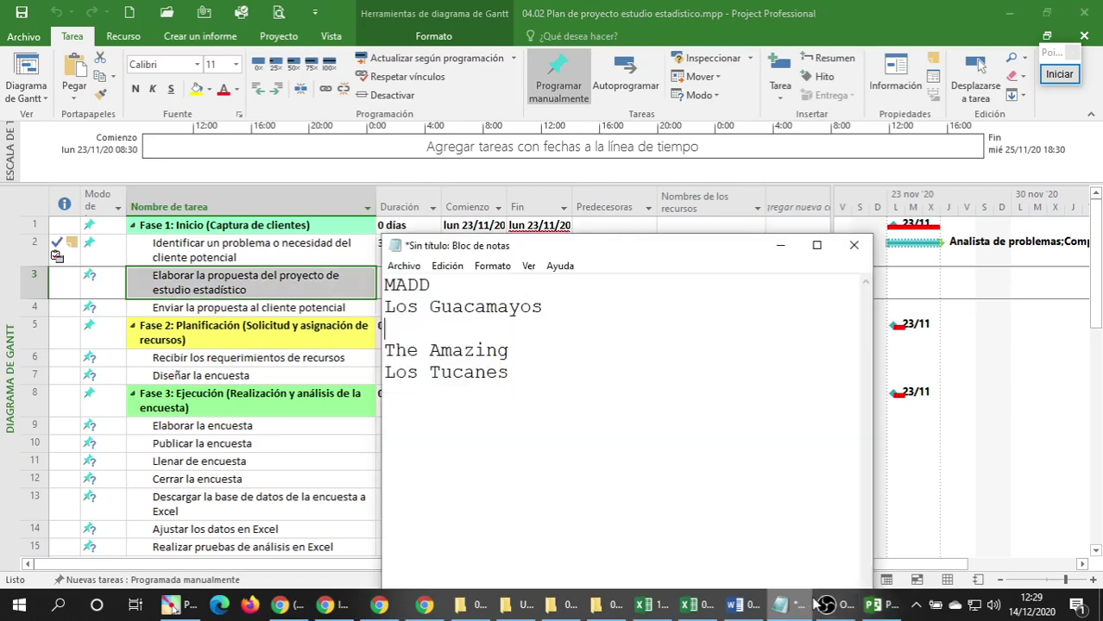
left_click(446, 285)
key("Return")
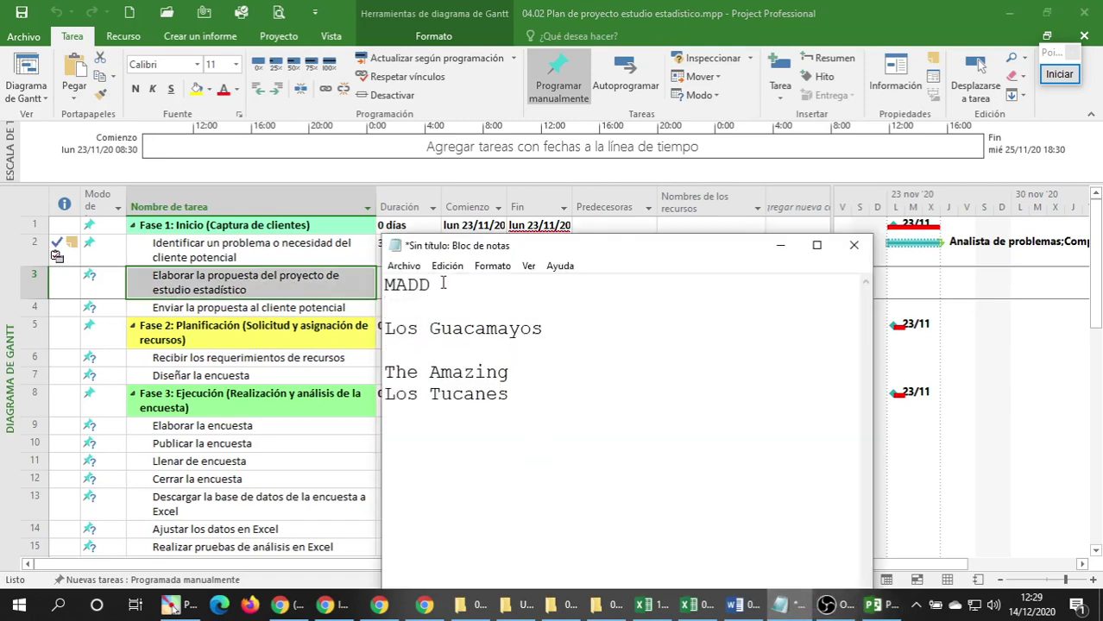
Open Información de la tarea for task 3, Elaborar la propuesta del proyecto de estudio estadístico.
left_click(288, 291)
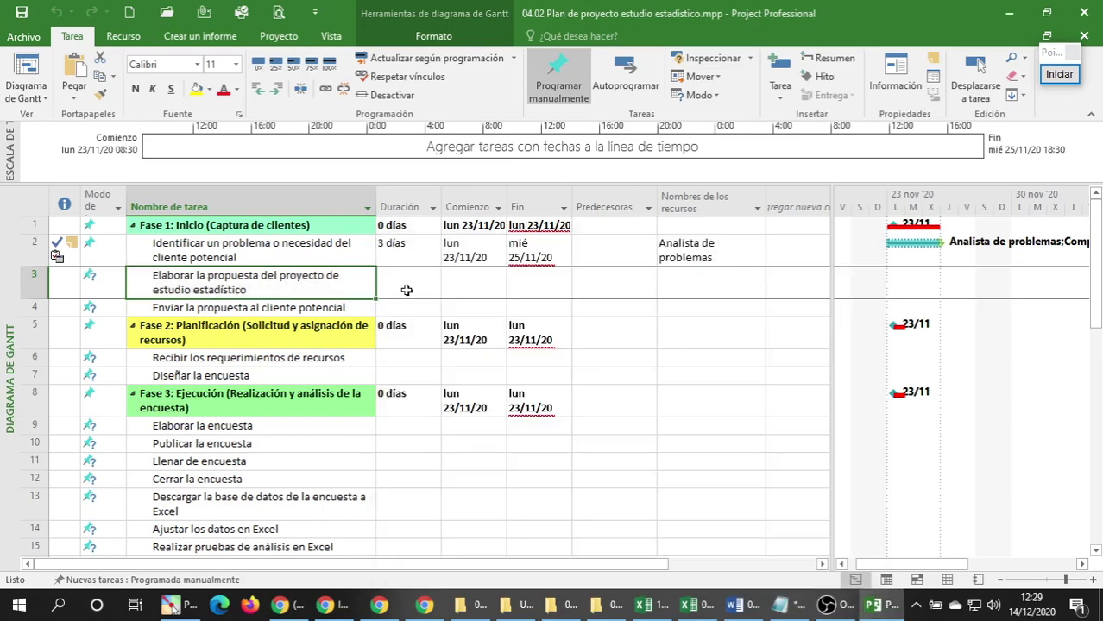
right_click(309, 300)
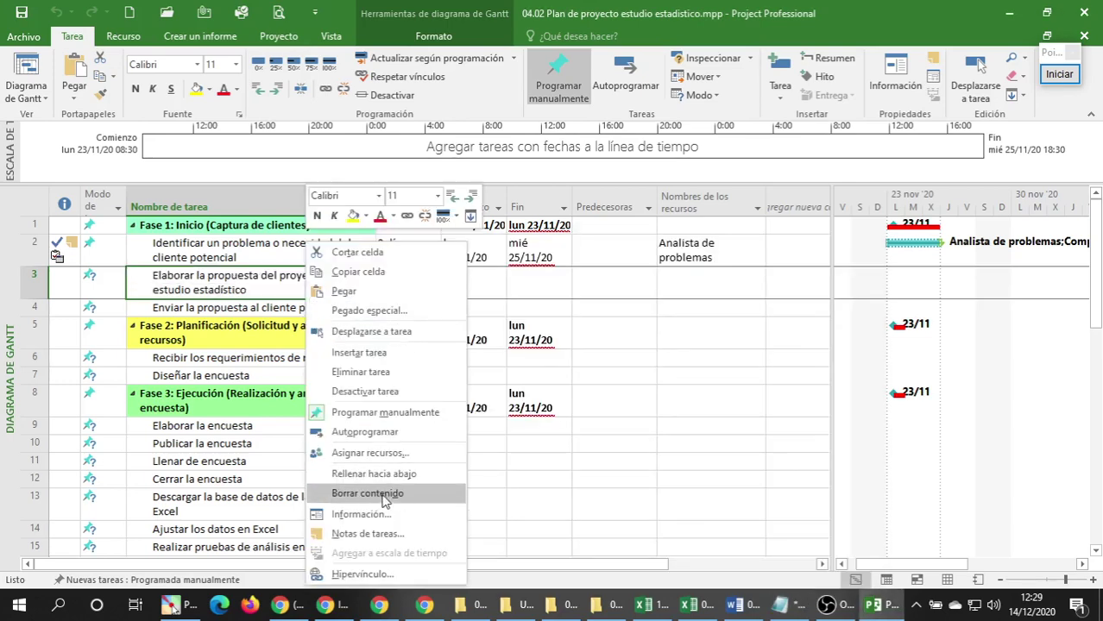
left_click(393, 516)
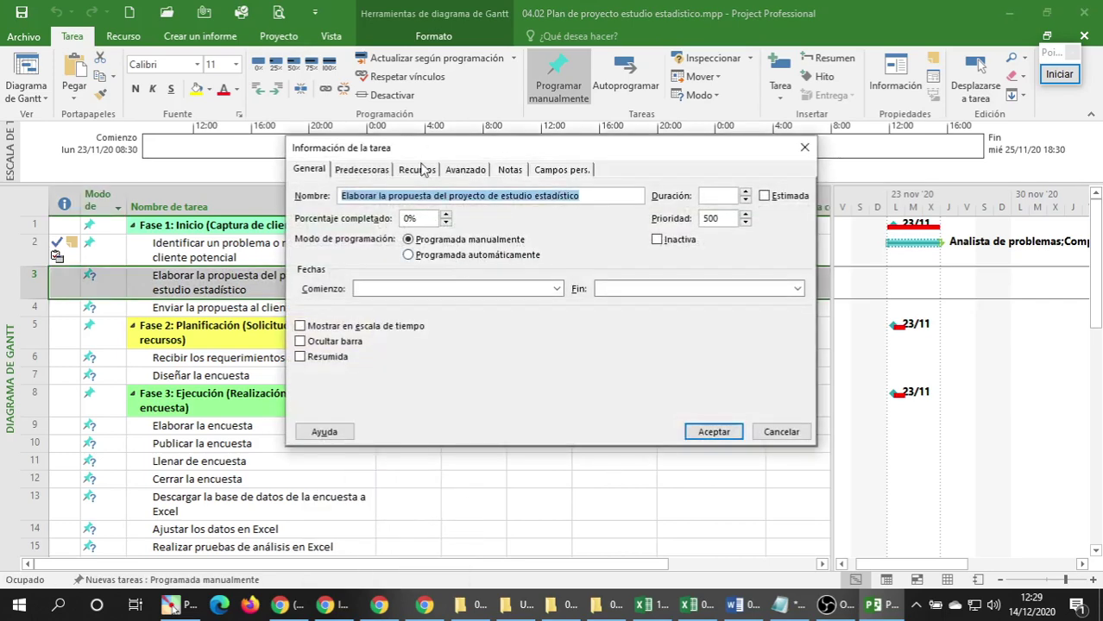
Set task 3's start date to 26/11/20 and finish date to 29/11/20.
left_click_drag(414, 150, 565, 243)
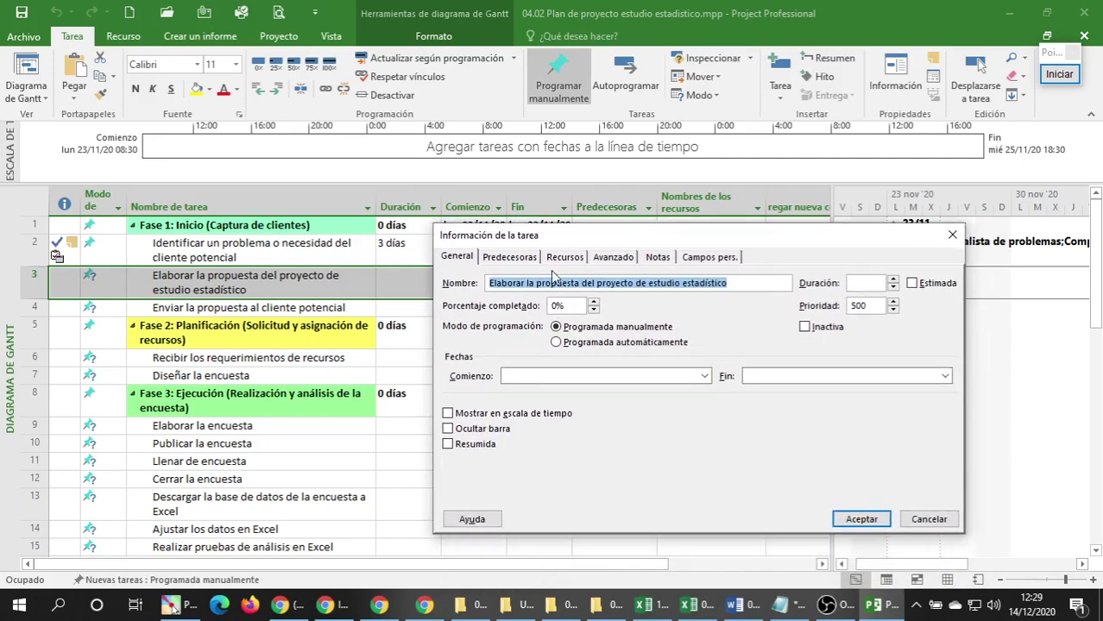
left_click_drag(586, 242, 595, 275)
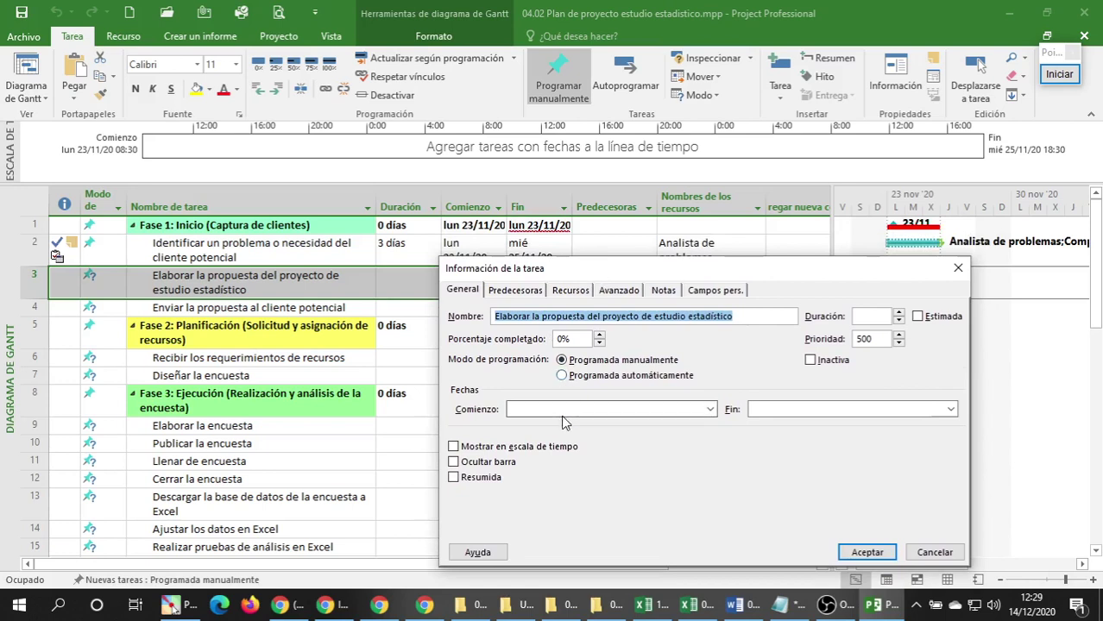
left_click(710, 410)
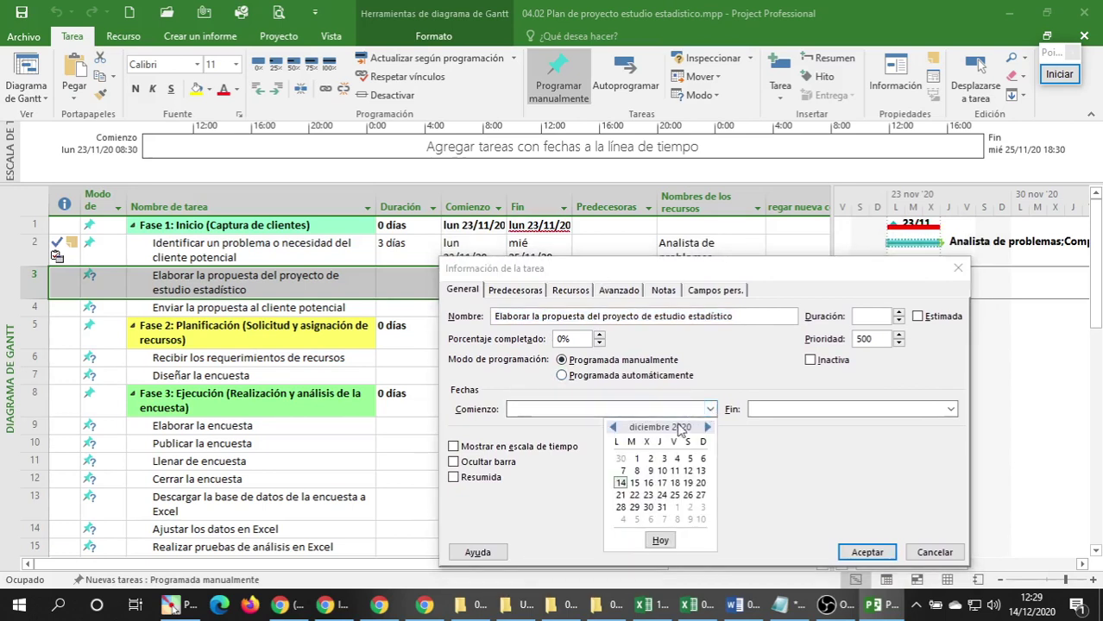
left_click(614, 429)
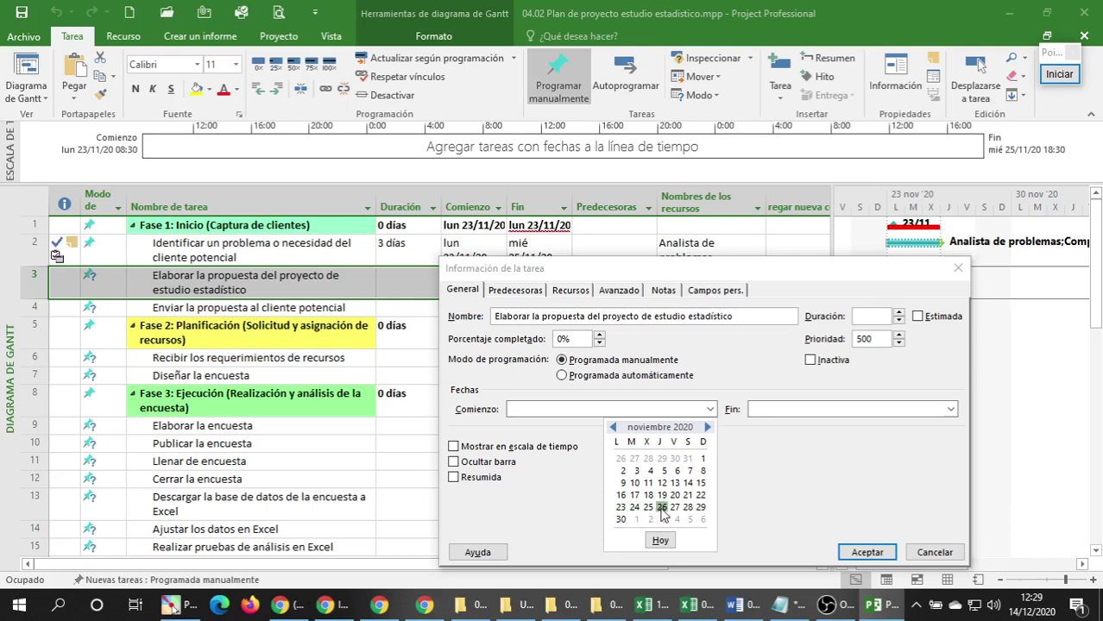
left_click(661, 507)
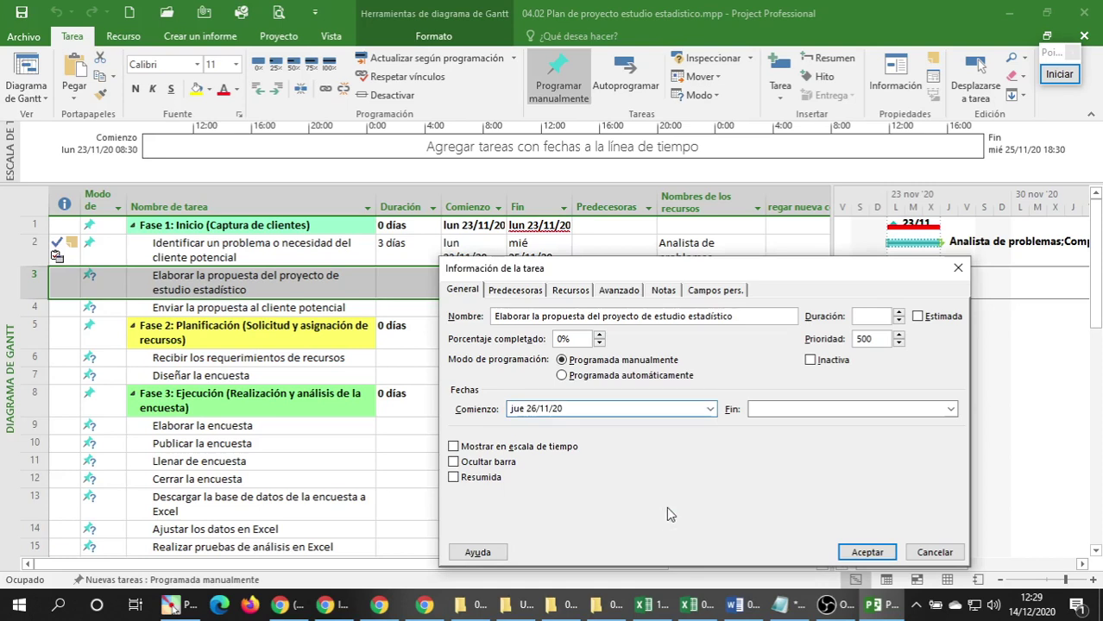
left_click(953, 409)
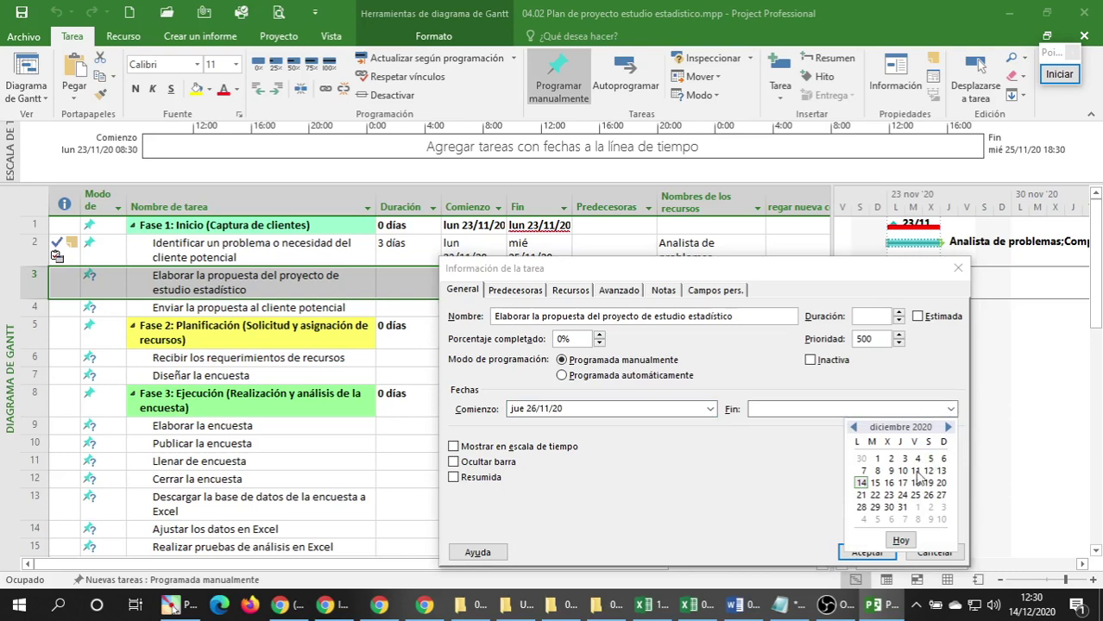
left_click(852, 429)
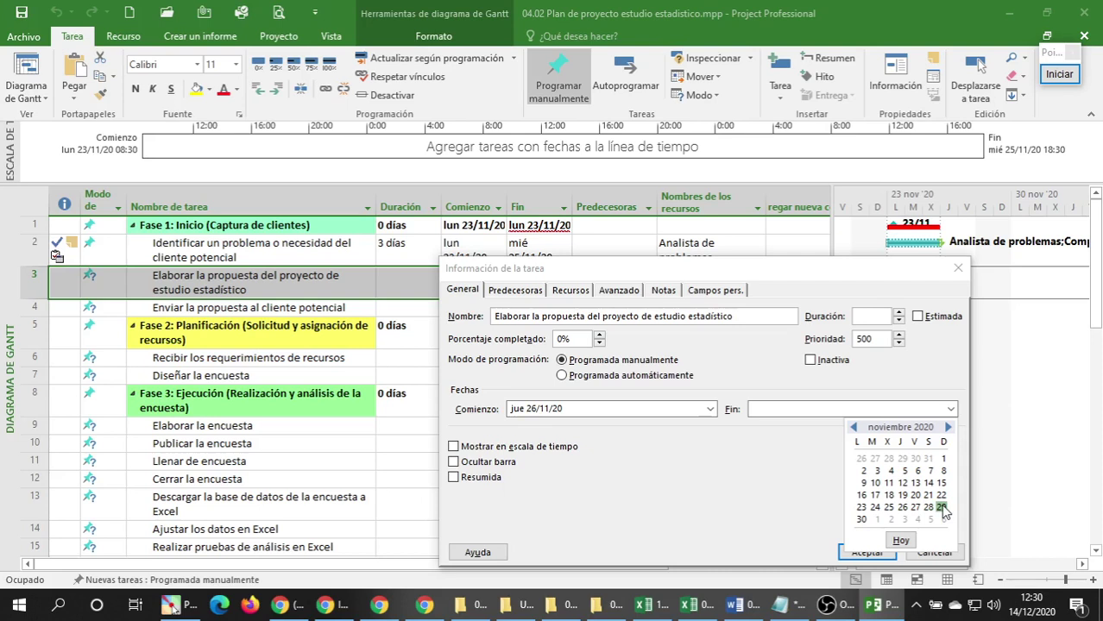
left_click(942, 508)
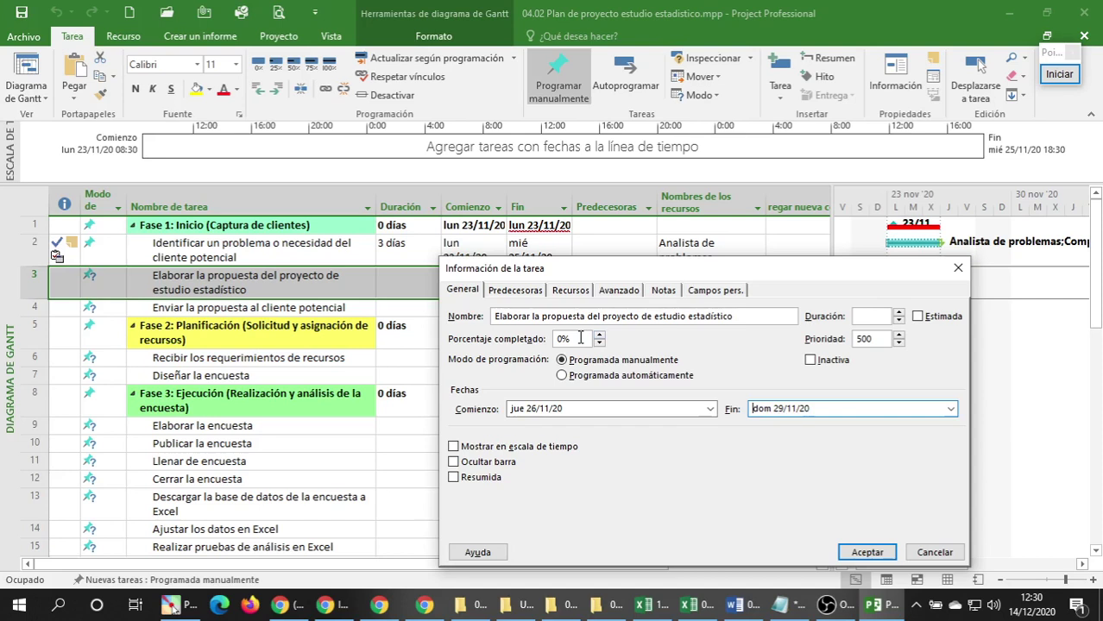
Set the task's Porcentaje completado to 100%.
double_click(580, 338)
type("100")
left_click(861, 315)
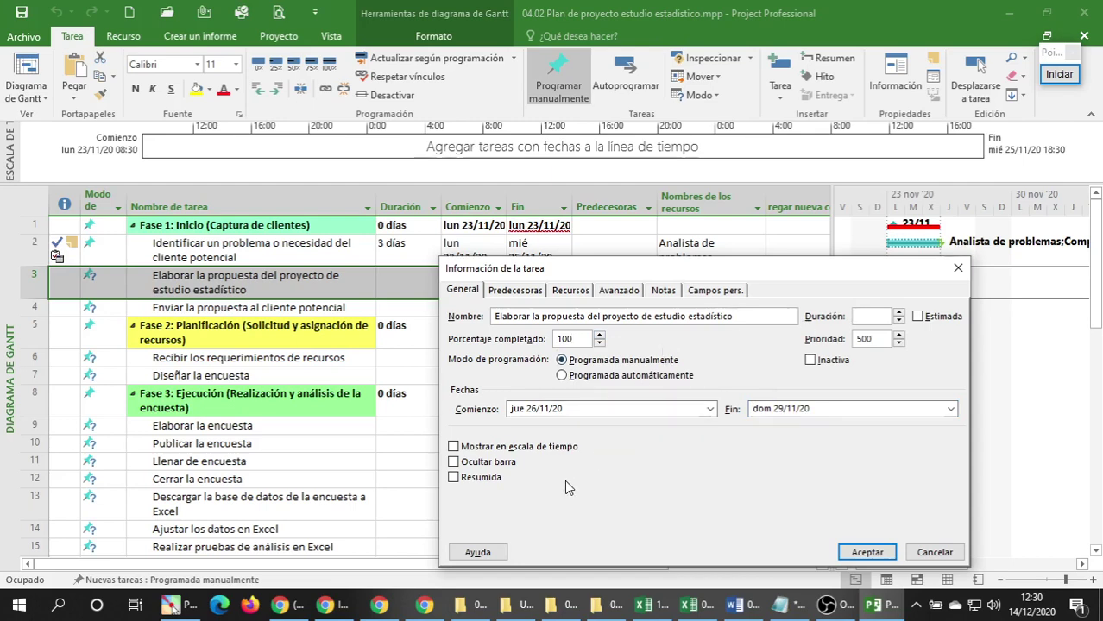
left_click(515, 291)
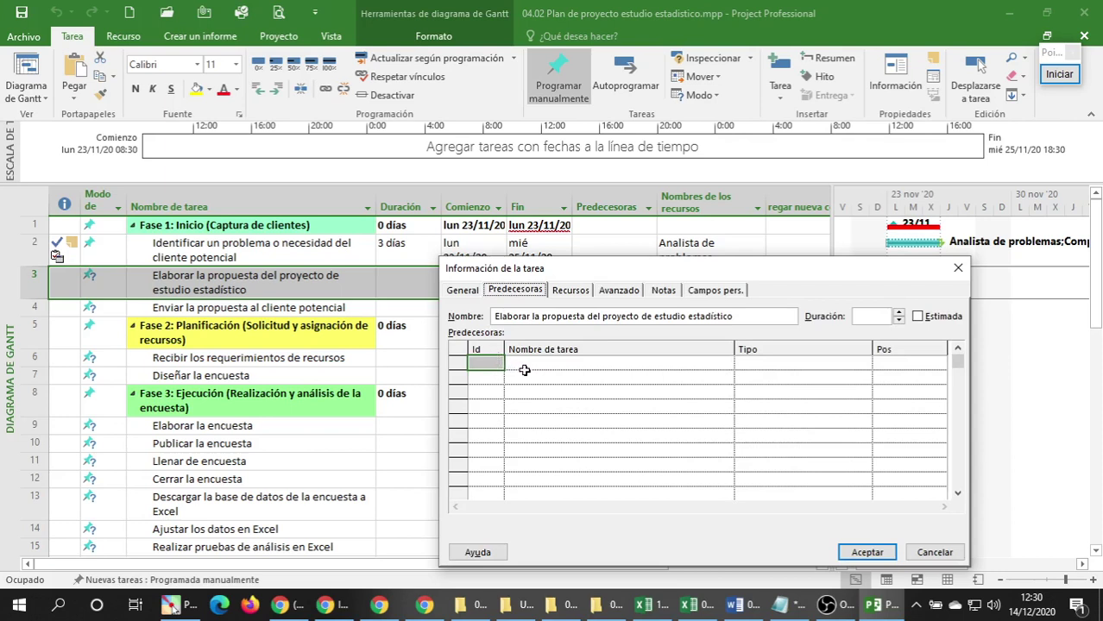
Add task 2, Identificar un problema o necesidad del cliente potencial, as a finish-to-start predecessor.
left_click(576, 364)
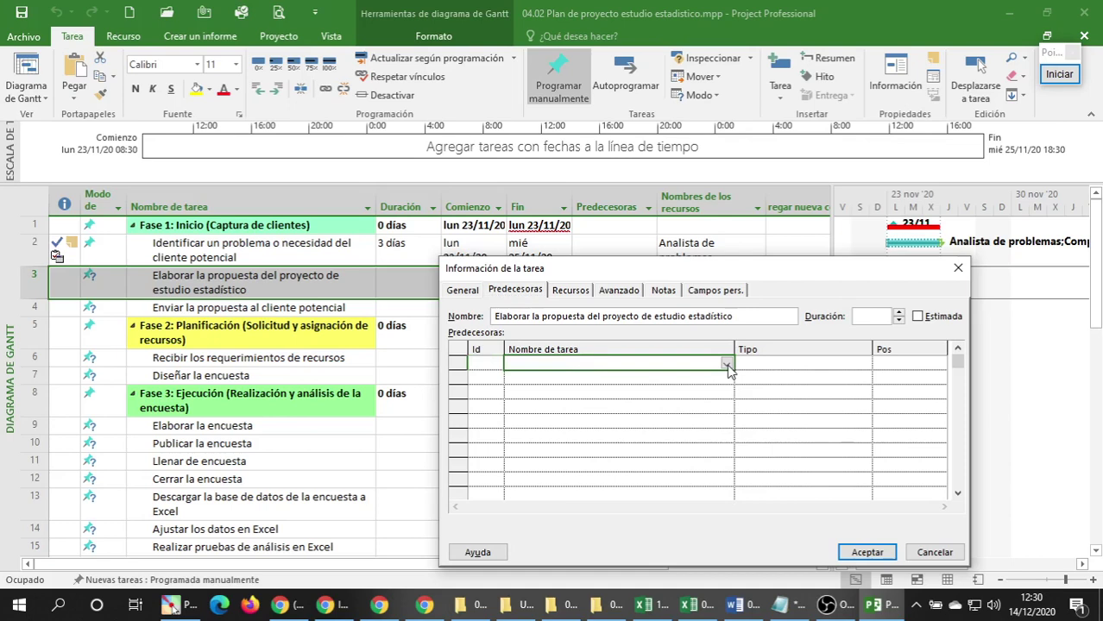
left_click(727, 365)
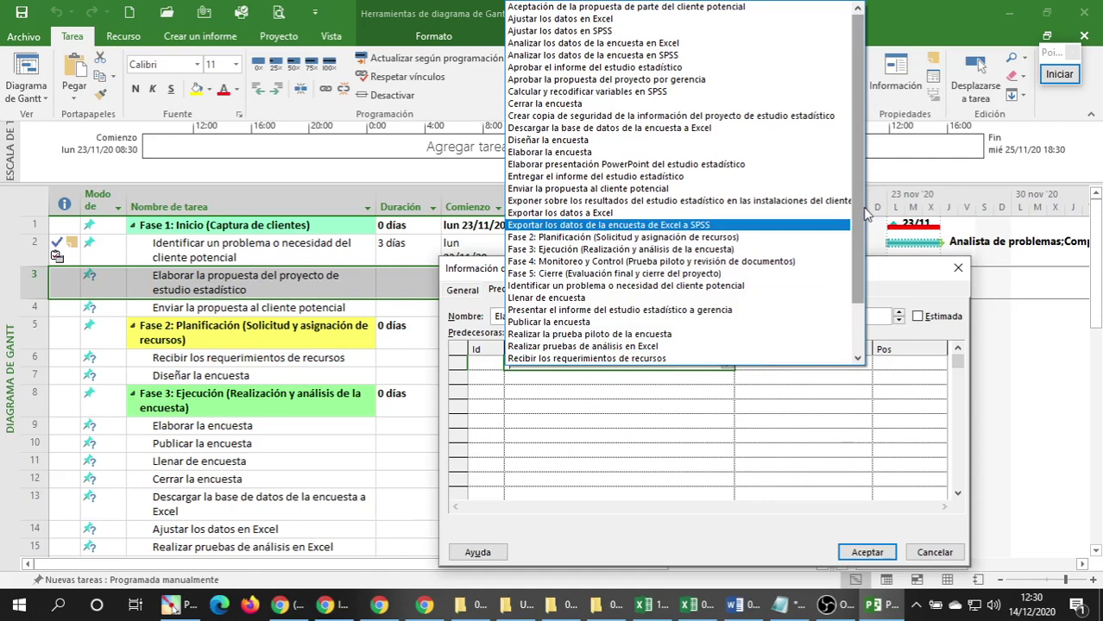
left_click_drag(862, 221, 869, 173)
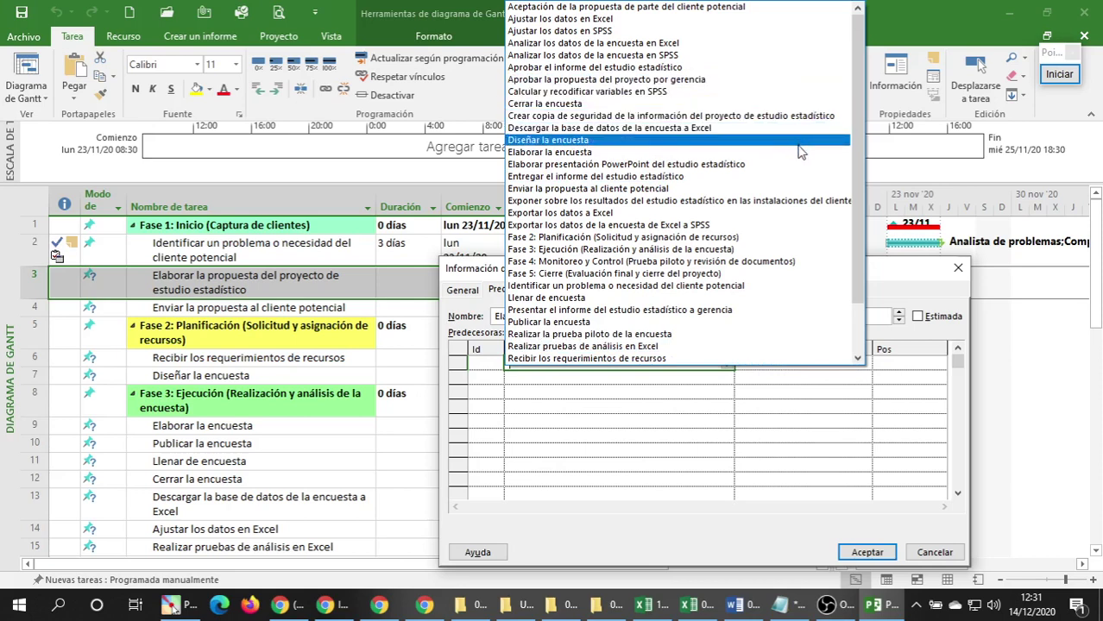
left_click(785, 292)
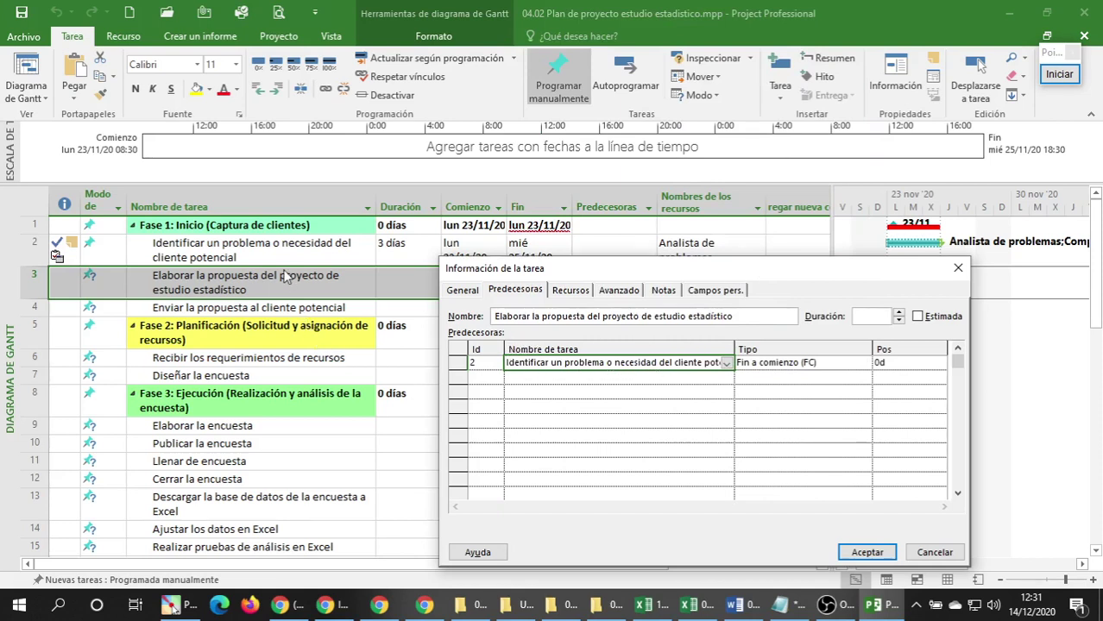
left_click(572, 291)
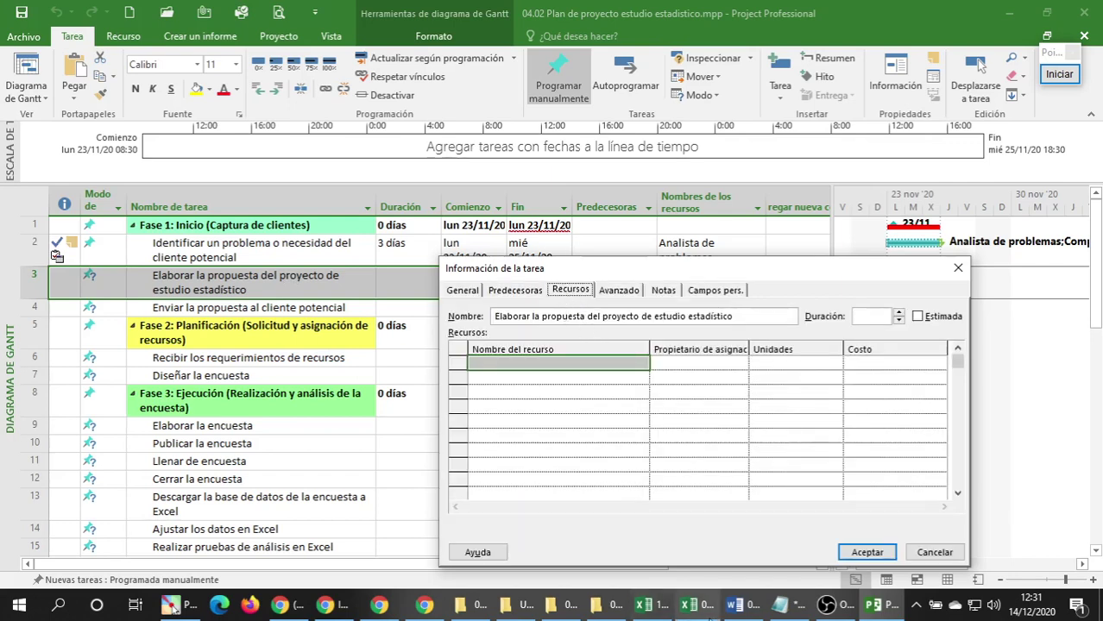
Check the resource list in the Excel workbook, then return to task 3's empty Recursos grid.
left_click(550, 368)
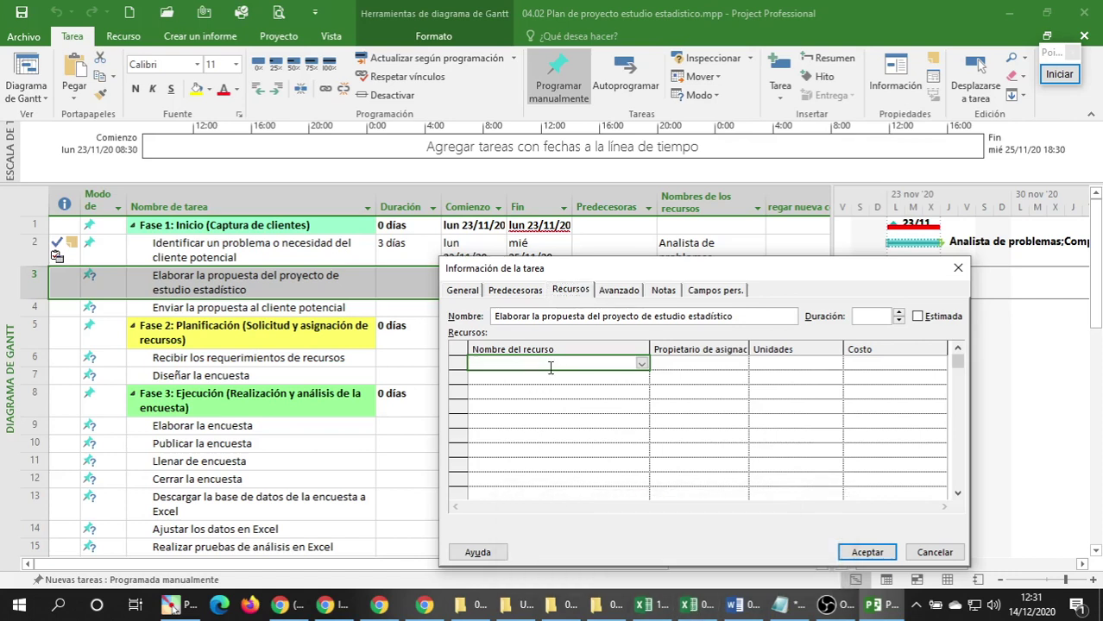
left_click(691, 606)
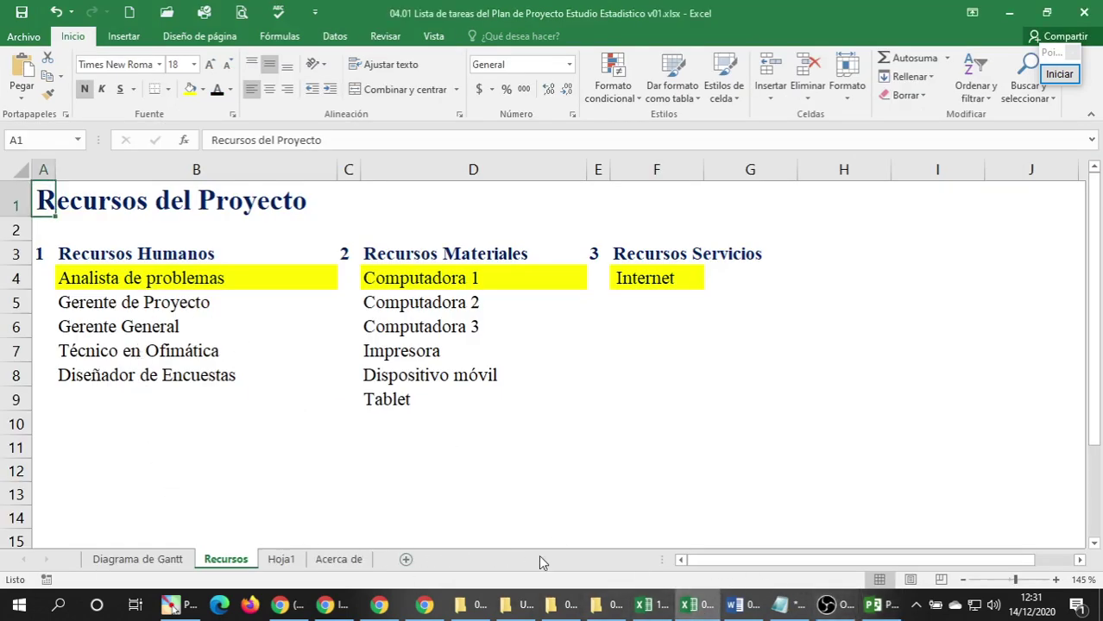
left_click(873, 606)
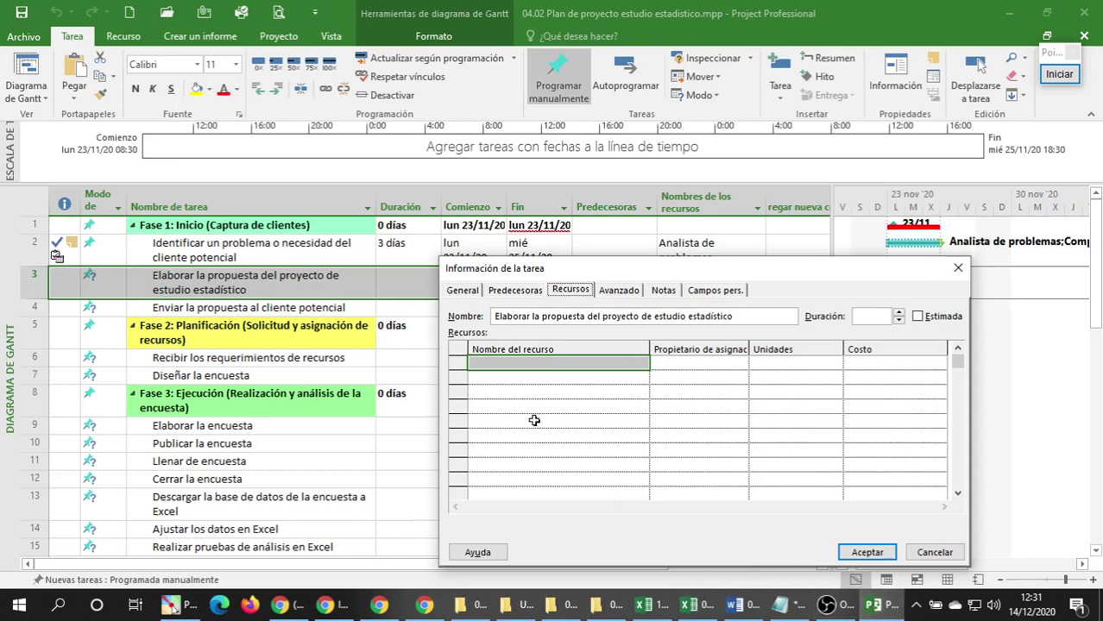
left_click(539, 364)
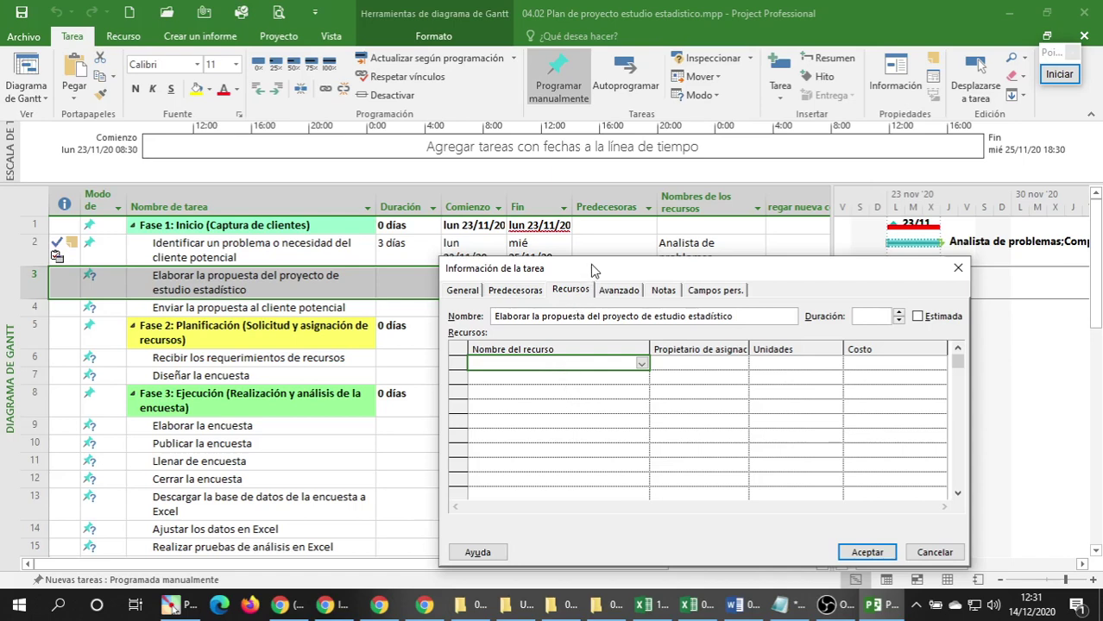
left_click_drag(585, 266, 591, 258)
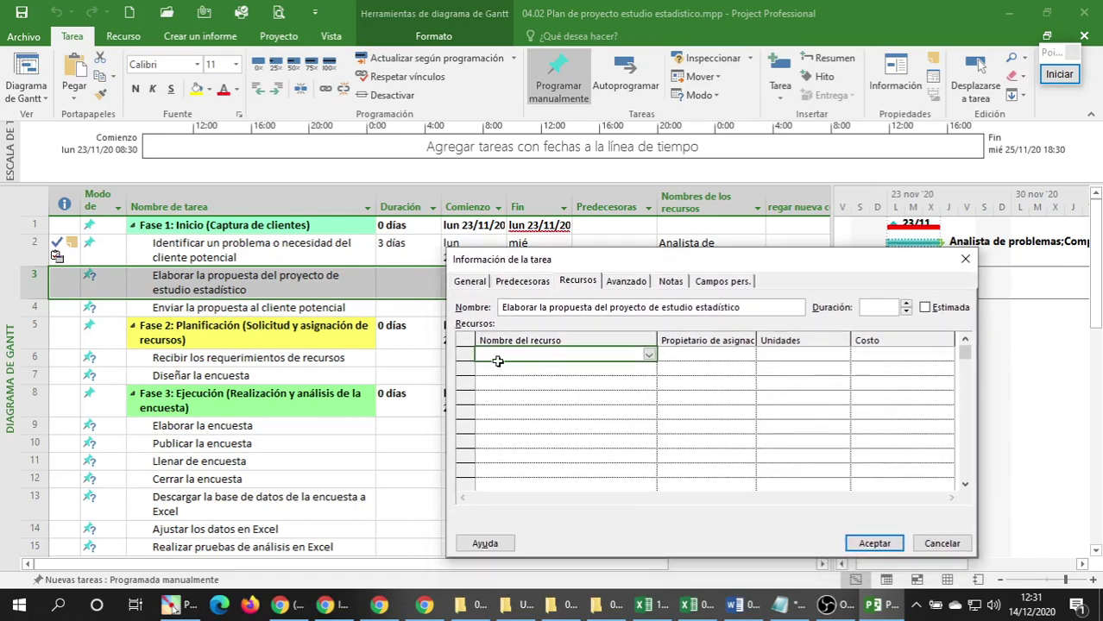
left_click_drag(577, 259, 582, 258)
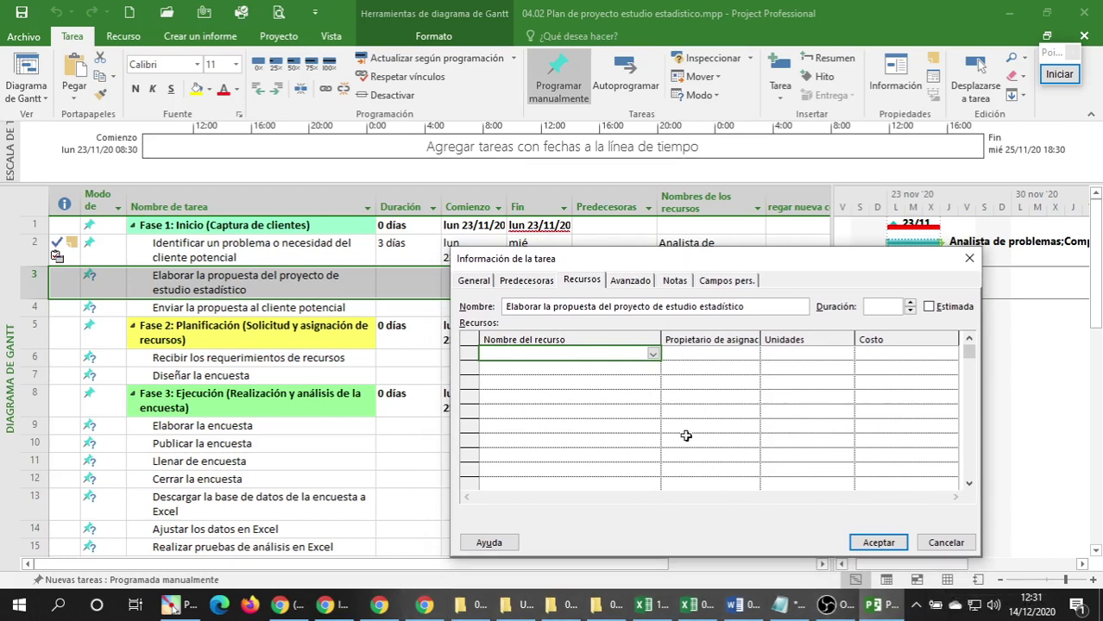
left_click(530, 396)
left_click(531, 352)
left_click_drag(515, 263, 514, 270)
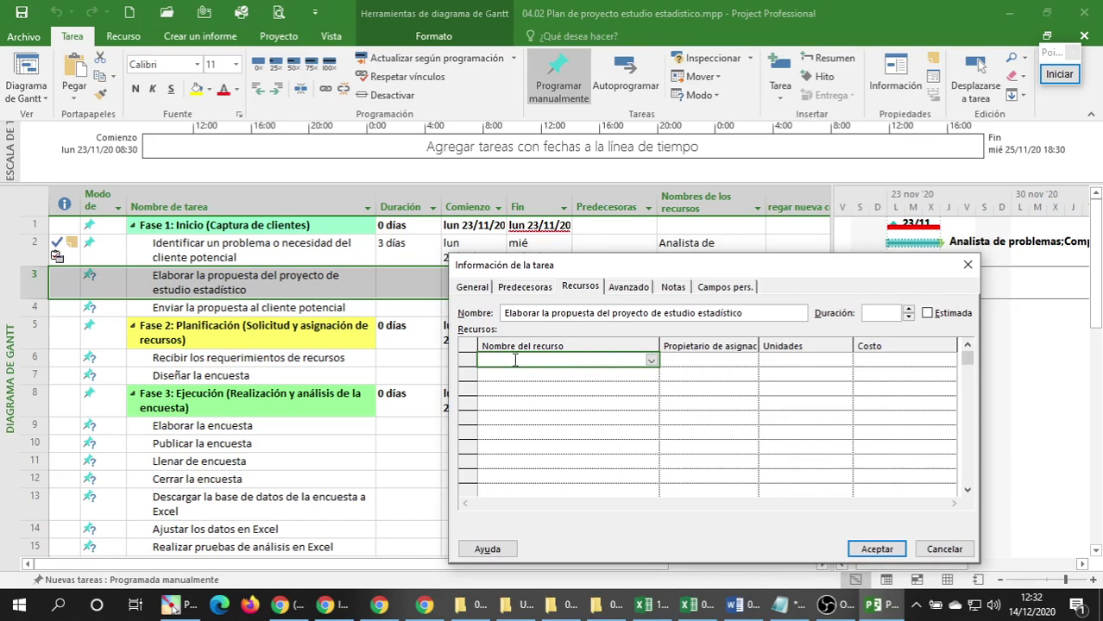
Enter Analista de problemas, Computadora 1, Internet and Celular as resources and confirm with Aceptar.
left_click(515, 361)
type("Analista de problemas")
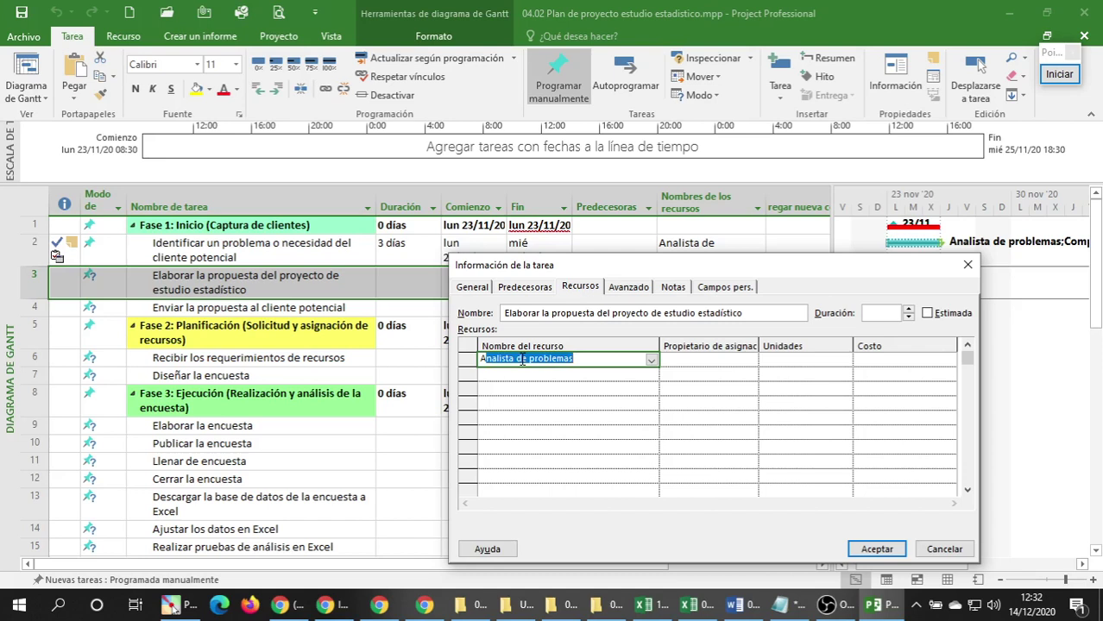
key("Return")
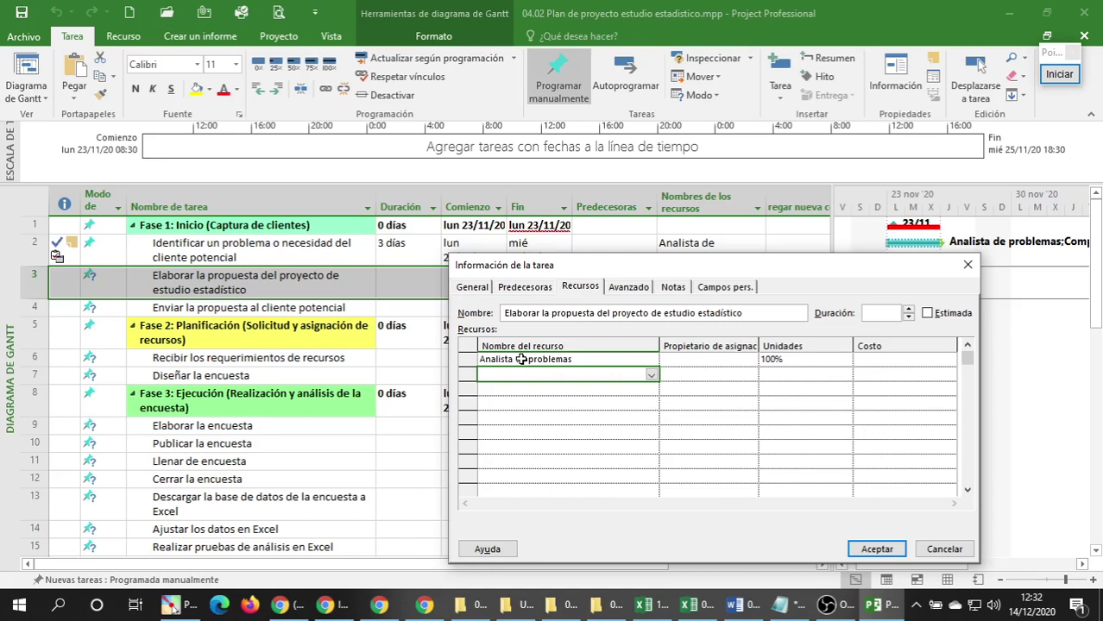
type("Computadora 1")
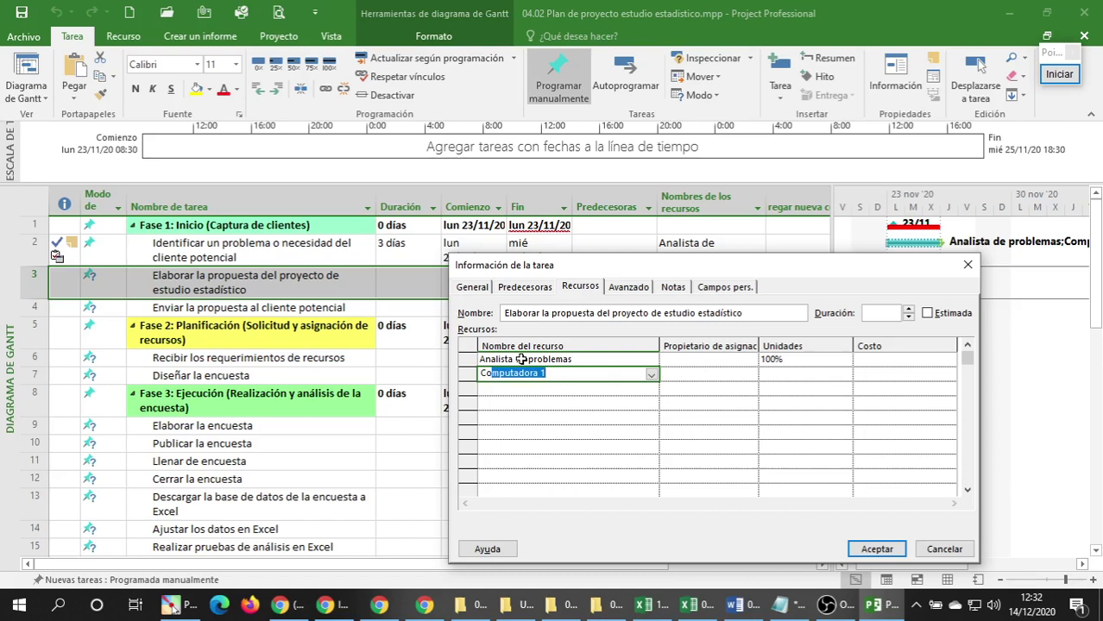
key("Return")
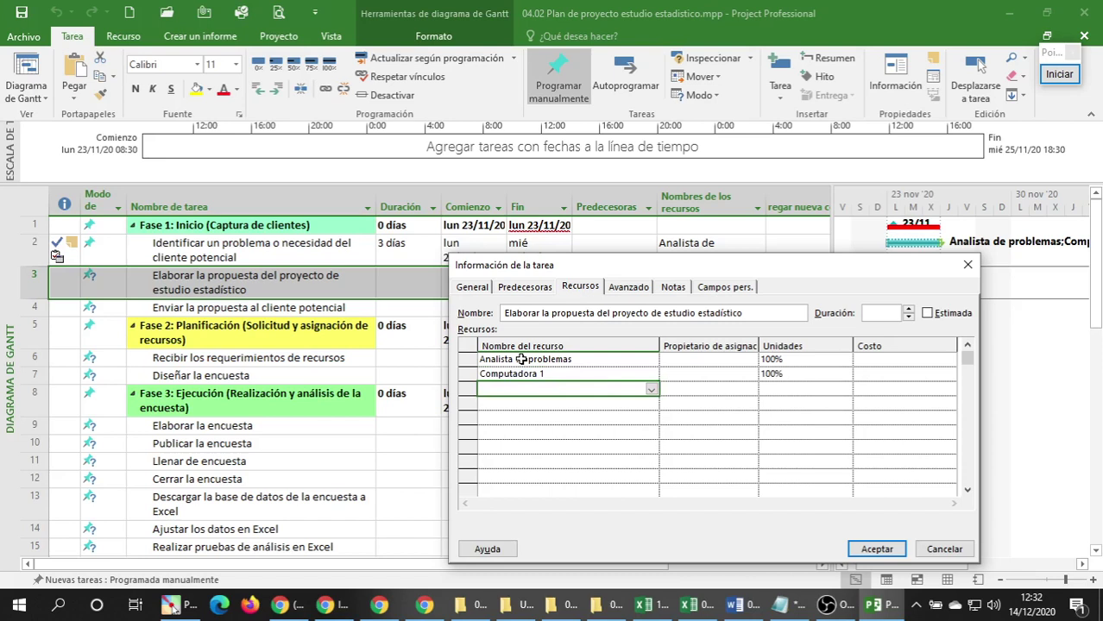
type("Internet")
key("Return")
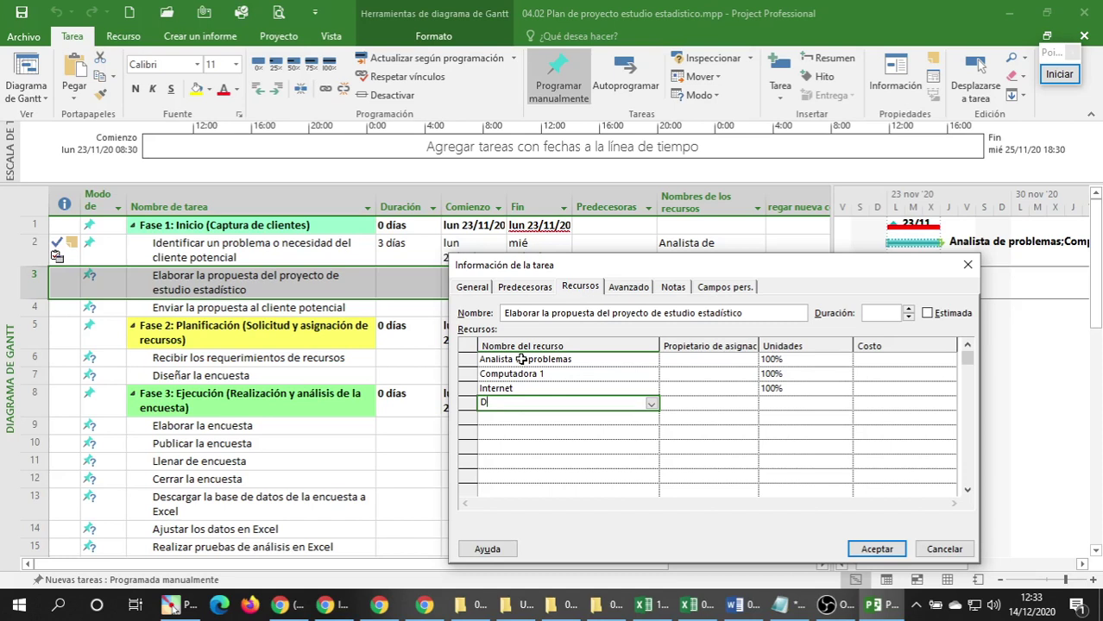
key("BackSpace")
type("Celular")
key("Return")
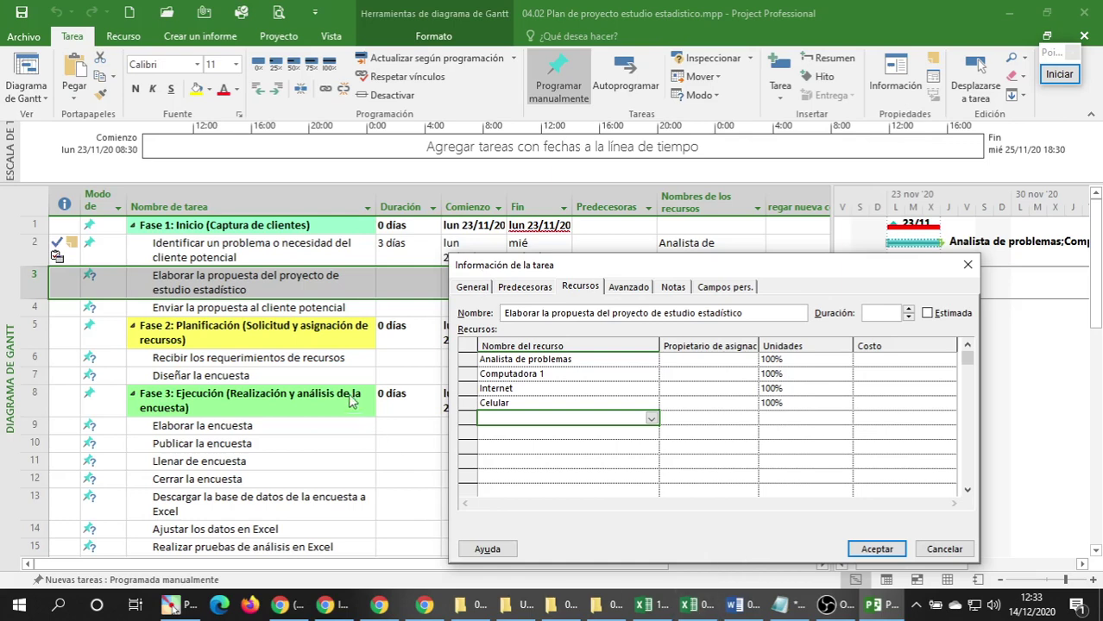
left_click(887, 553)
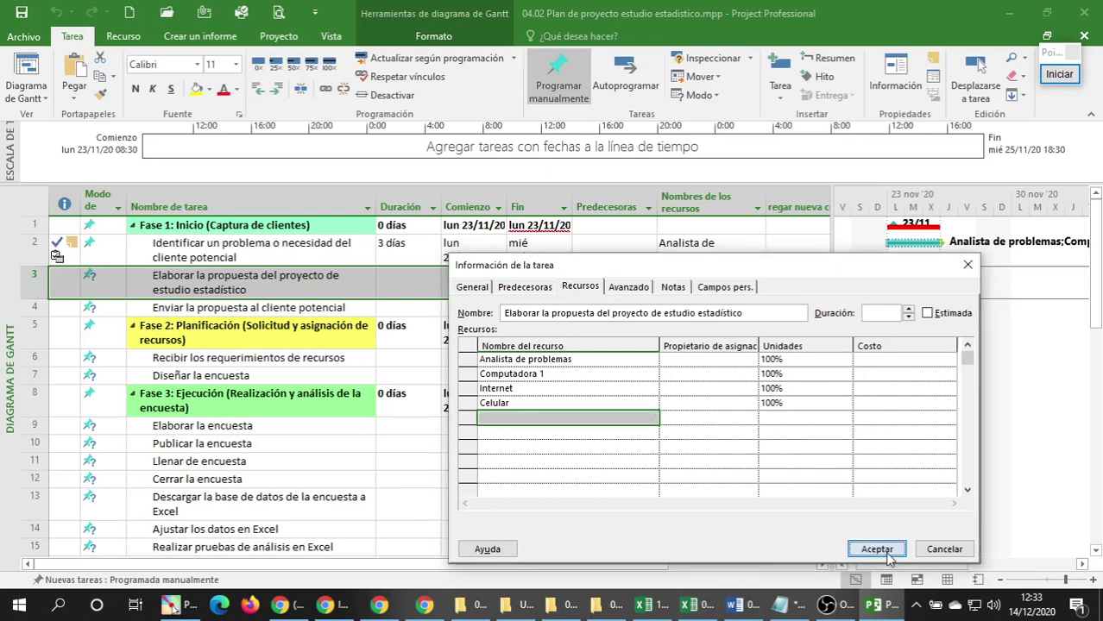
left_click(362, 335)
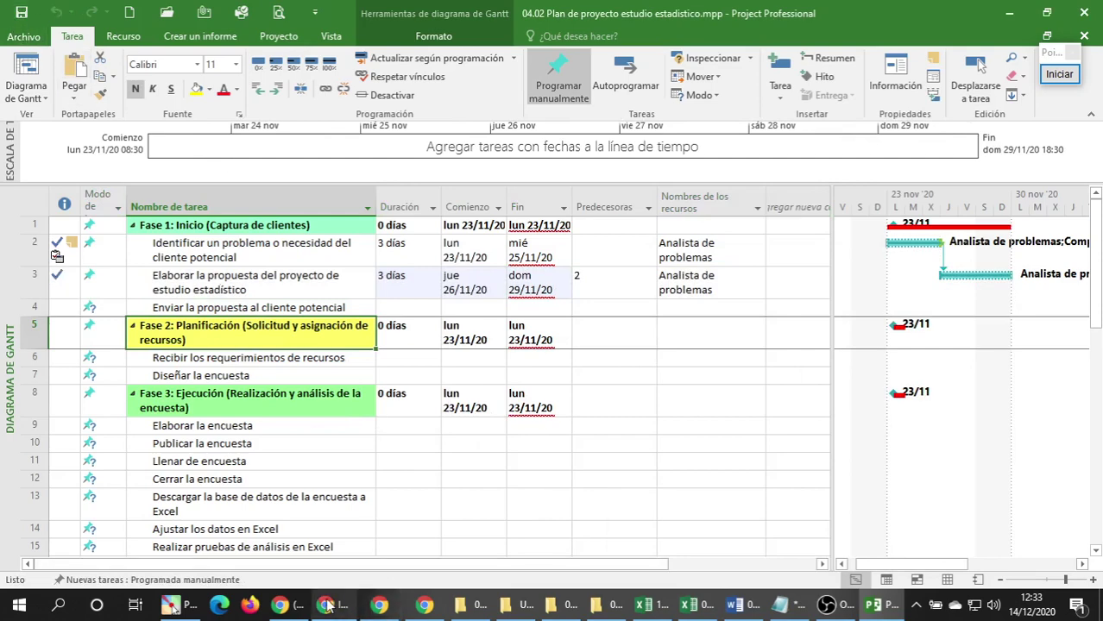
Admit the waiting participant into the Google Meet call.
mouse_move(327, 607)
left_click(429, 540)
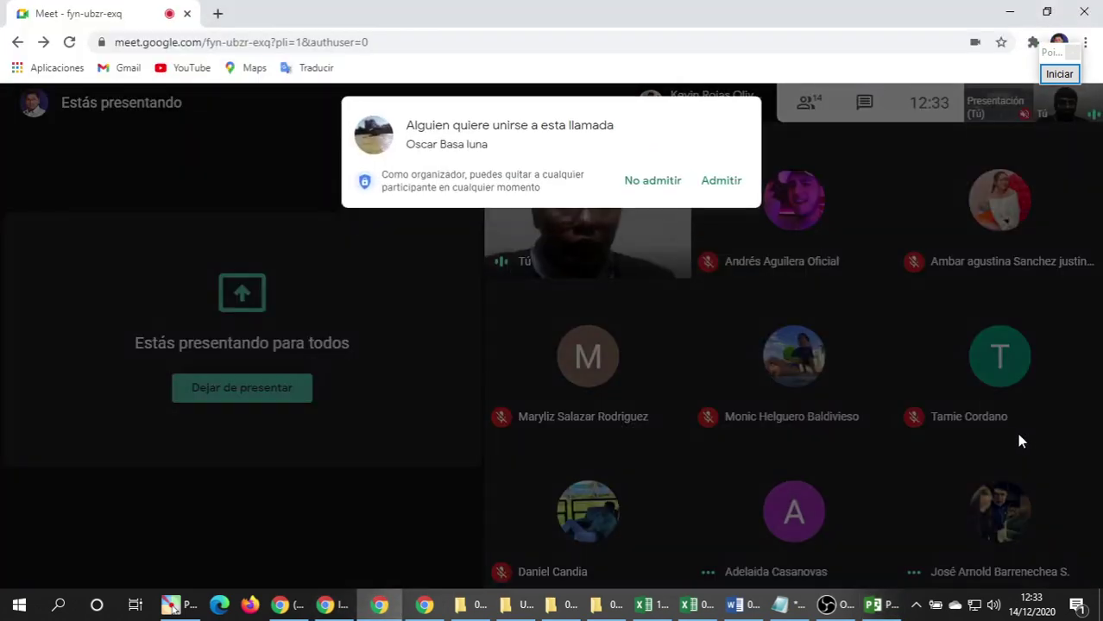
left_click(725, 183)
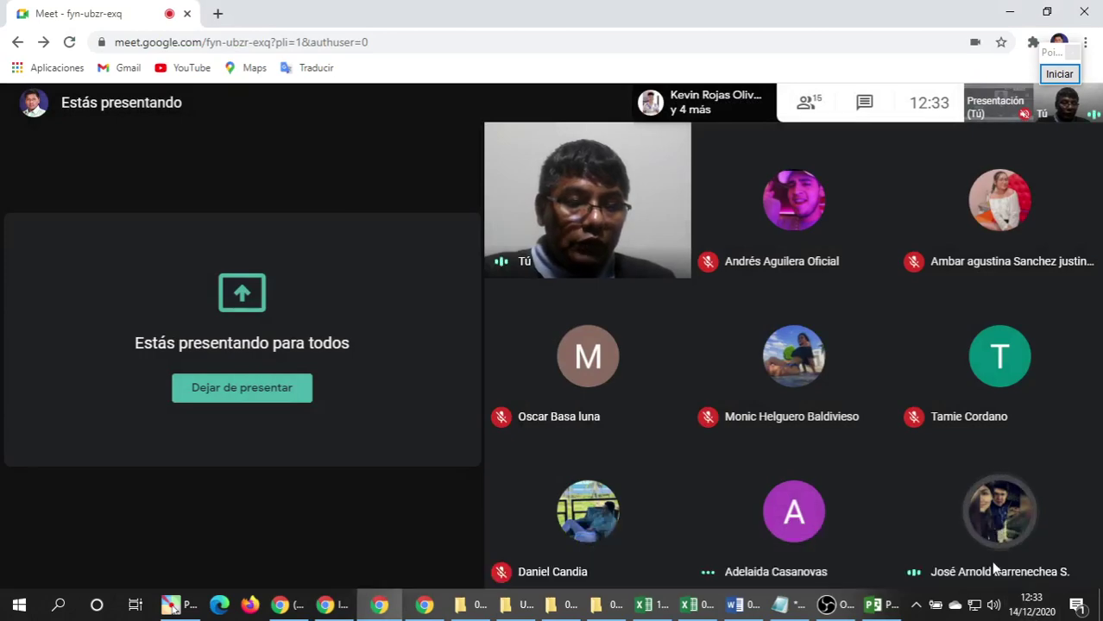
Stop presenting, share the entire screen again, and return to Project.
left_click(221, 394)
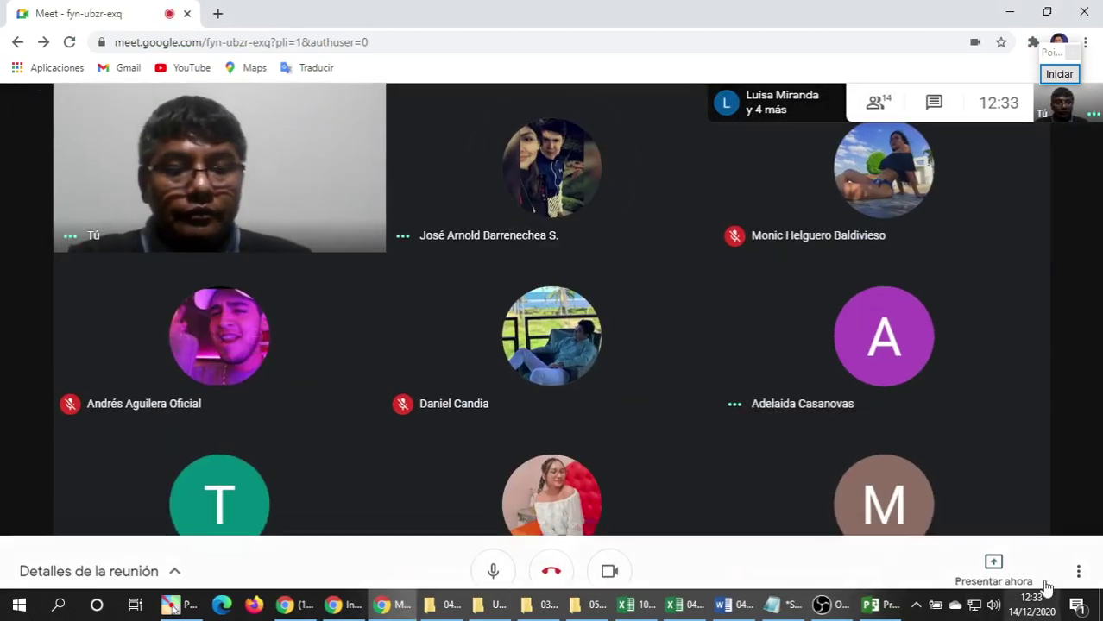
left_click(993, 548)
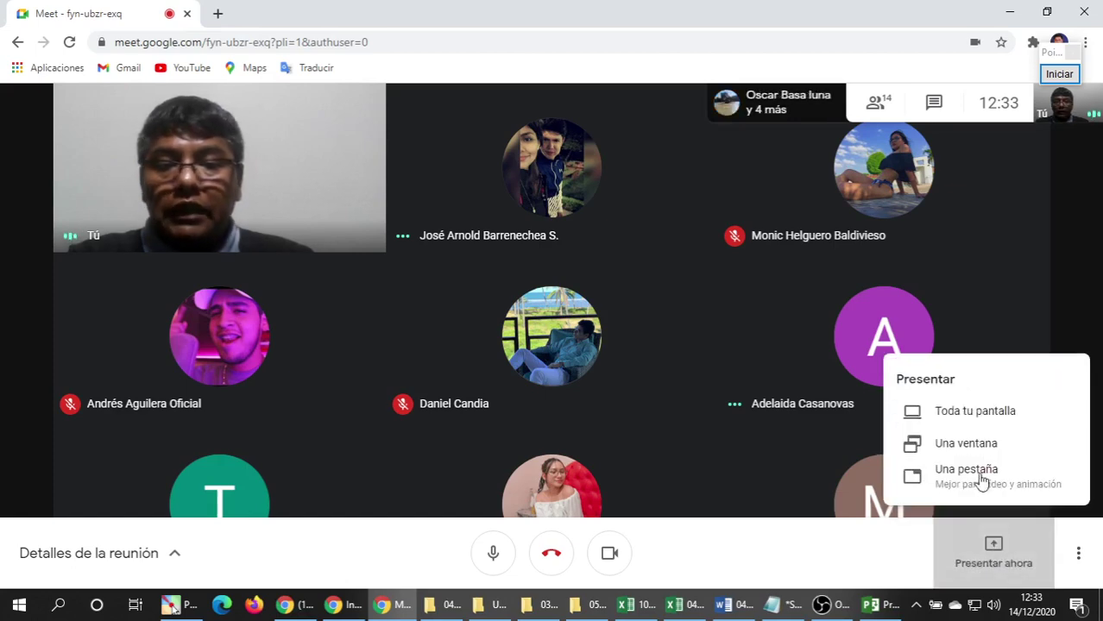
left_click(947, 411)
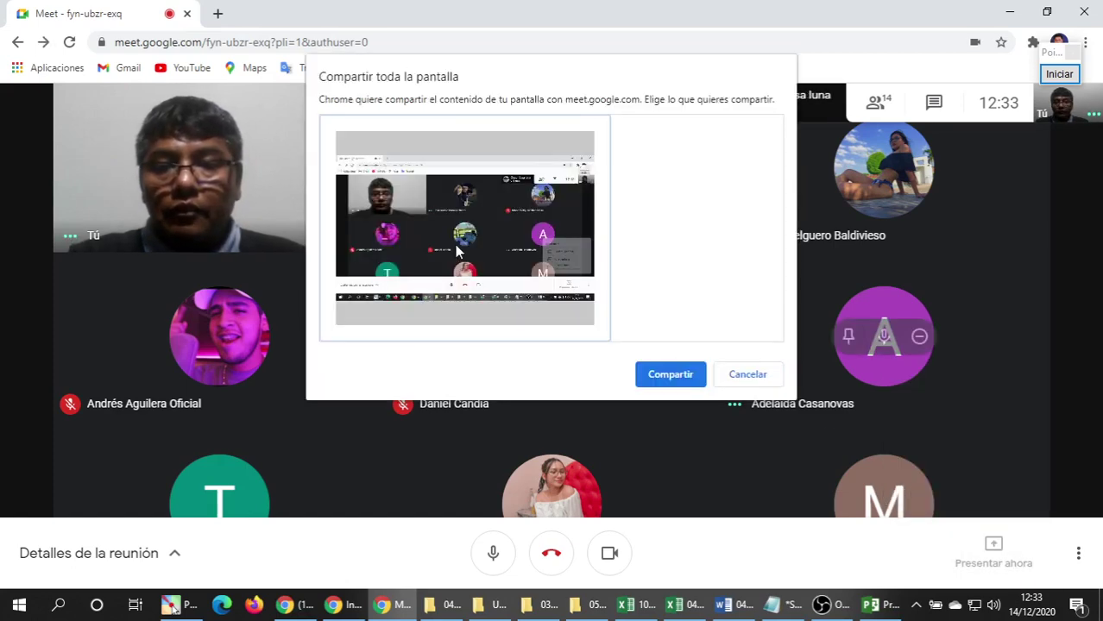
left_click(660, 374)
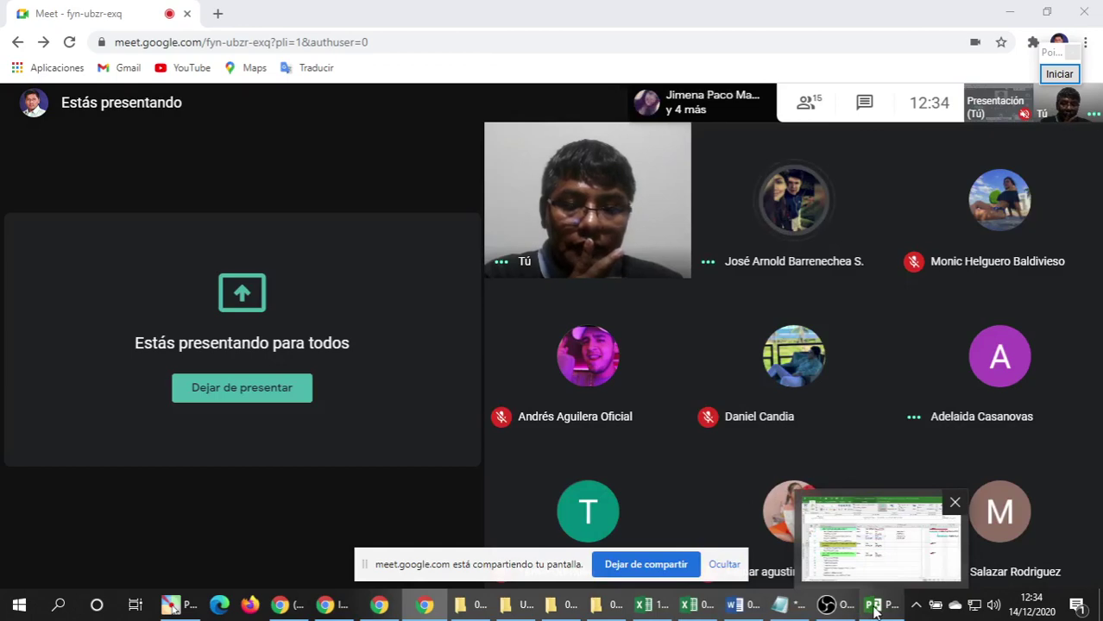
left_click(874, 608)
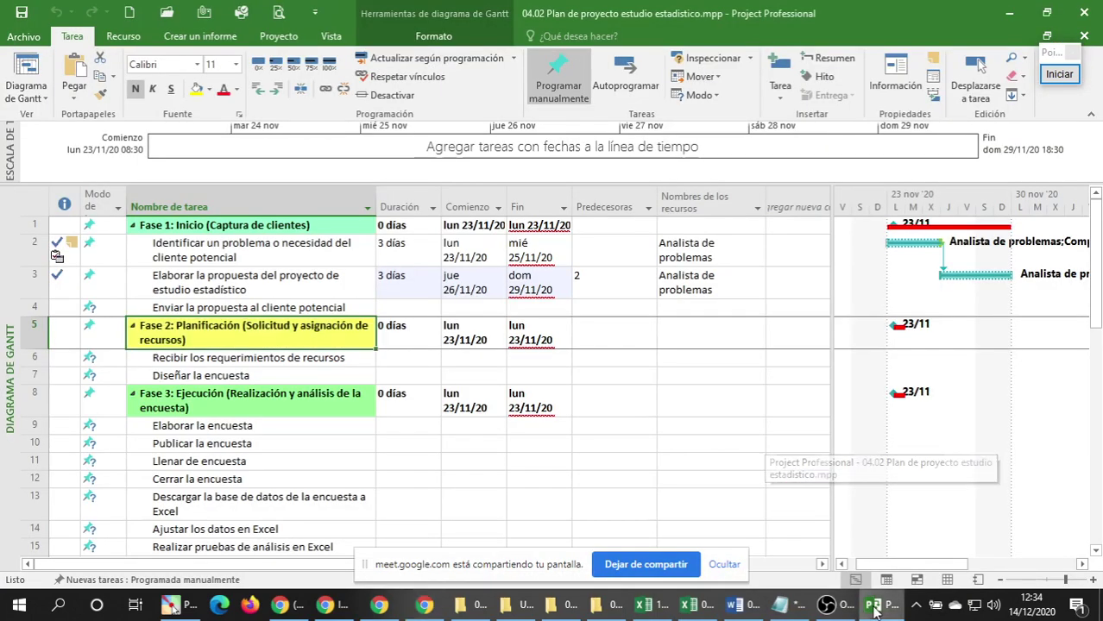
Reopen task 3's information and review its four resource assignments at 100% each.
left_click(270, 371)
left_click(269, 309)
left_click(283, 287)
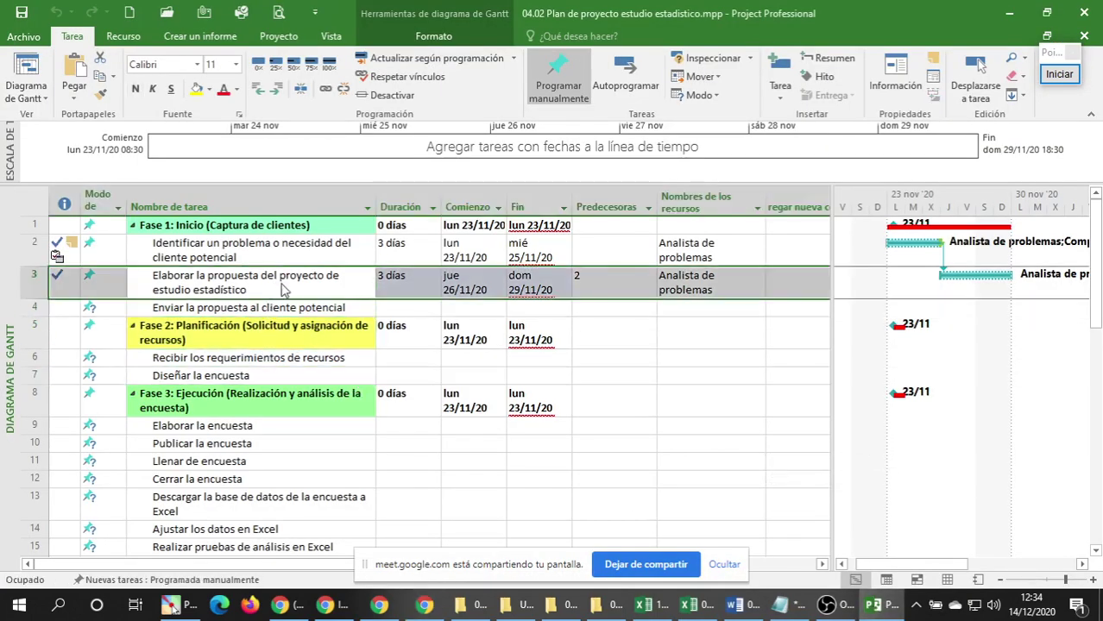
double_click(283, 290)
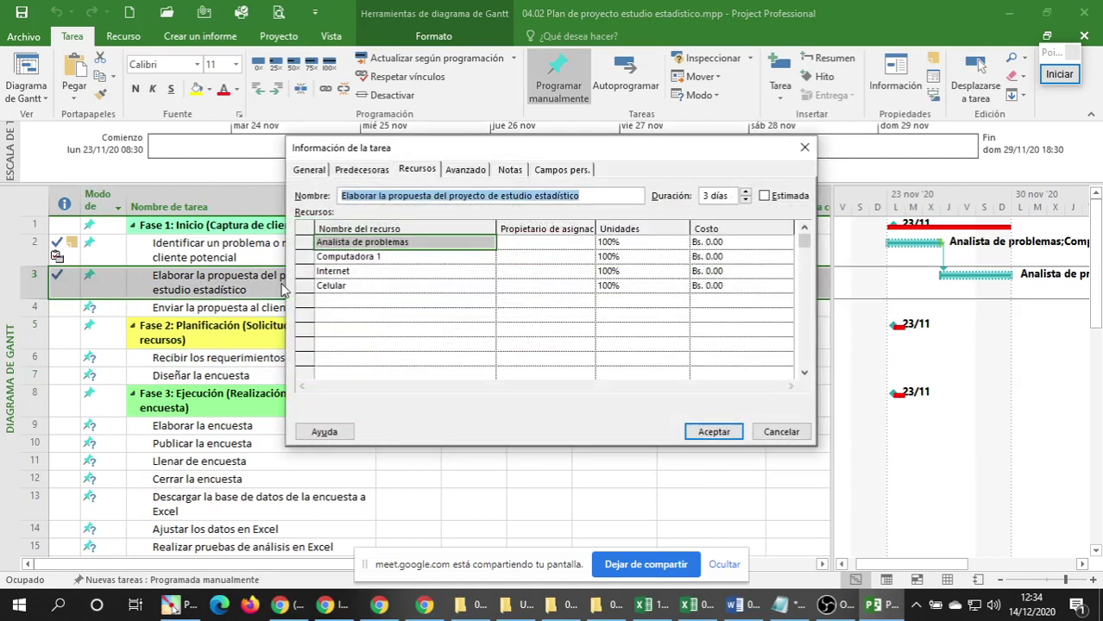
left_click(367, 244)
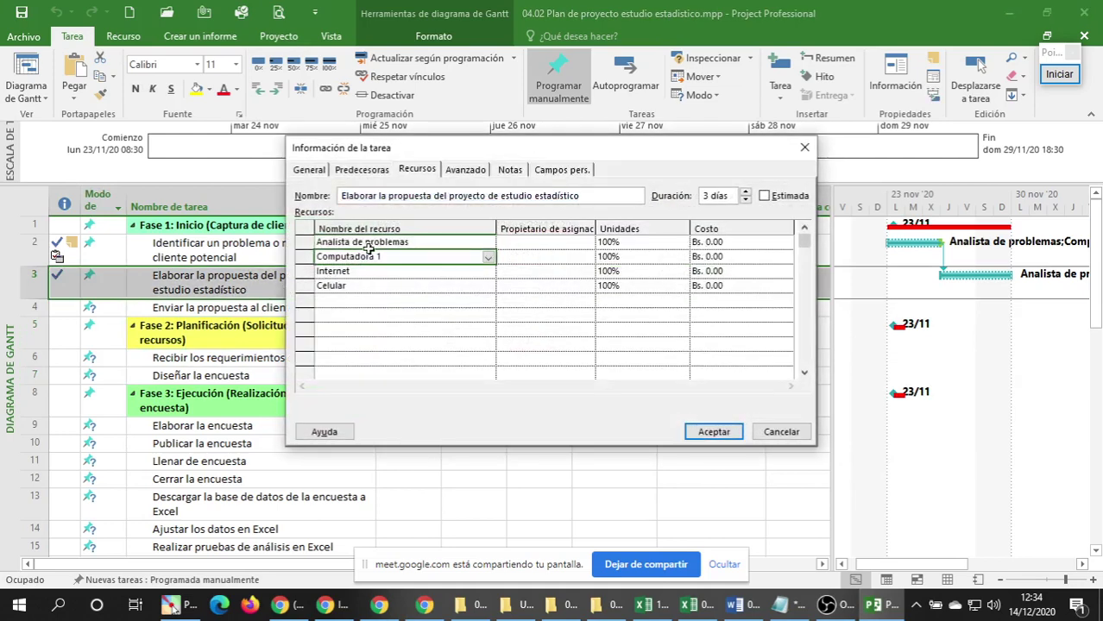
left_click(365, 258)
left_click(359, 273)
left_click(353, 285)
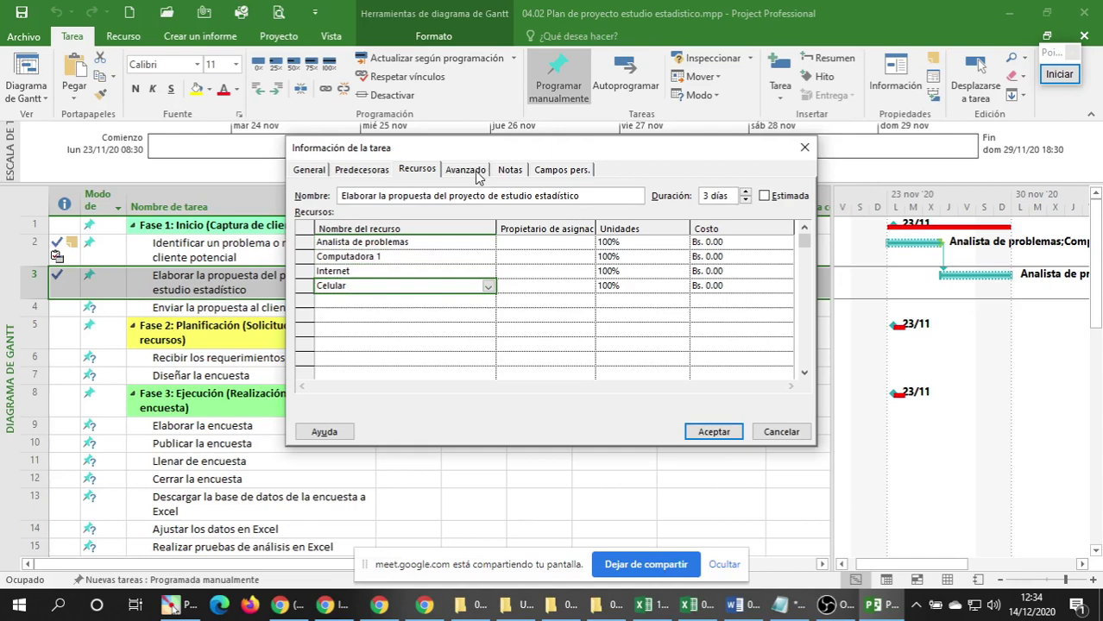
left_click(466, 170)
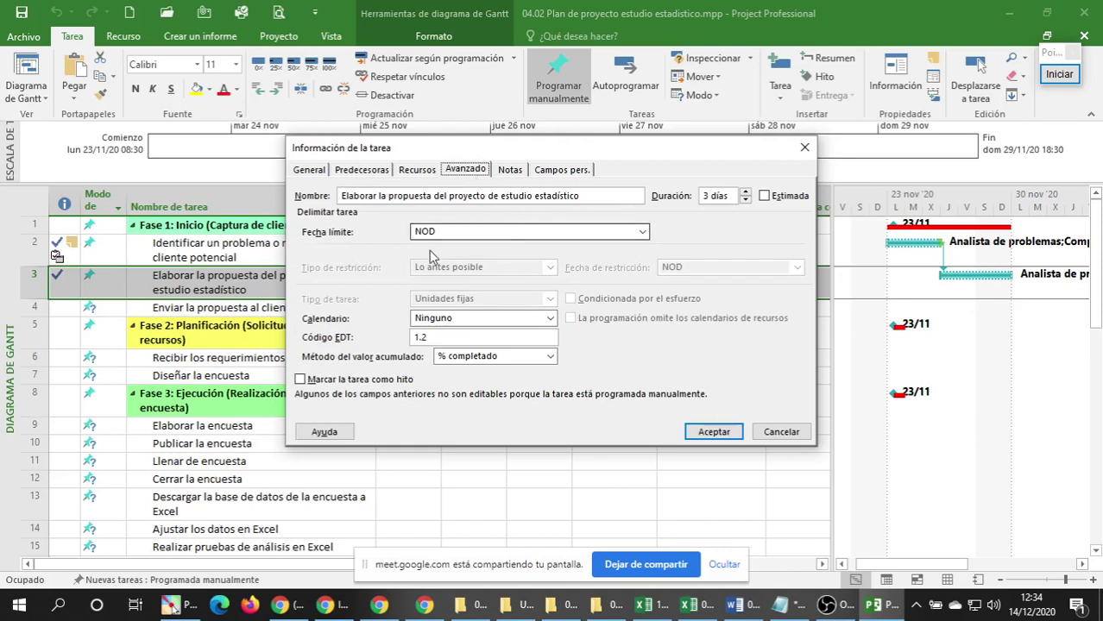
Set task 3's deadline to Monday 30/11/20 and its calendar to Estándar.
left_click(642, 231)
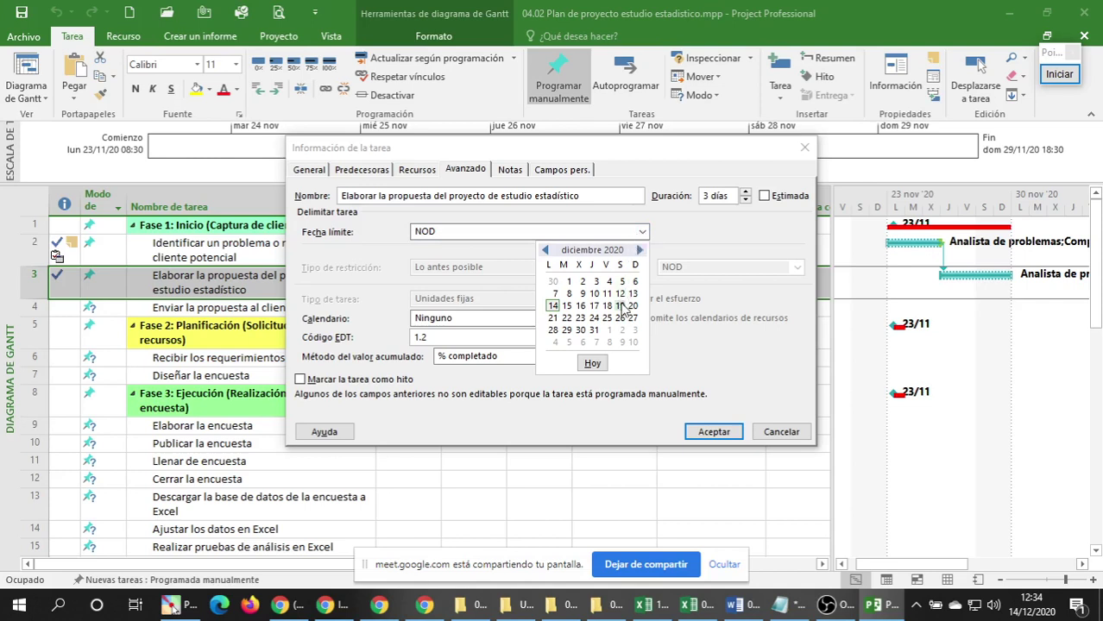
left_click(545, 250)
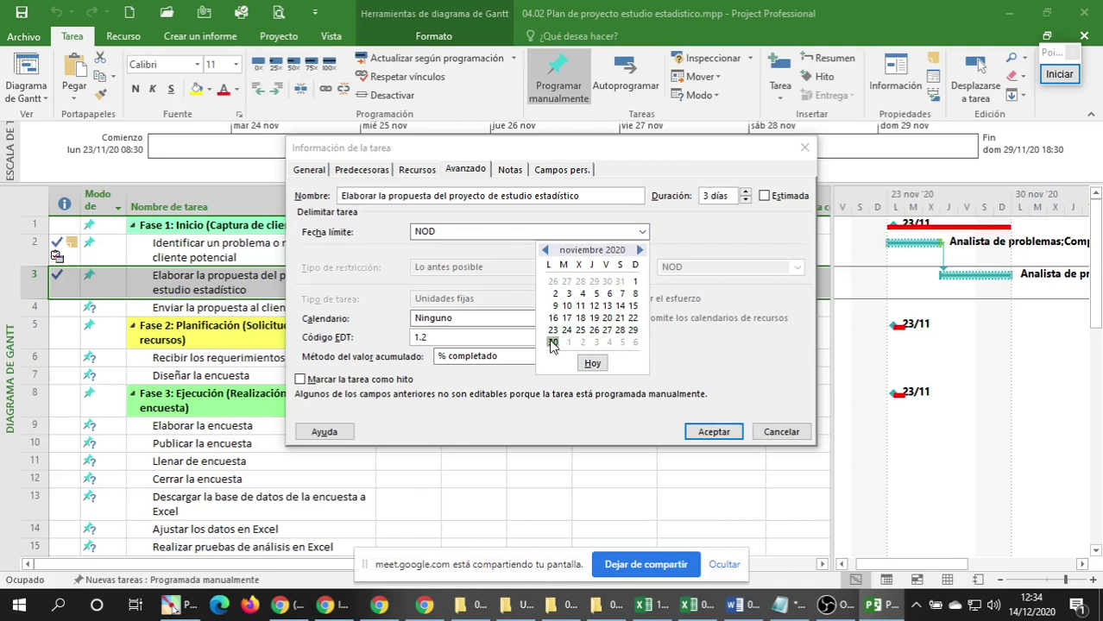
left_click(552, 343)
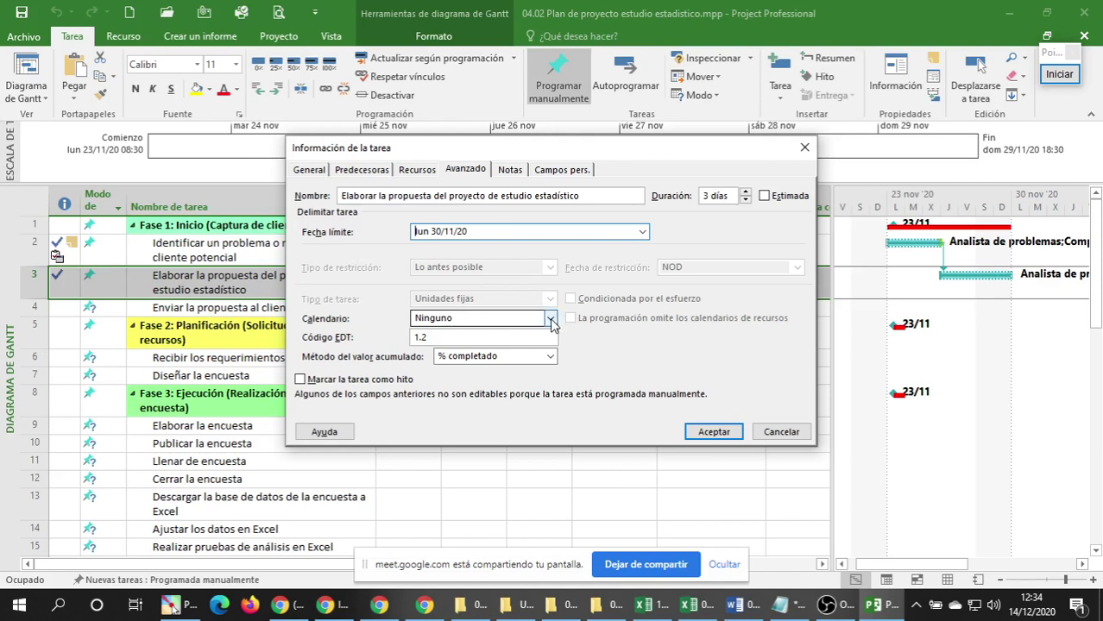
left_click(552, 319)
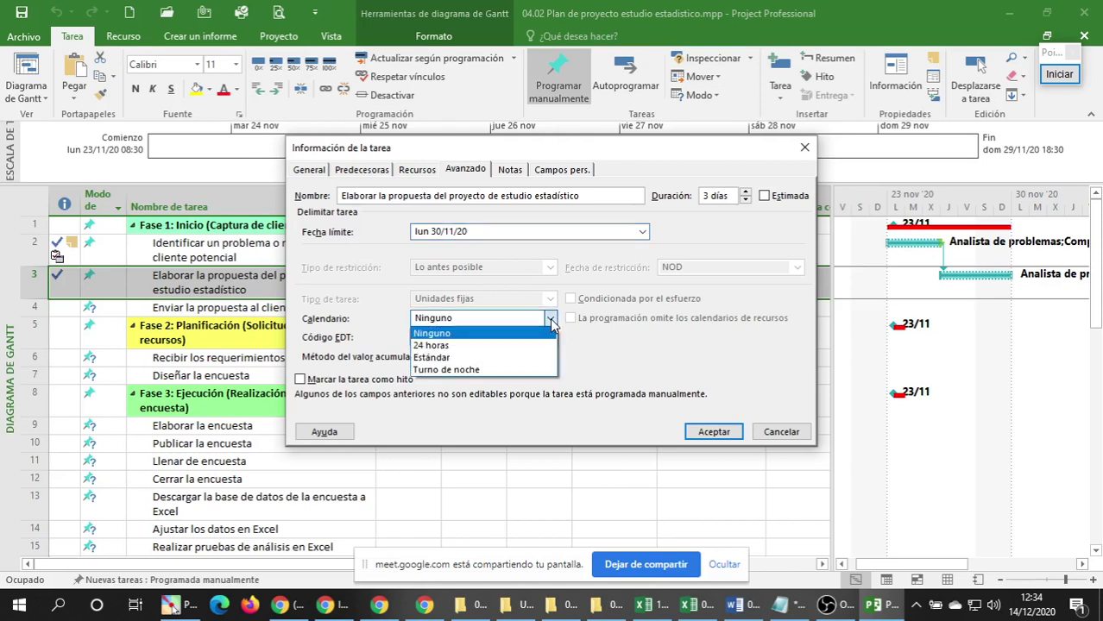
left_click(434, 357)
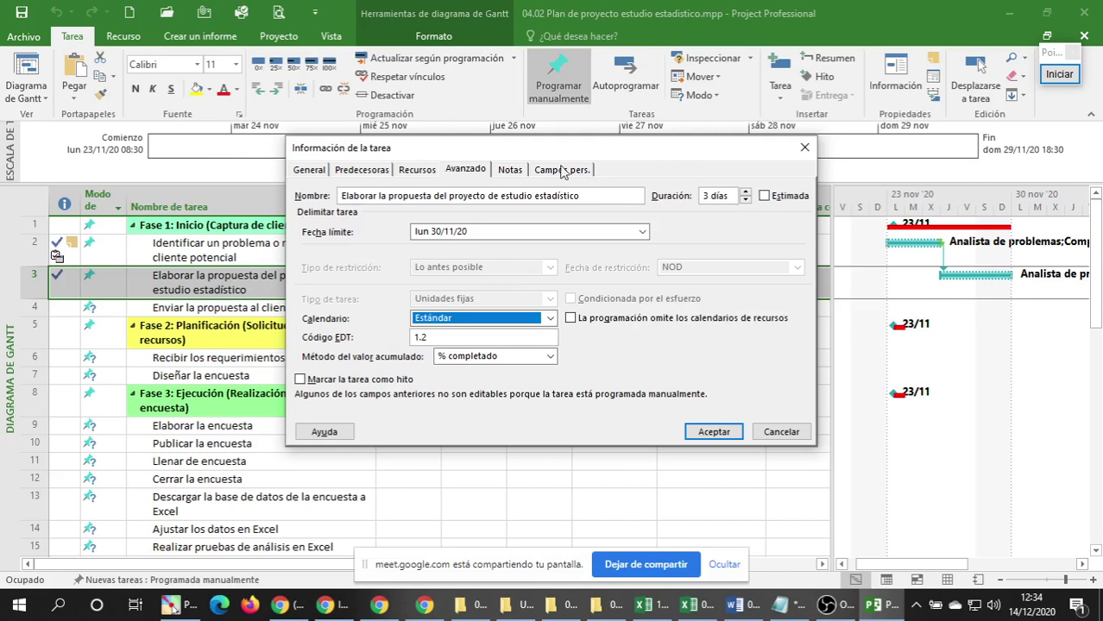
left_click(509, 170)
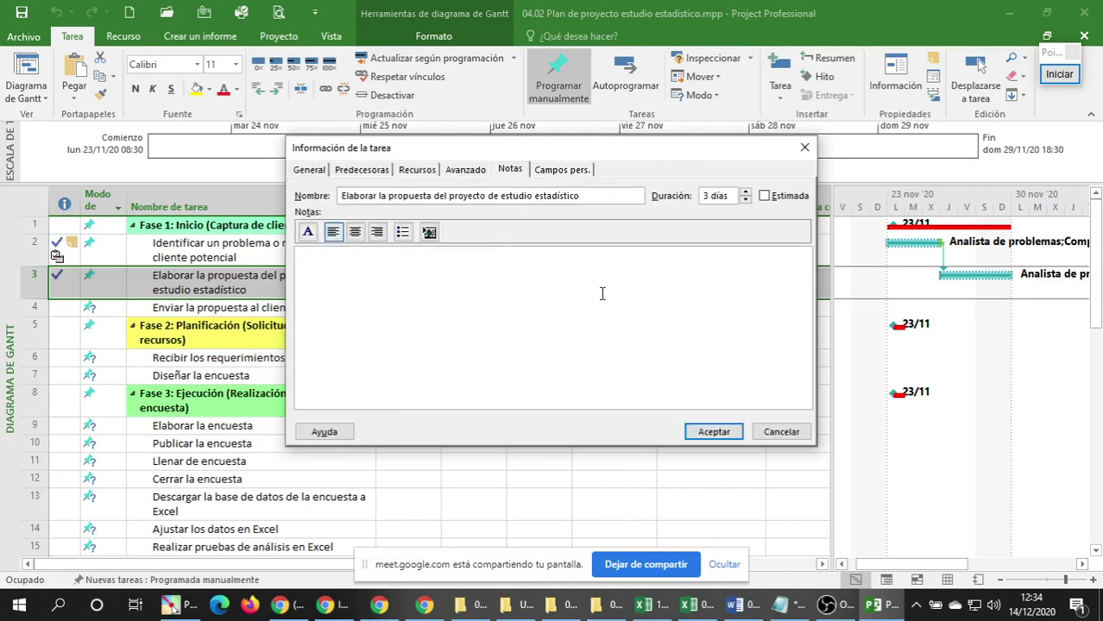
Write a bulleted note: identify the client's problems or needs; gather the client's corporate information.
left_click(402, 232)
left_click_drag(374, 160, 613, 187)
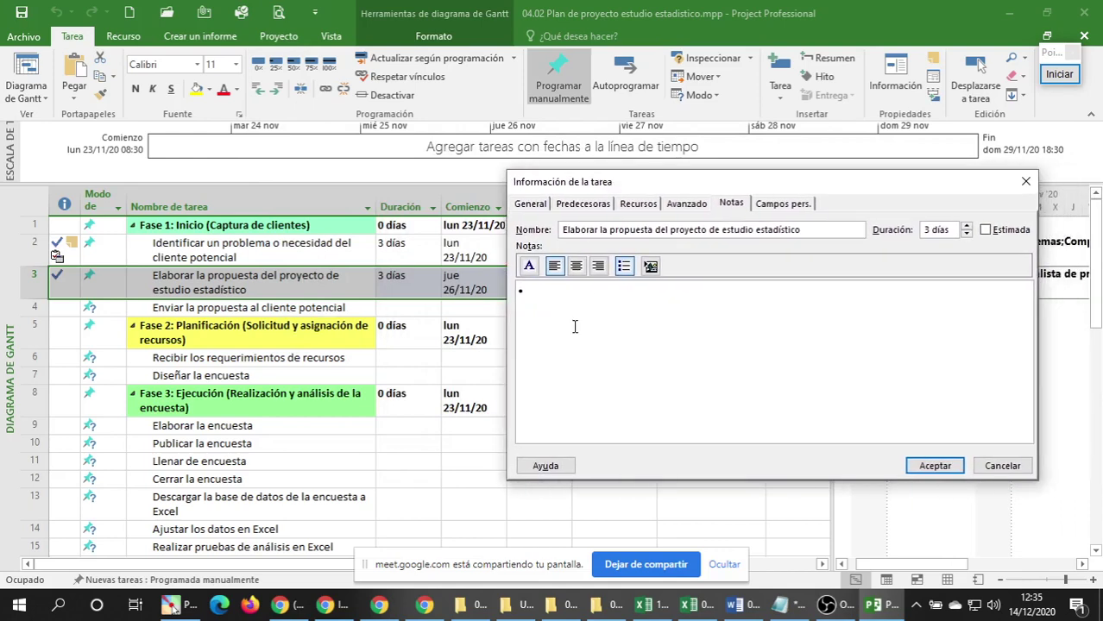
type("Identifica r")
type("los problemas ")
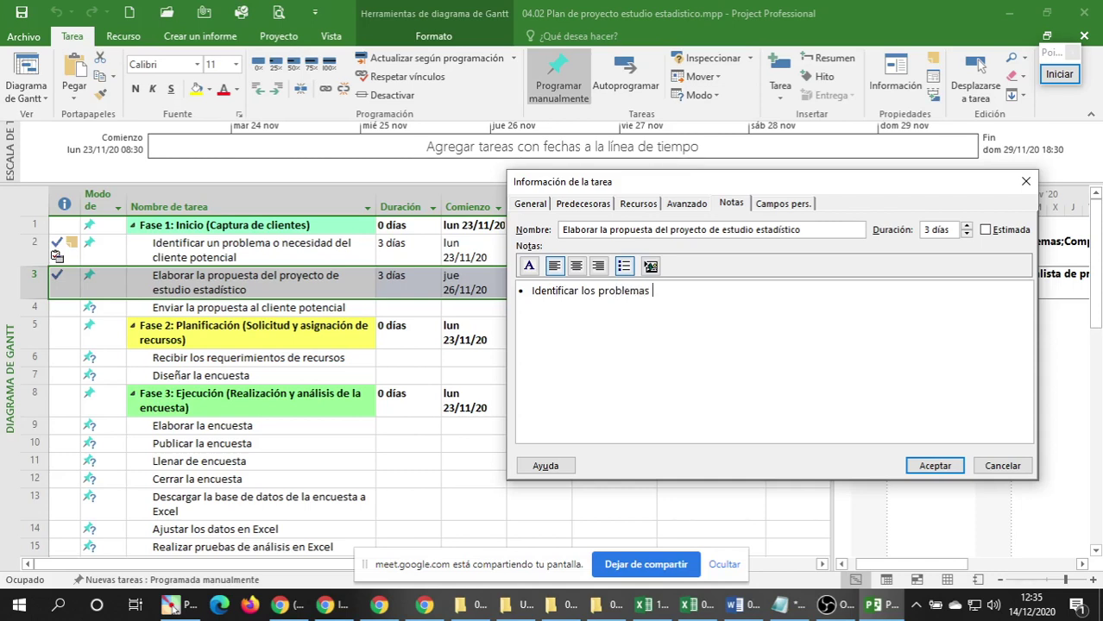
type("o necesidades del cli")
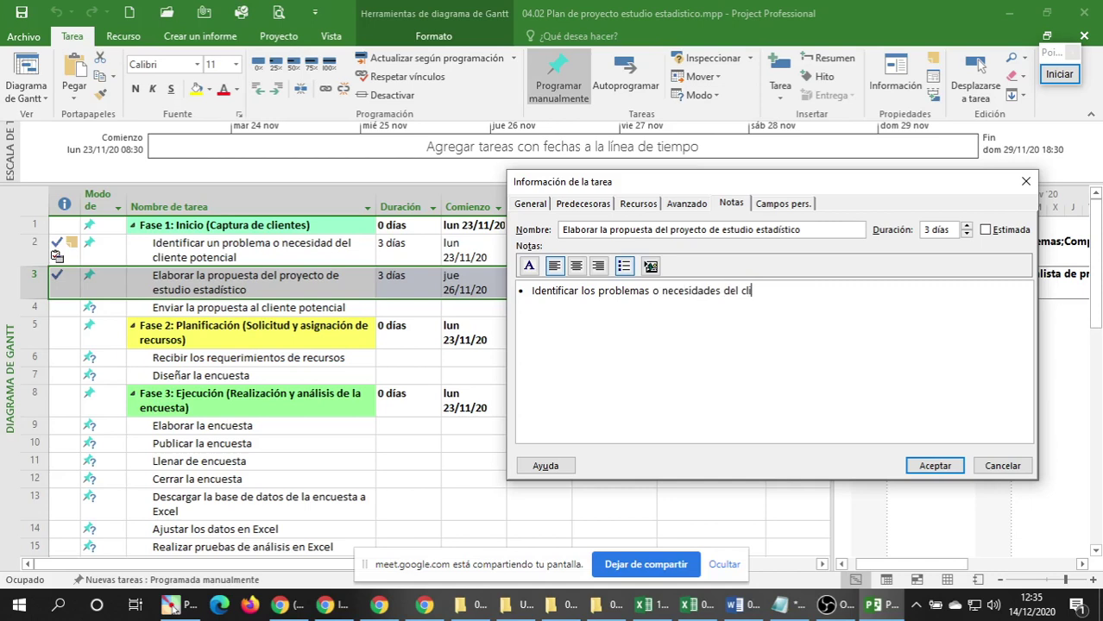
type("ente")
type("Recabar")
type(" info")
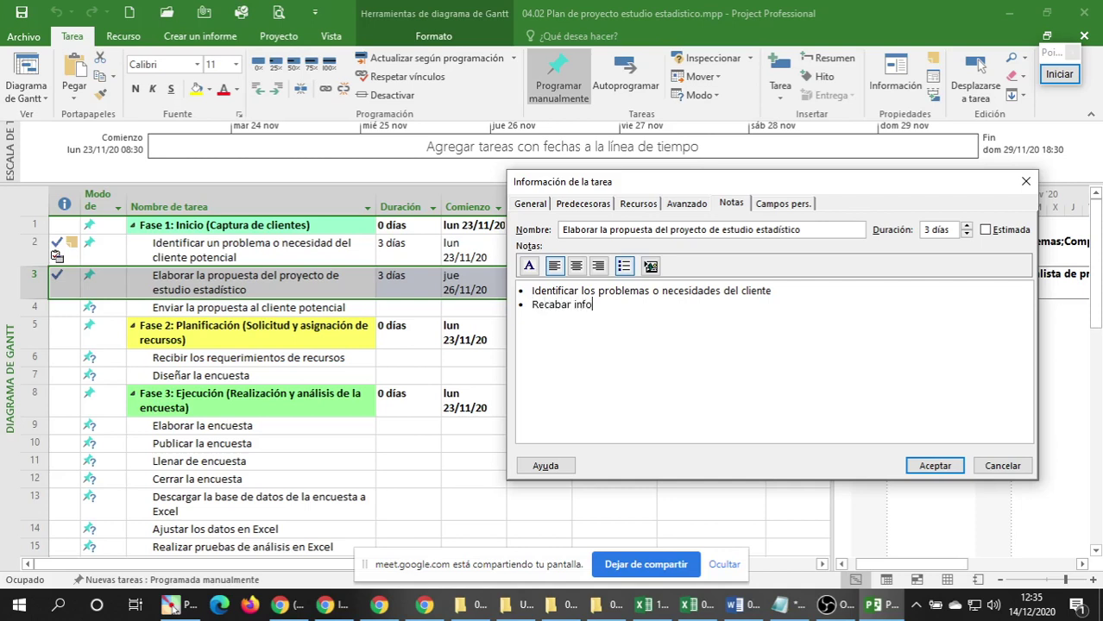
type("rmación ")
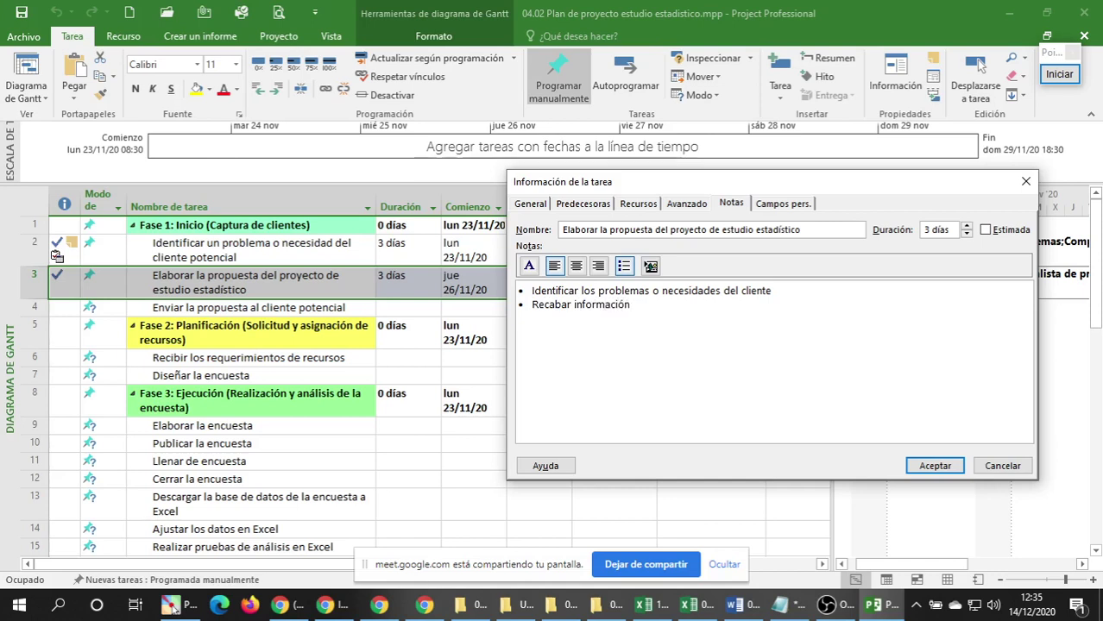
type("corporativa del ")
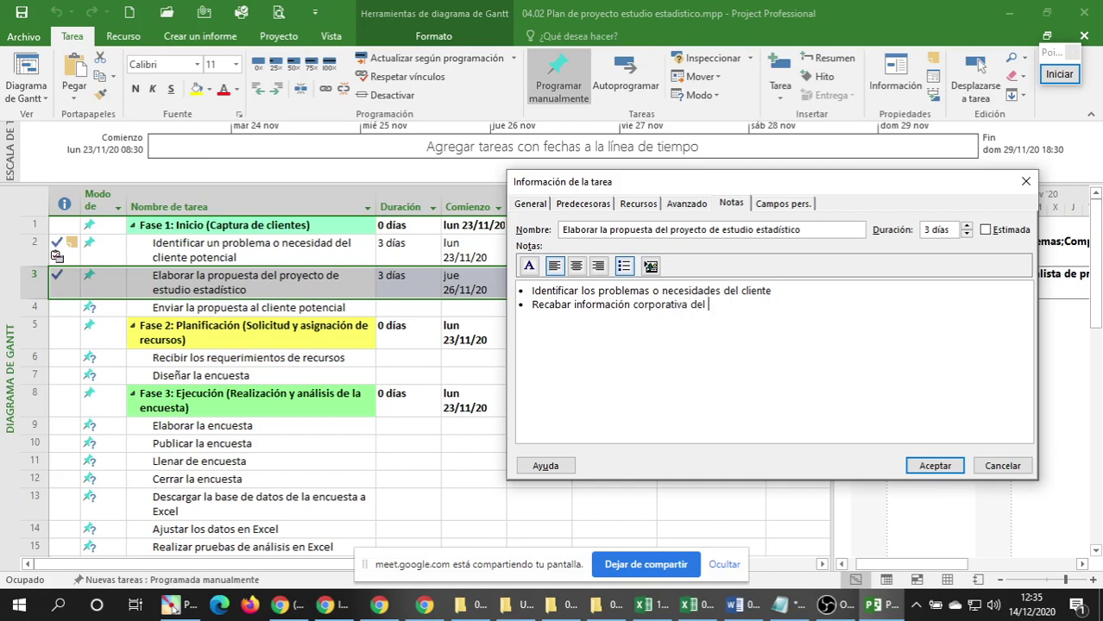
type("ccliente potencial")
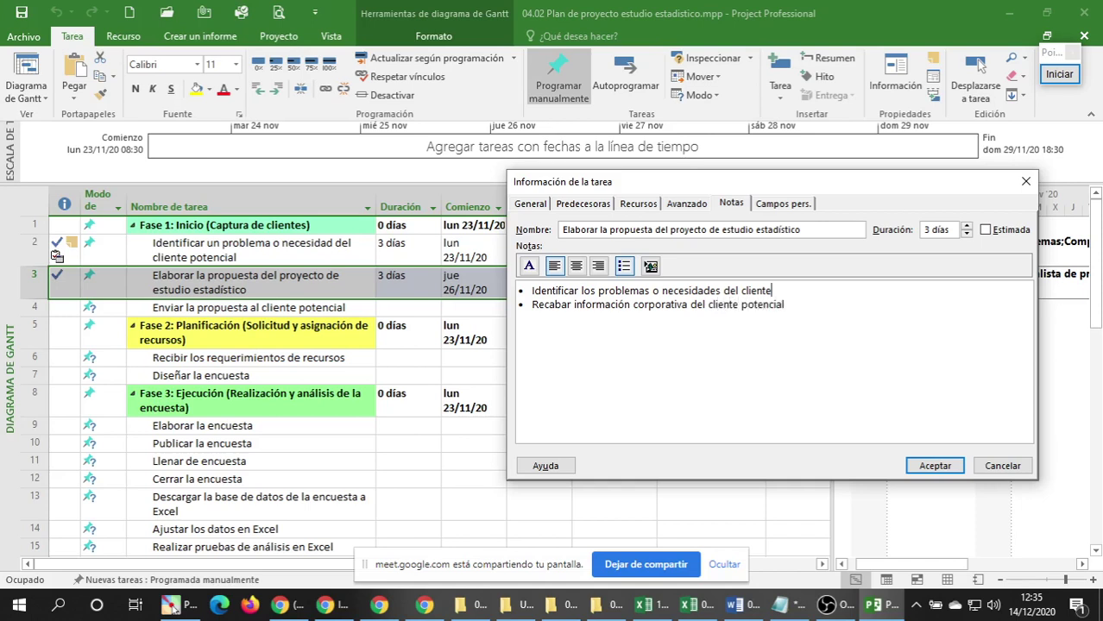
type(" potencial")
left_click(724, 566)
Bring the Google Meet call window in front of Project Professional.
left_click(378, 607)
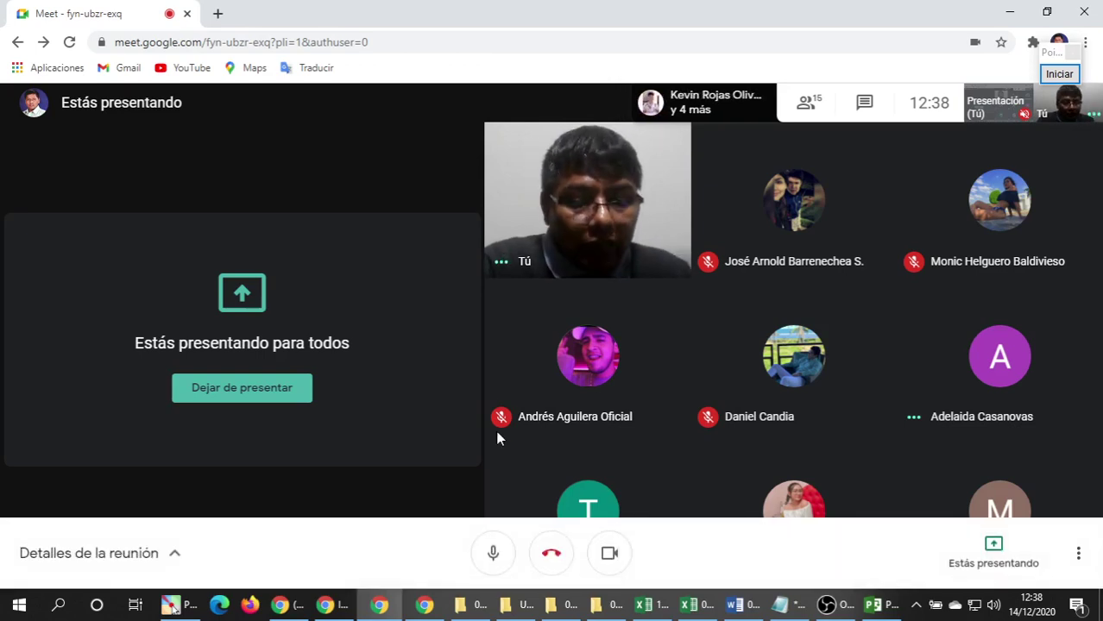
Return to Project Professional, showing task 3's information dialog with its two-bullet note.
mouse_move(880, 611)
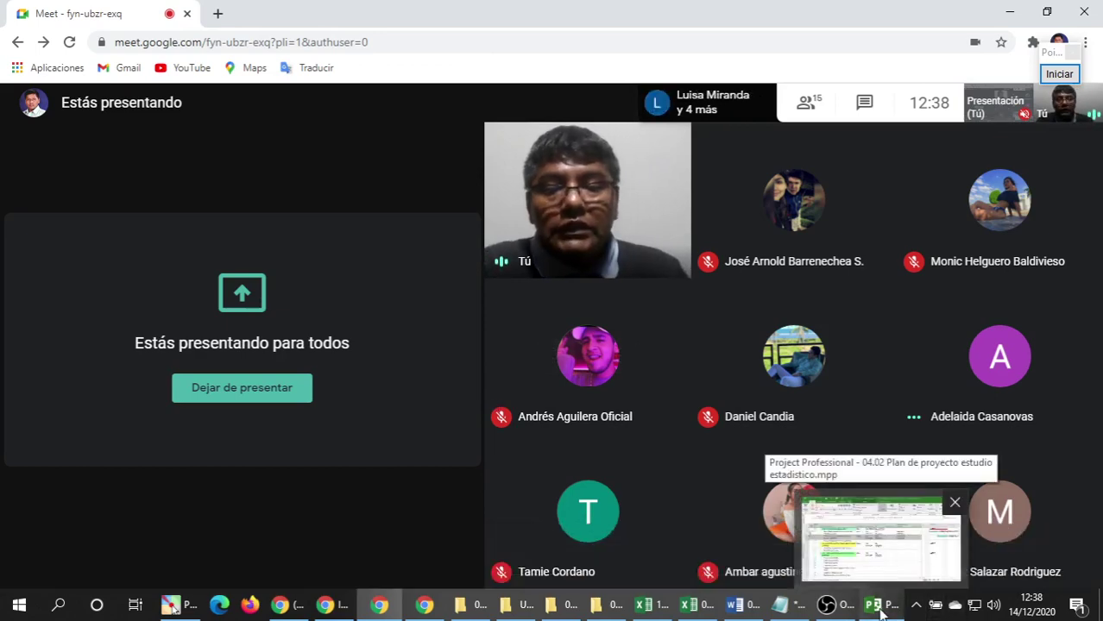
left_click(880, 611)
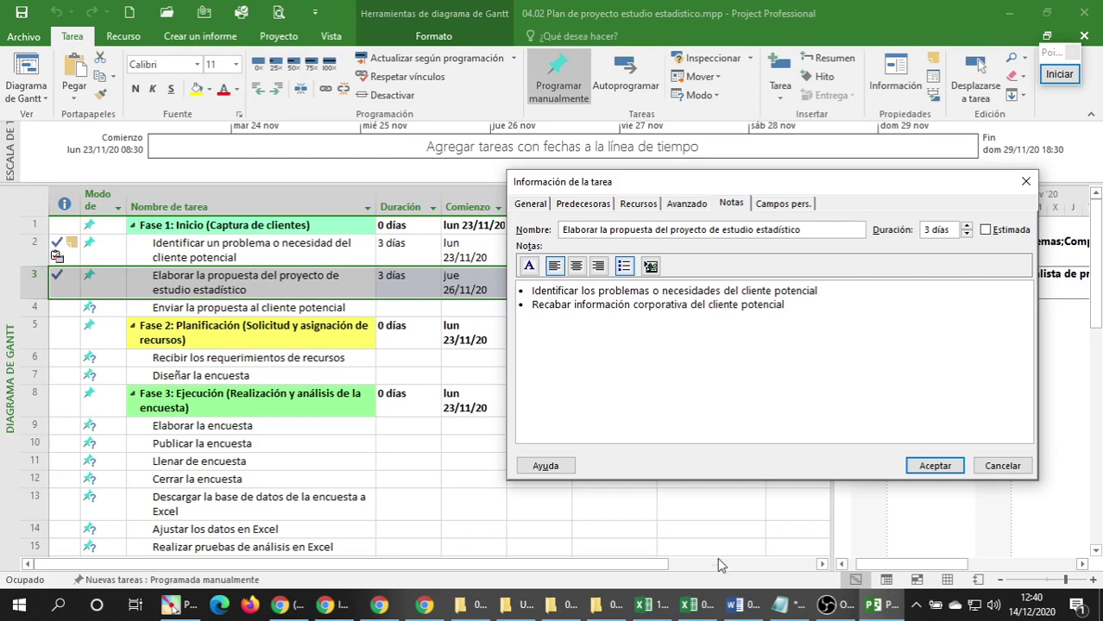
Switch back to the Google Meet call, which is still presenting the entire screen.
left_click(379, 605)
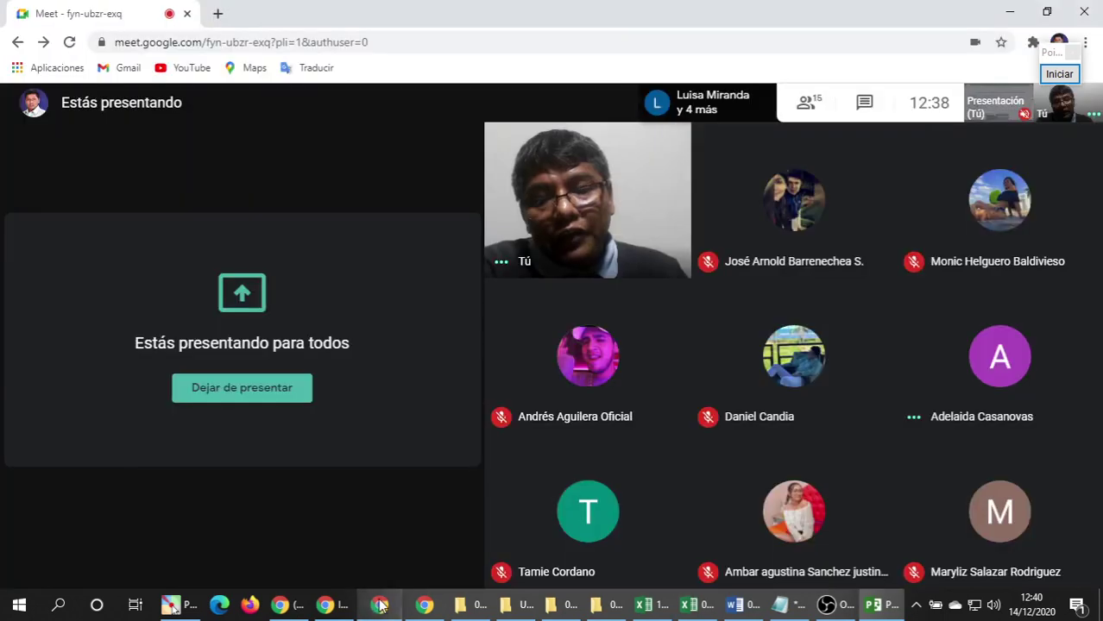
mouse_move(591, 350)
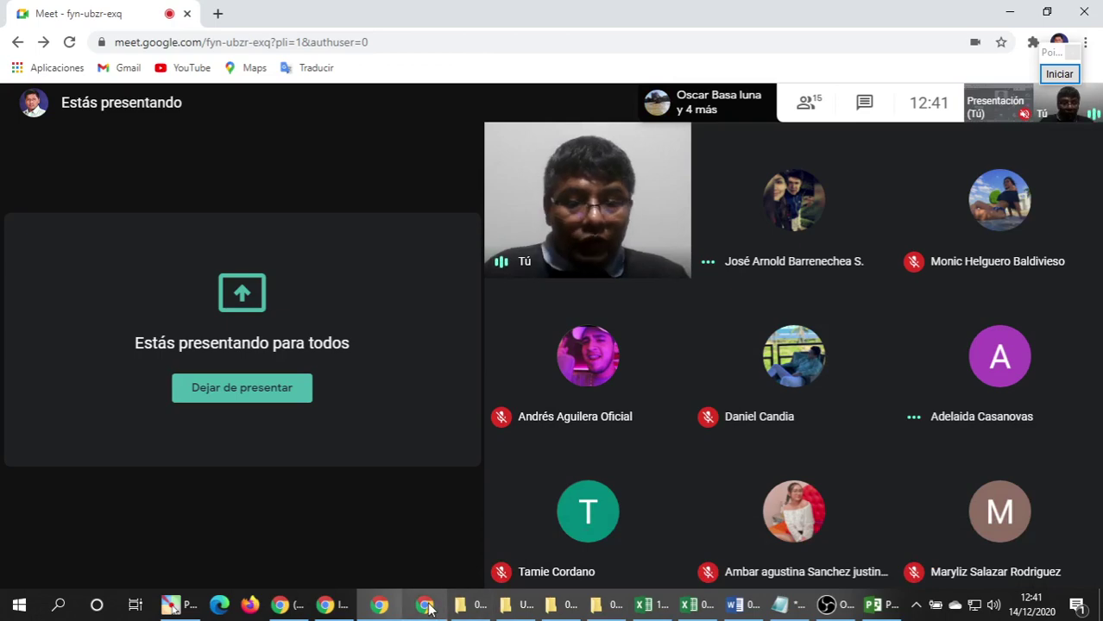
Add a third bullet to task 3's note on stating the project objectives clearly and concisely, and confirm it.
left_click(780, 604)
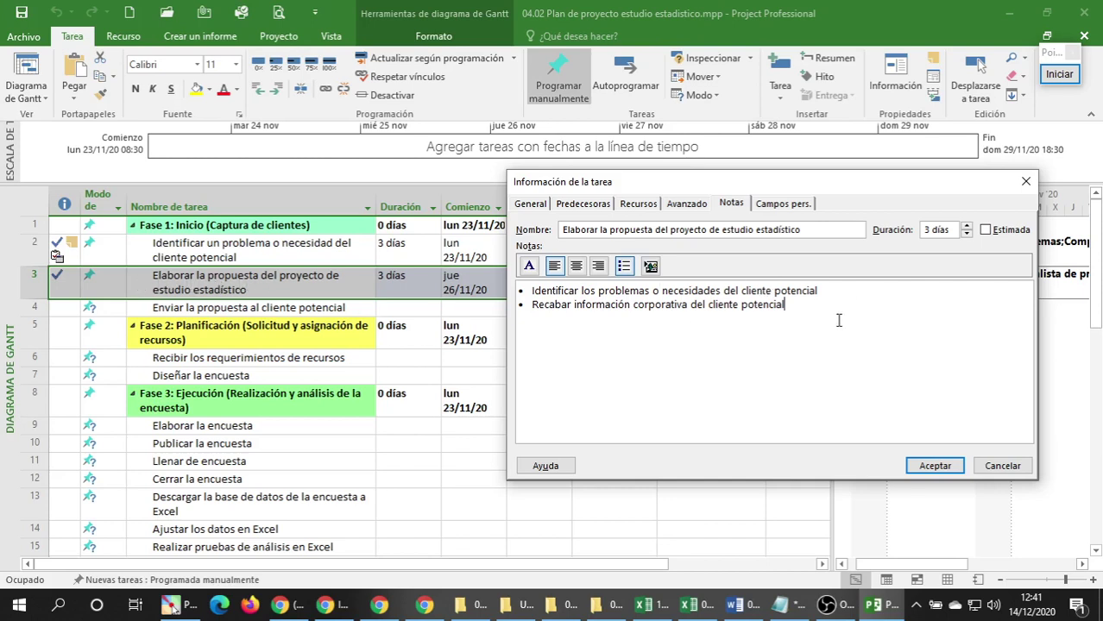
type("Esc")
key("BackSpace")
key("BackSpace")
key("BackSpace")
key("BackSpace")
key("BackSpace")
key("BackSpace")
type("Redactar de forma cla")
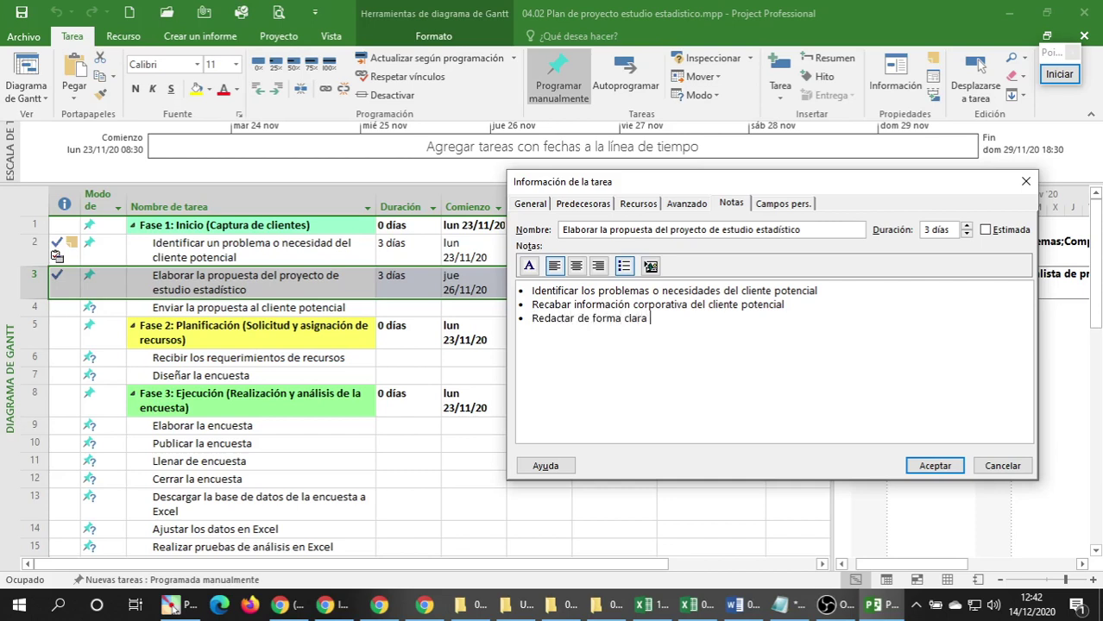
type("ra ")
type("y resu")
key("BackSpace")
key("BackSpace")
key("BackSpace")
type("sintetizada los ob")
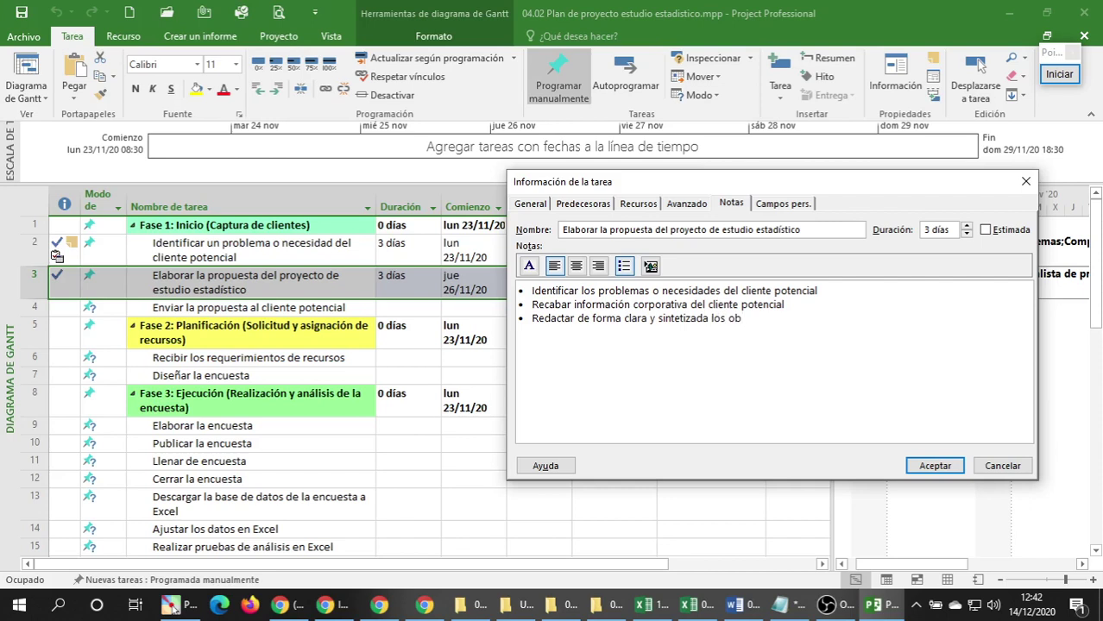
type("jetivos del proyecto")
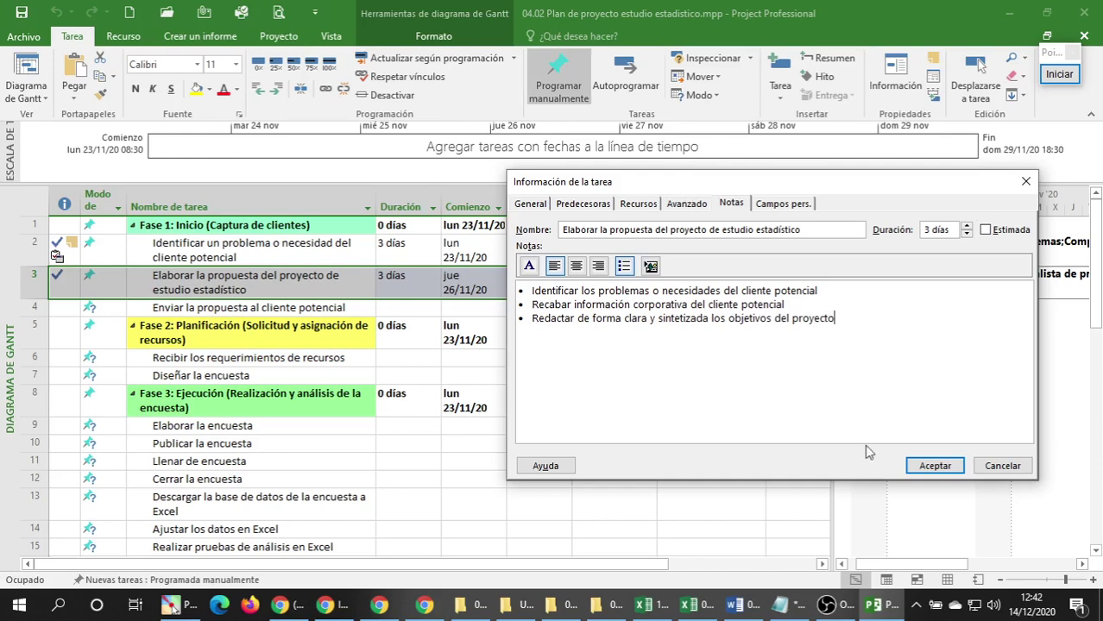
left_click(948, 472)
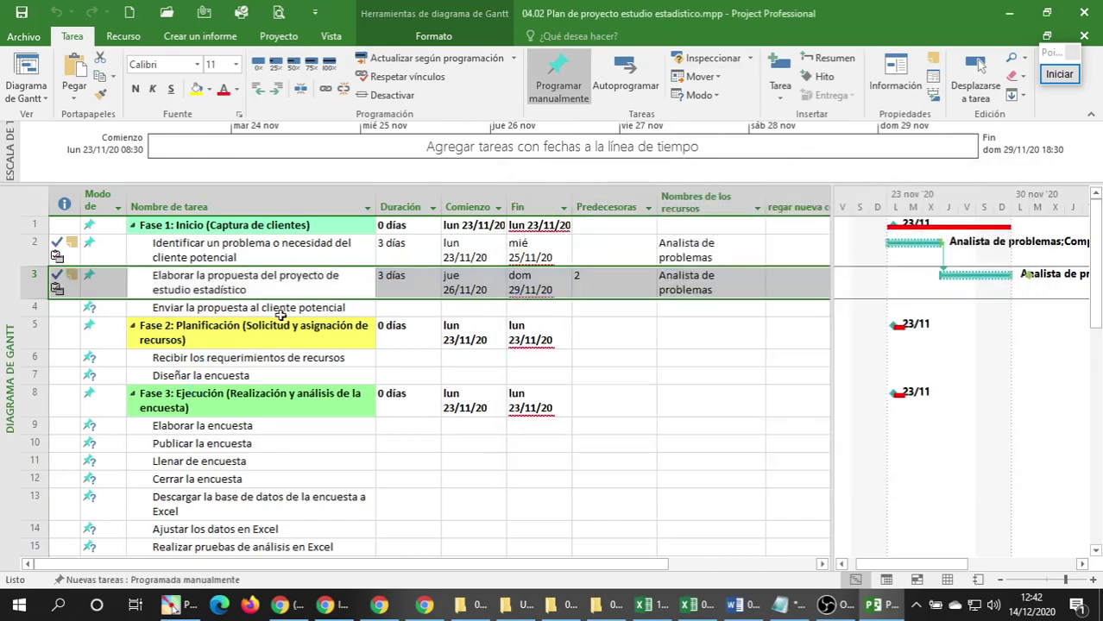
Select the proposal tasks in the table and save the project file.
left_click(283, 310)
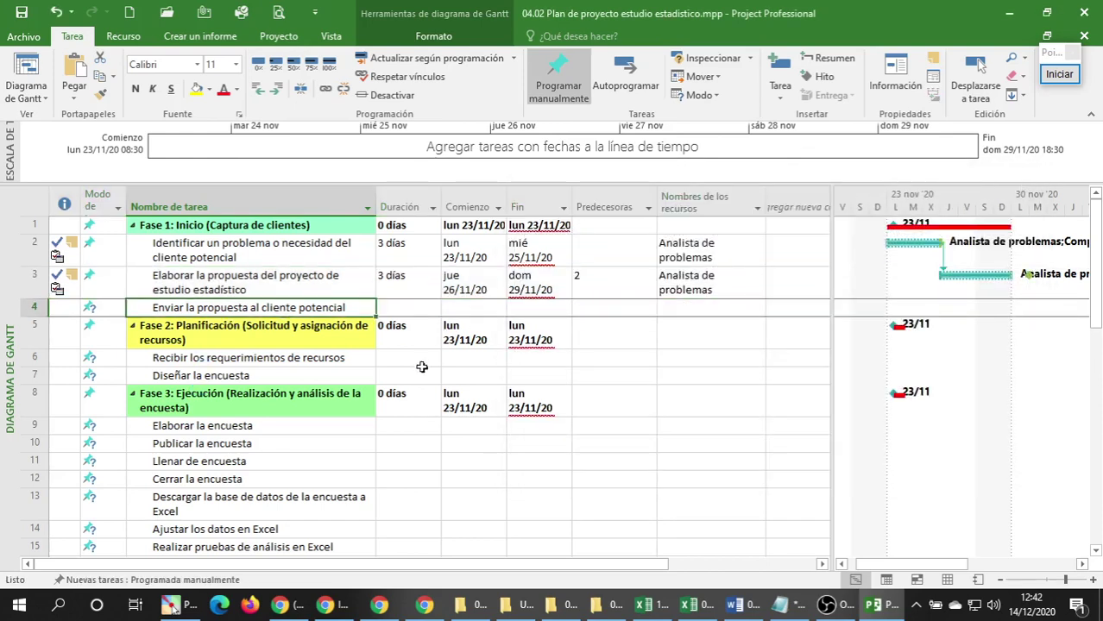
left_click(301, 292)
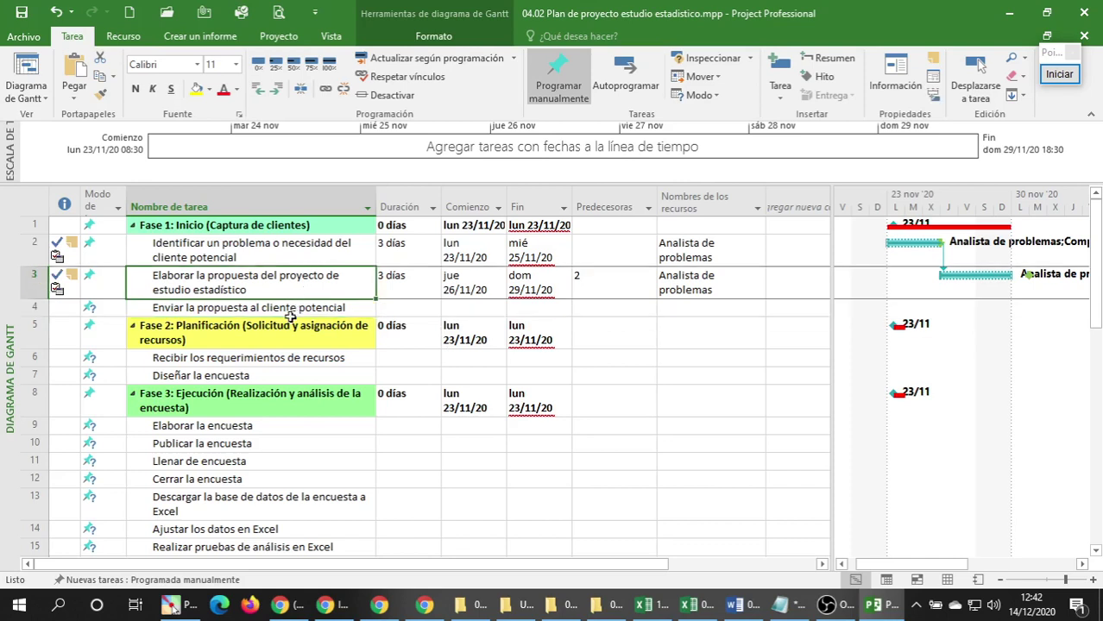
left_click(292, 312)
left_click(302, 292)
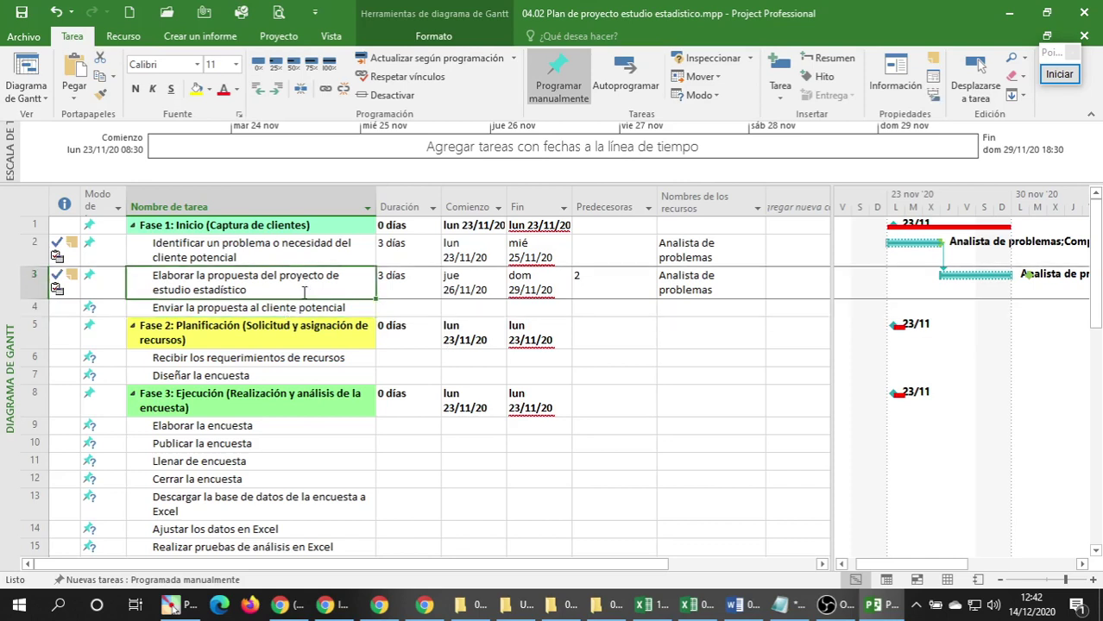
left_click(343, 313)
left_click(332, 280)
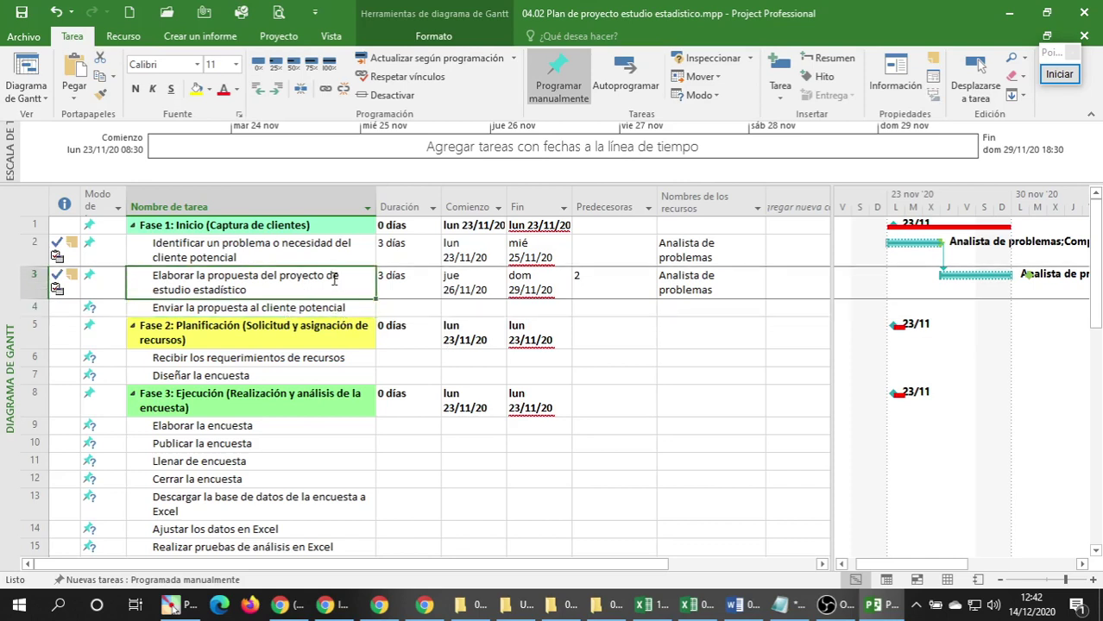
left_click(12, 11)
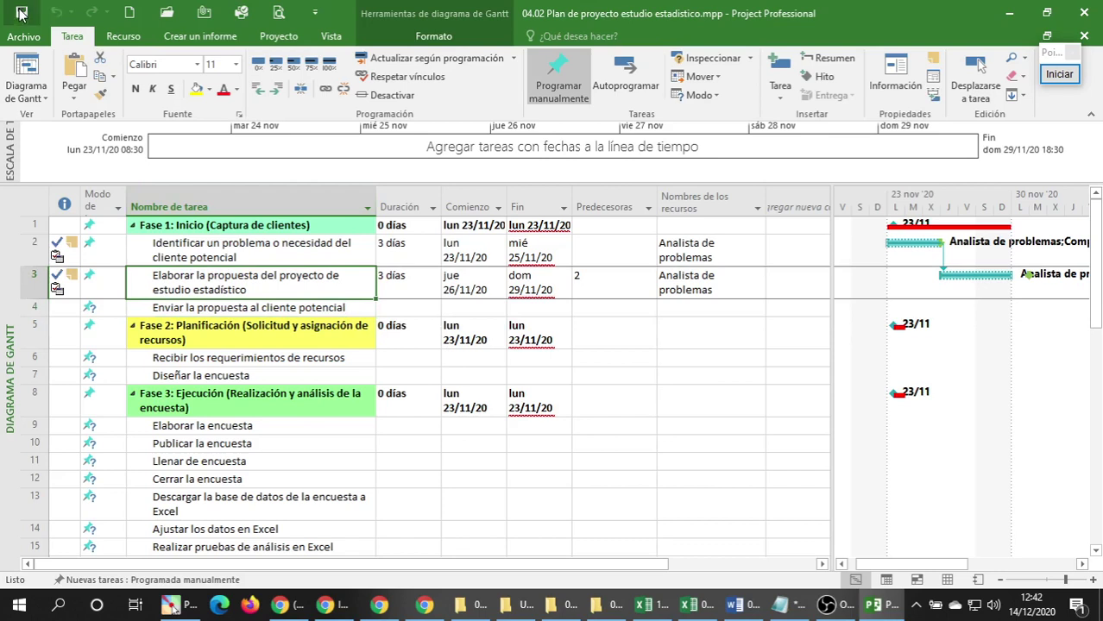
Open Task Information for task 4, 'Enviar la propuesta al cliente potencial'.
left_click(288, 377)
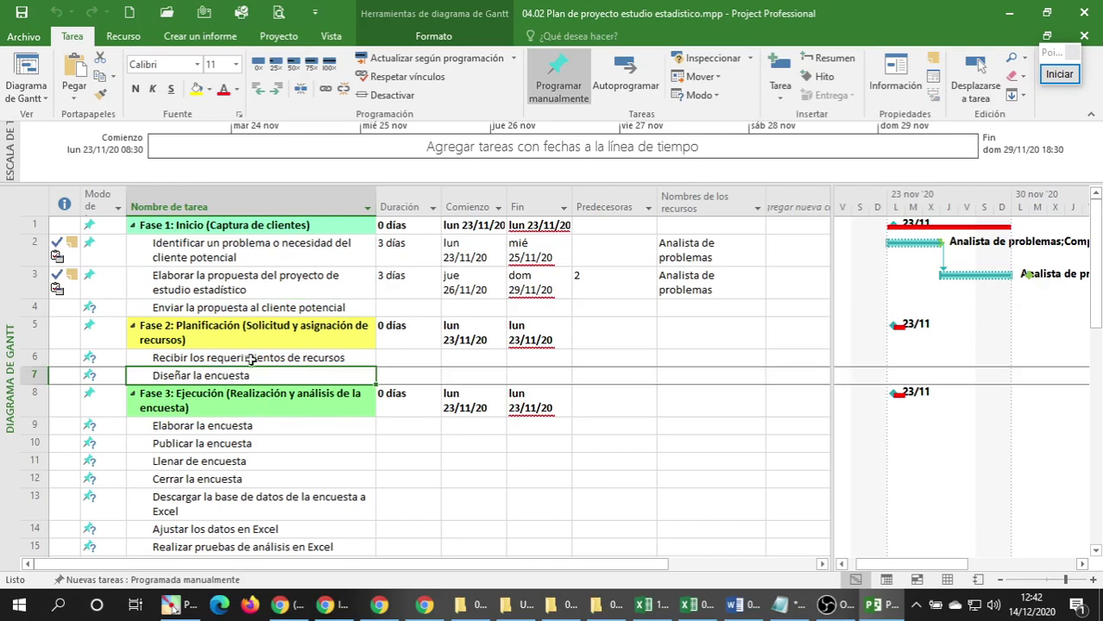
left_click(262, 310)
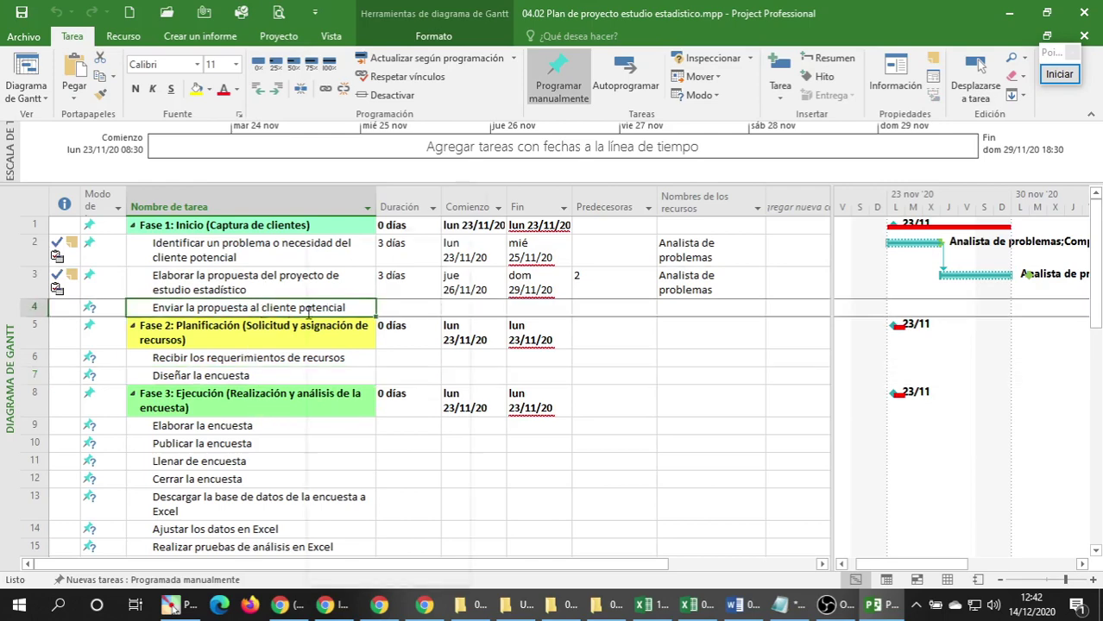
right_click(309, 311)
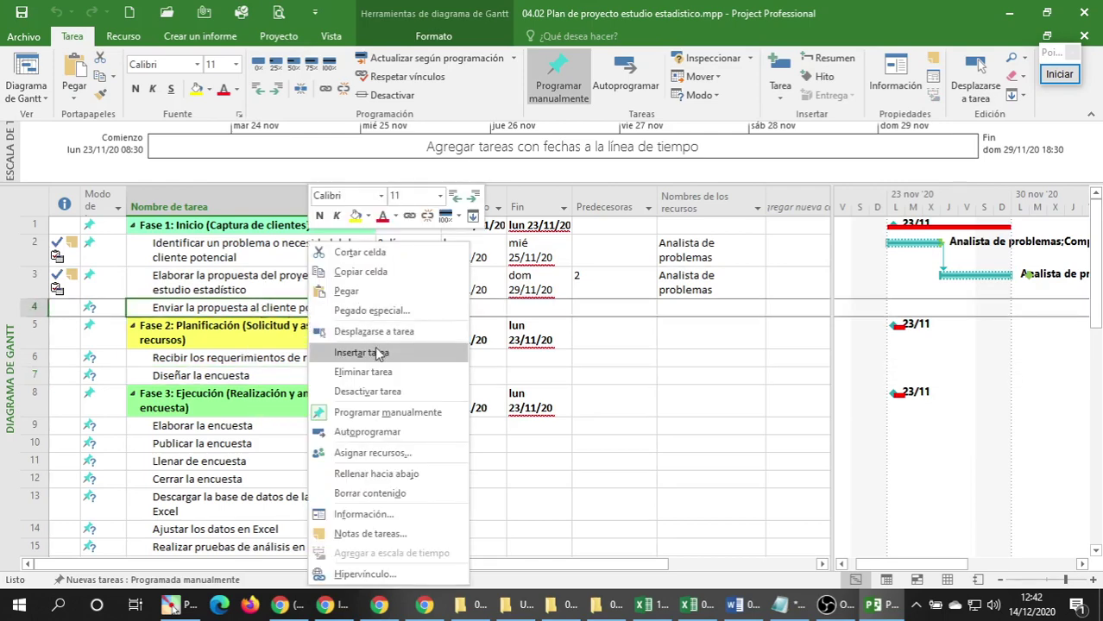
left_click(357, 515)
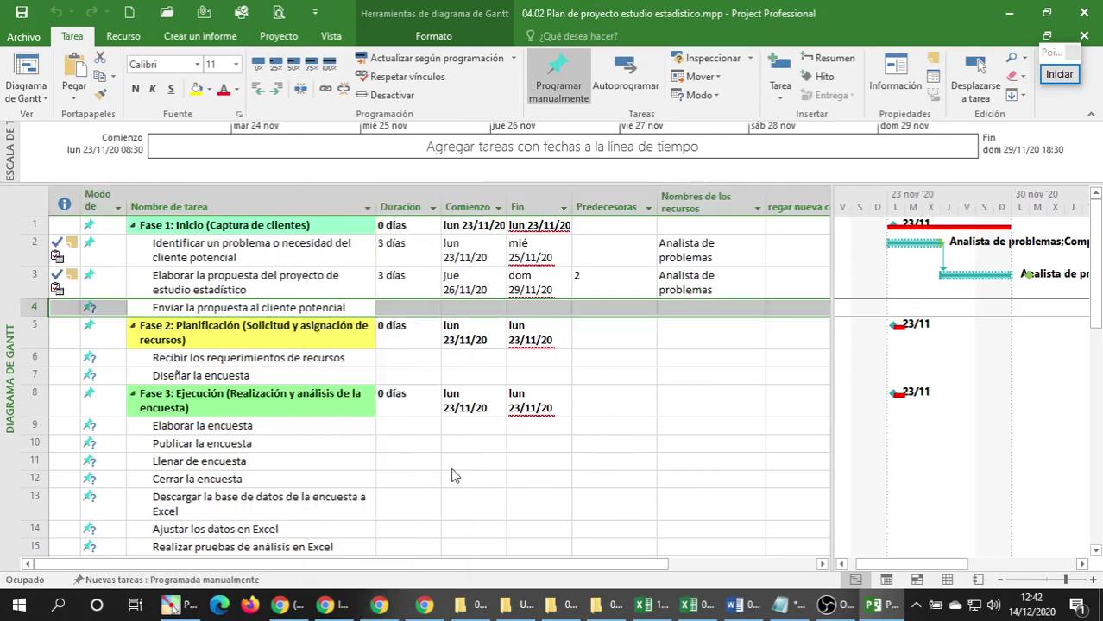
left_click(784, 606)
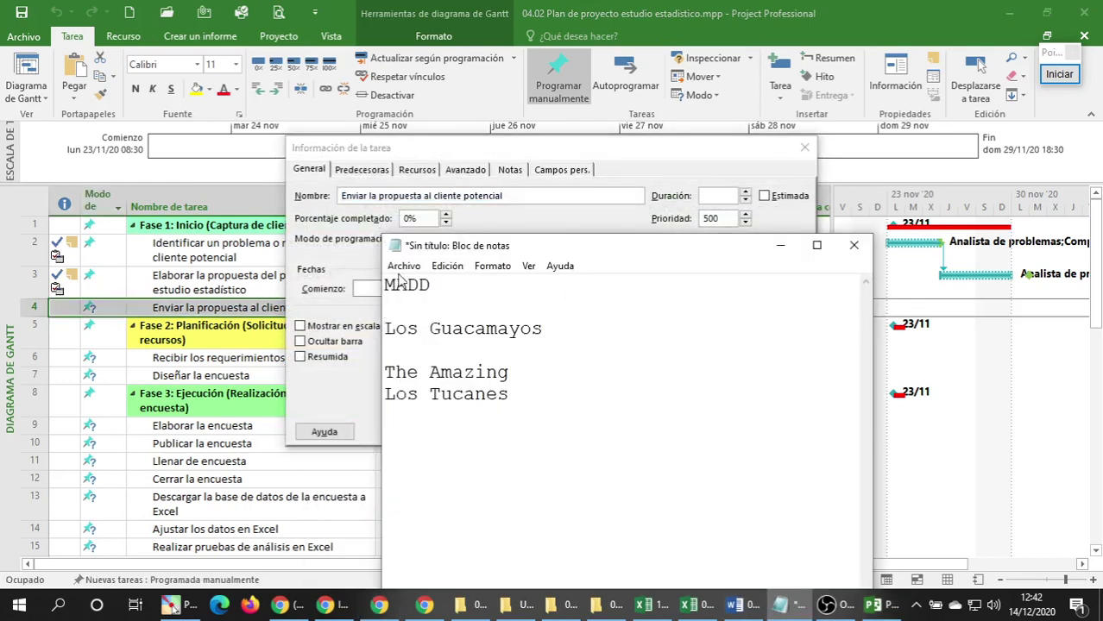
double_click(440, 328)
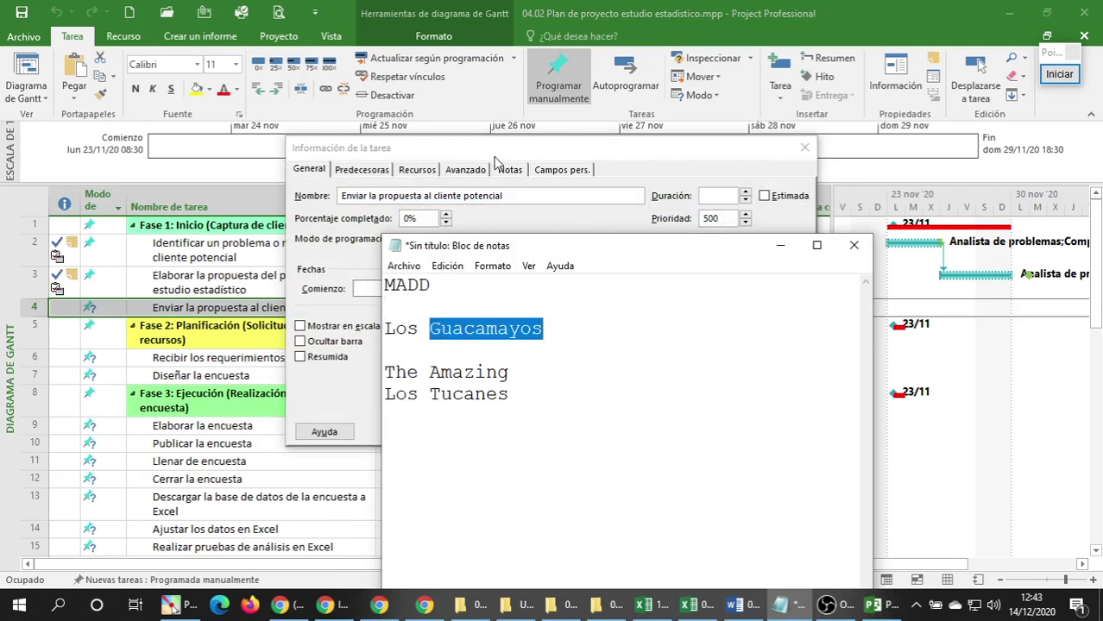
left_click(494, 151)
Set task 4's start to 01/12/20 and finish to 02/12/20 from the date calendars.
left_click(407, 289)
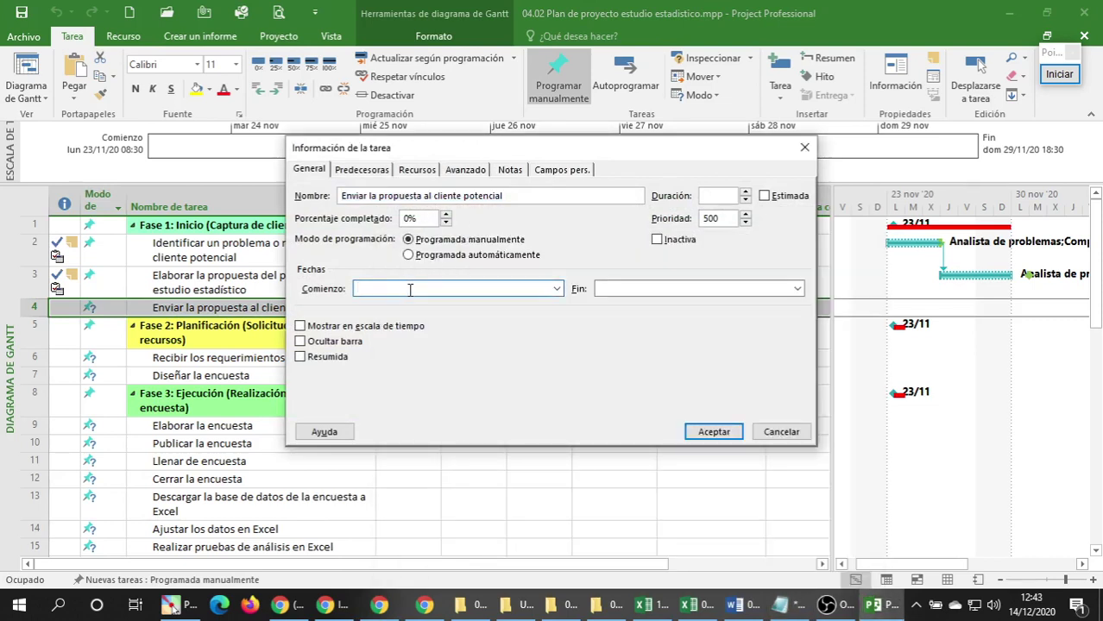
left_click(557, 290)
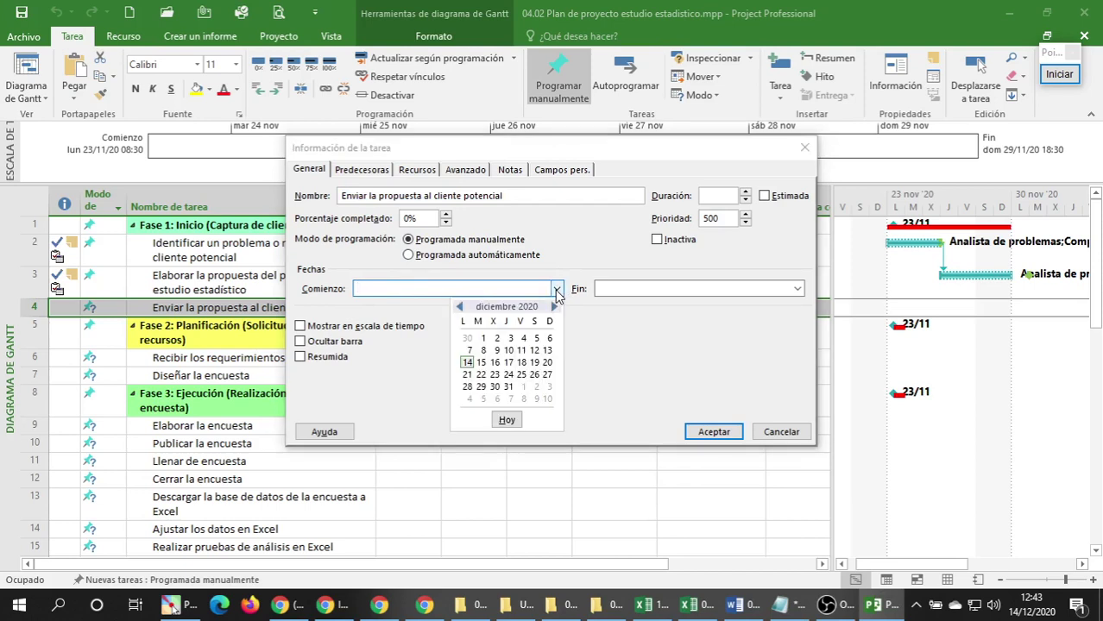
left_click(459, 306)
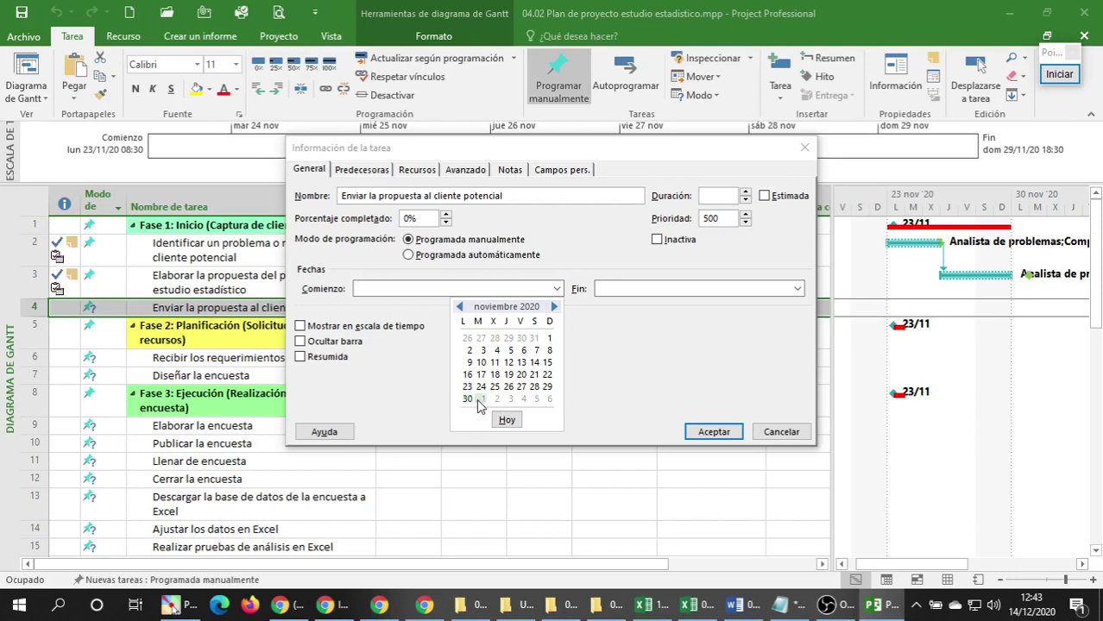
left_click(480, 399)
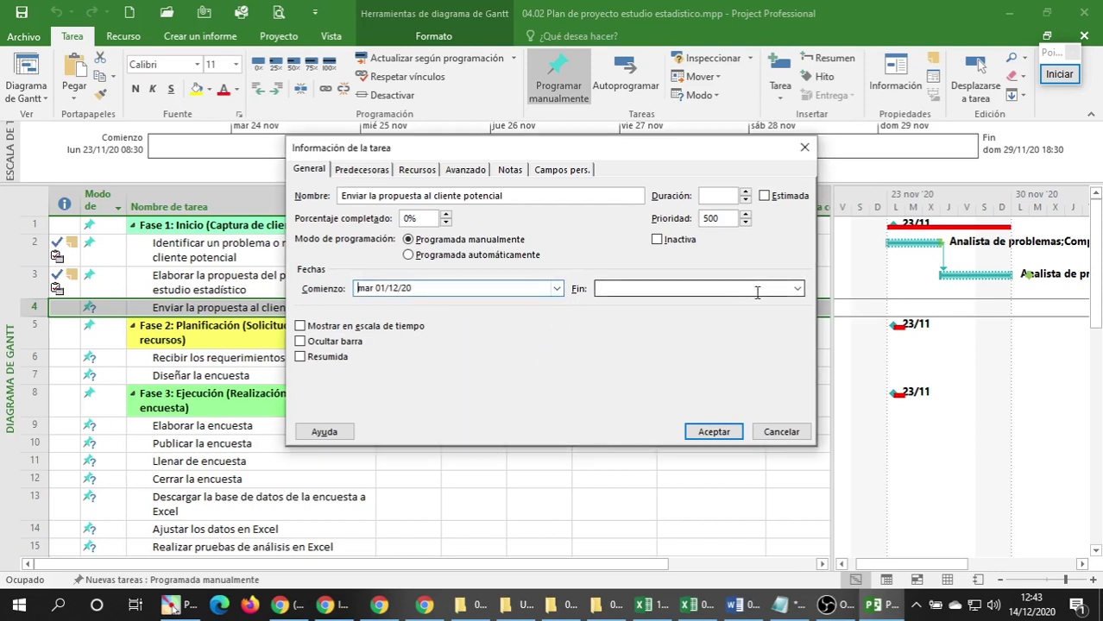
left_click(797, 289)
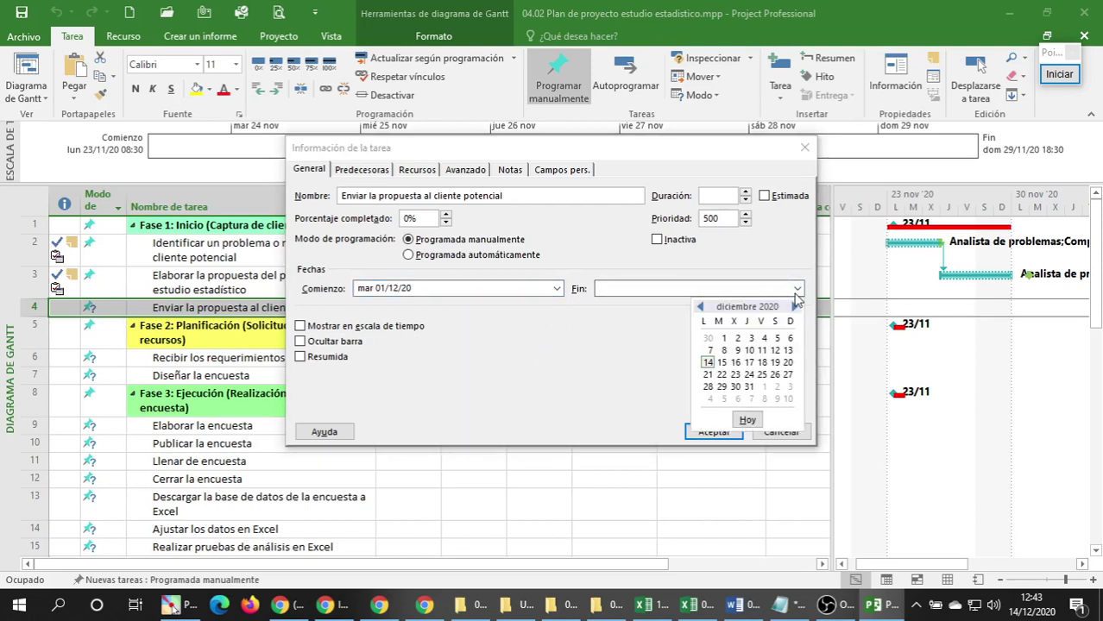
left_click(736, 339)
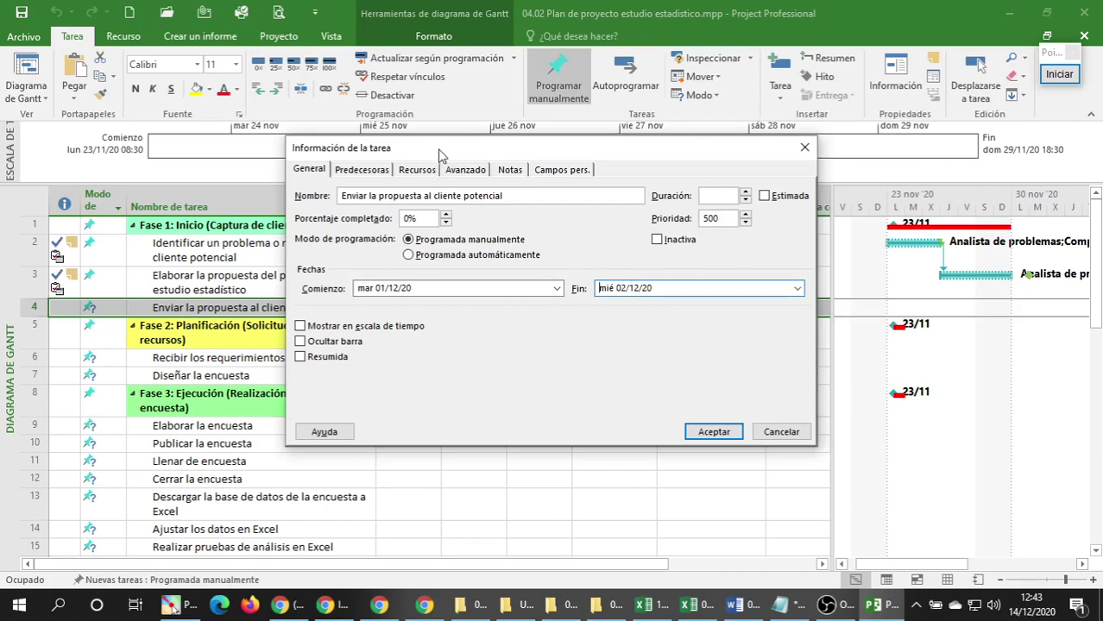
Move the task dialog aside and change task 4's finish date to 03/12/20.
left_click_drag(438, 149, 649, 76)
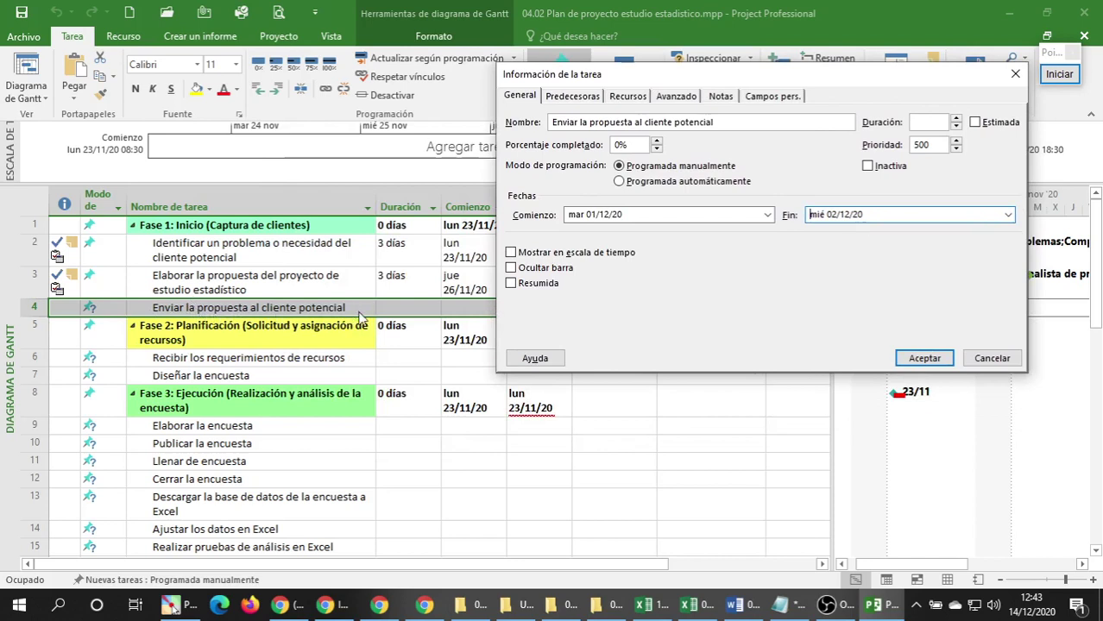
left_click(622, 216)
left_click(1007, 215)
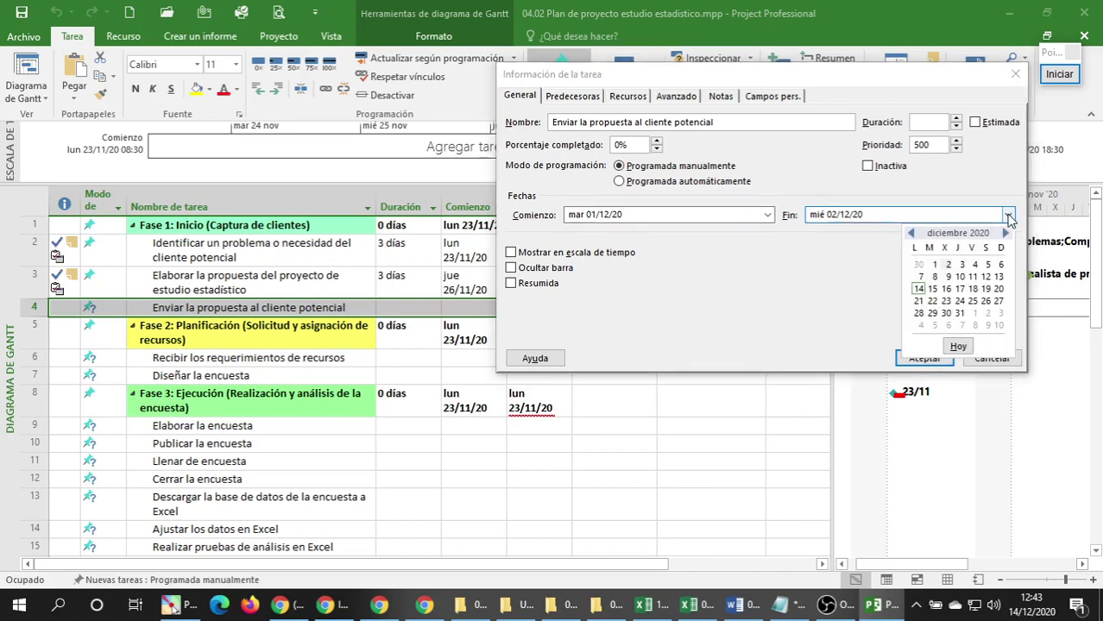
left_click(962, 267)
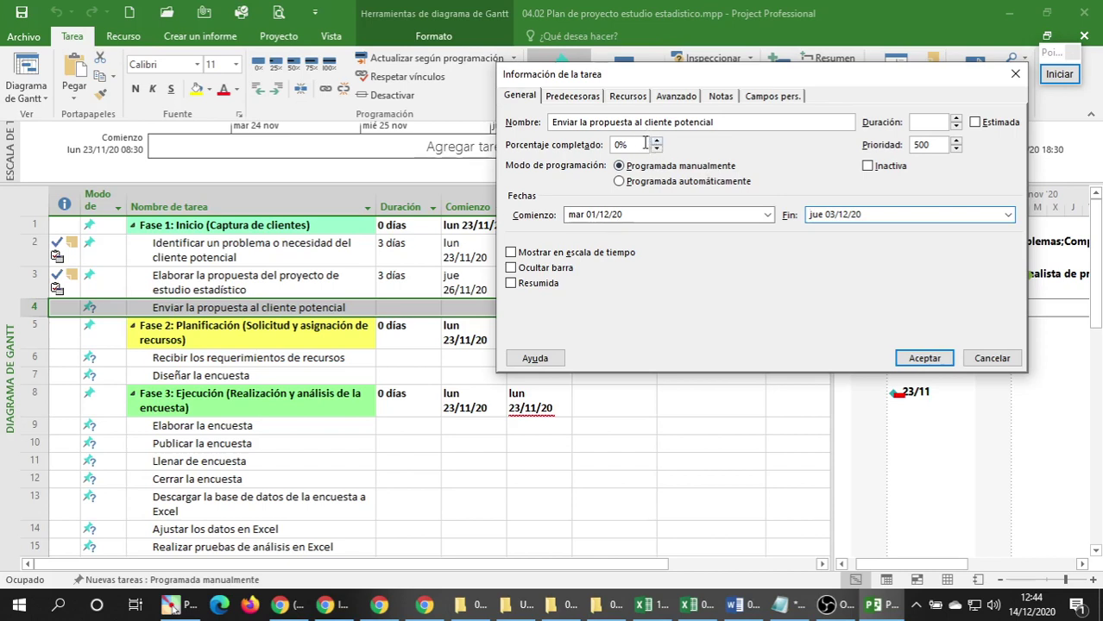
Replace the 0% completion value with 10 in Porcentaje completado.
left_click_drag(638, 144, 613, 145)
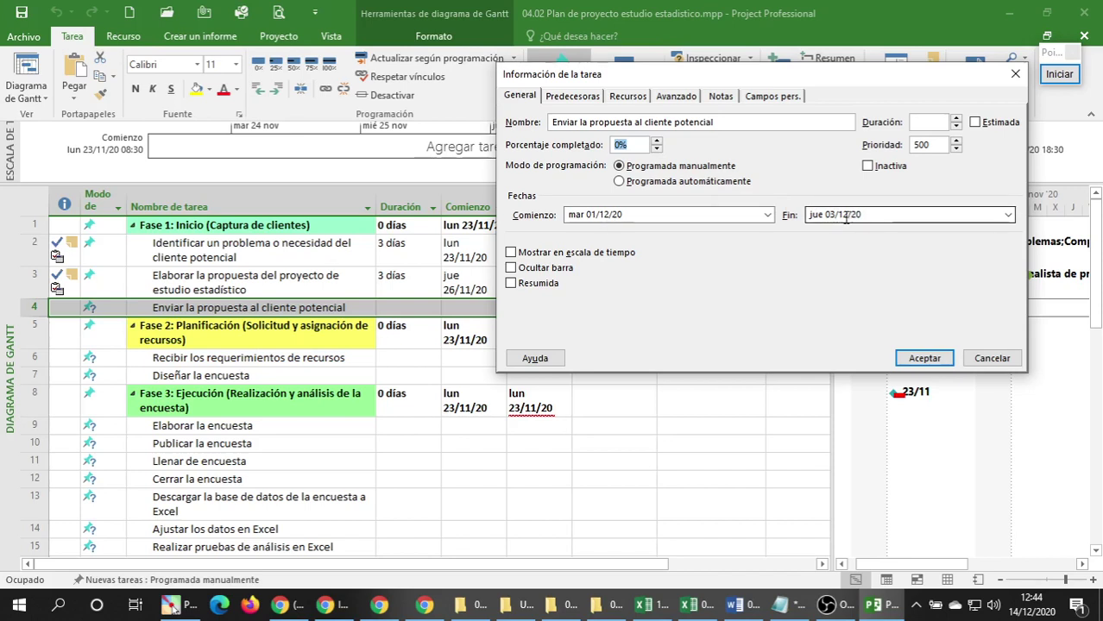
type("100")
left_click(591, 97)
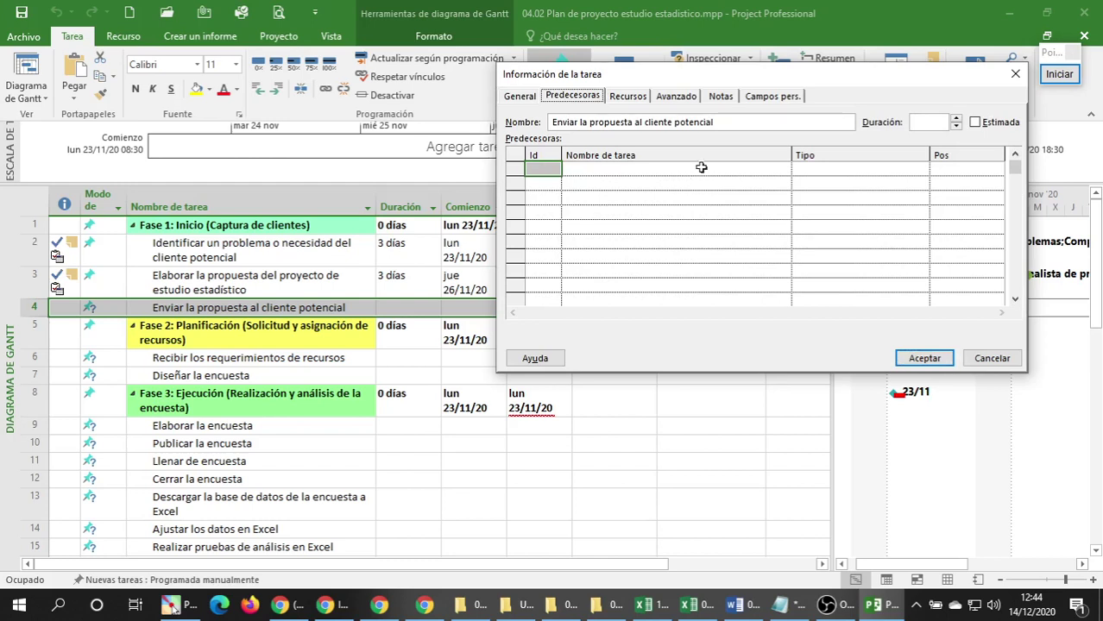
Pick 'Aprobar la propuesta del proyecto por gerencia' (Id 29) as task 4's predecessor.
left_click(730, 169)
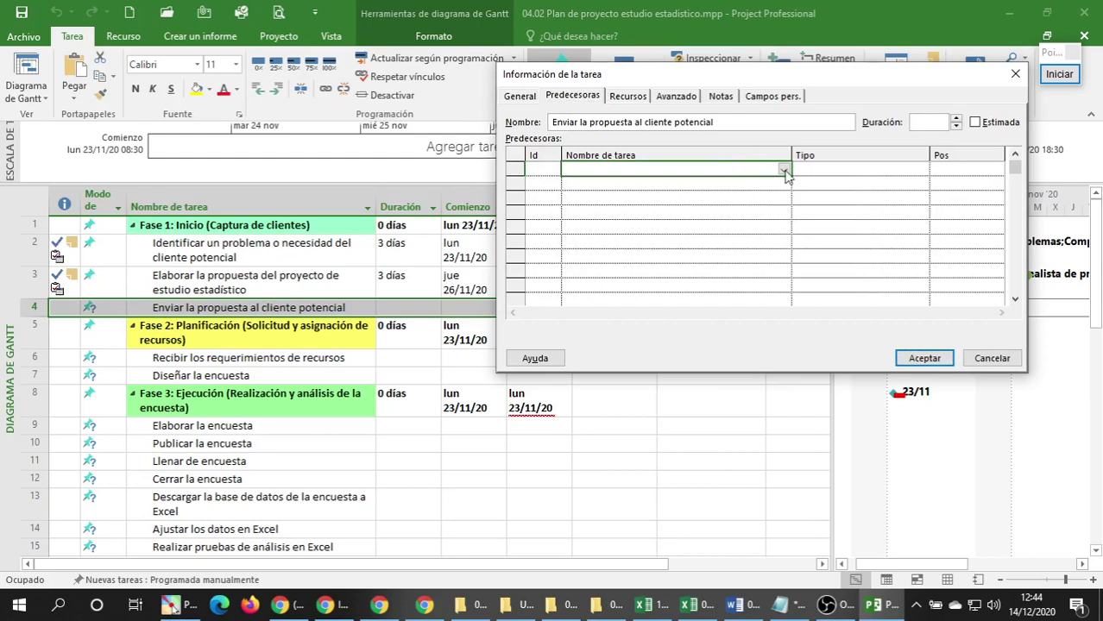
left_click(783, 173)
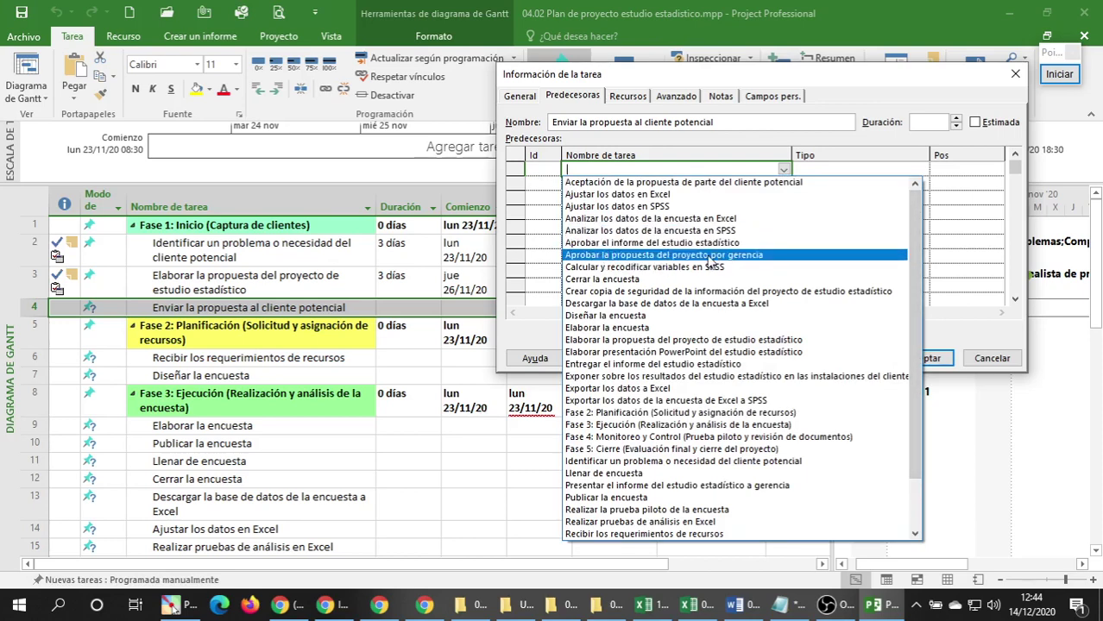
left_click(610, 256)
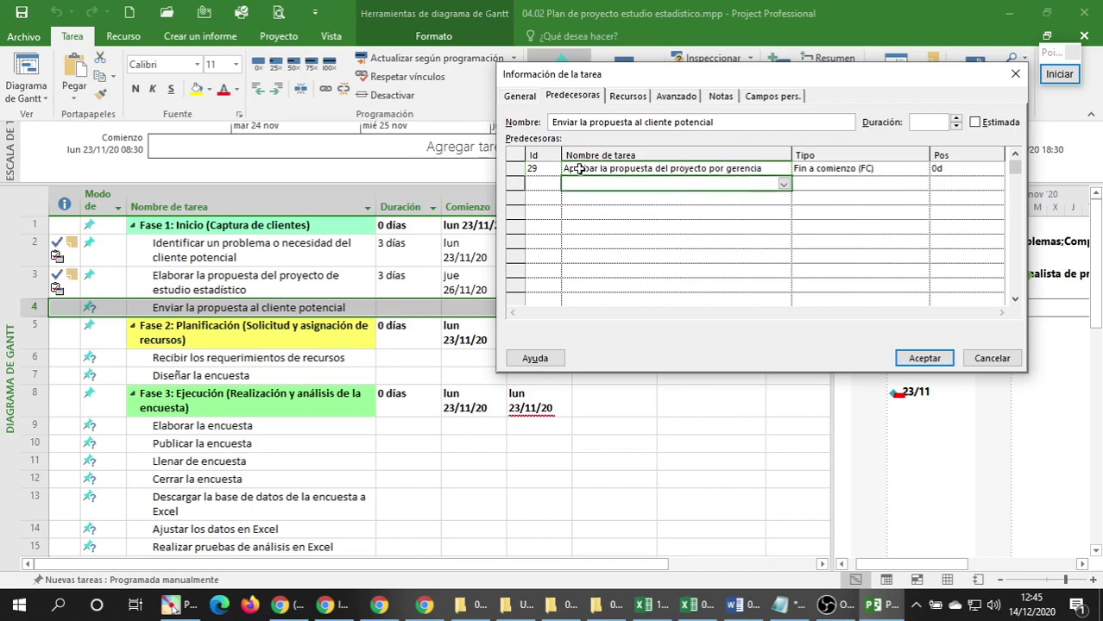
left_click(785, 170)
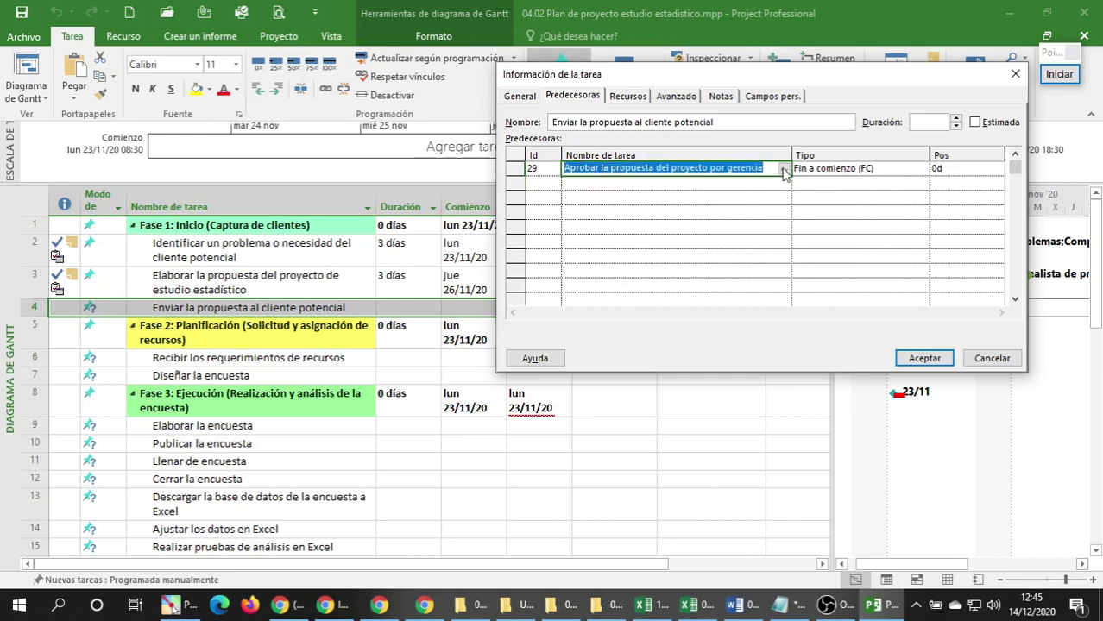
left_click(785, 170)
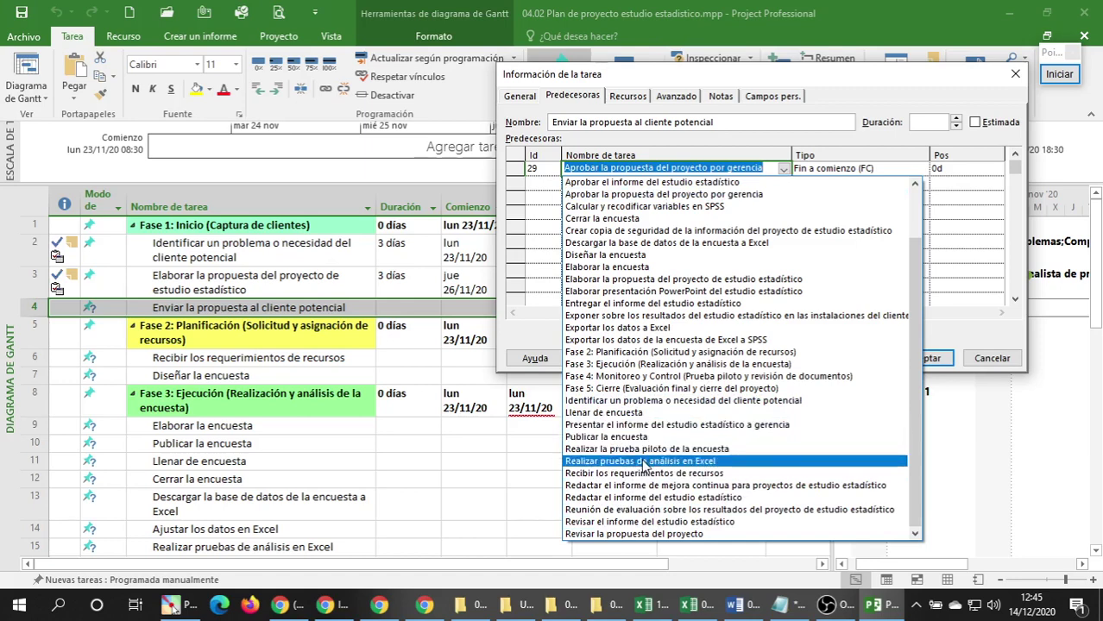
Set the predecessors to 'Revisar la propuesta del proyecto' and 'Aprobar la propuesta del proyecto por gerencia'.
left_click(668, 534)
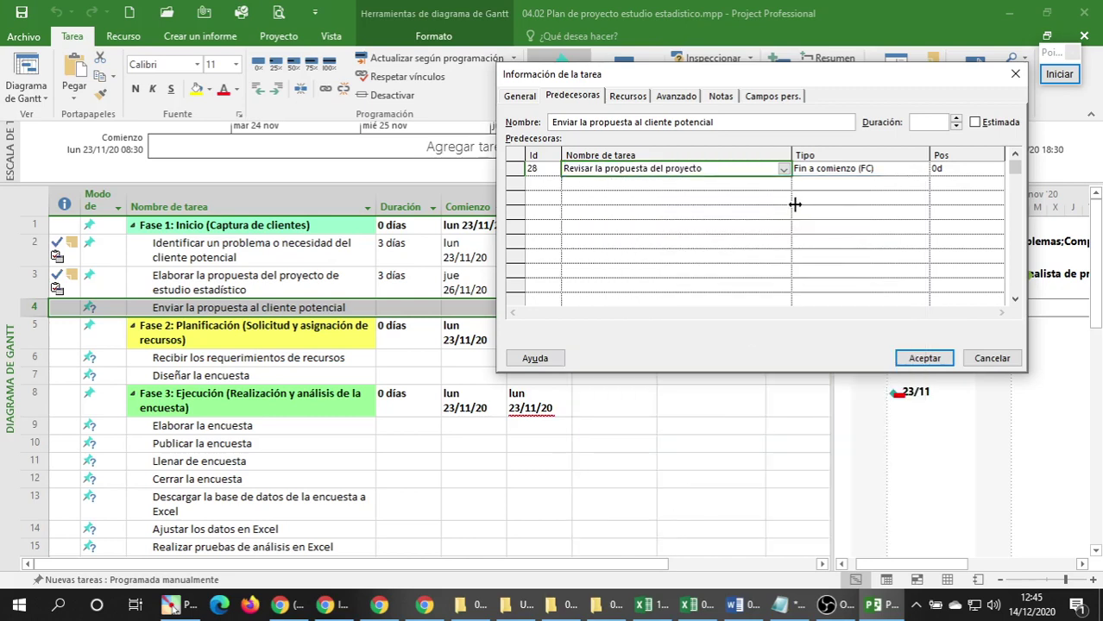
left_click(762, 185)
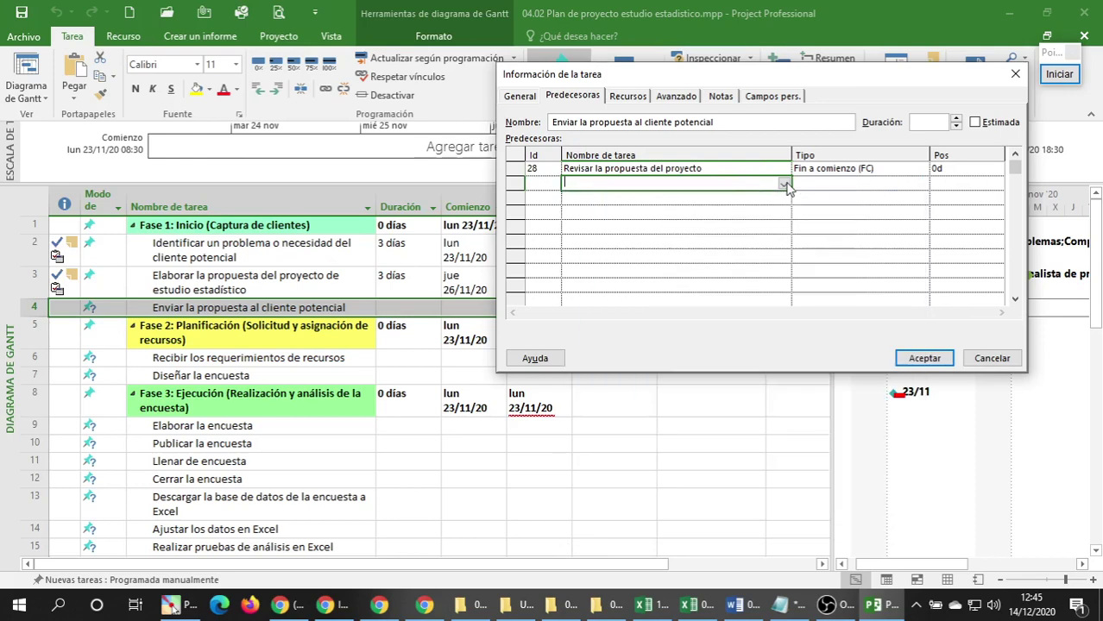
left_click(783, 184)
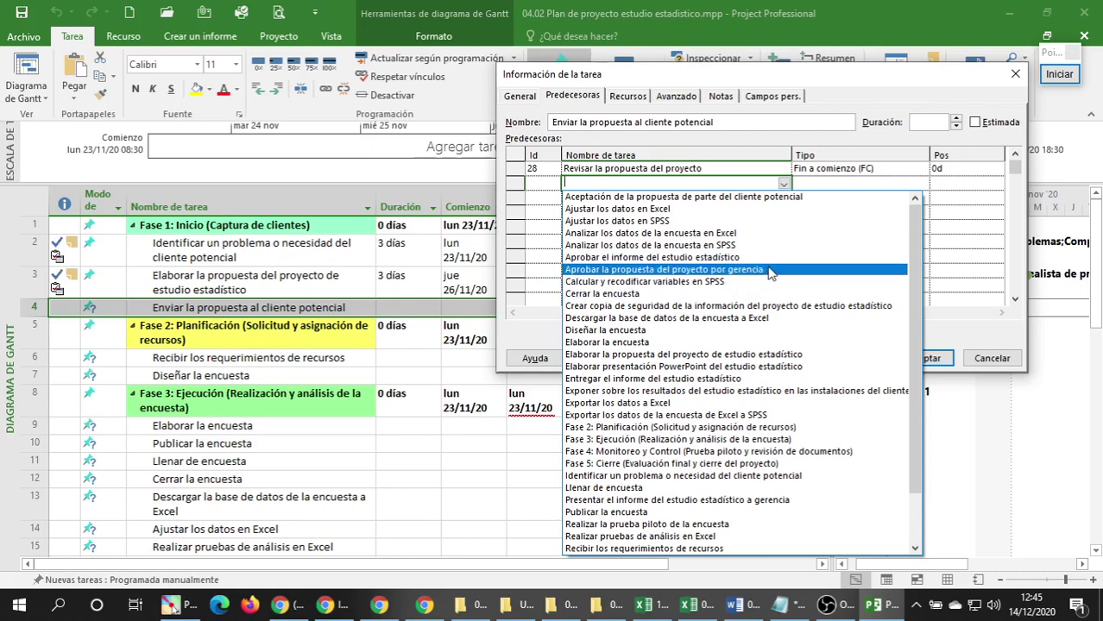
left_click(771, 271)
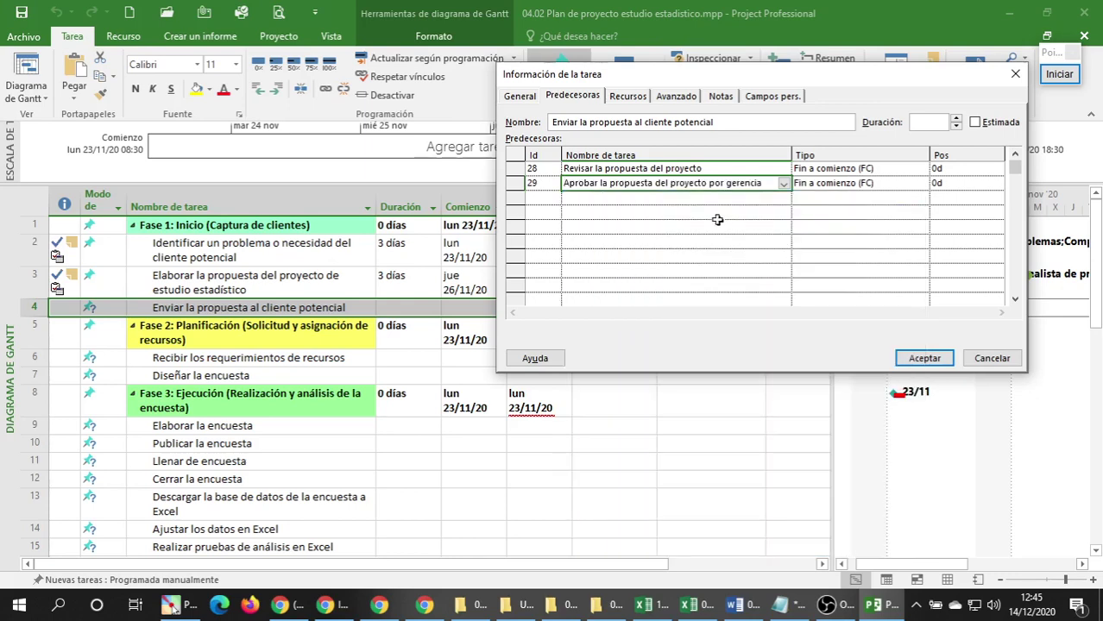
Go through the predecessor rows so the links are Fin a comienzo (FC) with 0d lag.
left_click(647, 199)
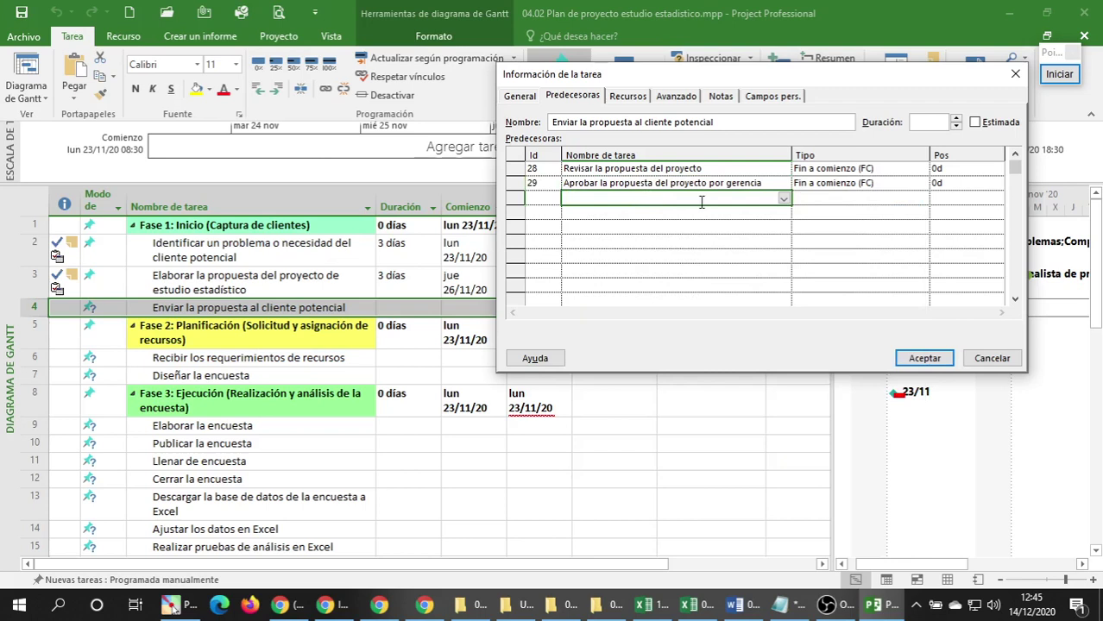
left_click(647, 184)
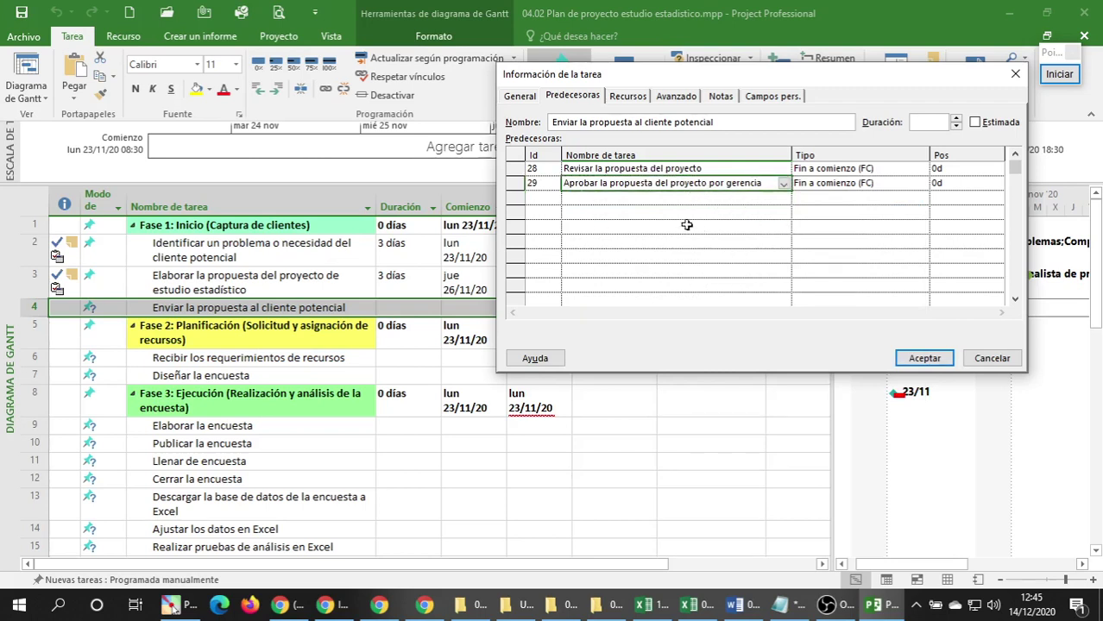
left_click(660, 200)
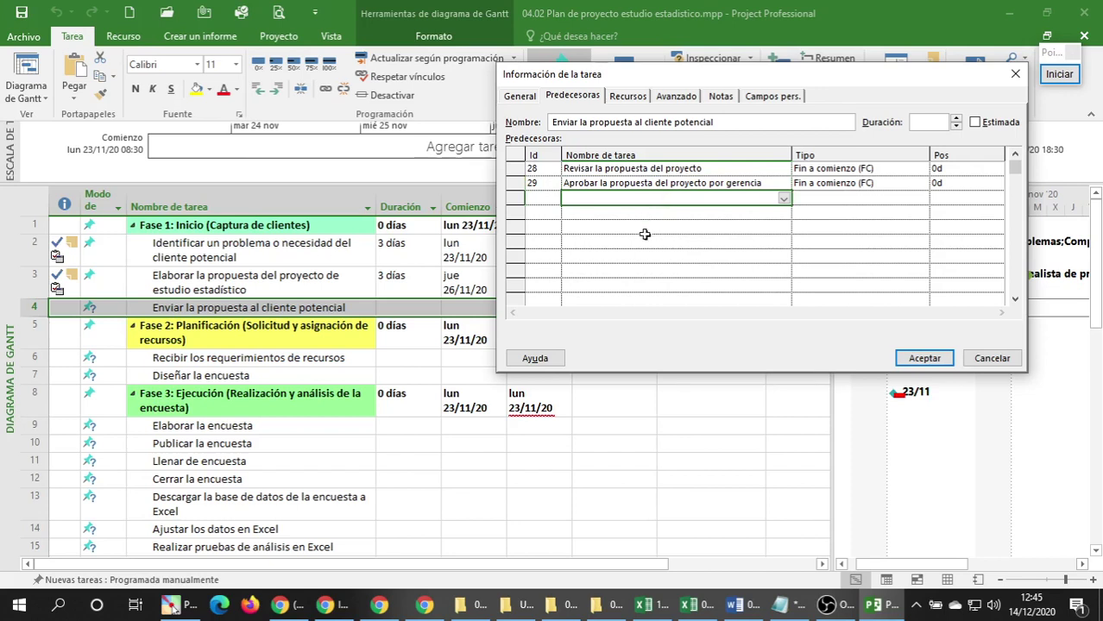
left_click(613, 170)
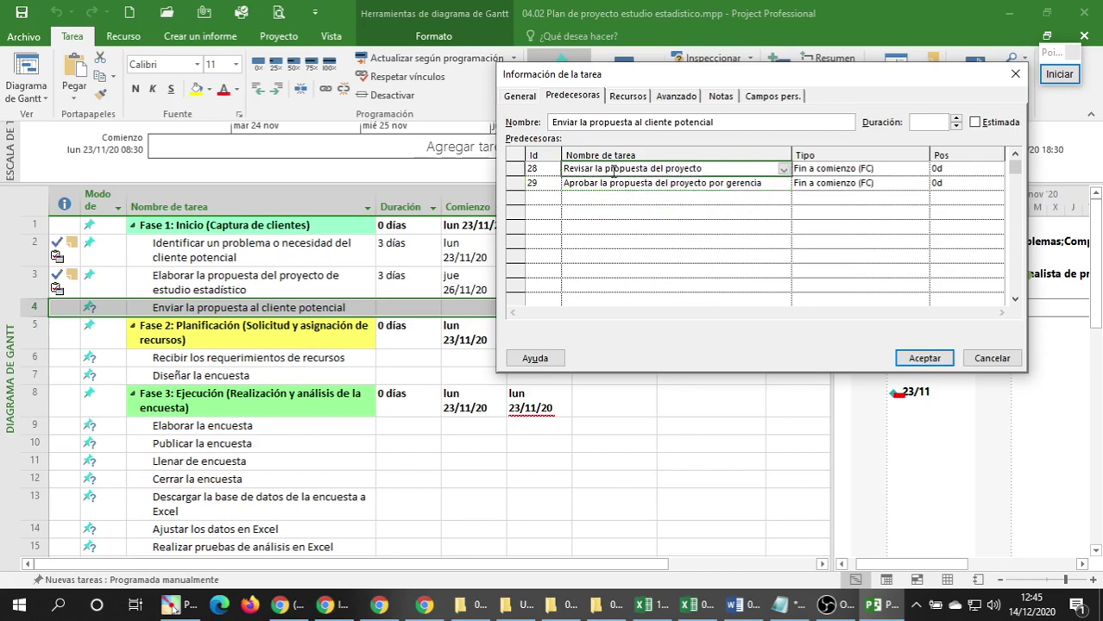
left_click(608, 184)
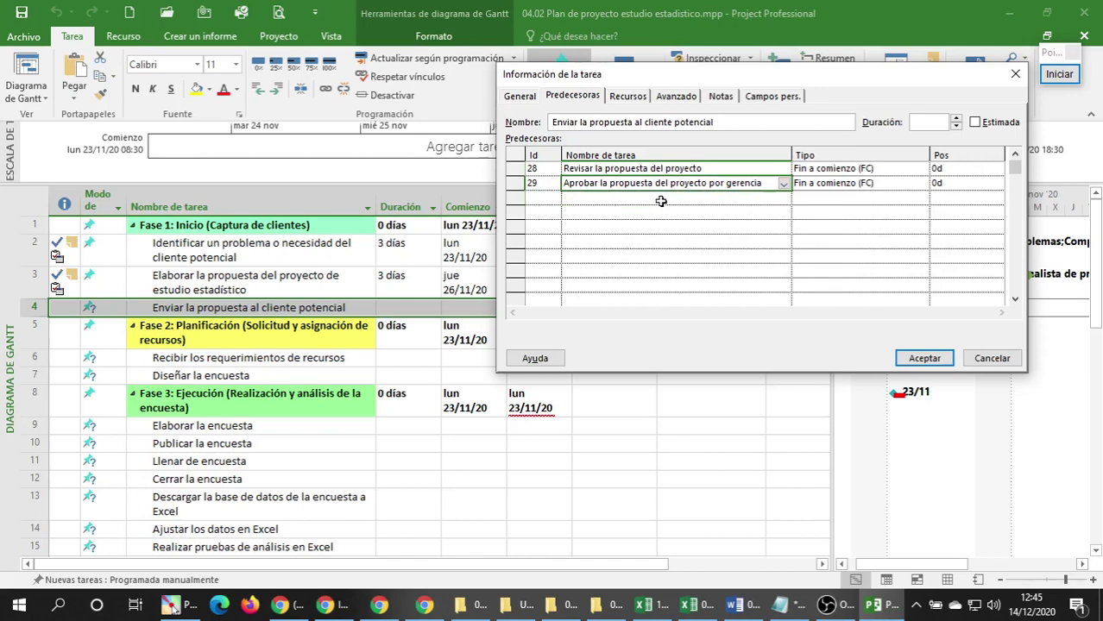
left_click(596, 169)
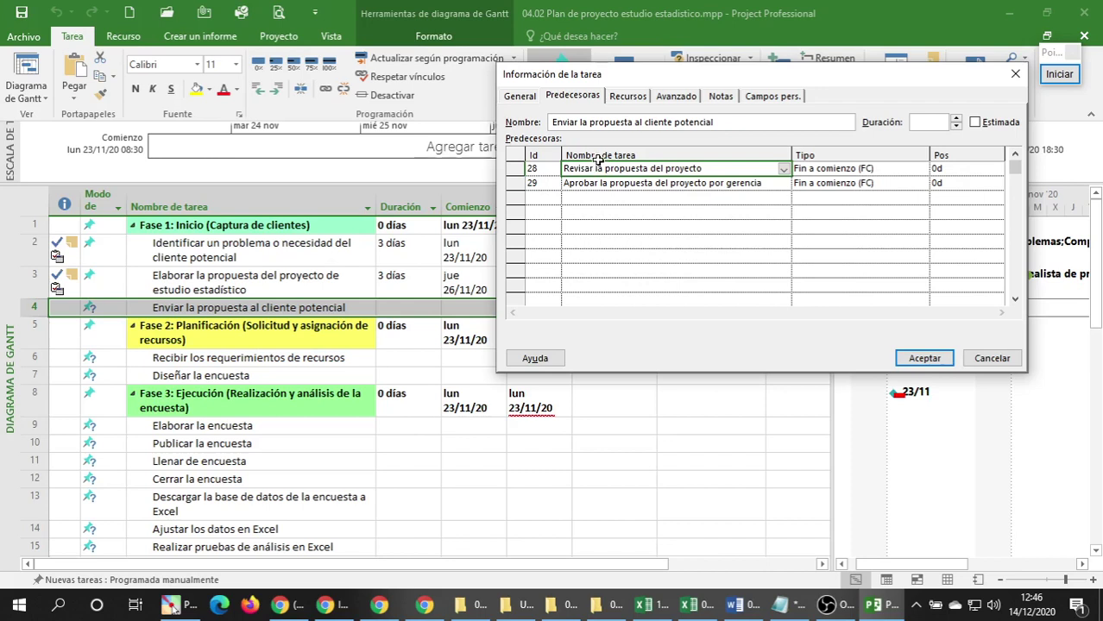
left_click(637, 199)
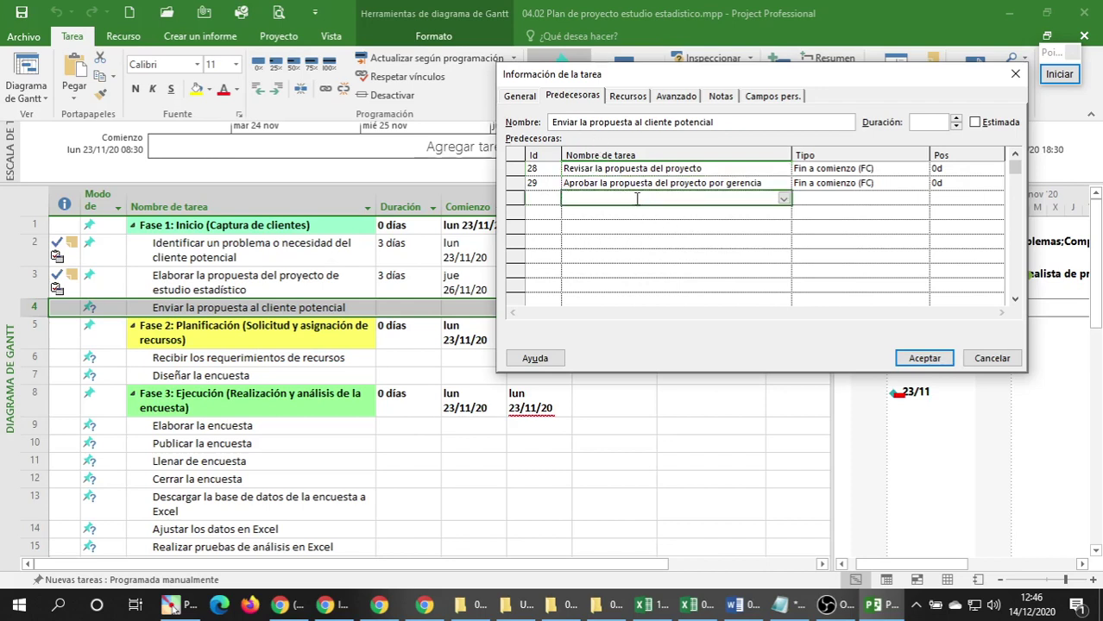
left_click(628, 169)
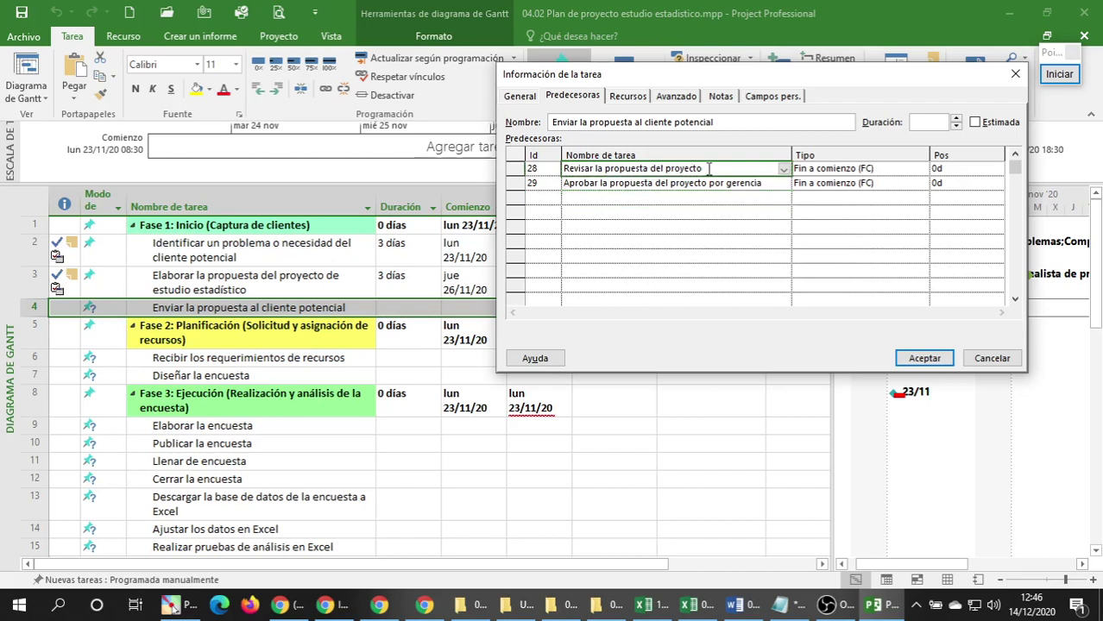
left_click(582, 187)
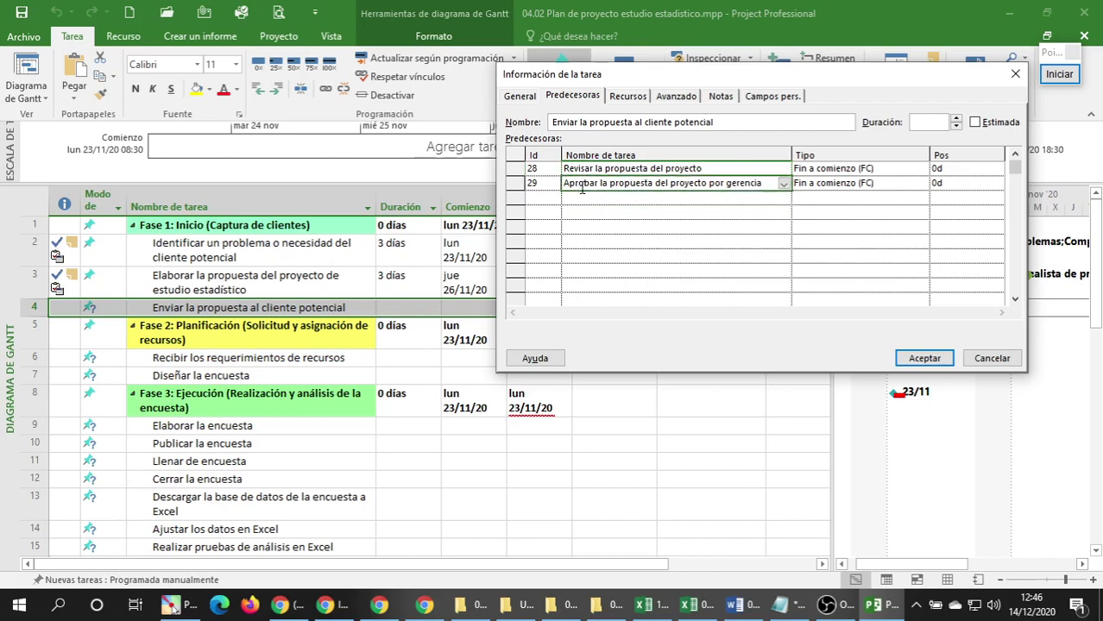
left_click(674, 200)
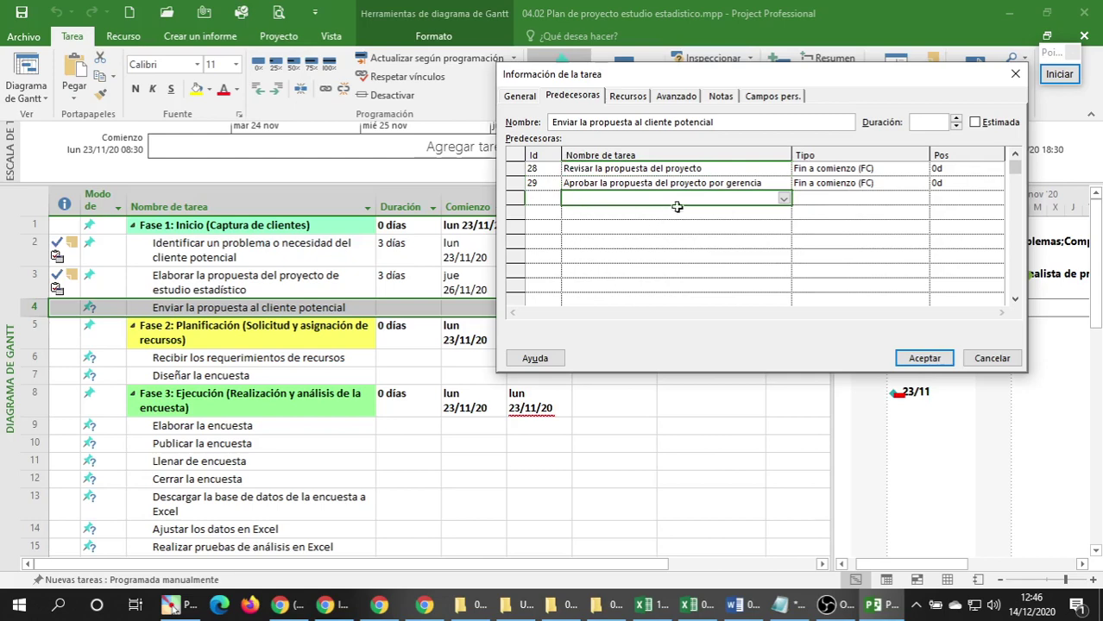
Assign Gerente de Proyecto, Computadora 2, Celular 2 and Internet to task 4, each at 100%.
left_click(629, 95)
left_click(582, 169)
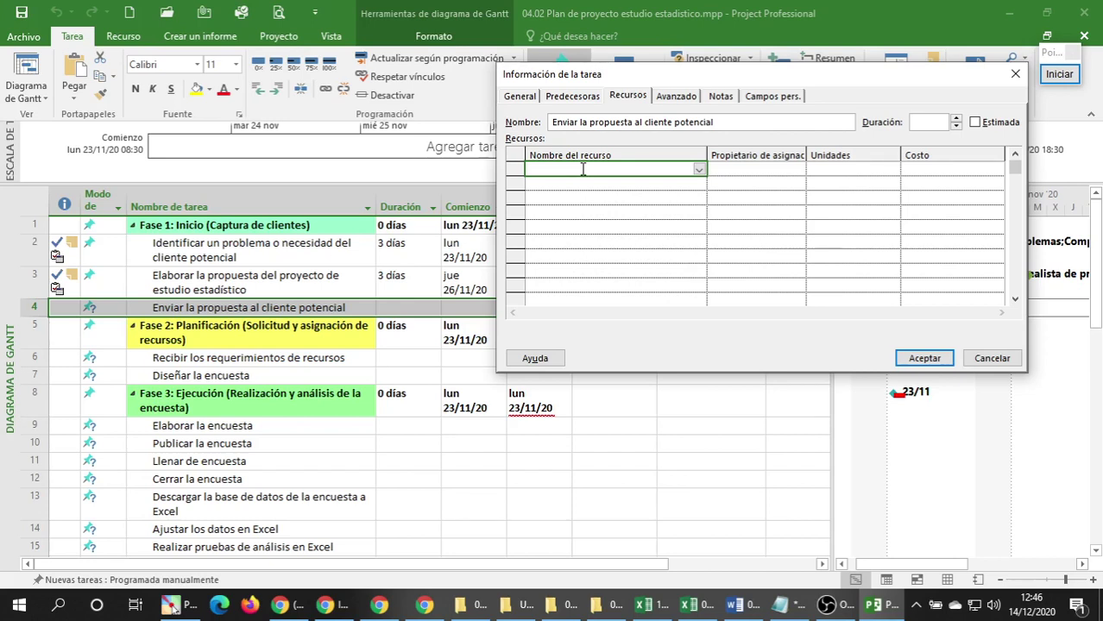
type("rente de Proyecto")
left_click(585, 186)
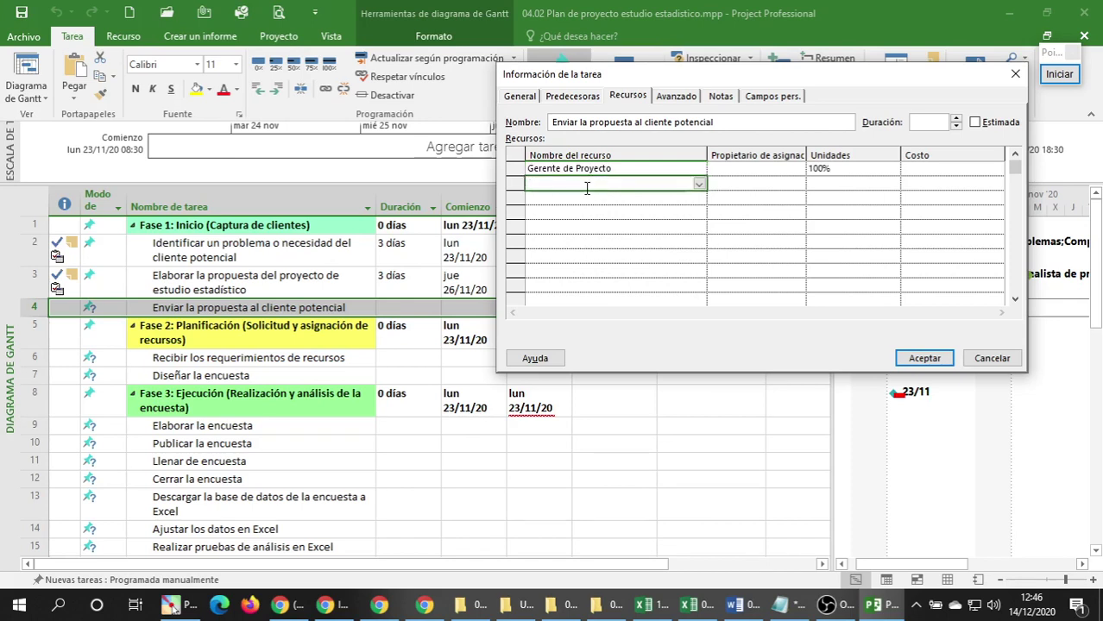
type("Computadora 2")
key("Return")
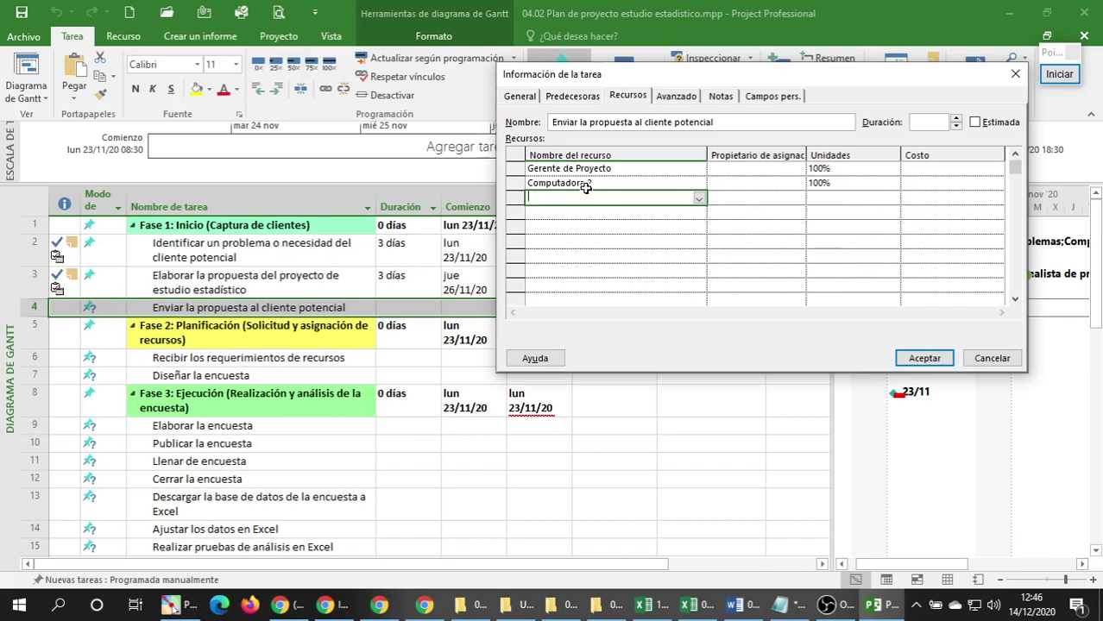
type("Celular 2")
key("Return")
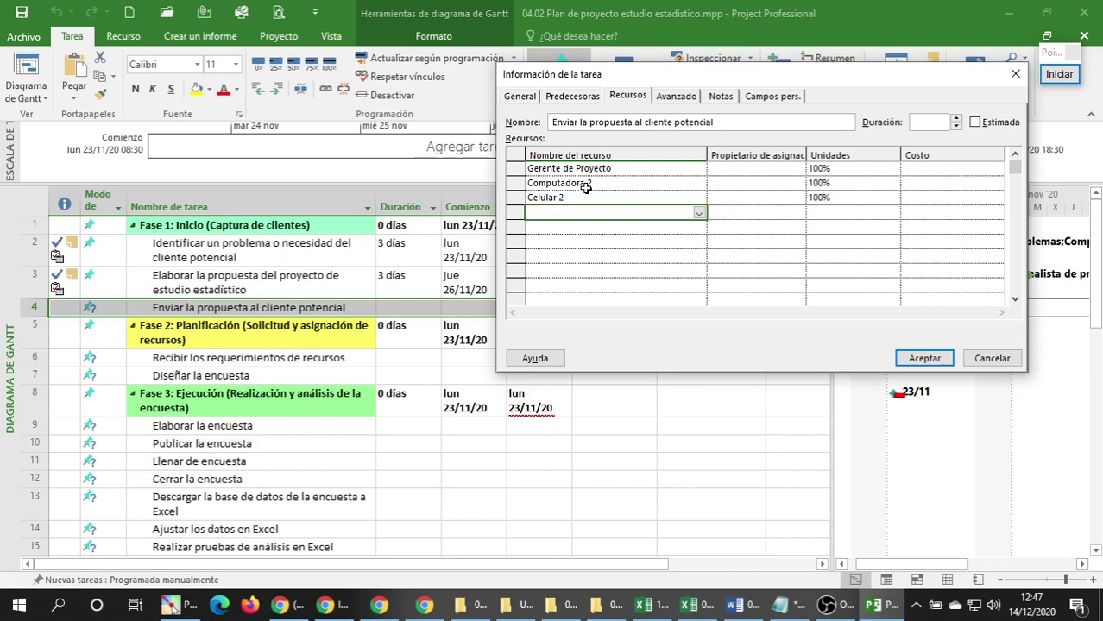
type("Inte")
key("Return")
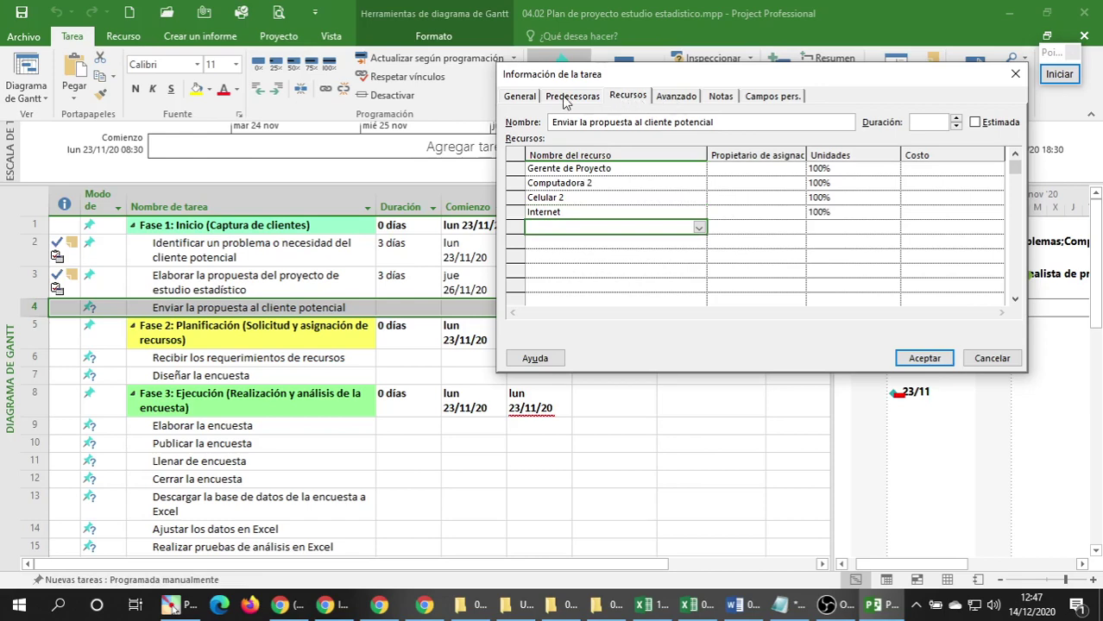
On the Avanzado tab, set task 4's deadline to 03/12/20 and its calendar to Estándar.
left_click(675, 97)
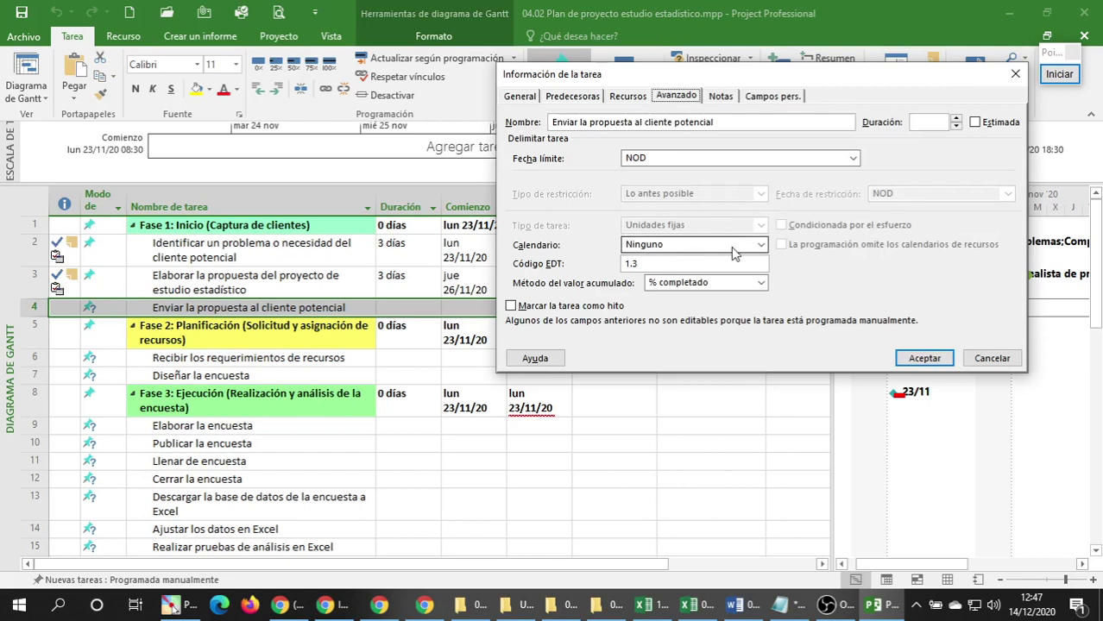
left_click(853, 159)
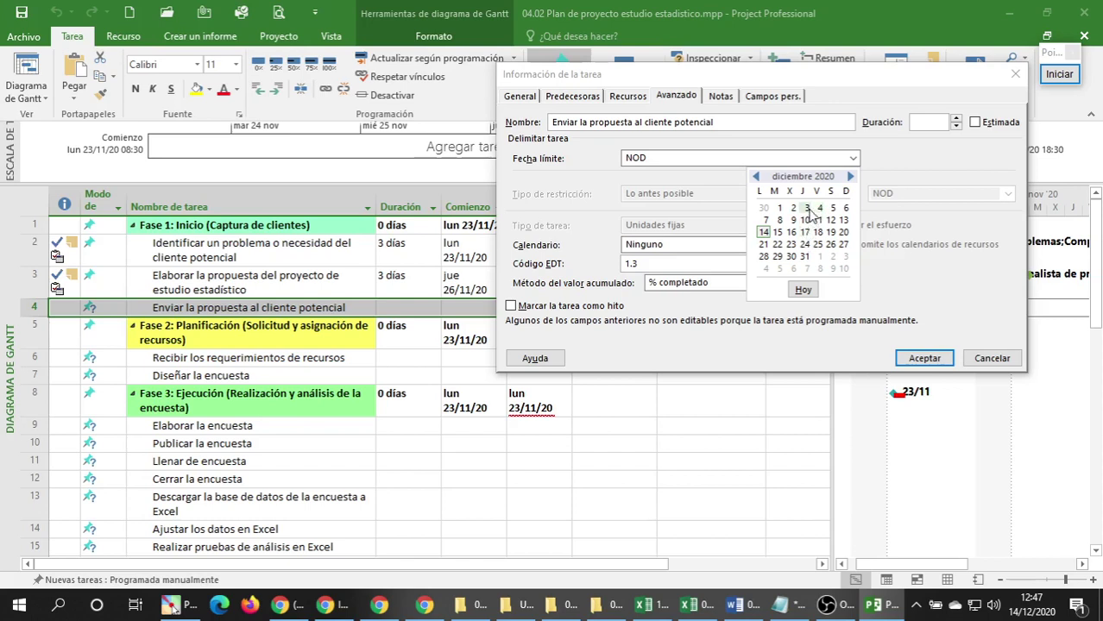
left_click(807, 209)
left_click(807, 209)
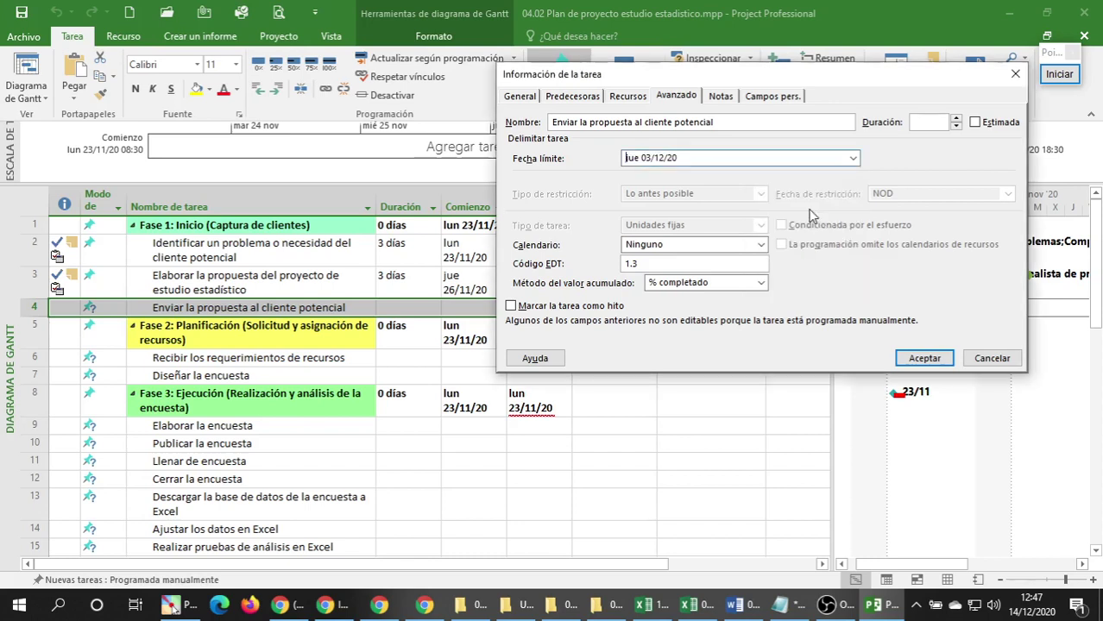
left_click(760, 245)
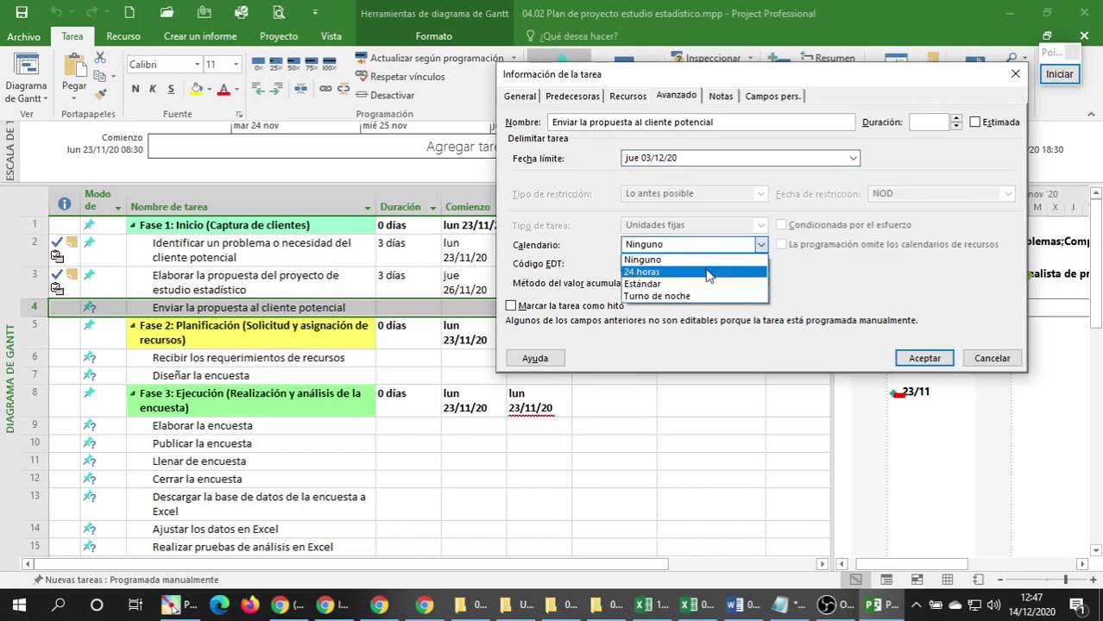
left_click(656, 286)
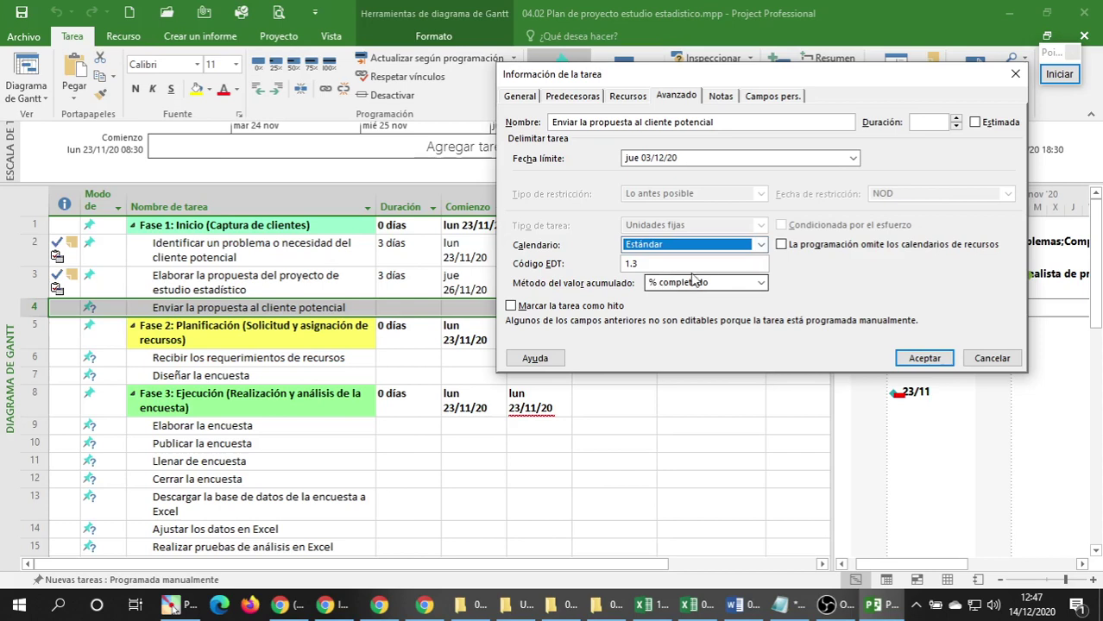
left_click(721, 96)
Write task 4's bulleted note 'Coordinar con el cliente potencial si recibió la propuesta enviada'.
left_click(645, 264)
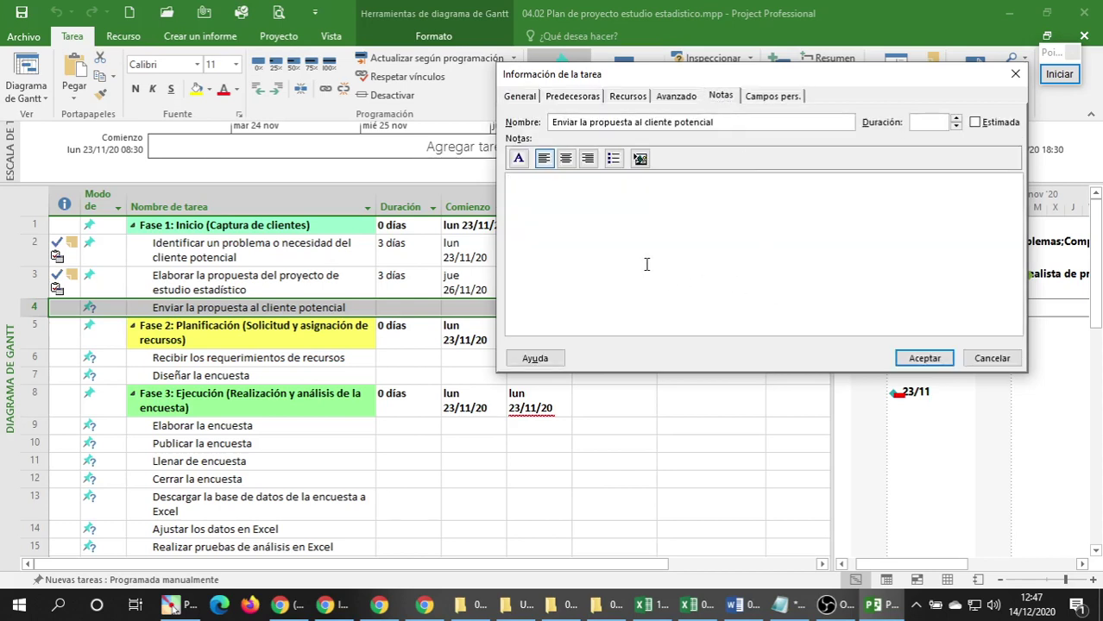
left_click(613, 159)
type("coordinar co")
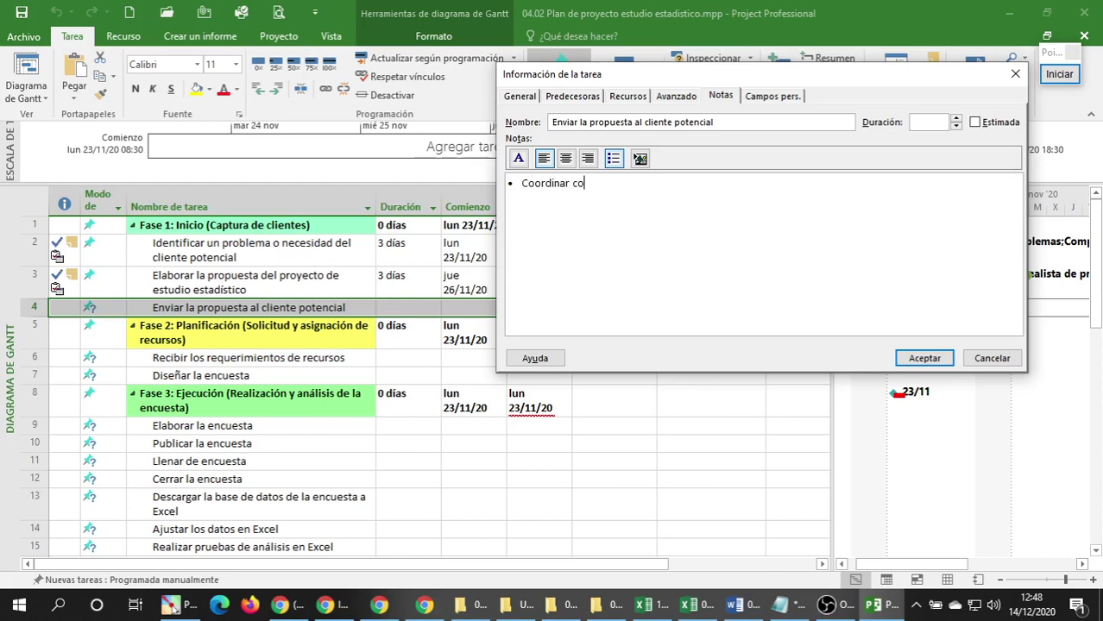
type("n el cliente potencial si recibi")
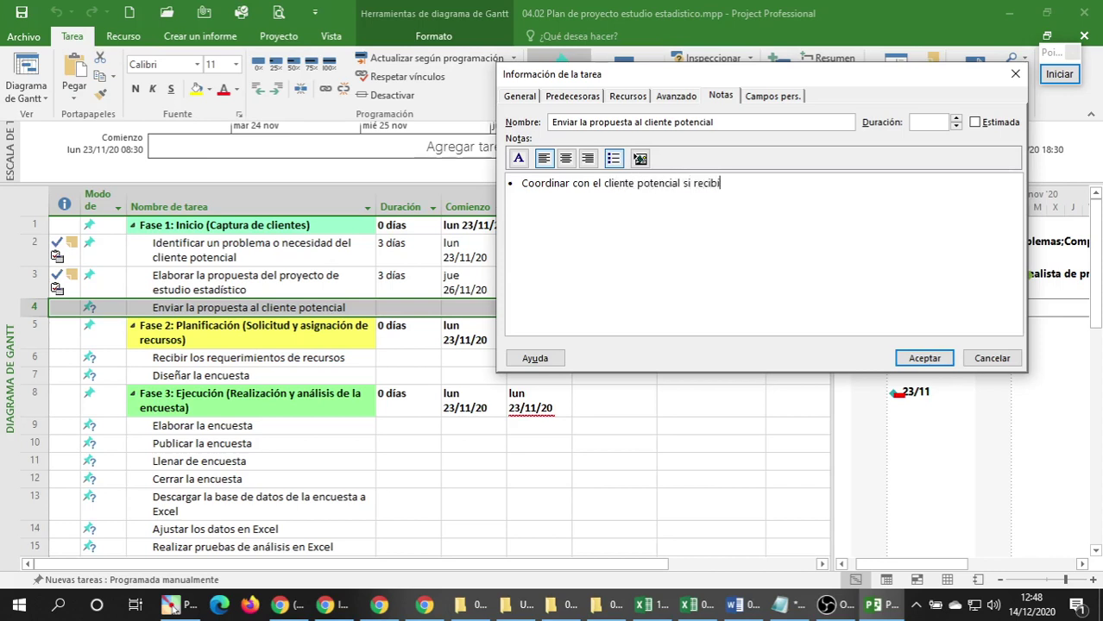
type("ó la propuesta enviada")
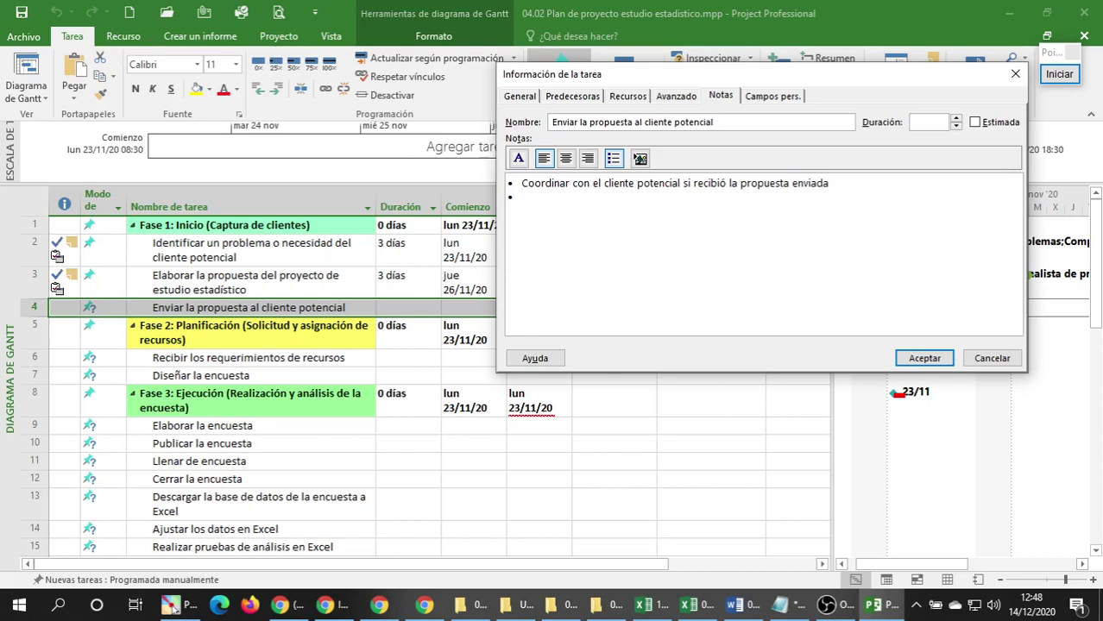
key("BackSpace")
Confirm task 4's new dates and resources, then review task rows 2 through 4.
left_click(923, 358)
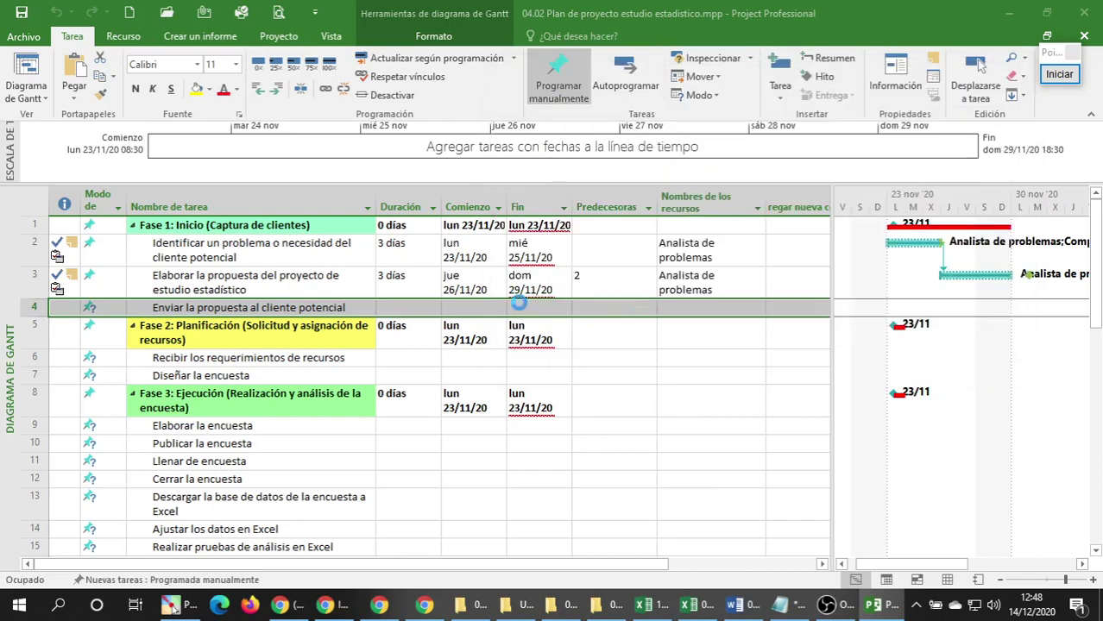
left_click(270, 354)
left_click(207, 261)
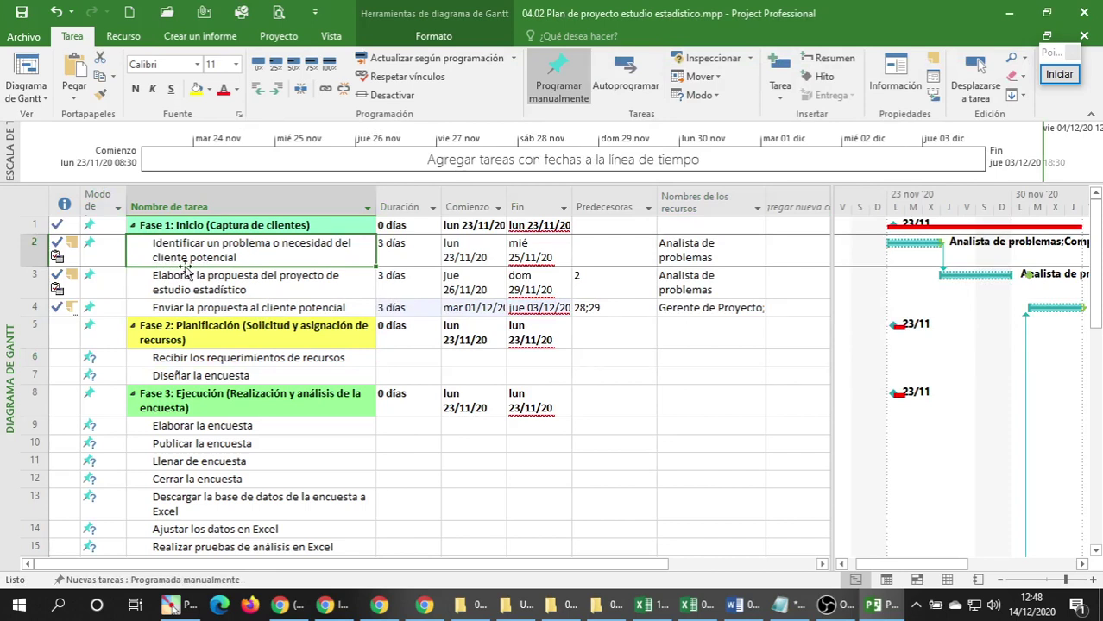
left_click(187, 262)
left_click(147, 278)
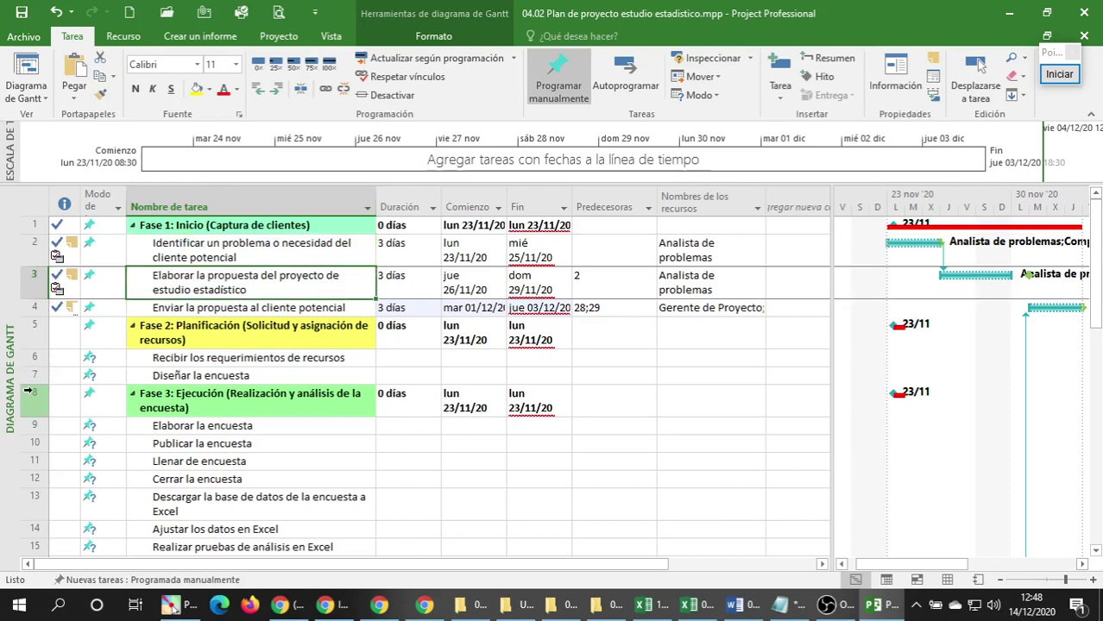
left_click(171, 311)
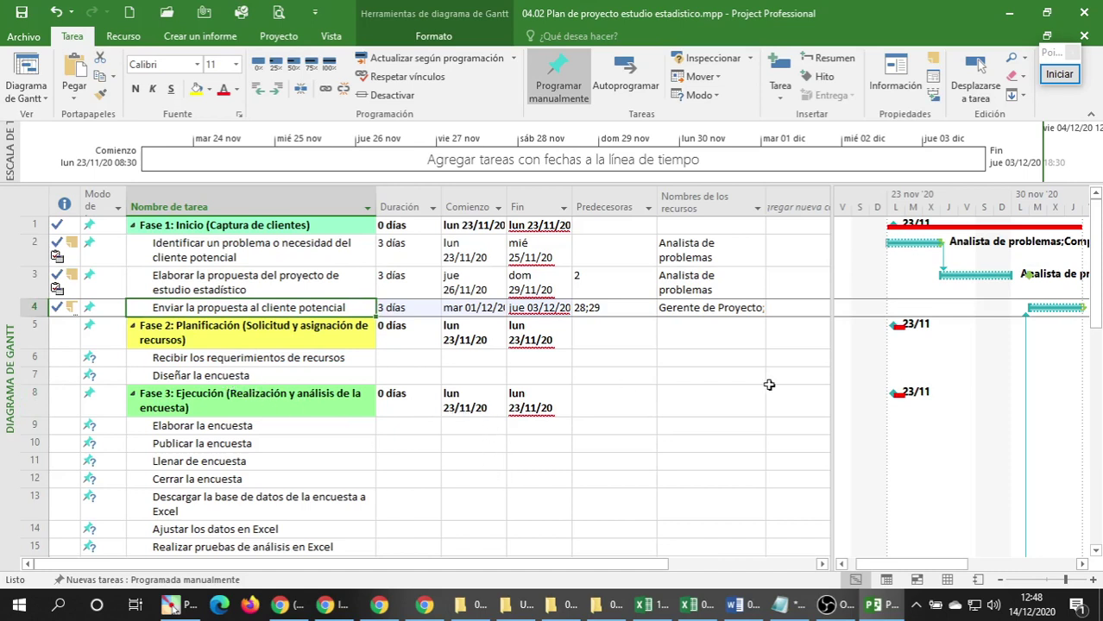
Narrow the task table to widen the Gantt chart while keeping the Fin dates fully visible.
left_click_drag(823, 346, 758, 348)
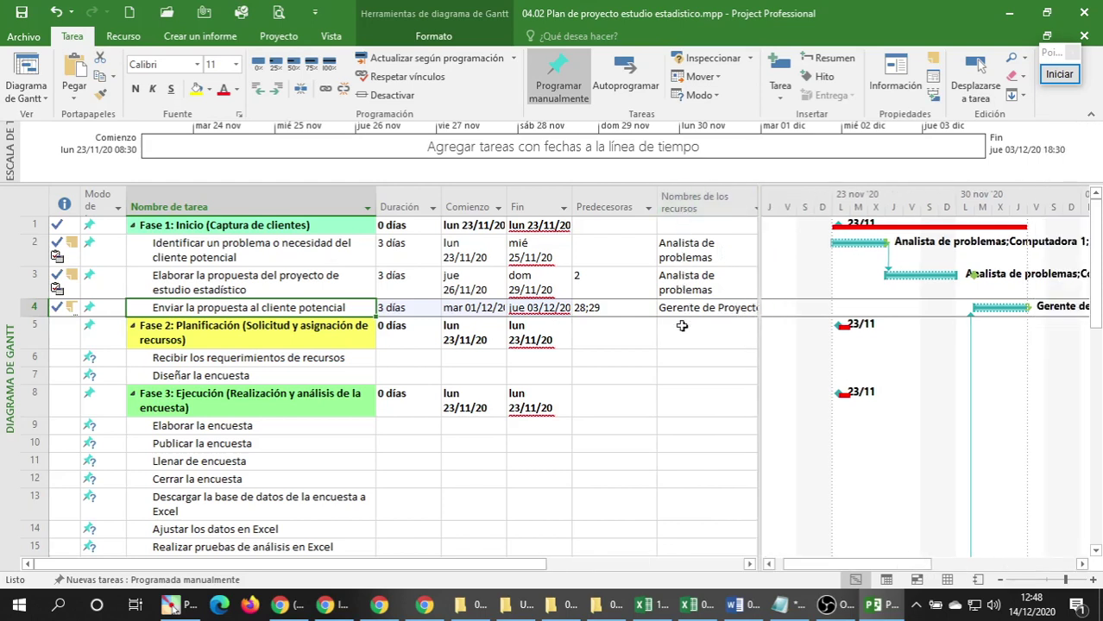
left_click_drag(758, 392, 633, 391)
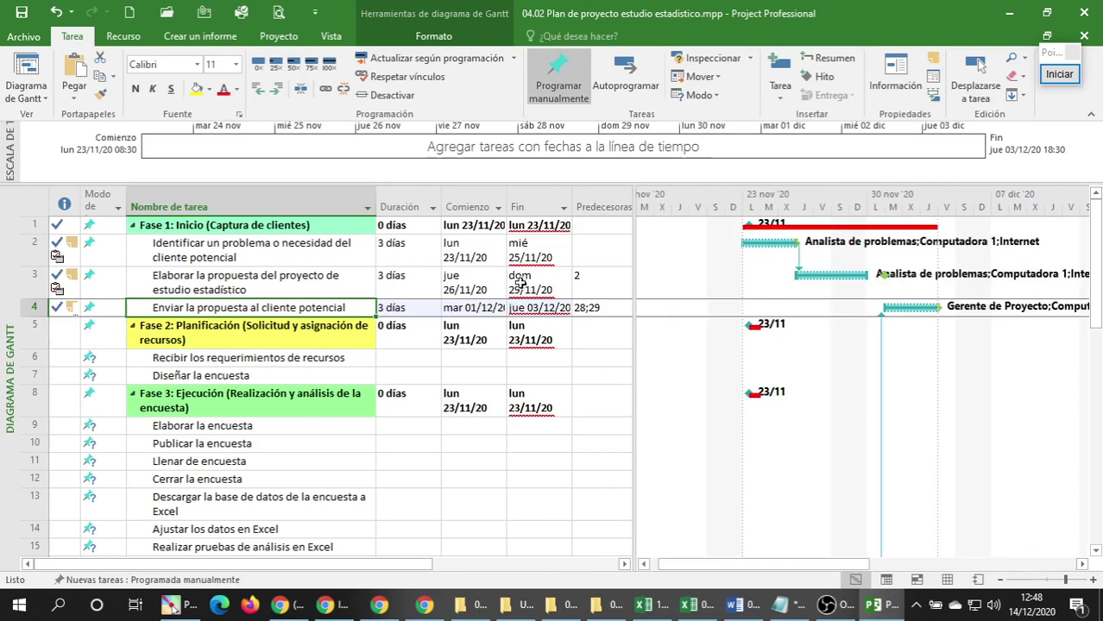
left_click(519, 206)
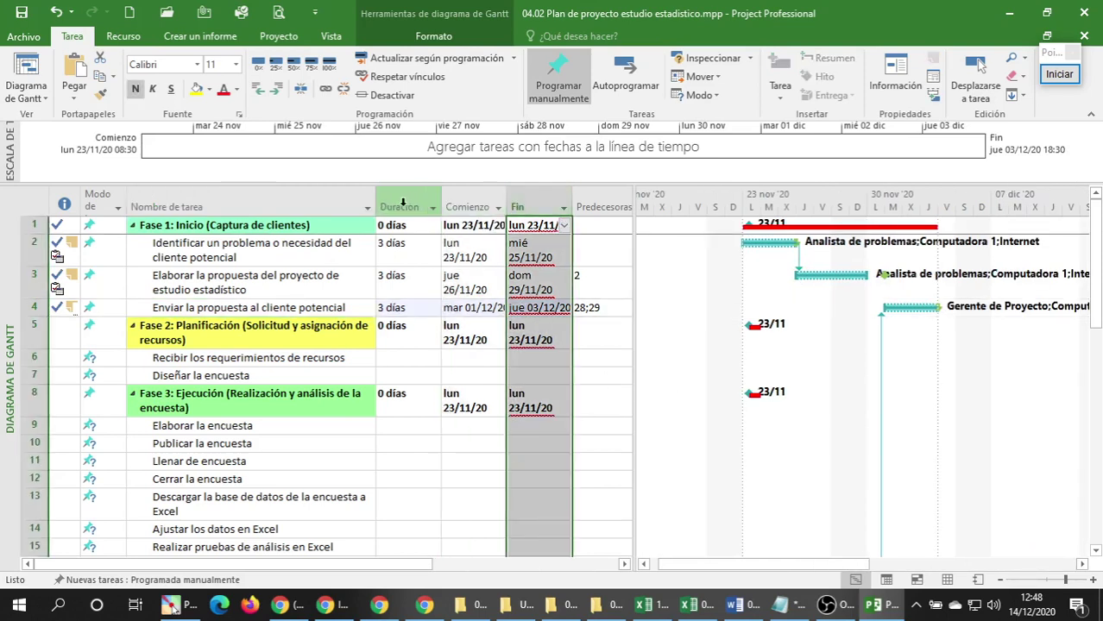
left_click(600, 328)
left_click_drag(633, 328, 530, 327)
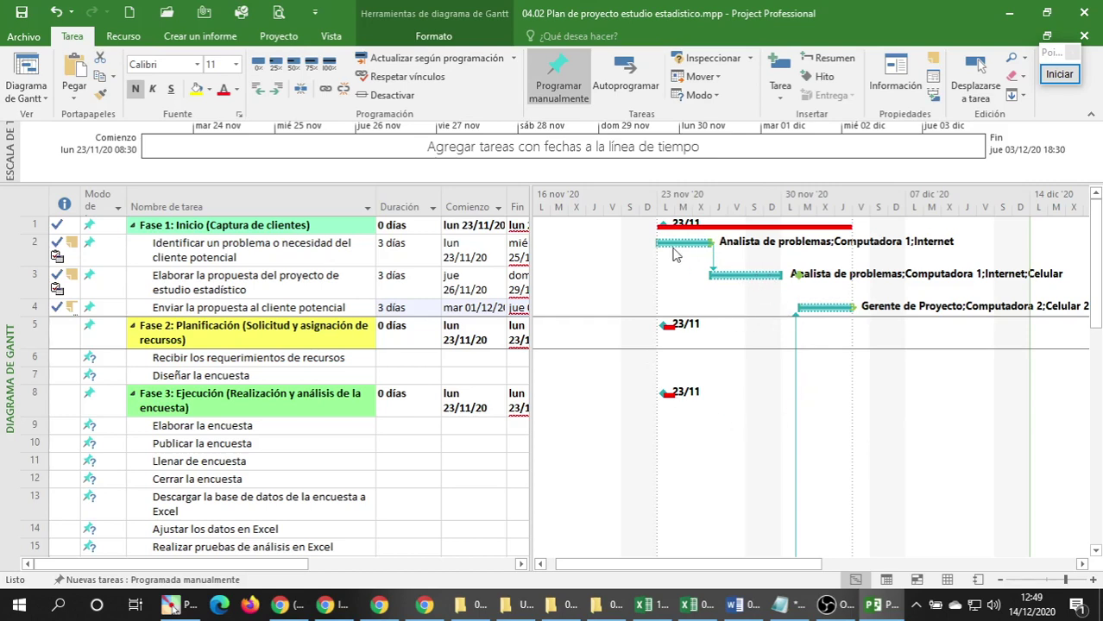
left_click_drag(531, 250, 562, 249)
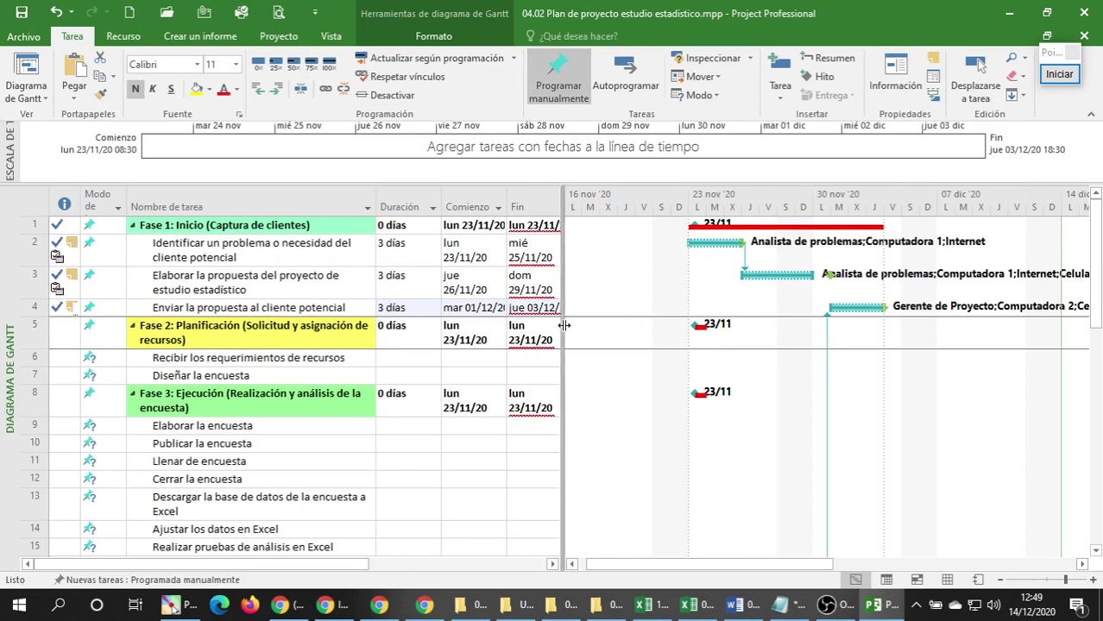
left_click_drag(564, 326, 587, 325)
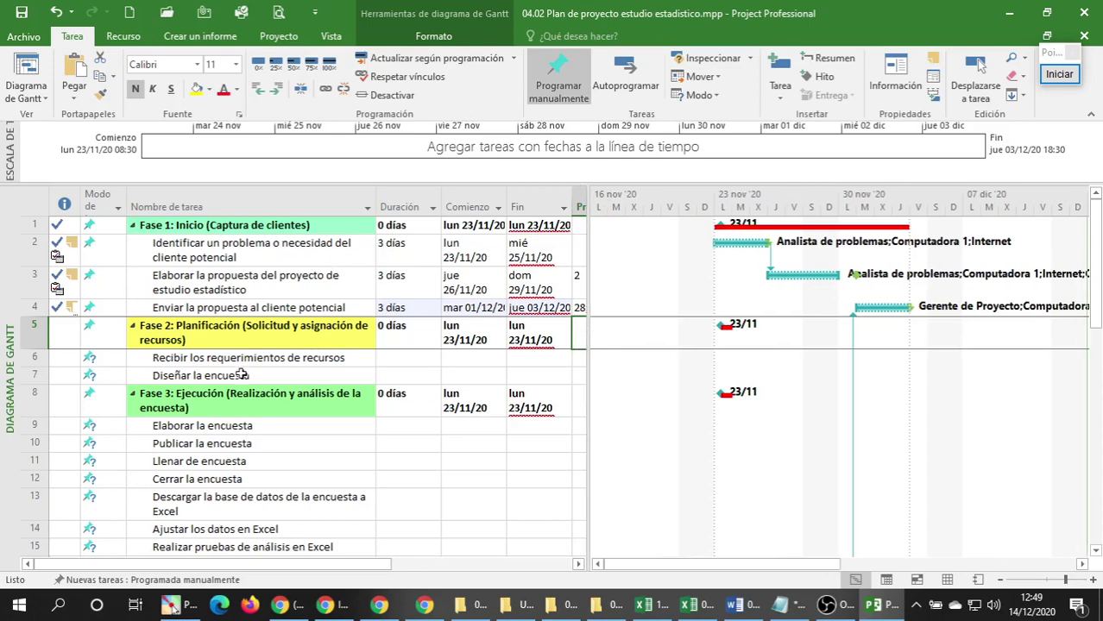
Save the statistics study project plan.
left_click(250, 405)
scroll(254, 405, "down", 2)
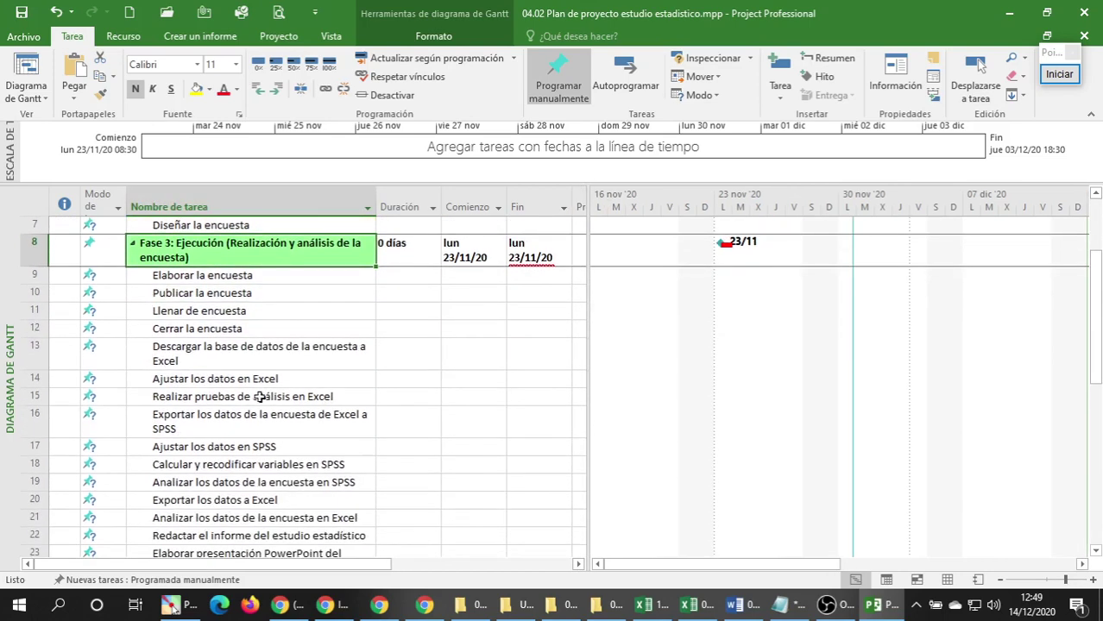
scroll(261, 396, "up", 2)
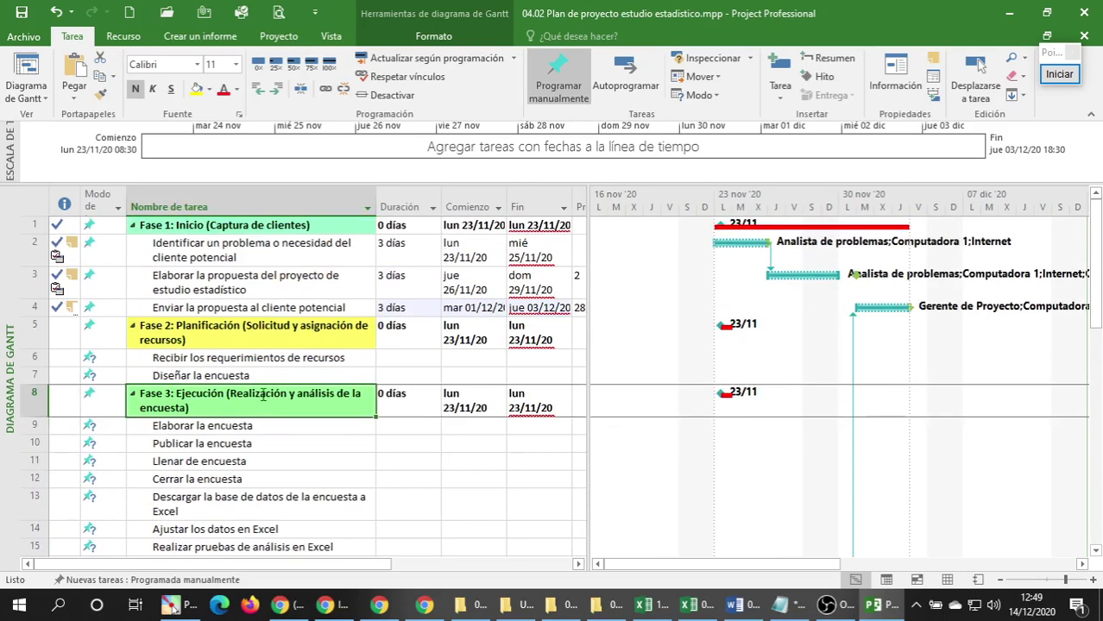
left_click(24, 12)
Close the project plan and bring the 04 Practicas de Project folder forward over the Meet call.
left_click(1094, 7)
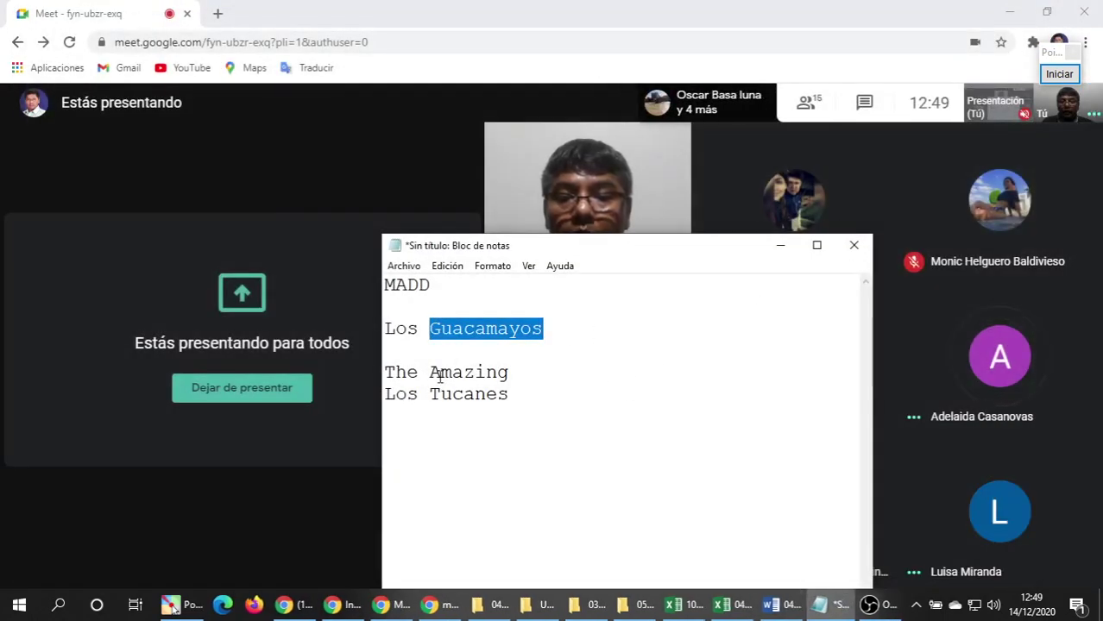
left_click(440, 377)
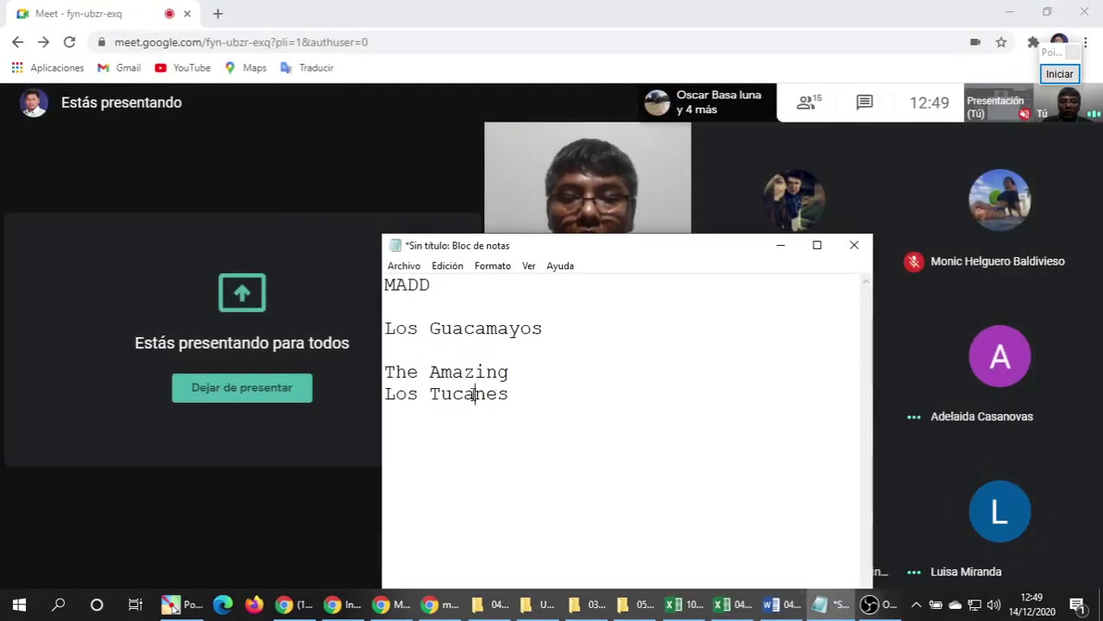
left_click(598, 5)
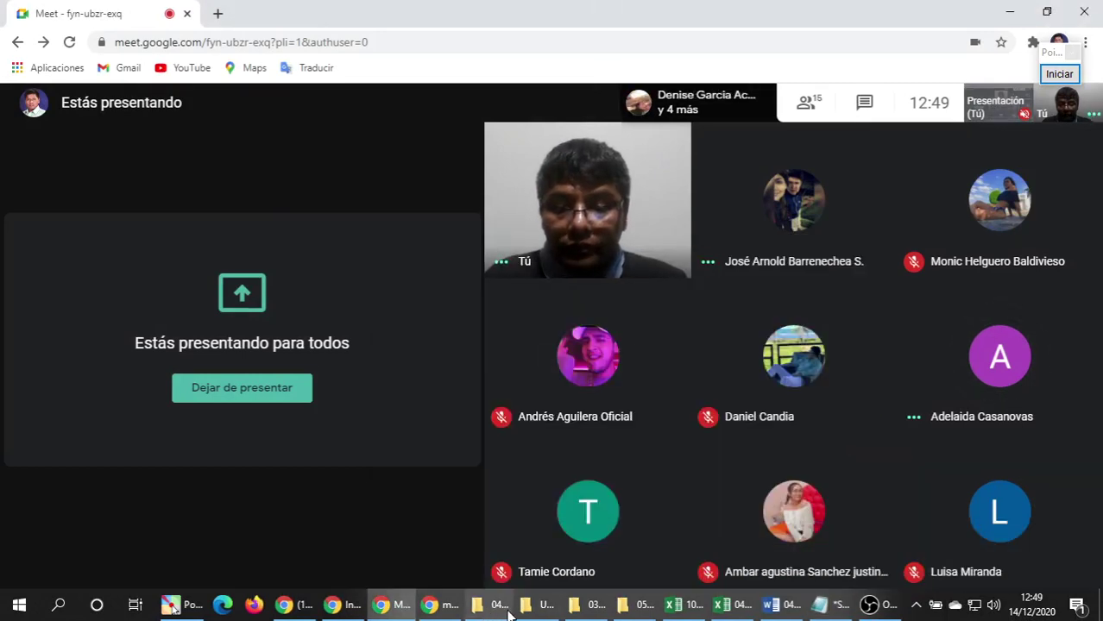
mouse_move(509, 612)
left_click(474, 534)
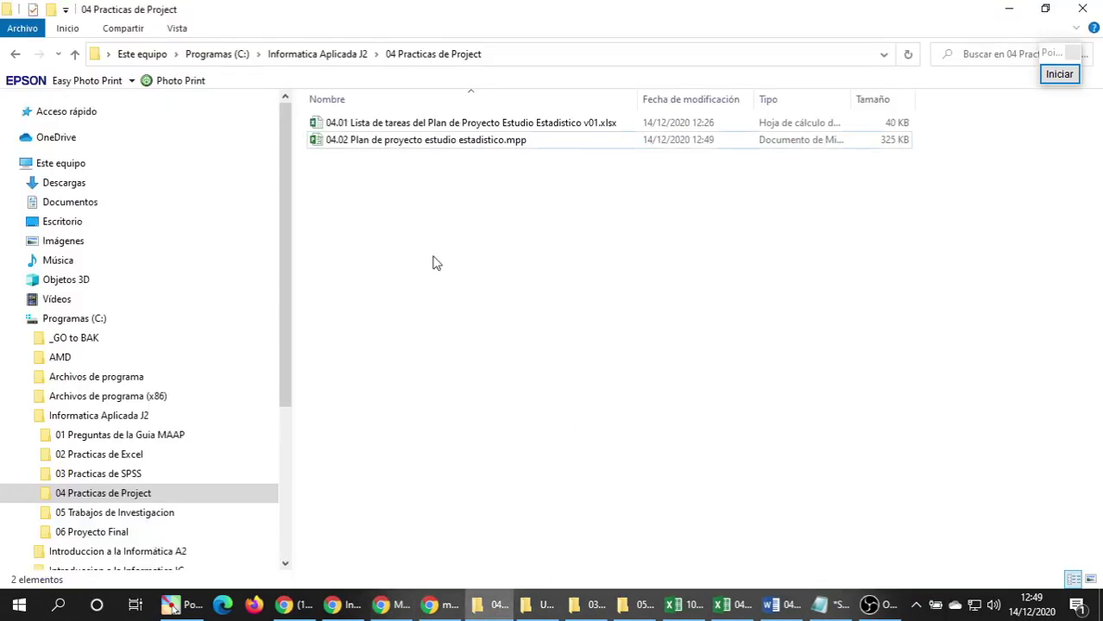
Drag 04.02 Plan de proyecto estudio estadistico.mpp into the open WhatsApp Web group chat.
left_click(345, 141)
left_click_drag(315, 147, 591, 418)
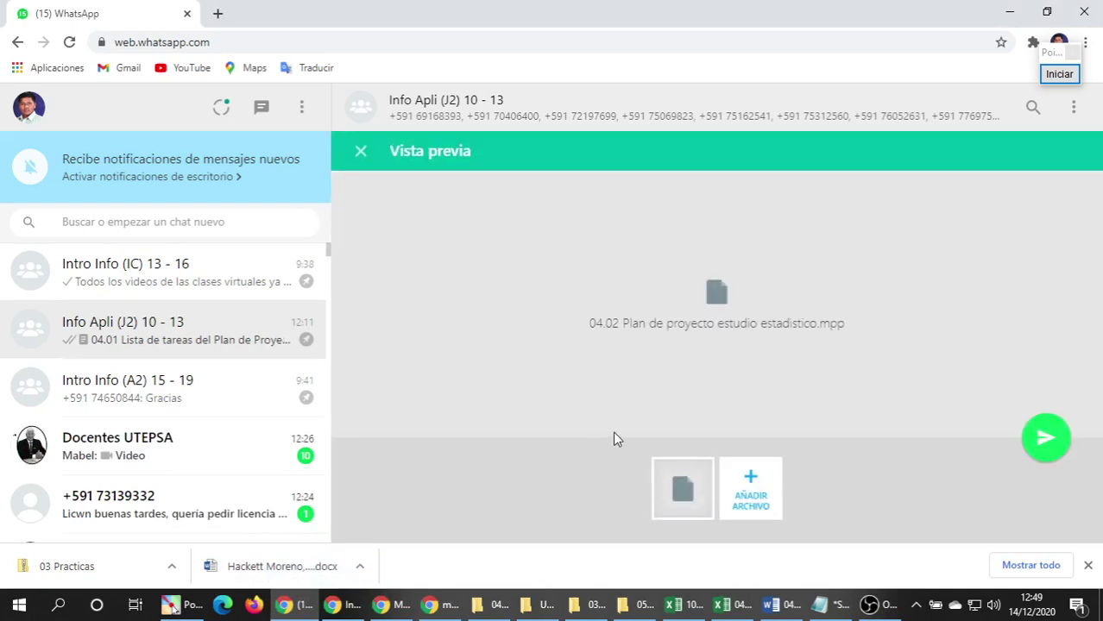
Send the attached .mpp plan to the Info Apli (J2) 10 - 13 group, then bring up Excel.
left_click(1047, 438)
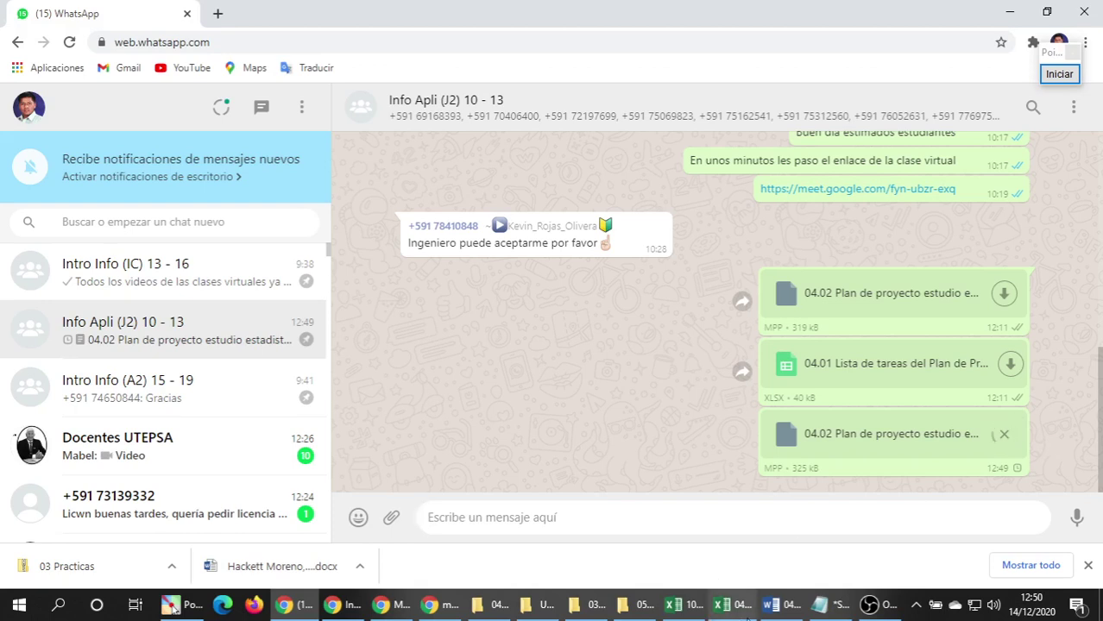
mouse_move(686, 611)
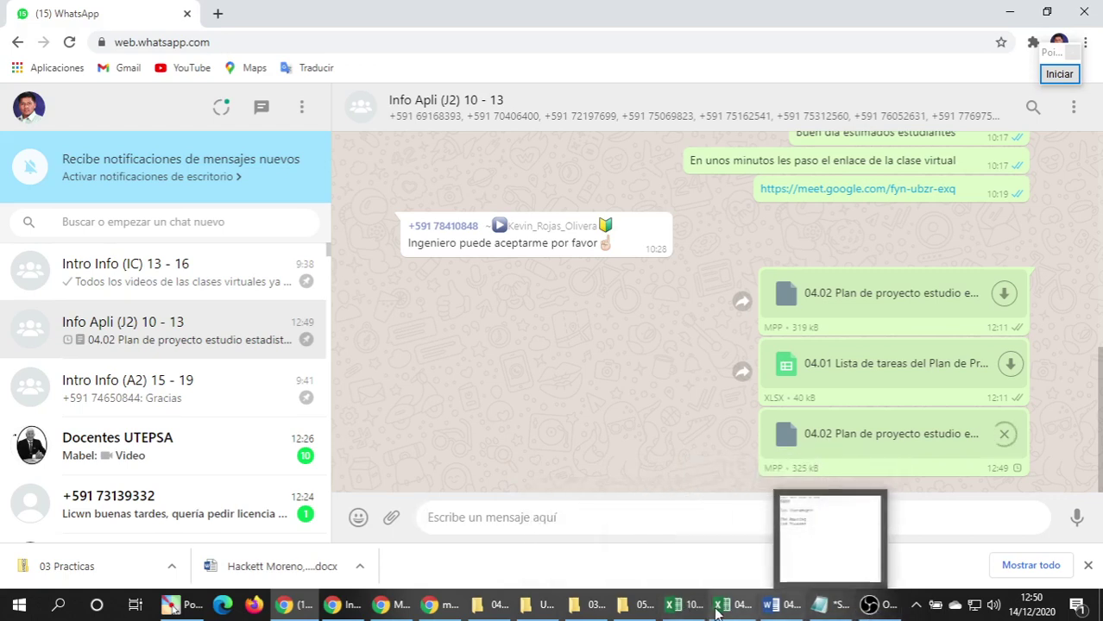
left_click(688, 610)
Switch between the project resources and grades workbooks, then return to the Google Meet call.
left_click(729, 610)
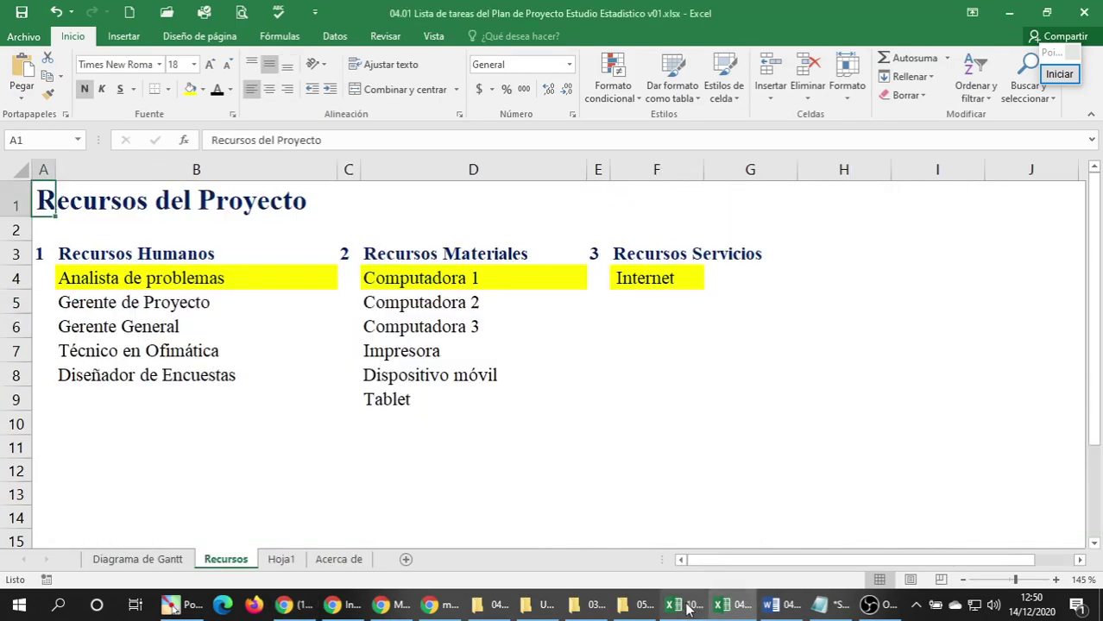
left_click(688, 611)
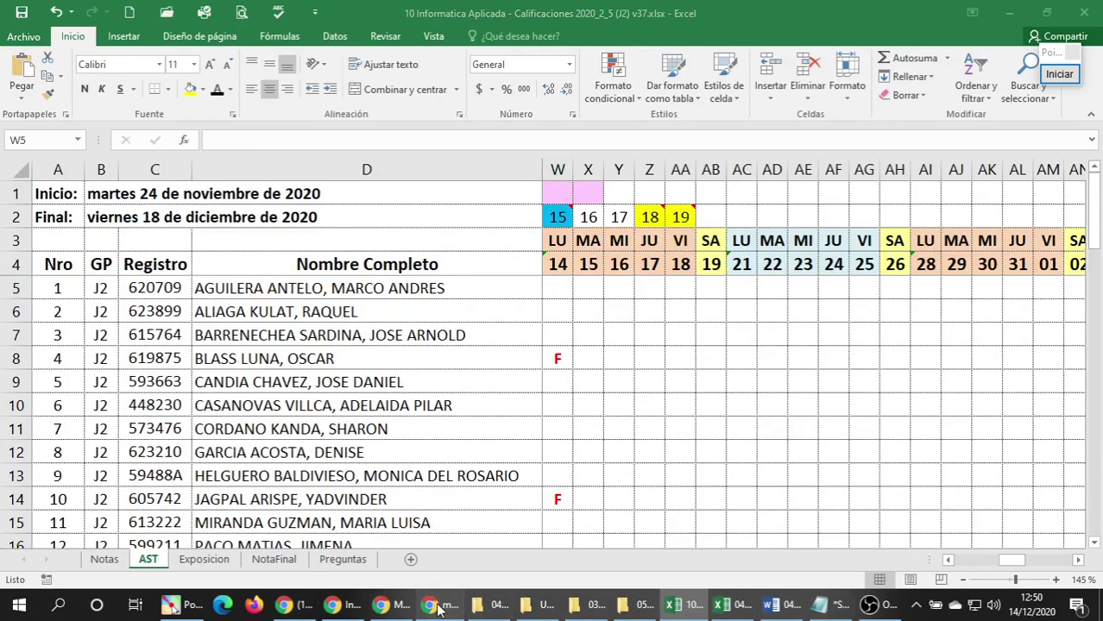
left_click(392, 604)
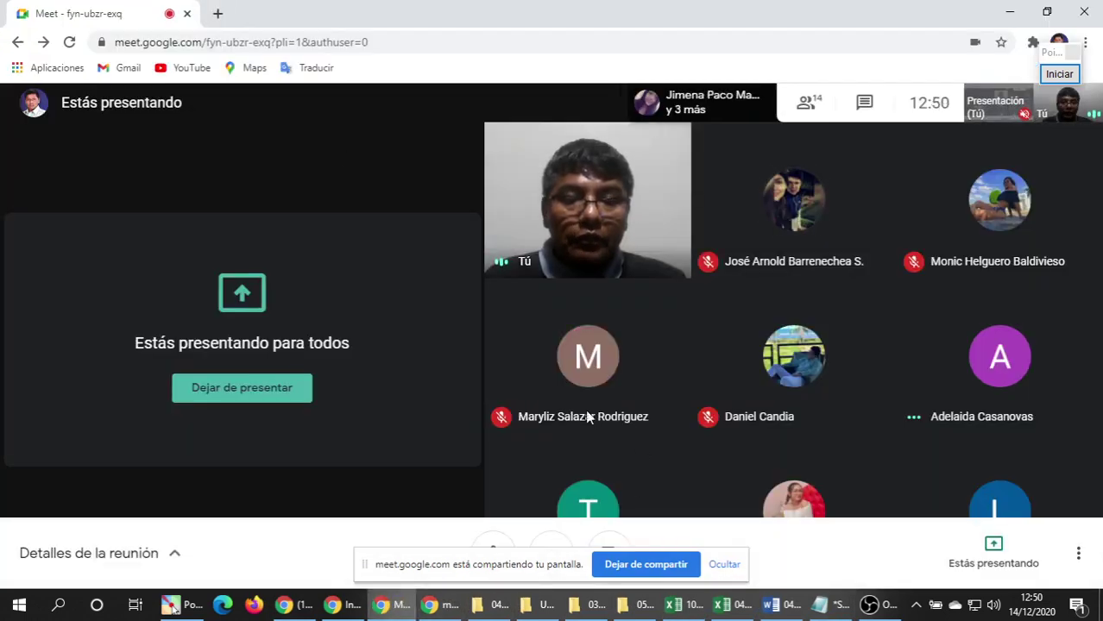